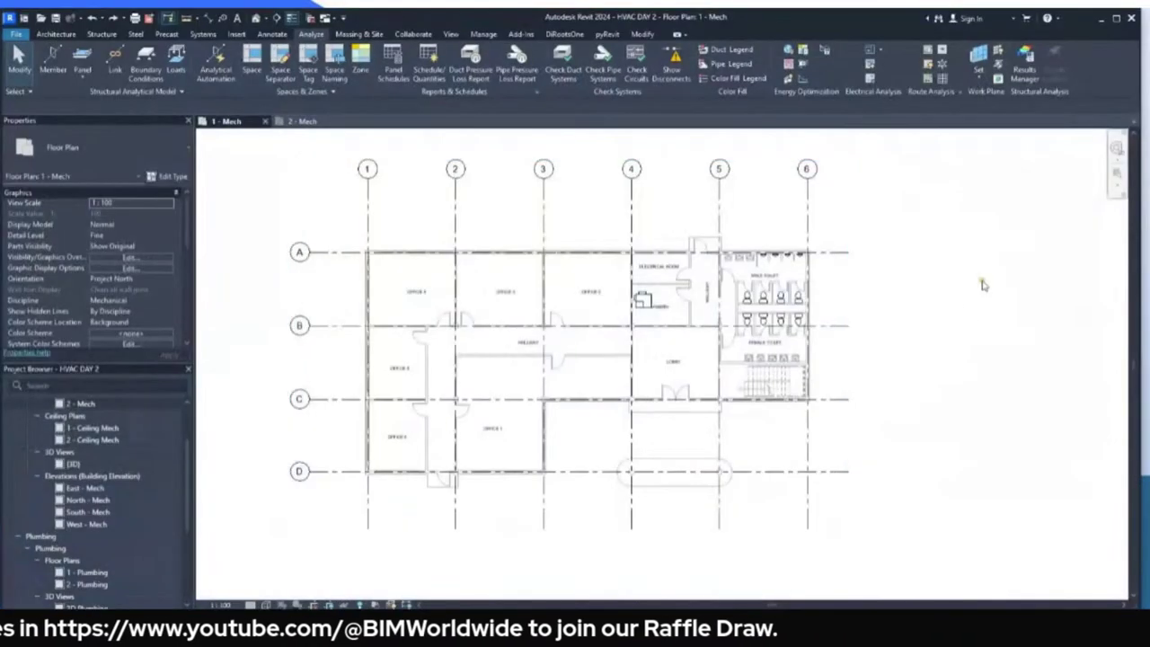
Review the OFFICE BUILDING link's Visibility/Graphics display settings without changing anything.
{"action": "scroll", "coordinate": [386, 334], "scroll_direction": "up", "scroll_amount": 2}
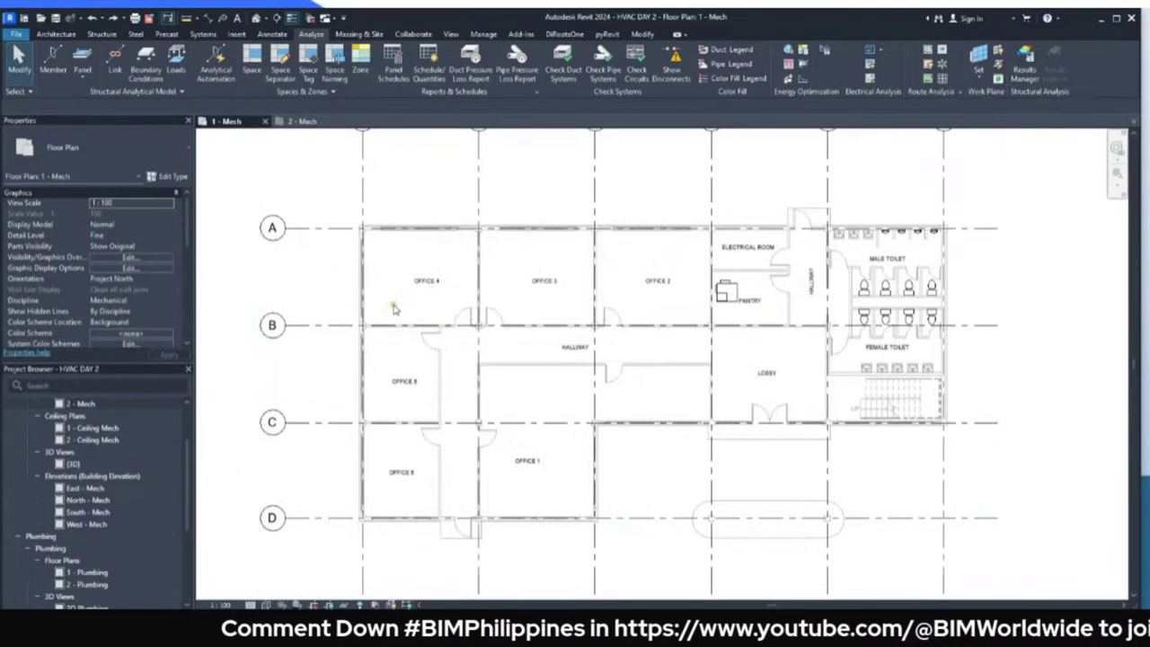
{"action": "scroll", "coordinate": [393, 309], "scroll_direction": "up", "scroll_amount": 1}
{"action": "scroll", "coordinate": [419, 282], "scroll_direction": "up", "scroll_amount": 3}
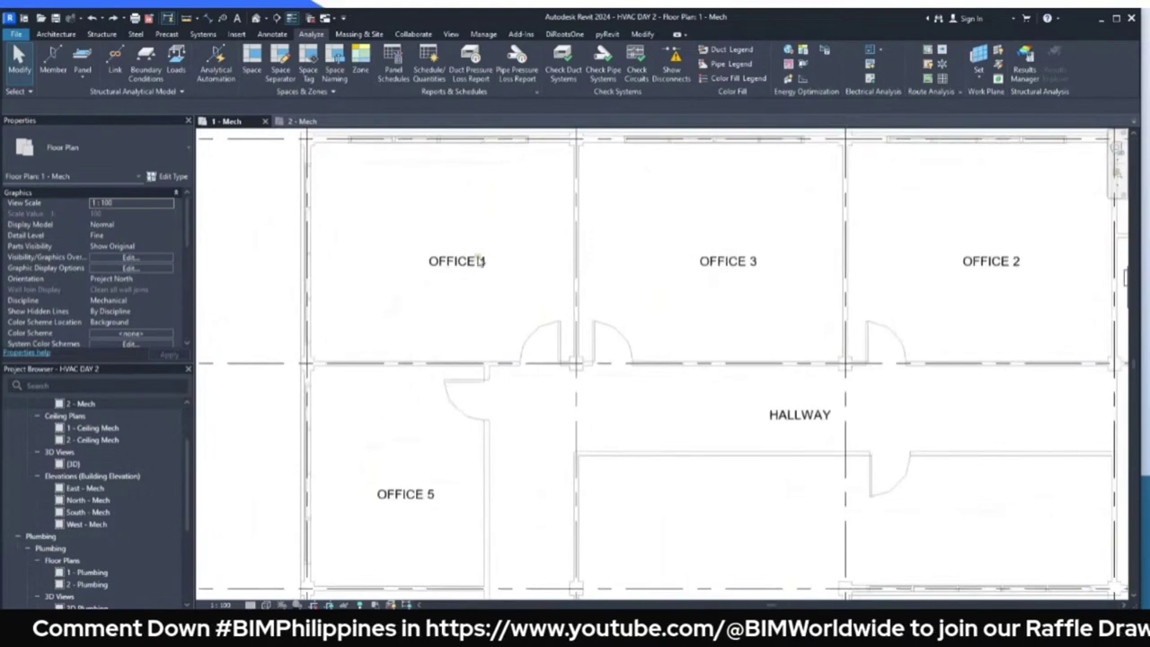
{"action": "scroll", "coordinate": [481, 261], "scroll_direction": "down", "scroll_amount": 2}
{"action": "scroll", "coordinate": [484, 259], "scroll_direction": "down", "scroll_amount": 1}
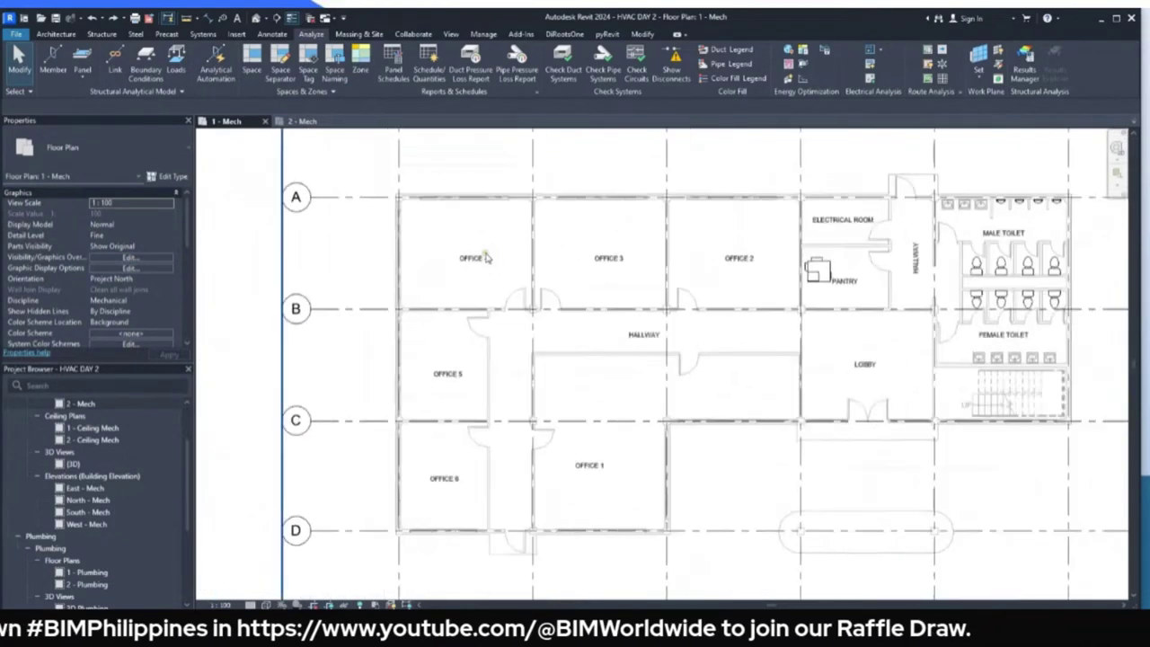
{"action": "scroll", "coordinate": [460, 276], "scroll_direction": "down", "scroll_amount": 2}
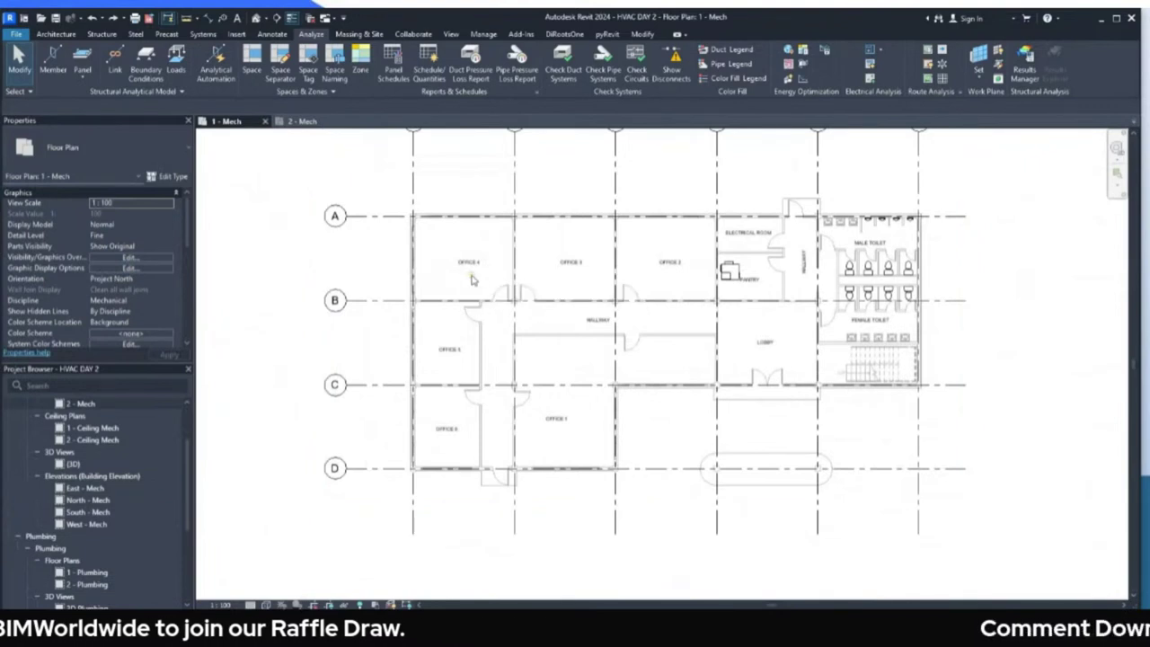
{"action": "scroll", "coordinate": [471, 281], "scroll_direction": "up", "scroll_amount": 2}
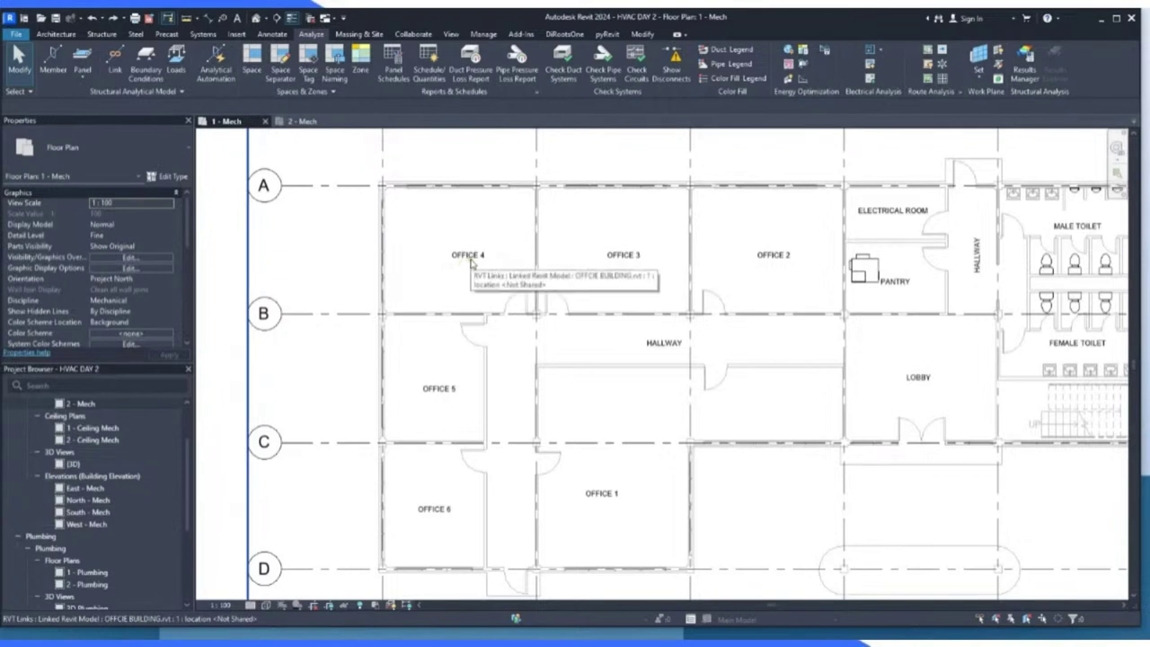
{"action": "scroll", "coordinate": [465, 263], "scroll_direction": "up", "scroll_amount": 2}
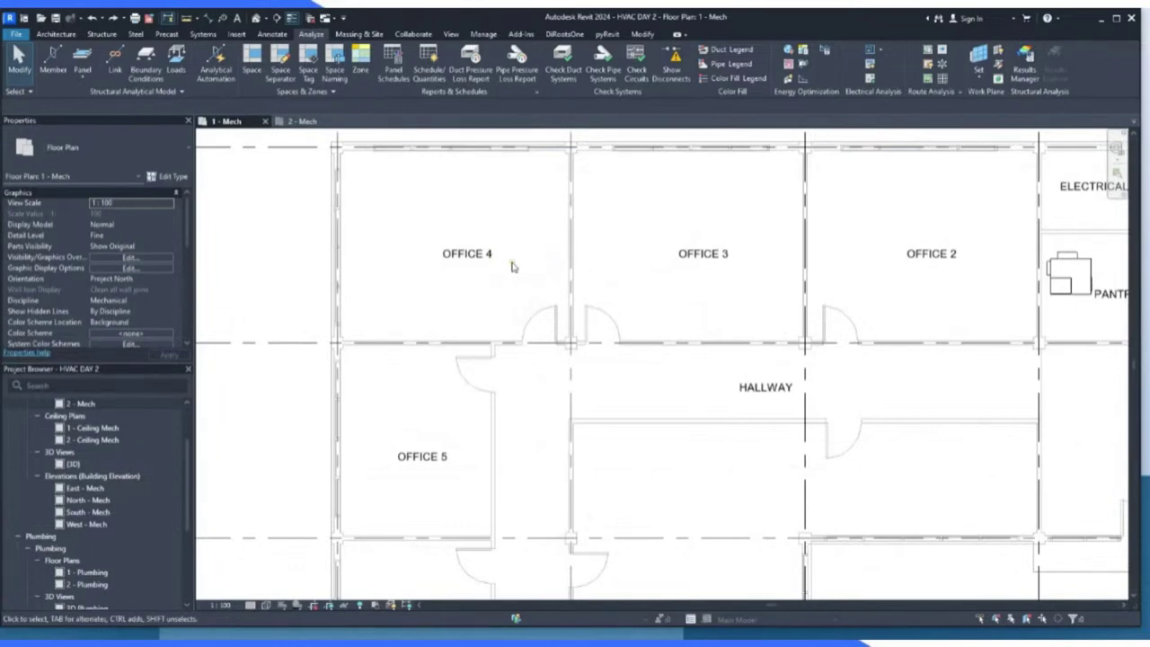
{"action": "scroll", "coordinate": [479, 277], "scroll_direction": "down", "scroll_amount": 1}
{"action": "scroll", "coordinate": [479, 277], "scroll_direction": "down", "scroll_amount": 3}
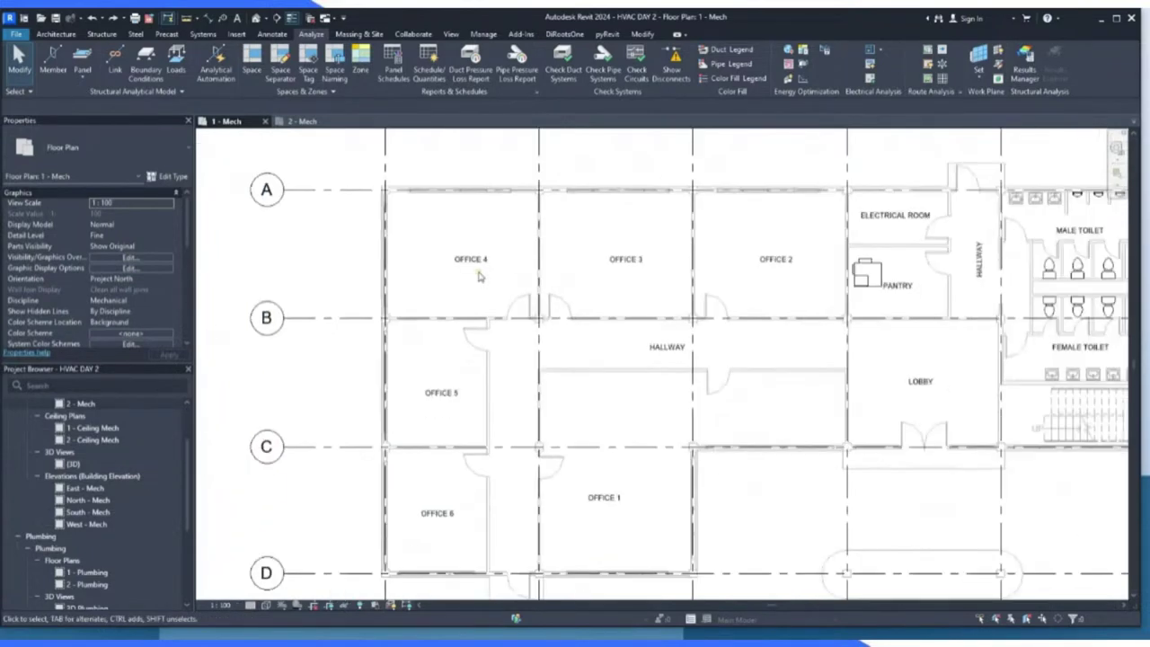
{"action": "scroll", "coordinate": [468, 274], "scroll_direction": "up", "scroll_amount": 2}
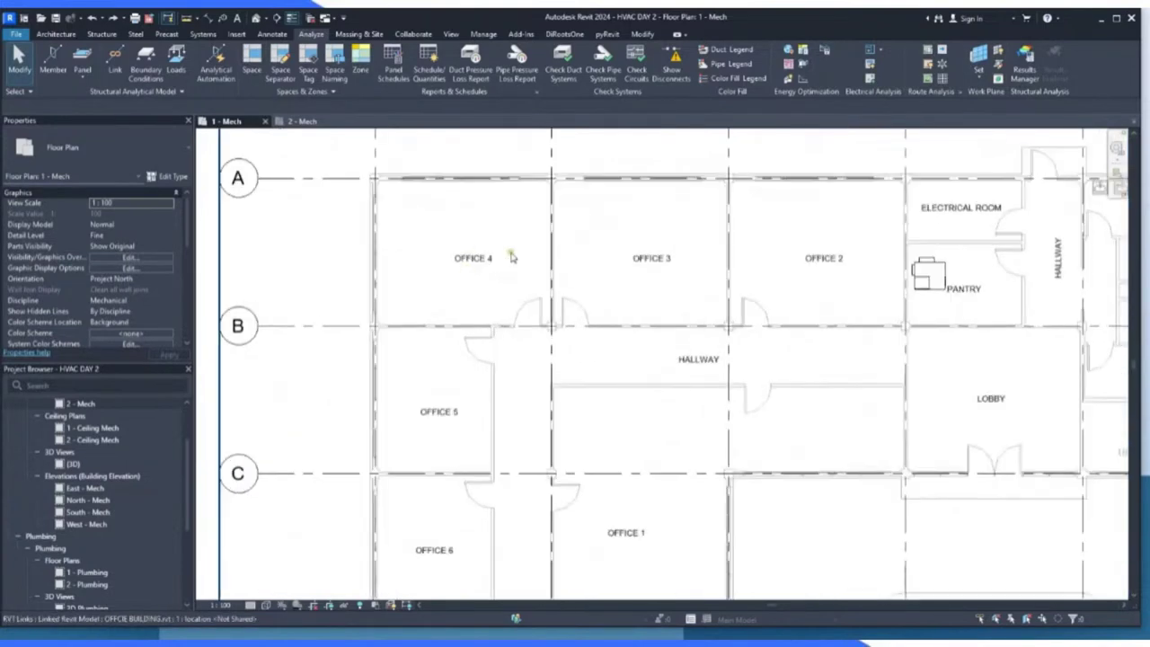
{"action": "scroll", "coordinate": [474, 274], "scroll_direction": "down", "scroll_amount": 2}
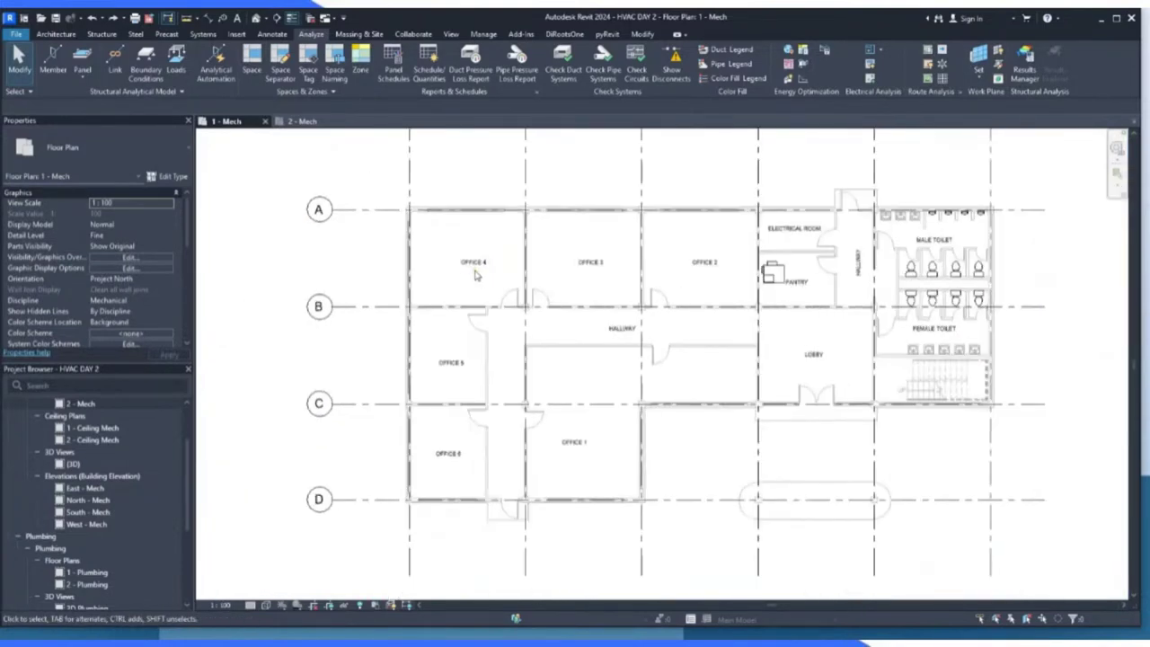
{"action": "scroll", "coordinate": [477, 276], "scroll_direction": "down", "scroll_amount": 2}
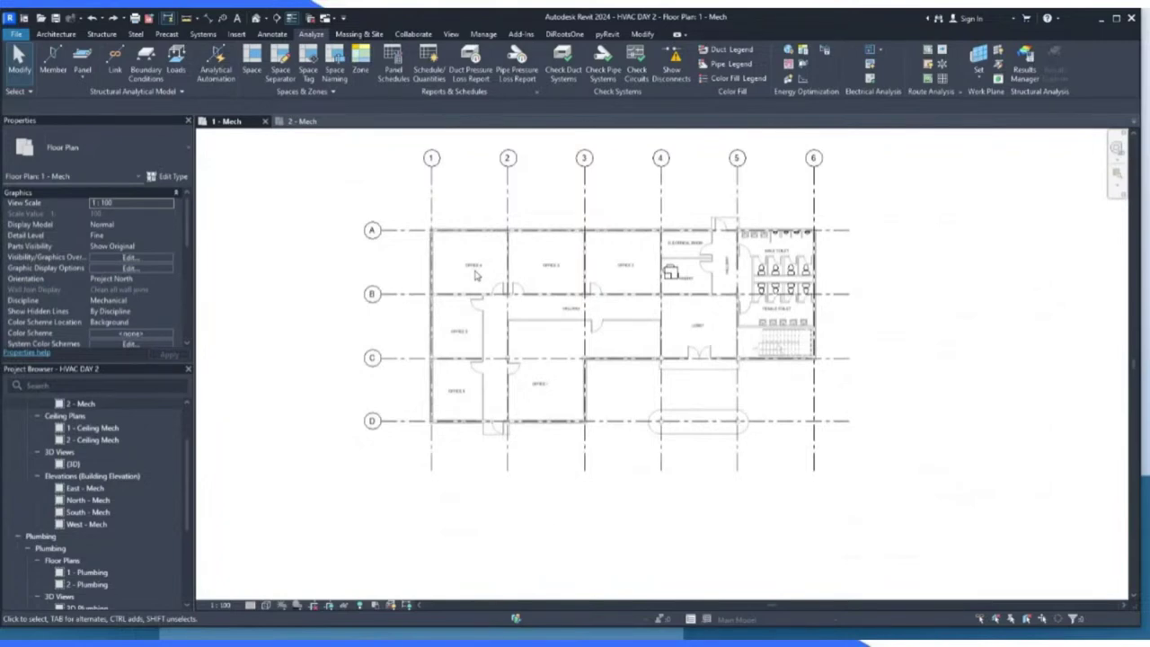
{"action": "scroll", "coordinate": [477, 275], "scroll_direction": "up", "scroll_amount": 2}
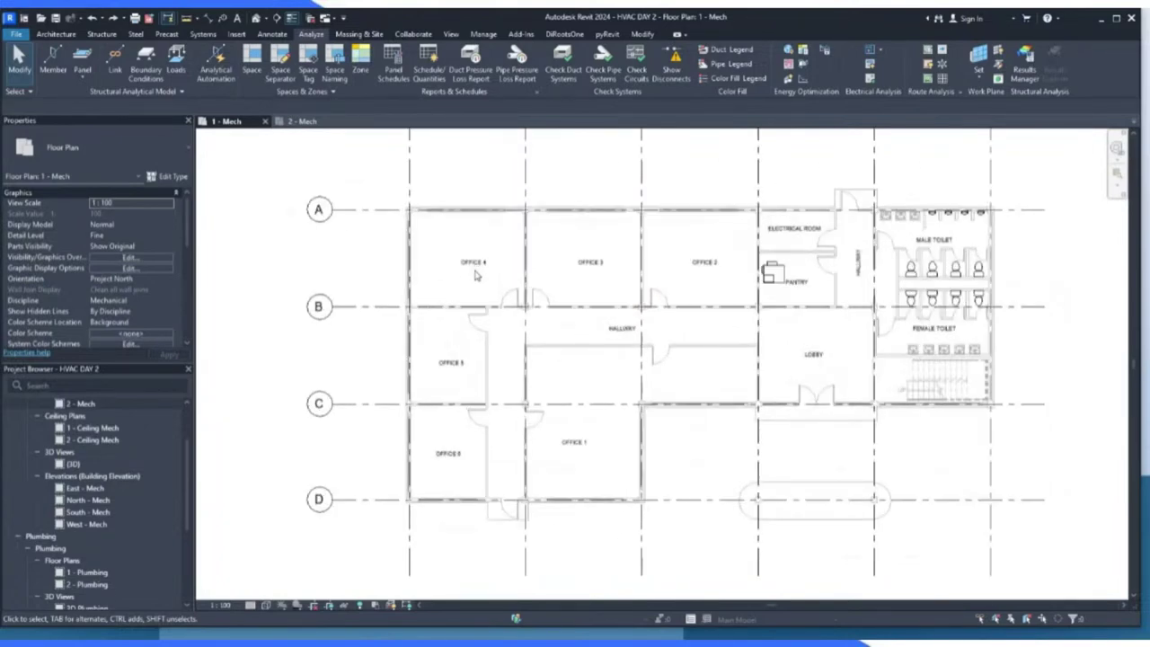
{"action": "scroll", "coordinate": [476, 276], "scroll_direction": "up", "scroll_amount": 2}
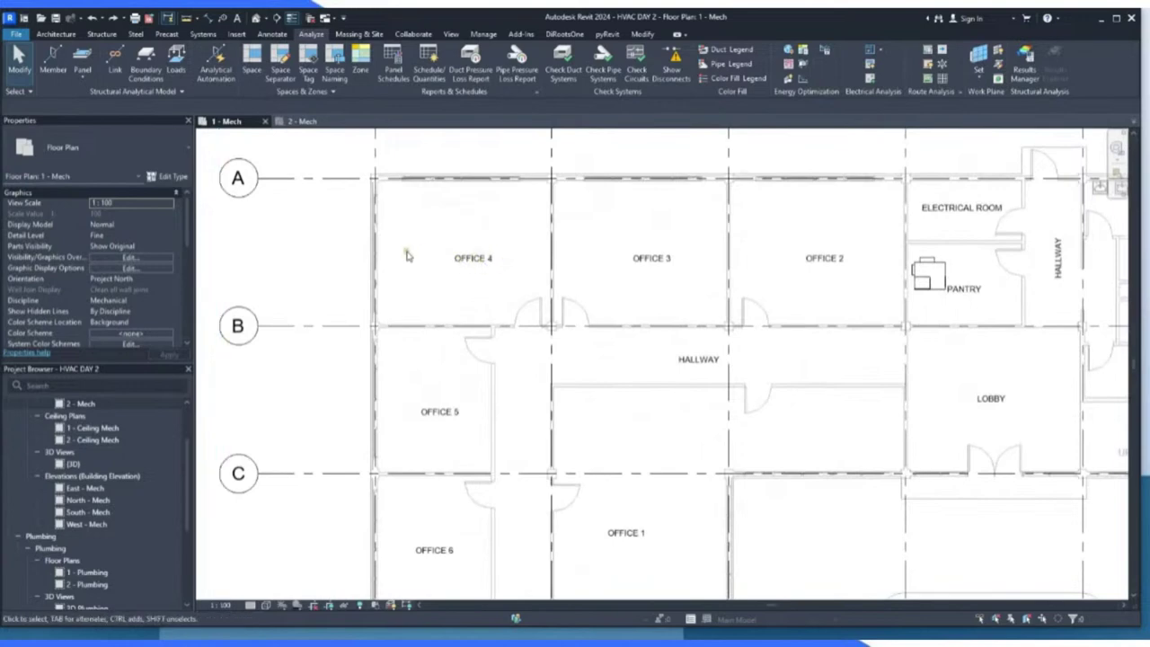
{"action": "scroll", "coordinate": [494, 281], "scroll_direction": "down", "scroll_amount": 3}
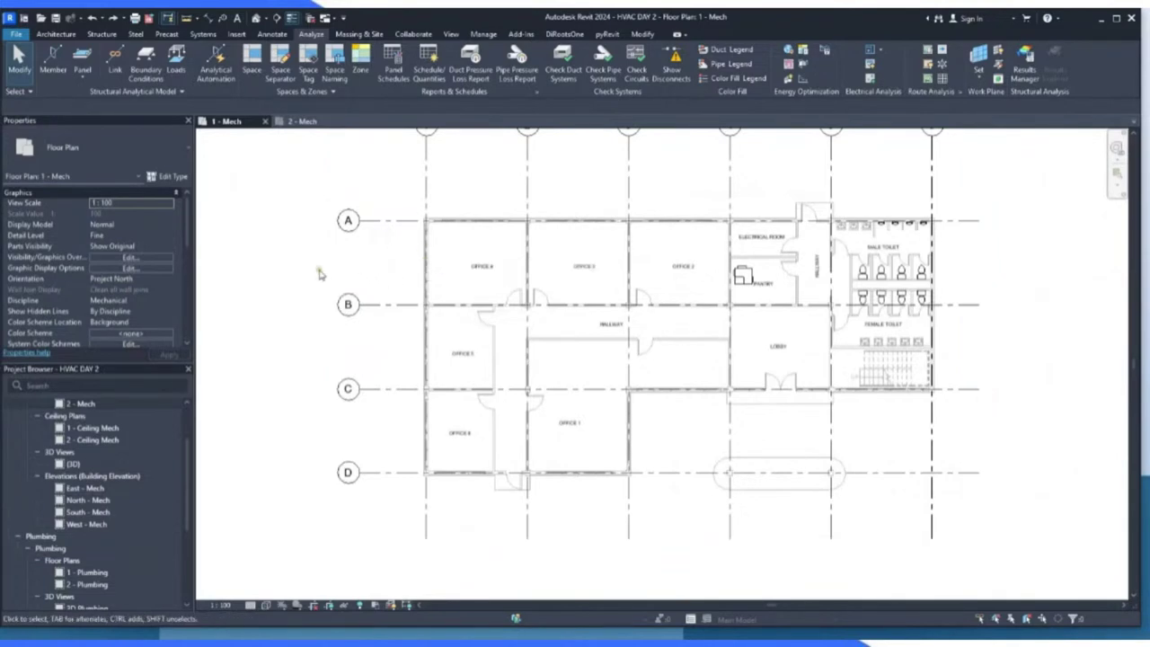
{"action": "key", "text": "v"}
{"action": "key", "text": "v"}
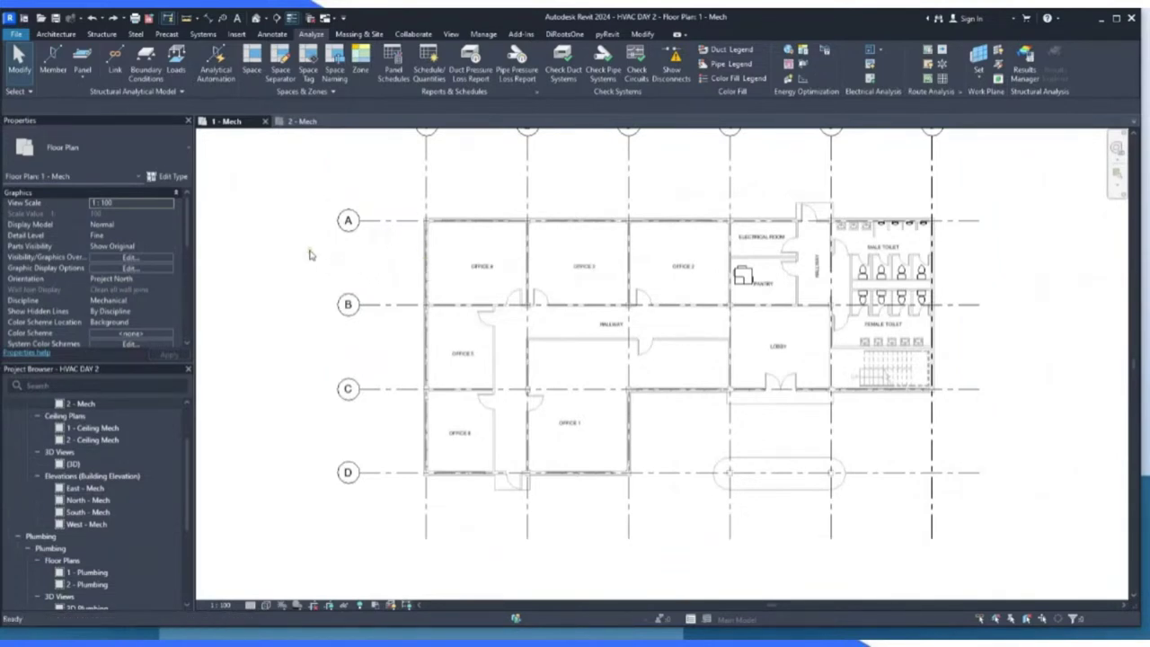
{"action": "left_click", "coordinate": [701, 147]}
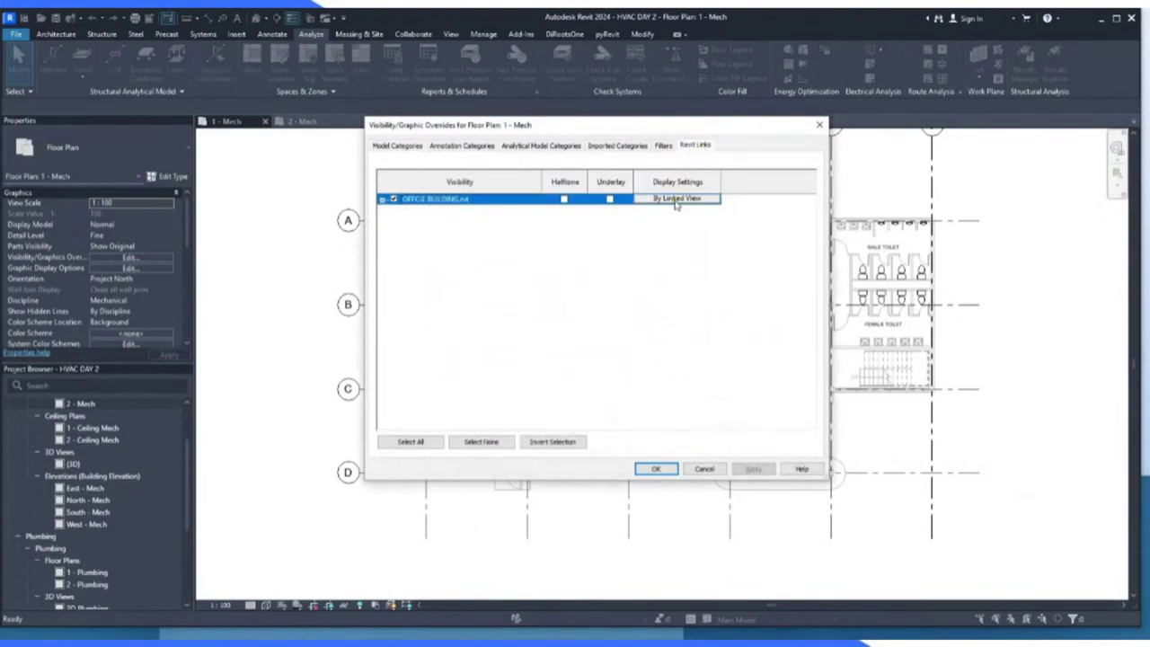
{"action": "left_click", "coordinate": [676, 199]}
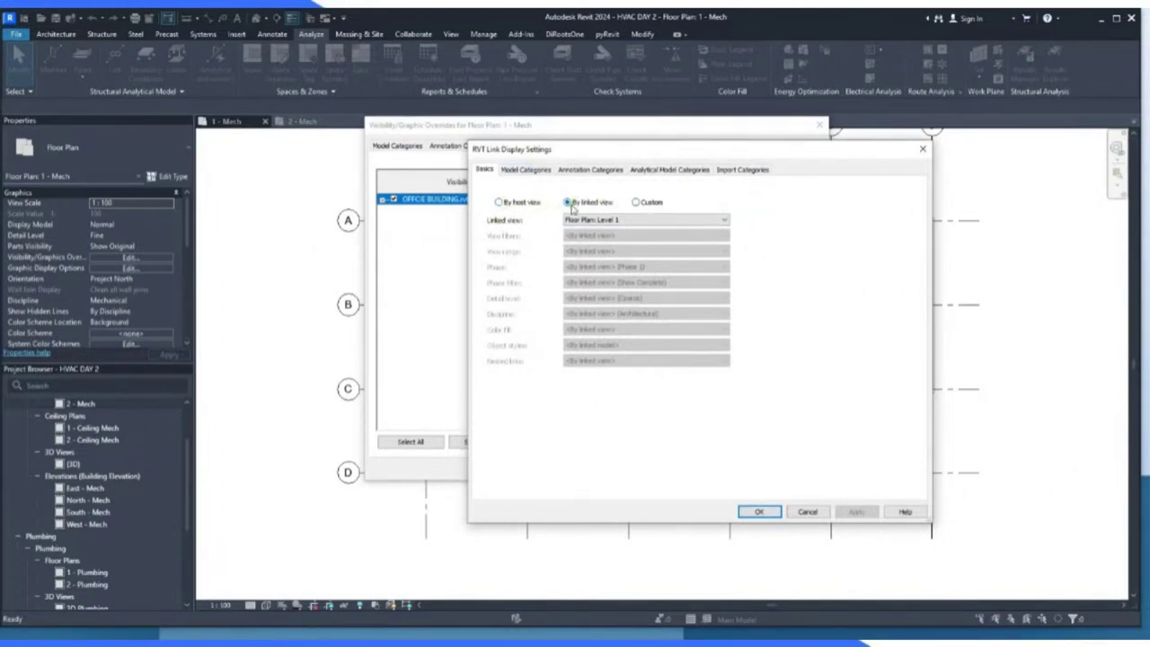
{"action": "left_click", "coordinate": [808, 512]}
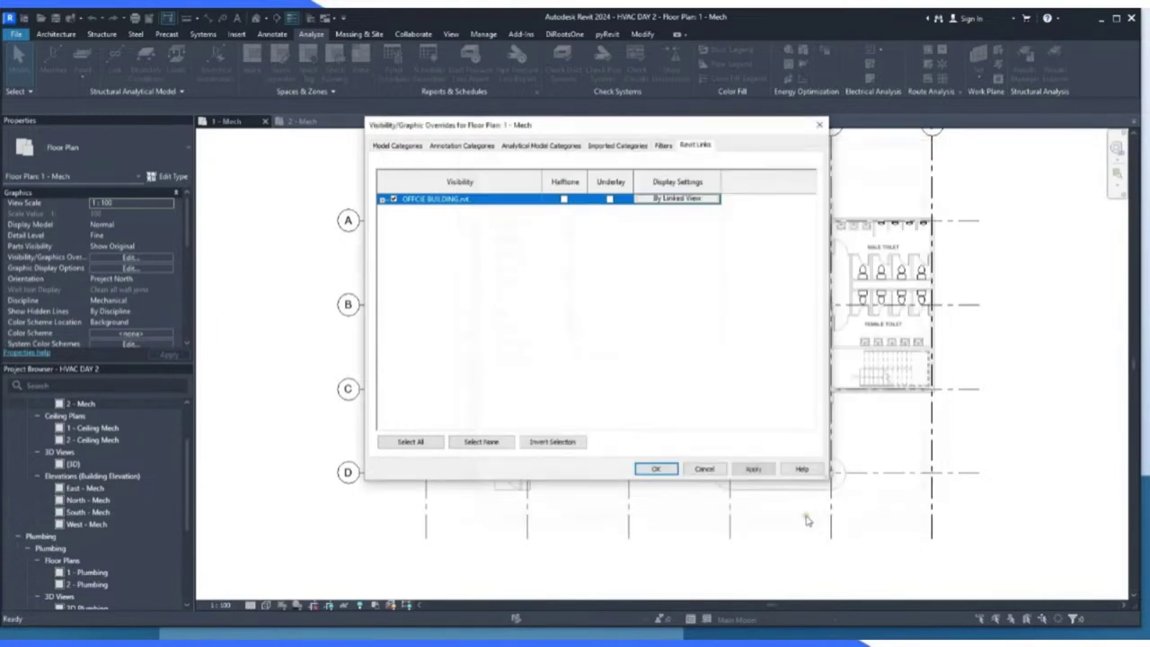
{"action": "left_click", "coordinate": [705, 469]}
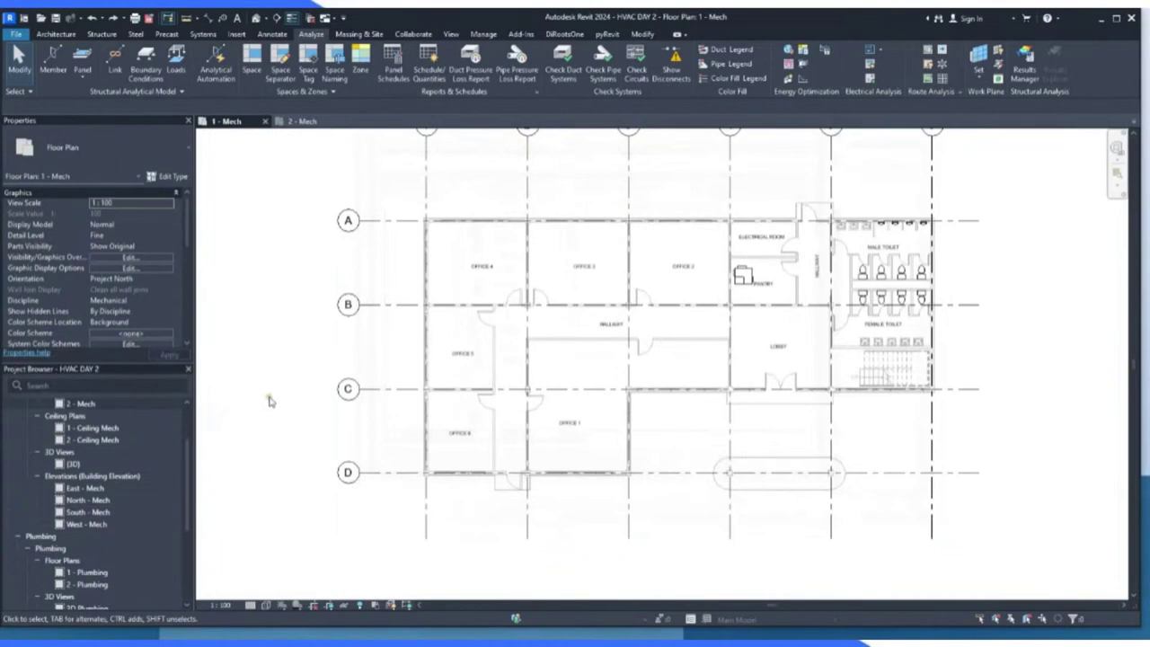
Look at the 2 - Mech floor plan, then go back to 1 - Mech.
{"action": "scroll", "coordinate": [93, 447], "scroll_direction": "up", "scroll_amount": 2}
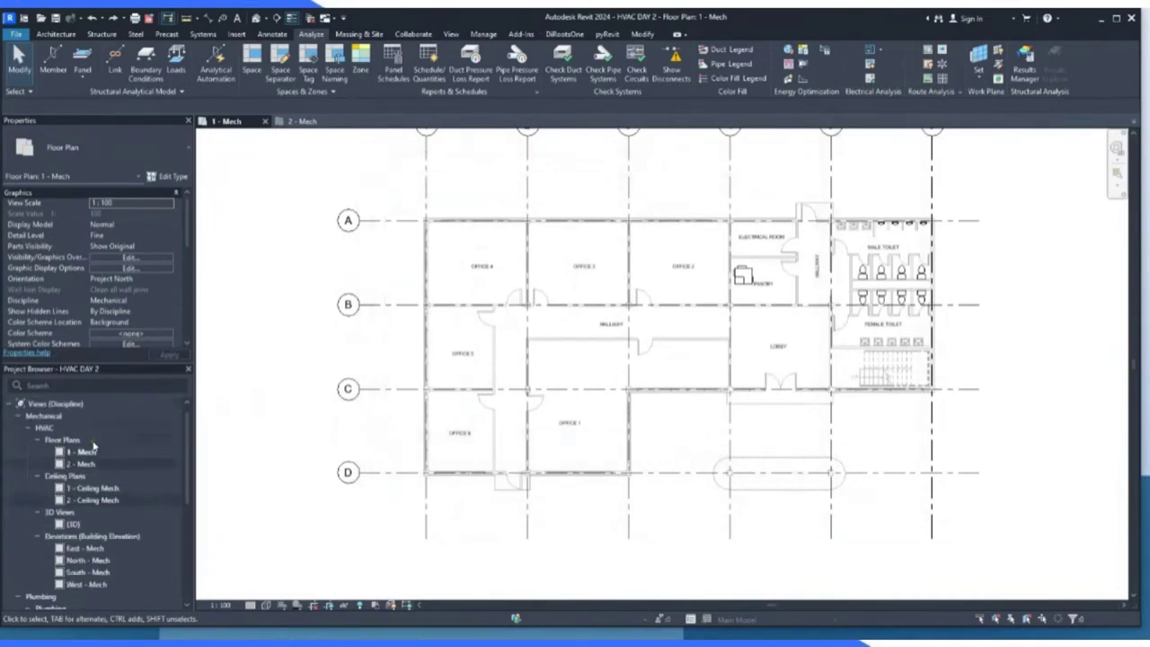
{"action": "double_click", "coordinate": [83, 464]}
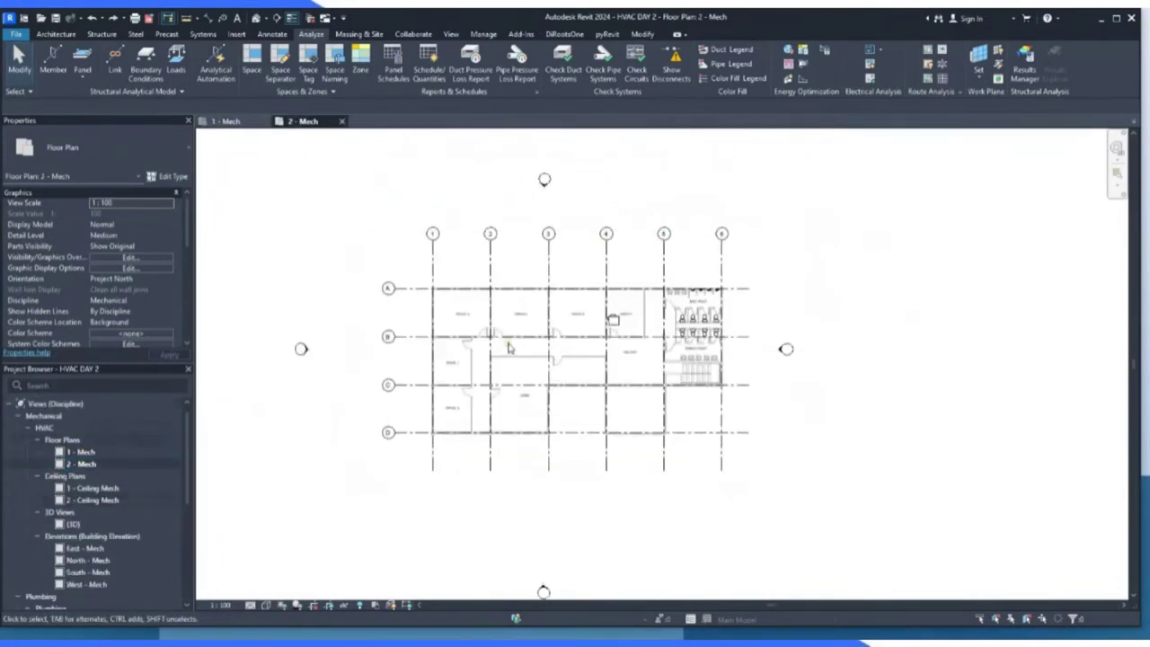
{"action": "scroll", "coordinate": [509, 349], "scroll_direction": "up", "scroll_amount": 4}
{"action": "double_click", "coordinate": [81, 452]}
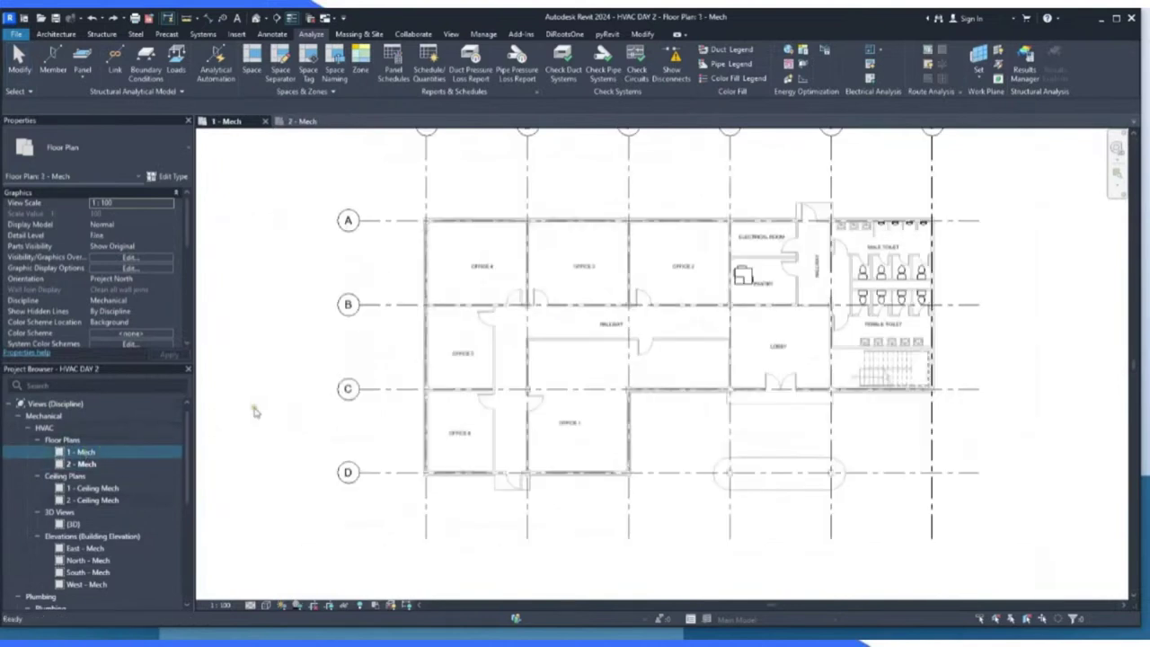
{"action": "scroll", "coordinate": [255, 412], "scroll_direction": "down", "scroll_amount": 3}
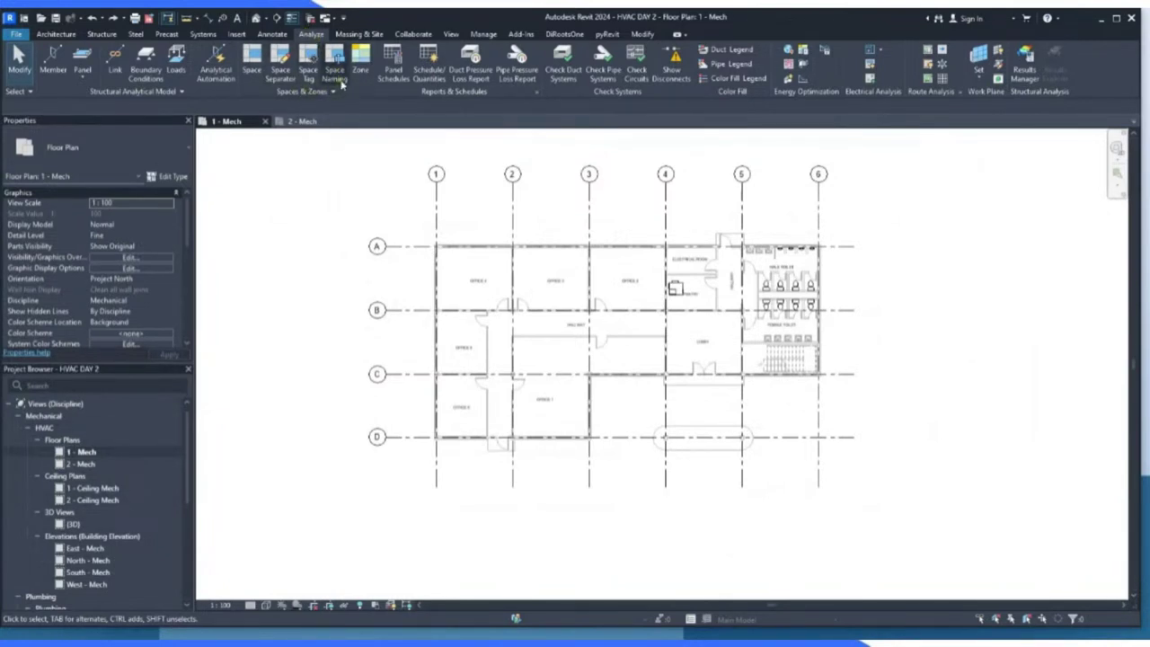
Run Space Naming with Names Only applied to All Levels.
{"action": "left_click", "coordinate": [334, 60]}
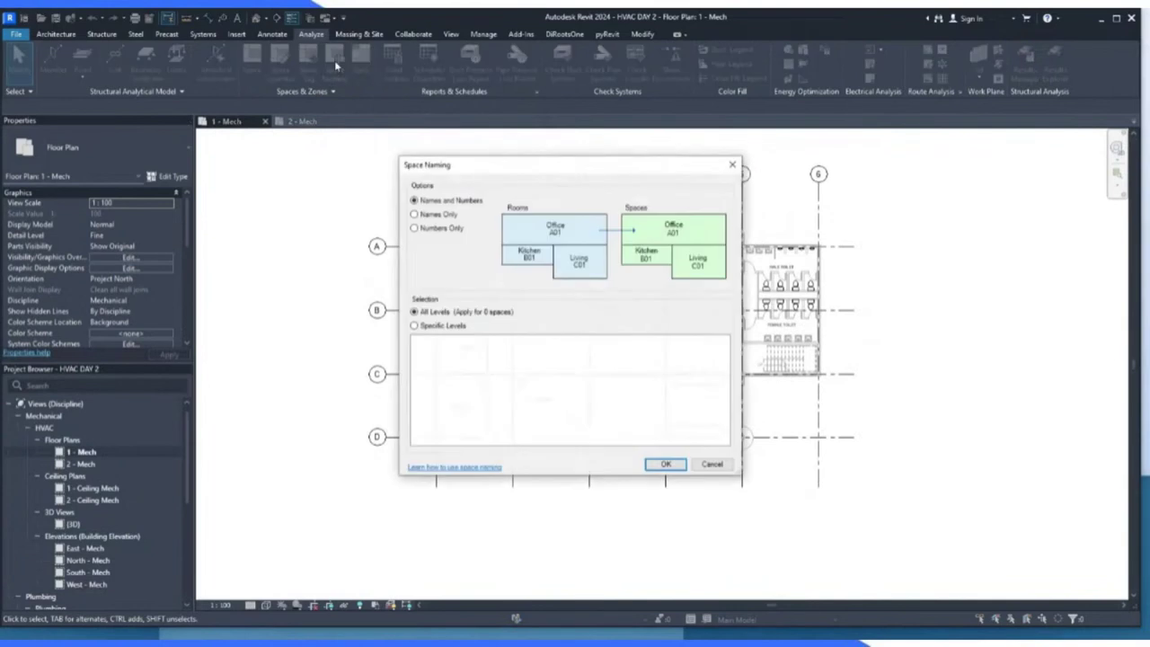
{"action": "left_click", "coordinate": [415, 216]}
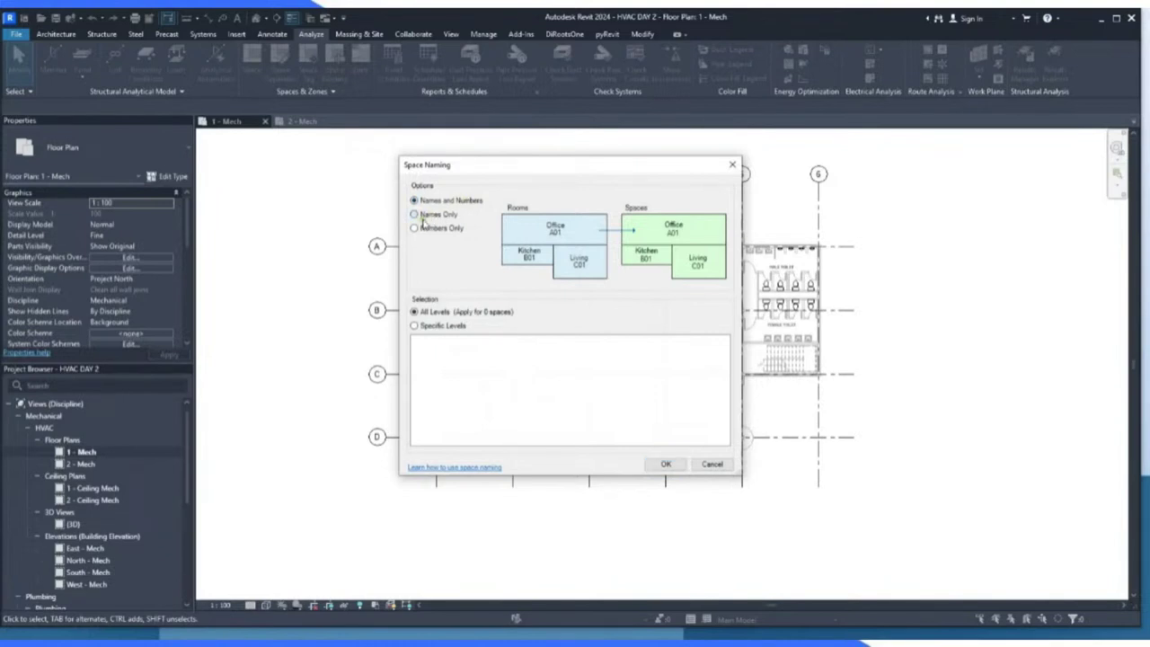
{"action": "left_click", "coordinate": [666, 465]}
{"action": "scroll", "coordinate": [495, 284], "scroll_direction": "up", "scroll_amount": 2}
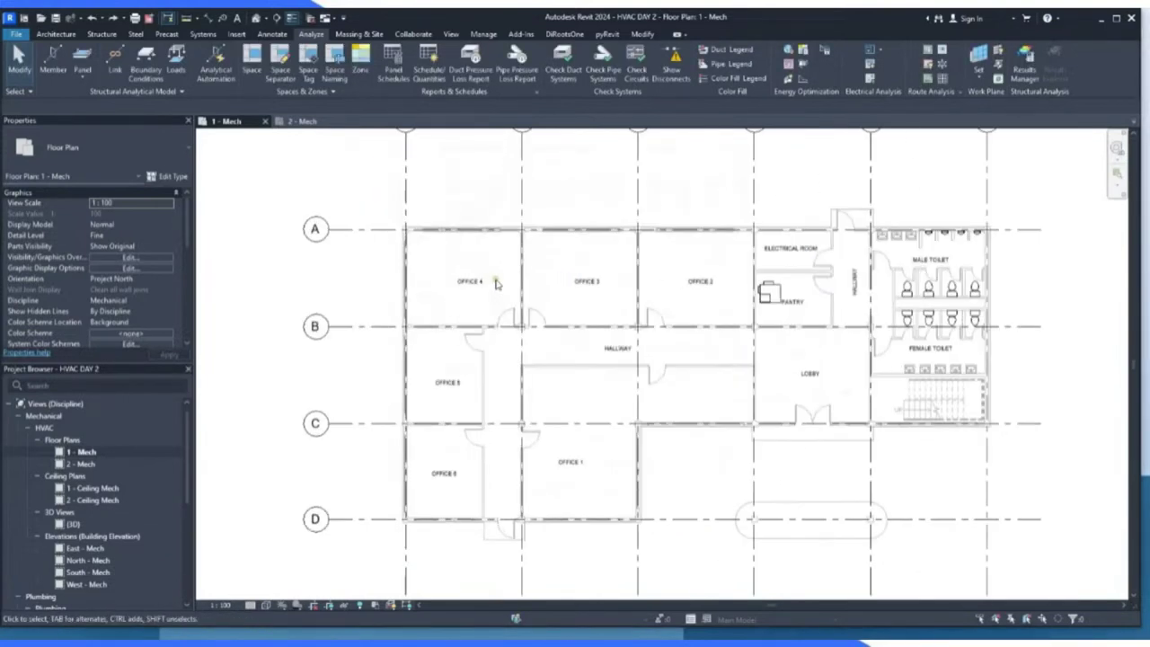
{"action": "scroll", "coordinate": [495, 284], "scroll_direction": "up", "scroll_amount": 2}
{"action": "scroll", "coordinate": [462, 288], "scroll_direction": "up", "scroll_amount": 2}
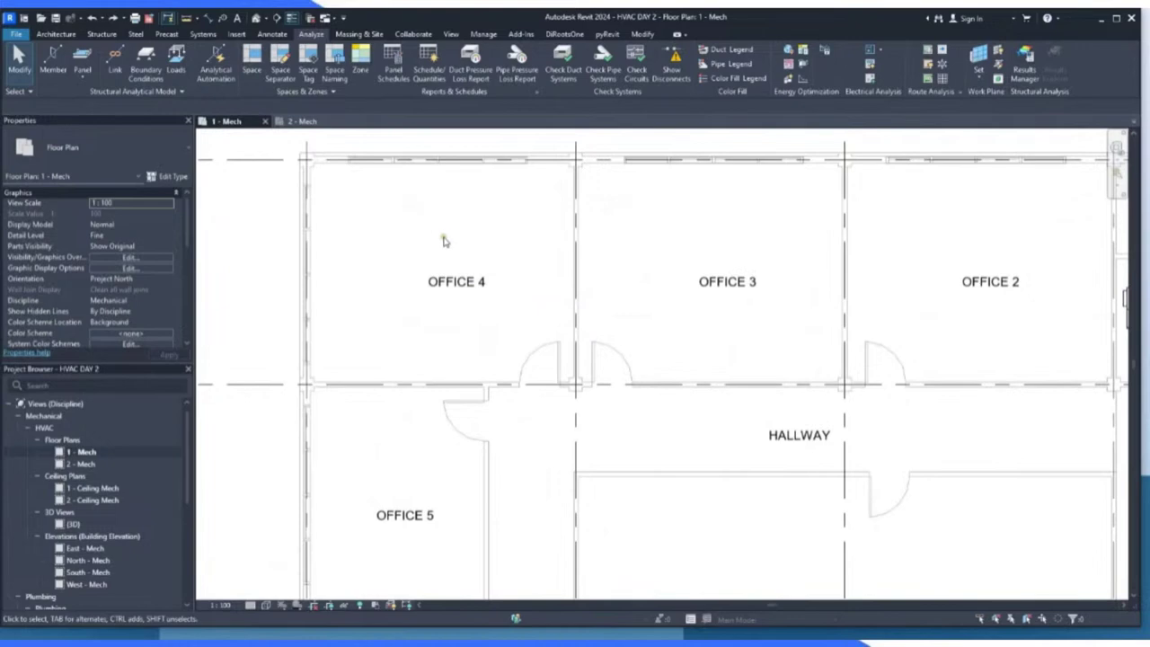
{"action": "scroll", "coordinate": [445, 241], "scroll_direction": "down", "scroll_amount": 1}
{"action": "scroll", "coordinate": [490, 280], "scroll_direction": "up", "scroll_amount": 2}
{"action": "scroll", "coordinate": [490, 280], "scroll_direction": "up", "scroll_amount": 1}
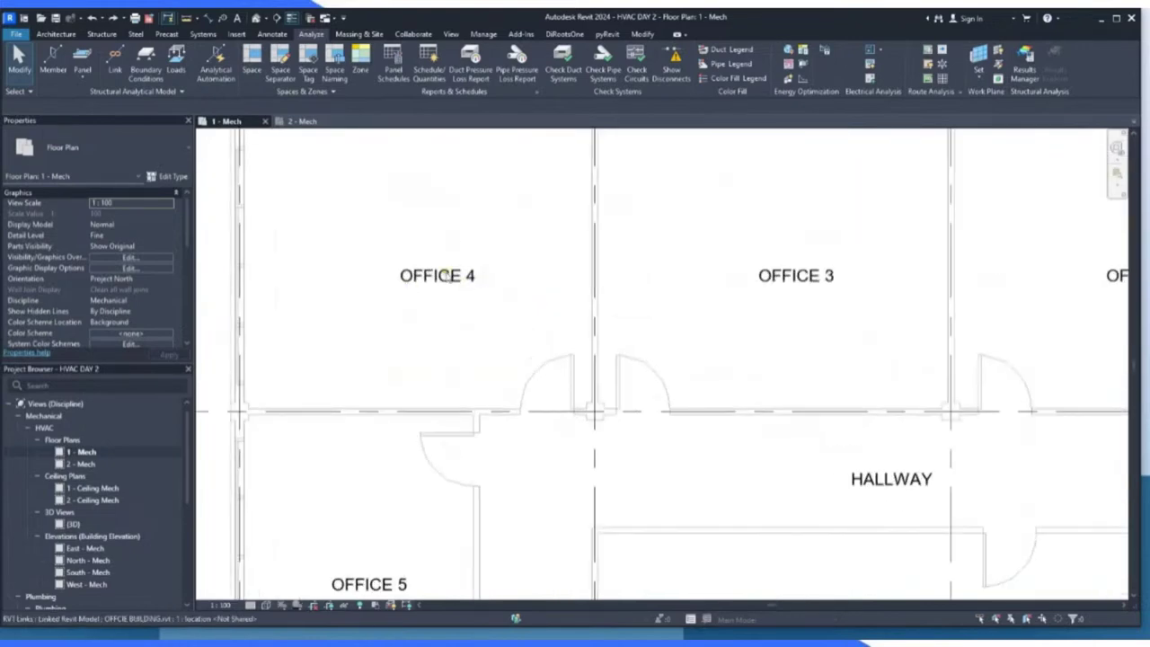
{"action": "scroll", "coordinate": [447, 277], "scroll_direction": "down", "scroll_amount": 3}
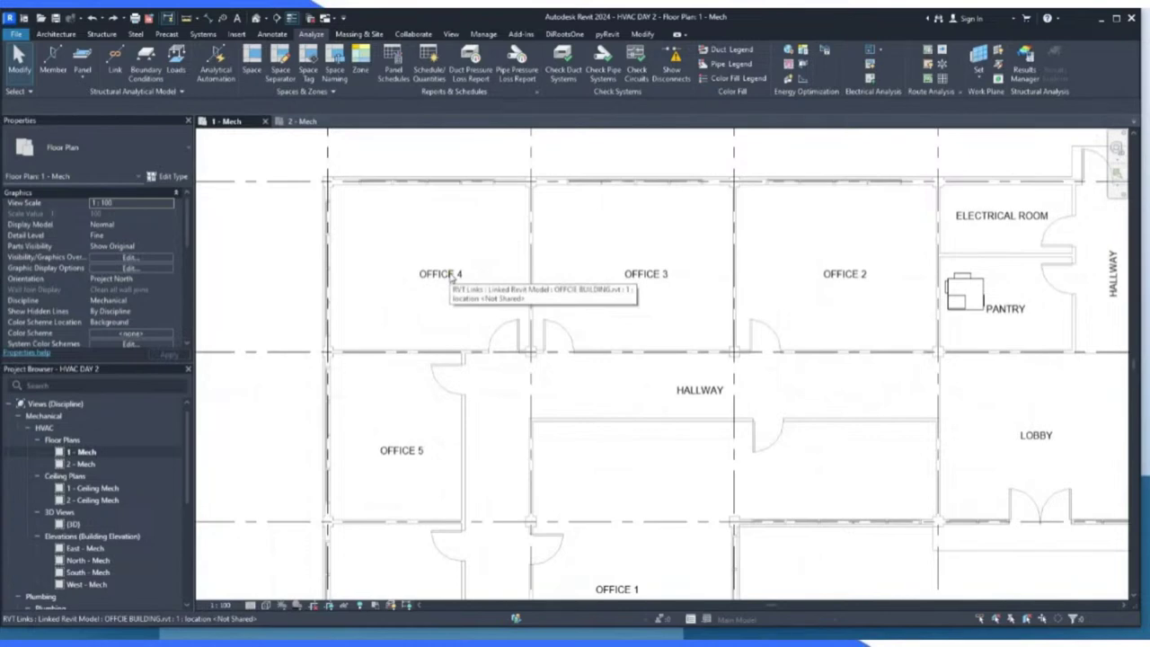
{"action": "scroll", "coordinate": [451, 279], "scroll_direction": "up", "scroll_amount": 2}
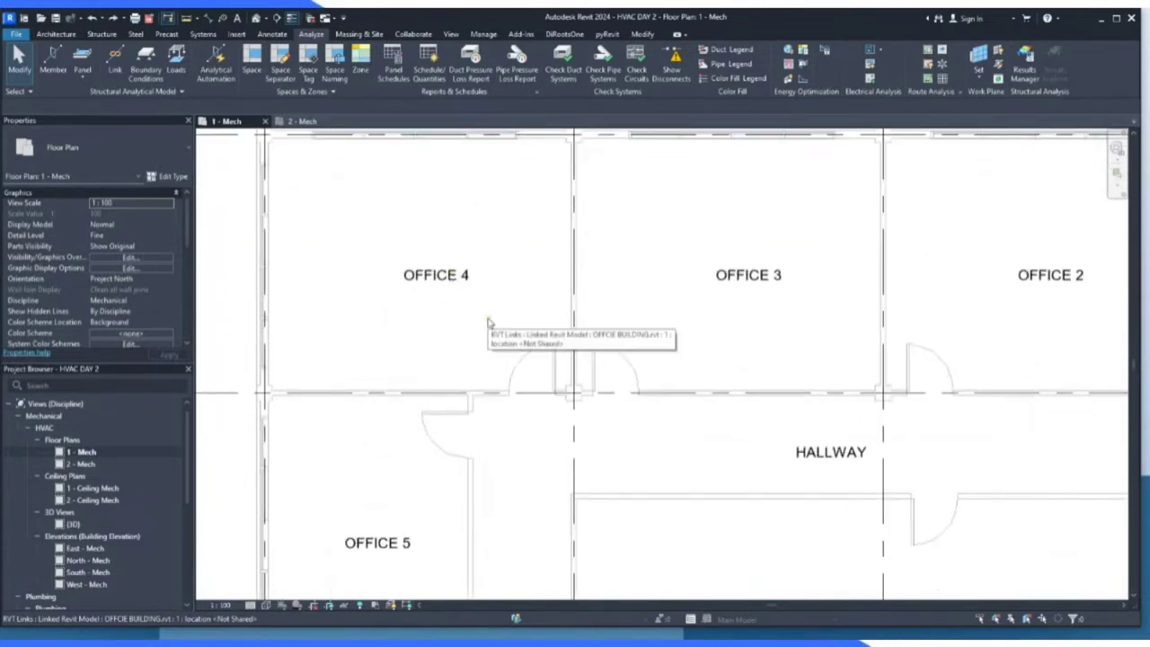
{"action": "scroll", "coordinate": [464, 313], "scroll_direction": "down", "scroll_amount": 5}
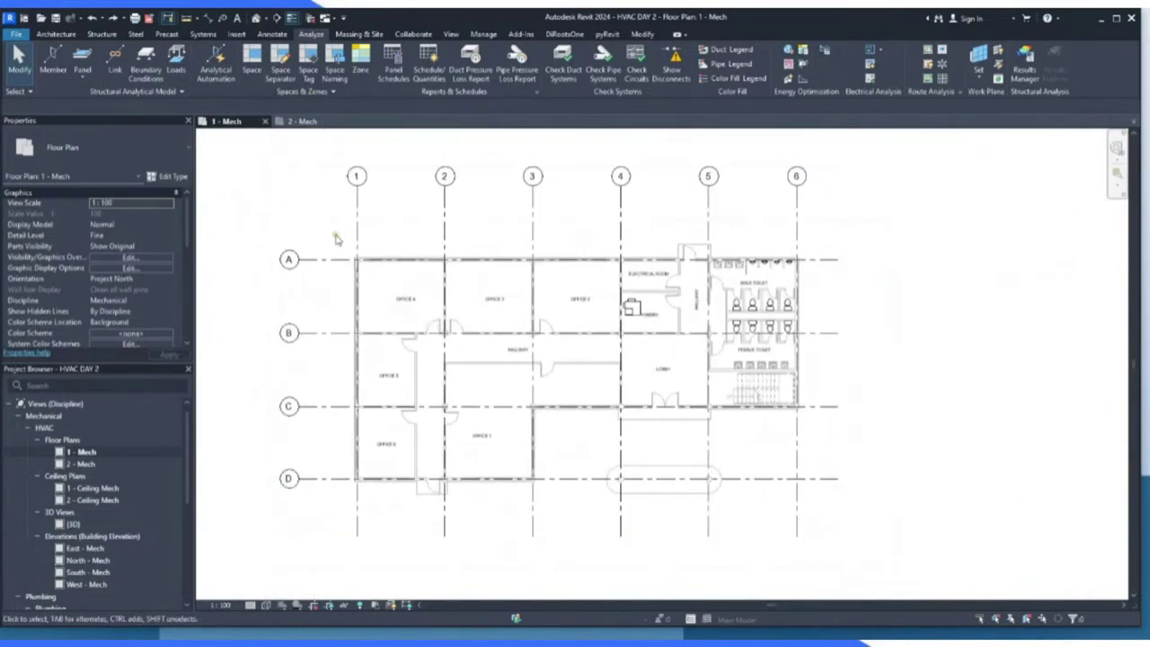
{"action": "left_click", "coordinate": [367, 221]}
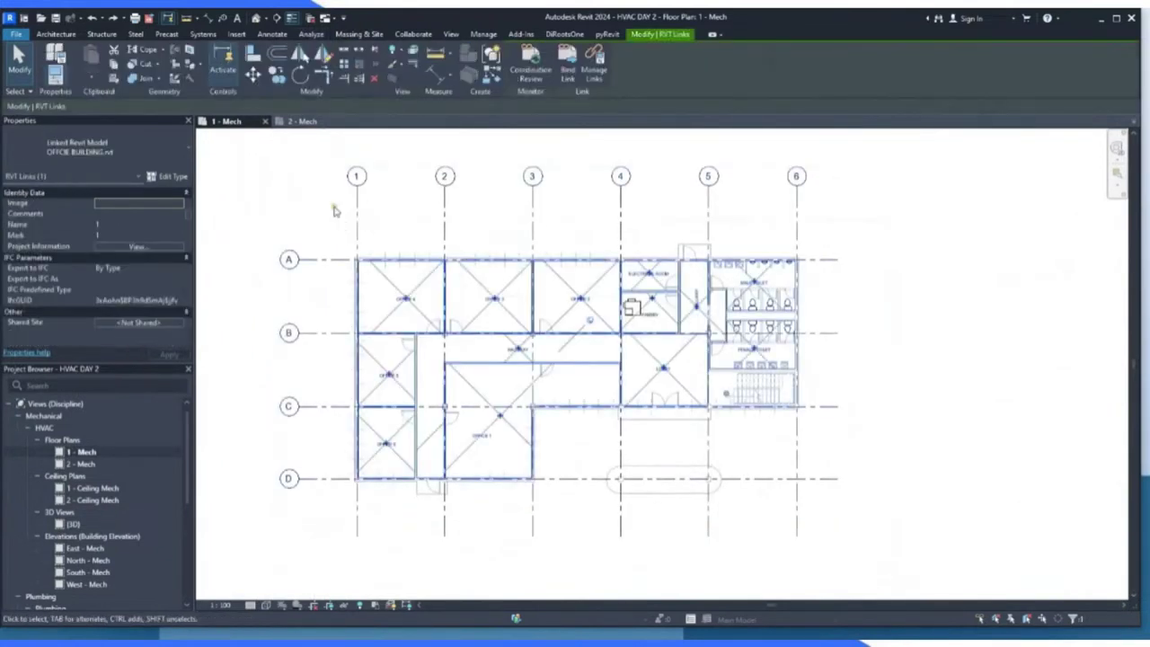
{"action": "scroll", "coordinate": [419, 299], "scroll_direction": "up", "scroll_amount": 5}
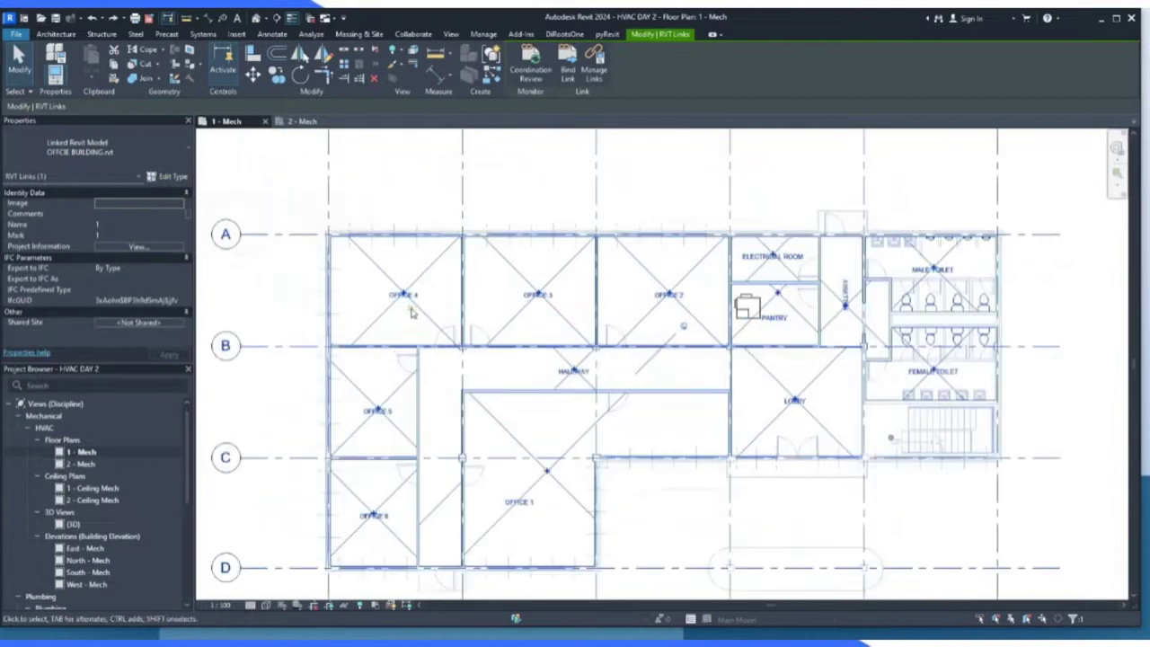
{"action": "scroll", "coordinate": [419, 299], "scroll_direction": "down", "scroll_amount": 5}
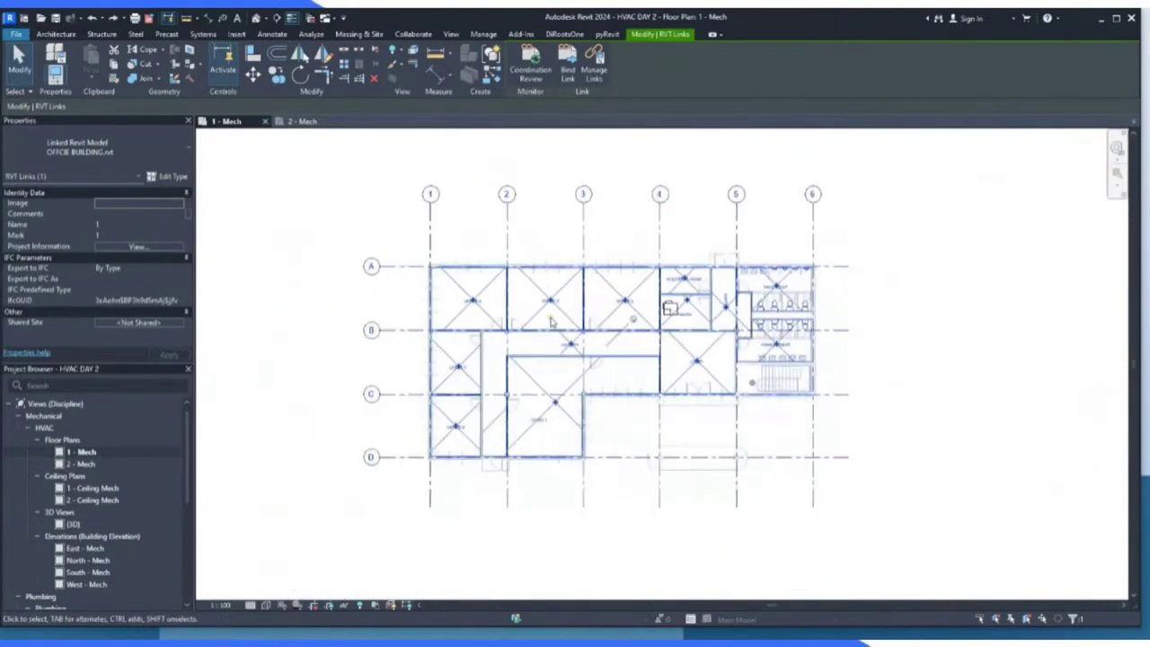
{"action": "left_click", "coordinate": [416, 233]}
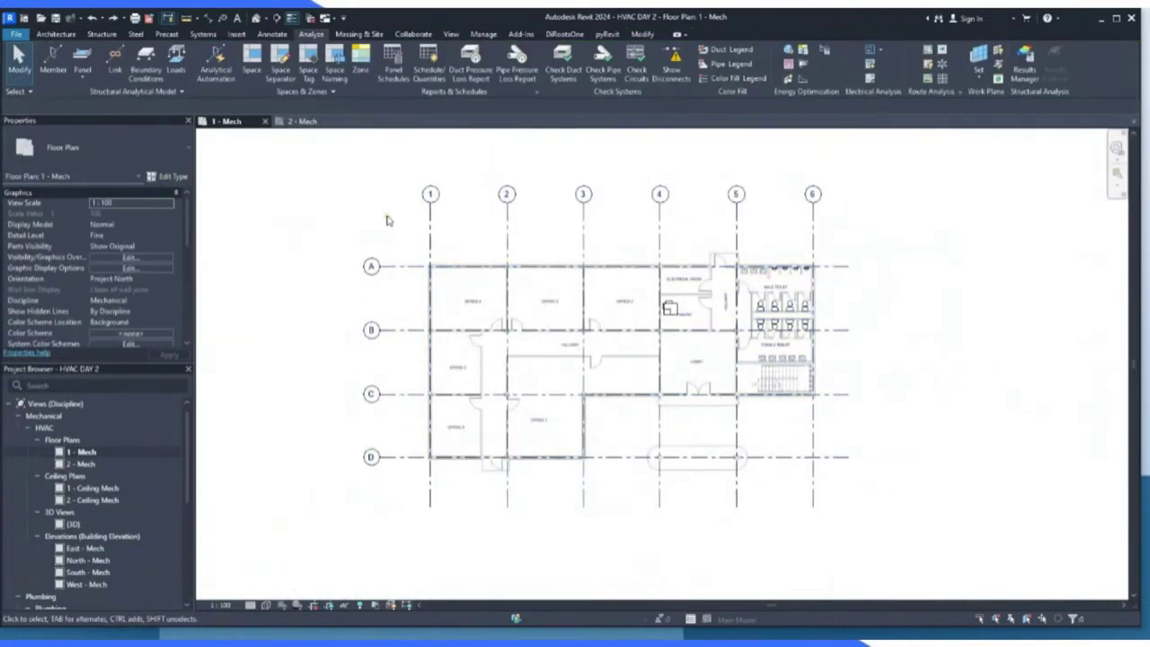
{"action": "left_click_drag", "start_coordinate": [387, 221], "coordinate": [850, 505]}
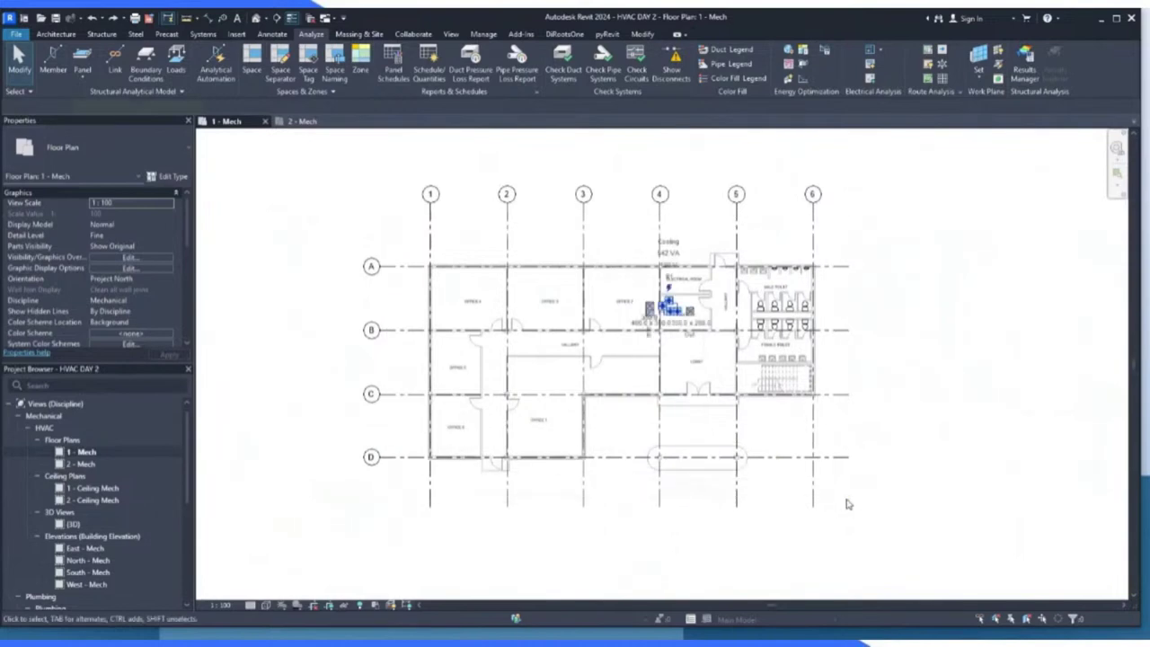
{"action": "key", "text": "Escape"}
{"action": "left_click", "coordinate": [449, 271]}
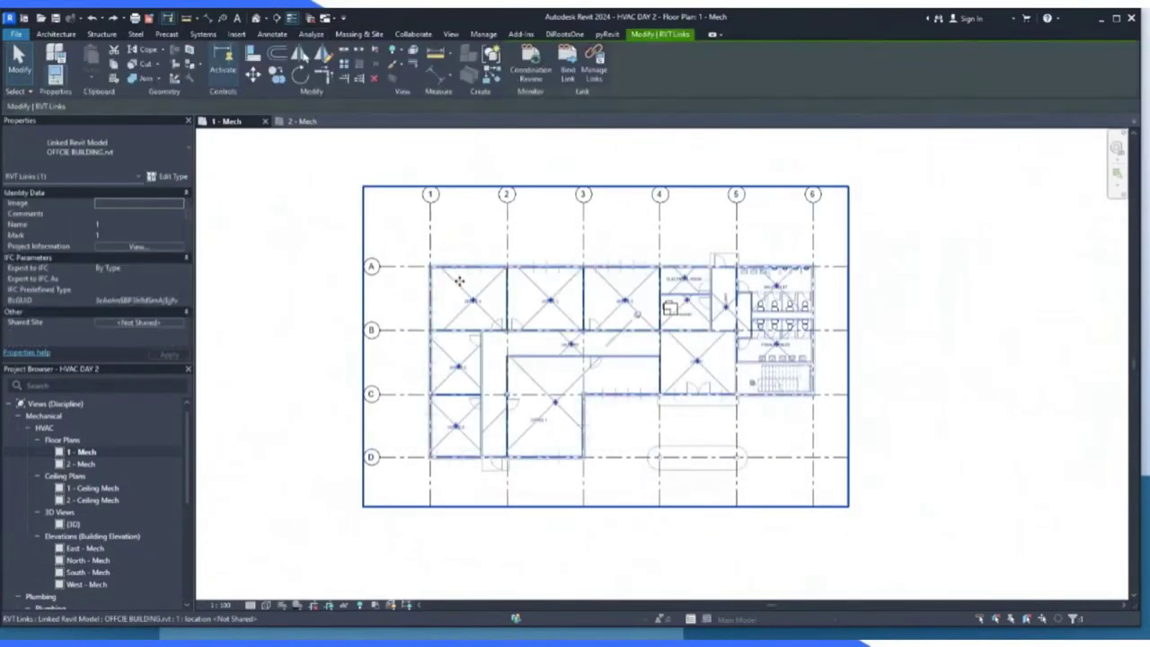
{"action": "left_click", "coordinate": [298, 159]}
{"action": "left_click", "coordinate": [304, 126]}
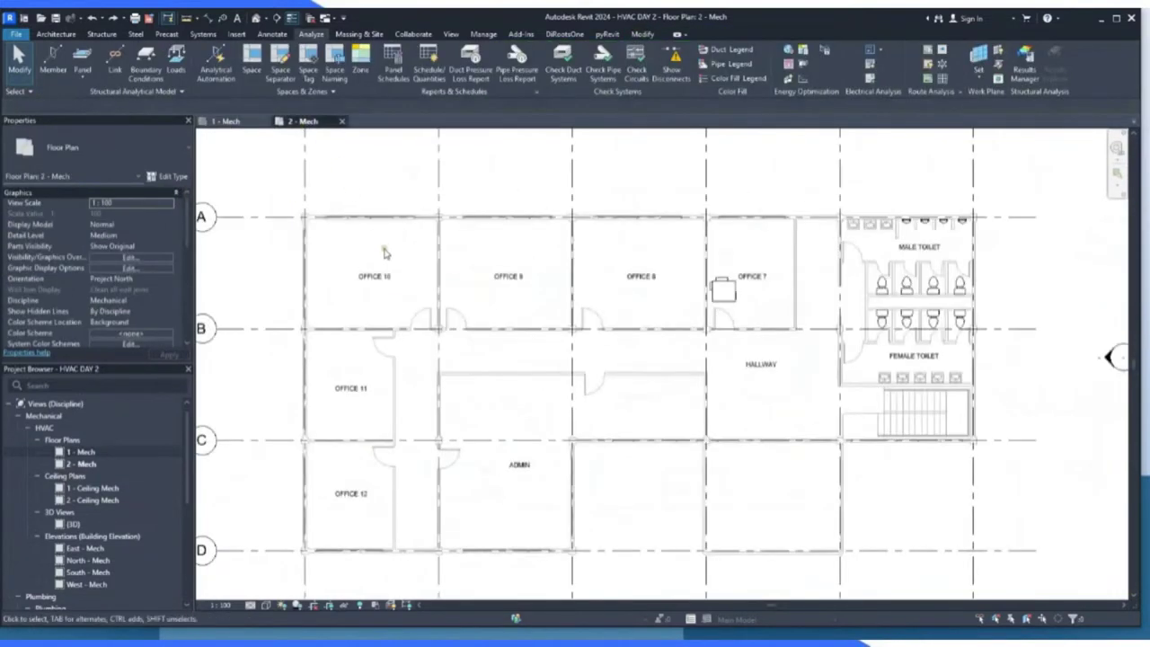
{"action": "left_click", "coordinate": [510, 299]}
{"action": "scroll", "coordinate": [508, 295], "scroll_direction": "down", "scroll_amount": 3}
{"action": "left_click", "coordinate": [227, 121]}
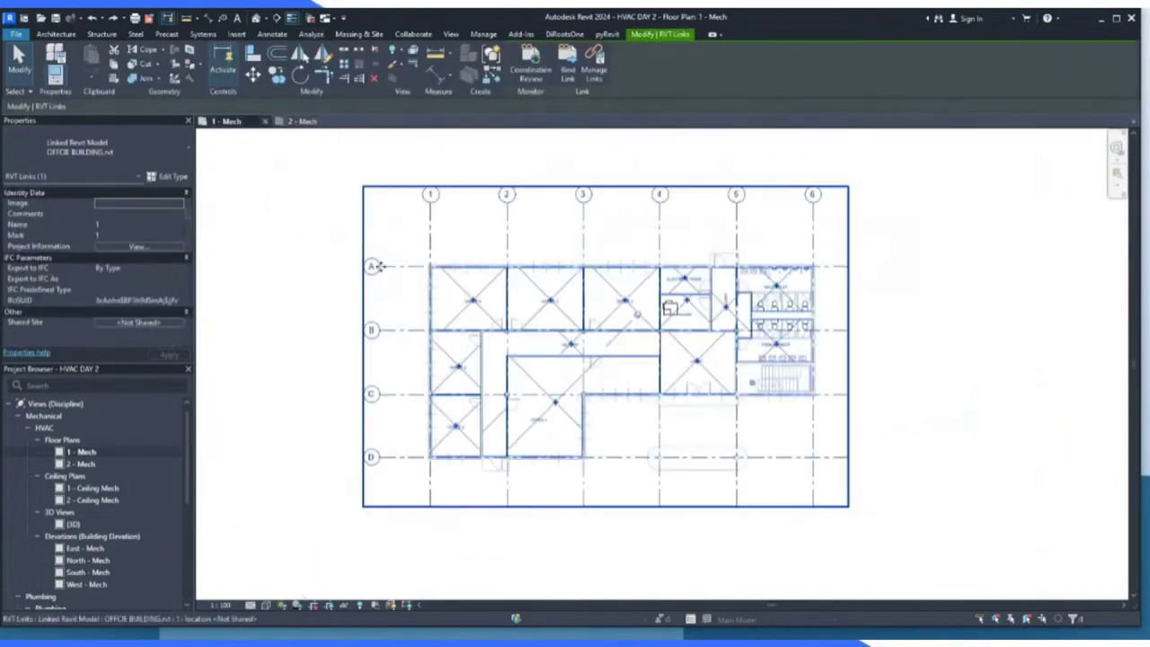
{"action": "key", "text": "Escape"}
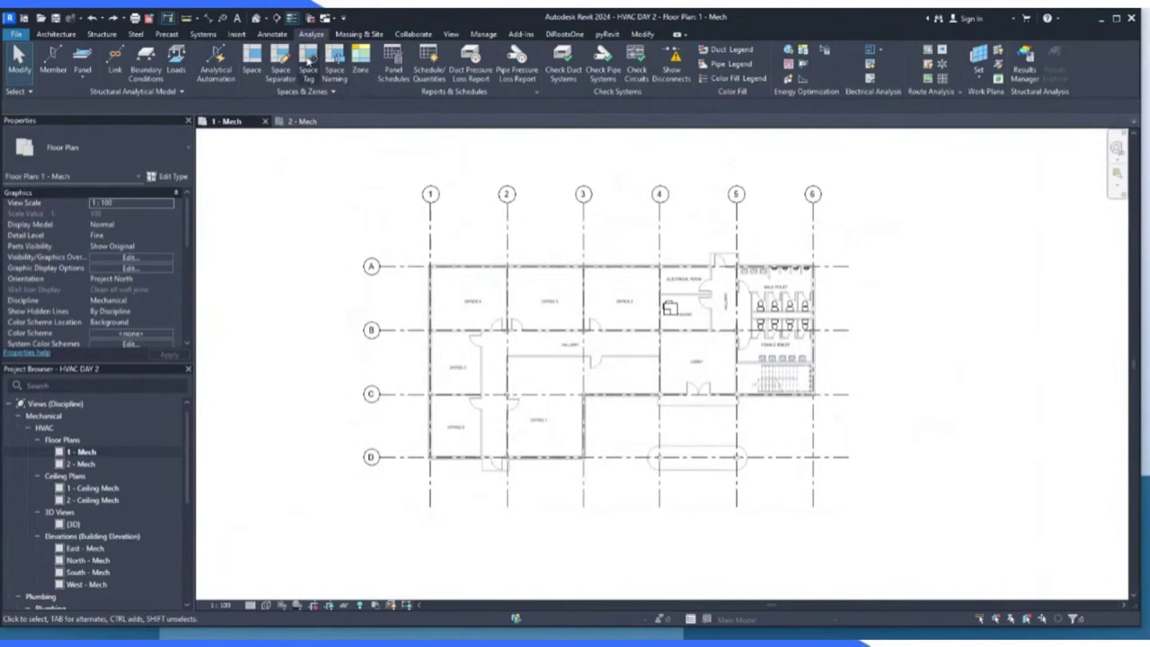
Place spaces automatically in all 15 level 1 rooms.
{"action": "left_click", "coordinate": [256, 72]}
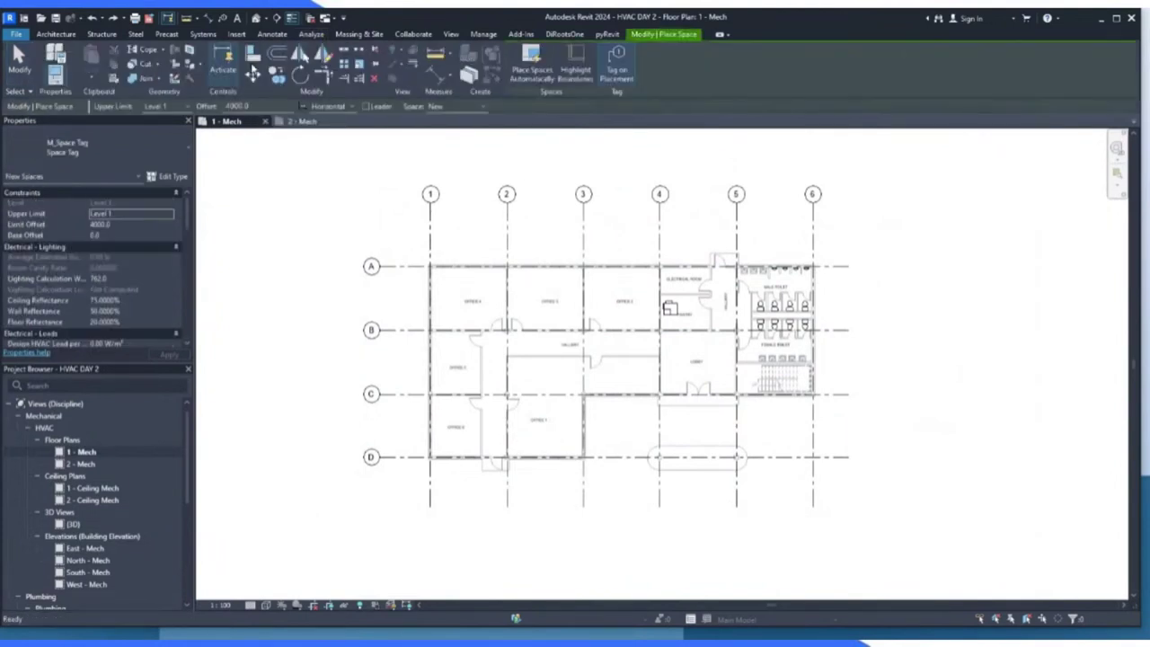
{"action": "left_click", "coordinate": [534, 78]}
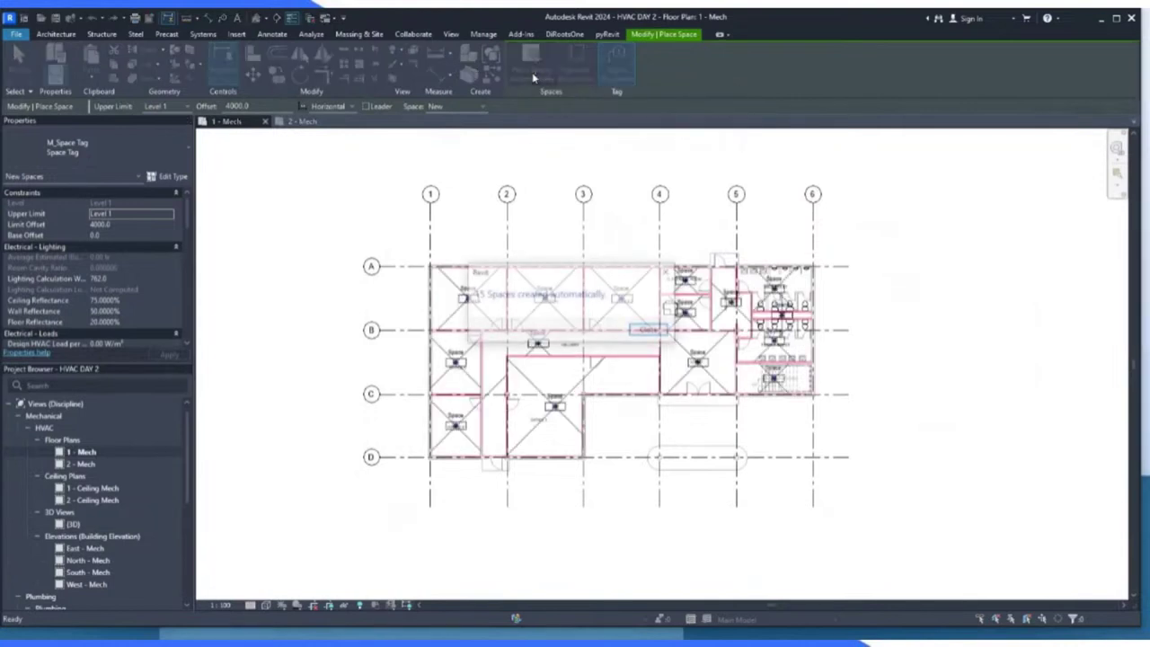
{"action": "left_click", "coordinate": [650, 331]}
{"action": "key", "text": "Escape"}
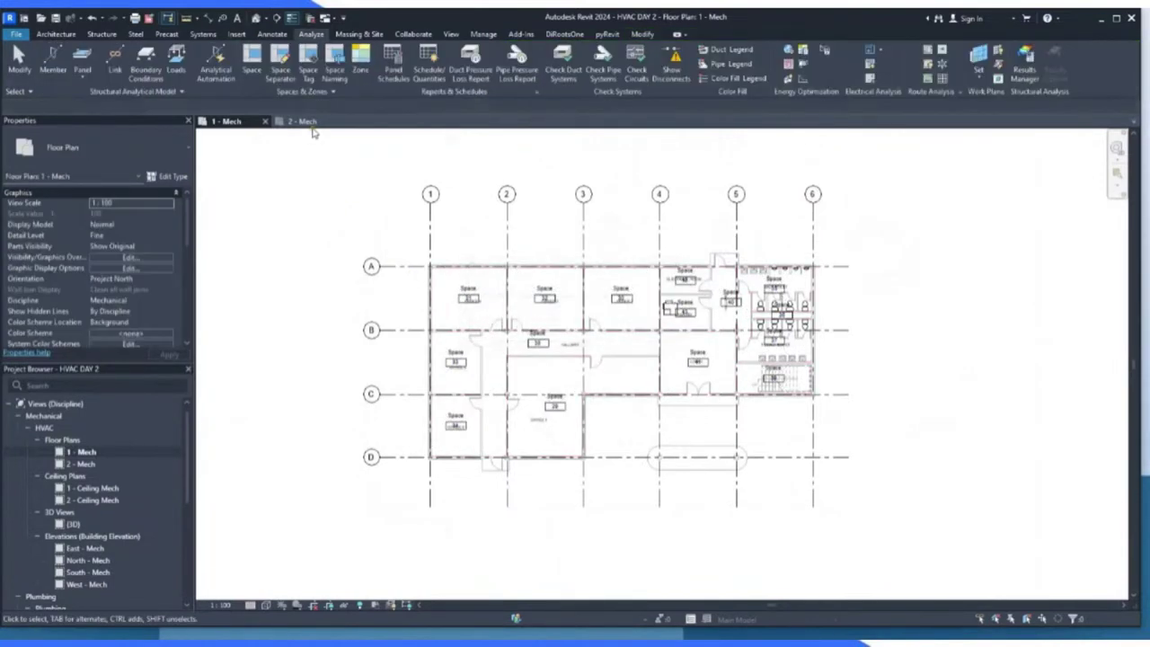
On the 2 - Mech plan, place spaces automatically in all 12 rooms.
{"action": "left_click", "coordinate": [302, 120]}
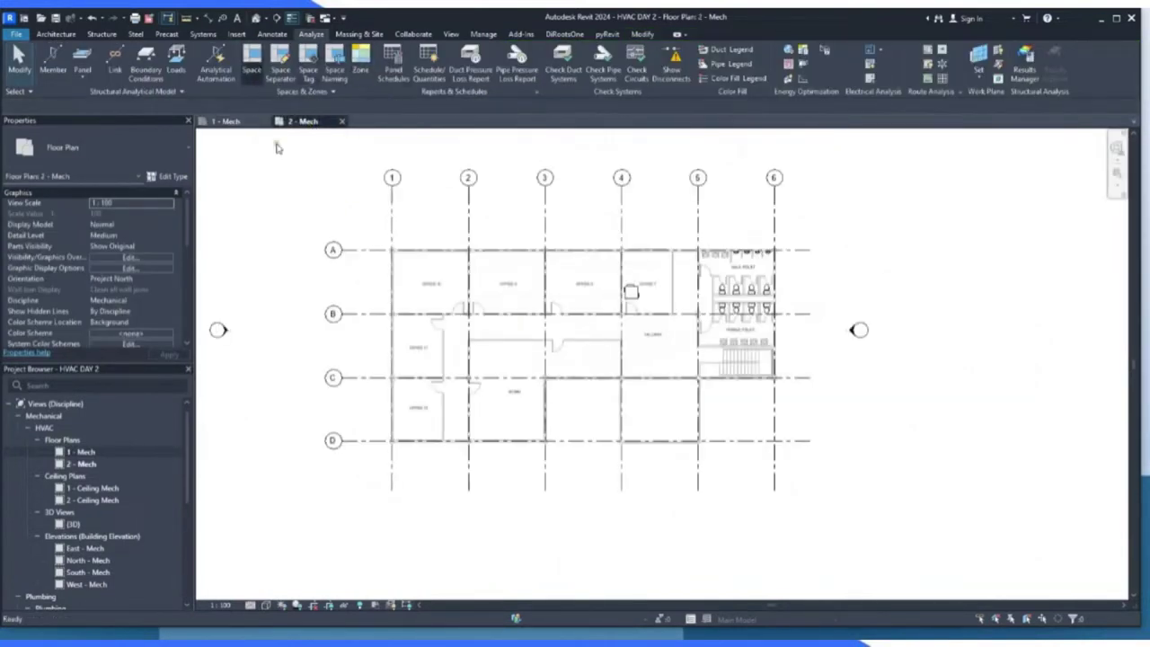
{"action": "left_click", "coordinate": [252, 67]}
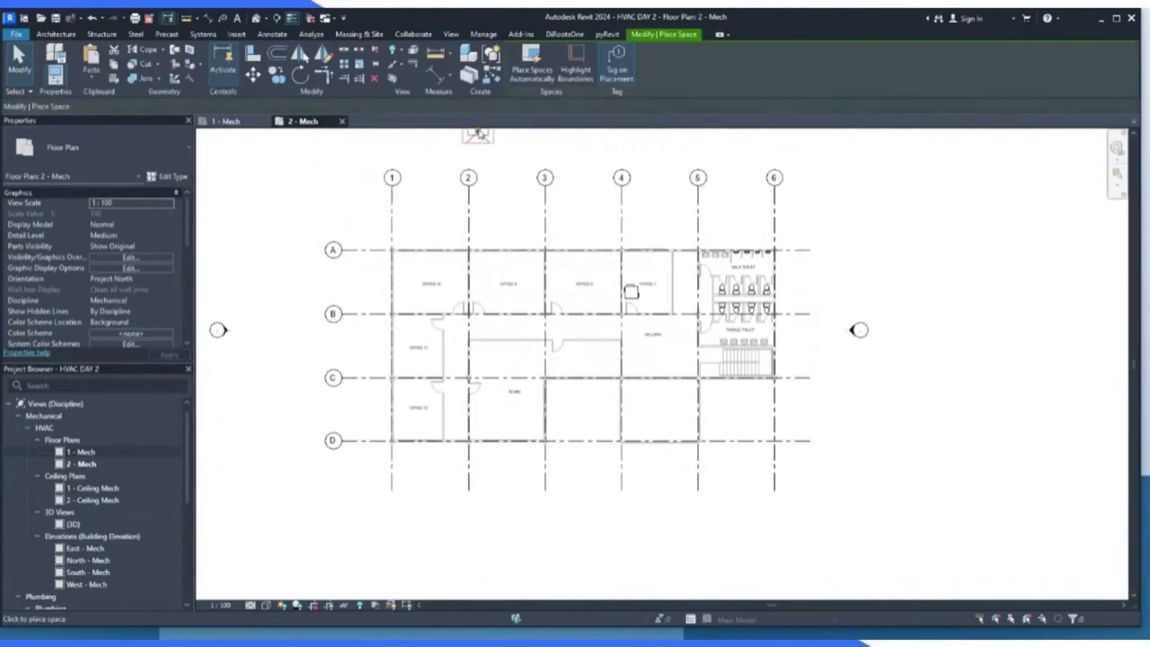
{"action": "left_click", "coordinate": [536, 76]}
{"action": "left_click", "coordinate": [650, 331]}
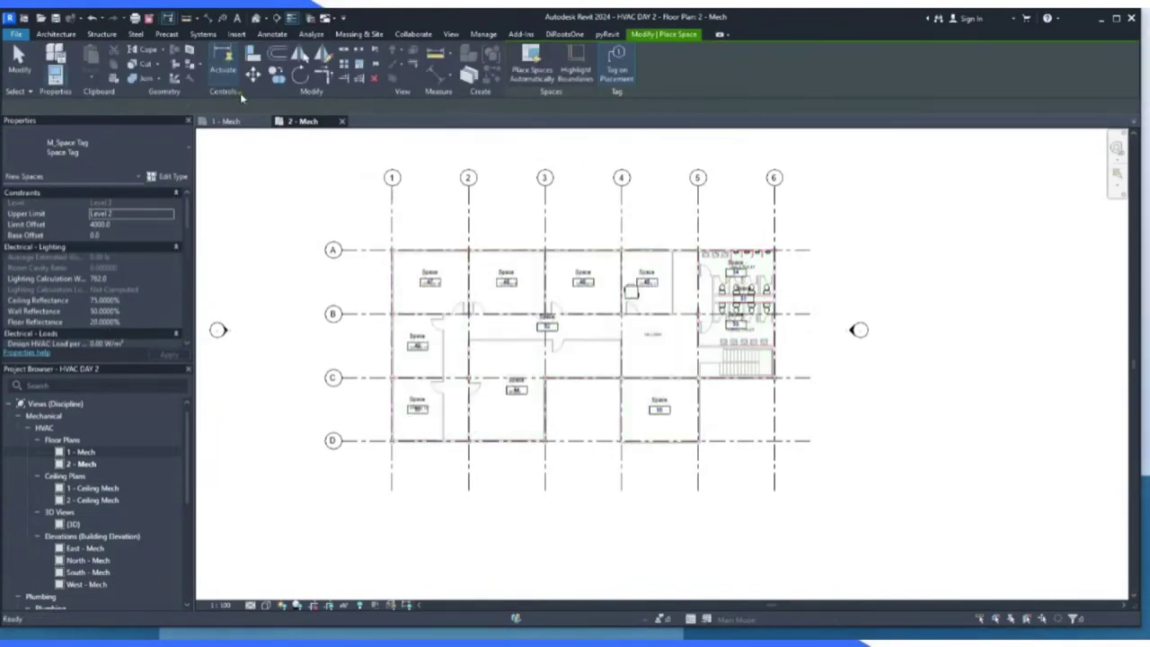
{"action": "key", "text": "Escape"}
Return to the 1 - Mech plan and check the new space tags.
{"action": "left_click", "coordinate": [226, 122]}
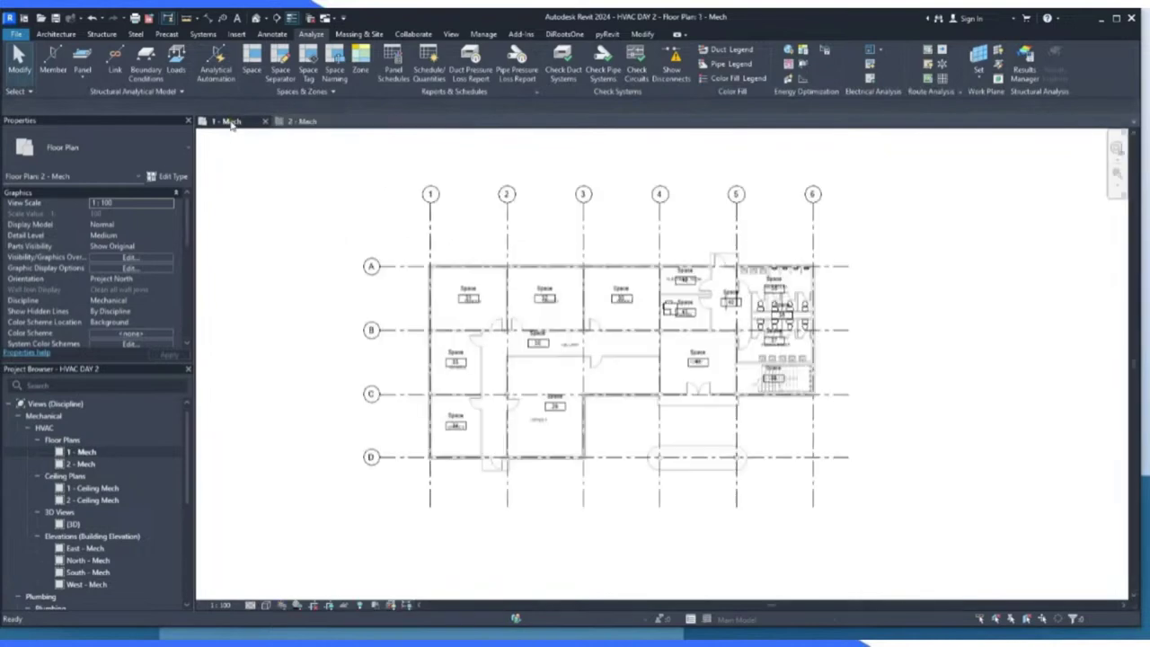
{"action": "scroll", "coordinate": [486, 312], "scroll_direction": "up", "scroll_amount": 4}
{"action": "scroll", "coordinate": [480, 314], "scroll_direction": "up", "scroll_amount": 3}
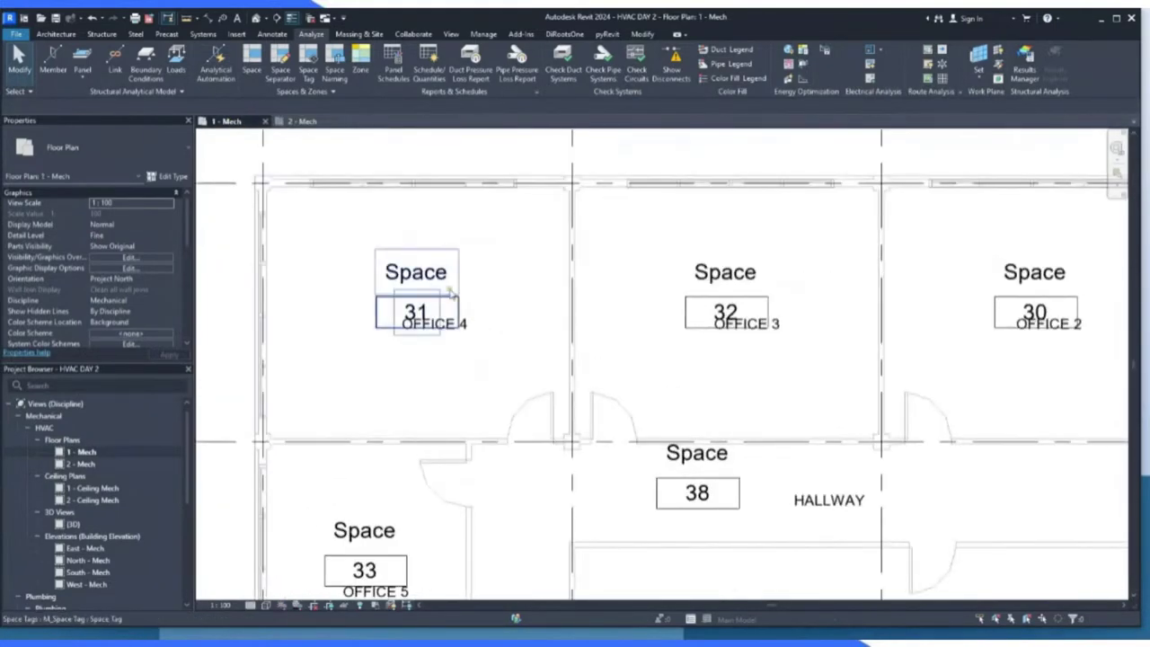
{"action": "scroll", "coordinate": [466, 331], "scroll_direction": "up", "scroll_amount": 3}
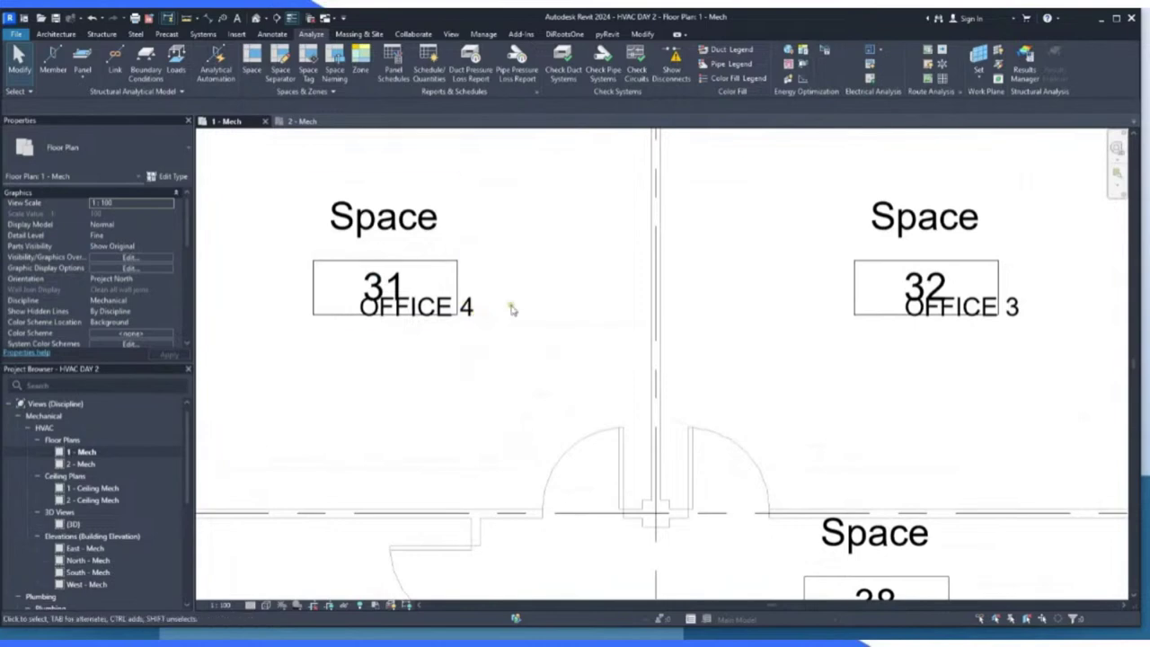
{"action": "scroll", "coordinate": [475, 304], "scroll_direction": "down", "scroll_amount": 5}
{"action": "scroll", "coordinate": [470, 284], "scroll_direction": "down", "scroll_amount": 5}
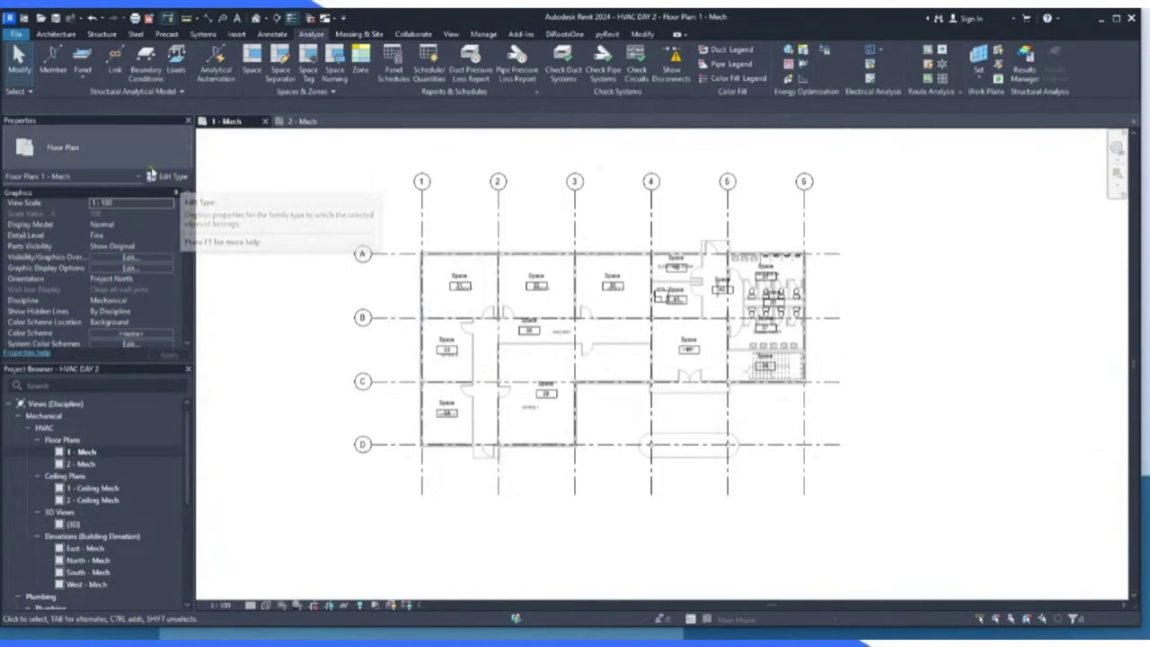
Check the floor plan's type properties, then open the linked building's type properties.
{"action": "left_click", "coordinate": [173, 178]}
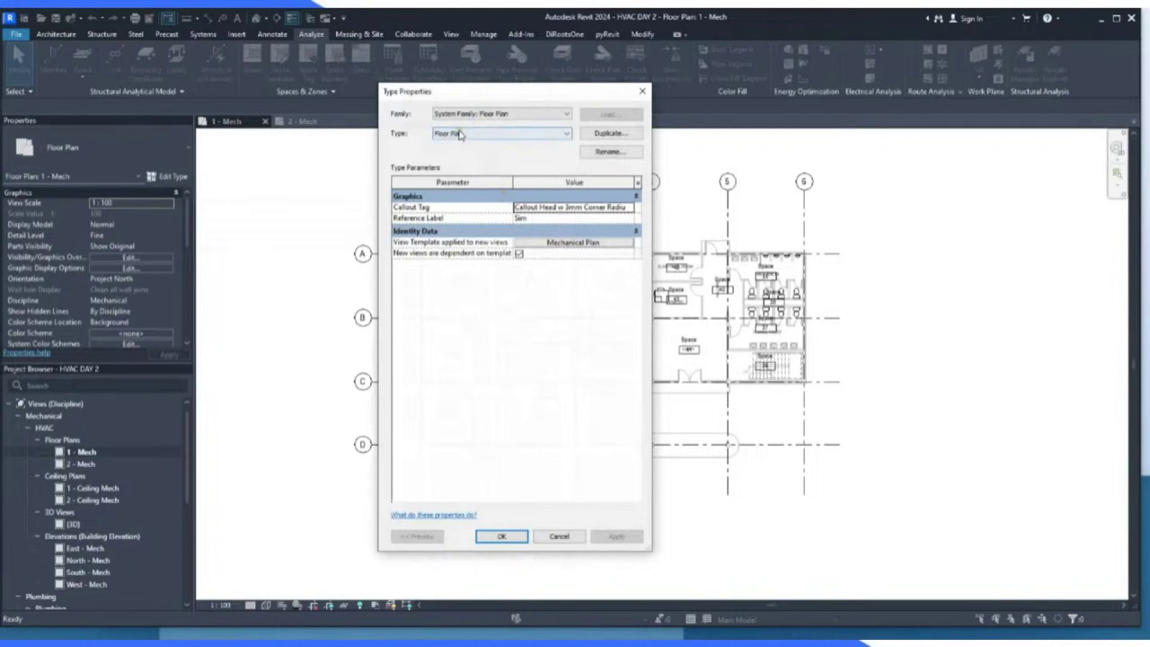
{"action": "left_click", "coordinate": [559, 537]}
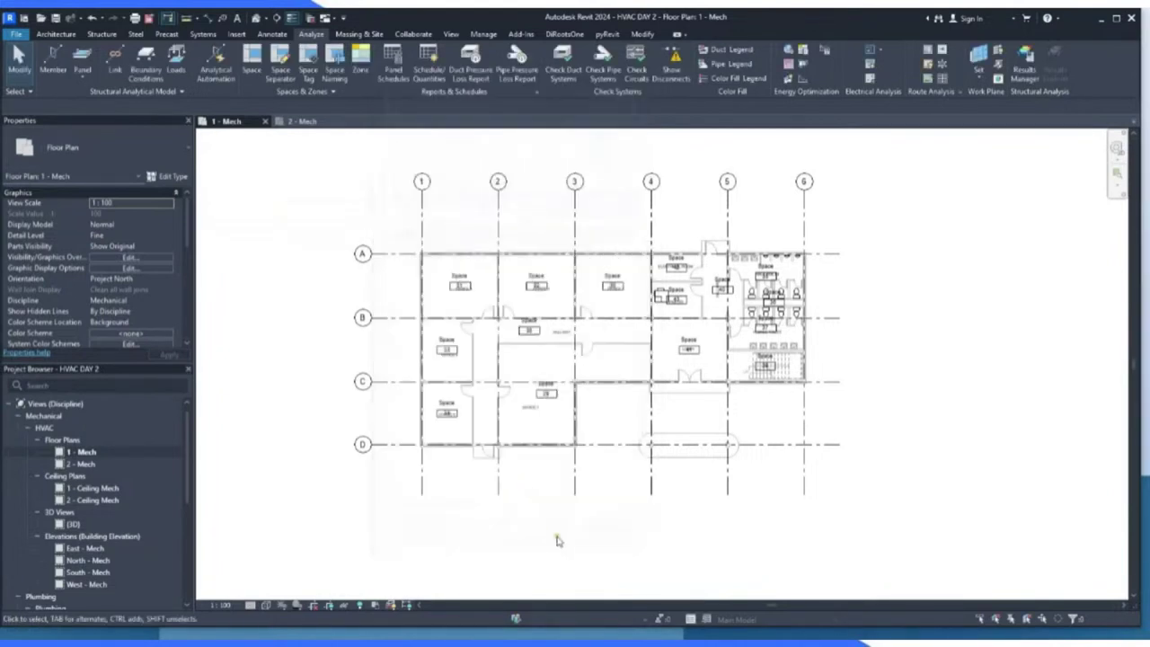
{"action": "left_click", "coordinate": [503, 478]}
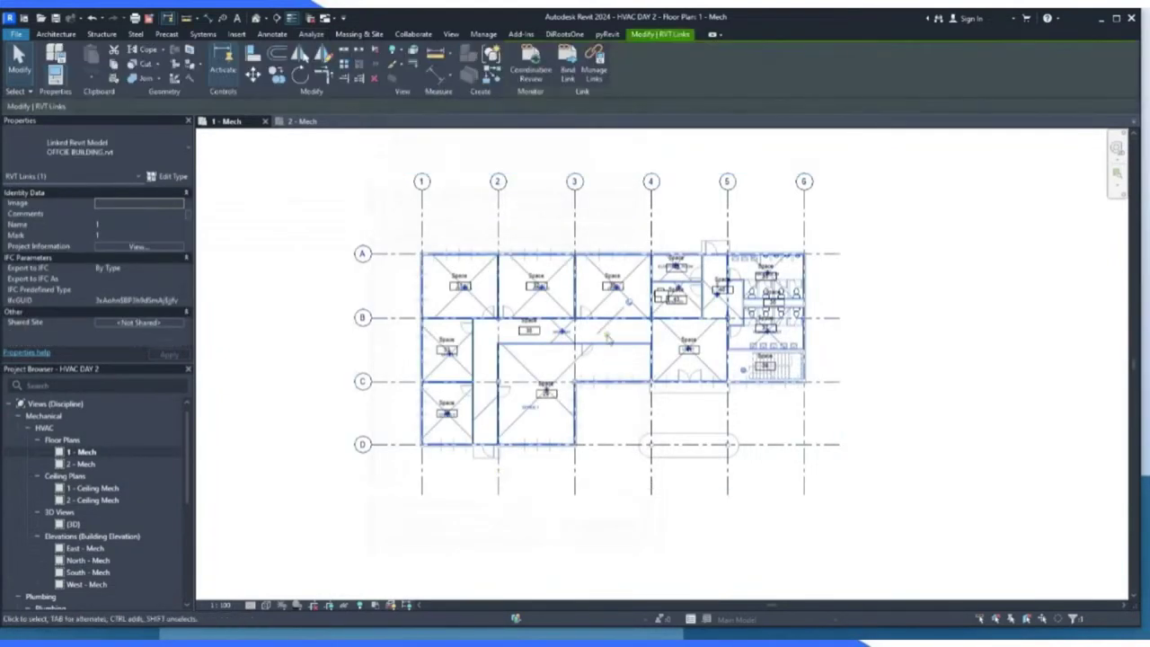
{"action": "left_click", "coordinate": [172, 177]}
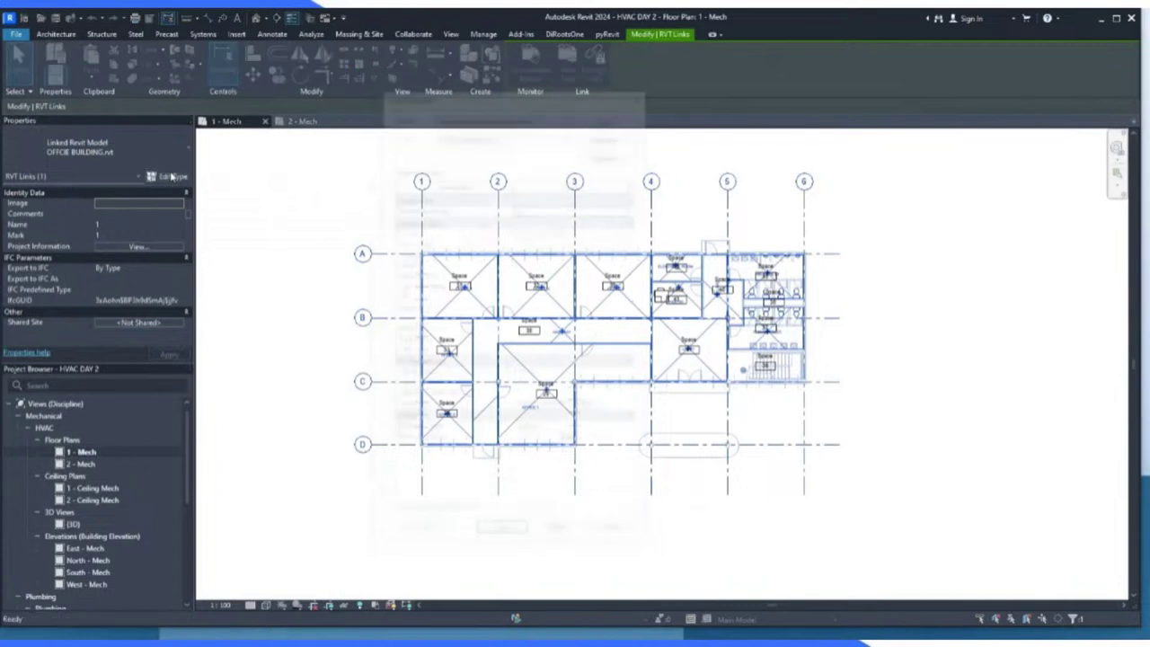
{"action": "left_click_drag", "start_coordinate": [467, 93], "coordinate": [441, 65]}
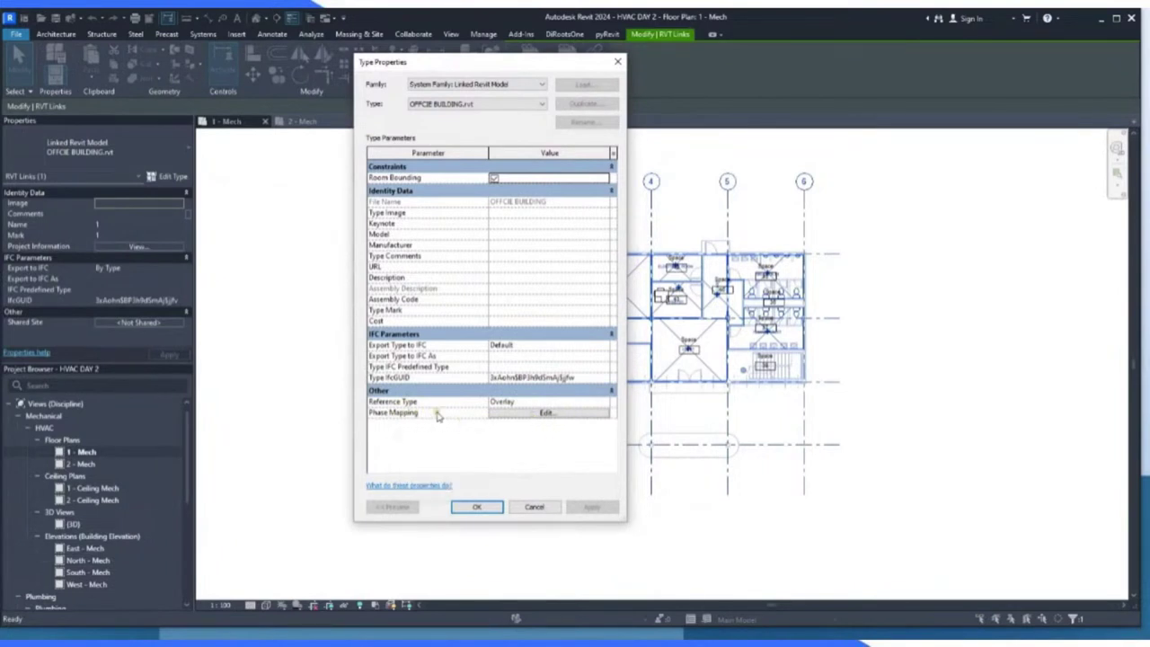
Map the link's phase to New Construction and apply the link type properties.
{"action": "left_click", "coordinate": [546, 413]}
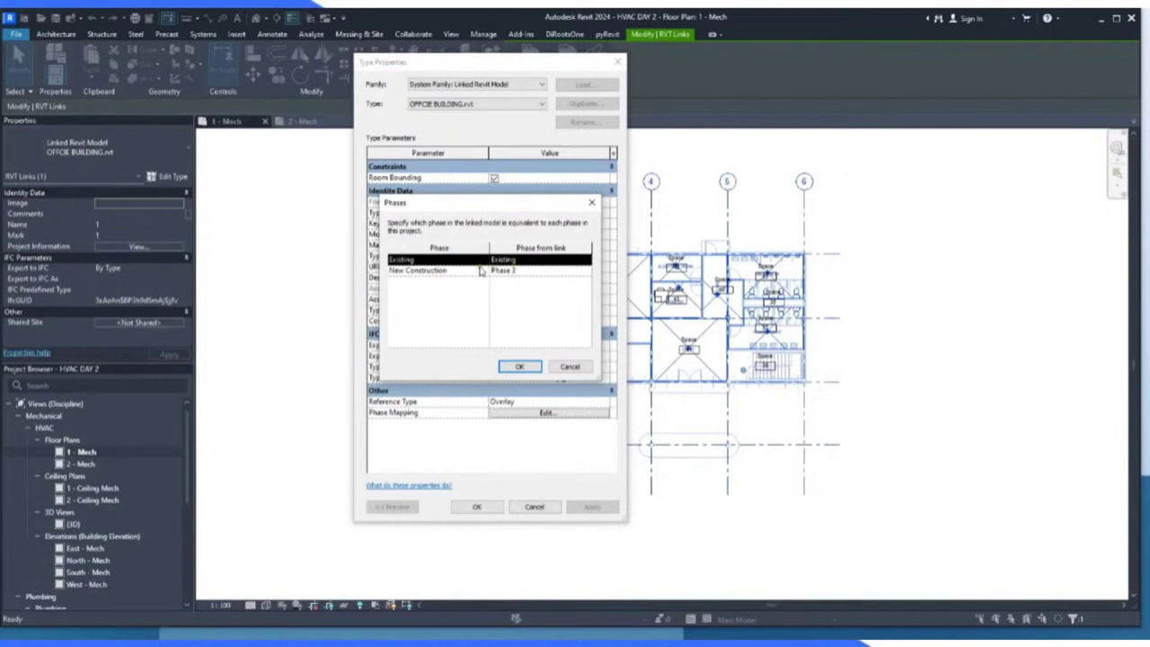
{"action": "left_click", "coordinate": [535, 272]}
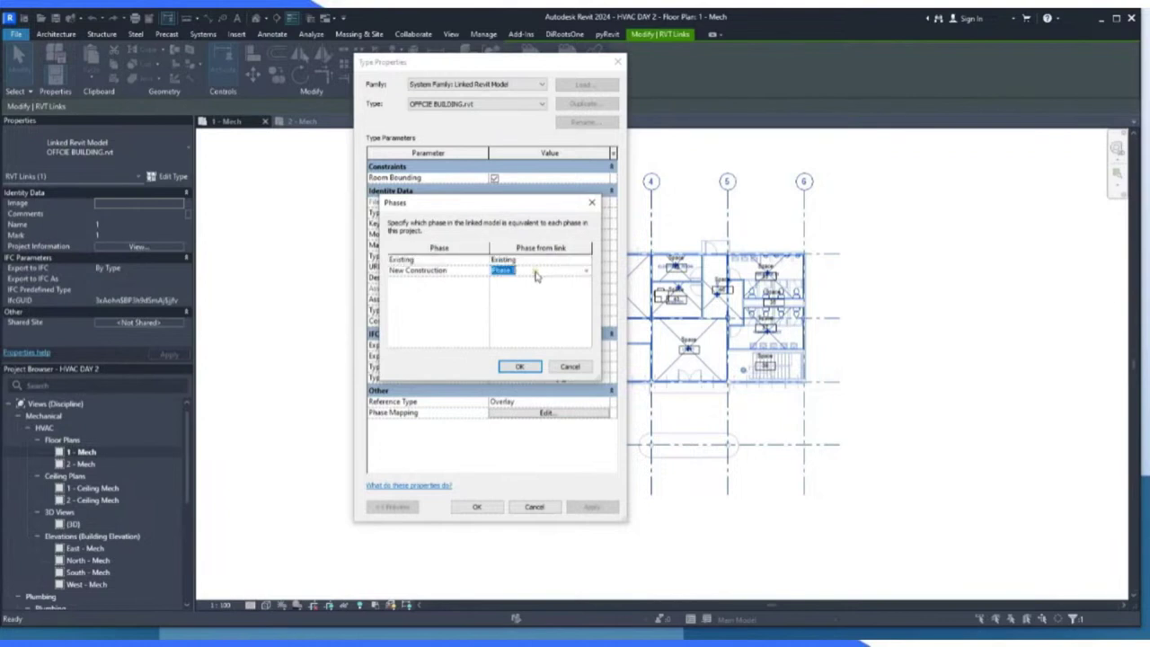
{"action": "left_click", "coordinate": [584, 272]}
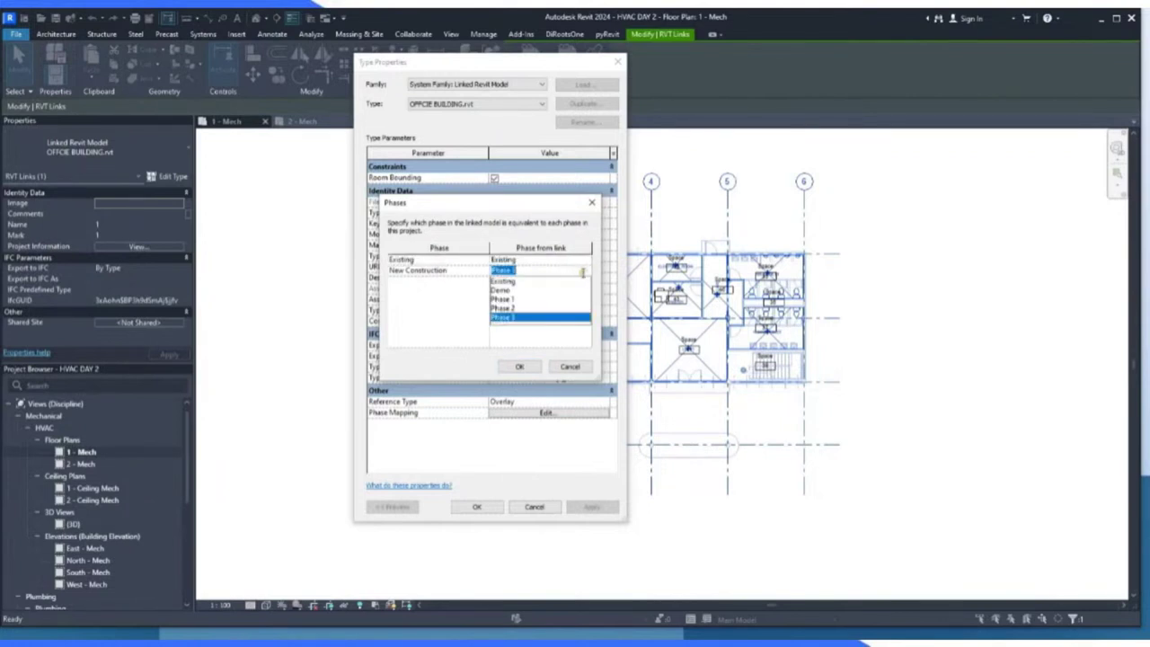
{"action": "left_click", "coordinate": [531, 300]}
{"action": "left_click", "coordinate": [519, 367]}
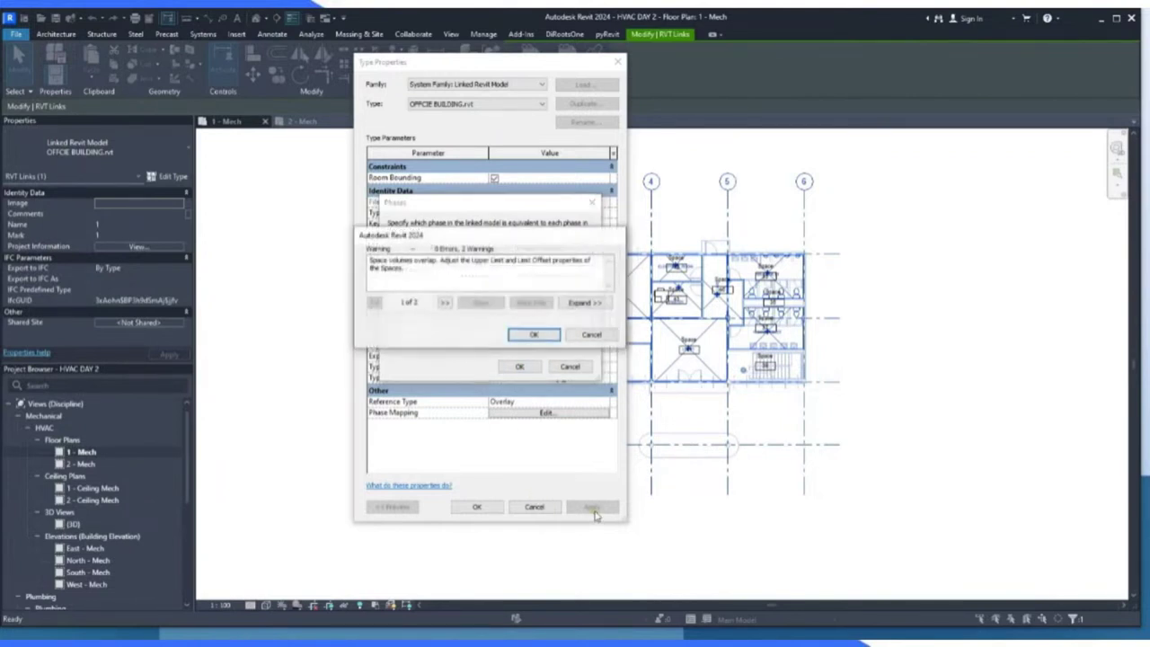
{"action": "left_click", "coordinate": [532, 336]}
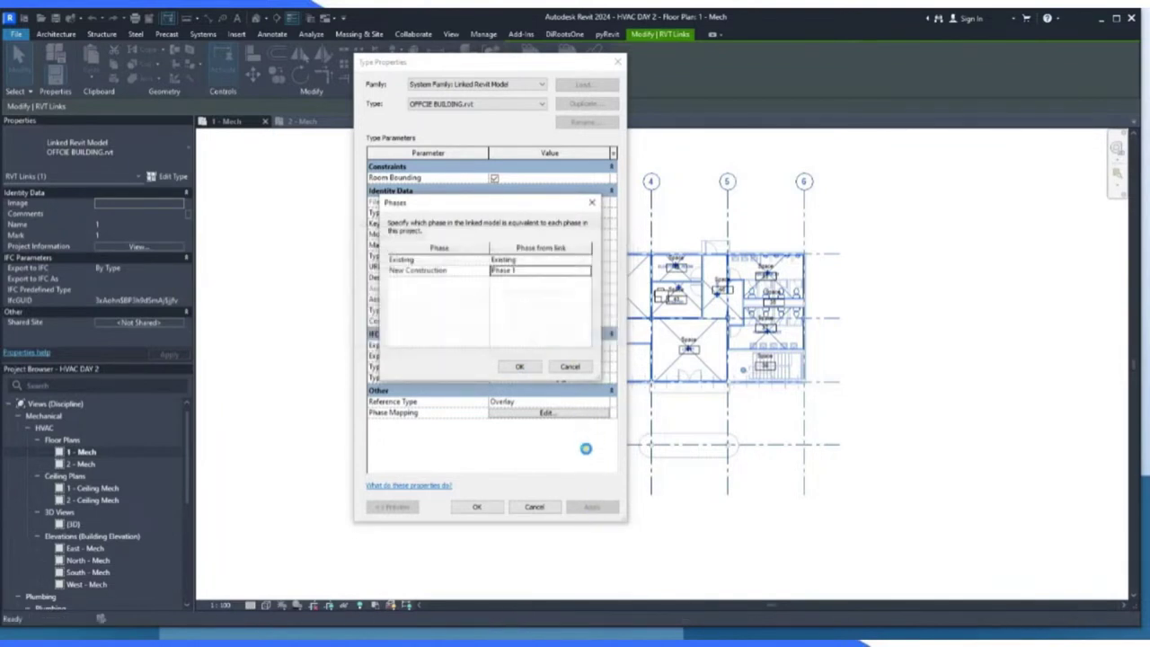
{"action": "left_click", "coordinate": [477, 508]}
Look at the 2 - Mech plan and return to 1 - Mech.
{"action": "scroll", "coordinate": [454, 302], "scroll_direction": "up", "scroll_amount": 5}
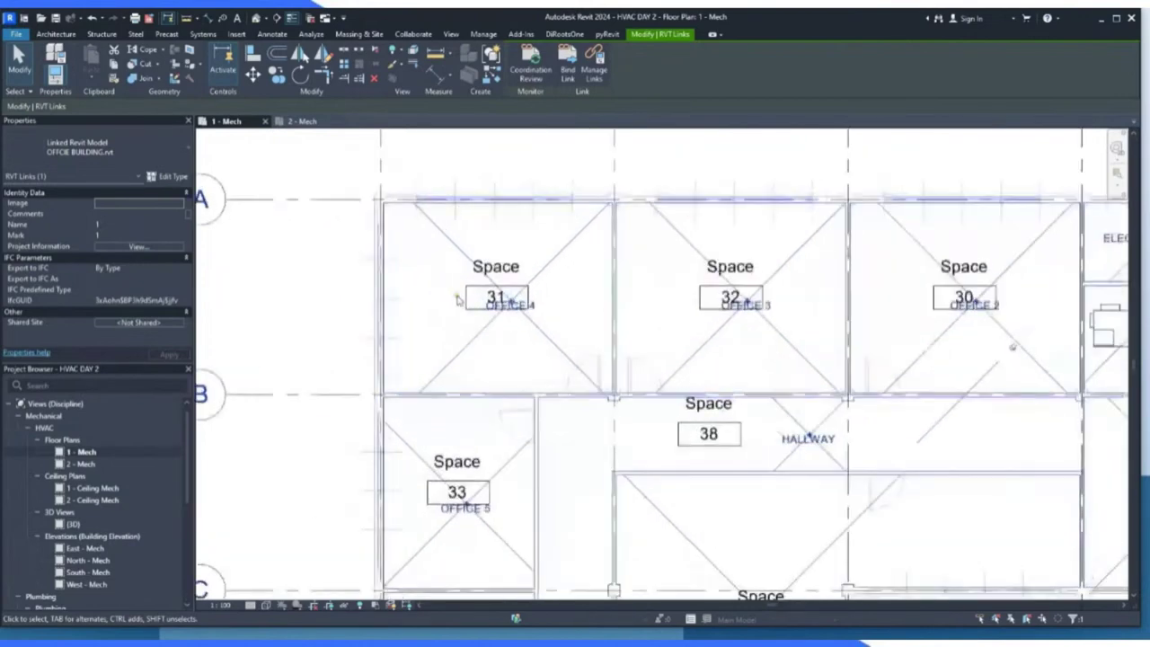
{"action": "scroll", "coordinate": [464, 329], "scroll_direction": "down", "scroll_amount": 2}
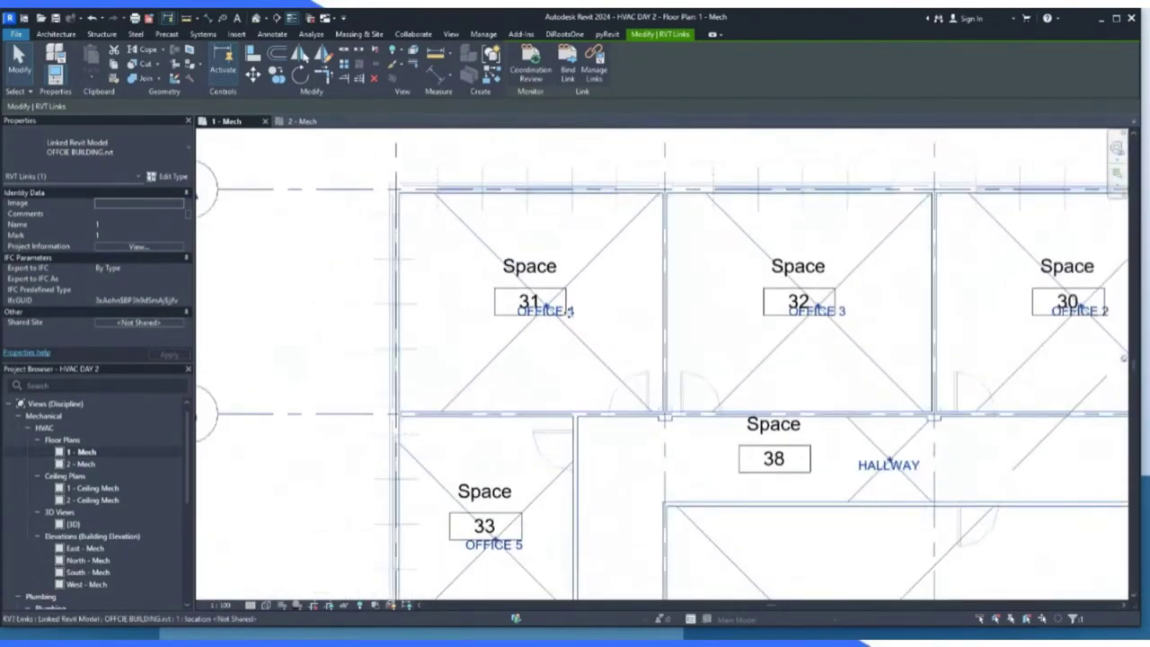
{"action": "left_click", "coordinate": [304, 121]}
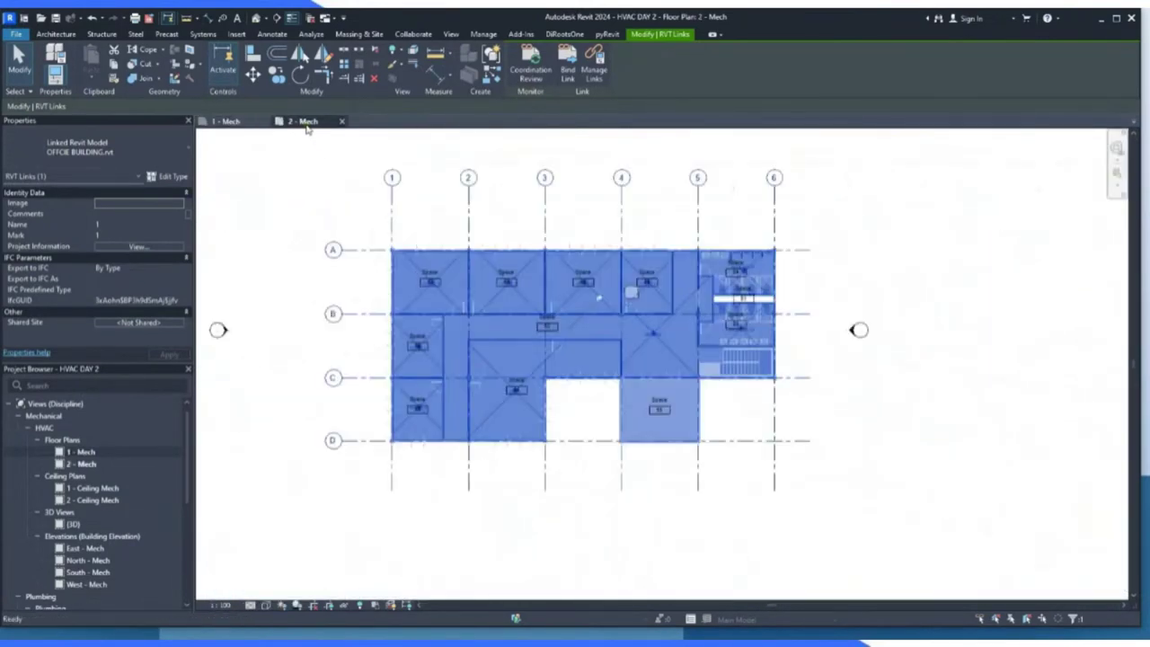
{"action": "left_click", "coordinate": [236, 122]}
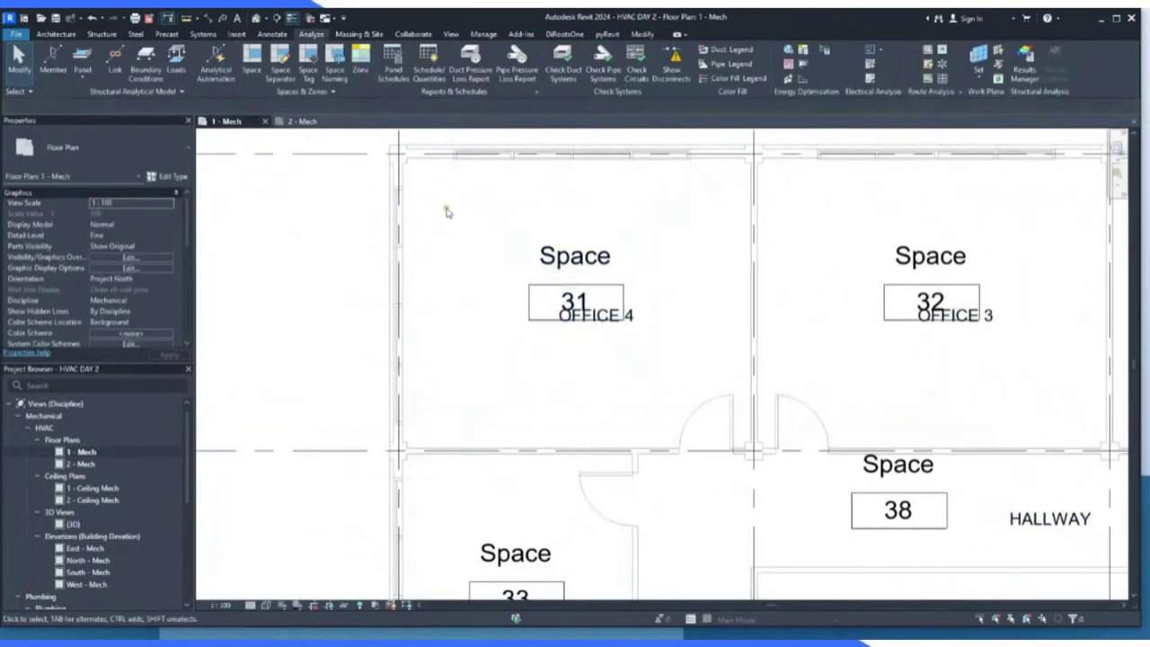
Name all spaces after the linked rooms using Names Only, so tags read OFFICE 4, HALLWAY.
{"action": "left_click", "coordinate": [342, 83]}
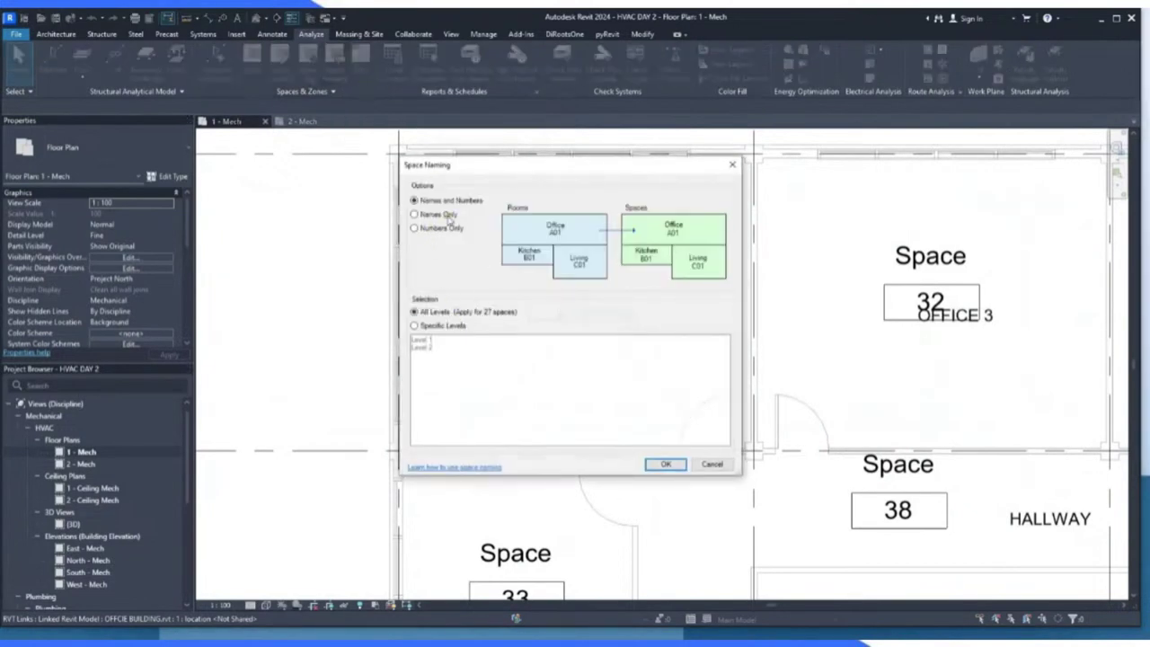
{"action": "left_click", "coordinate": [435, 215]}
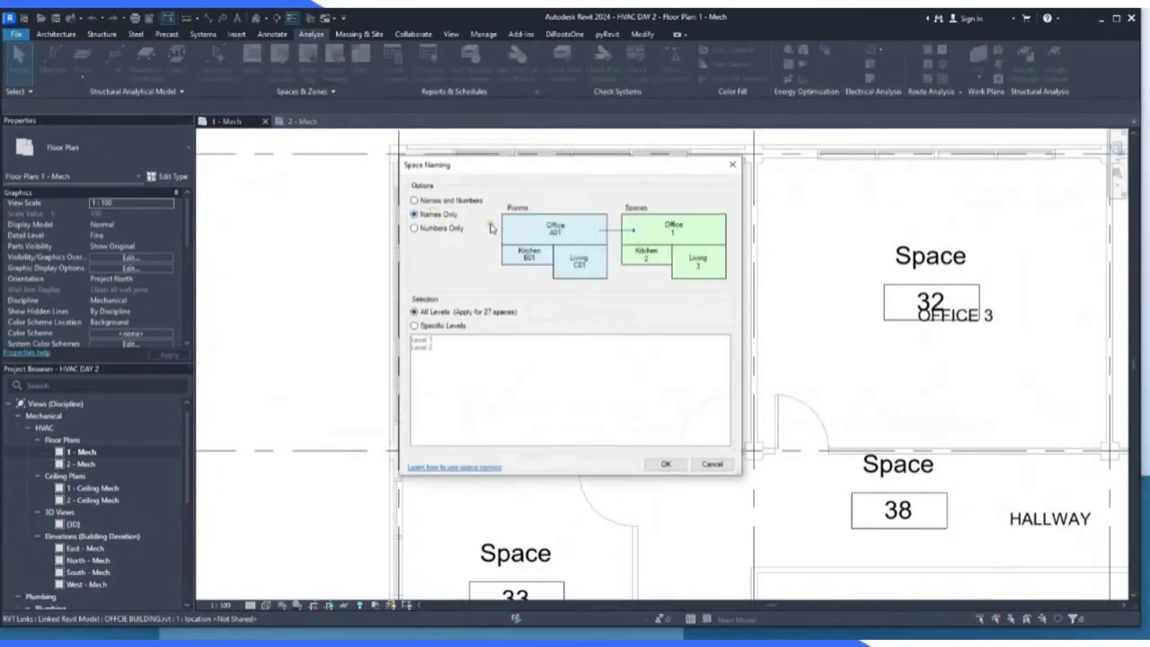
{"action": "left_click", "coordinate": [666, 464]}
{"action": "scroll", "coordinate": [437, 284], "scroll_direction": "down", "scroll_amount": 4}
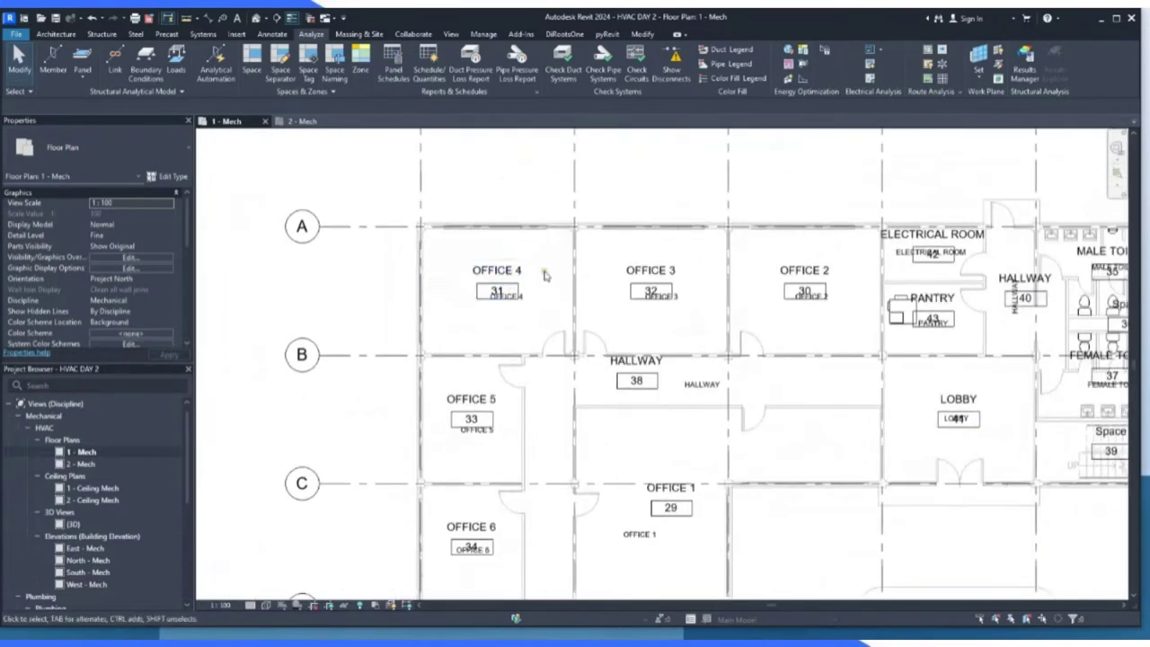
{"action": "scroll", "coordinate": [543, 276], "scroll_direction": "up", "scroll_amount": 2}
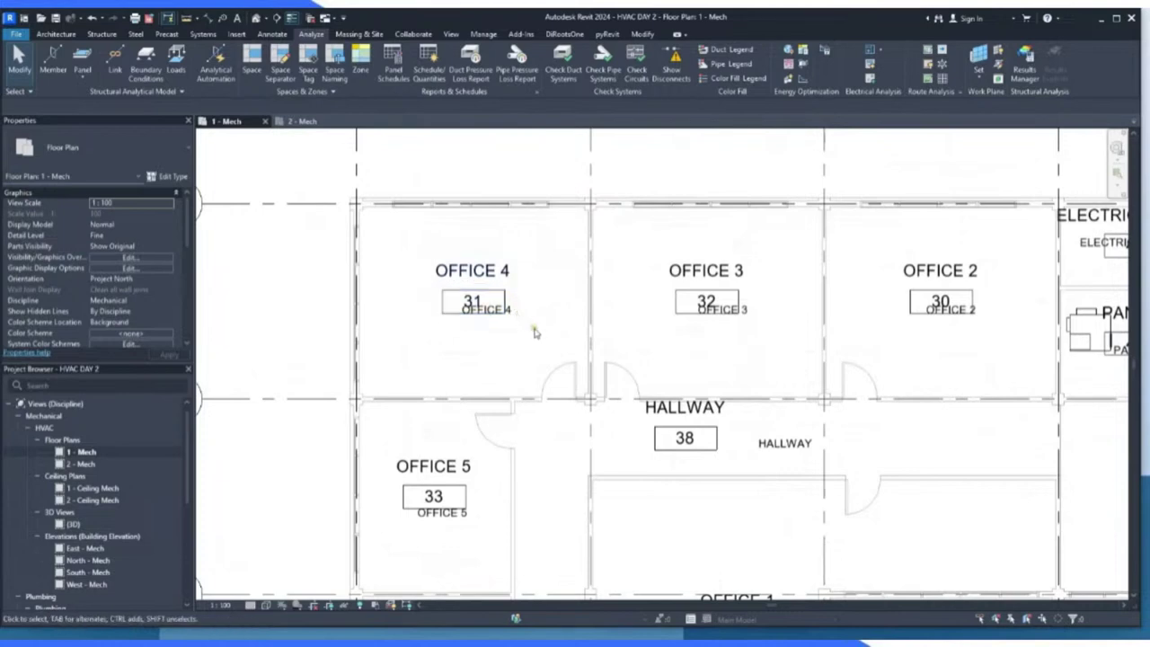
{"action": "scroll", "coordinate": [534, 333], "scroll_direction": "up", "scroll_amount": 2}
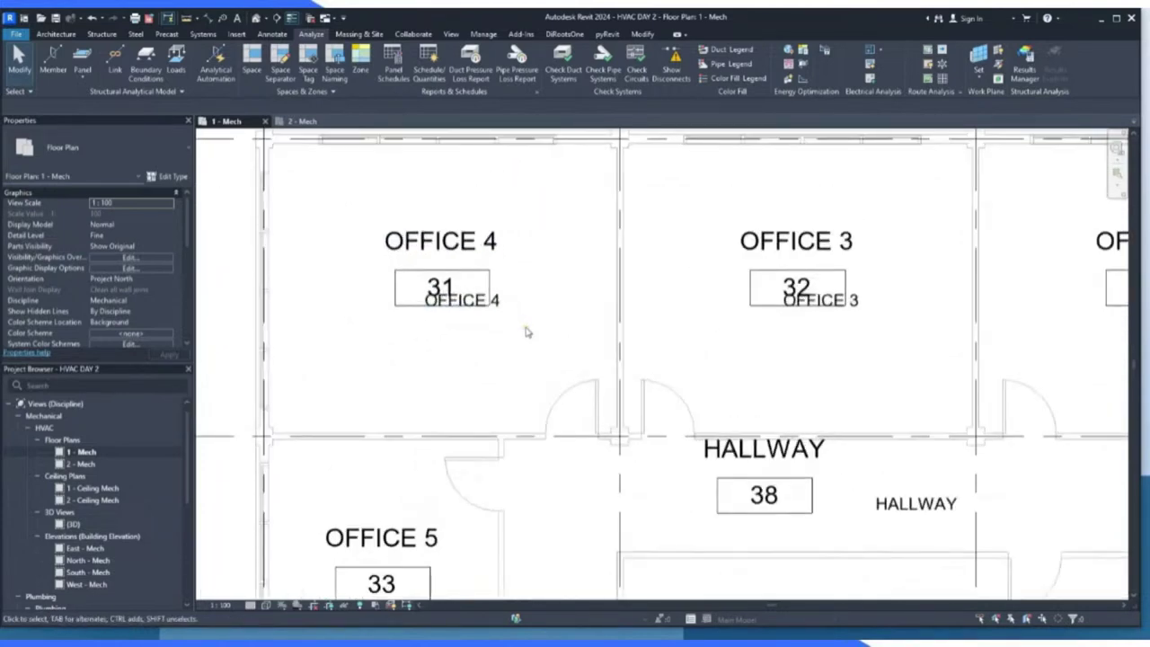
{"action": "scroll", "coordinate": [528, 333], "scroll_direction": "down", "scroll_amount": 1}
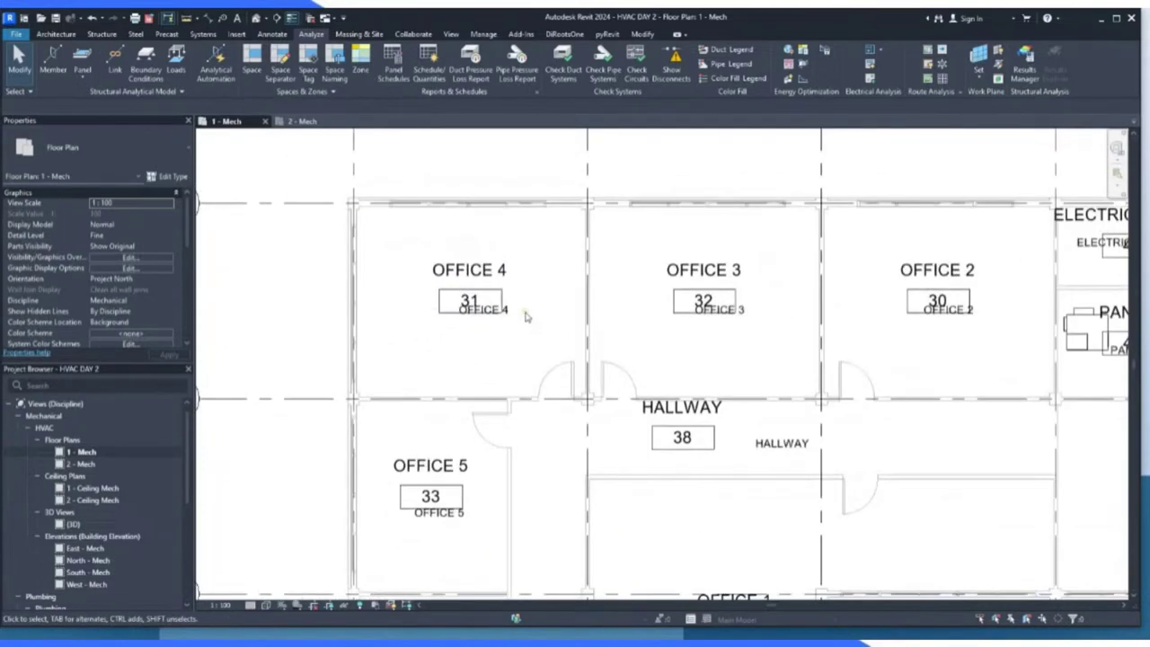
{"action": "scroll", "coordinate": [527, 317], "scroll_direction": "up", "scroll_amount": 1}
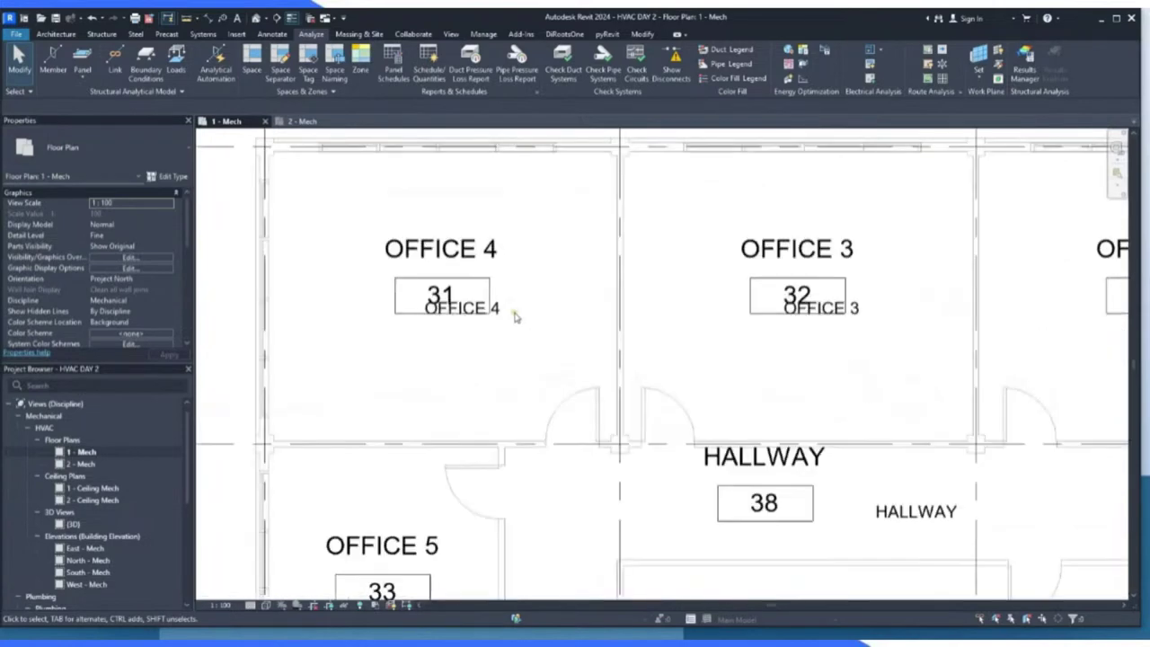
{"action": "scroll", "coordinate": [515, 317], "scroll_direction": "down", "scroll_amount": 3}
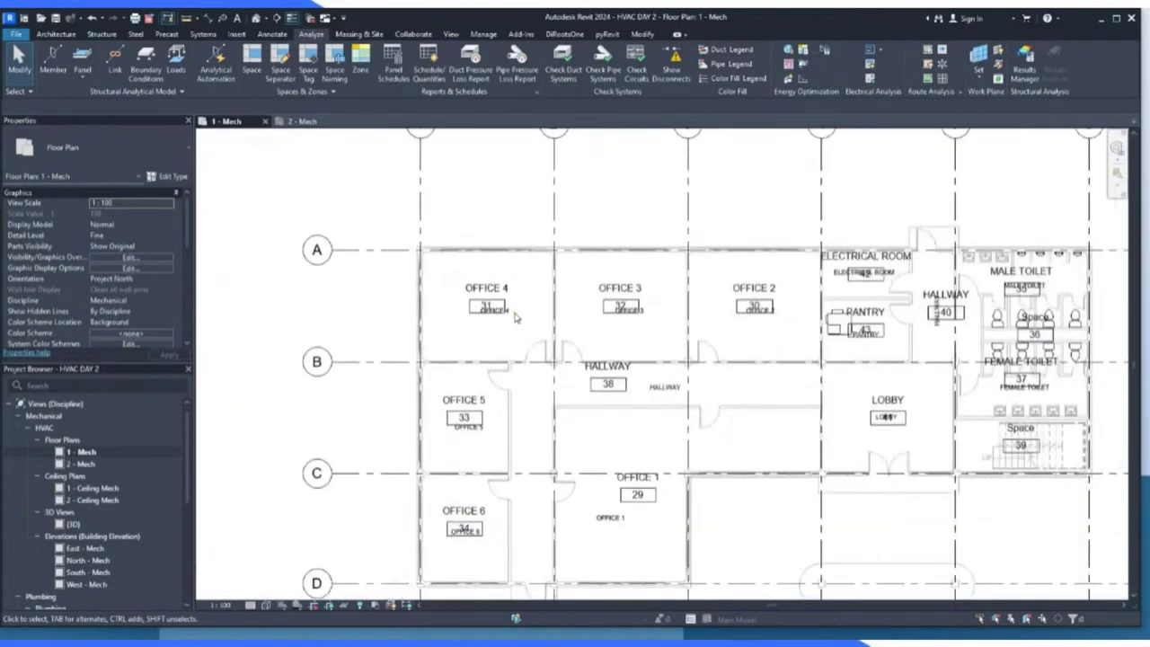
Set the OFFICE BUILDING.rvt link's Visibility/Graphics display to By host view.
{"action": "key", "text": "v"}
{"action": "key", "text": "v"}
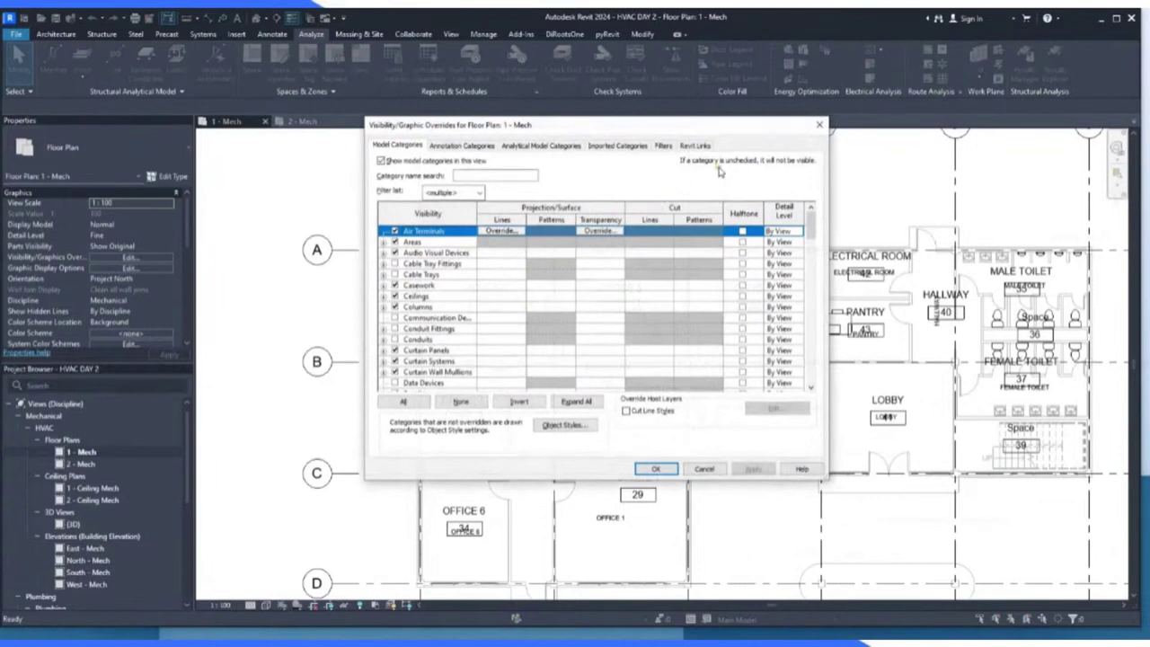
{"action": "left_click", "coordinate": [694, 146]}
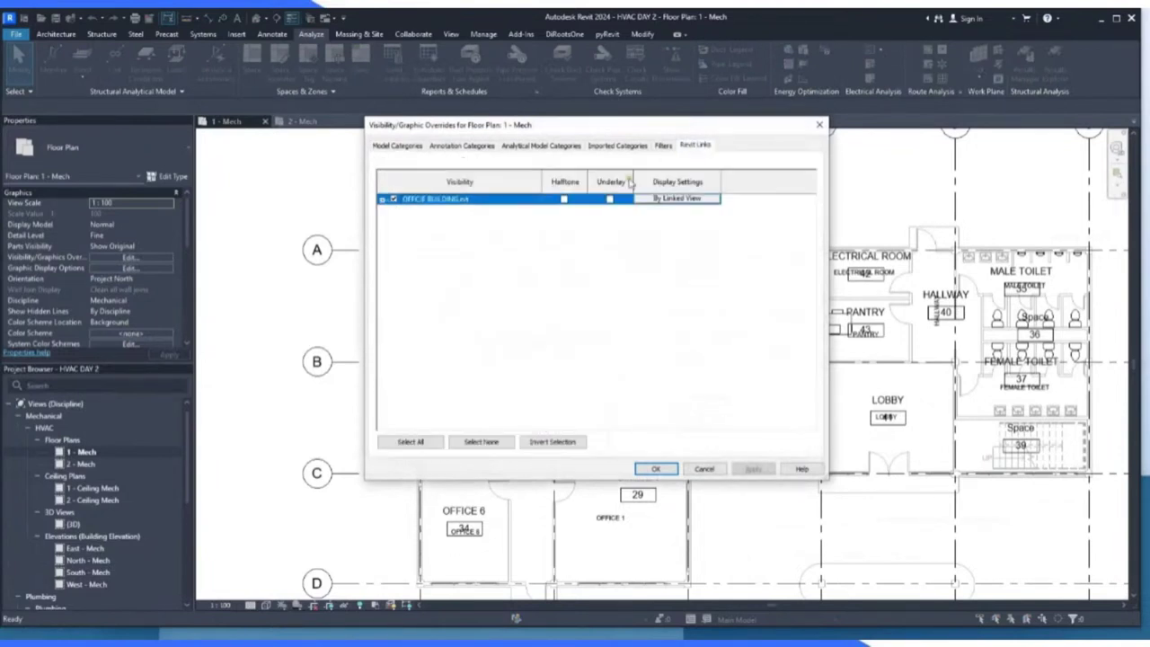
{"action": "left_click", "coordinate": [676, 199]}
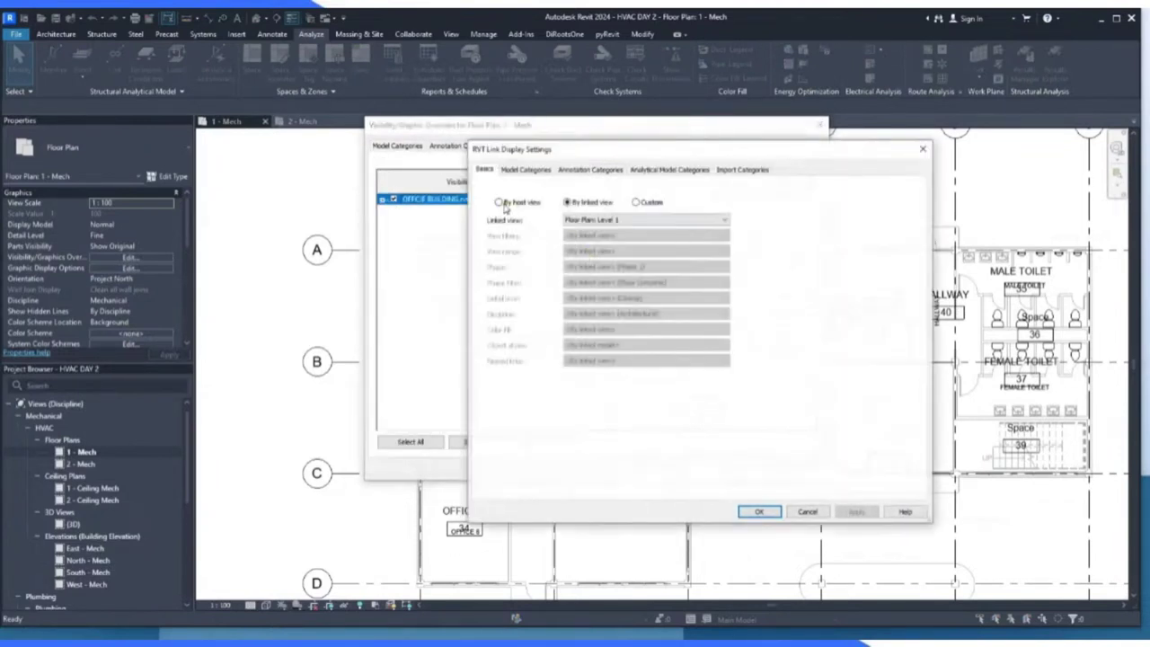
{"action": "left_click", "coordinate": [500, 202]}
{"action": "left_click", "coordinate": [759, 511]}
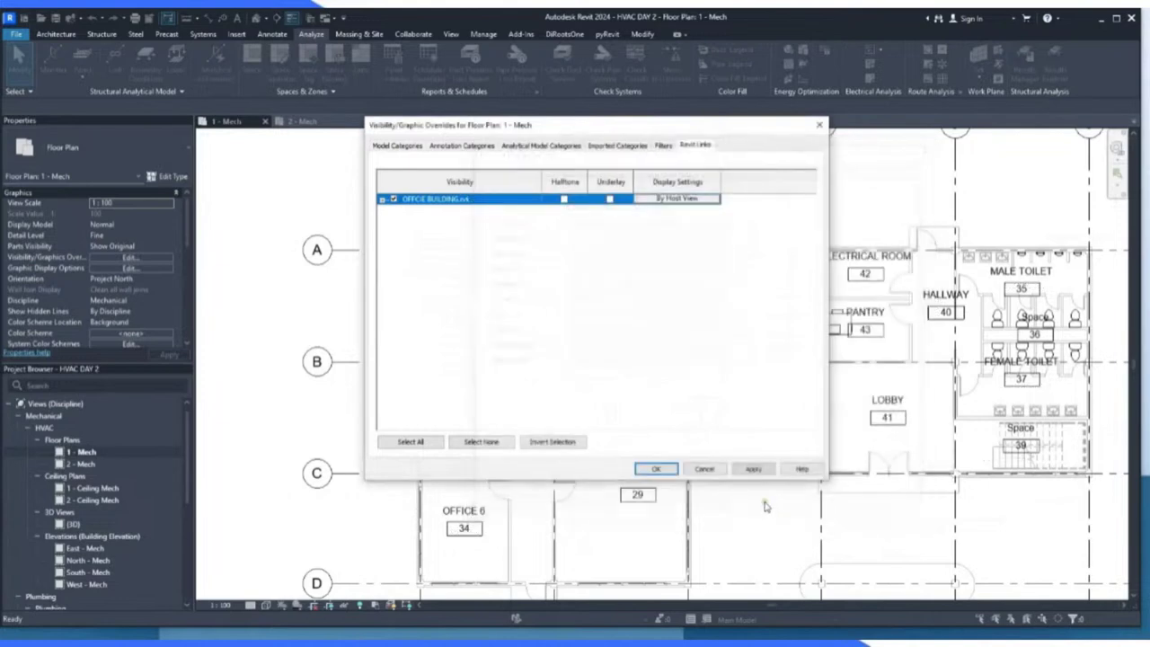
{"action": "left_click", "coordinate": [656, 469]}
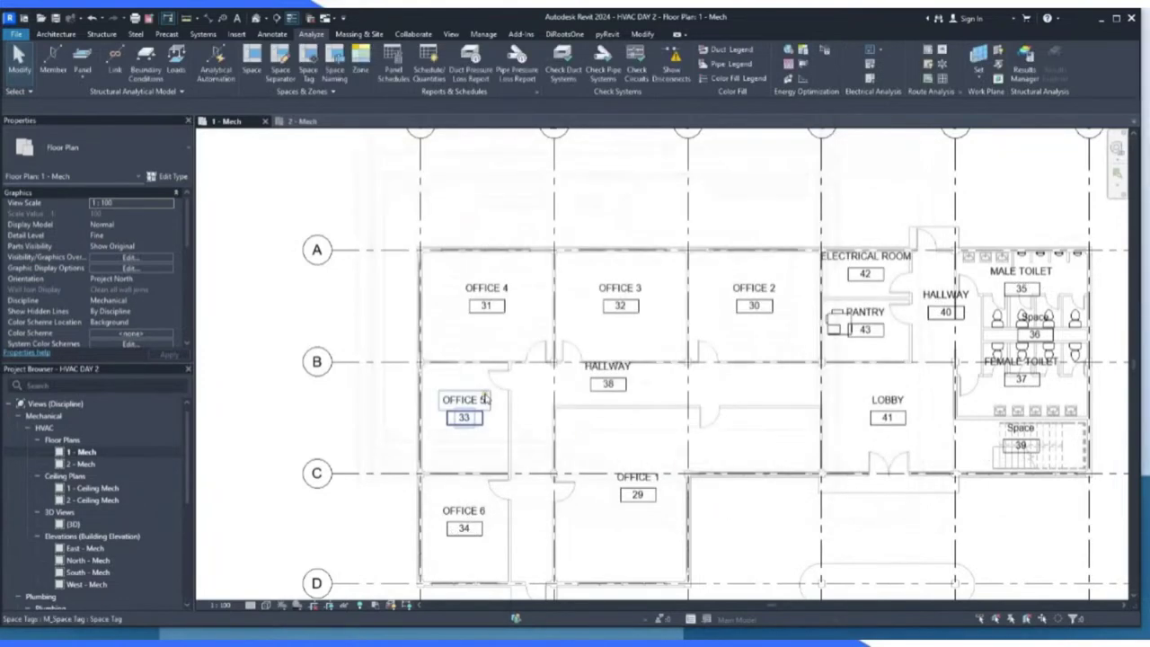
{"action": "scroll", "coordinate": [325, 227], "scroll_direction": "down", "scroll_amount": 2}
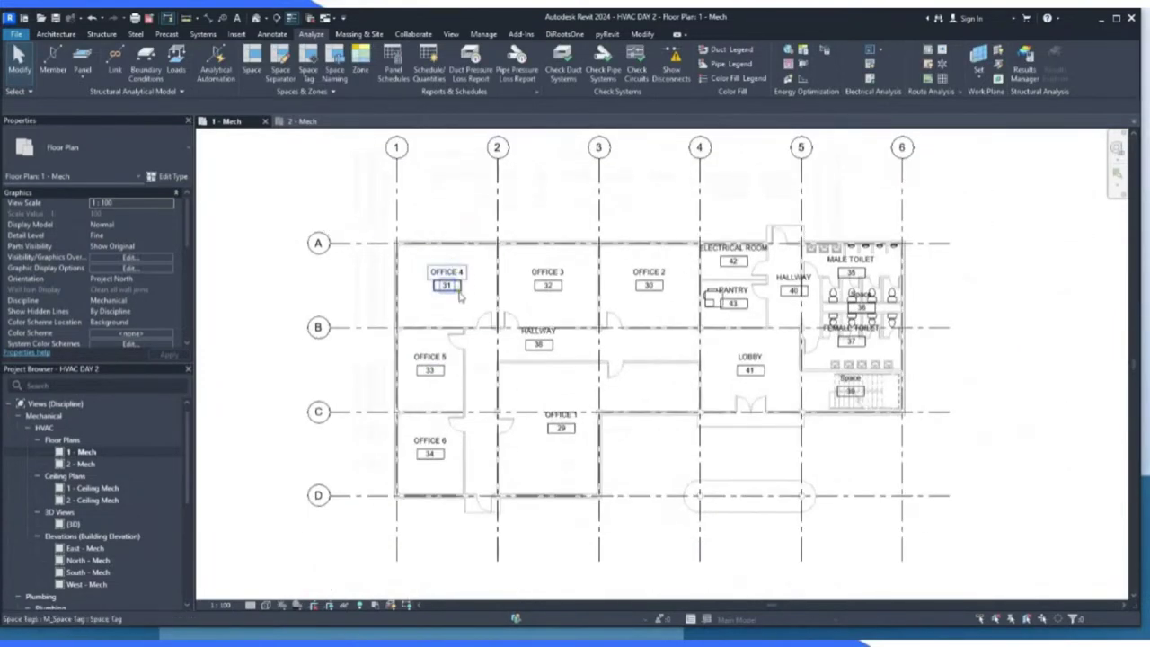
{"action": "scroll", "coordinate": [458, 297], "scroll_direction": "up", "scroll_amount": 2}
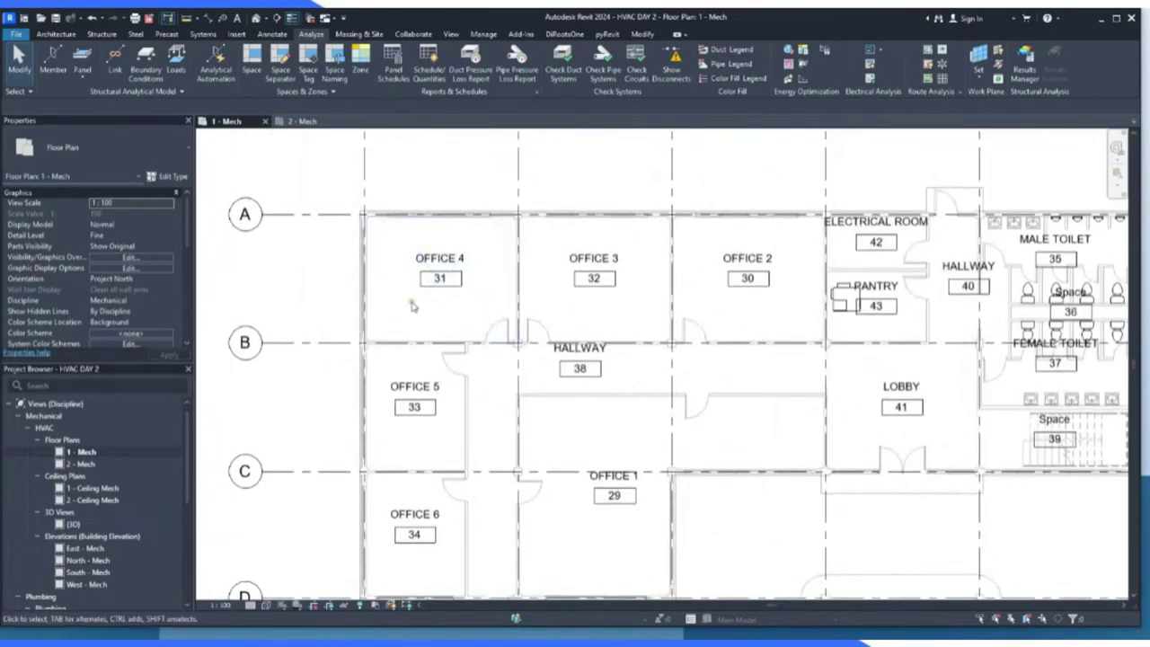
{"action": "scroll", "coordinate": [445, 278], "scroll_direction": "up", "scroll_amount": 2}
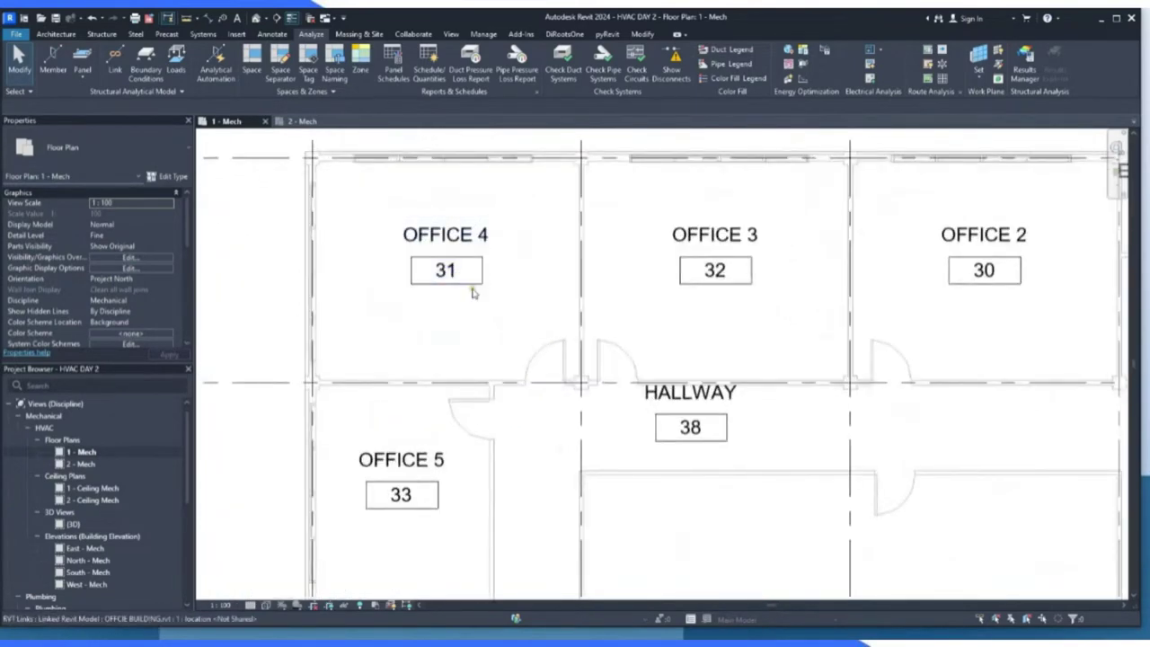
Uncheck Show Space Number in the space tag type so tags show only names.
{"action": "left_click", "coordinate": [446, 281]}
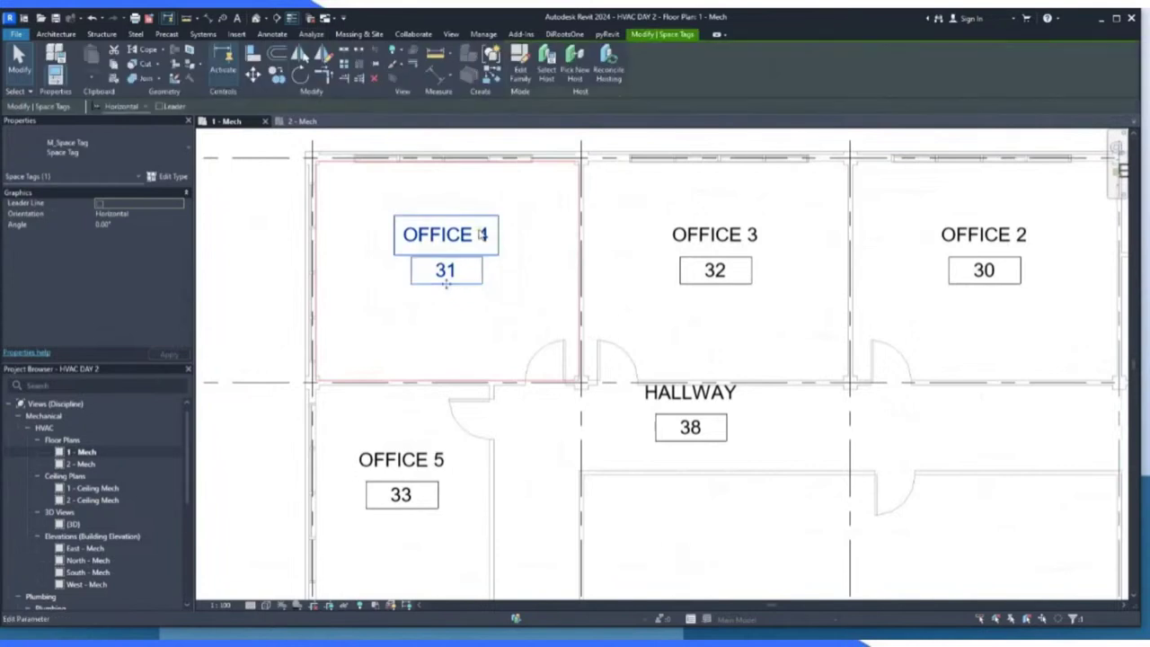
{"action": "left_click", "coordinate": [168, 176]}
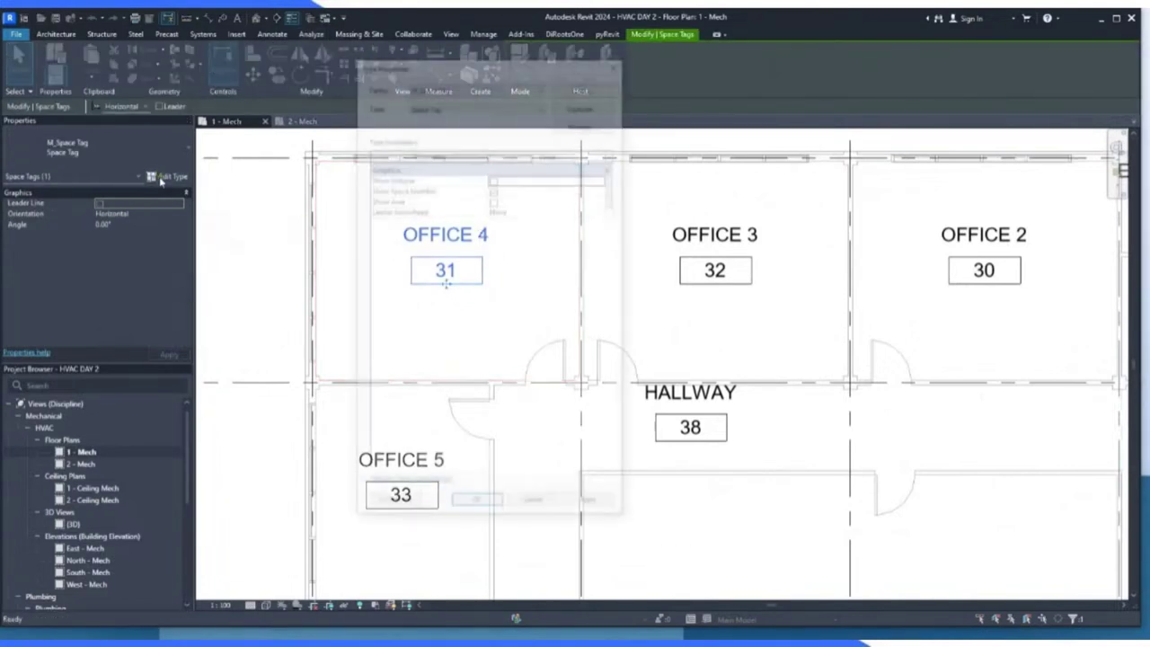
{"action": "left_click", "coordinate": [493, 189]}
{"action": "left_click", "coordinate": [592, 507]}
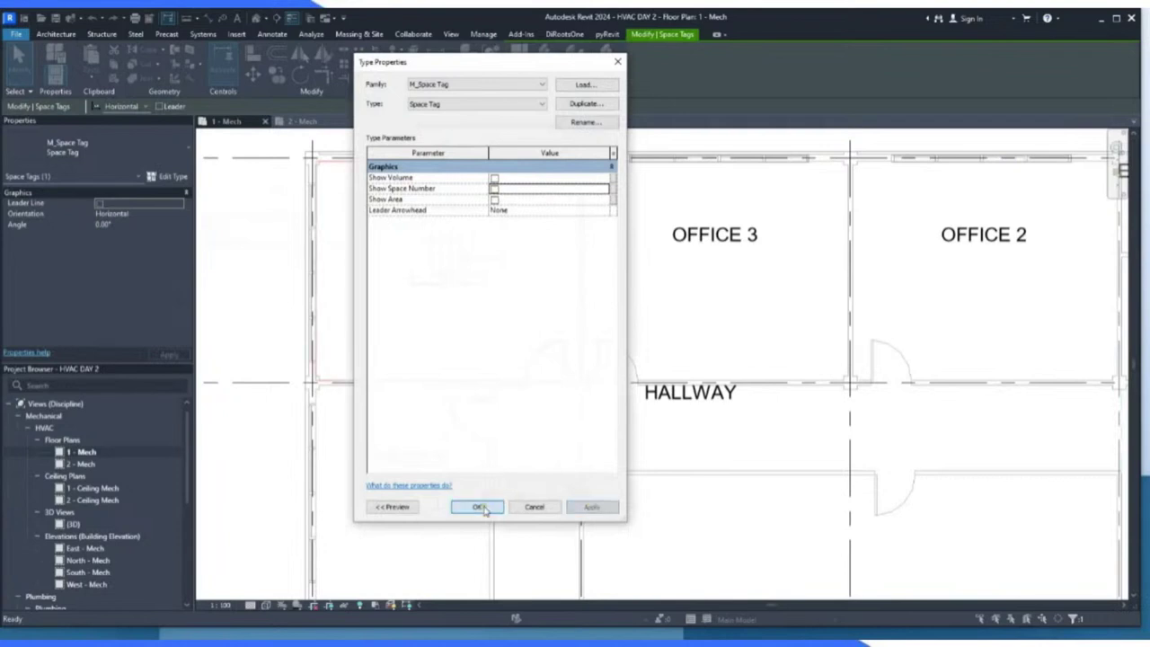
{"action": "left_click", "coordinate": [479, 507]}
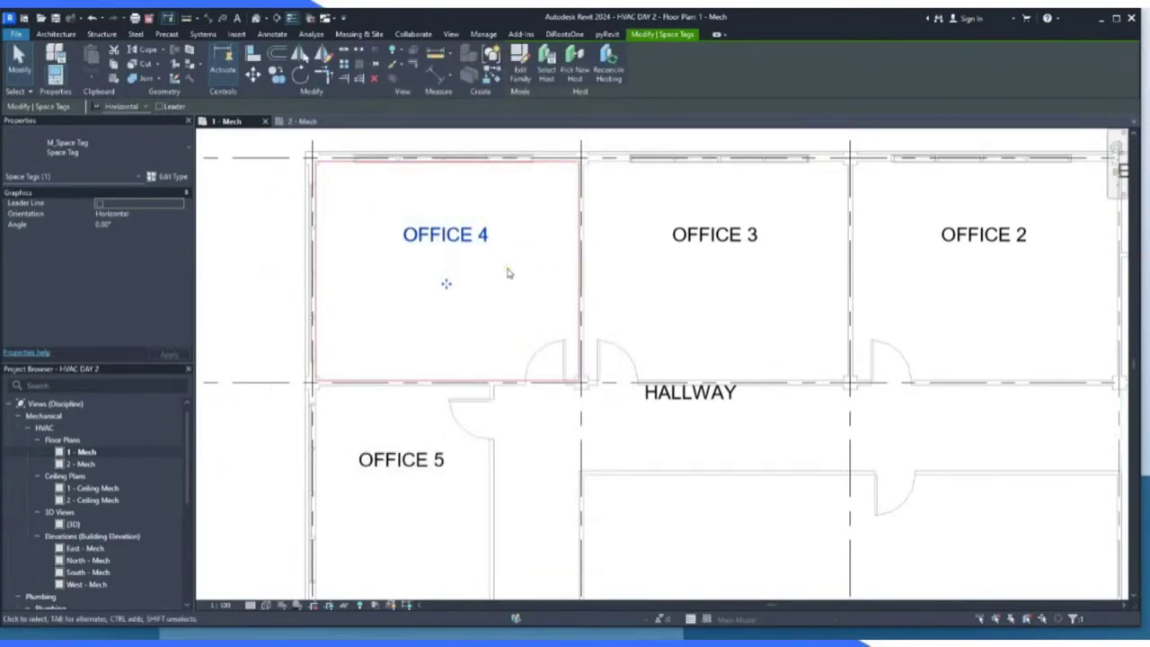
{"action": "left_click", "coordinate": [714, 280]}
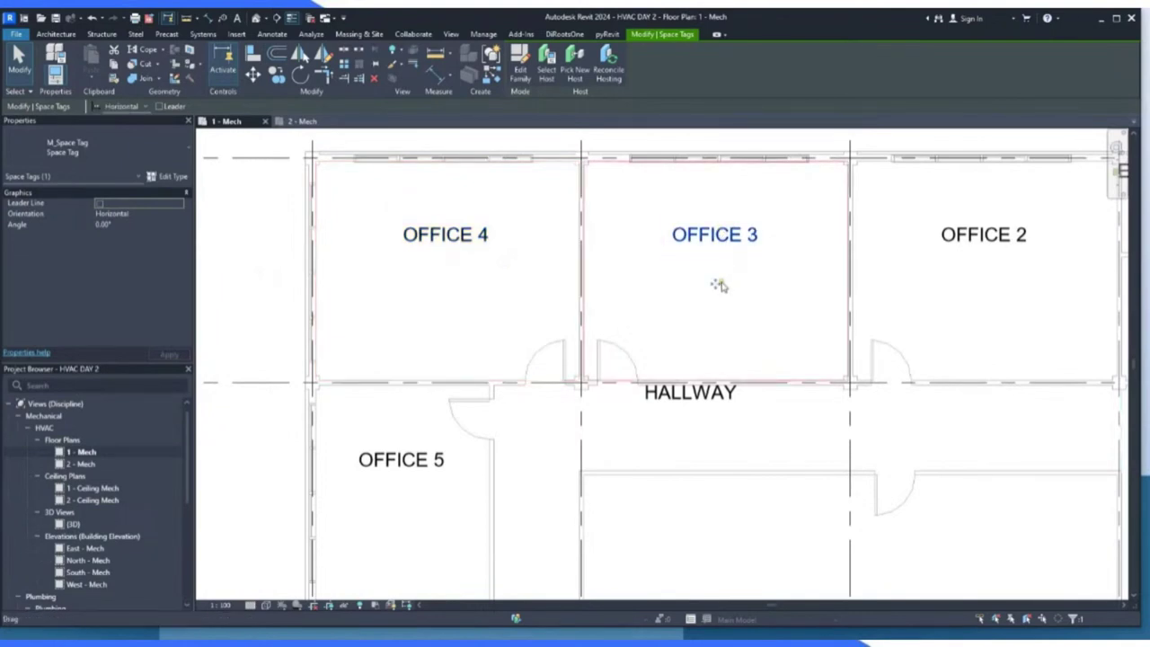
Move the OFFICE 4 tag to the room's lower-left and turn off its leader line.
{"action": "left_click", "coordinate": [445, 237]}
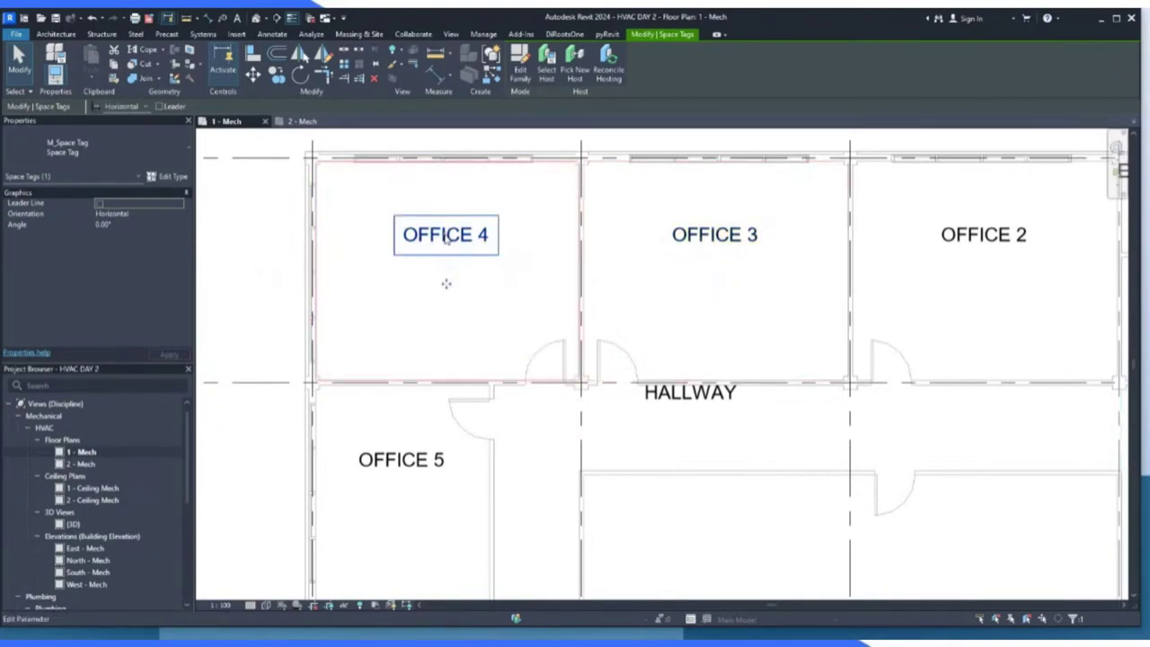
{"action": "left_click_drag", "start_coordinate": [447, 284], "coordinate": [373, 399]}
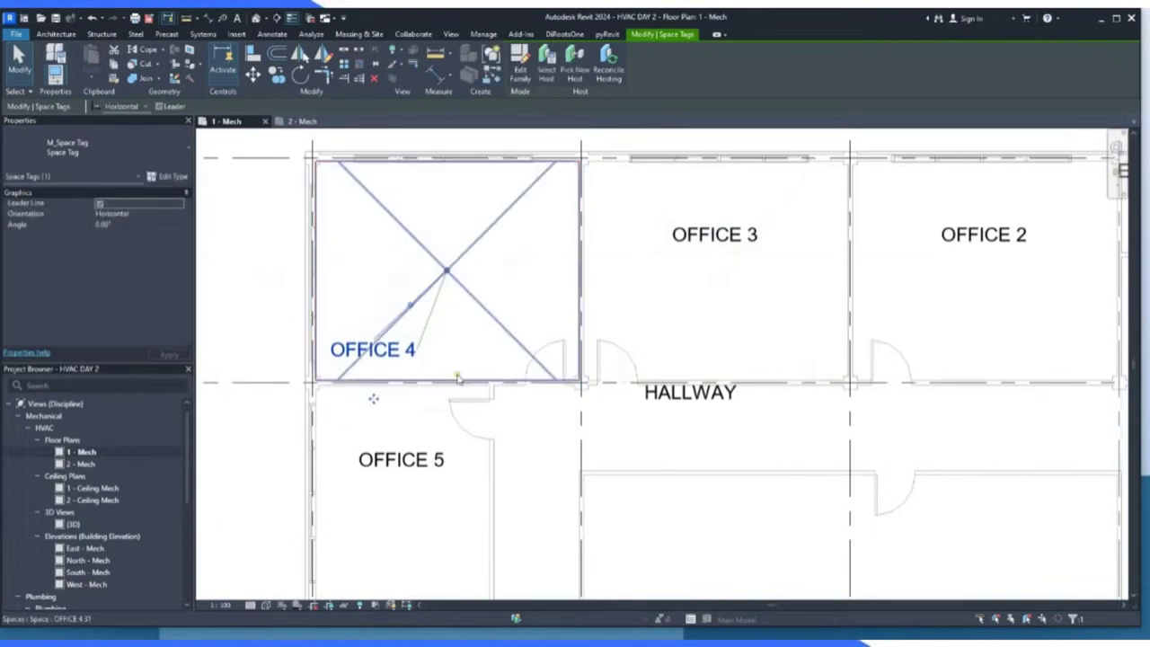
{"action": "left_click", "coordinate": [240, 327]}
{"action": "scroll", "coordinate": [296, 355], "scroll_direction": "up", "scroll_amount": 2}
{"action": "scroll", "coordinate": [386, 305], "scroll_direction": "down", "scroll_amount": 3}
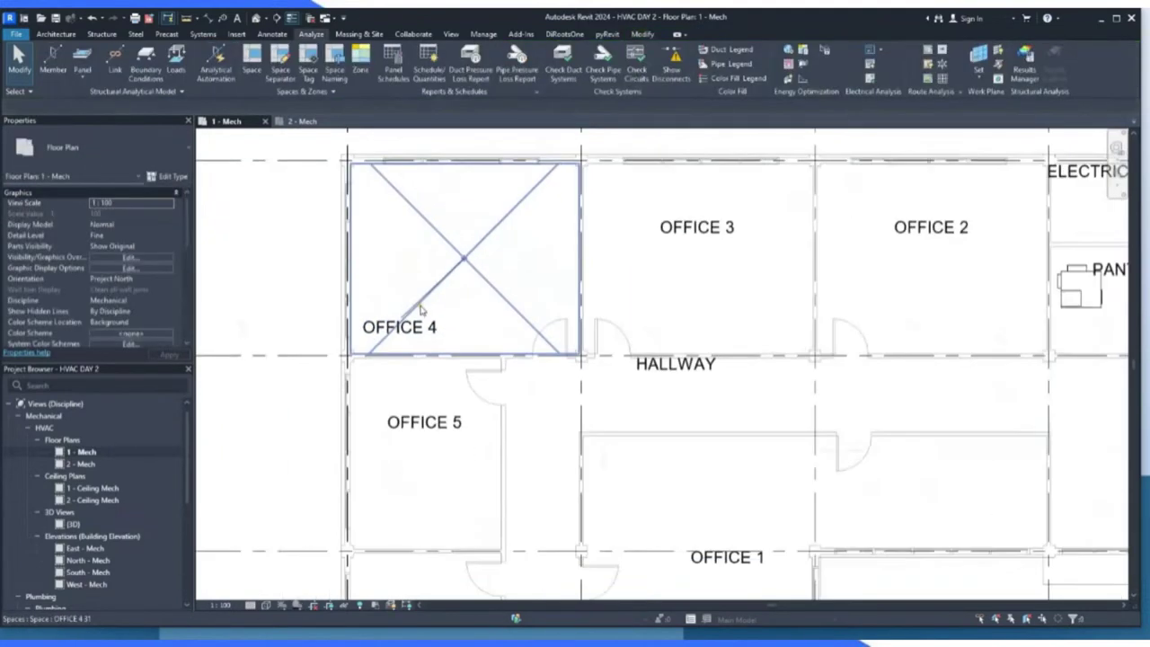
{"action": "left_click", "coordinate": [397, 367]}
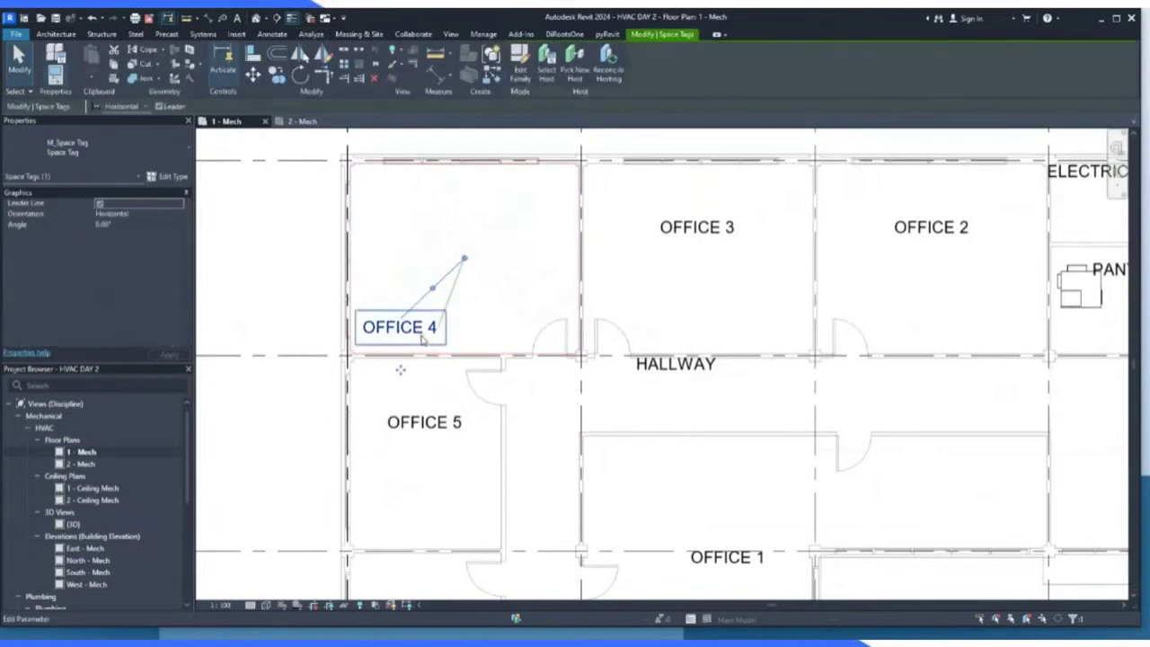
{"action": "left_click", "coordinate": [99, 203]}
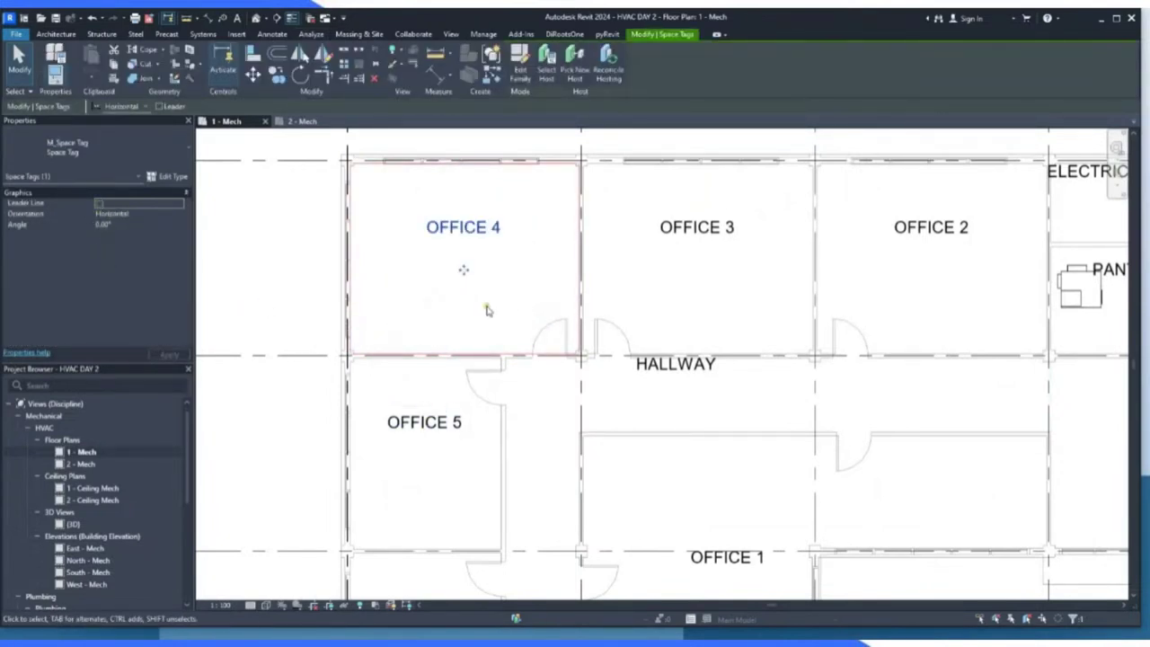
{"action": "left_click_drag", "start_coordinate": [464, 269], "coordinate": [388, 347]}
{"action": "left_click", "coordinate": [386, 347]}
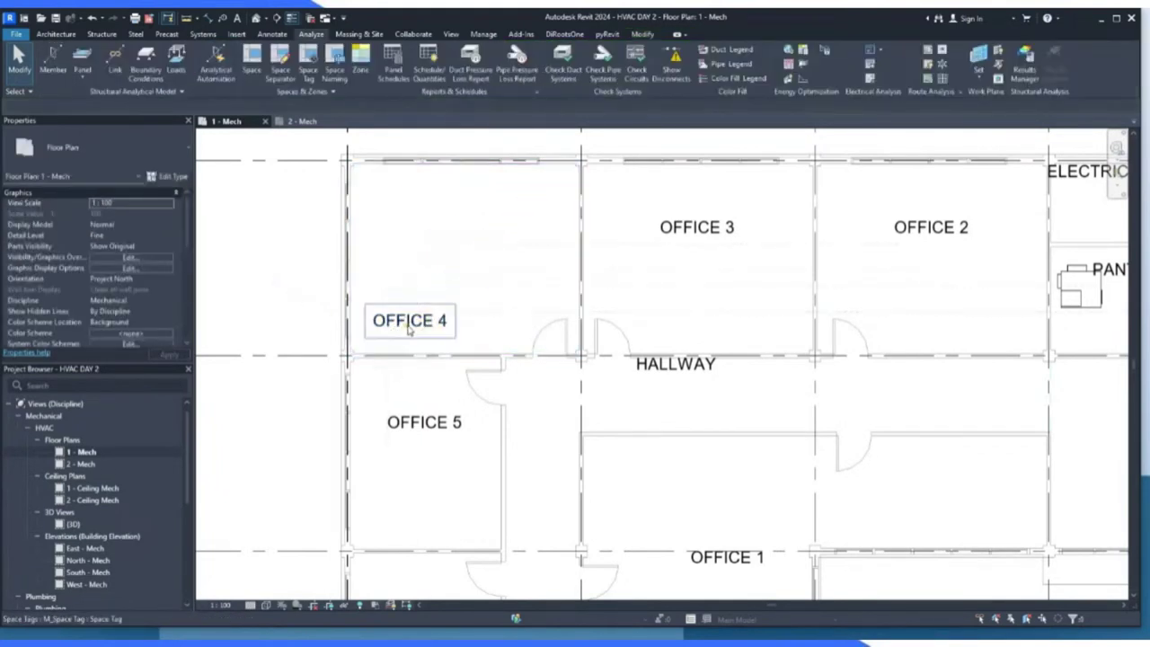
{"action": "left_click", "coordinate": [400, 321]}
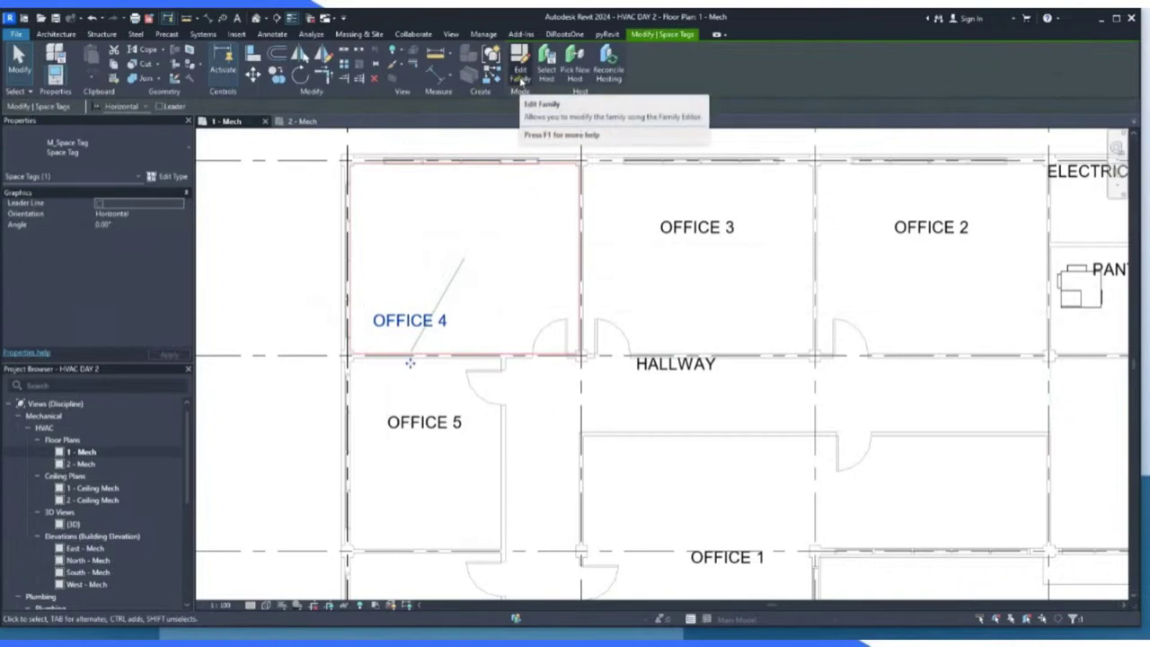
In the space tag family, duplicate the Space name label type as '2mm'.
{"action": "left_click", "coordinate": [520, 79]}
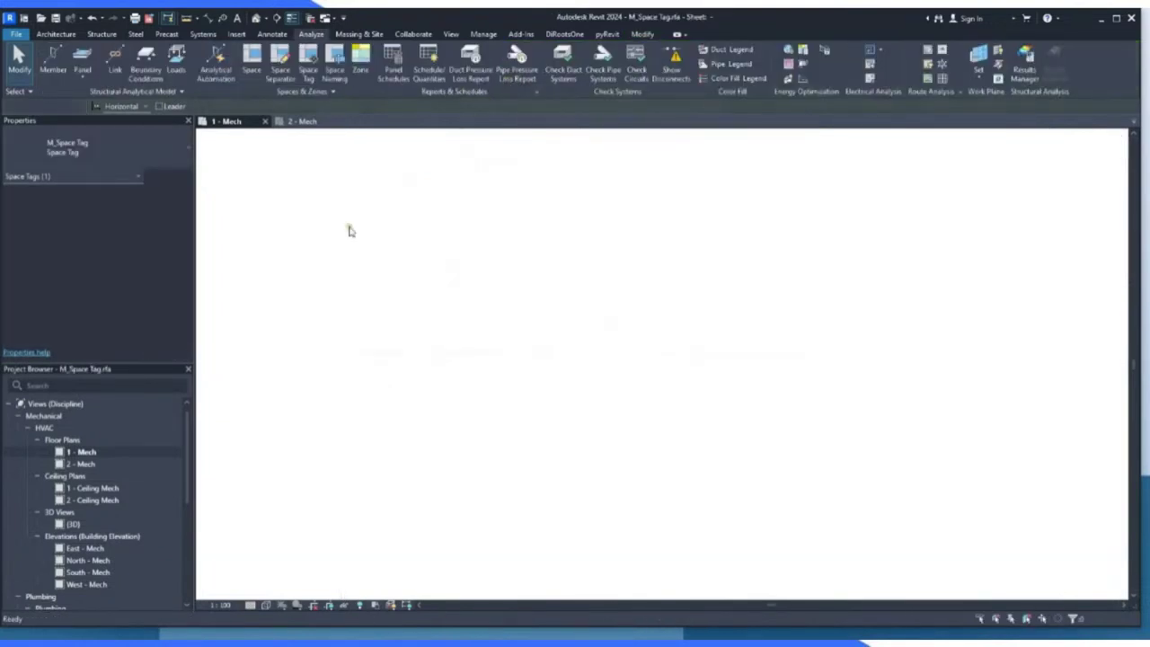
{"action": "left_click", "coordinate": [566, 245]}
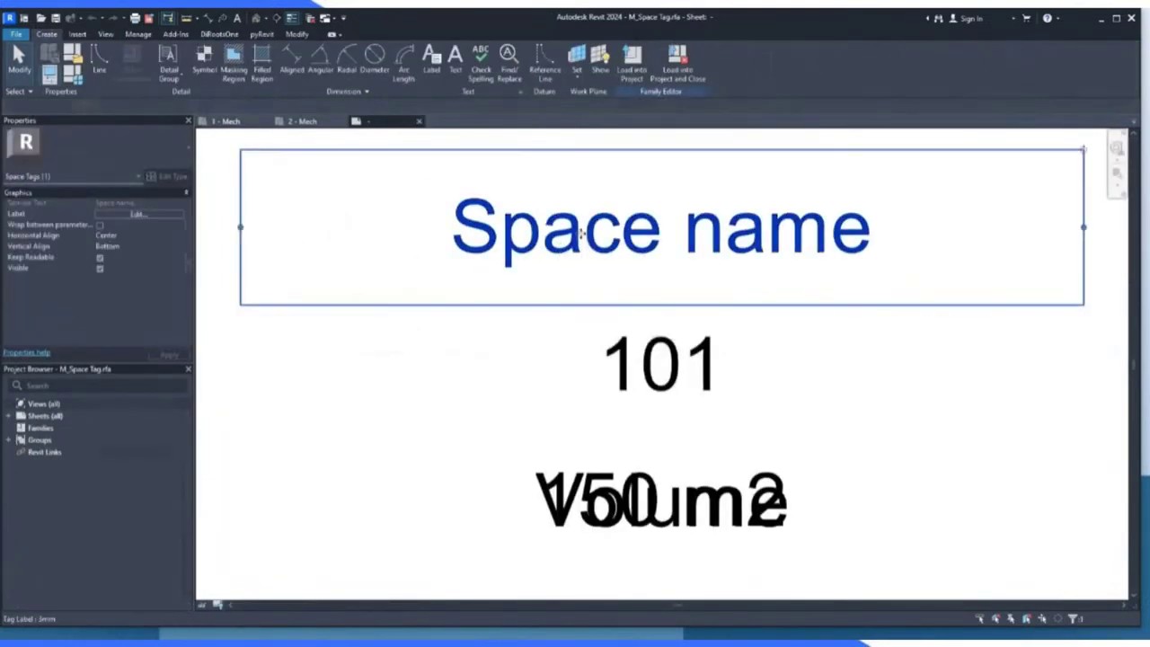
{"action": "left_click", "coordinate": [74, 149]}
{"action": "left_click", "coordinate": [105, 326]}
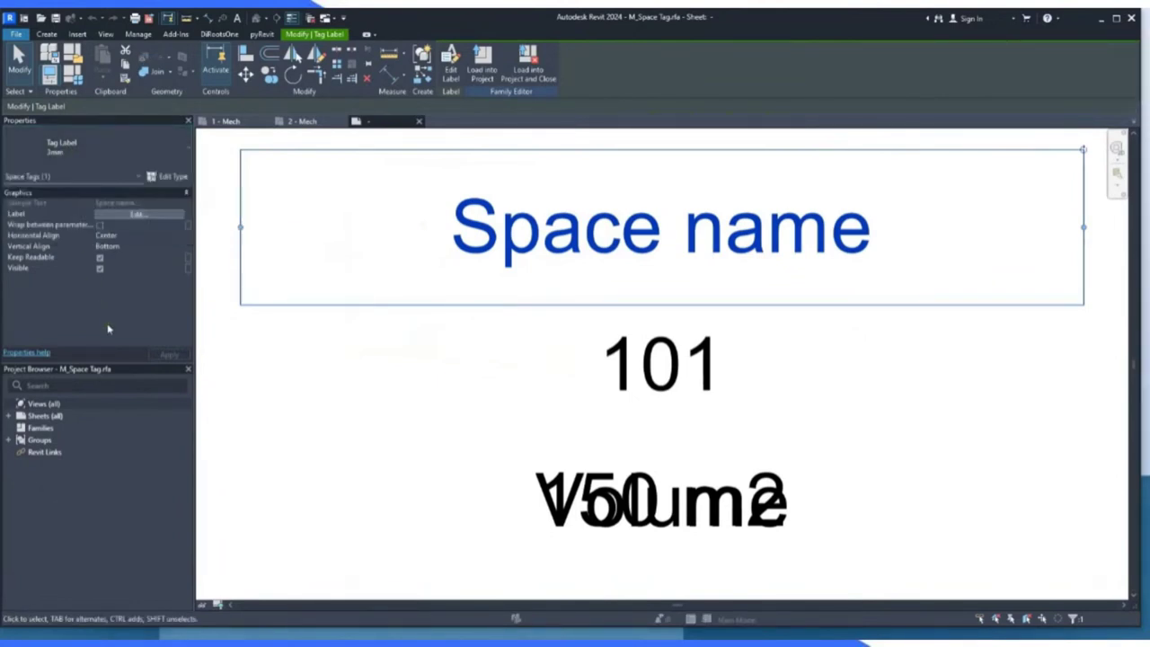
{"action": "left_click", "coordinate": [167, 179]}
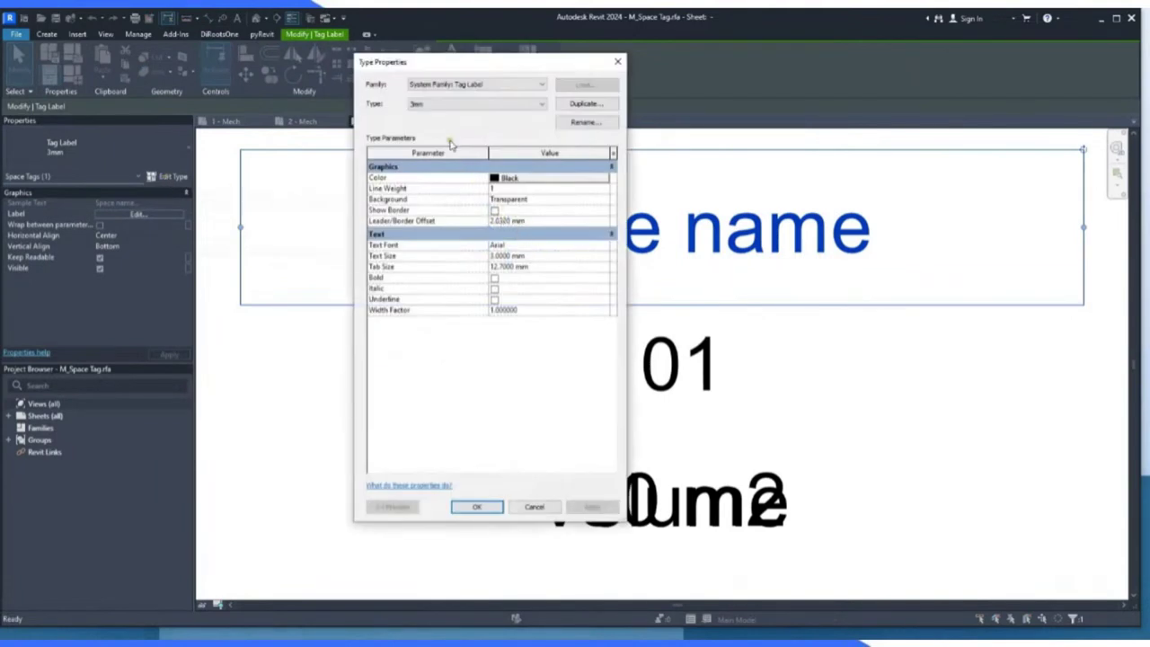
{"action": "left_click", "coordinate": [586, 104]}
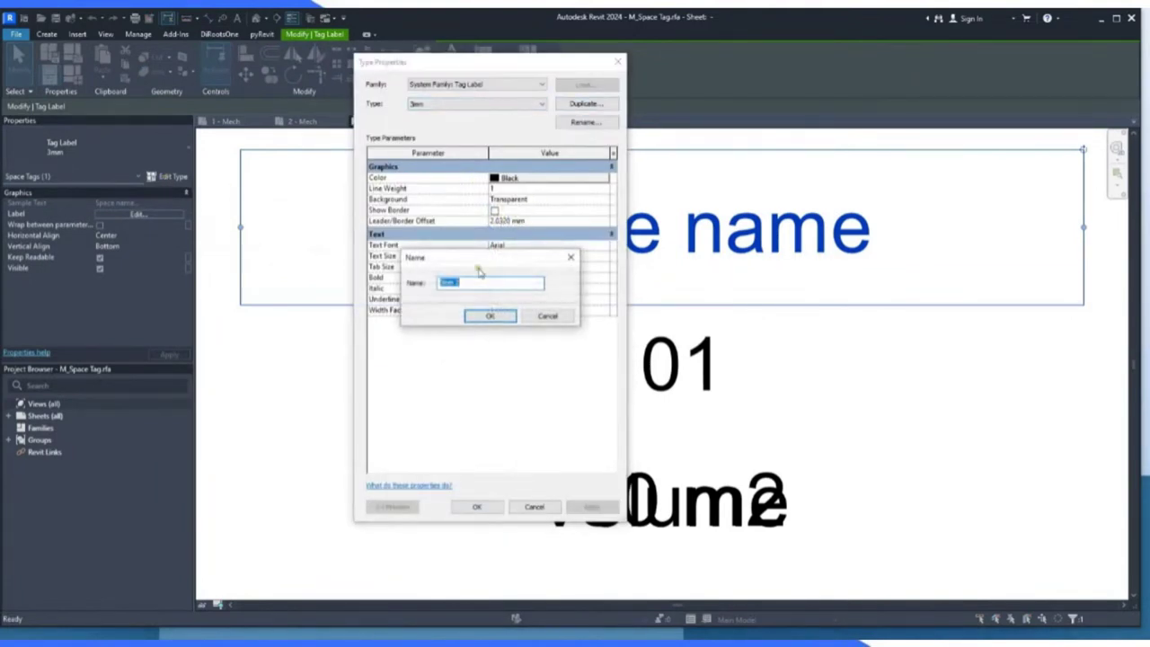
{"action": "left_click_drag", "start_coordinate": [462, 283], "coordinate": [428, 284]}
{"action": "left_click", "coordinate": [500, 317]}
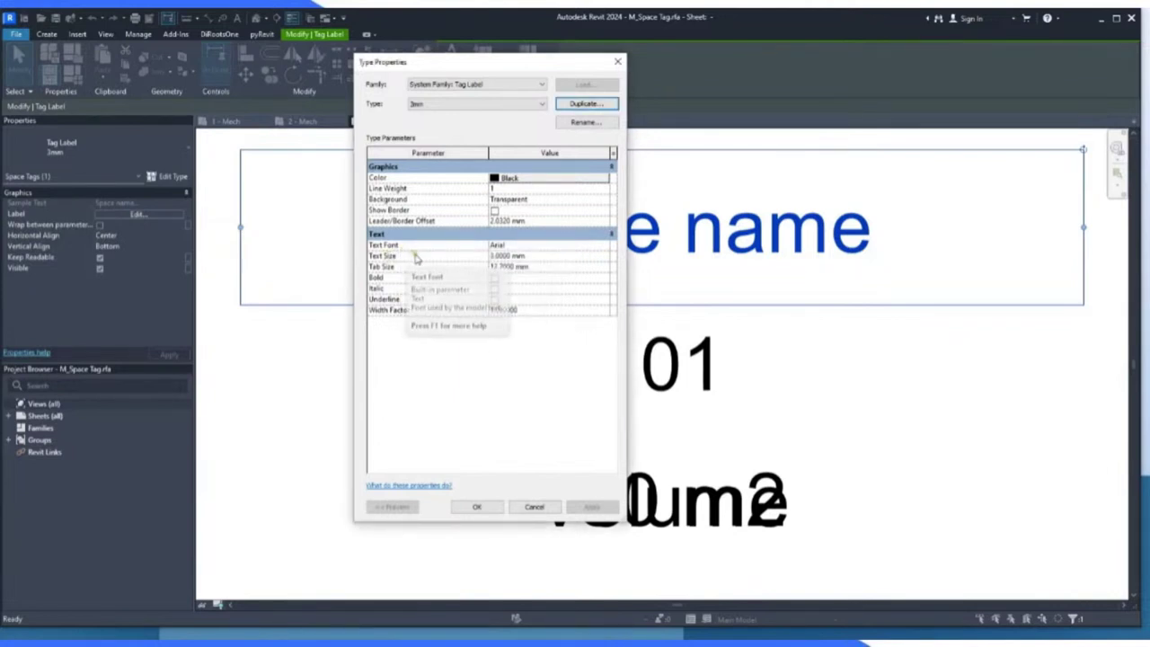
Set the 2mm label's Text Size to 2 mm and load the family into the project.
{"action": "left_click", "coordinate": [527, 257]}
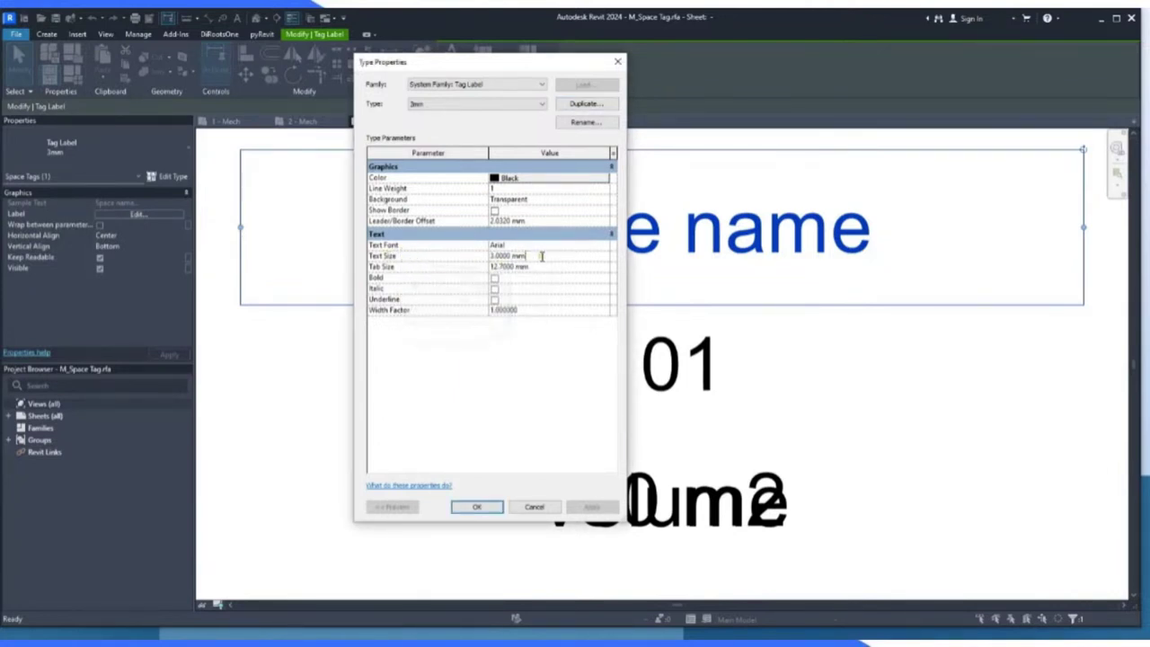
{"action": "left_click", "coordinate": [428, 259]}
{"action": "type", "text": "2"}
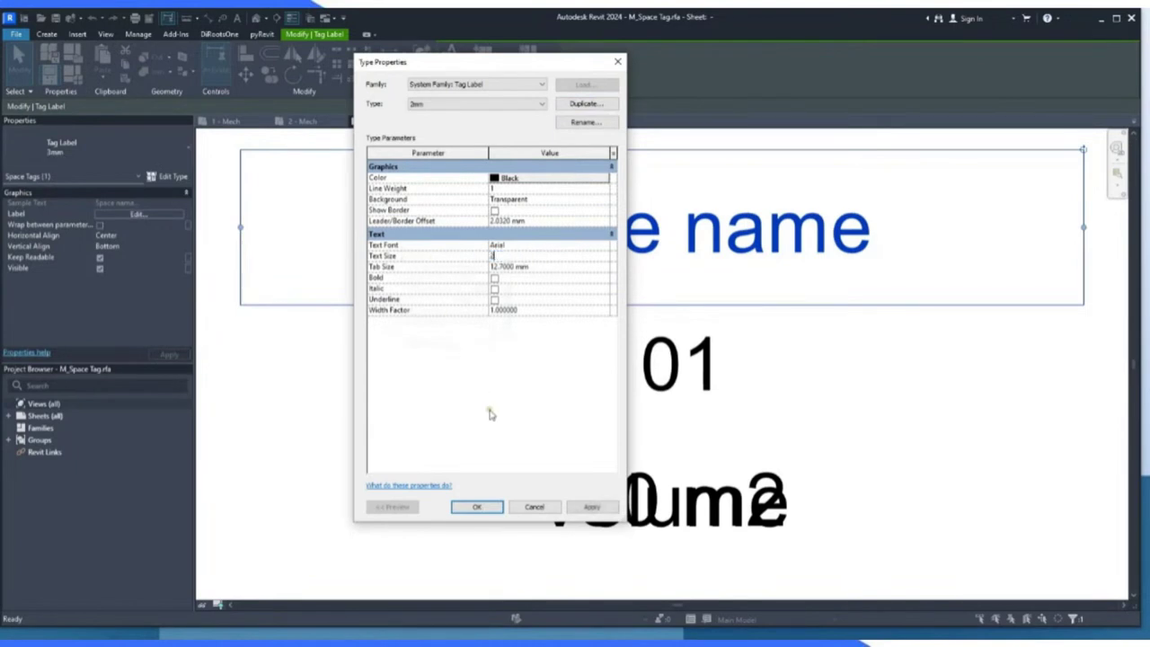
{"action": "left_click", "coordinate": [591, 507]}
{"action": "left_click", "coordinate": [495, 507]}
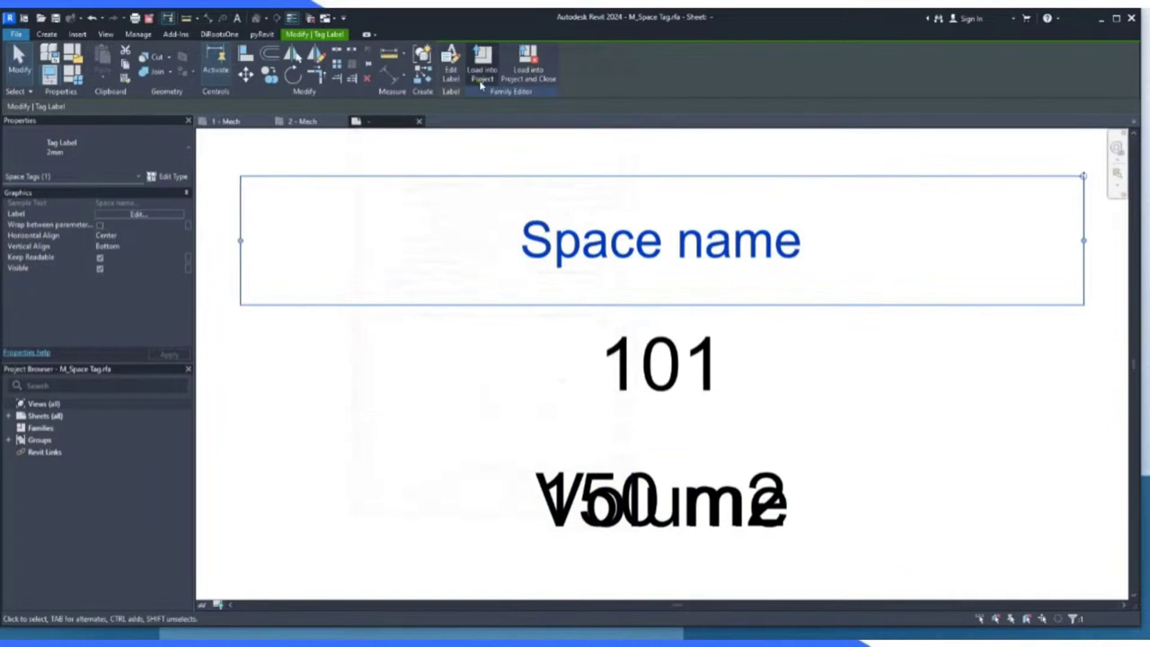
{"action": "left_click", "coordinate": [533, 79]}
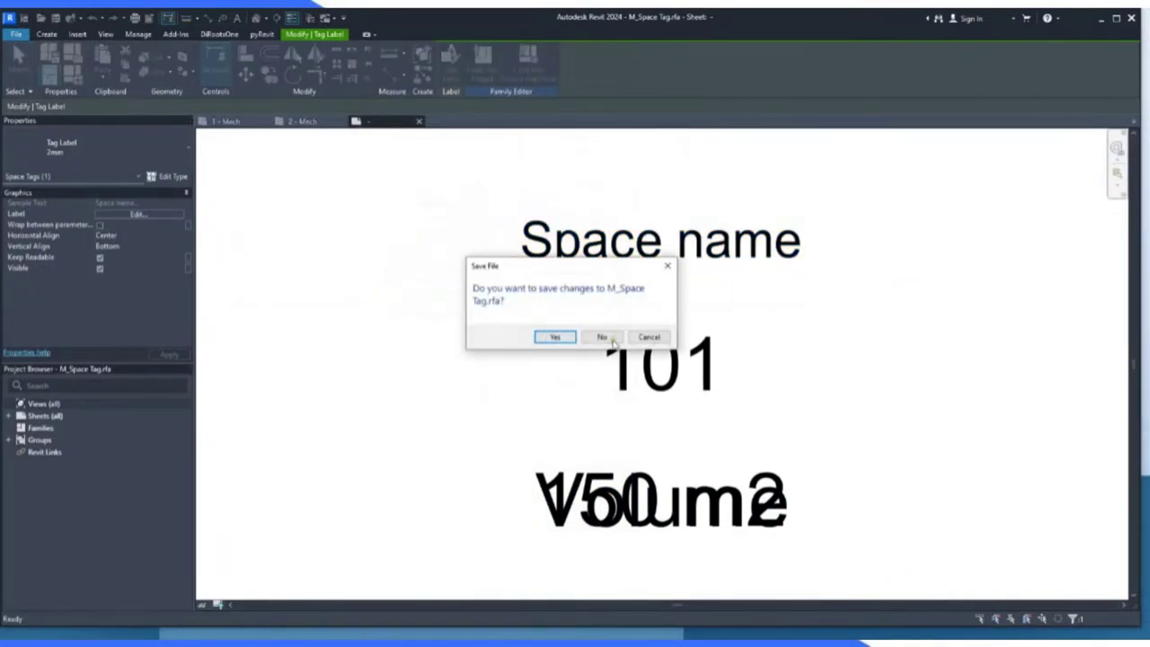
{"action": "left_click", "coordinate": [612, 340]}
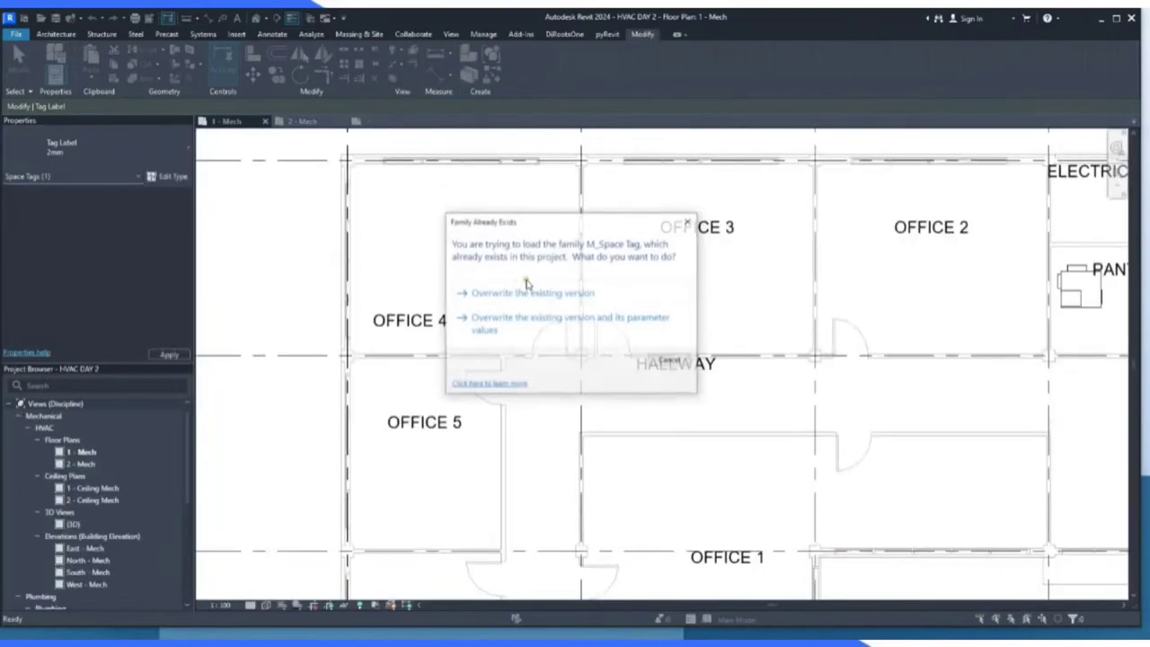
Overwrite the existing space tag family and move the OFFICE 3 tag lower in its room.
{"action": "left_click", "coordinate": [522, 293]}
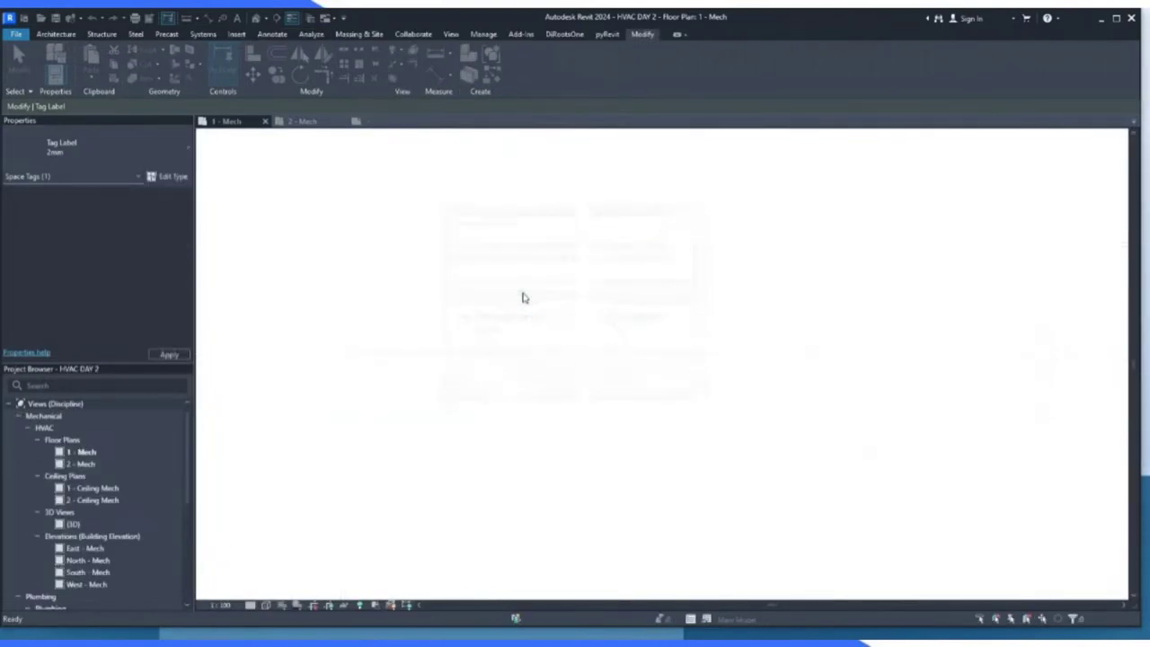
{"action": "scroll", "coordinate": [202, 301], "scroll_direction": "down", "scroll_amount": 1}
{"action": "scroll", "coordinate": [202, 301], "scroll_direction": "down", "scroll_amount": 1}
{"action": "scroll", "coordinate": [531, 270], "scroll_direction": "up", "scroll_amount": 1}
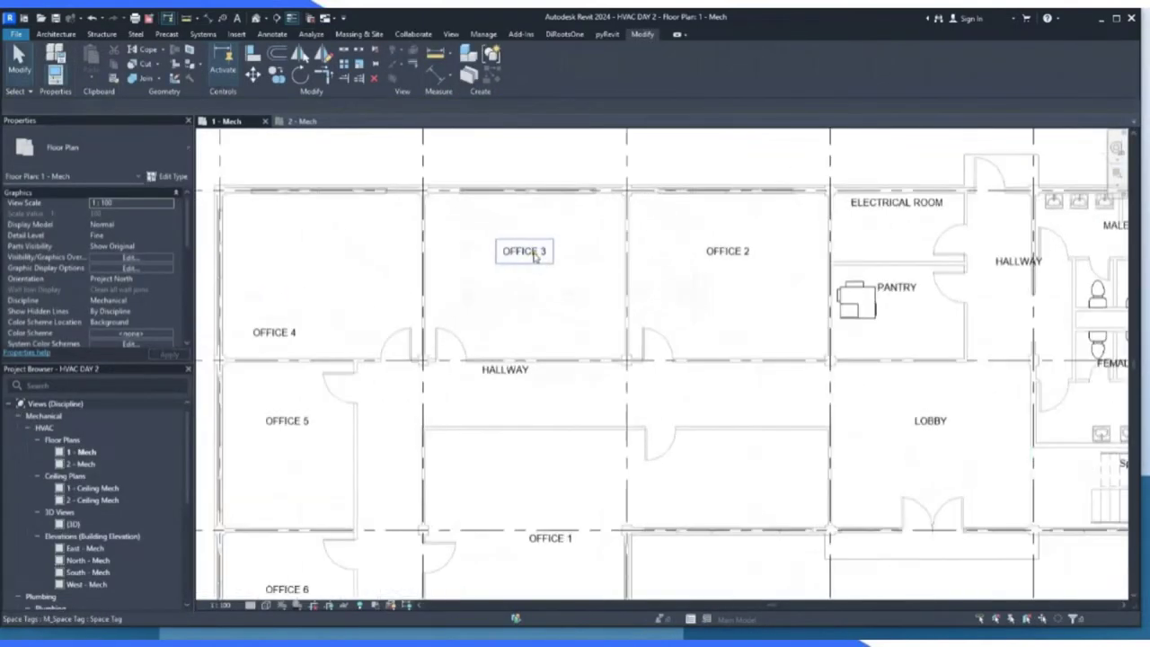
{"action": "left_click", "coordinate": [528, 261]}
{"action": "left_click_drag", "start_coordinate": [526, 288], "coordinate": [516, 338]}
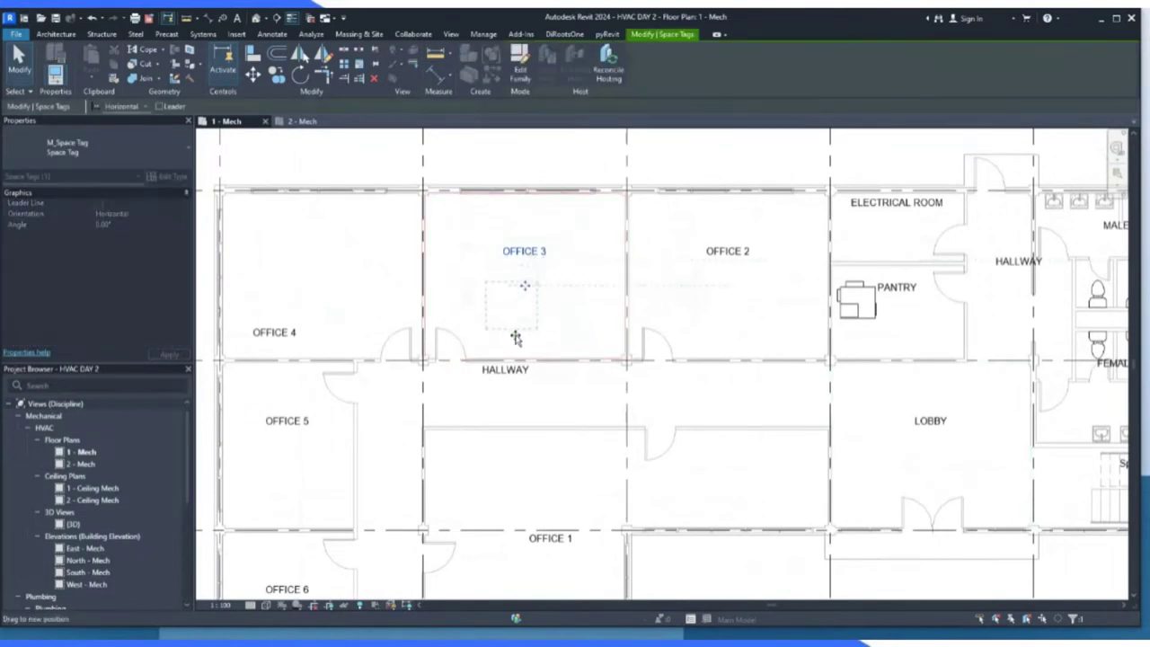
{"action": "left_click_drag", "start_coordinate": [593, 359], "coordinate": [594, 357]}
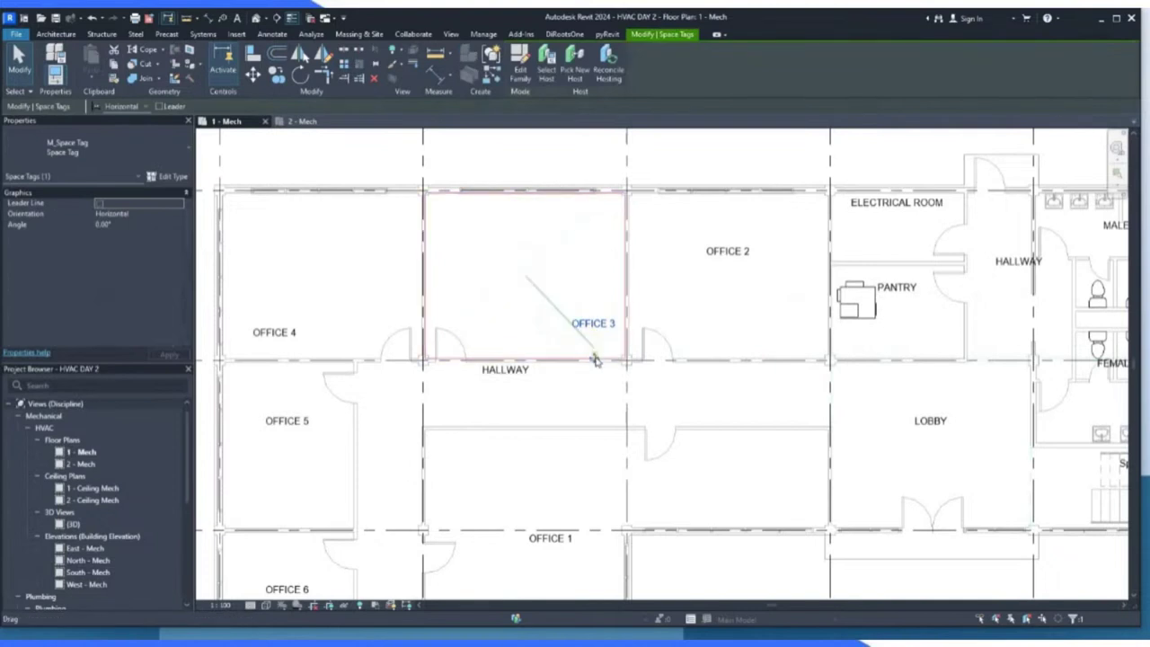
{"action": "mouse_move", "coordinate": [594, 357]}
{"action": "left_mouse_down"}
{"action": "mouse_move", "coordinate": [599, 371]}
{"action": "mouse_move", "coordinate": [603, 362]}
{"action": "left_mouse_up"}
Move the OFFICE 2 tag toward the lower right and the OFFICE 5 tag down-left.
{"action": "left_click", "coordinate": [726, 254]}
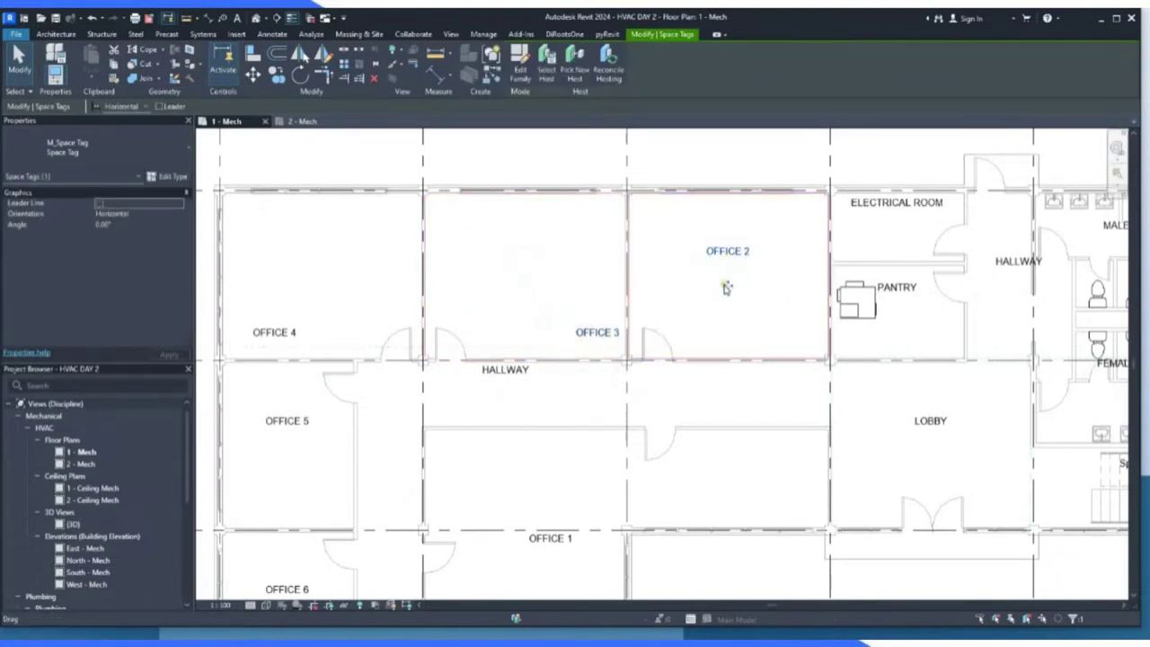
{"action": "left_click_drag", "start_coordinate": [729, 286], "coordinate": [797, 368]}
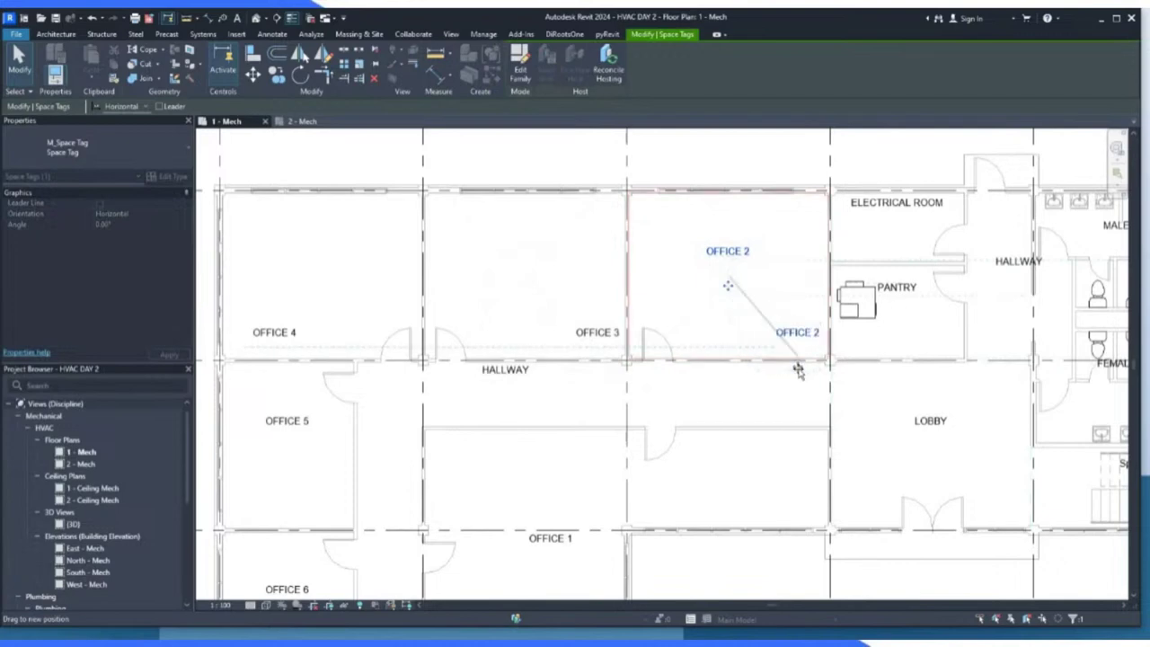
{"action": "scroll", "coordinate": [457, 290], "scroll_direction": "down", "scroll_amount": 2}
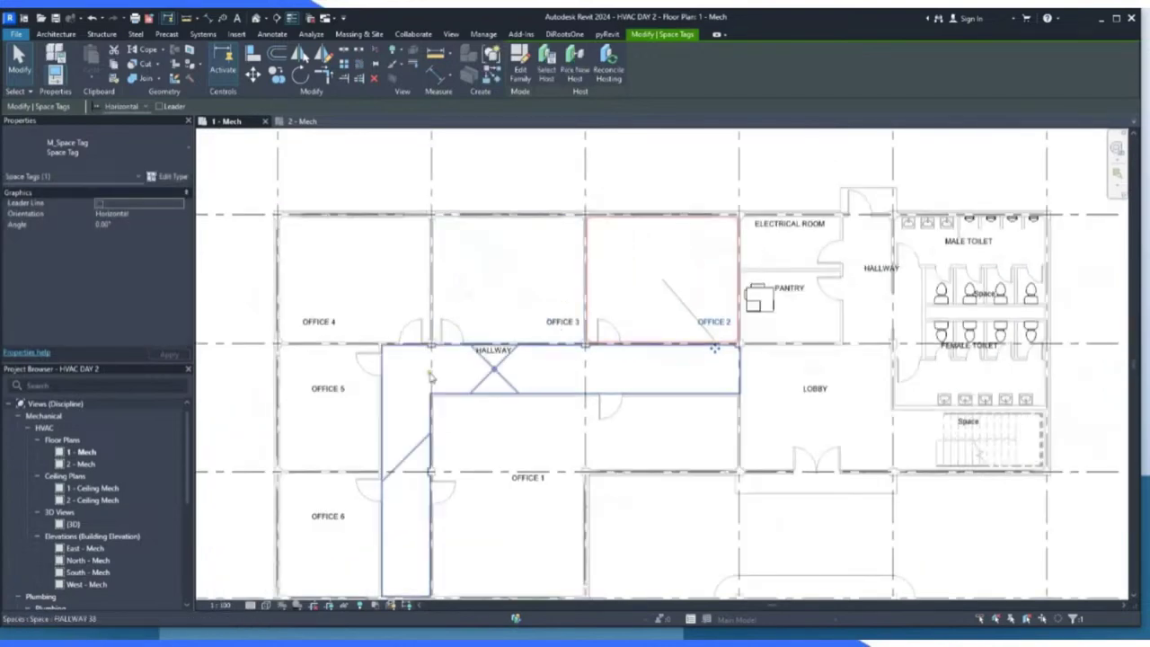
{"action": "scroll", "coordinate": [303, 457], "scroll_direction": "up", "scroll_amount": 2}
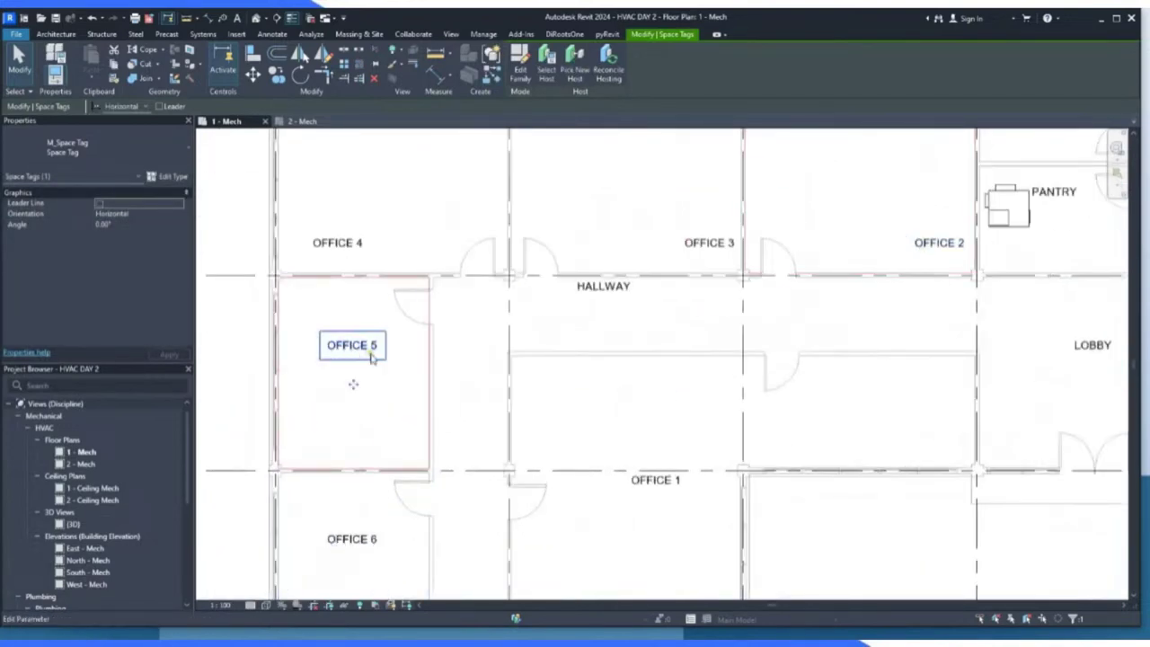
{"action": "left_click", "coordinate": [368, 355]}
{"action": "left_click_drag", "start_coordinate": [355, 385], "coordinate": [323, 482]}
{"action": "left_click", "coordinate": [323, 482]}
{"action": "scroll", "coordinate": [540, 290], "scroll_direction": "down", "scroll_amount": 2}
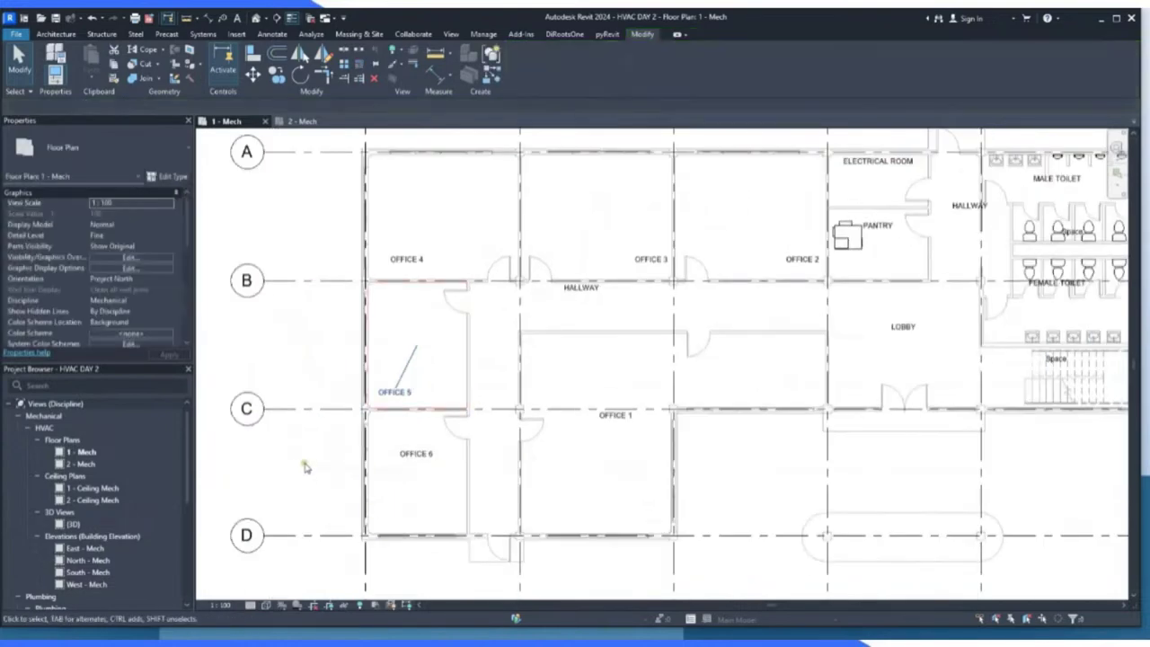
{"action": "scroll", "coordinate": [387, 485], "scroll_direction": "up", "scroll_amount": 2}
{"action": "left_click", "coordinate": [413, 344]}
{"action": "scroll", "coordinate": [422, 360], "scroll_direction": "down", "scroll_amount": 3}
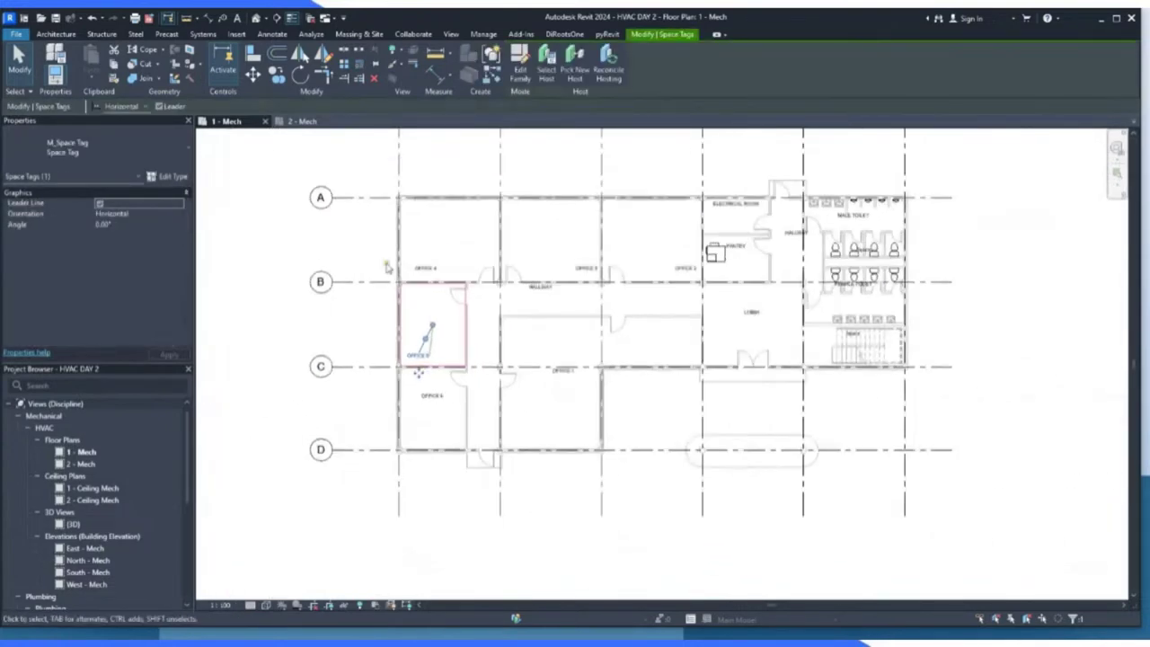
Window-select the level 1 plan and filter the selection to Space Tags only.
{"action": "left_click_drag", "start_coordinate": [386, 162], "coordinate": [954, 472]}
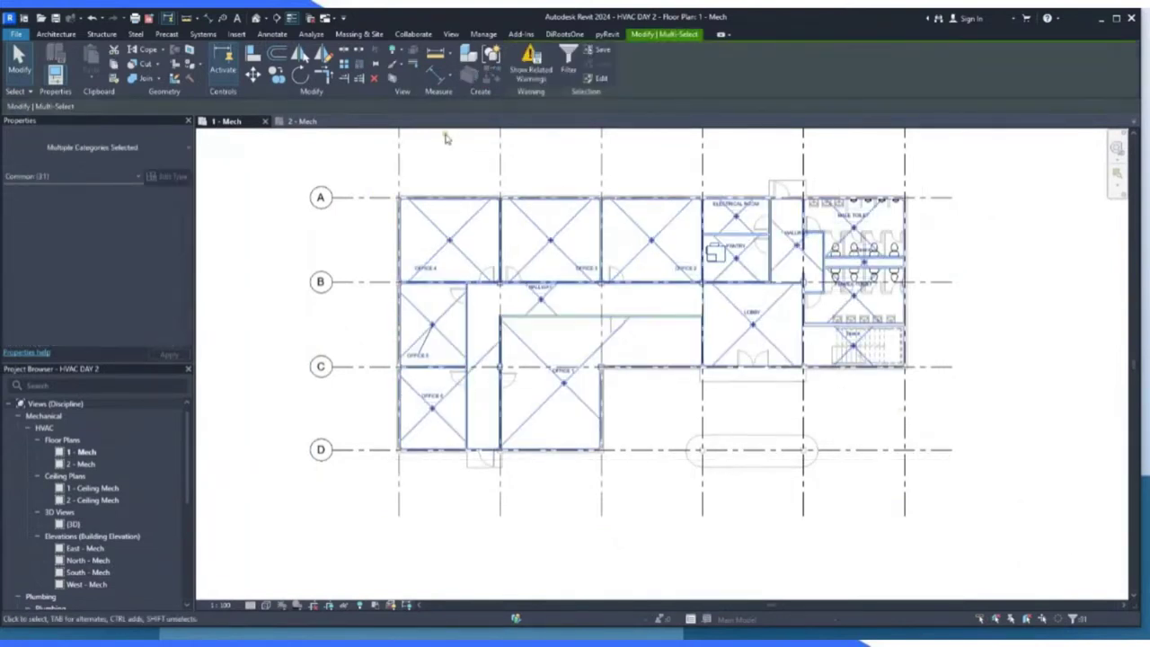
{"action": "left_click", "coordinate": [569, 68]}
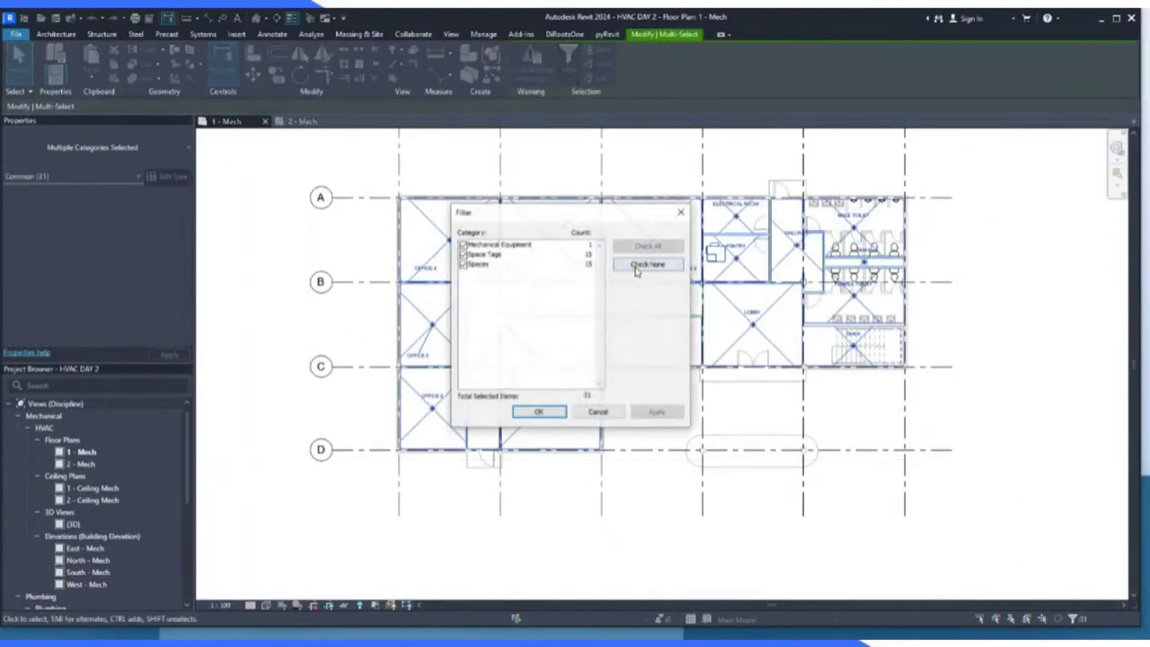
{"action": "left_click", "coordinate": [501, 258]}
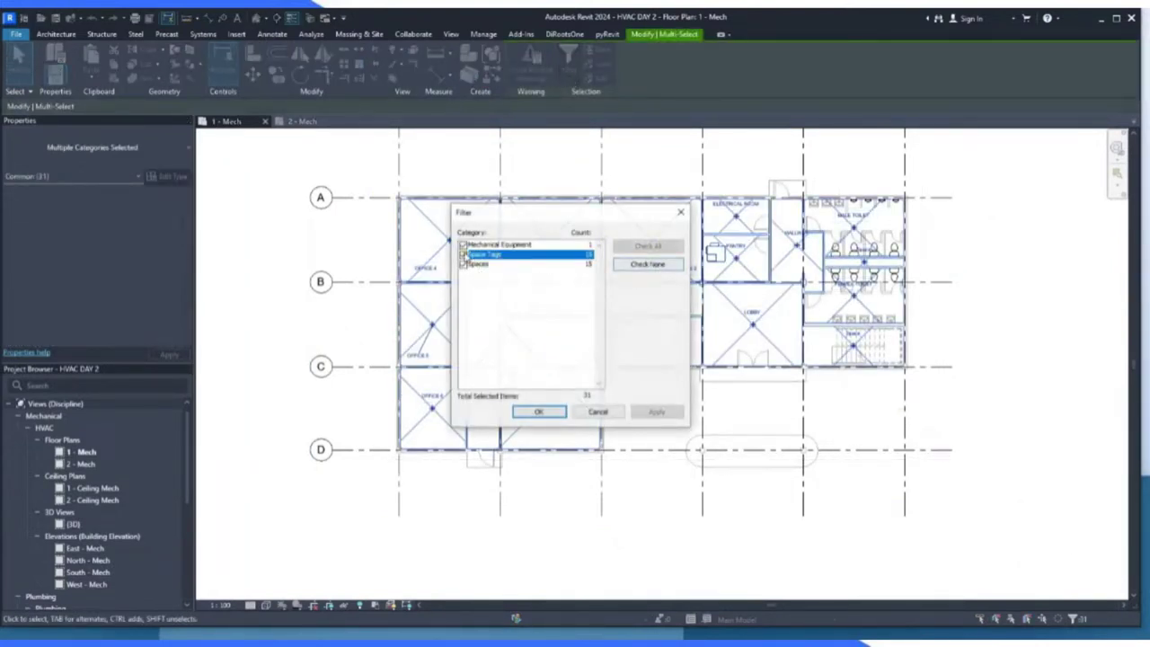
{"action": "left_click", "coordinate": [463, 264]}
{"action": "left_click", "coordinate": [463, 244]}
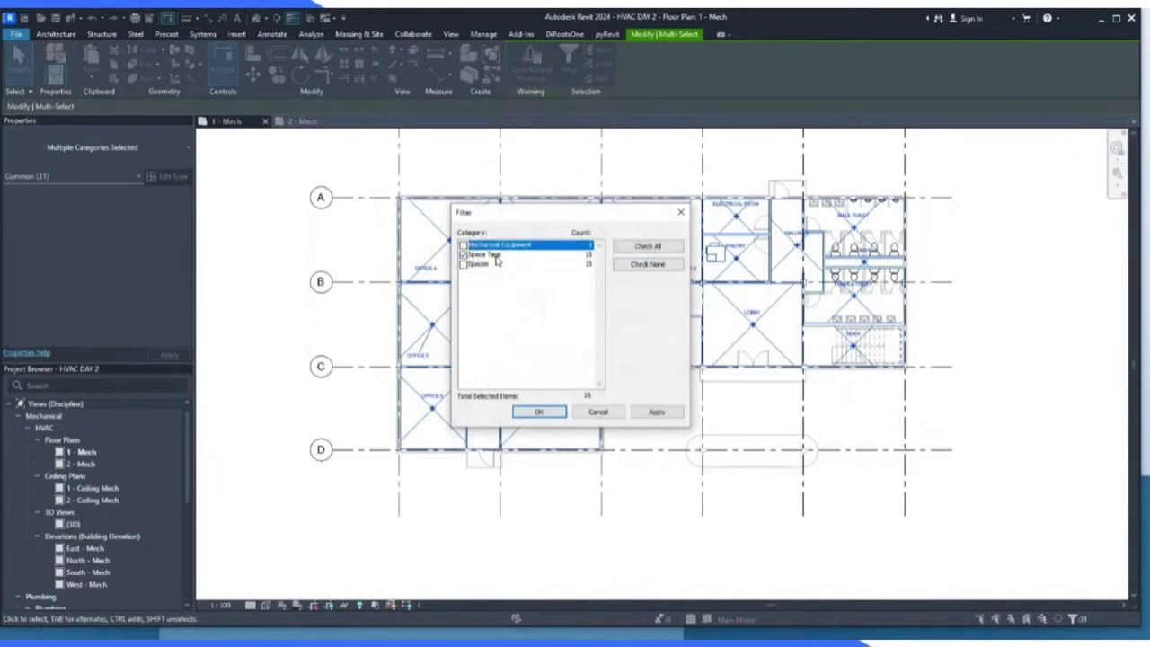
{"action": "left_click", "coordinate": [497, 257]}
{"action": "left_click", "coordinate": [656, 410]}
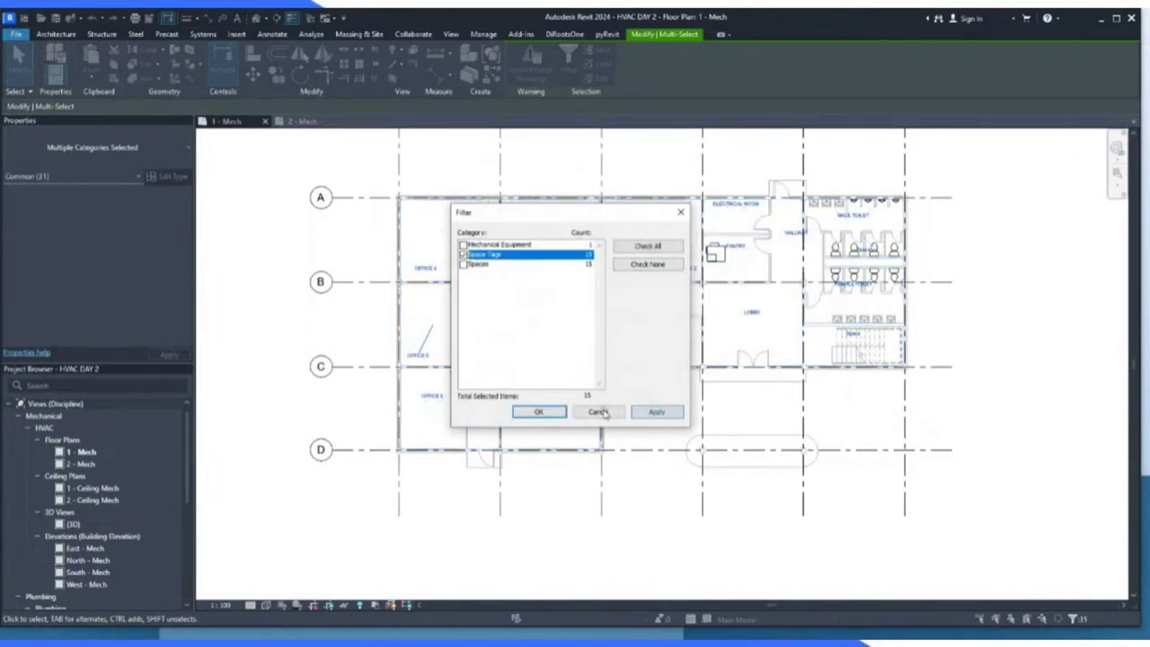
{"action": "left_click", "coordinate": [539, 411]}
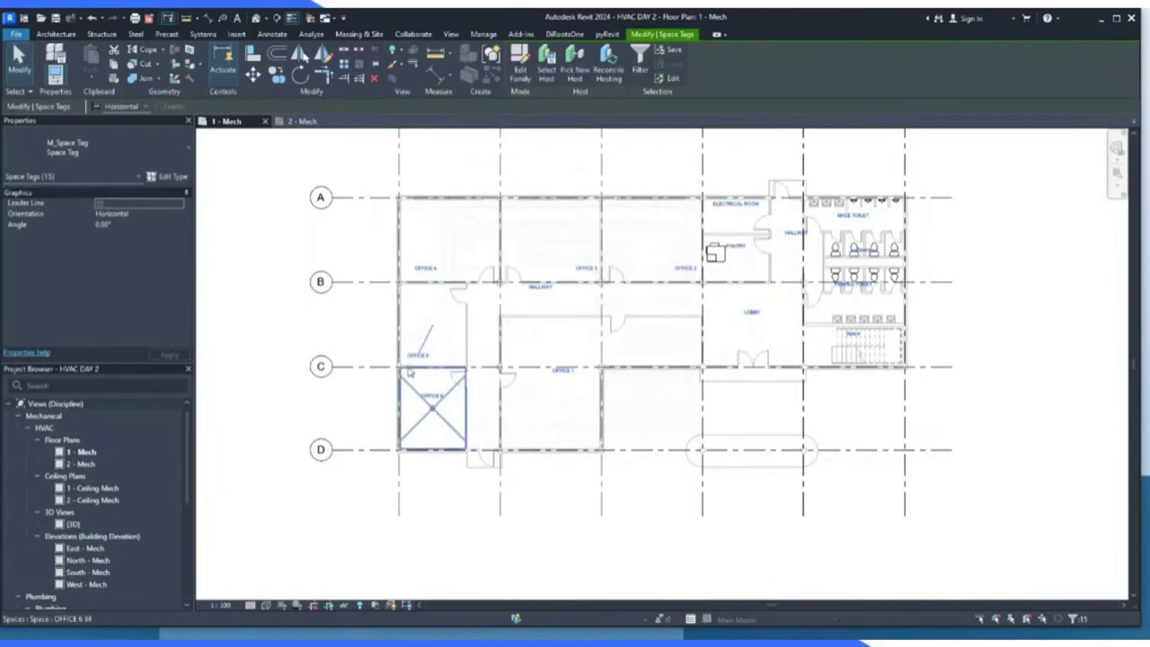
Turn off Leader Line for all selected space tags and clear the selection.
{"action": "scroll", "coordinate": [409, 369], "scroll_direction": "up", "scroll_amount": 2}
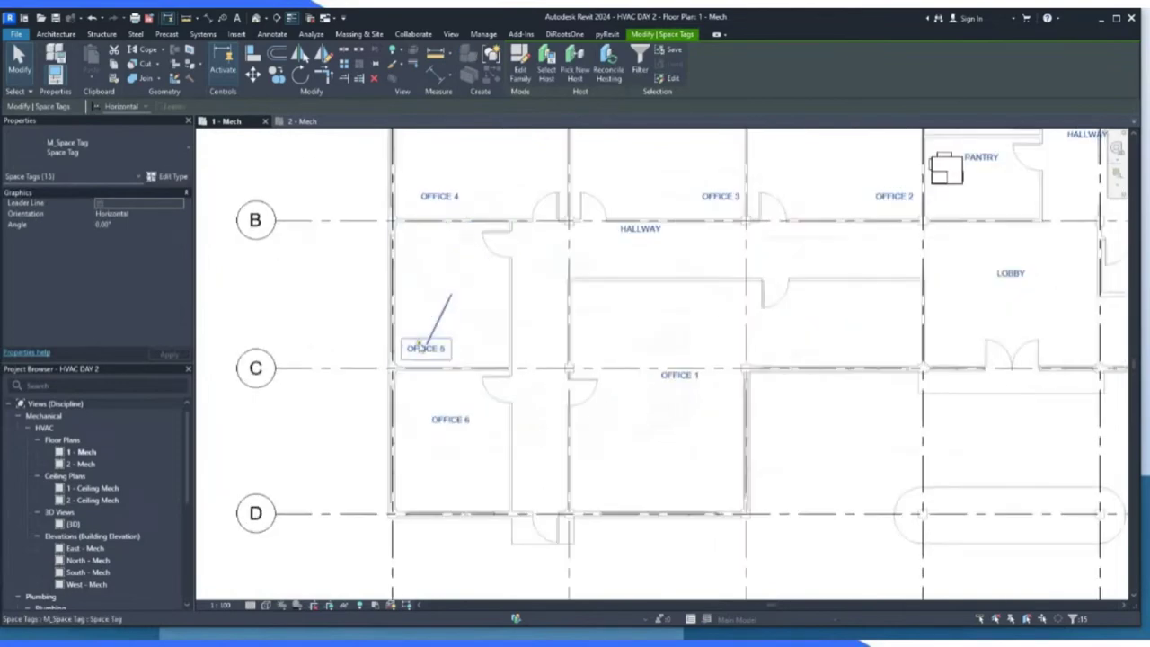
{"action": "left_click", "coordinate": [100, 206]}
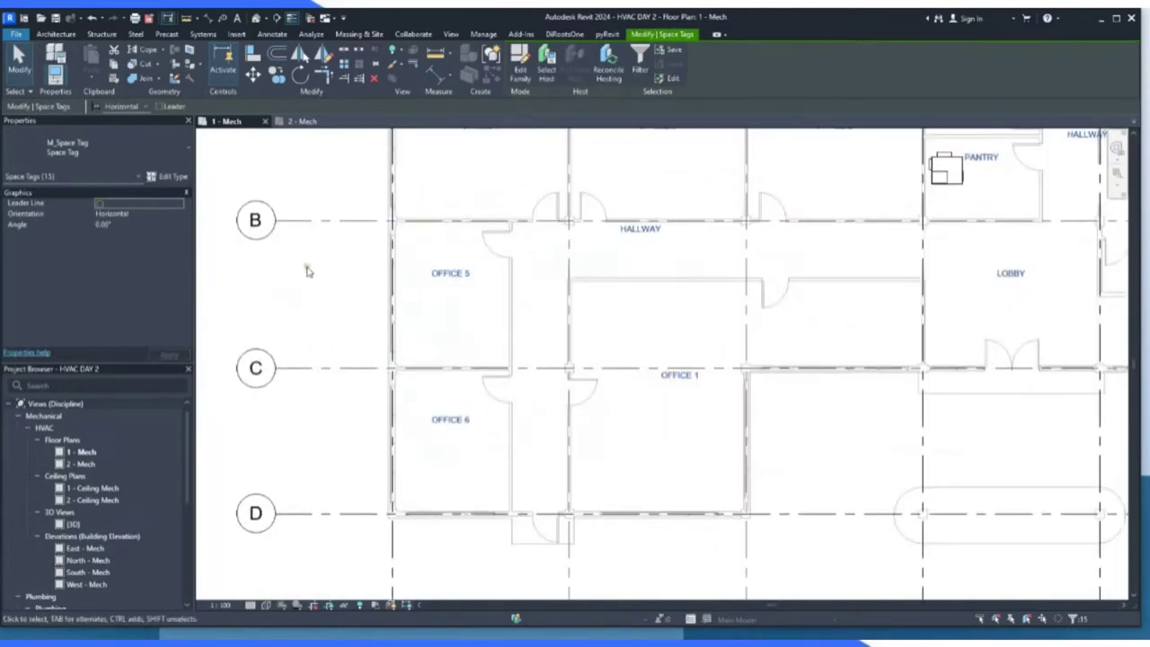
{"action": "left_click", "coordinate": [307, 271]}
Move the OFFICE 6 space tag down near the bottom of its room.
{"action": "scroll", "coordinate": [401, 419], "scroll_direction": "down", "scroll_amount": 2}
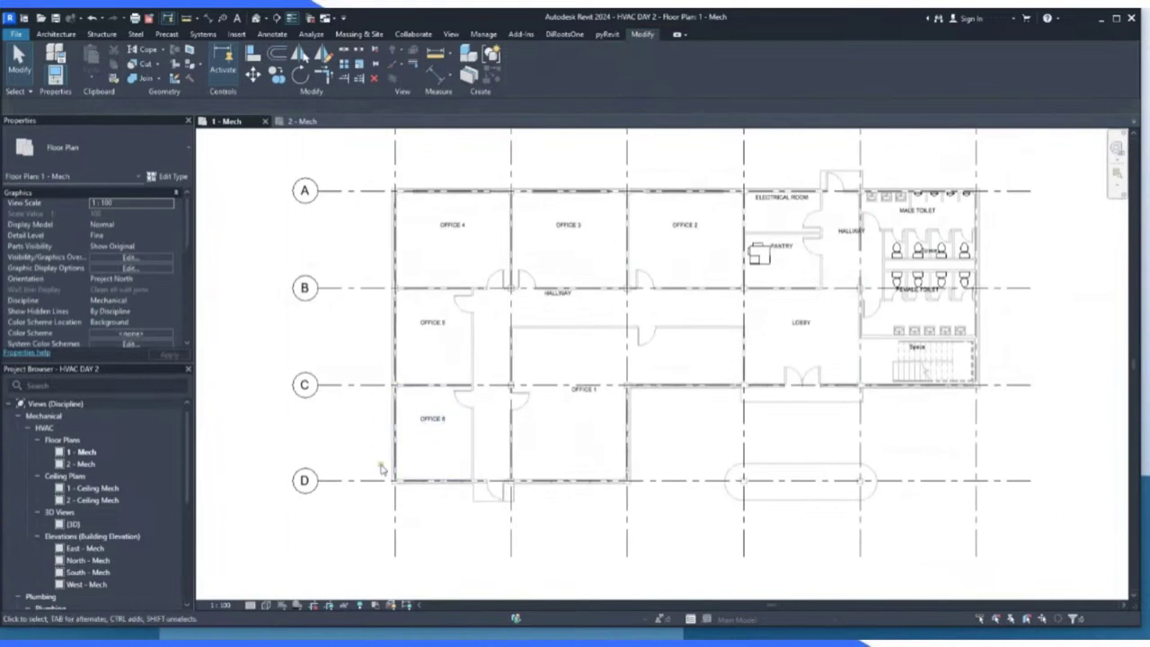
{"action": "scroll", "coordinate": [382, 466], "scroll_direction": "up", "scroll_amount": 2}
{"action": "left_click", "coordinate": [472, 413]}
{"action": "left_click_drag", "start_coordinate": [472, 414], "coordinate": [471, 424]}
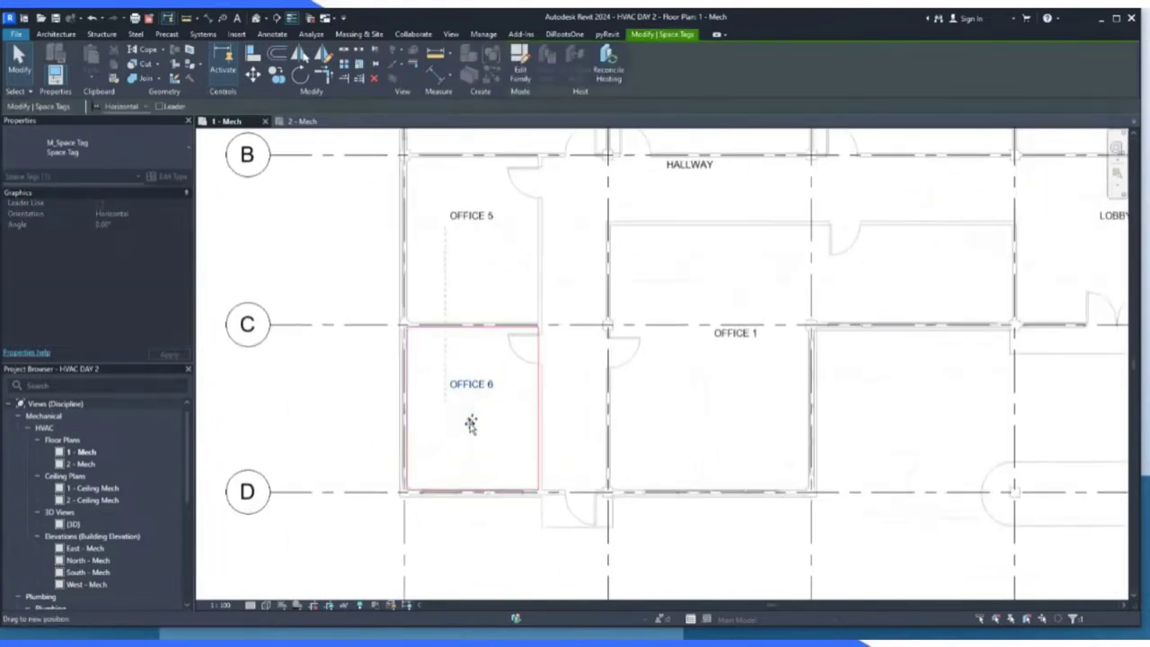
{"action": "left_click_drag", "start_coordinate": [445, 500], "coordinate": [443, 493]}
Move the OFFICE 5 tag lower and remove its leader line.
{"action": "left_click", "coordinate": [483, 223]}
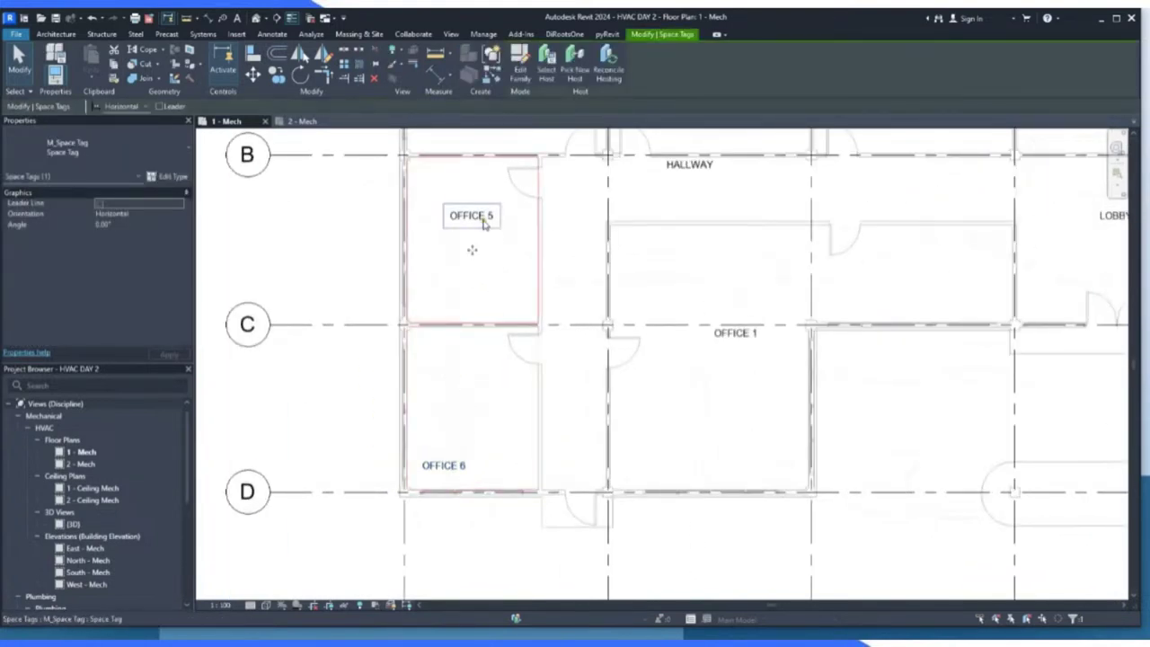
{"action": "left_click_drag", "start_coordinate": [472, 253], "coordinate": [445, 338]}
{"action": "scroll", "coordinate": [445, 338], "scroll_direction": "down", "scroll_amount": 2}
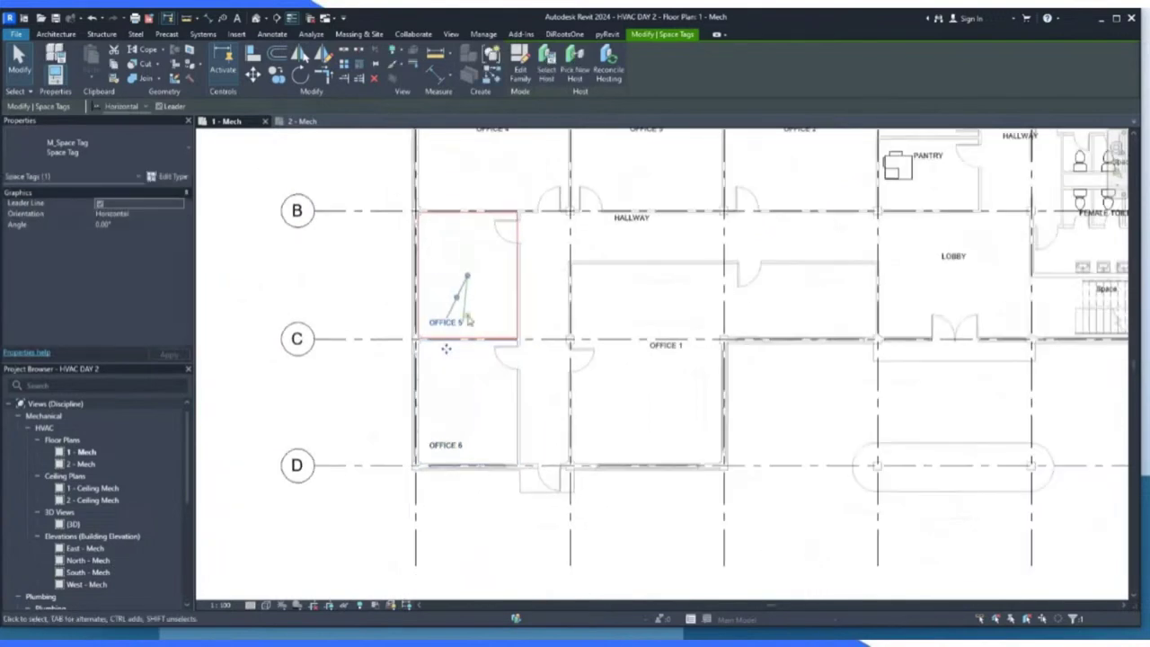
{"action": "scroll", "coordinate": [478, 302], "scroll_direction": "up", "scroll_amount": 1}
{"action": "left_click", "coordinate": [457, 287]}
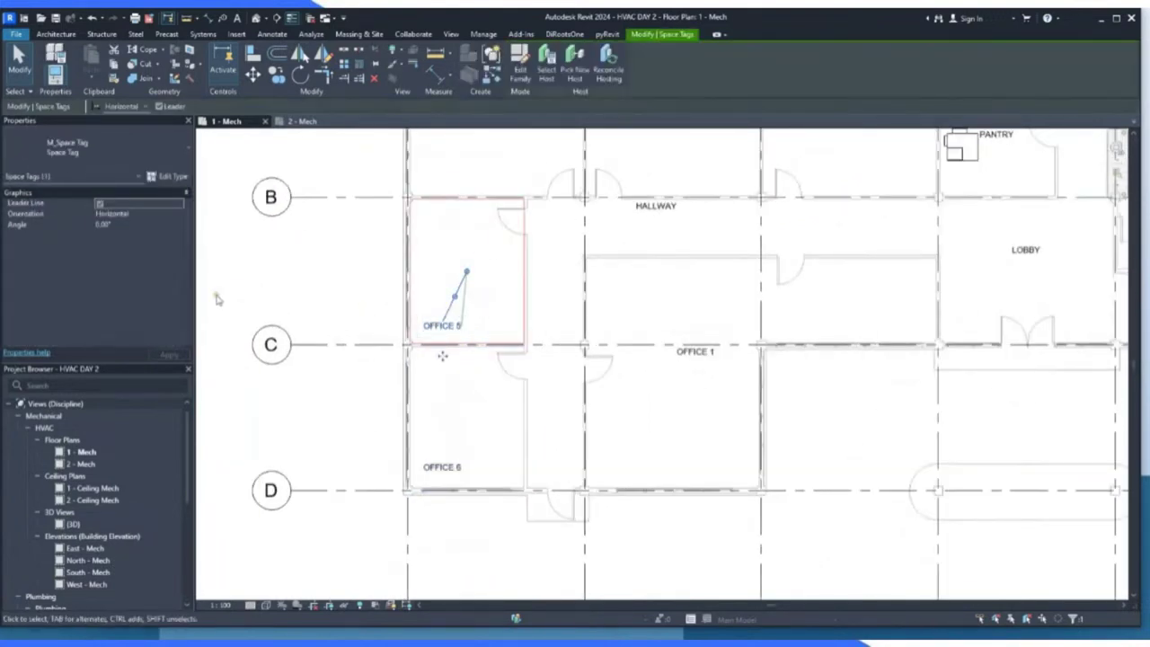
{"action": "left_click", "coordinate": [101, 205]}
{"action": "left_click", "coordinate": [338, 300]}
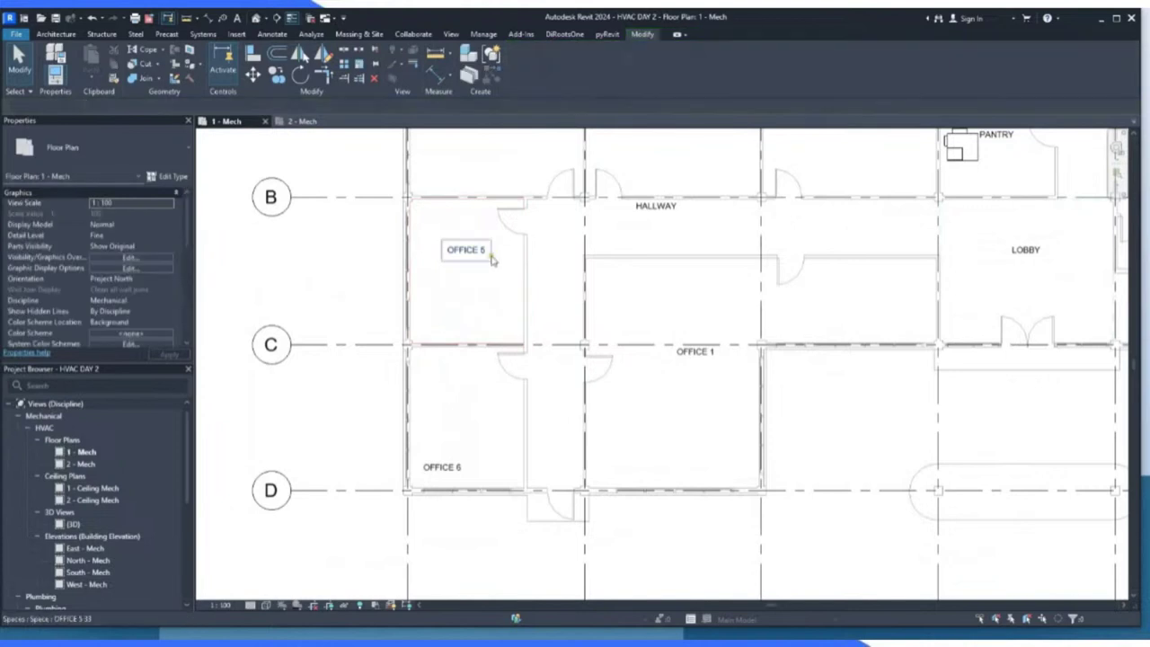
Reposition the OFFICE 5 tag mid-room without changing its label text.
{"action": "left_click", "coordinate": [477, 252]}
{"action": "left_click", "coordinate": [476, 251]}
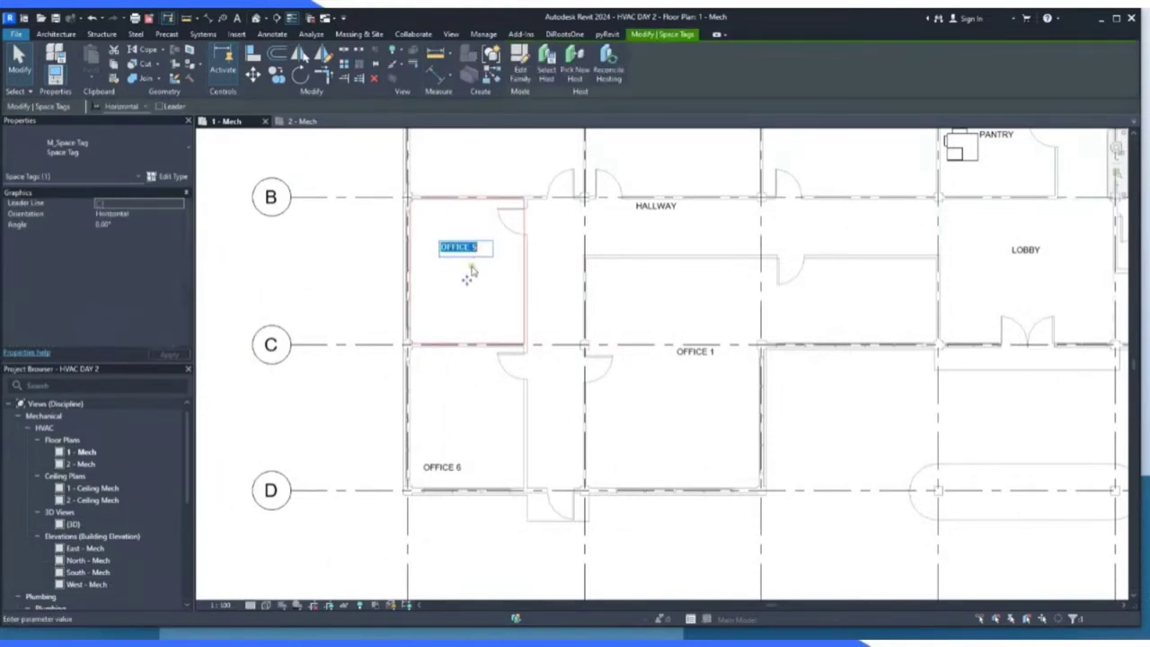
{"action": "key", "text": "Escape"}
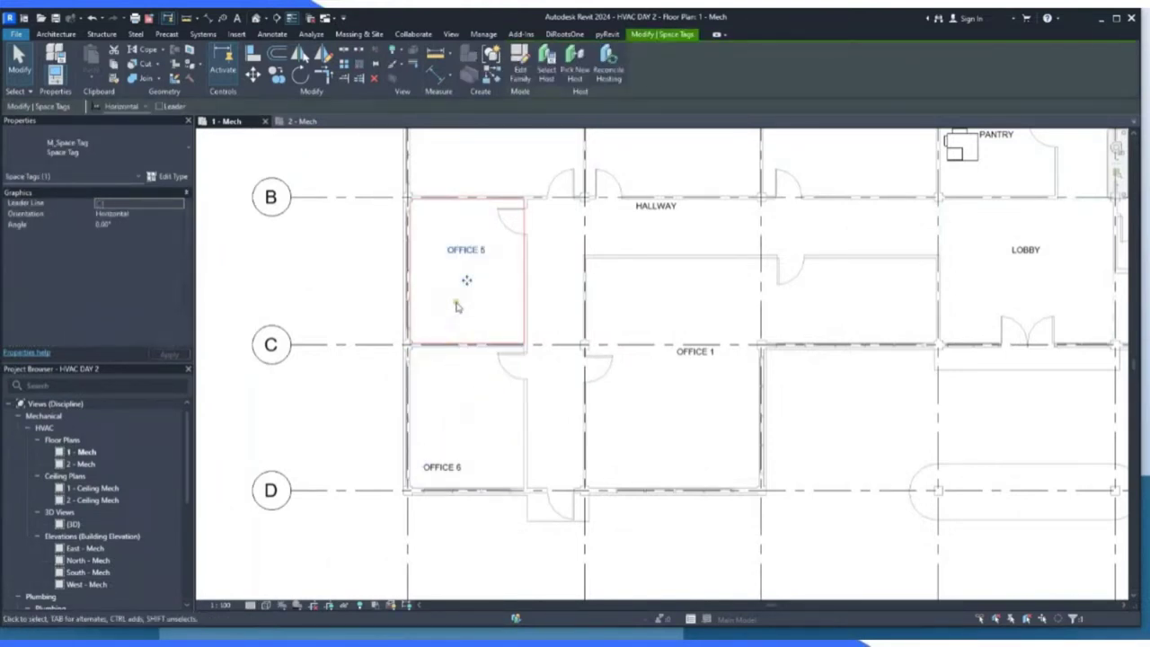
{"action": "left_click_drag", "start_coordinate": [466, 281], "coordinate": [455, 313]}
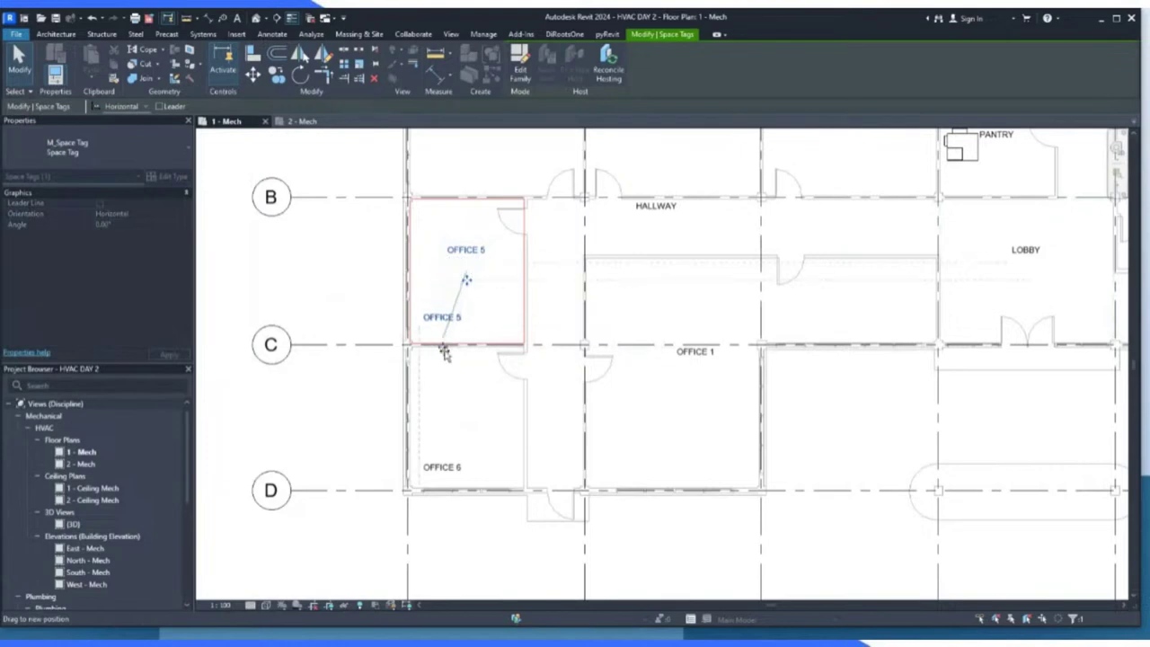
{"action": "left_click_drag", "start_coordinate": [444, 352], "coordinate": [444, 352]}
{"action": "left_click", "coordinate": [462, 372]}
Move the OFFICE 4, 3 and 2 tags together down toward gridline B.
{"action": "key", "text": "z"}
{"action": "key", "text": "f"}
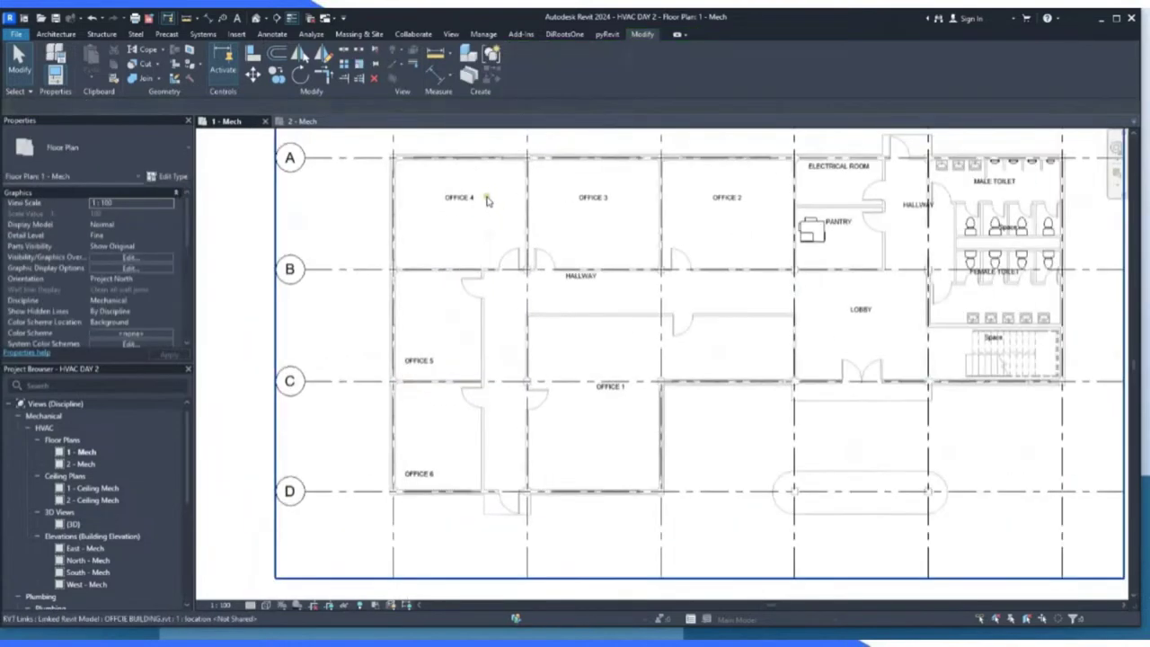
{"action": "scroll", "coordinate": [368, 205], "scroll_direction": "down", "scroll_amount": 2}
{"action": "left_click_drag", "start_coordinate": [365, 199], "coordinate": [645, 243]}
{"action": "scroll", "coordinate": [489, 238], "scroll_direction": "up", "scroll_amount": 1}
{"action": "left_click_drag", "start_coordinate": [436, 215], "coordinate": [440, 258]}
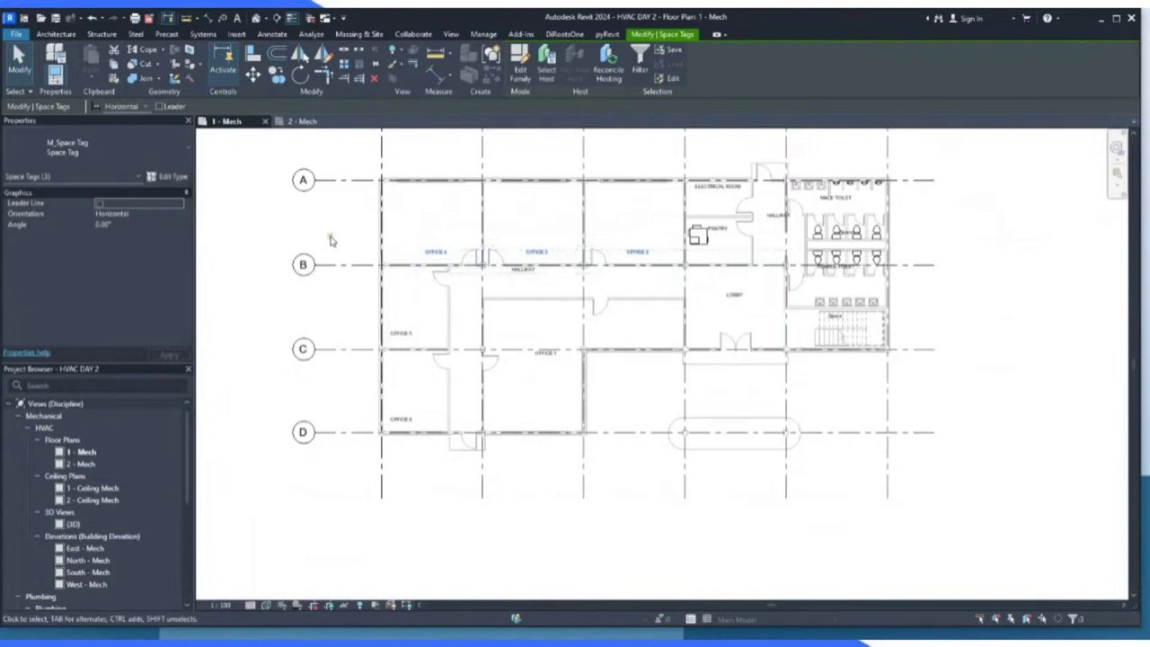
{"action": "key", "text": "Escape"}
Move the OFFICE 1 tag down to the lower-left of its room.
{"action": "scroll", "coordinate": [510, 387], "scroll_direction": "up", "scroll_amount": 3}
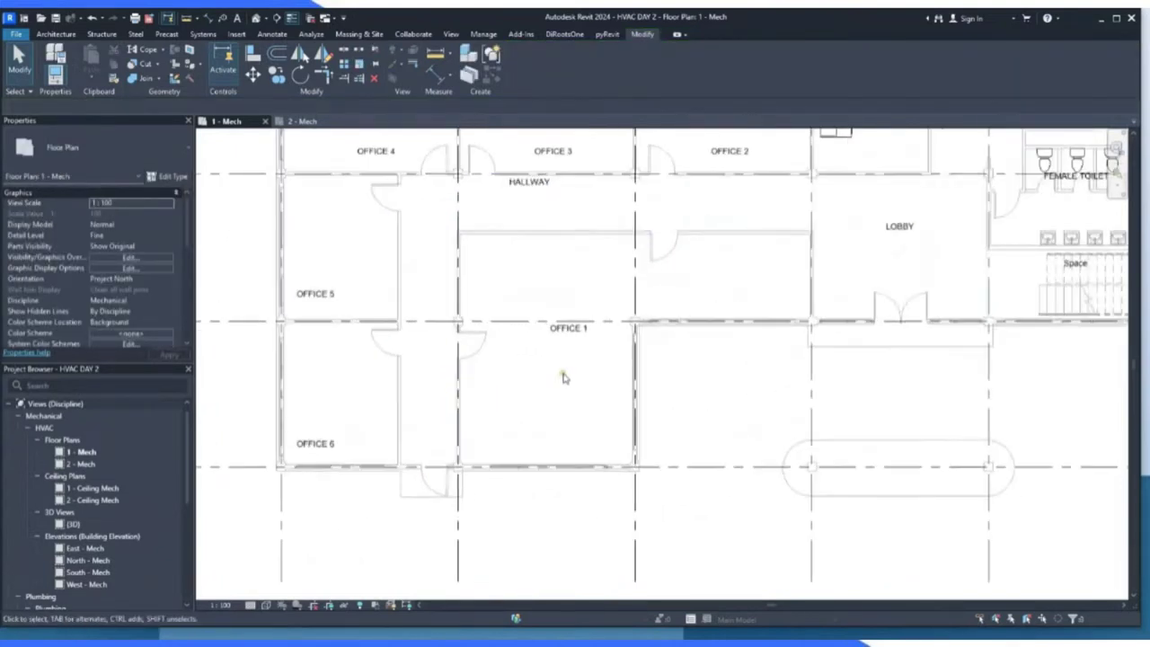
{"action": "left_click", "coordinate": [573, 330]}
{"action": "left_click_drag", "start_coordinate": [570, 358], "coordinate": [546, 398]}
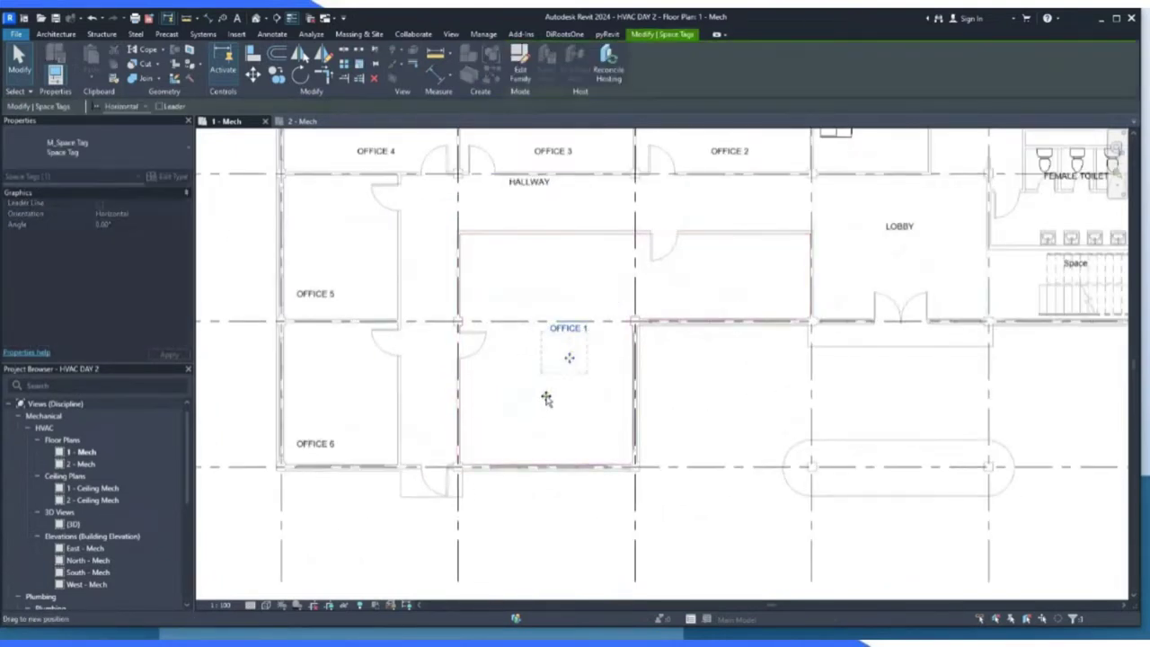
{"action": "left_click_drag", "start_coordinate": [500, 453], "coordinate": [507, 462]}
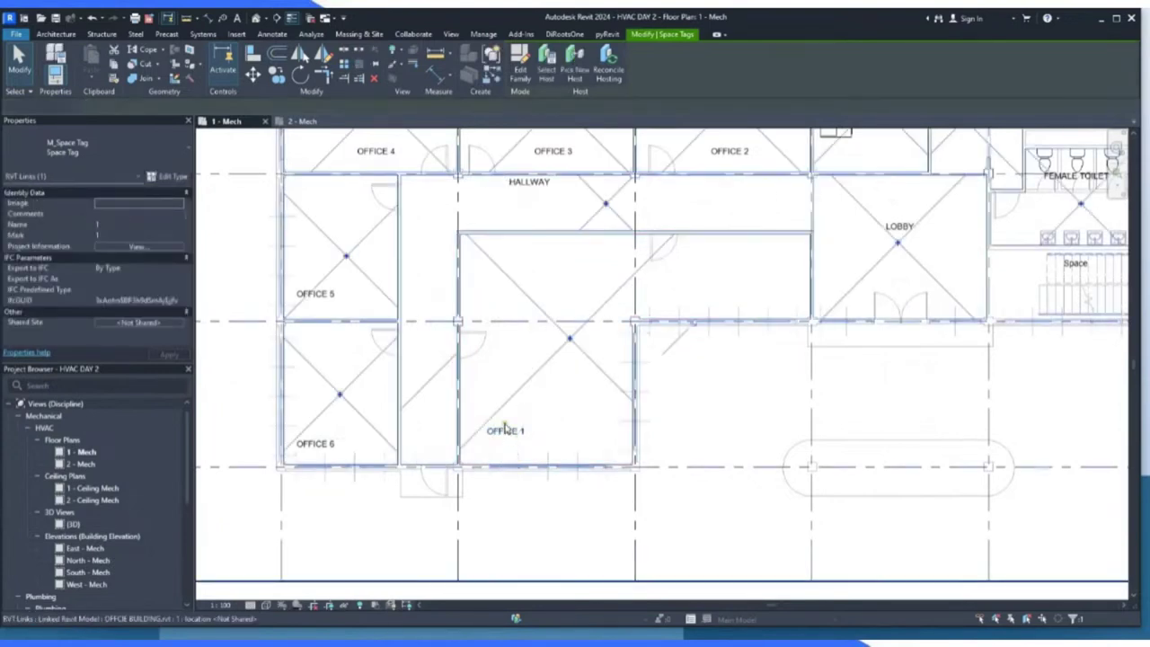
{"action": "left_click_drag", "start_coordinate": [507, 461], "coordinate": [501, 473]}
{"action": "left_click", "coordinate": [240, 409]}
Move the HALLWAY tag down inside the hallway.
{"action": "scroll", "coordinate": [240, 409], "scroll_direction": "down", "scroll_amount": 2}
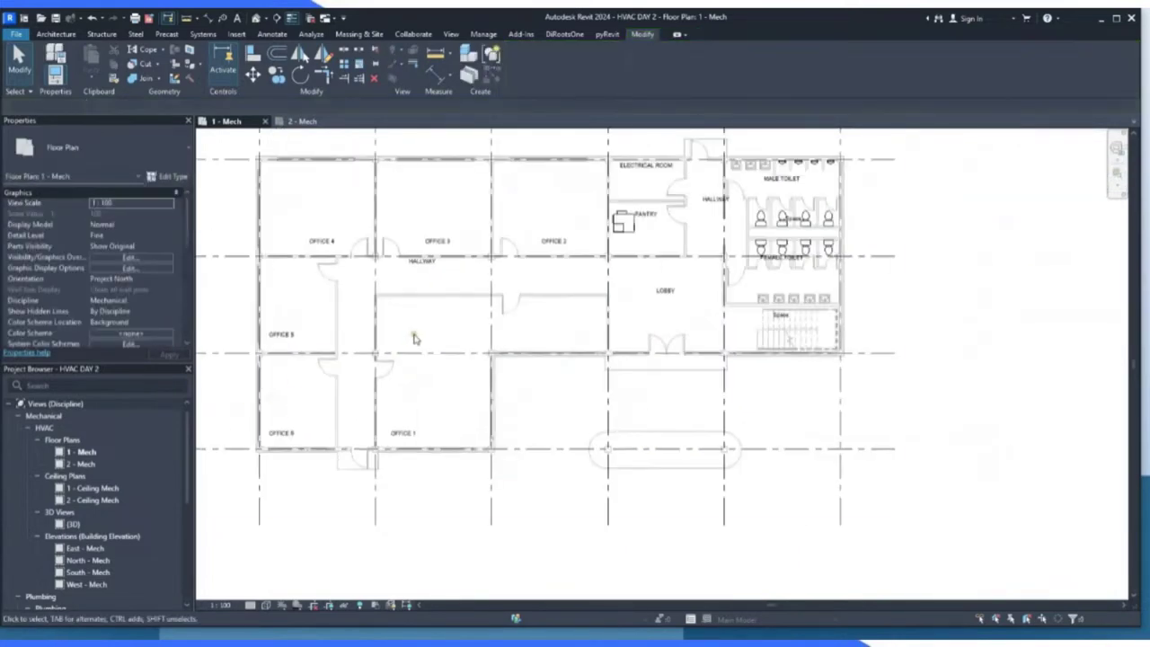
{"action": "scroll", "coordinate": [416, 329], "scroll_direction": "up", "scroll_amount": 2}
{"action": "left_click", "coordinate": [411, 257]}
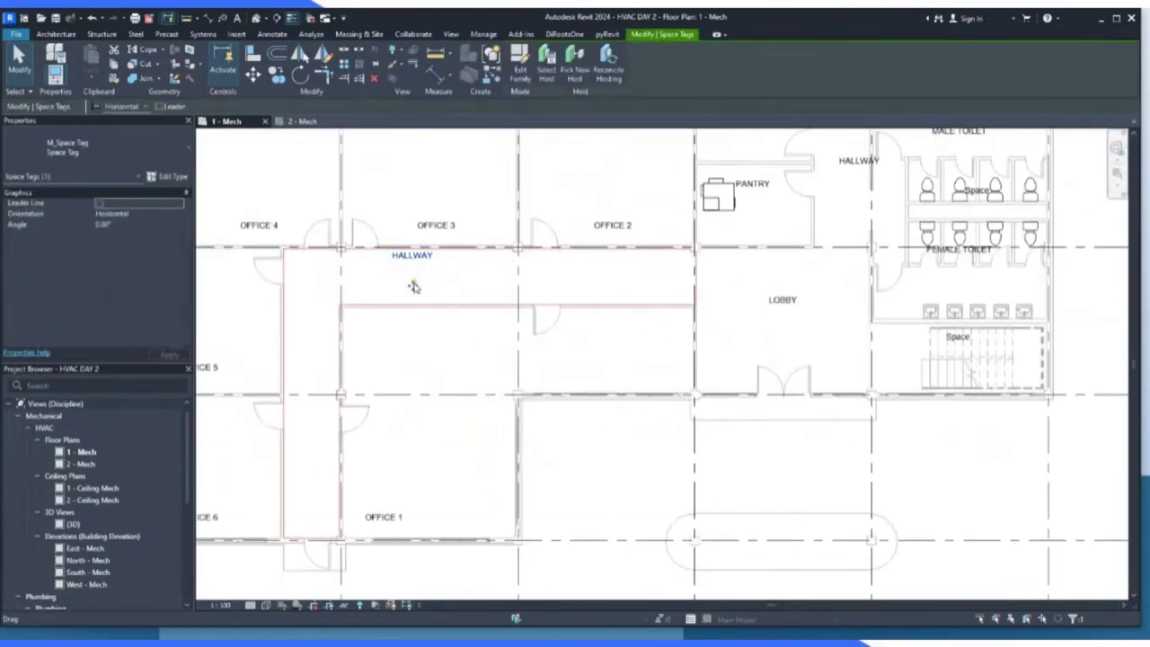
{"action": "left_click_drag", "start_coordinate": [413, 285], "coordinate": [462, 306]}
{"action": "scroll", "coordinate": [521, 288], "scroll_direction": "down", "scroll_amount": 2}
{"action": "scroll", "coordinate": [717, 211], "scroll_direction": "up", "scroll_amount": 3}
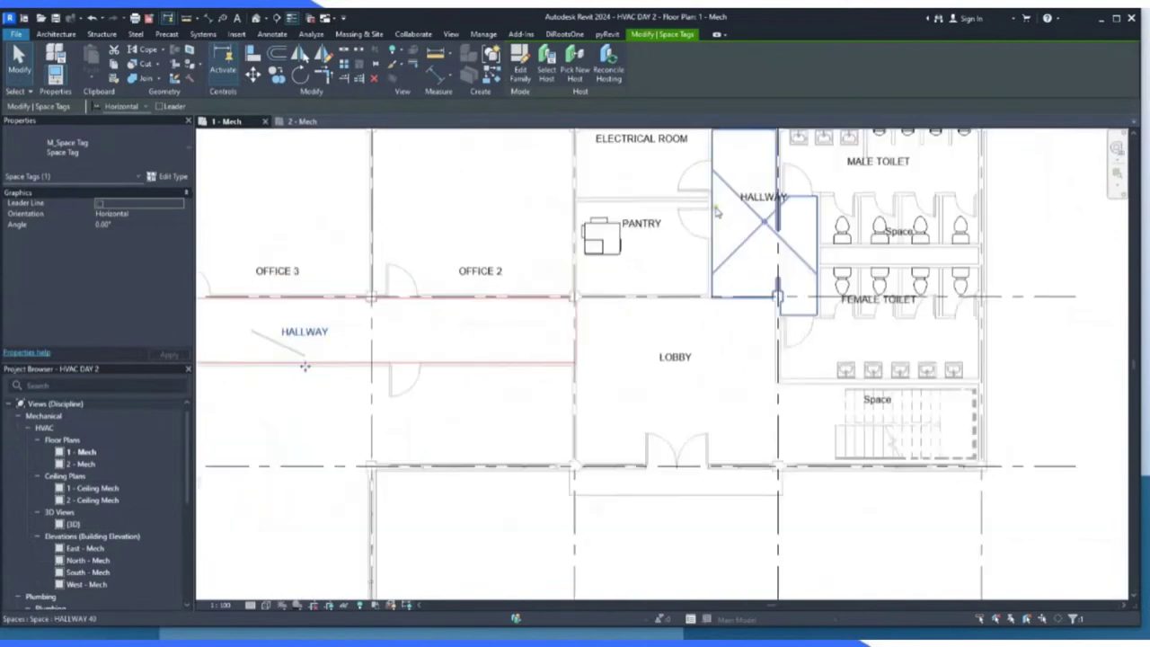
{"action": "scroll", "coordinate": [717, 211], "scroll_direction": "up", "scroll_amount": 1}
Shift the PANTRY tag down-right and the ELECTRICAL ROOM tag slightly down.
{"action": "left_click", "coordinate": [635, 263]}
{"action": "left_click_drag", "start_coordinate": [633, 274], "coordinate": [670, 334]}
{"action": "scroll", "coordinate": [495, 307], "scroll_direction": "down", "scroll_amount": 2}
{"action": "scroll", "coordinate": [611, 166], "scroll_direction": "up", "scroll_amount": 2}
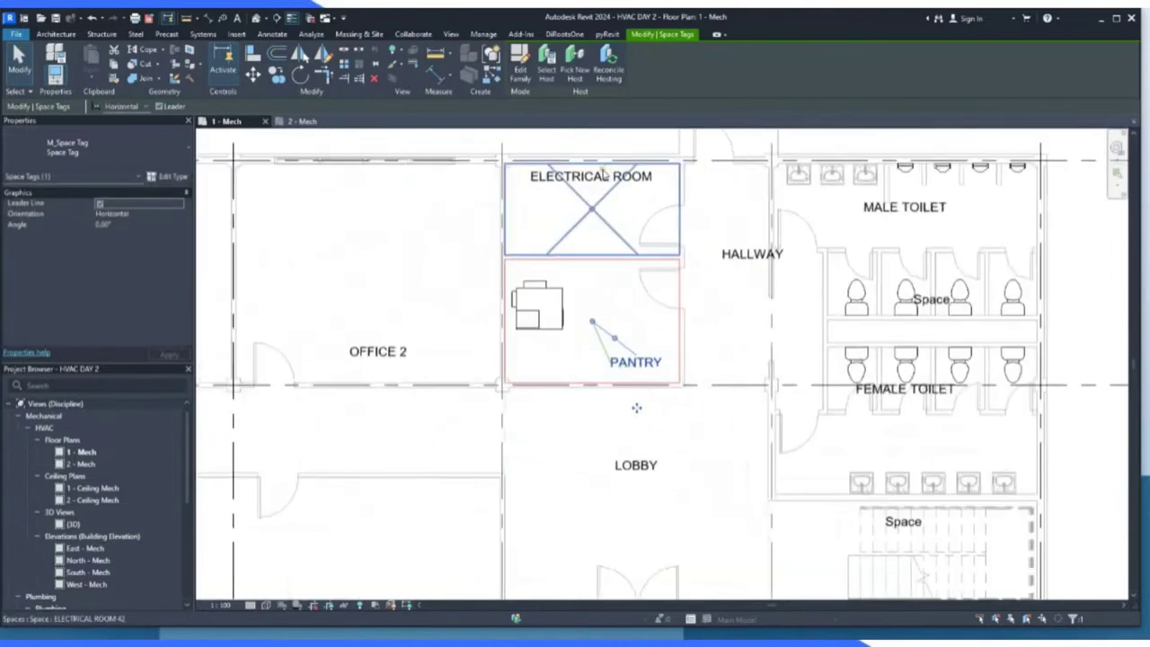
{"action": "left_click", "coordinate": [591, 223]}
{"action": "left_click_drag", "start_coordinate": [591, 223], "coordinate": [596, 254]}
Move the second HALLWAY tag into the narrow hallway and nudge MALE TOILET down.
{"action": "left_click", "coordinate": [743, 260]}
{"action": "left_click_drag", "start_coordinate": [752, 300], "coordinate": [741, 376]}
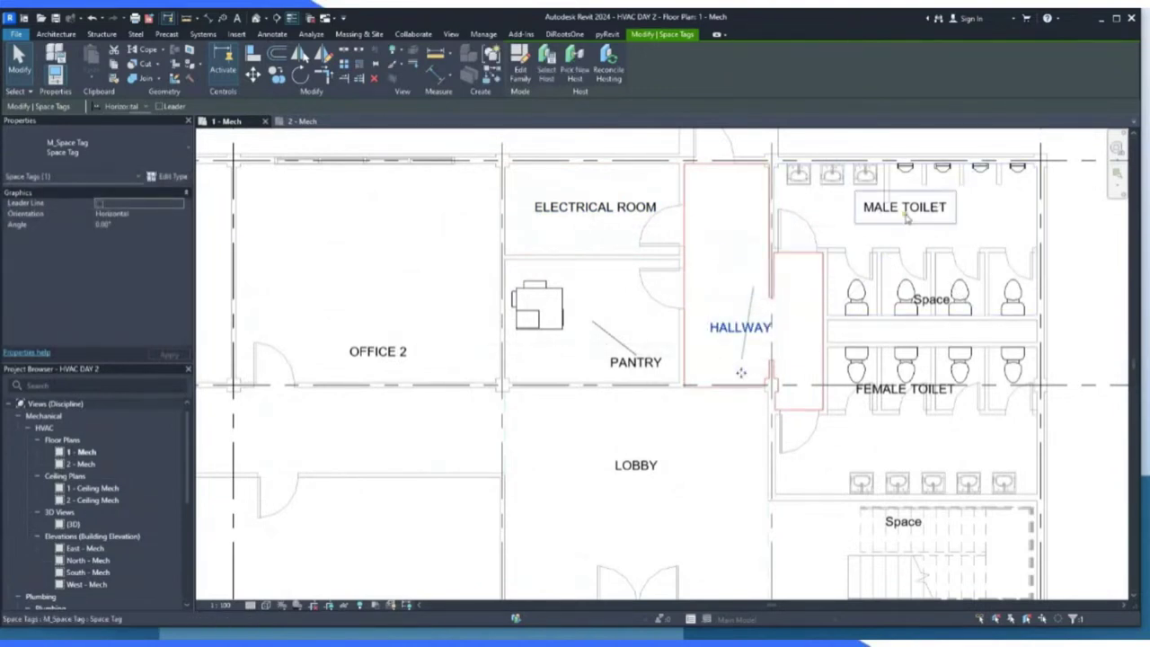
{"action": "left_click", "coordinate": [903, 249]}
{"action": "left_click_drag", "start_coordinate": [904, 249], "coordinate": [912, 259]}
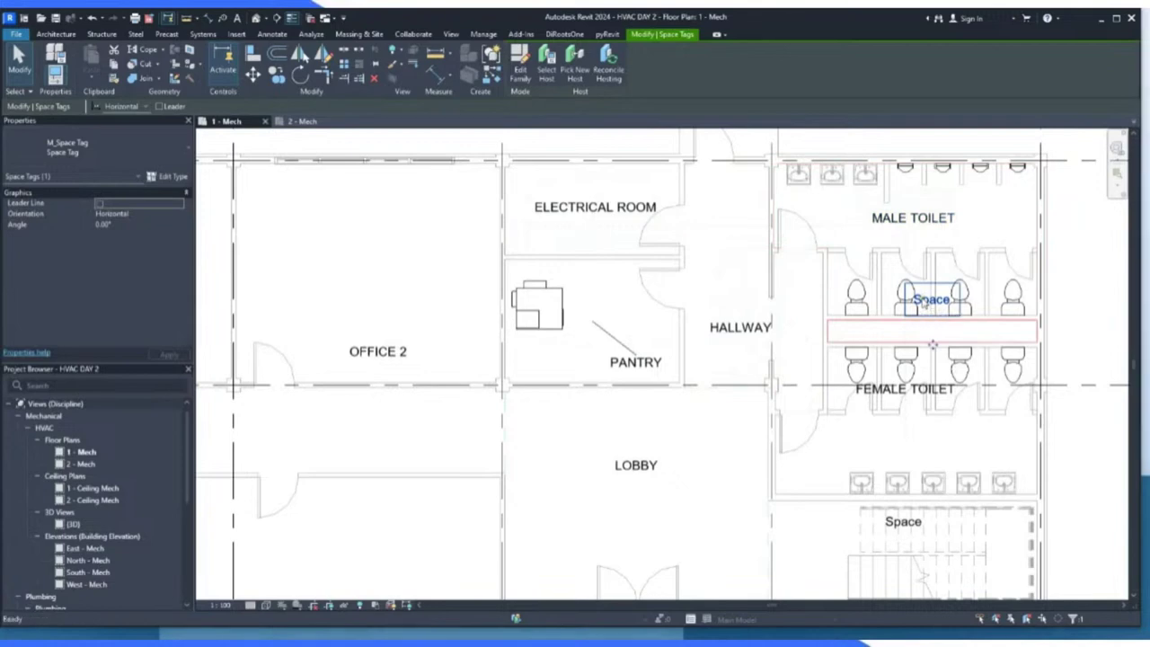
Delete the stray Space tags in the toilets and stair area; move FEMALE TOILET down-right.
{"action": "key", "text": "Delete"}
{"action": "left_click", "coordinate": [906, 394]}
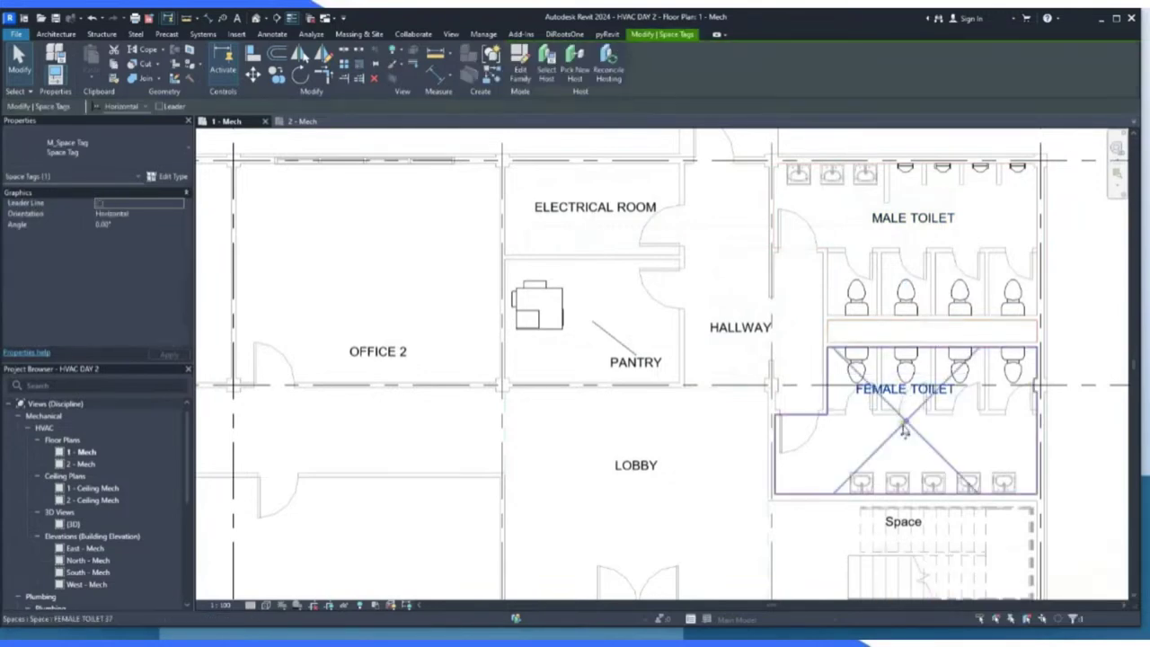
{"action": "left_click_drag", "start_coordinate": [906, 434], "coordinate": [920, 484]}
{"action": "scroll", "coordinate": [908, 467], "scroll_direction": "down", "scroll_amount": 3}
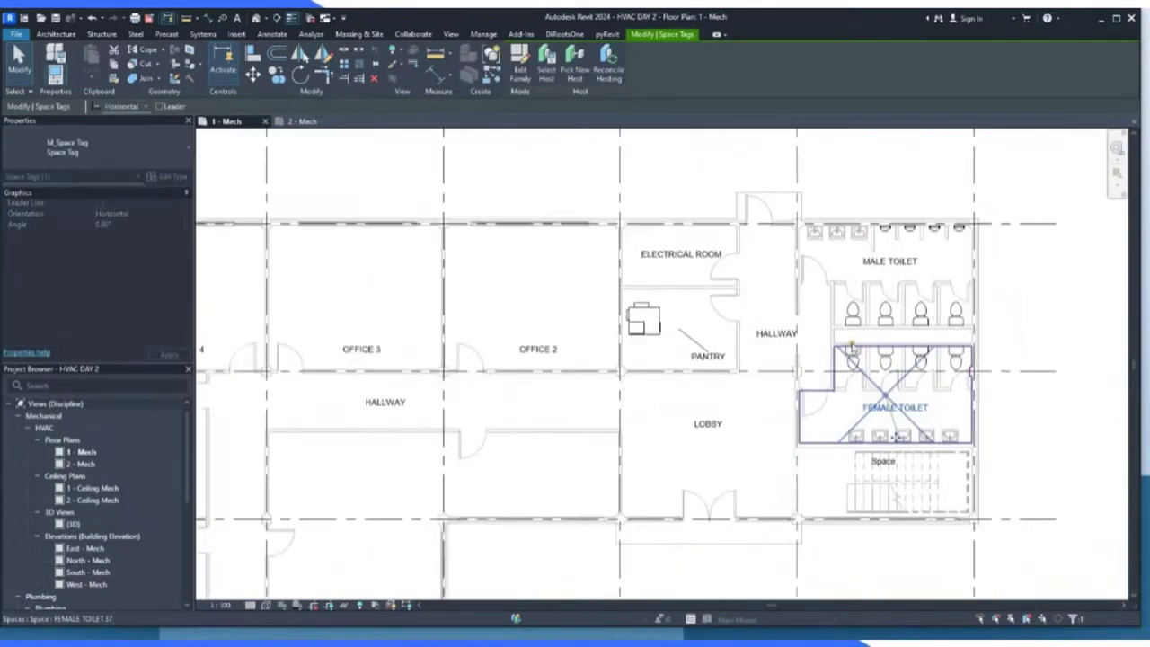
{"action": "left_click", "coordinate": [881, 448]}
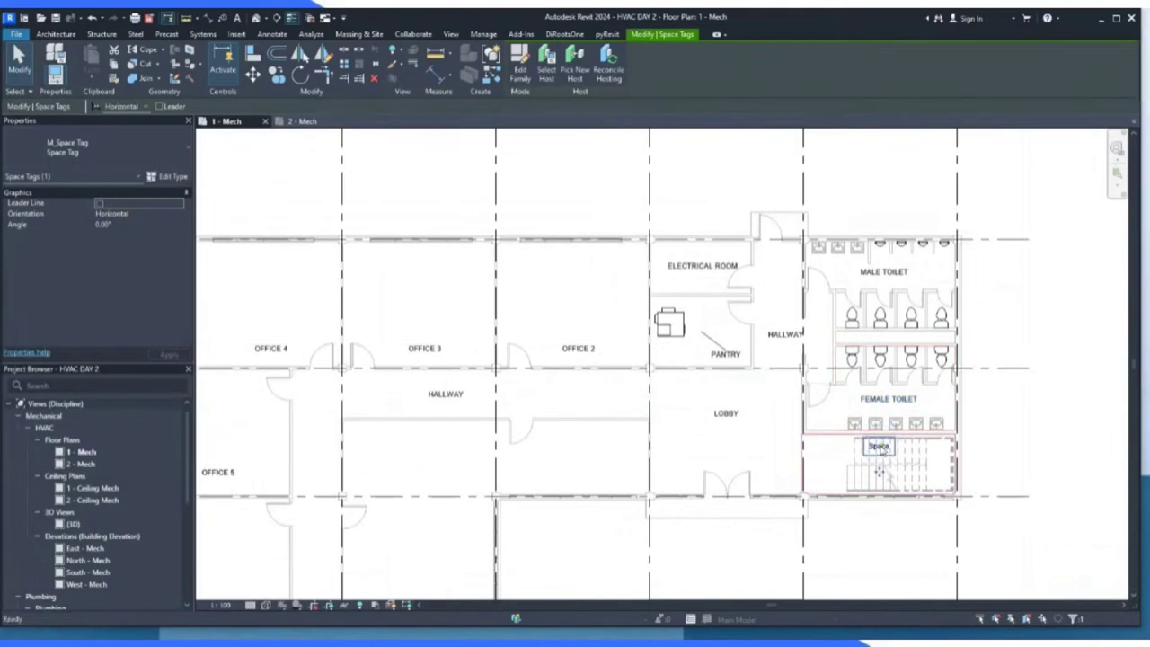
{"action": "key", "text": "Delete"}
{"action": "scroll", "coordinate": [733, 238], "scroll_direction": "down", "scroll_amount": 2}
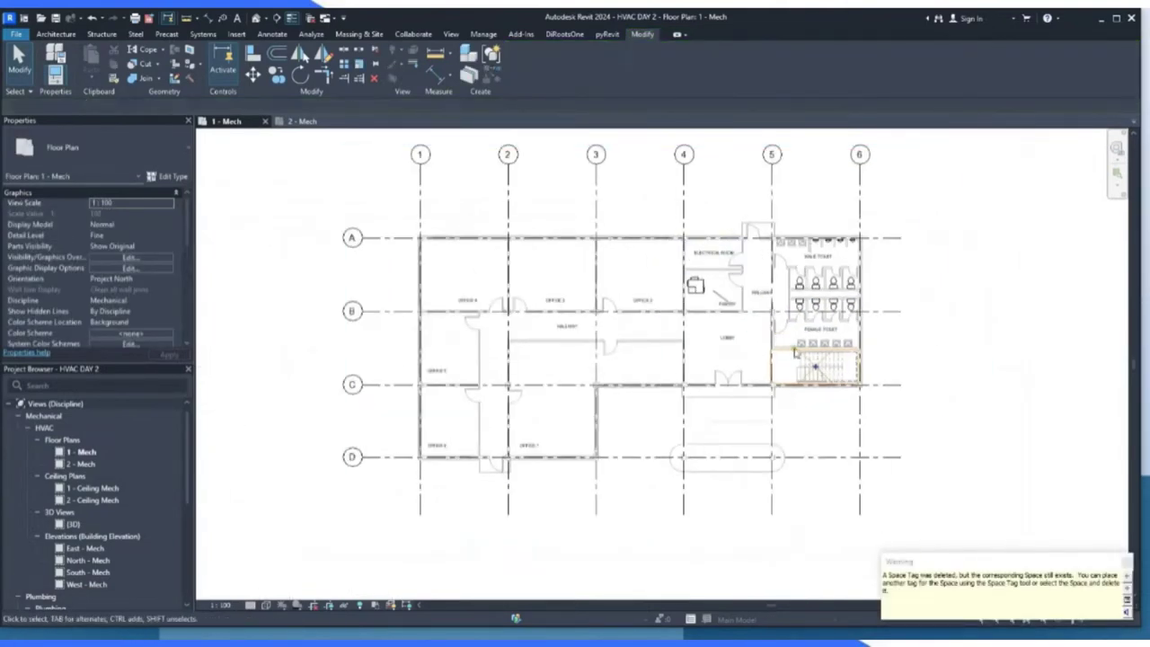
{"action": "scroll", "coordinate": [733, 238], "scroll_direction": "up", "scroll_amount": 2}
{"action": "left_click", "coordinate": [715, 298]}
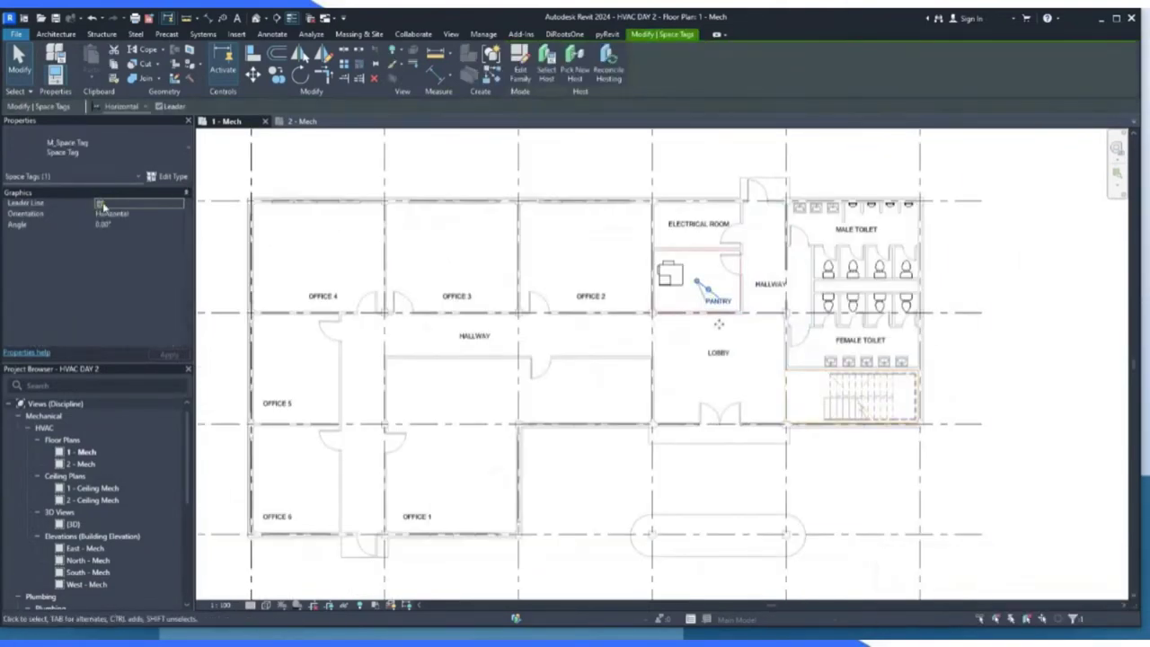
In 2 - Mech, set the OFFICE BUILDING.rvt link's display settings to By host view.
{"action": "left_click", "coordinate": [301, 121]}
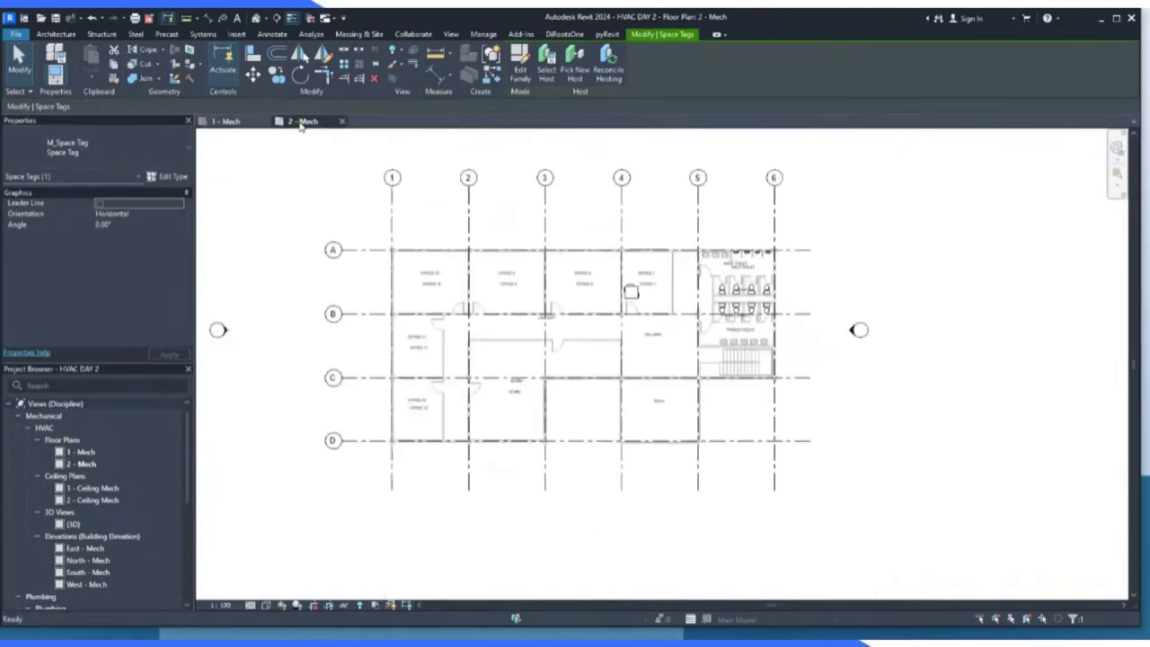
{"action": "scroll", "coordinate": [631, 325], "scroll_direction": "up", "scroll_amount": 2}
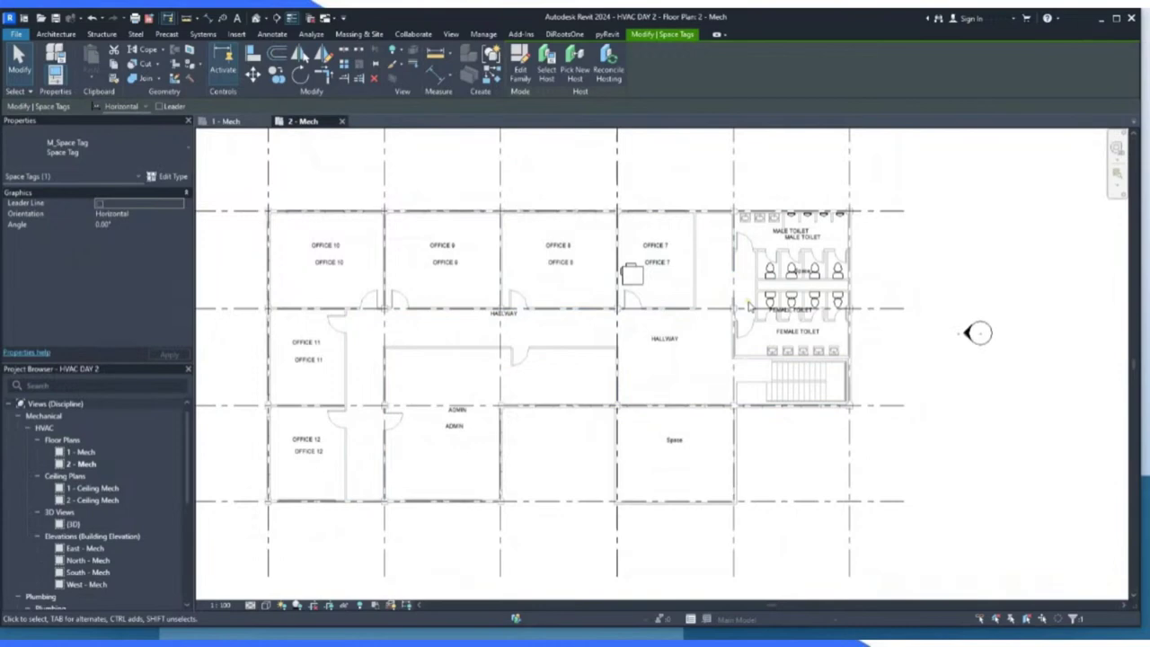
{"action": "key", "text": "v"}
{"action": "key", "text": "g"}
{"action": "left_click", "coordinate": [694, 145]}
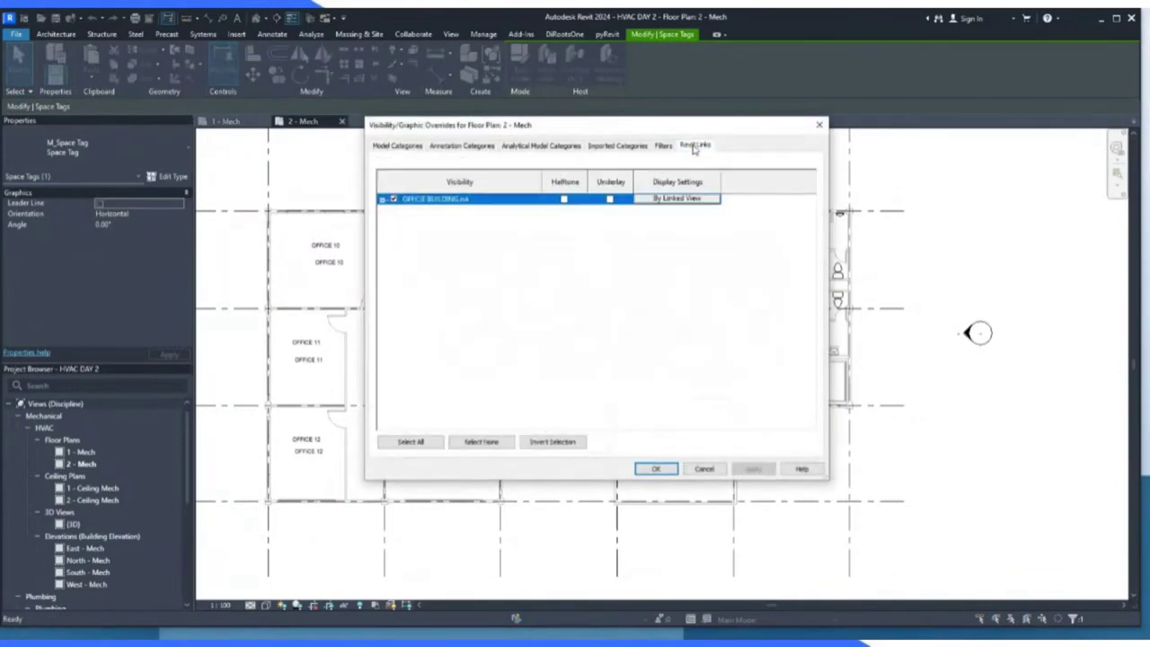
{"action": "left_click", "coordinate": [683, 200]}
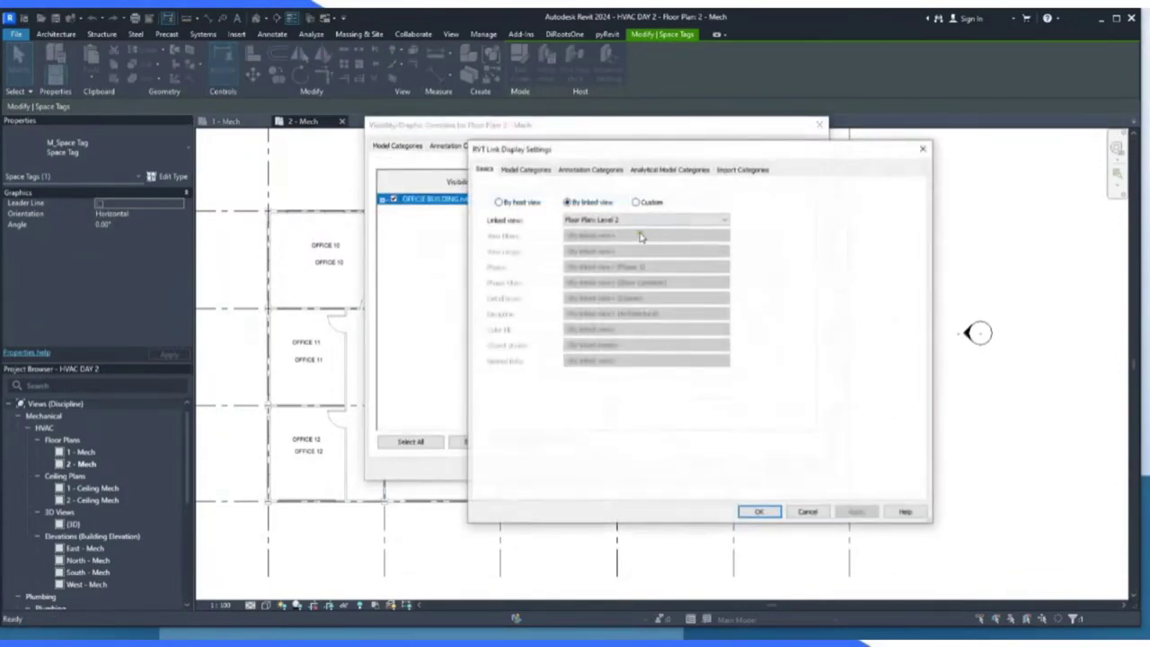
{"action": "left_click", "coordinate": [498, 203]}
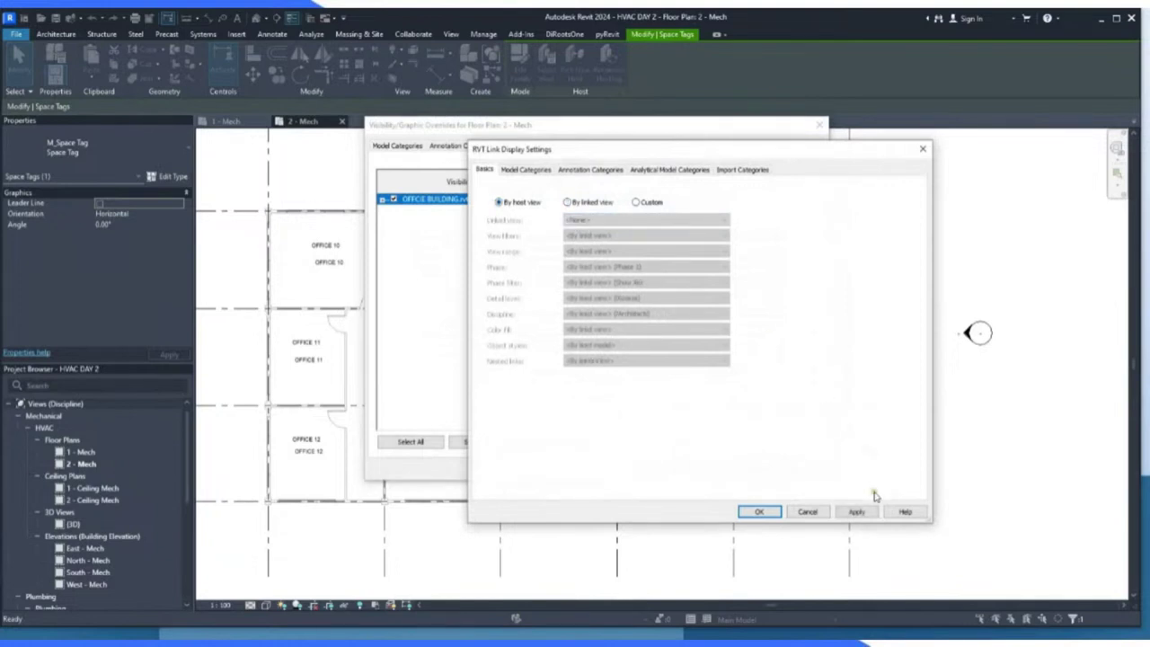
{"action": "left_click", "coordinate": [758, 511]}
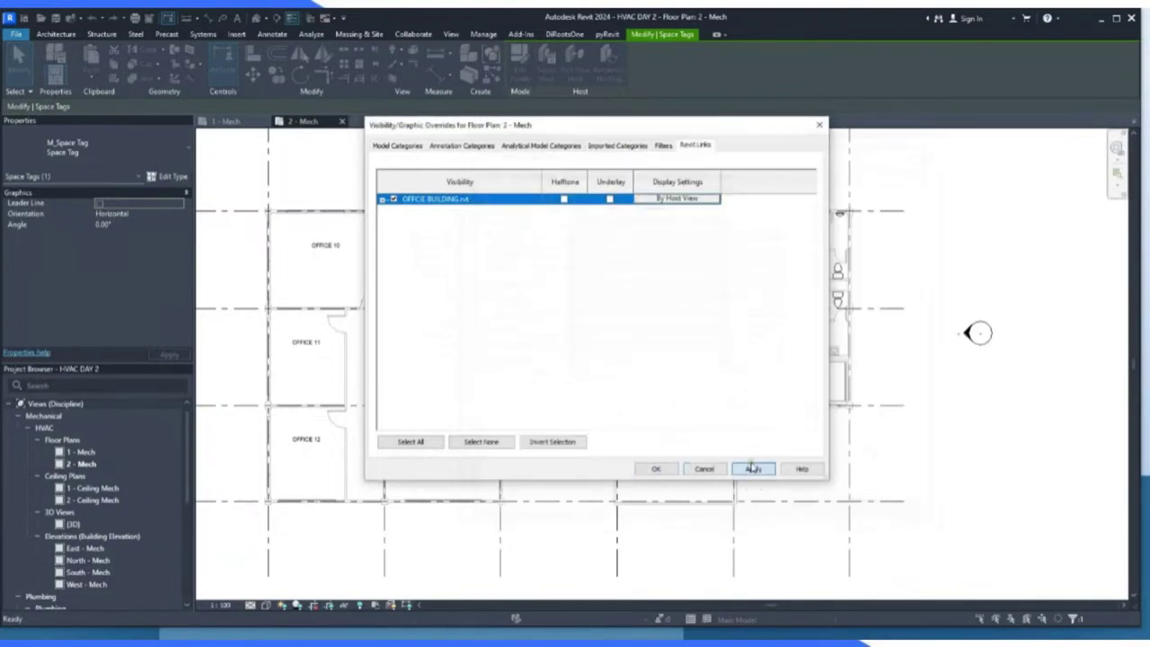
{"action": "left_click", "coordinate": [657, 469]}
{"action": "scroll", "coordinate": [676, 320], "scroll_direction": "down", "scroll_amount": 2}
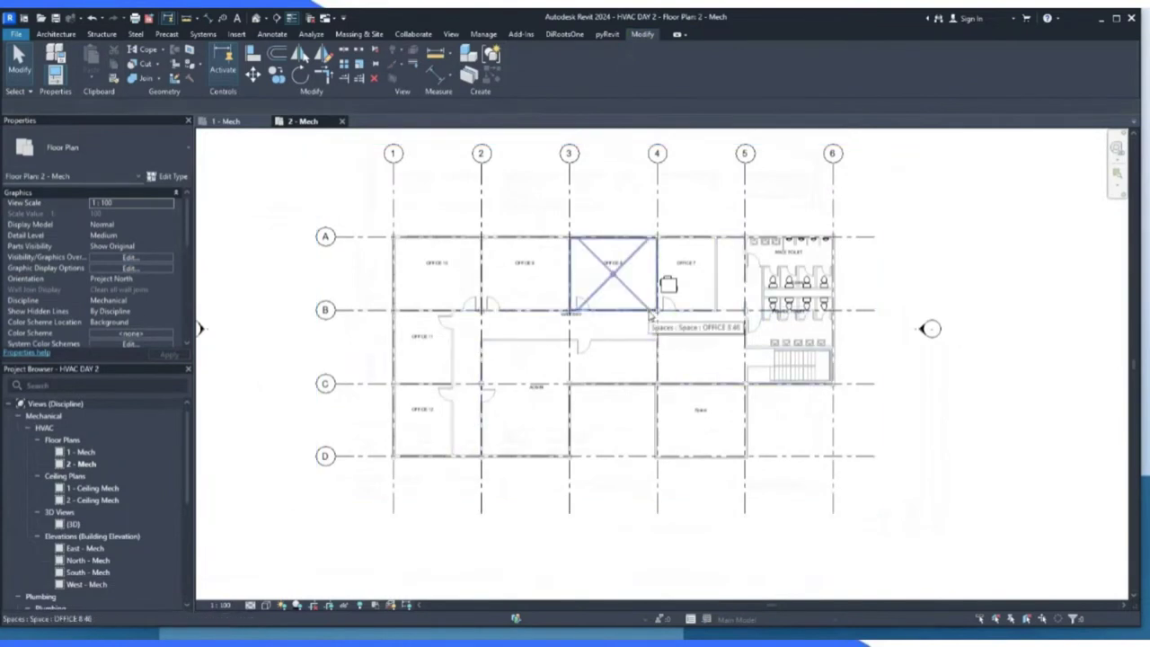
Select the OFFICE 7–12 and ADMIN tags, then delete the stray Space tag in the empty room.
{"action": "scroll", "coordinate": [488, 284], "scroll_direction": "up", "scroll_amount": 2}
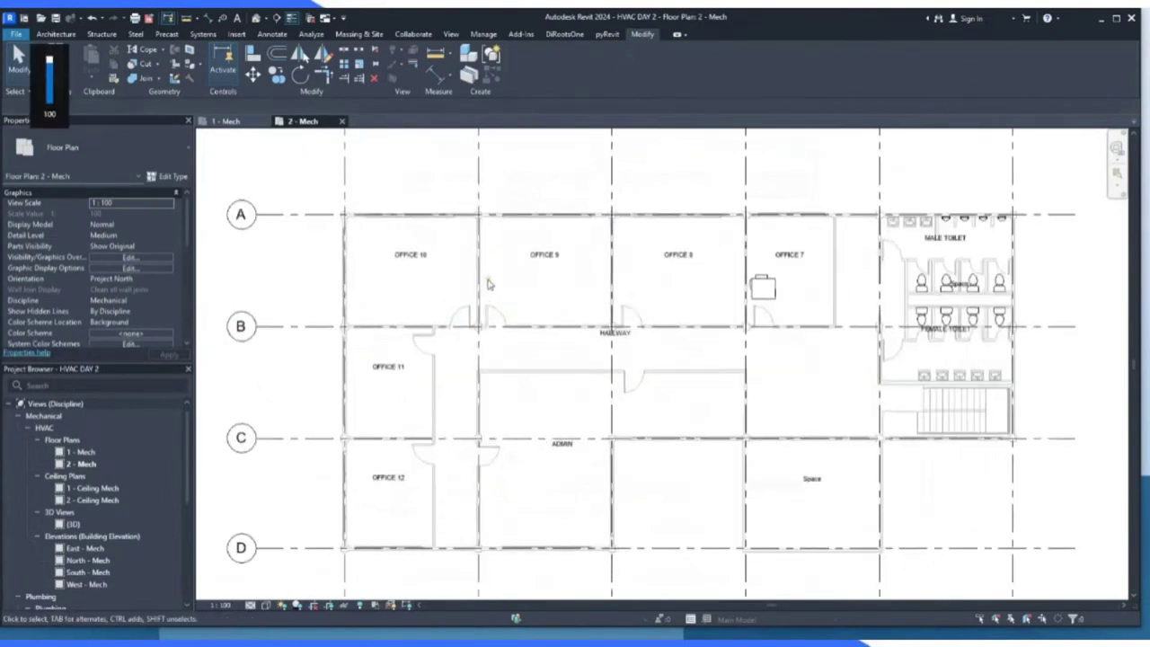
{"action": "left_click_drag", "start_coordinate": [315, 240], "coordinate": [816, 309]}
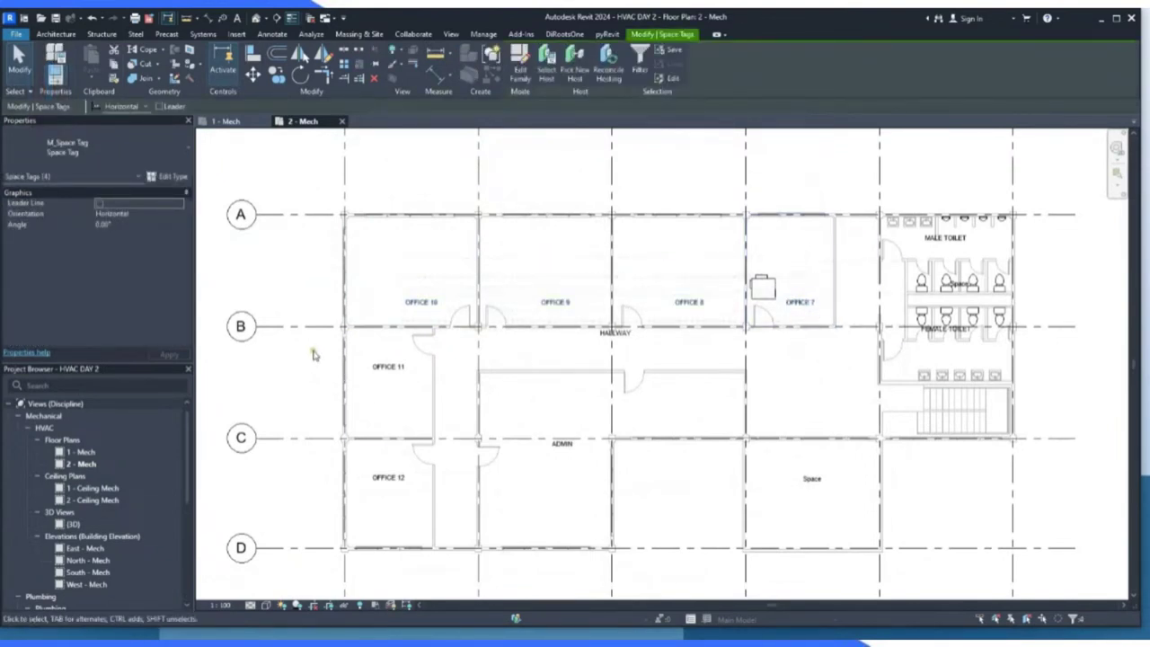
{"action": "left_click_drag", "start_coordinate": [313, 355], "coordinate": [422, 528]}
{"action": "left_click", "coordinate": [562, 444]}
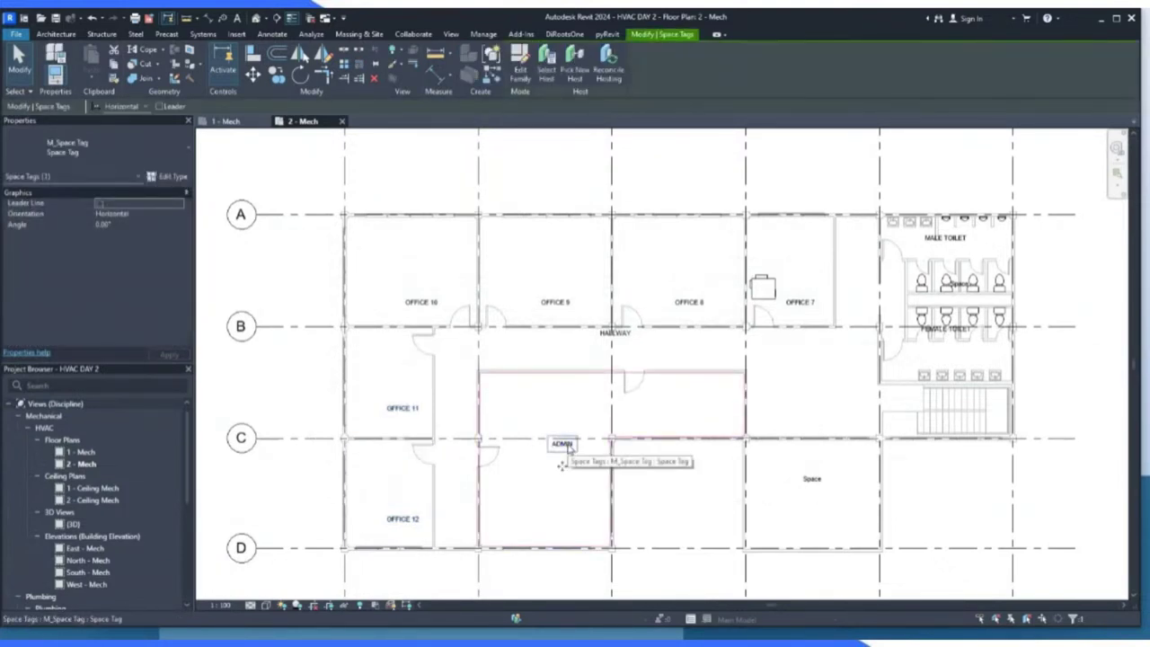
{"action": "left_click", "coordinate": [812, 478]}
{"action": "key", "text": "Delete"}
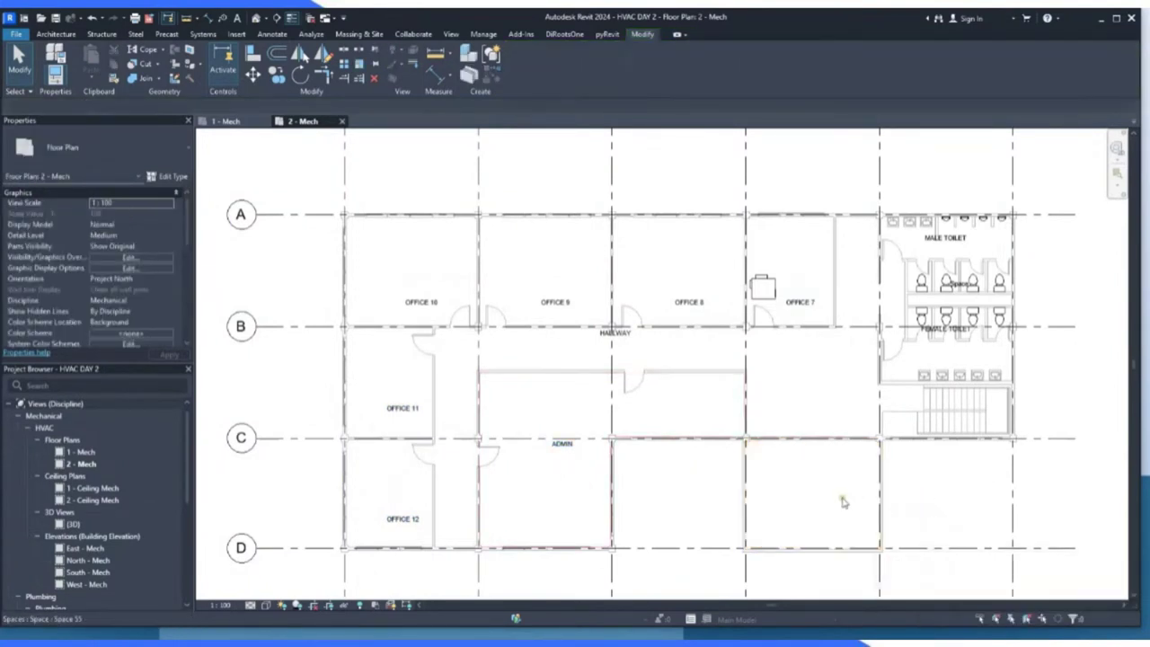
Delete the unneeded empty-room space plus another leftover space tag and its space.
{"action": "left_click", "coordinate": [822, 490]}
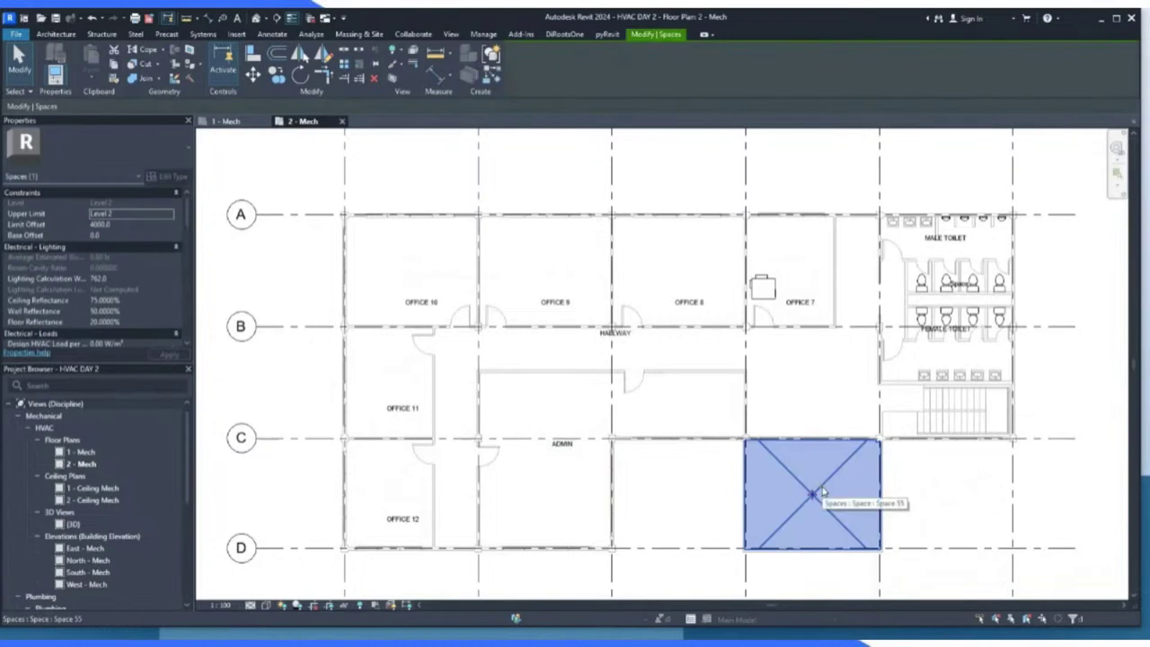
{"action": "key", "text": "Delete"}
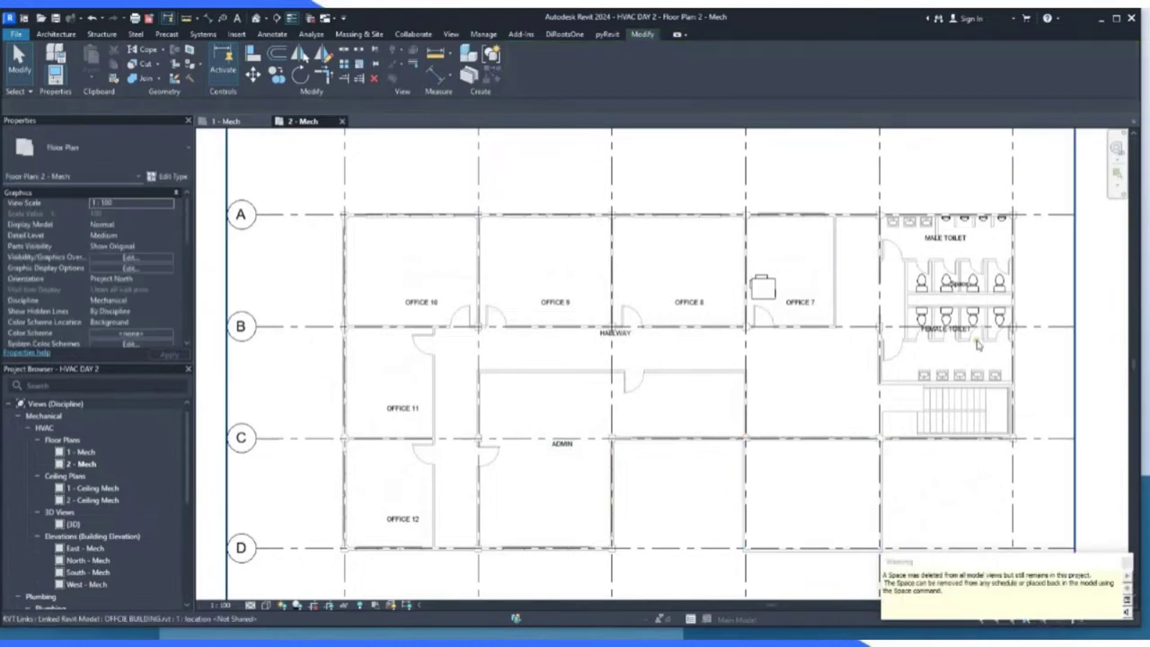
{"action": "left_click", "coordinate": [965, 288]}
{"action": "key", "text": "Delete"}
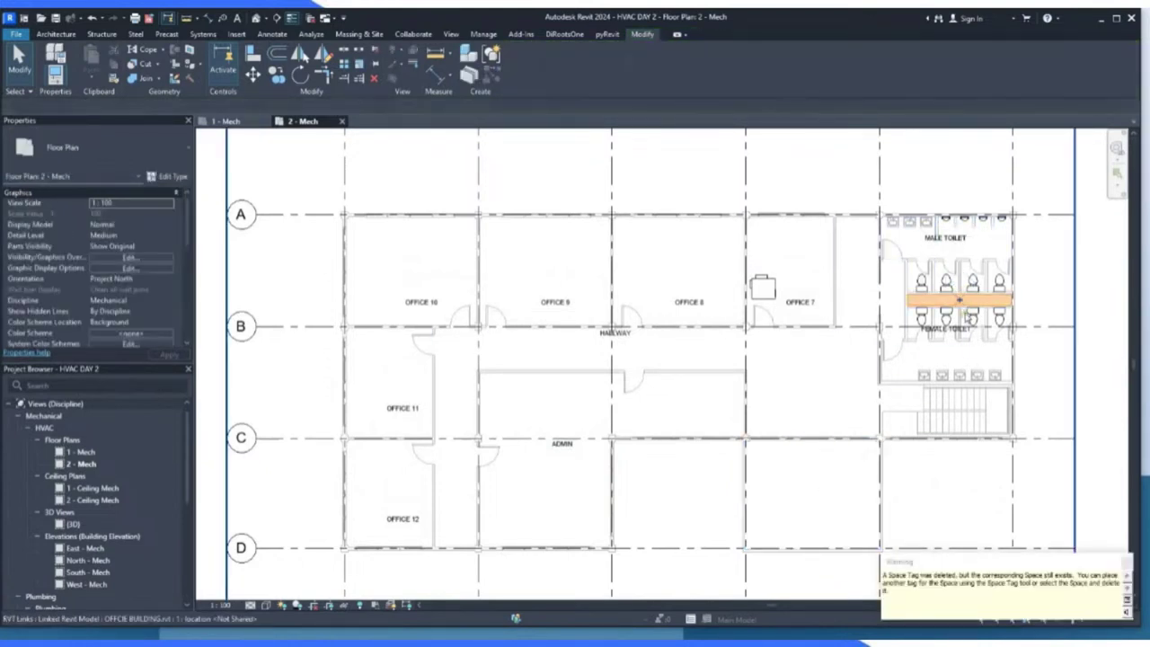
{"action": "left_click", "coordinate": [960, 300]}
{"action": "key", "text": "Delete"}
Move the FEMALE TOILET tag lower within its room.
{"action": "left_click", "coordinate": [952, 332]}
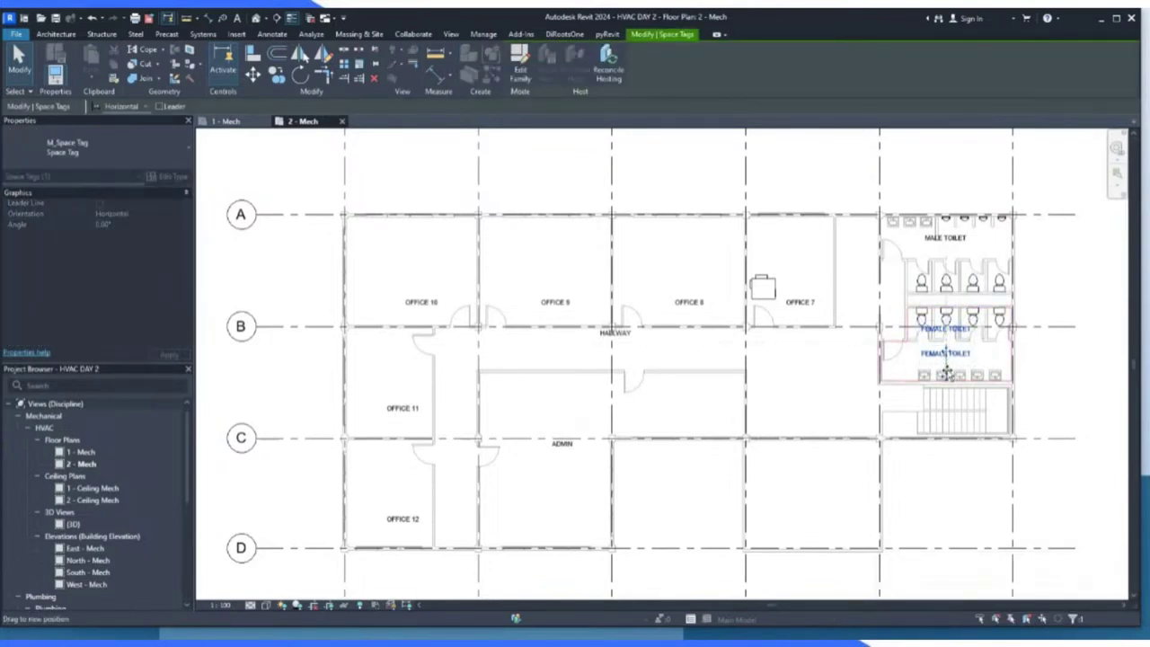
{"action": "left_click_drag", "start_coordinate": [946, 373], "coordinate": [946, 374]}
{"action": "scroll", "coordinate": [944, 252], "scroll_direction": "down", "scroll_amount": 2}
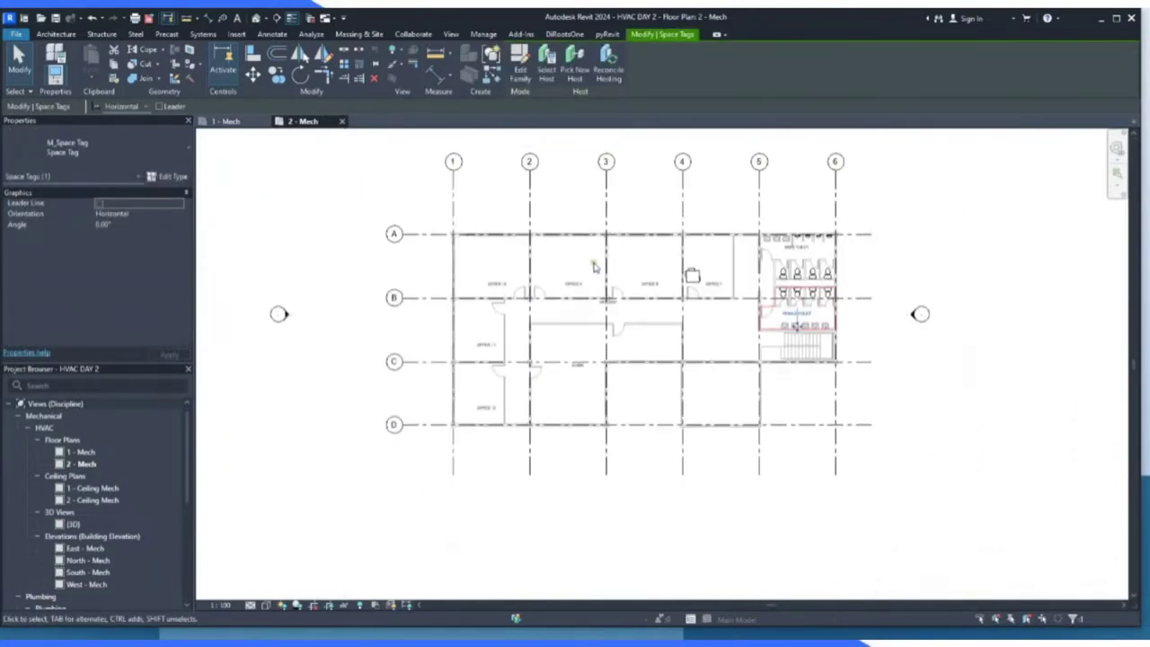
{"action": "scroll", "coordinate": [719, 292], "scroll_direction": "up", "scroll_amount": 5}
{"action": "scroll", "coordinate": [719, 292], "scroll_direction": "down", "scroll_amount": 5}
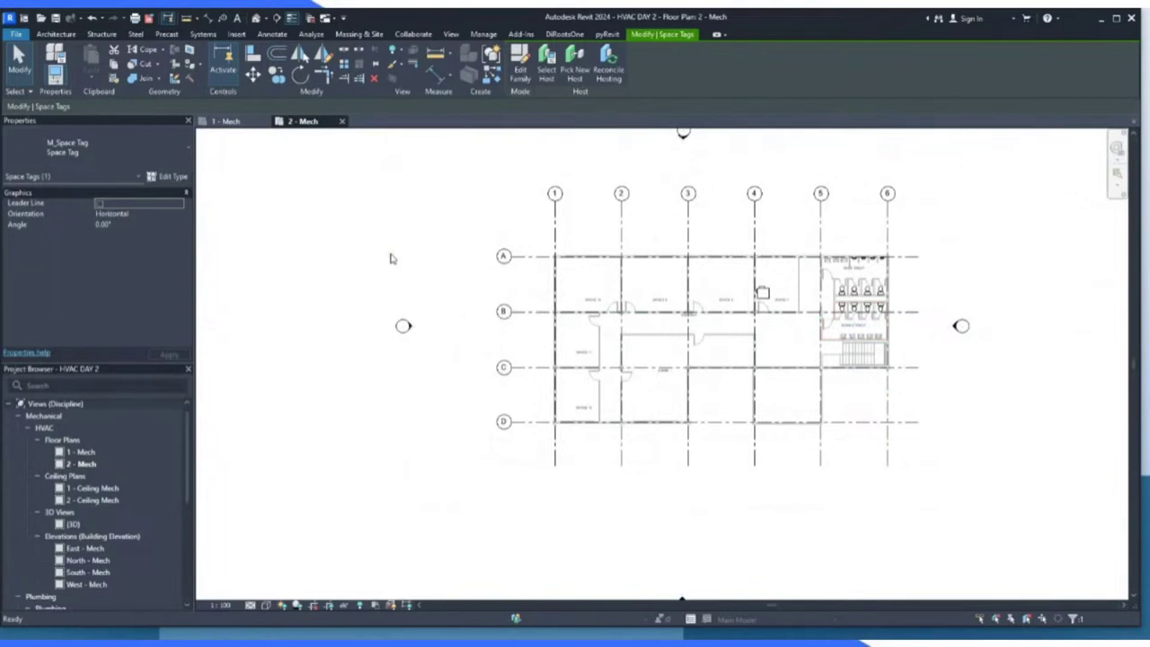
{"action": "left_click", "coordinate": [366, 216]}
Close both Mech plans, open OFFCIE BUILDING from Recent Files, and select its OFFICE 1 tag.
{"action": "left_click", "coordinate": [342, 122]}
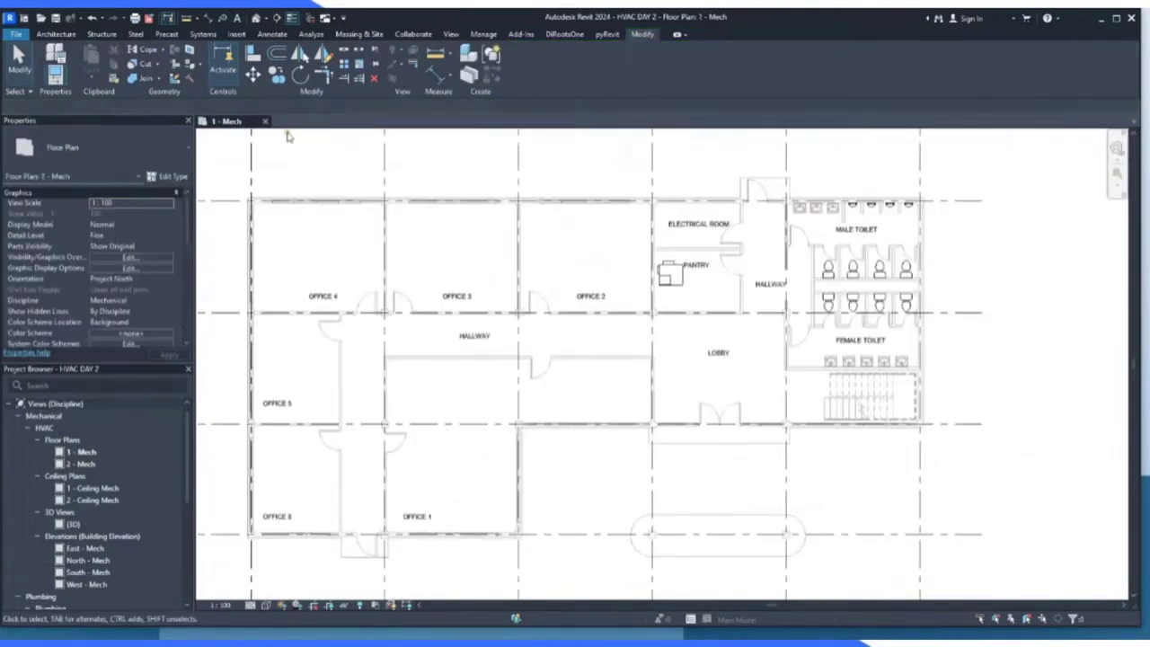
{"action": "left_click", "coordinate": [265, 122]}
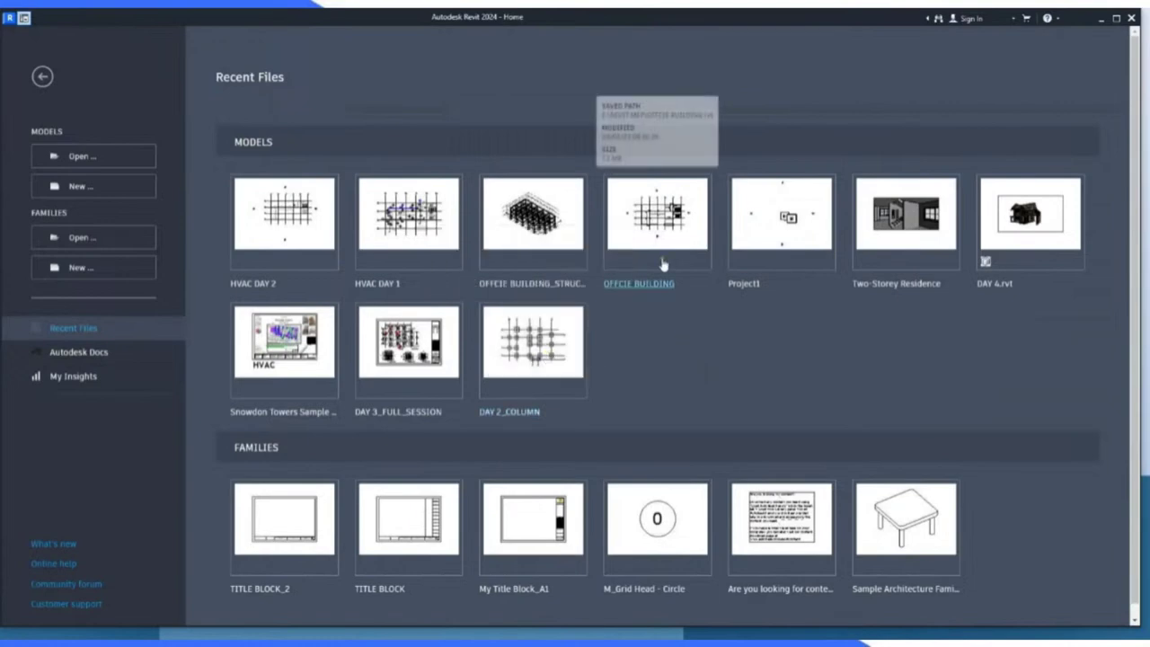
{"action": "left_click", "coordinate": [669, 228]}
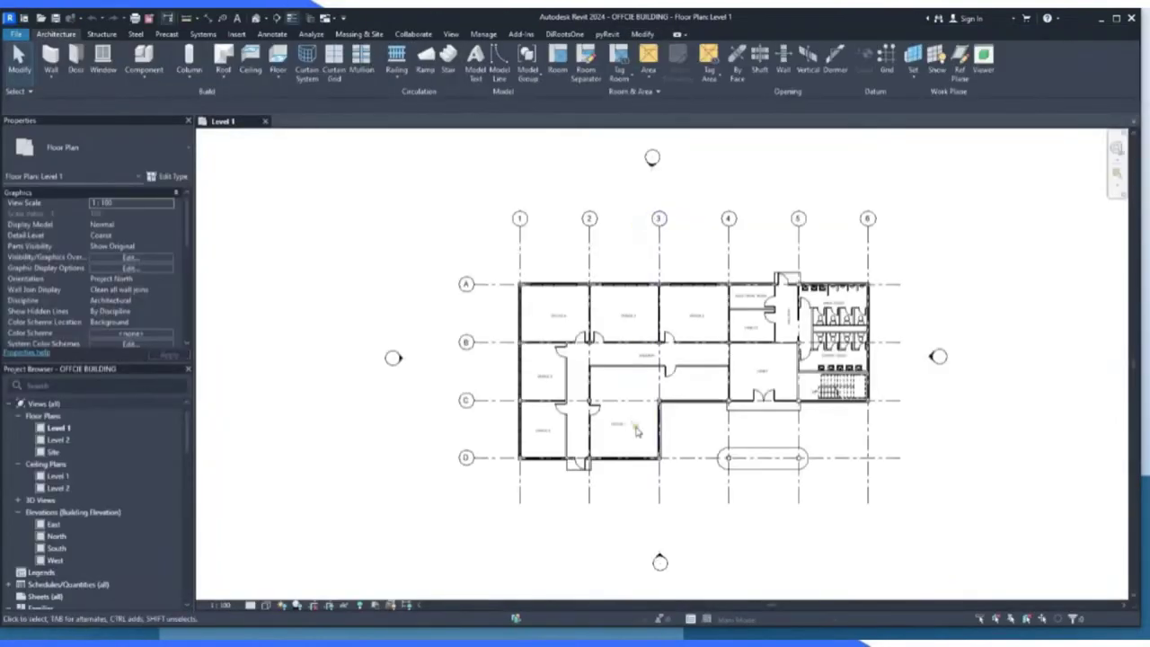
{"action": "scroll", "coordinate": [635, 431], "scroll_direction": "up", "scroll_amount": 5}
{"action": "scroll", "coordinate": [568, 442], "scroll_direction": "down", "scroll_amount": 2}
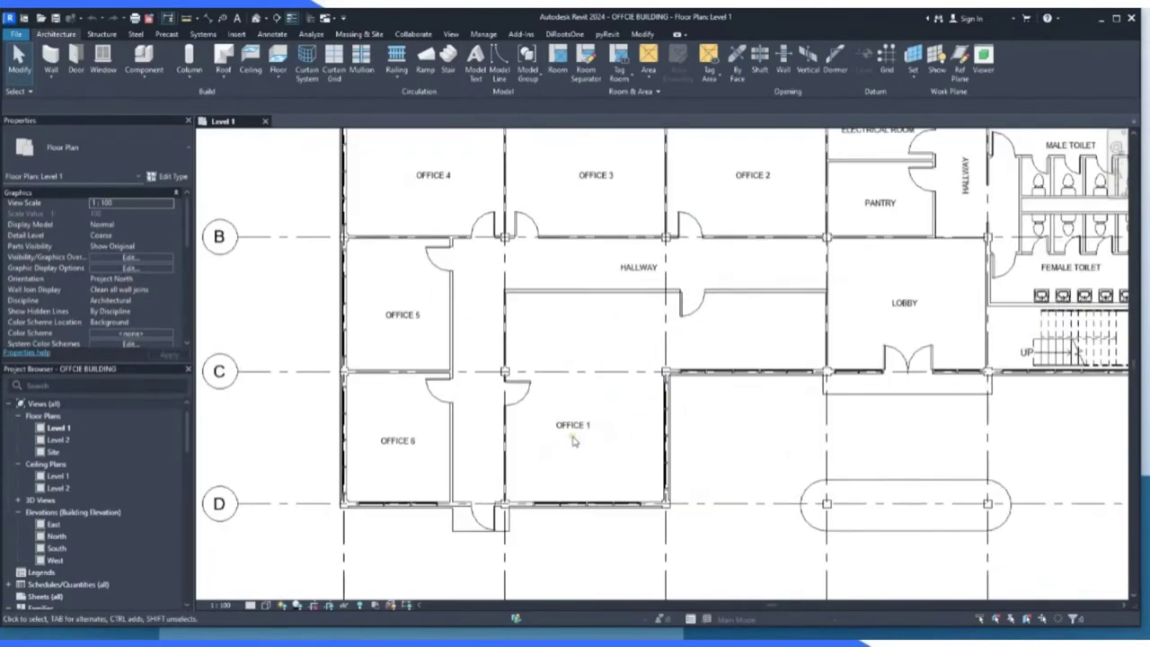
{"action": "scroll", "coordinate": [573, 440], "scroll_direction": "down", "scroll_amount": 3}
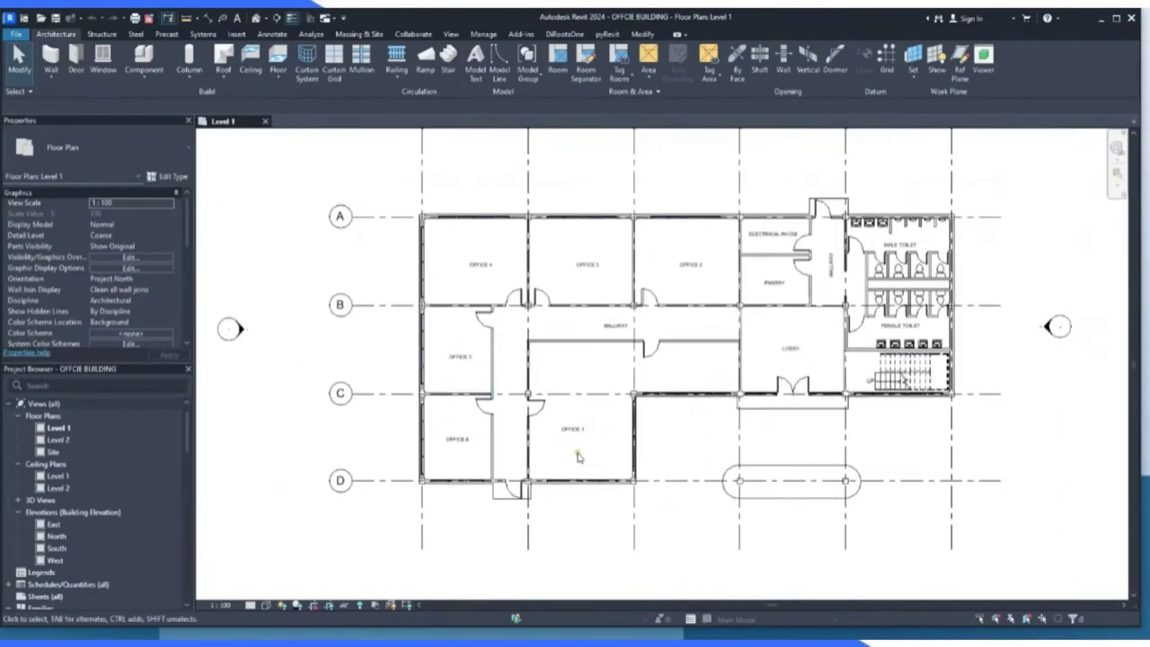
{"action": "scroll", "coordinate": [577, 456], "scroll_direction": "up", "scroll_amount": 2}
{"action": "left_click", "coordinate": [570, 419]}
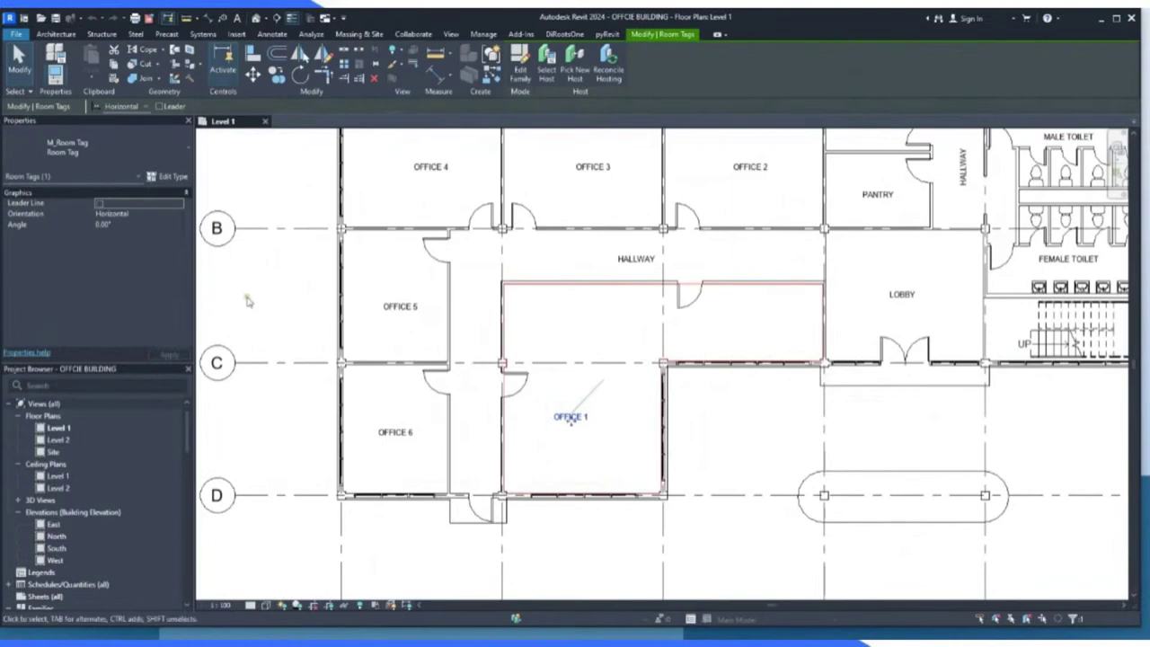
Rename the Level 1 OFFICE 1 room to ADMIN OFFICE 2.
{"action": "left_click_drag", "start_coordinate": [567, 422], "coordinate": [567, 422]}
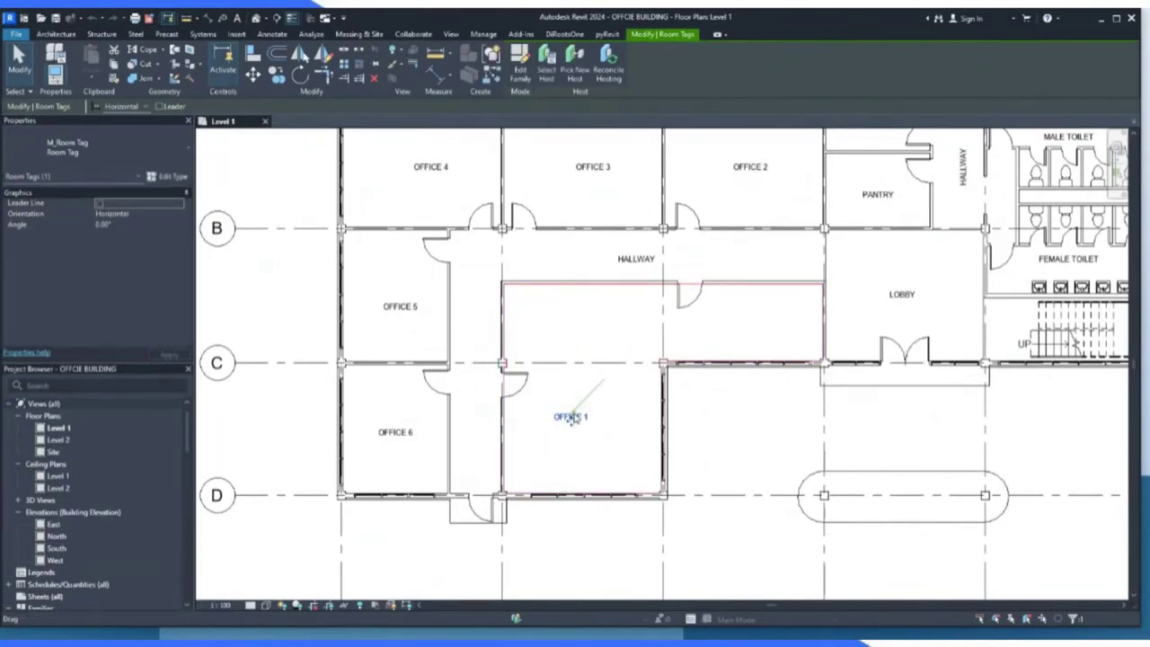
{"action": "scroll", "coordinate": [571, 422], "scroll_direction": "up", "scroll_amount": 4}
{"action": "double_click", "coordinate": [595, 414]}
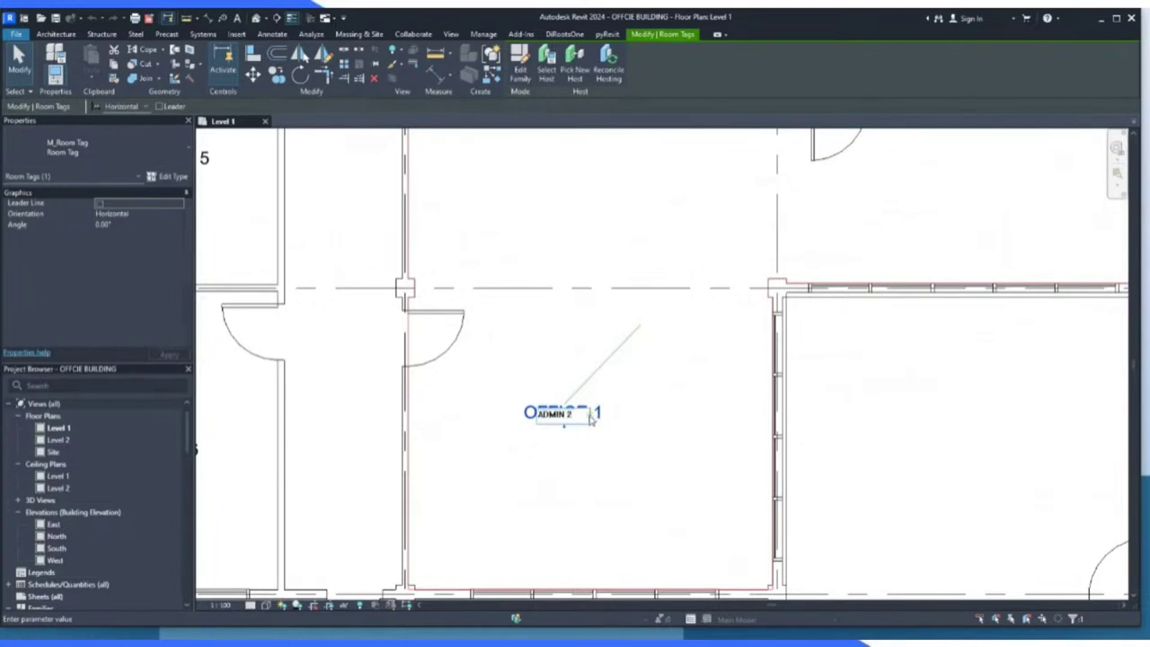
{"action": "type", "text": "FICE 2"}
{"action": "key", "text": "Return"}
{"action": "scroll", "coordinate": [610, 475], "scroll_direction": "down", "scroll_amount": 3}
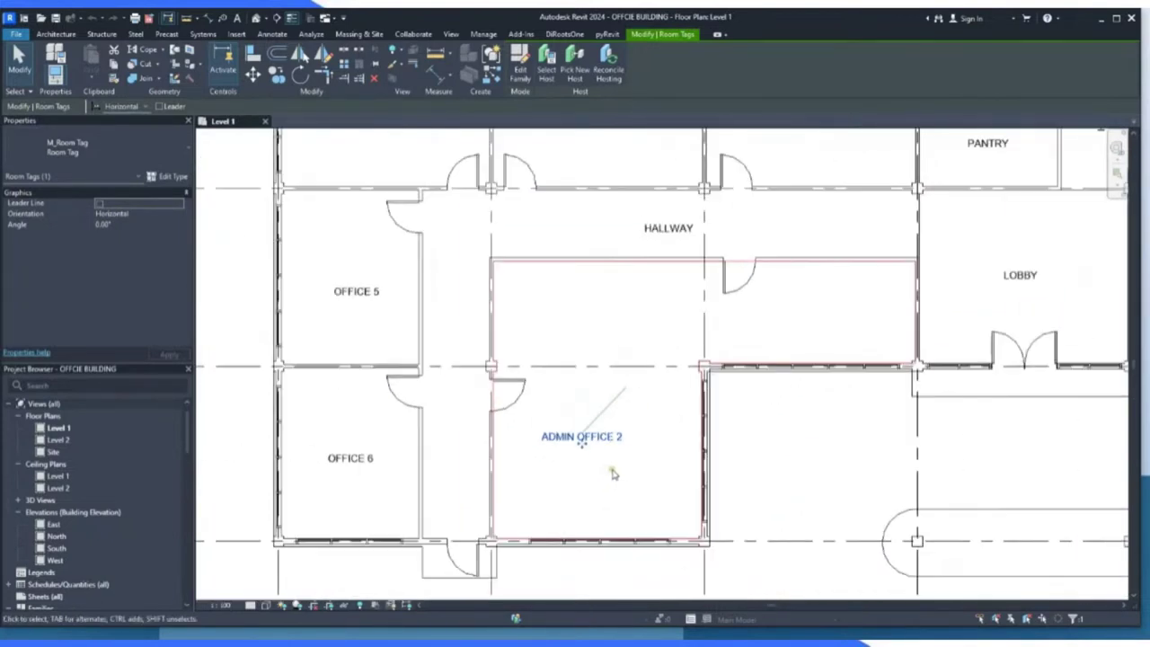
{"action": "scroll", "coordinate": [599, 472], "scroll_direction": "up", "scroll_amount": 2}
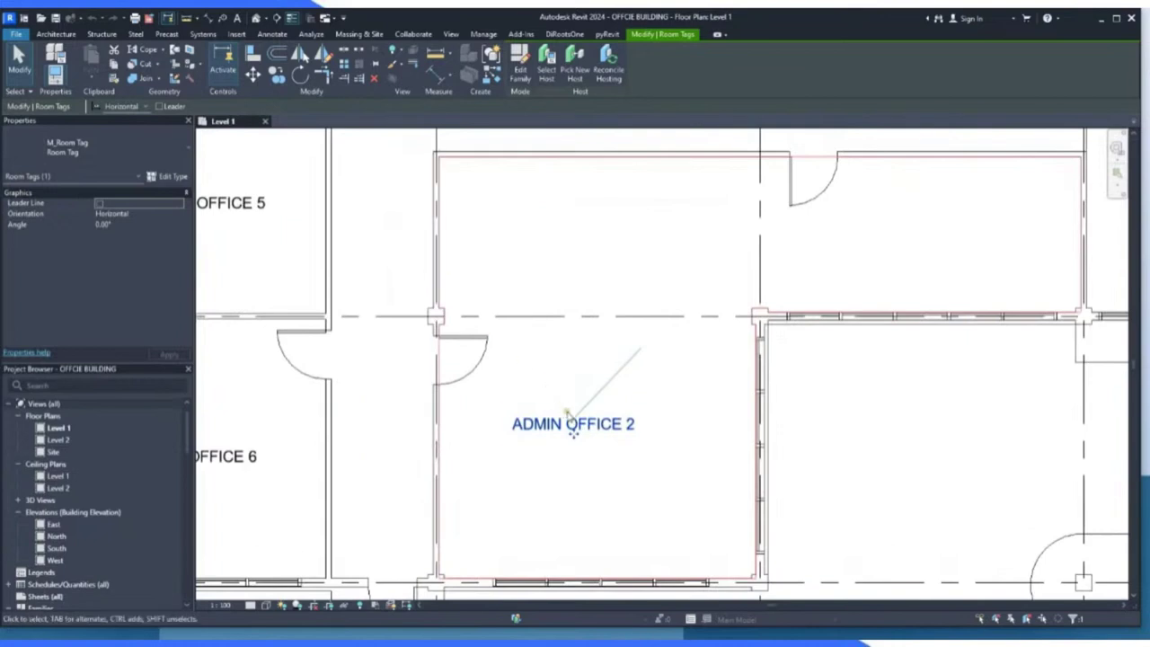
Correct the room name to ADMIN OFFICE 1 and open the Level 2 floor plan.
{"action": "left_click", "coordinate": [573, 426]}
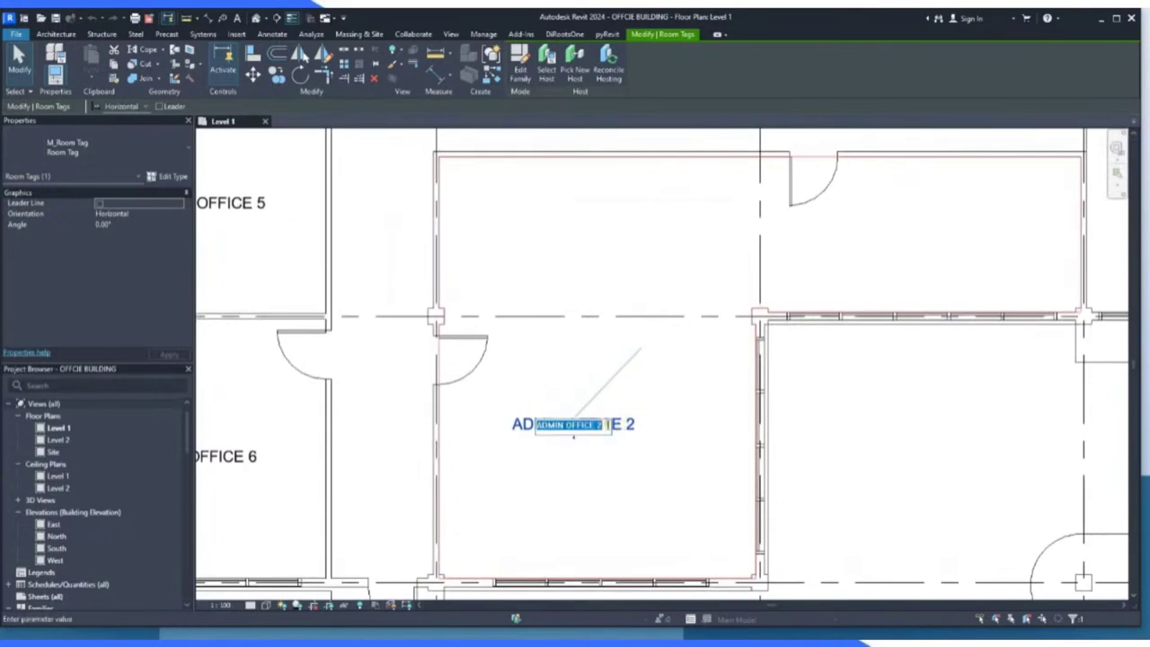
{"action": "key", "text": "End"}
{"action": "key", "text": "shift+Left"}
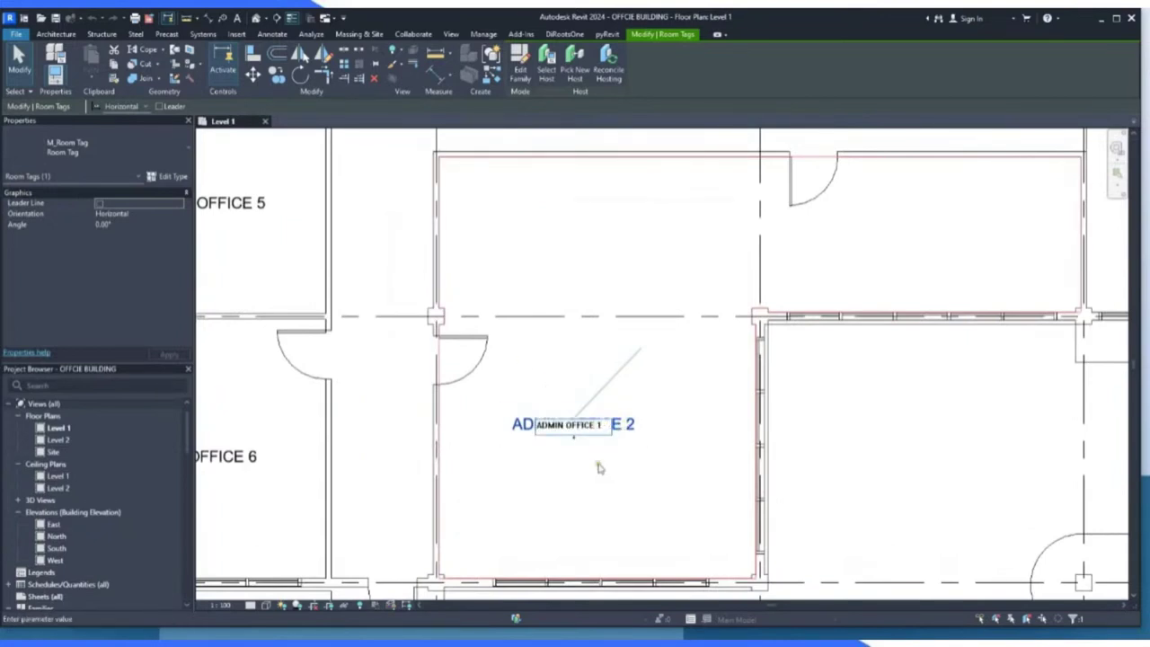
{"action": "key", "text": "Return"}
{"action": "scroll", "coordinate": [606, 485], "scroll_direction": "down", "scroll_amount": 2}
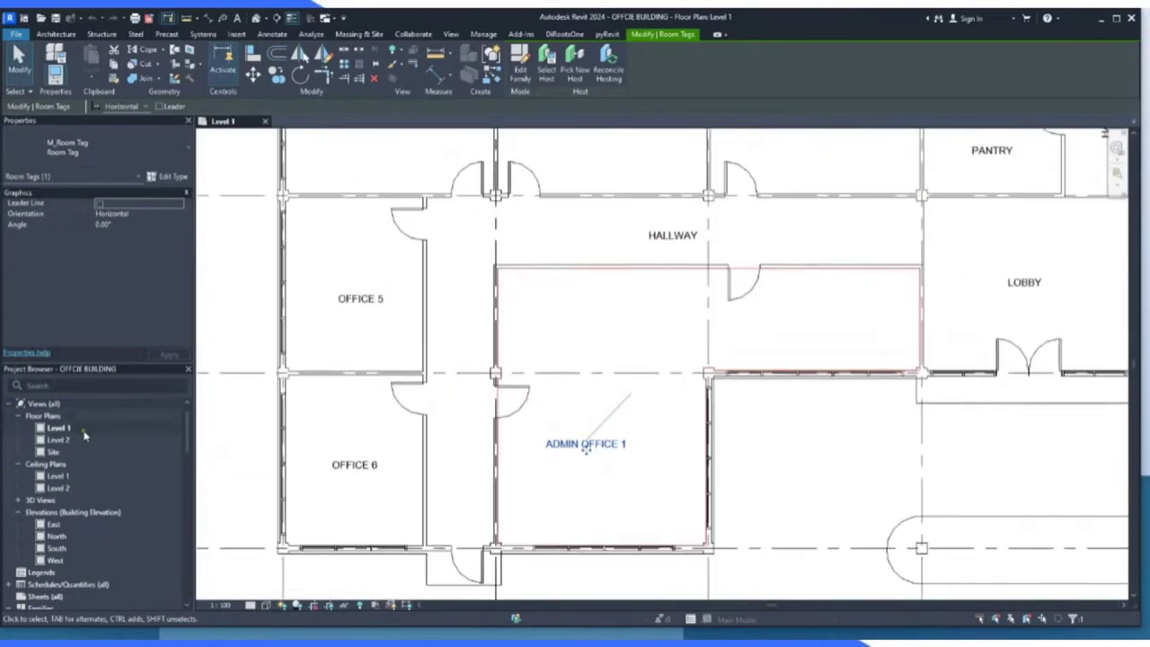
{"action": "double_click", "coordinate": [83, 437]}
Open the ADMIN room tag family, load it back into the project, and close without saving.
{"action": "left_click", "coordinate": [626, 414]}
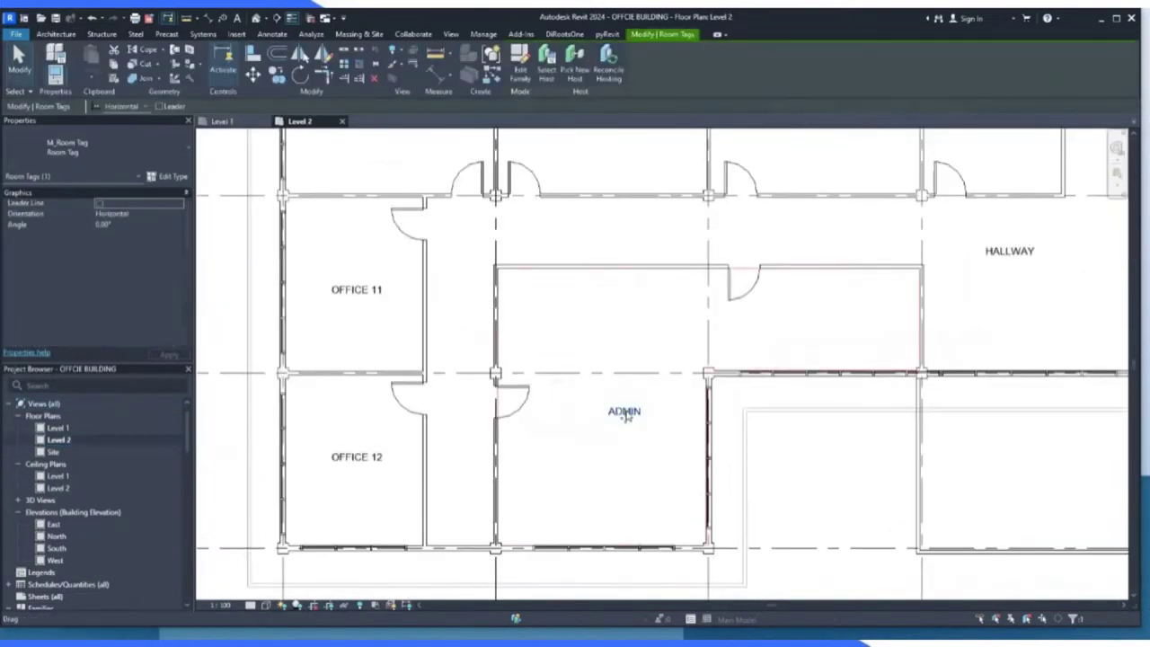
{"action": "double_click", "coordinate": [626, 415]}
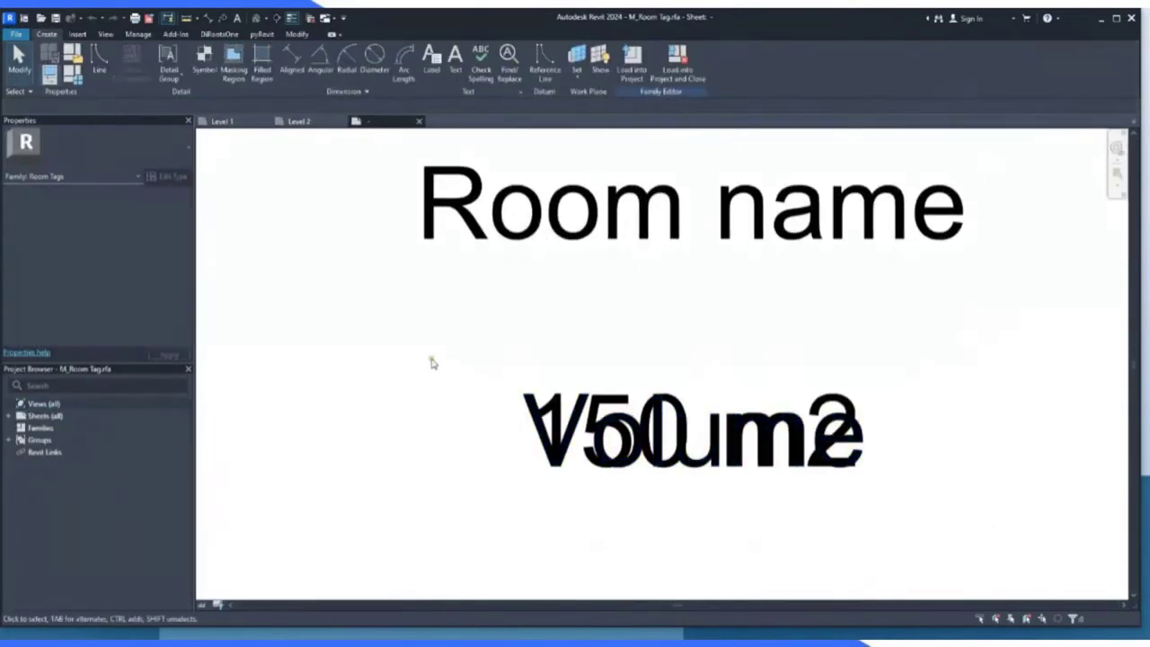
{"action": "left_click", "coordinate": [687, 63]}
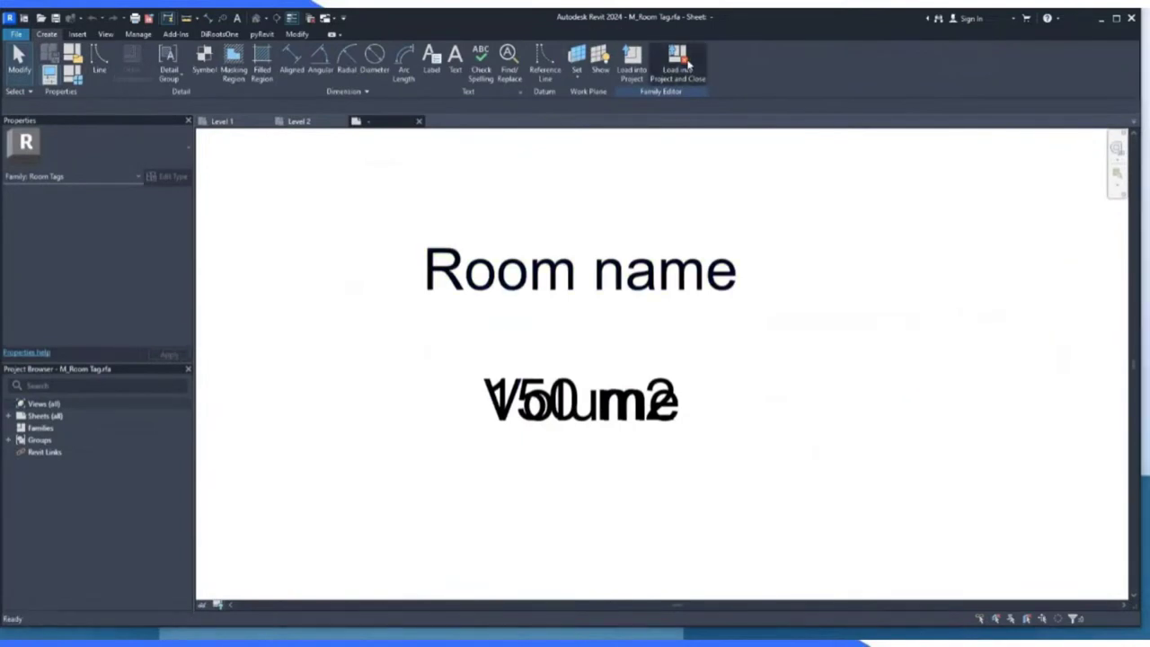
{"action": "left_click", "coordinate": [601, 338]}
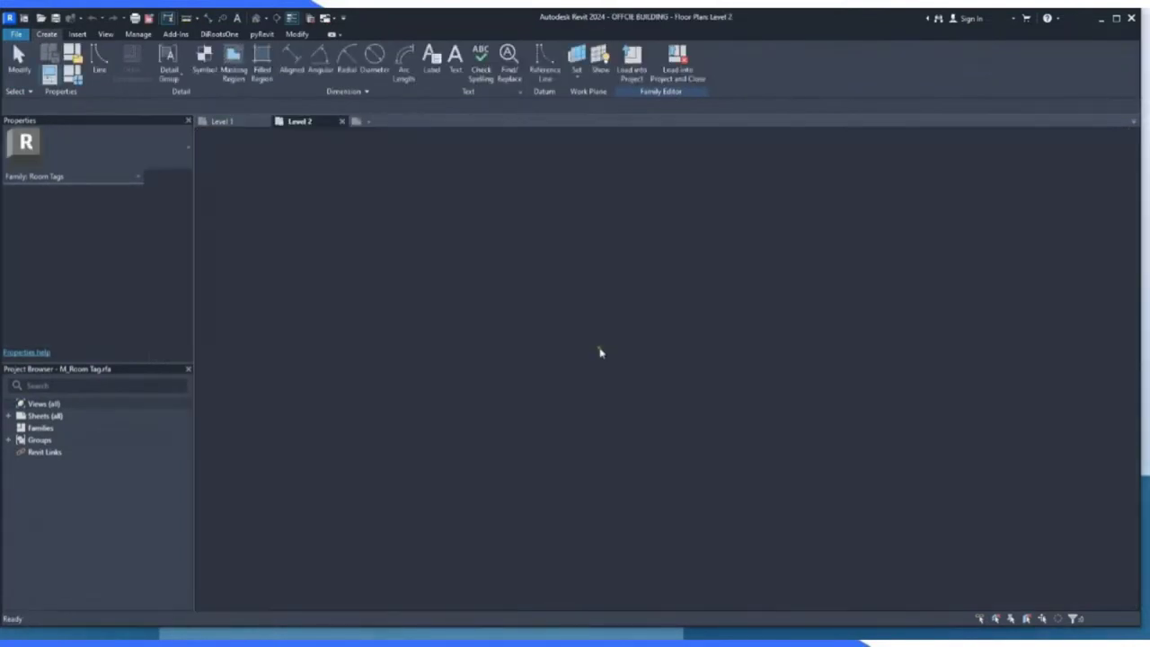
Edit the ADMIN room tag's label, entering and correcting the text to MAIN ADMIN OFFICE.
{"action": "left_click", "coordinate": [620, 415]}
{"action": "double_click", "coordinate": [620, 416]}
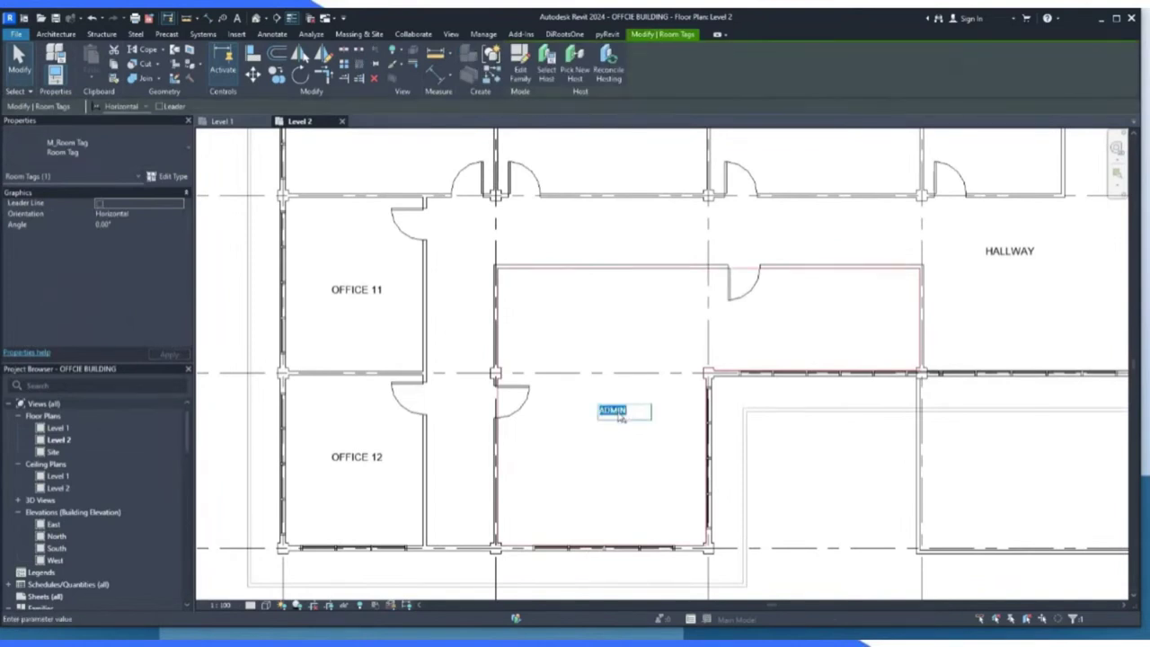
{"action": "type", "text": "ADMIN OFFICE"}
{"action": "key", "text": "BackSpace"}
{"action": "key", "text": "BackSpace"}
{"action": "key", "text": "BackSpace"}
{"action": "key", "text": "End"}
{"action": "type", "text": "ICE"}
{"action": "key", "text": "Return"}
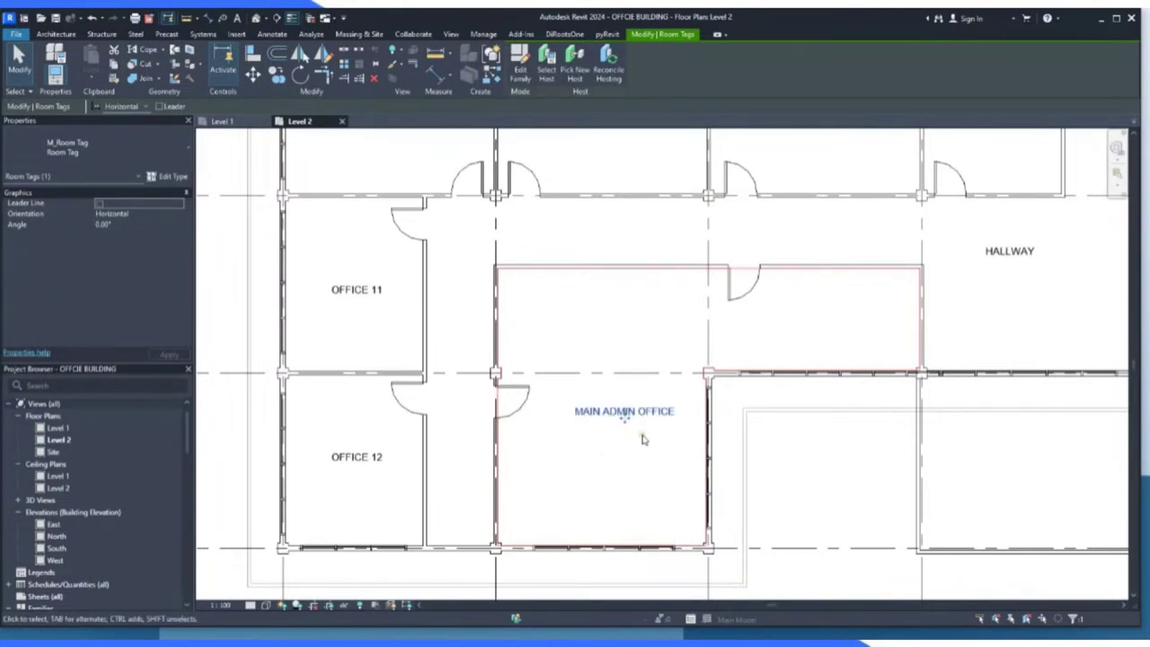
{"action": "left_click", "coordinate": [341, 120]}
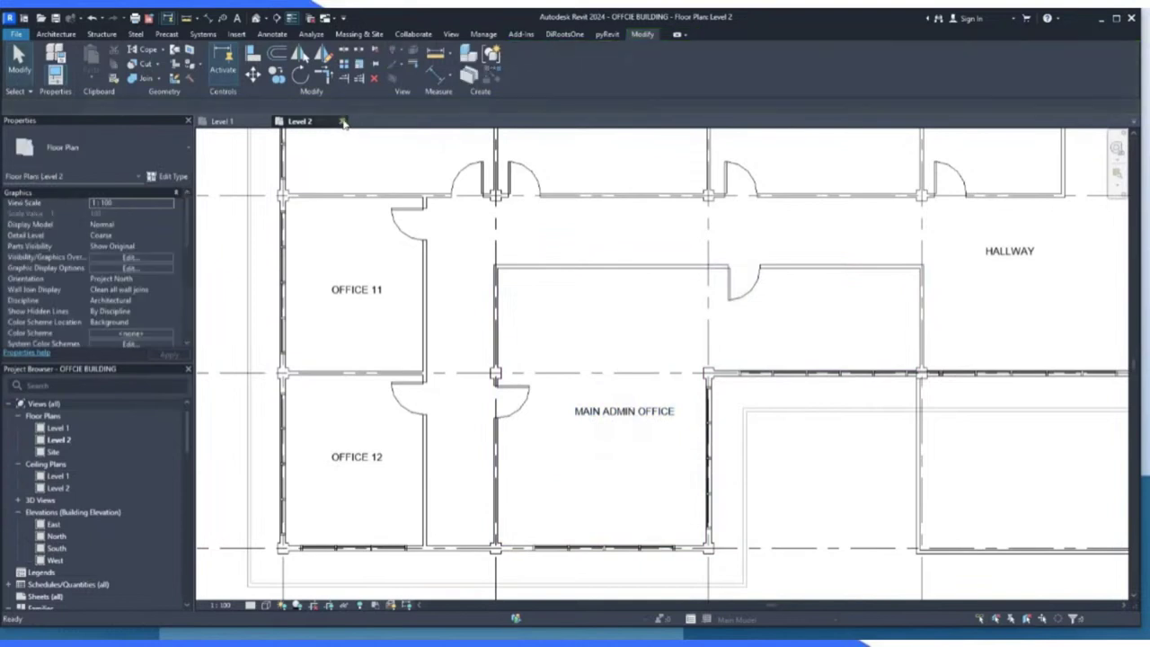
{"action": "left_click", "coordinate": [266, 122]}
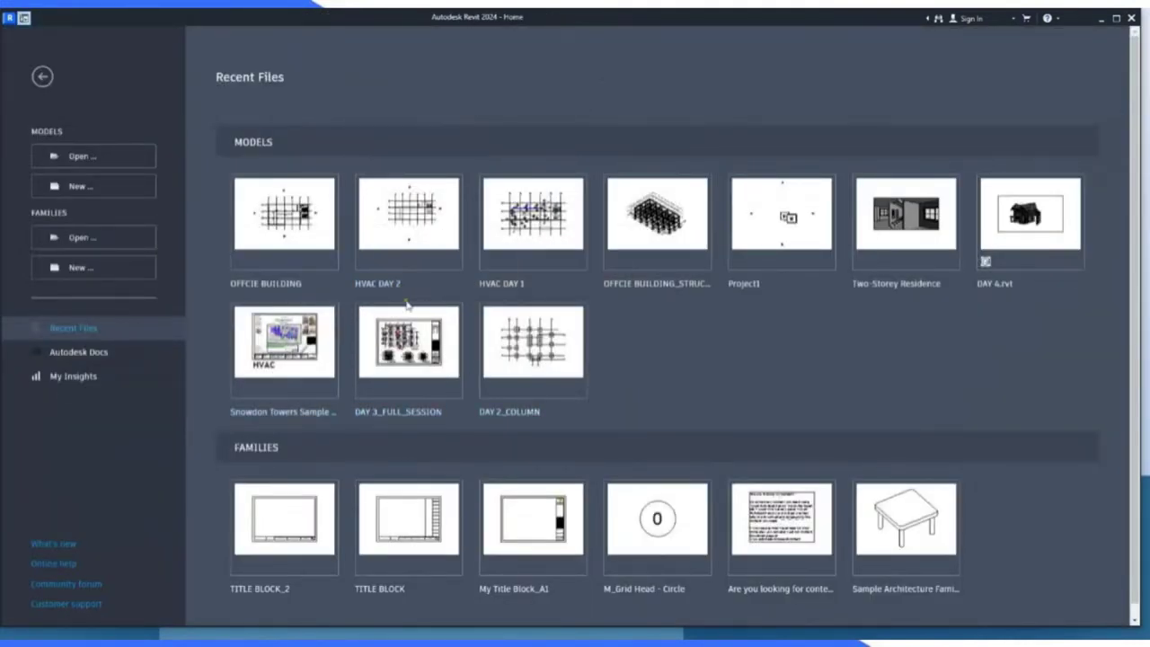
{"action": "left_click", "coordinate": [412, 214]}
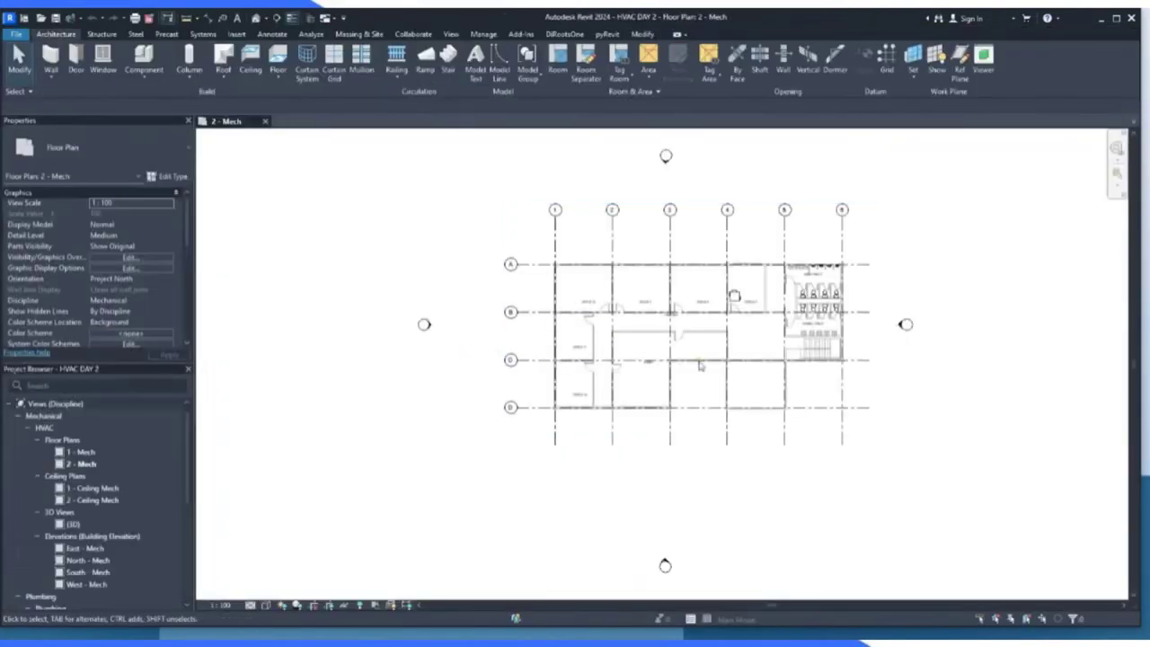
{"action": "scroll", "coordinate": [700, 365], "scroll_direction": "up", "scroll_amount": 5}
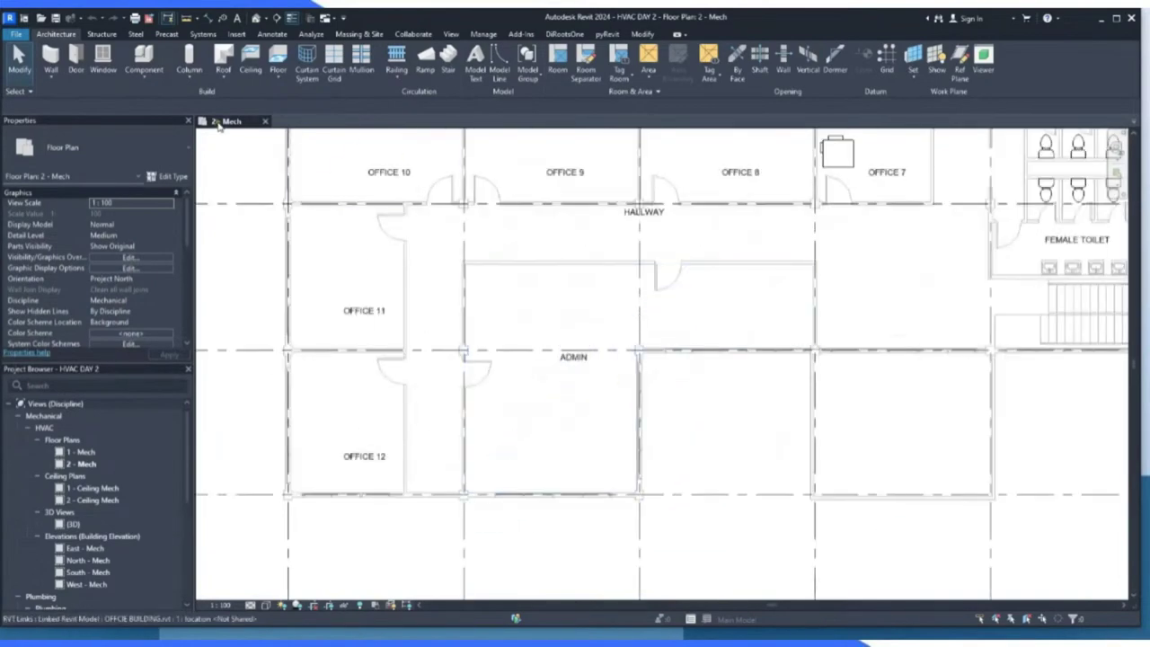
{"action": "left_click", "coordinate": [85, 453]}
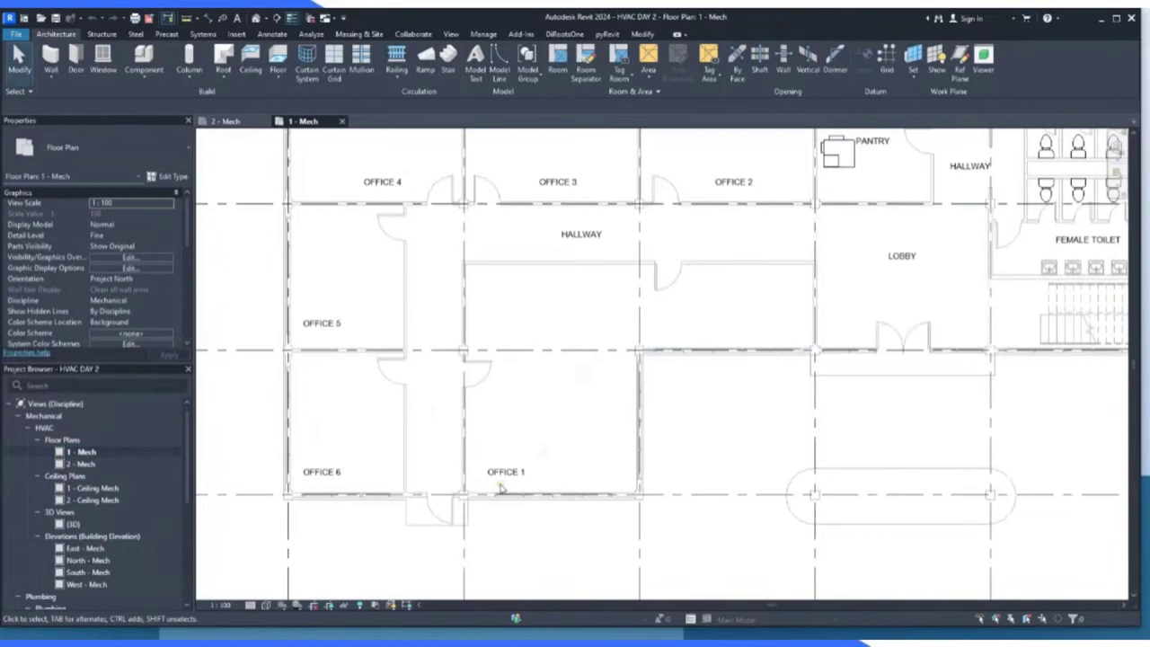
{"action": "left_click", "coordinate": [506, 479]}
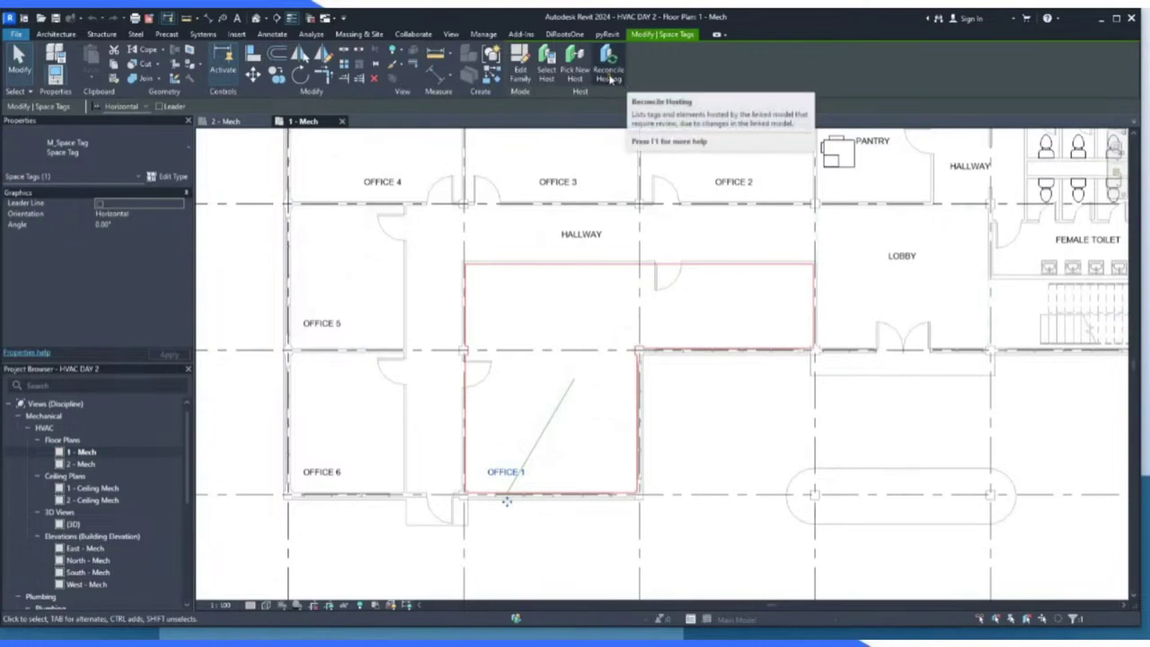
{"action": "left_click", "coordinate": [221, 299]}
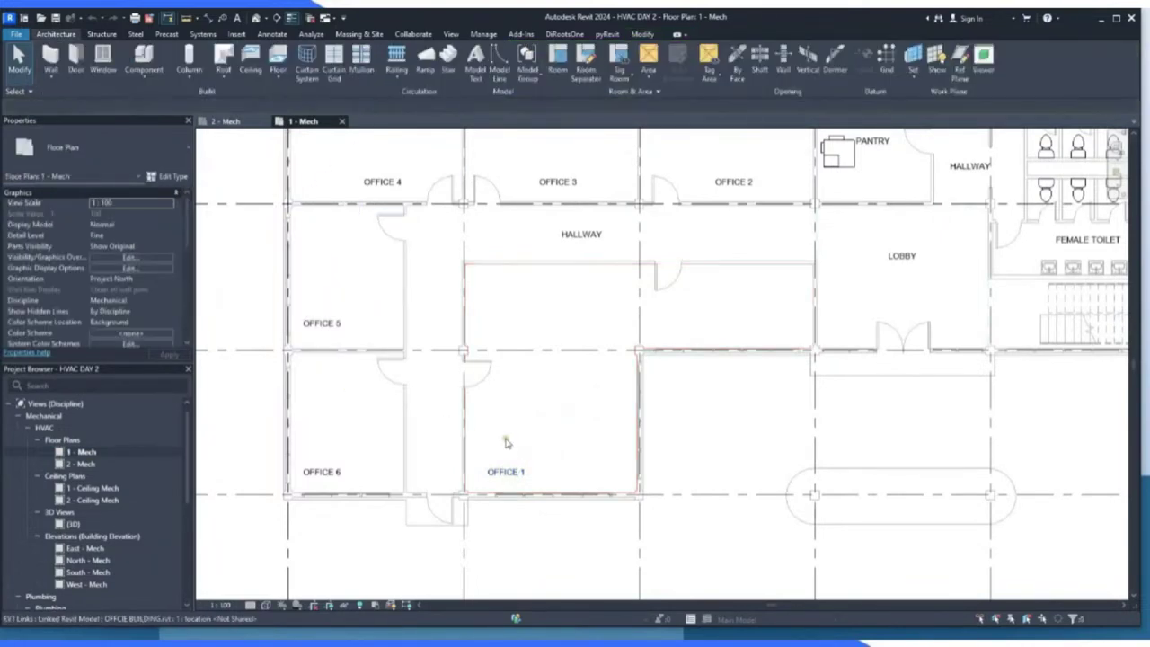
{"action": "scroll", "coordinate": [508, 486], "scroll_direction": "down", "scroll_amount": 2}
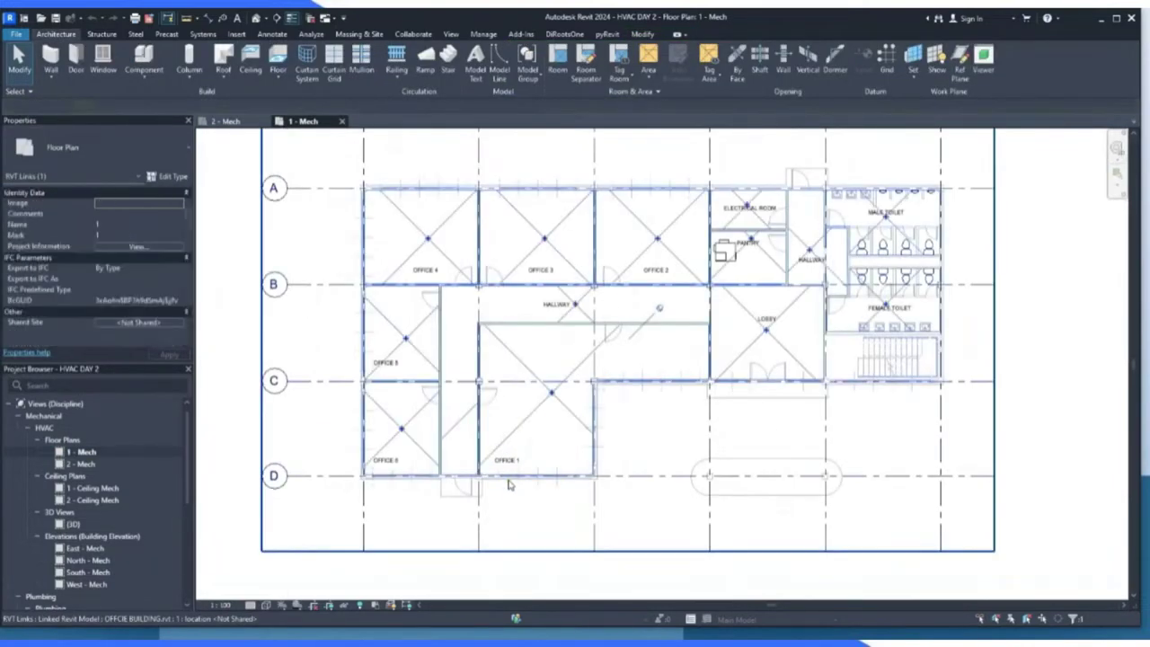
{"action": "left_click", "coordinate": [508, 485]}
{"action": "key", "text": "Escape"}
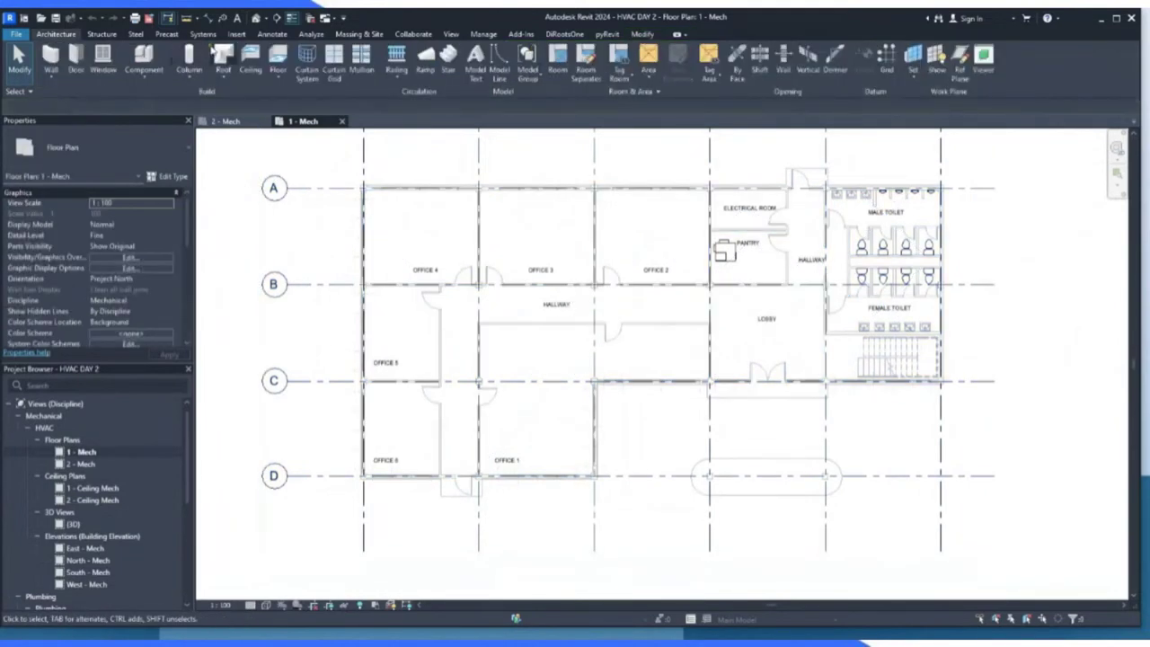
Run Space Naming with Names Only, applying room names to all 25 spaces.
{"action": "left_click", "coordinate": [311, 34]}
{"action": "left_click", "coordinate": [334, 72]}
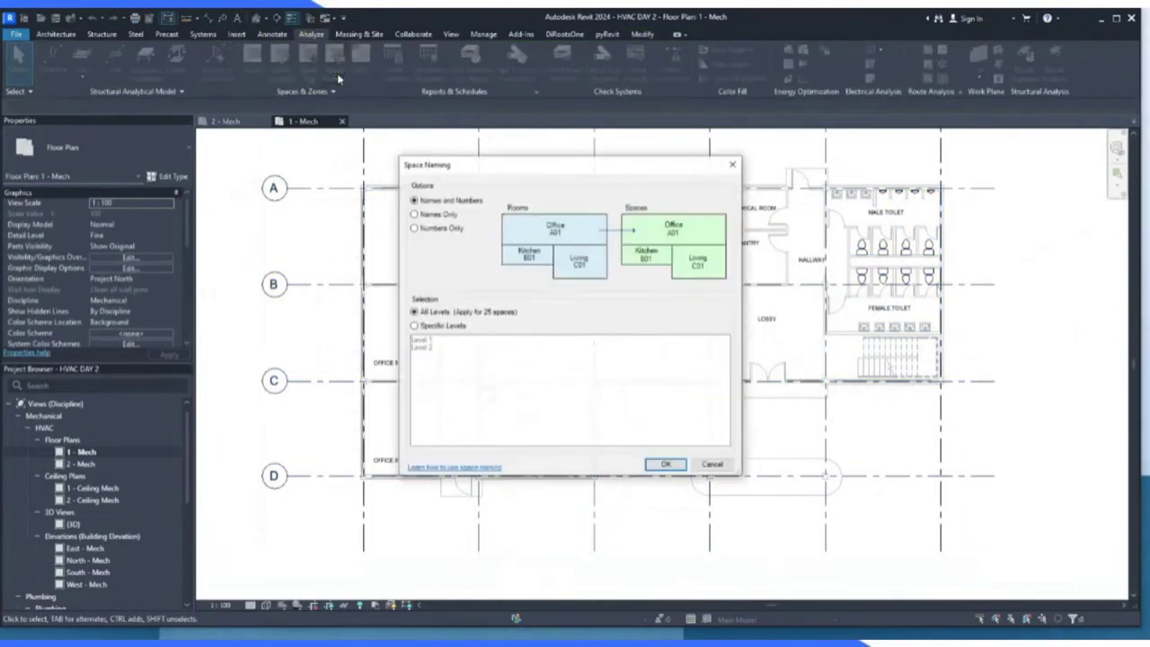
{"action": "left_click", "coordinate": [444, 215]}
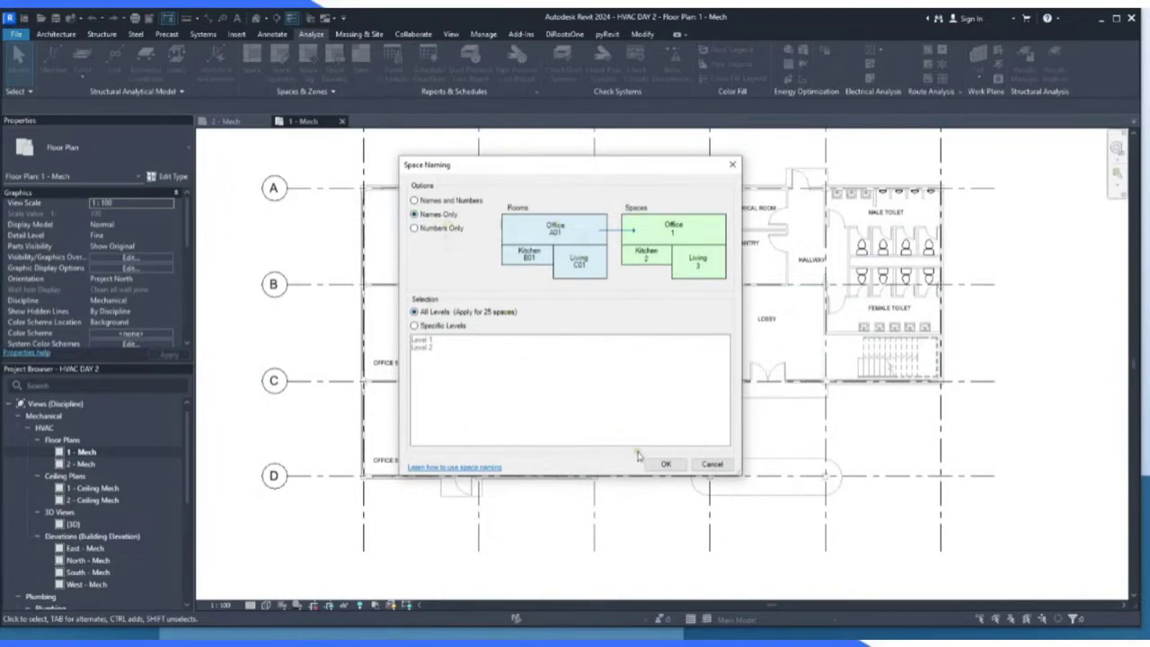
{"action": "left_click", "coordinate": [663, 463]}
{"action": "scroll", "coordinate": [526, 463], "scroll_direction": "up", "scroll_amount": 3}
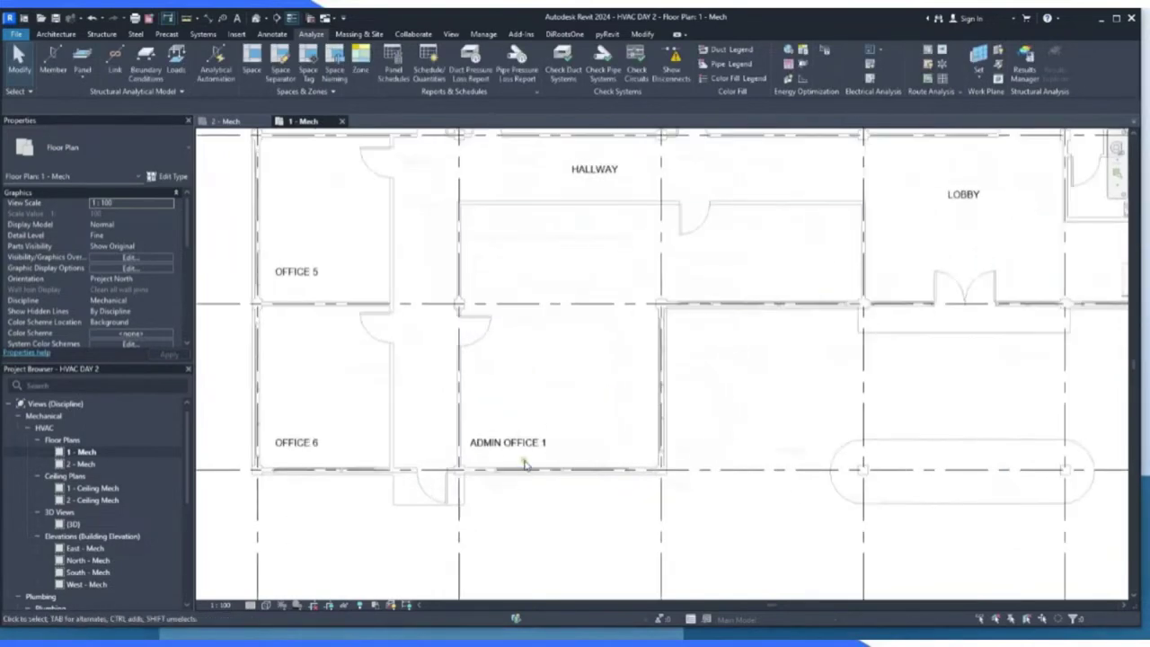
{"action": "scroll", "coordinate": [532, 448], "scroll_direction": "up", "scroll_amount": 4}
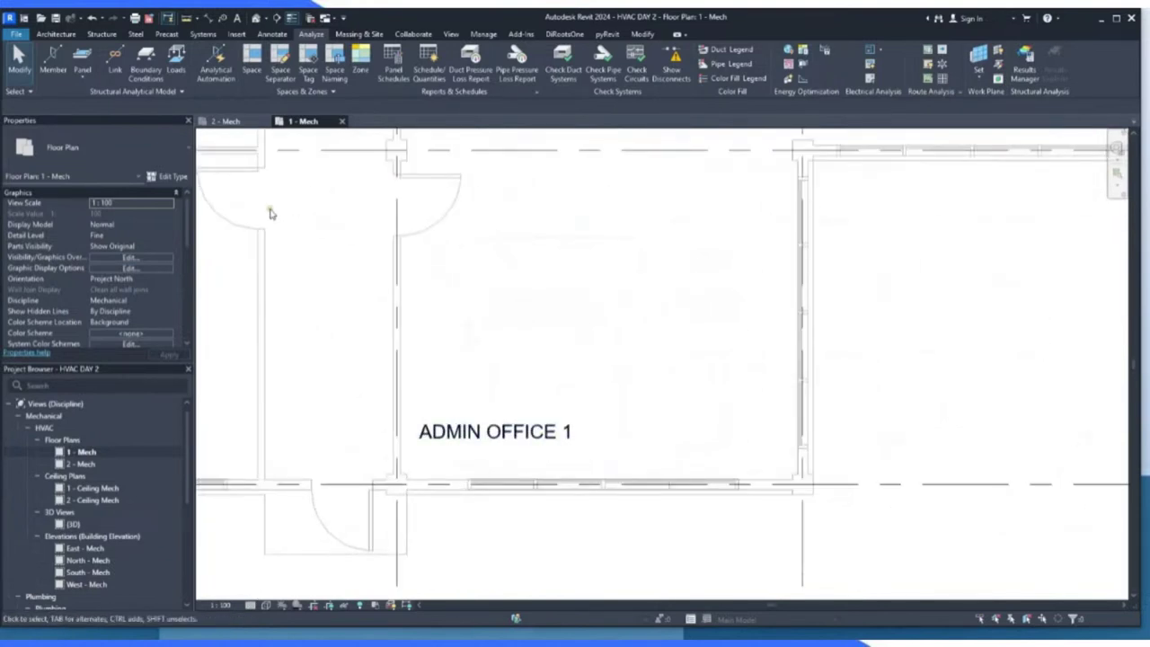
On 2 - Mech, move the HALLWAY space tag down into the corridor.
{"action": "left_click", "coordinate": [227, 120]}
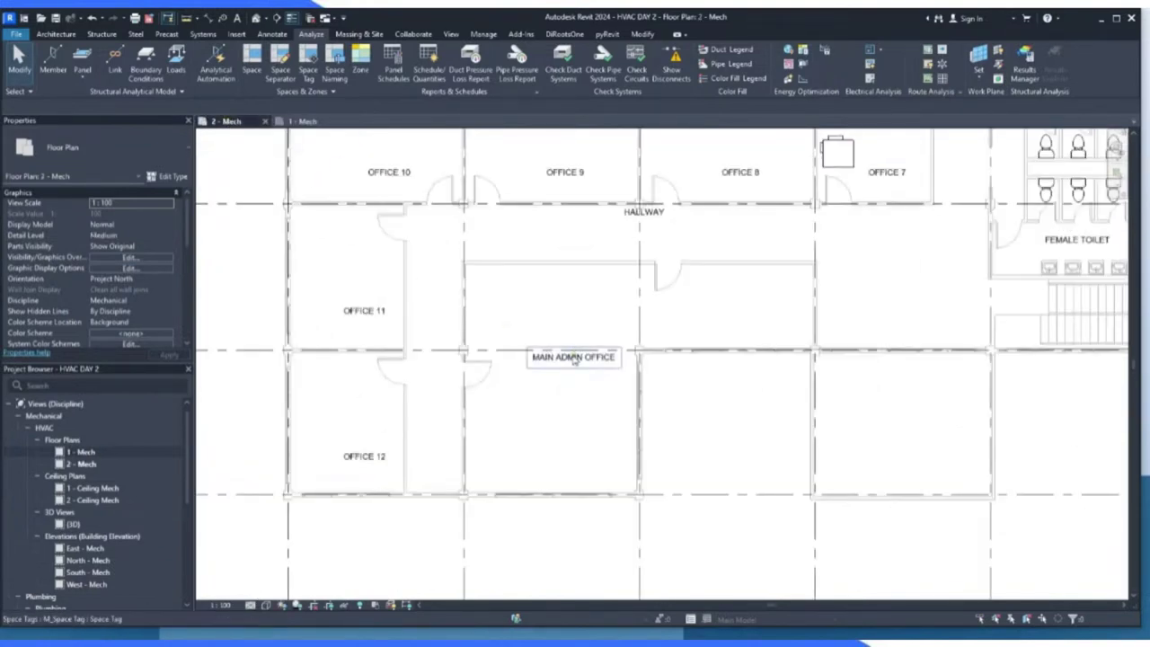
{"action": "left_click", "coordinate": [656, 215]}
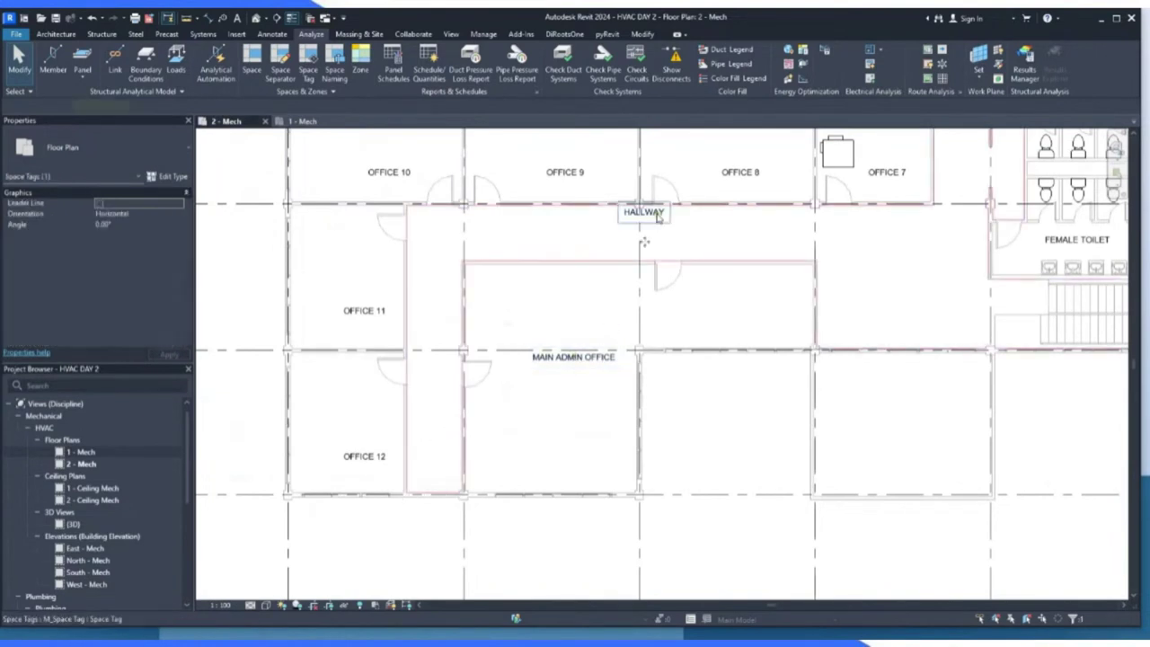
{"action": "left_click_drag", "start_coordinate": [644, 242], "coordinate": [640, 263]}
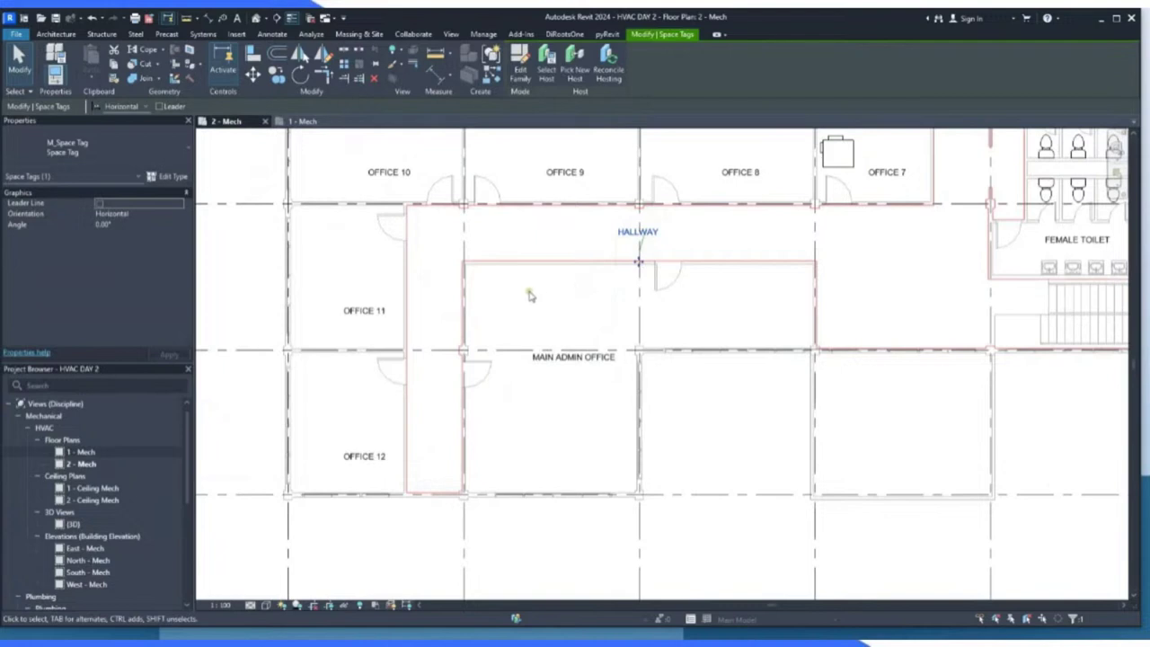
{"action": "scroll", "coordinate": [517, 341], "scroll_direction": "down", "scroll_amount": 1}
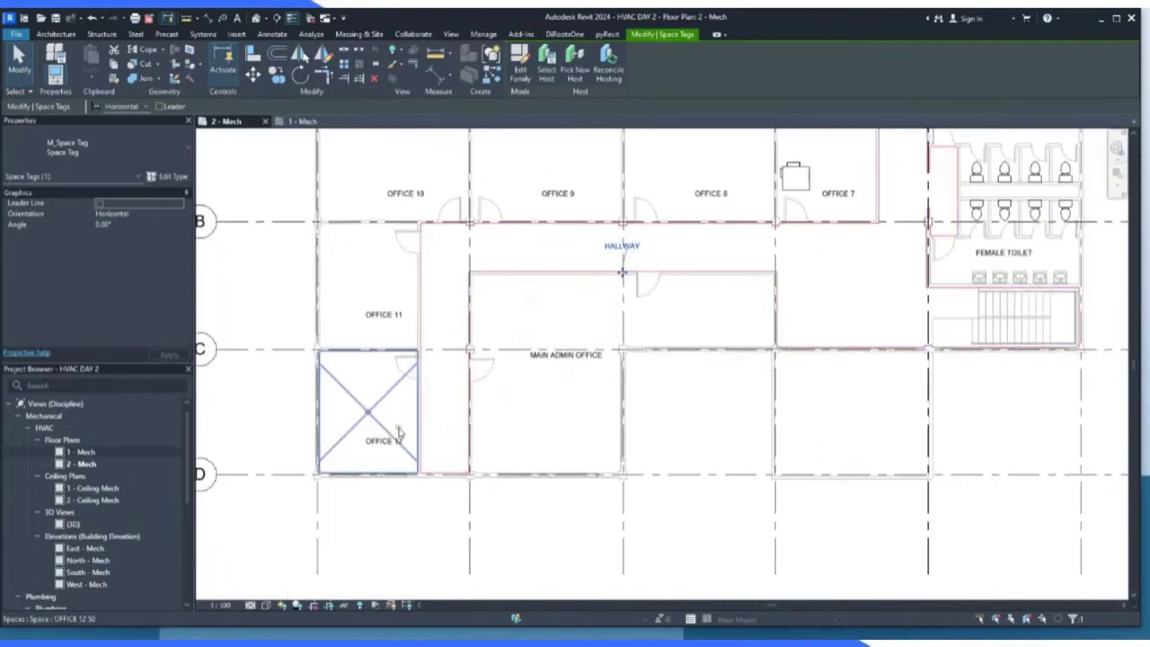
{"action": "left_click", "coordinate": [397, 519]}
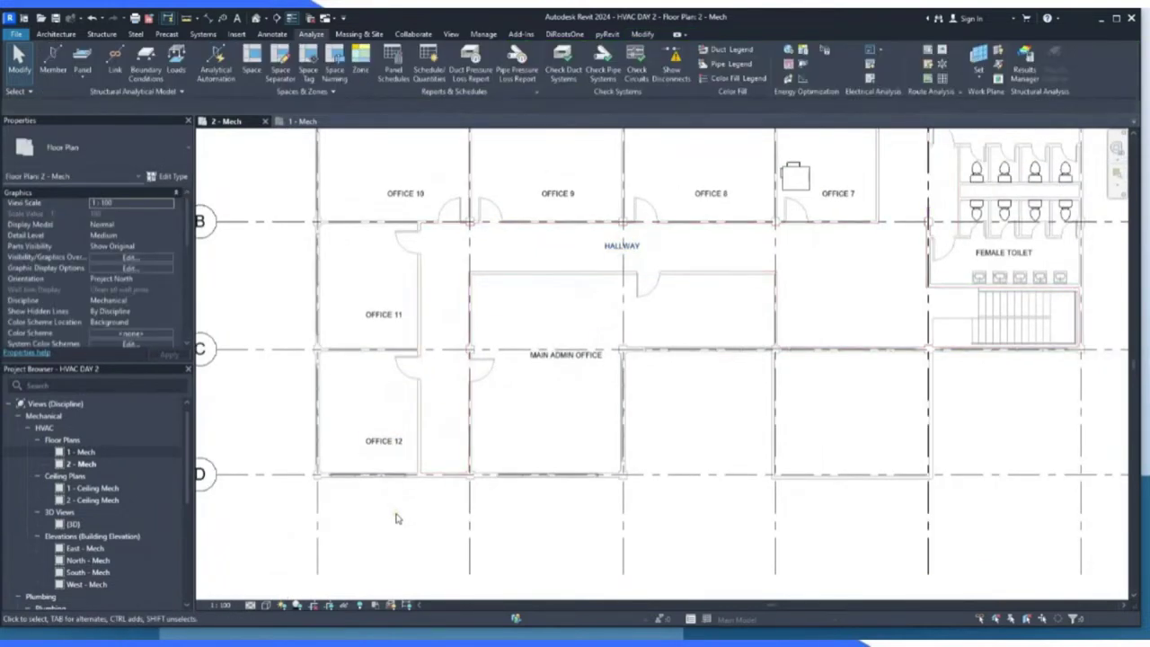
{"action": "scroll", "coordinate": [384, 506], "scroll_direction": "down", "scroll_amount": 1}
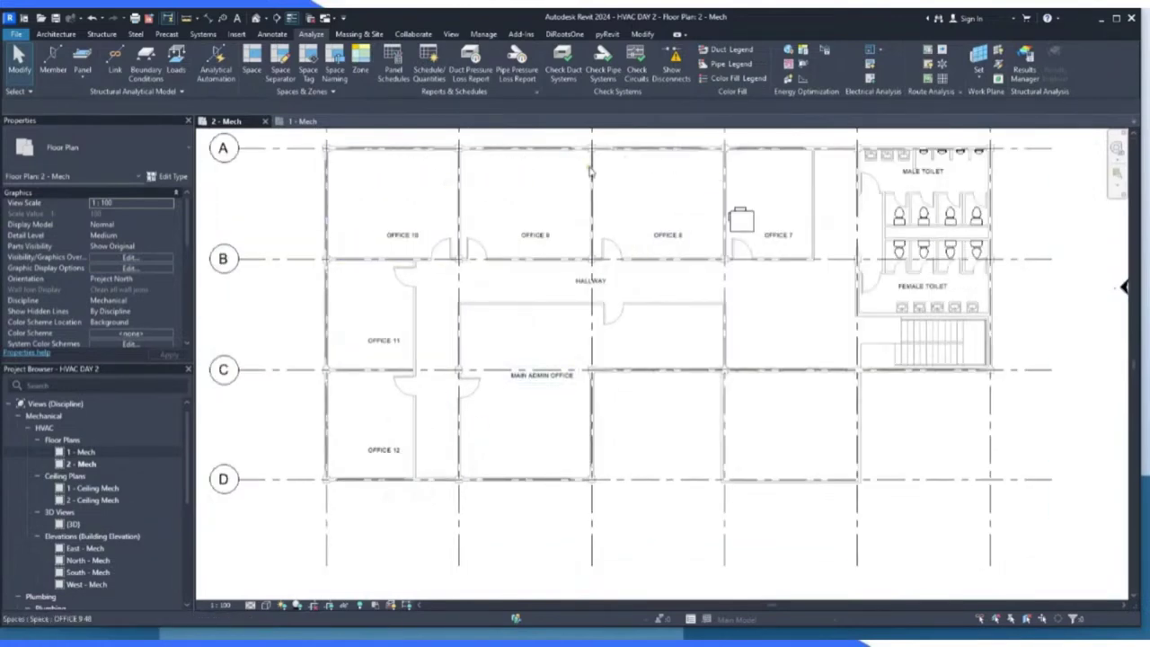
{"action": "scroll", "coordinate": [755, 187], "scroll_direction": "up", "scroll_amount": 2}
{"action": "scroll", "coordinate": [700, 254], "scroll_direction": "down", "scroll_amount": 3}
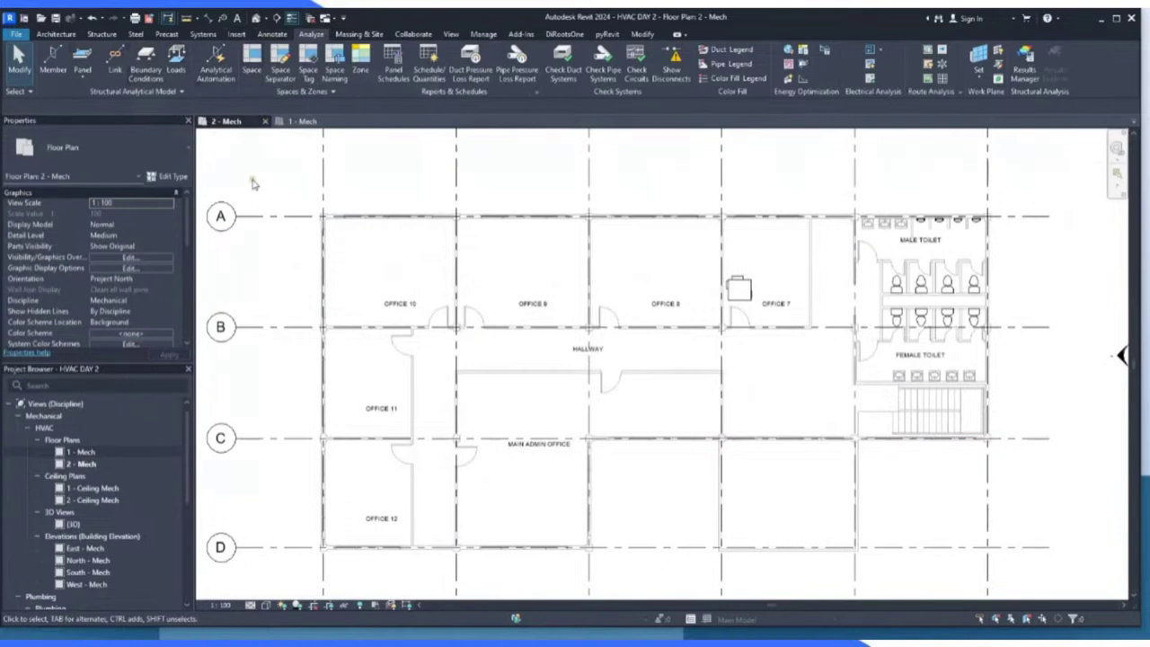
Return to the 1 - Mech plan and review the renamed space tags.
{"action": "left_click", "coordinate": [302, 121]}
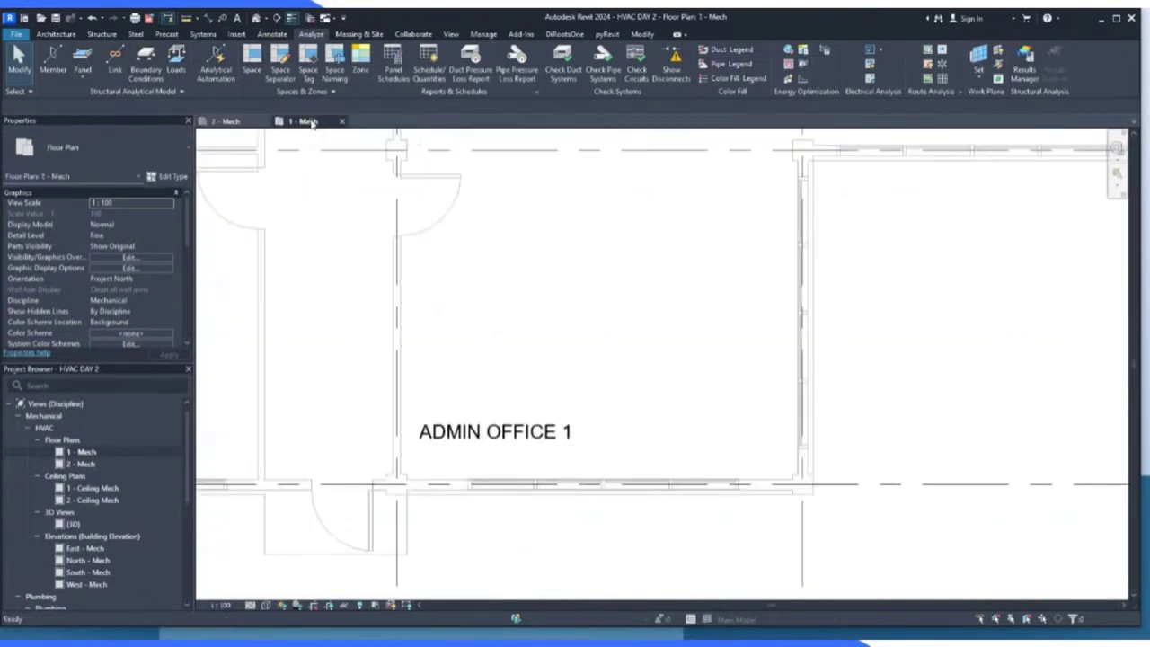
{"action": "scroll", "coordinate": [790, 332], "scroll_direction": "down", "scroll_amount": 3}
{"action": "scroll", "coordinate": [786, 333], "scroll_direction": "down", "scroll_amount": 3}
{"action": "scroll", "coordinate": [804, 256], "scroll_direction": "up", "scroll_amount": 6}
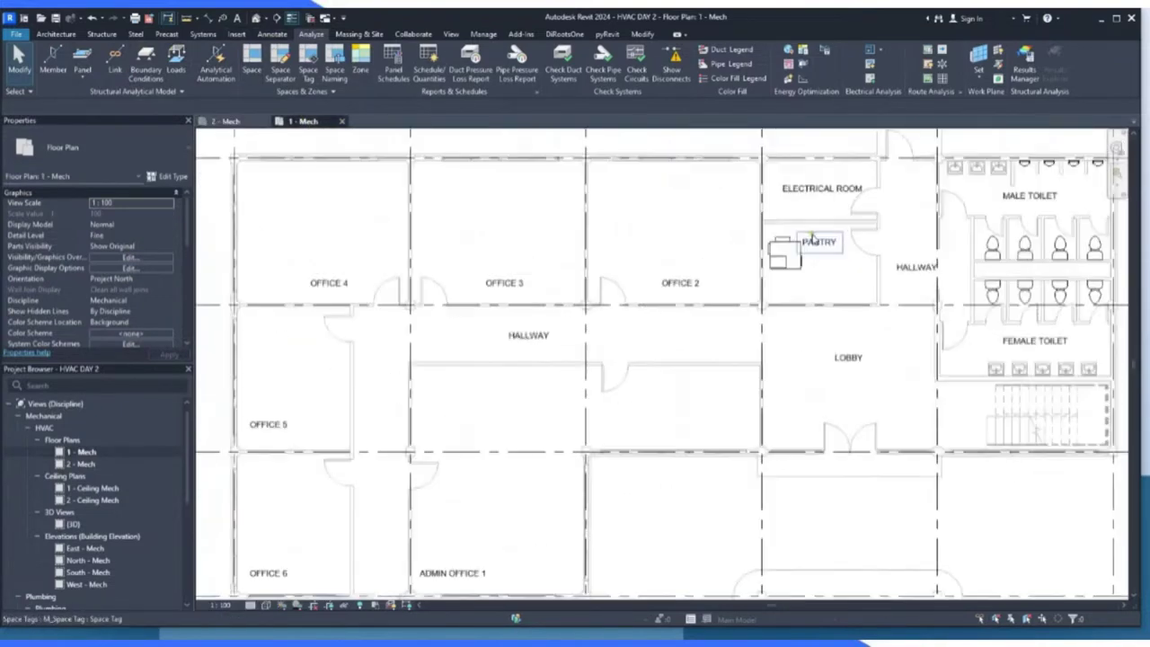
{"action": "scroll", "coordinate": [674, 296], "scroll_direction": "down", "scroll_amount": 4}
{"action": "scroll", "coordinate": [709, 293], "scroll_direction": "up", "scroll_amount": 3}
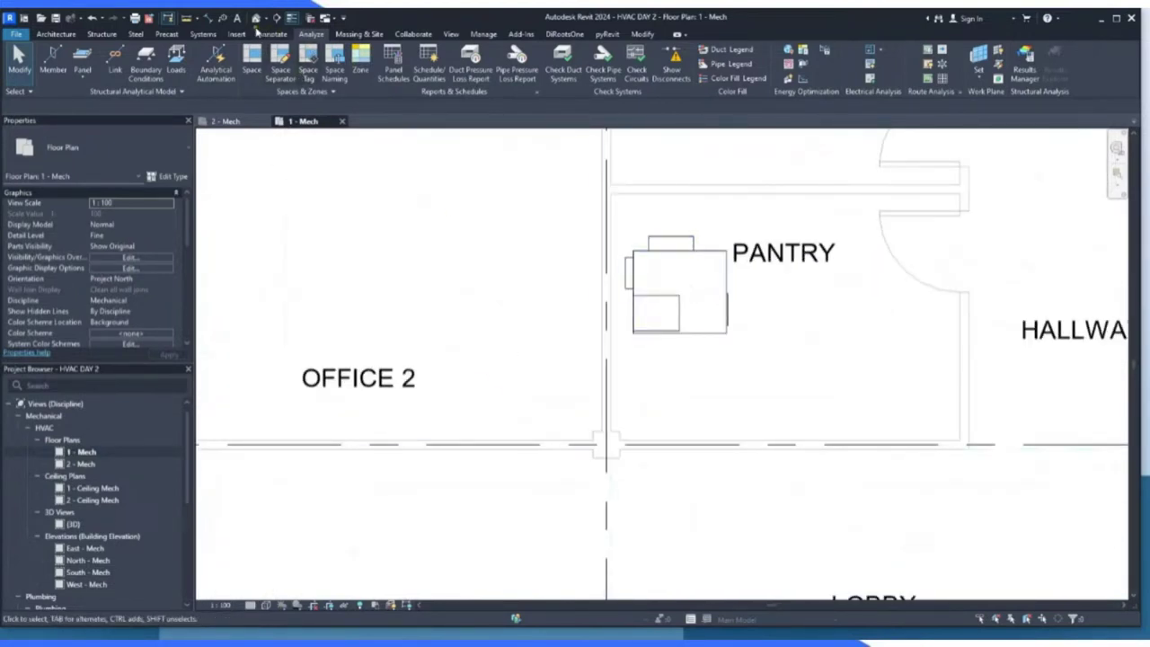
Review the VAV unit sizes without changing them, then pick the M_Return Diffuser 600 x 600 Face 300 x 300 Connection air terminal for placement.
{"action": "left_click", "coordinate": [203, 36]}
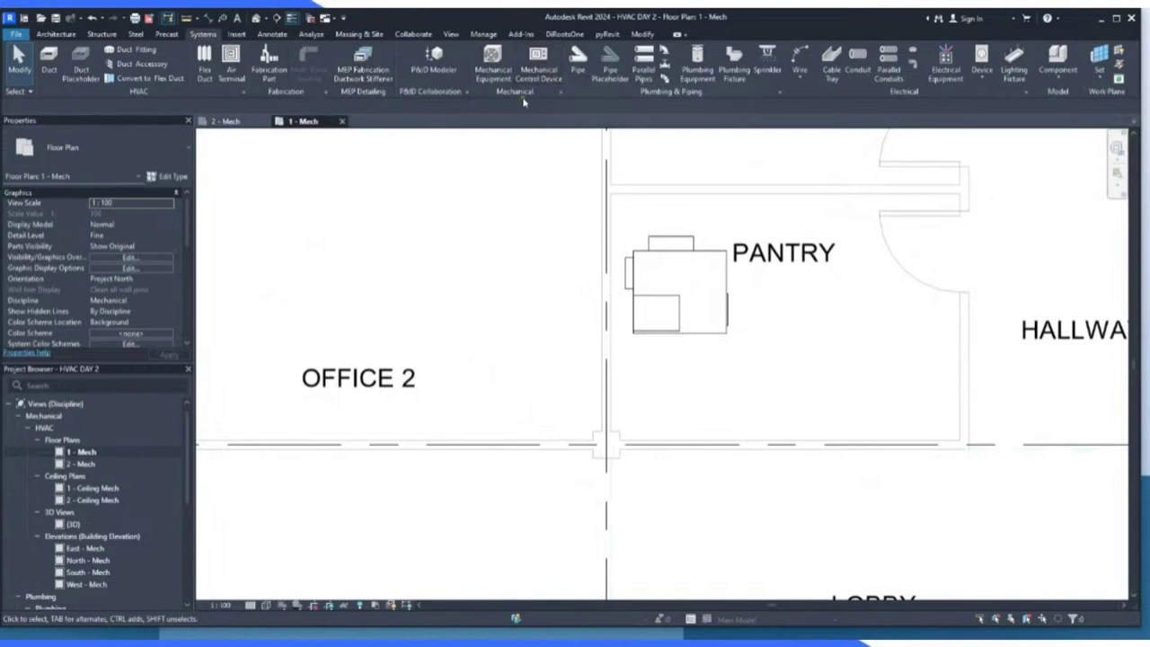
{"action": "left_click", "coordinate": [498, 71]}
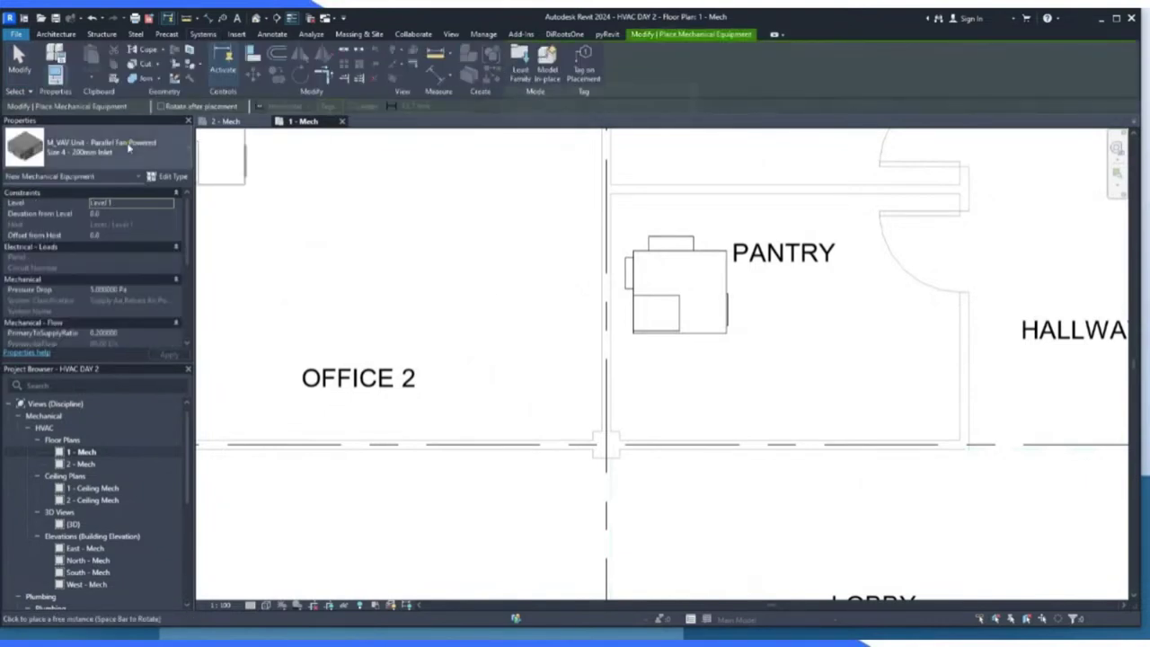
{"action": "left_click", "coordinate": [159, 150]}
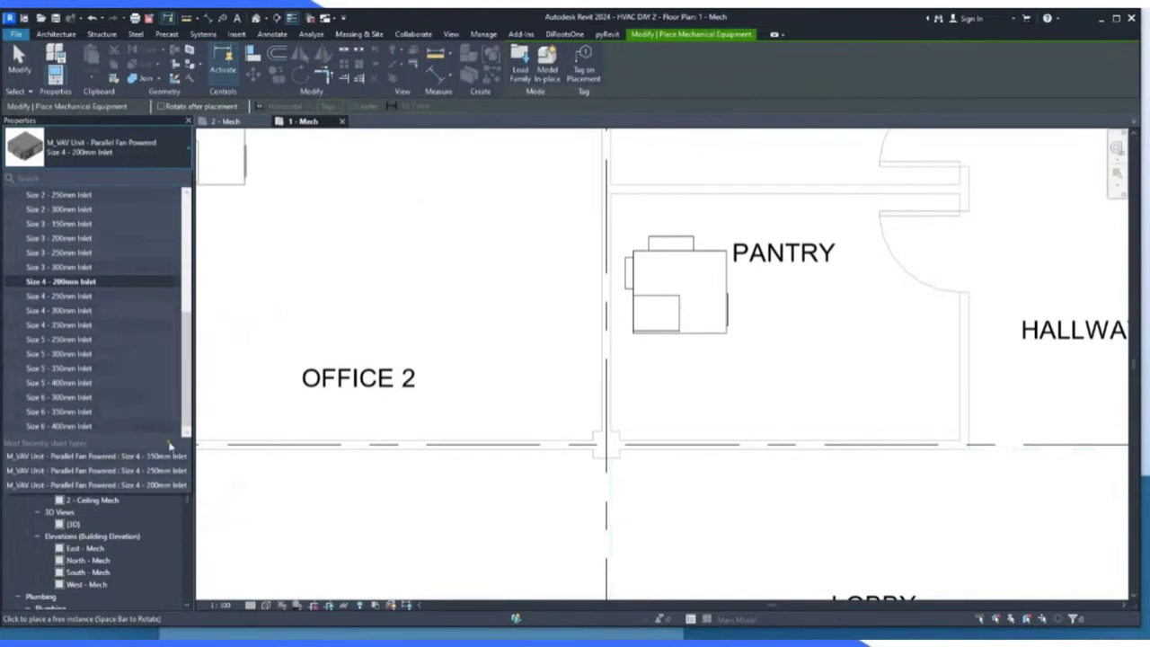
{"action": "left_click", "coordinate": [686, 90]}
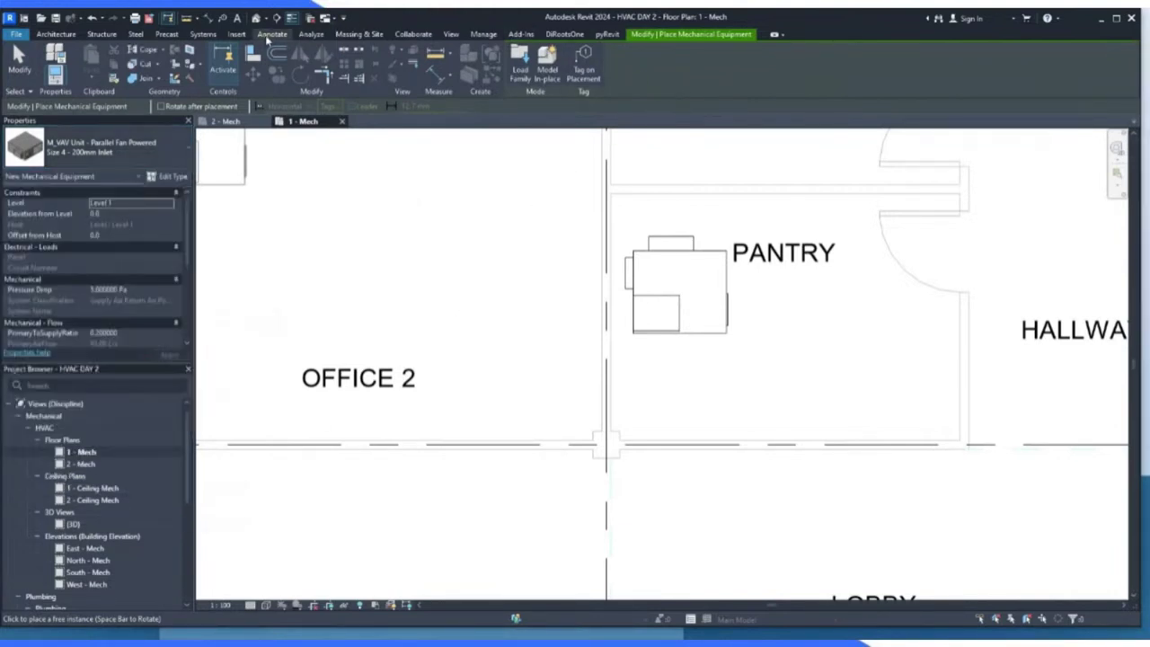
{"action": "left_click", "coordinate": [205, 34]}
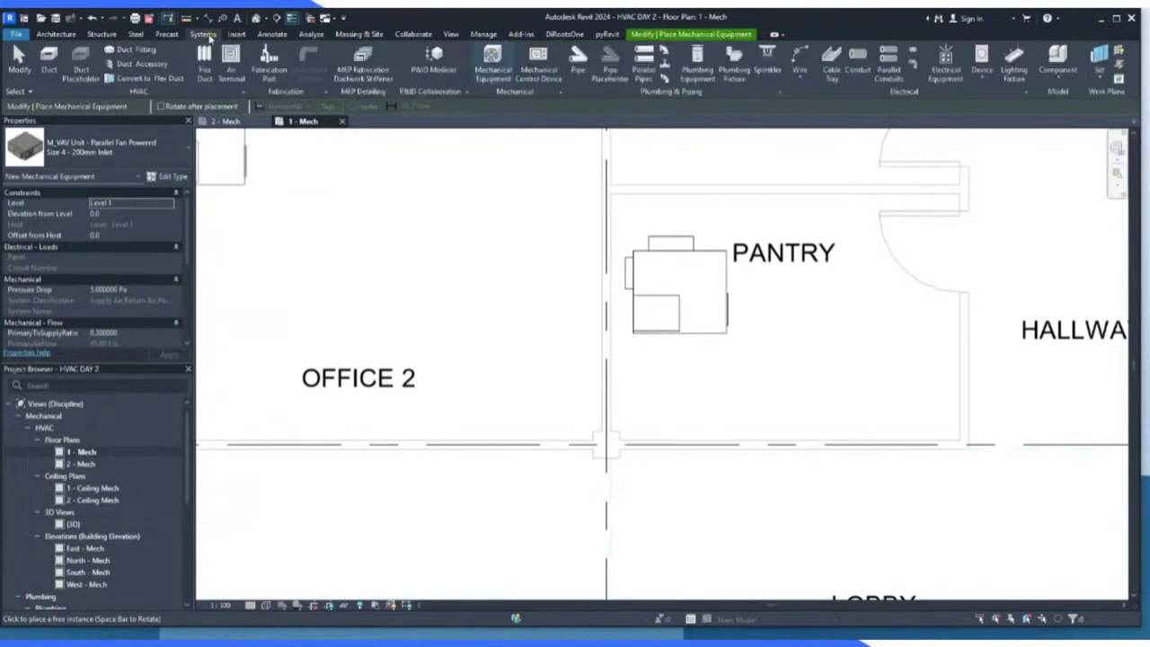
{"action": "left_click", "coordinate": [231, 61]}
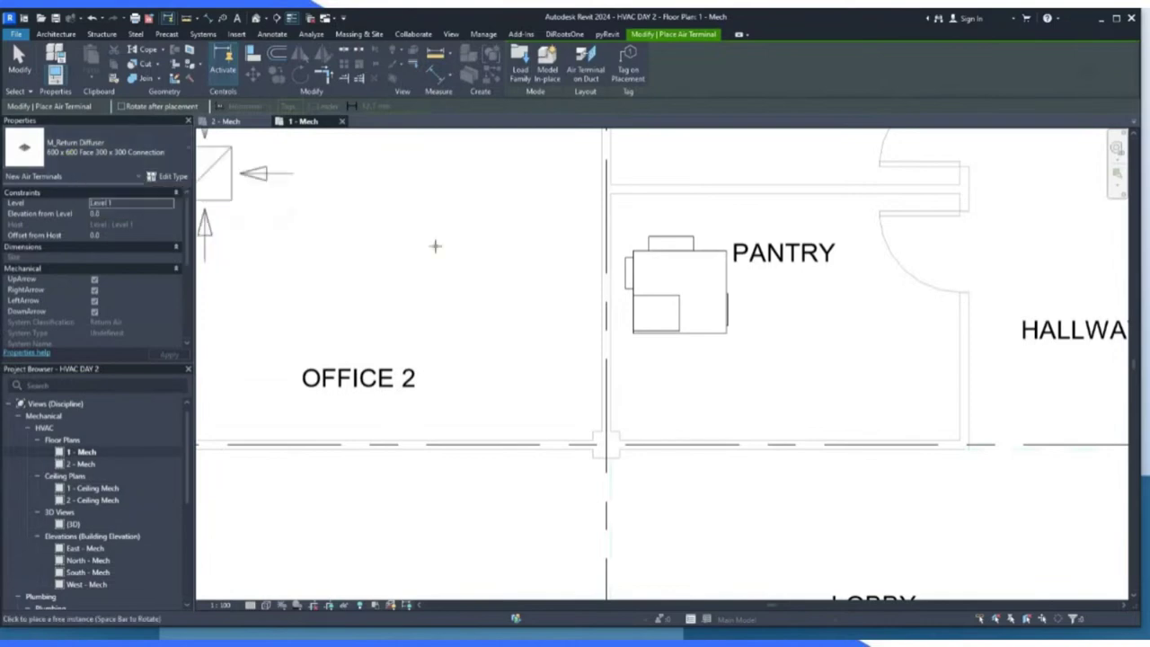
{"action": "scroll", "coordinate": [693, 314], "scroll_direction": "down", "scroll_amount": 5}
{"action": "scroll", "coordinate": [497, 326], "scroll_direction": "up", "scroll_amount": 2}
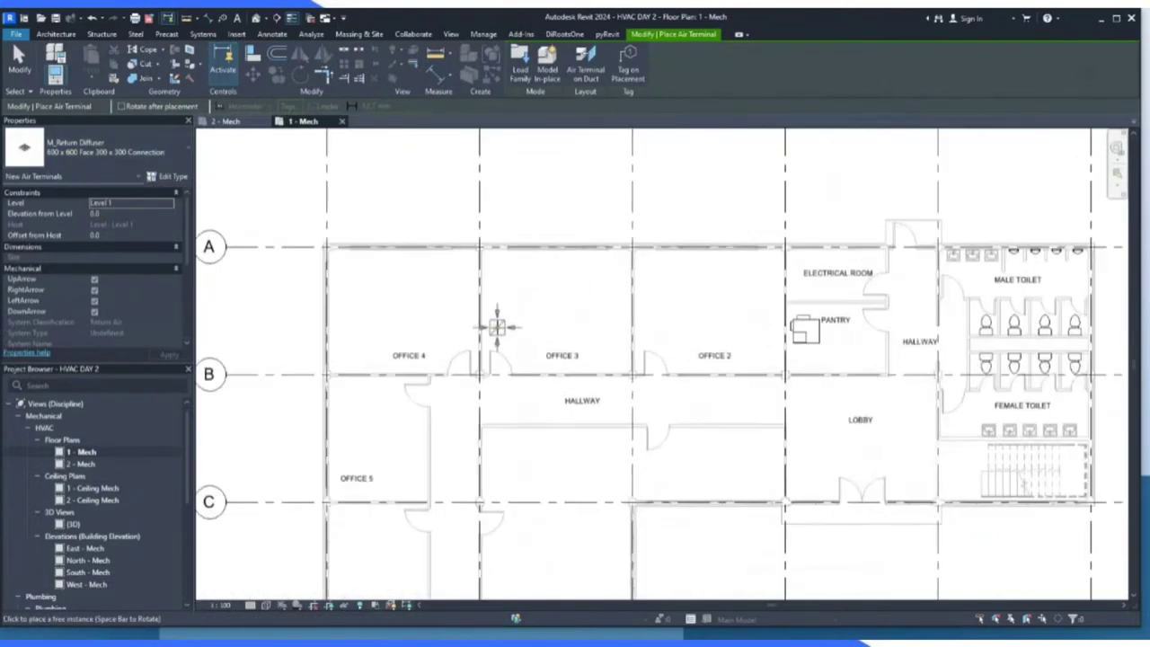
{"action": "scroll", "coordinate": [651, 319], "scroll_direction": "up", "scroll_amount": 3}
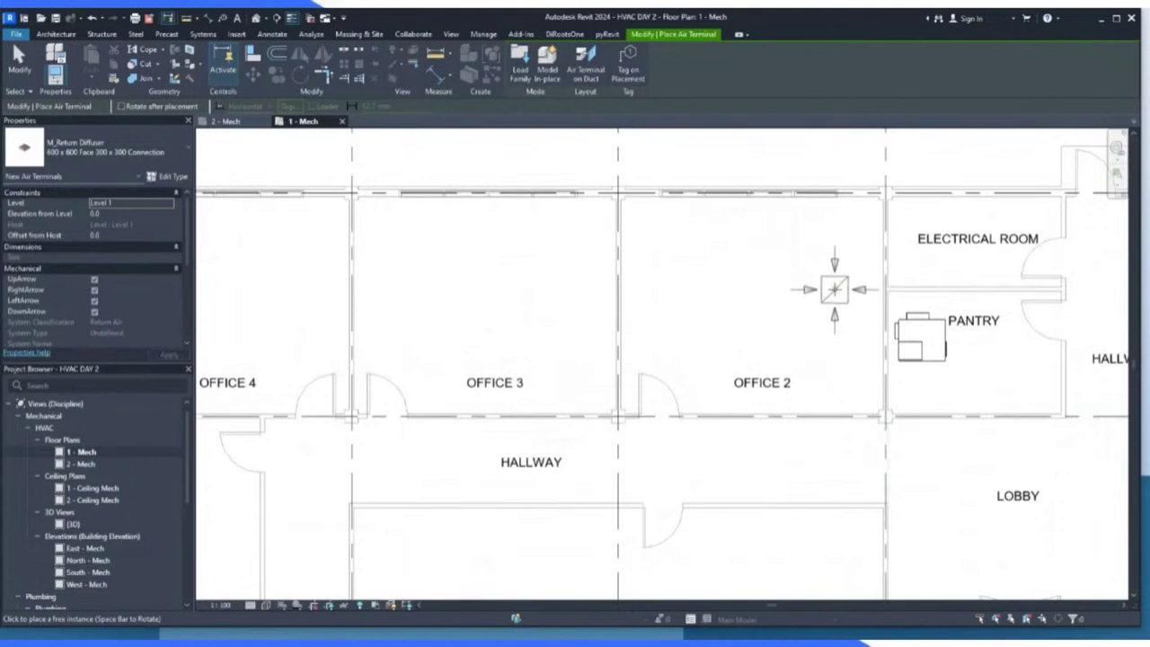
{"action": "left_click", "coordinate": [835, 289]}
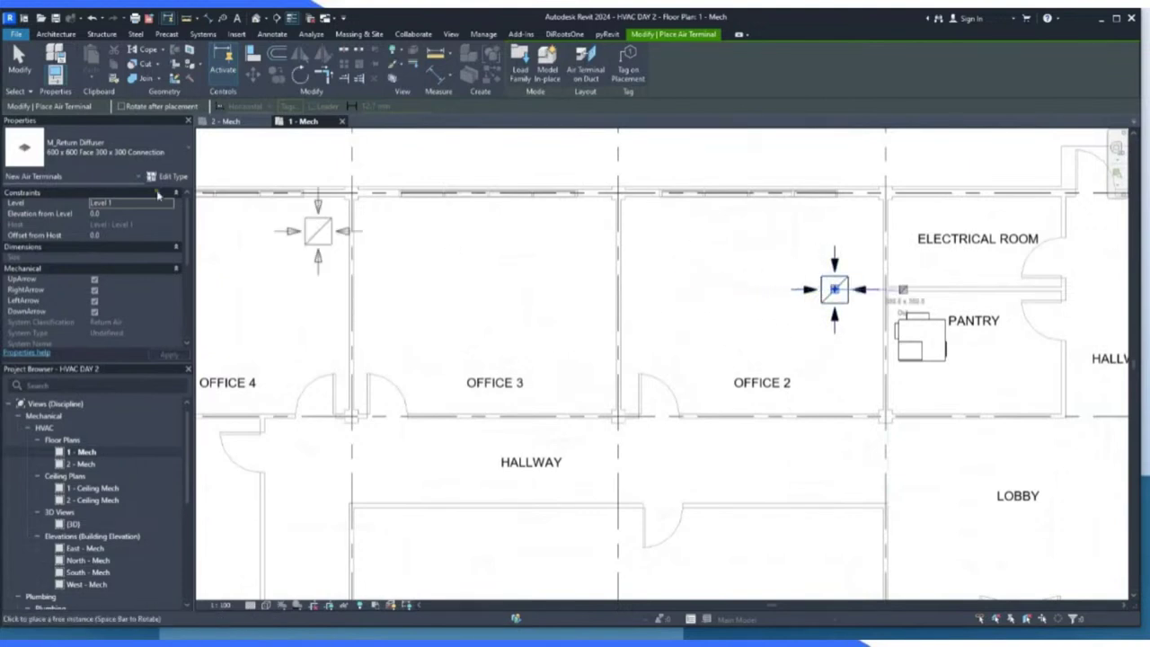
{"action": "key", "text": "Escape"}
{"action": "key", "text": "Escape"}
{"action": "left_click", "coordinate": [846, 282]}
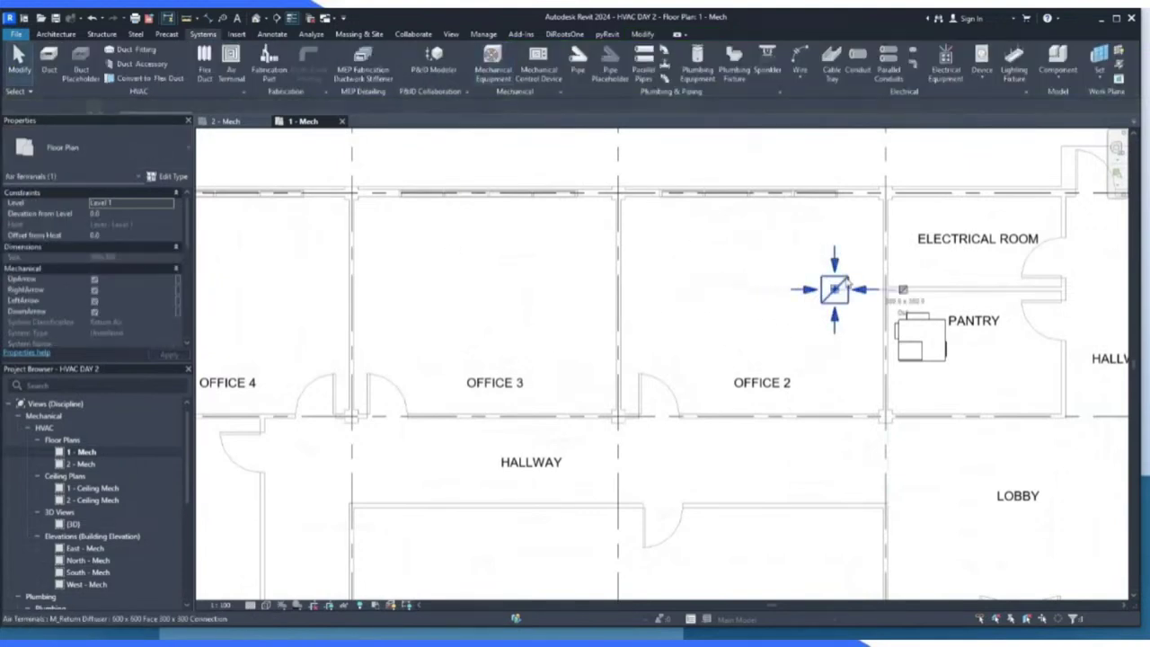
{"action": "key", "text": "Delete"}
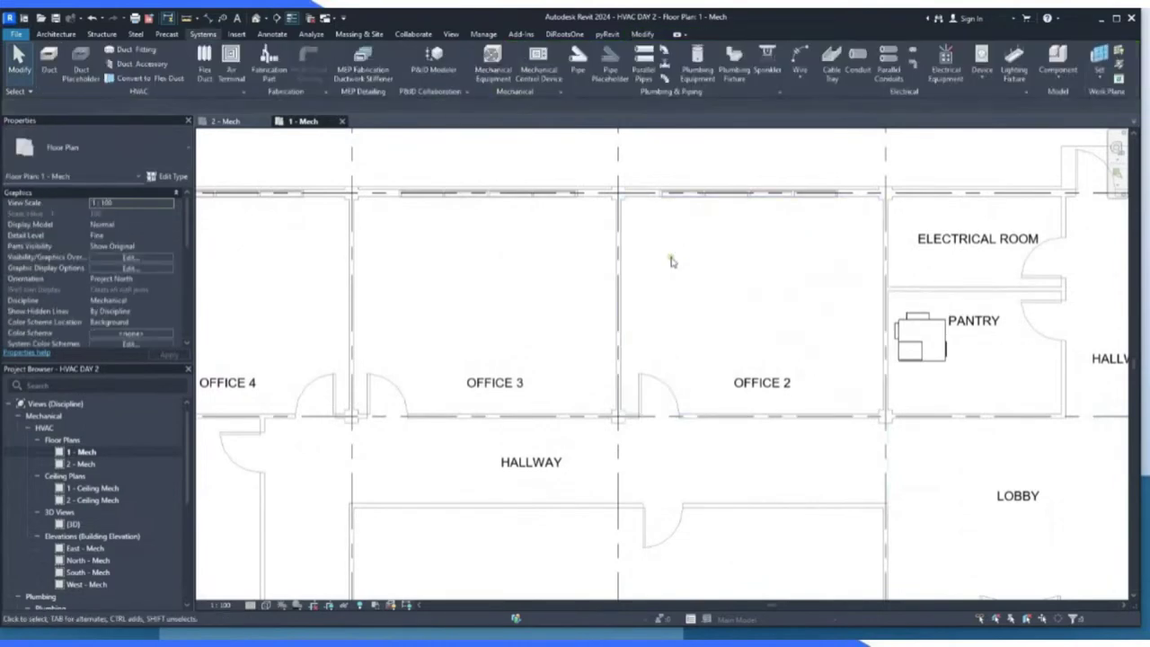
{"action": "scroll", "coordinate": [635, 244], "scroll_direction": "down", "scroll_amount": 3}
{"action": "scroll", "coordinate": [636, 245], "scroll_direction": "down", "scroll_amount": 2}
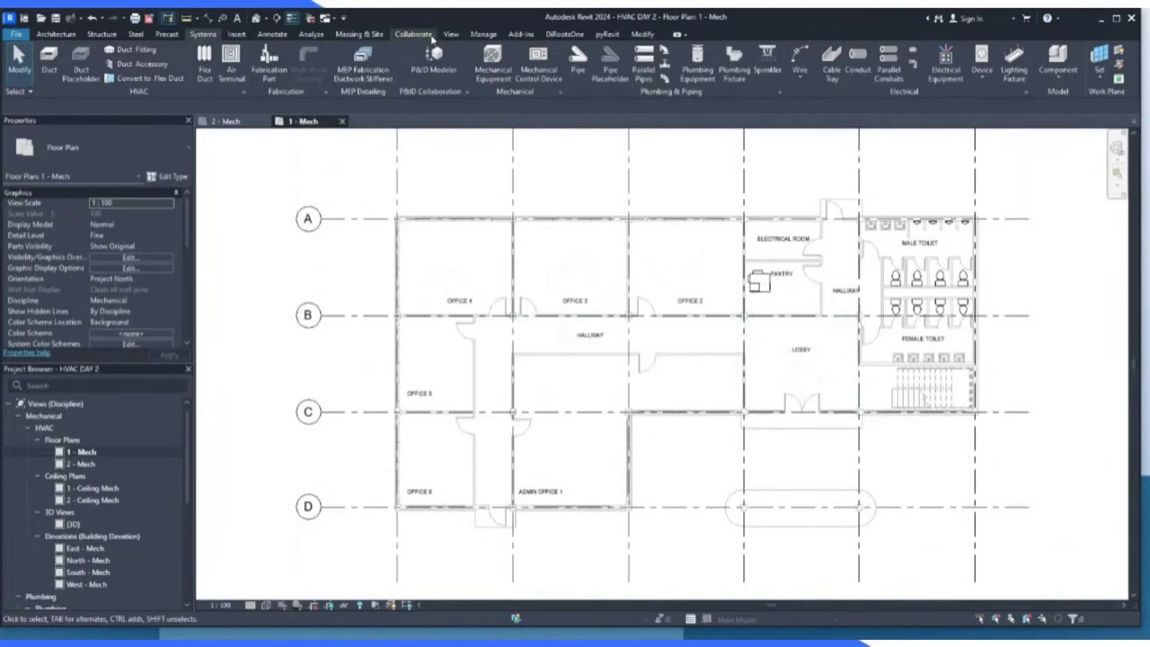
Create a level 1 HVAC zone from OFFICE 6, OFFICE 4, OFFICE 3 and the PANTRY.
{"action": "left_click", "coordinate": [311, 34]}
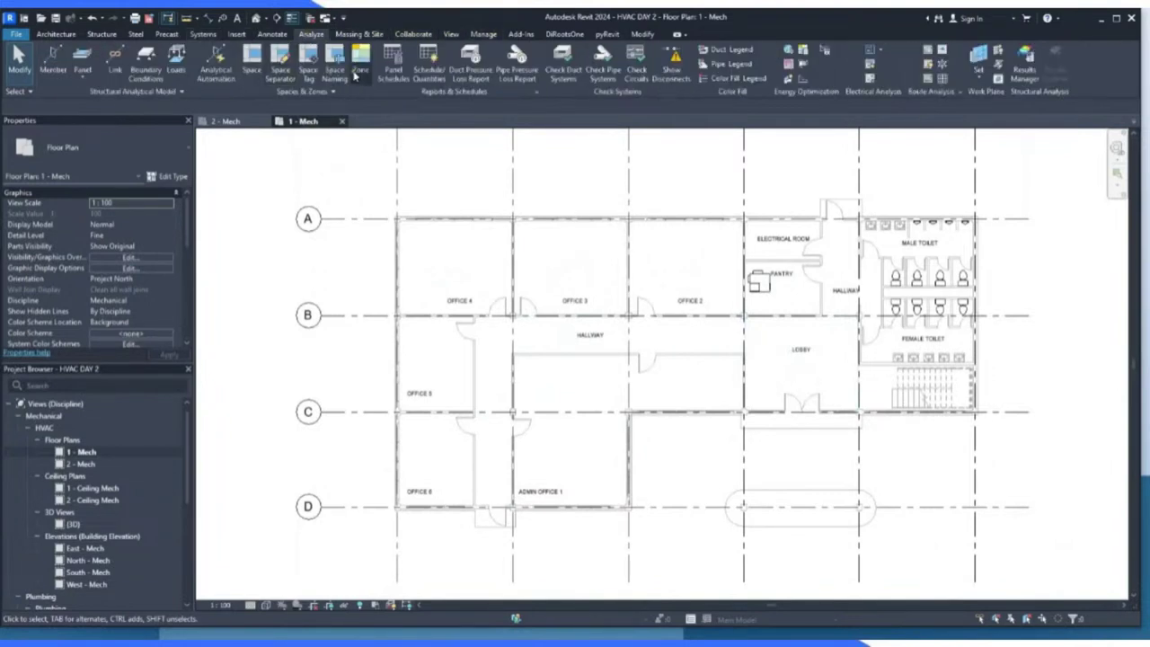
{"action": "left_click", "coordinate": [358, 63]}
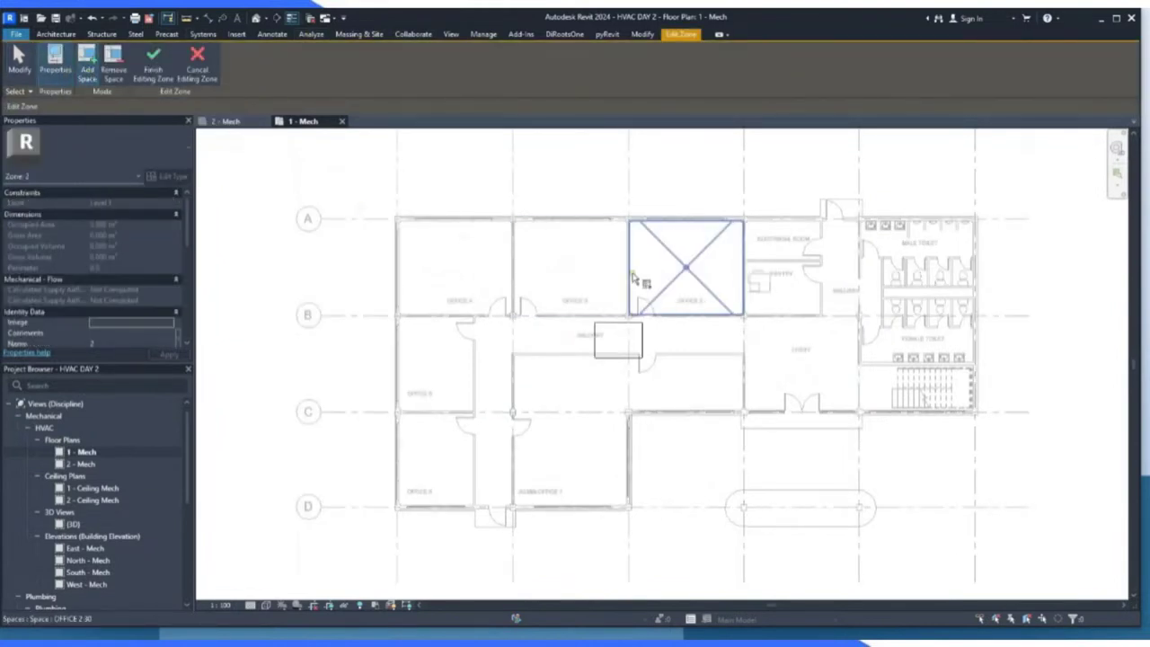
{"action": "left_click", "coordinate": [441, 461]}
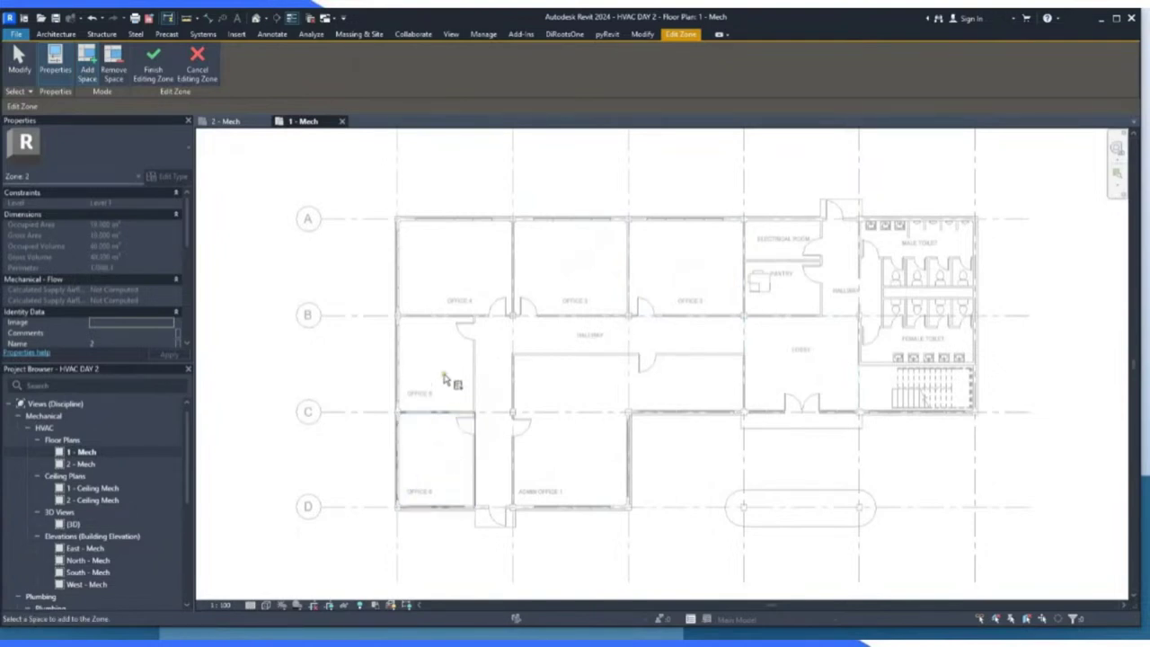
{"action": "left_click", "coordinate": [461, 277]}
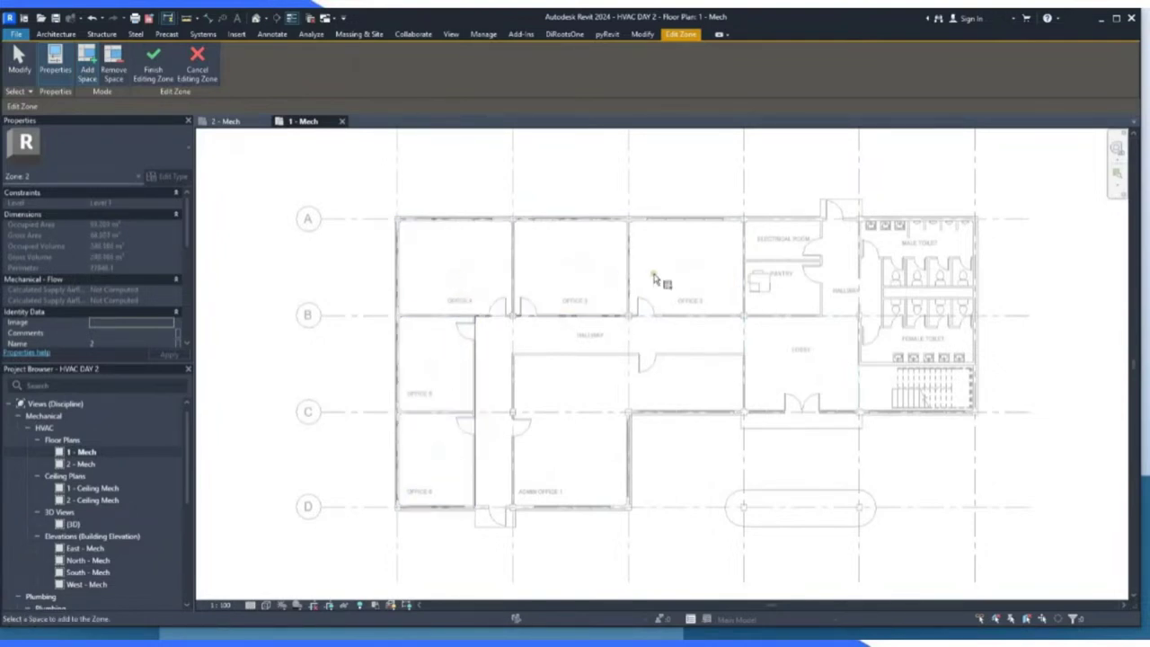
{"action": "left_click", "coordinate": [684, 277]}
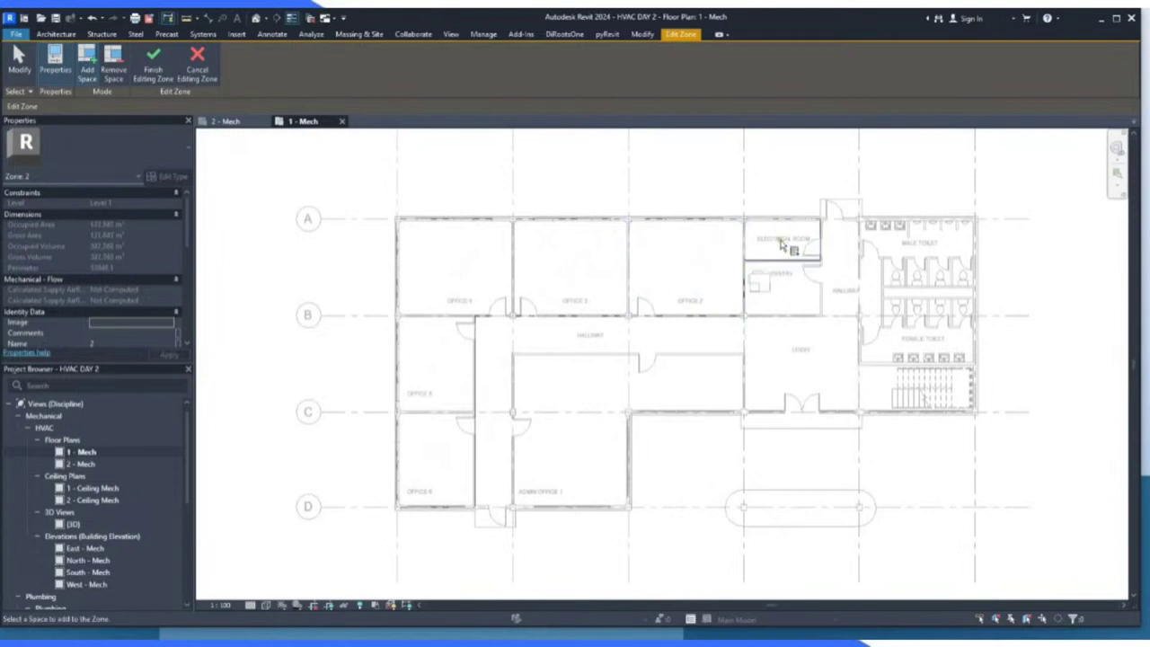
{"action": "left_click", "coordinate": [781, 284]}
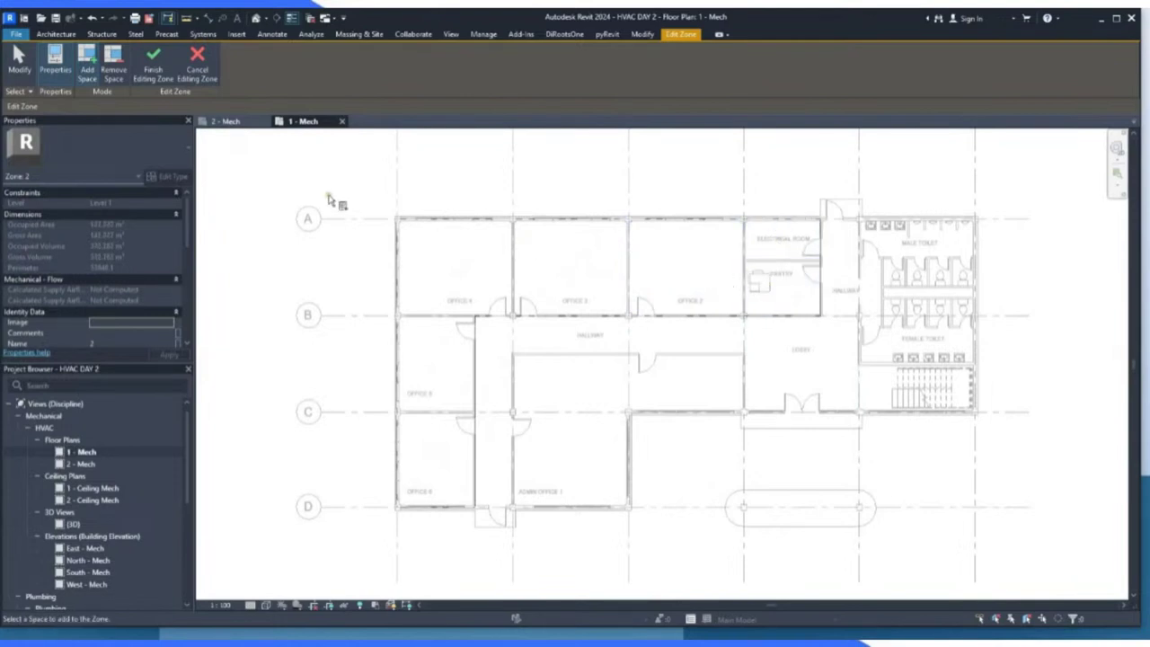
{"action": "left_click", "coordinate": [154, 61]}
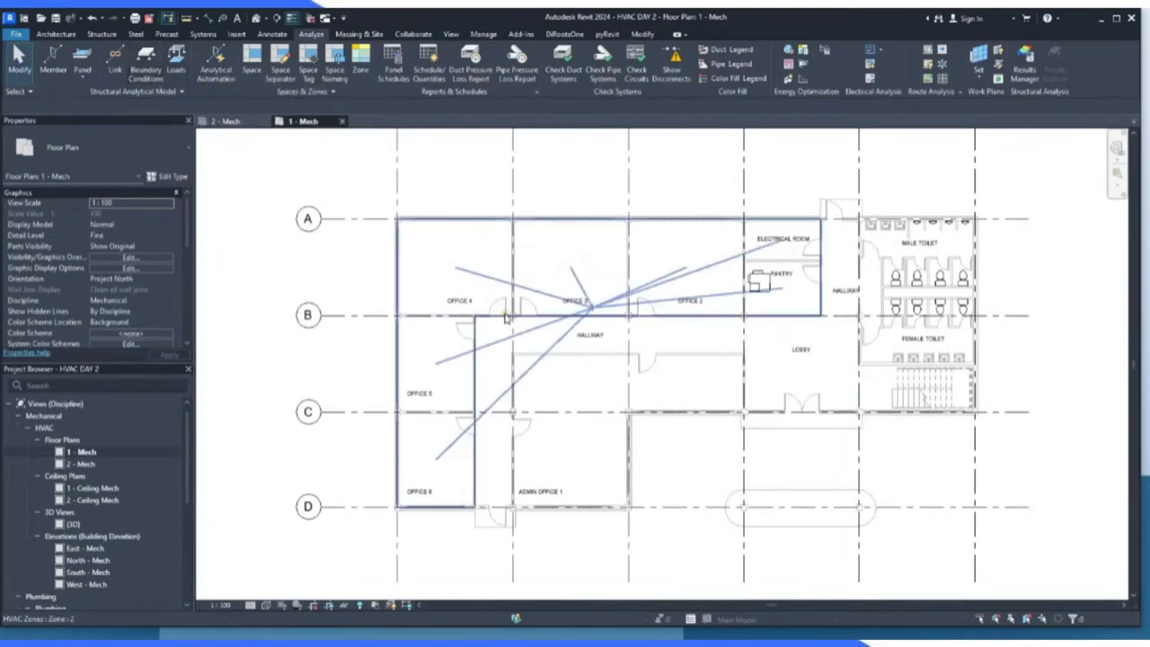
Rename the new level 1 HVAC zone to 'Zone 1' in Properties, then deselect it.
{"action": "scroll", "coordinate": [494, 325], "scroll_direction": "up", "scroll_amount": 1}
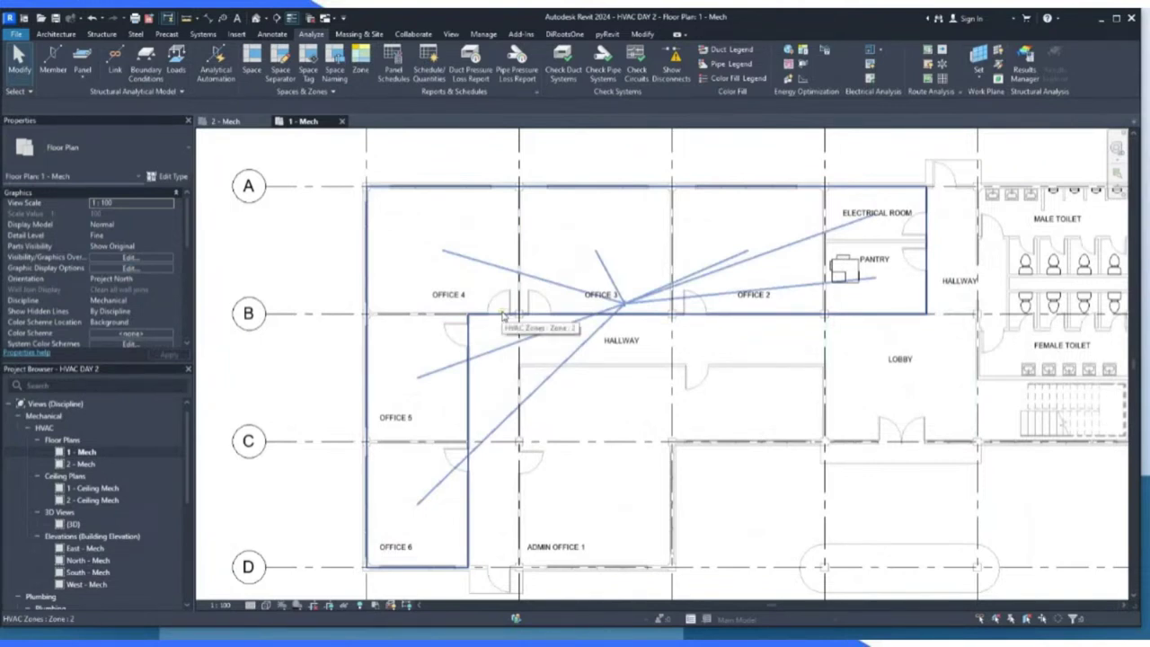
{"action": "left_click", "coordinate": [504, 315]}
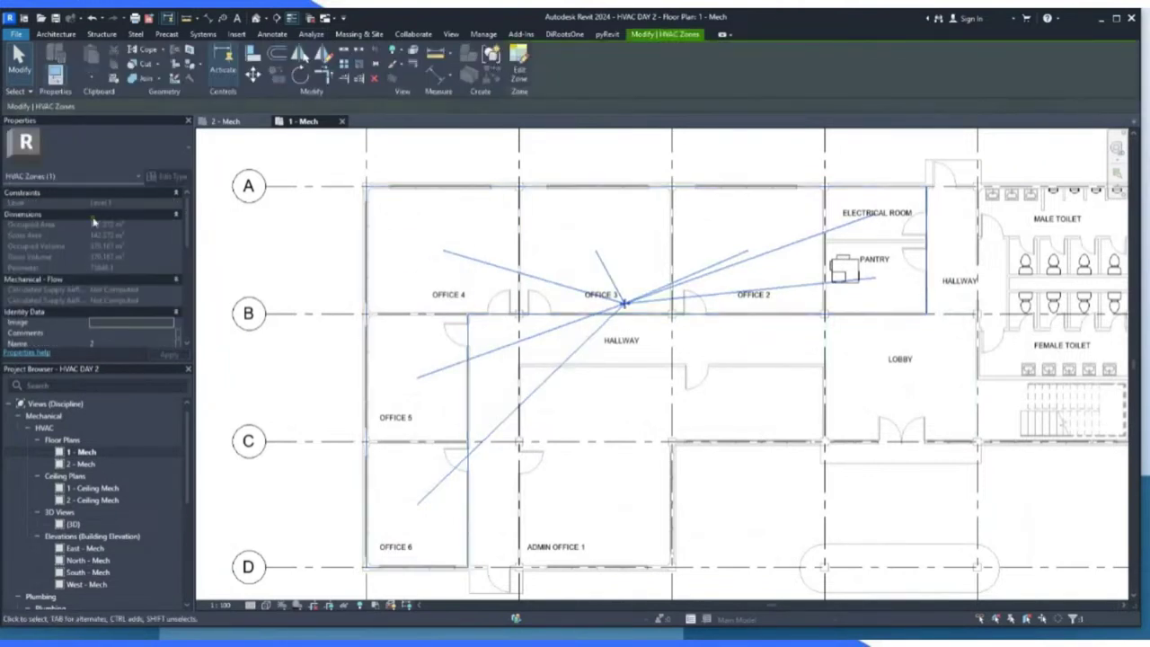
{"action": "scroll", "coordinate": [93, 283], "scroll_direction": "down", "scroll_amount": 1}
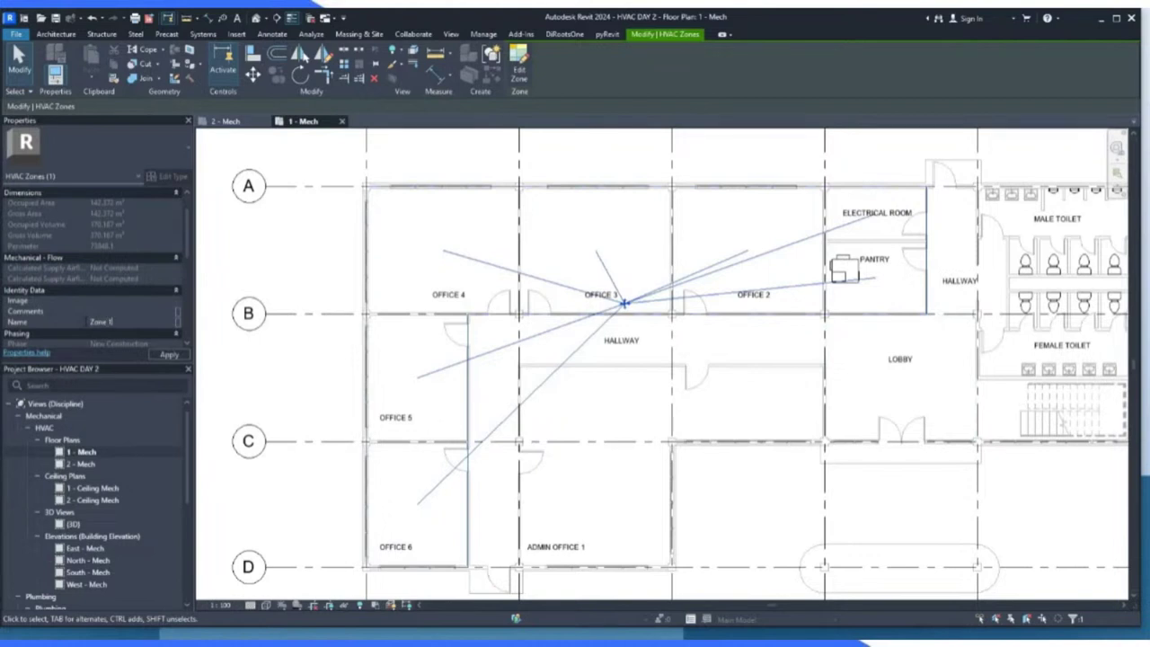
{"action": "left_click", "coordinate": [169, 354]}
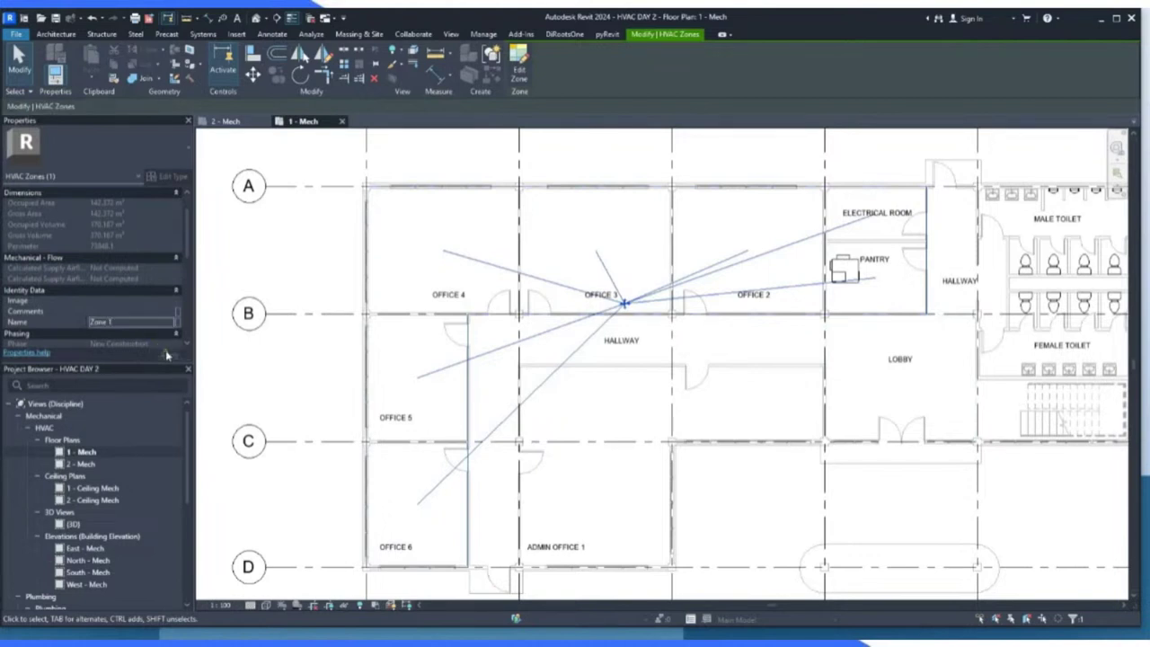
{"action": "scroll", "coordinate": [404, 220], "scroll_direction": "down", "scroll_amount": 4}
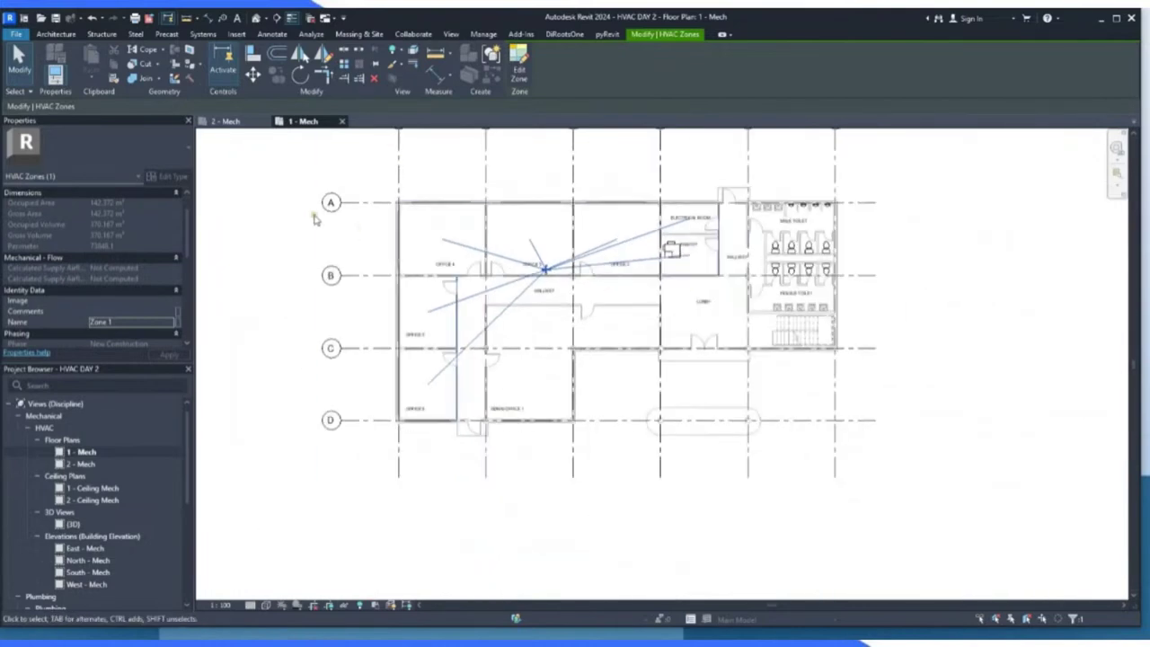
{"action": "left_click", "coordinate": [313, 216]}
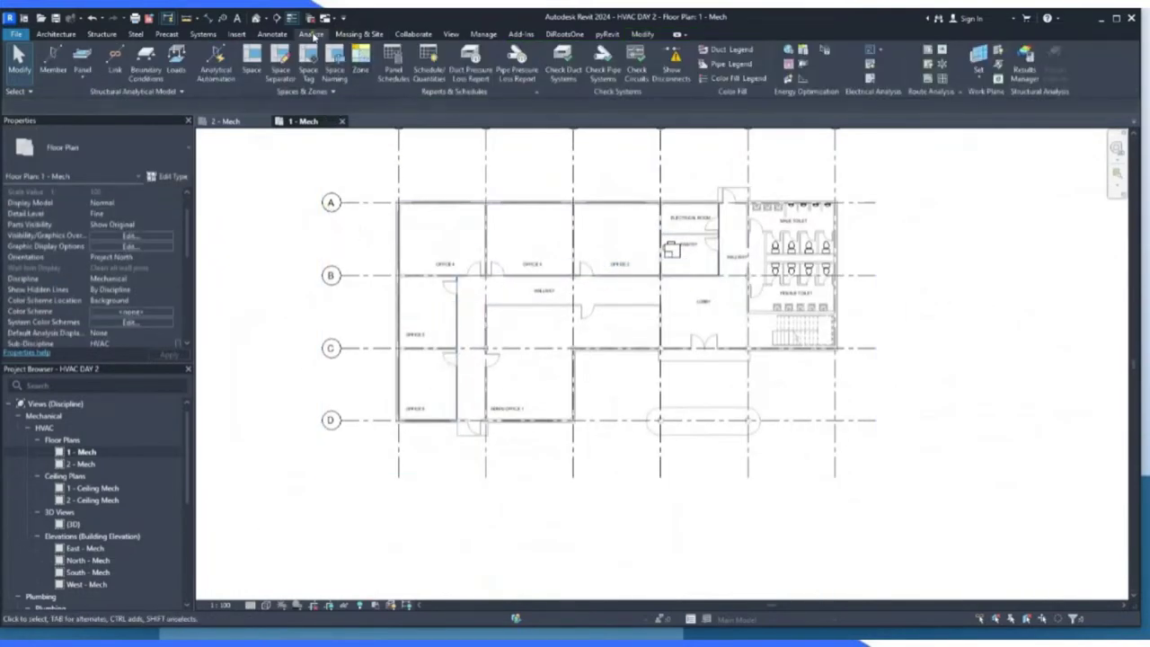
Build Zone 2 from ADMIN OFFICE 1, both hallway spaces and the FEMALE TOILET.
{"action": "left_click", "coordinate": [361, 69]}
{"action": "left_click", "coordinate": [87, 61]}
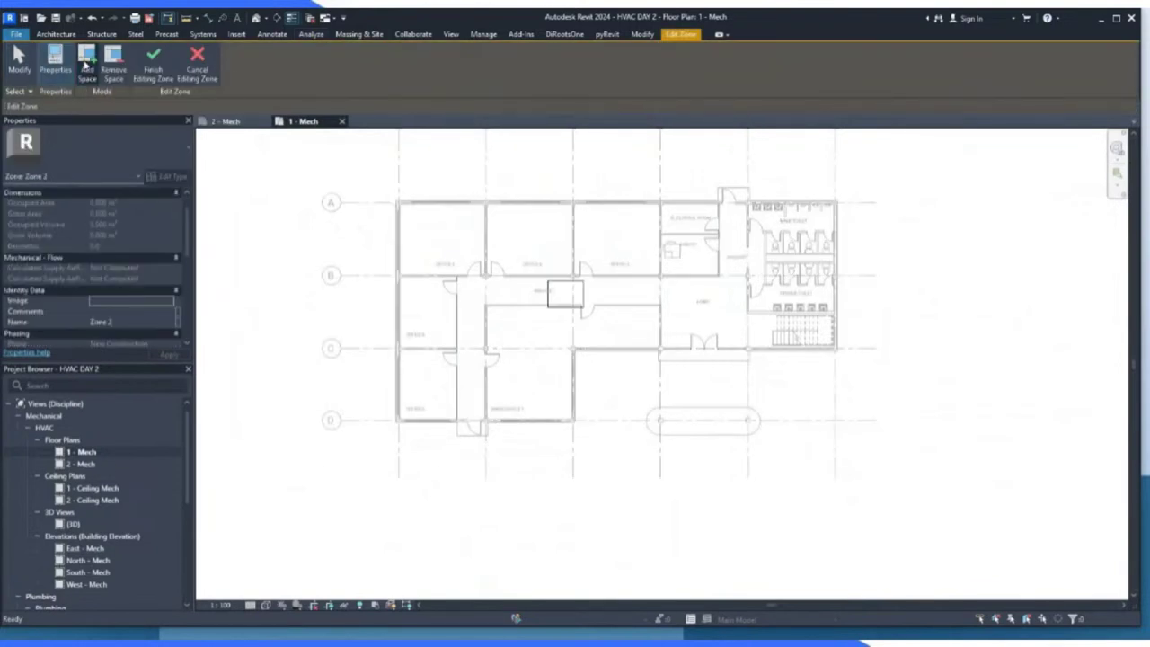
{"action": "left_click", "coordinate": [528, 380]}
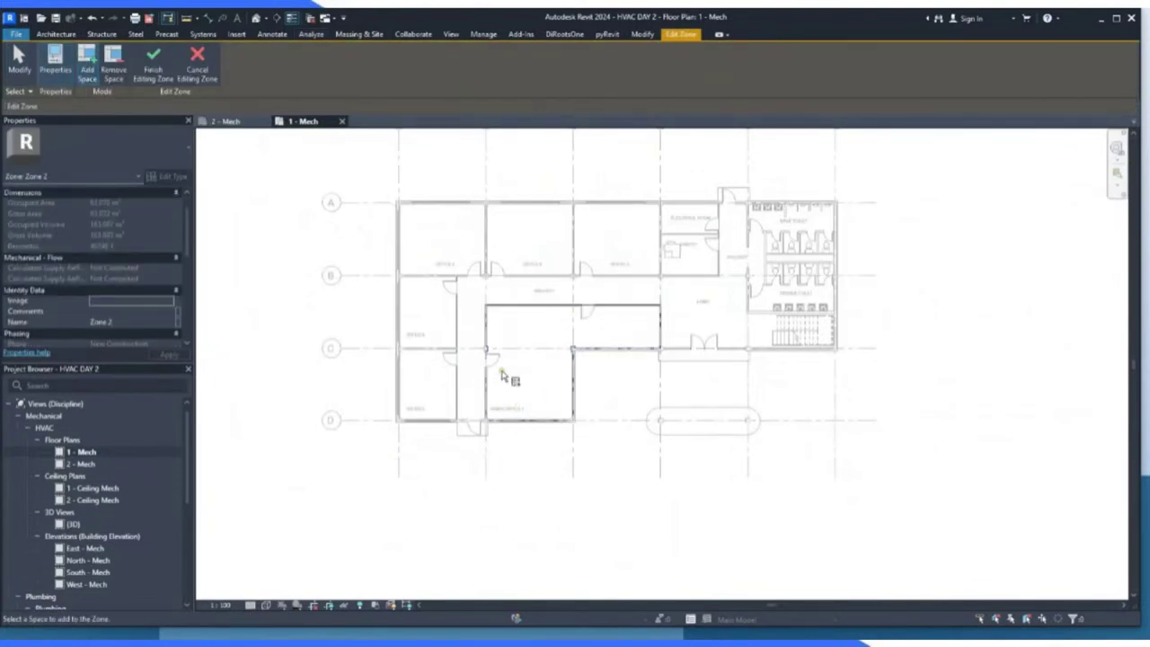
{"action": "left_click", "coordinate": [531, 301]}
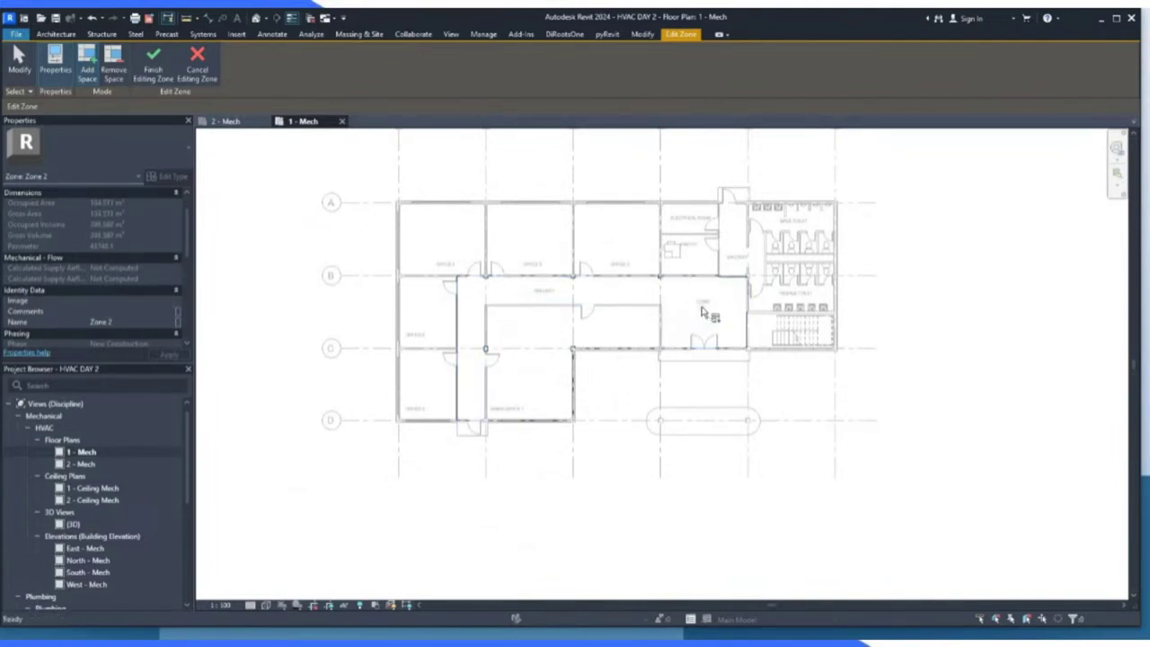
{"action": "left_click", "coordinate": [736, 259]}
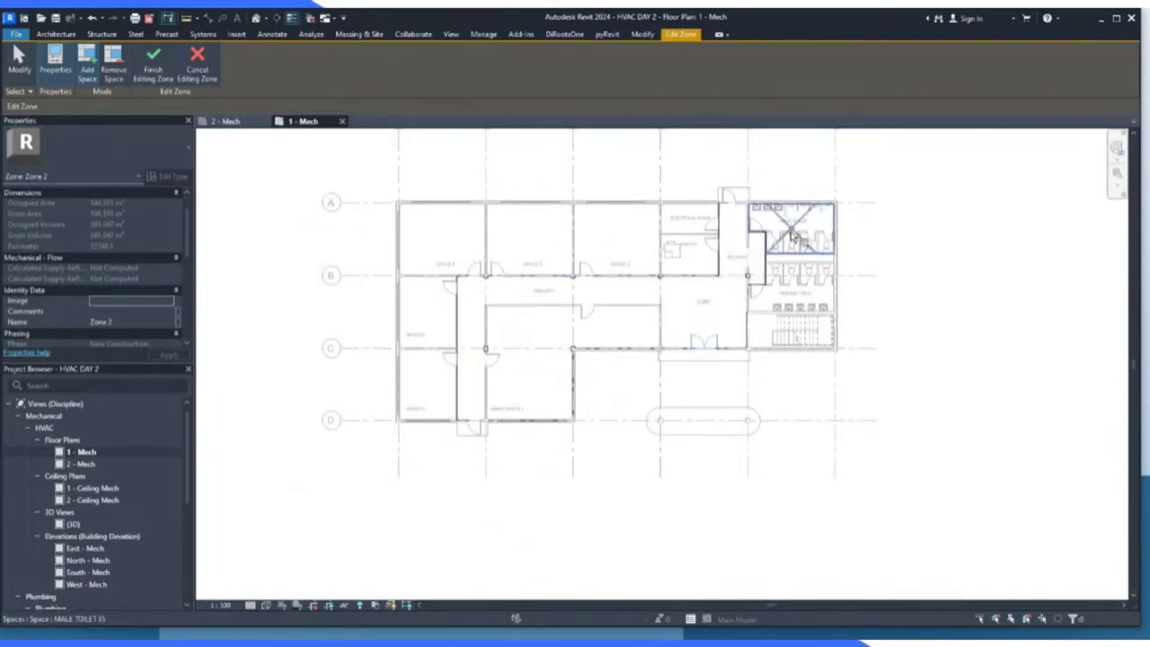
{"action": "left_click", "coordinate": [793, 295]}
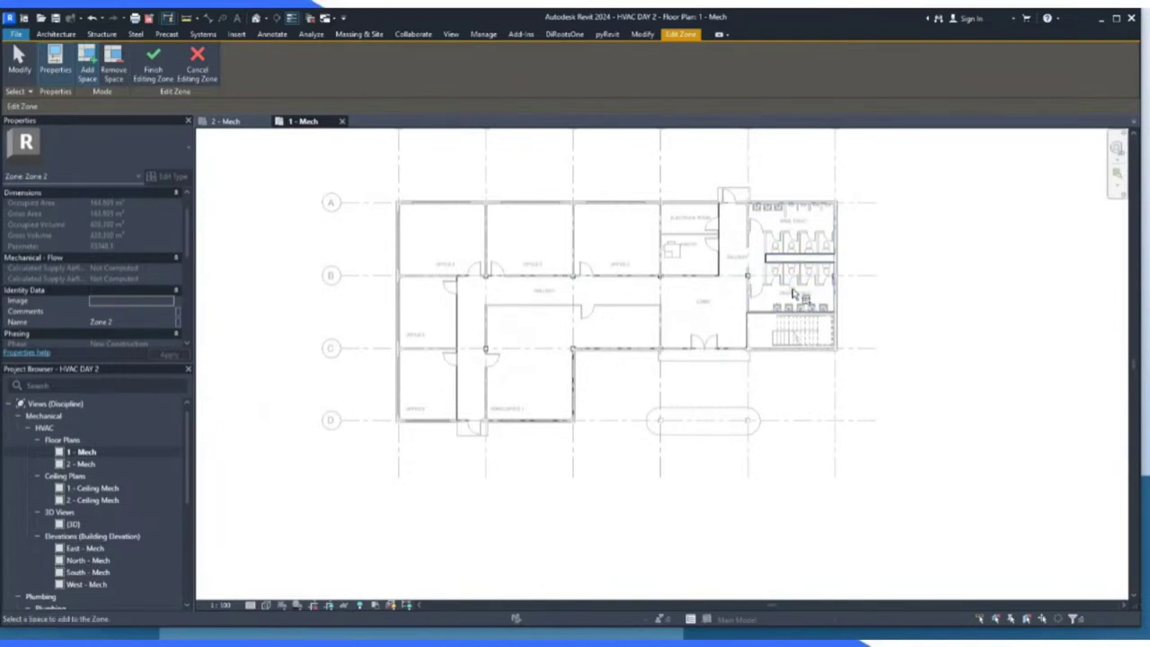
{"action": "left_click", "coordinate": [154, 61]}
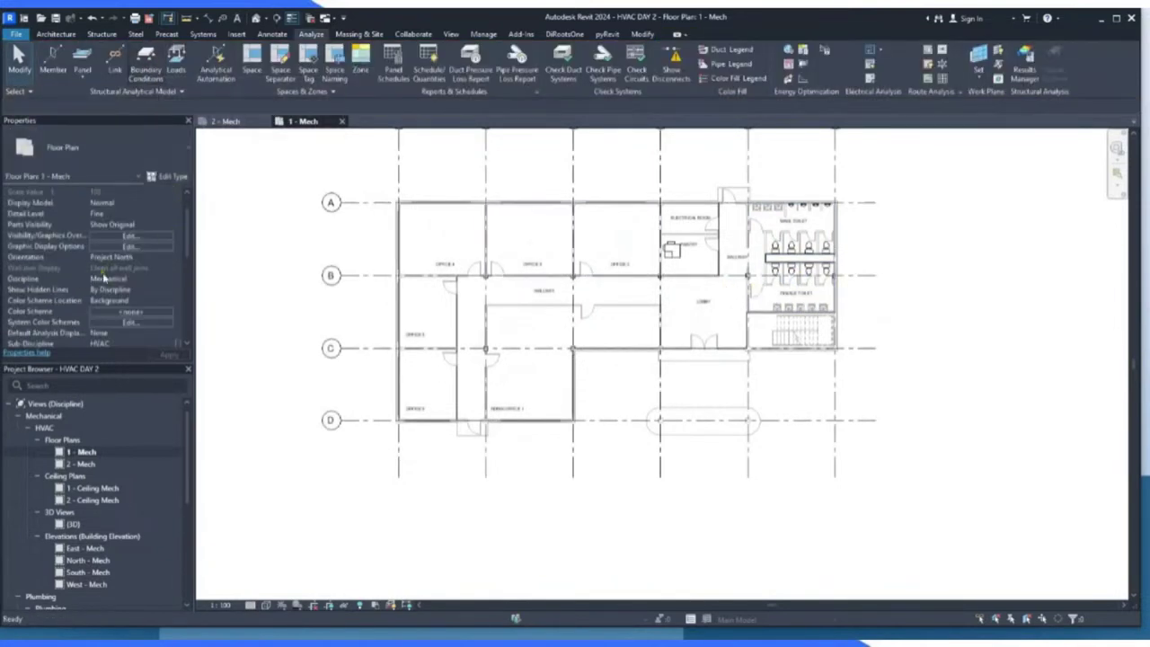
Inspect Zone 1, ADMIN OFFICE 1 and Zone 2 on level 1, then switch to the 2 - Mech plan.
{"action": "scroll", "coordinate": [103, 278], "scroll_direction": "down", "scroll_amount": 3}
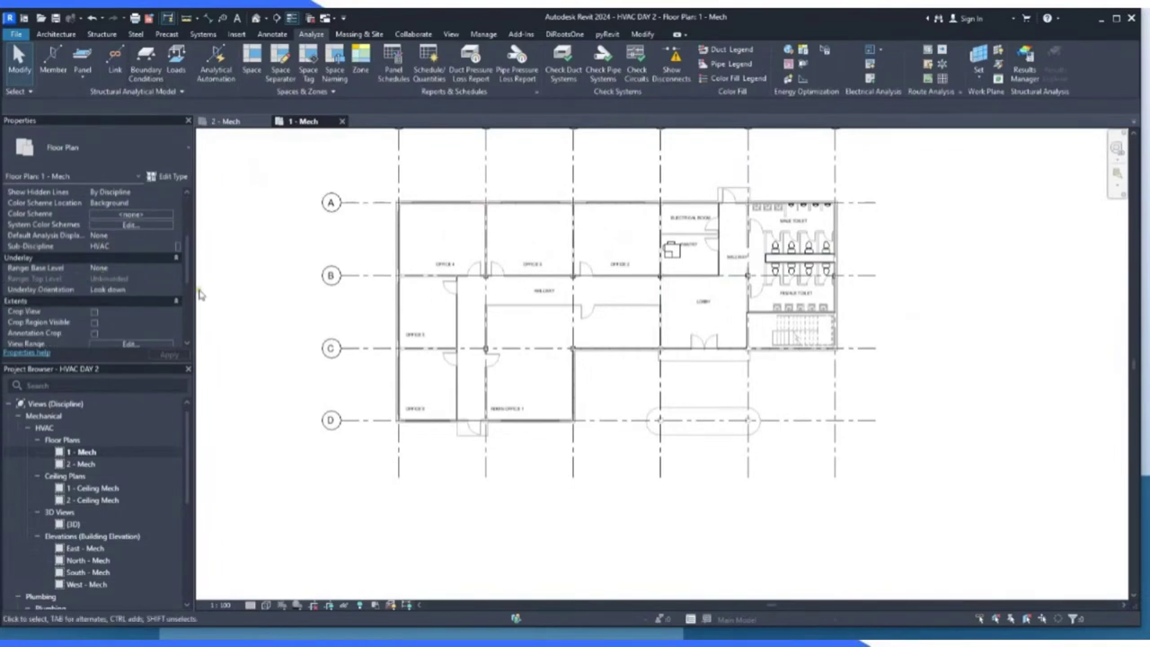
{"action": "left_click", "coordinate": [543, 267]}
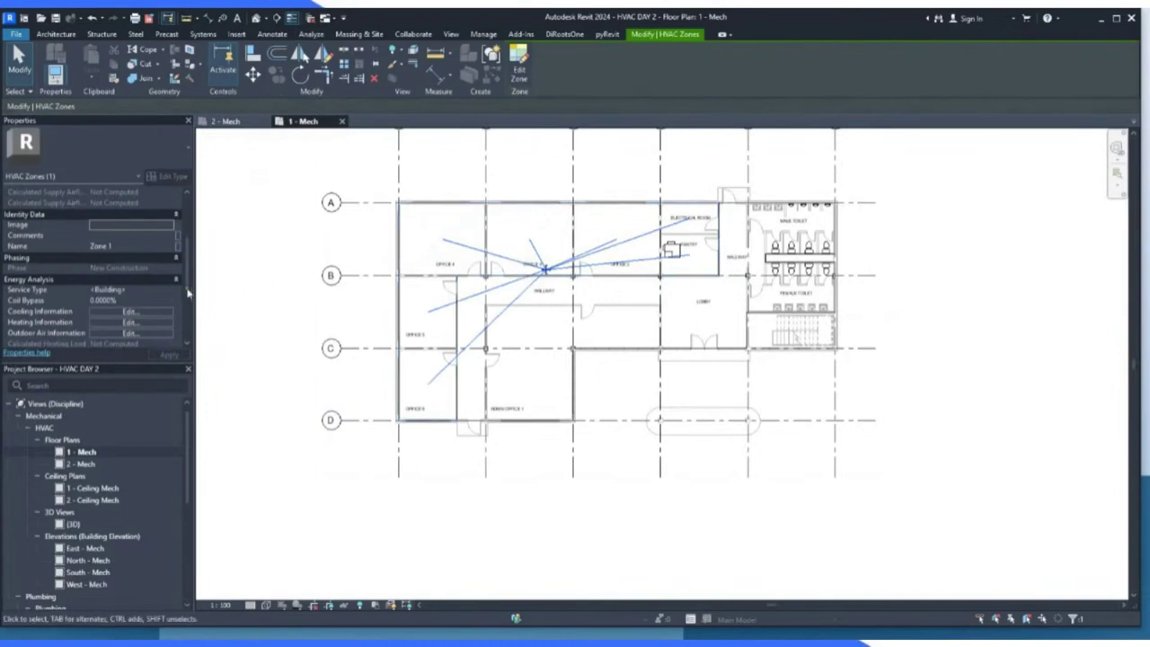
{"action": "scroll", "coordinate": [115, 227], "scroll_direction": "down", "scroll_amount": 1}
{"action": "left_click", "coordinate": [323, 305]}
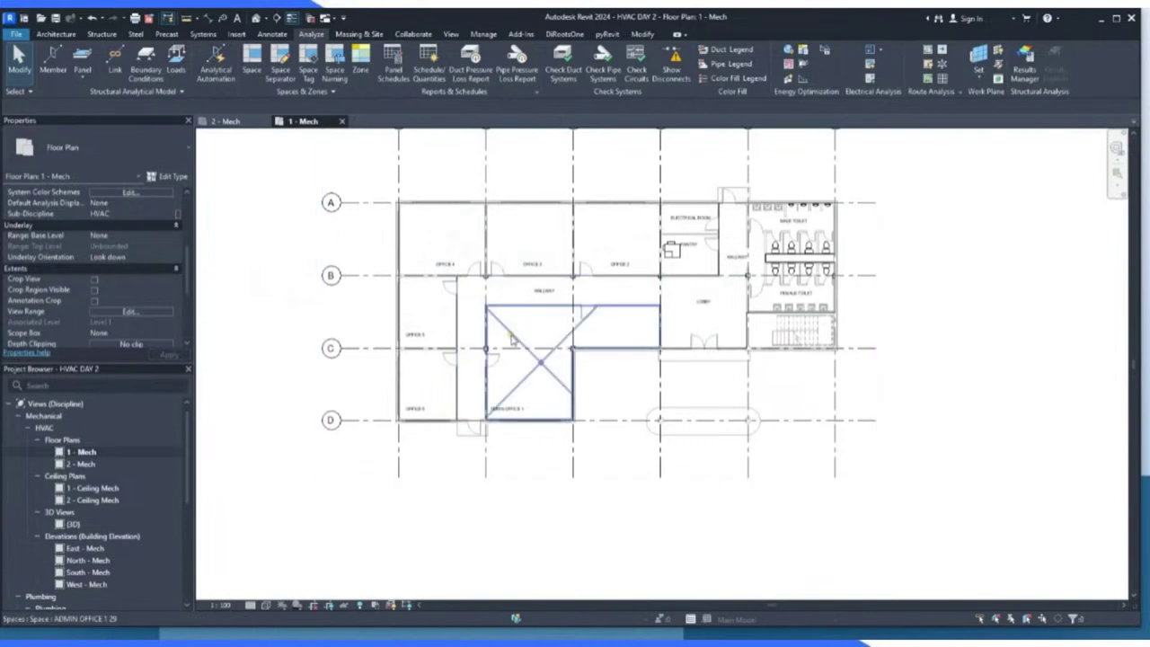
{"action": "left_click", "coordinate": [512, 335]}
{"action": "left_click", "coordinate": [288, 317]}
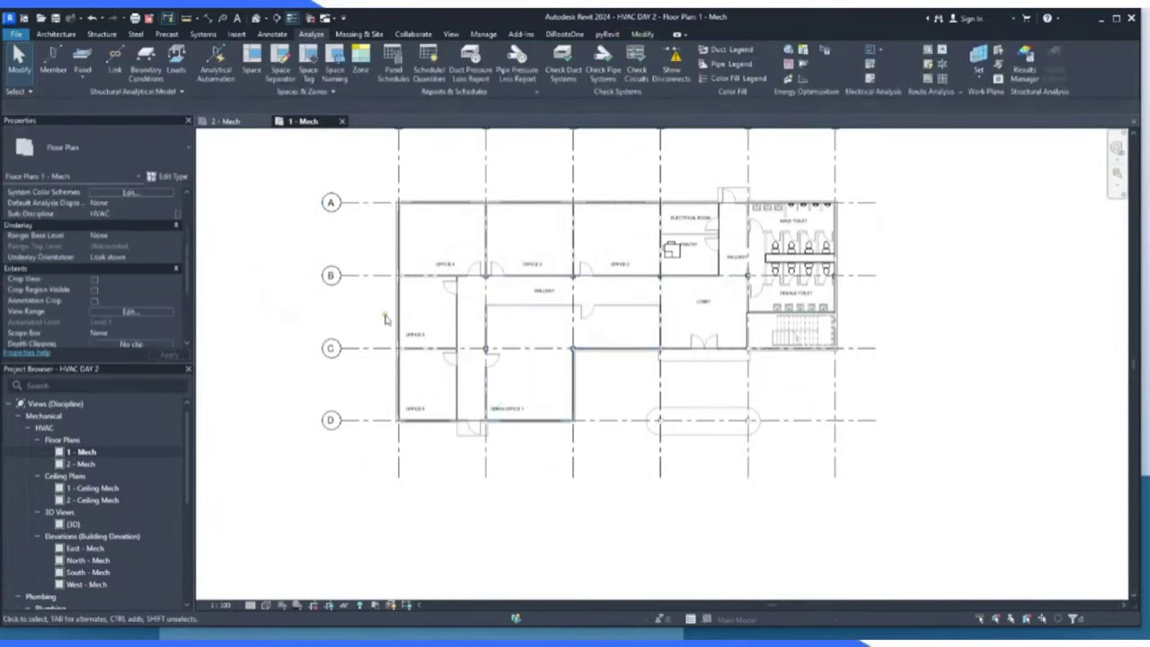
{"action": "left_click", "coordinate": [456, 319]}
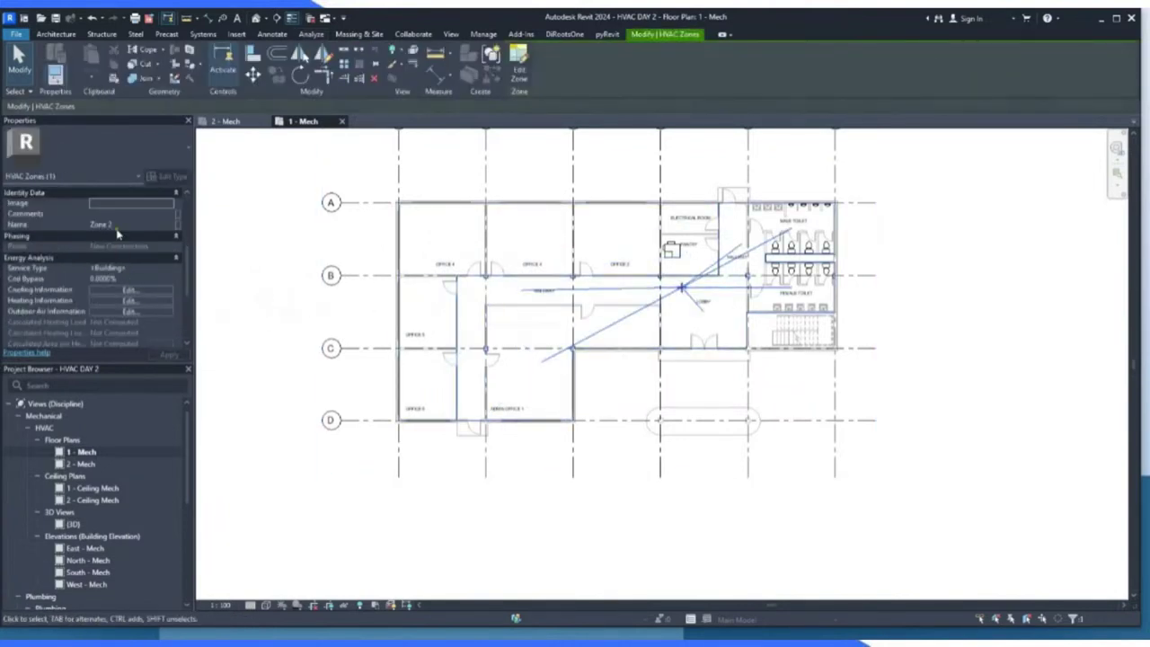
{"action": "left_click", "coordinate": [274, 230]}
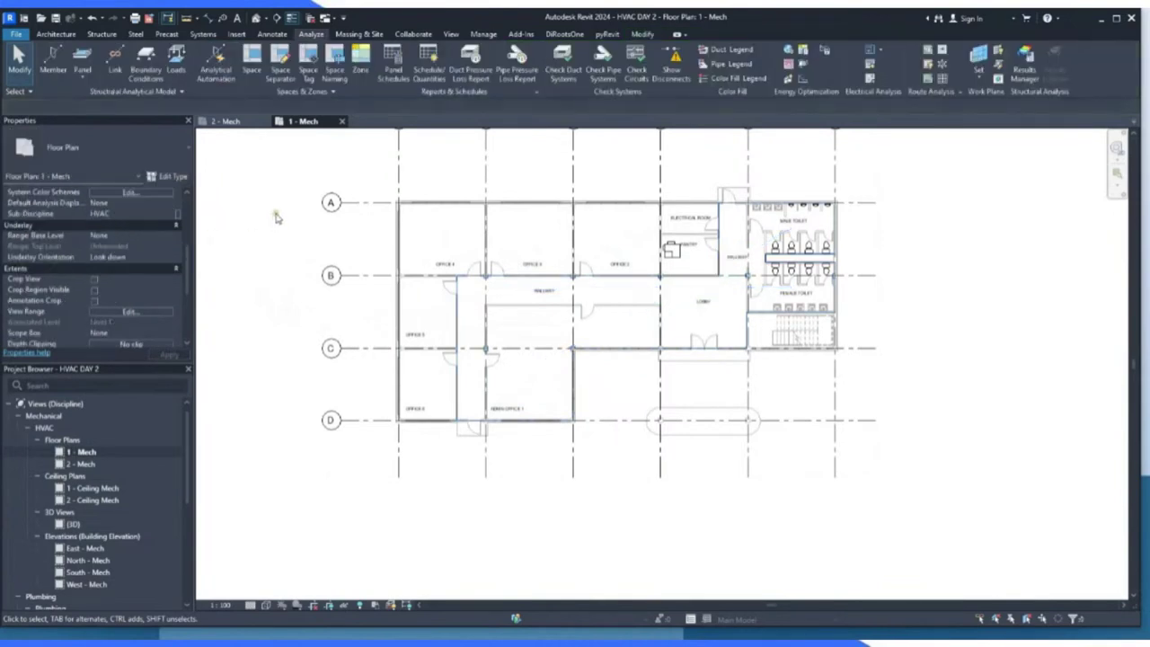
{"action": "left_click", "coordinate": [225, 121]}
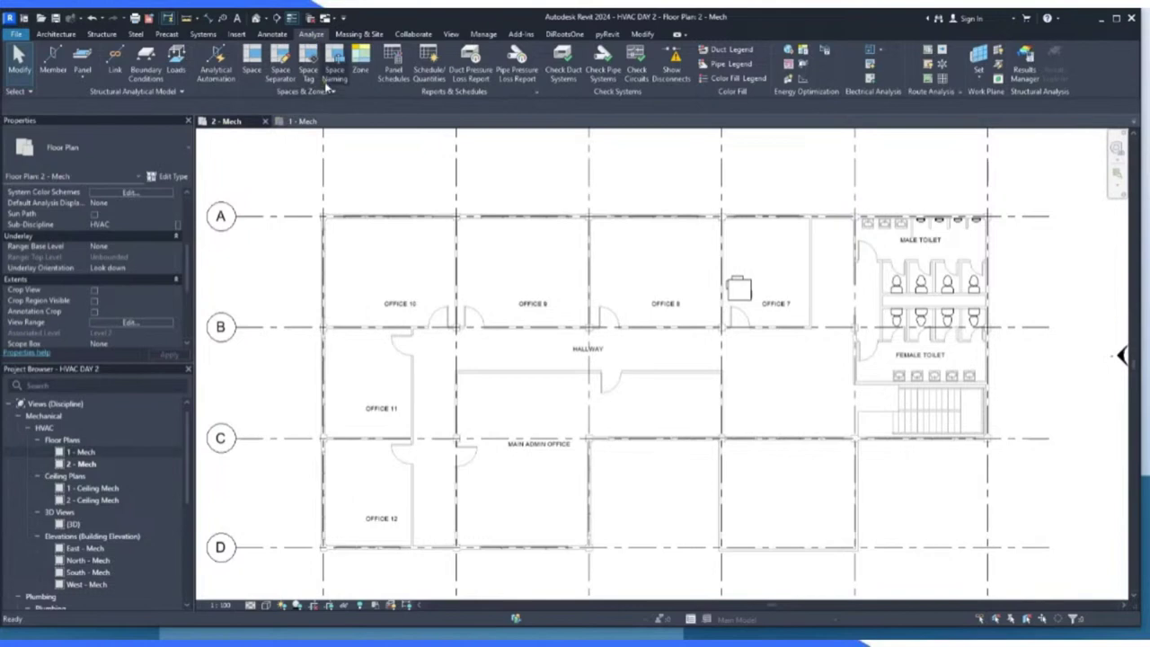
Create Zone 3 on level 2 from OFFICE 12, 11, 9, 8 and 7, then begin another zone.
{"action": "left_click", "coordinate": [365, 68]}
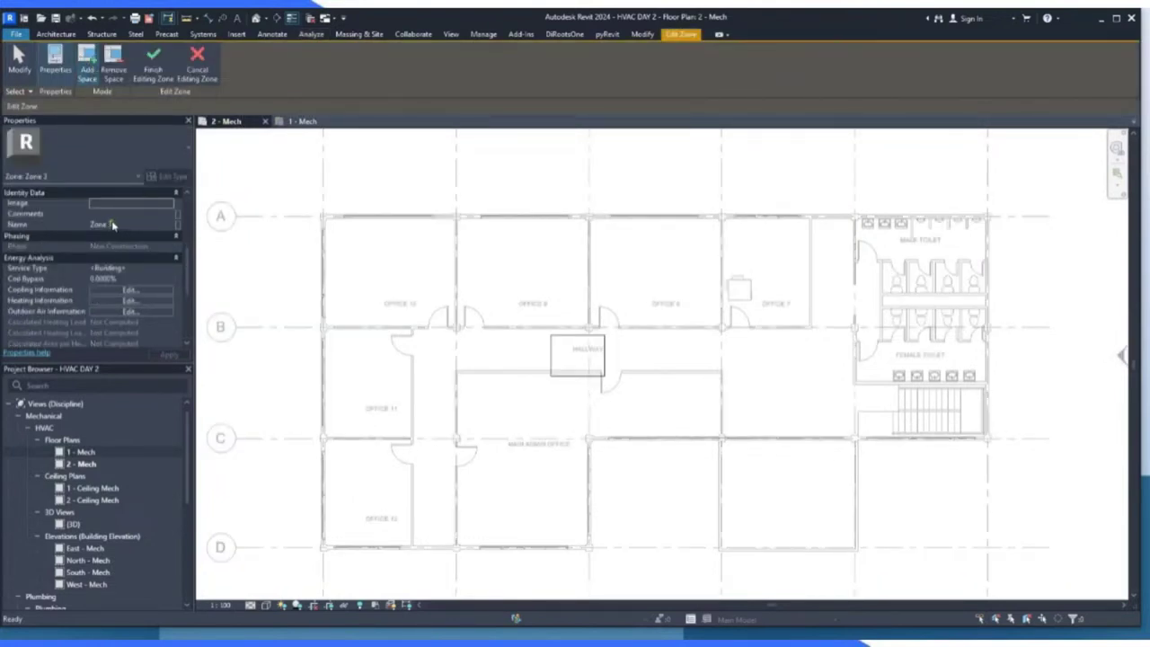
{"action": "left_click", "coordinate": [372, 488]}
{"action": "left_click", "coordinate": [370, 388]}
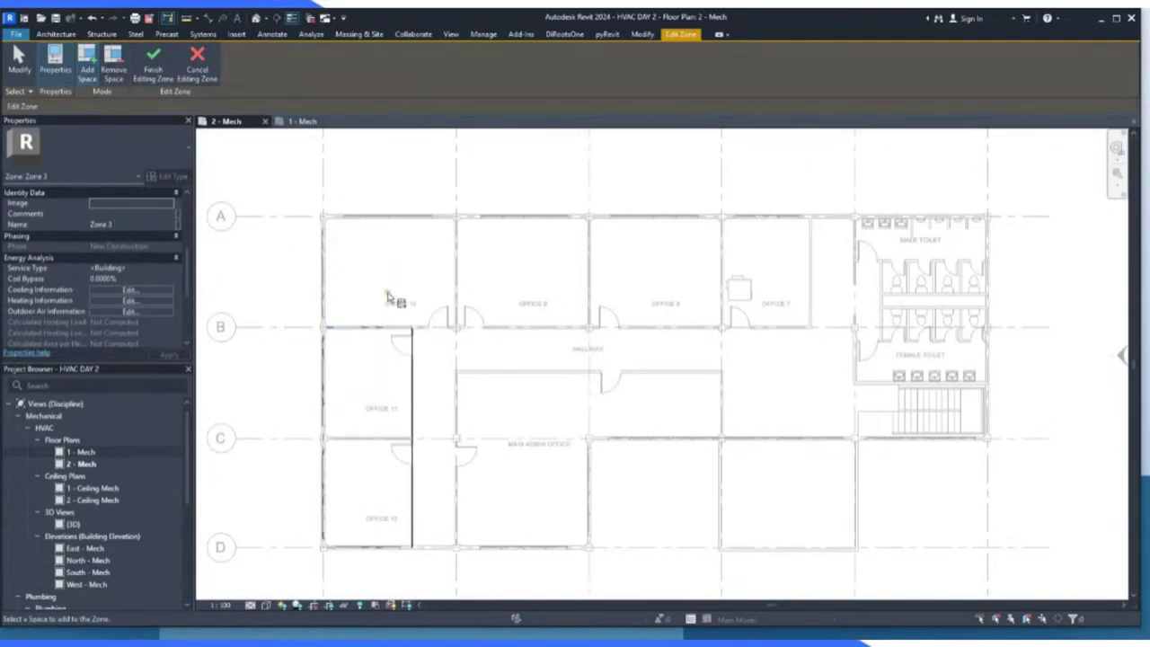
{"action": "left_click", "coordinate": [539, 266]}
{"action": "left_click", "coordinate": [657, 276]}
{"action": "left_click", "coordinate": [763, 277]}
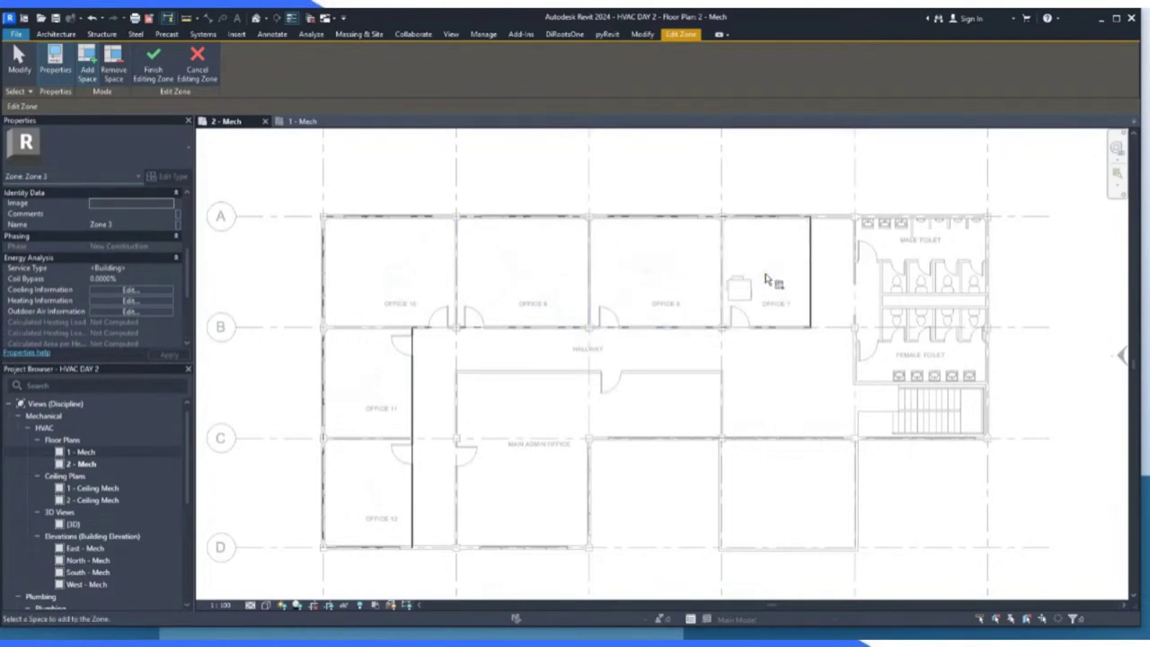
{"action": "left_click", "coordinate": [155, 64]}
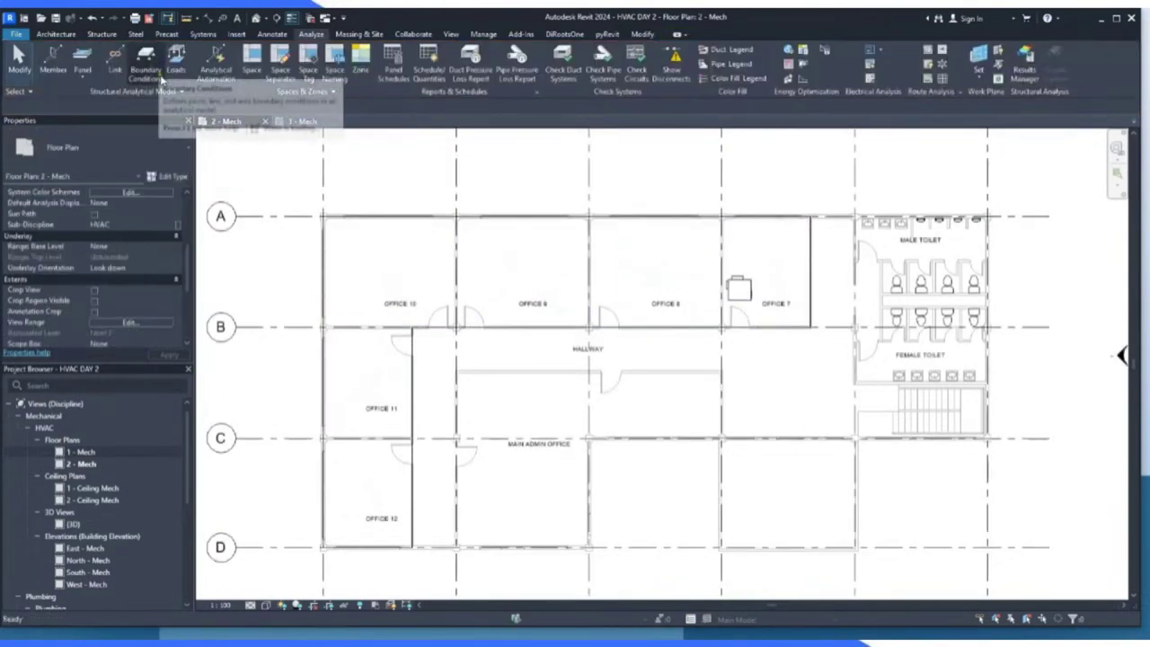
{"action": "left_click", "coordinate": [364, 72]}
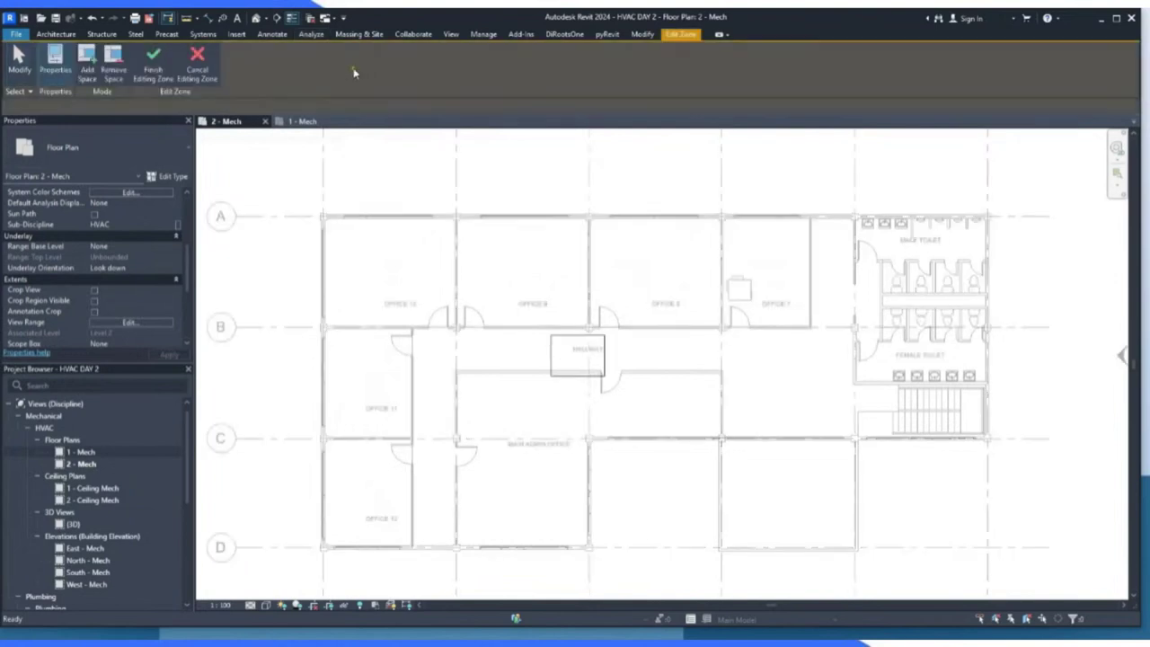
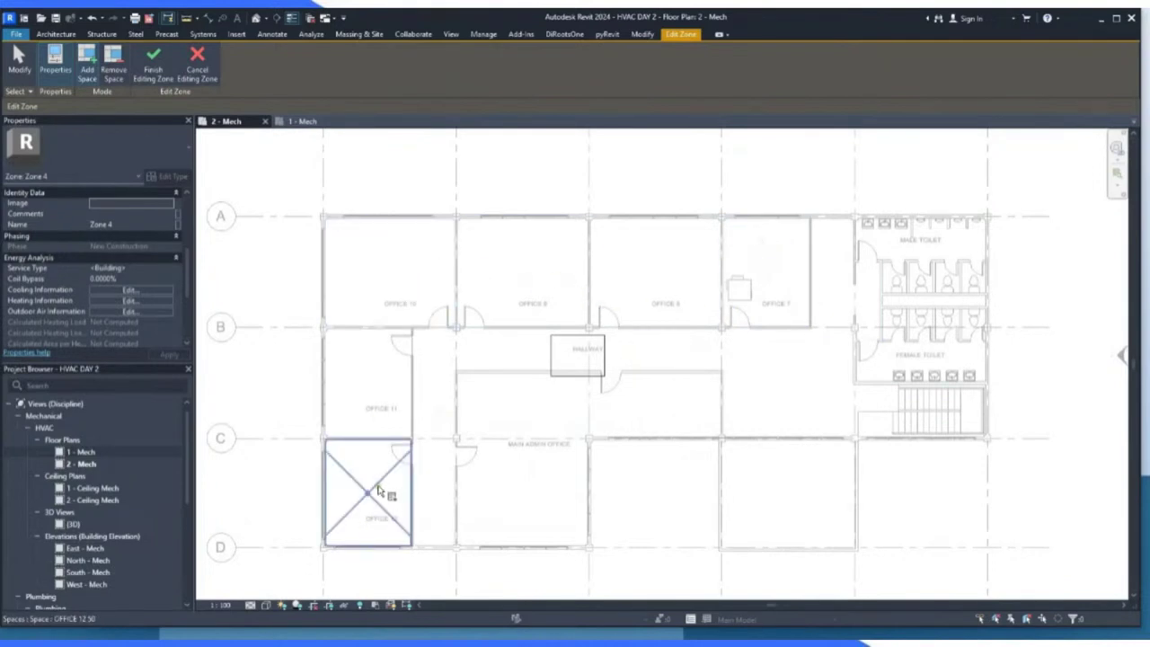
Add Main Admin Office, Hallway 52 and Male Toilet to Zone 4 and finish editing the zone.
{"action": "left_click", "coordinate": [542, 465]}
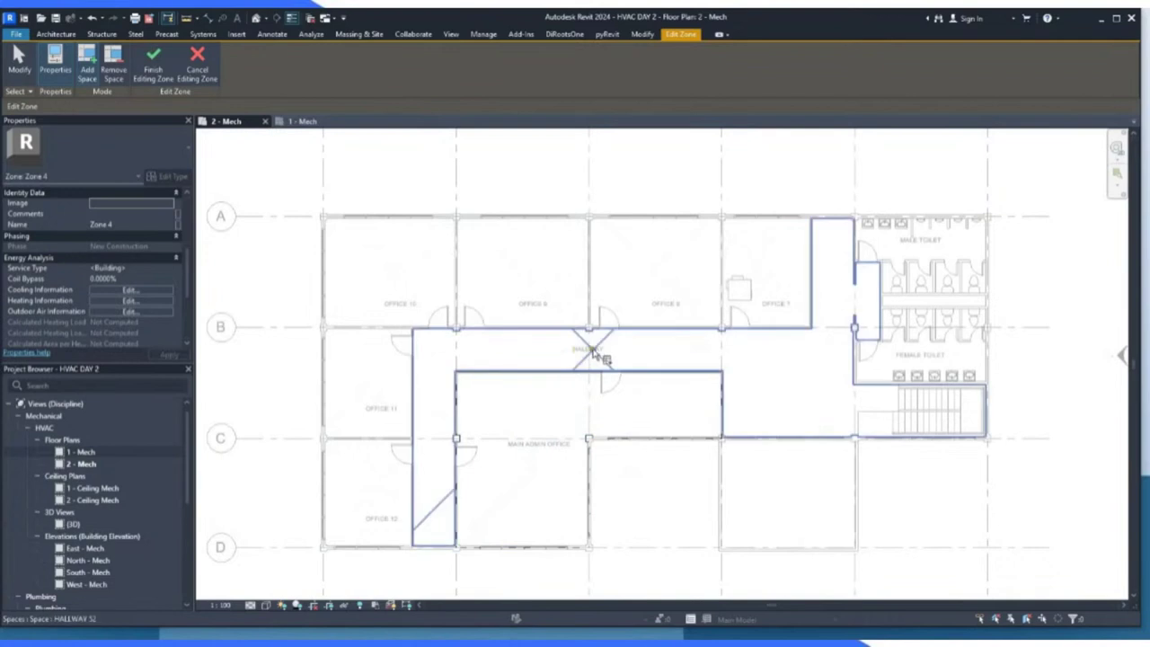
{"action": "left_click", "coordinate": [598, 357]}
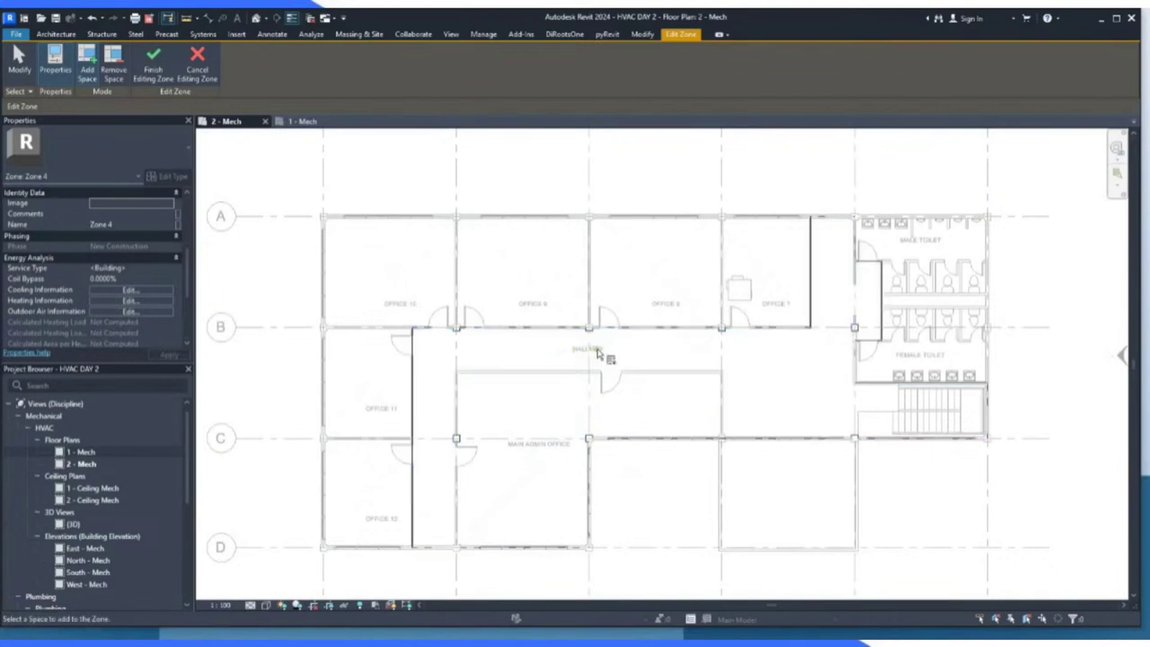
{"action": "left_click", "coordinate": [921, 297]}
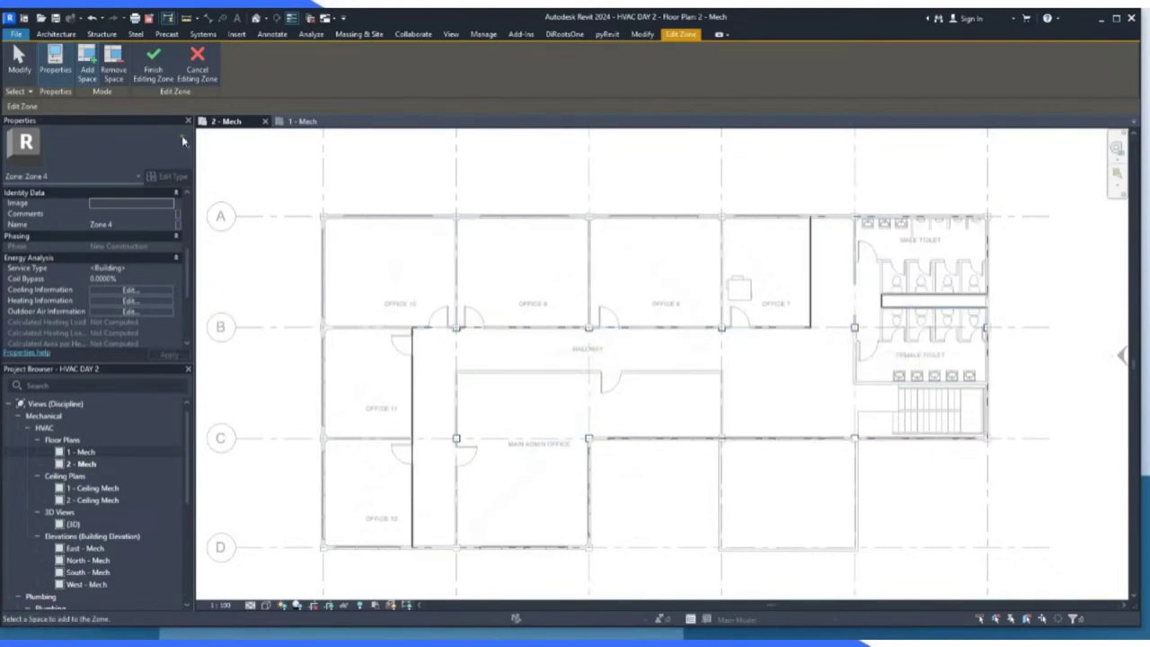
{"action": "left_click", "coordinate": [154, 63]}
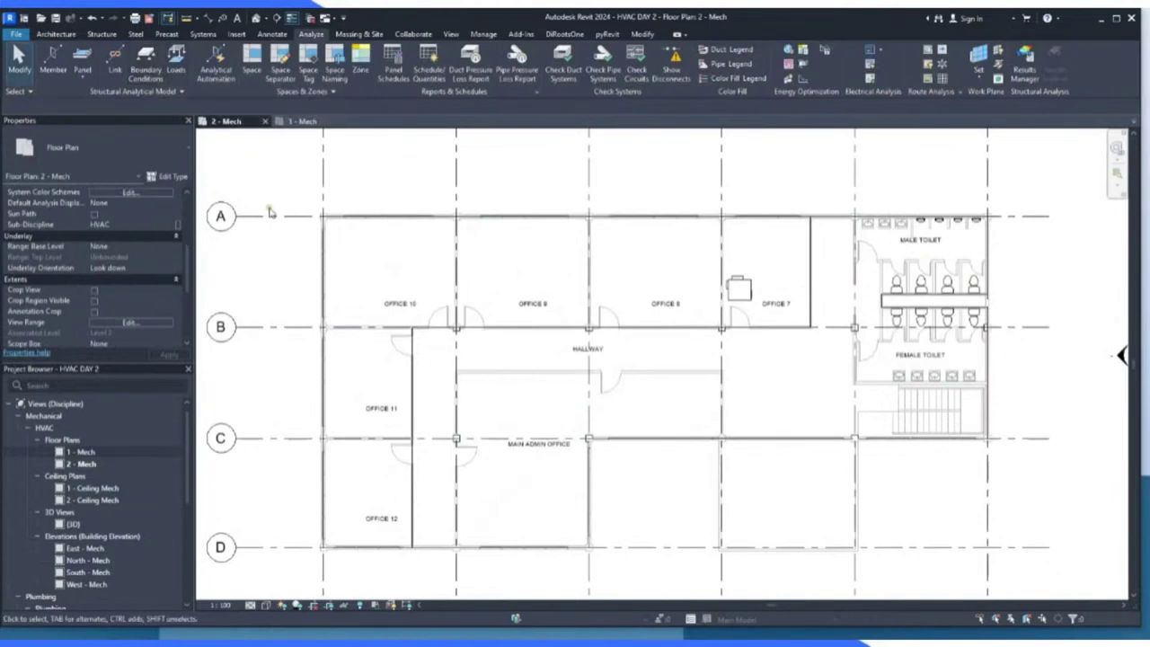
Place an HVAC Zones colour fill legend left of the 1 - Mech plan, then return to 2 - Mech.
{"action": "scroll", "coordinate": [502, 264], "scroll_direction": "down", "scroll_amount": 2}
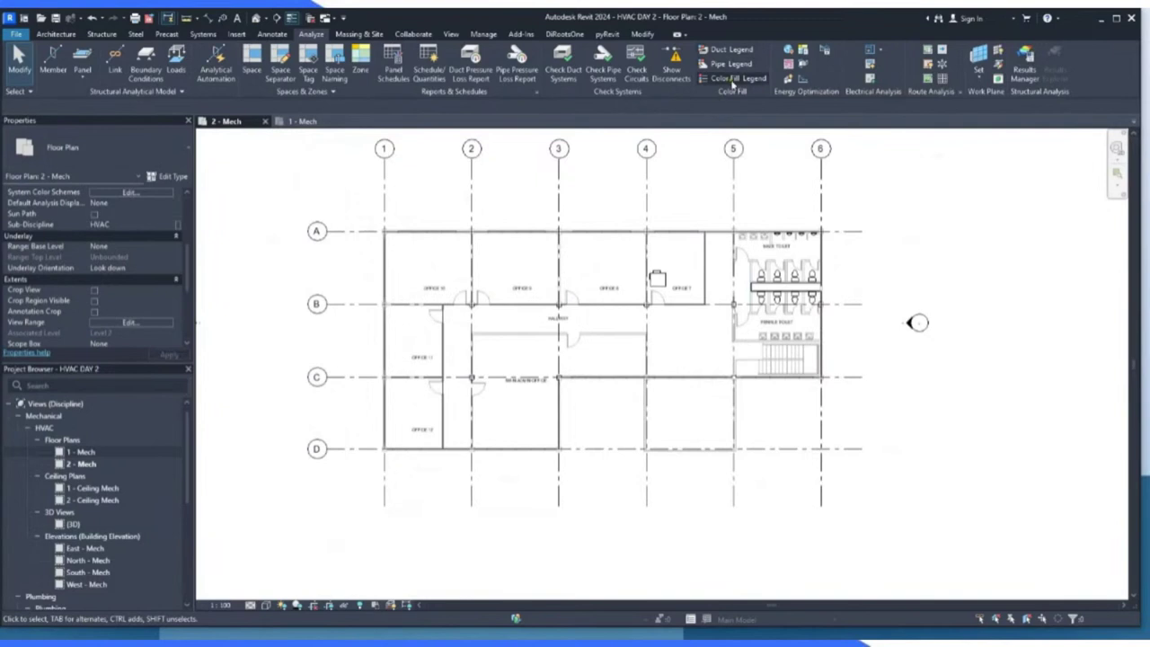
{"action": "left_click", "coordinate": [297, 122]}
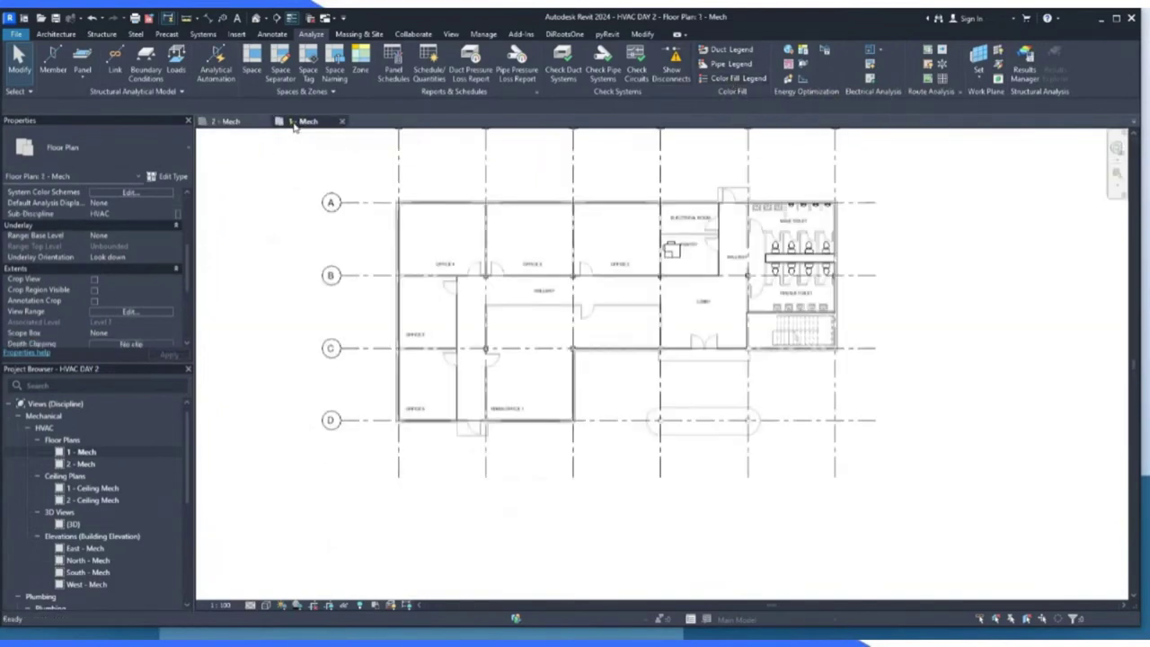
{"action": "left_click", "coordinate": [749, 80]}
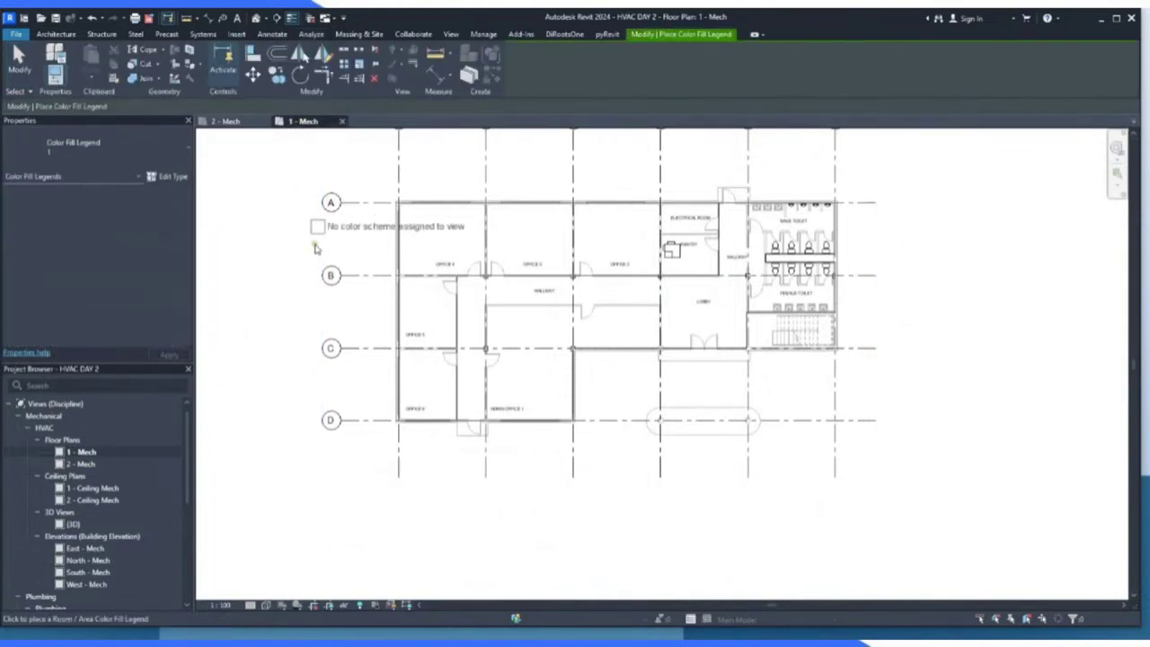
{"action": "scroll", "coordinate": [316, 314], "scroll_direction": "up", "scroll_amount": 2}
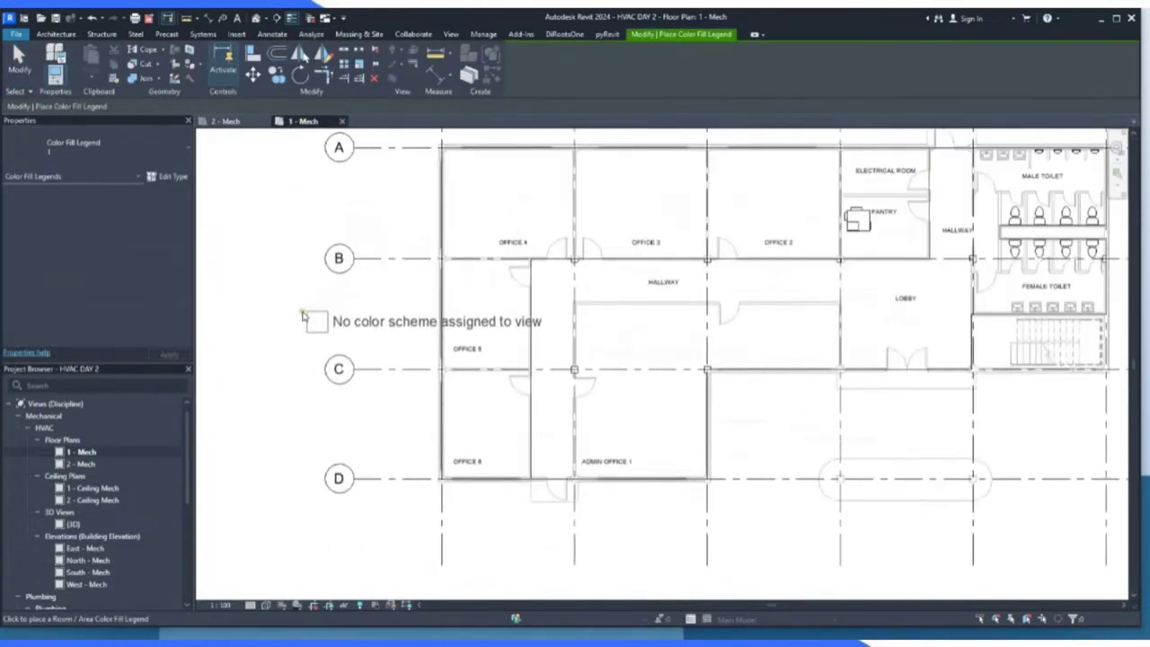
{"action": "scroll", "coordinate": [397, 309], "scroll_direction": "down", "scroll_amount": 2}
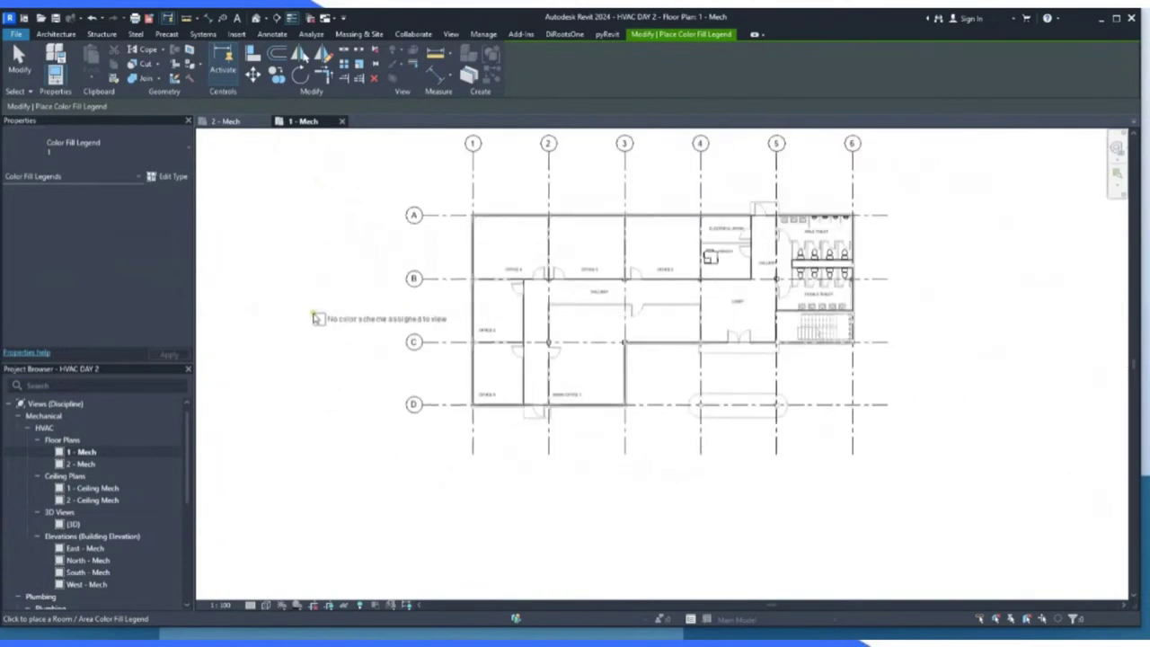
{"action": "left_click", "coordinate": [343, 313]}
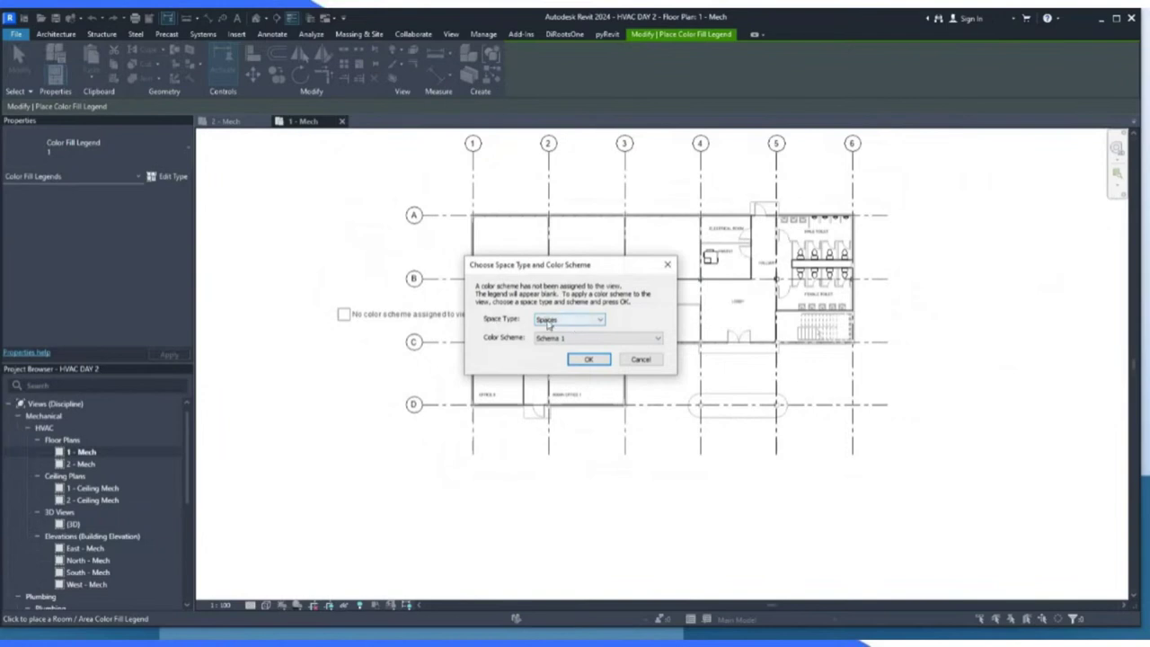
{"action": "left_click", "coordinate": [586, 322]}
{"action": "left_click", "coordinate": [565, 343]}
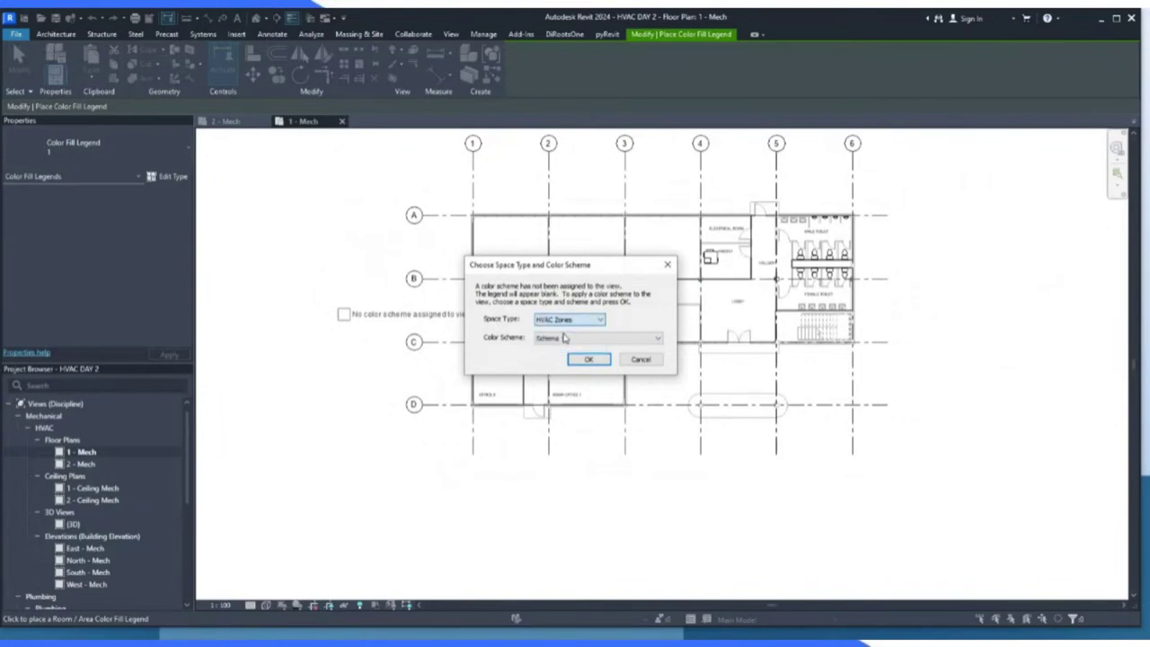
{"action": "left_click", "coordinate": [586, 360]}
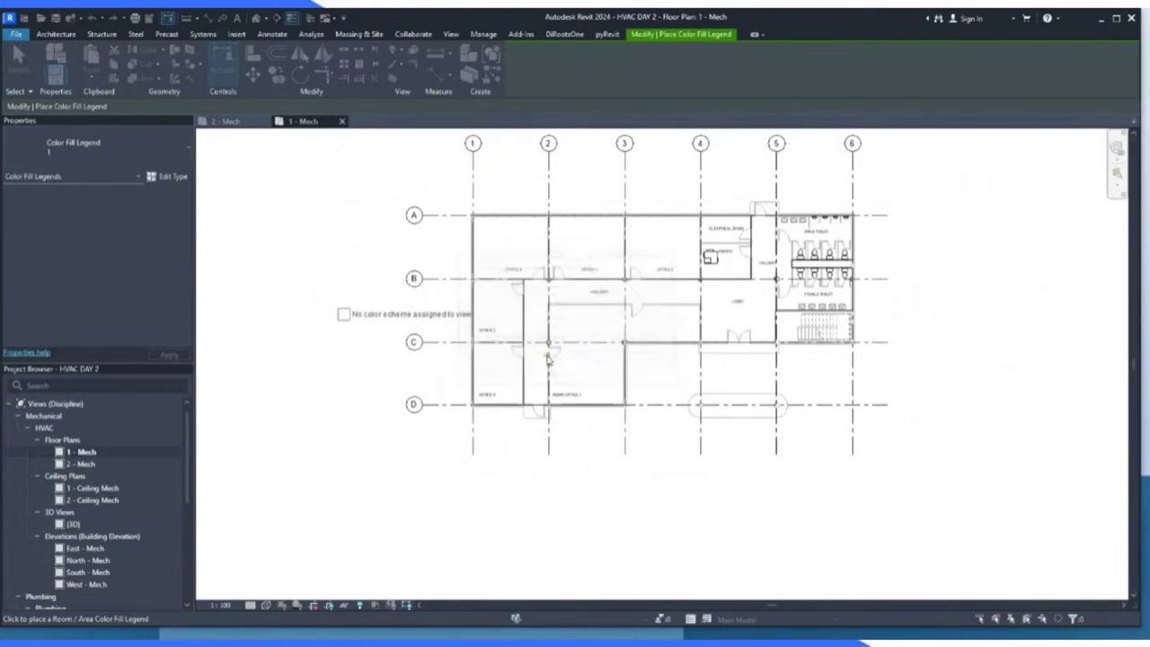
{"action": "scroll", "coordinate": [315, 328], "scroll_direction": "up", "scroll_amount": 4}
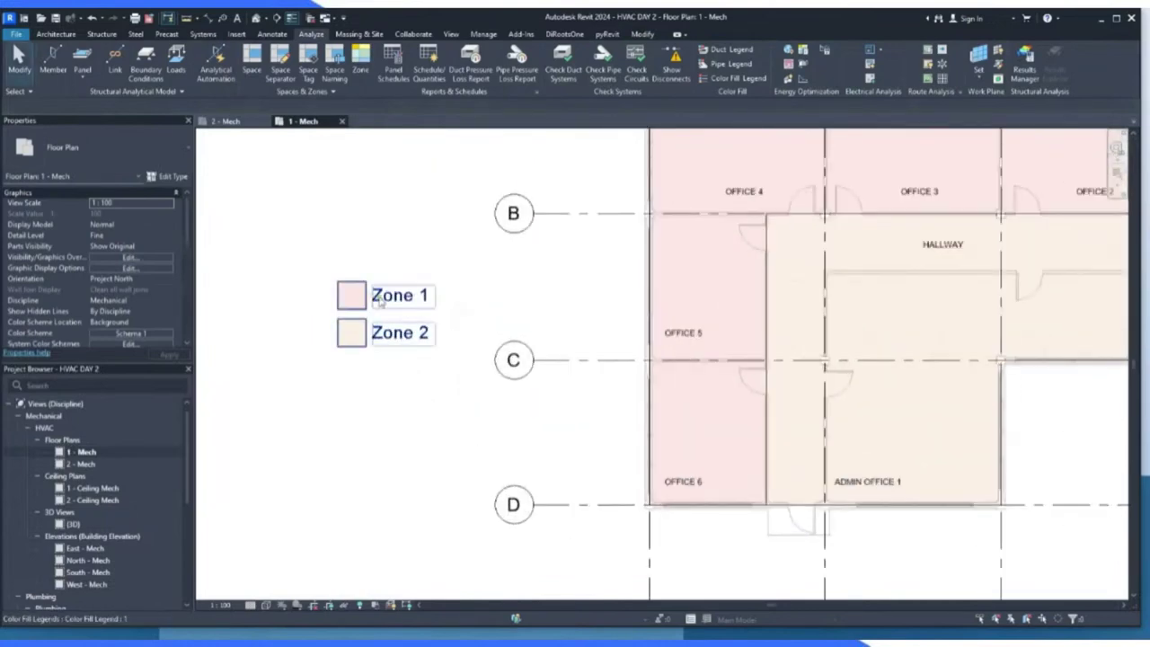
{"action": "scroll", "coordinate": [388, 340], "scroll_direction": "down", "scroll_amount": 5}
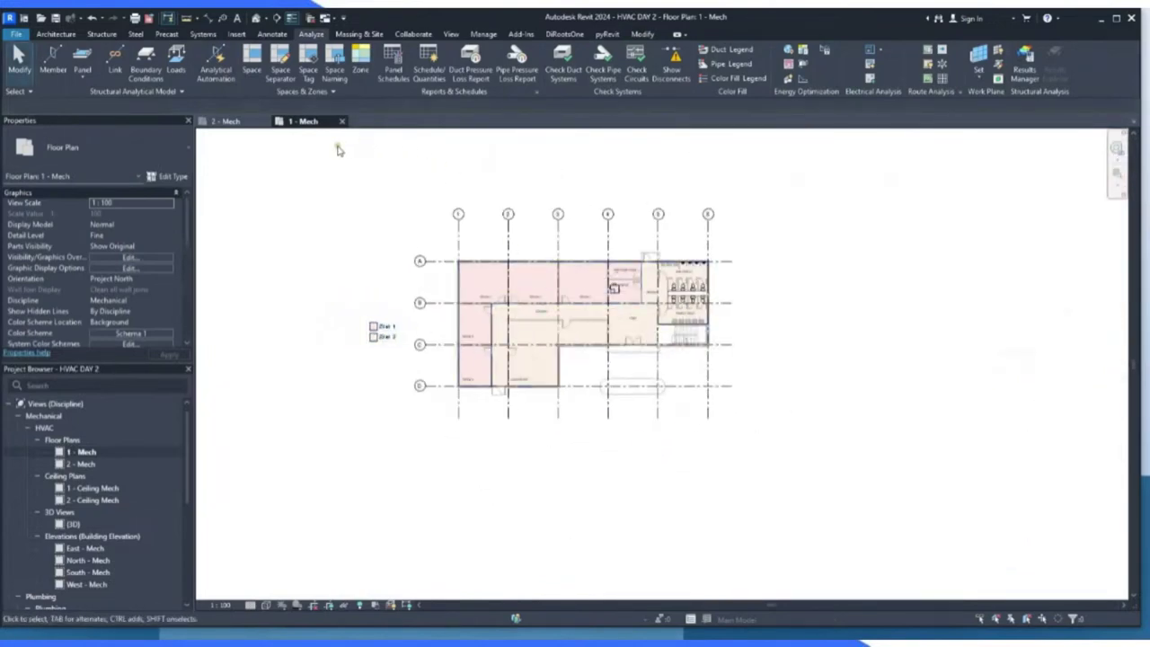
{"action": "left_click", "coordinate": [230, 124]}
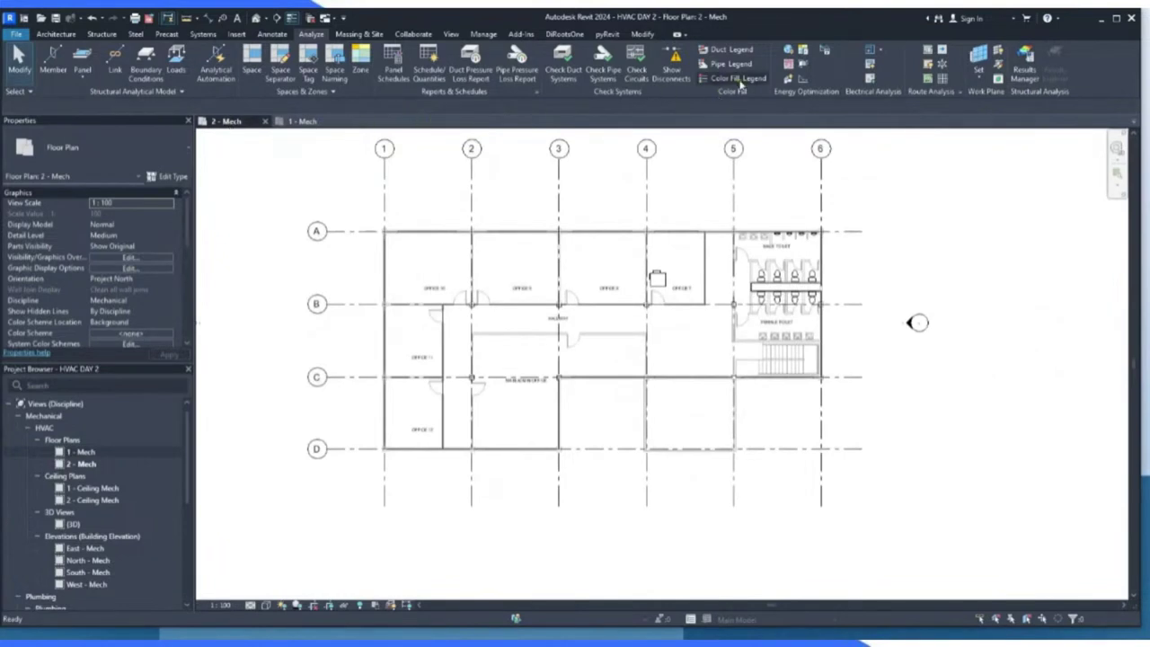
Place an HVAC Zones colour fill legend to the right of the 2 - Mech plan.
{"action": "left_click", "coordinate": [732, 79]}
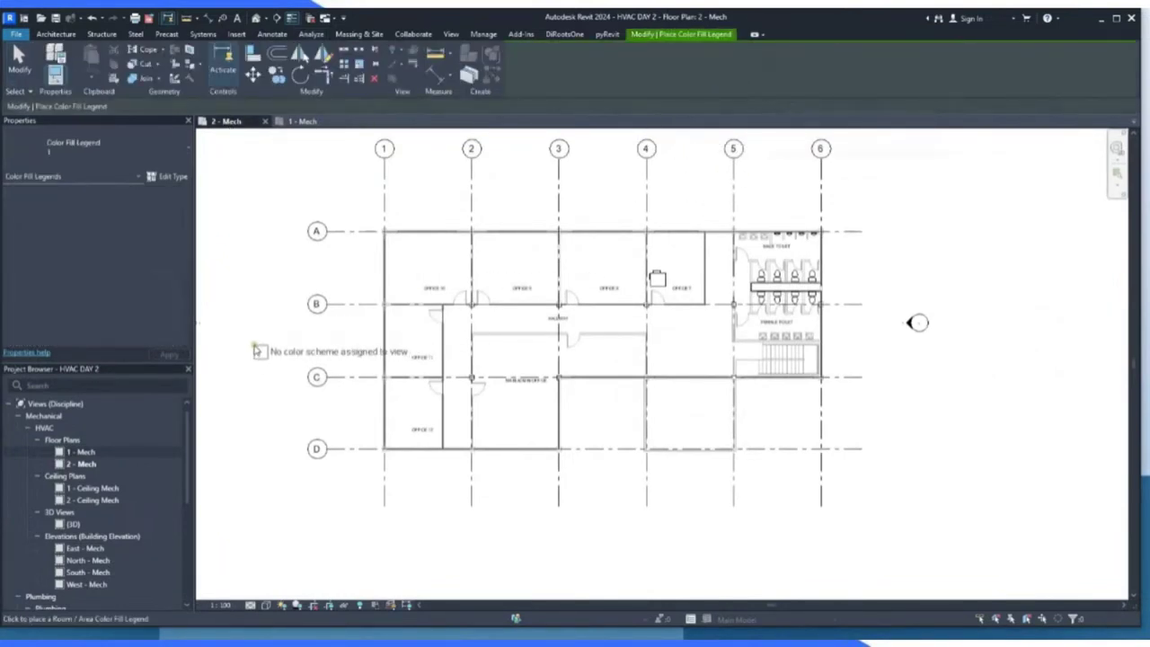
{"action": "left_click", "coordinate": [853, 402]}
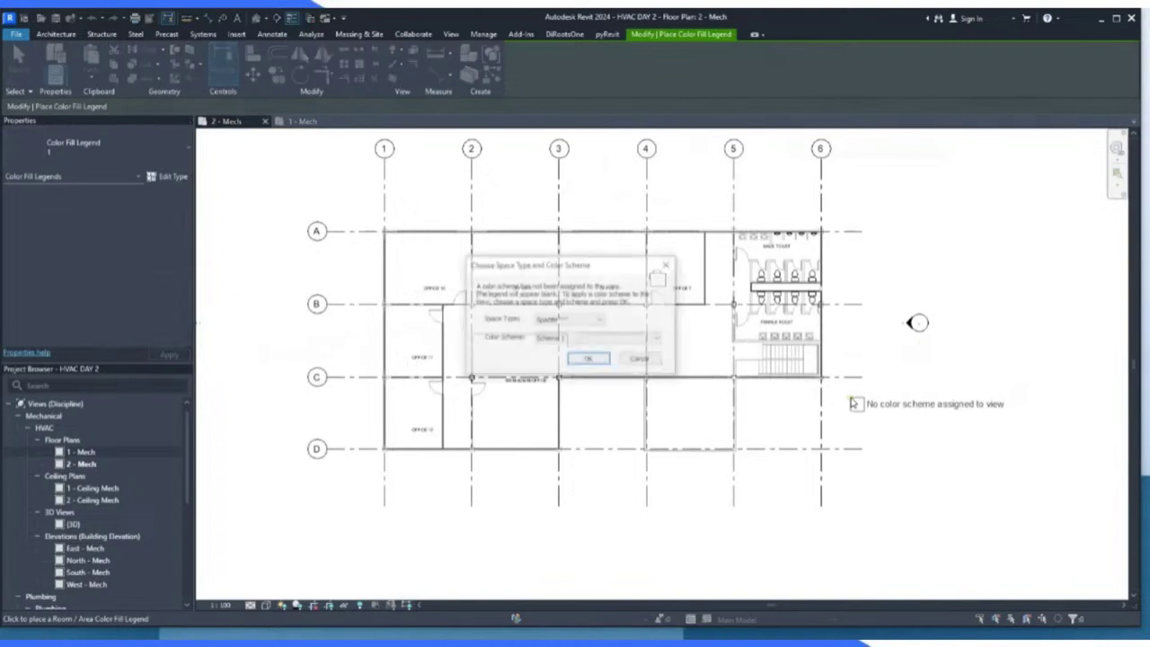
{"action": "left_click", "coordinate": [569, 321]}
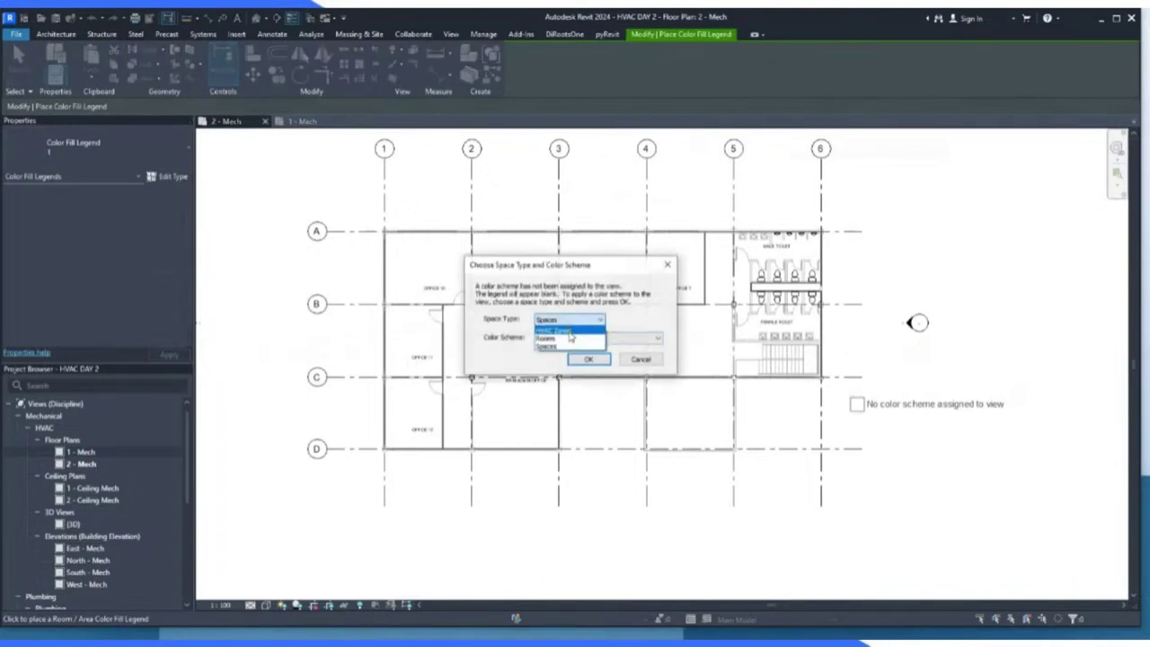
{"action": "left_click", "coordinate": [565, 330]}
{"action": "left_click", "coordinate": [579, 360]}
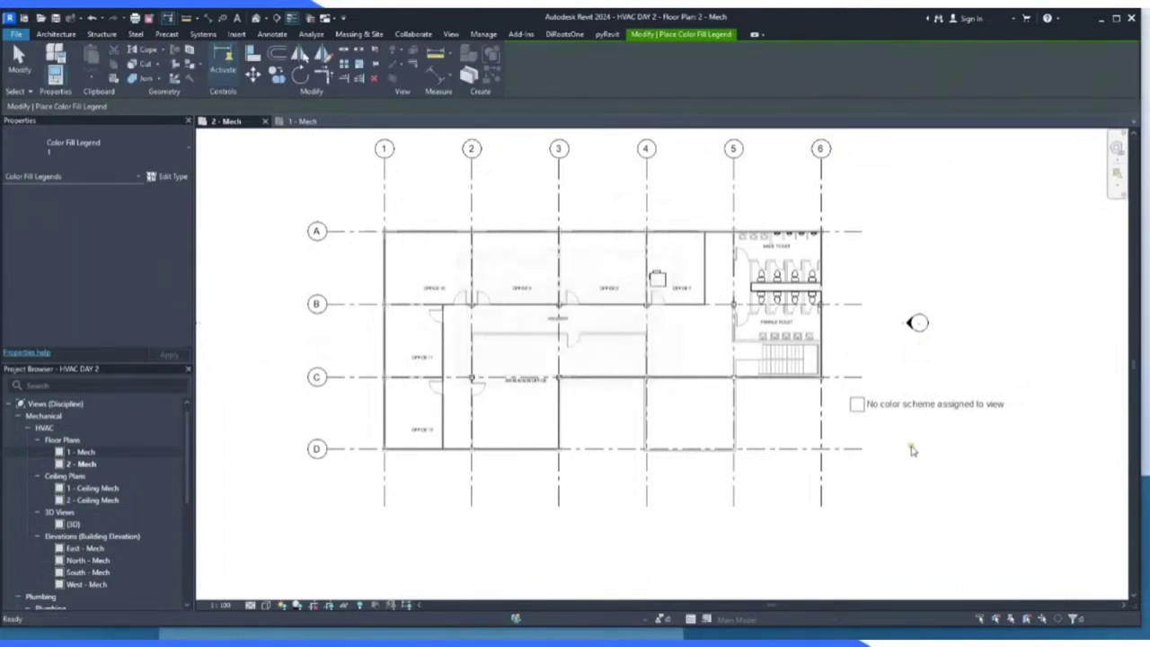
{"action": "scroll", "coordinate": [912, 449], "scroll_direction": "up", "scroll_amount": 5}
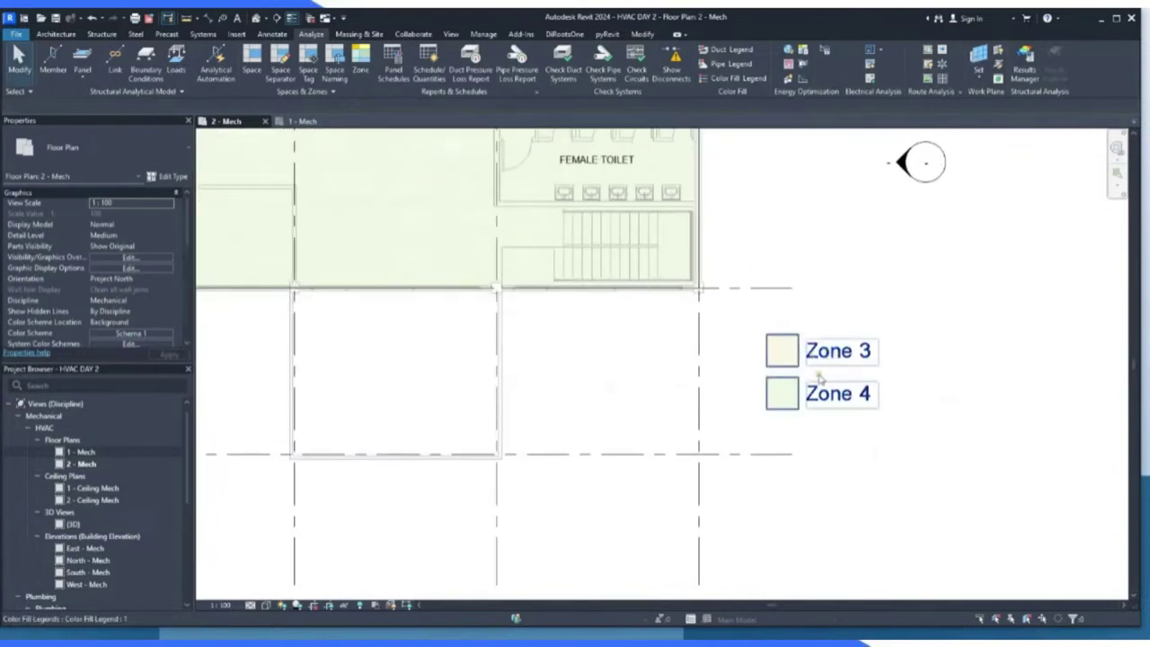
{"action": "scroll", "coordinate": [846, 376], "scroll_direction": "down", "scroll_amount": 2}
On the 1 - Mech plan, move the Zone 1/Zone 2 legend to the right of the building.
{"action": "left_click", "coordinate": [306, 121]}
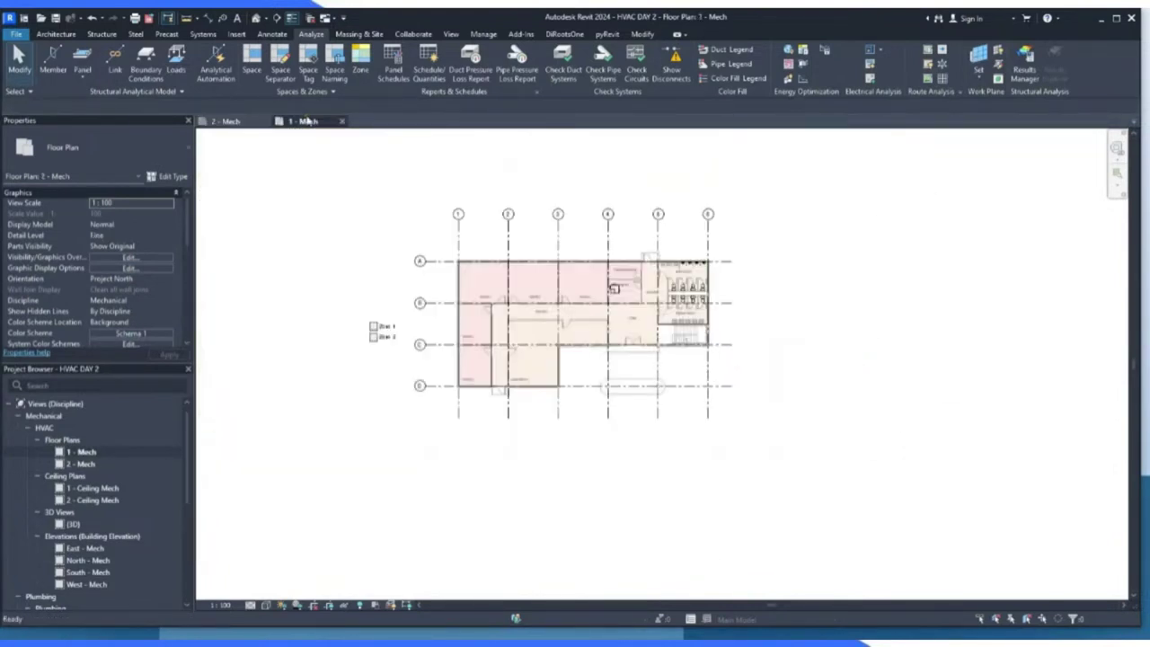
{"action": "left_click", "coordinate": [398, 324]}
{"action": "left_click_drag", "start_coordinate": [398, 324], "coordinate": [800, 366]}
{"action": "left_click", "coordinate": [818, 438]}
{"action": "scroll", "coordinate": [506, 311], "scroll_direction": "up", "scroll_amount": 3}
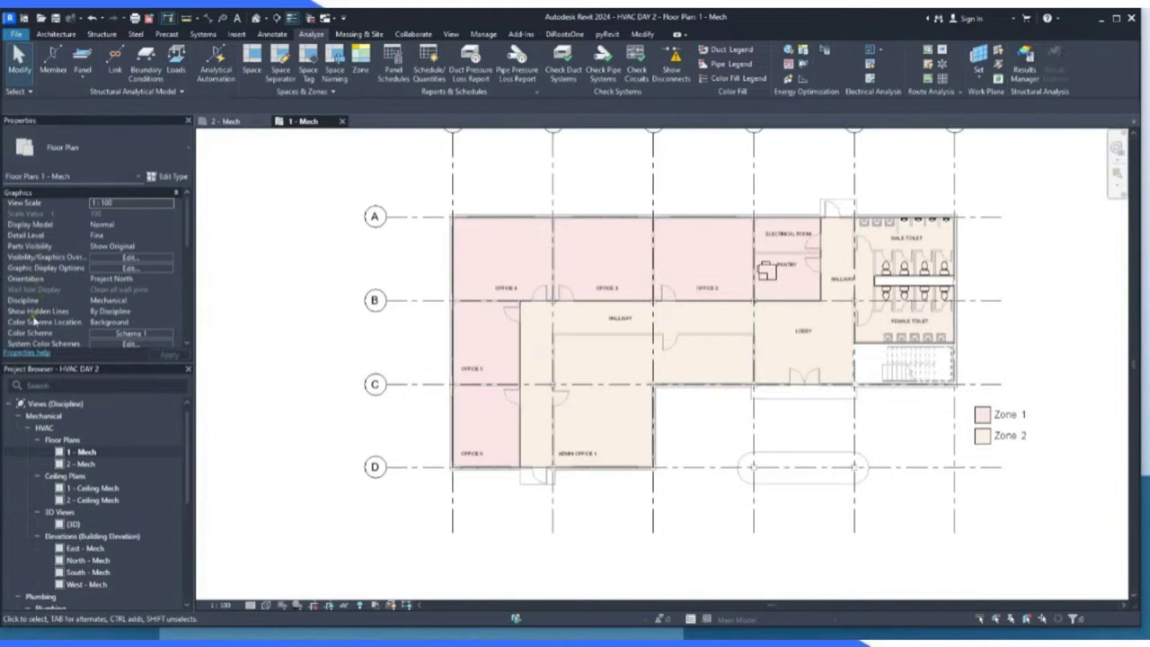
{"action": "left_click", "coordinate": [150, 335]}
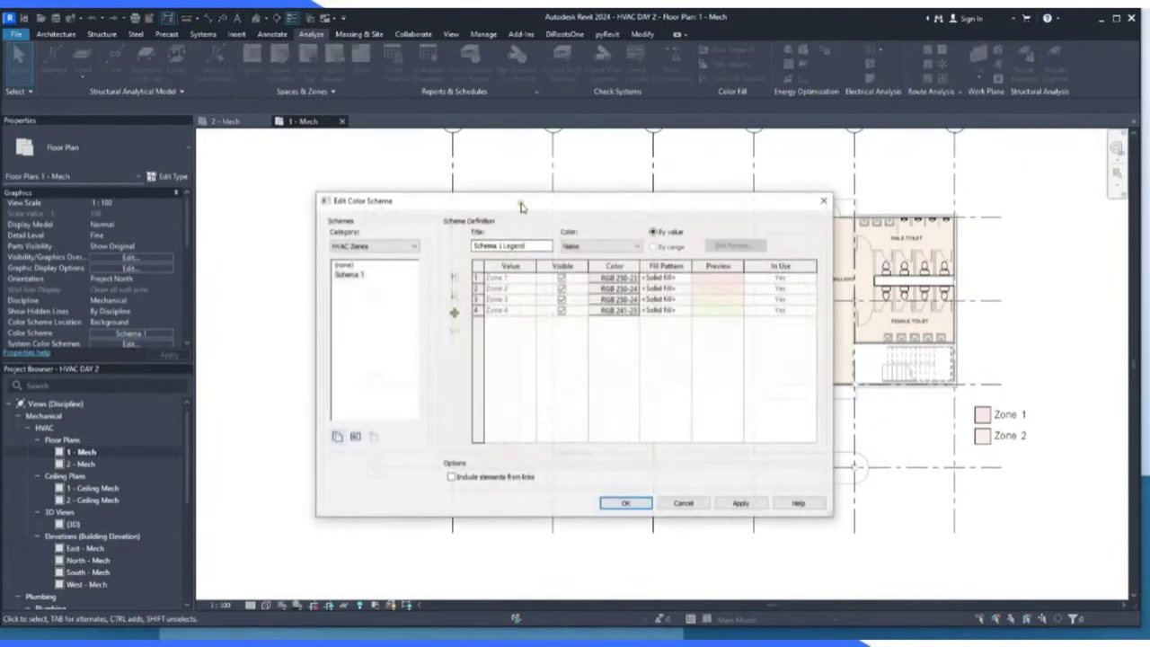
{"action": "left_click_drag", "start_coordinate": [520, 207], "coordinate": [417, 197]}
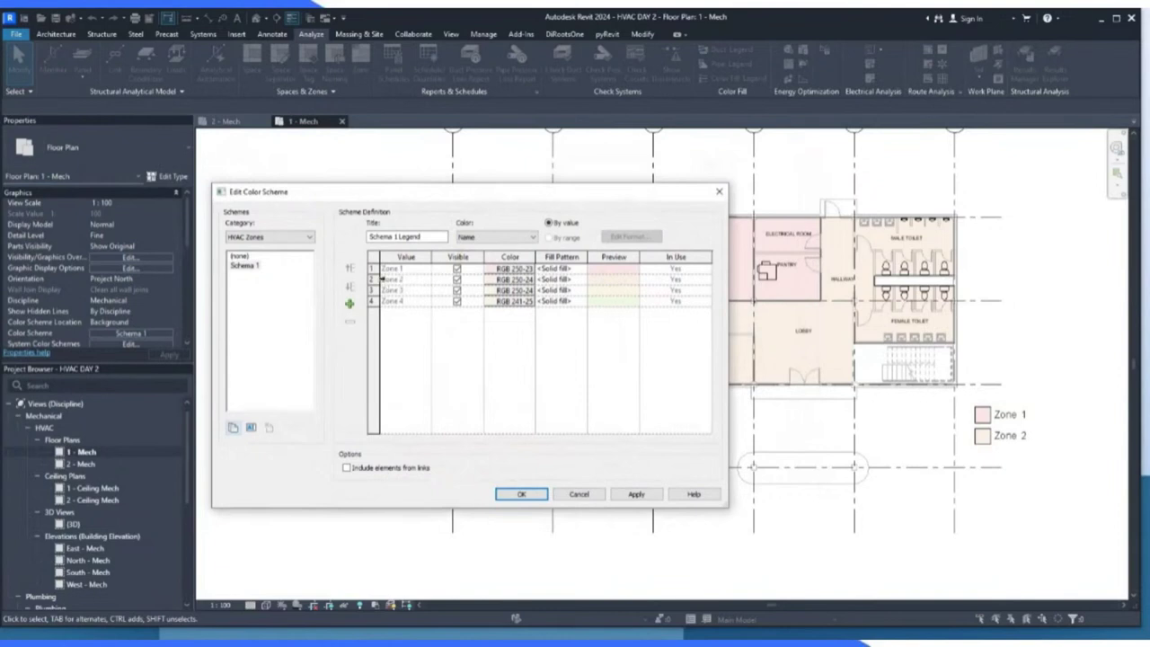
{"action": "left_click", "coordinate": [297, 237]}
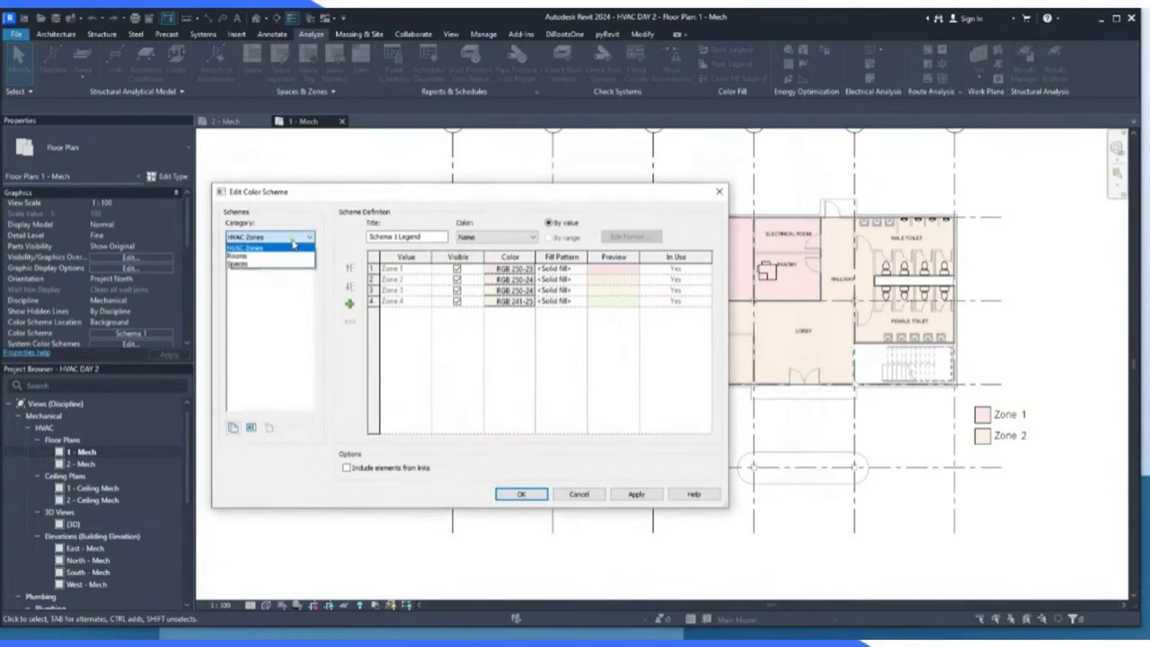
{"action": "left_click", "coordinate": [279, 311]}
{"action": "left_click", "coordinate": [285, 238]}
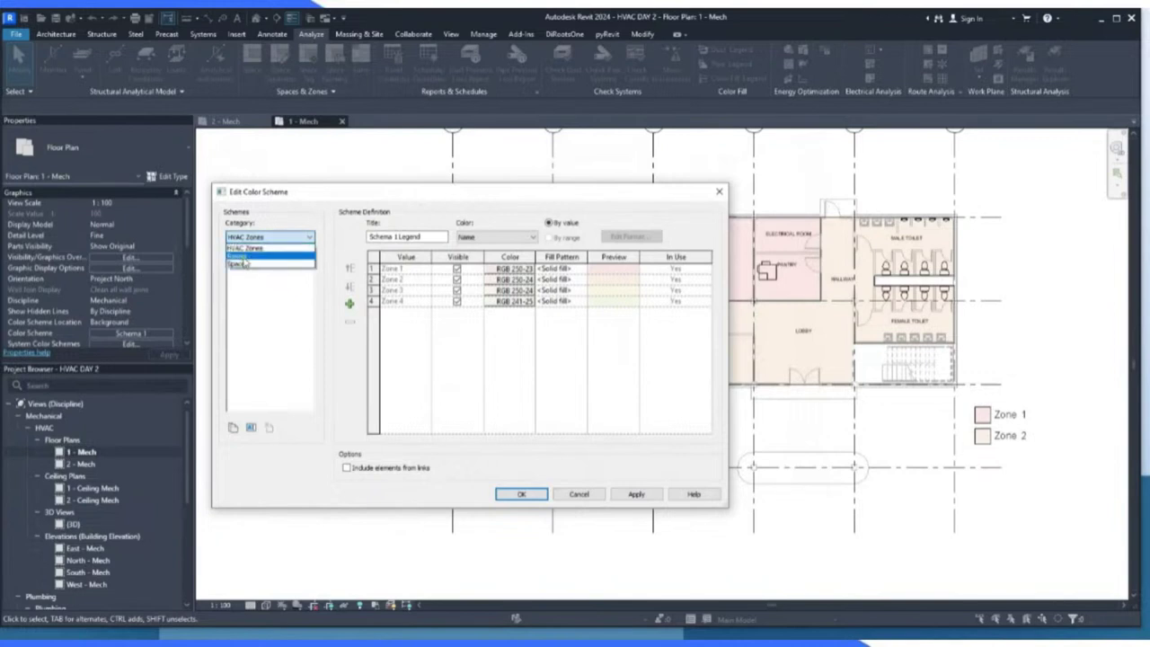
{"action": "left_click", "coordinate": [250, 297]}
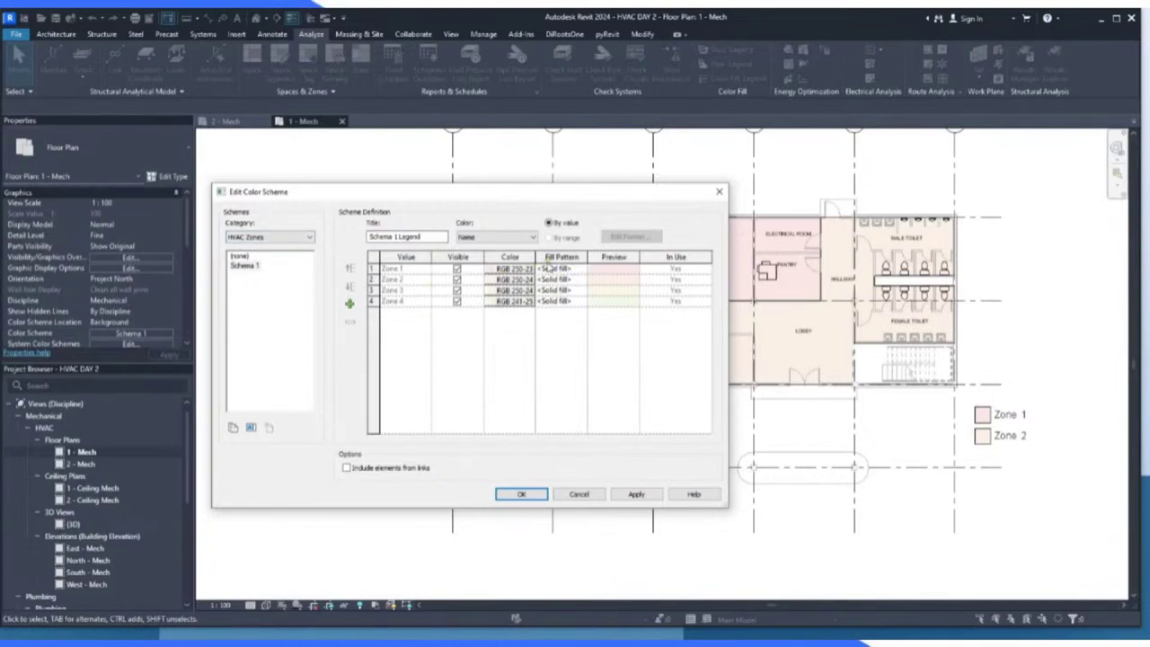
{"action": "left_click", "coordinate": [519, 494]}
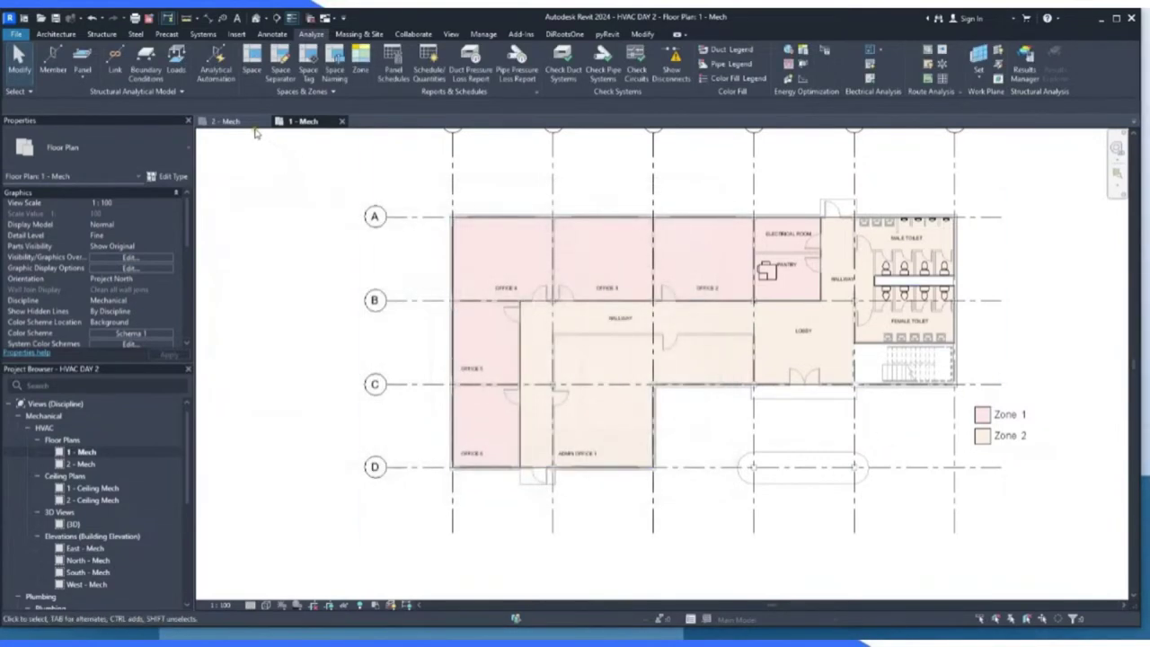
Bring up the 1 - Mech floor plan after checking the 2 - Mech plan.
{"action": "left_click", "coordinate": [250, 123]}
{"action": "scroll", "coordinate": [896, 454], "scroll_direction": "down", "scroll_amount": 5}
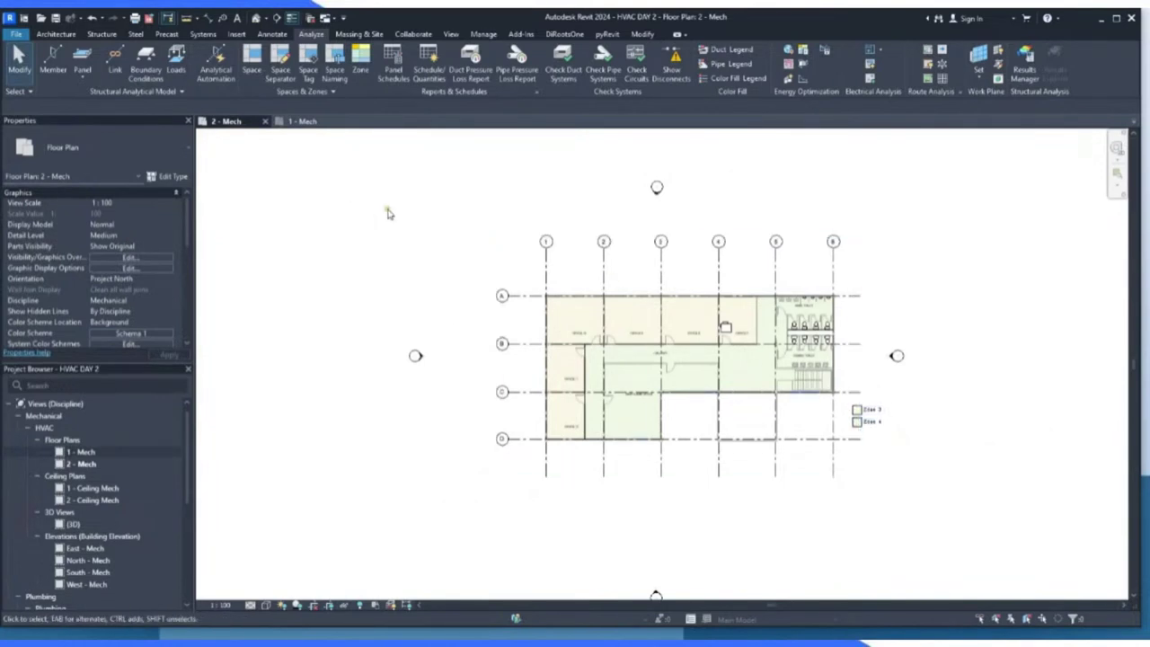
{"action": "left_click", "coordinate": [300, 122]}
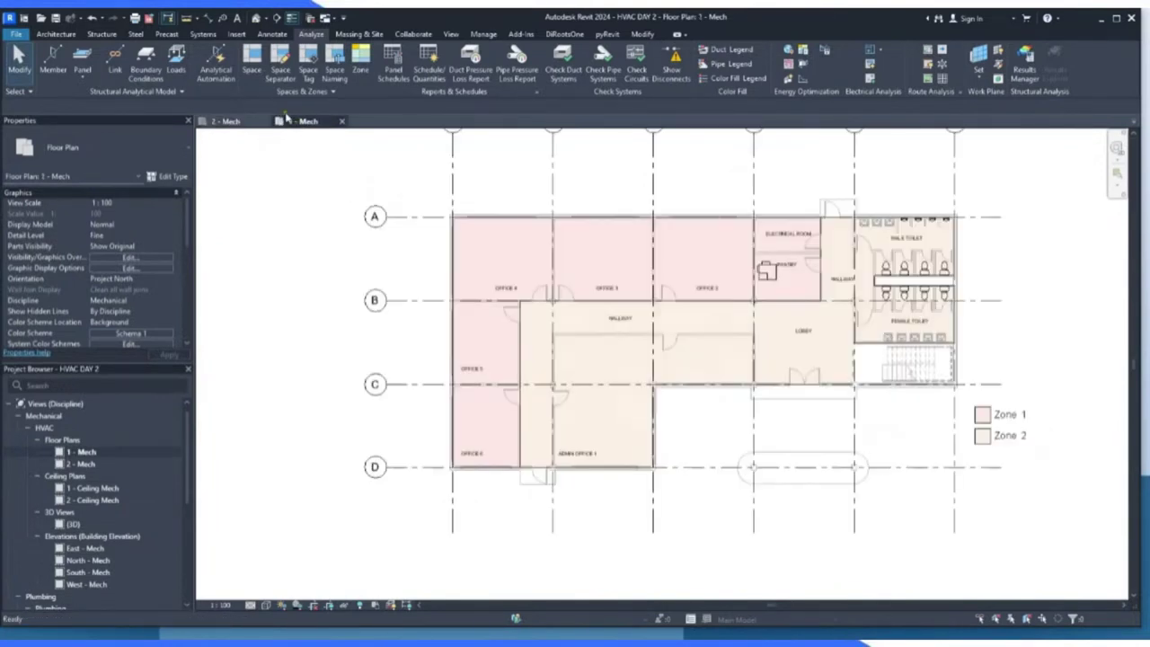
Place a trial return diffuser in Office 2, then delete it.
{"action": "left_click", "coordinate": [201, 34]}
{"action": "left_click", "coordinate": [237, 72]}
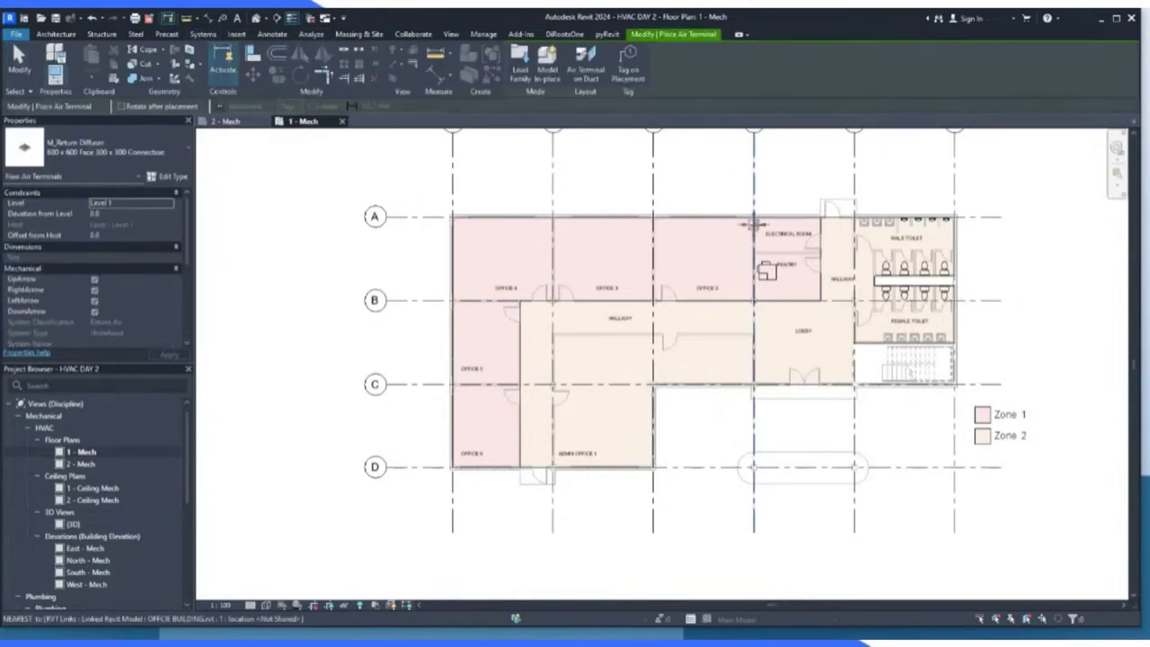
{"action": "scroll", "coordinate": [836, 283], "scroll_direction": "up", "scroll_amount": 3}
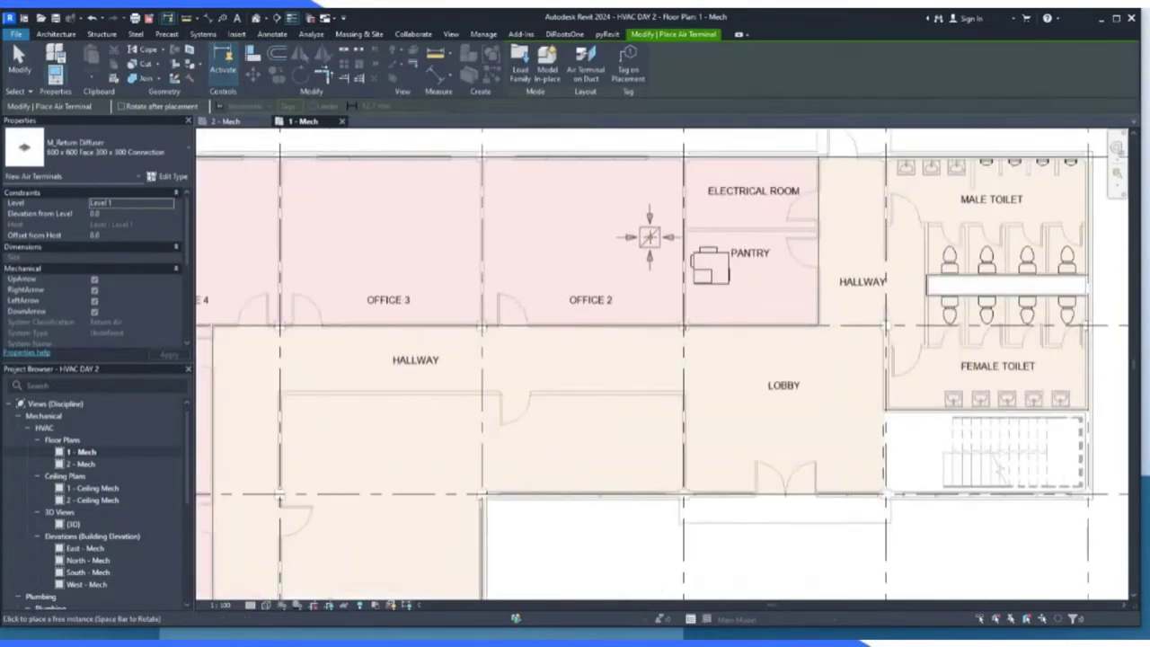
{"action": "left_click", "coordinate": [650, 237]}
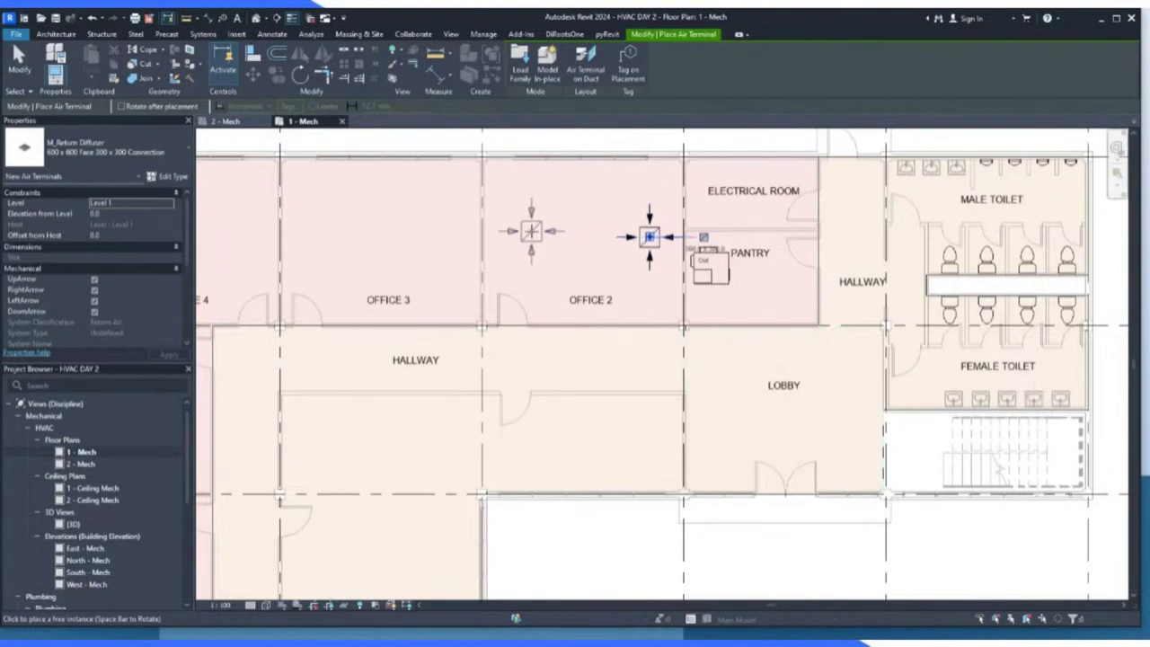
{"action": "left_click", "coordinate": [652, 252]}
{"action": "key", "text": "Delete"}
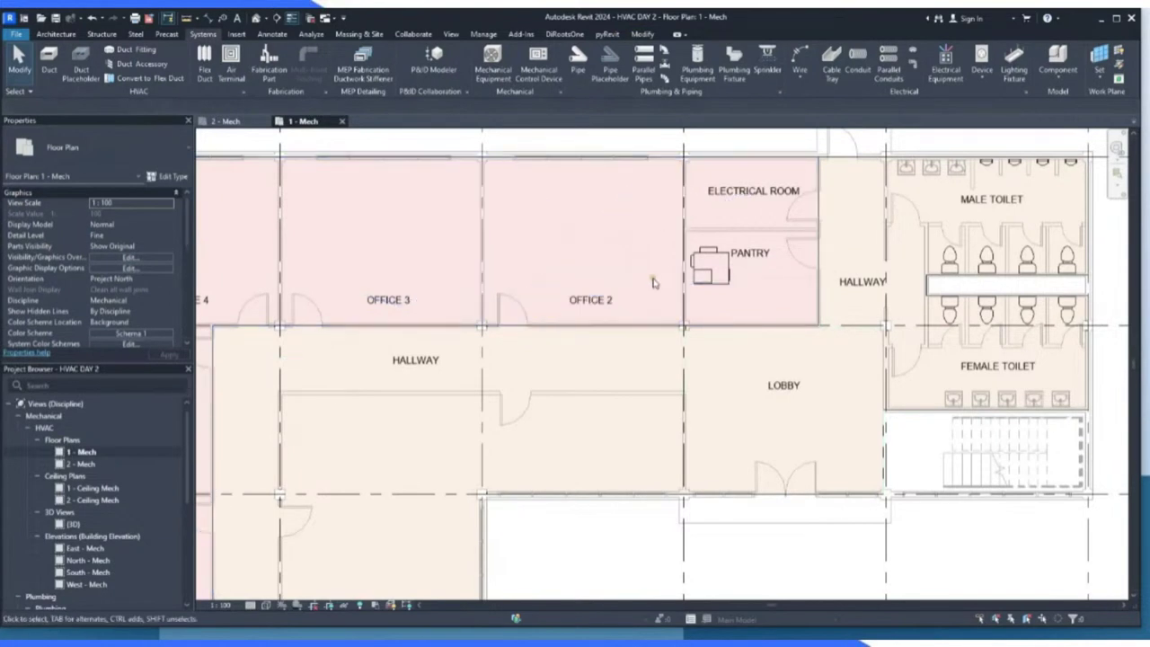
{"action": "scroll", "coordinate": [653, 282], "scroll_direction": "down", "scroll_amount": 3}
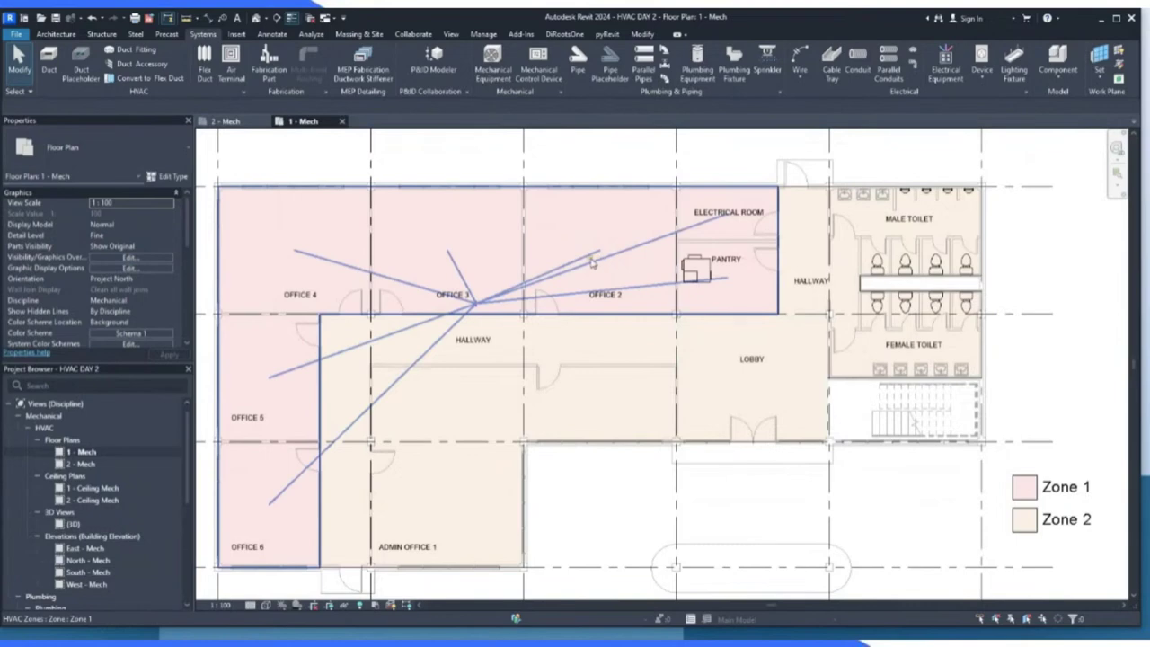
{"action": "scroll", "coordinate": [586, 251], "scroll_direction": "down", "scroll_amount": 2}
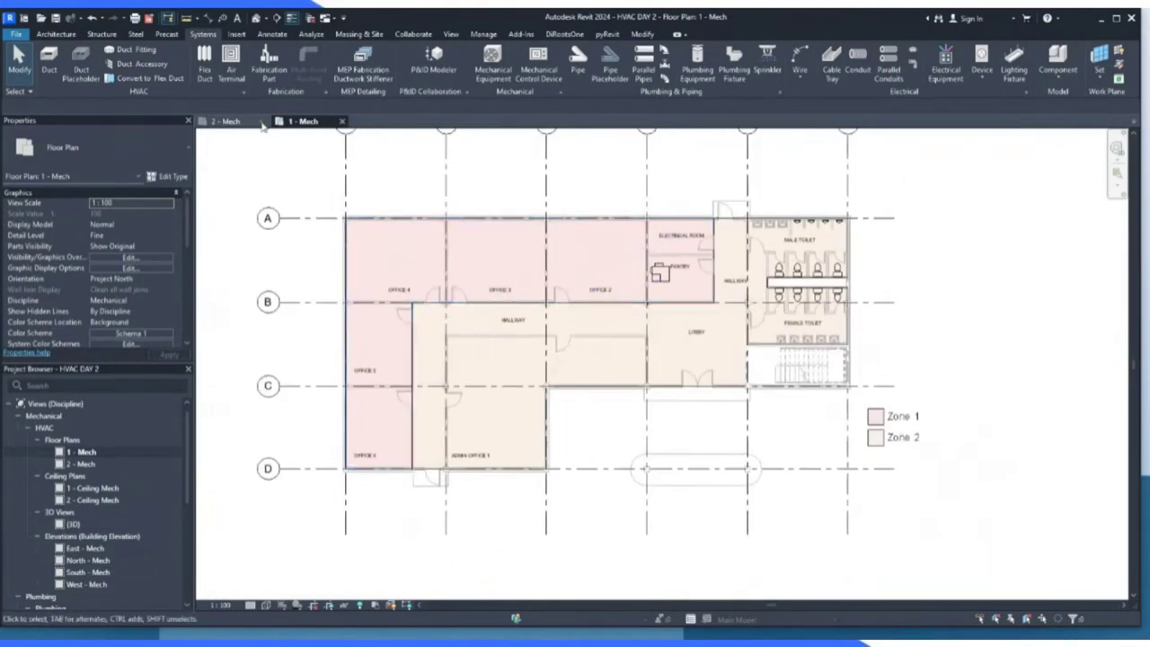
Draw a building section line from left of Office 4 to past the toilets.
{"action": "left_click", "coordinate": [453, 34]}
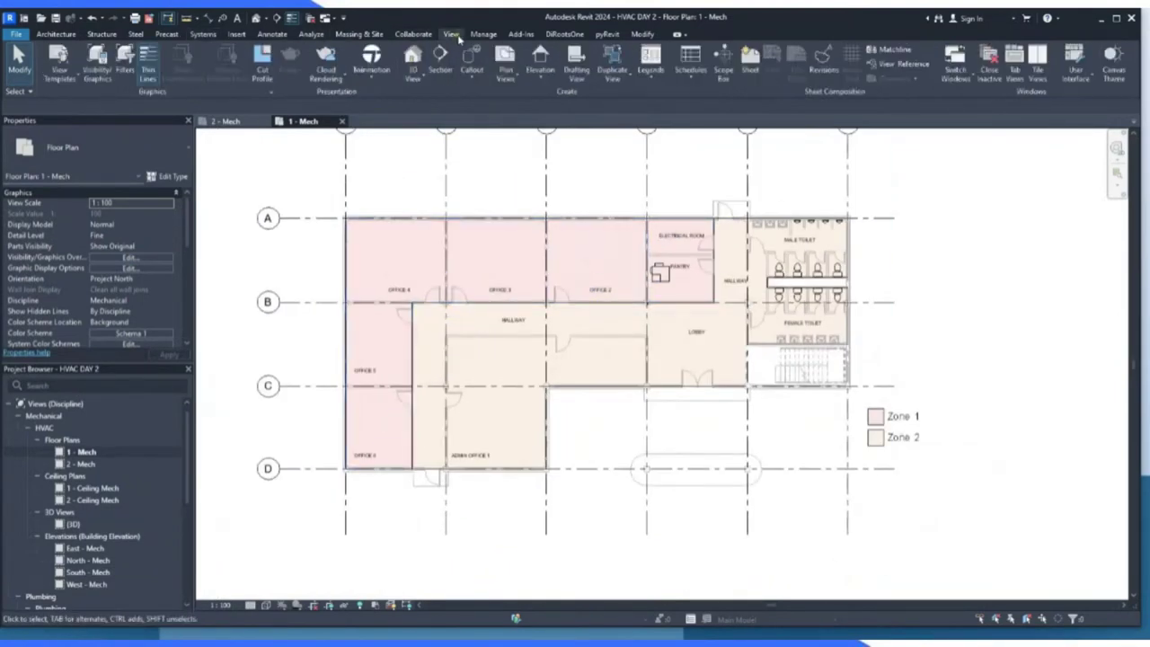
{"action": "left_click", "coordinate": [441, 62]}
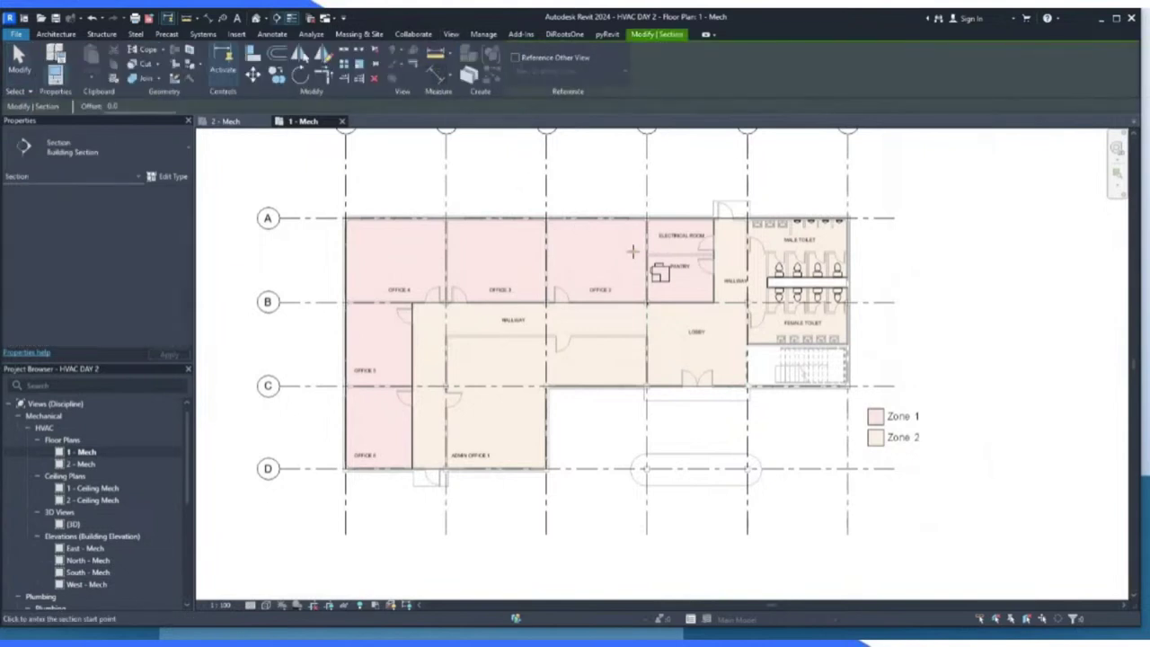
{"action": "scroll", "coordinate": [638, 253], "scroll_direction": "up", "scroll_amount": 1}
{"action": "scroll", "coordinate": [681, 294], "scroll_direction": "down", "scroll_amount": 1}
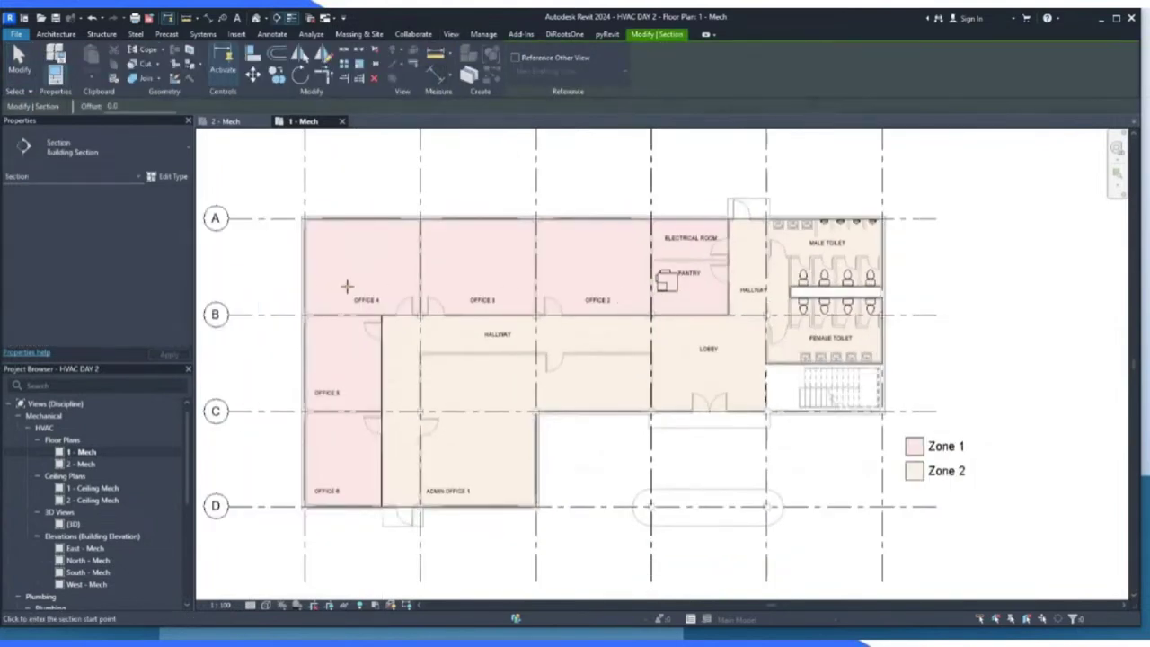
{"action": "left_click", "coordinate": [282, 293]}
{"action": "left_click", "coordinate": [931, 291]}
{"action": "key", "text": "Escape"}
{"action": "key", "text": "Escape"}
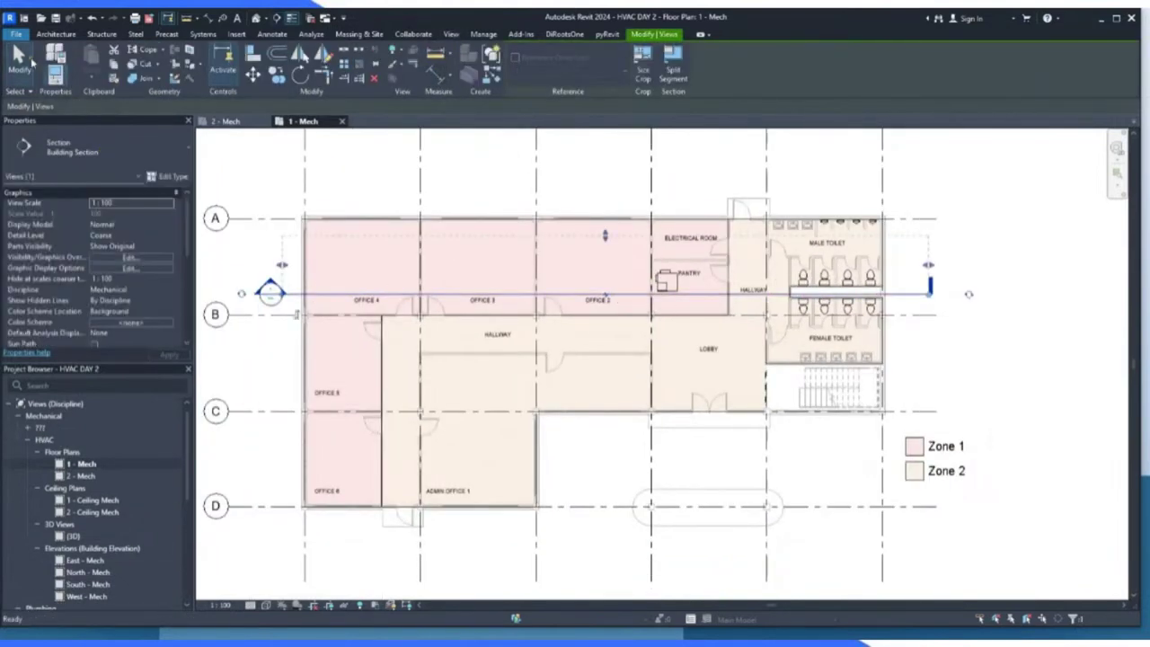
Open the Section 1 view showing both levels.
{"action": "scroll", "coordinate": [236, 280], "scroll_direction": "up", "scroll_amount": 2}
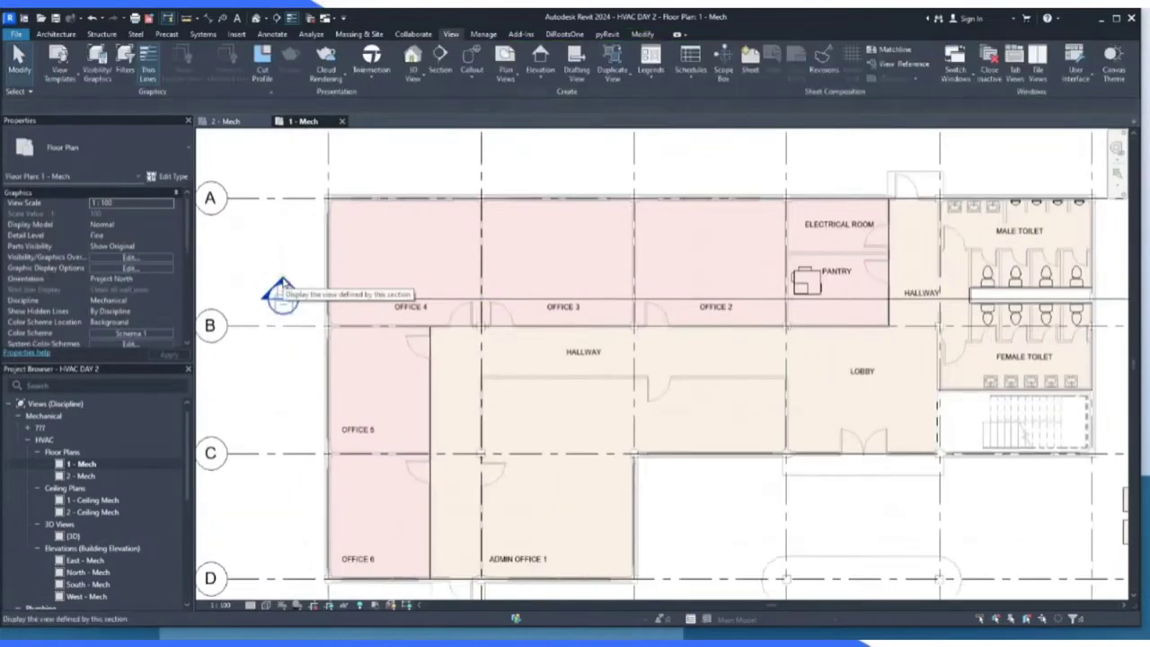
{"action": "double_click", "coordinate": [282, 294]}
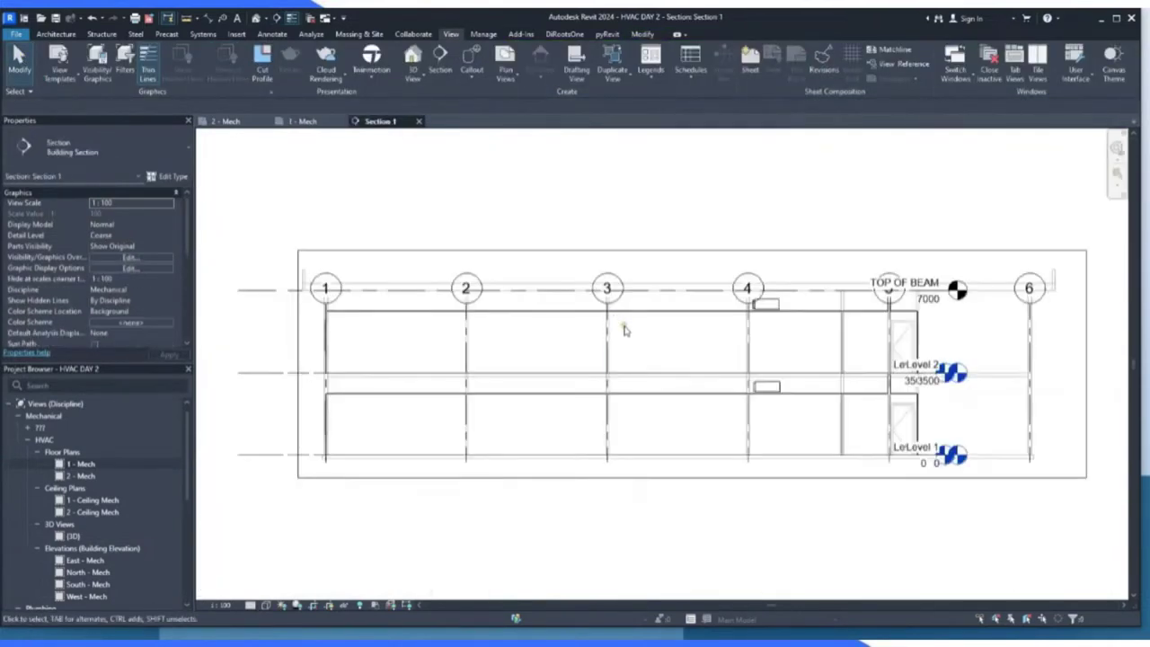
{"action": "scroll", "coordinate": [760, 398], "scroll_direction": "up", "scroll_amount": 1}
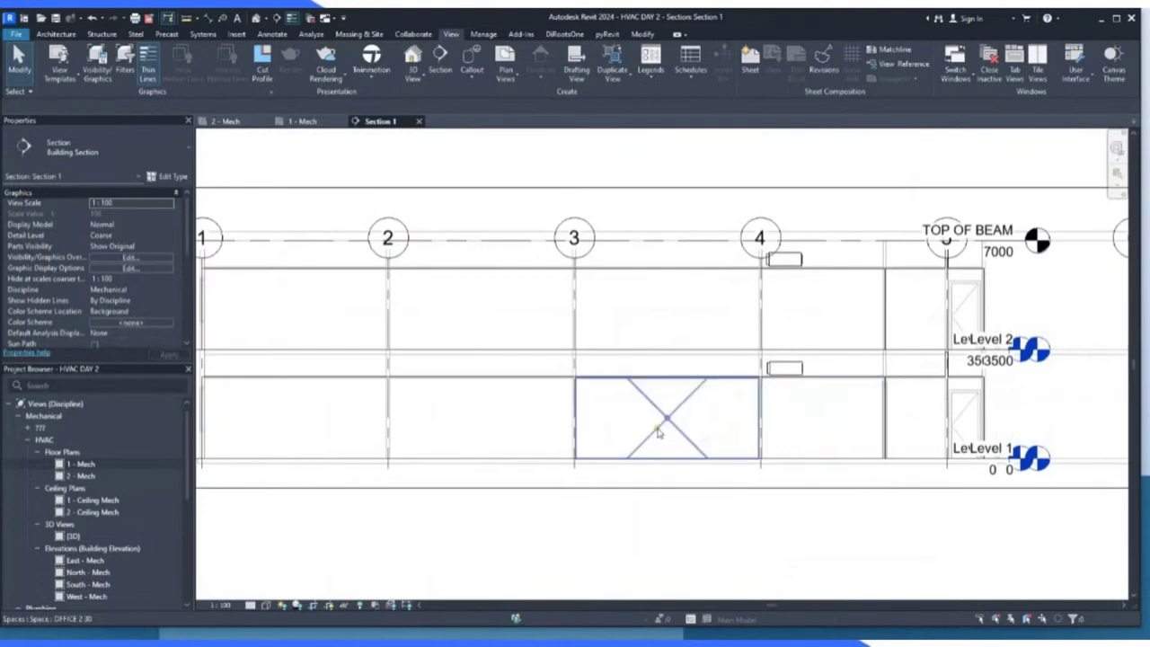
{"action": "scroll", "coordinate": [663, 437], "scroll_direction": "up", "scroll_amount": 2}
{"action": "scroll", "coordinate": [411, 347], "scroll_direction": "down", "scroll_amount": 2}
{"action": "scroll", "coordinate": [365, 388], "scroll_direction": "down", "scroll_amount": 1}
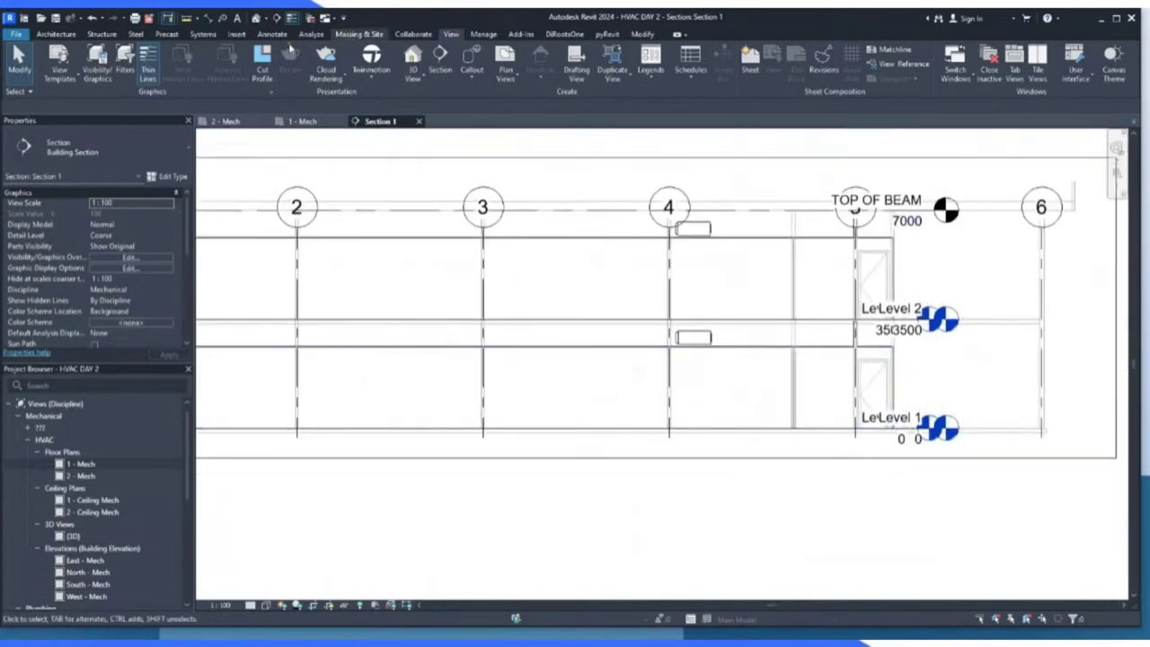
{"action": "left_click", "coordinate": [273, 34]}
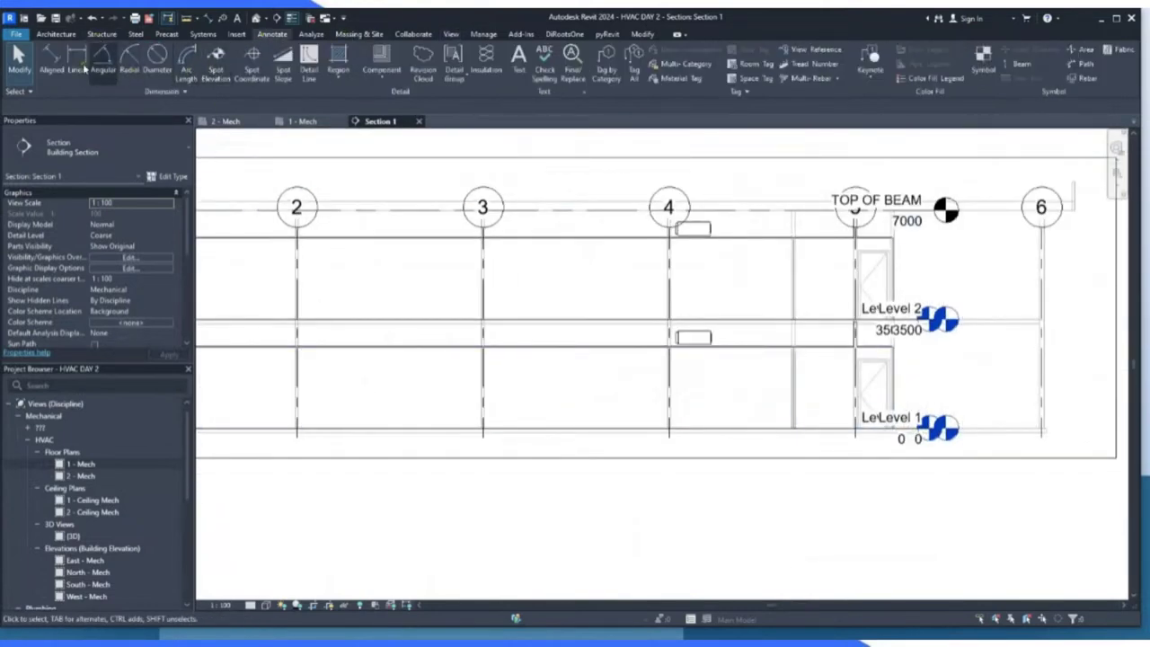
Measure the ceiling-to-floor height in Section 1 with an aligned dimension reading 2652.
{"action": "left_click", "coordinate": [56, 56]}
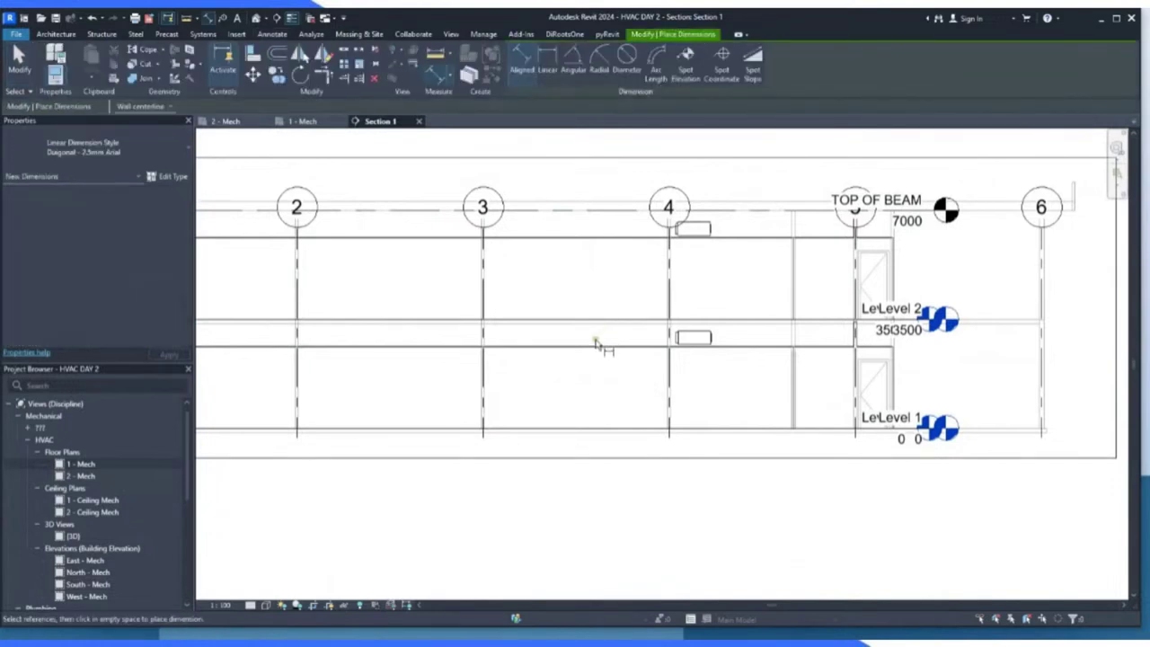
{"action": "scroll", "coordinate": [594, 396], "scroll_direction": "up", "scroll_amount": 2}
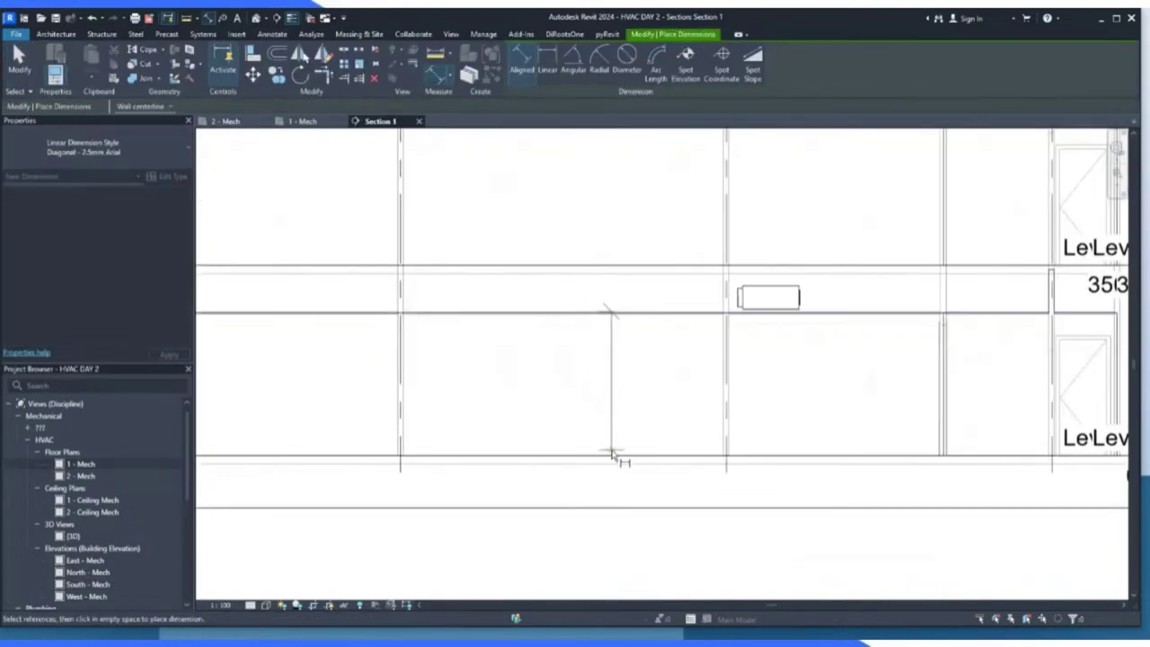
{"action": "left_click", "coordinate": [610, 459]}
{"action": "left_click", "coordinate": [608, 431]}
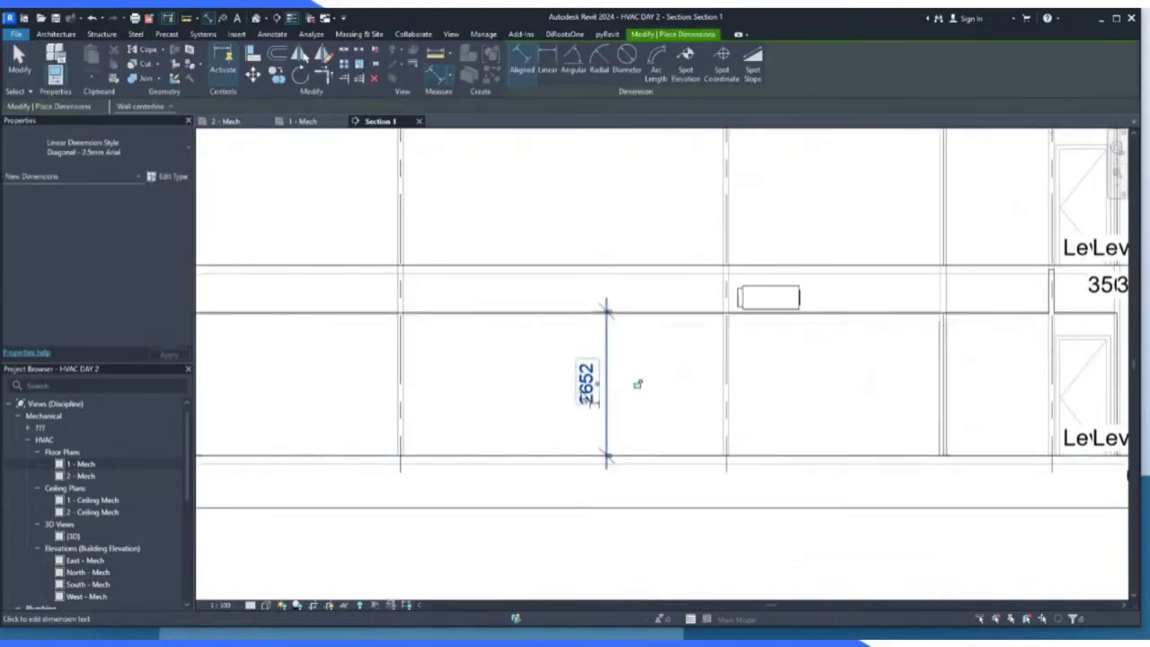
{"action": "scroll", "coordinate": [647, 377], "scroll_direction": "up", "scroll_amount": 4}
{"action": "scroll", "coordinate": [665, 348], "scroll_direction": "down", "scroll_amount": 5}
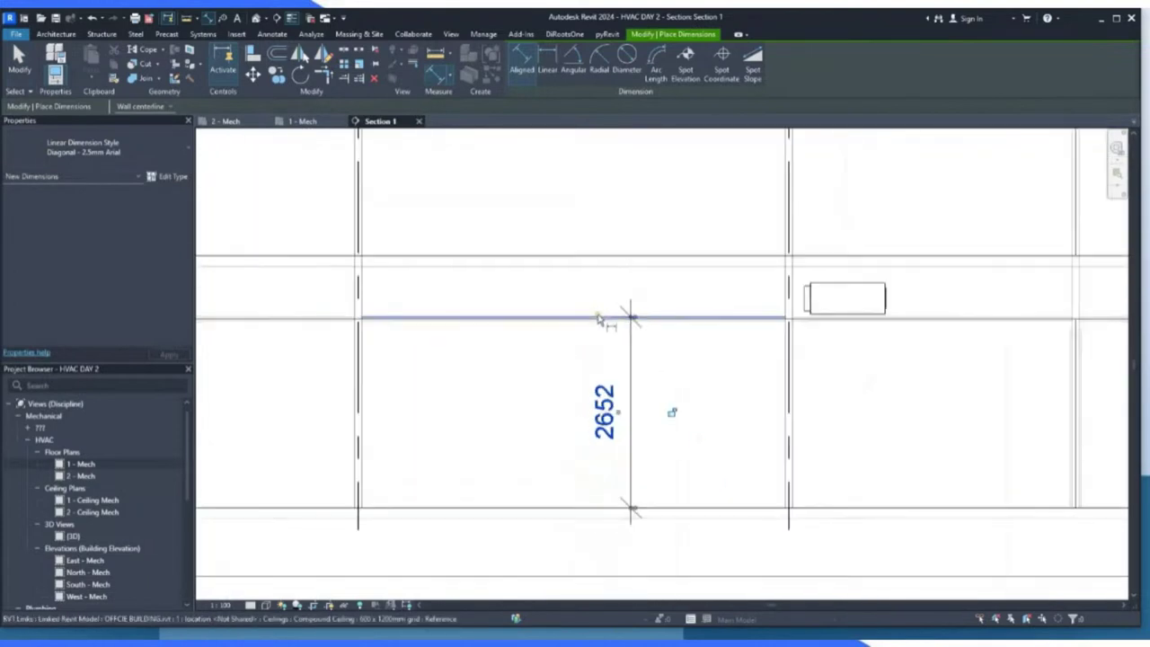
{"action": "scroll", "coordinate": [656, 322], "scroll_direction": "up", "scroll_amount": 4}
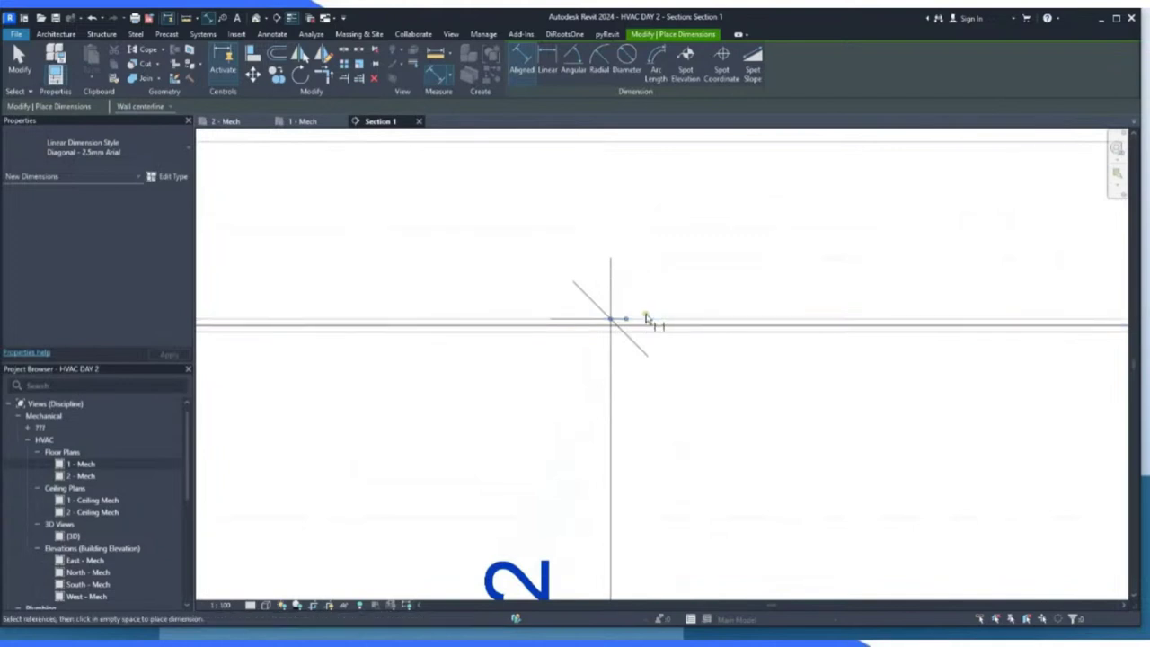
{"action": "scroll", "coordinate": [715, 422], "scroll_direction": "down", "scroll_amount": 2}
{"action": "scroll", "coordinate": [679, 328], "scroll_direction": "down", "scroll_amount": 1}
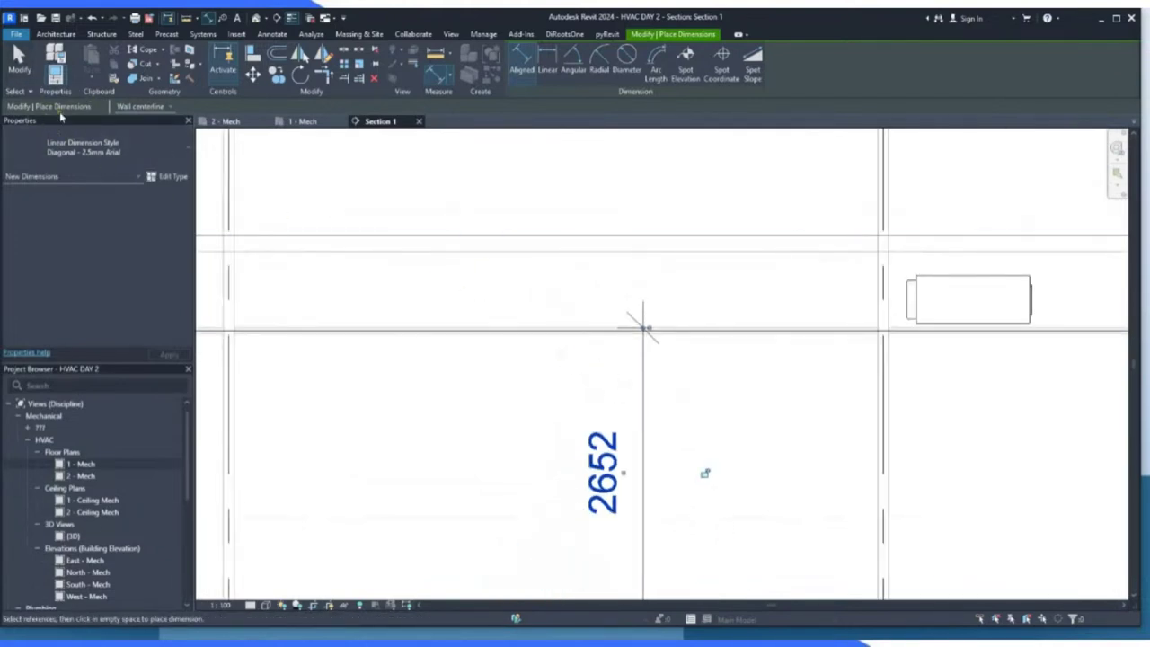
Delete the 2652 dimension and return to the 1 - Mech floor plan.
{"action": "left_click", "coordinate": [34, 71]}
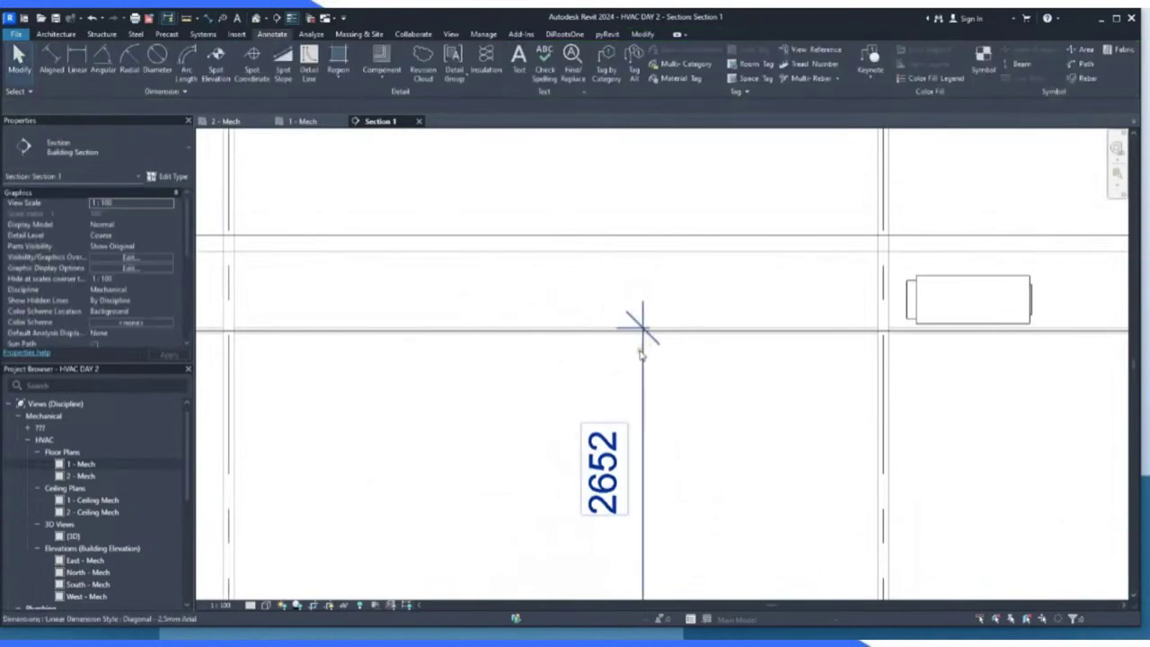
{"action": "left_click", "coordinate": [640, 342]}
{"action": "scroll", "coordinate": [641, 333], "scroll_direction": "up", "scroll_amount": 2}
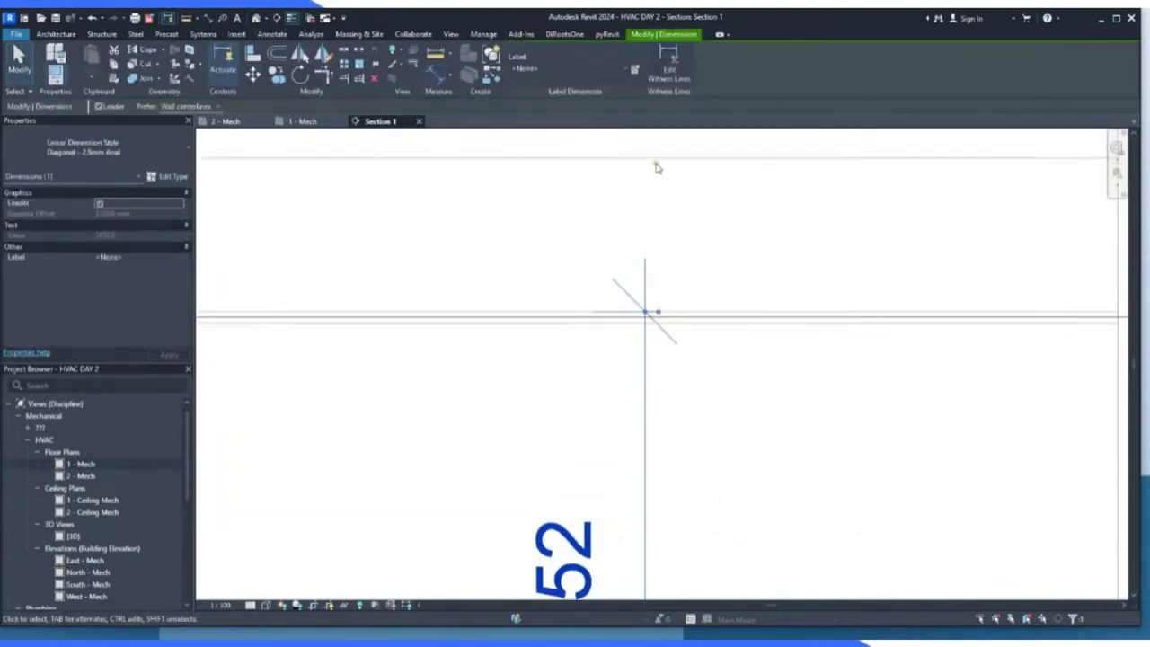
{"action": "scroll", "coordinate": [639, 357], "scroll_direction": "down", "scroll_amount": 2}
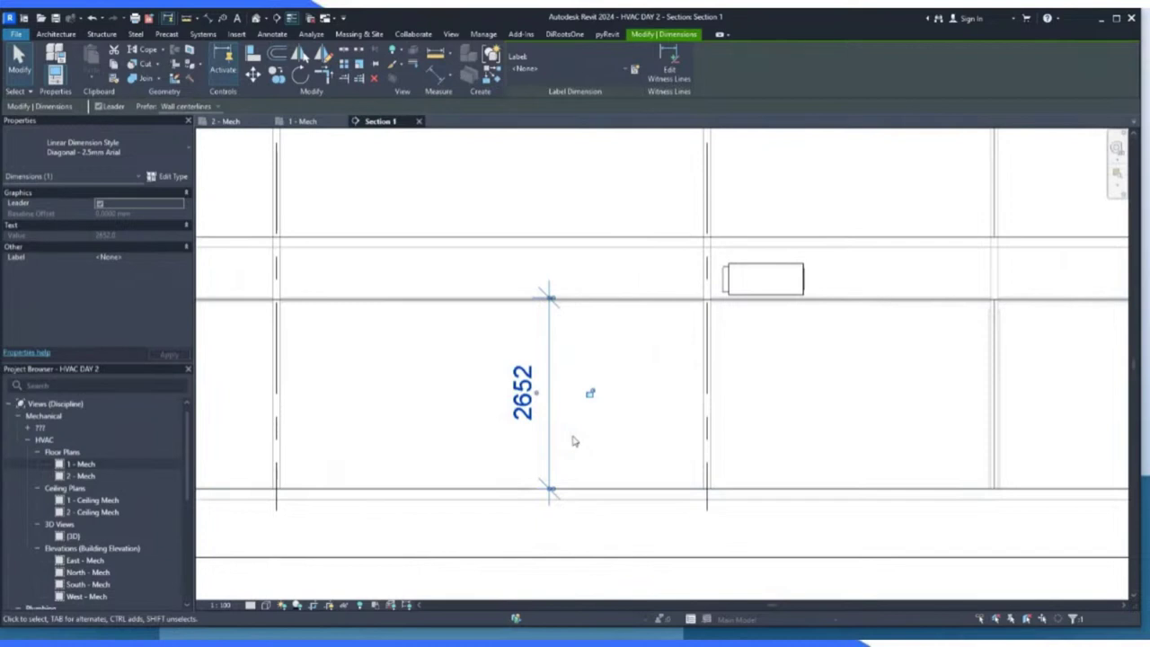
{"action": "left_click", "coordinate": [574, 441]}
{"action": "left_click", "coordinate": [551, 432]}
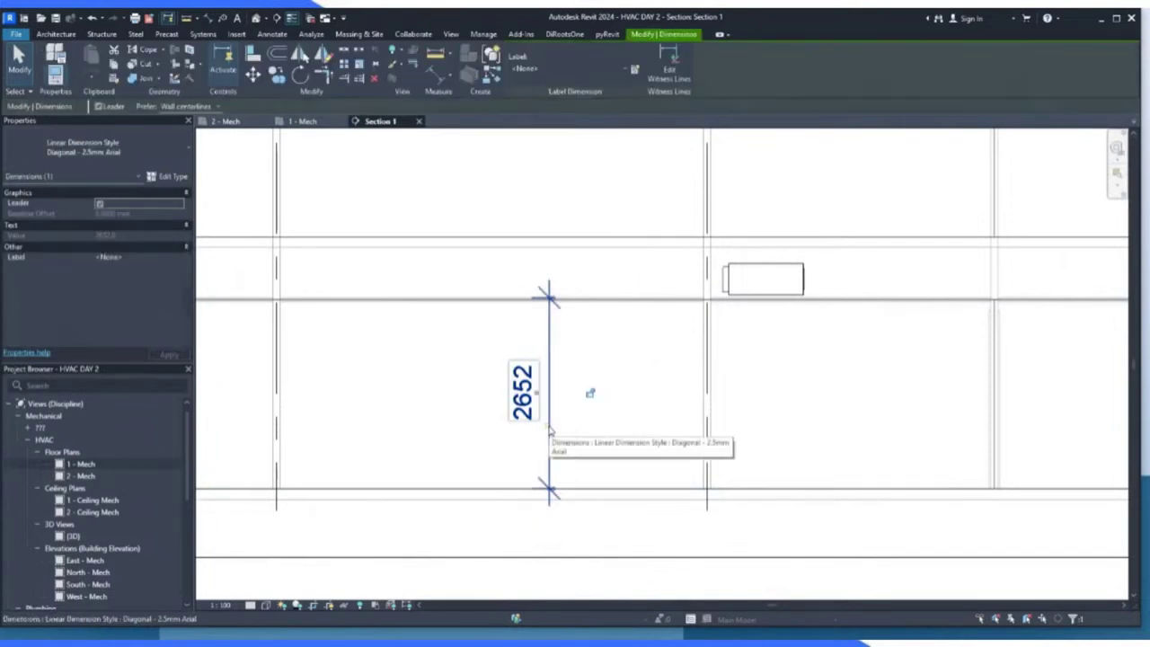
{"action": "key", "text": "Delete"}
{"action": "left_click", "coordinate": [304, 121]}
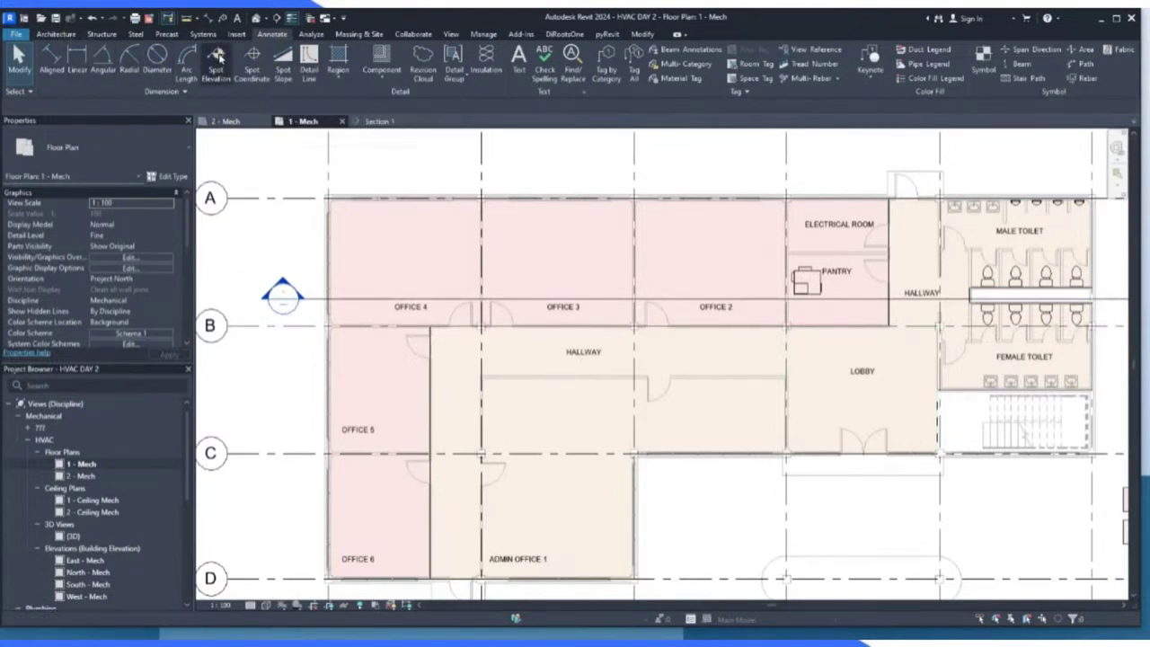
In the 1 - Ceiling Mech plan, place a spot elevation reading the 2600 ceiling height.
{"action": "left_click", "coordinate": [222, 81]}
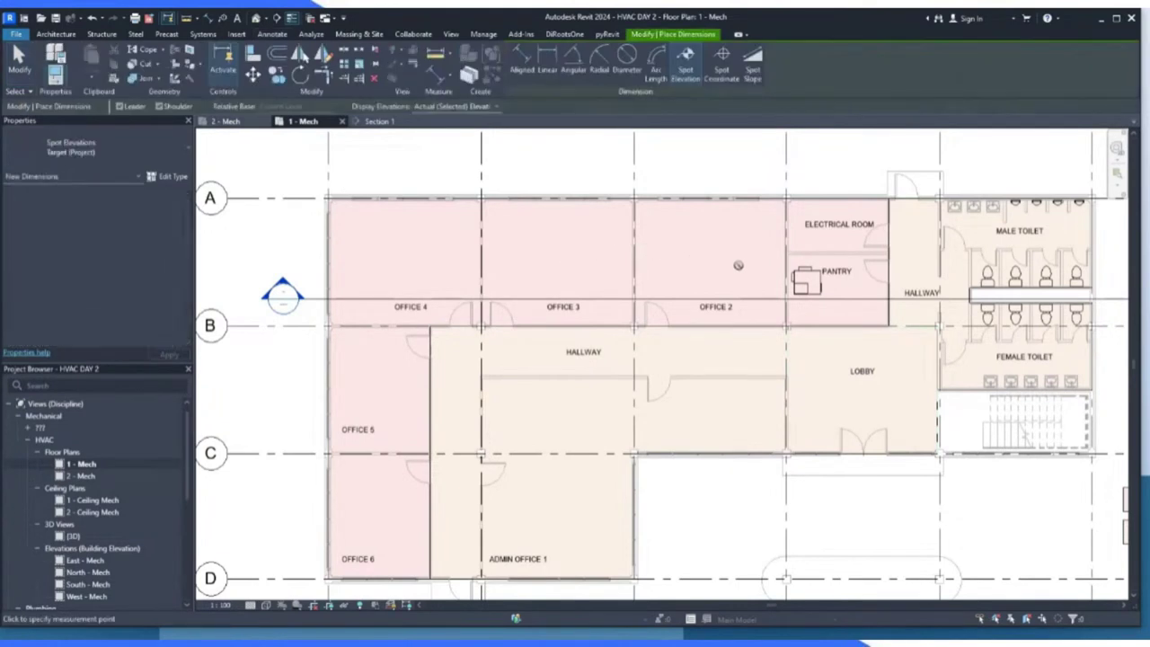
{"action": "double_click", "coordinate": [96, 501]}
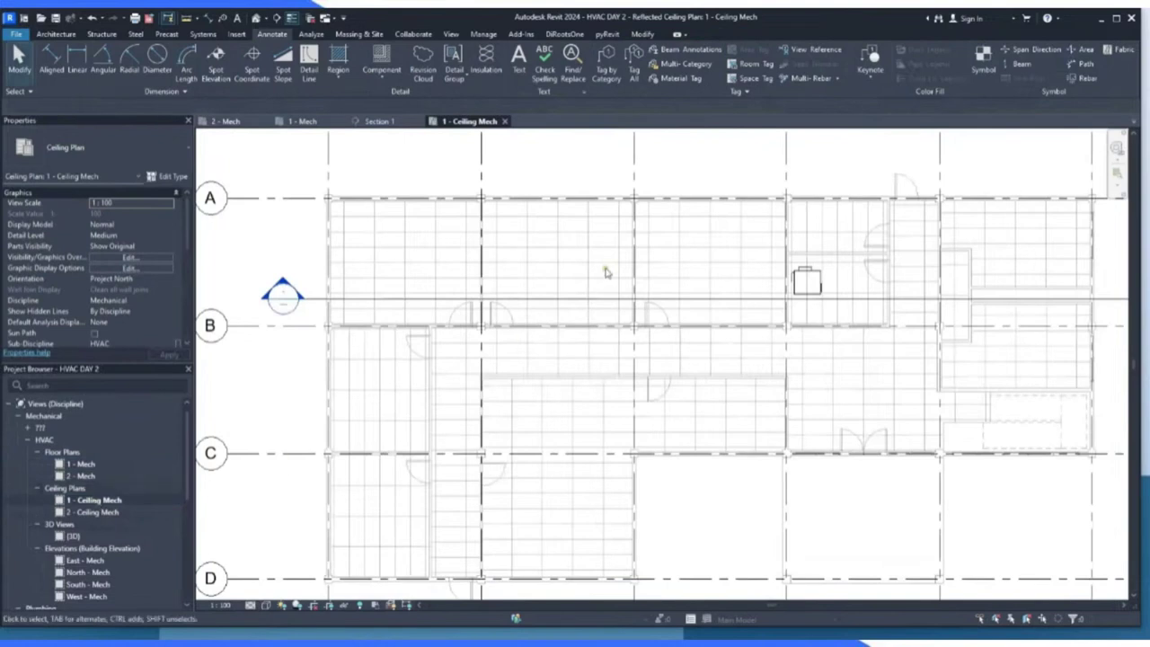
{"action": "left_click", "coordinate": [218, 67]}
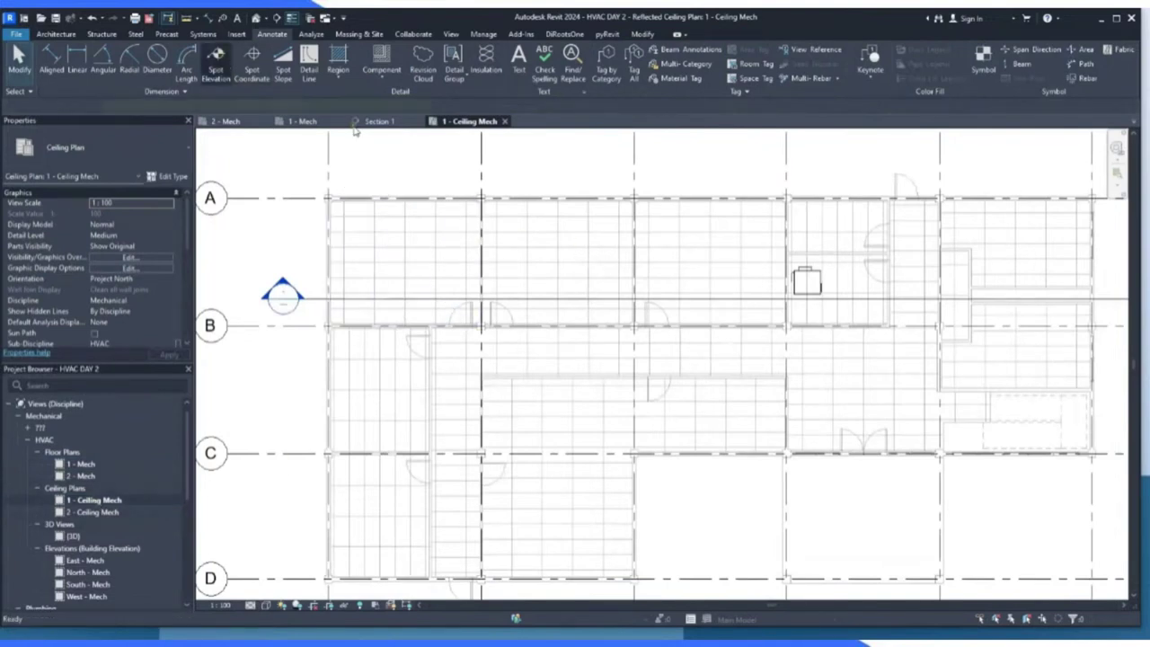
{"action": "scroll", "coordinate": [592, 248], "scroll_direction": "up", "scroll_amount": 5}
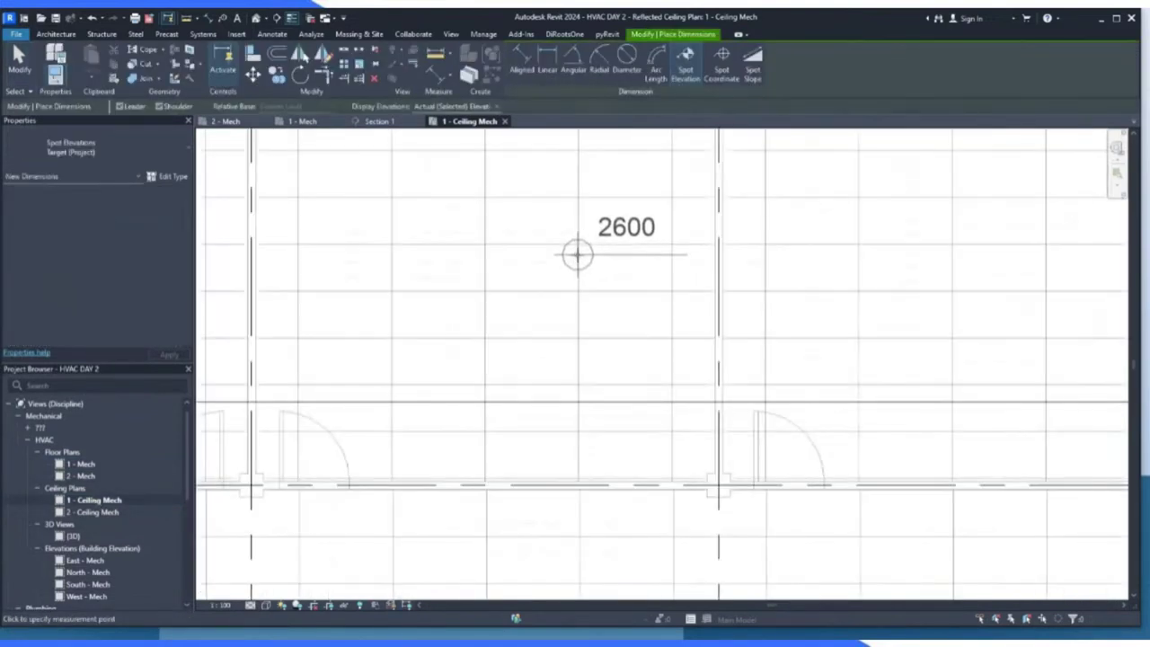
{"action": "scroll", "coordinate": [483, 274], "scroll_direction": "down", "scroll_amount": 1}
{"action": "left_click", "coordinate": [483, 274]}
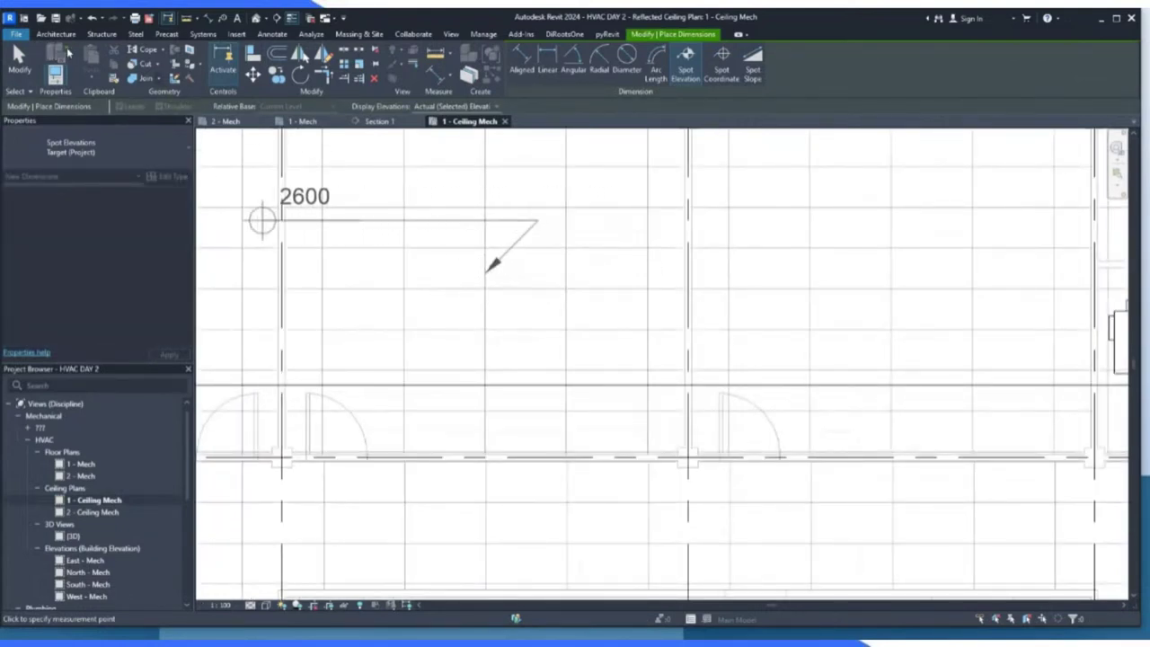
{"action": "left_click", "coordinate": [549, 220]}
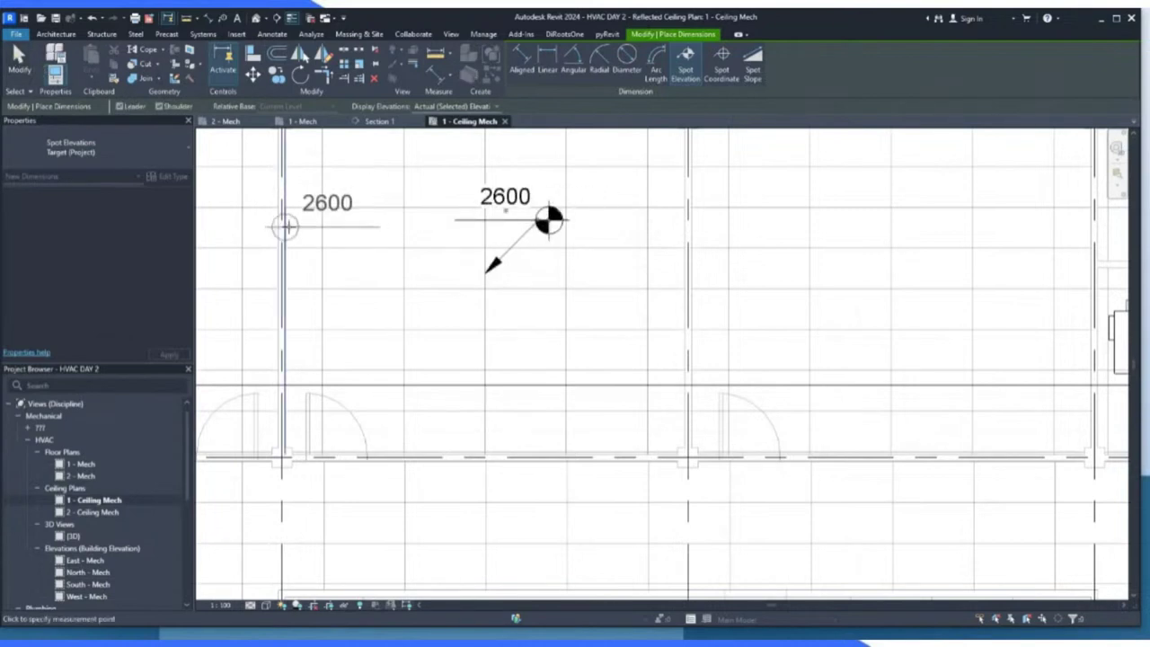
{"action": "key", "text": "Escape"}
{"action": "key", "text": "Escape"}
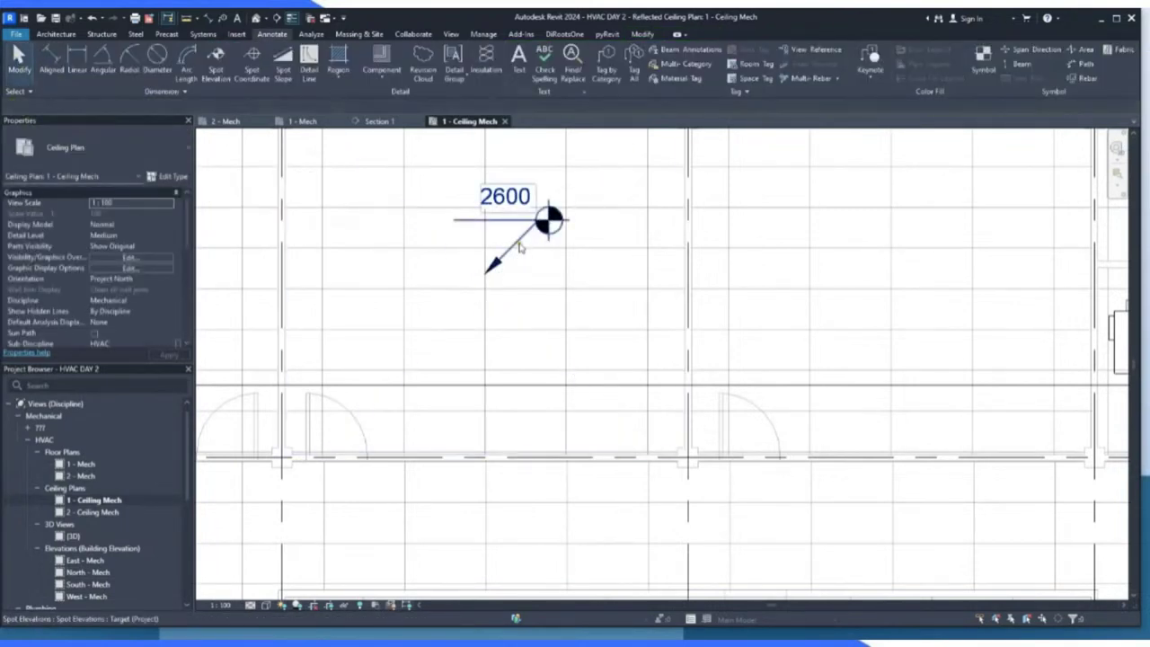
Delete the 2600 spot elevation and close the ceiling plan view.
{"action": "left_click", "coordinate": [520, 248]}
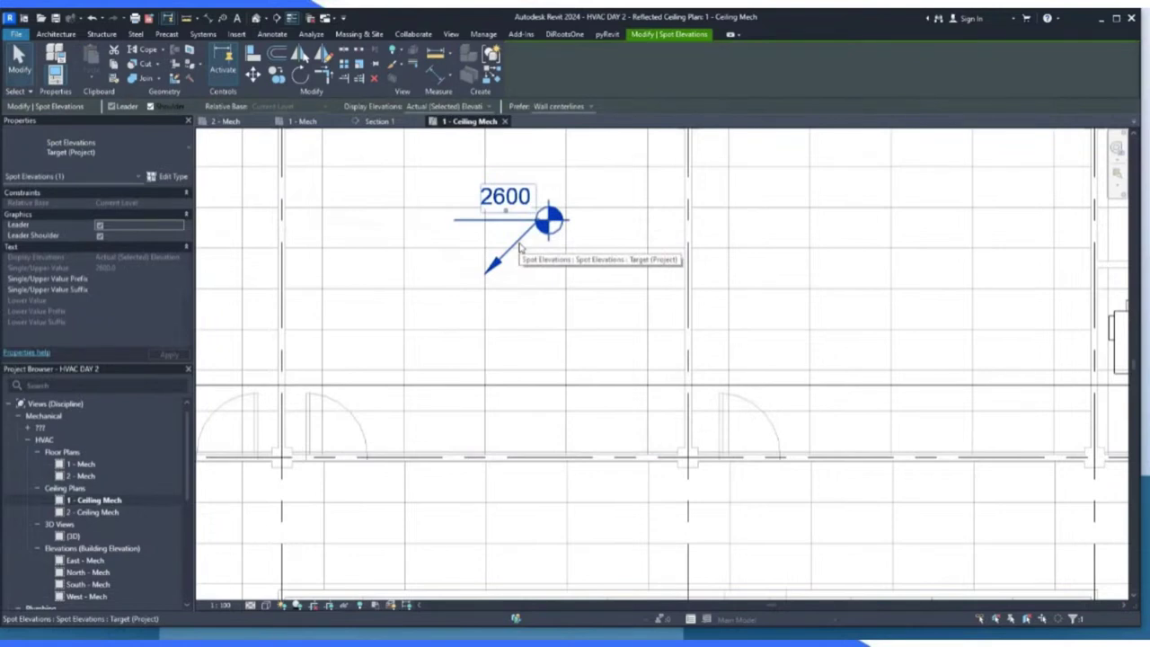
{"action": "key", "text": "Delete"}
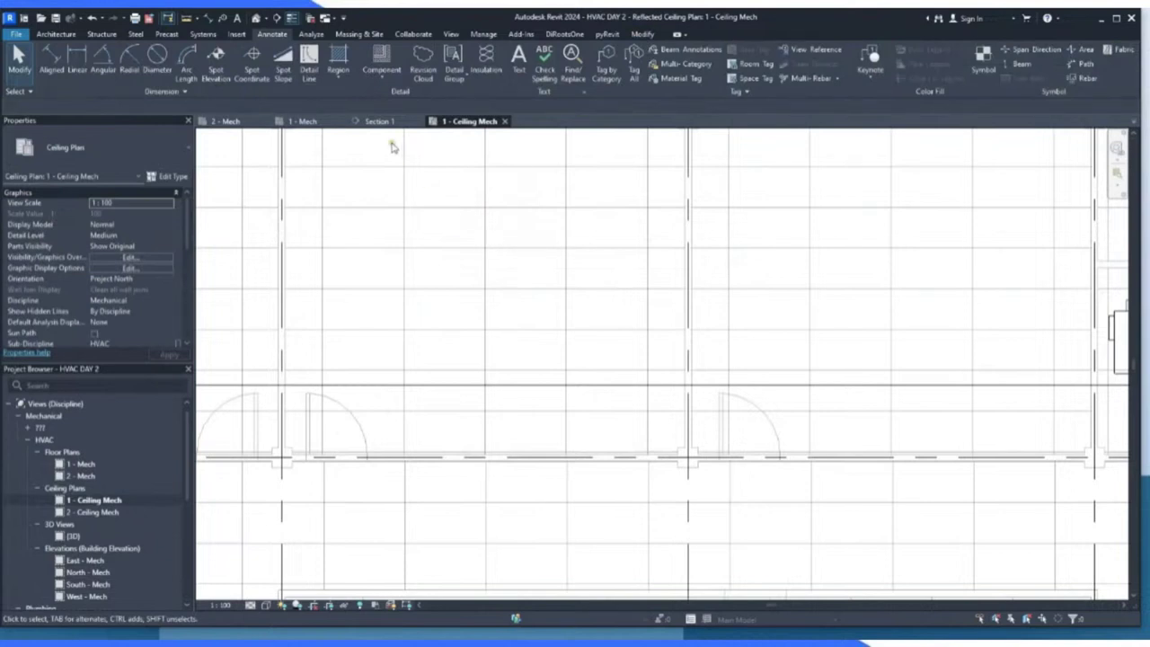
{"action": "left_click", "coordinate": [506, 121]}
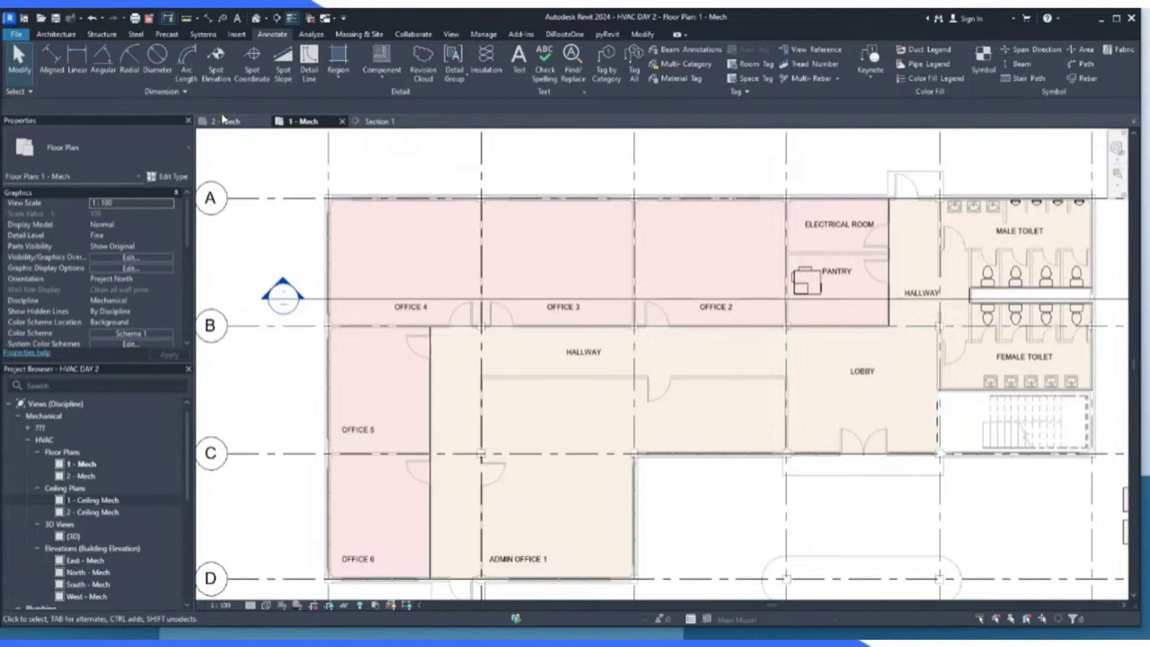
Place two return diffusers in Office 2 at 2700 elevation from Level 1.
{"action": "left_click", "coordinate": [207, 35]}
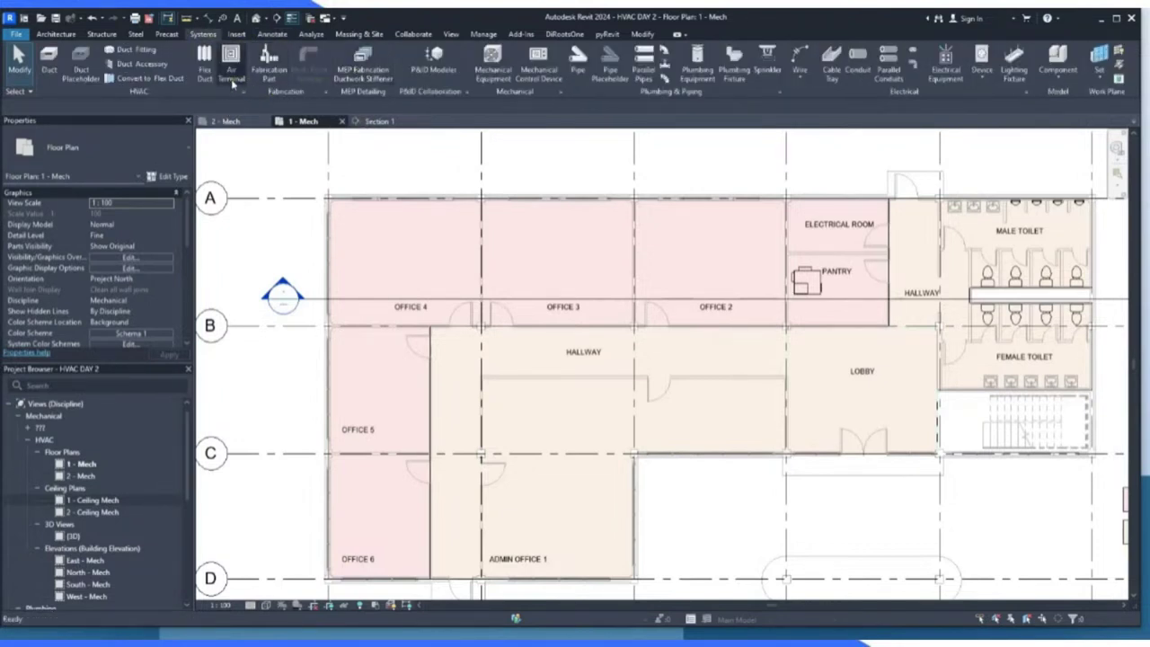
{"action": "left_click", "coordinate": [231, 67]}
{"action": "scroll", "coordinate": [770, 264], "scroll_direction": "up", "scroll_amount": 3}
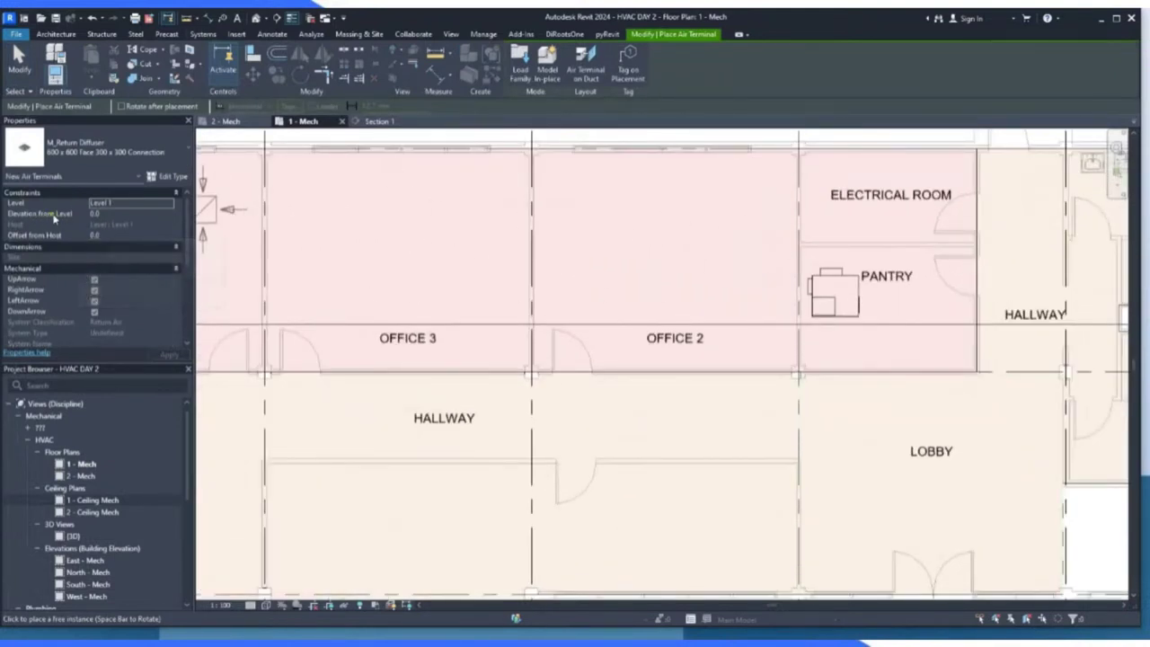
{"action": "left_click", "coordinate": [113, 213]}
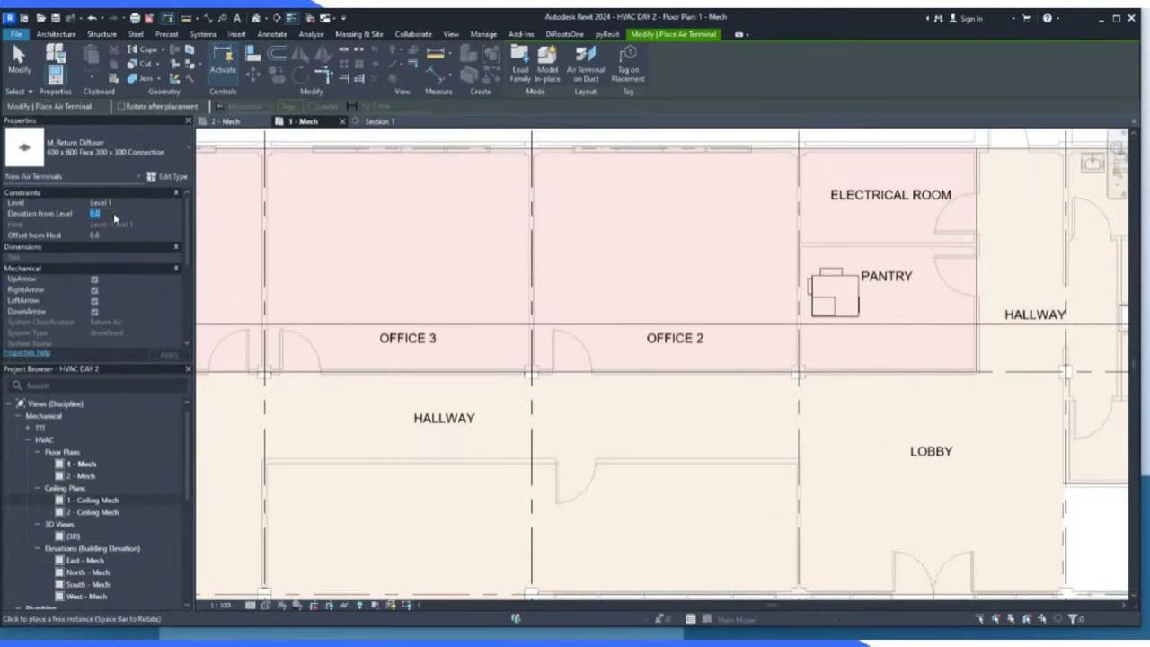
{"action": "type", "text": "2700"}
{"action": "left_click", "coordinate": [169, 354]}
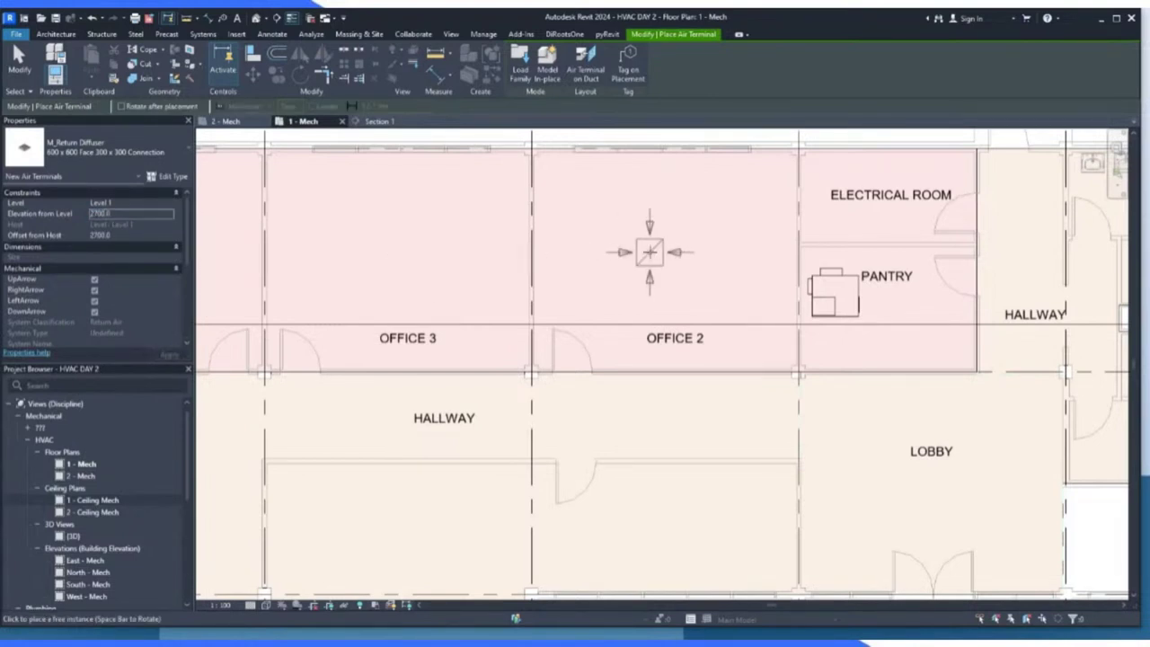
{"action": "left_click", "coordinate": [742, 245]}
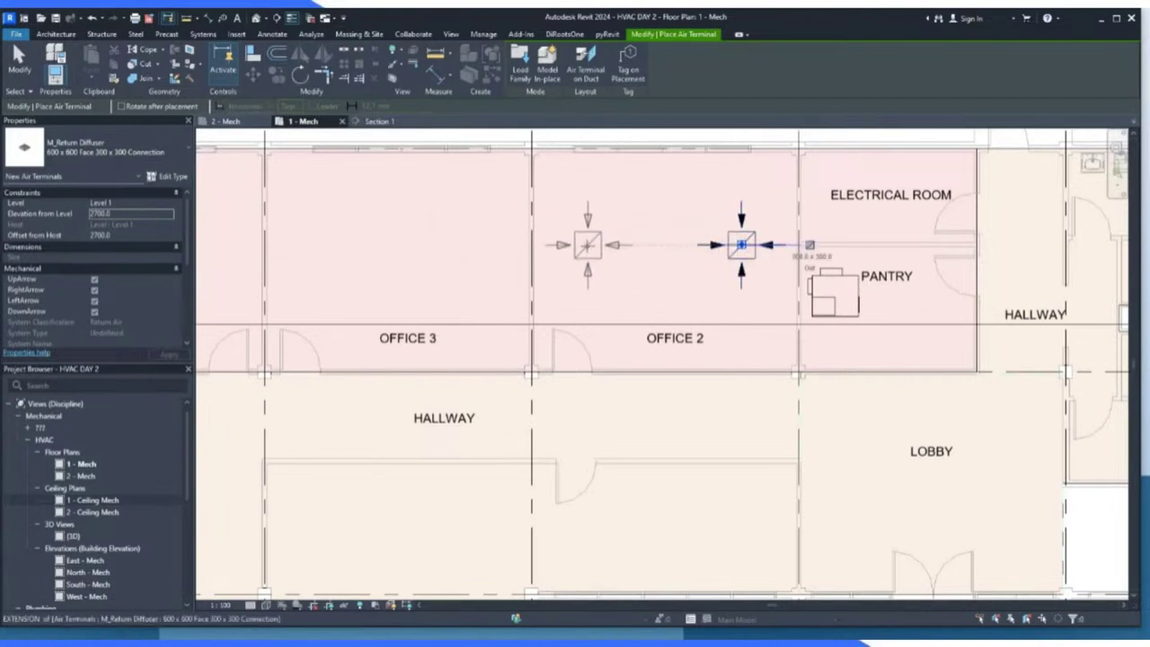
{"action": "left_click", "coordinate": [586, 245]}
{"action": "key", "text": "Escape"}
{"action": "key", "text": "Escape"}
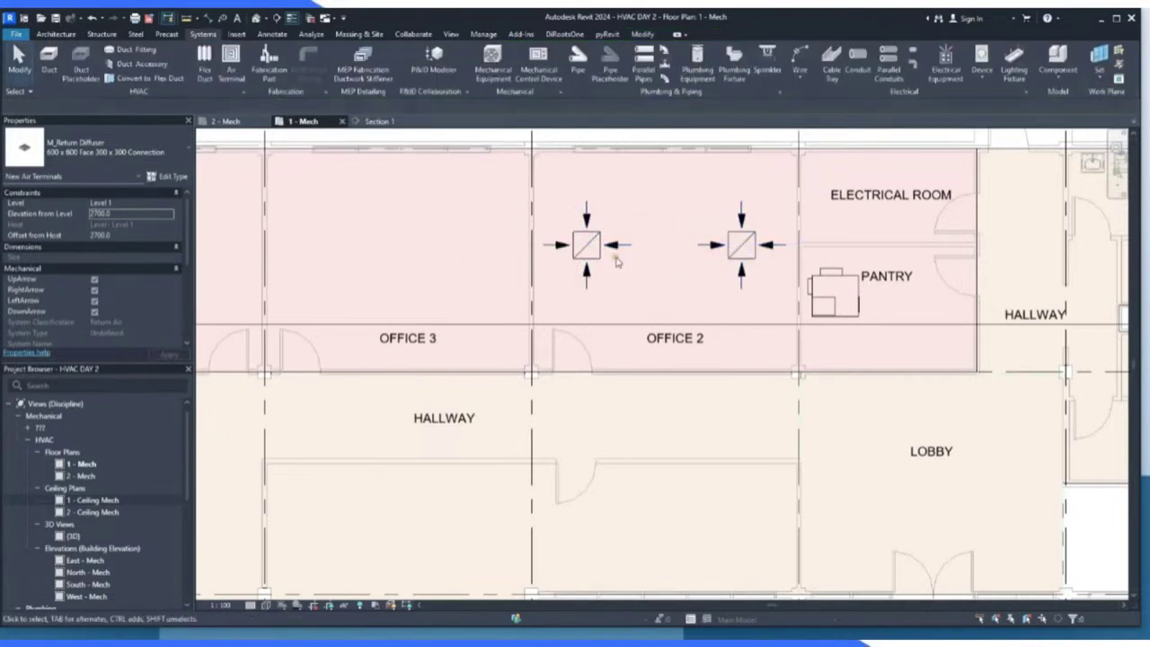
{"action": "scroll", "coordinate": [619, 257], "scroll_direction": "down", "scroll_amount": 5}
Open Section 1 and select the Office 2 return diffuser, trying then cancelling a dimension.
{"action": "double_click", "coordinate": [352, 281]}
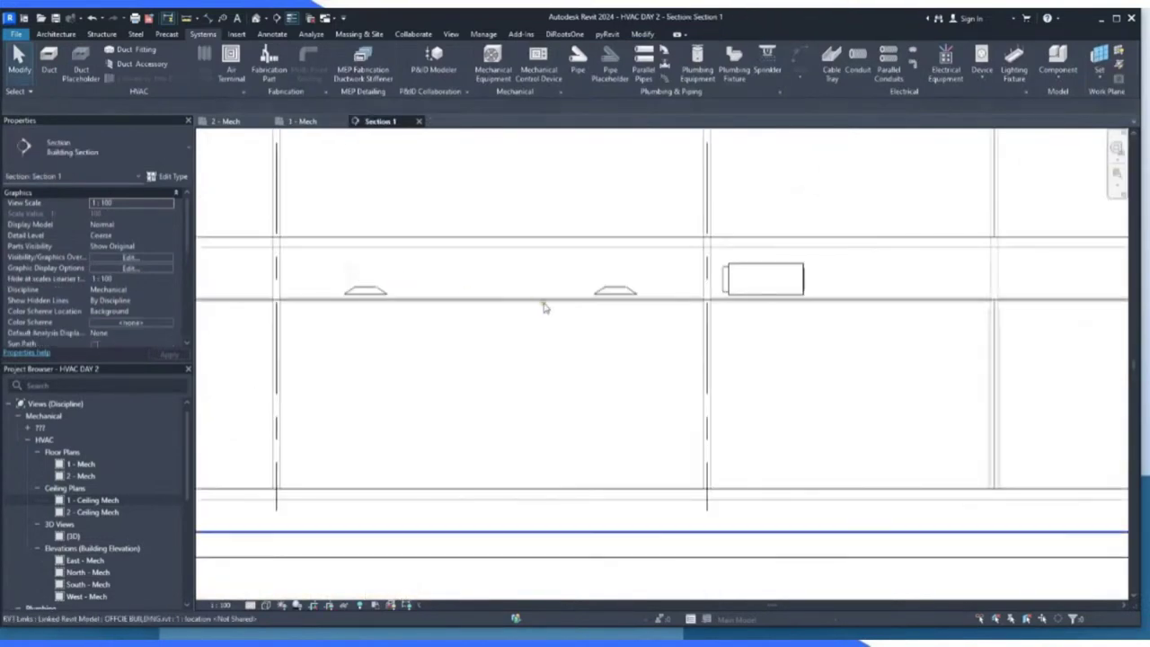
{"action": "scroll", "coordinate": [621, 301], "scroll_direction": "up", "scroll_amount": 5}
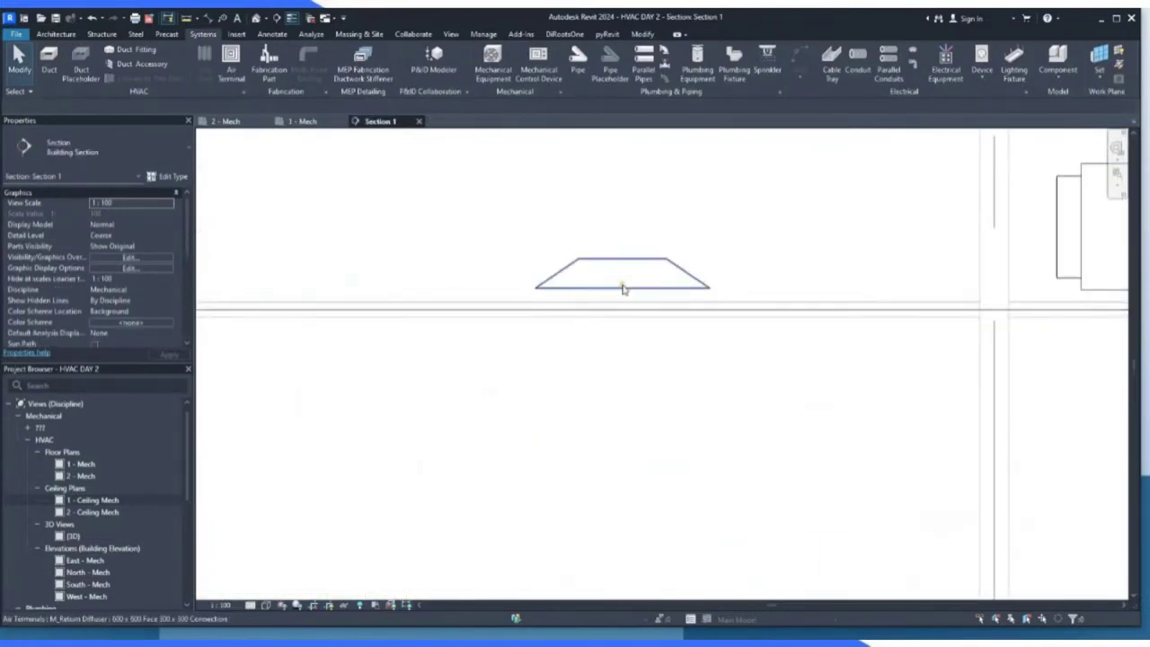
{"action": "left_click", "coordinate": [623, 289]}
{"action": "scroll", "coordinate": [609, 303], "scroll_direction": "up", "scroll_amount": 2}
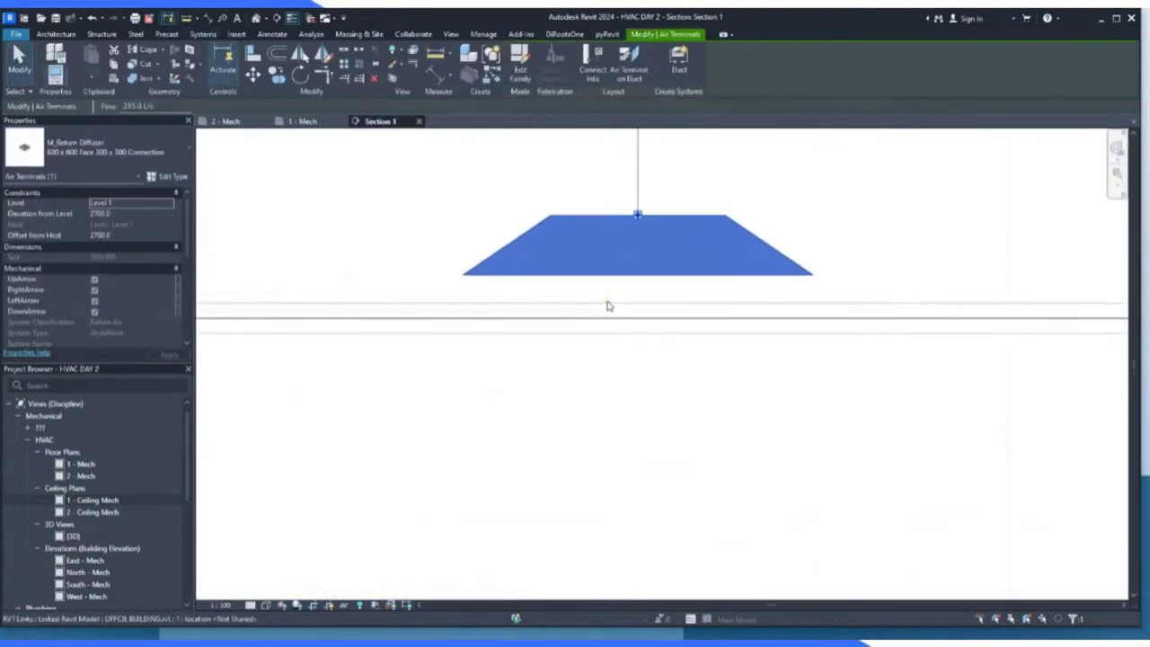
{"action": "left_click", "coordinate": [440, 75]}
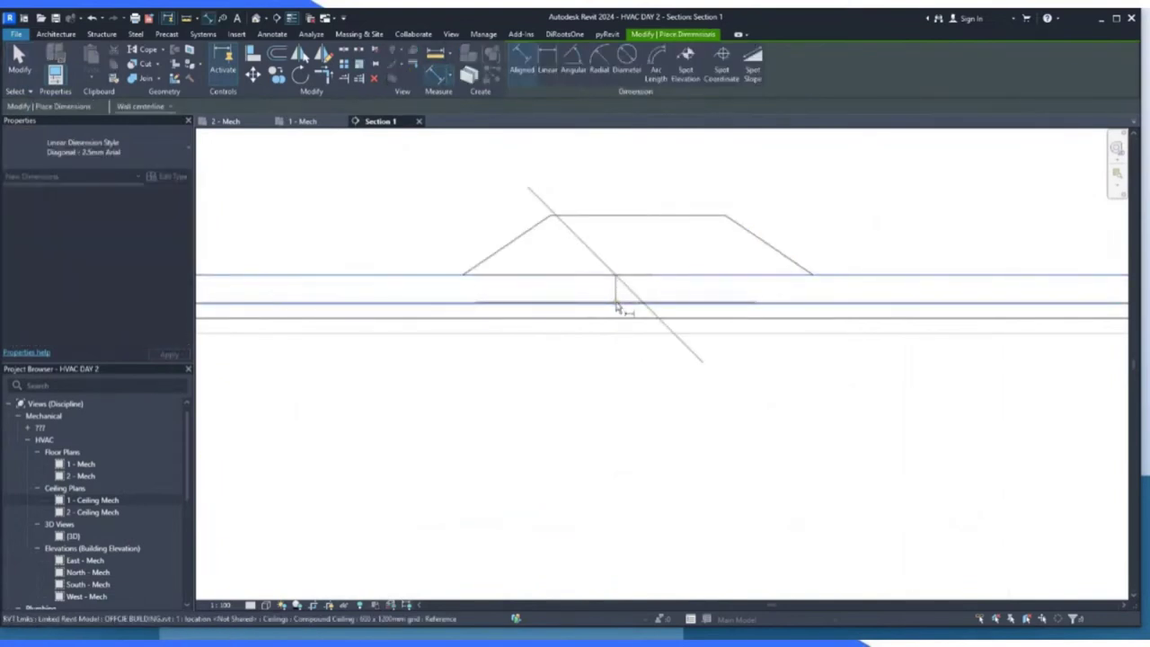
{"action": "scroll", "coordinate": [616, 307], "scroll_direction": "down", "scroll_amount": 2}
{"action": "scroll", "coordinate": [616, 307], "scroll_direction": "up", "scroll_amount": 2}
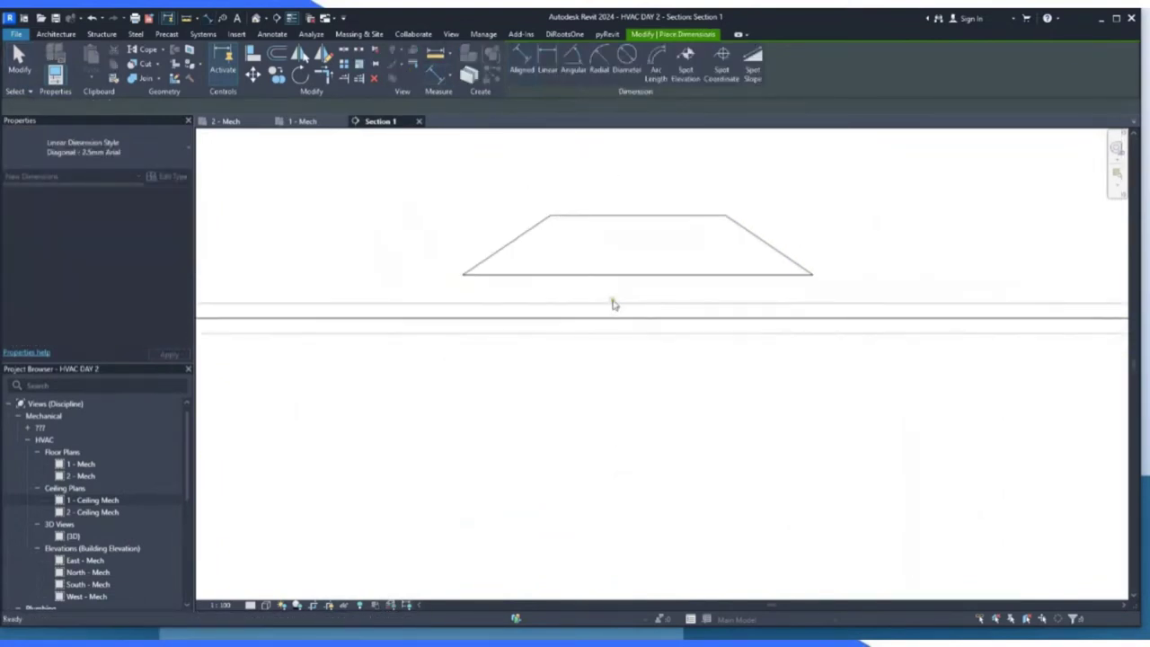
{"action": "key", "text": "Escape"}
{"action": "key", "text": "Escape"}
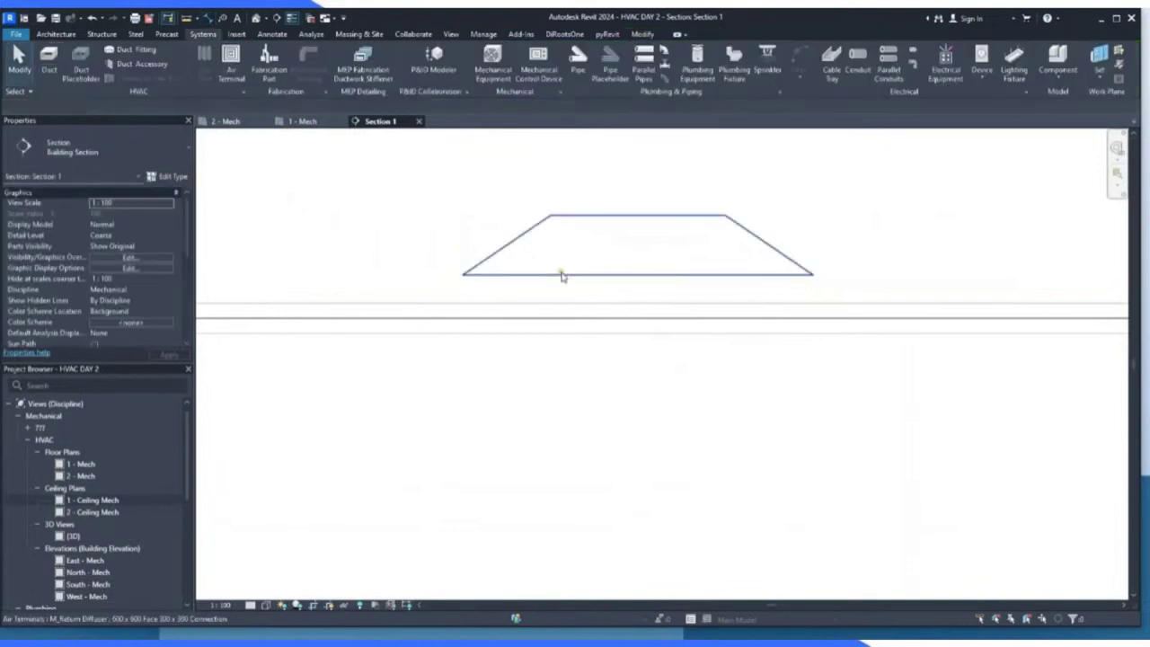
Align the return diffuser's bottom to the ceiling line using the AL align tool.
{"action": "left_click", "coordinate": [560, 275]}
{"action": "scroll", "coordinate": [600, 306], "scroll_direction": "up", "scroll_amount": 2}
{"action": "key", "text": "a"}
{"action": "key", "text": "l"}
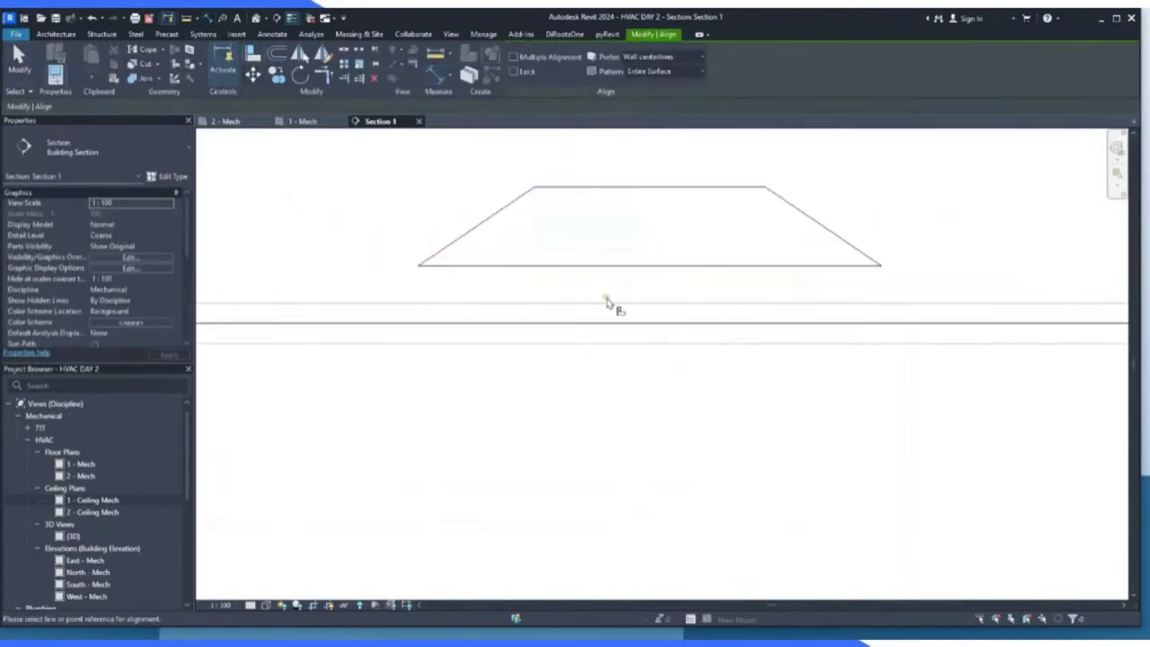
{"action": "left_click", "coordinate": [614, 274]}
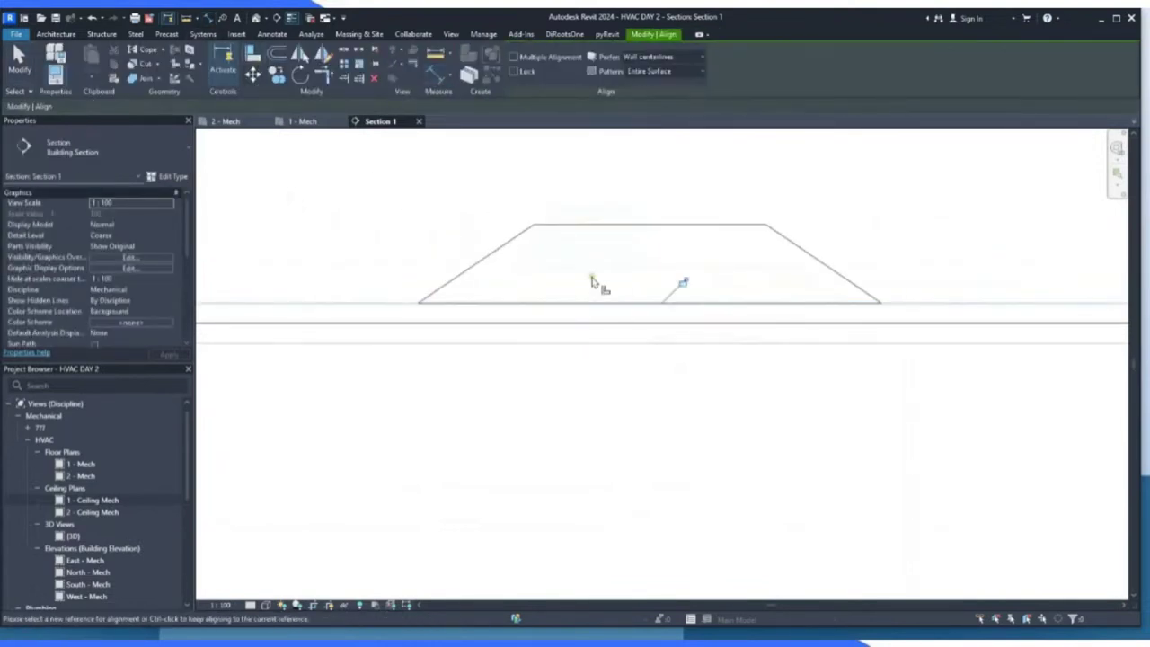
{"action": "scroll", "coordinate": [602, 338], "scroll_direction": "down", "scroll_amount": 2}
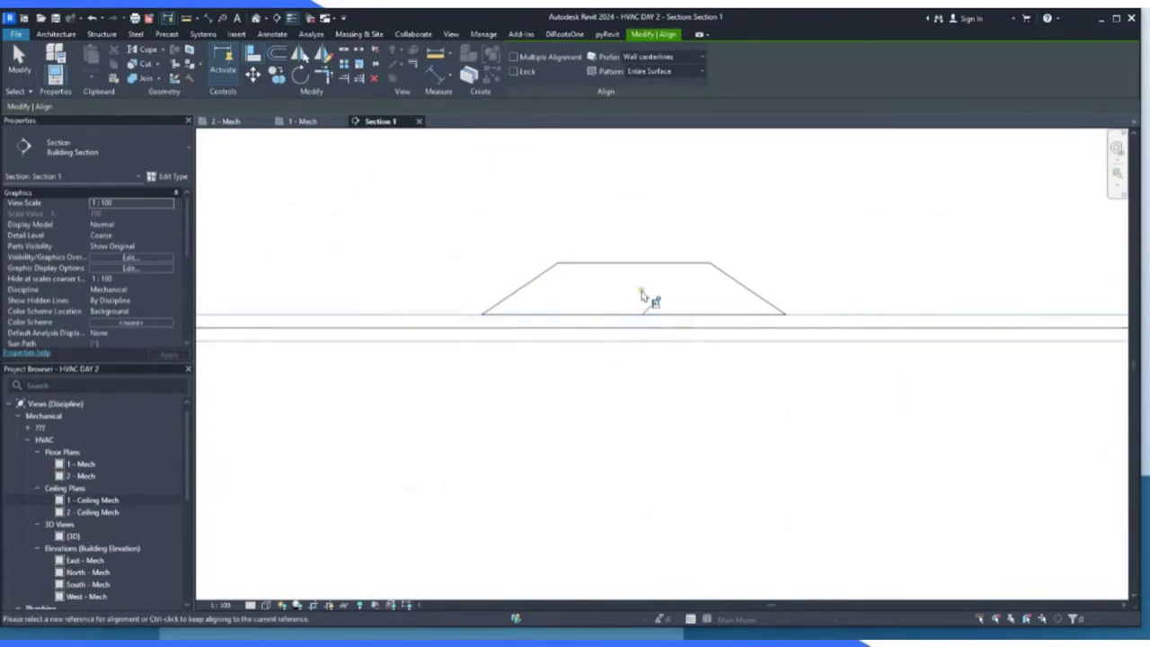
{"action": "left_click", "coordinate": [617, 341]}
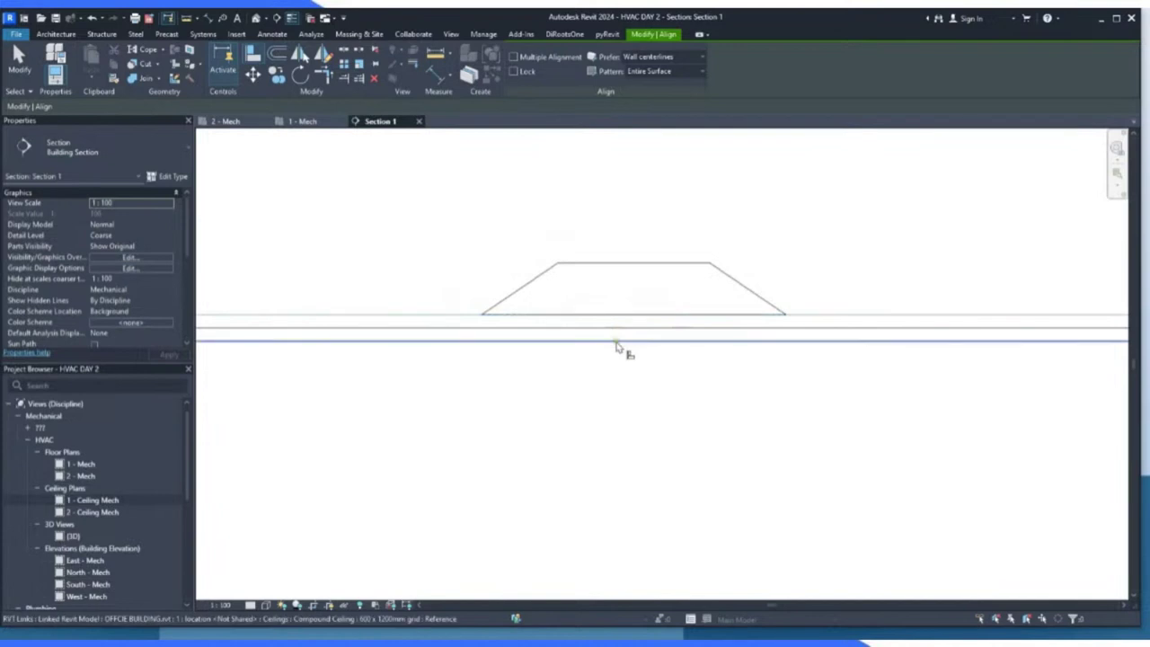
{"action": "left_click", "coordinate": [618, 319]}
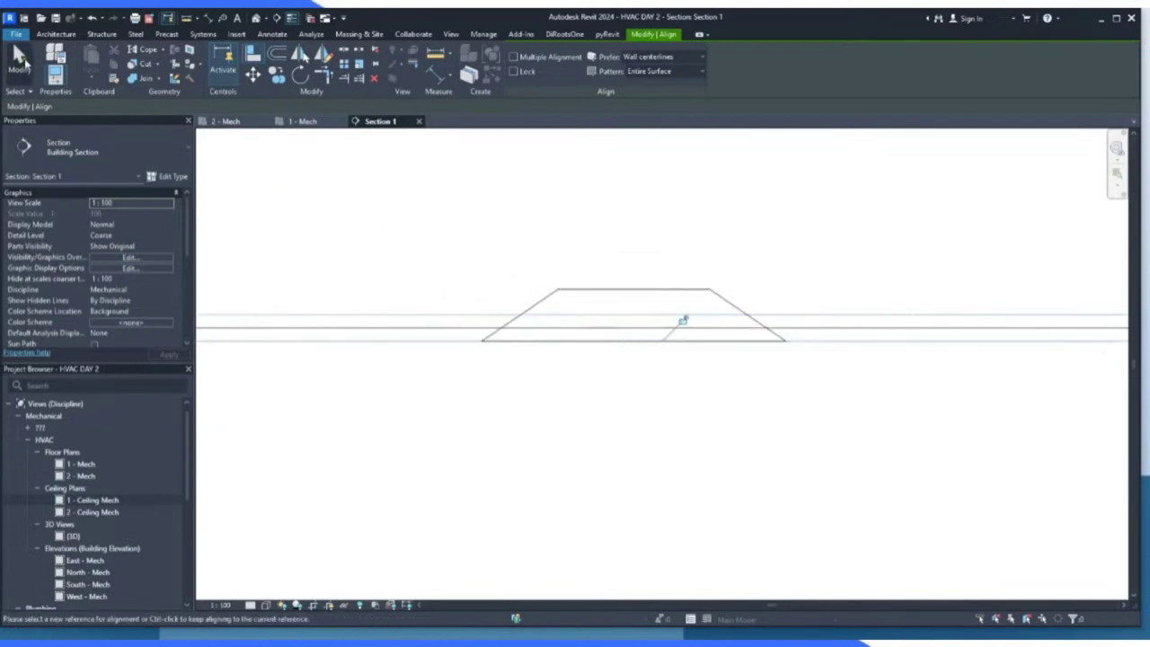
{"action": "key", "text": "Escape"}
{"action": "left_click", "coordinate": [575, 288]}
Change the left return diffuser's elevation from level to 28 and apply it.
{"action": "scroll", "coordinate": [668, 365], "scroll_direction": "down", "scroll_amount": 4}
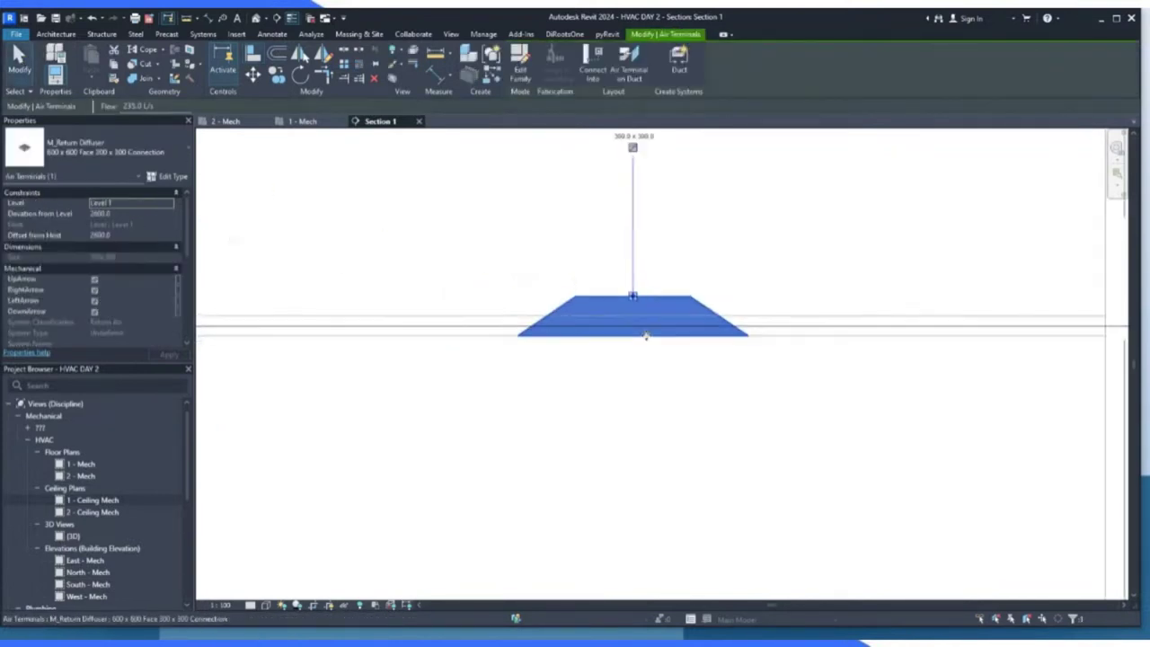
{"action": "scroll", "coordinate": [669, 365], "scroll_direction": "down", "scroll_amount": 2}
{"action": "left_click", "coordinate": [405, 338]}
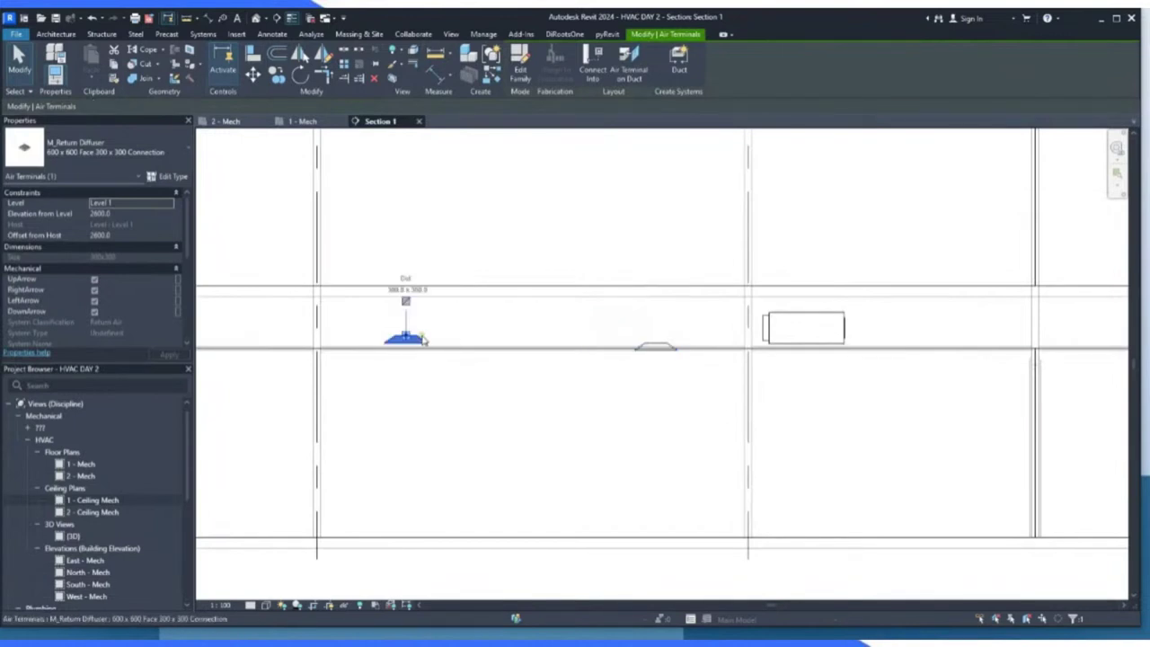
{"action": "left_click", "coordinate": [130, 216]}
{"action": "type", "text": "28"}
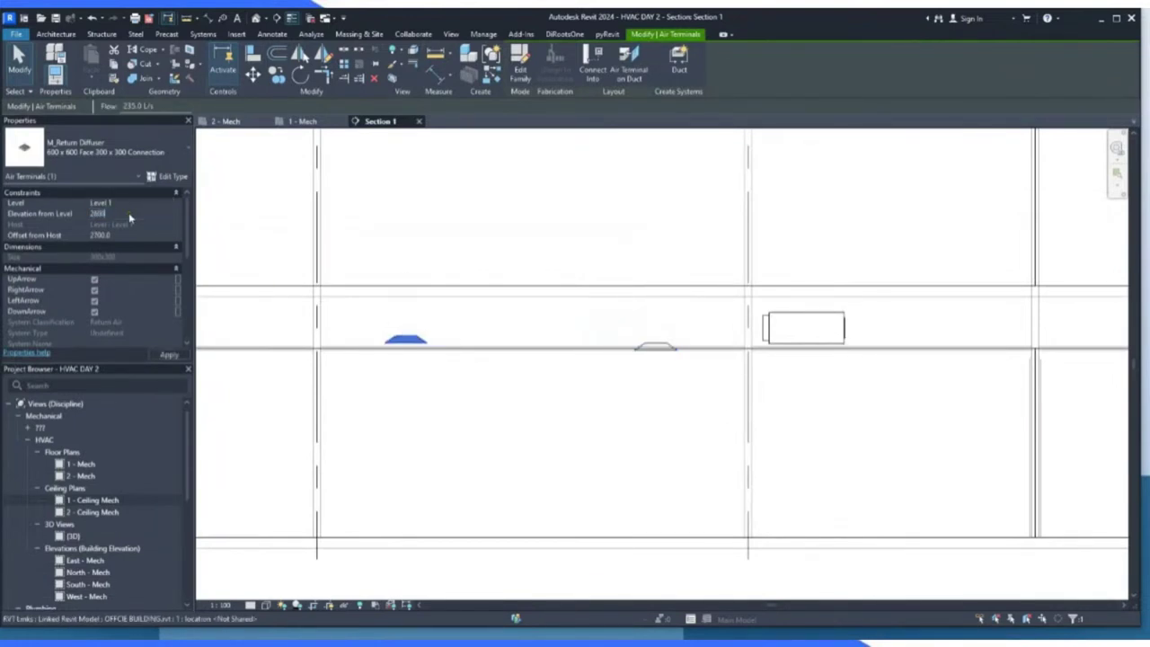
{"action": "left_click", "coordinate": [171, 354]}
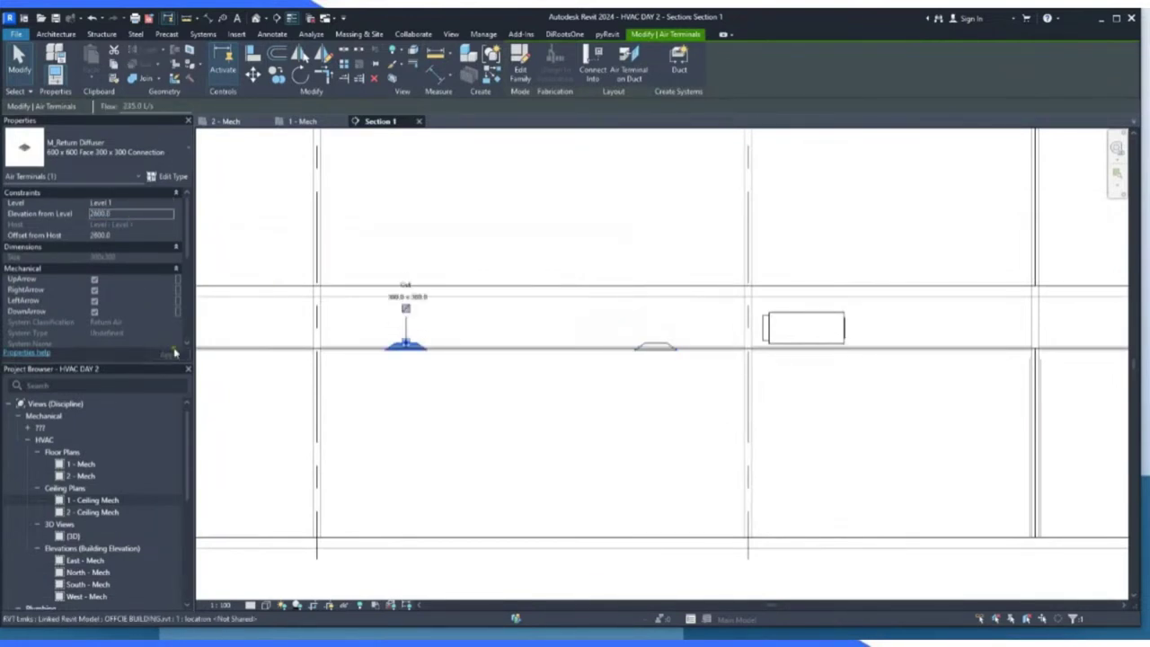
Return to the 1 - Mech floor plan and clear the selection.
{"action": "left_click", "coordinate": [302, 120]}
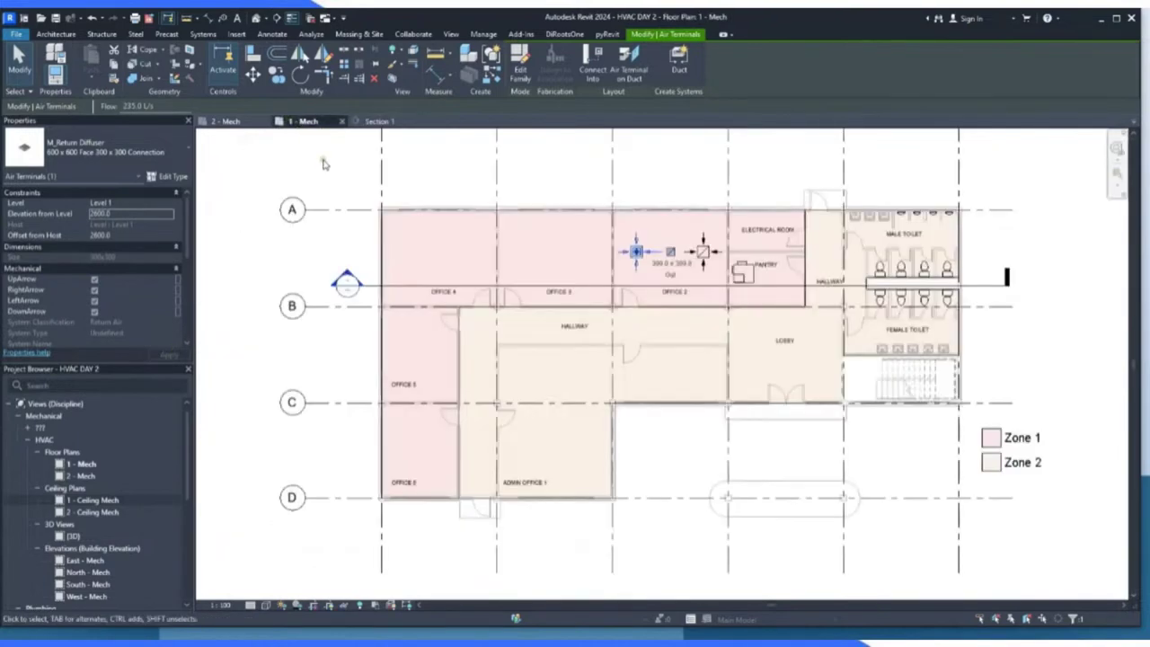
{"action": "scroll", "coordinate": [674, 216], "scroll_direction": "up", "scroll_amount": 3}
{"action": "left_click", "coordinate": [665, 234]}
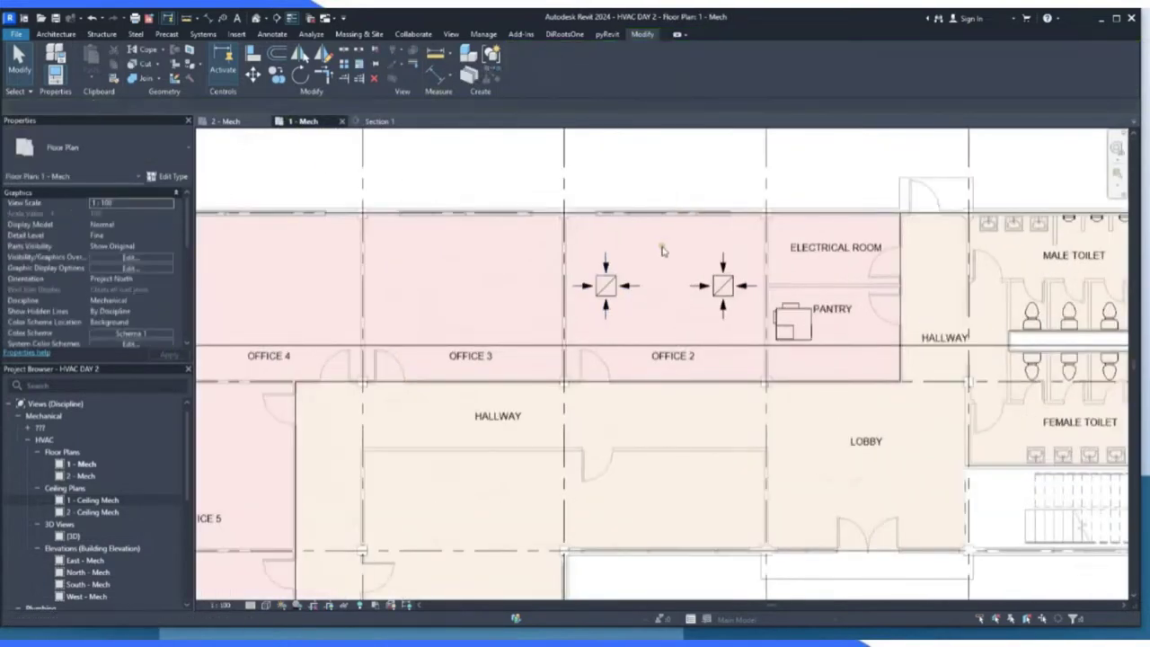
{"action": "left_click", "coordinate": [204, 34]}
Set the return diffuser elevation to 2600 and place two in Office 3.
{"action": "left_click", "coordinate": [230, 61]}
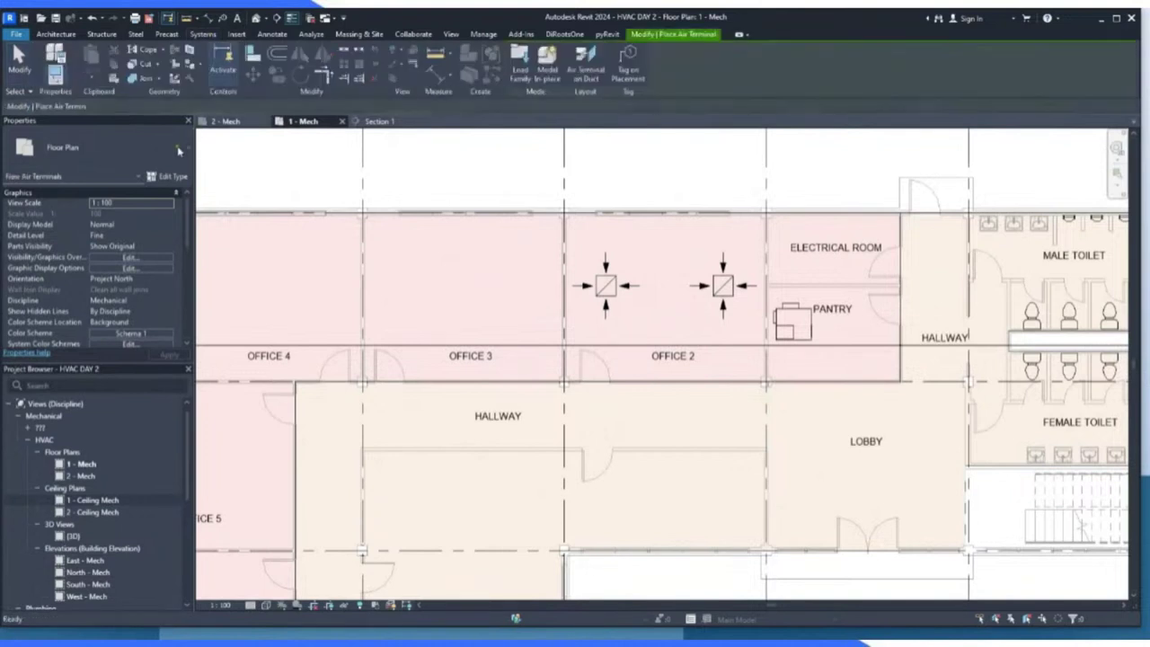
{"action": "left_click", "coordinate": [120, 215]}
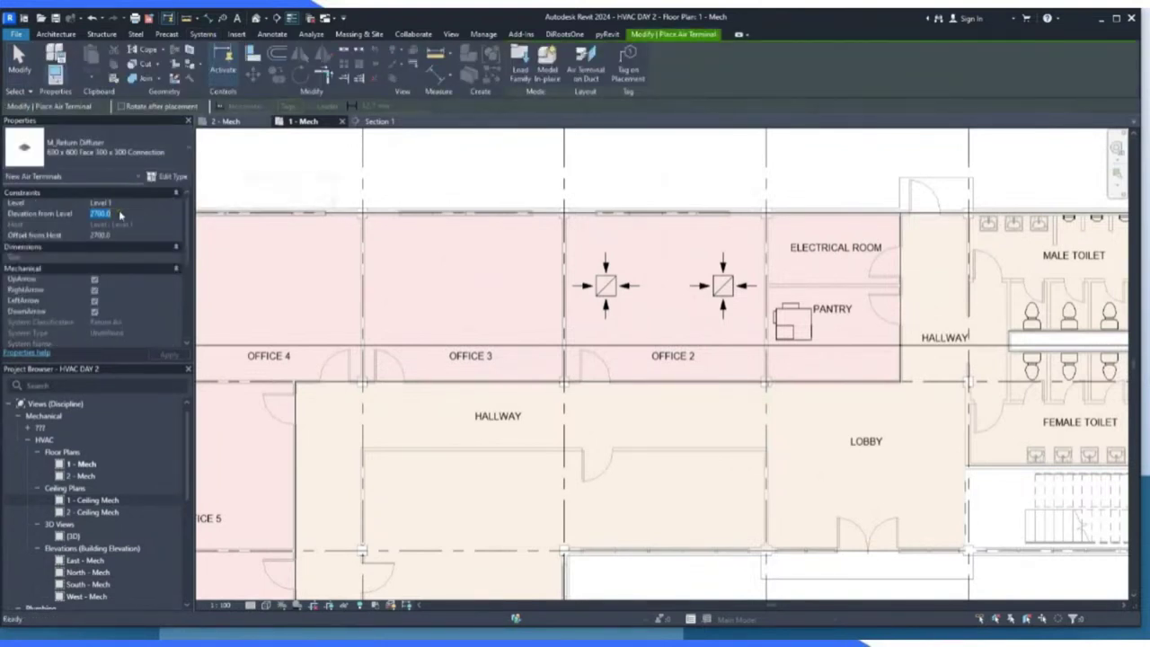
{"action": "type", "text": "2600"}
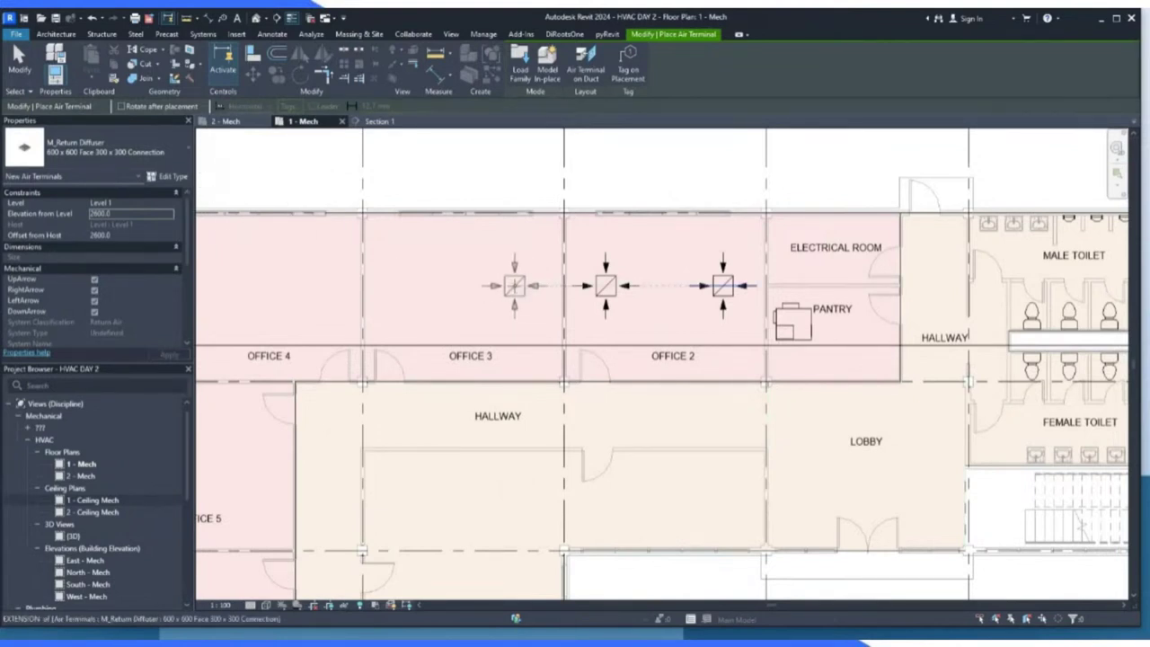
{"action": "left_click", "coordinate": [514, 286]}
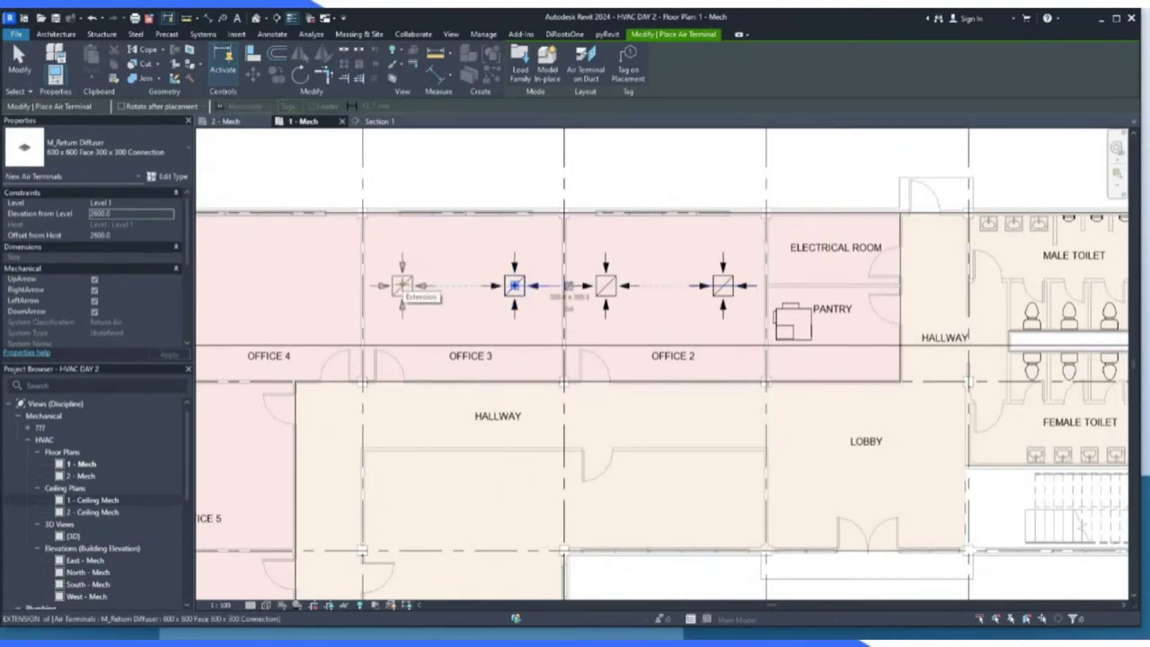
{"action": "left_click", "coordinate": [402, 286]}
{"action": "scroll", "coordinate": [402, 286], "scroll_direction": "down", "scroll_amount": 2}
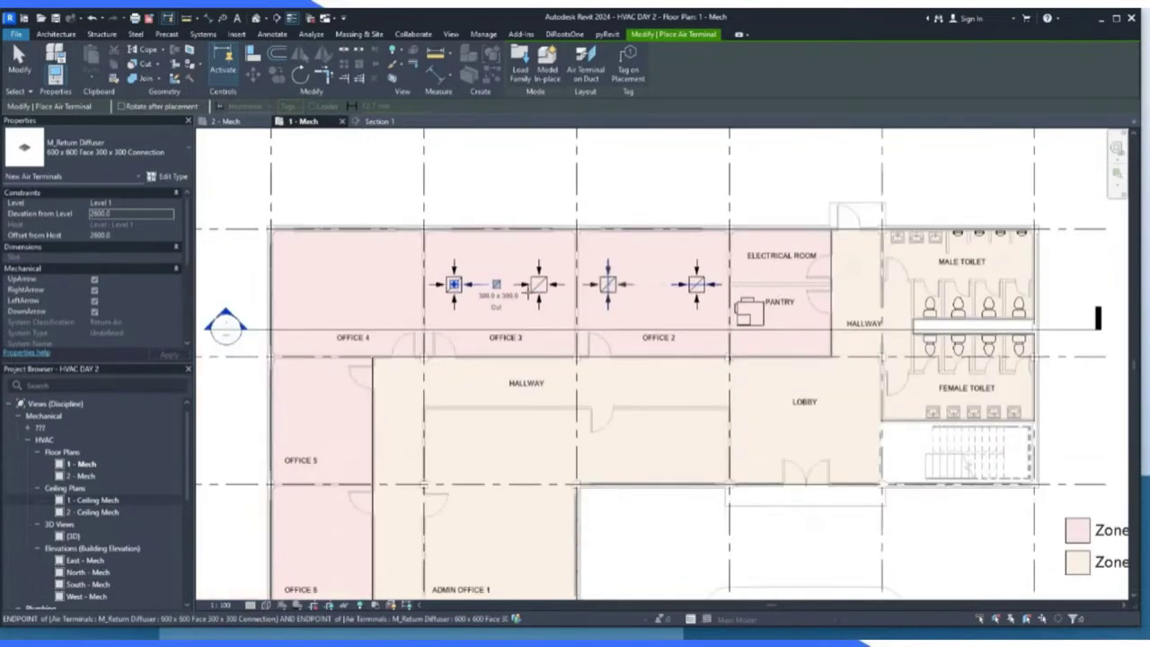
Place two 2600 return diffusers each in Offices 4 and 5, and one in Office 6.
{"action": "left_click", "coordinate": [386, 285]}
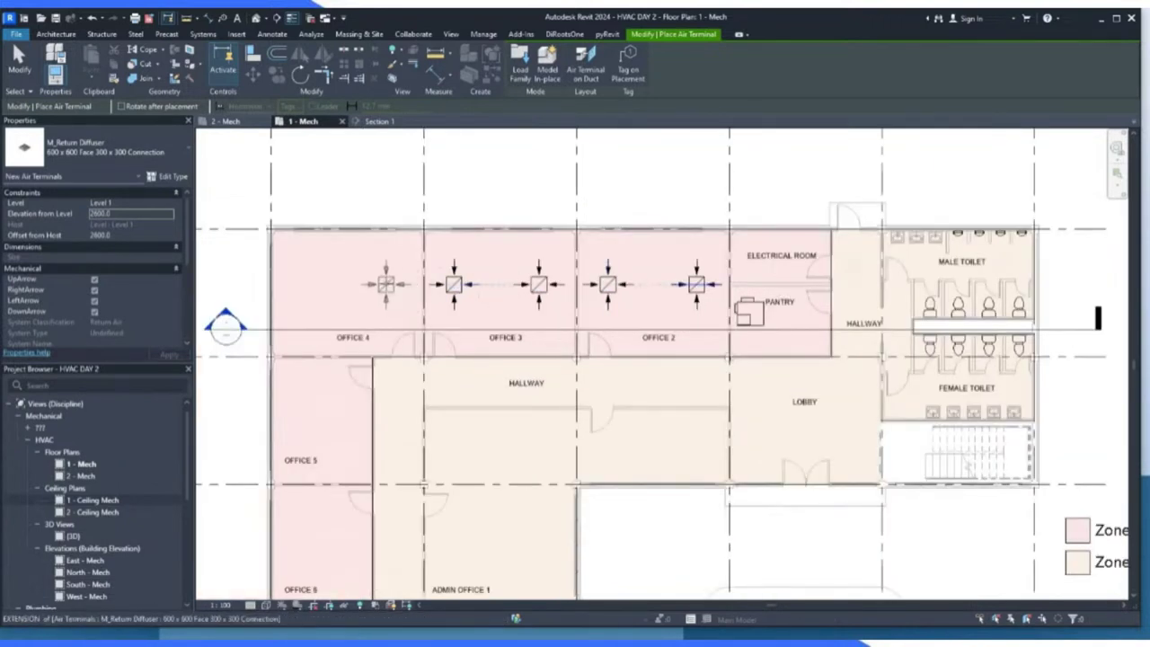
{"action": "left_click", "coordinate": [308, 285]}
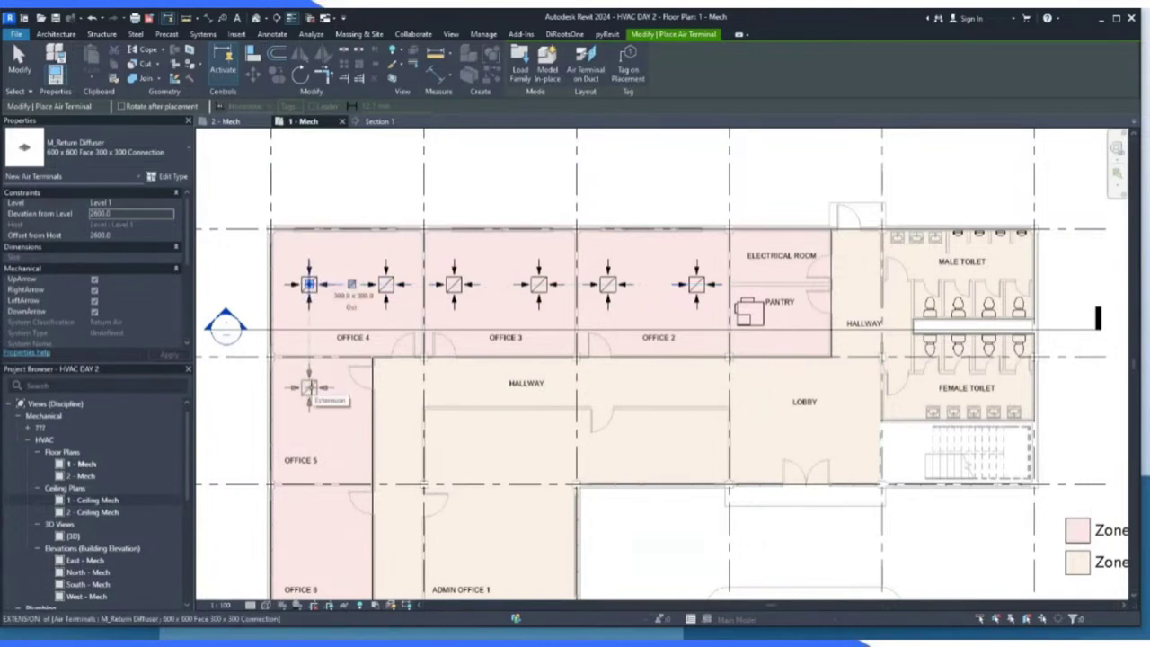
{"action": "left_click", "coordinate": [308, 384]}
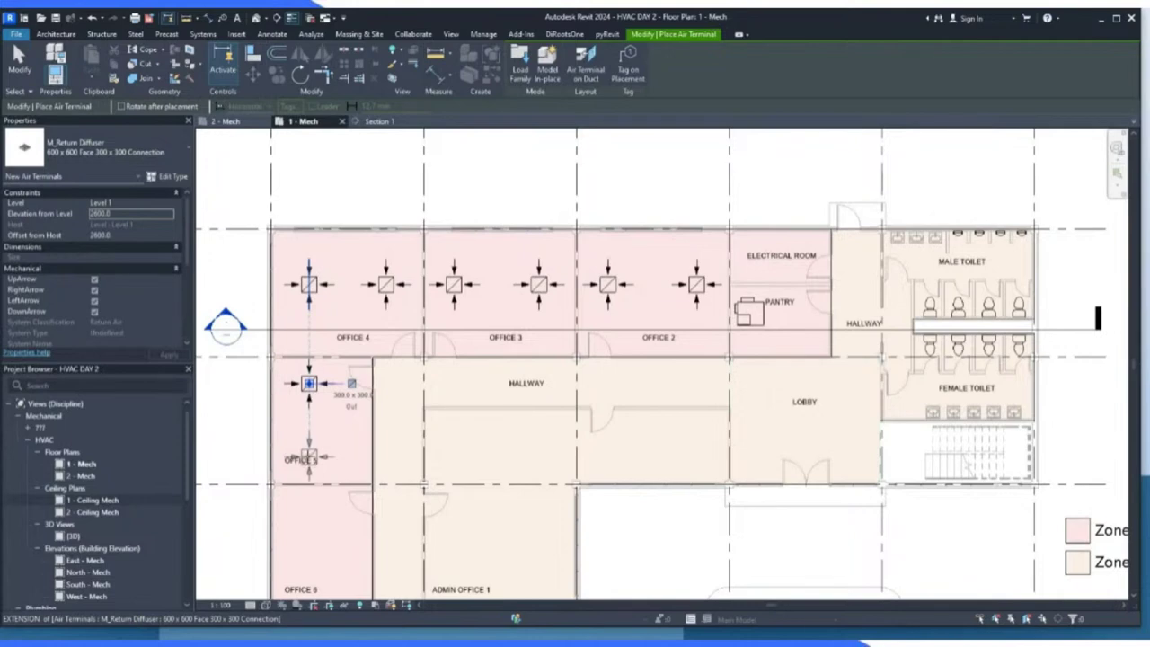
{"action": "left_click", "coordinate": [309, 452]}
{"action": "scroll", "coordinate": [329, 560], "scroll_direction": "down", "scroll_amount": 3, "text": "ctrl"}
{"action": "scroll", "coordinate": [329, 560], "scroll_direction": "up", "scroll_amount": 1}
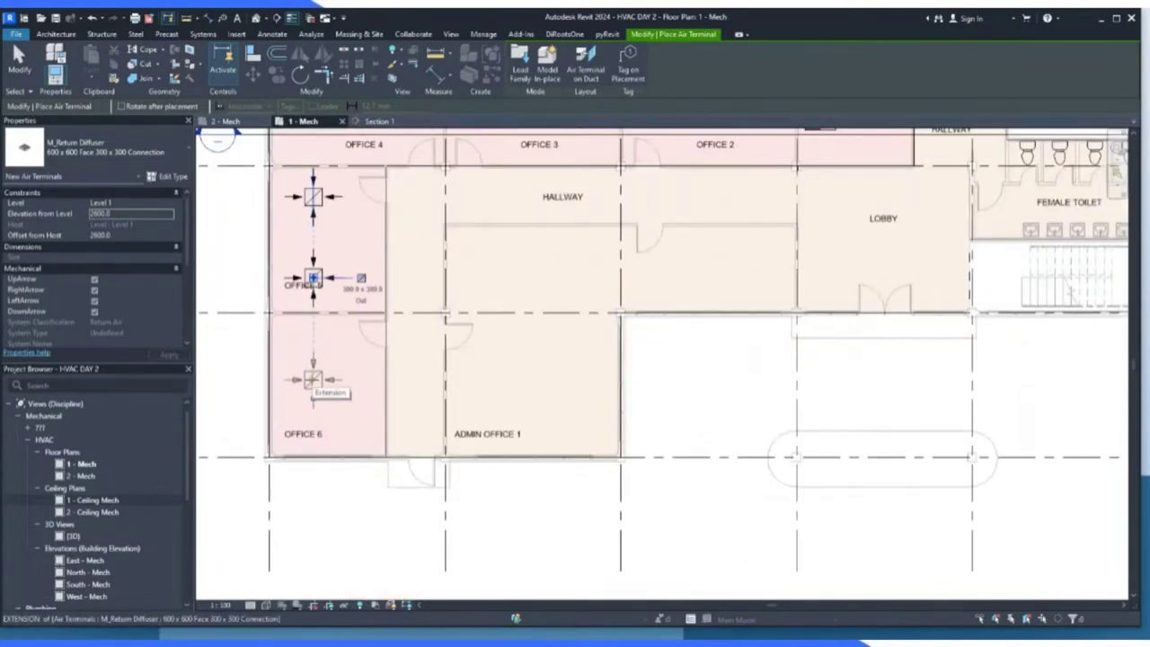
{"action": "left_click", "coordinate": [313, 379]}
{"action": "scroll", "coordinate": [304, 388], "scroll_direction": "down", "scroll_amount": 3}
{"action": "scroll", "coordinate": [294, 390], "scroll_direction": "up", "scroll_amount": 1}
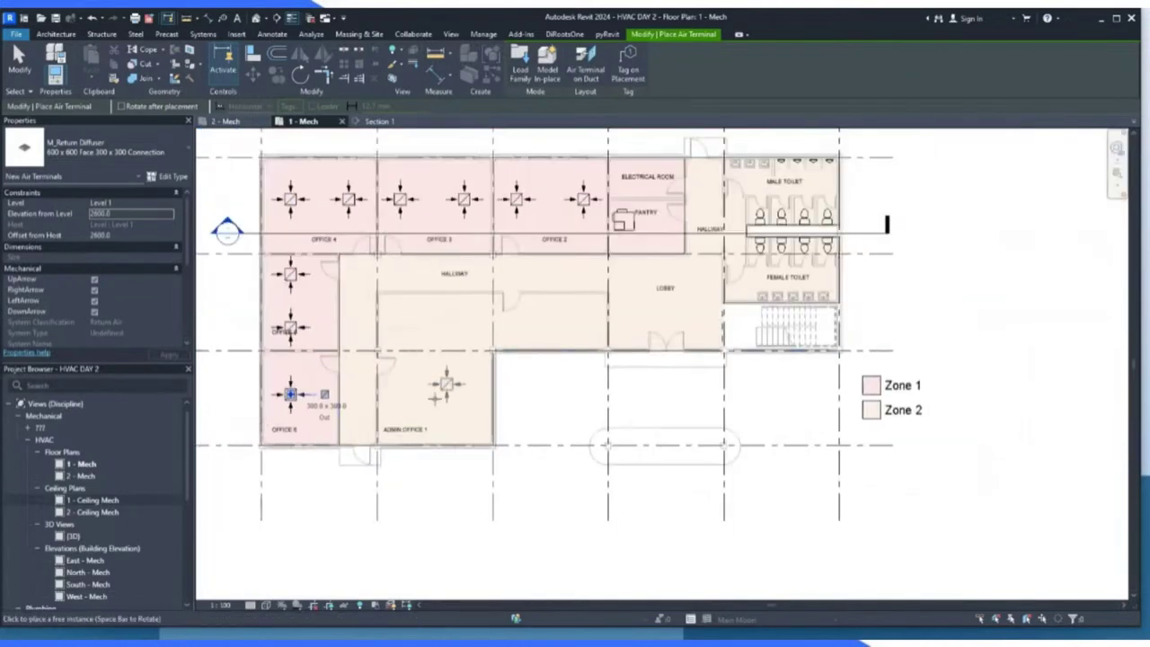
Place return diffusers in Admin Office 1, above it, and in the space west of the lobby.
{"action": "scroll", "coordinate": [434, 402], "scroll_direction": "up", "scroll_amount": 1}
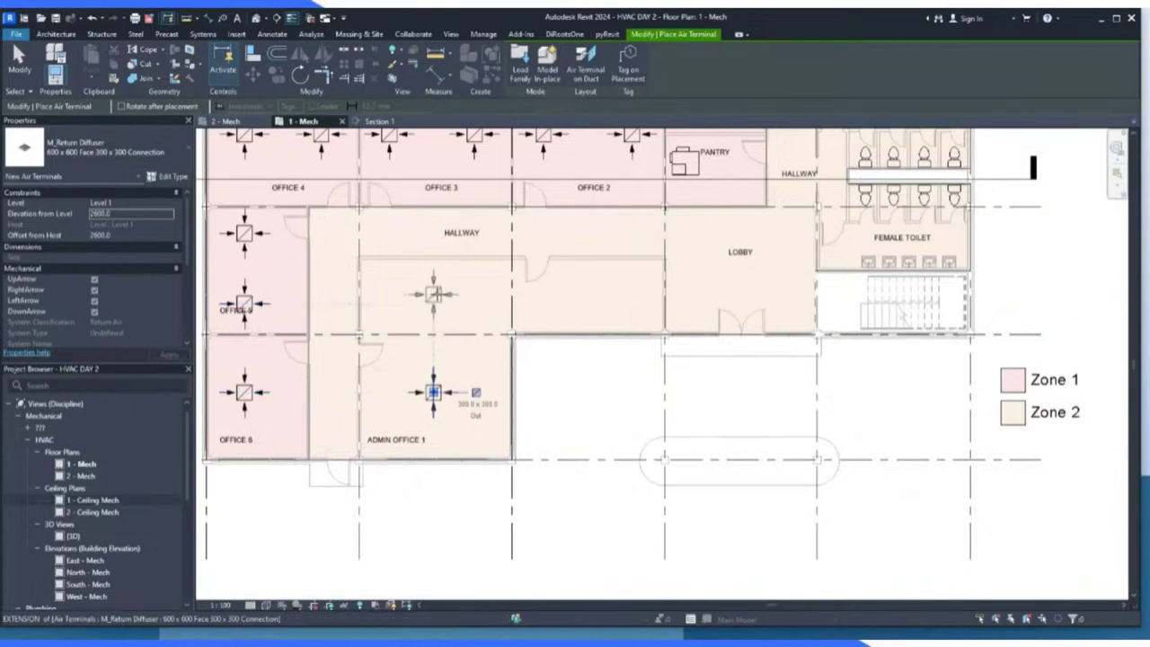
{"action": "left_click", "coordinate": [435, 294]}
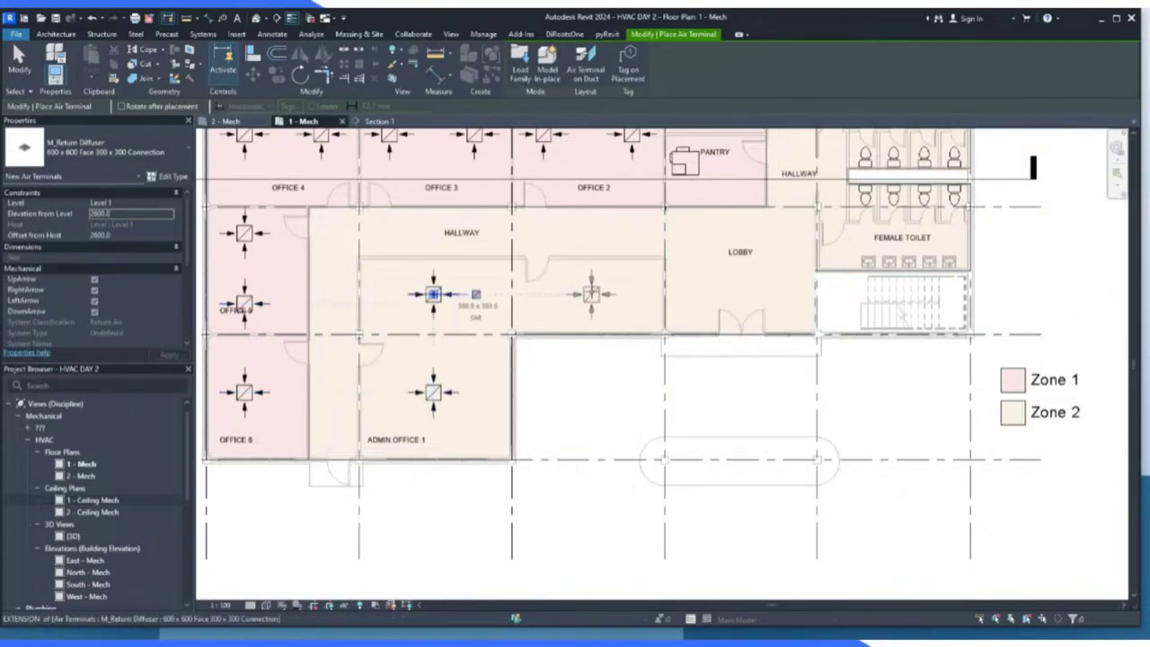
{"action": "left_click", "coordinate": [587, 289]}
{"action": "scroll", "coordinate": [373, 377], "scroll_direction": "down", "scroll_amount": 2}
{"action": "scroll", "coordinate": [662, 279], "scroll_direction": "up", "scroll_amount": 4}
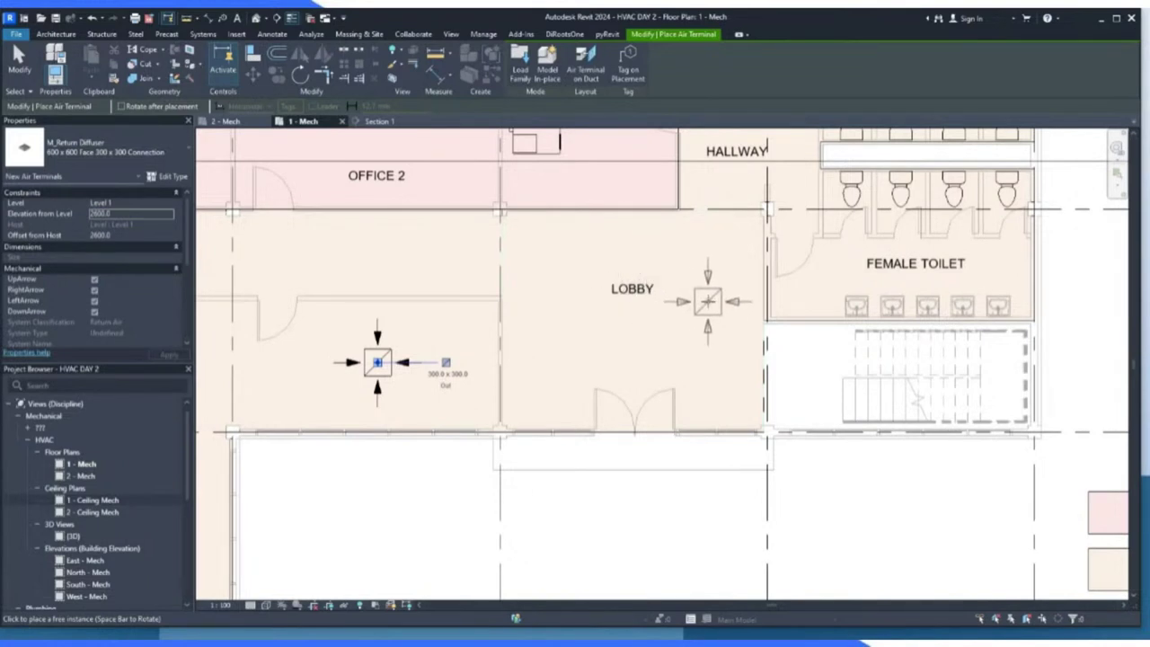
{"action": "left_click", "coordinate": [378, 362]}
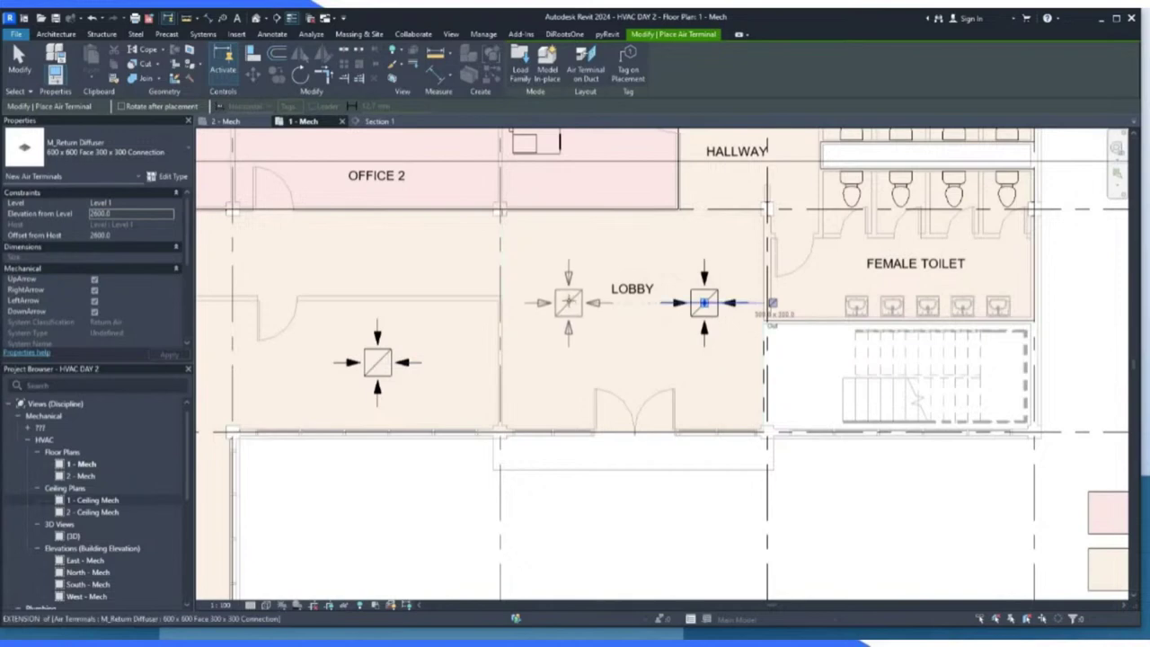
Add a return diffuser beside Admin Office 1 and two more along the hallway.
{"action": "scroll", "coordinate": [624, 289], "scroll_direction": "down", "scroll_amount": 5}
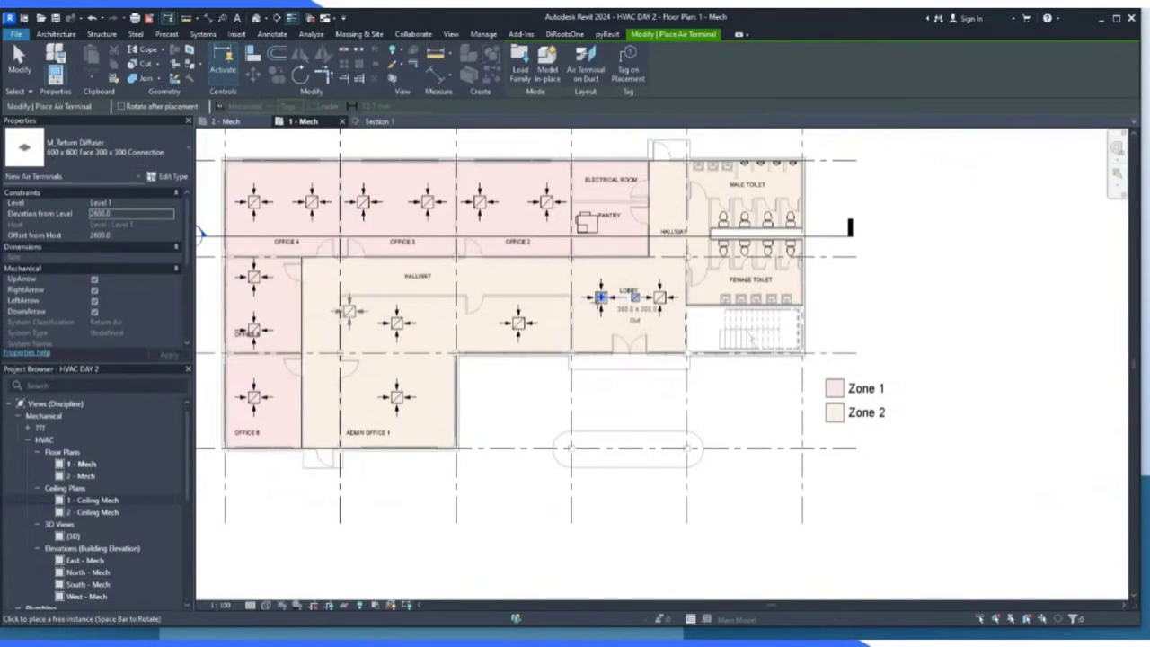
{"action": "scroll", "coordinate": [620, 294], "scroll_direction": "up", "scroll_amount": 5}
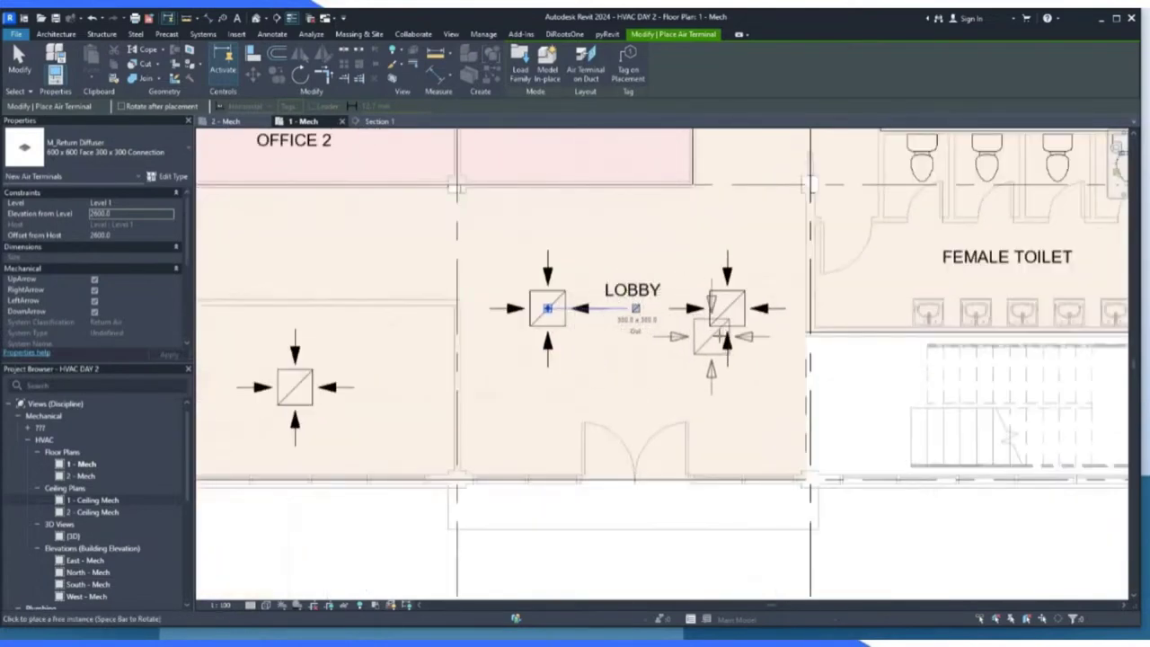
{"action": "scroll", "coordinate": [719, 333], "scroll_direction": "down", "scroll_amount": 2}
{"action": "scroll", "coordinate": [771, 355], "scroll_direction": "down", "scroll_amount": 2}
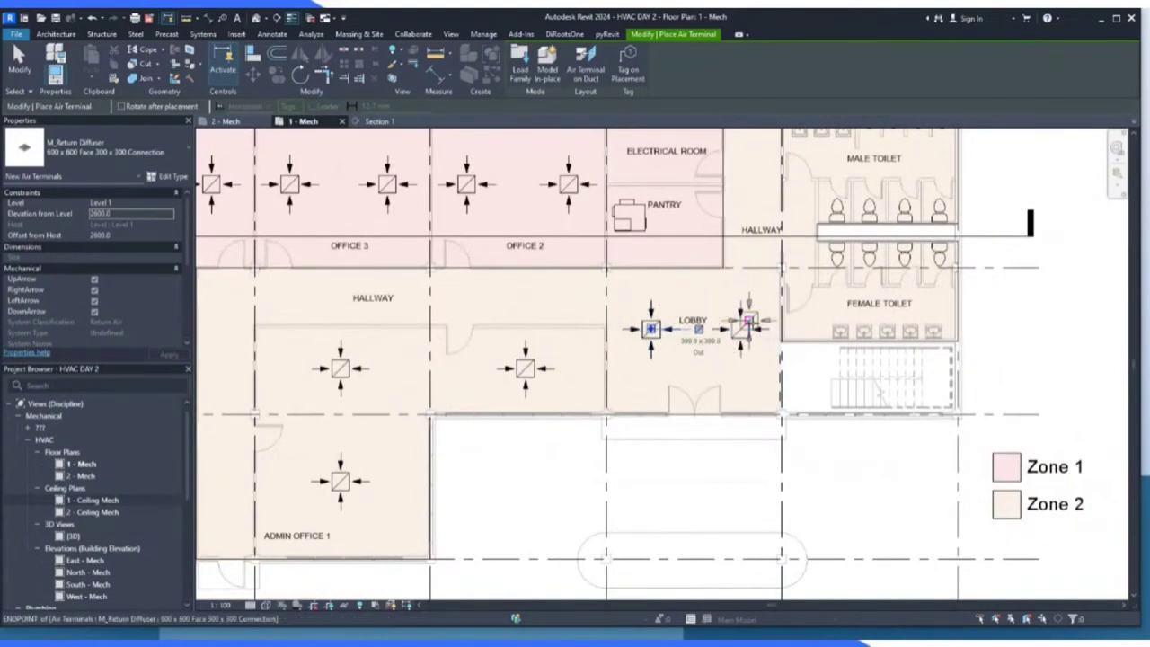
{"action": "scroll", "coordinate": [680, 334], "scroll_direction": "down", "scroll_amount": 1}
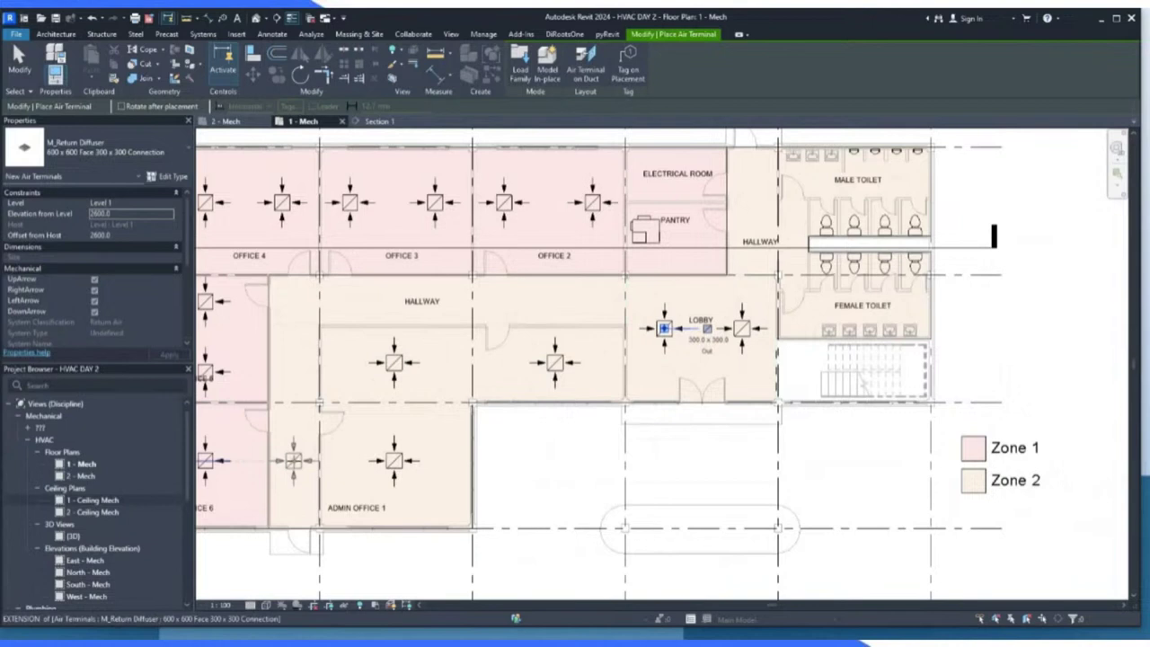
{"action": "left_click", "coordinate": [293, 460]}
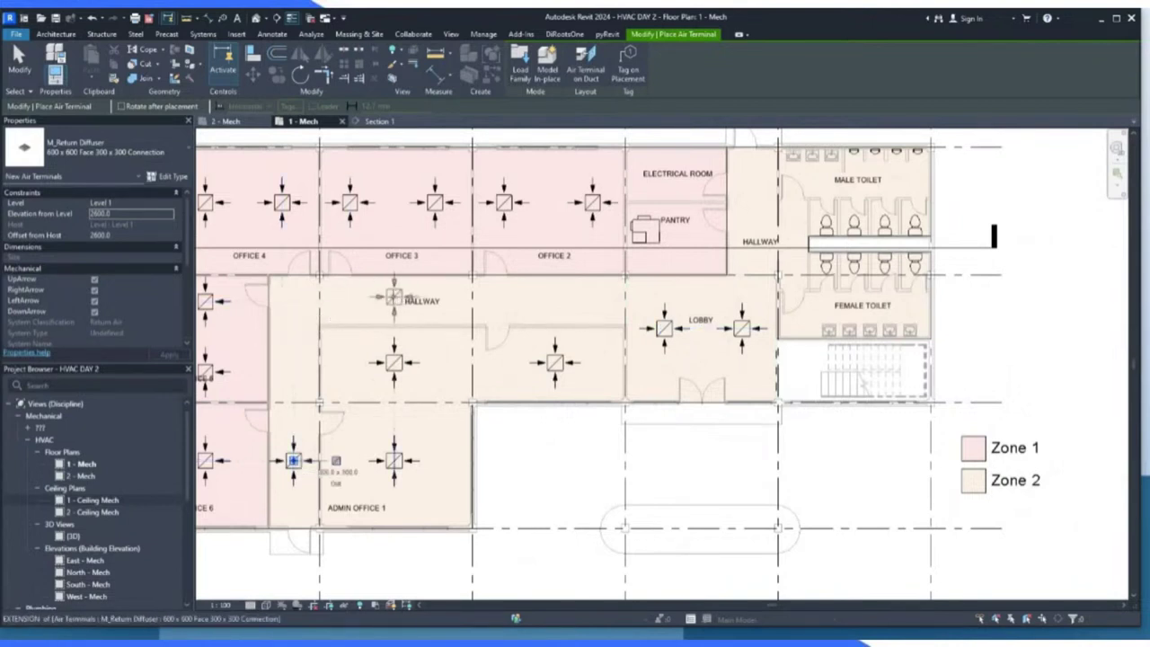
{"action": "left_click", "coordinate": [394, 297]}
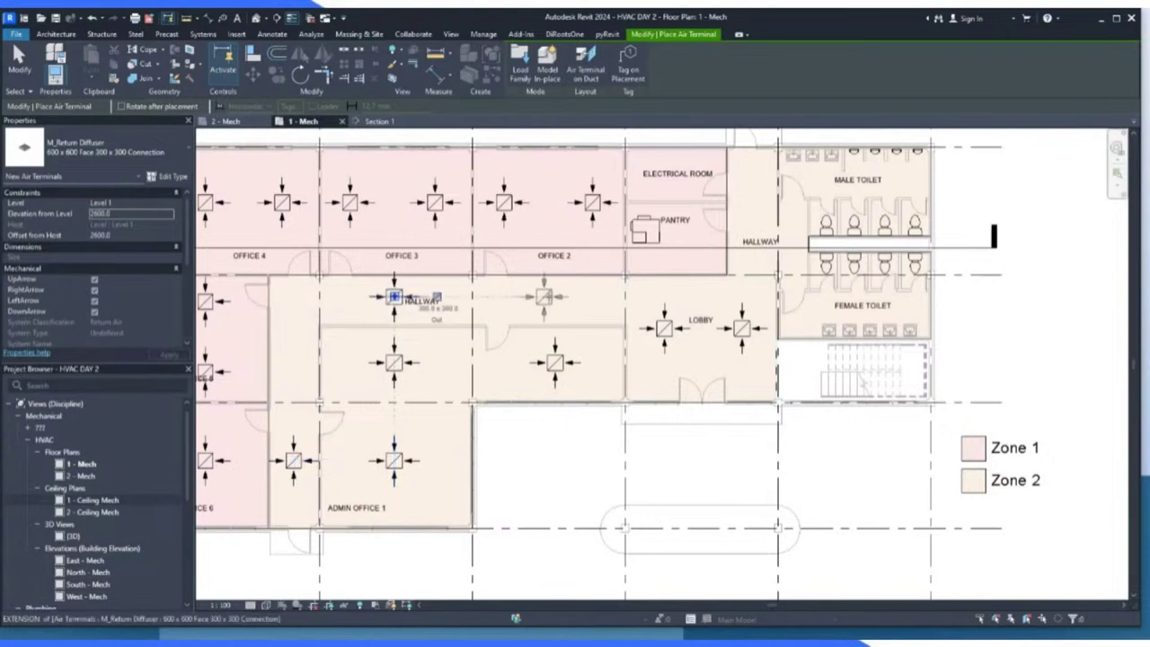
{"action": "left_click", "coordinate": [555, 297]}
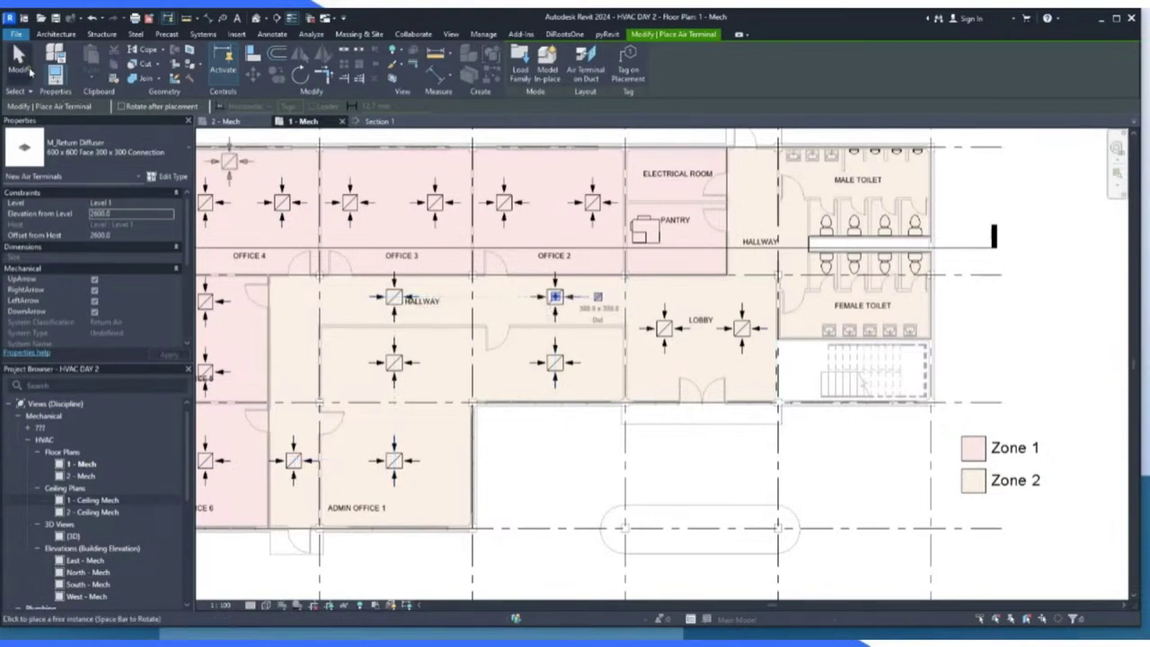
Exit diffuser placement and delete both lobby diffusers.
{"action": "left_click", "coordinate": [19, 61]}
{"action": "left_click", "coordinate": [670, 336]}
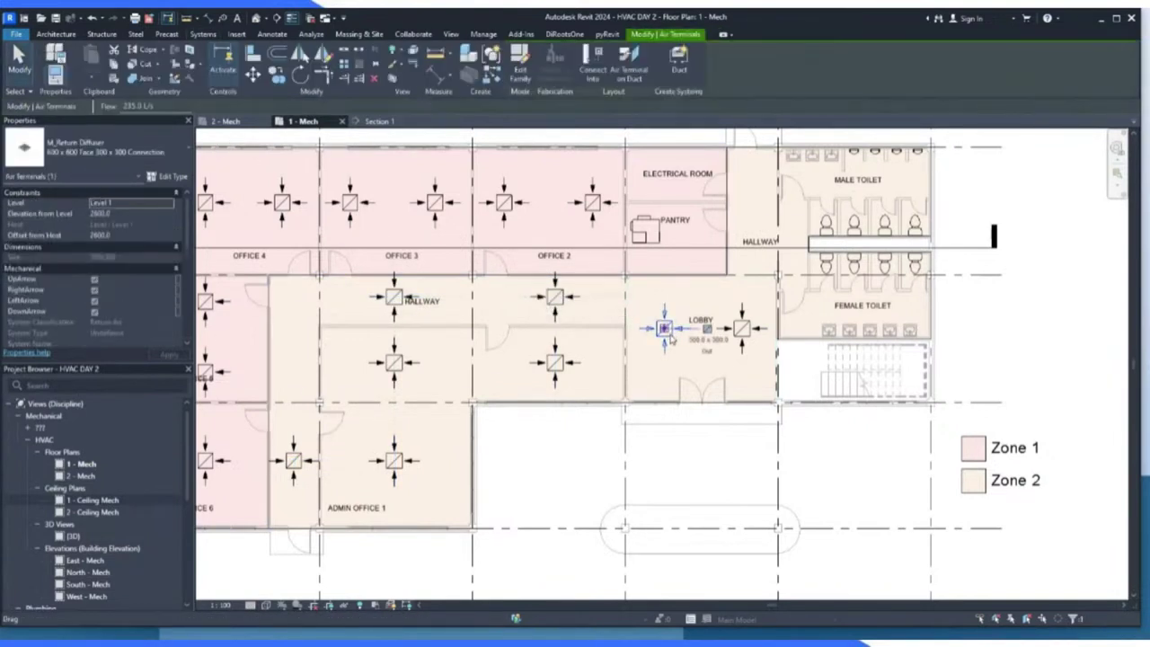
{"action": "key", "text": "Delete"}
{"action": "left_click", "coordinate": [753, 345]}
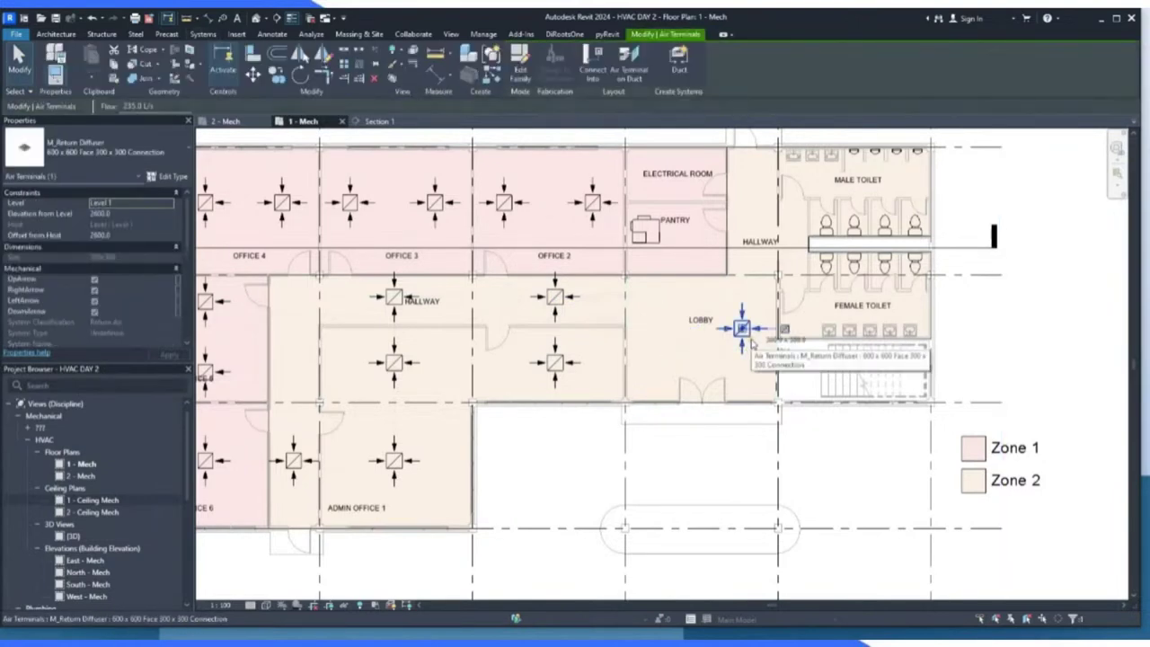
{"action": "key", "text": "Delete"}
{"action": "left_click", "coordinate": [580, 454]}
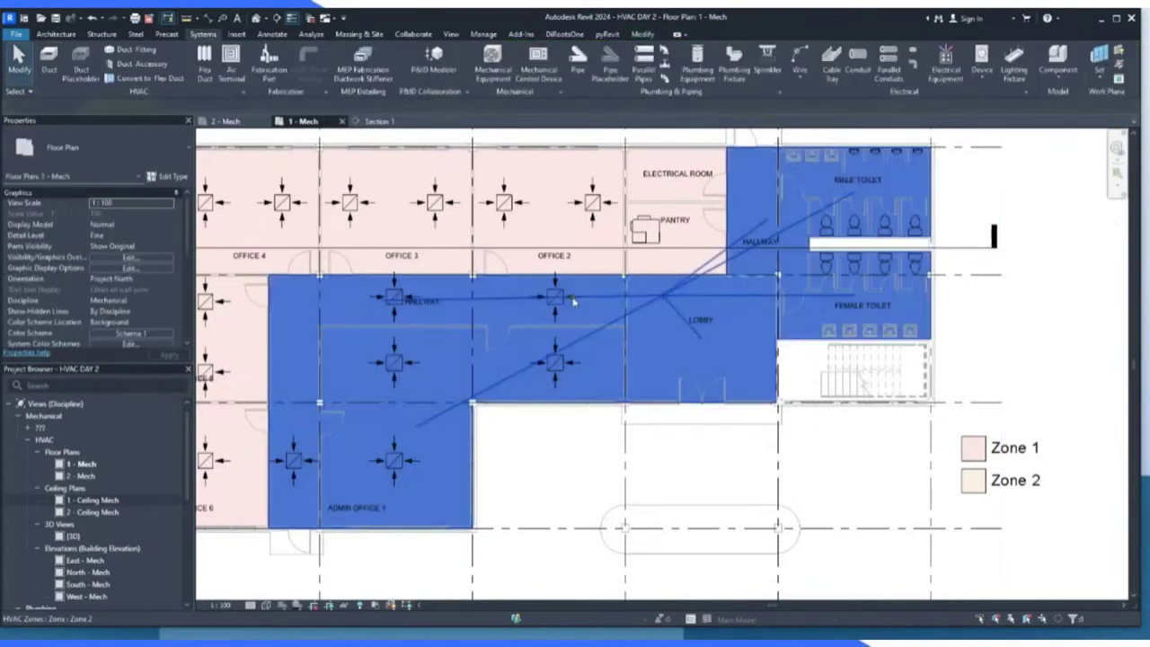
{"action": "key", "text": "Escape"}
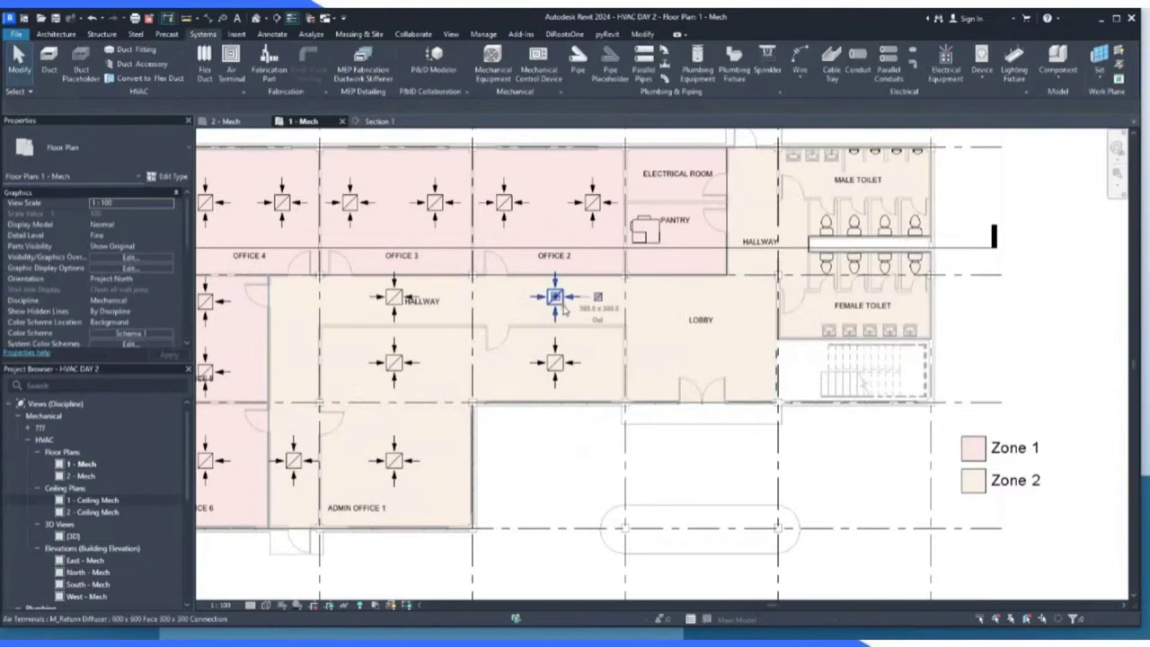
Delete the hallway diffusers below Offices 2 and 3 and the extra one in Admin Office 1.
{"action": "left_click", "coordinate": [555, 296]}
{"action": "key", "text": "Delete"}
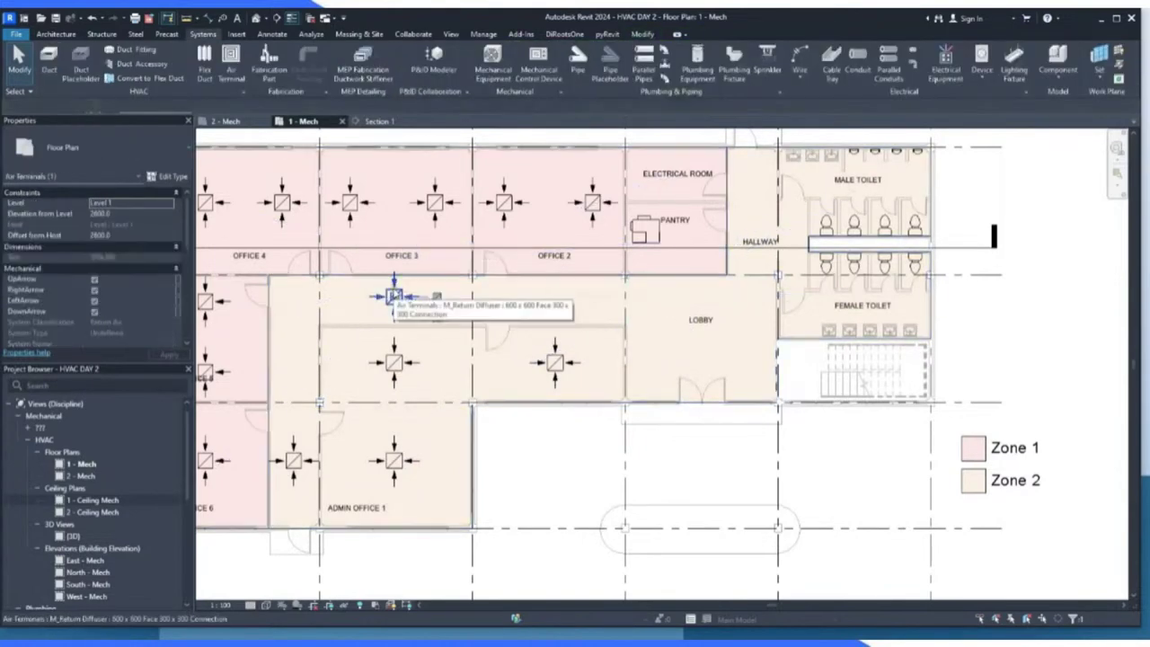
{"action": "left_click", "coordinate": [394, 296]}
{"action": "key", "text": "Delete"}
{"action": "left_click", "coordinate": [293, 460]}
{"action": "key", "text": "Delete"}
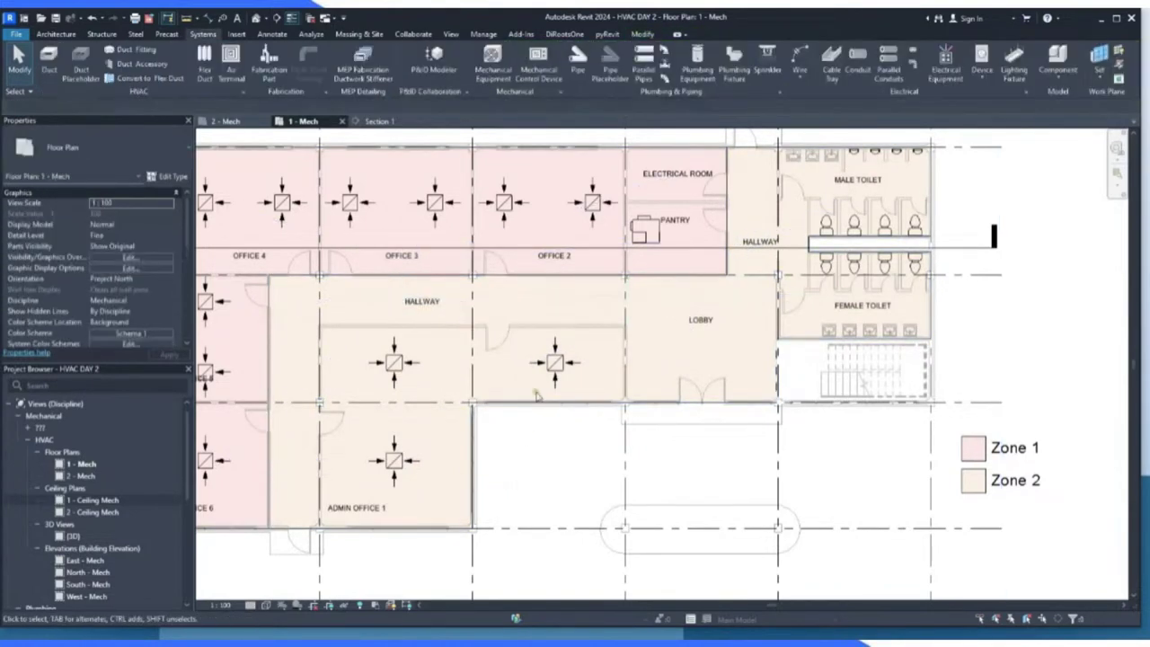
Select the left diffuser in Office 2, check it, then clear the selection.
{"action": "left_click", "coordinate": [505, 201]}
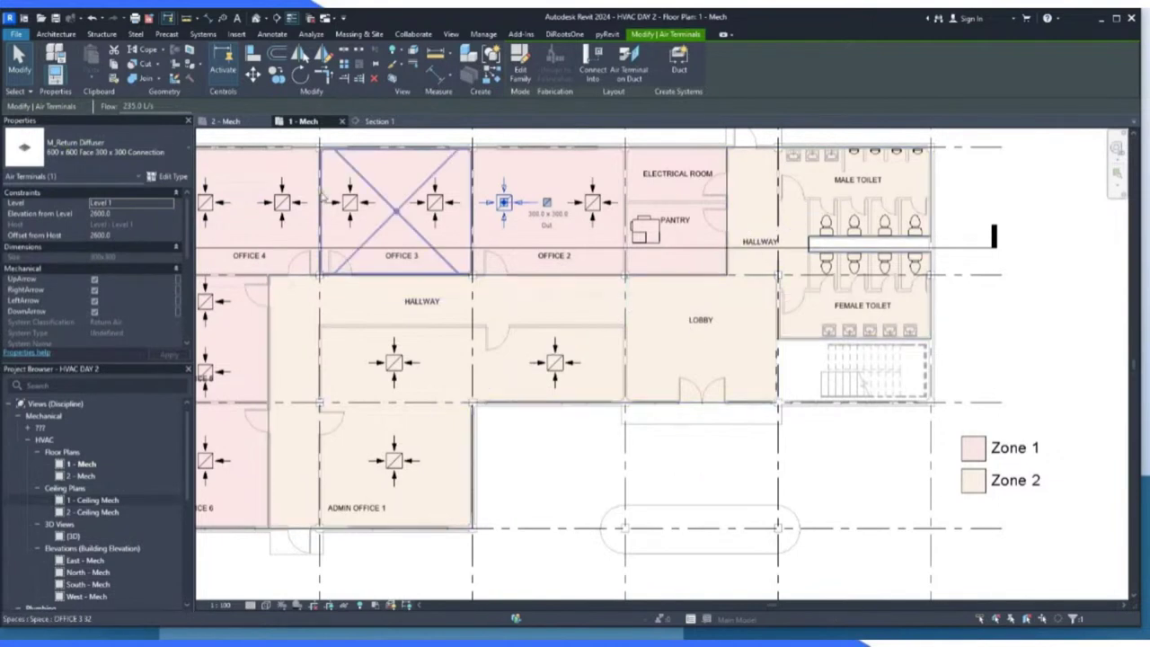
{"action": "scroll", "coordinate": [763, 438], "scroll_direction": "down", "scroll_amount": 1}
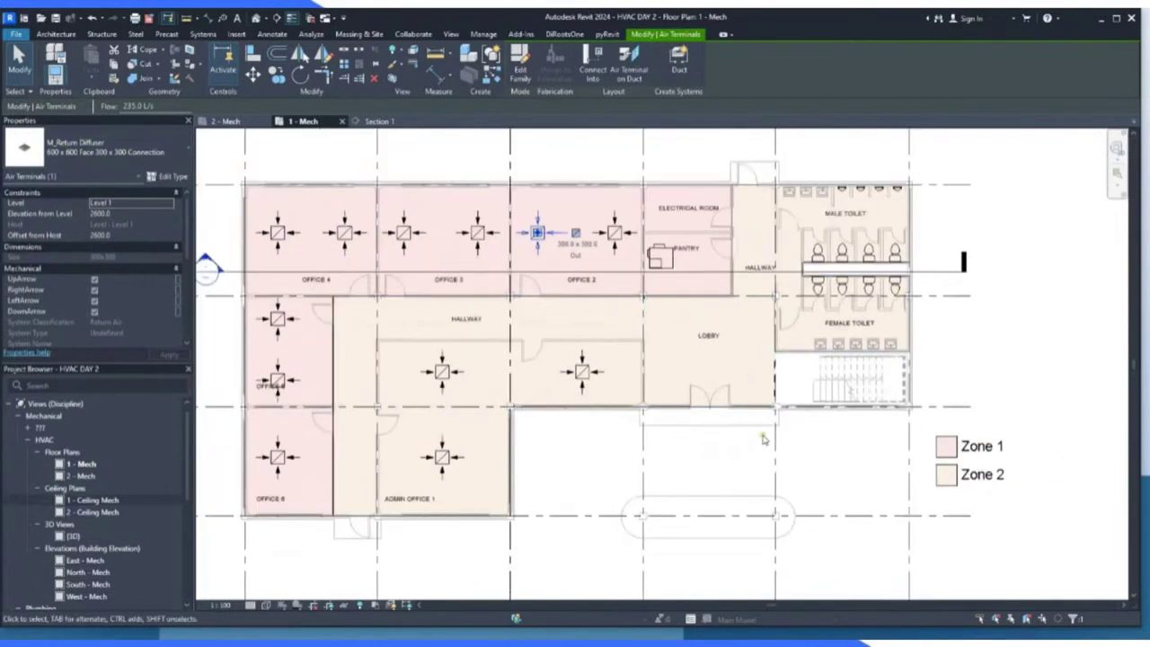
{"action": "scroll", "coordinate": [763, 438], "scroll_direction": "down", "scroll_amount": 1}
{"action": "scroll", "coordinate": [360, 378], "scroll_direction": "up", "scroll_amount": 2}
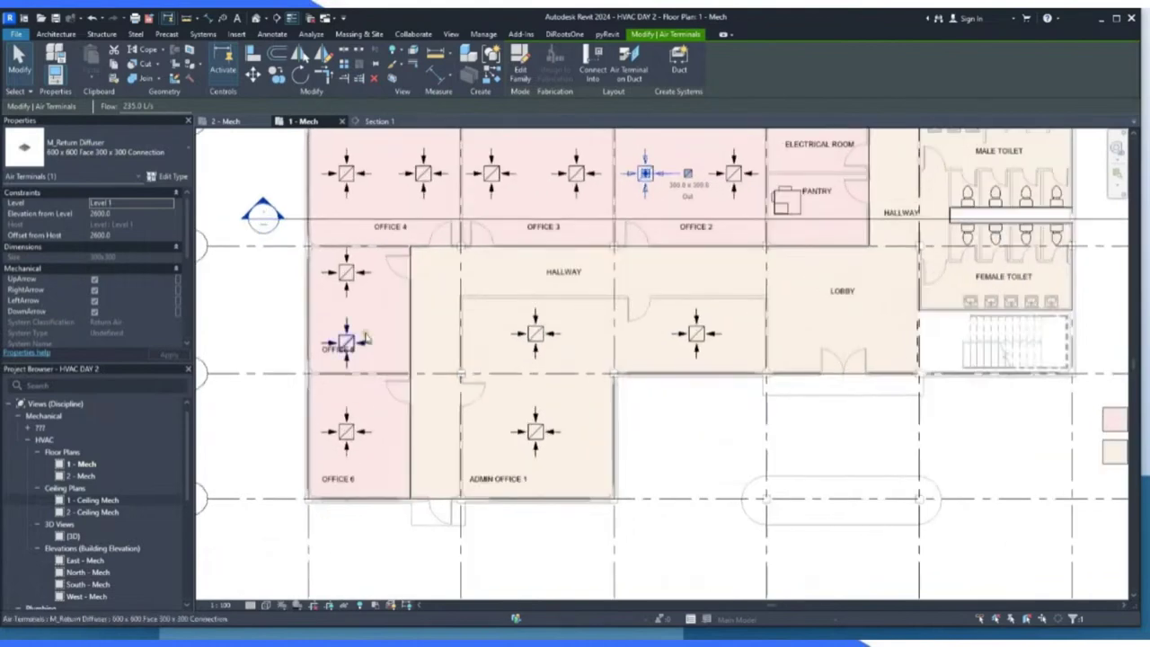
{"action": "scroll", "coordinate": [460, 414], "scroll_direction": "down", "scroll_amount": 1}
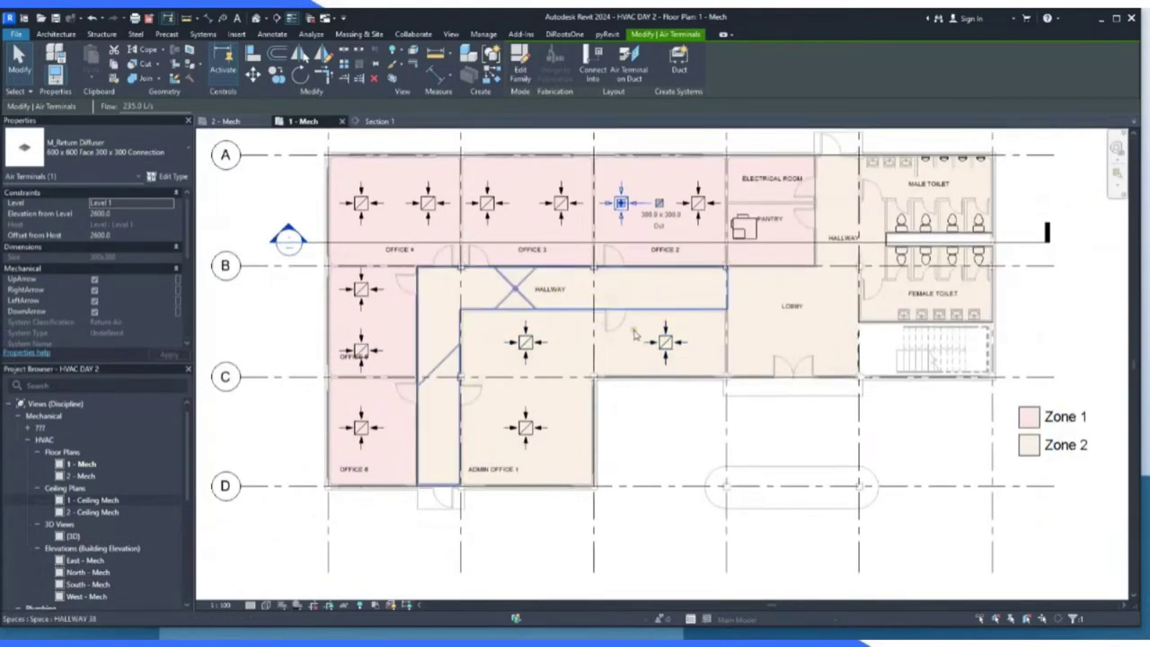
{"action": "scroll", "coordinate": [409, 387], "scroll_direction": "down", "scroll_amount": 1}
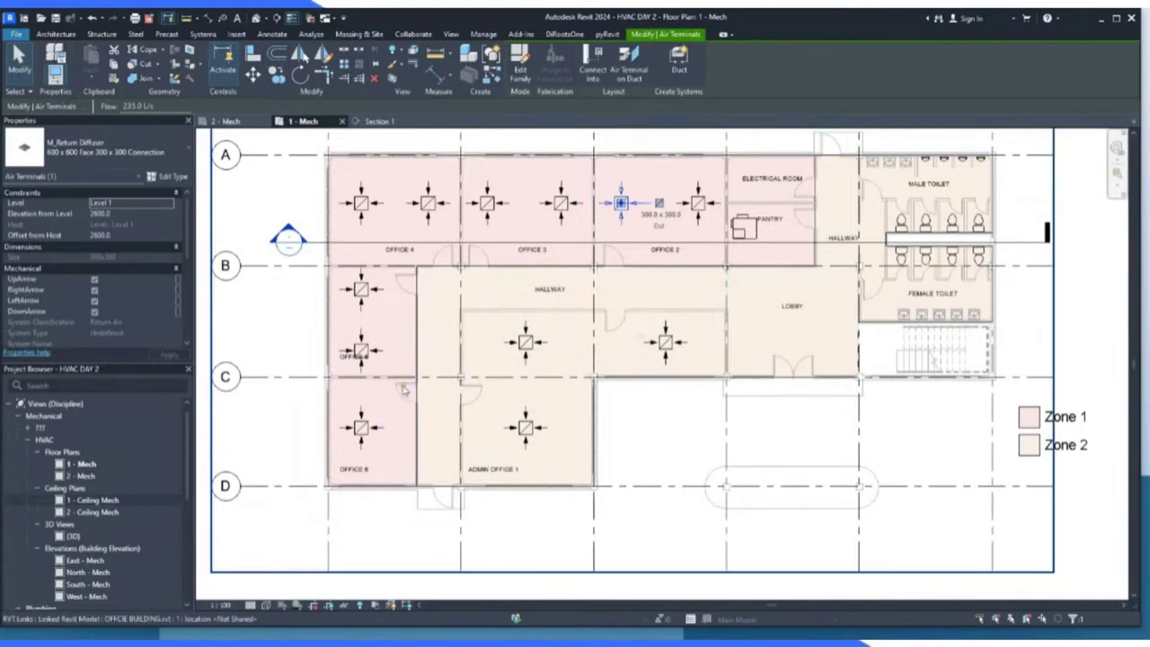
{"action": "key", "text": "Escape"}
Filter a window selection to the 12 Air Terminals and switch them to M_Supply Diffuser 600 x 600 Face 300 x 300 Connection.
{"action": "left_click_drag", "start_coordinate": [533, 319], "coordinate": [800, 486]}
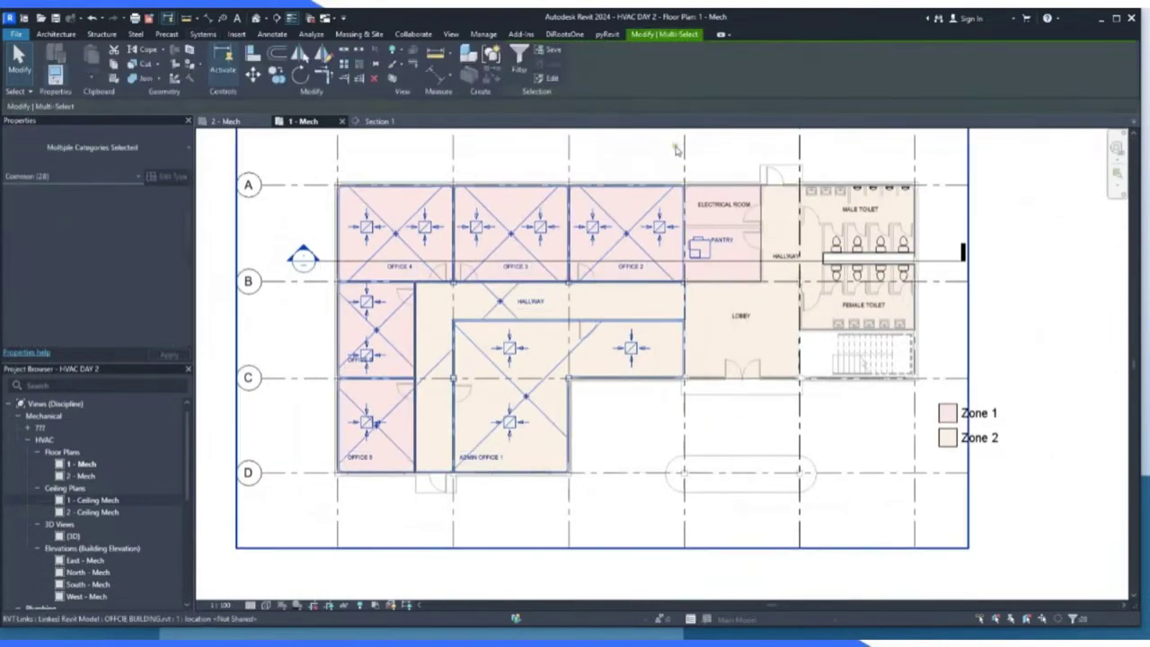
{"action": "left_click", "coordinate": [519, 59]}
{"action": "left_click", "coordinate": [648, 266]}
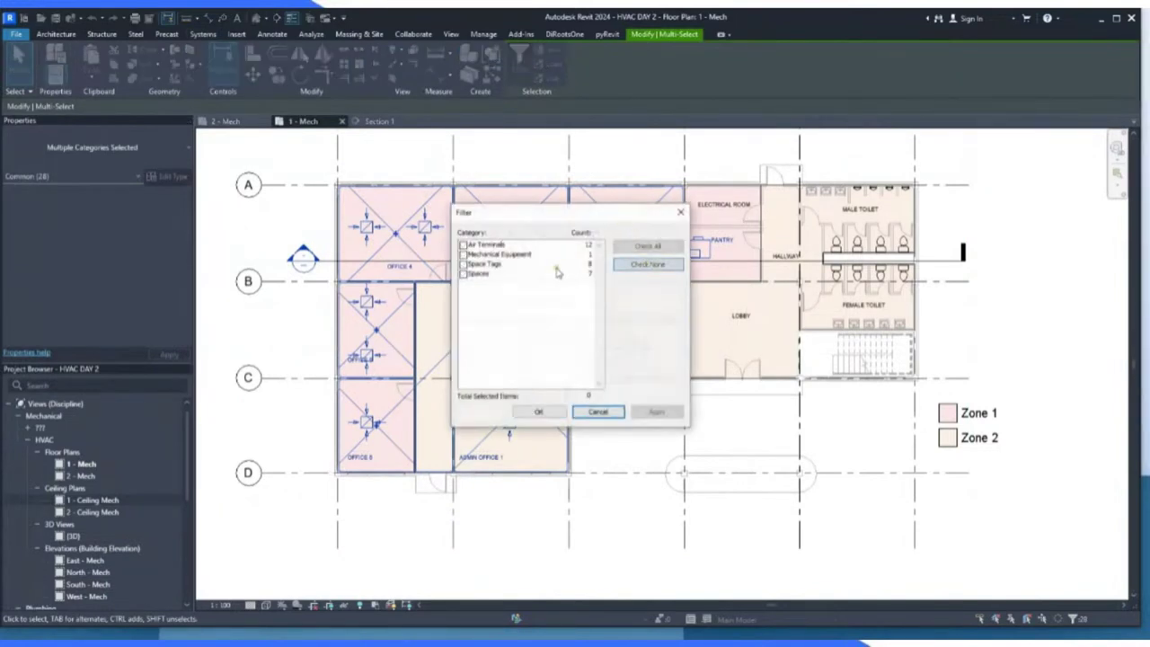
{"action": "left_click", "coordinate": [464, 244]}
{"action": "left_click", "coordinate": [649, 412]}
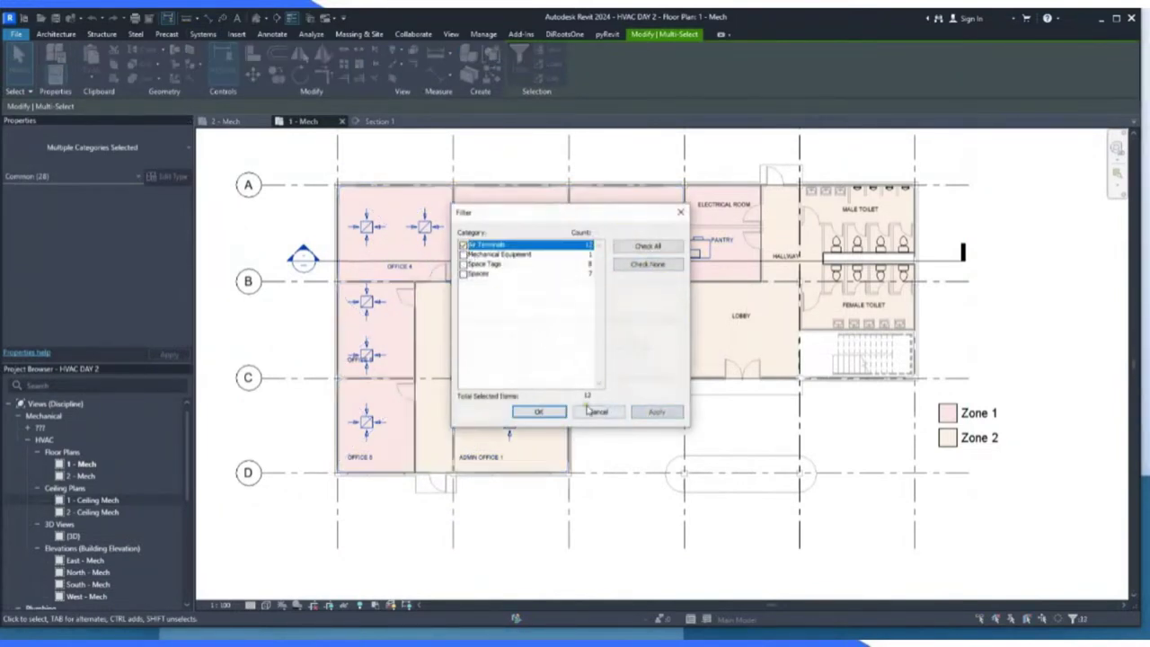
{"action": "left_click", "coordinate": [540, 412]}
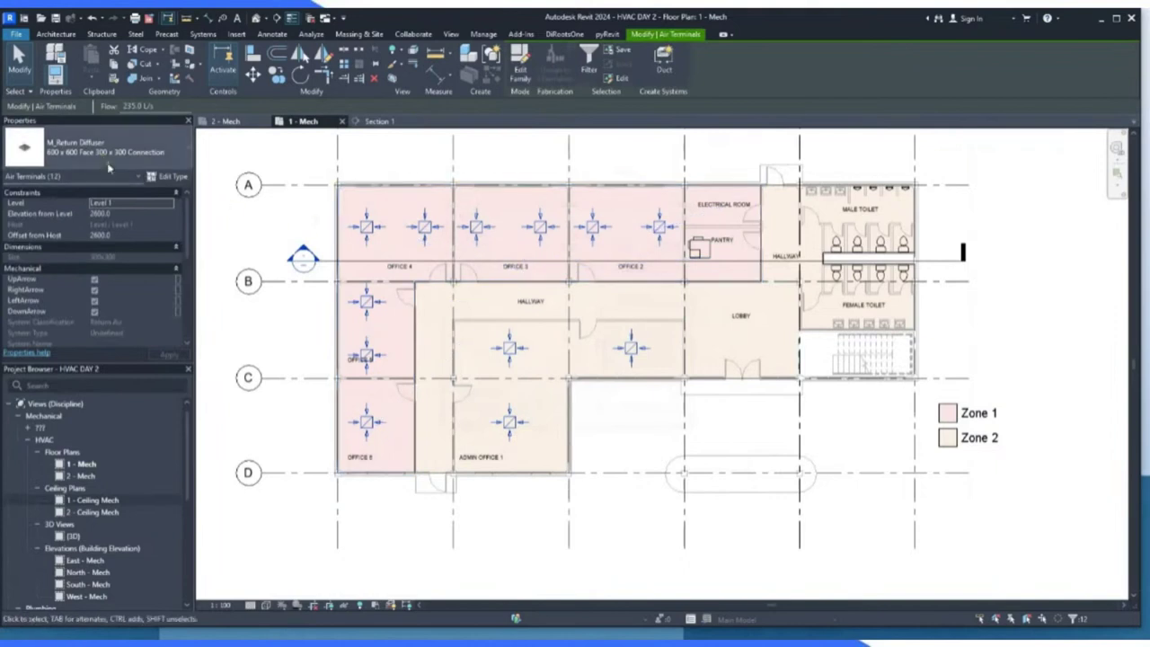
{"action": "left_click", "coordinate": [178, 150]}
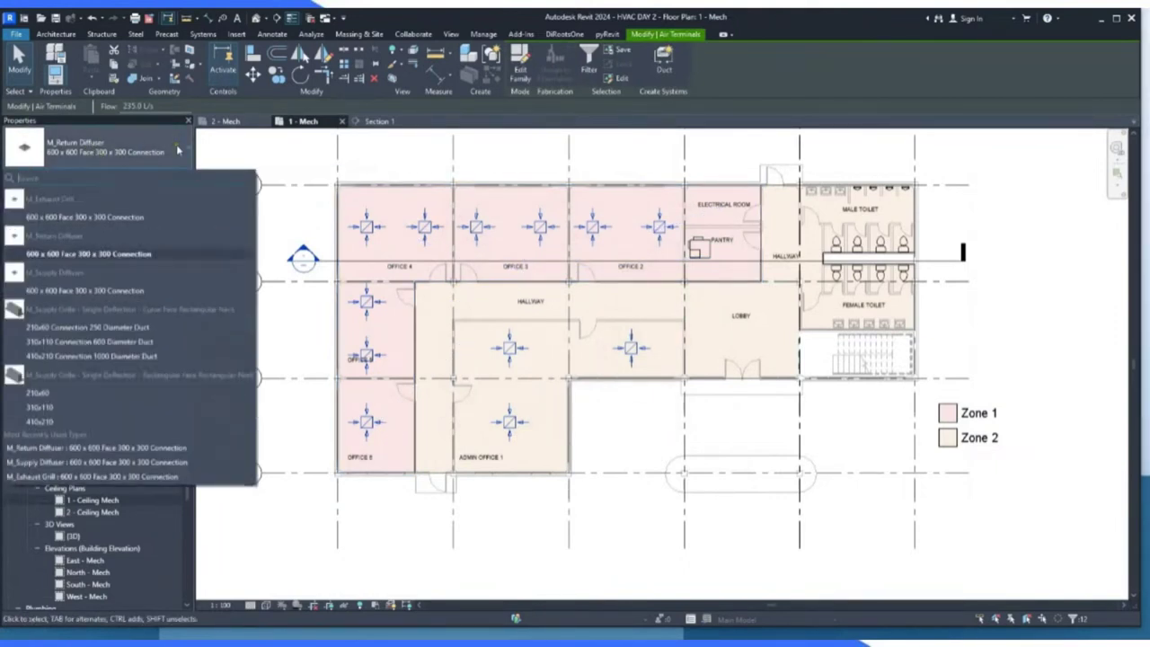
{"action": "left_click", "coordinate": [65, 291]}
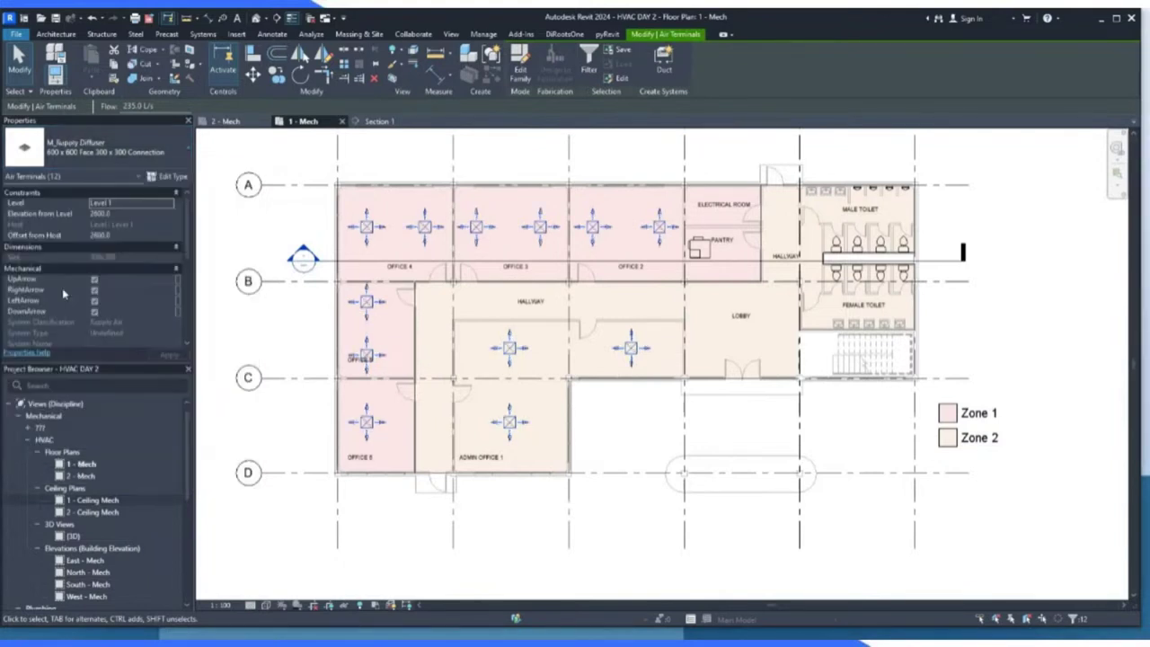
Deselect and zoom around the plan to check the twelve supply diffusers across Zone 1 and Zone 2.
{"action": "left_click", "coordinate": [251, 332]}
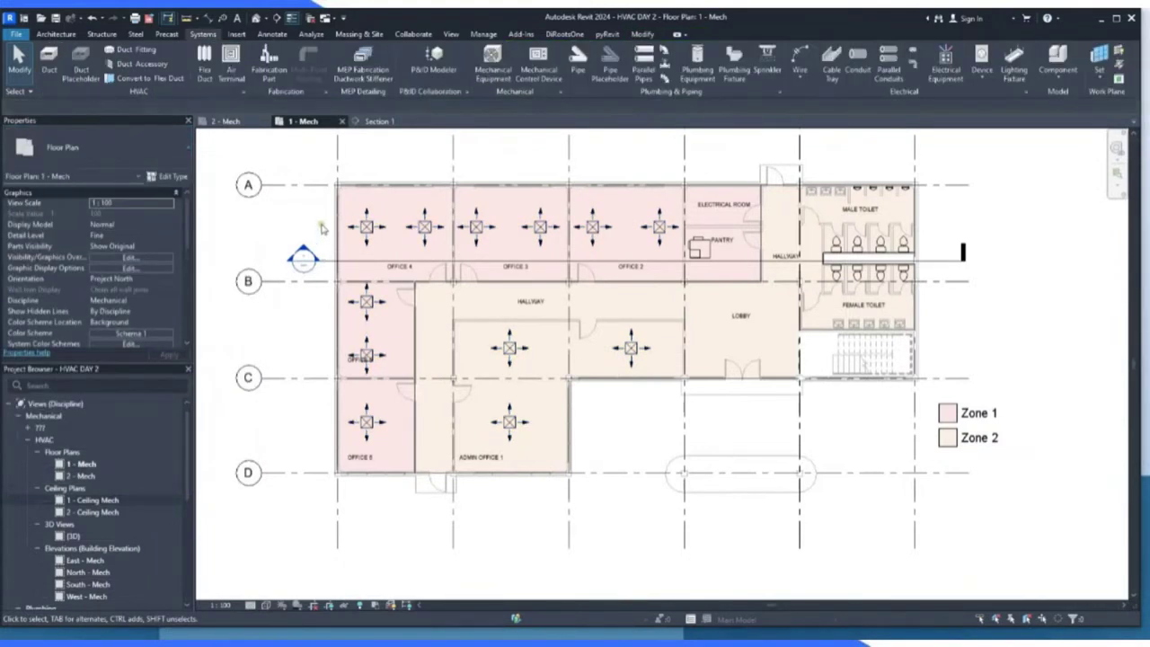
{"action": "scroll", "coordinate": [359, 220], "scroll_direction": "up", "scroll_amount": 6}
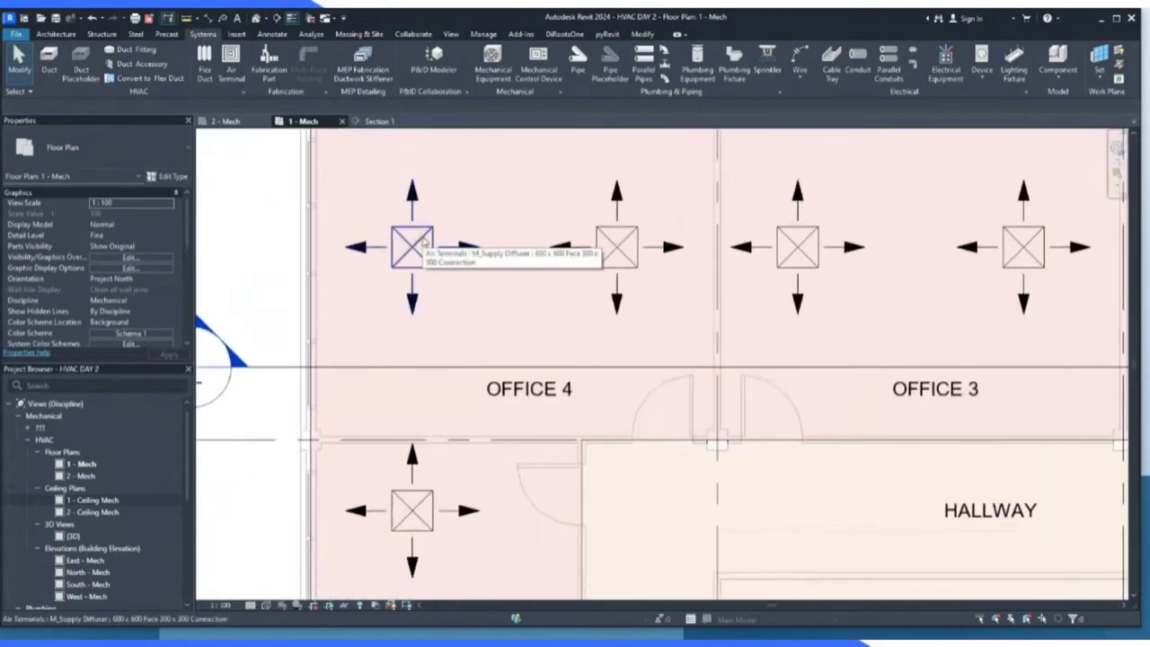
{"action": "scroll", "coordinate": [354, 249], "scroll_direction": "down", "scroll_amount": 4}
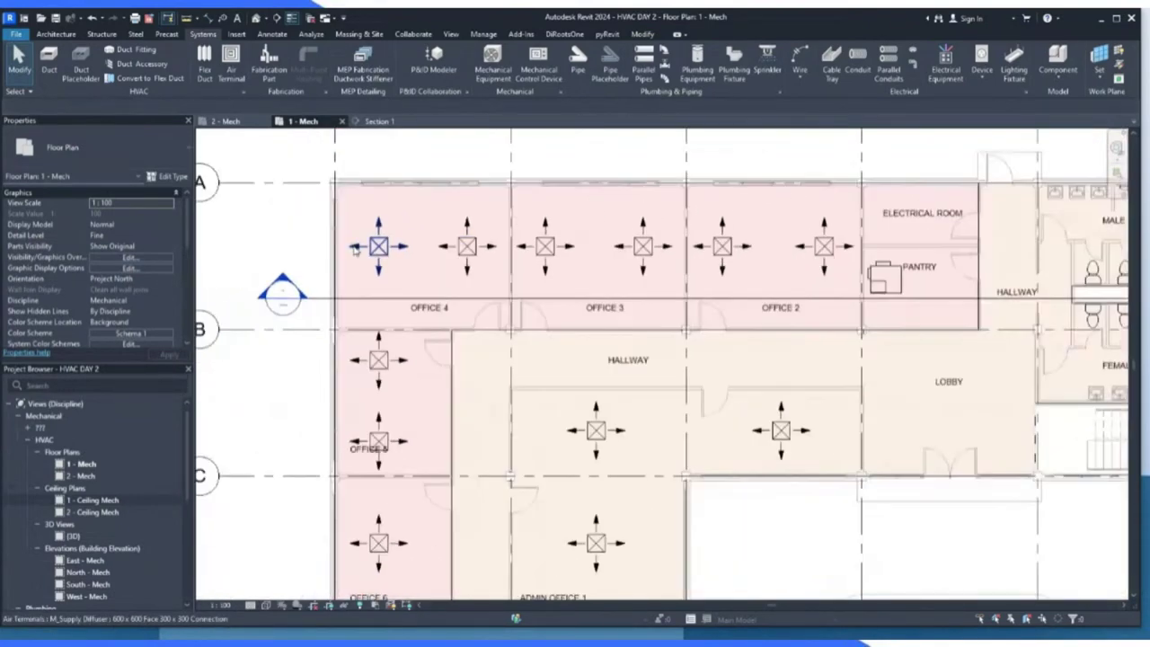
{"action": "scroll", "coordinate": [356, 252], "scroll_direction": "down", "scroll_amount": 2}
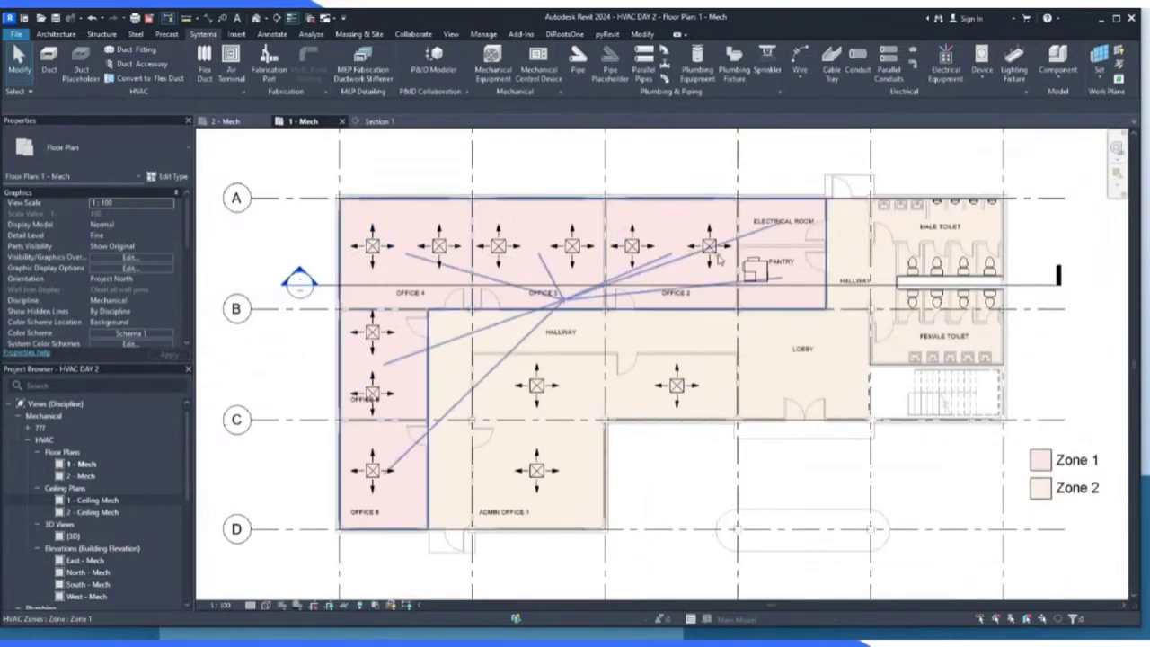
{"action": "scroll", "coordinate": [721, 260], "scroll_direction": "up", "scroll_amount": 2}
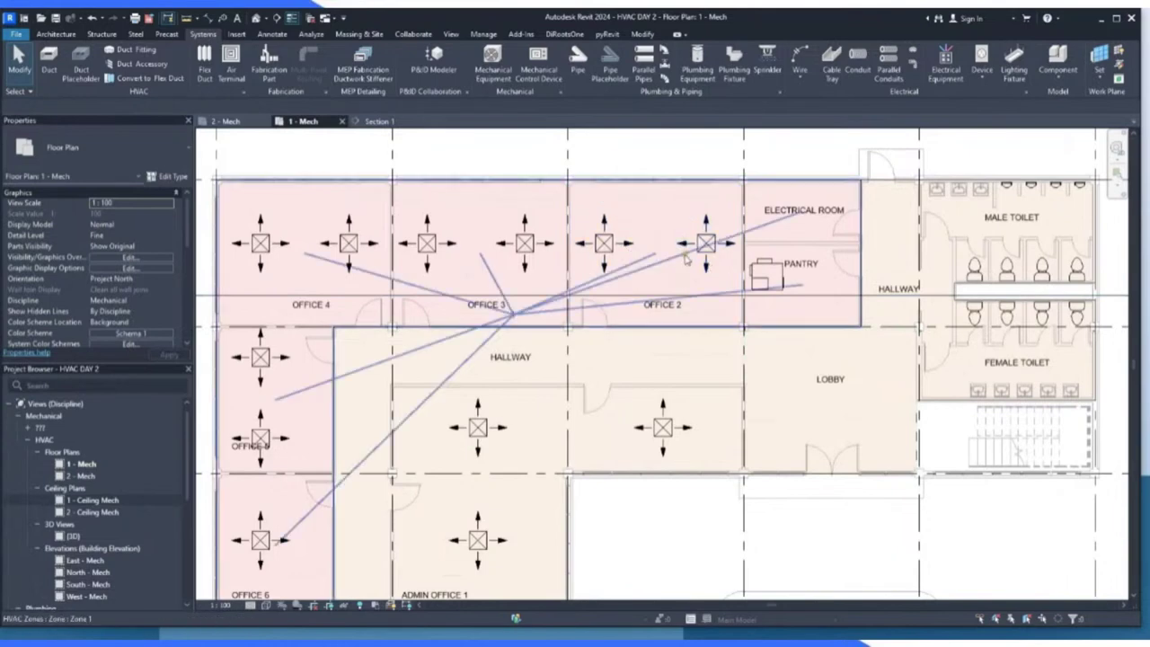
{"action": "scroll", "coordinate": [552, 325], "scroll_direction": "down", "scroll_amount": 1}
{"action": "scroll", "coordinate": [552, 326], "scroll_direction": "down", "scroll_amount": 1}
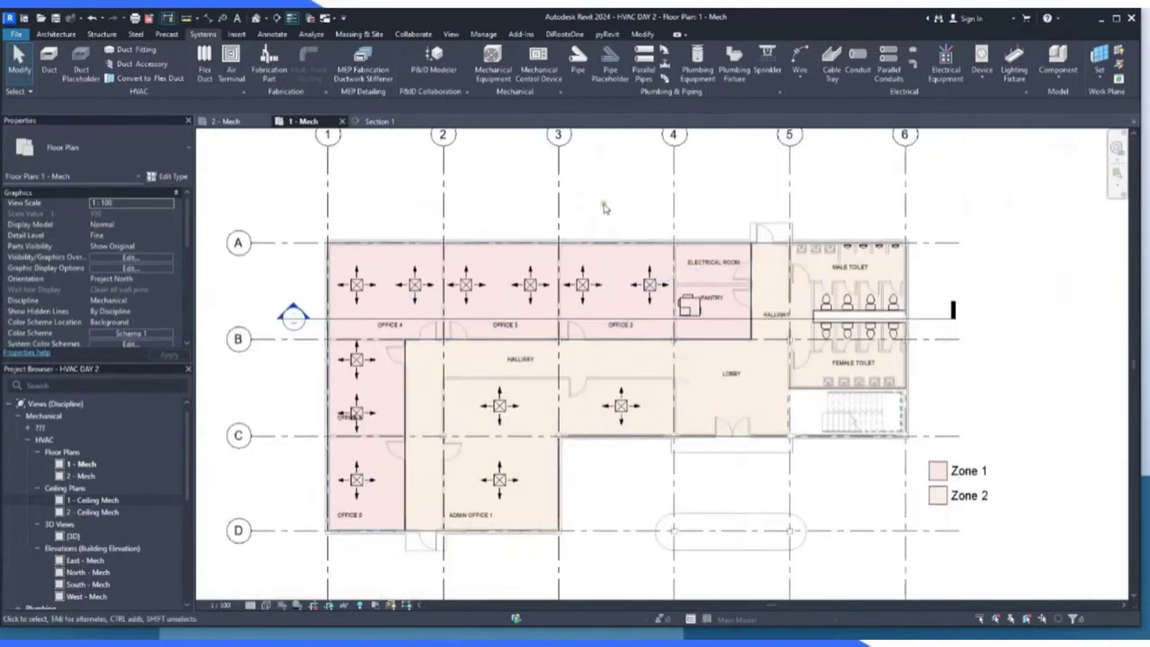
{"action": "left_click", "coordinate": [68, 40]}
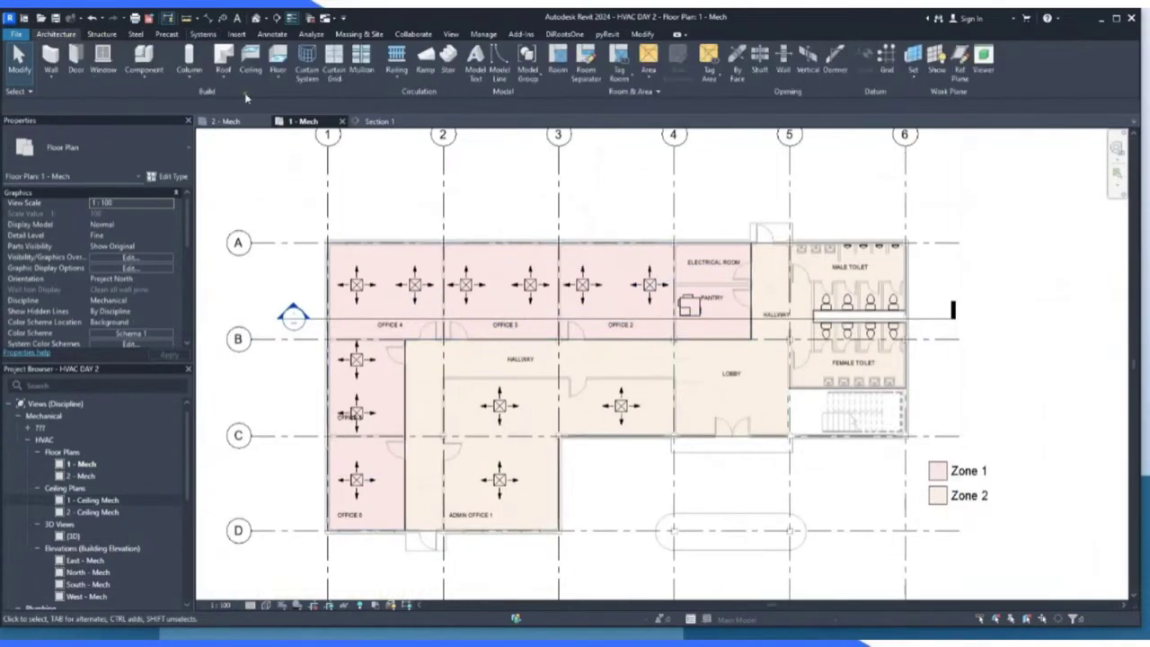
{"action": "scroll", "coordinate": [706, 280], "scroll_direction": "down", "scroll_amount": 1}
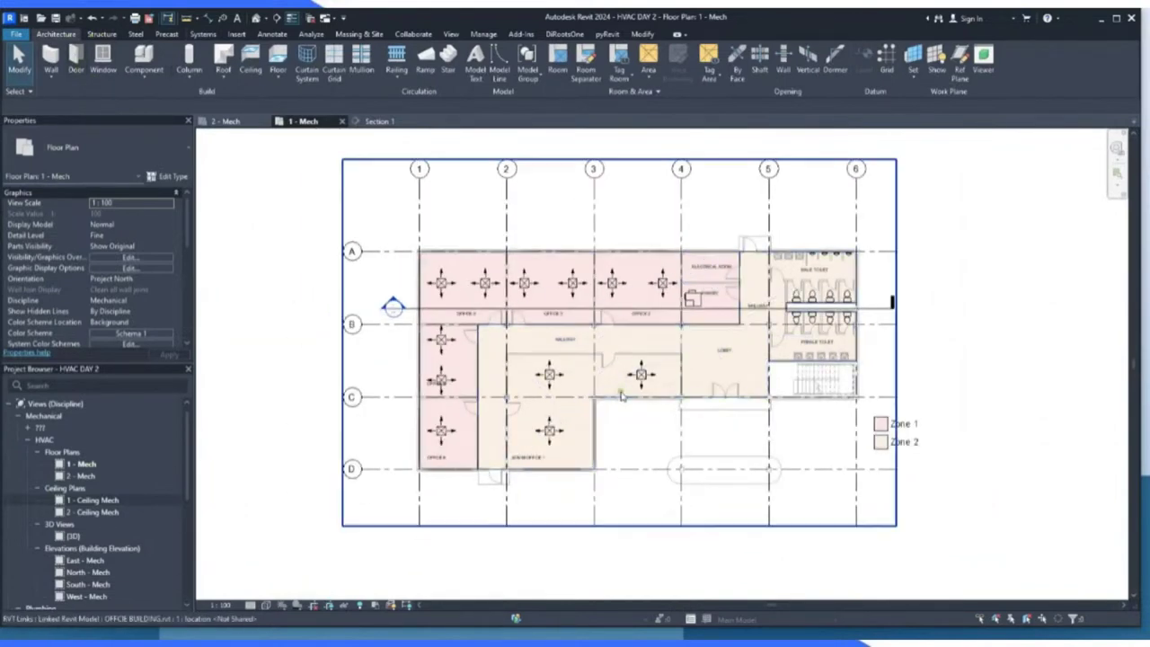
{"action": "scroll", "coordinate": [503, 409], "scroll_direction": "up", "scroll_amount": 1}
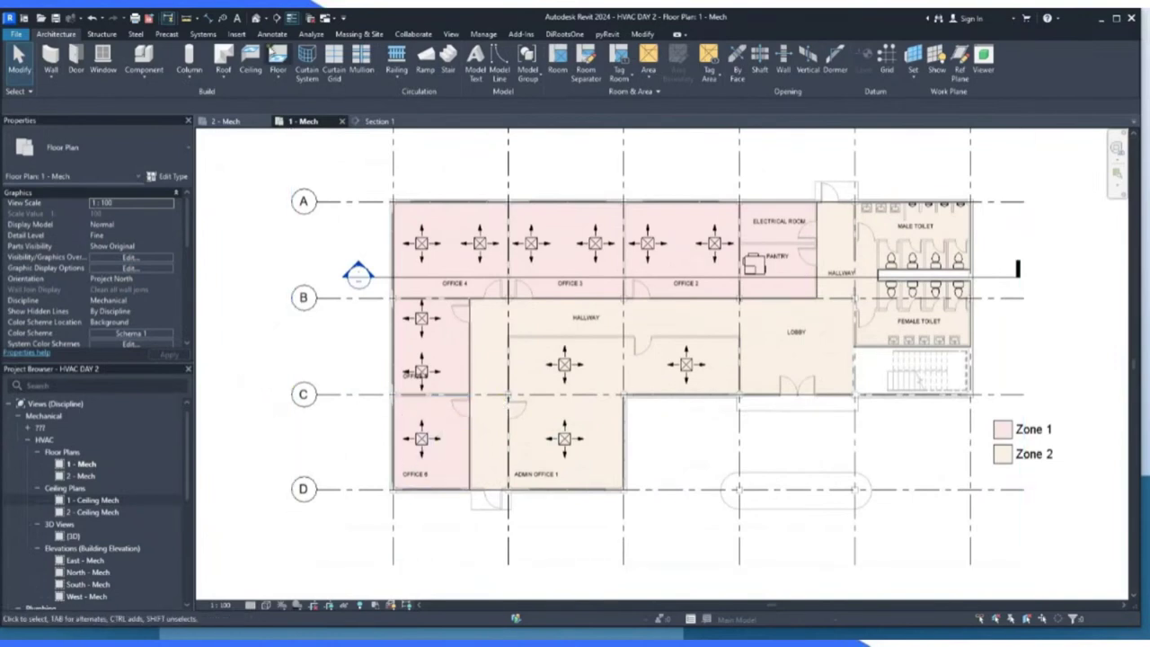
{"action": "left_click", "coordinate": [311, 34]}
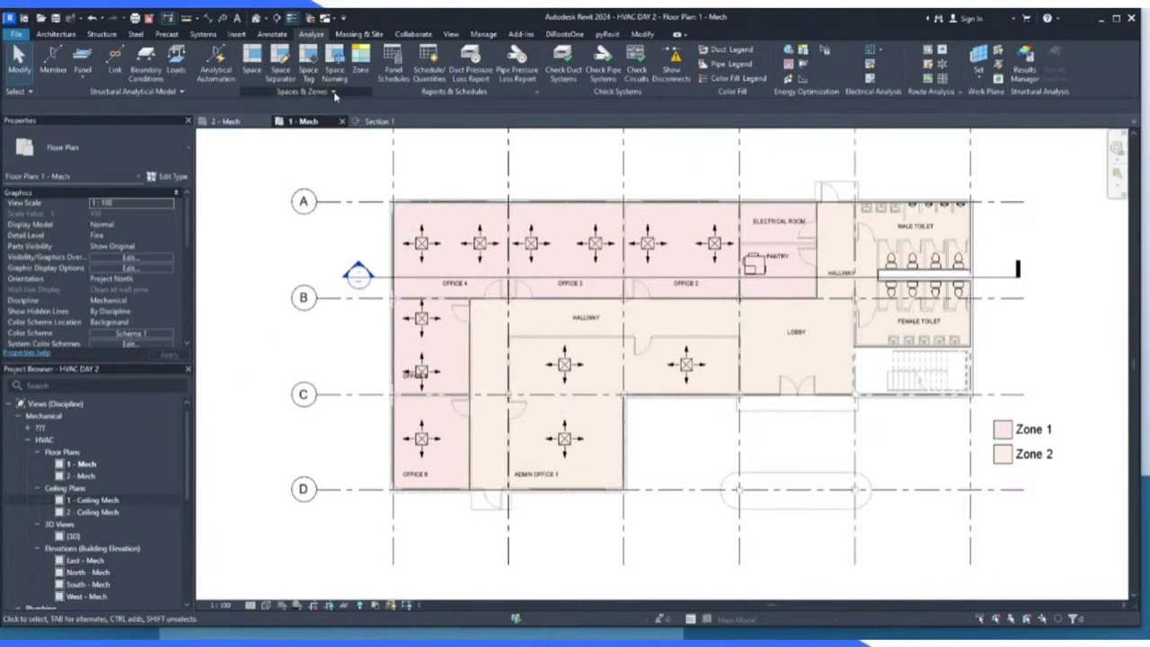
Confirm Area and Volume Computations as Areas and Volumes, with room areas at wall finish.
{"action": "left_click", "coordinate": [334, 95]}
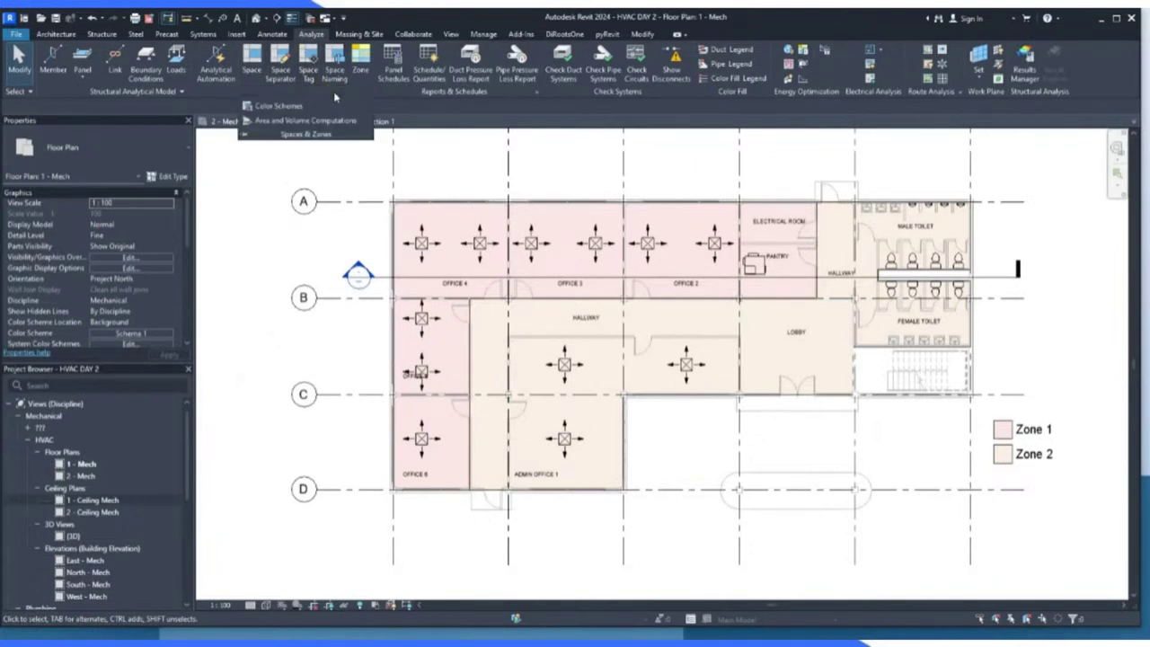
{"action": "left_click", "coordinate": [283, 122]}
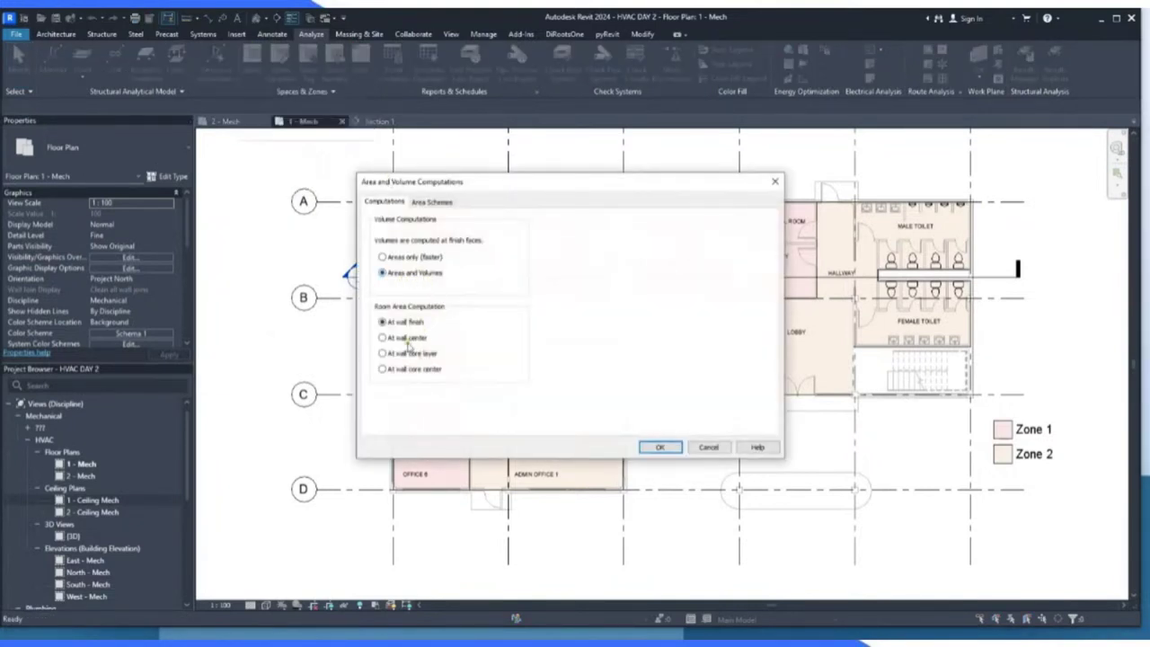
{"action": "left_click", "coordinate": [661, 446]}
{"action": "scroll", "coordinate": [319, 287], "scroll_direction": "down", "scroll_amount": 1}
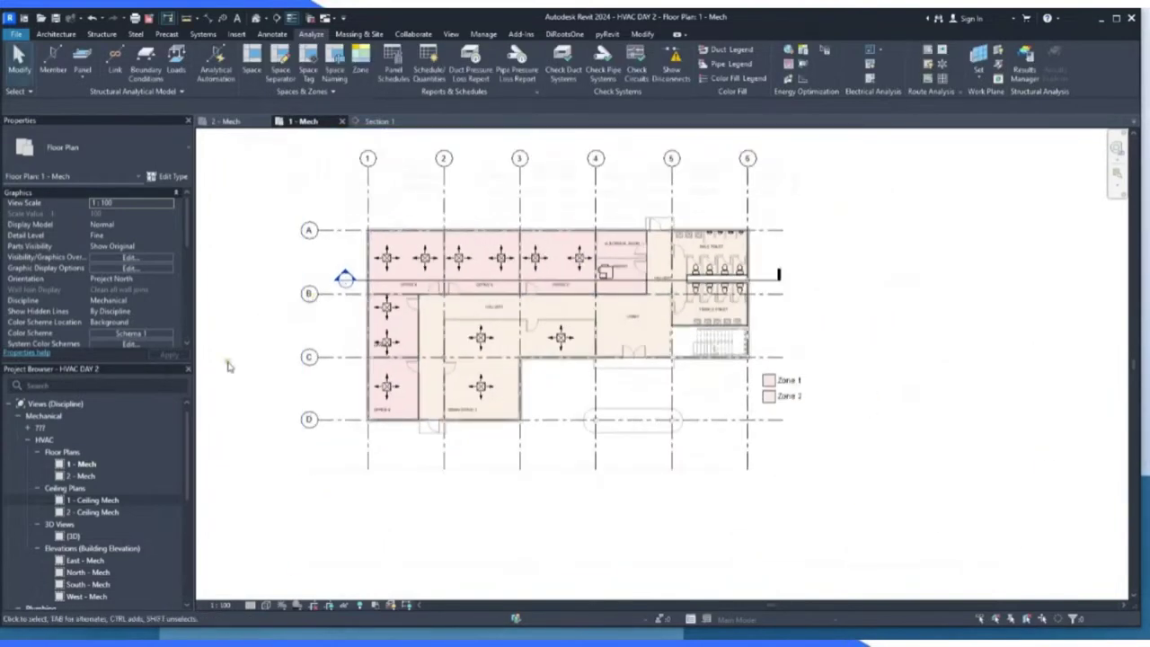
{"action": "scroll", "coordinate": [54, 504], "scroll_direction": "down", "scroll_amount": 5}
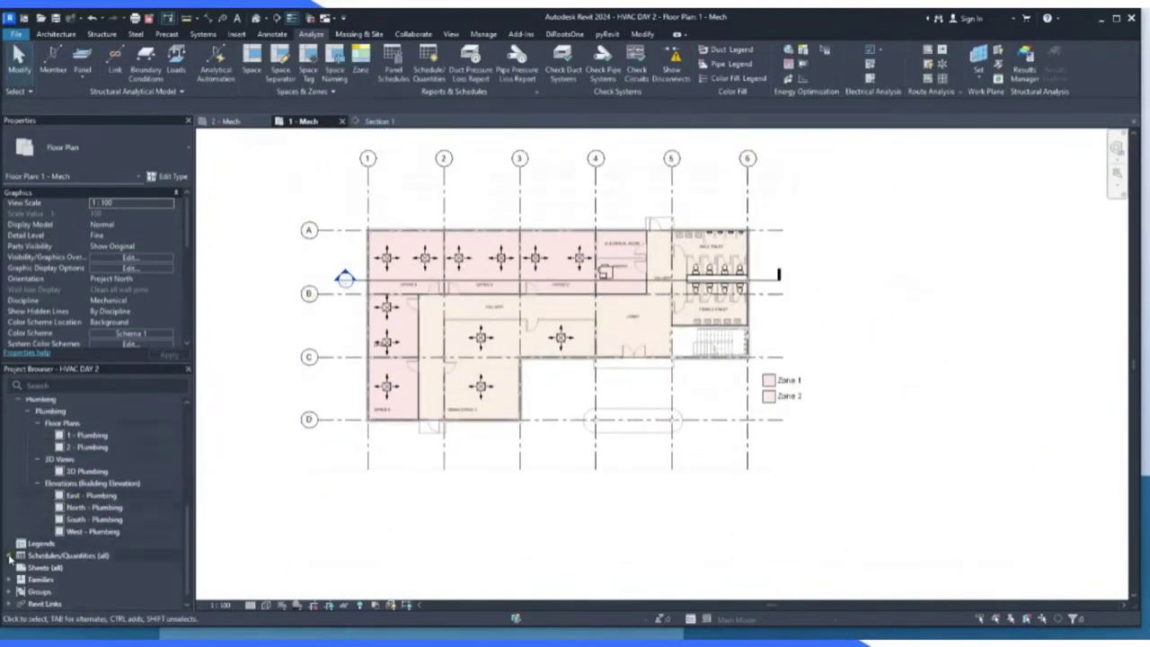
{"action": "double_click", "coordinate": [9, 557]}
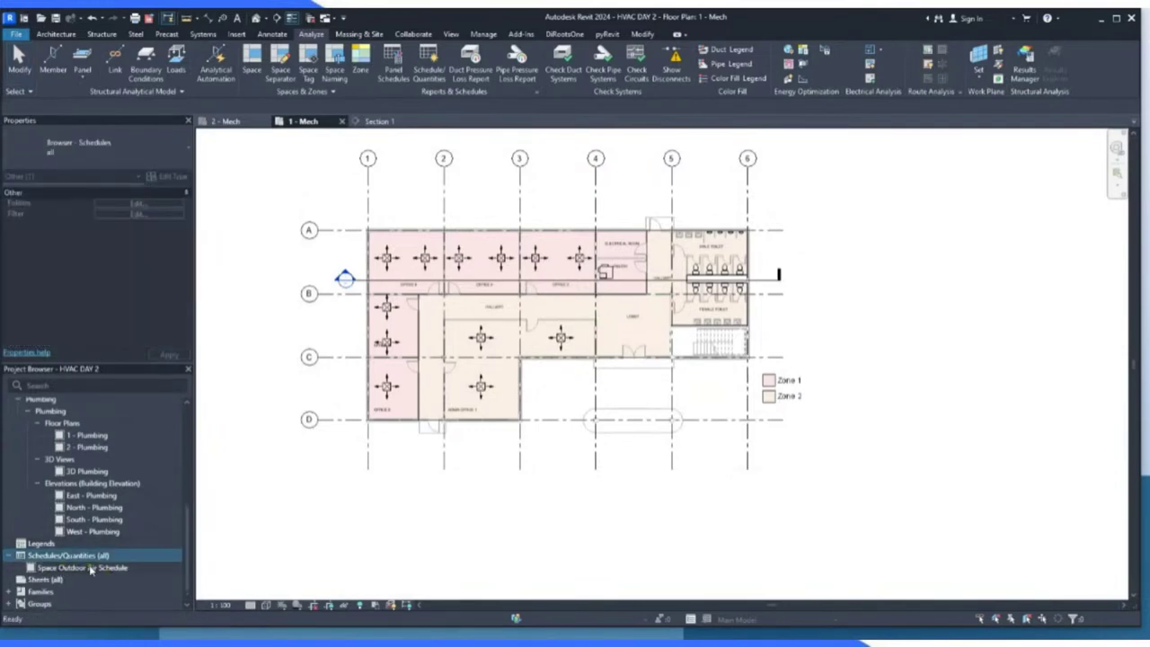
{"action": "double_click", "coordinate": [90, 568]}
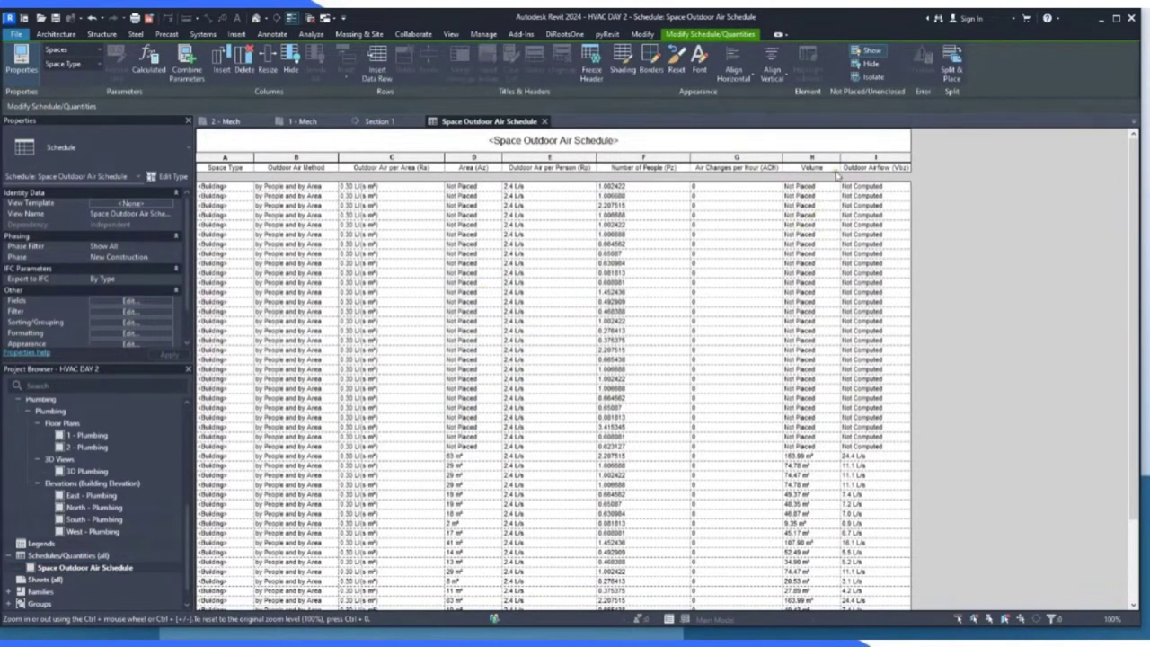
{"action": "left_click", "coordinate": [877, 456]}
{"action": "scroll", "coordinate": [868, 476], "scroll_direction": "down", "scroll_amount": 2}
{"action": "scroll", "coordinate": [869, 479], "scroll_direction": "down", "scroll_amount": 2}
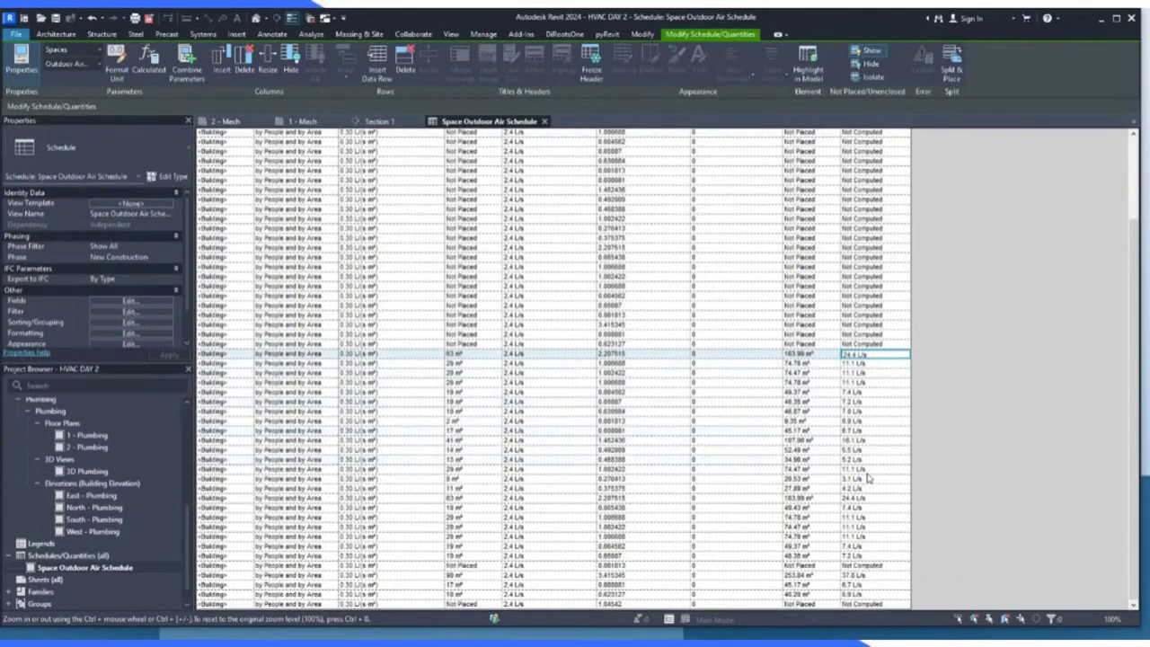
{"action": "scroll", "coordinate": [869, 478], "scroll_direction": "up", "scroll_amount": 4}
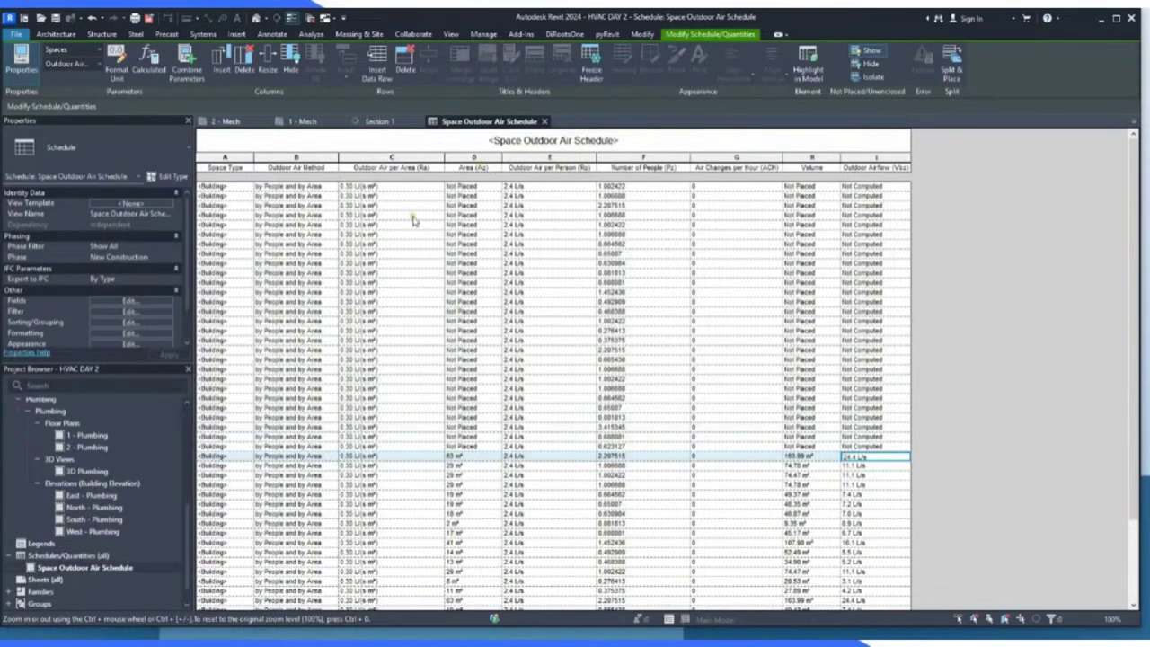
{"action": "scroll", "coordinate": [379, 491], "scroll_direction": "down", "scroll_amount": 4}
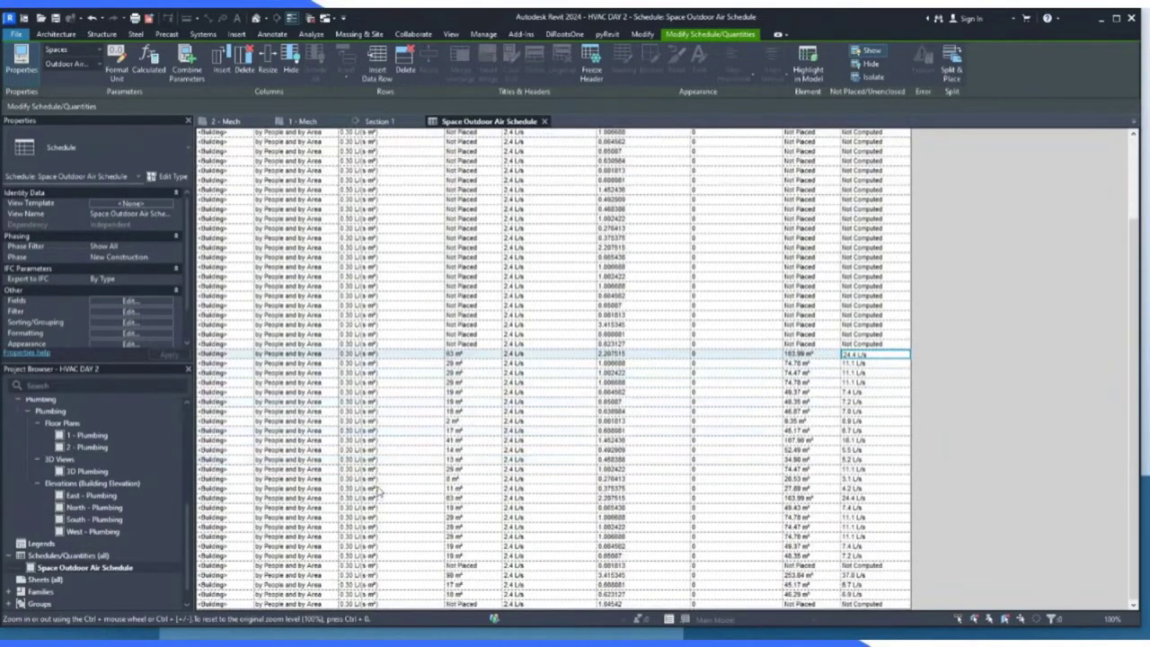
{"action": "scroll", "coordinate": [589, 376], "scroll_direction": "up", "scroll_amount": 4}
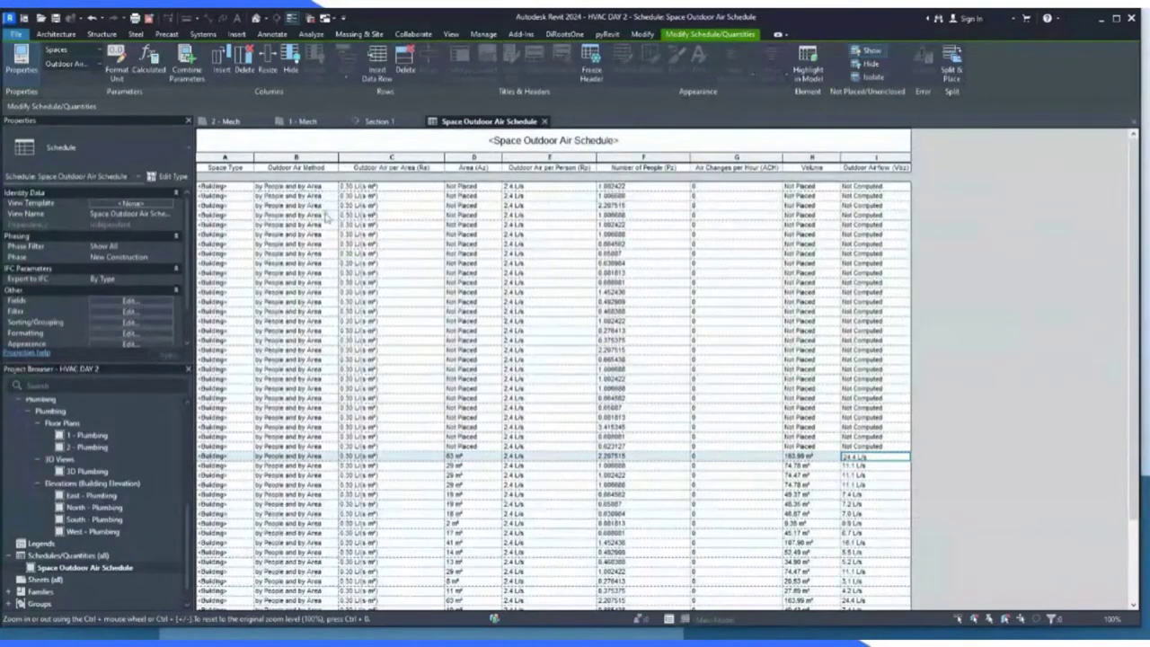
Set the first schedule row's Space Type to Office - Enclosed.
{"action": "left_click", "coordinate": [672, 188]}
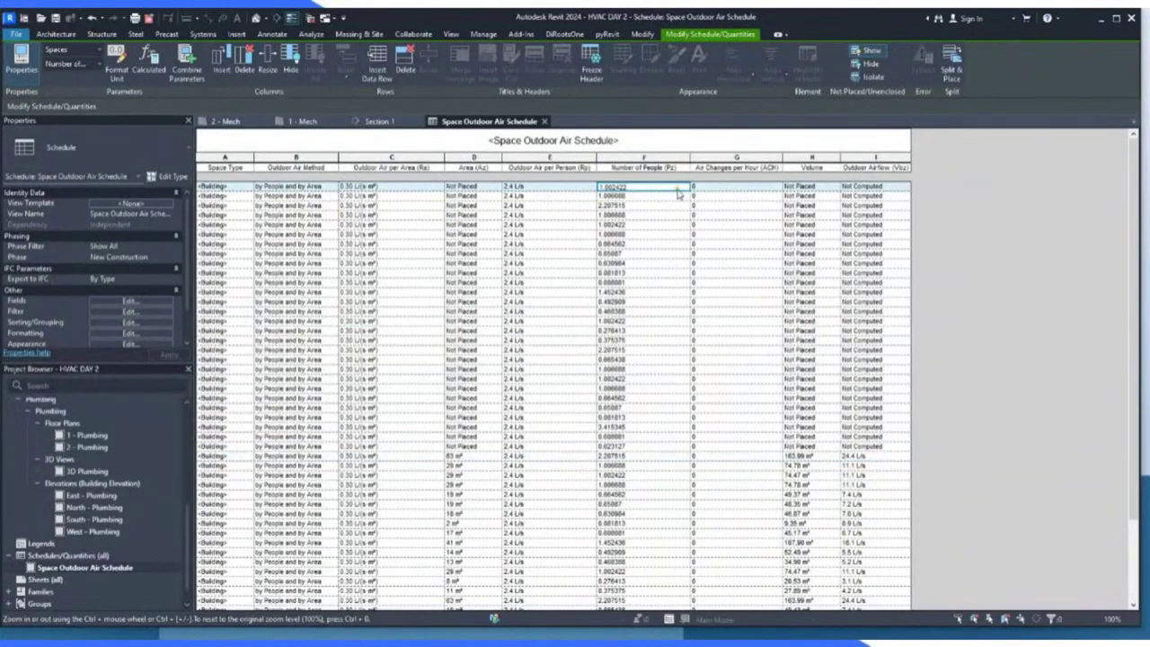
{"action": "left_click", "coordinate": [613, 197]}
{"action": "left_click", "coordinate": [240, 186]}
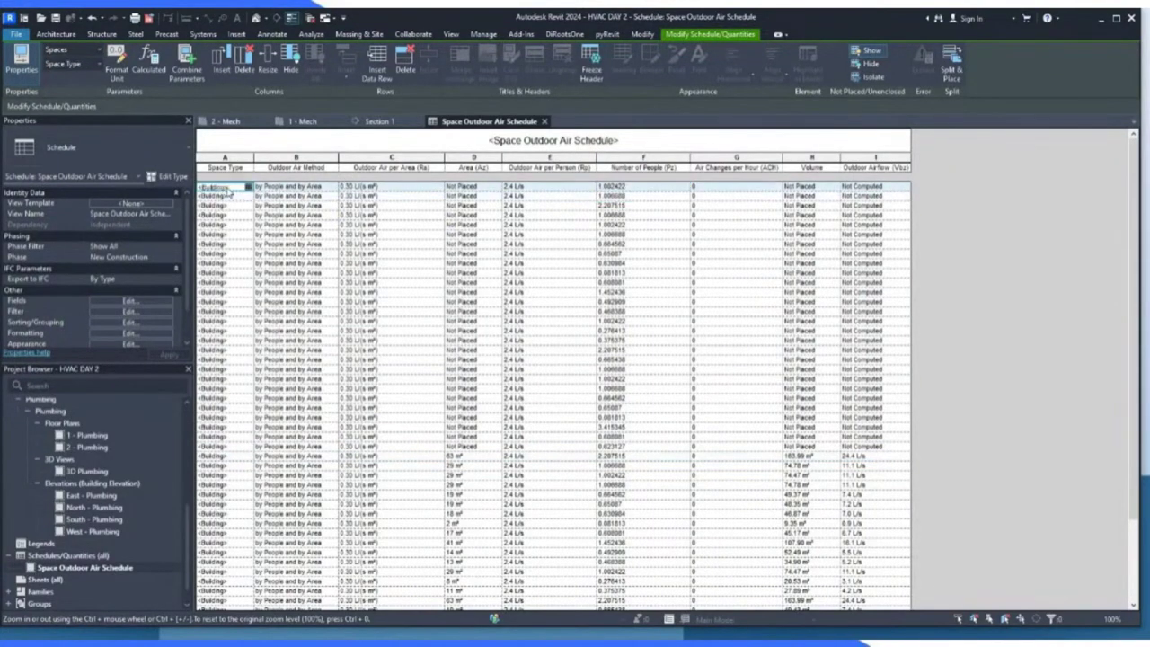
{"action": "left_click", "coordinate": [248, 187]}
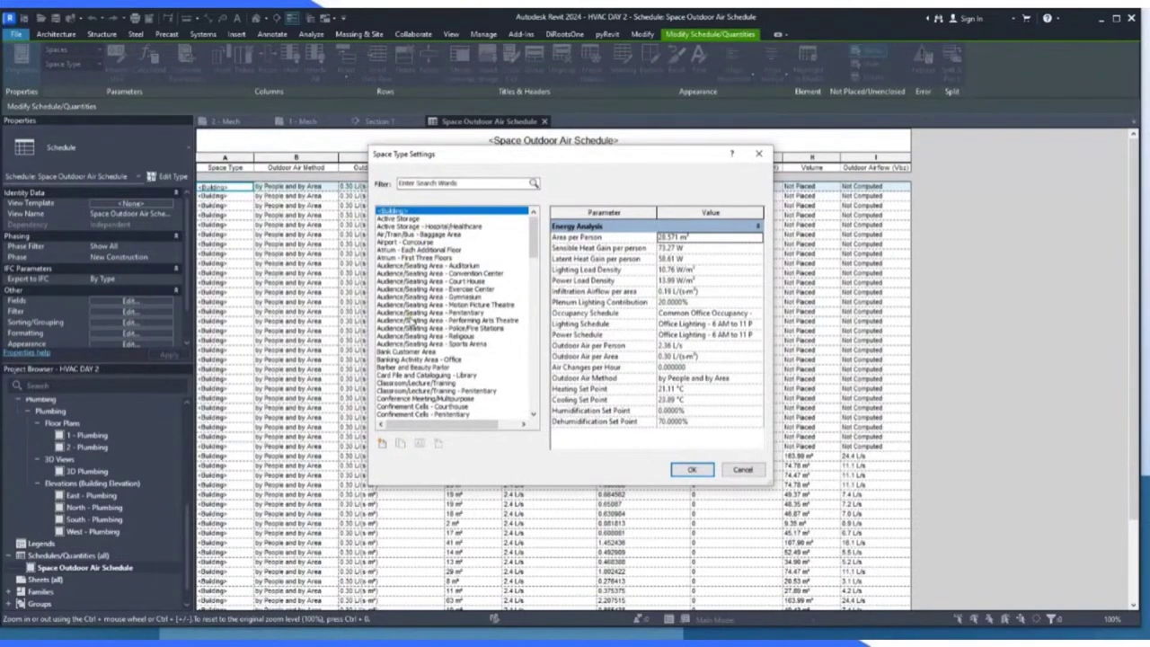
{"action": "scroll", "coordinate": [440, 328], "scroll_direction": "down", "scroll_amount": 10}
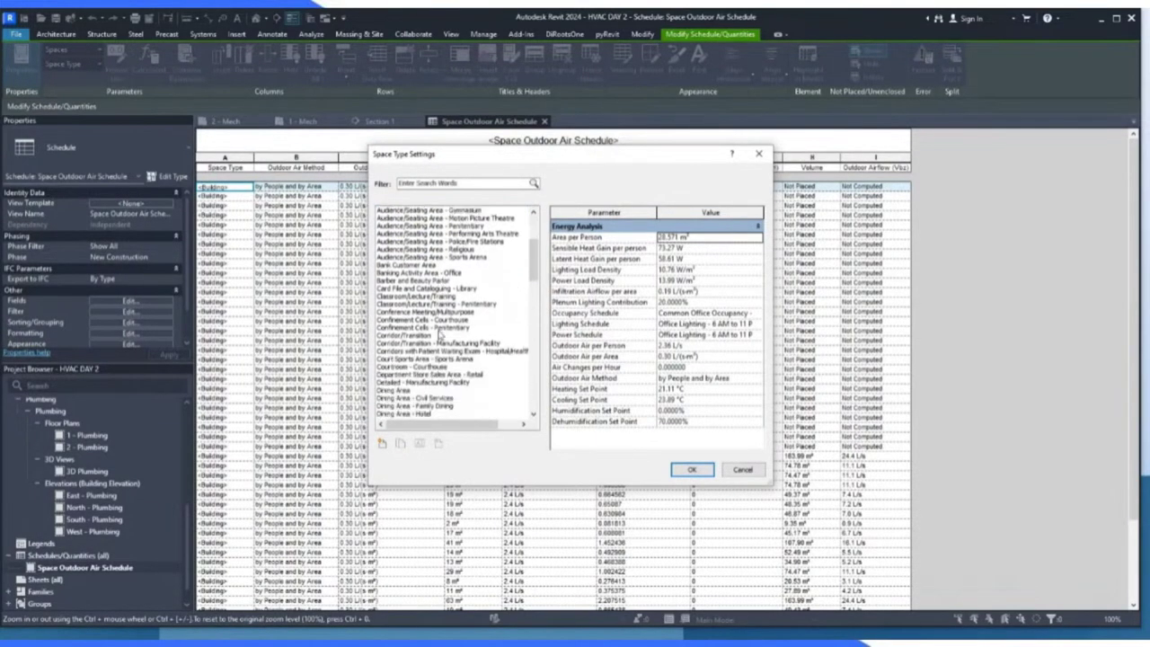
{"action": "scroll", "coordinate": [416, 358], "scroll_direction": "down", "scroll_amount": 10}
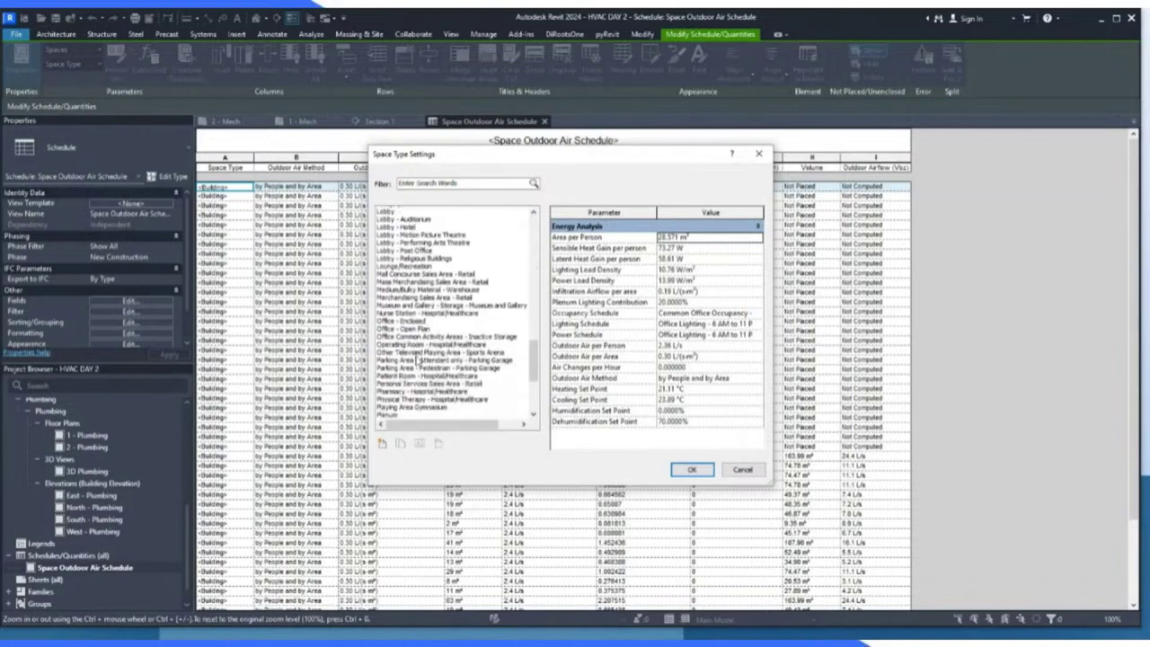
{"action": "left_click", "coordinate": [404, 313]}
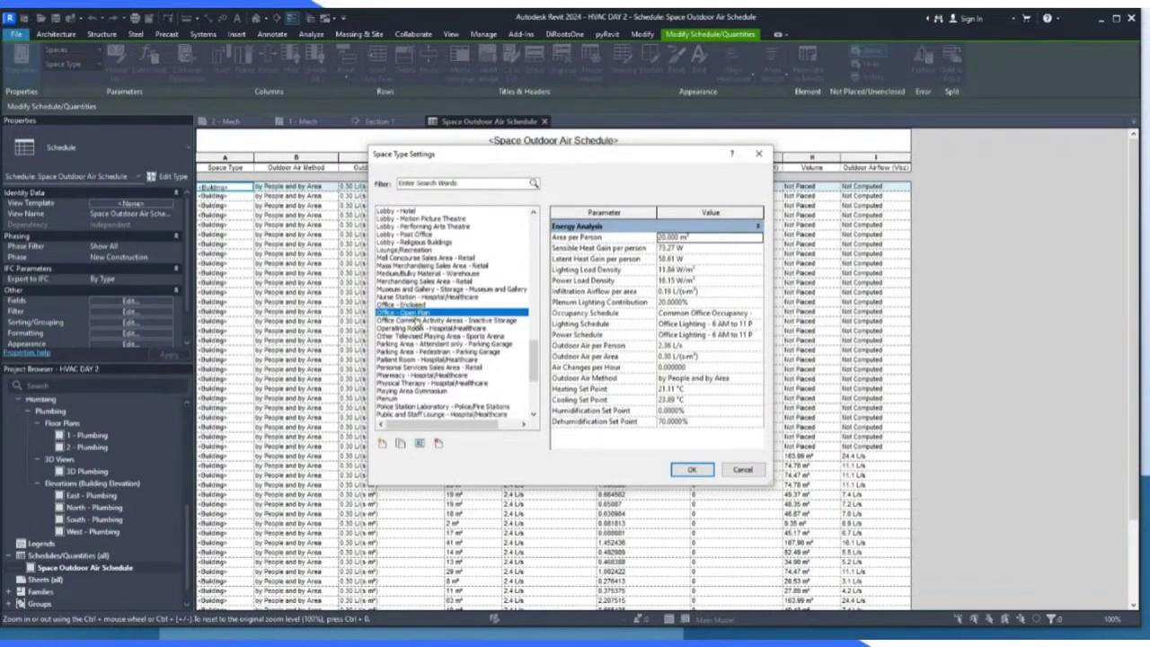
{"action": "left_click", "coordinate": [404, 306]}
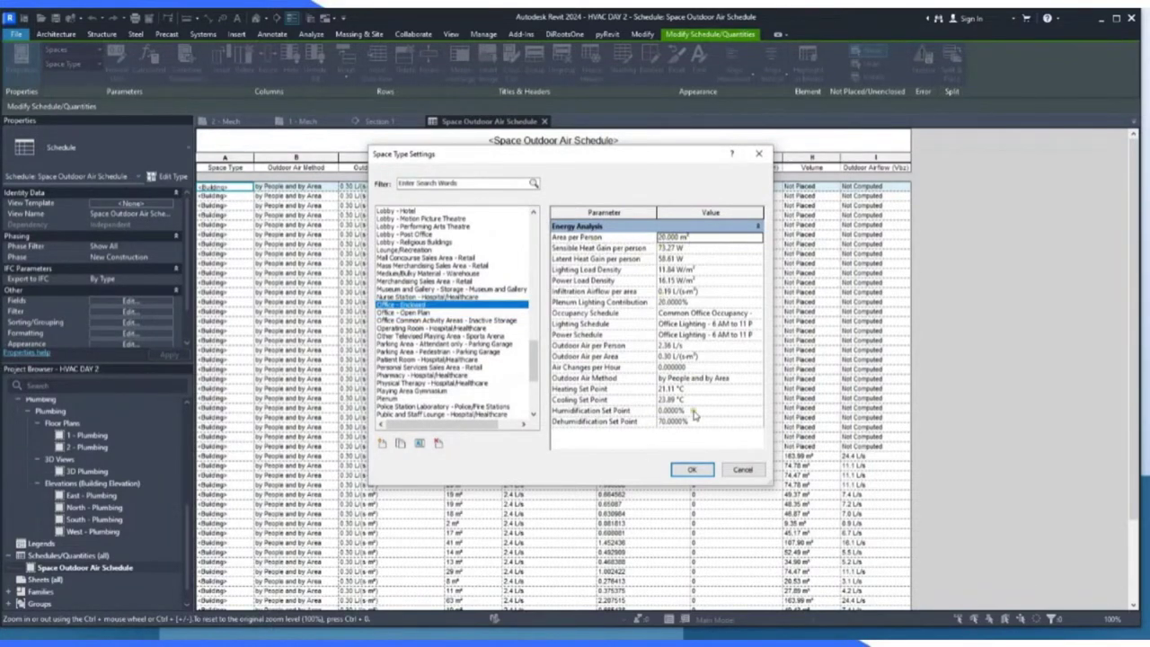
{"action": "left_click", "coordinate": [692, 470]}
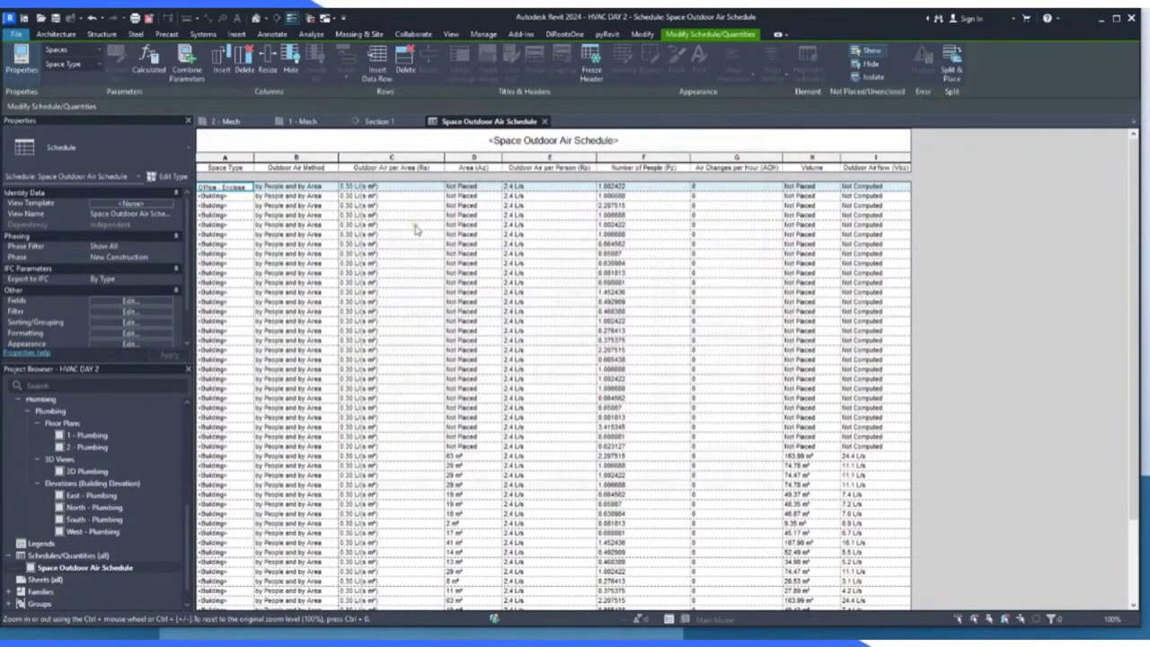
Scroll through the schedule and select the second space's Space Type cell.
{"action": "scroll", "coordinate": [715, 349], "scroll_direction": "down", "scroll_amount": 3}
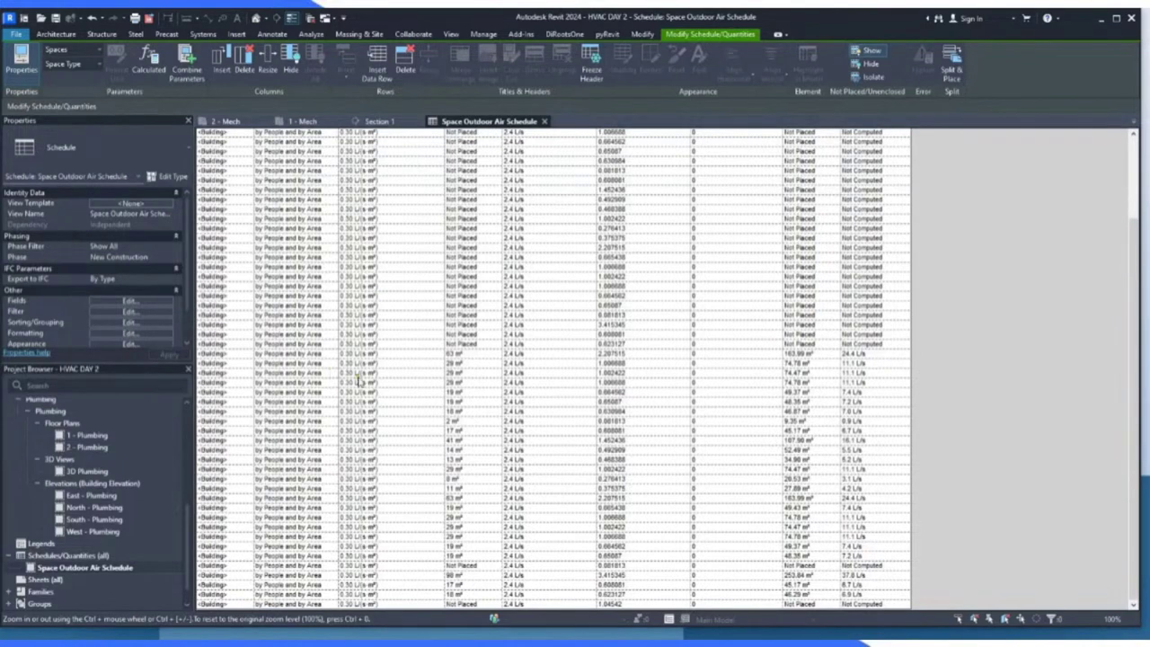
{"action": "scroll", "coordinate": [364, 382], "scroll_direction": "up", "scroll_amount": 5}
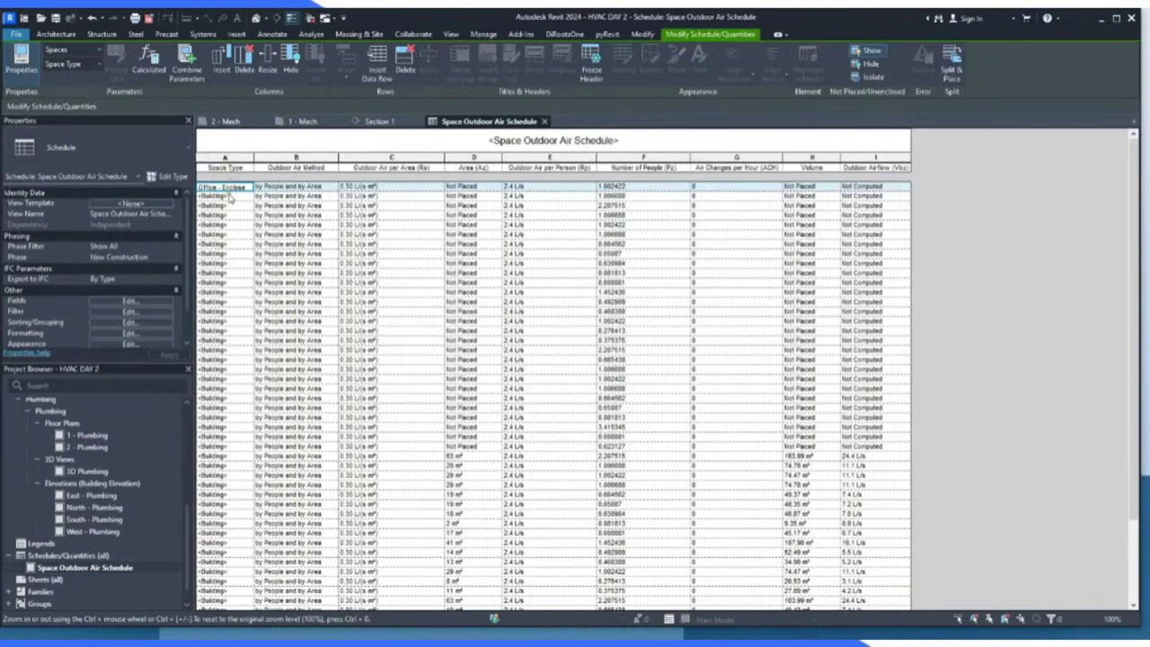
{"action": "scroll", "coordinate": [229, 440], "scroll_direction": "down", "scroll_amount": 5}
{"action": "scroll", "coordinate": [232, 503], "scroll_direction": "up", "scroll_amount": 5}
{"action": "left_click", "coordinate": [240, 196]}
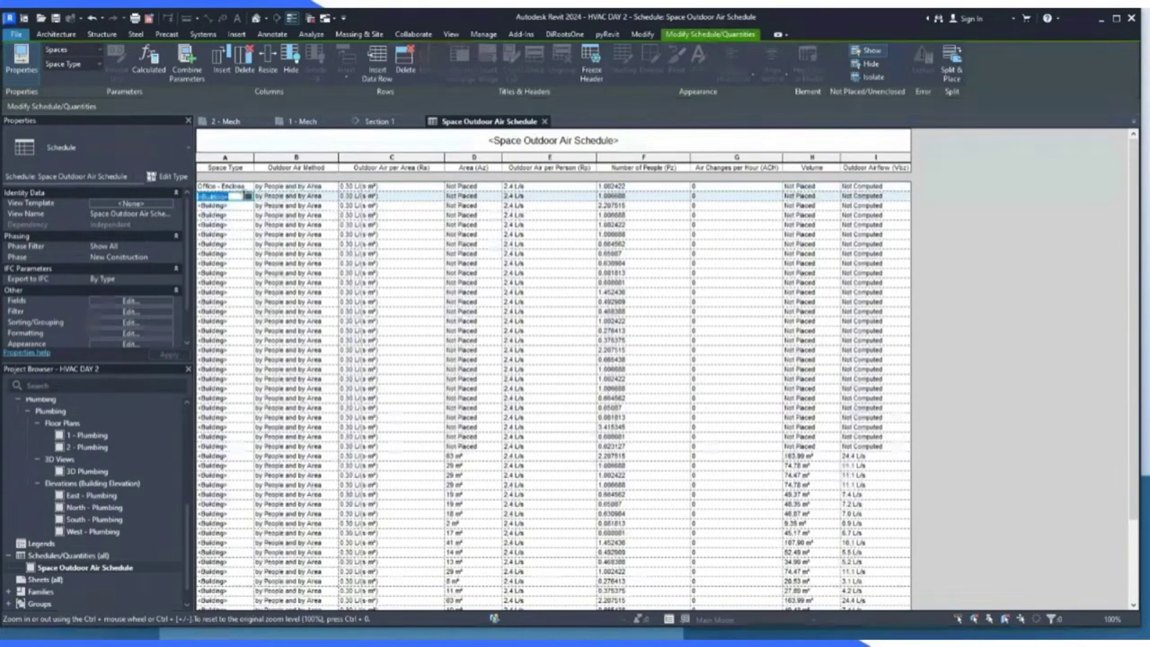
Float the Space Outdoor Air Schedule off the floor plan and select row 2's Space Type cell.
{"action": "left_click_drag", "start_coordinate": [472, 122], "coordinate": [677, 186]}
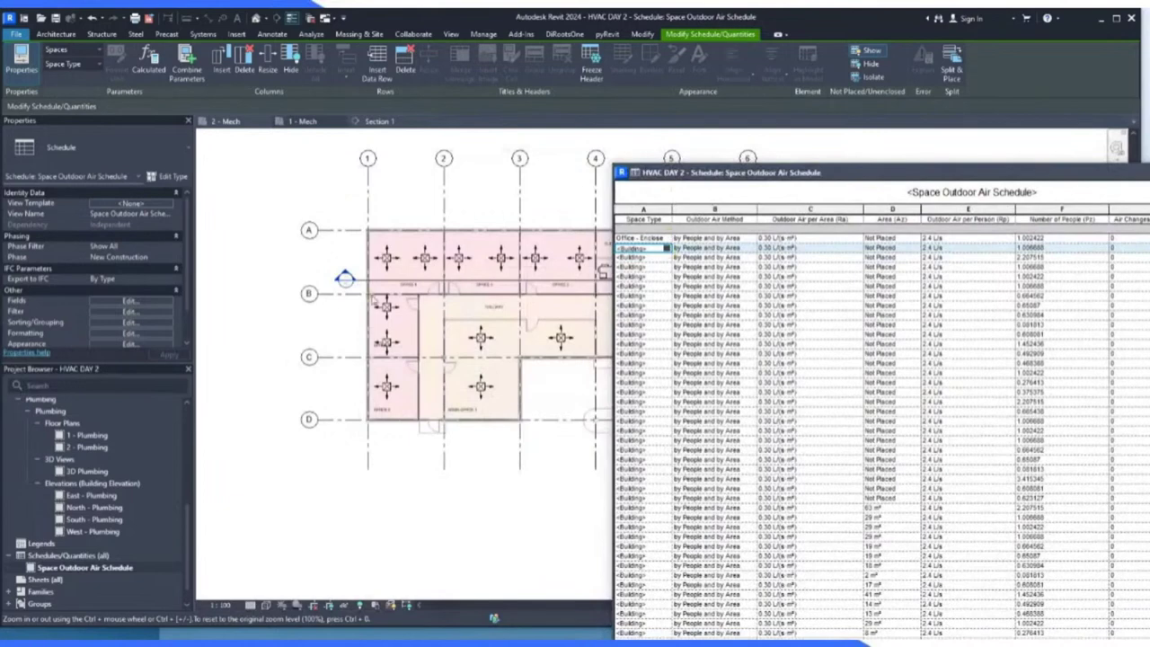
{"action": "scroll", "coordinate": [310, 270], "scroll_direction": "down", "scroll_amount": 5}
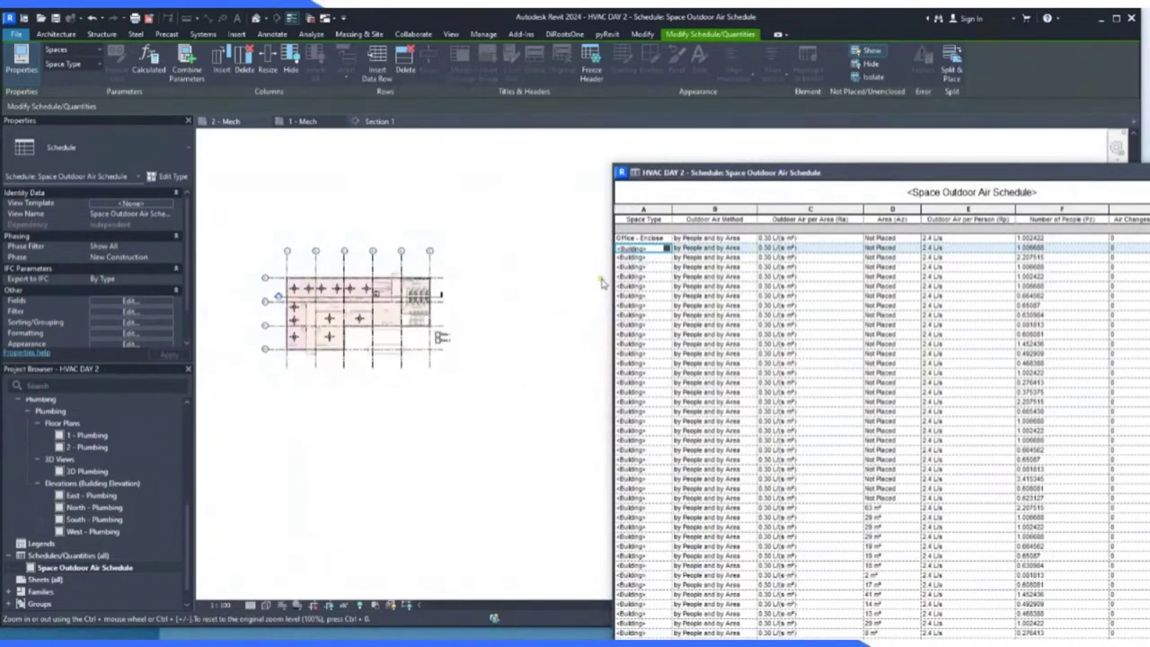
{"action": "scroll", "coordinate": [354, 281], "scroll_direction": "up", "scroll_amount": 5}
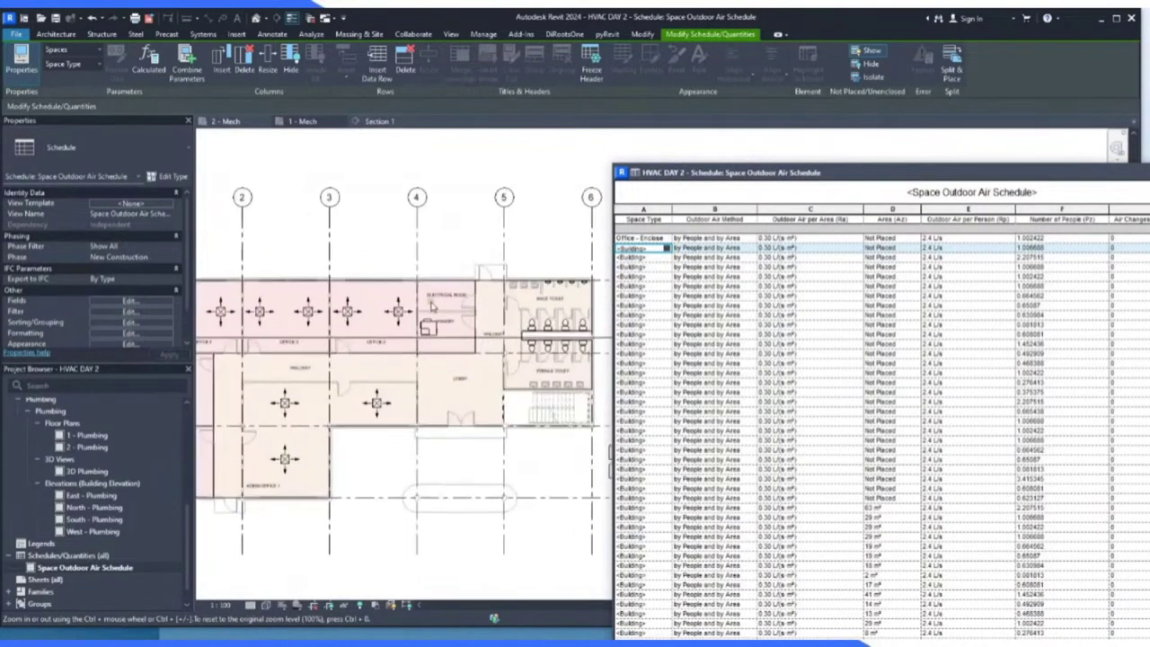
{"action": "left_click", "coordinate": [644, 250]}
{"action": "scroll", "coordinate": [539, 286], "scroll_direction": "down", "scroll_amount": 2}
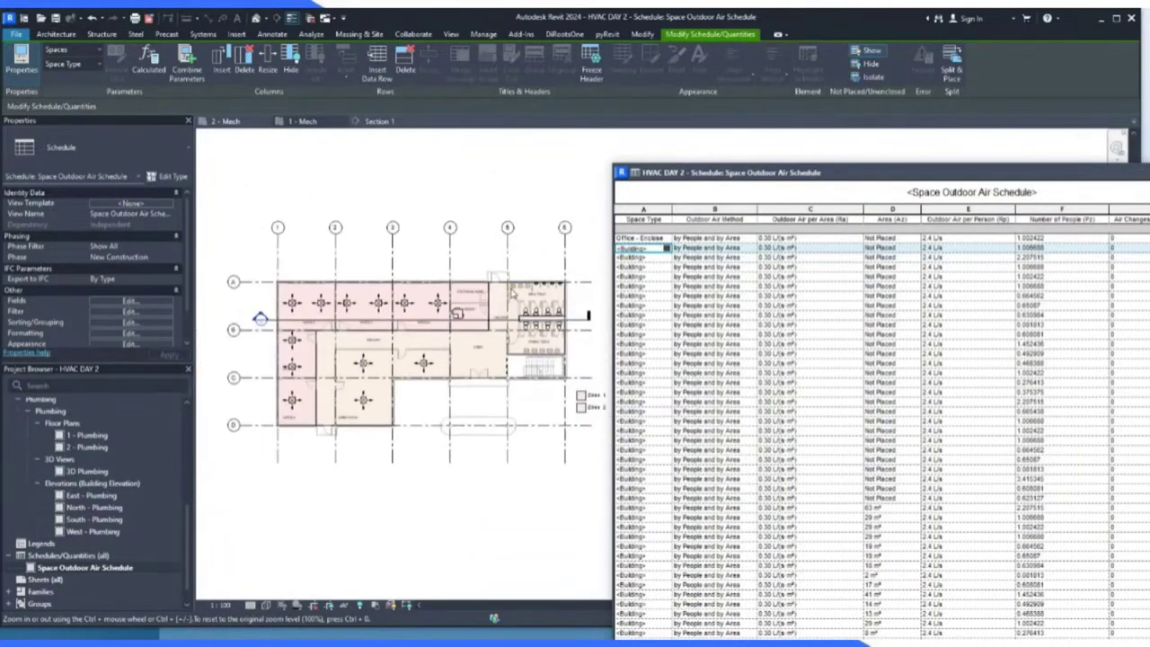
{"action": "left_click", "coordinate": [413, 288]}
{"action": "left_click", "coordinate": [667, 254]}
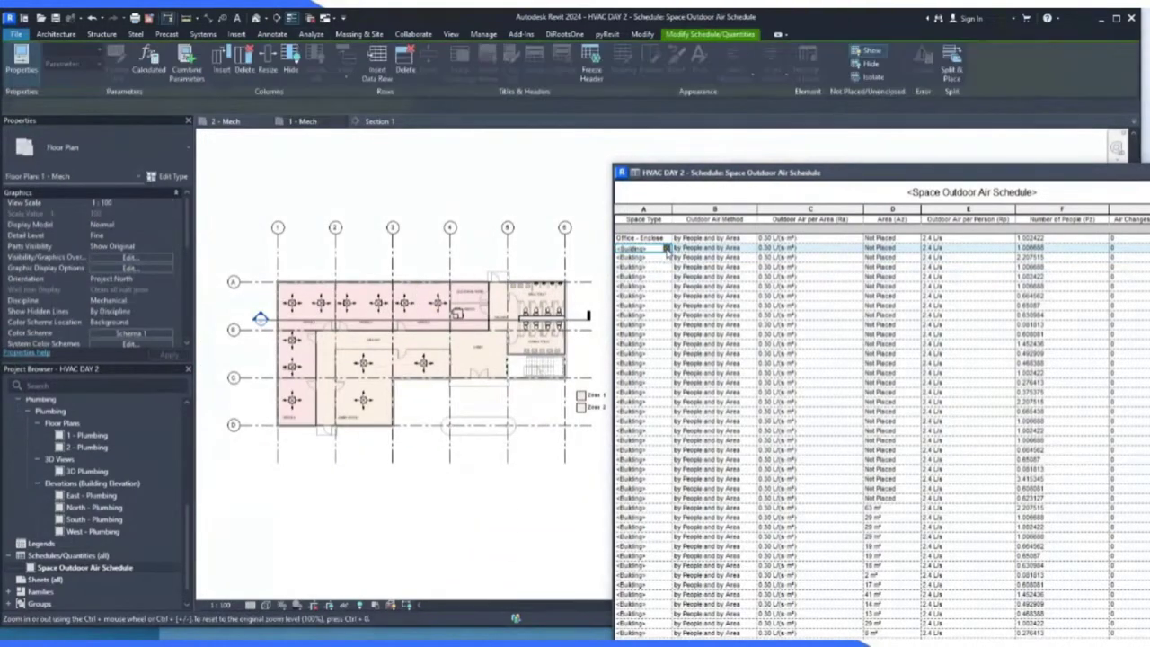
Set the second space to Office - Enclosed and move the schedule window left over the plan.
{"action": "left_click", "coordinate": [667, 249]}
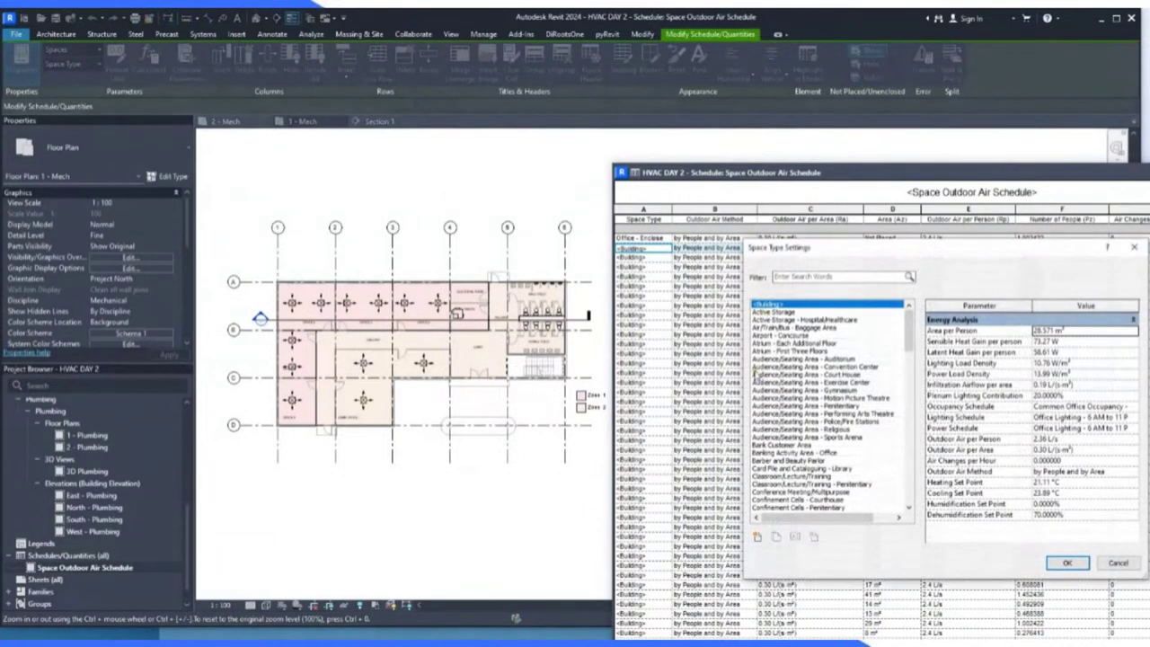
{"action": "scroll", "coordinate": [789, 364], "scroll_direction": "down", "scroll_amount": 12}
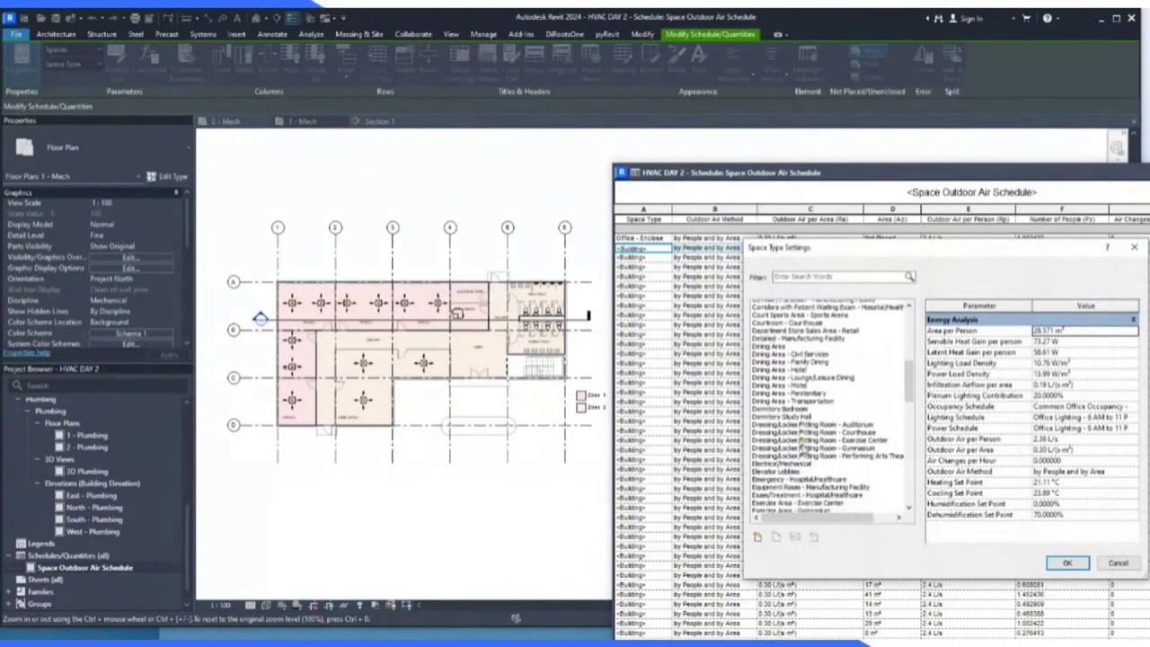
{"action": "scroll", "coordinate": [791, 441], "scroll_direction": "down", "scroll_amount": 7}
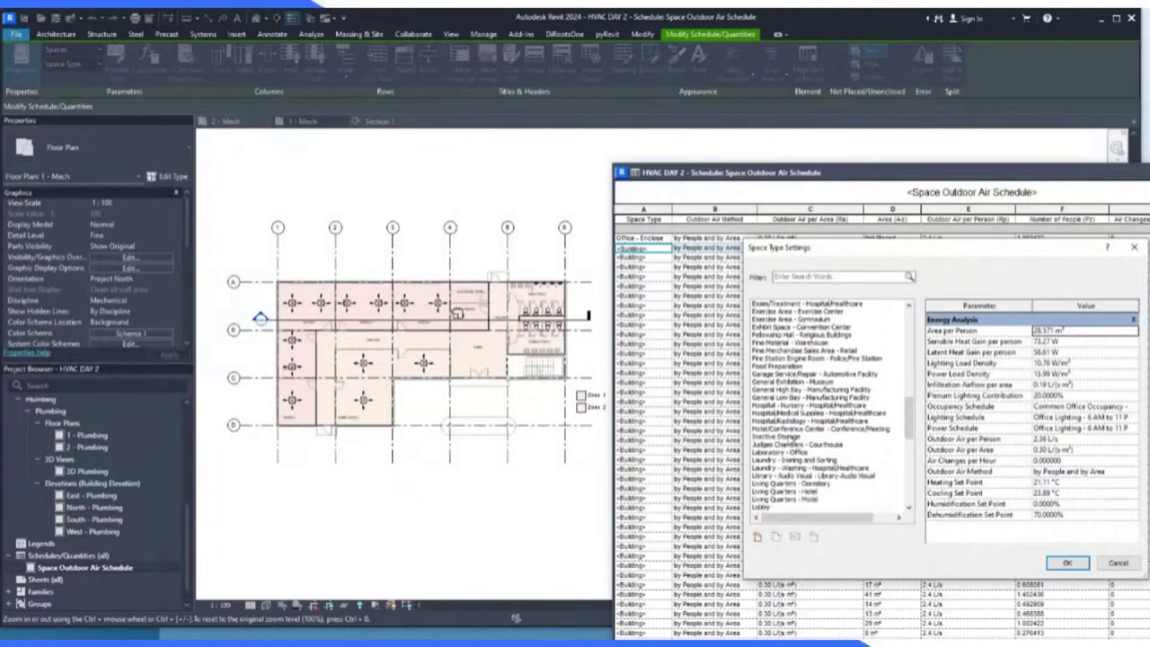
{"action": "scroll", "coordinate": [786, 435], "scroll_direction": "down", "scroll_amount": 6}
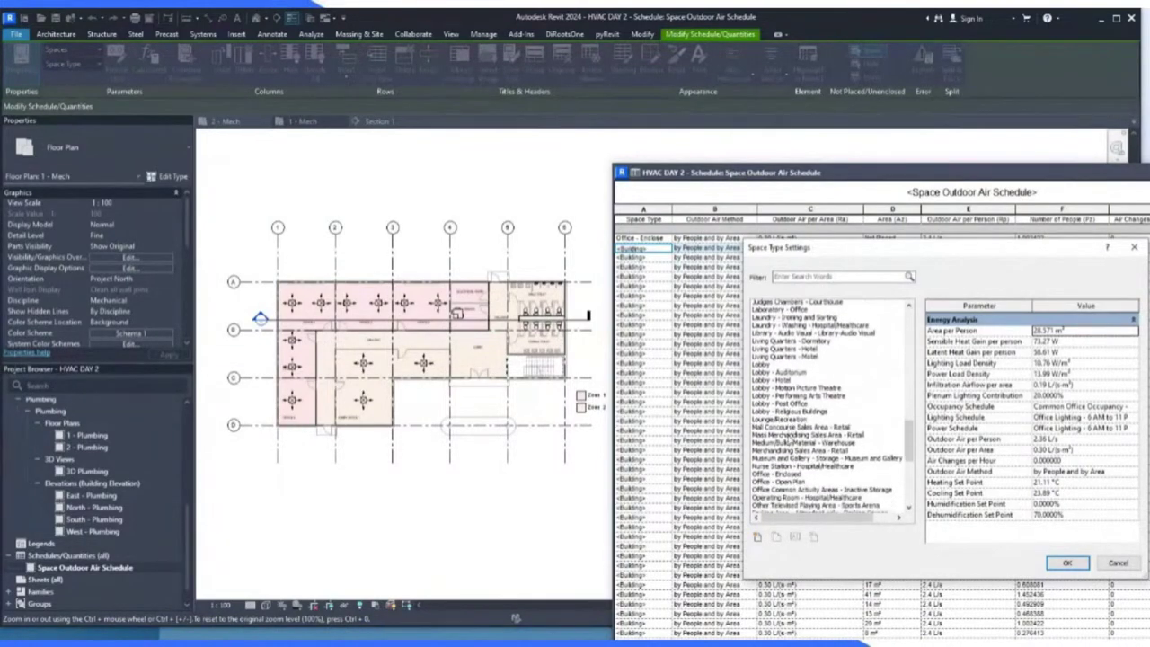
{"action": "left_click", "coordinate": [787, 400]}
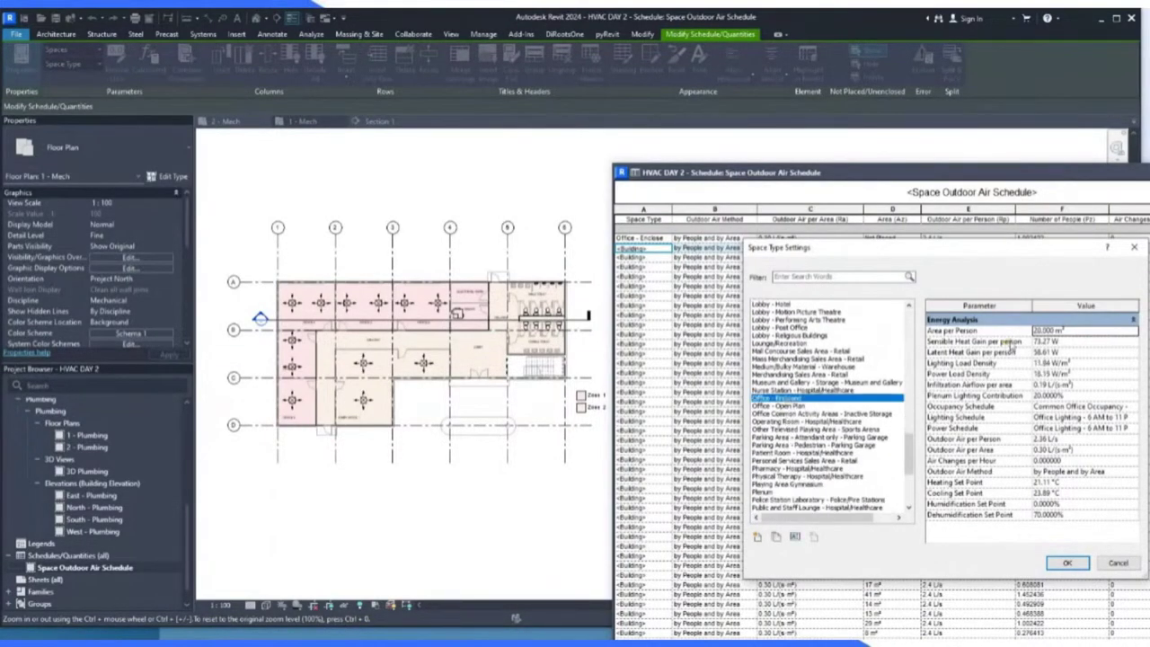
{"action": "left_click", "coordinate": [1069, 564]}
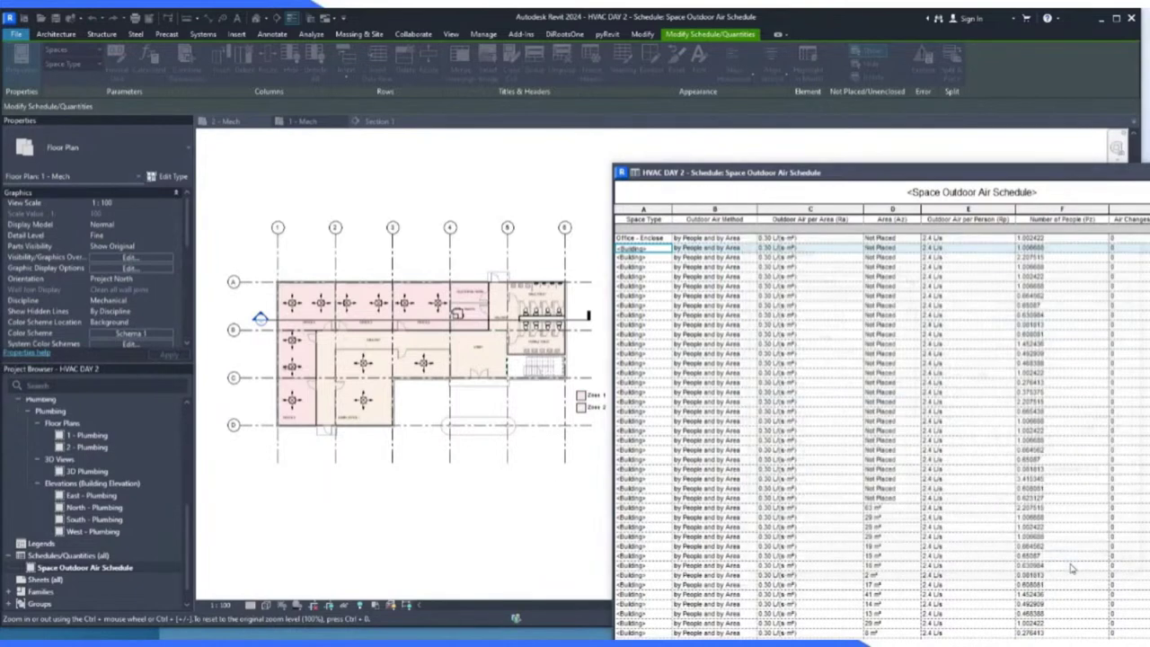
{"action": "left_click", "coordinate": [645, 248]}
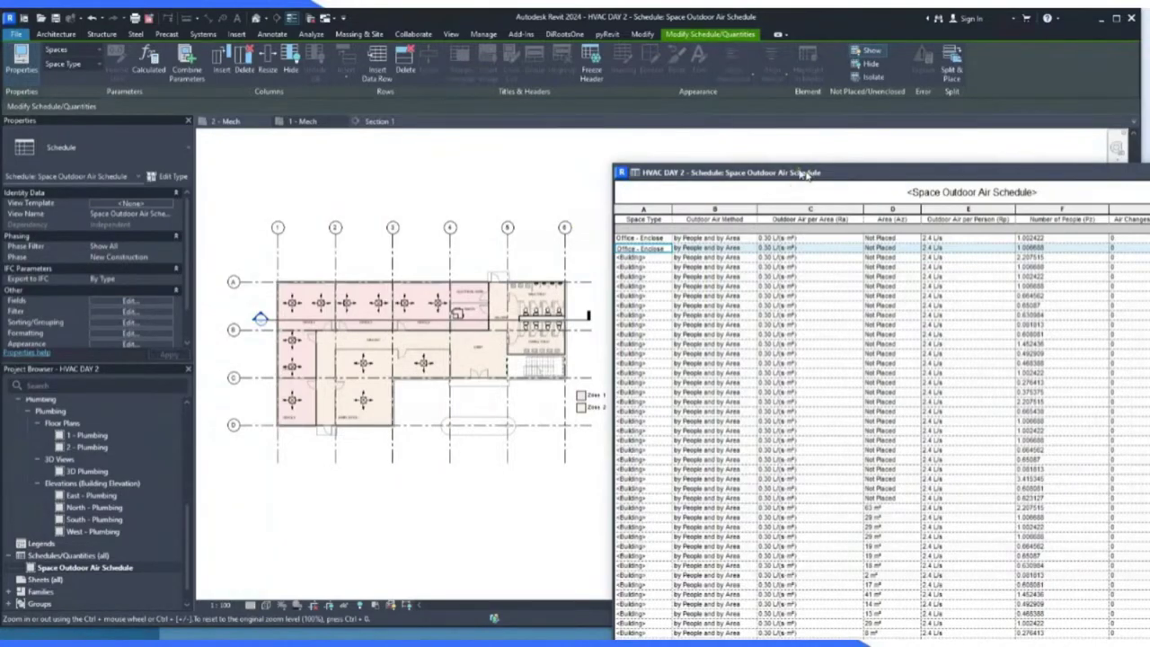
{"action": "left_click_drag", "start_coordinate": [809, 174], "coordinate": [441, 173]}
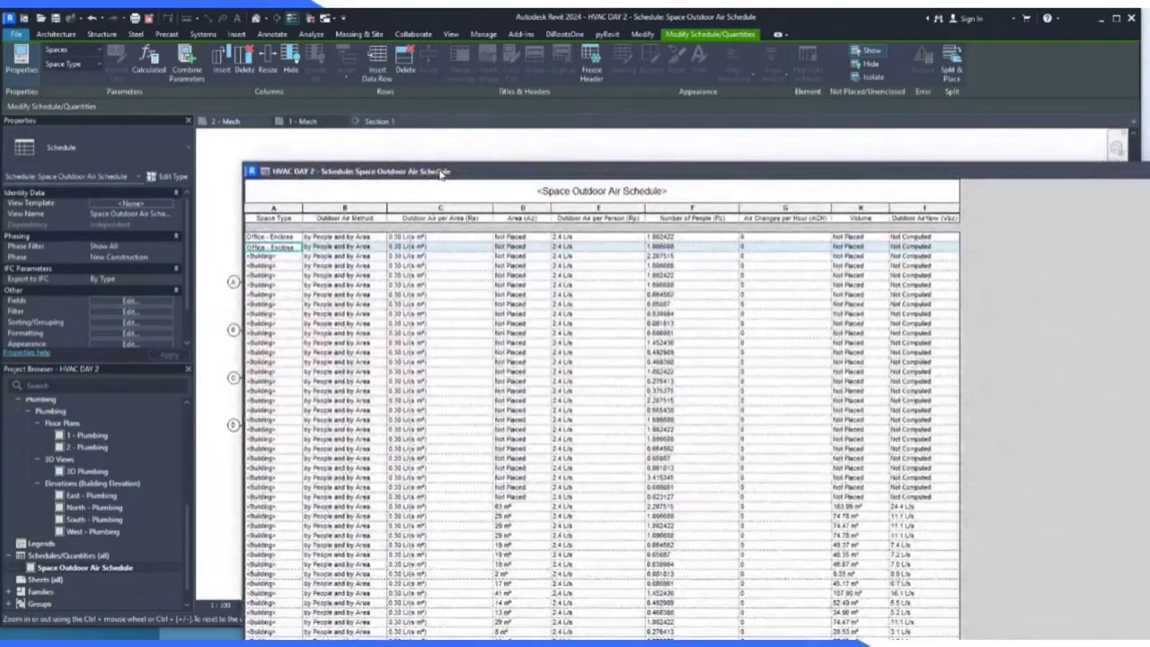
{"action": "left_click_drag", "start_coordinate": [746, 180], "coordinate": [503, 220]}
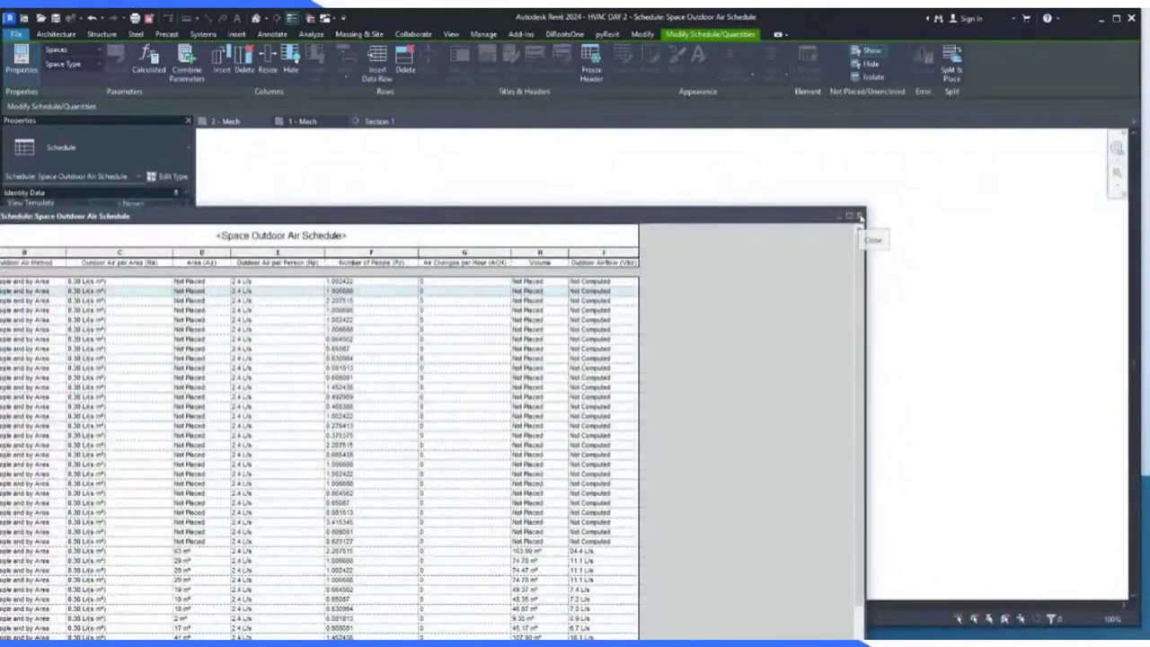
{"action": "left_click", "coordinate": [868, 225]}
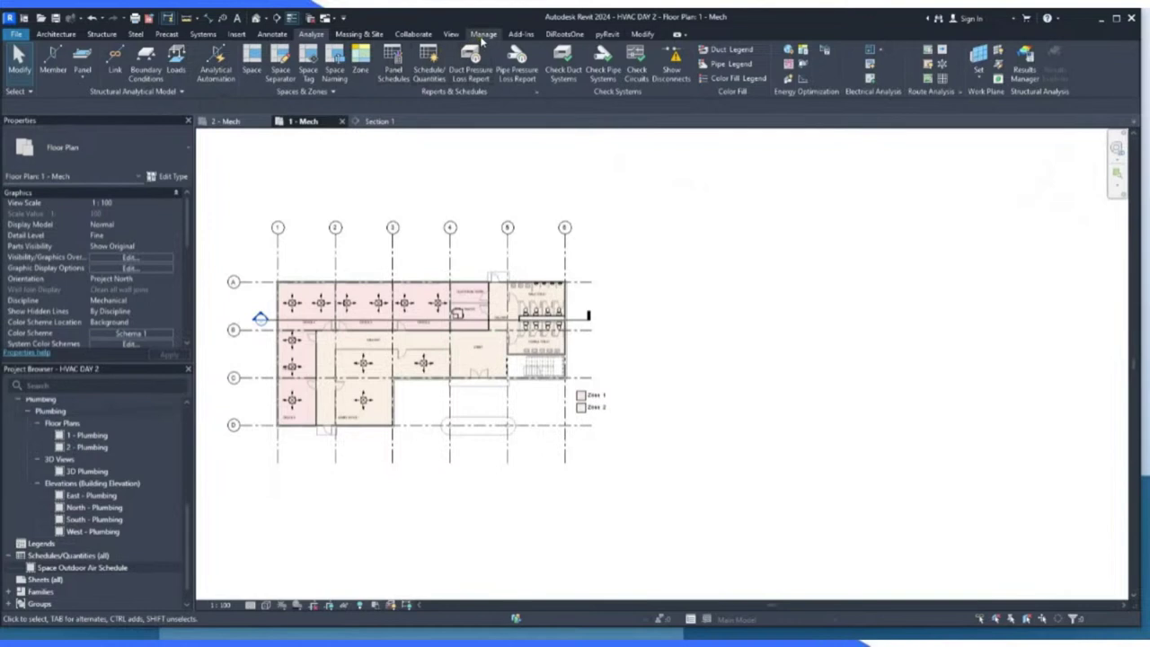
Show the System Browser from View > User Interface and inspect its Mechanical systems group.
{"action": "left_click", "coordinate": [450, 34]}
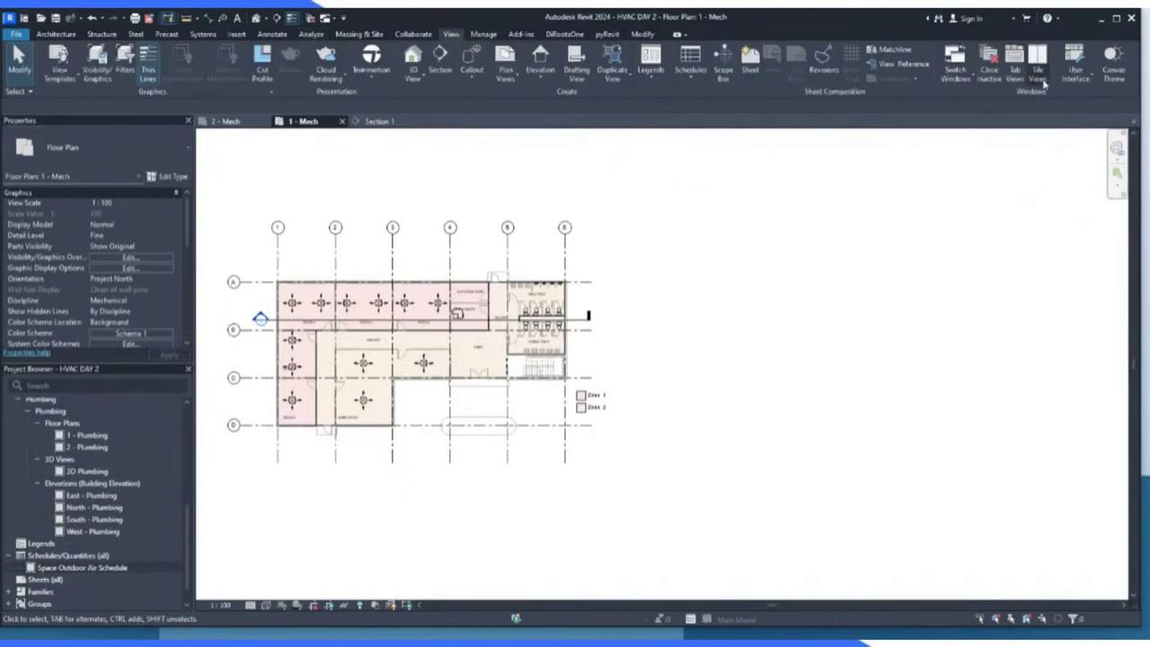
{"action": "left_click", "coordinate": [1086, 77]}
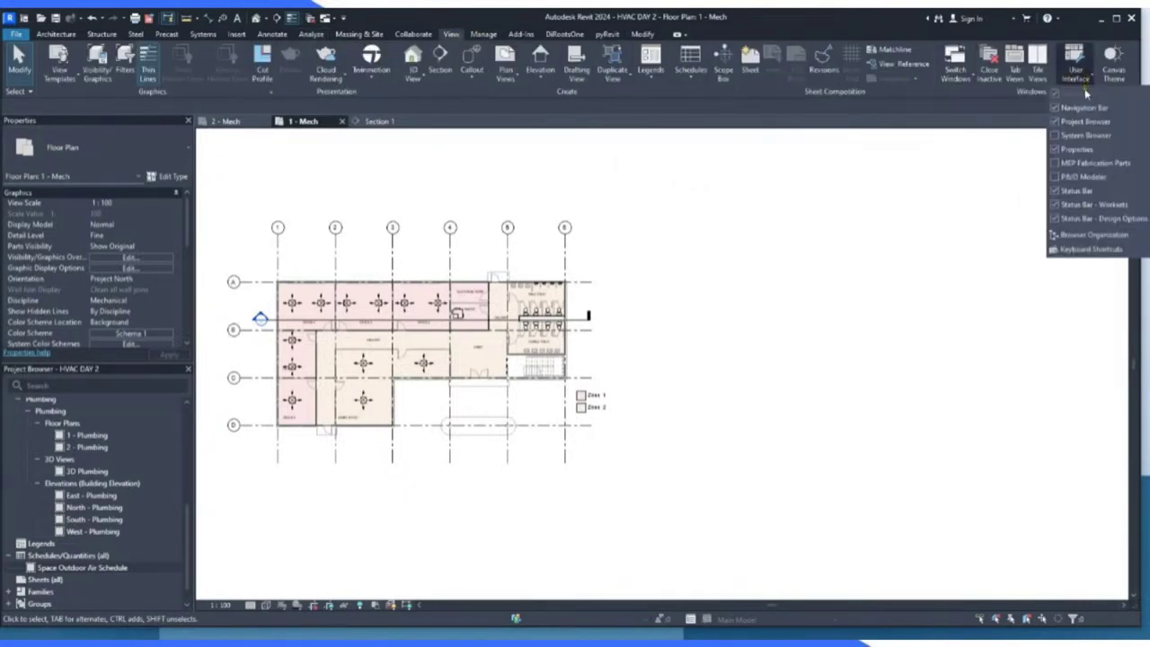
{"action": "left_click", "coordinate": [1083, 135]}
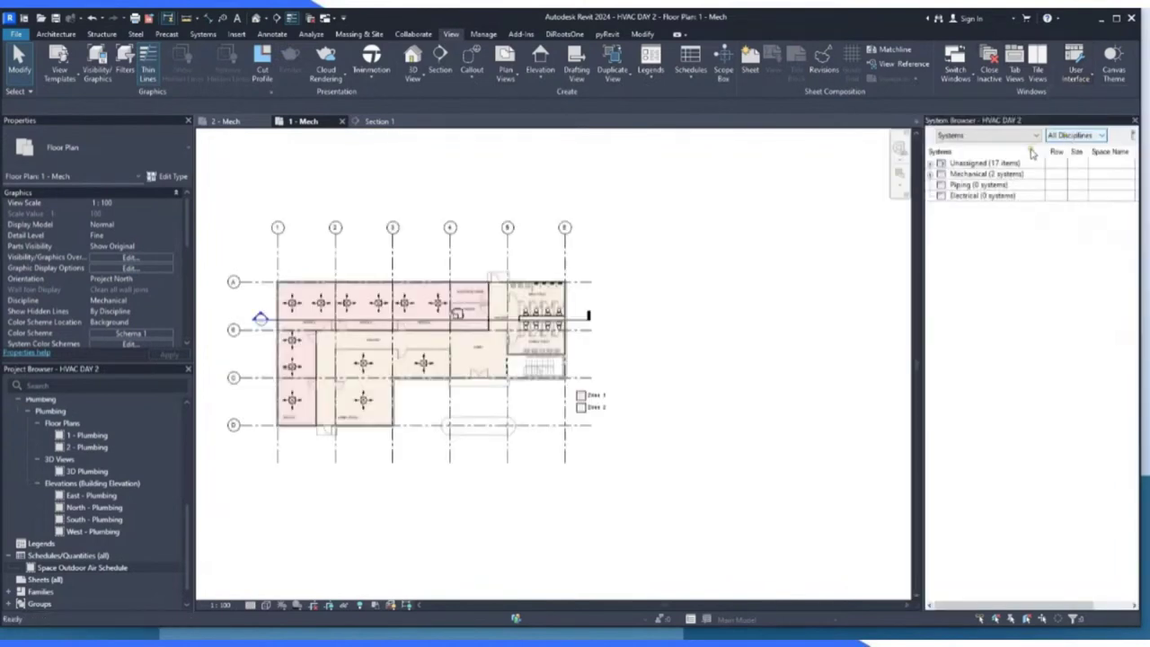
{"action": "left_click", "coordinate": [996, 174]}
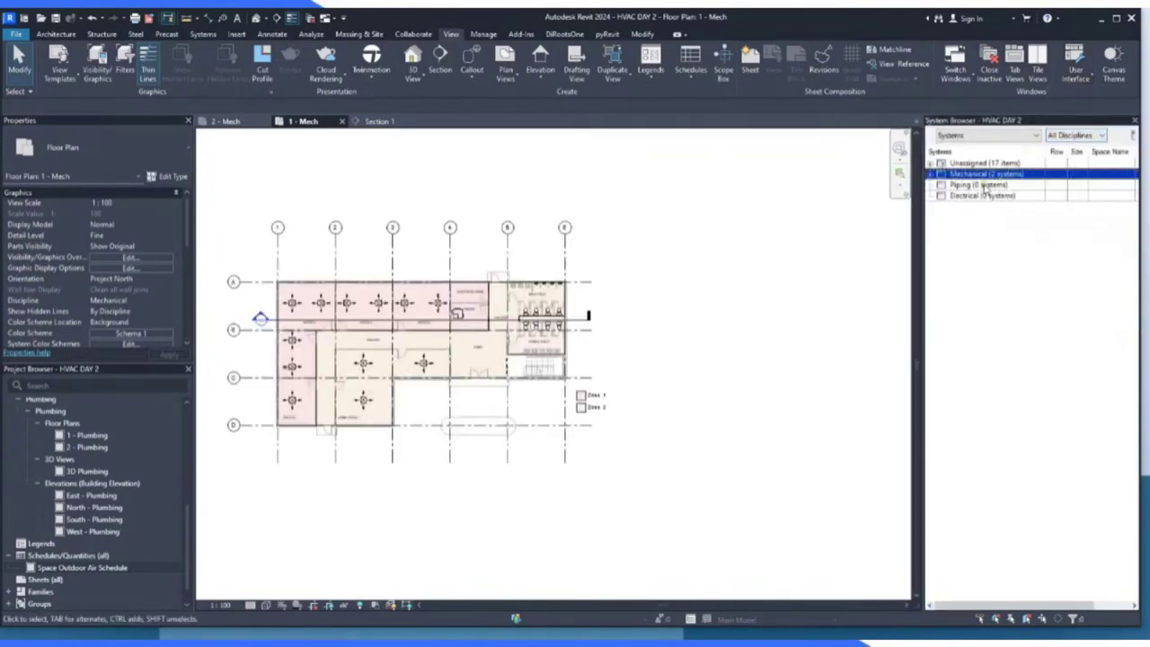
{"action": "left_click", "coordinate": [982, 242]}
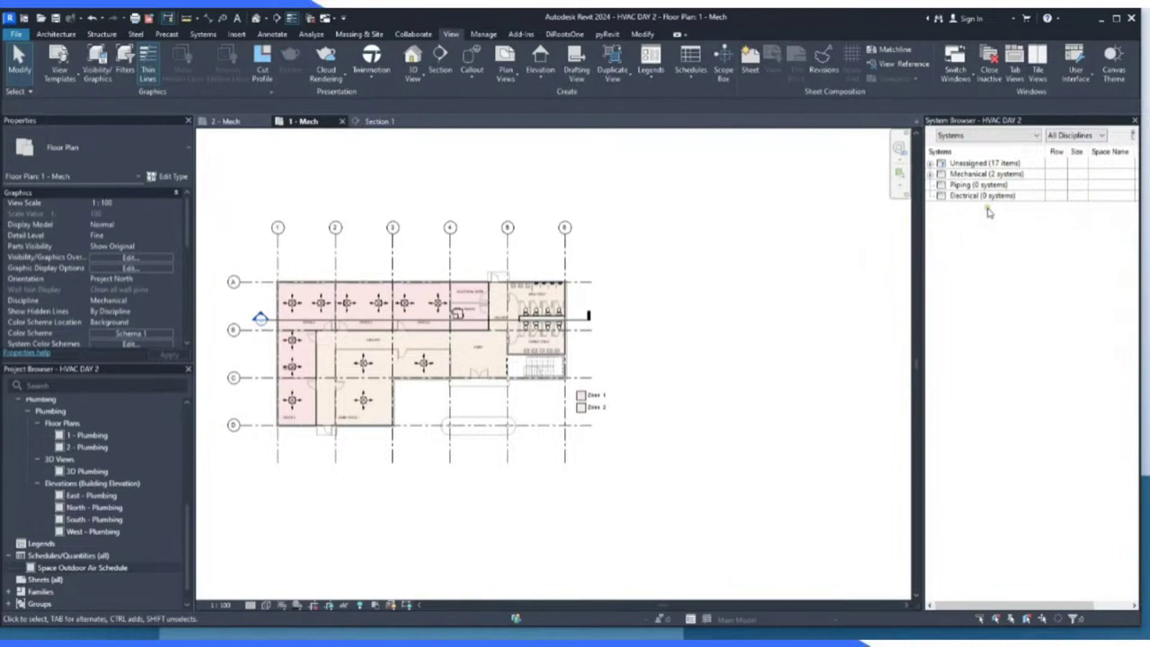
{"action": "left_click", "coordinate": [1015, 135]}
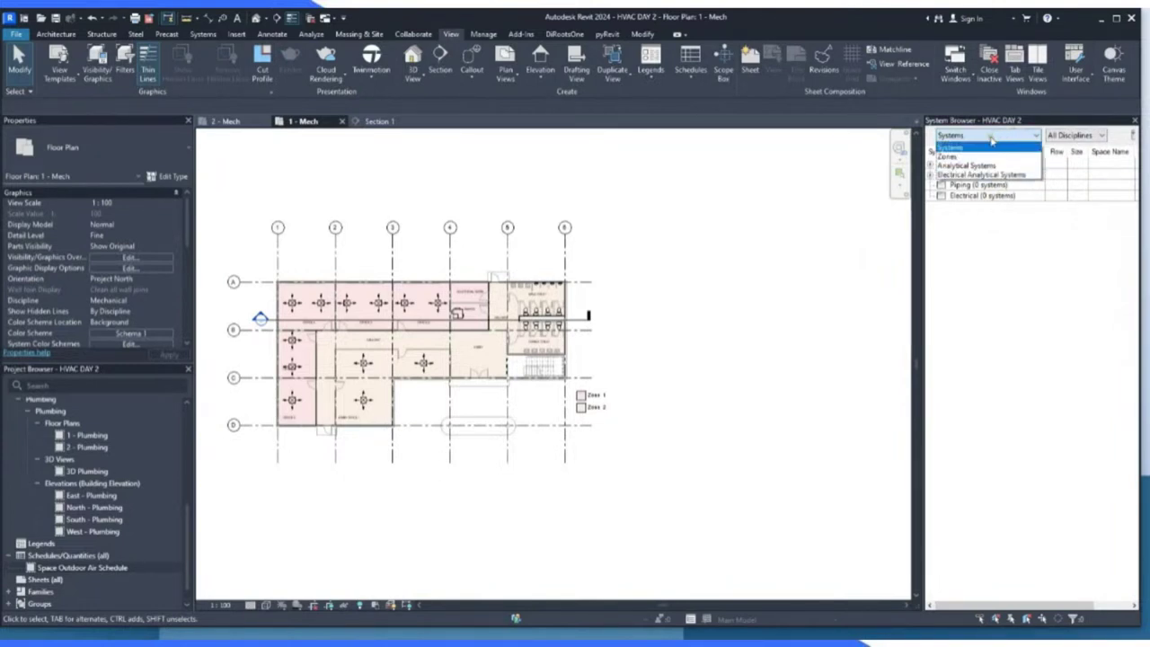
List zones in the System Browser and inspect Zone 1 and Zone 2's Admin Office 1, Male Toilet, Hallway and Lobby.
{"action": "left_click", "coordinate": [960, 158]}
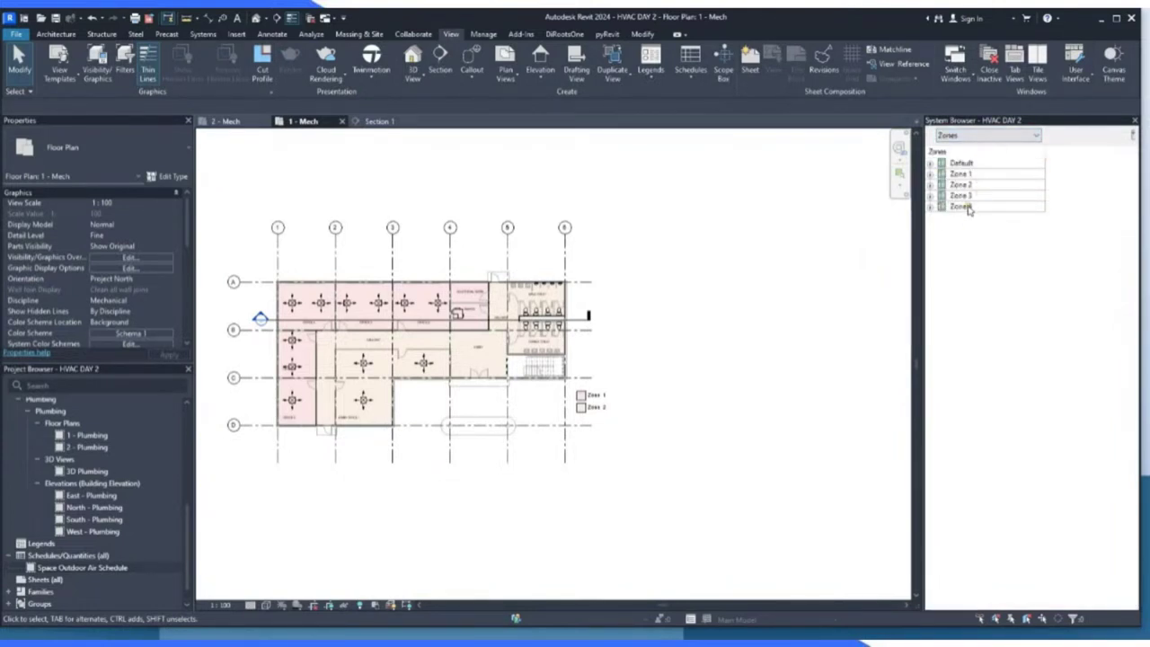
{"action": "left_click", "coordinate": [934, 173]}
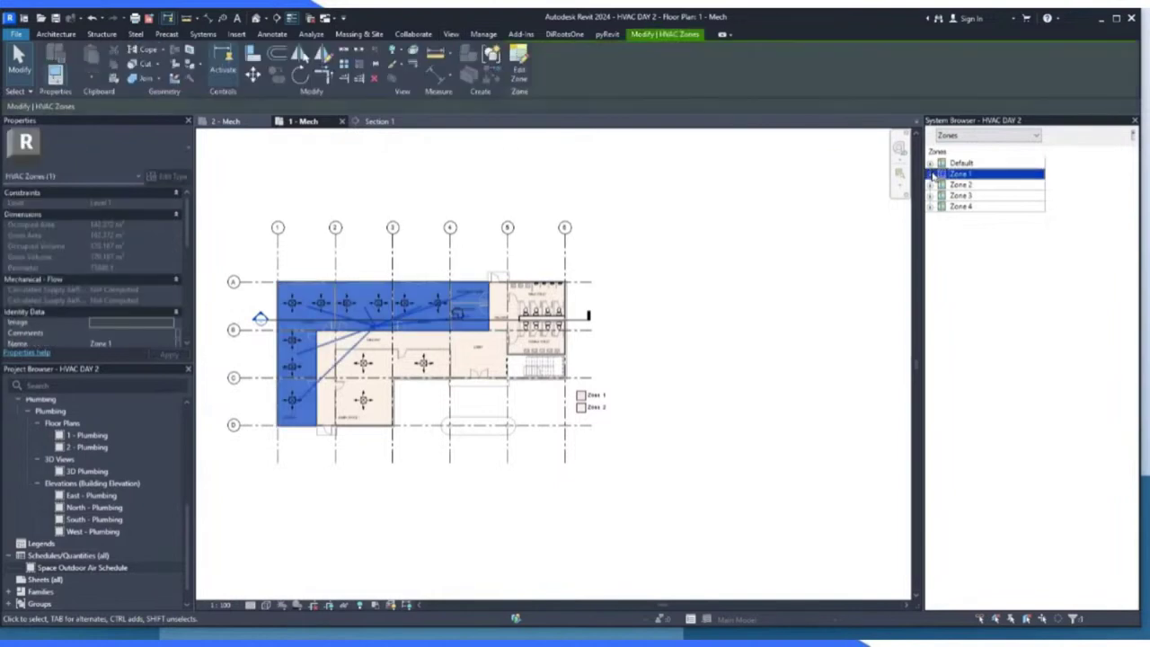
{"action": "left_click", "coordinate": [932, 185]}
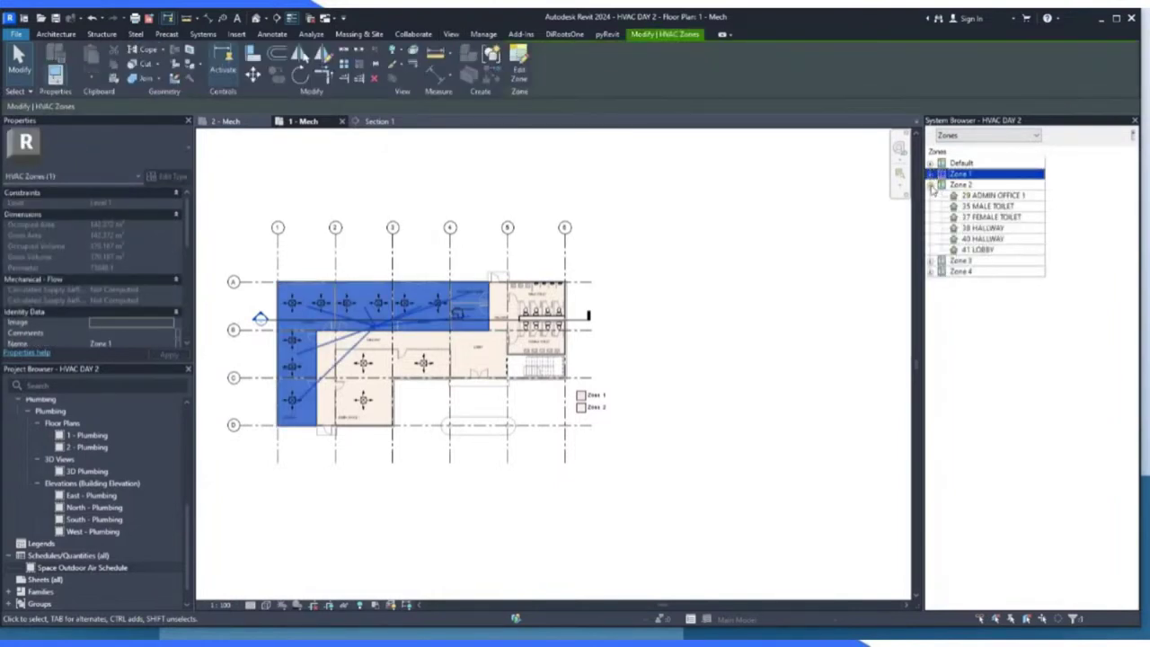
{"action": "left_click", "coordinate": [973, 196]}
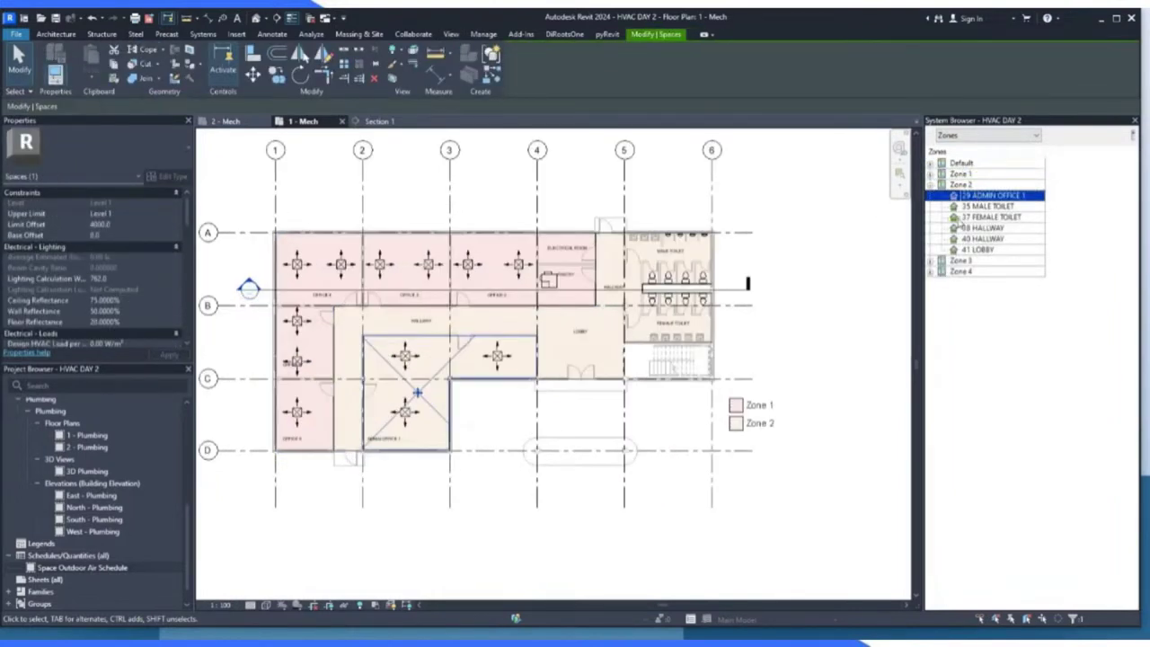
{"action": "left_click", "coordinate": [986, 207]}
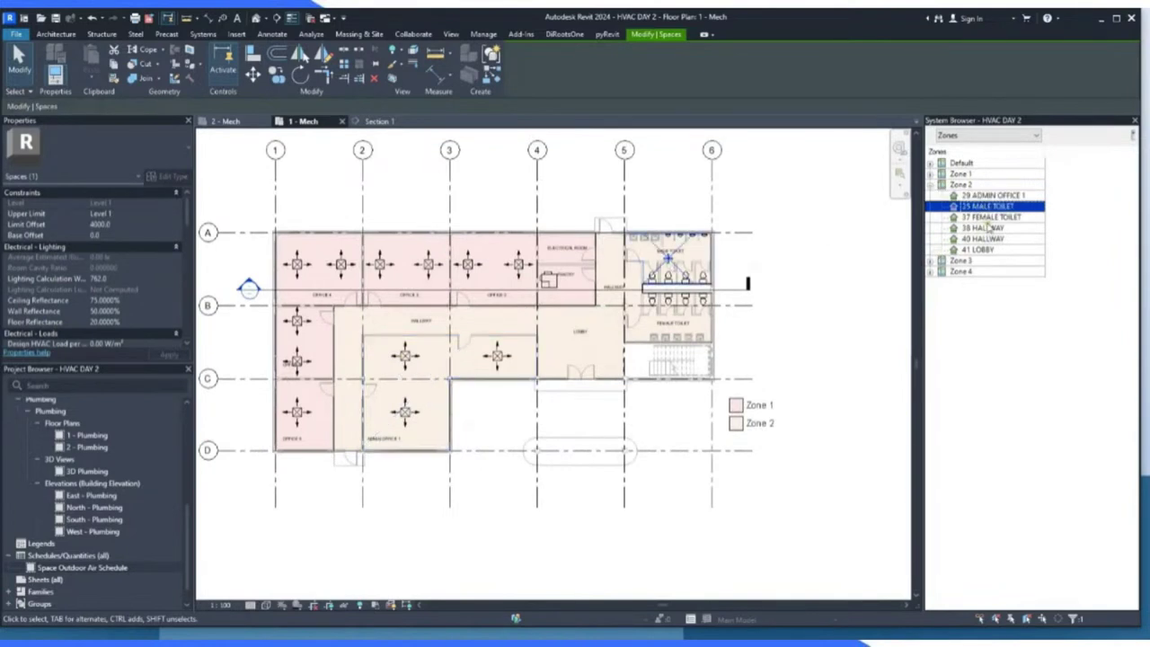
{"action": "left_click", "coordinate": [985, 228]}
{"action": "left_click", "coordinate": [975, 250], "text": "ctrl"}
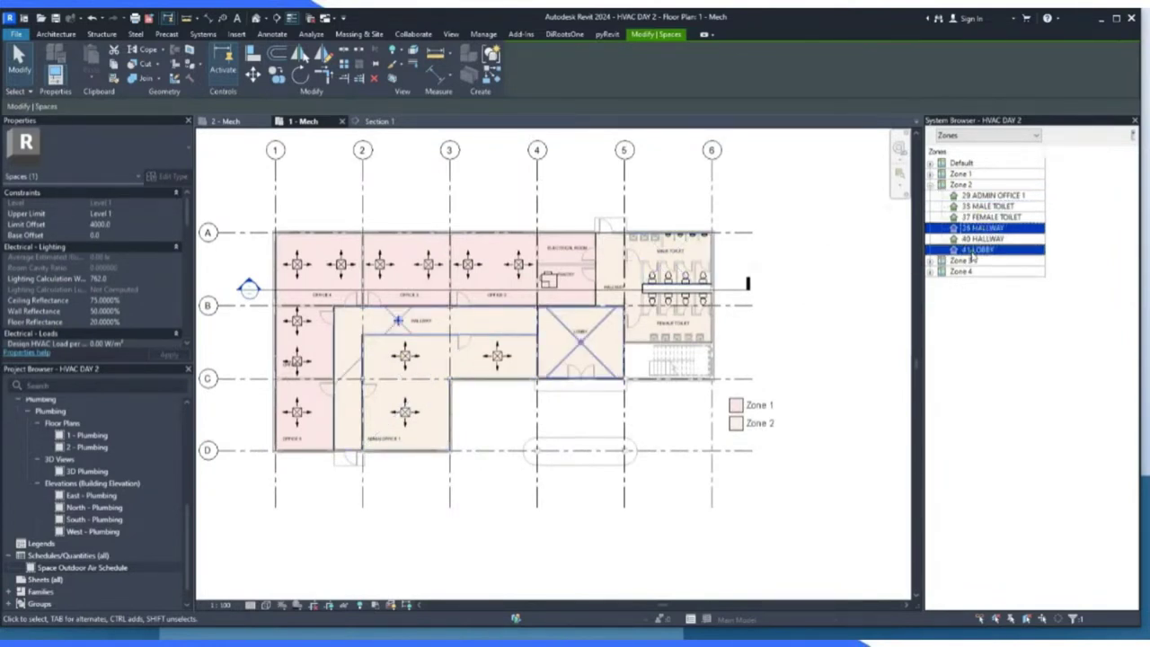
Expand Zone 3 to list its offices and collapse Zone 2.
{"action": "left_click", "coordinate": [960, 261]}
{"action": "left_click", "coordinate": [931, 260]}
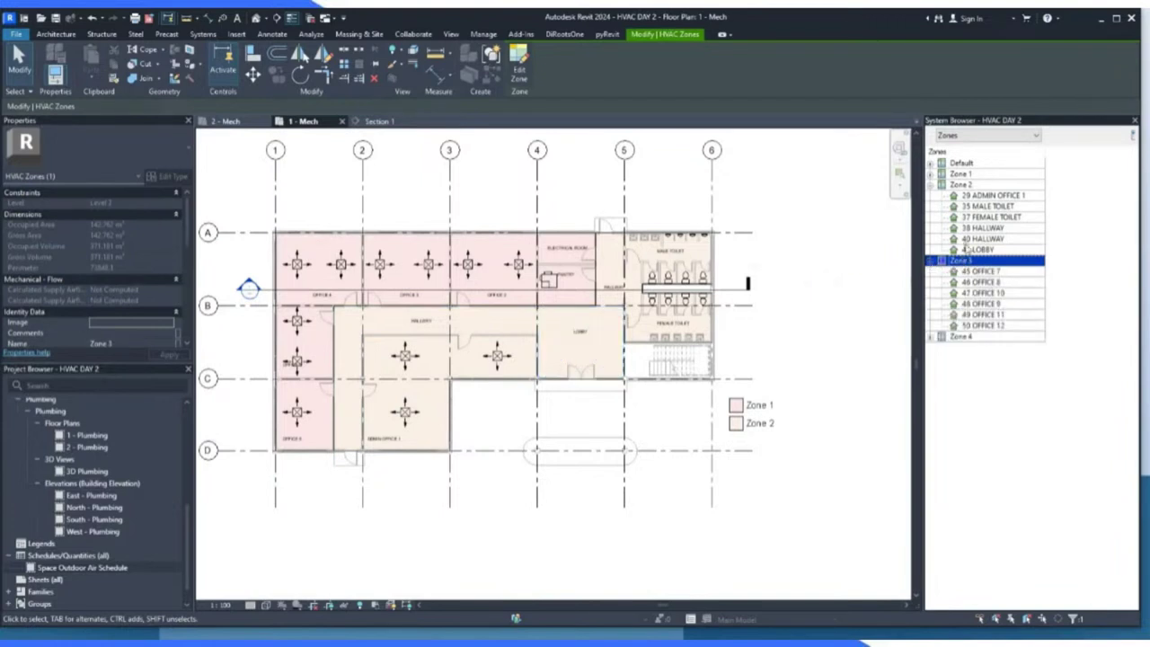
{"action": "left_click", "coordinate": [931, 185]}
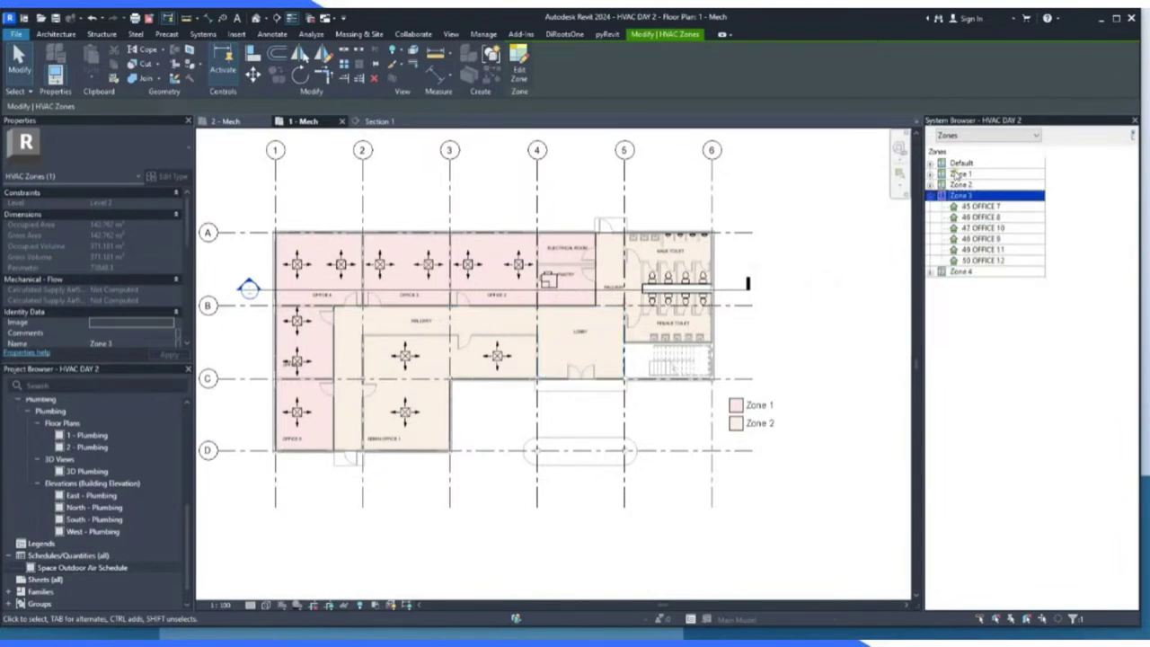
{"action": "left_click", "coordinate": [1000, 137]}
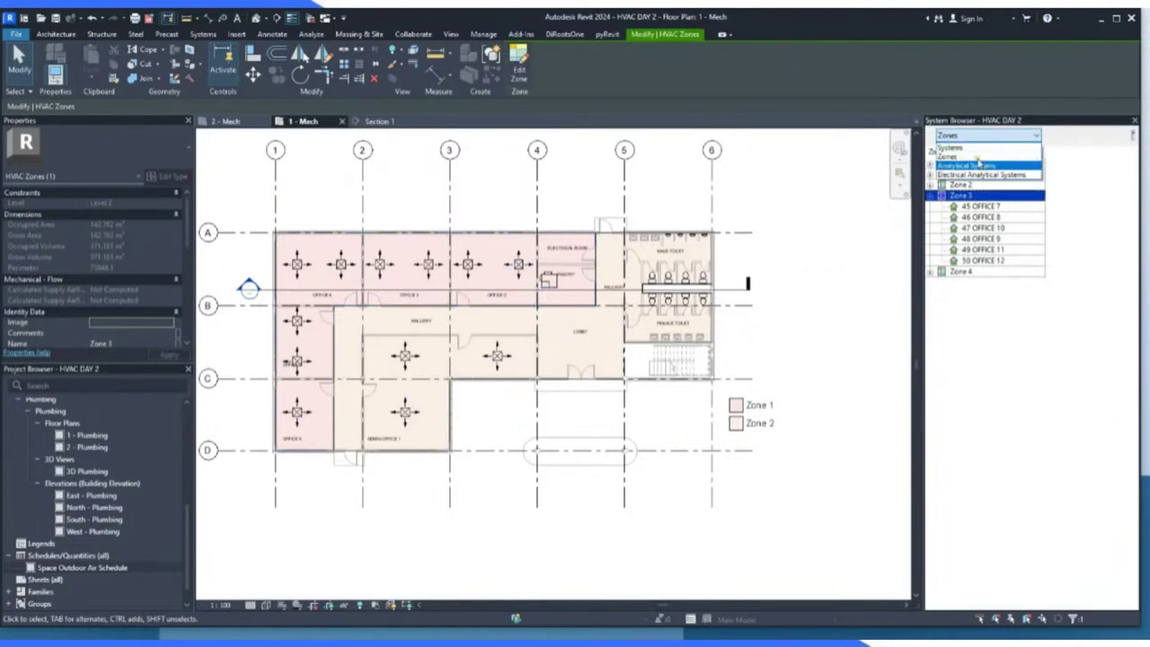
List systems again and expand Mechanical Supply Air to select its M_VAV Unit.
{"action": "left_click", "coordinate": [971, 147]}
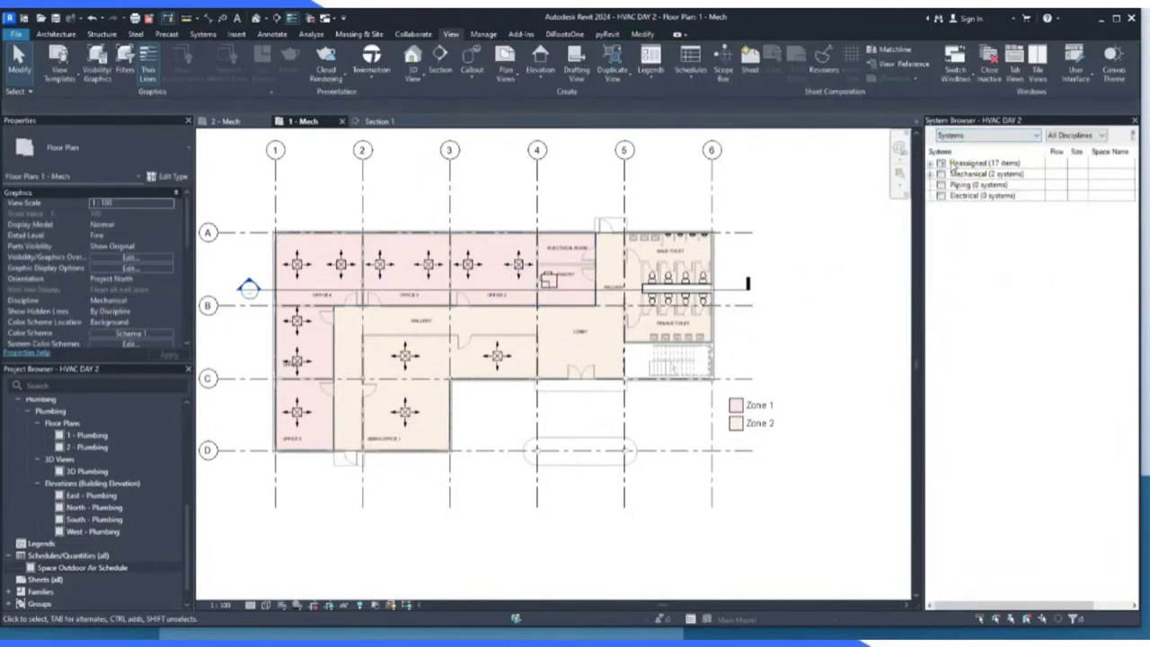
{"action": "left_click", "coordinate": [932, 164]}
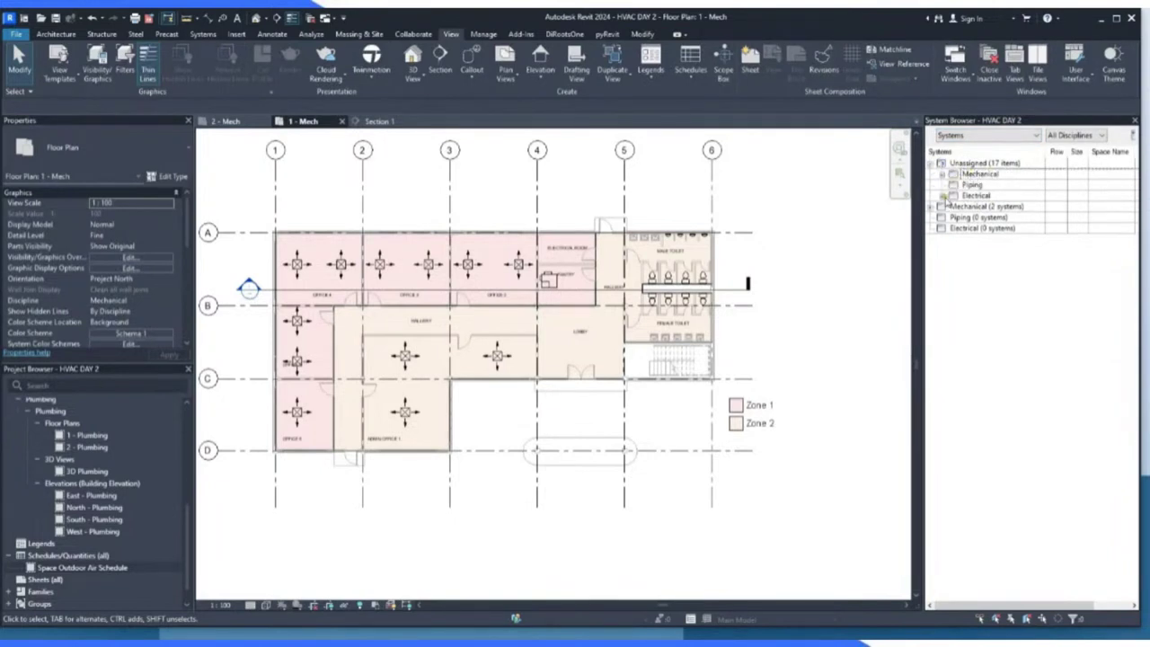
{"action": "left_click", "coordinate": [932, 206]}
{"action": "left_click", "coordinate": [984, 218]}
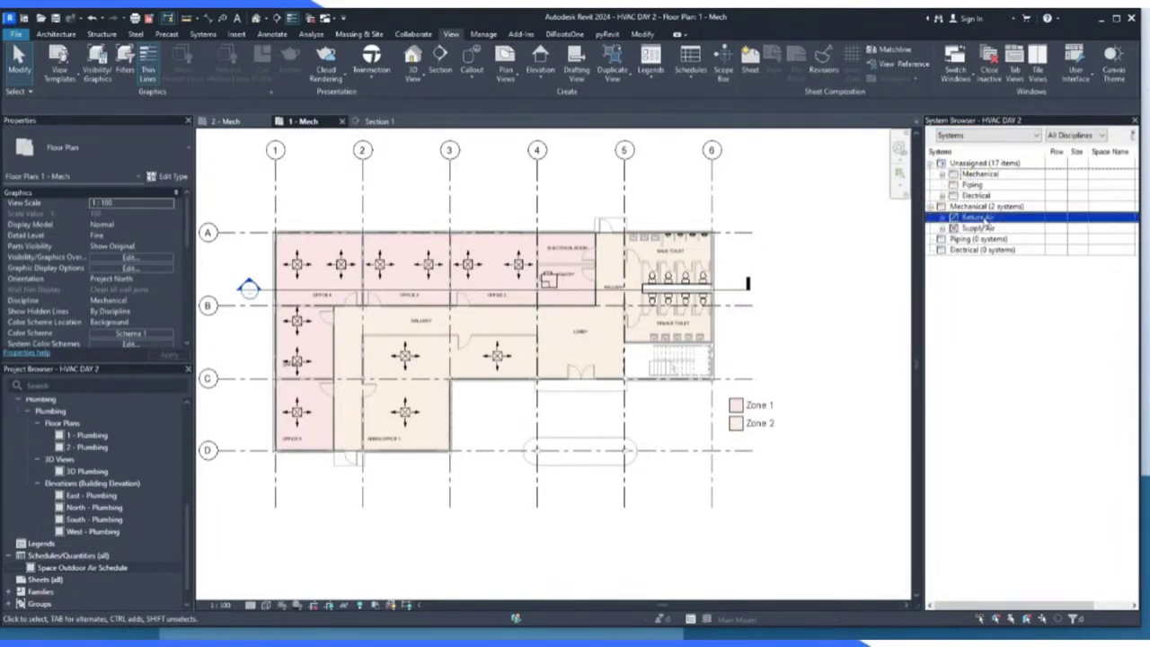
{"action": "left_click", "coordinate": [945, 230]}
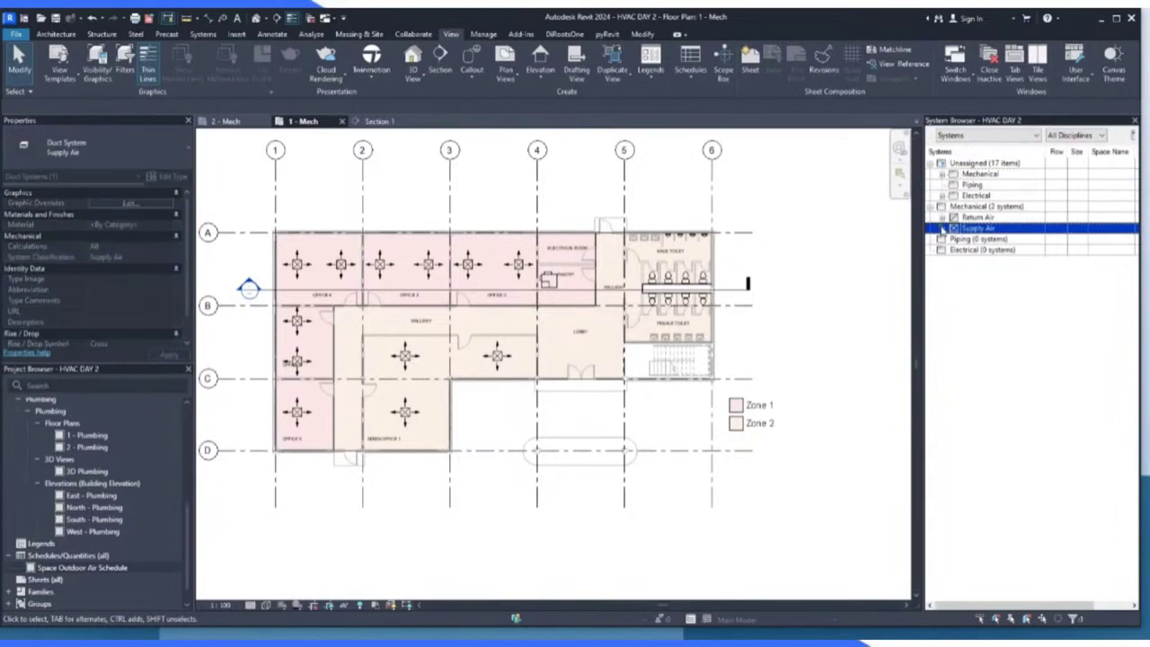
{"action": "left_click", "coordinate": [944, 230]}
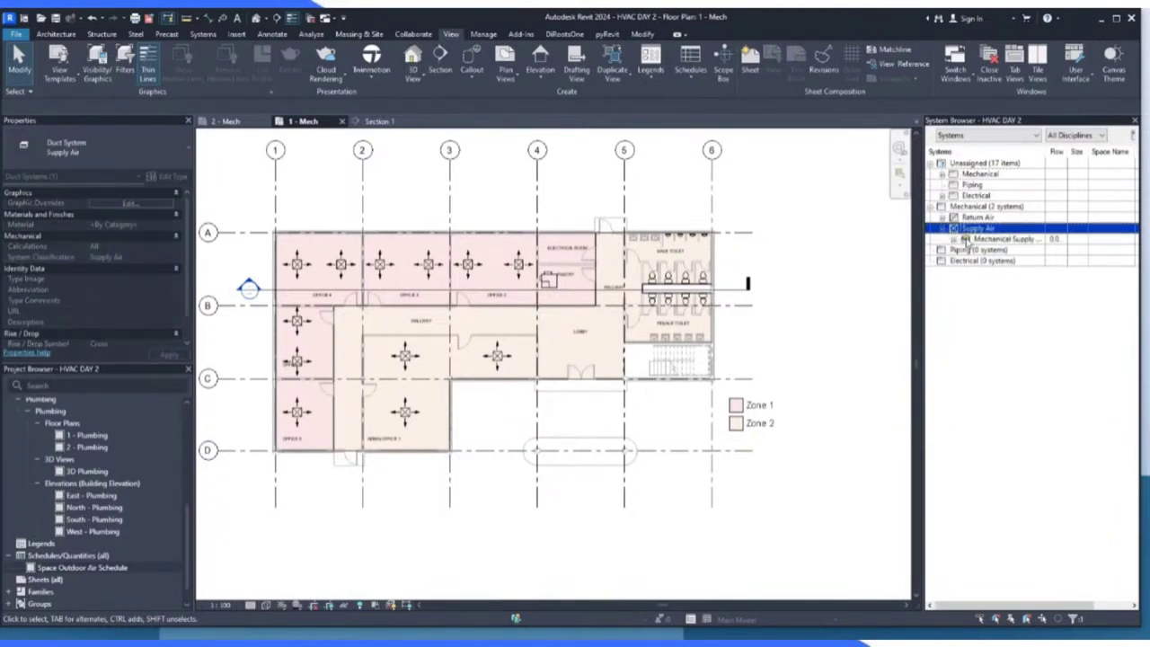
{"action": "left_click", "coordinate": [955, 240]}
{"action": "left_click", "coordinate": [1000, 251]}
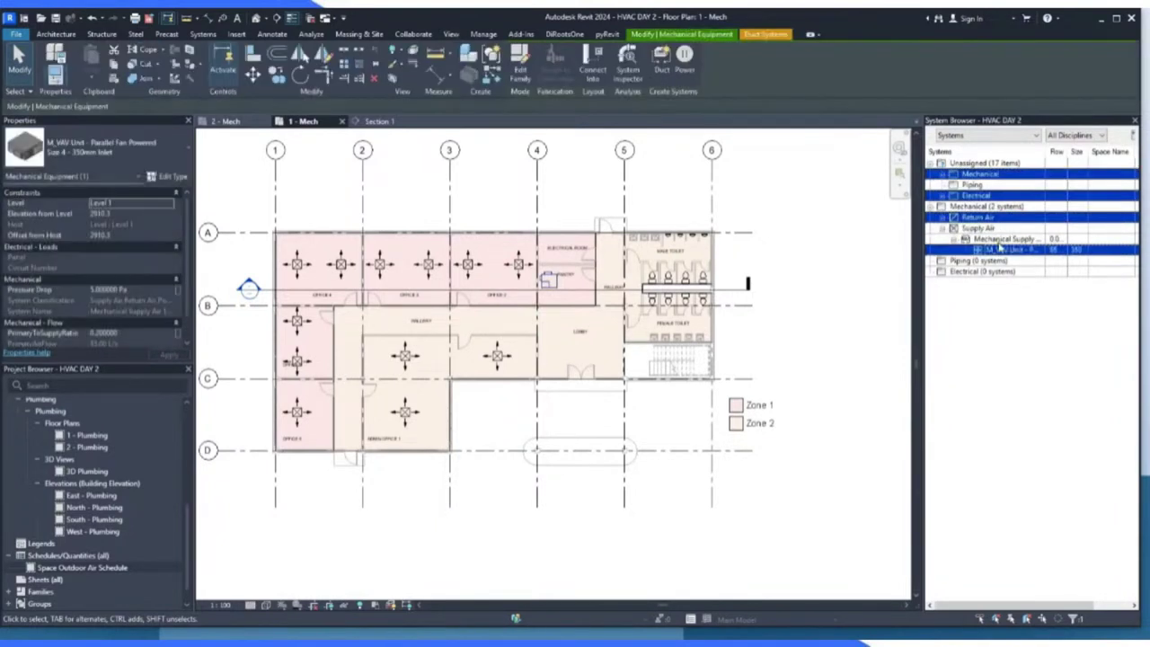
Expand Unassigned > Mechanical > Supply Air, select the unassigned diffusers, and fit the columns.
{"action": "left_click", "coordinate": [981, 165], "text": "ctrl"}
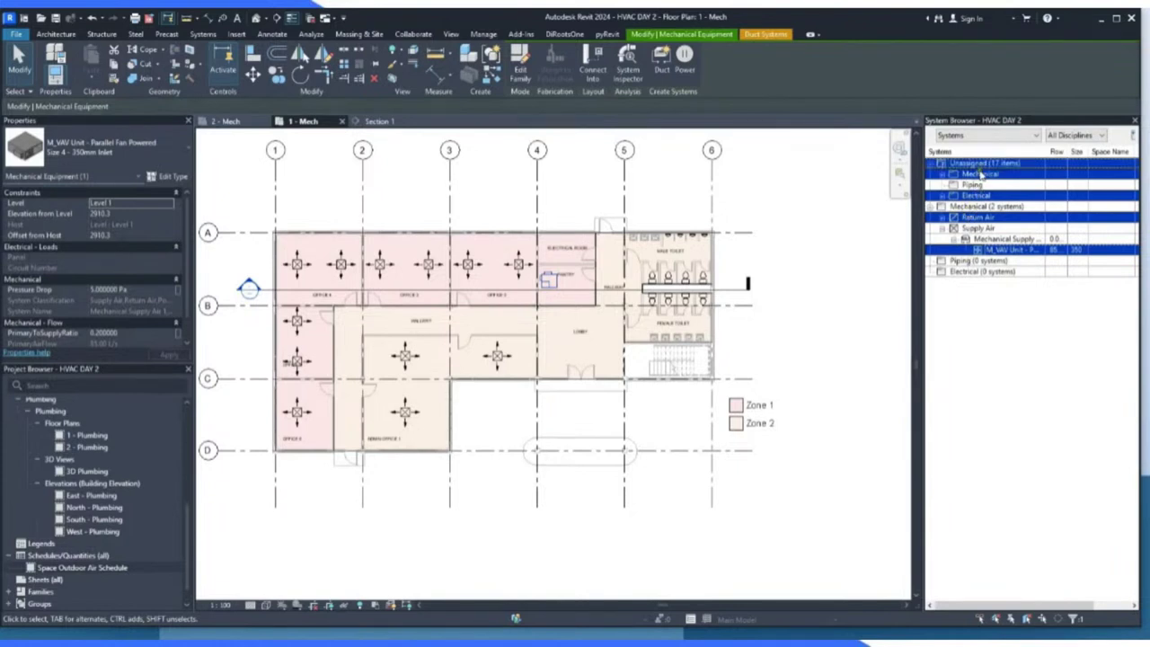
{"action": "left_click", "coordinate": [979, 176], "text": "ctrl"}
{"action": "left_click", "coordinate": [943, 177]}
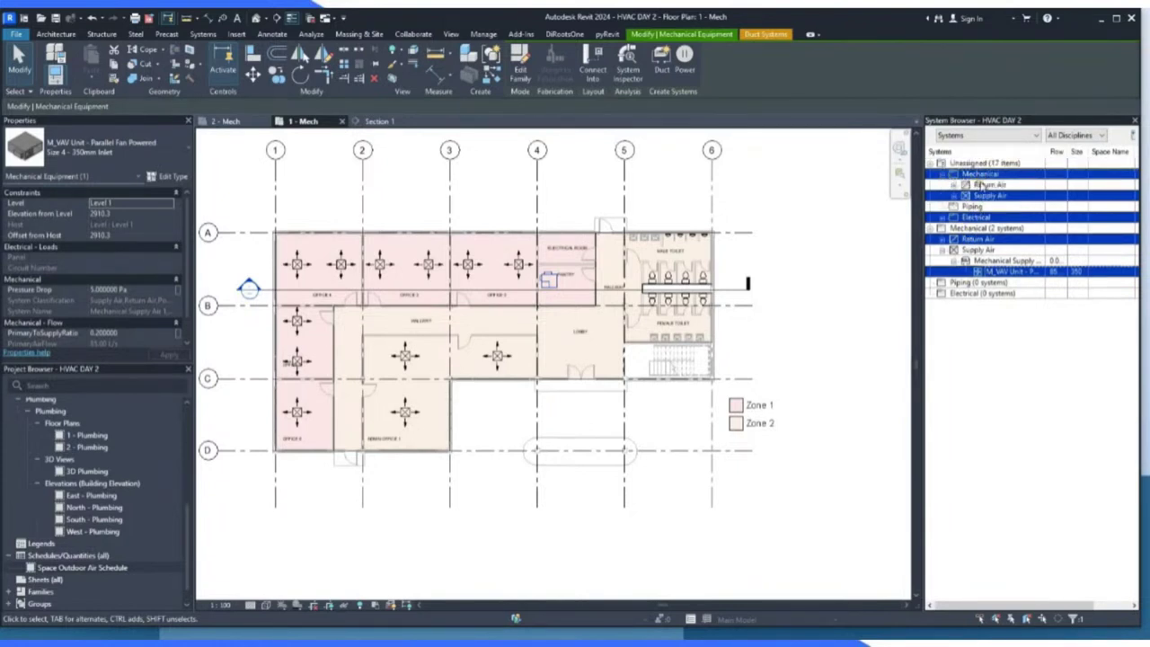
{"action": "left_click", "coordinate": [954, 195]}
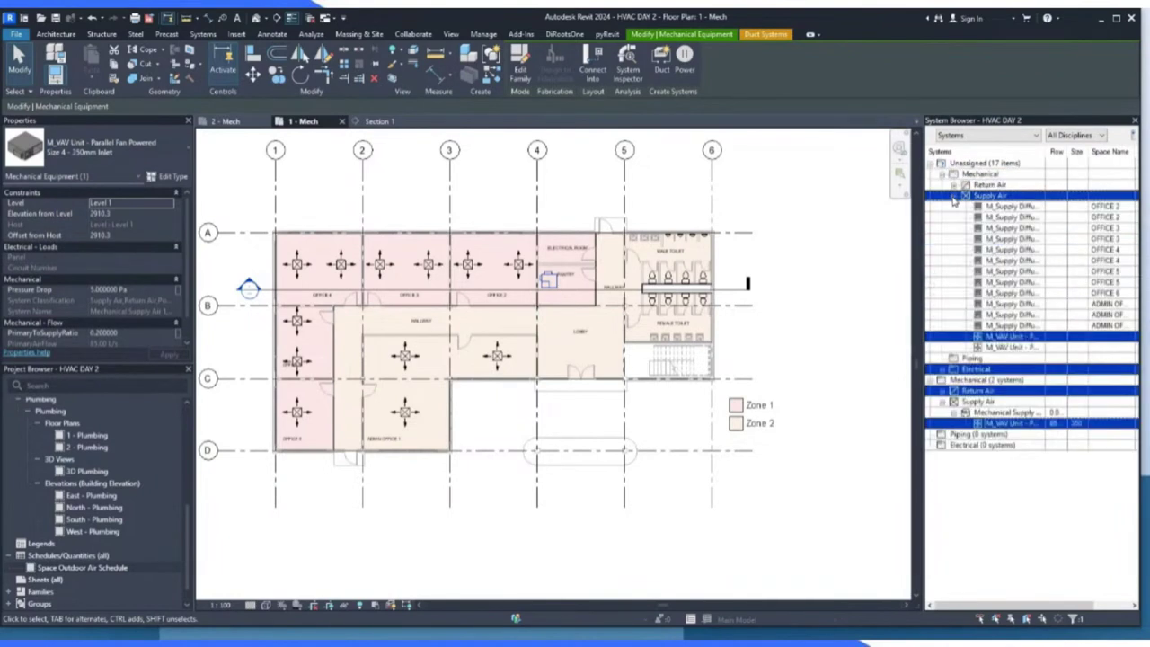
{"action": "left_click", "coordinate": [1000, 207]}
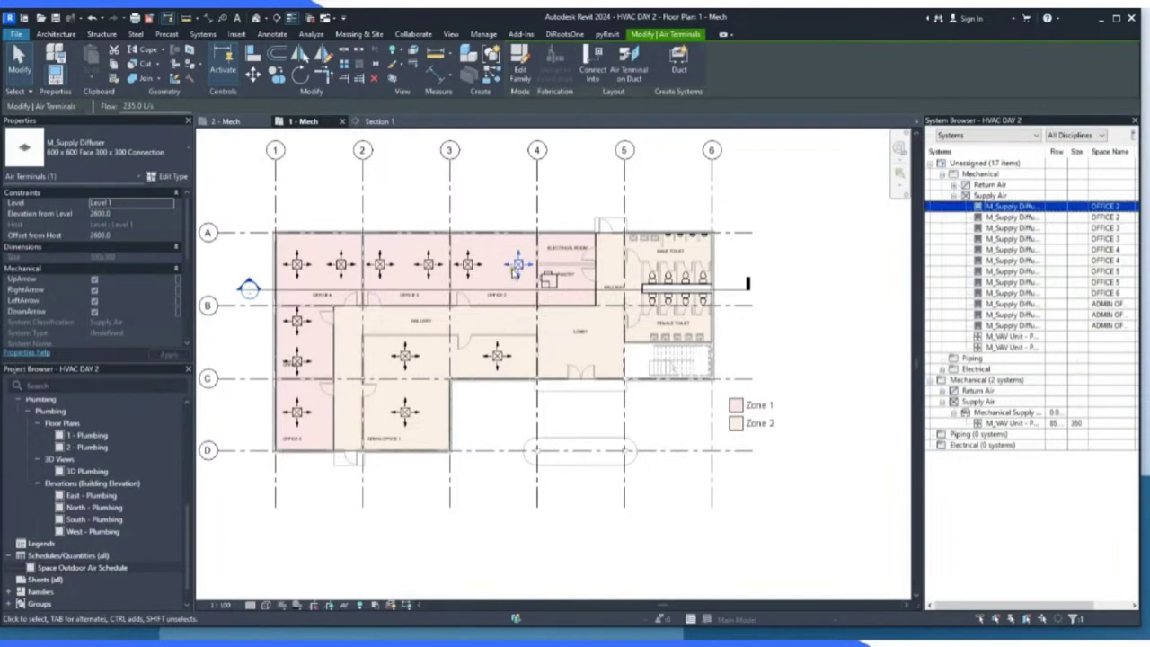
{"action": "left_click", "coordinate": [1002, 219]}
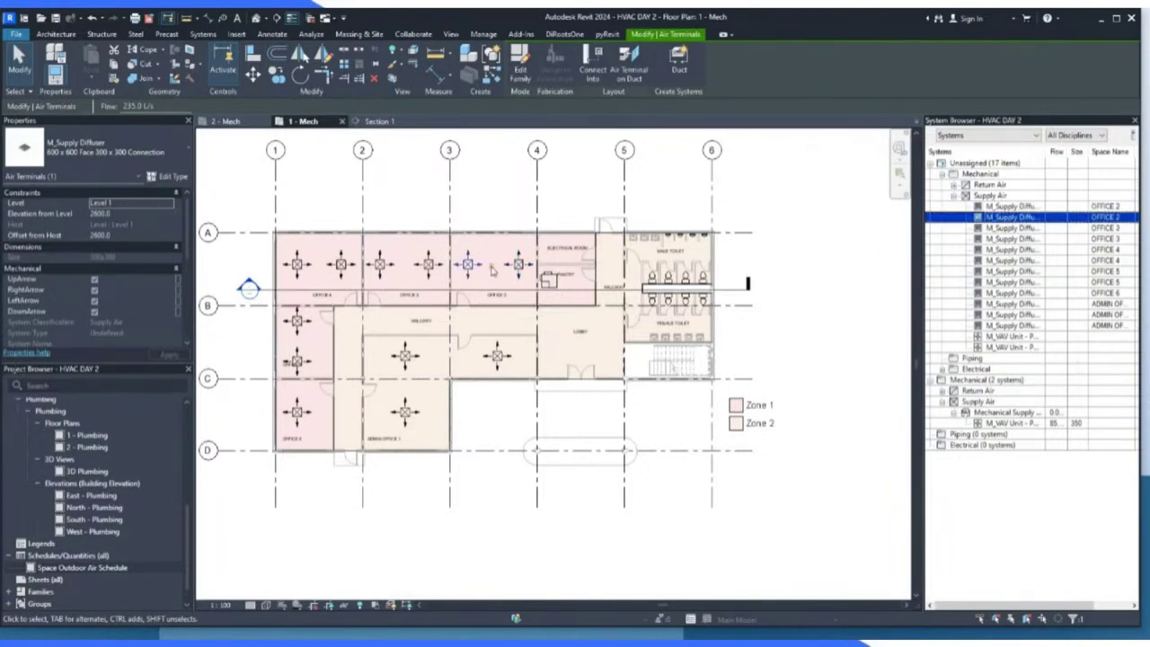
{"action": "left_click", "coordinate": [1007, 337], "text": "ctrl"}
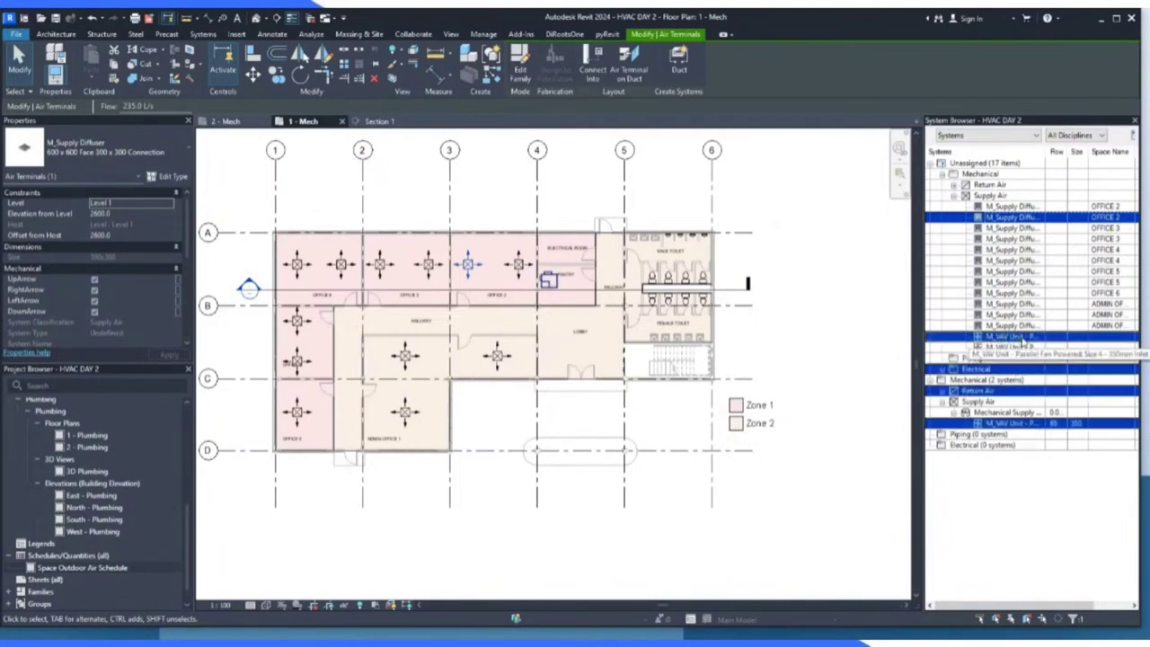
{"action": "left_click", "coordinate": [1017, 338], "text": "shift"}
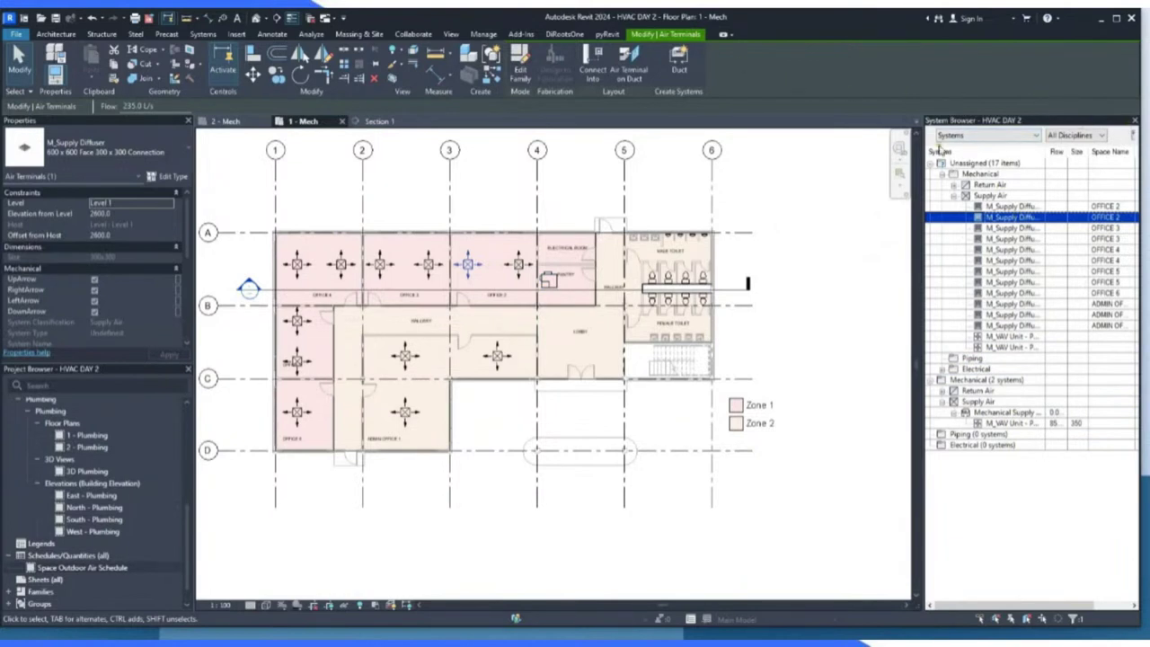
{"action": "left_click", "coordinate": [1132, 135]}
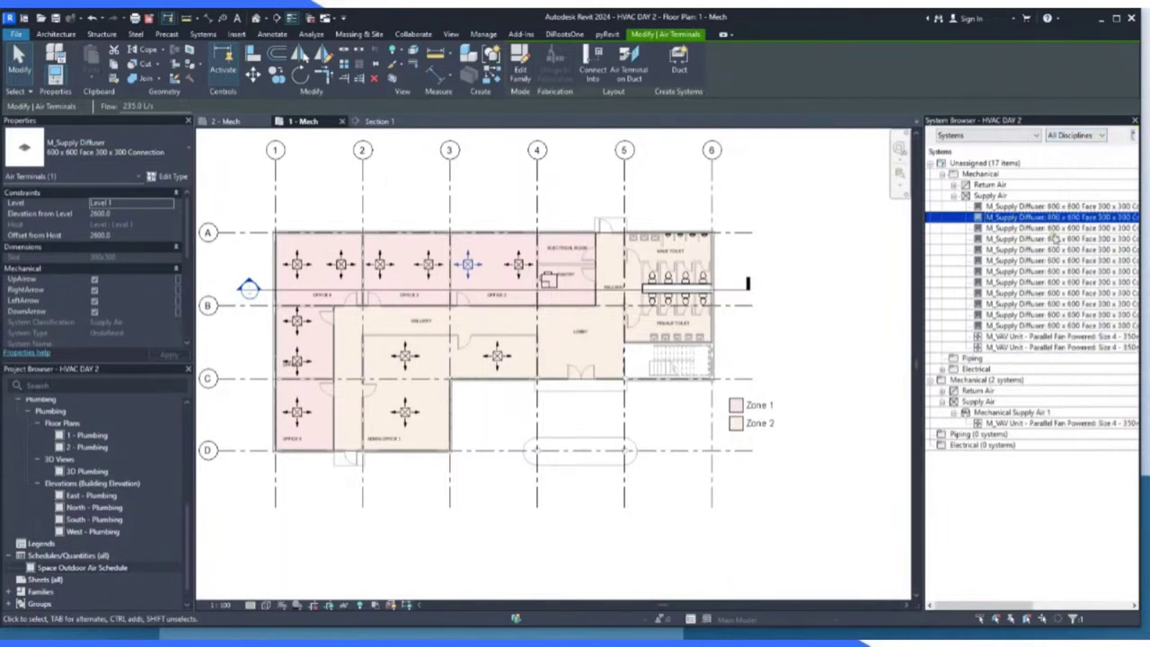
Close the System Browser and nudge the Office 4 supply diffuser slightly into position.
{"action": "left_click", "coordinate": [1135, 121]}
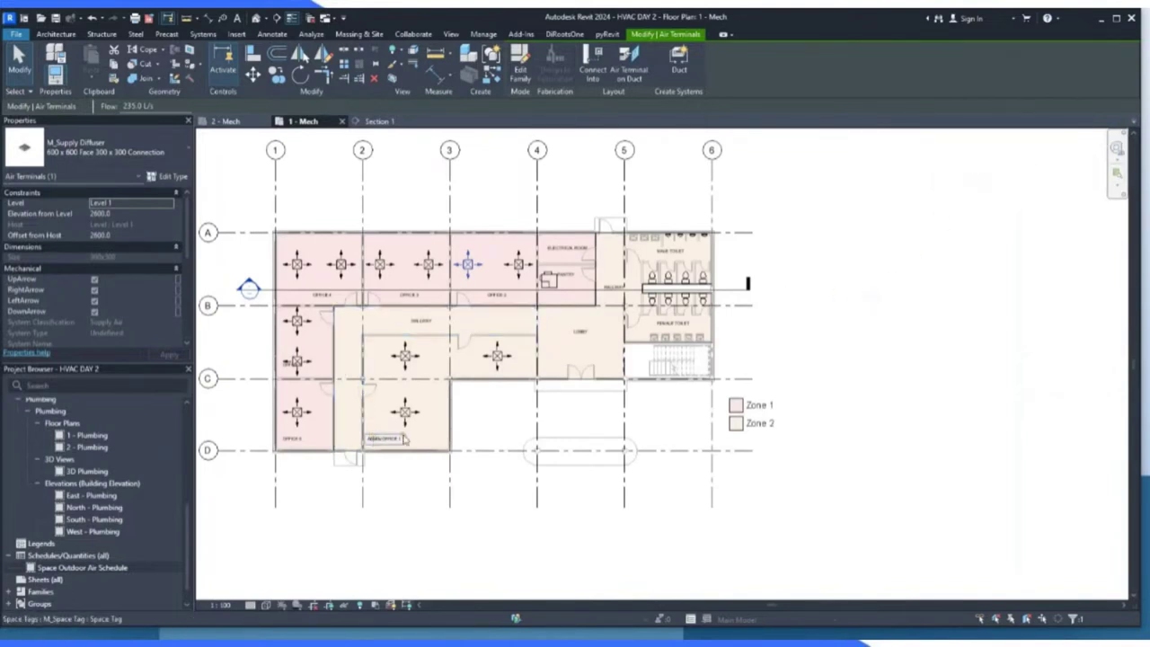
{"action": "scroll", "coordinate": [822, 336], "scroll_direction": "down", "scroll_amount": 1}
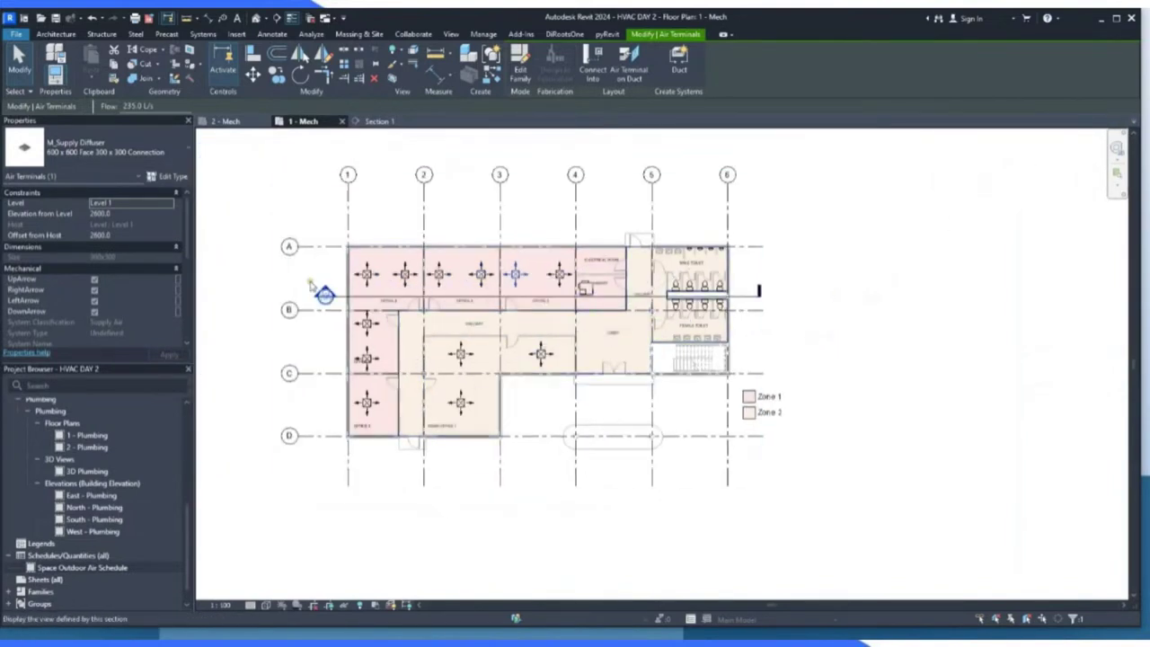
{"action": "scroll", "coordinate": [283, 279], "scroll_direction": "up", "scroll_amount": 2}
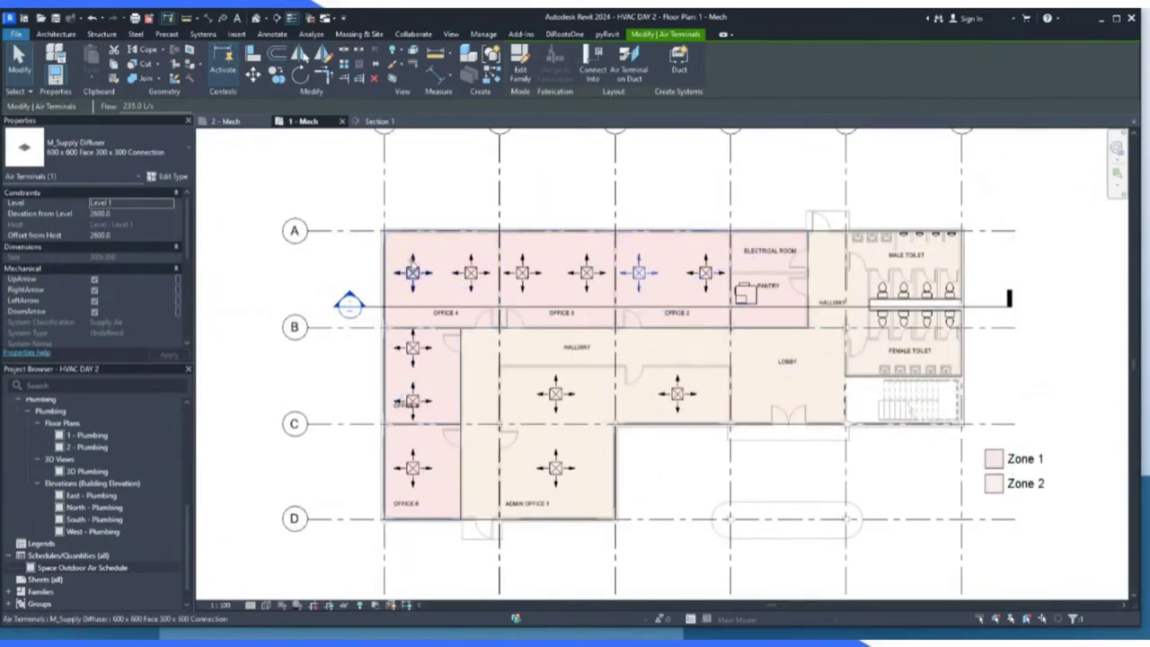
{"action": "left_click_drag", "start_coordinate": [413, 272], "coordinate": [412, 271]}
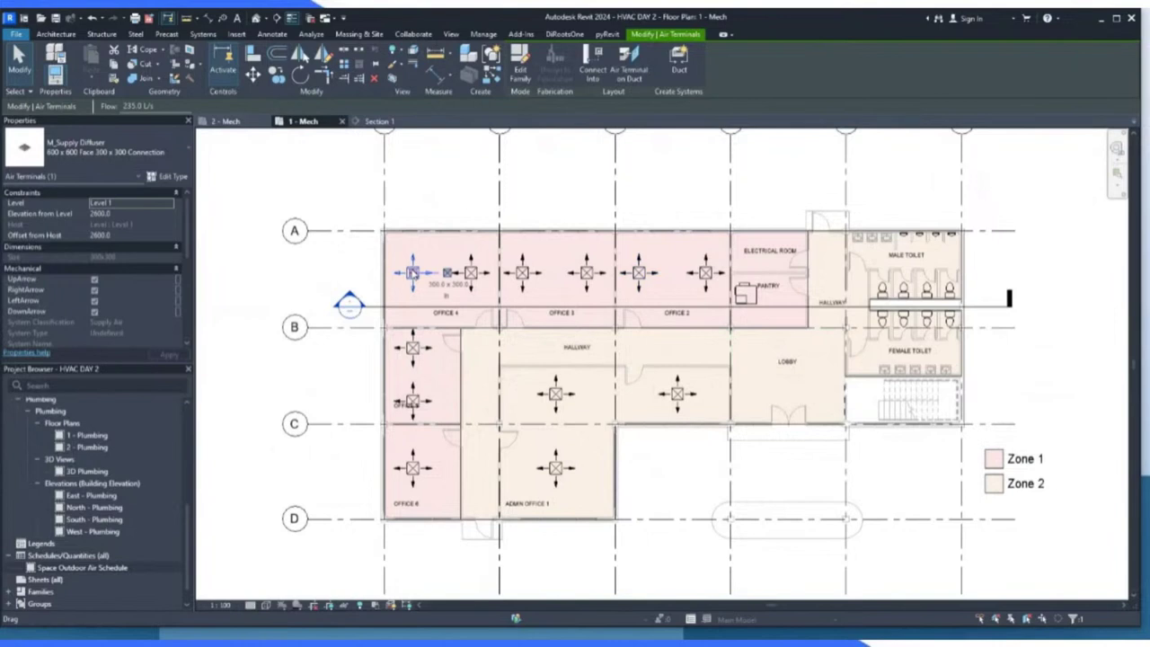
{"action": "left_click", "coordinate": [441, 193]}
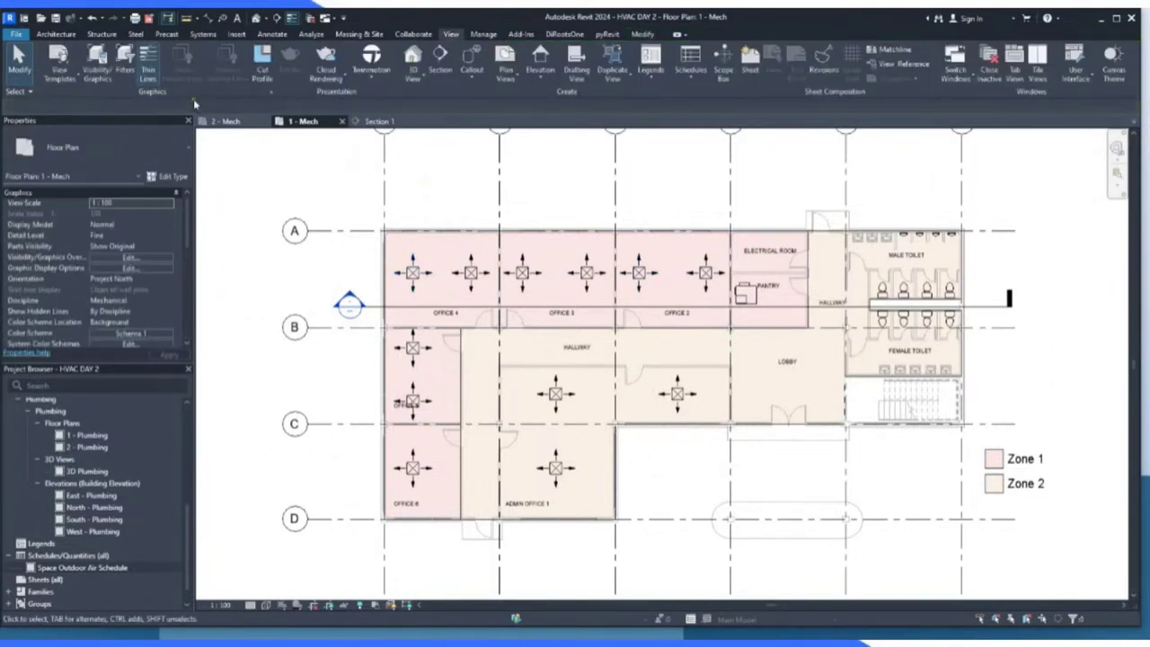
Start placing air terminals using the M_Return Diffuser 600 x 600 Face 300 x 300 Connection type.
{"action": "left_click", "coordinate": [203, 36]}
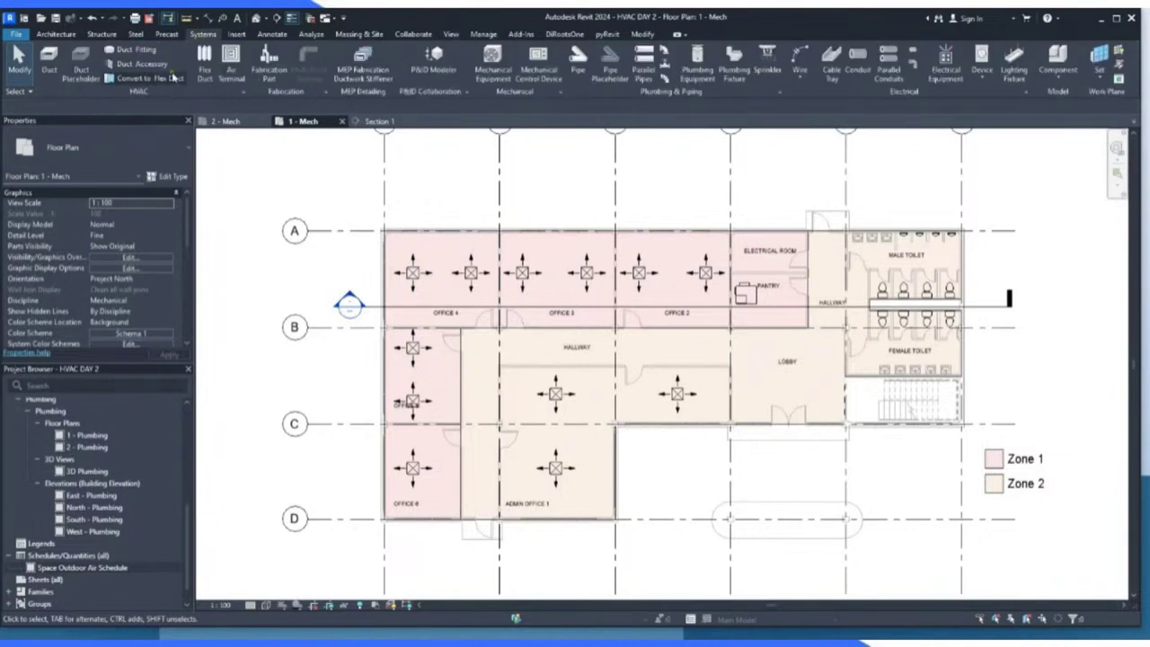
{"action": "left_click", "coordinate": [231, 64]}
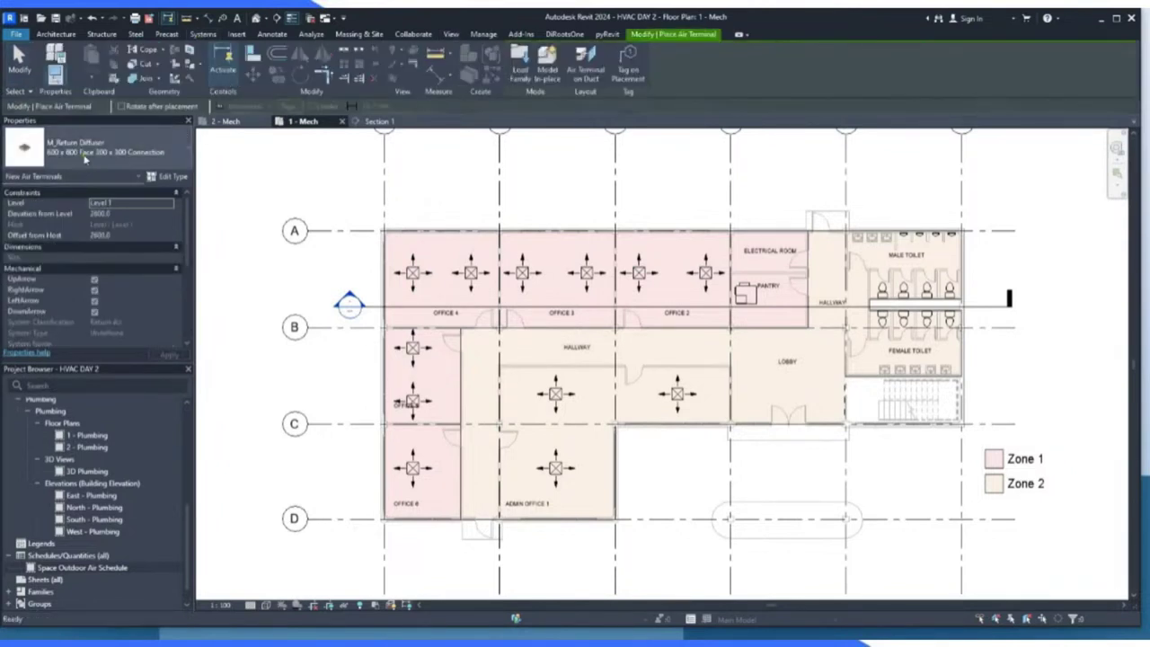
{"action": "left_click", "coordinate": [86, 152]}
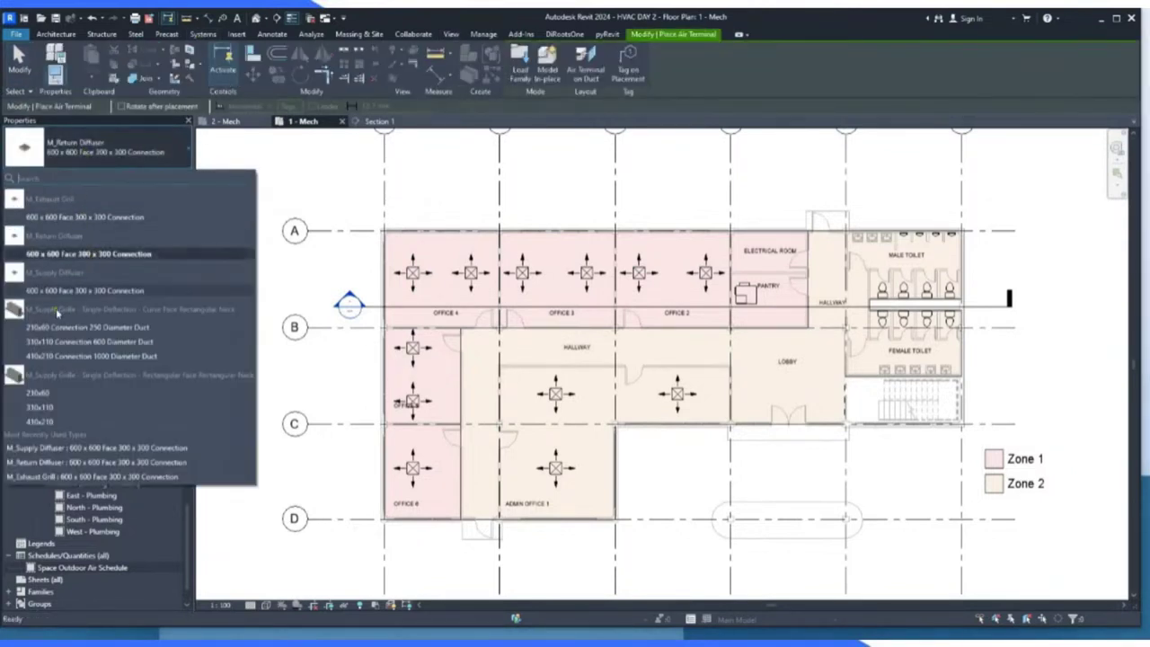
{"action": "left_click", "coordinate": [74, 256]}
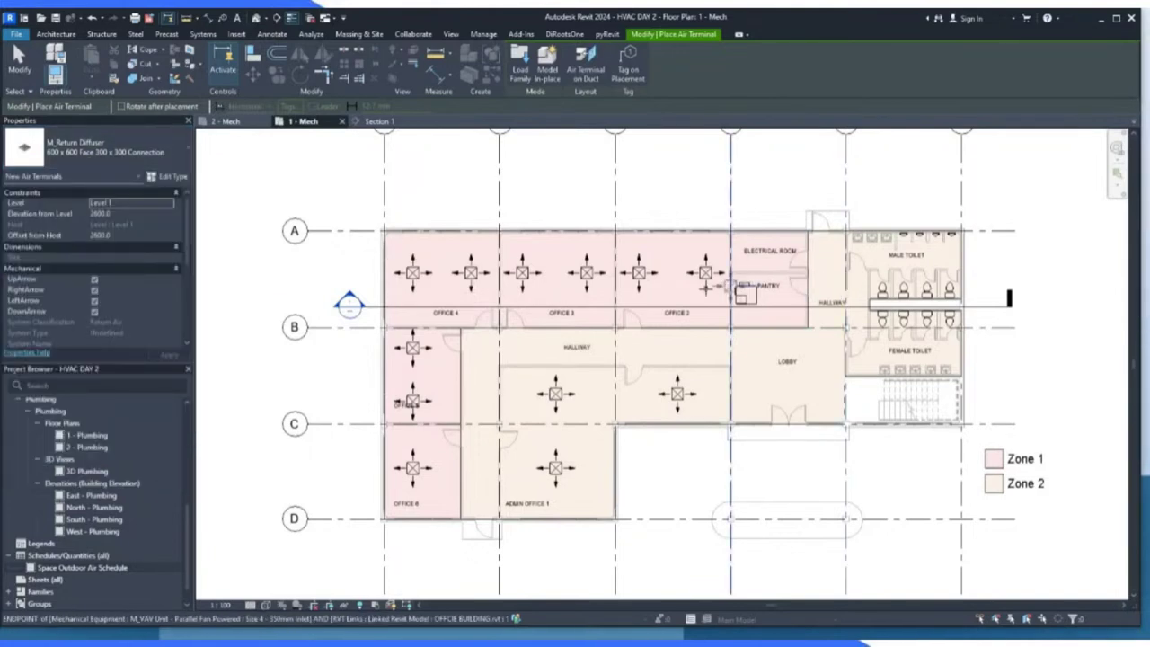
{"action": "scroll", "coordinate": [692, 287], "scroll_direction": "up", "scroll_amount": 3}
{"action": "scroll", "coordinate": [691, 288], "scroll_direction": "up", "scroll_amount": 1}
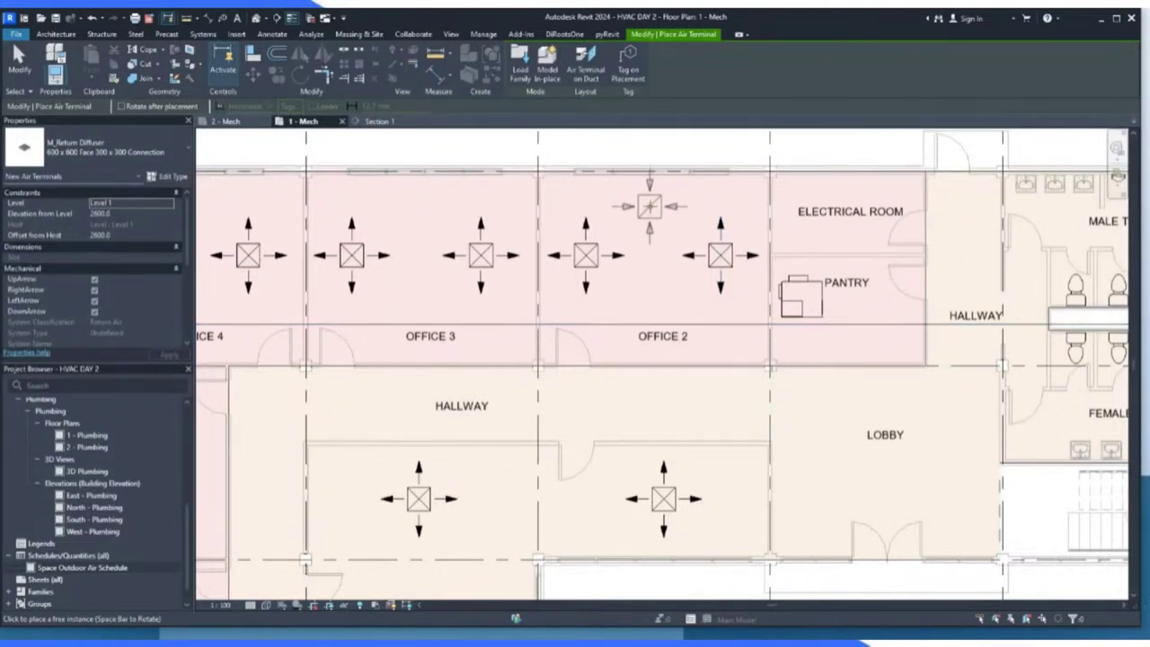
Place return diffusers in Offices 2, 3, 4, 5 and 6.
{"action": "left_click", "coordinate": [650, 207]}
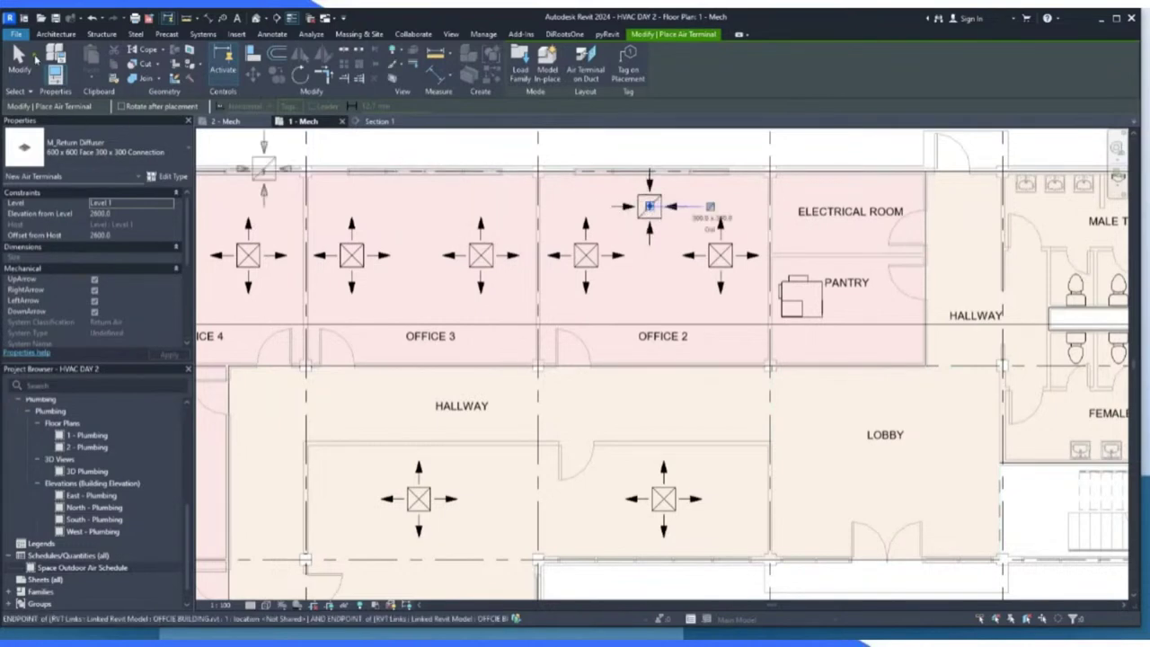
{"action": "scroll", "coordinate": [796, 299], "scroll_direction": "down", "scroll_amount": 2}
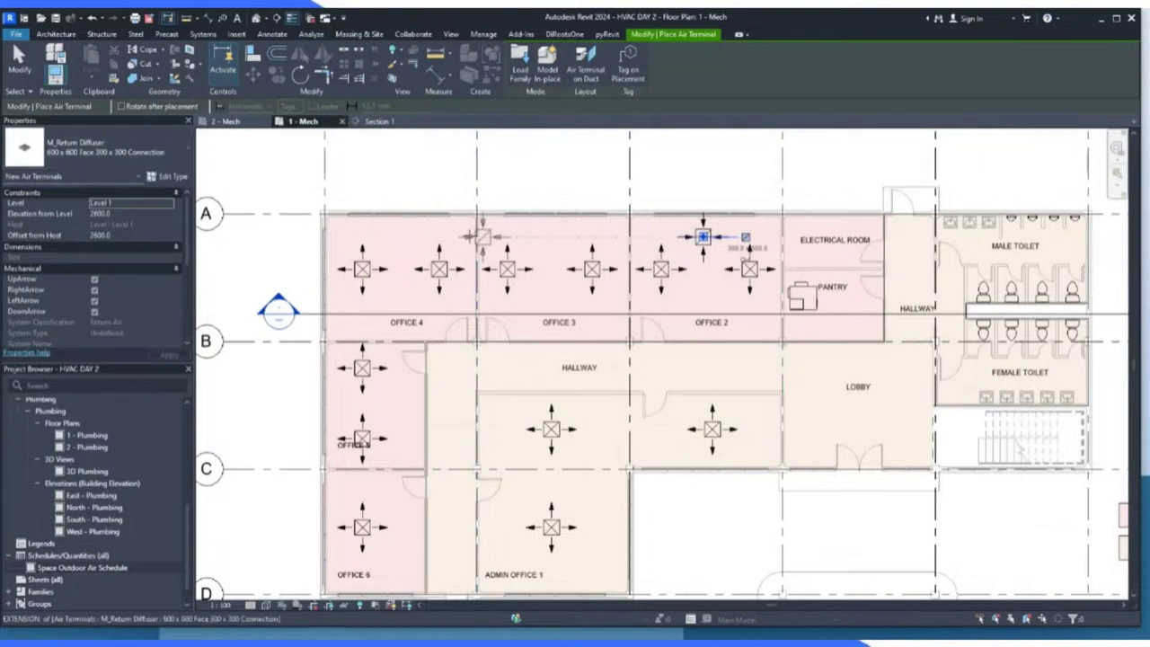
{"action": "scroll", "coordinate": [483, 237], "scroll_direction": "up", "scroll_amount": 2}
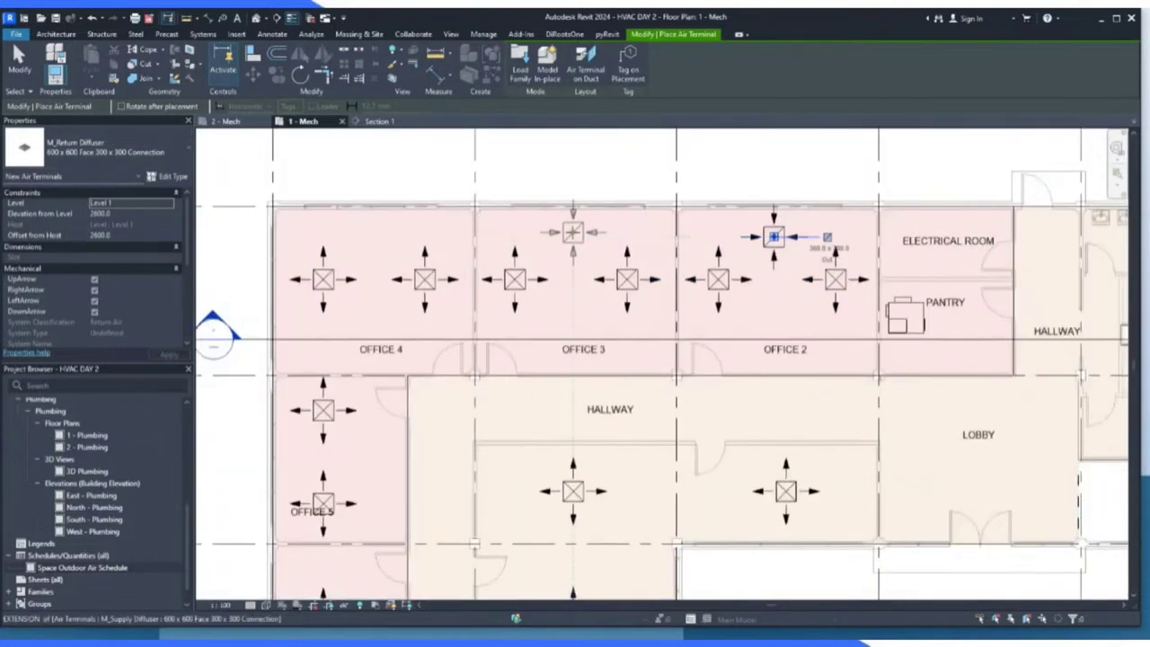
{"action": "left_click", "coordinate": [572, 237]}
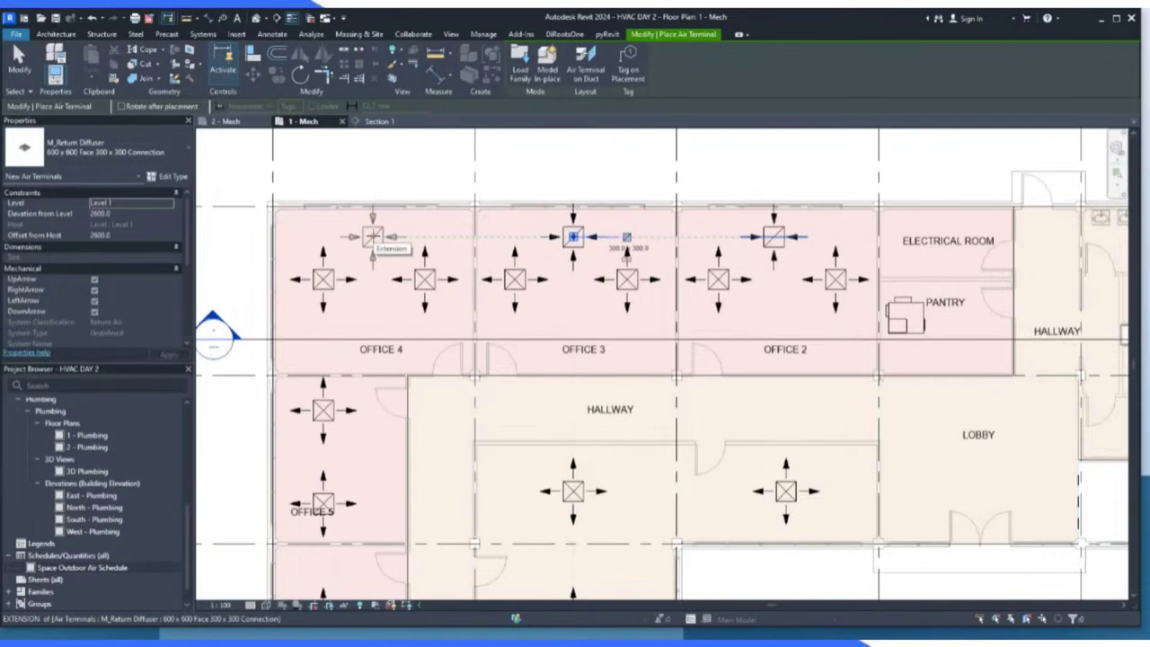
{"action": "left_click", "coordinate": [375, 237]}
{"action": "scroll", "coordinate": [375, 243], "scroll_direction": "down", "scroll_amount": 1}
{"action": "scroll", "coordinate": [377, 398], "scroll_direction": "up", "scroll_amount": 1}
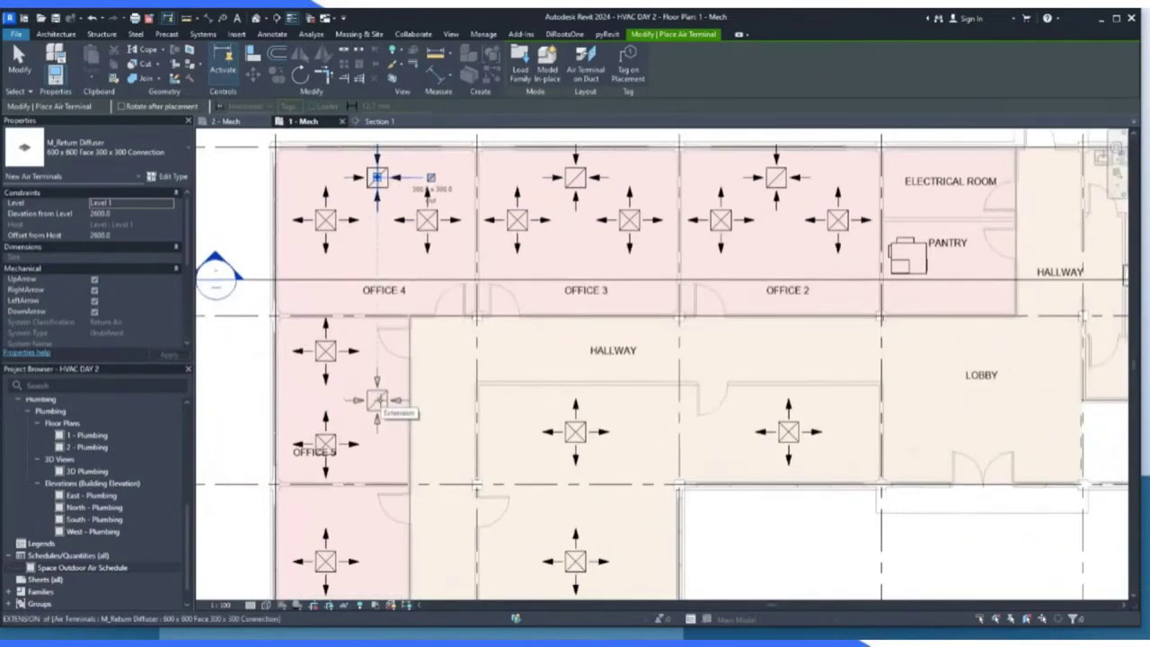
{"action": "left_click", "coordinate": [378, 400]}
{"action": "scroll", "coordinate": [378, 400], "scroll_direction": "down", "scroll_amount": 1}
{"action": "scroll", "coordinate": [383, 459], "scroll_direction": "up", "scroll_amount": 1}
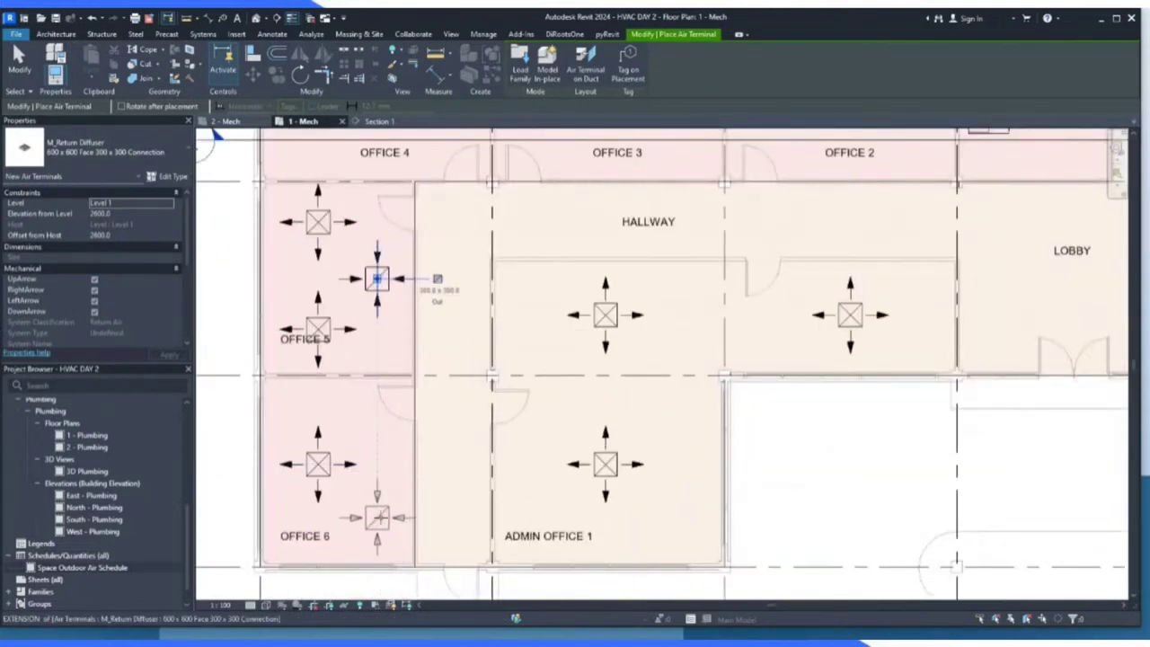
{"action": "left_click", "coordinate": [377, 519]}
{"action": "scroll", "coordinate": [511, 471], "scroll_direction": "down", "scroll_amount": 1}
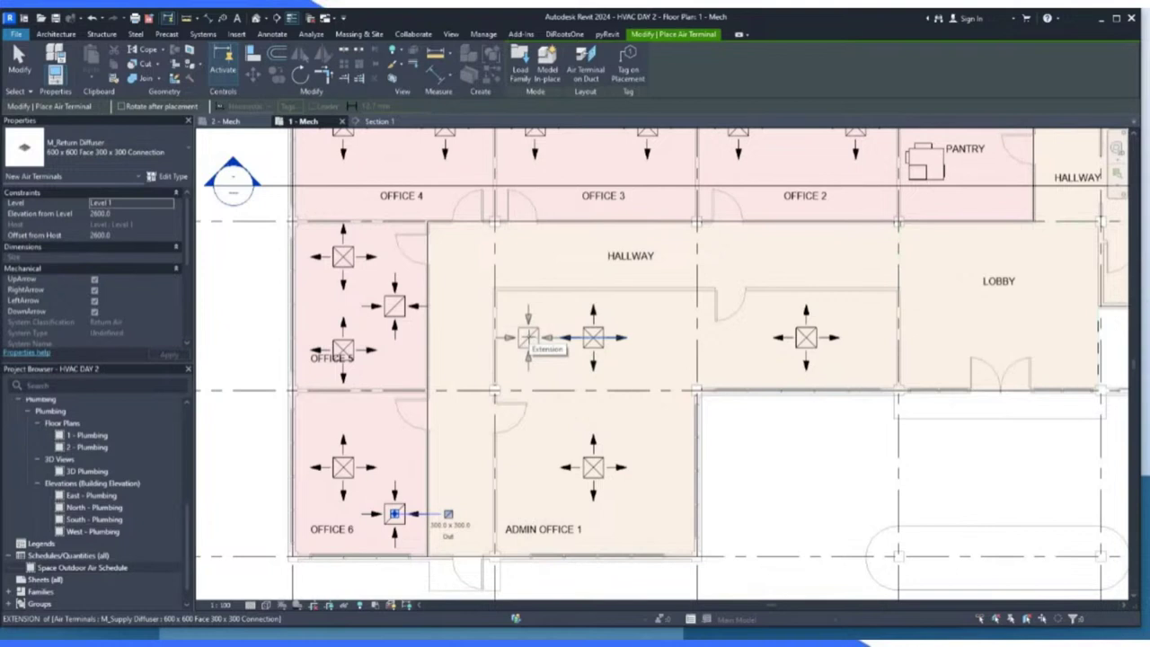
Place return diffusers in the room below the hallway, Admin Office 1, and the room left of the lobby.
{"action": "left_click", "coordinate": [529, 338]}
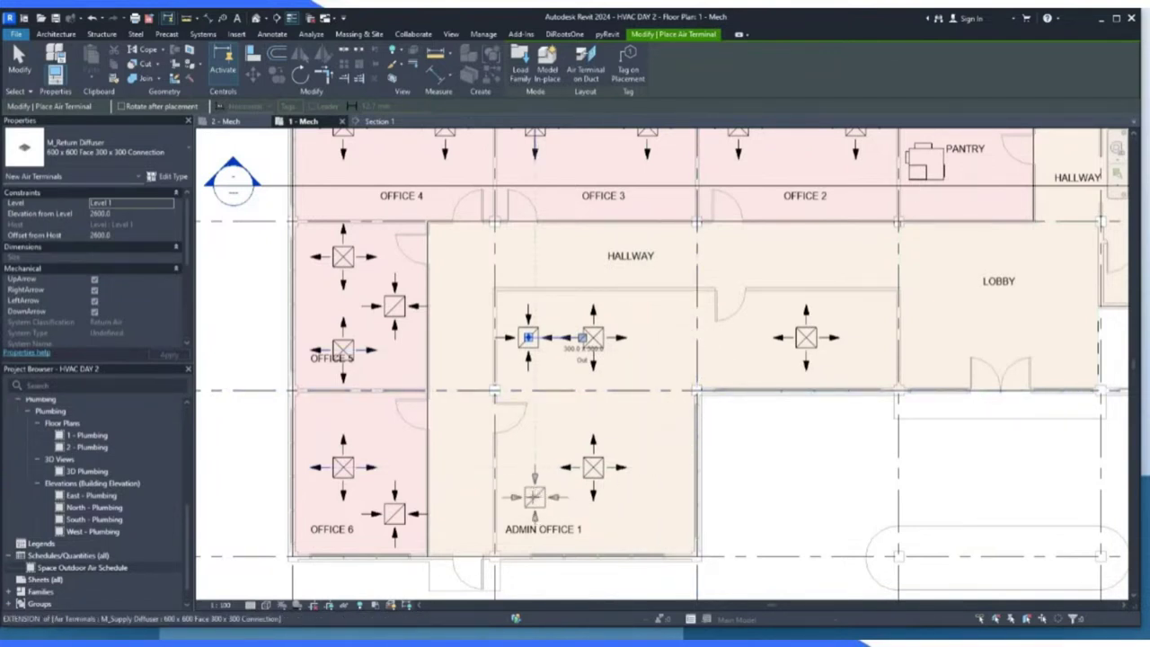
{"action": "left_click", "coordinate": [529, 498]}
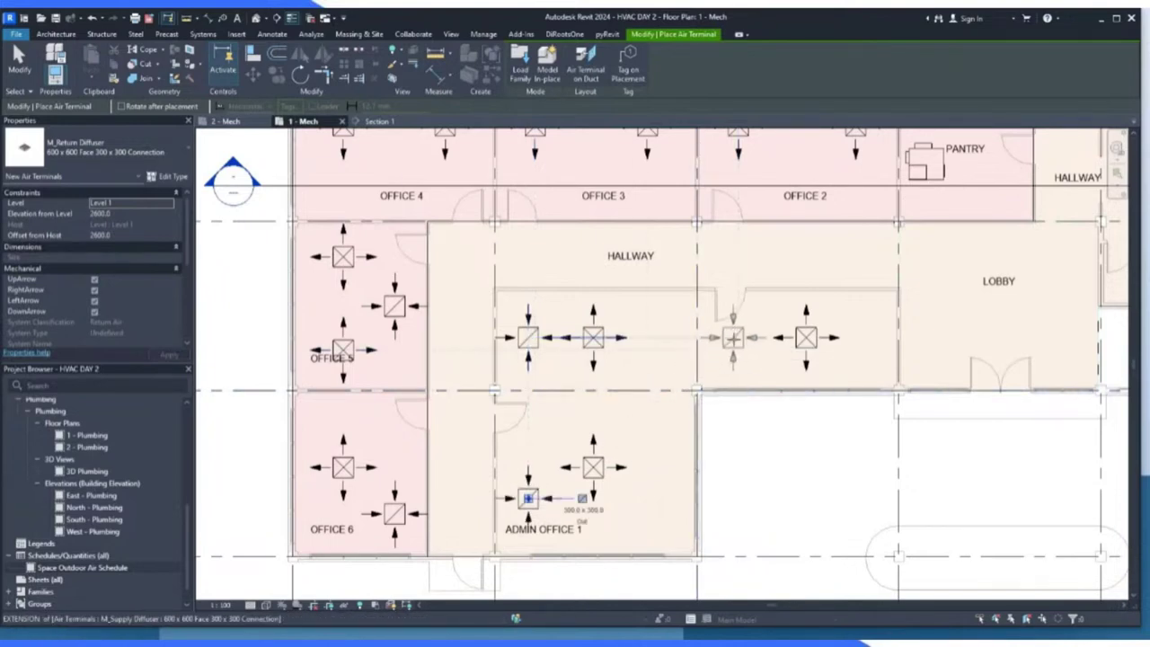
{"action": "left_click", "coordinate": [727, 337]}
{"action": "scroll", "coordinate": [506, 398], "scroll_direction": "down", "scroll_amount": 3}
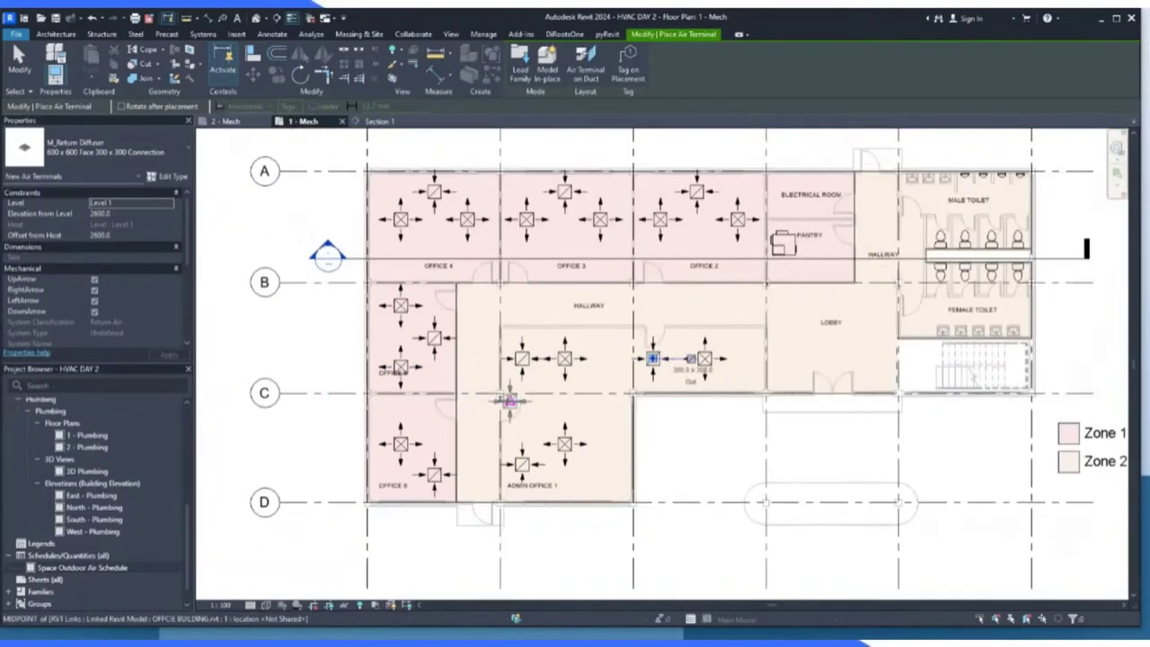
{"action": "scroll", "coordinate": [481, 467], "scroll_direction": "up", "scroll_amount": 3}
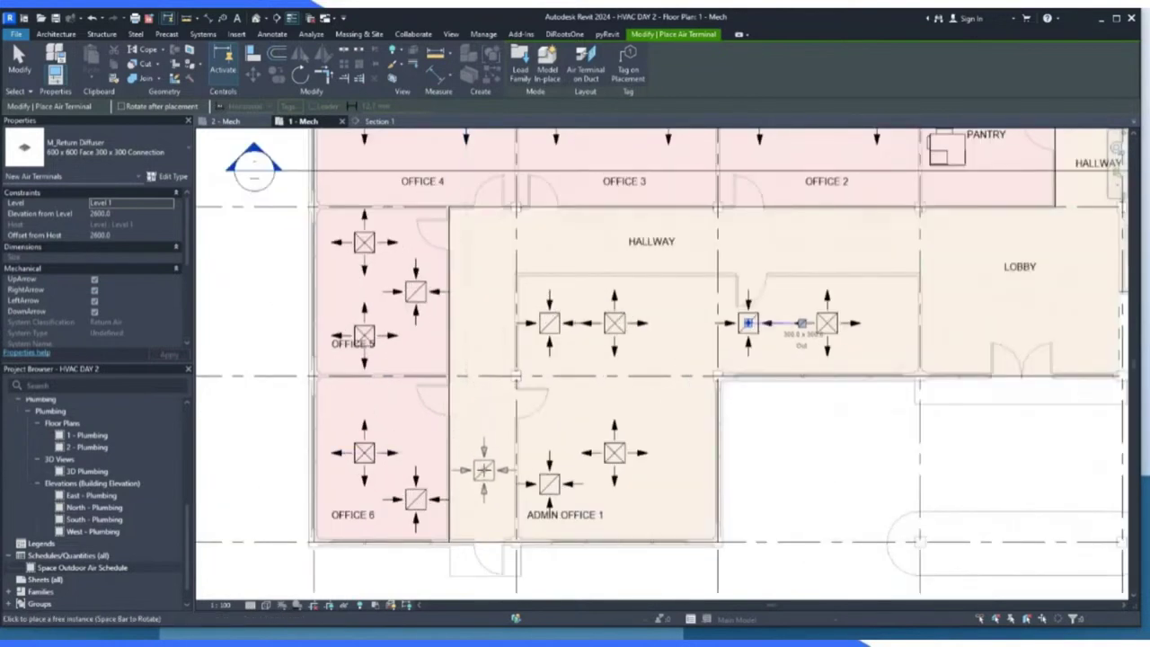
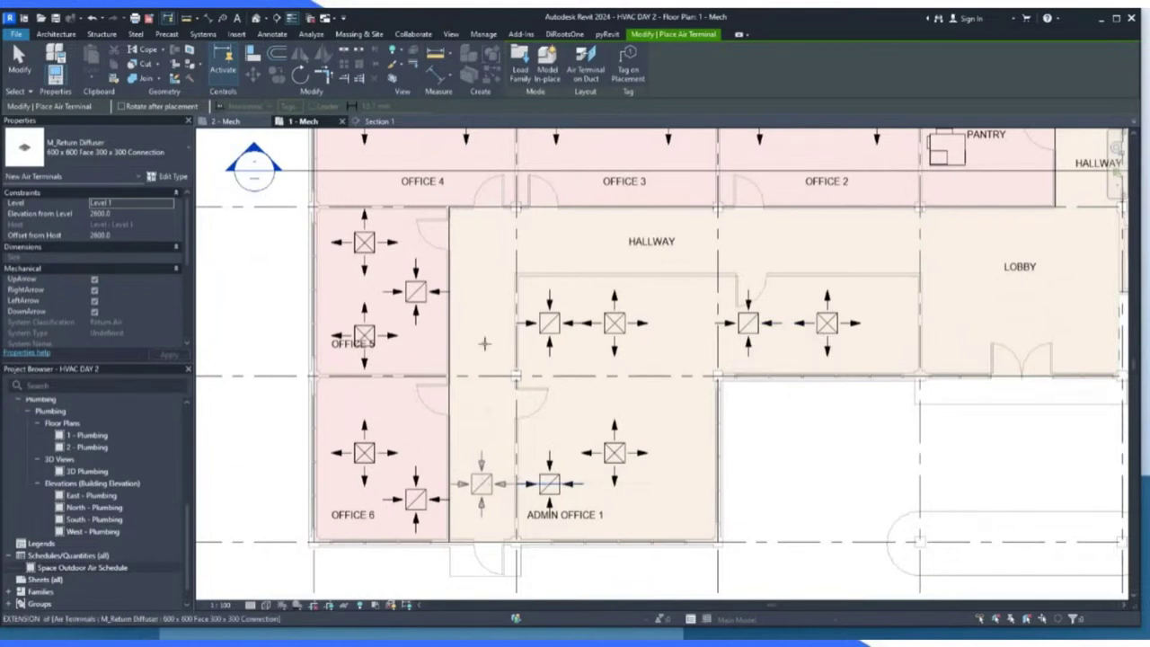
Place M_Return Diffusers in Admin Office 1, the hallway and the lobby.
{"action": "left_click", "coordinate": [482, 485]}
{"action": "left_click", "coordinate": [482, 322]}
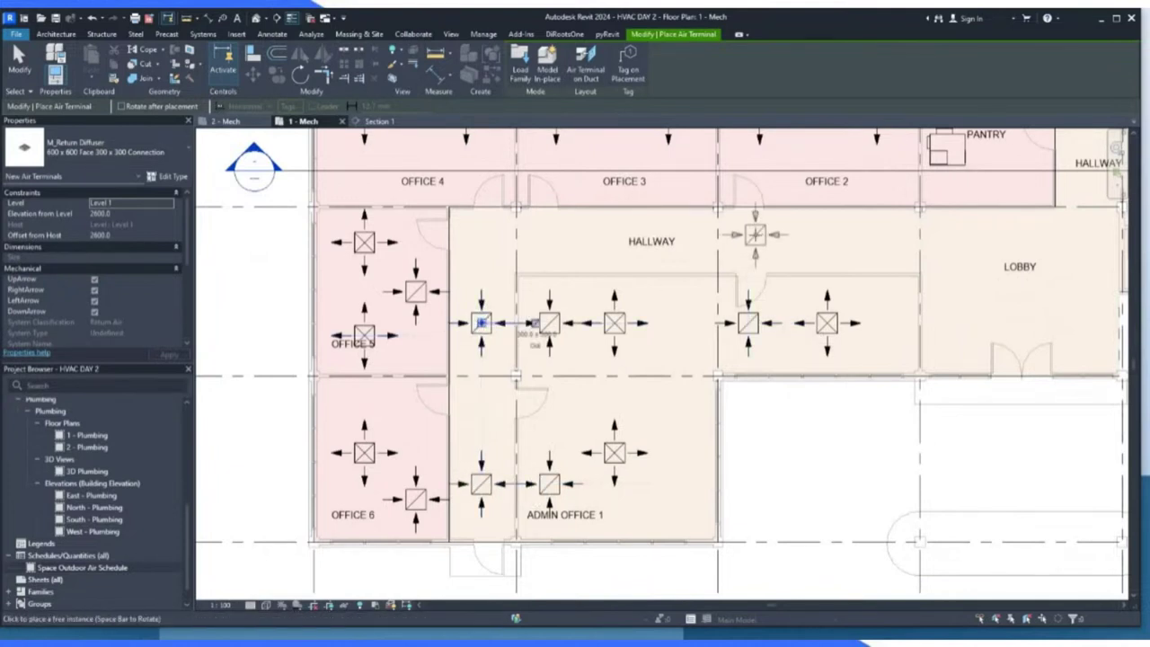
{"action": "left_click", "coordinate": [748, 241]}
{"action": "scroll", "coordinate": [748, 242], "scroll_direction": "down", "scroll_amount": 3}
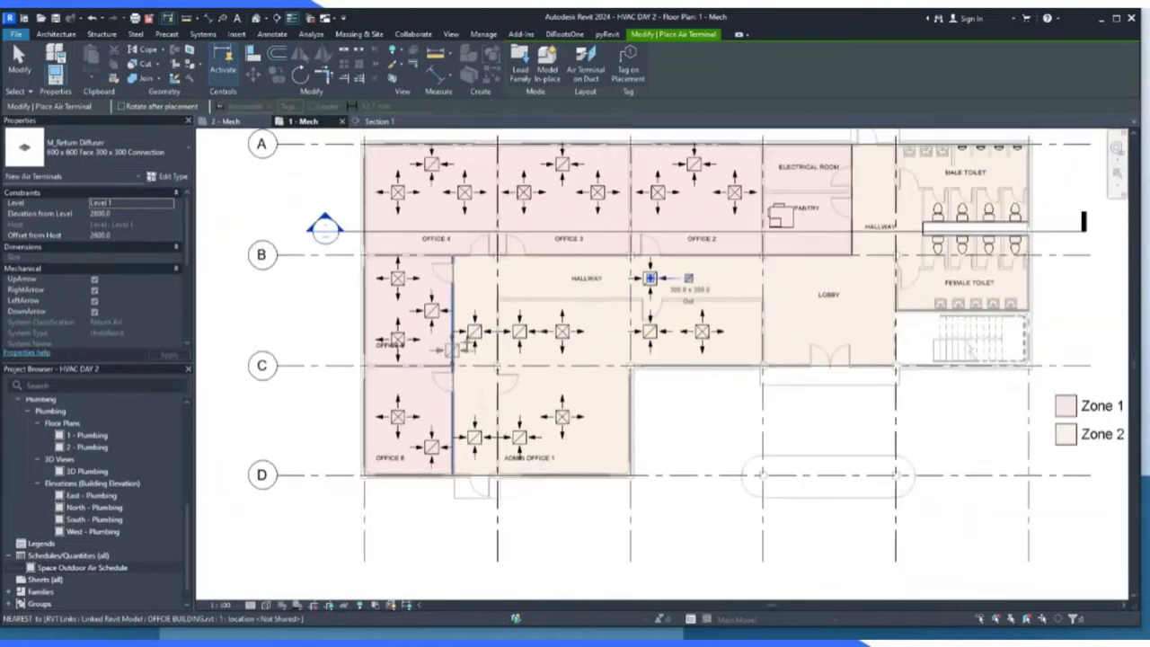
{"action": "scroll", "coordinate": [873, 209], "scroll_direction": "up", "scroll_amount": 3}
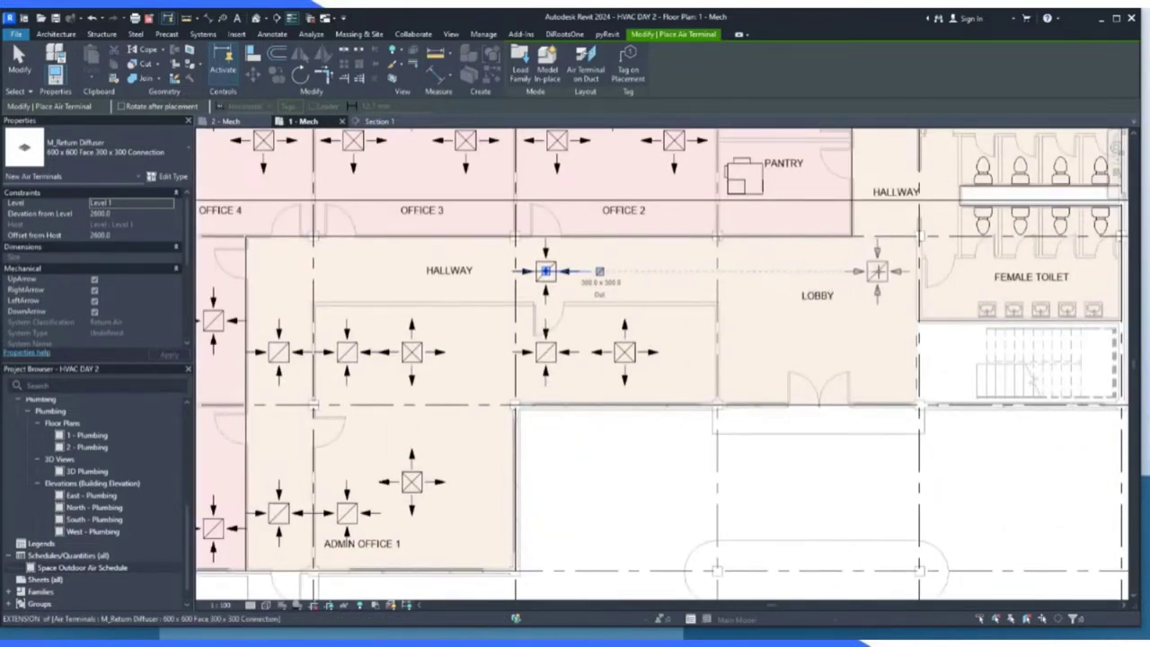
{"action": "left_click", "coordinate": [877, 271]}
{"action": "scroll", "coordinate": [673, 336], "scroll_direction": "down", "scroll_amount": 3}
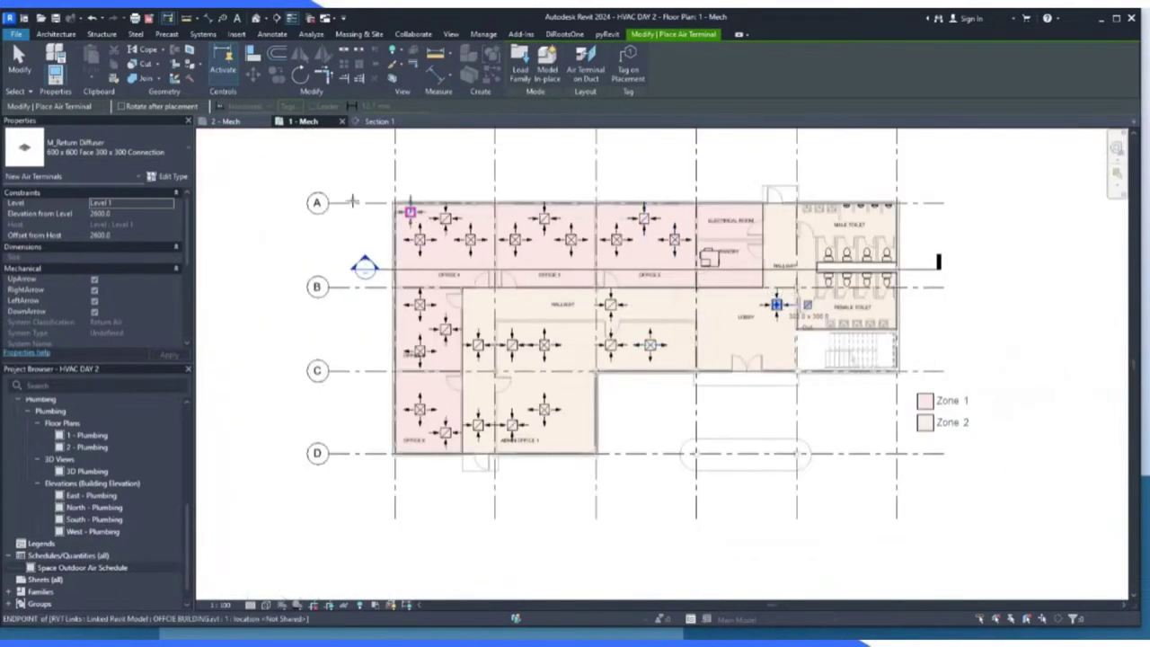
{"action": "left_click", "coordinate": [18, 61]}
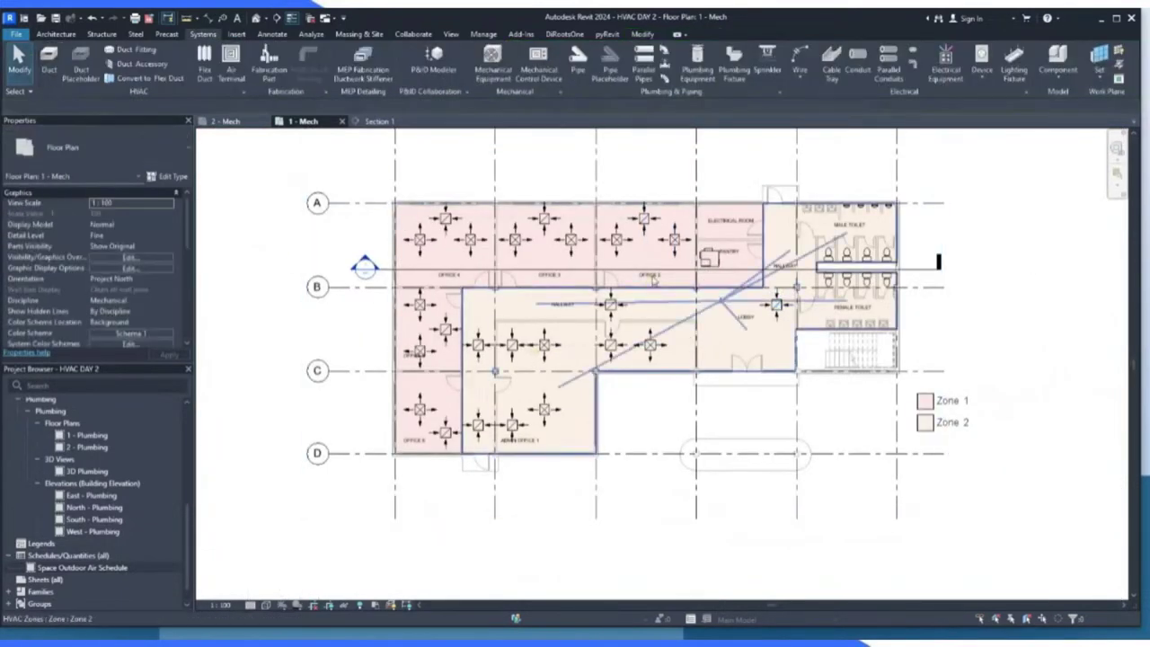
Start a 350 mm round duct at the Pantry VAV inlet and run it west to Office 4.
{"action": "scroll", "coordinate": [643, 232], "scroll_direction": "up", "scroll_amount": 3}
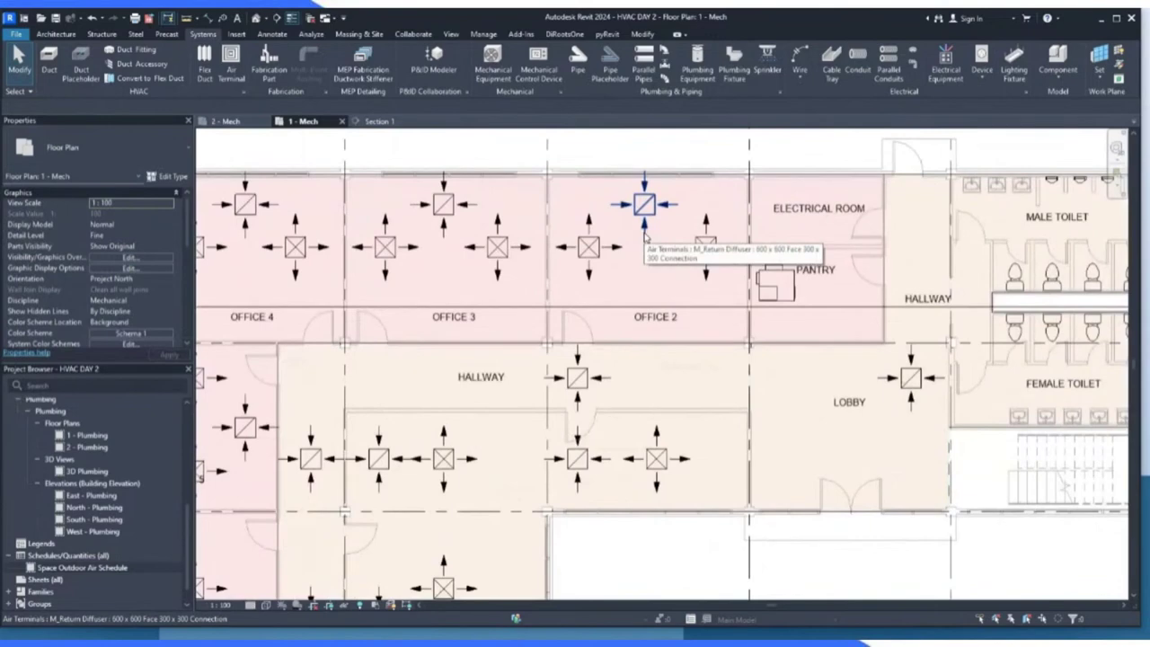
{"action": "scroll", "coordinate": [634, 259], "scroll_direction": "down", "scroll_amount": 3}
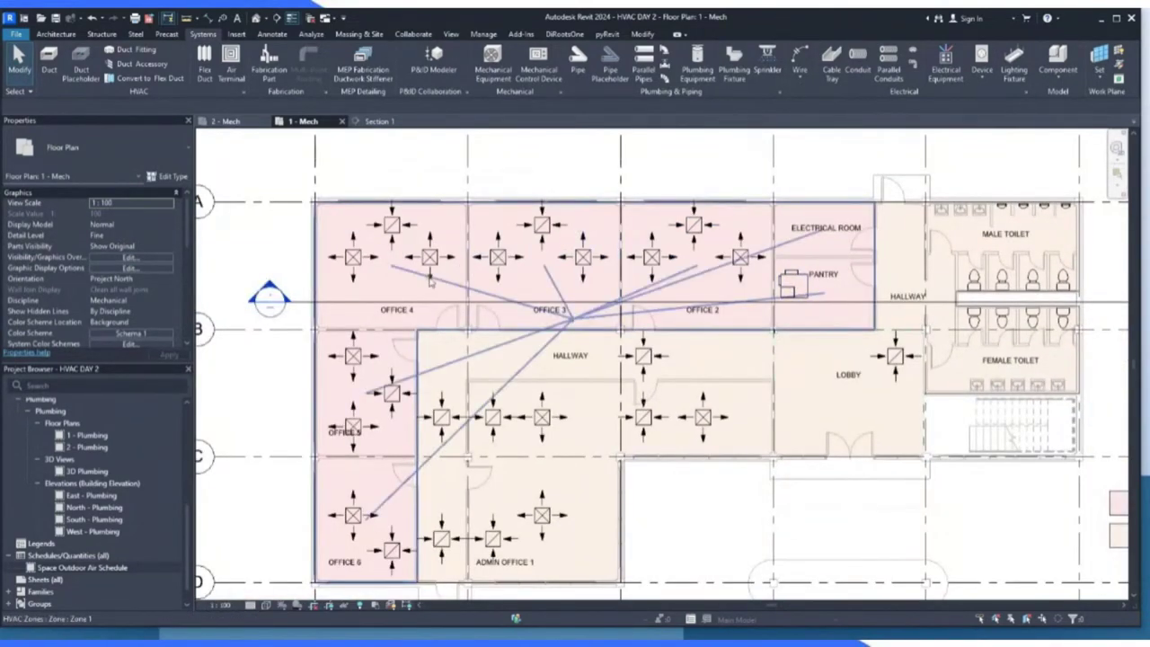
{"action": "scroll", "coordinate": [369, 267], "scroll_direction": "up", "scroll_amount": 2}
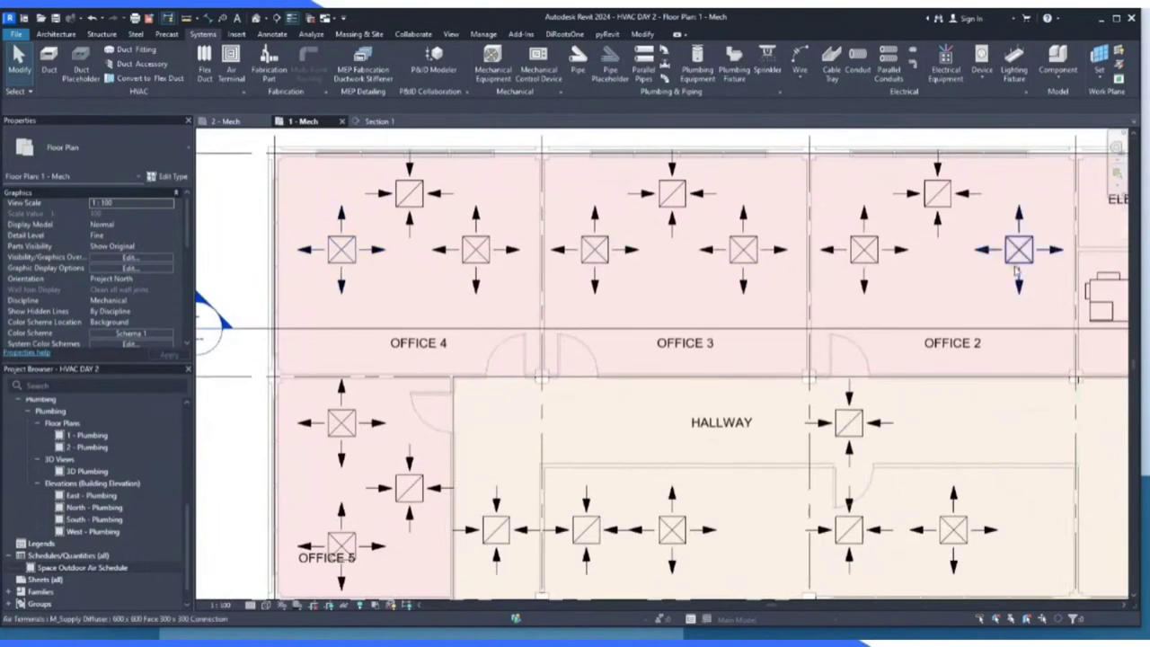
{"action": "scroll", "coordinate": [1019, 252], "scroll_direction": "down", "scroll_amount": 2}
{"action": "scroll", "coordinate": [809, 287], "scroll_direction": "up", "scroll_amount": 2}
{"action": "left_click", "coordinate": [907, 298]}
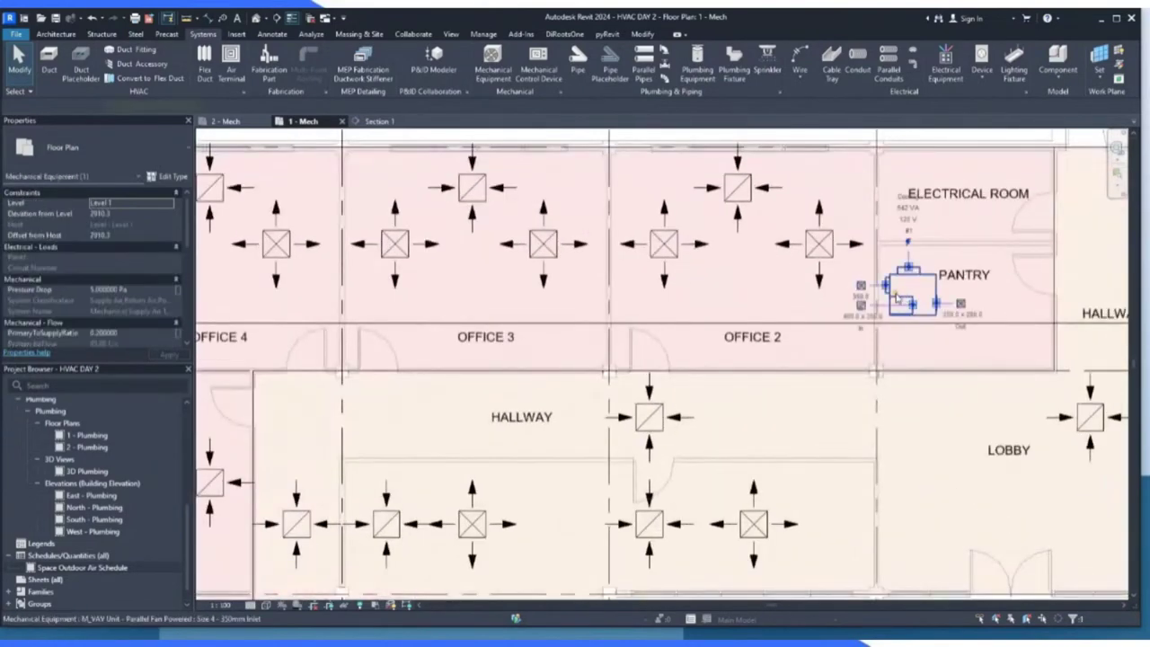
{"action": "scroll", "coordinate": [899, 292], "scroll_direction": "up", "scroll_amount": 3}
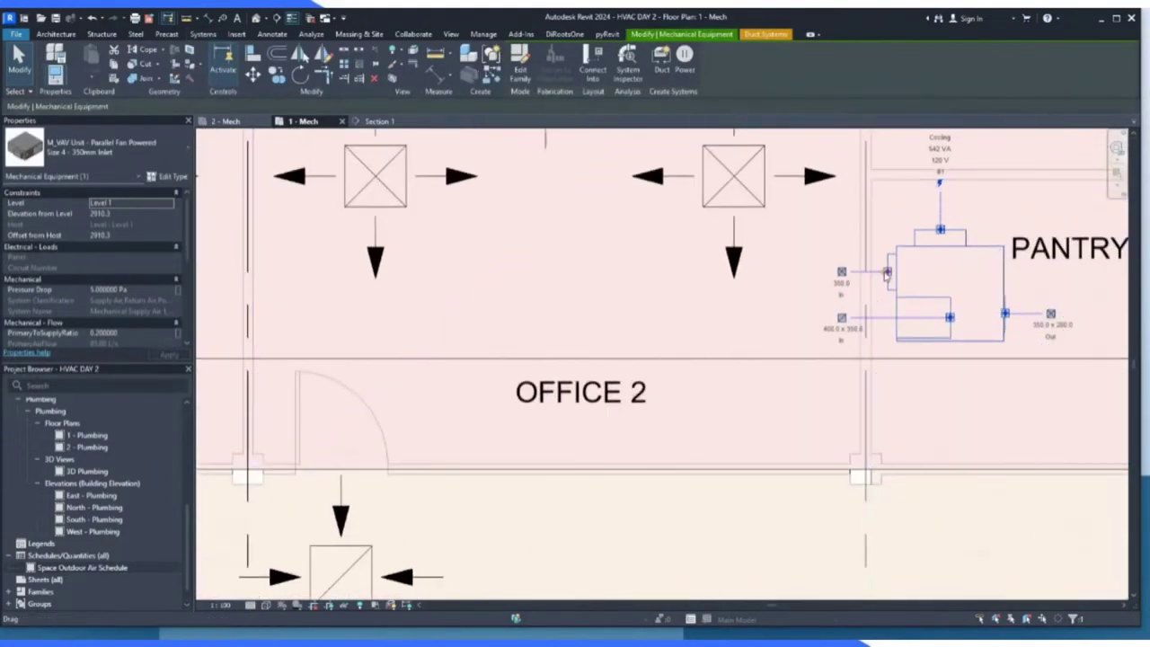
{"action": "left_click", "coordinate": [780, 281]}
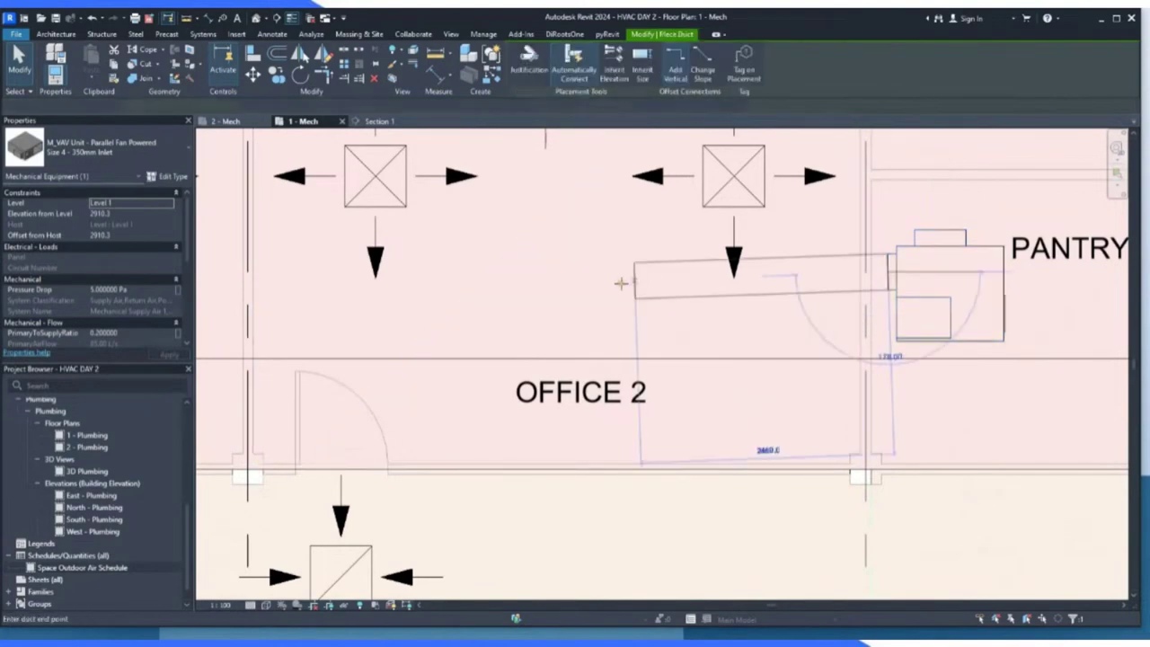
{"action": "scroll", "coordinate": [765, 274], "scroll_direction": "down", "scroll_amount": 4}
{"action": "scroll", "coordinate": [281, 275], "scroll_direction": "down", "scroll_amount": 2}
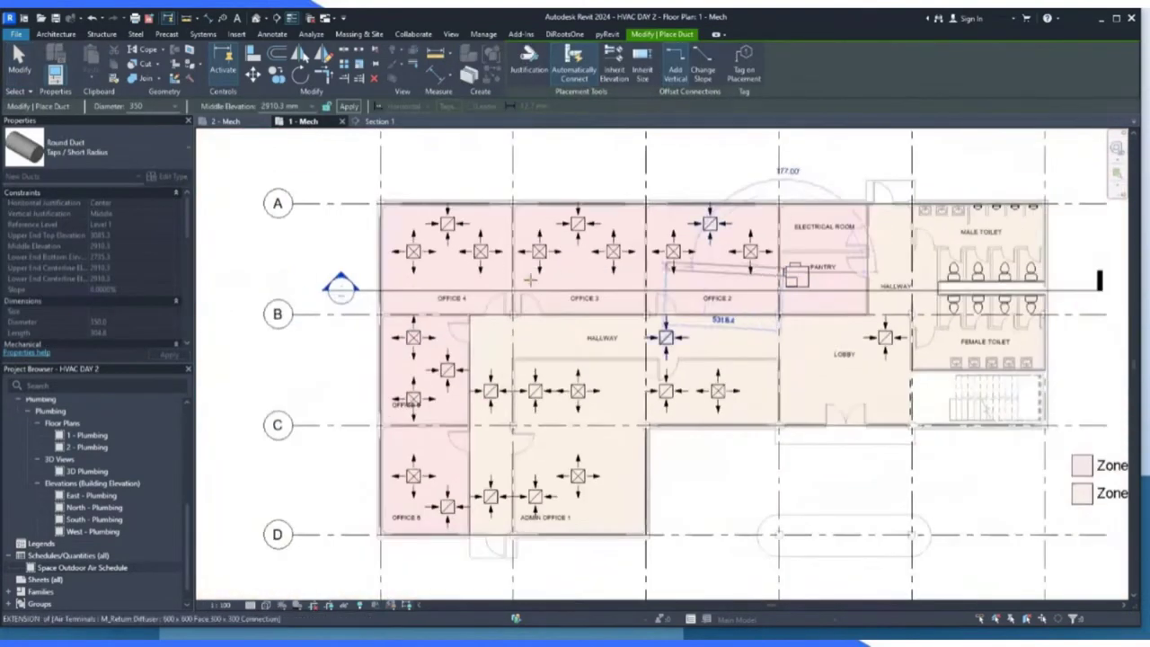
{"action": "scroll", "coordinate": [431, 270], "scroll_direction": "up", "scroll_amount": 3}
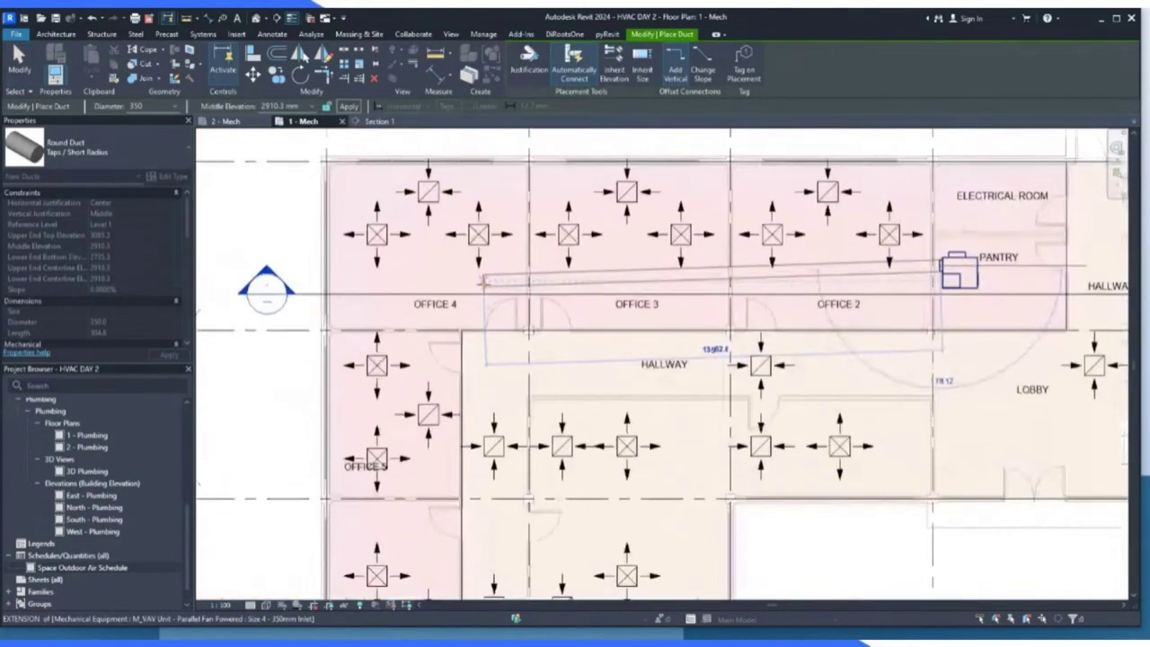
{"action": "left_click", "coordinate": [407, 267]}
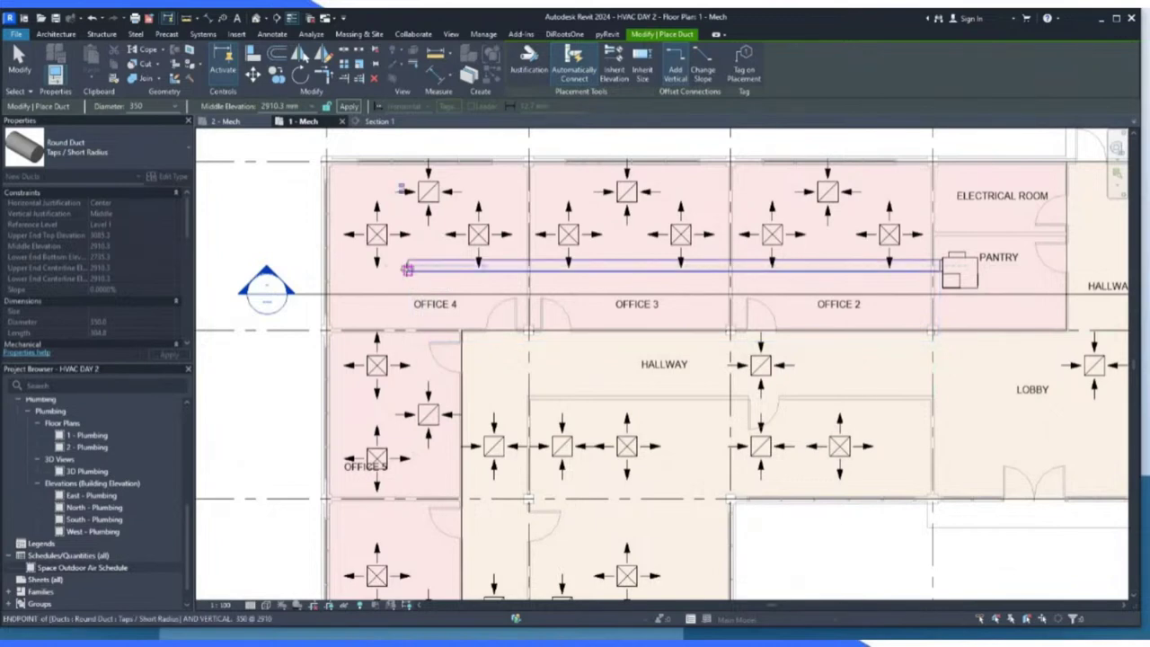
Turn the round duct south and end it in Office 6.
{"action": "scroll", "coordinate": [408, 266], "scroll_direction": "down", "scroll_amount": 2}
{"action": "scroll", "coordinate": [406, 535], "scroll_direction": "up", "scroll_amount": 3}
{"action": "scroll", "coordinate": [406, 536], "scroll_direction": "up", "scroll_amount": 1}
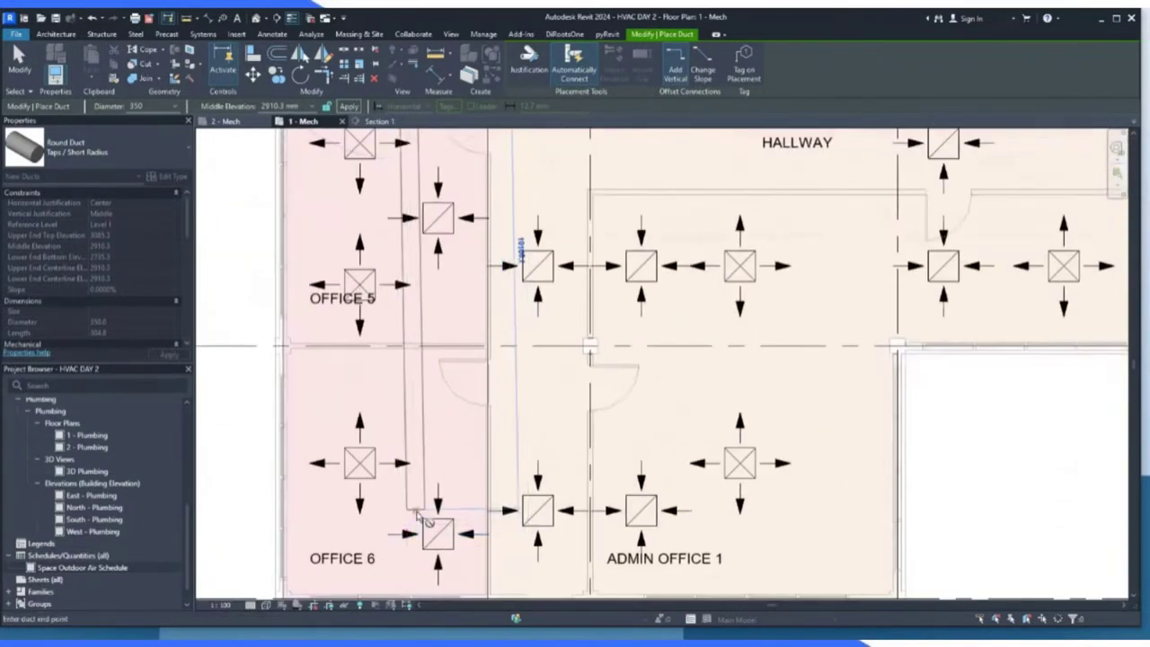
{"action": "left_click", "coordinate": [405, 510]}
{"action": "scroll", "coordinate": [404, 509], "scroll_direction": "down", "scroll_amount": 2}
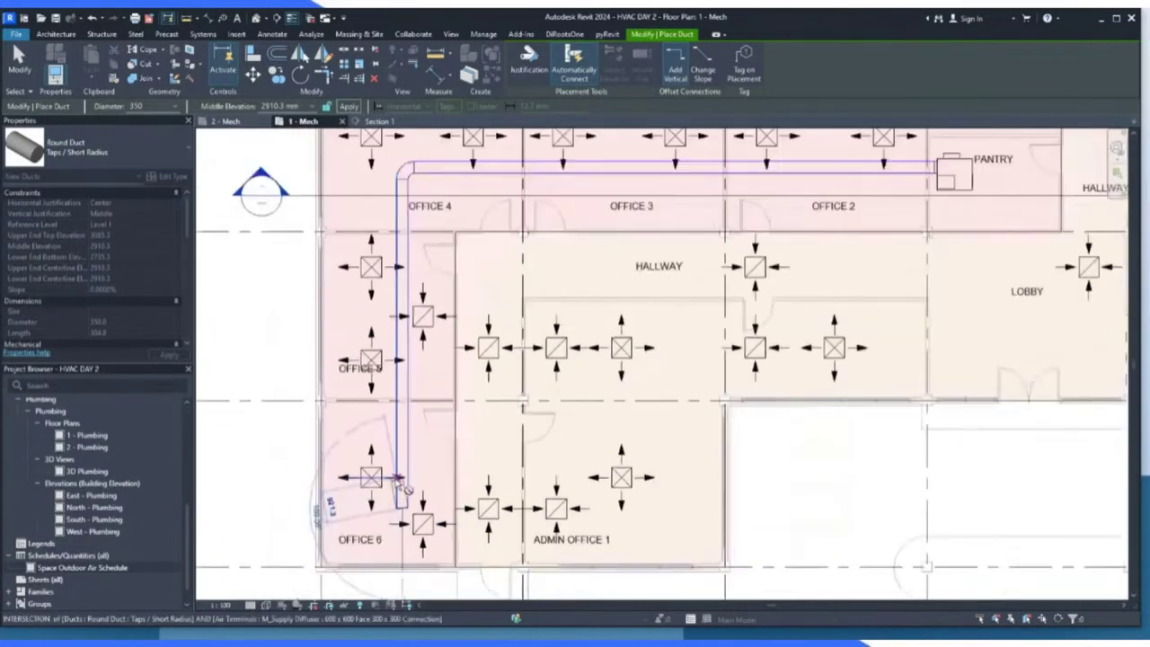
{"action": "left_click", "coordinate": [16, 58]}
Select the Pantry VAV unit and cancel two unwanted duct previews from its connectors.
{"action": "scroll", "coordinate": [775, 248], "scroll_direction": "down", "scroll_amount": 3}
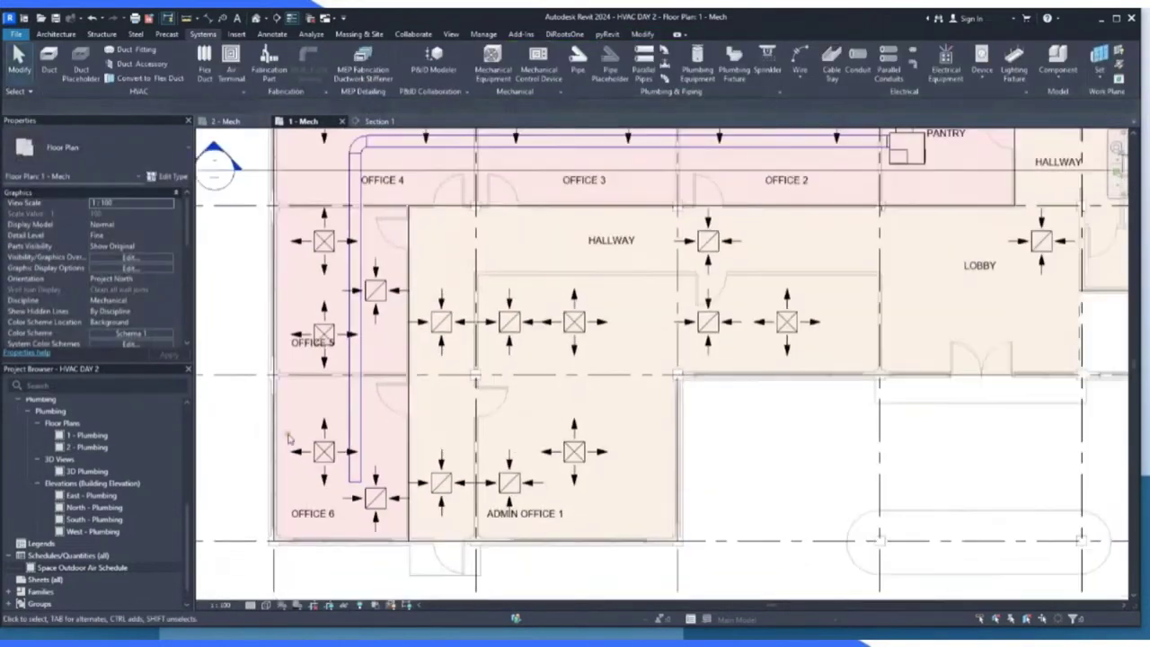
{"action": "scroll", "coordinate": [775, 249], "scroll_direction": "up", "scroll_amount": 5}
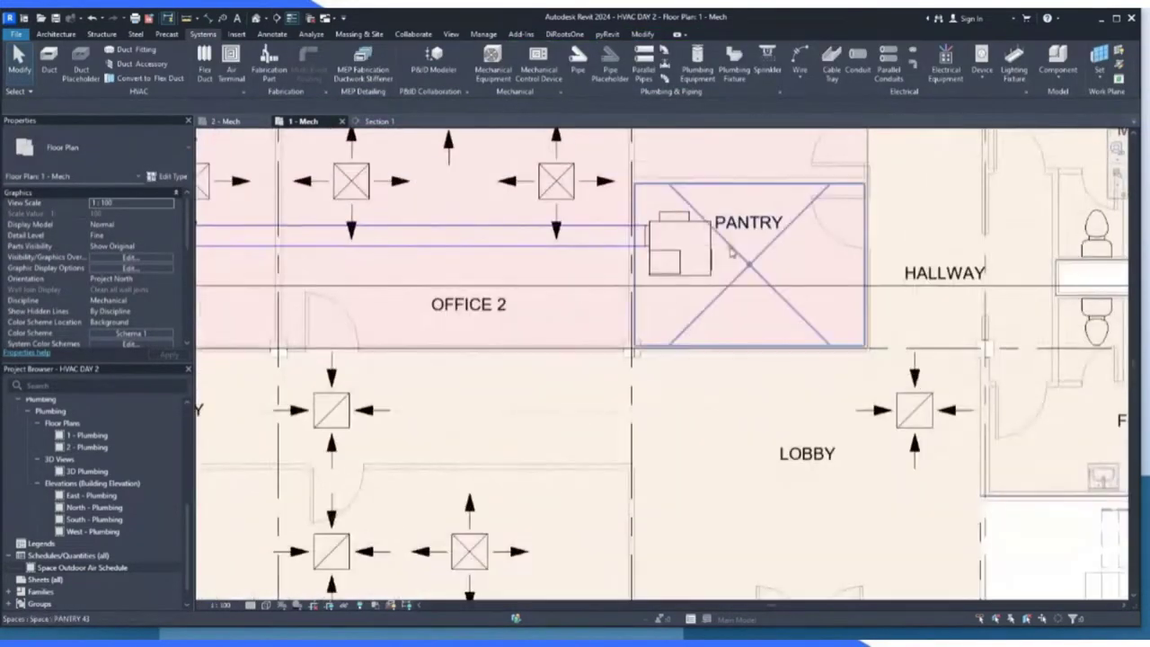
{"action": "left_click", "coordinate": [680, 225]}
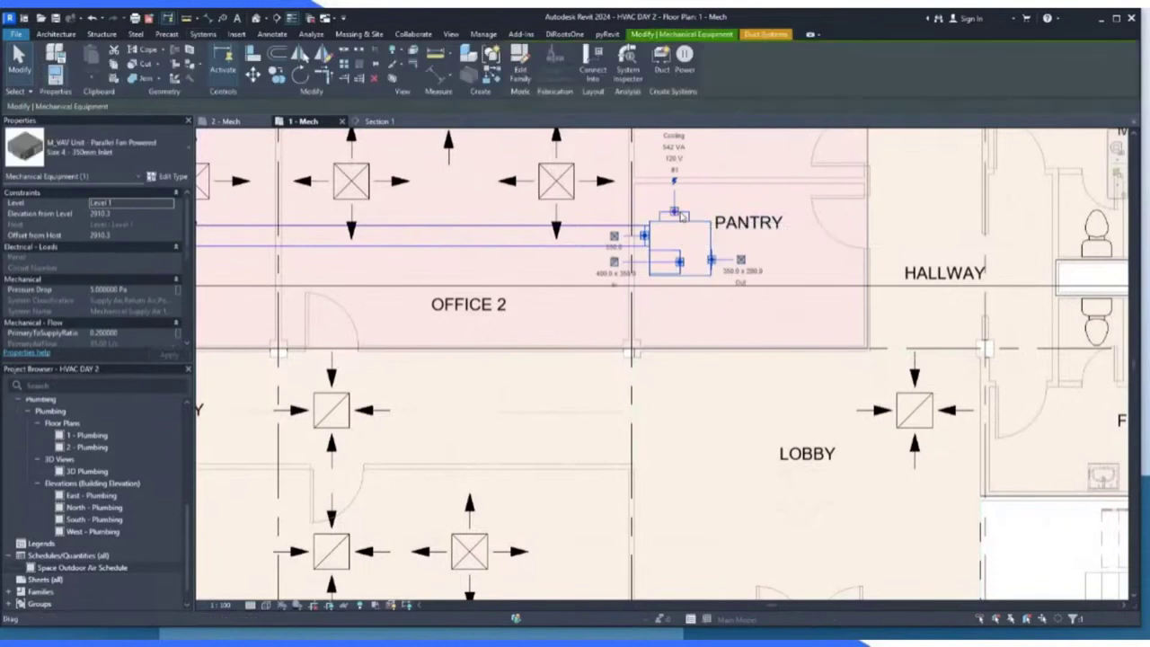
{"action": "scroll", "coordinate": [620, 267], "scroll_direction": "up", "scroll_amount": 2}
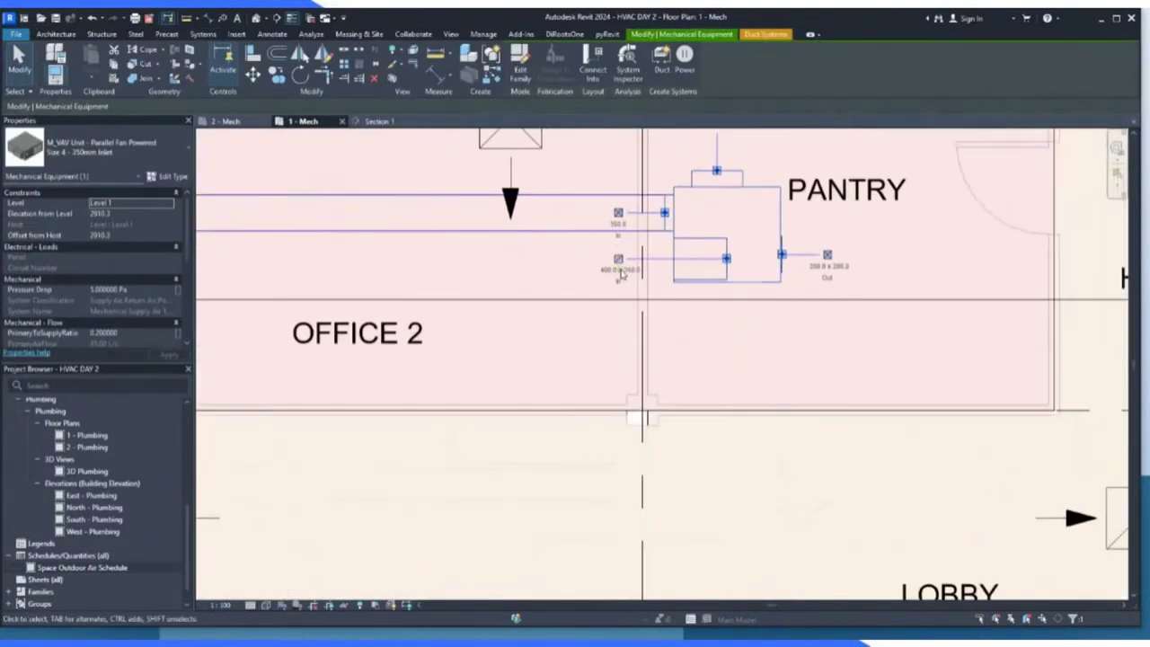
{"action": "left_click", "coordinate": [642, 272]}
{"action": "key", "text": "Escape"}
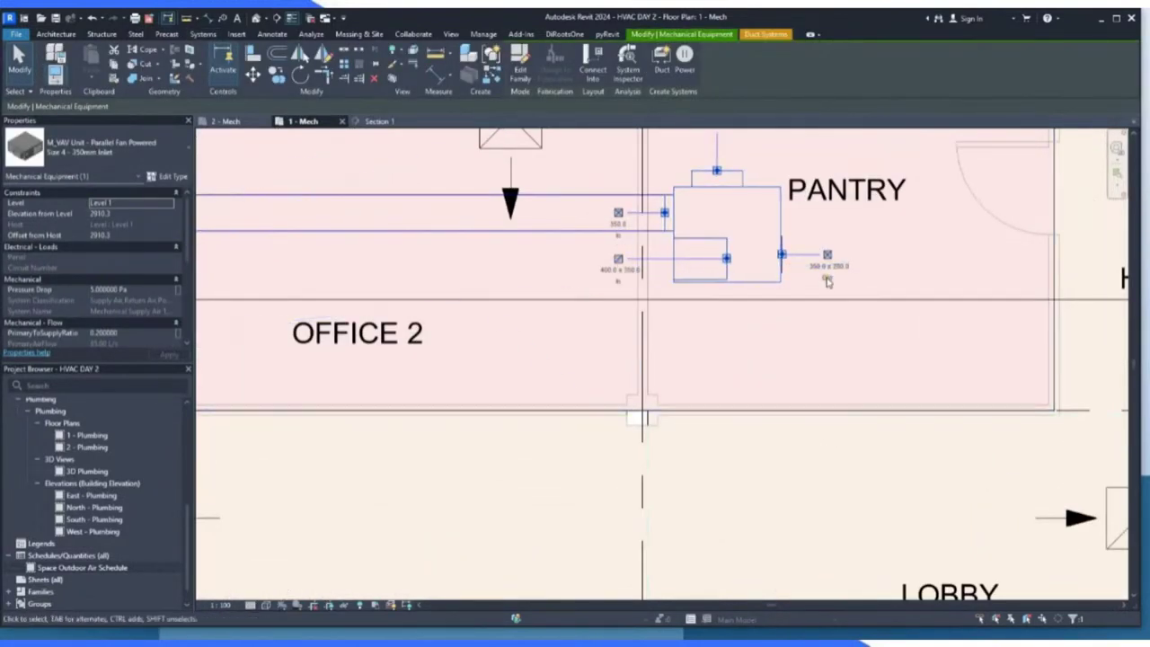
{"action": "left_click", "coordinate": [658, 232]}
{"action": "key", "text": "Escape"}
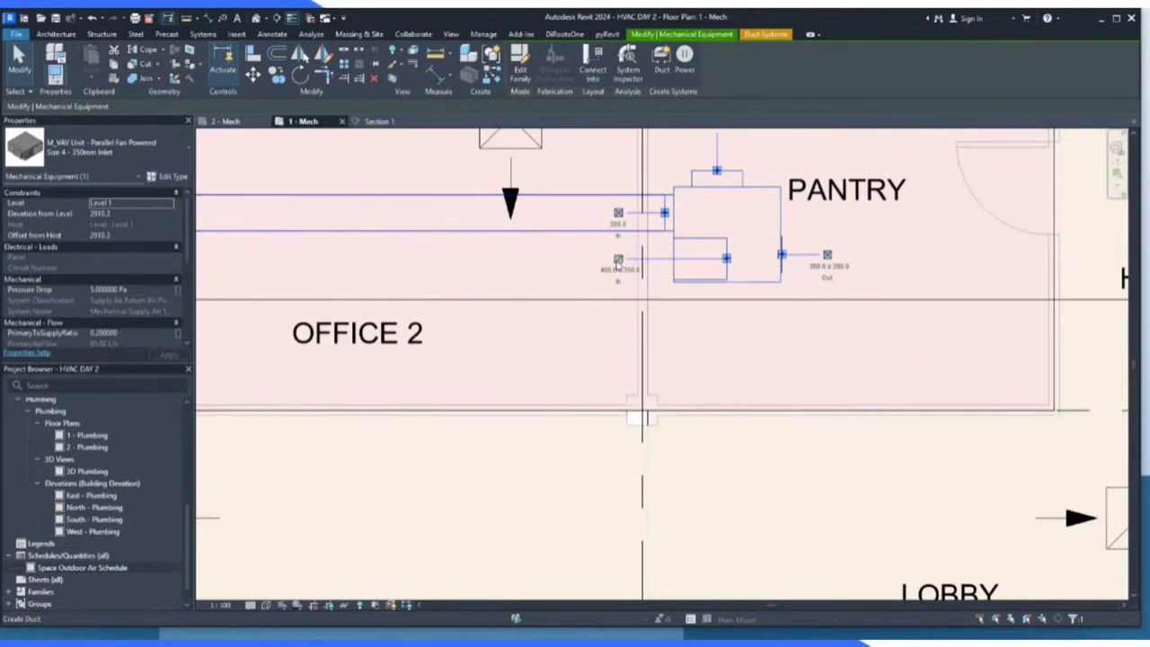
Draw a duct from the VAV unit's rectangular inlet down to the Lobby.
{"action": "left_click", "coordinate": [615, 261]}
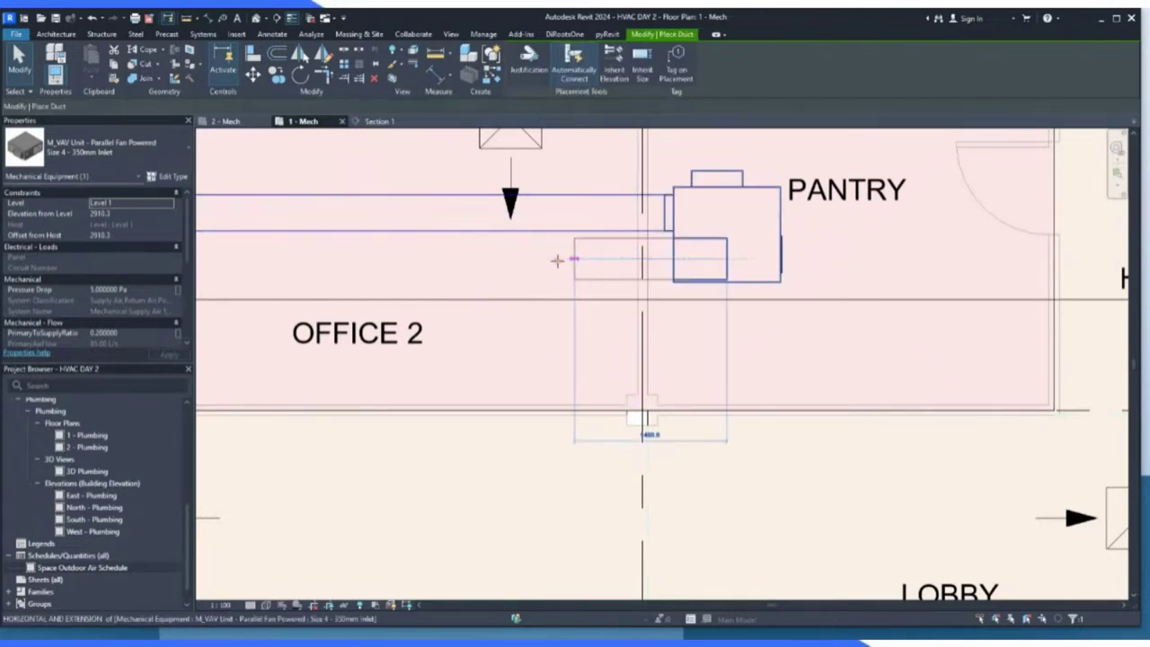
{"action": "scroll", "coordinate": [629, 260], "scroll_direction": "down", "scroll_amount": 3}
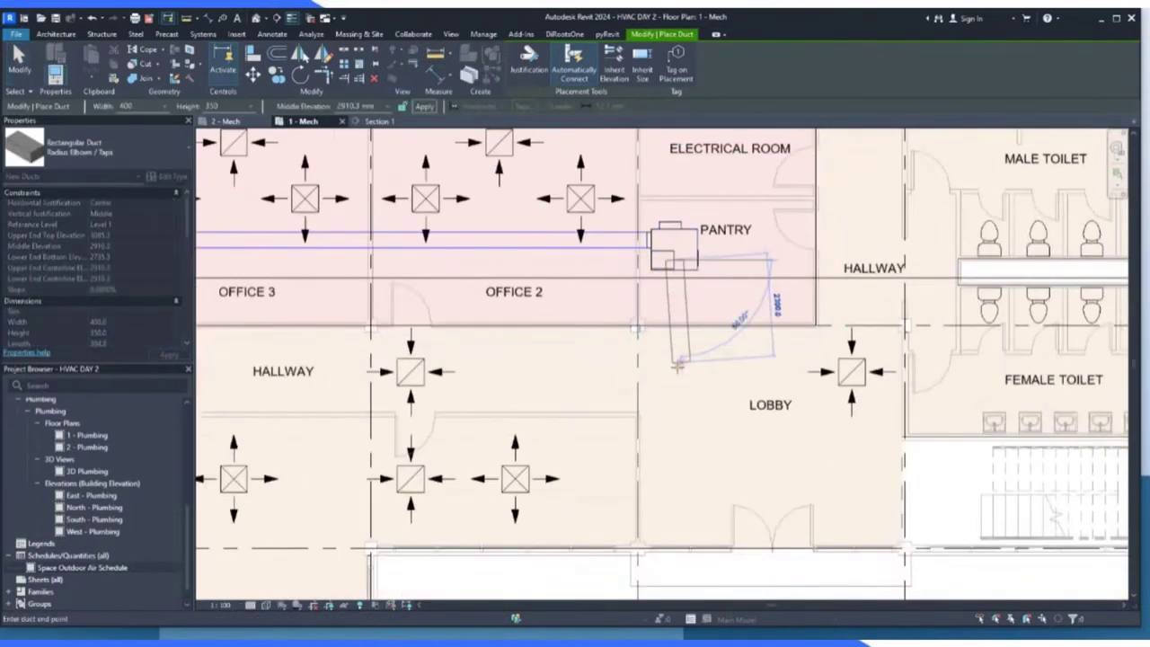
{"action": "scroll", "coordinate": [675, 438], "scroll_direction": "down", "scroll_amount": 3}
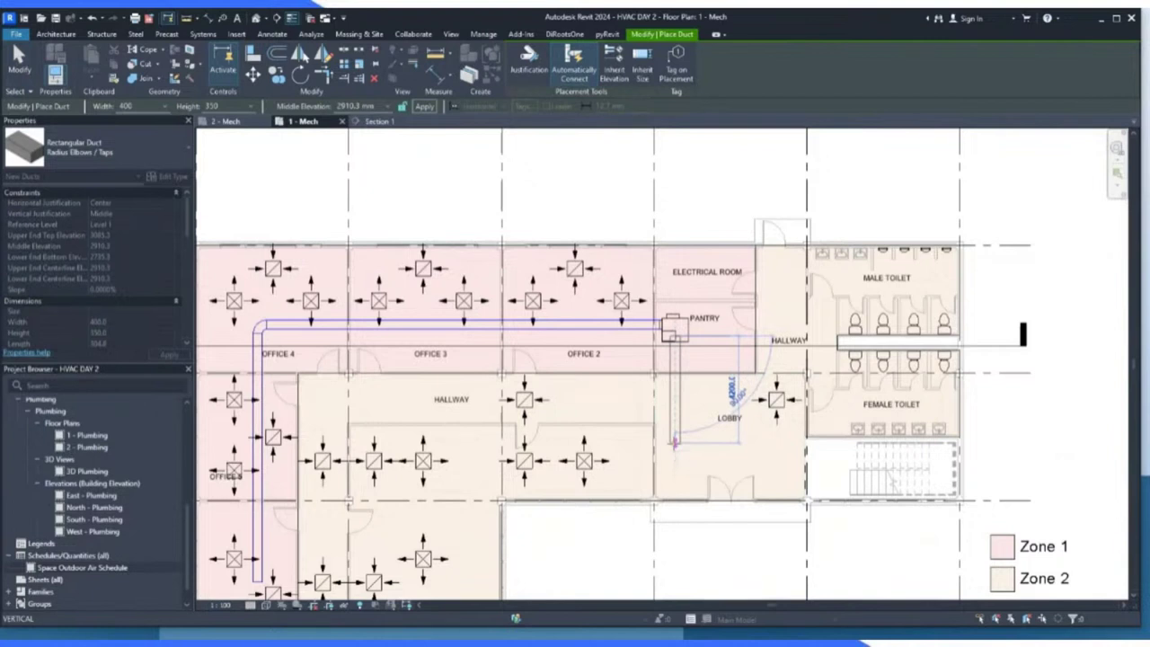
{"action": "left_click", "coordinate": [675, 442]}
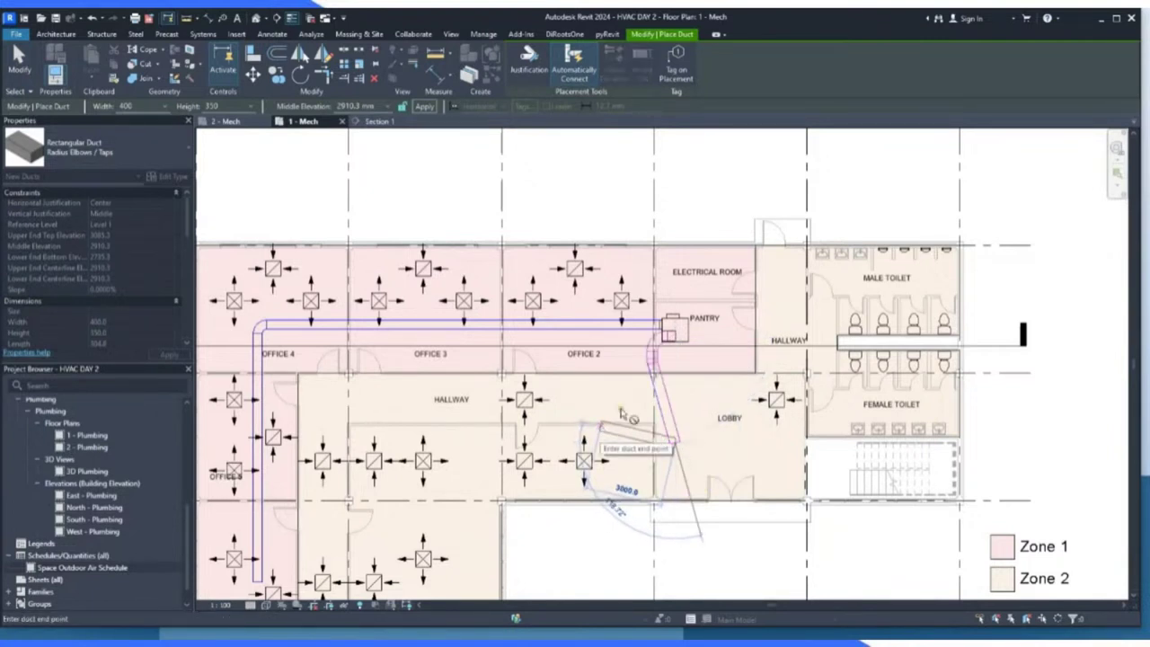
{"action": "key", "text": "Escape"}
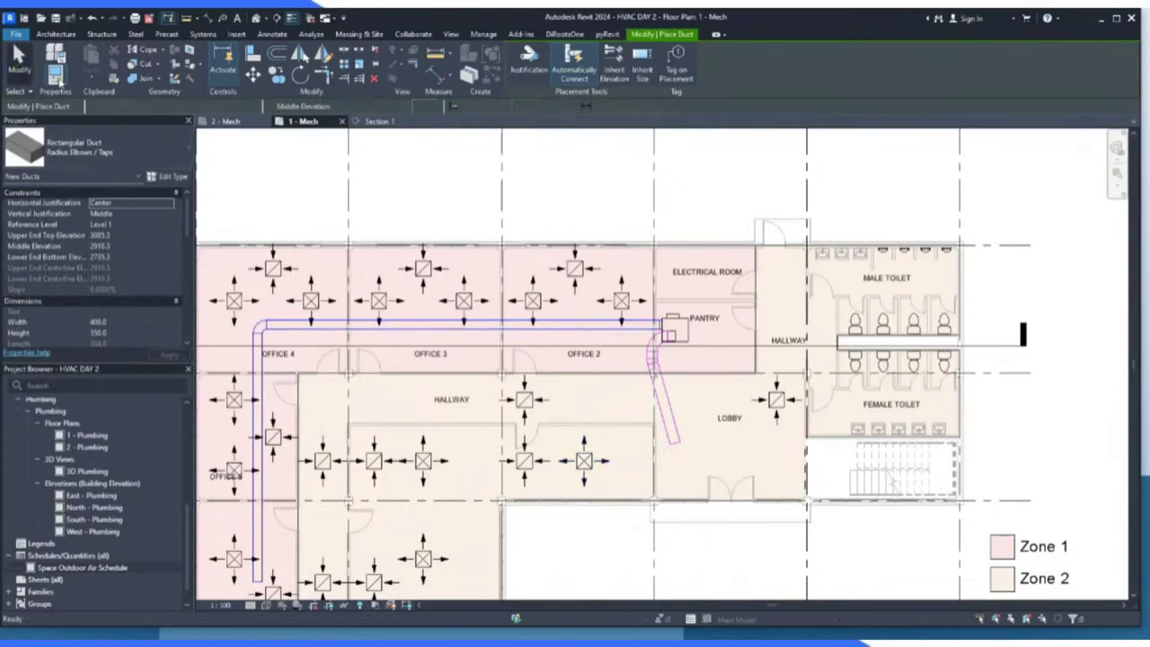
{"action": "key", "text": "Escape"}
{"action": "scroll", "coordinate": [658, 378], "scroll_direction": "up", "scroll_amount": 3}
Delete the angled duct and both elbow fittings below the Pantry unit, then clear the selection.
{"action": "left_click", "coordinate": [659, 382]}
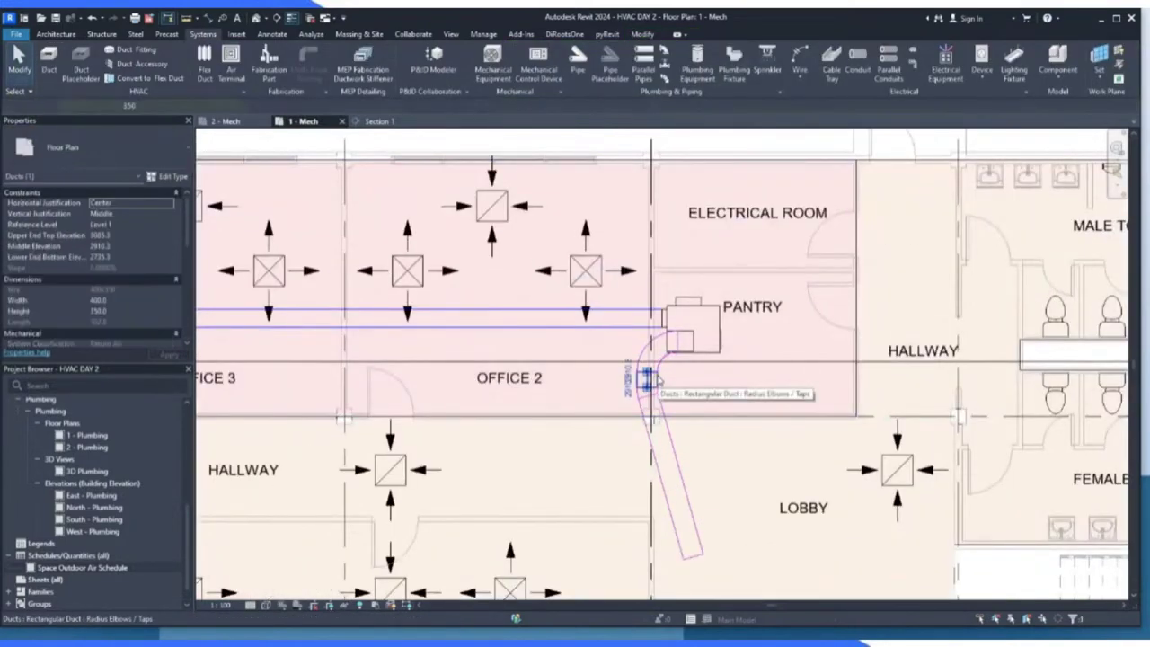
{"action": "scroll", "coordinate": [656, 377], "scroll_direction": "up", "scroll_amount": 2}
{"action": "key", "text": "Delete"}
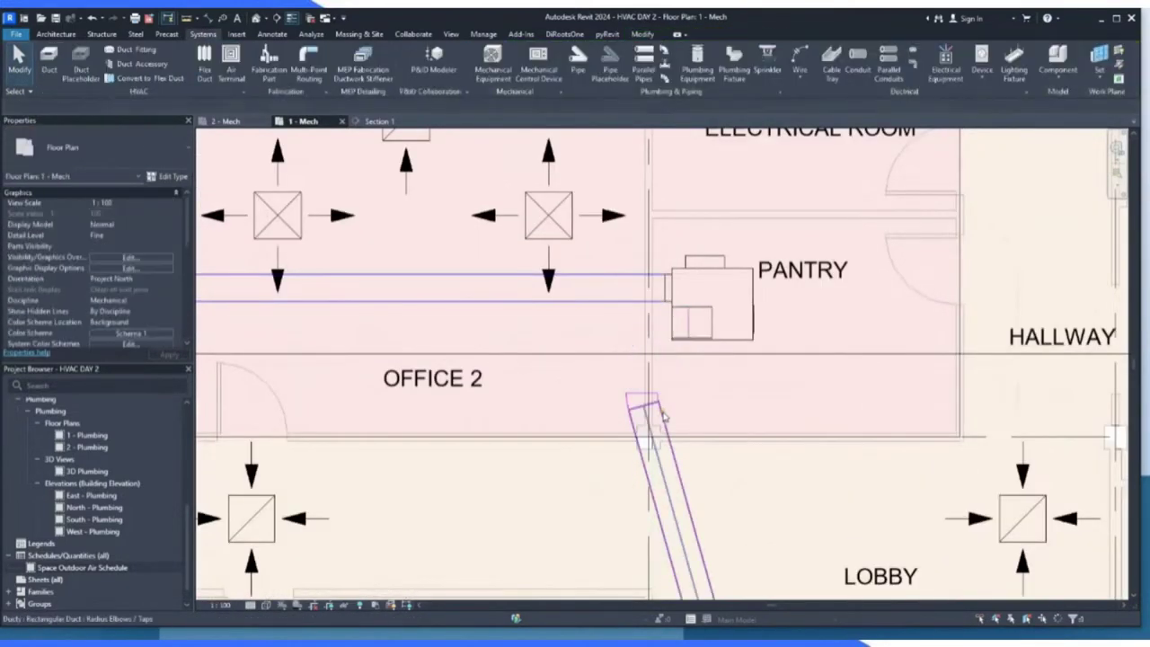
{"action": "scroll", "coordinate": [660, 412], "scroll_direction": "up", "scroll_amount": 2}
{"action": "left_click", "coordinate": [643, 405]}
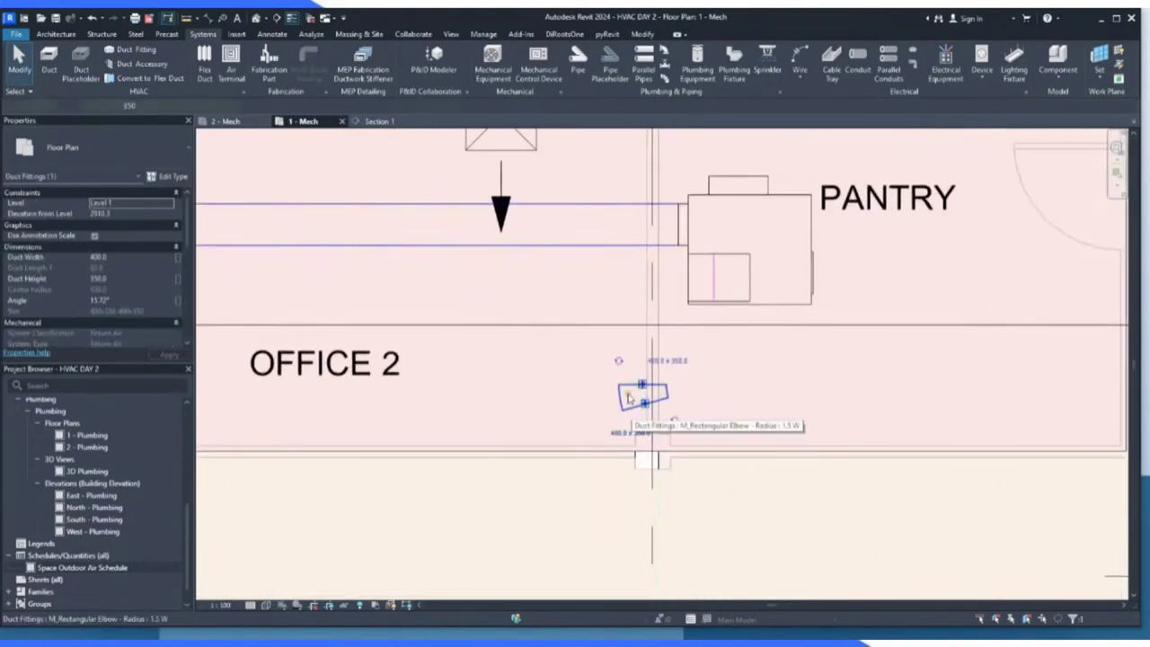
{"action": "key", "text": "Delete"}
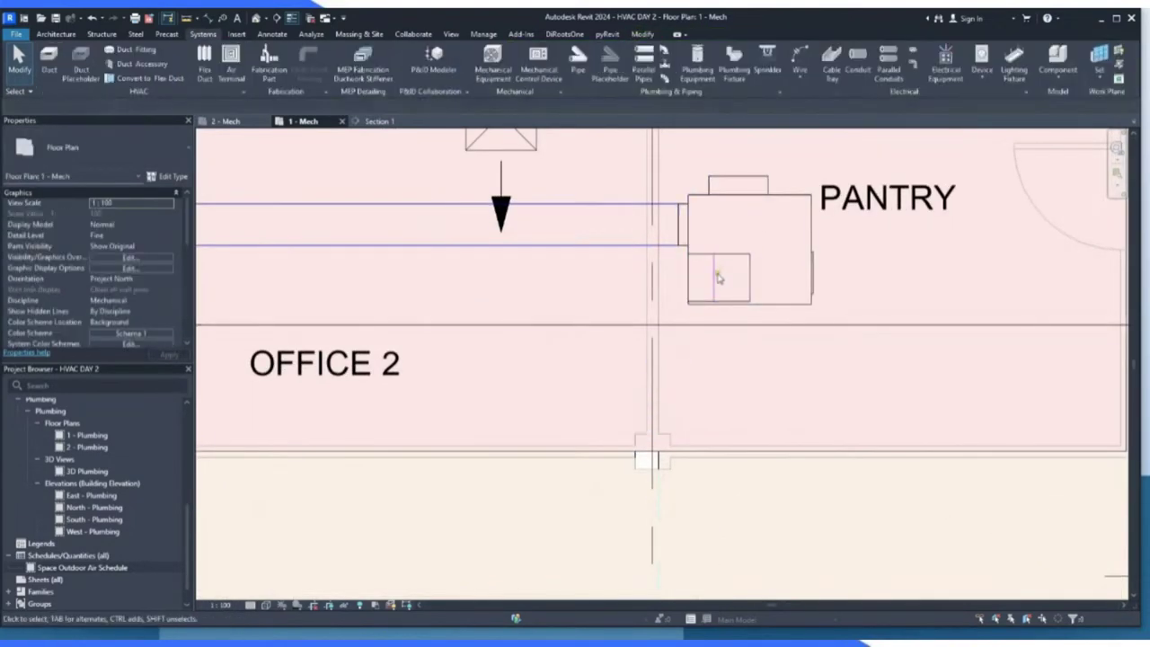
{"action": "left_click", "coordinate": [716, 278]}
{"action": "key", "text": "Escape"}
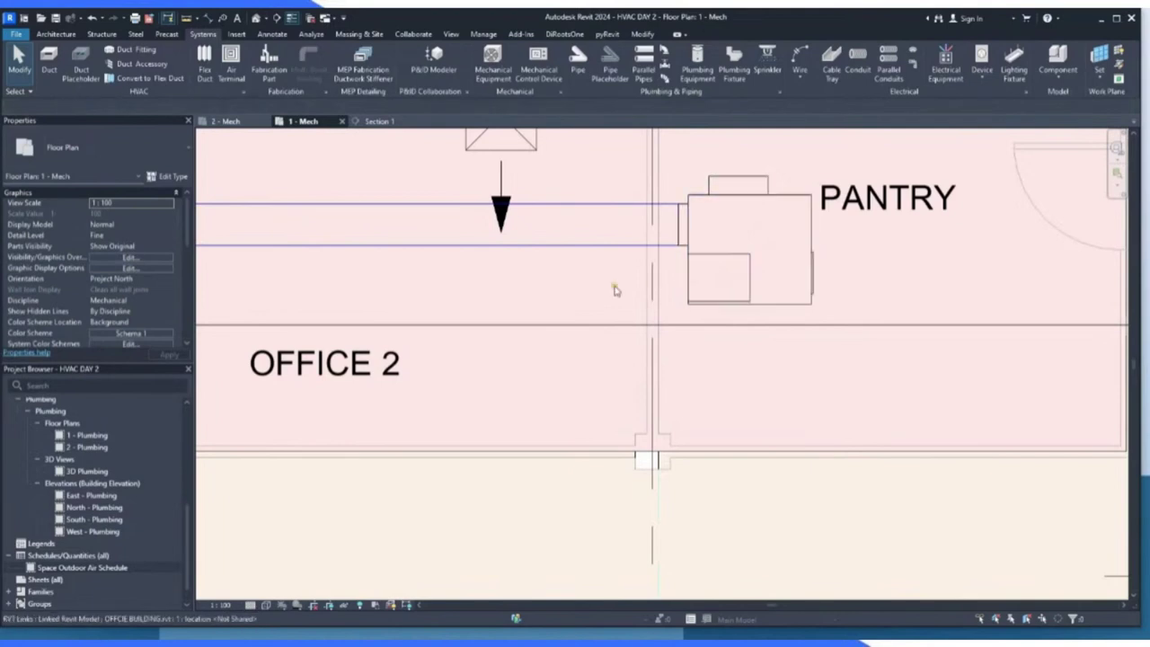
{"action": "scroll", "coordinate": [611, 289], "scroll_direction": "down", "scroll_amount": 2}
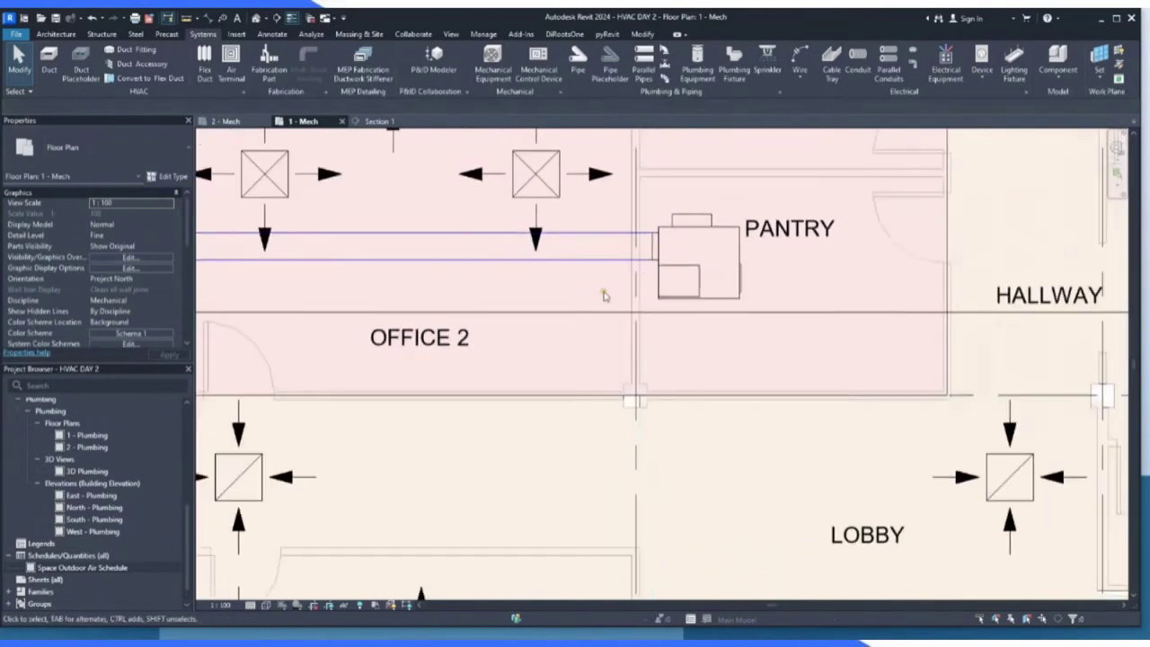
Start a 350 x 280 rectangular duct at the pantry VAV outlet and run it down past the lobby.
{"action": "left_click", "coordinate": [693, 221]}
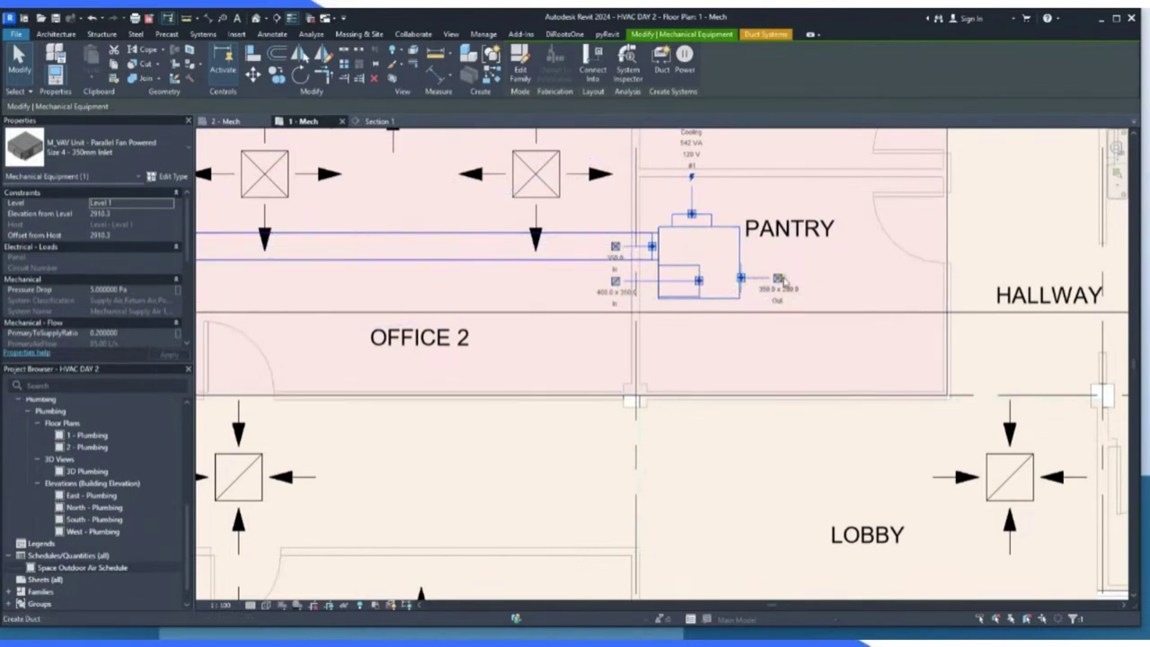
{"action": "left_click", "coordinate": [778, 279]}
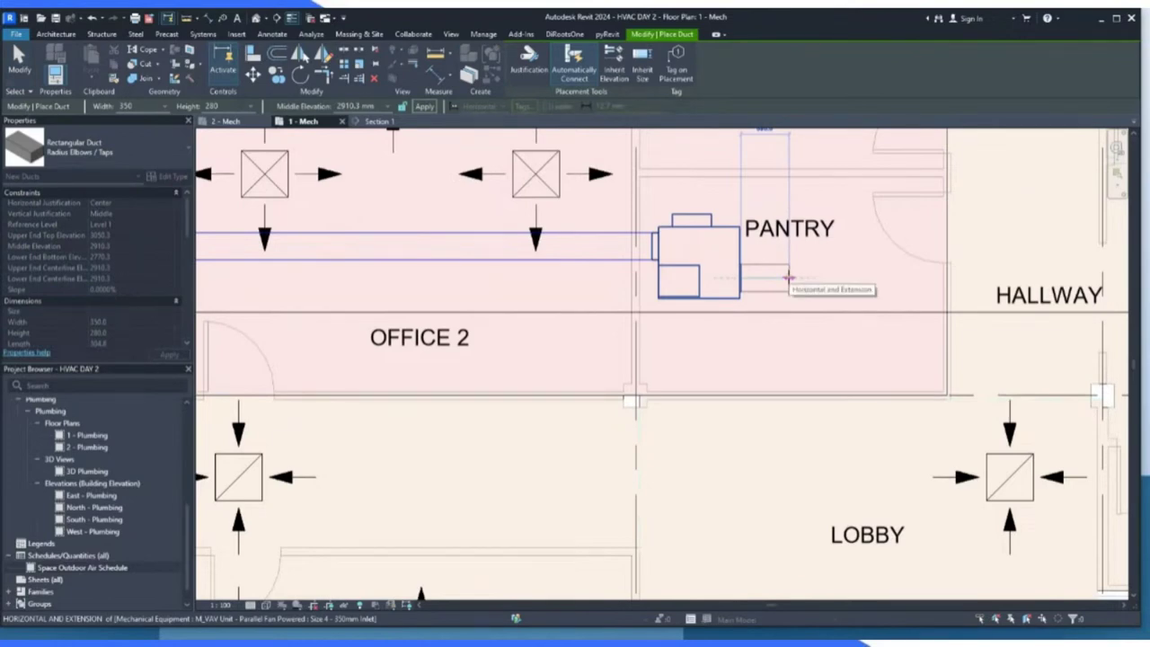
{"action": "left_click", "coordinate": [790, 279]}
{"action": "scroll", "coordinate": [783, 398], "scroll_direction": "down", "scroll_amount": 2}
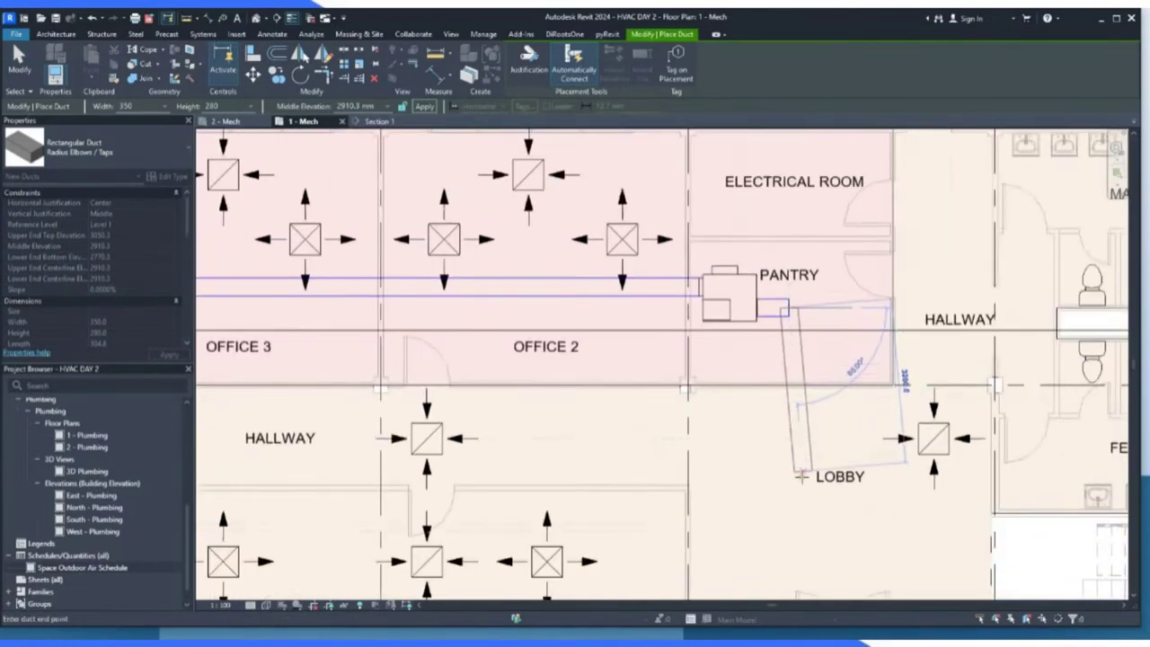
{"action": "scroll", "coordinate": [755, 419], "scroll_direction": "down", "scroll_amount": 2}
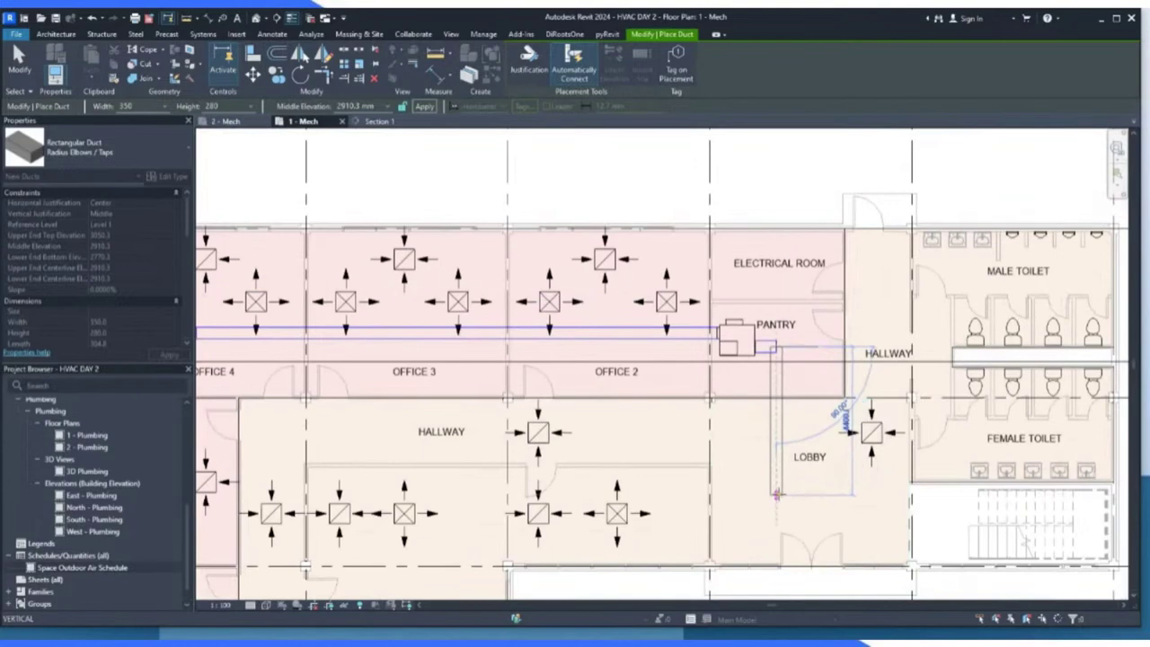
{"action": "left_click", "coordinate": [779, 491]}
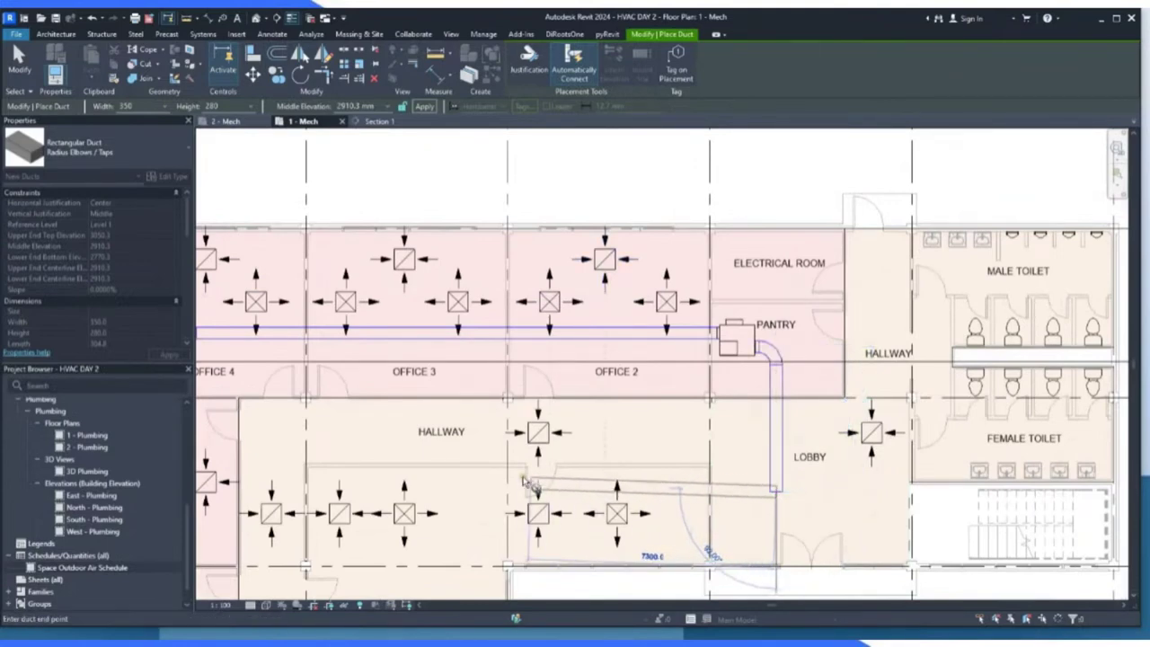
Continue the duct left along the hallway and down into Admin Office 1.
{"action": "scroll", "coordinate": [346, 499], "scroll_direction": "down", "scroll_amount": 2}
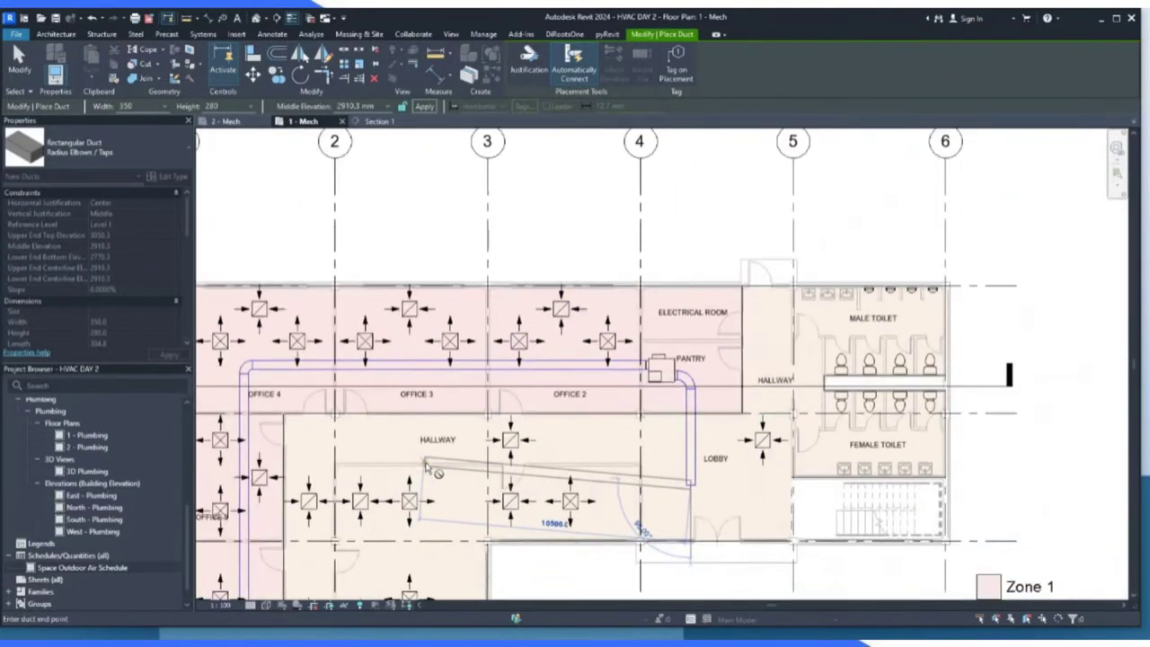
{"action": "scroll", "coordinate": [360, 493], "scroll_direction": "up", "scroll_amount": 3}
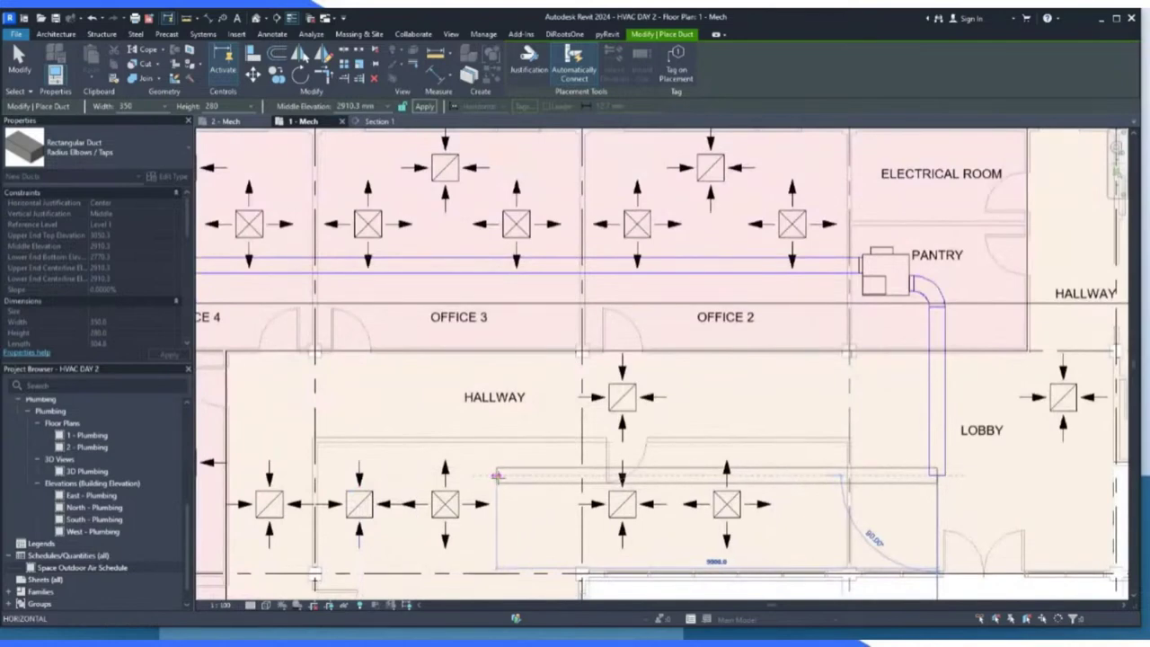
{"action": "left_click", "coordinate": [497, 477]}
{"action": "scroll", "coordinate": [497, 477], "scroll_direction": "down", "scroll_amount": 3}
{"action": "scroll", "coordinate": [497, 539], "scroll_direction": "up", "scroll_amount": 2}
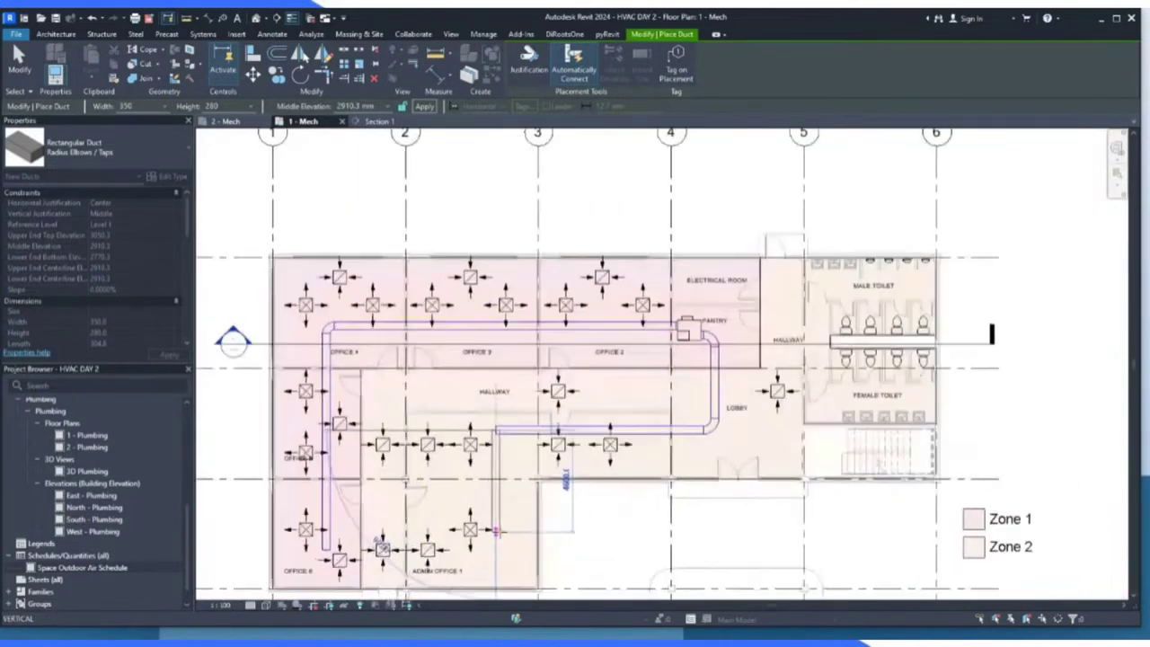
{"action": "left_click", "coordinate": [496, 566]}
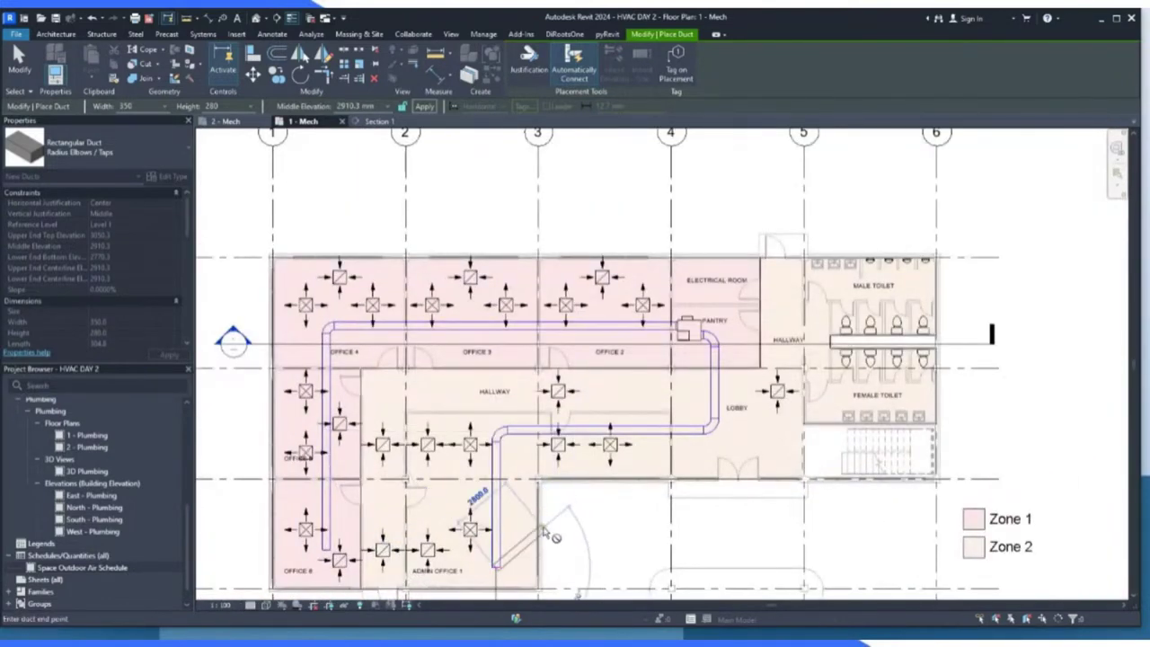
{"action": "left_click", "coordinate": [20, 60]}
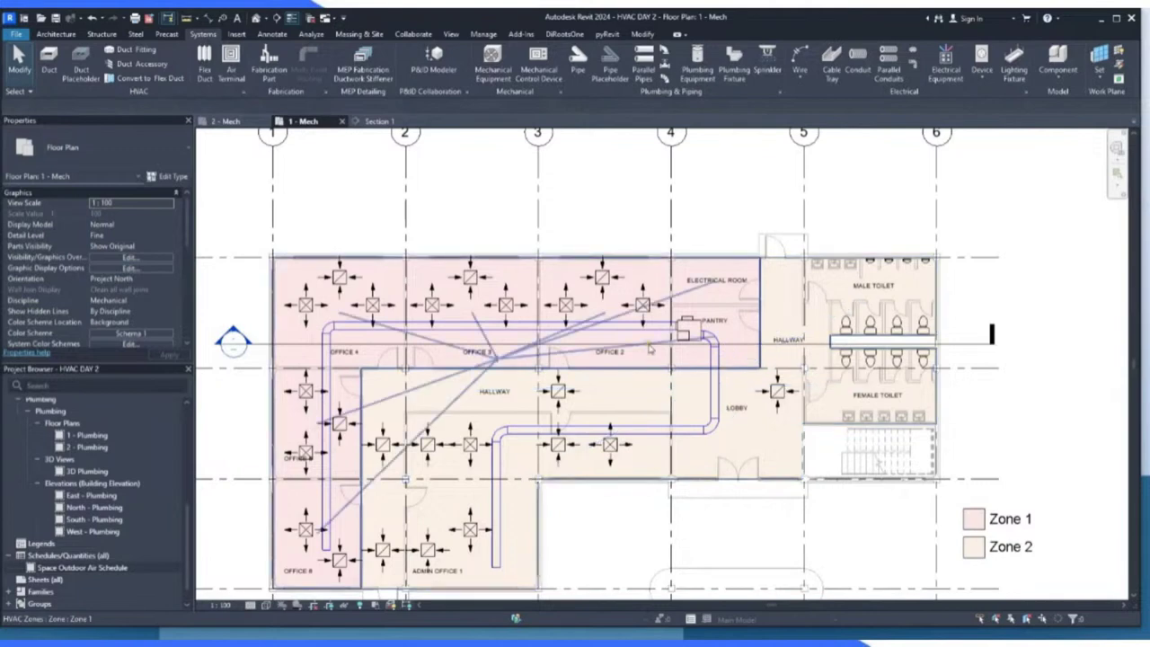
{"action": "scroll", "coordinate": [710, 362], "scroll_direction": "up", "scroll_amount": 2}
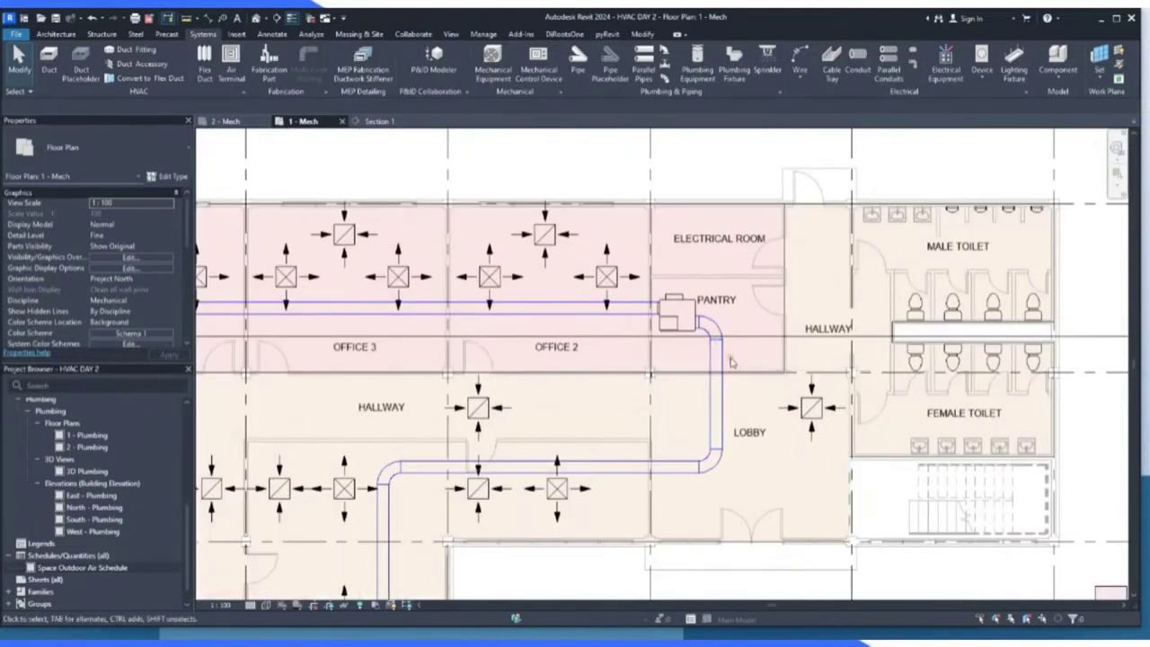
{"action": "scroll", "coordinate": [467, 390], "scroll_direction": "down", "scroll_amount": 4}
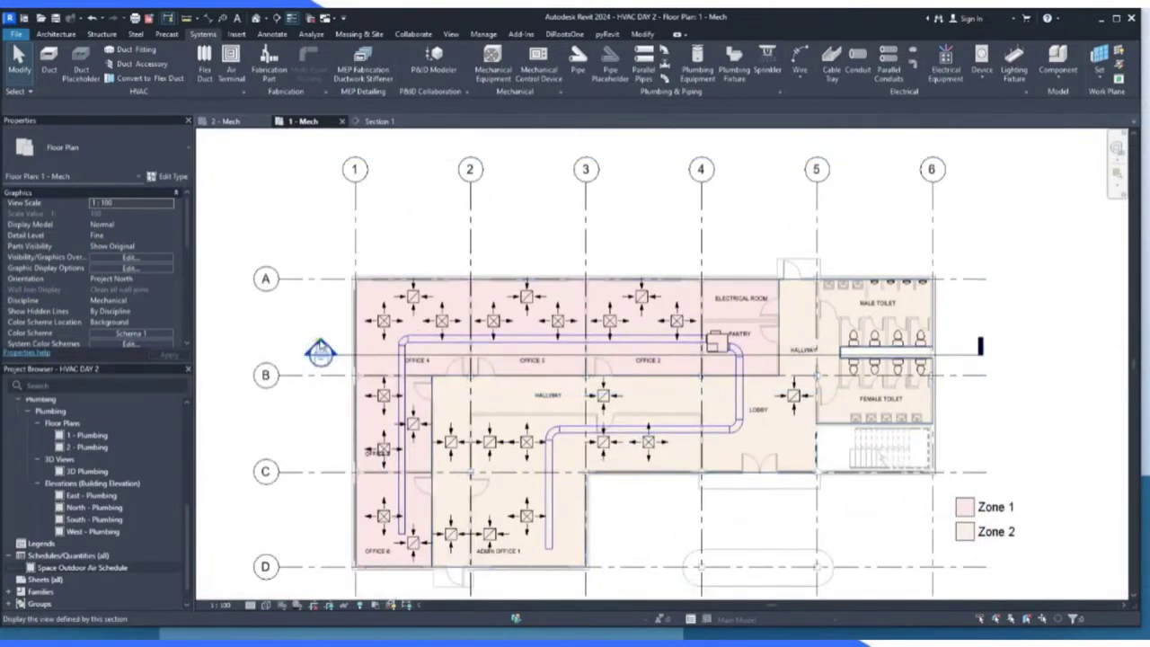
{"action": "left_click", "coordinate": [386, 120]}
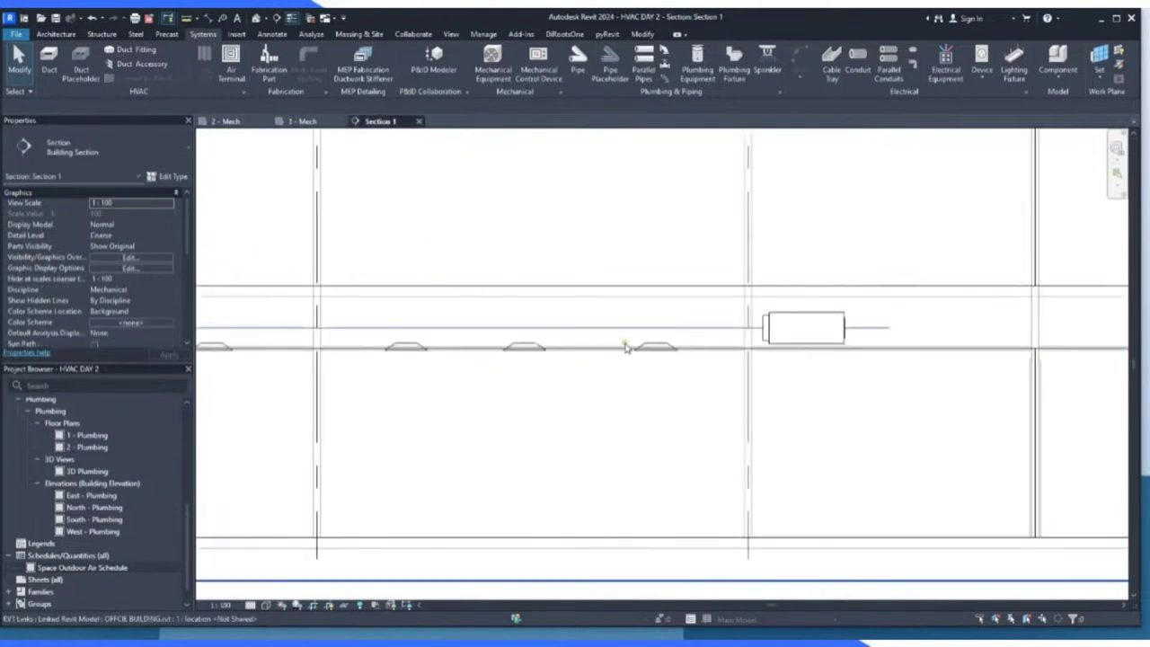
{"action": "scroll", "coordinate": [741, 328], "scroll_direction": "up", "scroll_amount": 2}
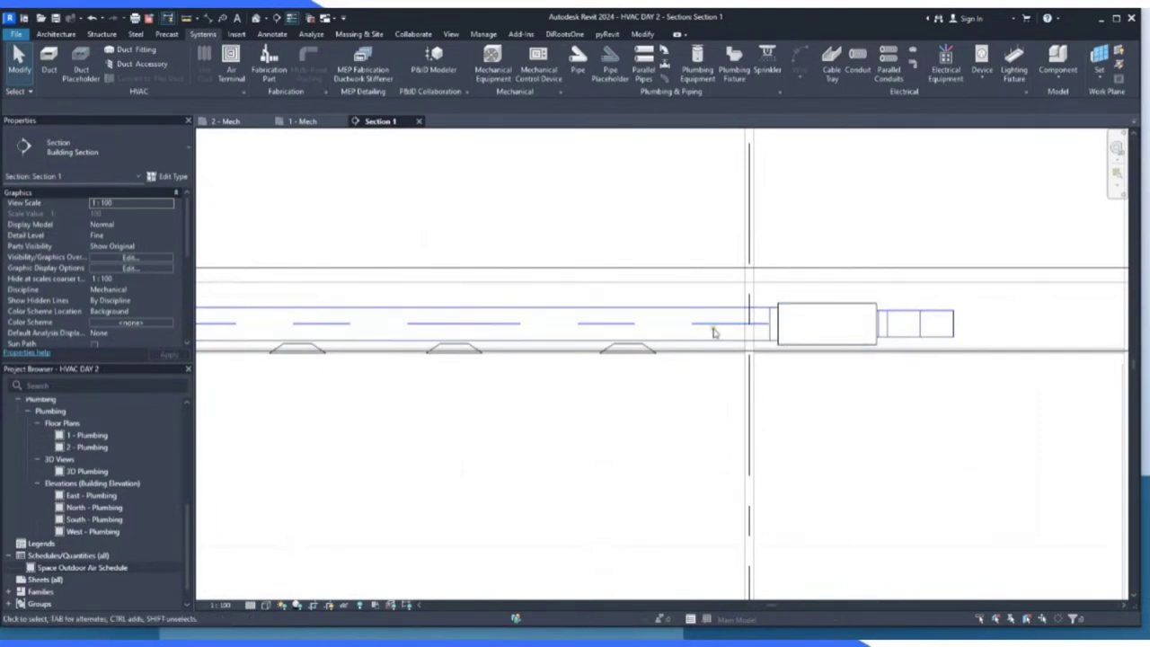
{"action": "left_click", "coordinate": [302, 122]}
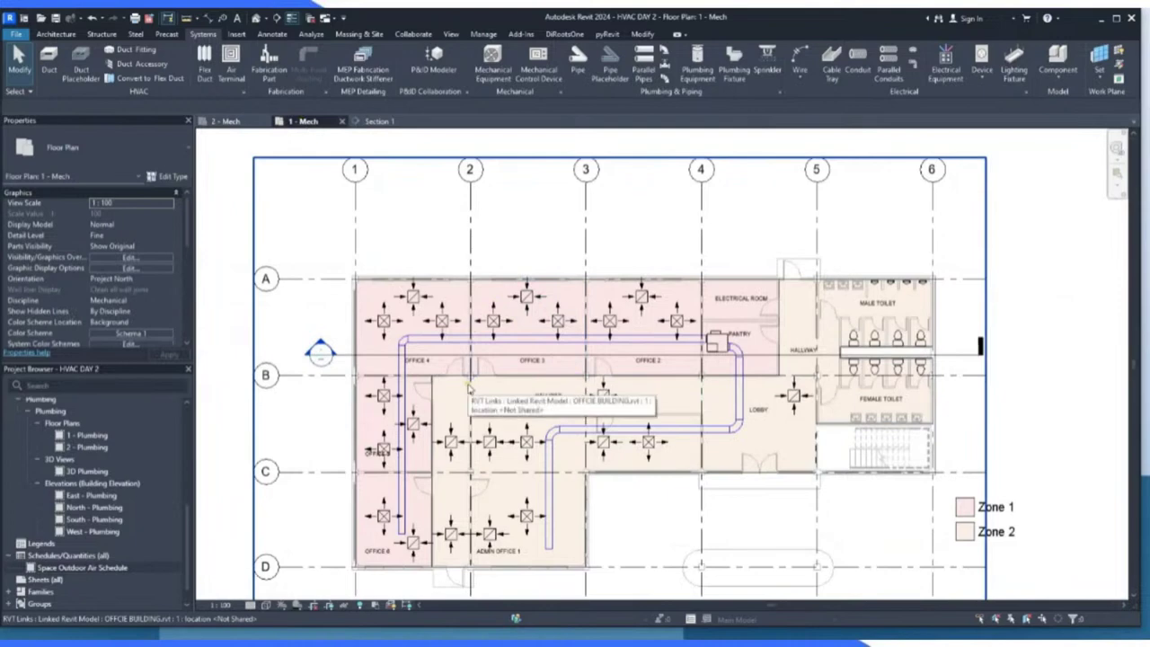
Turn off the DownArrow option on the Office 2 supply diffuser.
{"action": "scroll", "coordinate": [667, 324], "scroll_direction": "up", "scroll_amount": 3}
{"action": "scroll", "coordinate": [709, 338], "scroll_direction": "up", "scroll_amount": 4}
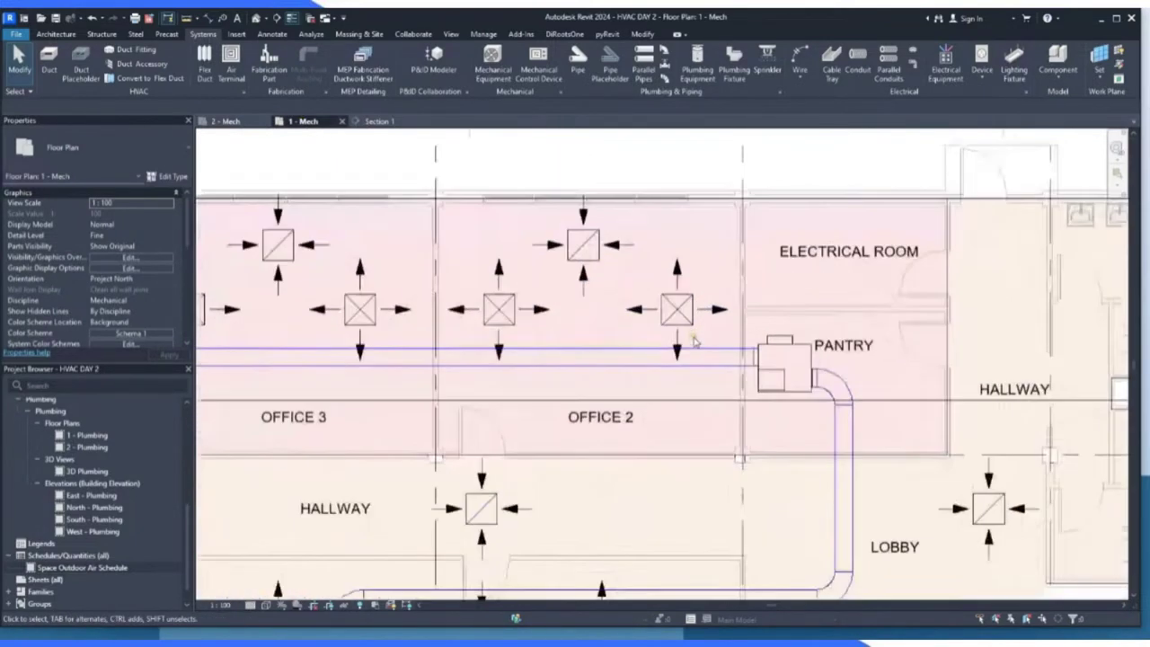
{"action": "scroll", "coordinate": [691, 318], "scroll_direction": "down", "scroll_amount": 2}
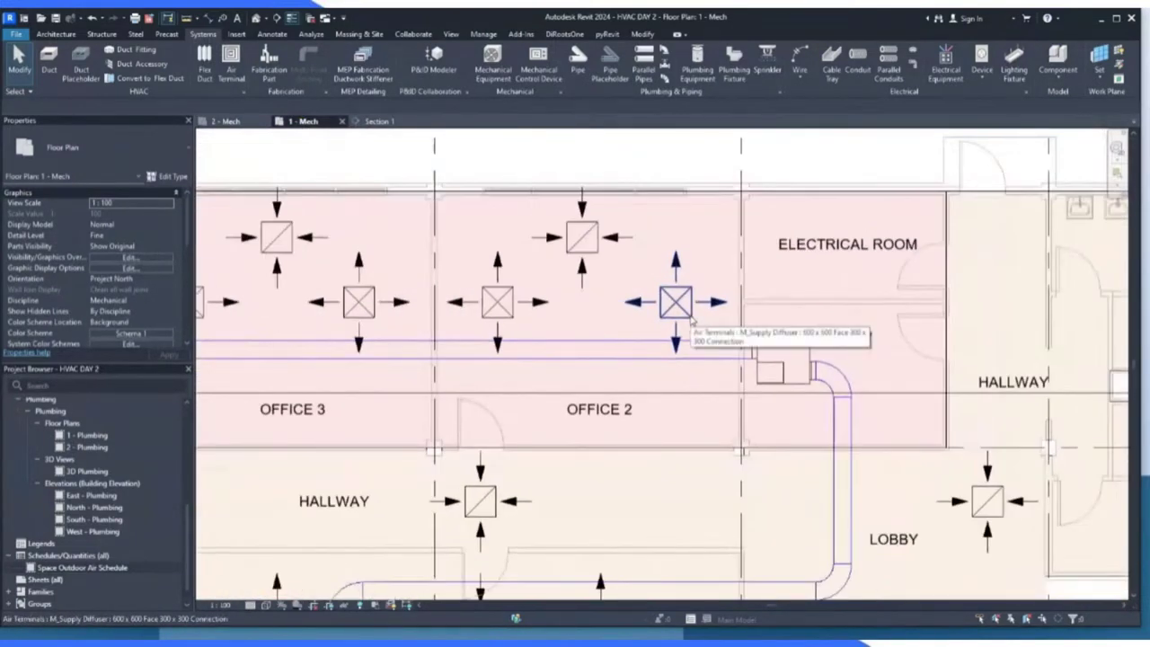
{"action": "left_click", "coordinate": [691, 319]}
{"action": "scroll", "coordinate": [696, 333], "scroll_direction": "up", "scroll_amount": 2}
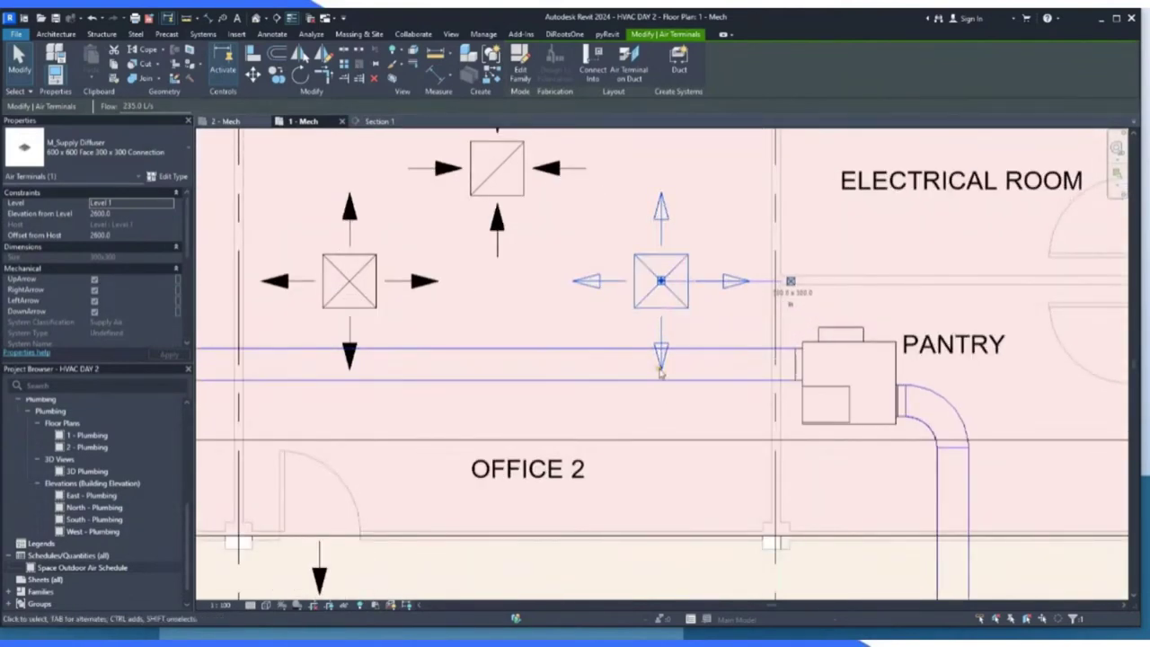
{"action": "scroll", "coordinate": [669, 374], "scroll_direction": "down", "scroll_amount": 2}
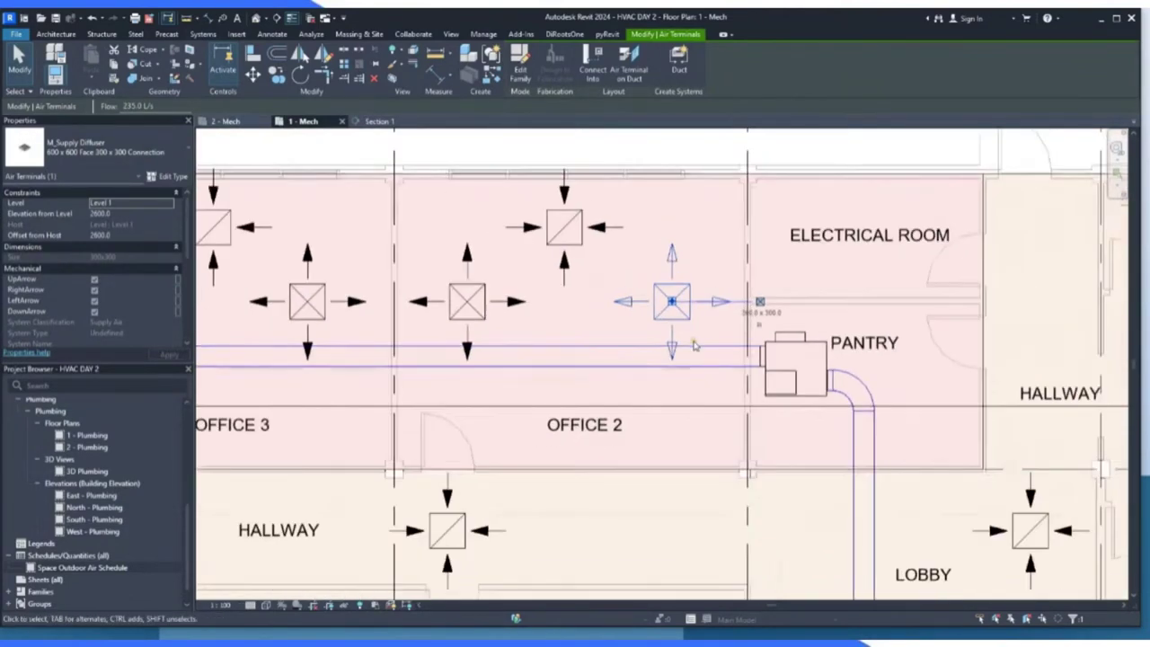
{"action": "scroll", "coordinate": [669, 344], "scroll_direction": "up", "scroll_amount": 3}
{"action": "left_click", "coordinate": [697, 319]}
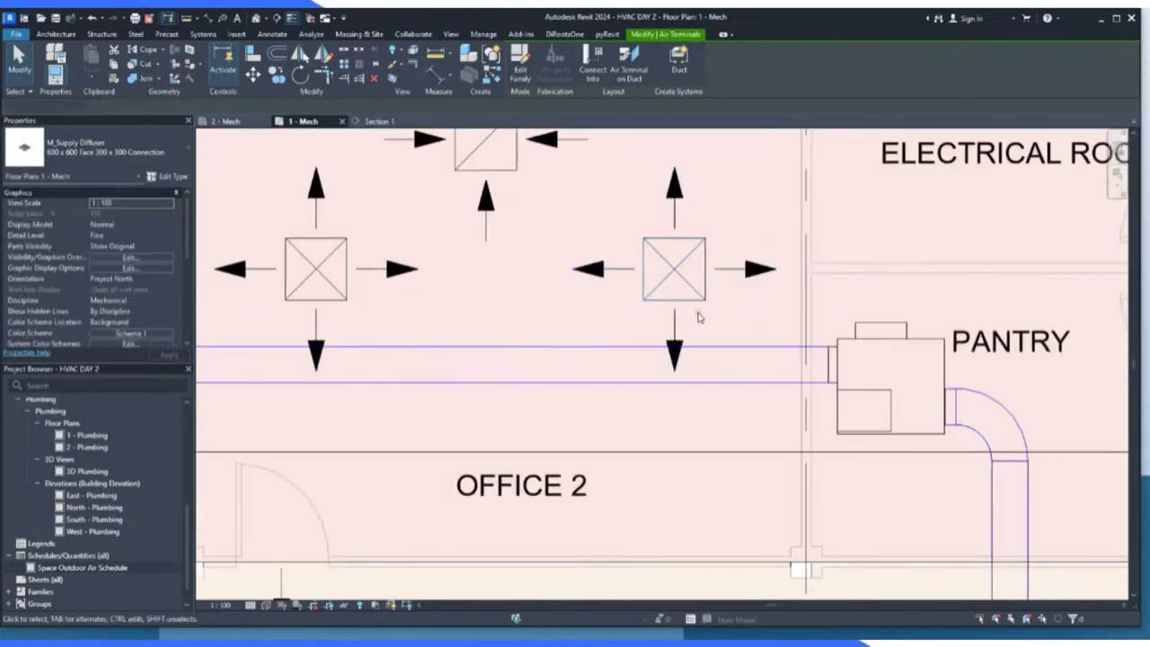
{"action": "left_click", "coordinate": [675, 294]}
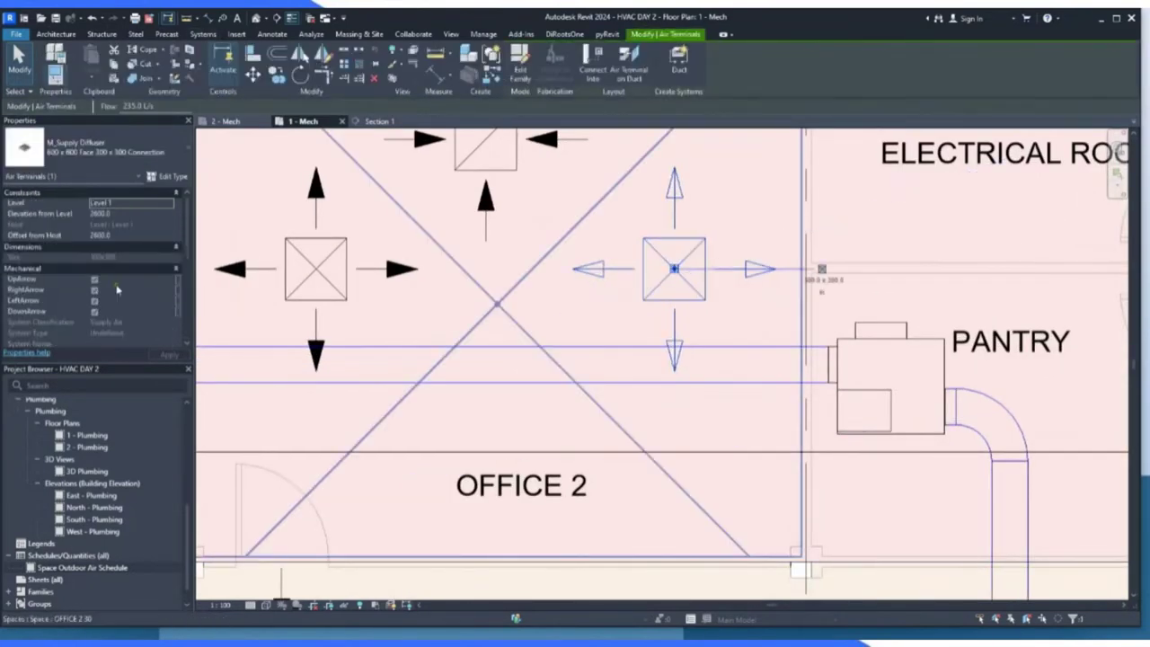
{"action": "left_click", "coordinate": [94, 314]}
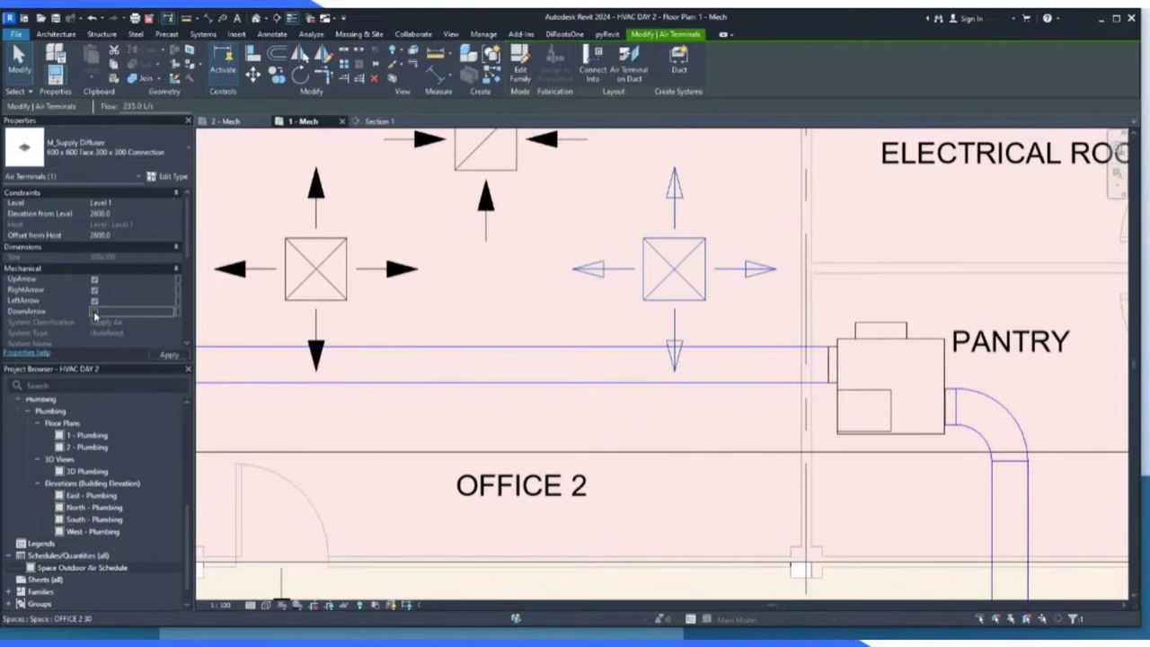
{"action": "left_click", "coordinate": [167, 354]}
{"action": "left_click", "coordinate": [712, 321]}
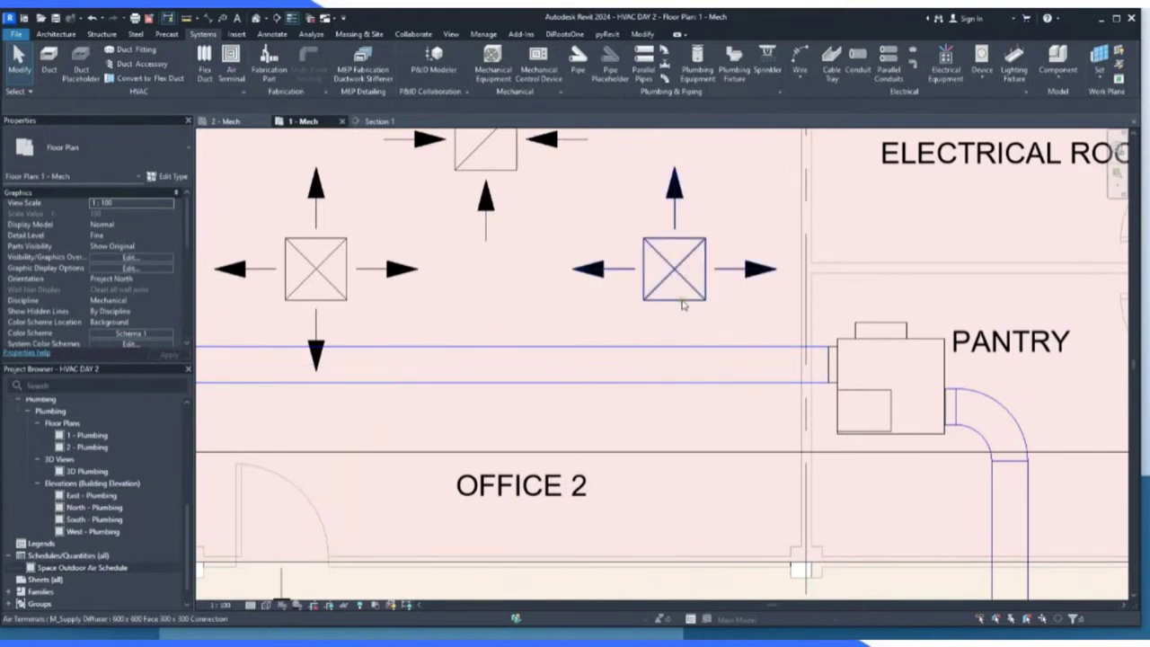
Try connecting the Office 2 diffuser to the main supply duct, dismissing the no-route error.
{"action": "left_click", "coordinate": [683, 303]}
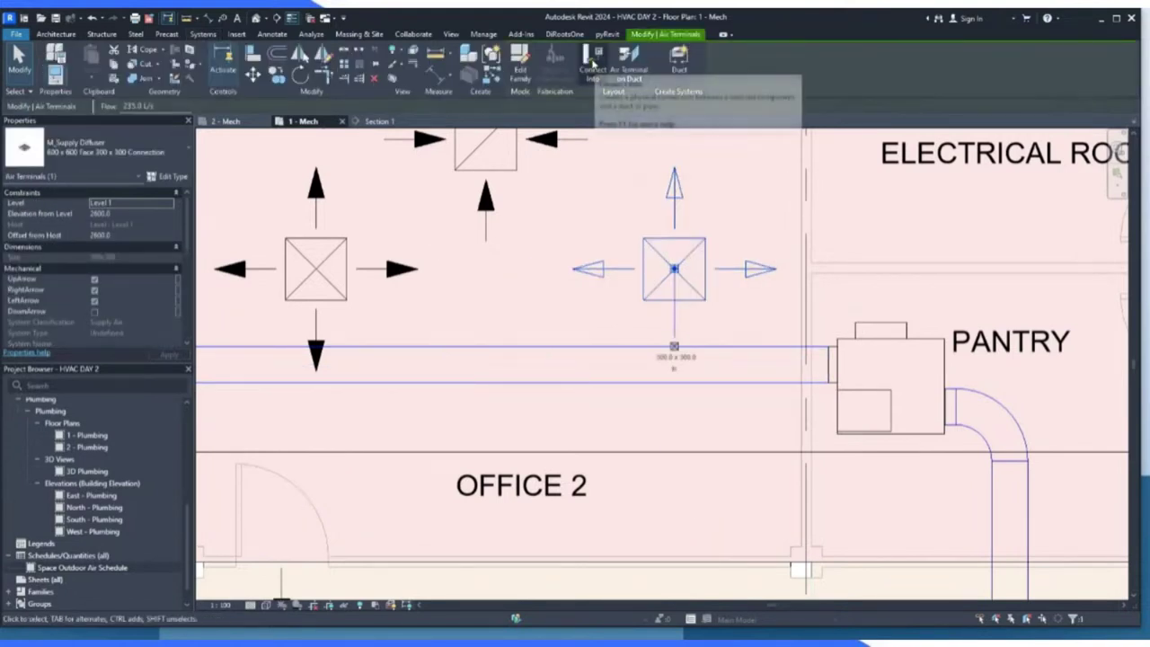
{"action": "left_click", "coordinate": [596, 77]}
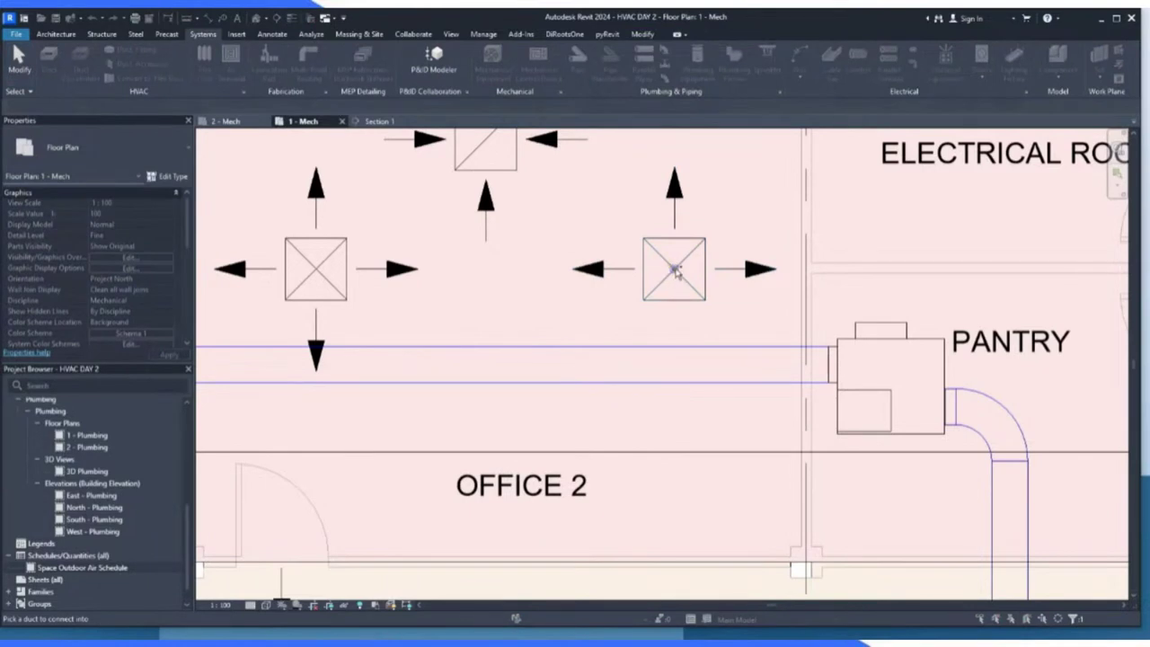
{"action": "left_click", "coordinate": [675, 355]}
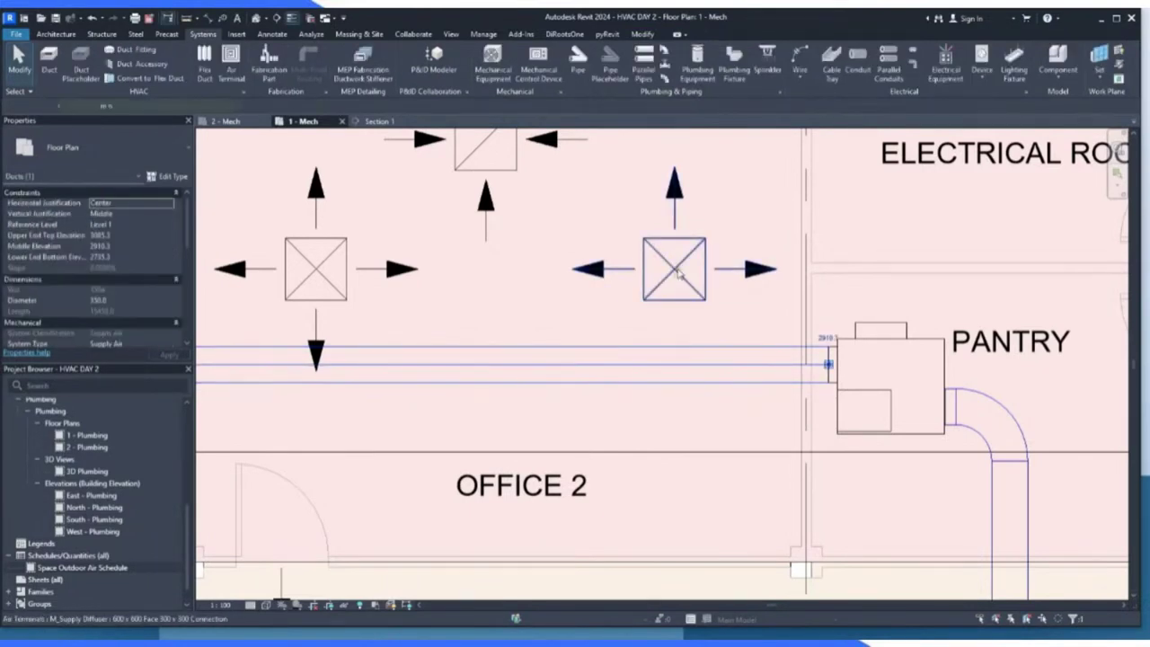
{"action": "left_click", "coordinate": [679, 275]}
{"action": "left_click", "coordinate": [674, 348]}
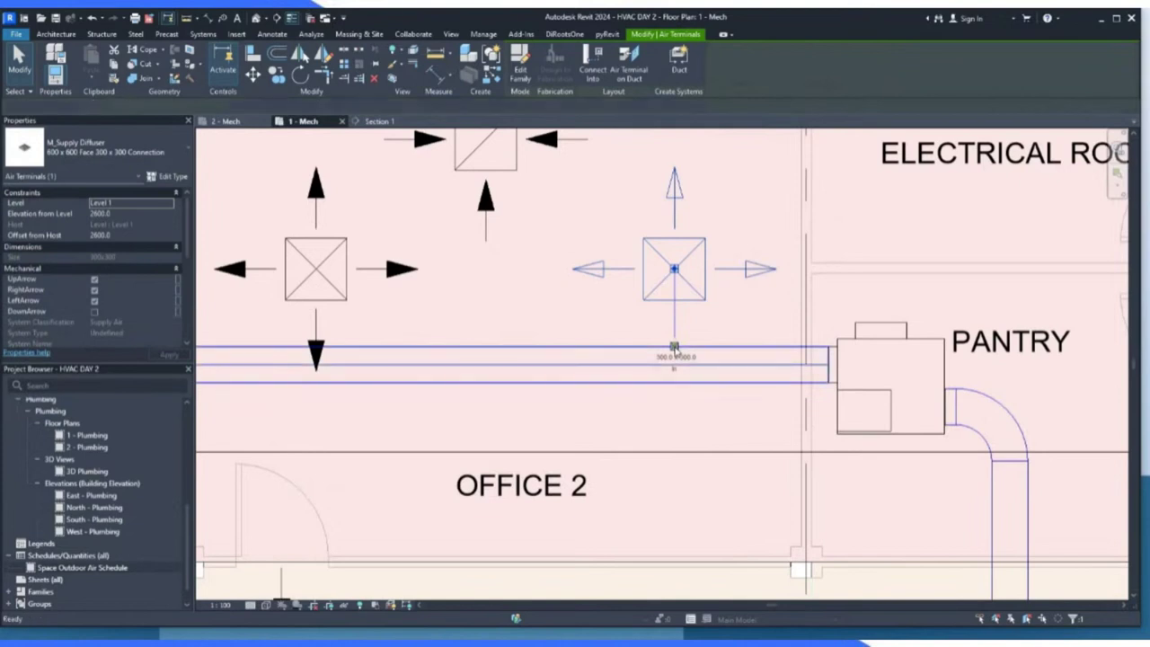
{"action": "left_click", "coordinate": [675, 364]}
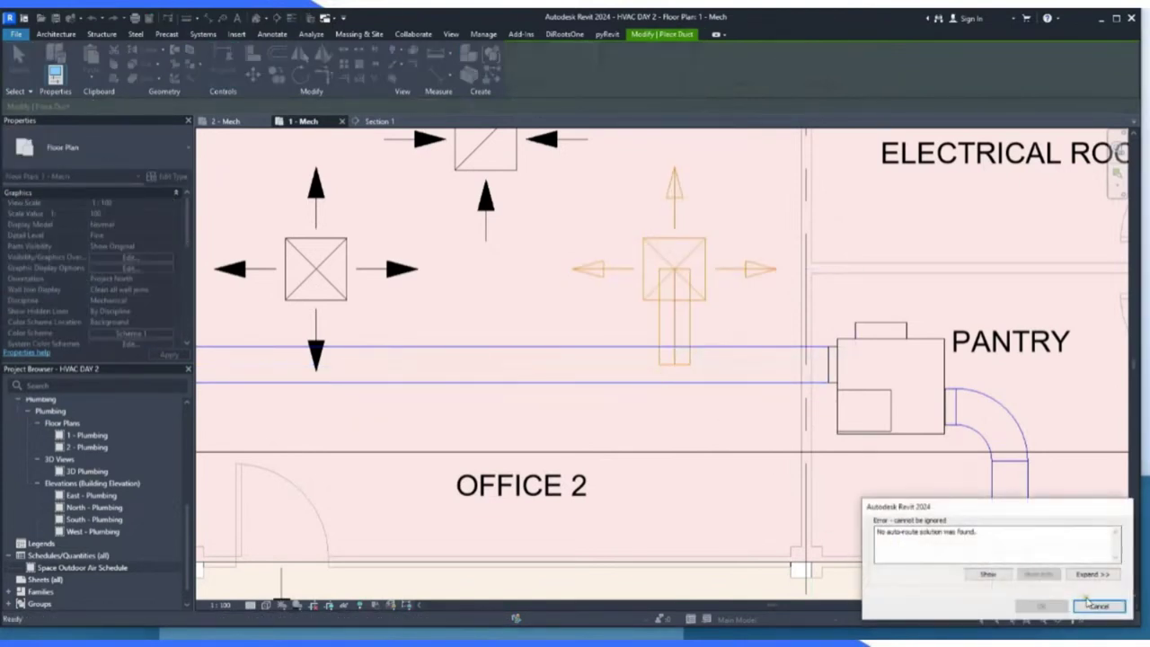
{"action": "left_click", "coordinate": [1091, 604]}
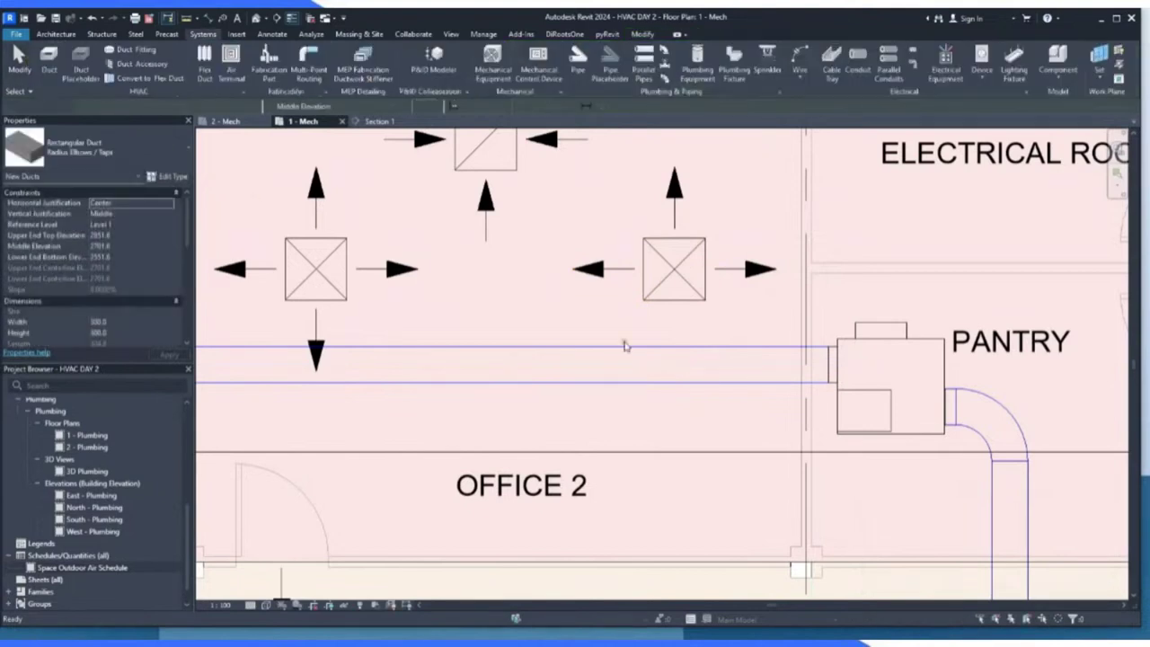
{"action": "left_click", "coordinate": [677, 350]}
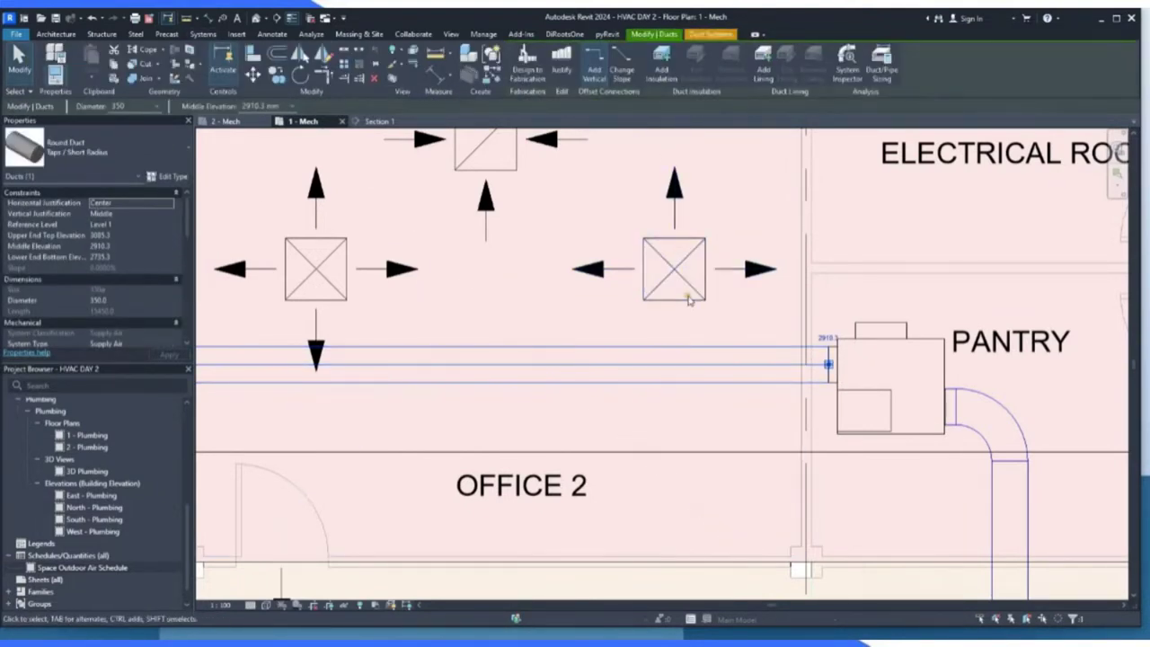
Multi-select the horizontal supply duct, its elbow and the vertical duct down the west offices.
{"action": "right_click", "coordinate": [686, 350]}
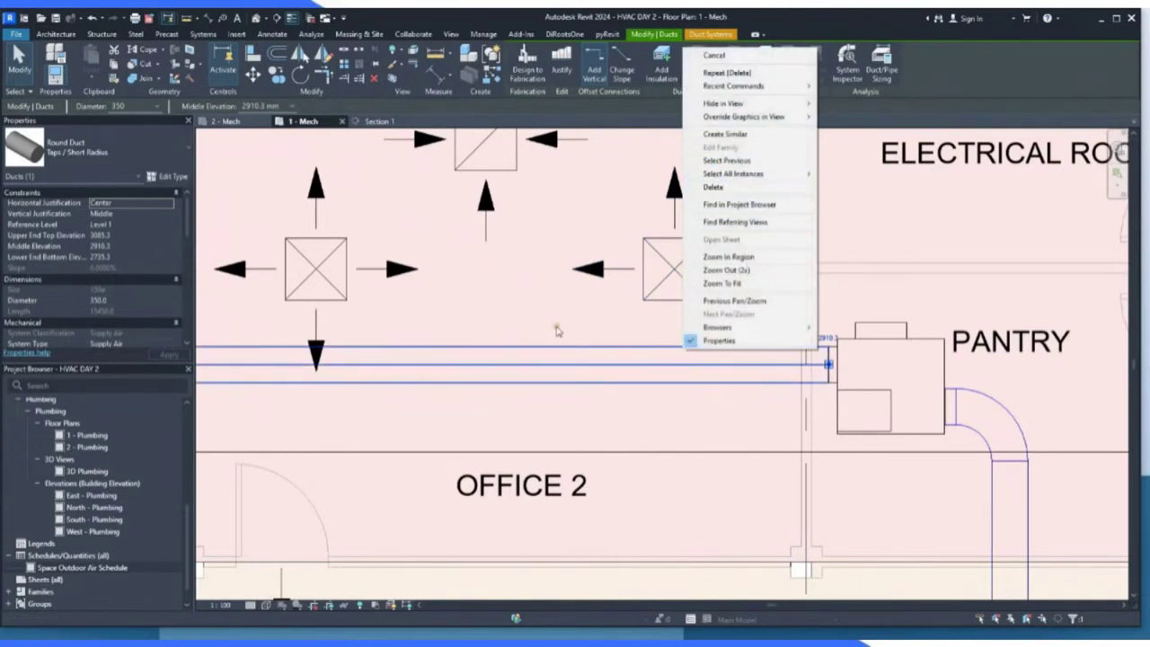
{"action": "key", "text": "Escape"}
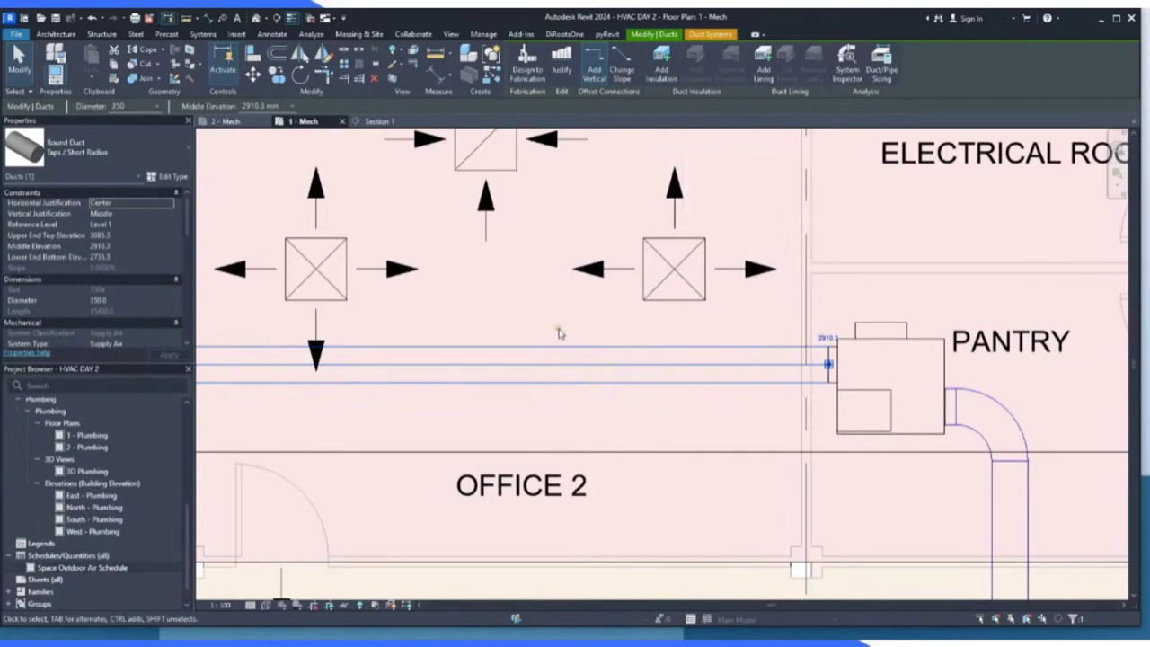
{"action": "scroll", "coordinate": [773, 283], "scroll_direction": "down", "scroll_amount": 6}
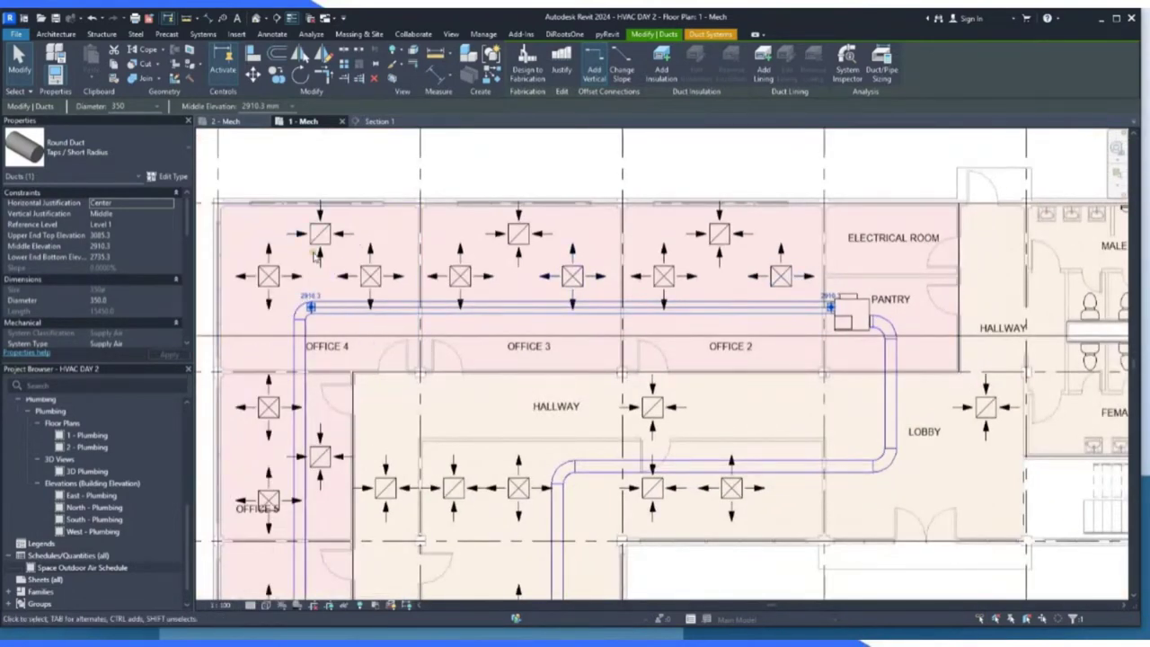
{"action": "scroll", "coordinate": [260, 288], "scroll_direction": "up", "scroll_amount": 2}
{"action": "scroll", "coordinate": [361, 254], "scroll_direction": "down", "scroll_amount": 2}
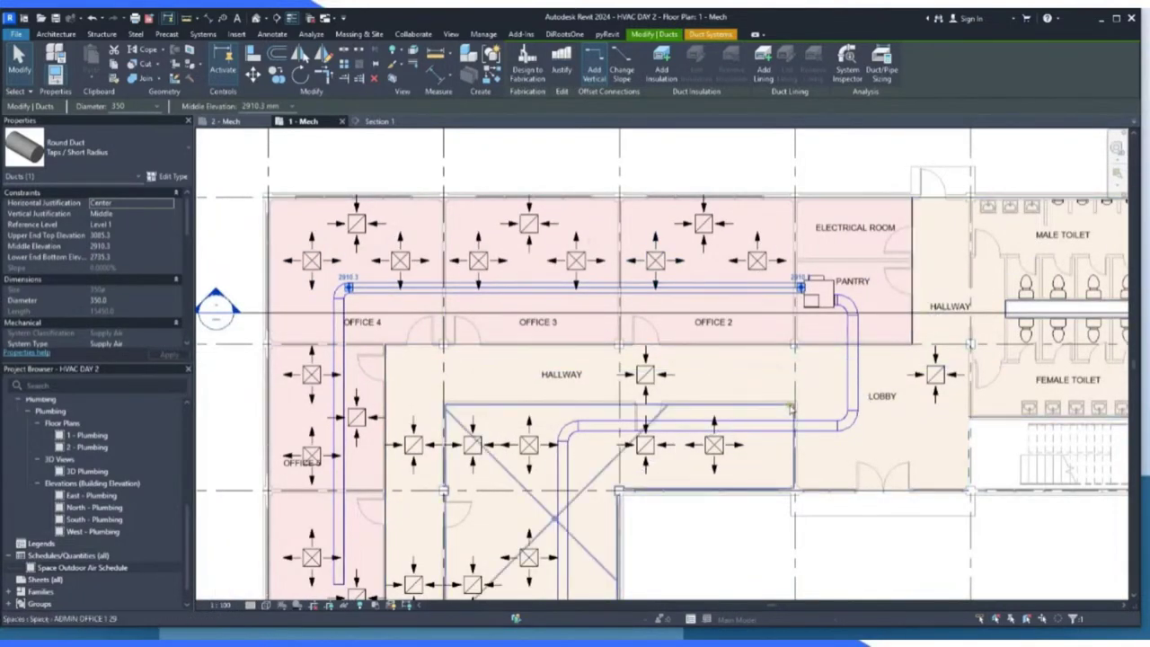
{"action": "left_click", "coordinate": [674, 161]}
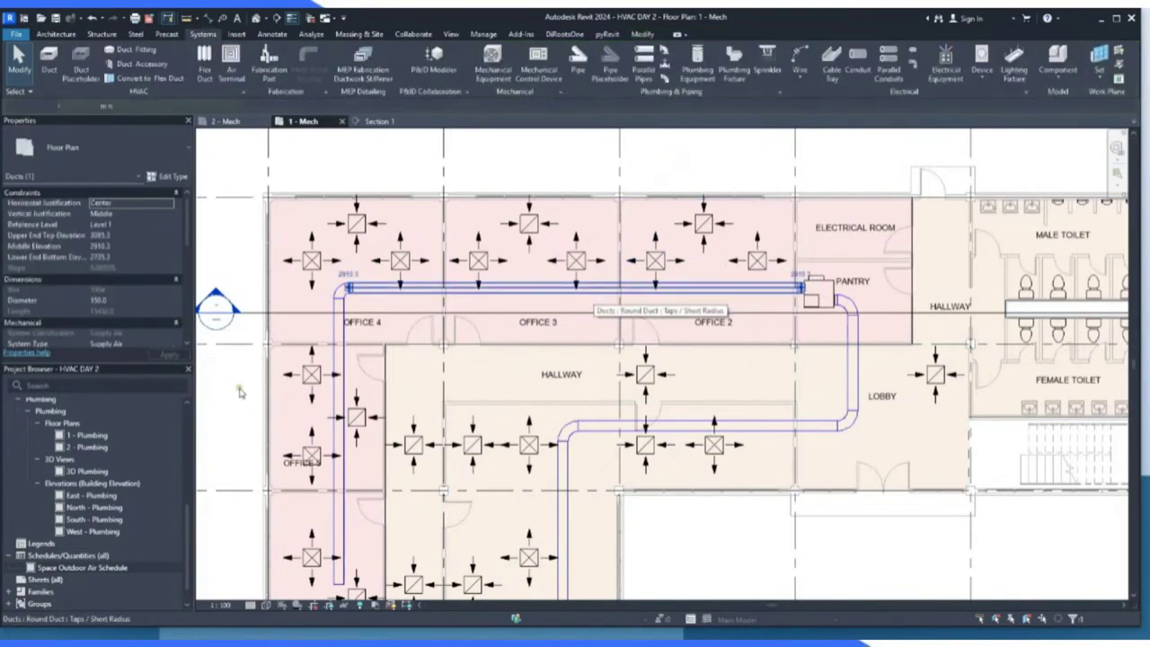
{"action": "left_click", "coordinate": [340, 324]}
{"action": "scroll", "coordinate": [340, 323], "scroll_direction": "up", "scroll_amount": 2}
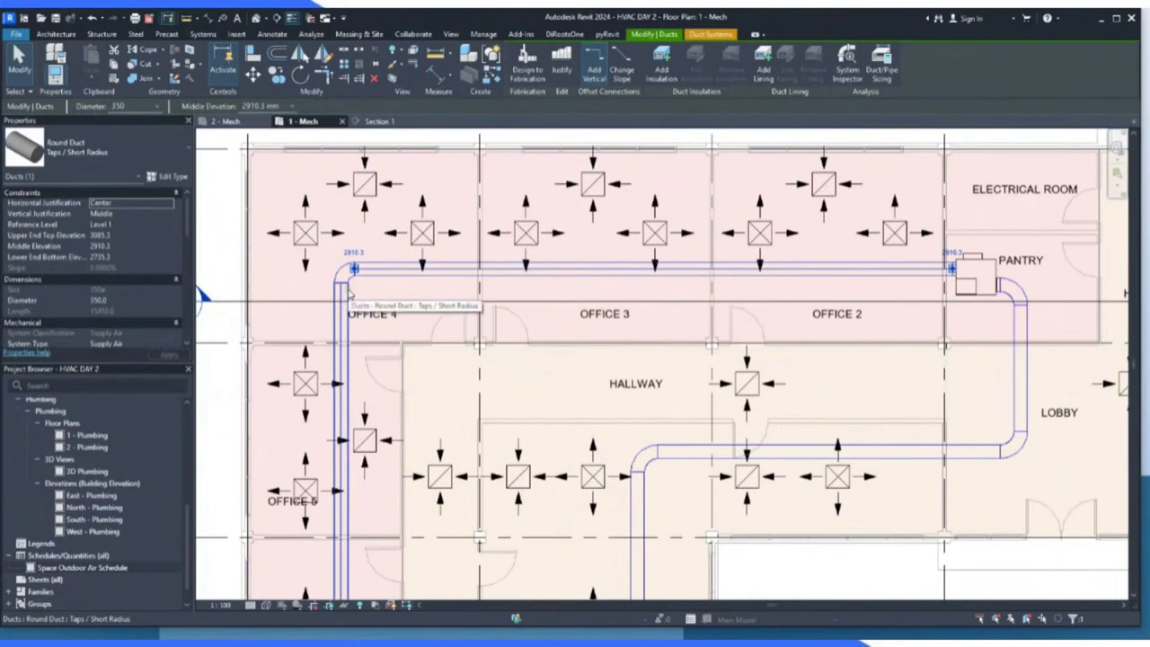
{"action": "left_click", "coordinate": [339, 263]}
{"action": "left_click", "coordinate": [340, 268], "text": "ctrl"}
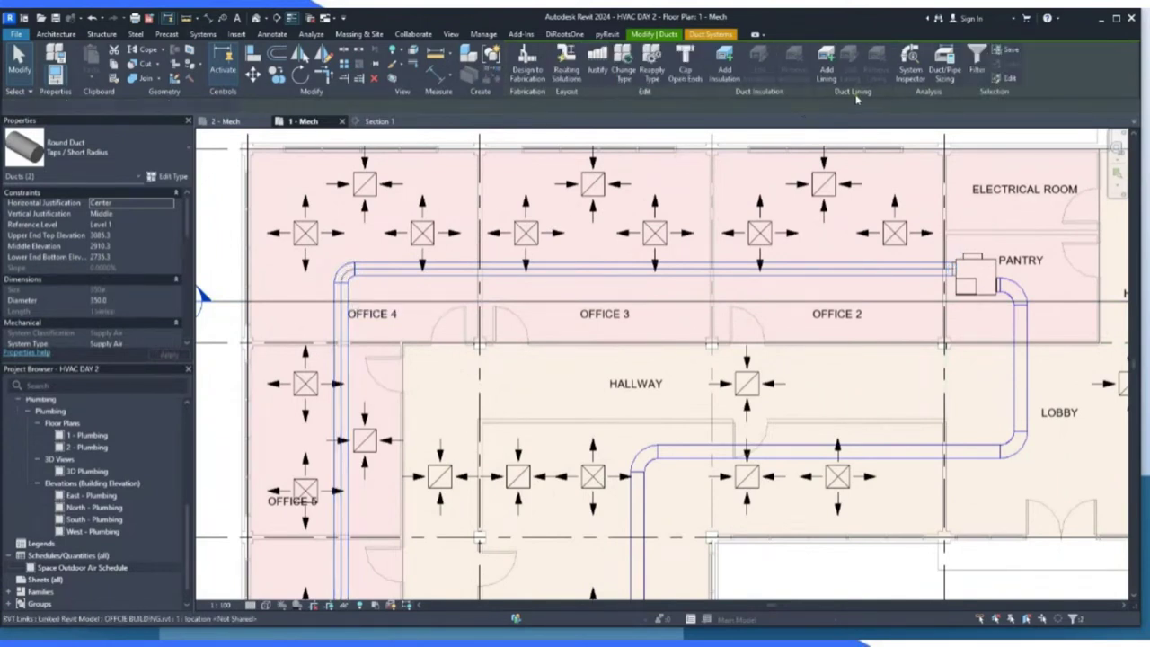
{"action": "left_click", "coordinate": [912, 76]}
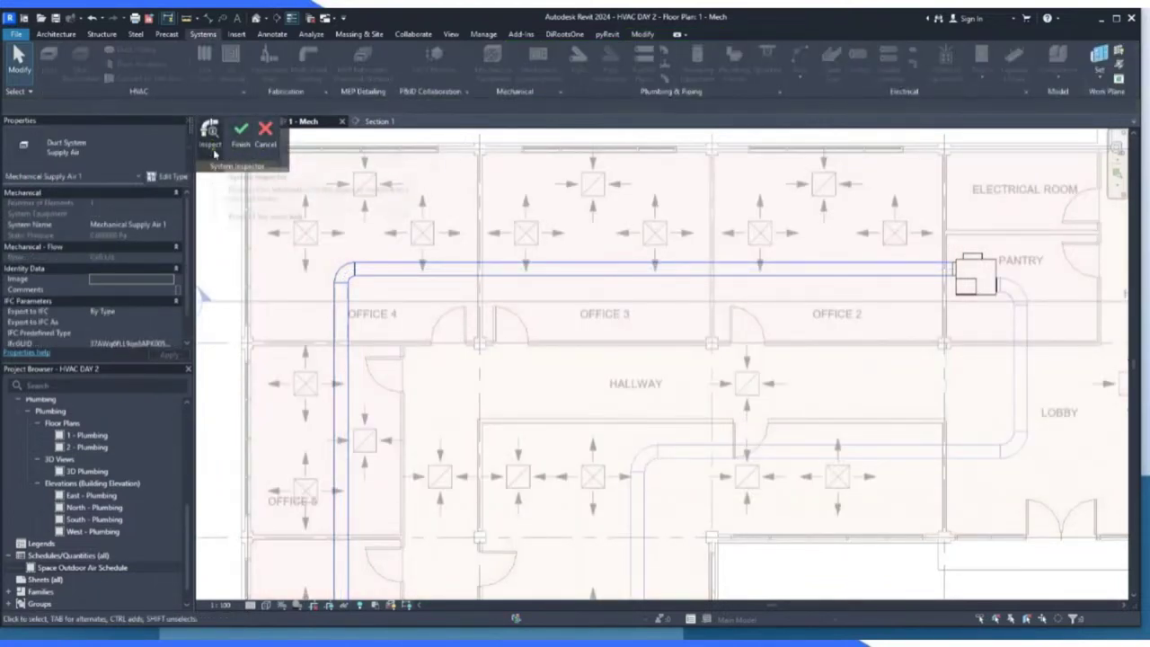
{"action": "left_click", "coordinate": [214, 151]}
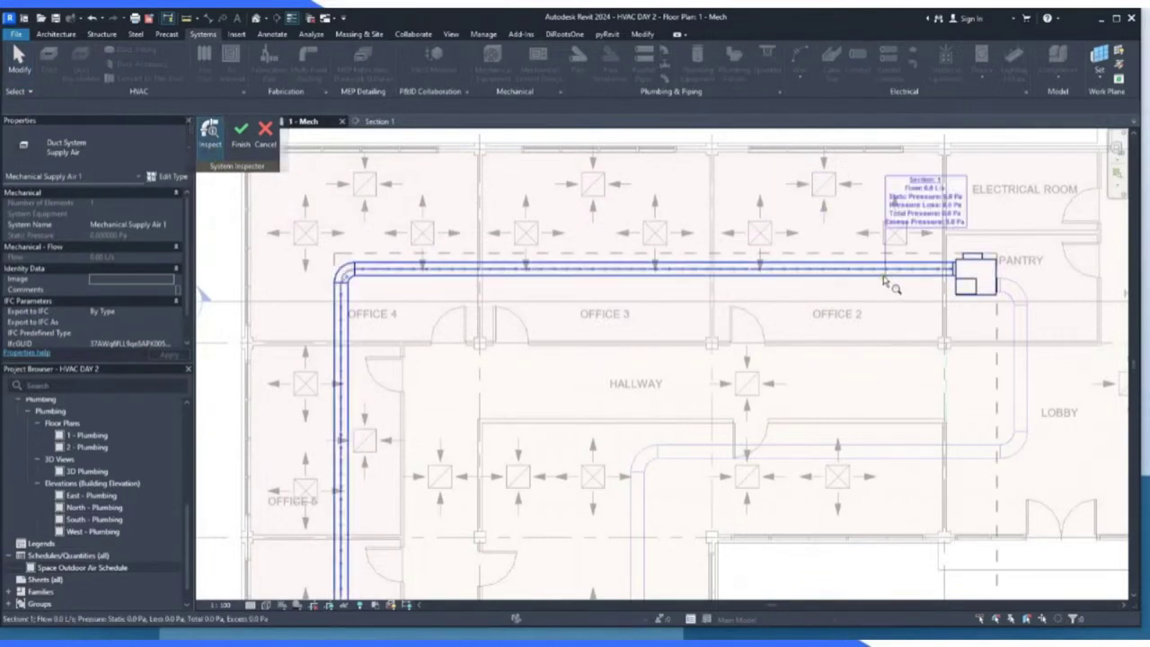
{"action": "scroll", "coordinate": [512, 215], "scroll_direction": "down", "scroll_amount": 2}
{"action": "scroll", "coordinate": [418, 497], "scroll_direction": "up", "scroll_amount": 3}
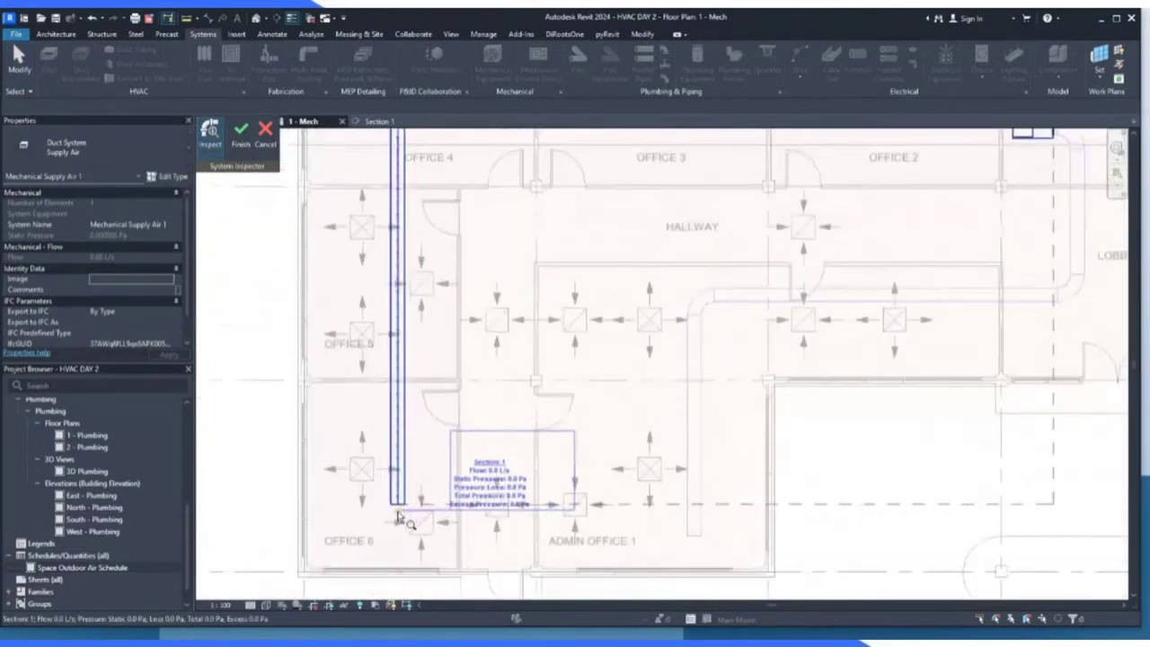
{"action": "scroll", "coordinate": [413, 522], "scroll_direction": "up", "scroll_amount": 2}
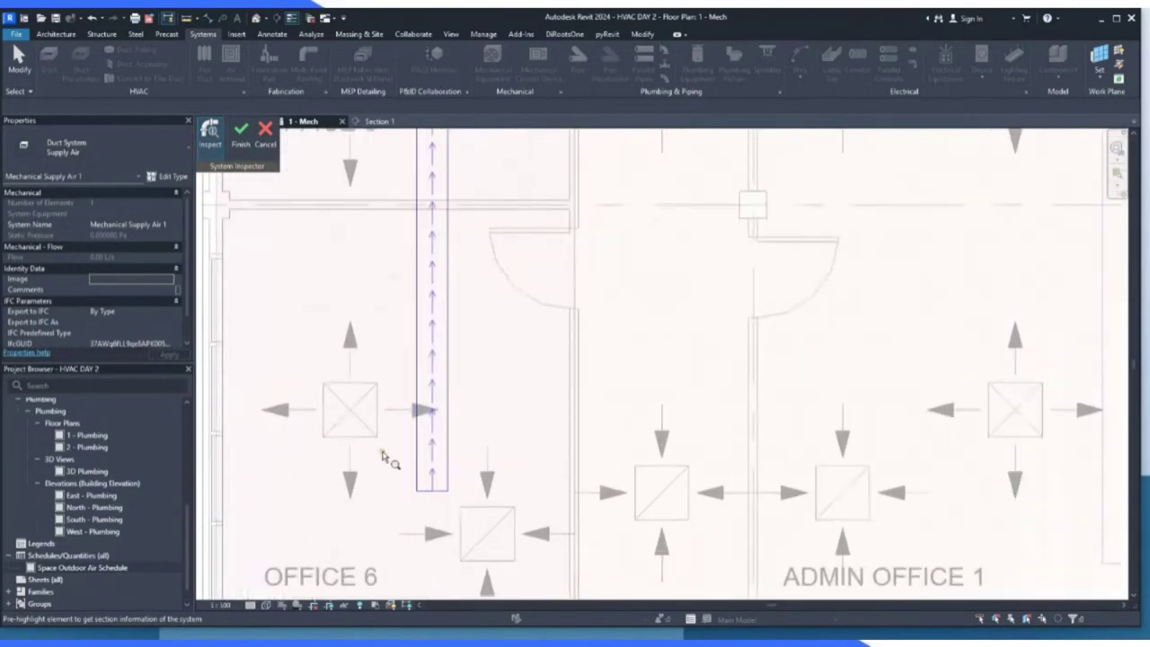
{"action": "scroll", "coordinate": [318, 543], "scroll_direction": "down", "scroll_amount": 3}
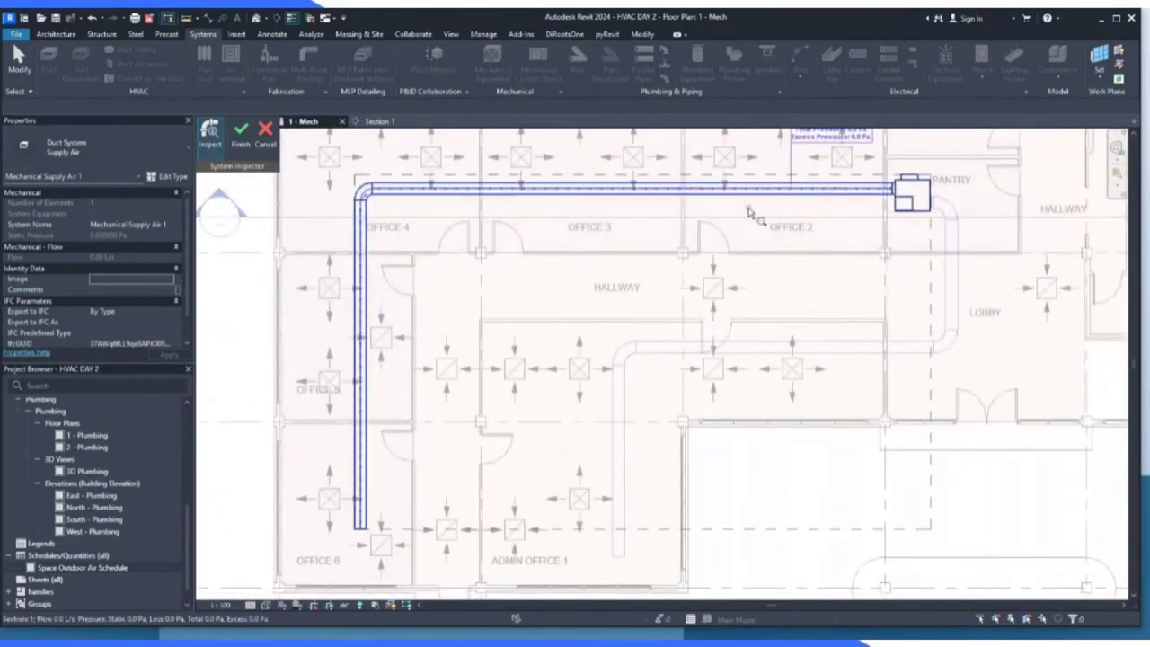
{"action": "scroll", "coordinate": [835, 209], "scroll_direction": "up", "scroll_amount": 4}
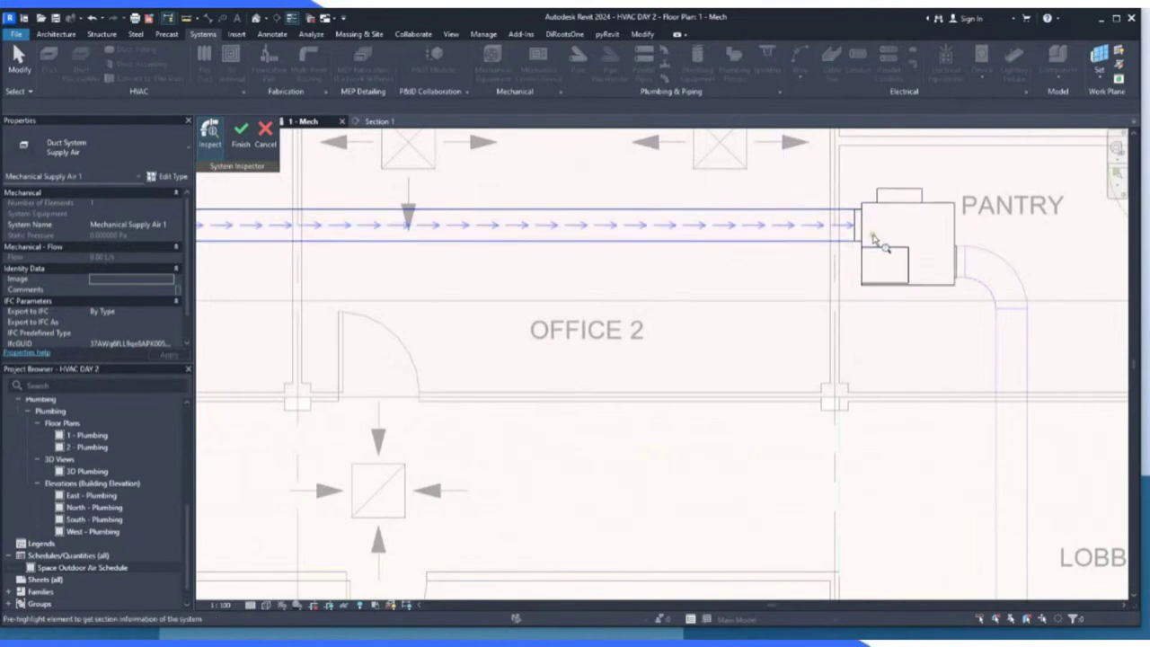
{"action": "scroll", "coordinate": [861, 240], "scroll_direction": "down", "scroll_amount": 2}
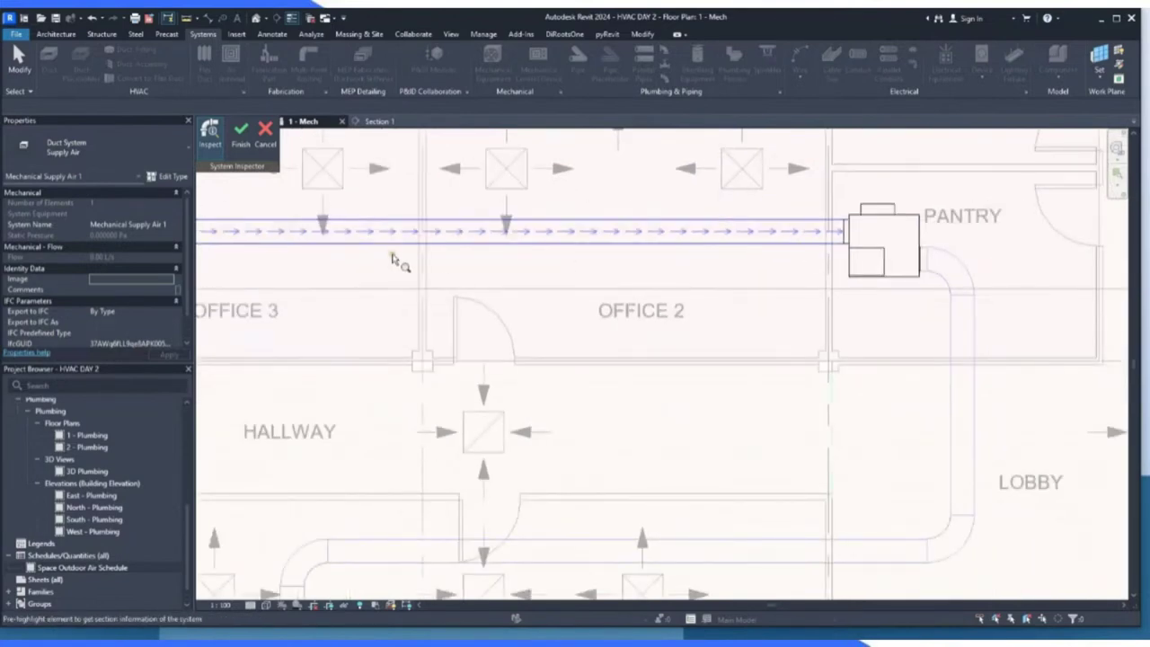
{"action": "mouse_move", "coordinate": [858, 237]}
{"action": "scroll", "coordinate": [858, 236], "scroll_direction": "down", "scroll_amount": 2}
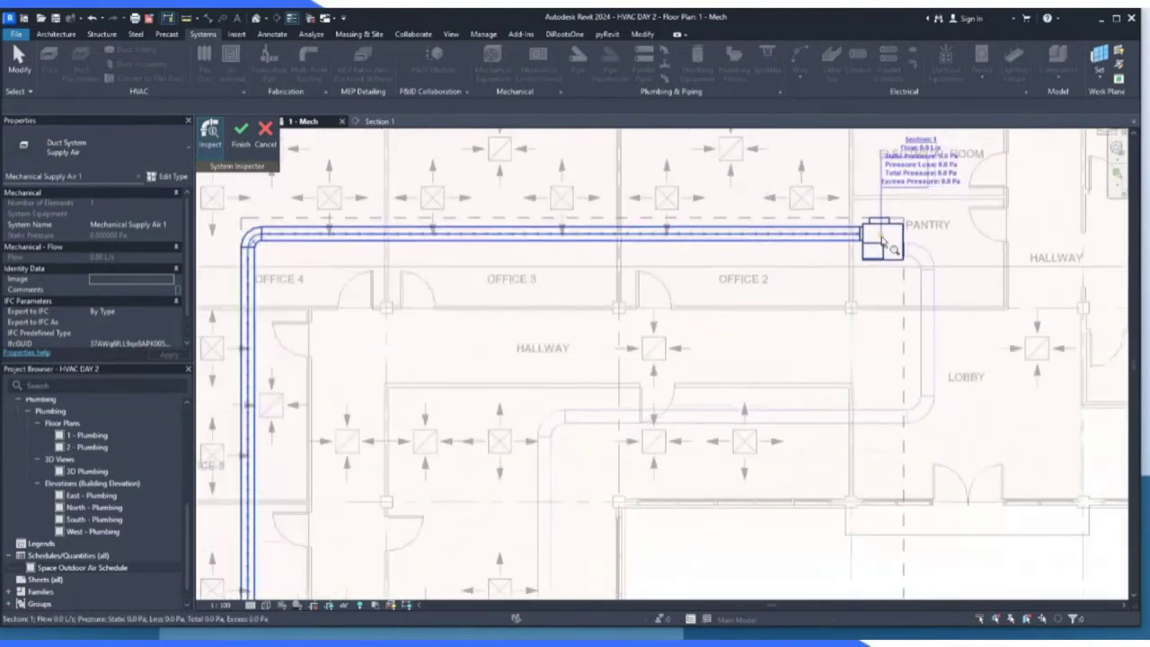
{"action": "scroll", "coordinate": [763, 232], "scroll_direction": "up", "scroll_amount": 2}
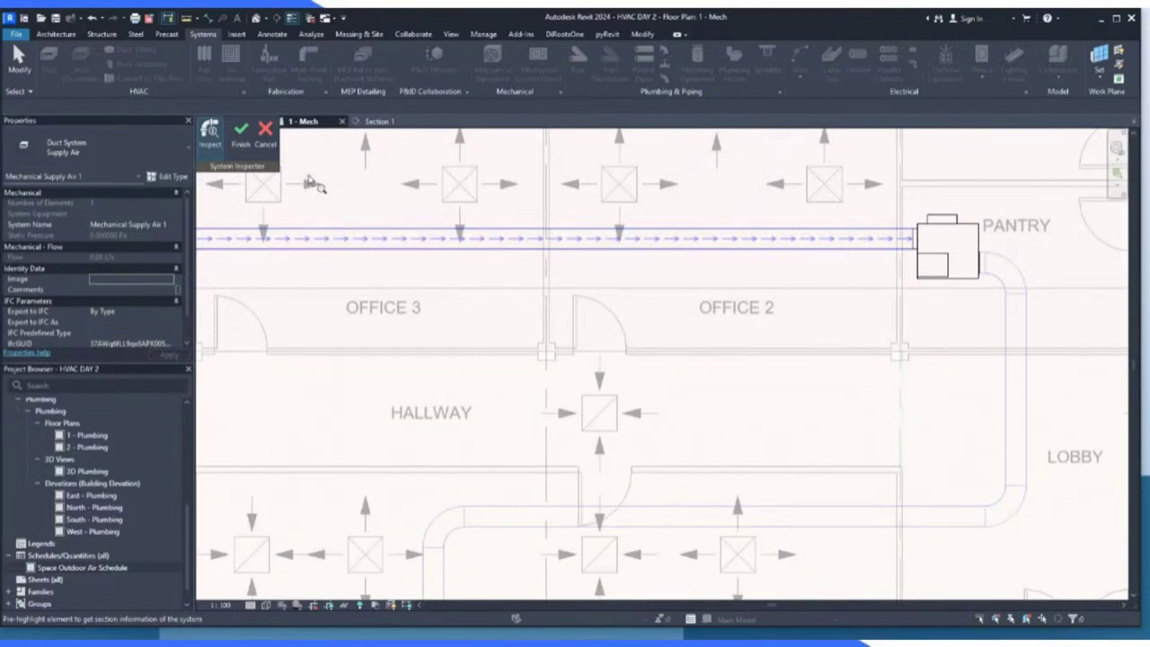
{"action": "left_click", "coordinate": [240, 135]}
{"action": "scroll", "coordinate": [241, 134], "scroll_direction": "down", "scroll_amount": 3}
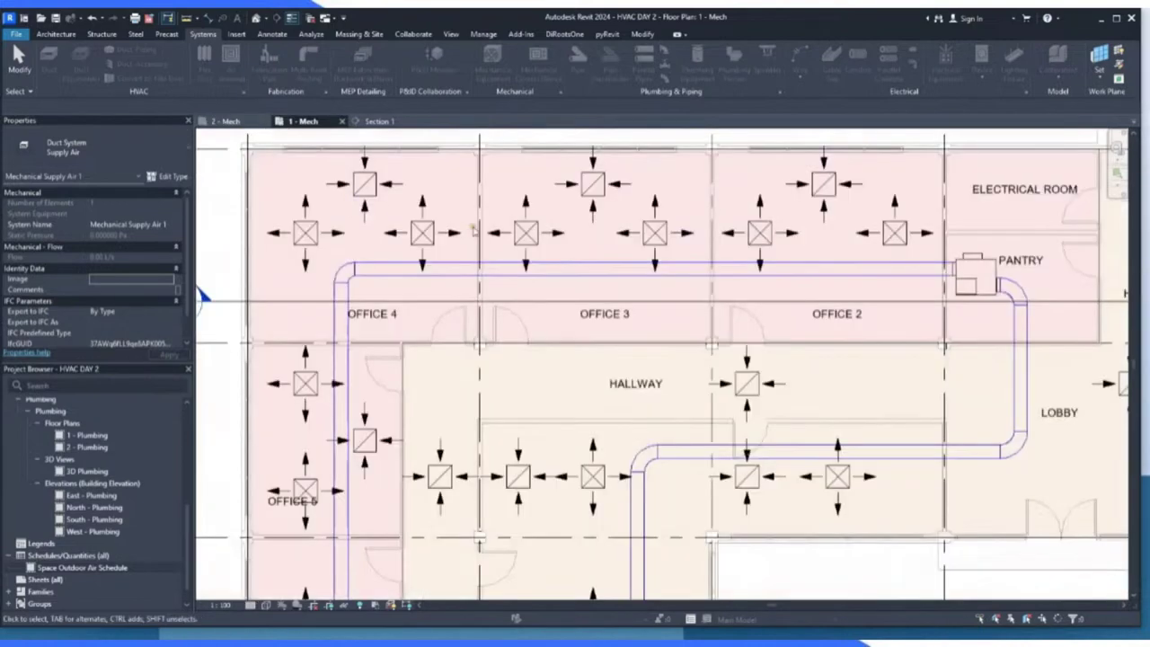
{"action": "key", "text": "Escape"}
Run System Inspector on the pantry VAV unit, choosing the Mechanical Supply Air 1 system.
{"action": "scroll", "coordinate": [557, 252], "scroll_direction": "down", "scroll_amount": 3}
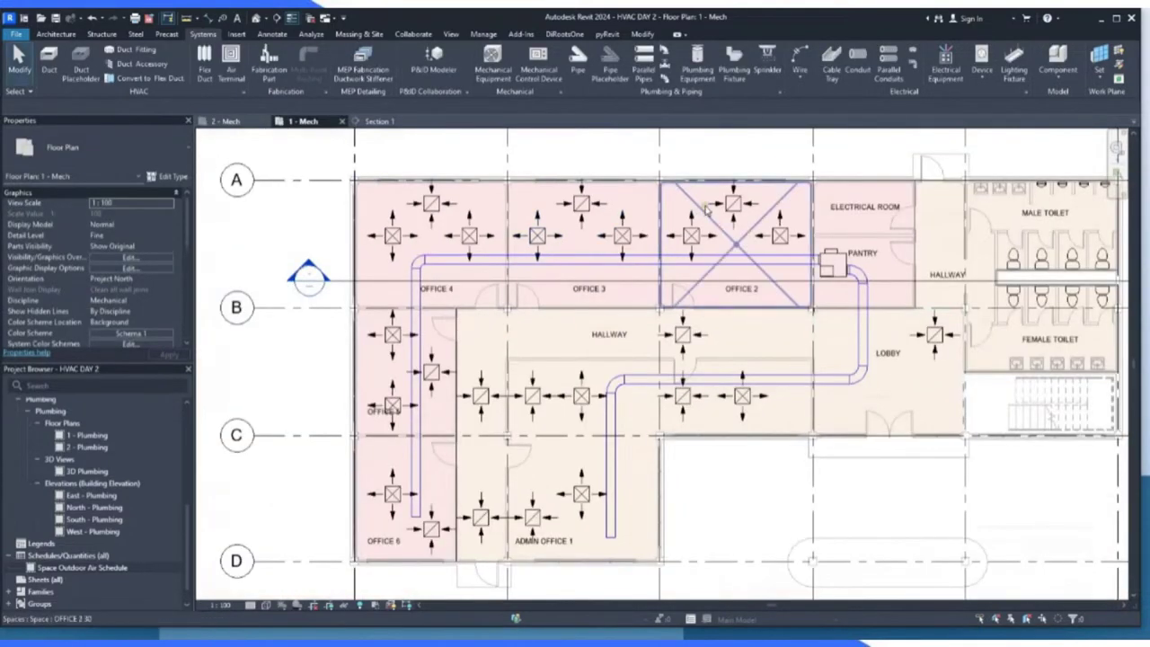
{"action": "scroll", "coordinate": [822, 288], "scroll_direction": "up", "scroll_amount": 2}
{"action": "left_click", "coordinate": [848, 231]}
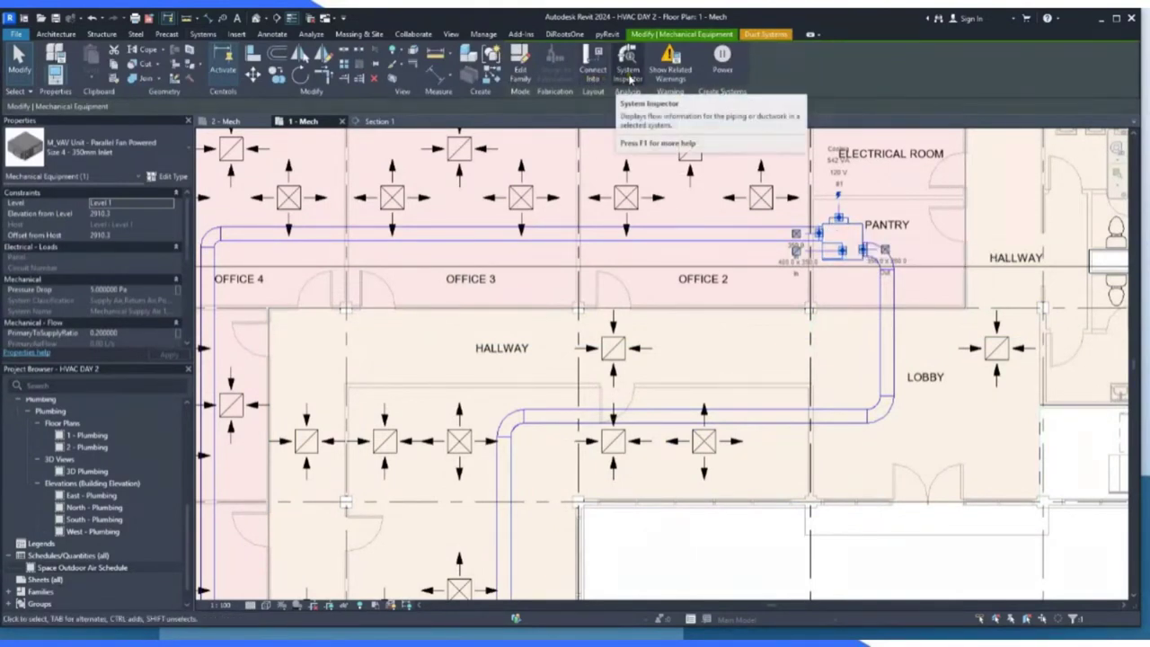
{"action": "left_click", "coordinate": [629, 79]}
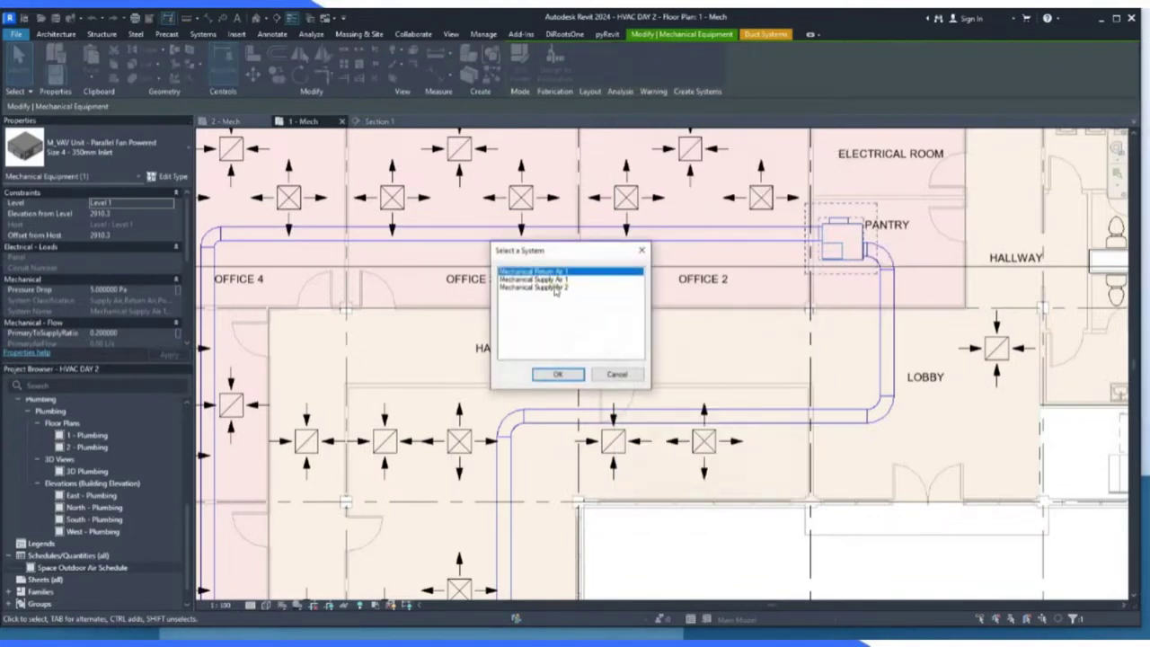
{"action": "left_click", "coordinate": [542, 280]}
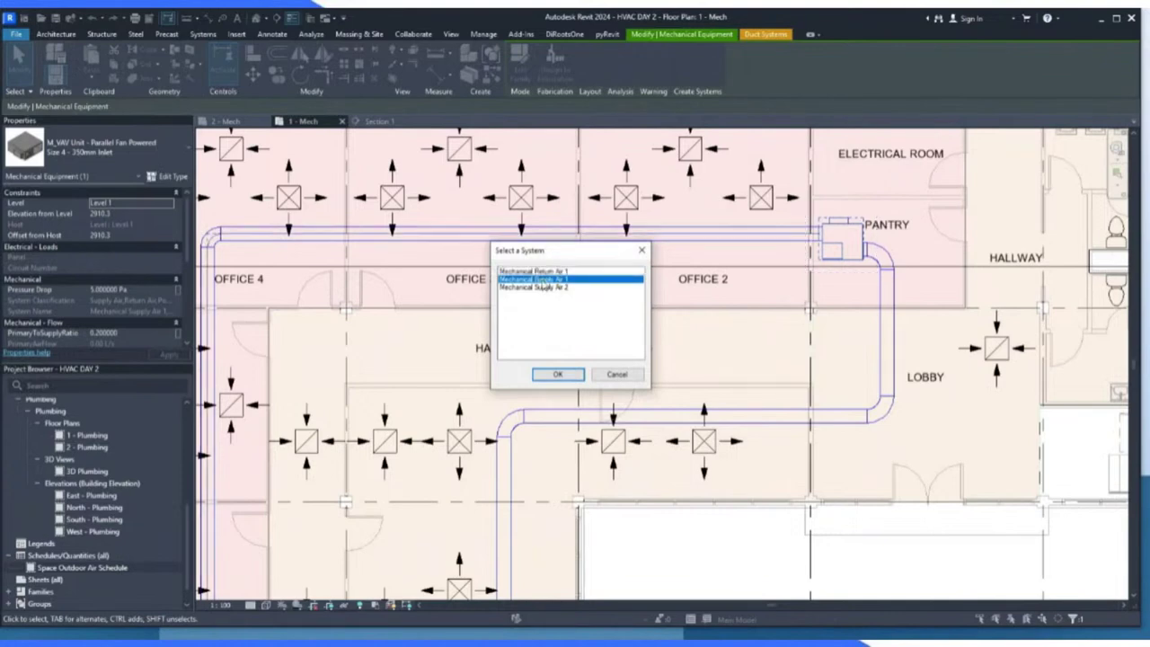
{"action": "left_click", "coordinate": [562, 376]}
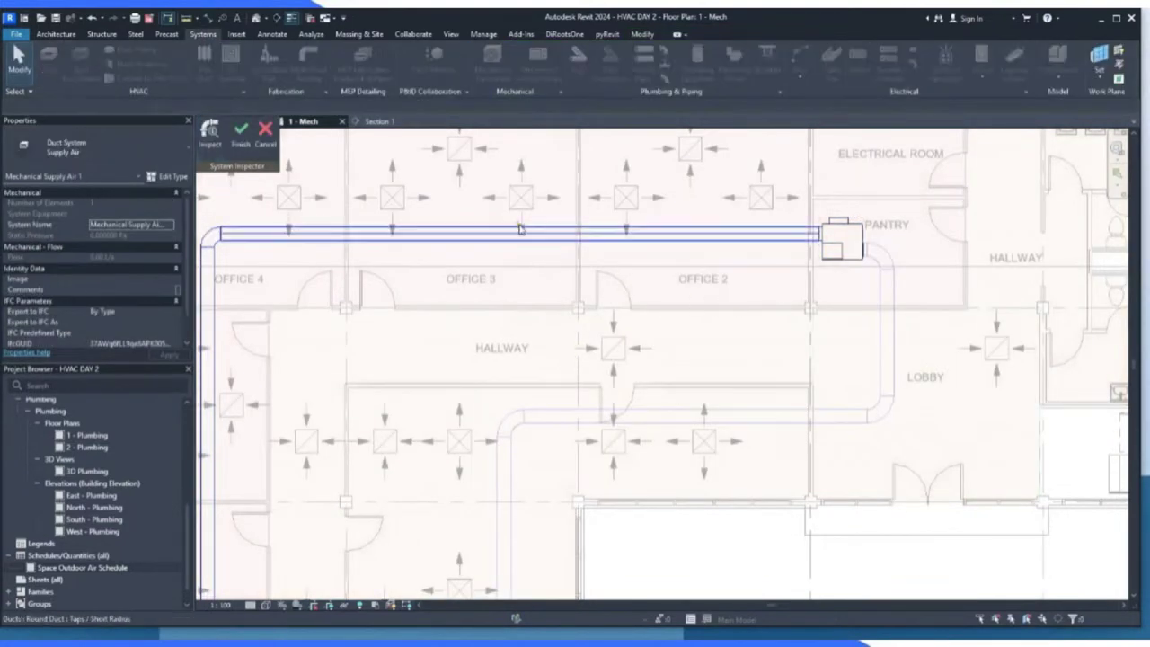
{"action": "scroll", "coordinate": [801, 282], "scroll_direction": "down", "scroll_amount": 4}
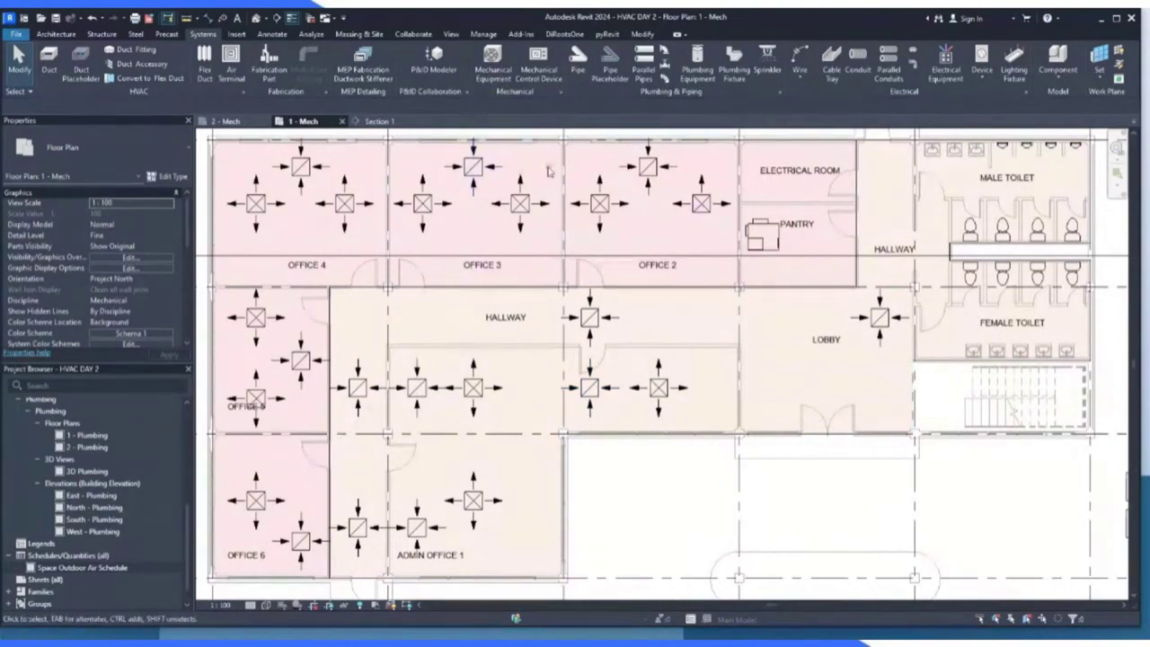
Delete the Office 4 diffuser and an extra diffuser near Office 3.
{"action": "scroll", "coordinate": [549, 171], "scroll_direction": "down", "scroll_amount": 2}
{"action": "scroll", "coordinate": [422, 189], "scroll_direction": "up", "scroll_amount": 2}
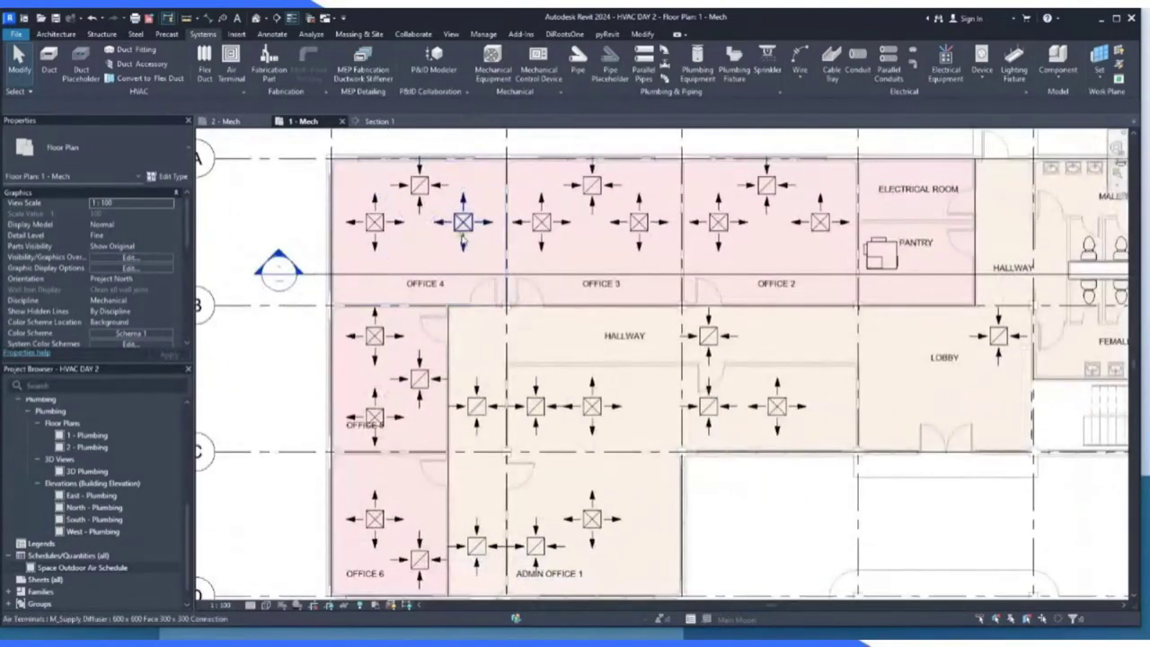
{"action": "left_click", "coordinate": [463, 224]}
{"action": "key", "text": "Delete"}
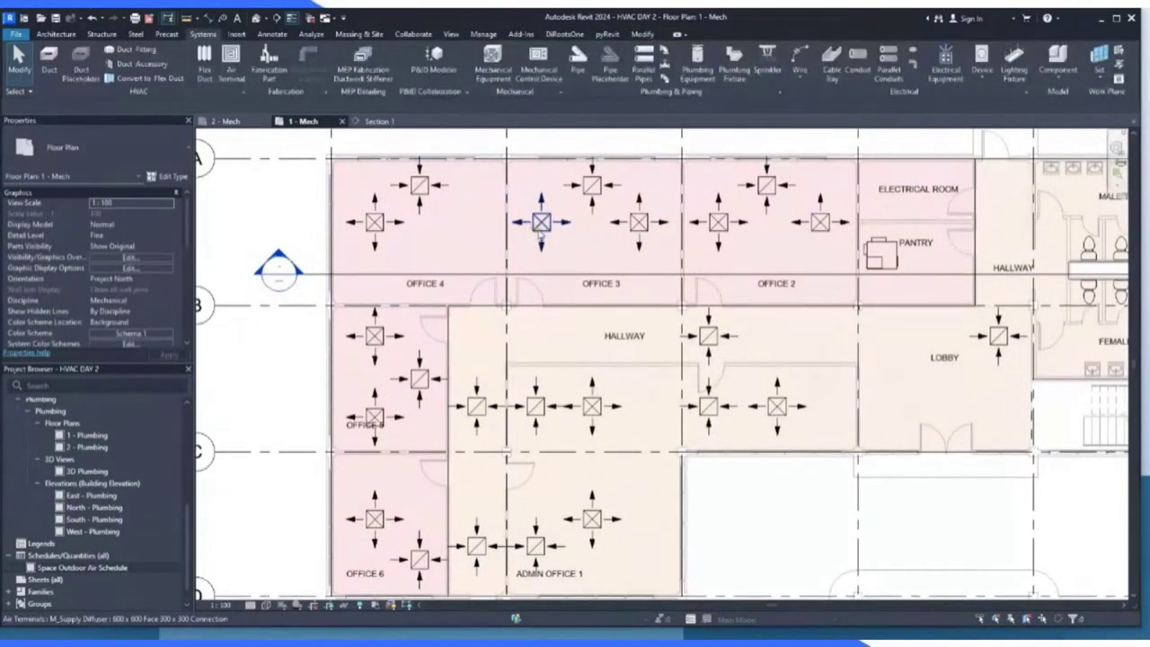
{"action": "left_click", "coordinate": [639, 222]}
{"action": "key", "text": "Escape"}
{"action": "left_click", "coordinate": [816, 236]}
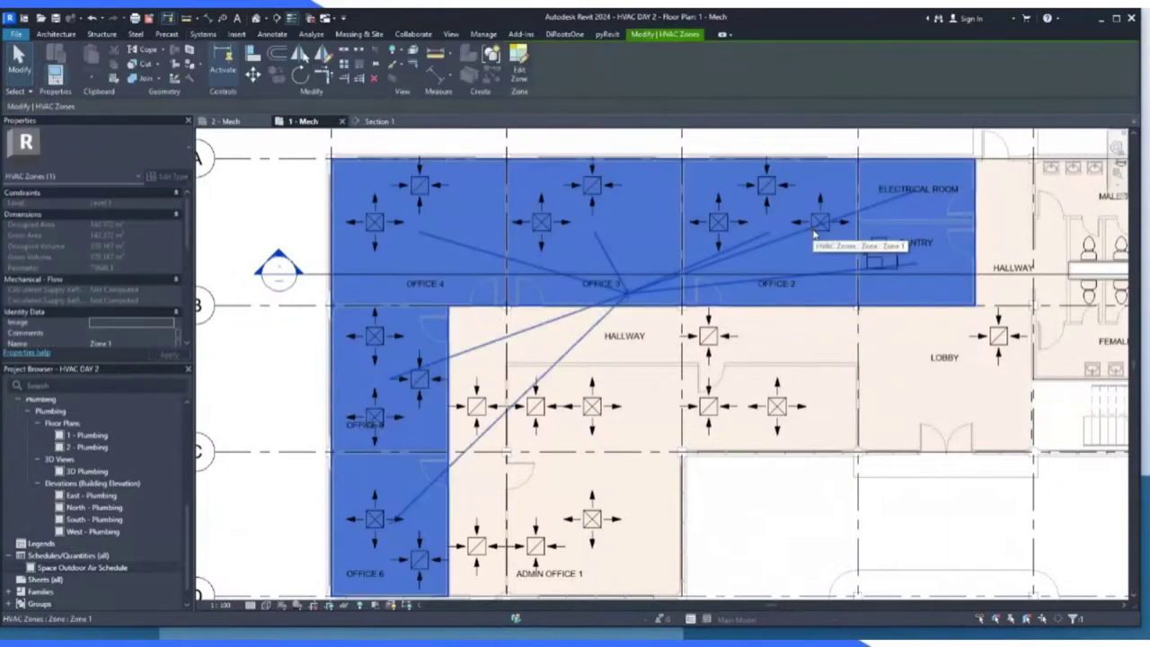
{"action": "left_click", "coordinate": [818, 223]}
{"action": "key", "text": "Delete"}
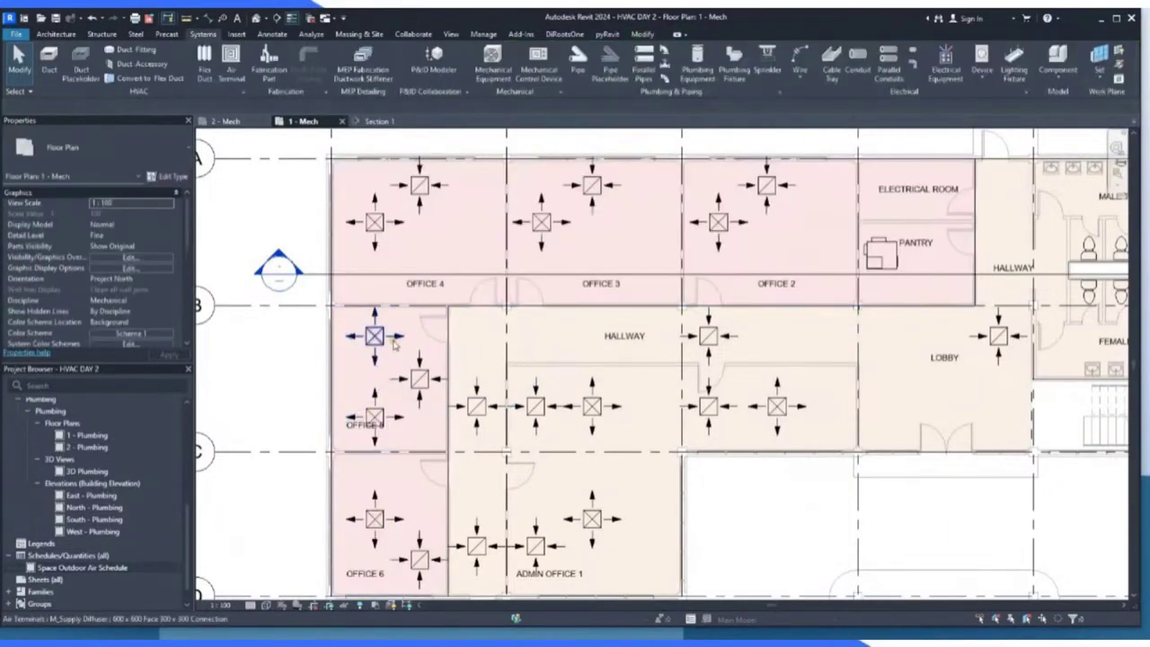
Delete the lower Office 5 diffuser and the nearby return diffuser.
{"action": "left_click", "coordinate": [378, 416]}
{"action": "key", "text": "Delete"}
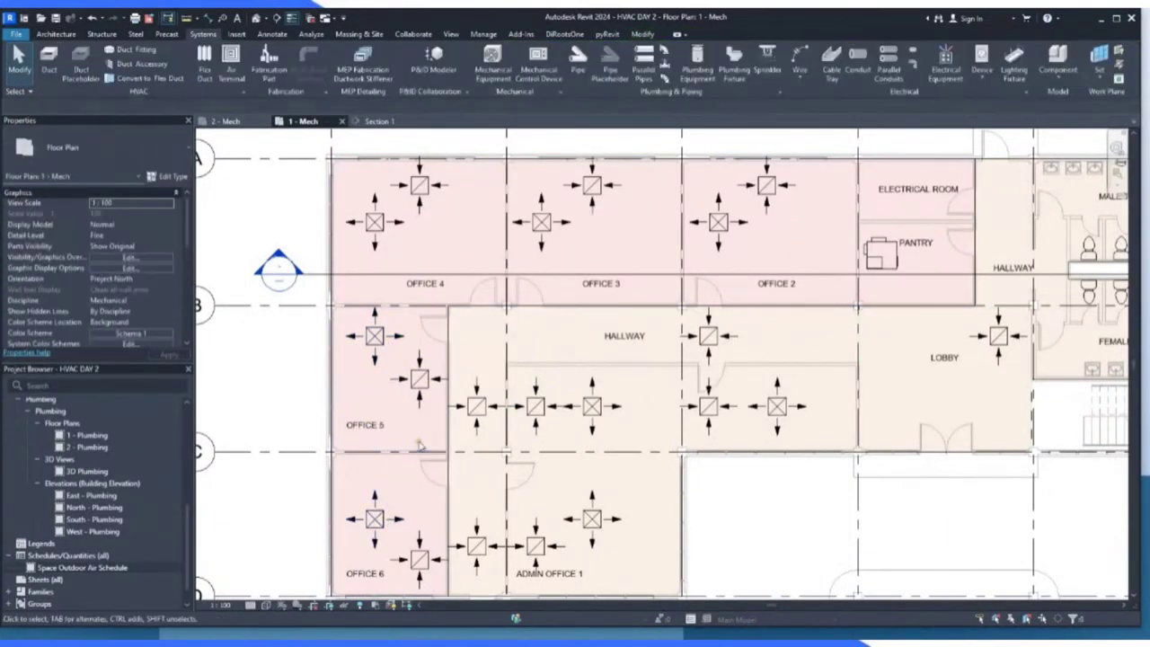
{"action": "scroll", "coordinate": [418, 444], "scroll_direction": "down", "scroll_amount": 3}
{"action": "scroll", "coordinate": [458, 494], "scroll_direction": "up", "scroll_amount": 3}
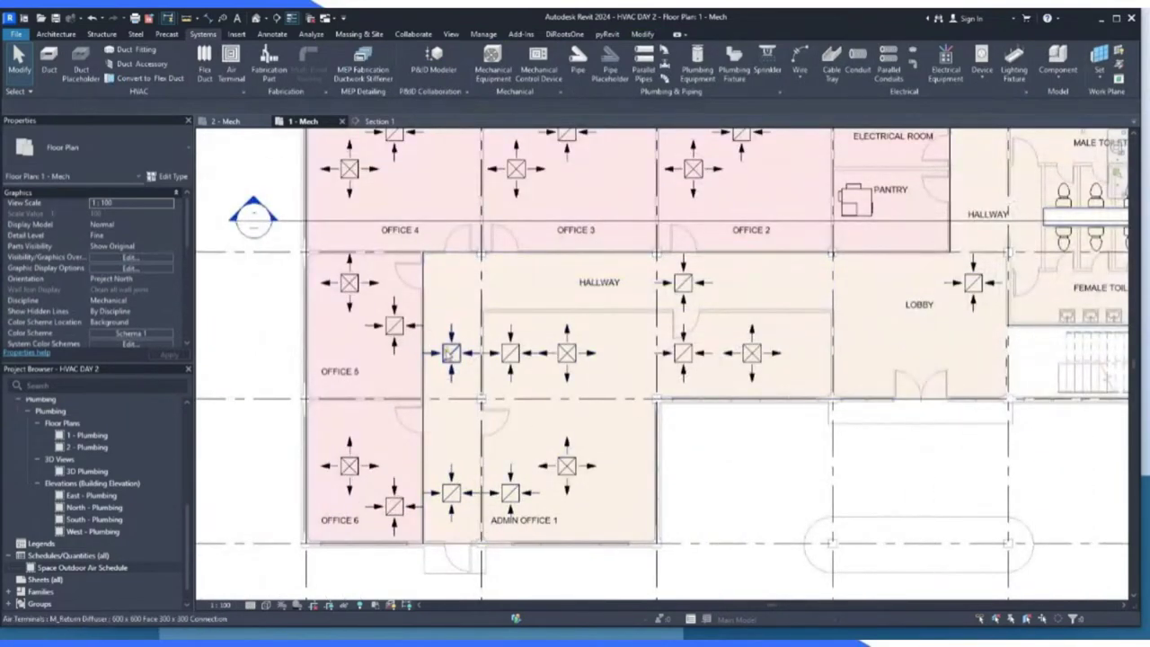
{"action": "left_click", "coordinate": [451, 353]}
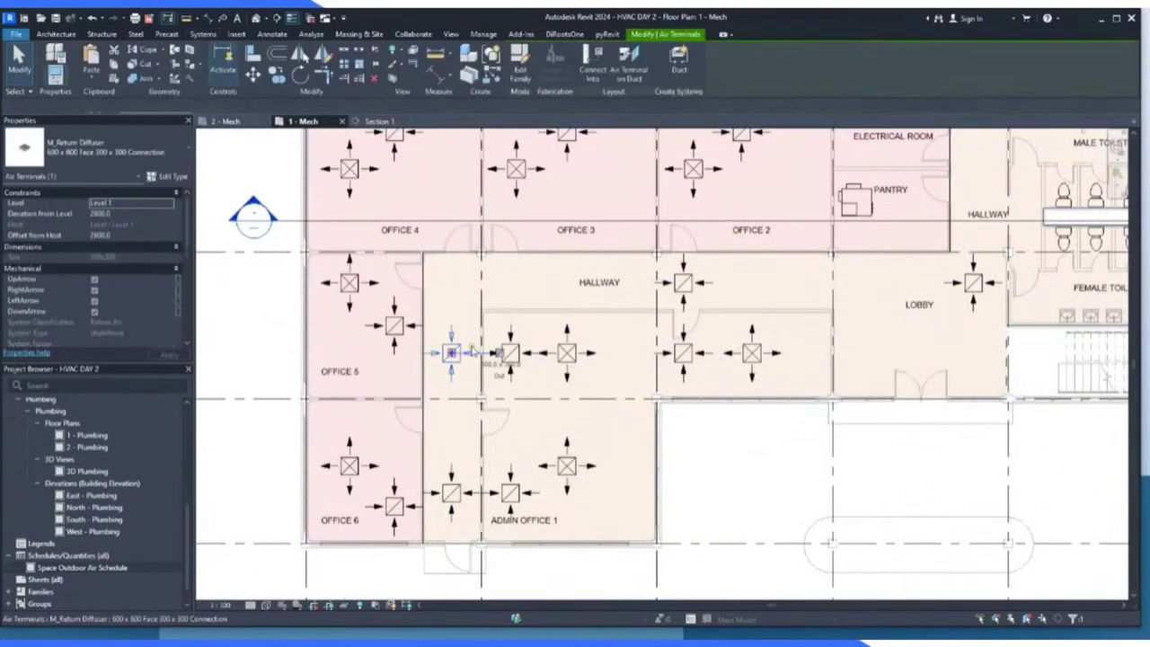
{"action": "key", "text": "Delete"}
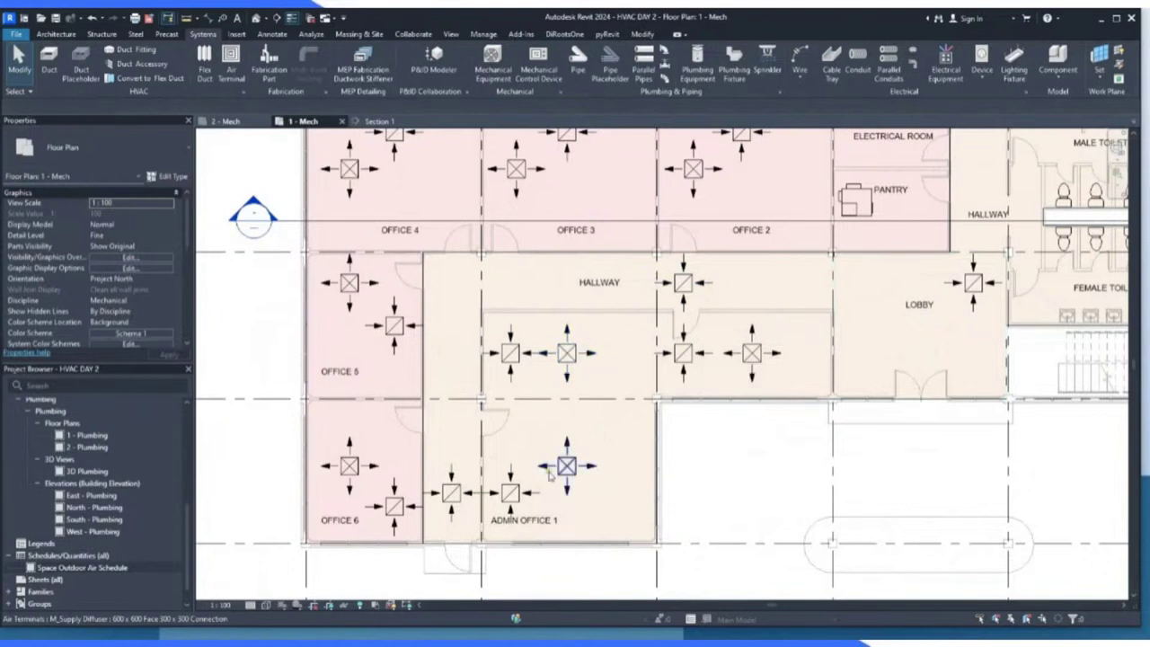
Shift the Admin Office 1 and two hallway supply diffusers right, deleting the leftover hallway diffuser.
{"action": "left_click", "coordinate": [575, 483]}
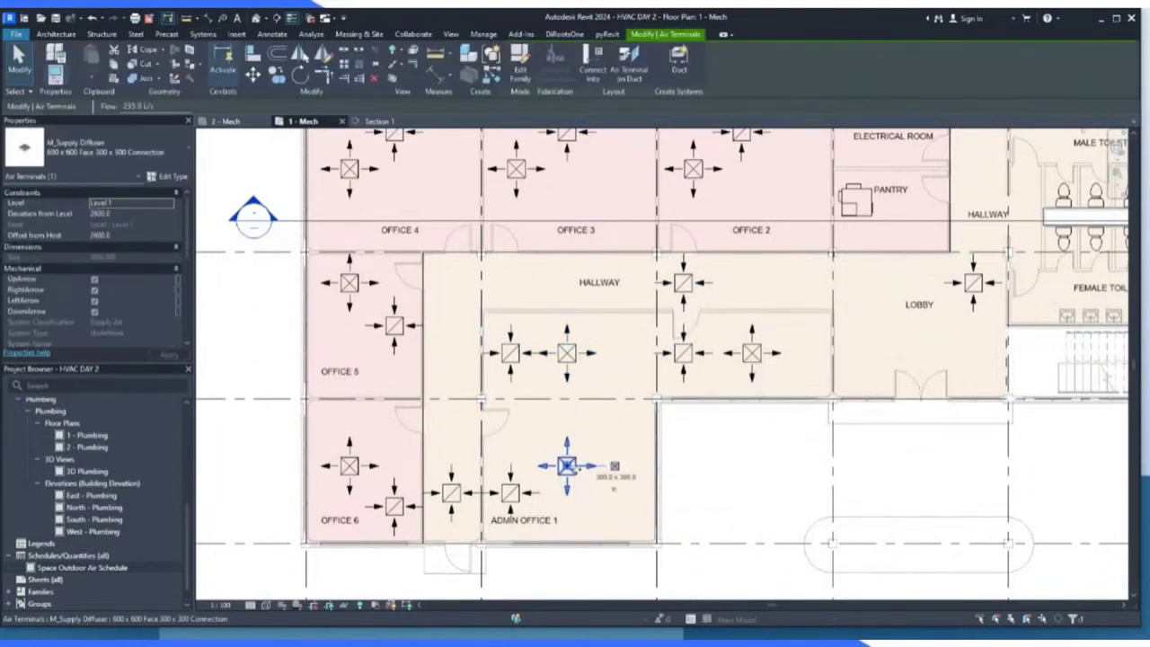
{"action": "left_click_drag", "start_coordinate": [585, 476], "coordinate": [605, 483]}
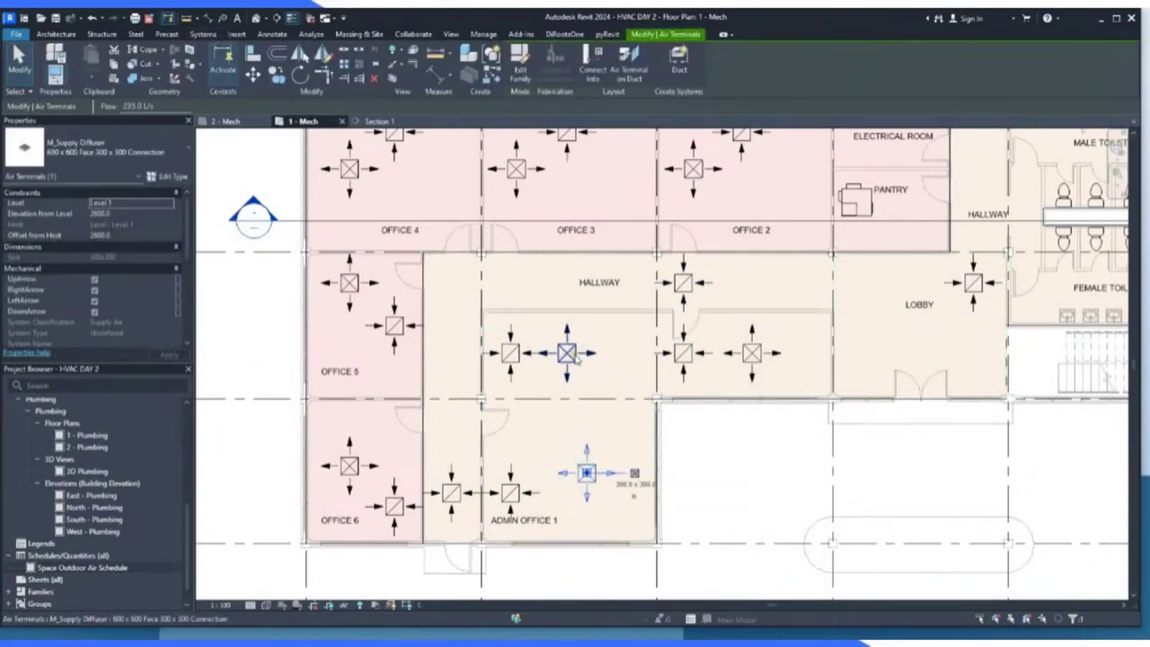
{"action": "left_click", "coordinate": [581, 353]}
{"action": "left_click_drag", "start_coordinate": [580, 353], "coordinate": [601, 353]}
{"action": "left_click_drag", "start_coordinate": [760, 360], "coordinate": [778, 359]}
{"action": "left_click", "coordinate": [690, 356]}
{"action": "key", "text": "Delete"}
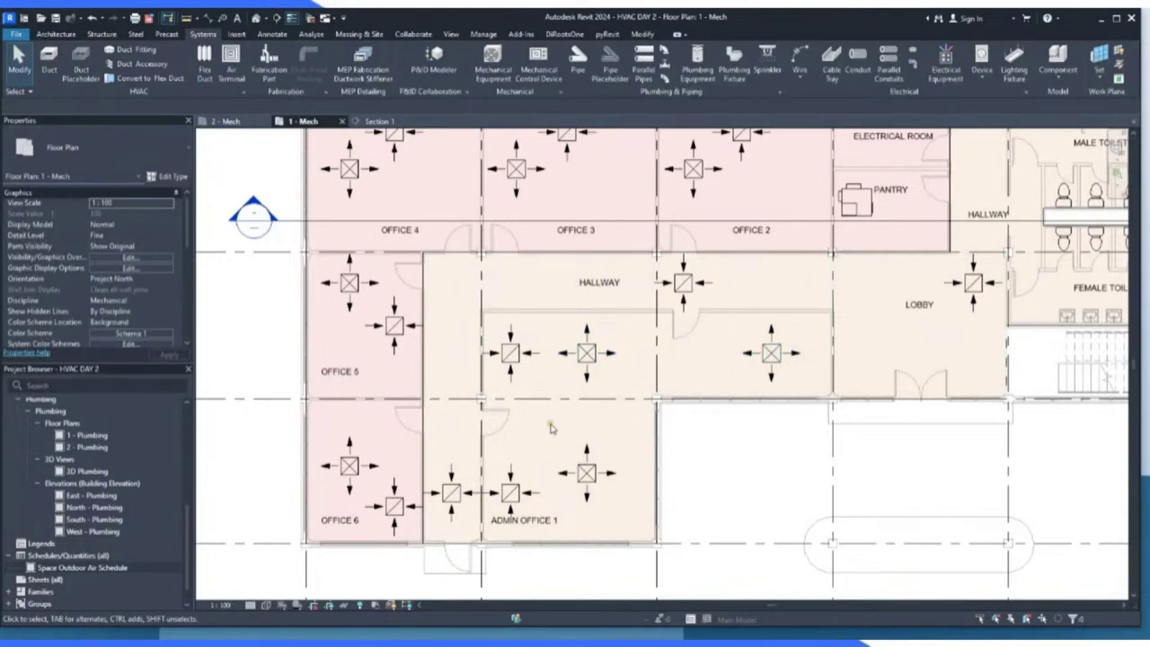
Draw a 350 mm round duct from the pantry VAV unit's inlet west to Office 2.
{"action": "scroll", "coordinate": [423, 419], "scroll_direction": "down", "scroll_amount": 2}
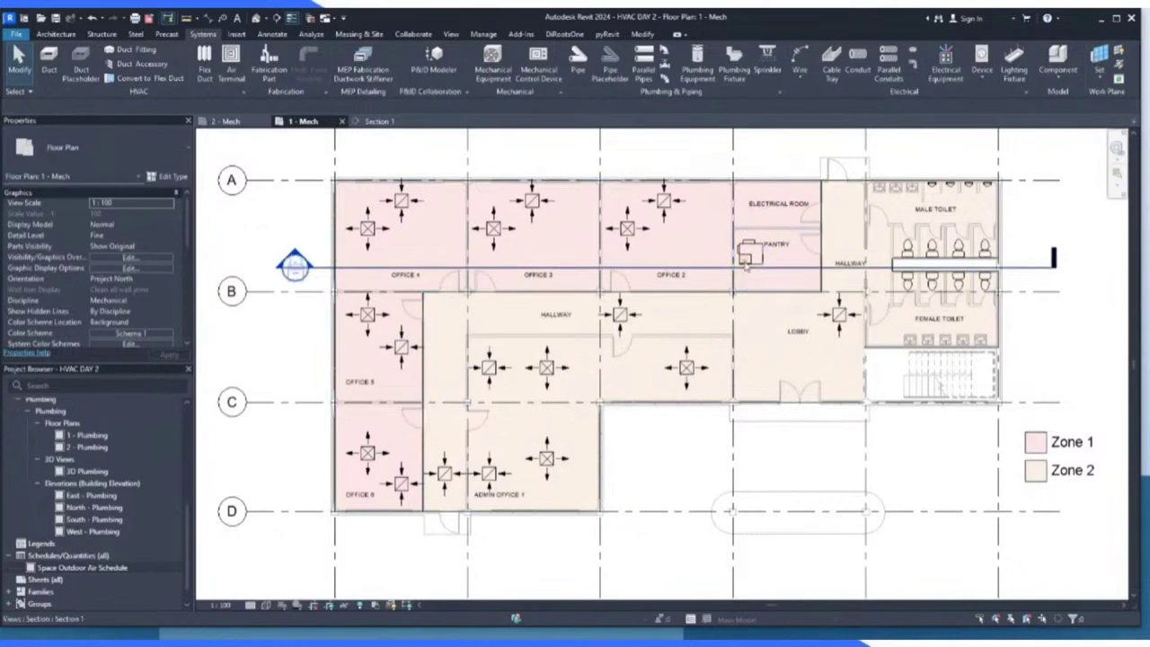
{"action": "scroll", "coordinate": [746, 256], "scroll_direction": "up", "scroll_amount": 4}
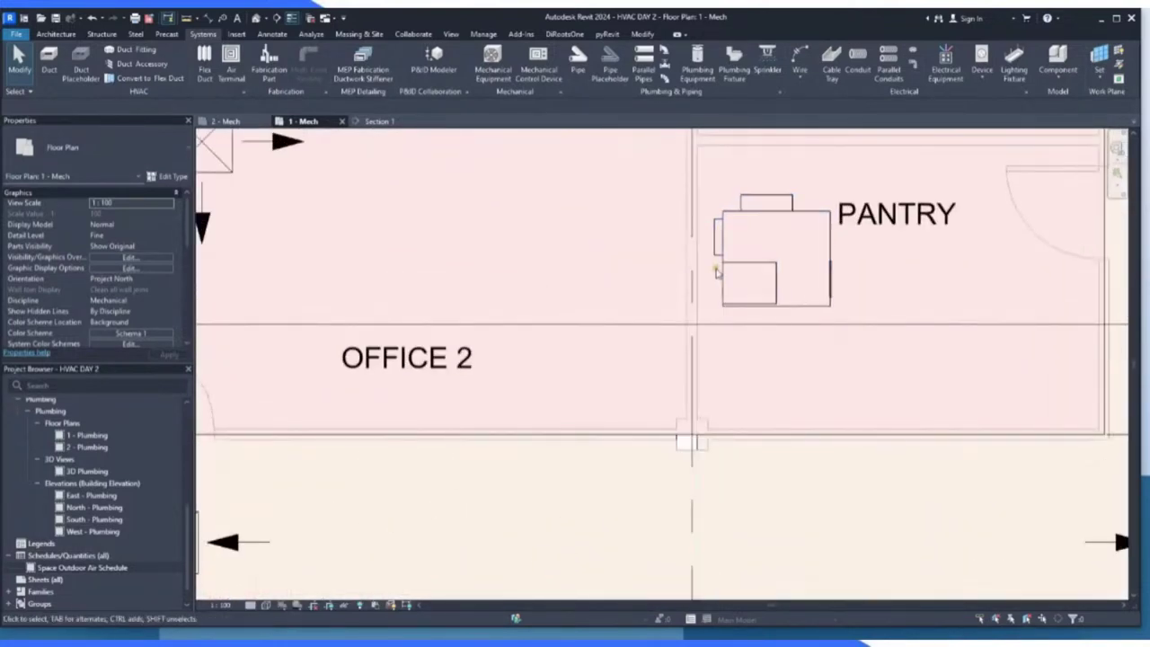
{"action": "left_click", "coordinate": [718, 273]}
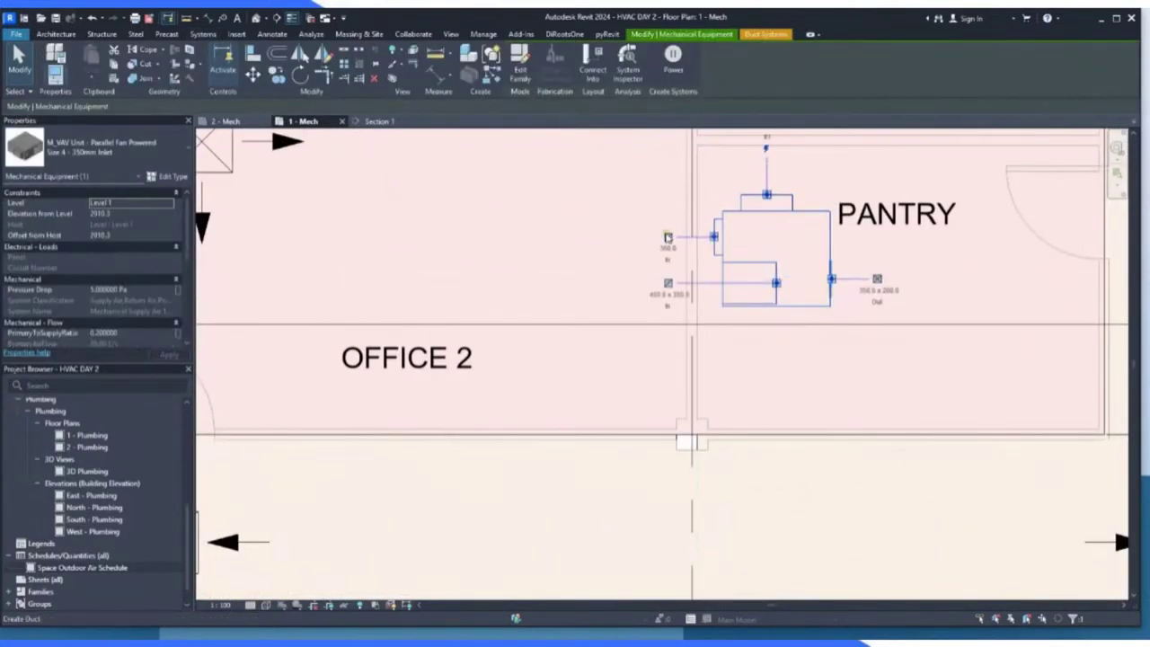
{"action": "scroll", "coordinate": [667, 237], "scroll_direction": "down", "scroll_amount": 2}
{"action": "scroll", "coordinate": [666, 236], "scroll_direction": "up", "scroll_amount": 1}
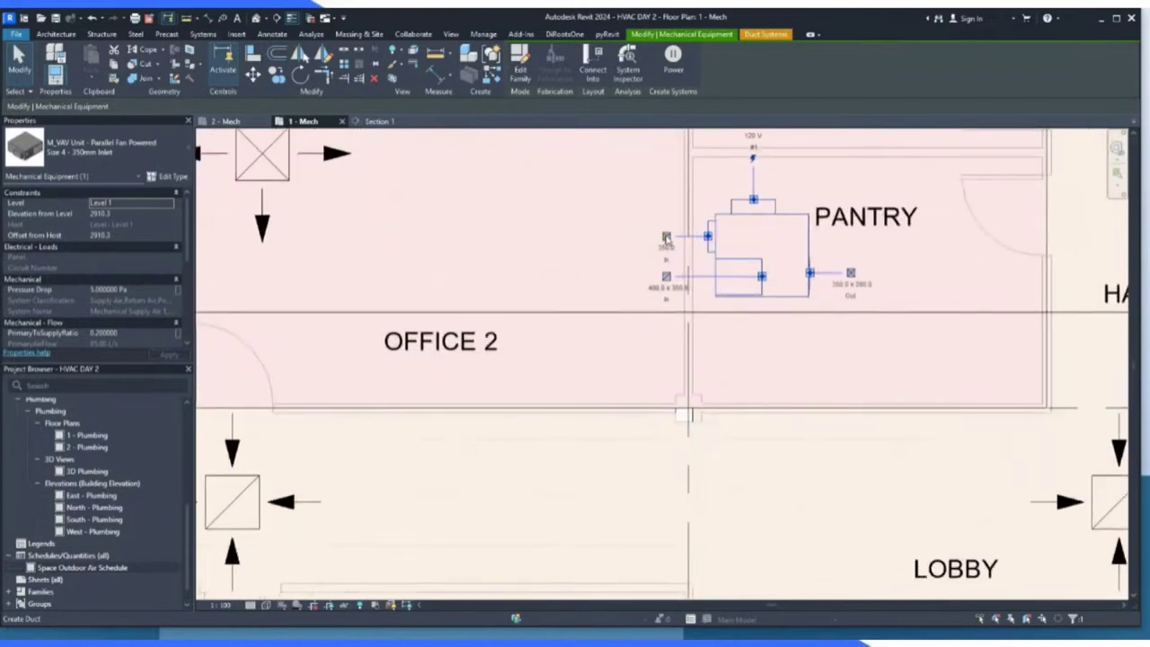
{"action": "left_click", "coordinate": [666, 237]}
{"action": "scroll", "coordinate": [437, 241], "scroll_direction": "down", "scroll_amount": 2}
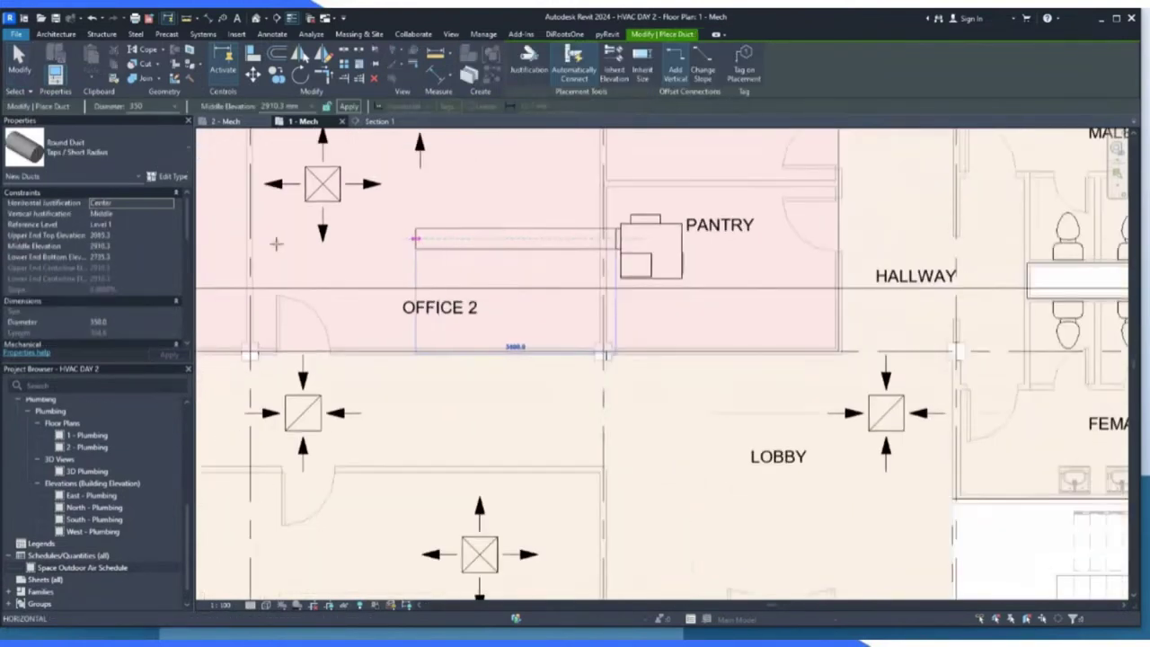
{"action": "left_click", "coordinate": [270, 238]}
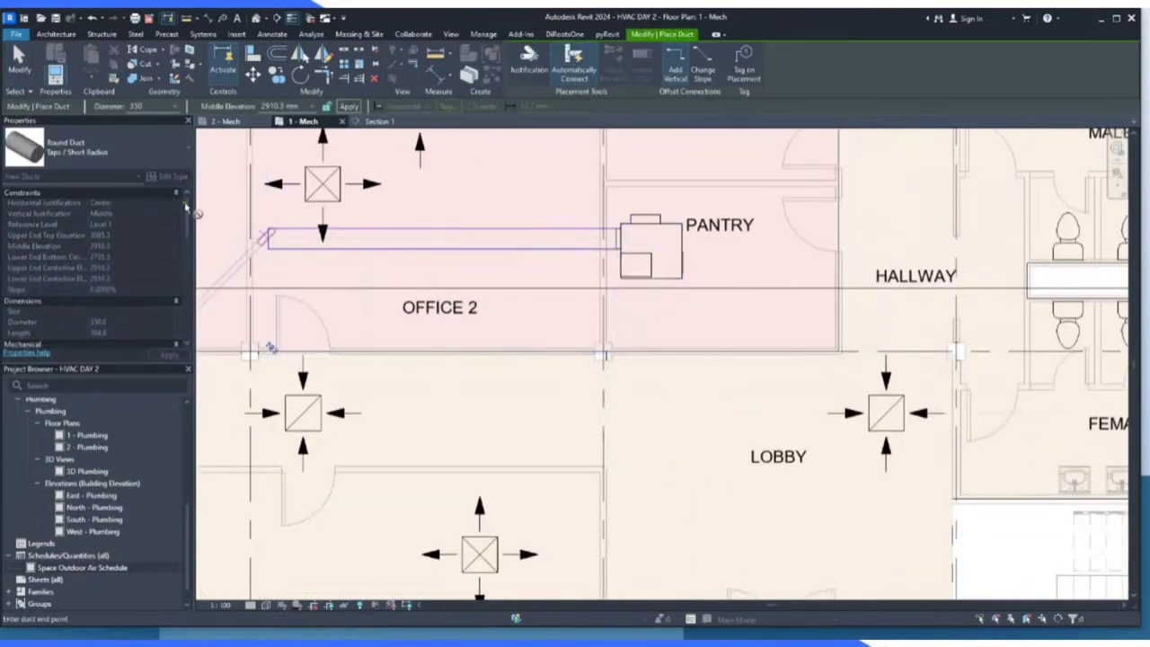
{"action": "left_click", "coordinate": [20, 59]}
{"action": "scroll", "coordinate": [331, 187], "scroll_direction": "up", "scroll_amount": 3}
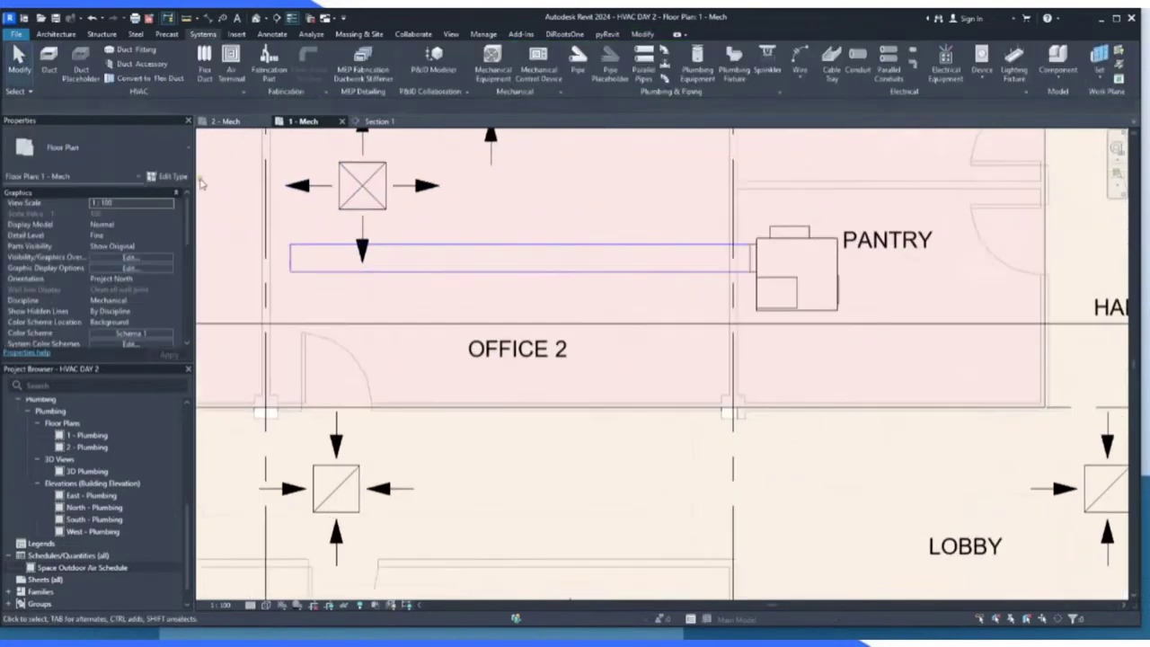
Try routing a duct from the Office 2 diffuser to the main duct, discarding it when routing fails.
{"action": "left_click", "coordinate": [477, 198]}
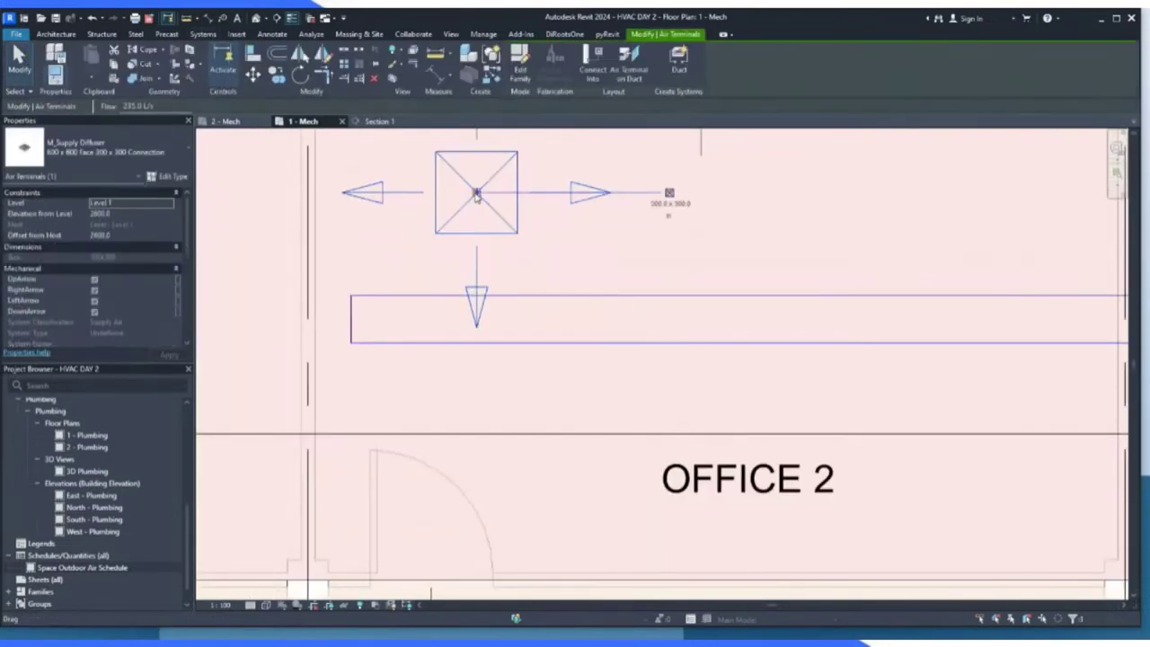
{"action": "left_click", "coordinate": [670, 194]}
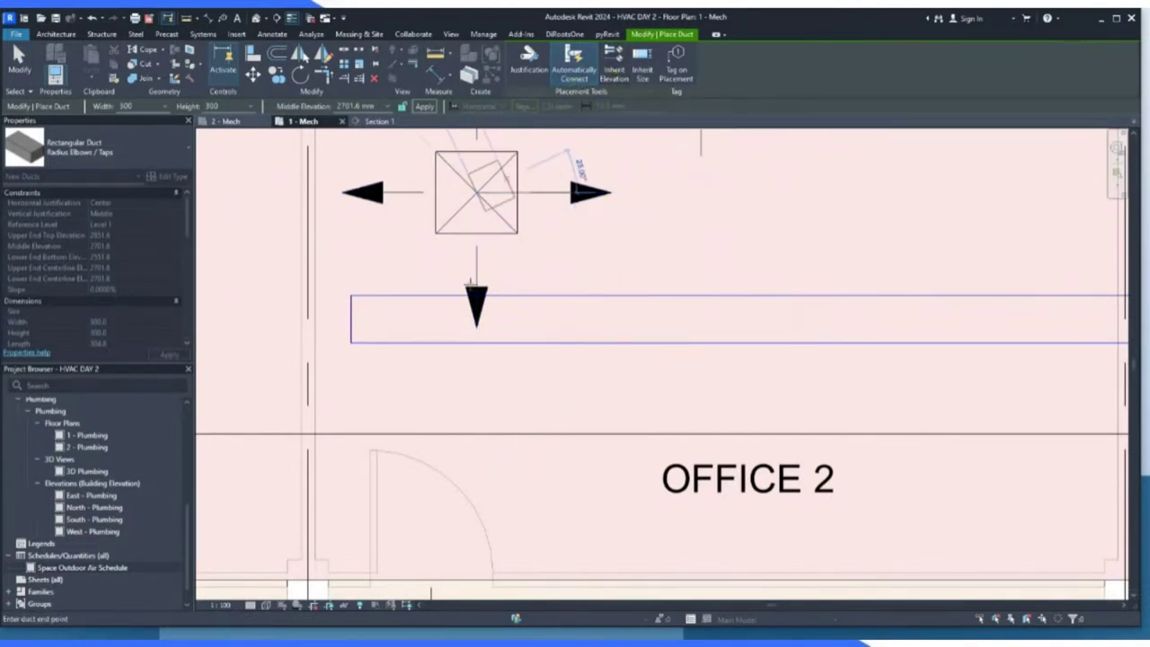
{"action": "left_click", "coordinate": [477, 337]}
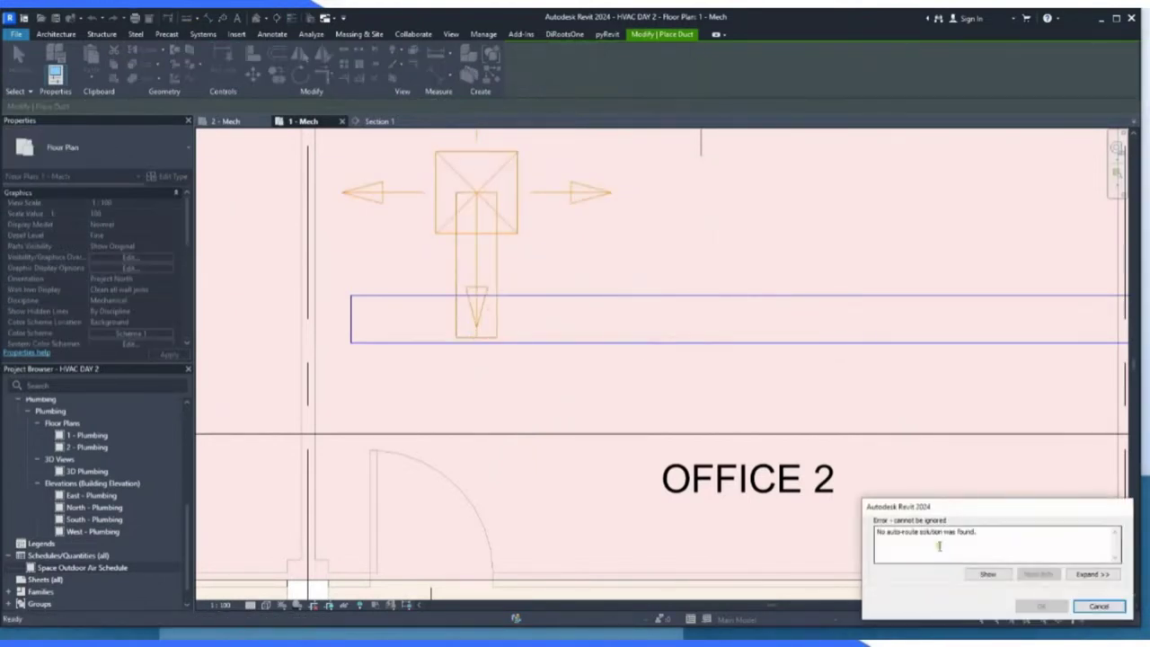
{"action": "left_click", "coordinate": [1099, 607]}
{"action": "scroll", "coordinate": [516, 254], "scroll_direction": "down", "scroll_amount": 4}
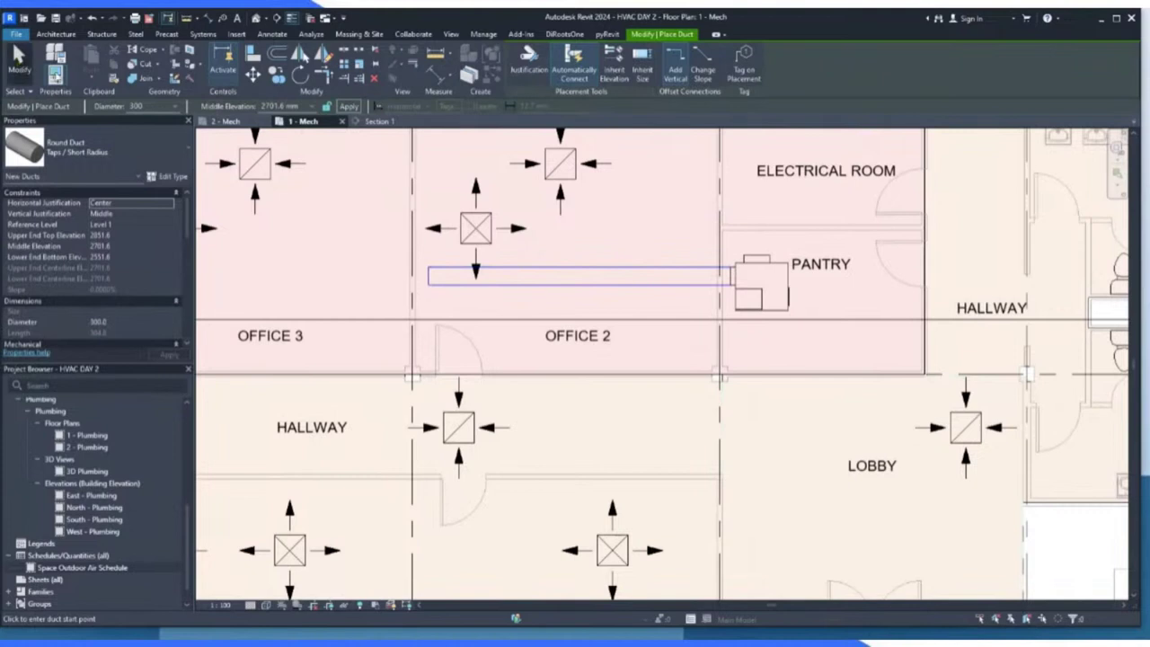
Delete the round duct running from the pantry VAV unit into Office 2.
{"action": "key", "text": "Escape"}
{"action": "left_click", "coordinate": [568, 282]}
{"action": "key", "text": "Delete"}
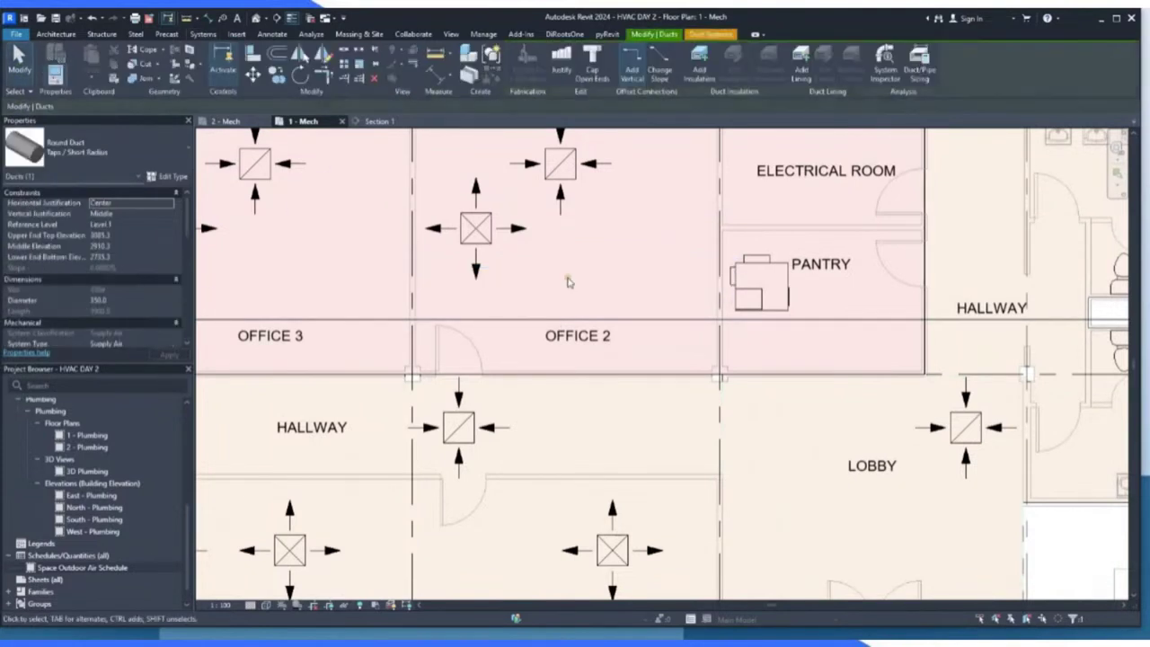
{"action": "left_click", "coordinate": [732, 280]}
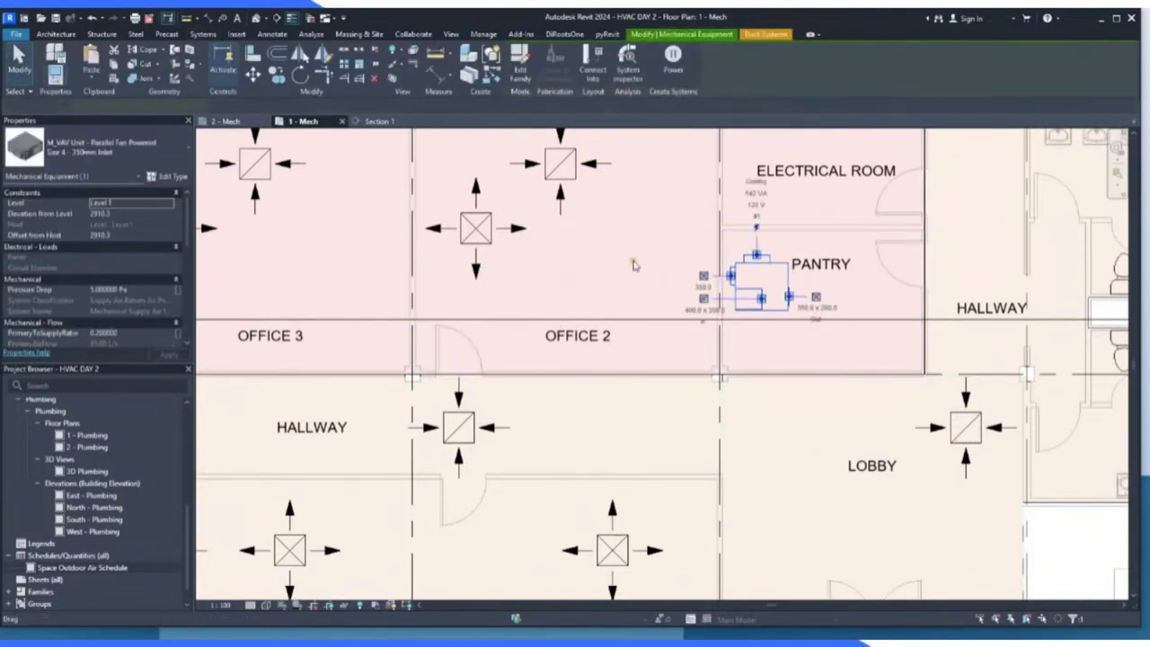
{"action": "key", "text": "Escape"}
{"action": "scroll", "coordinate": [778, 284], "scroll_direction": "down", "scroll_amount": 1}
{"action": "scroll", "coordinate": [780, 284], "scroll_direction": "down", "scroll_amount": 1}
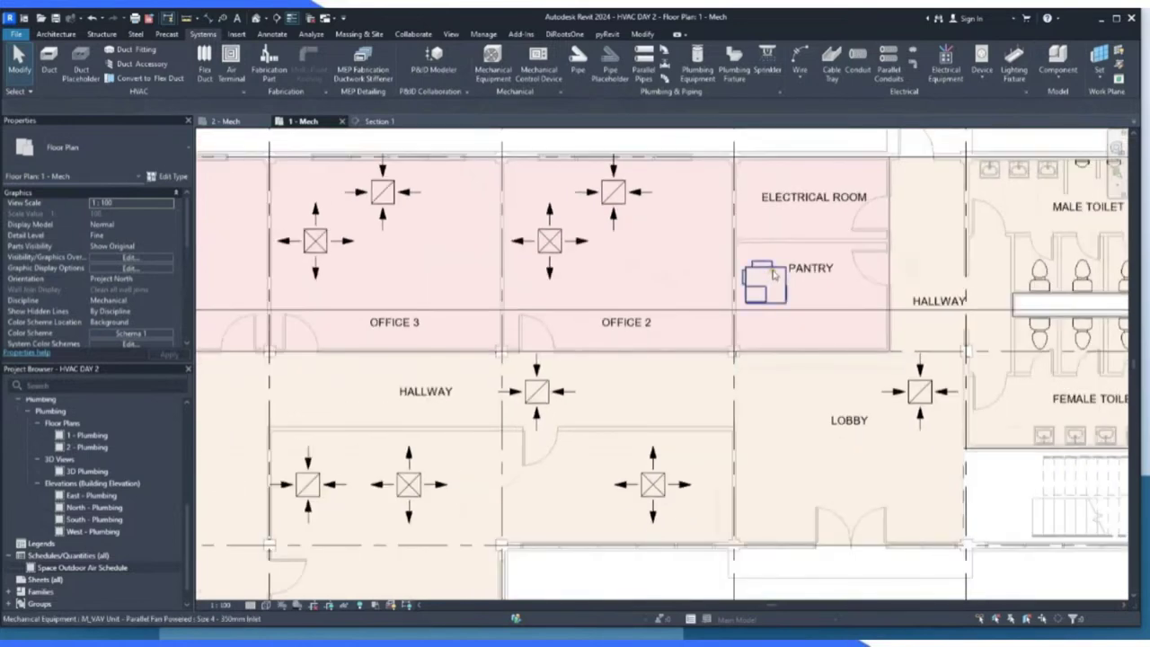
{"action": "scroll", "coordinate": [564, 253], "scroll_direction": "down", "scroll_amount": 1}
Select the Office 2, 3, 4 and 6 diffusers and pantry VAV unit, delete them, then undo.
{"action": "left_click", "coordinate": [563, 255]}
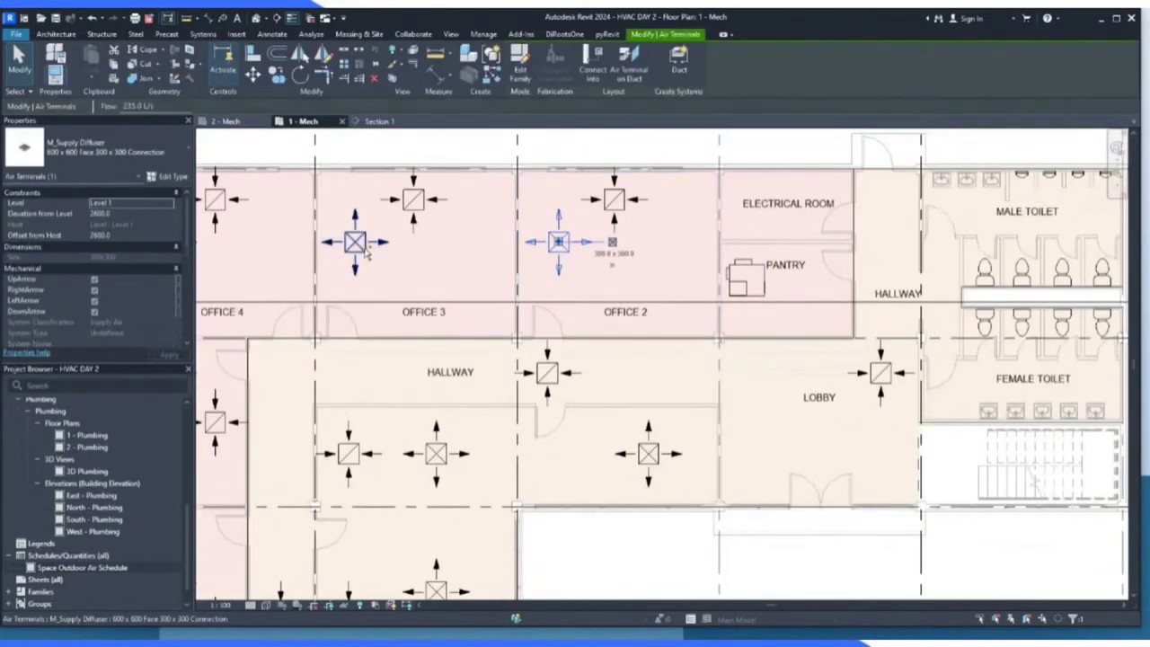
{"action": "left_click", "coordinate": [357, 242], "text": "ctrl"}
{"action": "scroll", "coordinate": [596, 275], "scroll_direction": "down", "scroll_amount": 1}
{"action": "scroll", "coordinate": [280, 350], "scroll_direction": "up", "scroll_amount": 2}
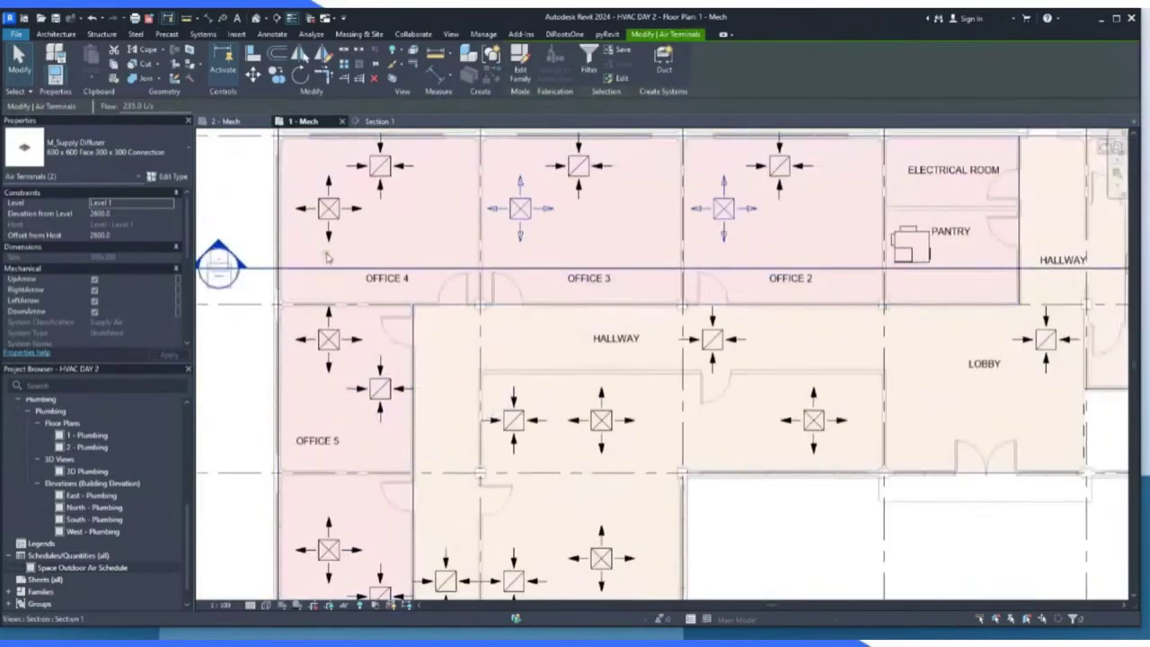
{"action": "left_click", "coordinate": [329, 209], "text": "ctrl"}
{"action": "scroll", "coordinate": [329, 337], "scroll_direction": "down", "scroll_amount": 1}
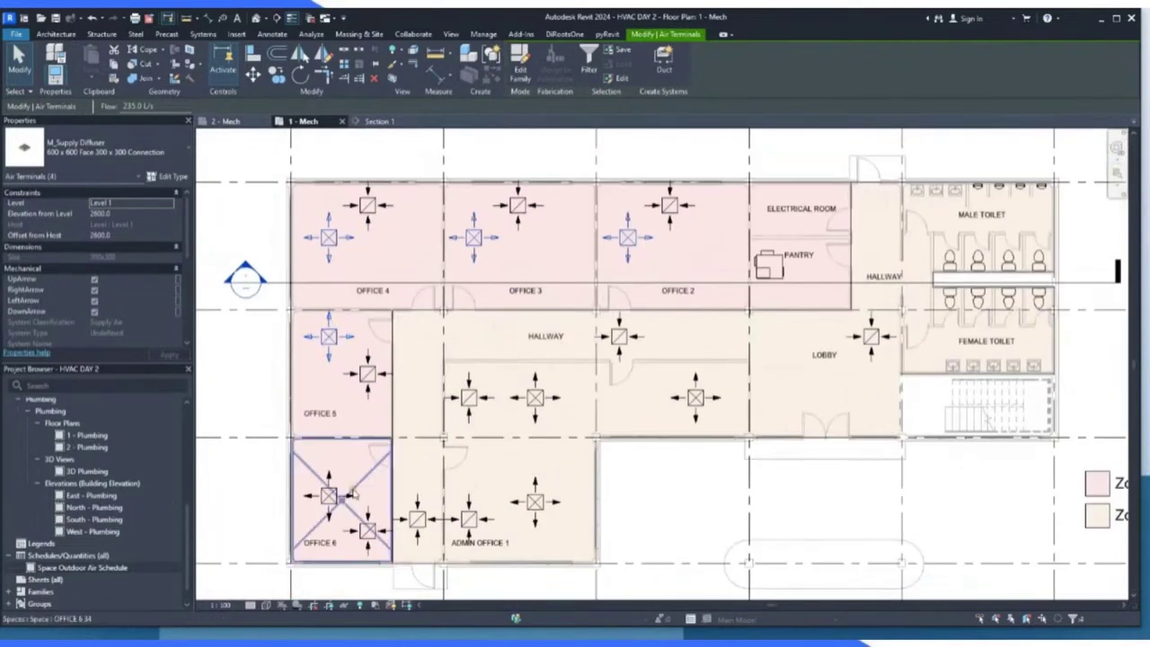
{"action": "left_click", "coordinate": [329, 495], "text": "ctrl"}
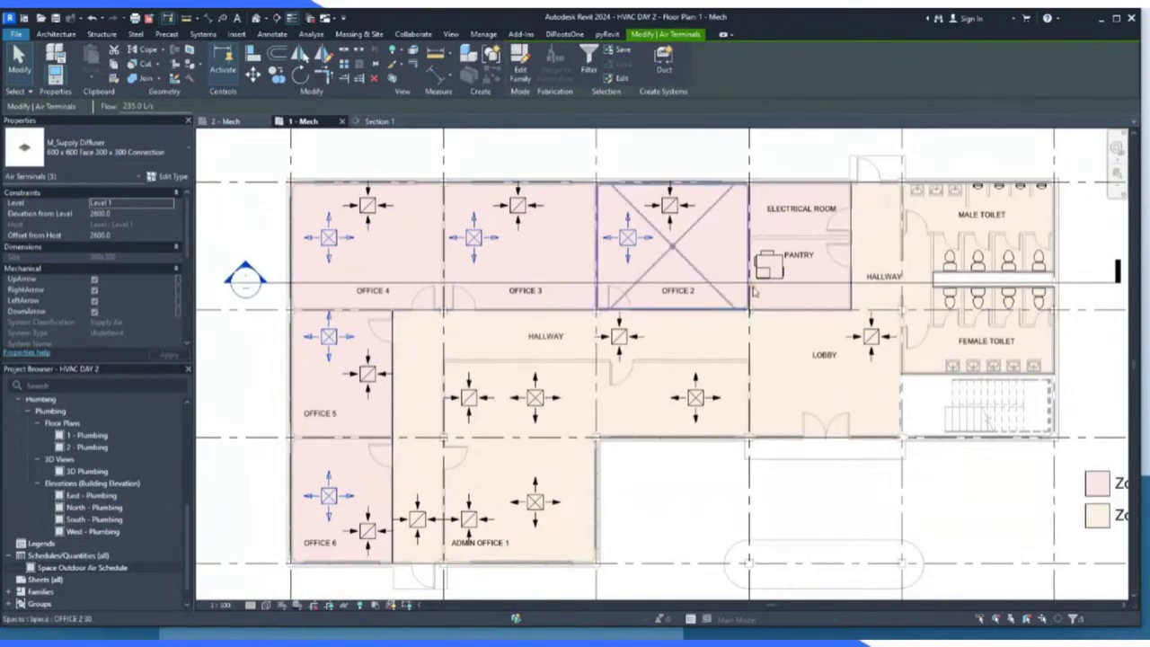
{"action": "left_click", "coordinate": [770, 263], "text": "ctrl"}
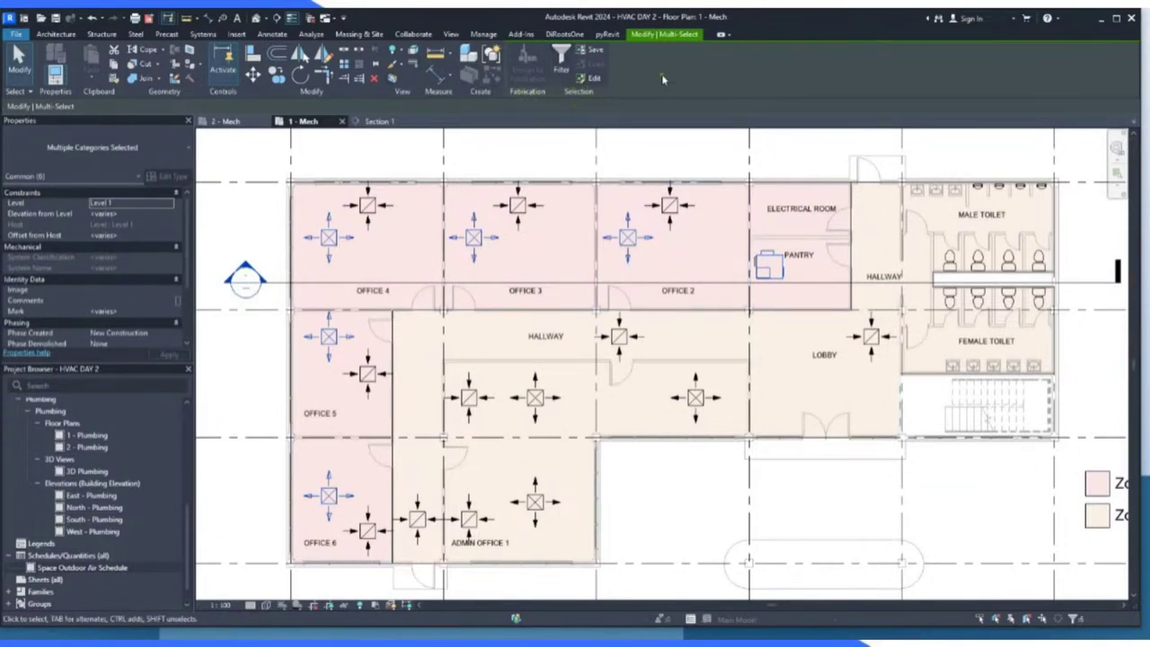
{"action": "key", "text": "Delete"}
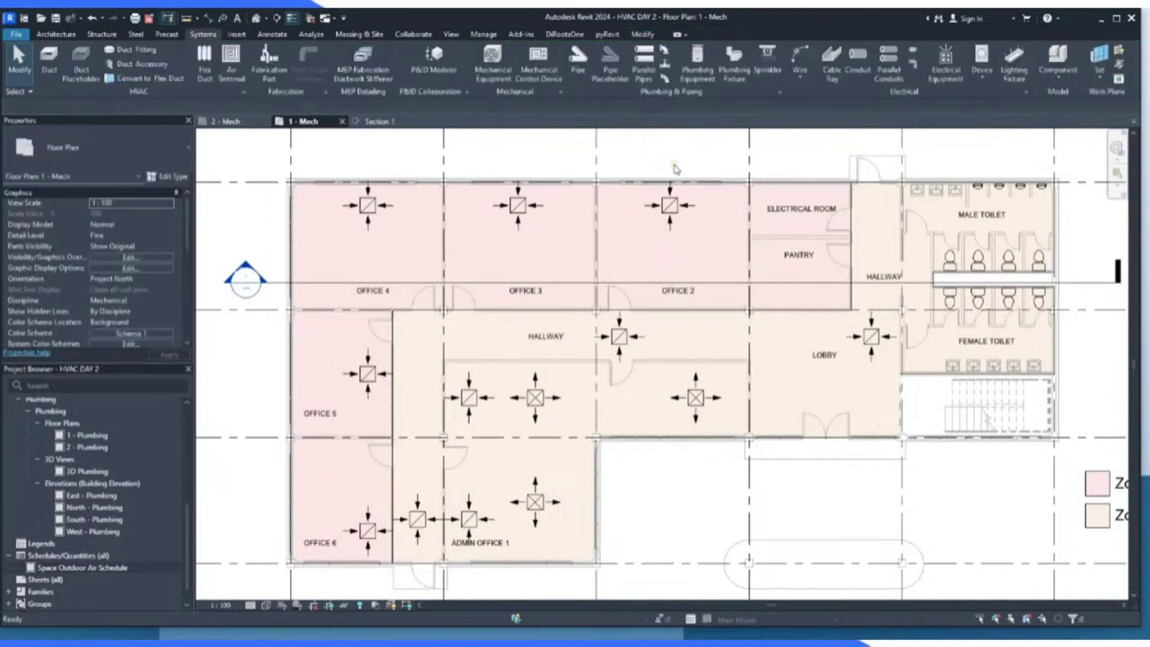
{"action": "key", "text": "ctrl+z"}
Reselect the Office 2–6 diffusers and pantry VAV unit, then start a 300 mm round duct.
{"action": "left_click", "coordinate": [628, 237]}
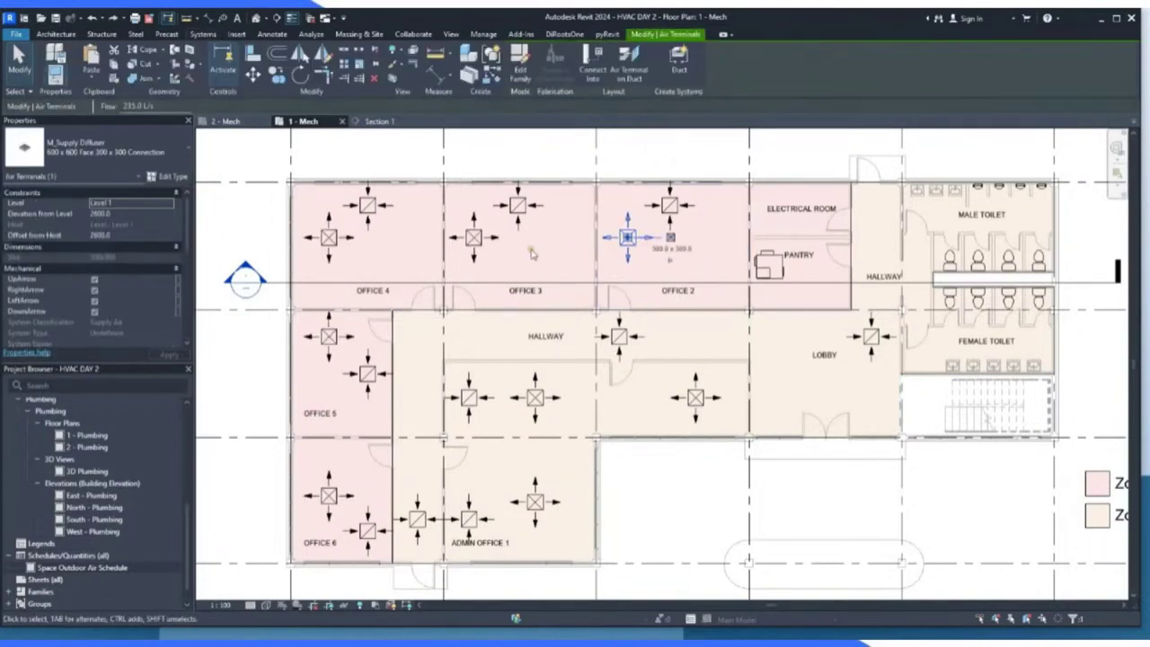
{"action": "left_click", "coordinate": [474, 237], "text": "ctrl"}
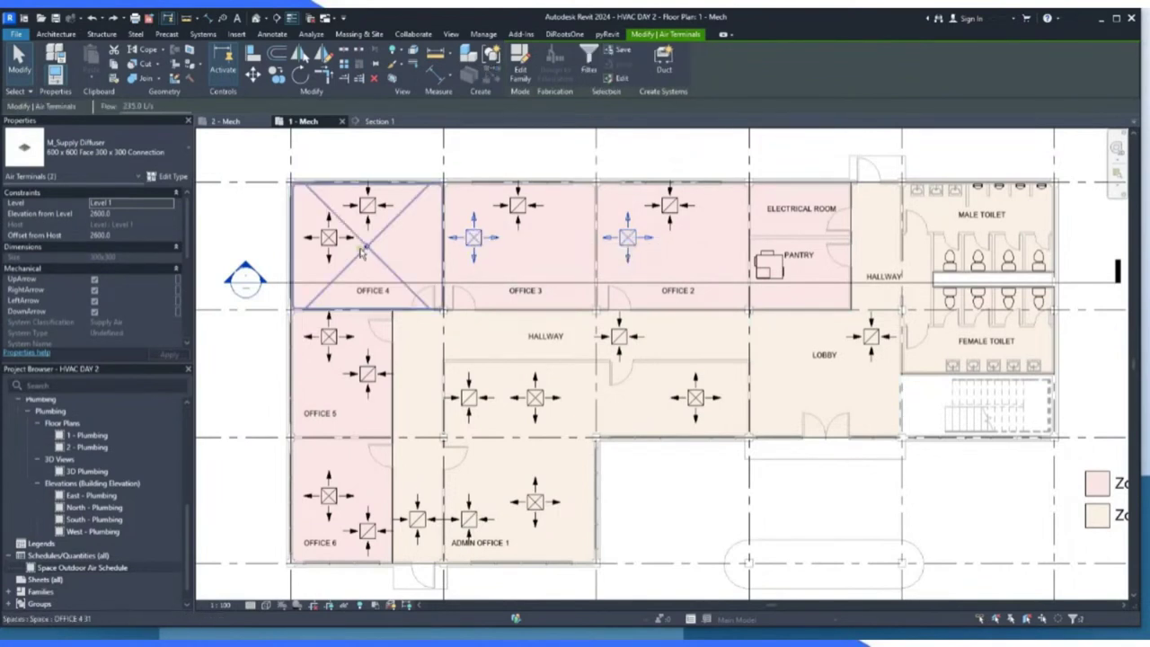
{"action": "left_click", "coordinate": [330, 239], "text": "ctrl"}
{"action": "left_click", "coordinate": [329, 337], "text": "ctrl"}
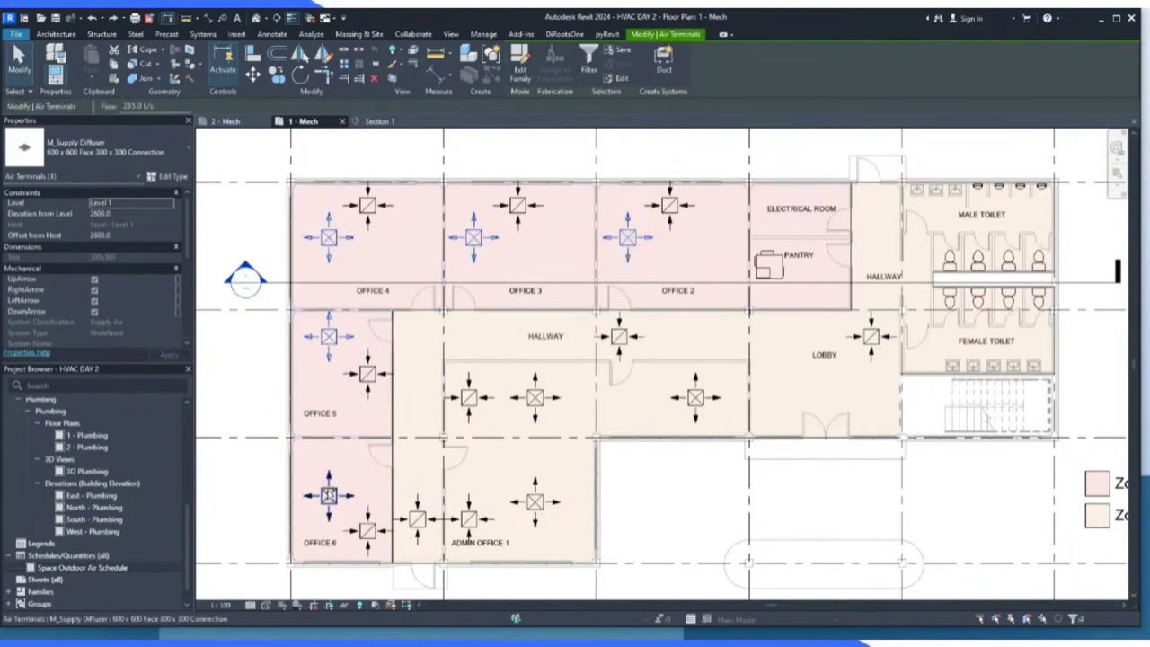
{"action": "left_click", "coordinate": [330, 490], "text": "ctrl"}
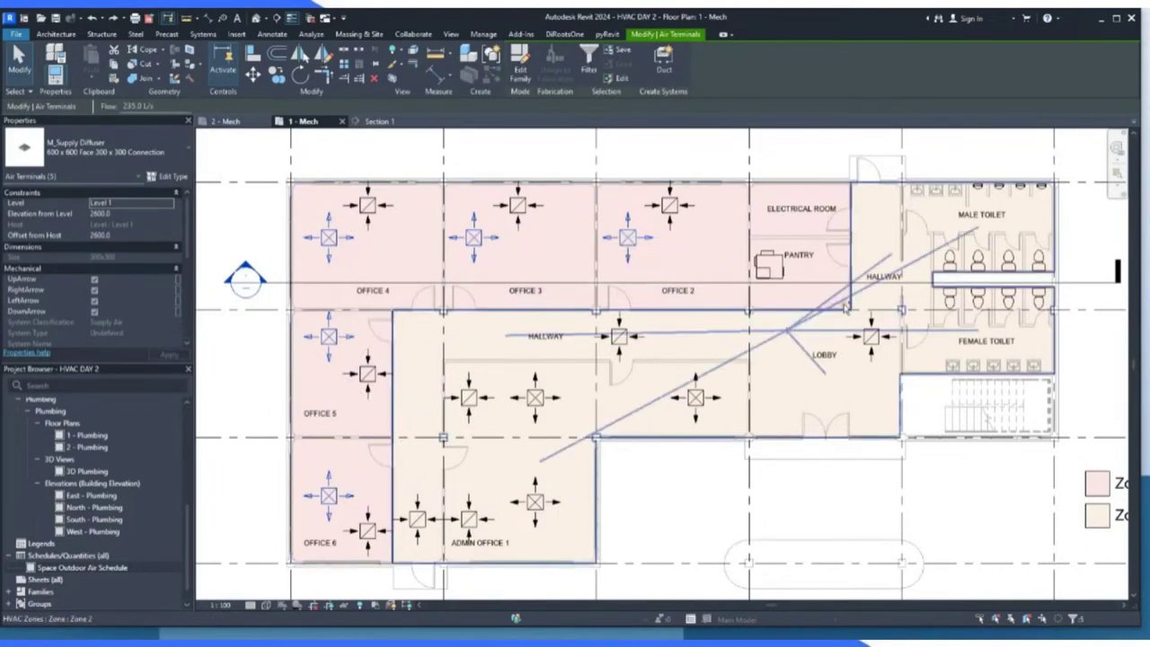
{"action": "left_click", "coordinate": [778, 261], "text": "ctrl"}
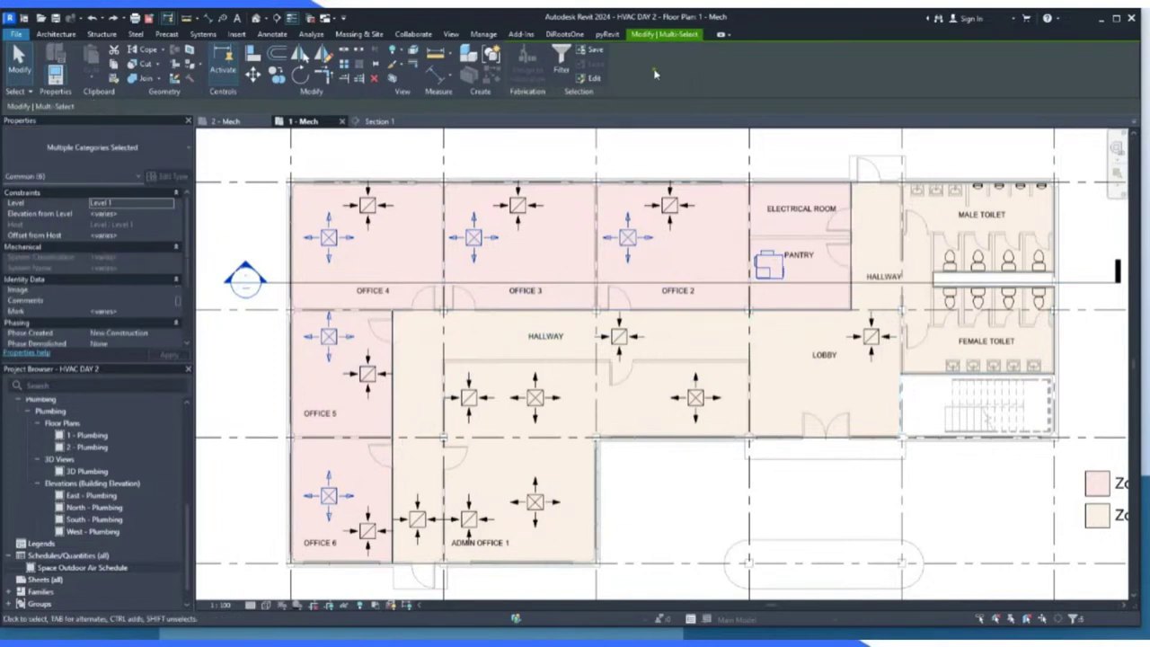
{"action": "left_click", "coordinate": [207, 35]}
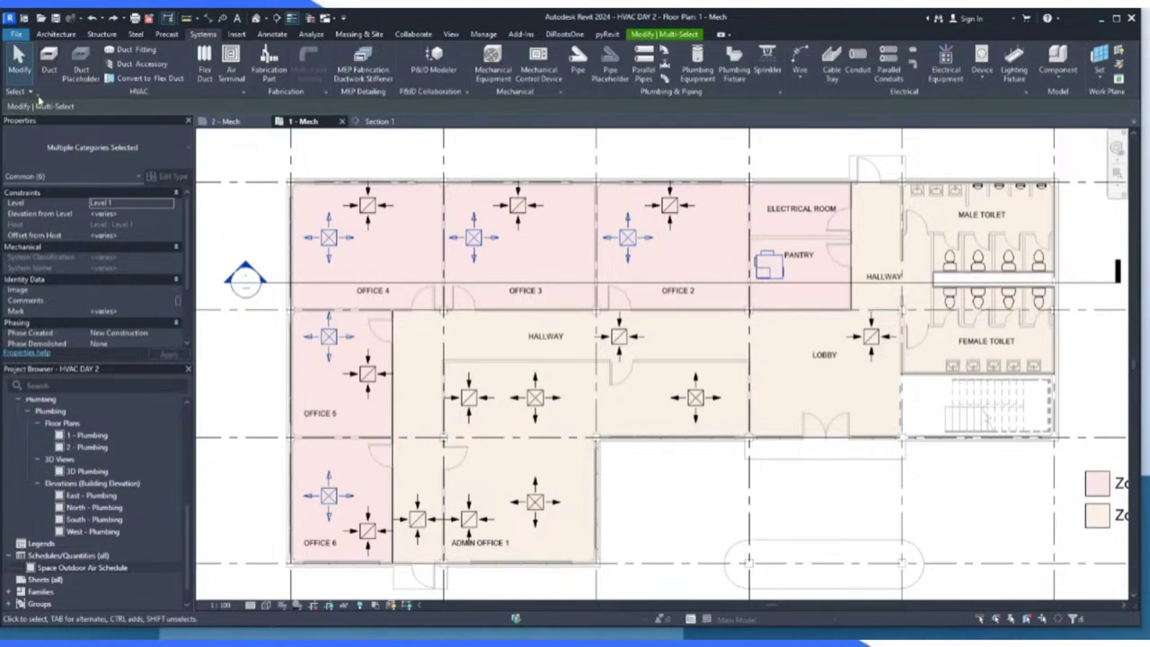
{"action": "left_click", "coordinate": [48, 70]}
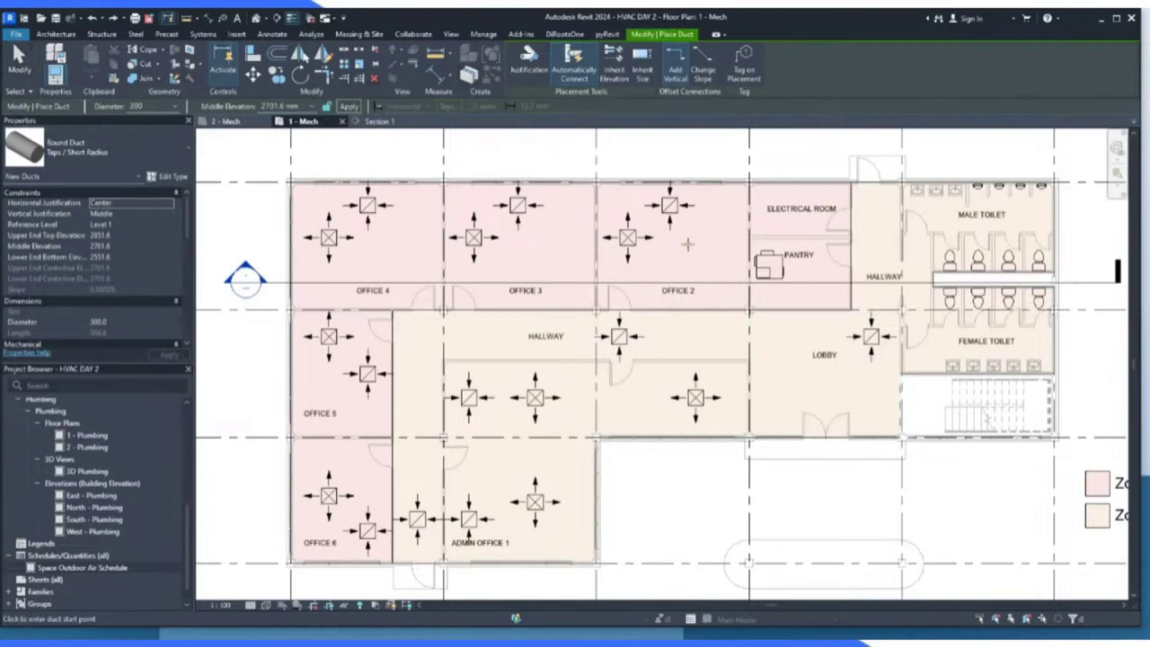
Cancel the duct run and create a duct system from the Office 2–5 supply diffusers.
{"action": "key", "text": "Escape"}
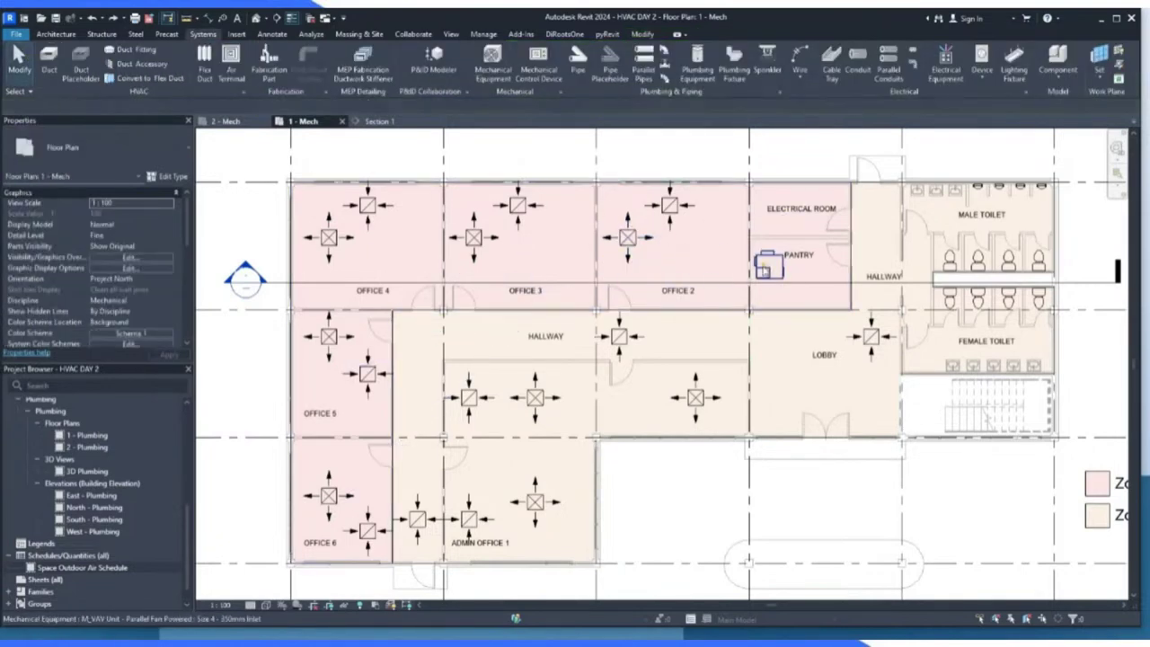
{"action": "left_click", "coordinate": [628, 237]}
{"action": "left_click", "coordinate": [476, 237], "text": "ctrl"}
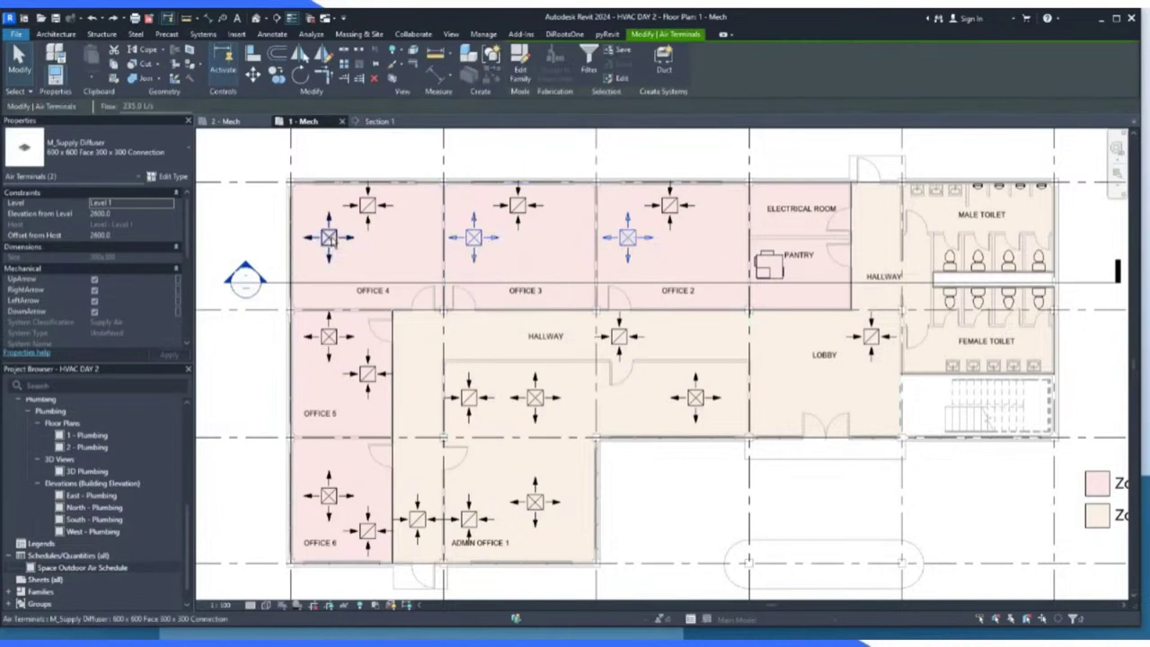
{"action": "left_click", "coordinate": [329, 237], "text": "ctrl"}
{"action": "left_click", "coordinate": [341, 334], "text": "ctrl"}
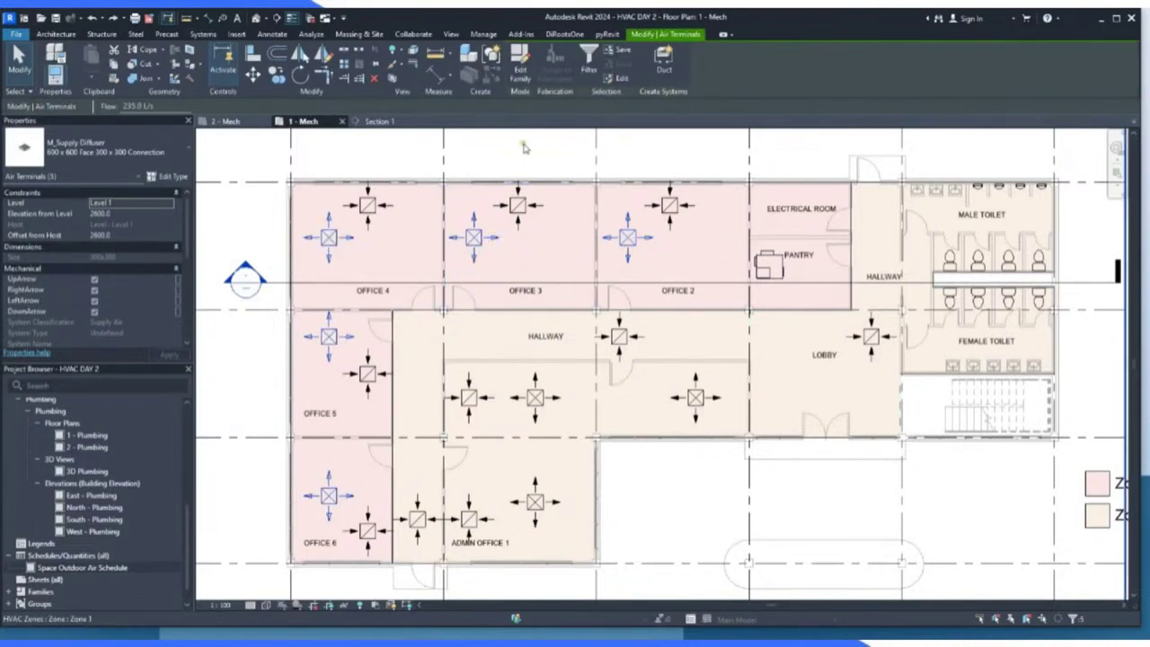
{"action": "left_click", "coordinate": [665, 59]}
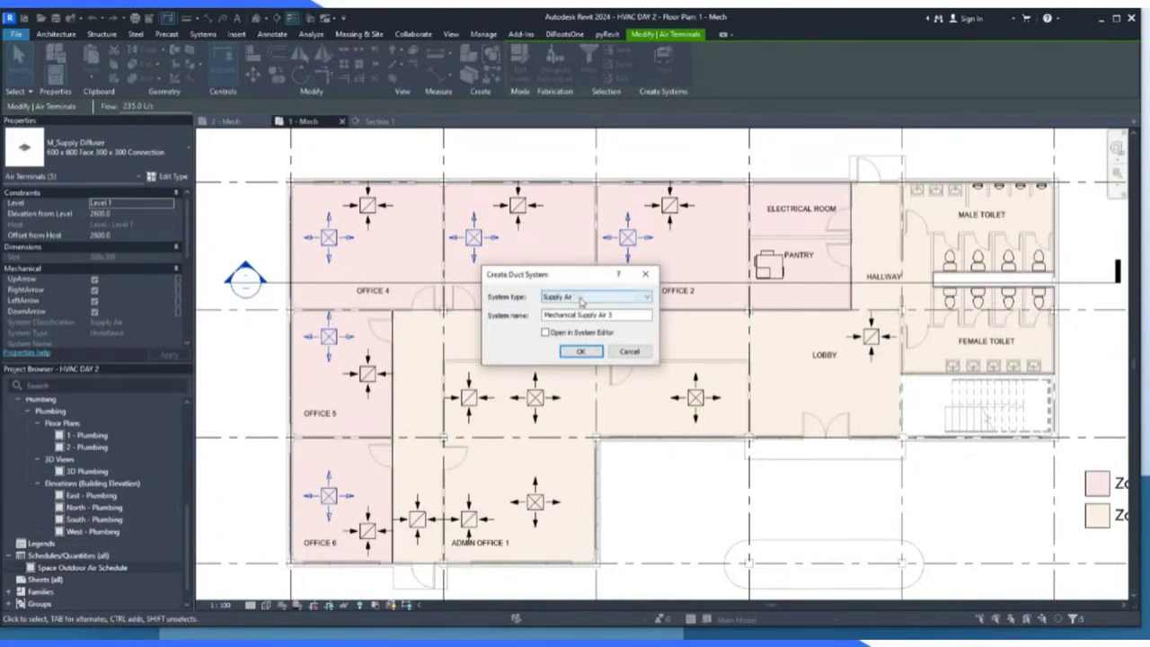
Keep Supply Air as the system type and create Mechanical Supply Air 3.
{"action": "left_click", "coordinate": [580, 302]}
{"action": "left_click", "coordinate": [579, 315]}
{"action": "left_click", "coordinate": [578, 352]}
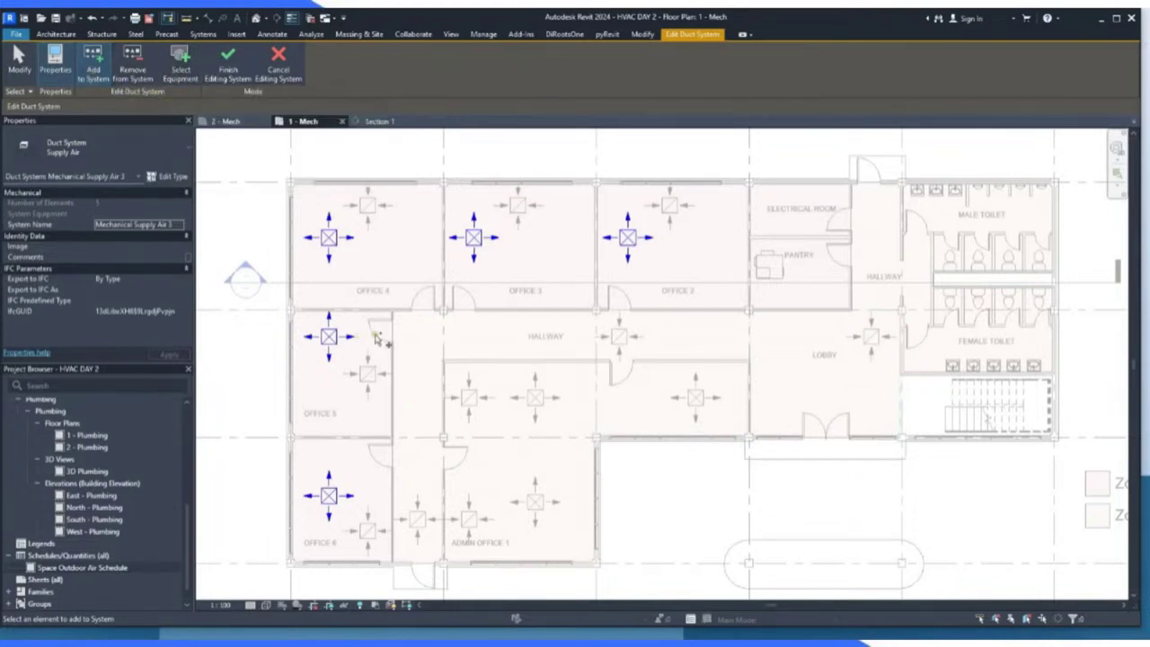
Leave the system editor, undo the new system, and select the Office 3 and 4 diffusers.
{"action": "left_click", "coordinate": [280, 63]}
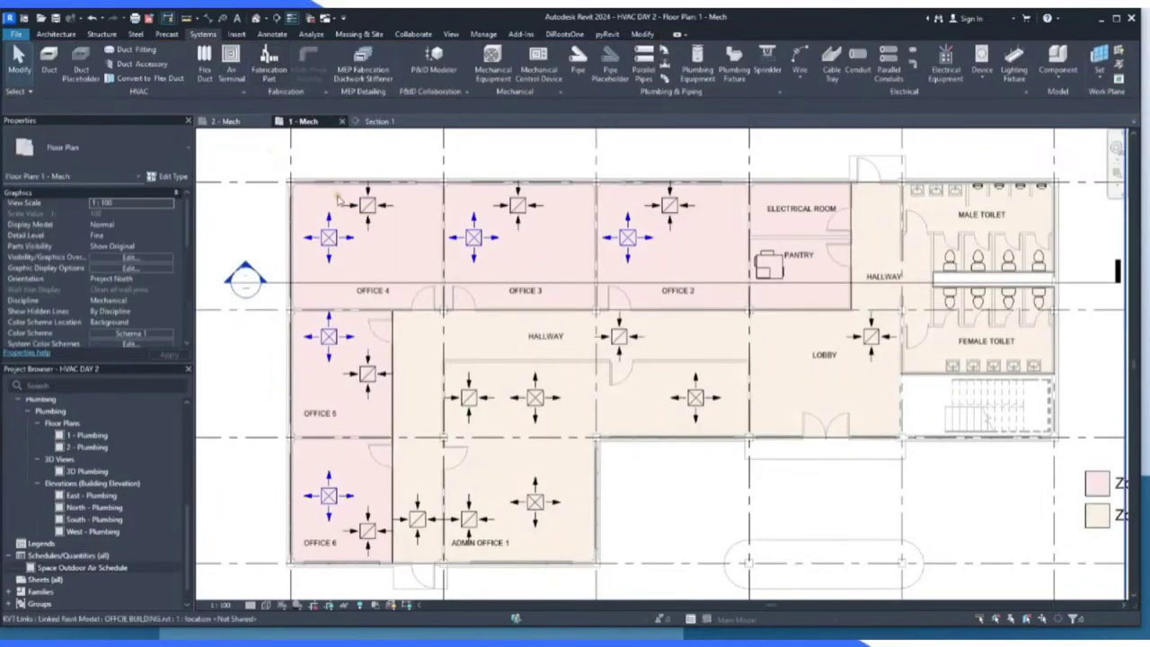
{"action": "left_click", "coordinate": [283, 226]}
{"action": "left_click", "coordinate": [473, 236]}
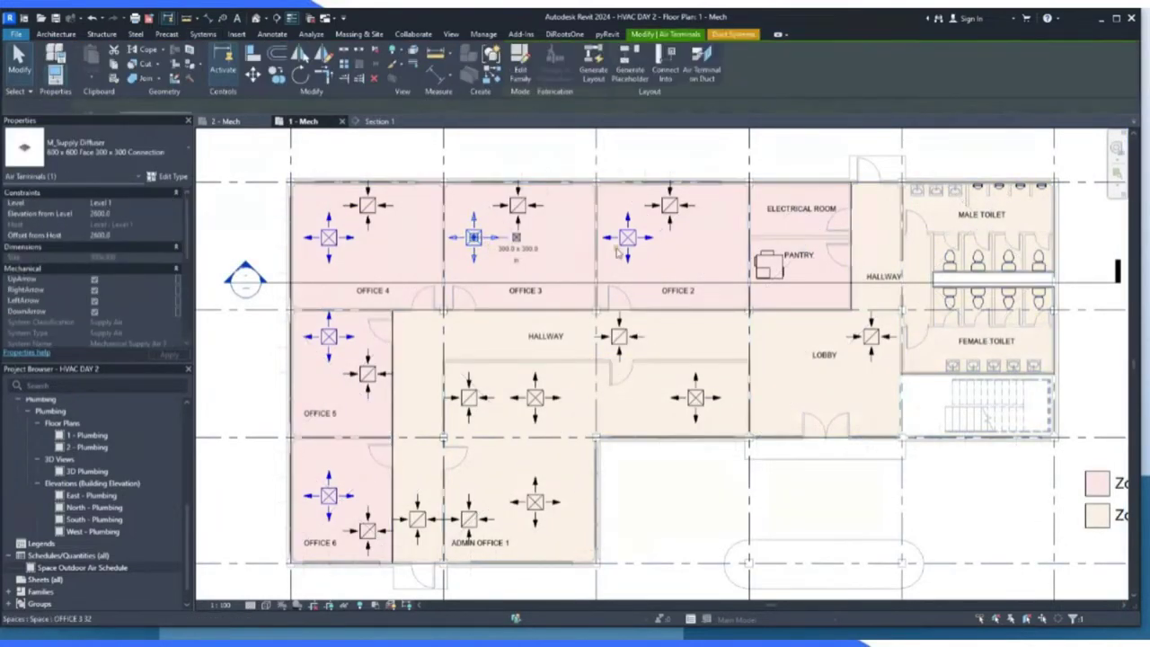
{"action": "key", "text": "Escape"}
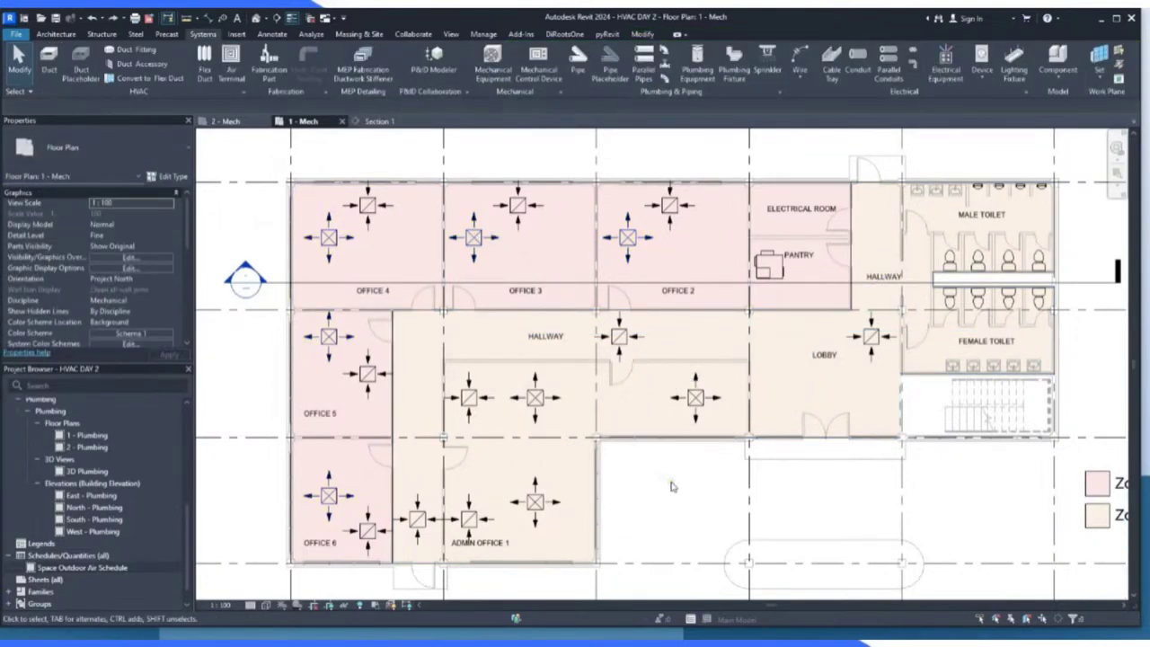
{"action": "left_click", "coordinate": [329, 238]}
Create Supply Air system Mechanical Supply Air 3 from the Office 4, 3 and 2 diffusers.
{"action": "left_click", "coordinate": [474, 243], "text": "ctrl"}
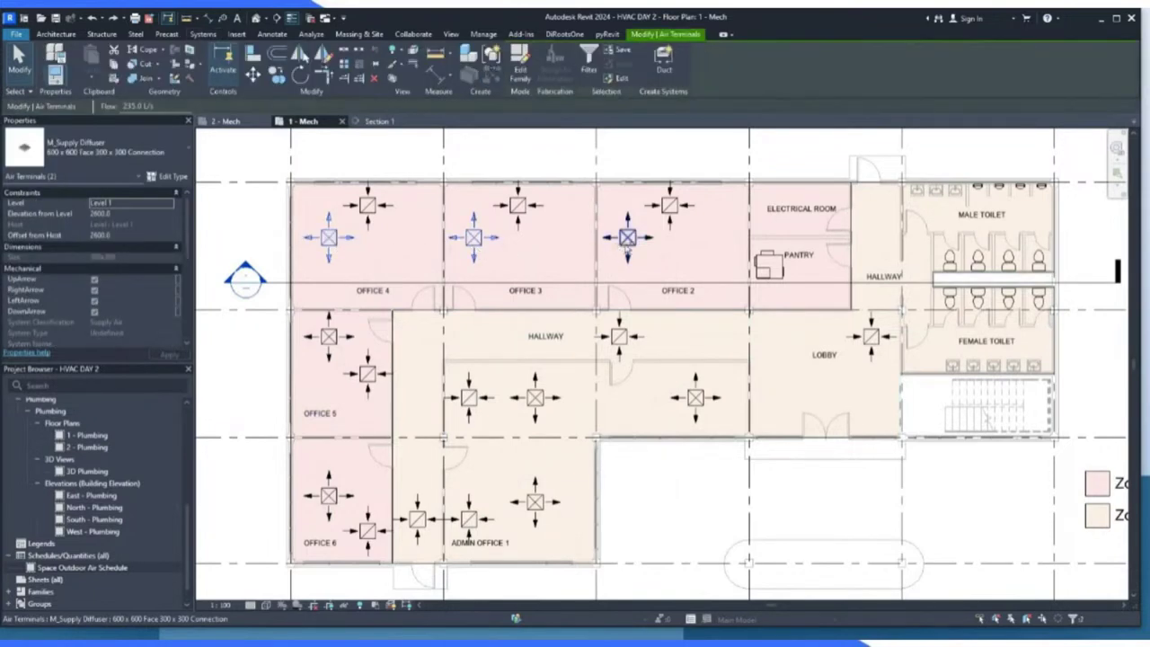
{"action": "left_click", "coordinate": [611, 248], "text": "ctrl"}
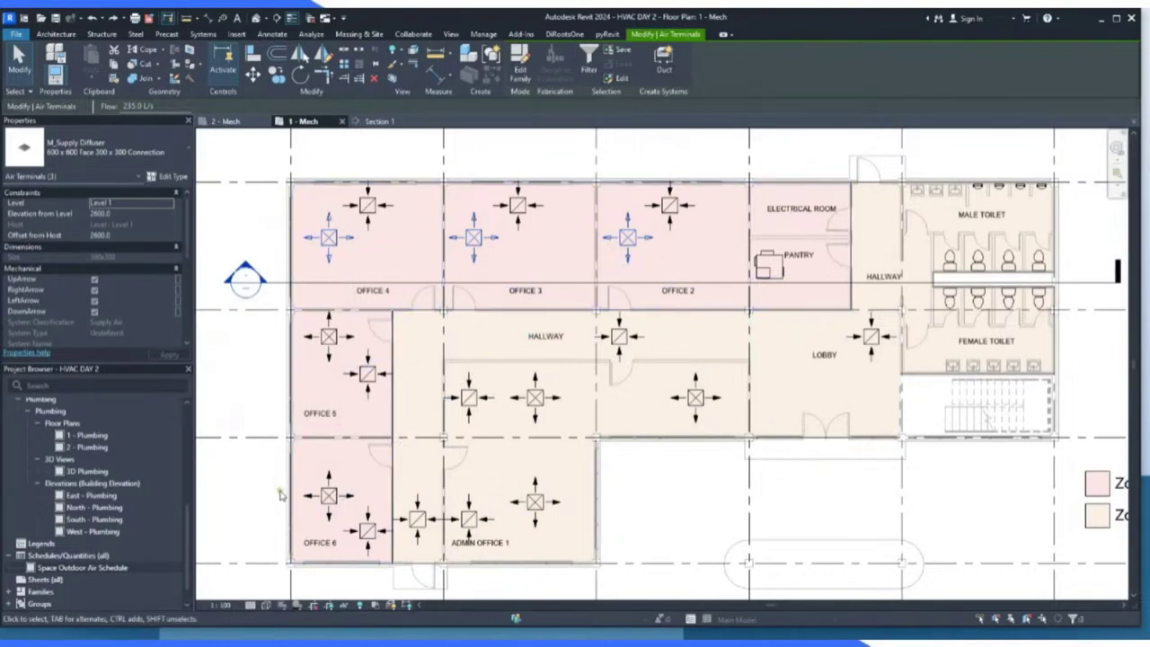
{"action": "scroll", "coordinate": [257, 510], "scroll_direction": "up", "scroll_amount": 1}
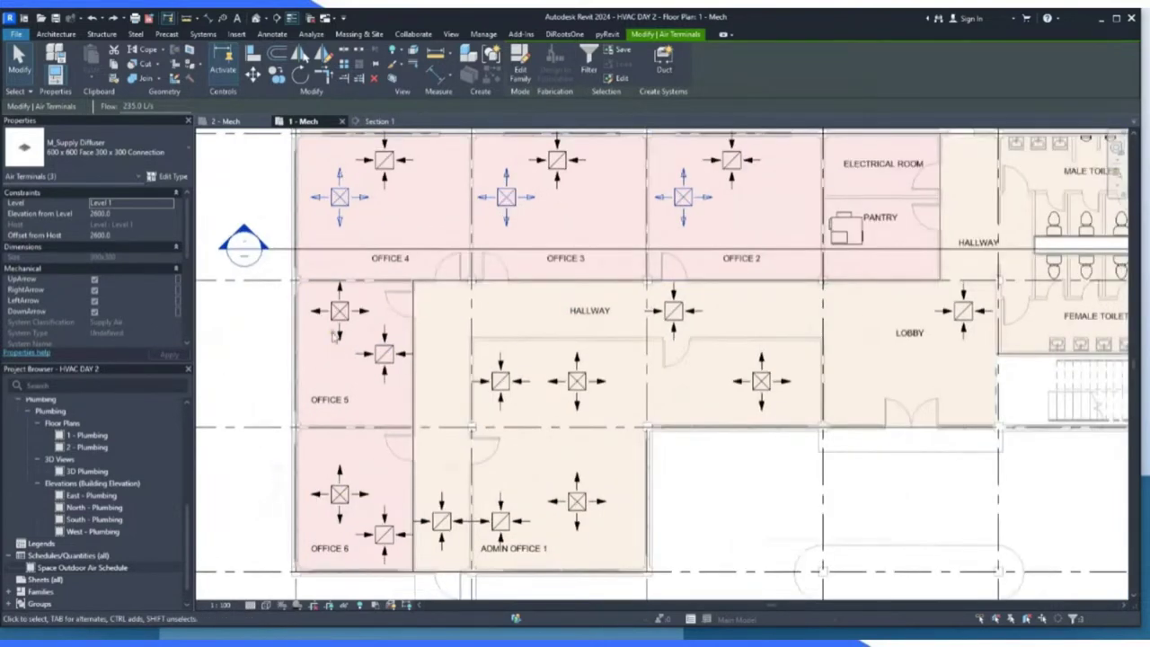
{"action": "scroll", "coordinate": [330, 447], "scroll_direction": "down", "scroll_amount": 1}
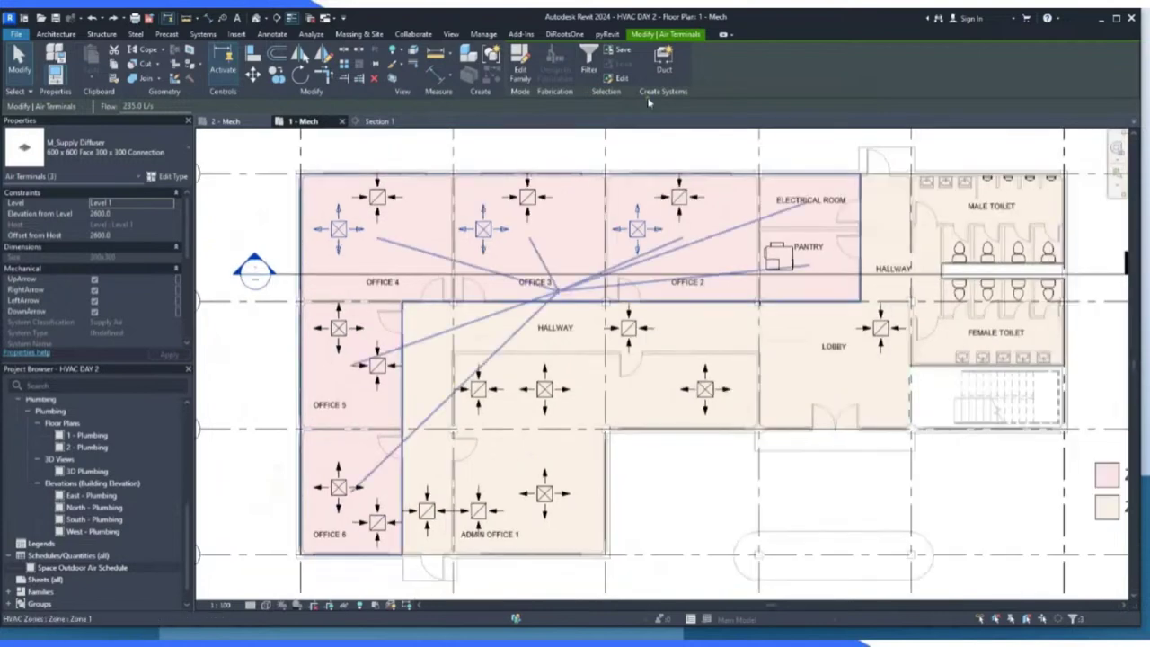
{"action": "left_click", "coordinate": [667, 67]}
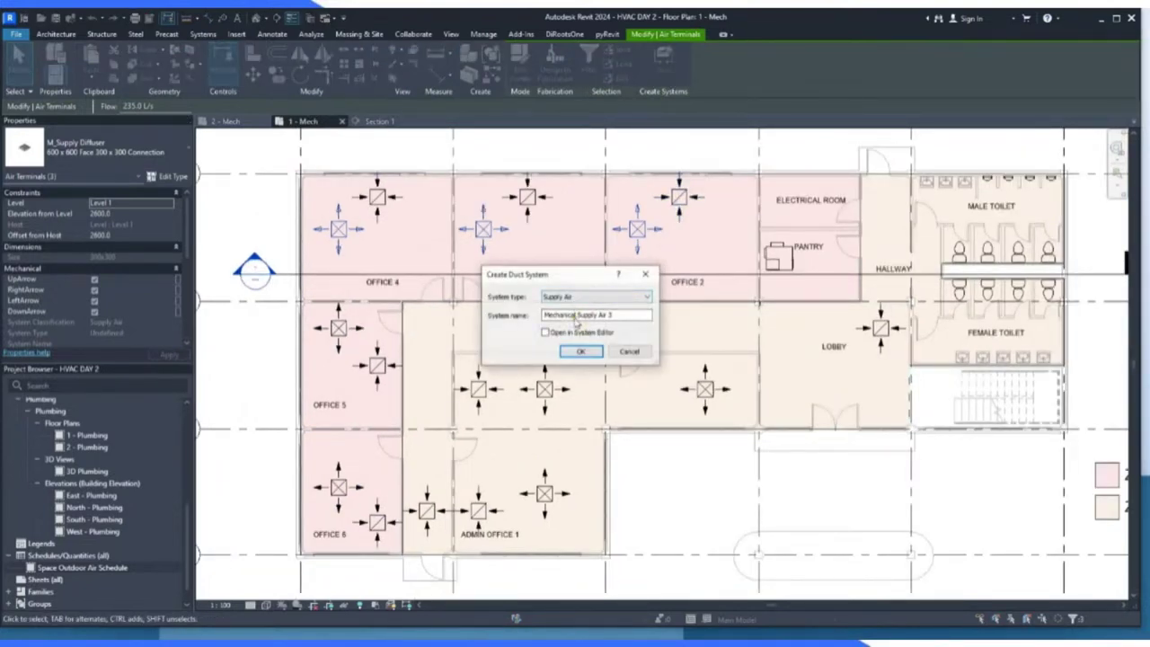
{"action": "left_click", "coordinate": [581, 352]}
{"action": "key", "text": "Escape"}
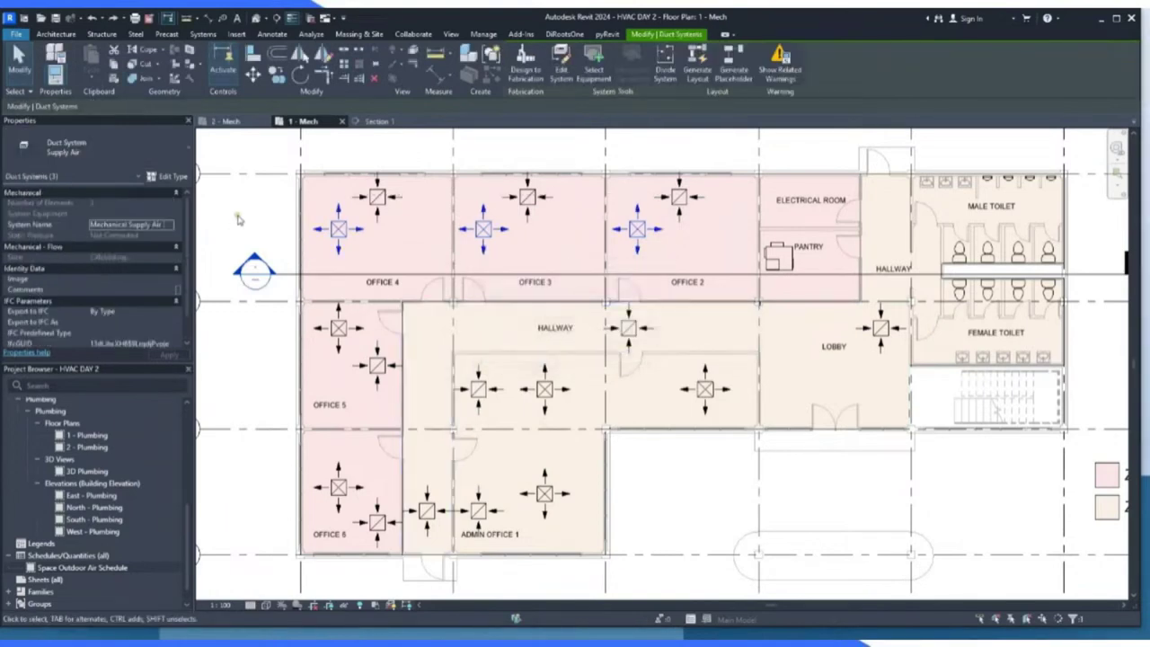
{"action": "scroll", "coordinate": [330, 220], "scroll_direction": "up", "scroll_amount": 3}
{"action": "scroll", "coordinate": [330, 220], "scroll_direction": "up", "scroll_amount": 1}
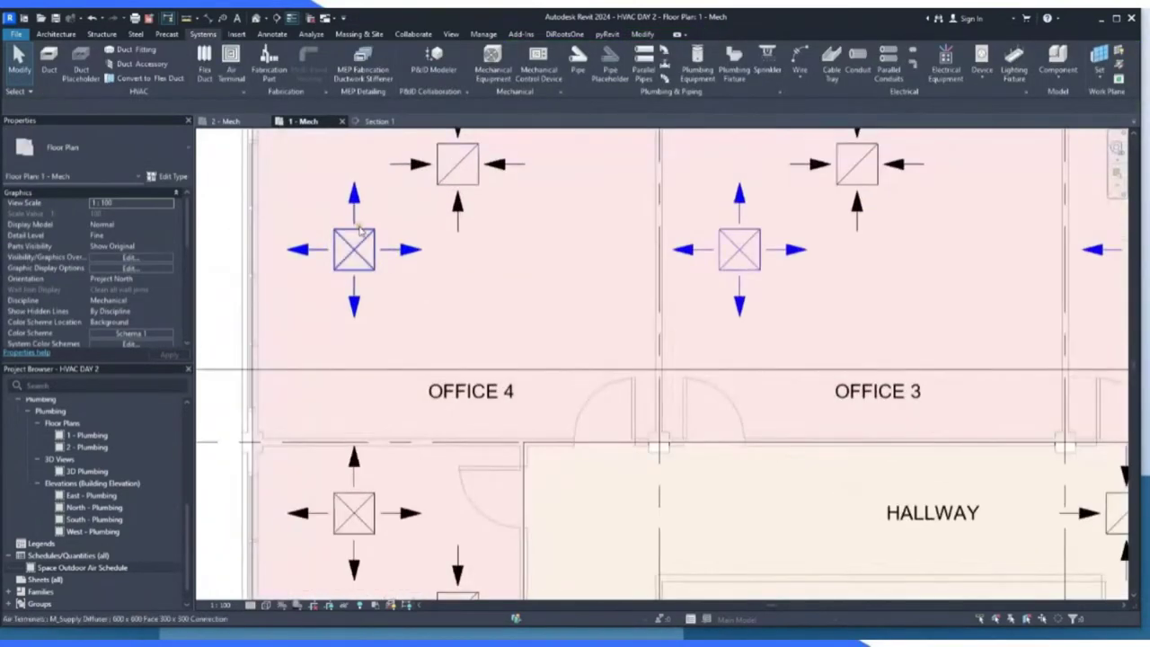
{"action": "left_click", "coordinate": [358, 239]}
{"action": "scroll", "coordinate": [352, 261], "scroll_direction": "down", "scroll_amount": 4}
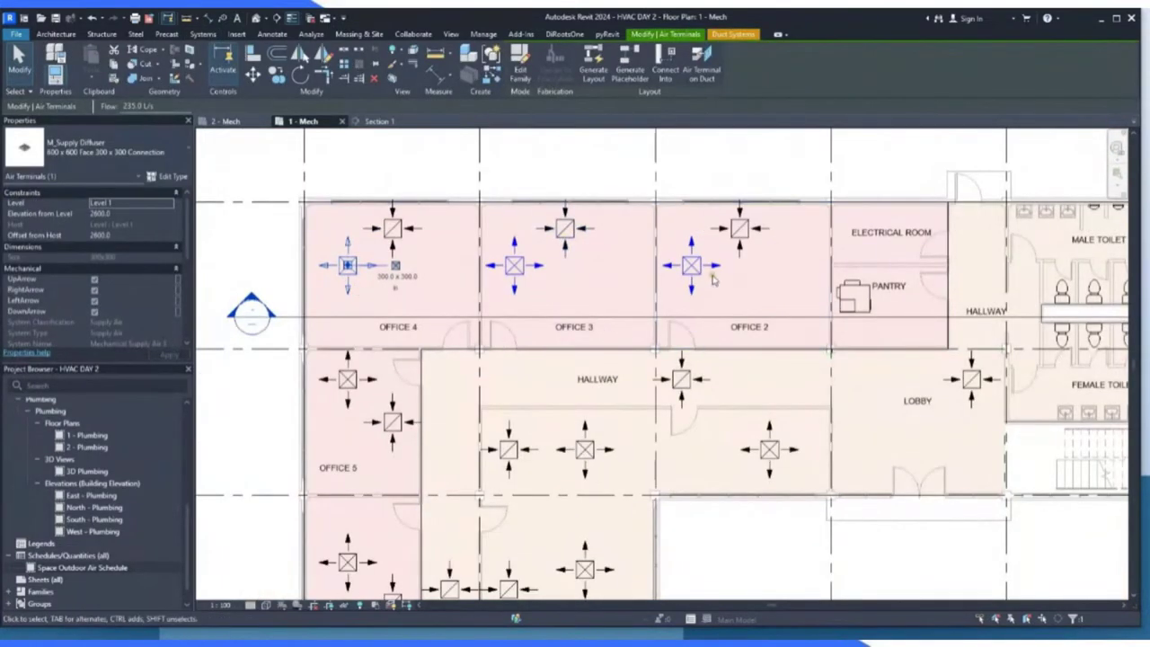
{"action": "left_click", "coordinate": [525, 165]}
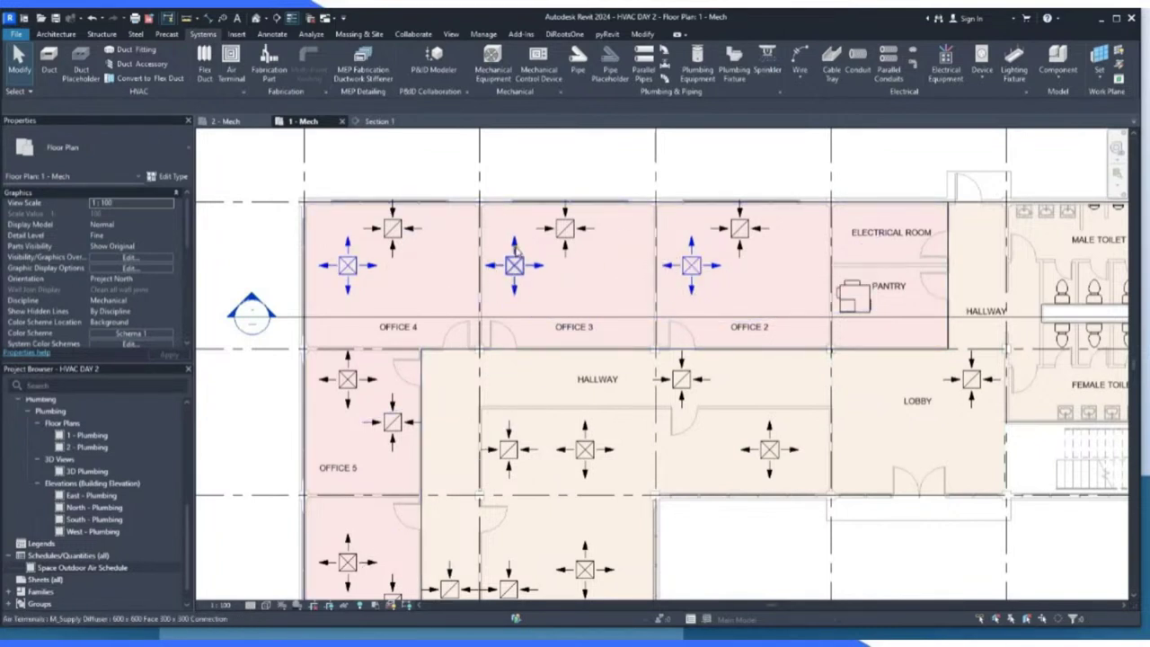
{"action": "scroll", "coordinate": [409, 306], "scroll_direction": "down", "scroll_amount": 2}
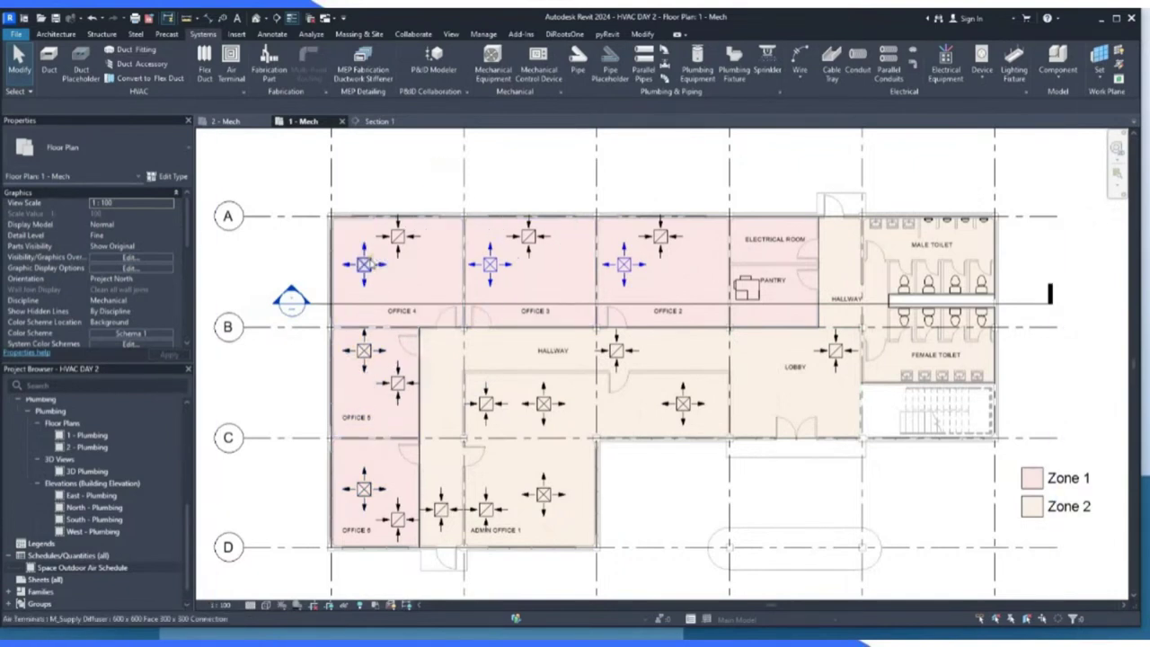
{"action": "left_click", "coordinate": [364, 264]}
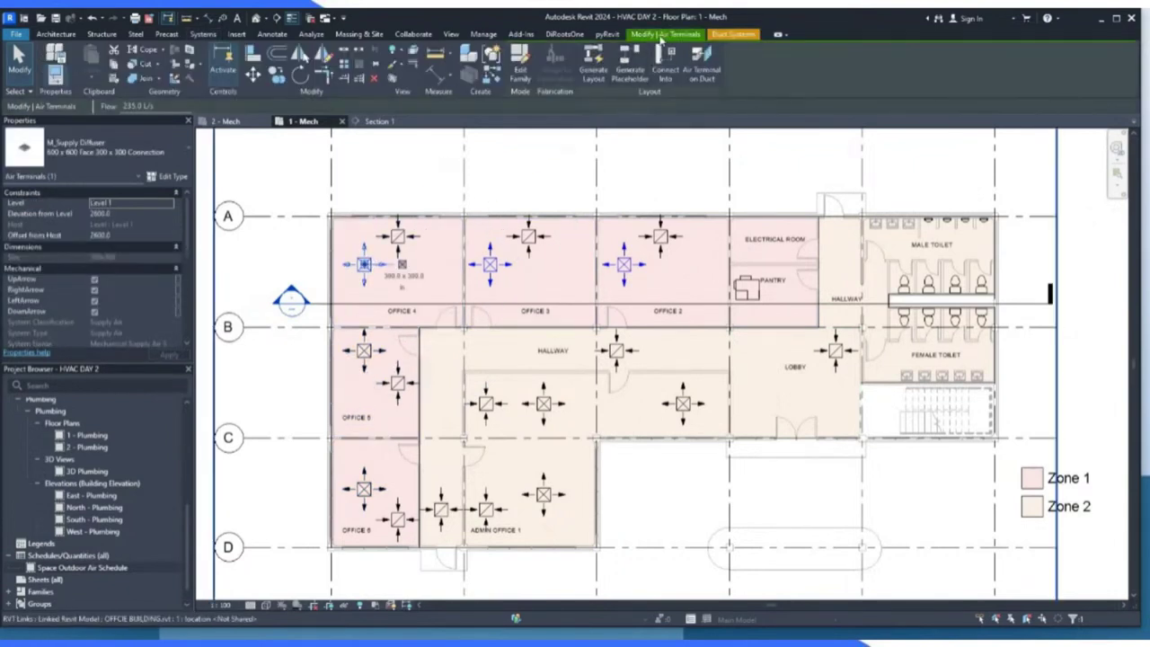
Edit Mechanical Supply Air 3 to include the Office 5 and Office 6 supply diffusers.
{"action": "left_click", "coordinate": [733, 36]}
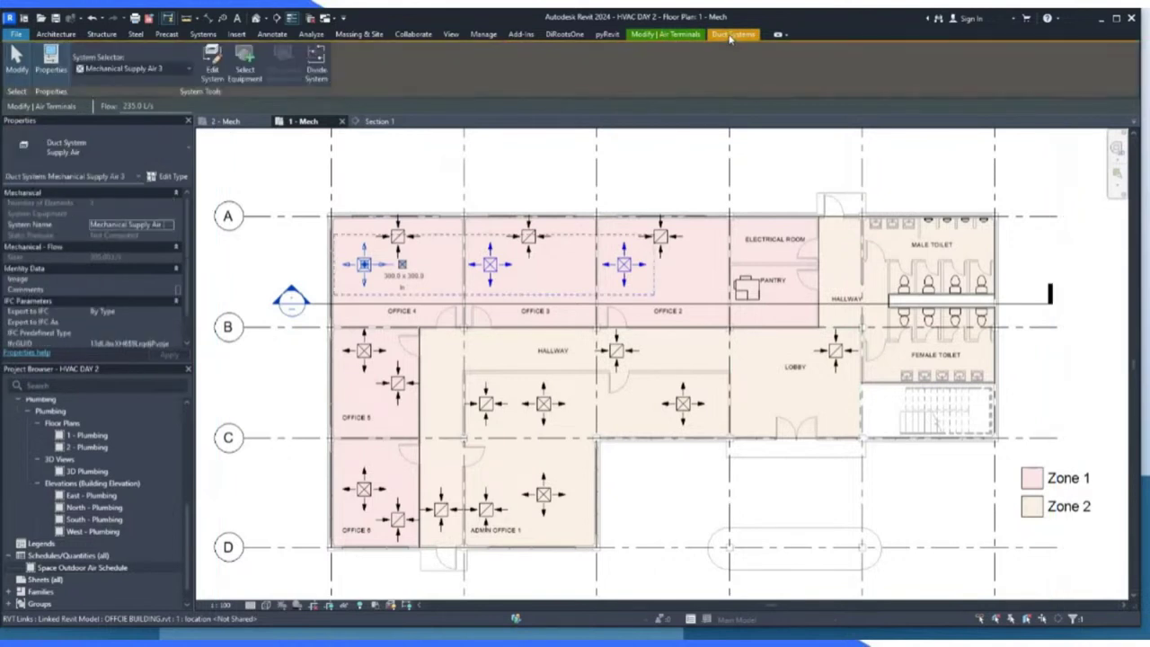
{"action": "left_click", "coordinate": [215, 64]}
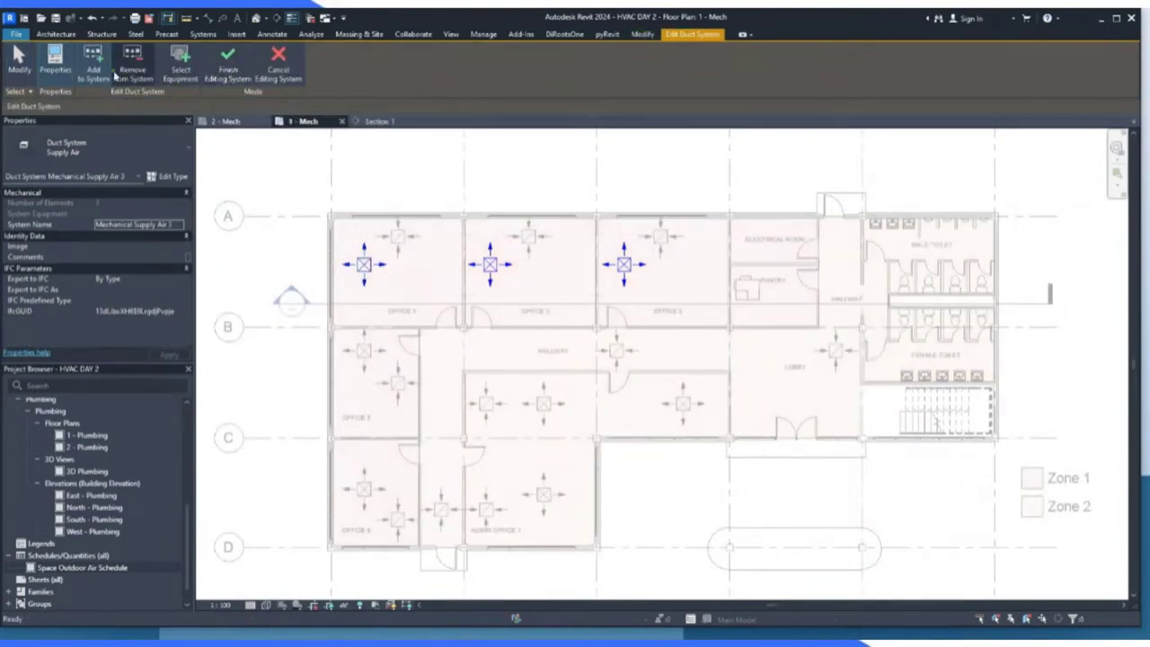
{"action": "left_click", "coordinate": [364, 350]}
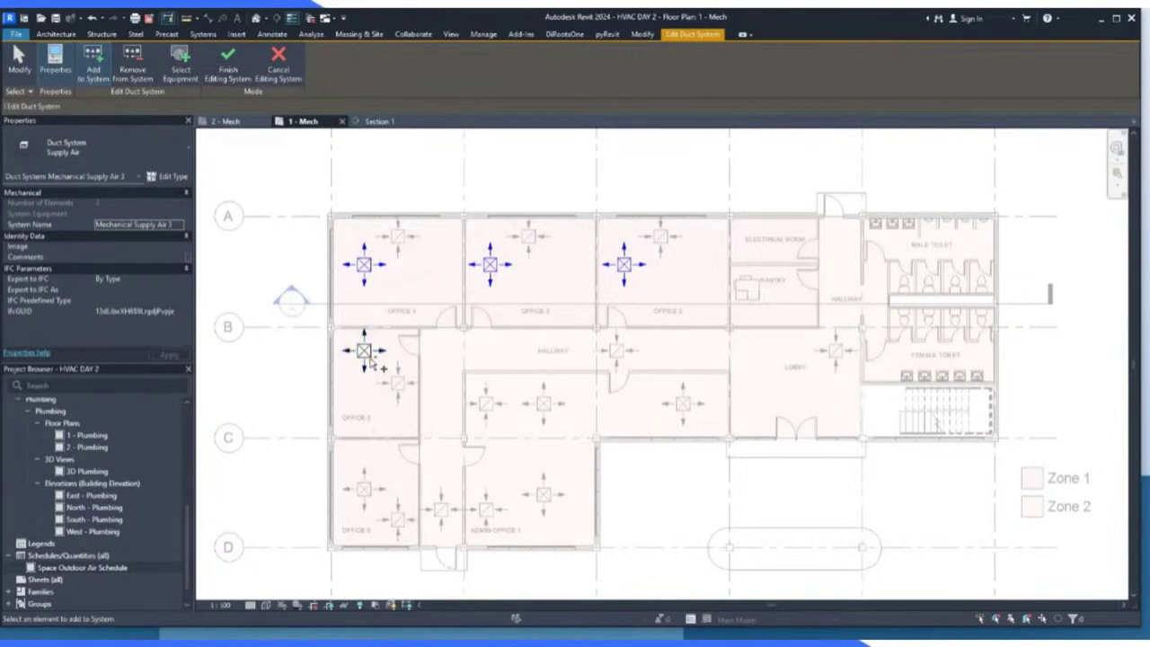
{"action": "left_click", "coordinate": [364, 489]}
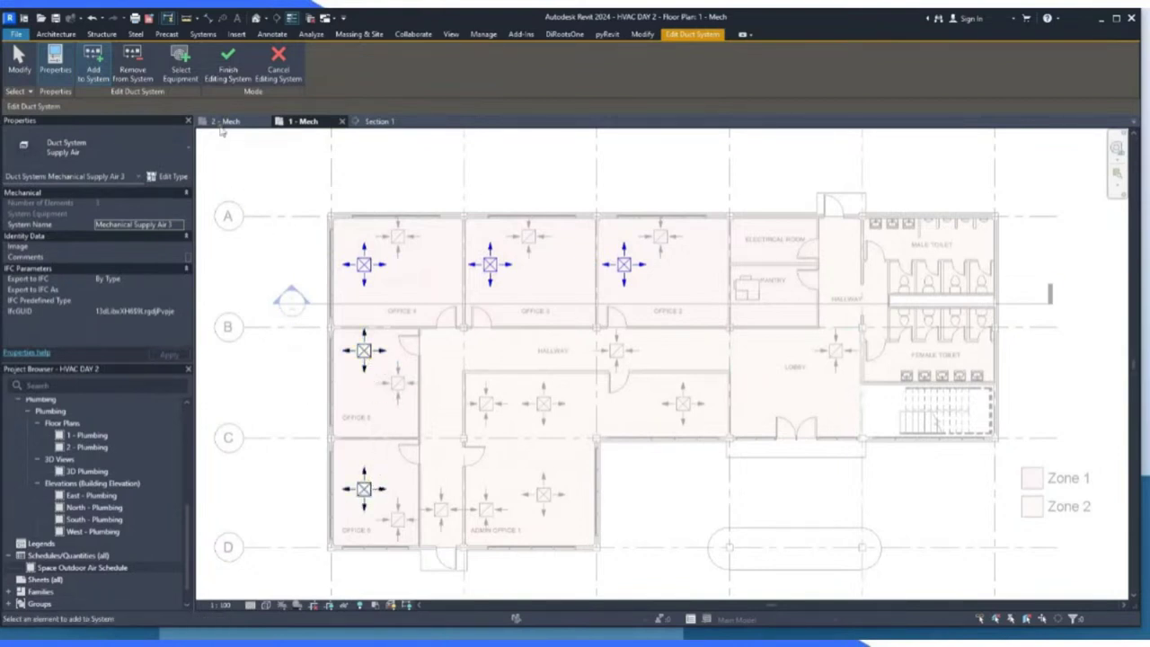
{"action": "left_click", "coordinate": [229, 68]}
{"action": "key", "text": "Escape"}
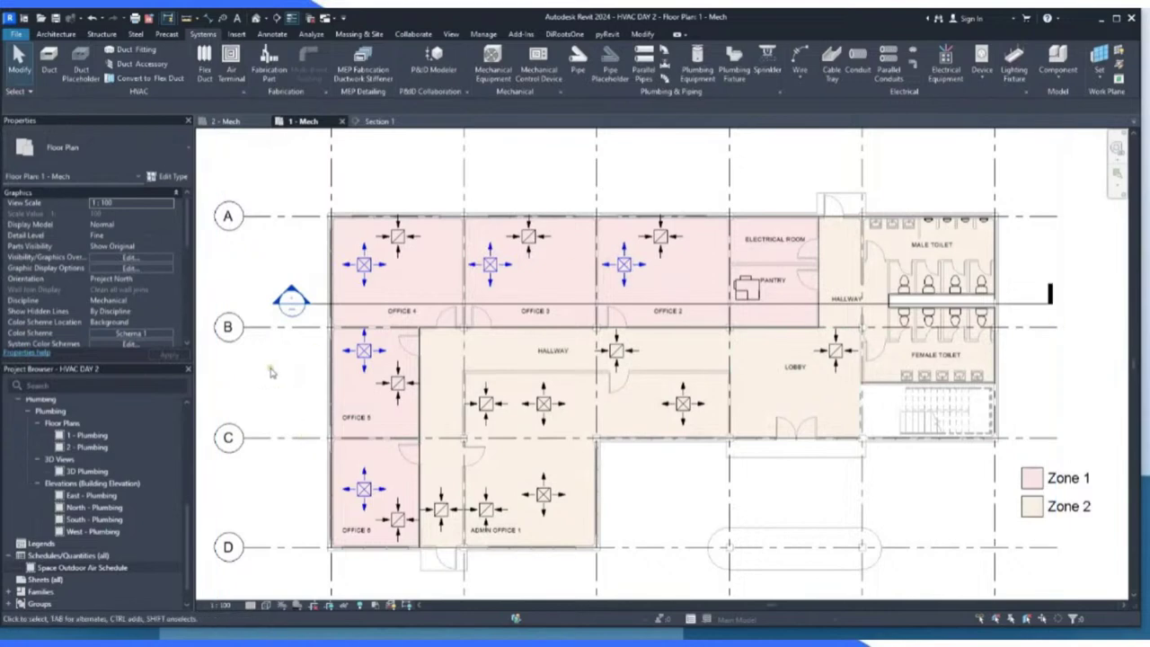
{"action": "left_click", "coordinate": [368, 281]}
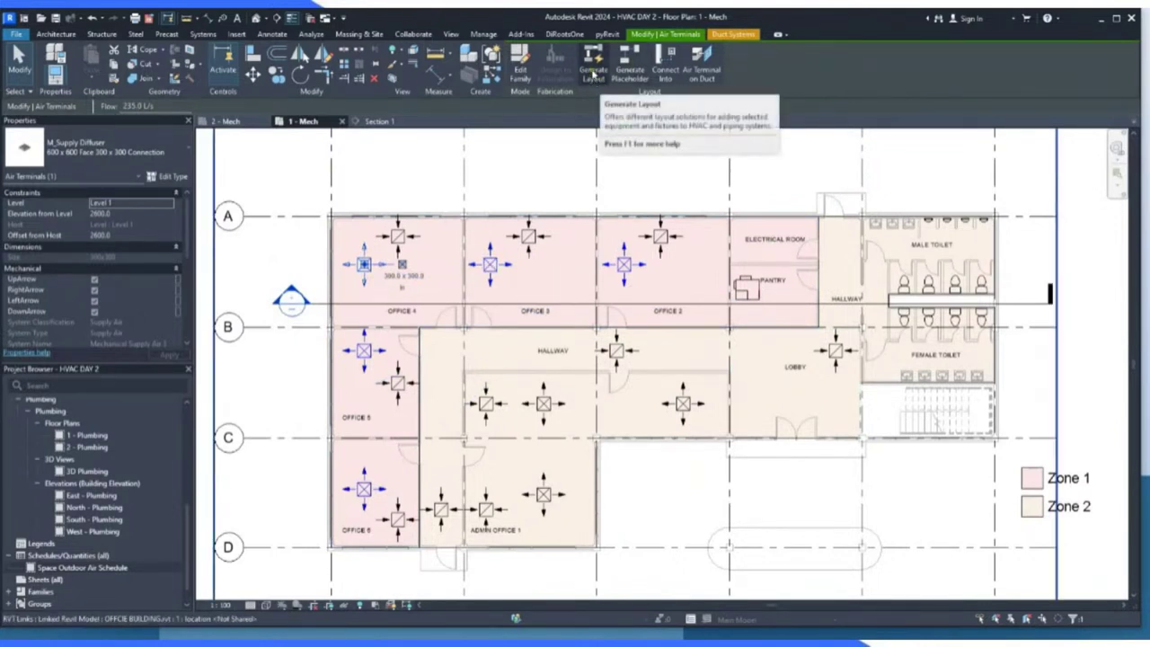
Generate a duct layout for the system, inspect the proposed route, then cancel it.
{"action": "left_click", "coordinate": [591, 70]}
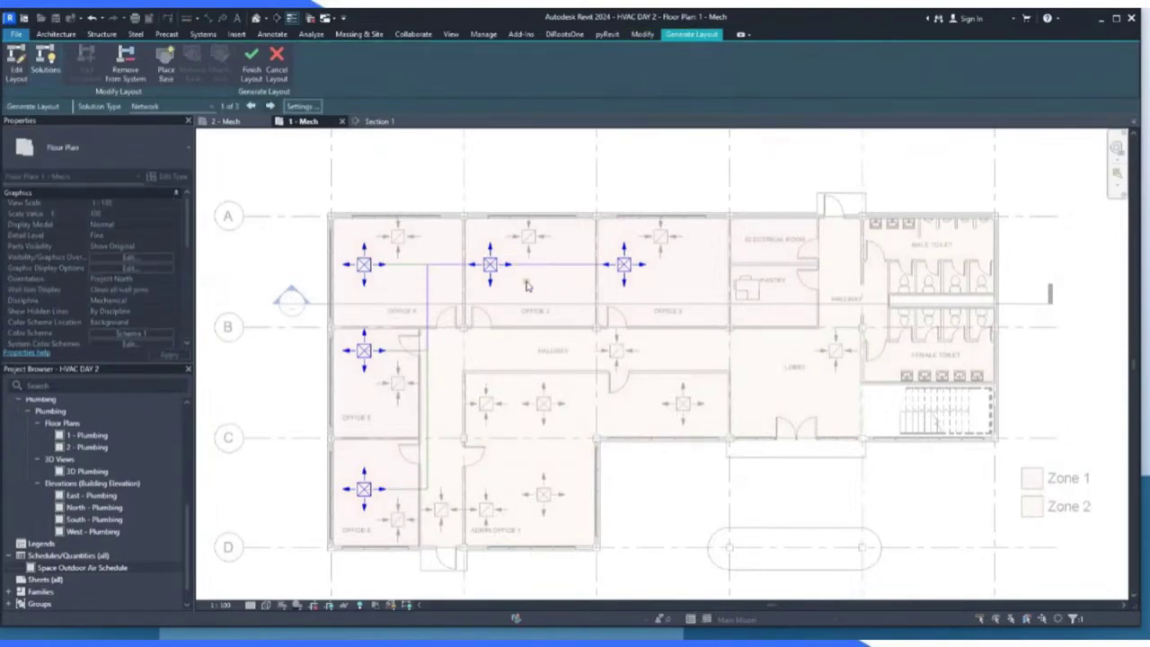
{"action": "scroll", "coordinate": [757, 290], "scroll_direction": "up", "scroll_amount": 2}
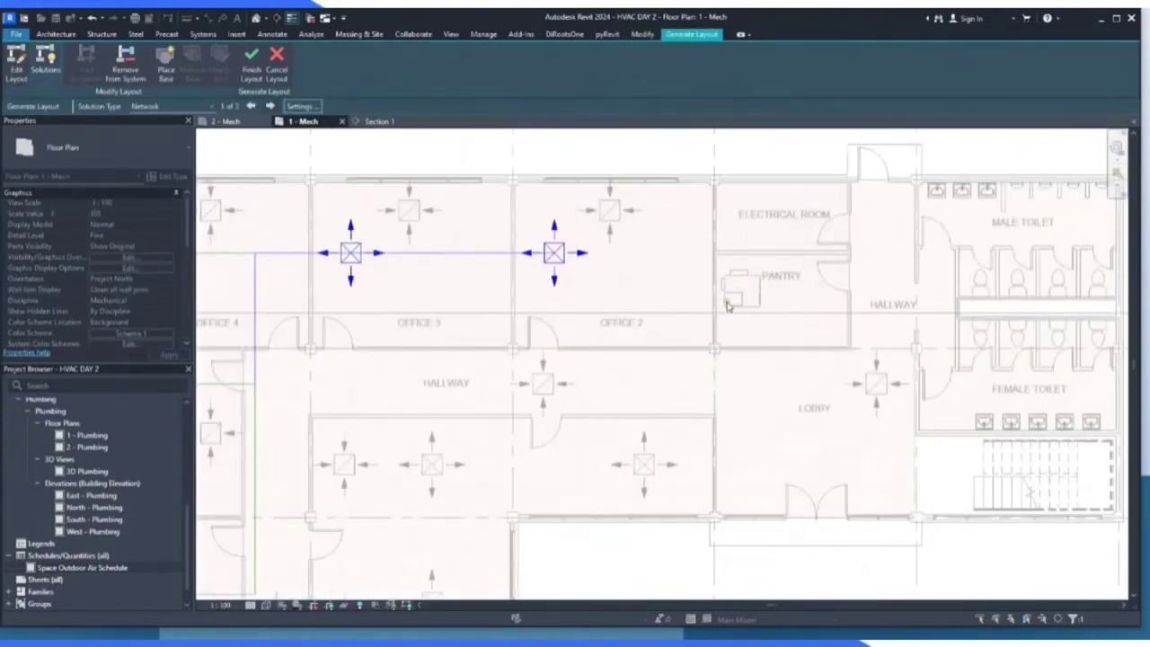
{"action": "scroll", "coordinate": [775, 283], "scroll_direction": "down", "scroll_amount": 2}
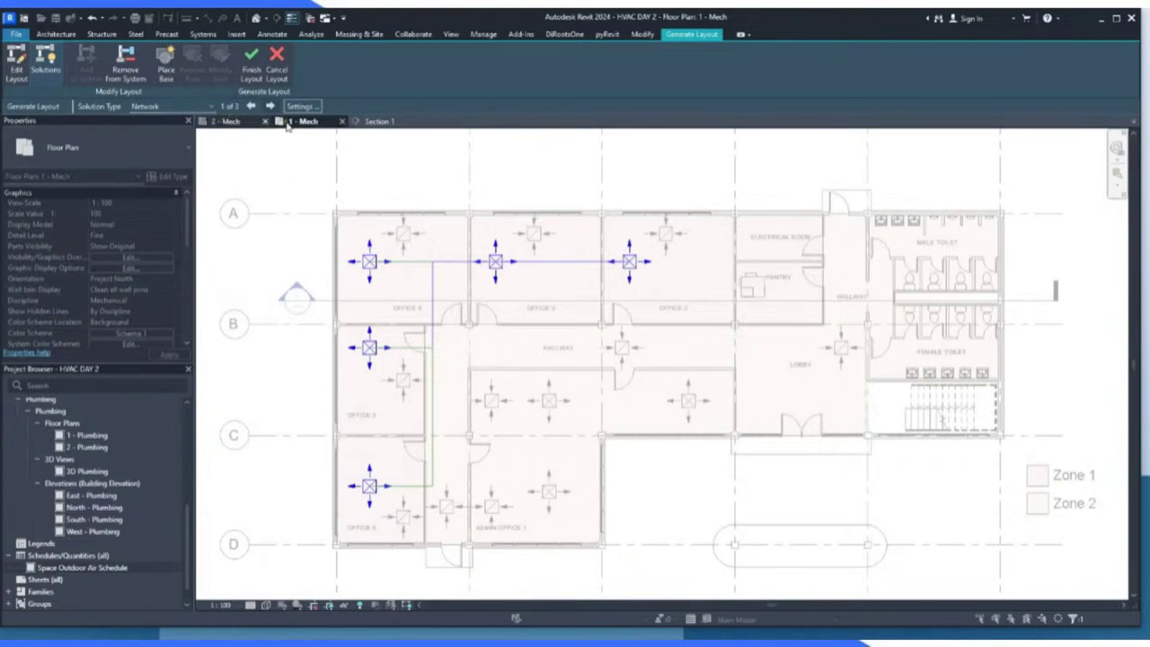
{"action": "left_click", "coordinate": [278, 61]}
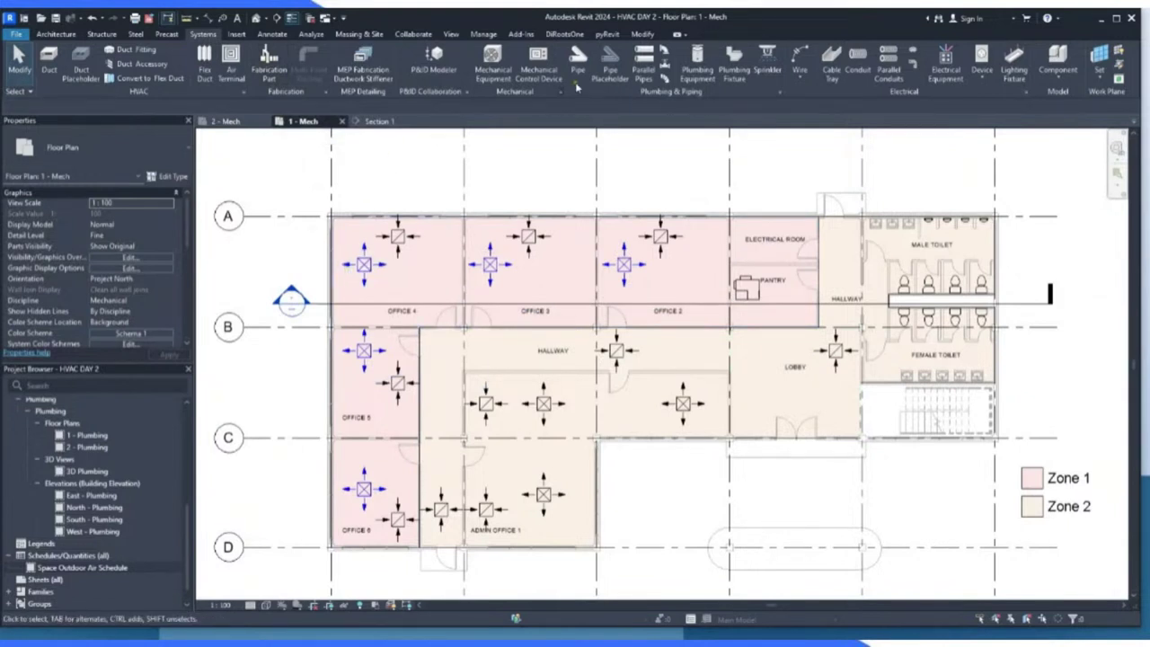
Select the Office 2–4 diffusers and put their duct system into edit mode.
{"action": "left_click", "coordinate": [369, 268]}
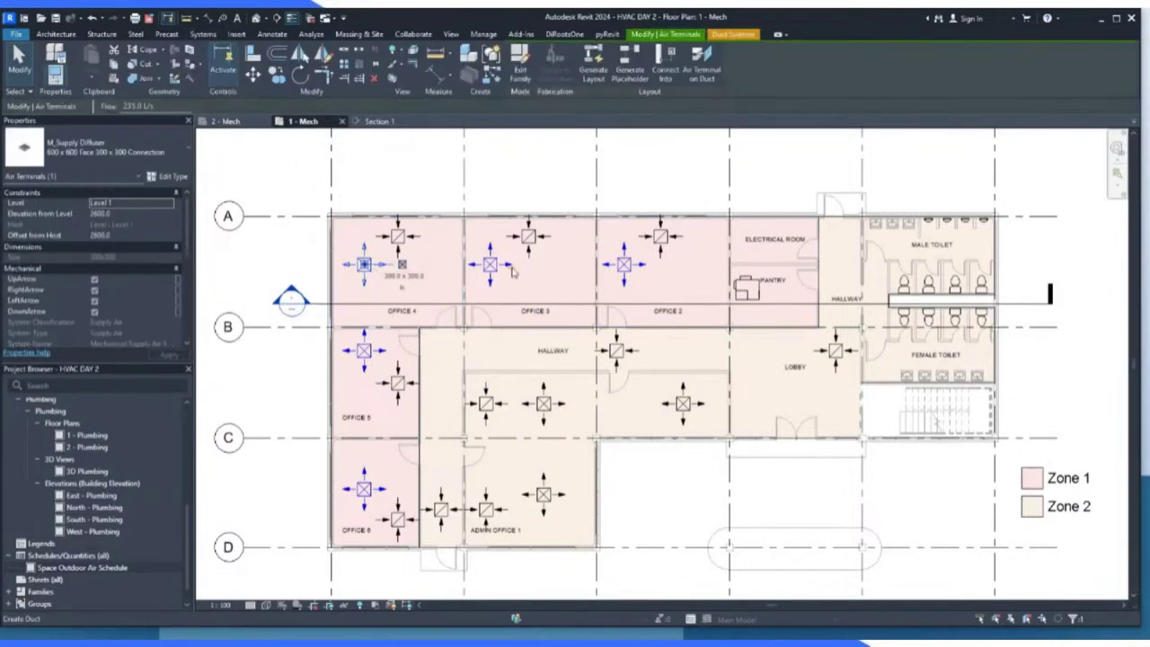
{"action": "left_click", "coordinate": [490, 264], "text": "ctrl"}
{"action": "left_click", "coordinate": [624, 265], "text": "ctrl"}
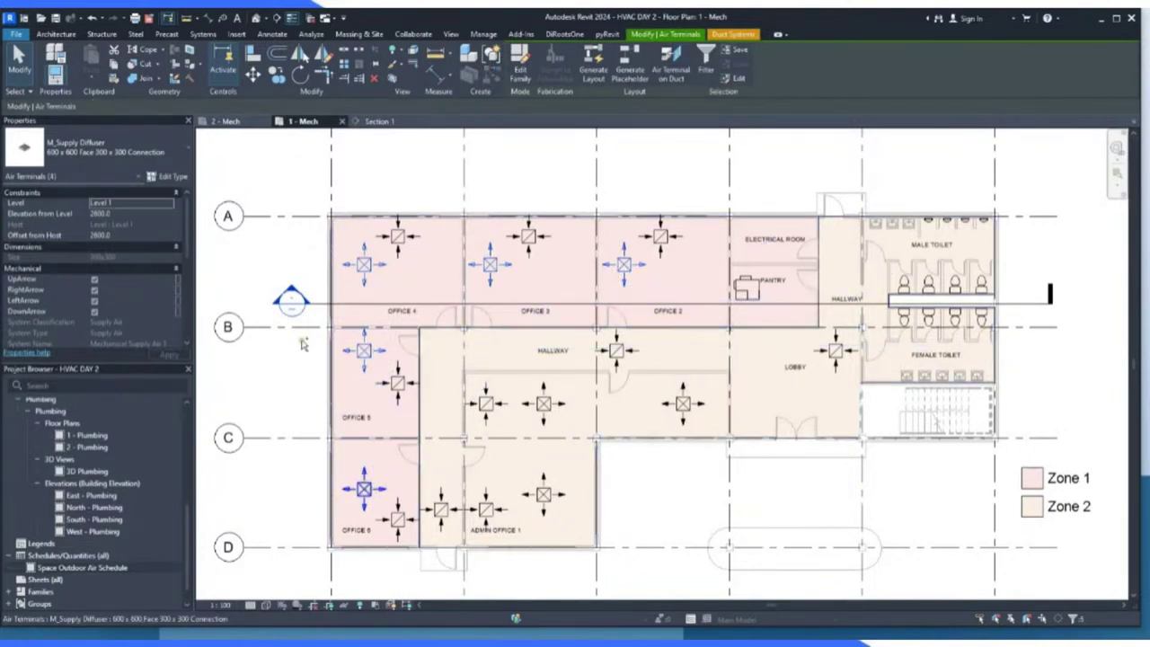
{"action": "left_click", "coordinate": [735, 35]}
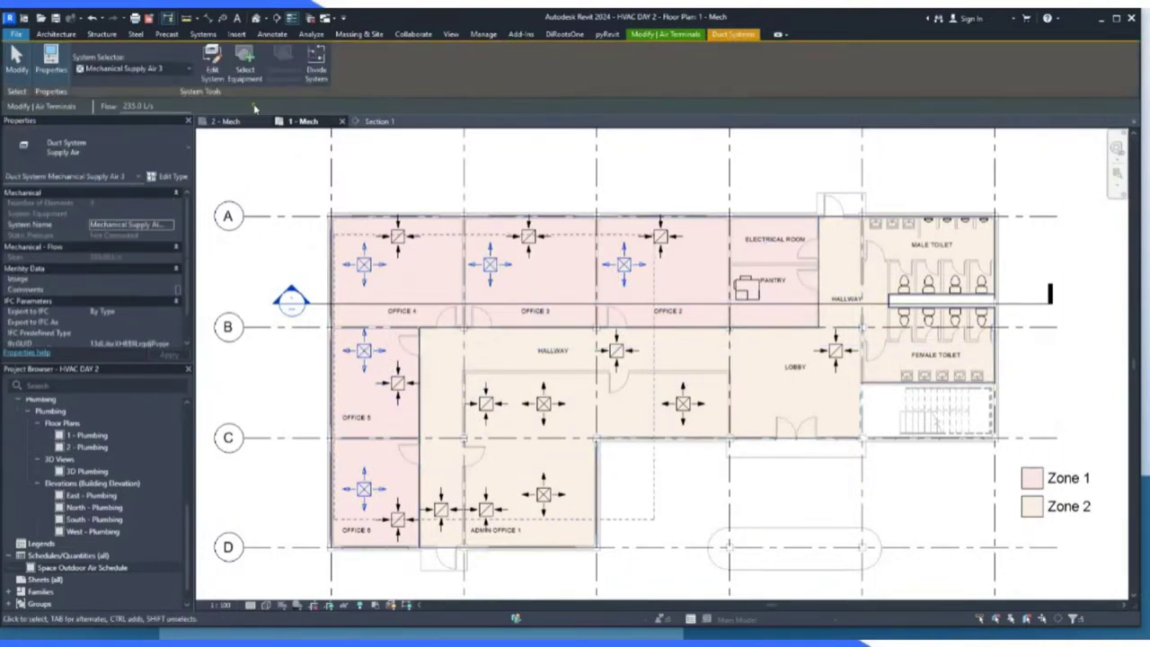
{"action": "left_click", "coordinate": [213, 62]}
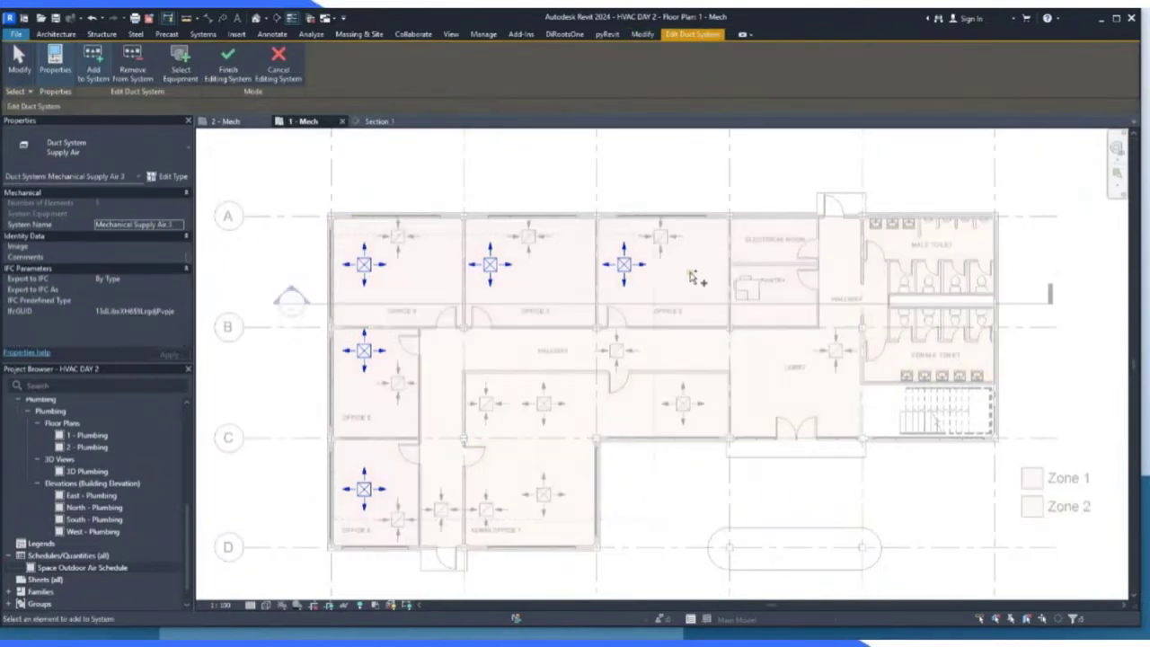
Set the pantry VAV unit's rectangular connector as system equipment and finish editing.
{"action": "left_click", "coordinate": [746, 290]}
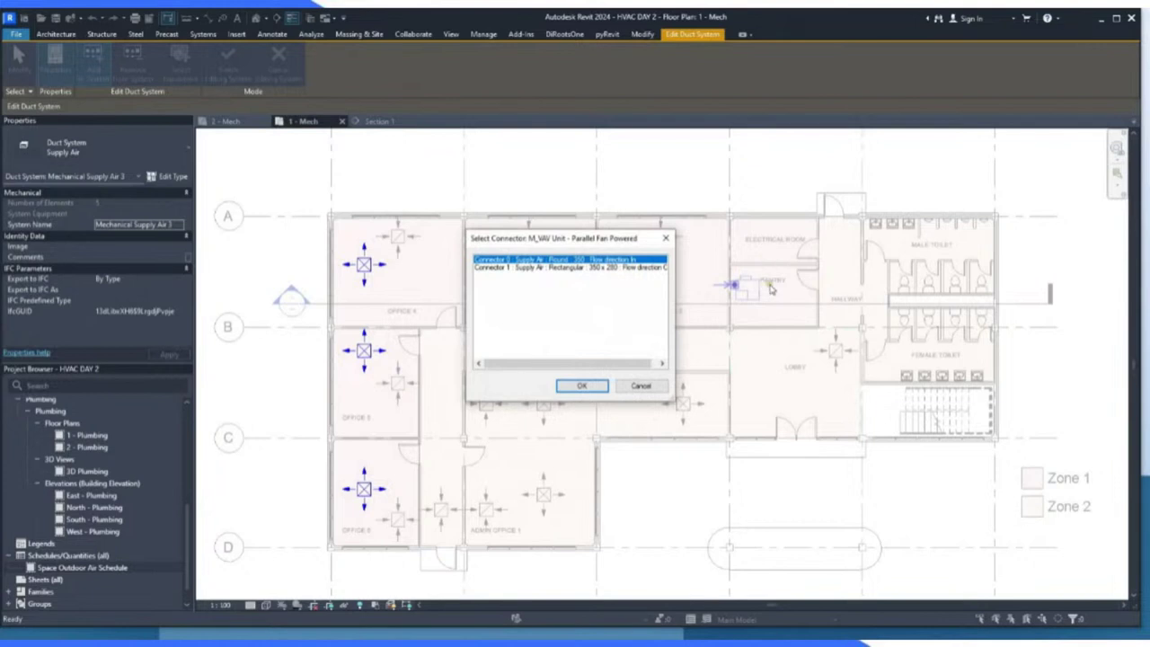
{"action": "left_click", "coordinate": [550, 267]}
{"action": "left_click", "coordinate": [581, 386]}
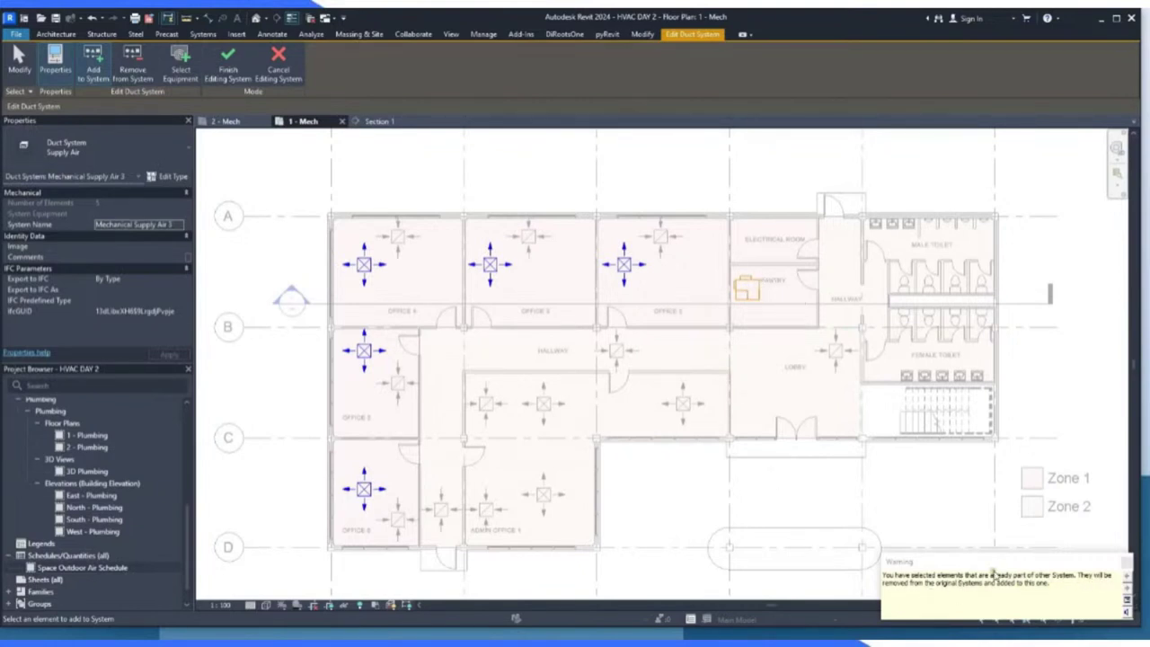
{"action": "left_click", "coordinate": [1126, 509]}
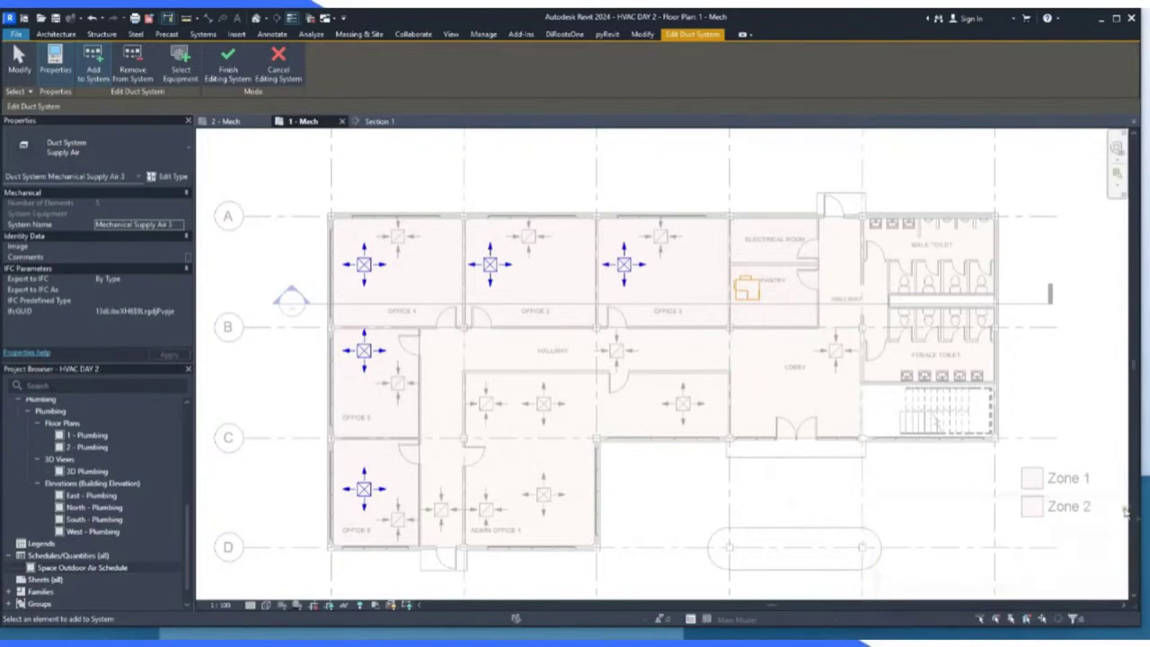
{"action": "left_click", "coordinate": [229, 58]}
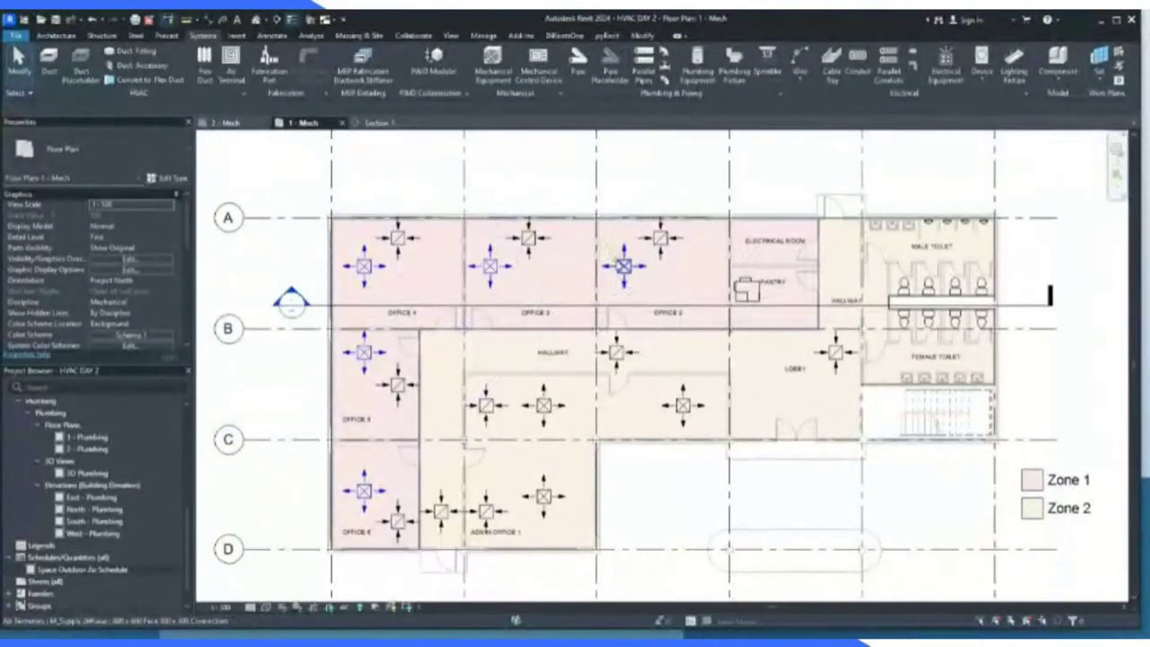
{"action": "left_click", "coordinate": [622, 265]}
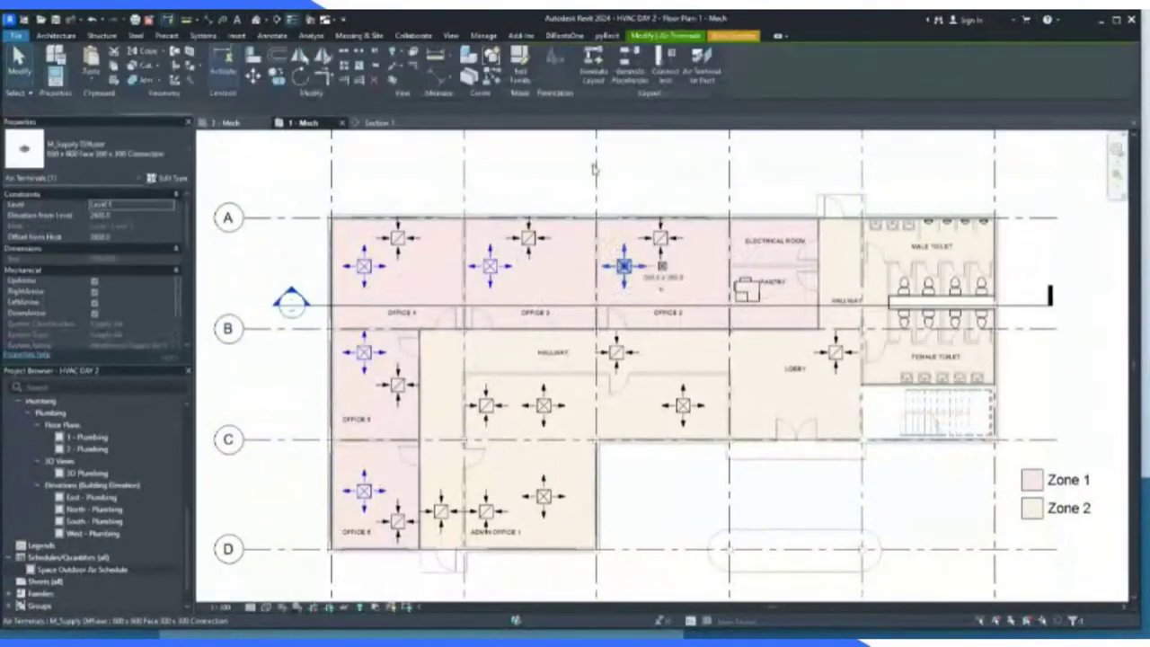
Generate a duct layout for the supply system and inspect the proposed route.
{"action": "left_click", "coordinate": [594, 70]}
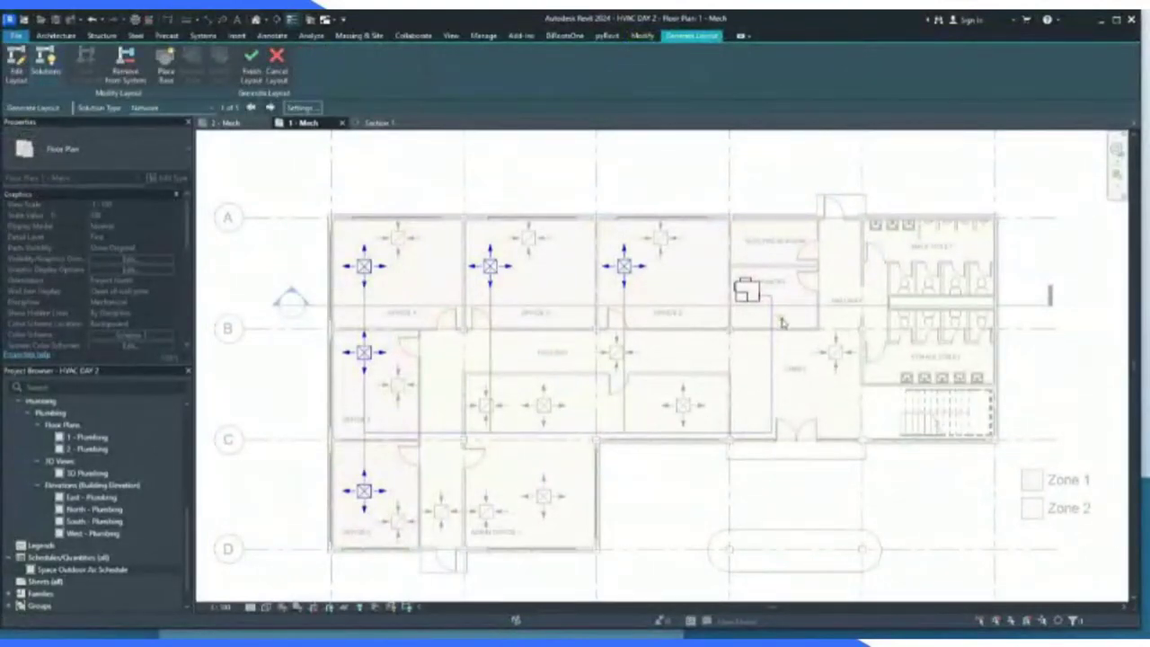
{"action": "scroll", "coordinate": [781, 323], "scroll_direction": "up", "scroll_amount": 2}
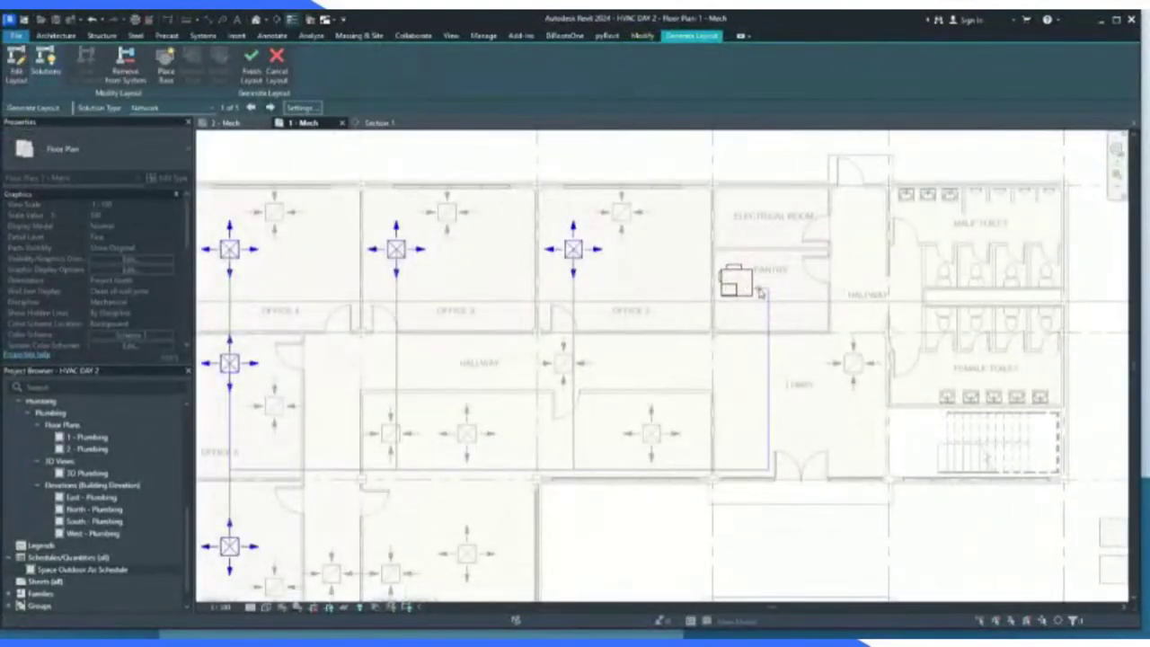
{"action": "scroll", "coordinate": [759, 292], "scroll_direction": "down", "scroll_amount": 3}
{"action": "scroll", "coordinate": [764, 291], "scroll_direction": "up", "scroll_amount": 4}
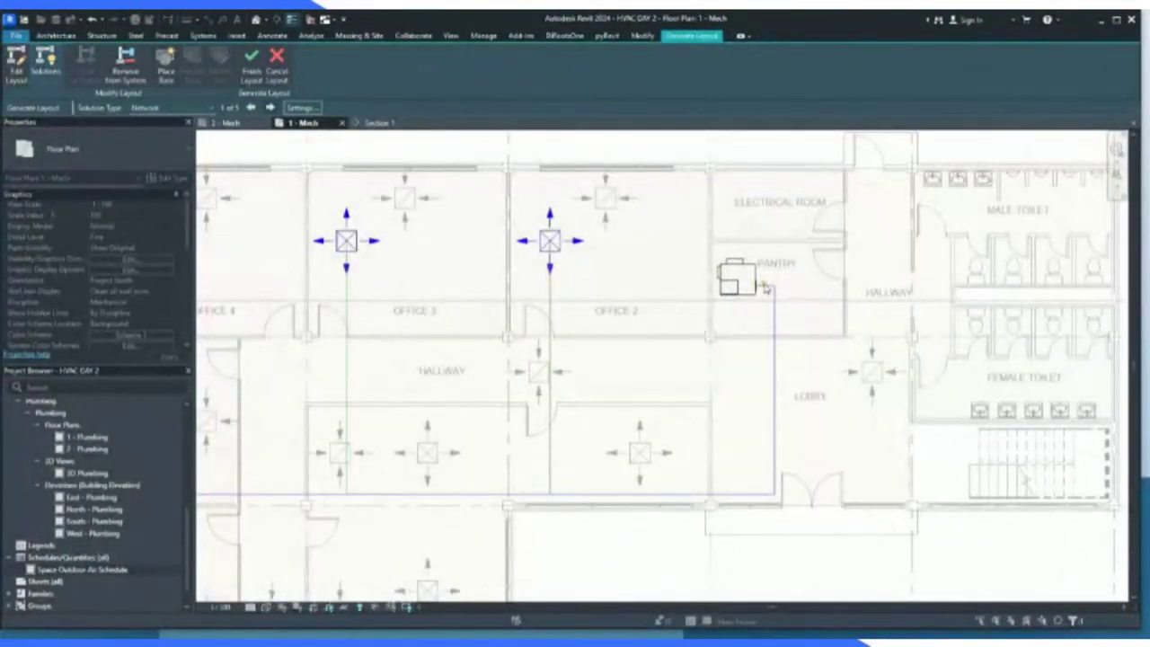
{"action": "scroll", "coordinate": [764, 286], "scroll_direction": "up", "scroll_amount": 1}
{"action": "scroll", "coordinate": [762, 279], "scroll_direction": "up", "scroll_amount": 2}
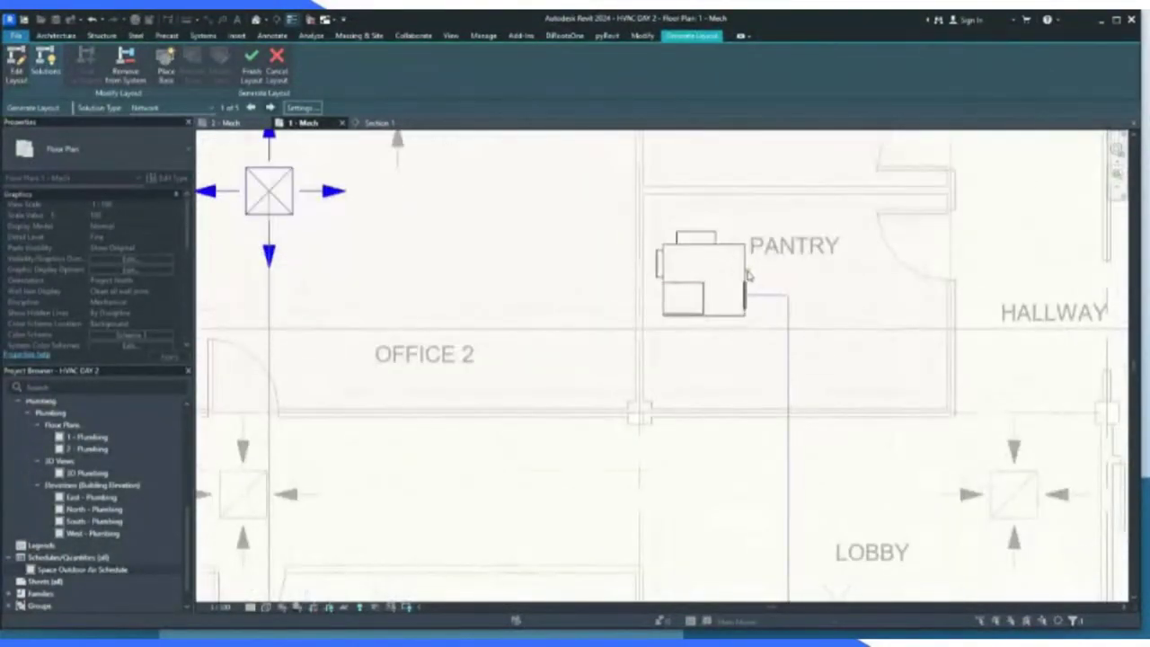
{"action": "scroll", "coordinate": [660, 262], "scroll_direction": "up", "scroll_amount": 2}
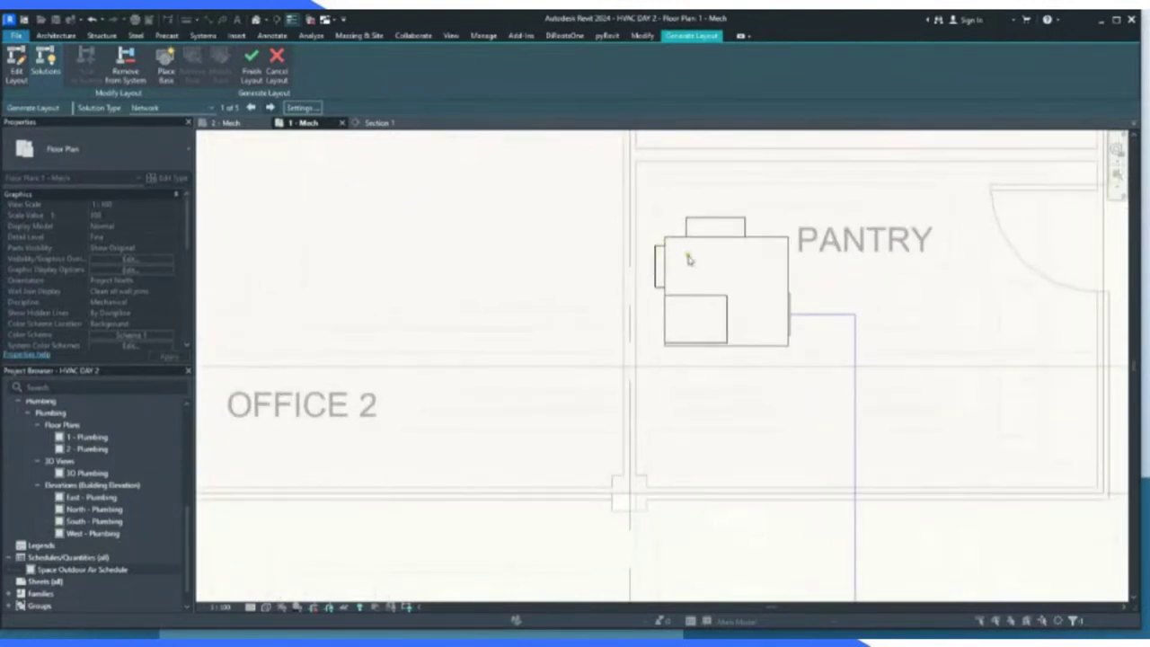
{"action": "scroll", "coordinate": [778, 234], "scroll_direction": "down", "scroll_amount": 5}
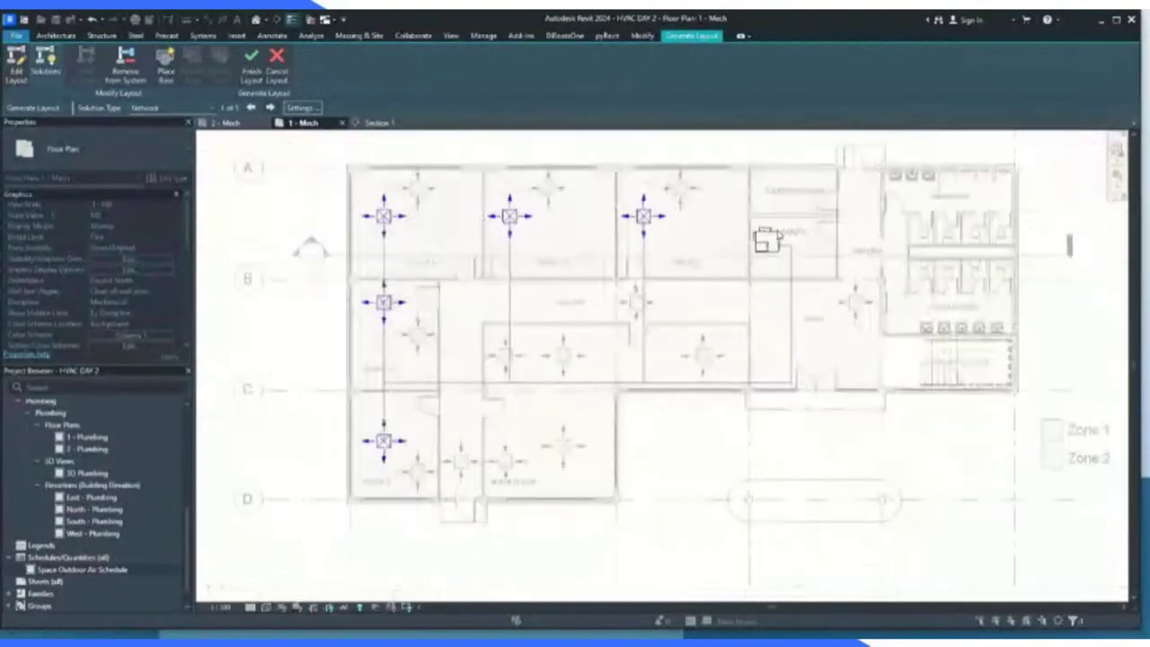
{"action": "scroll", "coordinate": [489, 392], "scroll_direction": "up", "scroll_amount": 1}
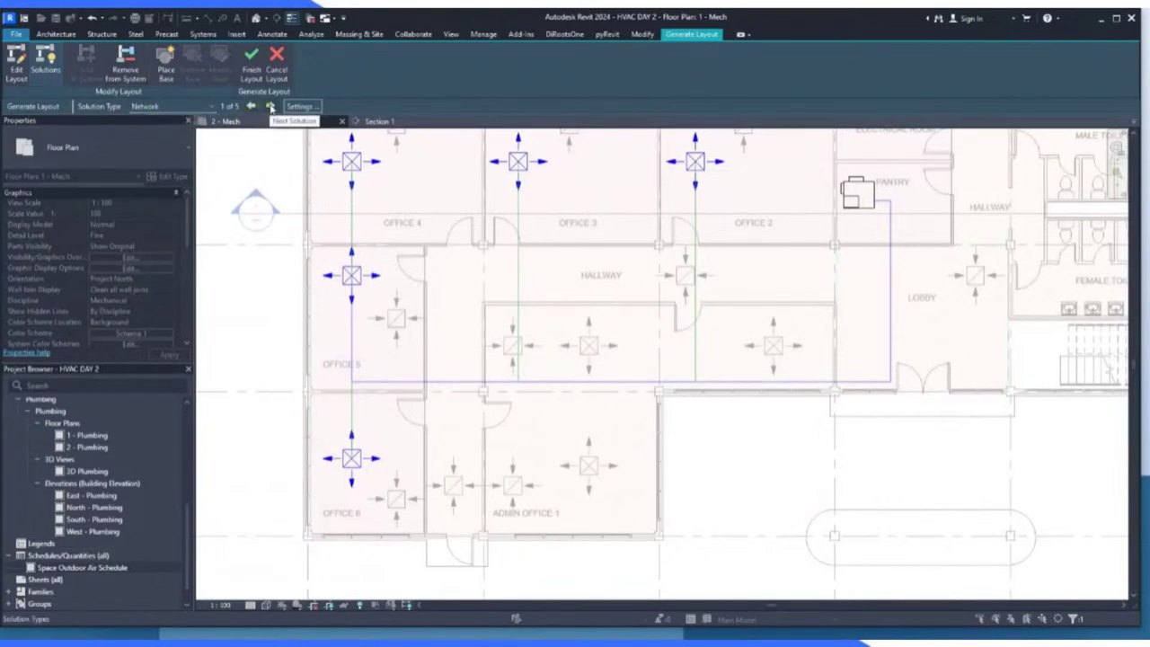
Cycle through the layout solutions and settle on solution 4 of 5.
{"action": "left_click", "coordinate": [270, 107]}
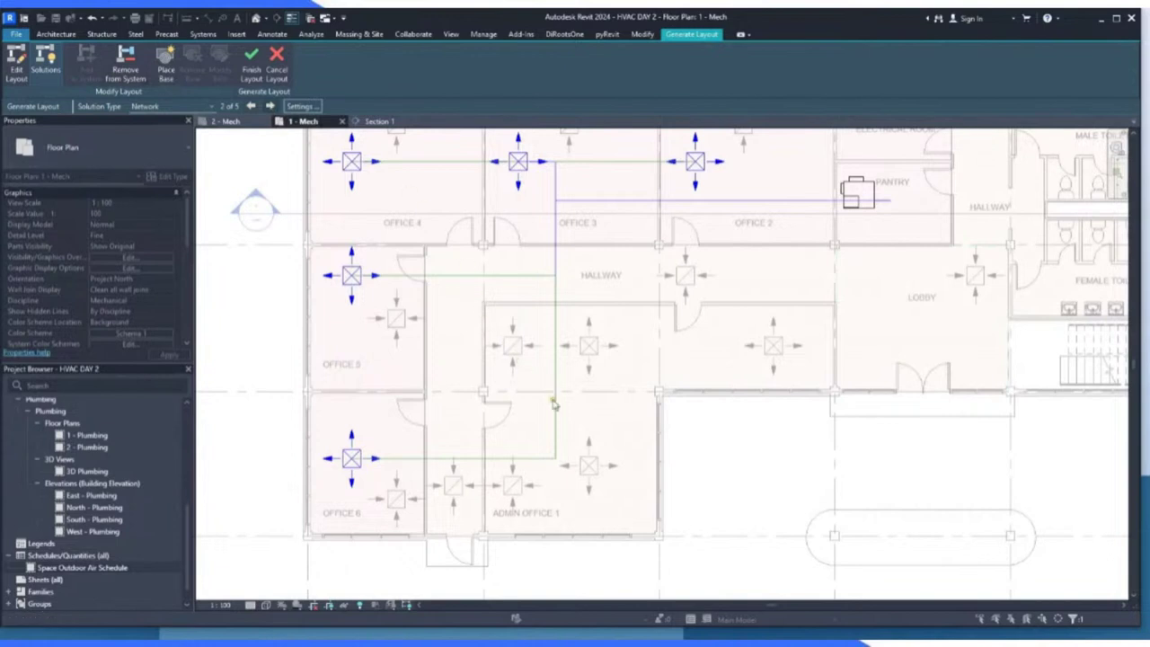
{"action": "scroll", "coordinate": [555, 405], "scroll_direction": "down", "scroll_amount": 1}
{"action": "left_click", "coordinate": [271, 107]}
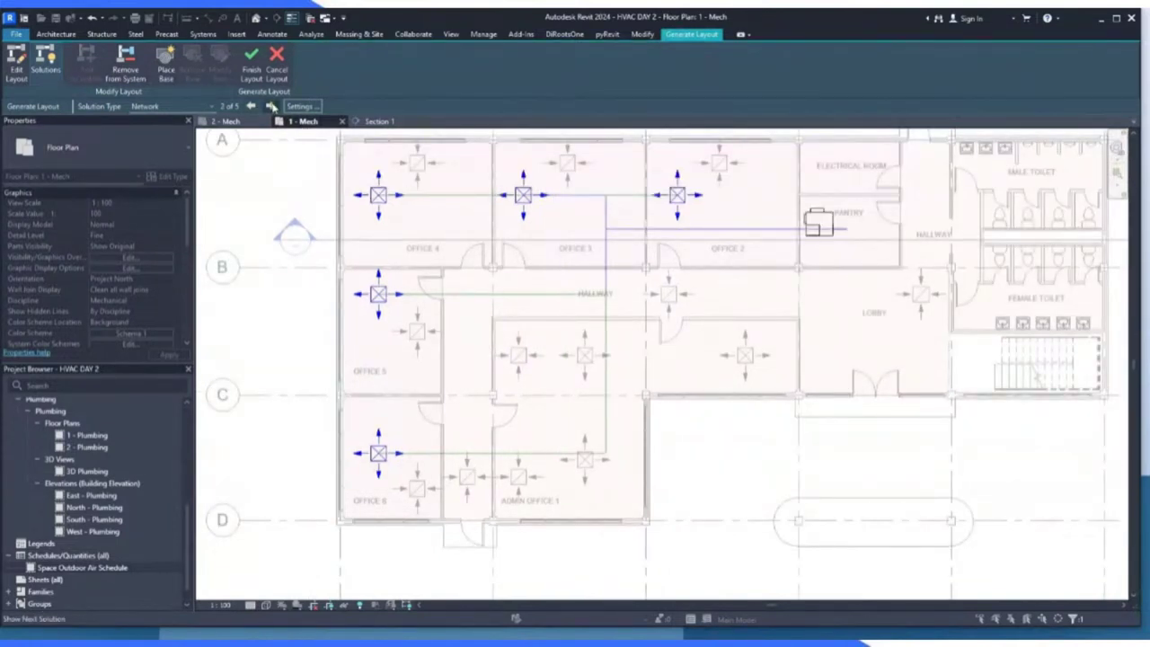
{"action": "left_click", "coordinate": [271, 107]}
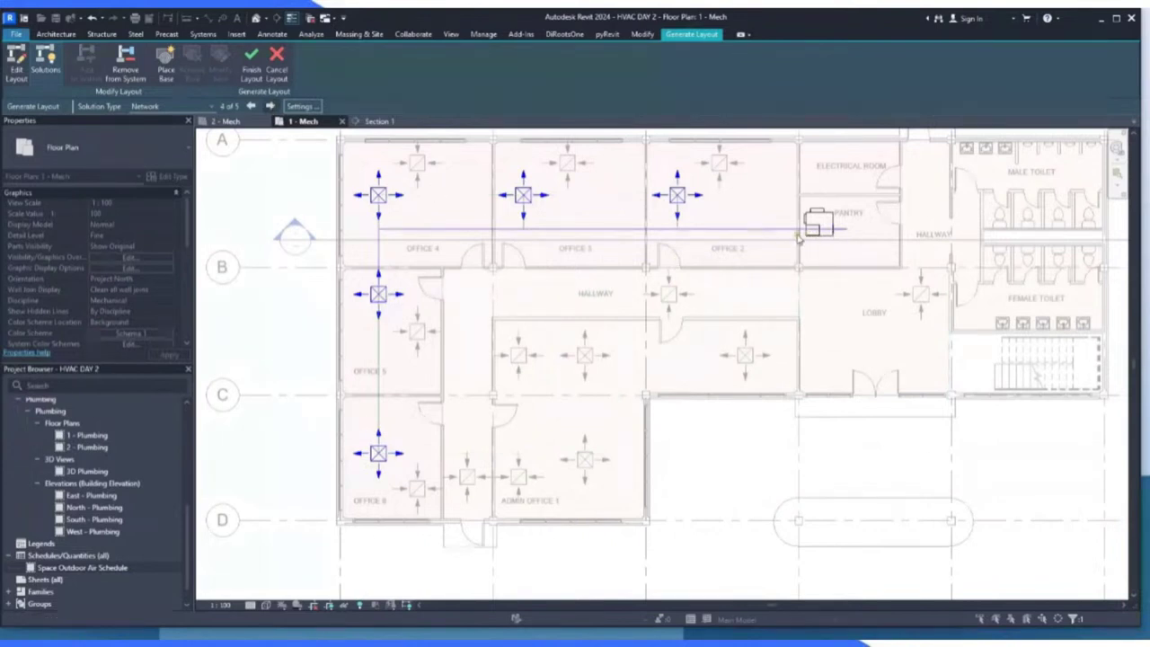
{"action": "left_click", "coordinate": [270, 107]}
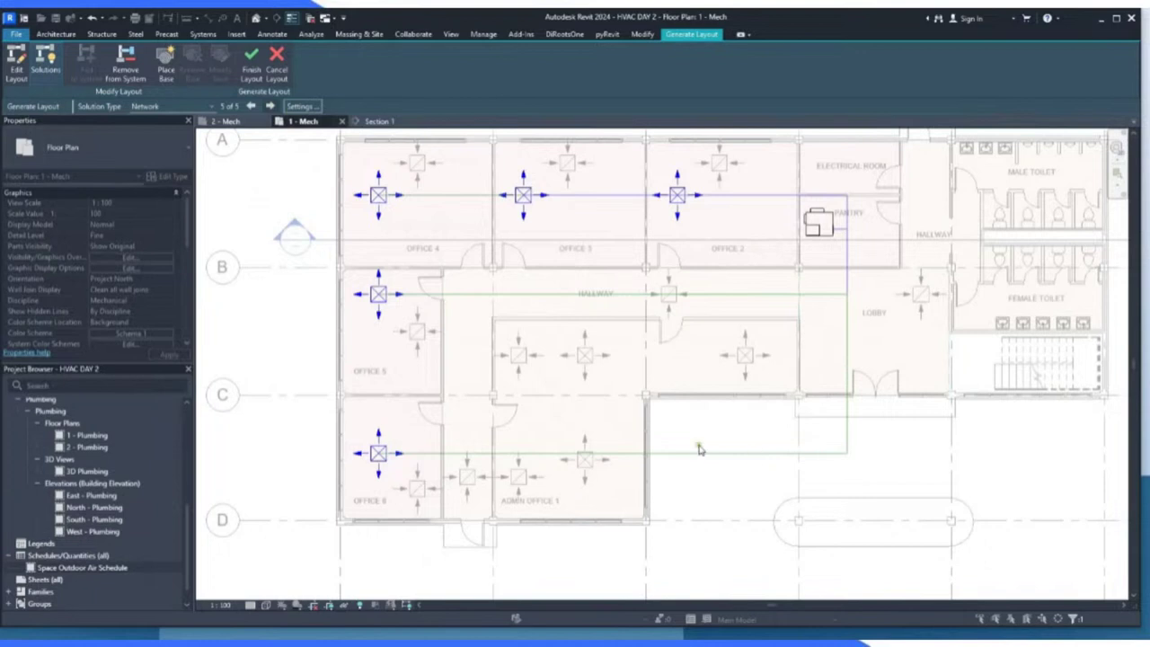
{"action": "left_click", "coordinate": [252, 107]}
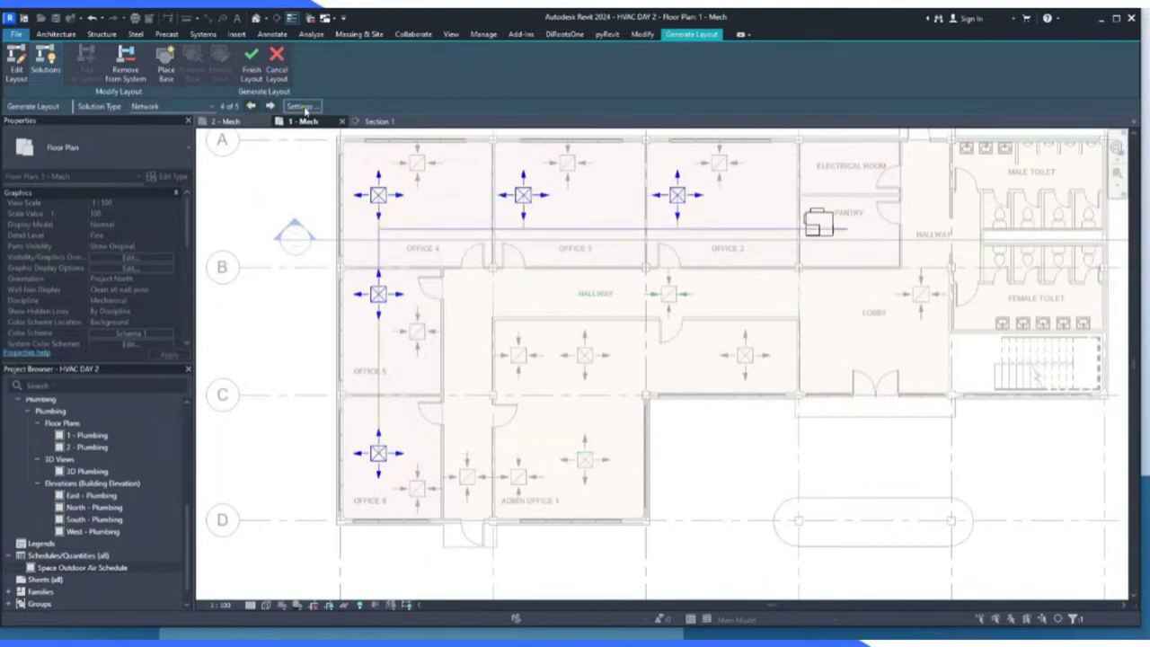
{"action": "left_click", "coordinate": [302, 106]}
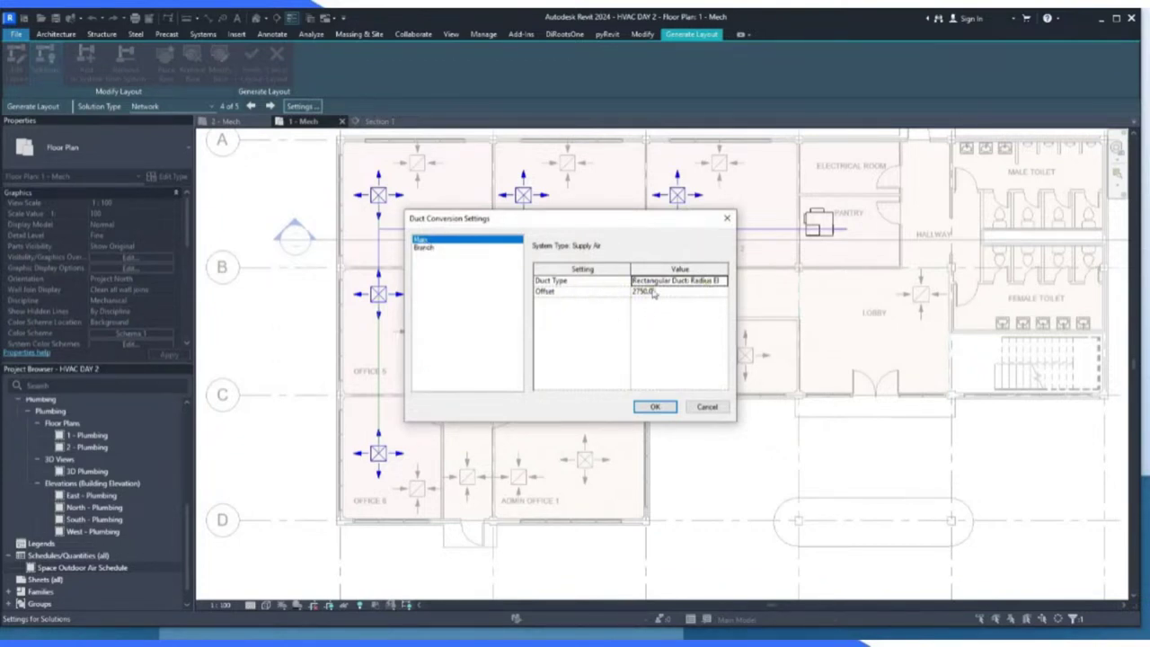
{"action": "left_click", "coordinate": [420, 249]}
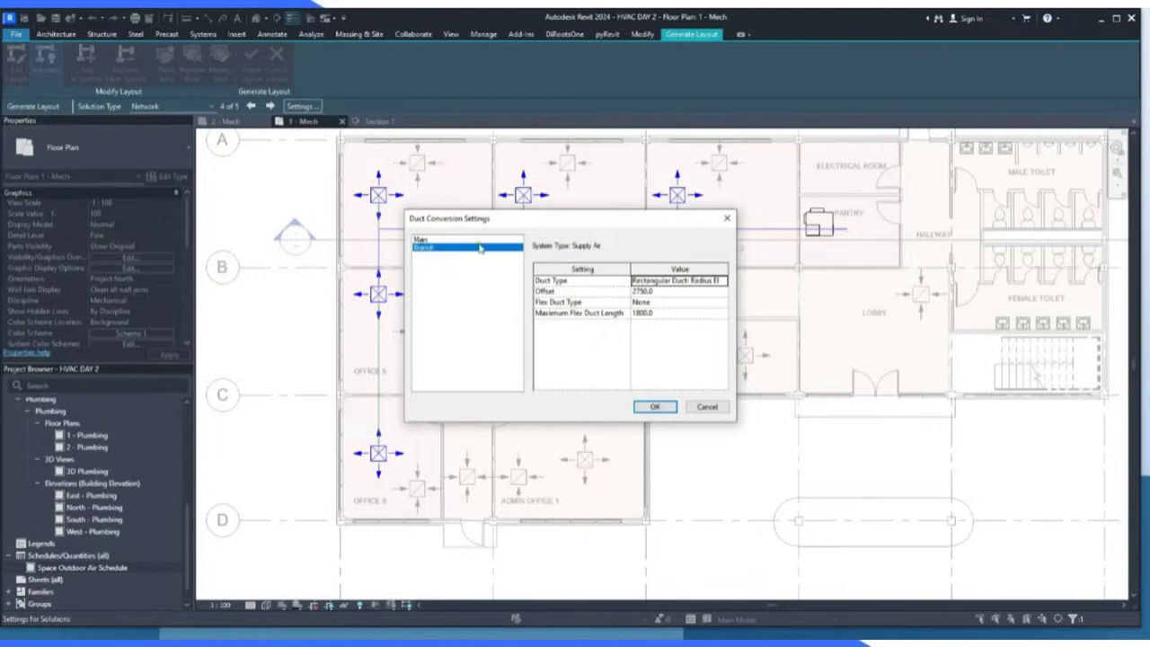
{"action": "left_click", "coordinate": [655, 406]}
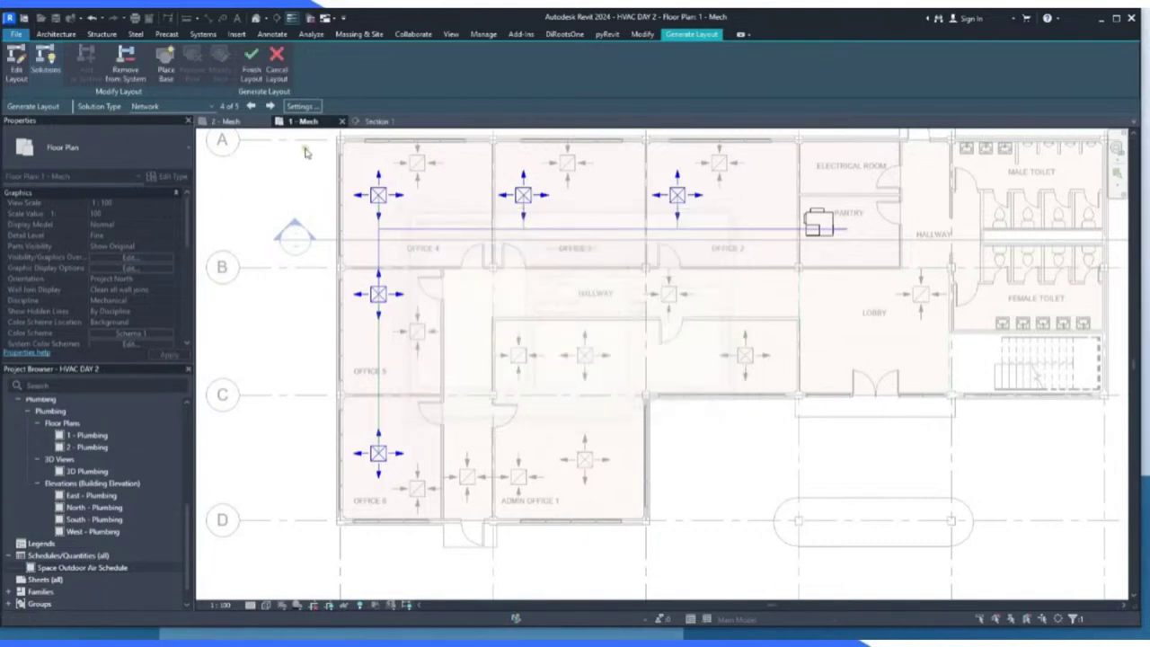
{"action": "left_click", "coordinate": [252, 63]}
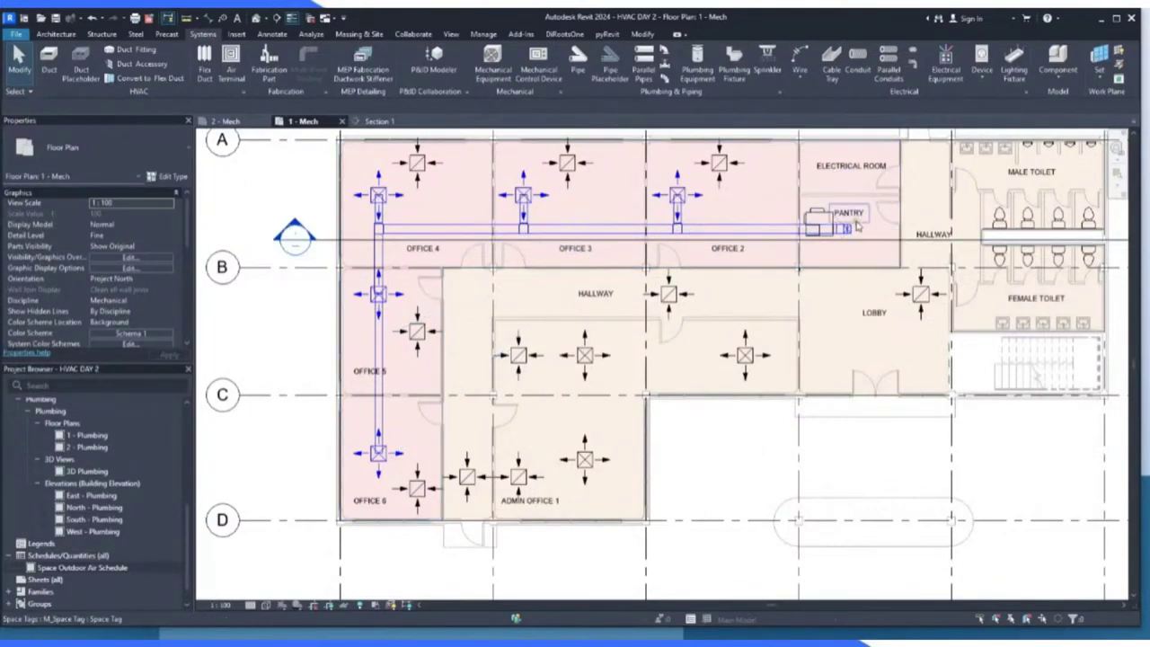
{"action": "scroll", "coordinate": [851, 224], "scroll_direction": "up", "scroll_amount": 4}
{"action": "scroll", "coordinate": [834, 273], "scroll_direction": "down", "scroll_amount": 2}
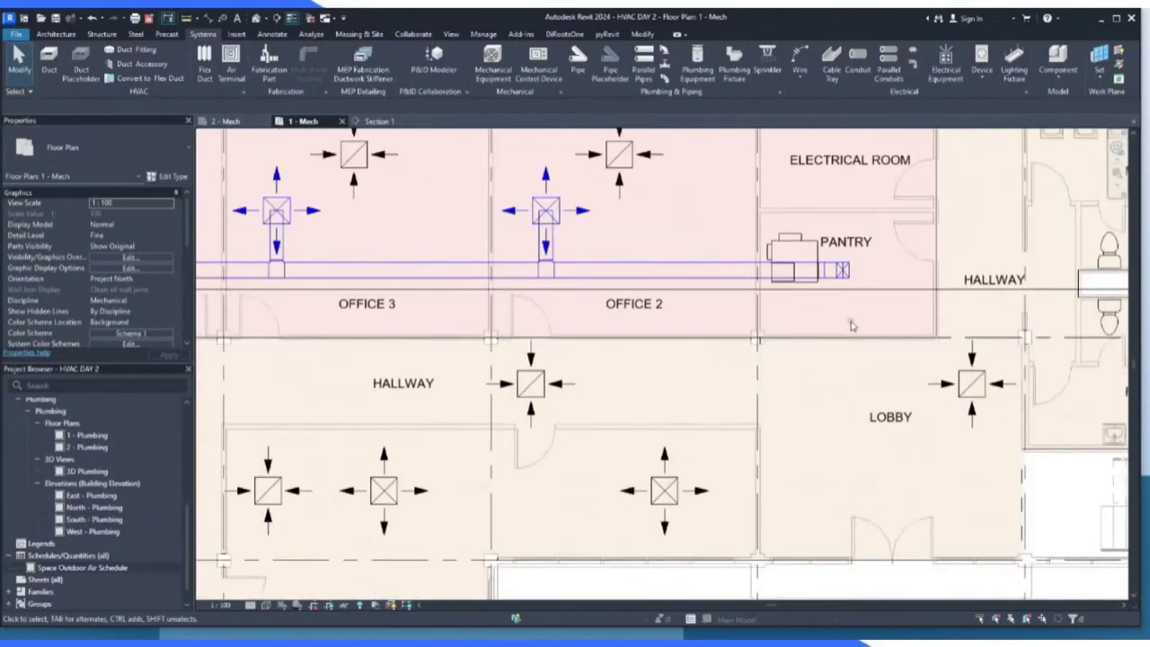
{"action": "scroll", "coordinate": [830, 274], "scroll_direction": "down", "scroll_amount": 2}
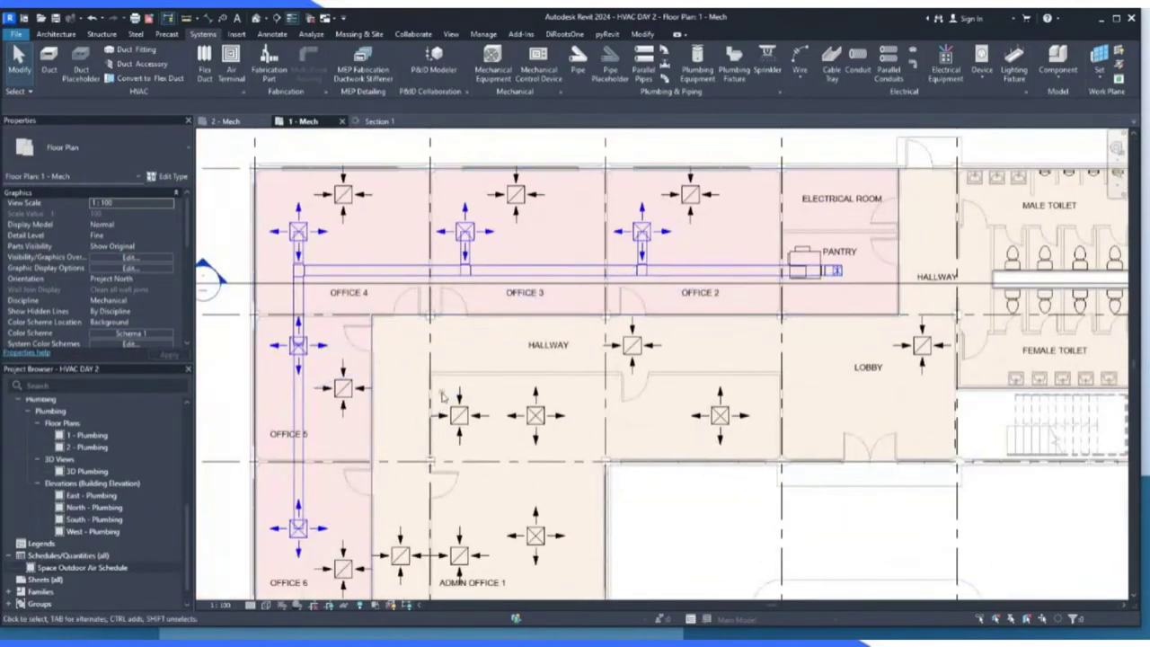
{"action": "scroll", "coordinate": [297, 385], "scroll_direction": "up", "scroll_amount": 2}
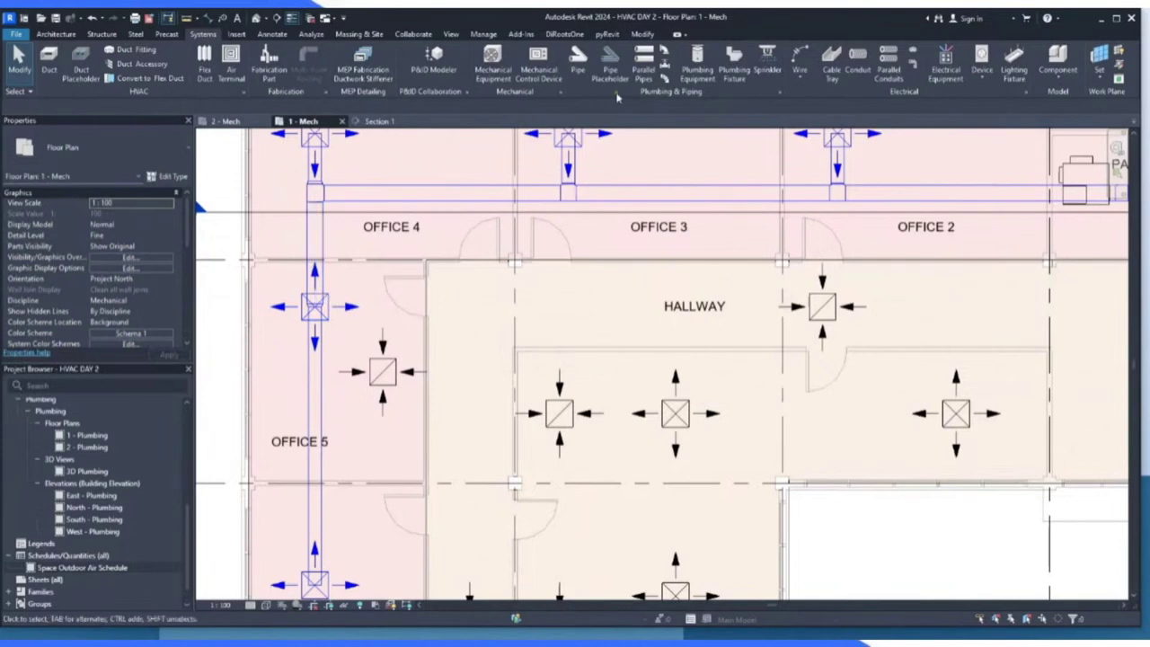
{"action": "scroll", "coordinate": [331, 241], "scroll_direction": "down", "scroll_amount": 2}
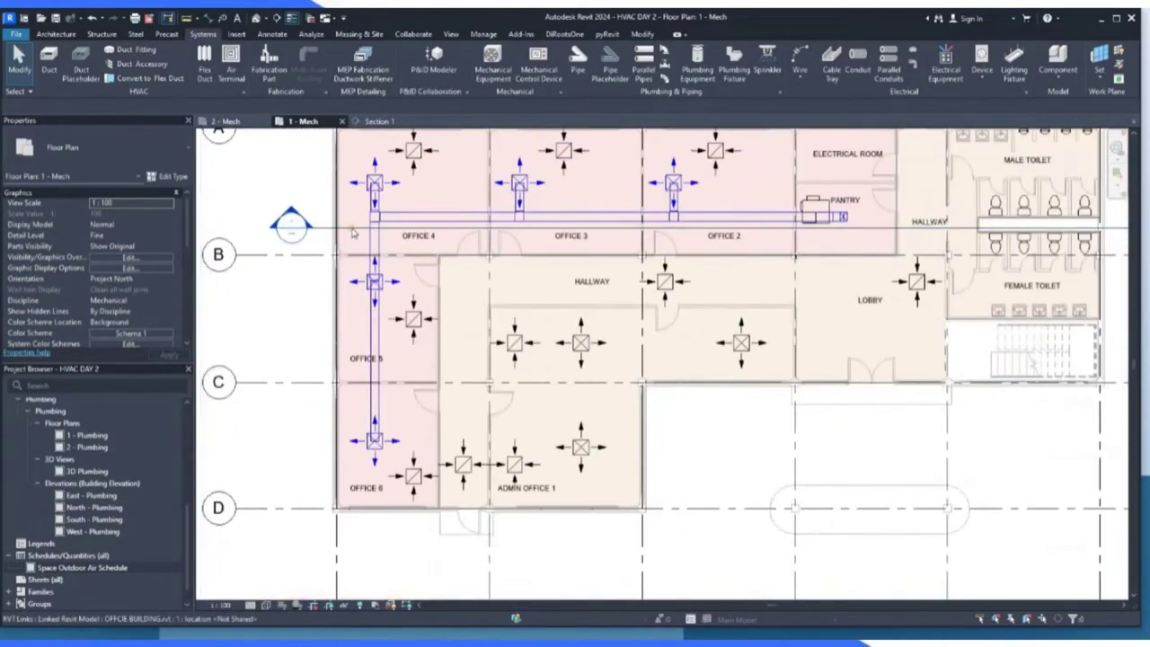
{"action": "left_click", "coordinate": [378, 121]}
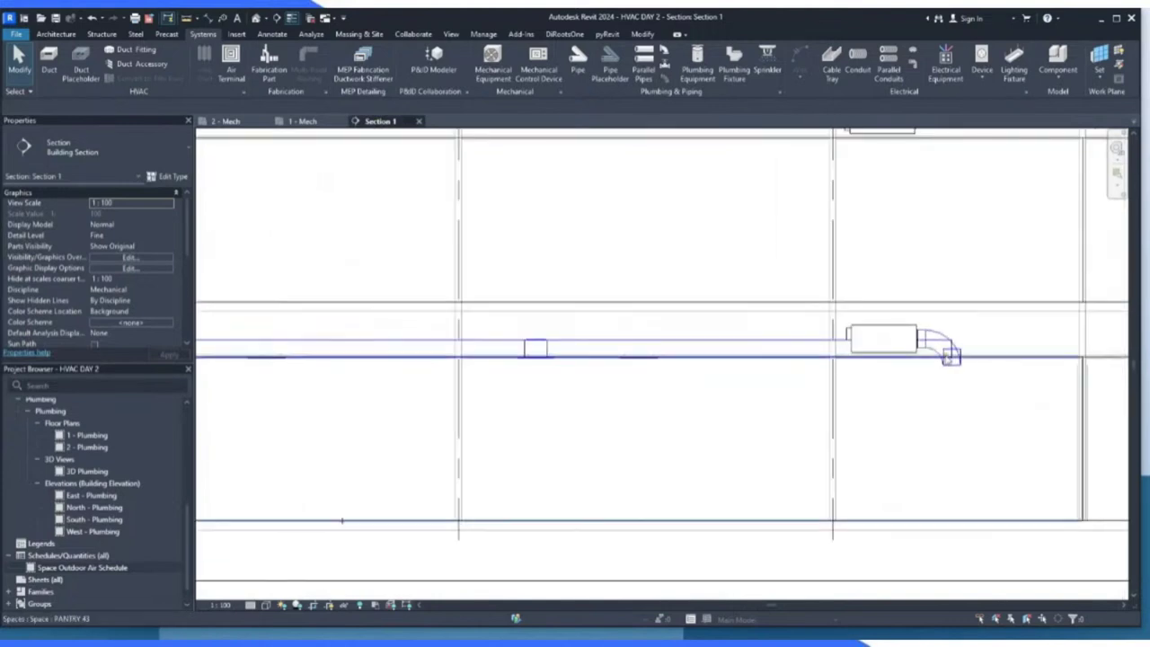
{"action": "scroll", "coordinate": [935, 357], "scroll_direction": "up", "scroll_amount": 4}
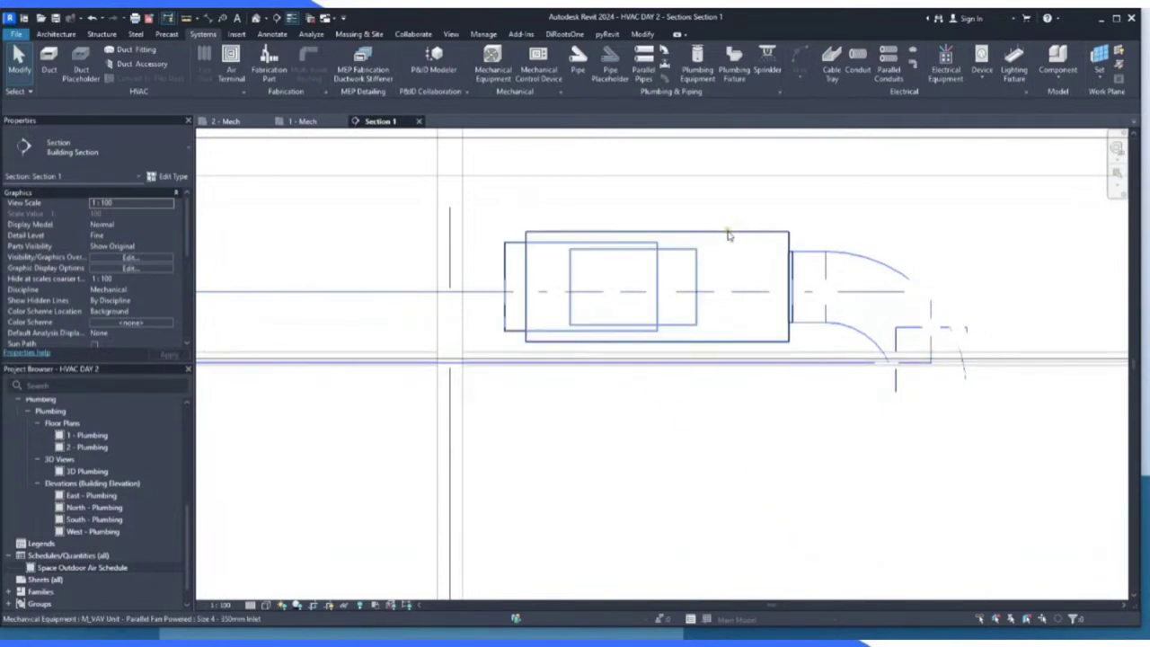
{"action": "scroll", "coordinate": [728, 238], "scroll_direction": "down", "scroll_amount": 5}
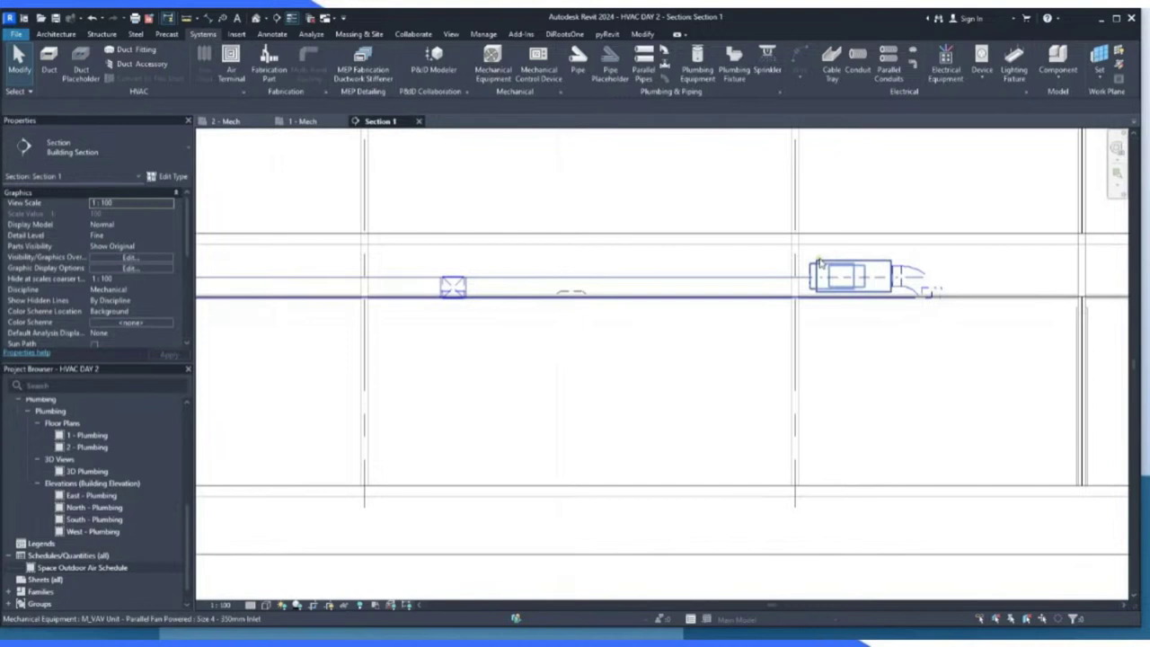
{"action": "scroll", "coordinate": [813, 270], "scroll_direction": "down", "scroll_amount": 3}
{"action": "scroll", "coordinate": [818, 274], "scroll_direction": "up", "scroll_amount": 6}
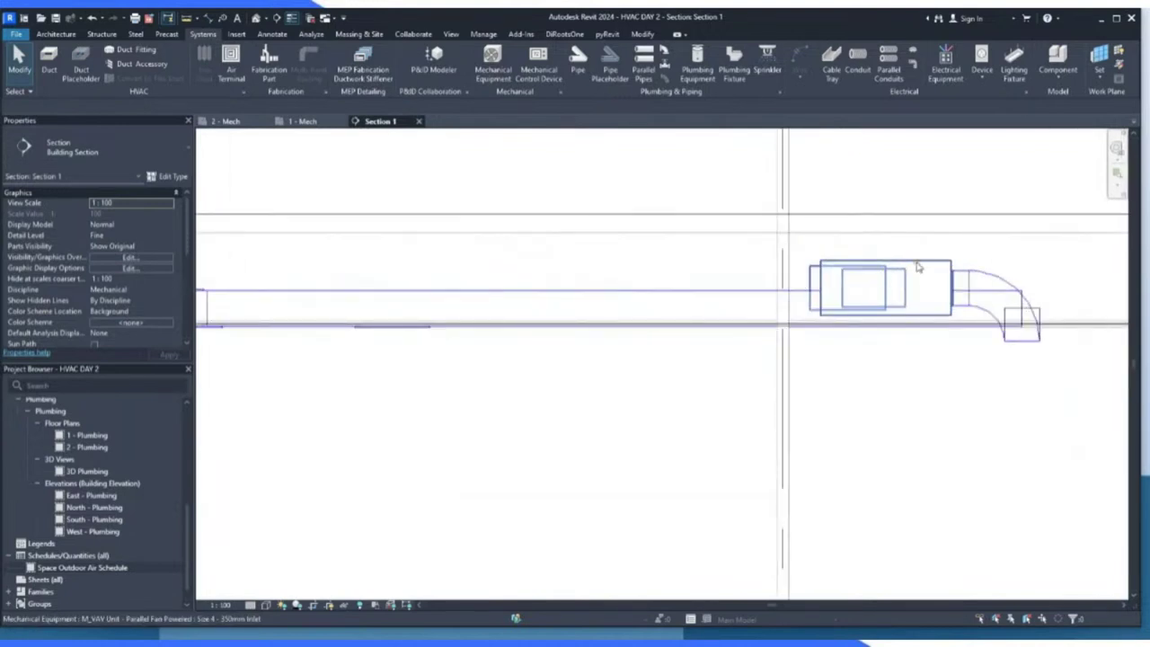
{"action": "scroll", "coordinate": [918, 266], "scroll_direction": "down", "scroll_amount": 6}
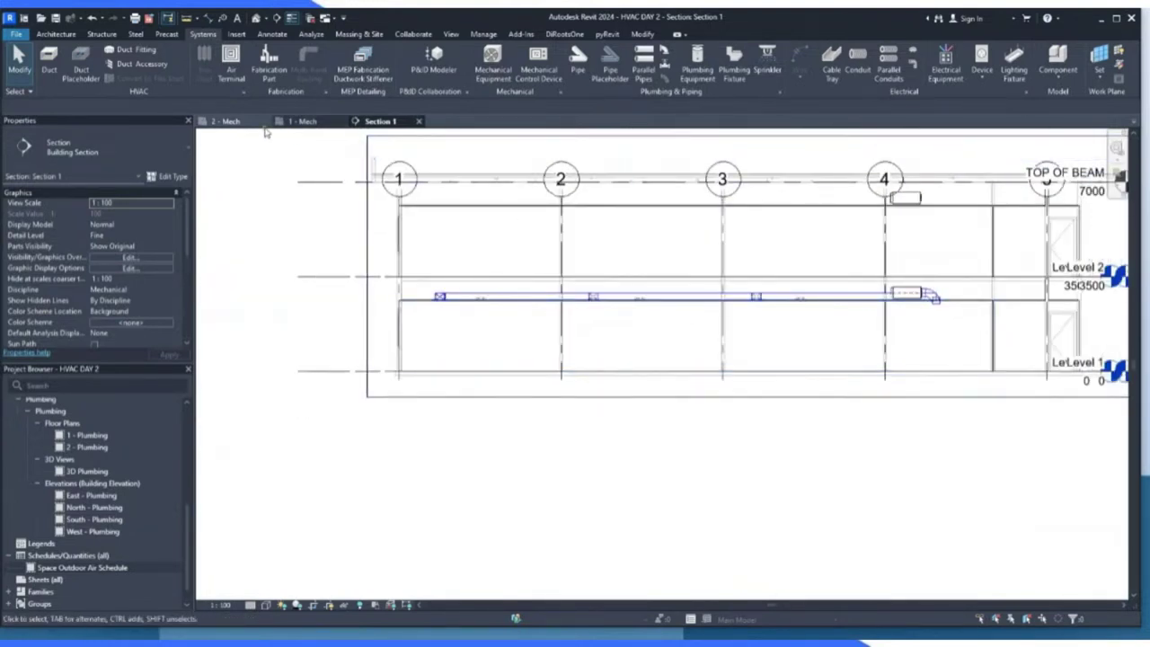
{"action": "left_click", "coordinate": [302, 121]}
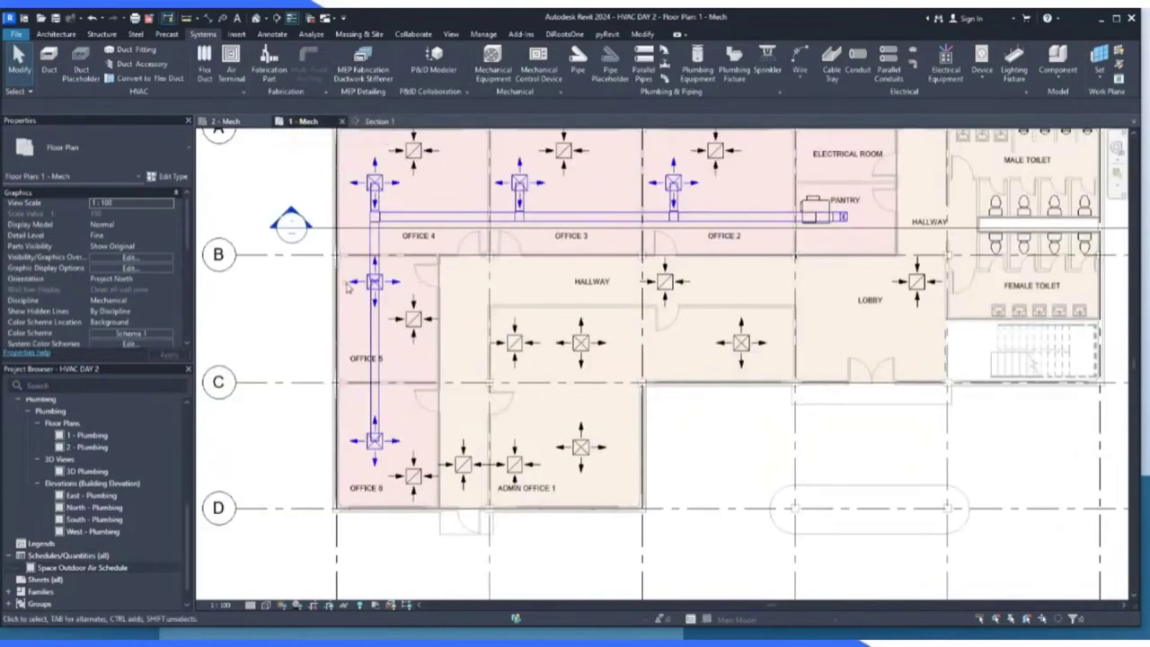
Nudge both vertical duct segments along Offices 4–6 slightly to the right.
{"action": "scroll", "coordinate": [353, 287], "scroll_direction": "up", "scroll_amount": 4}
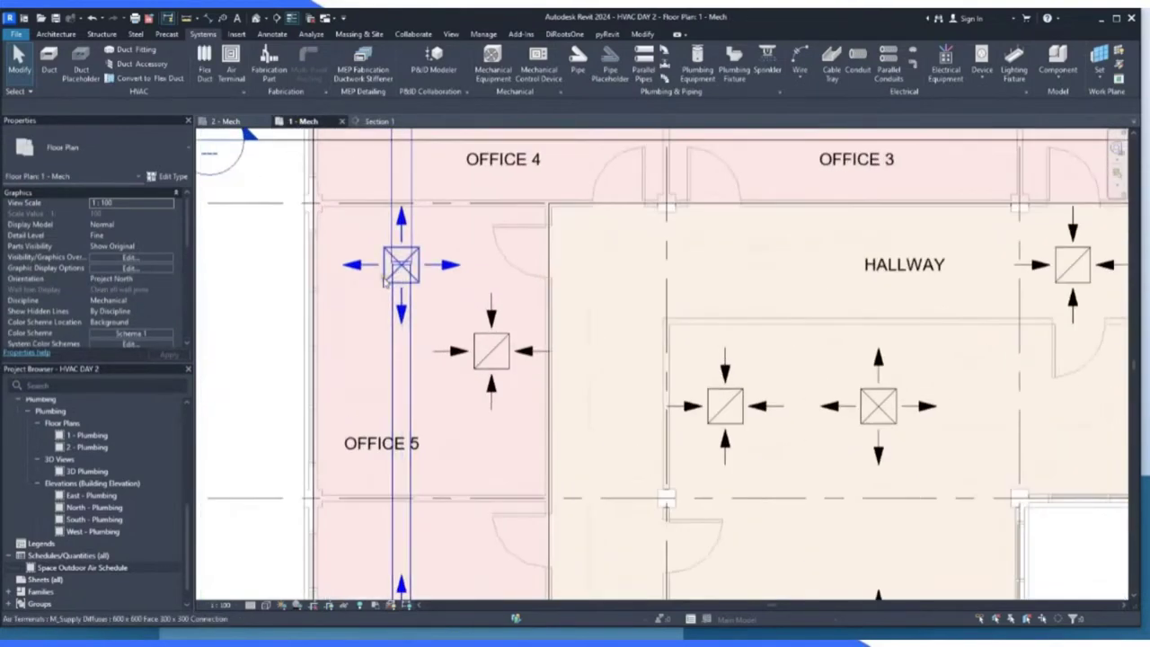
{"action": "scroll", "coordinate": [384, 271], "scroll_direction": "up", "scroll_amount": 1}
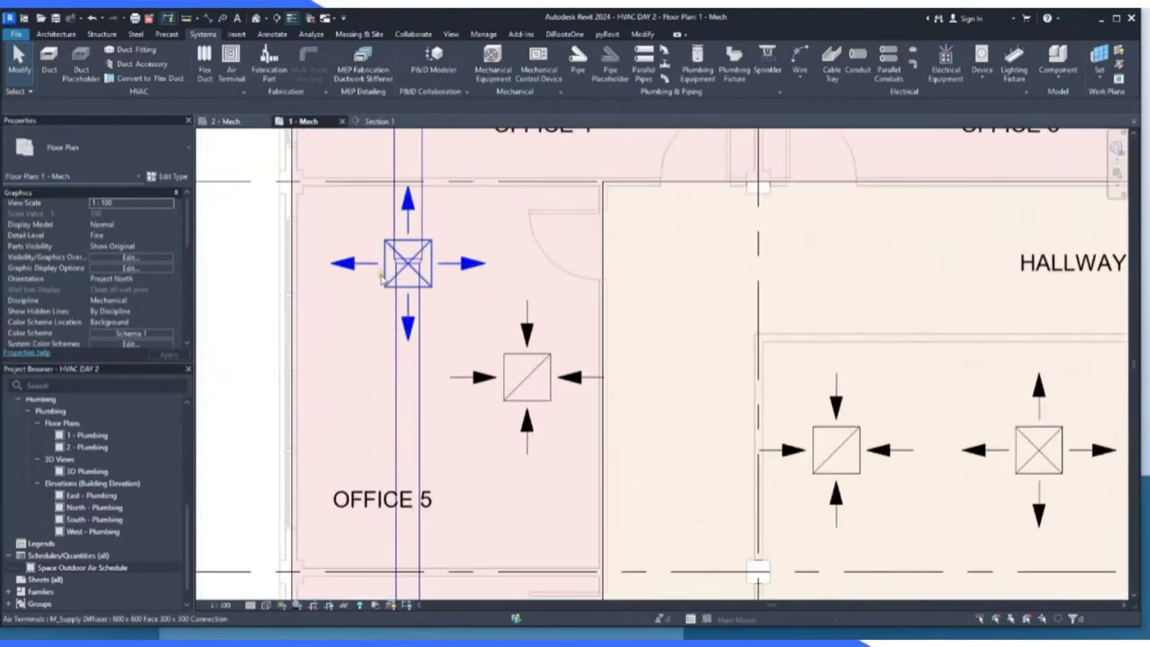
{"action": "left_click", "coordinate": [420, 341]}
{"action": "scroll", "coordinate": [420, 341], "scroll_direction": "down", "scroll_amount": 2}
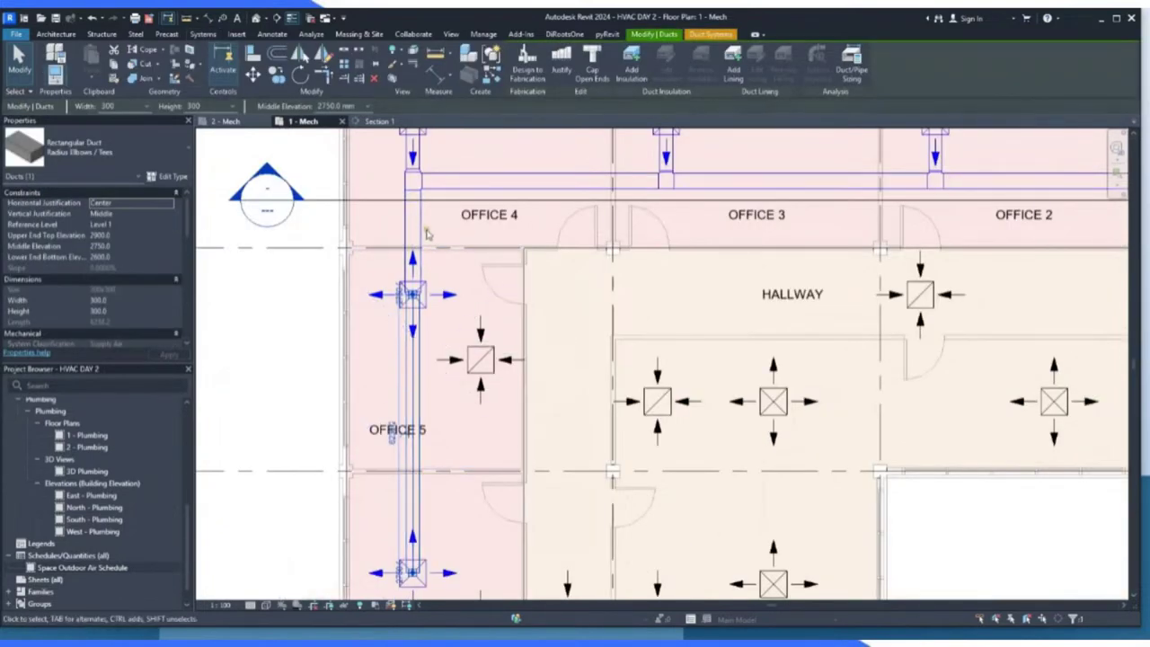
{"action": "scroll", "coordinate": [423, 232], "scroll_direction": "down", "scroll_amount": 3}
{"action": "scroll", "coordinate": [426, 252], "scroll_direction": "up", "scroll_amount": 3}
{"action": "left_click", "coordinate": [405, 257], "text": "ctrl"}
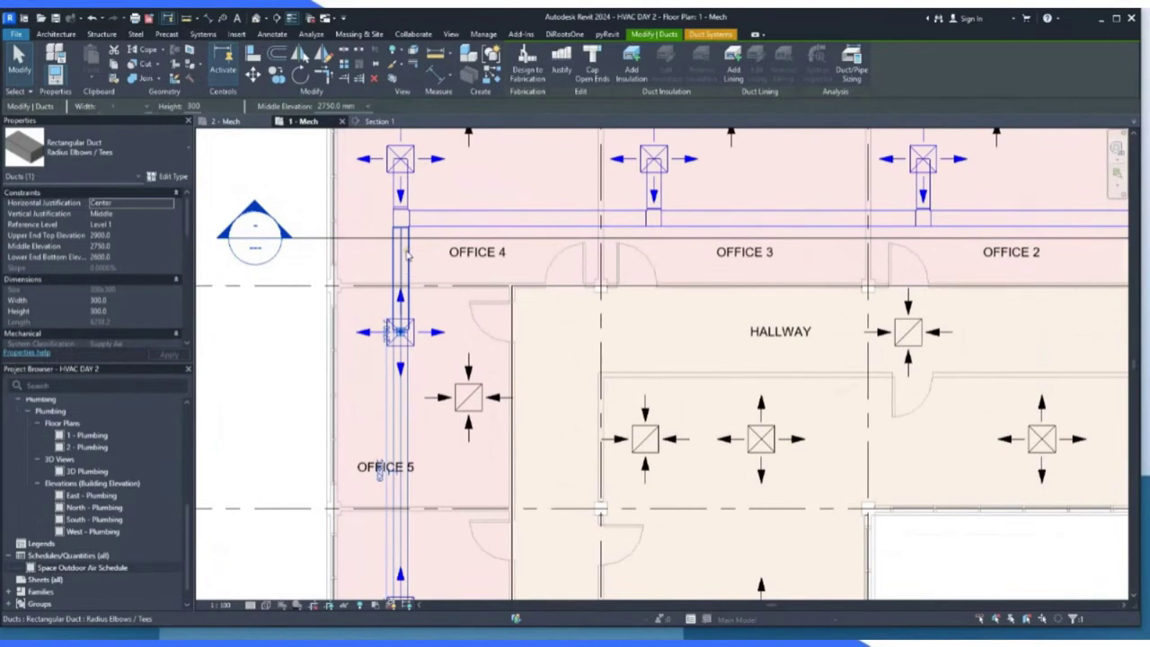
{"action": "key", "text": "Right"}
{"action": "key", "text": "Right"}
{"action": "key", "text": "Right"}
{"action": "key", "text": "Right"}
{"action": "key", "text": "Right"}
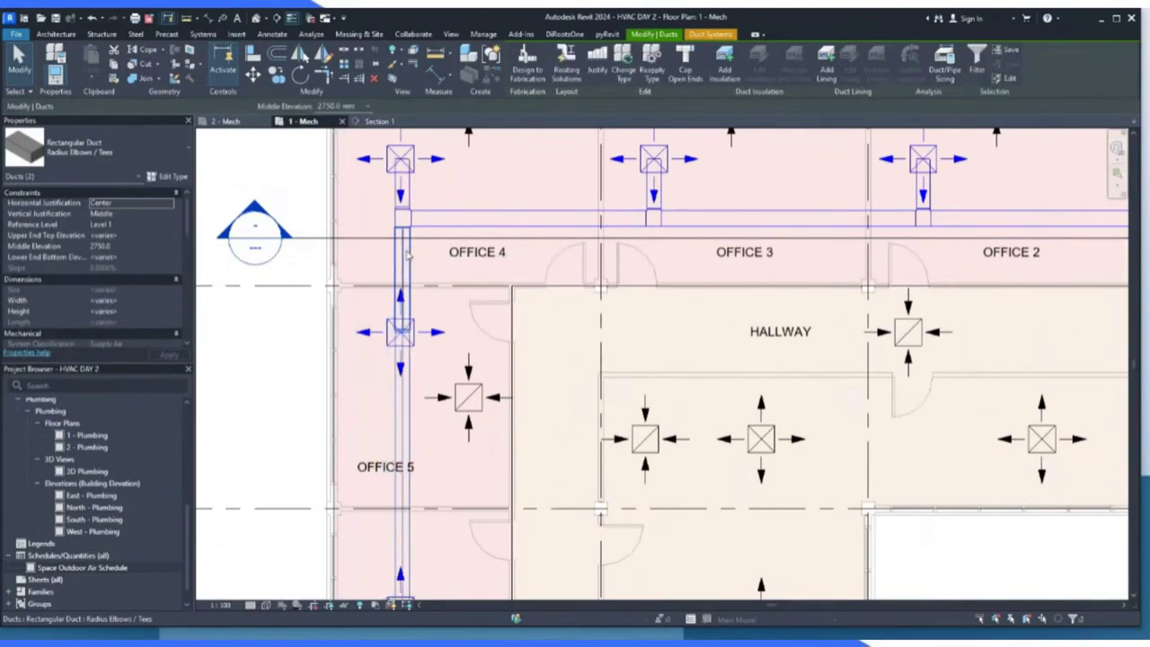
{"action": "key", "text": "Right"}
{"action": "key", "text": "Right"}
{"action": "key", "text": "Right"}
{"action": "key", "text": "Right"}
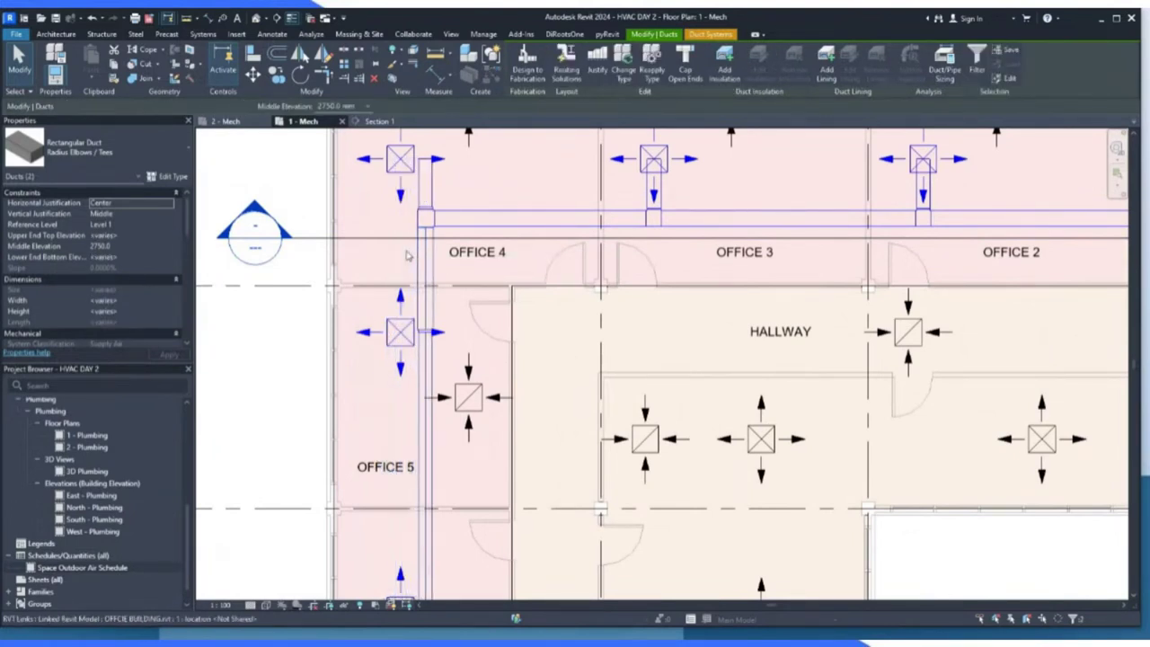
{"action": "scroll", "coordinate": [354, 255], "scroll_direction": "down", "scroll_amount": 2}
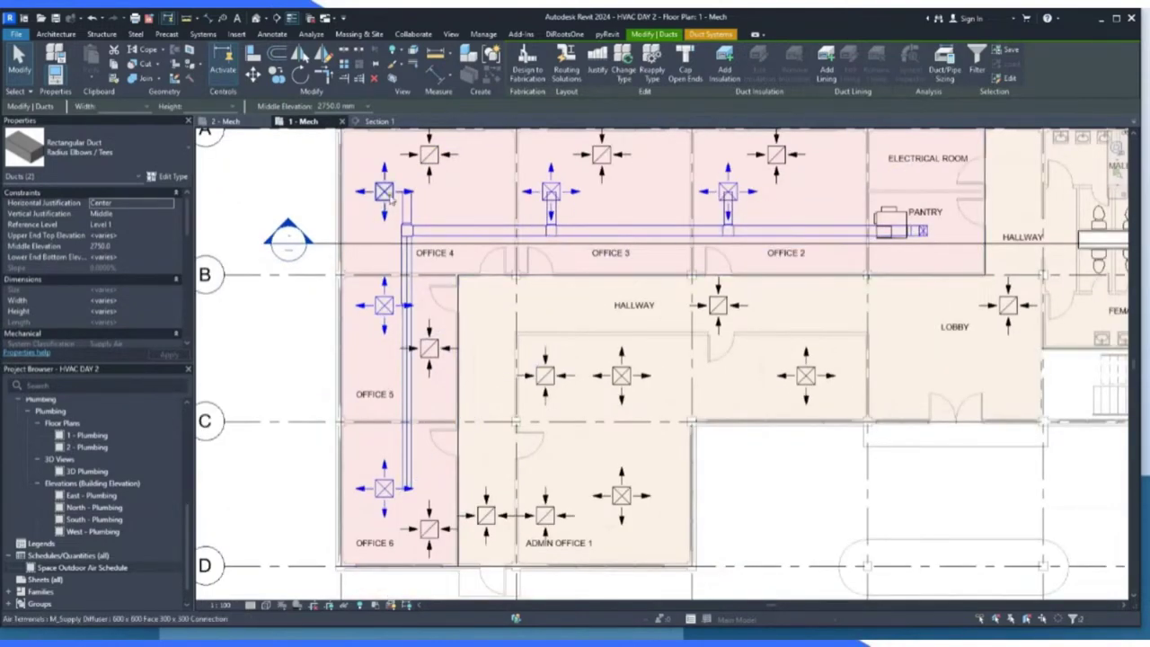
{"action": "scroll", "coordinate": [401, 192], "scroll_direction": "up", "scroll_amount": 2}
{"action": "scroll", "coordinate": [382, 266], "scroll_direction": "up", "scroll_amount": 1}
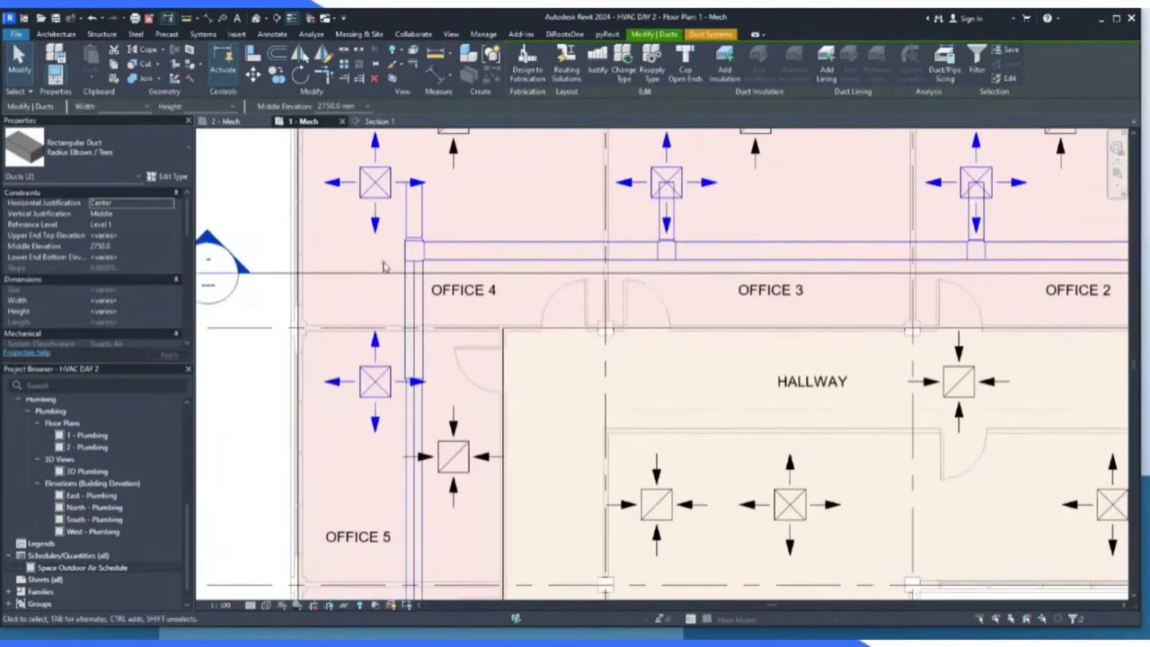
{"action": "scroll", "coordinate": [378, 258], "scroll_direction": "up", "scroll_amount": 1}
{"action": "scroll", "coordinate": [396, 254], "scroll_direction": "down", "scroll_amount": 3}
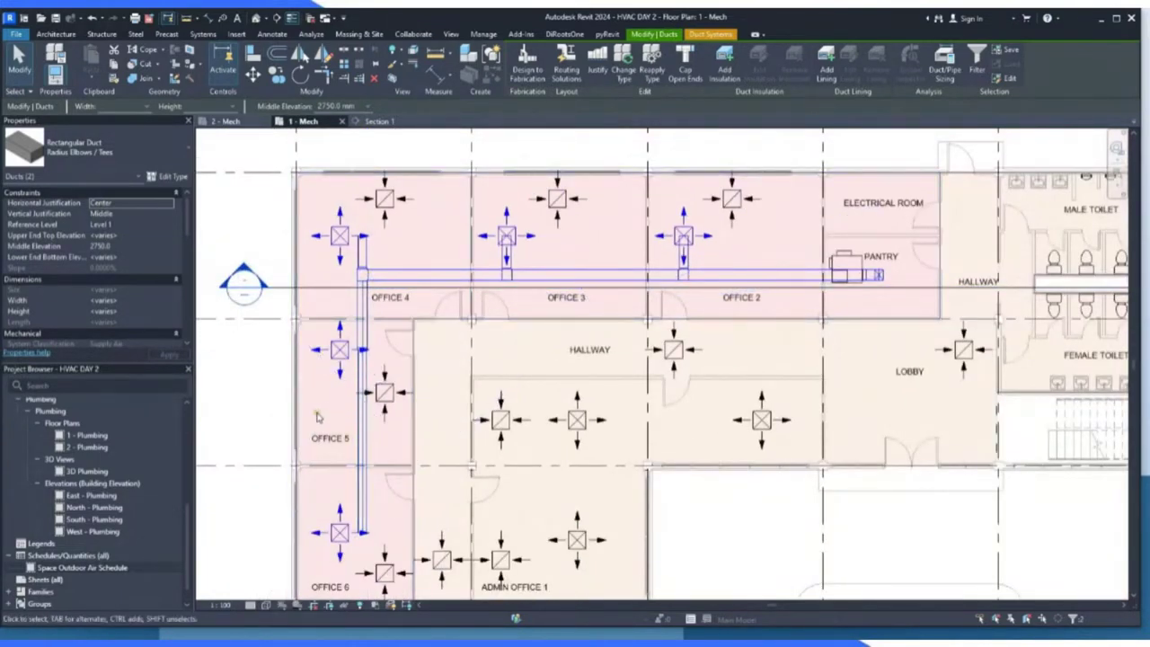
{"action": "left_click", "coordinate": [251, 410]}
Drag the vertical duct's bottom end down toward the Office 6 diffuser.
{"action": "scroll", "coordinate": [342, 352], "scroll_direction": "up", "scroll_amount": 2}
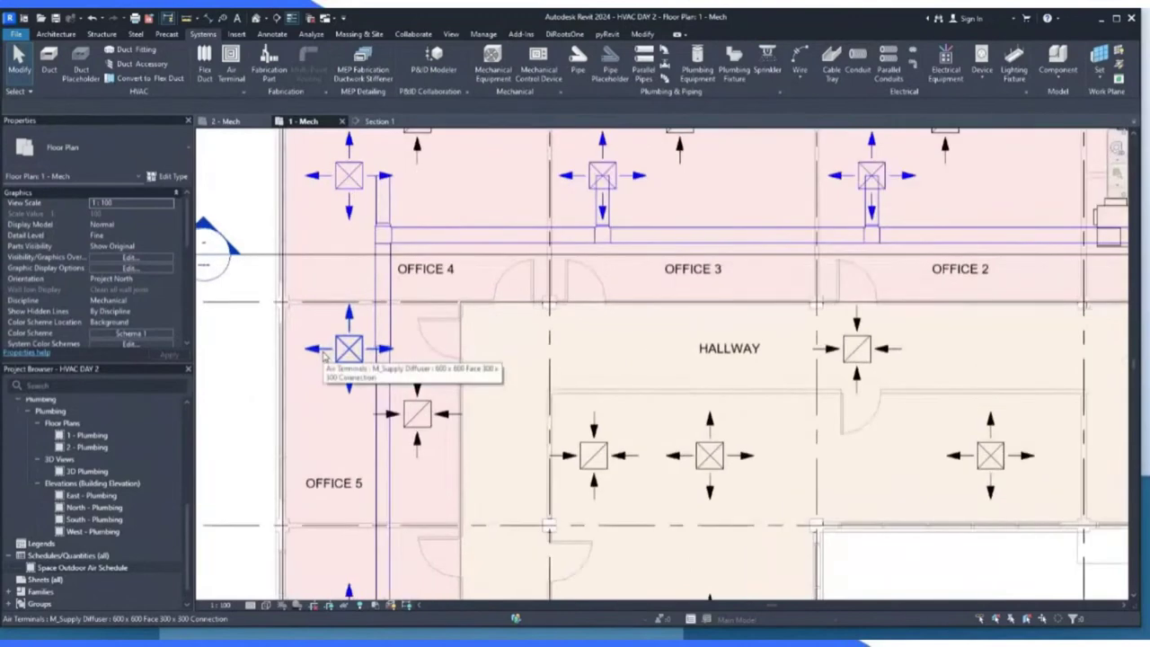
{"action": "scroll", "coordinate": [358, 384], "scroll_direction": "up", "scroll_amount": 2}
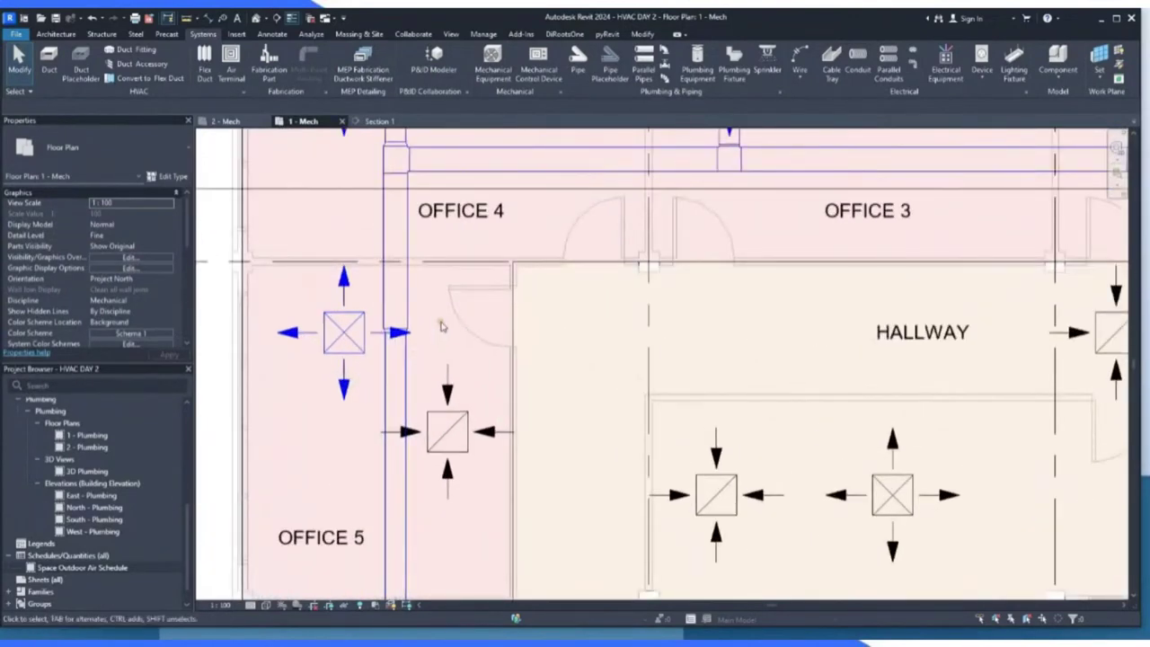
{"action": "scroll", "coordinate": [454, 266], "scroll_direction": "down", "scroll_amount": 1}
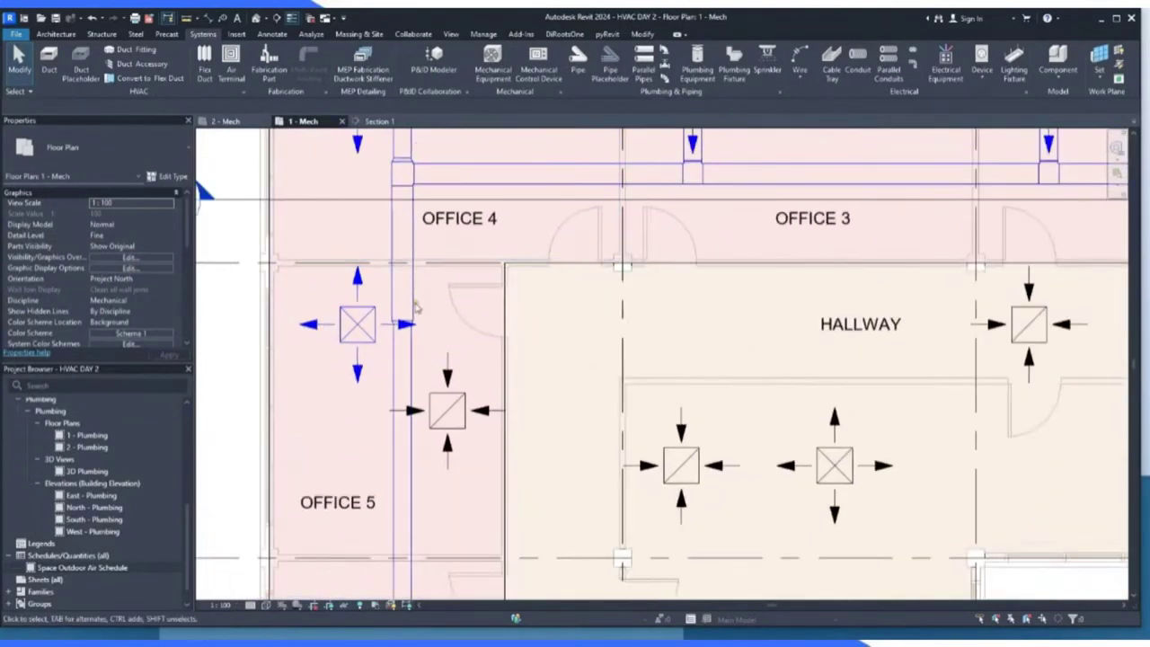
{"action": "scroll", "coordinate": [429, 290], "scroll_direction": "down", "scroll_amount": 2}
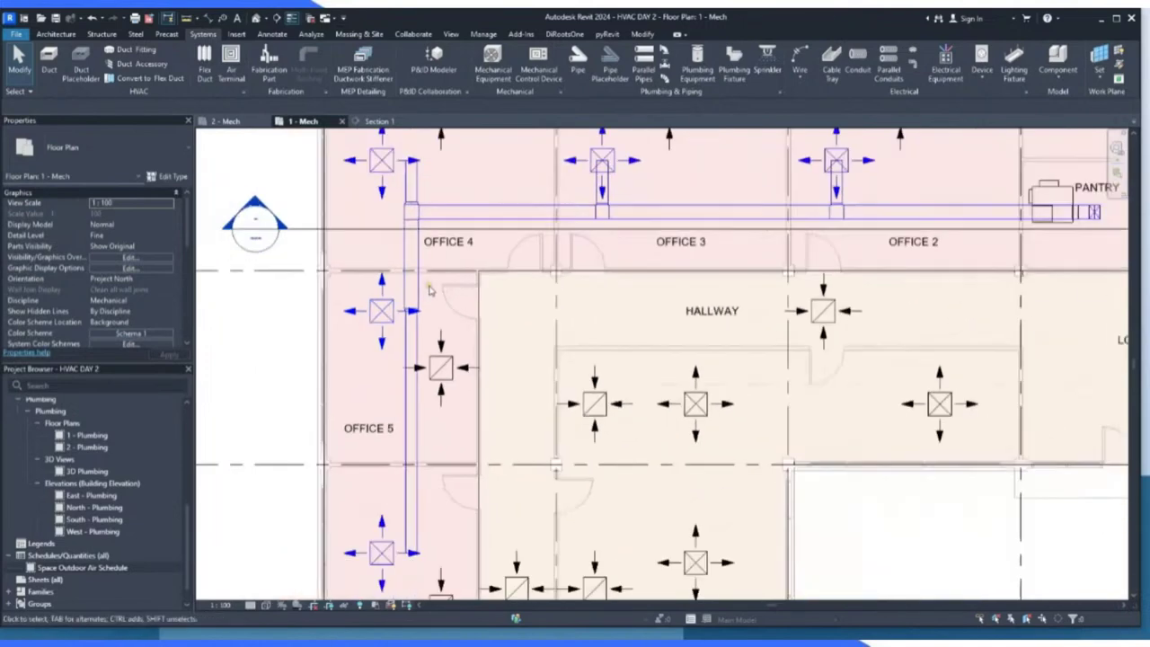
{"action": "scroll", "coordinate": [395, 525], "scroll_direction": "down", "scroll_amount": 3}
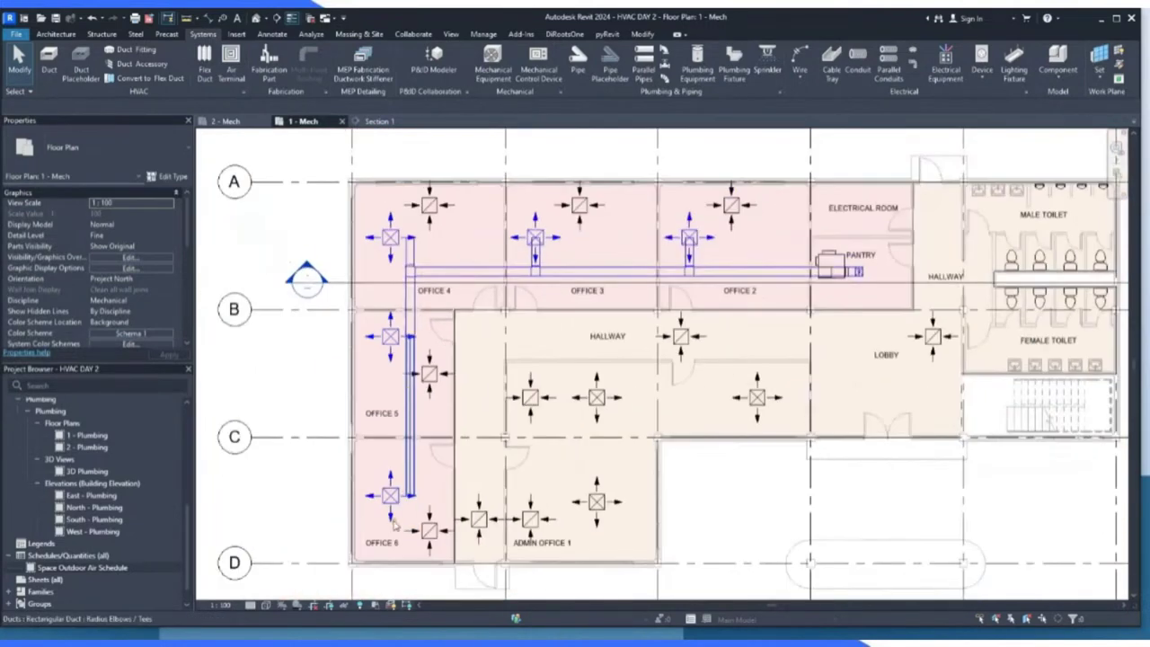
{"action": "scroll", "coordinate": [427, 469], "scroll_direction": "up", "scroll_amount": 4}
{"action": "left_click", "coordinate": [426, 467]}
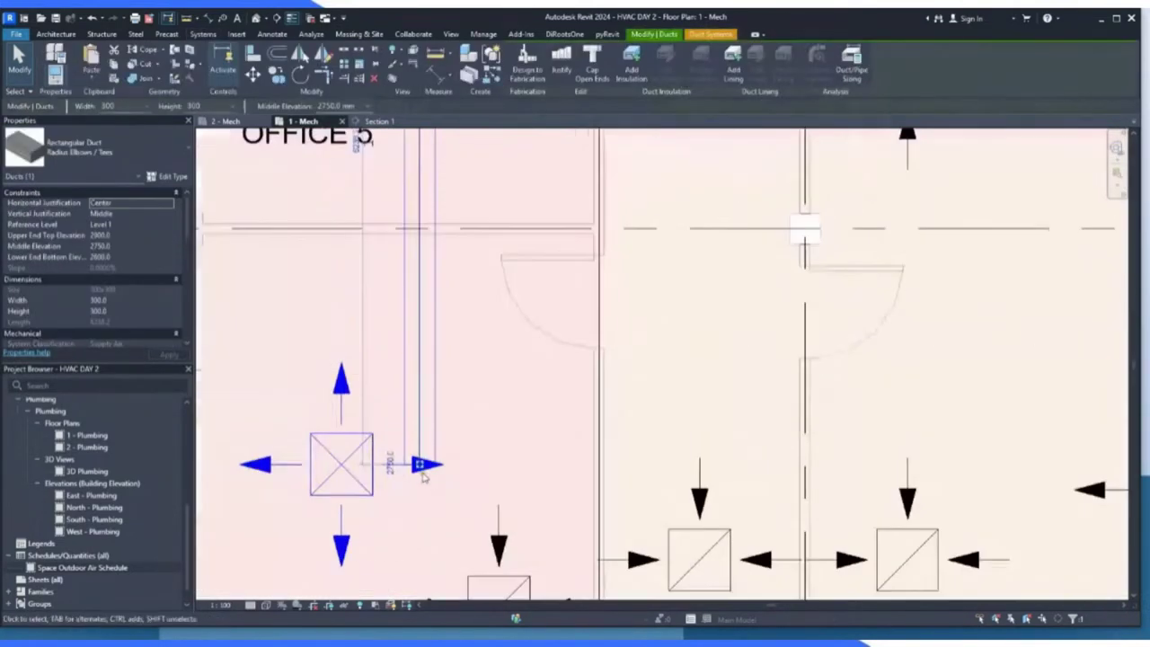
{"action": "scroll", "coordinate": [424, 468], "scroll_direction": "up", "scroll_amount": 3}
{"action": "left_click_drag", "start_coordinate": [423, 467], "coordinate": [420, 522]}
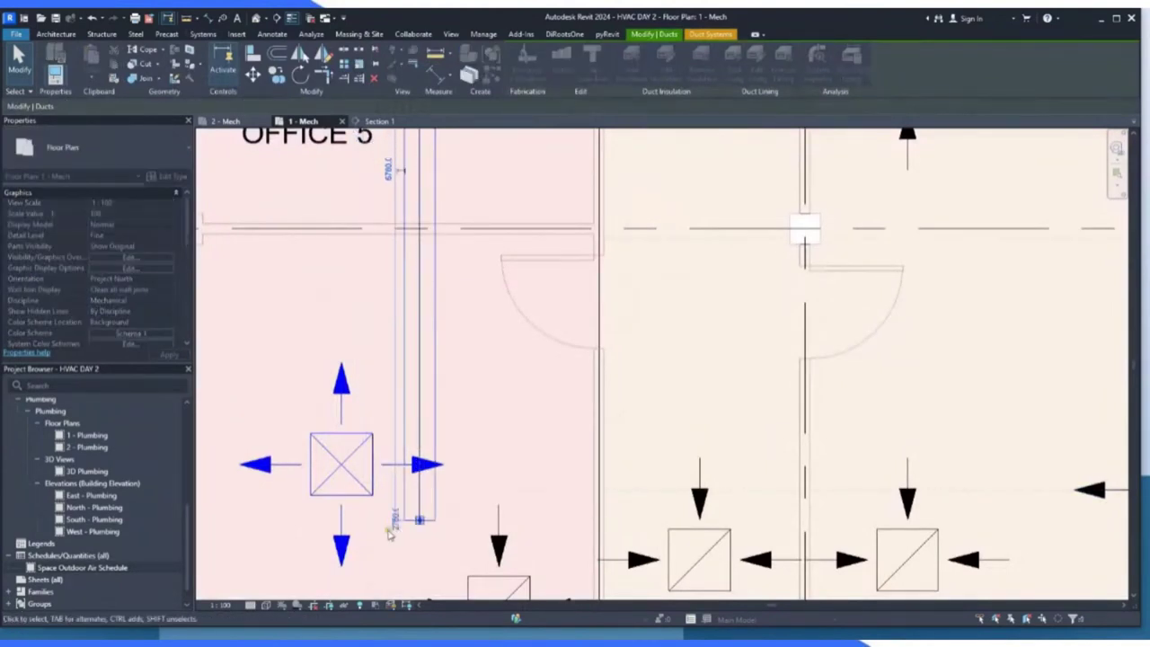
{"action": "scroll", "coordinate": [389, 534], "scroll_direction": "down", "scroll_amount": 3}
{"action": "left_click", "coordinate": [243, 315]}
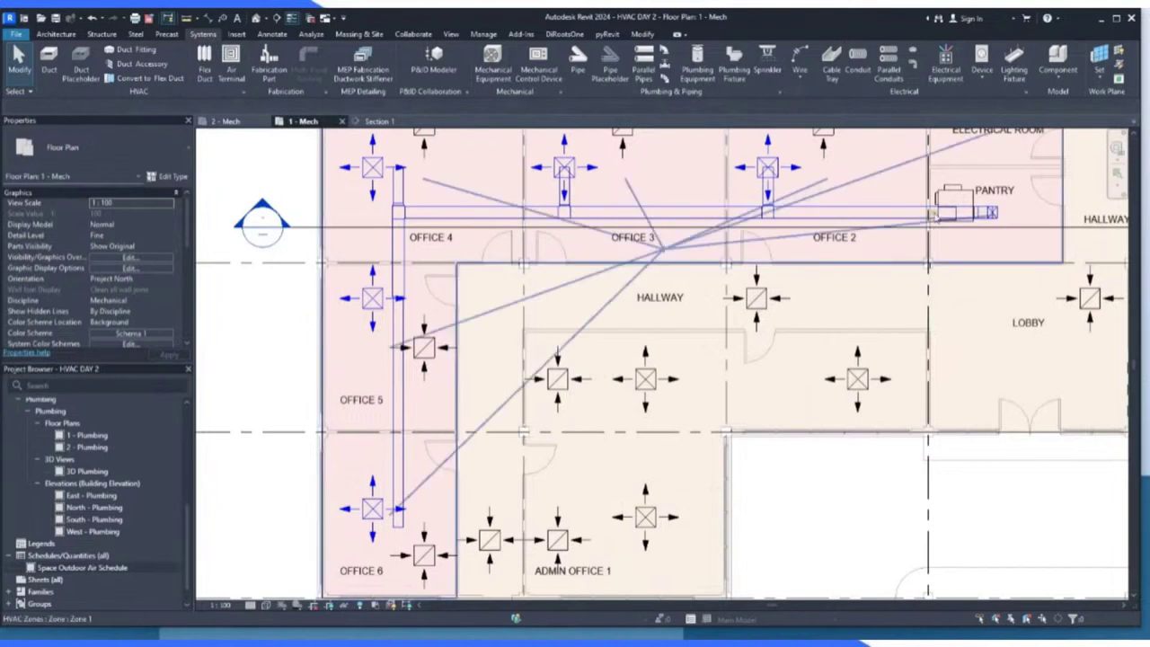
Inspect Mechanical Supply Air 1 from the Pantry VAV unit, then finish the inspection.
{"action": "left_click", "coordinate": [954, 206]}
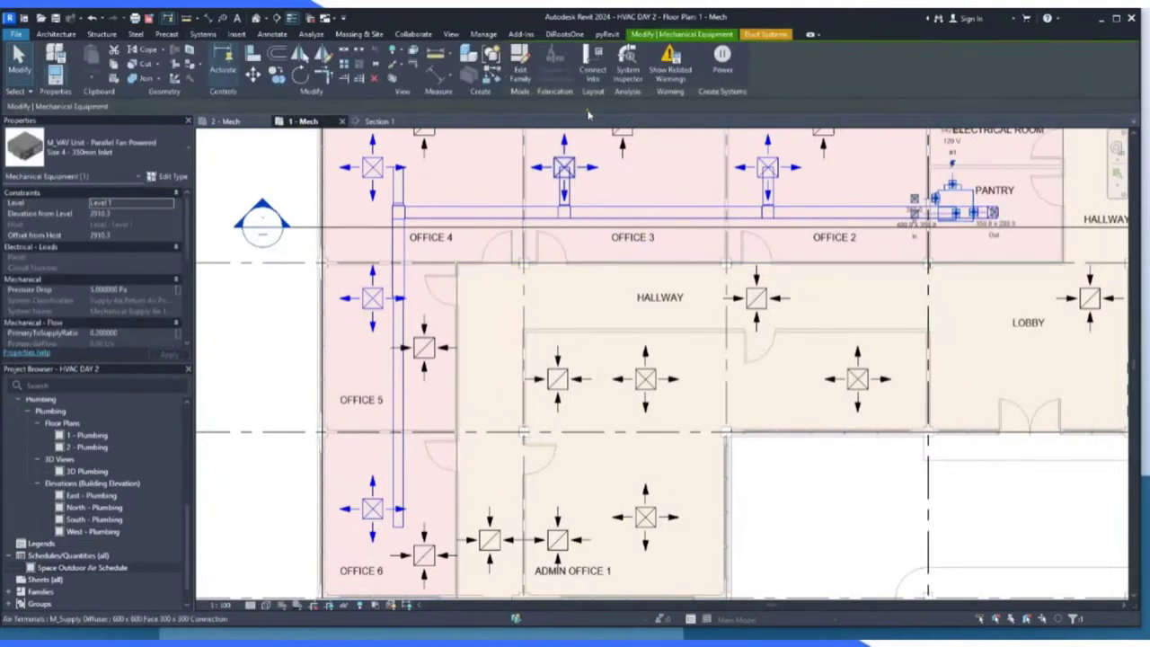
{"action": "left_click", "coordinate": [630, 74]}
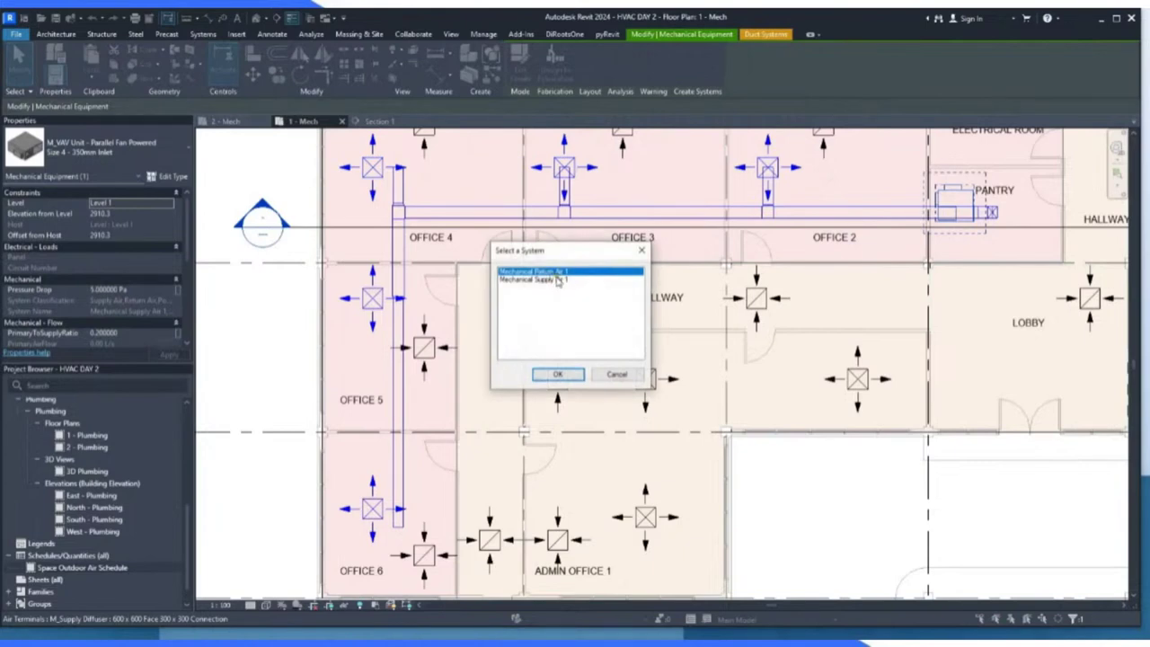
{"action": "left_click", "coordinate": [559, 280]}
{"action": "left_click", "coordinate": [557, 374]}
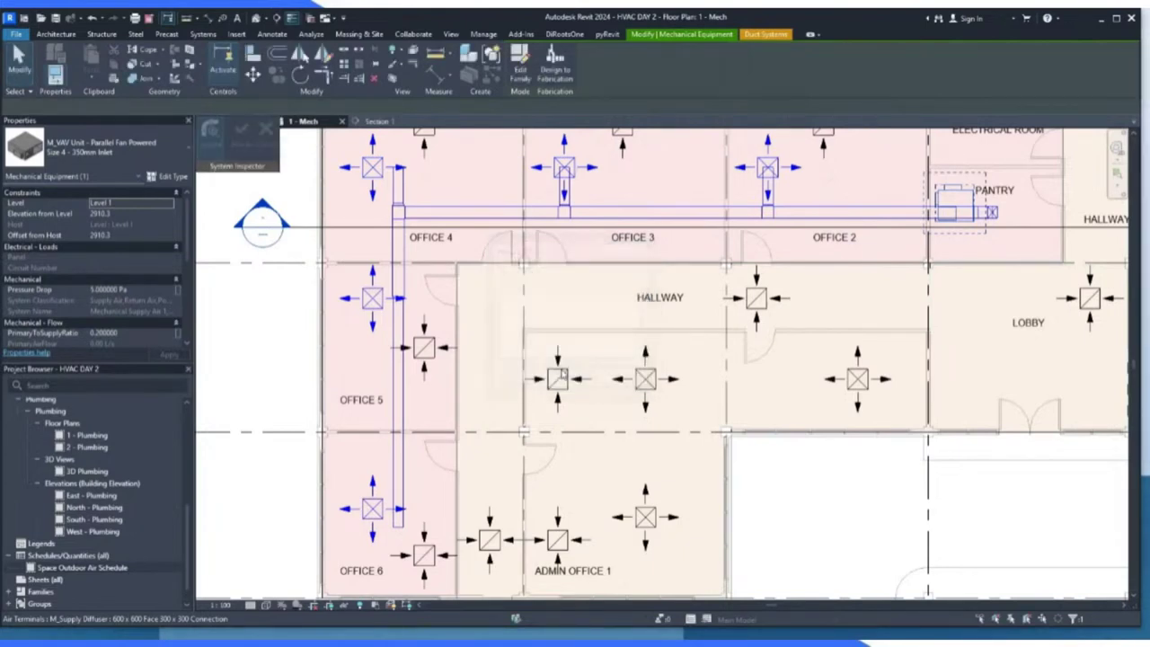
{"action": "scroll", "coordinate": [709, 356], "scroll_direction": "down", "scroll_amount": 2}
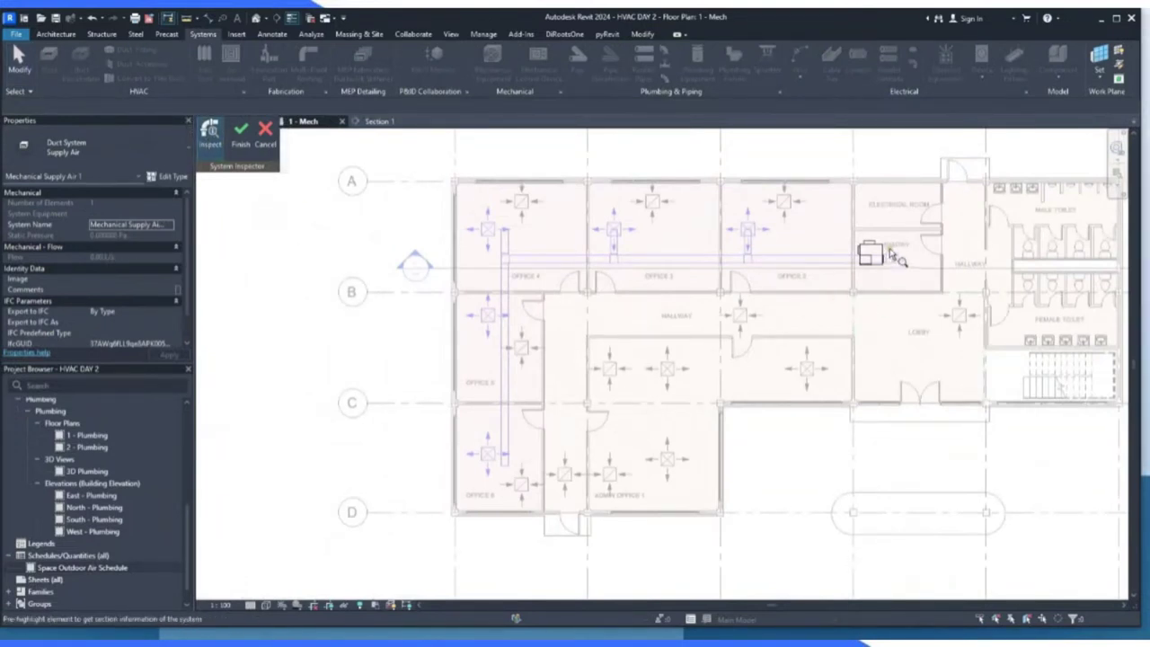
{"action": "left_click", "coordinate": [241, 134]}
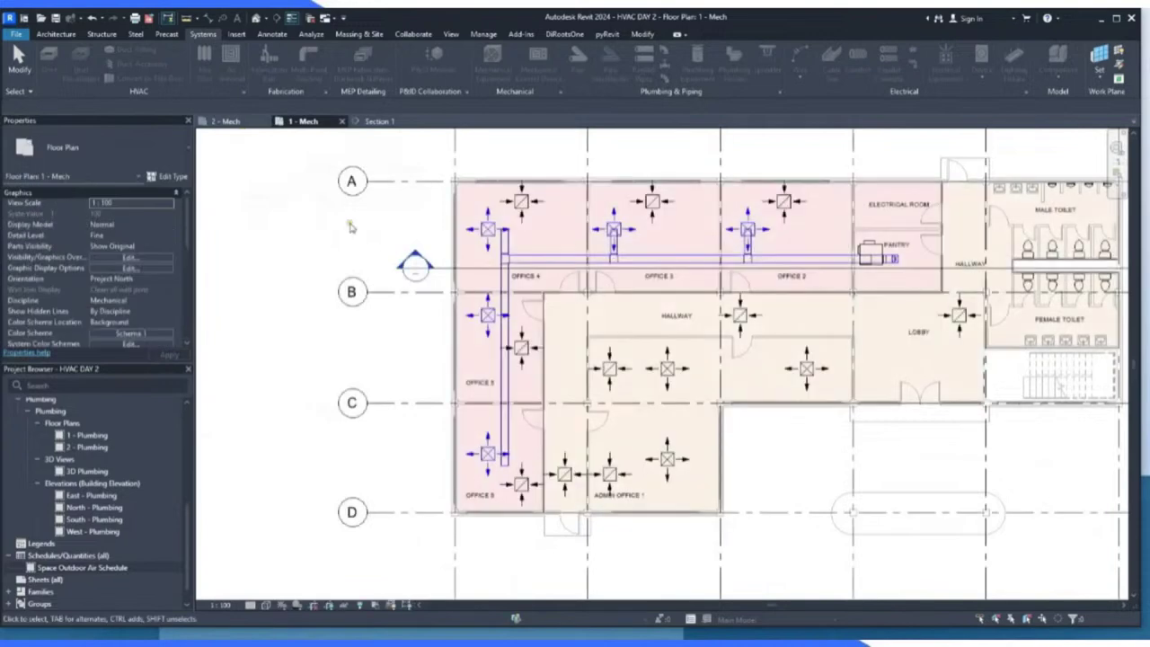
{"action": "scroll", "coordinate": [683, 261], "scroll_direction": "up", "scroll_amount": 2}
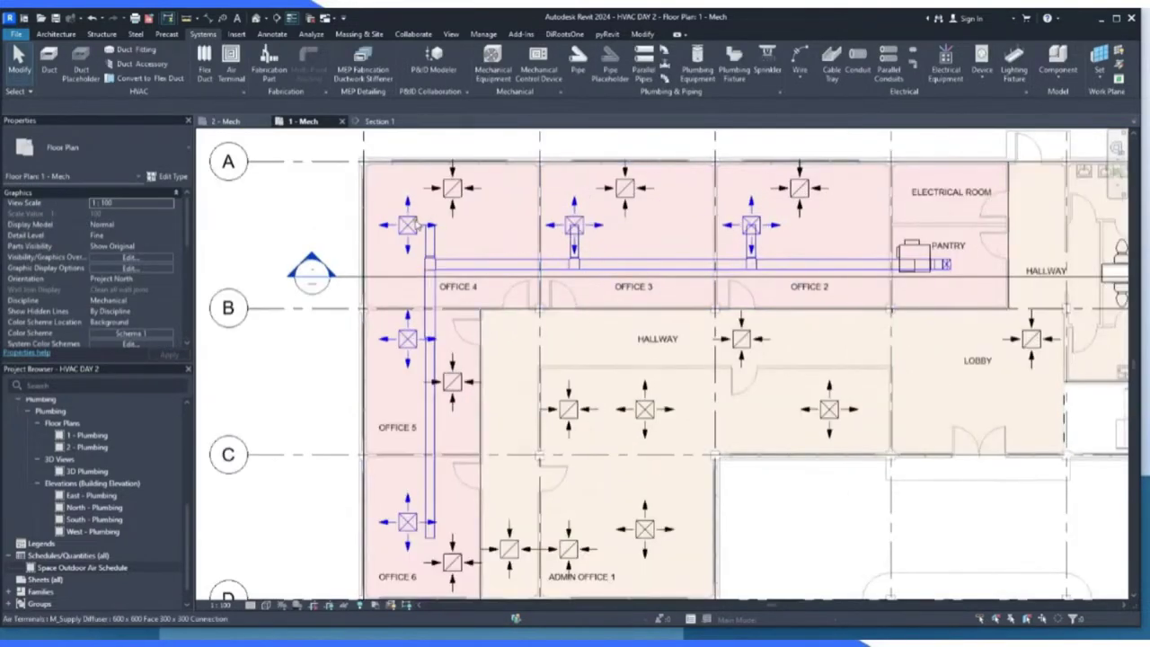
{"action": "scroll", "coordinate": [402, 227], "scroll_direction": "up", "scroll_amount": 4}
{"action": "scroll", "coordinate": [401, 228], "scroll_direction": "up", "scroll_amount": 1}
{"action": "left_click", "coordinate": [481, 260]}
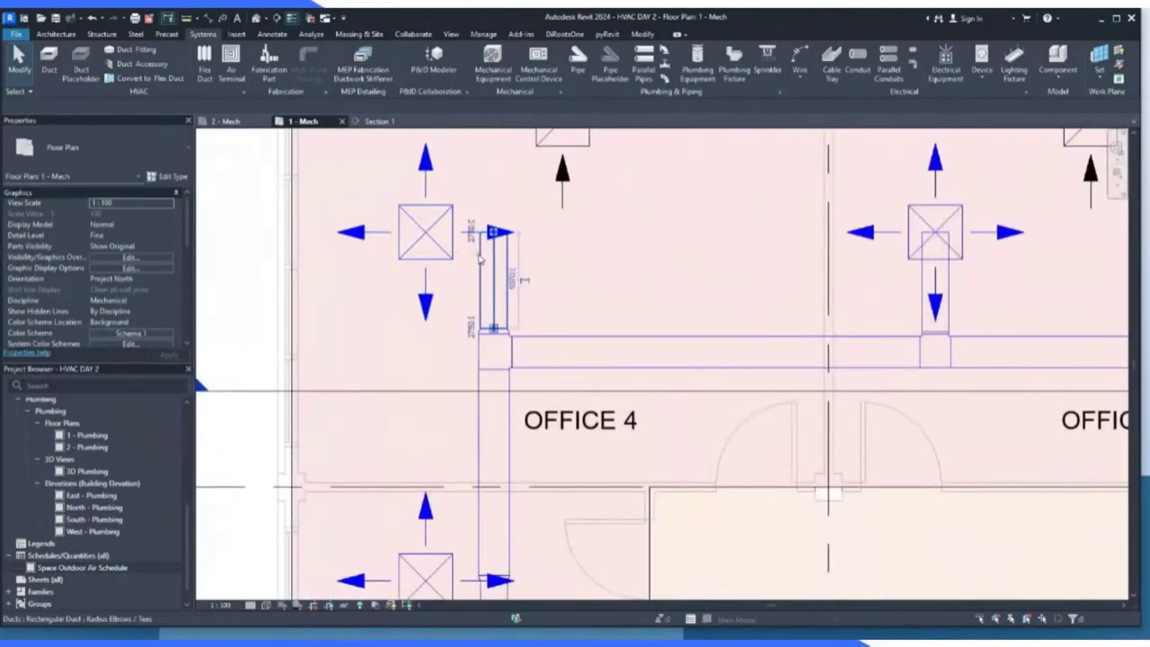
{"action": "right_click", "coordinate": [505, 237]}
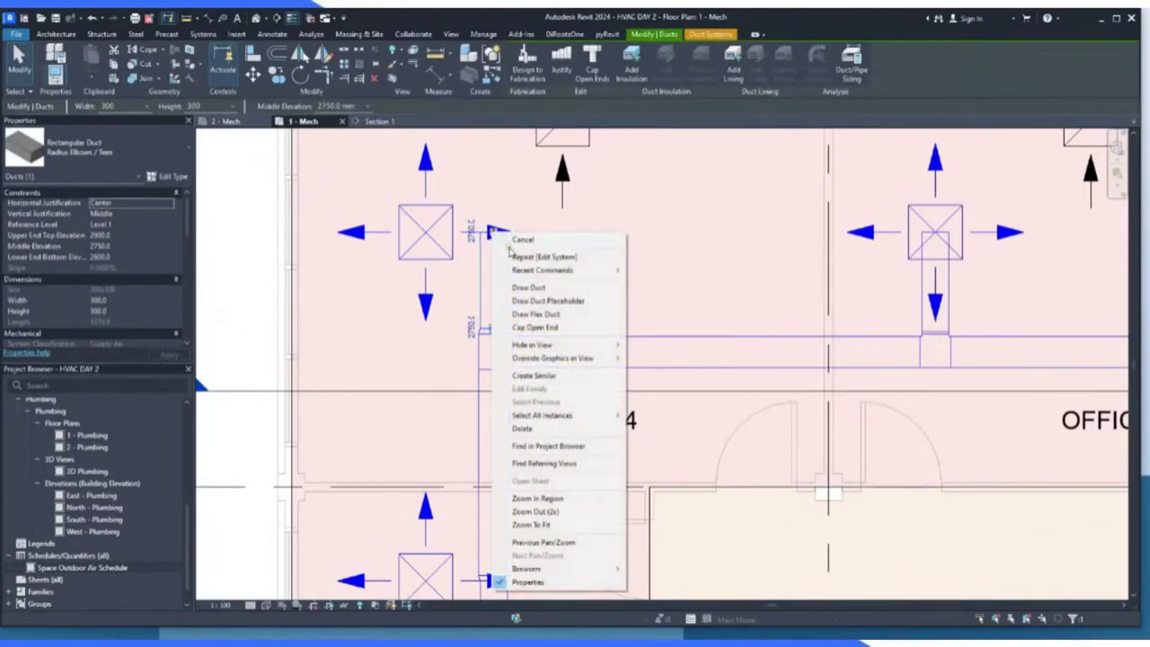
{"action": "left_click", "coordinate": [554, 317]}
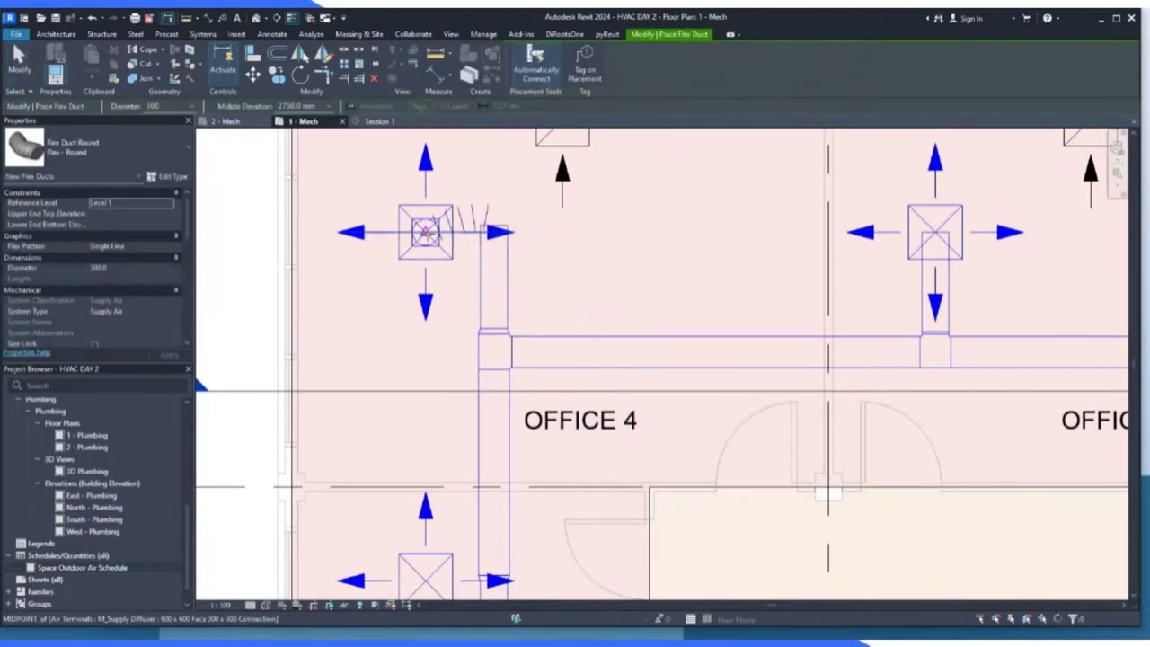
{"action": "scroll", "coordinate": [518, 205], "scroll_direction": "down", "scroll_amount": 2}
{"action": "key", "text": "Escape"}
{"action": "key", "text": "Escape"}
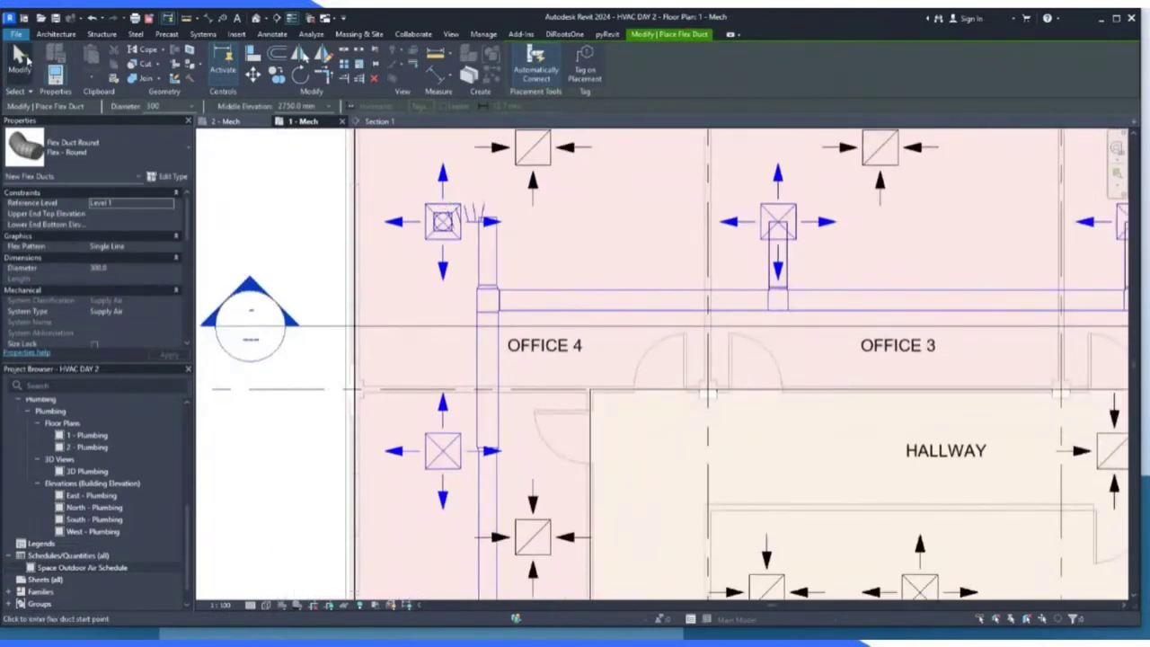
{"action": "scroll", "coordinate": [472, 474], "scroll_direction": "up", "scroll_amount": 3}
{"action": "middle_click_drag", "start_coordinate": [526, 462], "coordinate": [522, 339]}
{"action": "scroll", "coordinate": [530, 472], "scroll_direction": "up", "scroll_amount": 2}
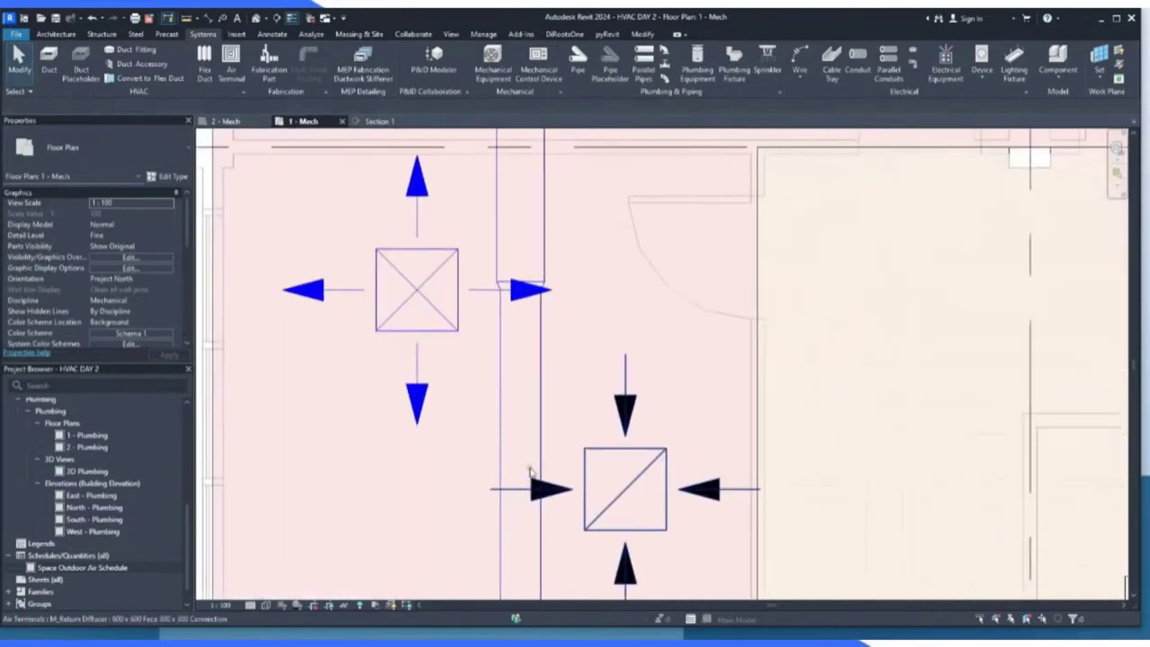
Nudge the duct transition fitting down two steps.
{"action": "left_click", "coordinate": [544, 286]}
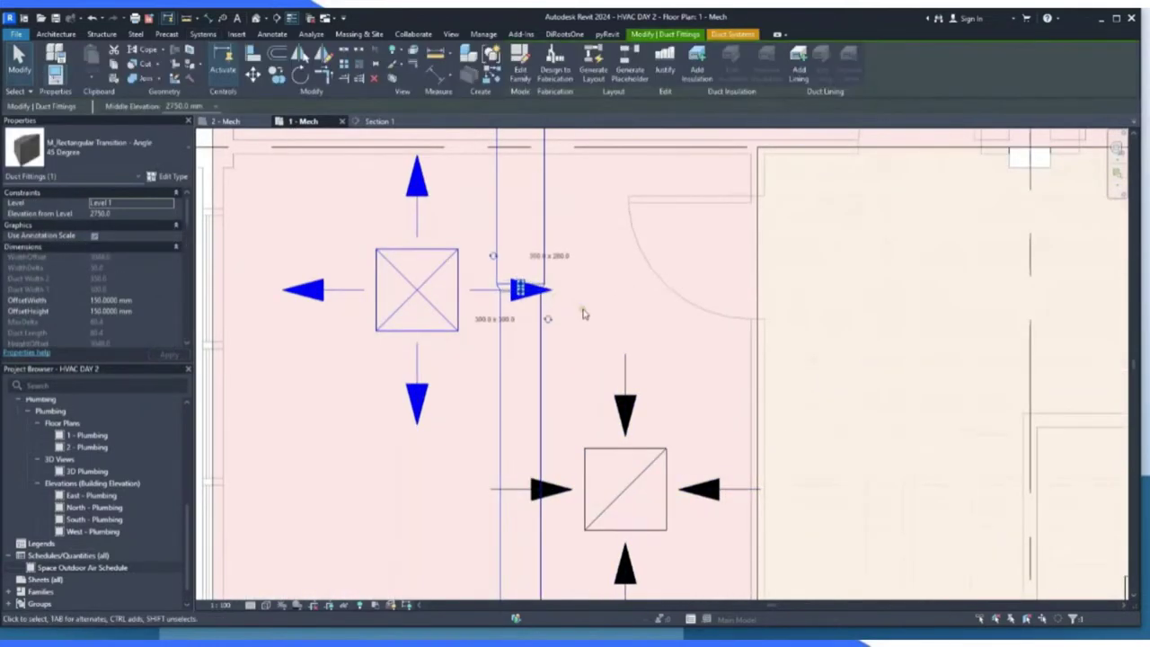
{"action": "key", "text": "Down"}
{"action": "key", "text": "Down"}
{"action": "key", "text": "Down"}
{"action": "key", "text": "Down"}
{"action": "key", "text": "Down"}
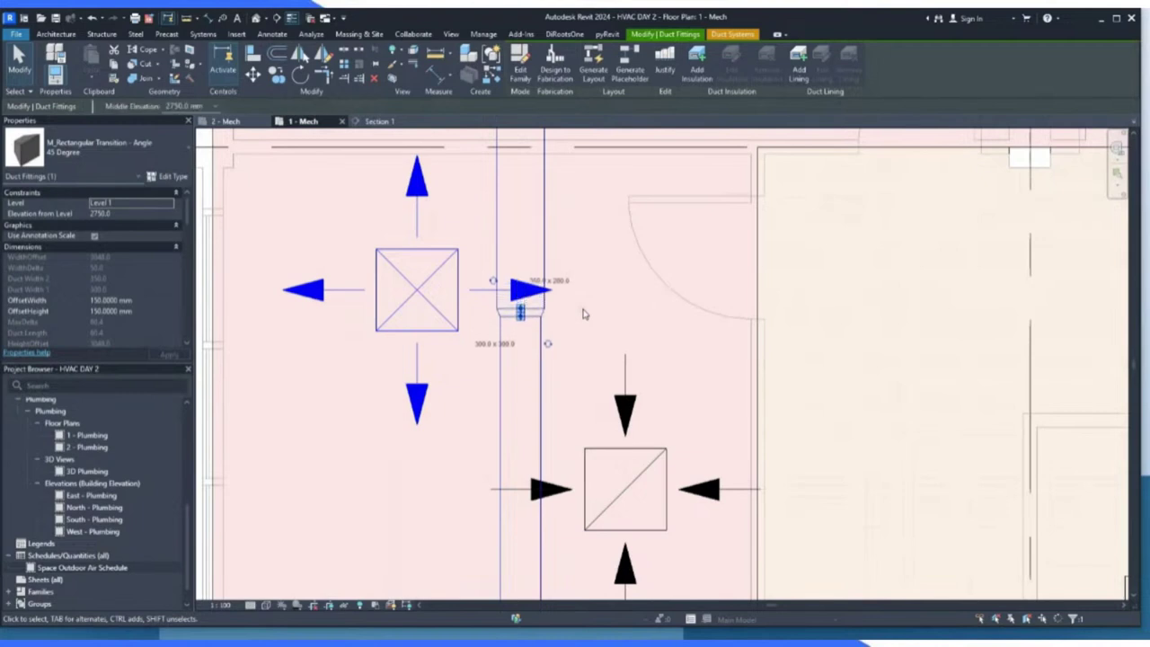
{"action": "key", "text": "Down"}
{"action": "key", "text": "Down"}
{"action": "key", "text": "Down"}
{"action": "key", "text": "Down"}
{"action": "key", "text": "Down"}
{"action": "key", "text": "Down"}
{"action": "key", "text": "Down"}
{"action": "key", "text": "Down"}
{"action": "key", "text": "Down"}
{"action": "key", "text": "Down"}
{"action": "key", "text": "Down"}
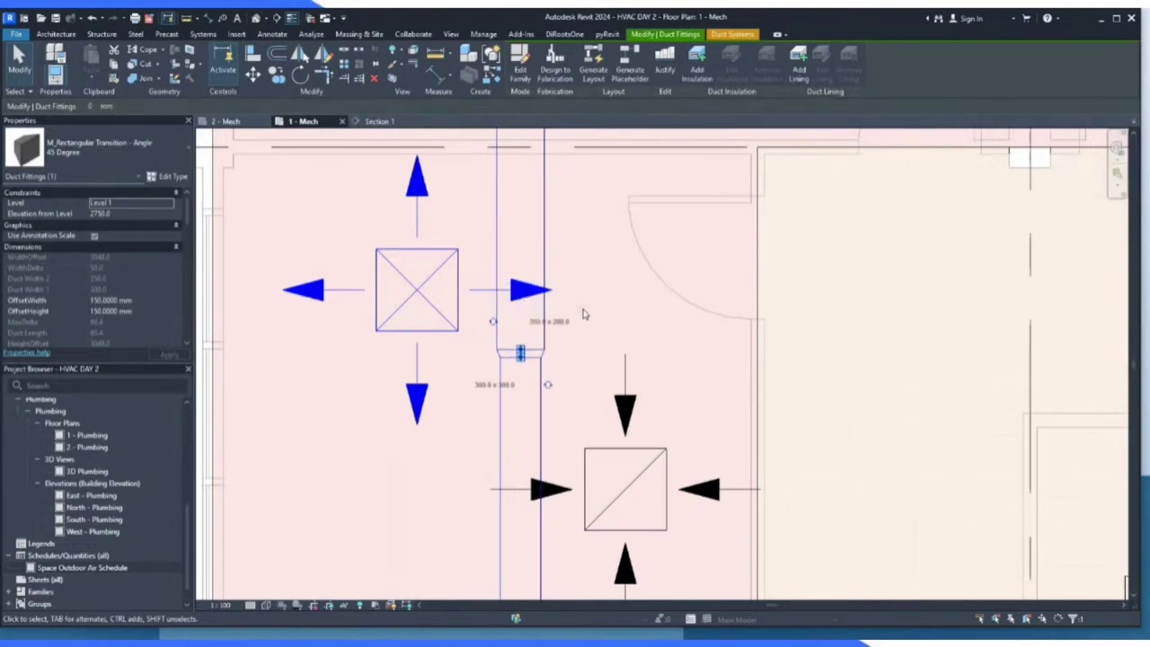
Split the vertical rectangular supply duct level with the diffuser and select the new piece.
{"action": "left_click", "coordinate": [543, 260]}
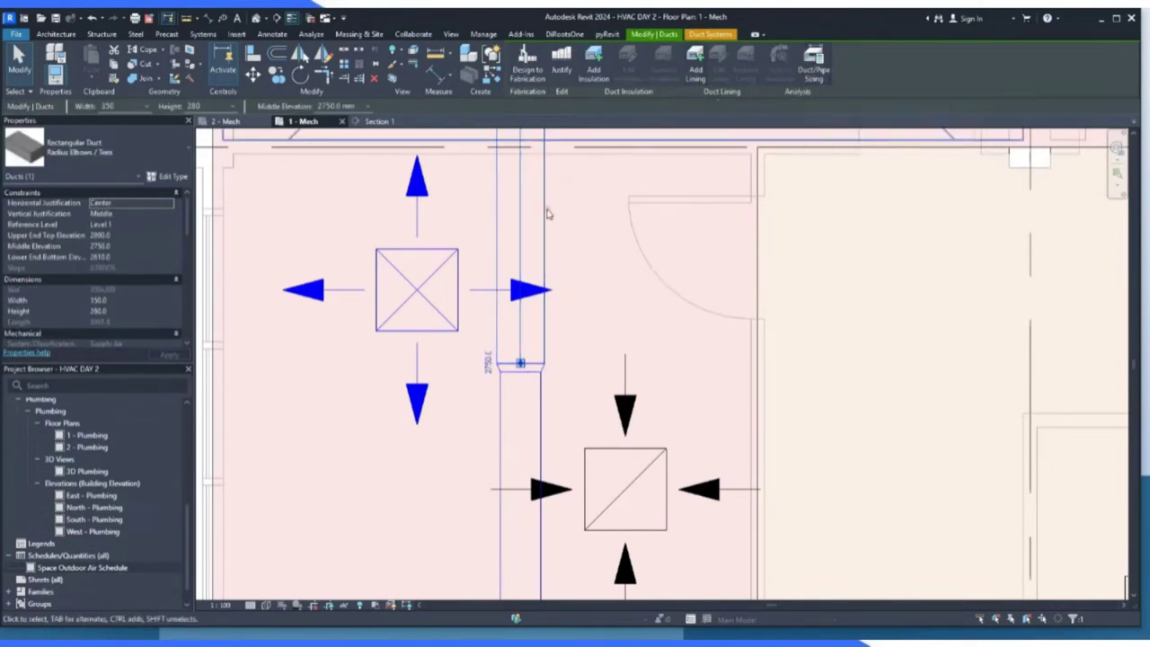
{"action": "left_click", "coordinate": [578, 340]}
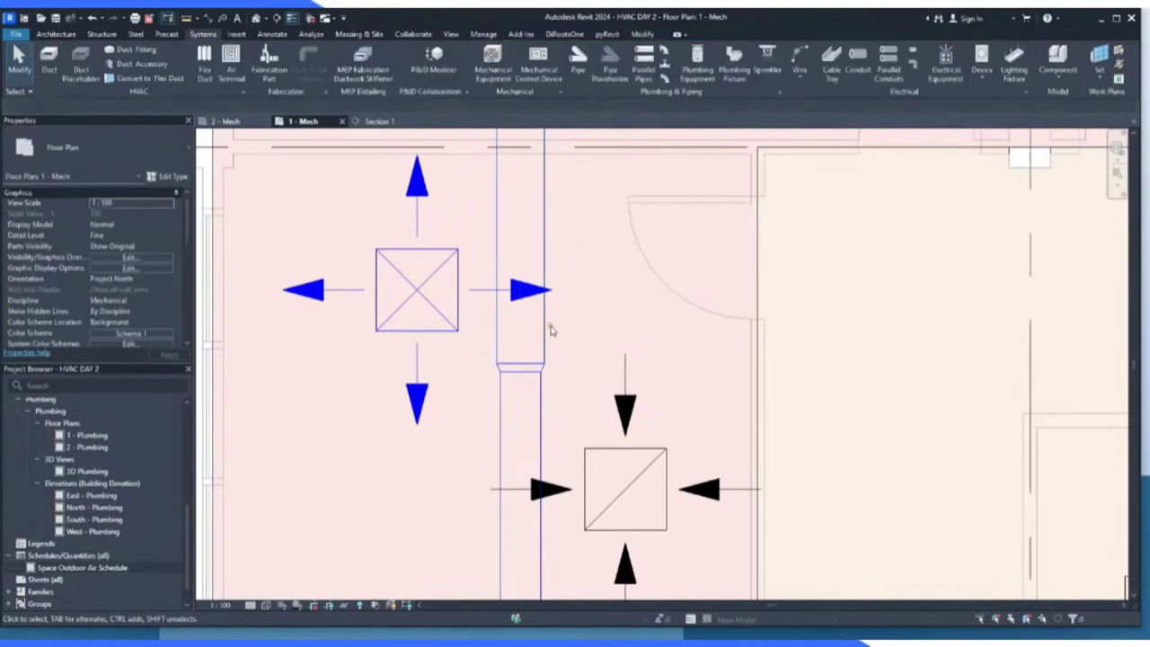
{"action": "left_click", "coordinate": [545, 327]}
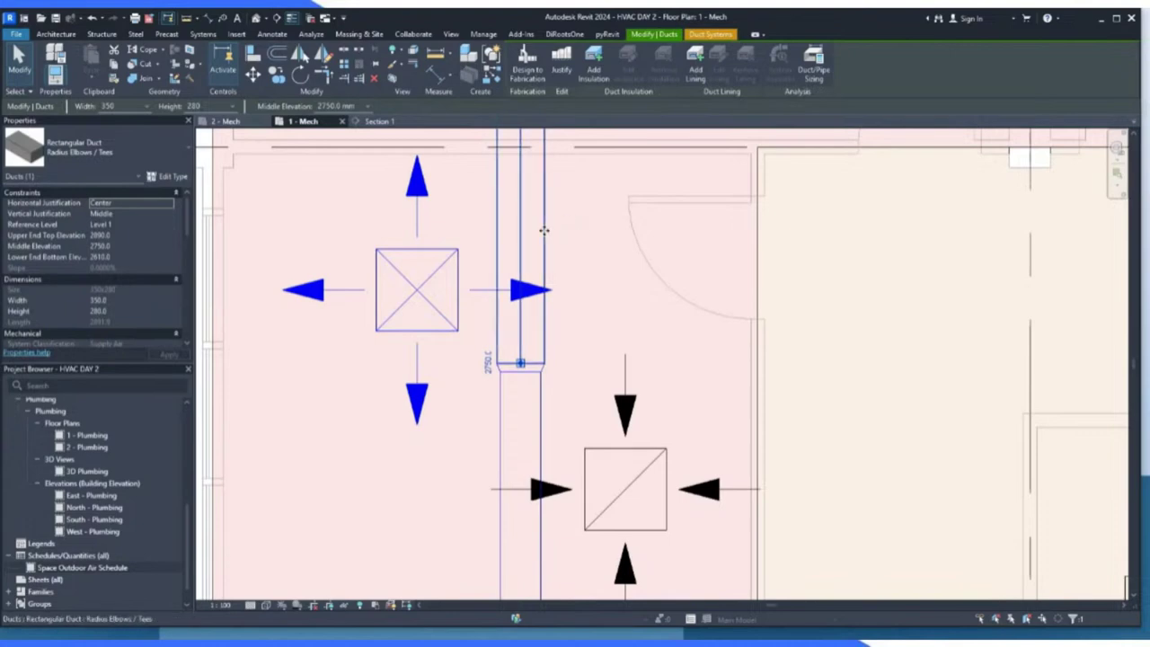
{"action": "scroll", "coordinate": [543, 231], "scroll_direction": "down", "scroll_amount": 5}
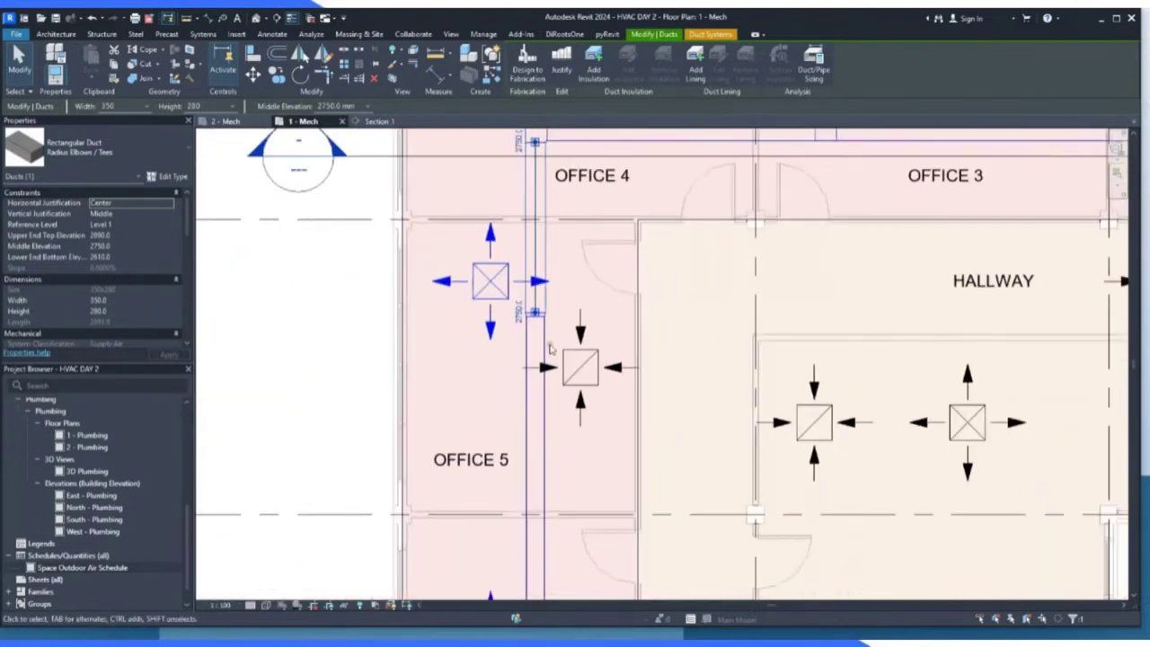
{"action": "scroll", "coordinate": [550, 349], "scroll_direction": "up", "scroll_amount": 2}
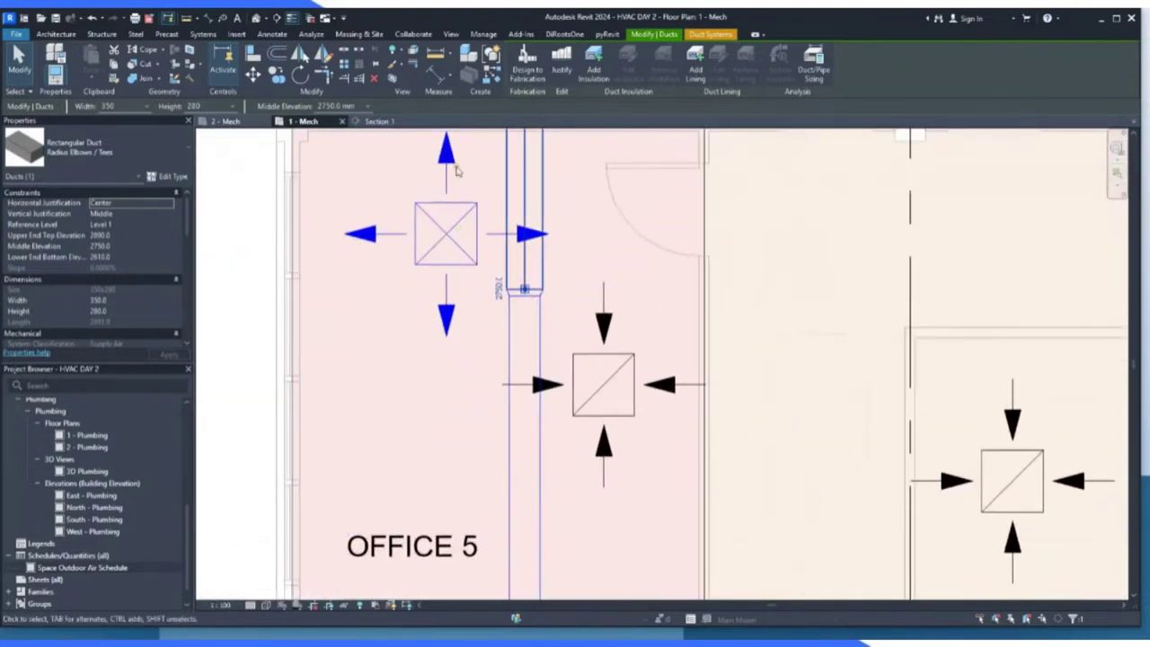
{"action": "left_click", "coordinate": [562, 177]}
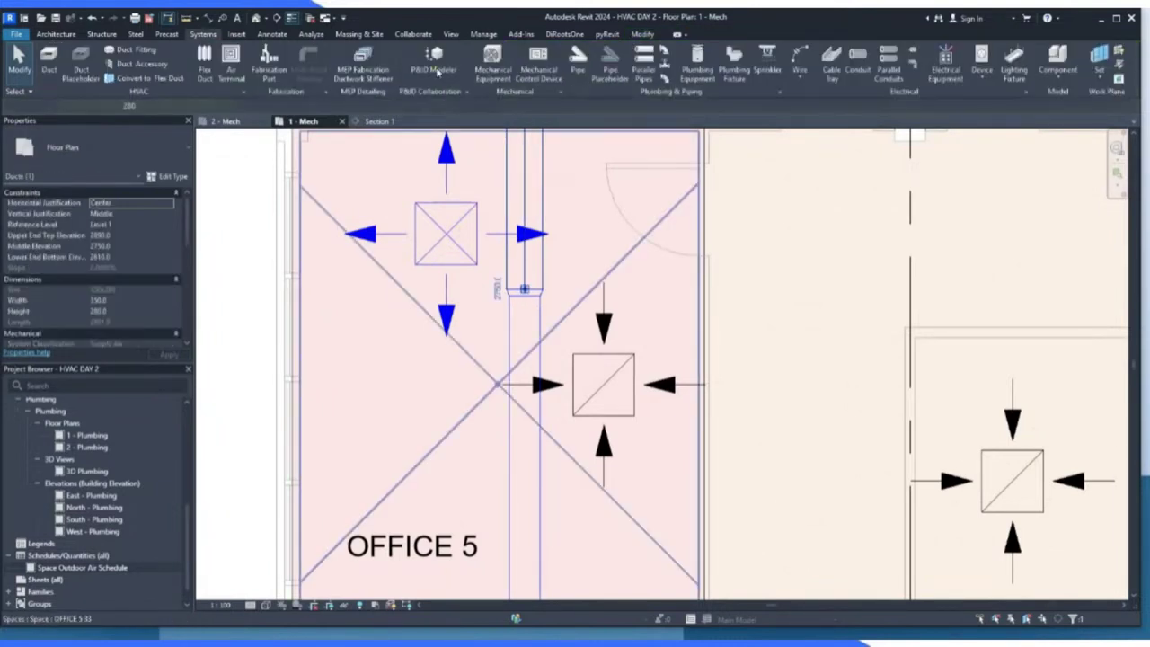
{"action": "key", "text": "ctrl+Left"}
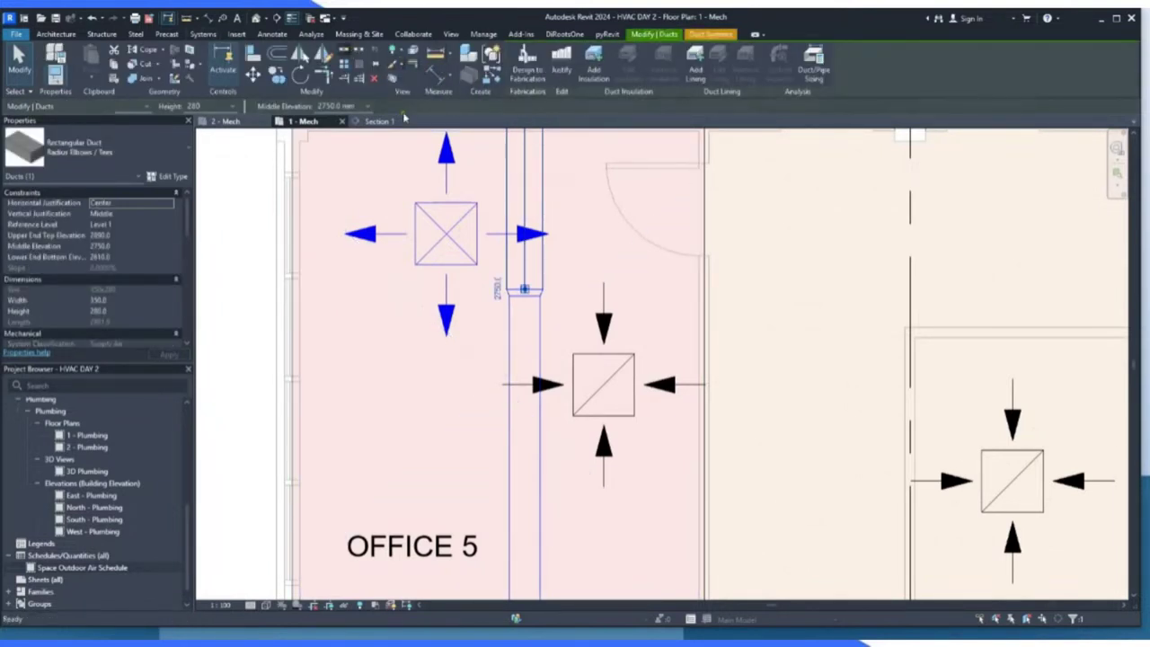
{"action": "left_click", "coordinate": [348, 51]}
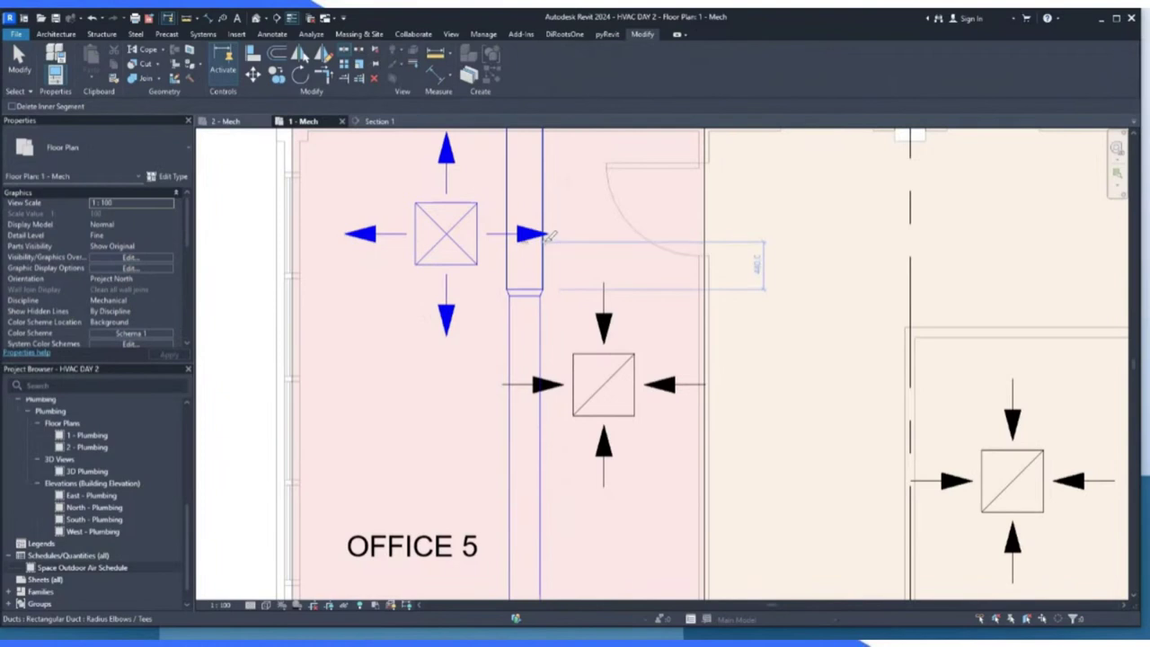
{"action": "left_click", "coordinate": [548, 235]}
{"action": "left_click", "coordinate": [18, 67]}
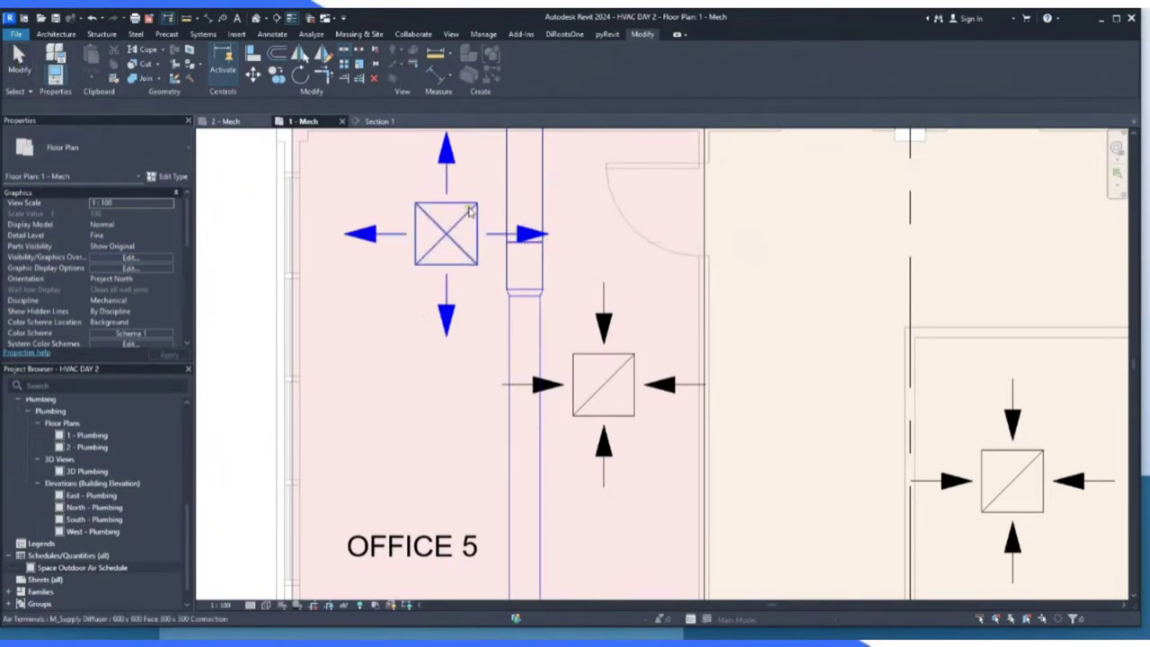
{"action": "left_click", "coordinate": [525, 241]}
{"action": "scroll", "coordinate": [525, 240], "scroll_direction": "up", "scroll_amount": 2}
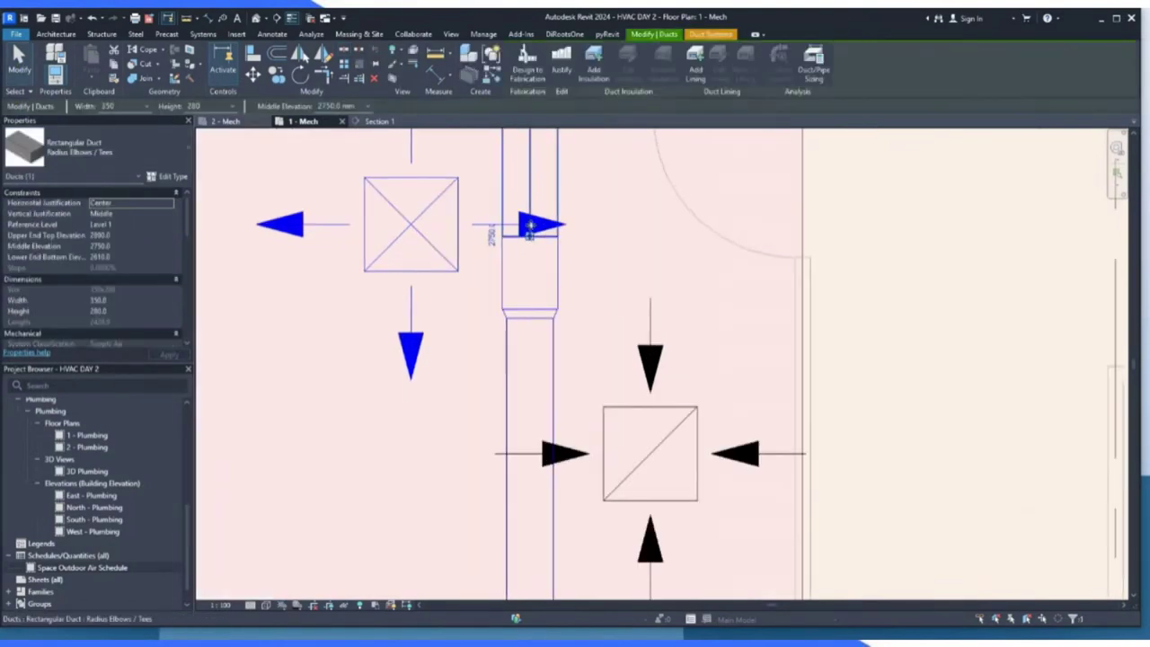
{"action": "right_click", "coordinate": [531, 237]}
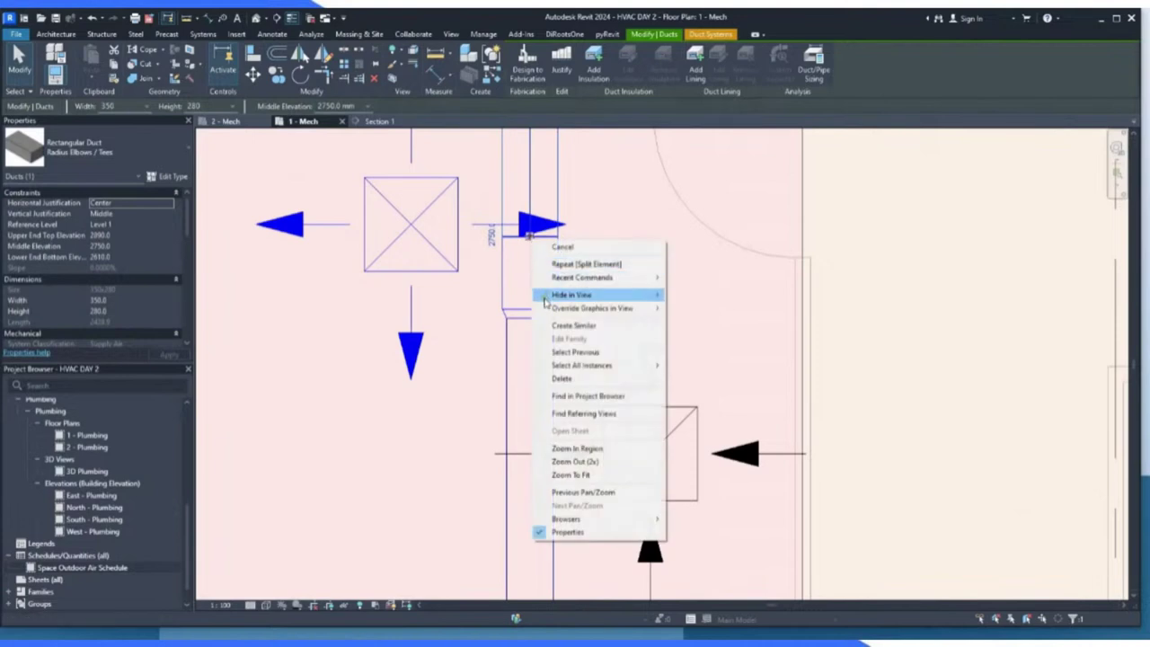
{"action": "key", "text": "Escape"}
{"action": "scroll", "coordinate": [517, 236], "scroll_direction": "up", "scroll_amount": 2}
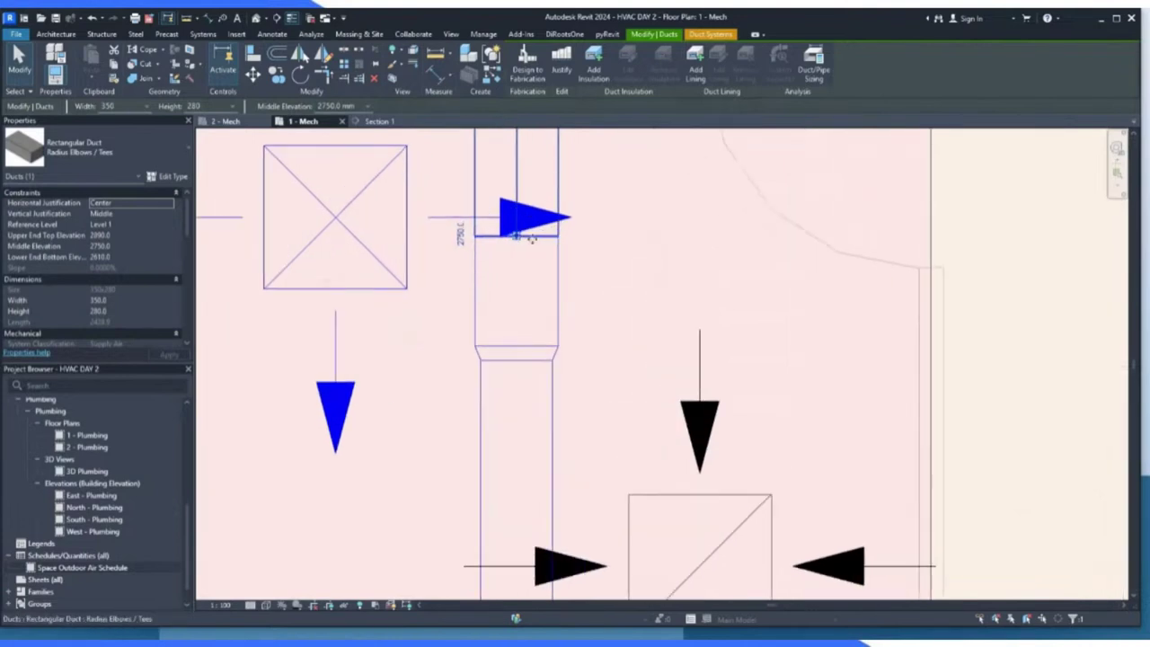
{"action": "key", "text": "Escape"}
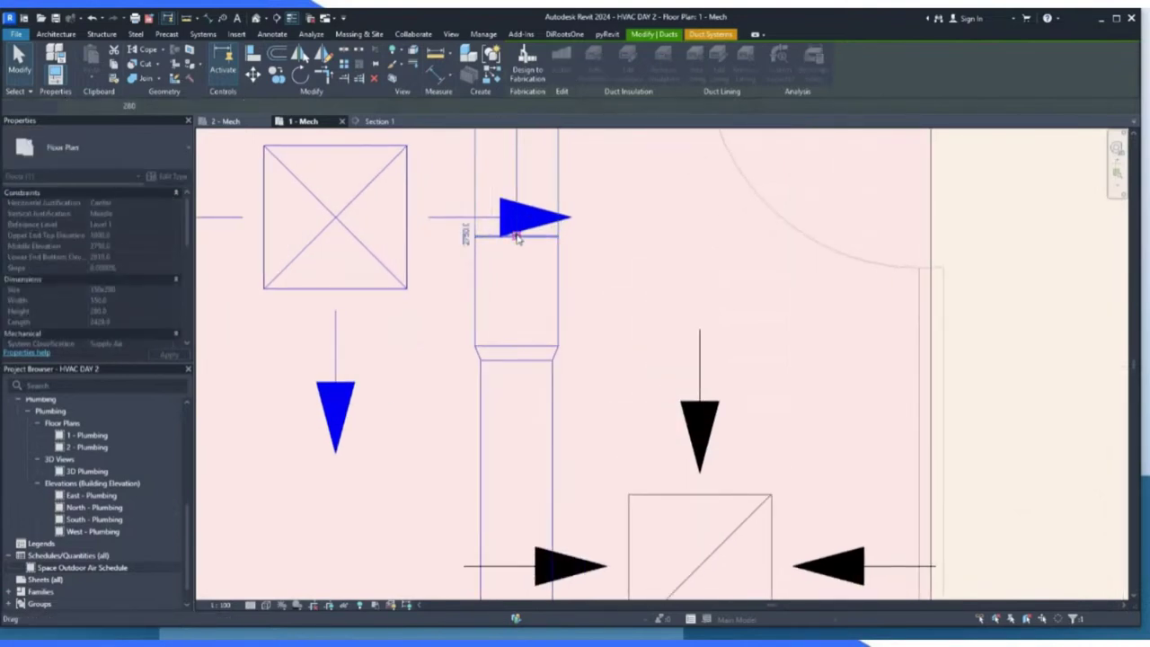
{"action": "right_click", "coordinate": [517, 238]}
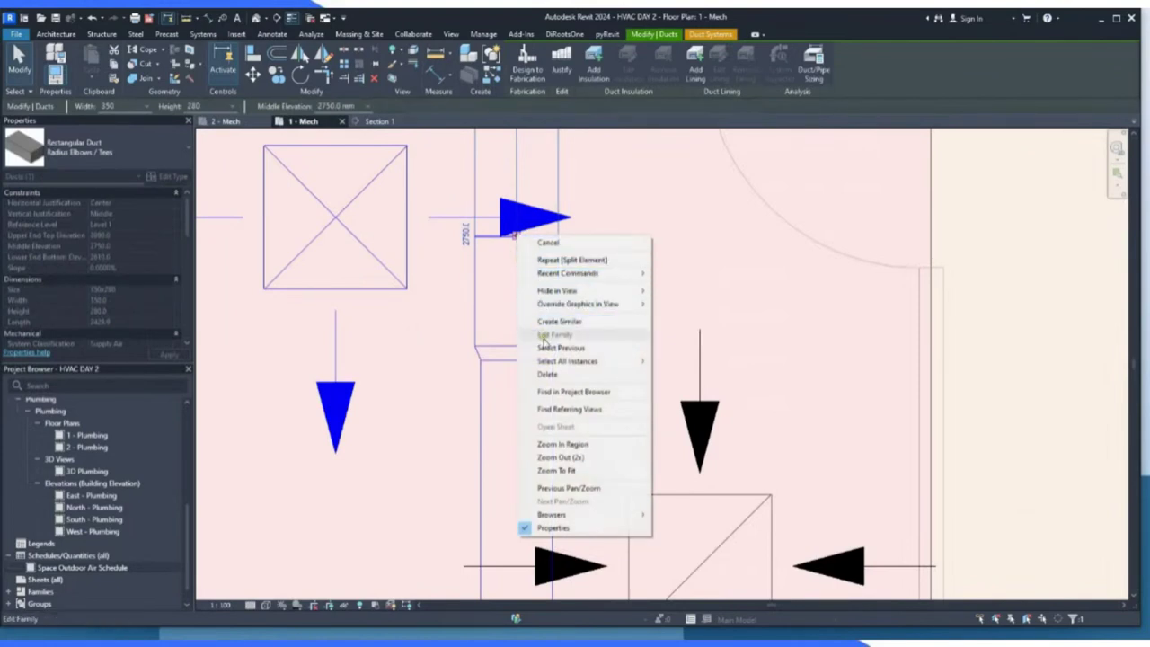
{"action": "left_click", "coordinate": [494, 259]}
{"action": "scroll", "coordinate": [494, 260], "scroll_direction": "up", "scroll_amount": 1}
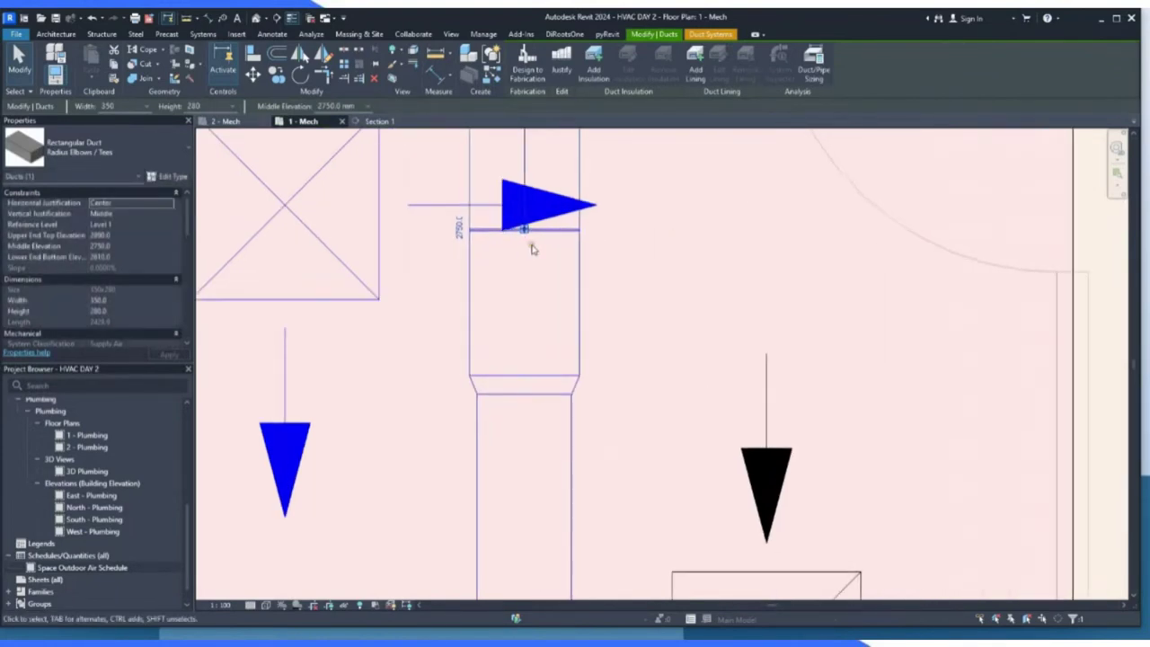
{"action": "right_click", "coordinate": [523, 173]}
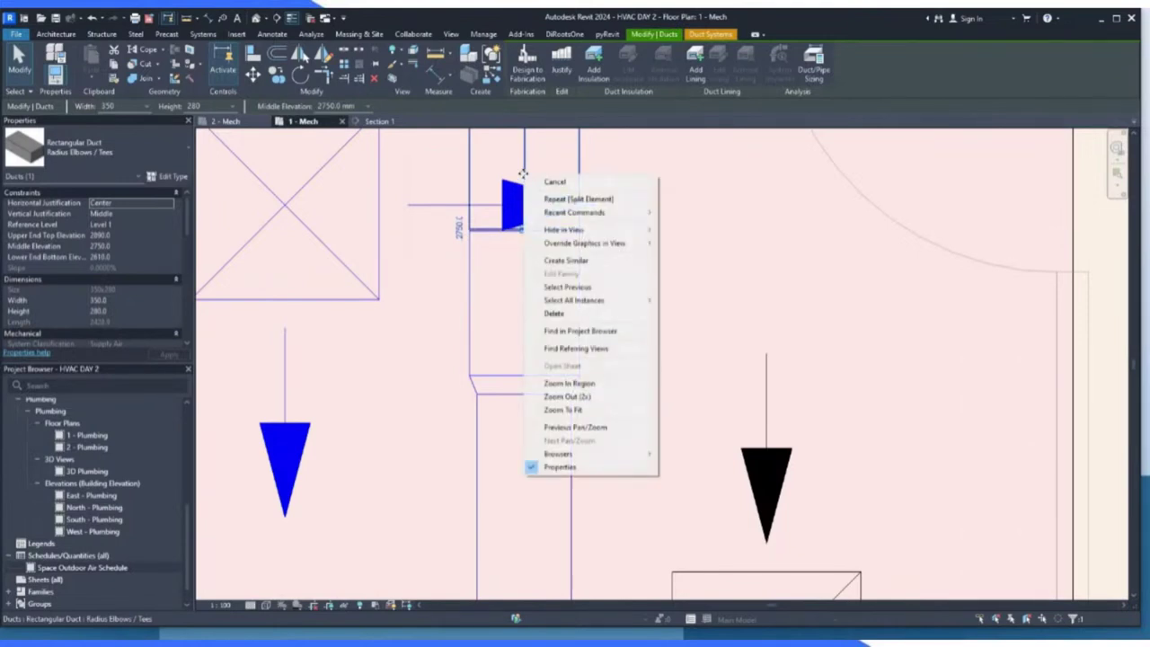
{"action": "left_click", "coordinate": [576, 427]}
{"action": "scroll", "coordinate": [547, 187], "scroll_direction": "down", "scroll_amount": 2}
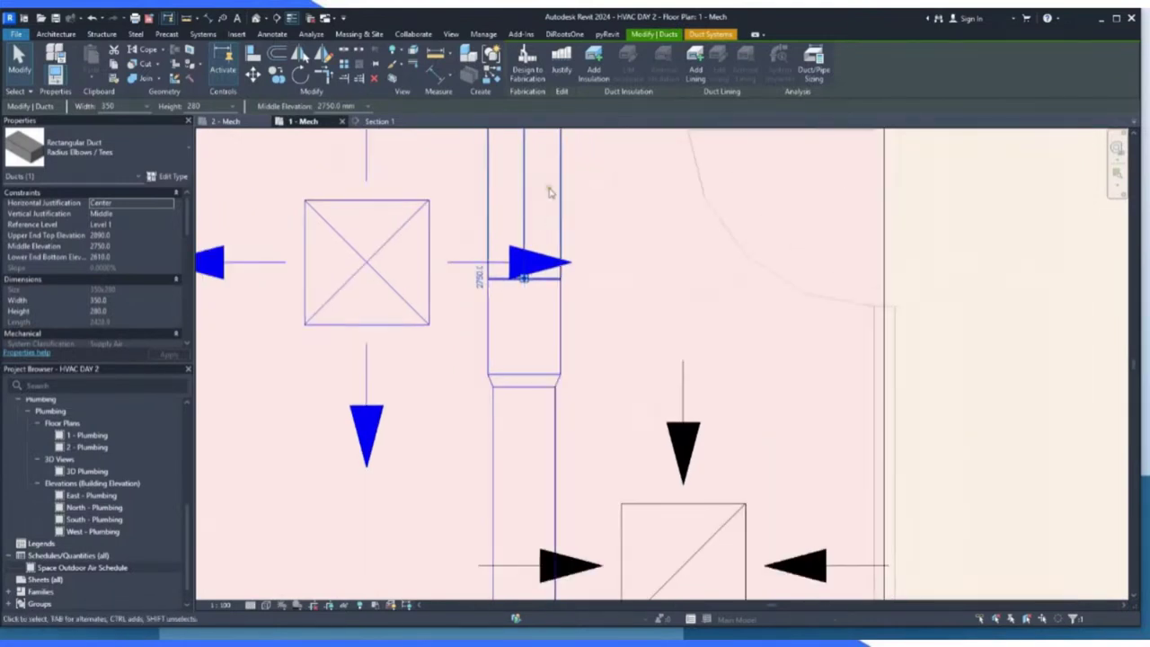
{"action": "scroll", "coordinate": [531, 221], "scroll_direction": "up", "scroll_amount": 2}
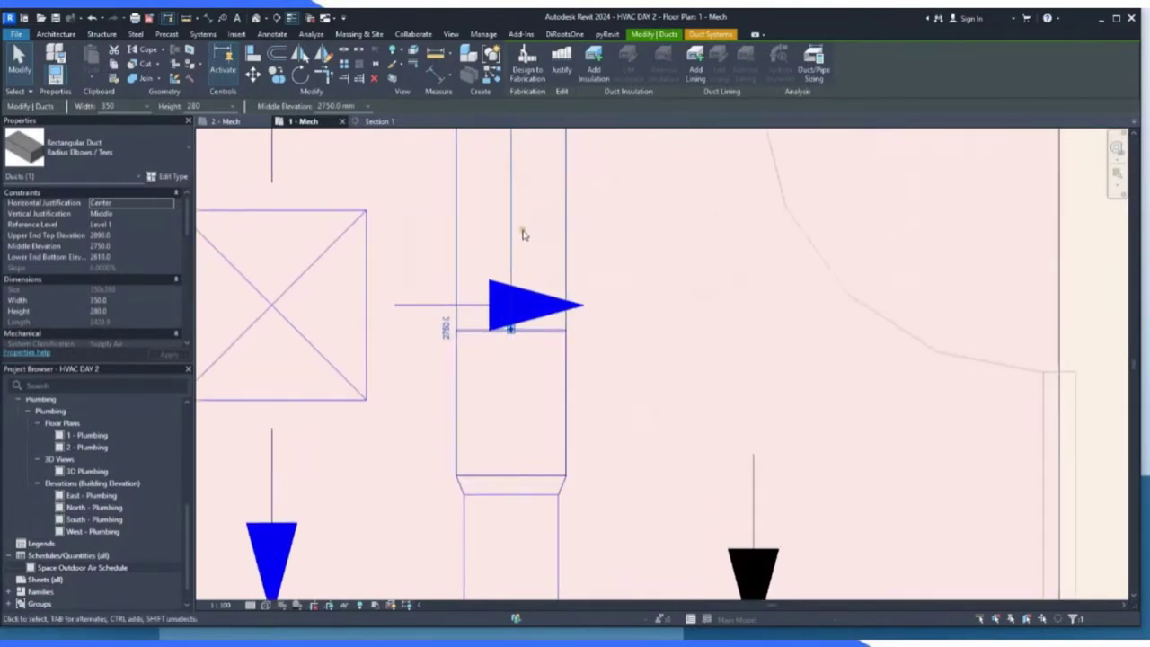
Try drawing a duct from the Office 5 diffuser to the main duct, then dismiss the auto-route error.
{"action": "left_click", "coordinate": [362, 284]}
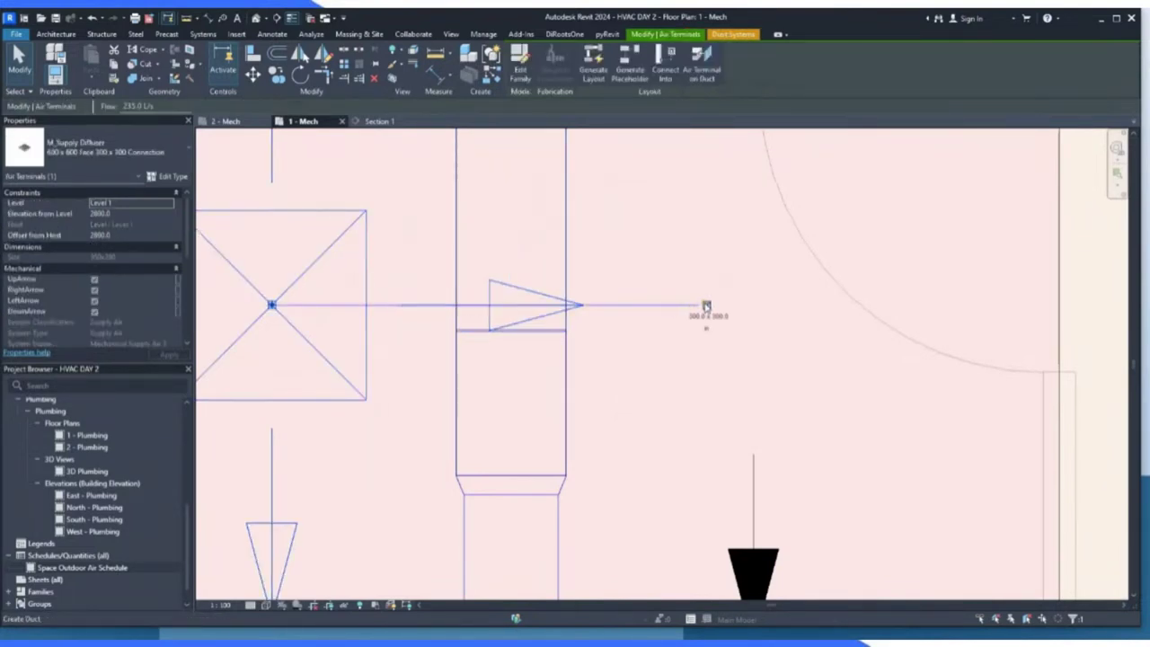
{"action": "left_click", "coordinate": [661, 307]}
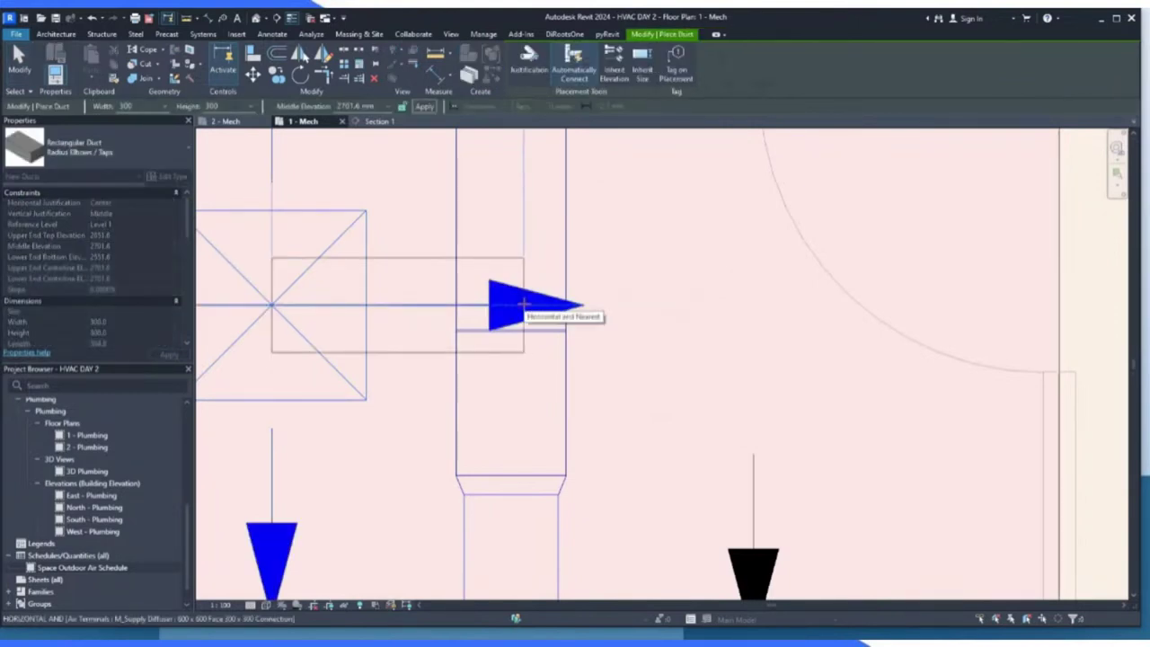
{"action": "left_click", "coordinate": [524, 306]}
{"action": "scroll", "coordinate": [683, 334], "scroll_direction": "down", "scroll_amount": 1}
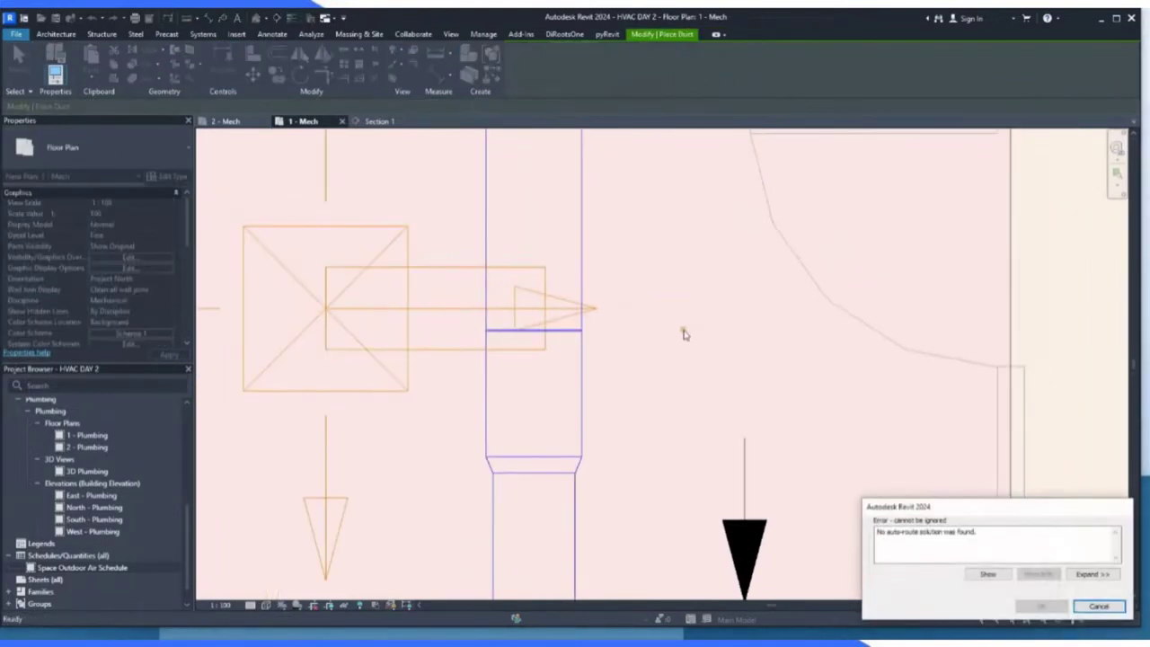
{"action": "left_click", "coordinate": [1113, 606]}
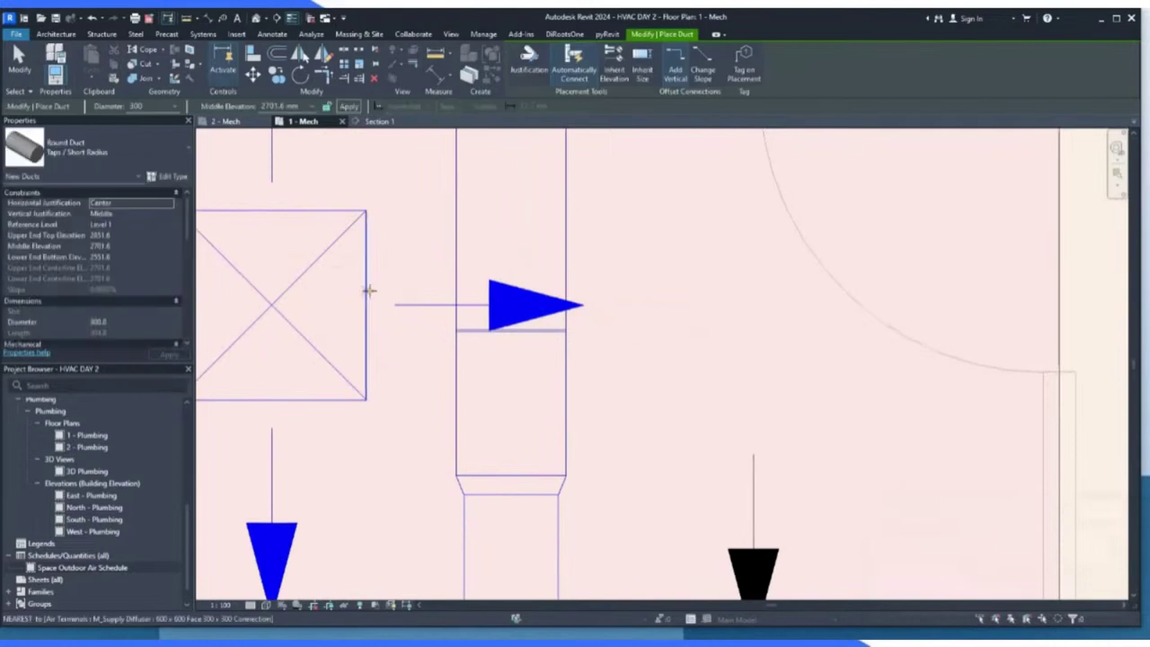
{"action": "left_click", "coordinate": [19, 61]}
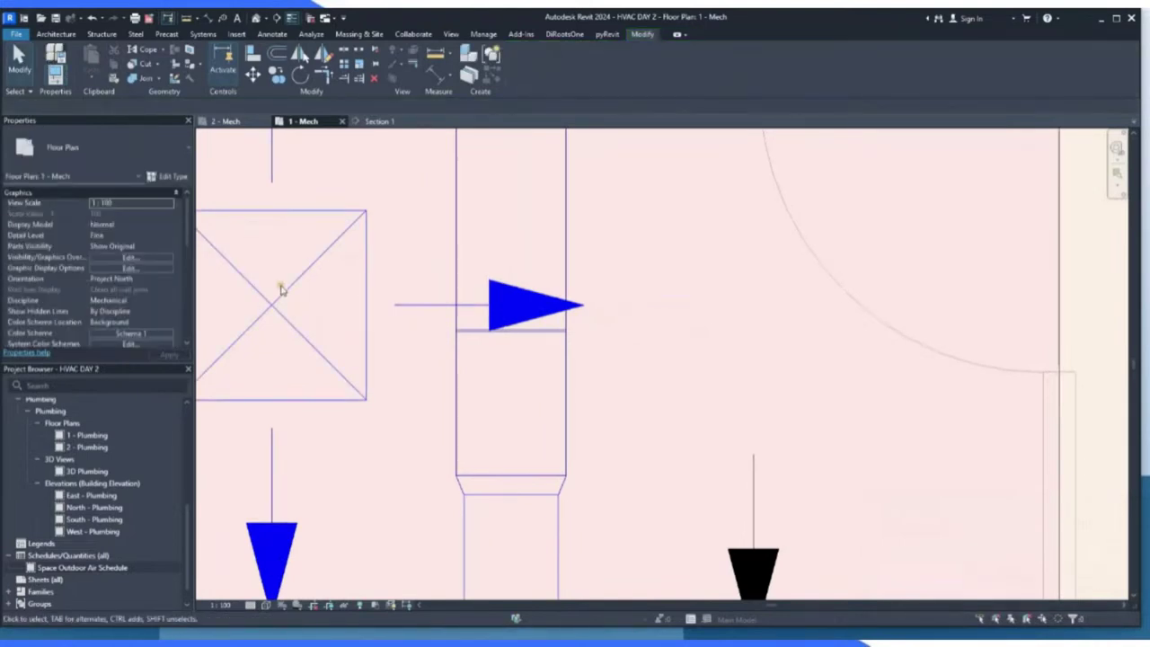
Draw a round flex duct from the diffuser's connector to the main supply duct.
{"action": "left_click", "coordinate": [282, 296]}
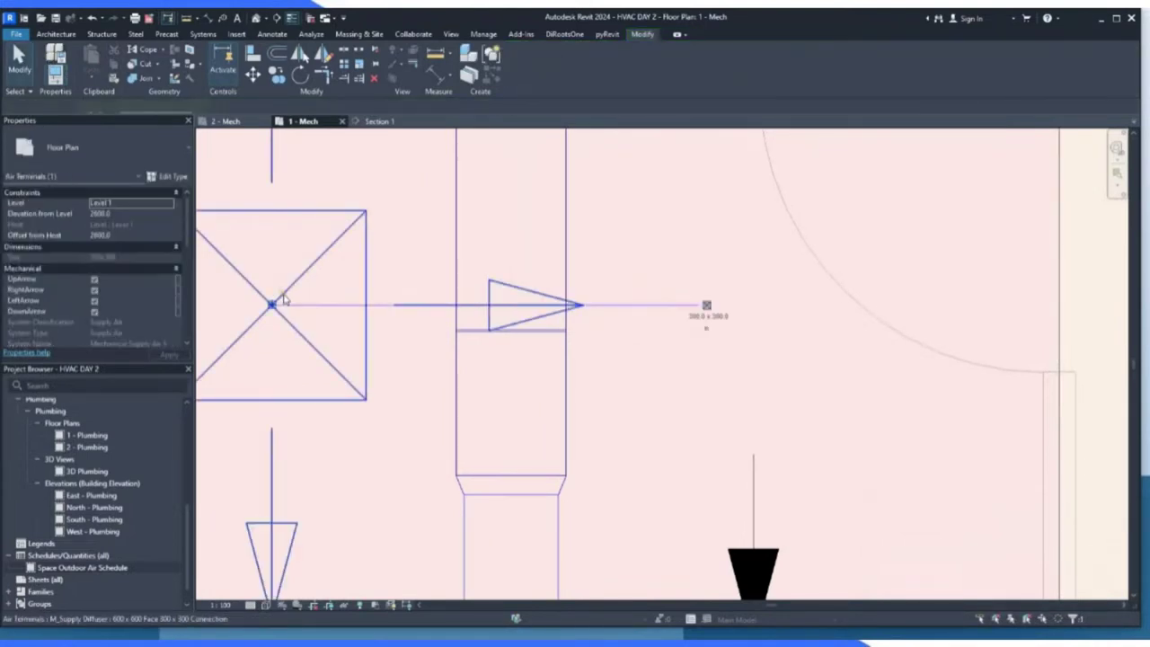
{"action": "right_click", "coordinate": [708, 307]}
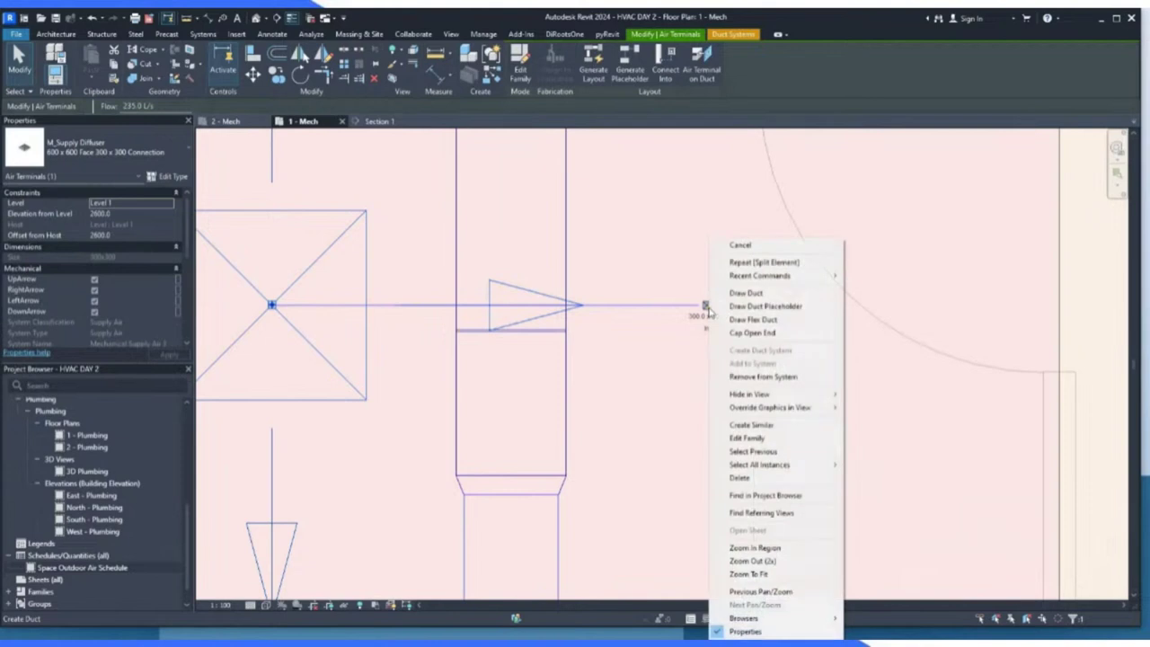
{"action": "left_click", "coordinate": [778, 321]}
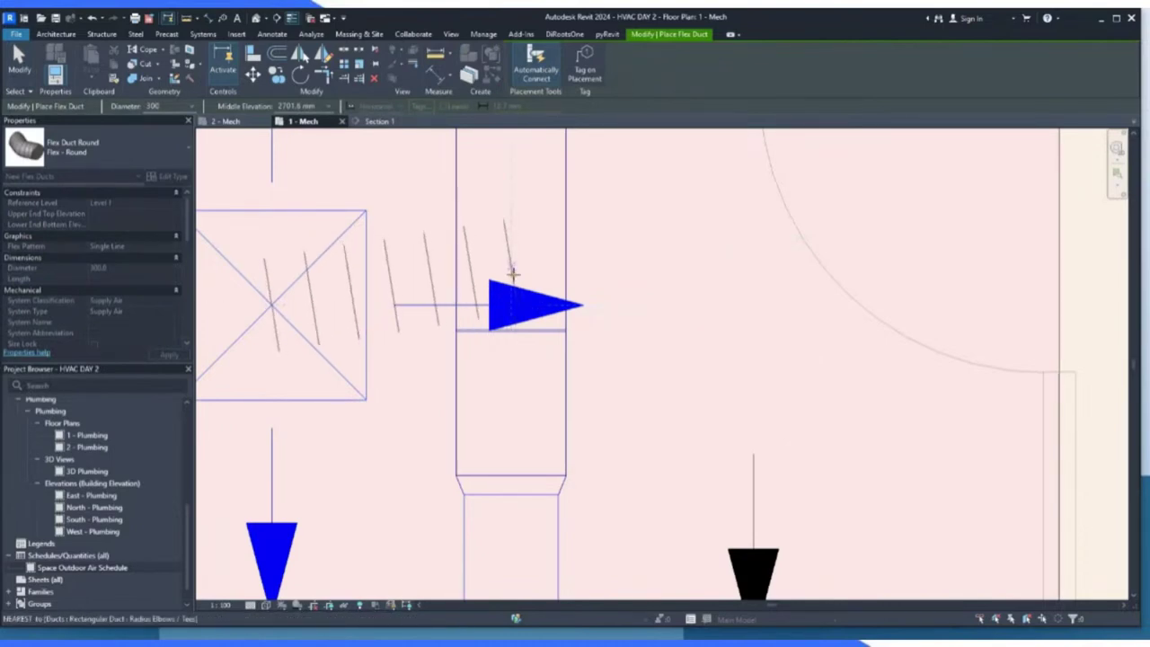
{"action": "left_click", "coordinate": [511, 300]}
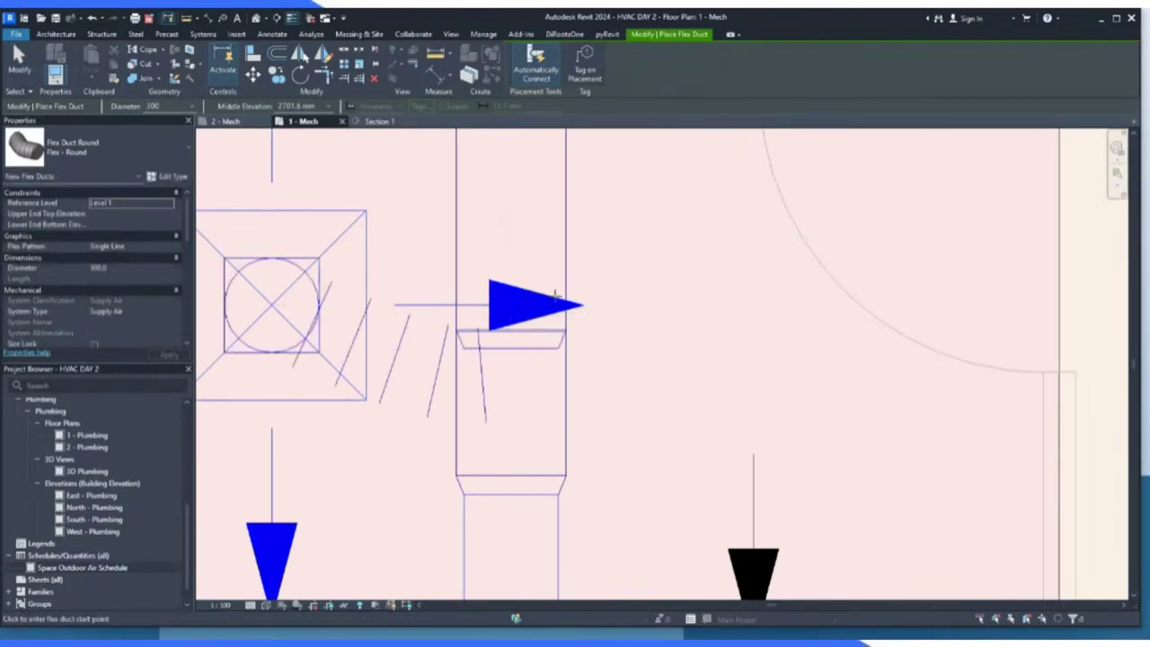
{"action": "scroll", "coordinate": [512, 300], "scroll_direction": "down", "scroll_amount": 5}
Draw a flex duct from the Office 6 diffuser's connector to the main duct and end the tool.
{"action": "scroll", "coordinate": [519, 466], "scroll_direction": "up", "scroll_amount": 3}
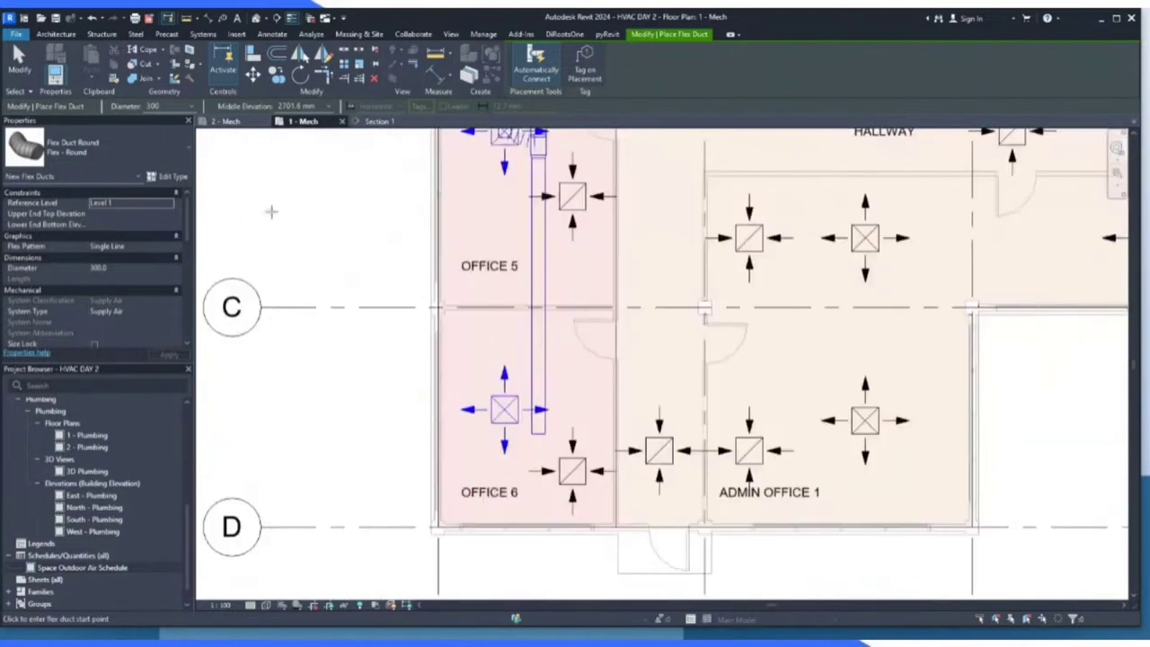
{"action": "left_click", "coordinate": [32, 56]}
{"action": "scroll", "coordinate": [492, 360], "scroll_direction": "up", "scroll_amount": 2}
{"action": "left_click", "coordinate": [518, 442]}
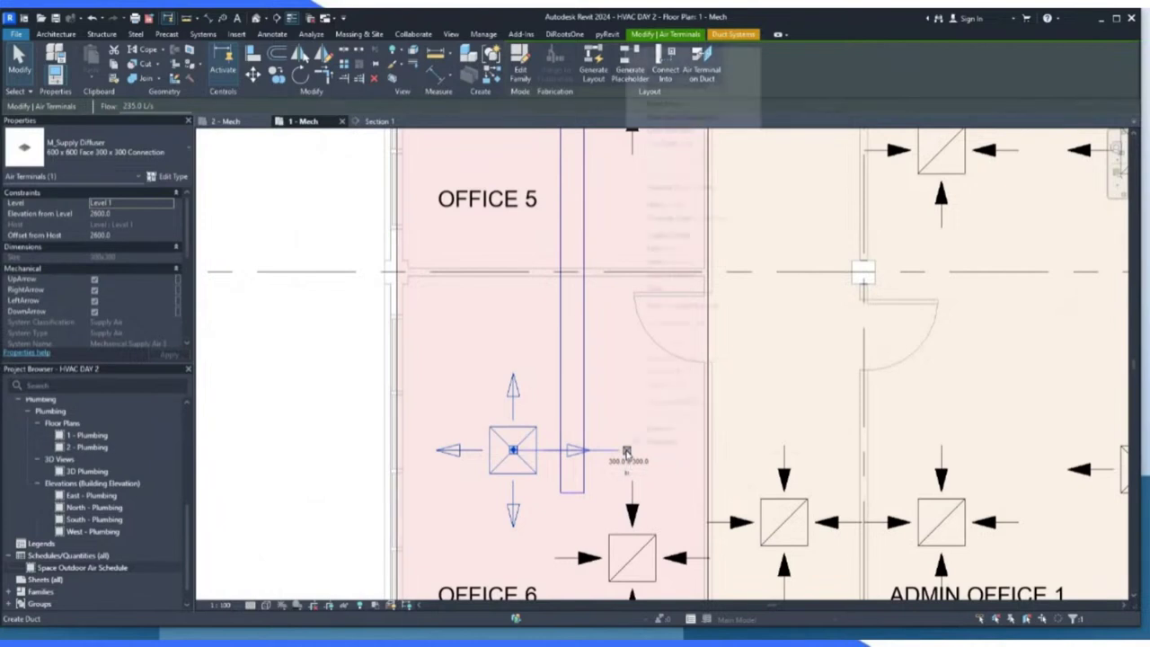
{"action": "right_click", "coordinate": [627, 451]}
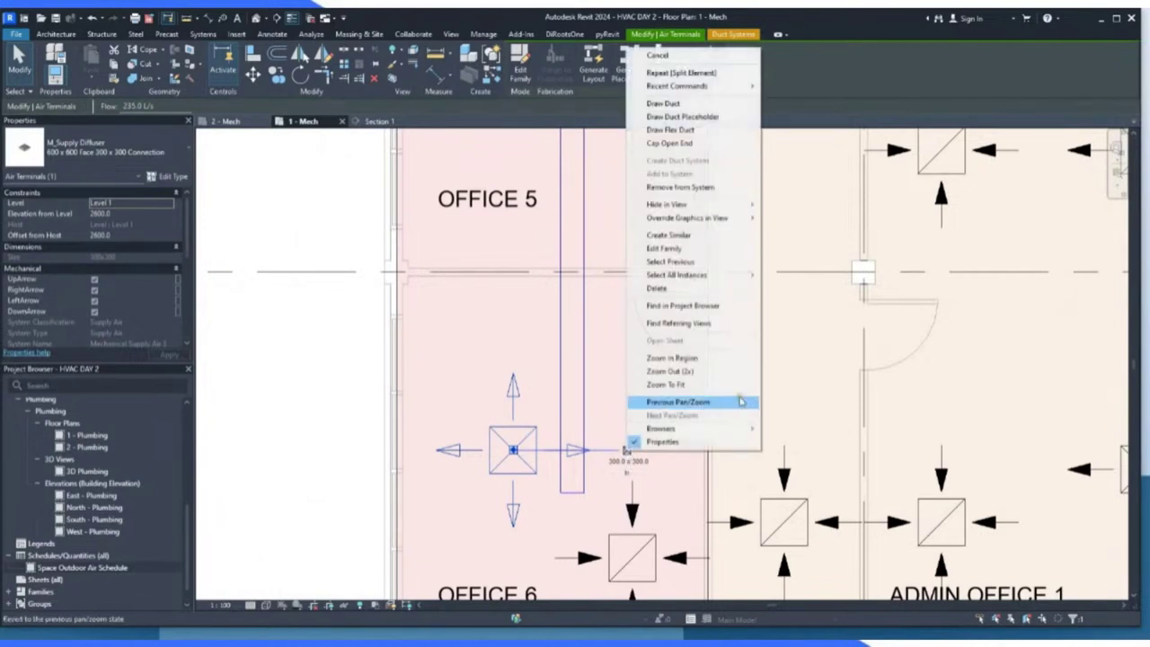
{"action": "left_click", "coordinate": [693, 131]}
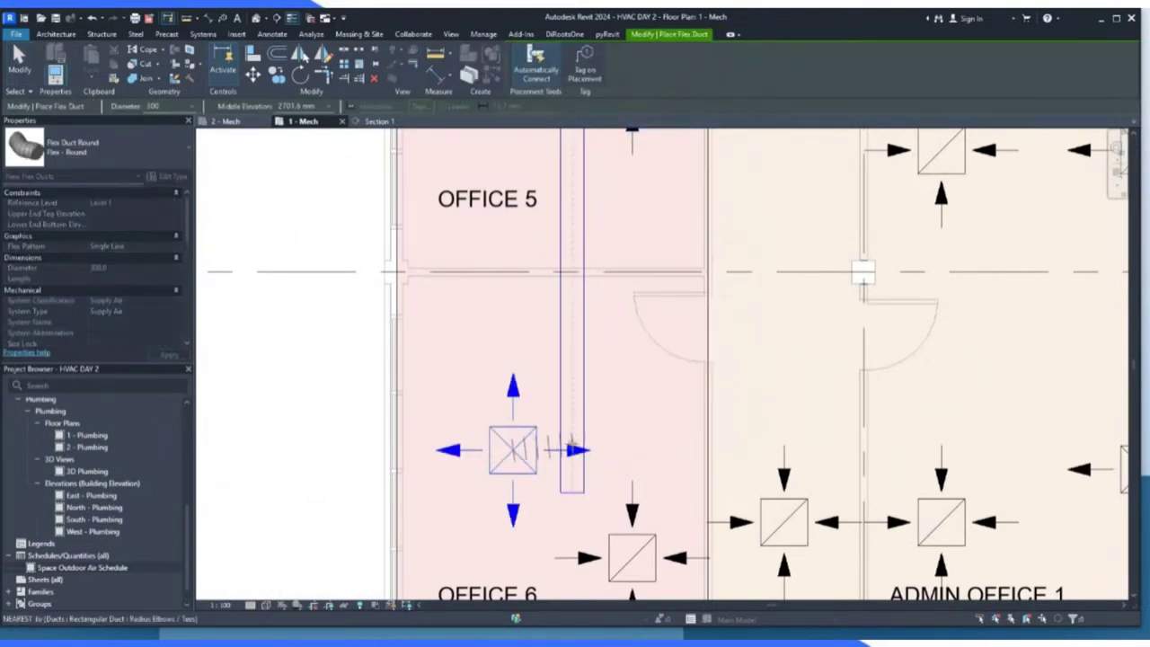
{"action": "scroll", "coordinate": [569, 447], "scroll_direction": "up", "scroll_amount": 4}
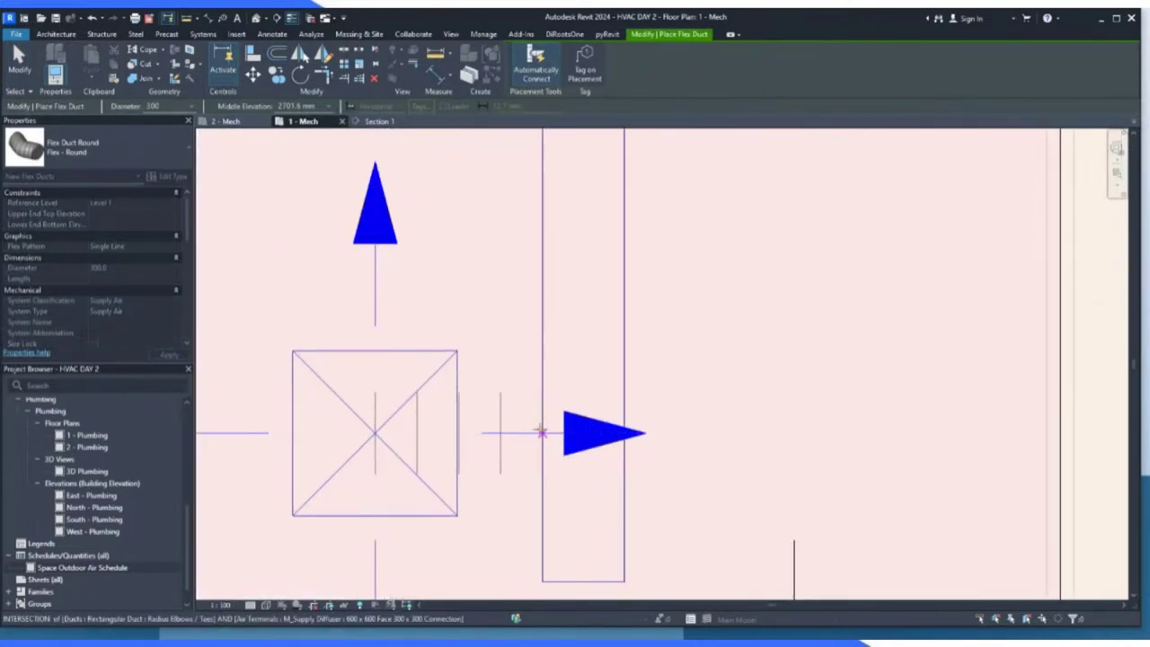
{"action": "left_click", "coordinate": [542, 432]}
{"action": "scroll", "coordinate": [609, 386], "scroll_direction": "down", "scroll_amount": 2}
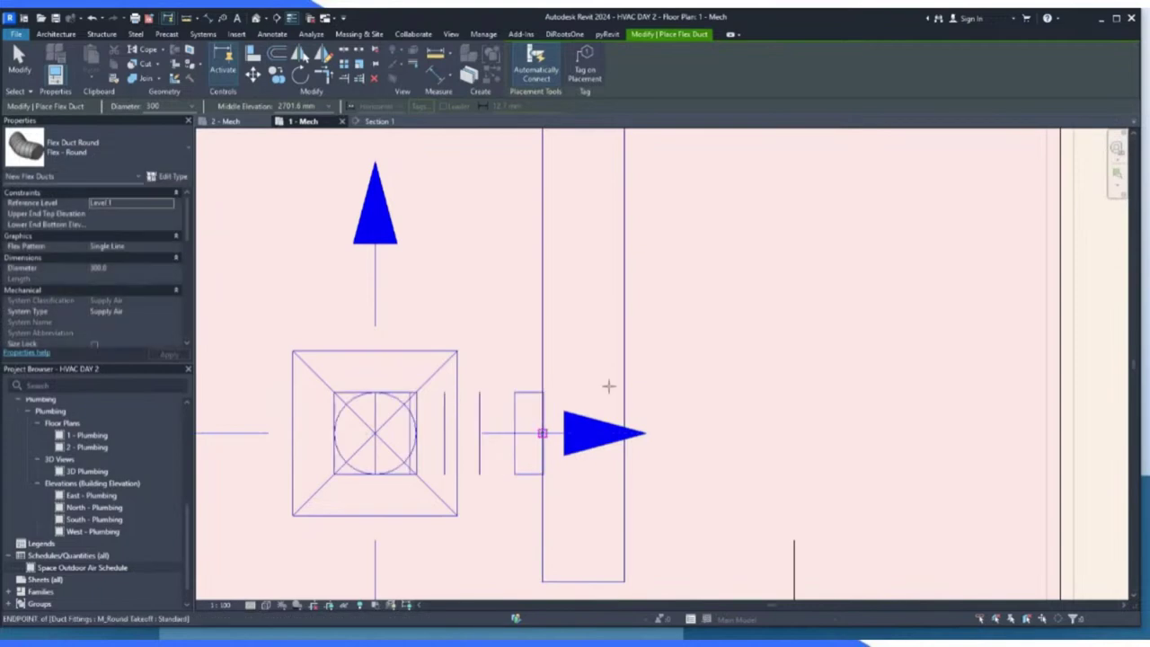
{"action": "scroll", "coordinate": [647, 351], "scroll_direction": "down", "scroll_amount": 5}
{"action": "scroll", "coordinate": [512, 247], "scroll_direction": "up", "scroll_amount": 2}
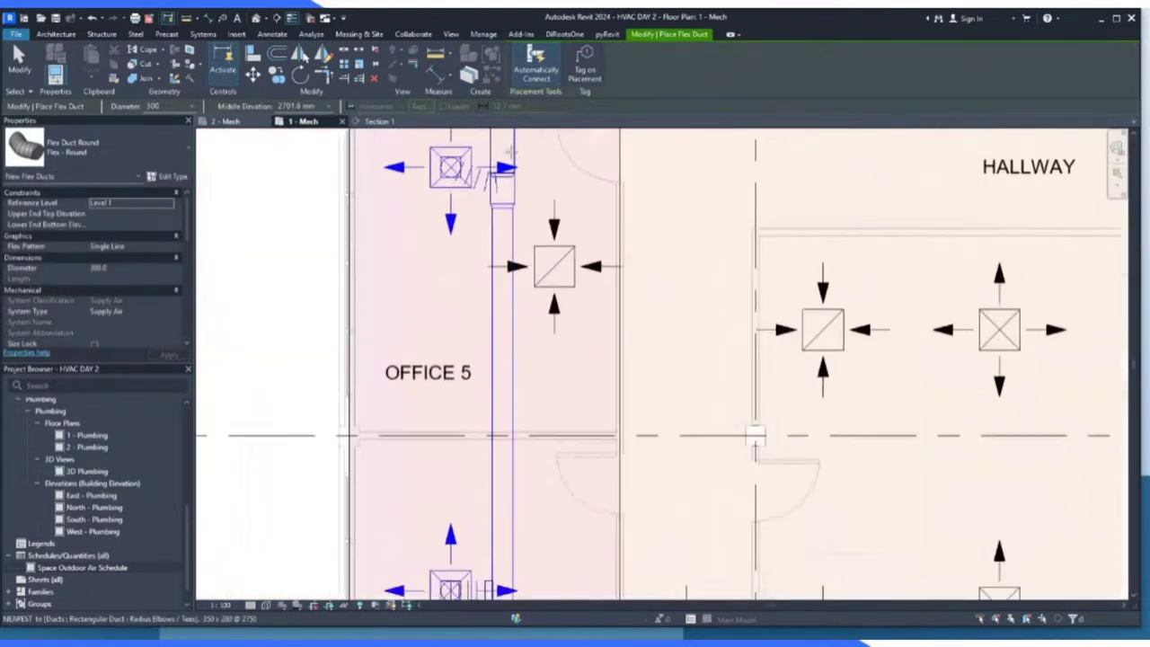
{"action": "scroll", "coordinate": [467, 248], "scroll_direction": "down", "scroll_amount": 3}
{"action": "scroll", "coordinate": [533, 513], "scroll_direction": "up", "scroll_amount": 2}
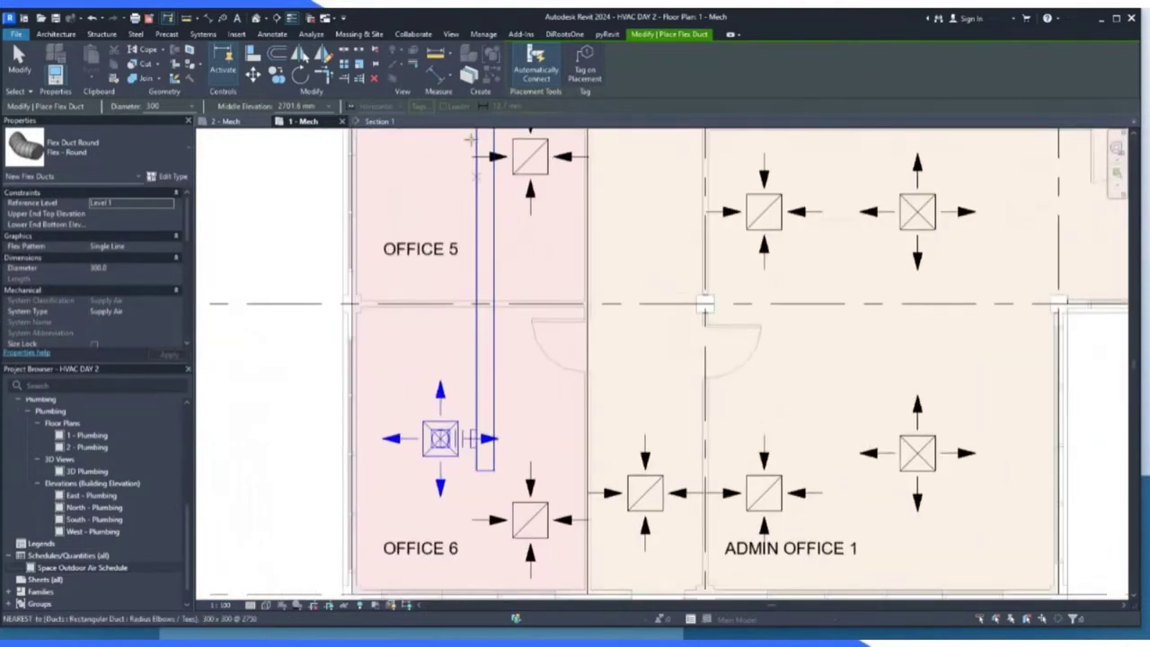
{"action": "left_click", "coordinate": [20, 58]}
{"action": "scroll", "coordinate": [499, 333], "scroll_direction": "down", "scroll_amount": 4}
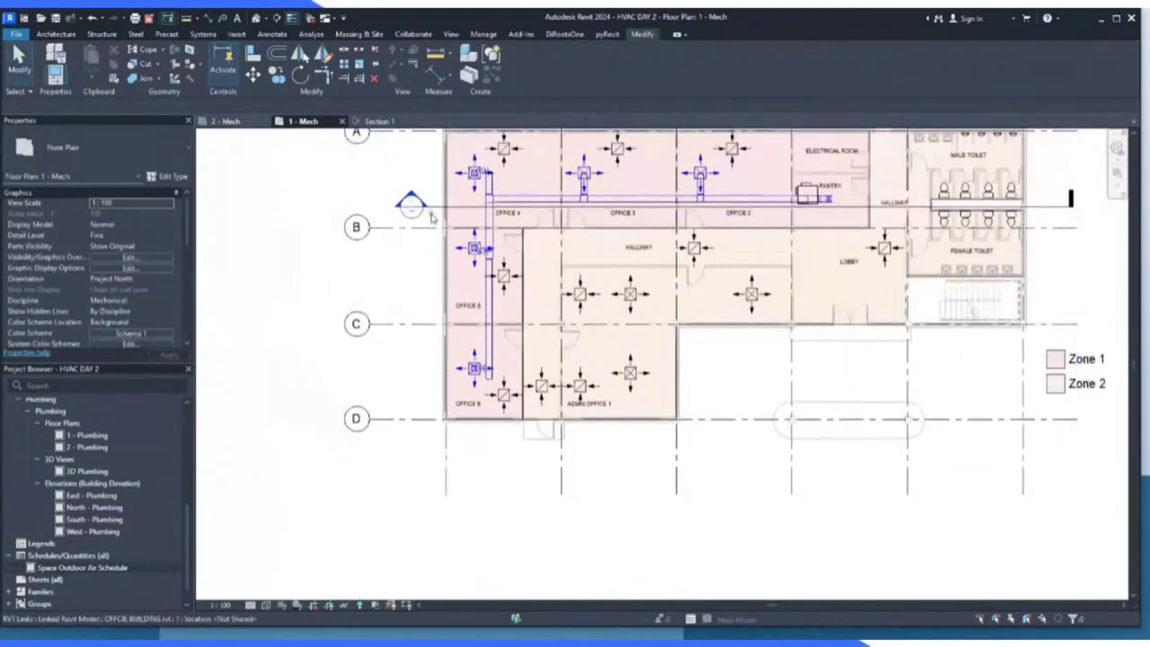
Dismiss the section marker's context menu and bring up the View tools.
{"action": "right_click", "coordinate": [413, 195]}
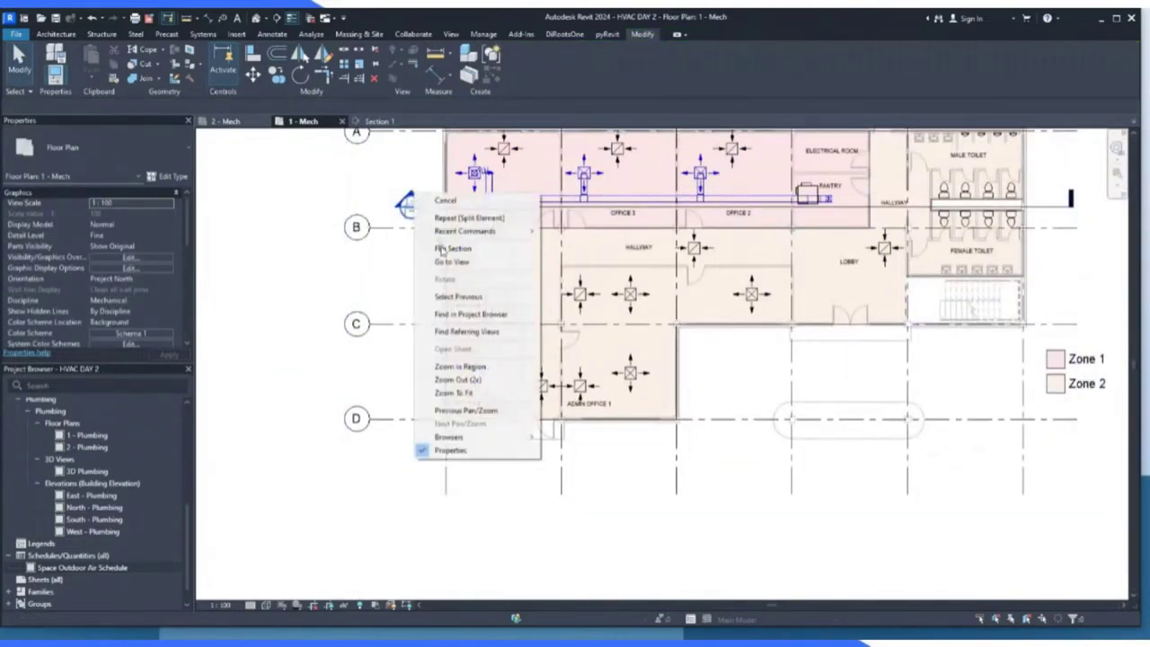
{"action": "left_click", "coordinate": [355, 260]}
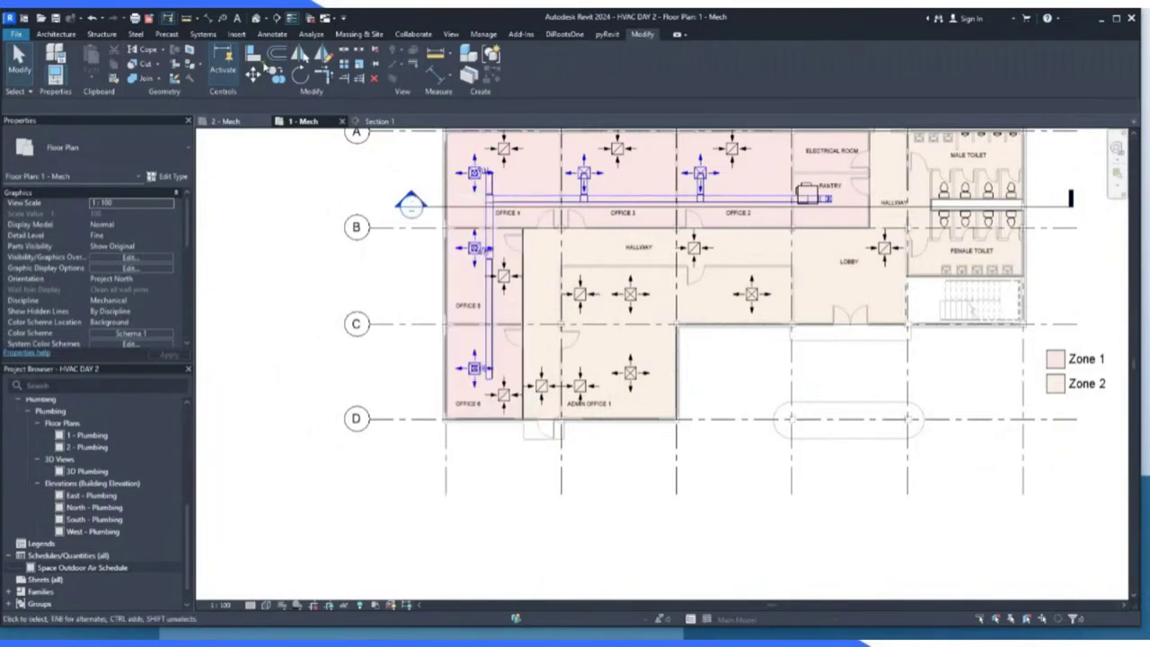
{"action": "left_click", "coordinate": [451, 34]}
Draw a section line across Office 6 from west of the room to past the main duct.
{"action": "left_click", "coordinate": [440, 63]}
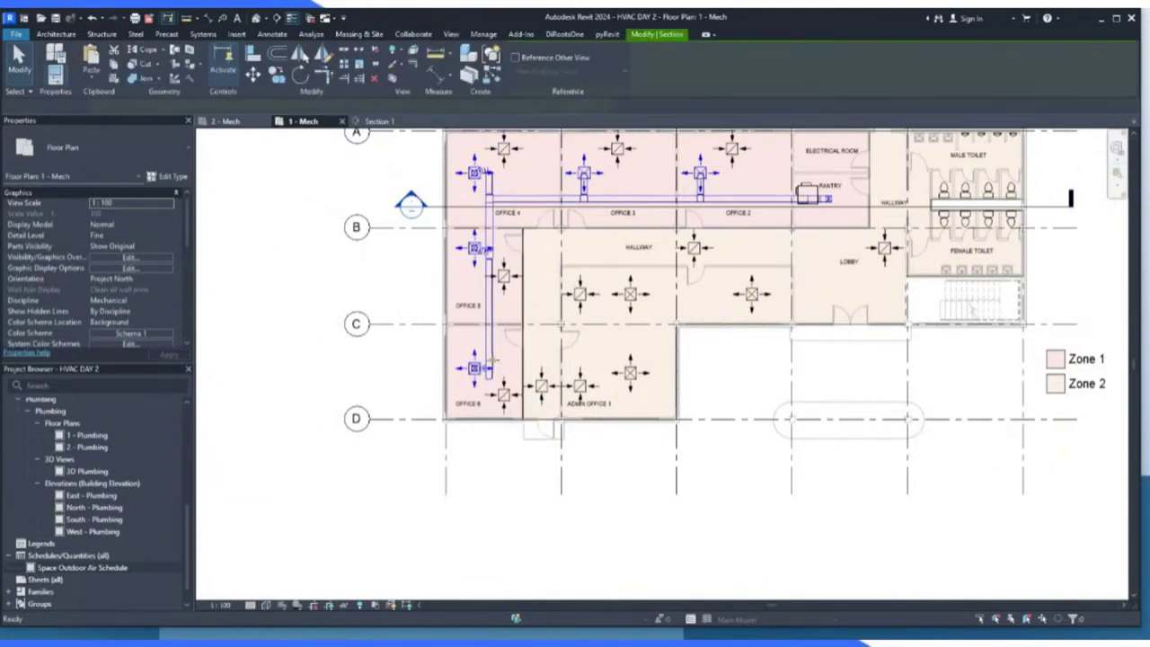
{"action": "scroll", "coordinate": [492, 378], "scroll_direction": "up", "scroll_amount": 5}
{"action": "scroll", "coordinate": [525, 381], "scroll_direction": "down", "scroll_amount": 3}
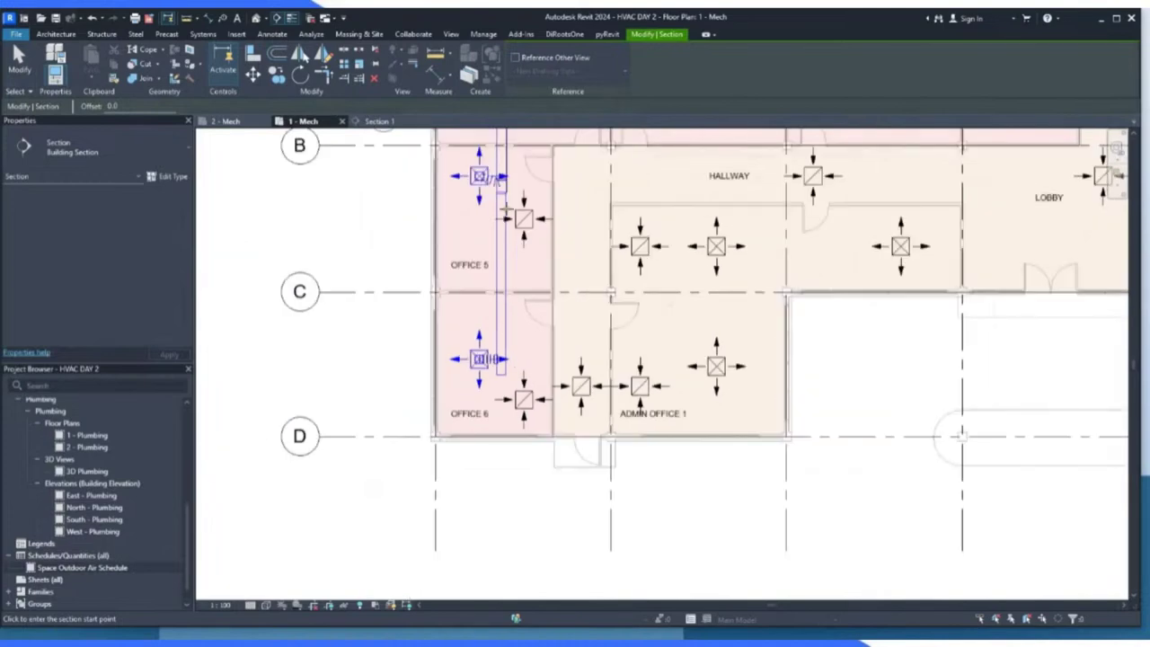
{"action": "scroll", "coordinate": [518, 421], "scroll_direction": "up", "scroll_amount": 5}
{"action": "scroll", "coordinate": [401, 431], "scroll_direction": "down", "scroll_amount": 2, "text": "ctrl"}
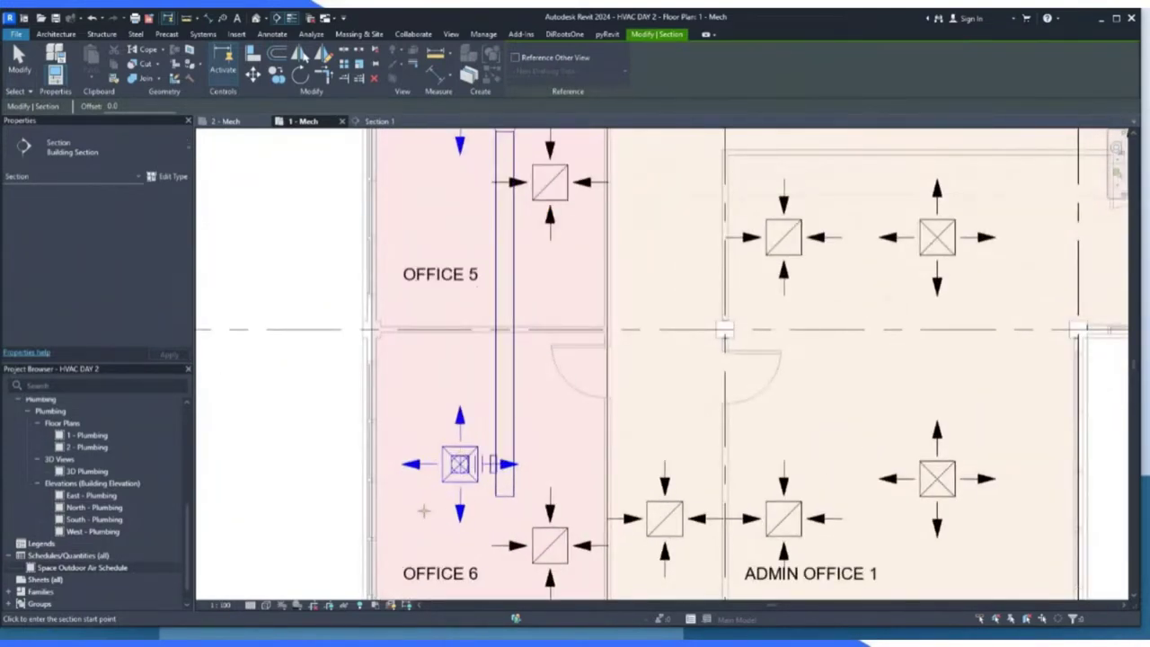
{"action": "left_click", "coordinate": [330, 501]}
{"action": "left_click", "coordinate": [637, 503]}
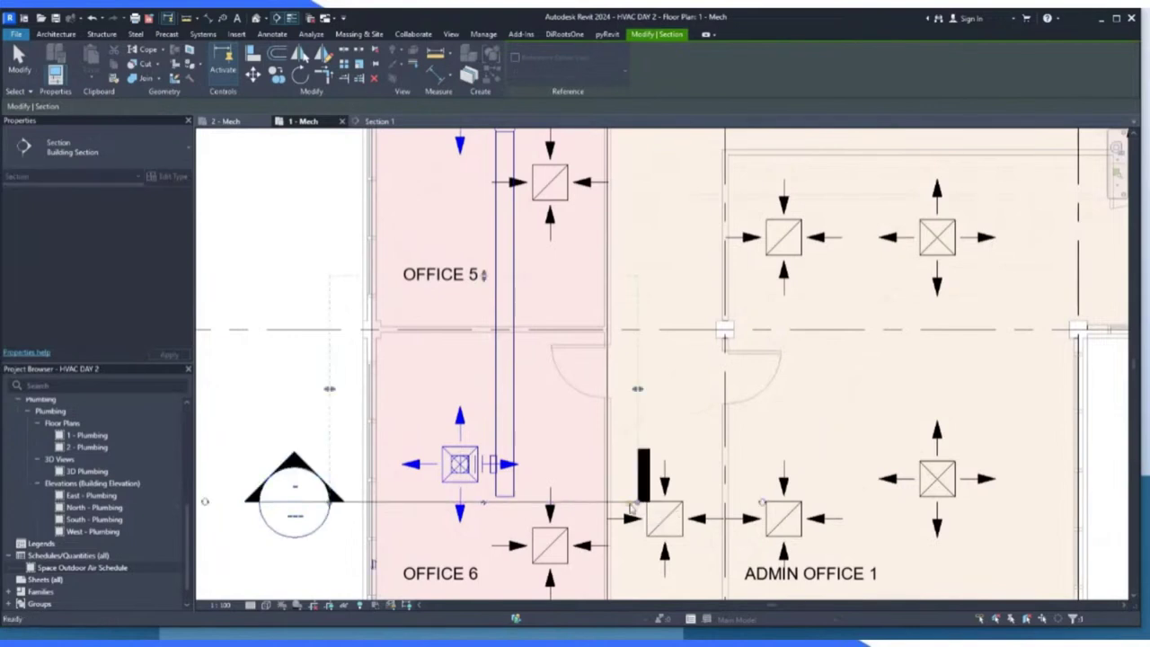
{"action": "key", "text": "Escape"}
{"action": "scroll", "coordinate": [539, 494], "scroll_direction": "down", "scroll_amount": 2}
{"action": "left_click", "coordinate": [348, 359]}
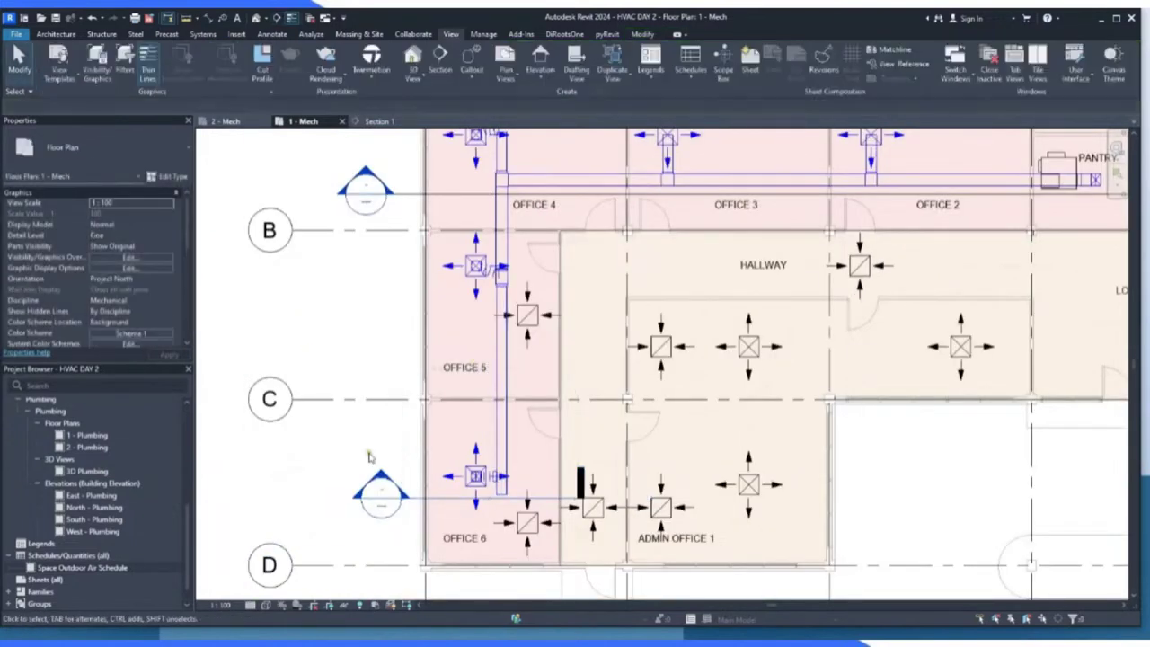
Open Section 2 and display it at Fine detail with Realistic shading.
{"action": "double_click", "coordinate": [381, 493]}
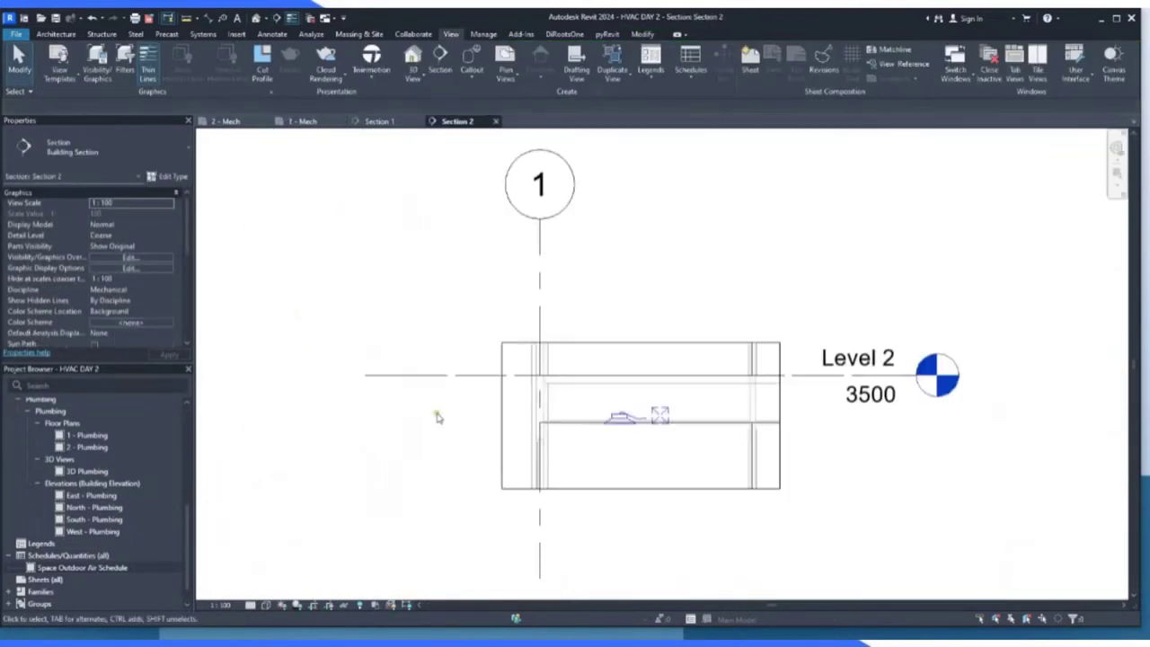
{"action": "scroll", "coordinate": [617, 416], "scroll_direction": "up", "scroll_amount": 4}
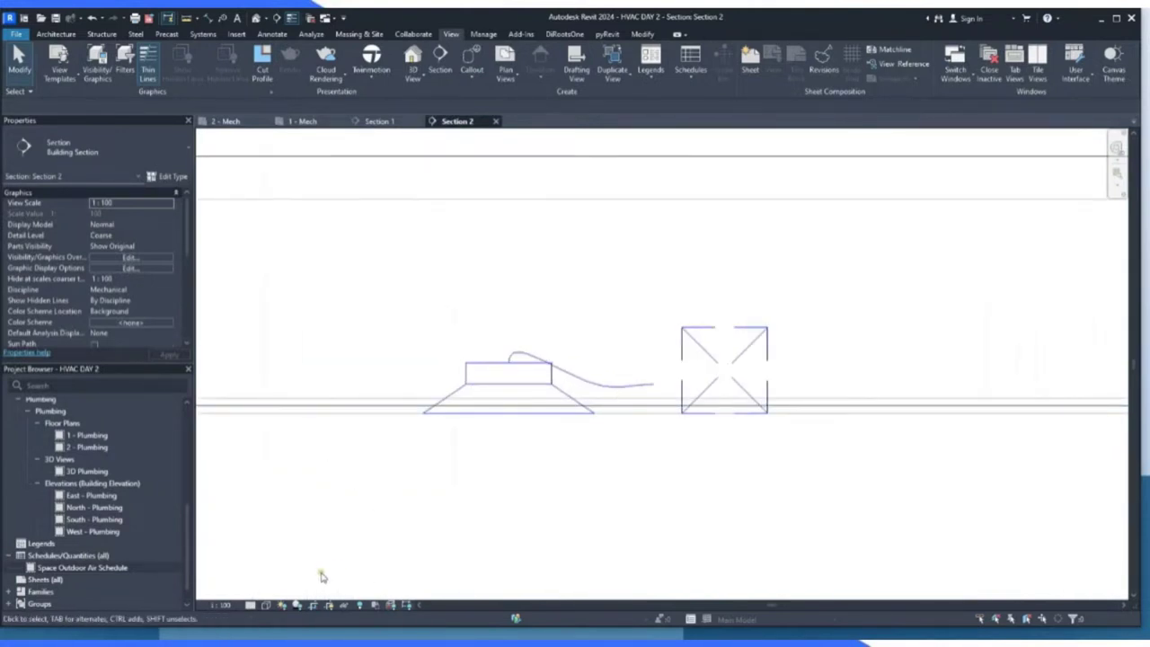
{"action": "left_click", "coordinate": [251, 605]}
{"action": "left_click", "coordinate": [263, 592]}
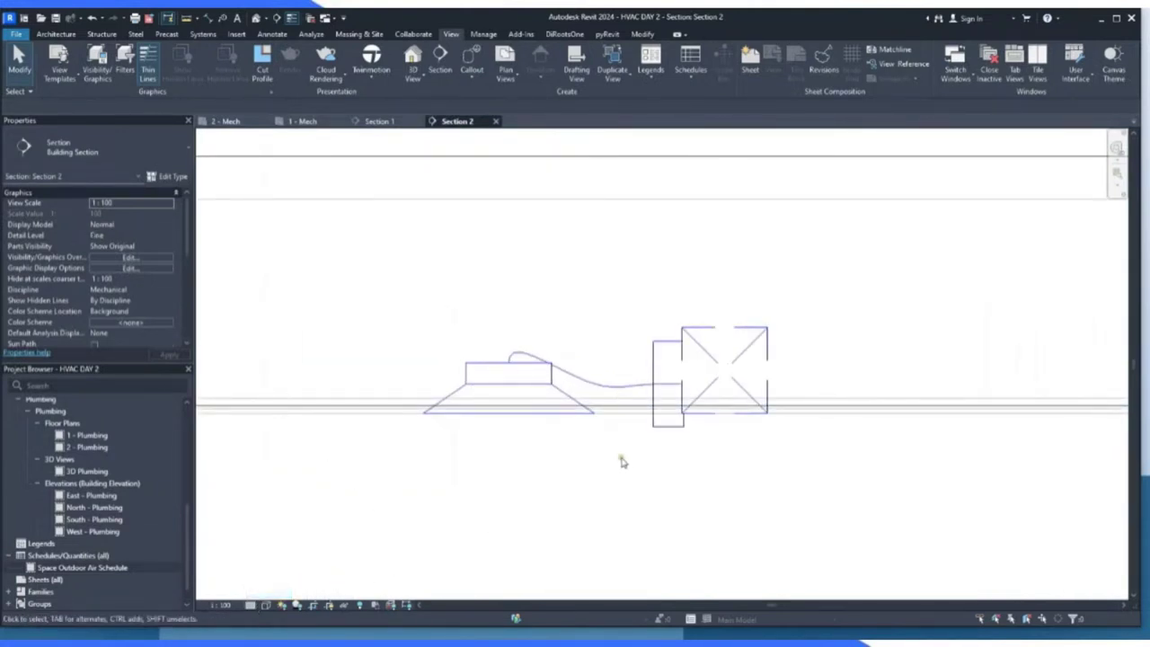
{"action": "left_click", "coordinate": [266, 605]}
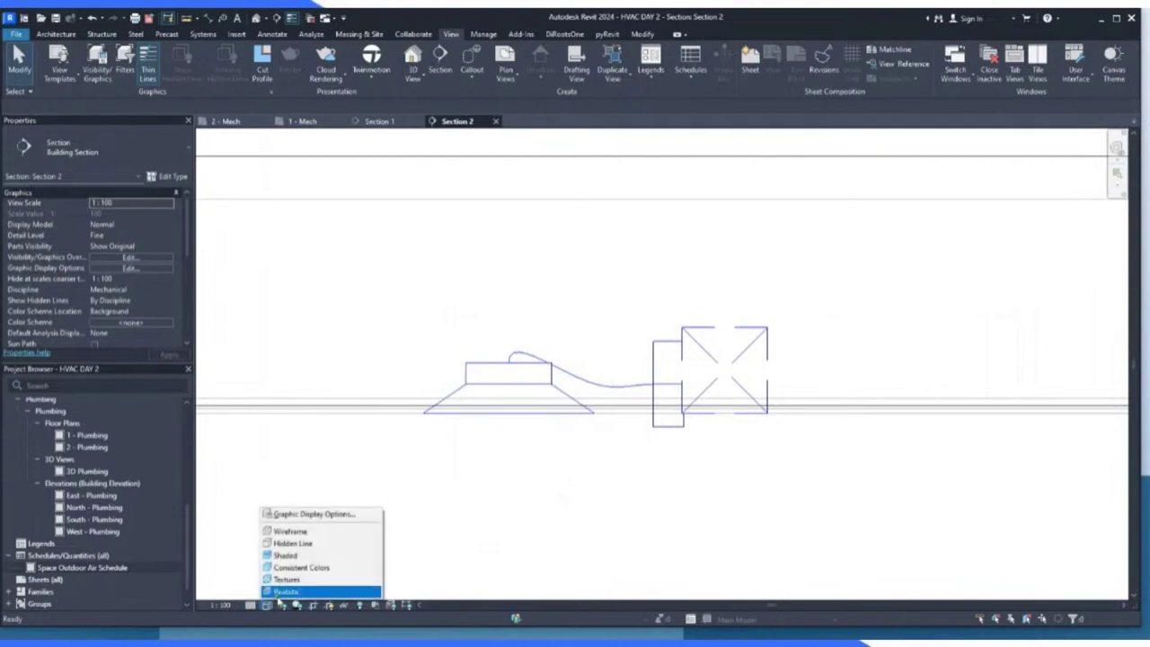
{"action": "left_click", "coordinate": [286, 591]}
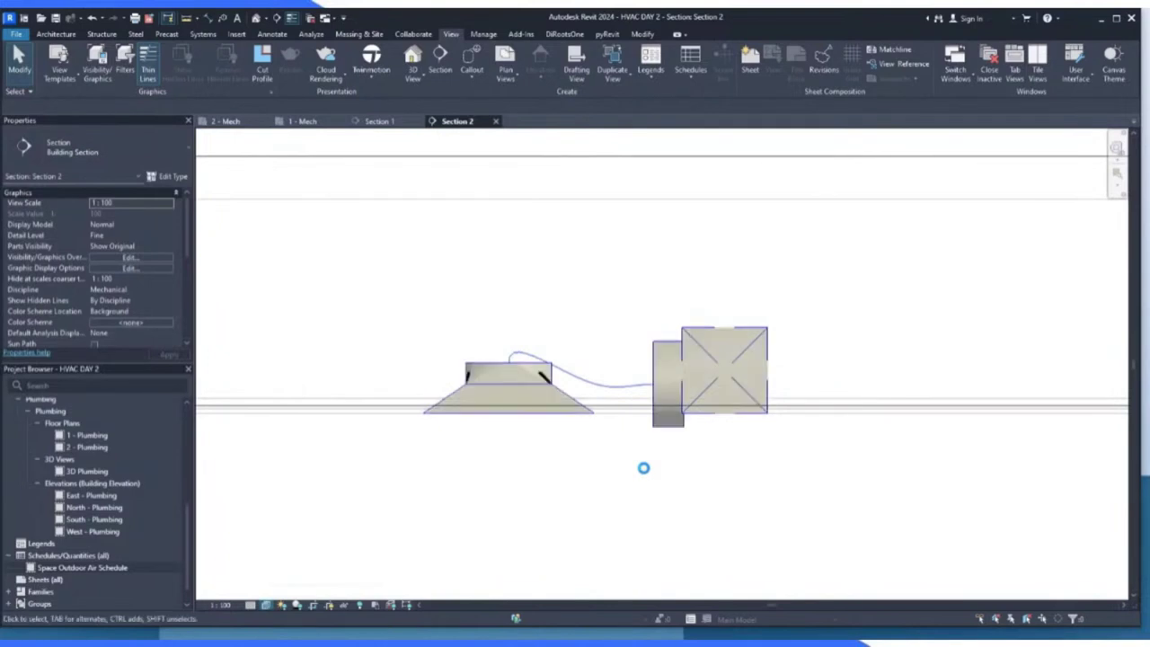
Drag the flex duct's middle bend upward in the section.
{"action": "left_click", "coordinate": [604, 388]}
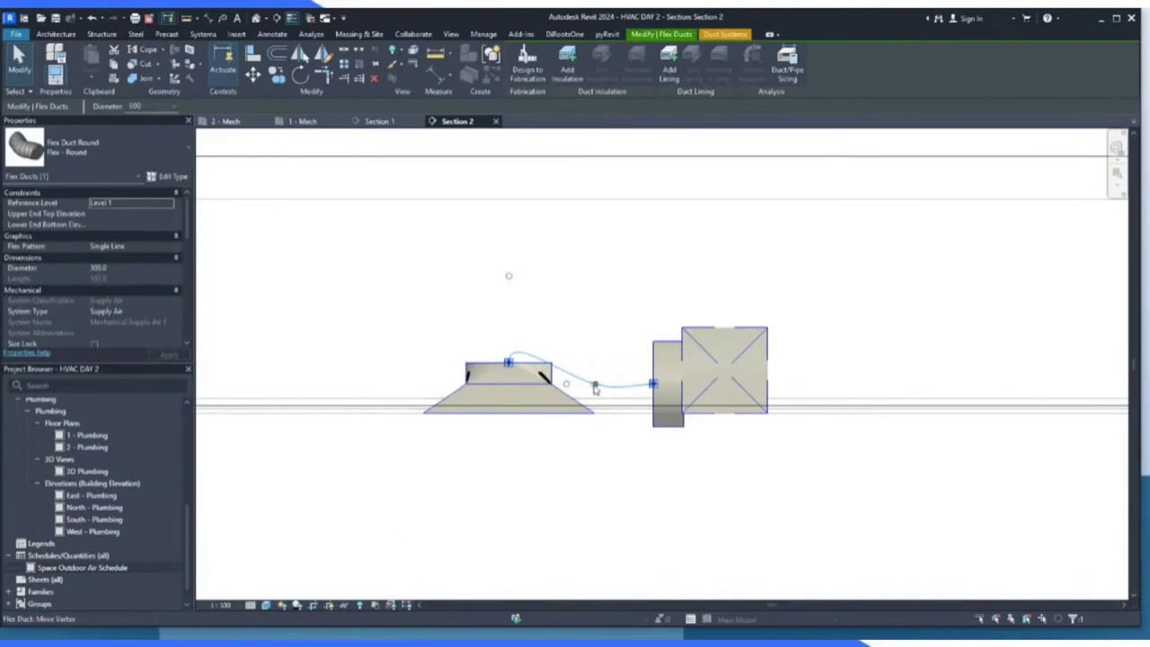
{"action": "left_click_drag", "start_coordinate": [595, 388], "coordinate": [546, 386]}
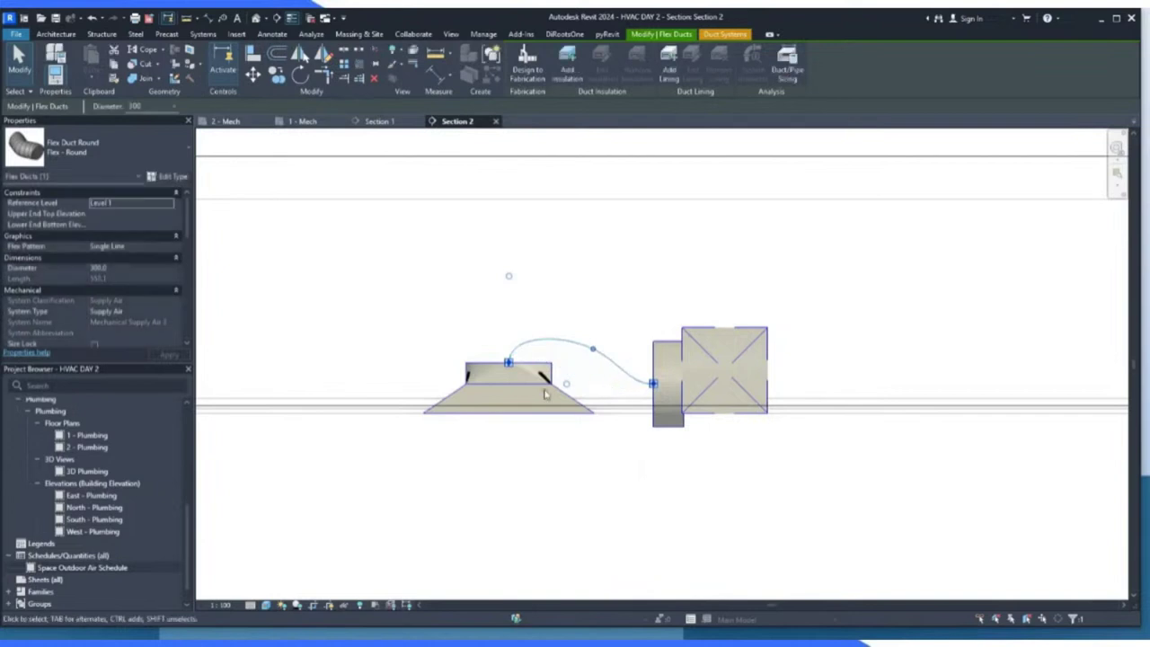
{"action": "scroll", "coordinate": [547, 405], "scroll_direction": "down", "scroll_amount": 2}
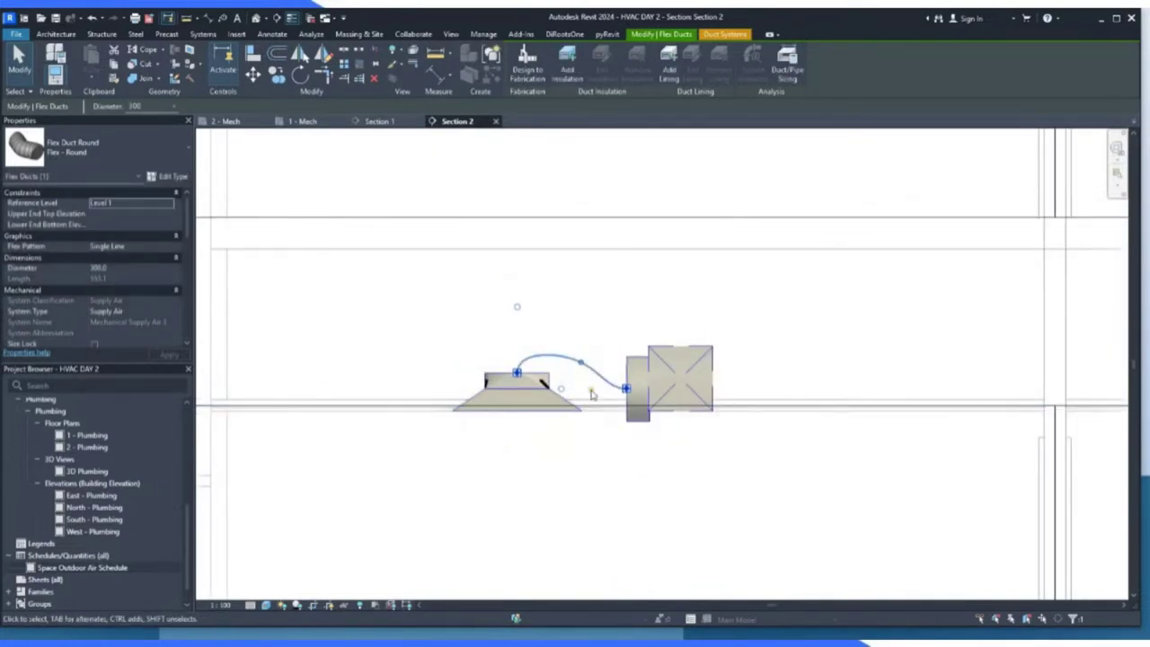
{"action": "scroll", "coordinate": [638, 396], "scroll_direction": "up", "scroll_amount": 2}
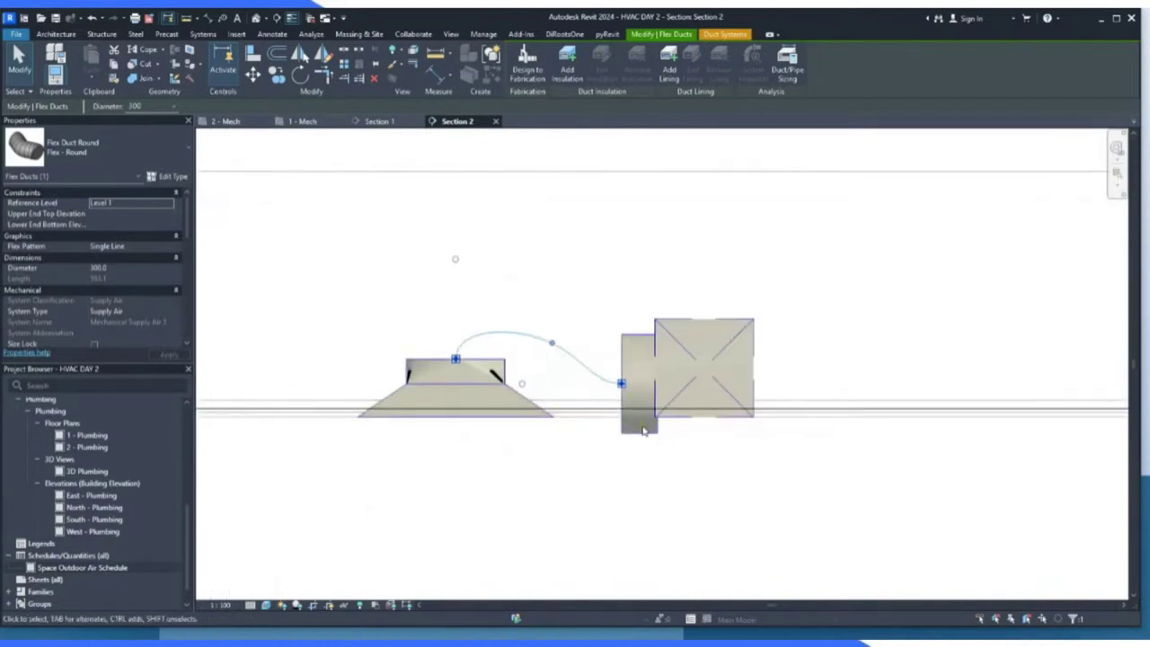
{"action": "scroll", "coordinate": [643, 435], "scroll_direction": "up", "scroll_amount": 2}
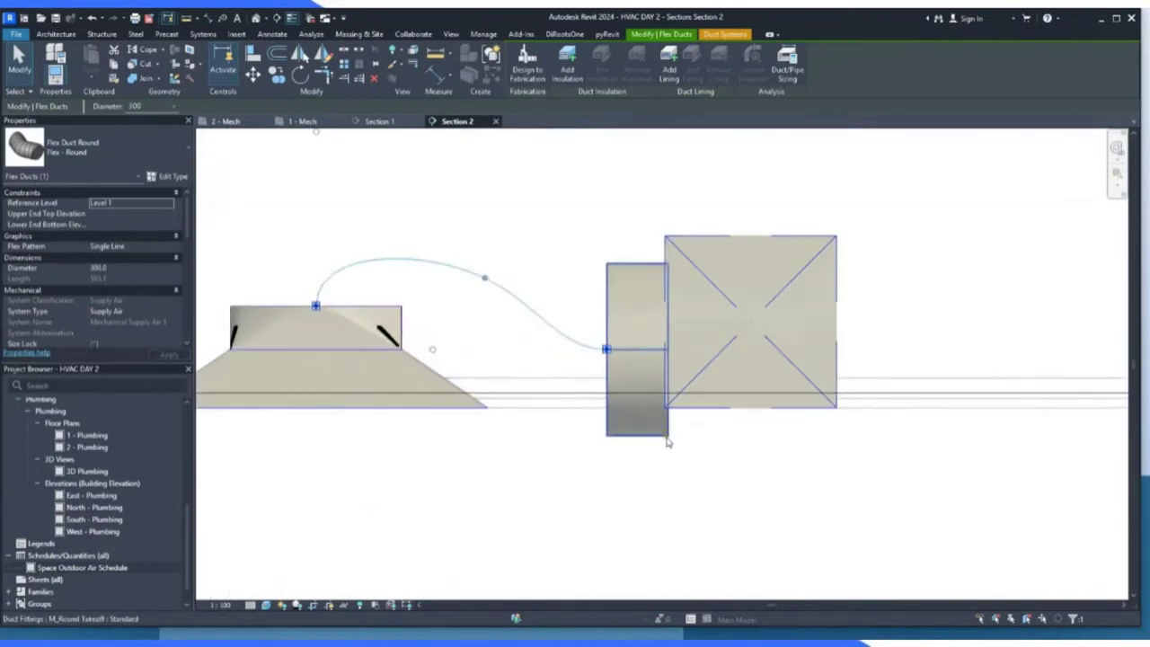
Inspect the round takeoff fitting, then switch to the default 3D view.
{"action": "left_click", "coordinate": [665, 439]}
{"action": "scroll", "coordinate": [566, 397], "scroll_direction": "down", "scroll_amount": 2}
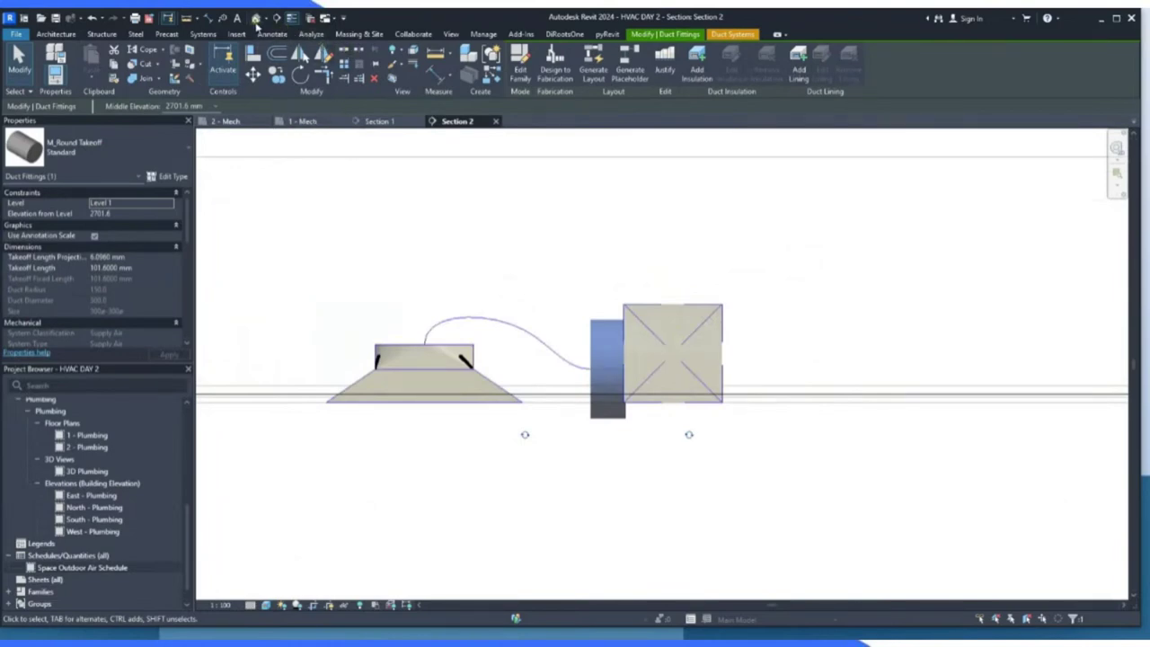
{"action": "left_click", "coordinate": [256, 18]}
{"action": "scroll", "coordinate": [663, 364], "scroll_direction": "up", "scroll_amount": 3}
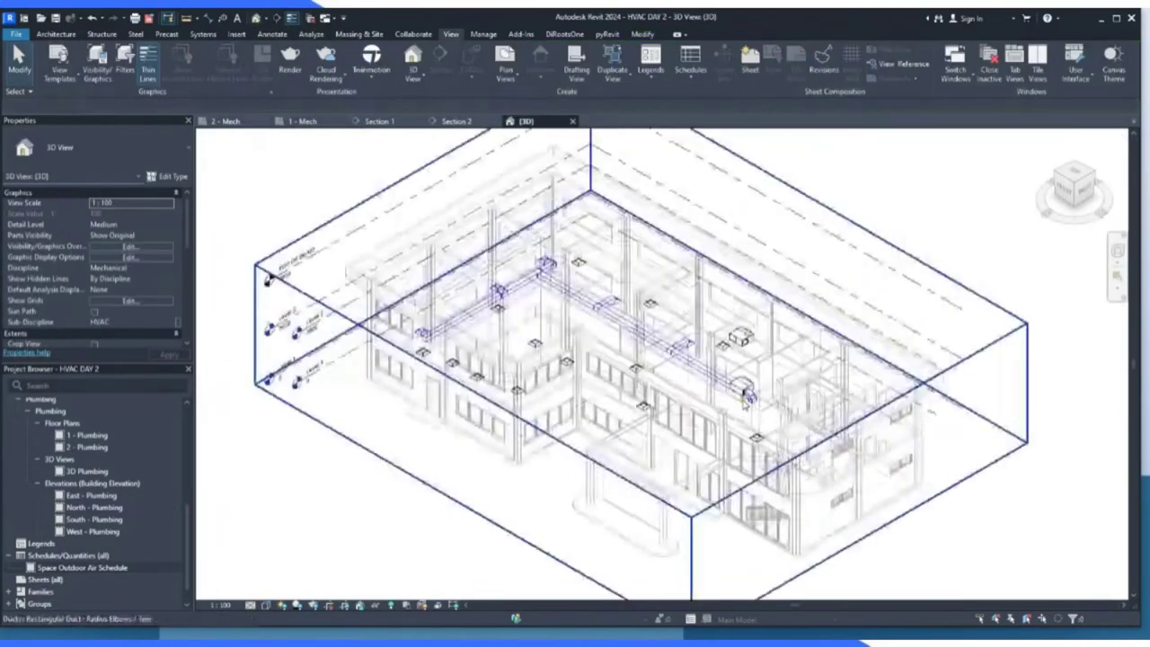
Turn the 3D view to face the front of the building.
{"action": "scroll", "coordinate": [769, 160], "scroll_direction": "up", "scroll_amount": 5}
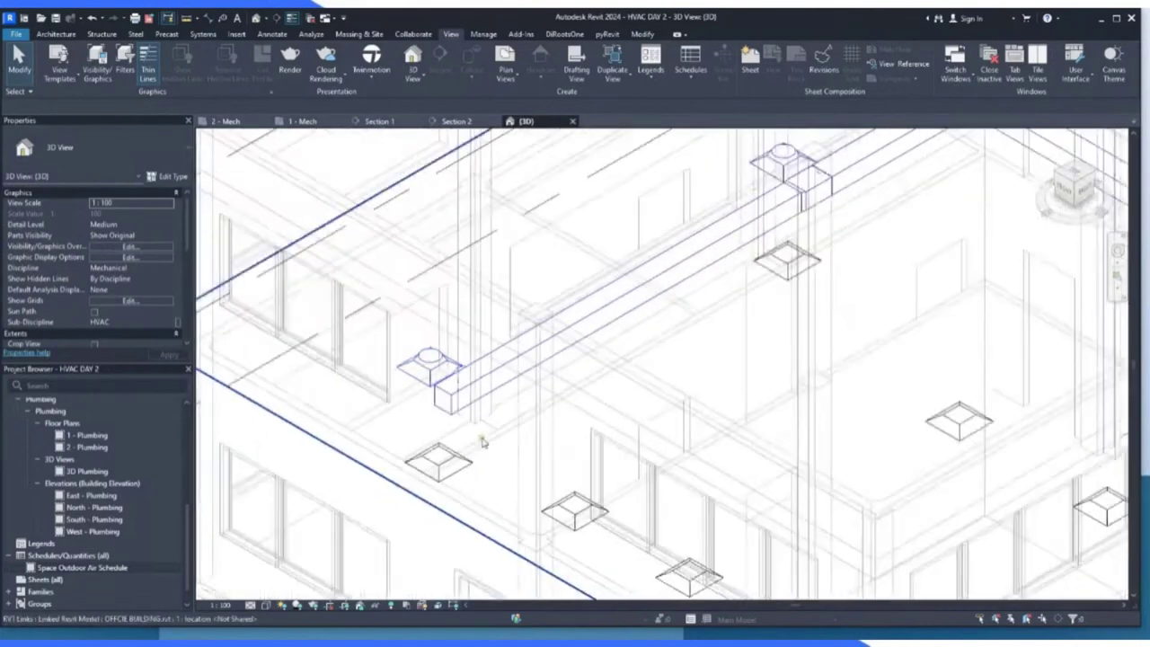
{"action": "scroll", "coordinate": [768, 160], "scroll_direction": "up", "scroll_amount": 3}
{"action": "scroll", "coordinate": [702, 233], "scroll_direction": "down", "scroll_amount": 5}
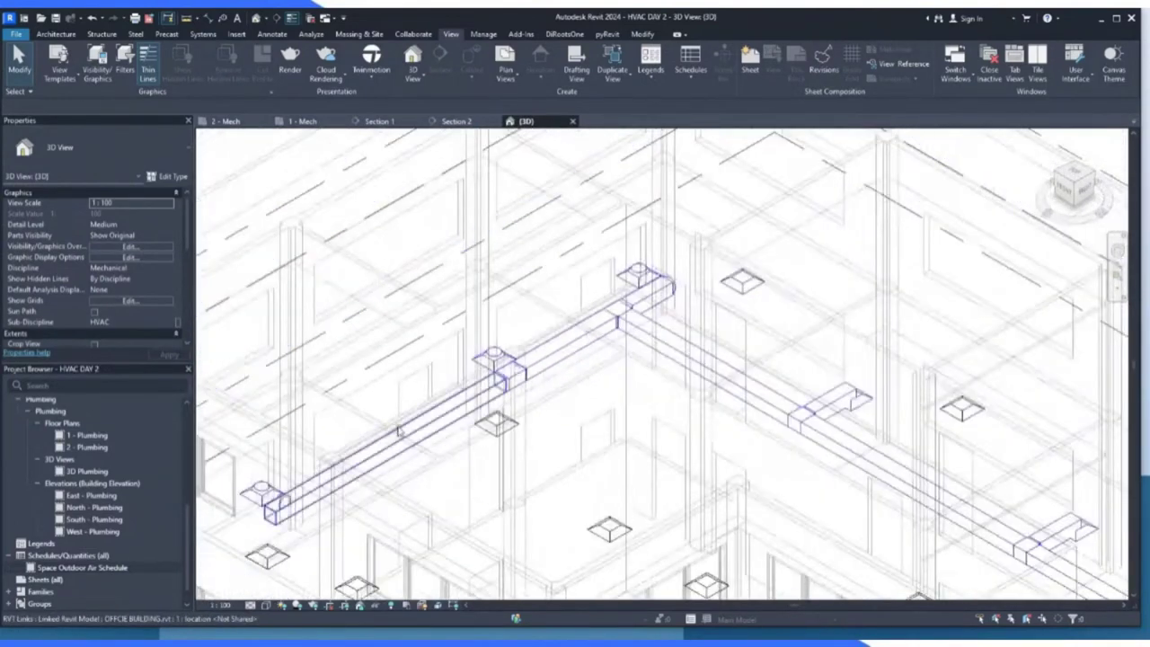
{"action": "scroll", "coordinate": [638, 310], "scroll_direction": "up", "scroll_amount": 2}
{"action": "scroll", "coordinate": [642, 307], "scroll_direction": "down", "scroll_amount": 3}
{"action": "scroll", "coordinate": [643, 307], "scroll_direction": "up", "scroll_amount": 2}
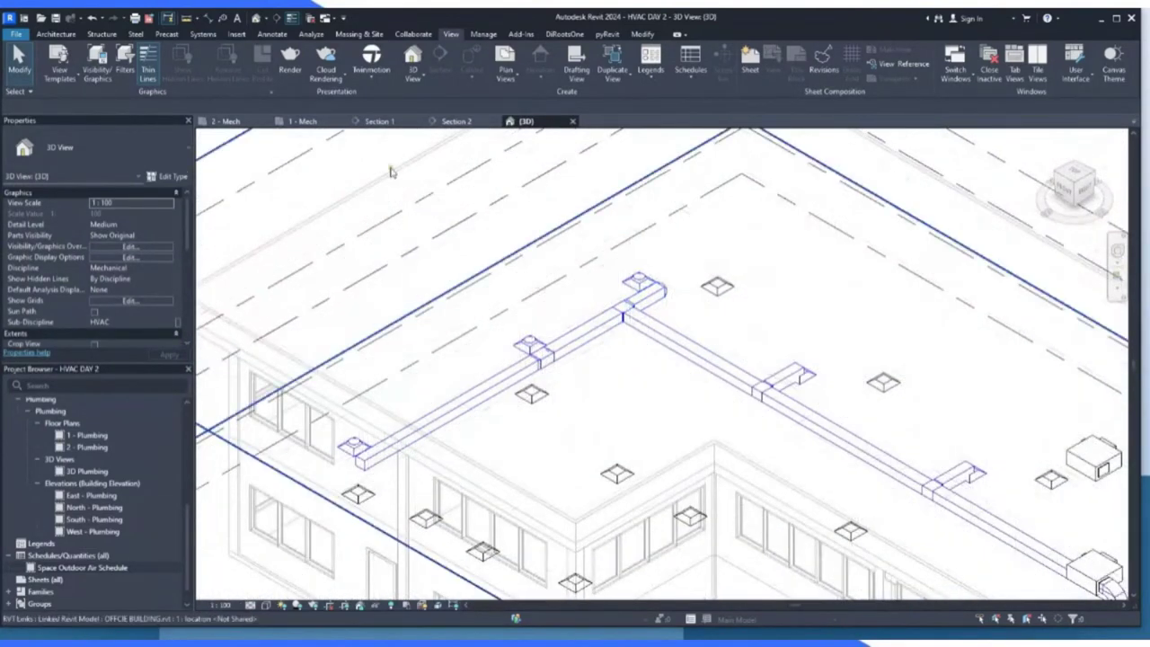
{"action": "left_click", "coordinate": [1068, 191]}
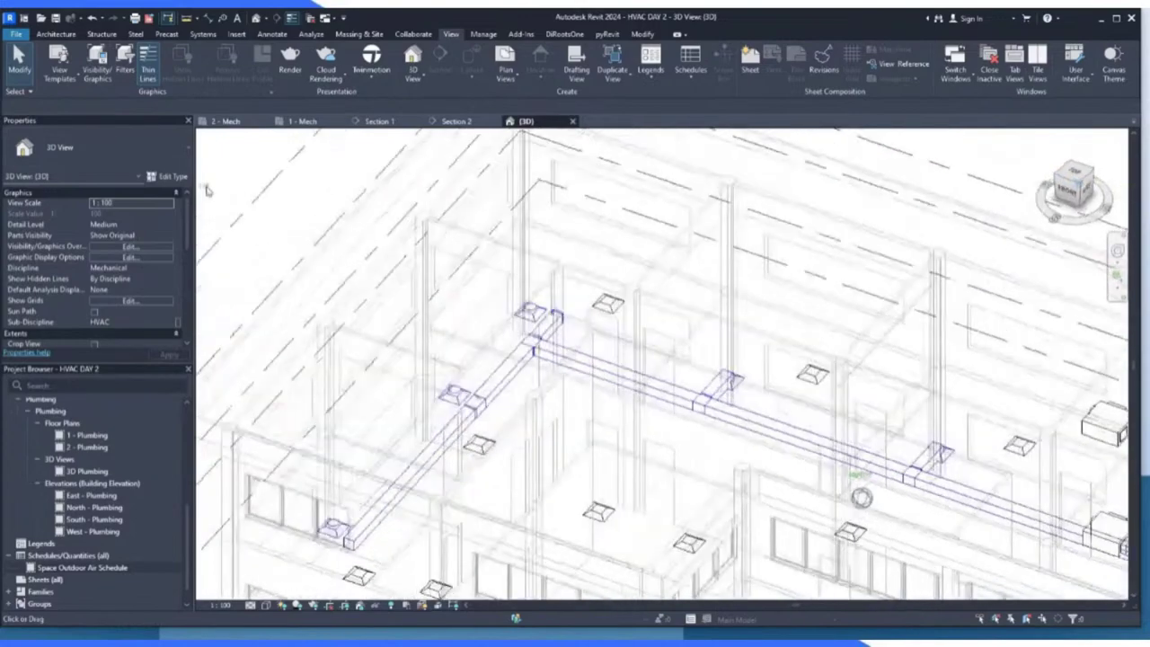
{"action": "scroll", "coordinate": [465, 300], "scroll_direction": "down", "scroll_amount": 4}
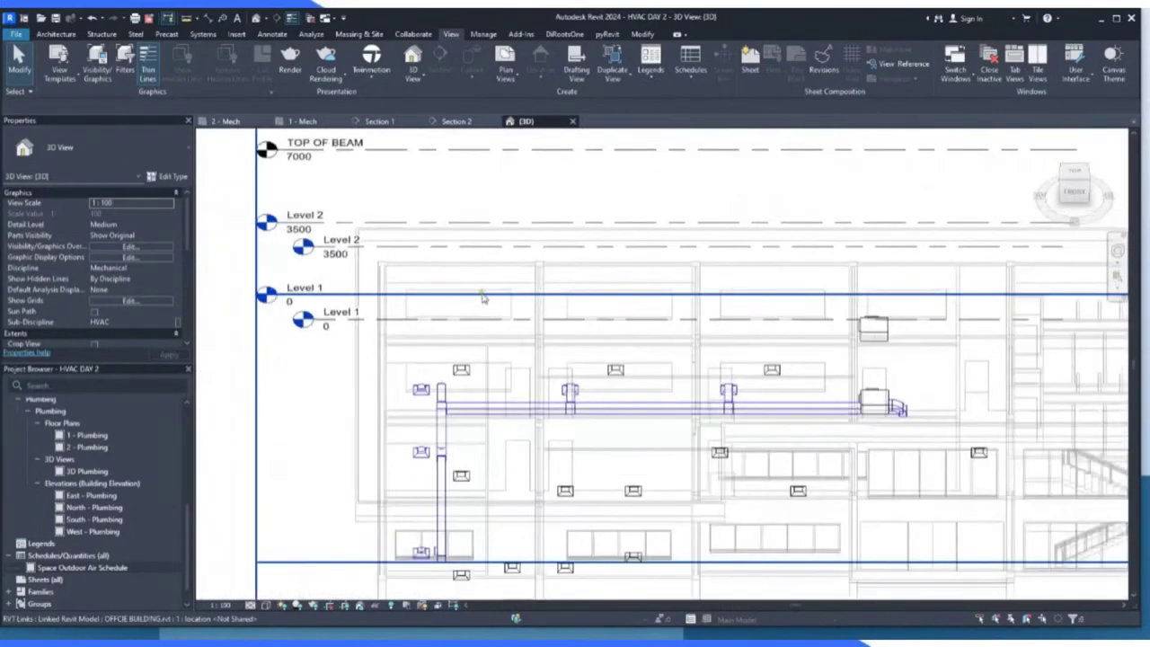
{"action": "scroll", "coordinate": [436, 511], "scroll_direction": "up", "scroll_amount": 6}
{"action": "scroll", "coordinate": [436, 511], "scroll_direction": "up", "scroll_amount": 3}
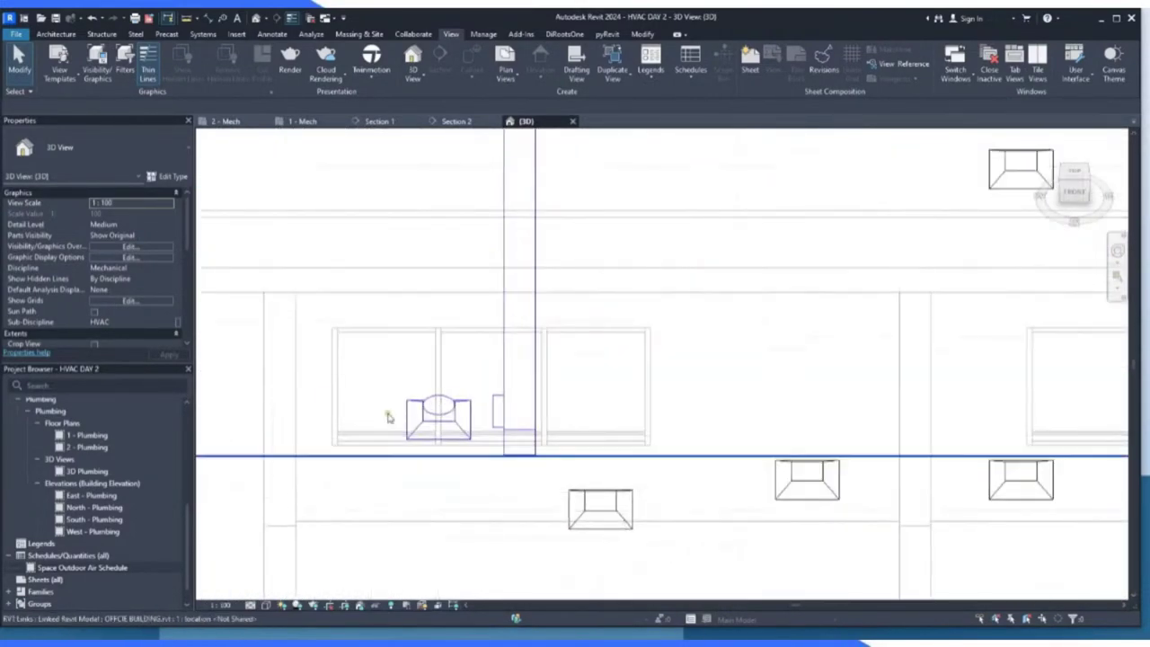
Render the 3D view in Realistic colour style at Fine detail level.
{"action": "left_click", "coordinate": [266, 605]}
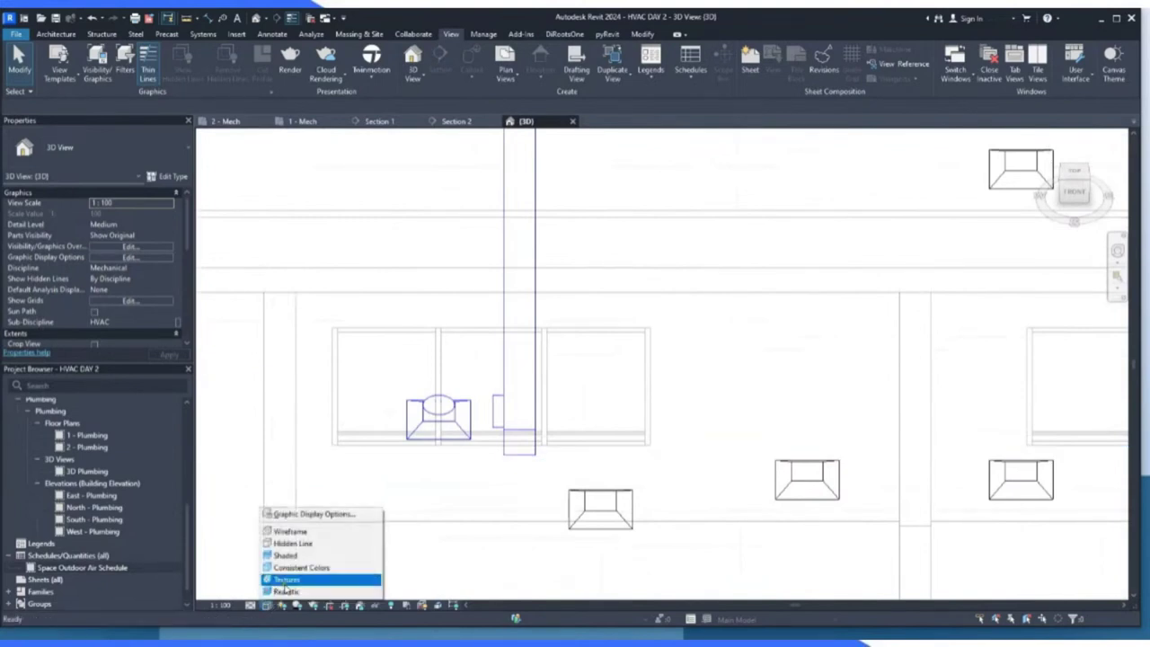
{"action": "left_click", "coordinate": [285, 584]}
{"action": "left_click", "coordinate": [267, 608]}
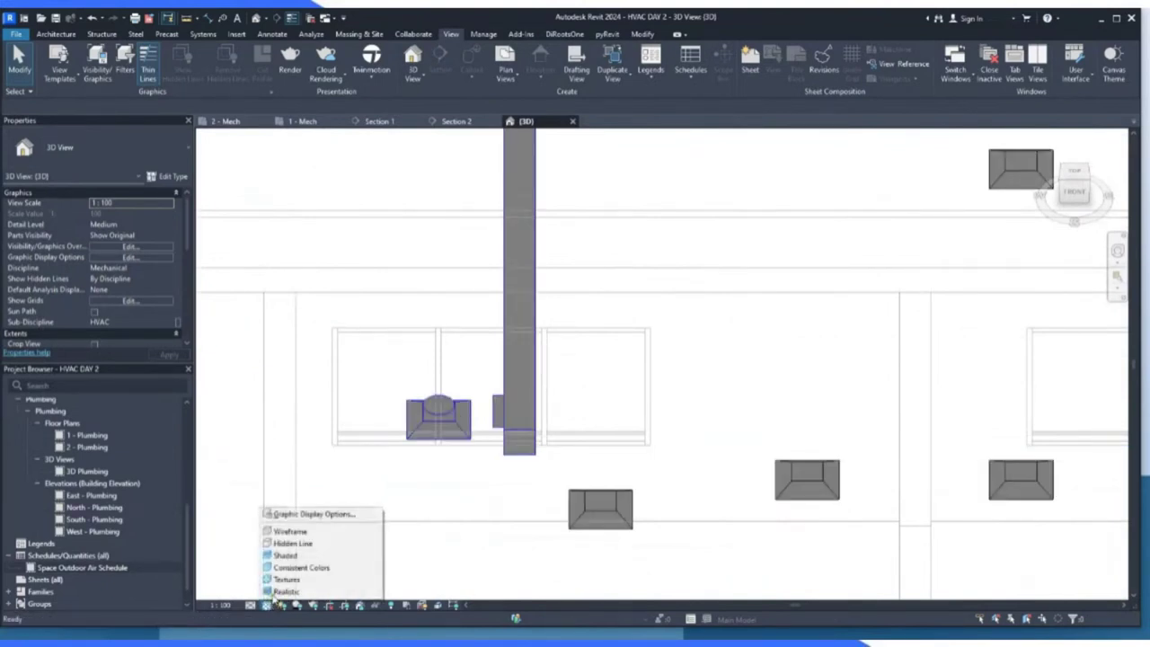
{"action": "left_click", "coordinate": [296, 591]}
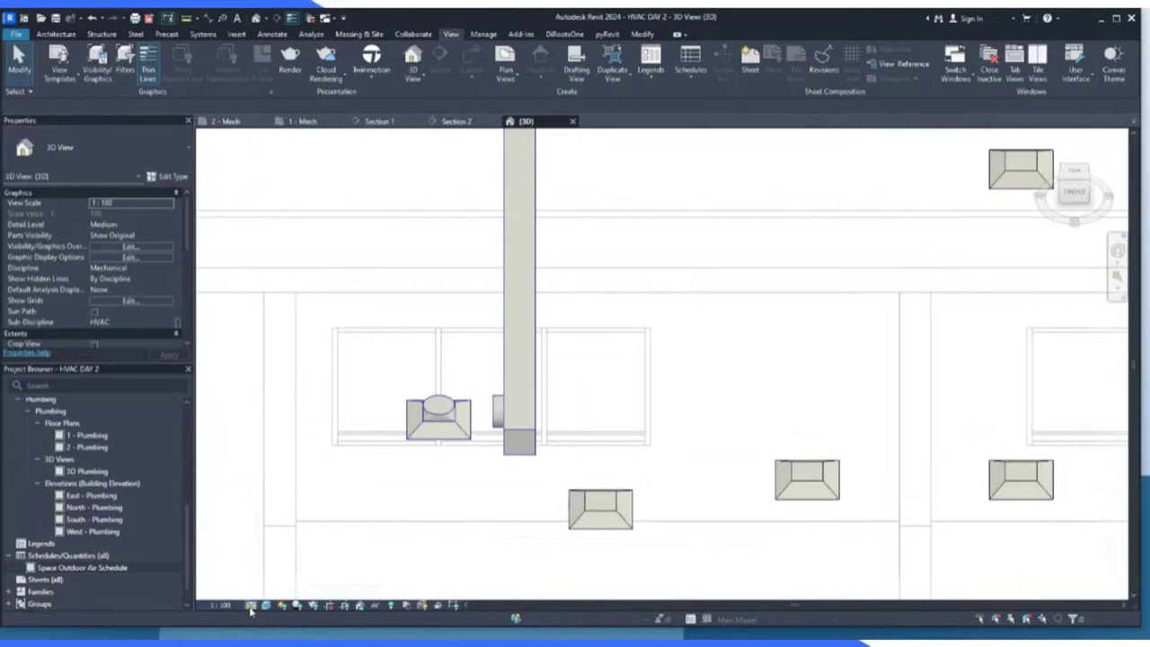
{"action": "left_click", "coordinate": [251, 607]}
{"action": "left_click", "coordinate": [266, 592]}
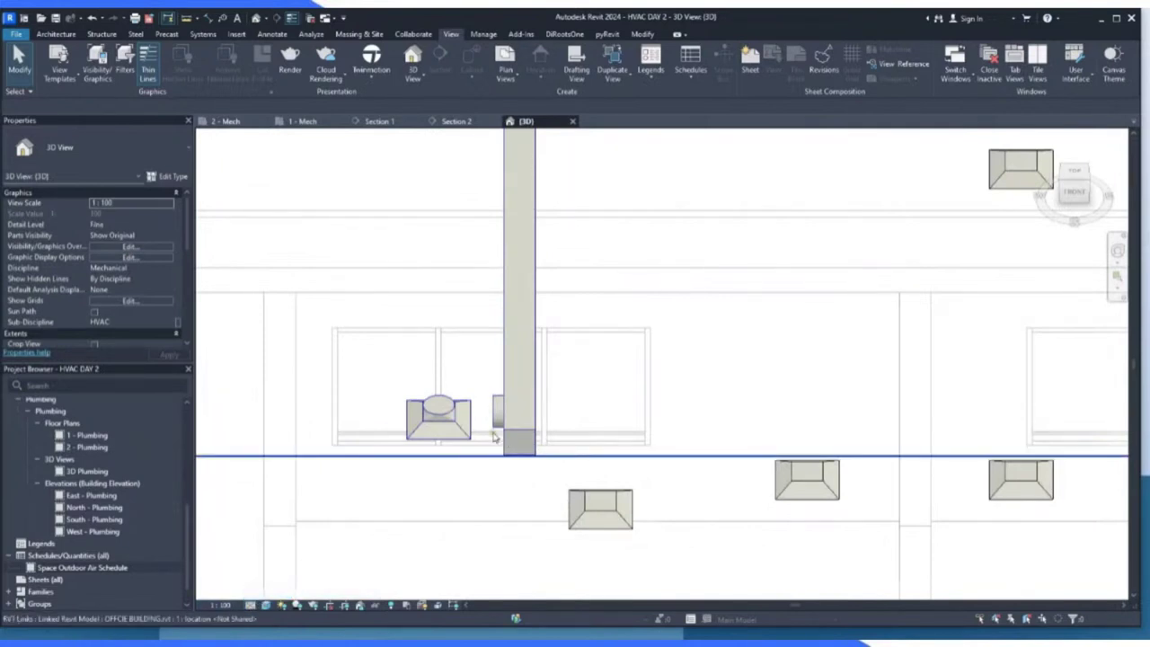
Check the rectangular-to-round transition fitting, then return to the 1 - Mech plan.
{"action": "scroll", "coordinate": [494, 400], "scroll_direction": "up", "scroll_amount": 3}
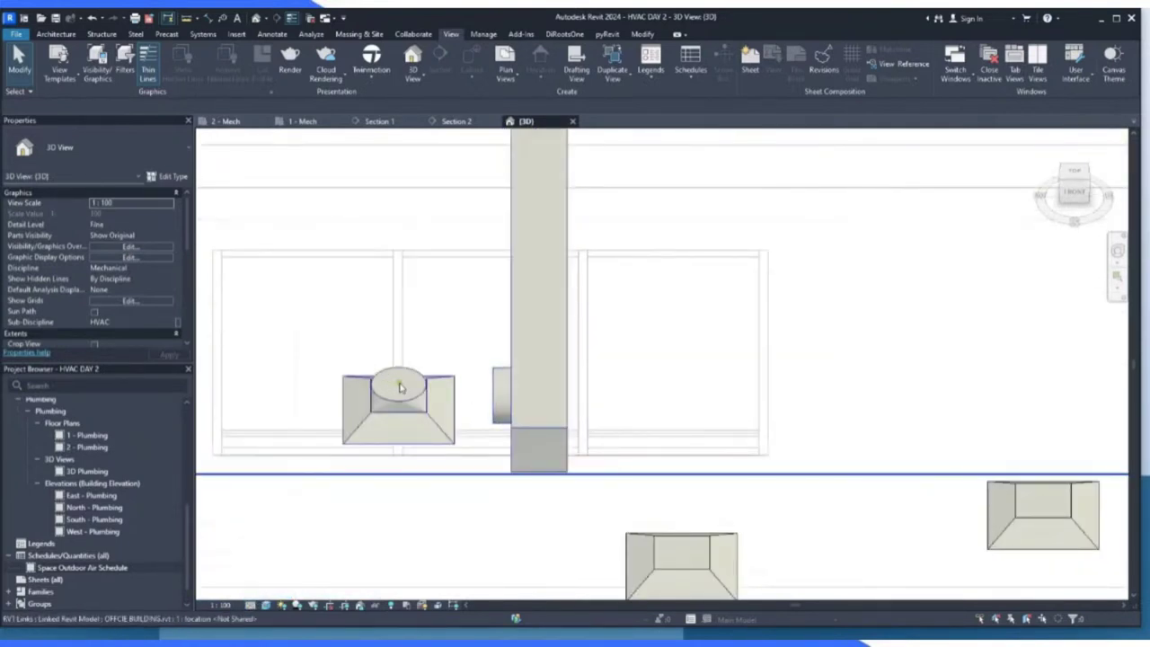
{"action": "left_click", "coordinate": [416, 400]}
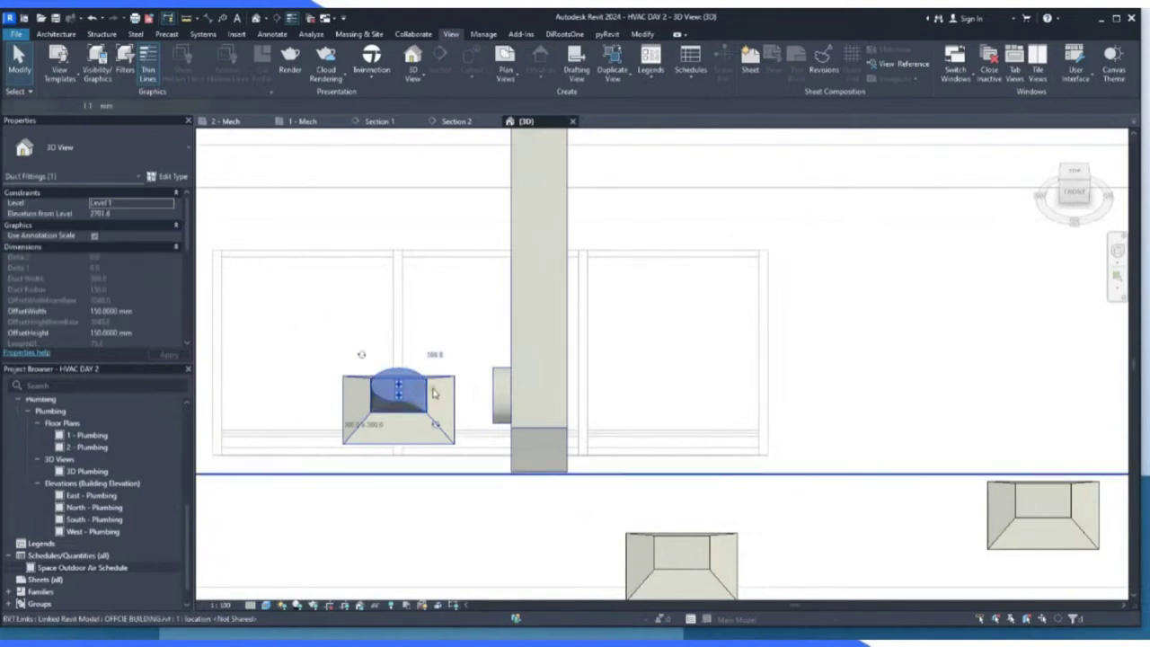
{"action": "scroll", "coordinate": [418, 391], "scroll_direction": "down", "scroll_amount": 3}
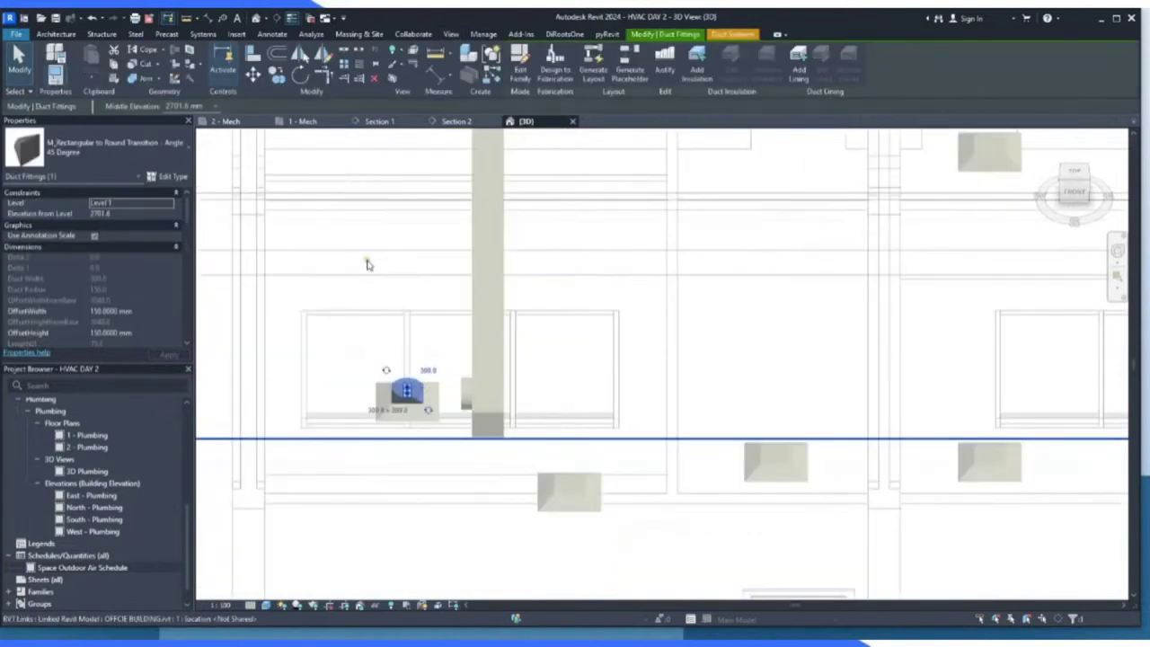
{"action": "left_click", "coordinate": [303, 122]}
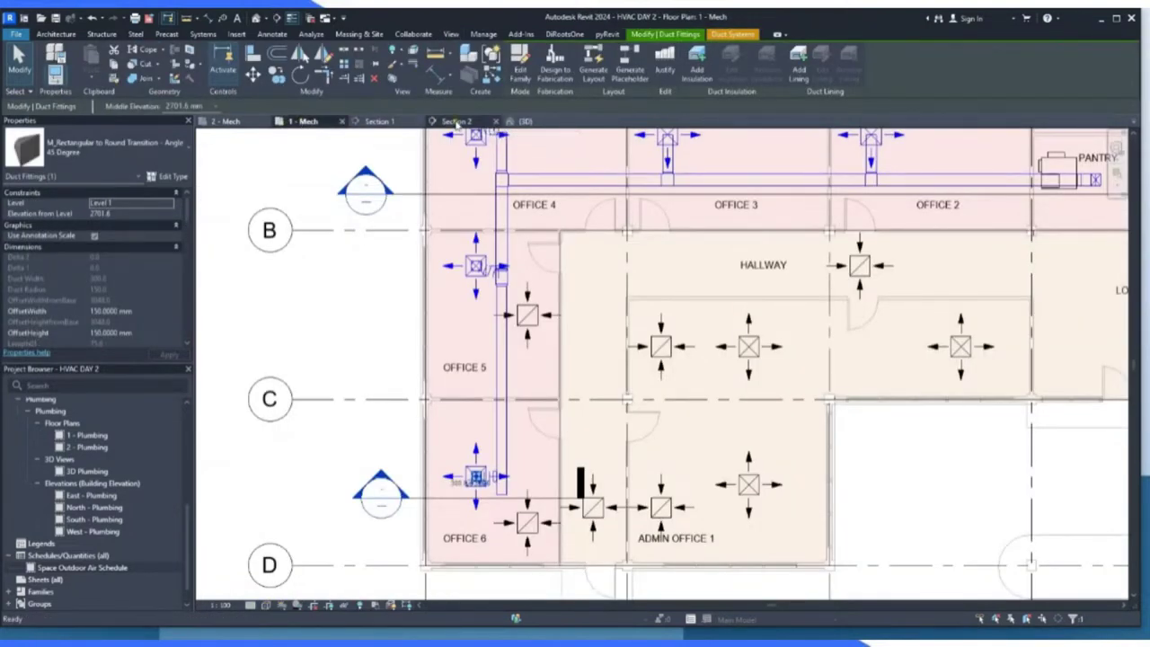
In Section 2, nudge the supply diffuser two steps left and select the round takeoff.
{"action": "left_click", "coordinate": [456, 121]}
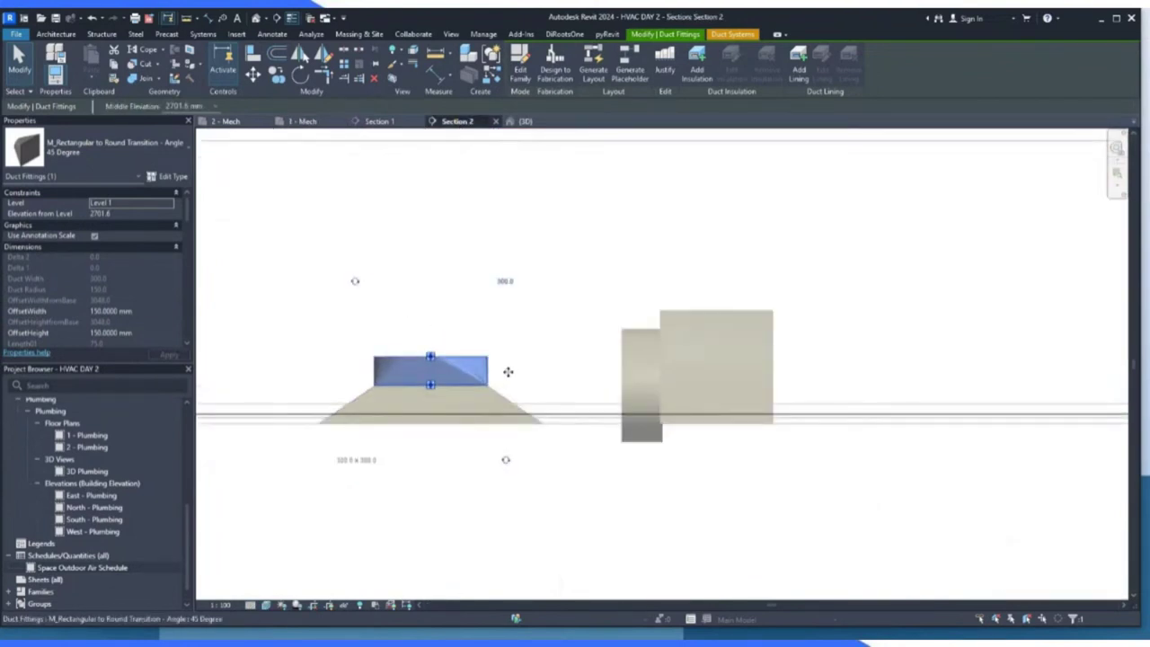
{"action": "scroll", "coordinate": [526, 441], "scroll_direction": "down", "scroll_amount": 2}
{"action": "scroll", "coordinate": [534, 431], "scroll_direction": "down", "scroll_amount": 4}
{"action": "key", "text": "Escape"}
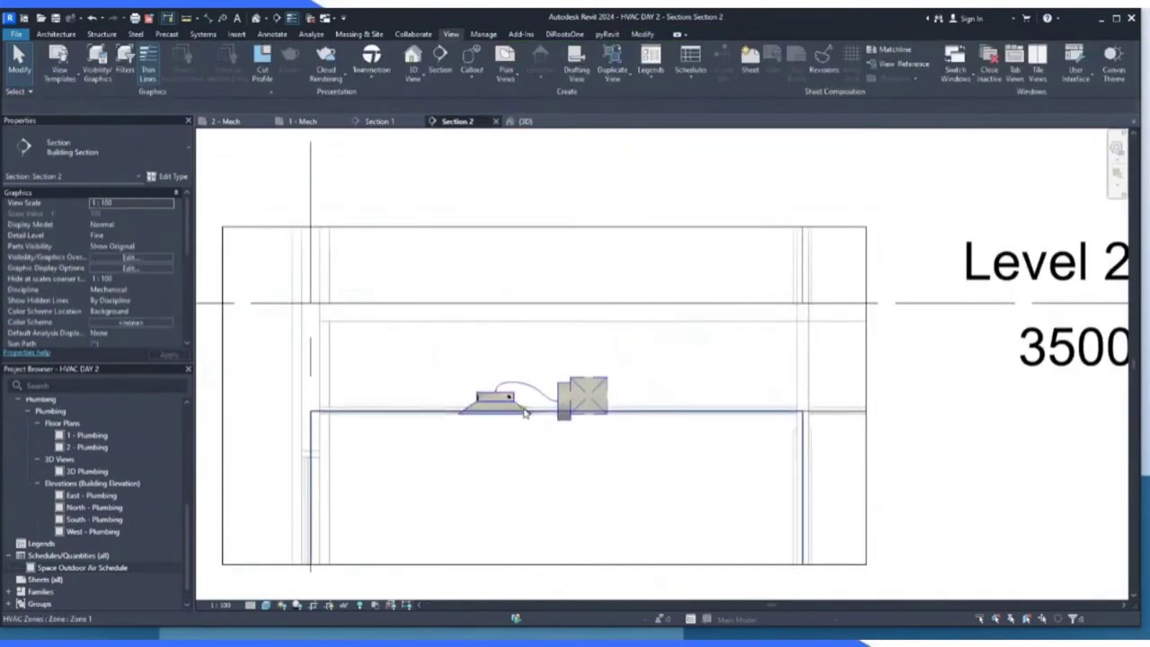
{"action": "left_click", "coordinate": [527, 413]}
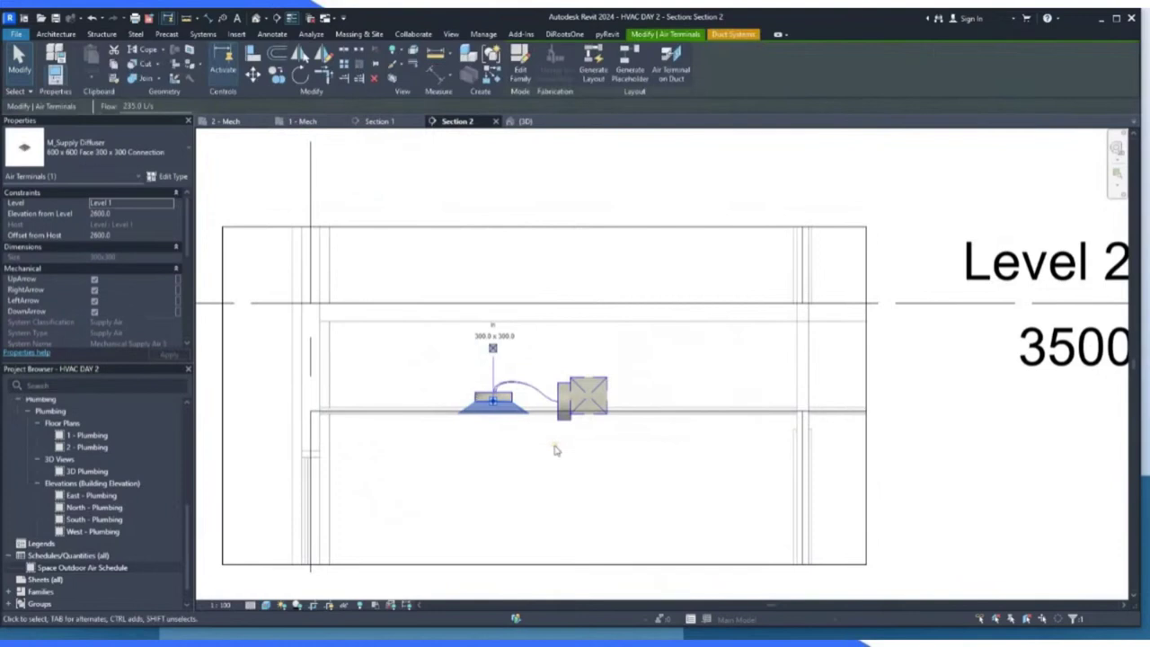
{"action": "key", "text": "Left"}
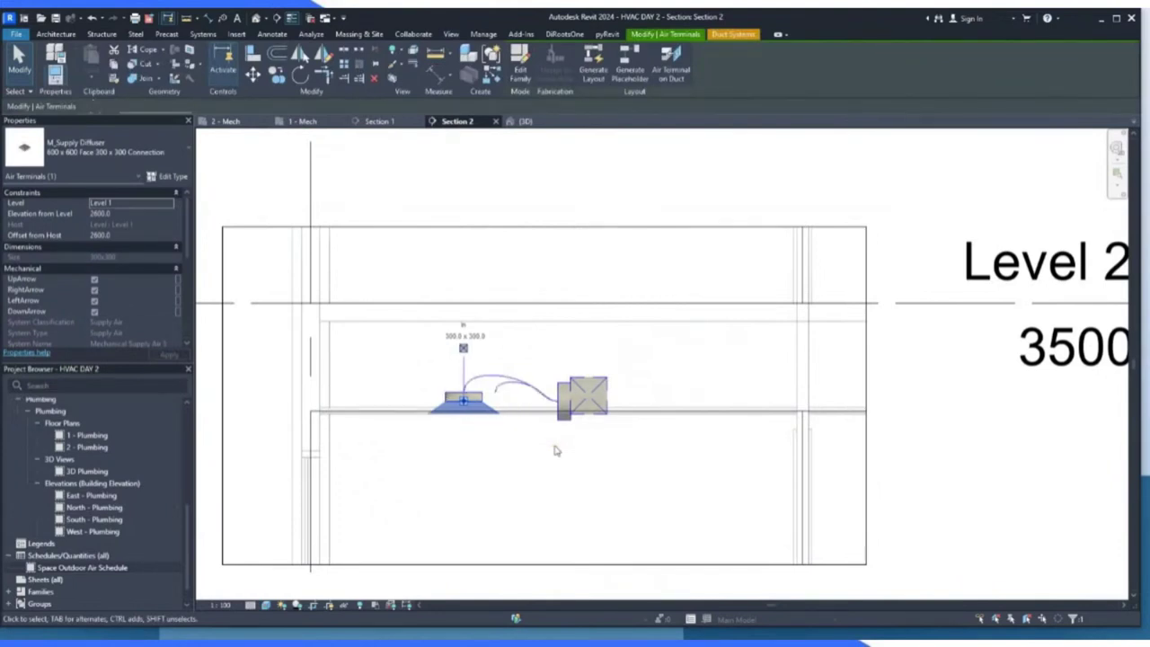
{"action": "key", "text": "Left"}
{"action": "key", "text": "Left"}
{"action": "key", "text": "Left"}
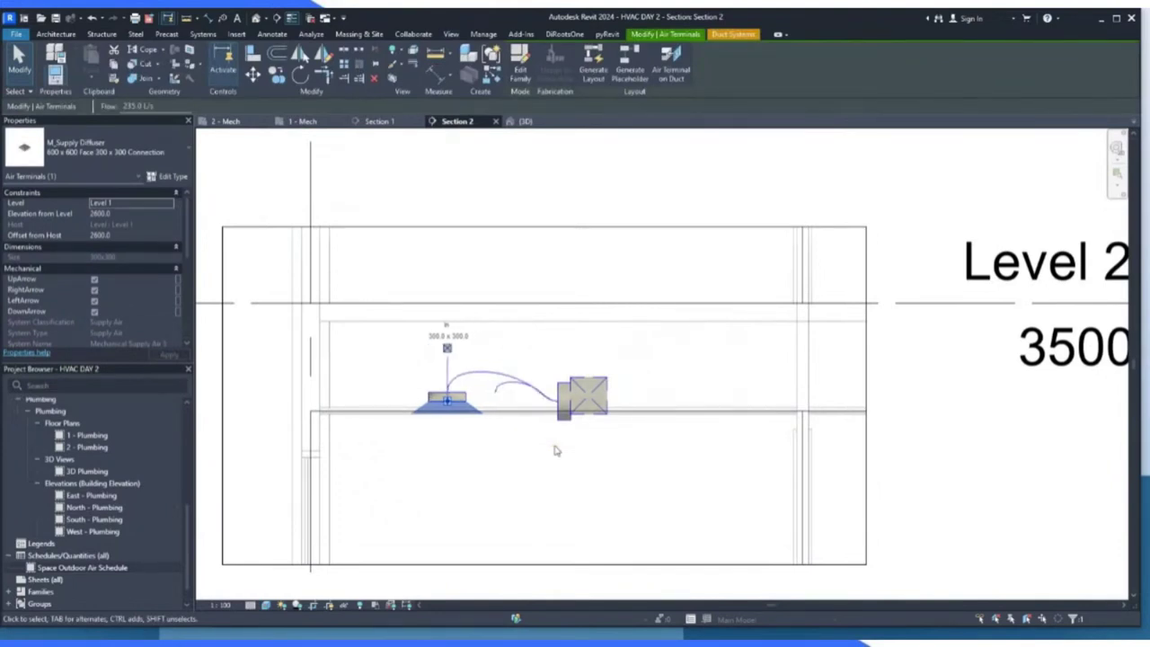
{"action": "key", "text": "Escape"}
{"action": "left_click", "coordinate": [561, 394]}
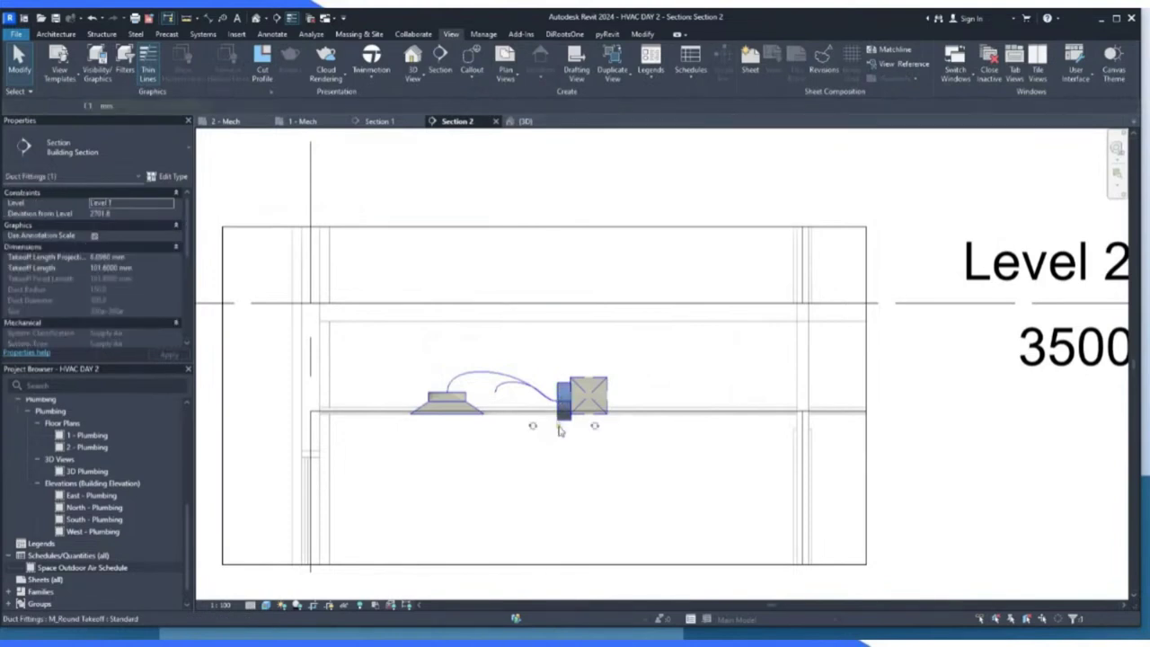
{"action": "scroll", "coordinate": [564, 388], "scroll_direction": "up", "scroll_amount": 2}
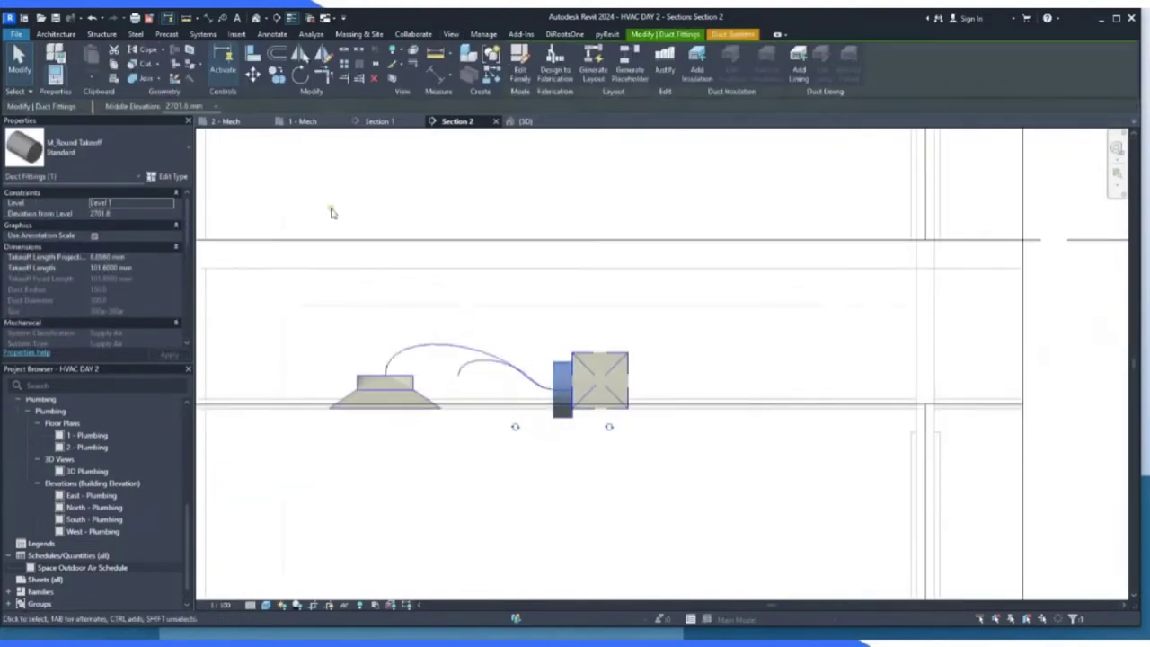
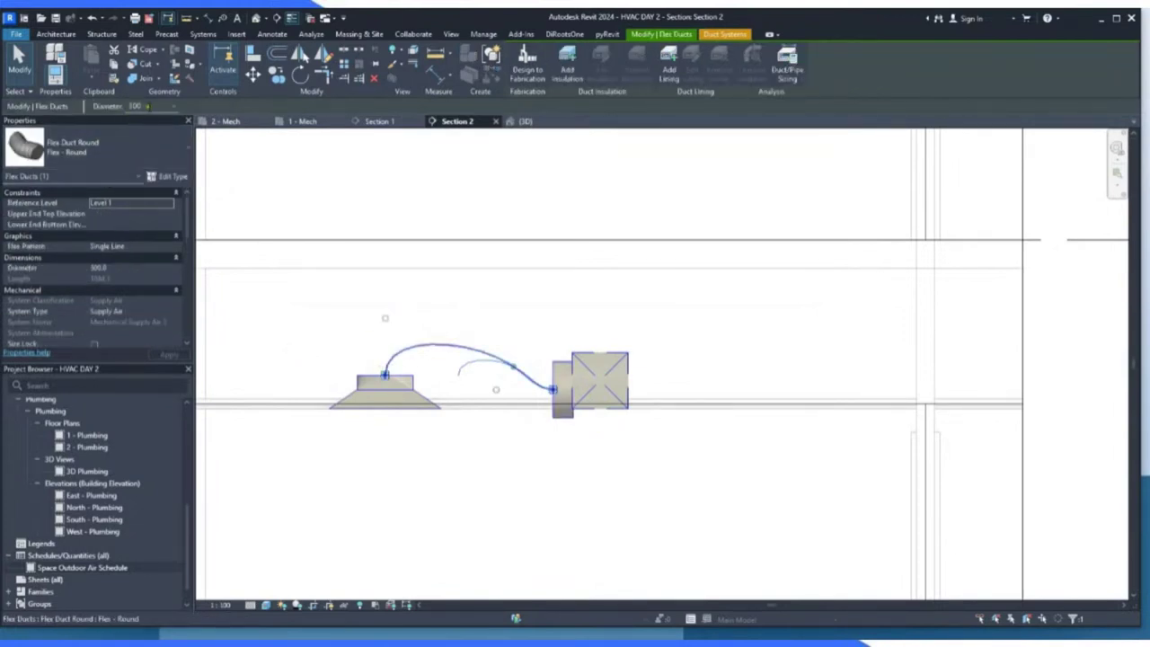
Inspect the transition fitting, supply diffuser type, flex duct and rectangular duct in Section 2.
{"action": "left_click", "coordinate": [413, 382]}
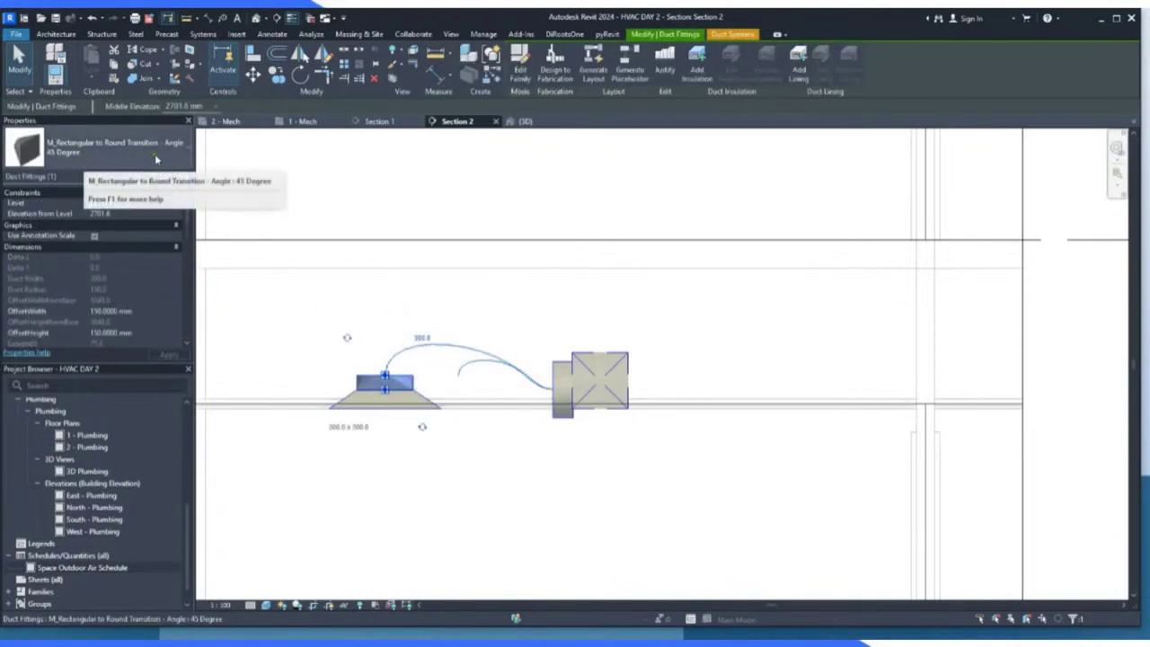
{"action": "left_click", "coordinate": [350, 400]}
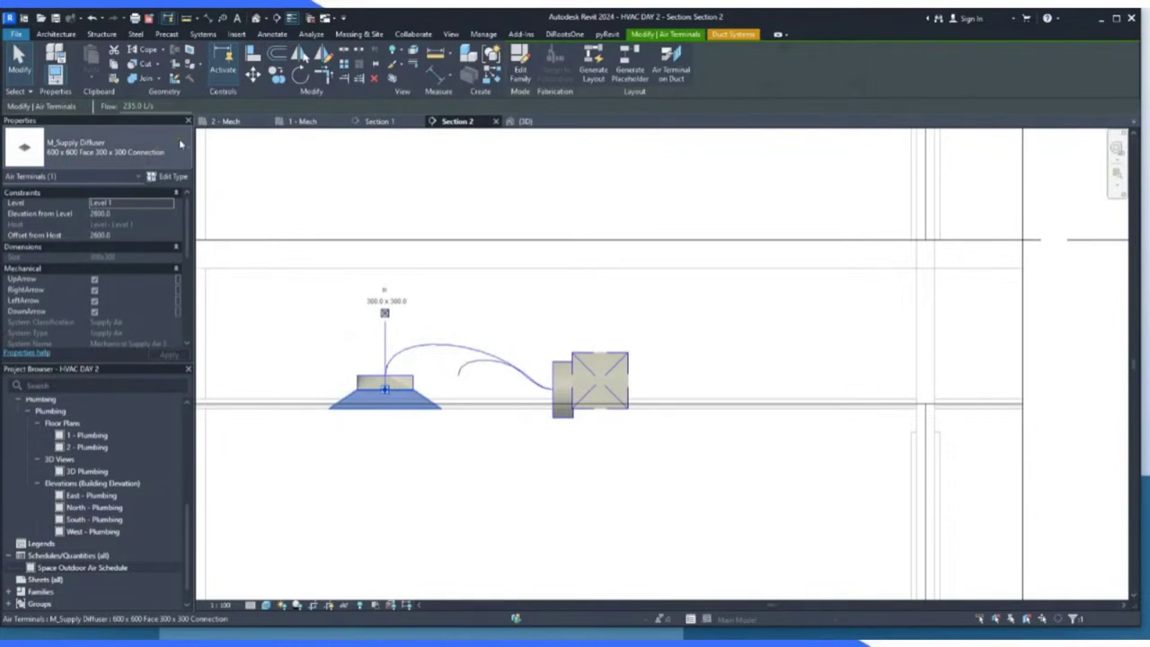
{"action": "left_click", "coordinate": [128, 153]}
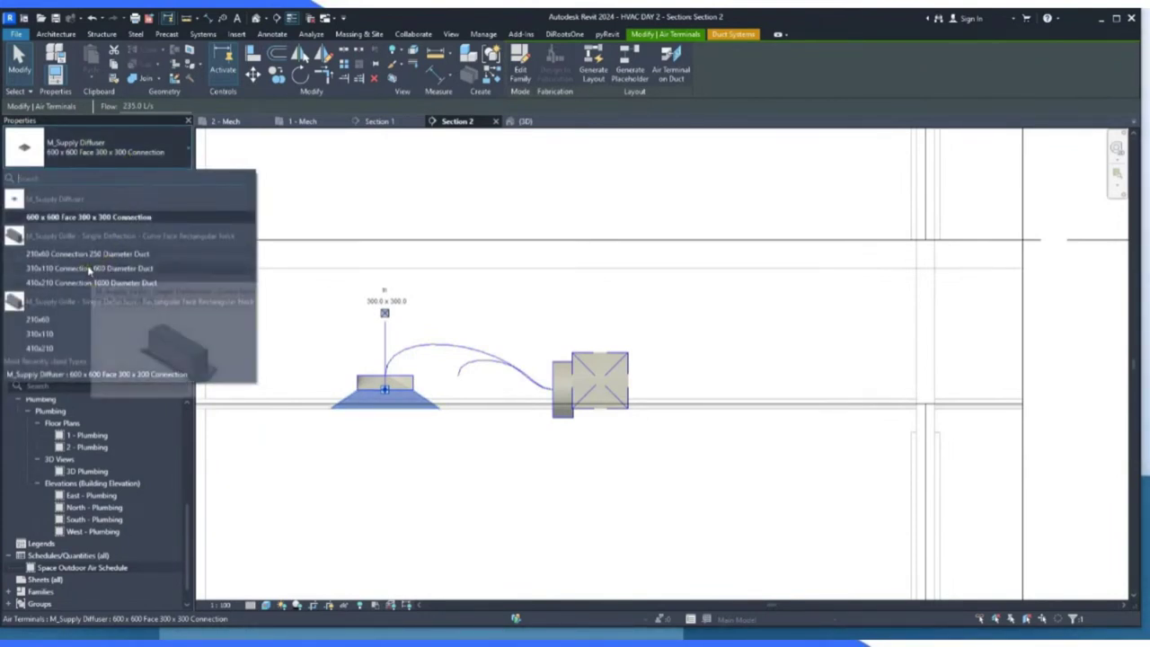
{"action": "left_click", "coordinate": [315, 188]}
{"action": "left_click", "coordinate": [385, 297]}
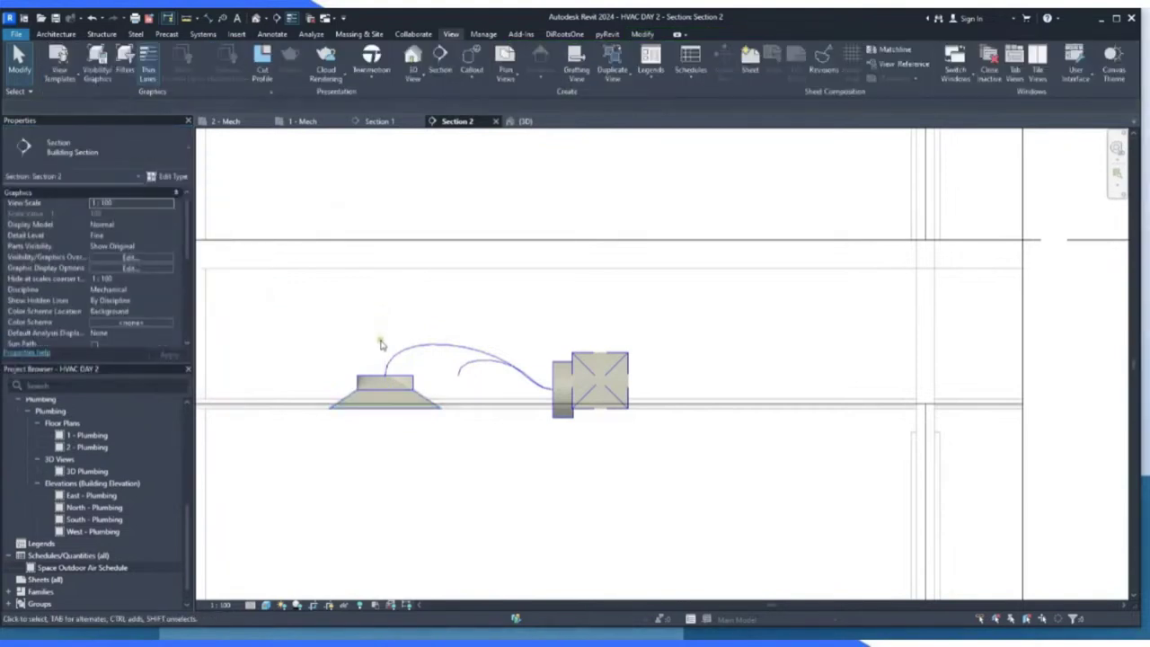
{"action": "left_click", "coordinate": [386, 349]}
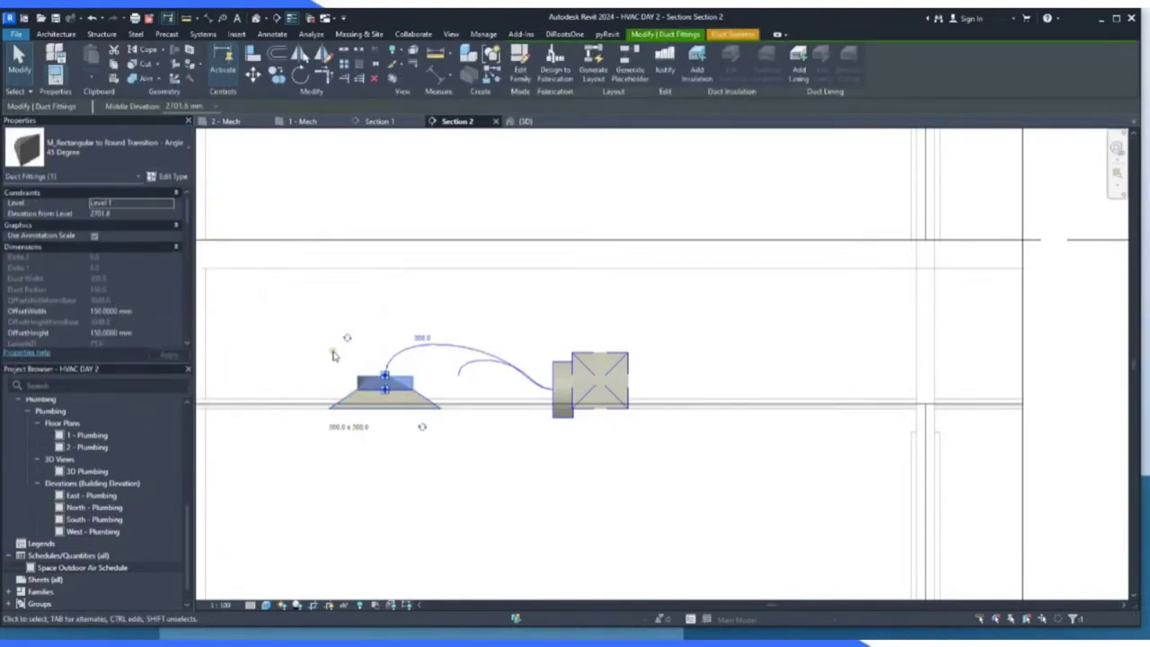
{"action": "left_click", "coordinate": [336, 358]}
{"action": "left_click", "coordinate": [354, 396]}
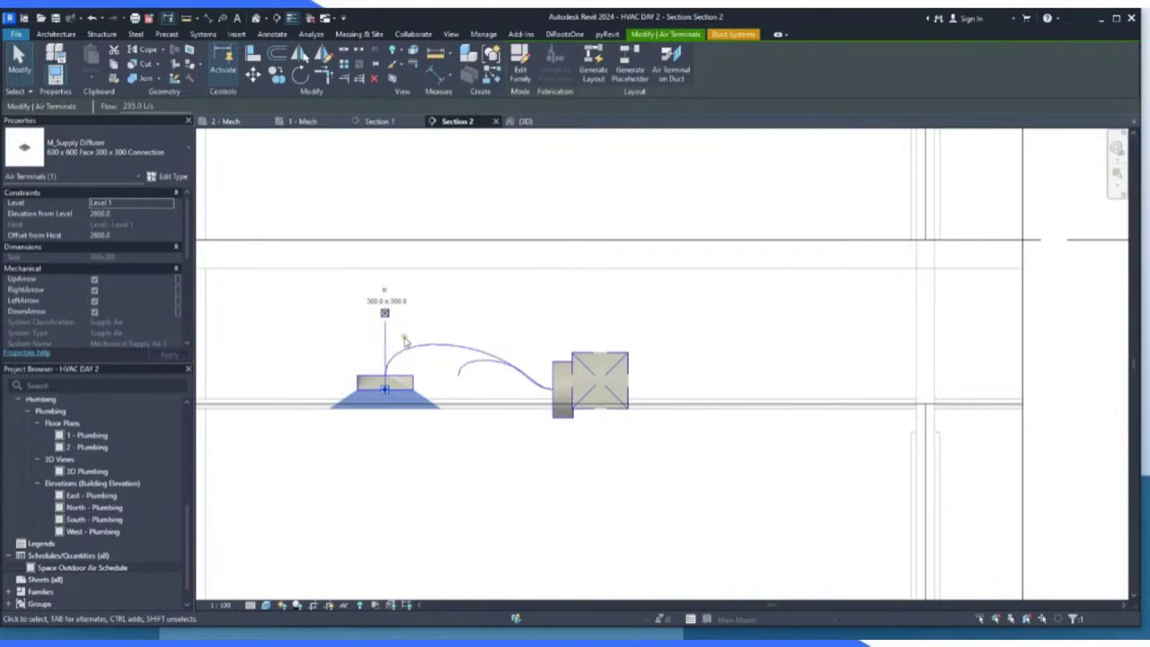
{"action": "left_click", "coordinate": [405, 343]}
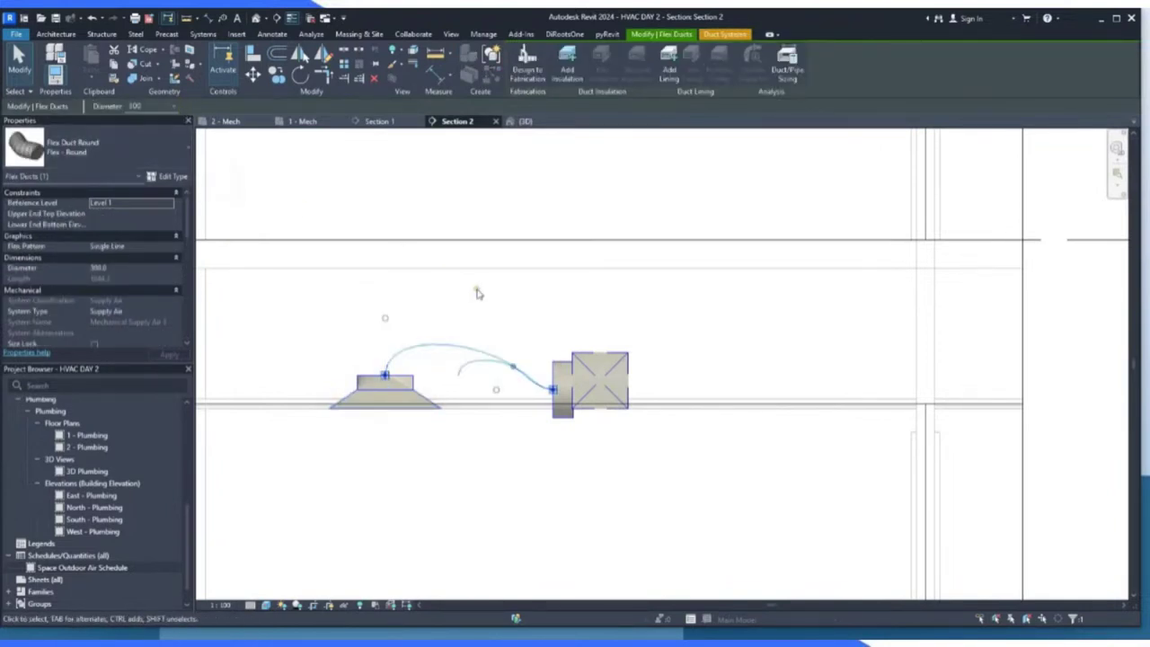
{"action": "left_click", "coordinate": [607, 357]}
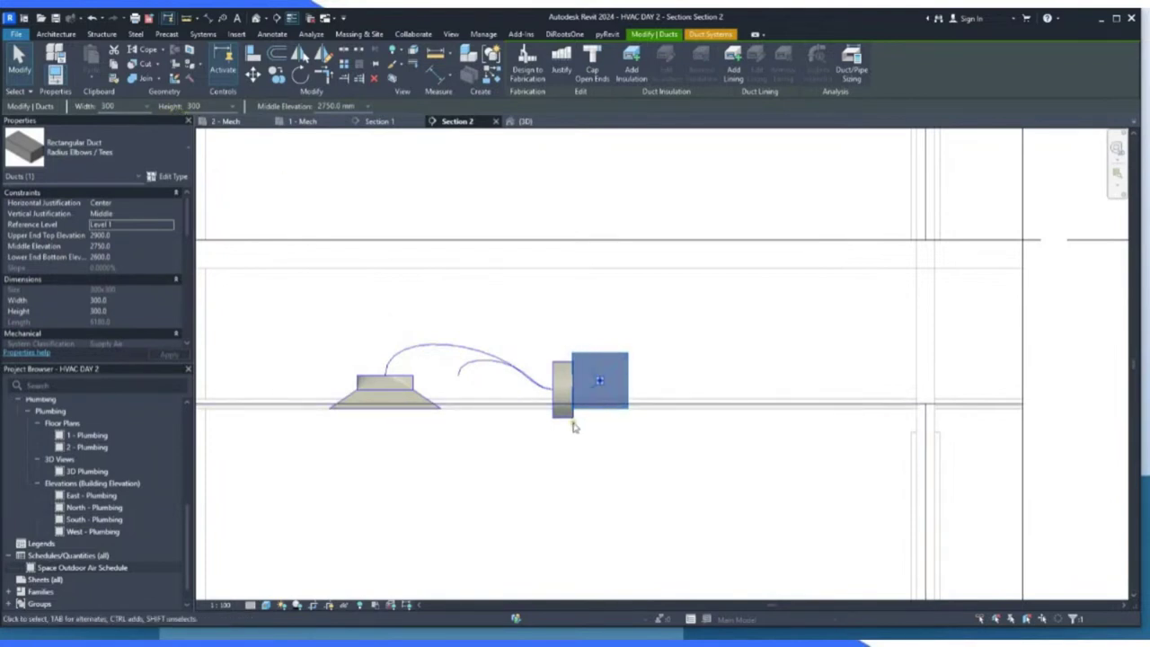
{"action": "scroll", "coordinate": [570, 419], "scroll_direction": "up", "scroll_amount": 2}
Raise the round takeoff fitting to about 2751.6 mm.
{"action": "left_click", "coordinate": [567, 415]}
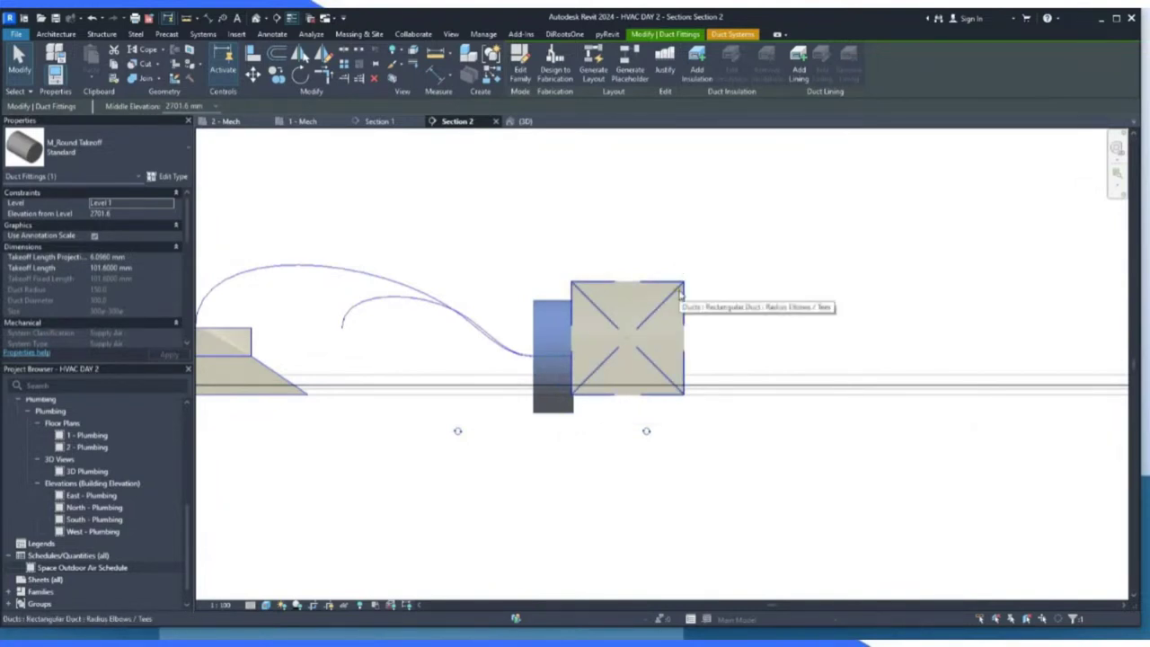
{"action": "left_click", "coordinate": [679, 301]}
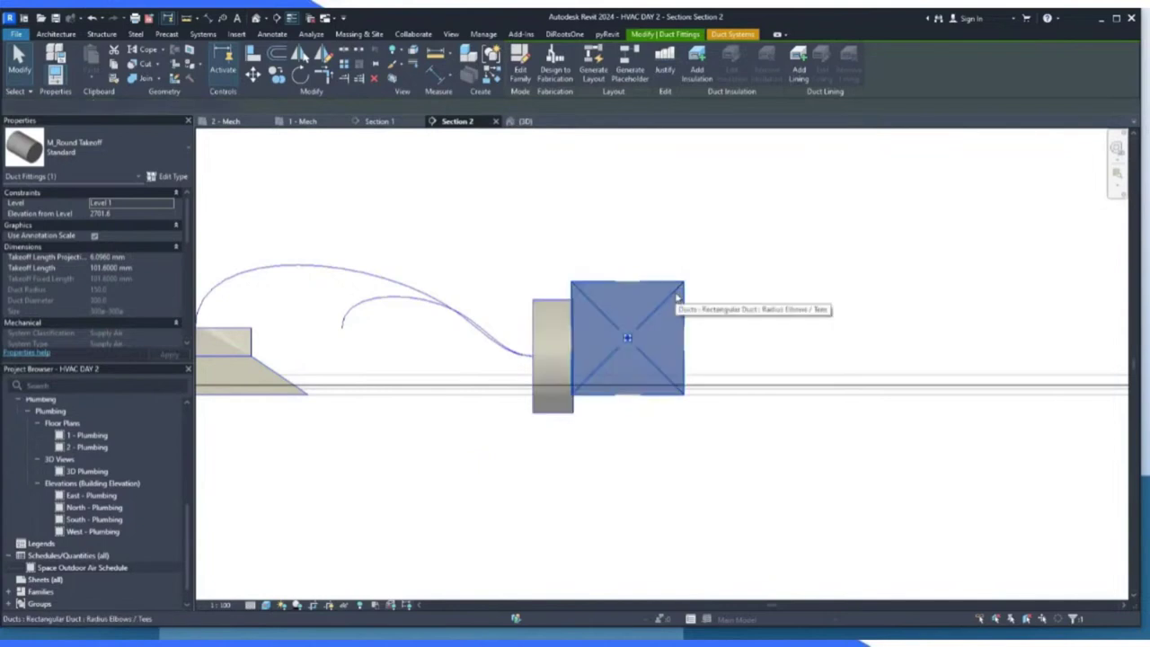
{"action": "left_click", "coordinate": [534, 319]}
{"action": "left_click_drag", "start_coordinate": [533, 319], "coordinate": [534, 315]}
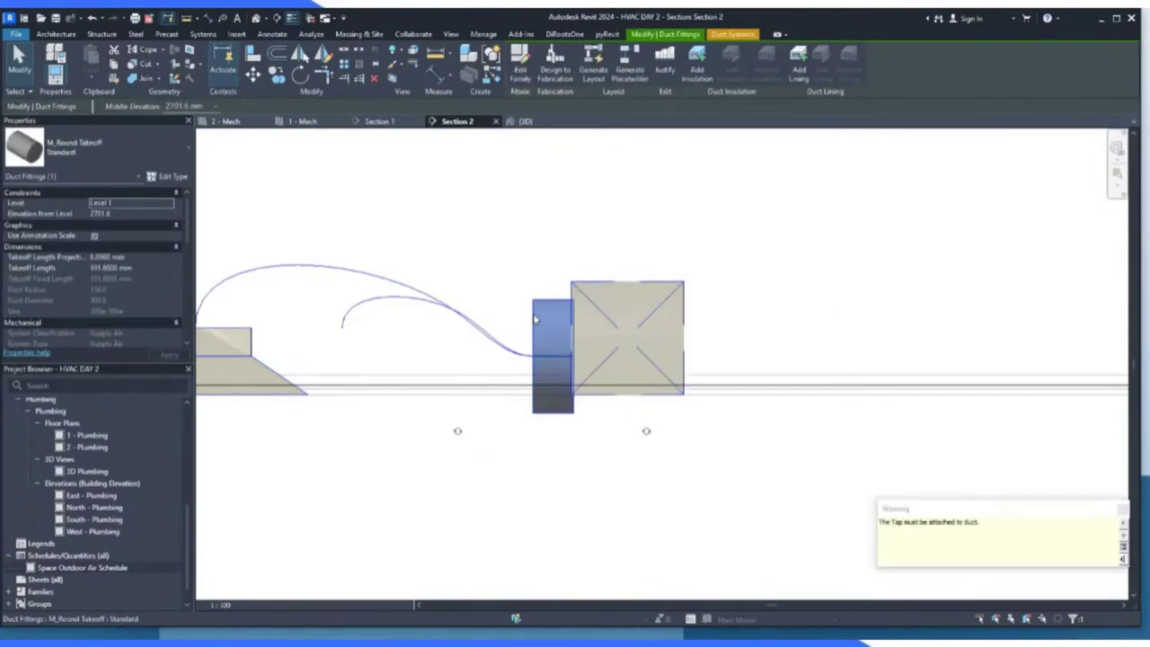
{"action": "key", "text": "Up"}
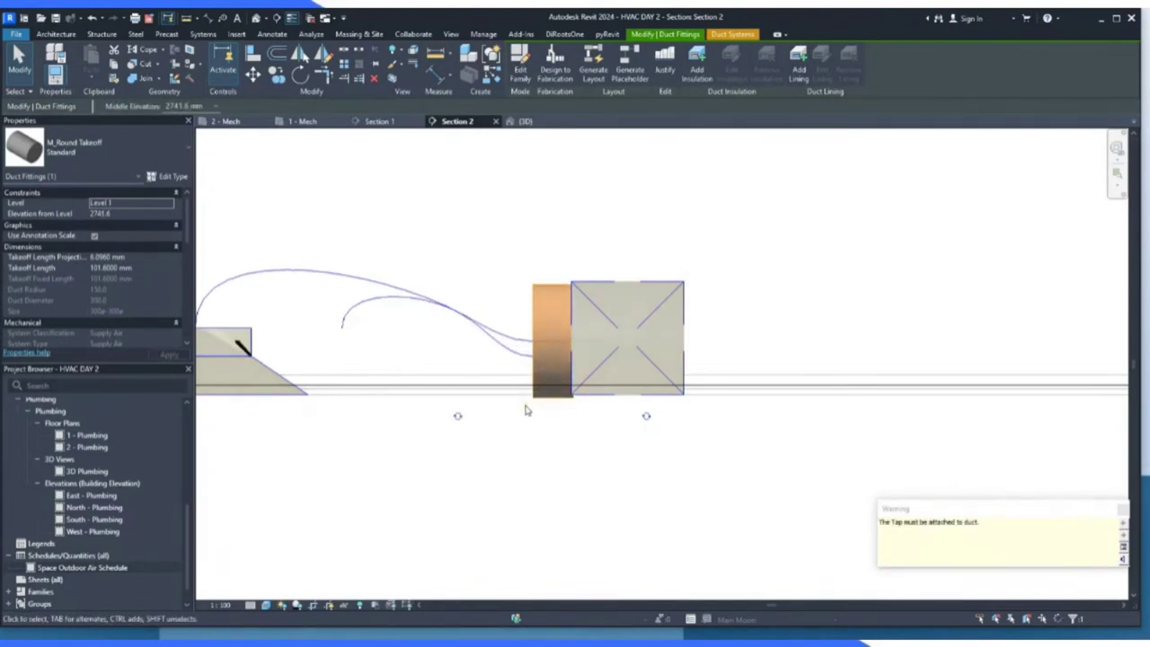
{"action": "key", "text": "Up"}
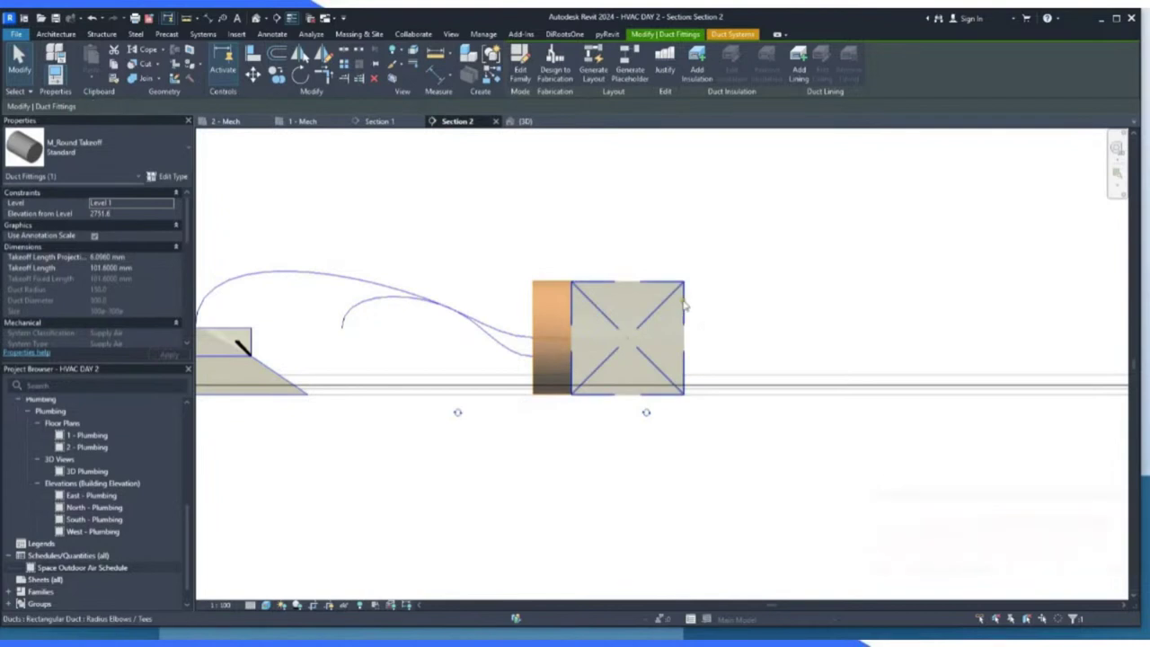
Resize the rectangular duct to 350 × 350.
{"action": "left_click", "coordinate": [684, 306]}
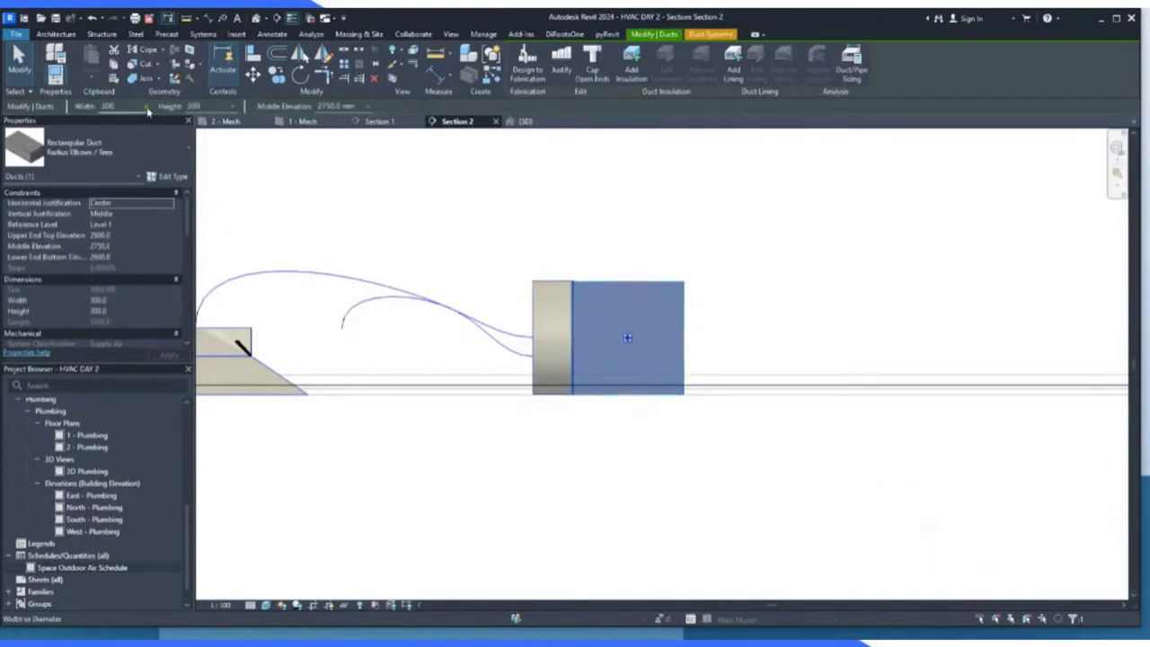
{"action": "left_click", "coordinate": [146, 106]}
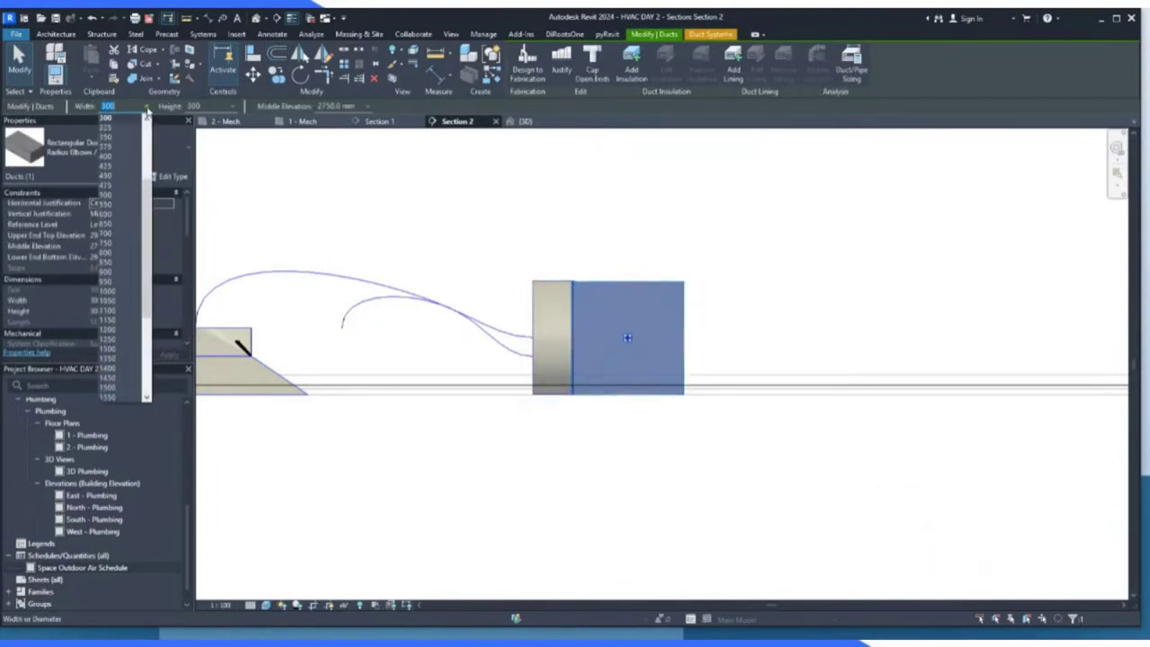
{"action": "left_click", "coordinate": [110, 137]}
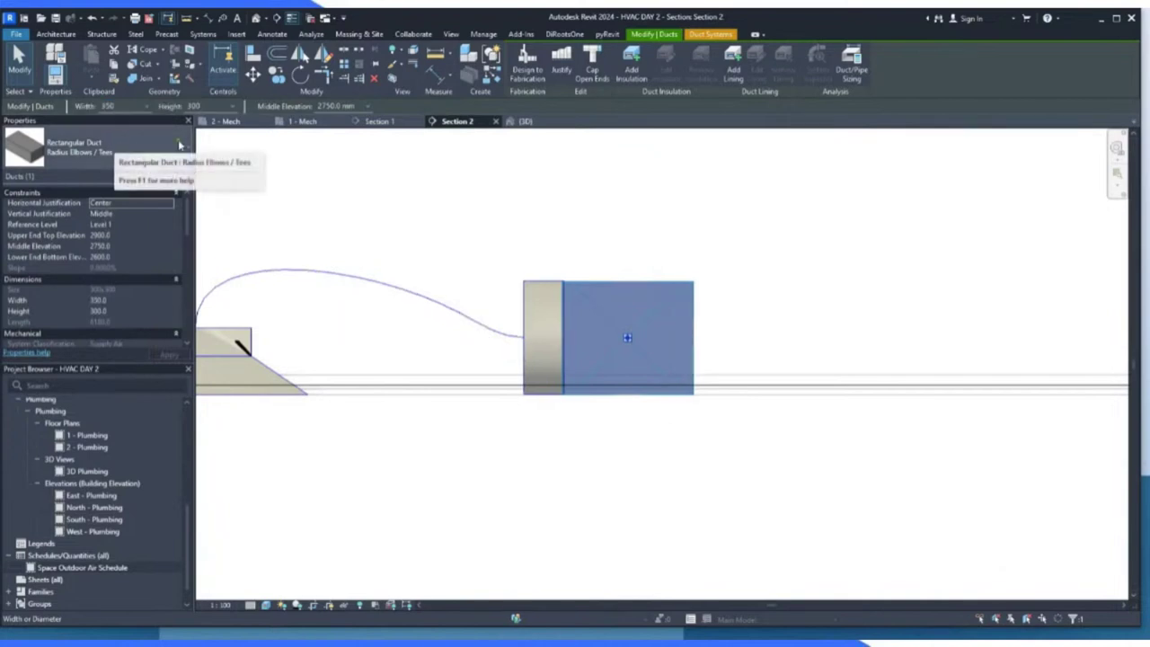
{"action": "left_click", "coordinate": [238, 107]}
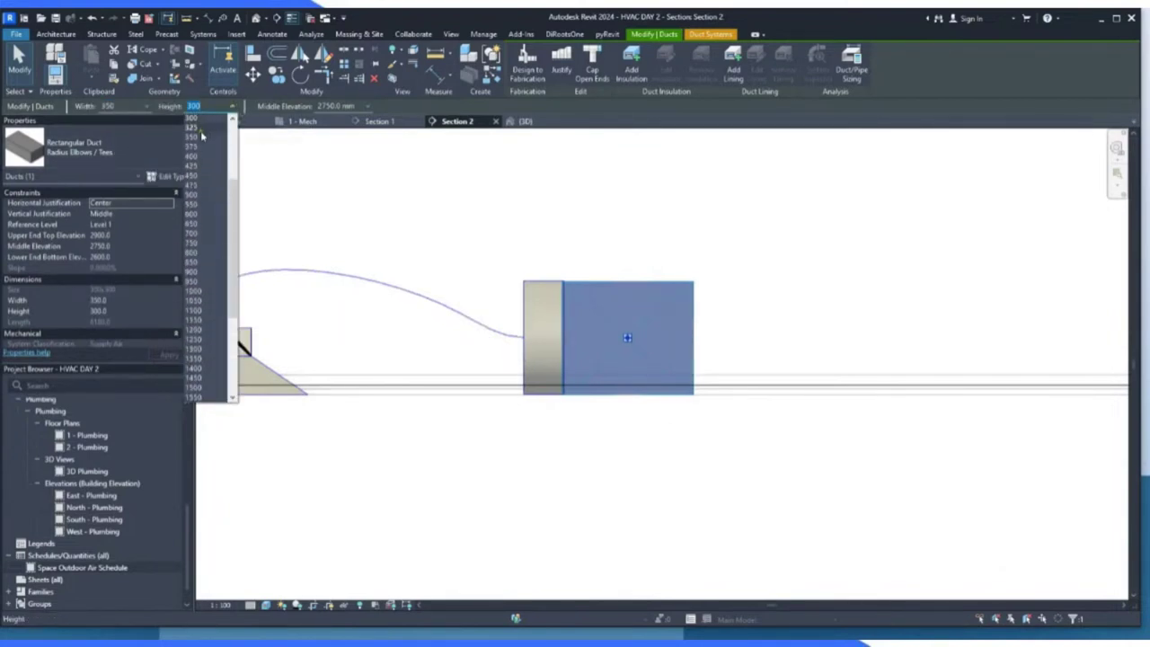
{"action": "left_click", "coordinate": [198, 137]}
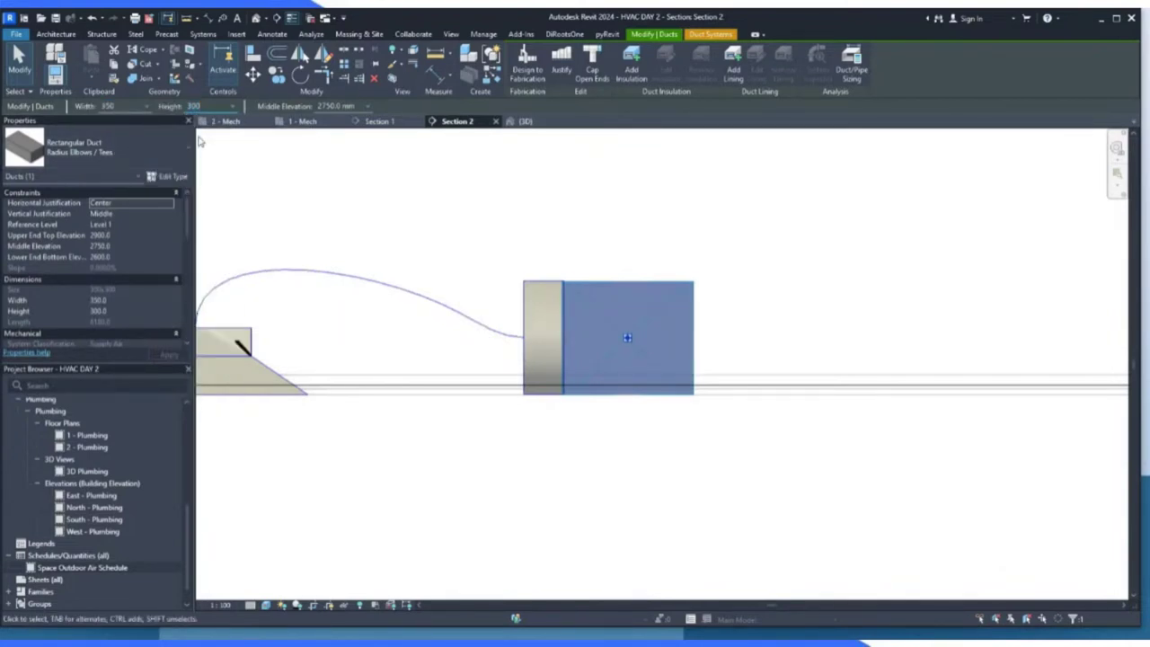
{"action": "left_click", "coordinate": [460, 245]}
{"action": "scroll", "coordinate": [719, 300], "scroll_direction": "down", "scroll_amount": 2}
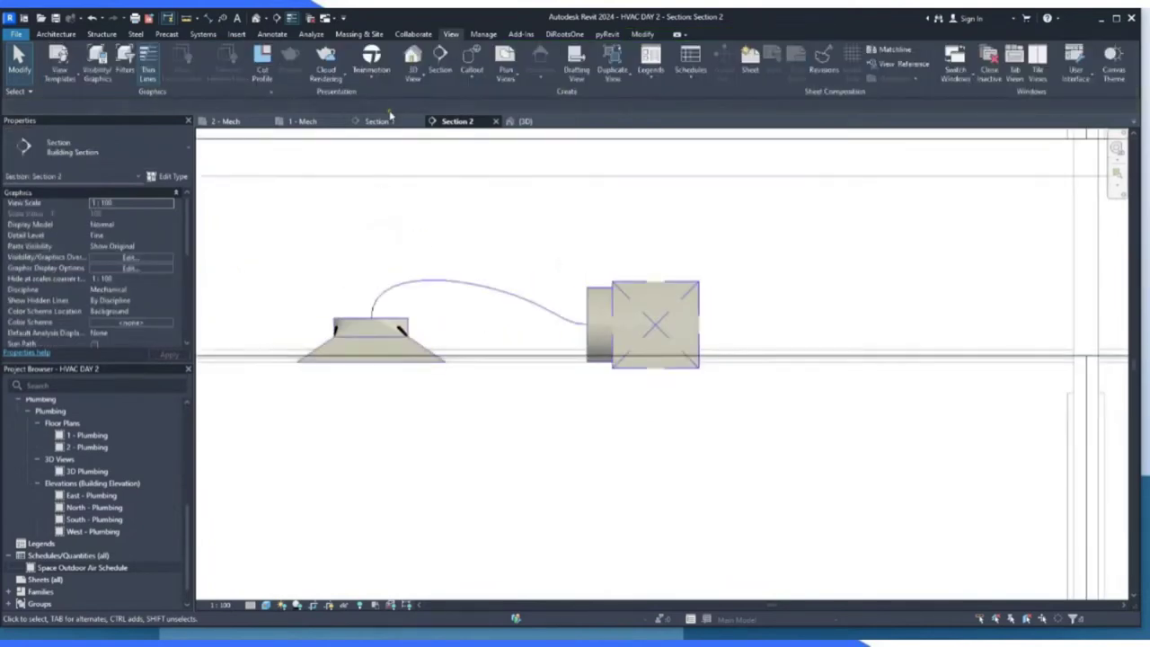
On the 1 - Mech plan, cut a section from left of Office 5 toward the hallway.
{"action": "left_click", "coordinate": [302, 120]}
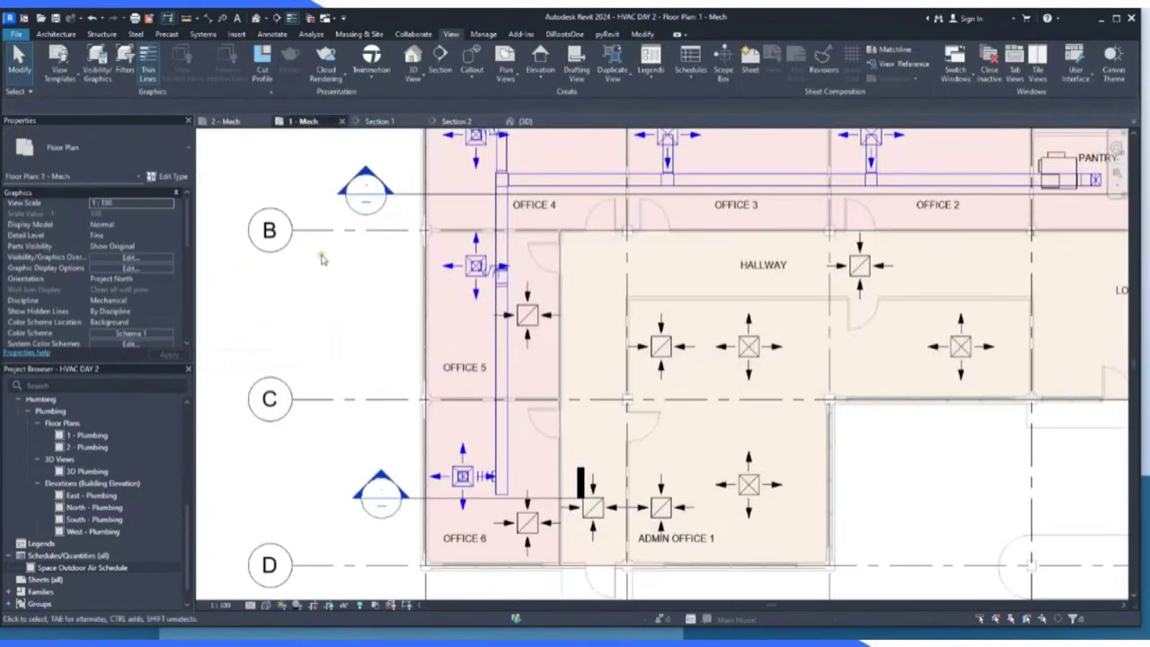
{"action": "scroll", "coordinate": [334, 427], "scroll_direction": "down", "scroll_amount": 2}
{"action": "scroll", "coordinate": [546, 236], "scroll_direction": "up", "scroll_amount": 5}
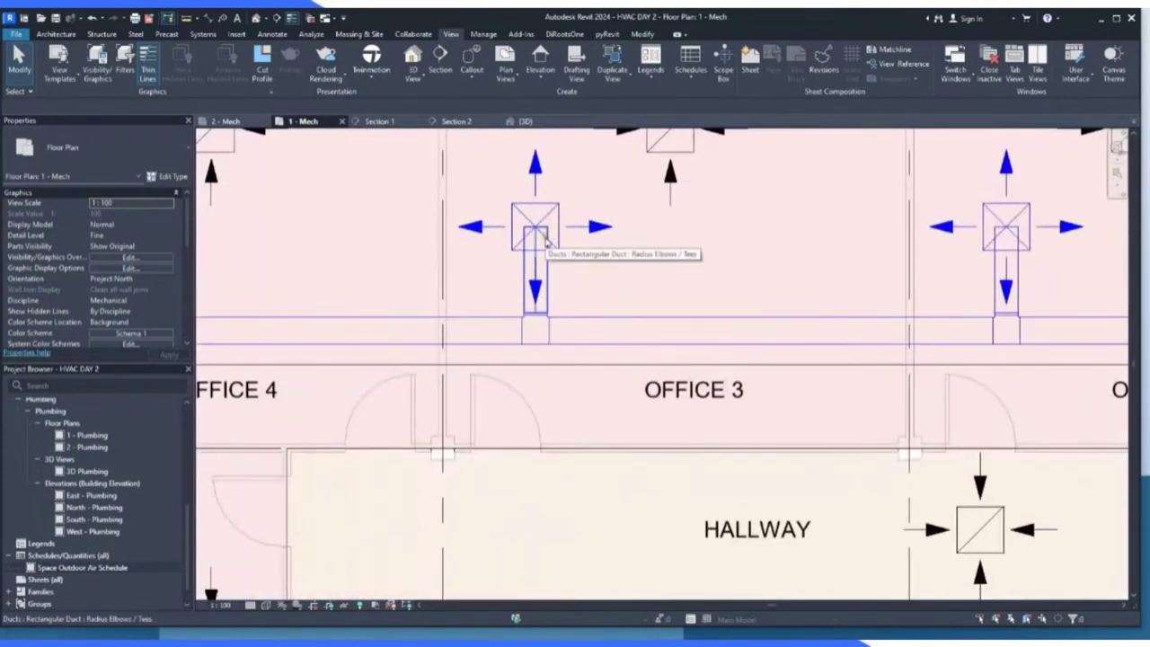
{"action": "scroll", "coordinate": [593, 275], "scroll_direction": "down", "scroll_amount": 4}
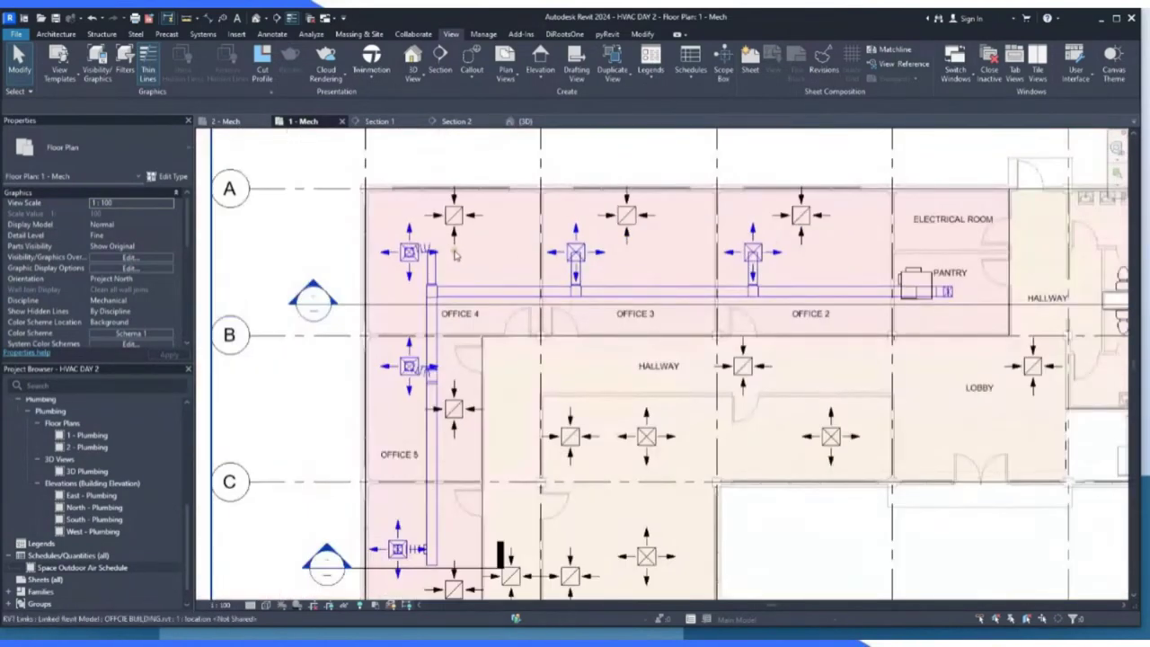
{"action": "left_click", "coordinate": [440, 65]}
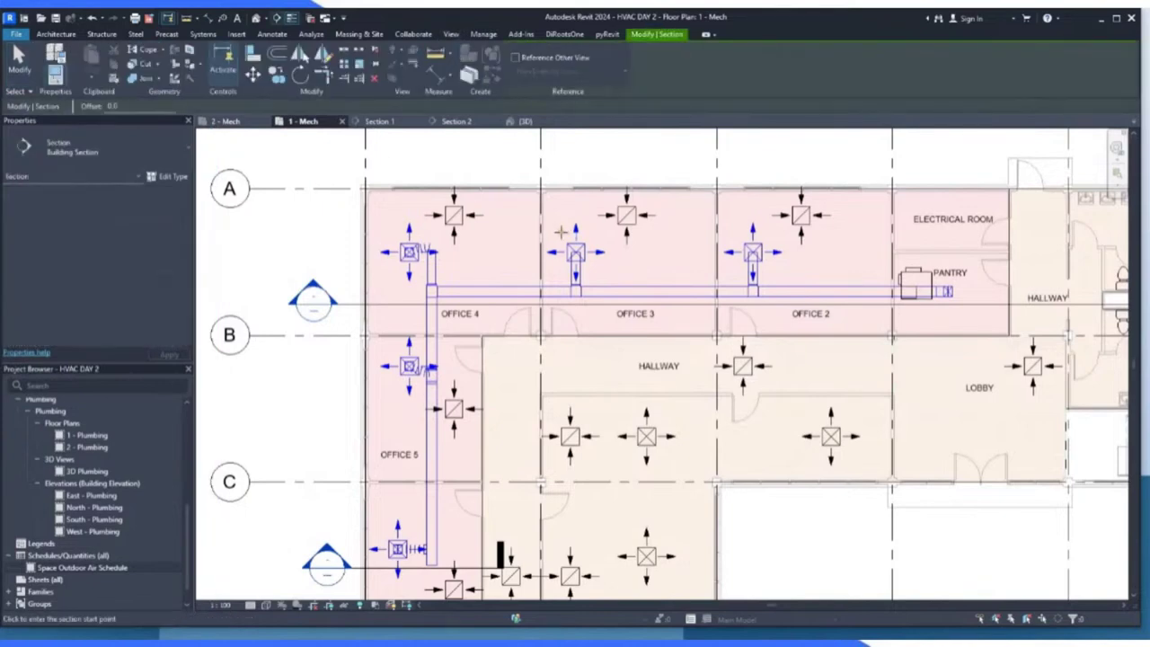
{"action": "scroll", "coordinate": [400, 396], "scroll_direction": "up", "scroll_amount": 2}
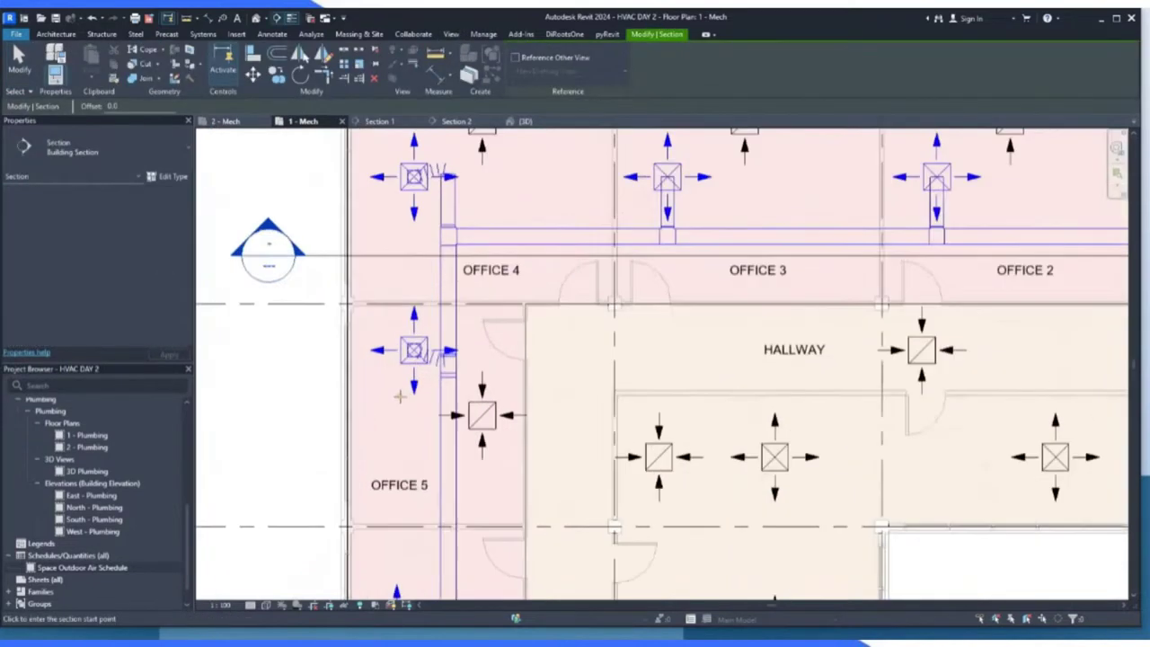
{"action": "left_click", "coordinate": [278, 384]}
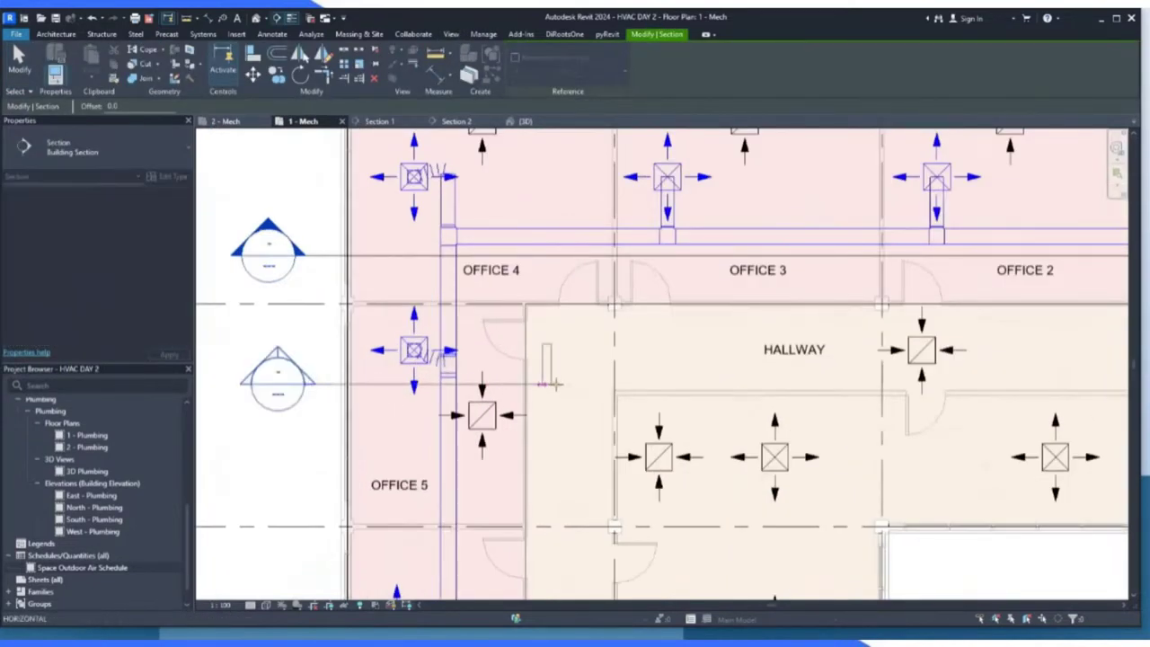
{"action": "left_click", "coordinate": [568, 384]}
{"action": "key", "text": "Escape"}
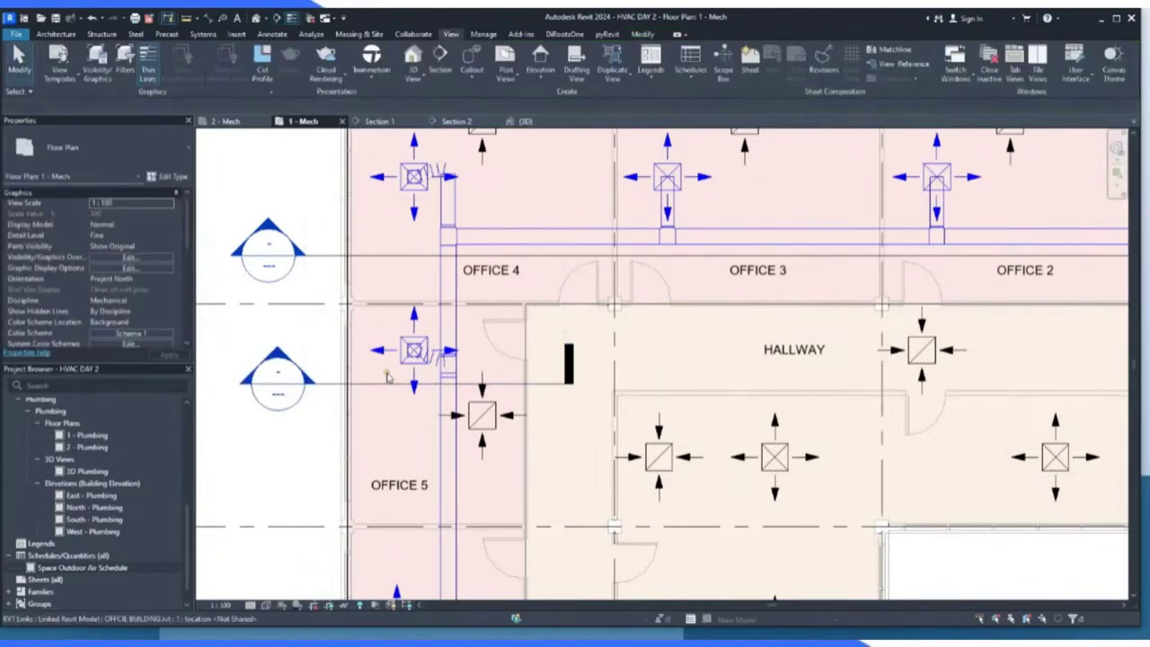
{"action": "scroll", "coordinate": [359, 369], "scroll_direction": "down", "scroll_amount": 3}
Add another section cut and open Section 4.
{"action": "key", "text": "Return"}
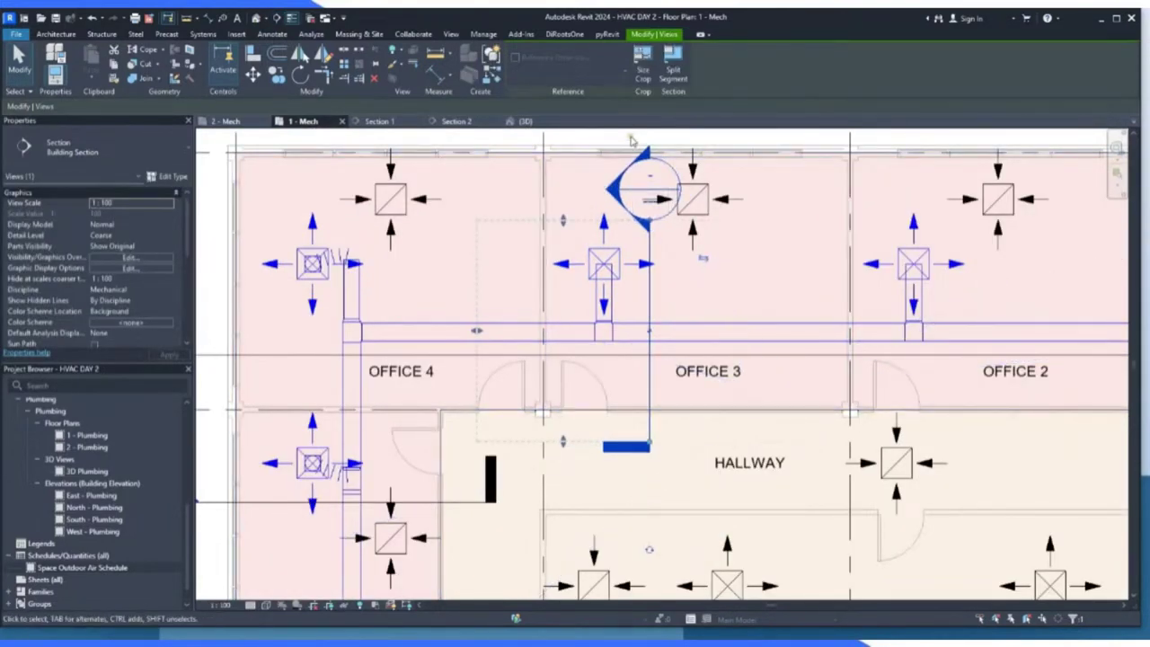
{"action": "left_click", "coordinate": [632, 141]}
{"action": "double_click", "coordinate": [612, 190]}
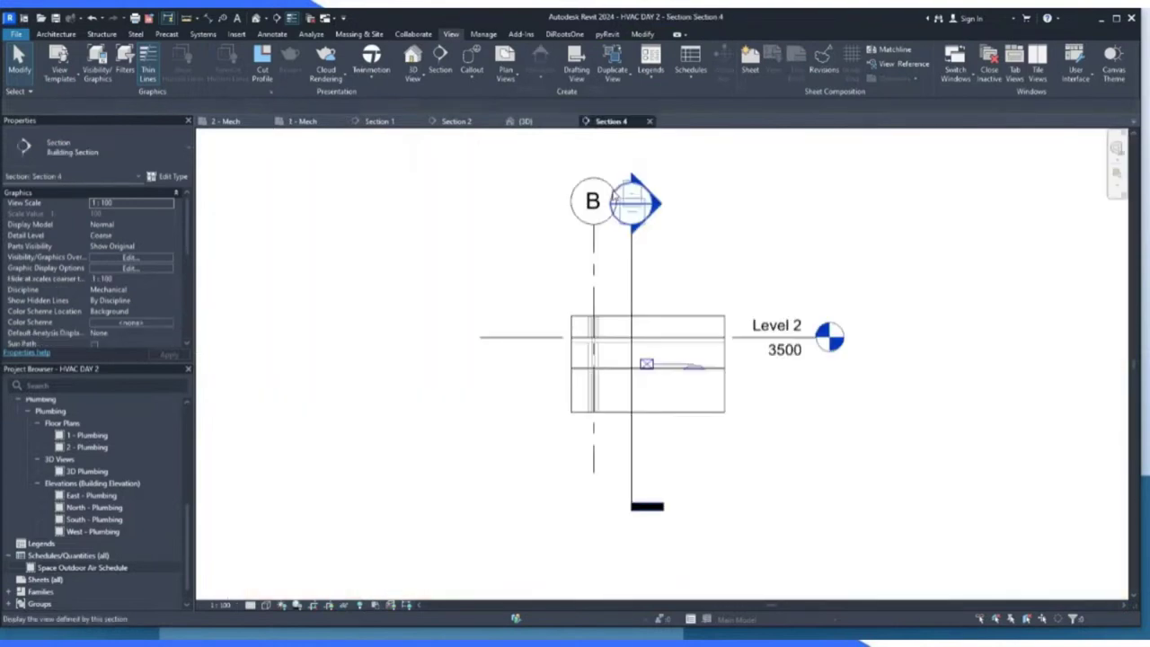
Set Section 4 to Fine detail level.
{"action": "scroll", "coordinate": [721, 378], "scroll_direction": "up", "scroll_amount": 4}
{"action": "scroll", "coordinate": [721, 379], "scroll_direction": "up", "scroll_amount": 3}
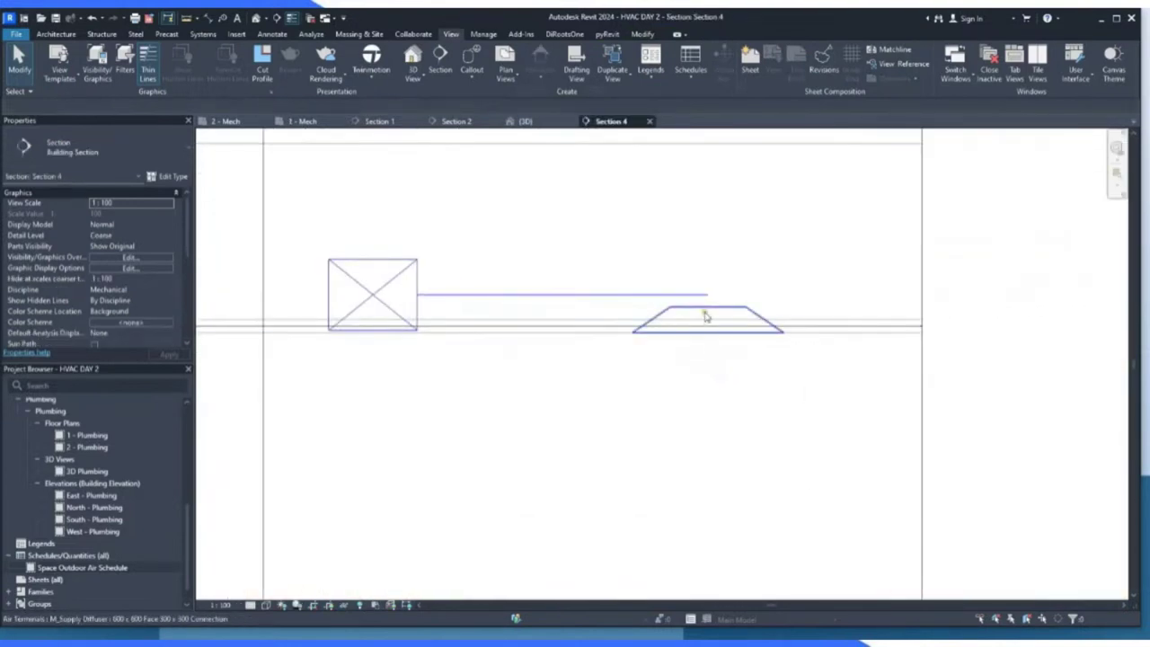
{"action": "scroll", "coordinate": [770, 318], "scroll_direction": "up", "scroll_amount": 2}
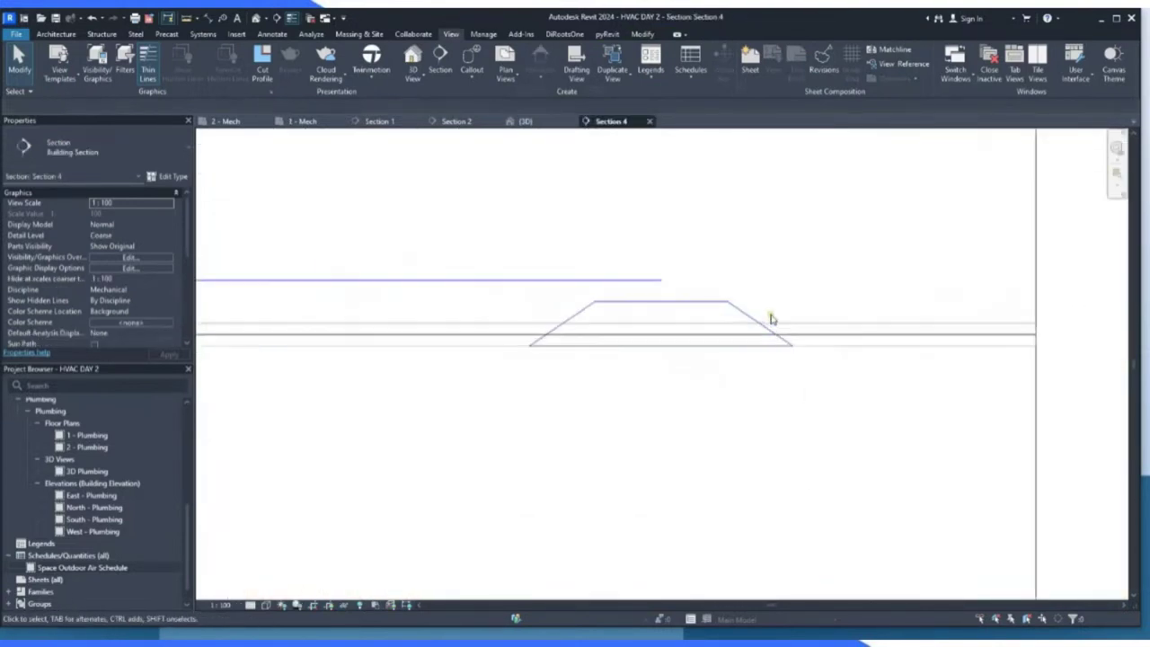
{"action": "left_click", "coordinate": [741, 310]}
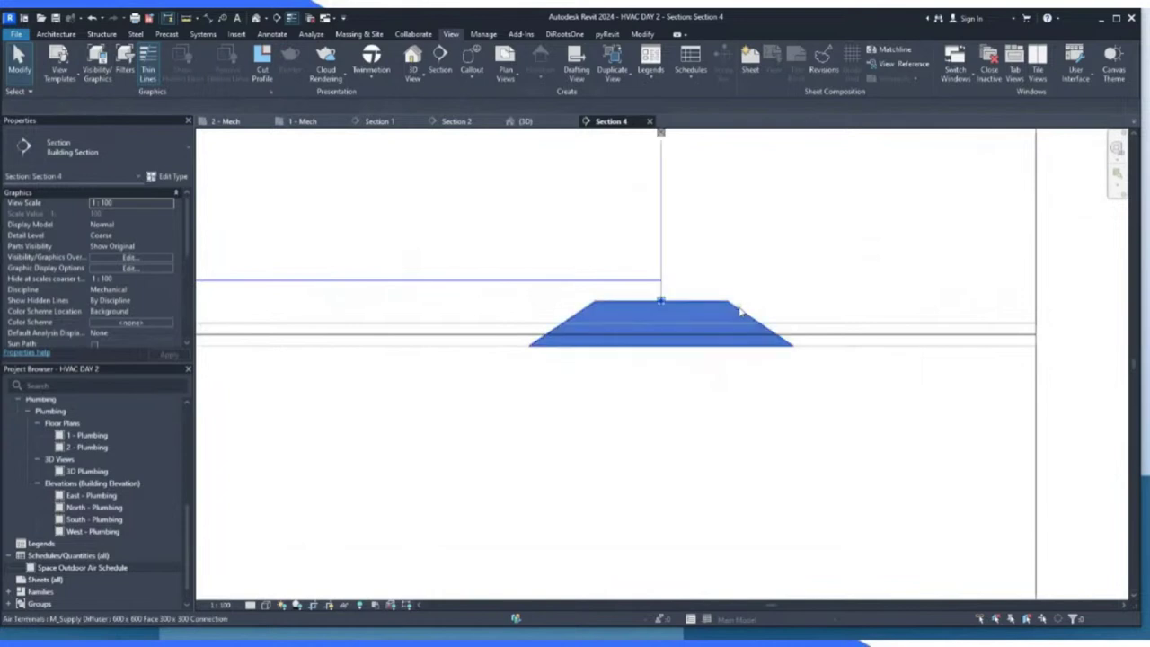
{"action": "left_click", "coordinate": [590, 284]}
{"action": "scroll", "coordinate": [695, 312], "scroll_direction": "down", "scroll_amount": 1}
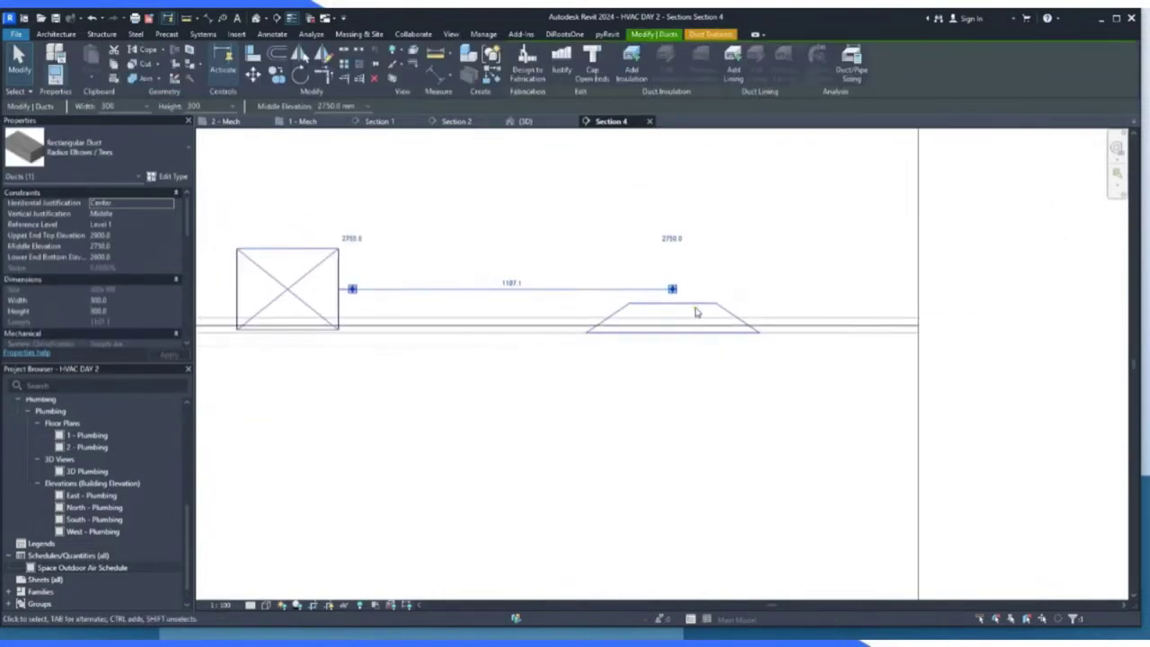
{"action": "left_click", "coordinate": [266, 605]}
{"action": "left_click", "coordinate": [274, 595]}
Resize the branch duct above the supply diffuser to 275 × 275.
{"action": "left_click", "coordinate": [651, 366]}
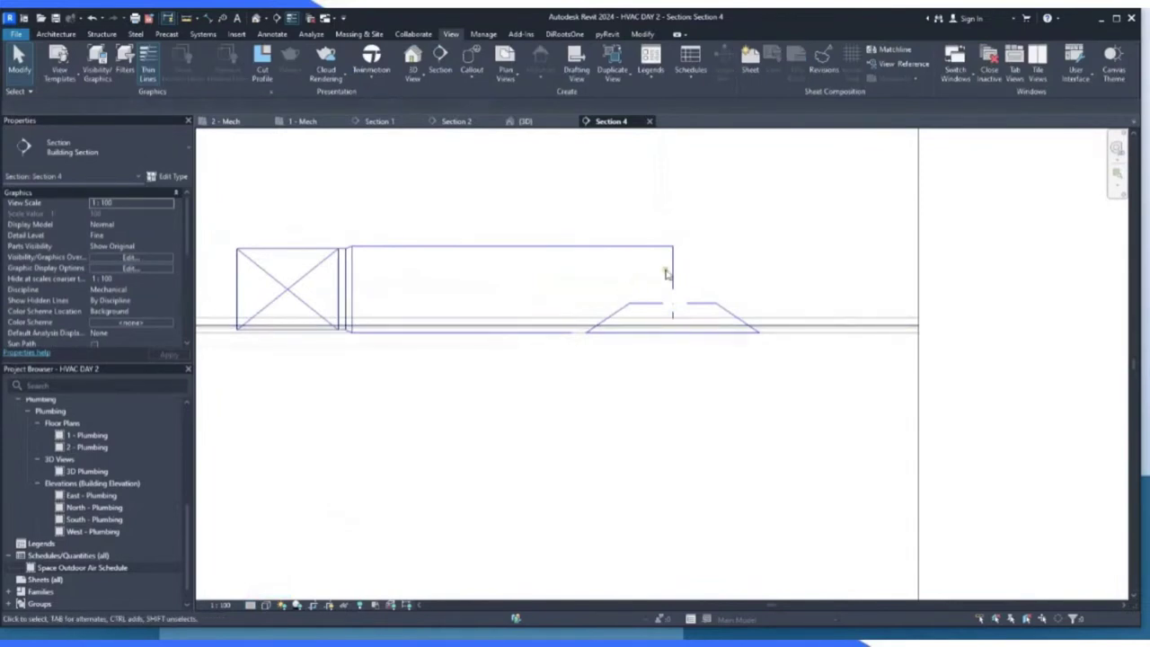
{"action": "left_click", "coordinate": [464, 252]}
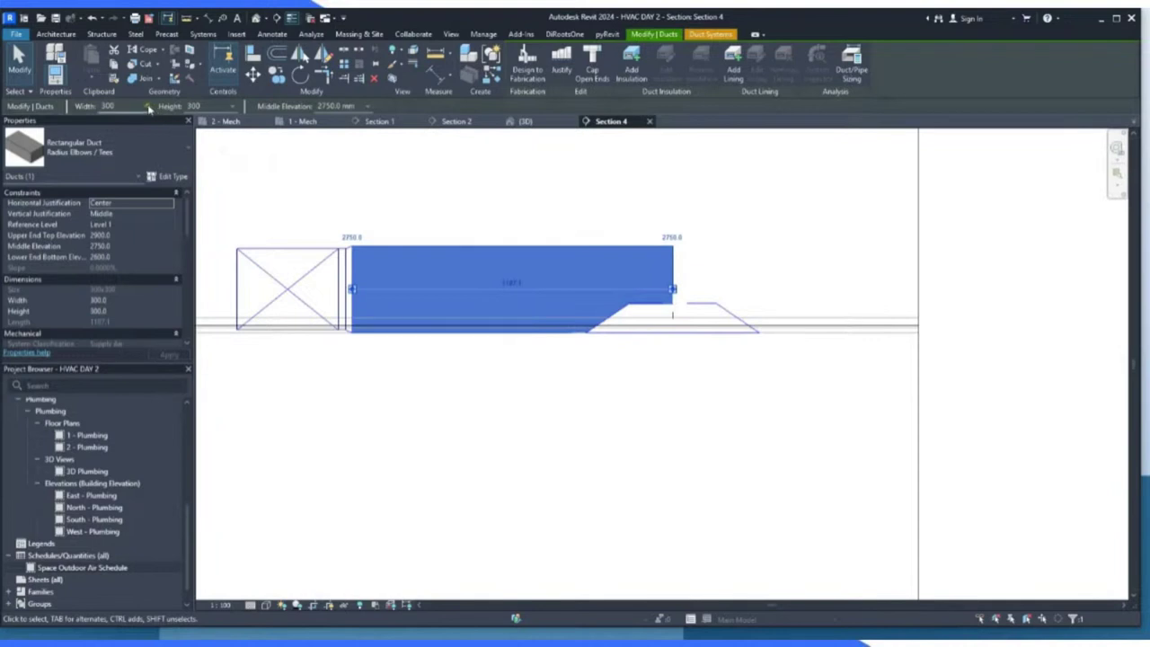
{"action": "left_click", "coordinate": [149, 107]}
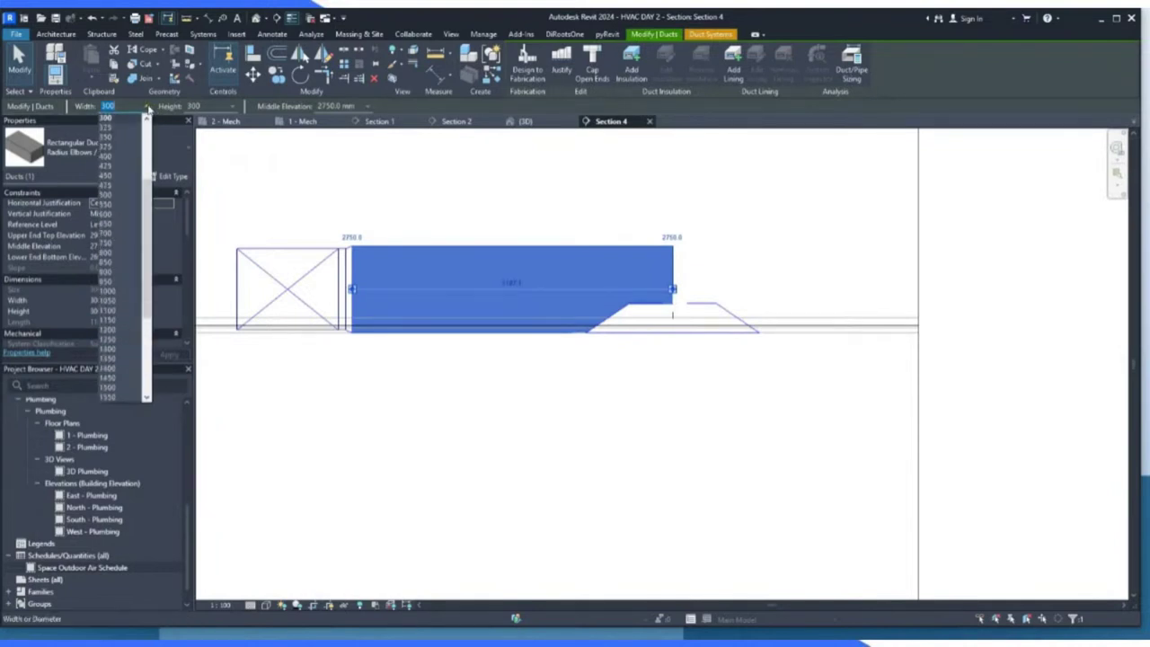
{"action": "left_click", "coordinate": [146, 119]}
{"action": "left_click", "coordinate": [112, 117]}
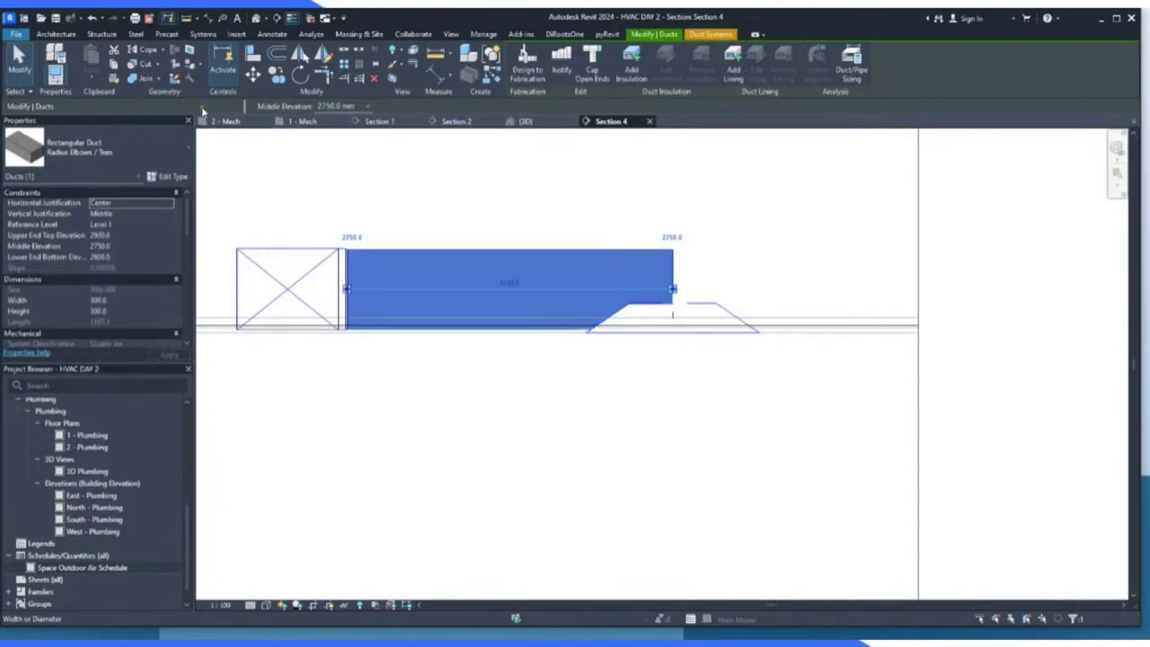
{"action": "left_click", "coordinate": [232, 107]}
{"action": "left_click", "coordinate": [231, 119]}
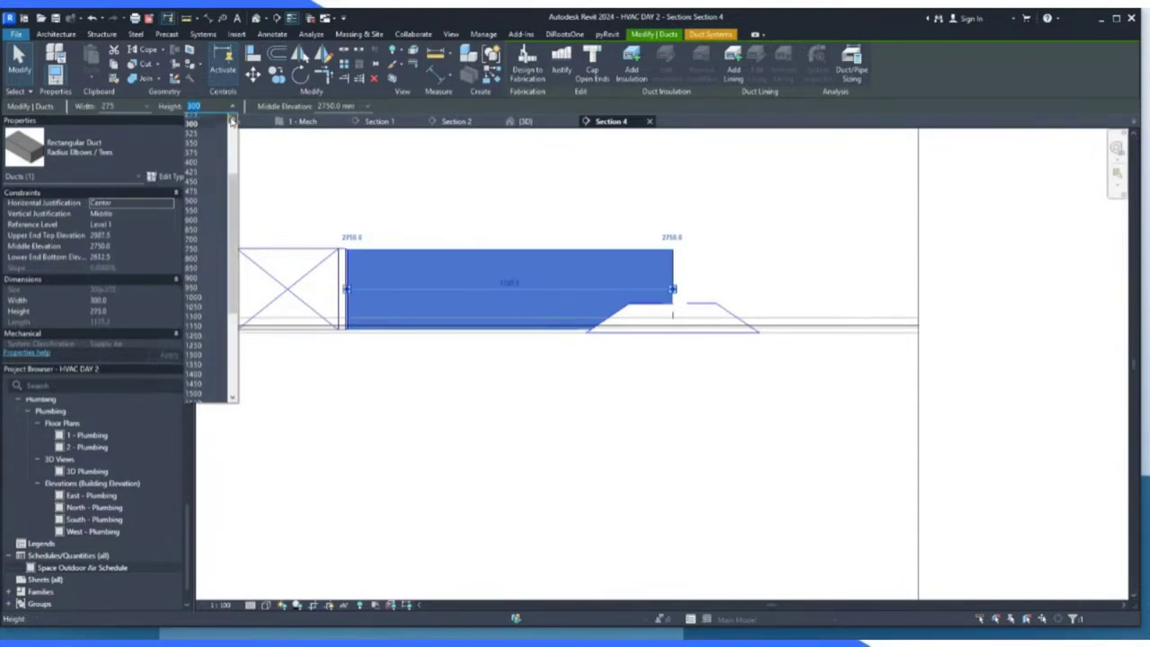
{"action": "left_click", "coordinate": [231, 120]}
{"action": "left_click", "coordinate": [196, 135]}
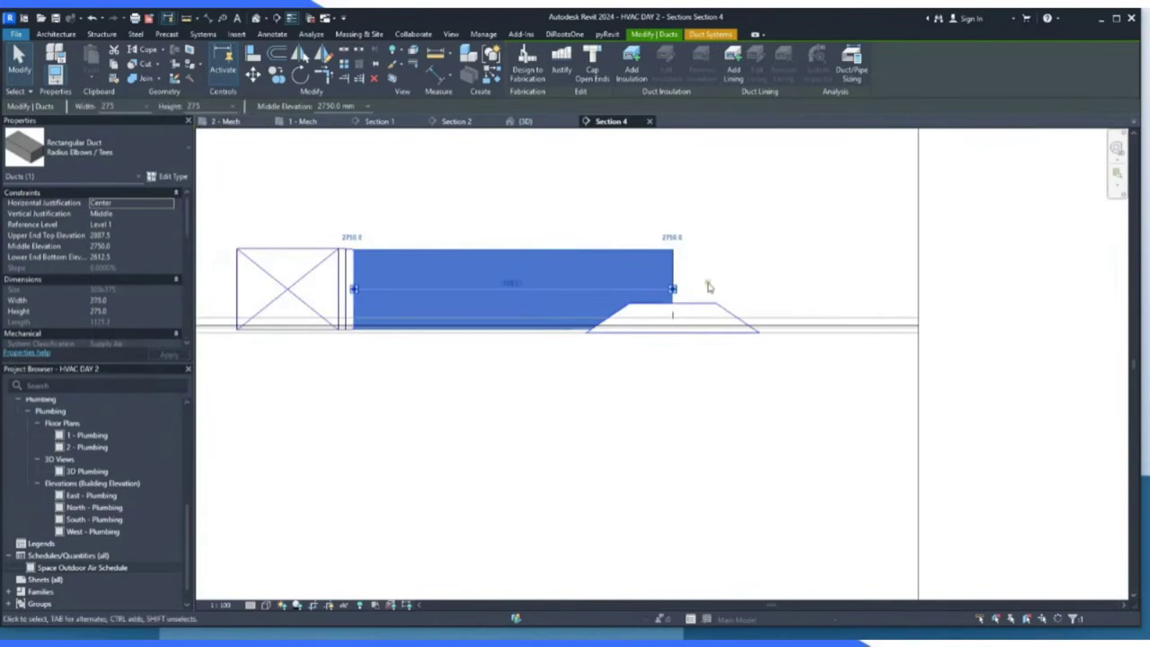
Check the supply diffuser, then move to the 2 - Mech plan.
{"action": "left_click", "coordinate": [758, 283]}
{"action": "left_click", "coordinate": [714, 312]}
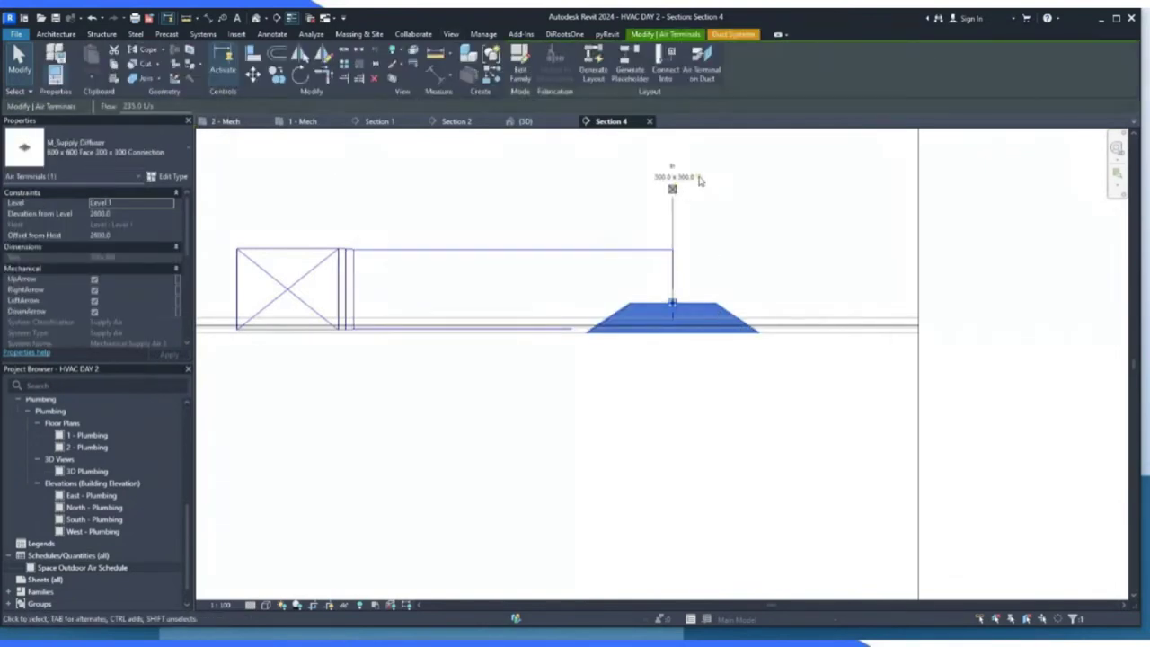
{"action": "left_click", "coordinate": [728, 238]}
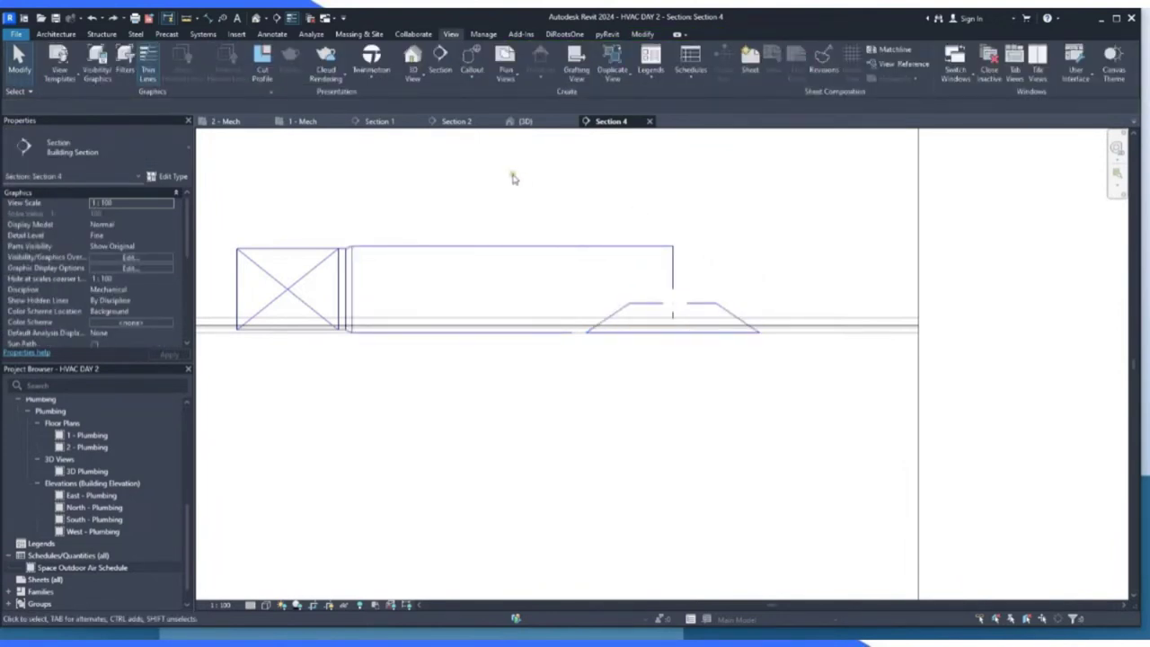
{"action": "left_click", "coordinate": [226, 121]}
Open Section 3 from the 1 - Mech plan with Textures visual style at Fine detail.
{"action": "left_click", "coordinate": [304, 122]}
{"action": "scroll", "coordinate": [437, 278], "scroll_direction": "down", "scroll_amount": 3}
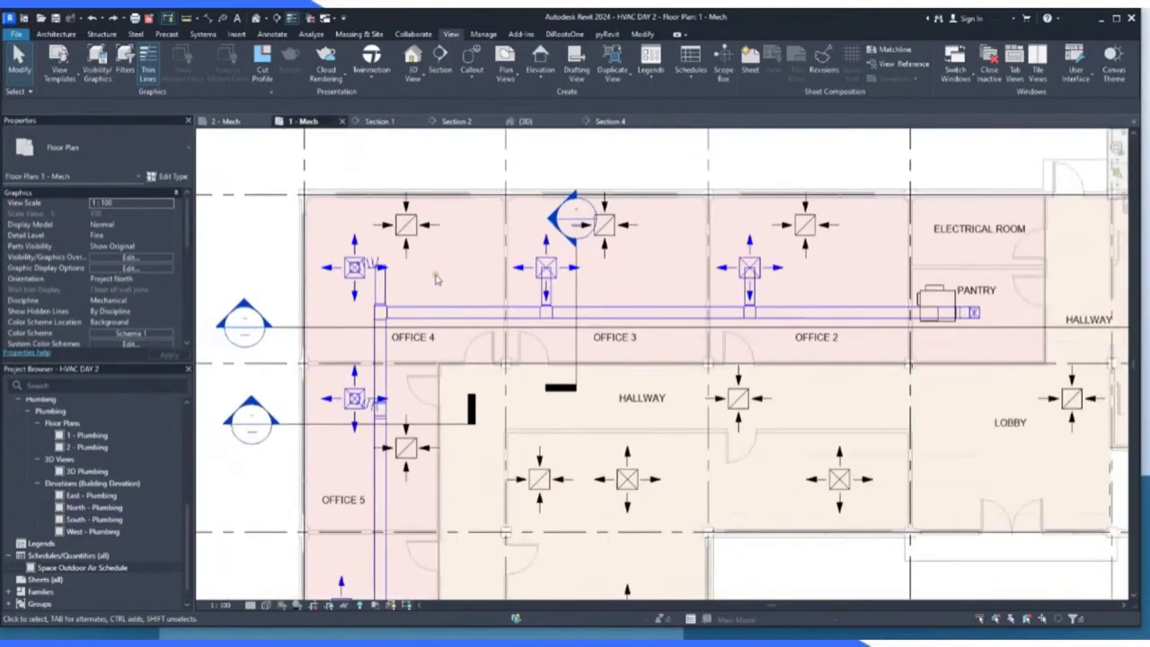
{"action": "scroll", "coordinate": [243, 456], "scroll_direction": "up", "scroll_amount": 4}
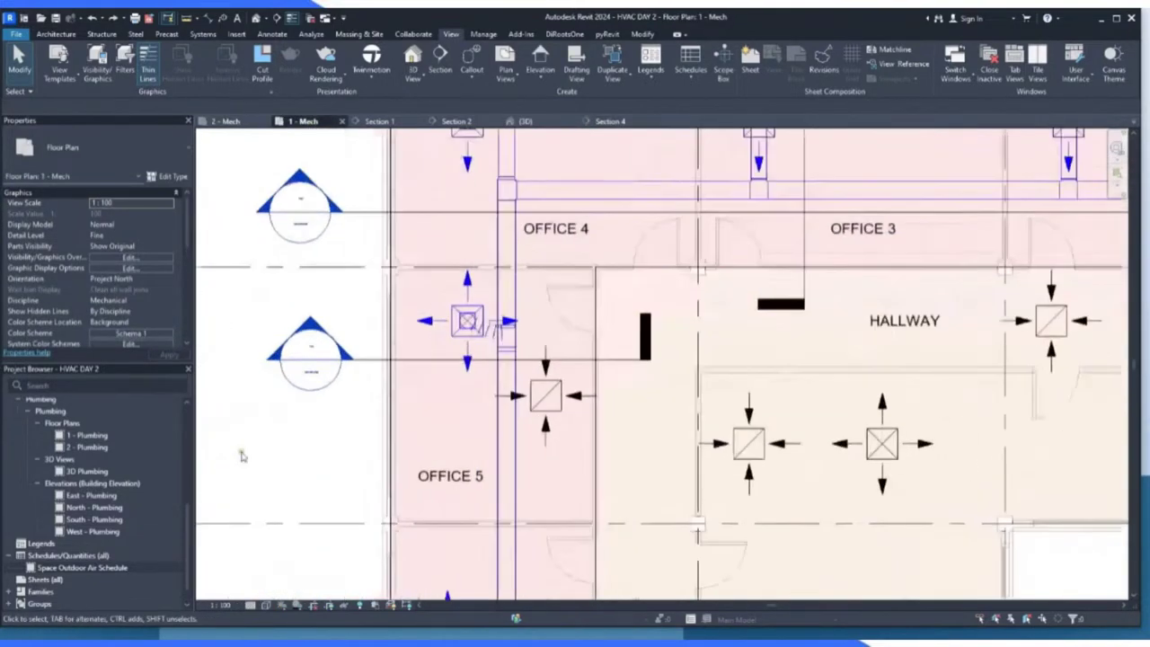
{"action": "double_click", "coordinate": [306, 340]}
{"action": "scroll", "coordinate": [658, 449], "scroll_direction": "up", "scroll_amount": 5}
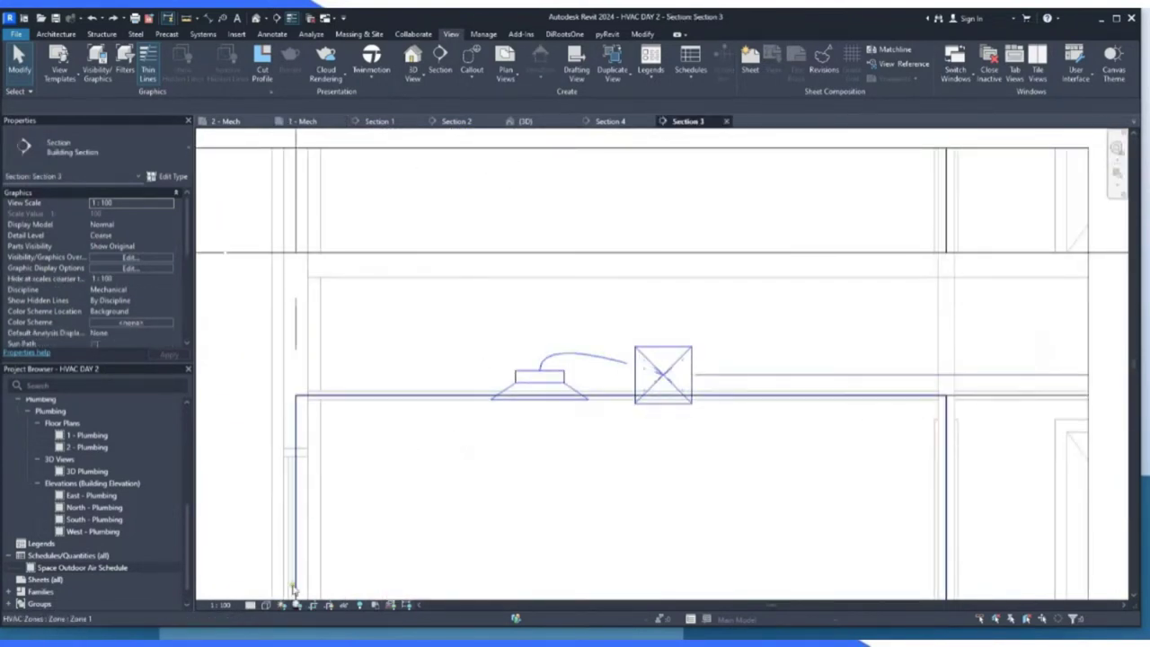
{"action": "left_click", "coordinate": [266, 605]}
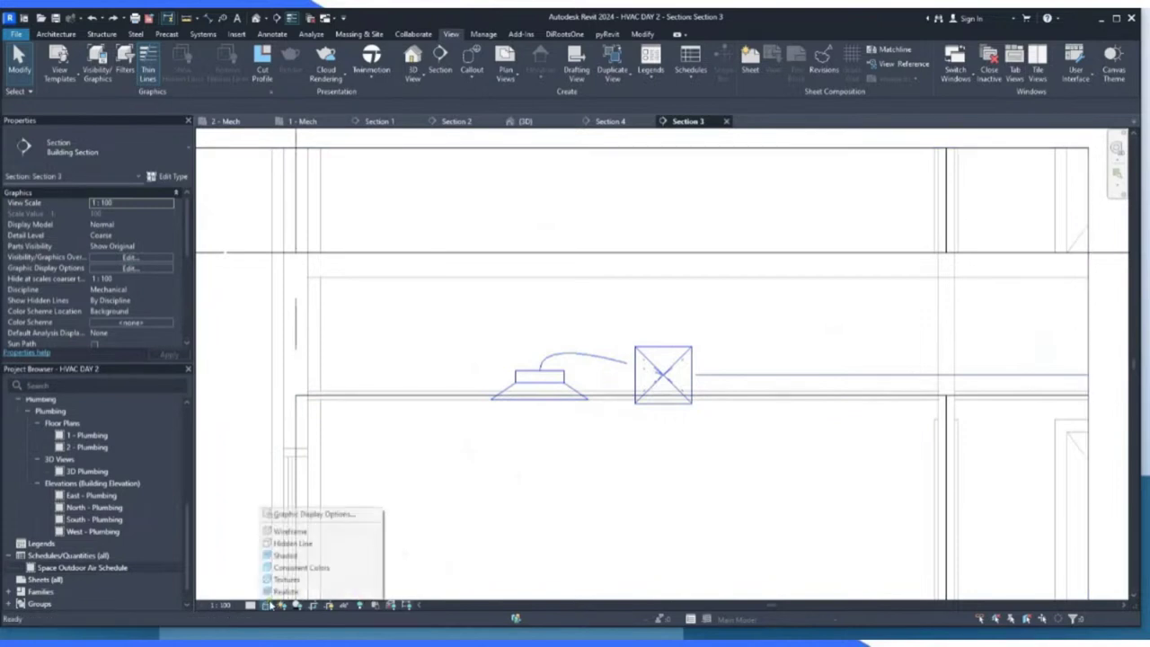
{"action": "left_click", "coordinate": [278, 582]}
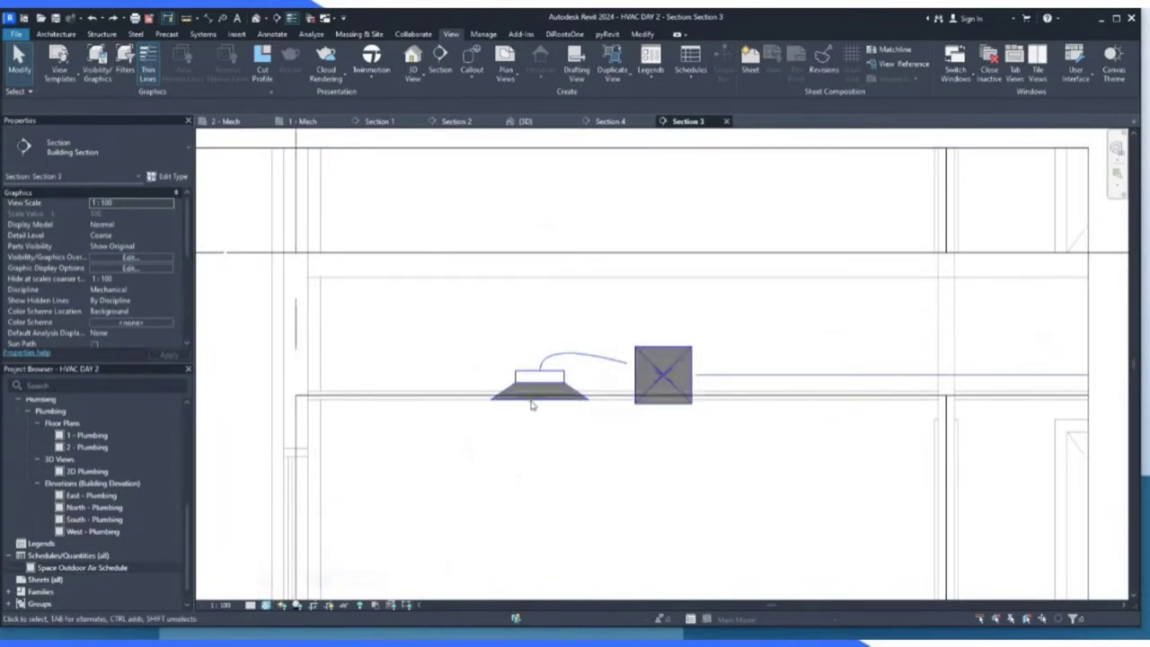
{"action": "left_click", "coordinate": [253, 607]}
{"action": "left_click", "coordinate": [264, 592]}
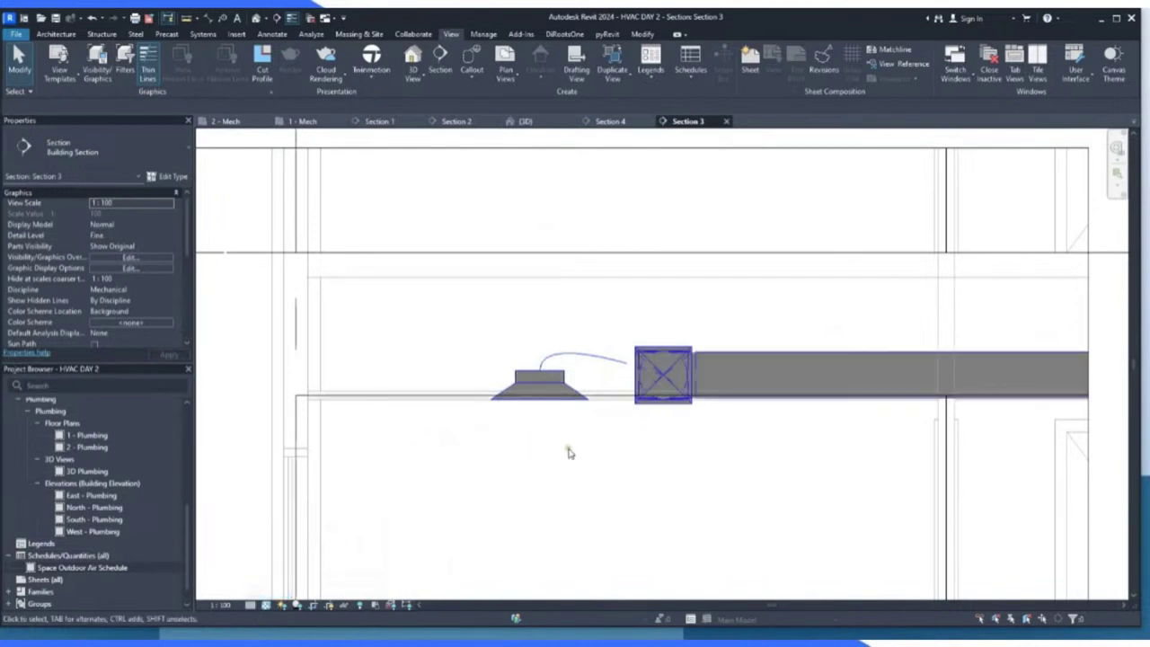
Inspect the flex duct feeding the diffuser, then go to Section 2.
{"action": "left_click", "coordinate": [592, 362]}
{"action": "scroll", "coordinate": [592, 362], "scroll_direction": "up", "scroll_amount": 2}
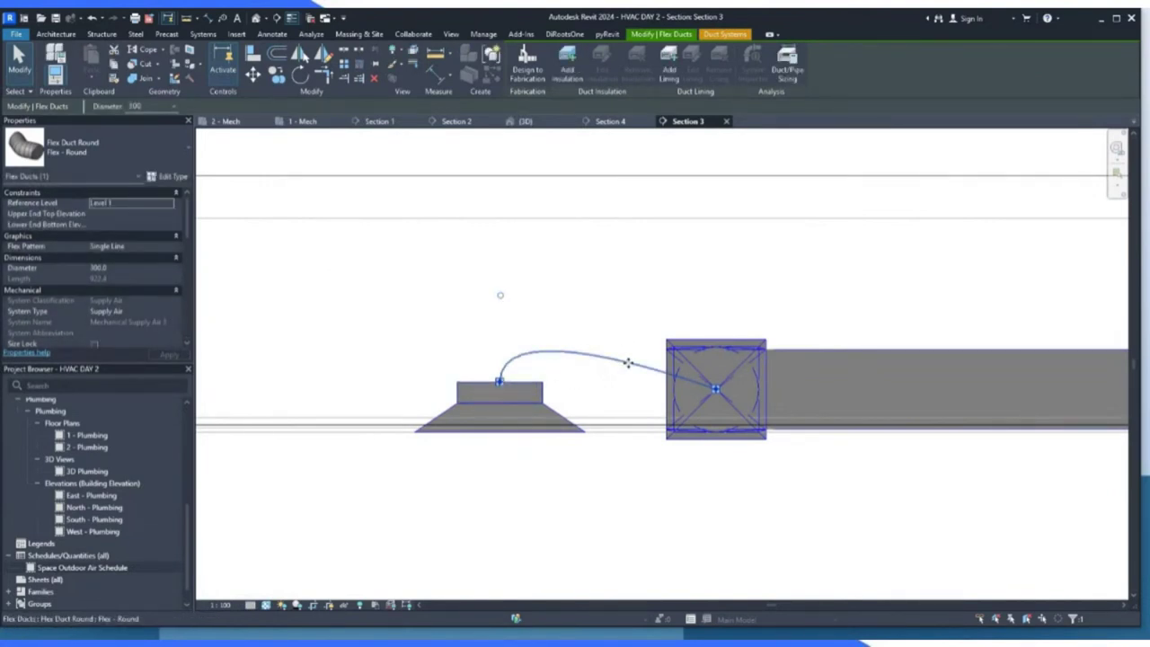
{"action": "scroll", "coordinate": [742, 400], "scroll_direction": "up", "scroll_amount": 2}
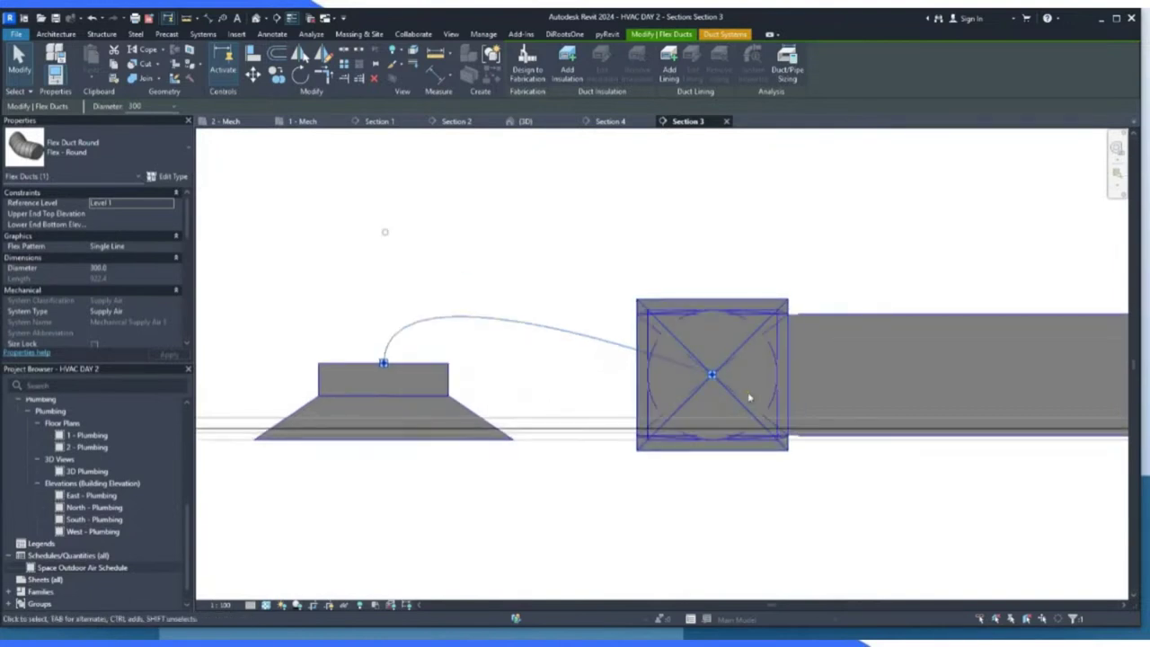
{"action": "scroll", "coordinate": [742, 396], "scroll_direction": "up", "scroll_amount": 1}
{"action": "scroll", "coordinate": [714, 385], "scroll_direction": "down", "scroll_amount": 1}
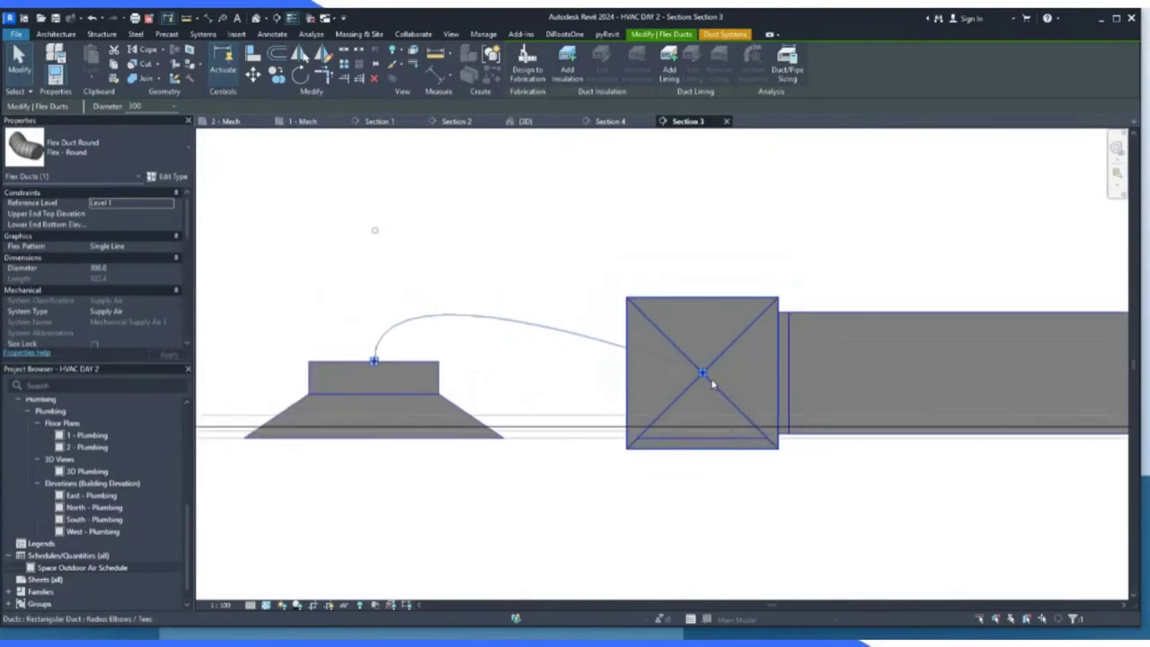
{"action": "scroll", "coordinate": [642, 333], "scroll_direction": "down", "scroll_amount": 2}
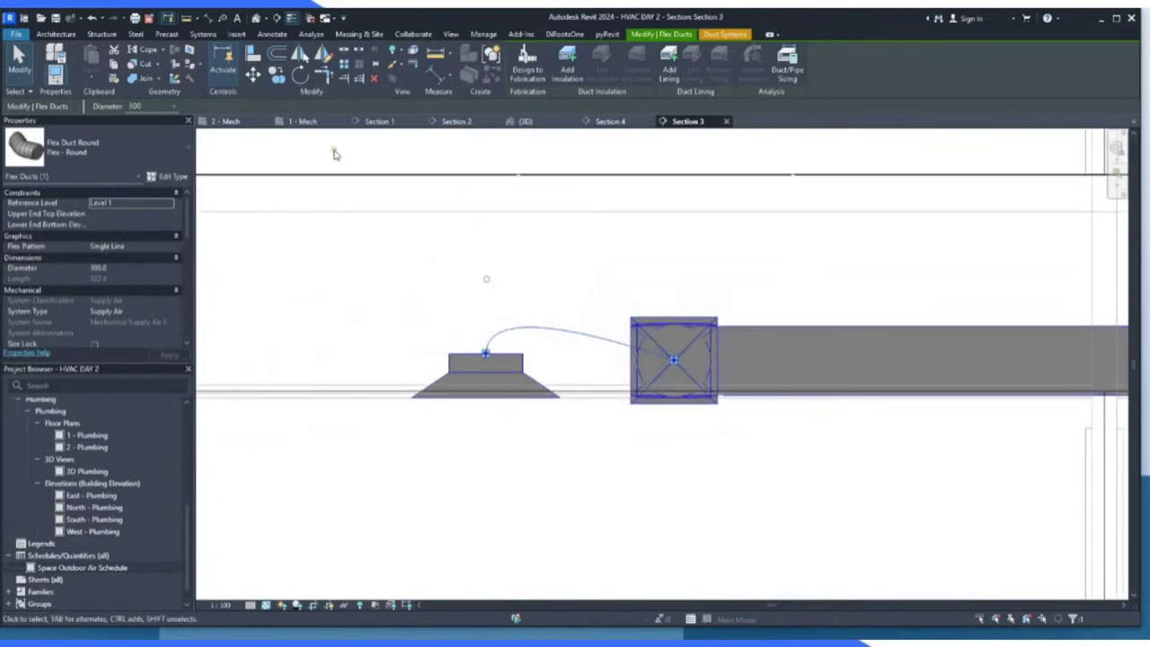
{"action": "left_click", "coordinate": [471, 123]}
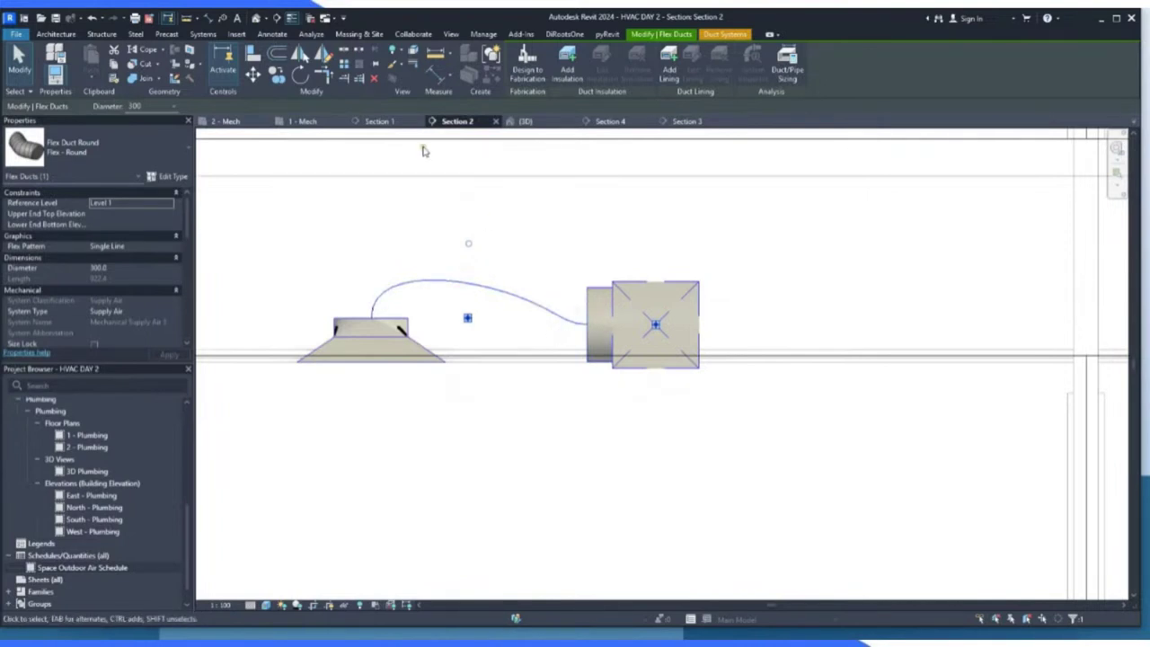
Review the ductwork in the 3D view from a top-front corner angle.
{"action": "left_click", "coordinate": [527, 123]}
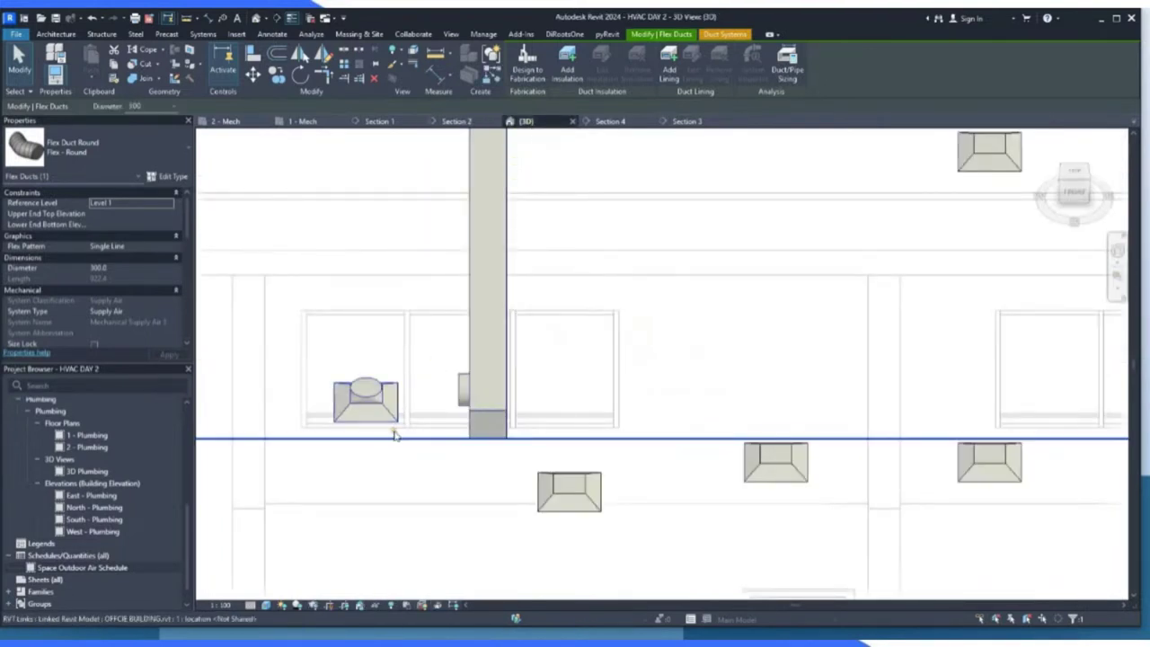
{"action": "scroll", "coordinate": [508, 429], "scroll_direction": "down", "scroll_amount": 5}
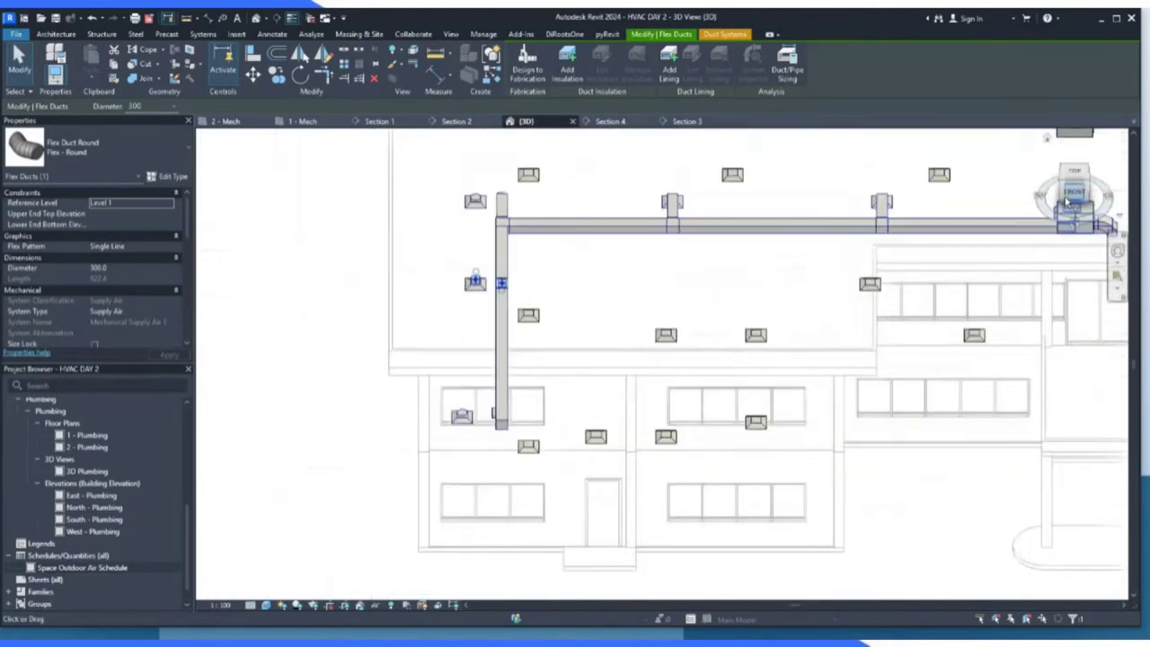
{"action": "left_click", "coordinate": [1072, 184]}
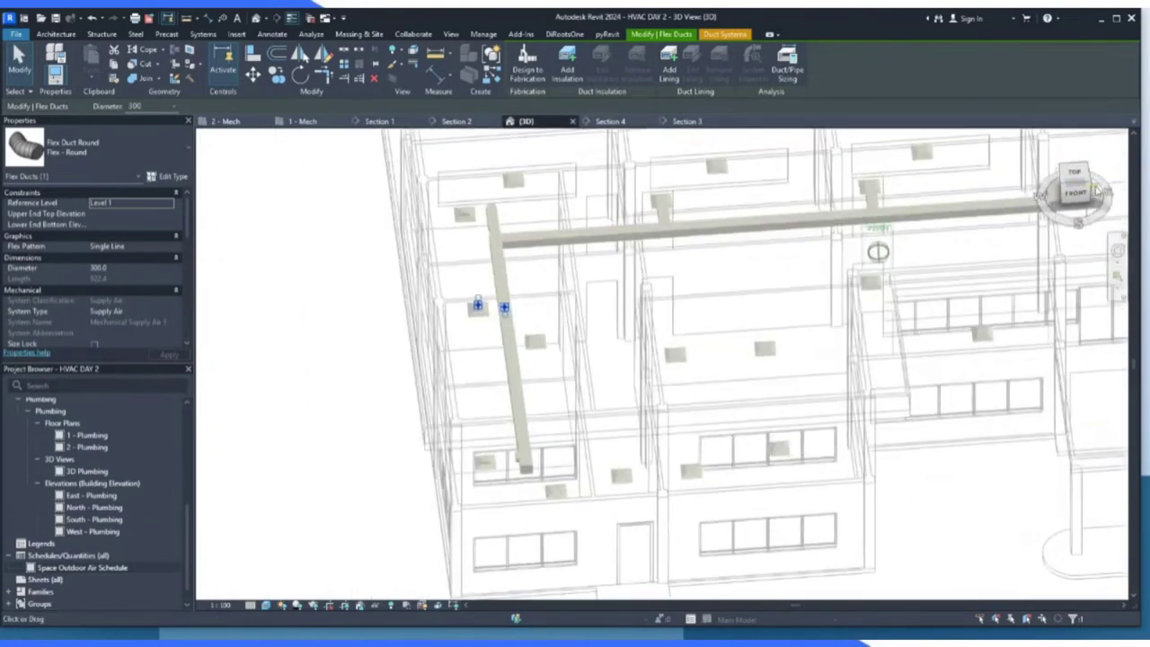
{"action": "scroll", "coordinate": [654, 306], "scroll_direction": "up", "scroll_amount": 8}
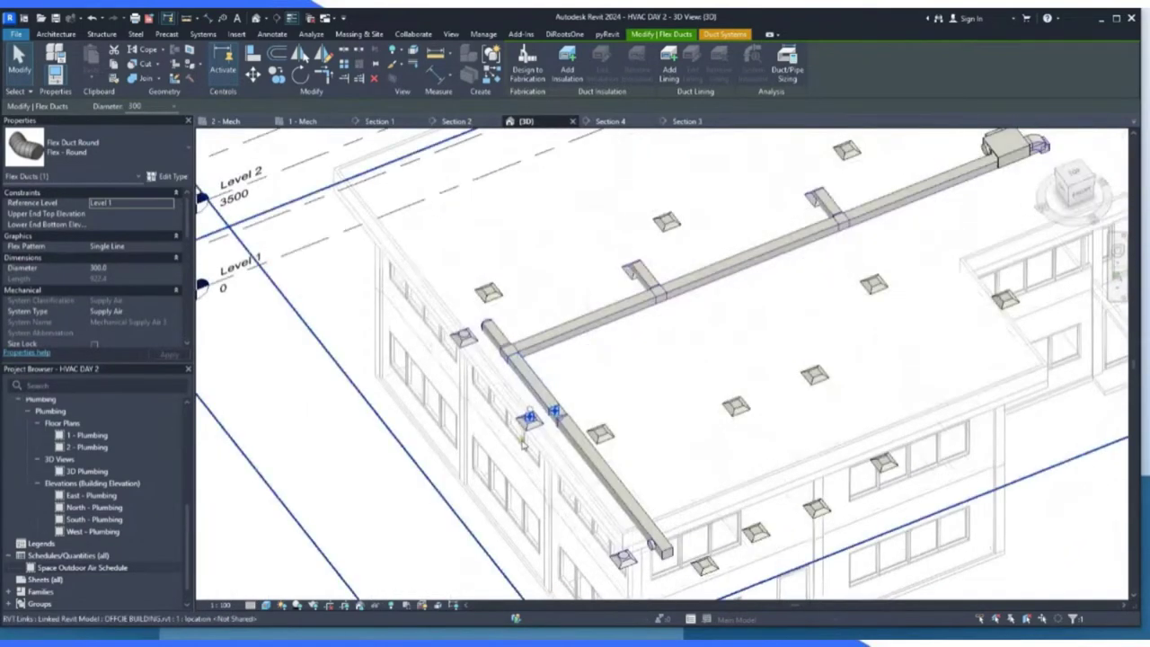
{"action": "key", "text": "Escape"}
{"action": "key", "text": "Escape"}
{"action": "scroll", "coordinate": [503, 373], "scroll_direction": "up", "scroll_amount": 4}
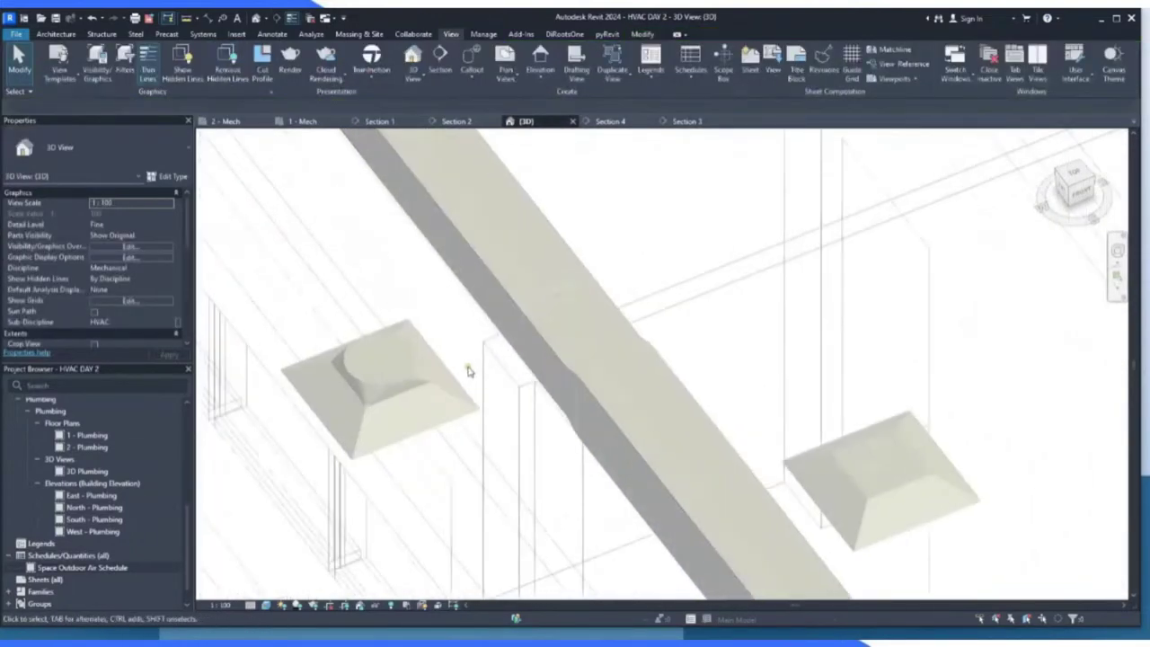
{"action": "scroll", "coordinate": [470, 367], "scroll_direction": "down", "scroll_amount": 1}
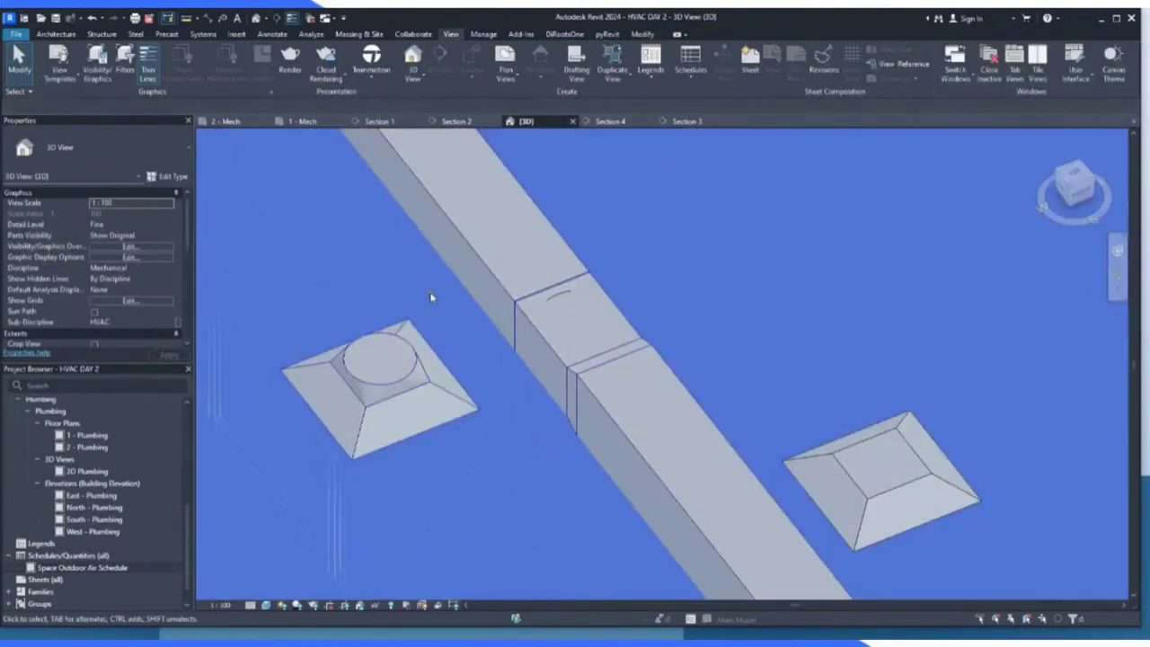
Check the linked office model, then start a new project with Mechanical-Default_Metric.
{"action": "left_click", "coordinate": [430, 296]}
{"action": "scroll", "coordinate": [430, 293], "scroll_direction": "down", "scroll_amount": 6}
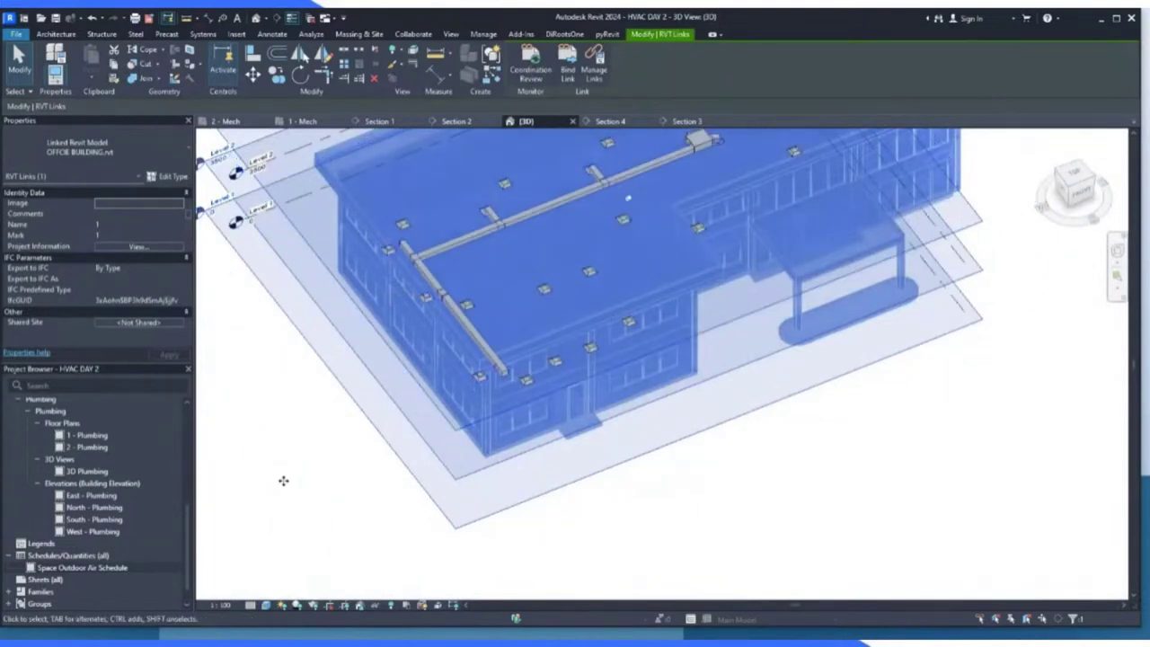
{"action": "key", "text": "Escape"}
{"action": "left_click", "coordinate": [350, 425]}
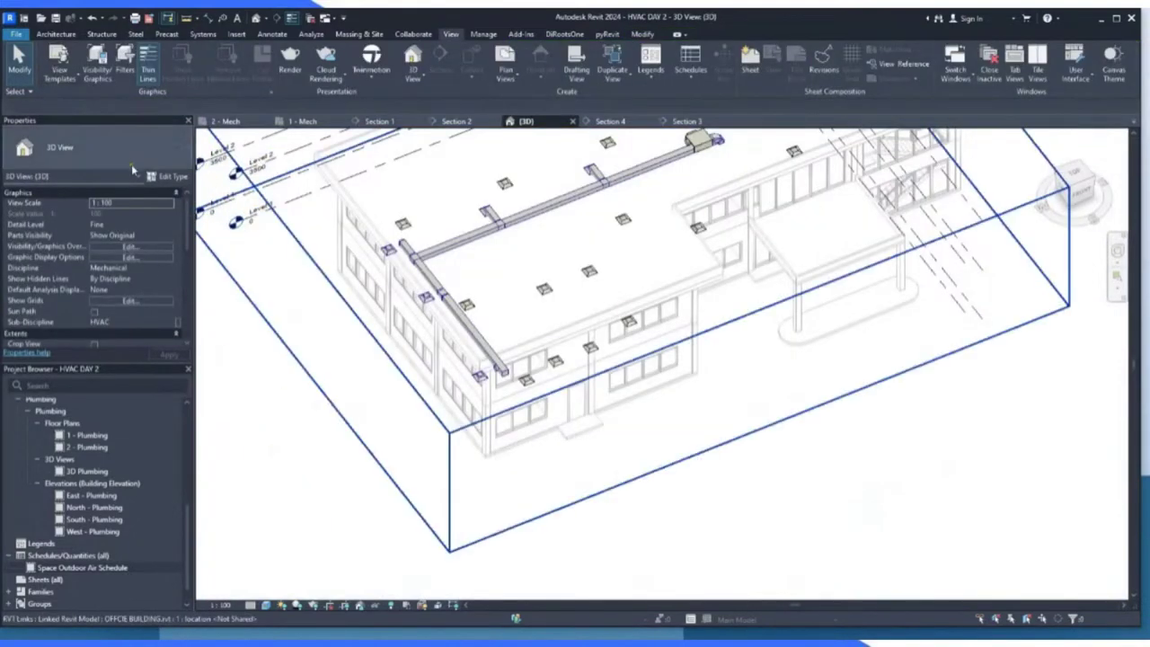
{"action": "key", "text": "Escape"}
{"action": "key", "text": "ctrl+n"}
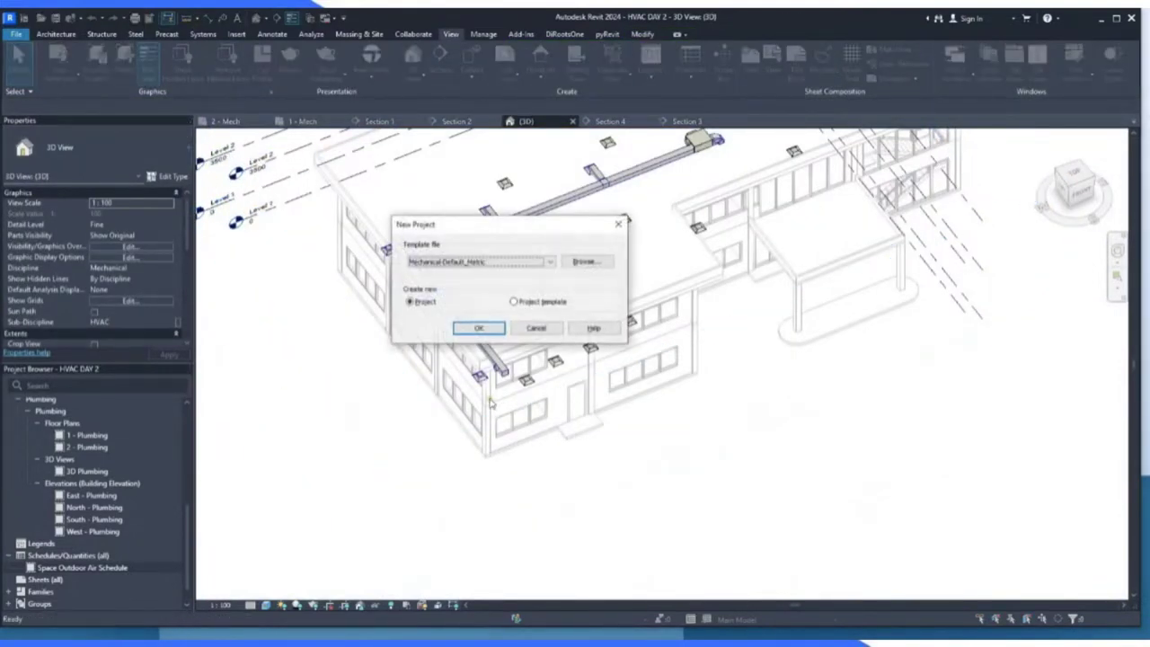
Create the project and place M_Supply Diffusers in a row plus two stacked below its left end.
{"action": "left_click", "coordinate": [494, 328]}
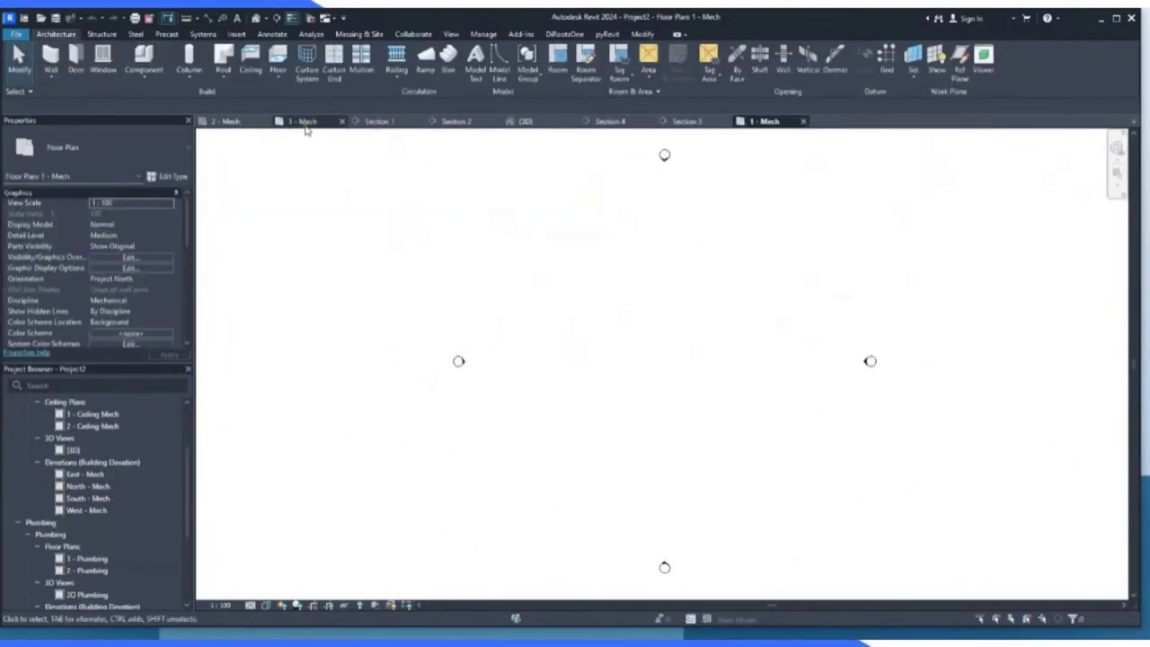
{"action": "left_click", "coordinate": [203, 33]}
{"action": "left_click", "coordinate": [229, 77]}
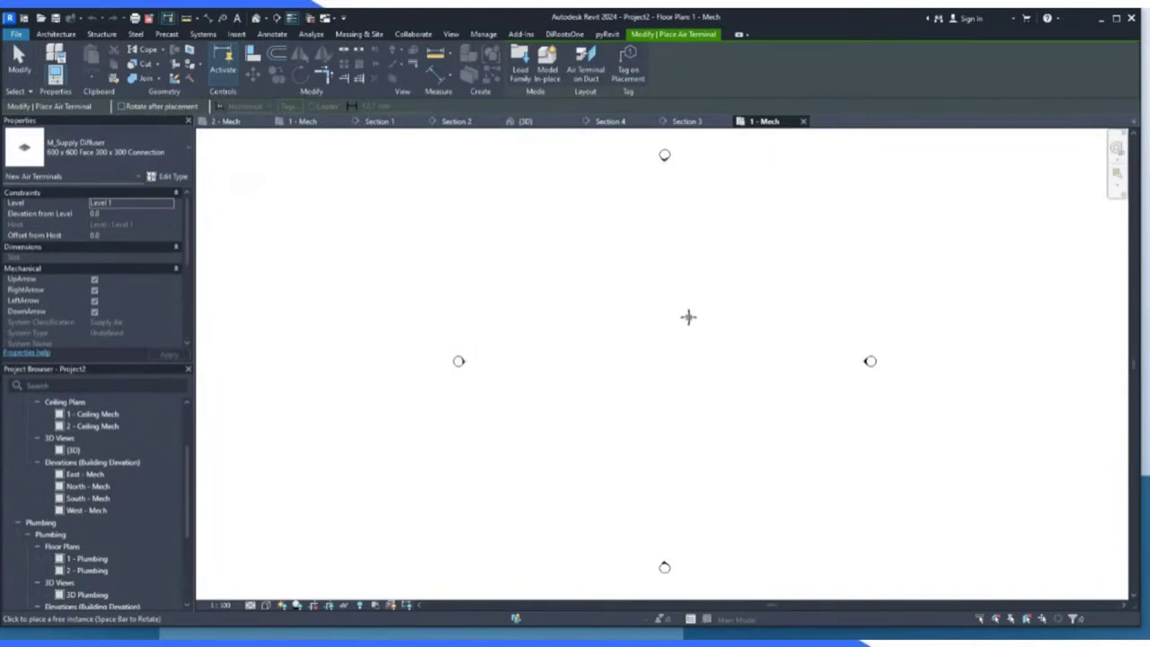
{"action": "scroll", "coordinate": [688, 316], "scroll_direction": "up", "scroll_amount": 2}
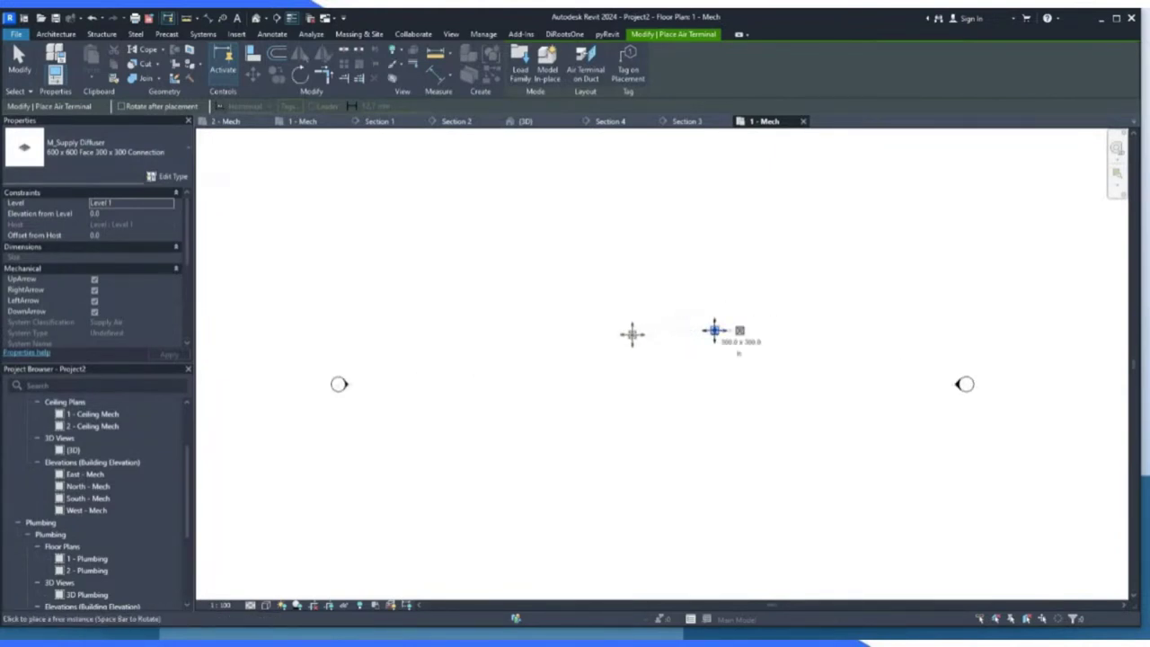
{"action": "left_click", "coordinate": [715, 330]}
{"action": "left_click", "coordinate": [546, 330]}
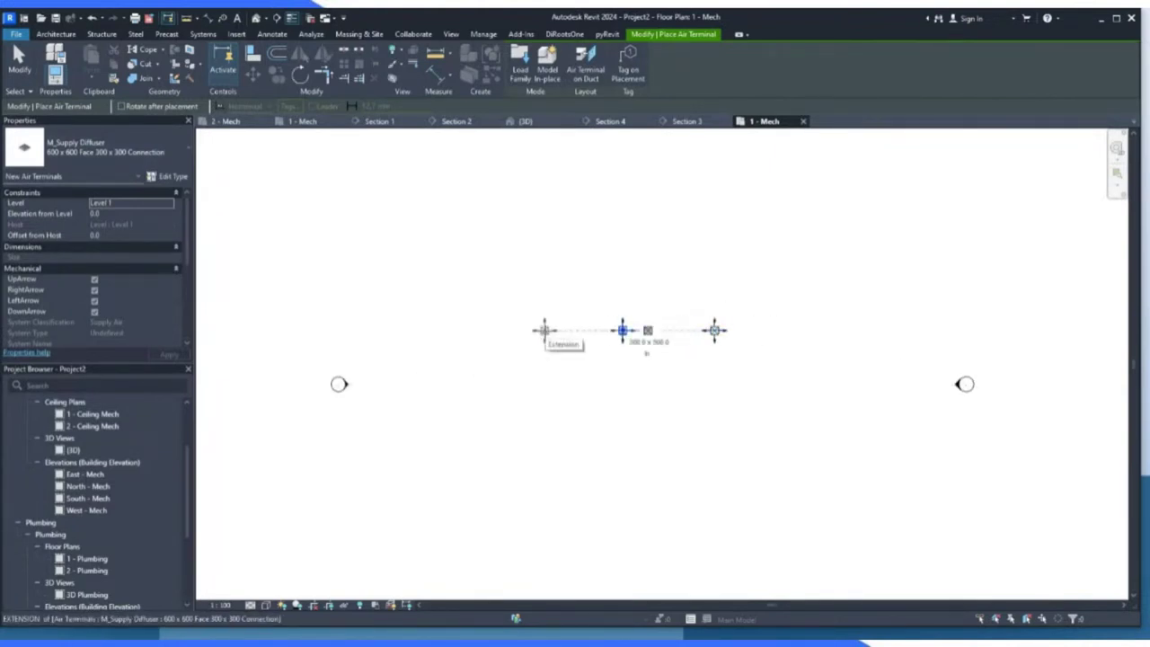
{"action": "left_click", "coordinate": [463, 330]}
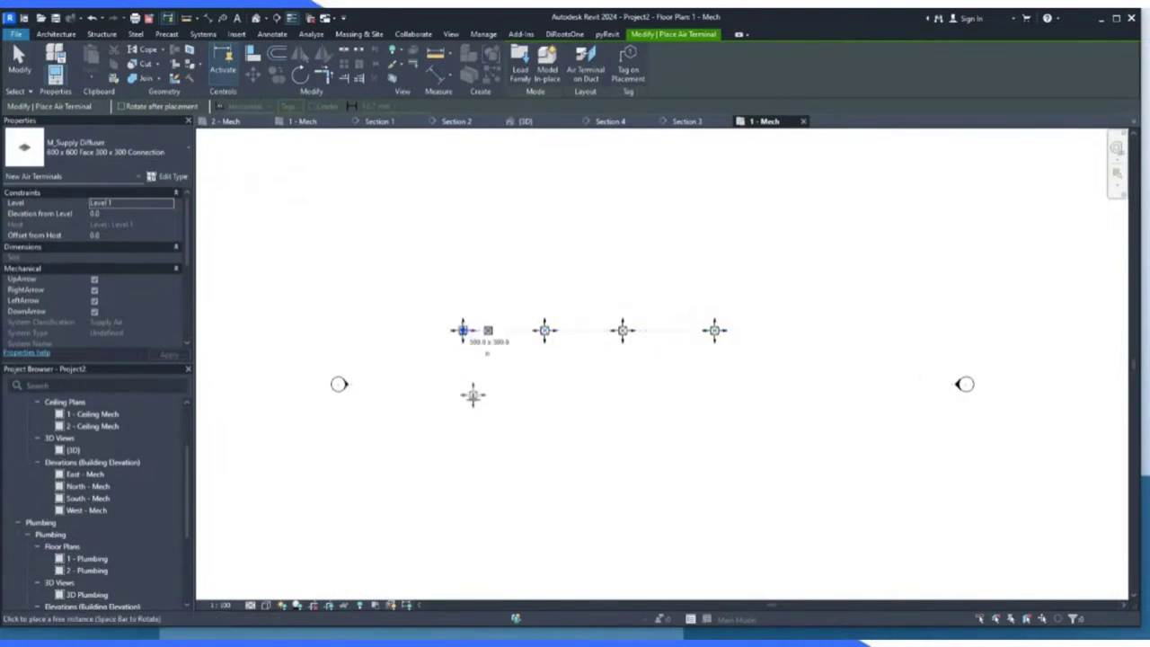
{"action": "left_click", "coordinate": [463, 414]}
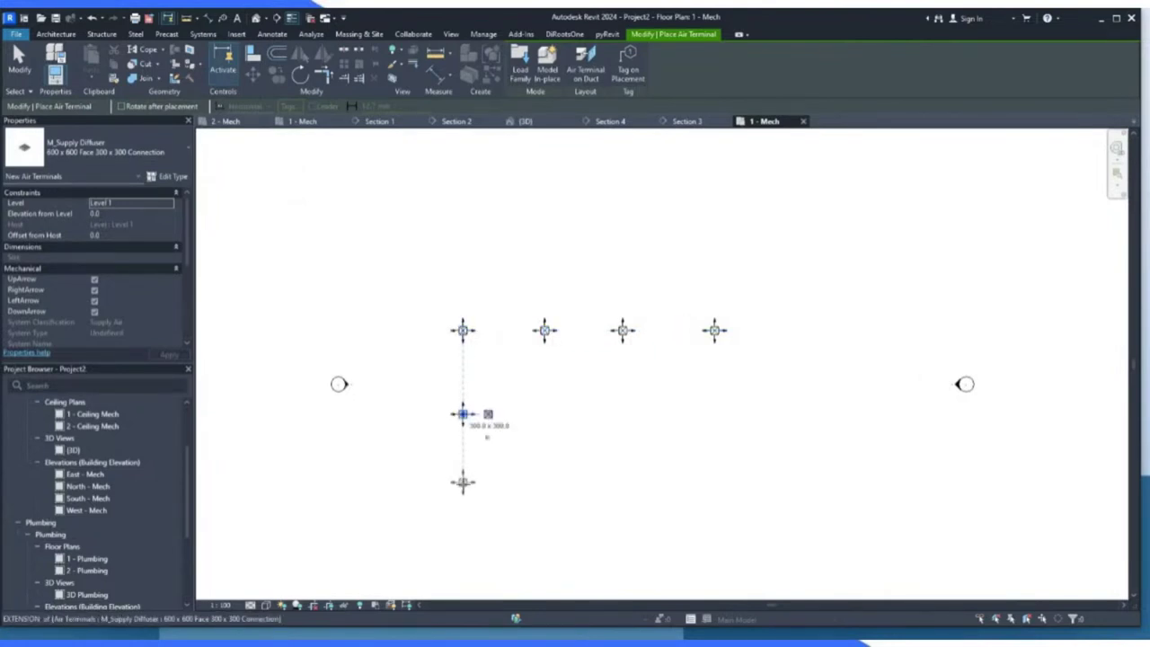
{"action": "left_click", "coordinate": [463, 488]}
{"action": "left_click", "coordinate": [14, 57]}
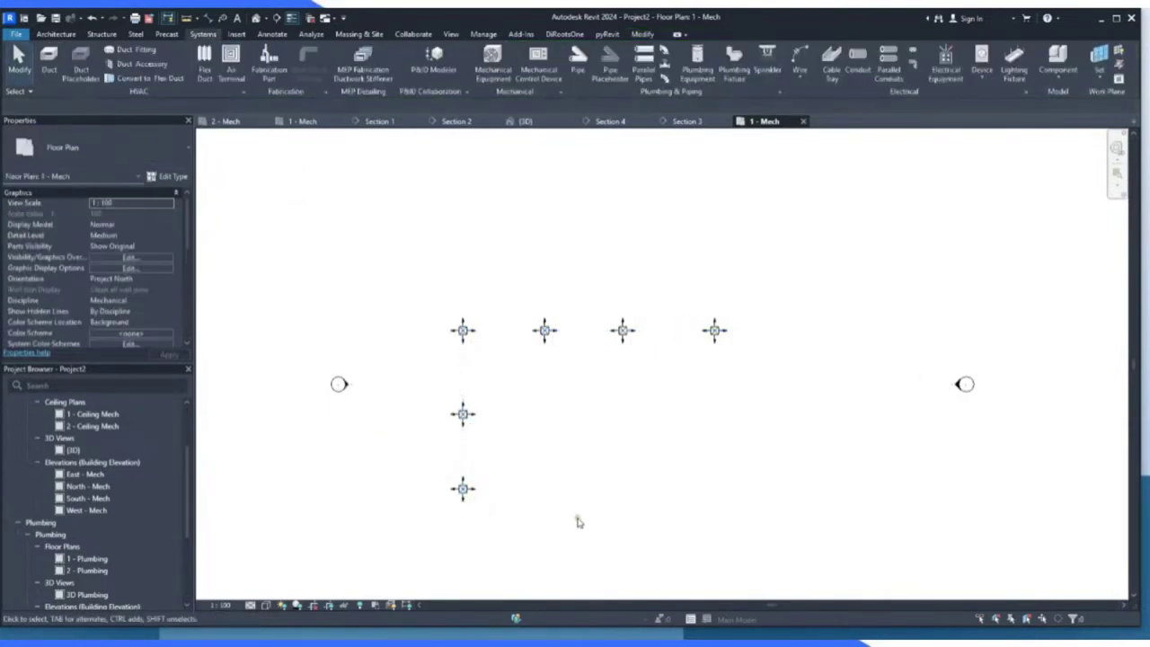
Nudge the lowest diffuser slightly down.
{"action": "scroll", "coordinate": [585, 513], "scroll_direction": "up", "scroll_amount": 2}
{"action": "left_click", "coordinate": [416, 488]}
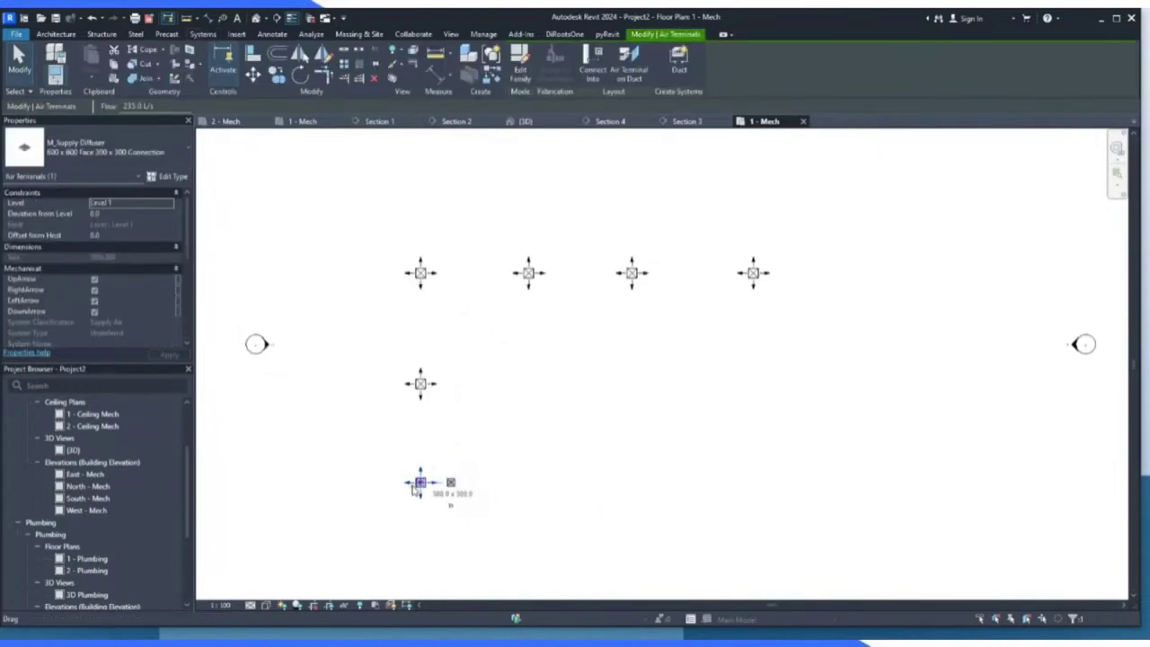
{"action": "key", "text": "Down"}
{"action": "key", "text": "Down"}
{"action": "key", "text": "Down"}
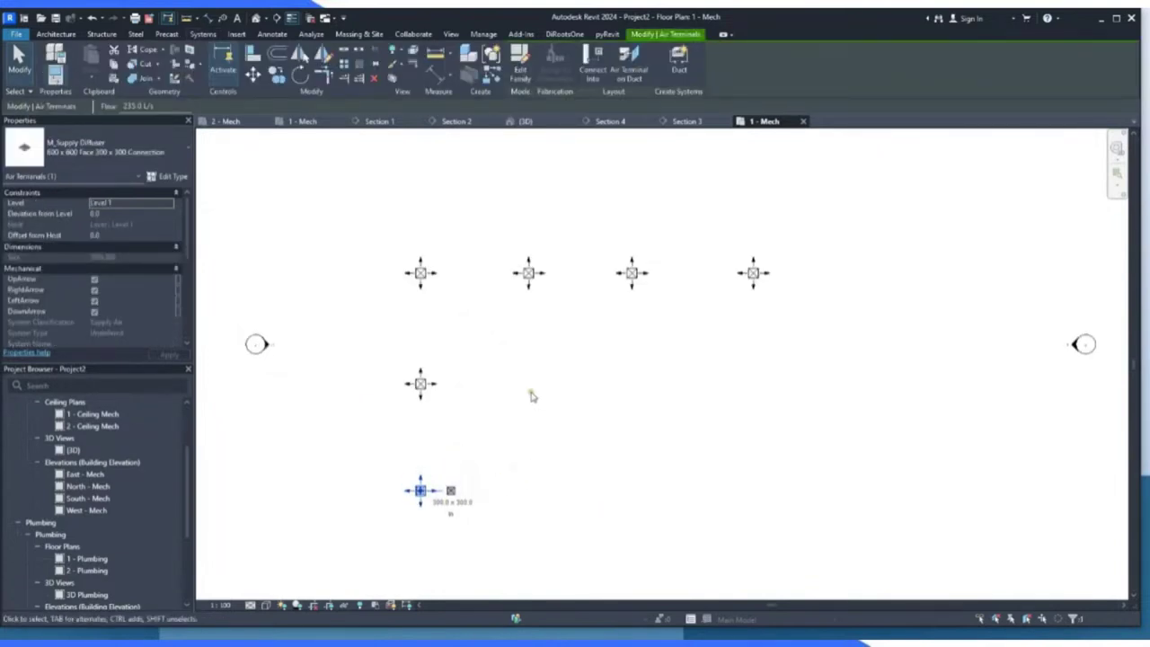
{"action": "scroll", "coordinate": [363, 351], "scroll_direction": "down", "scroll_amount": 3}
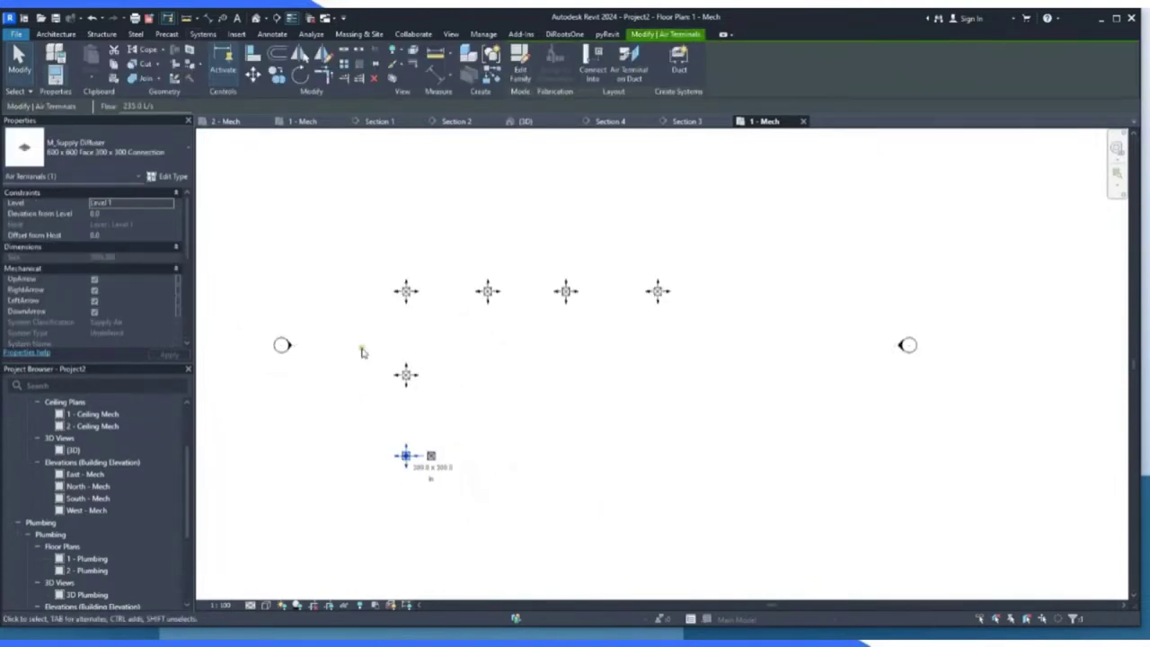
{"action": "left_click", "coordinate": [652, 280]}
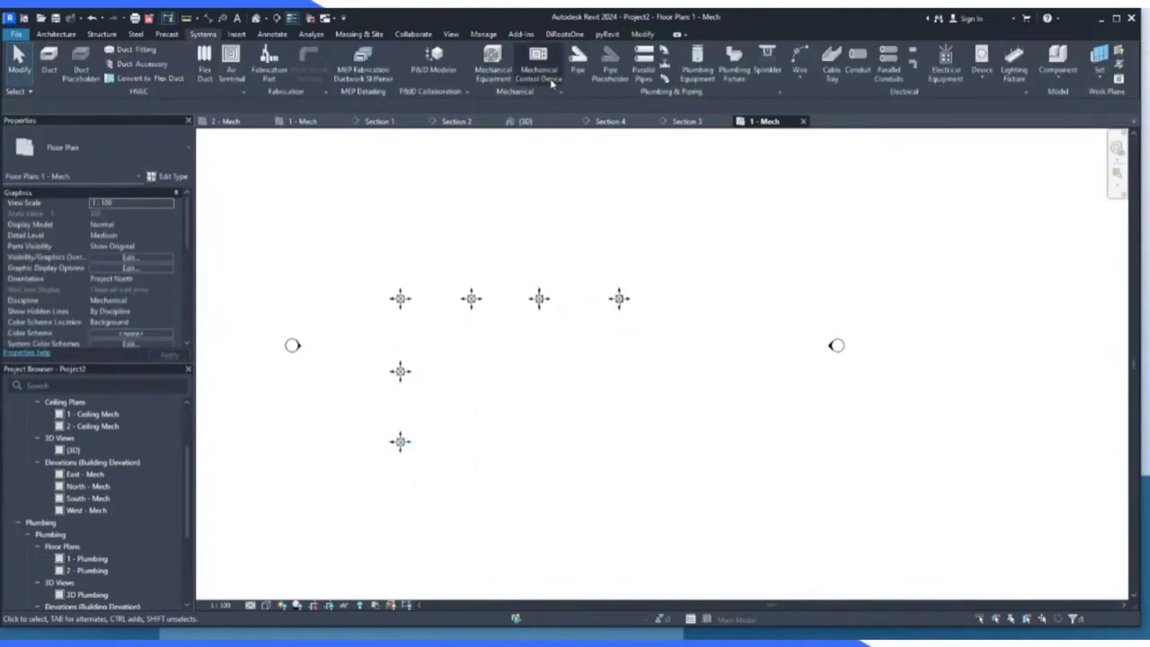
Place an M_VAV Unit - Parallel Fan Powered, Size 6 - 400mm Inlet, right of the diffusers.
{"action": "left_click", "coordinate": [491, 72]}
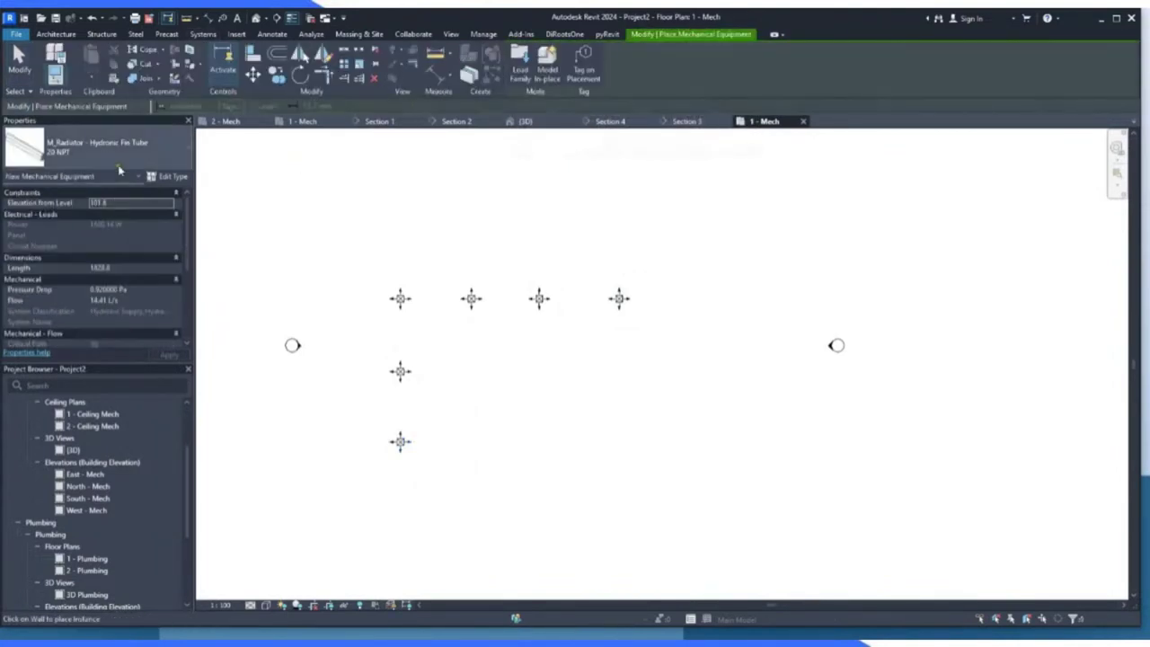
{"action": "left_click", "coordinate": [118, 160]}
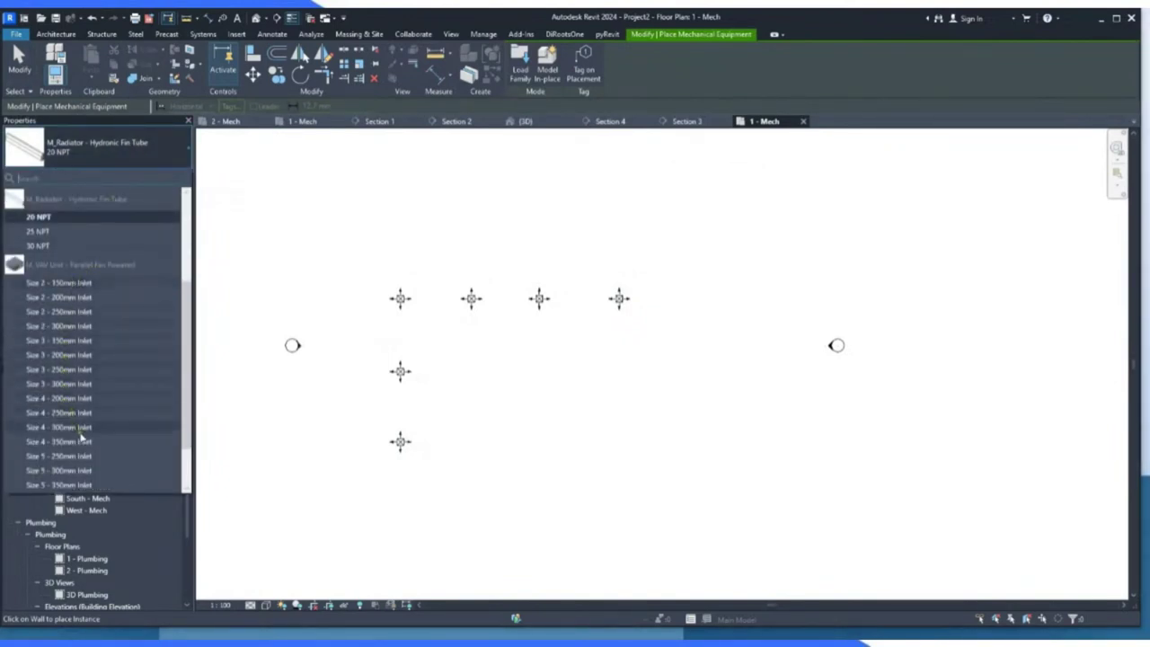
{"action": "scroll", "coordinate": [79, 441], "scroll_direction": "down", "scroll_amount": 2}
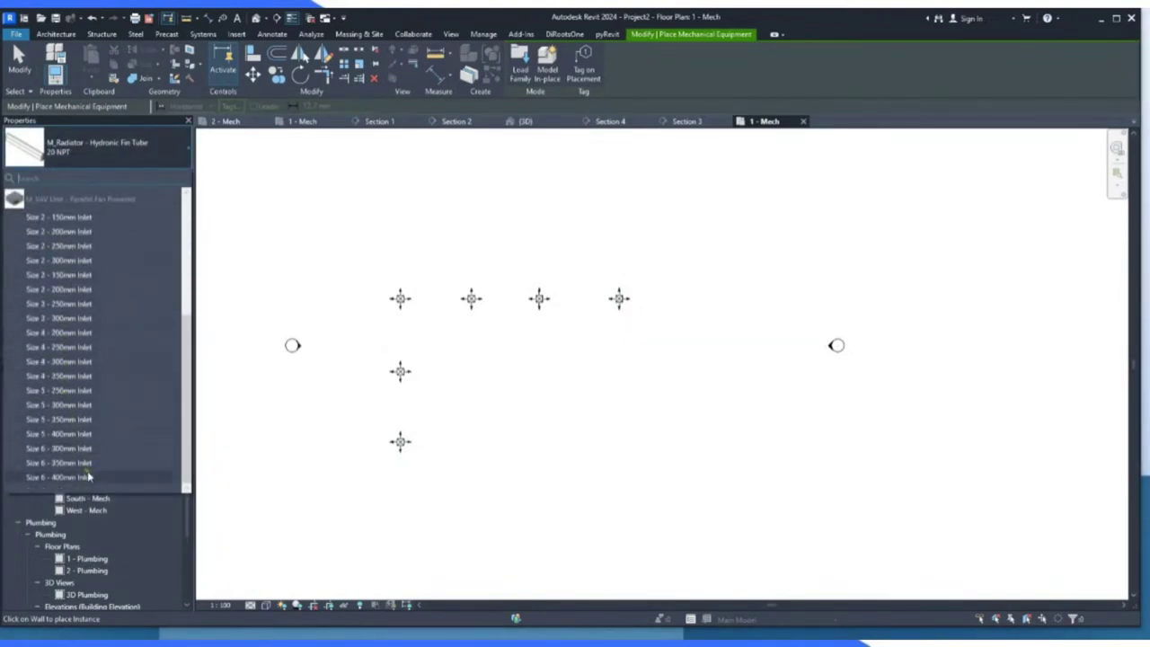
{"action": "left_click", "coordinate": [125, 477]}
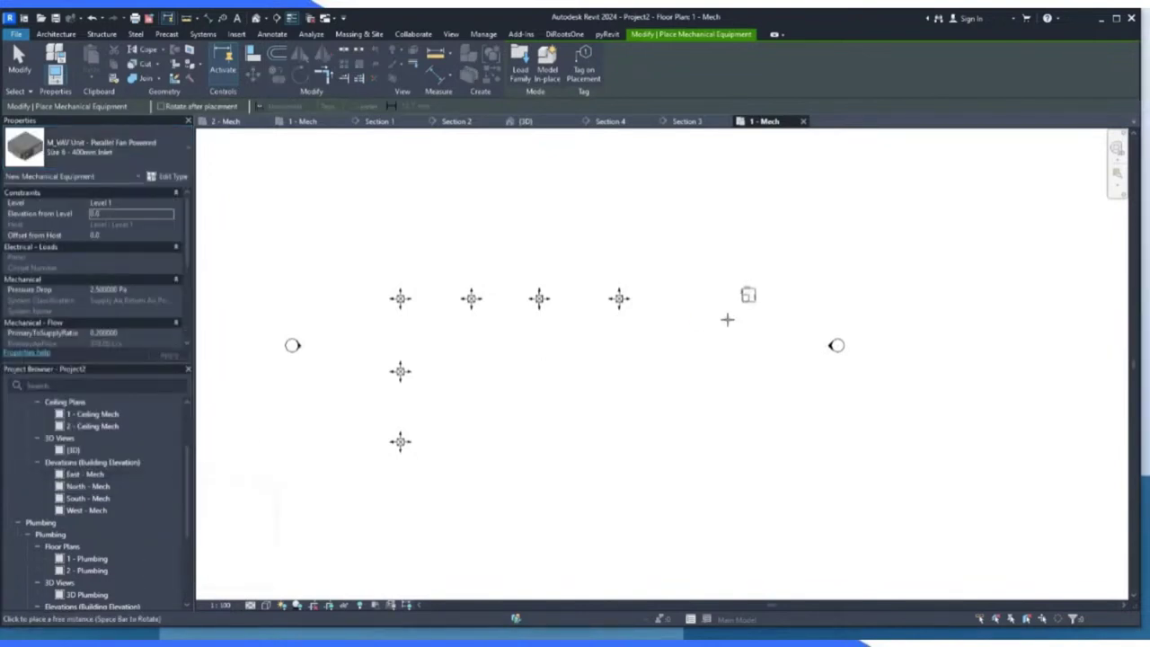
{"action": "left_click", "coordinate": [697, 323]}
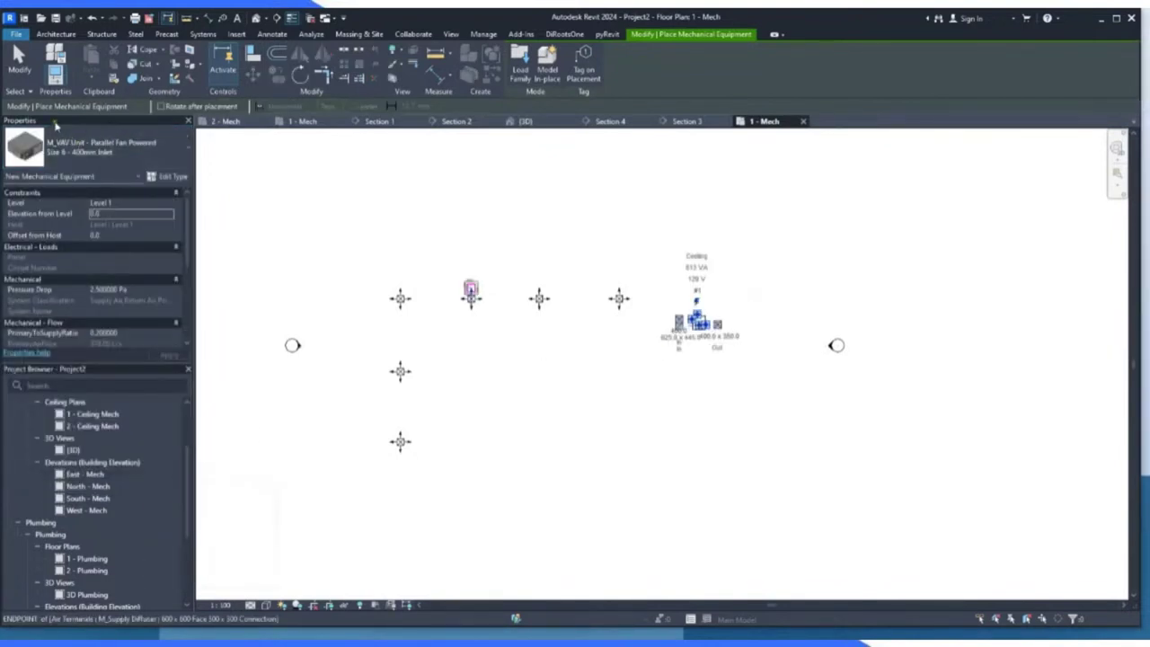
{"action": "left_click", "coordinate": [18, 61]}
{"action": "left_click_drag", "start_coordinate": [654, 254], "coordinate": [368, 476]}
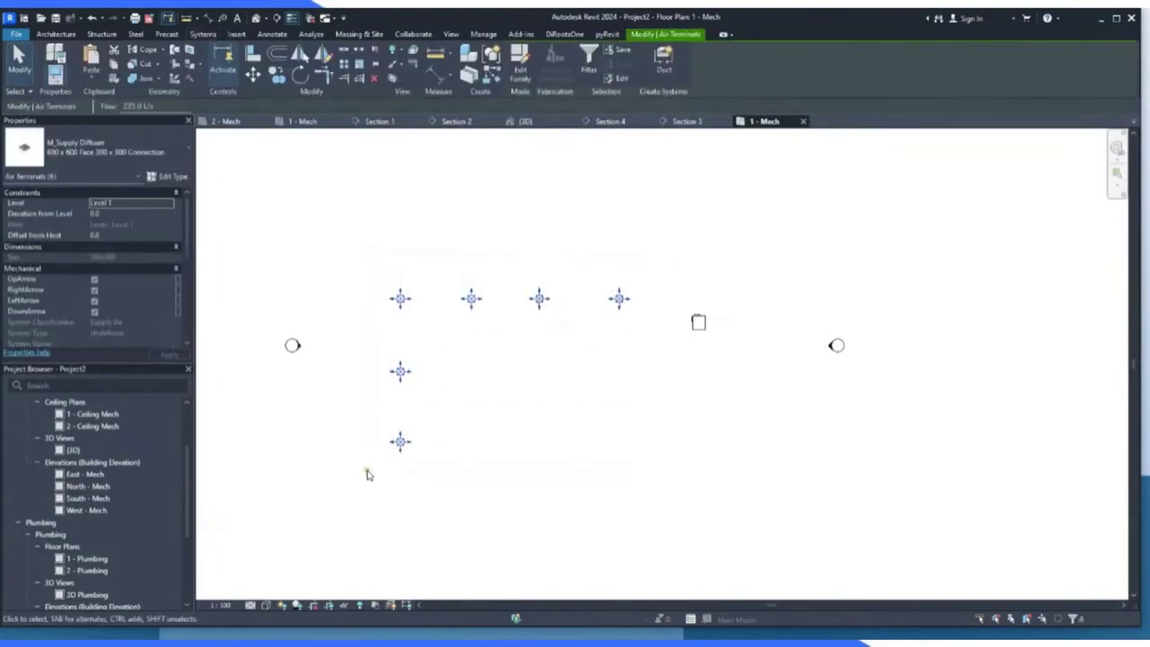
Create duct system Mechanical Supply Air 1 from the diffusers with the VAV unit as equipment.
{"action": "left_click", "coordinate": [663, 64]}
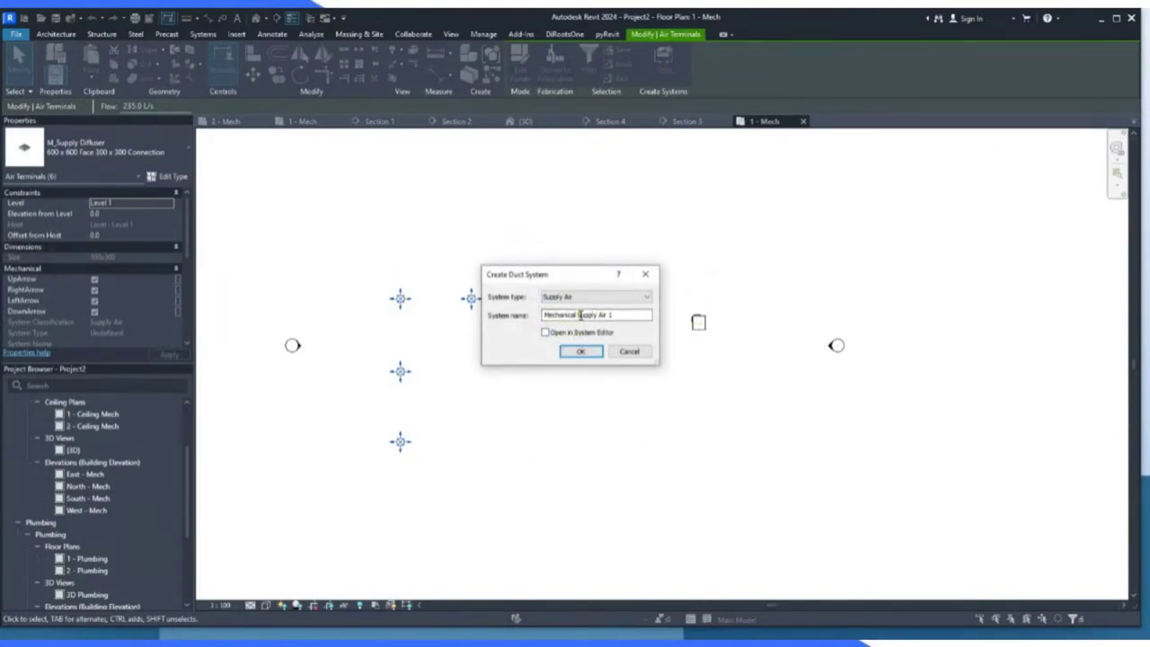
{"action": "left_click", "coordinate": [547, 332]}
{"action": "left_click", "coordinate": [581, 352]}
{"action": "left_click", "coordinate": [95, 70]}
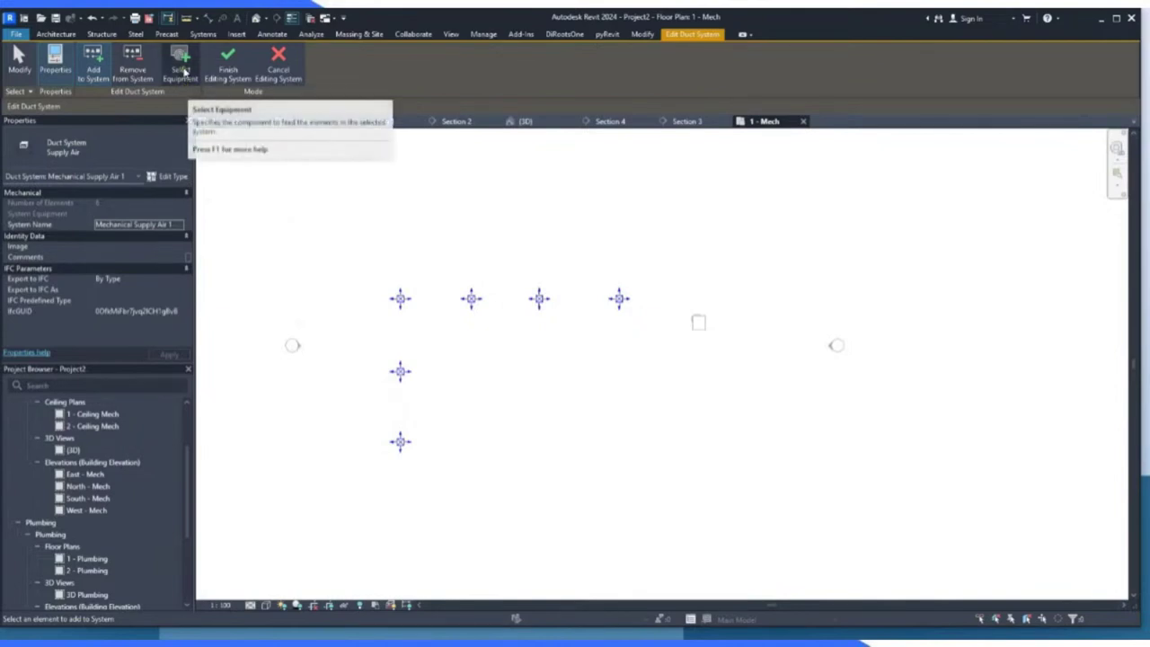
{"action": "left_click", "coordinate": [183, 71]}
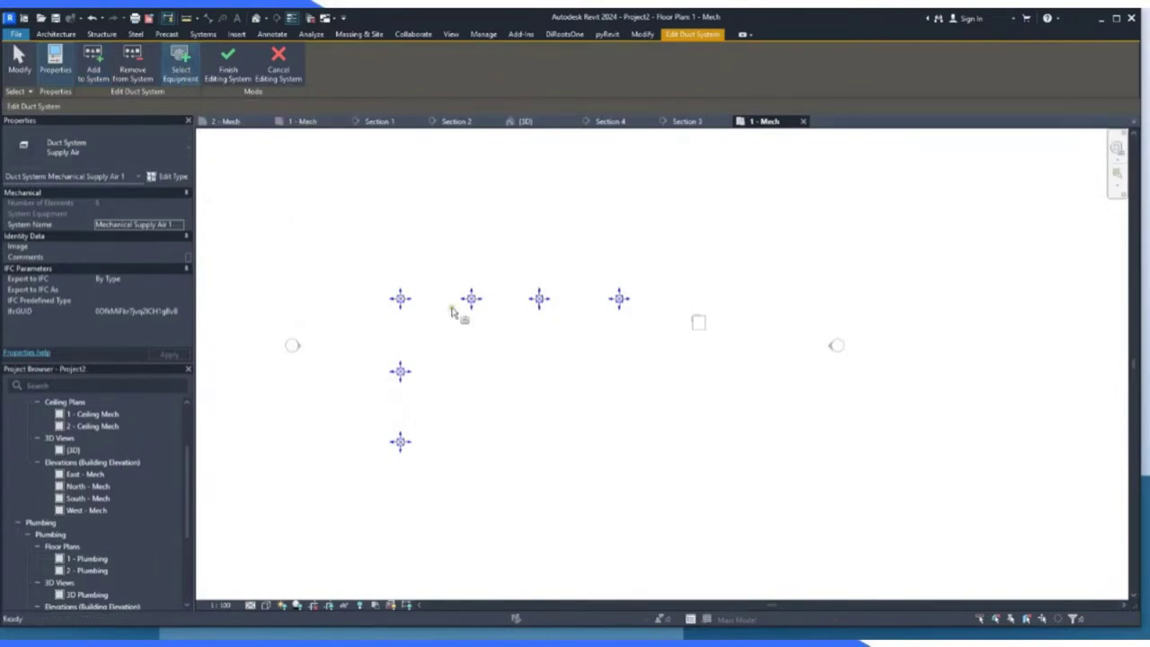
{"action": "left_click", "coordinate": [703, 332]}
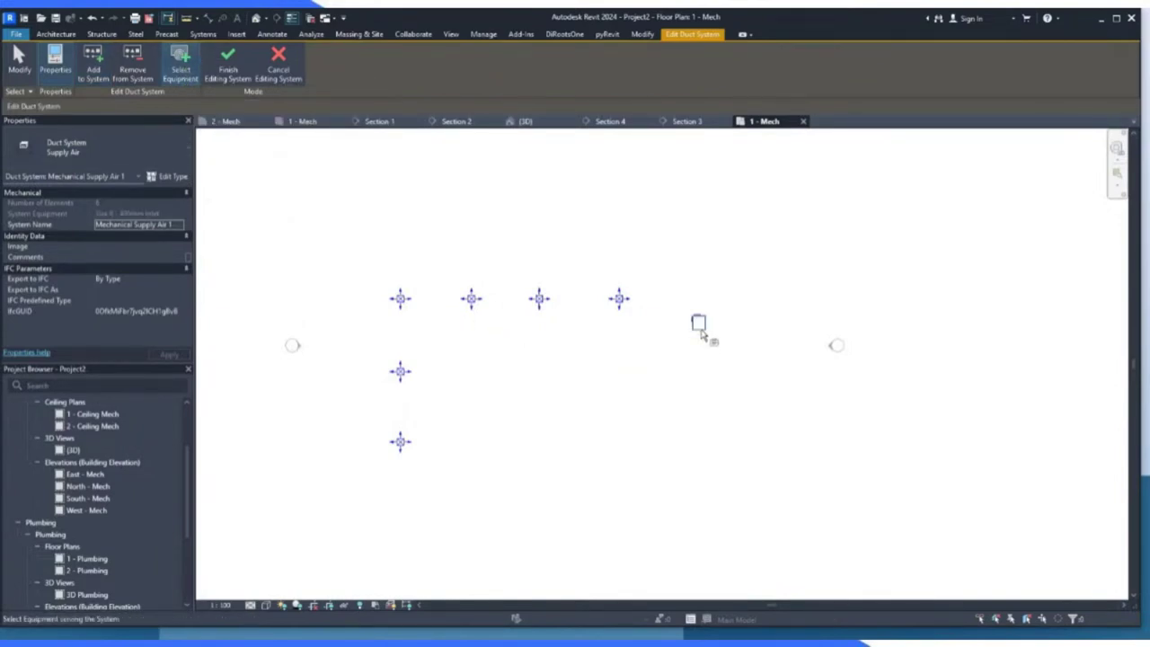
{"action": "left_click", "coordinate": [243, 73]}
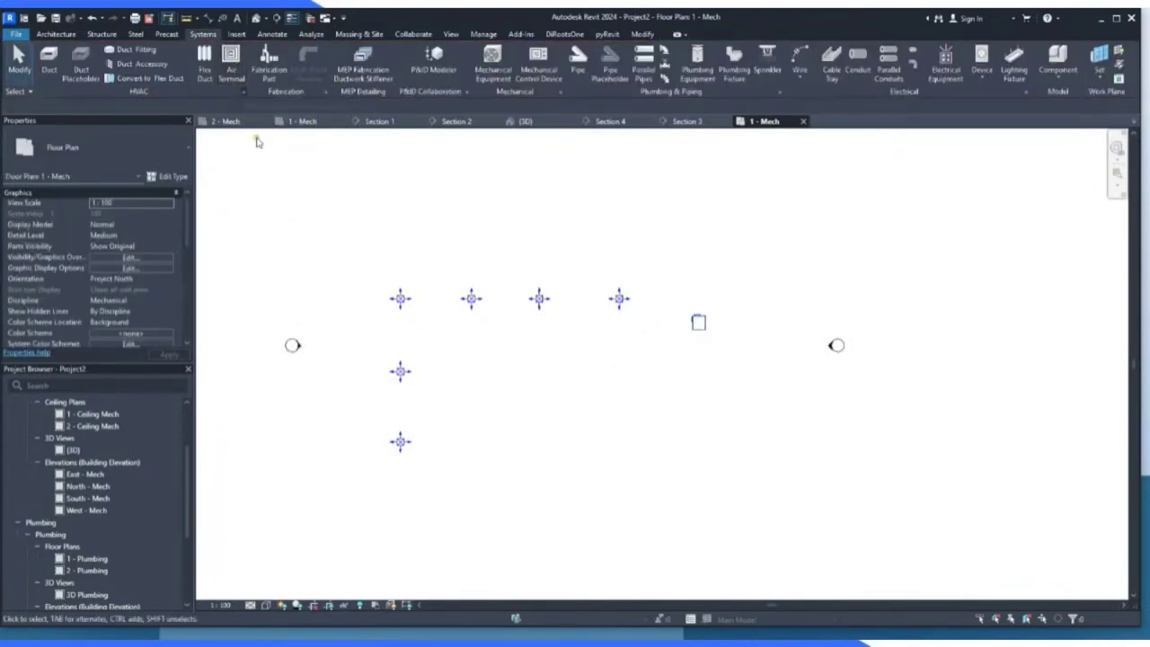
{"action": "left_click", "coordinate": [699, 329]}
Generate a duct layout from the VAV unit, compare solutions, and accept solution 4 of 5.
{"action": "left_click", "coordinate": [608, 360]}
{"action": "left_click", "coordinate": [699, 331]}
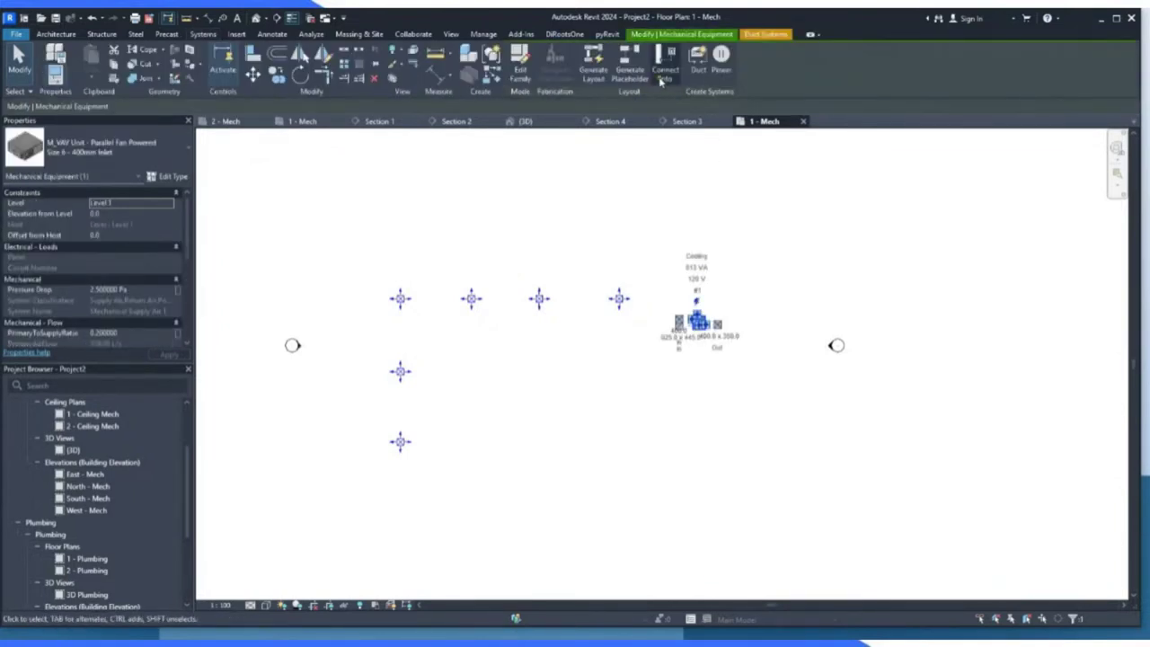
{"action": "left_click", "coordinate": [597, 70]}
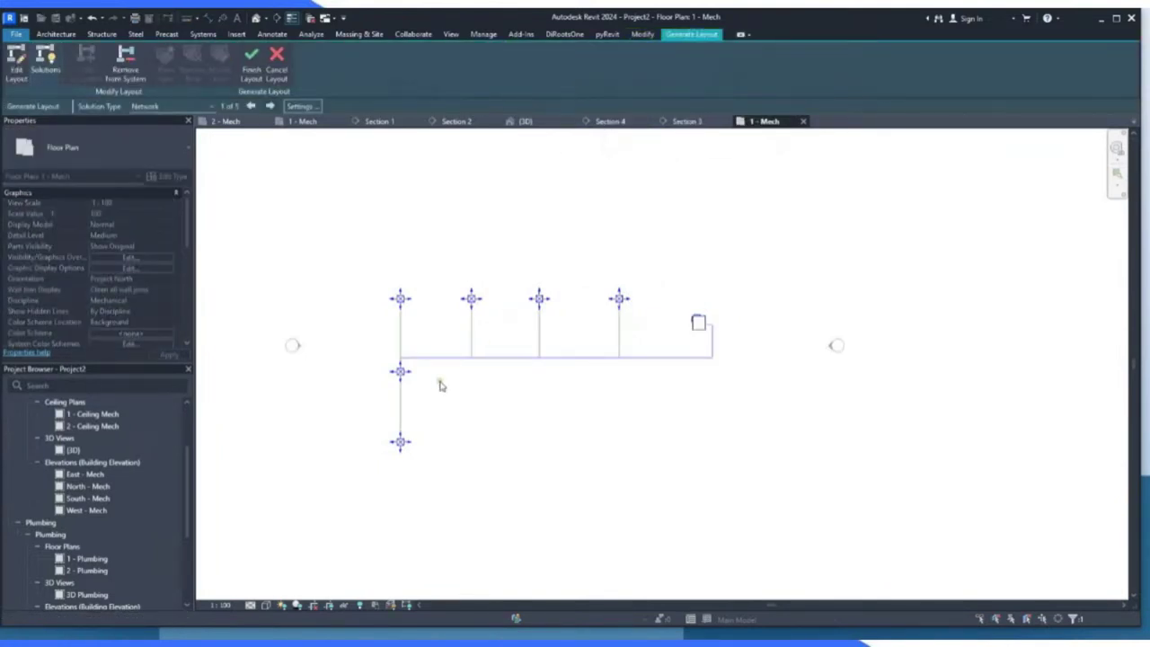
{"action": "scroll", "coordinate": [404, 391], "scroll_direction": "up", "scroll_amount": 1}
{"action": "scroll", "coordinate": [405, 391], "scroll_direction": "up", "scroll_amount": 1}
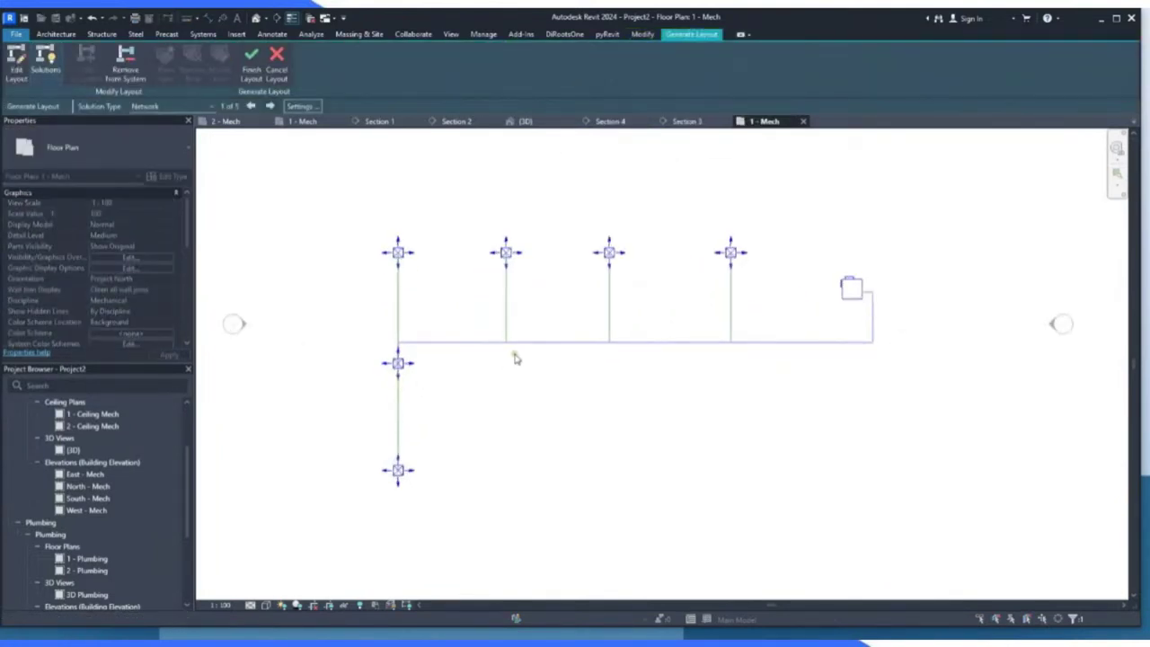
{"action": "left_click", "coordinate": [270, 106]}
{"action": "left_click", "coordinate": [270, 106]}
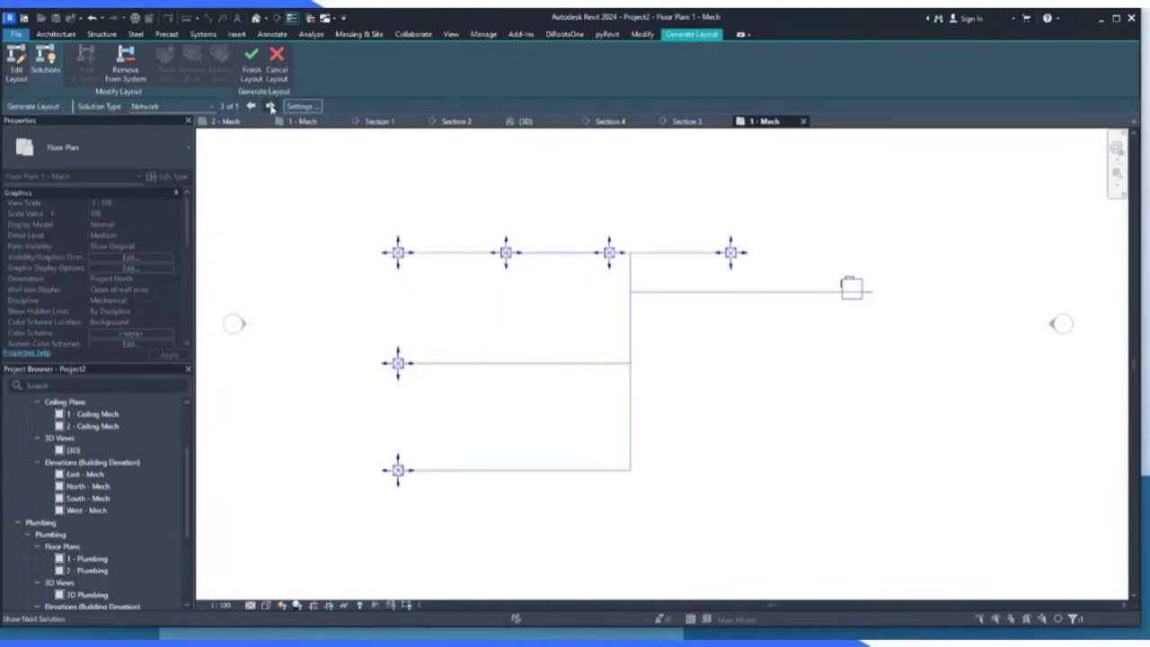
{"action": "left_click", "coordinate": [271, 106]}
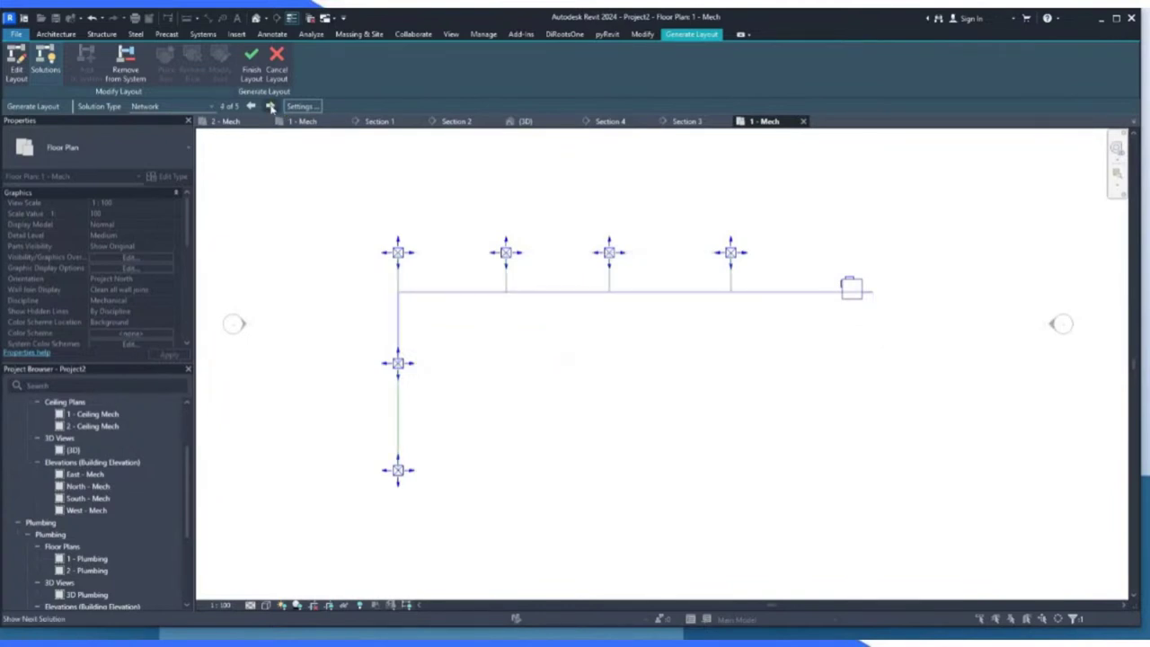
{"action": "left_click", "coordinate": [271, 106]}
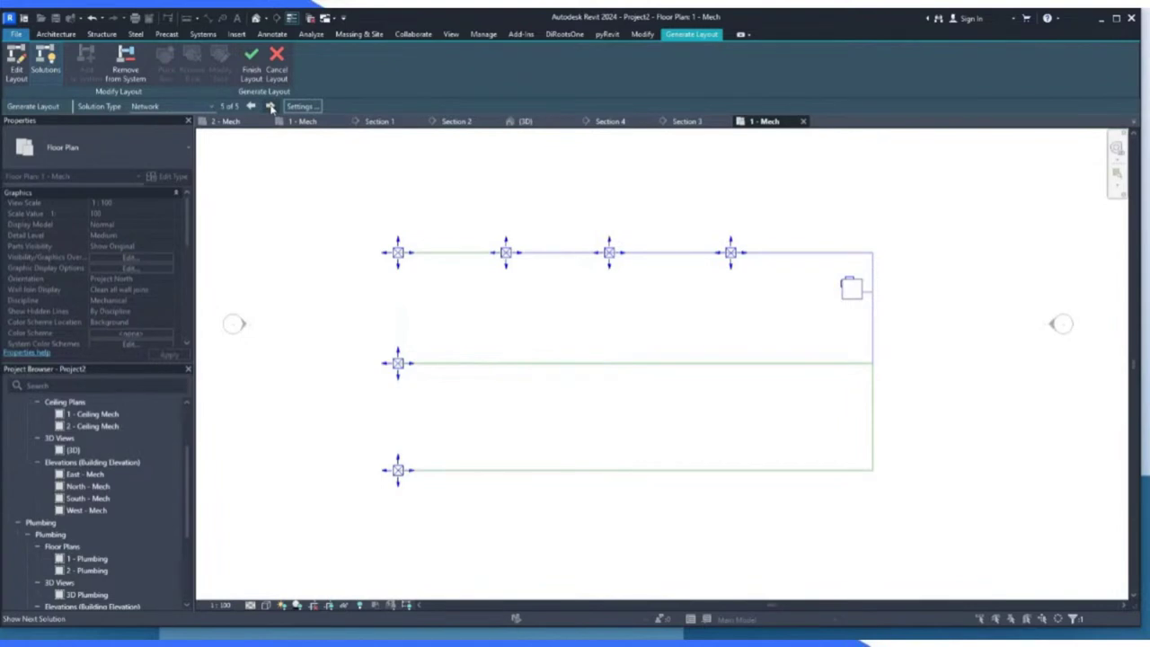
{"action": "left_click", "coordinate": [251, 106]}
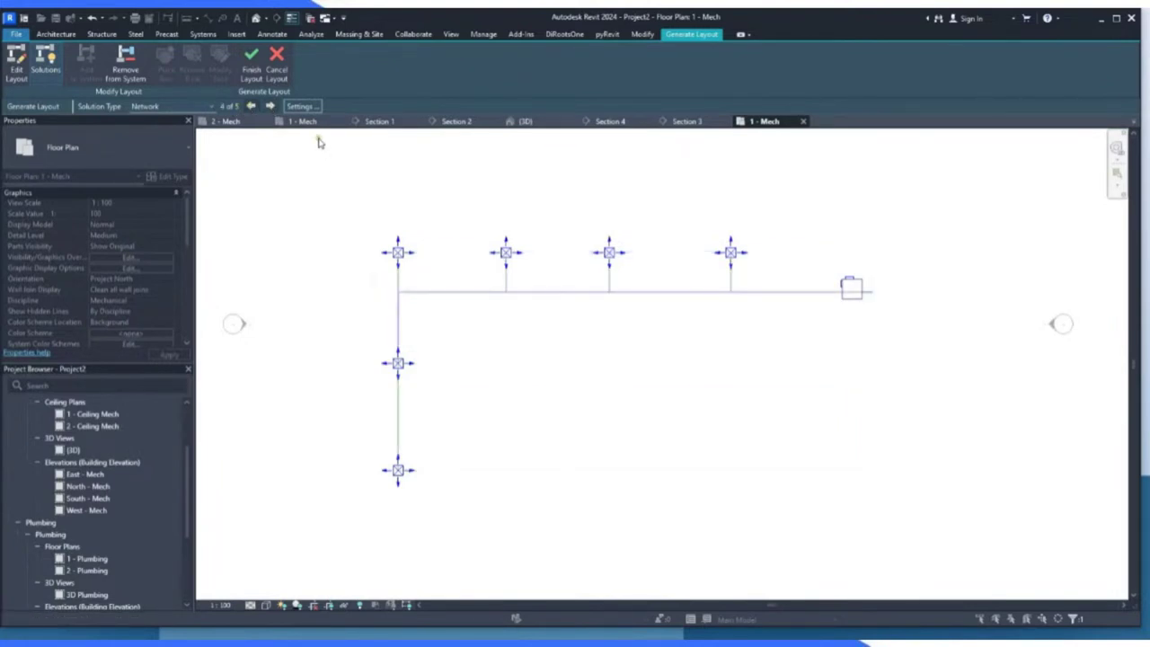
{"action": "left_click", "coordinate": [252, 63]}
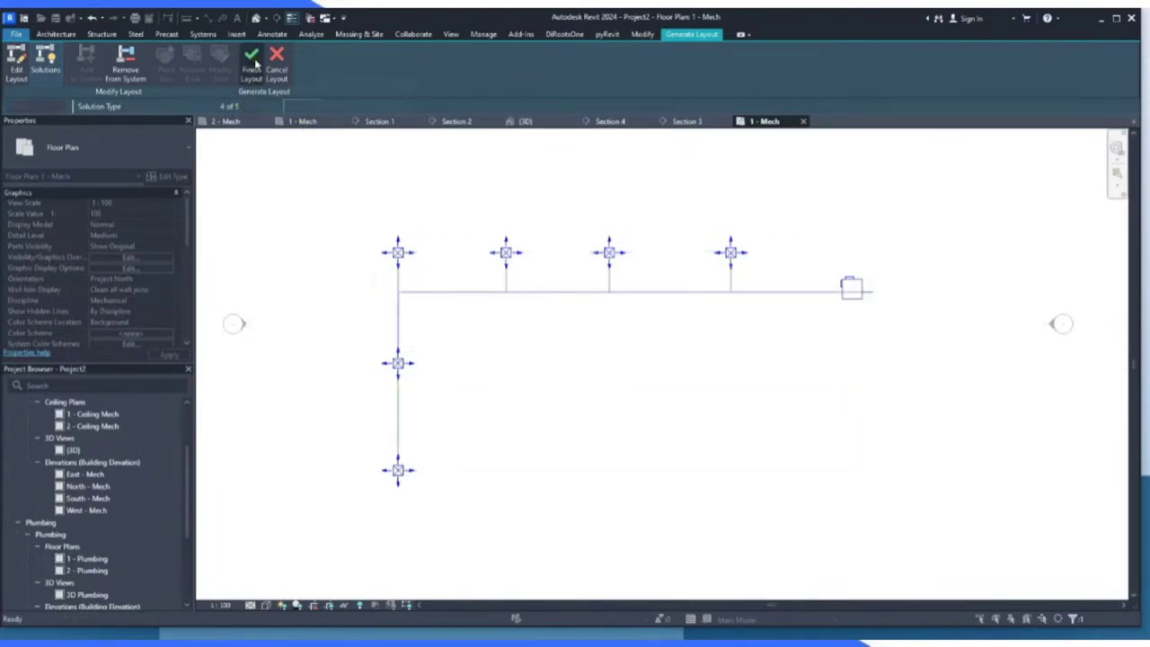
View the 3D model from the right and select the Level 1 diffusers at the duct ends.
{"action": "scroll", "coordinate": [432, 452], "scroll_direction": "up", "scroll_amount": 2}
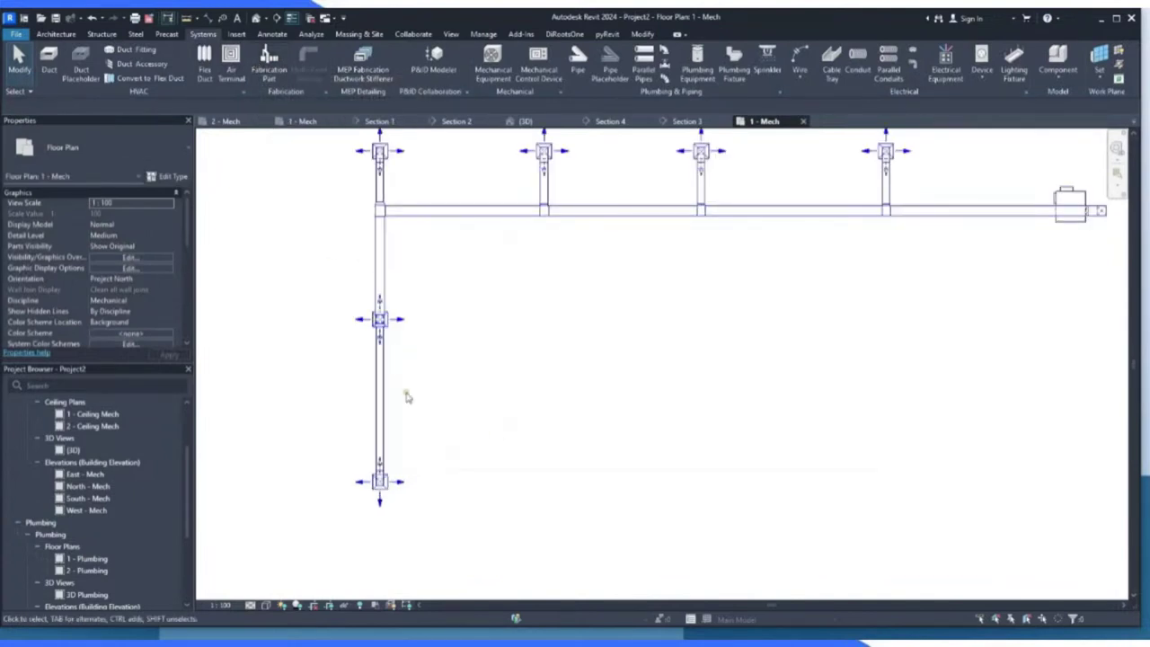
{"action": "scroll", "coordinate": [512, 377], "scroll_direction": "down", "scroll_amount": 2}
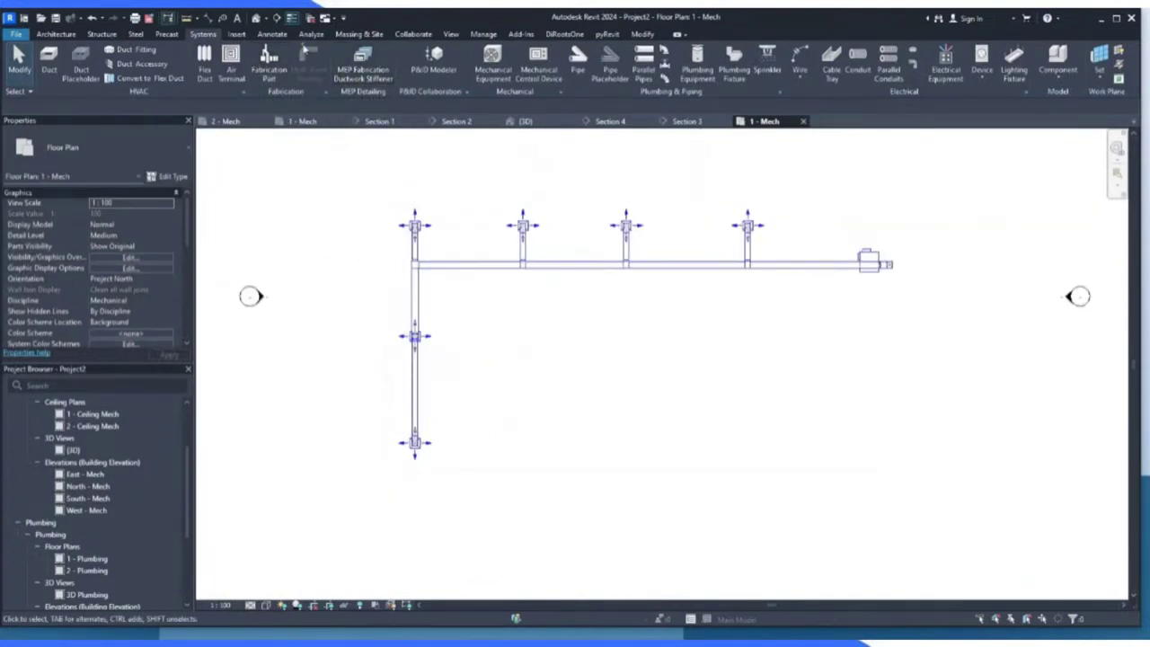
{"action": "left_click", "coordinate": [257, 19]}
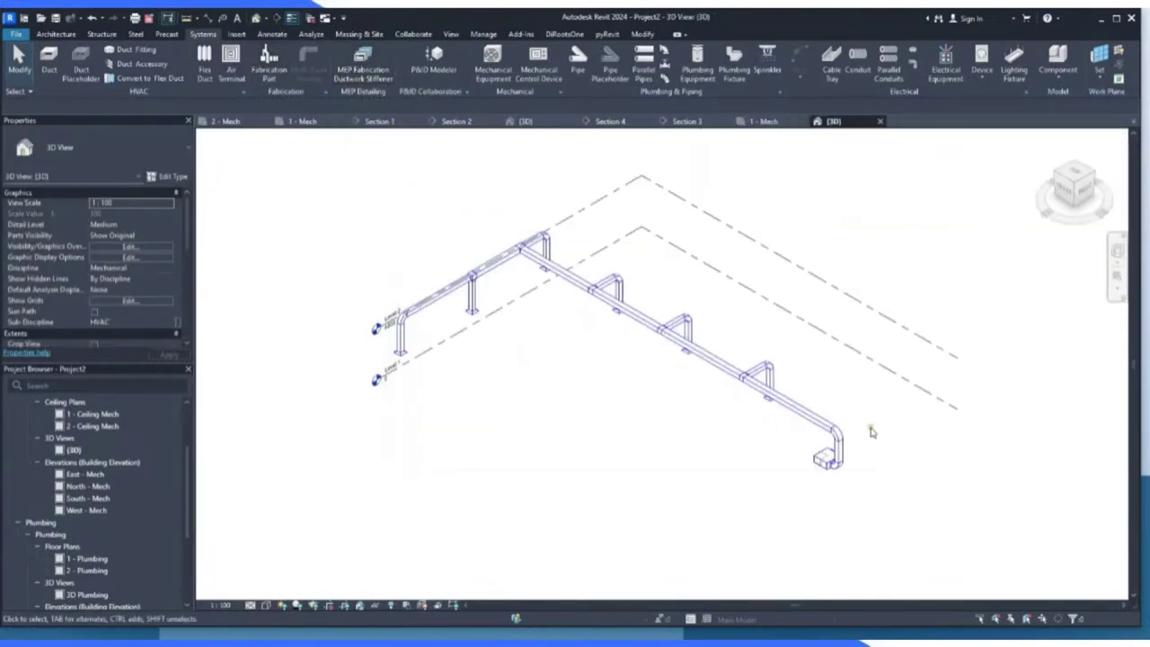
{"action": "scroll", "coordinate": [863, 436], "scroll_direction": "up", "scroll_amount": 2}
{"action": "scroll", "coordinate": [890, 339], "scroll_direction": "down", "scroll_amount": 1}
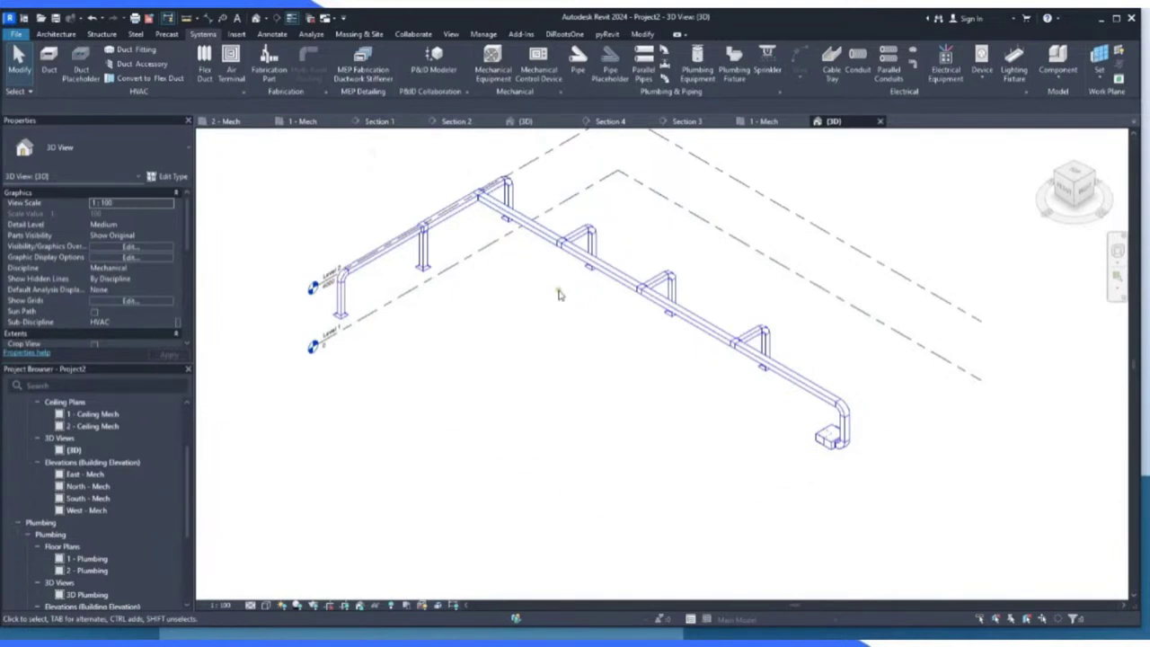
{"action": "left_click", "coordinate": [1090, 190]}
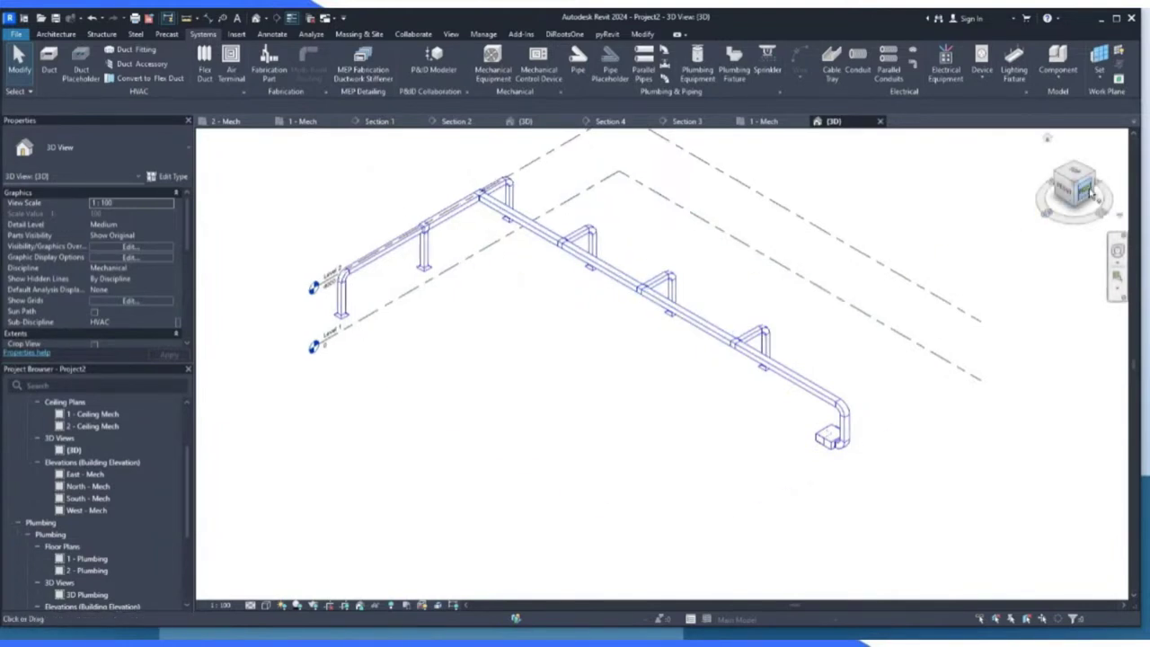
{"action": "scroll", "coordinate": [593, 384], "scroll_direction": "up", "scroll_amount": 4}
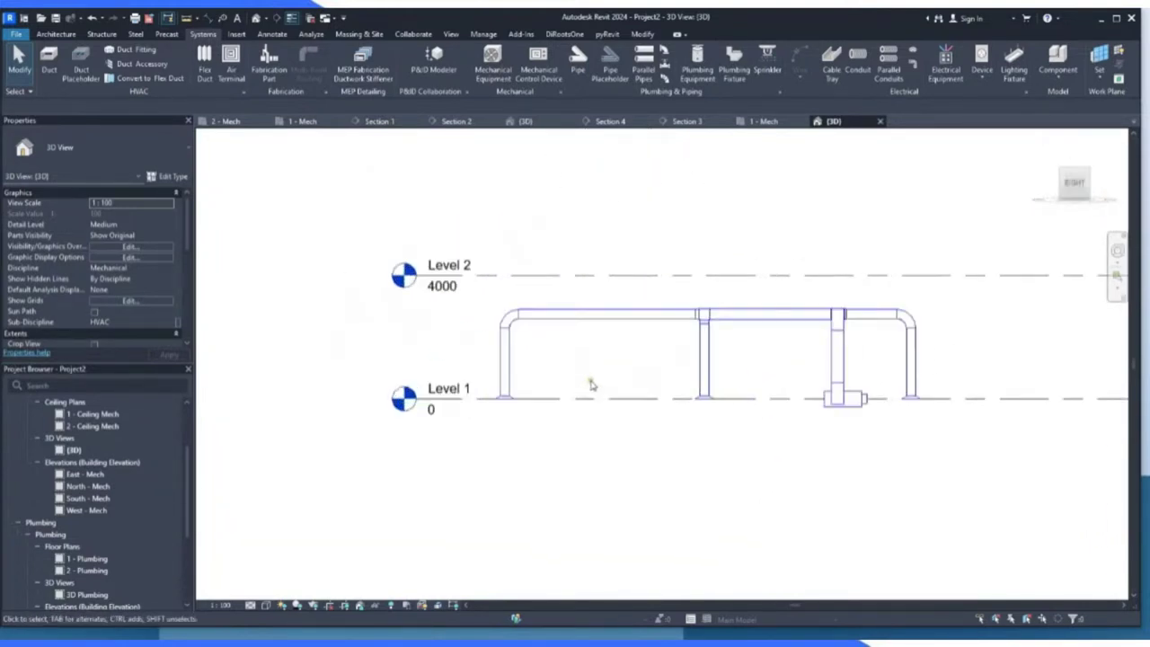
{"action": "scroll", "coordinate": [514, 409], "scroll_direction": "up", "scroll_amount": 2}
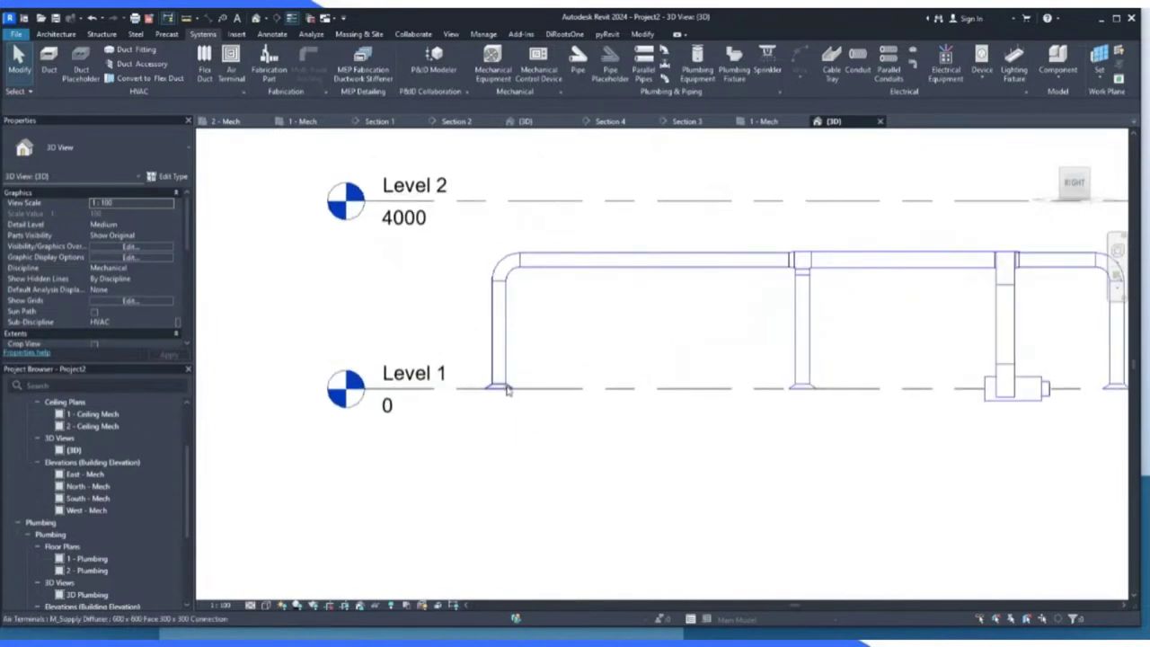
{"action": "scroll", "coordinate": [503, 386], "scroll_direction": "down", "scroll_amount": 3}
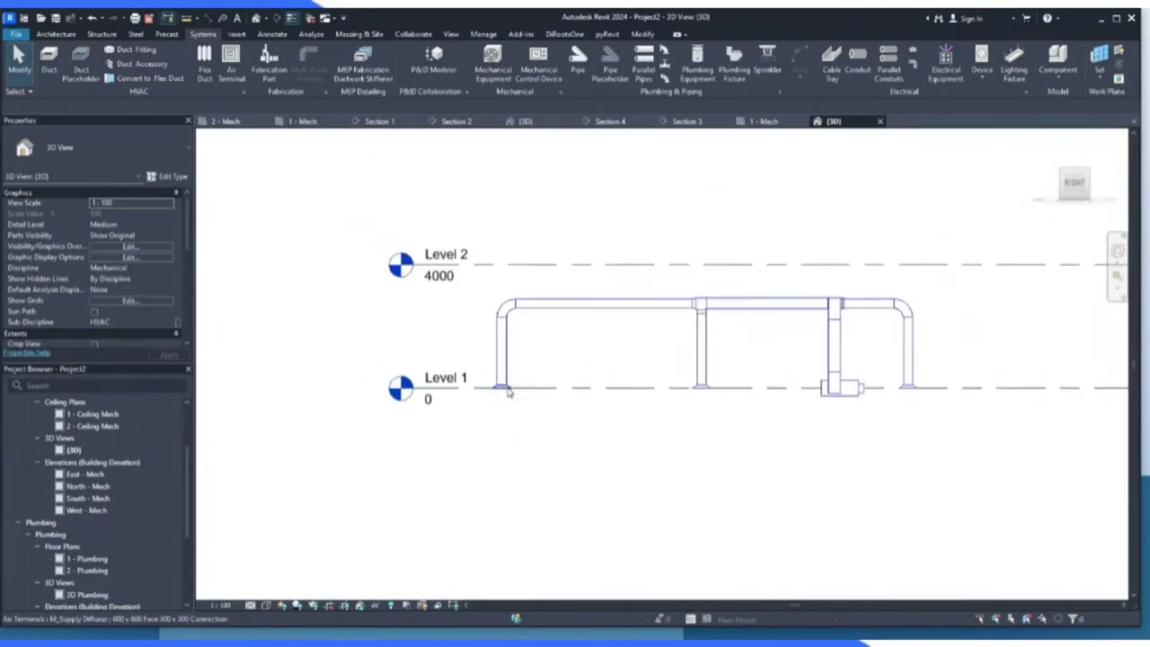
{"action": "left_click_drag", "start_coordinate": [490, 364], "coordinate": [934, 428]}
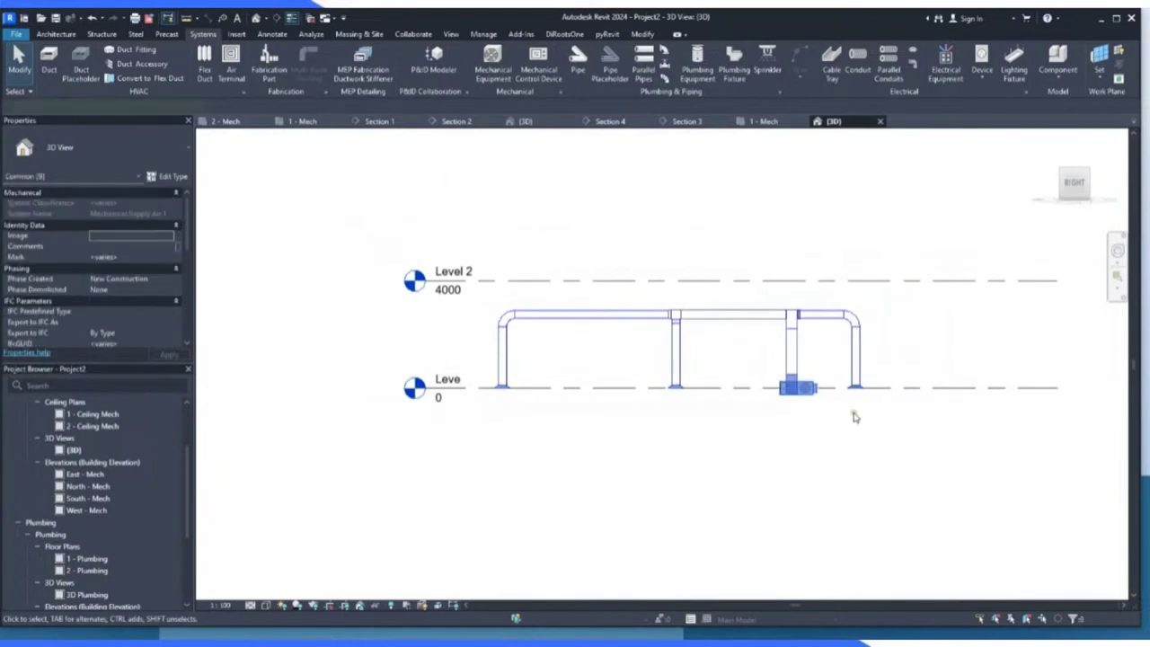
{"action": "left_click", "coordinate": [494, 444]}
{"action": "left_click_drag", "start_coordinate": [480, 356], "coordinate": [726, 423]}
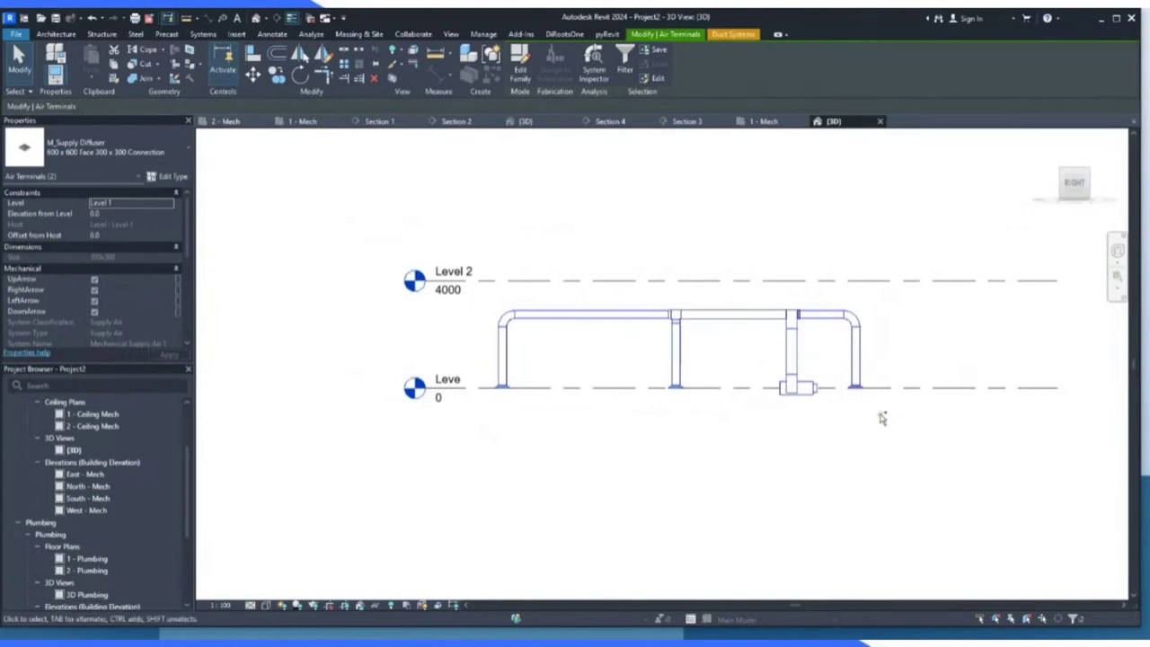
Set the diffusers' elevation from level to 3000, disconnecting them and deleting the conflicting ducts.
{"action": "left_click", "coordinate": [138, 213]}
{"action": "type", "text": "3000"}
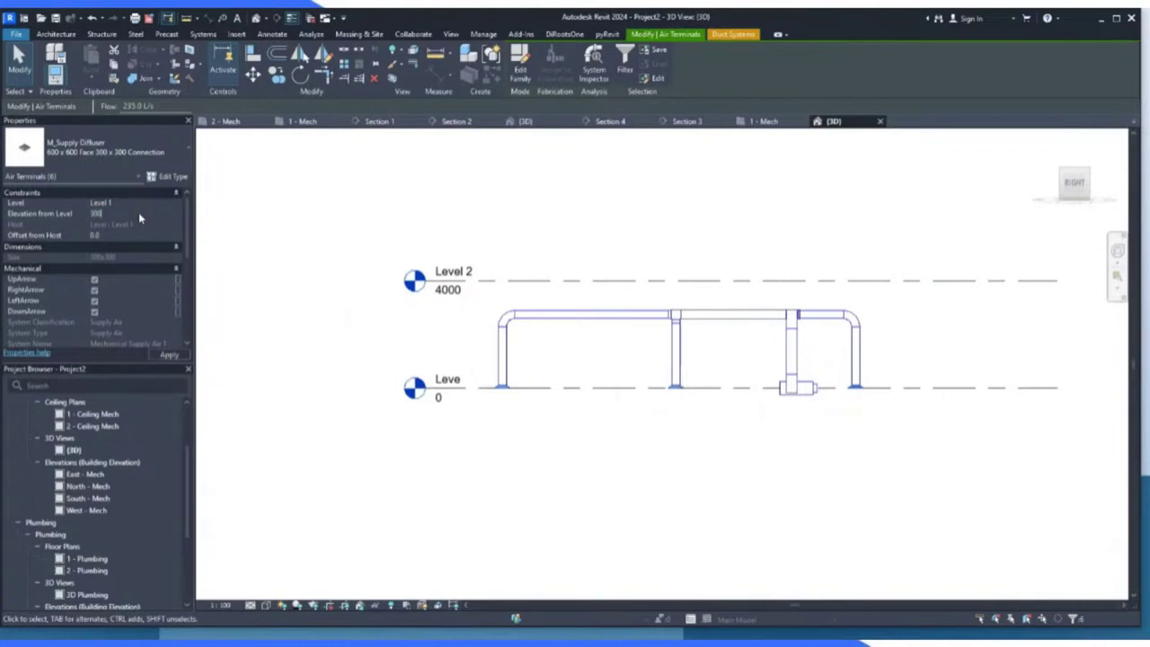
{"action": "key", "text": "Return"}
{"action": "left_click", "coordinate": [168, 355]}
{"action": "left_click", "coordinate": [494, 364]}
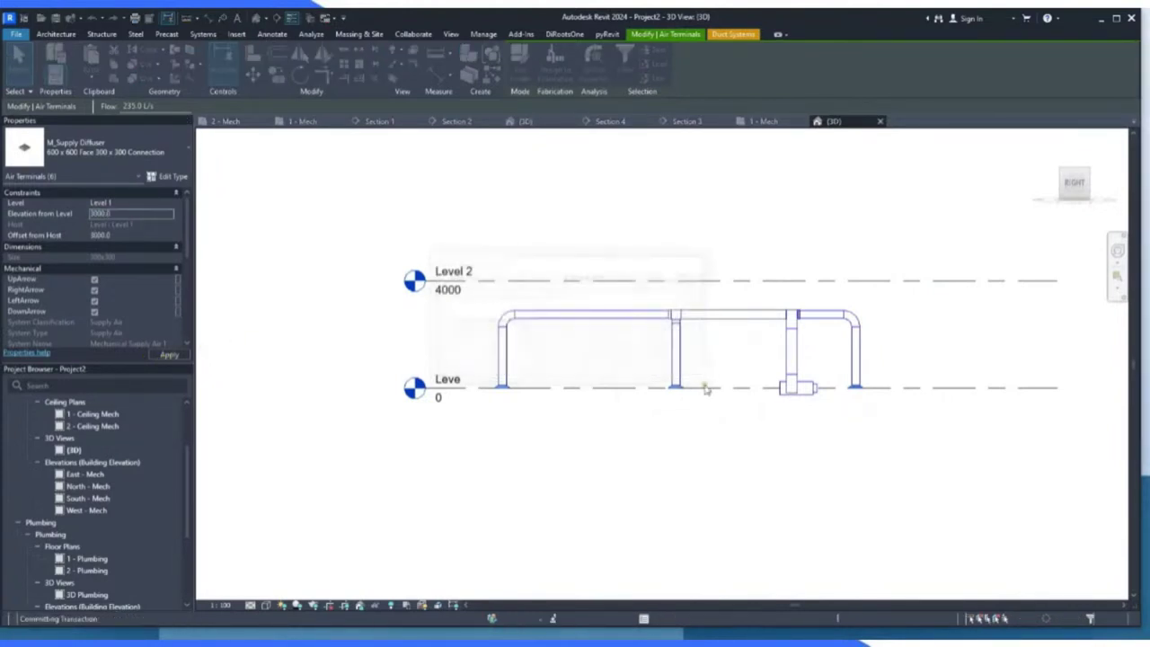
{"action": "left_click", "coordinate": [513, 365]}
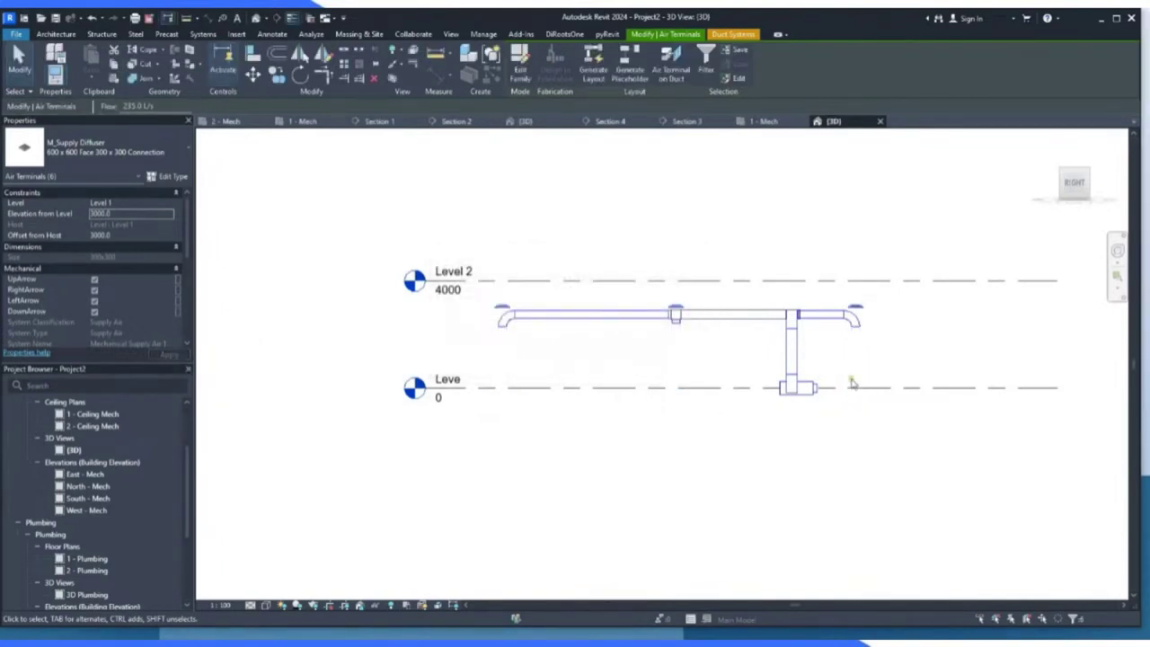
Delete the leftover duct chain around the tee, both elbows and the remaining duct.
{"action": "scroll", "coordinate": [826, 330], "scroll_direction": "up", "scroll_amount": 4}
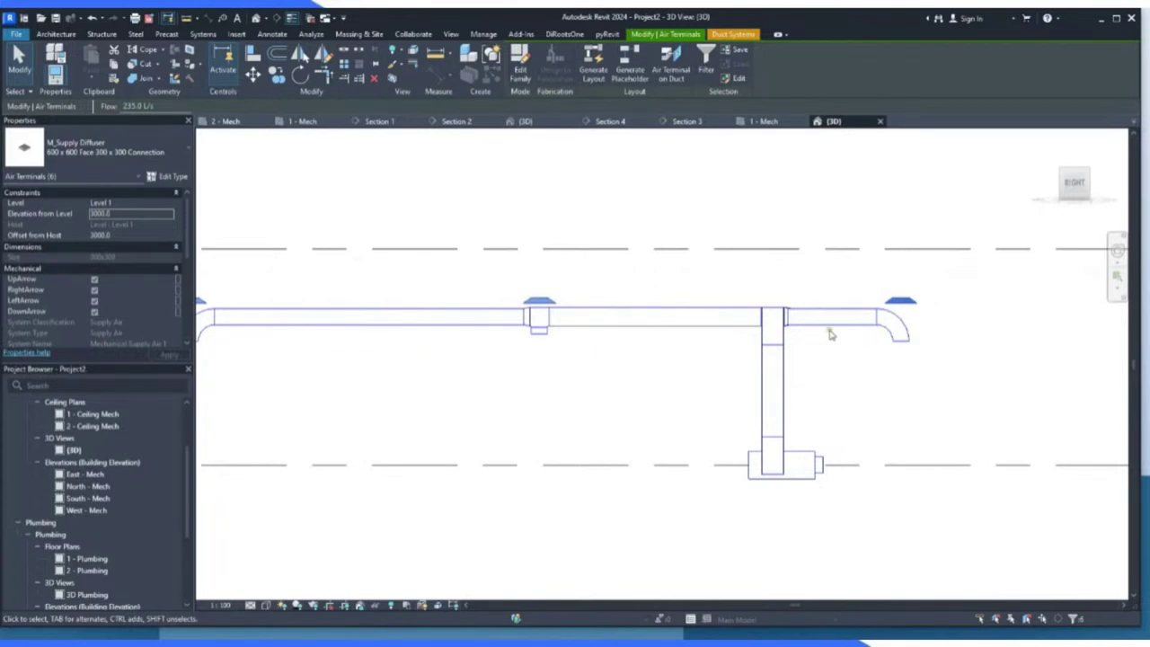
{"action": "scroll", "coordinate": [830, 334], "scroll_direction": "down", "scroll_amount": 2}
{"action": "key", "text": "Escape"}
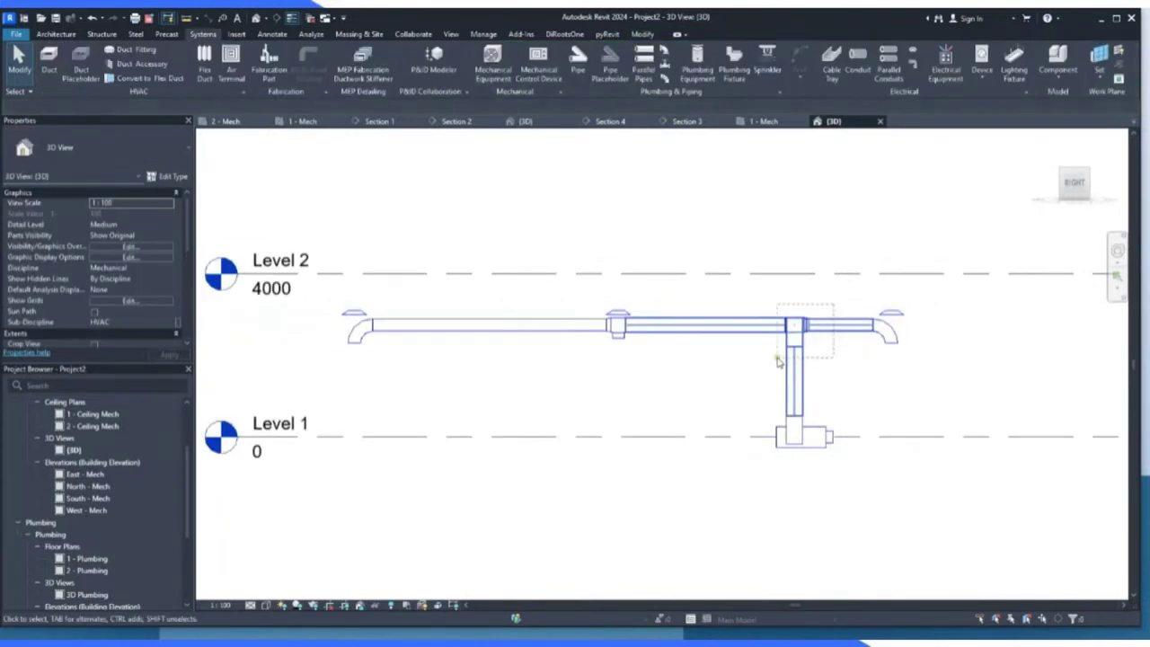
{"action": "key", "text": "Tab"}
{"action": "left_click", "coordinate": [778, 359]}
{"action": "key", "text": "Delete"}
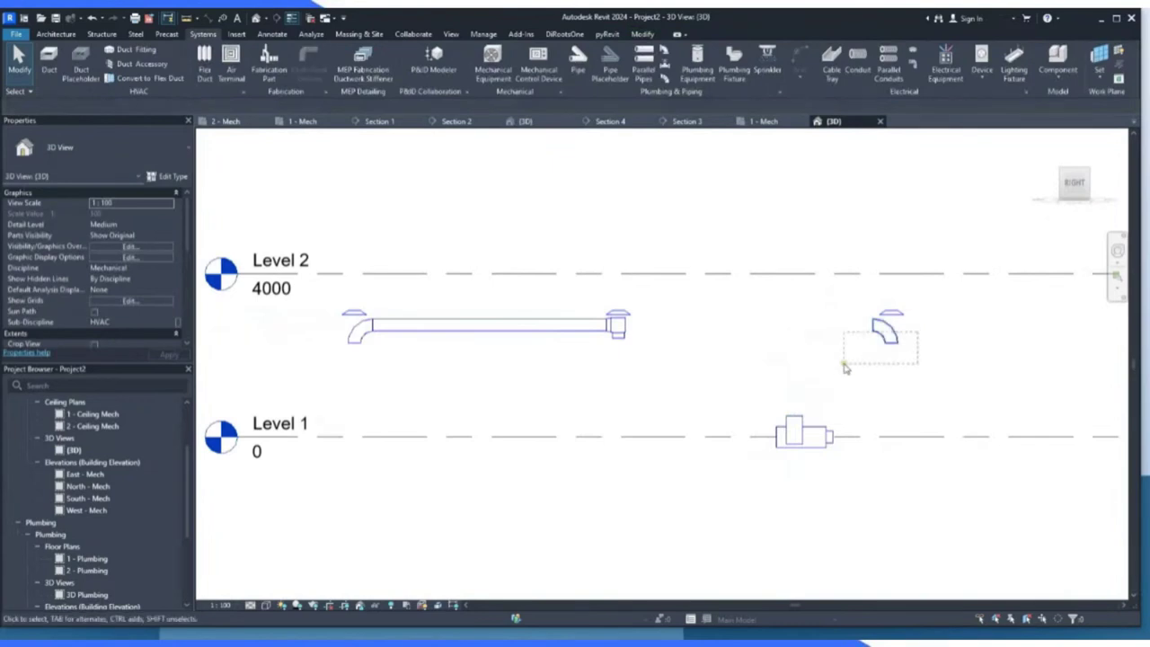
{"action": "left_click_drag", "start_coordinate": [845, 368], "coordinate": [845, 369]}
{"action": "key", "text": "Delete"}
{"action": "left_click", "coordinate": [617, 329]}
{"action": "left_click", "coordinate": [663, 329]}
{"action": "left_click_drag", "start_coordinate": [663, 329], "coordinate": [332, 377]}
{"action": "key", "text": "Delete"}
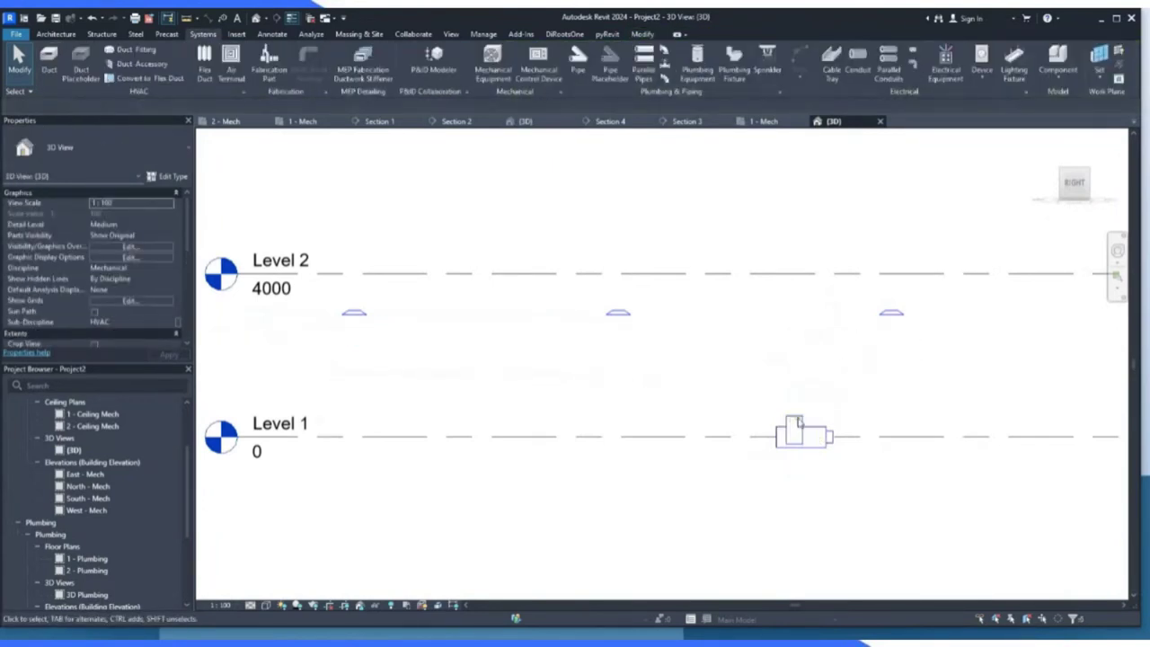
Set the VAV unit's elevation from level to 3000 and return to the 1 - Mech plan.
{"action": "left_click", "coordinate": [806, 434]}
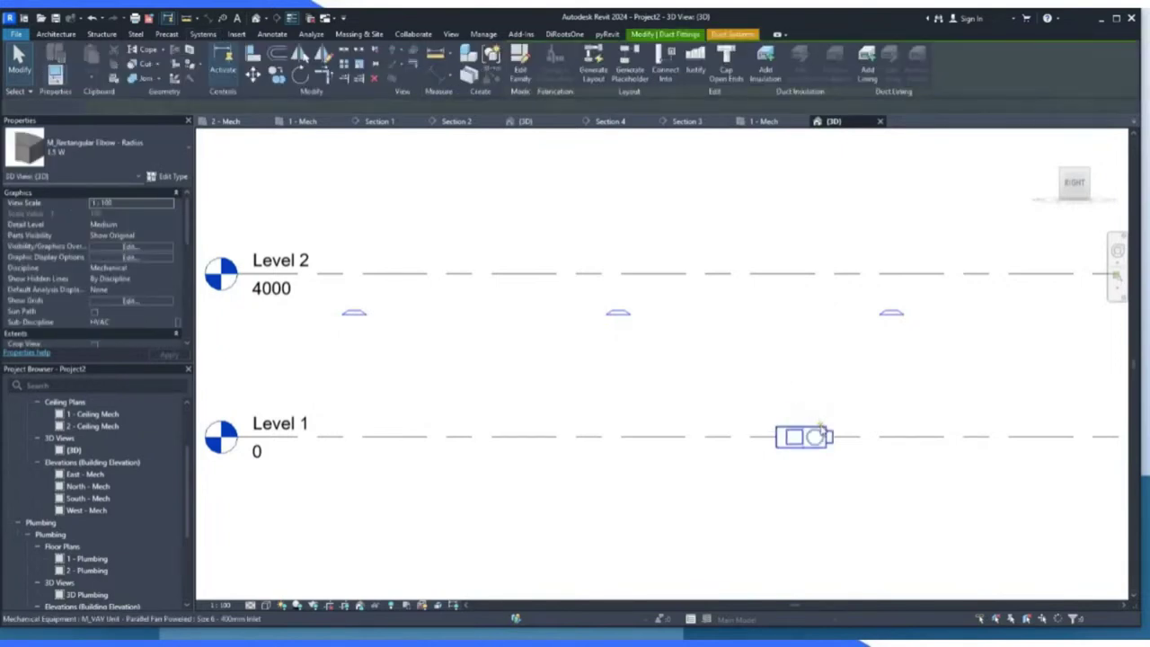
{"action": "key", "text": "Escape"}
{"action": "left_click", "coordinate": [806, 437]}
{"action": "left_click", "coordinate": [123, 216]}
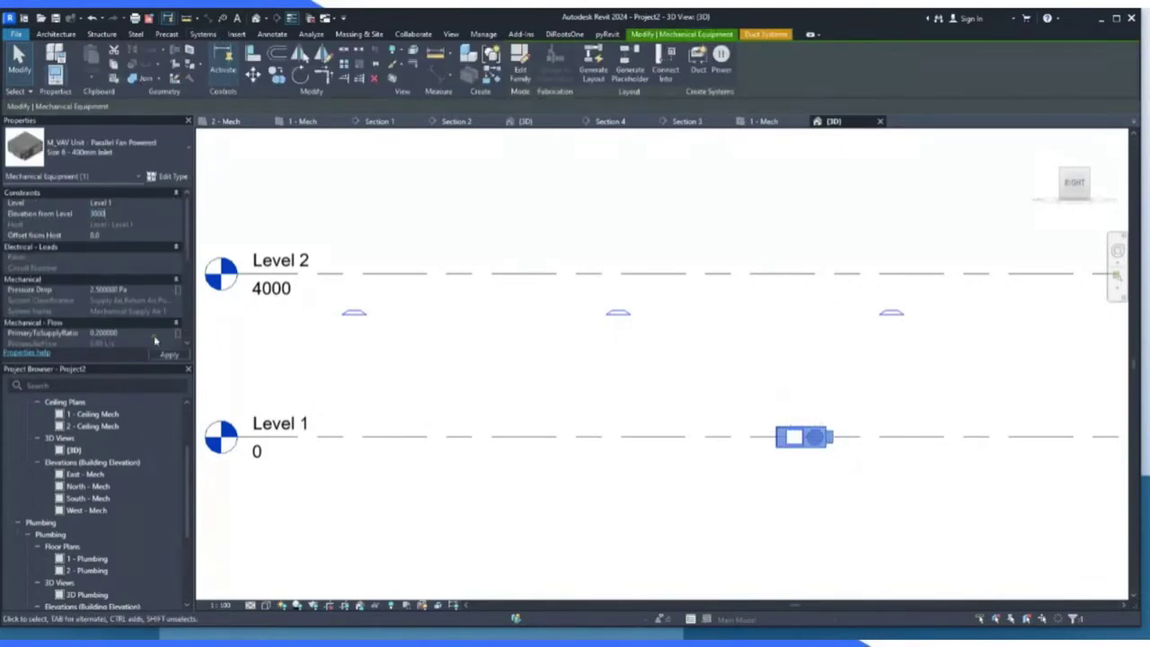
{"action": "type", "text": "3000"}
{"action": "left_click", "coordinate": [169, 354]}
{"action": "left_click", "coordinate": [807, 371]}
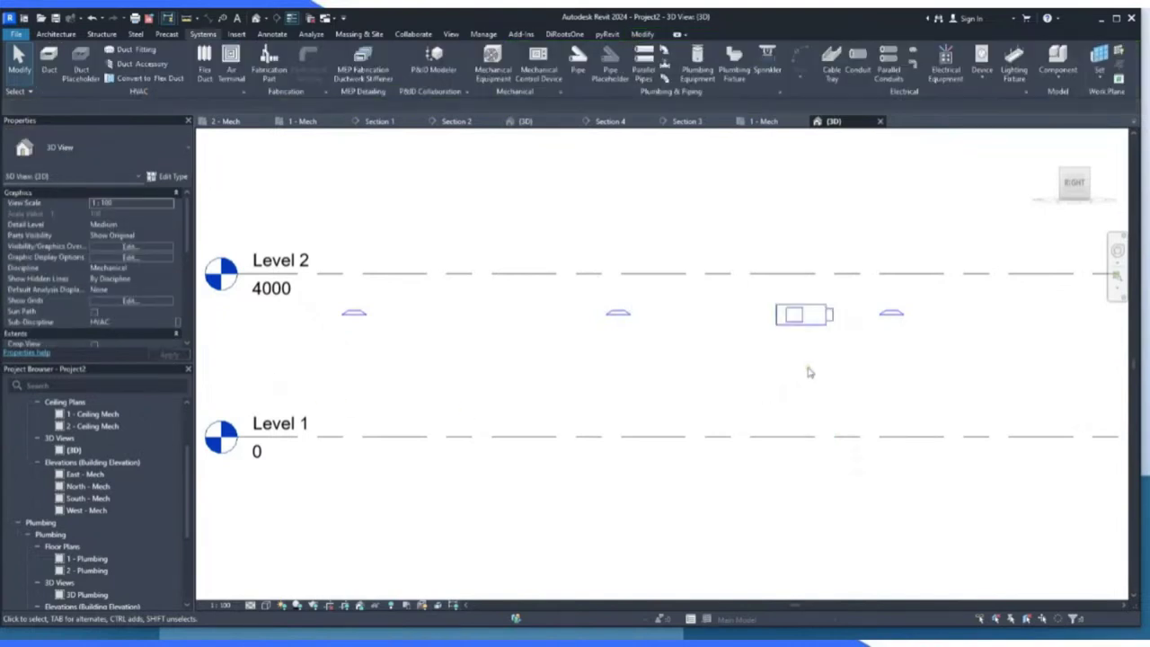
{"action": "scroll", "coordinate": [886, 363], "scroll_direction": "down", "scroll_amount": 2}
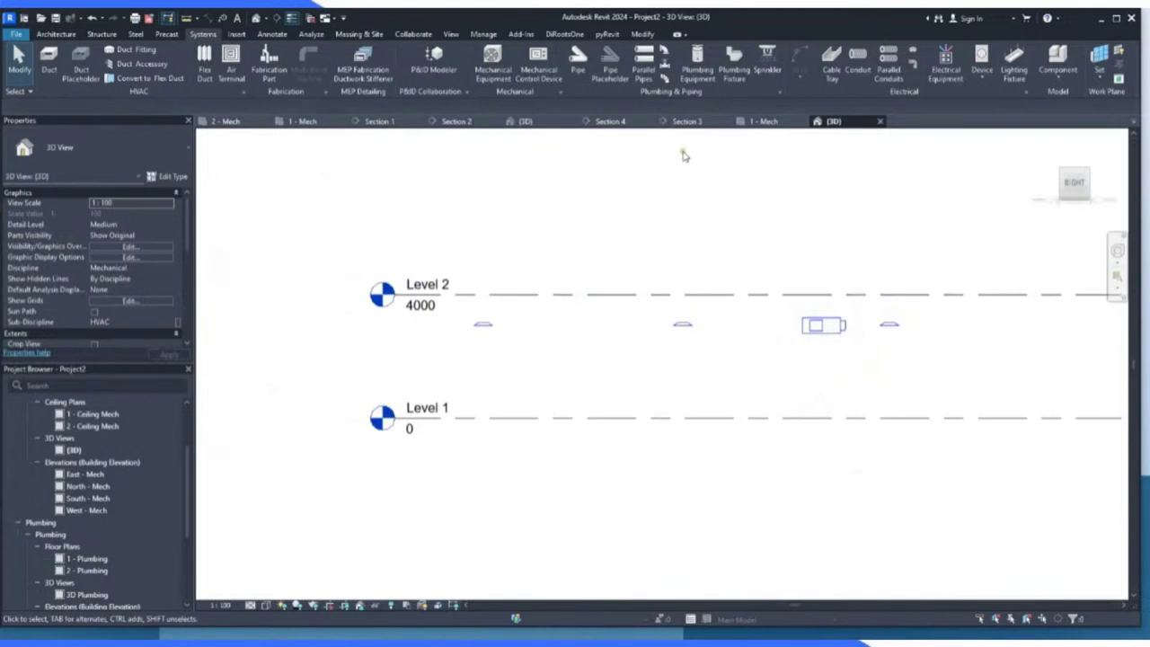
{"action": "left_click", "coordinate": [764, 120]}
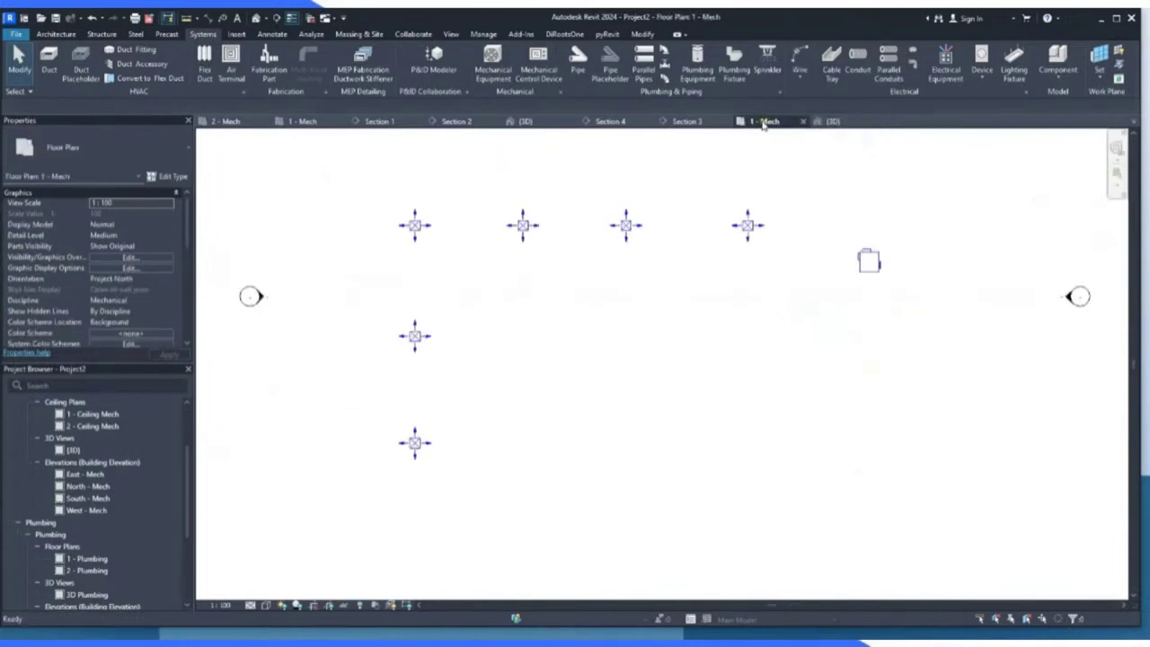
Create the Mechanical Supply Air 2 duct system from the VAV unit, opening it in System Editor.
{"action": "left_click", "coordinate": [876, 277]}
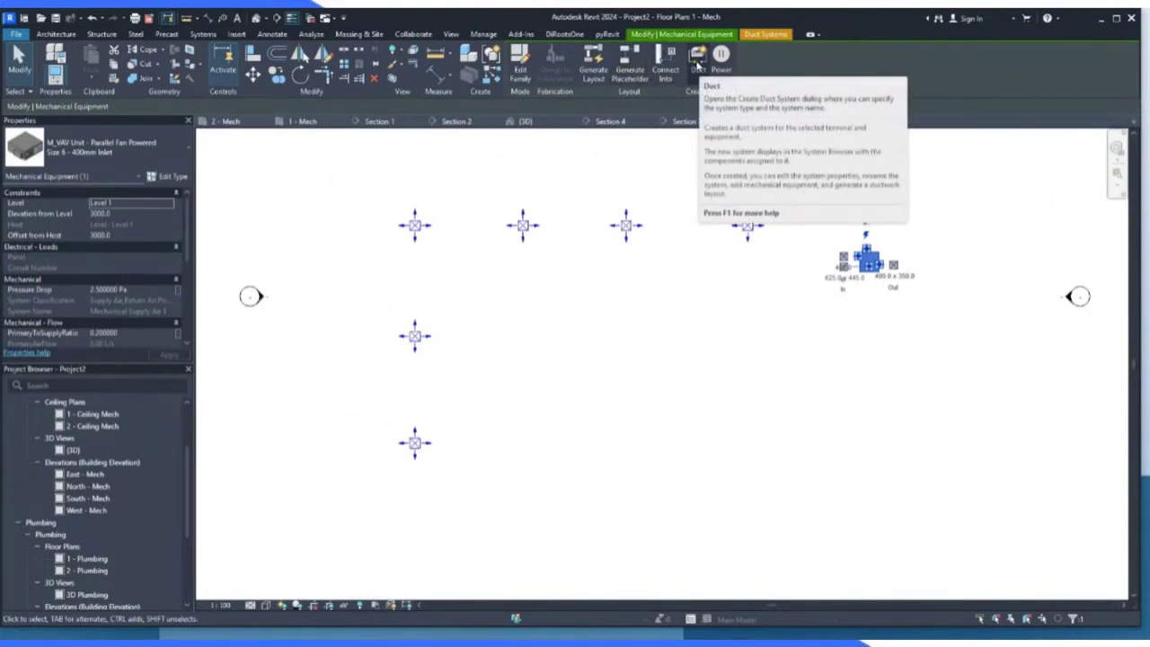
{"action": "left_click", "coordinate": [698, 59]}
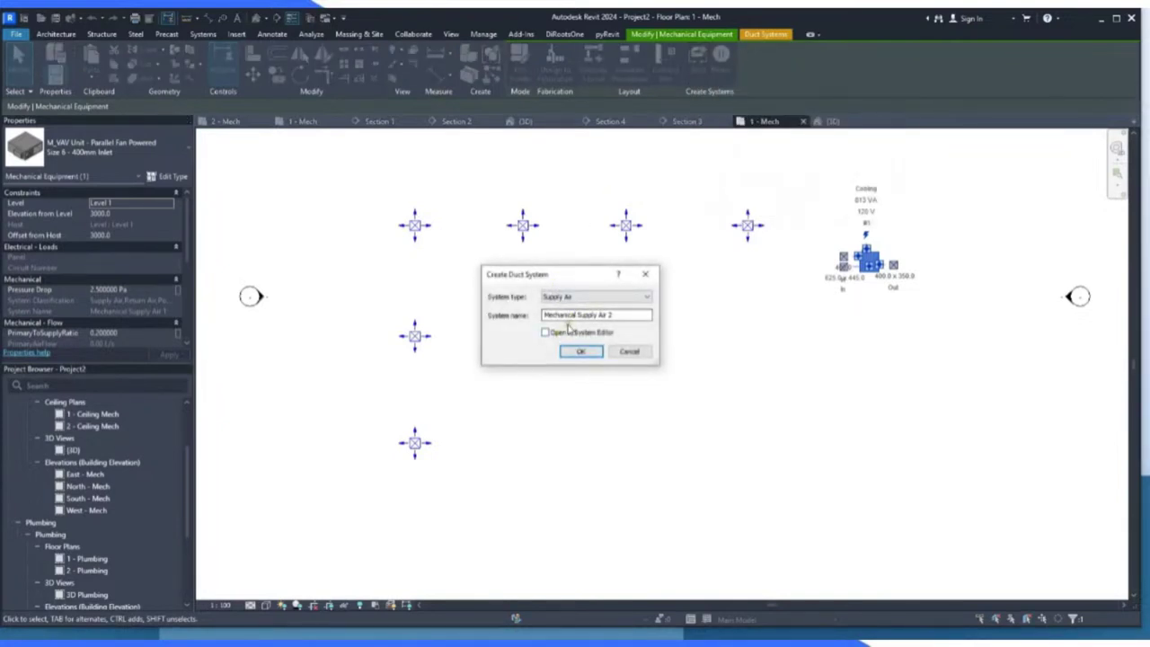
{"action": "left_click", "coordinate": [559, 334]}
{"action": "left_click", "coordinate": [591, 355]}
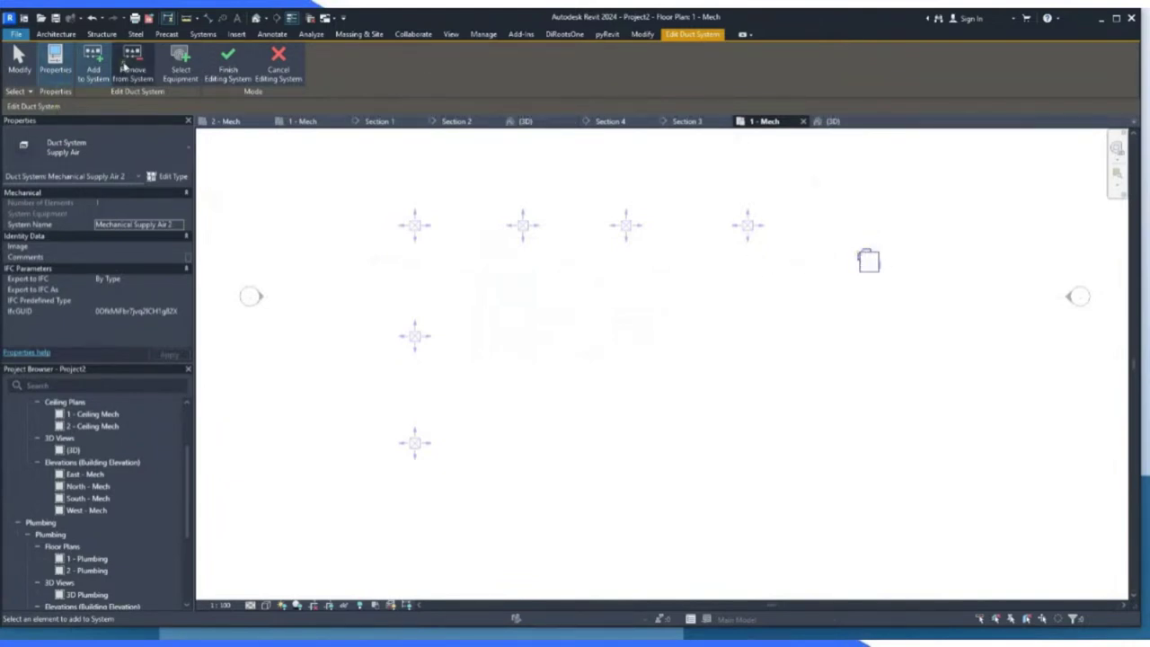
Try adding the upper right diffuser to the system, then cancel editing the system.
{"action": "left_click", "coordinate": [92, 56]}
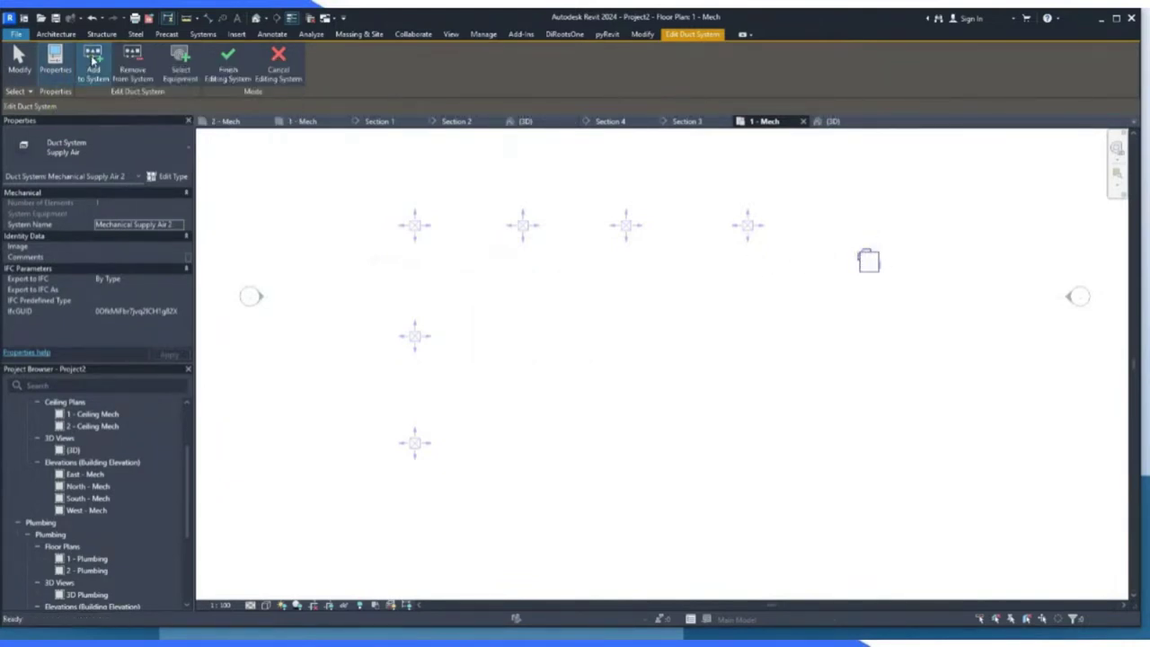
{"action": "left_click", "coordinate": [747, 229]}
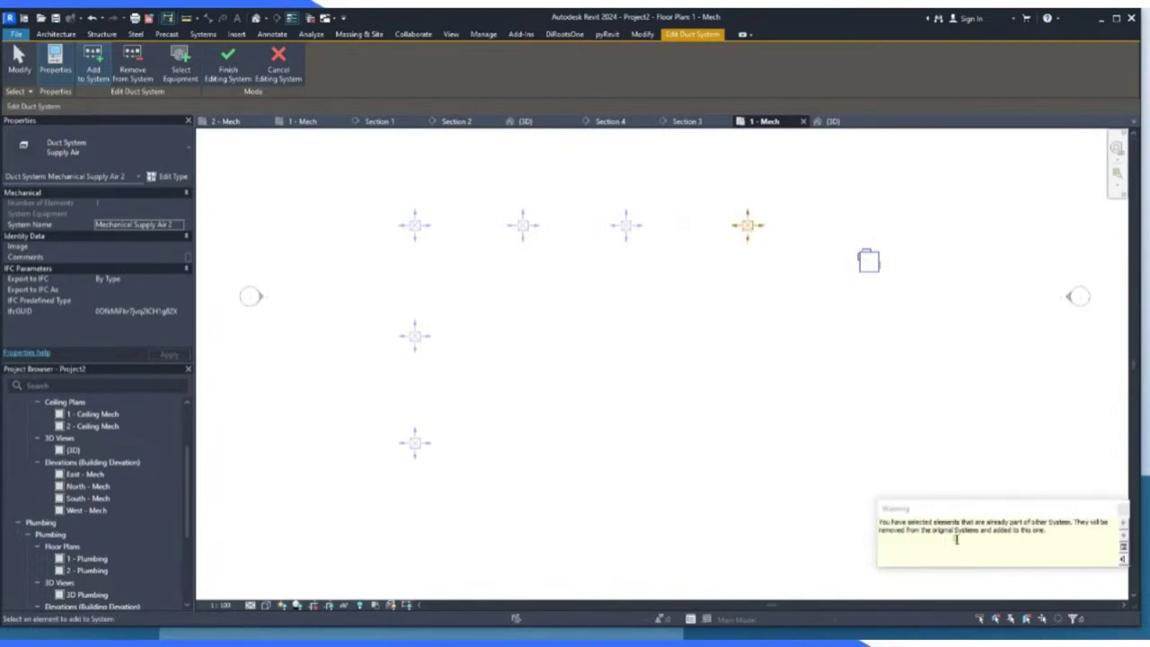
{"action": "left_click", "coordinate": [1119, 515]}
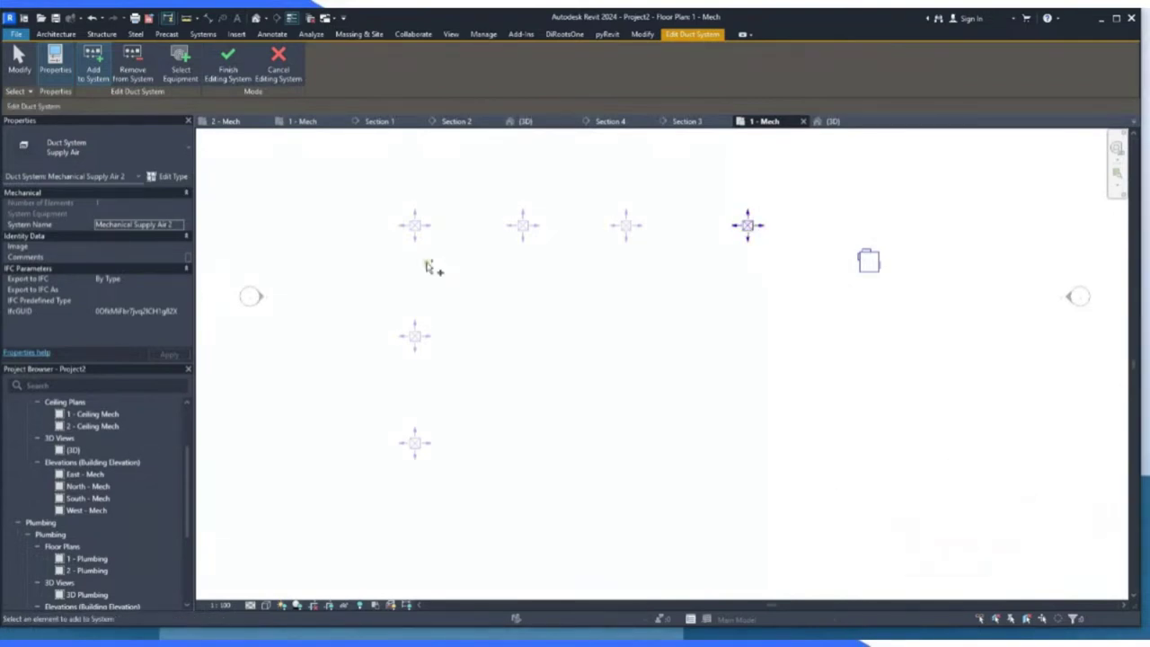
{"action": "left_click", "coordinate": [280, 59]}
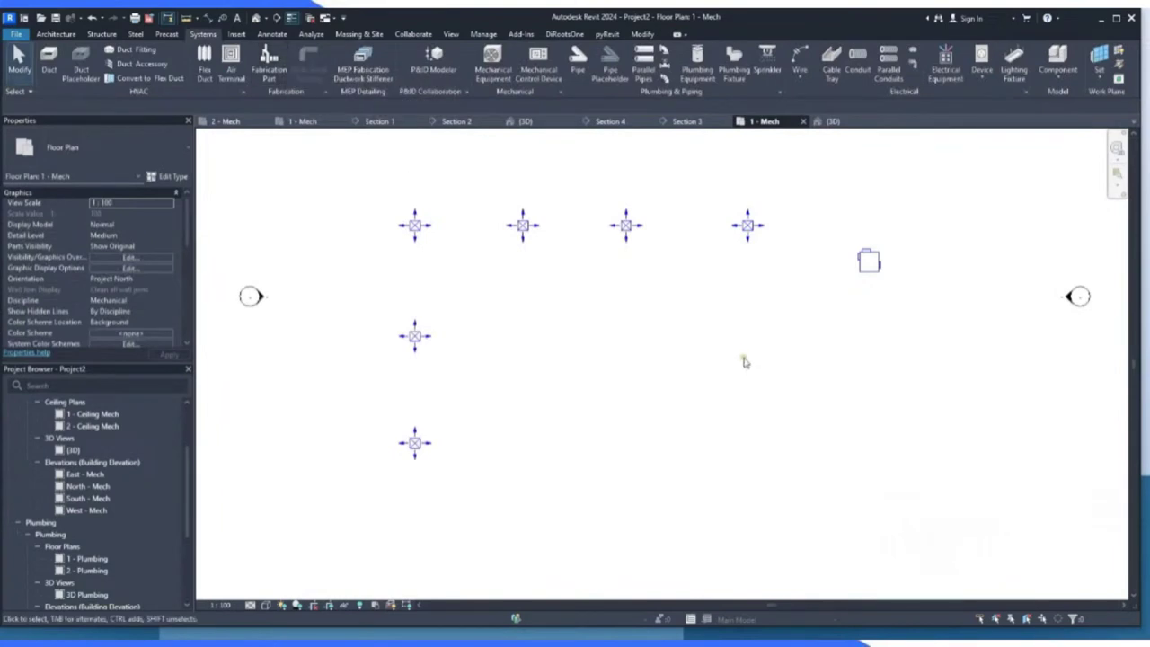
{"action": "left_click", "coordinate": [868, 266]}
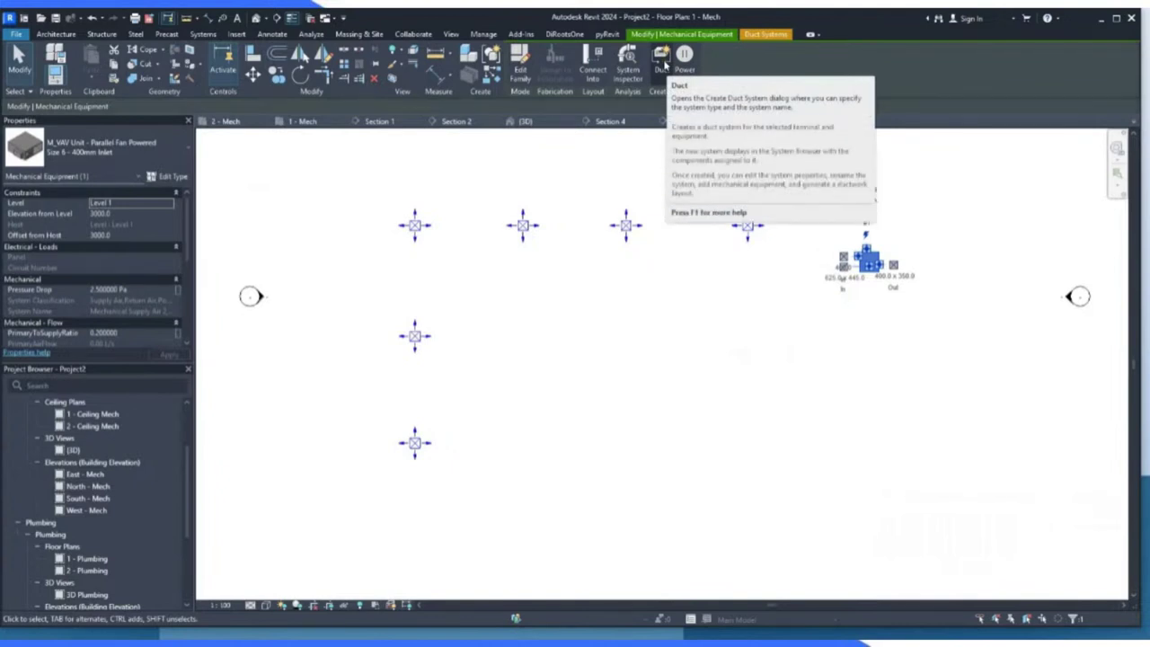
{"action": "key", "text": "Escape"}
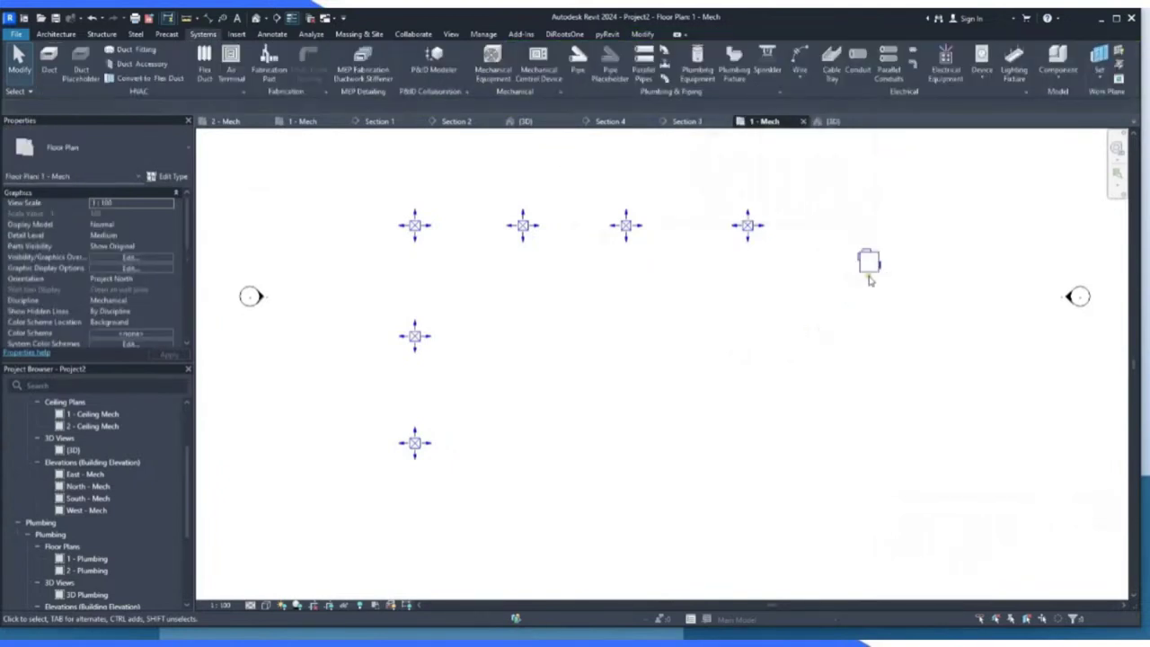
{"action": "left_click", "coordinate": [867, 262]}
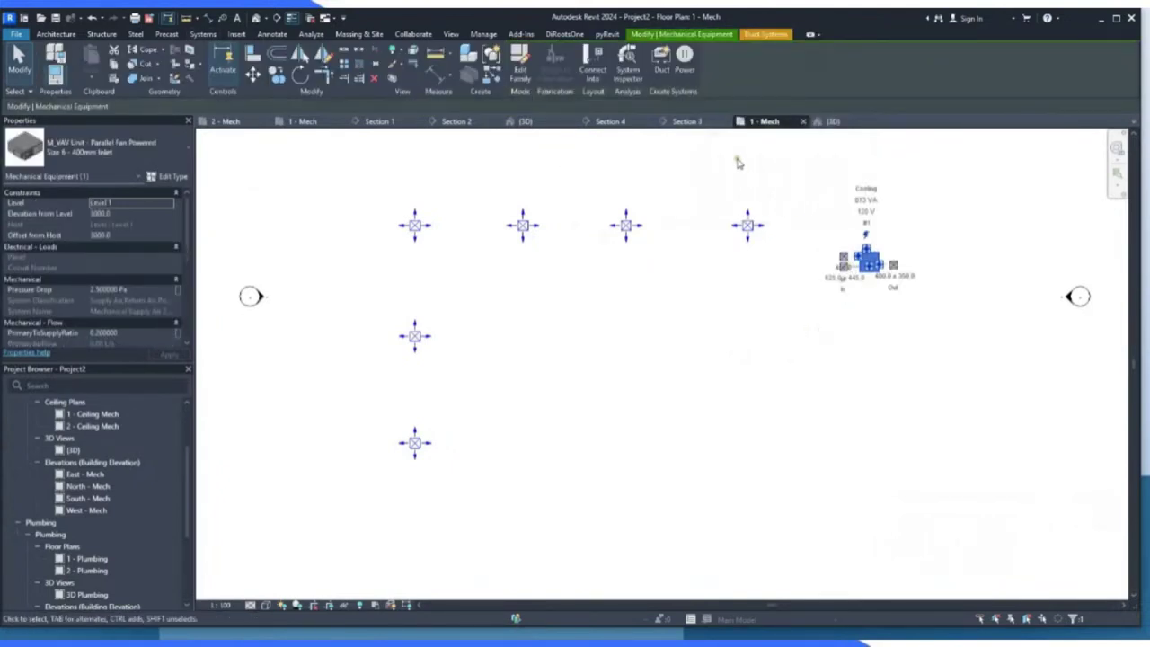
{"action": "left_click", "coordinate": [598, 75]}
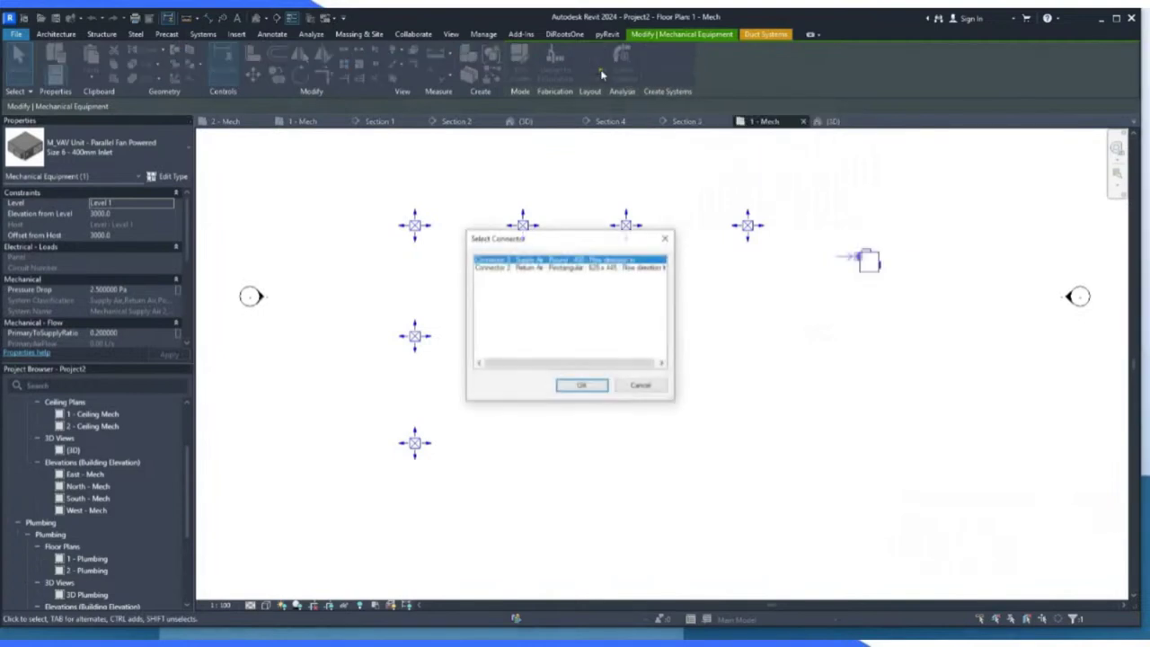
{"action": "left_click", "coordinate": [584, 386]}
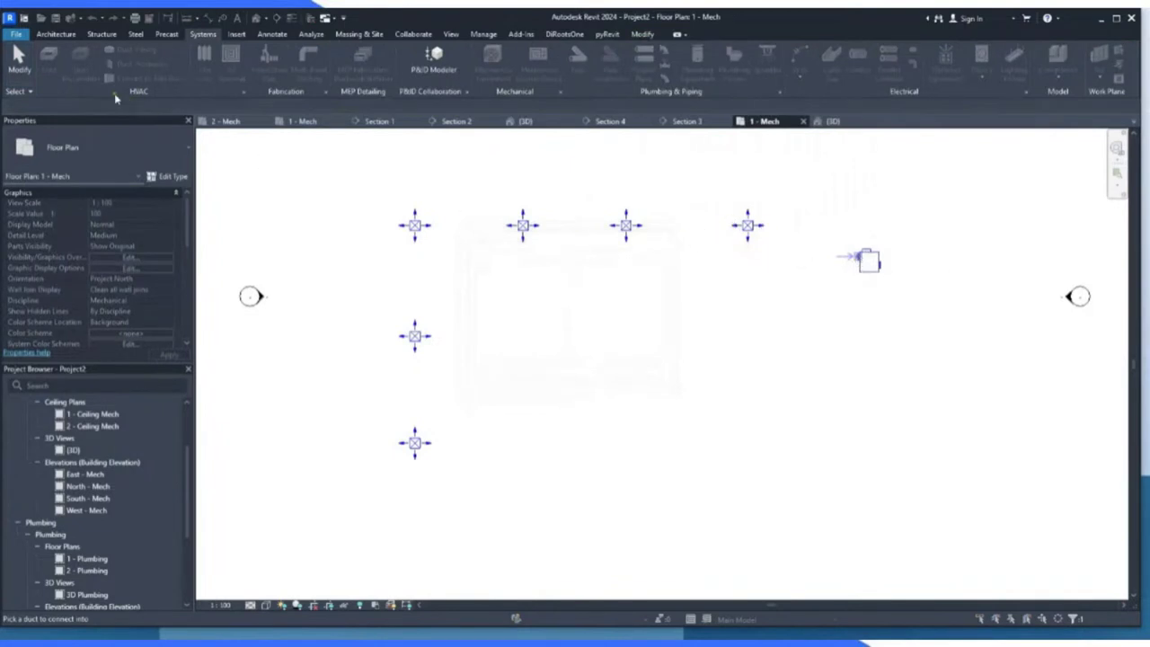
{"action": "left_click", "coordinate": [22, 61]}
{"action": "left_click", "coordinate": [749, 228]}
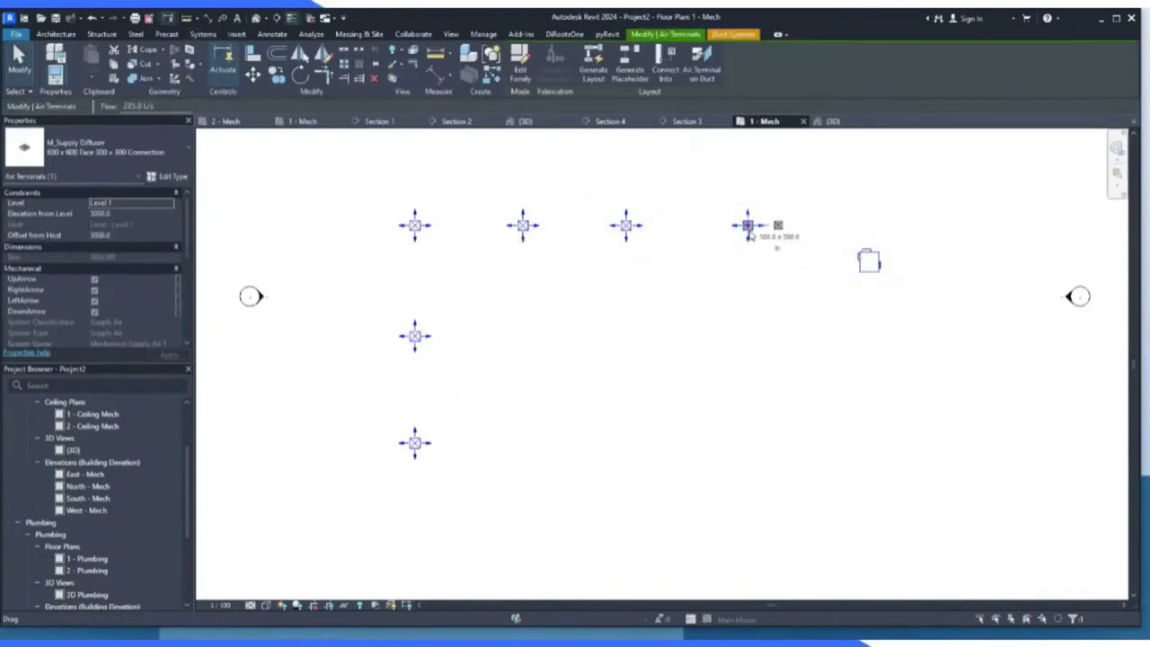
{"action": "left_click", "coordinate": [770, 300]}
{"action": "left_click", "coordinate": [868, 262]}
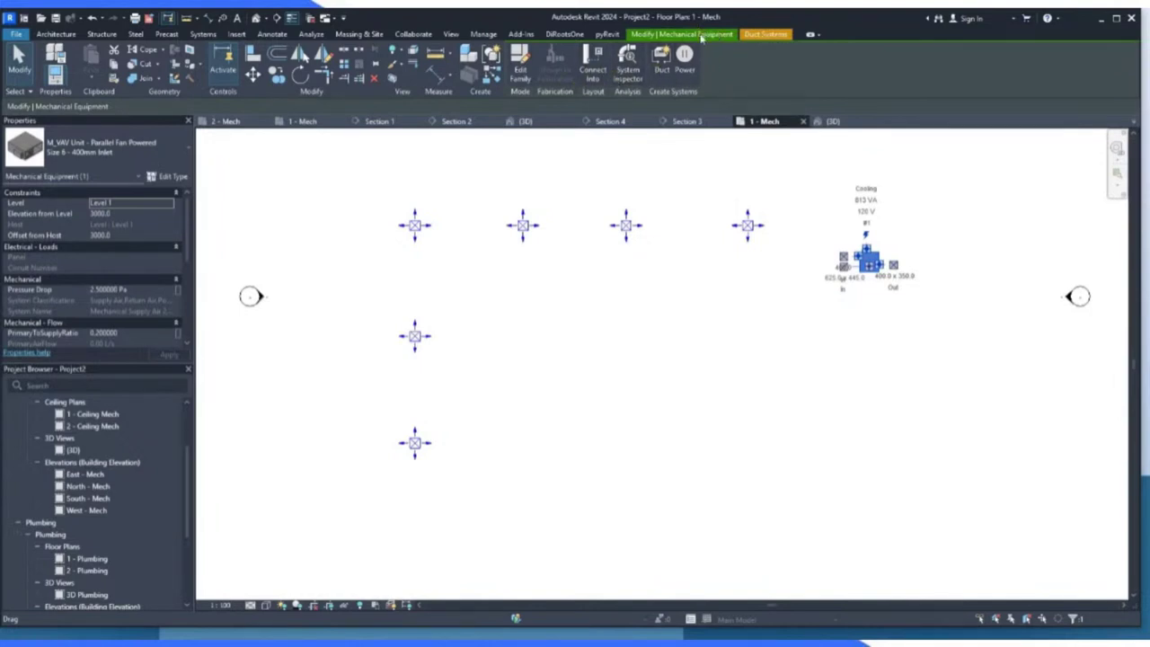
{"action": "left_click", "coordinate": [764, 36]}
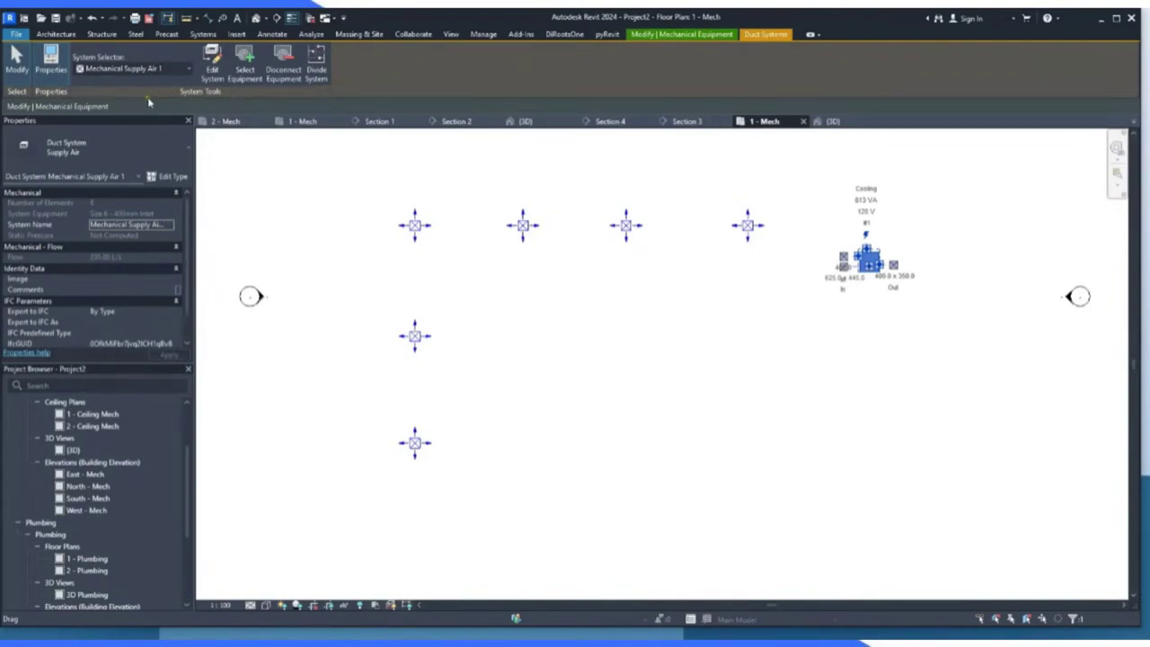
{"action": "left_click", "coordinate": [316, 63]}
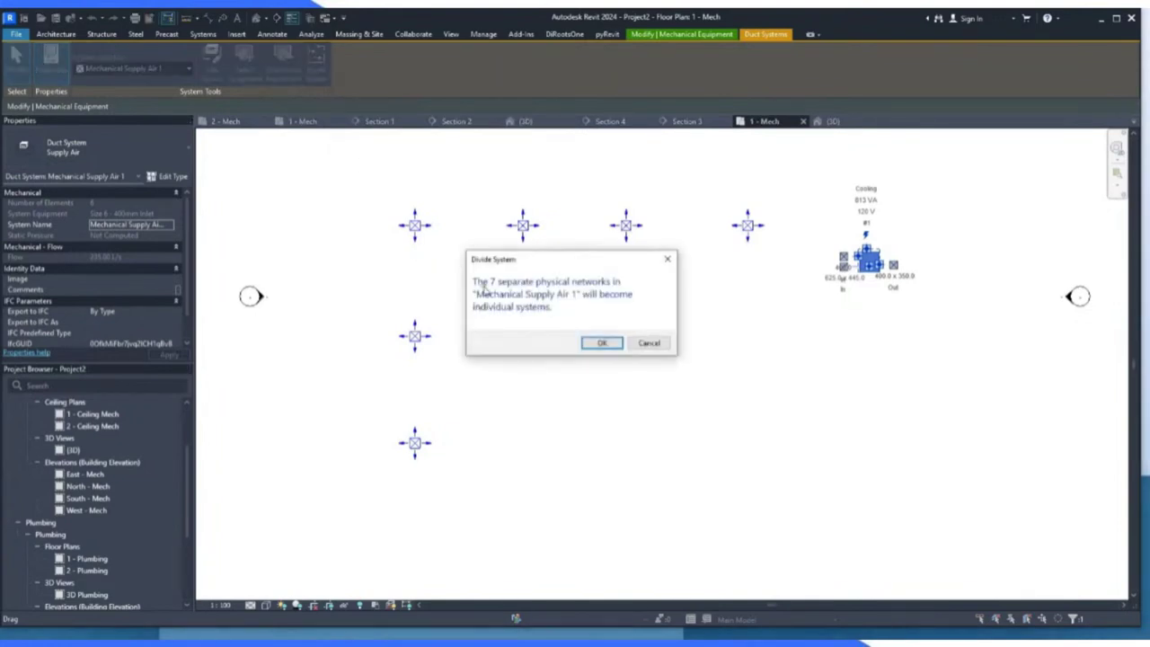
{"action": "left_click", "coordinate": [649, 344]}
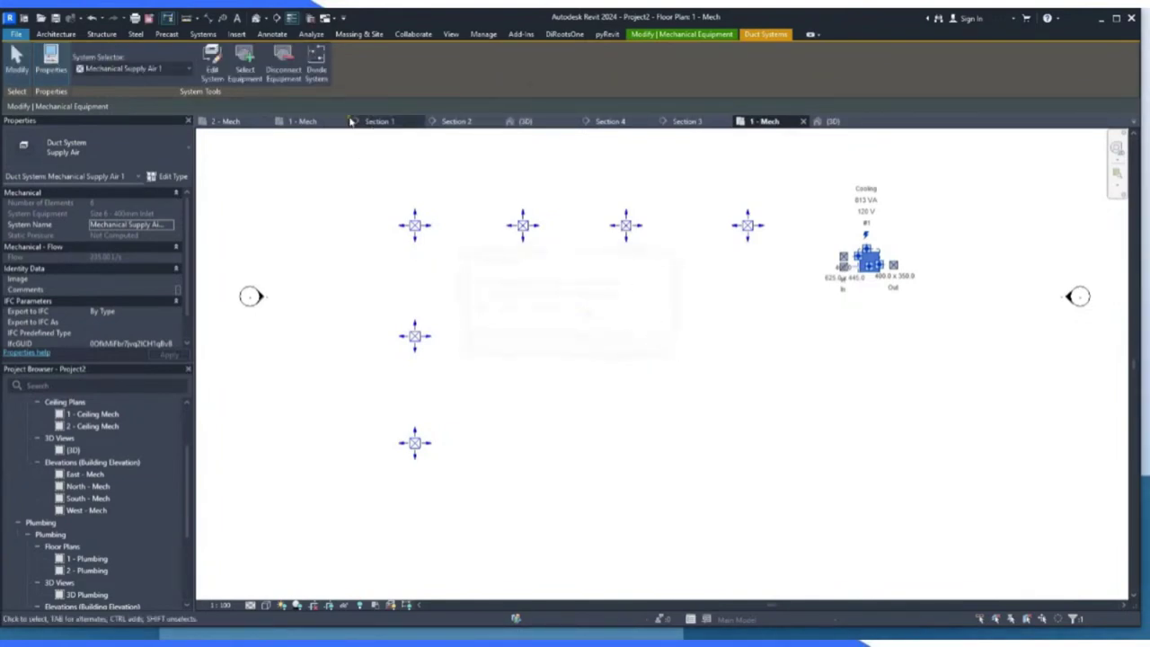
{"action": "left_click", "coordinate": [213, 63]}
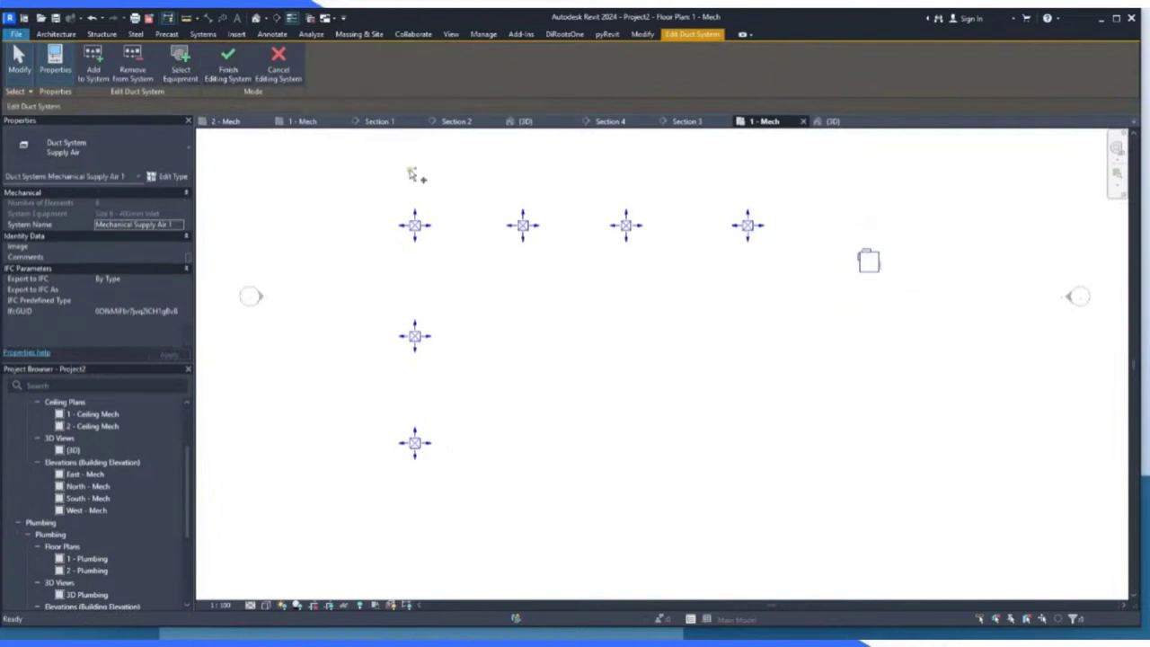
{"action": "left_click", "coordinate": [276, 67]}
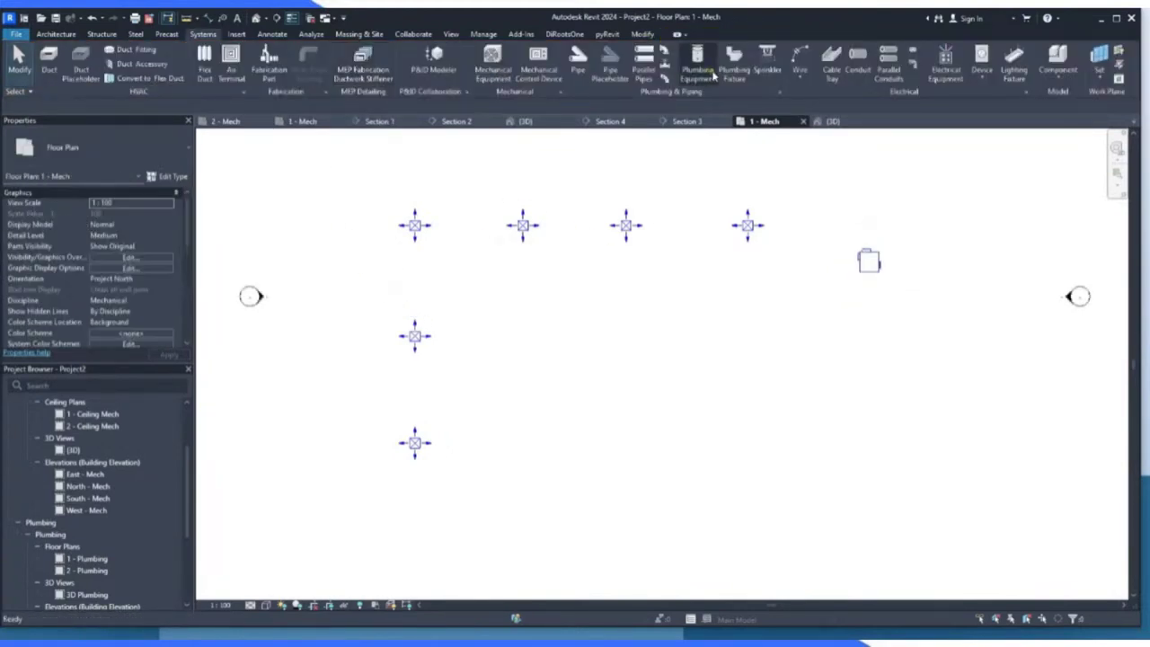
{"action": "left_click", "coordinate": [868, 274]}
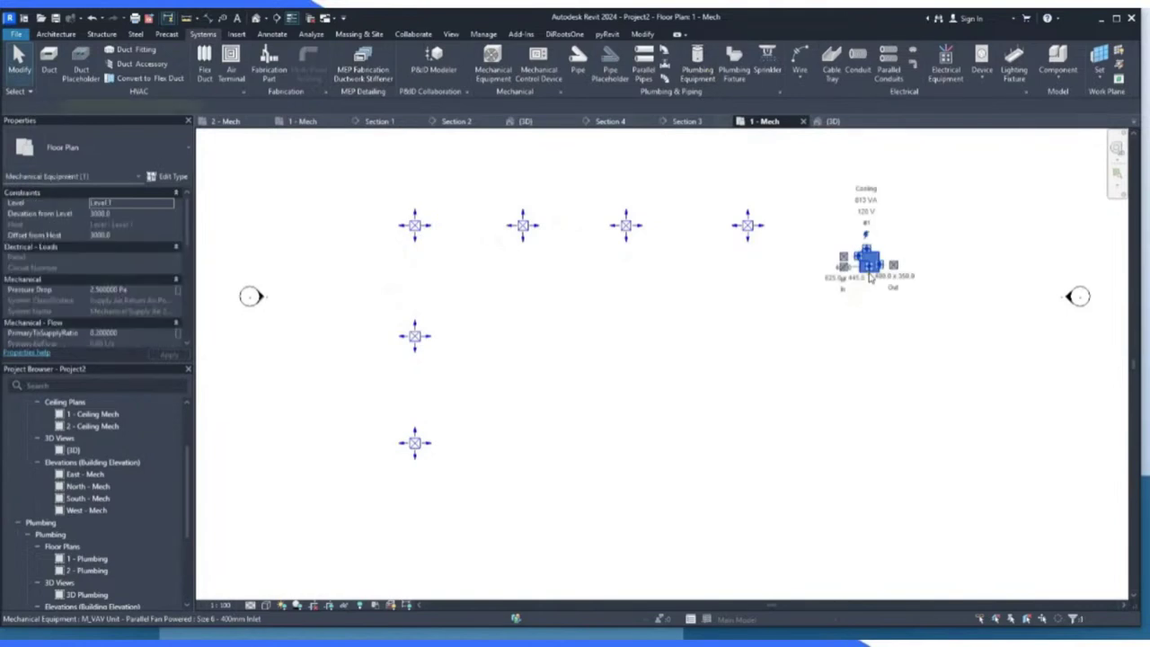
{"action": "left_click", "coordinate": [748, 224], "text": "ctrl"}
{"action": "left_click_drag", "start_coordinate": [933, 180], "coordinate": [383, 480]}
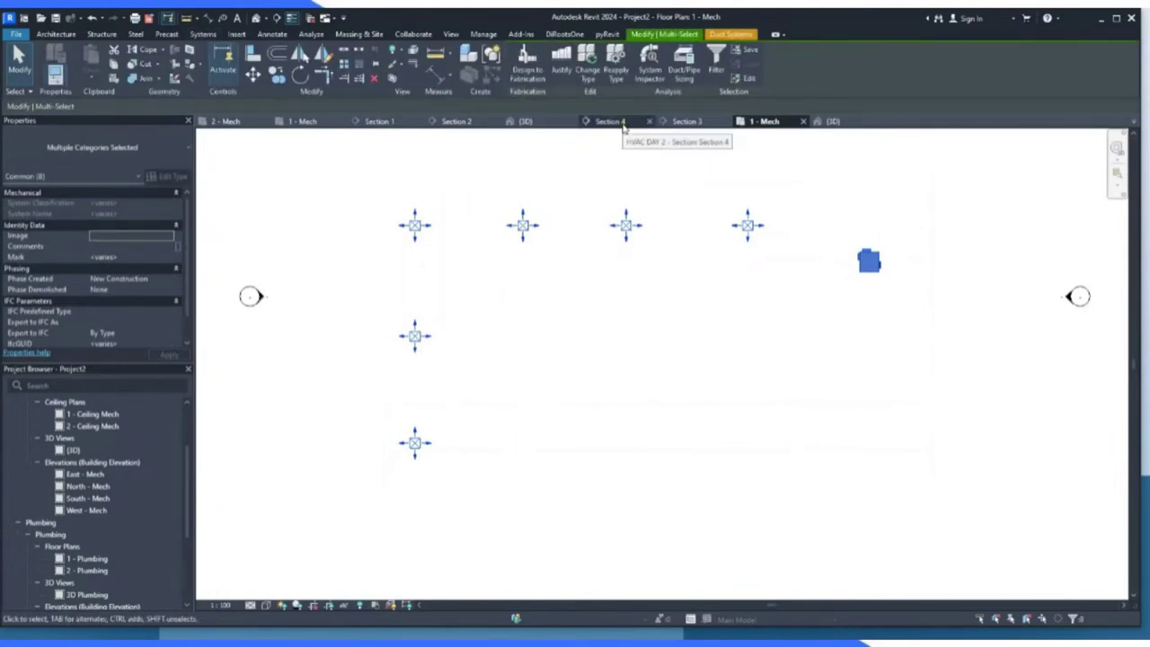
{"action": "left_click", "coordinate": [642, 270]}
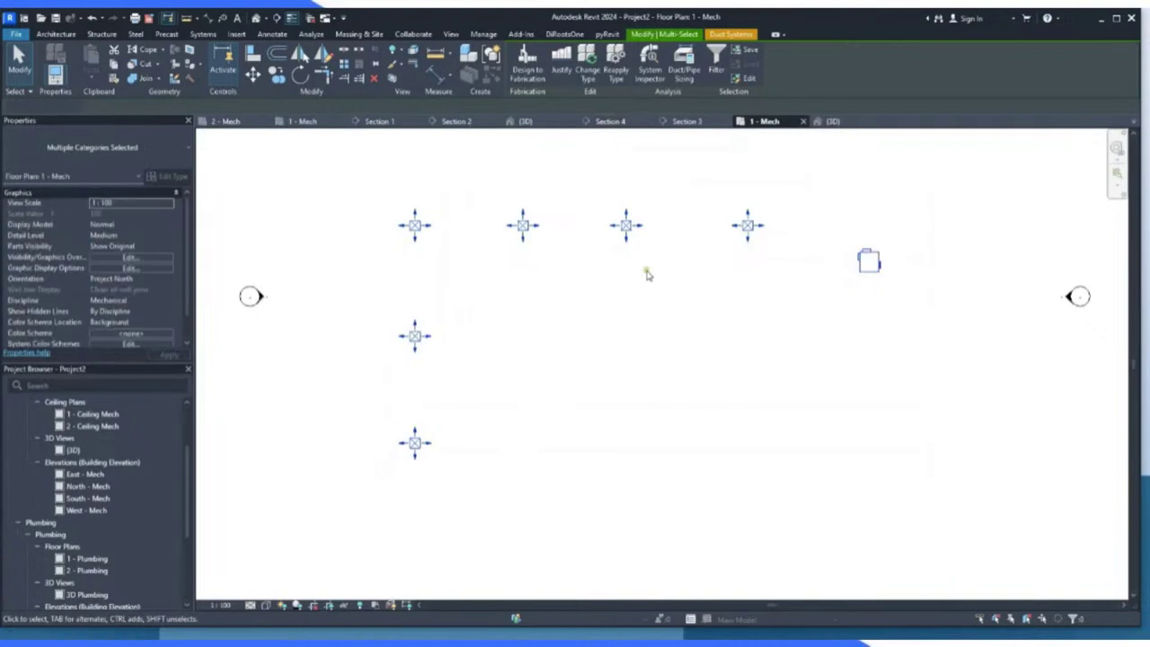
{"action": "left_click", "coordinate": [749, 225]}
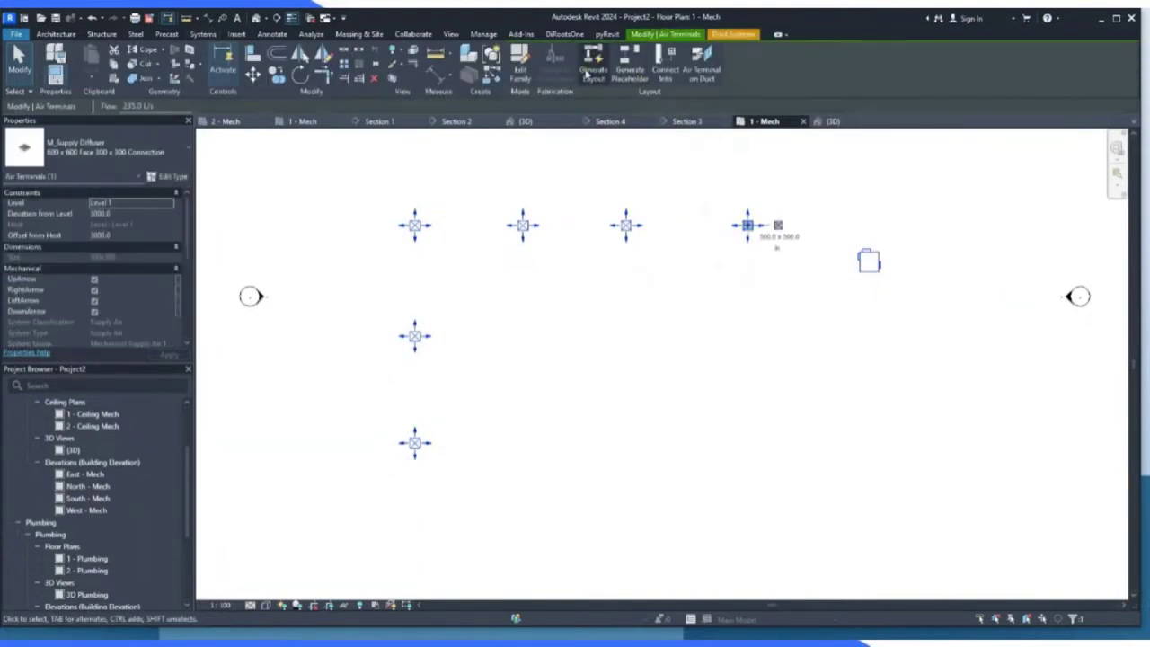
{"action": "left_click", "coordinate": [592, 72]}
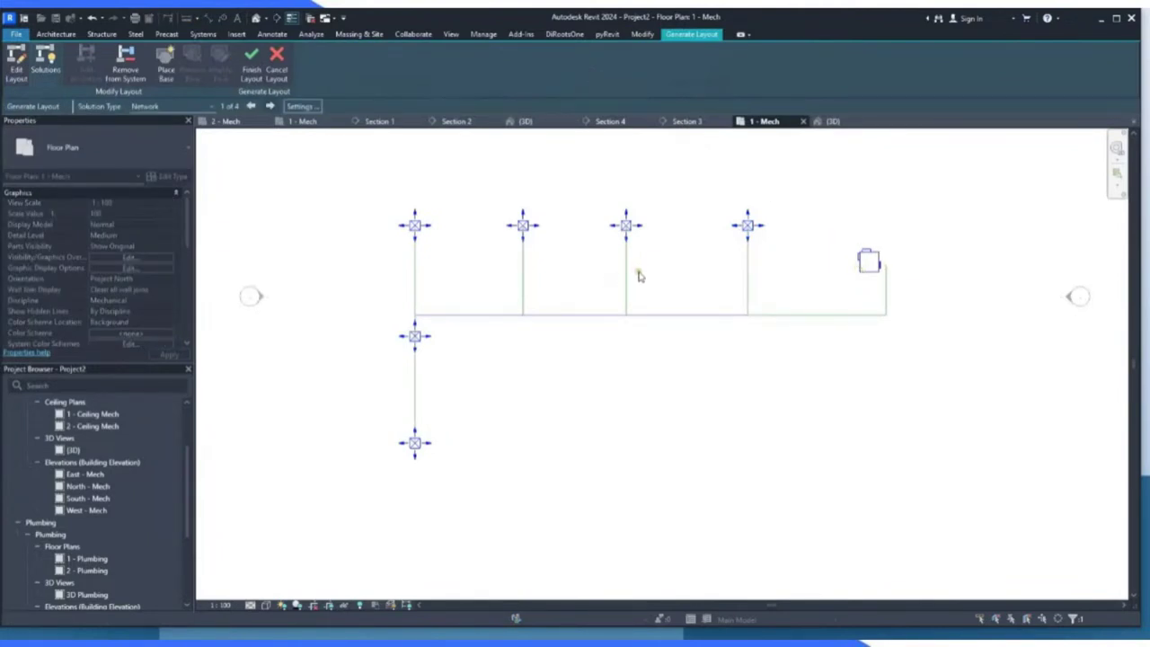
{"action": "scroll", "coordinate": [868, 277], "scroll_direction": "up", "scroll_amount": 5}
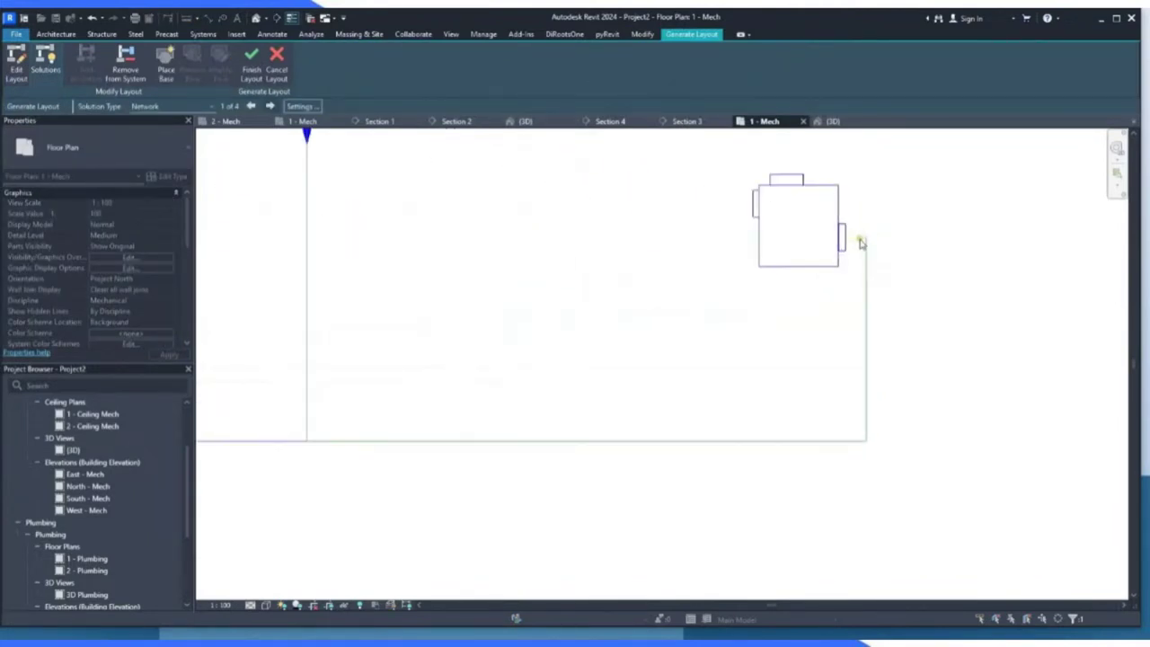
{"action": "scroll", "coordinate": [843, 259], "scroll_direction": "down", "scroll_amount": 4}
{"action": "left_click", "coordinate": [277, 63]}
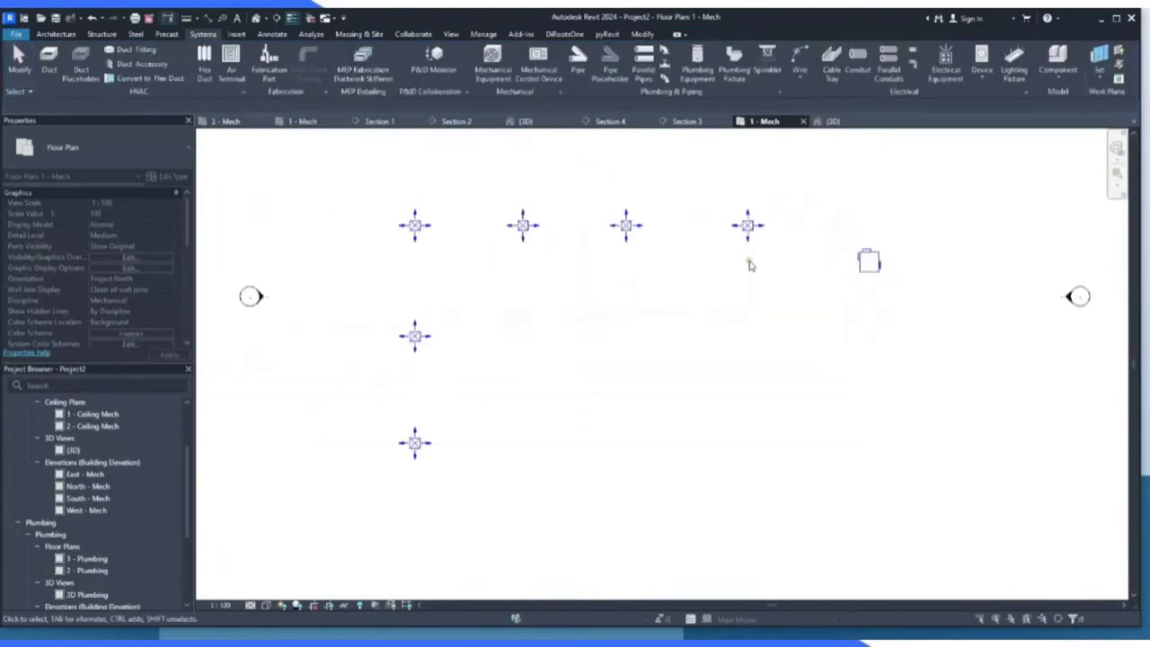
{"action": "left_click", "coordinate": [856, 275]}
{"action": "scroll", "coordinate": [950, 285], "scroll_direction": "up", "scroll_amount": 3}
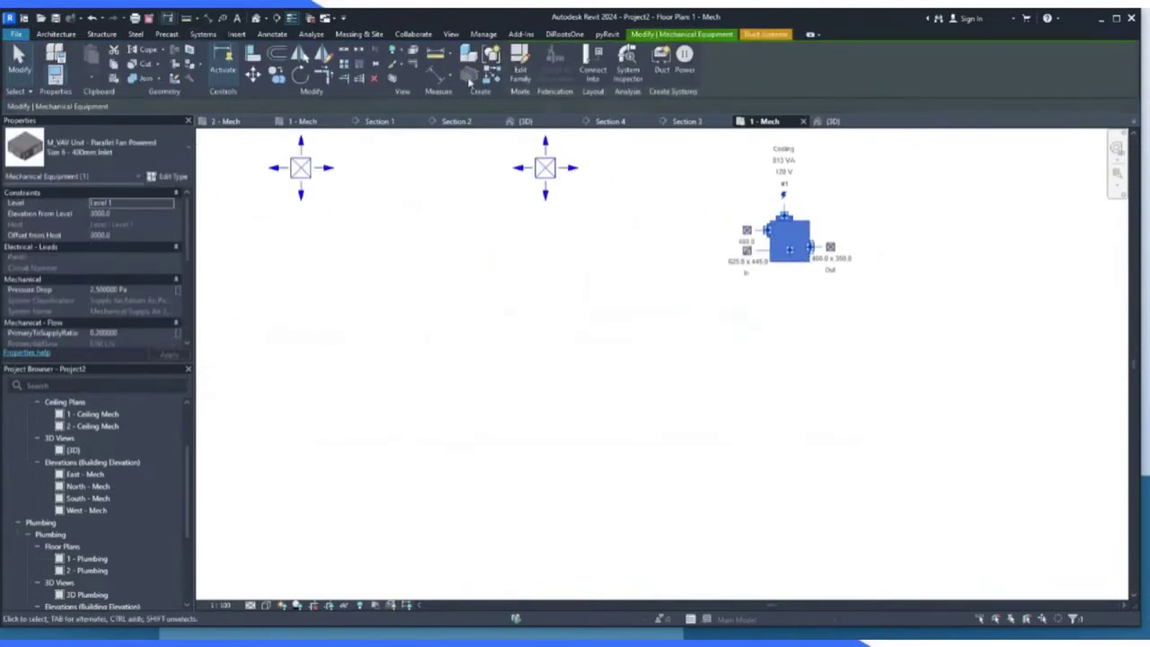
Rotate the VAV unit 180° toward the diffusers, disconnecting it from its duct network.
{"action": "left_click", "coordinate": [301, 75]}
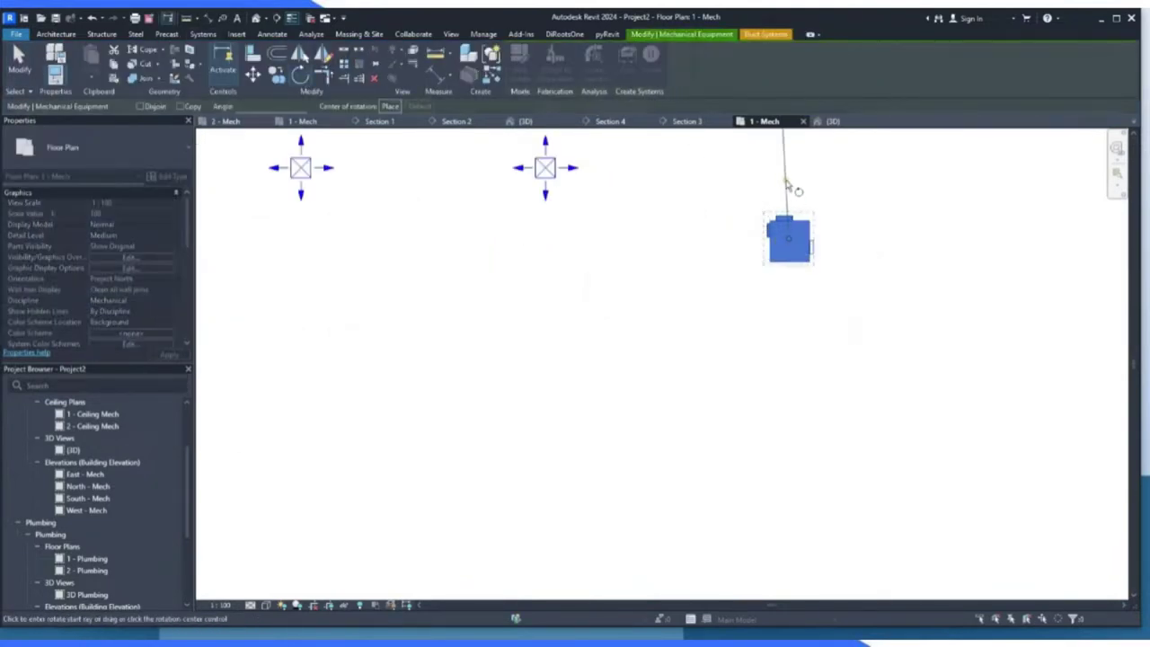
{"action": "left_click", "coordinate": [791, 183]}
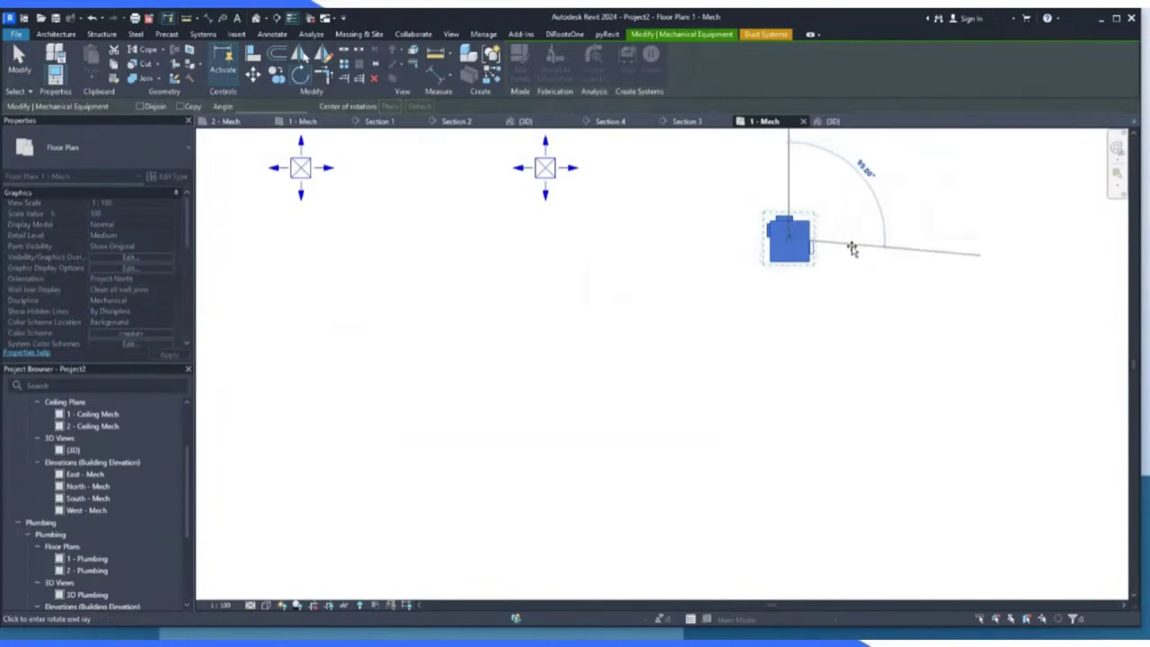
{"action": "left_click", "coordinate": [787, 278]}
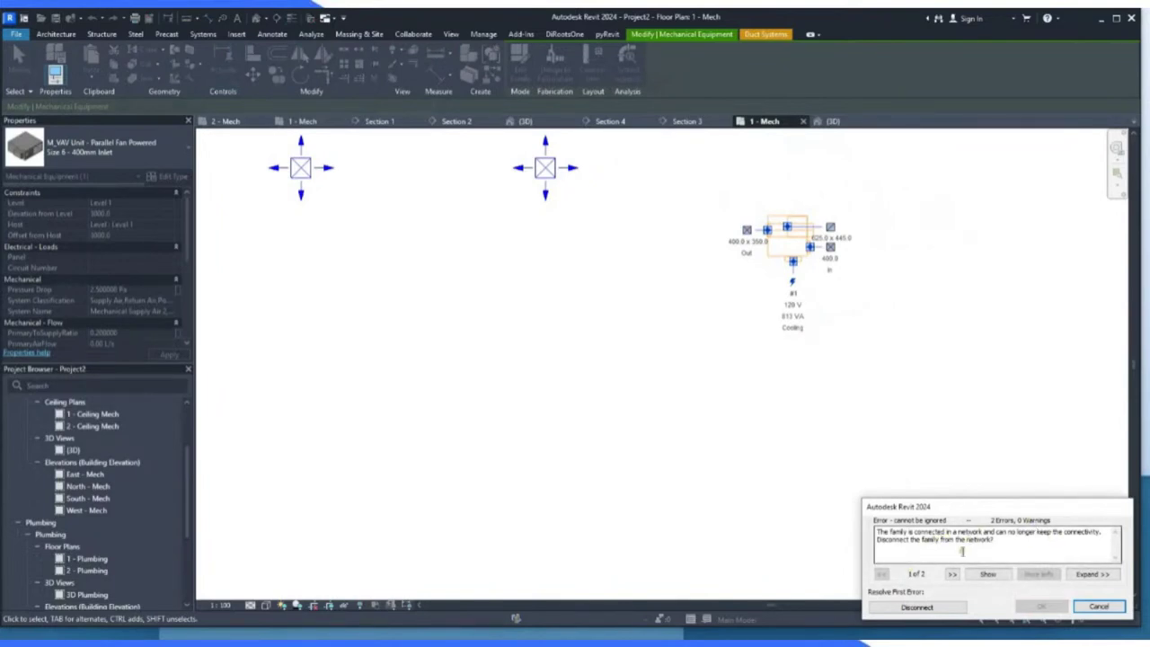
{"action": "left_click", "coordinate": [918, 608]}
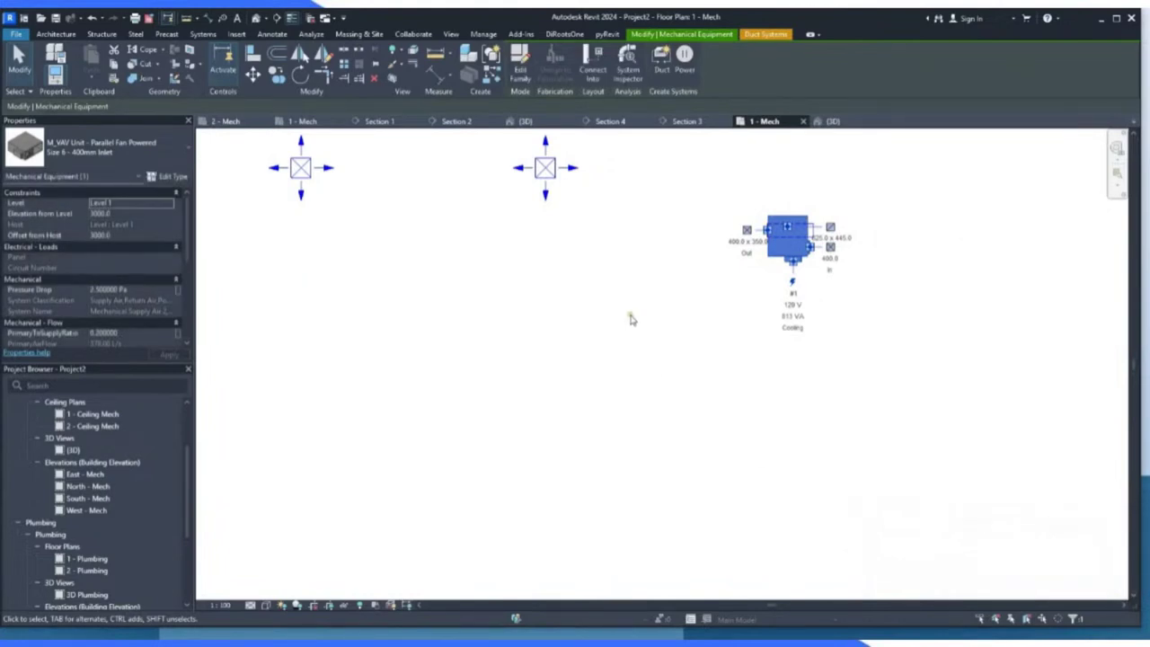
{"action": "left_click", "coordinate": [578, 198]}
{"action": "left_click", "coordinate": [591, 174]}
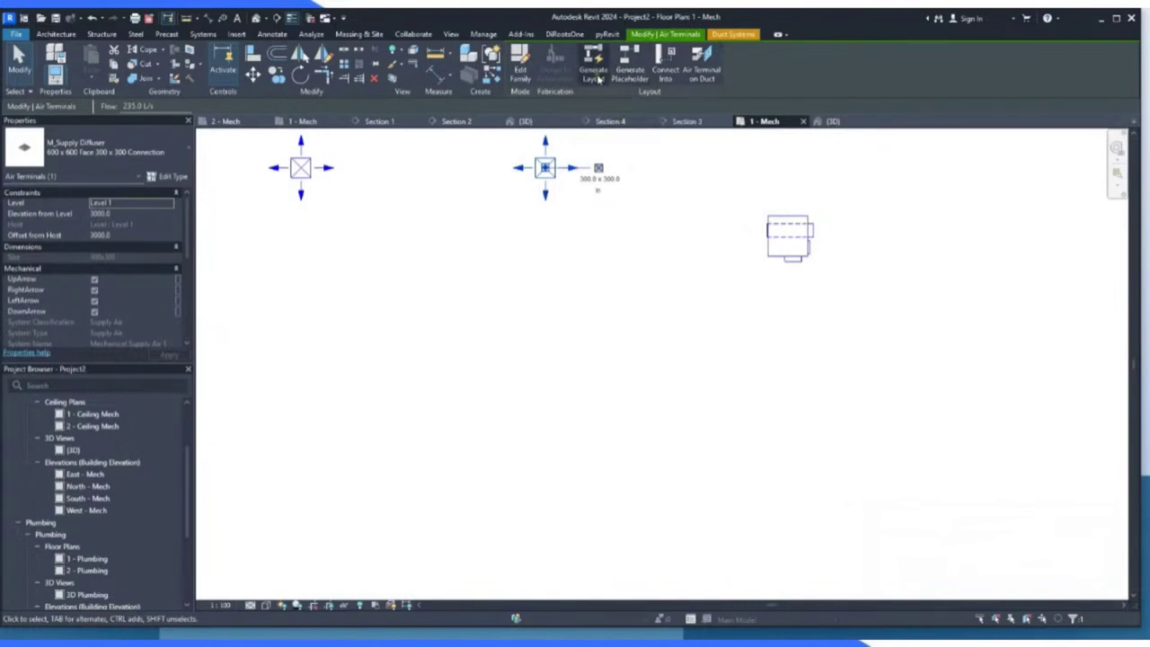
Generate and accept an automatic duct layout linking the VAV unit to the diffusers.
{"action": "left_click", "coordinate": [594, 72]}
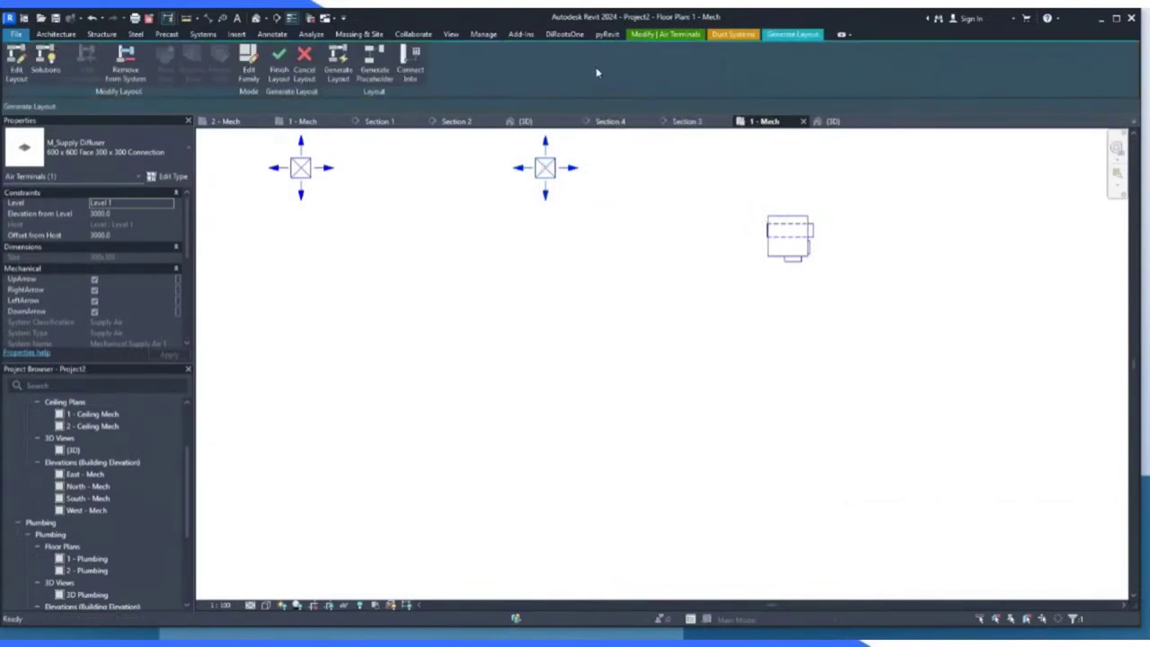
{"action": "scroll", "coordinate": [845, 306], "scroll_direction": "down", "scroll_amount": 3}
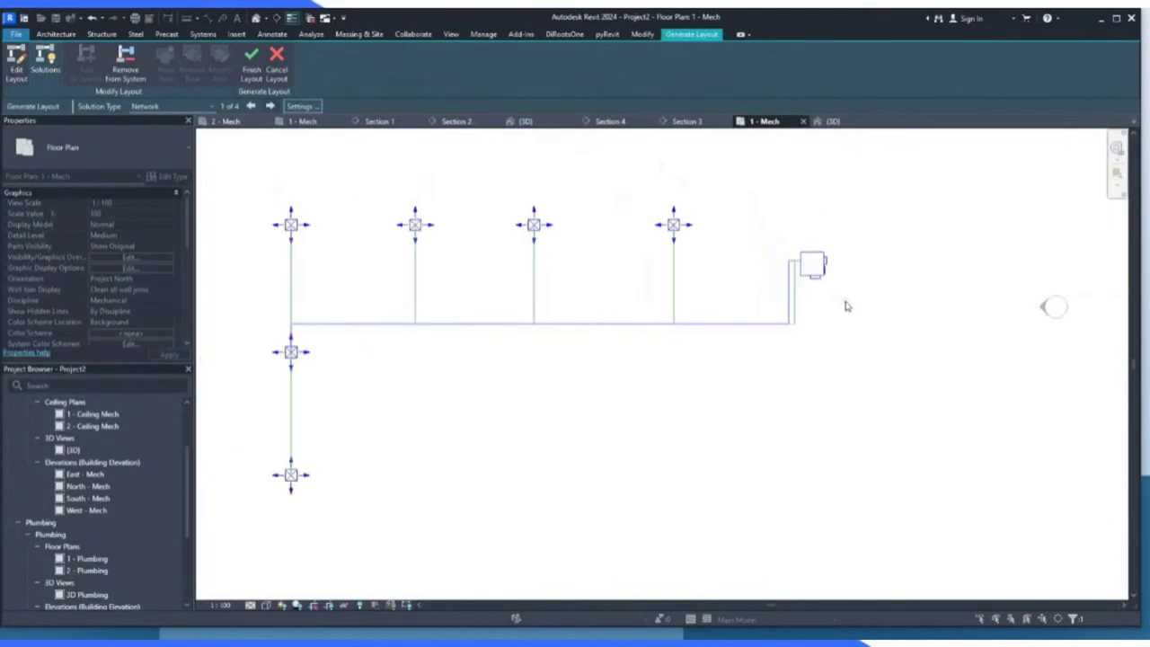
{"action": "scroll", "coordinate": [796, 310], "scroll_direction": "up", "scroll_amount": 5}
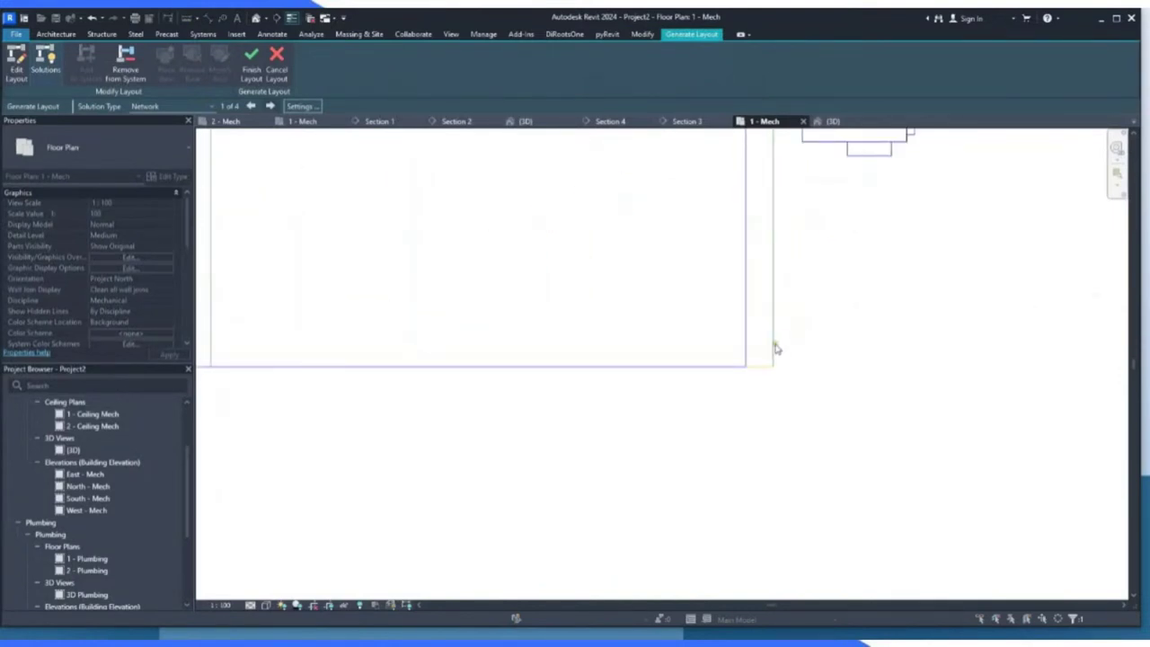
{"action": "scroll", "coordinate": [777, 348], "scroll_direction": "down", "scroll_amount": 2}
{"action": "left_click", "coordinate": [255, 72]}
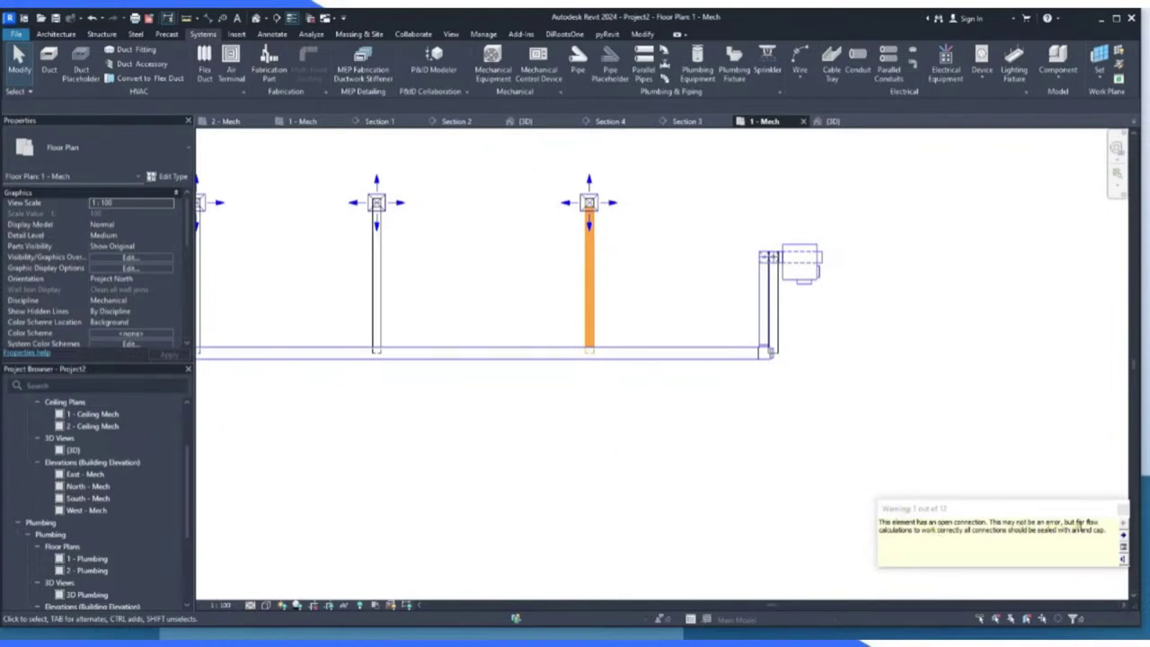
{"action": "left_click", "coordinate": [1123, 511]}
Switch to the {3D} view of the duct run.
{"action": "scroll", "coordinate": [732, 450], "scroll_direction": "down", "scroll_amount": 5}
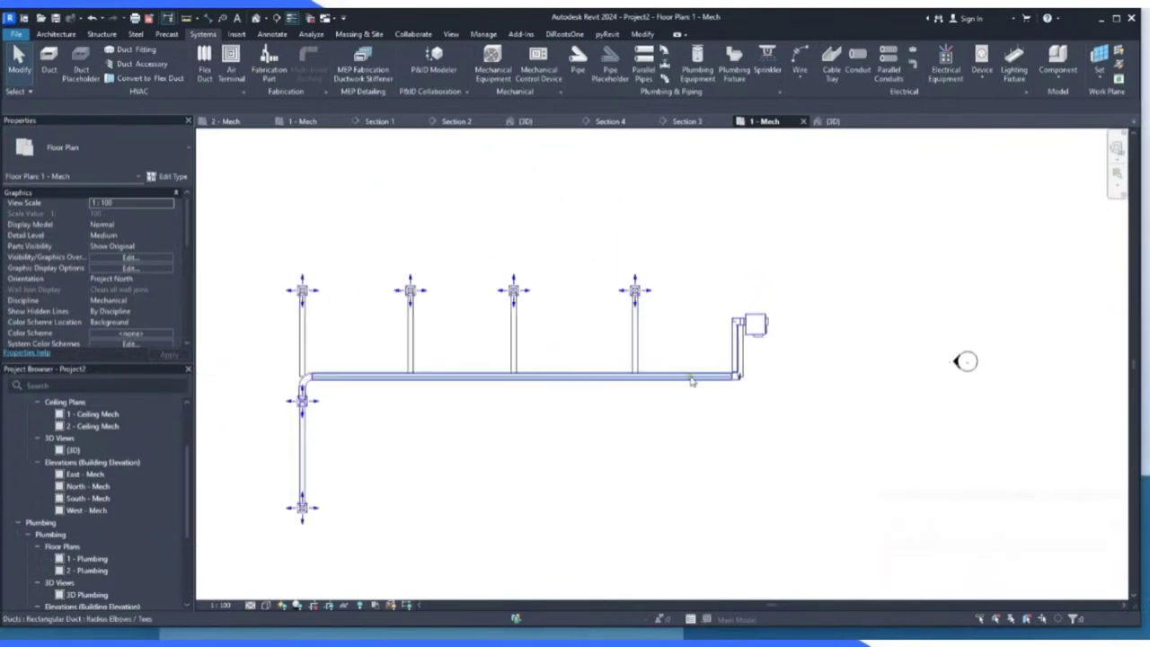
{"action": "scroll", "coordinate": [479, 413], "scroll_direction": "up", "scroll_amount": 2}
{"action": "scroll", "coordinate": [387, 344], "scroll_direction": "up", "scroll_amount": 3}
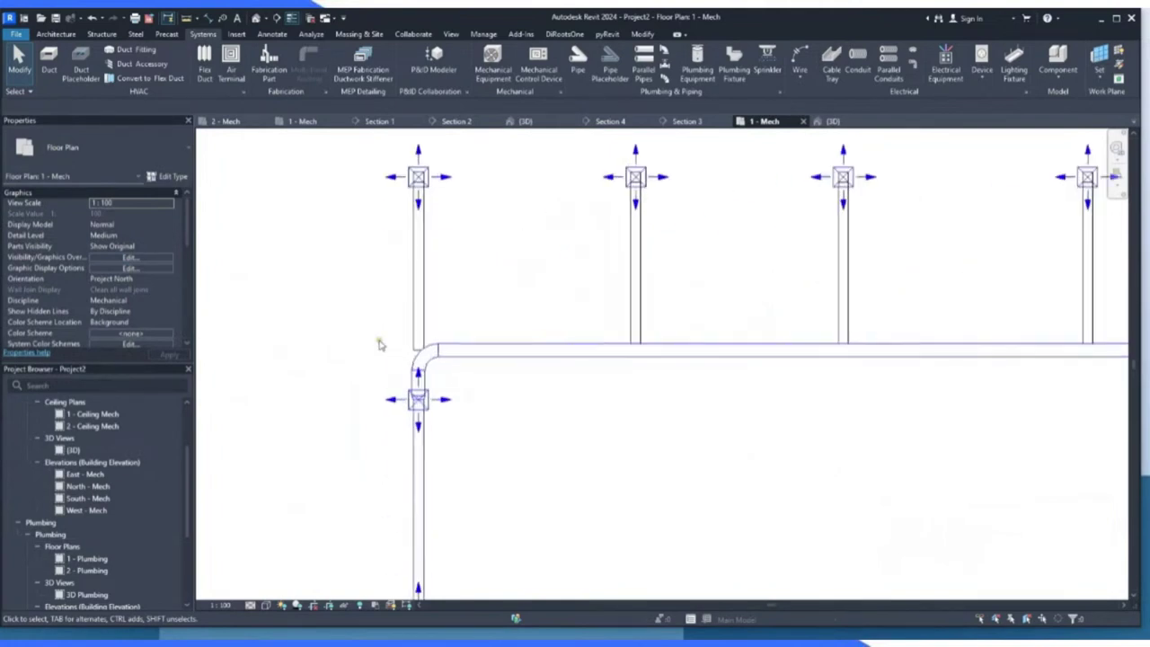
{"action": "left_click", "coordinate": [833, 121]}
Set the 3D view to Fine detail level and Shaded visual style.
{"action": "scroll", "coordinate": [647, 357], "scroll_direction": "up", "scroll_amount": 5}
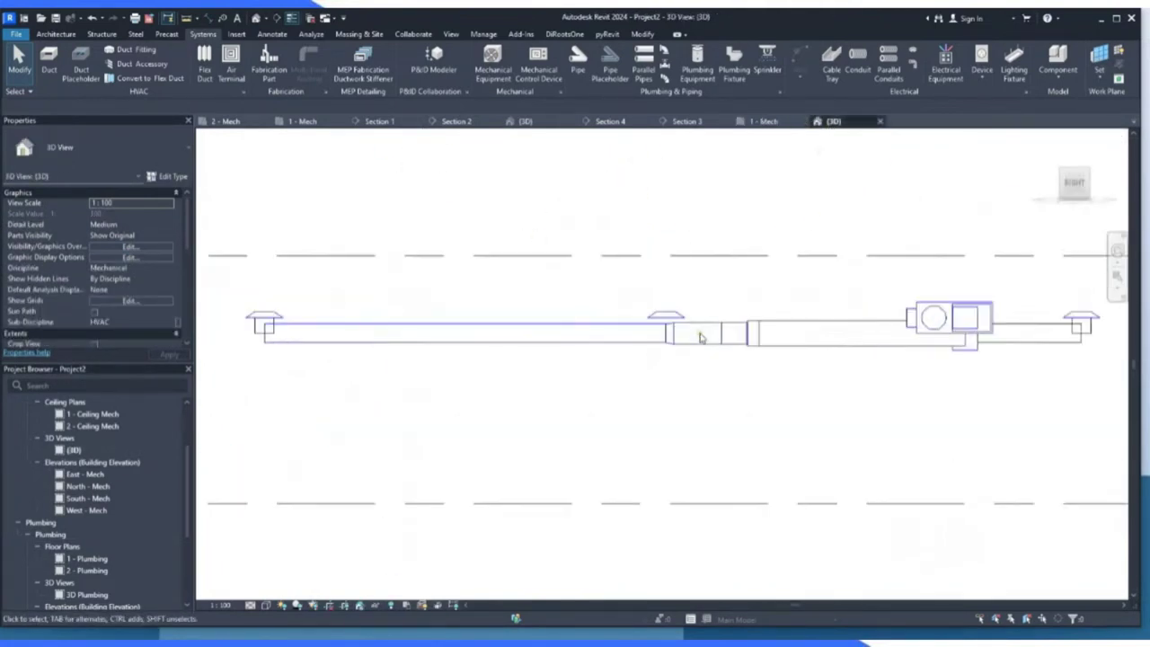
{"action": "scroll", "coordinate": [601, 340], "scroll_direction": "down", "scroll_amount": 3}
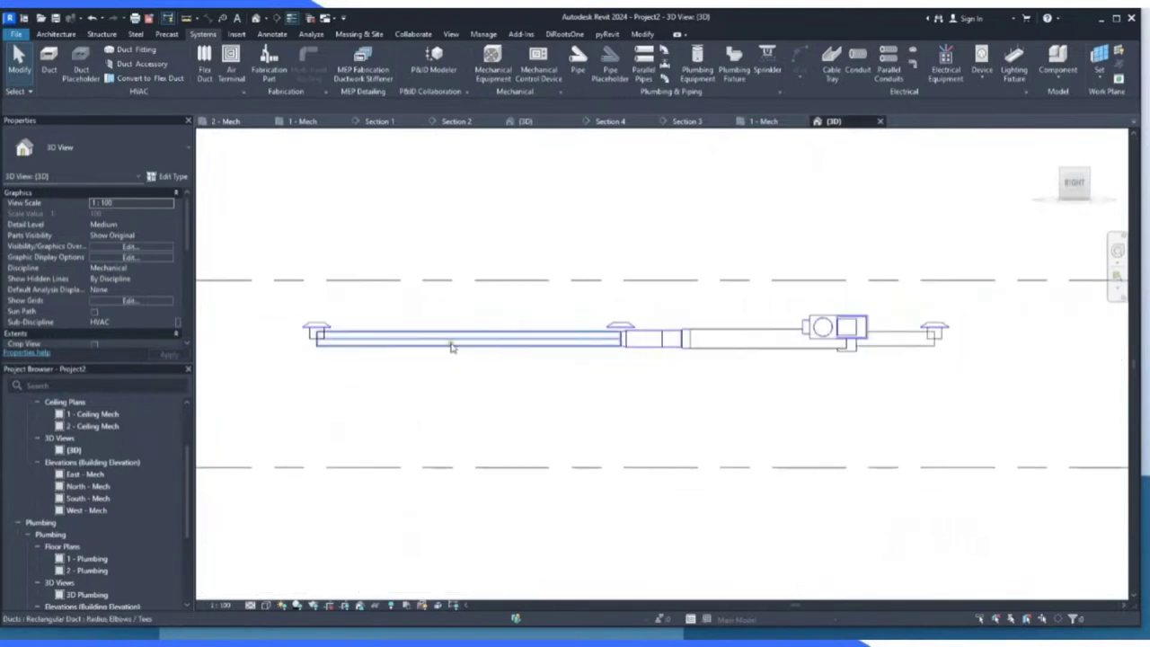
{"action": "scroll", "coordinate": [910, 342], "scroll_direction": "up", "scroll_amount": 3}
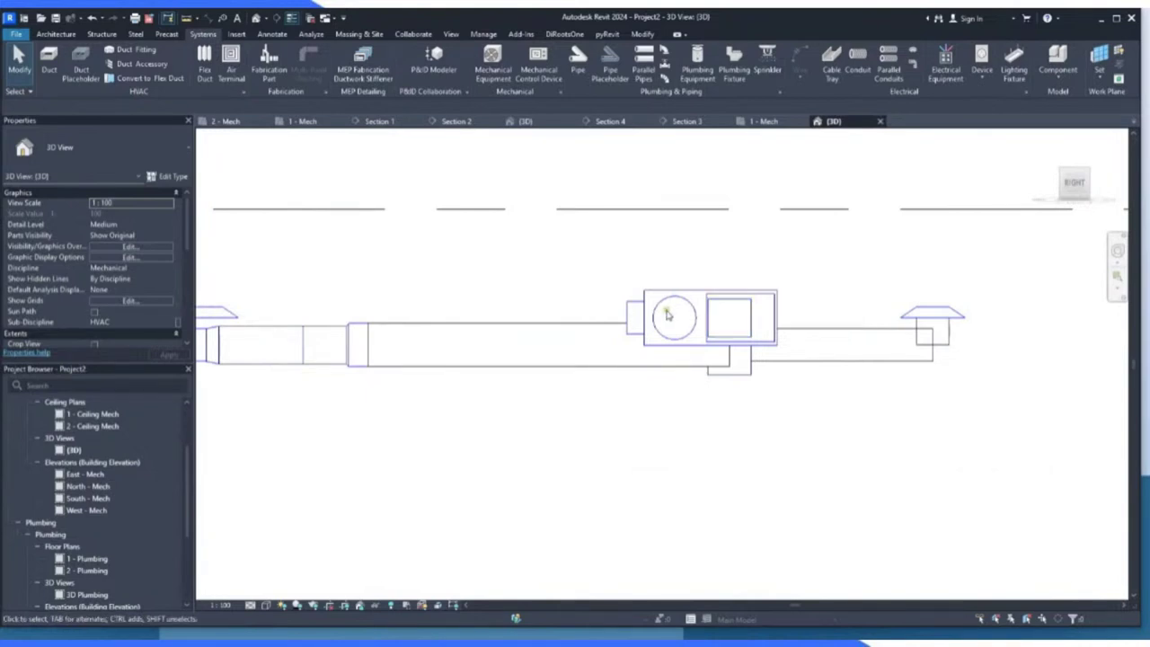
{"action": "left_click", "coordinate": [951, 336]}
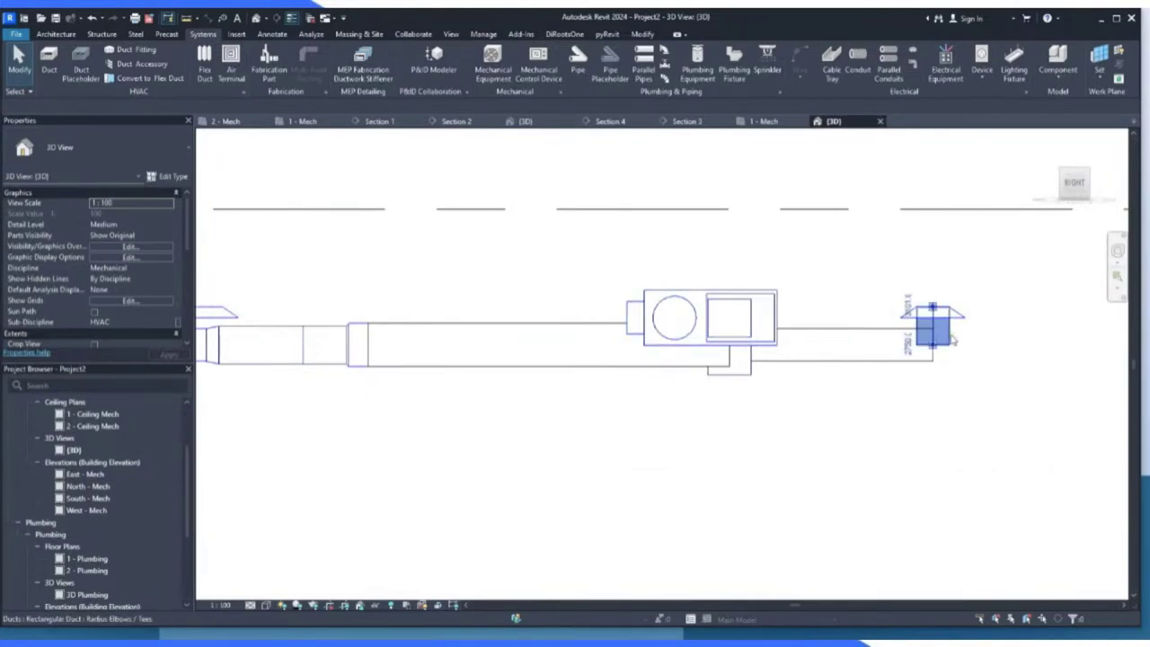
{"action": "left_click", "coordinate": [252, 606]}
{"action": "left_click", "coordinate": [266, 593]}
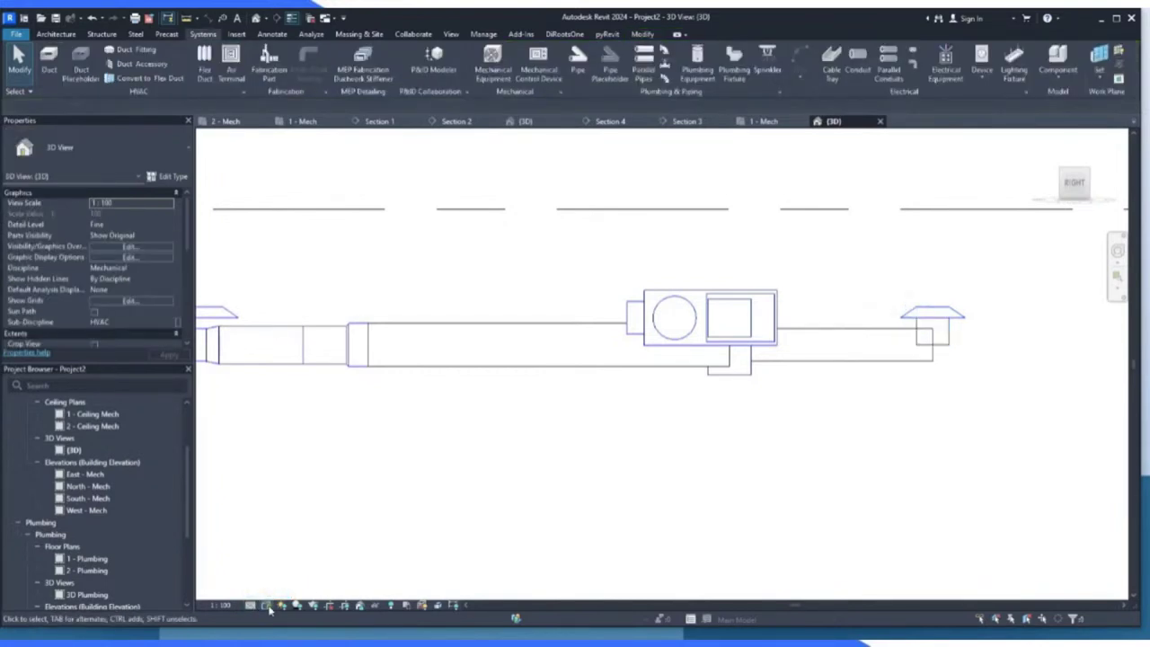
{"action": "left_click", "coordinate": [270, 608]}
{"action": "left_click", "coordinate": [296, 584]}
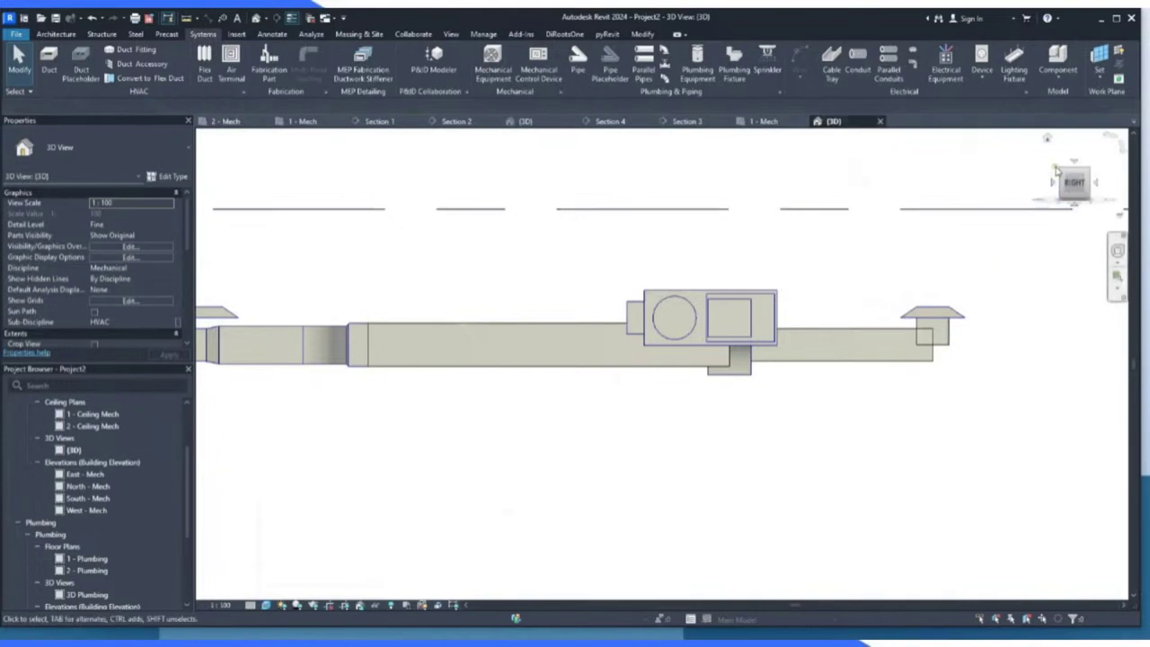
Return the 3D view to its home orientation and display the ducts shaded with edges.
{"action": "left_click", "coordinate": [1045, 141]}
{"action": "scroll", "coordinate": [763, 372], "scroll_direction": "up", "scroll_amount": 6}
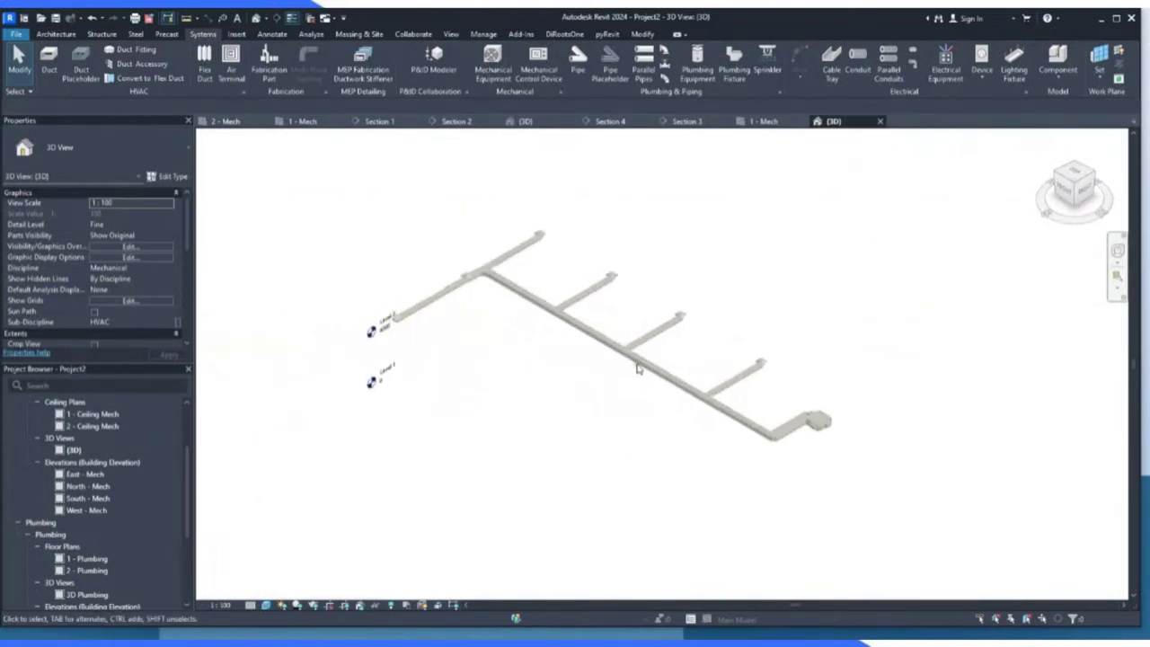
{"action": "scroll", "coordinate": [710, 308], "scroll_direction": "up", "scroll_amount": 3}
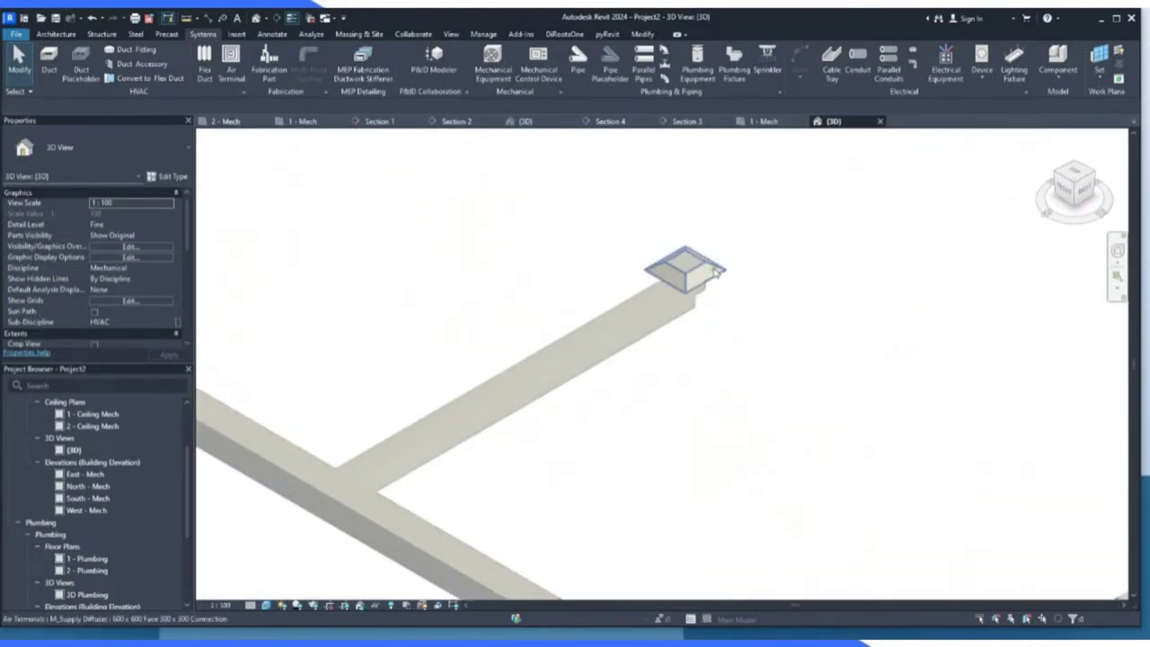
{"action": "scroll", "coordinate": [638, 306], "scroll_direction": "down", "scroll_amount": 4}
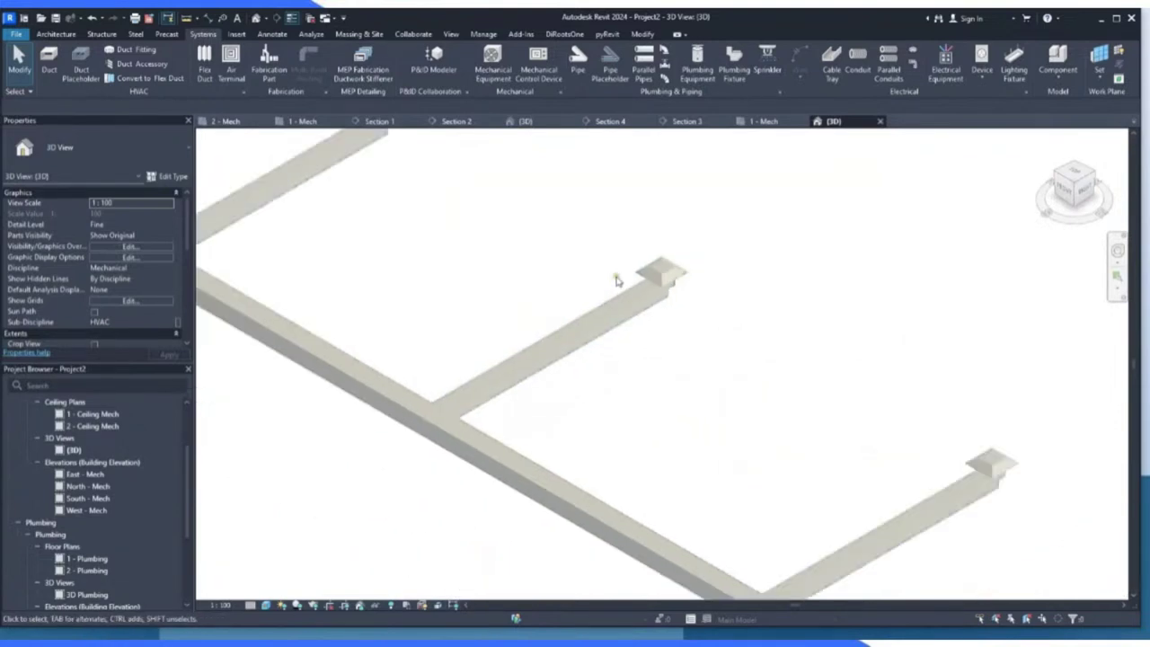
{"action": "scroll", "coordinate": [833, 450], "scroll_direction": "up", "scroll_amount": 3}
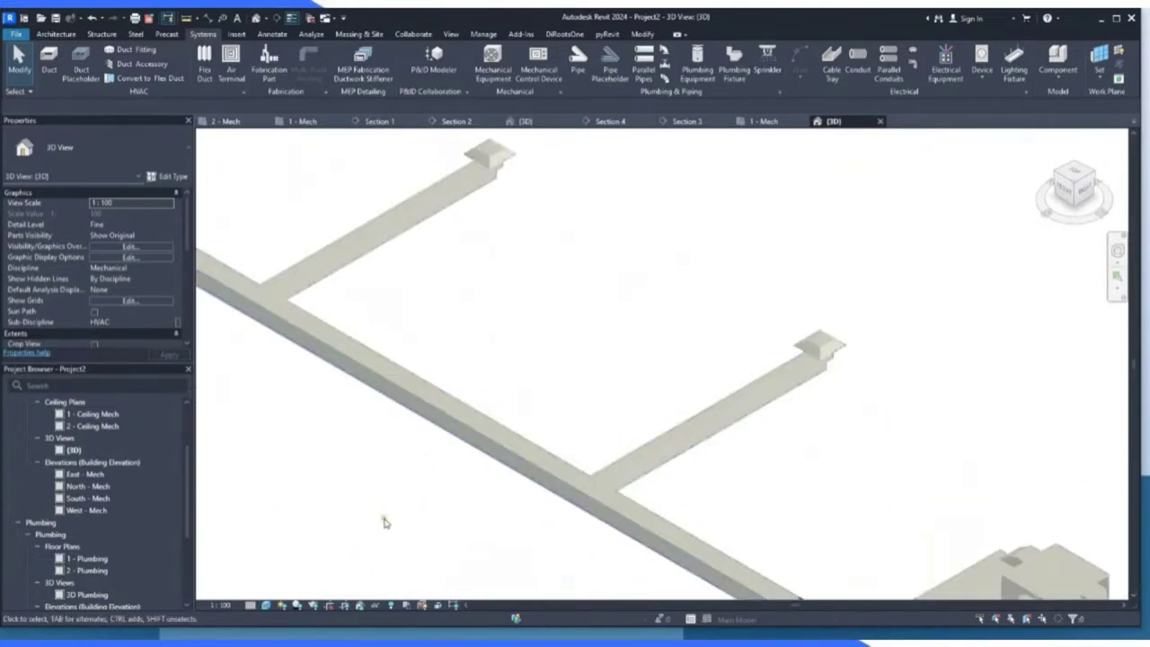
{"action": "left_click", "coordinate": [270, 606]}
{"action": "left_click", "coordinate": [306, 566]}
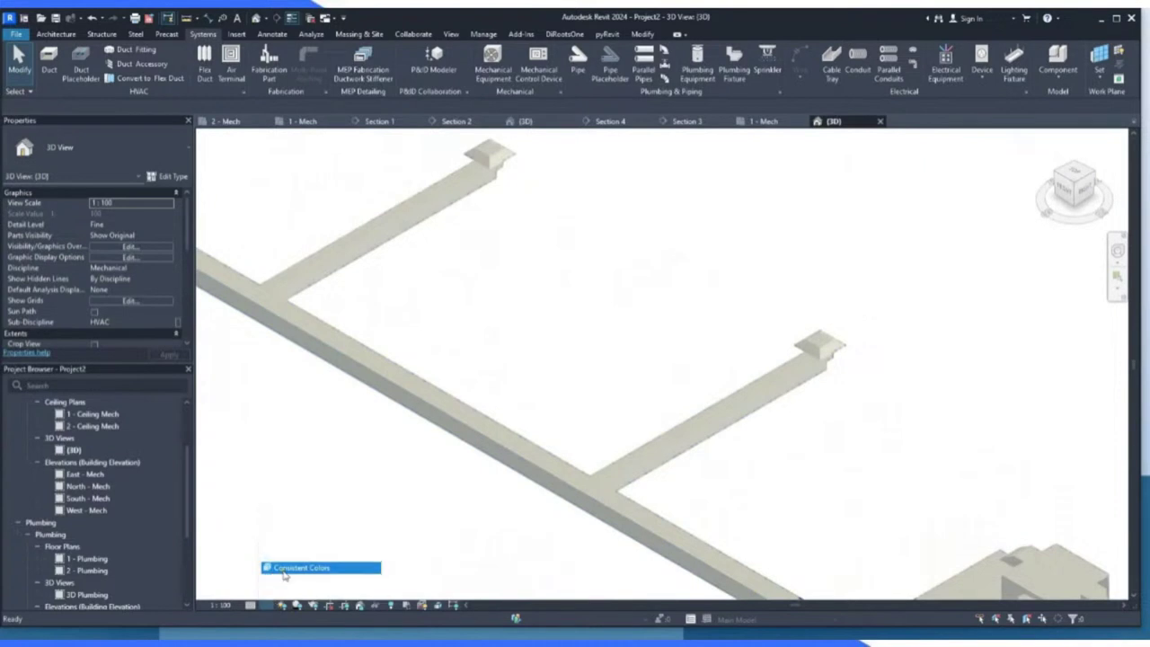
{"action": "scroll", "coordinate": [833, 381], "scroll_direction": "up", "scroll_amount": 4}
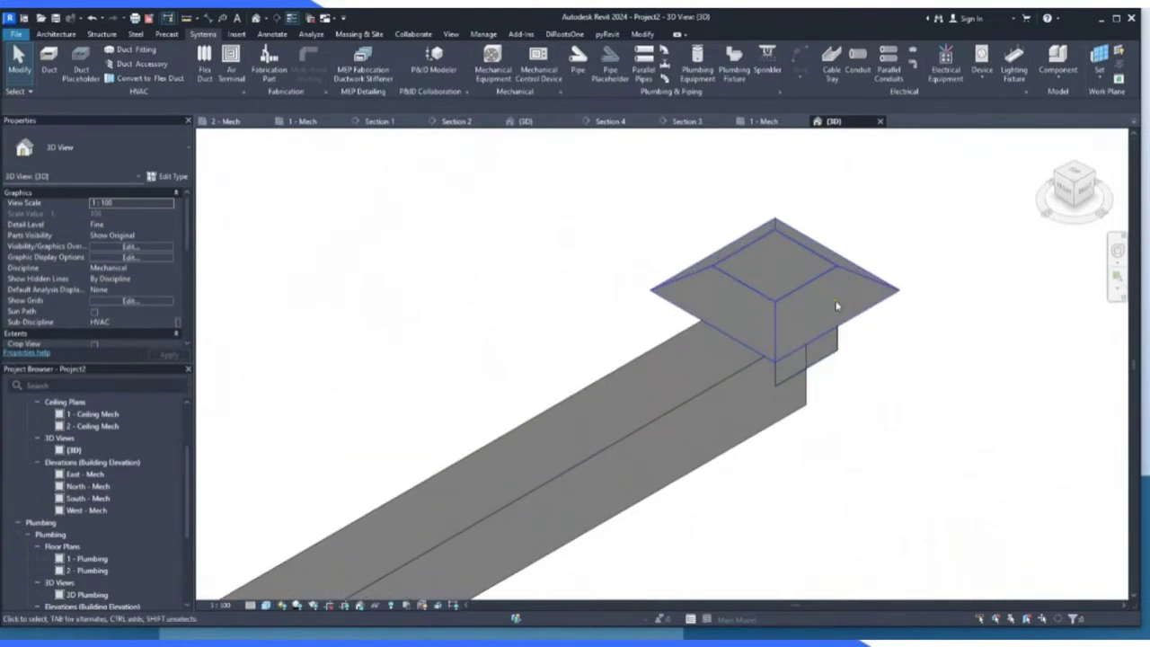
{"action": "scroll", "coordinate": [836, 307], "scroll_direction": "down", "scroll_amount": 6}
{"action": "scroll", "coordinate": [890, 459], "scroll_direction": "up", "scroll_amount": 1}
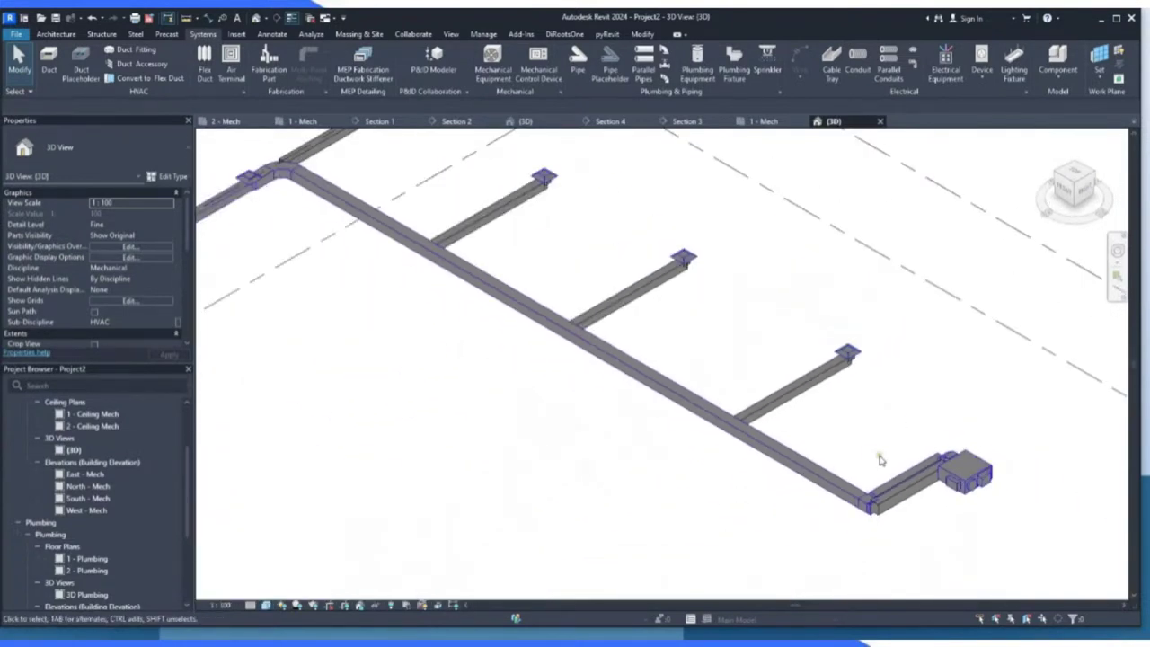
{"action": "scroll", "coordinate": [877, 461], "scroll_direction": "down", "scroll_amount": 1}
{"action": "scroll", "coordinate": [405, 245], "scroll_direction": "up", "scroll_amount": 4}
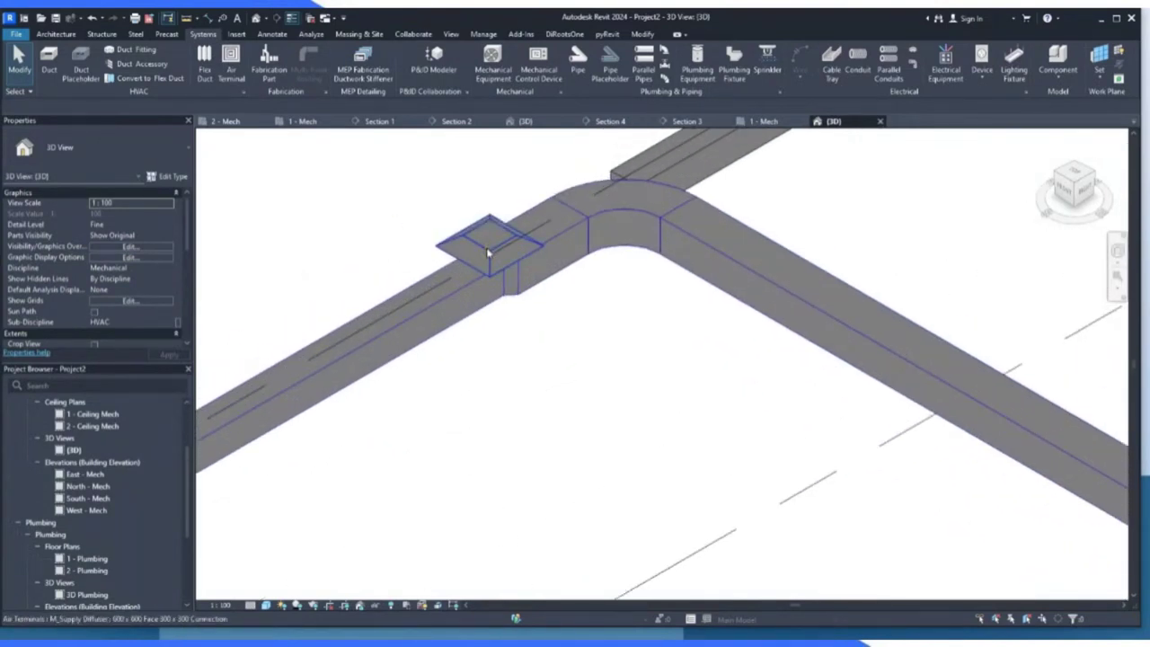
{"action": "scroll", "coordinate": [576, 310], "scroll_direction": "down", "scroll_amount": 4}
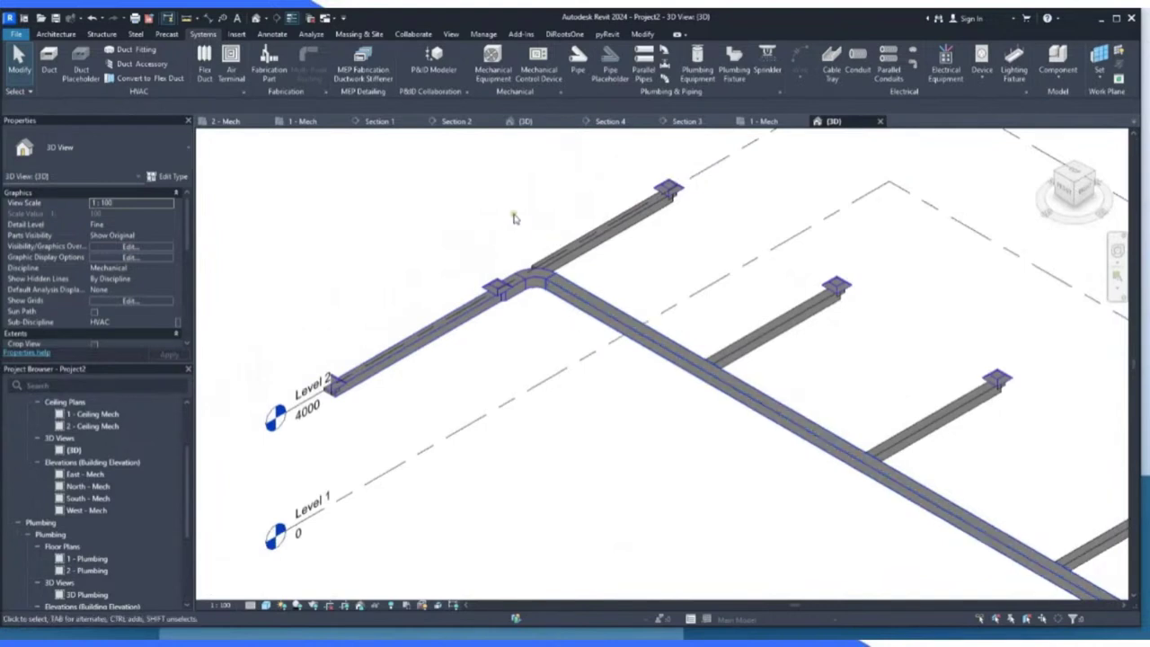
Close the 3D view and Project2 without saving, dismissing the save reminder.
{"action": "left_click", "coordinate": [881, 123]}
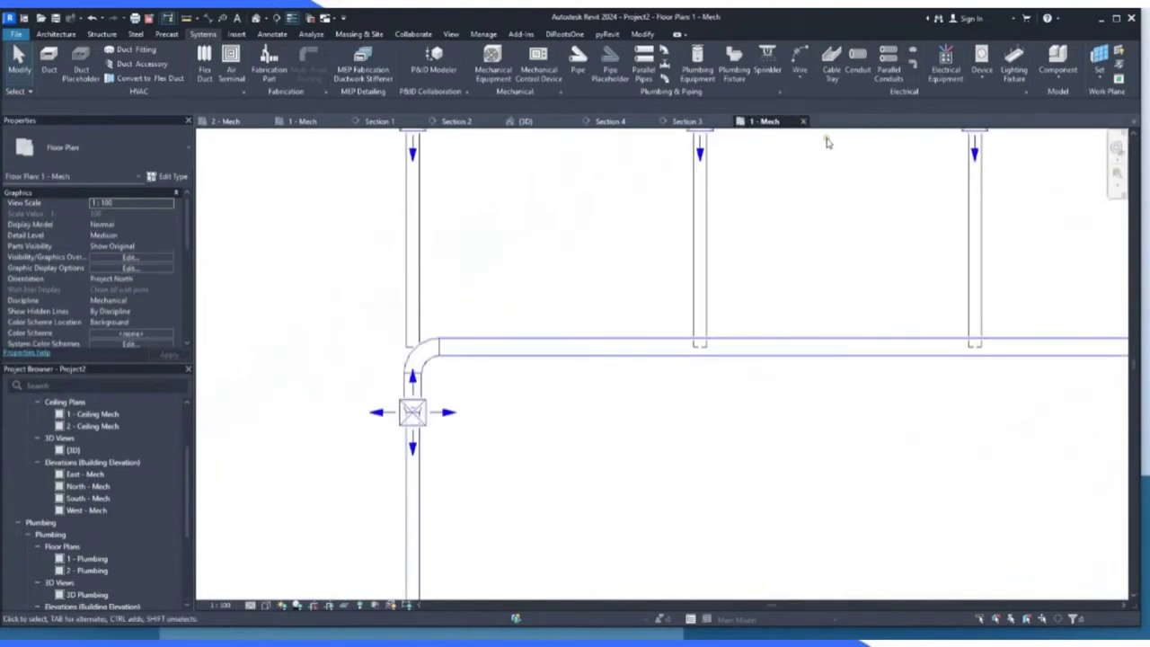
{"action": "left_click", "coordinate": [804, 122]}
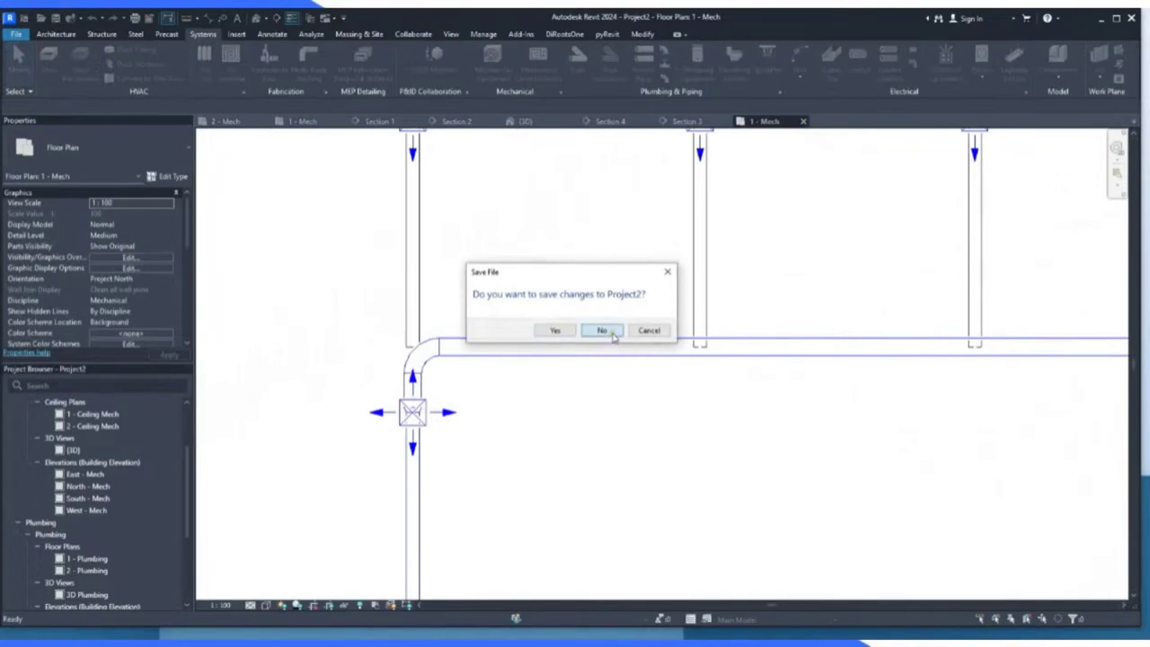
{"action": "left_click", "coordinate": [599, 330]}
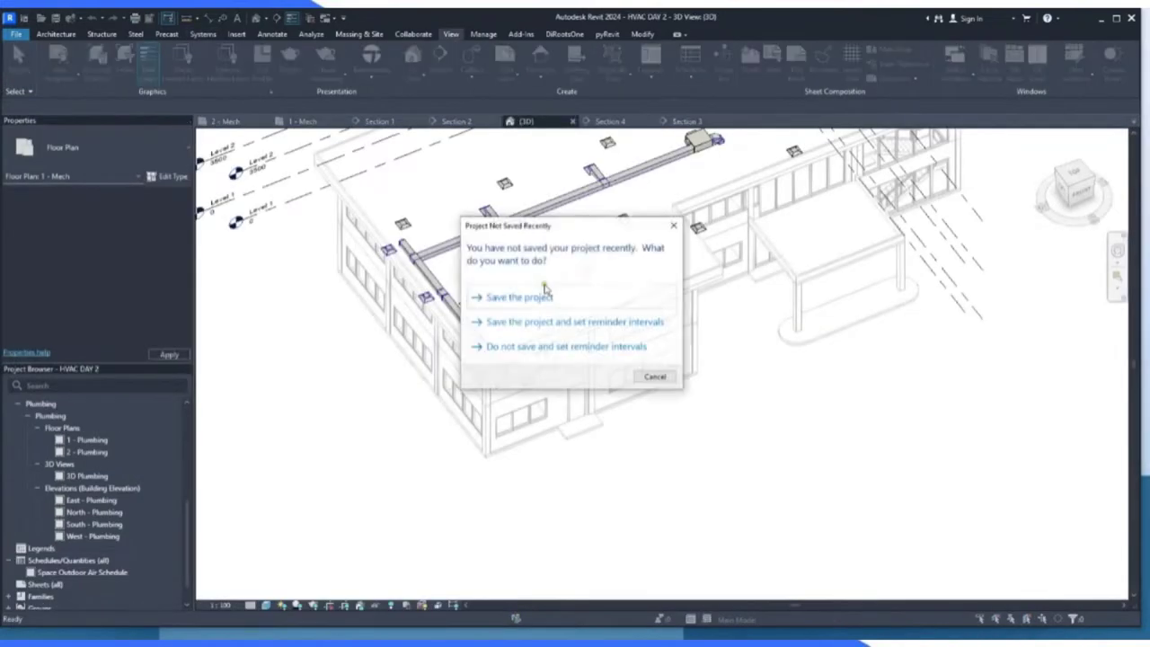
{"action": "left_click", "coordinate": [654, 376]}
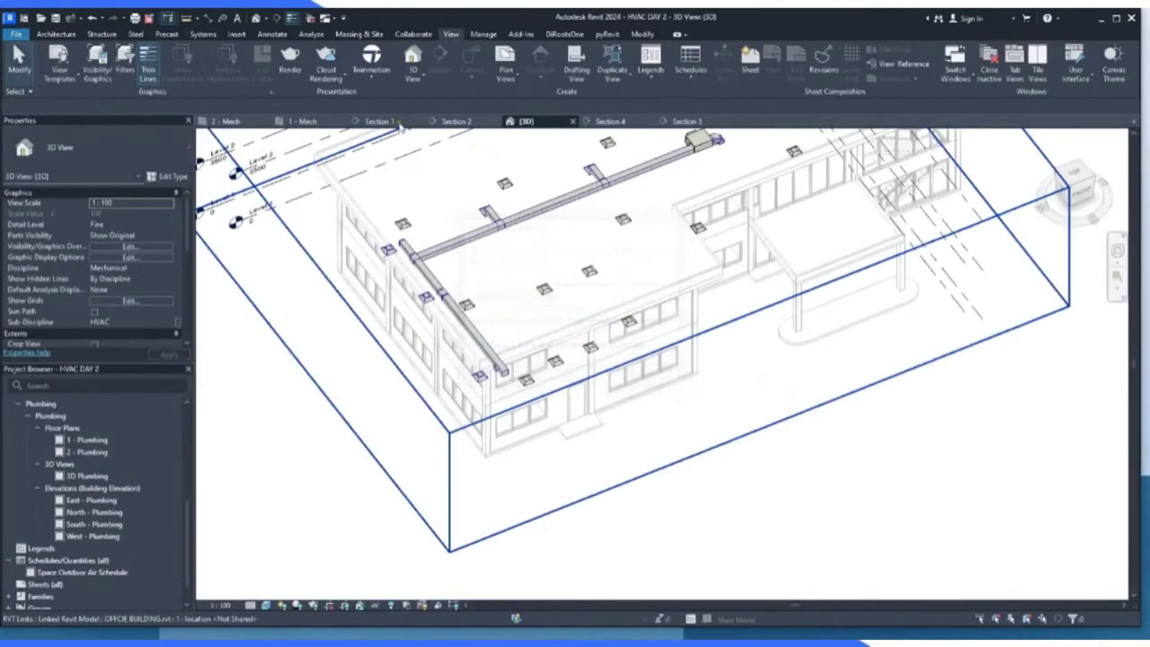
Zoom in on 1 - Mech and select the 300x300 branch duct below the Office 3 diffuser.
{"action": "left_click", "coordinate": [303, 122]}
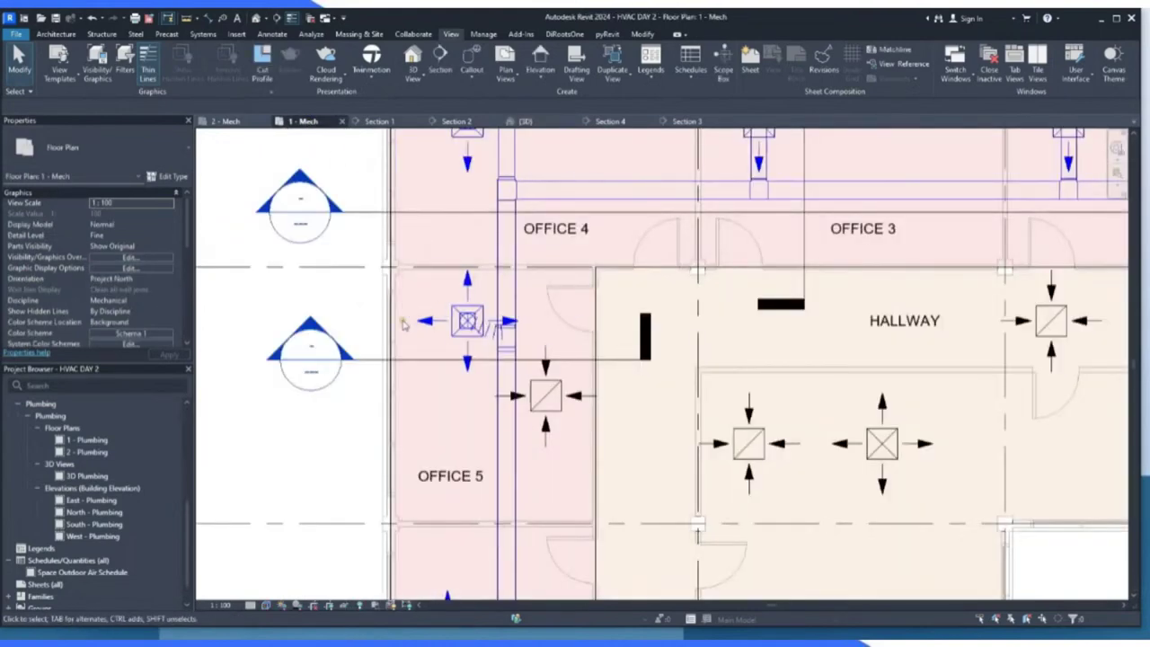
{"action": "scroll", "coordinate": [634, 184], "scroll_direction": "up", "scroll_amount": 5}
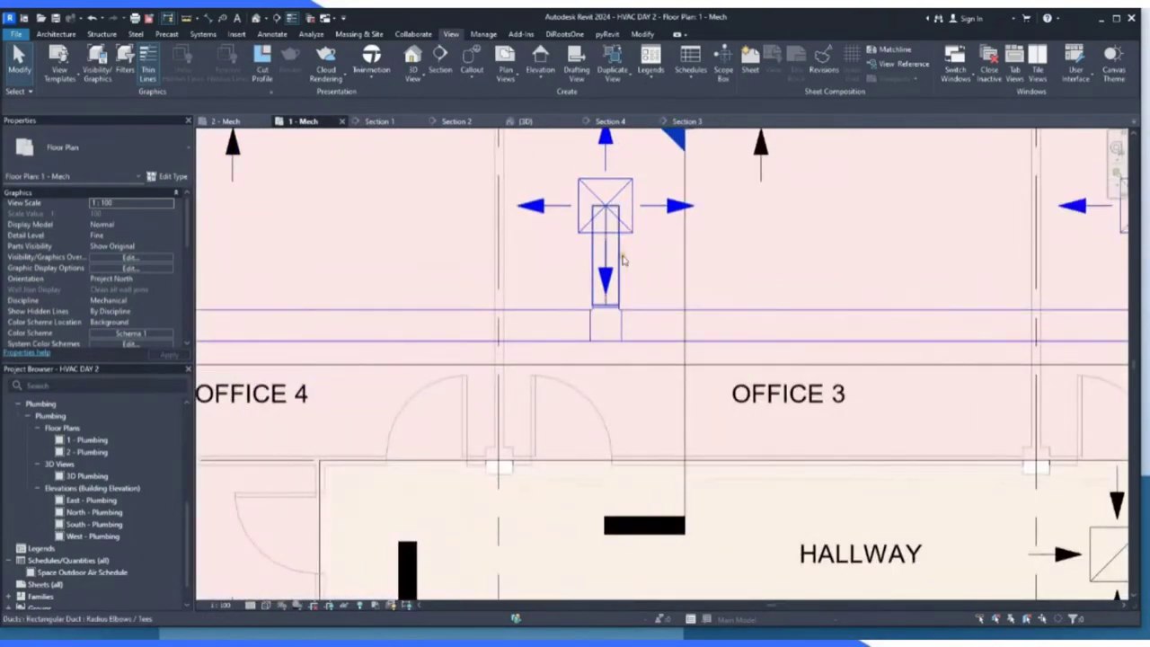
{"action": "left_click", "coordinate": [618, 237]}
{"action": "scroll", "coordinate": [618, 236], "scroll_direction": "up", "scroll_amount": 2}
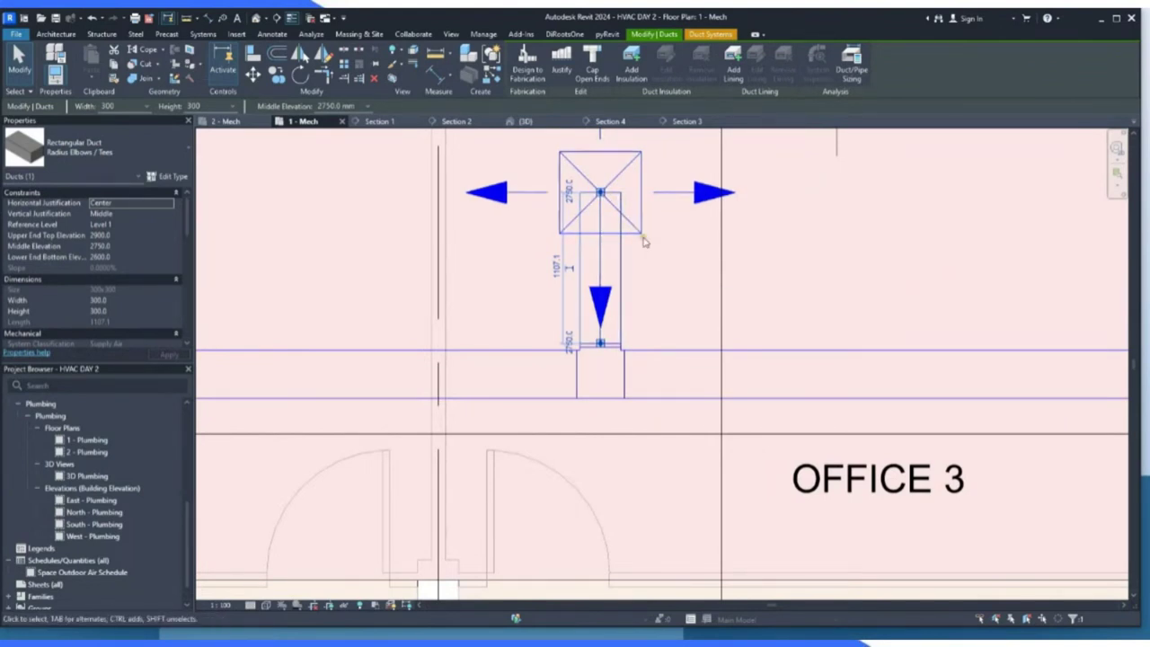
Move the Office 3 supply diffuser right, away from its duct stub.
{"action": "key", "text": "Escape"}
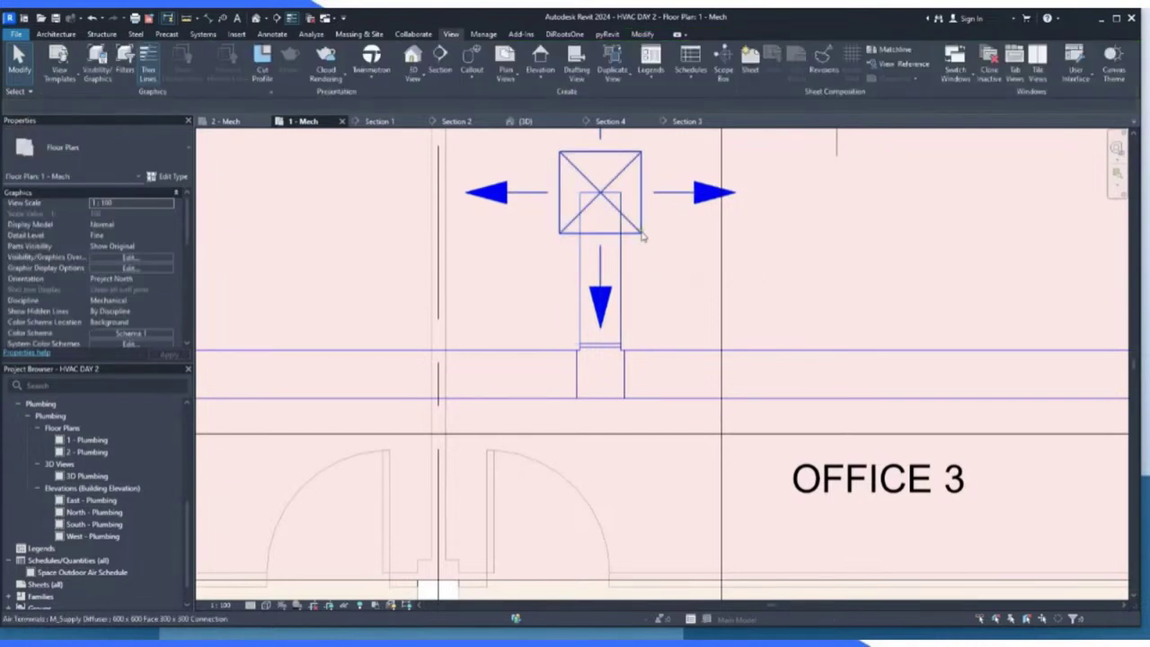
{"action": "left_click", "coordinate": [642, 237]}
{"action": "scroll", "coordinate": [503, 342], "scroll_direction": "down", "scroll_amount": 1}
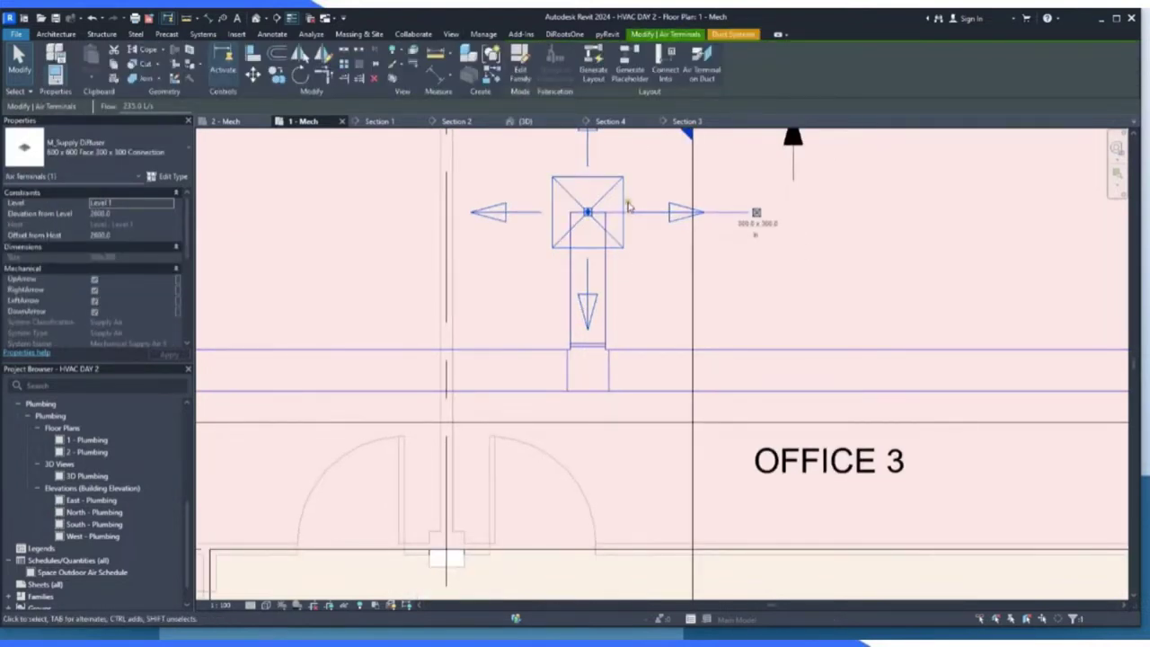
{"action": "scroll", "coordinate": [638, 309], "scroll_direction": "down", "scroll_amount": 2}
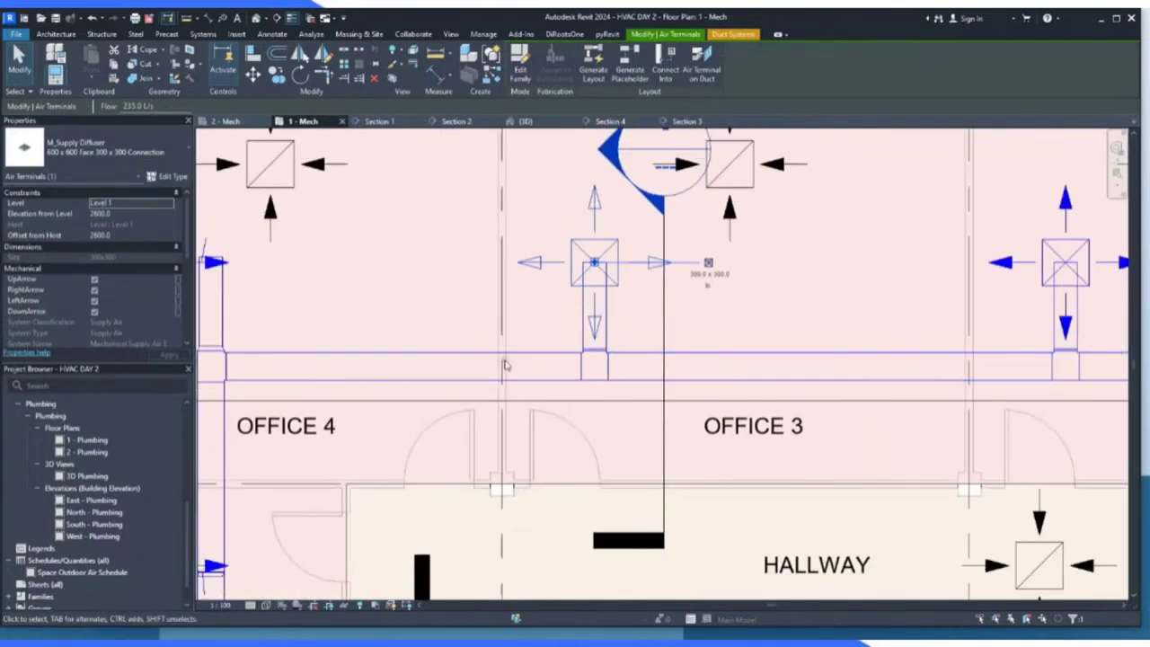
{"action": "scroll", "coordinate": [670, 283], "scroll_direction": "down", "scroll_amount": 1}
{"action": "scroll", "coordinate": [723, 256], "scroll_direction": "up", "scroll_amount": 2}
{"action": "key", "text": "Escape"}
{"action": "left_click", "coordinate": [590, 311]}
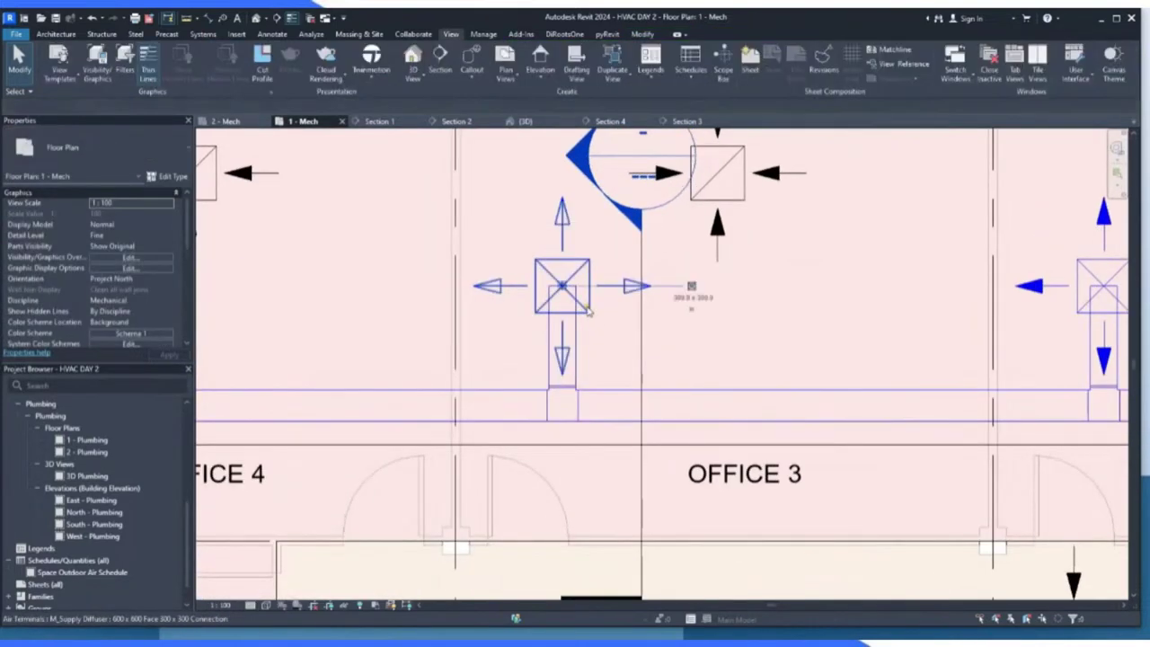
{"action": "left_click_drag", "start_coordinate": [590, 296], "coordinate": [771, 296]}
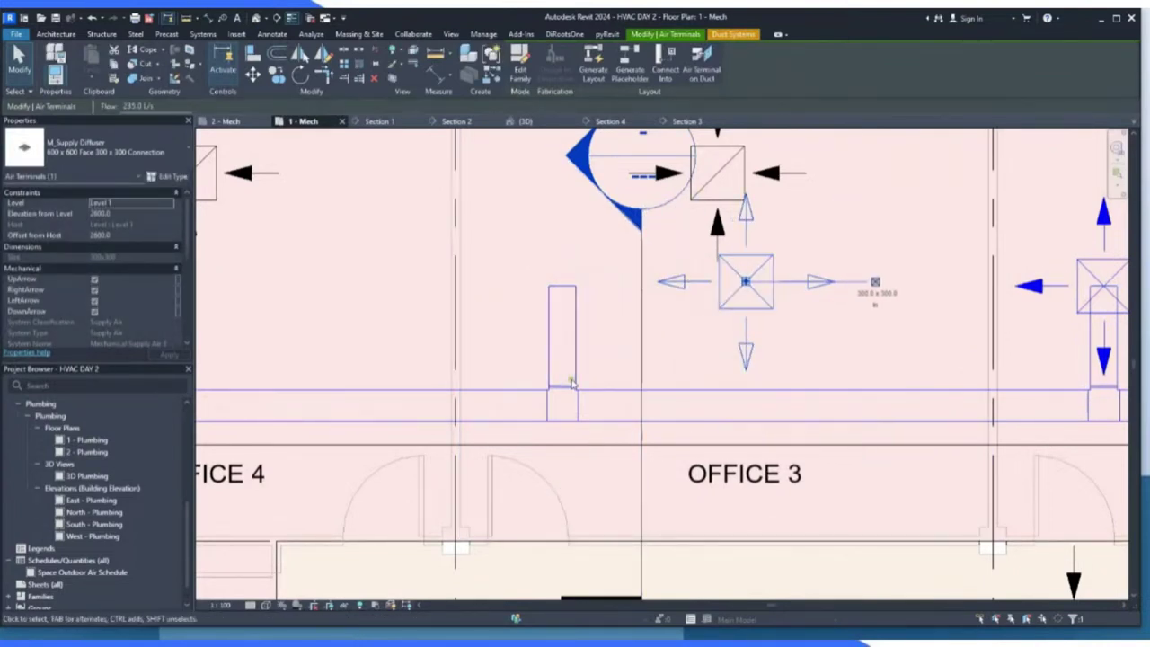
{"action": "left_click_drag", "start_coordinate": [572, 382], "coordinate": [748, 282]}
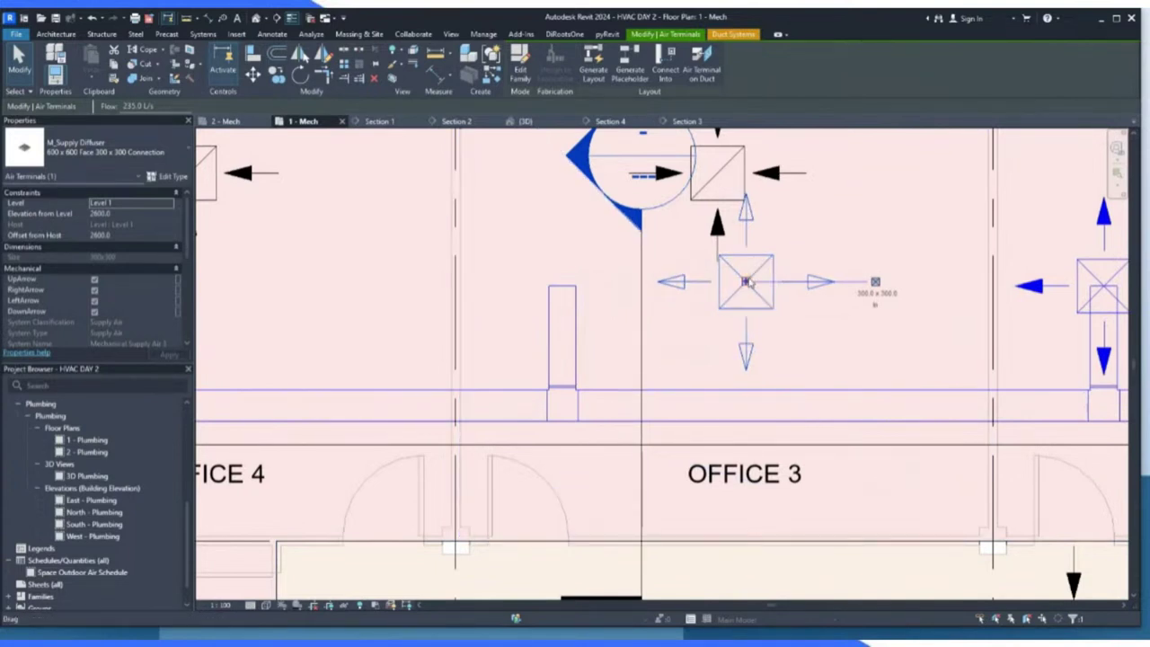
Draw a flex duct from the Office 3 diffuser's connector to the duct branch end.
{"action": "right_click", "coordinate": [876, 283]}
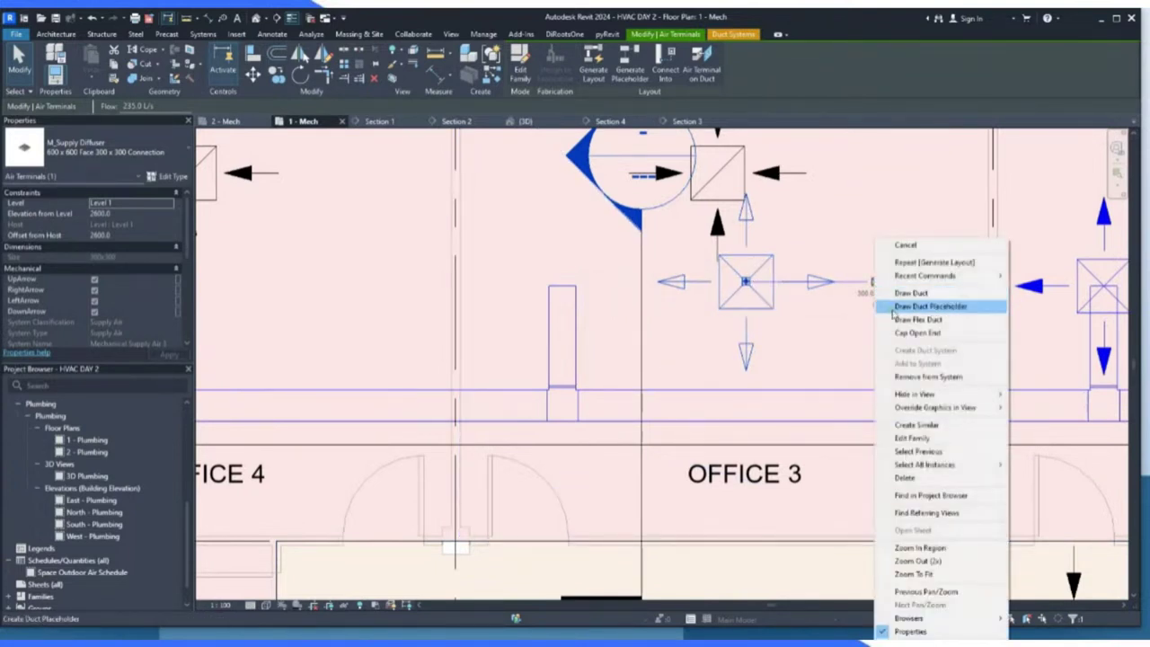
{"action": "left_click", "coordinate": [934, 320]}
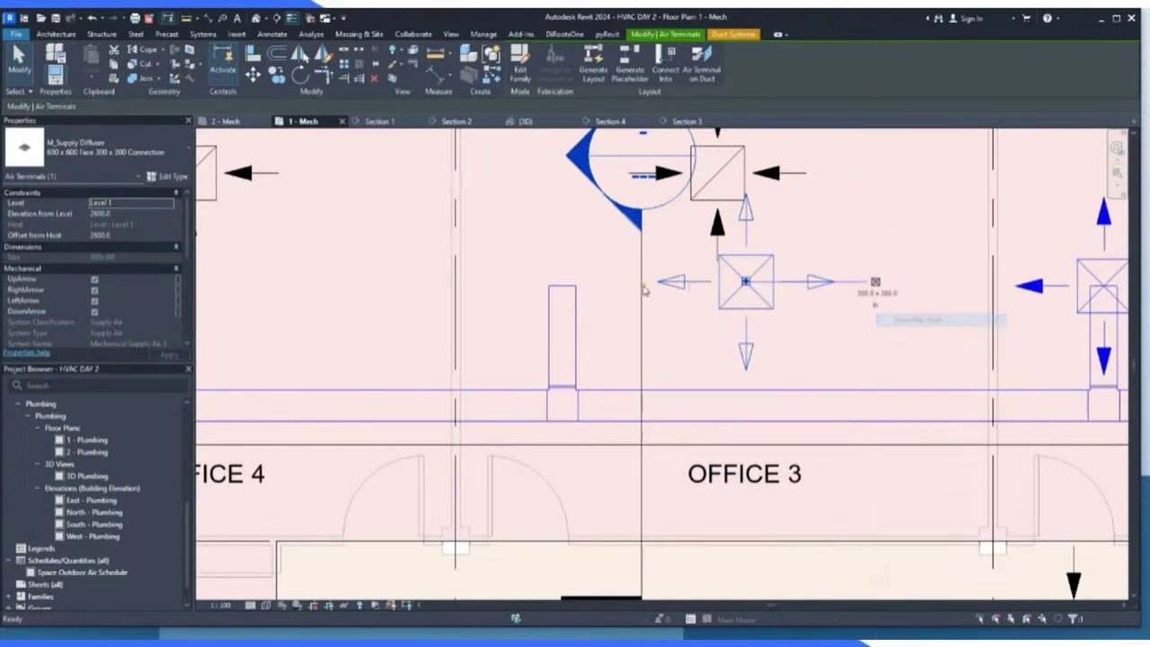
{"action": "left_click", "coordinate": [562, 286]}
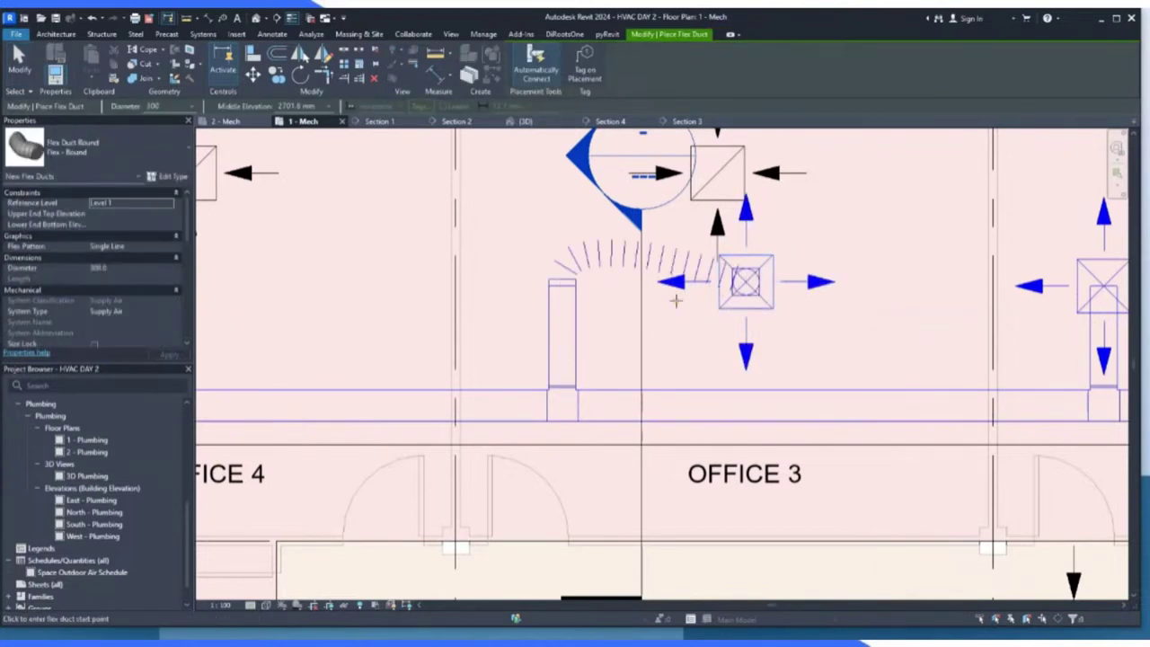
{"action": "scroll", "coordinate": [739, 326], "scroll_direction": "down", "scroll_amount": 2}
{"action": "scroll", "coordinate": [829, 315], "scroll_direction": "up", "scroll_amount": 2}
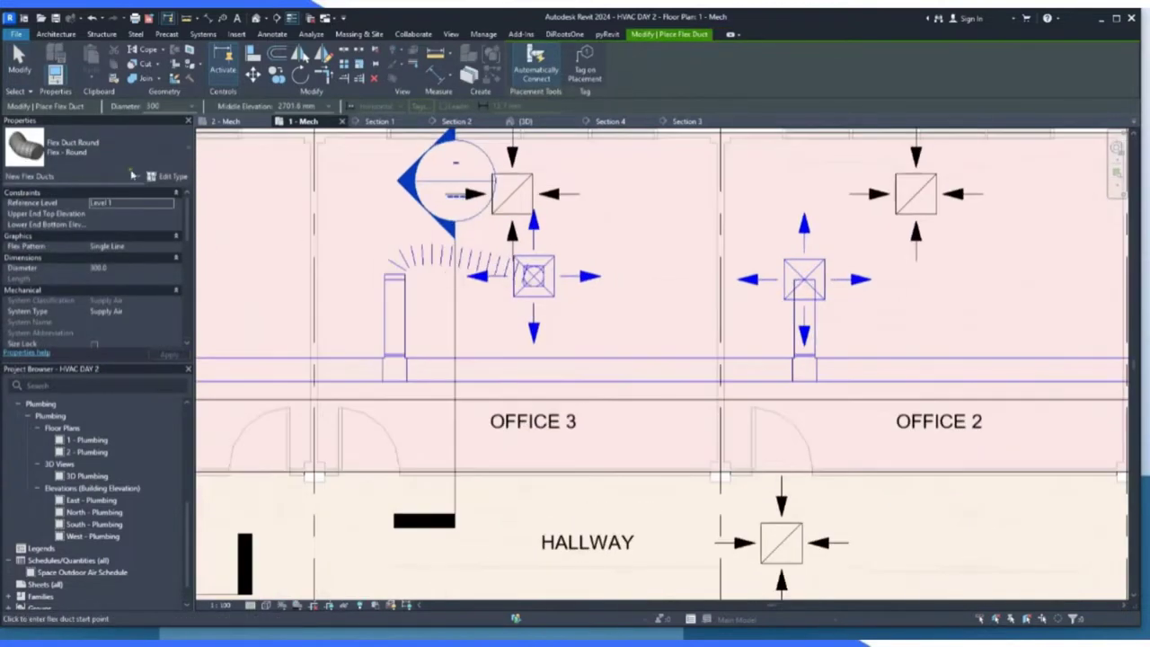
{"action": "left_click", "coordinate": [17, 55]}
{"action": "scroll", "coordinate": [772, 335], "scroll_direction": "up", "scroll_amount": 2}
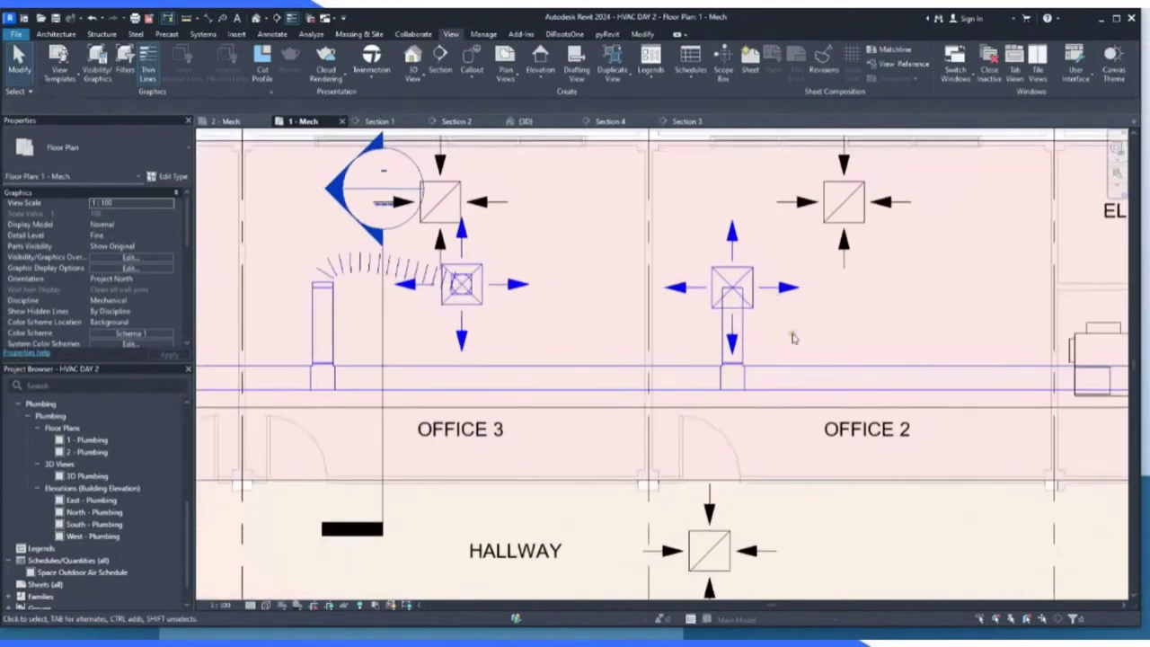
{"action": "scroll", "coordinate": [748, 286], "scroll_direction": "up", "scroll_amount": 2}
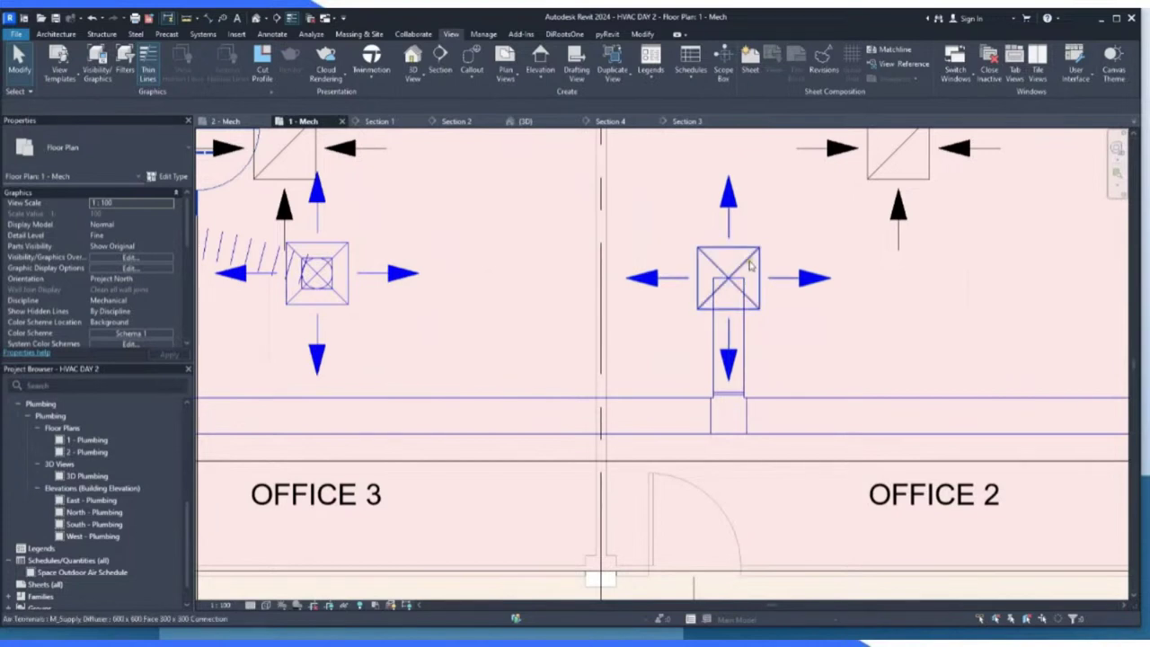
{"action": "left_click", "coordinate": [751, 264]}
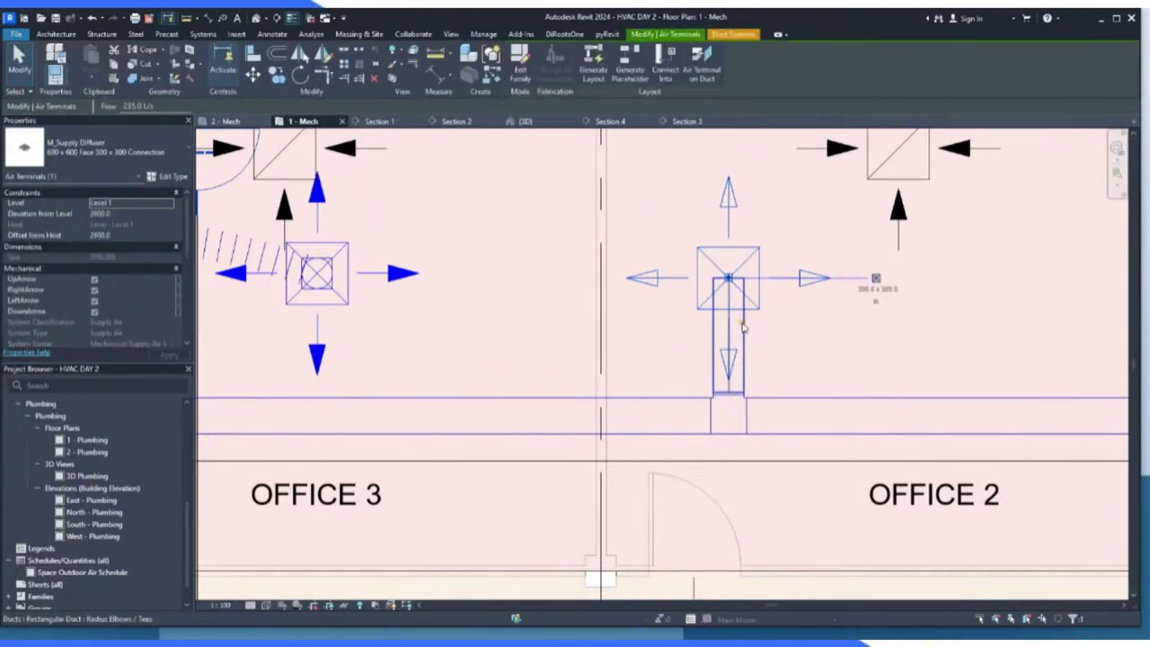
{"action": "scroll", "coordinate": [685, 373], "scroll_direction": "down", "scroll_amount": 2}
{"action": "scroll", "coordinate": [710, 333], "scroll_direction": "up", "scroll_amount": 1}
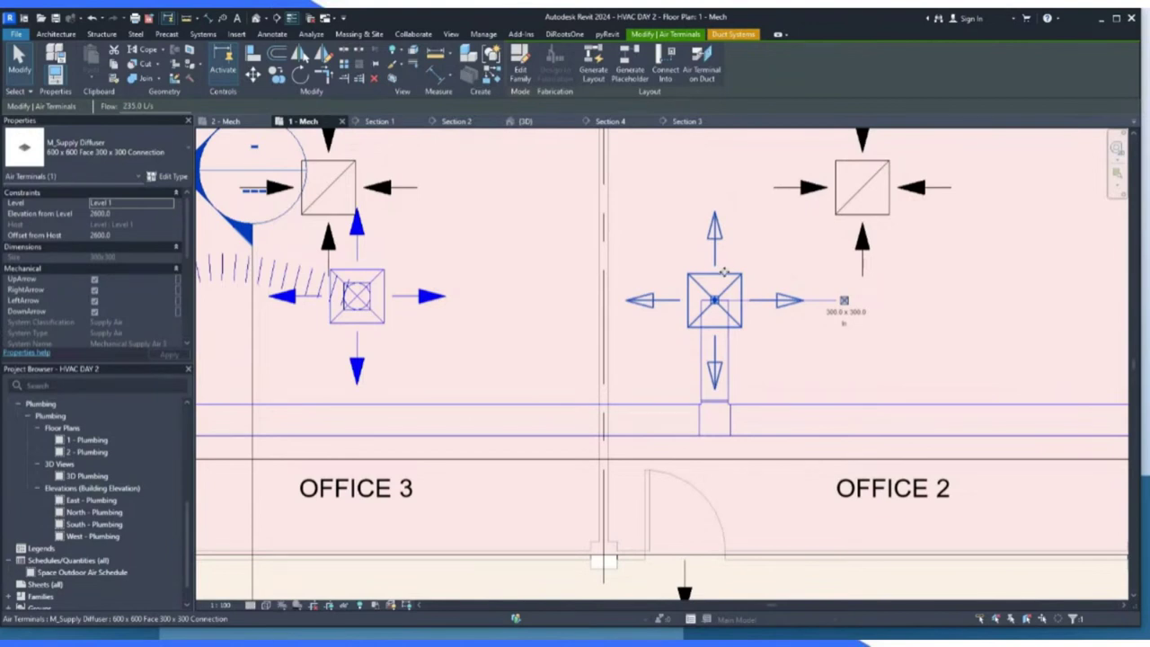
Move the Office 2 supply diffuser up beside the upper diffuser.
{"action": "left_click_drag", "start_coordinate": [725, 272], "coordinate": [724, 179]}
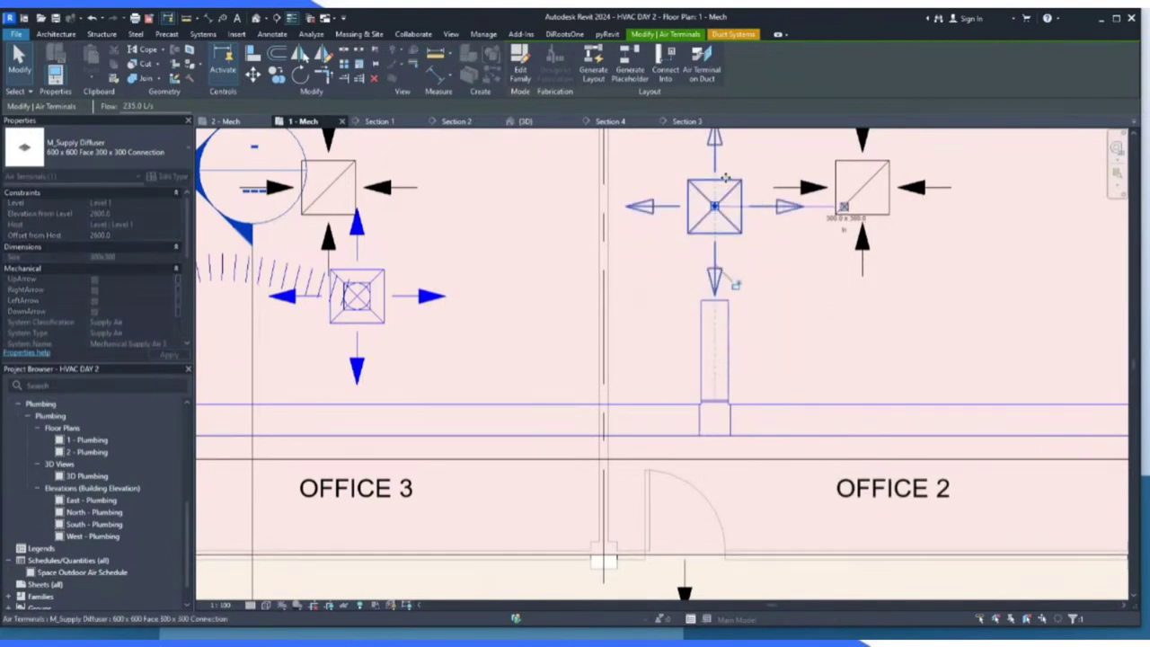
{"action": "left_click", "coordinate": [803, 276]}
{"action": "left_click", "coordinate": [745, 239]}
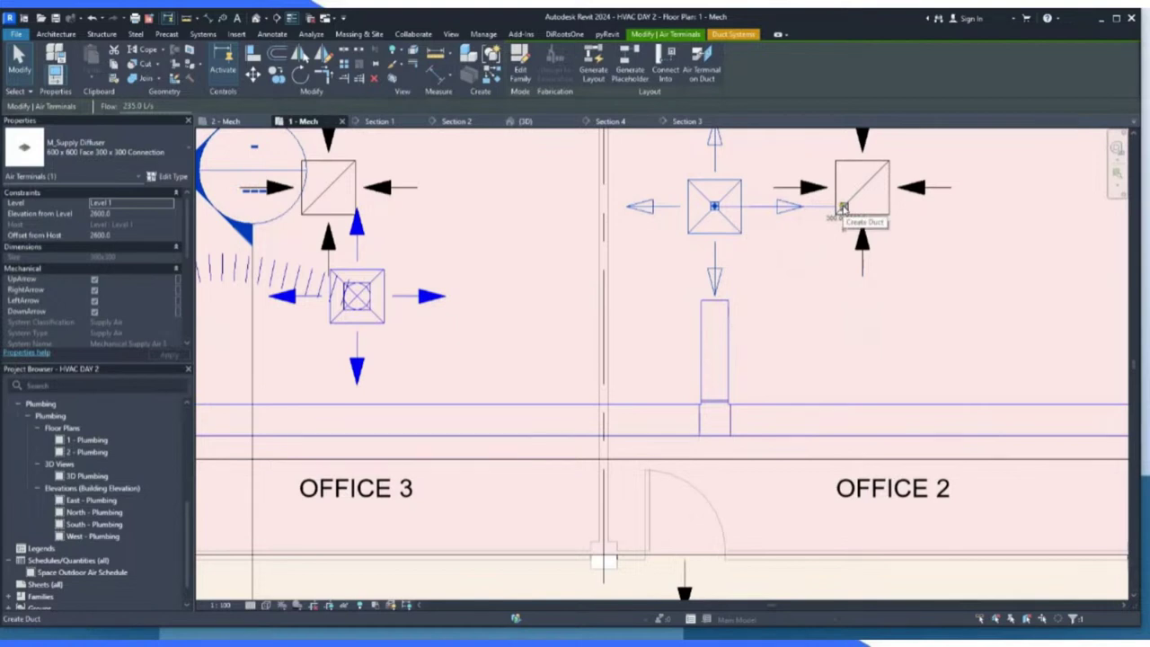
Draw a flex duct from the Office 2 diffuser's connector to its duct branch.
{"action": "right_click", "coordinate": [843, 208]}
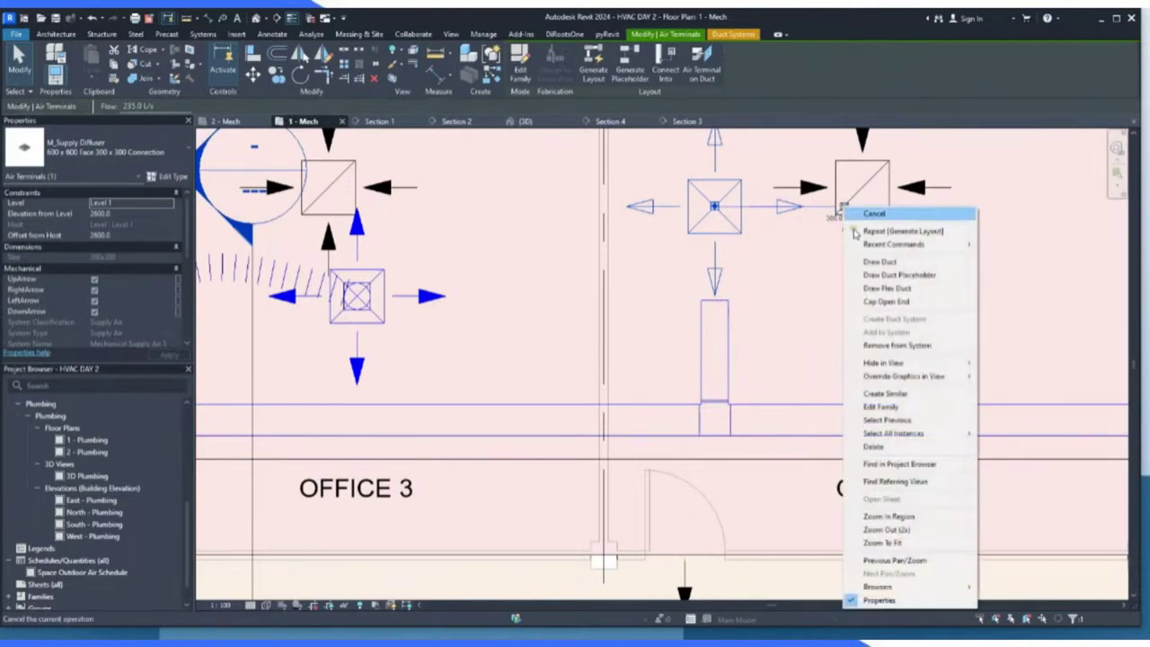
{"action": "left_click", "coordinate": [888, 288]}
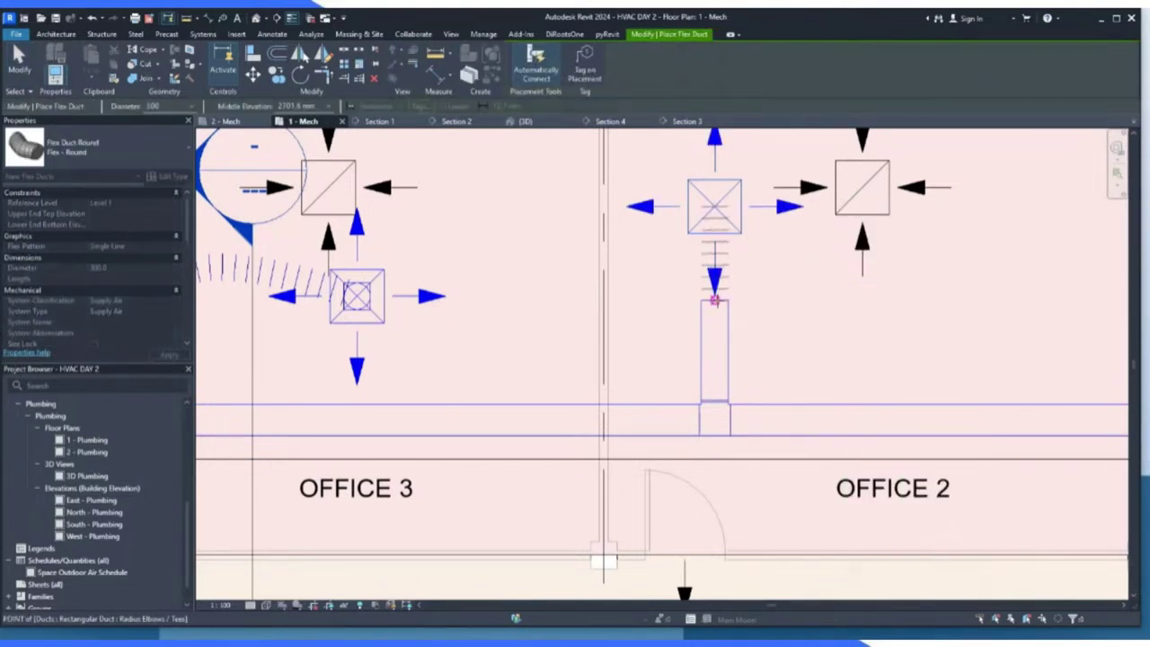
{"action": "scroll", "coordinate": [794, 302], "scroll_direction": "down", "scroll_amount": 4}
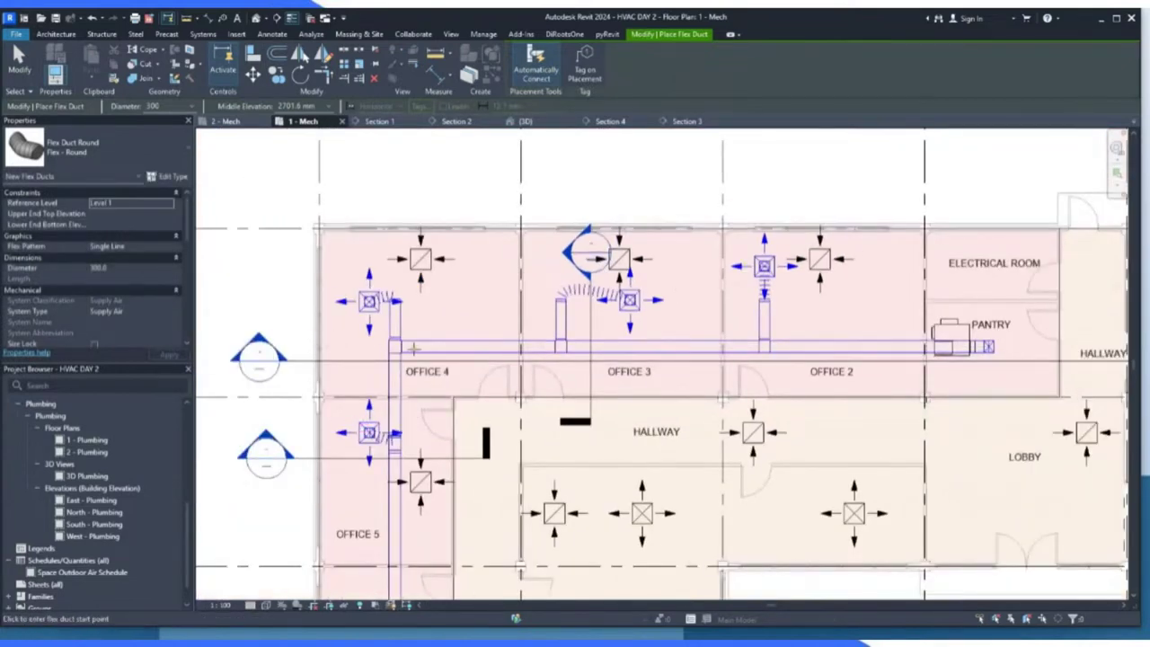
{"action": "scroll", "coordinate": [412, 349], "scroll_direction": "down", "scroll_amount": 3}
{"action": "scroll", "coordinate": [397, 547], "scroll_direction": "up", "scroll_amount": 3}
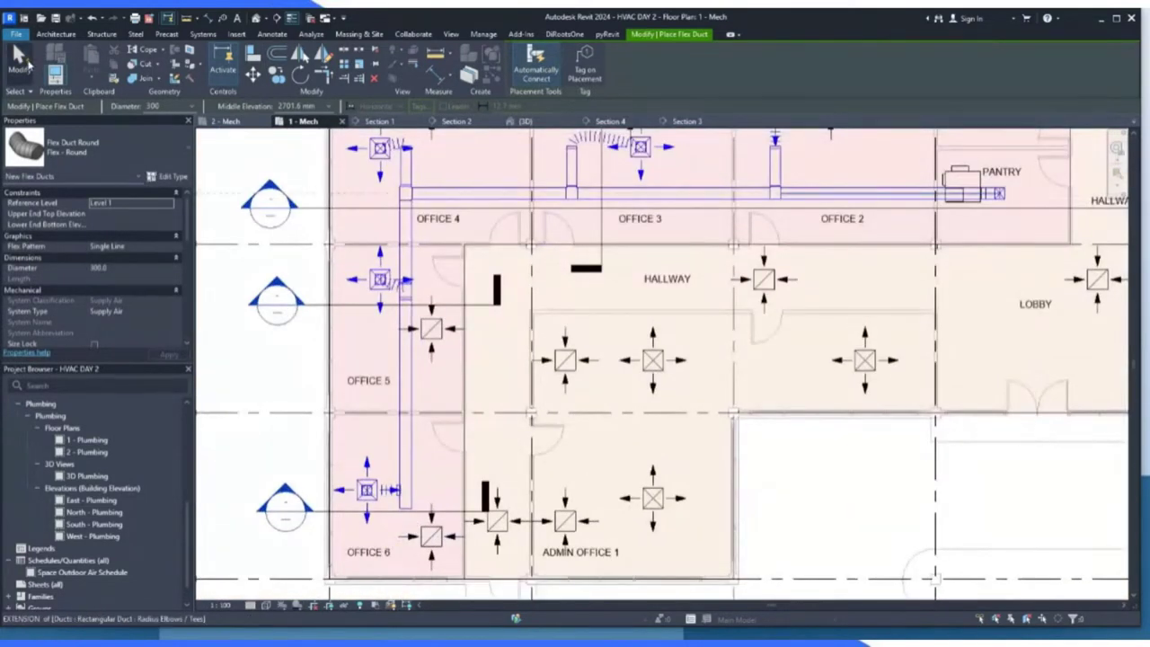
{"action": "left_click", "coordinate": [26, 63]}
{"action": "scroll", "coordinate": [309, 360], "scroll_direction": "down", "scroll_amount": 3}
{"action": "scroll", "coordinate": [762, 262], "scroll_direction": "up", "scroll_amount": 2}
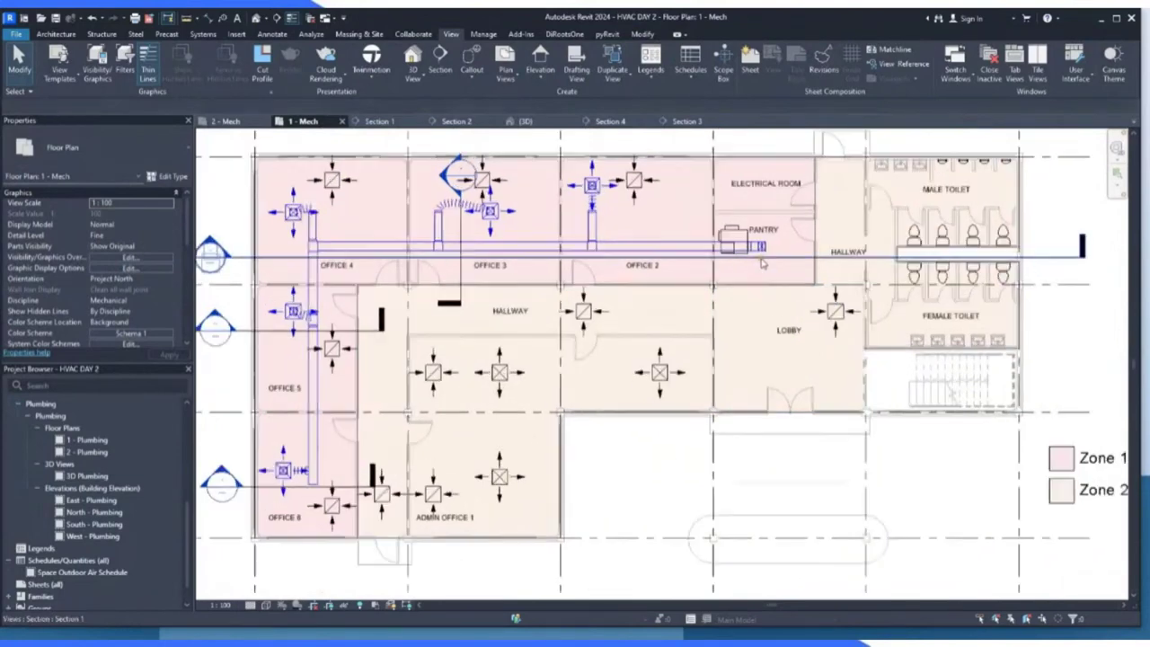
{"action": "scroll", "coordinate": [762, 263], "scroll_direction": "up", "scroll_amount": 2}
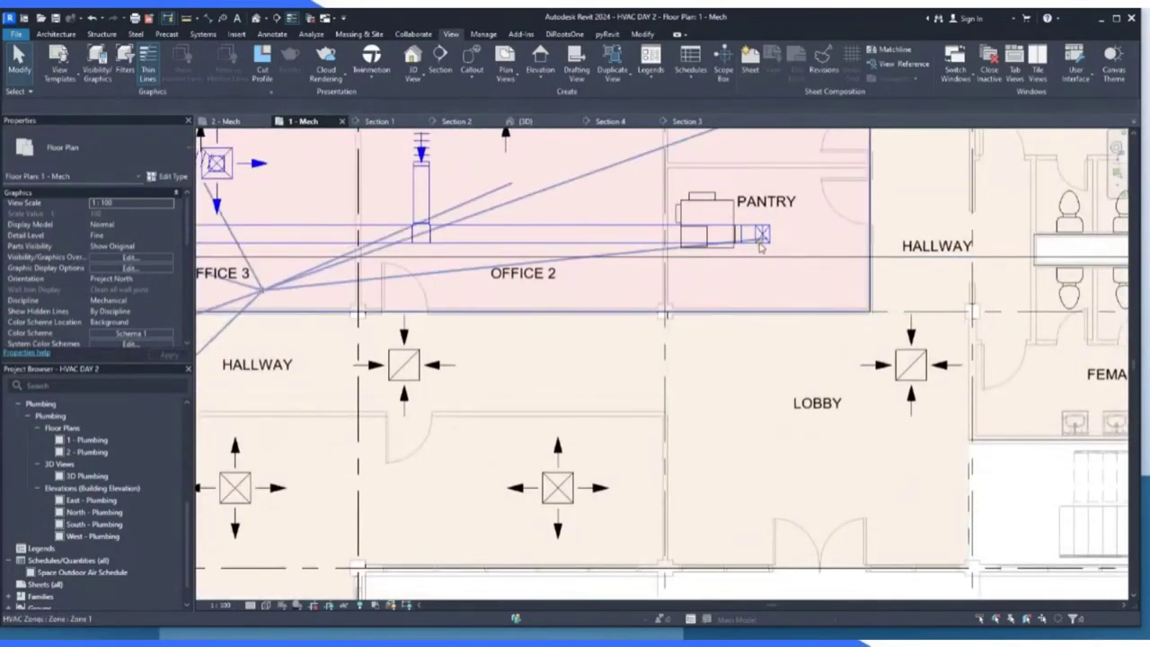
{"action": "scroll", "coordinate": [762, 247], "scroll_direction": "up", "scroll_amount": 3}
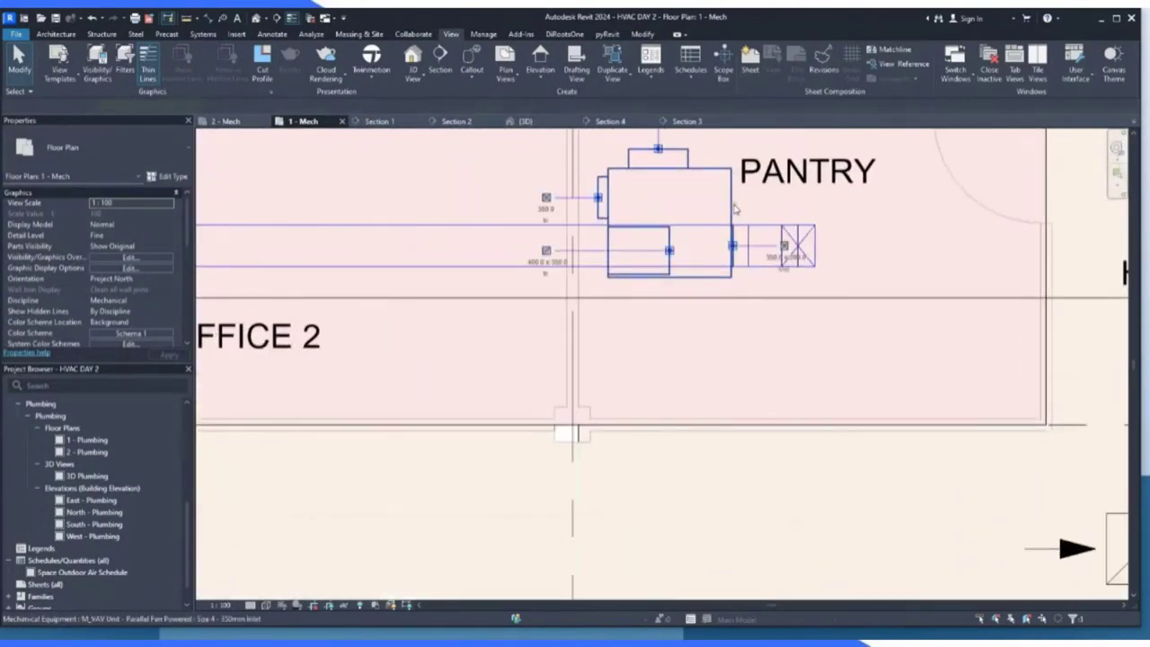
{"action": "left_click", "coordinate": [735, 210]}
{"action": "scroll", "coordinate": [733, 248], "scroll_direction": "down", "scroll_amount": 1}
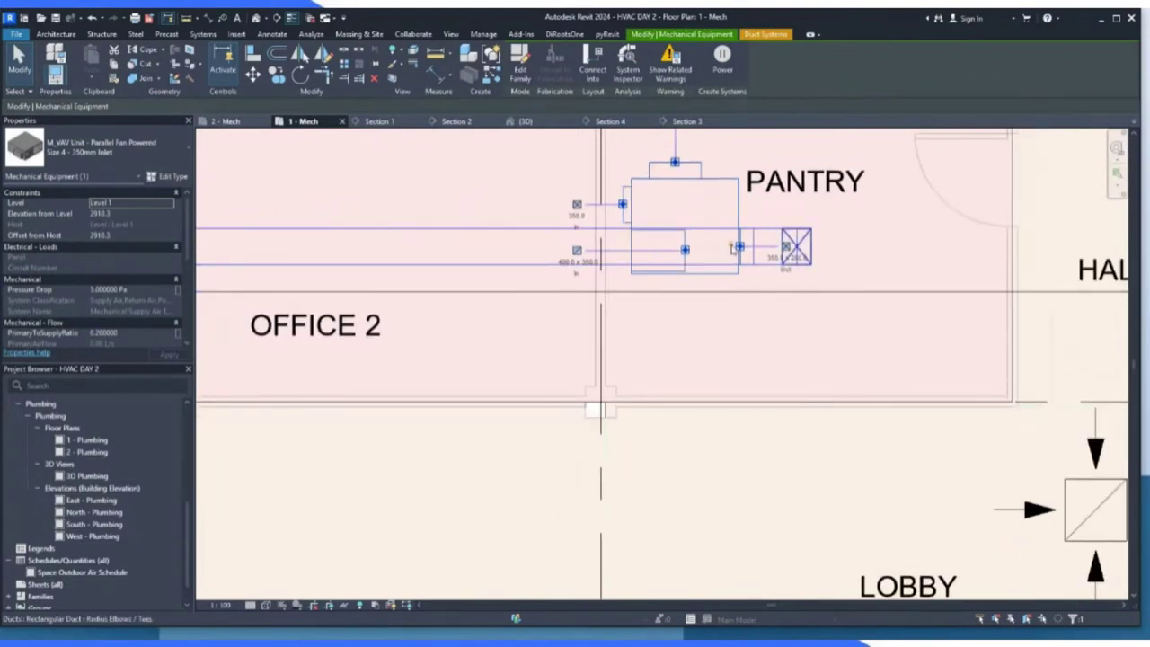
{"action": "scroll", "coordinate": [732, 248], "scroll_direction": "down", "scroll_amount": 5}
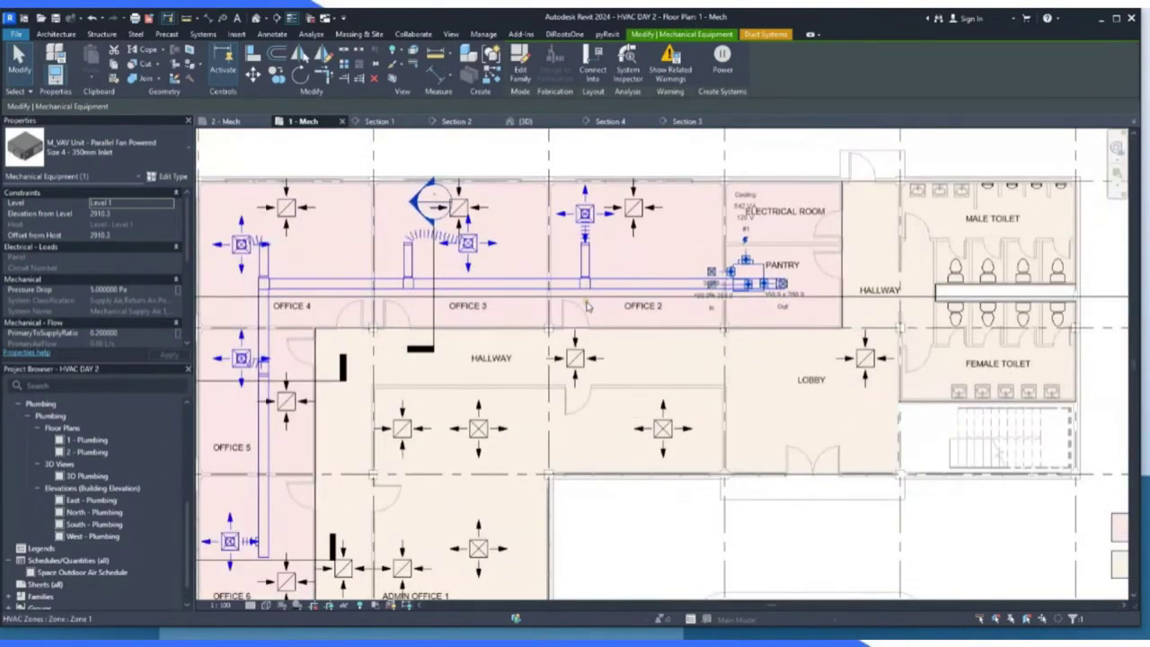
{"action": "scroll", "coordinate": [587, 307], "scroll_direction": "down", "scroll_amount": 2}
{"action": "double_click", "coordinate": [296, 290]}
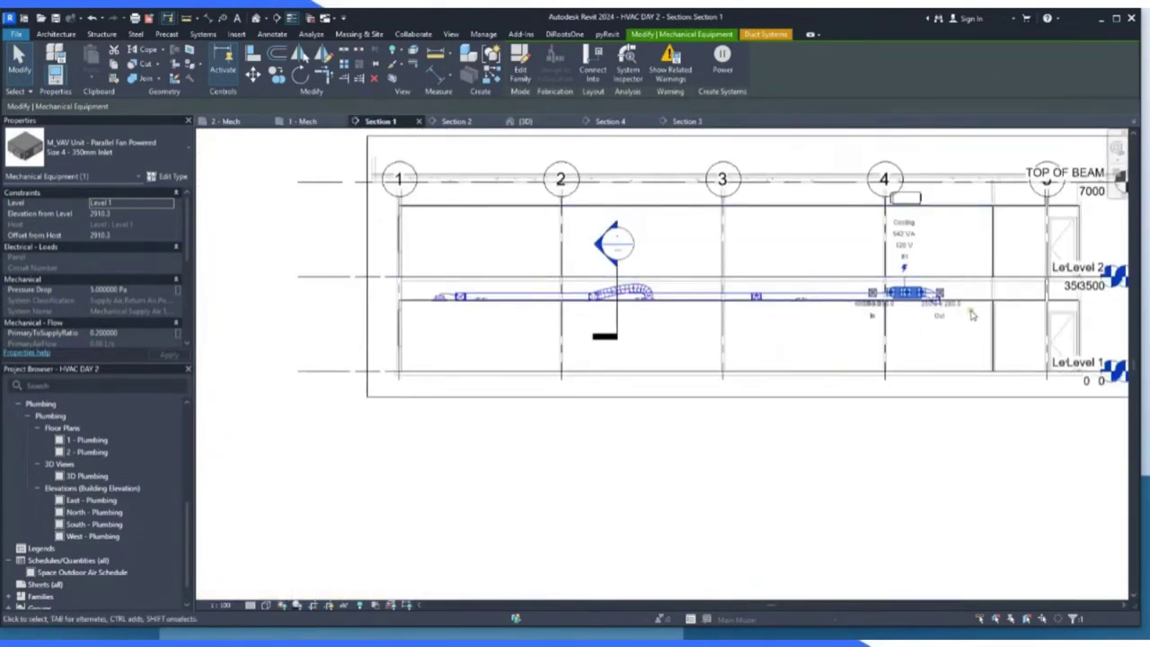
{"action": "scroll", "coordinate": [983, 302], "scroll_direction": "up", "scroll_amount": 4}
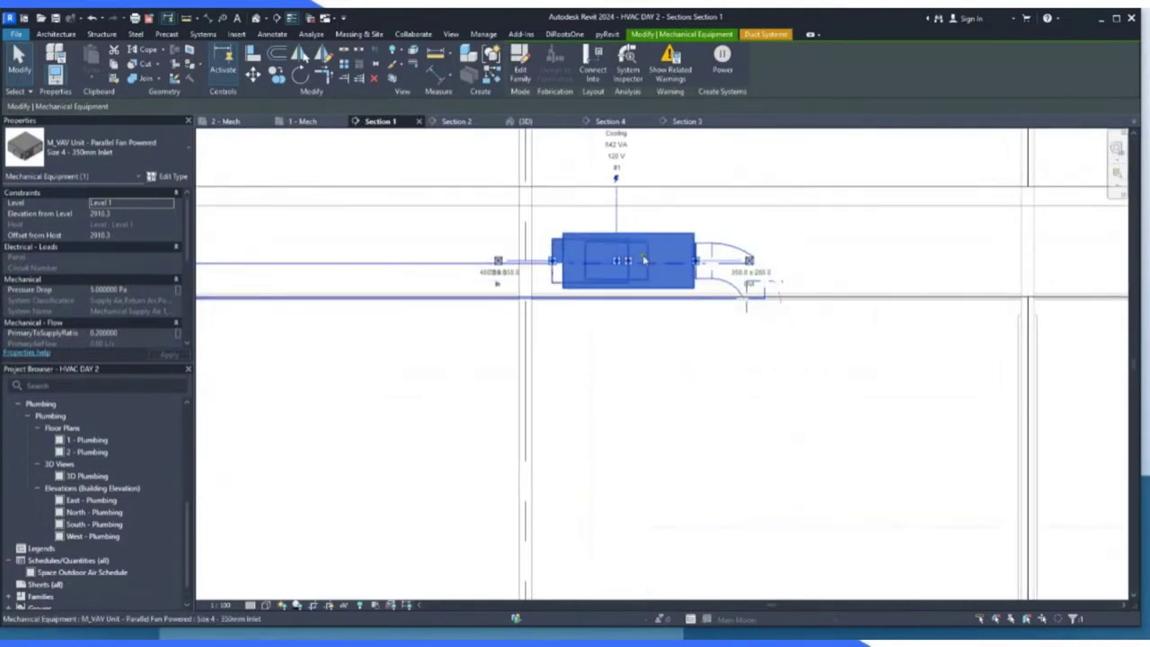
{"action": "left_click", "coordinate": [302, 121]}
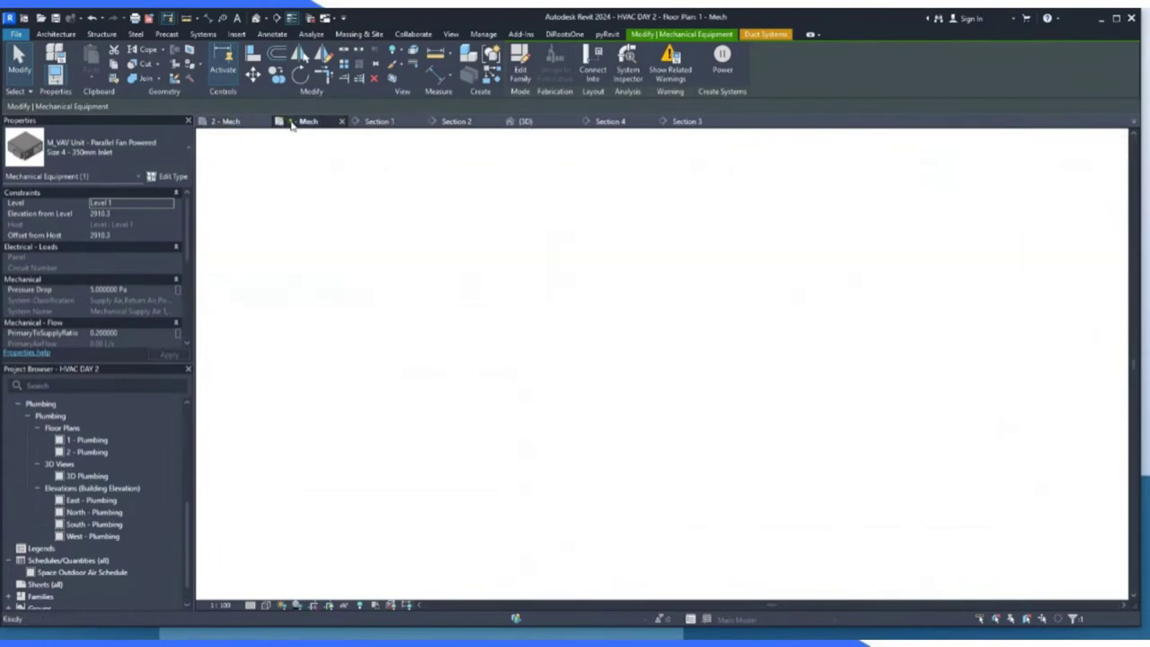
{"action": "scroll", "coordinate": [730, 270], "scroll_direction": "up", "scroll_amount": 5}
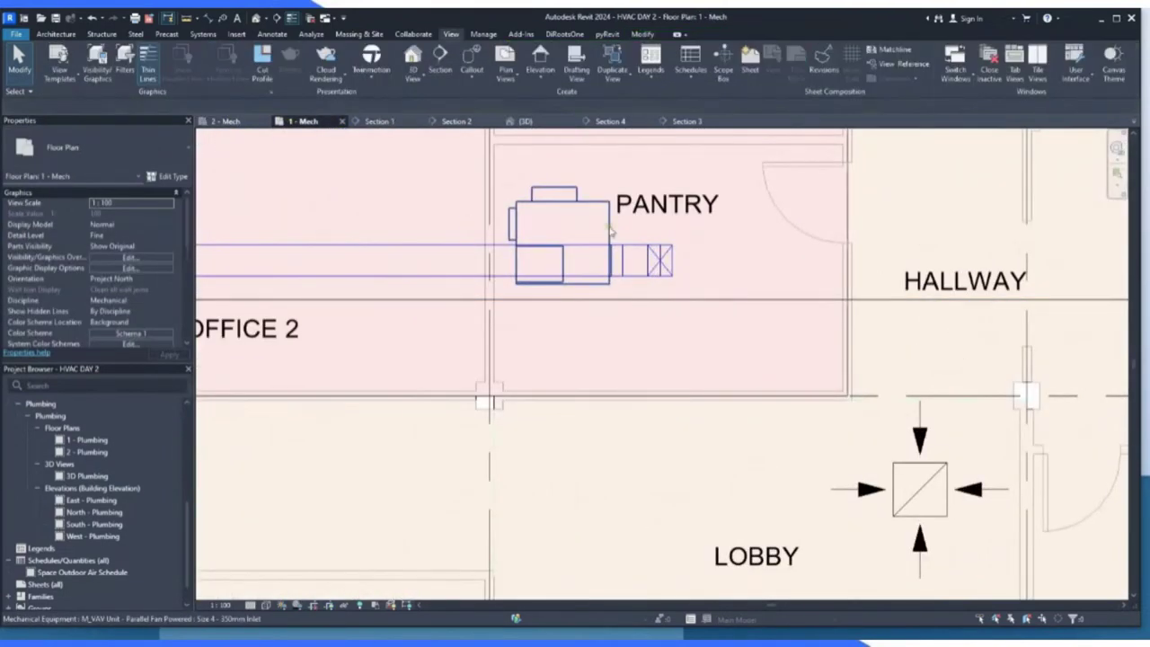
Rotate the Pantry VAV unit to a new orientation, disconnecting it from its ducts.
{"action": "left_click", "coordinate": [300, 76]}
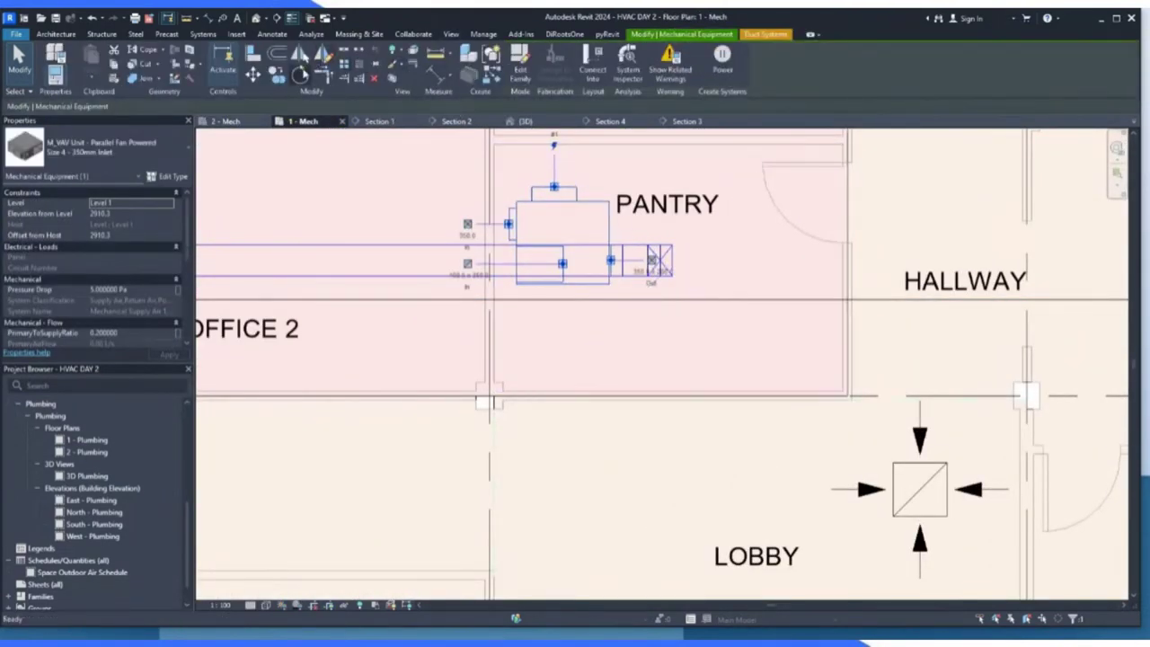
{"action": "left_click", "coordinate": [568, 160]}
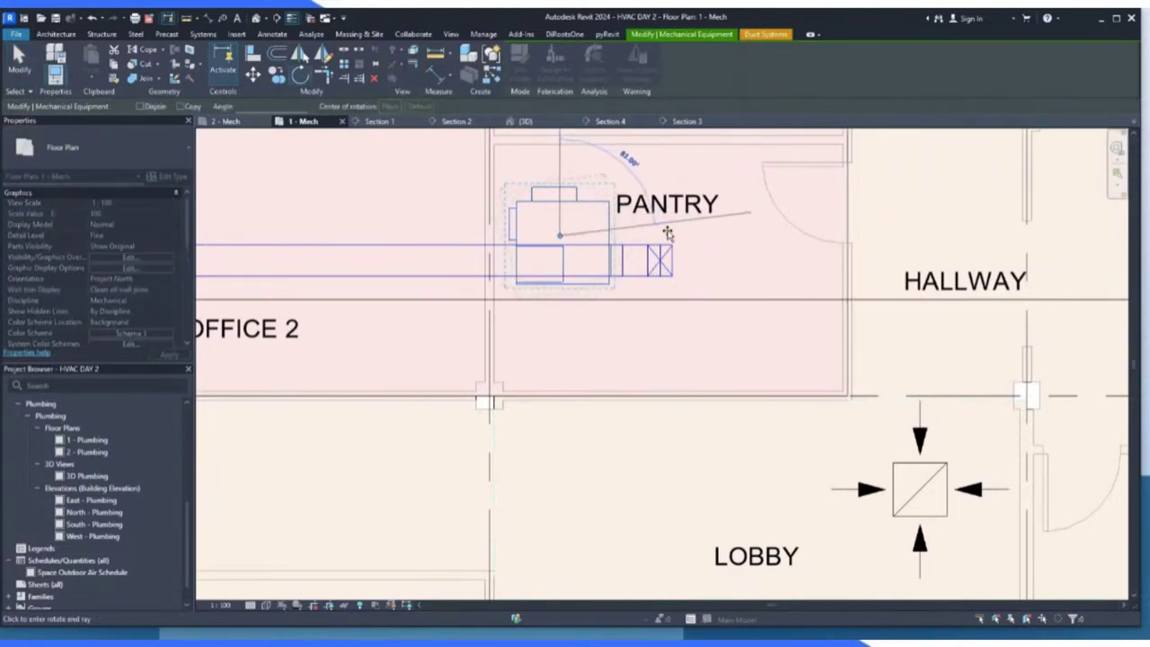
{"action": "left_click", "coordinate": [563, 332]}
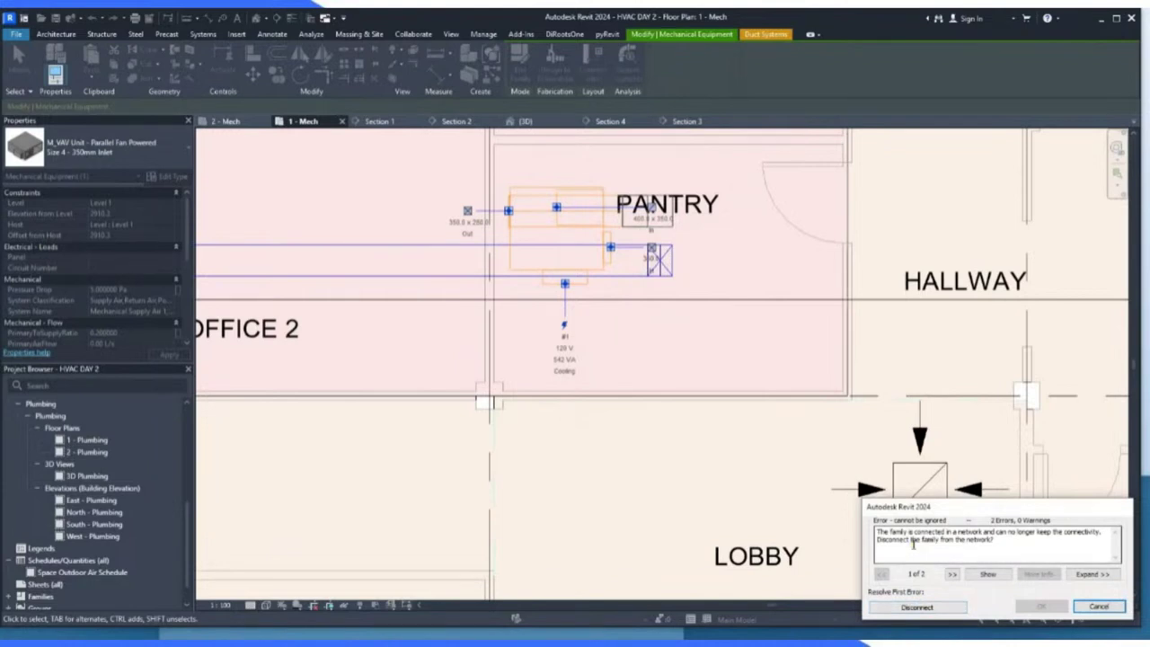
{"action": "left_click", "coordinate": [917, 608]}
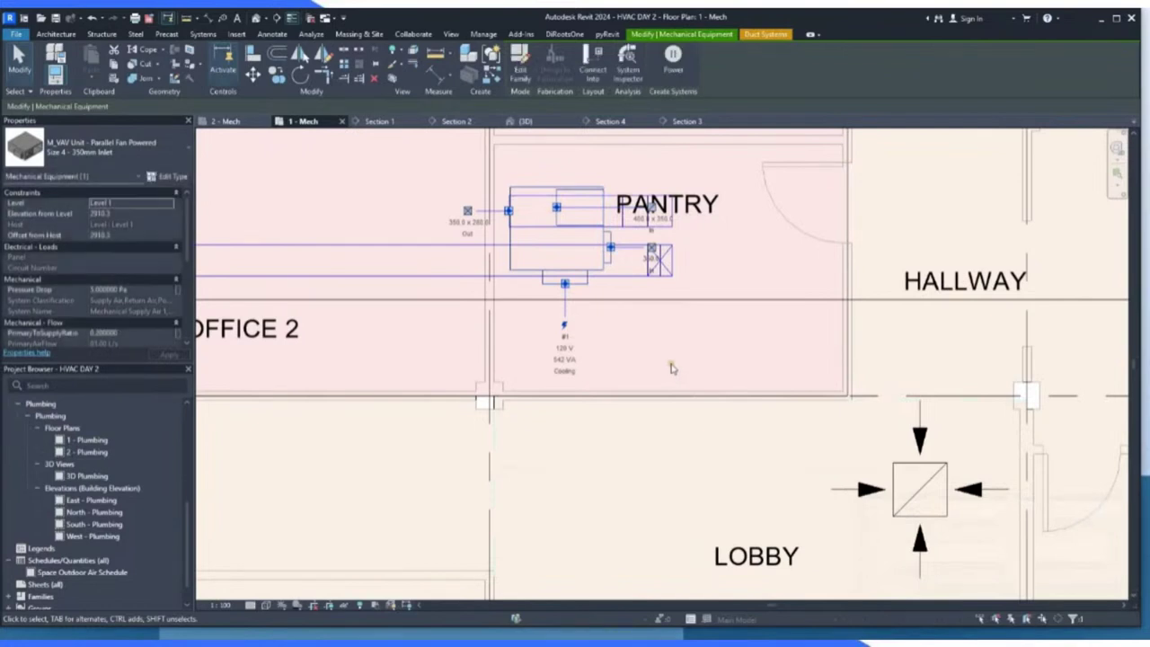
Delete the end fitting, the elbow and the short duct near the Pantry.
{"action": "left_click", "coordinate": [36, 56]}
{"action": "scroll", "coordinate": [715, 261], "scroll_direction": "up", "scroll_amount": 1}
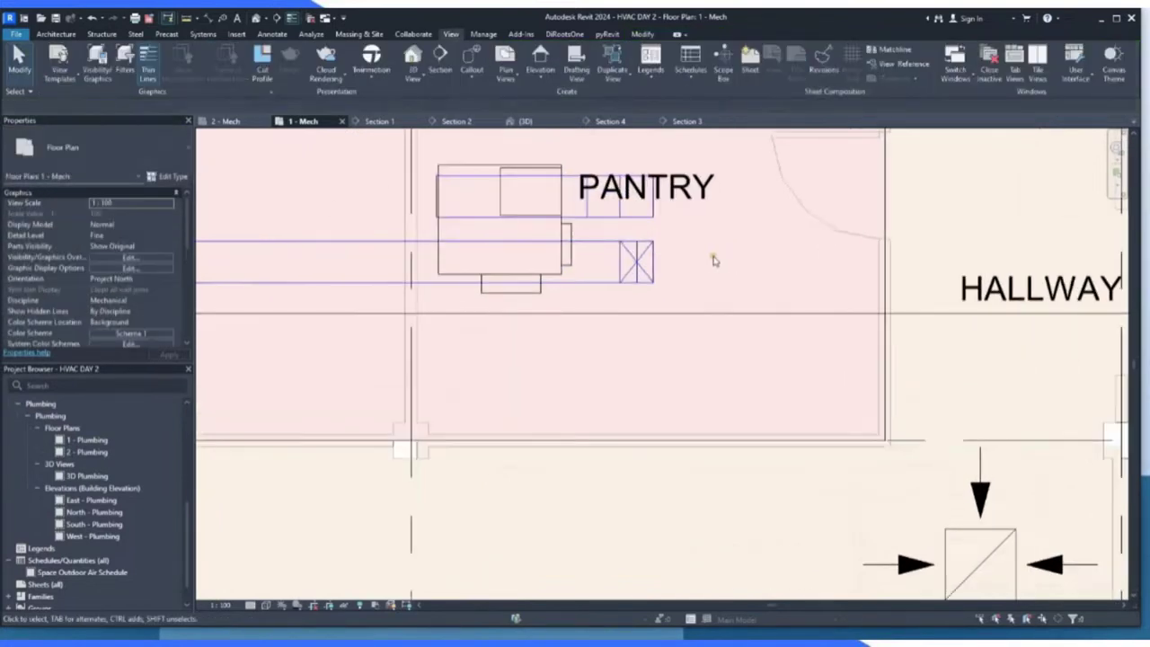
{"action": "left_click", "coordinate": [639, 256]}
{"action": "key", "text": "Delete"}
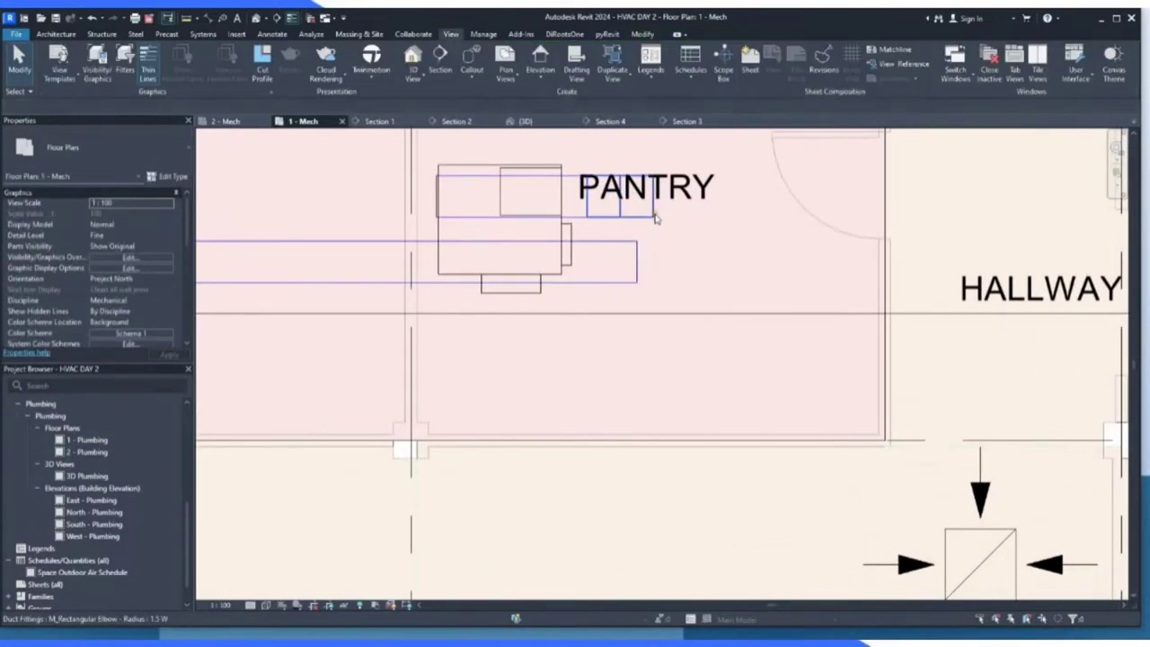
{"action": "left_click", "coordinate": [589, 208]}
{"action": "key", "text": "Delete"}
{"action": "left_click", "coordinate": [588, 217]}
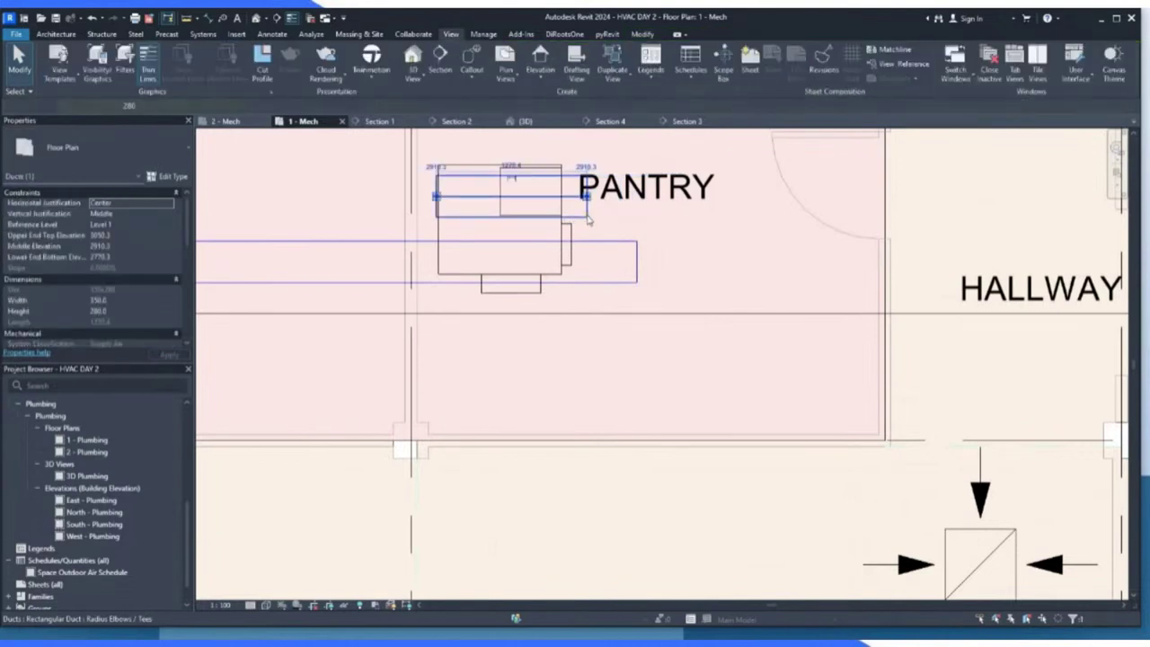
{"action": "key", "text": "Delete"}
Shorten the long rectangular duct so its end pulls back from the Pantry.
{"action": "left_click", "coordinate": [606, 246]}
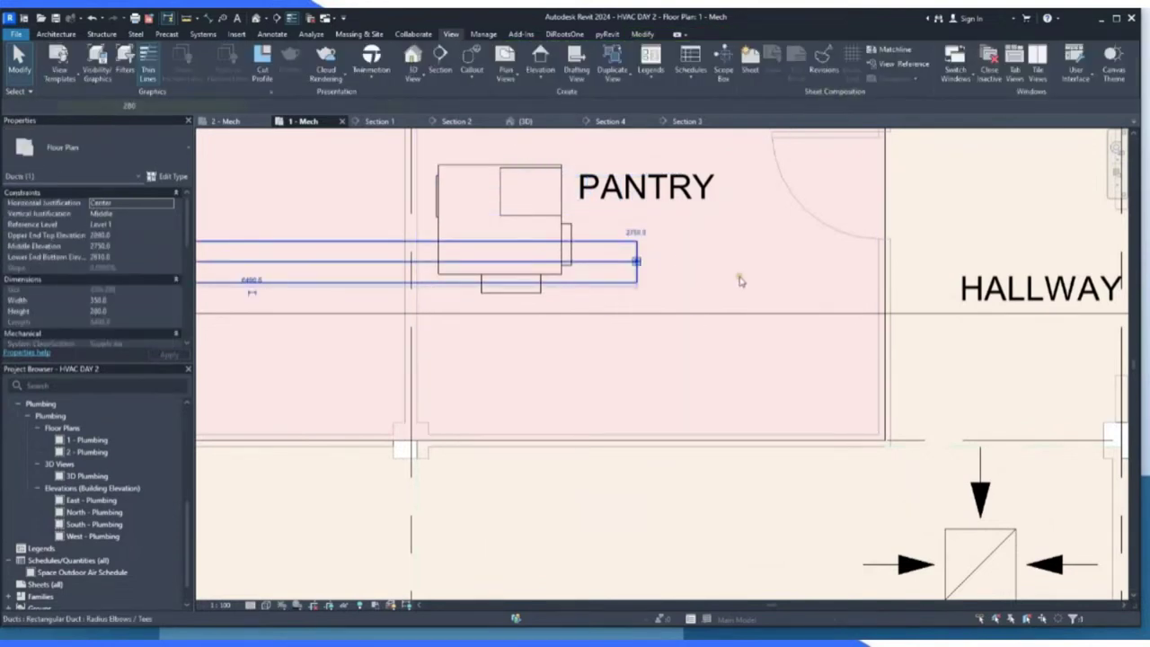
{"action": "scroll", "coordinate": [740, 281], "scroll_direction": "down", "scroll_amount": 1}
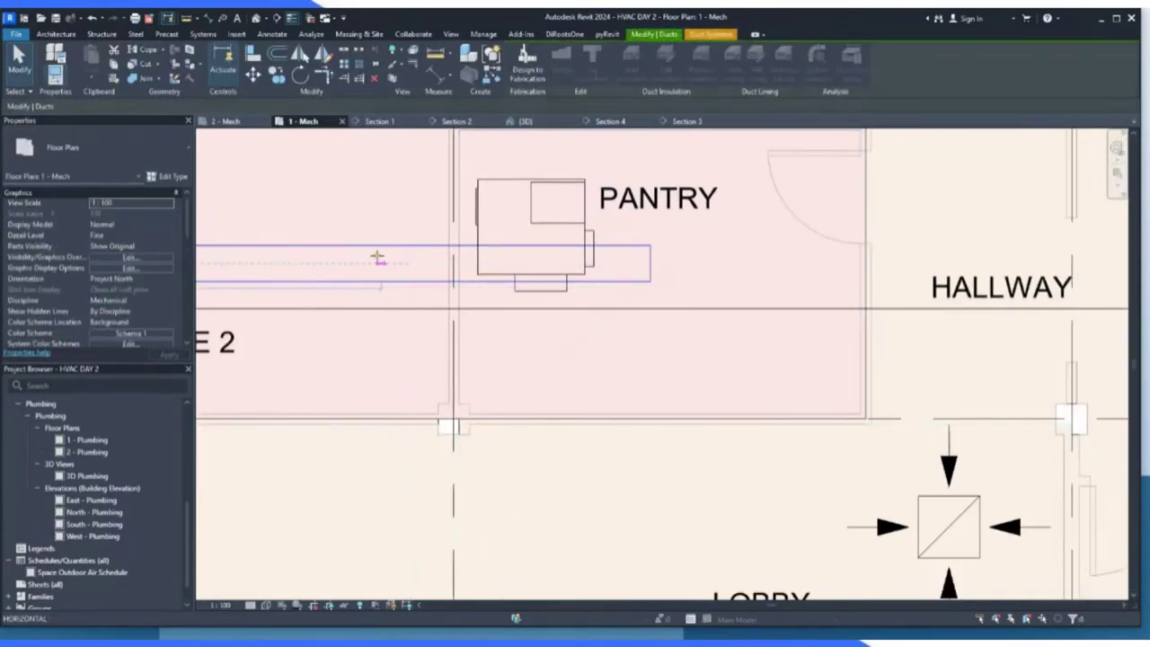
{"action": "left_click_drag", "start_coordinate": [377, 258], "coordinate": [377, 258]}
{"action": "scroll", "coordinate": [722, 326], "scroll_direction": "down", "scroll_amount": 3}
{"action": "key", "text": "Escape"}
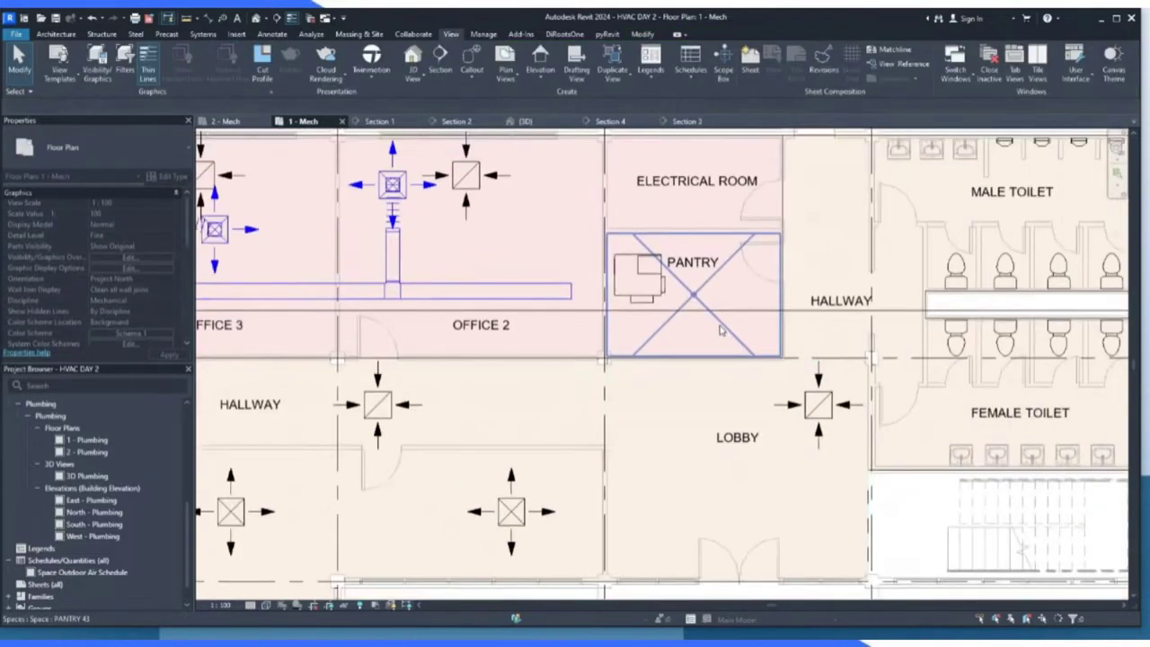
{"action": "scroll", "coordinate": [652, 295], "scroll_direction": "up", "scroll_amount": 2}
Reposition the Pantry VAV unit down and slightly right, cancel the rotation, and reselect it.
{"action": "left_click", "coordinate": [640, 279]}
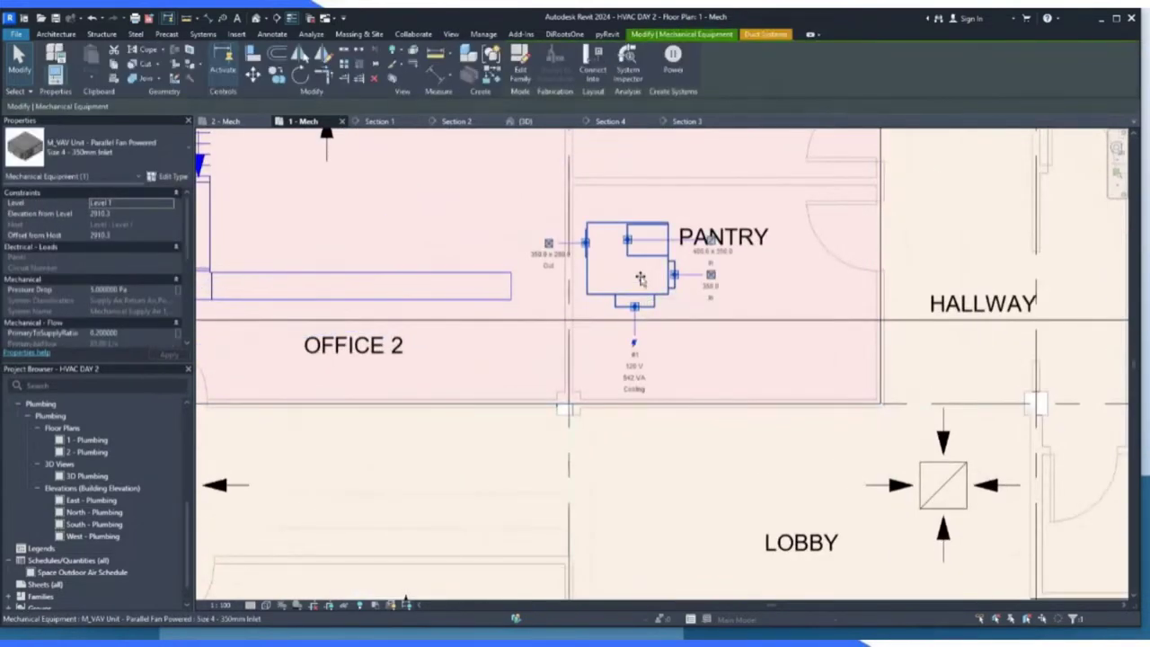
{"action": "mouse_move", "coordinate": [640, 280]}
{"action": "left_mouse_down"}
{"action": "mouse_move", "coordinate": [641, 250]}
{"action": "mouse_move", "coordinate": [649, 268]}
{"action": "left_mouse_up"}
{"action": "scroll", "coordinate": [593, 300], "scroll_direction": "up", "scroll_amount": 1}
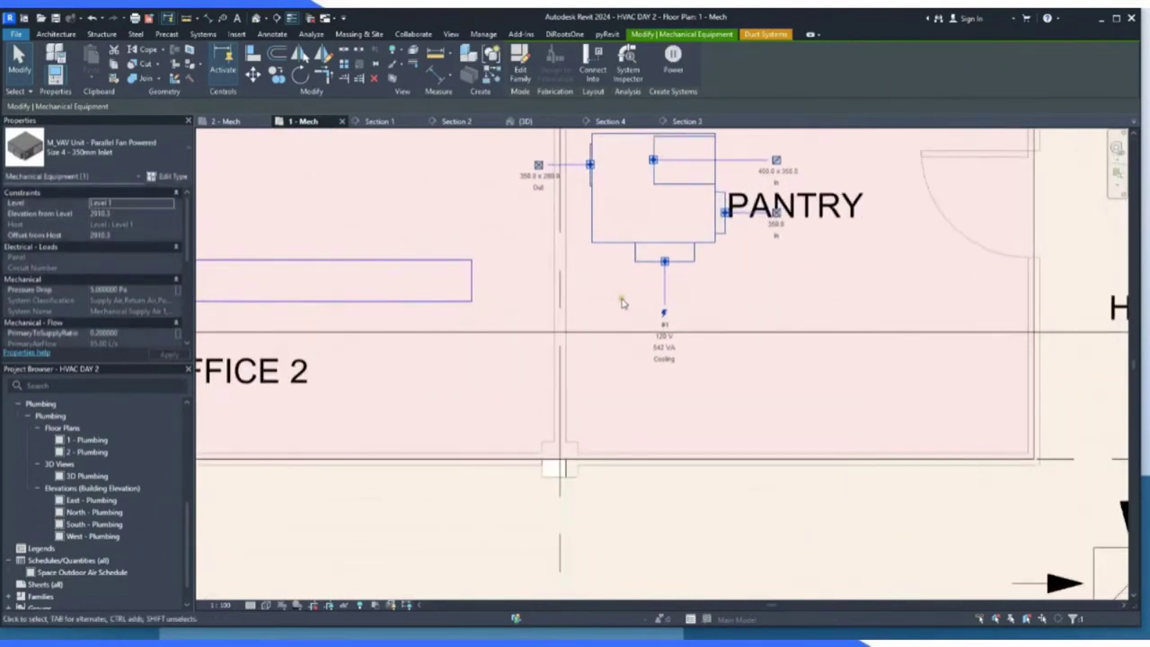
{"action": "scroll", "coordinate": [637, 377], "scroll_direction": "down", "scroll_amount": 1}
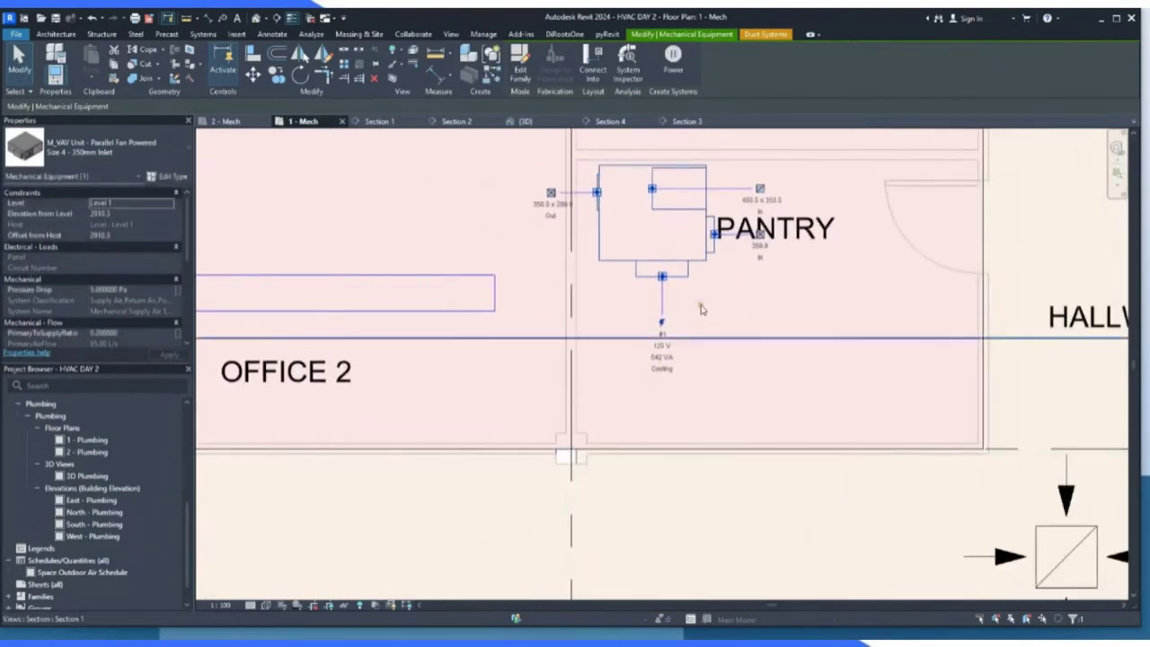
{"action": "left_click_drag", "start_coordinate": [706, 261], "coordinate": [714, 297]}
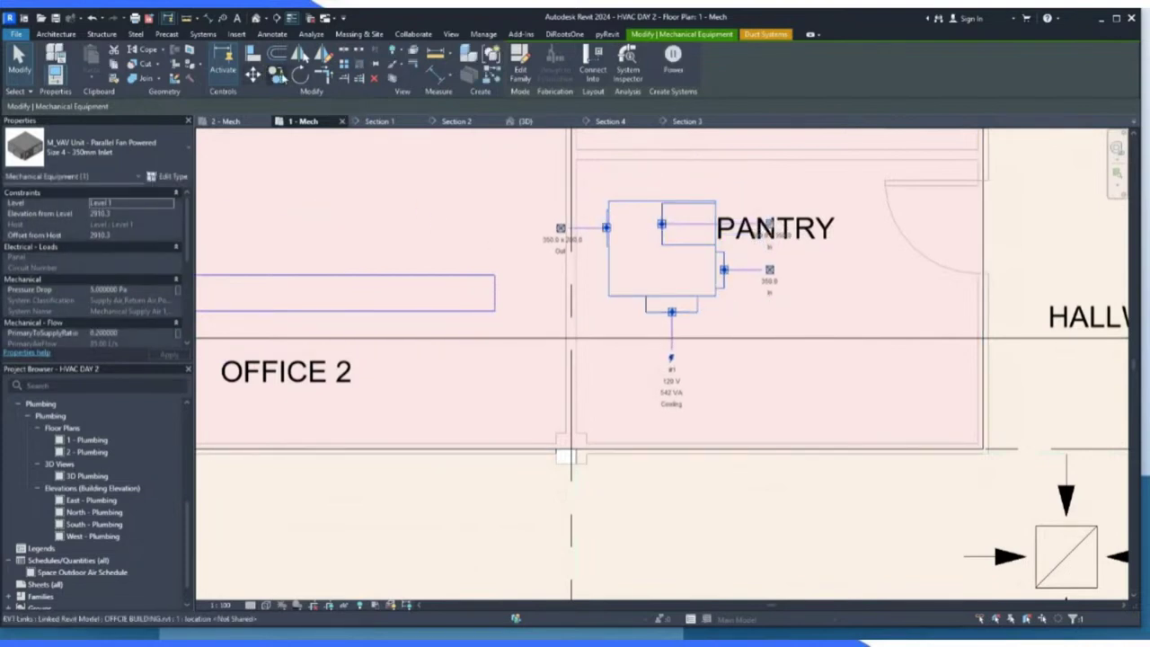
{"action": "left_click", "coordinate": [300, 75]}
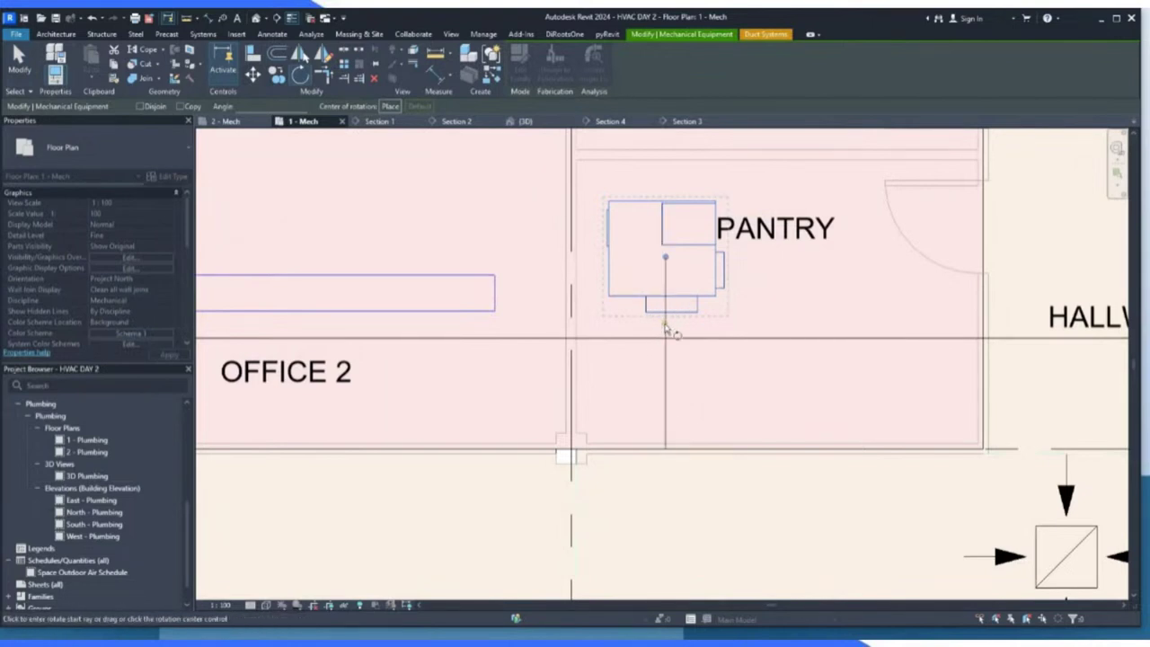
{"action": "key", "text": "Escape"}
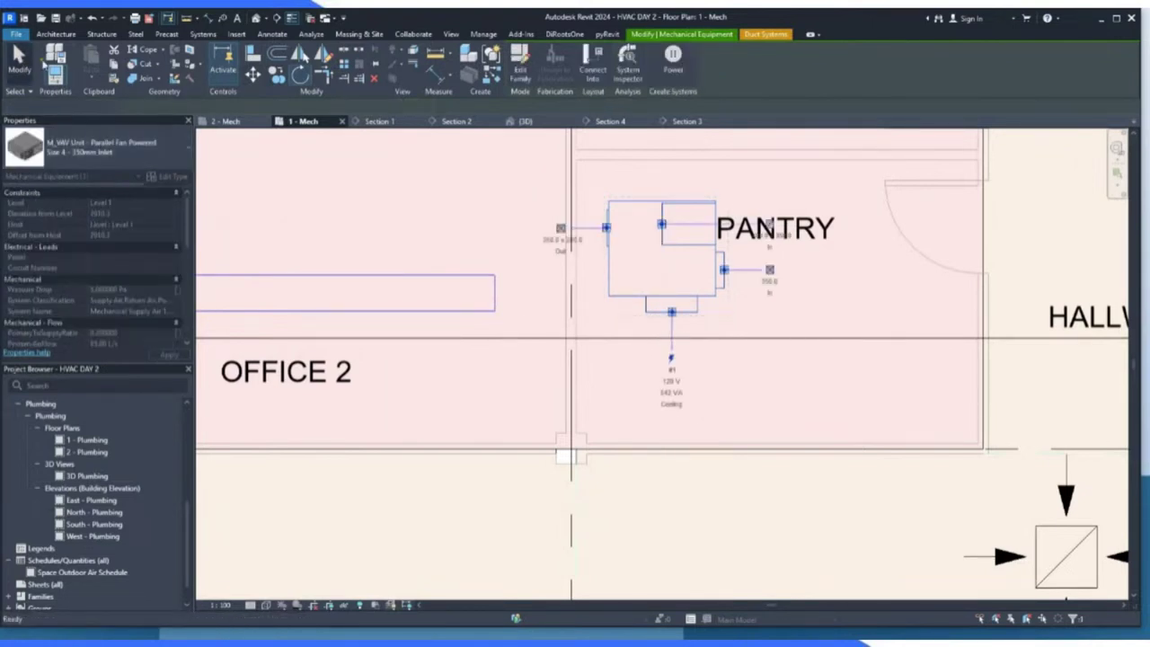
{"action": "key", "text": "Escape"}
{"action": "scroll", "coordinate": [549, 223], "scroll_direction": "up", "scroll_amount": 1}
{"action": "left_click", "coordinate": [620, 250]}
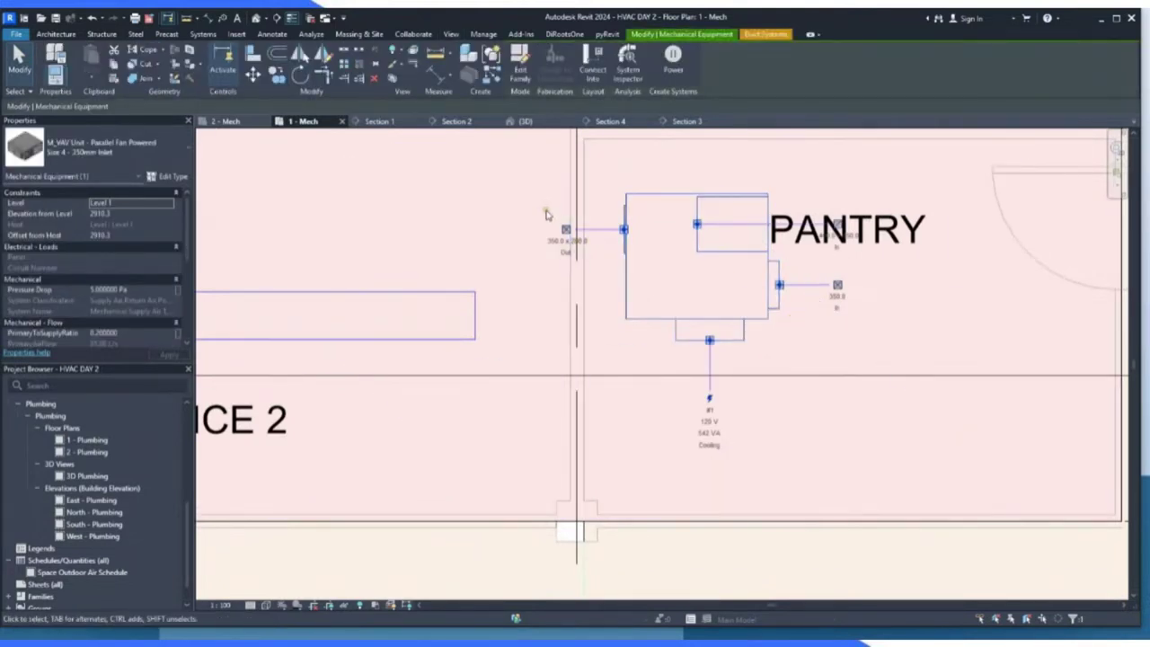
Attempt an angled duct from the VAV inlet, dismiss the angle error, and pull the Office 2 duct end further back.
{"action": "left_click", "coordinate": [566, 231]}
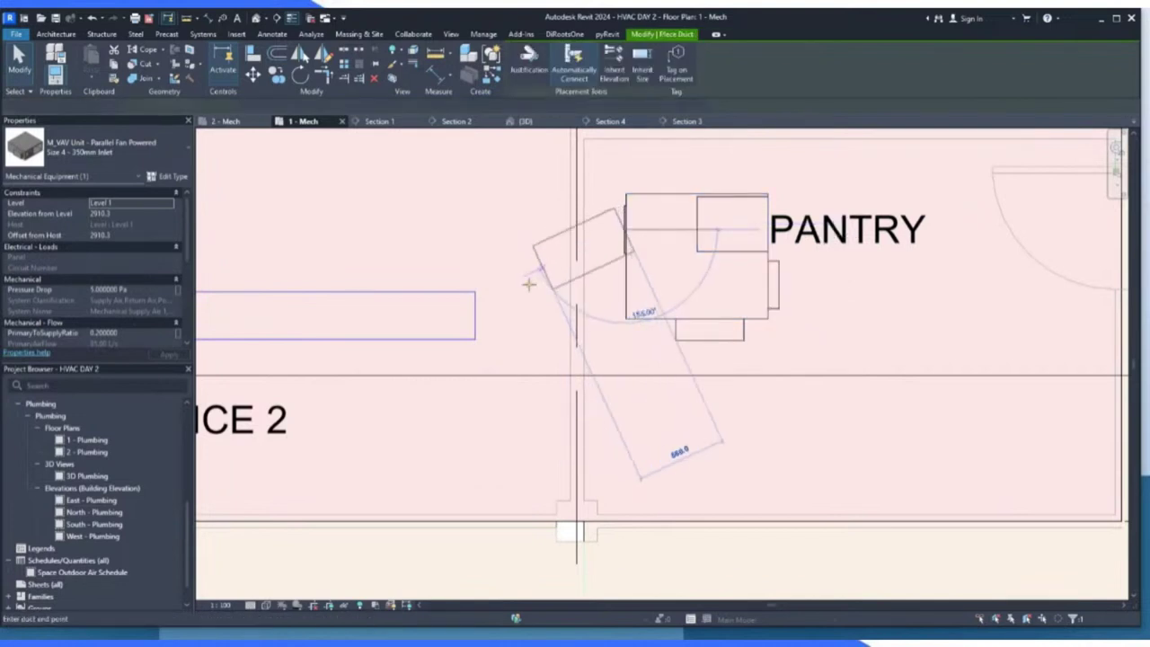
{"action": "left_click", "coordinate": [475, 316]}
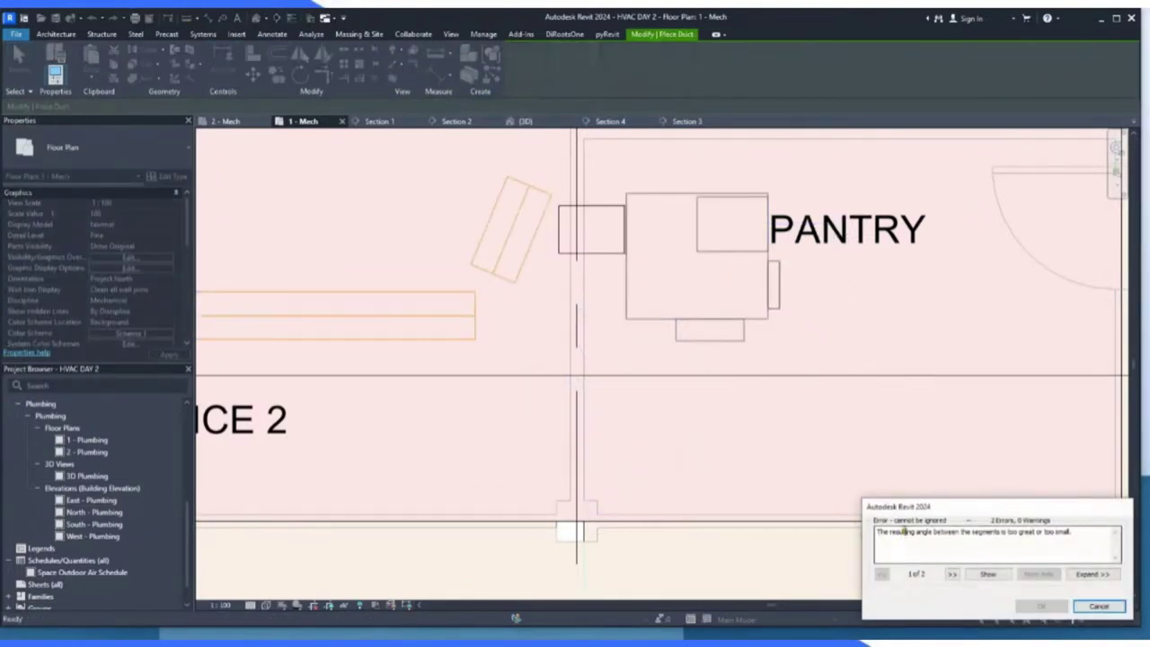
{"action": "left_click", "coordinate": [1098, 605]}
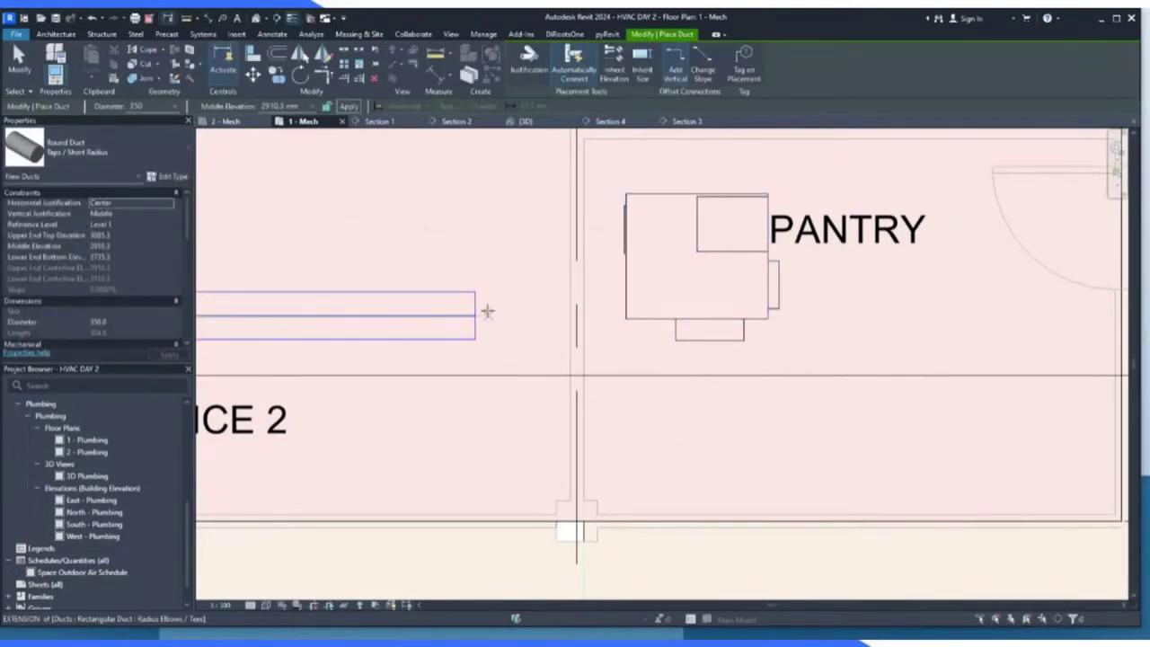
{"action": "left_click", "coordinate": [31, 74]}
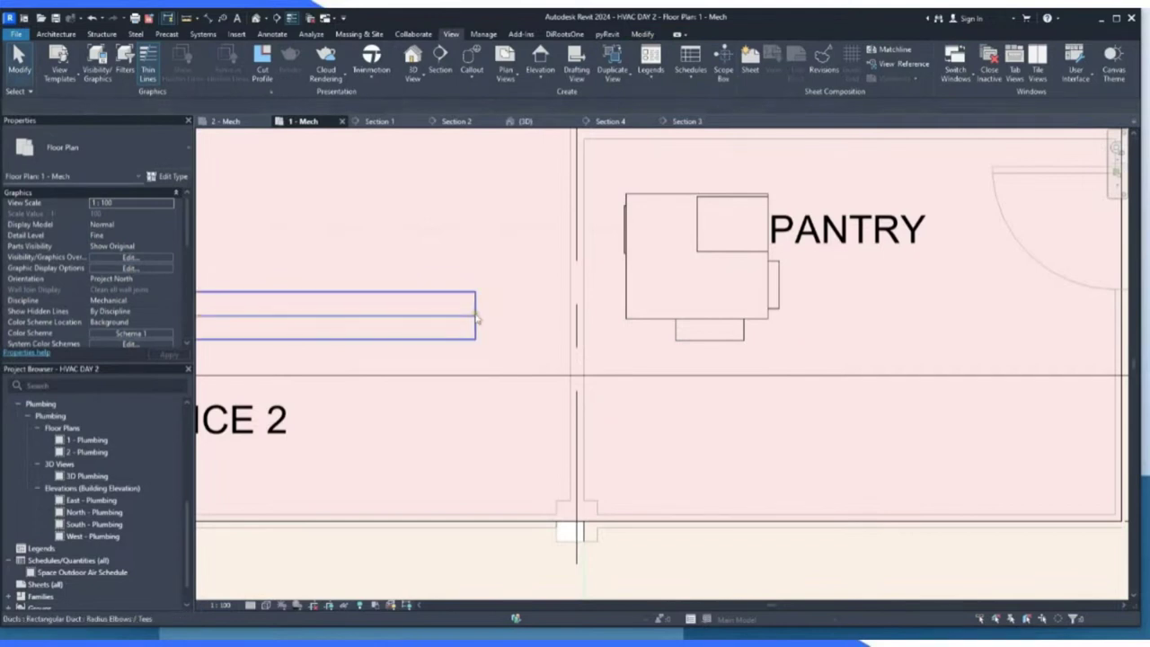
{"action": "left_click", "coordinate": [476, 318]}
{"action": "left_click_drag", "start_coordinate": [475, 317], "coordinate": [341, 314]}
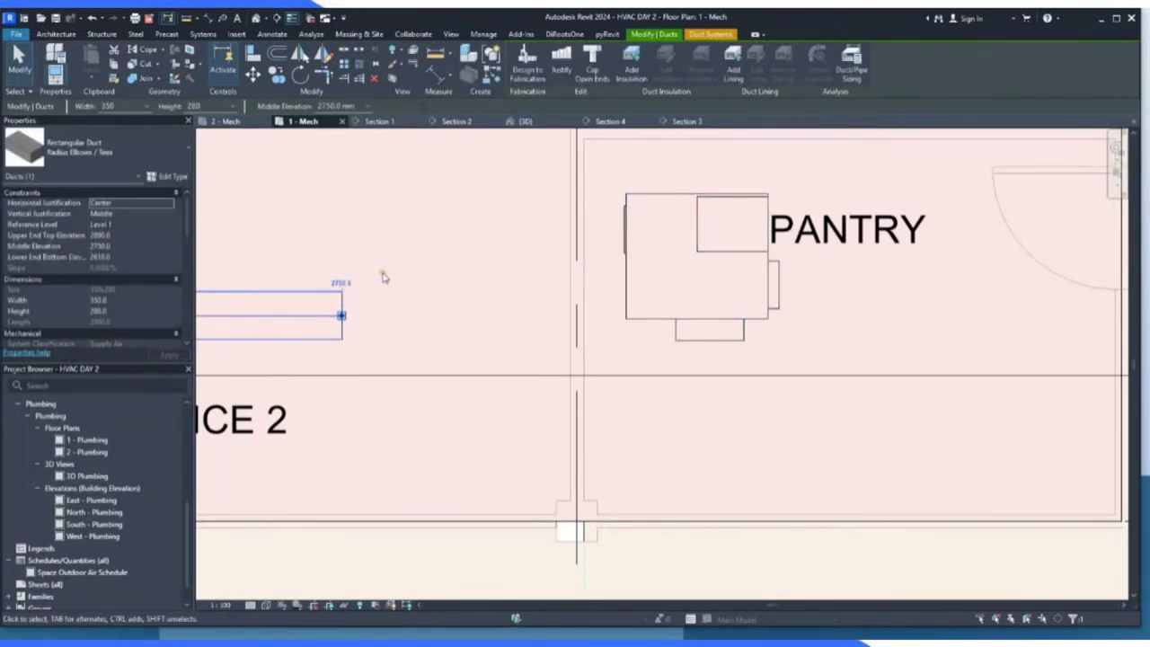
{"action": "scroll", "coordinate": [341, 249], "scroll_direction": "up", "scroll_amount": 2}
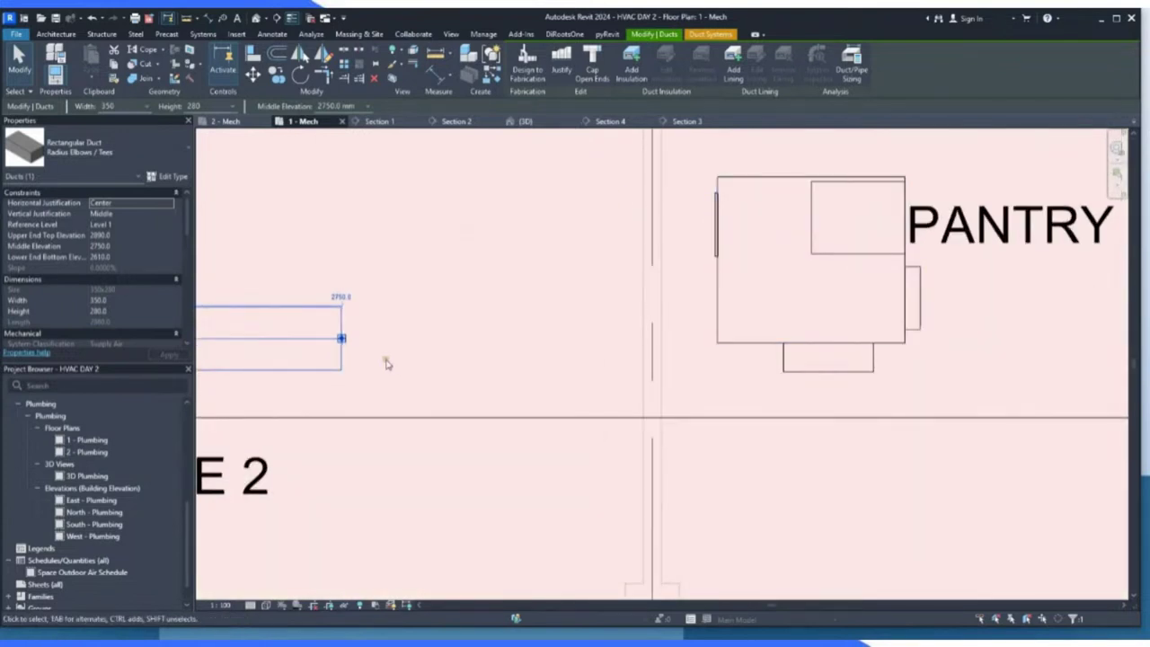
{"action": "key", "text": "Escape"}
Draw duct from the Office 2 duct end with an angled segment into the VAV inlet.
{"action": "left_click", "coordinate": [359, 334]}
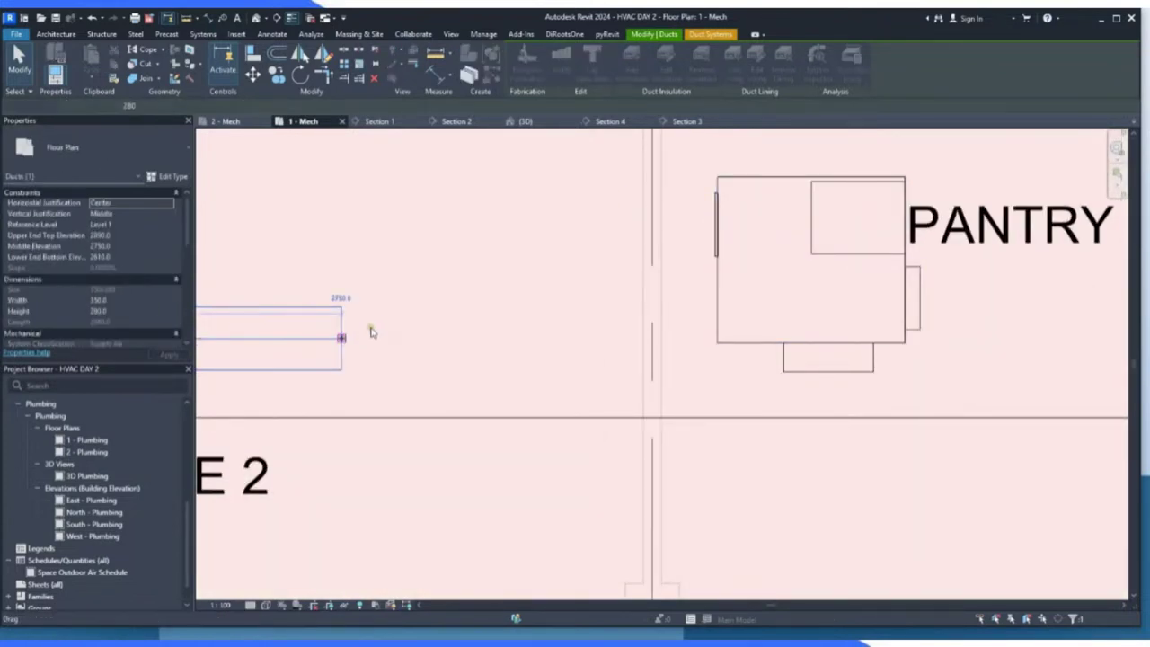
{"action": "right_click", "coordinate": [341, 338]}
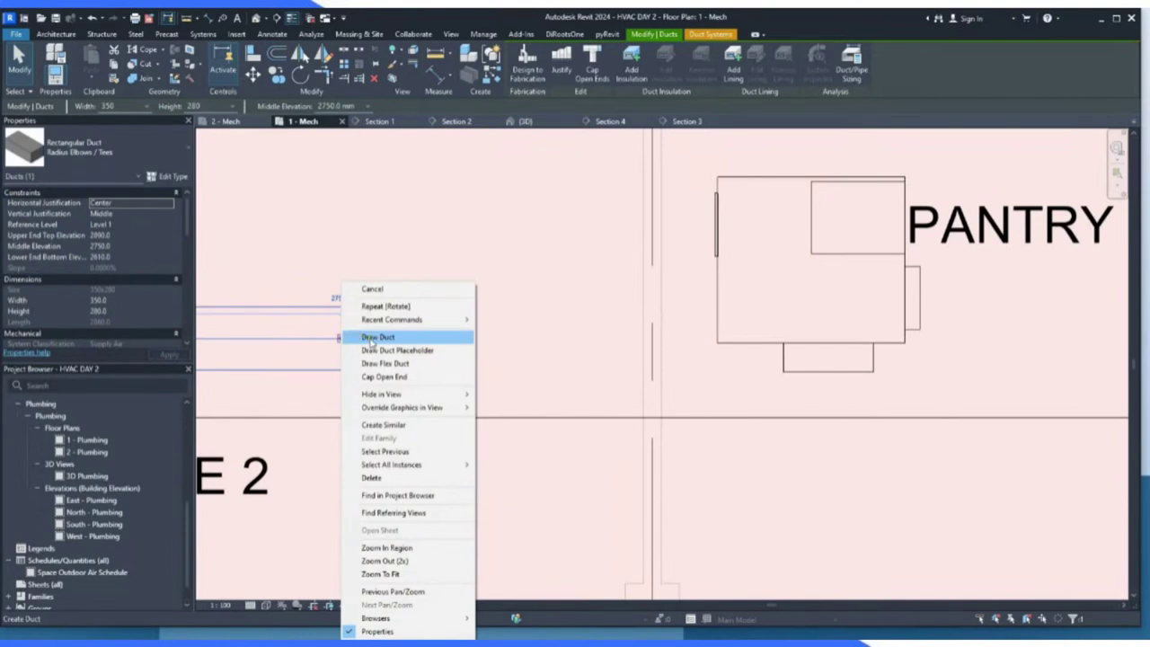
{"action": "left_click", "coordinate": [377, 337]}
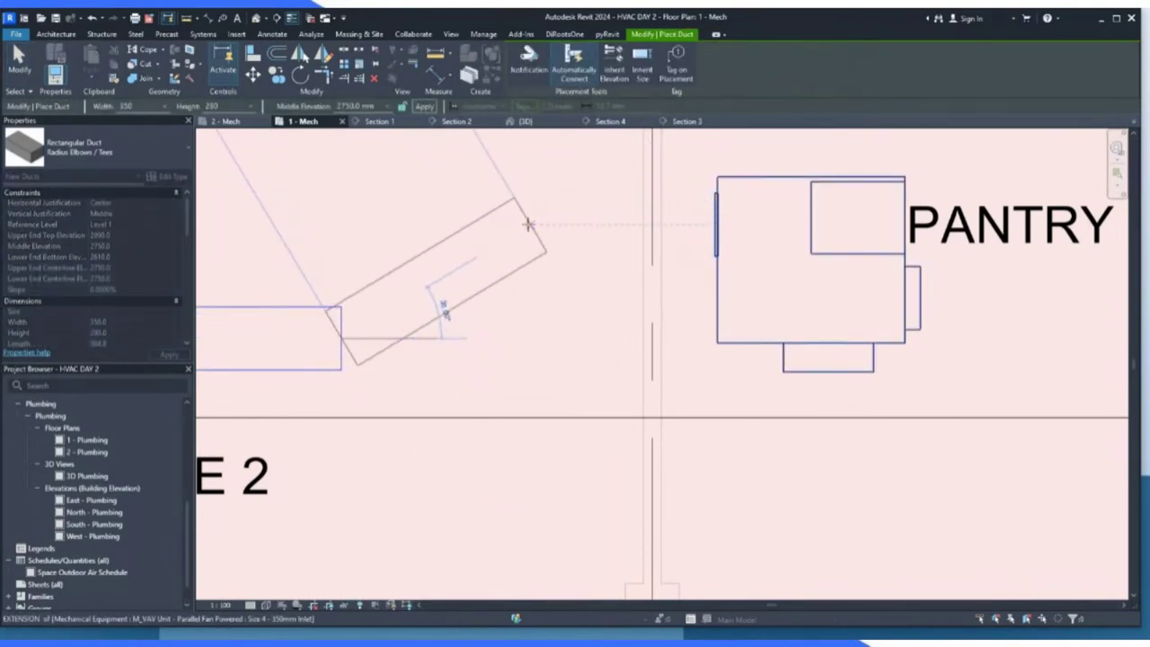
{"action": "left_click", "coordinate": [529, 224]}
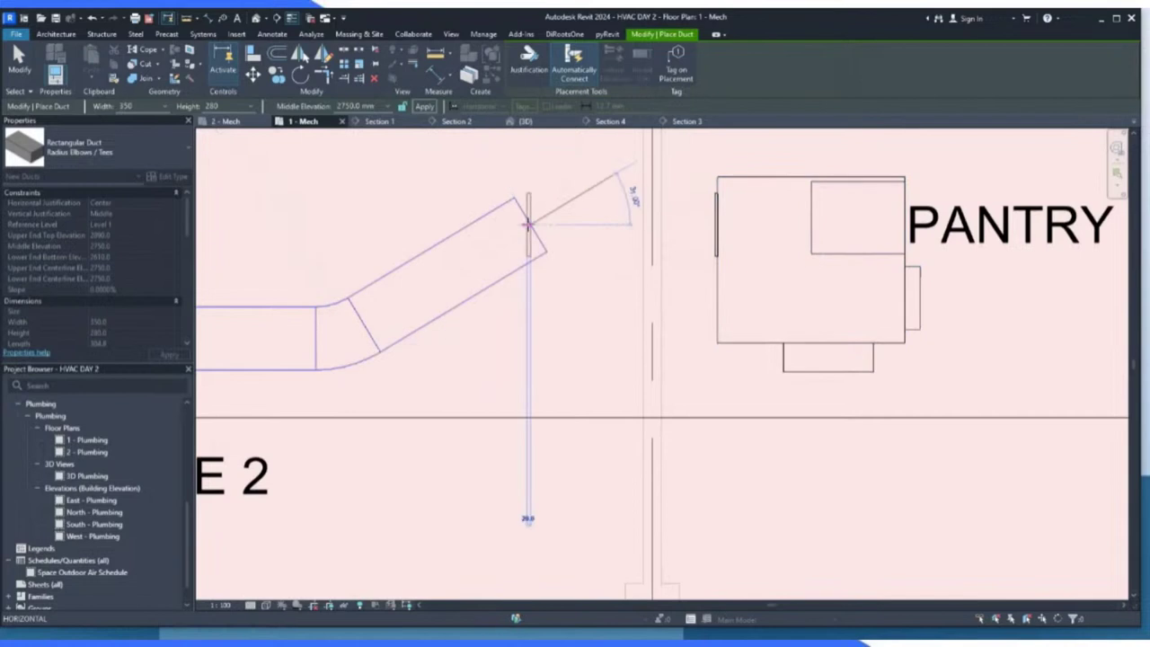
{"action": "left_click", "coordinate": [712, 224]}
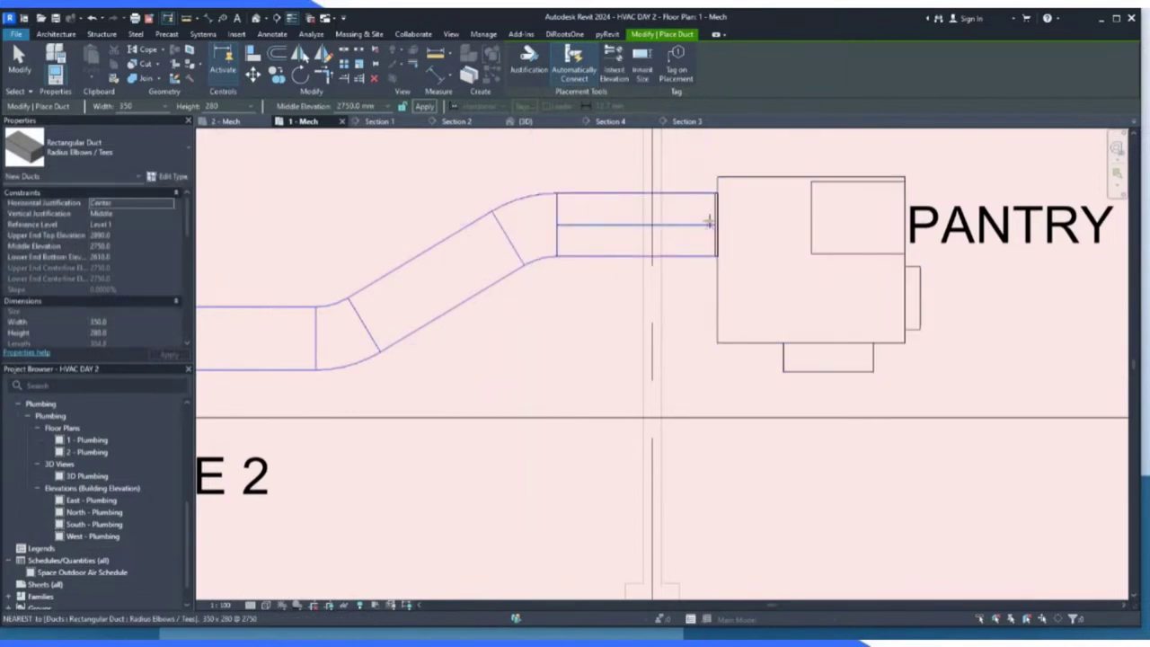
{"action": "left_click", "coordinate": [19, 59]}
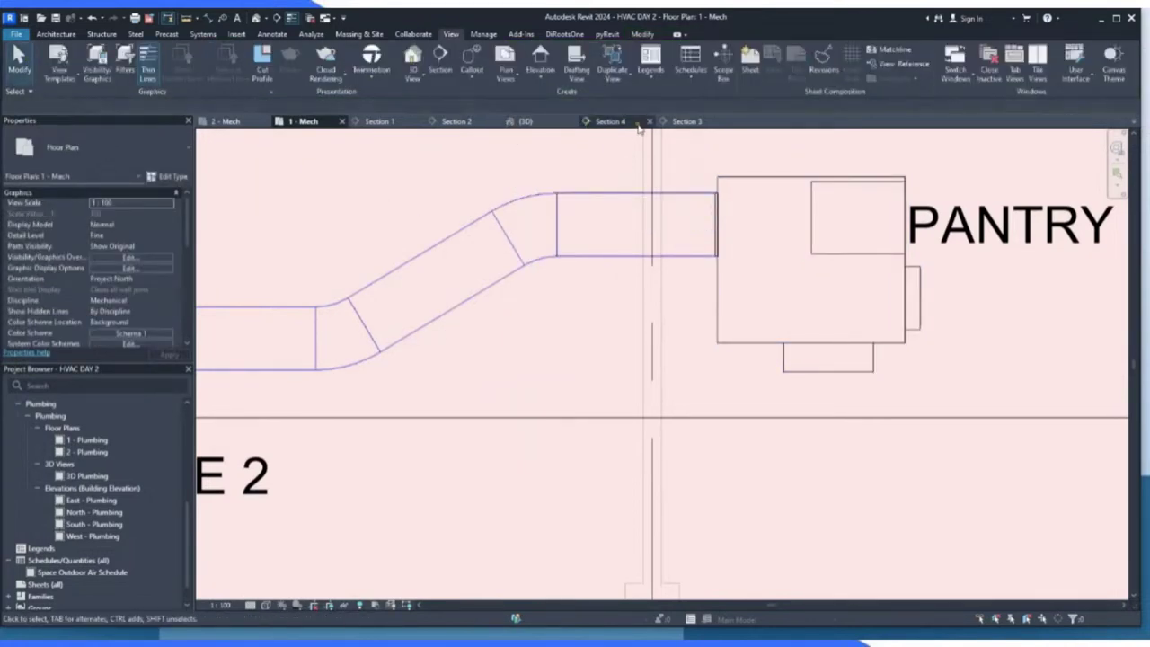
In Section 1, select the whole duct run and nudge it up slightly.
{"action": "left_click", "coordinate": [454, 123]}
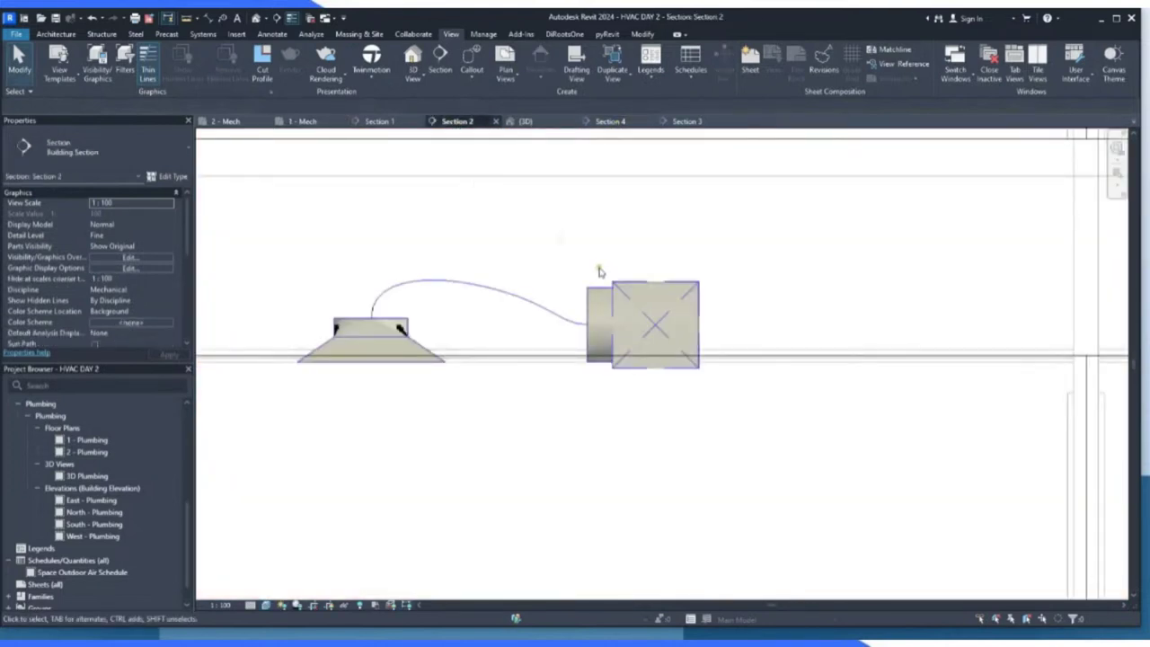
{"action": "left_click", "coordinate": [380, 121]}
{"action": "scroll", "coordinate": [659, 340], "scroll_direction": "down", "scroll_amount": 2}
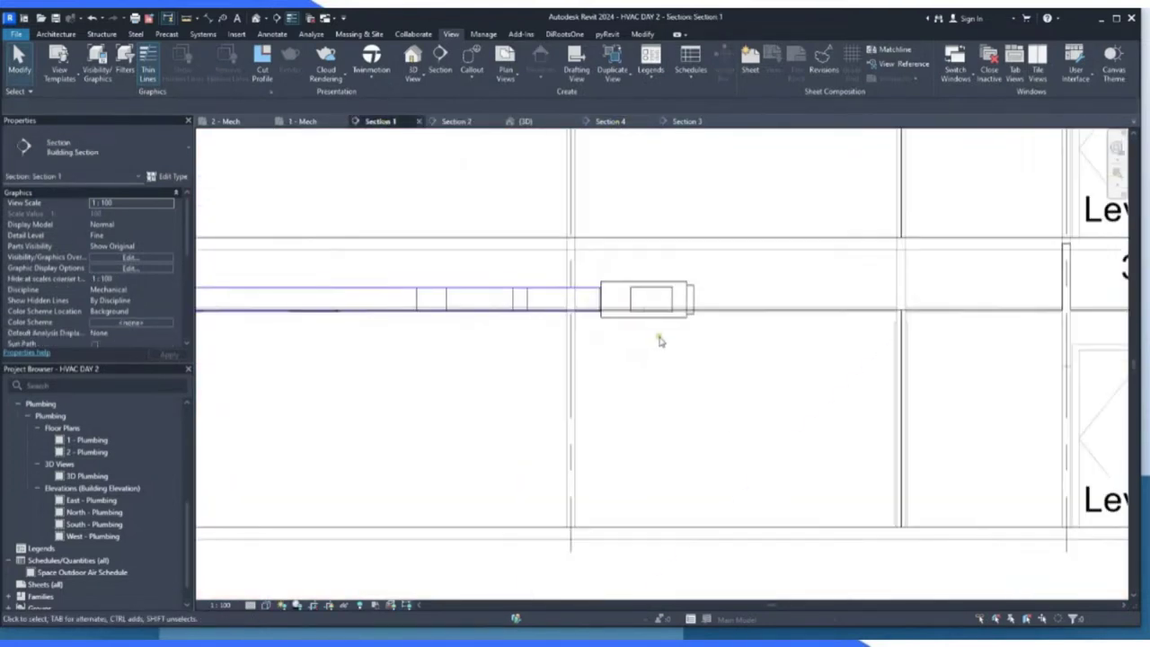
{"action": "scroll", "coordinate": [493, 322], "scroll_direction": "up", "scroll_amount": 3}
{"action": "scroll", "coordinate": [911, 359], "scroll_direction": "up", "scroll_amount": 2}
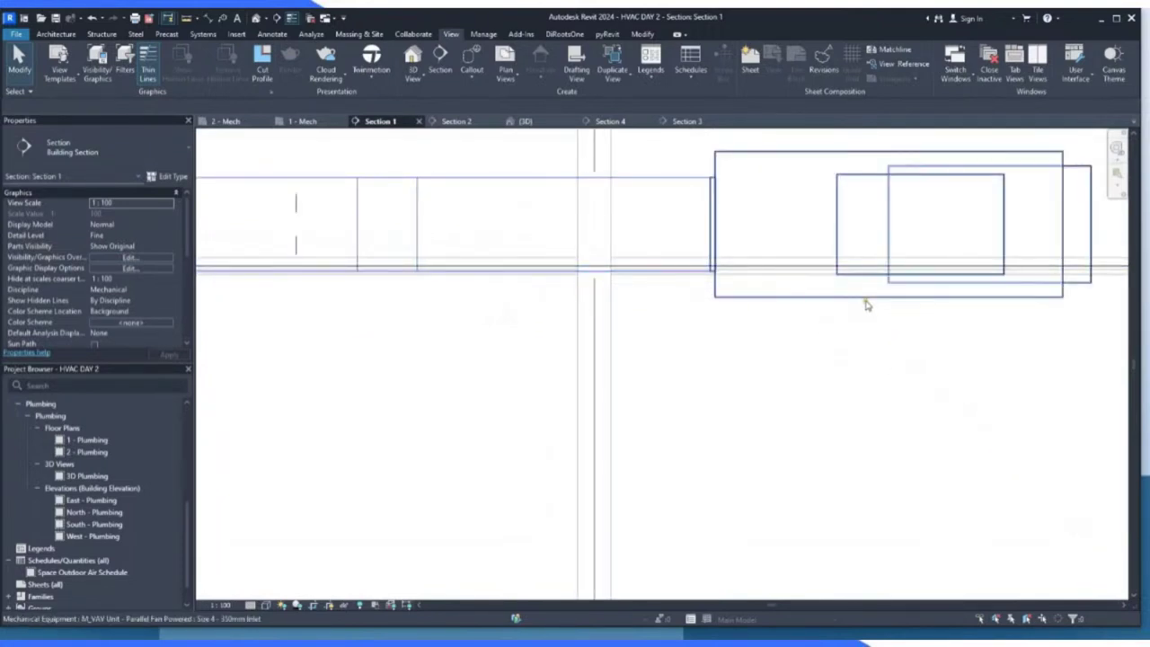
{"action": "scroll", "coordinate": [675, 354], "scroll_direction": "down", "scroll_amount": 2}
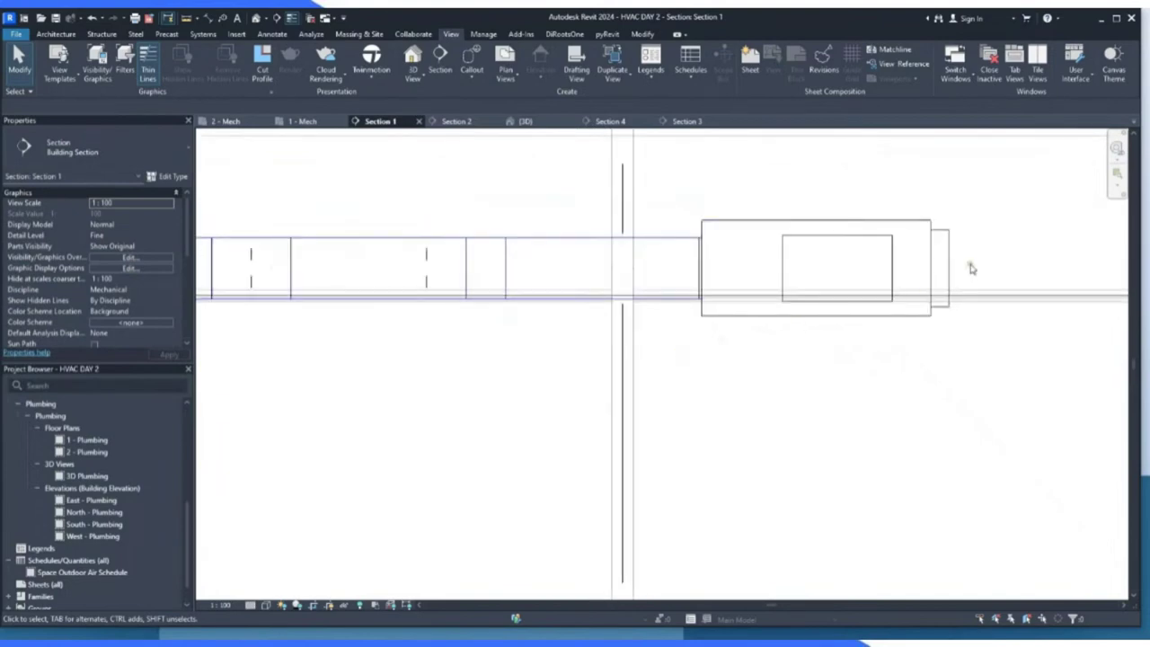
{"action": "scroll", "coordinate": [971, 268], "scroll_direction": "up", "scroll_amount": 2}
{"action": "scroll", "coordinate": [797, 327], "scroll_direction": "down", "scroll_amount": 5}
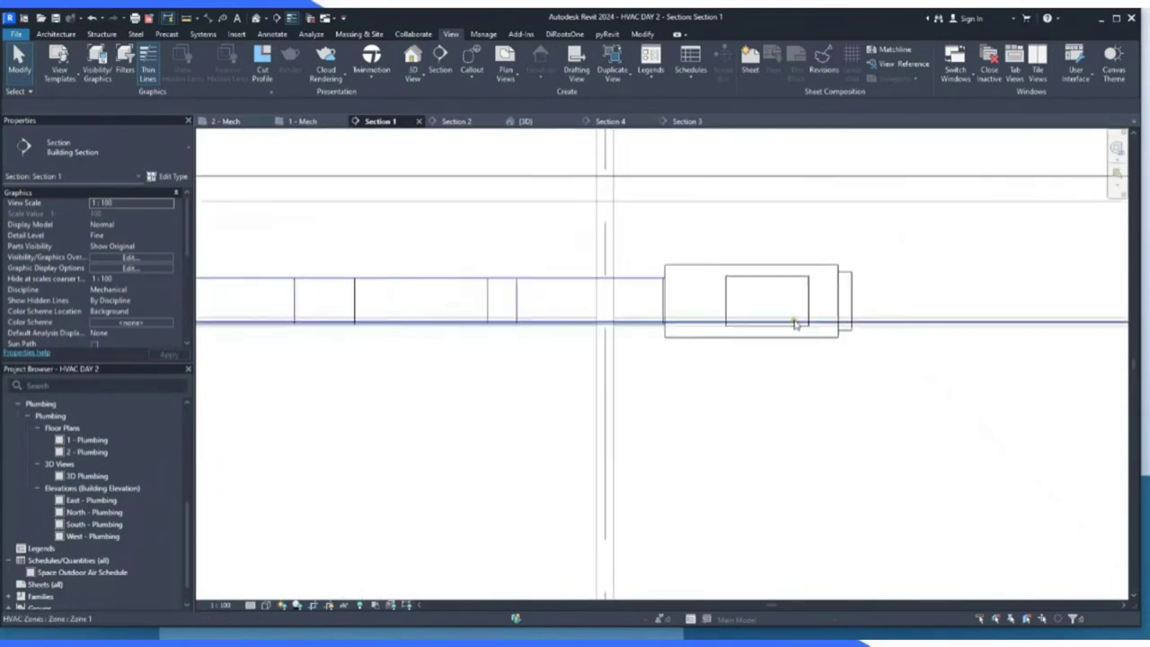
{"action": "scroll", "coordinate": [431, 293], "scroll_direction": "up", "scroll_amount": 2}
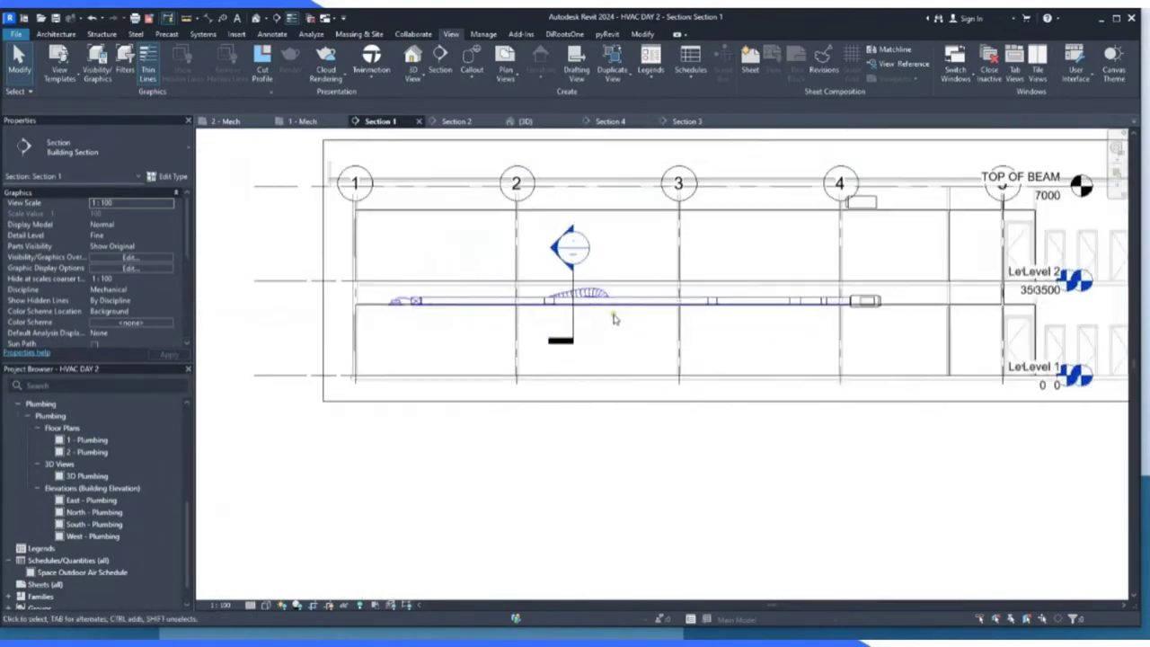
{"action": "left_click_drag", "start_coordinate": [252, 252], "coordinate": [977, 332]}
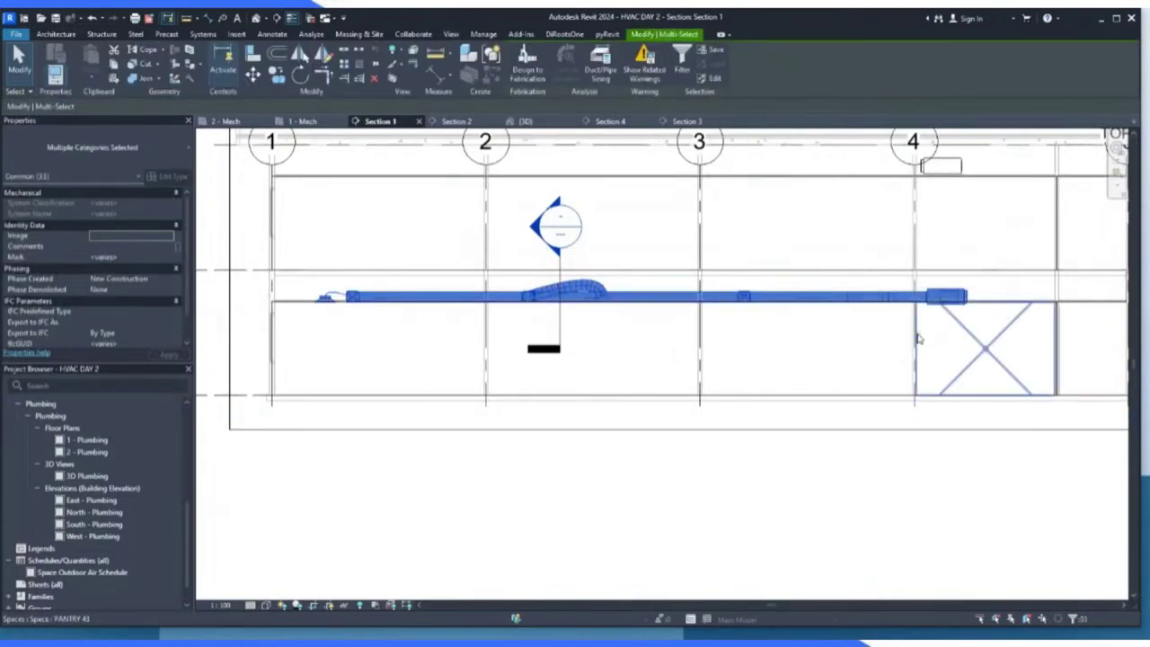
{"action": "key", "text": "Up"}
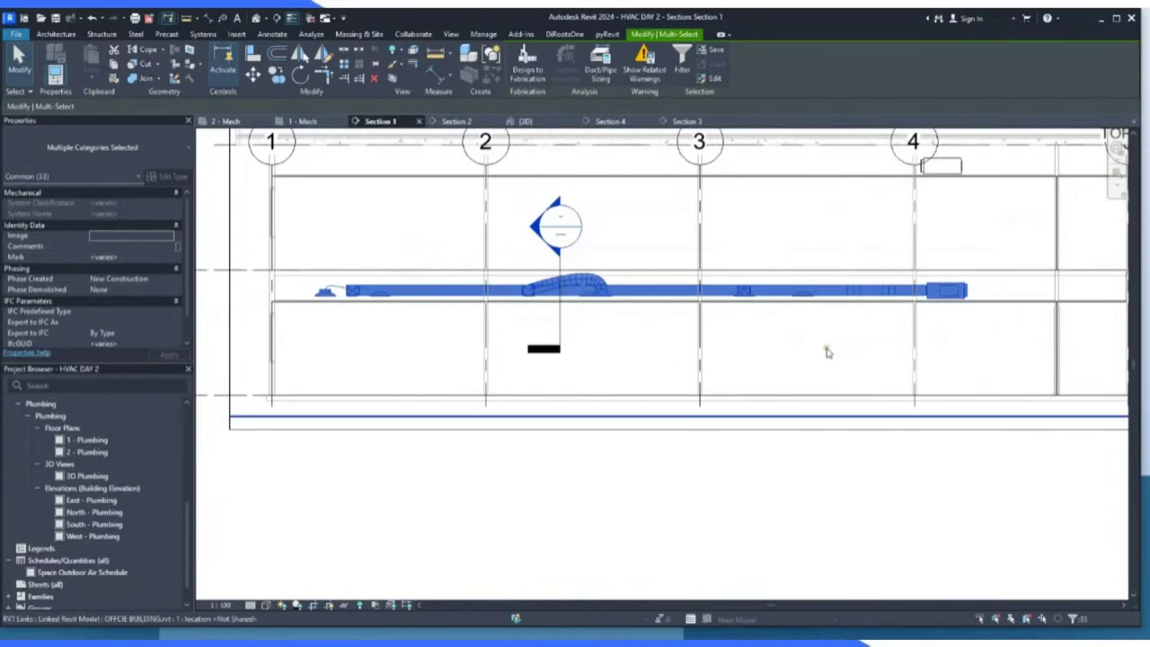
Box-select the transition fitting above the diffuser and nudge it down to the ceiling line.
{"action": "left_click", "coordinate": [788, 341]}
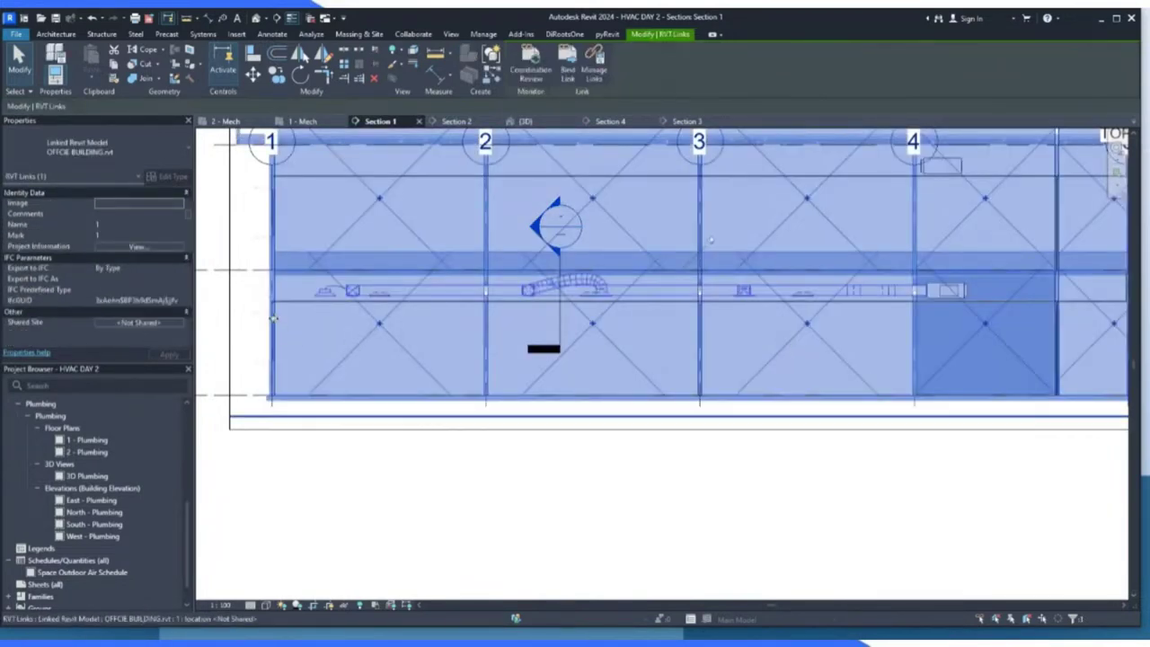
{"action": "scroll", "coordinate": [311, 303], "scroll_direction": "up", "scroll_amount": 2}
{"action": "key", "text": "Escape"}
{"action": "scroll", "coordinate": [234, 300], "scroll_direction": "up", "scroll_amount": 5}
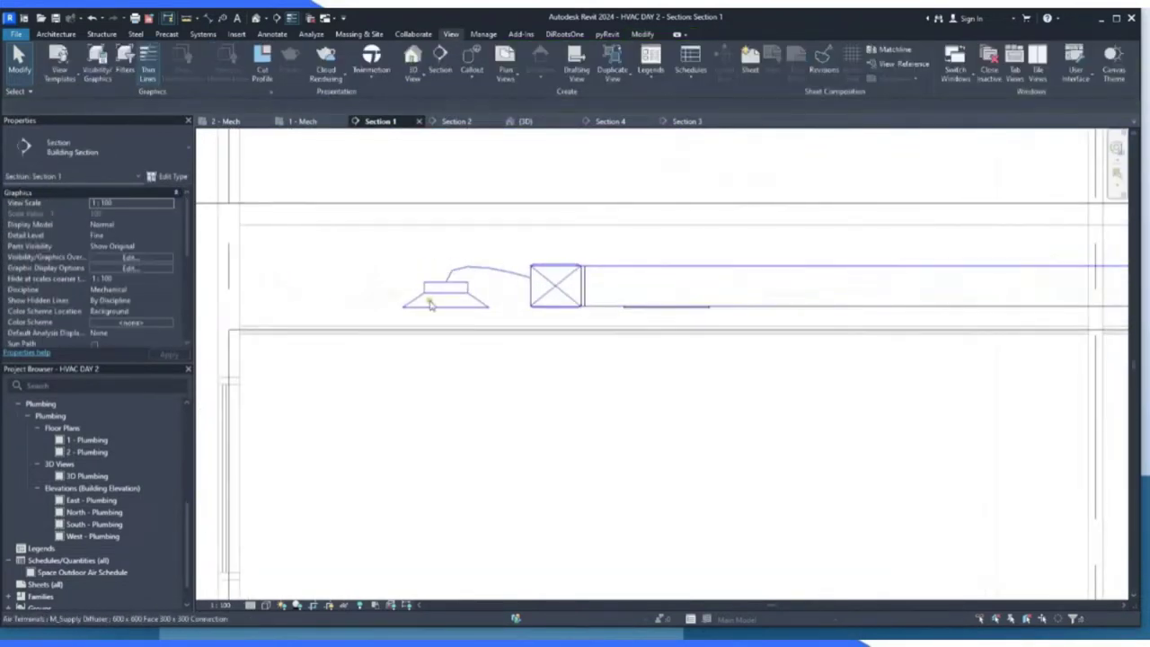
{"action": "left_click", "coordinate": [447, 307]}
{"action": "left_click", "coordinate": [391, 287]}
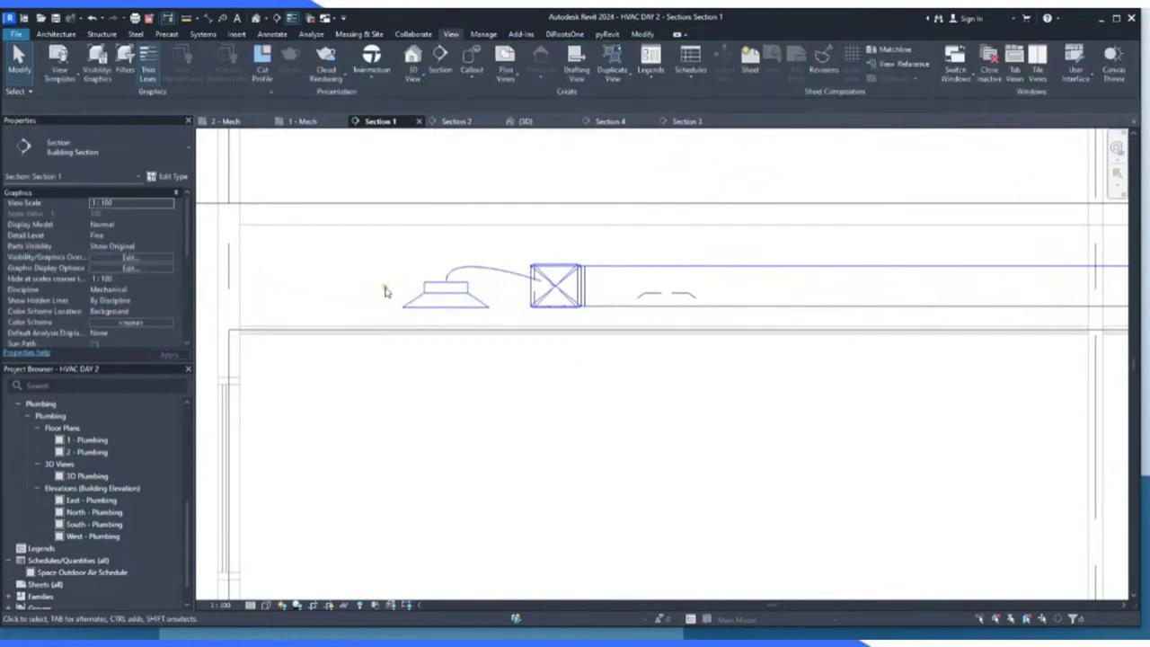
{"action": "left_click_drag", "start_coordinate": [384, 284], "coordinate": [490, 310]}
{"action": "left_click_drag", "start_coordinate": [383, 275], "coordinate": [502, 323]}
{"action": "key", "text": "Down"}
{"action": "key", "text": "Down"}
{"action": "key", "text": "Down"}
{"action": "key", "text": "Down"}
{"action": "key", "text": "Down"}
{"action": "key", "text": "Down"}
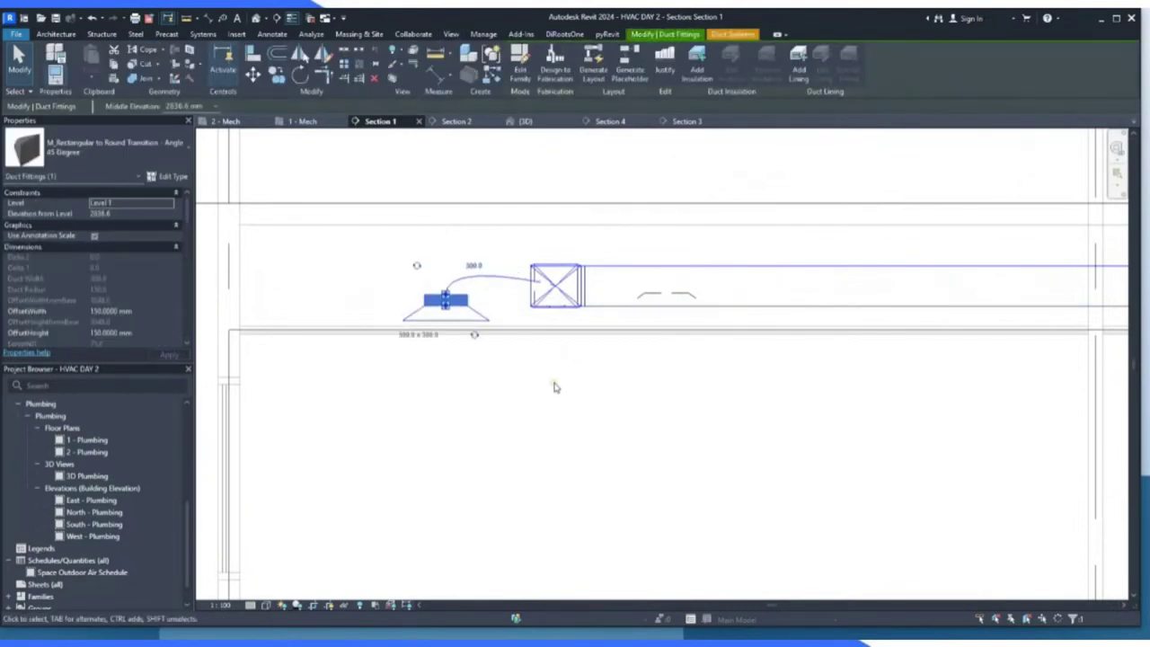
{"action": "key", "text": "Down"}
{"action": "key", "text": "Down"}
{"action": "key", "text": "Down"}
{"action": "key", "text": "Down"}
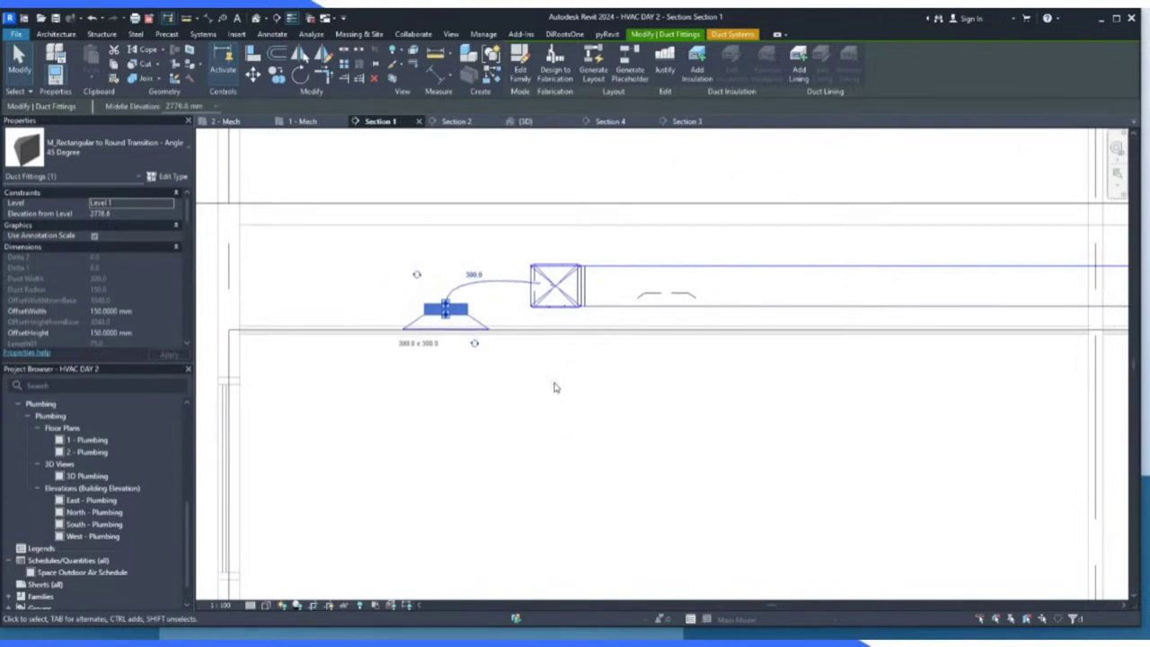
{"action": "key", "text": "Up"}
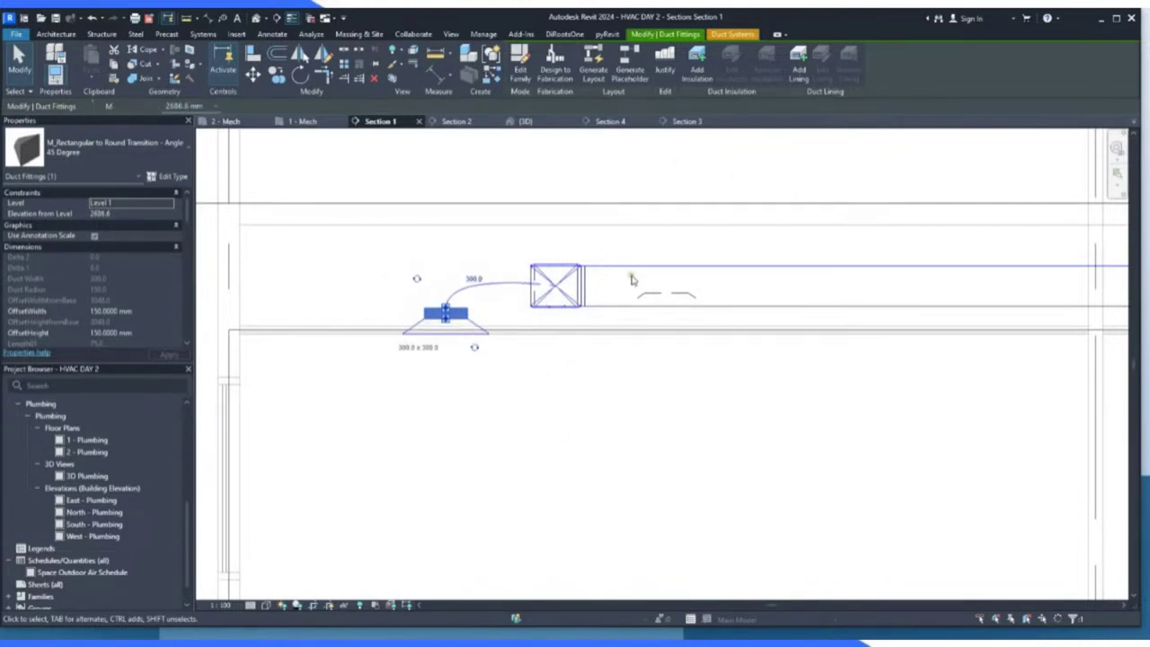
{"action": "key", "text": "Escape"}
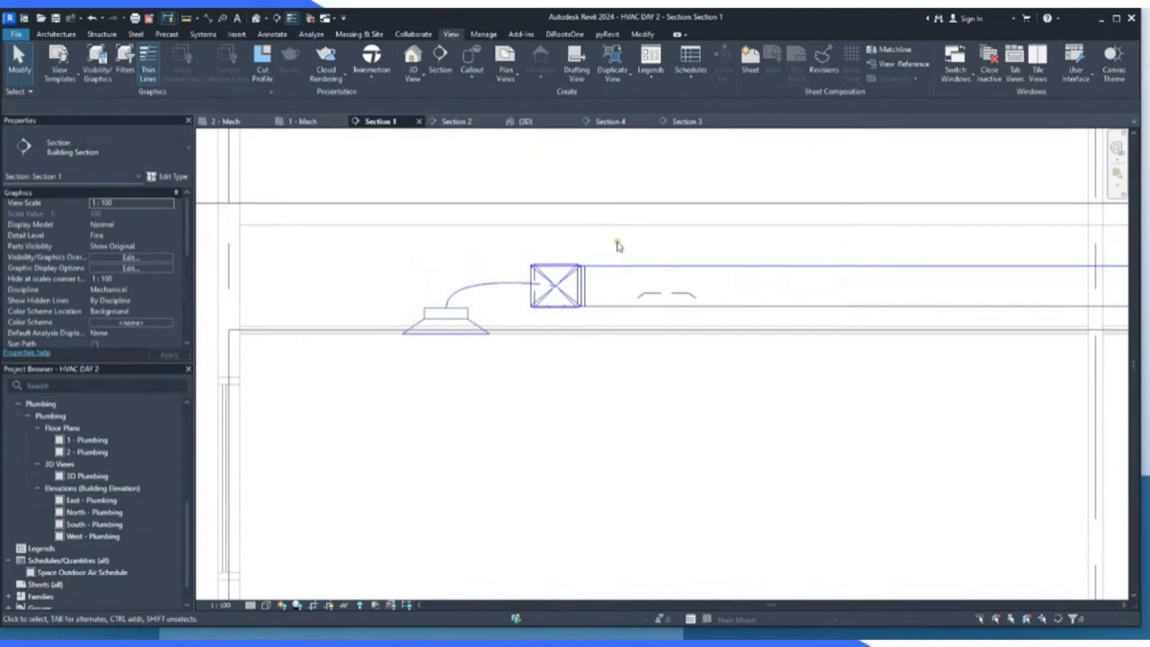
Go back to the 1 - Mech floor plan.
{"action": "left_click_drag", "start_coordinate": [616, 246], "coordinate": [728, 324]}
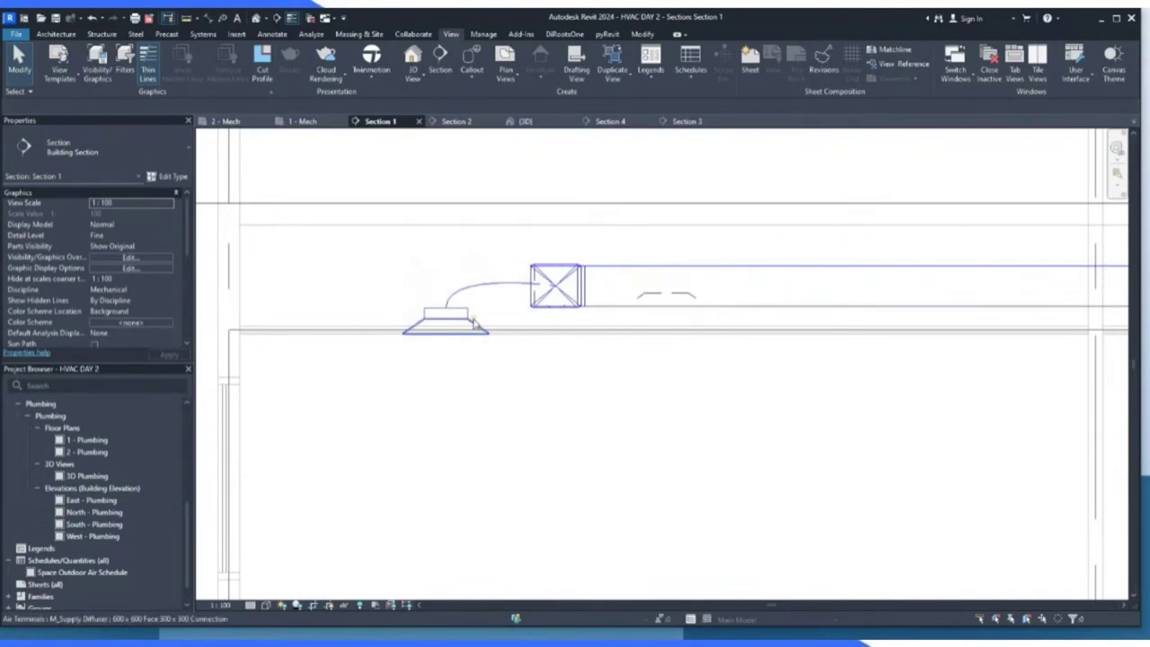
{"action": "scroll", "coordinate": [476, 317], "scroll_direction": "down", "scroll_amount": 6}
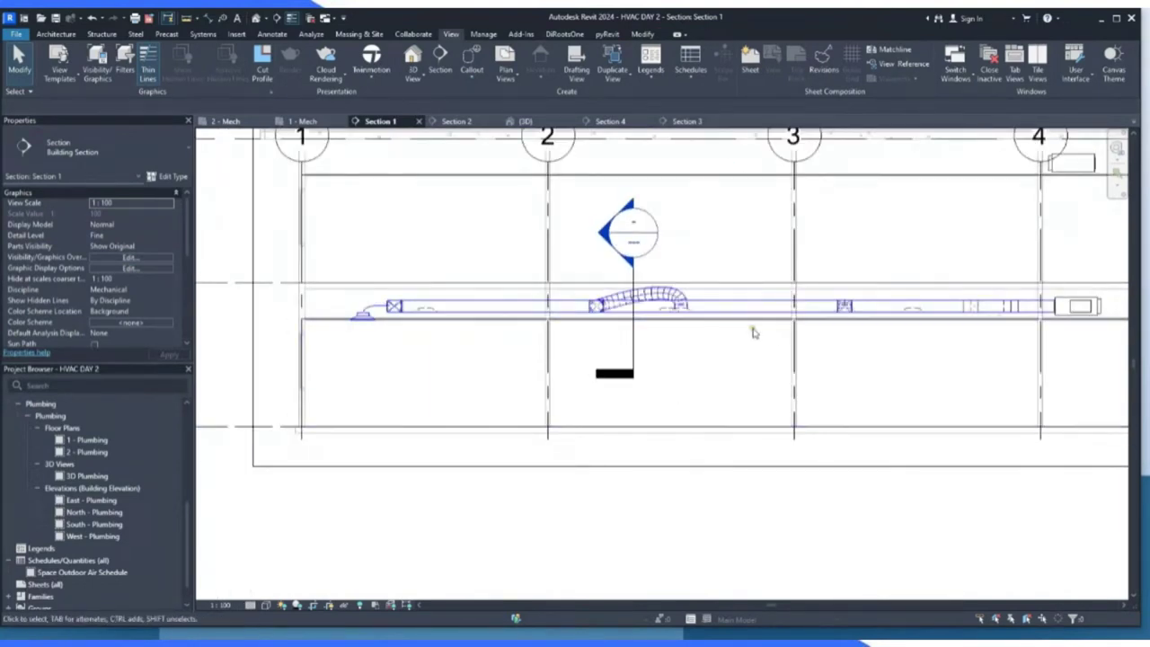
{"action": "scroll", "coordinate": [971, 311], "scroll_direction": "up", "scroll_amount": 2}
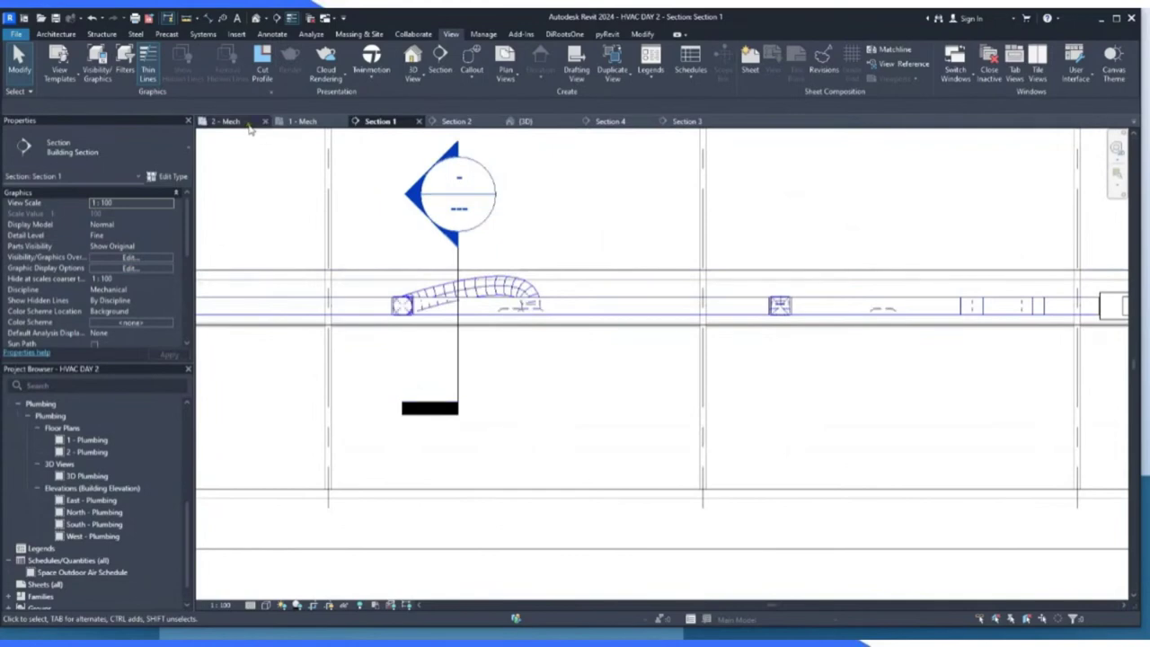
{"action": "left_click", "coordinate": [302, 120]}
{"action": "scroll", "coordinate": [687, 344], "scroll_direction": "down", "scroll_amount": 5}
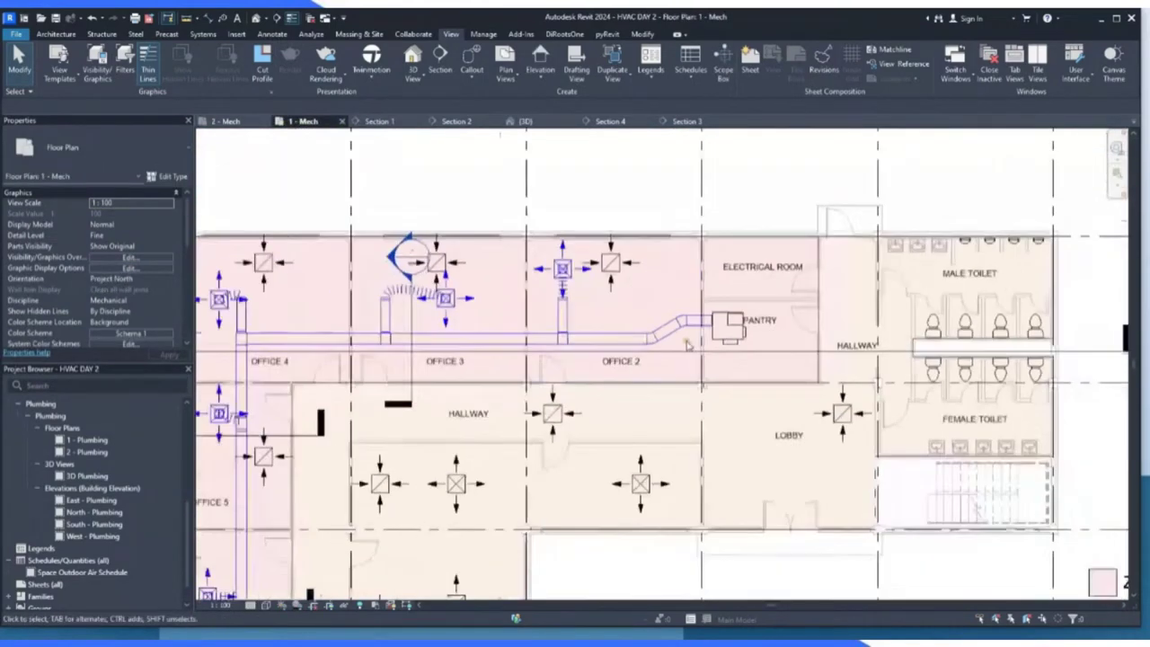
Starting from the Office 6 diffuser, select all supply diffusers visible in view.
{"action": "scroll", "coordinate": [687, 344], "scroll_direction": "down", "scroll_amount": 3}
{"action": "scroll", "coordinate": [557, 441], "scroll_direction": "up", "scroll_amount": 3}
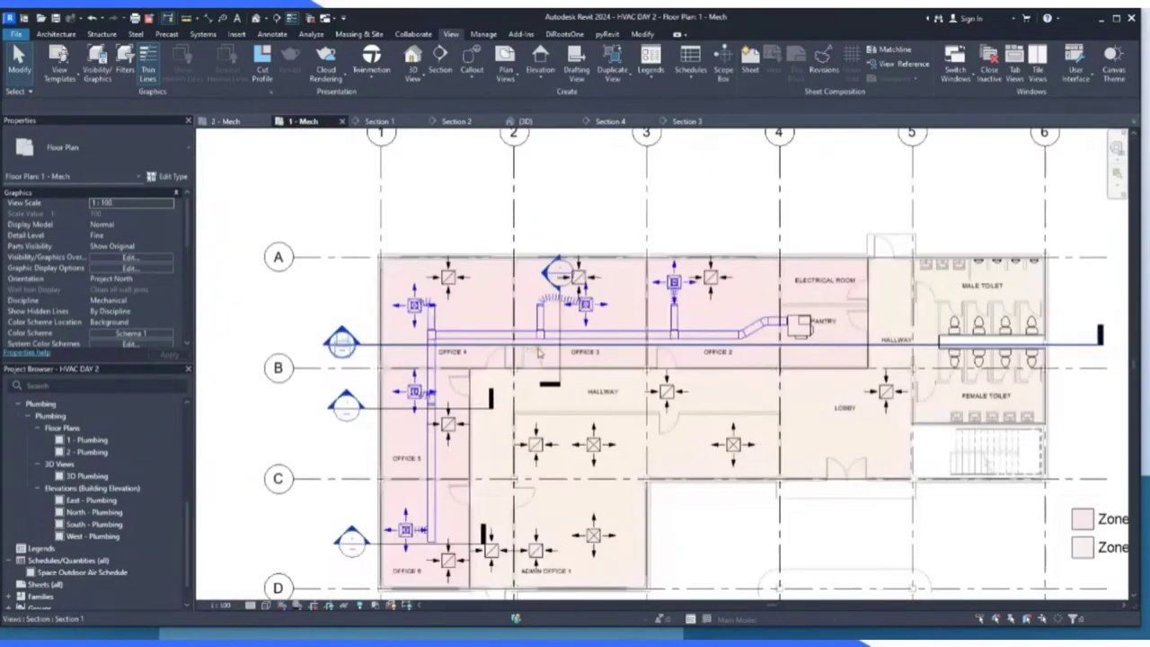
{"action": "scroll", "coordinate": [557, 441], "scroll_direction": "down", "scroll_amount": 2}
{"action": "scroll", "coordinate": [558, 440], "scroll_direction": "up", "scroll_amount": 2}
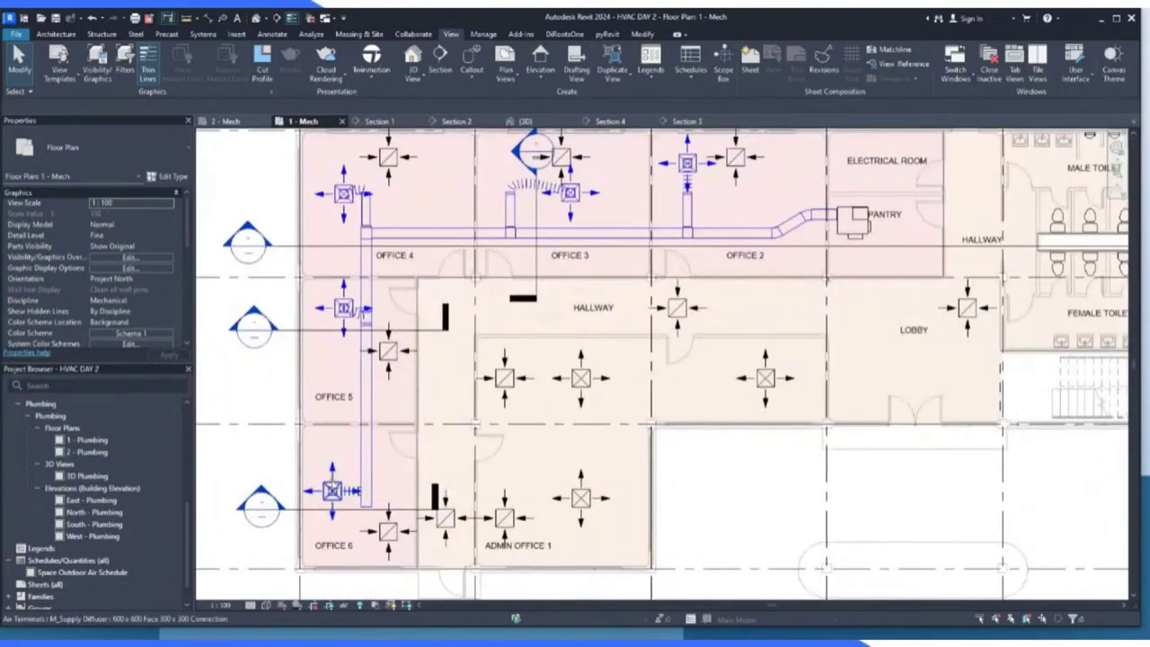
{"action": "left_click", "coordinate": [331, 491]}
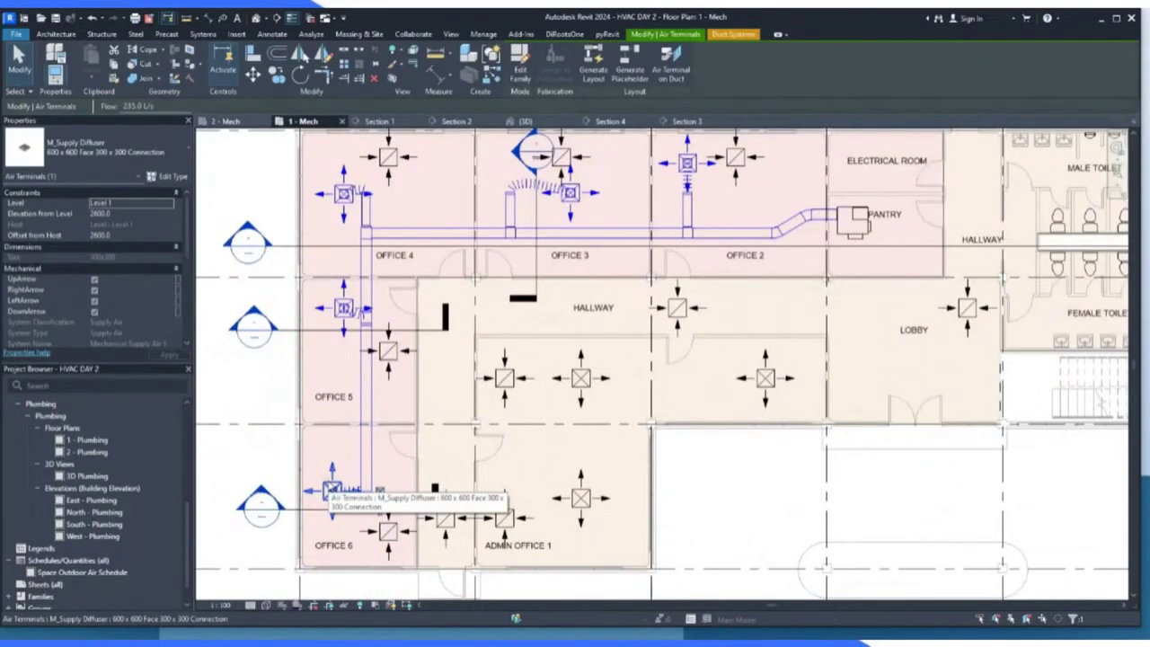
{"action": "right_click", "coordinate": [332, 491]}
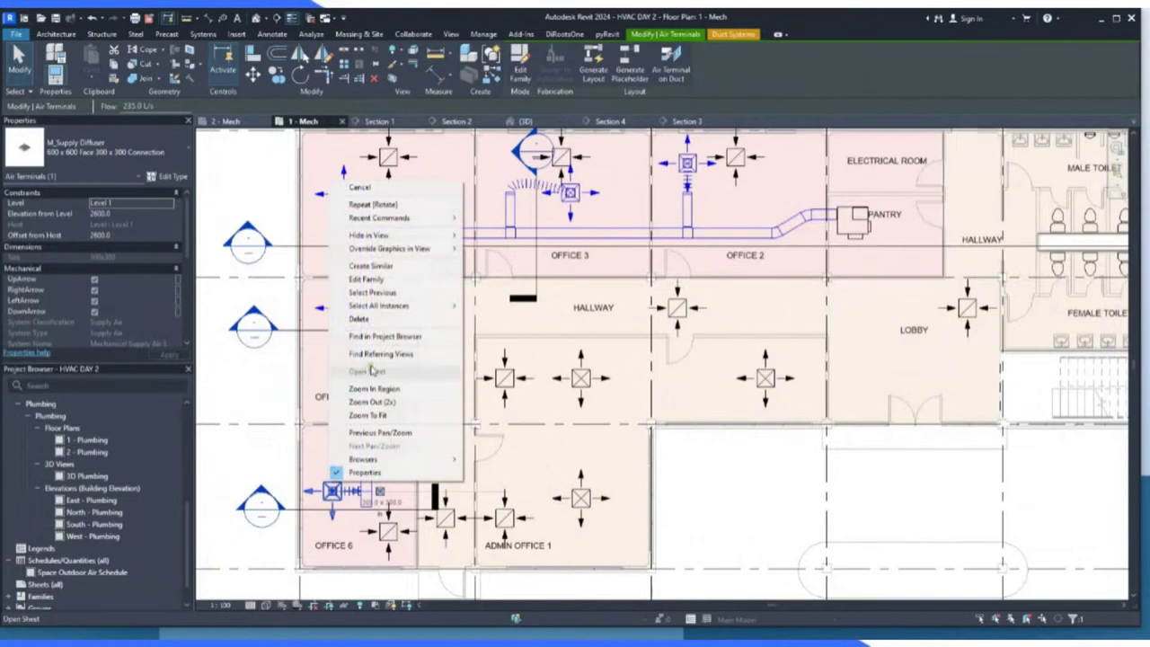
{"action": "mouse_move", "coordinate": [385, 308]}
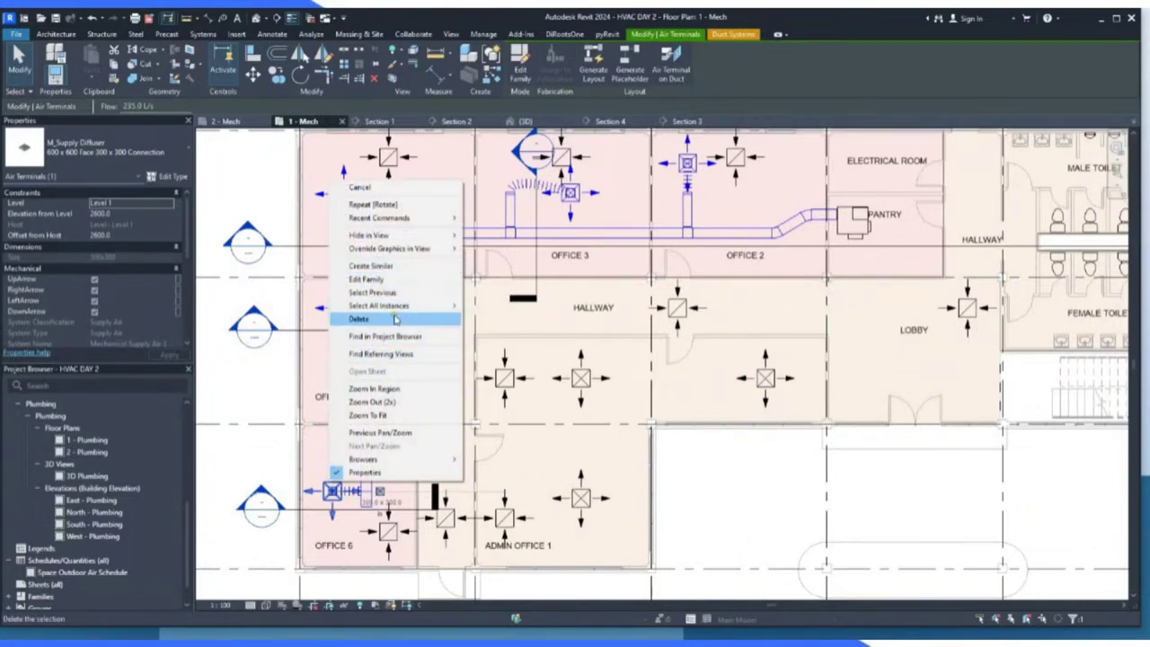
{"action": "mouse_move", "coordinate": [431, 305]}
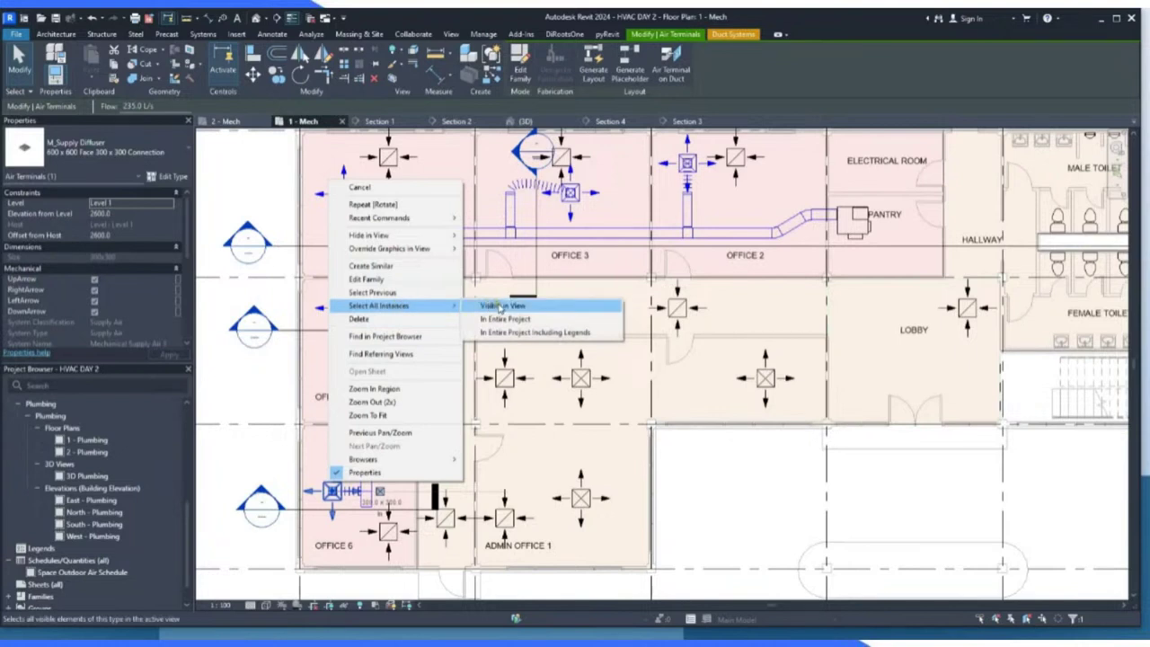
{"action": "left_click", "coordinate": [500, 307]}
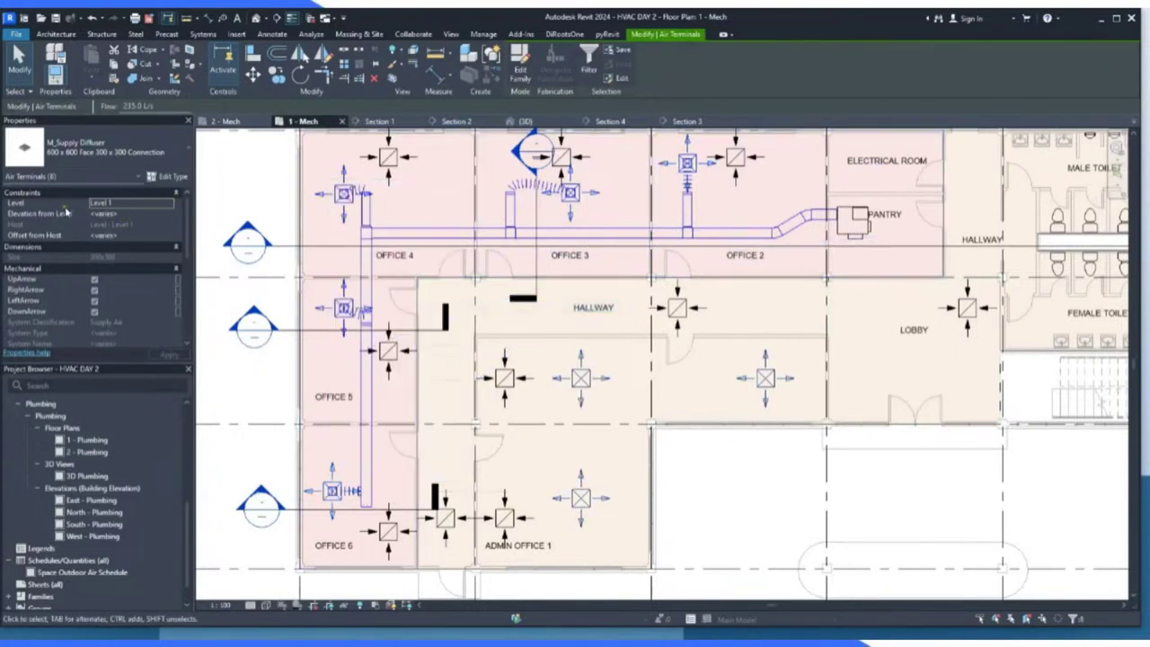
Set their Elevation from Level to 2600 and apply the change.
{"action": "left_click", "coordinate": [123, 214]}
{"action": "type", "text": "2600"}
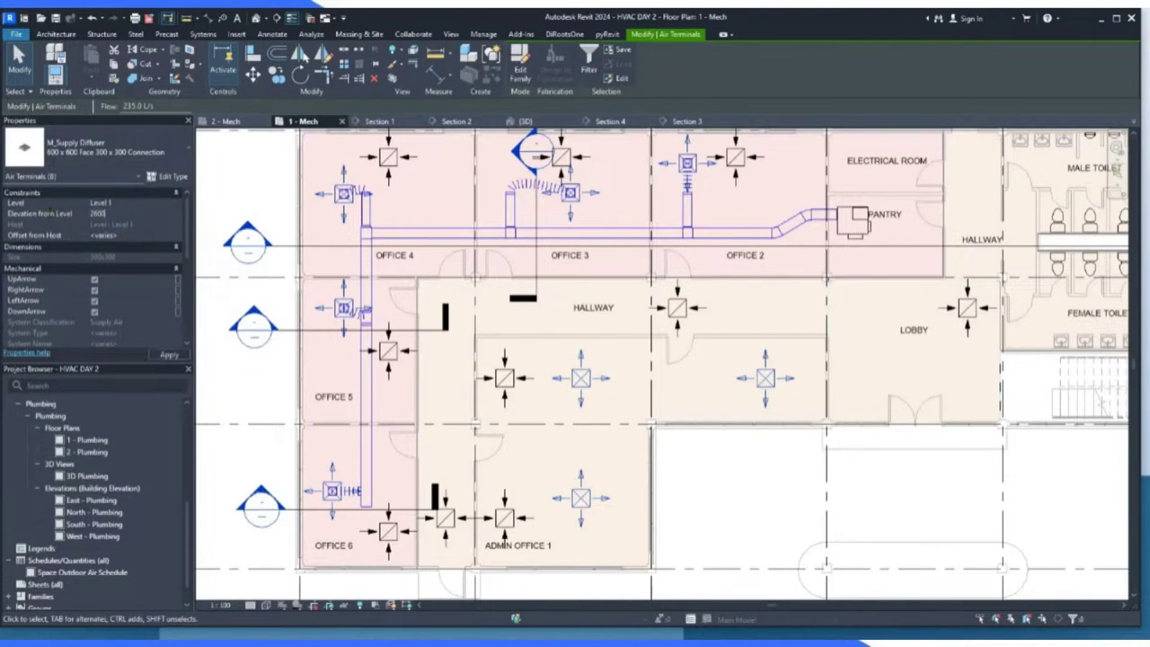
{"action": "key", "text": "Return"}
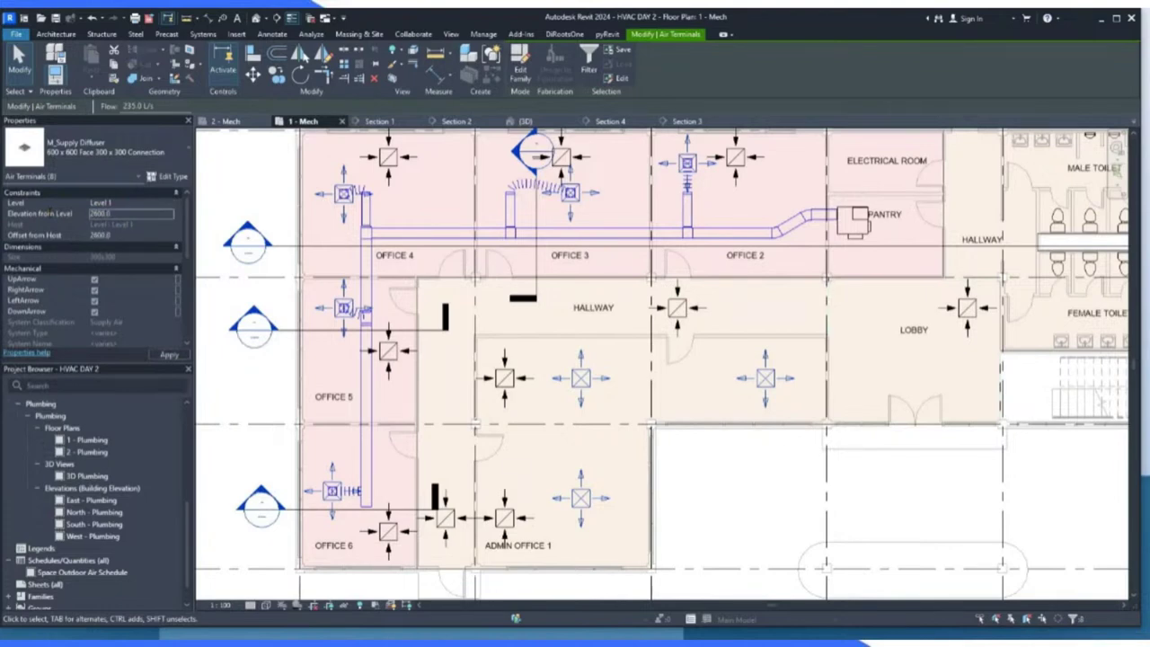
{"action": "left_click", "coordinate": [168, 355]}
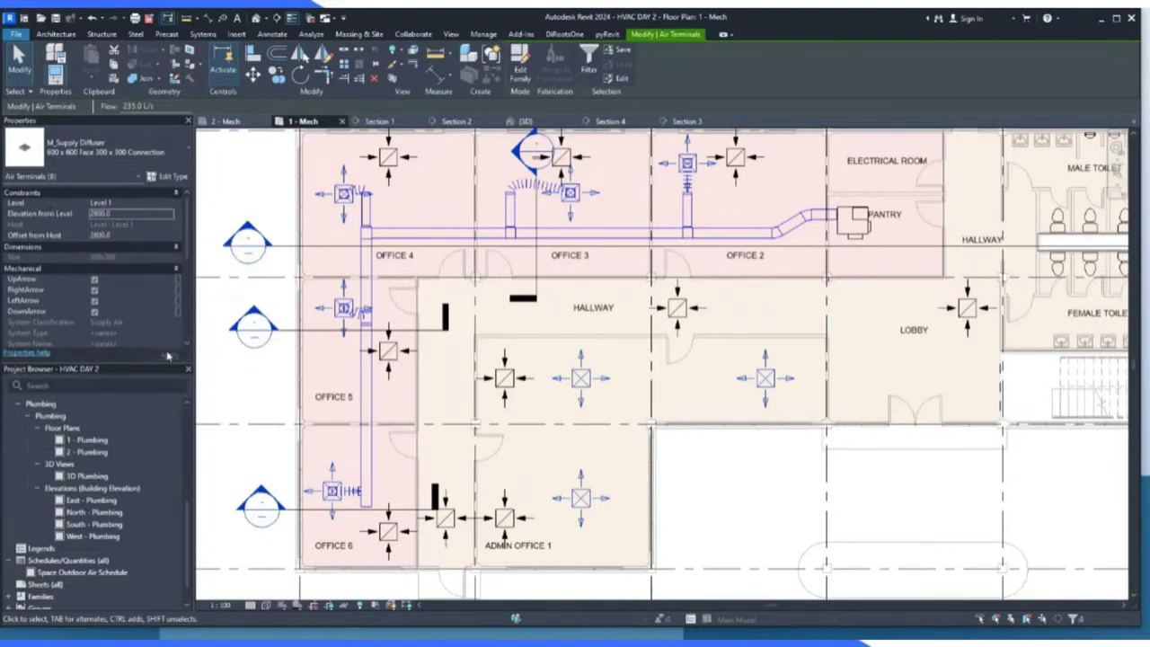
{"action": "left_click", "coordinate": [751, 469]}
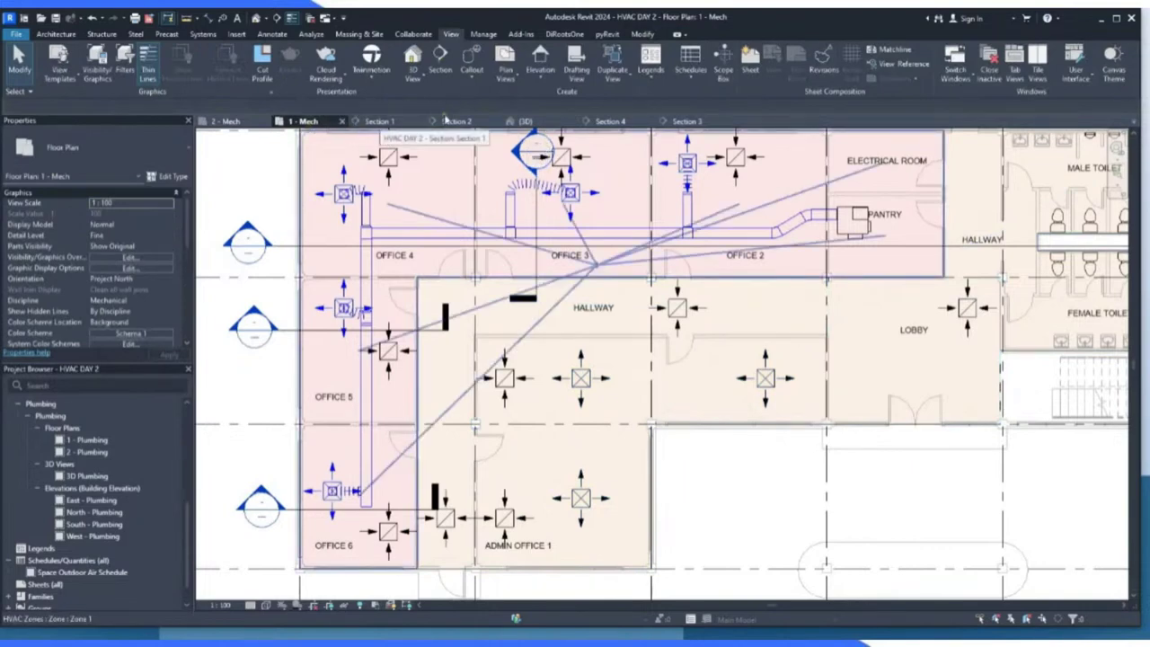
Show the {3D} view around the diffusers and ducts in Consistent Colors visual style.
{"action": "left_click", "coordinate": [525, 121]}
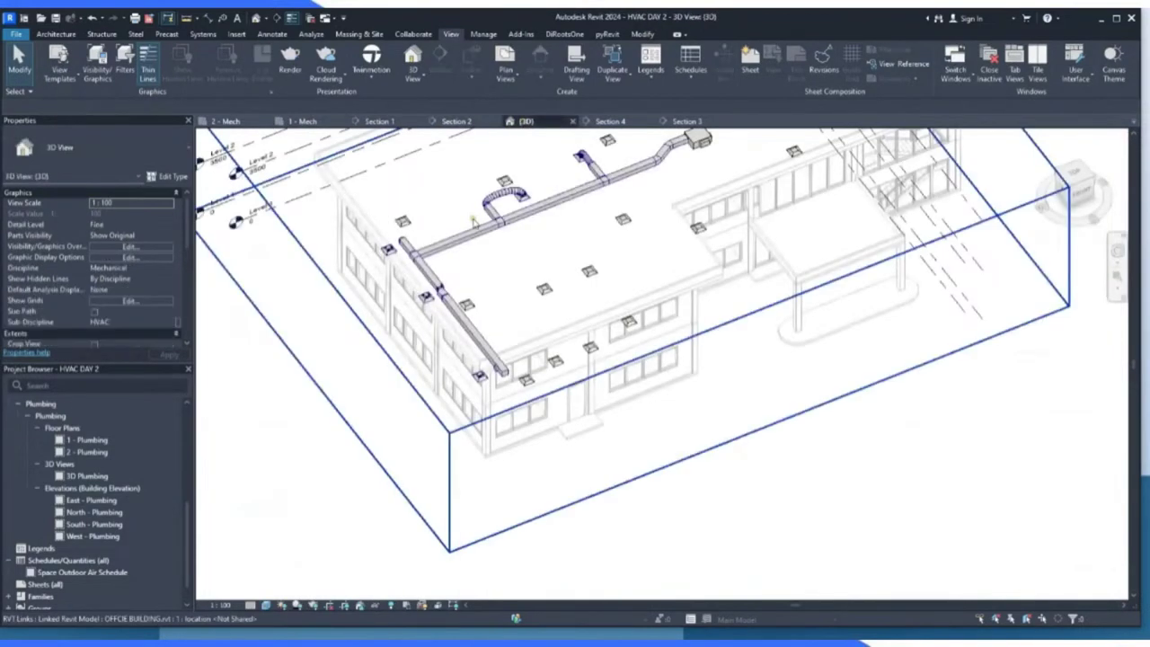
{"action": "scroll", "coordinate": [487, 182], "scroll_direction": "up", "scroll_amount": 3}
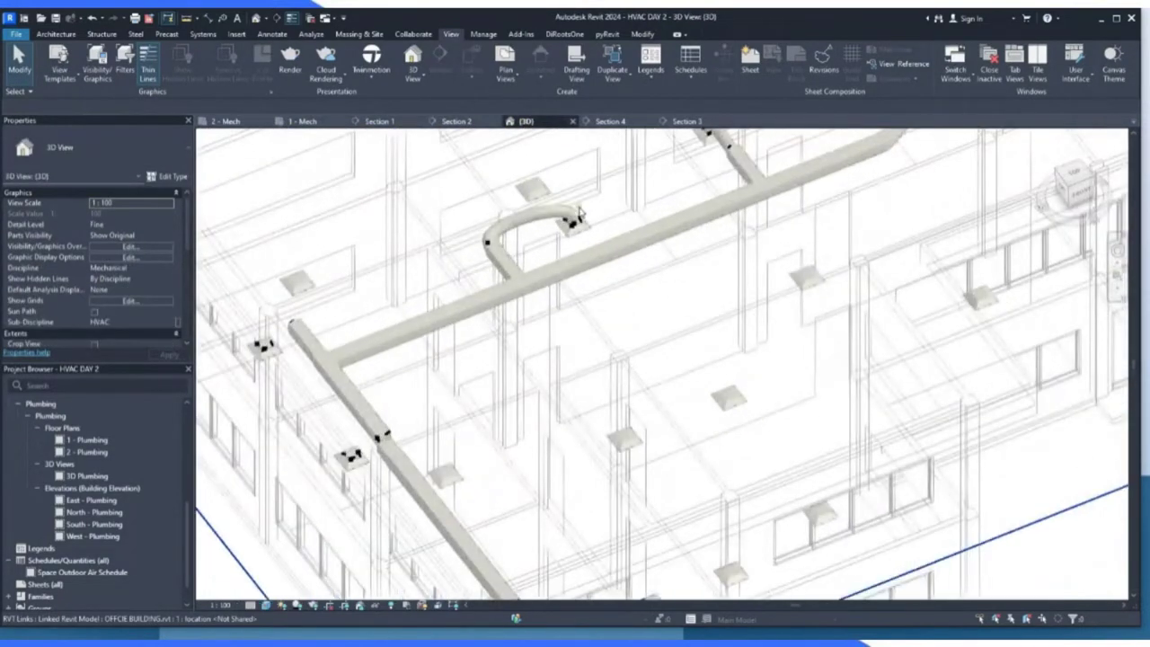
{"action": "scroll", "coordinate": [581, 216], "scroll_direction": "up", "scroll_amount": 2}
{"action": "scroll", "coordinate": [580, 222], "scroll_direction": "up", "scroll_amount": 5}
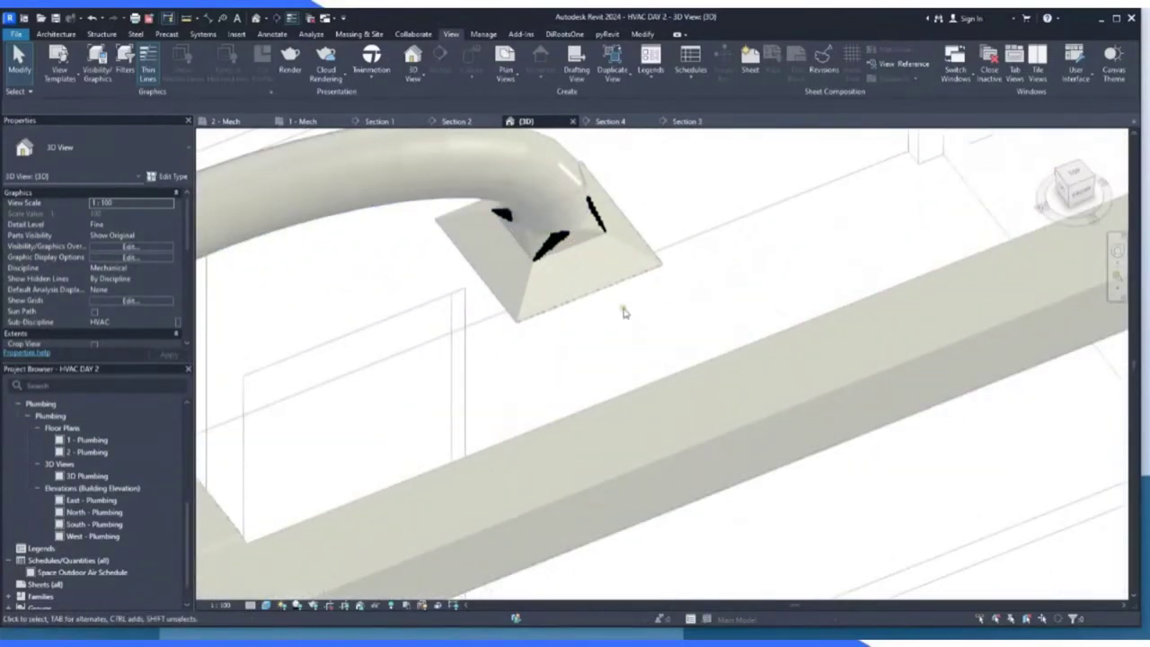
{"action": "scroll", "coordinate": [625, 312], "scroll_direction": "down", "scroll_amount": 5}
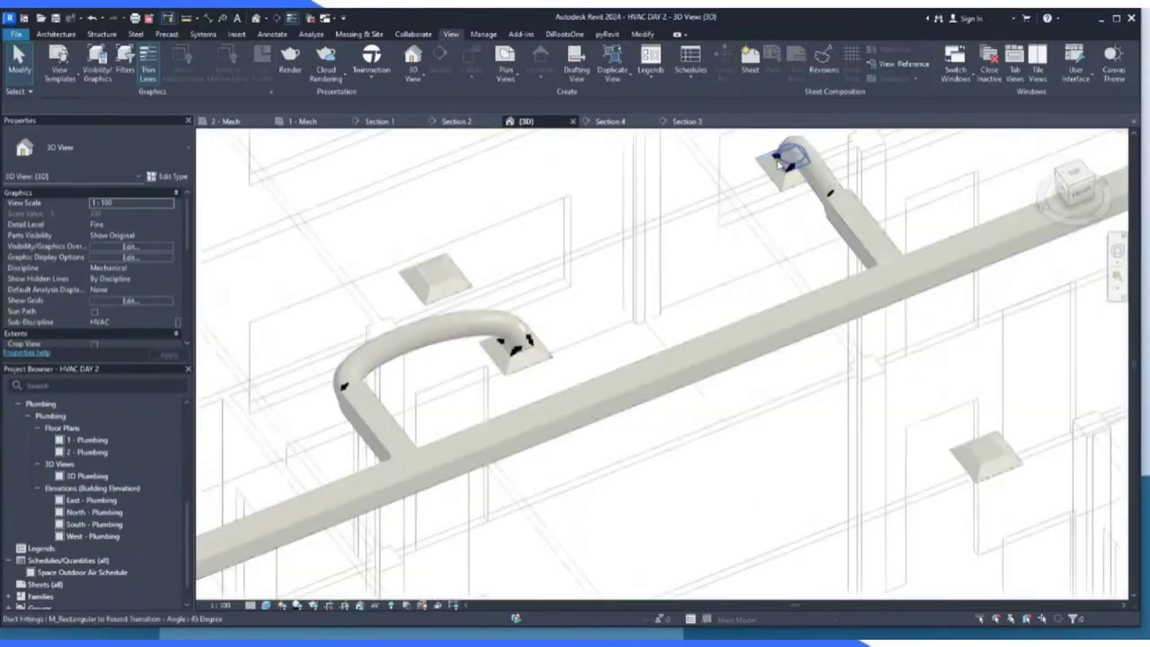
{"action": "scroll", "coordinate": [780, 164], "scroll_direction": "up", "scroll_amount": 5}
{"action": "scroll", "coordinate": [806, 186], "scroll_direction": "down", "scroll_amount": 4}
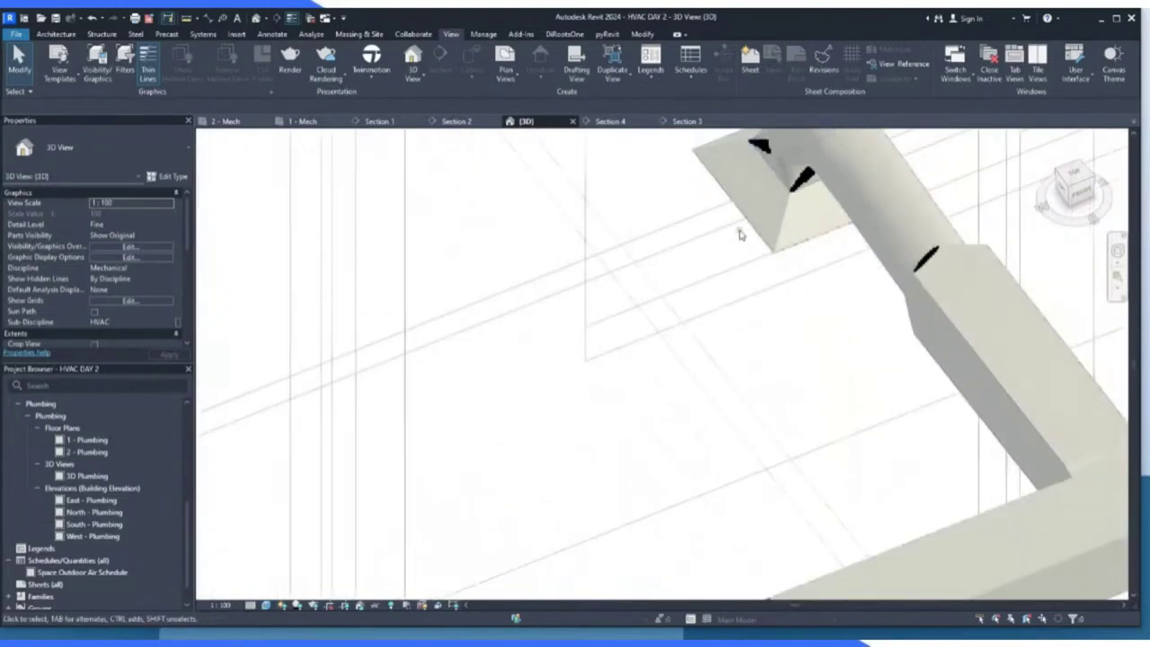
{"action": "left_click", "coordinate": [266, 605]}
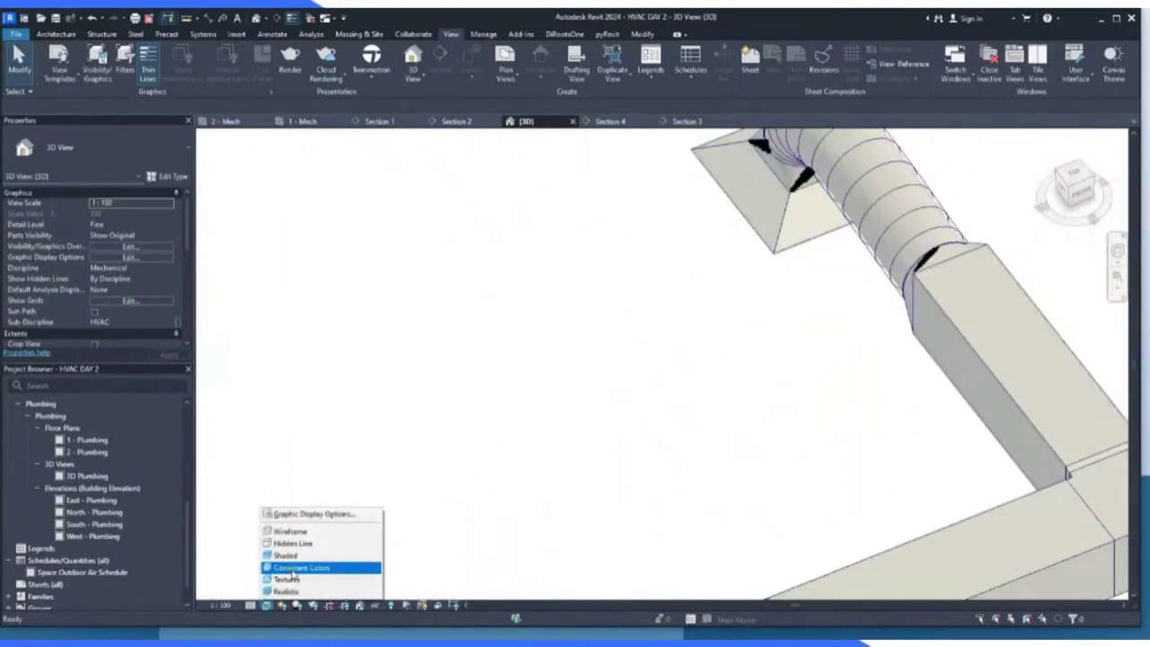
{"action": "left_click", "coordinate": [288, 567]}
{"action": "scroll", "coordinate": [773, 264], "scroll_direction": "down", "scroll_amount": 3}
{"action": "scroll", "coordinate": [772, 266], "scroll_direction": "down", "scroll_amount": 4}
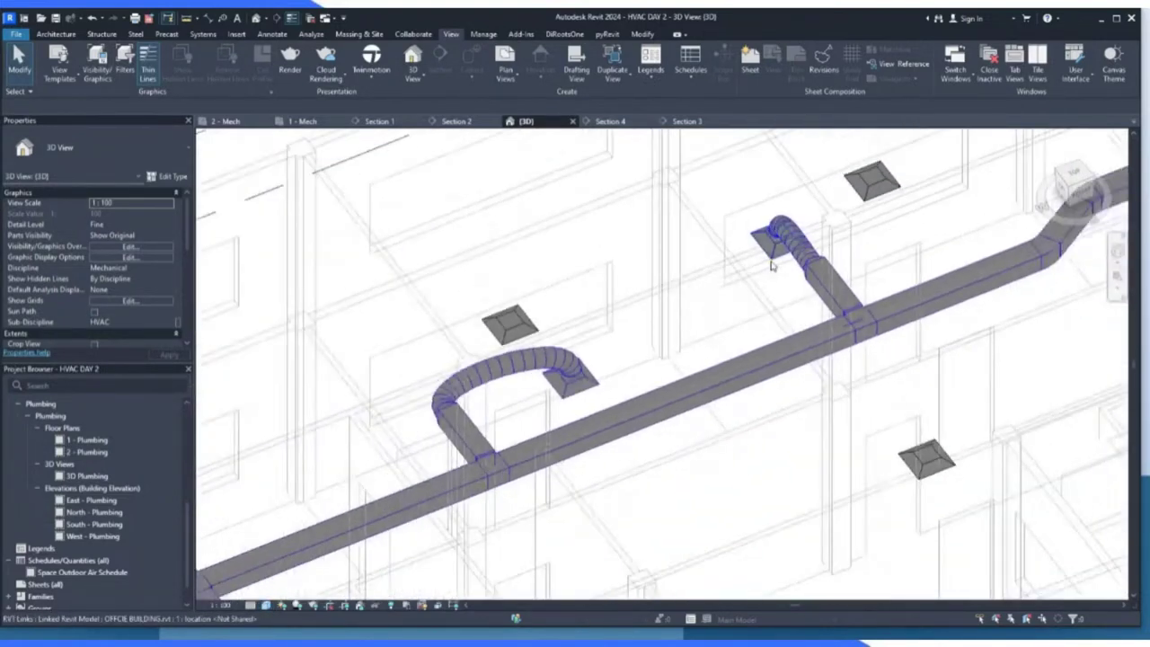
{"action": "scroll", "coordinate": [618, 348], "scroll_direction": "down", "scroll_amount": 2}
{"action": "scroll", "coordinate": [619, 348], "scroll_direction": "down", "scroll_amount": 2}
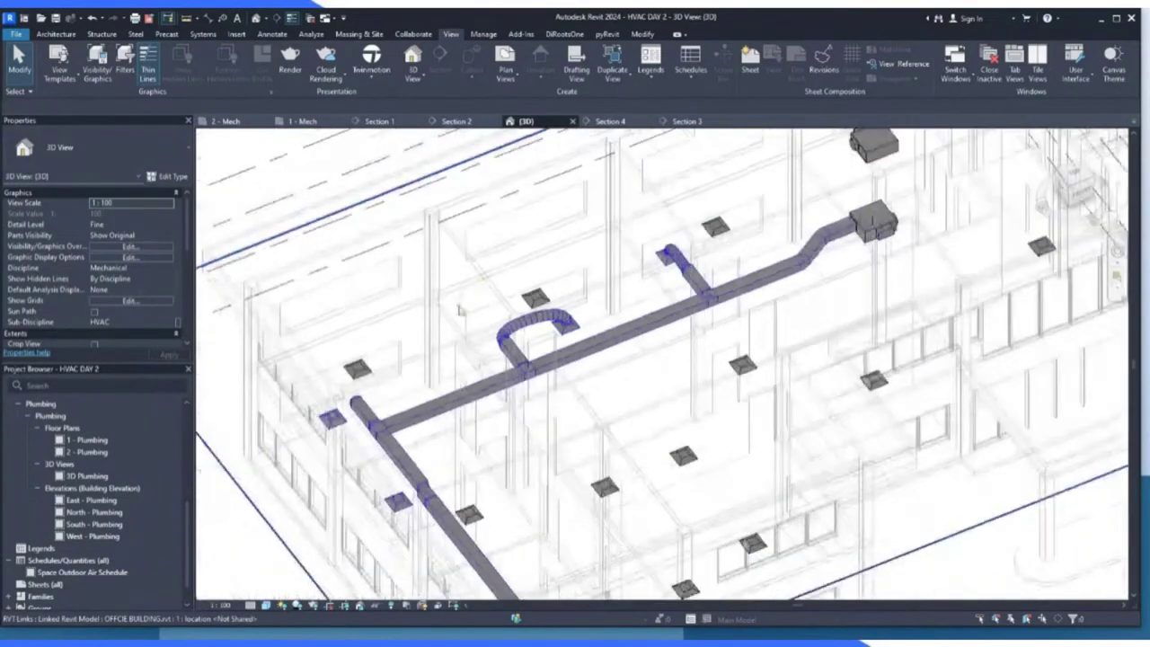
{"action": "scroll", "coordinate": [423, 508], "scroll_direction": "up", "scroll_amount": 5}
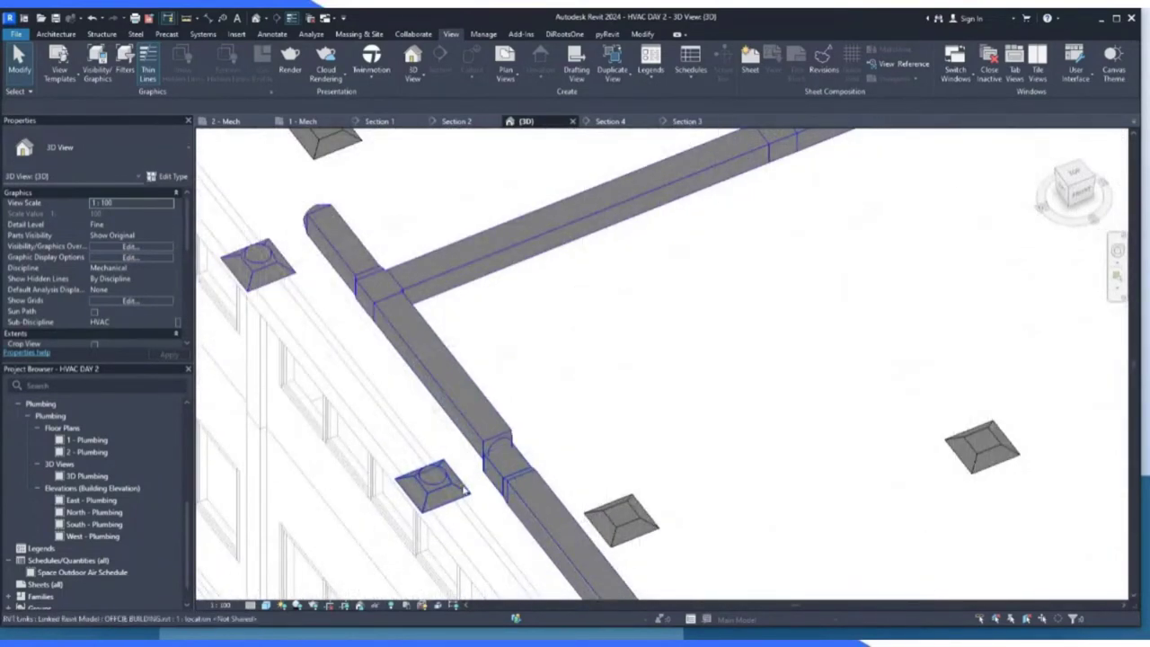
Select the corner diffuser fitting in 3D, dismiss its context menu, and return to 1 - Mech.
{"action": "left_click", "coordinate": [266, 258]}
{"action": "right_click", "coordinate": [267, 259]}
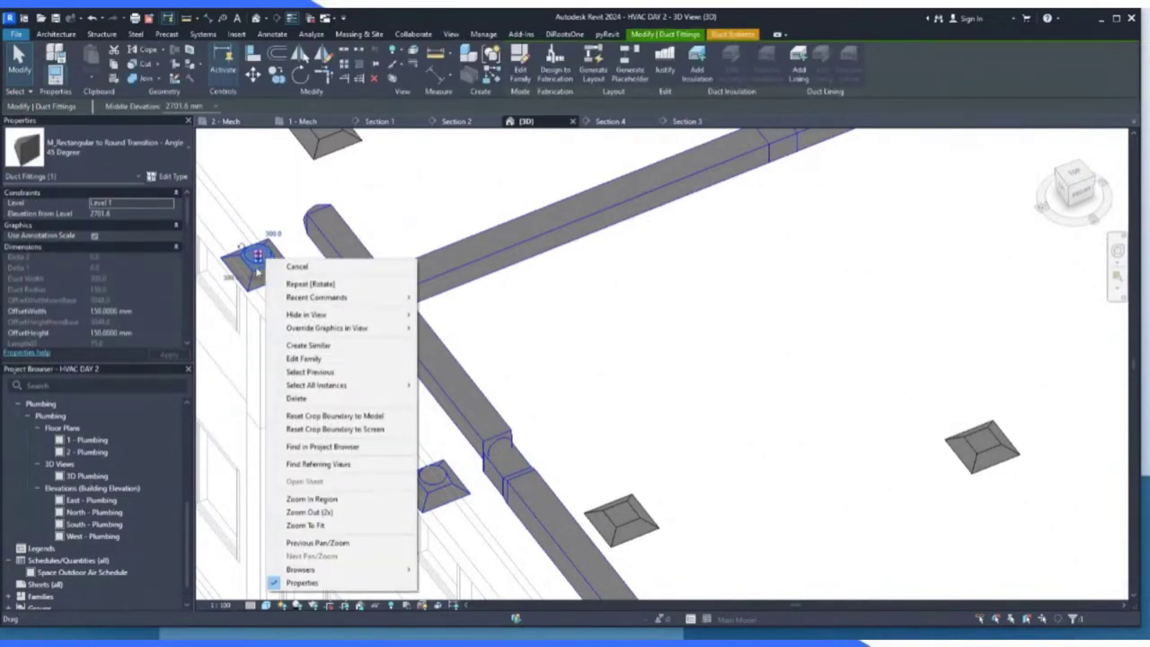
{"action": "key", "text": "Escape"}
{"action": "scroll", "coordinate": [261, 265], "scroll_direction": "up", "scroll_amount": 3}
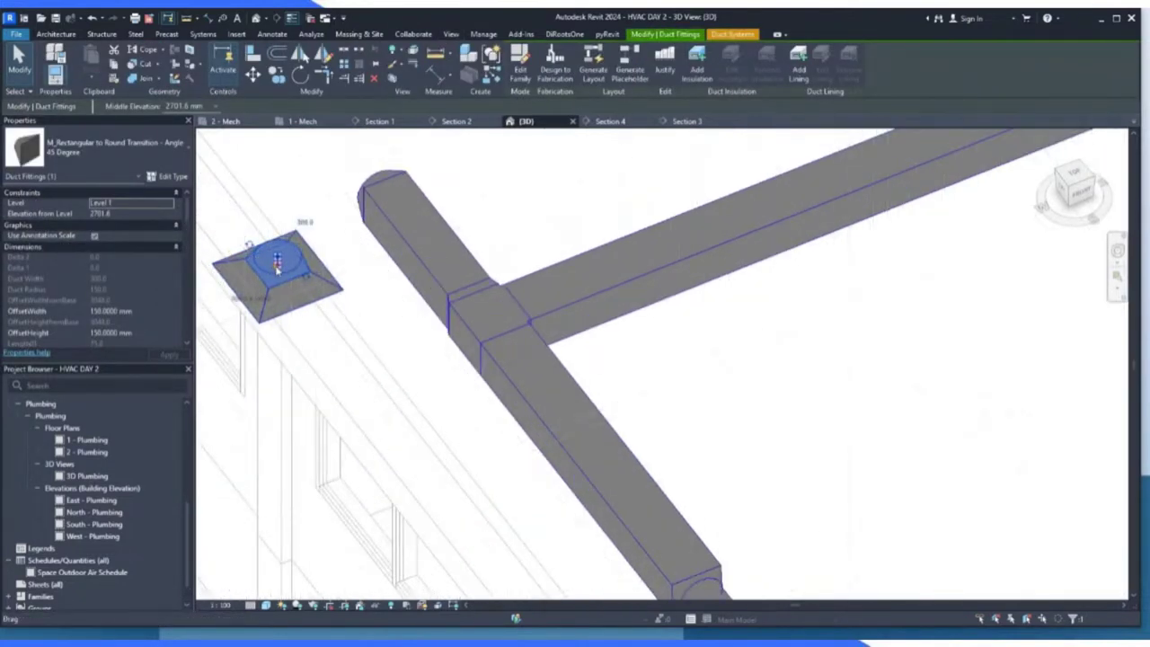
{"action": "right_click", "coordinate": [276, 267]}
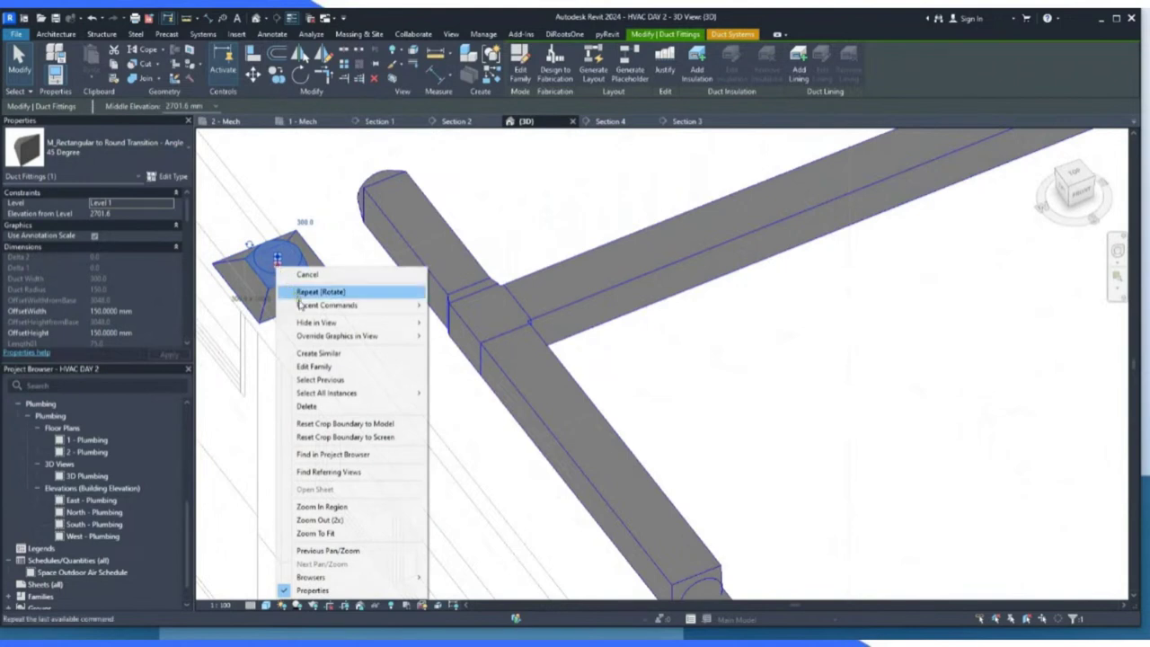
{"action": "left_click", "coordinate": [279, 260]}
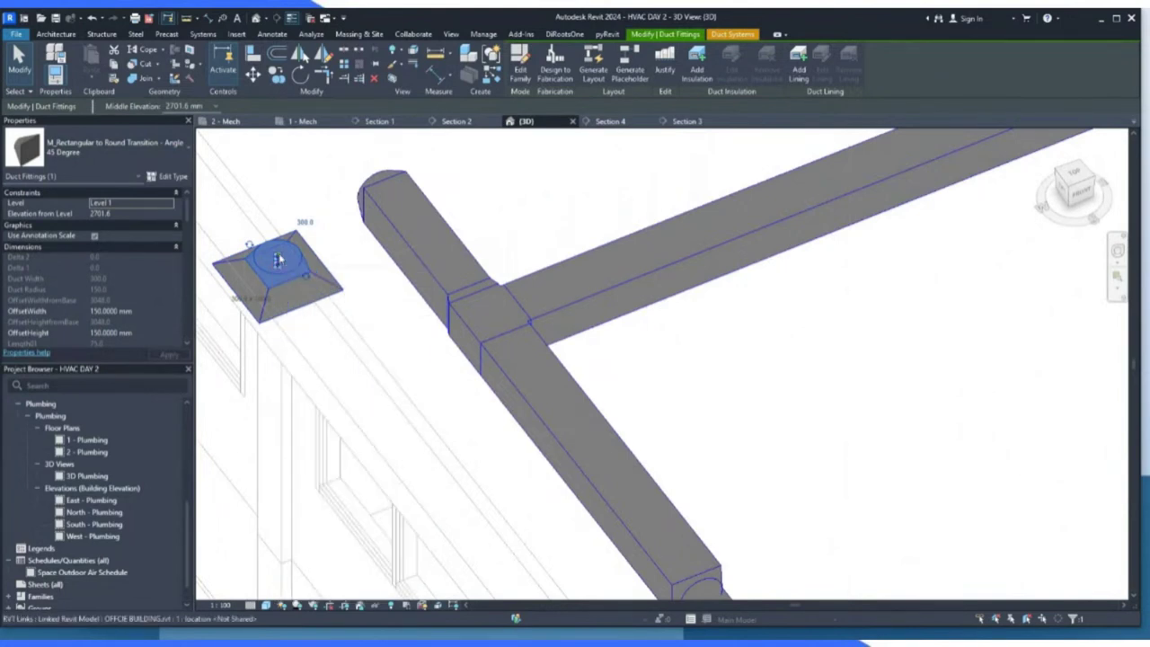
{"action": "right_click", "coordinate": [279, 261]}
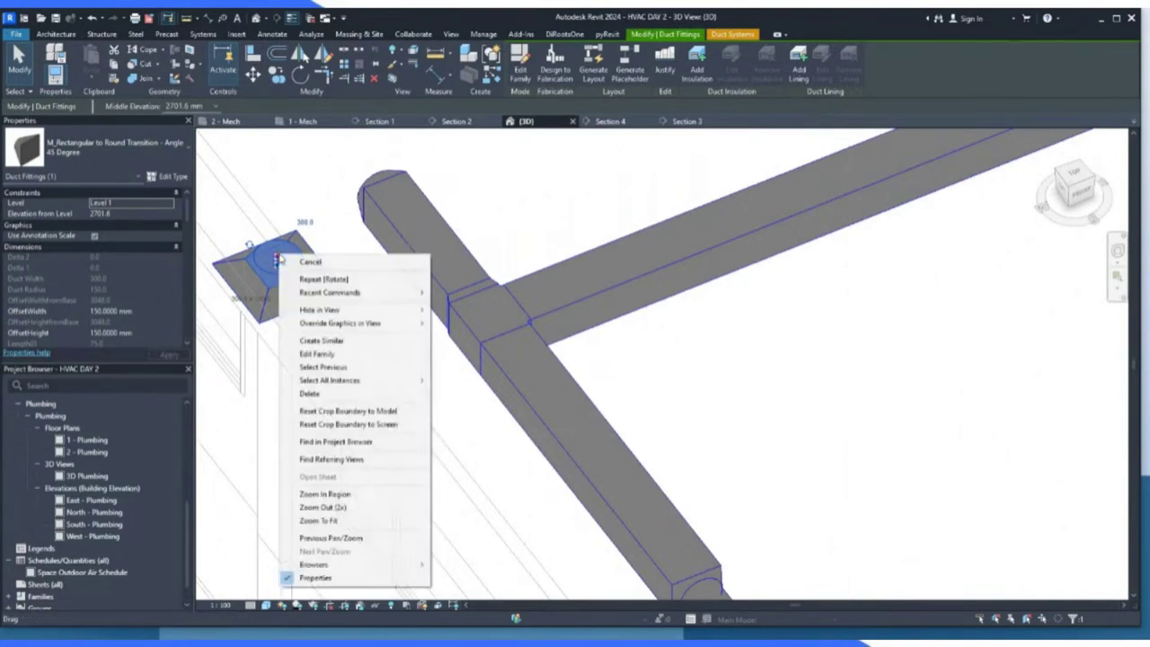
{"action": "left_click", "coordinate": [359, 240]}
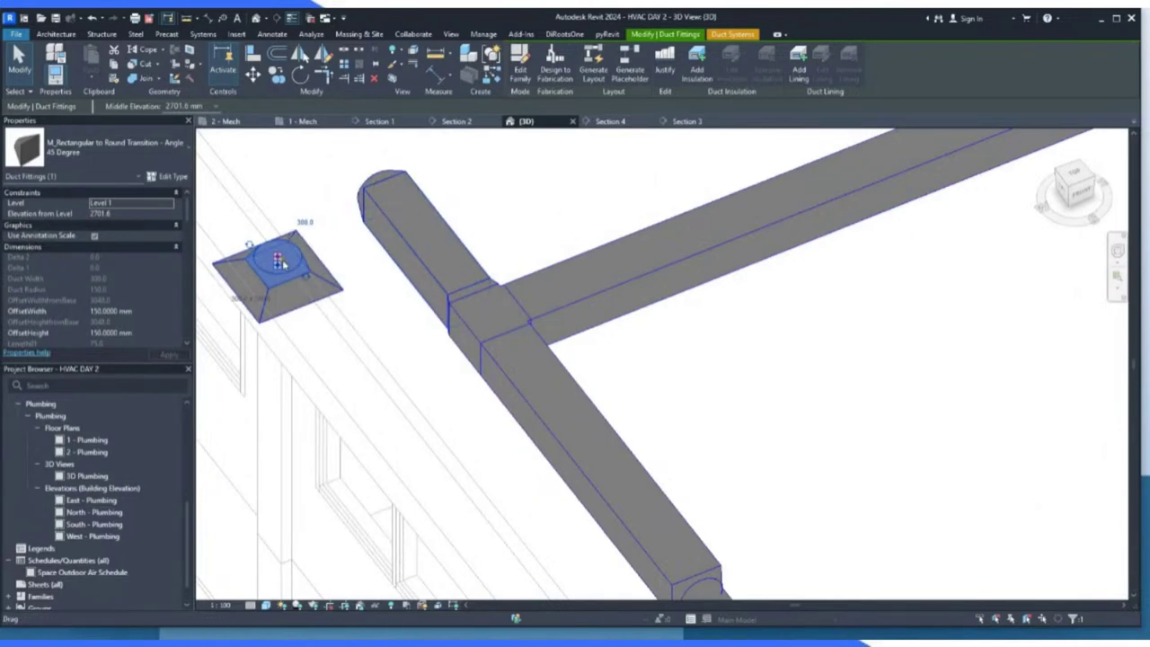
{"action": "scroll", "coordinate": [419, 360], "scroll_direction": "down", "scroll_amount": 6}
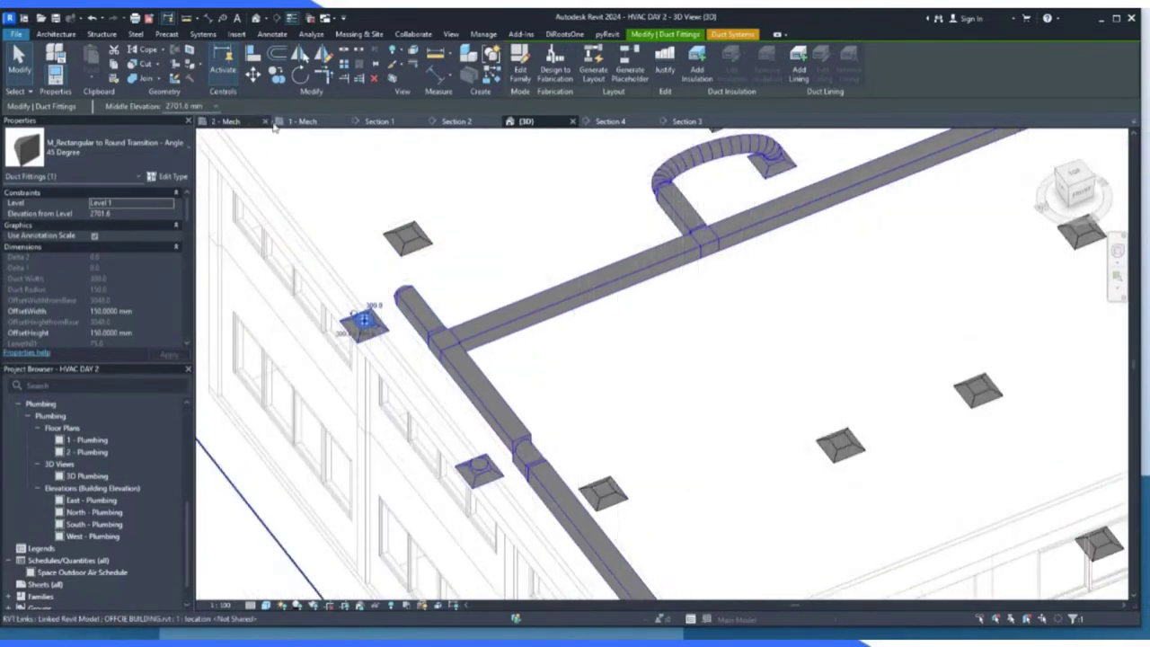
{"action": "left_click", "coordinate": [277, 123]}
Move the upper Office 4 supply diffuser slightly north.
{"action": "scroll", "coordinate": [265, 168], "scroll_direction": "up", "scroll_amount": 5}
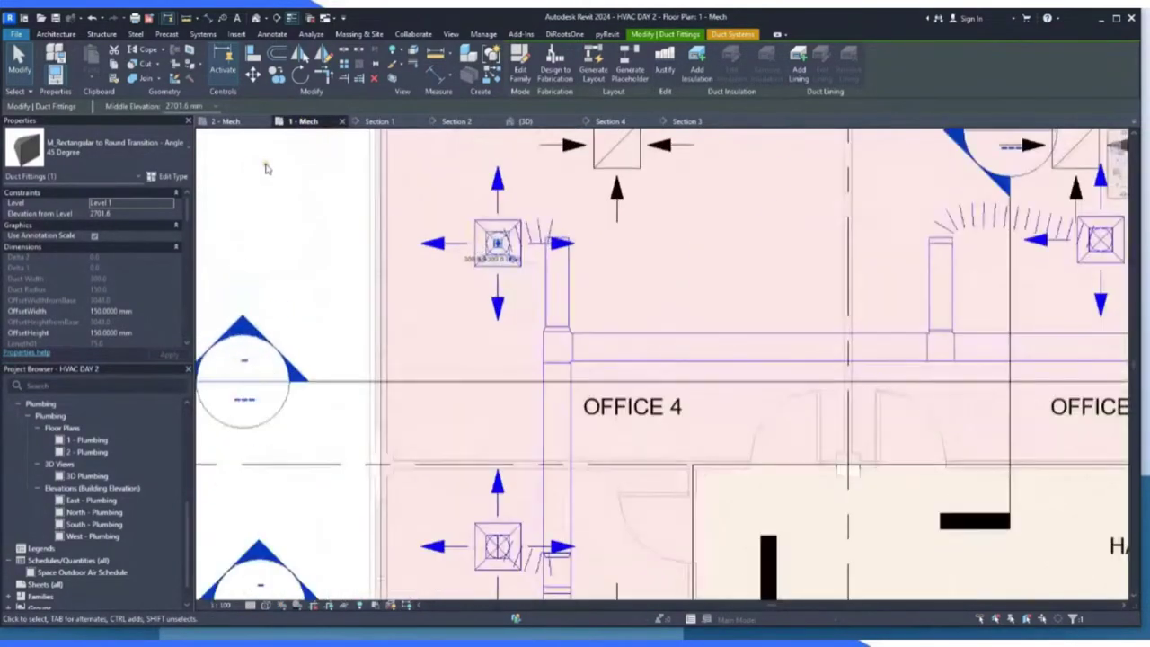
{"action": "left_click", "coordinate": [335, 201]}
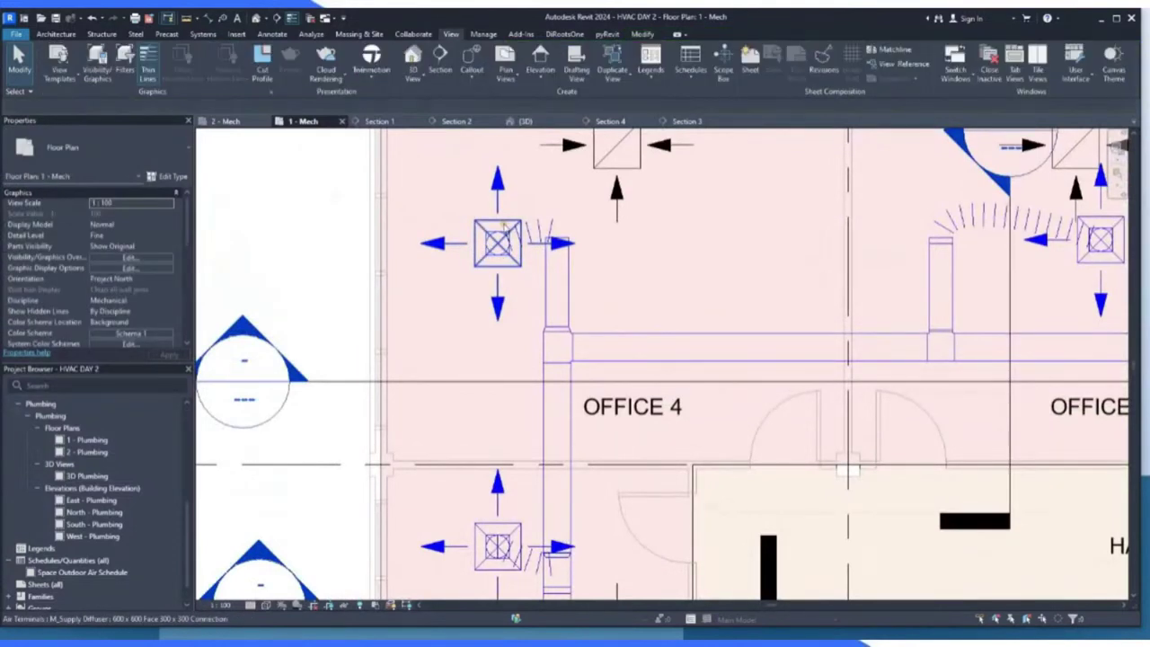
{"action": "left_click", "coordinate": [503, 232]}
{"action": "left_click_drag", "start_coordinate": [504, 230], "coordinate": [497, 209]}
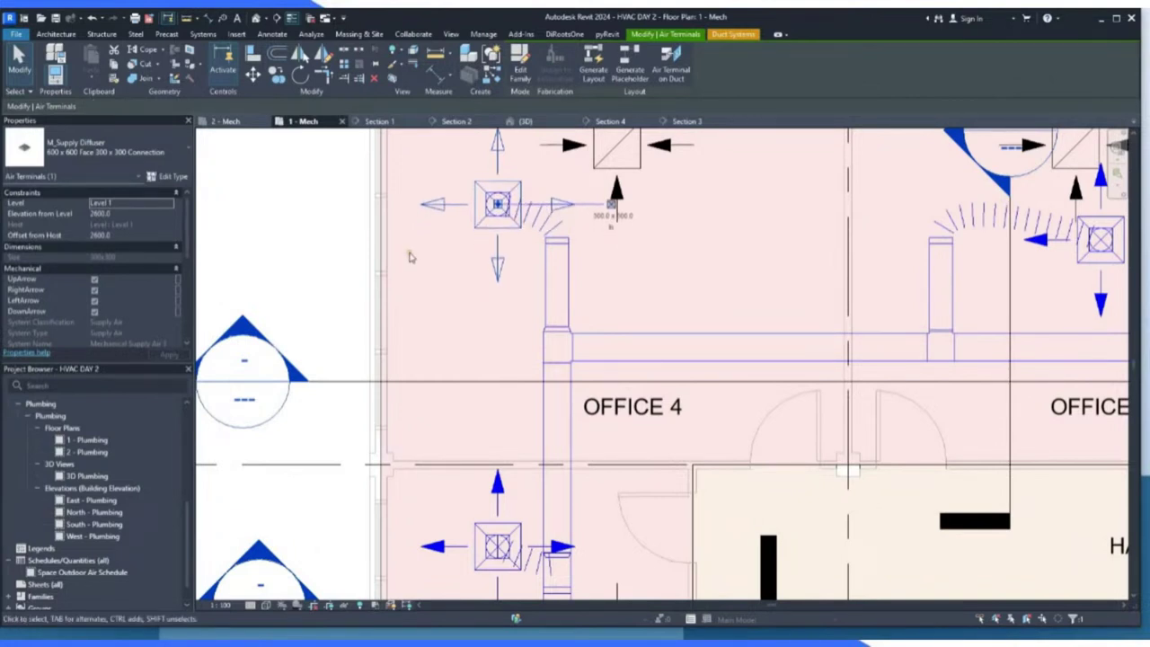
Check the moved diffuser in the {3D} view, then return to the 1 - Mech plan.
{"action": "left_click", "coordinate": [526, 120]}
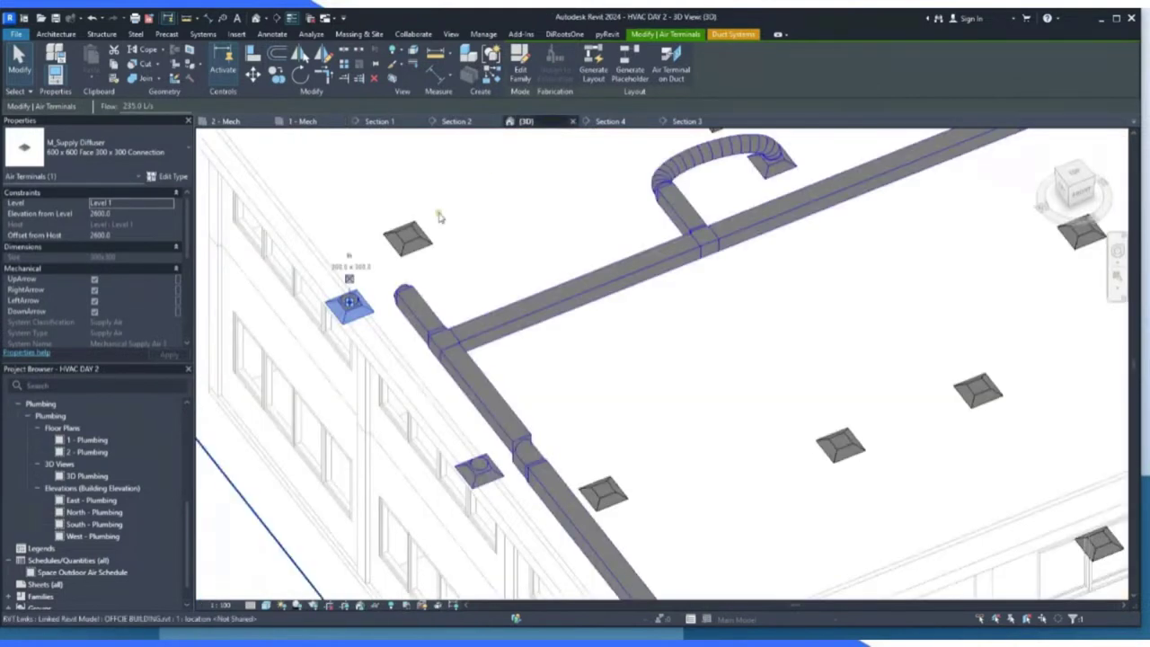
{"action": "left_click", "coordinate": [478, 252]}
{"action": "scroll", "coordinate": [349, 309], "scroll_direction": "down", "scroll_amount": 3}
{"action": "left_click", "coordinate": [269, 427]}
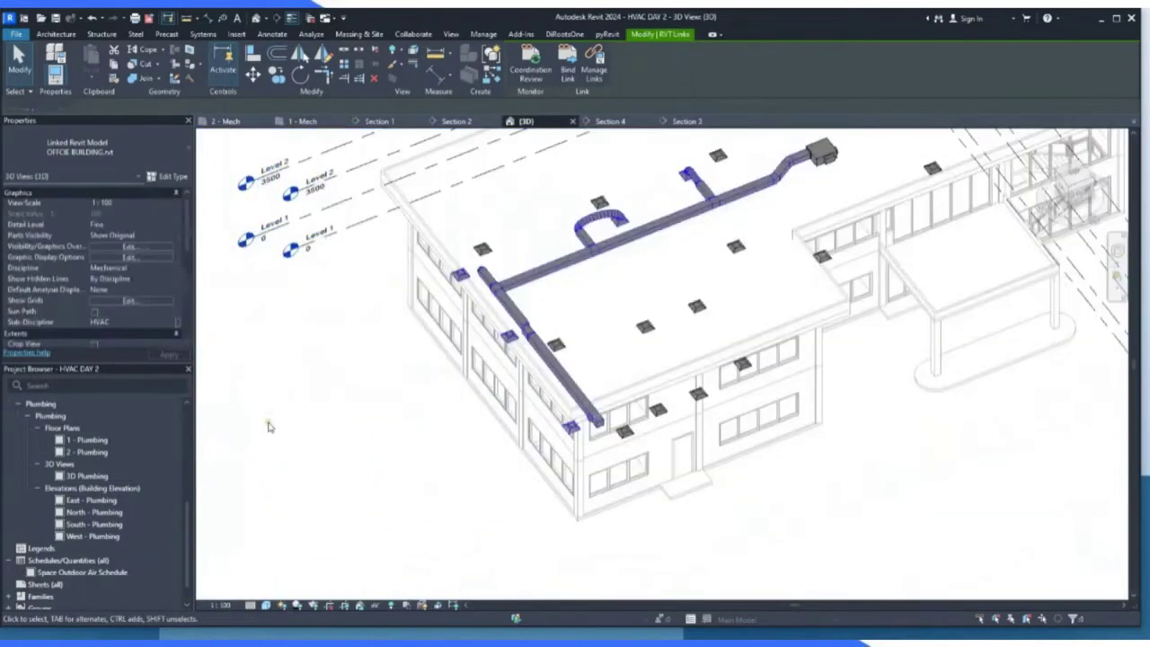
{"action": "scroll", "coordinate": [604, 434], "scroll_direction": "up", "scroll_amount": 5}
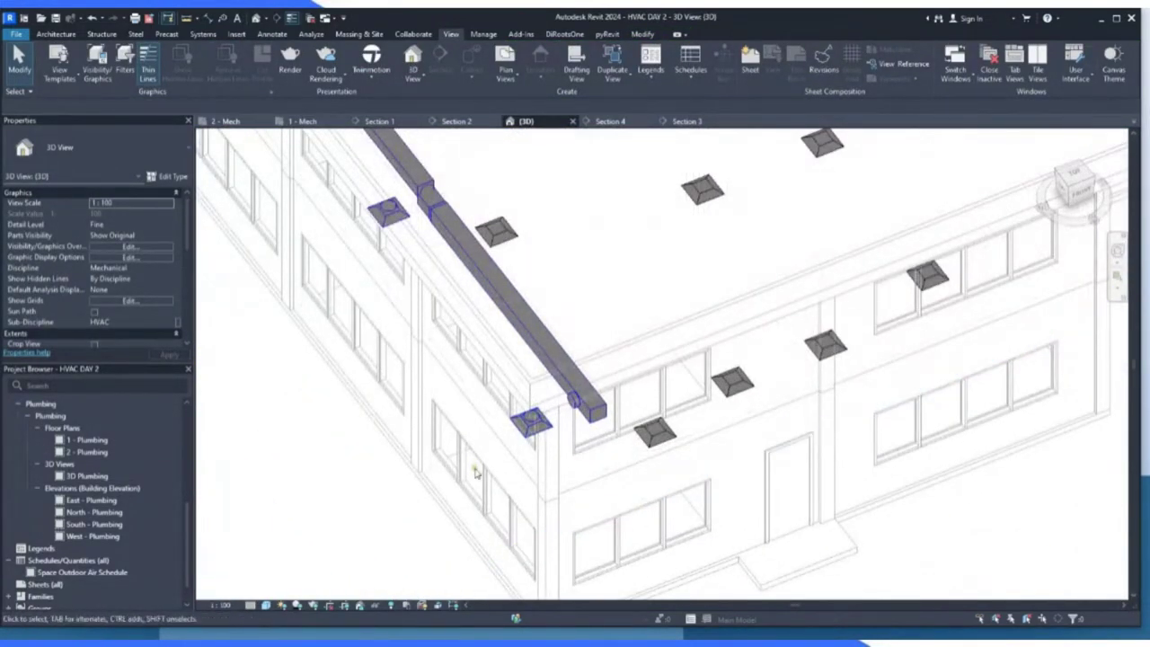
{"action": "scroll", "coordinate": [445, 487], "scroll_direction": "down", "scroll_amount": 3}
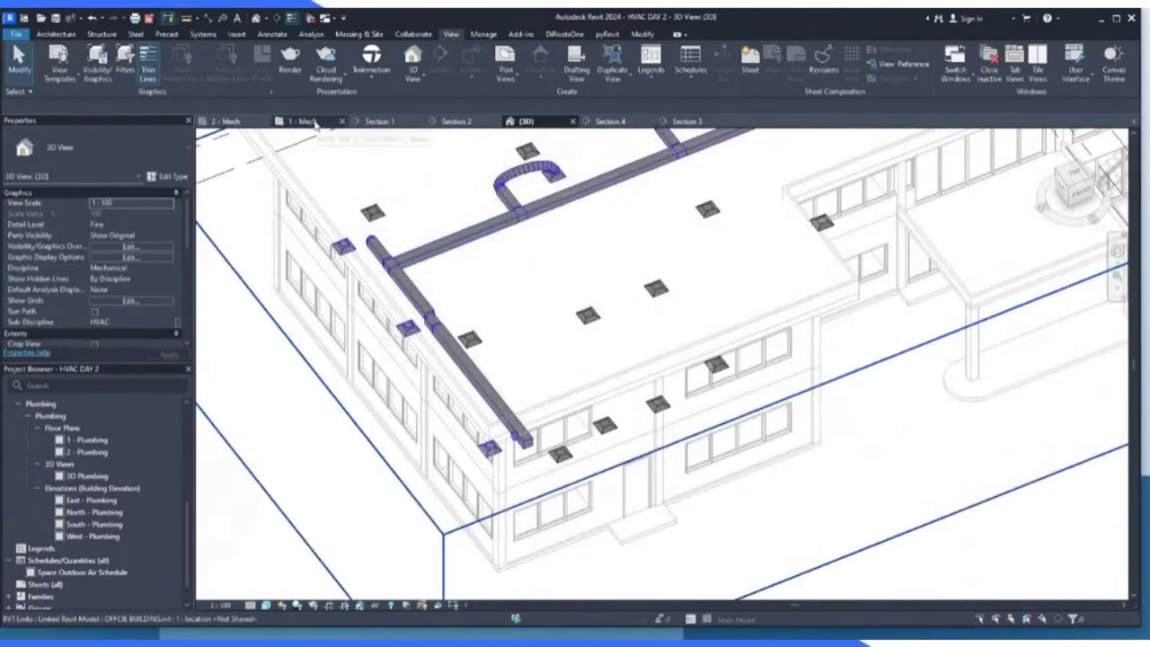
{"action": "left_click", "coordinate": [303, 120]}
{"action": "scroll", "coordinate": [351, 239], "scroll_direction": "down", "scroll_amount": 3}
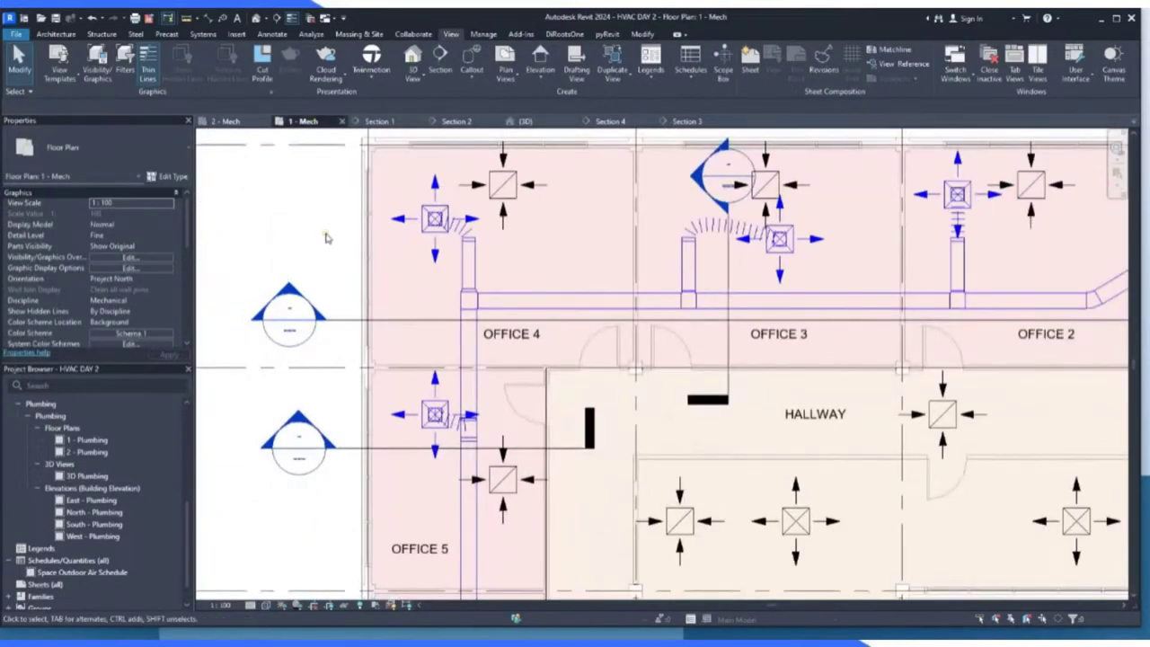
Select the three unconnected supply diffusers in the hallway and Admin Office 1.
{"action": "scroll", "coordinate": [327, 238], "scroll_direction": "down", "scroll_amount": 3}
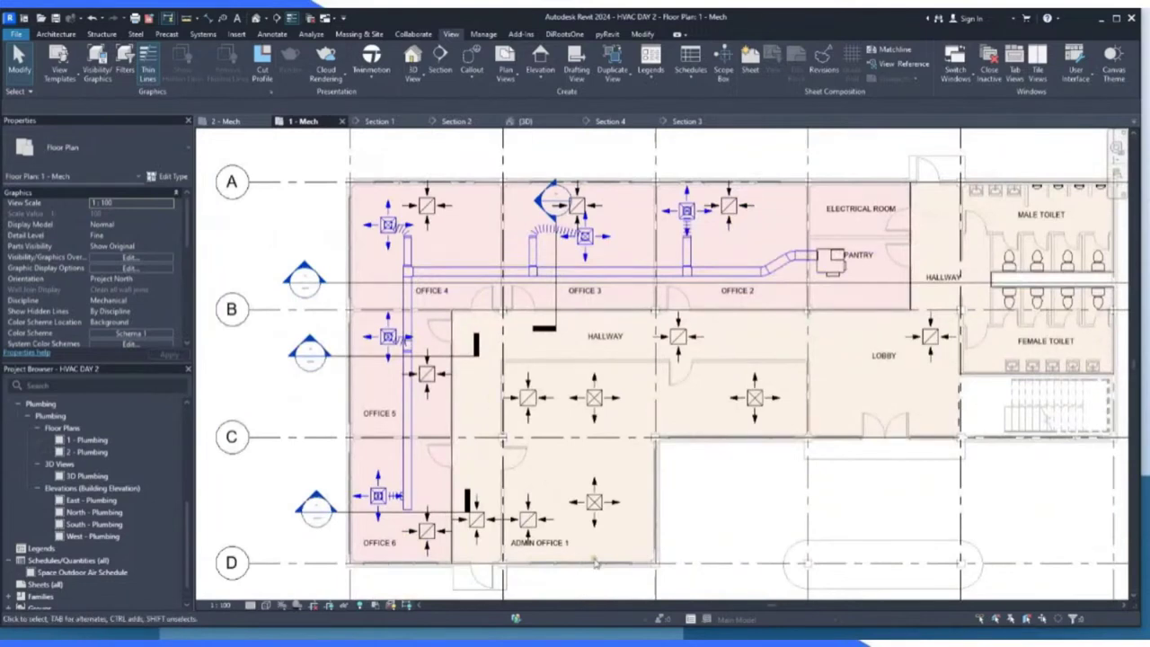
{"action": "scroll", "coordinate": [633, 521], "scroll_direction": "up", "scroll_amount": 3}
{"action": "scroll", "coordinate": [550, 476], "scroll_direction": "down", "scroll_amount": 2}
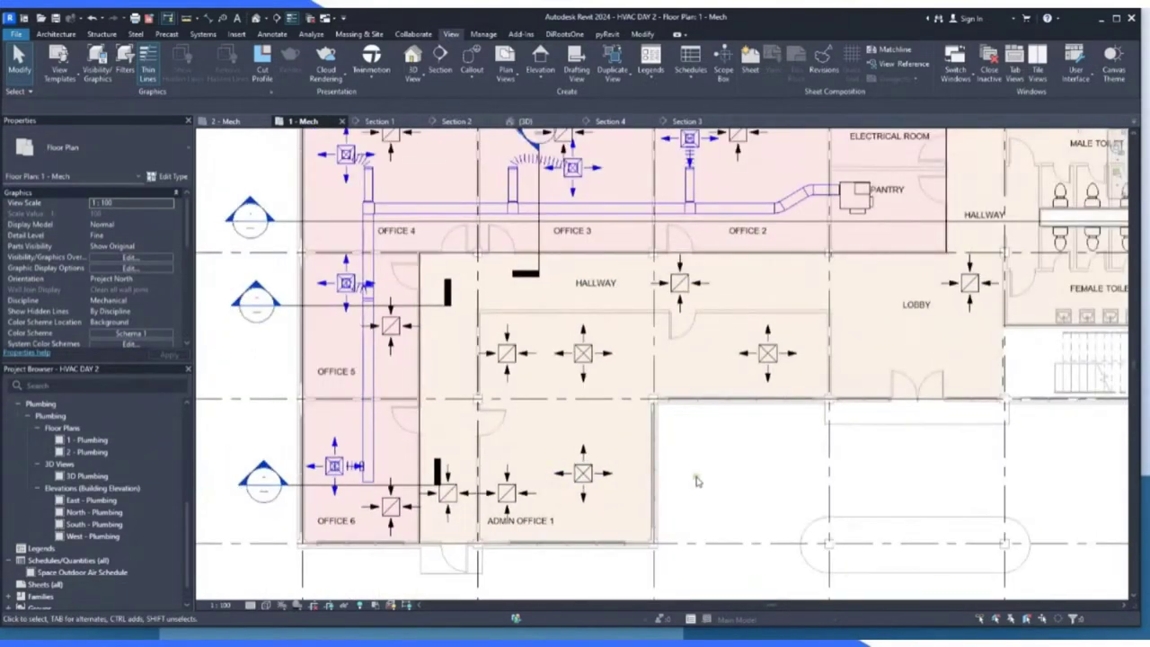
{"action": "left_click", "coordinate": [583, 489]}
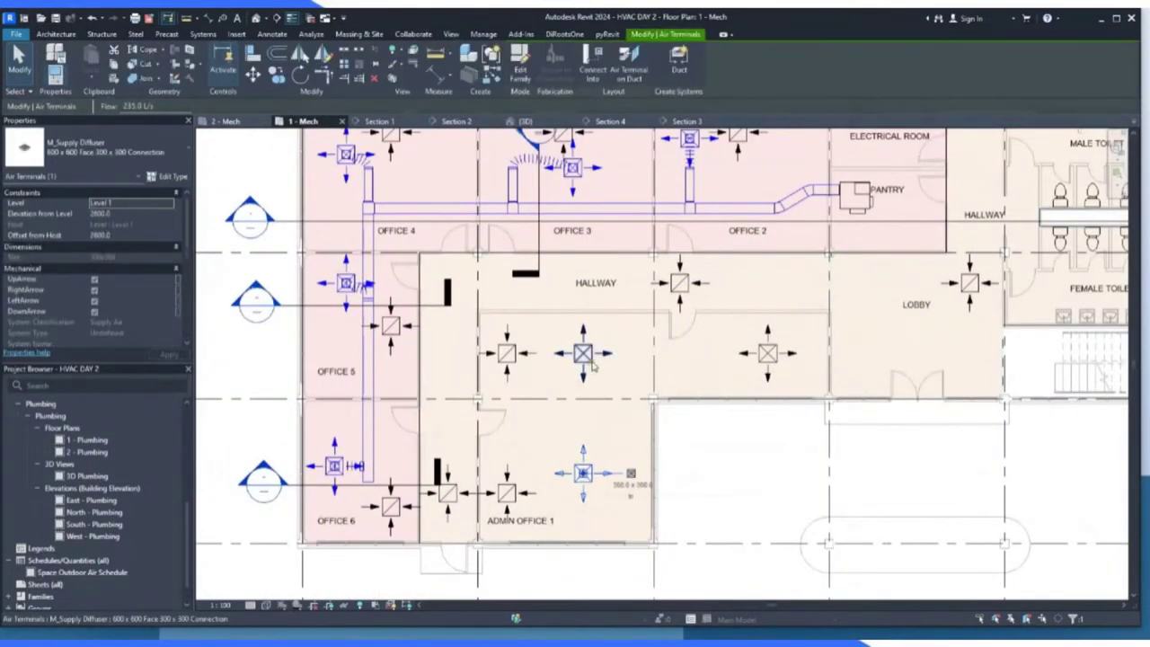
{"action": "left_click", "coordinate": [583, 355], "text": "ctrl"}
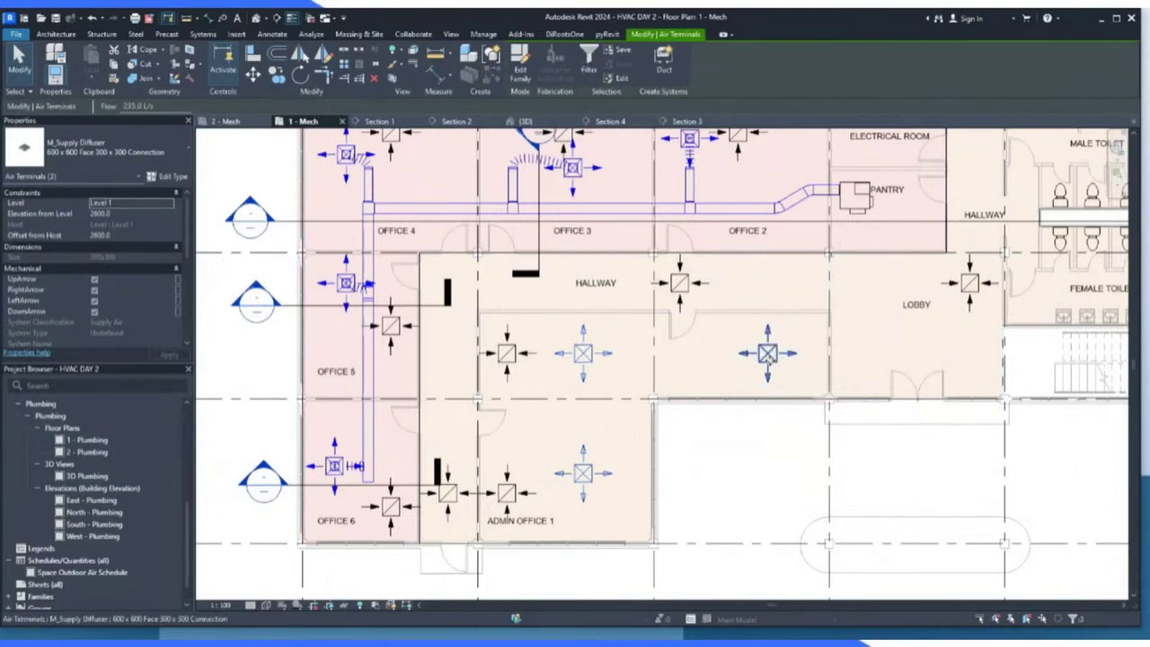
{"action": "left_click", "coordinate": [766, 355], "text": "ctrl"}
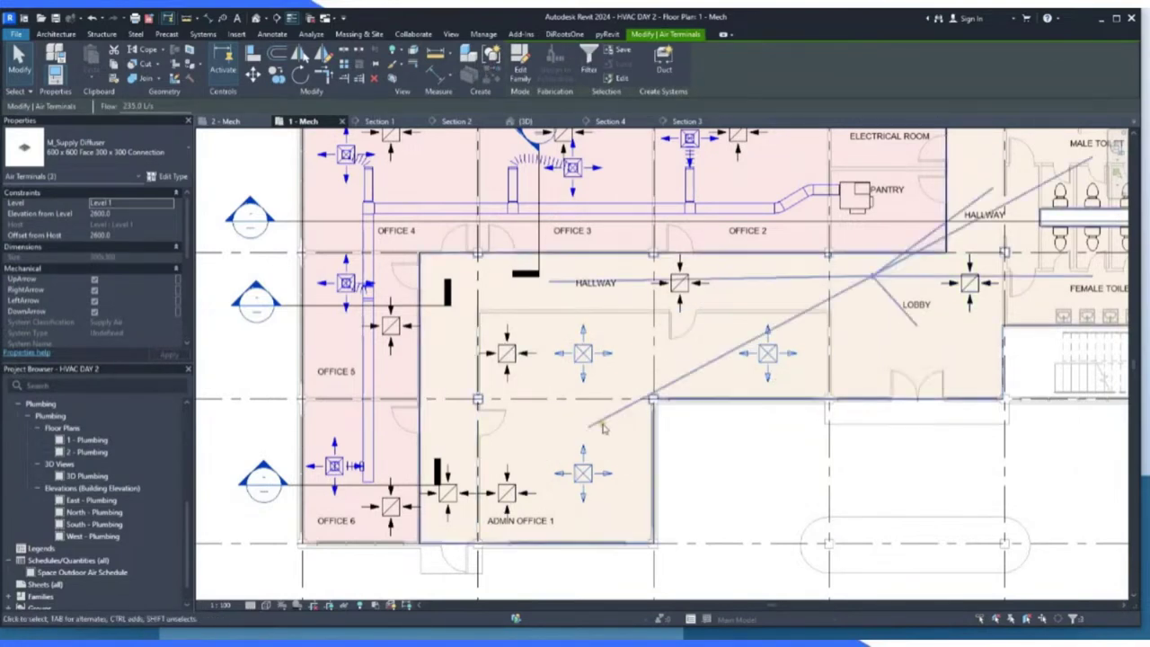
{"action": "scroll", "coordinate": [713, 394], "scroll_direction": "down", "scroll_amount": 1}
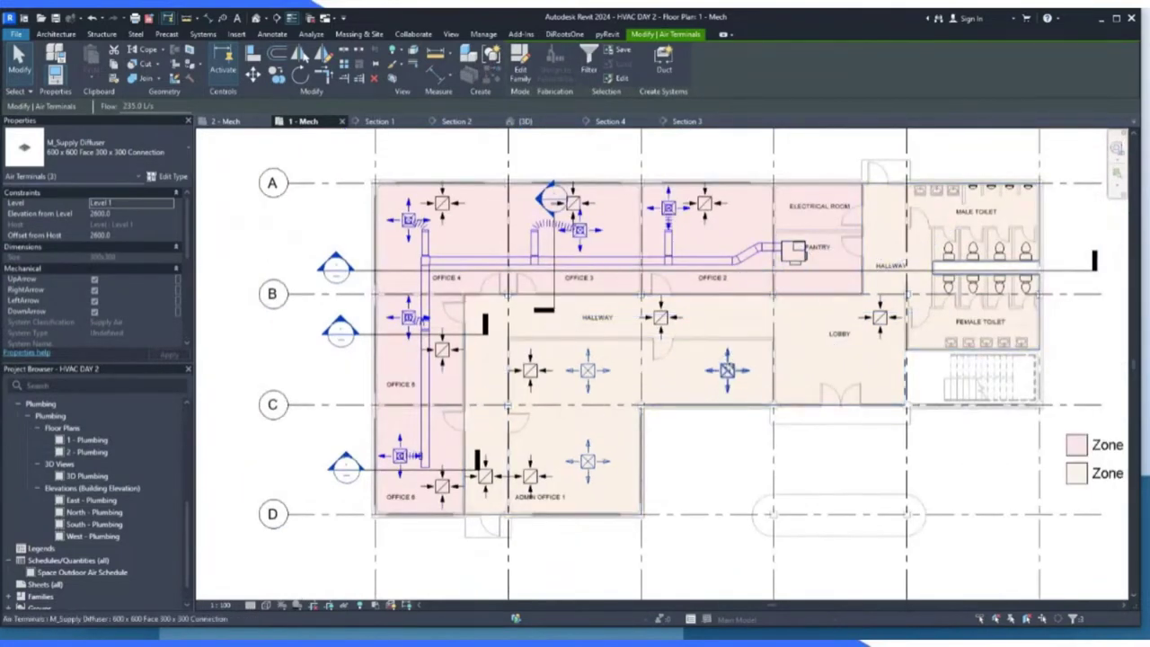
Create a Supply Air duct system, Mechanical Supply Air 2, from the three diffusers and open it in the System Editor.
{"action": "right_click", "coordinate": [728, 370]}
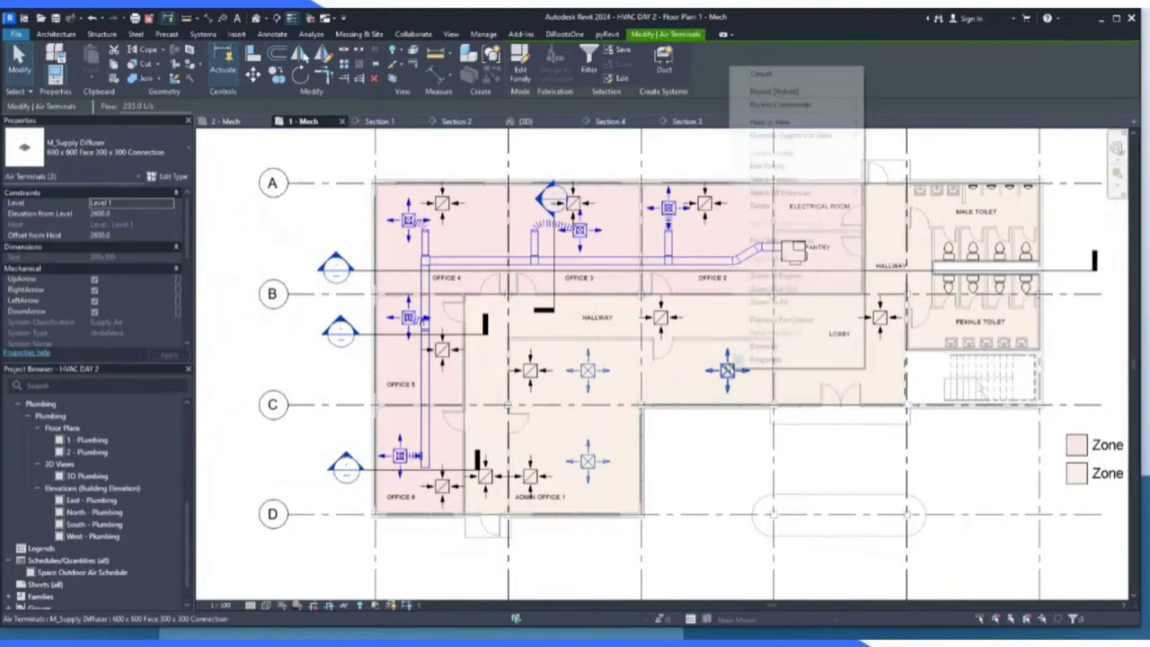
{"action": "left_click", "coordinate": [666, 71]}
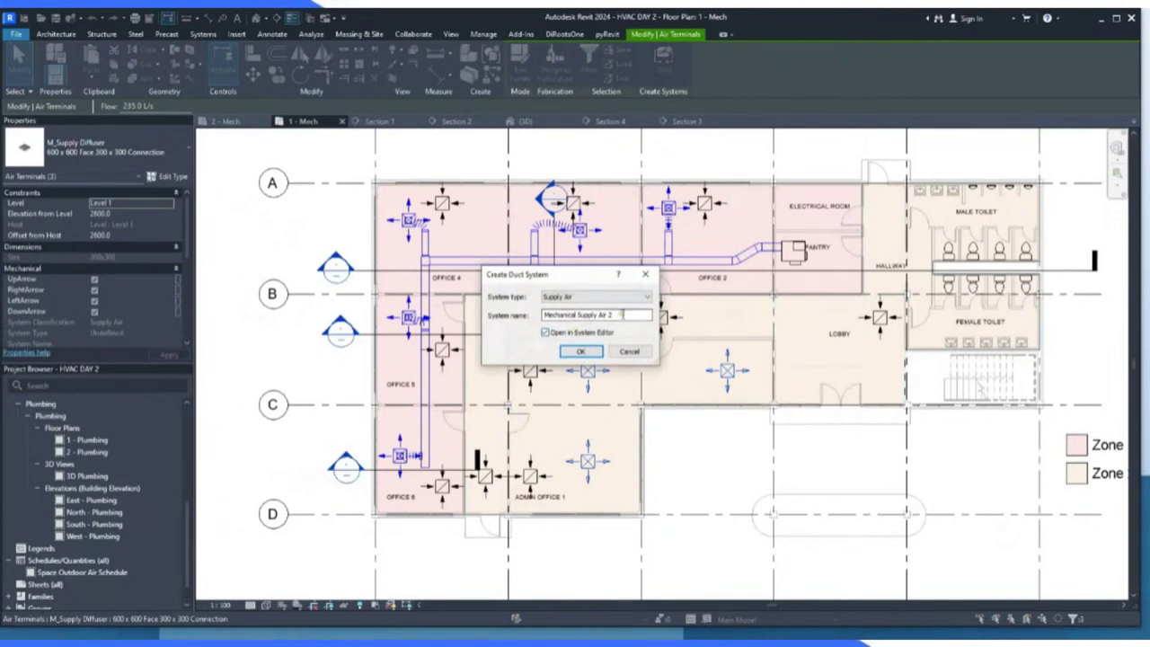
{"action": "left_click", "coordinate": [573, 352]}
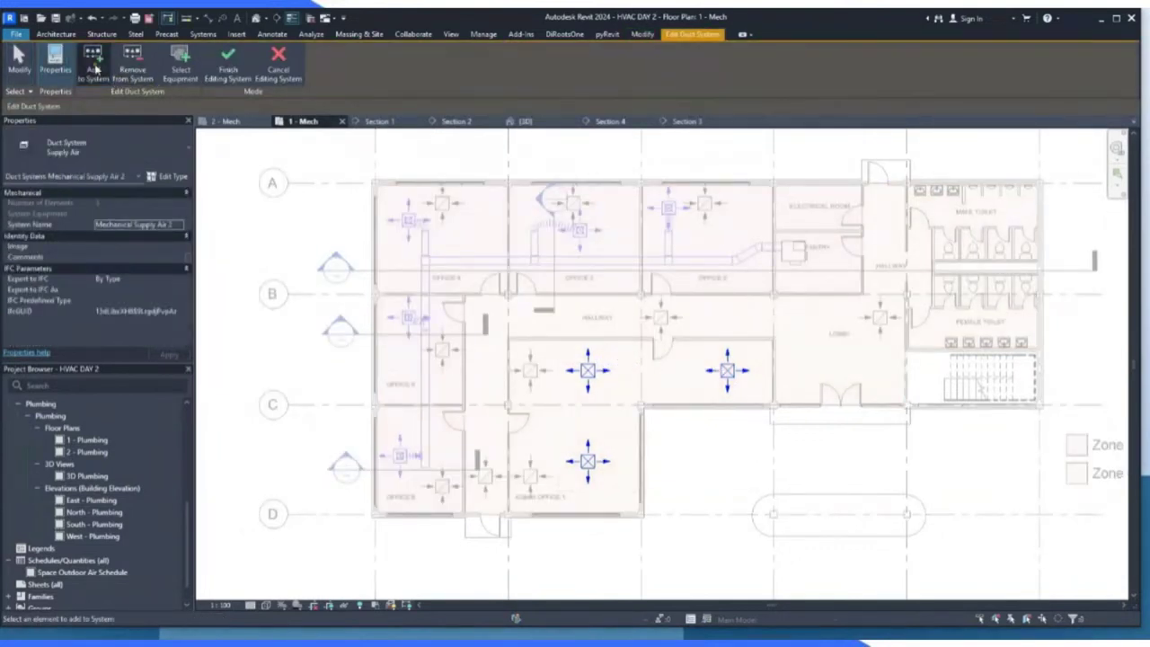
Add the Pantry VAV unit to the system via Connector 1 (Rectangular).
{"action": "left_click", "coordinate": [796, 266]}
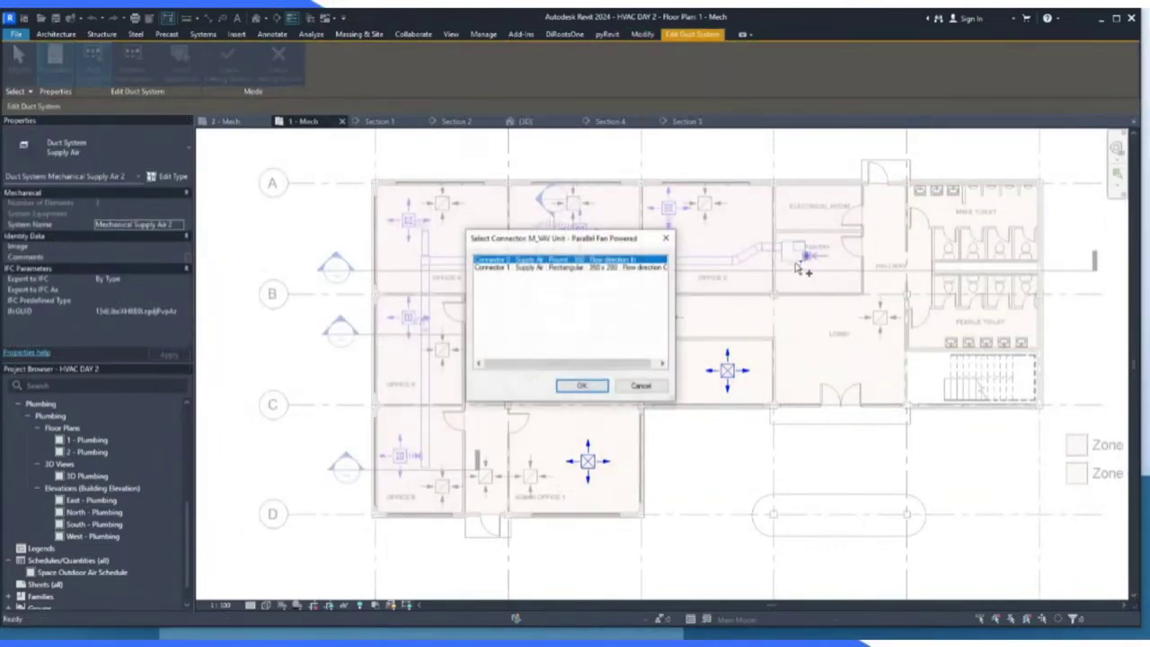
{"action": "left_click", "coordinate": [584, 267]}
{"action": "left_click", "coordinate": [582, 386]}
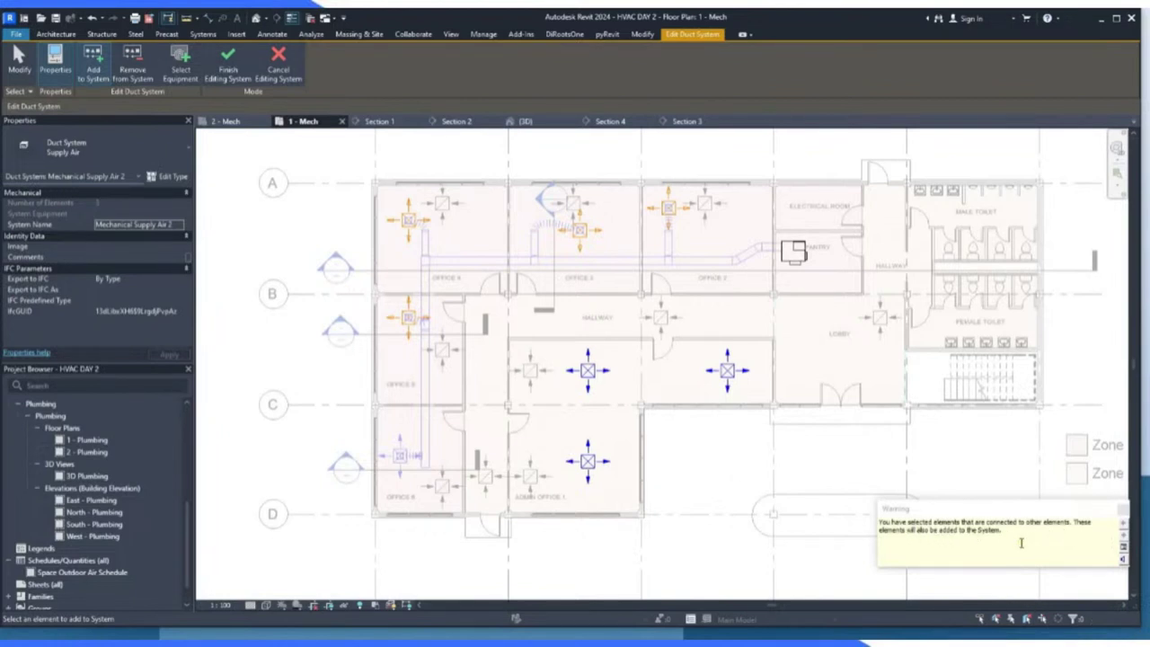
Finish editing Mechanical Supply Air 2 with the office diffusers, then select two central diffusers.
{"action": "left_click", "coordinate": [1124, 509]}
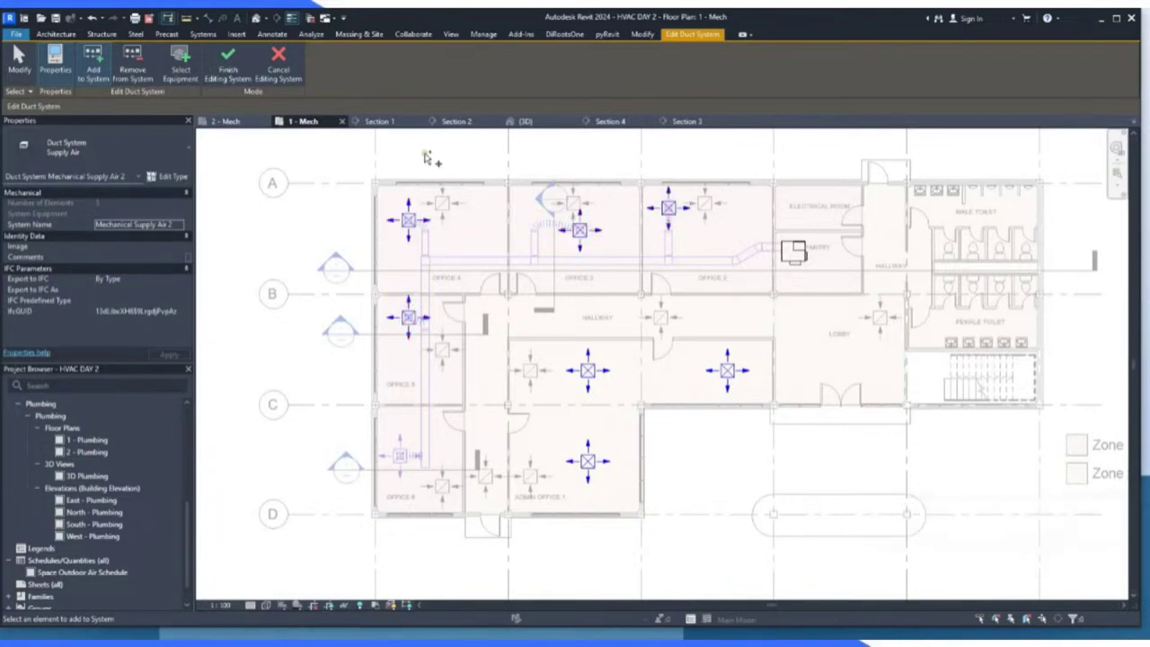
{"action": "left_click", "coordinate": [230, 70]}
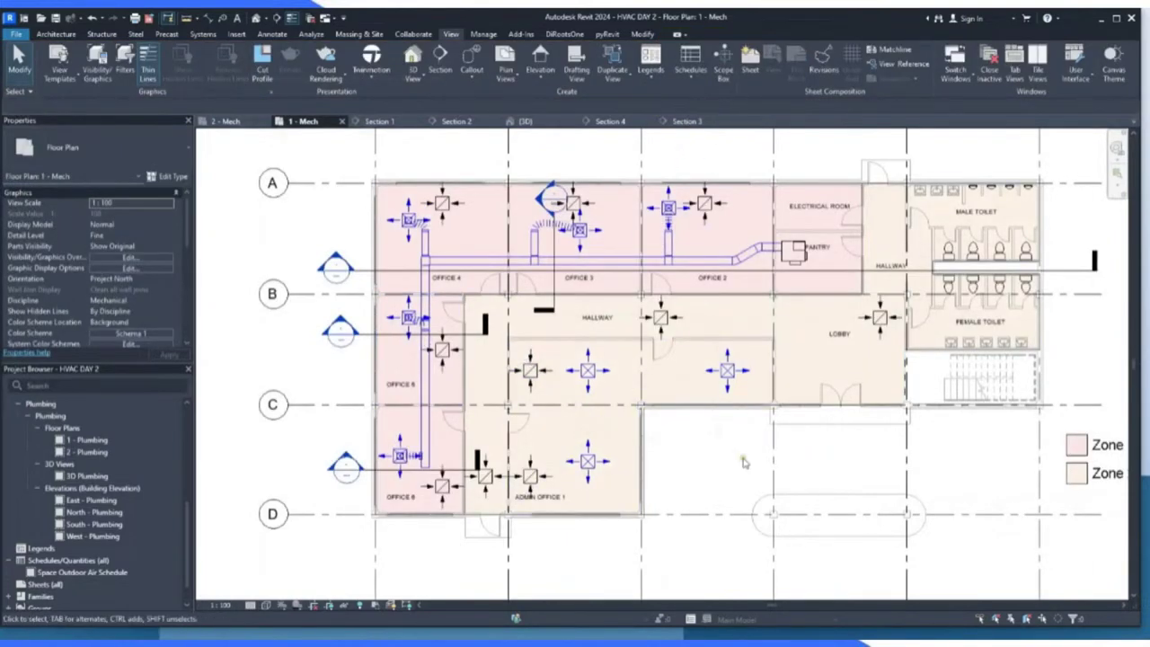
{"action": "left_click", "coordinate": [728, 370]}
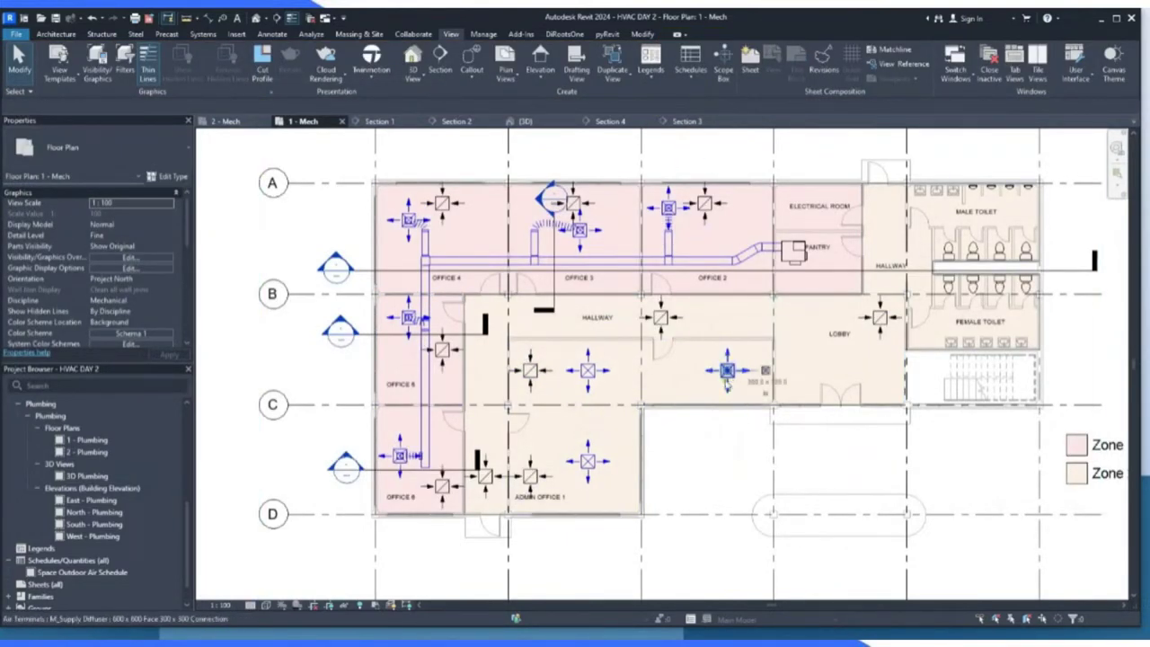
{"action": "left_click", "coordinate": [595, 377], "text": "ctrl"}
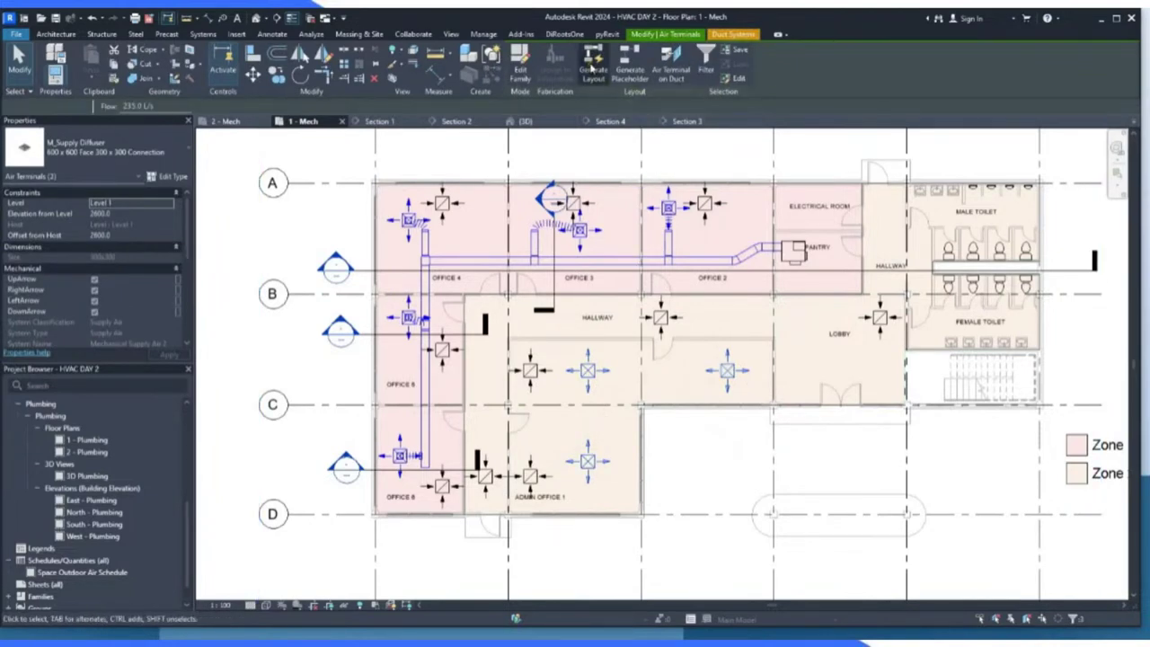
Generate a duct layout for the three diffusers and switch to routing solution 2 of 2.
{"action": "left_click", "coordinate": [593, 65]}
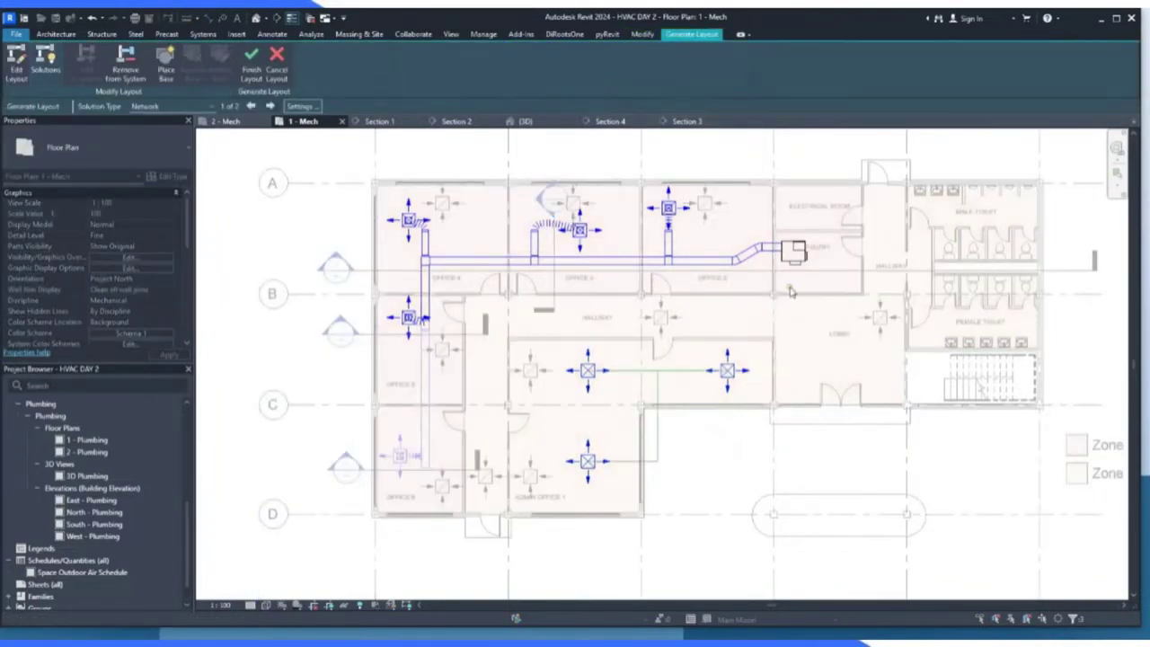
{"action": "scroll", "coordinate": [770, 279], "scroll_direction": "up", "scroll_amount": 2}
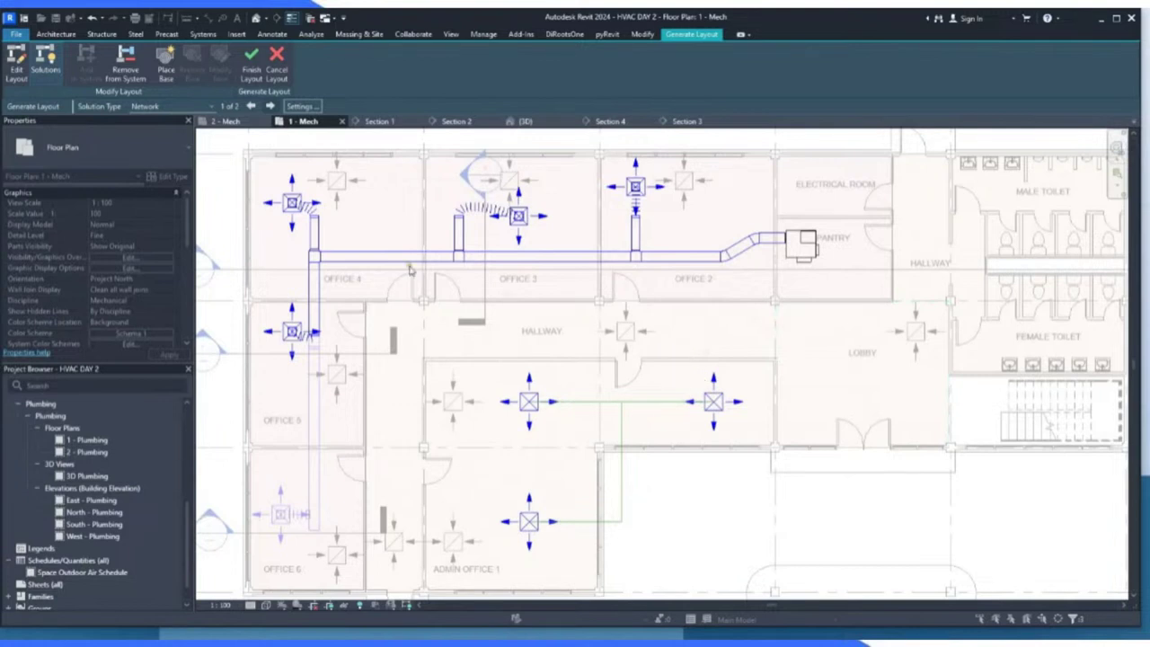
{"action": "left_click", "coordinate": [270, 106]}
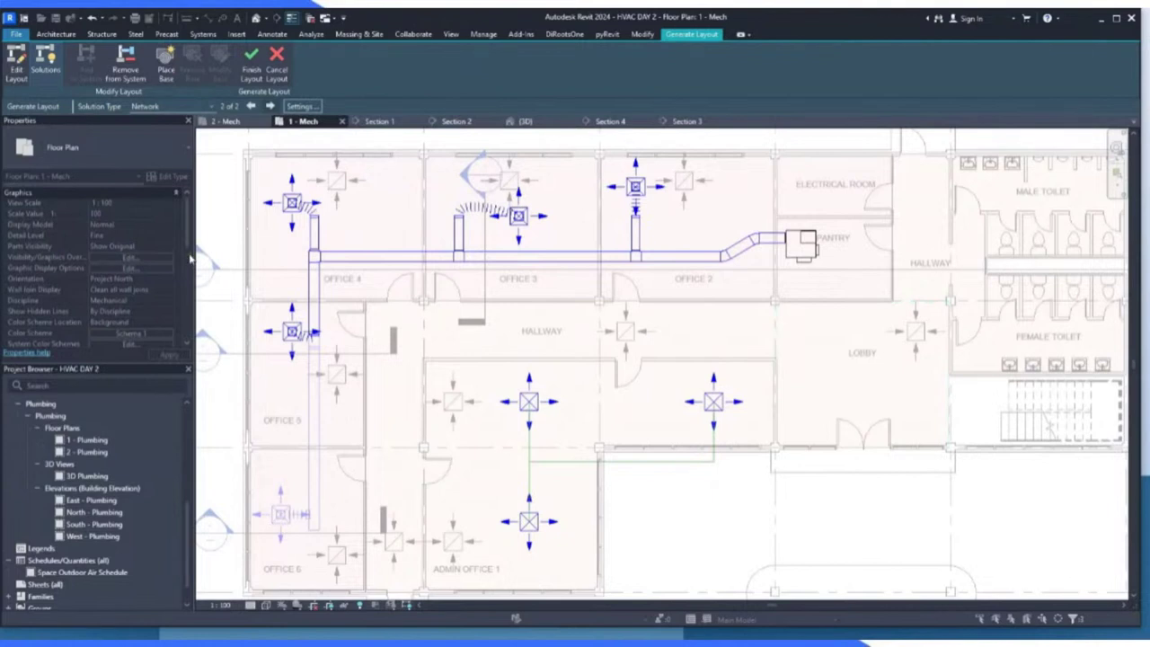
{"action": "scroll", "coordinate": [565, 536], "scroll_direction": "up", "scroll_amount": 3}
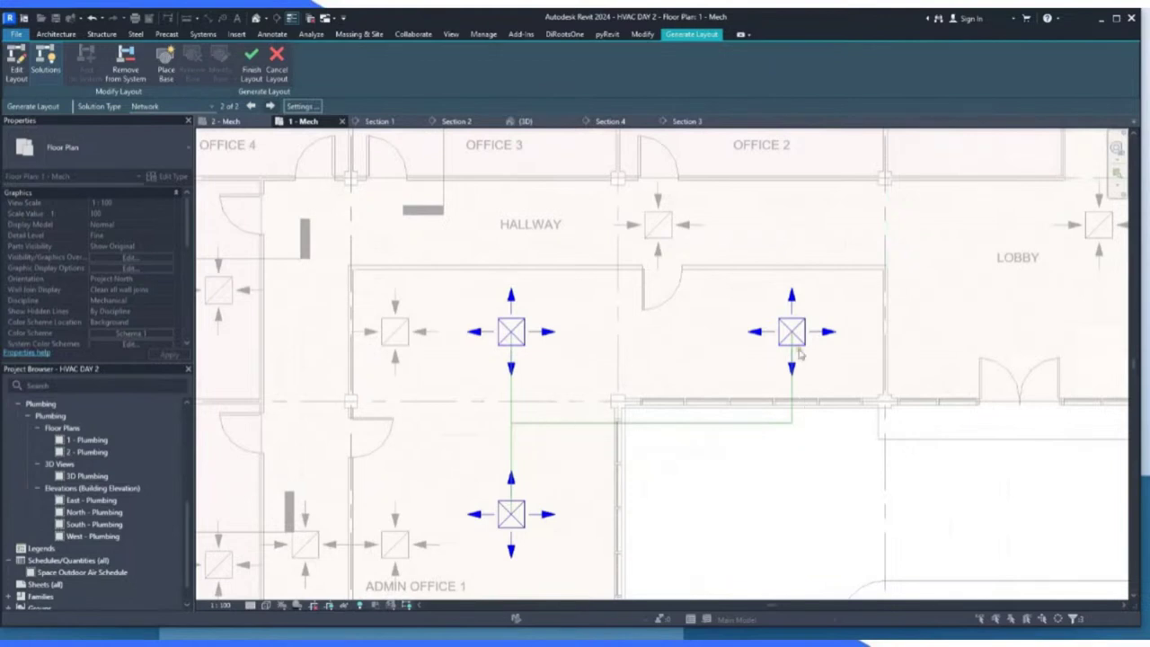
{"action": "scroll", "coordinate": [798, 335], "scroll_direction": "up", "scroll_amount": 2}
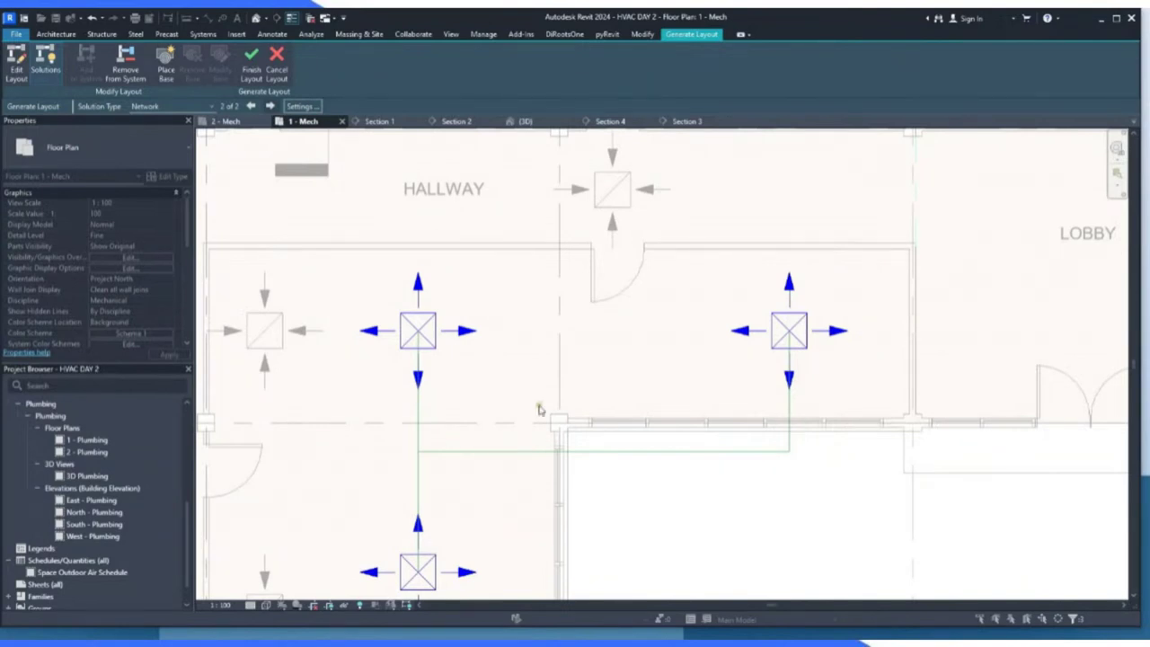
Edit the layout, raising the horizontal branch in line with the diffusers and shifting the vertical branch right.
{"action": "left_click", "coordinate": [16, 70]}
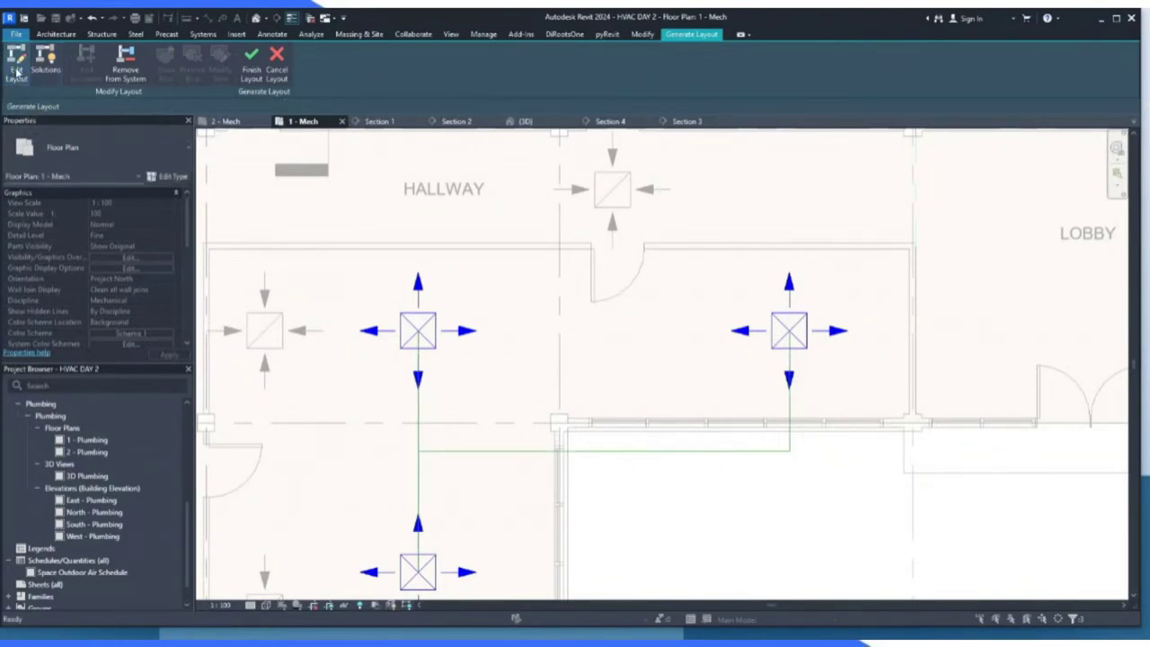
{"action": "left_click", "coordinate": [600, 453]}
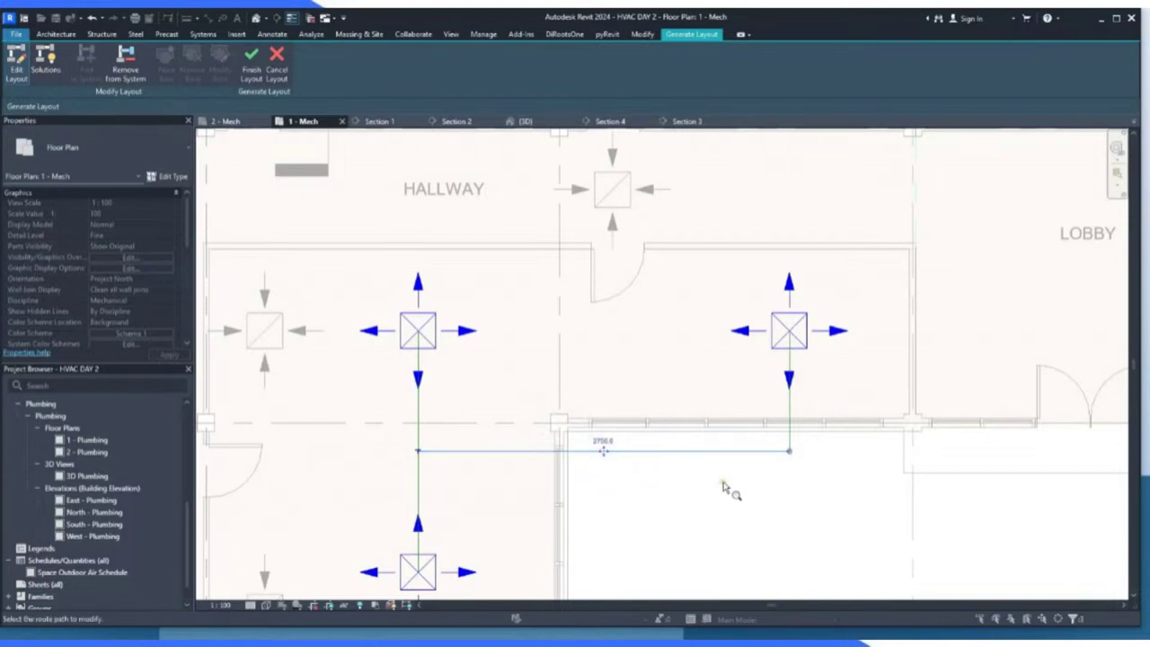
{"action": "left_click_drag", "start_coordinate": [603, 451], "coordinate": [604, 398]}
{"action": "key", "text": "Escape"}
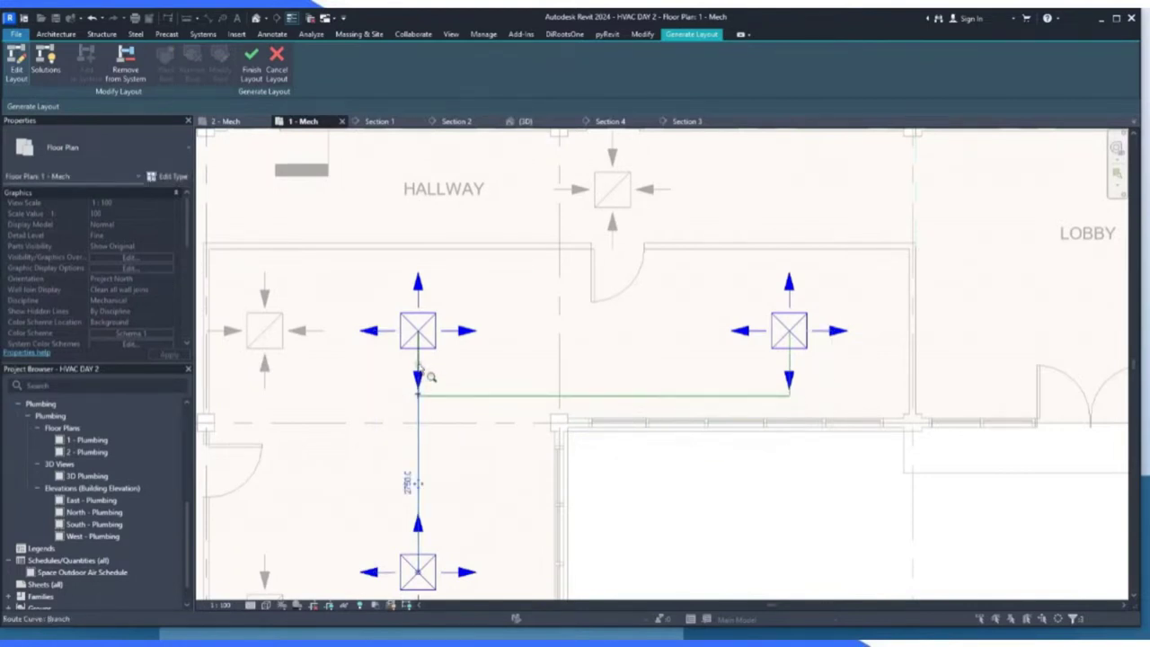
{"action": "left_click_drag", "start_coordinate": [424, 481], "coordinate": [506, 483]}
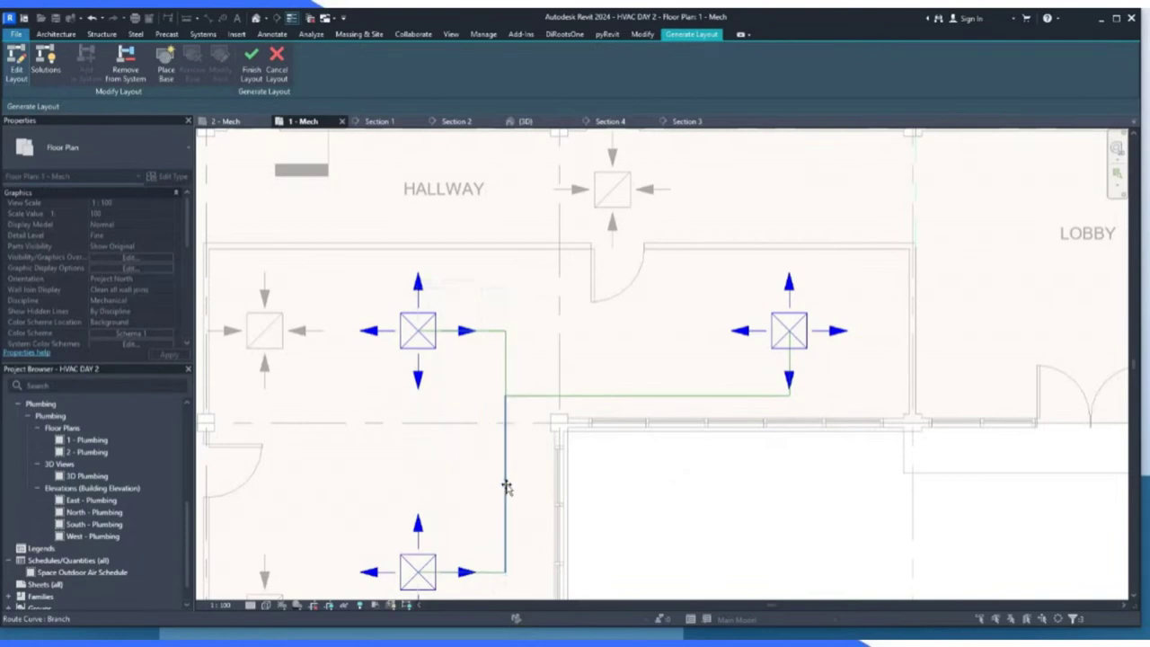
{"action": "scroll", "coordinate": [497, 442], "scroll_direction": "down", "scroll_amount": 2}
{"action": "scroll", "coordinate": [496, 449], "scroll_direction": "down", "scroll_amount": 2}
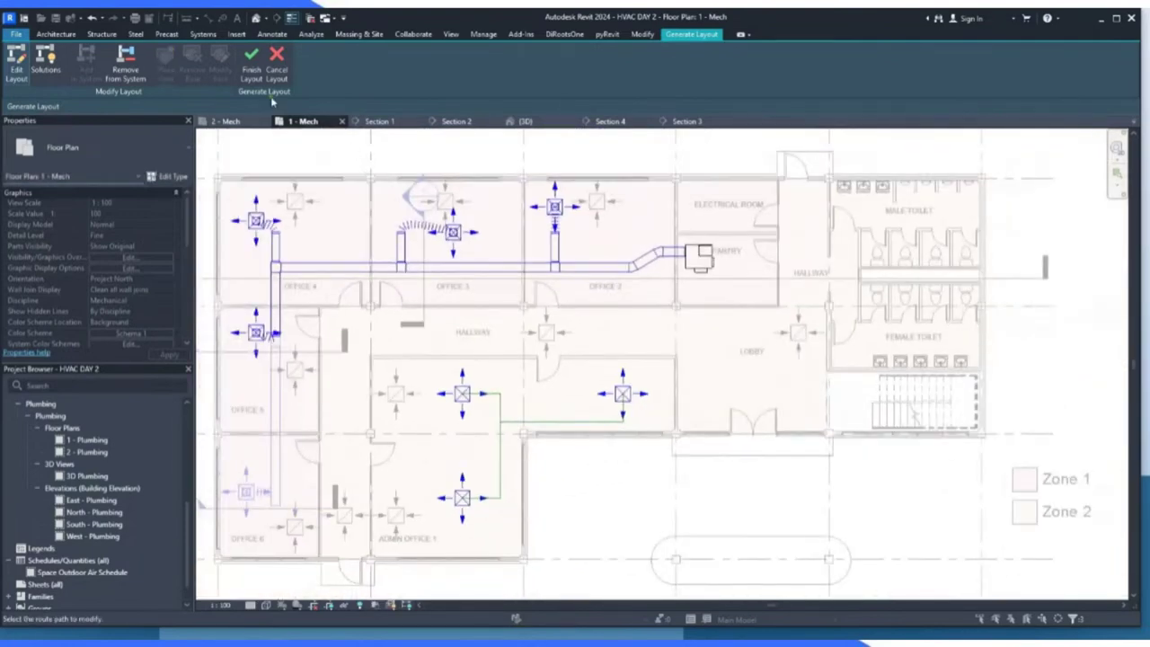
Convert the planned route into real ducts, dismissing the missing-fittings warning.
{"action": "left_click", "coordinate": [257, 67]}
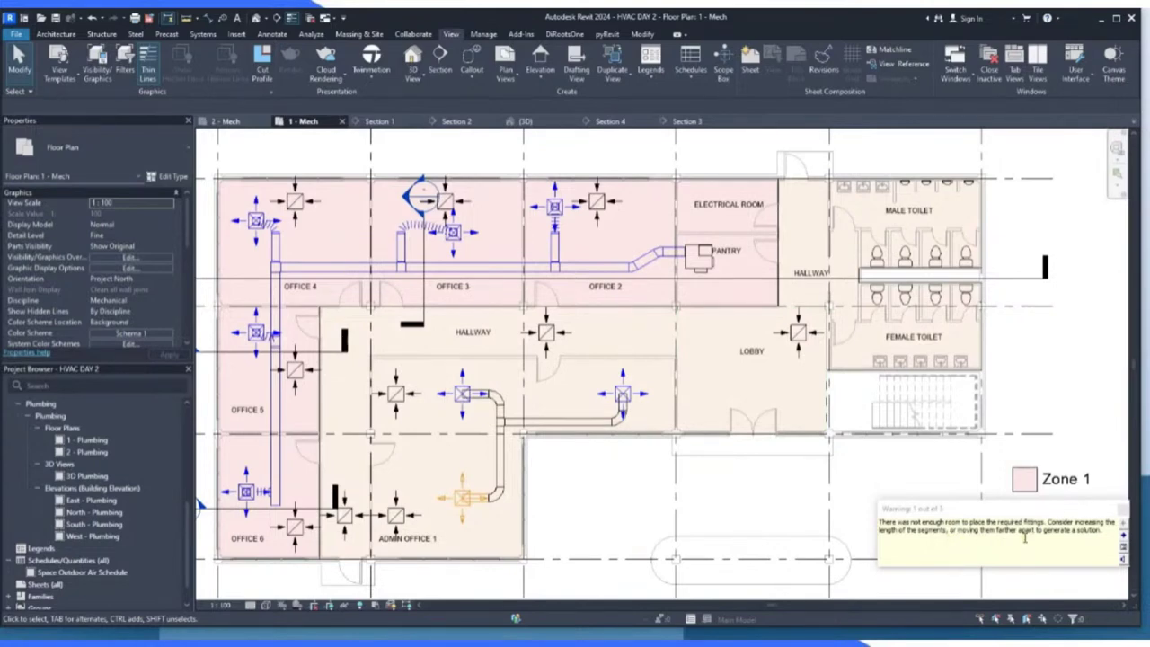
{"action": "left_click", "coordinate": [1122, 509]}
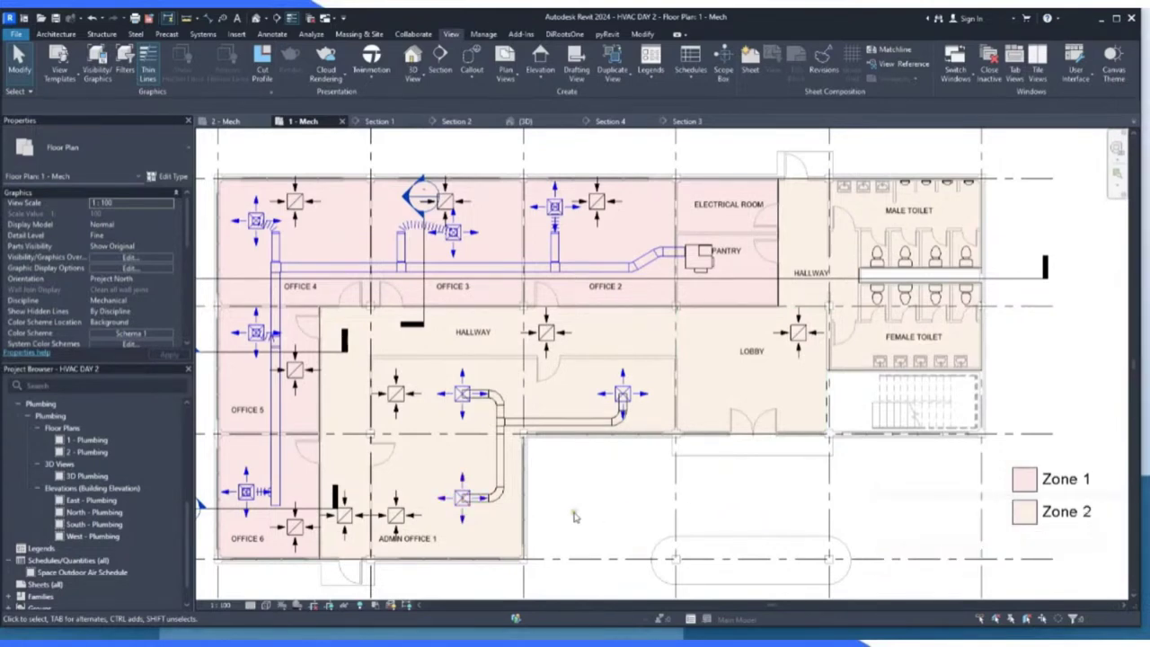
{"action": "scroll", "coordinate": [485, 504], "scroll_direction": "up", "scroll_amount": 5}
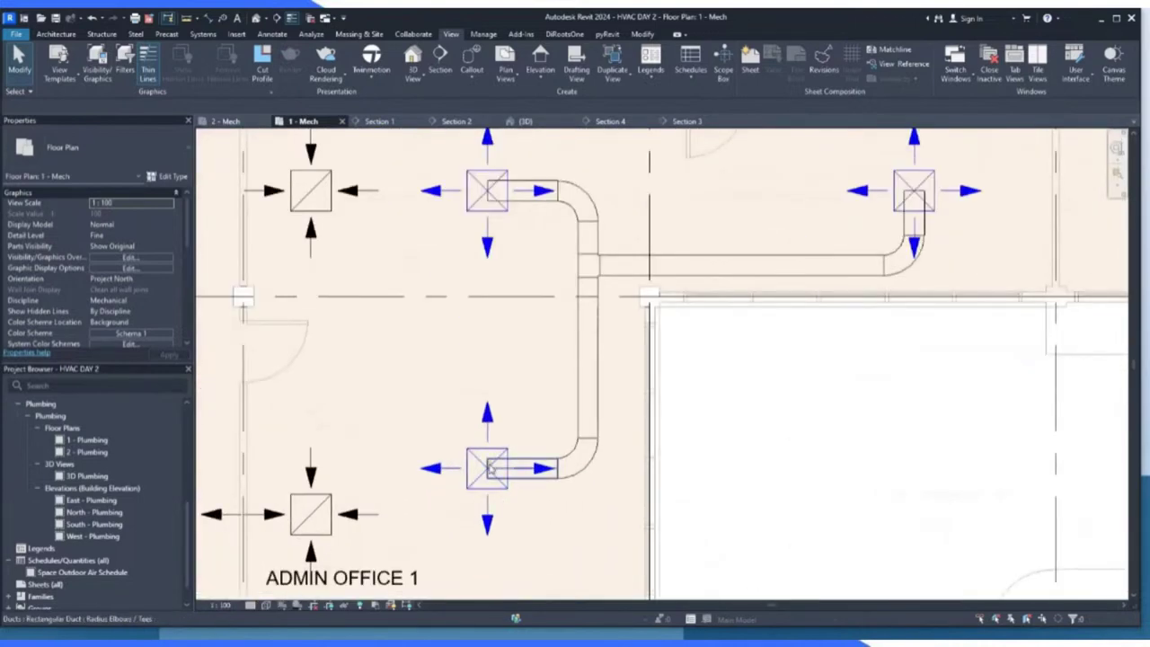
{"action": "scroll", "coordinate": [493, 476], "scroll_direction": "up", "scroll_amount": 3}
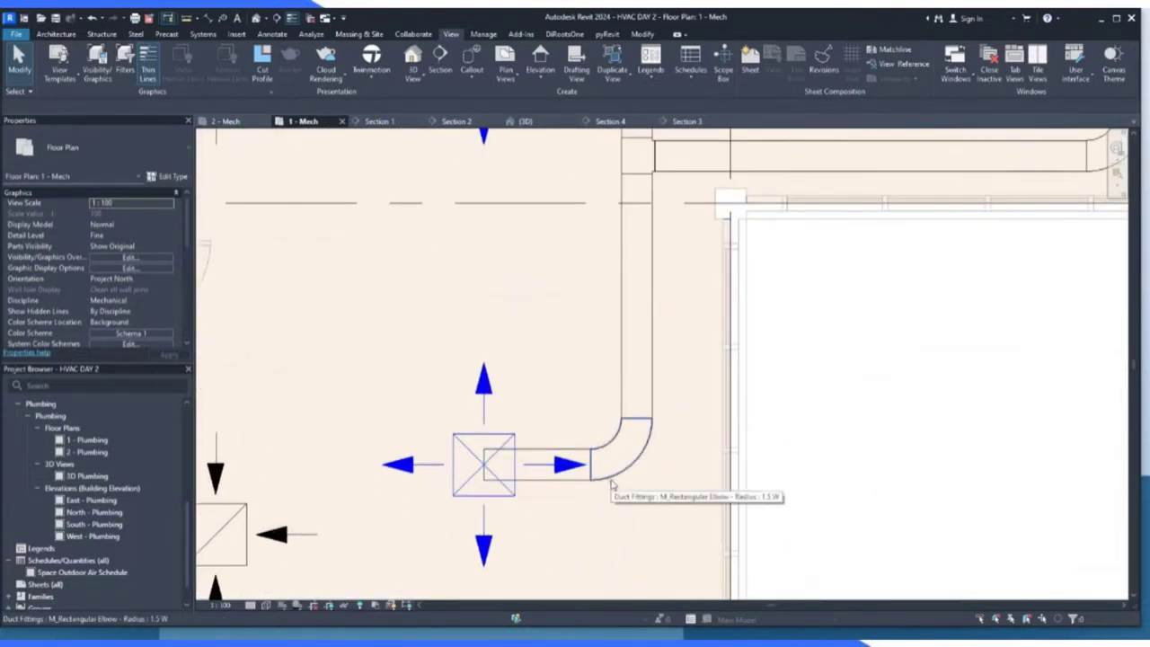
Delete the elbows and short stub at the upper and lower diffusers, extending the vertical duct past both.
{"action": "left_click", "coordinate": [601, 483]}
{"action": "key", "text": "Delete"}
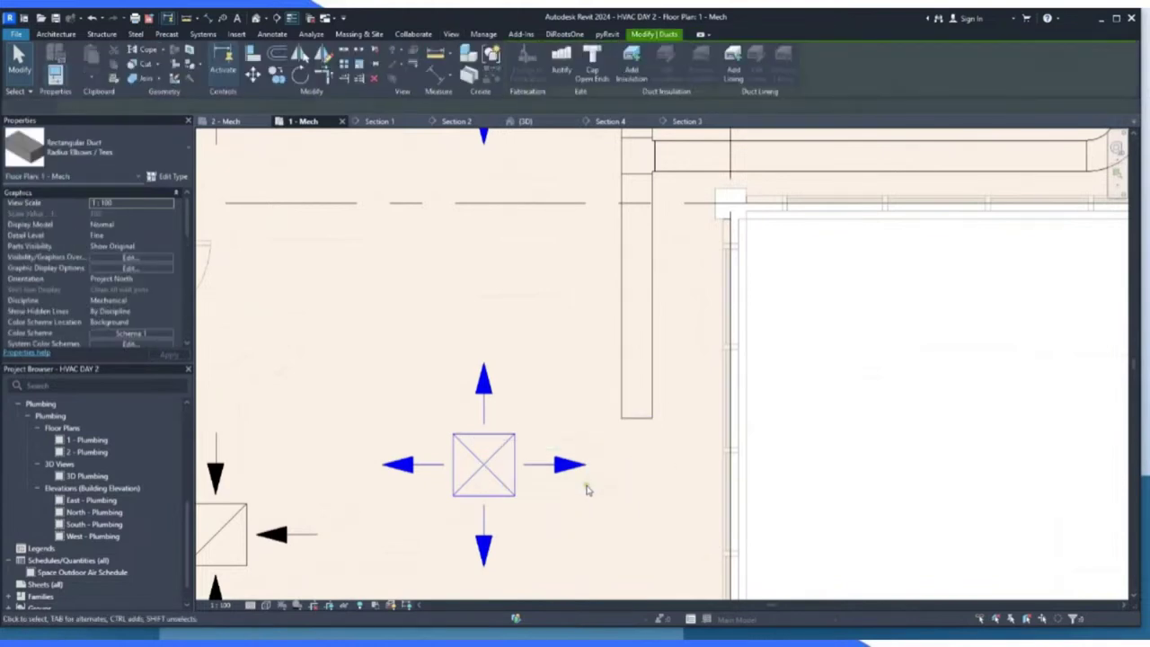
{"action": "scroll", "coordinate": [589, 485], "scroll_direction": "down", "scroll_amount": 2}
{"action": "left_click", "coordinate": [598, 222]}
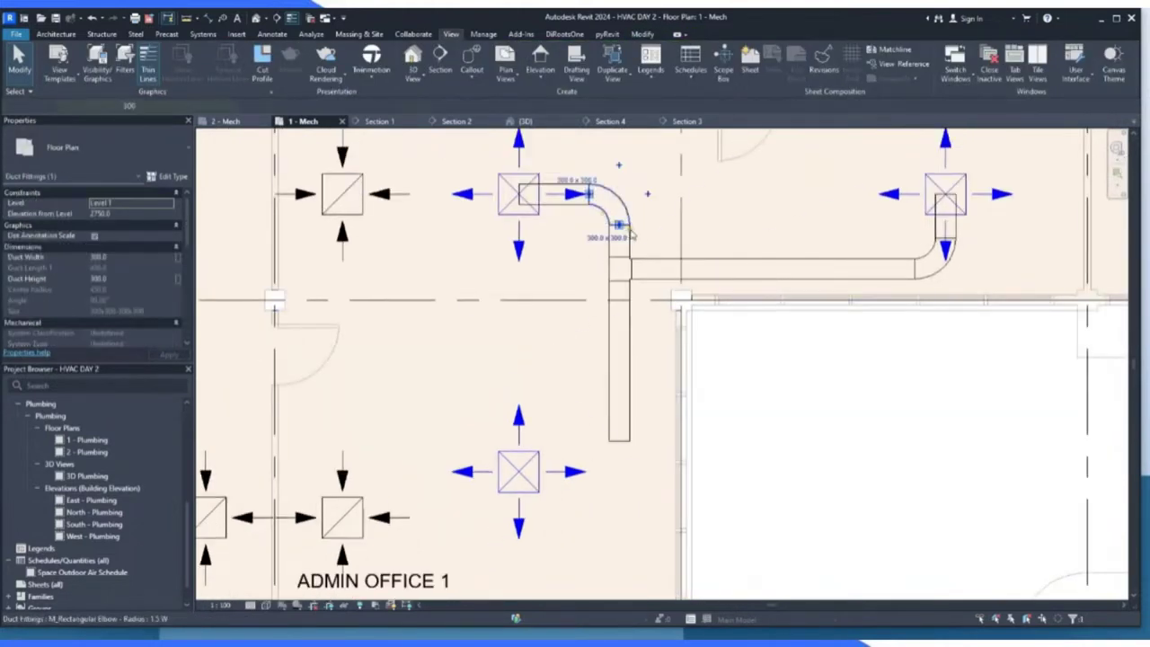
{"action": "key", "text": "Delete"}
{"action": "left_click", "coordinate": [621, 238]}
{"action": "left_click_drag", "start_coordinate": [620, 226], "coordinate": [621, 164]}
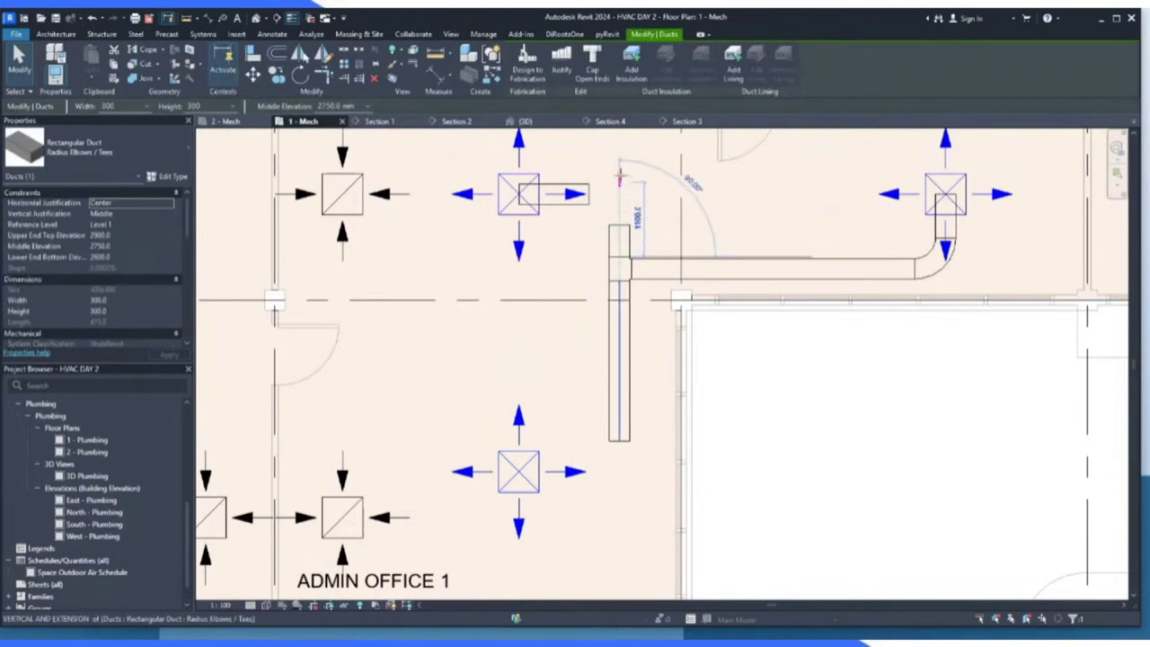
{"action": "left_click", "coordinate": [584, 207]}
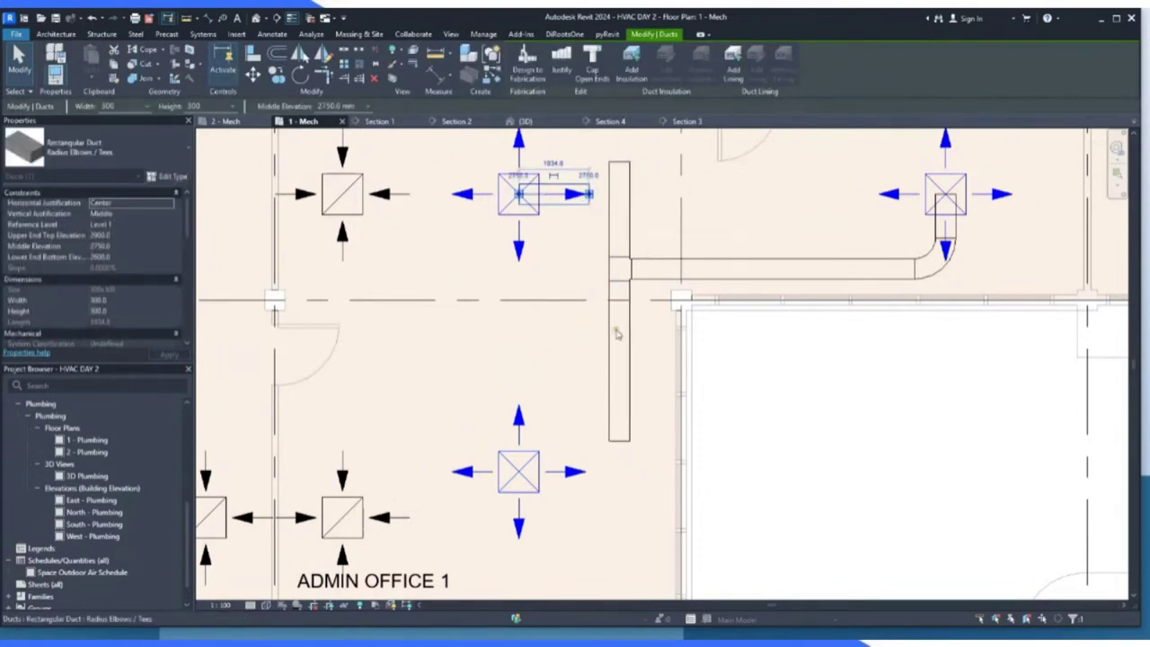
{"action": "key", "text": "Delete"}
{"action": "left_click", "coordinate": [623, 442]}
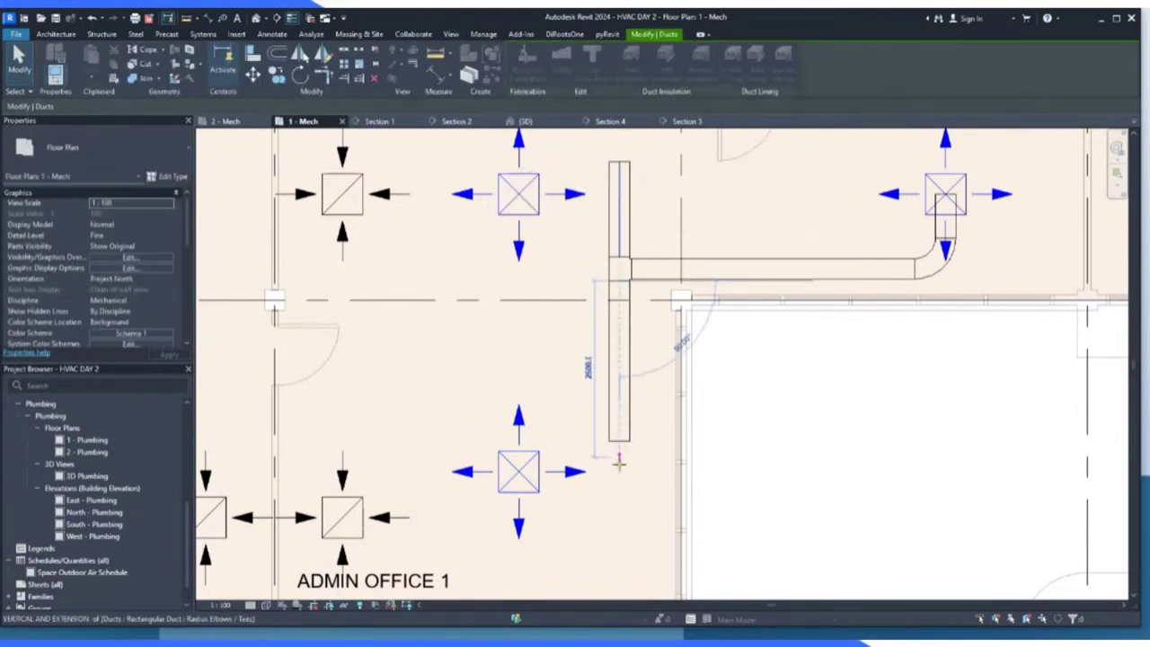
{"action": "left_click_drag", "start_coordinate": [620, 442], "coordinate": [619, 510]}
Remove the right-hand elbow and stretch the main horizontal duct toward the lobby to 8000 mm.
{"action": "scroll", "coordinate": [518, 486], "scroll_direction": "down", "scroll_amount": 2}
{"action": "scroll", "coordinate": [518, 486], "scroll_direction": "down", "scroll_amount": 1}
{"action": "scroll", "coordinate": [846, 287], "scroll_direction": "up", "scroll_amount": 2}
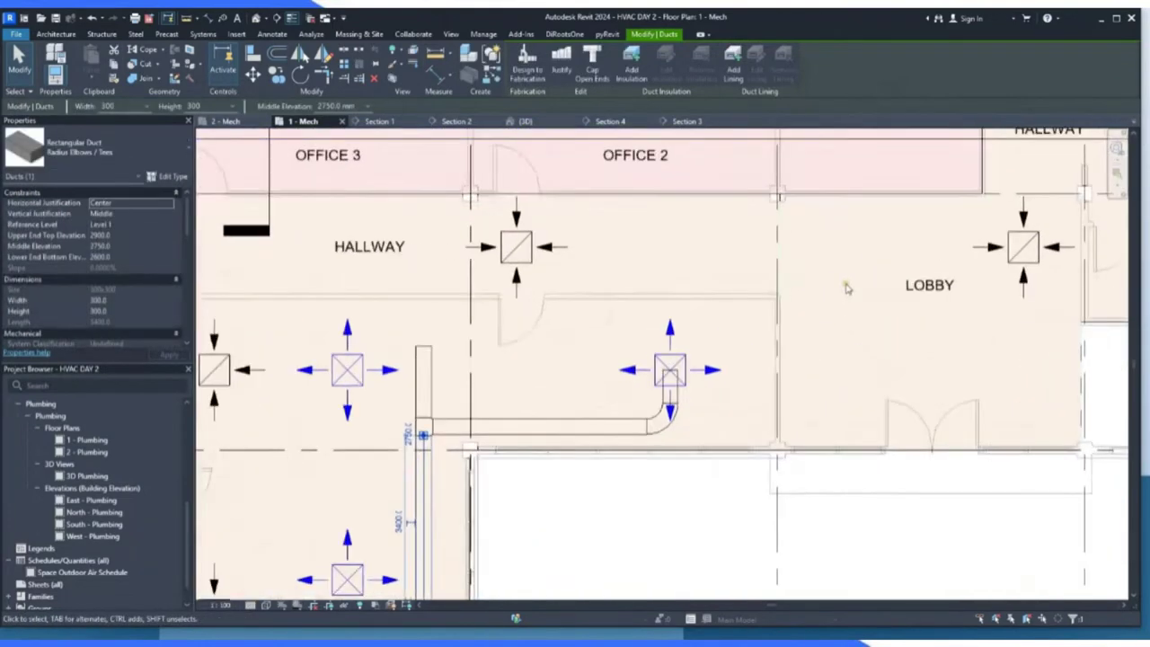
{"action": "left_click", "coordinate": [722, 409]}
{"action": "left_click", "coordinate": [665, 419]}
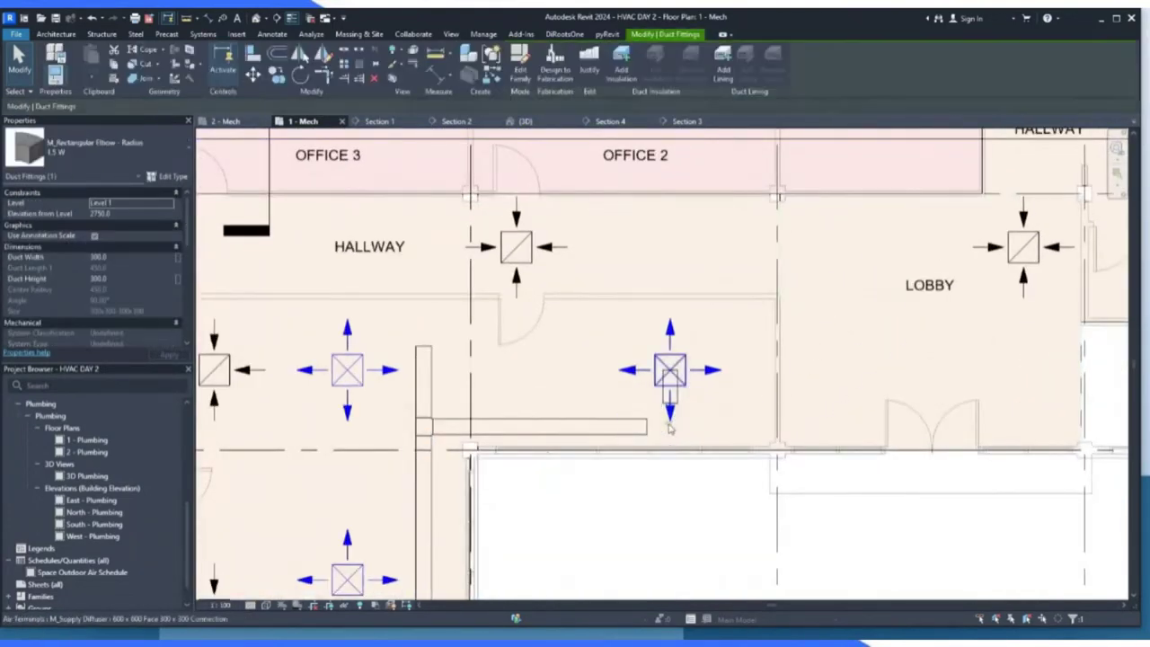
{"action": "key", "text": "Delete"}
{"action": "left_click", "coordinate": [641, 431]}
{"action": "left_click_drag", "start_coordinate": [644, 428], "coordinate": [843, 422]}
{"action": "scroll", "coordinate": [601, 496], "scroll_direction": "down", "scroll_amount": 1}
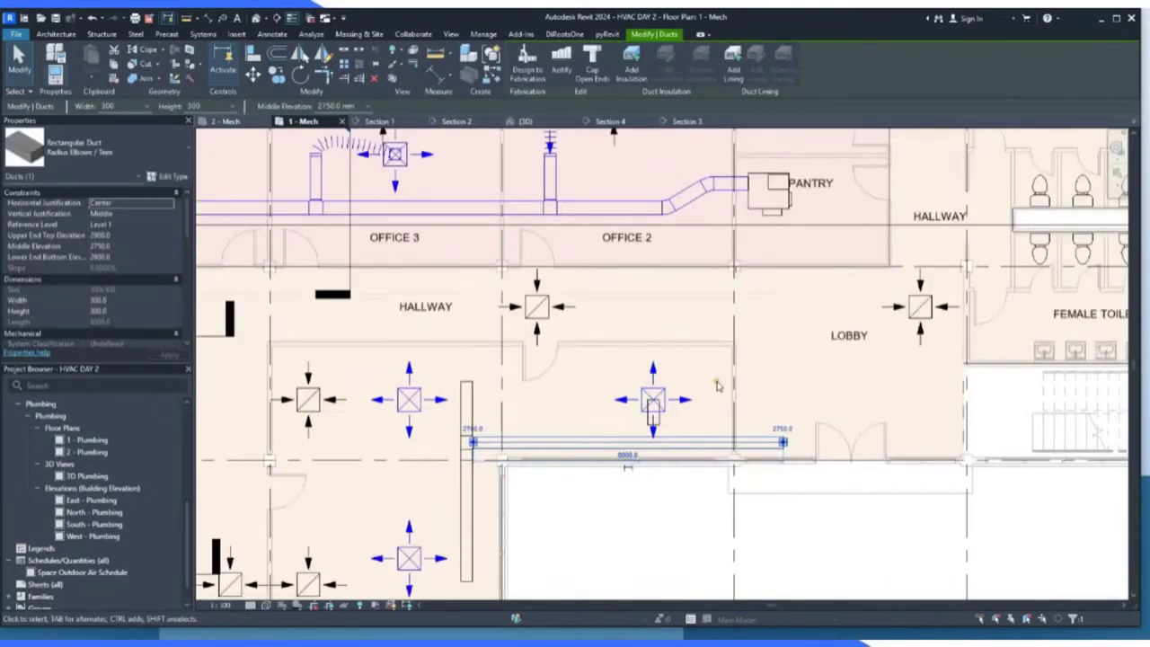
{"action": "scroll", "coordinate": [785, 216], "scroll_direction": "up", "scroll_amount": 2}
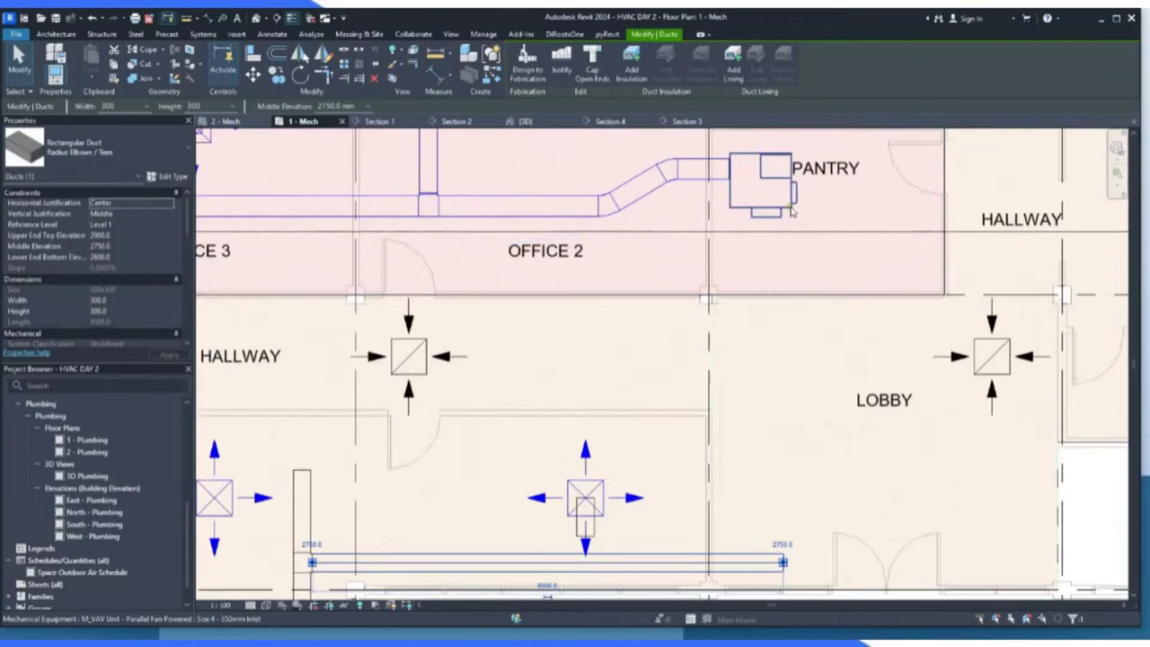
{"action": "left_click", "coordinate": [733, 193]}
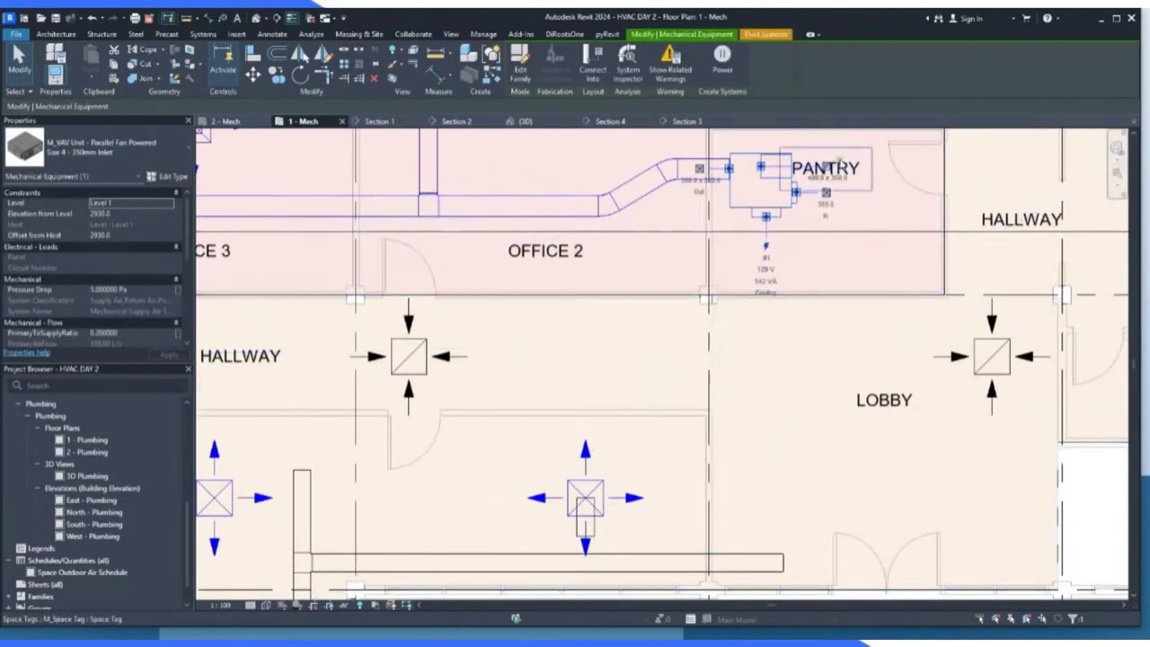
Resize the short duct entering the pantry unit to 400 wide, keeping its 280 height.
{"action": "scroll", "coordinate": [827, 164], "scroll_direction": "up", "scroll_amount": 3}
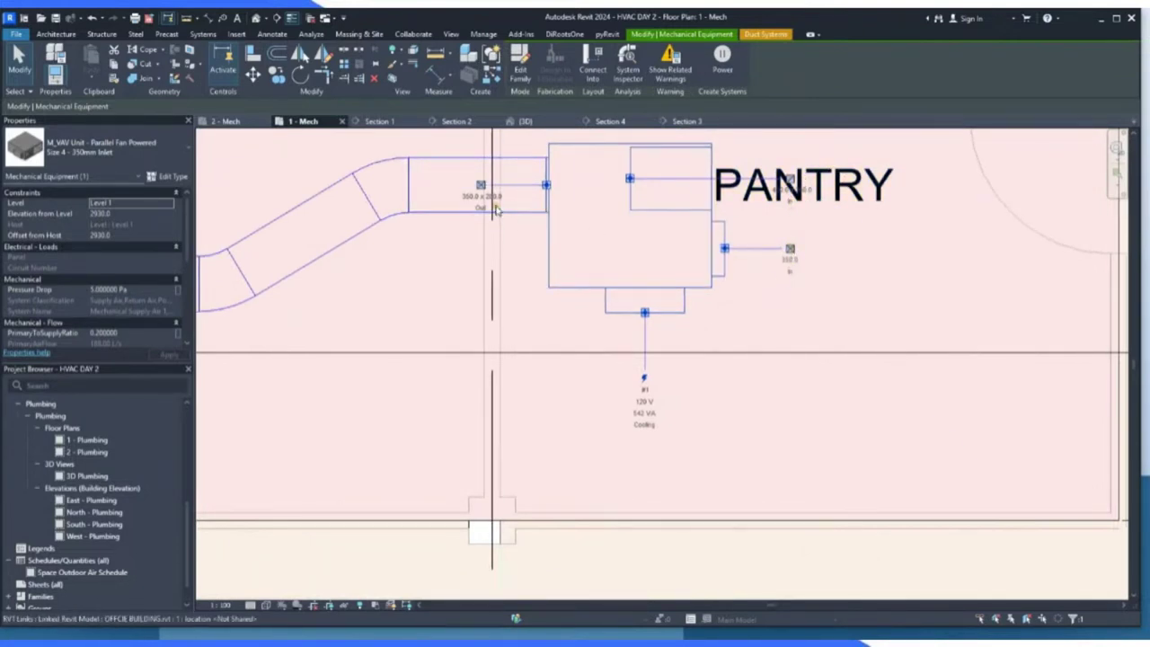
{"action": "scroll", "coordinate": [791, 271], "scroll_direction": "down", "scroll_amount": 4}
{"action": "scroll", "coordinate": [793, 274], "scroll_direction": "down", "scroll_amount": 3}
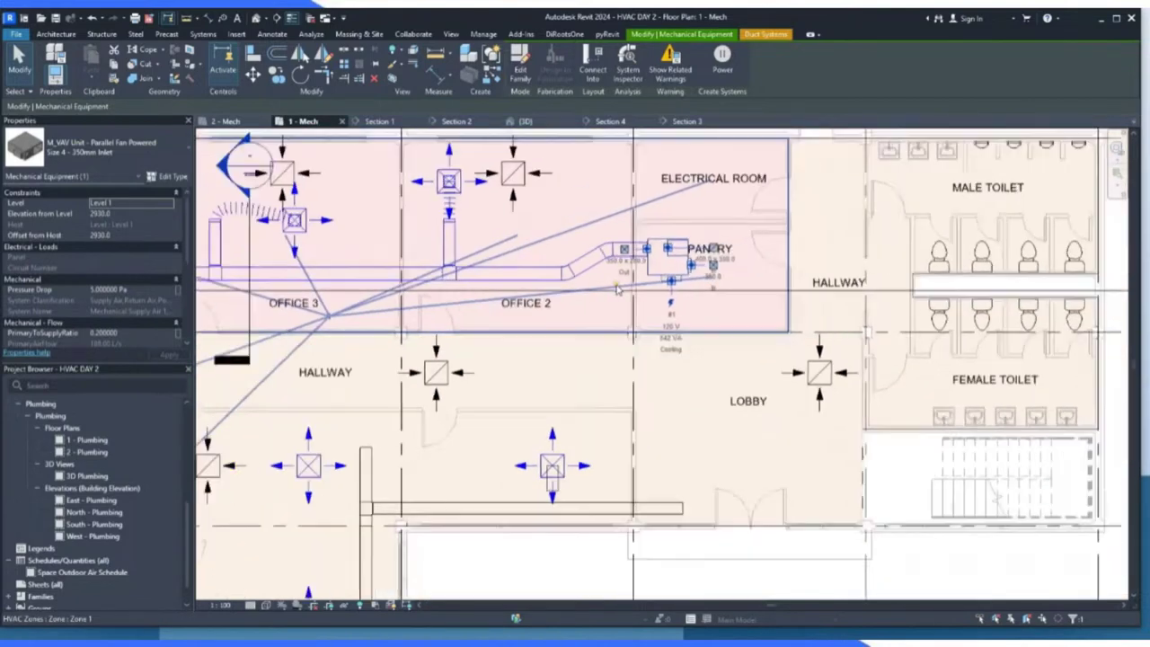
{"action": "scroll", "coordinate": [562, 261], "scroll_direction": "up", "scroll_amount": 3}
{"action": "scroll", "coordinate": [563, 262], "scroll_direction": "up", "scroll_amount": 2}
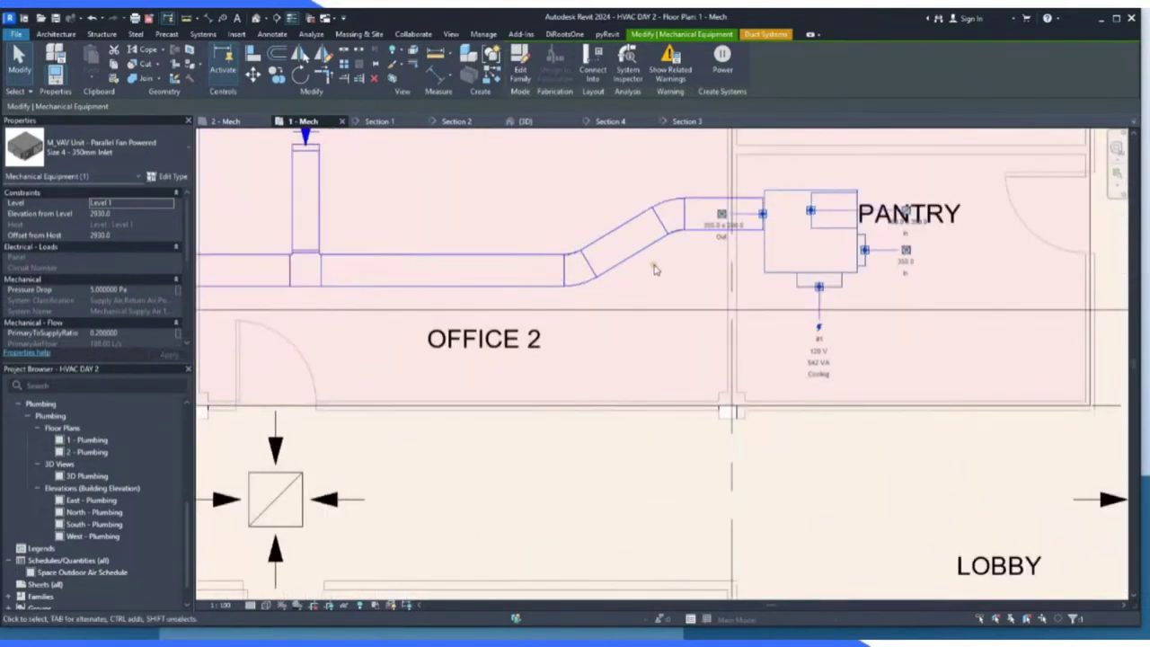
{"action": "key", "text": "Escape"}
{"action": "left_click", "coordinate": [702, 231]}
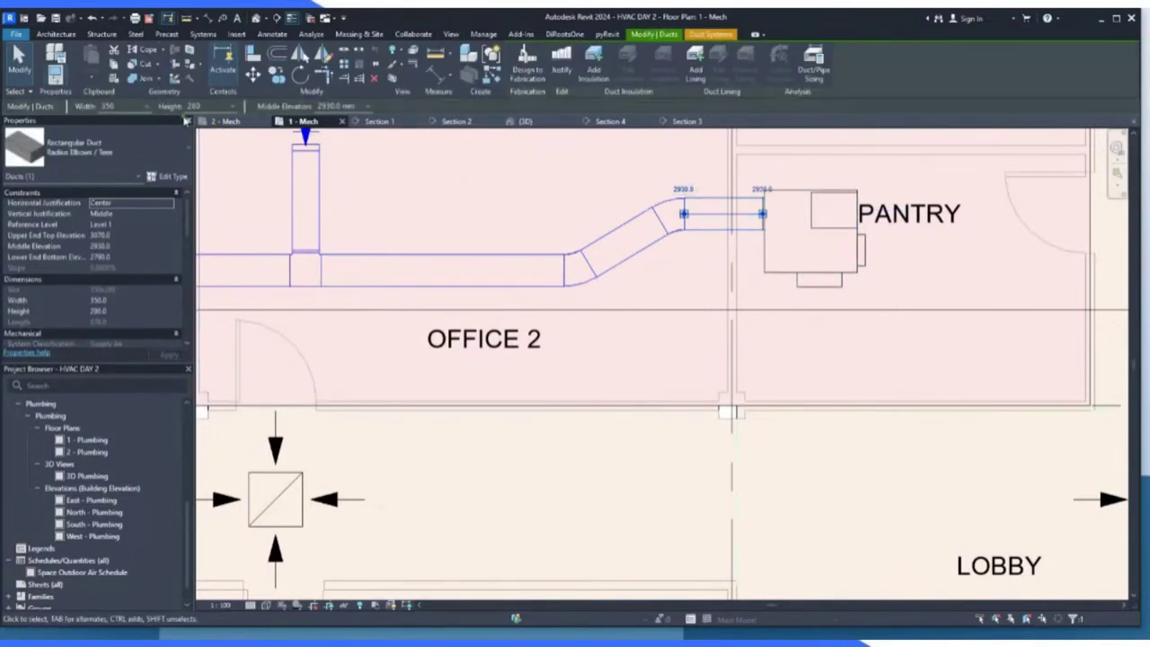
{"action": "left_click", "coordinate": [148, 110]}
{"action": "left_click", "coordinate": [126, 140]}
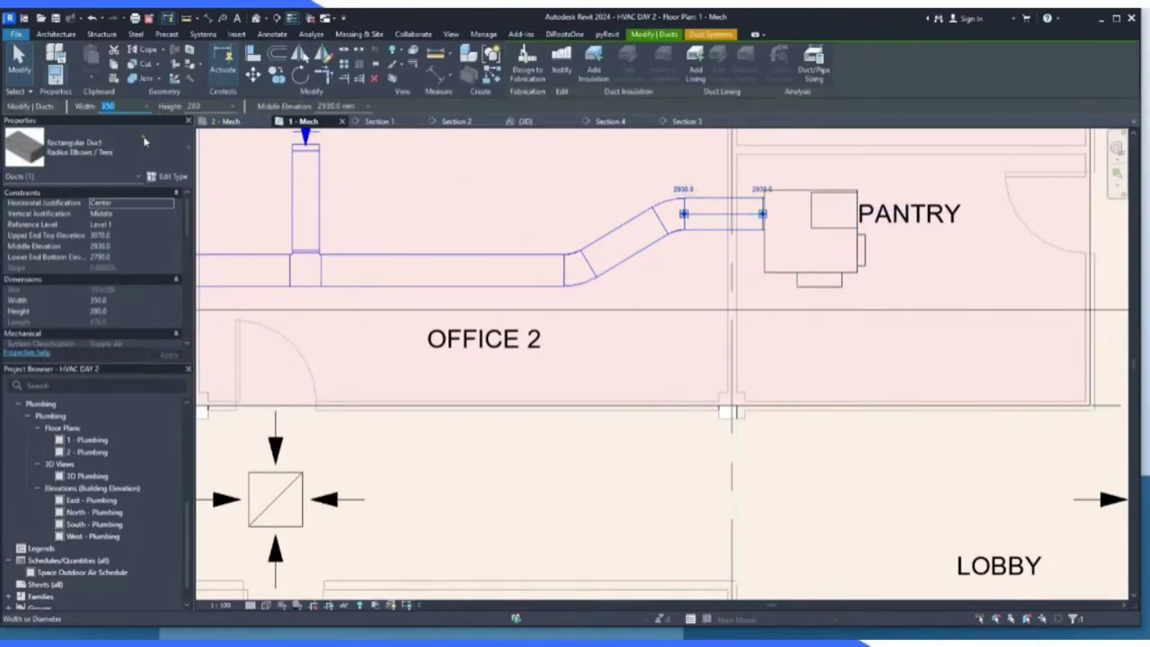
{"action": "left_click", "coordinate": [233, 107]}
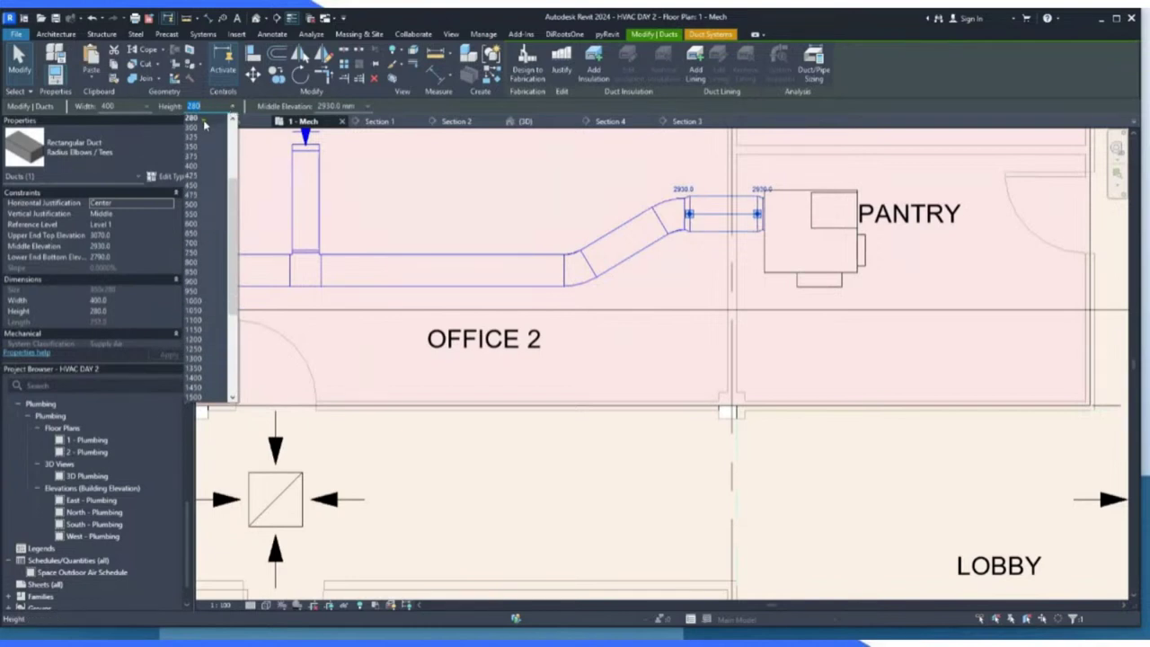
{"action": "left_click", "coordinate": [402, 182]}
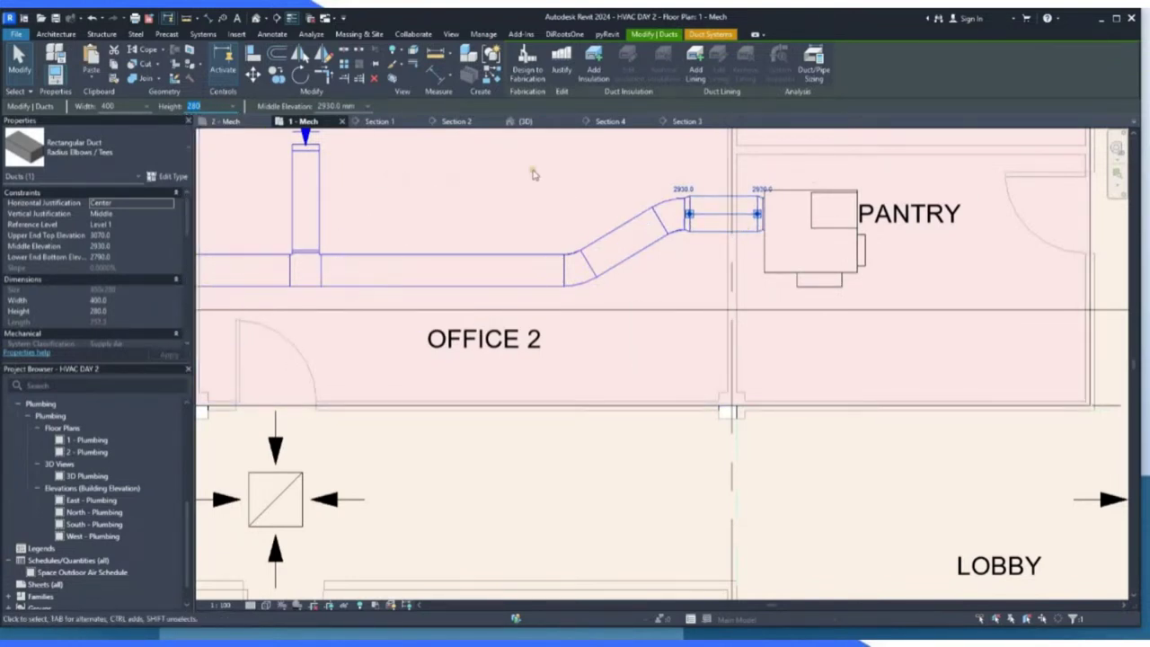
Delete the elbows, angled duct, transition and leftover fitting leading into the pantry VAV unit.
{"action": "left_click_drag", "start_coordinate": [518, 171], "coordinate": [617, 275]}
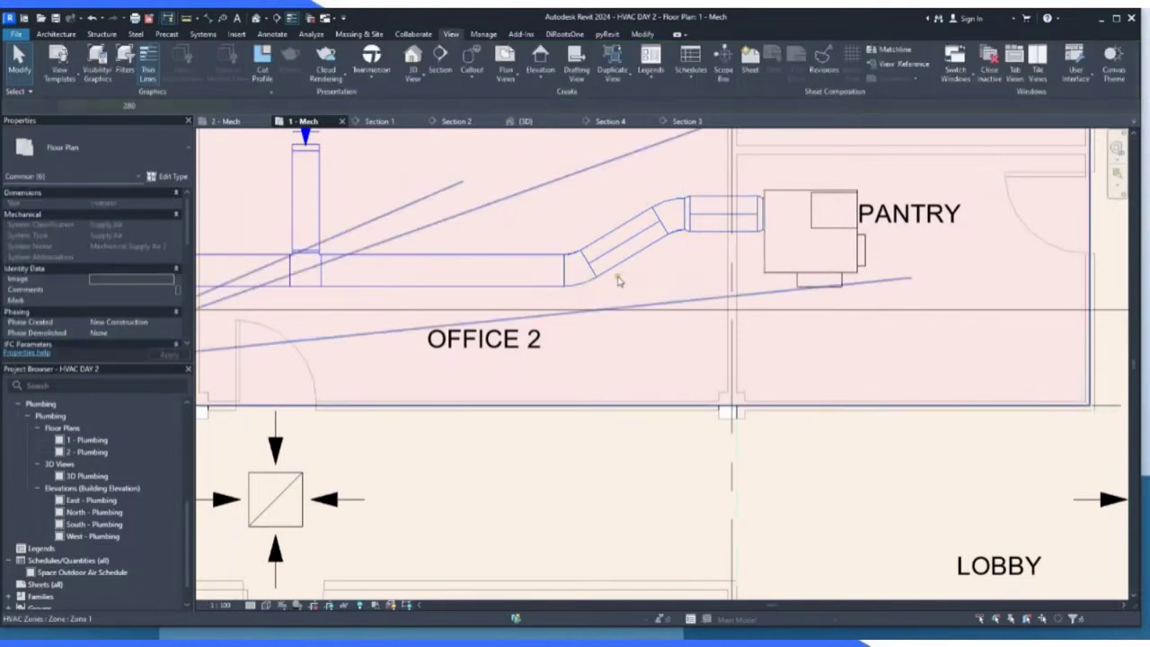
{"action": "left_click", "coordinate": [530, 259]}
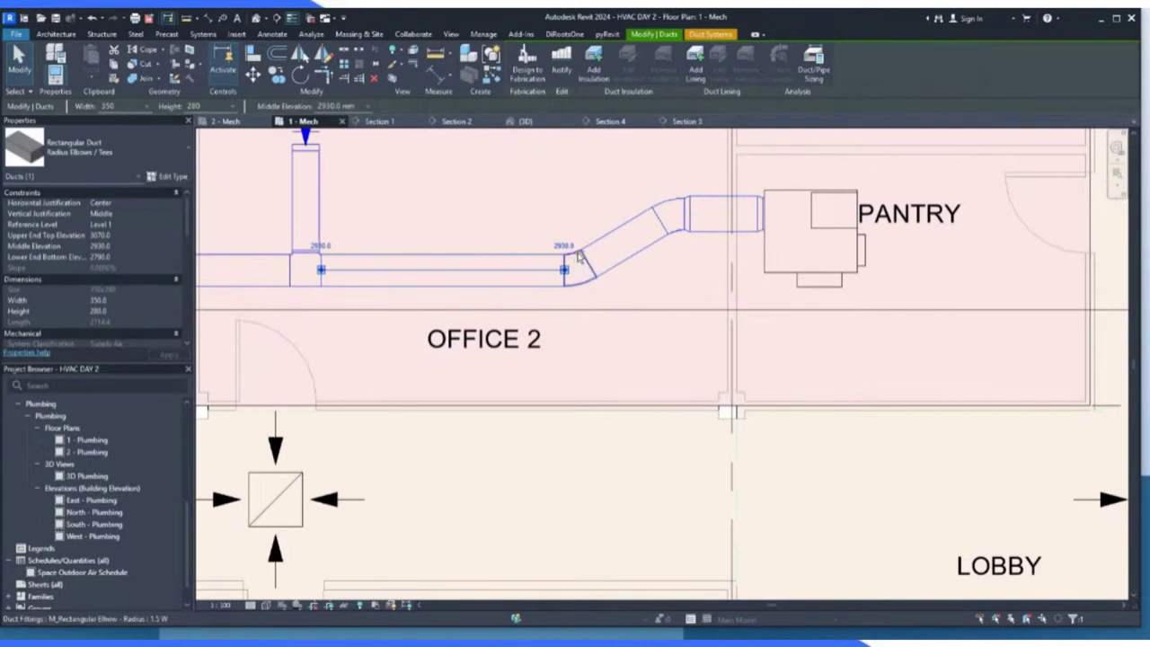
{"action": "left_click", "coordinate": [667, 207], "text": "ctrl"}
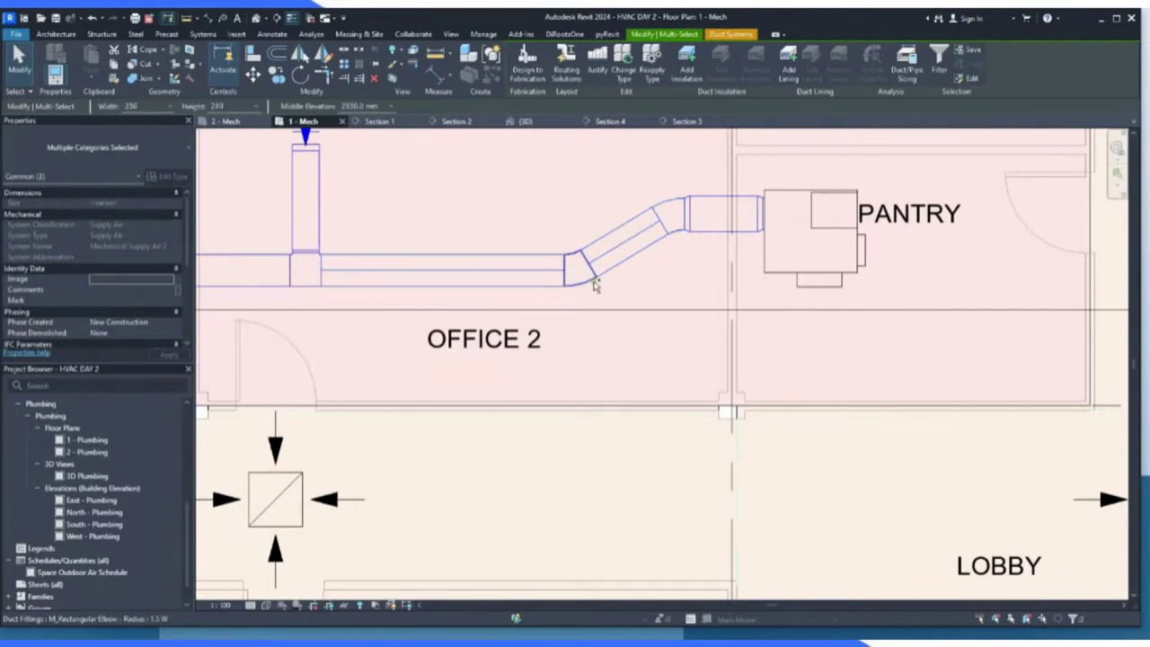
{"action": "key", "text": "Escape"}
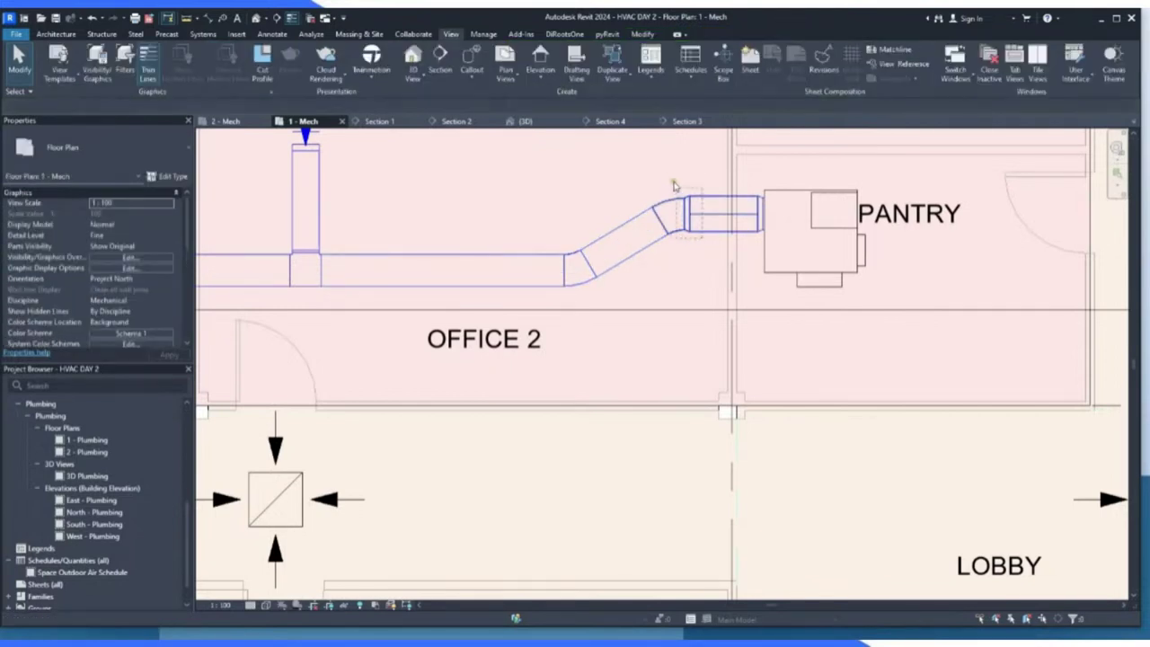
{"action": "key", "text": "Delete"}
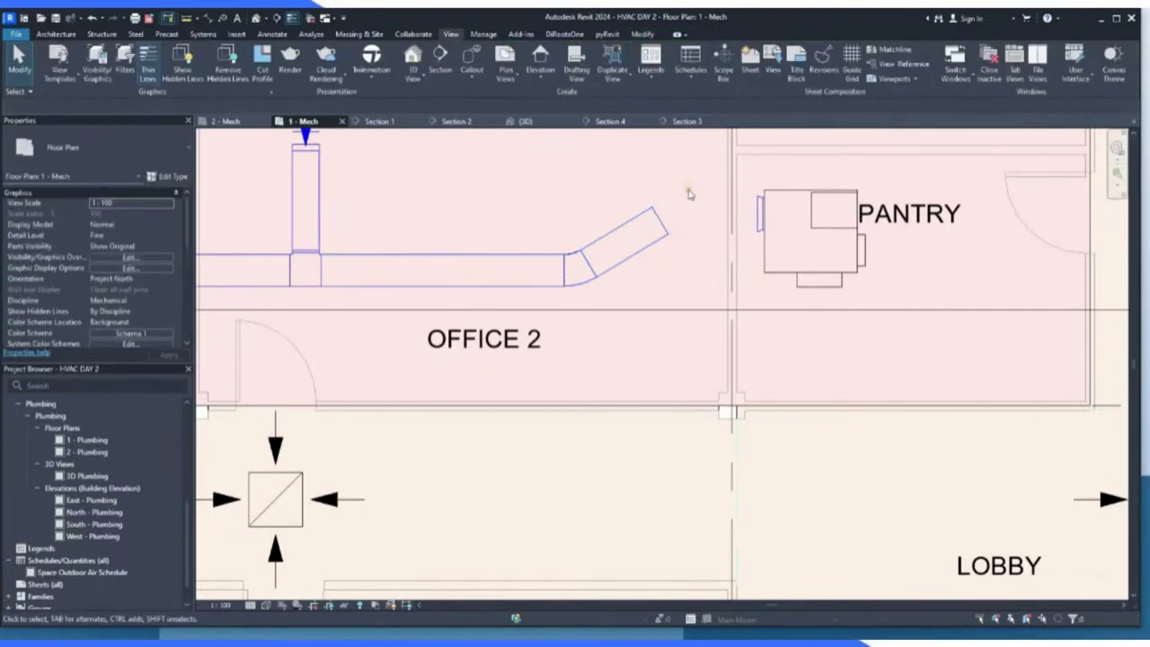
{"action": "left_click", "coordinate": [585, 290]}
{"action": "key", "text": "Delete"}
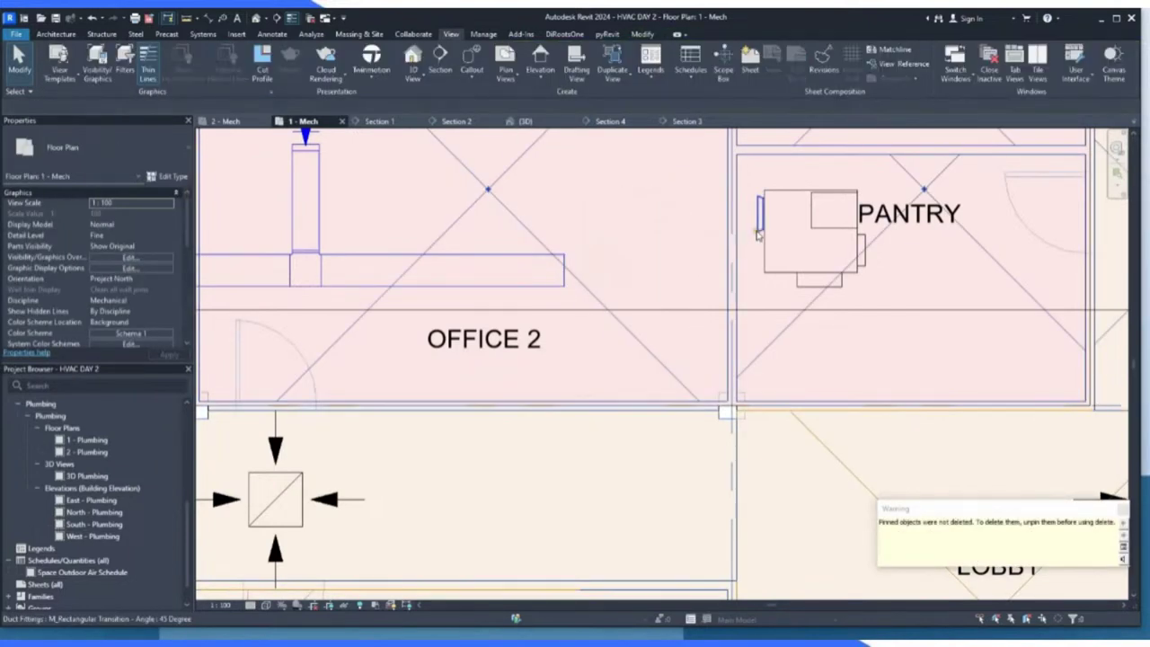
{"action": "left_click", "coordinate": [755, 216]}
{"action": "key", "text": "Delete"}
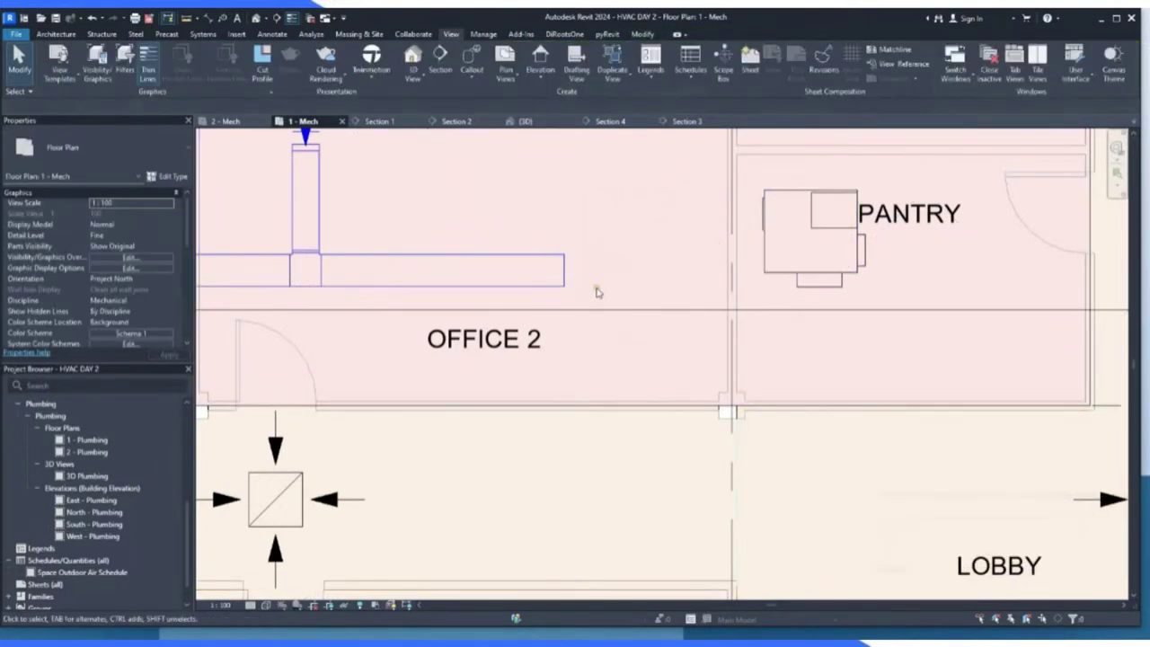
Set the straight Office 2 duct's width to 450 mm.
{"action": "left_click", "coordinate": [546, 279]}
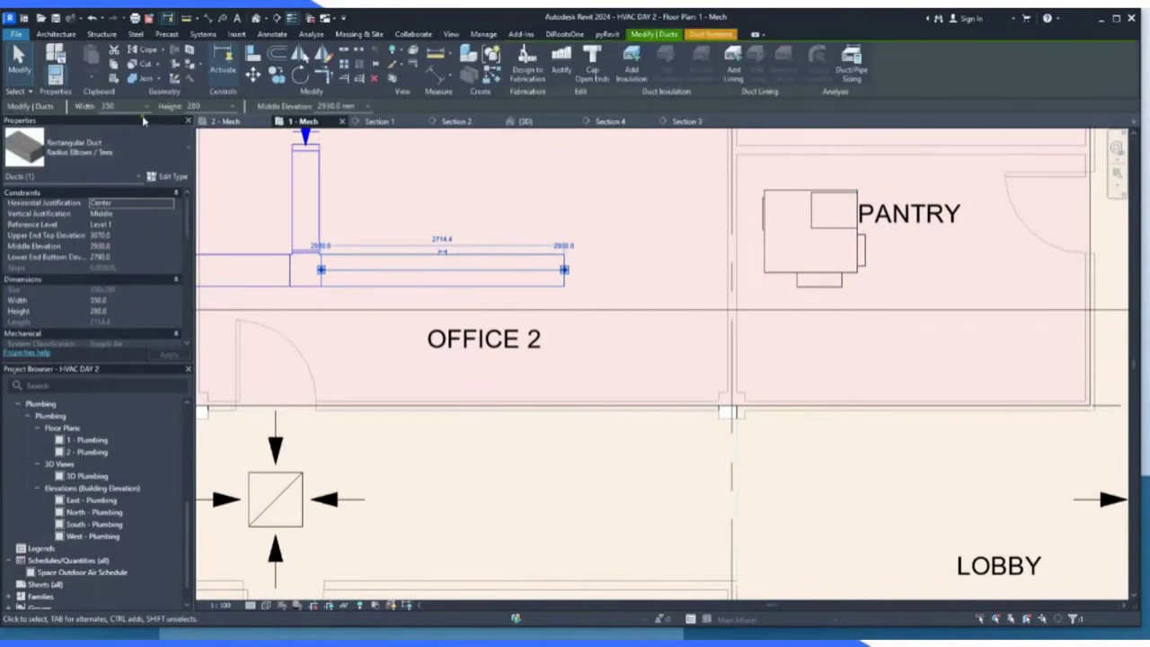
{"action": "left_click", "coordinate": [144, 107]}
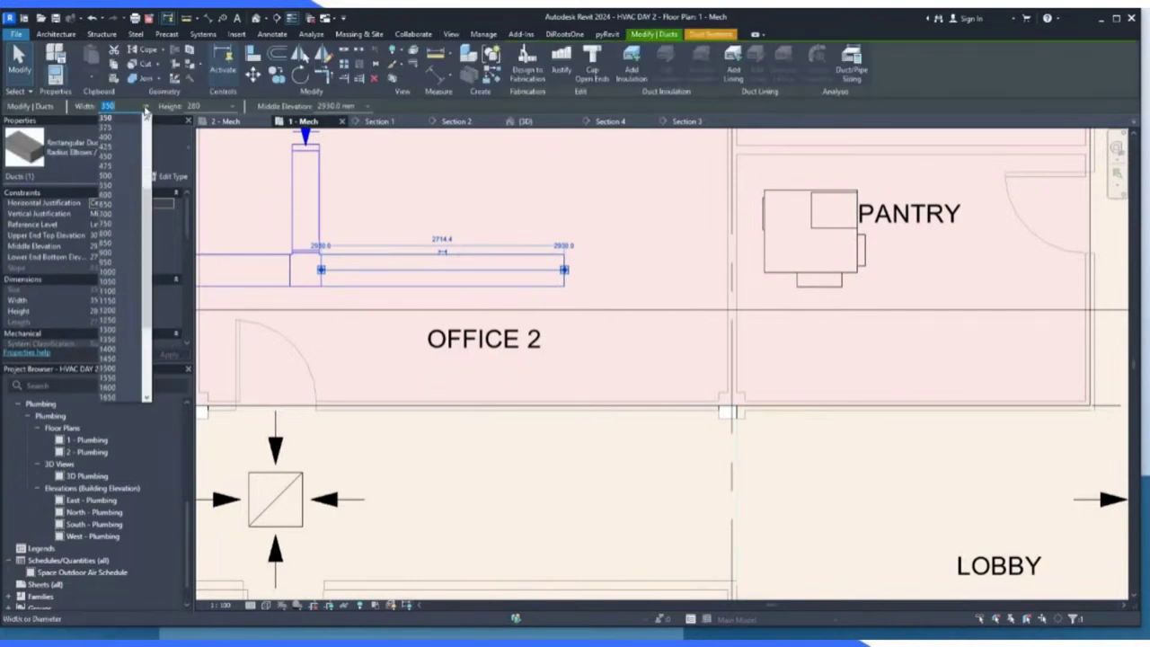
{"action": "left_click", "coordinate": [114, 154]}
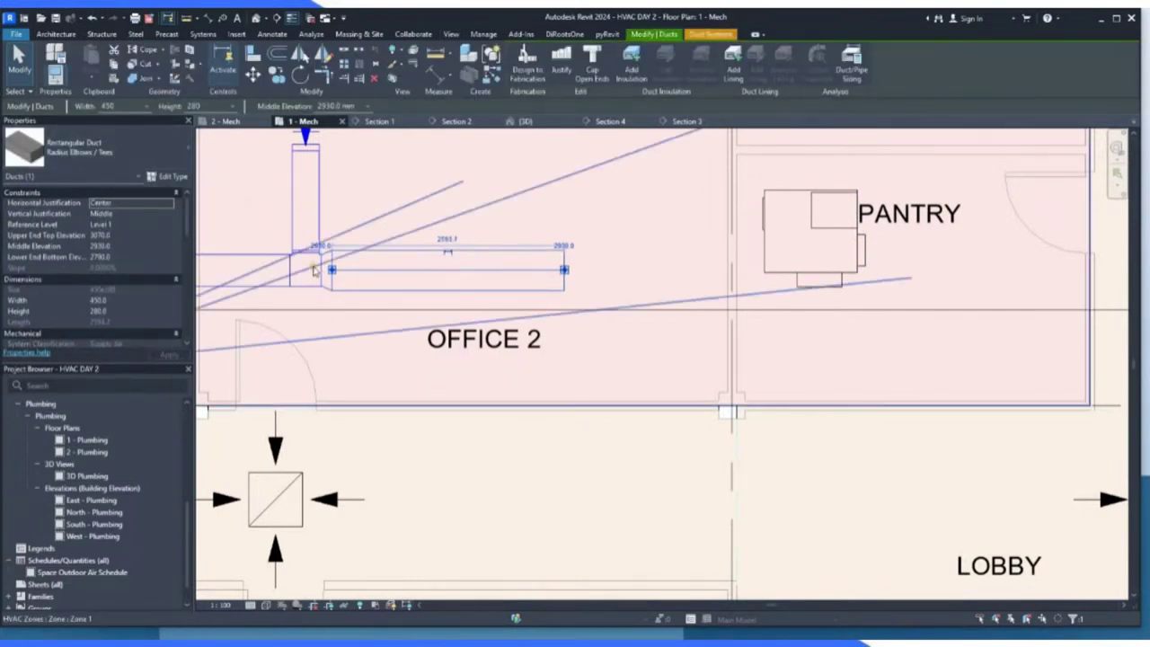
{"action": "scroll", "coordinate": [328, 274], "scroll_direction": "up", "scroll_amount": 4}
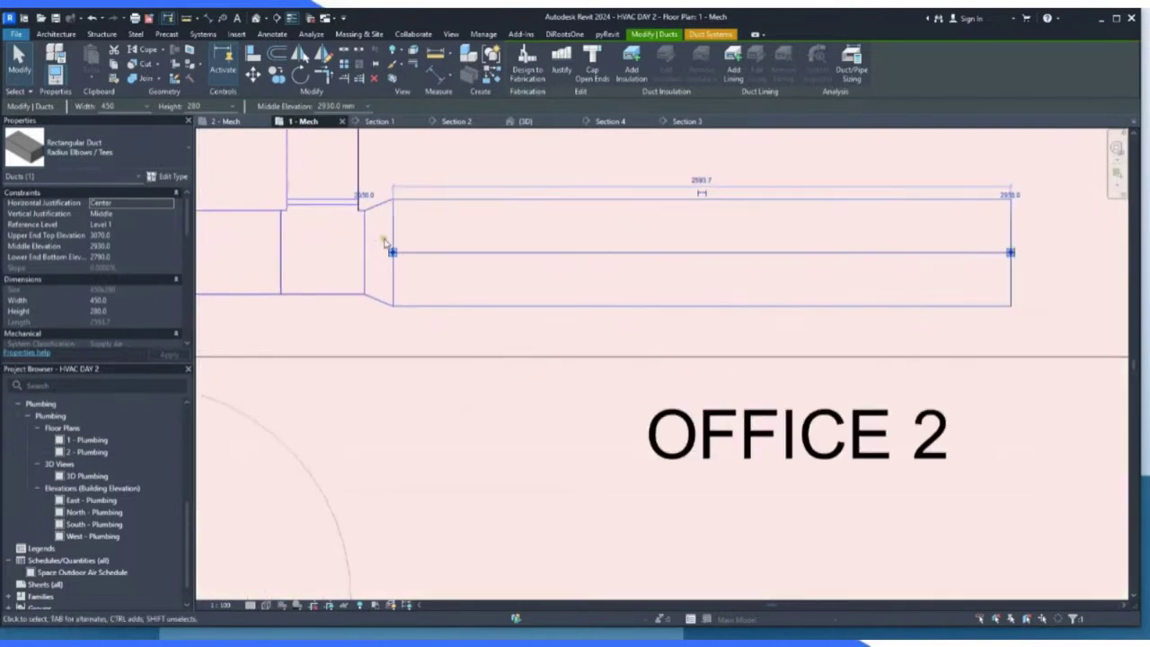
{"action": "scroll", "coordinate": [377, 256], "scroll_direction": "down", "scroll_amount": 3}
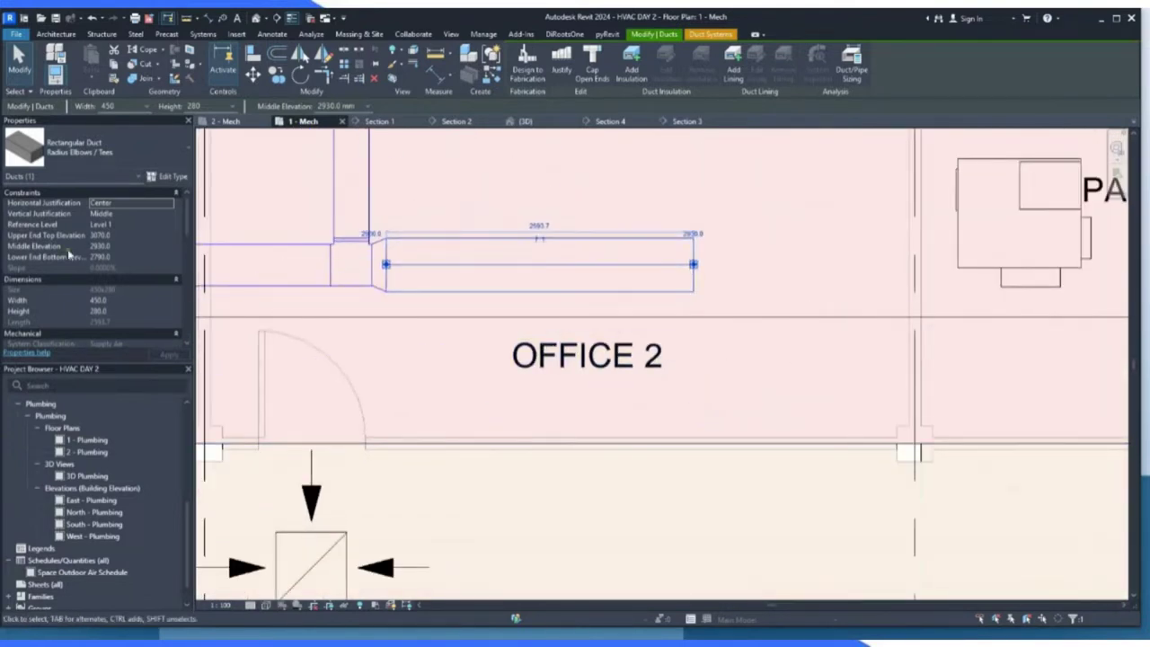
{"action": "scroll", "coordinate": [420, 279], "scroll_direction": "down", "scroll_amount": 2}
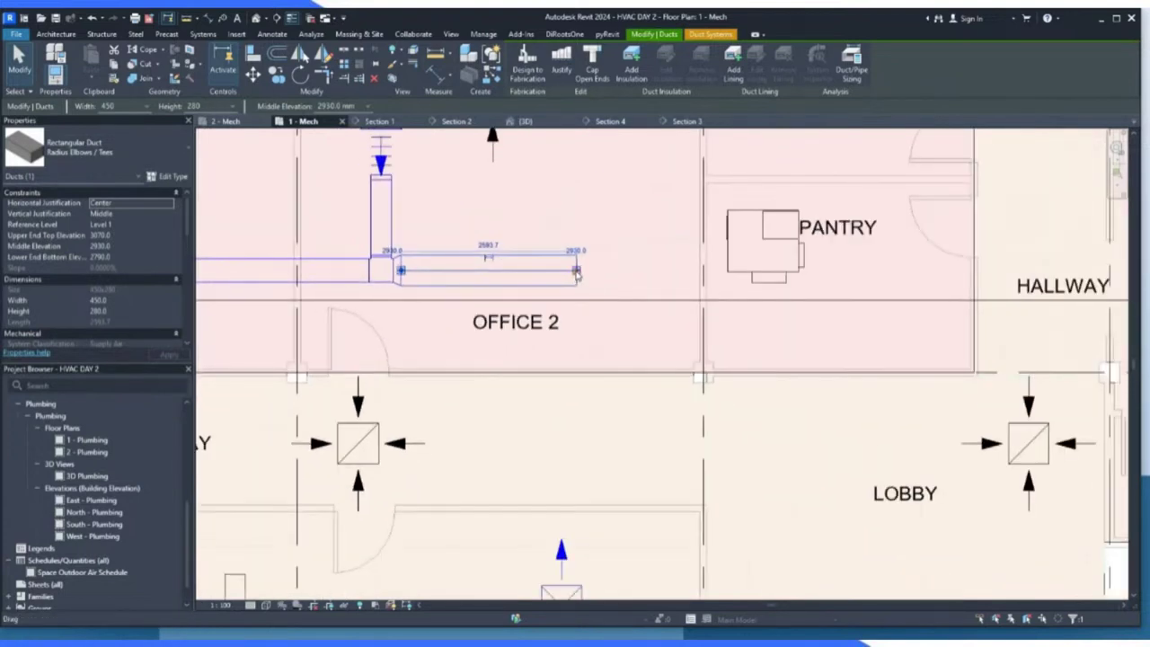
From the Office 2 duct's open end, draw a bending duct to the pantry VAV unit's connector.
{"action": "left_click_drag", "start_coordinate": [578, 274], "coordinate": [581, 273]}
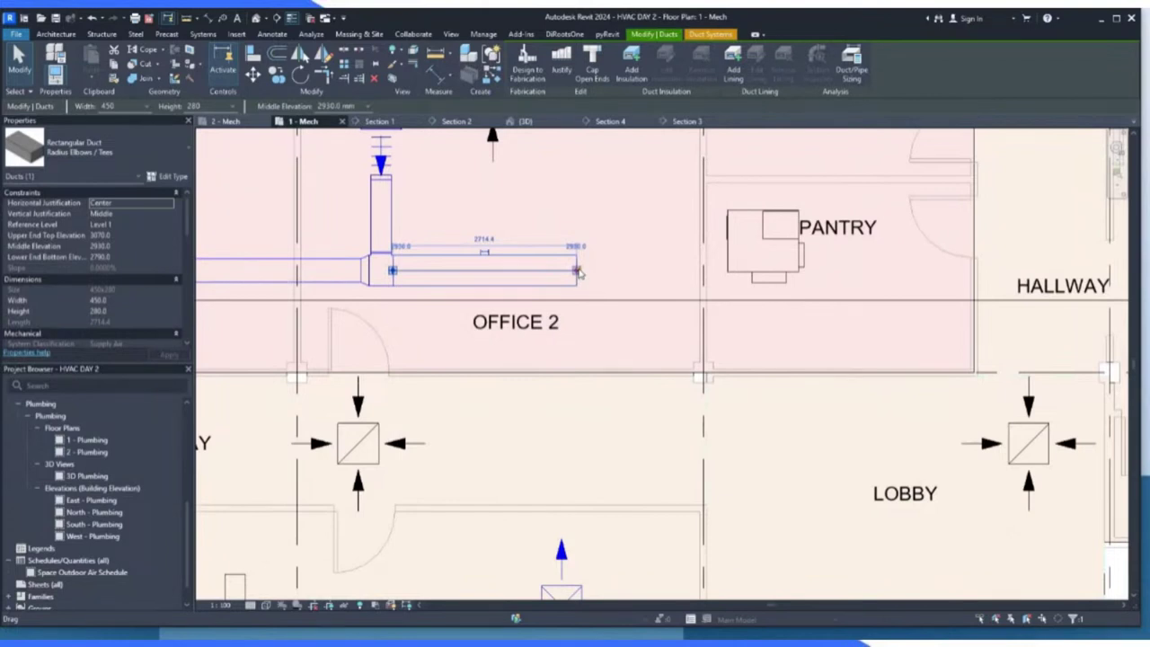
{"action": "right_click", "coordinate": [581, 274]}
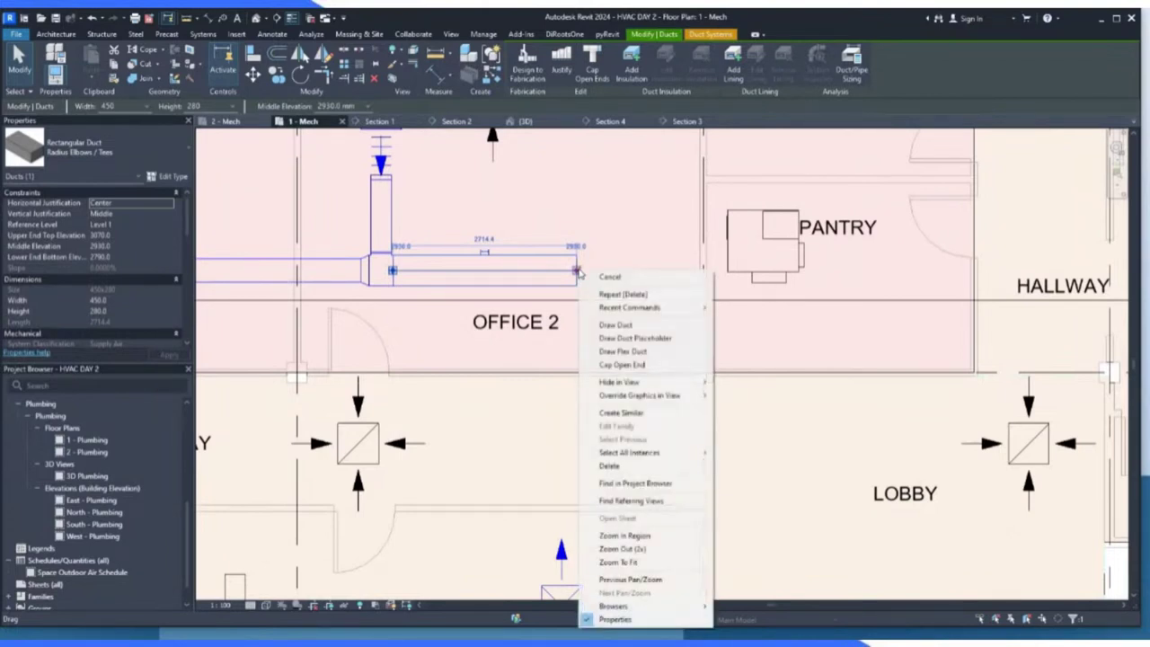
{"action": "left_click", "coordinate": [617, 325]}
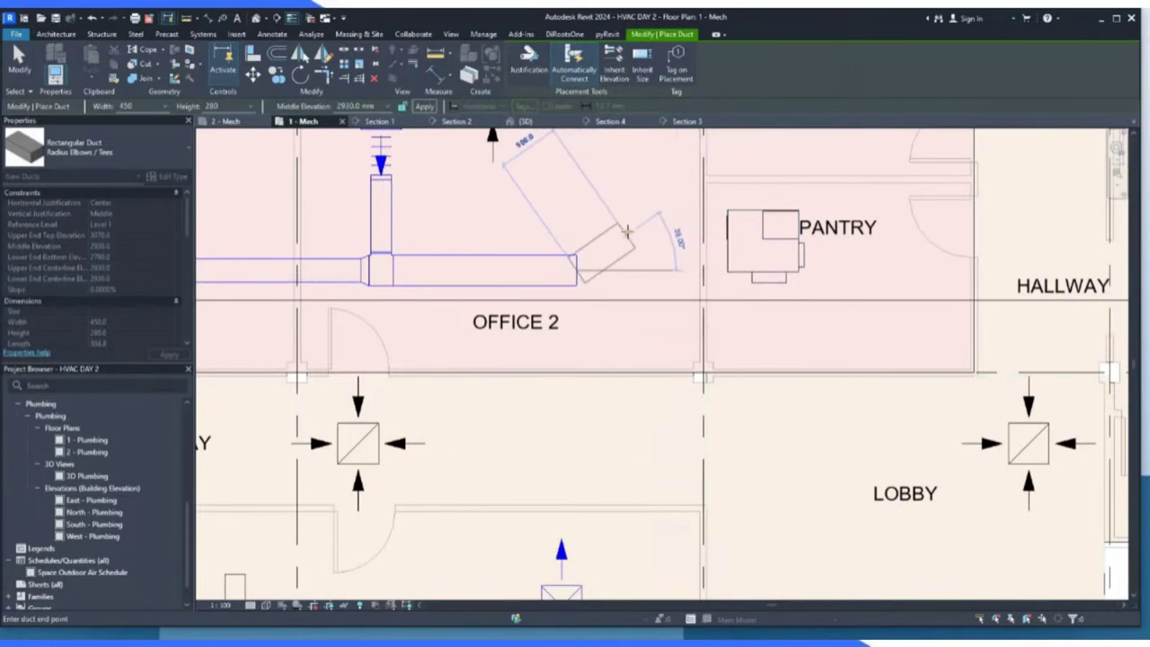
{"action": "left_click", "coordinate": [727, 226]}
{"action": "key", "text": "Escape"}
{"action": "key", "text": "Escape"}
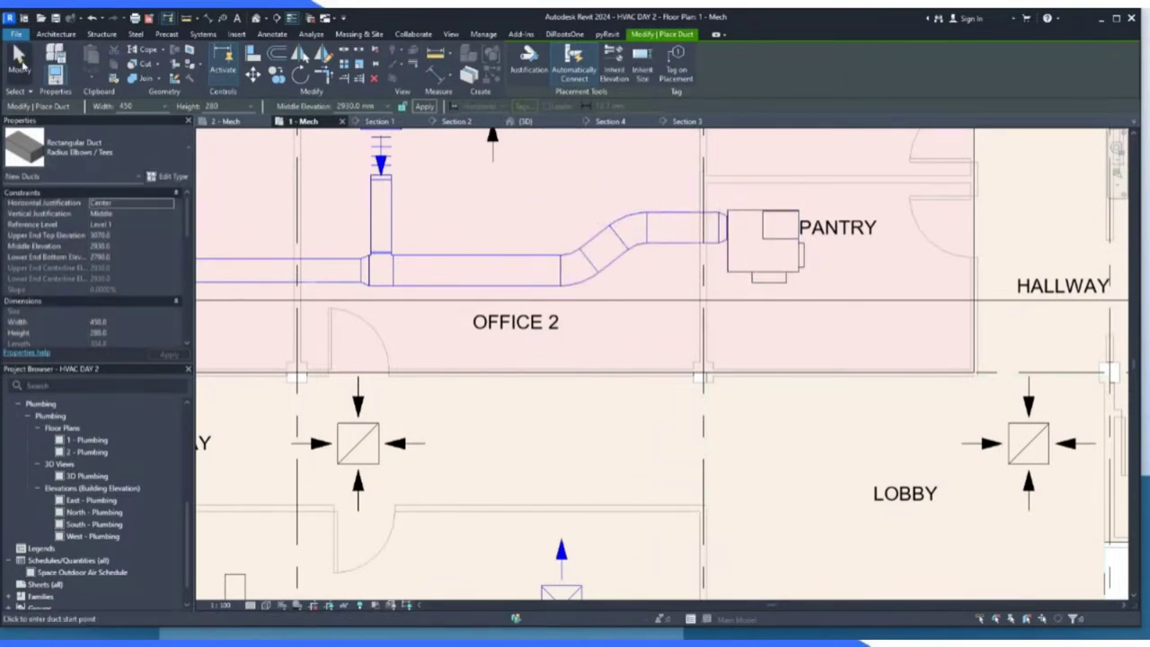
{"action": "scroll", "coordinate": [700, 196], "scroll_direction": "up", "scroll_amount": 5}
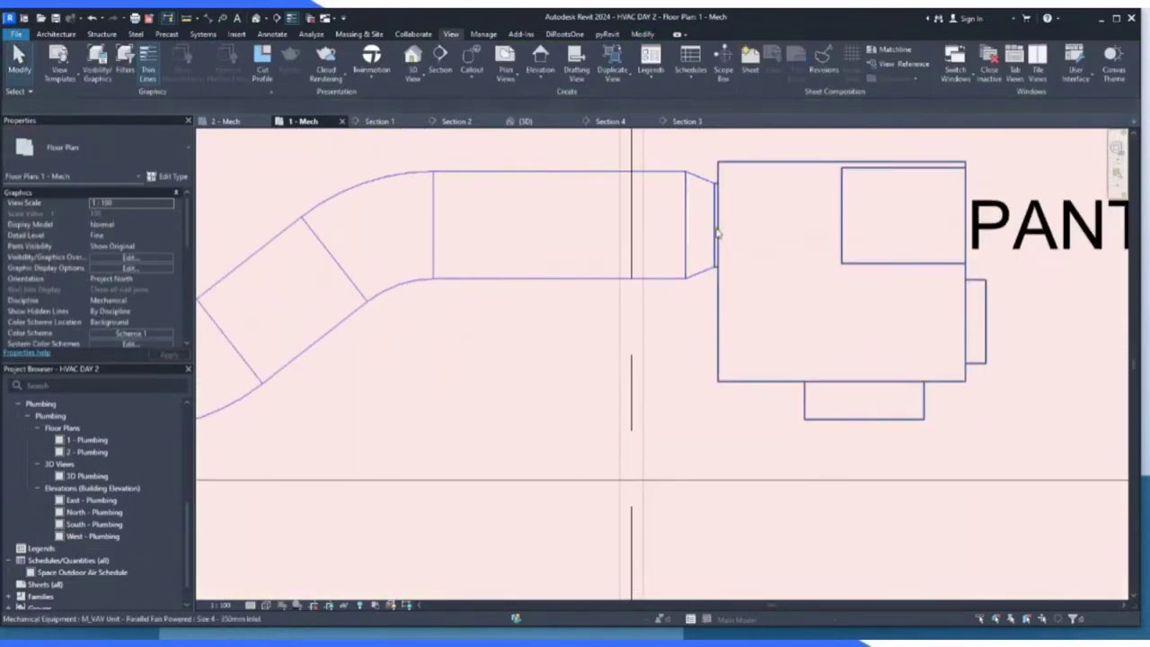
{"action": "left_click", "coordinate": [719, 233]}
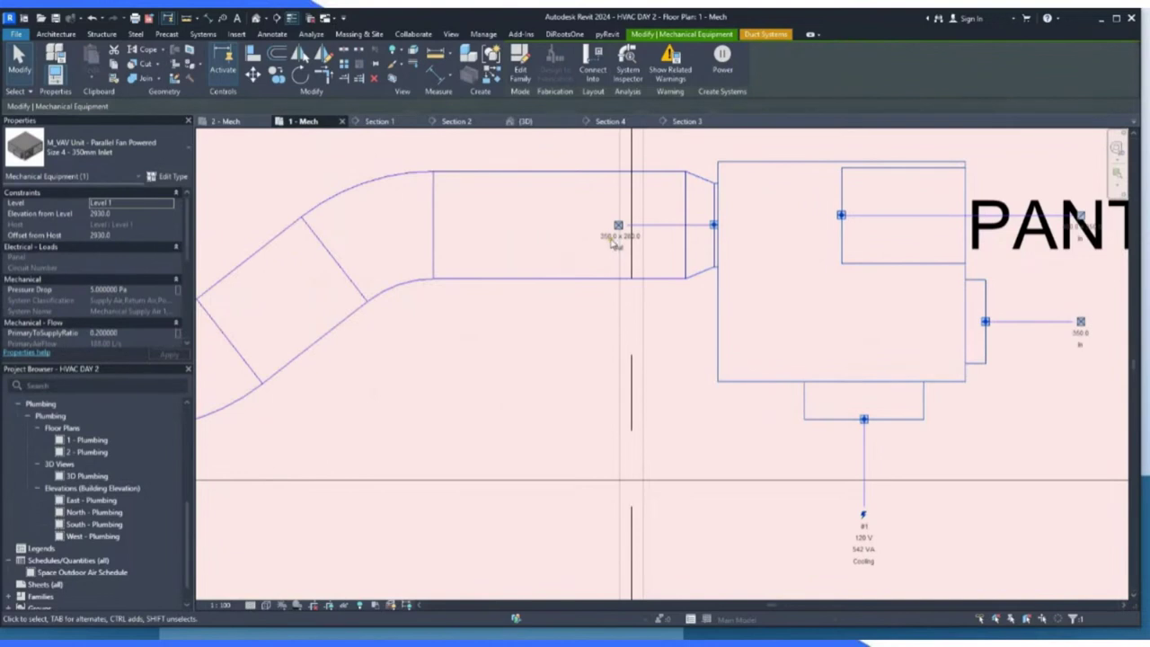
{"action": "left_click", "coordinate": [586, 280]}
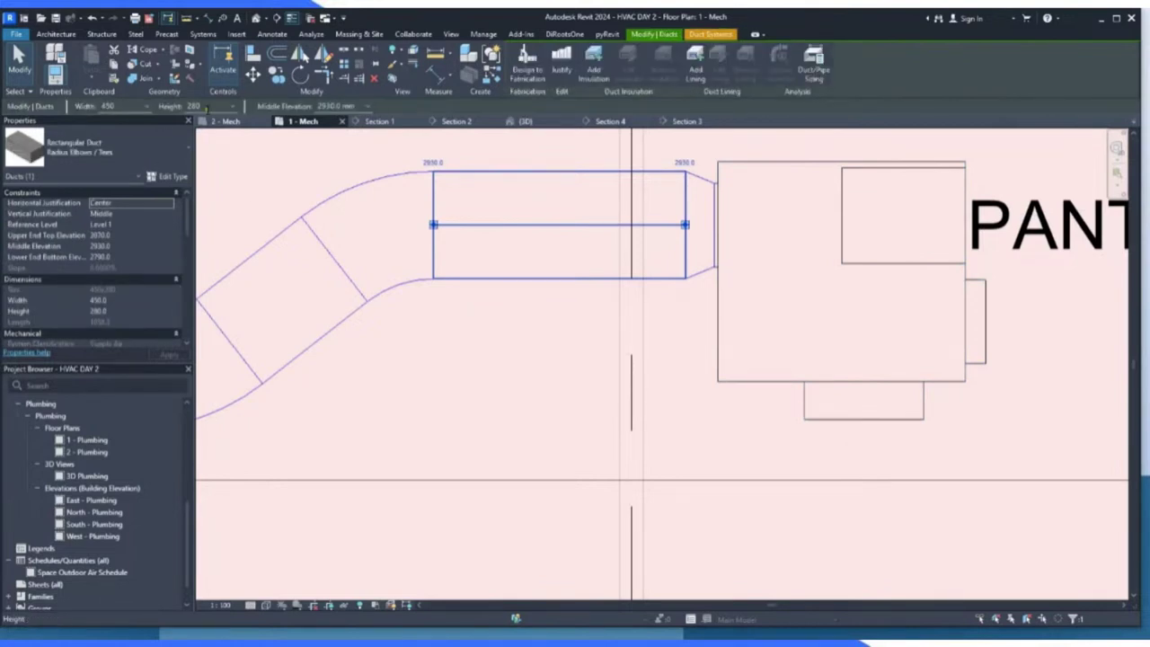
{"action": "left_click", "coordinate": [718, 279]}
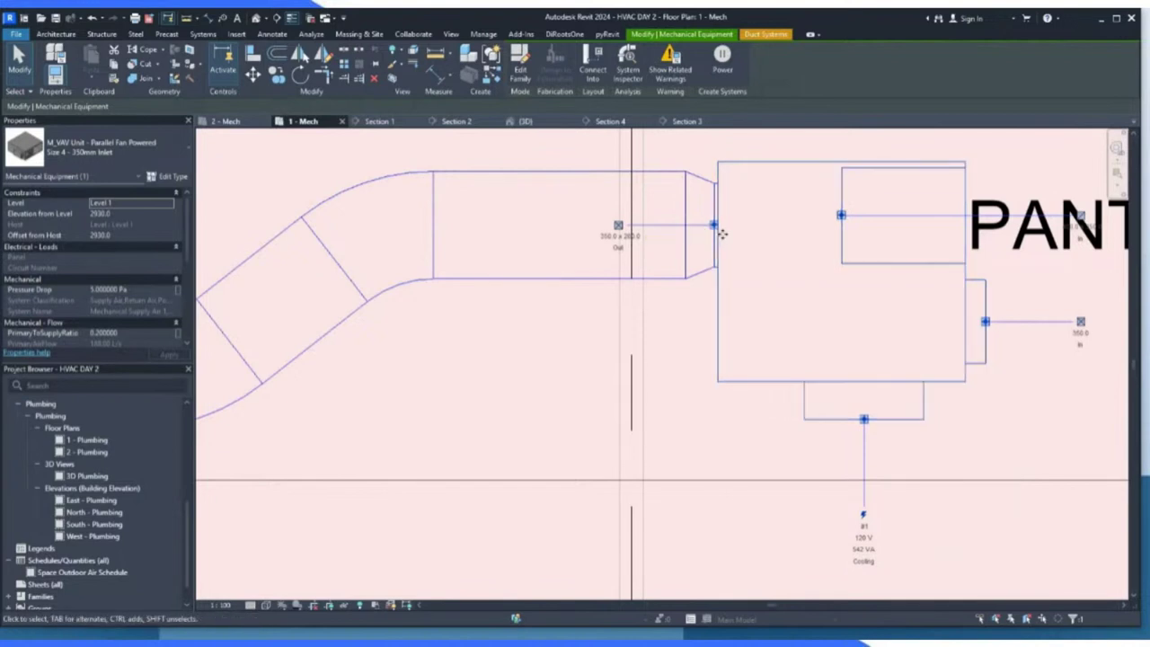
{"action": "left_click", "coordinate": [781, 336]}
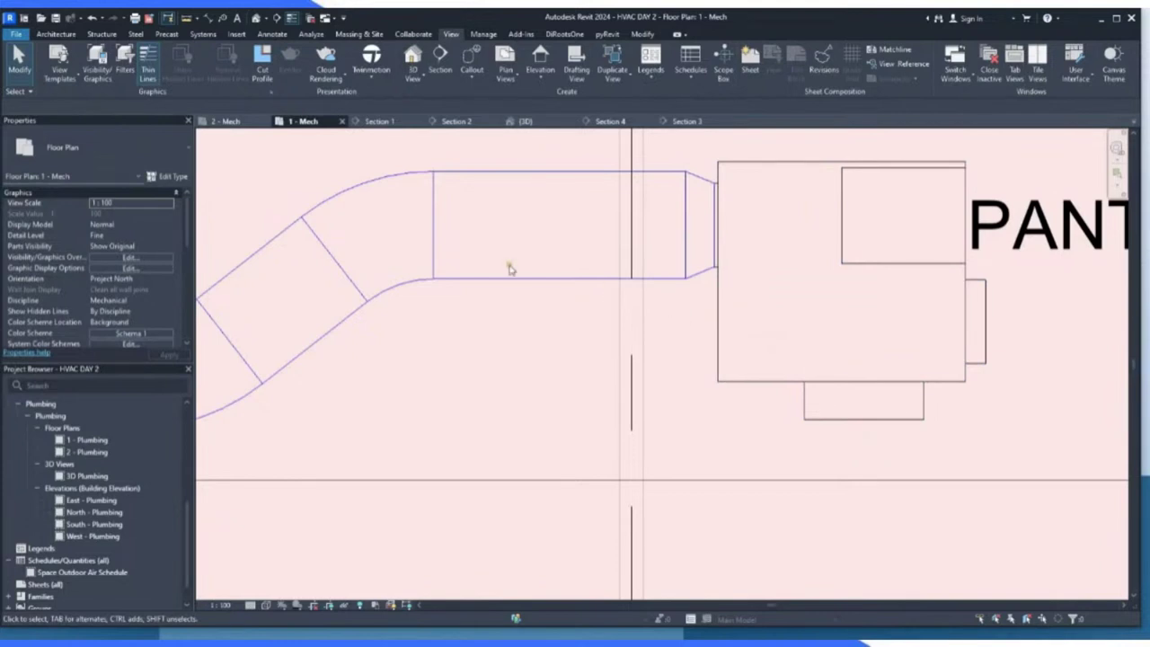
{"action": "left_click", "coordinate": [727, 312]}
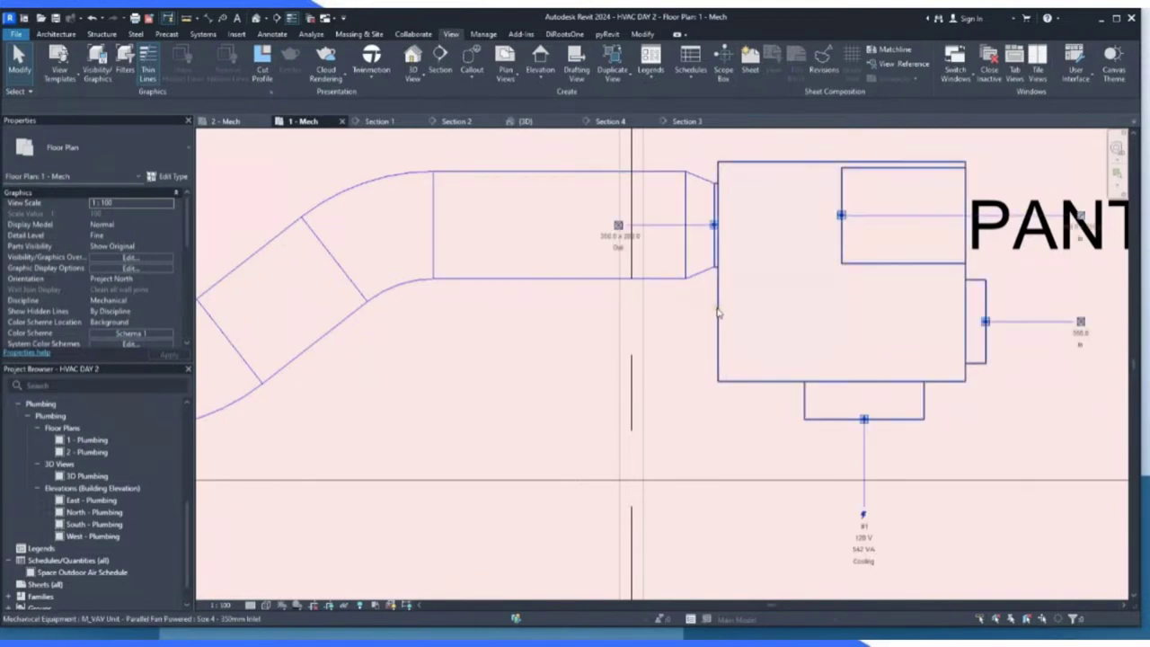
Review the pantry VAV unit's type parameters without changing anything.
{"action": "left_click", "coordinate": [172, 176]}
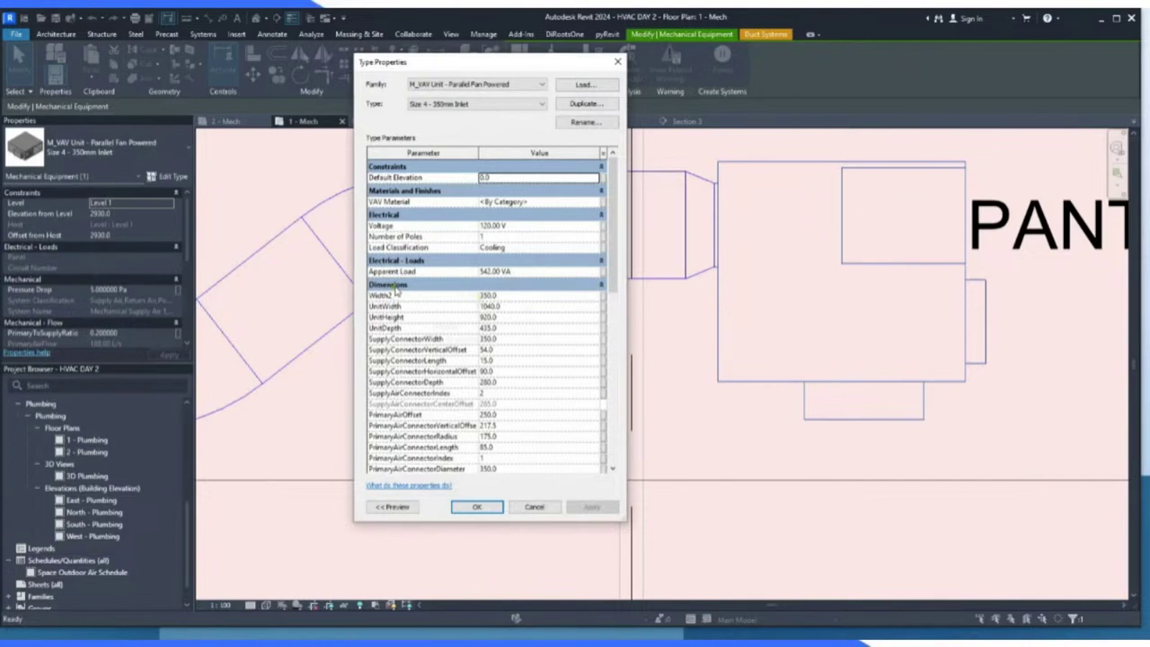
{"action": "scroll", "coordinate": [441, 333], "scroll_direction": "down", "scroll_amount": 7}
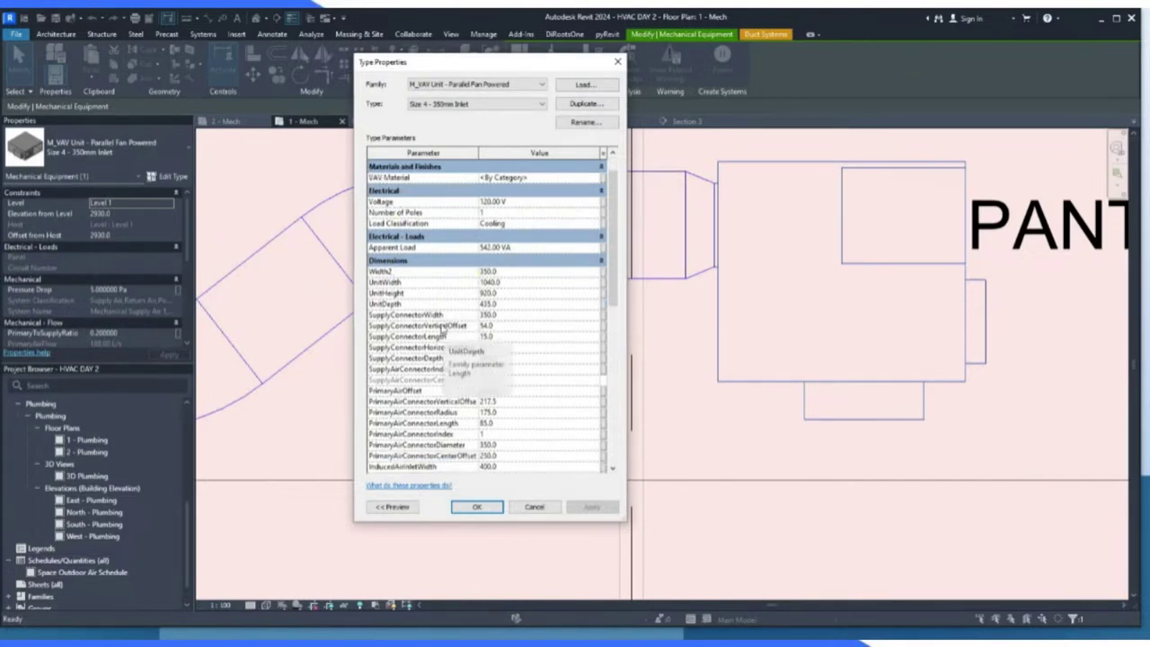
{"action": "scroll", "coordinate": [440, 364], "scroll_direction": "down", "scroll_amount": 5}
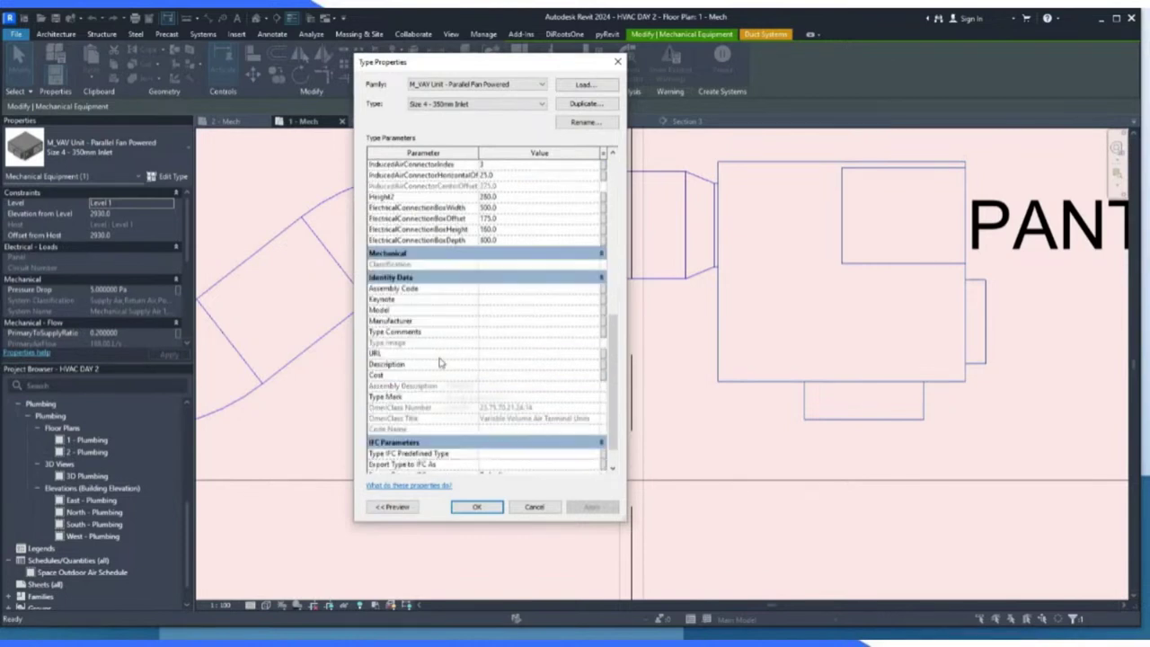
{"action": "scroll", "coordinate": [442, 377], "scroll_direction": "up", "scroll_amount": 5}
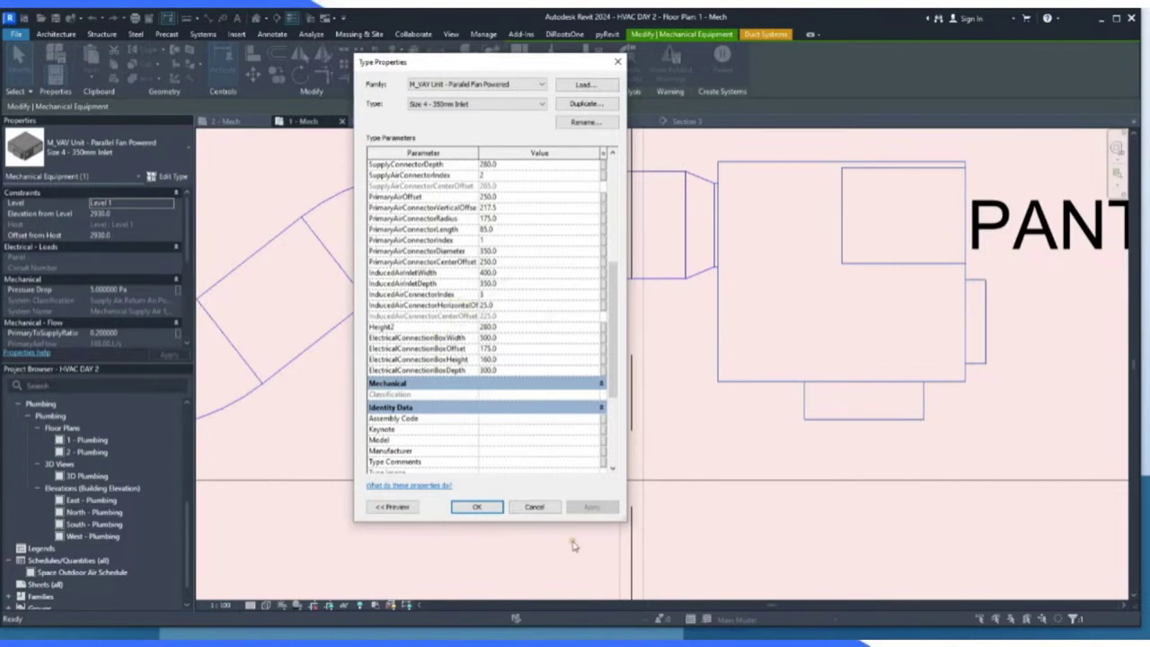
{"action": "left_click", "coordinate": [535, 507]}
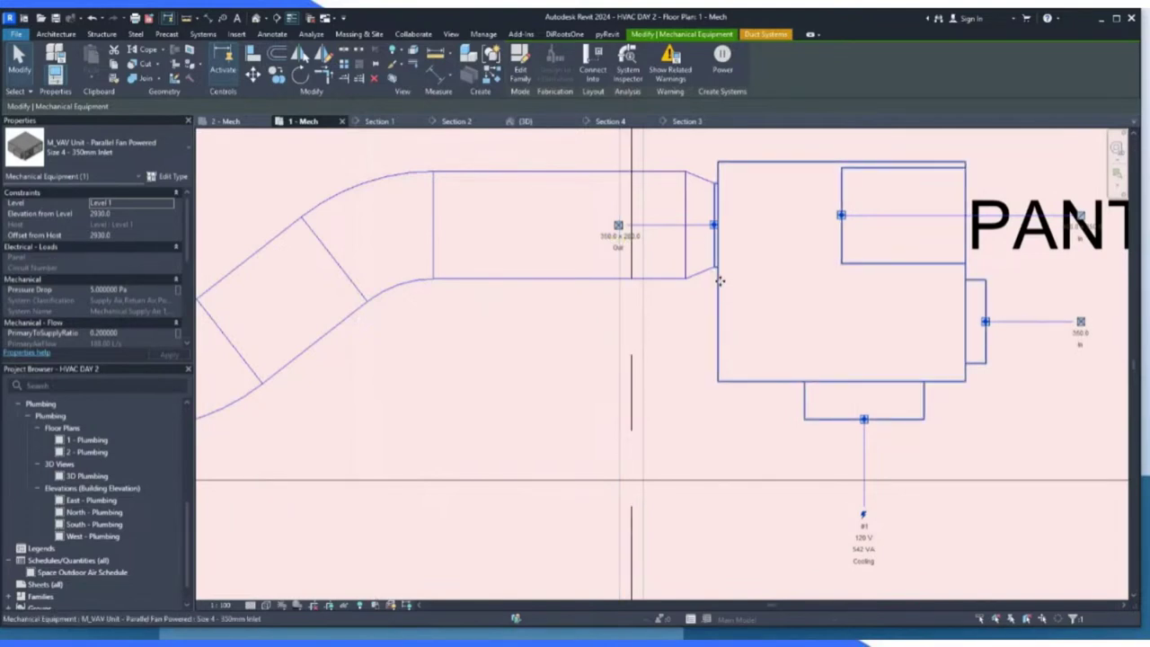
Set the VAV type's SupplyConnectorWidth to 450 and SupplyConnectorDepth to 300, then recheck the values.
{"action": "left_click", "coordinate": [164, 177]}
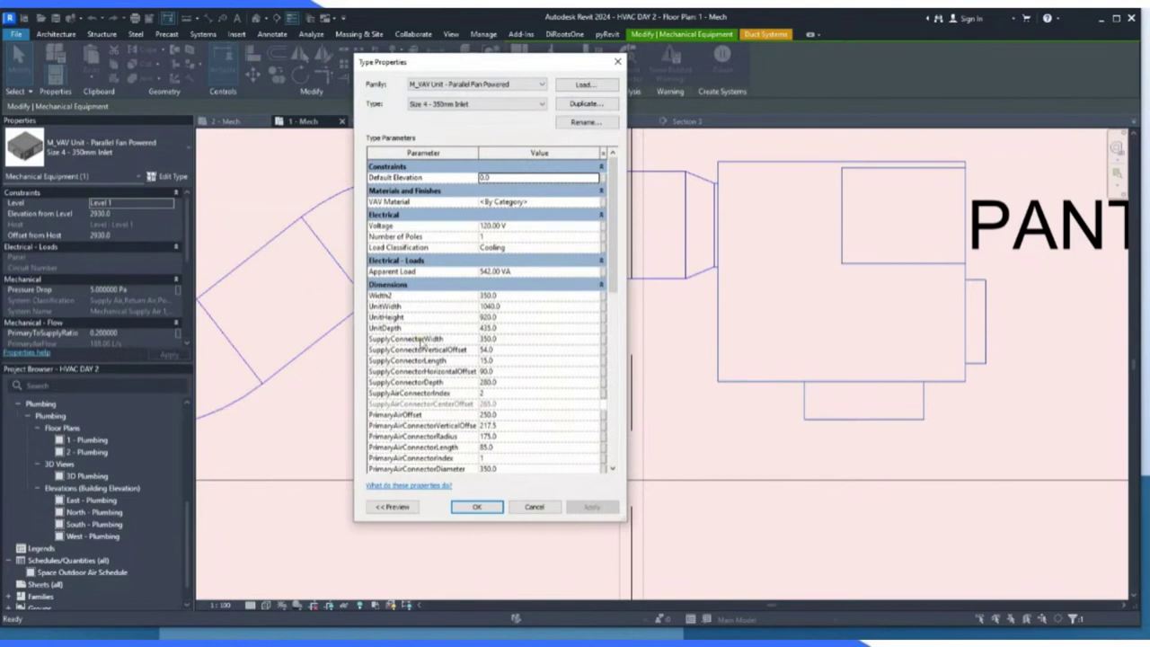
{"action": "left_click", "coordinate": [513, 339]}
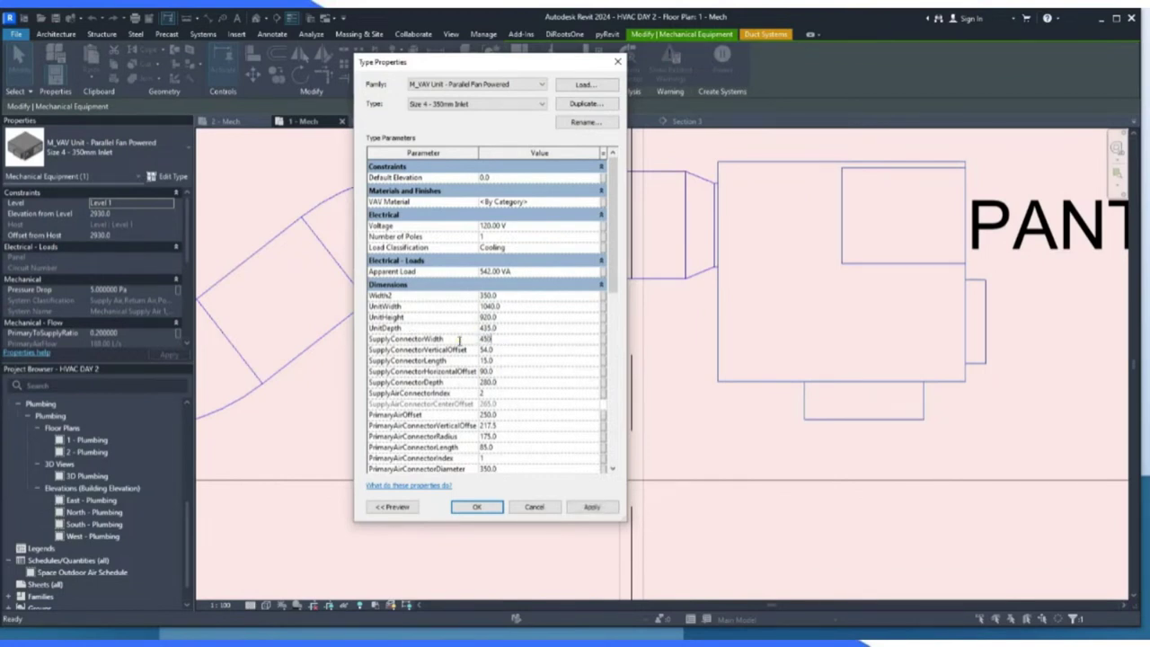
{"action": "left_click", "coordinate": [501, 385]}
{"action": "left_click", "coordinate": [598, 509]}
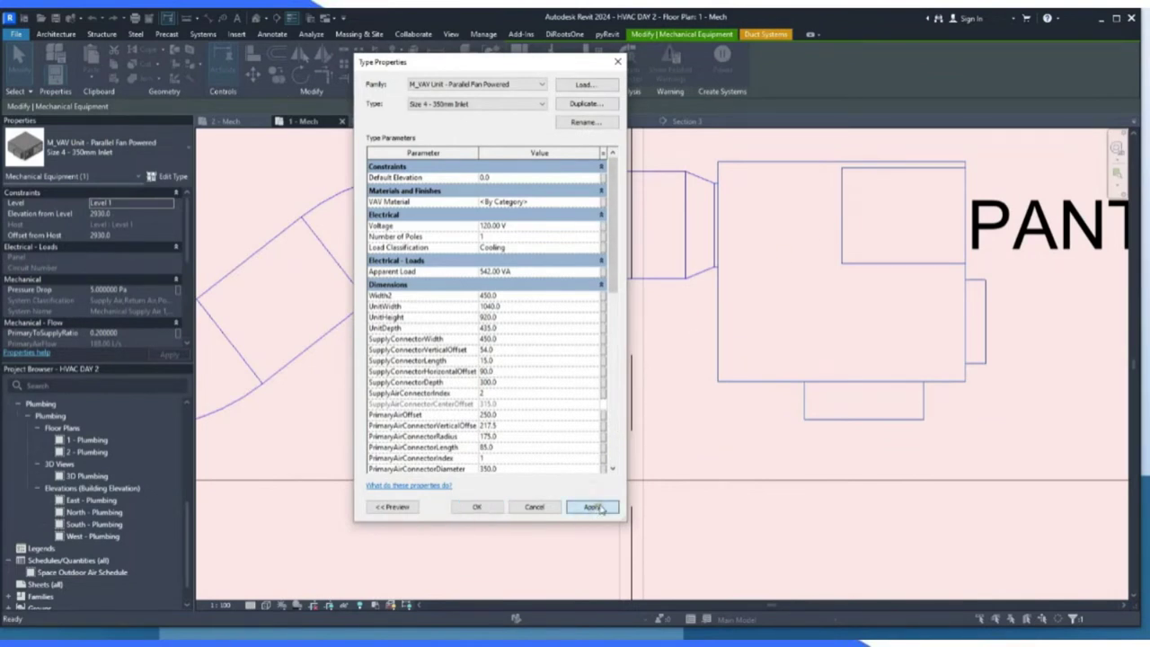
{"action": "left_click", "coordinate": [479, 509]}
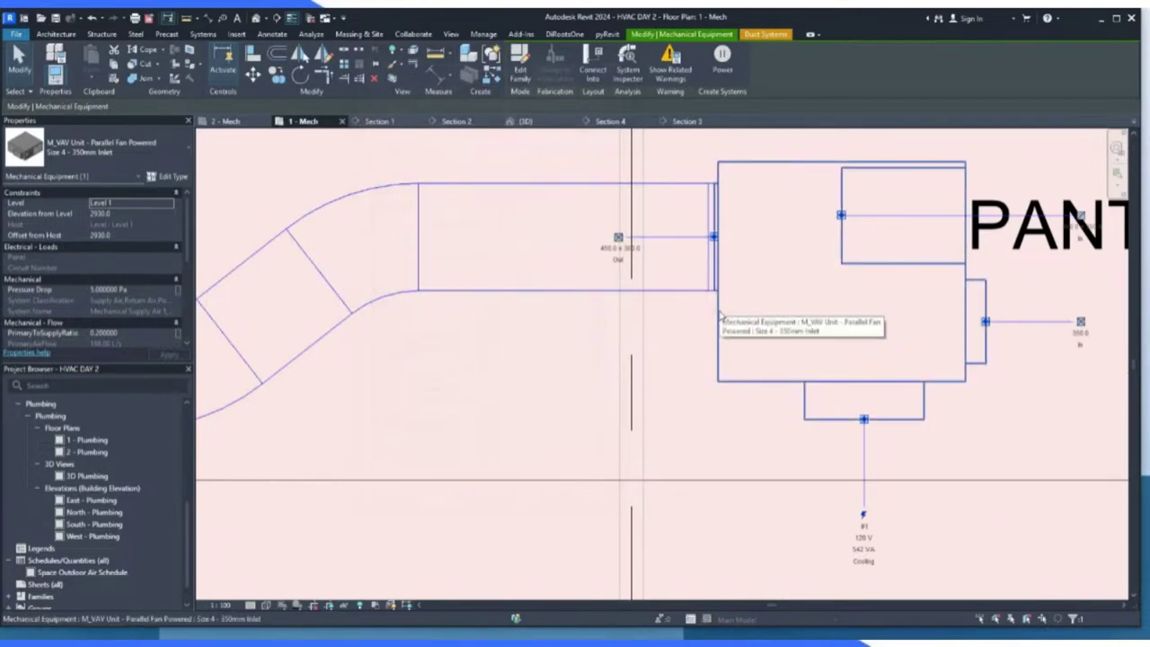
{"action": "left_click", "coordinate": [169, 176]}
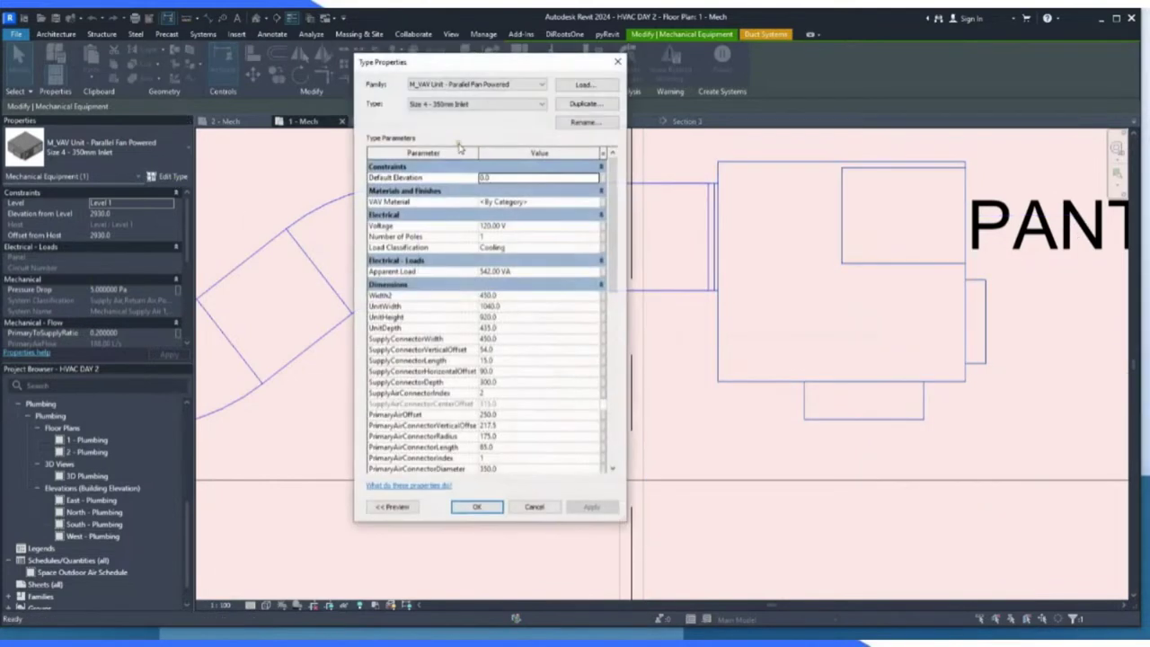
{"action": "left_click", "coordinate": [536, 507]}
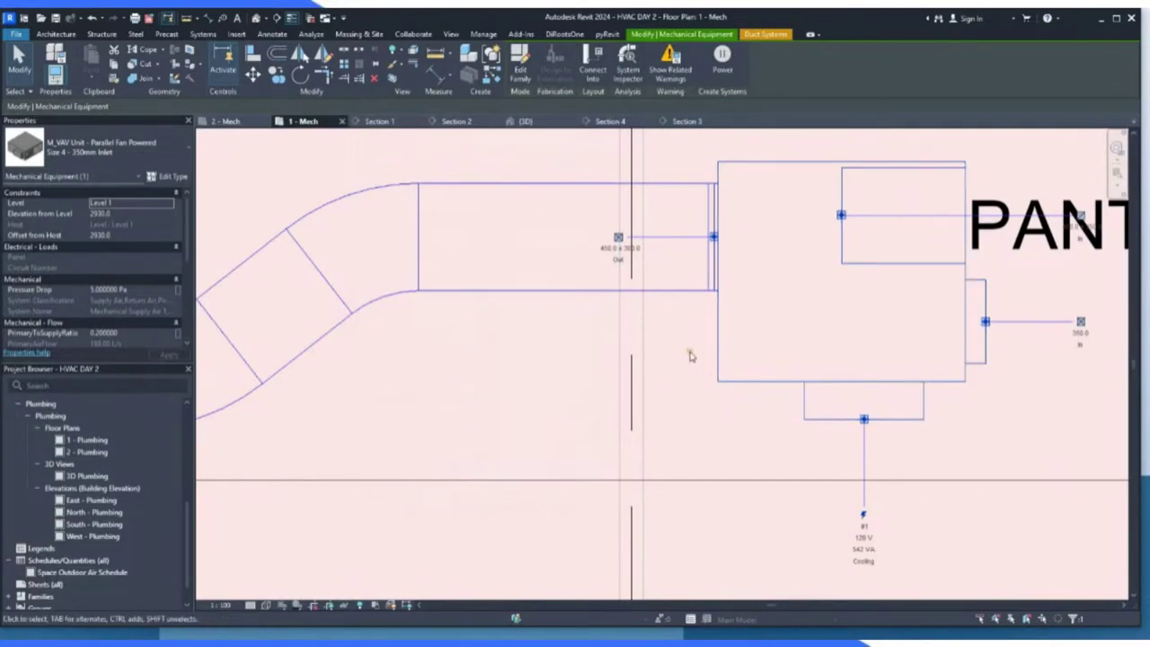
Start drawing a duct matching the lobby branch duct with Create Similar.
{"action": "scroll", "coordinate": [664, 276], "scroll_direction": "down", "scroll_amount": 5}
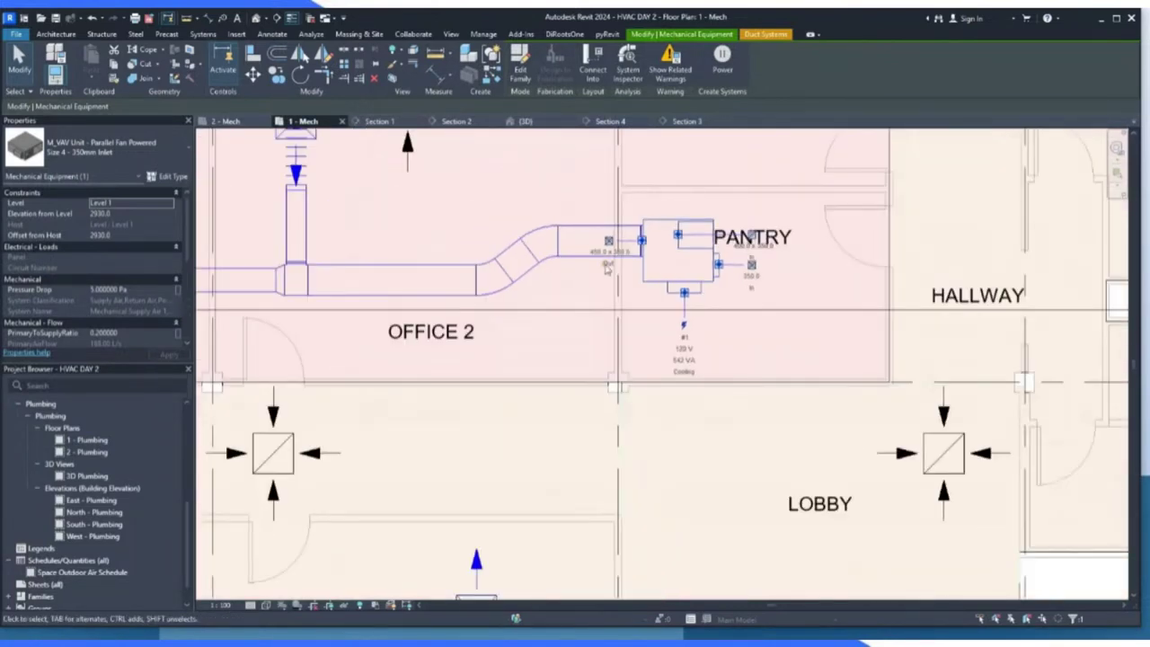
{"action": "scroll", "coordinate": [610, 259], "scroll_direction": "up", "scroll_amount": 2}
{"action": "scroll", "coordinate": [610, 259], "scroll_direction": "up", "scroll_amount": 2}
{"action": "scroll", "coordinate": [575, 221], "scroll_direction": "down", "scroll_amount": 6}
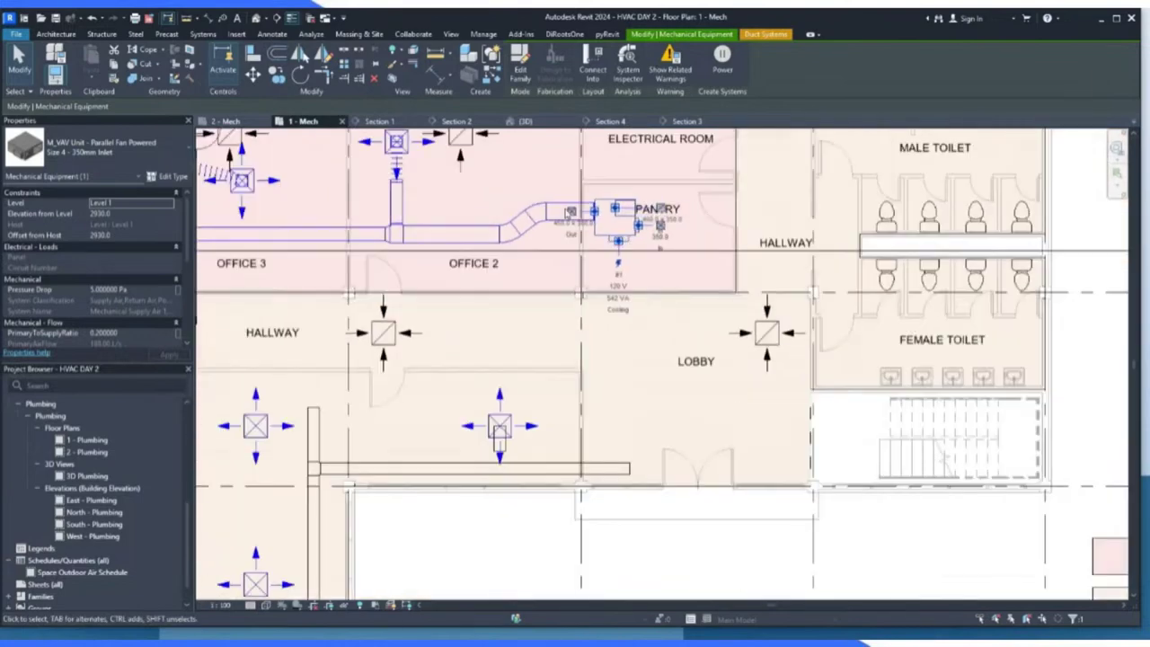
{"action": "scroll", "coordinate": [639, 363], "scroll_direction": "up", "scroll_amount": 1}
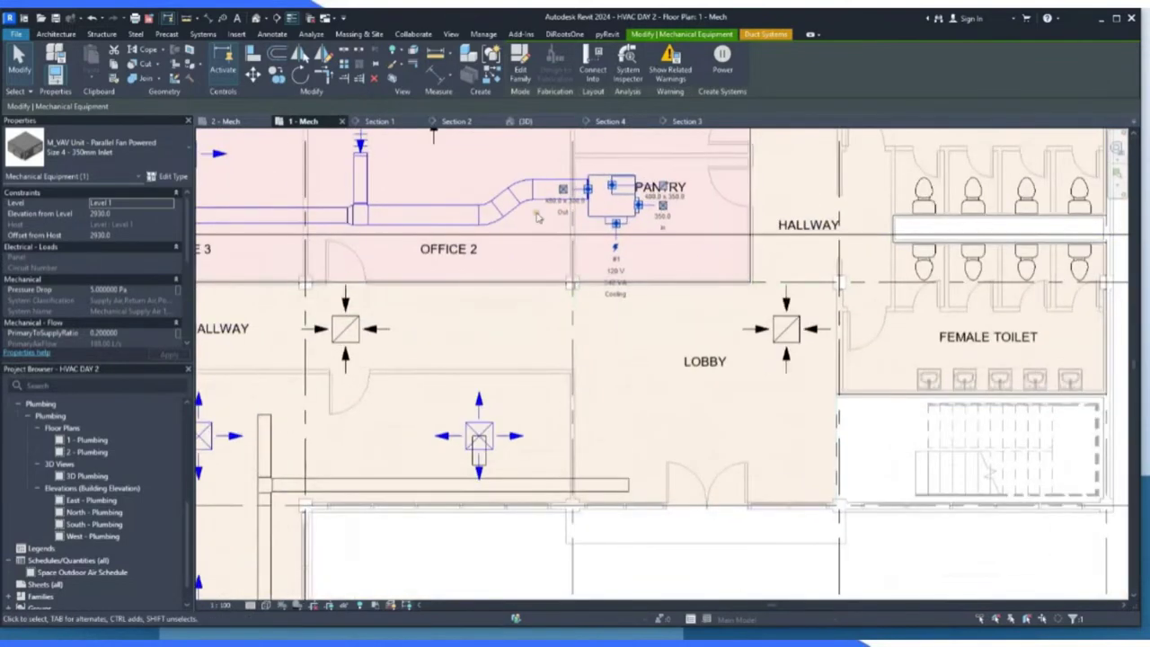
{"action": "key", "text": "Escape"}
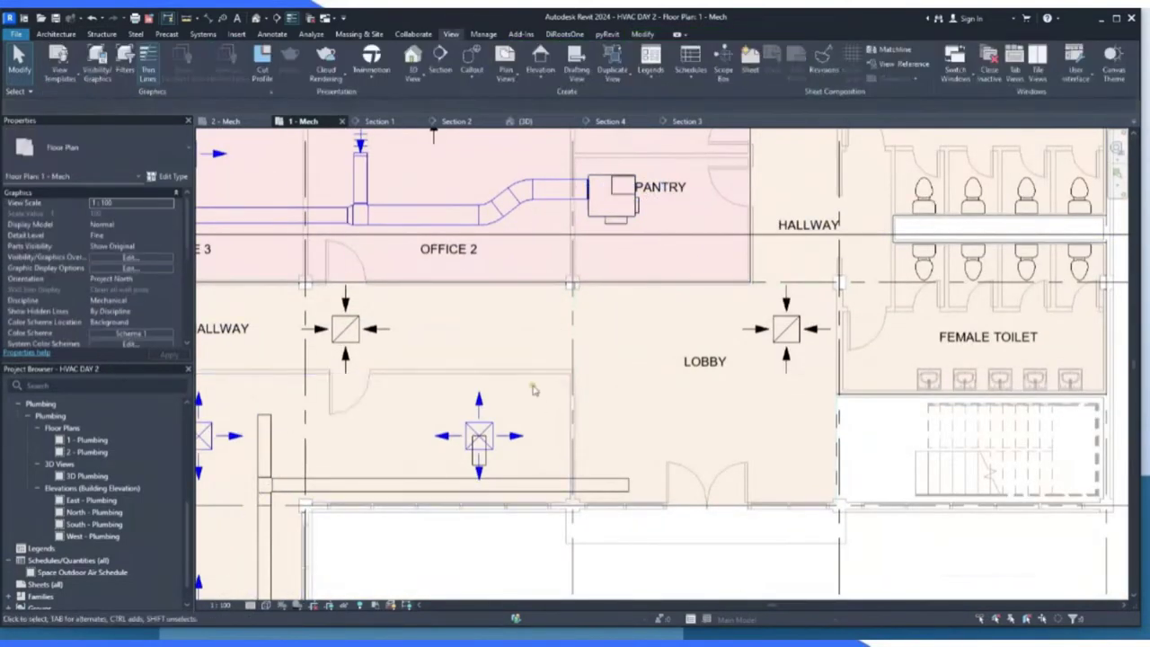
{"action": "left_click", "coordinate": [544, 485]}
{"action": "right_click", "coordinate": [548, 483]}
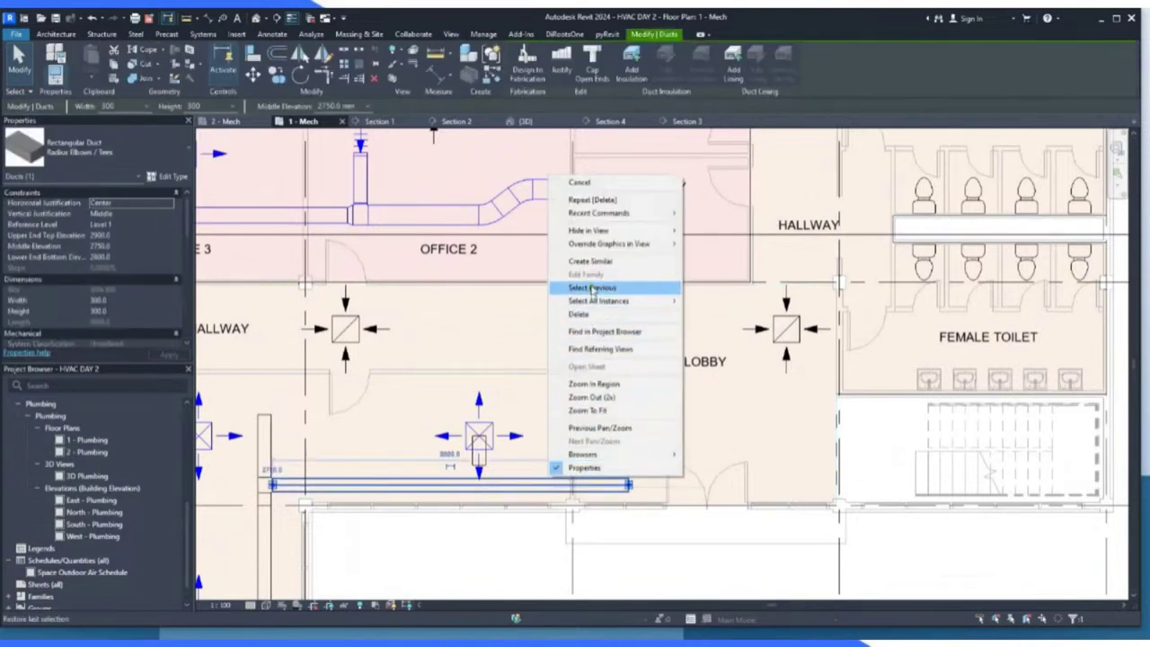
{"action": "left_click", "coordinate": [591, 260]}
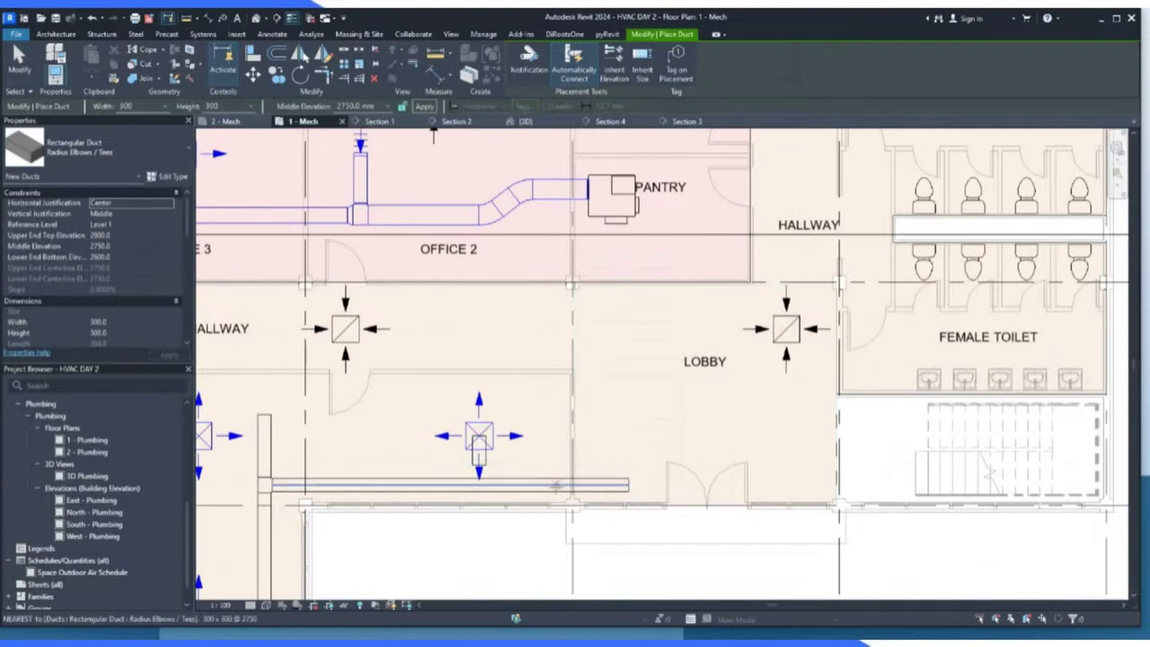
Draw a vertical duct from the lobby branch up to the main duct, then cancel the fitting error.
{"action": "left_click", "coordinate": [550, 485]}
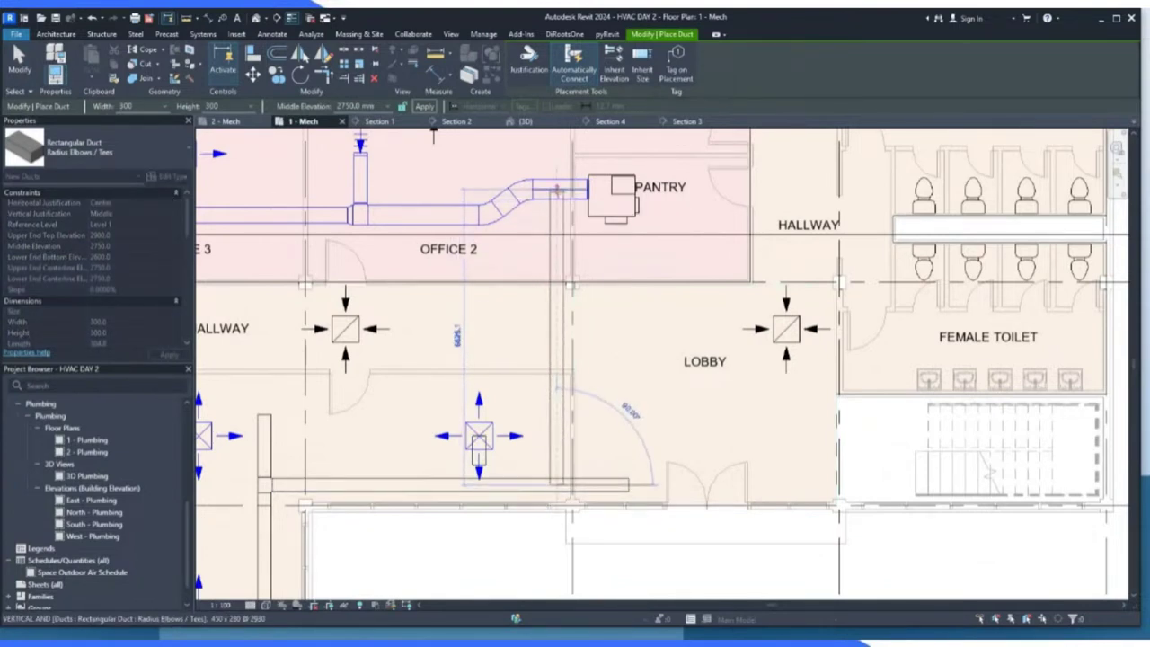
{"action": "left_click", "coordinate": [557, 189]}
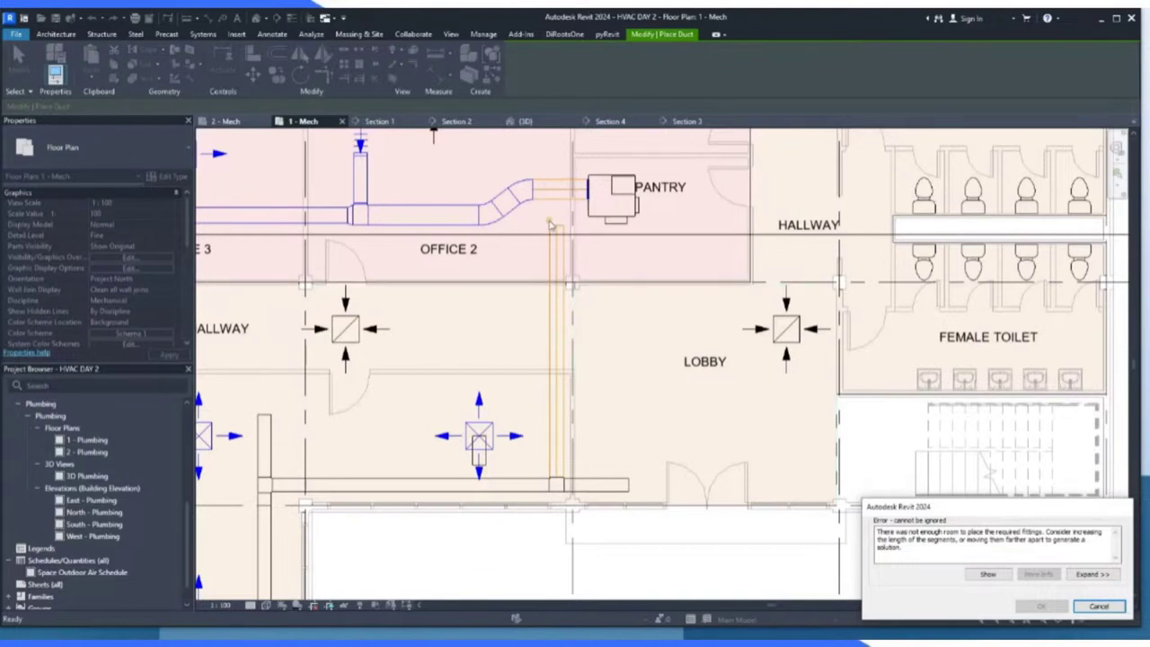
{"action": "scroll", "coordinate": [549, 221], "scroll_direction": "up", "scroll_amount": 2}
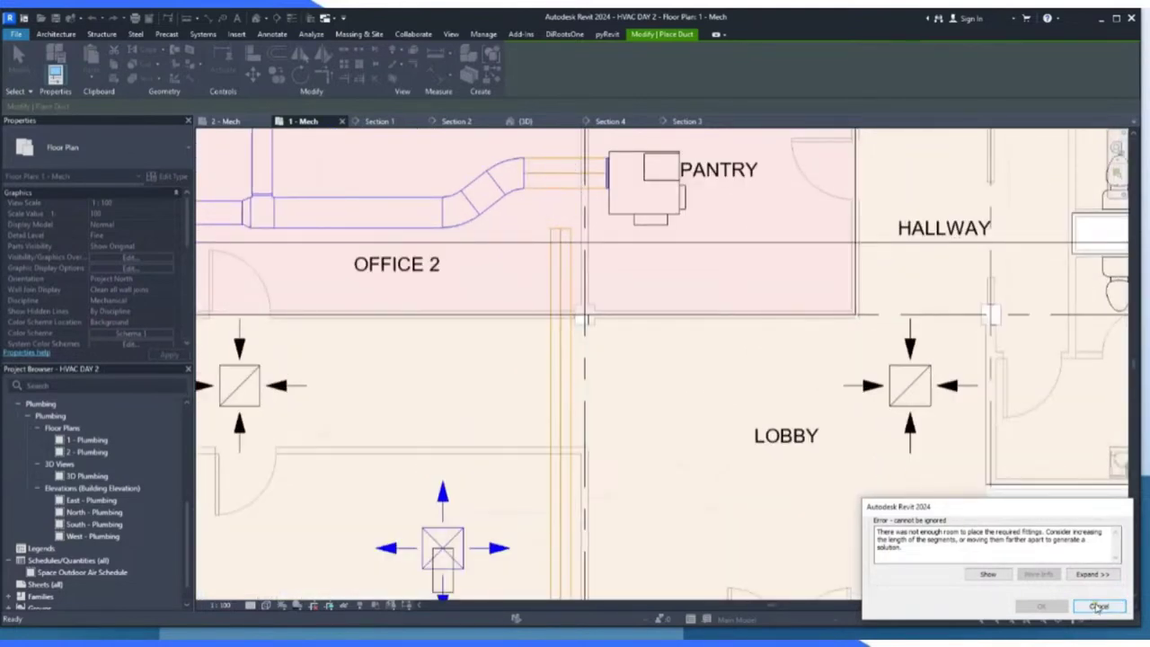
{"action": "left_click", "coordinate": [1098, 606]}
{"action": "scroll", "coordinate": [698, 352], "scroll_direction": "down", "scroll_amount": 4}
{"action": "scroll", "coordinate": [697, 352], "scroll_direction": "down", "scroll_amount": 3}
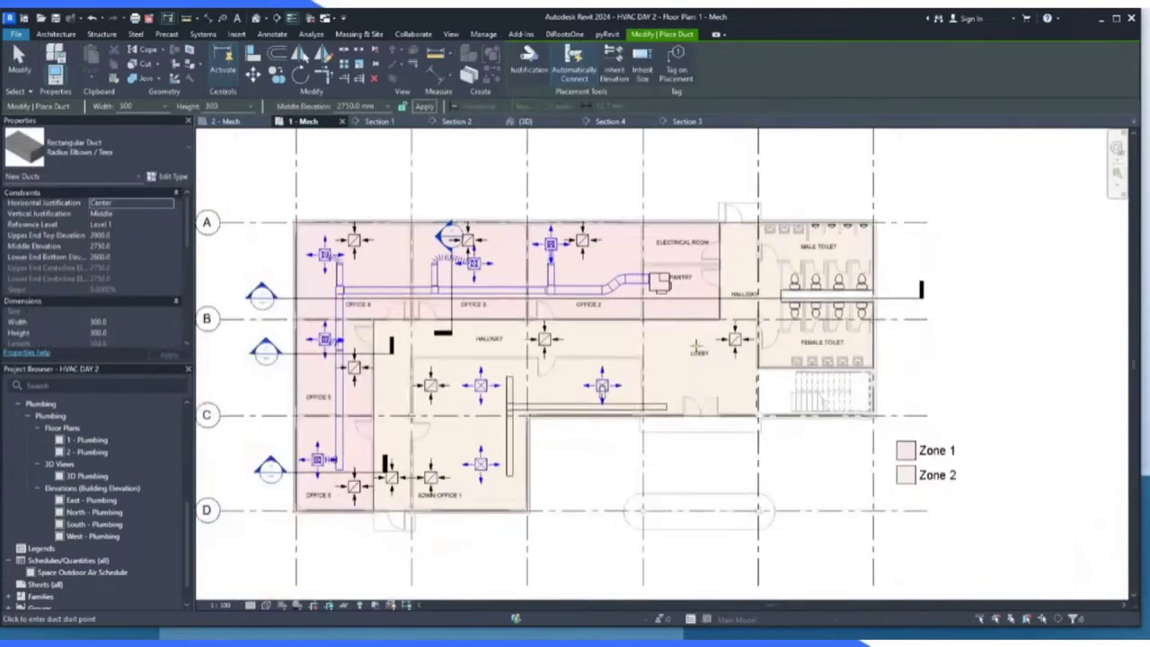
Cancel the pending duct and run Create Similar again from the lobby branch duct.
{"action": "left_click", "coordinate": [963, 348]}
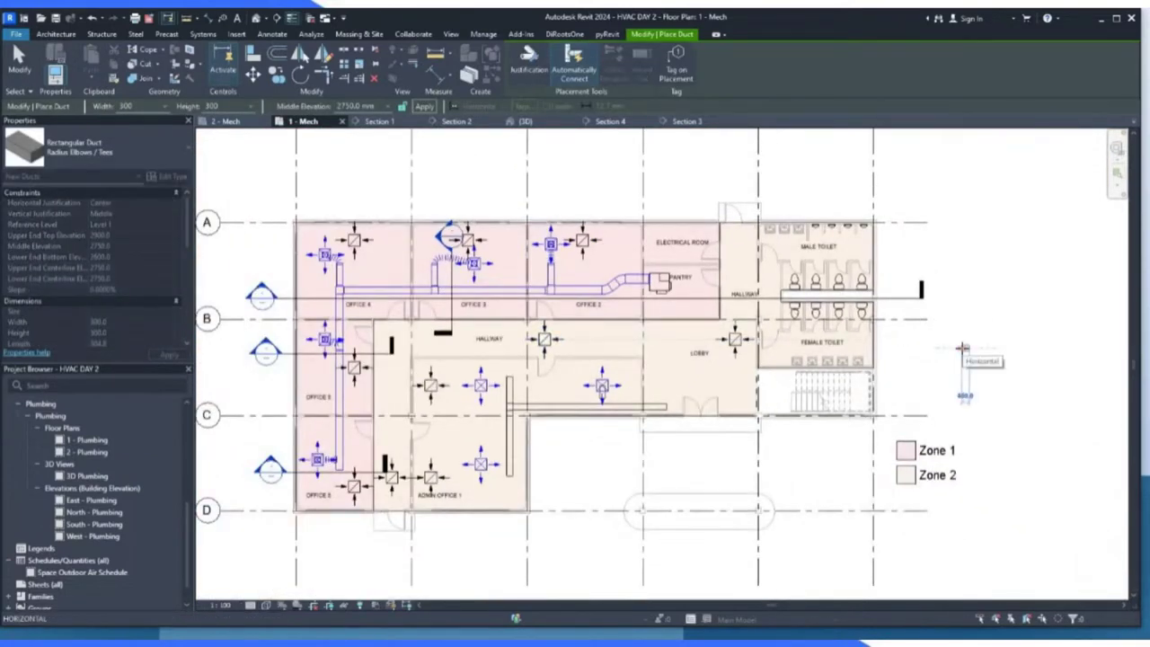
{"action": "key", "text": "Escape"}
{"action": "key", "text": "Escape"}
{"action": "scroll", "coordinate": [647, 408], "scroll_direction": "up", "scroll_amount": 3}
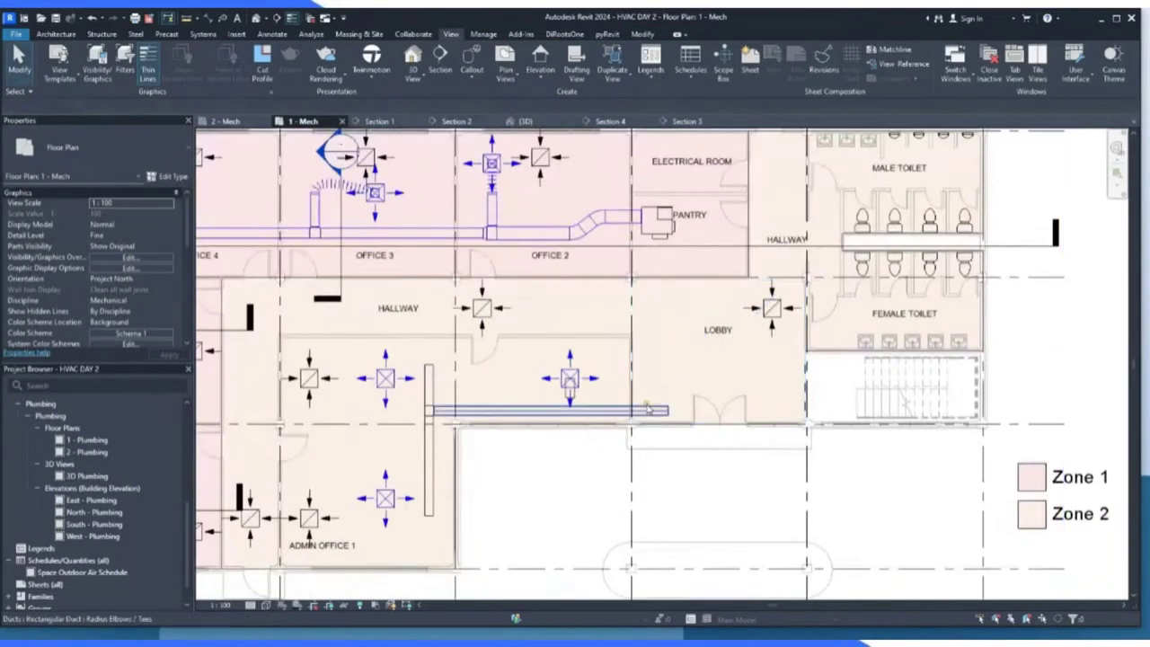
{"action": "left_click", "coordinate": [647, 410]}
{"action": "right_click", "coordinate": [647, 408]}
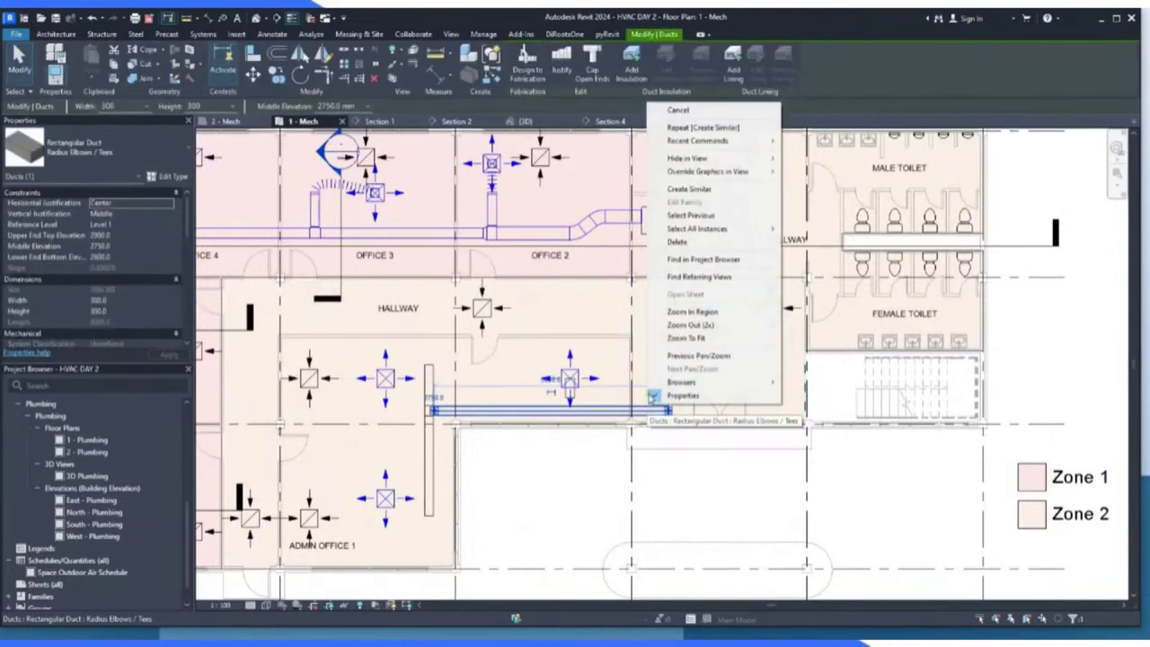
{"action": "left_click", "coordinate": [706, 191]}
Retry the vertical duct to the main, inspect the not-enough-room error, and cancel it.
{"action": "scroll", "coordinate": [637, 203], "scroll_direction": "up", "scroll_amount": 2}
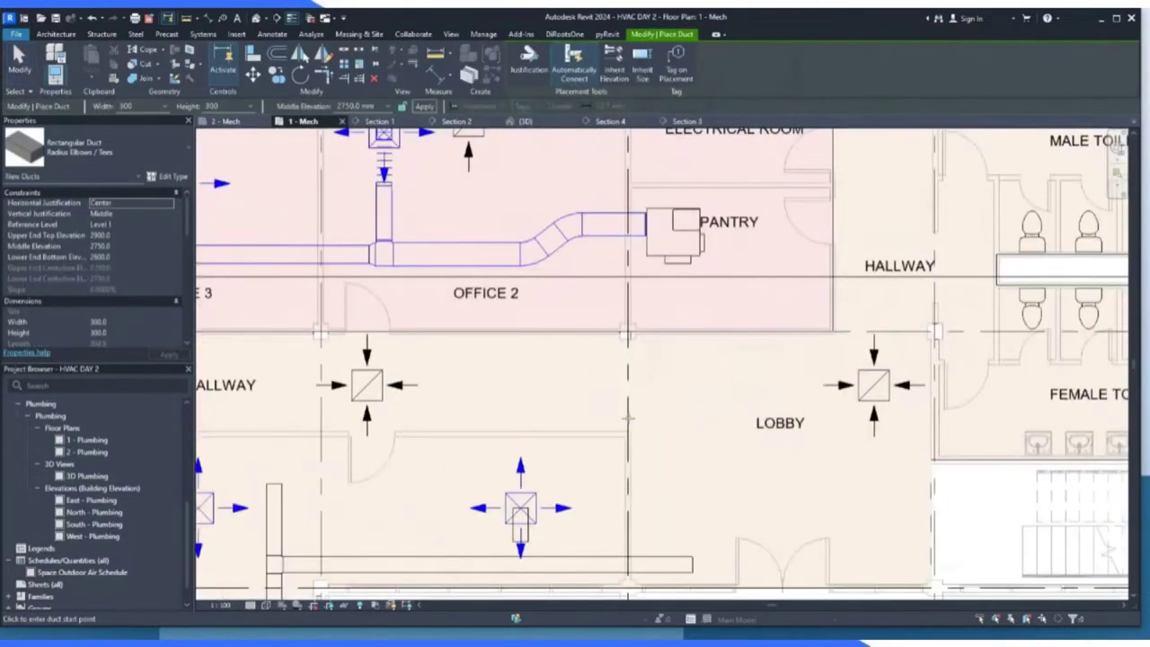
{"action": "left_click", "coordinate": [617, 556]}
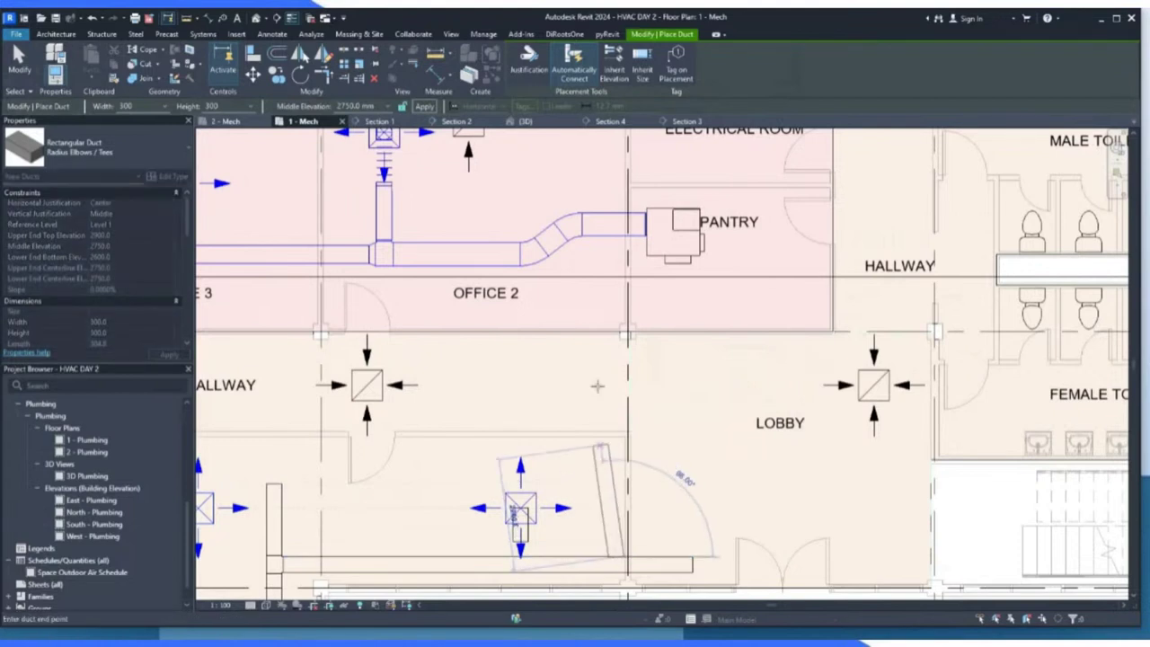
{"action": "left_click", "coordinate": [614, 237]}
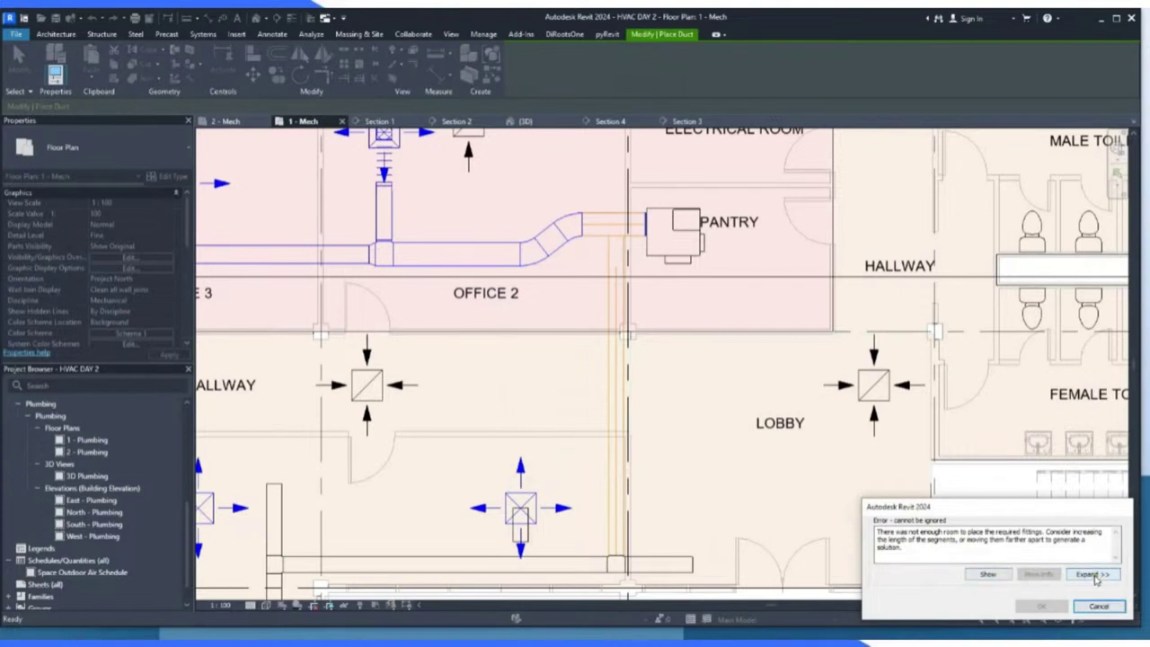
{"action": "left_click", "coordinate": [1010, 576]}
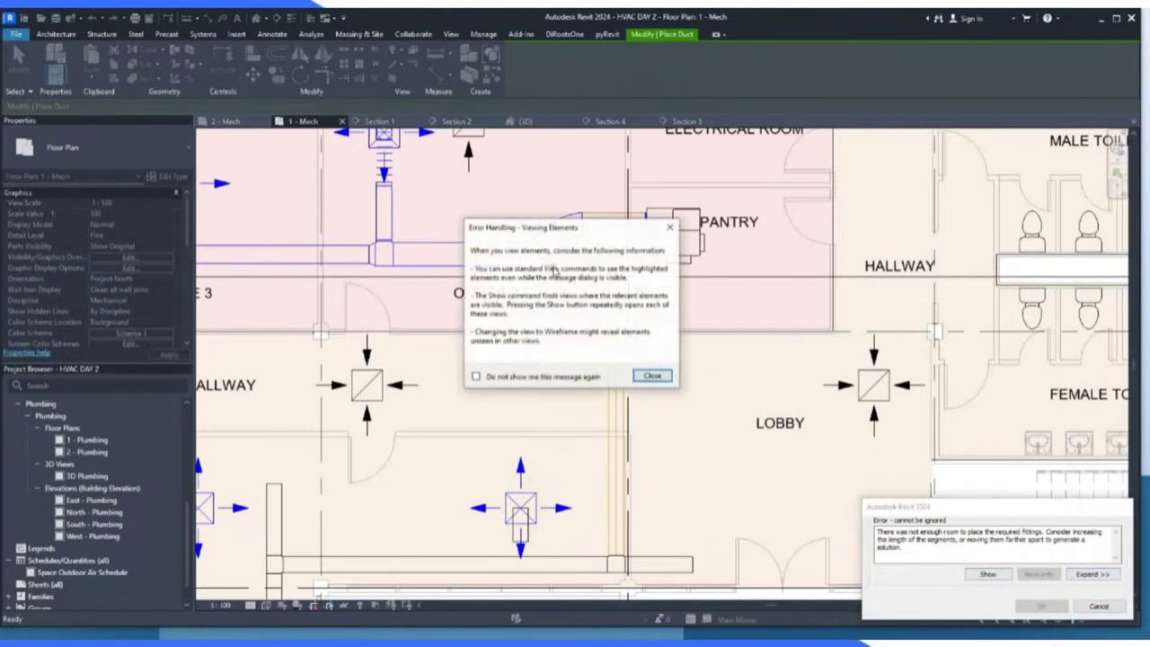
{"action": "left_click", "coordinate": [652, 375]}
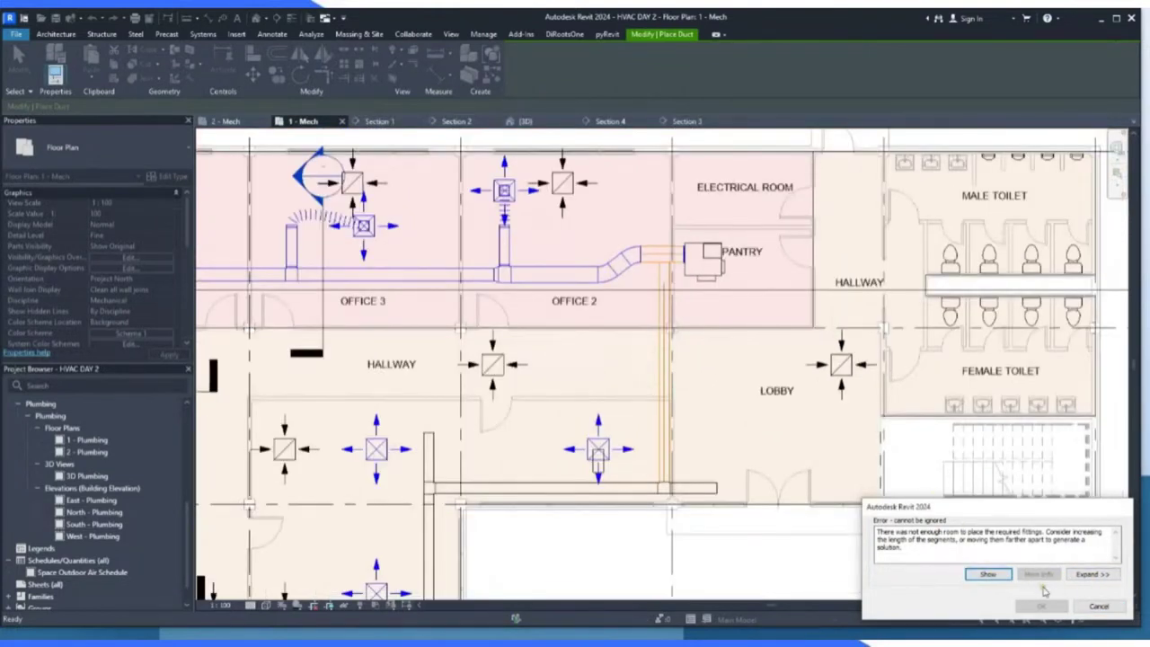
{"action": "left_click", "coordinate": [1099, 606]}
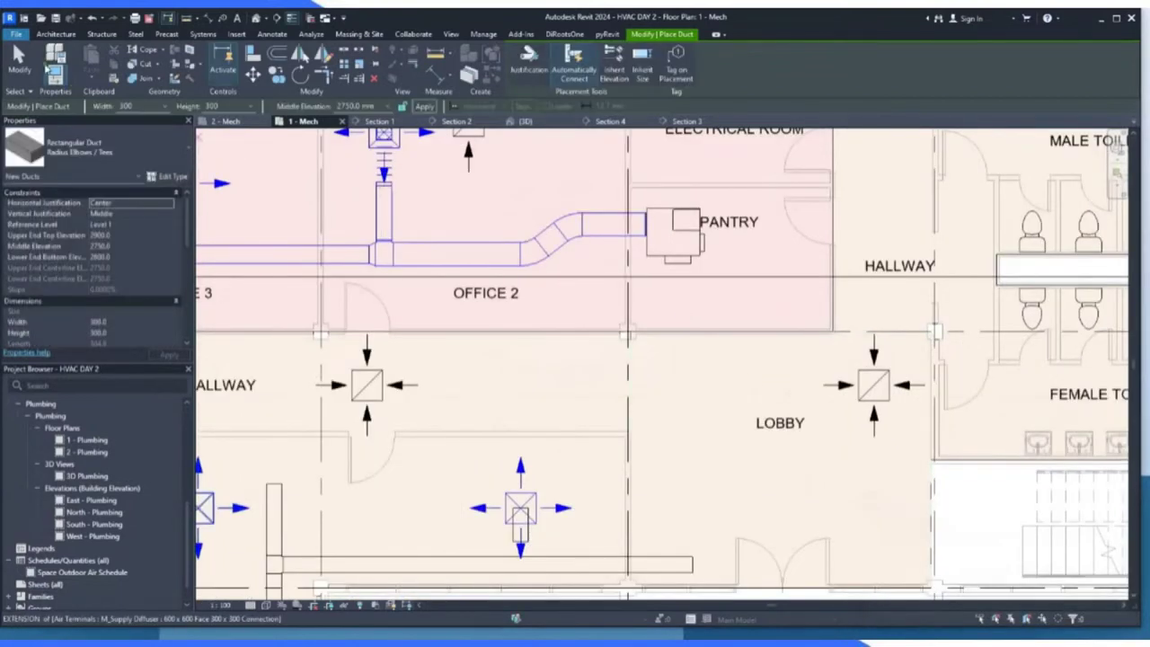
{"action": "key", "text": "Escape"}
{"action": "key", "text": "Escape"}
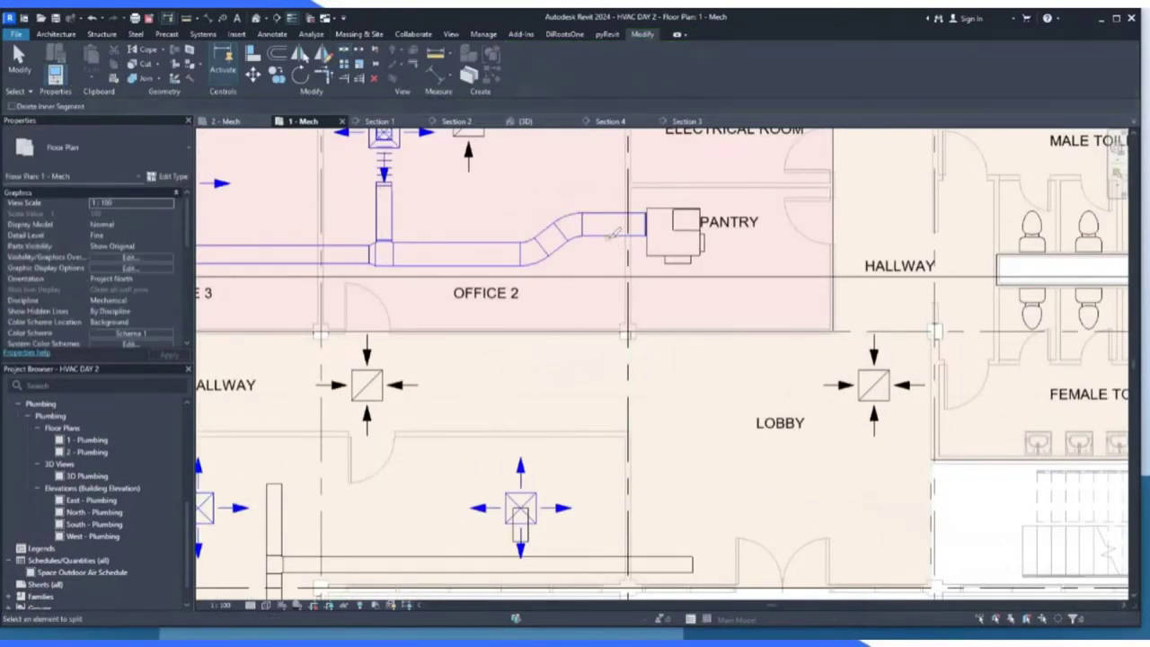
Select the union fitting near the pantry unit and begin placing a duct fitting.
{"action": "left_click", "coordinate": [18, 59]}
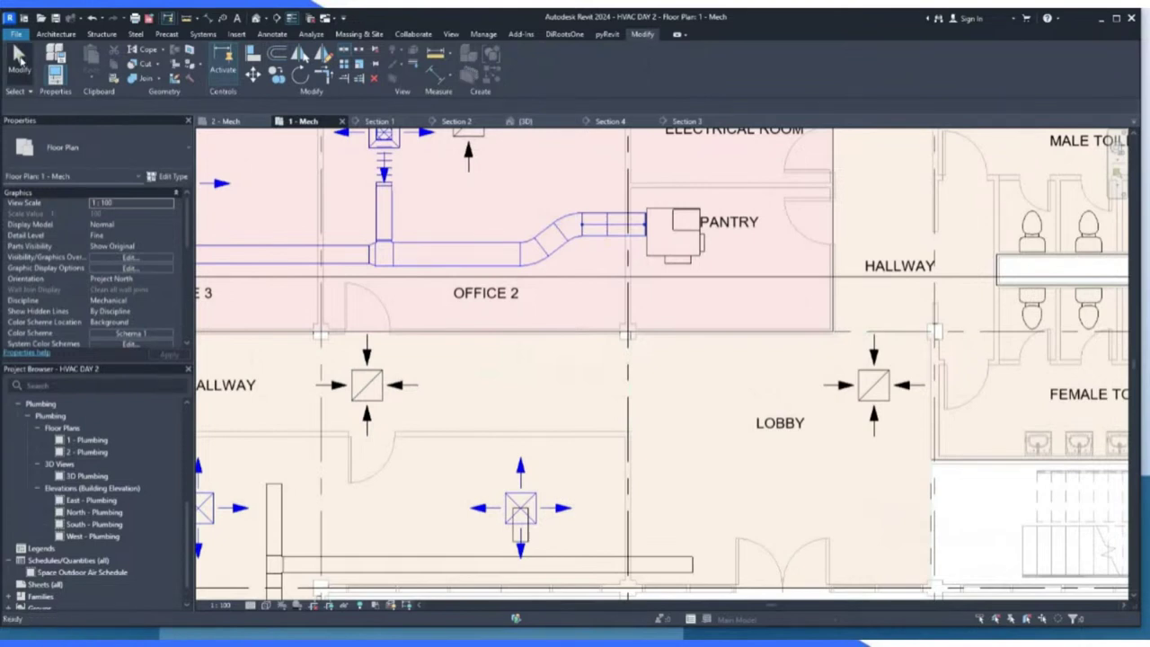
{"action": "left_click", "coordinate": [607, 225]}
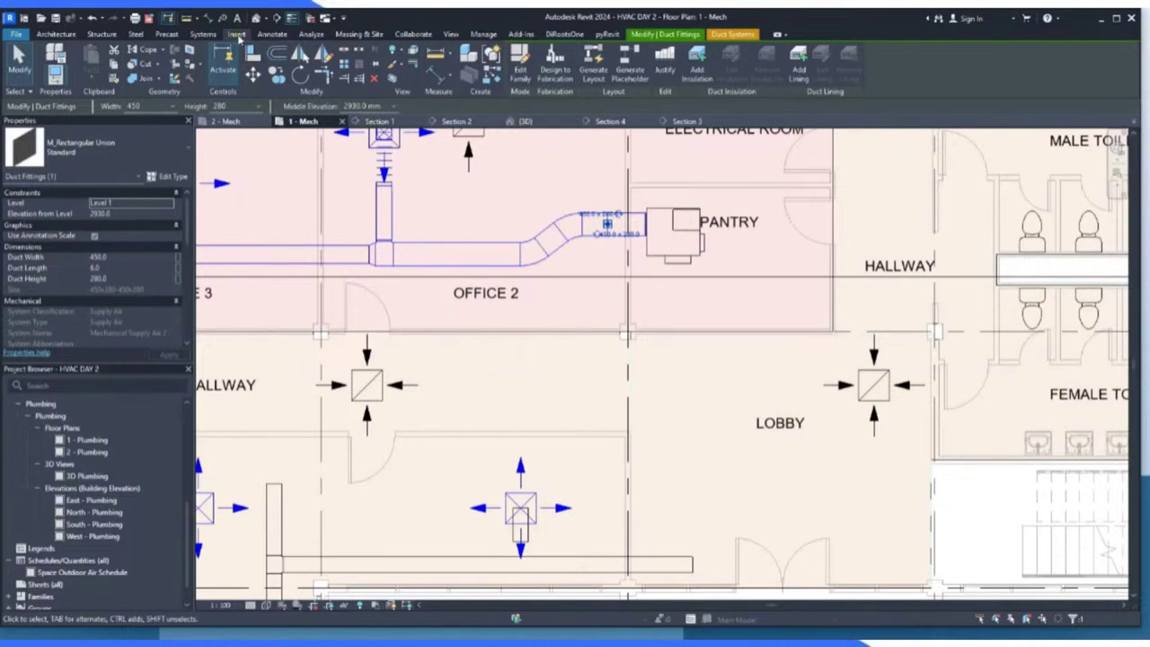
{"action": "left_click", "coordinate": [204, 34]}
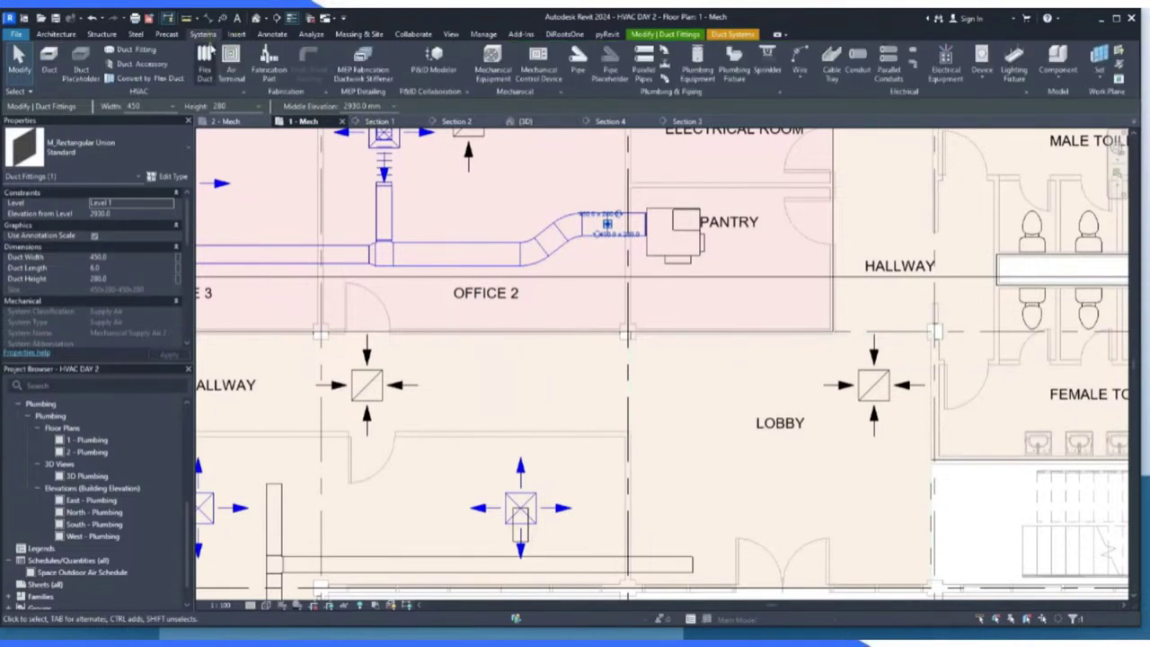
{"action": "left_click", "coordinate": [131, 49]}
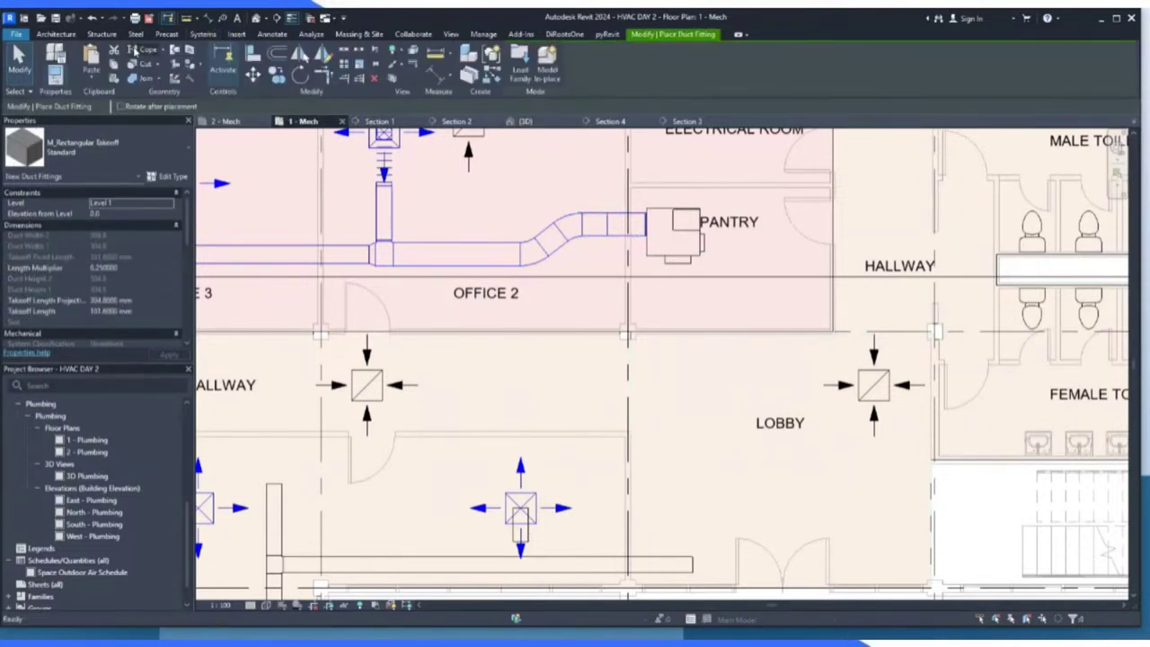
Browse the duct fitting types, keeping M_Rectangular Takeoff Standard as the chosen type.
{"action": "left_click", "coordinate": [155, 155]}
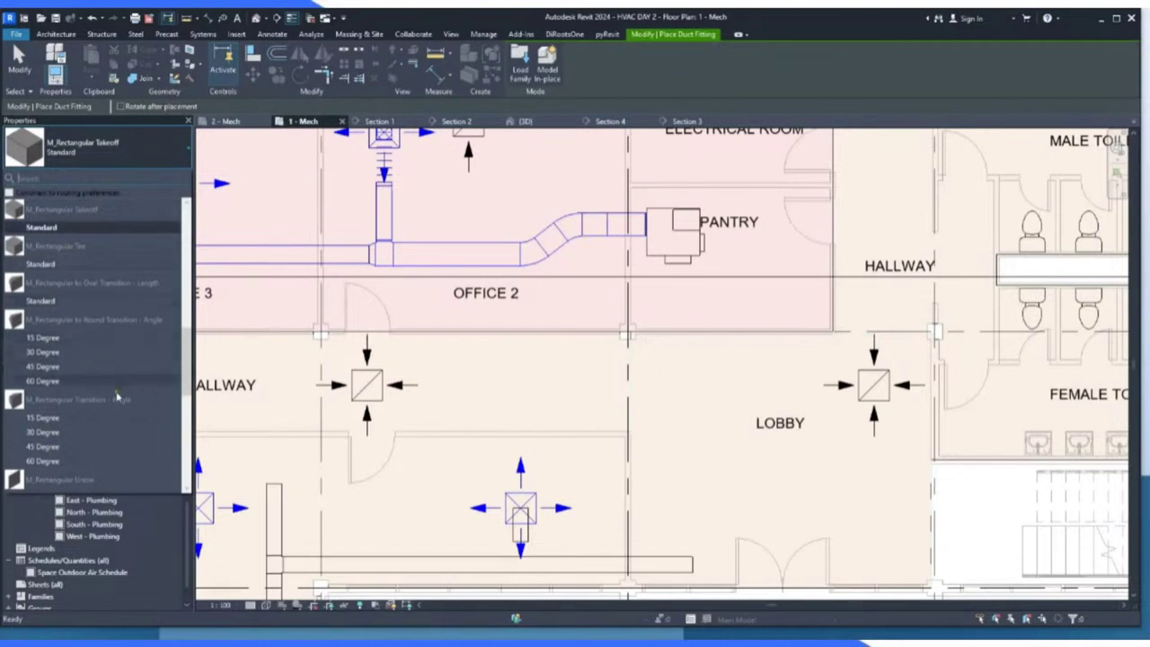
{"action": "scroll", "coordinate": [79, 415], "scroll_direction": "down", "scroll_amount": 4}
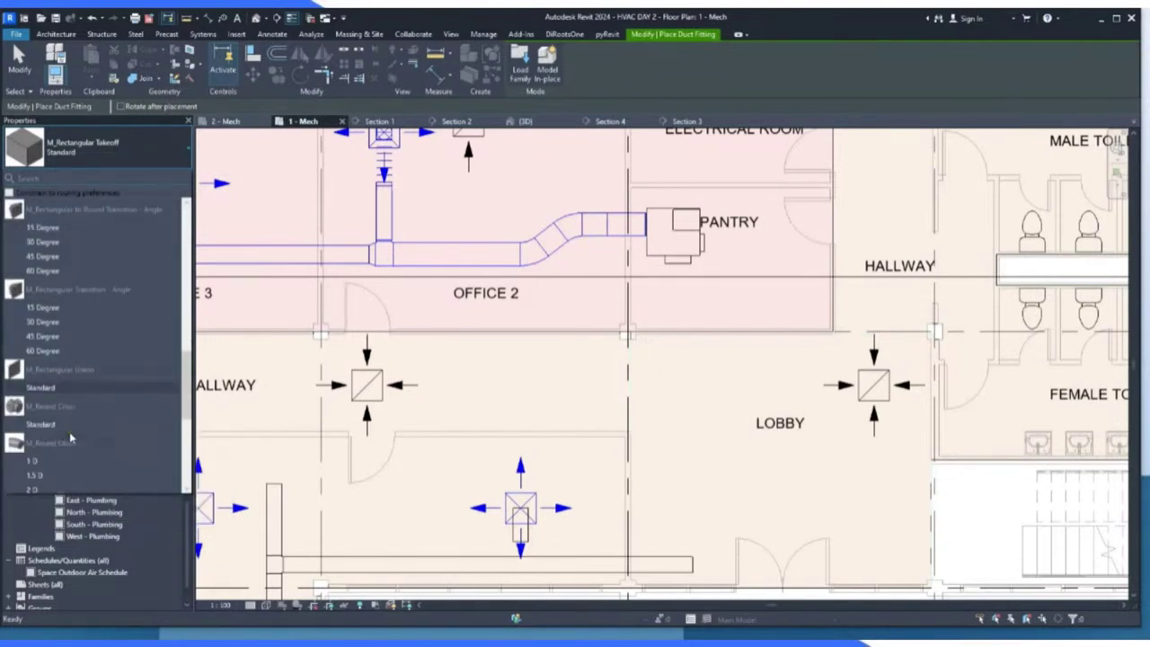
{"action": "scroll", "coordinate": [70, 438], "scroll_direction": "down", "scroll_amount": 2}
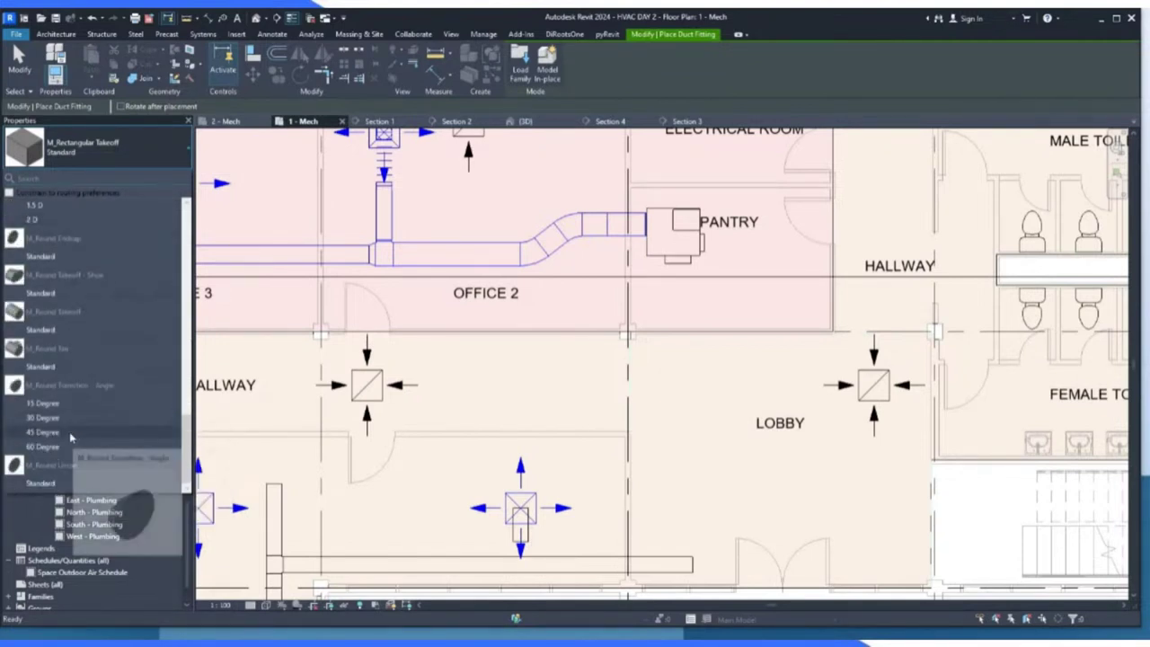
{"action": "scroll", "coordinate": [70, 430], "scroll_direction": "up", "scroll_amount": 5}
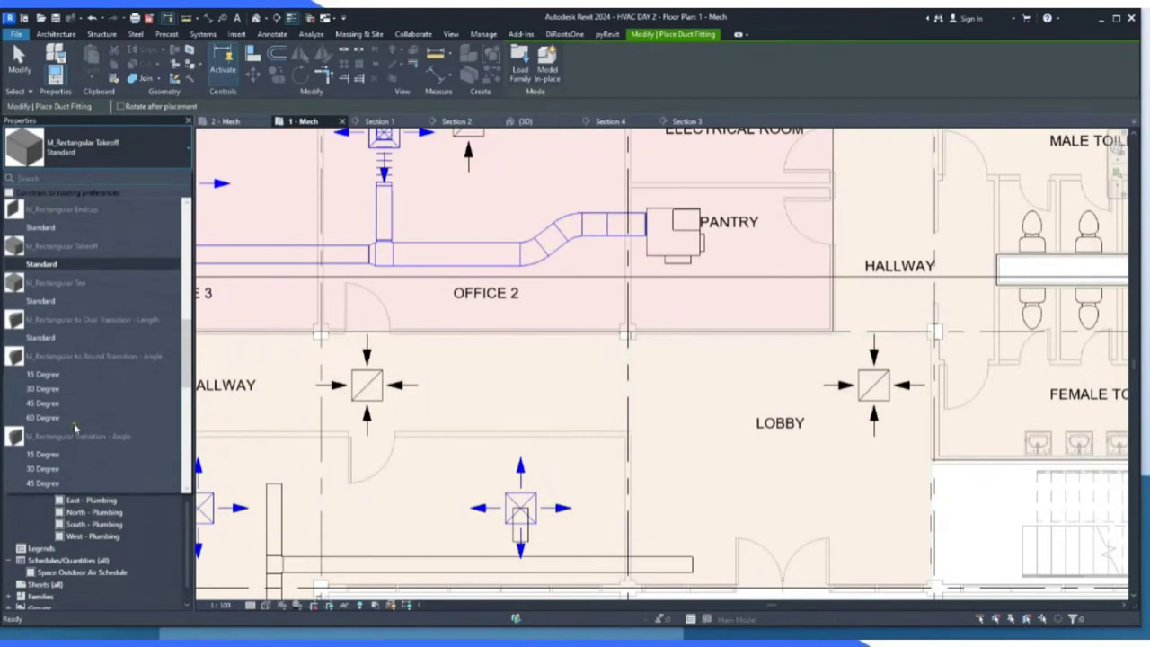
{"action": "scroll", "coordinate": [74, 423], "scroll_direction": "up", "scroll_amount": 7}
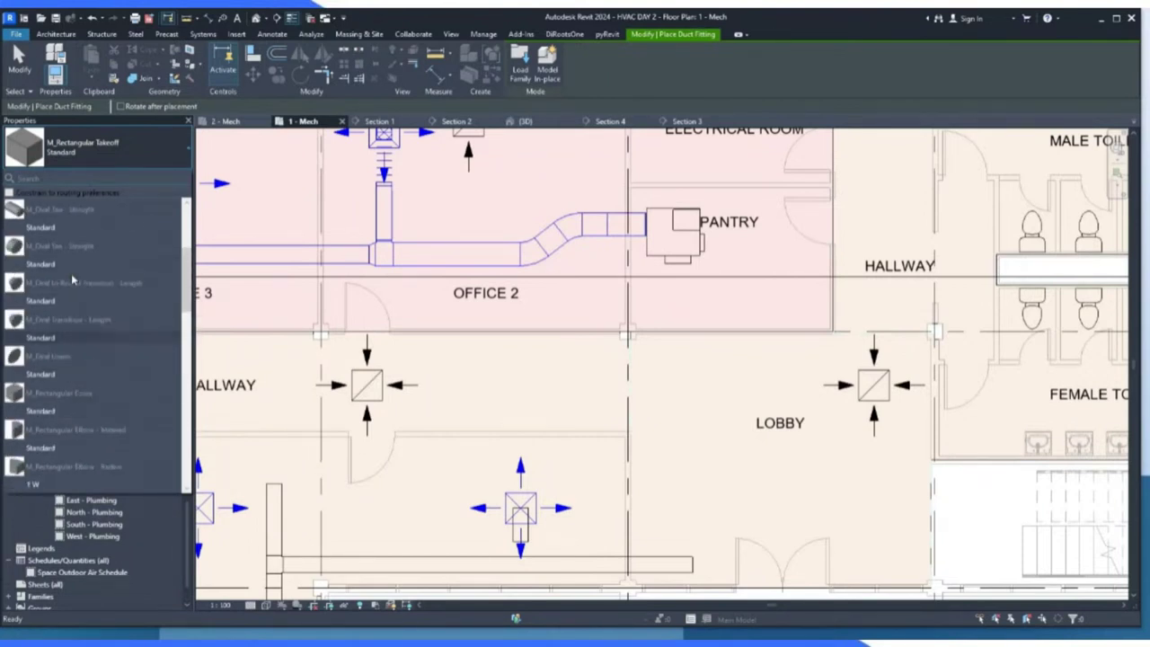
{"action": "scroll", "coordinate": [71, 274], "scroll_direction": "up", "scroll_amount": 3}
{"action": "scroll", "coordinate": [71, 273], "scroll_direction": "up", "scroll_amount": 3}
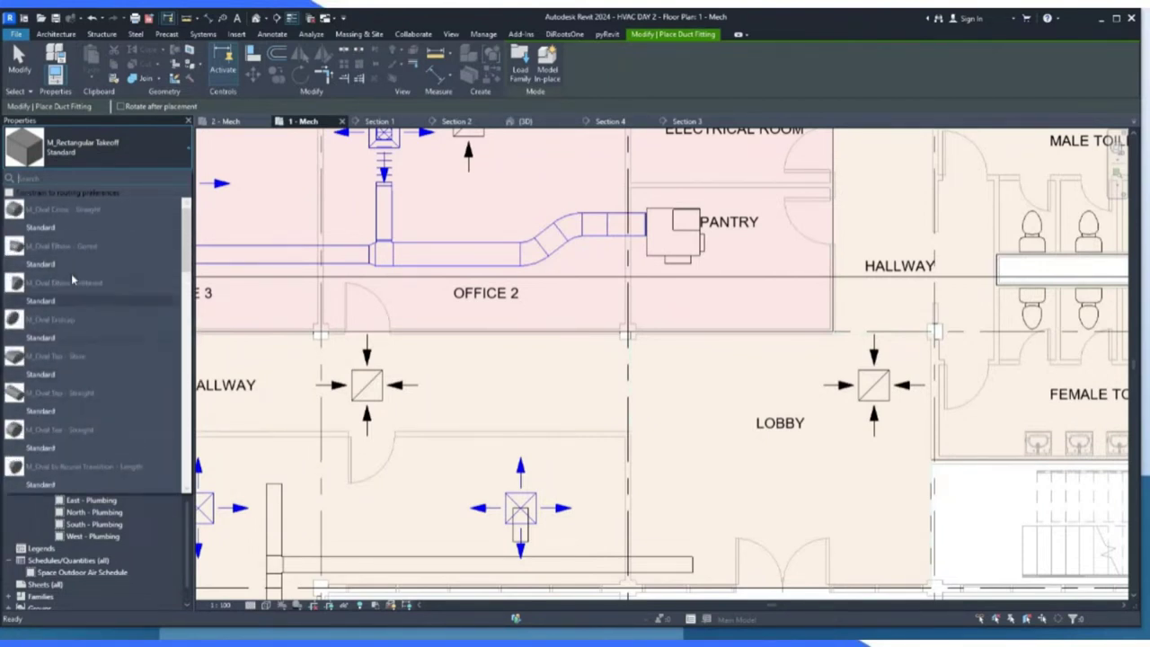
{"action": "scroll", "coordinate": [64, 328], "scroll_direction": "down", "scroll_amount": 5}
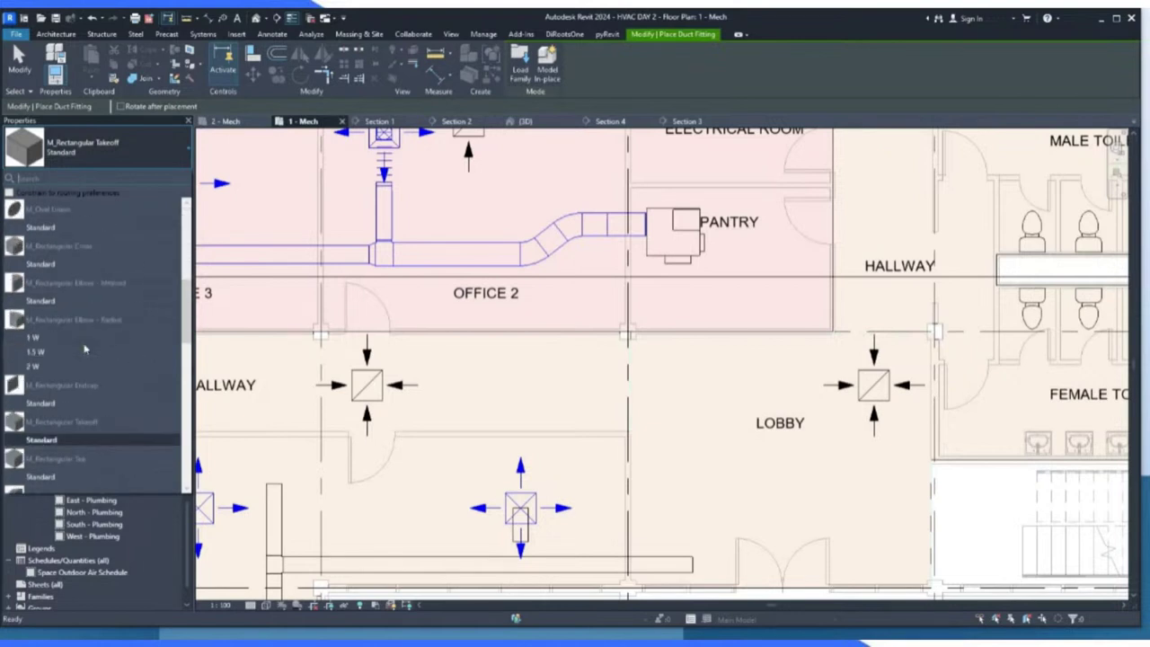
{"action": "left_click", "coordinate": [608, 71]}
{"action": "scroll", "coordinate": [593, 200], "scroll_direction": "up", "scroll_amount": 2}
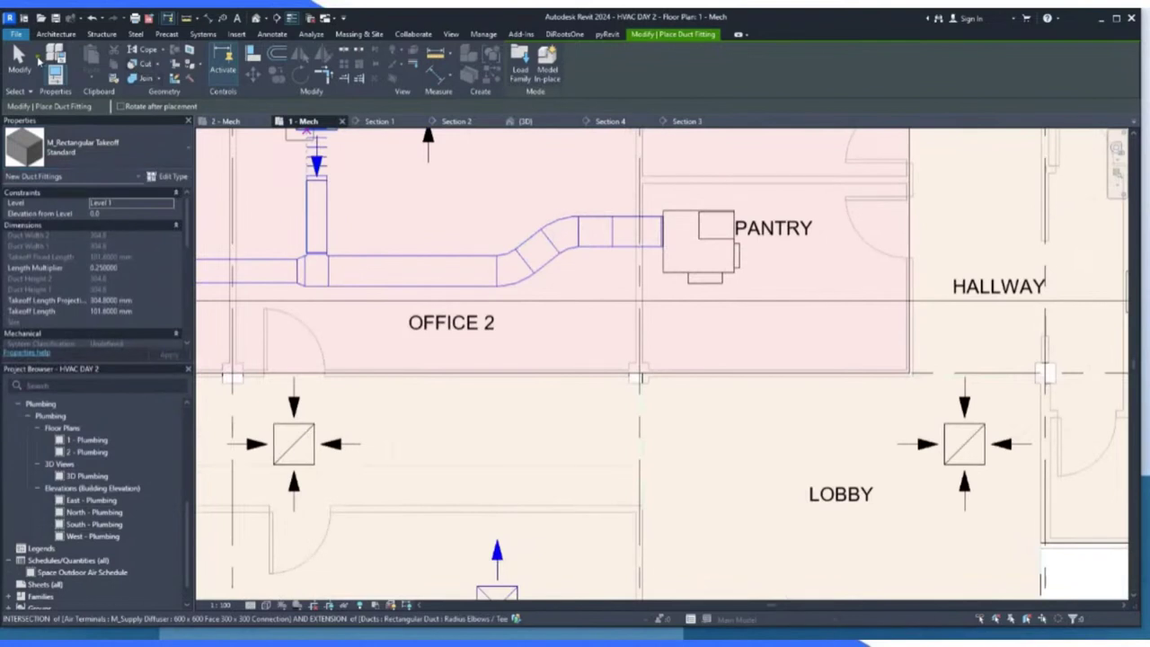
{"action": "left_click", "coordinate": [18, 63]}
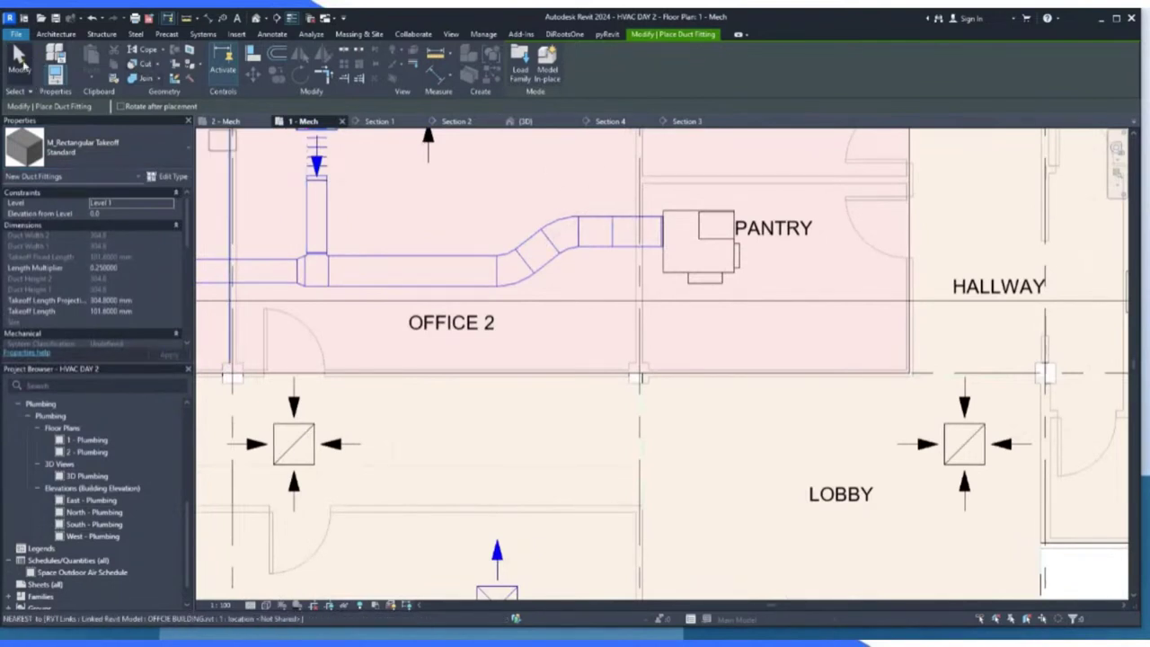
{"action": "left_click", "coordinate": [622, 233]}
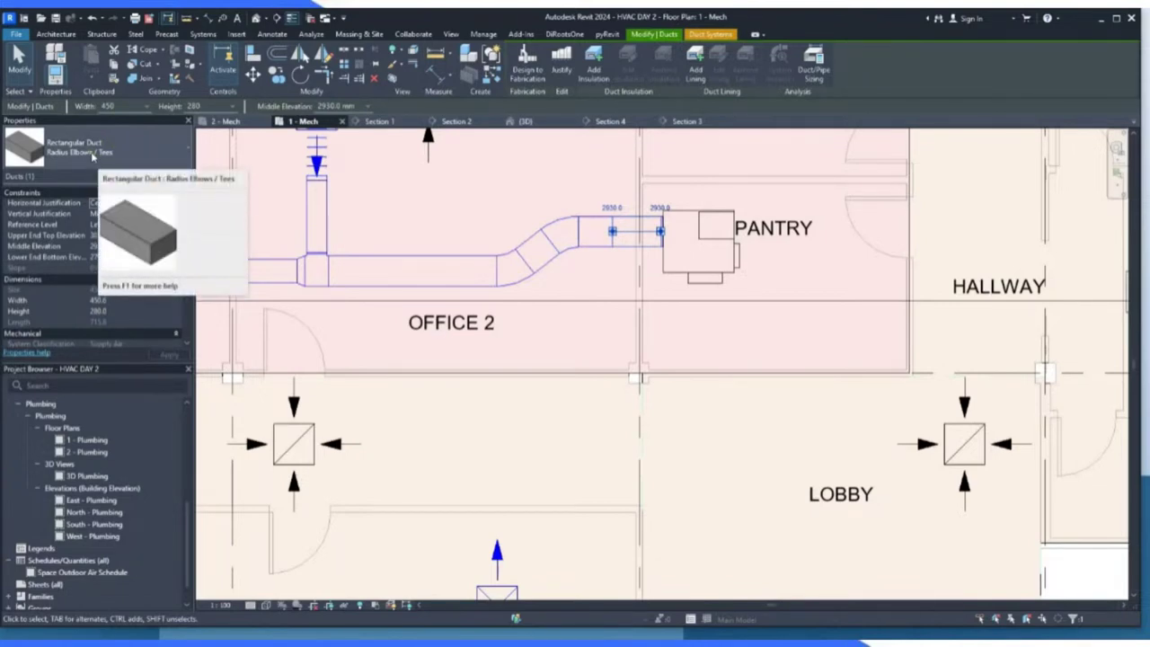
{"action": "scroll", "coordinate": [585, 387], "scroll_direction": "down", "scroll_amount": 2}
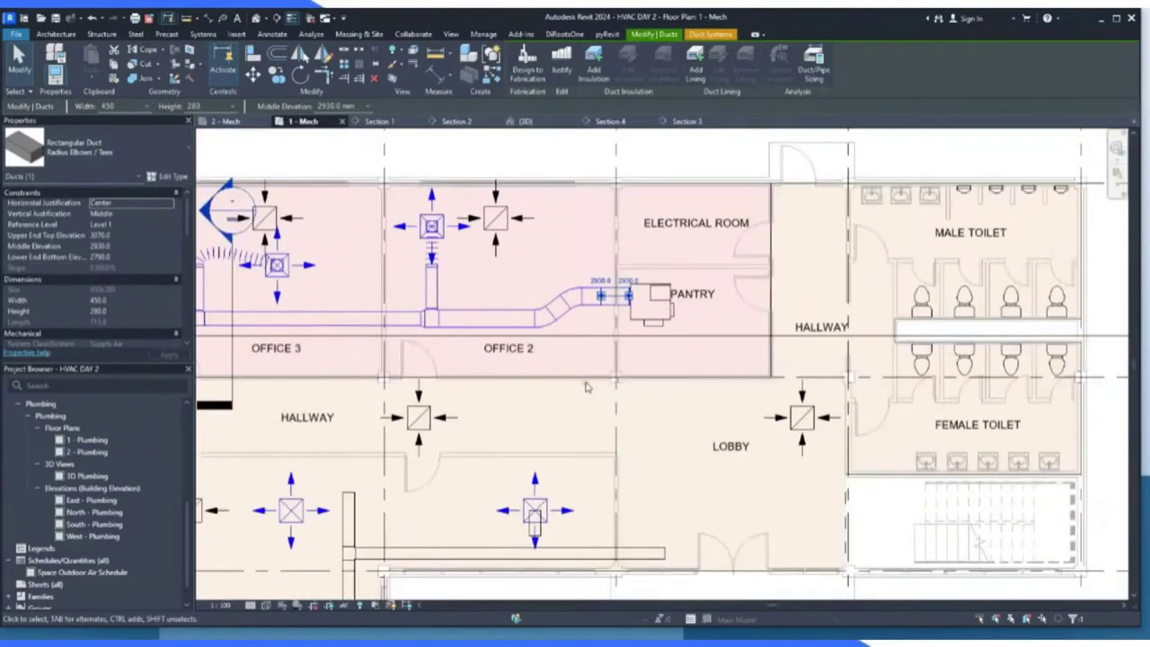
{"action": "scroll", "coordinate": [585, 386], "scroll_direction": "down", "scroll_amount": 2}
{"action": "scroll", "coordinate": [581, 212], "scroll_direction": "up", "scroll_amount": 3}
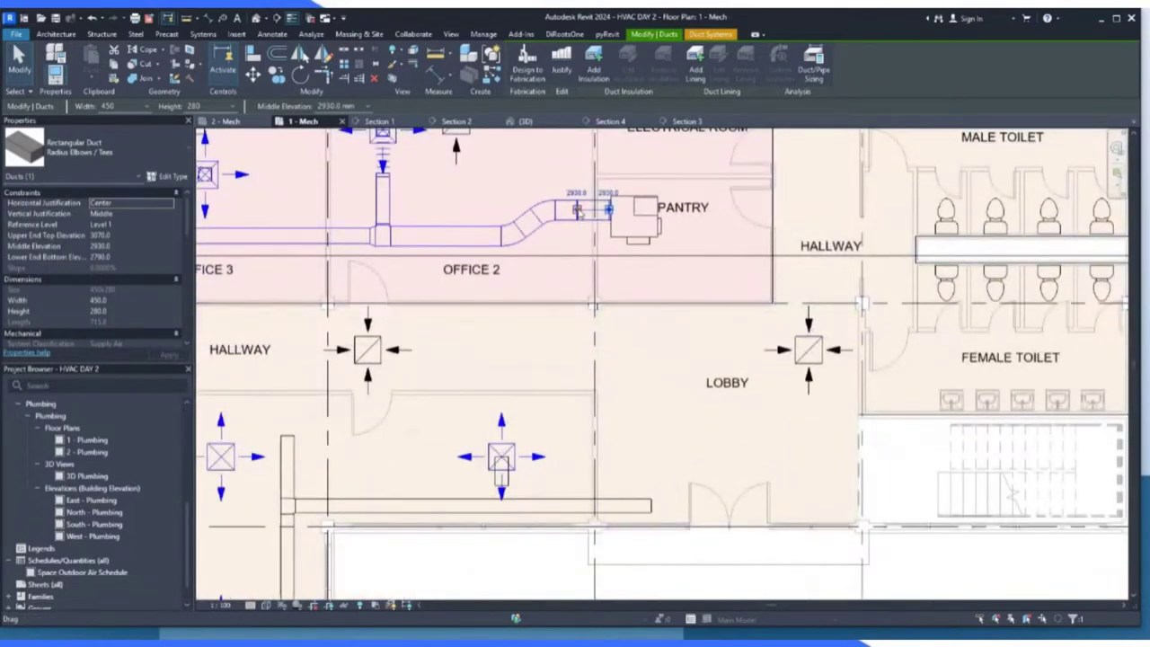
{"action": "left_click_drag", "start_coordinate": [577, 211], "coordinate": [577, 499]}
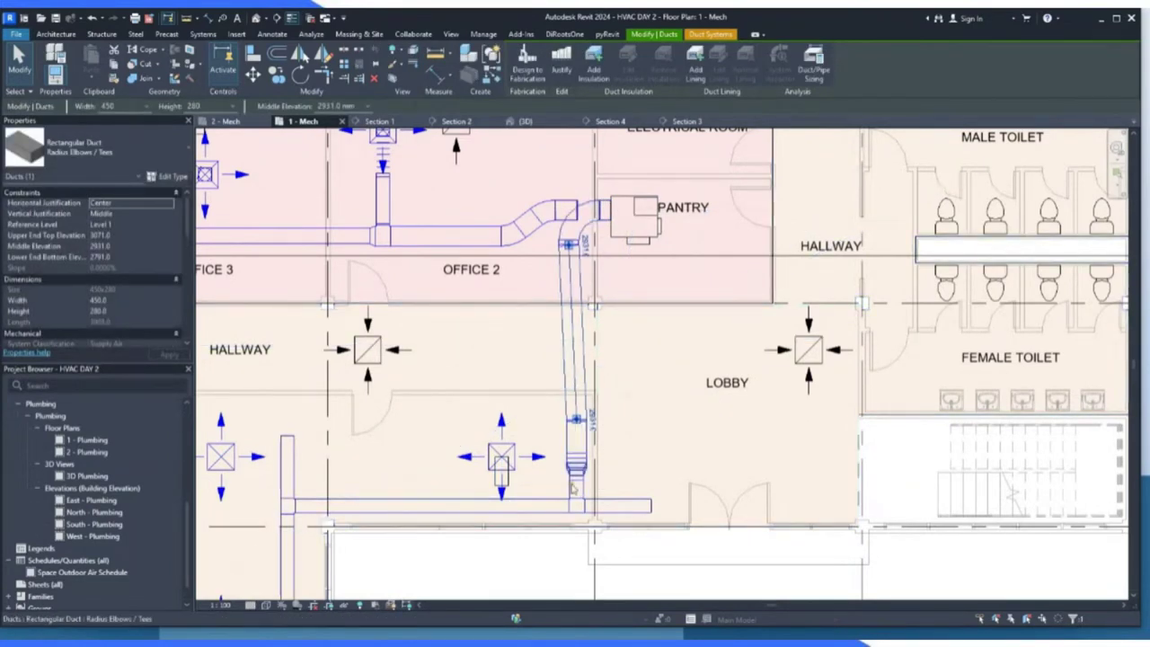
{"action": "scroll", "coordinate": [587, 476], "scroll_direction": "up", "scroll_amount": 3}
{"action": "scroll", "coordinate": [548, 480], "scroll_direction": "down", "scroll_amount": 3}
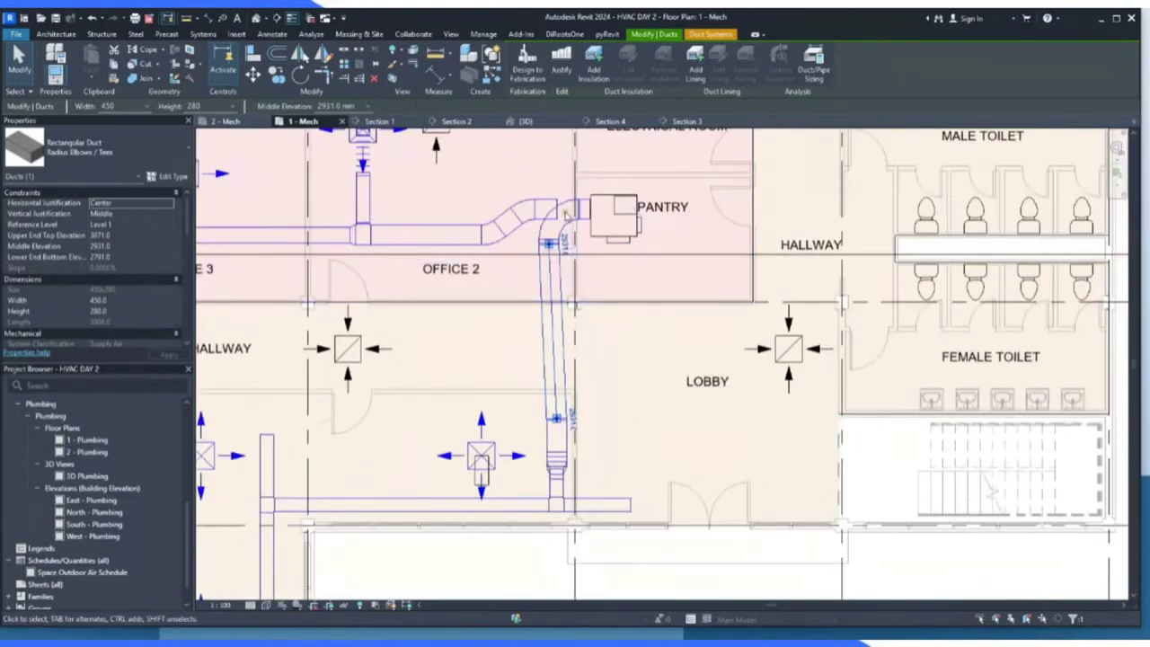
{"action": "scroll", "coordinate": [557, 213], "scroll_direction": "up", "scroll_amount": 2}
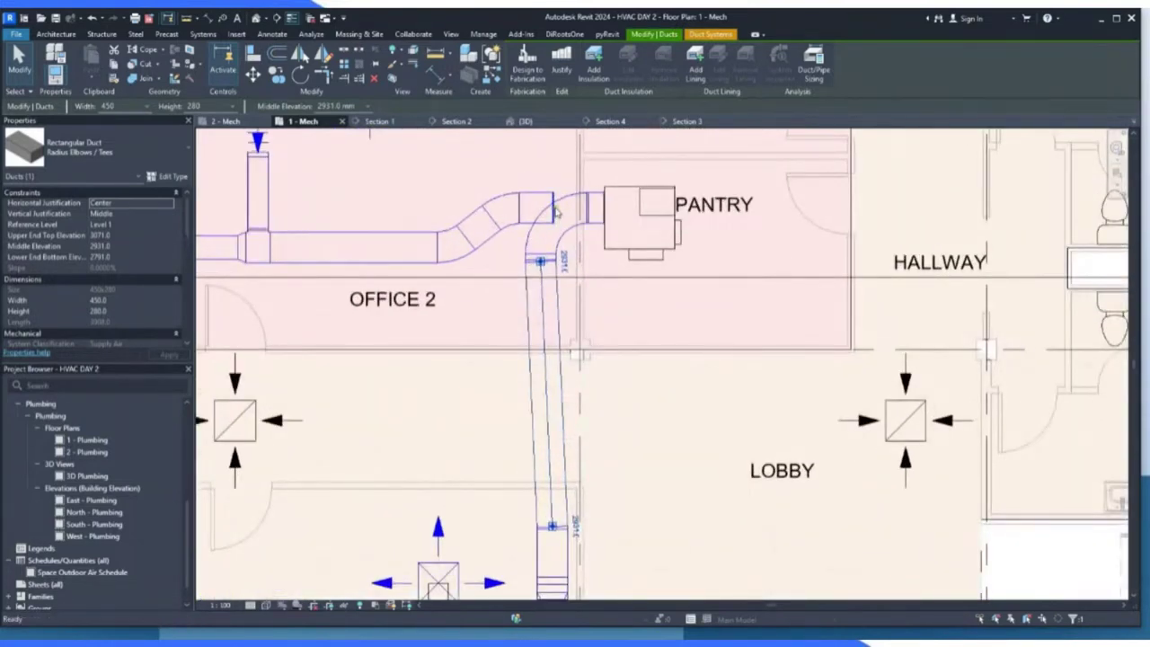
{"action": "scroll", "coordinate": [562, 211], "scroll_direction": "down", "scroll_amount": 3}
{"action": "key", "text": "Delete"}
{"action": "scroll", "coordinate": [576, 208], "scroll_direction": "up", "scroll_amount": 3}
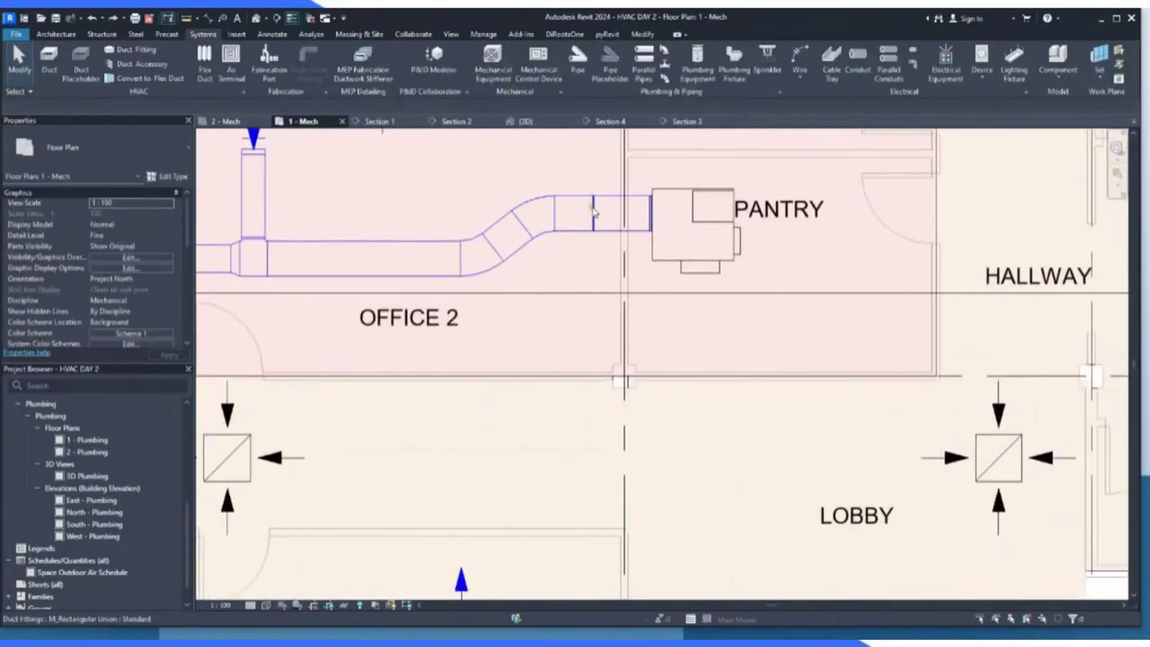
{"action": "left_click", "coordinate": [592, 212]}
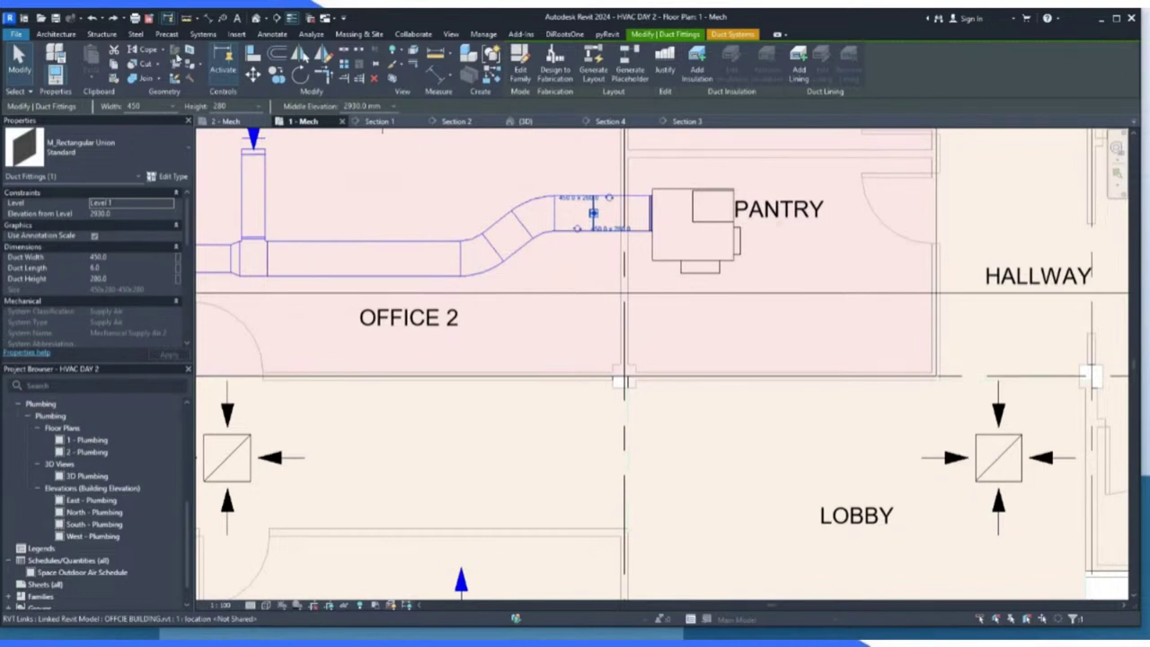
Open Load Family and move up to the US library folder.
{"action": "left_click", "coordinate": [233, 35]}
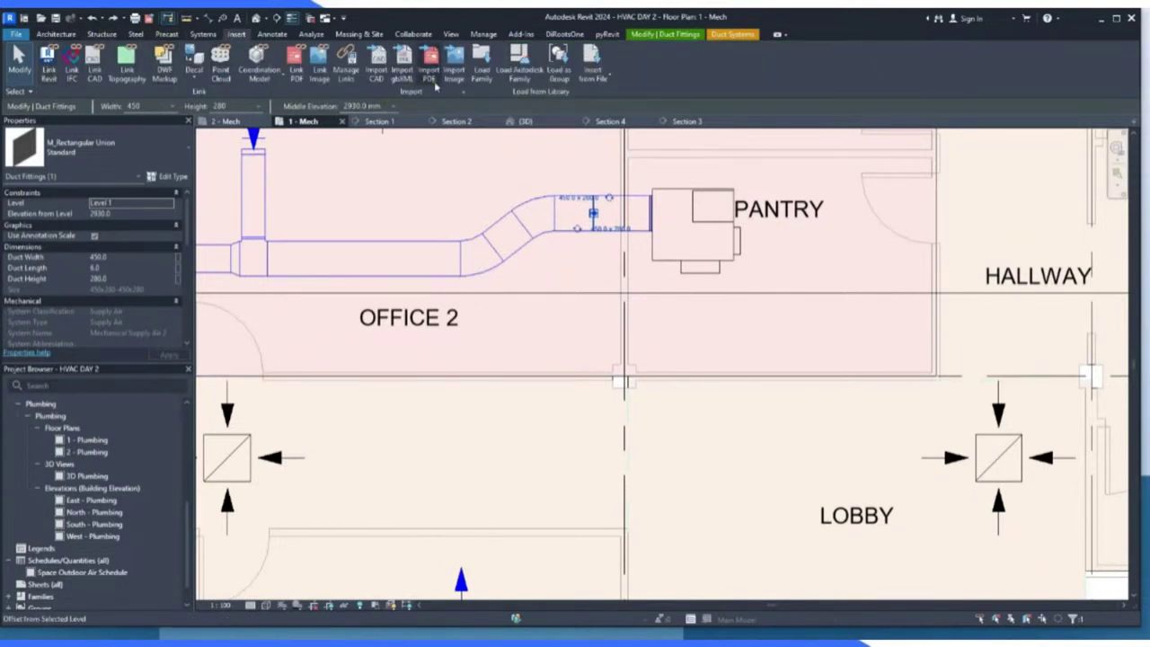
{"action": "left_click", "coordinate": [481, 68]}
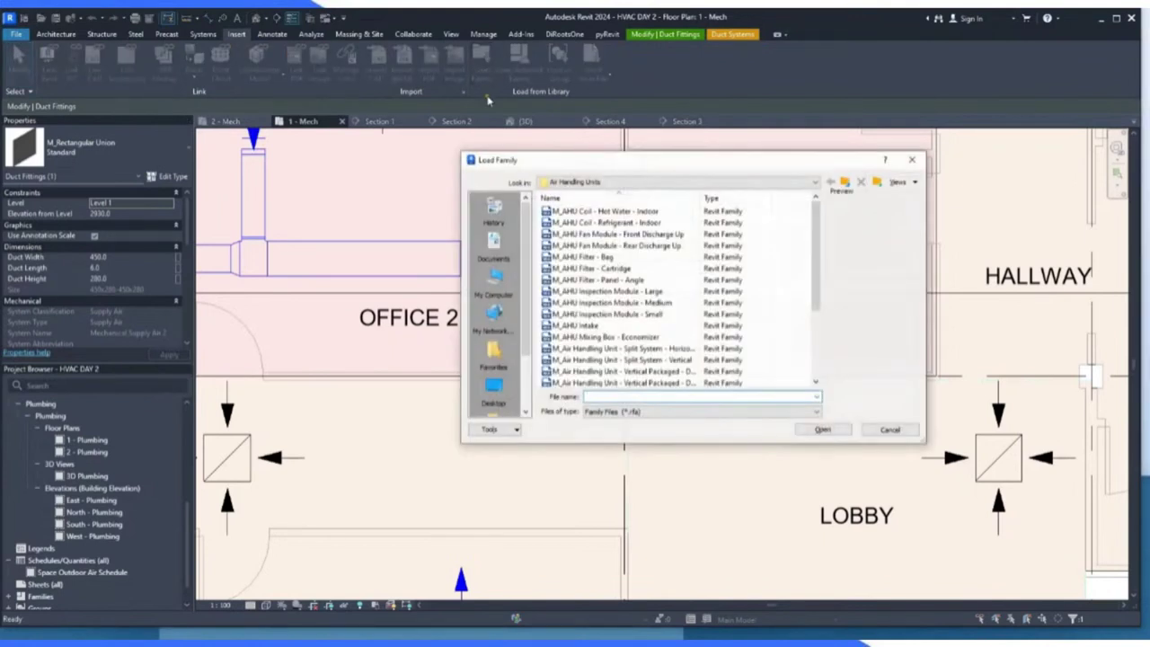
{"action": "left_click", "coordinate": [845, 182]}
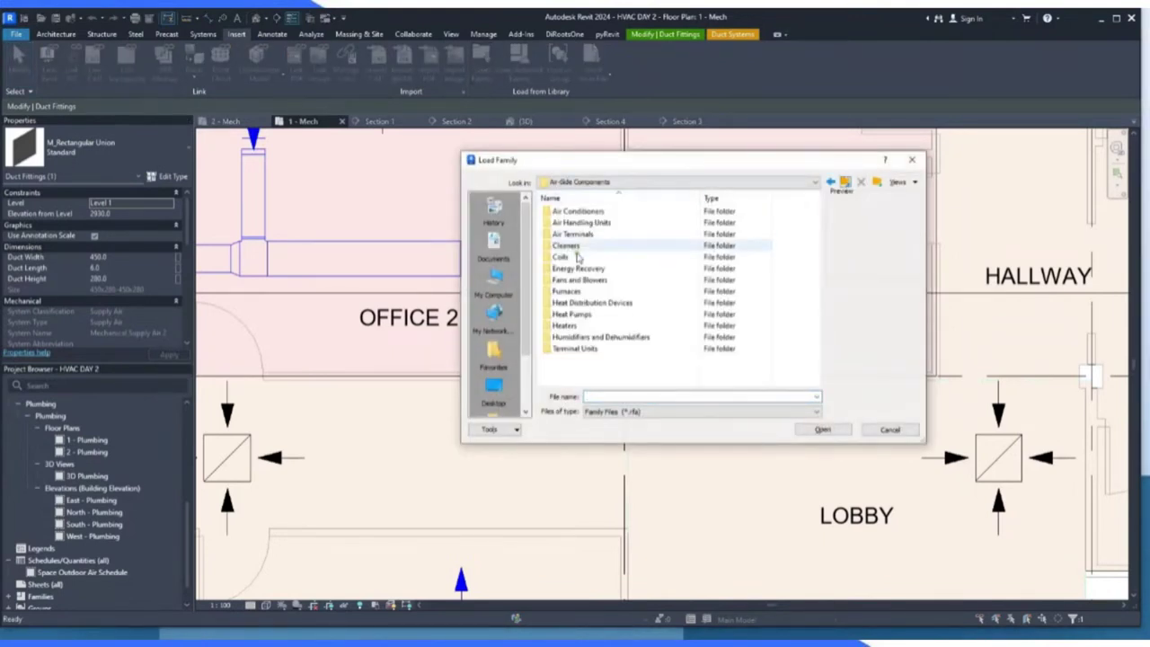
{"action": "left_click", "coordinate": [845, 183]}
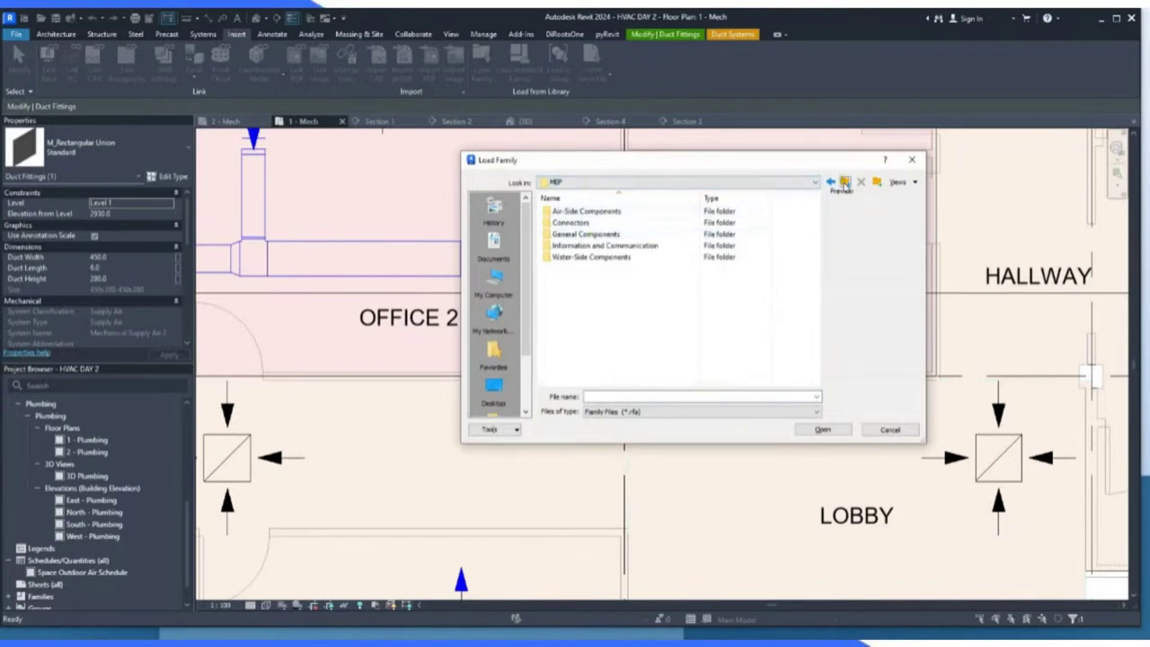
{"action": "left_click", "coordinate": [845, 182]}
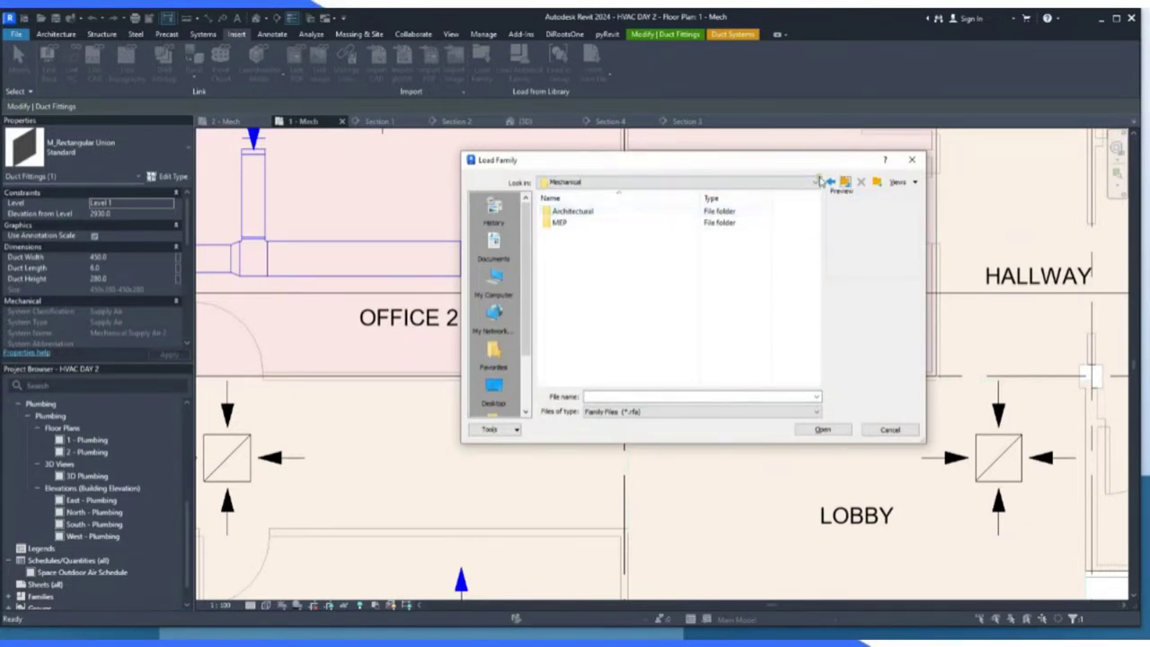
{"action": "left_click", "coordinate": [845, 183]}
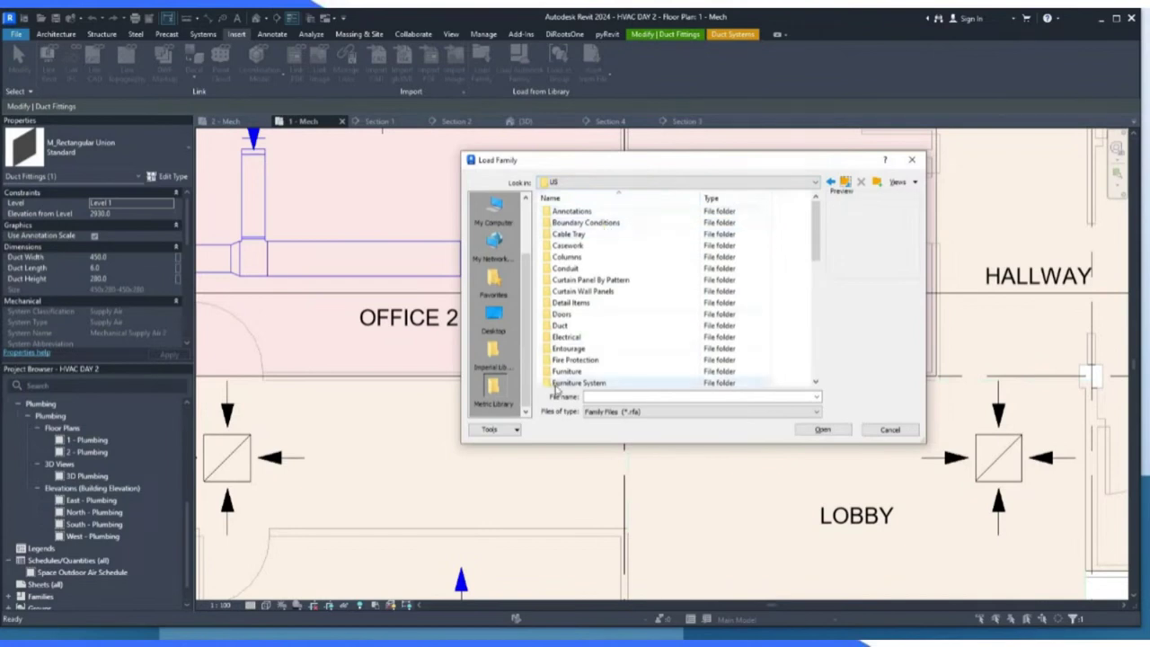
Load all eight tees from Duct > Fittings > Rectangular > Tees, overwriting M_Rectangular Tee.
{"action": "double_click", "coordinate": [570, 326]}
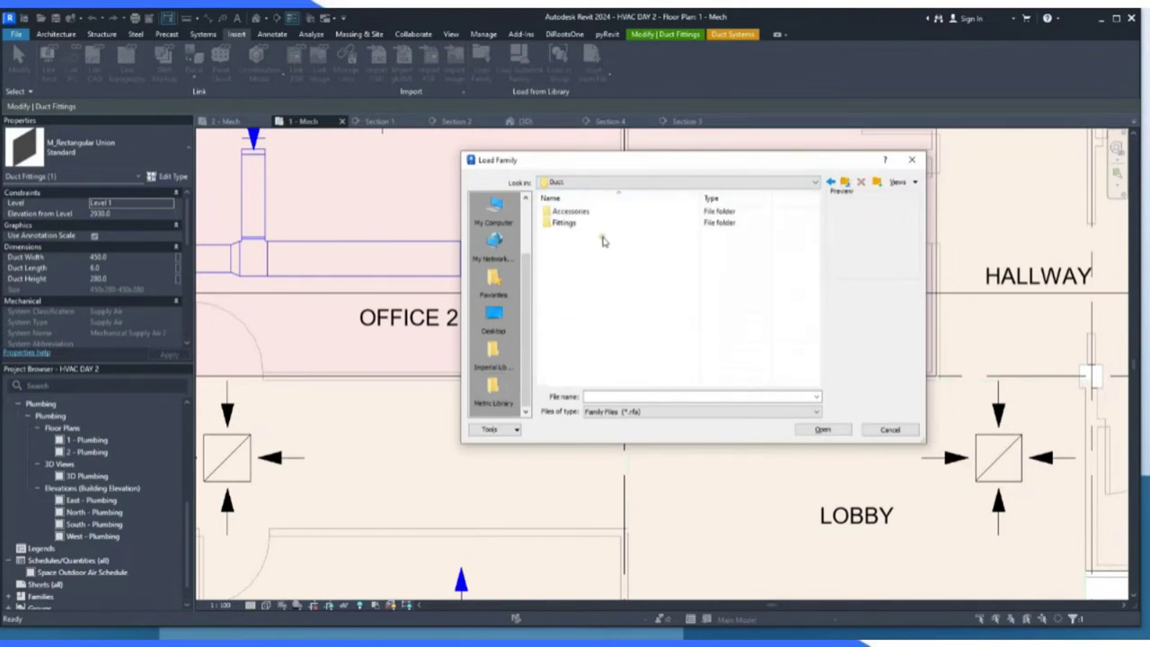
{"action": "left_click", "coordinate": [573, 225]}
{"action": "double_click", "coordinate": [566, 223]}
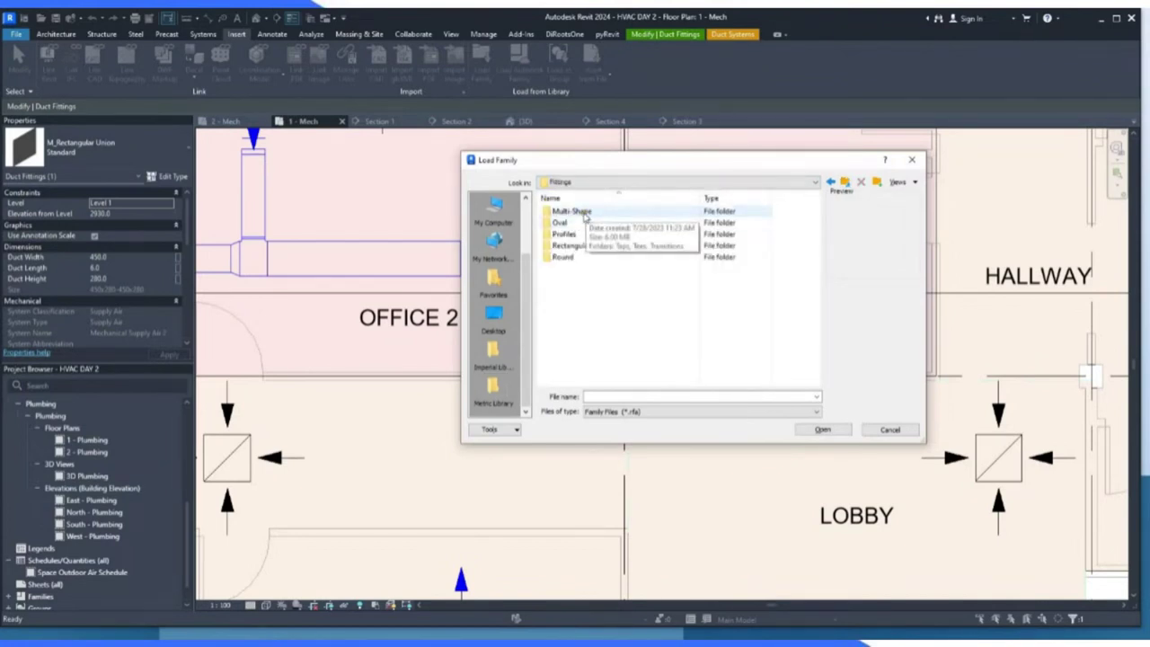
{"action": "double_click", "coordinate": [571, 245]}
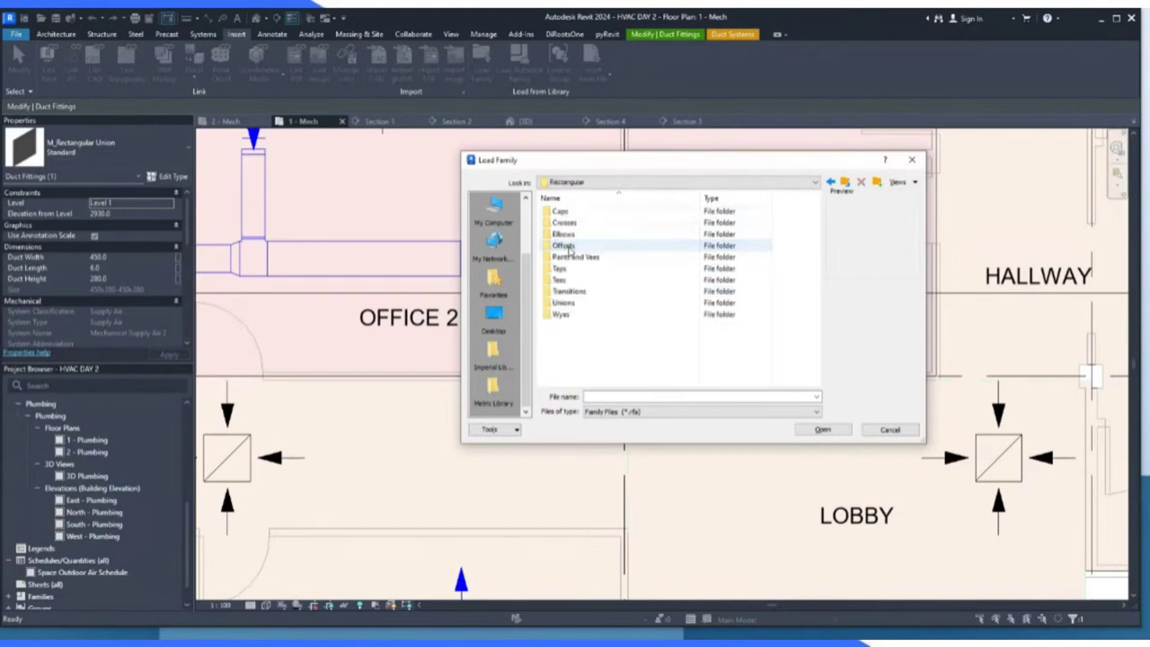
{"action": "double_click", "coordinate": [561, 280]}
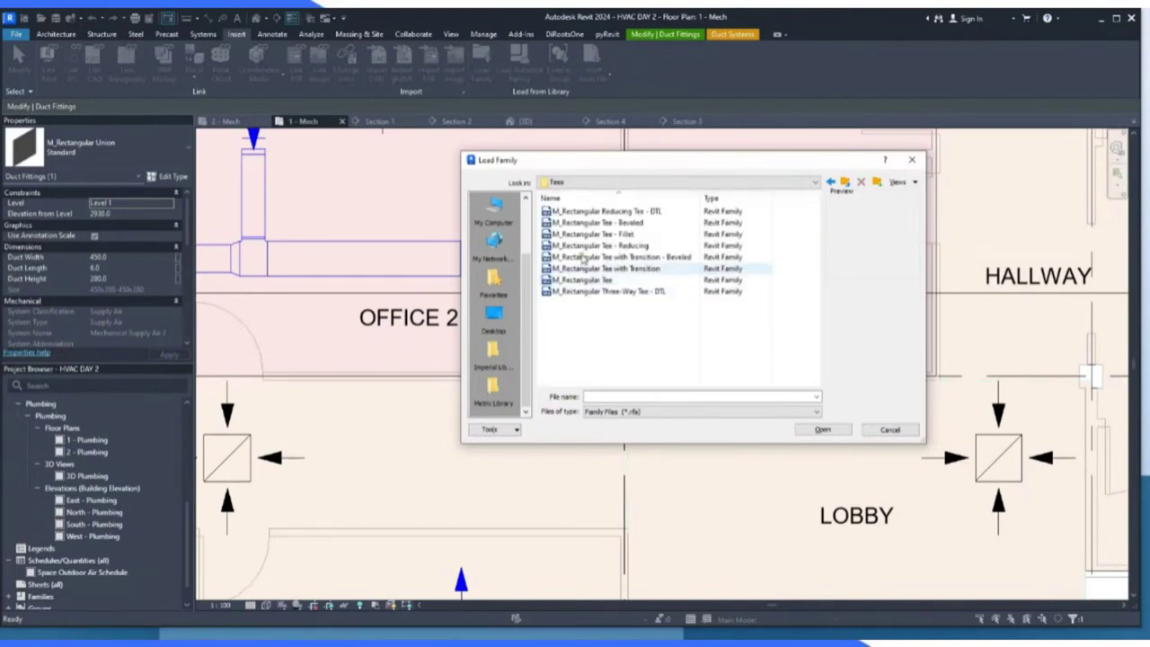
{"action": "left_click_drag", "start_coordinate": [576, 210], "coordinate": [607, 297]}
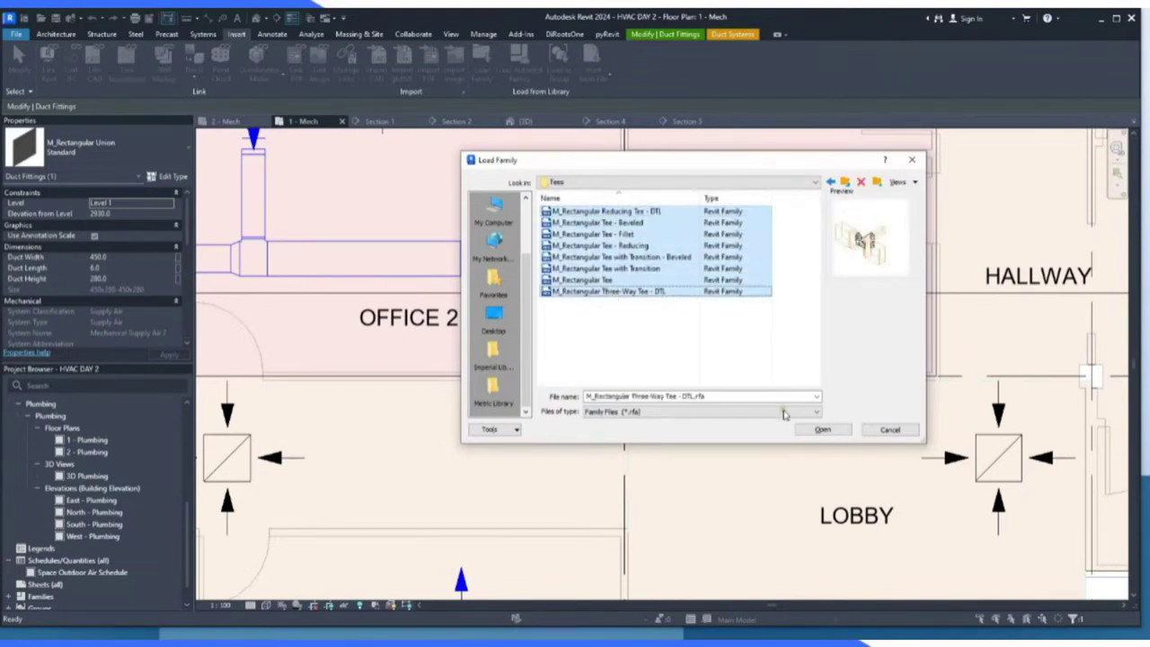
{"action": "left_click", "coordinate": [822, 428]}
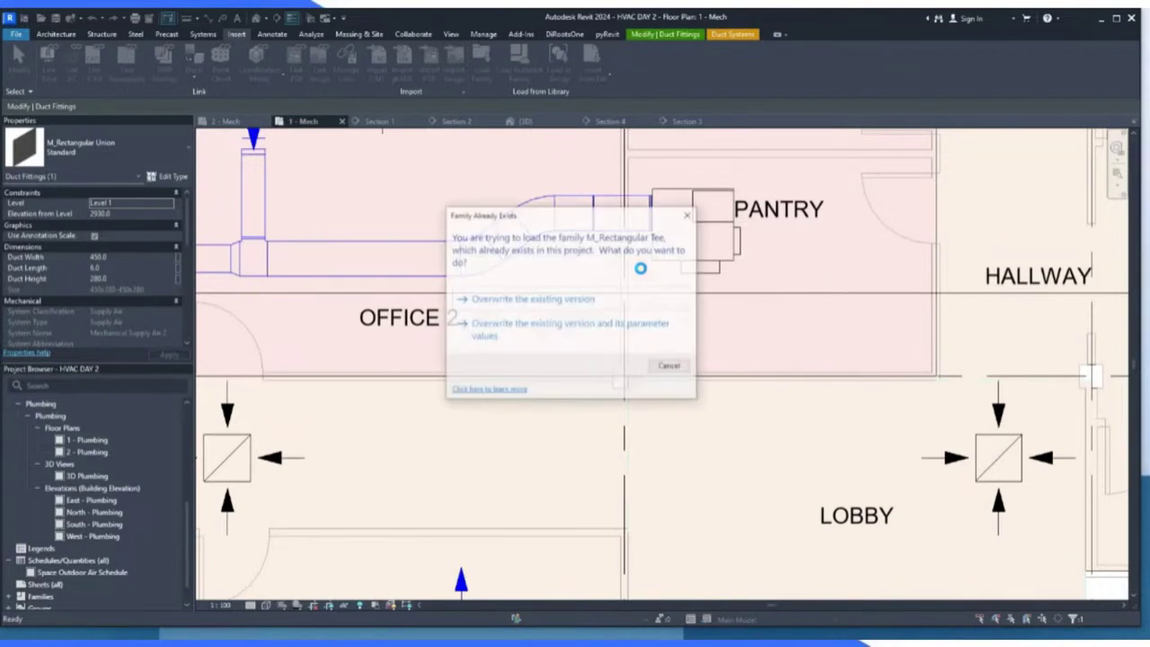
{"action": "left_click", "coordinate": [535, 300]}
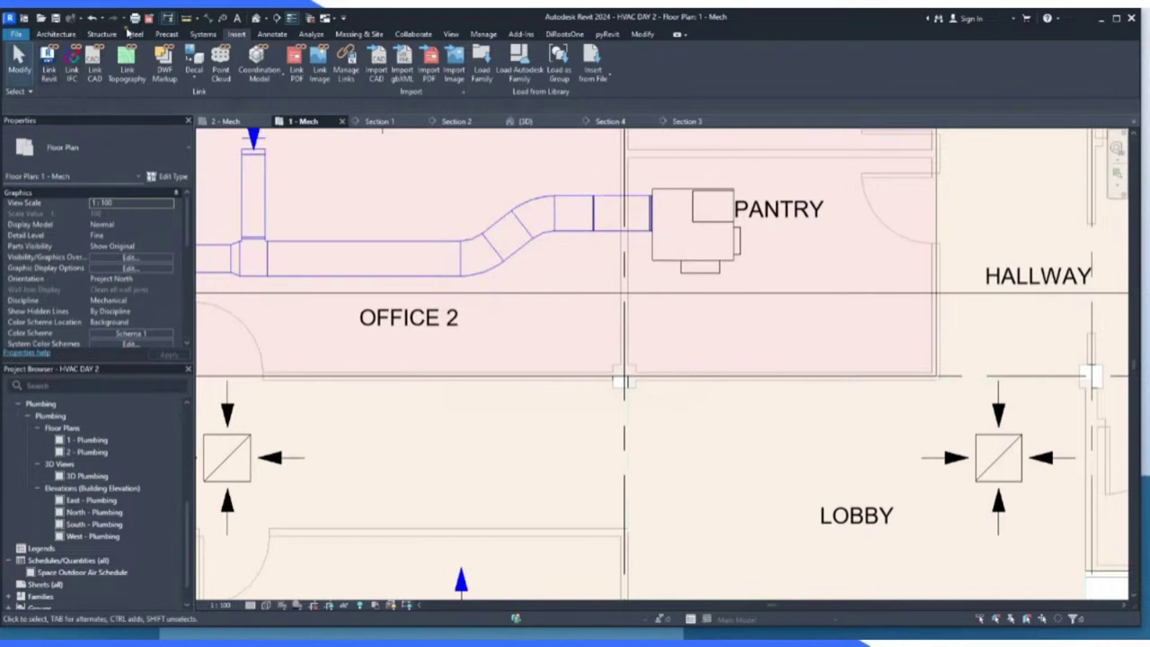
Start Duct Fitting and set its type to M_Rectangular Reducing Tee - DTL, after trying other tee types.
{"action": "left_click", "coordinate": [205, 34]}
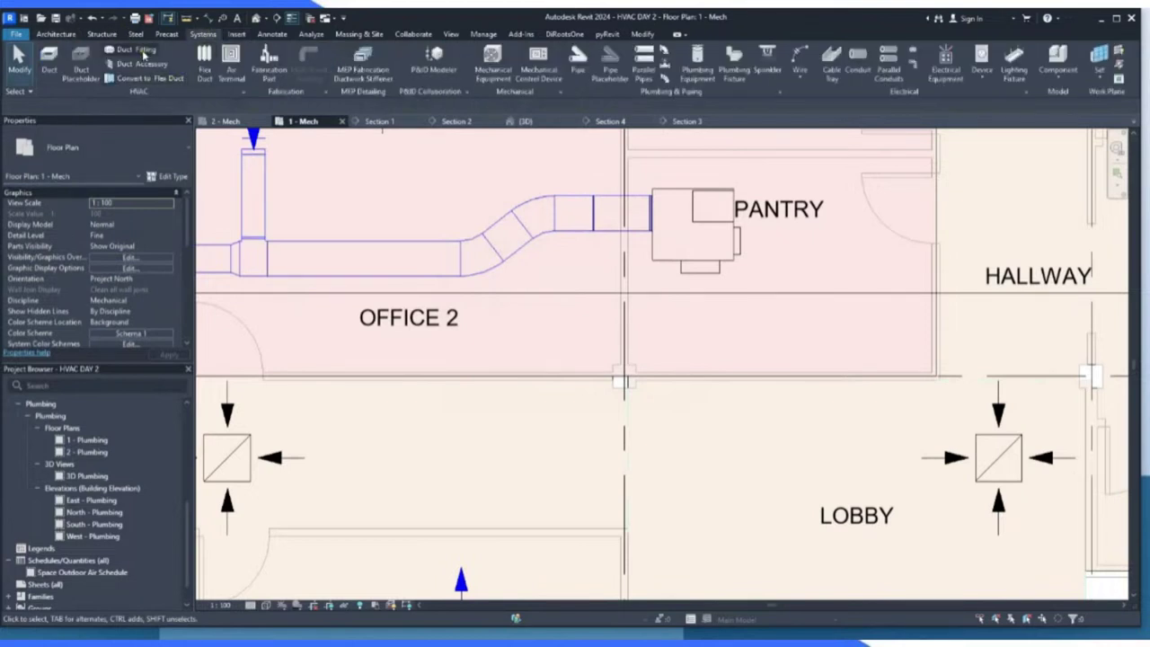
{"action": "left_click", "coordinate": [142, 50]}
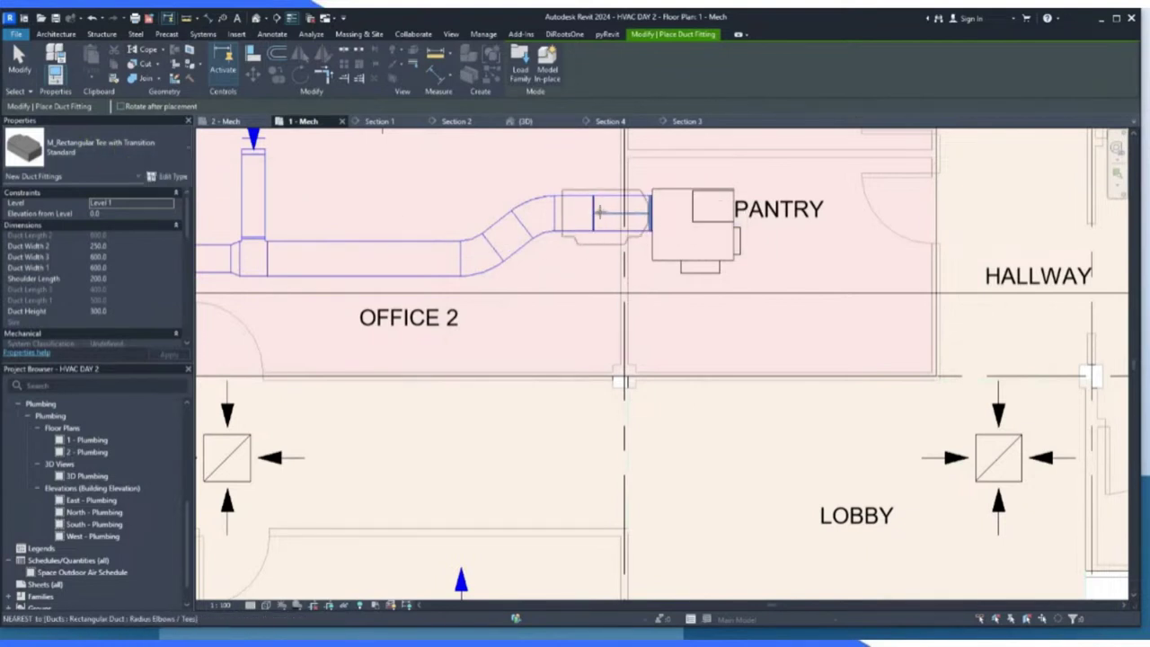
{"action": "left_click", "coordinate": [167, 155]}
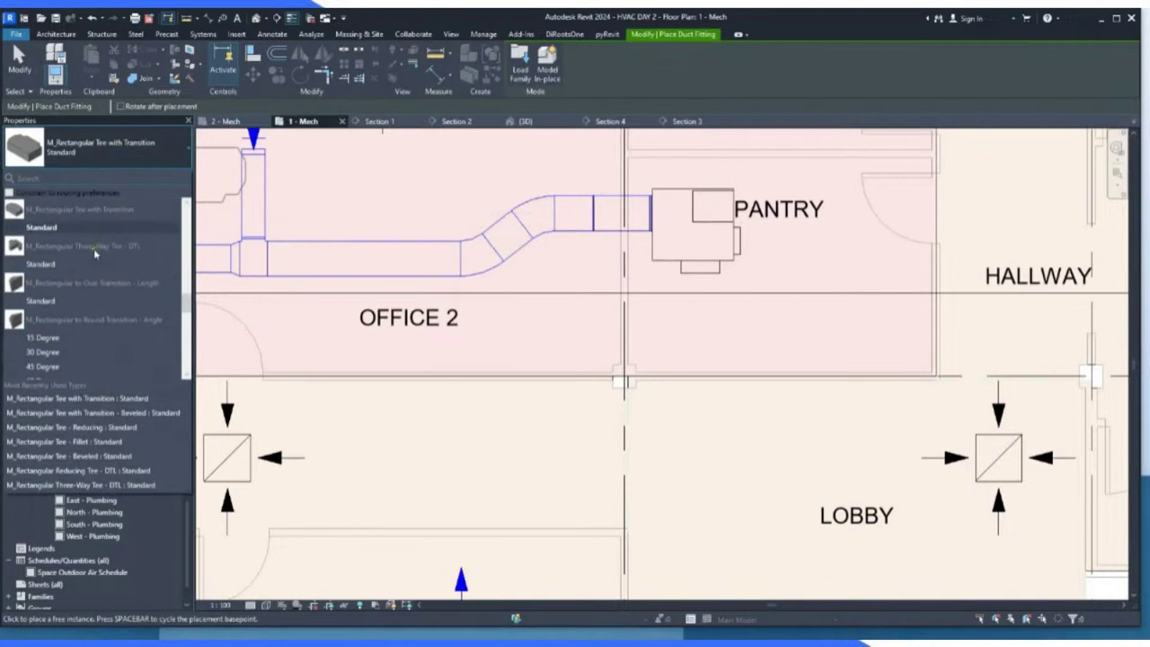
{"action": "mouse_move", "coordinate": [94, 253]}
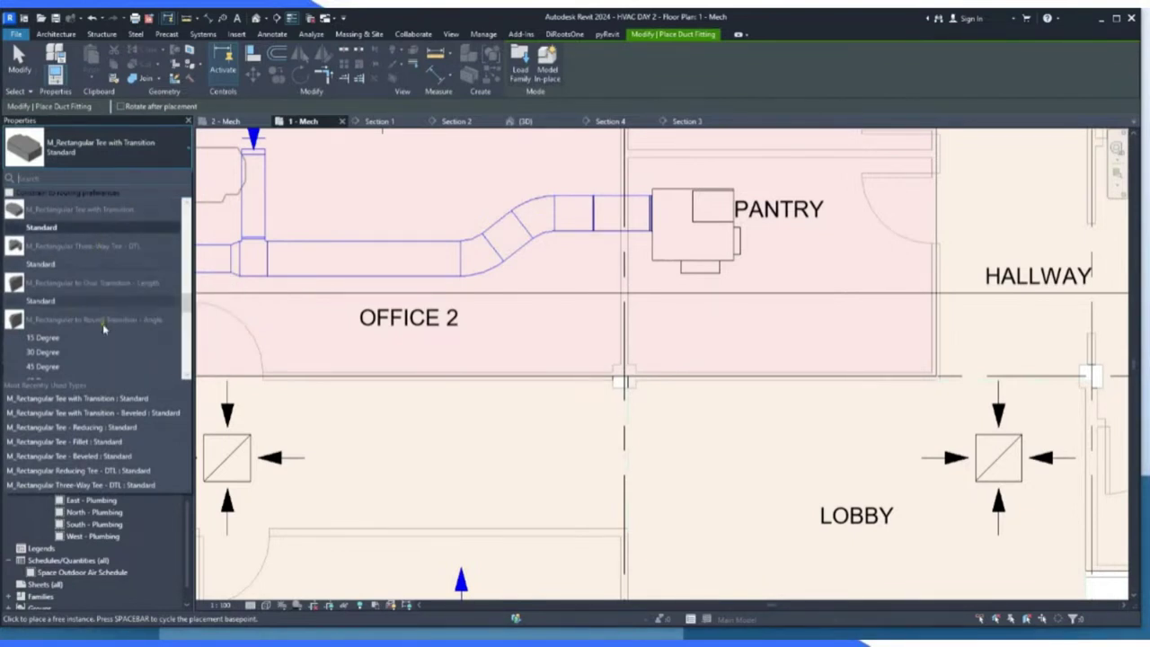
{"action": "left_click", "coordinate": [95, 401]}
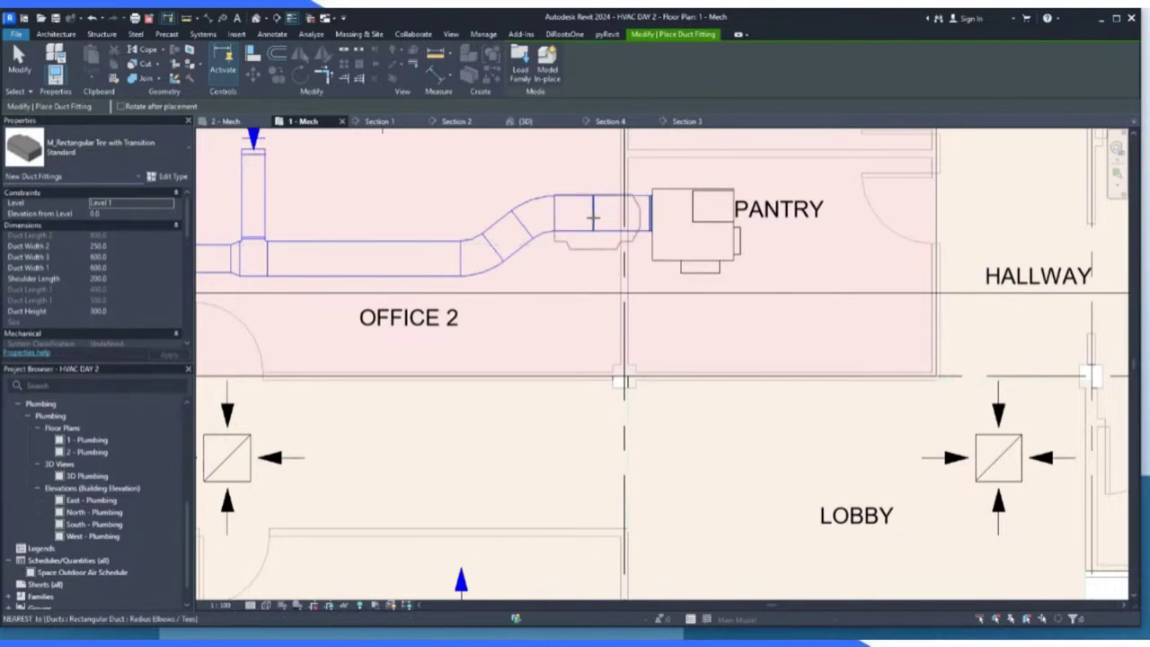
{"action": "left_click", "coordinate": [127, 162]}
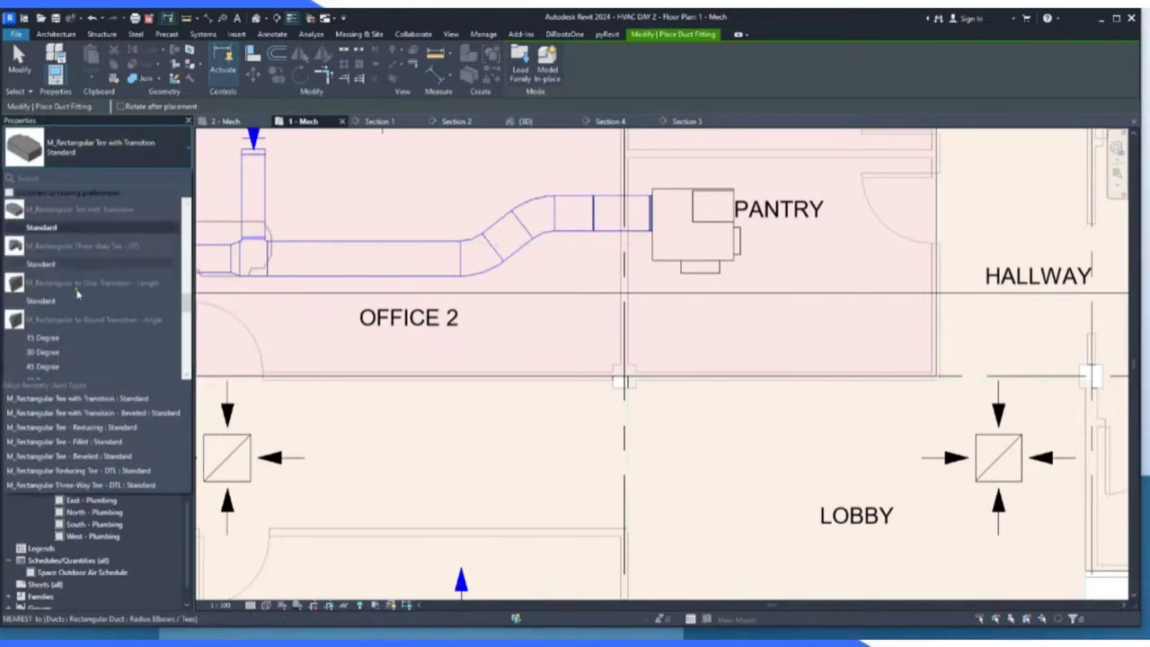
{"action": "left_click", "coordinate": [108, 428]}
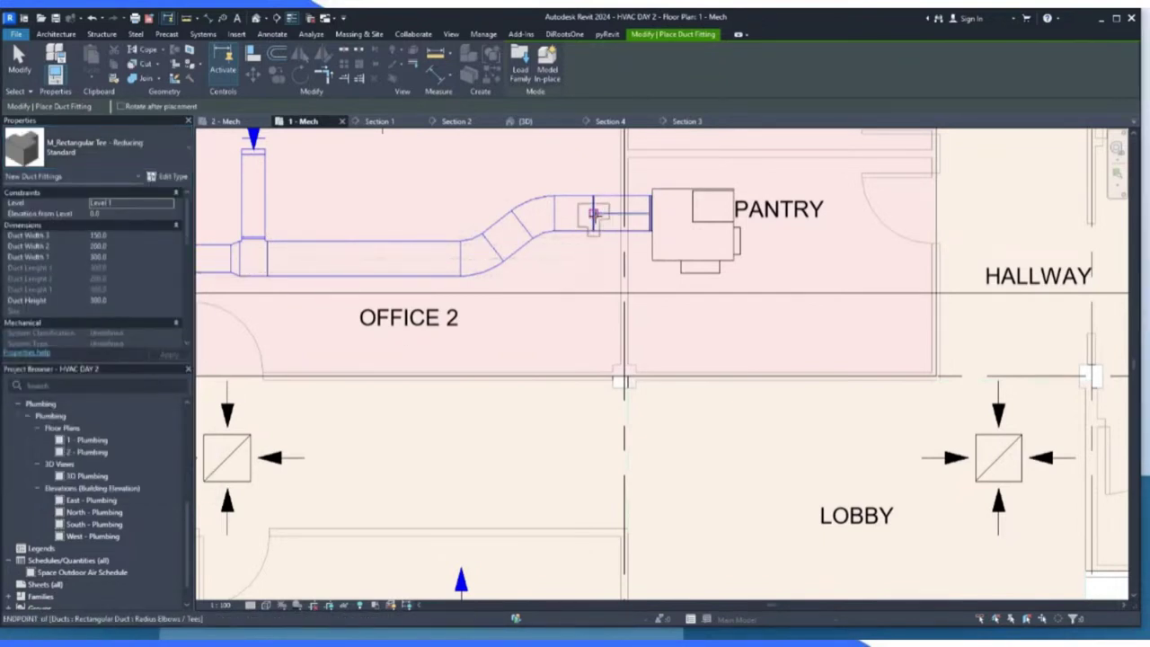
{"action": "left_click", "coordinate": [58, 153]}
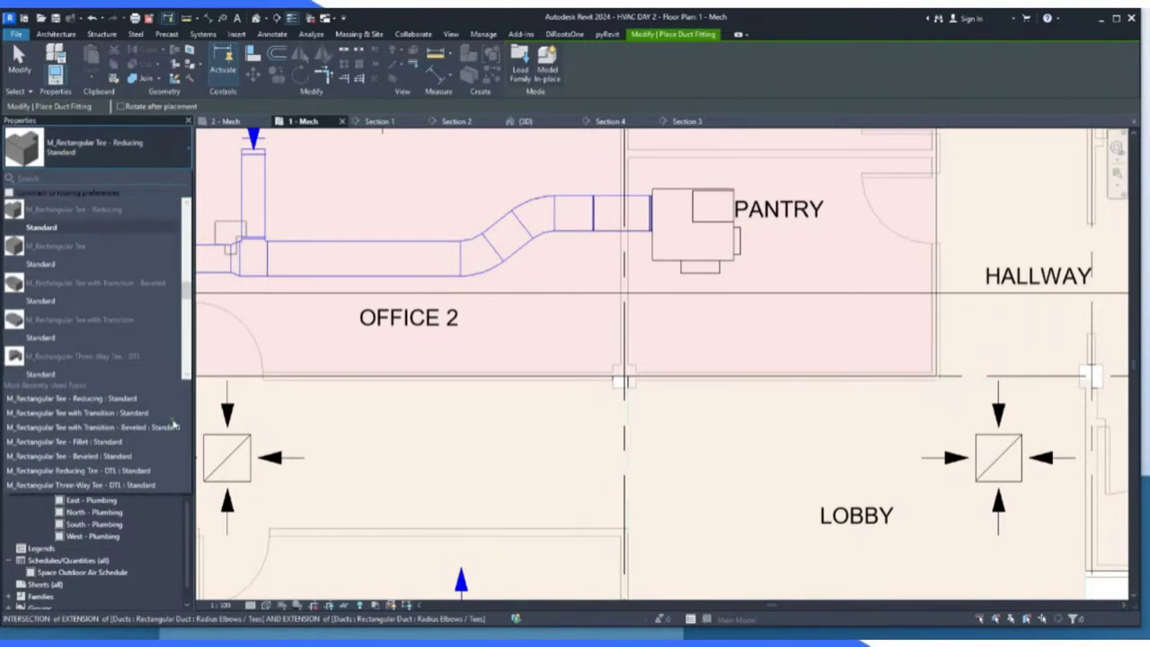
{"action": "left_click", "coordinate": [85, 471]}
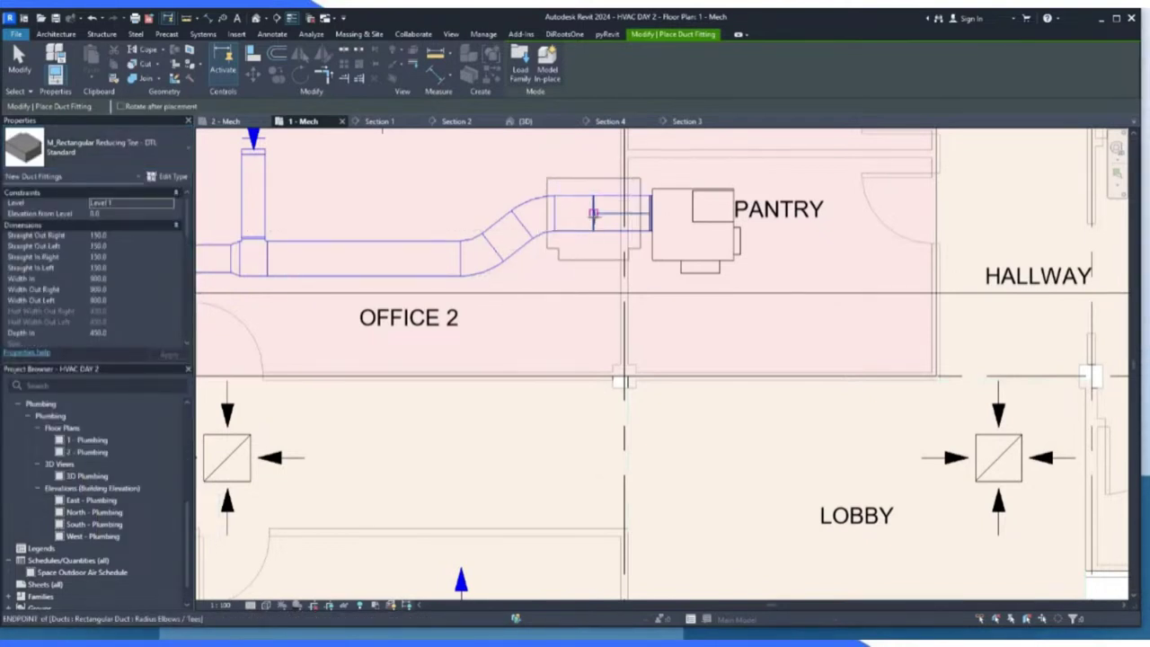
Place the reducing tee at the duct end near PANTRY.
{"action": "left_click", "coordinate": [593, 213]}
{"action": "left_click", "coordinate": [18, 59]}
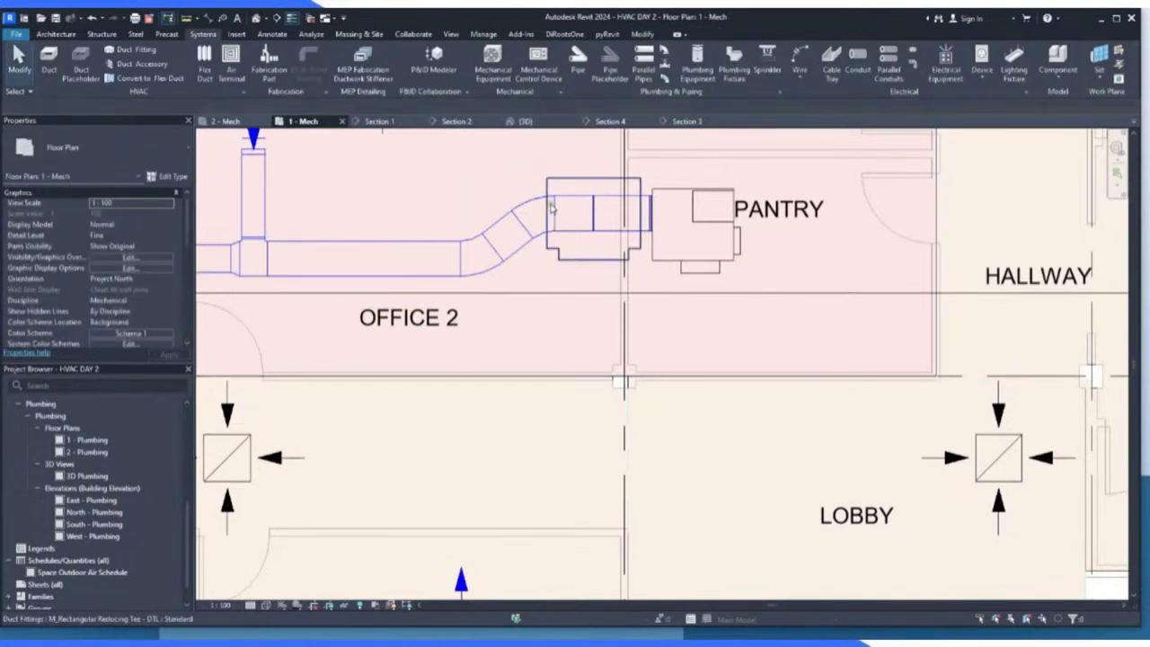
{"action": "scroll", "coordinate": [551, 208], "scroll_direction": "up", "scroll_amount": 2}
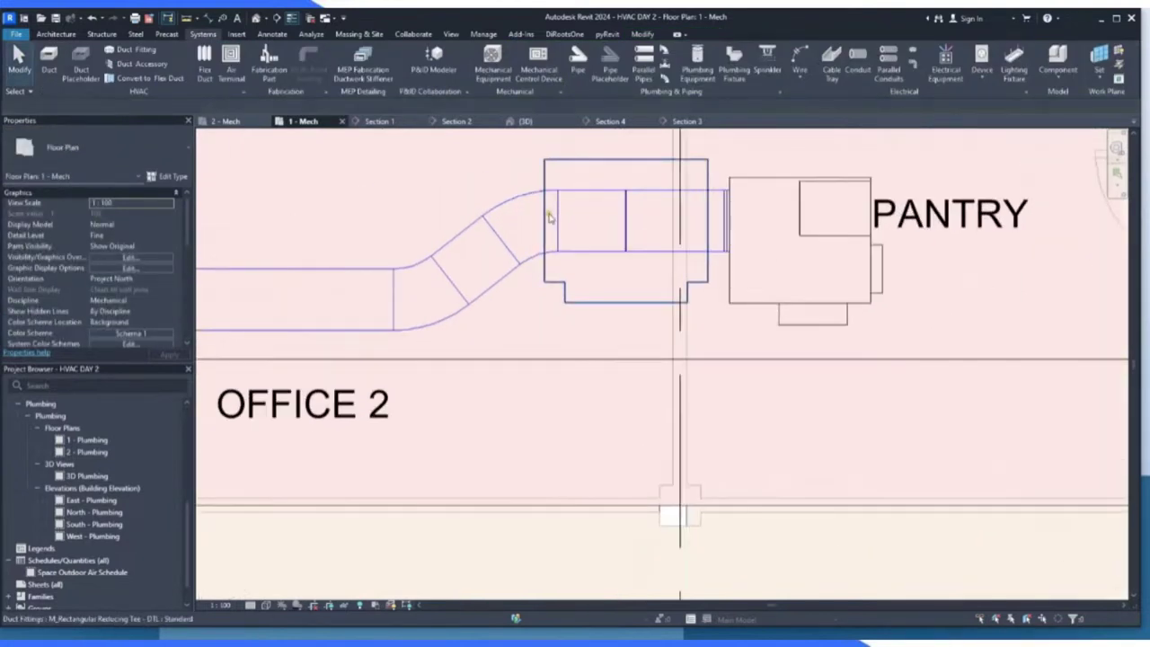
Resize the reducing tee to 450 mm wide by 300 mm high.
{"action": "left_click", "coordinate": [616, 307]}
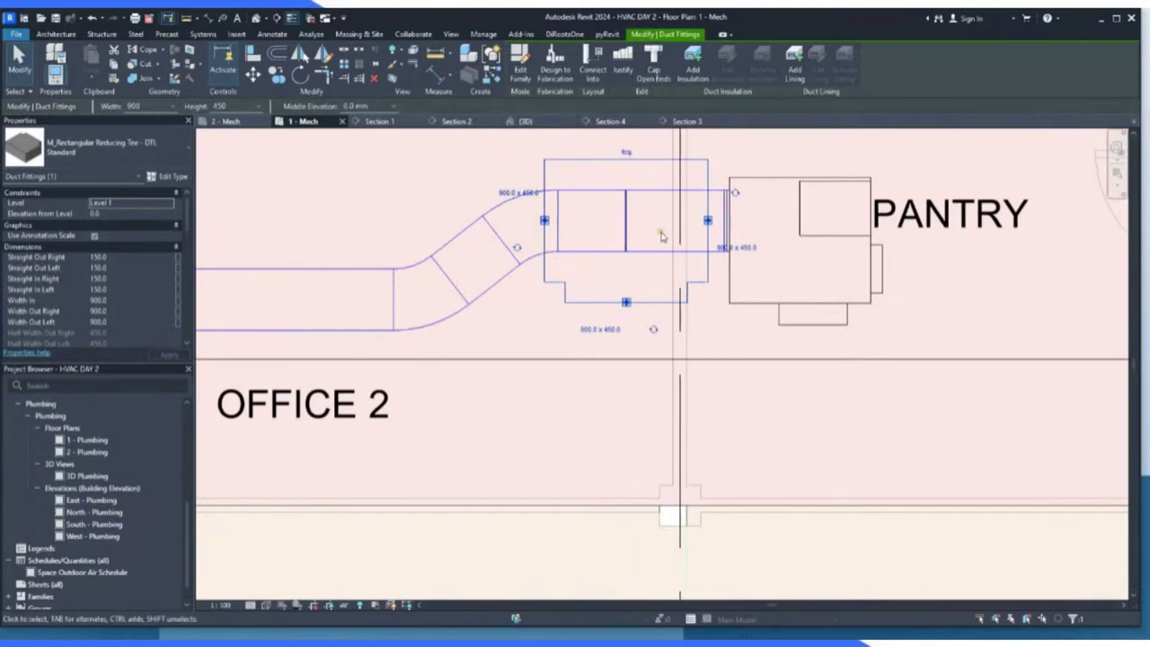
{"action": "left_click", "coordinate": [759, 301]}
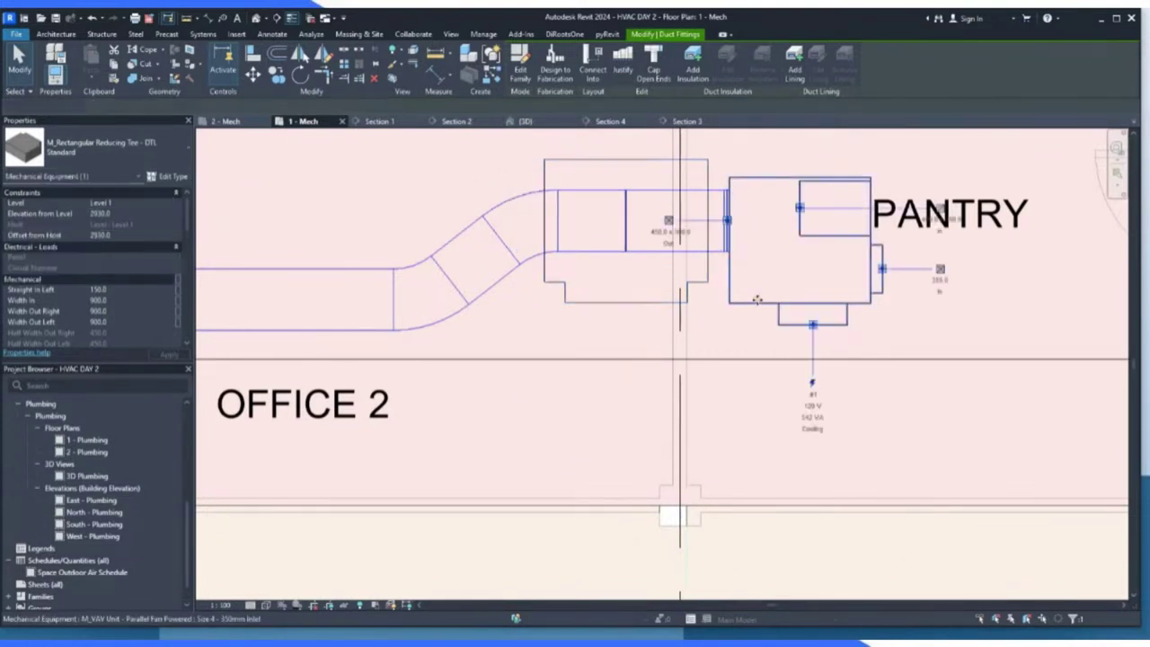
{"action": "left_click", "coordinate": [639, 304]}
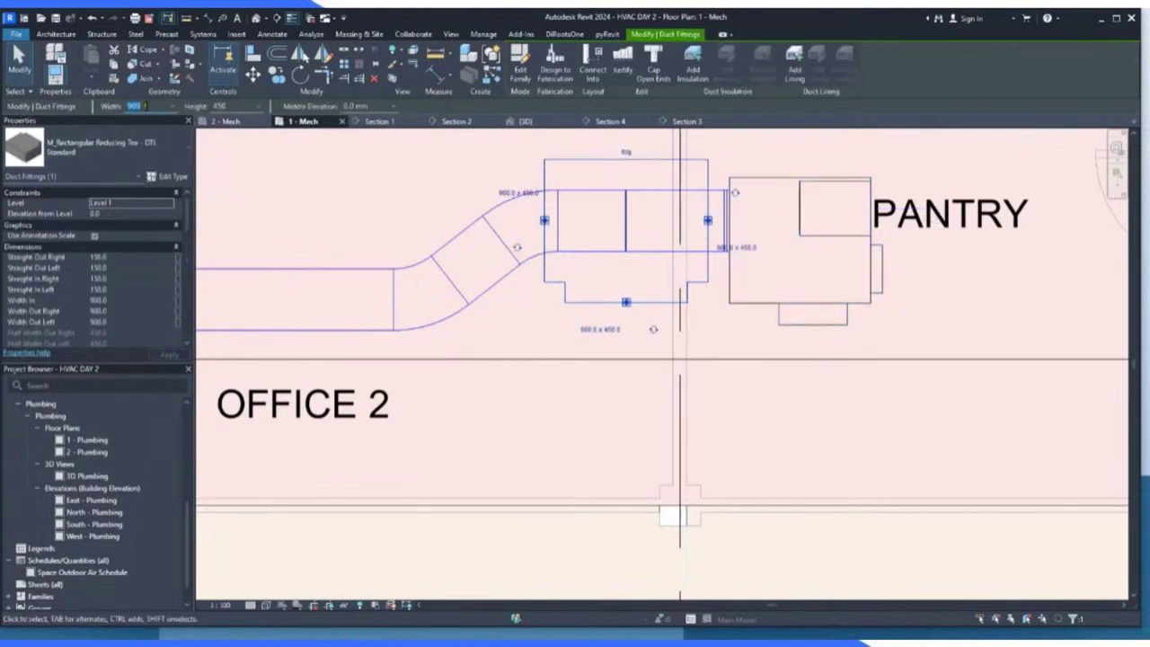
{"action": "left_click", "coordinate": [175, 107]}
{"action": "scroll", "coordinate": [142, 238], "scroll_direction": "up", "scroll_amount": 10}
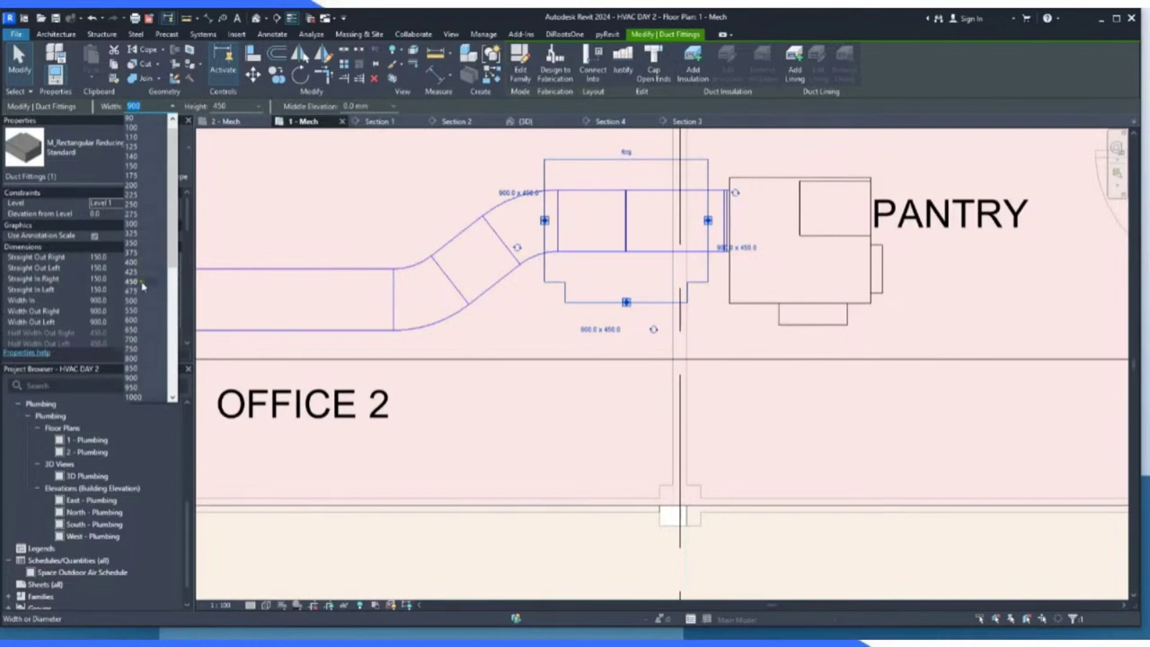
{"action": "left_click", "coordinate": [142, 284]}
{"action": "left_click", "coordinate": [260, 107]}
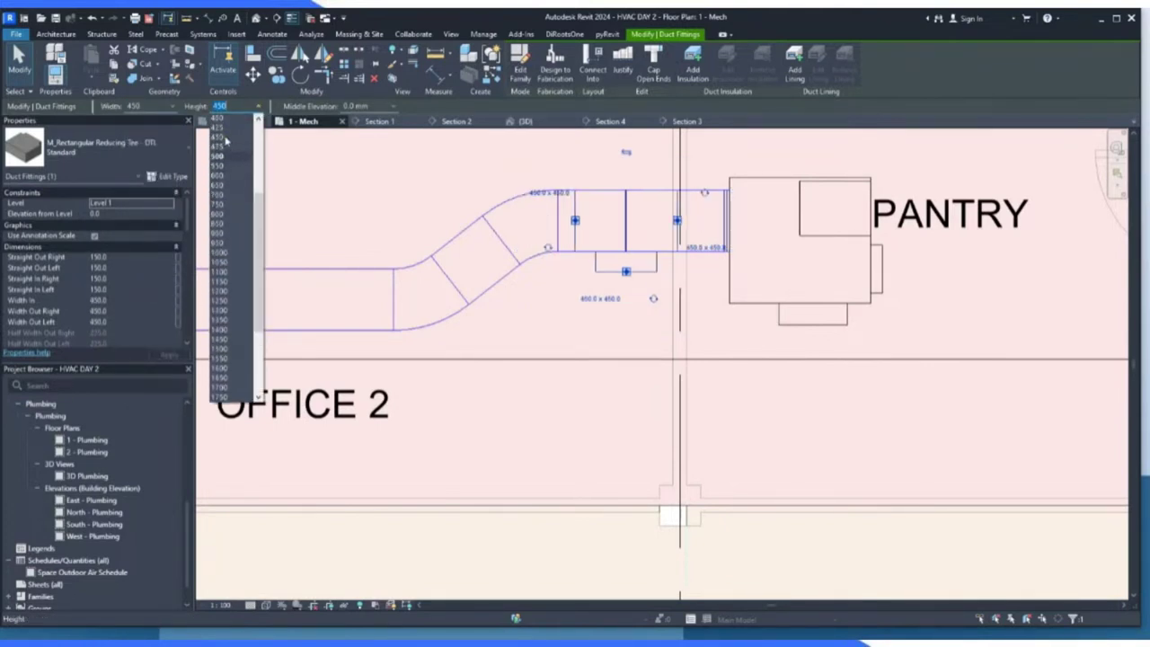
{"action": "left_click", "coordinate": [228, 148]}
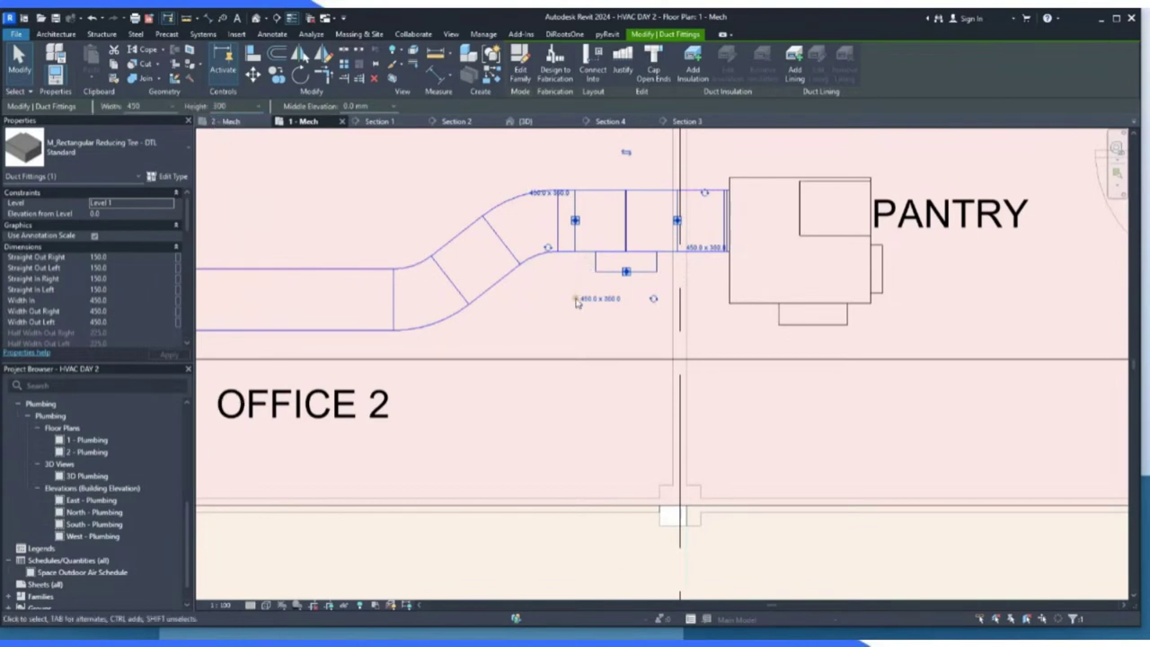
{"action": "left_click", "coordinate": [528, 311]}
Shorten the duct beside the tee by pulling its right end leftward.
{"action": "scroll", "coordinate": [588, 238], "scroll_direction": "up", "scroll_amount": 2}
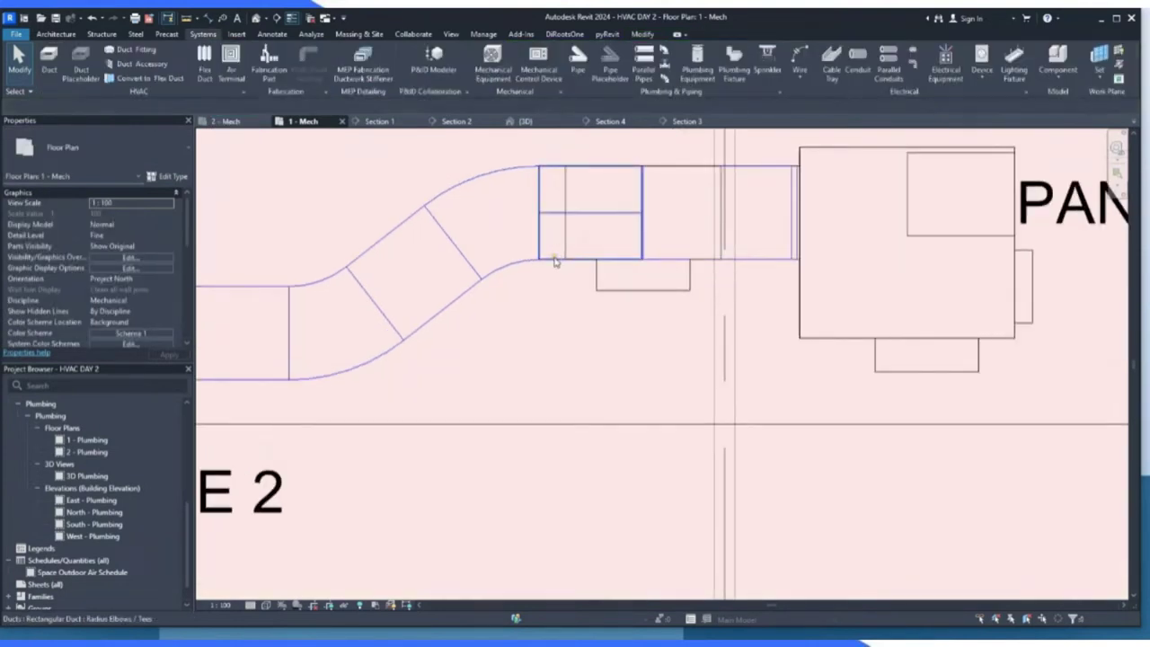
{"action": "left_click", "coordinate": [555, 261]}
{"action": "scroll", "coordinate": [645, 213], "scroll_direction": "up", "scroll_amount": 2}
{"action": "left_click_drag", "start_coordinate": [647, 212], "coordinate": [468, 203]}
{"action": "left_click_drag", "start_coordinate": [529, 311], "coordinate": [521, 323]}
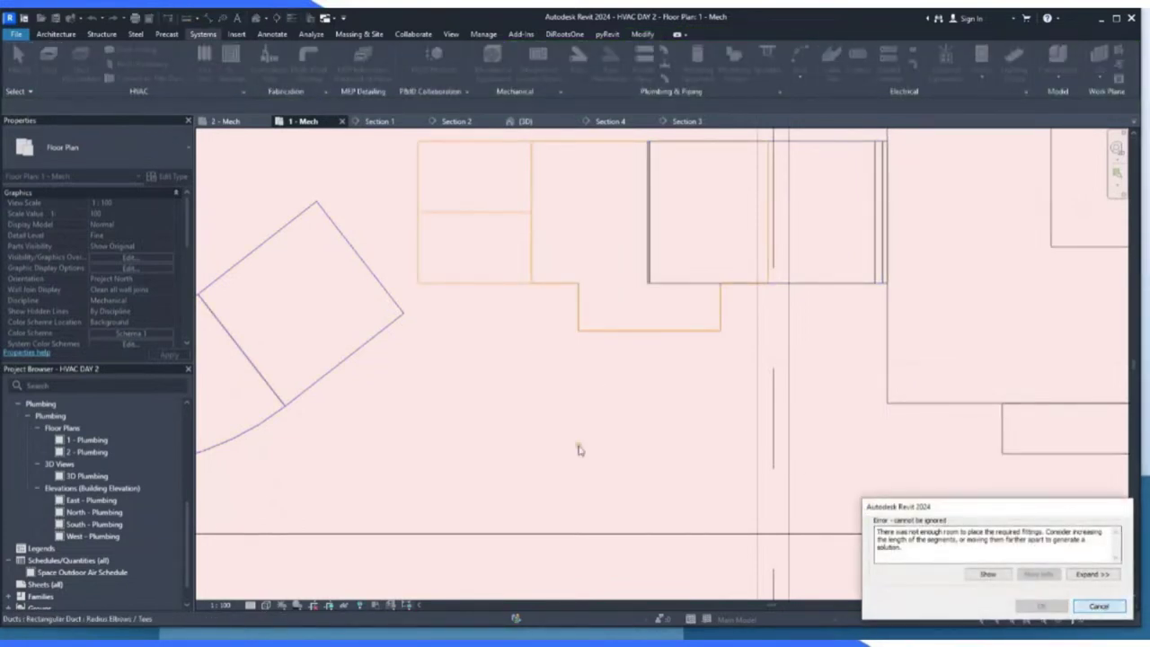
{"action": "scroll", "coordinate": [468, 337], "scroll_direction": "down", "scroll_amount": 2}
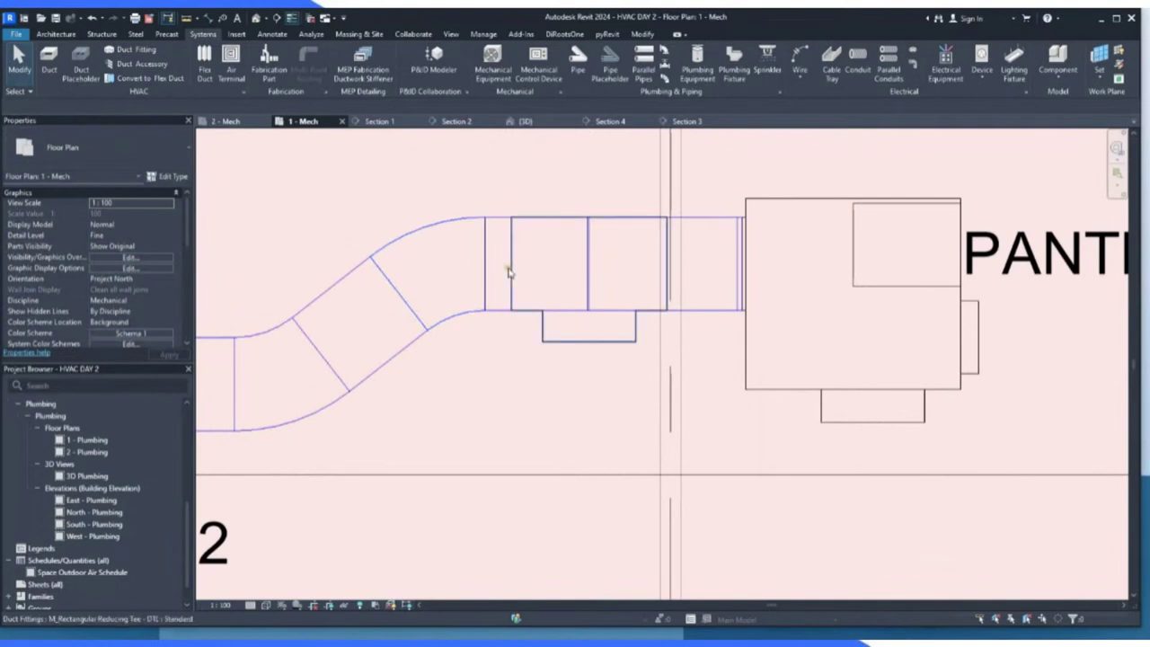
{"action": "scroll", "coordinate": [551, 290], "scroll_direction": "down", "scroll_amount": 2}
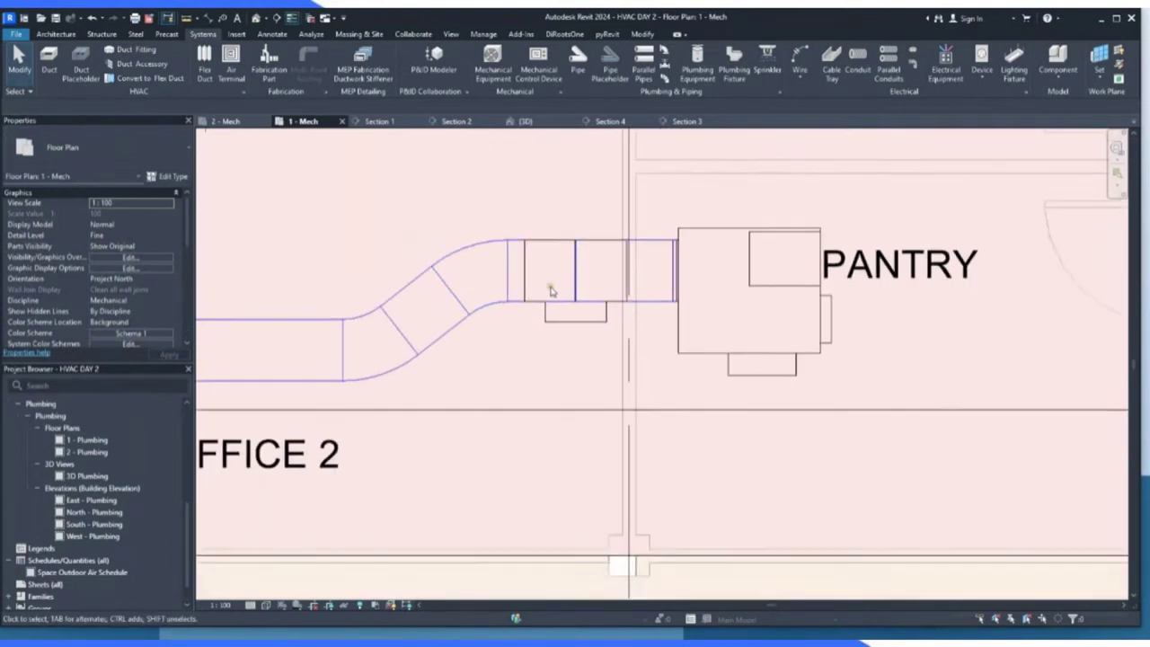
Nudge the duct elbow slightly left and inspect the union, tee and adjoining duct.
{"action": "left_click_drag", "start_coordinate": [483, 235], "coordinate": [378, 384]}
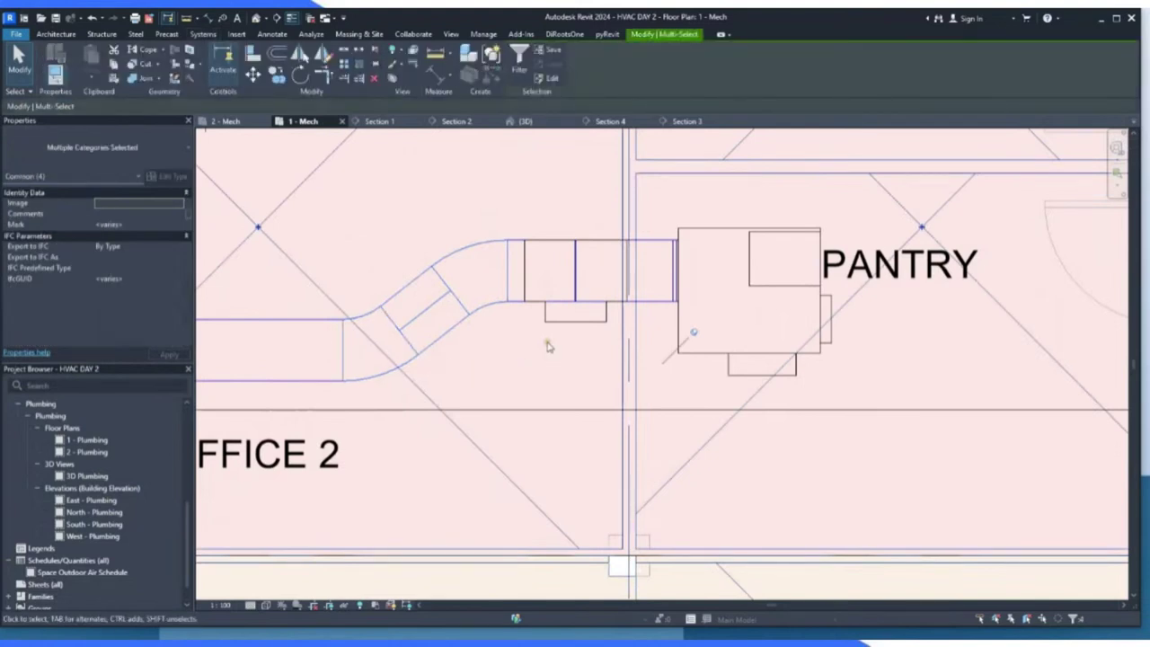
{"action": "left_click", "coordinate": [470, 344]}
{"action": "left_click", "coordinate": [393, 376]}
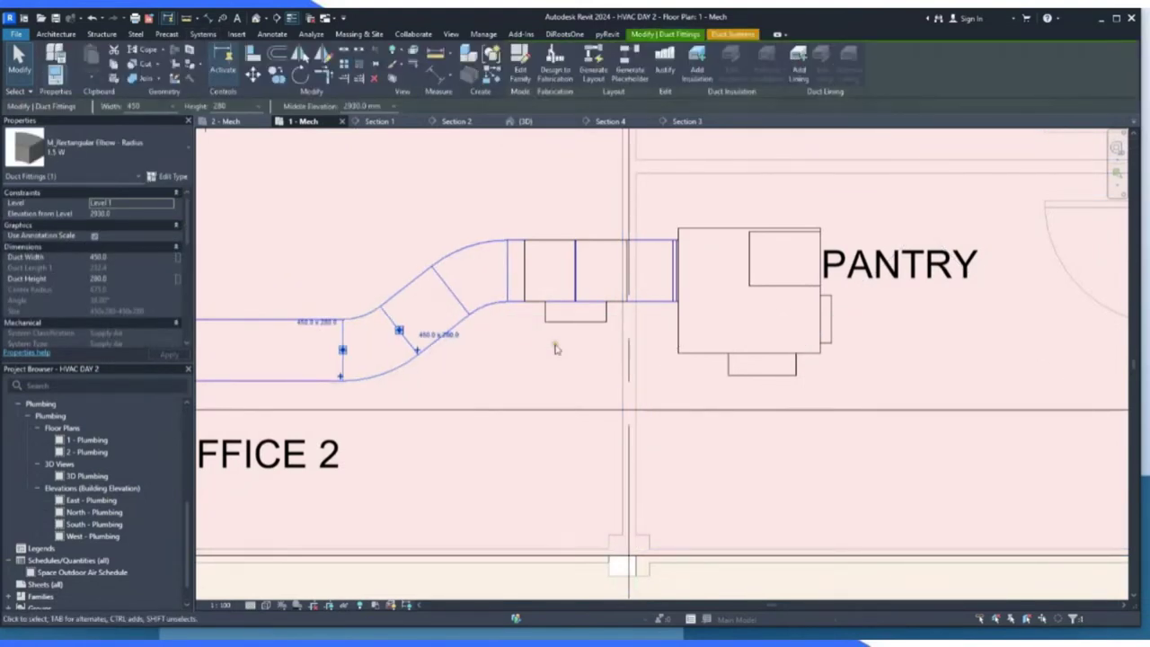
{"action": "key", "text": "Left"}
{"action": "key", "text": "Left"}
{"action": "key", "text": "Left"}
{"action": "key", "text": "Left"}
{"action": "key", "text": "Left"}
{"action": "key", "text": "Left"}
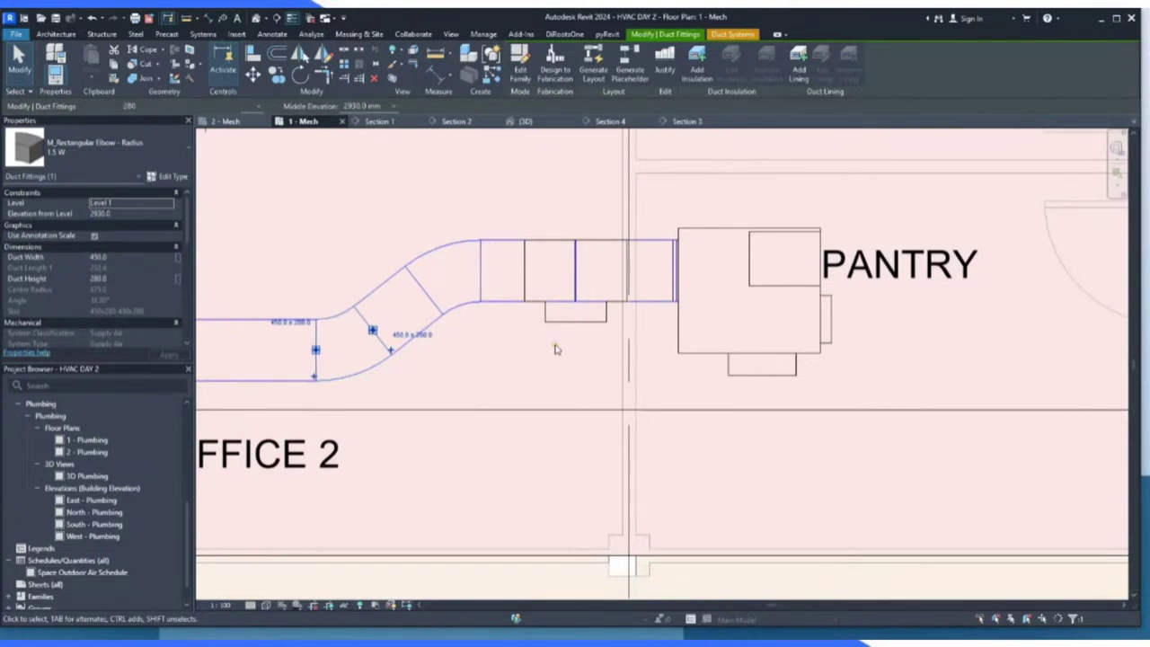
{"action": "key", "text": "Escape"}
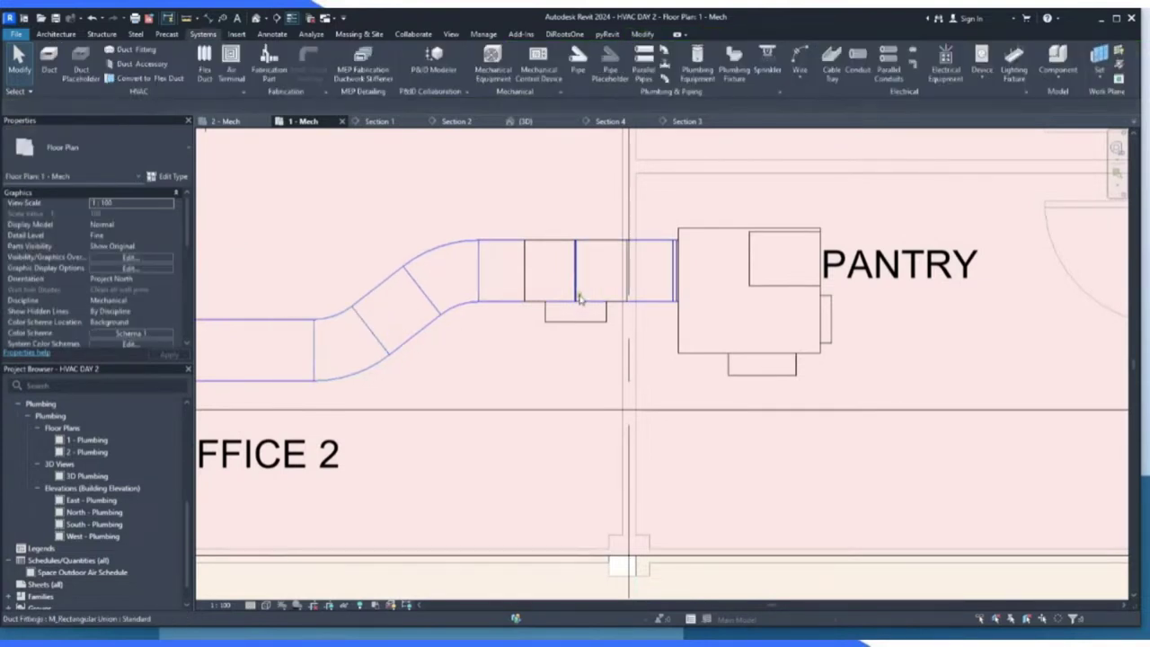
{"action": "left_click", "coordinate": [578, 269]}
{"action": "scroll", "coordinate": [603, 274], "scroll_direction": "up", "scroll_amount": 4}
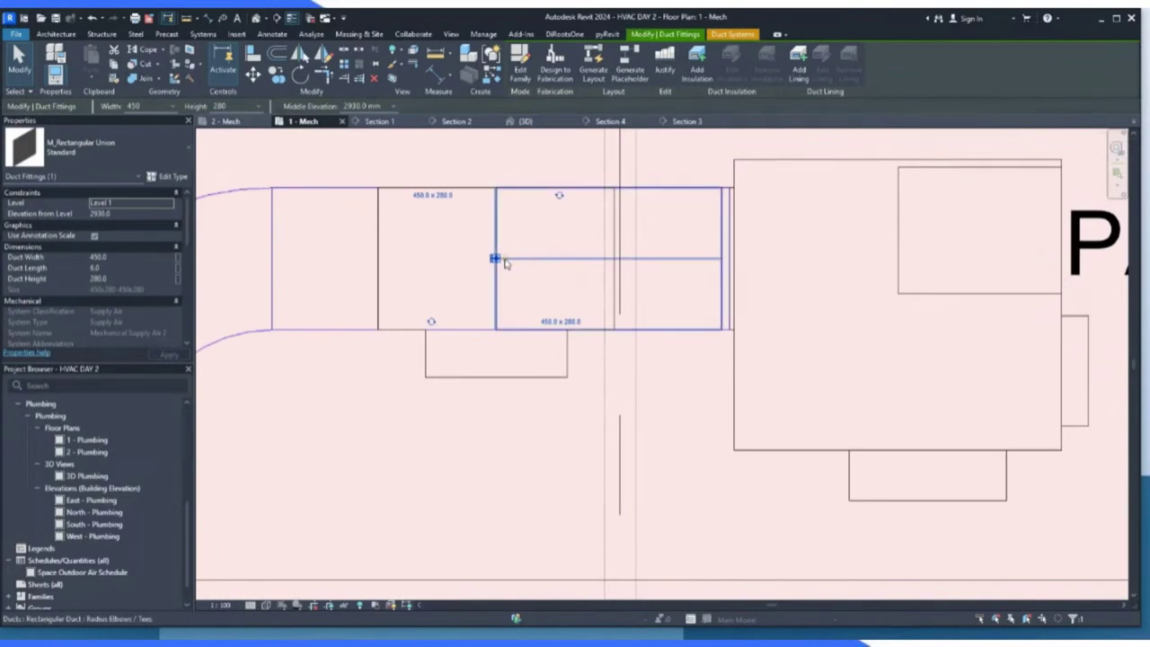
{"action": "left_click", "coordinate": [567, 359]}
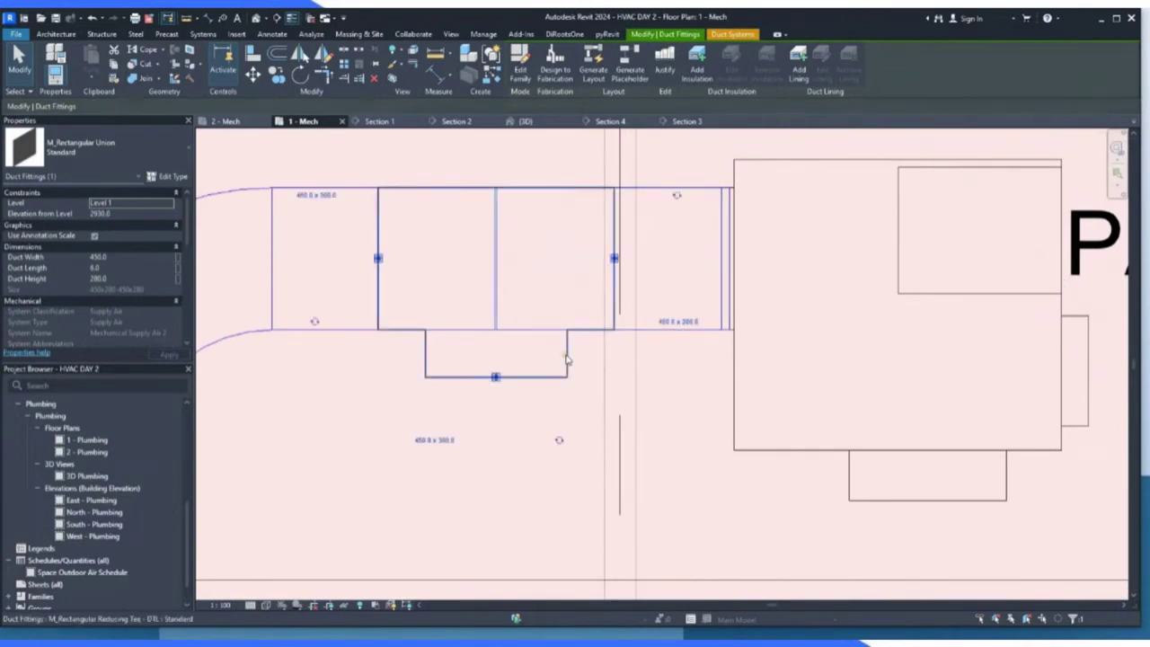
{"action": "left_click", "coordinate": [674, 331]}
{"action": "key", "text": "Escape"}
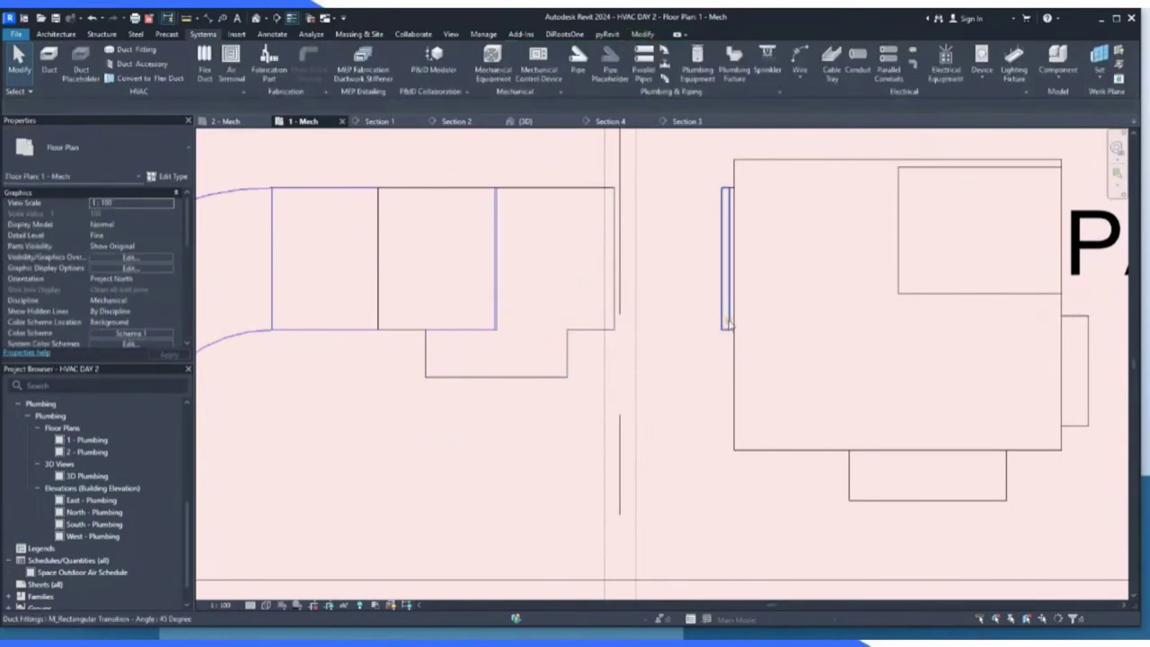
Delete the transition fitting at the VAV unit and test-move the reducing tee.
{"action": "left_click", "coordinate": [728, 325]}
{"action": "key", "text": "Delete"}
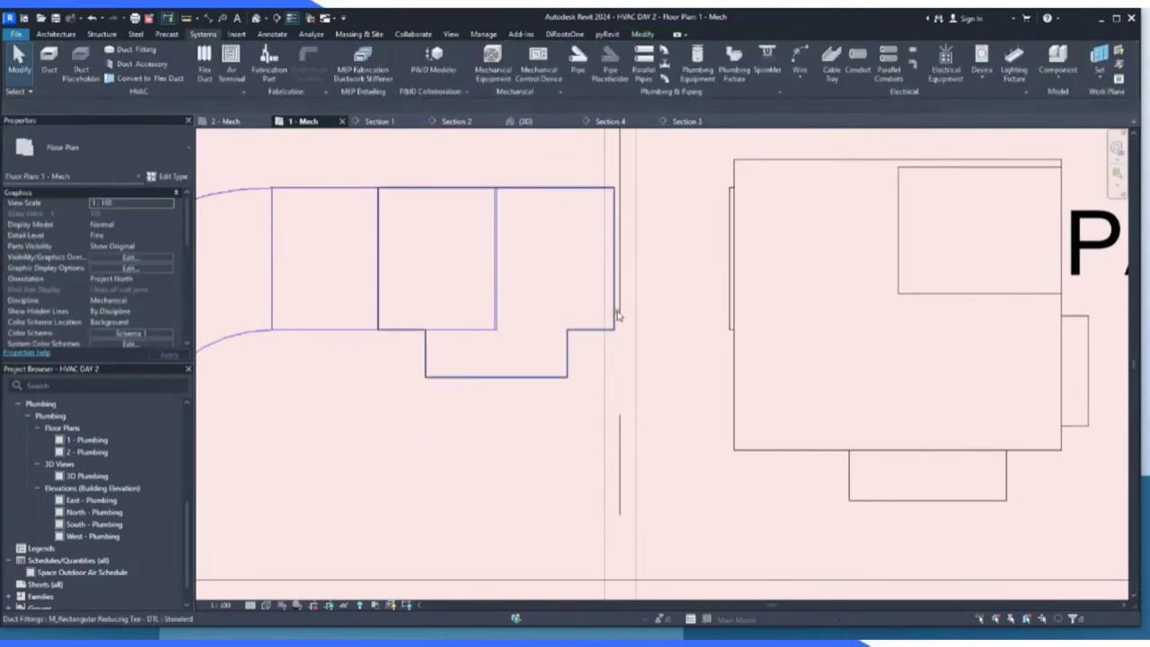
{"action": "left_click", "coordinate": [592, 338]}
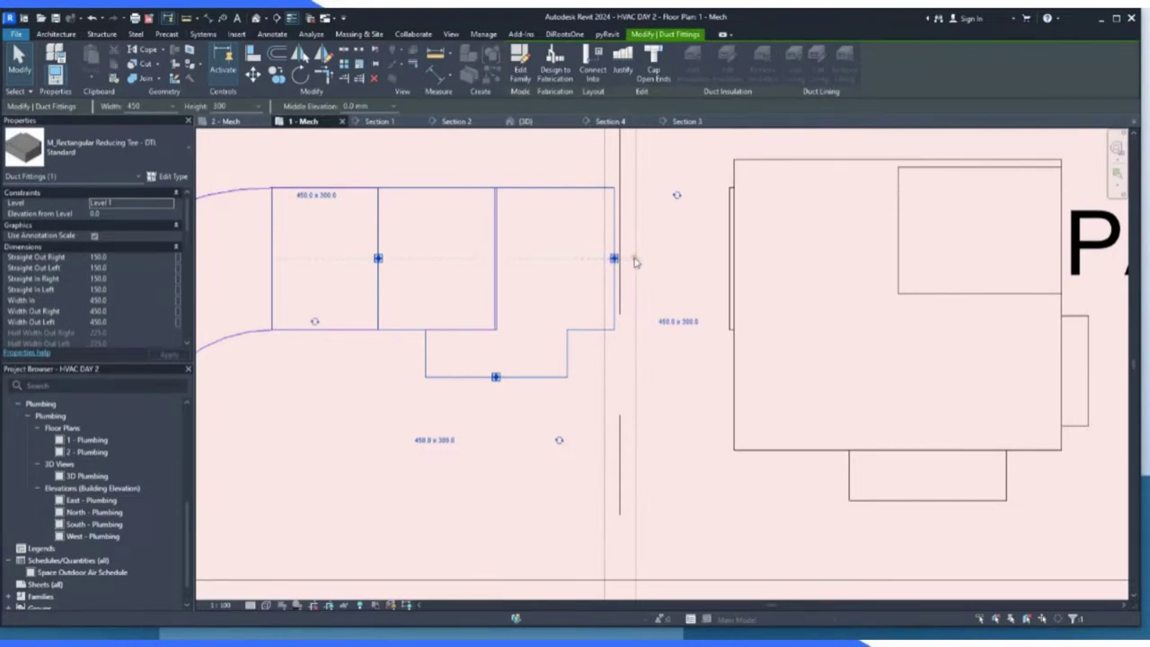
{"action": "left_click_drag", "start_coordinate": [617, 260], "coordinate": [590, 260]}
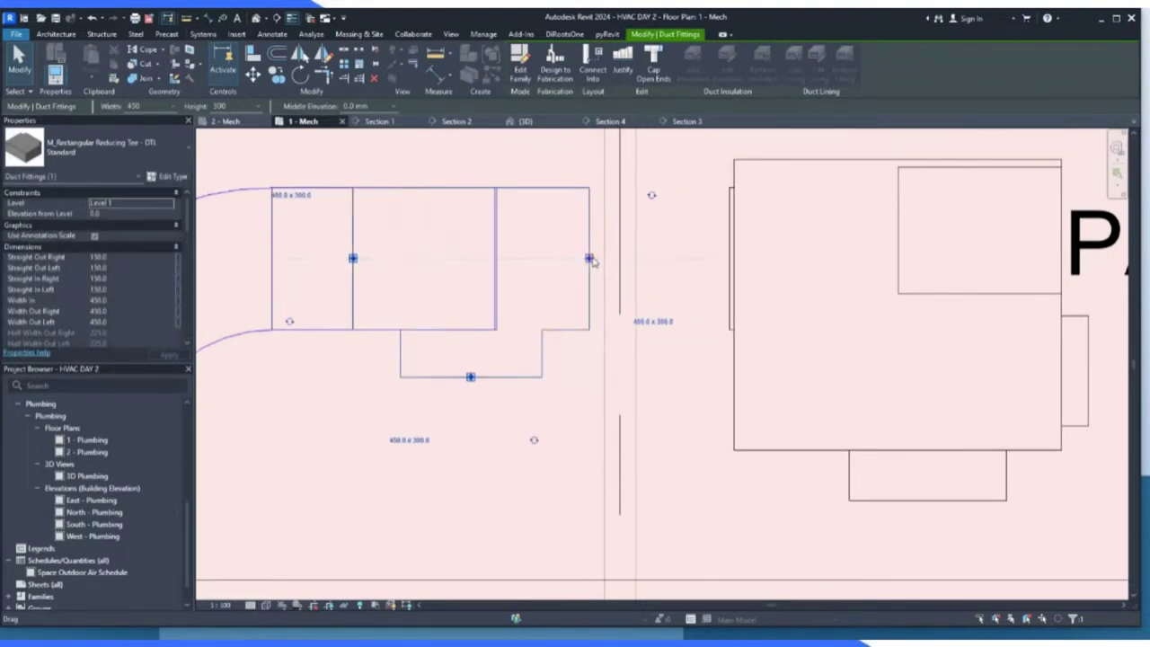
{"action": "mouse_move", "coordinate": [592, 262]}
{"action": "left_mouse_down"}
{"action": "mouse_move", "coordinate": [724, 263]}
{"action": "mouse_move", "coordinate": [600, 277]}
{"action": "left_mouse_up"}
{"action": "key", "text": "Escape"}
{"action": "left_click", "coordinate": [730, 260]}
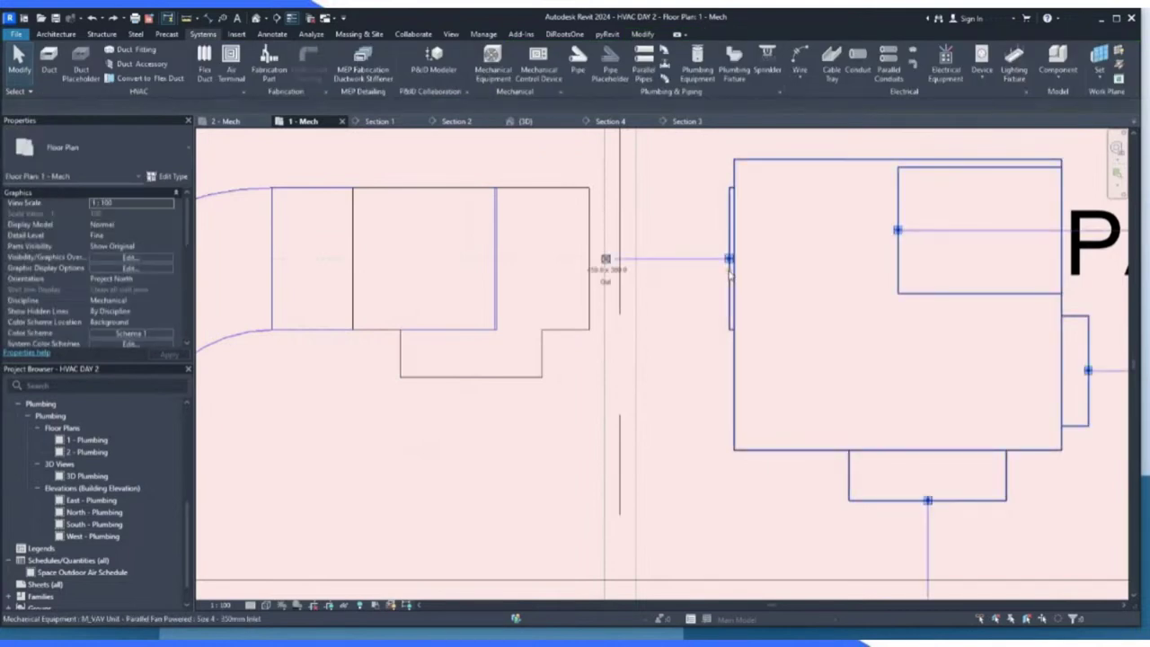
{"action": "left_click", "coordinate": [606, 260]}
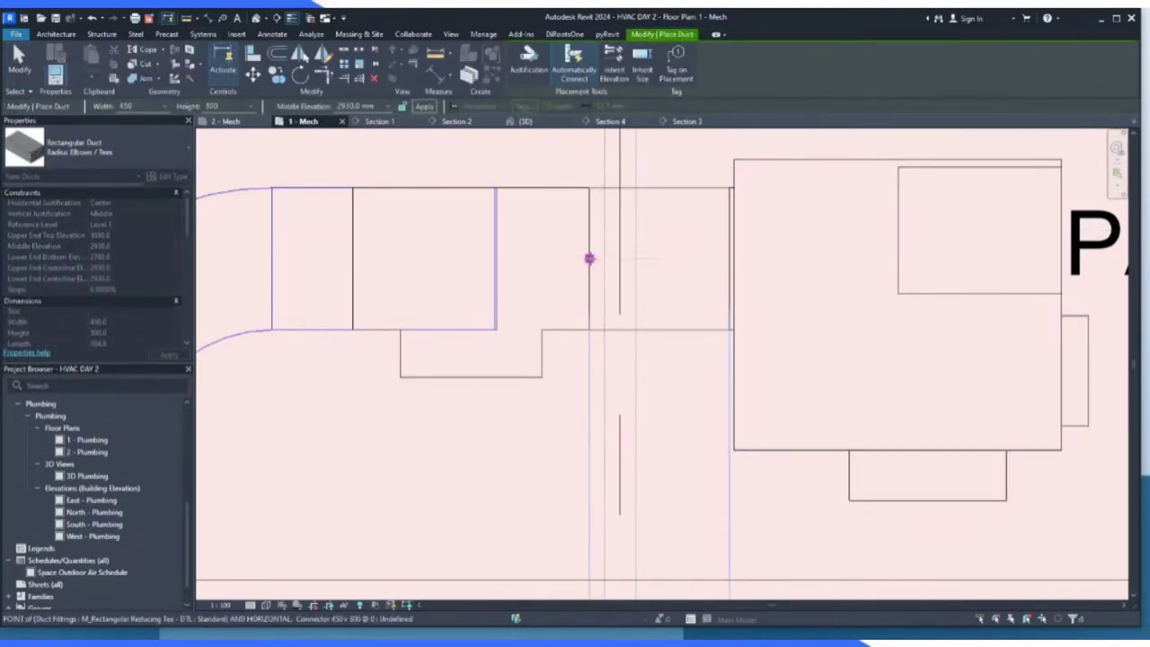
{"action": "left_click", "coordinate": [590, 259]}
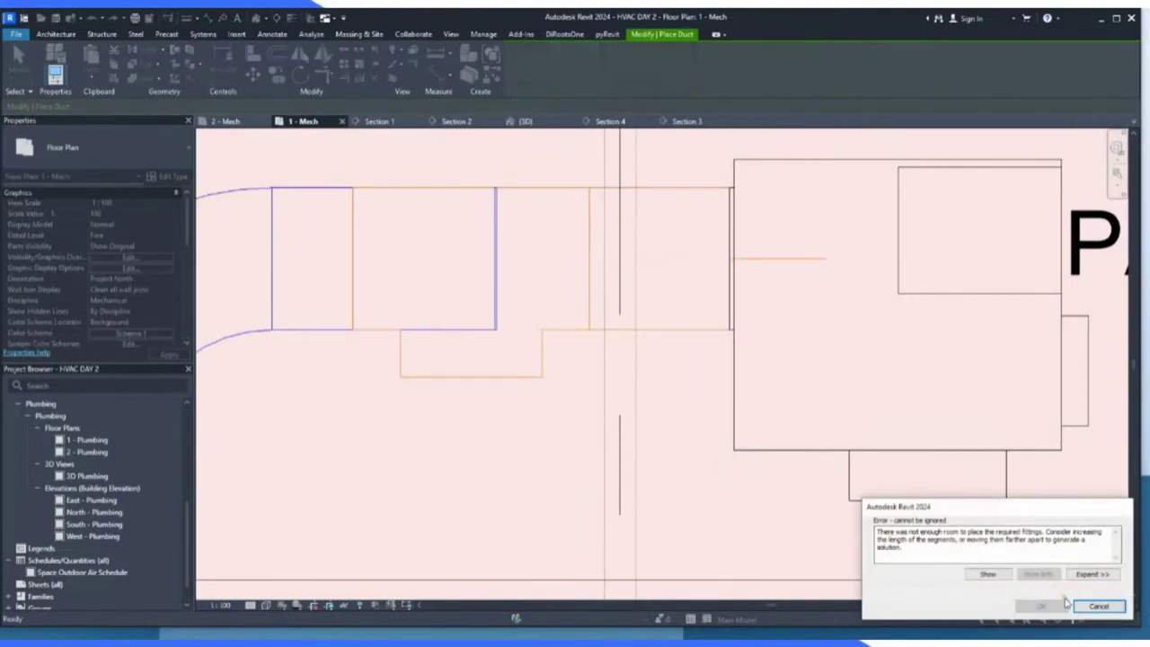
{"action": "left_click", "coordinate": [1098, 607]}
{"action": "scroll", "coordinate": [608, 347], "scroll_direction": "down", "scroll_amount": 2}
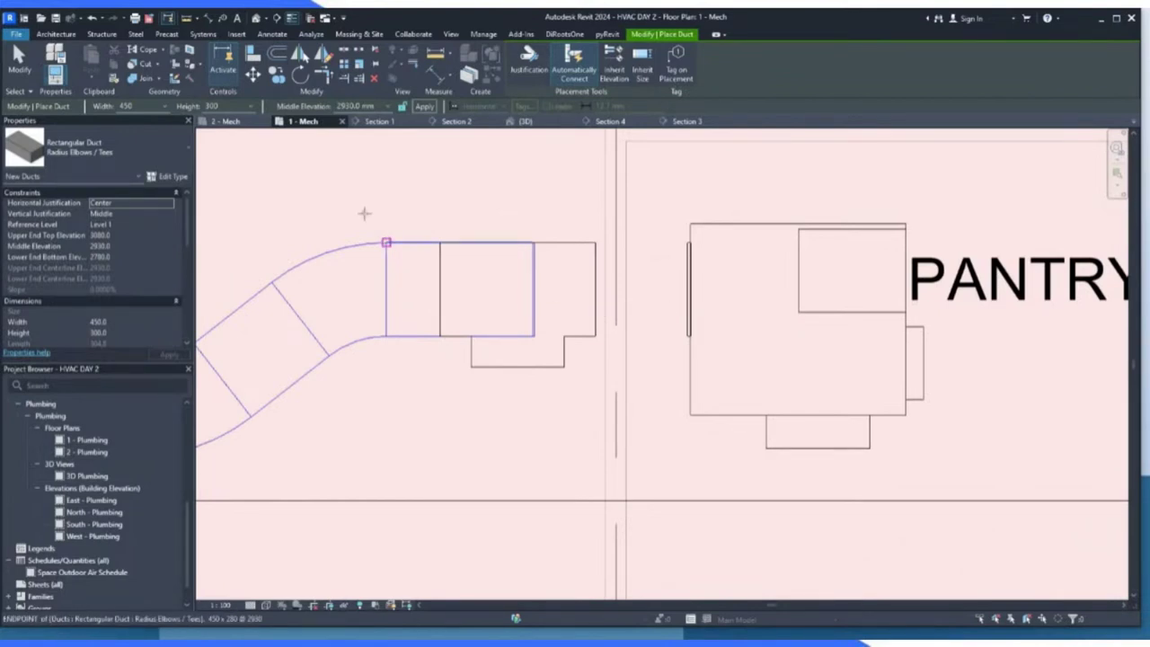
{"action": "key", "text": "Escape"}
{"action": "key", "text": "Escape"}
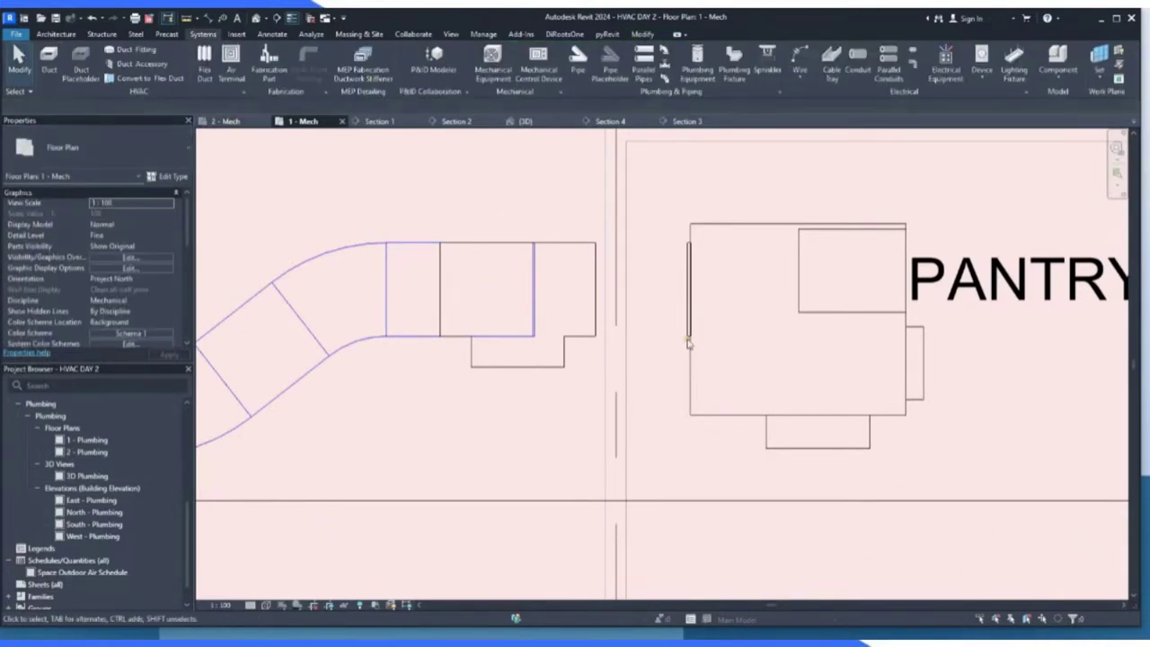
Nudge the elbow, ducts and tee near the pantry three steps left.
{"action": "scroll", "coordinate": [688, 353], "scroll_direction": "down", "scroll_amount": 2}
{"action": "scroll", "coordinate": [540, 287], "scroll_direction": "down", "scroll_amount": 3}
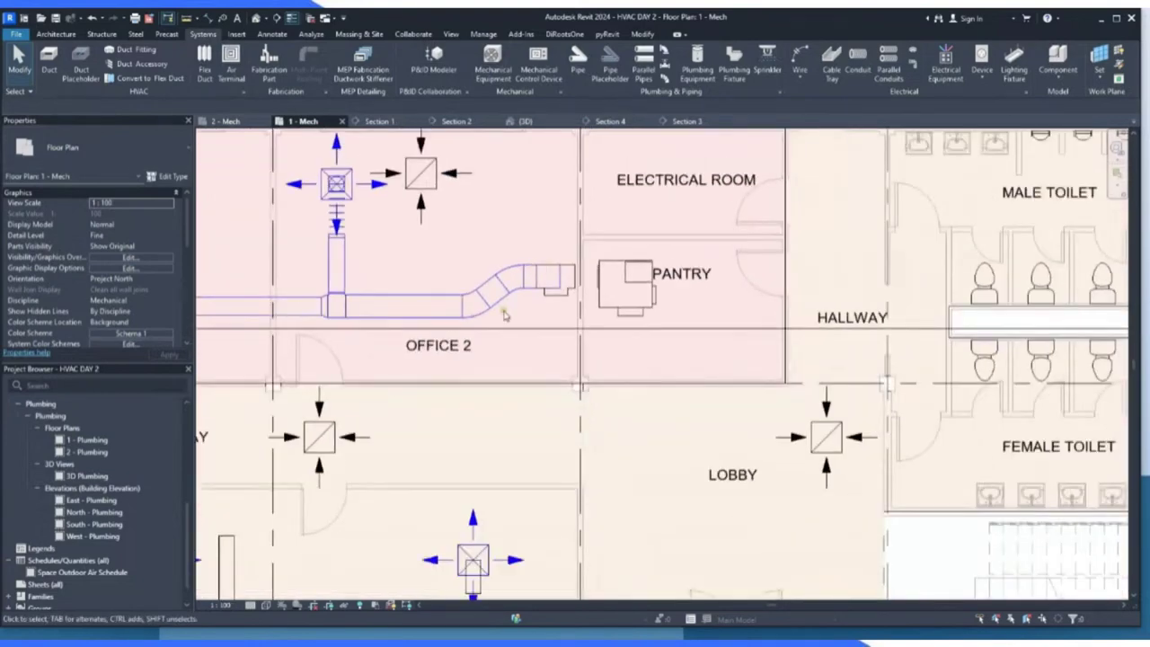
{"action": "scroll", "coordinate": [527, 310], "scroll_direction": "up", "scroll_amount": 1}
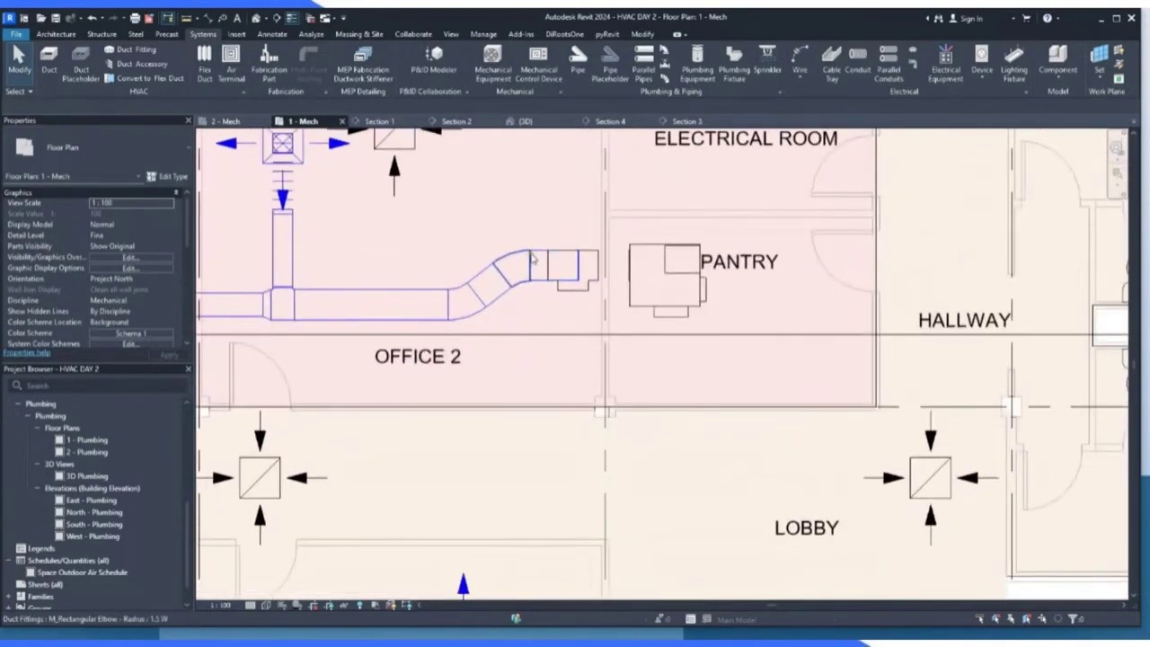
{"action": "left_click", "coordinate": [514, 271]}
{"action": "scroll", "coordinate": [535, 297], "scroll_direction": "up", "scroll_amount": 2}
{"action": "left_click_drag", "start_coordinate": [530, 232], "coordinate": [460, 325]}
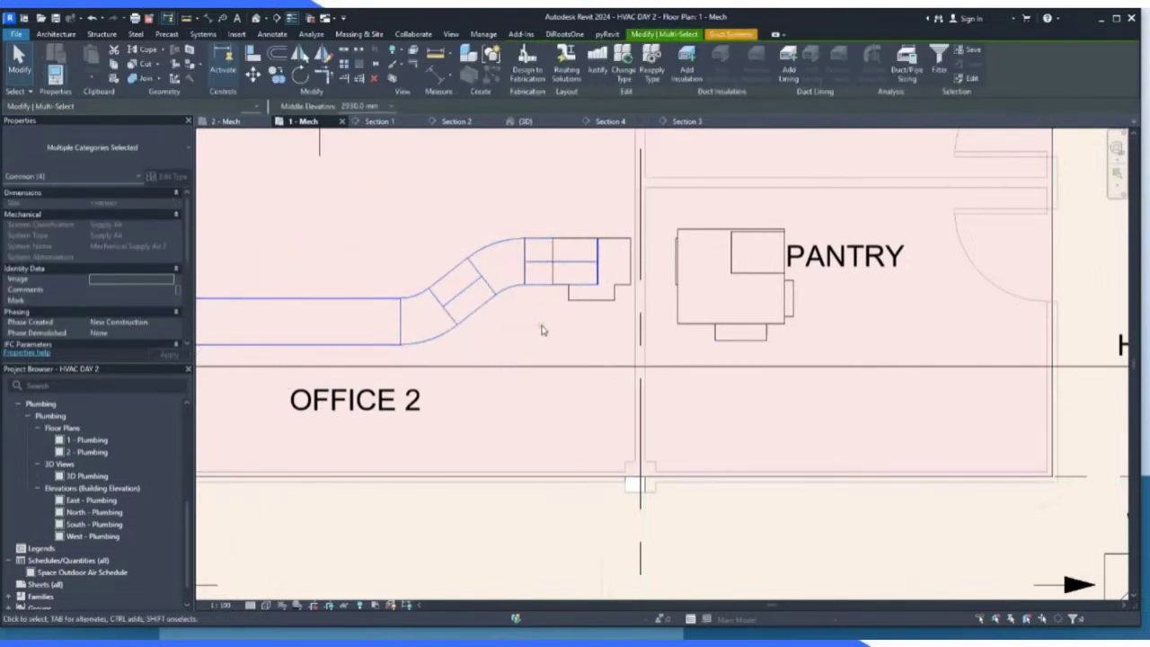
{"action": "key", "text": "Left"}
{"action": "key", "text": "Left"}
{"action": "key", "text": "Left"}
{"action": "key", "text": "Left"}
{"action": "key", "text": "Left"}
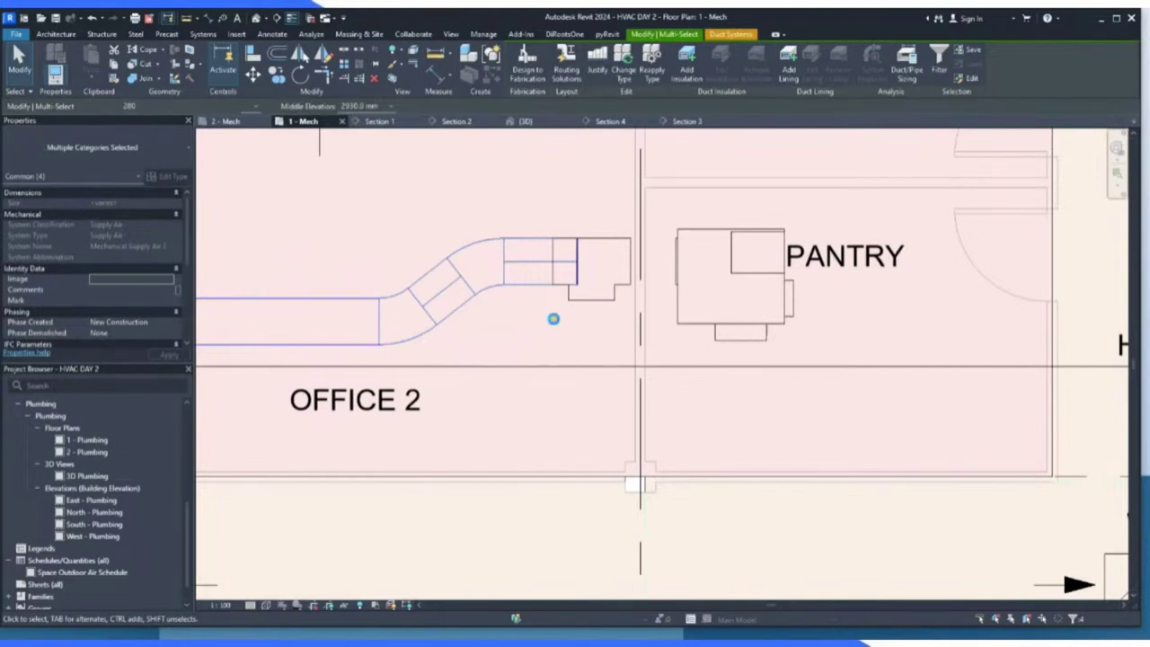
{"action": "key", "text": "Left"}
{"action": "key", "text": "Left"}
{"action": "key", "text": "Left"}
{"action": "key", "text": "Left"}
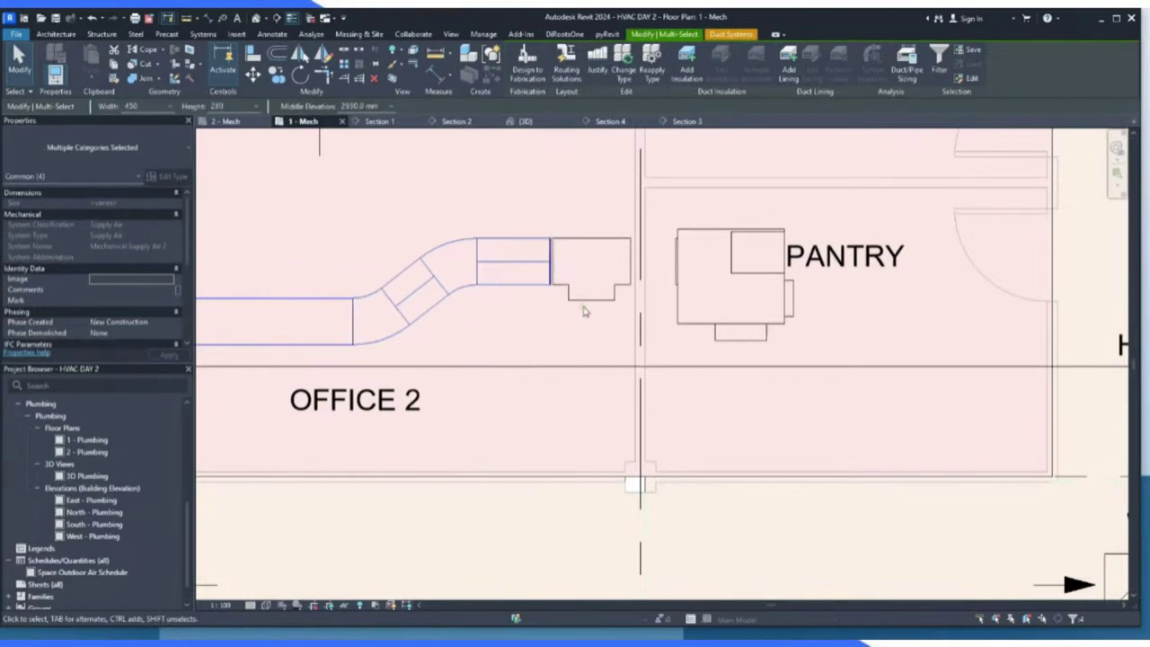
{"action": "key", "text": "Left"}
{"action": "key", "text": "Left"}
Try stretching the straight duct onto the tee connector; cancel the not-enough-room error.
{"action": "left_click", "coordinate": [580, 296]}
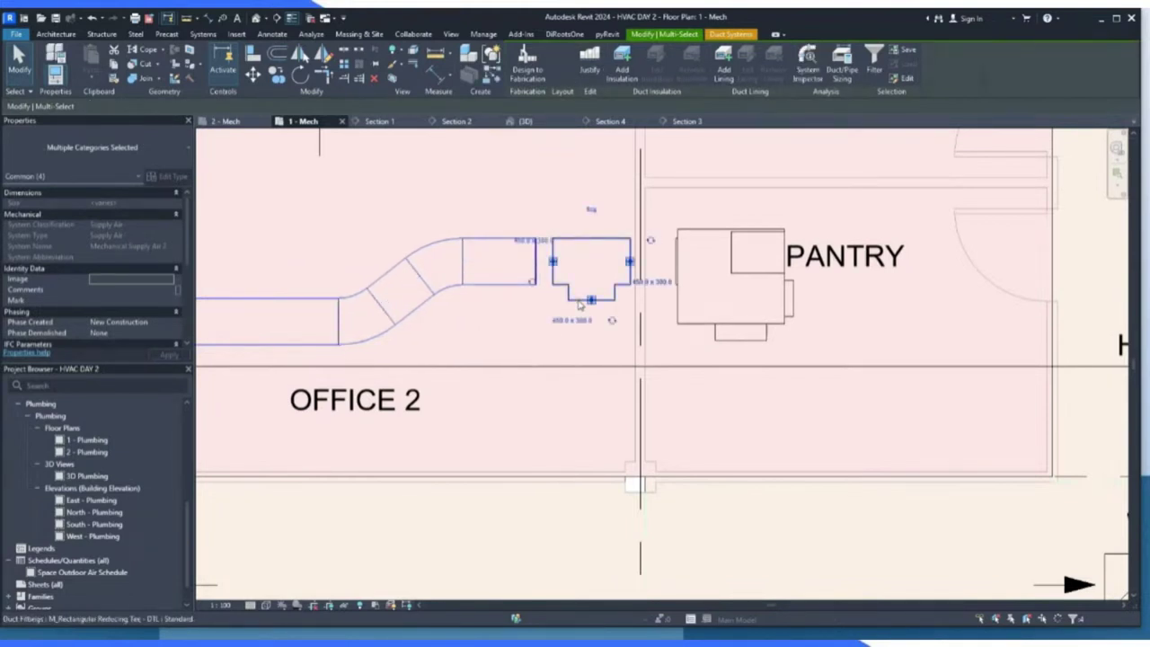
{"action": "scroll", "coordinate": [563, 301], "scroll_direction": "up", "scroll_amount": 3}
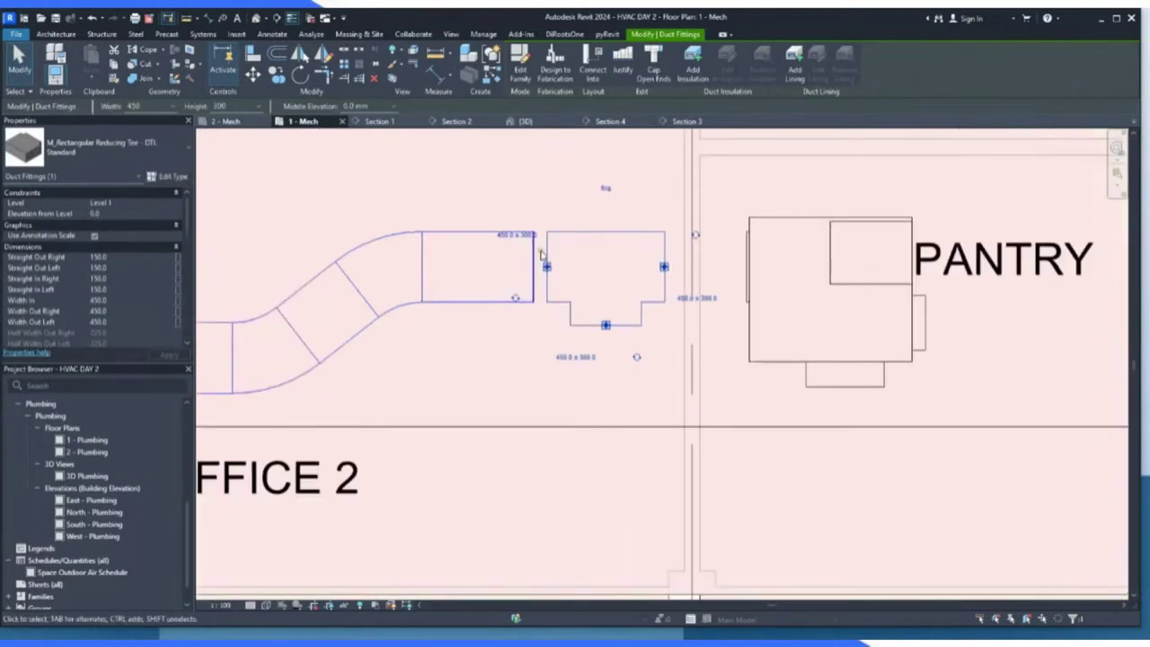
{"action": "scroll", "coordinate": [543, 292], "scroll_direction": "up", "scroll_amount": 2}
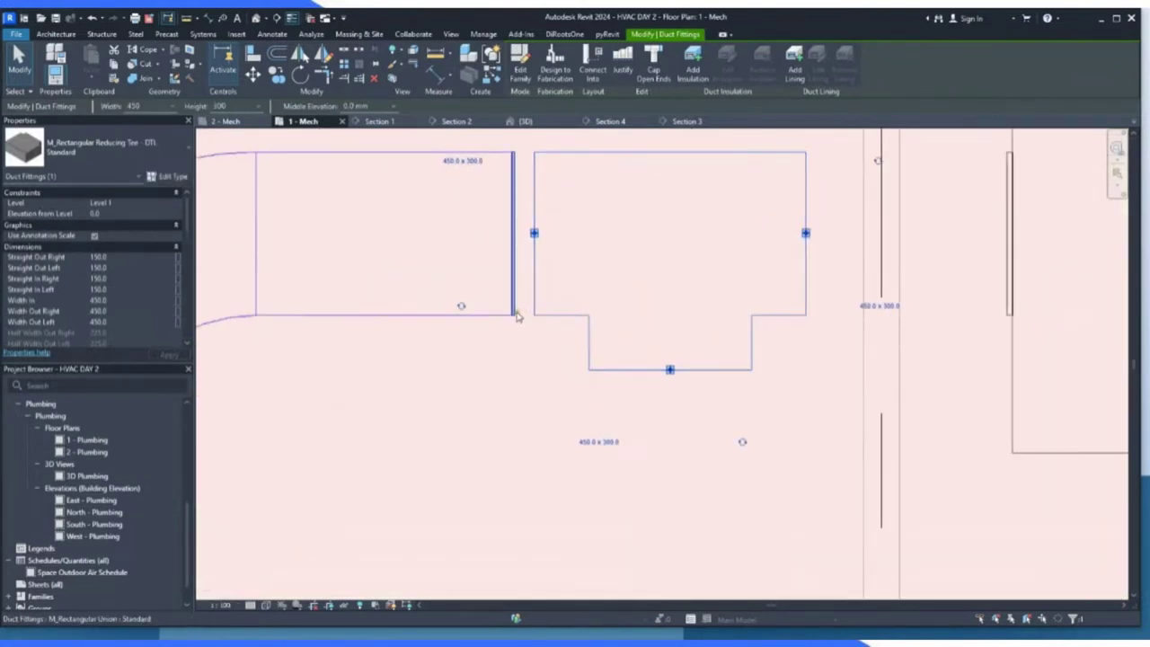
{"action": "left_click", "coordinate": [517, 313]}
{"action": "key", "text": "Escape"}
{"action": "left_click", "coordinate": [533, 261]}
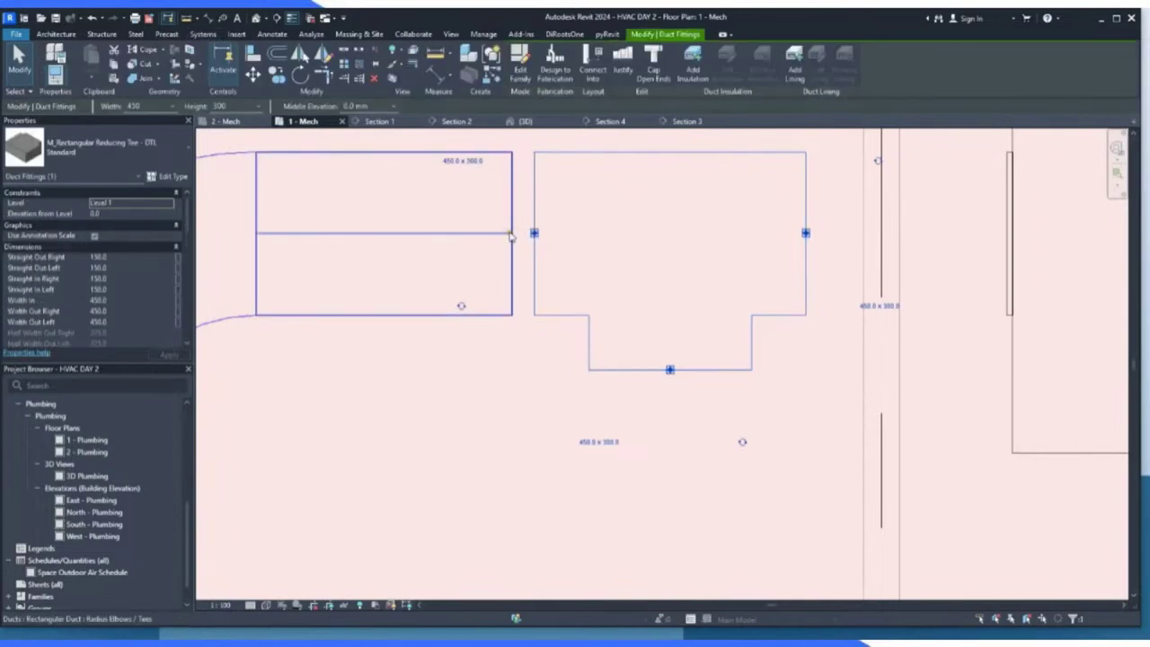
{"action": "left_click", "coordinate": [511, 235]}
{"action": "left_click_drag", "start_coordinate": [511, 234], "coordinate": [532, 232]}
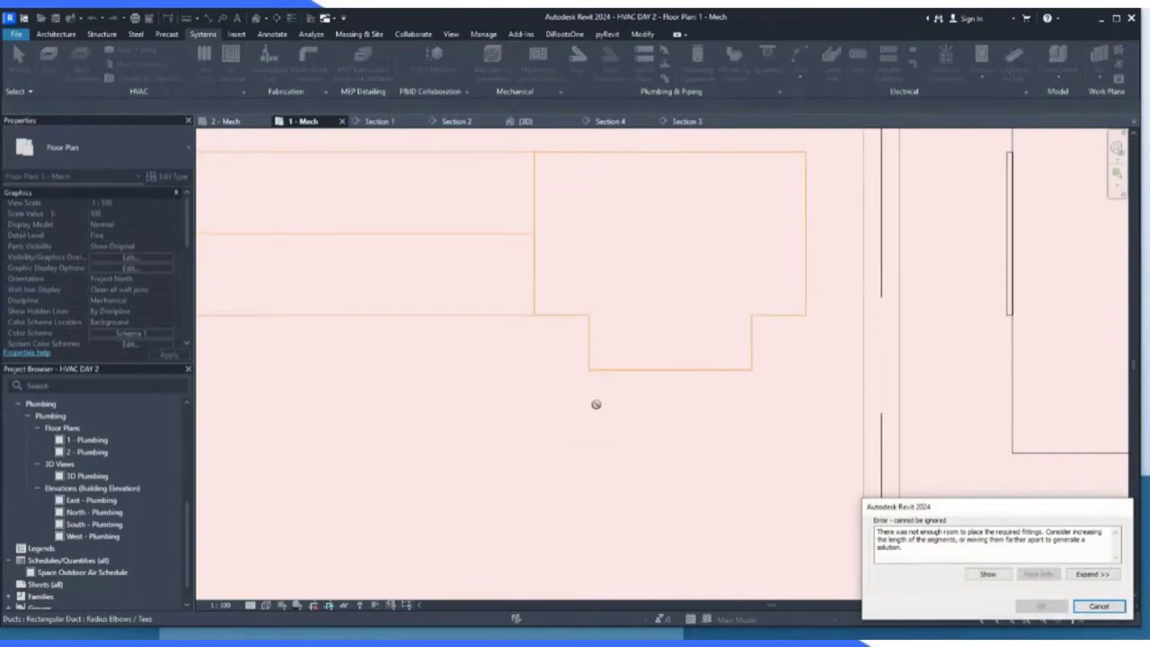
{"action": "left_click", "coordinate": [1095, 607]}
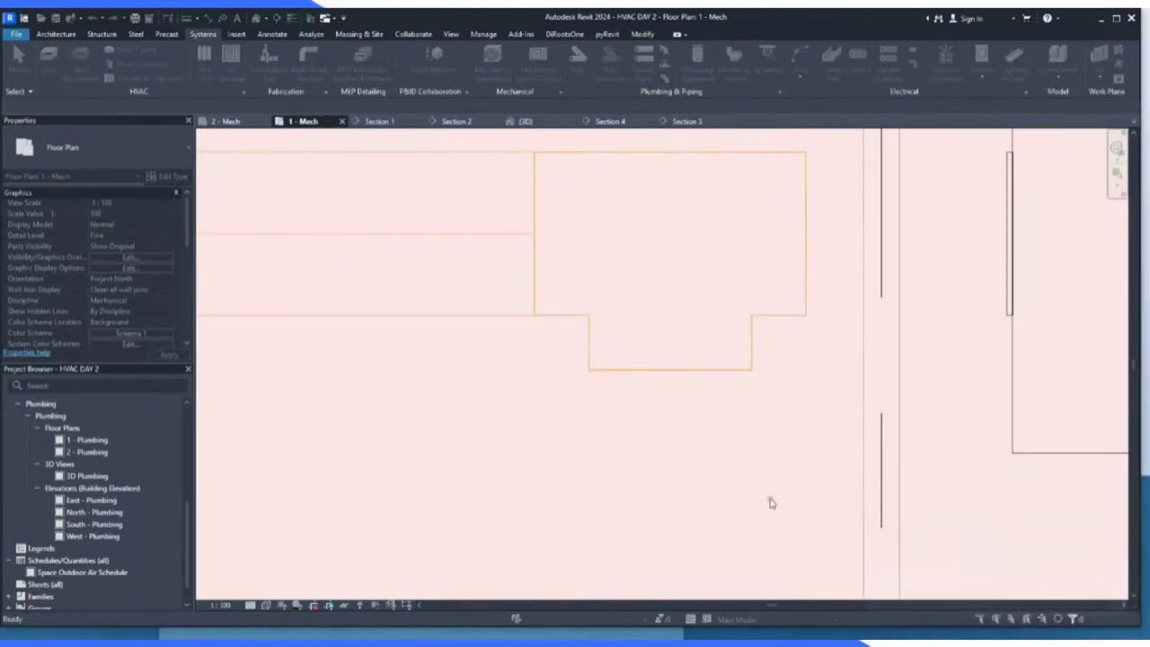
{"action": "scroll", "coordinate": [414, 350], "scroll_direction": "down", "scroll_amount": 3}
Delete the reducing tee and stretch the straight duct's end into the pantry VAV connector.
{"action": "scroll", "coordinate": [508, 294], "scroll_direction": "down", "scroll_amount": 2}
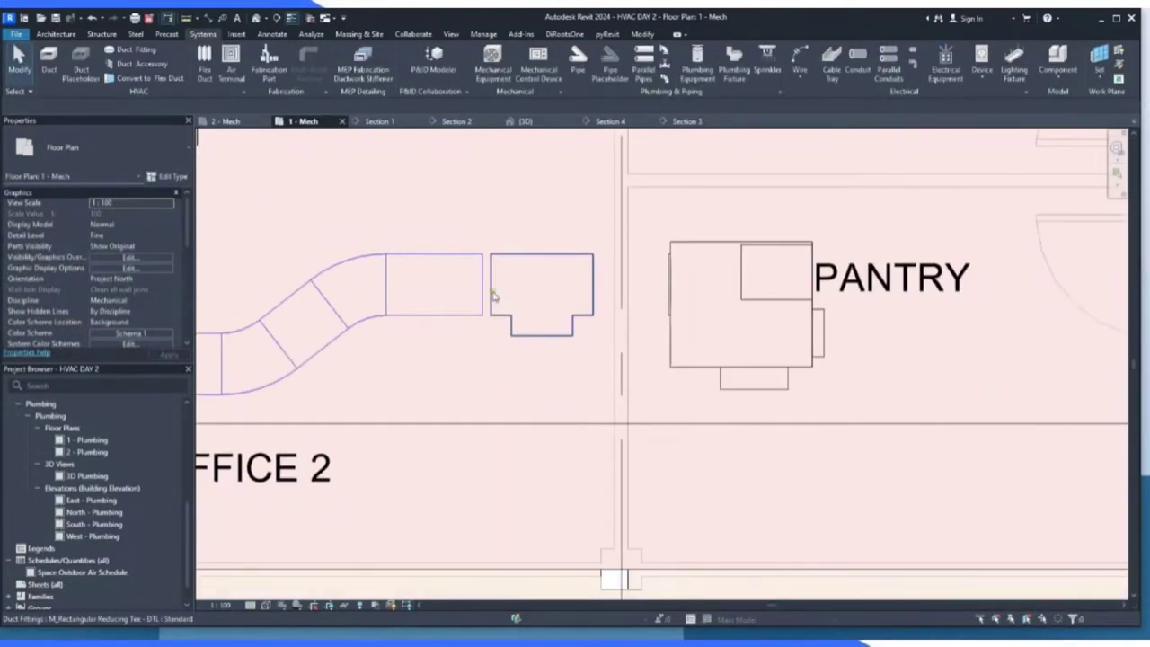
{"action": "left_click", "coordinate": [495, 294]}
{"action": "key", "text": "Delete"}
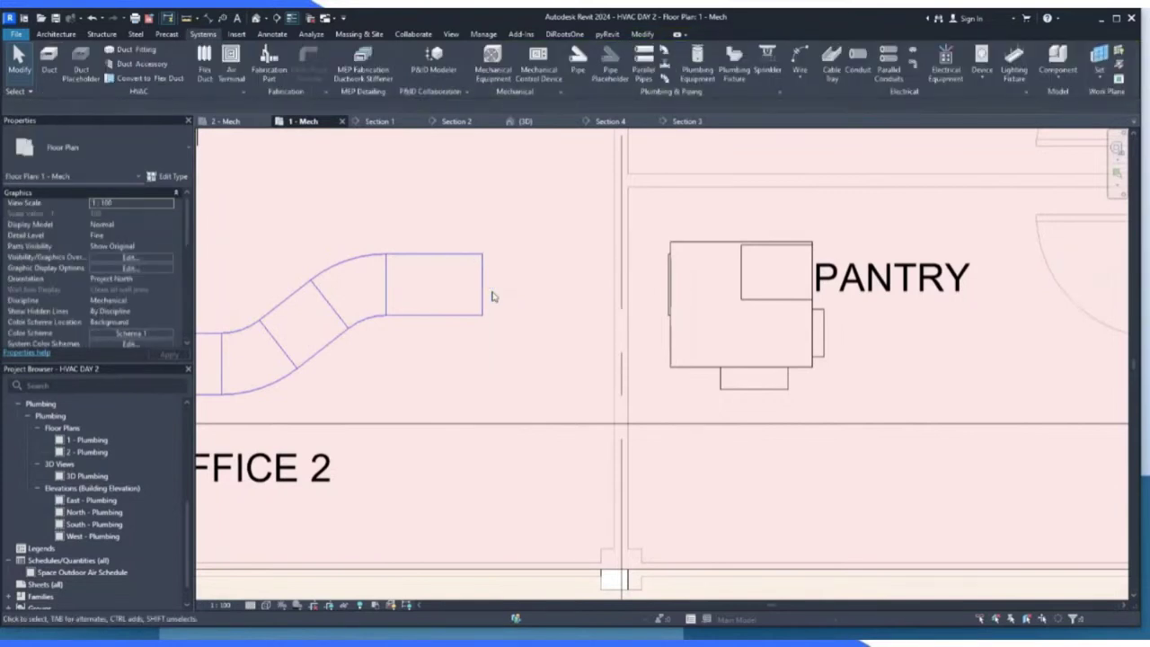
{"action": "left_click", "coordinate": [481, 286]}
{"action": "left_click_drag", "start_coordinate": [482, 284], "coordinate": [665, 284]}
{"action": "left_click", "coordinate": [529, 350]}
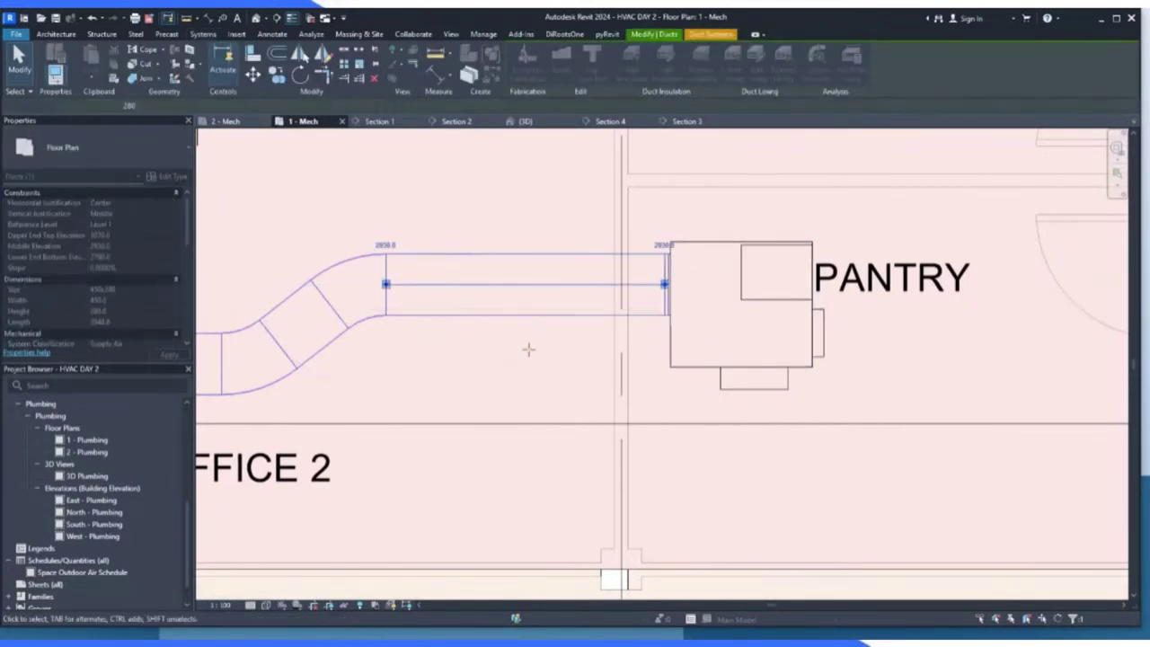
{"action": "scroll", "coordinate": [534, 218], "scroll_direction": "down", "scroll_amount": 4}
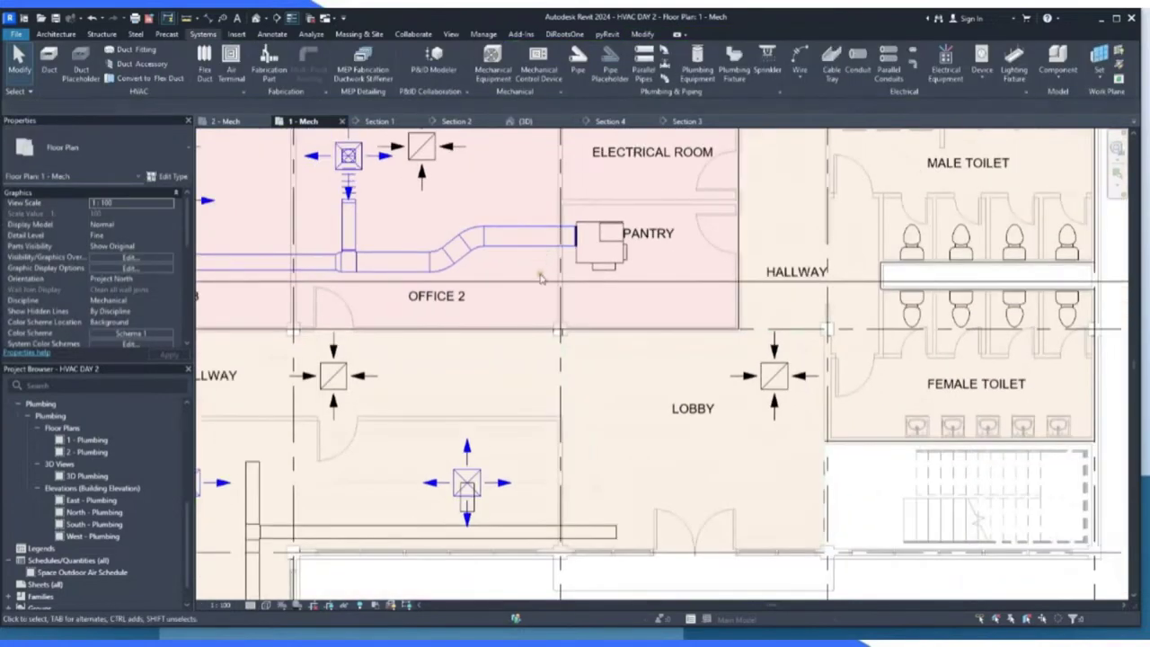
Select the duct entering the pantry VAV unit, then cancel Split.
{"action": "left_click", "coordinate": [538, 254]}
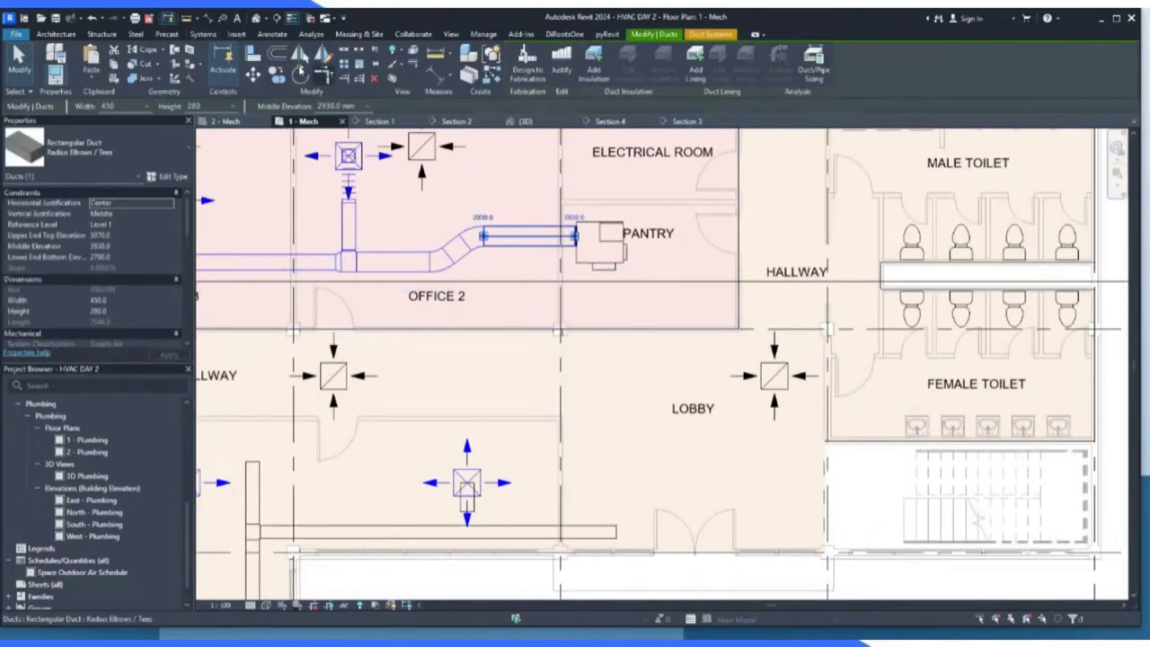
{"action": "left_click", "coordinate": [344, 53]}
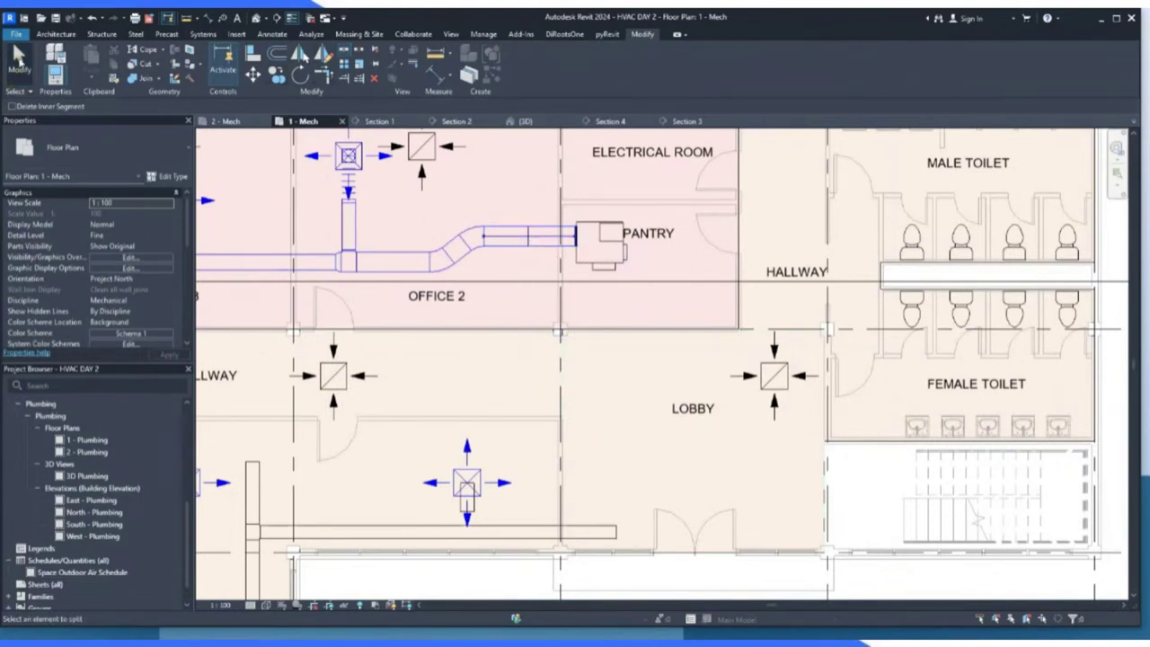
{"action": "key", "text": "Escape"}
Shorten the lower lobby duct toward 6100 mm and start Draw Duct from its end.
{"action": "left_click", "coordinate": [584, 531]}
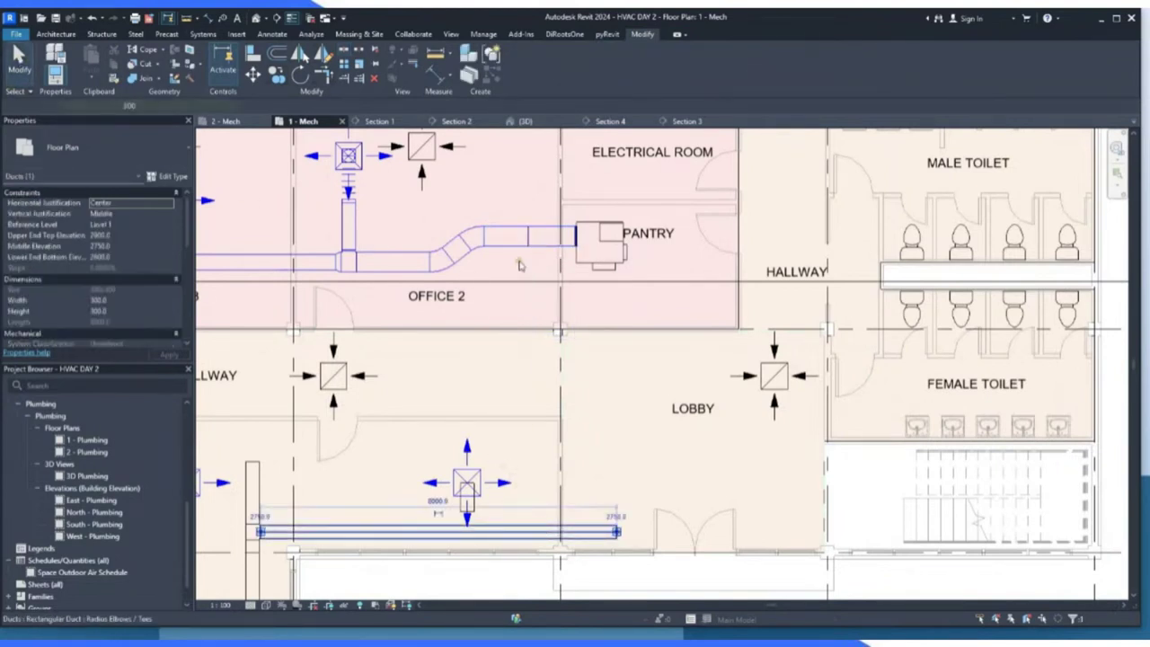
{"action": "key", "text": "Escape"}
{"action": "left_click", "coordinate": [617, 532]}
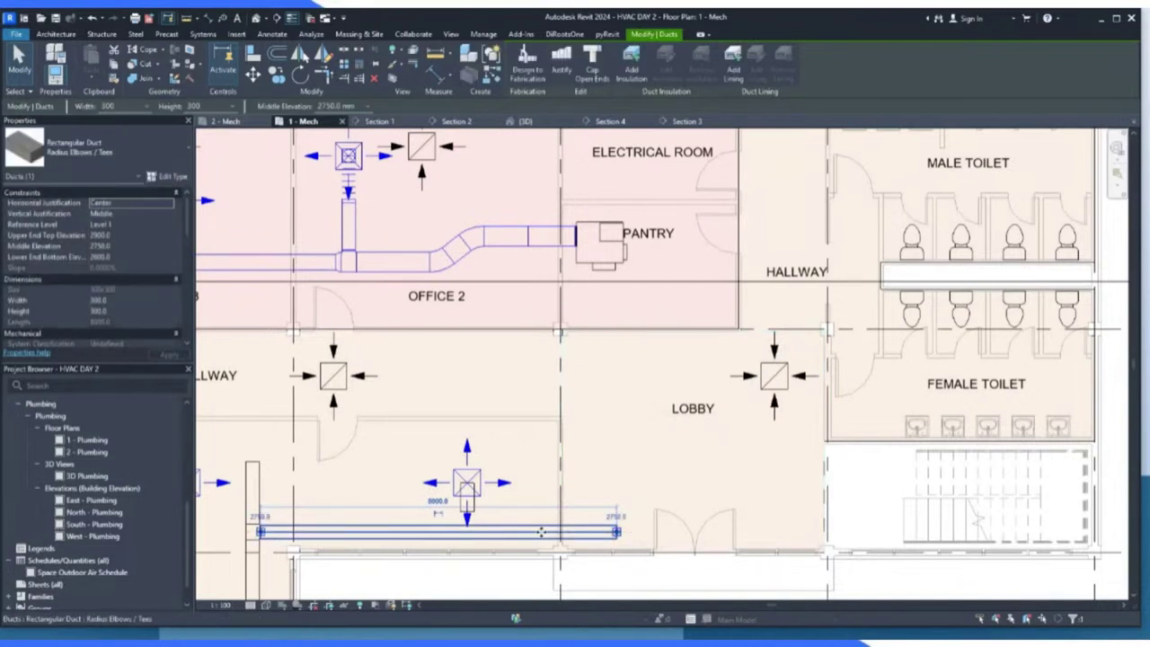
{"action": "left_click_drag", "start_coordinate": [616, 532], "coordinate": [520, 532]}
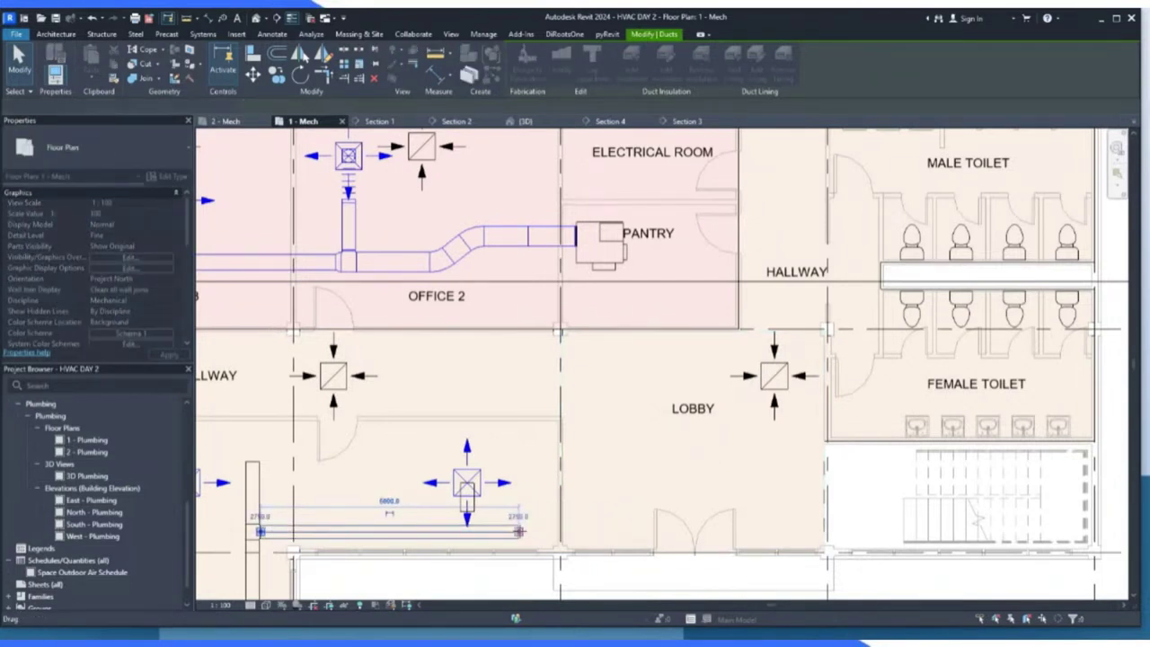
{"action": "key", "text": "Escape"}
{"action": "left_click", "coordinate": [517, 532]}
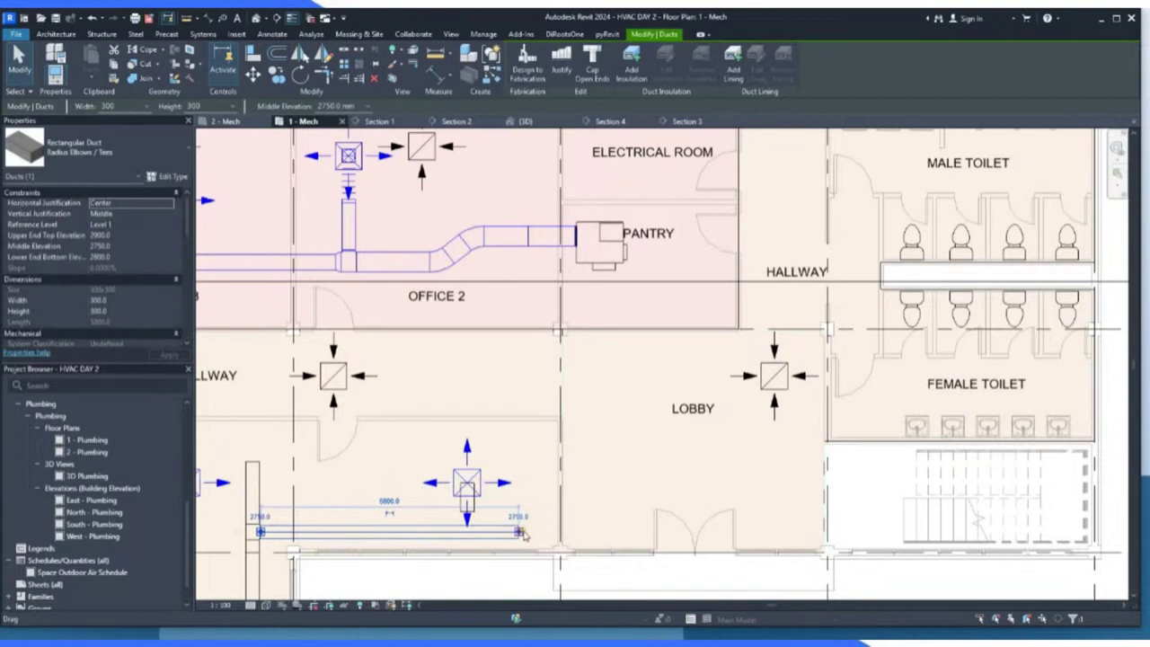
{"action": "left_click_drag", "start_coordinate": [523, 535], "coordinate": [521, 533]}
{"action": "right_click", "coordinate": [518, 535]}
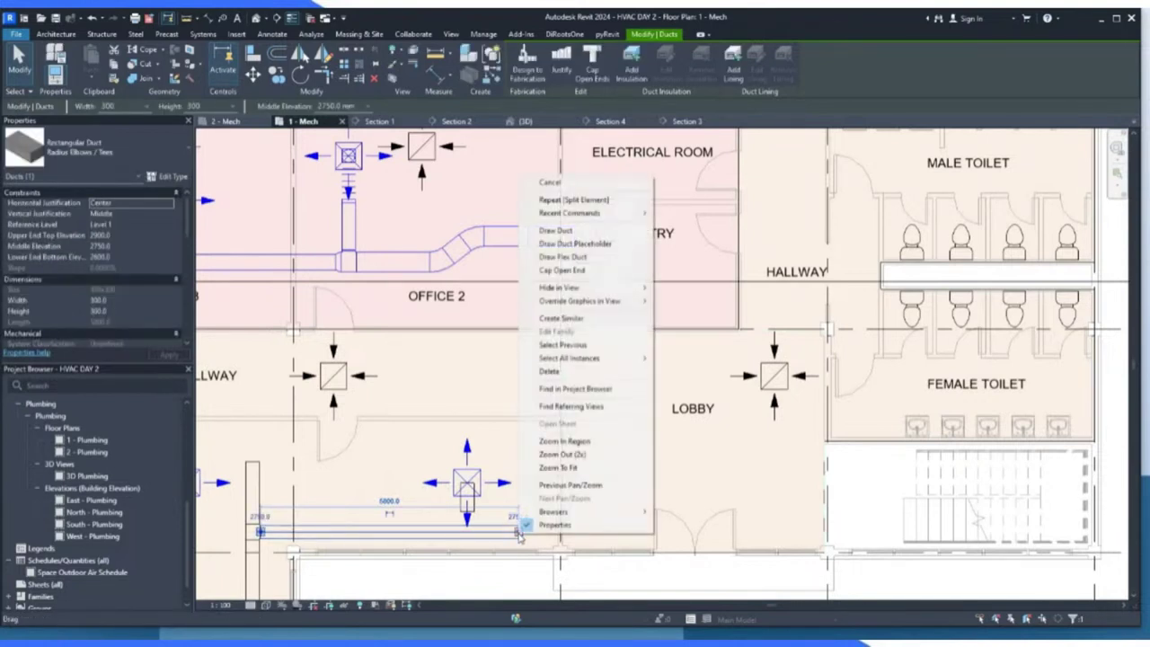
{"action": "left_click", "coordinate": [581, 232]}
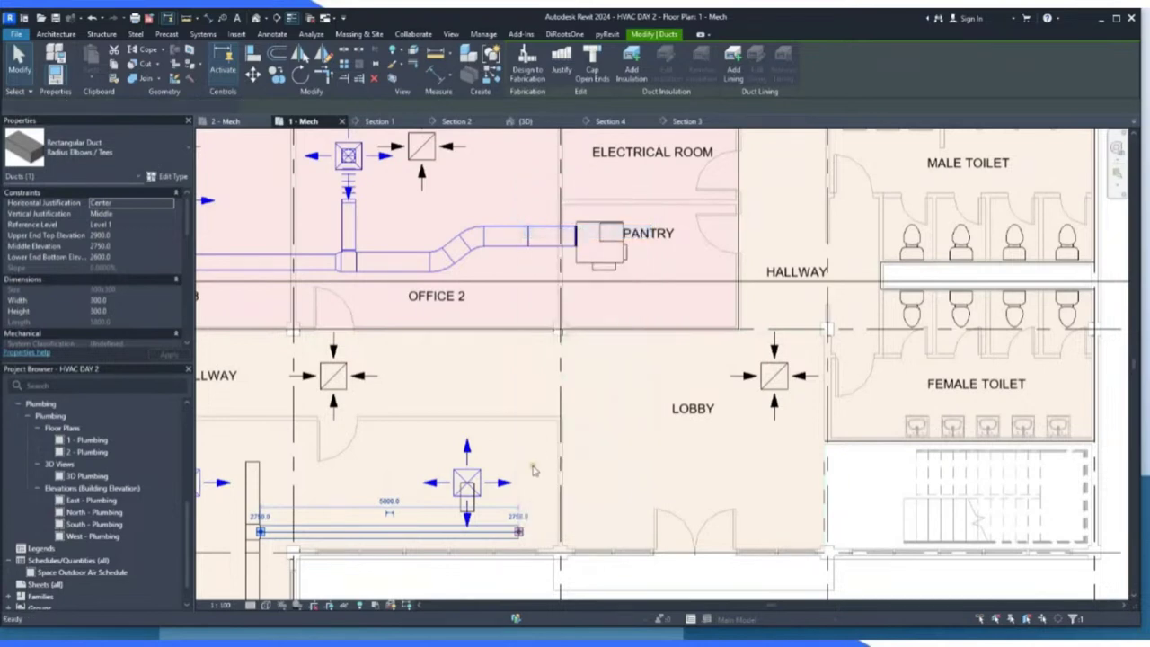
Attempt to join the new duct to the upper duct's end; discard it after the fitting error.
{"action": "scroll", "coordinate": [541, 509], "scroll_direction": "up", "scroll_amount": 1}
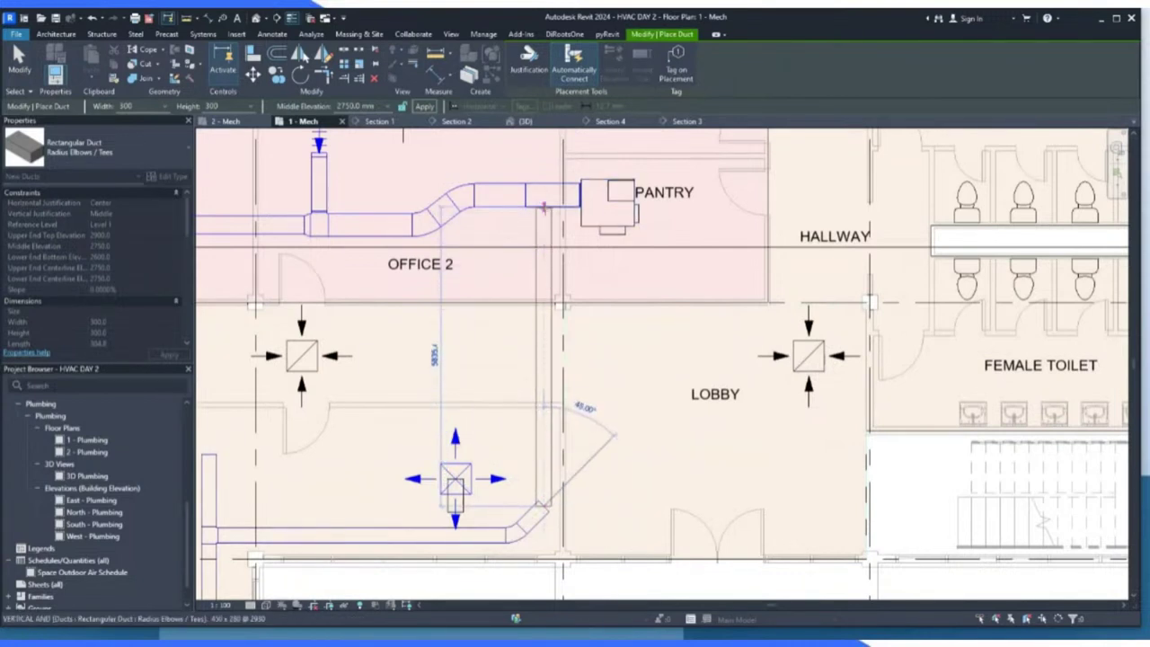
{"action": "left_click", "coordinate": [543, 208]}
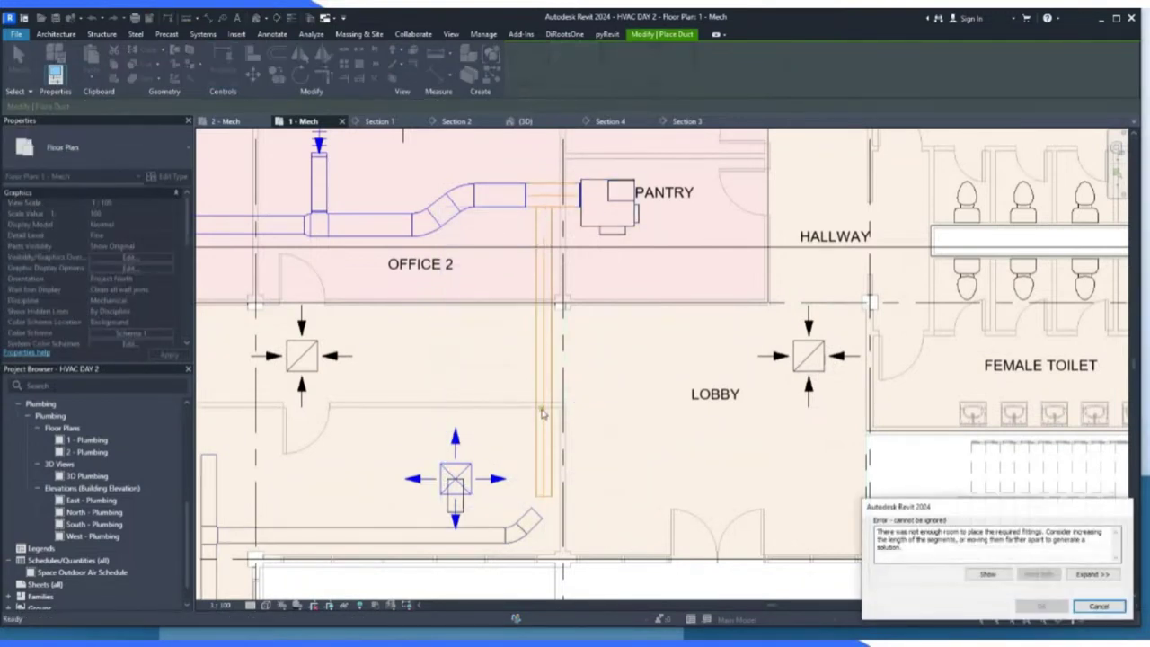
{"action": "left_click", "coordinate": [1100, 608]}
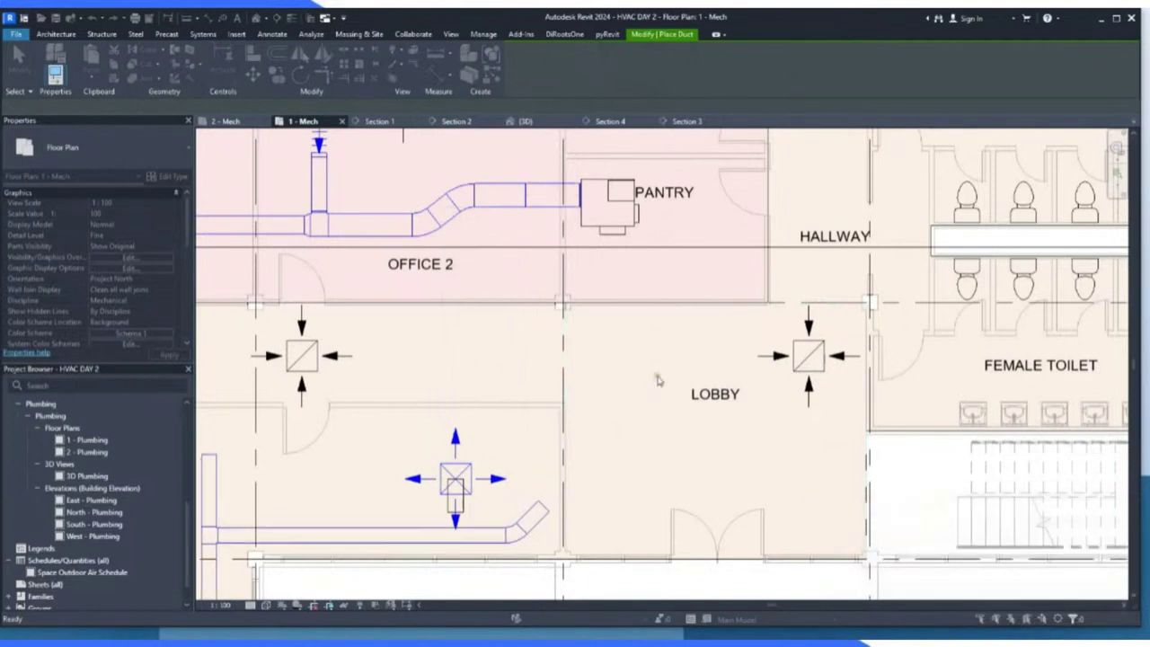
{"action": "scroll", "coordinate": [533, 200], "scroll_direction": "up", "scroll_amount": 2}
{"action": "left_click", "coordinate": [20, 65]}
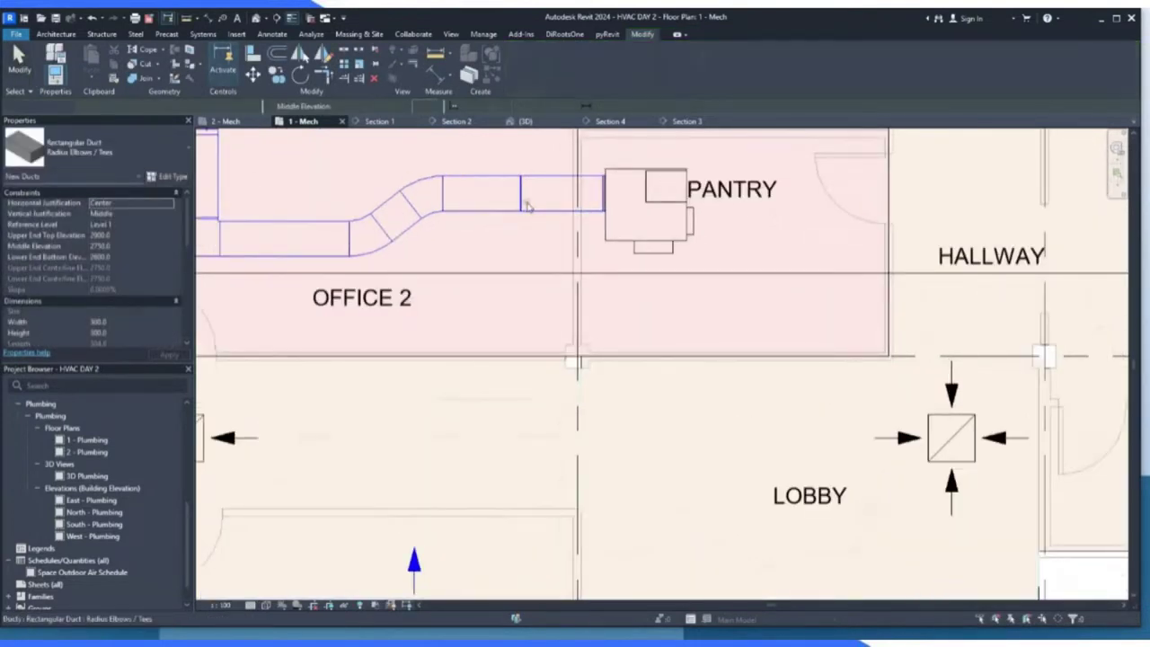
Draw a duct downward from the pantry transition fitting, then delete the diagonal run.
{"action": "left_click", "coordinate": [522, 196]}
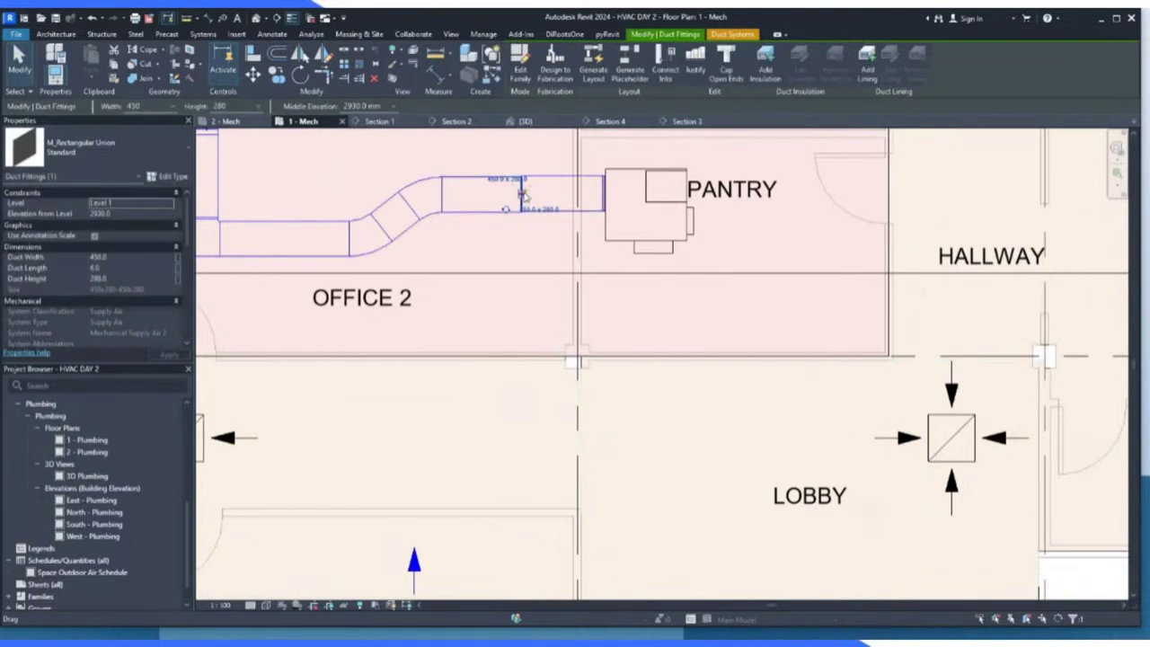
{"action": "right_click", "coordinate": [521, 194]}
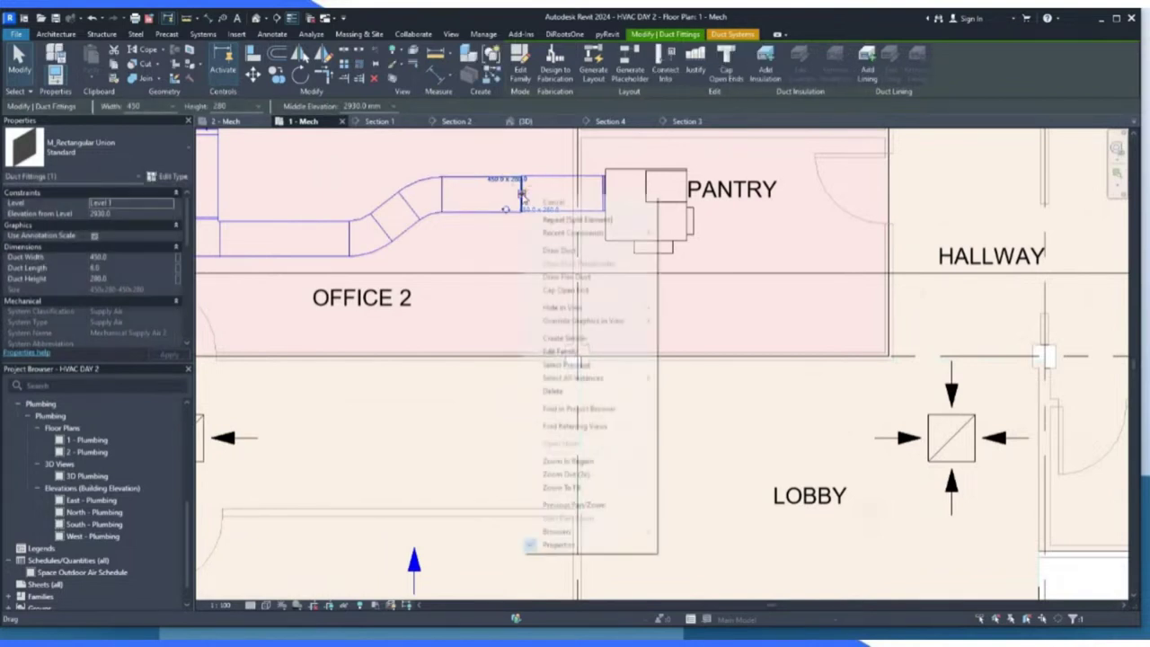
{"action": "left_click", "coordinate": [550, 250]}
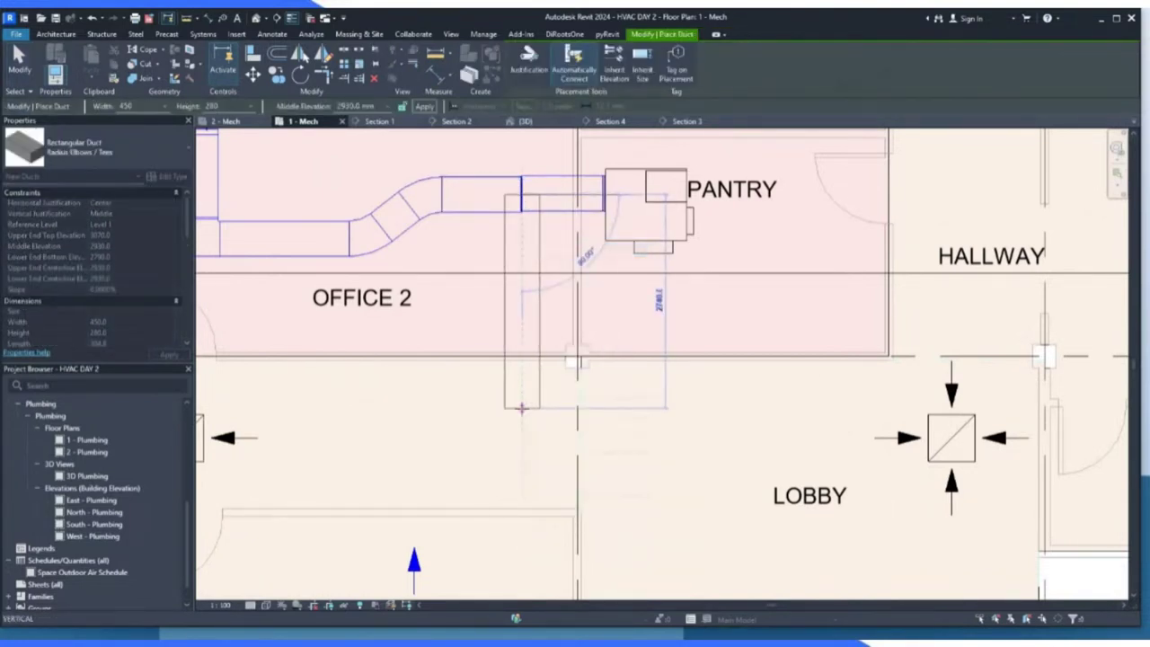
{"action": "left_click", "coordinate": [528, 402]}
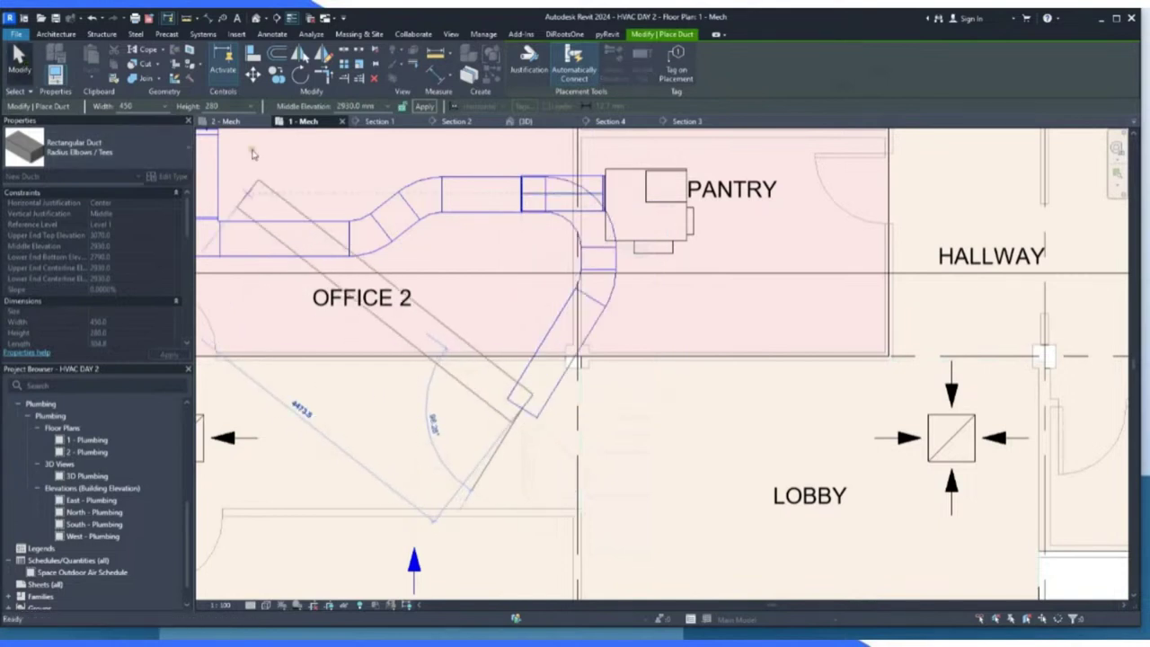
{"action": "key", "text": "Escape"}
{"action": "key", "text": "Escape"}
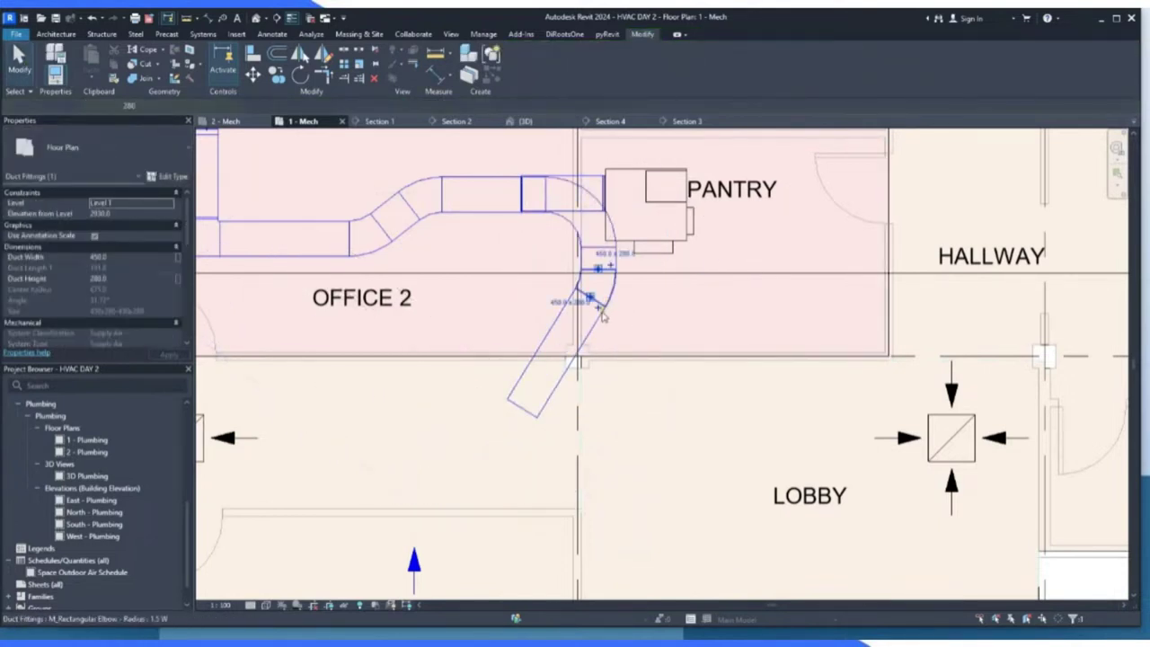
{"action": "left_click", "coordinate": [611, 306]}
{"action": "key", "text": "Delete"}
Delete the leftover stub, elbow, short duct pieces and transition fitting by the pantry.
{"action": "left_click", "coordinate": [616, 259]}
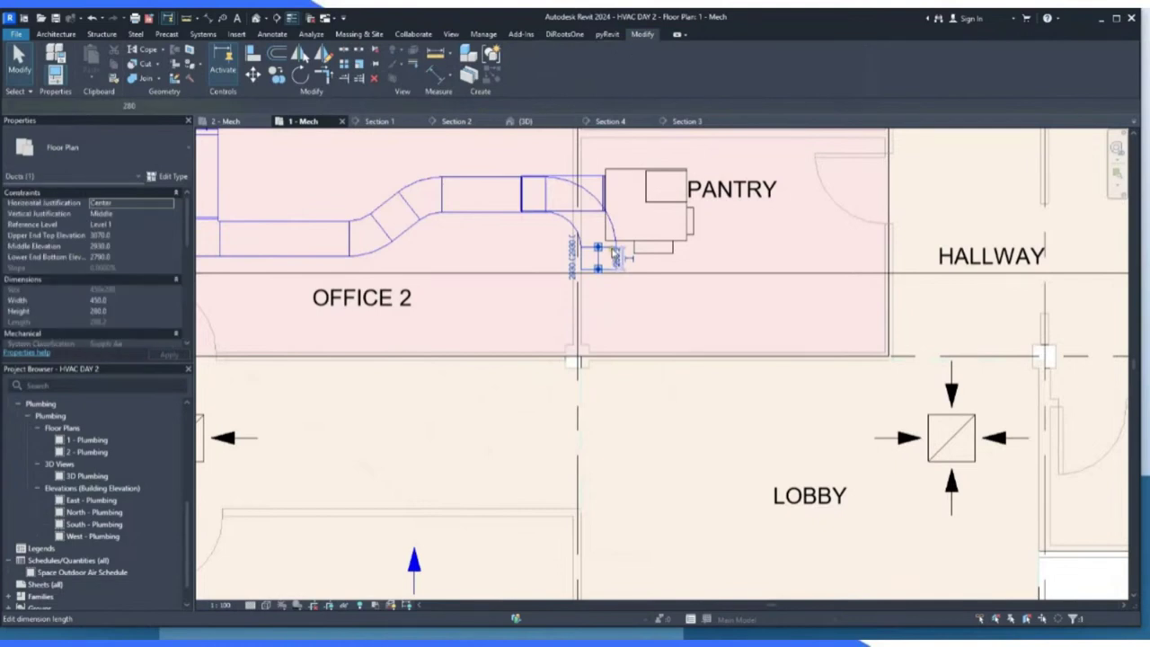
{"action": "key", "text": "Delete"}
{"action": "left_click", "coordinate": [537, 229]}
{"action": "key", "text": "Delete"}
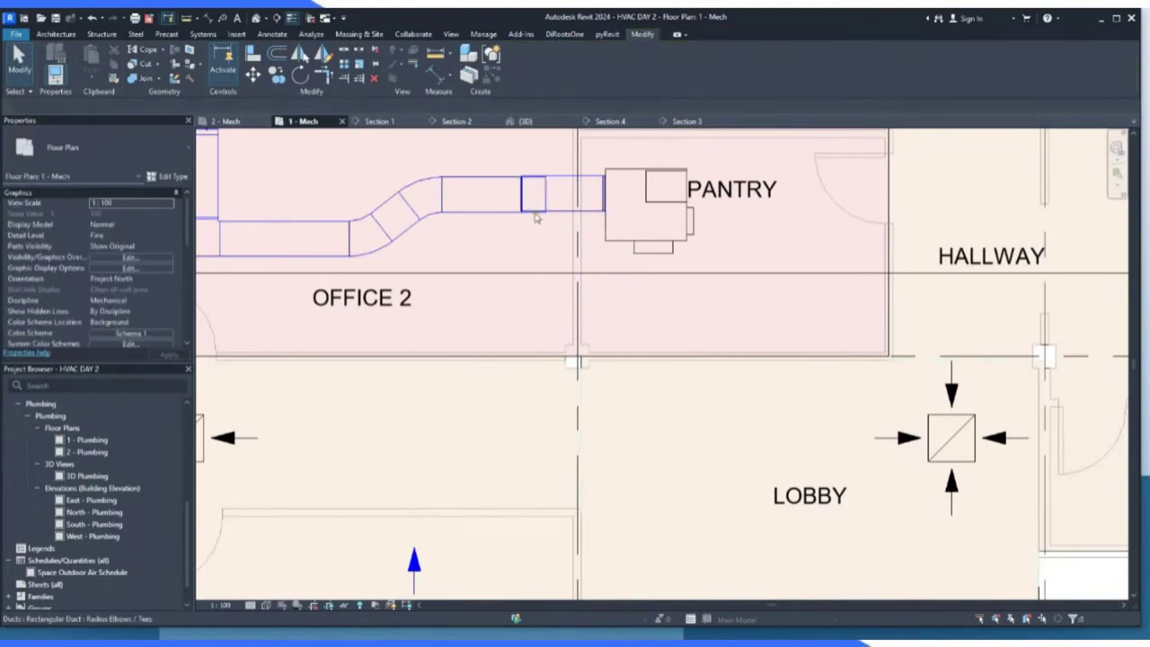
{"action": "left_click", "coordinate": [536, 214]}
{"action": "key", "text": "Delete"}
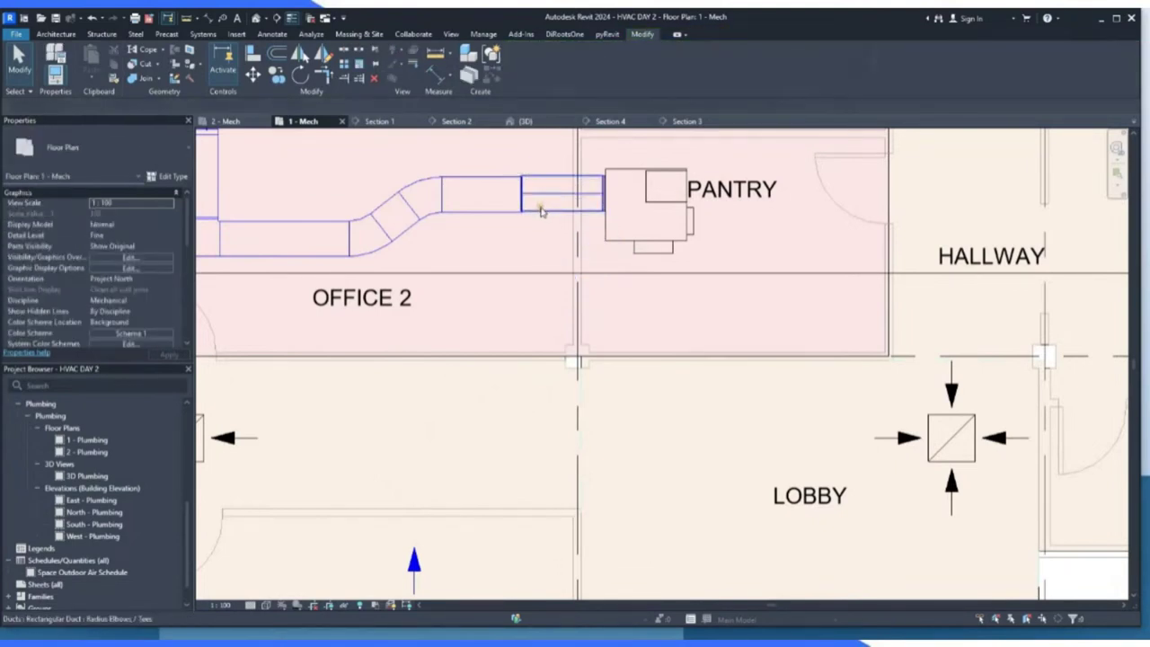
{"action": "left_click", "coordinate": [540, 213]}
{"action": "key", "text": "Delete"}
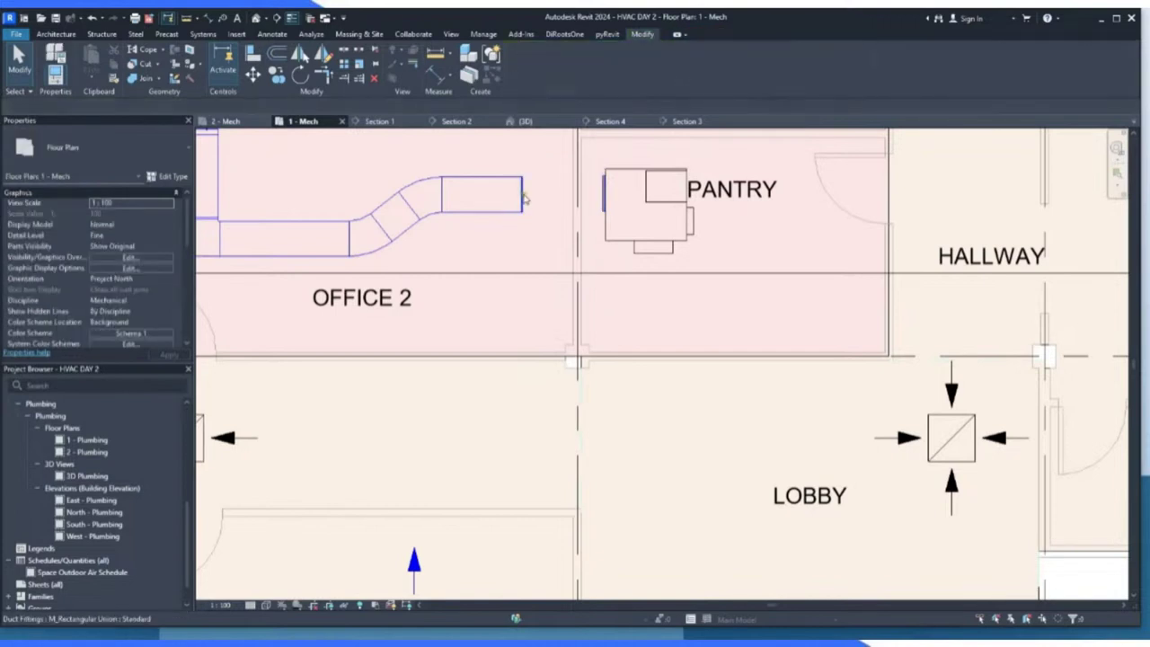
{"action": "left_click", "coordinate": [535, 198]}
{"action": "scroll", "coordinate": [535, 196], "scroll_direction": "up", "scroll_amount": 2}
{"action": "key", "text": "Delete"}
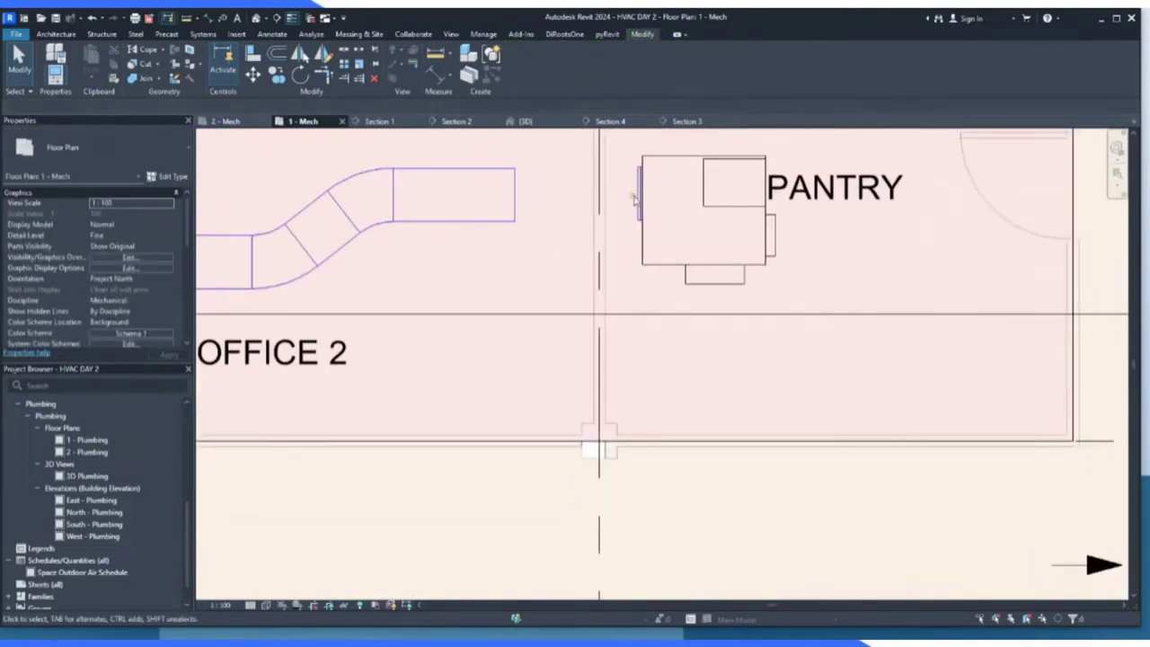
{"action": "left_click", "coordinate": [638, 193]}
{"action": "key", "text": "Delete"}
Extend the 450 × 280 mm supply duct's end straight into the pantry VAV unit.
{"action": "left_click", "coordinate": [515, 194]}
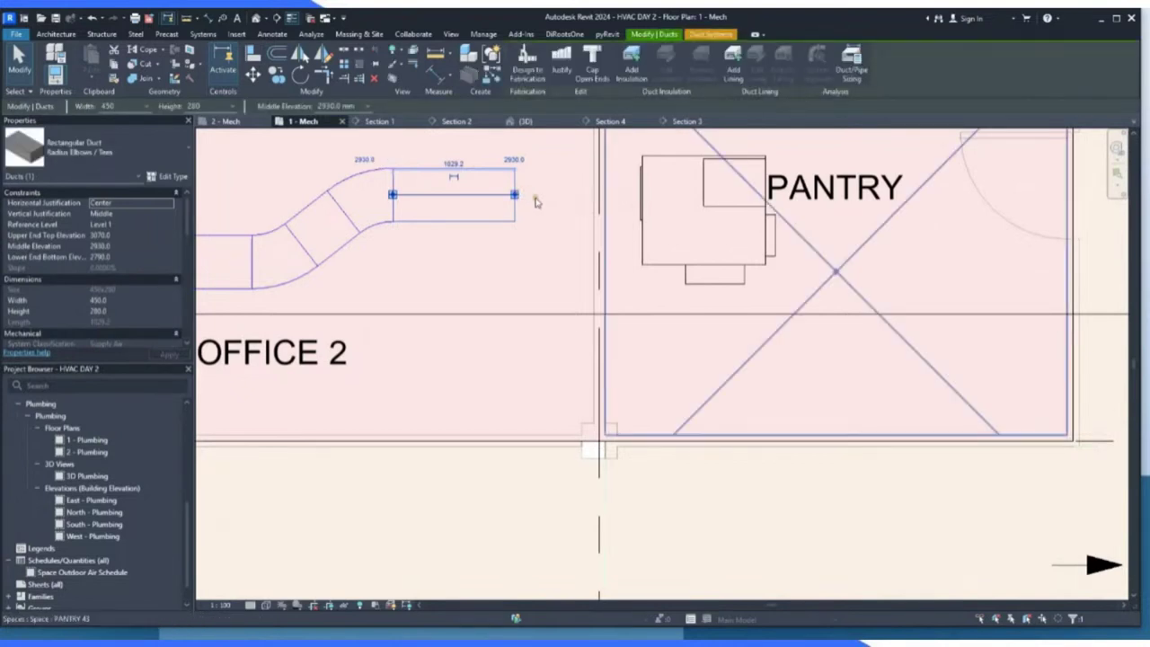
{"action": "left_click_drag", "start_coordinate": [515, 195], "coordinate": [640, 194]}
{"action": "left_click", "coordinate": [503, 254]}
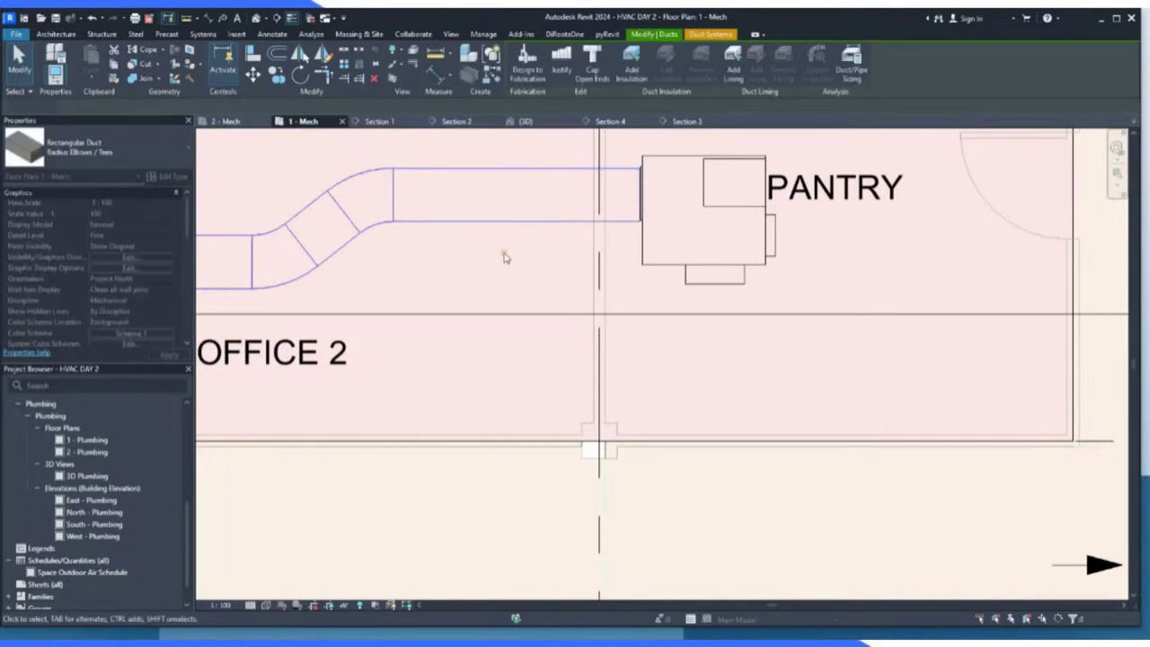
{"action": "left_click", "coordinate": [516, 227]}
{"action": "scroll", "coordinate": [517, 225], "scroll_direction": "down", "scroll_amount": 4}
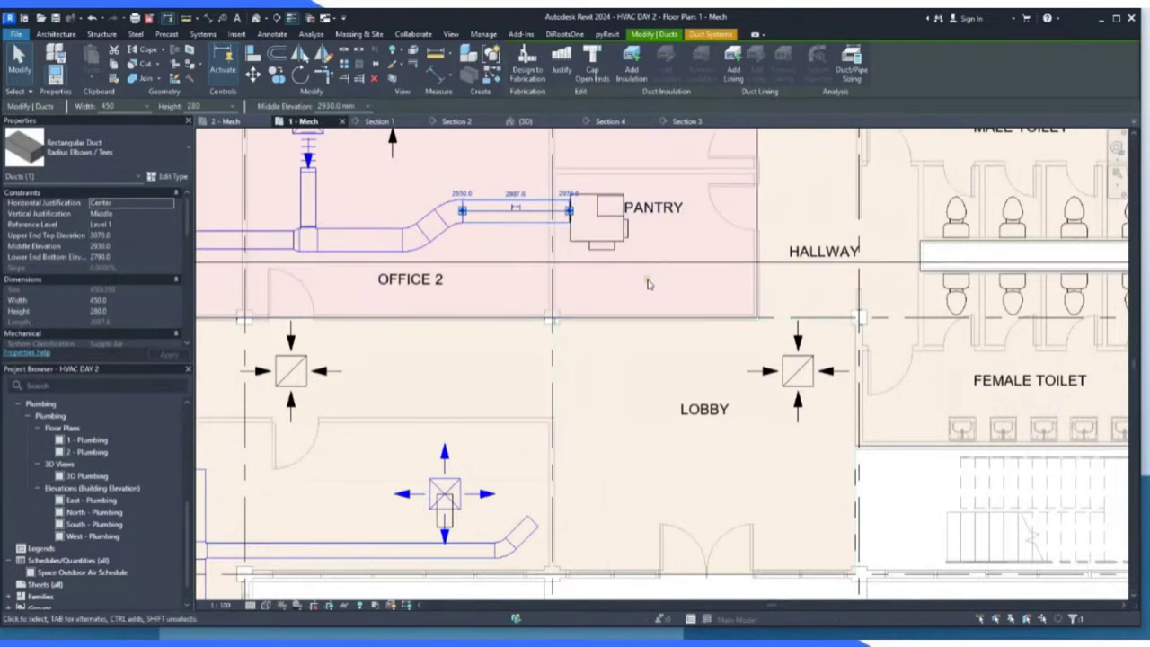
Cap the open ends of the short duct running into the pantry.
{"action": "key", "text": "Escape"}
{"action": "left_click", "coordinate": [527, 228]}
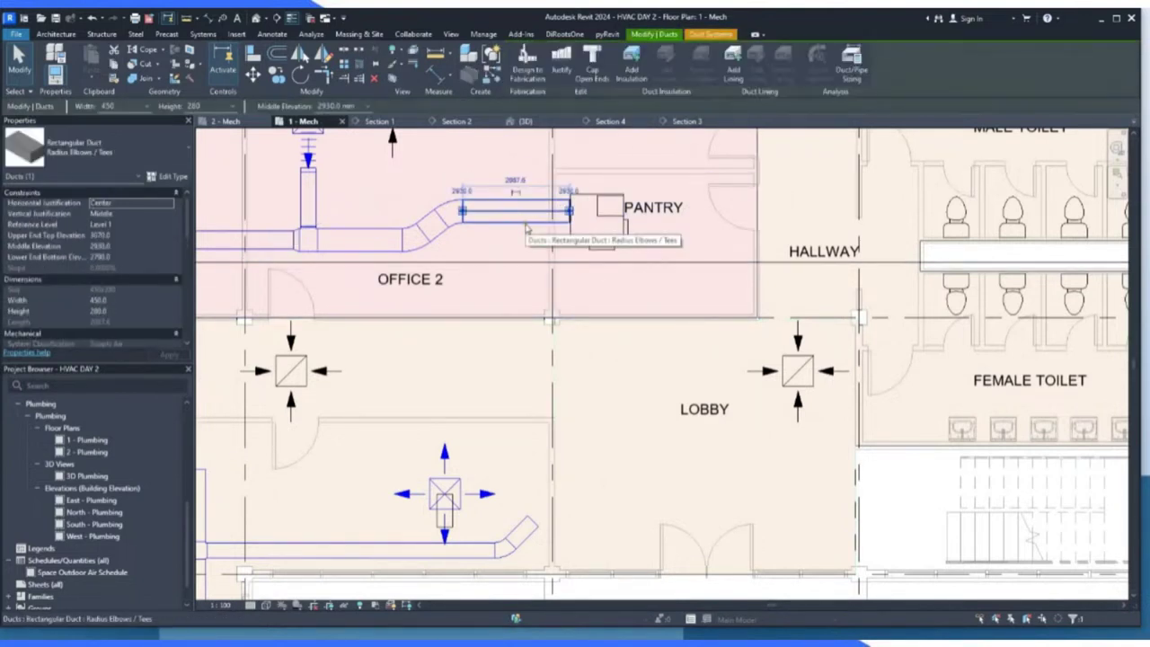
{"action": "left_click", "coordinate": [593, 68]}
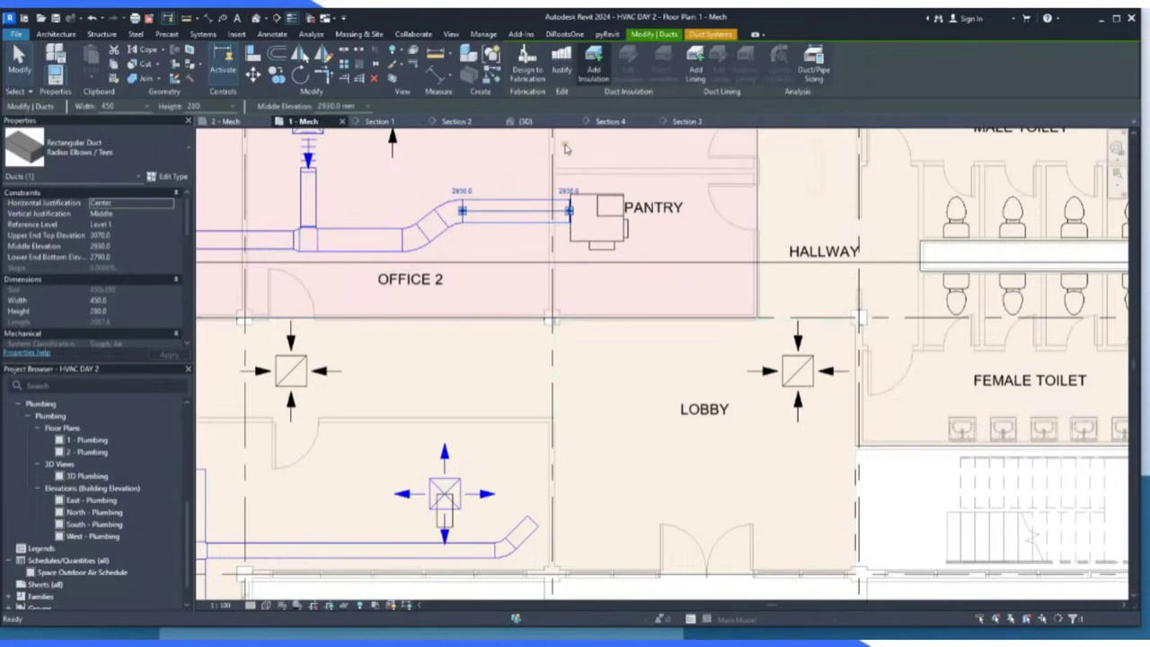
{"action": "left_click", "coordinate": [521, 220]}
{"action": "scroll", "coordinate": [514, 224], "scroll_direction": "up", "scroll_amount": 2}
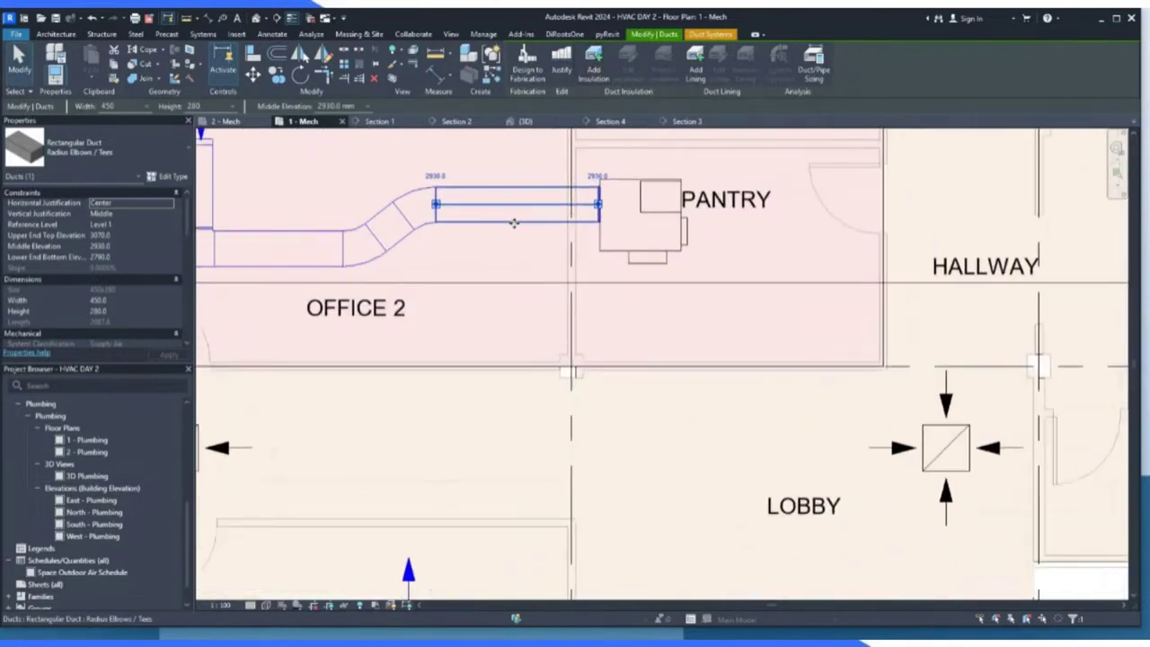
{"action": "left_click", "coordinate": [528, 237]}
{"action": "scroll", "coordinate": [517, 218], "scroll_direction": "down", "scroll_amount": 2}
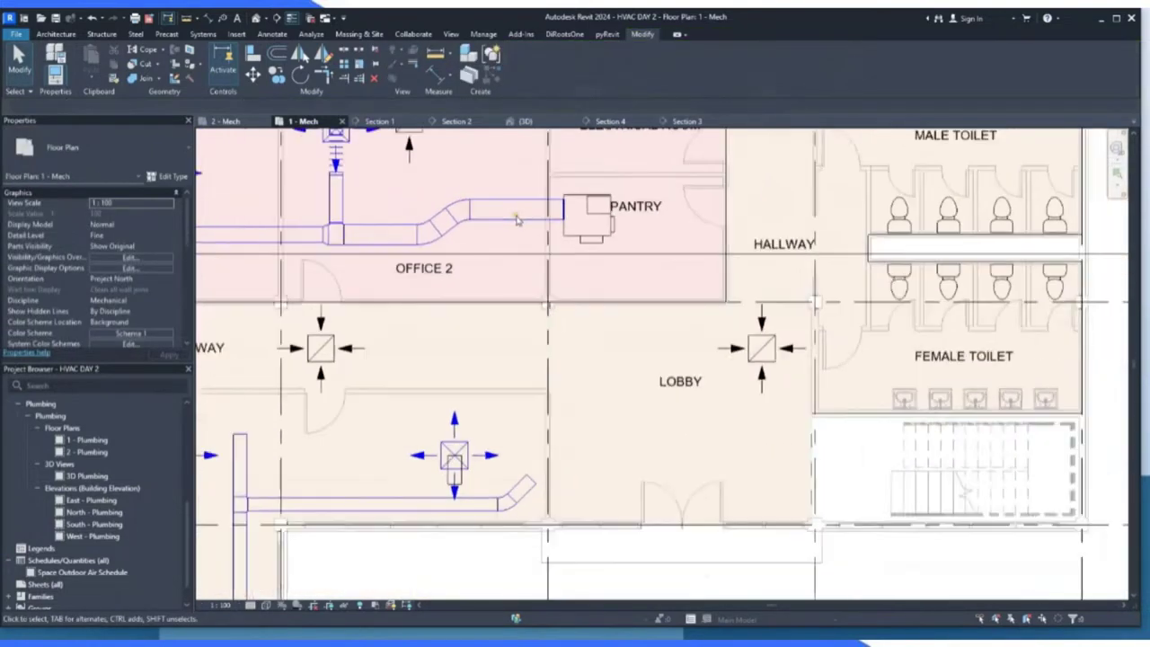
{"action": "scroll", "coordinate": [517, 218], "scroll_direction": "down", "scroll_amount": 1}
{"action": "scroll", "coordinate": [239, 437], "scroll_direction": "up", "scroll_amount": 4}
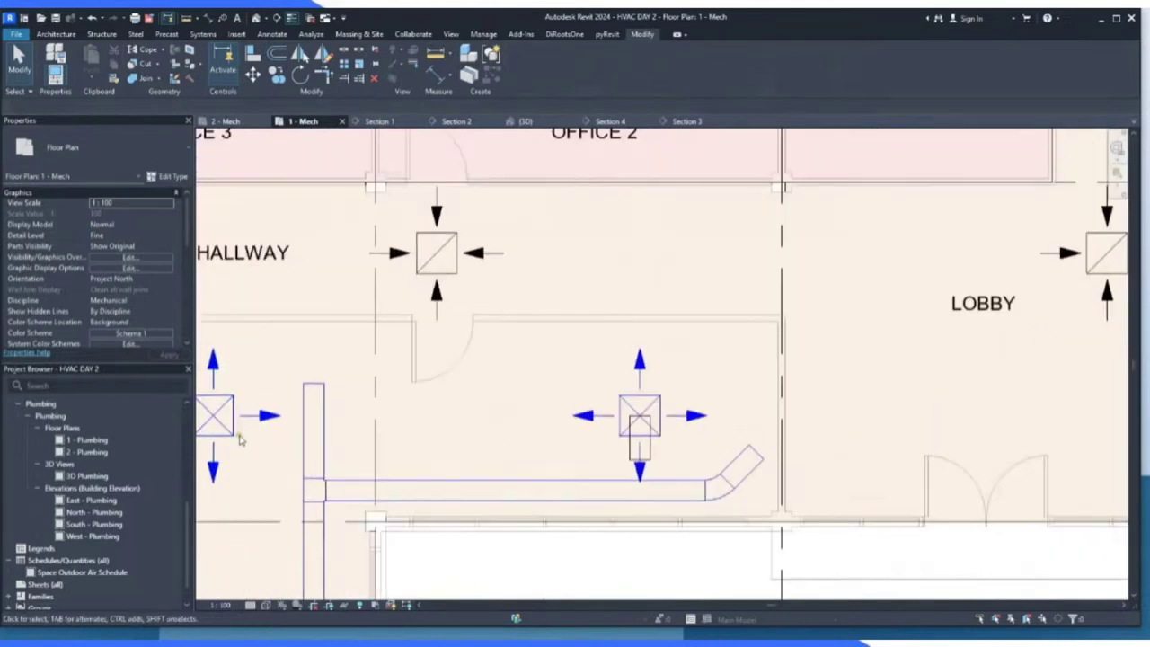
Cap the open end of the vertical duct near the hallway.
{"action": "left_click", "coordinate": [359, 386]}
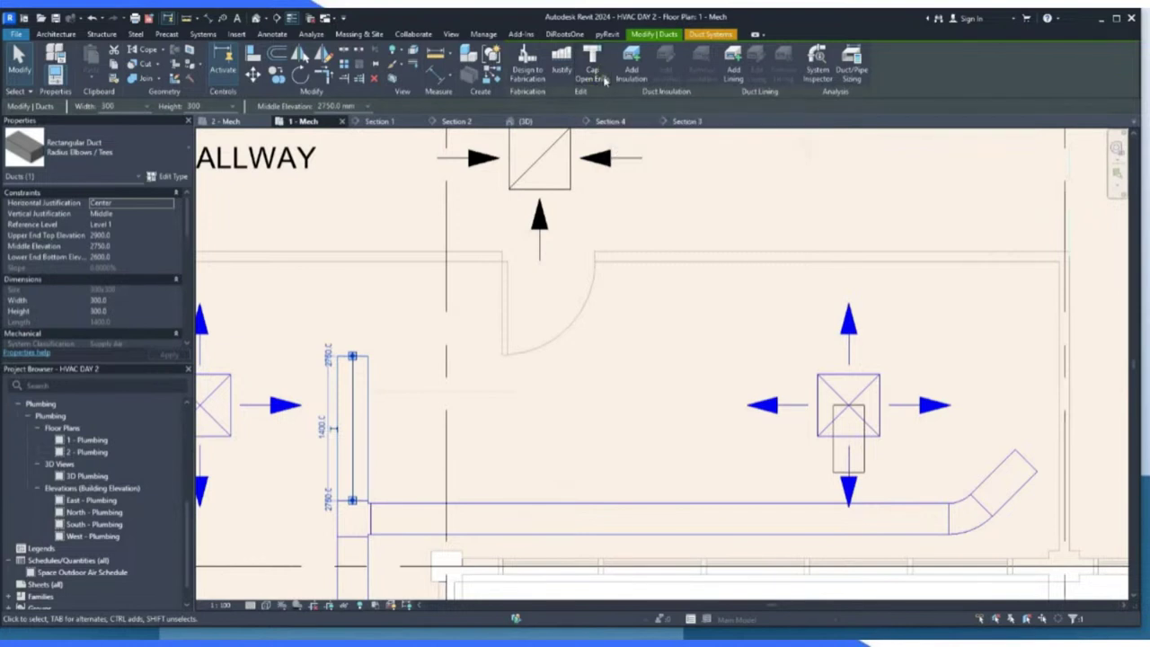
{"action": "scroll", "coordinate": [369, 315], "scroll_direction": "up", "scroll_amount": 3}
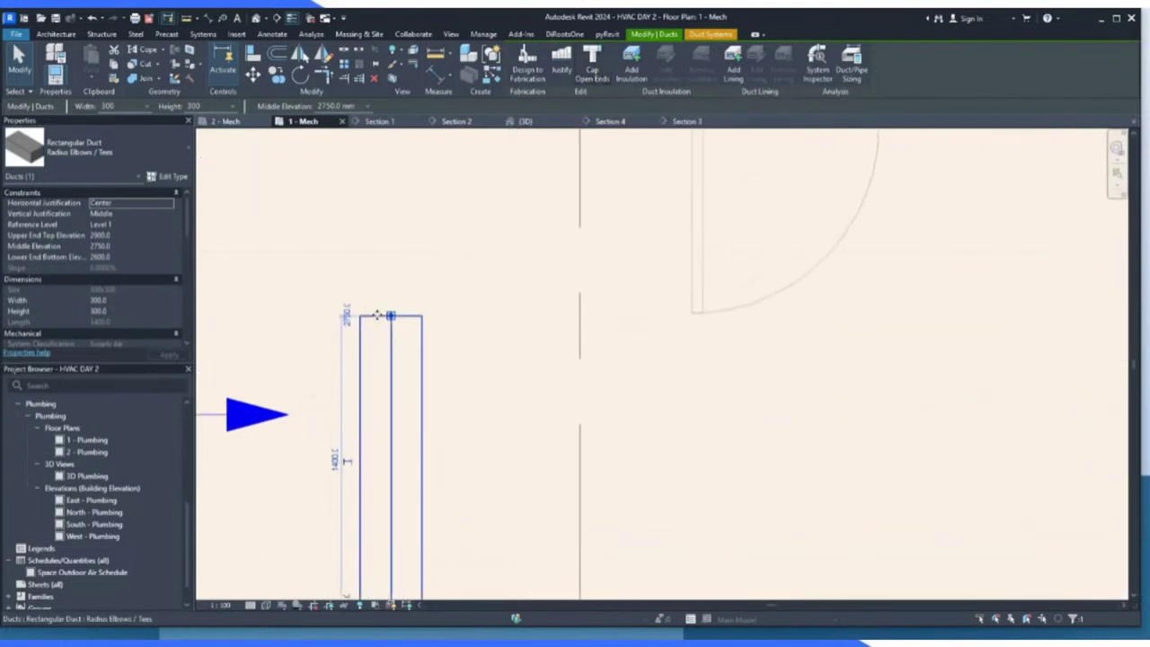
{"action": "scroll", "coordinate": [369, 315], "scroll_direction": "down", "scroll_amount": 4}
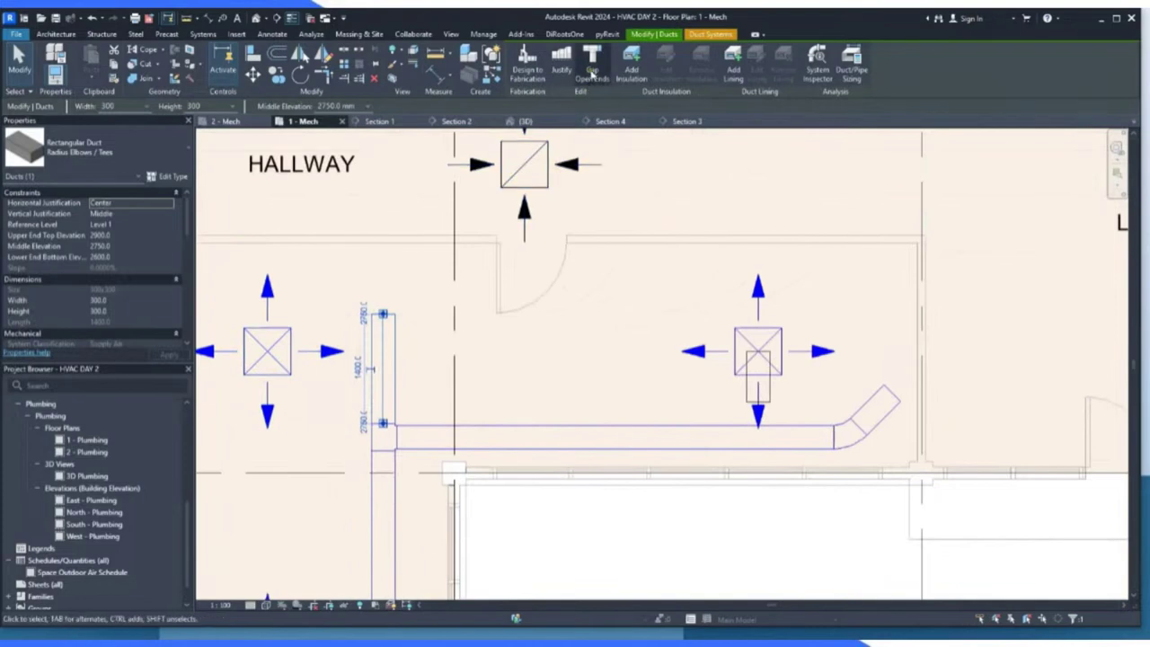
{"action": "left_click", "coordinate": [395, 290]}
{"action": "scroll", "coordinate": [382, 324], "scroll_direction": "up", "scroll_amount": 5}
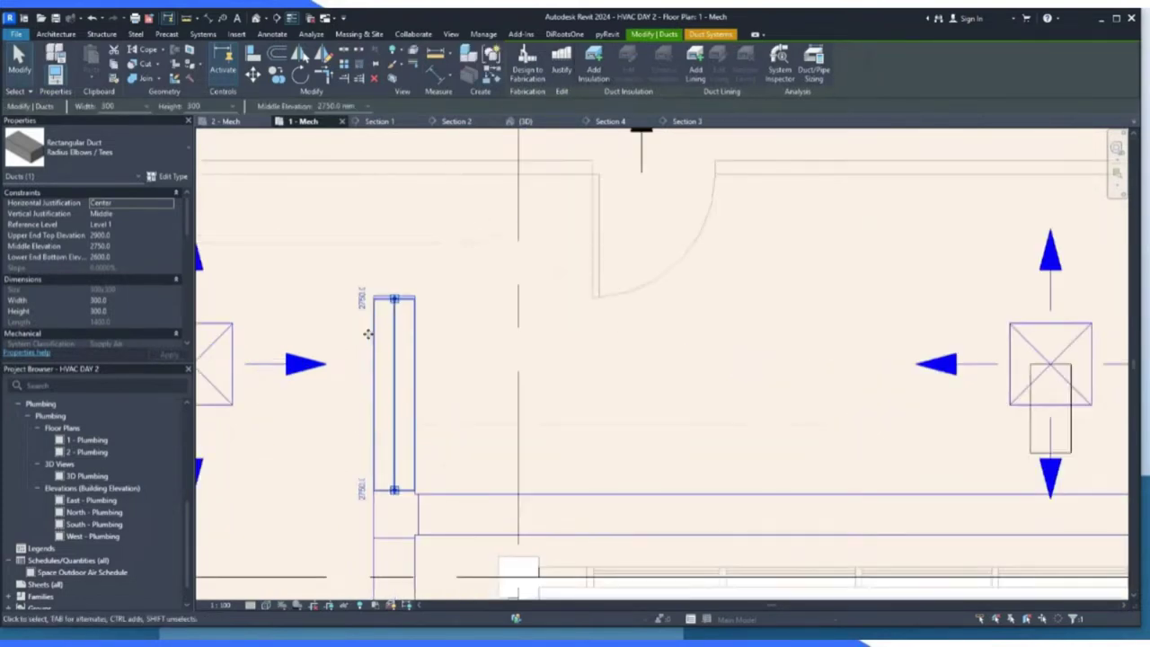
{"action": "scroll", "coordinate": [383, 414], "scroll_direction": "down", "scroll_amount": 4}
{"action": "scroll", "coordinate": [473, 278], "scroll_direction": "up", "scroll_amount": 3}
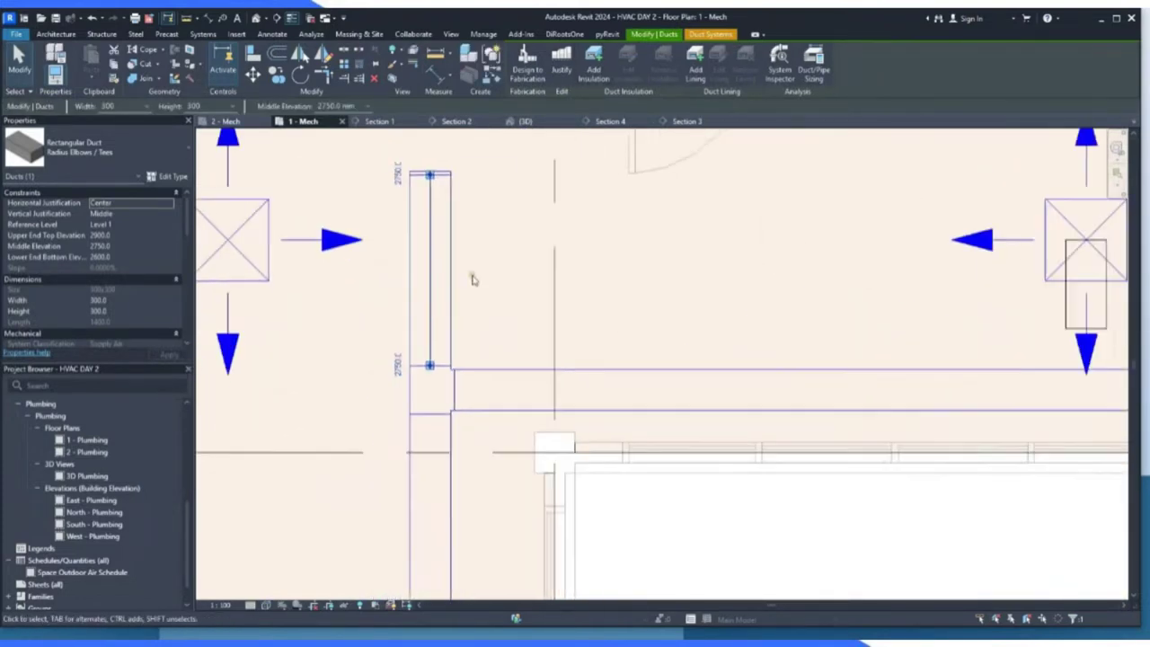
{"action": "scroll", "coordinate": [462, 257], "scroll_direction": "down", "scroll_amount": 5}
{"action": "scroll", "coordinate": [470, 432], "scroll_direction": "up", "scroll_amount": 5}
Cap the 300 × 300 mm vertical duct beside the Office 1 diffusers.
{"action": "left_click", "coordinate": [494, 386]}
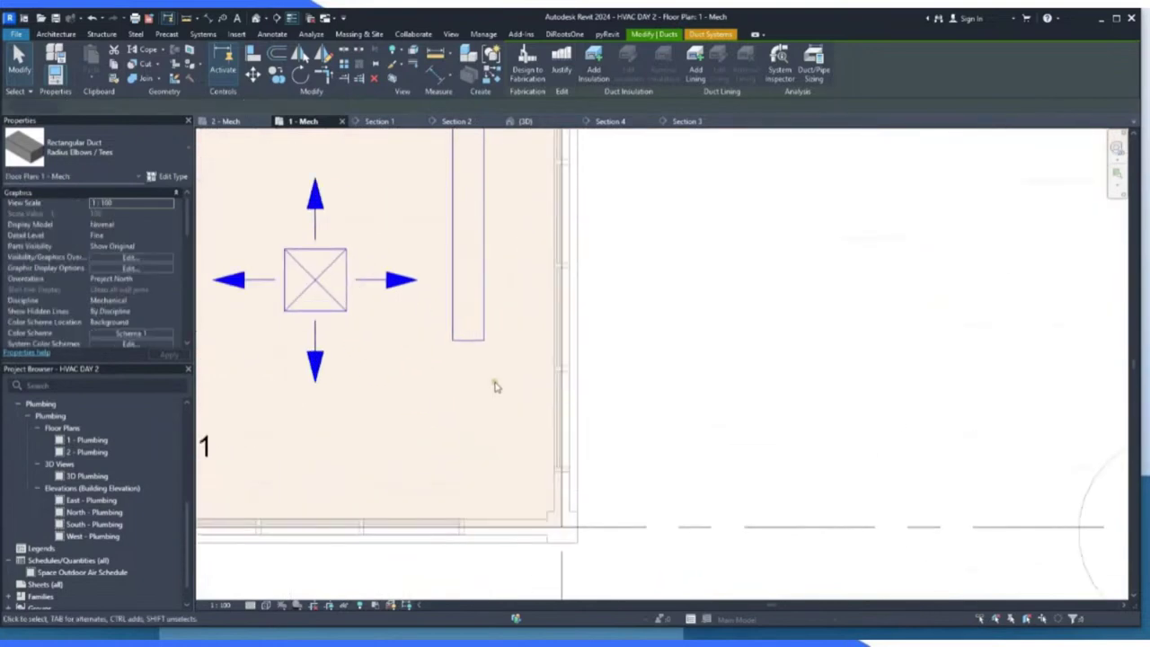
{"action": "left_click", "coordinate": [474, 335]}
{"action": "left_click", "coordinate": [613, 84]}
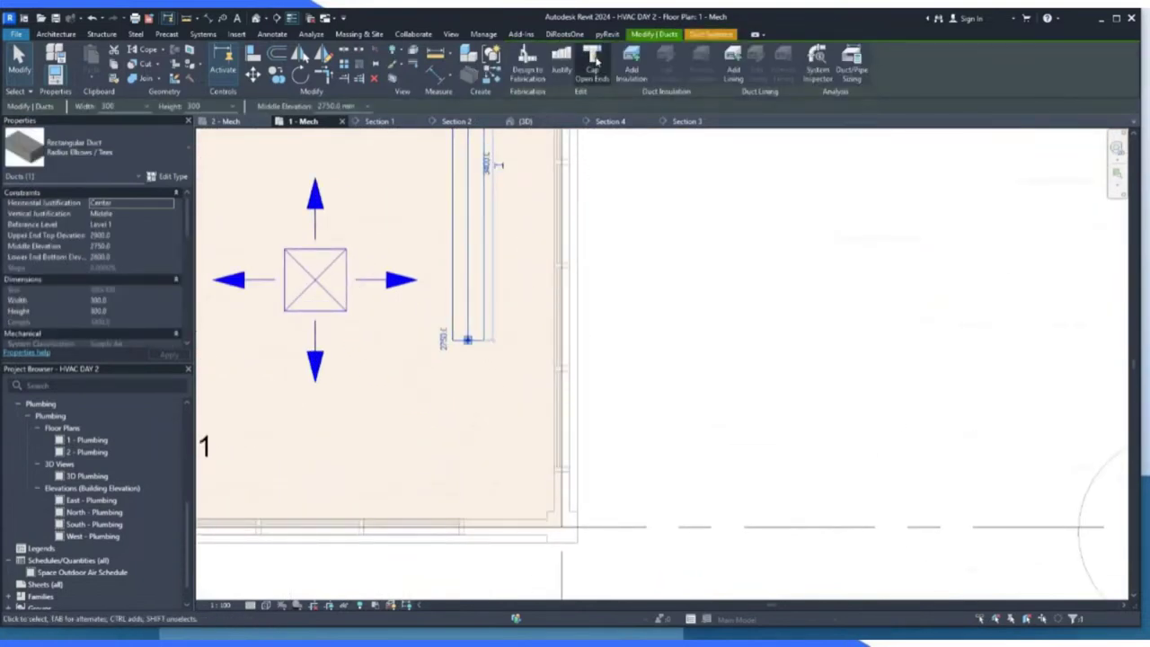
{"action": "scroll", "coordinate": [406, 385], "scroll_direction": "down", "scroll_amount": 5}
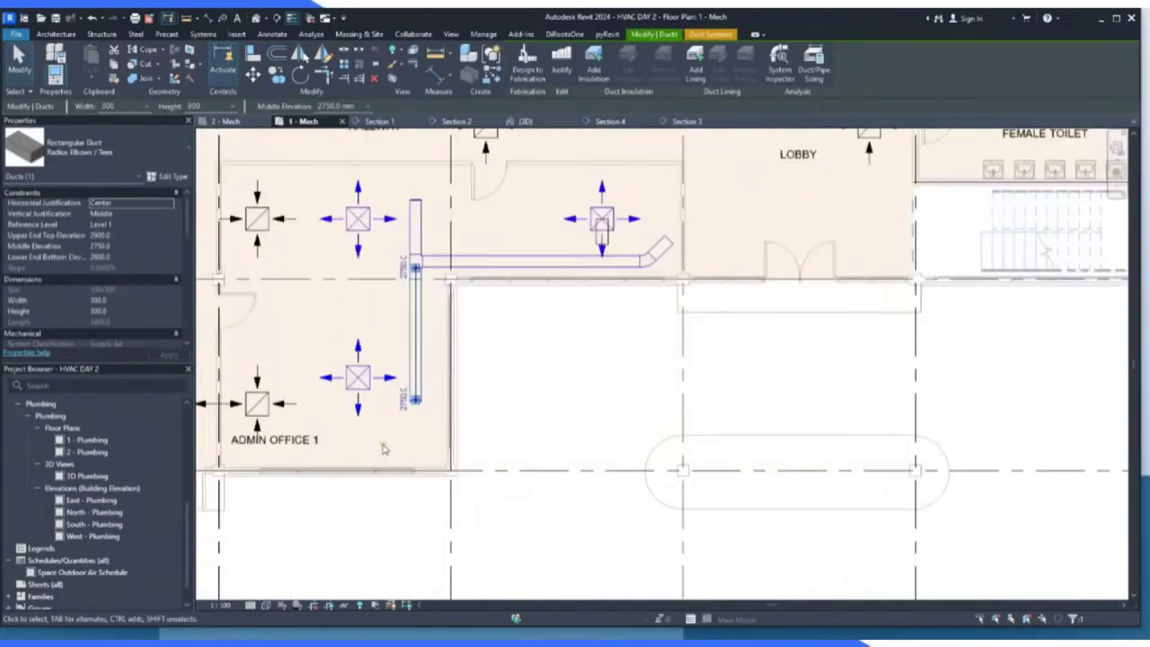
{"action": "scroll", "coordinate": [561, 158], "scroll_direction": "up", "scroll_amount": 3}
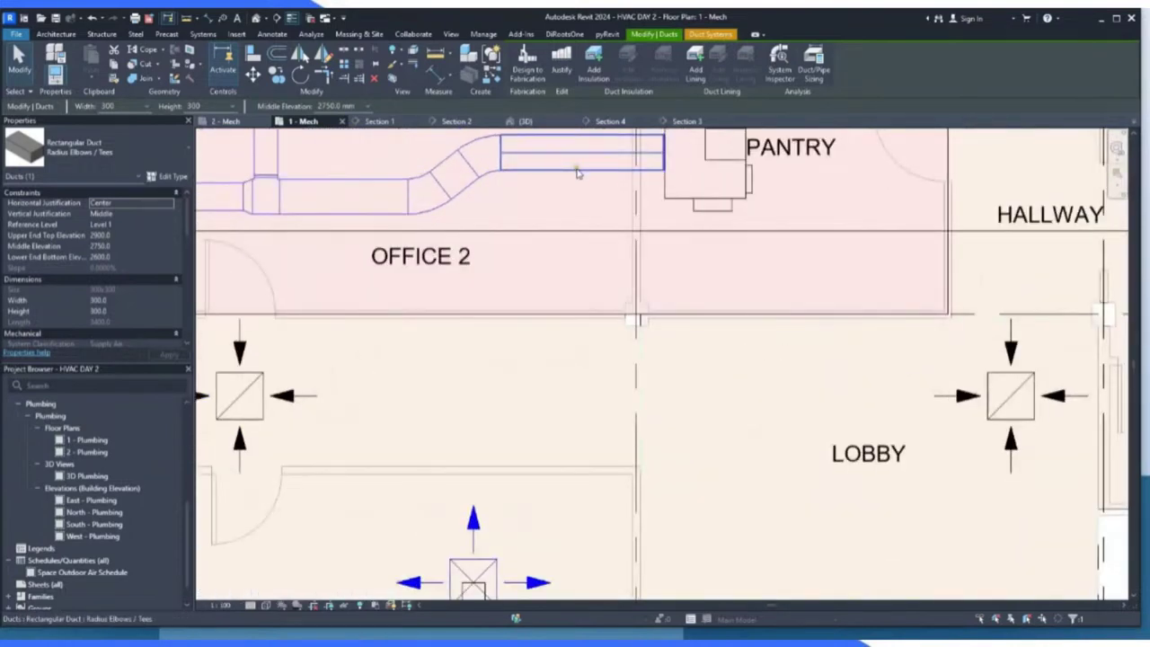
Draw a 300 × 300 mm duct from the angled lobby branch's end up to just below Office 2.
{"action": "left_click", "coordinate": [577, 171]}
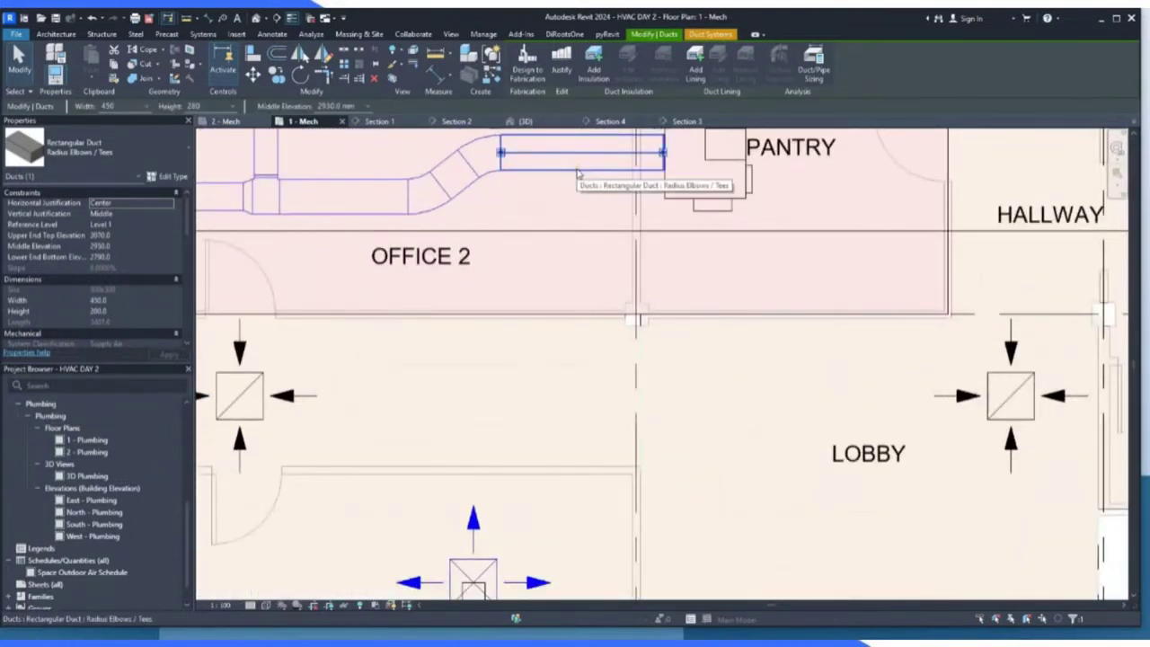
{"action": "right_click", "coordinate": [578, 173]}
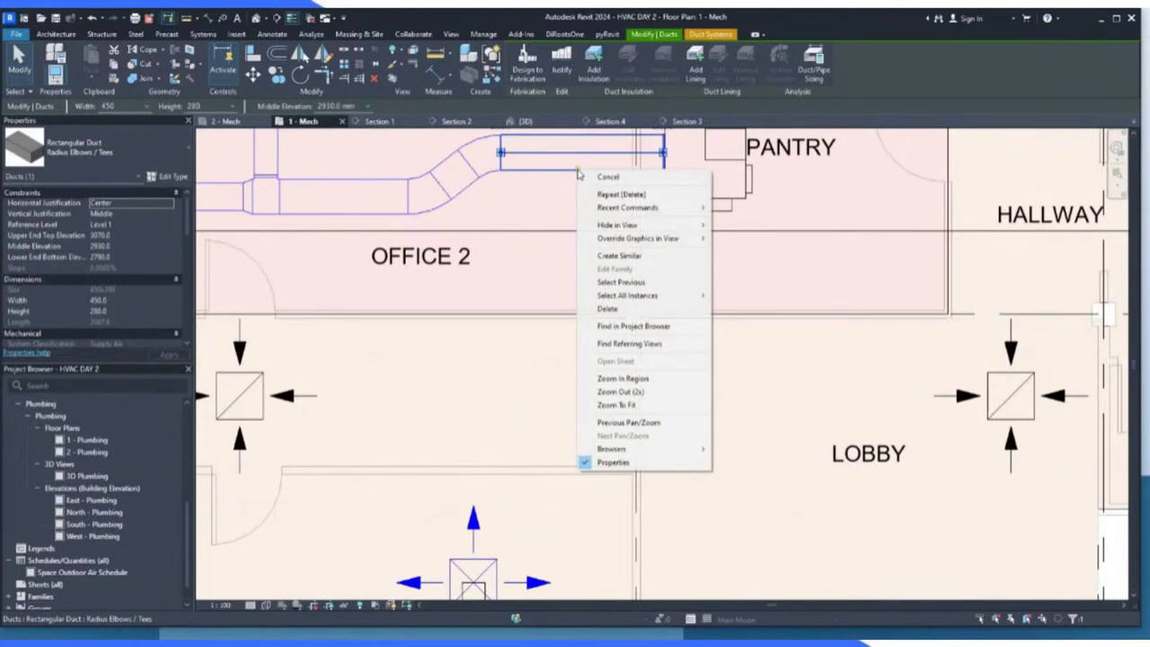
{"action": "left_click", "coordinate": [554, 199]}
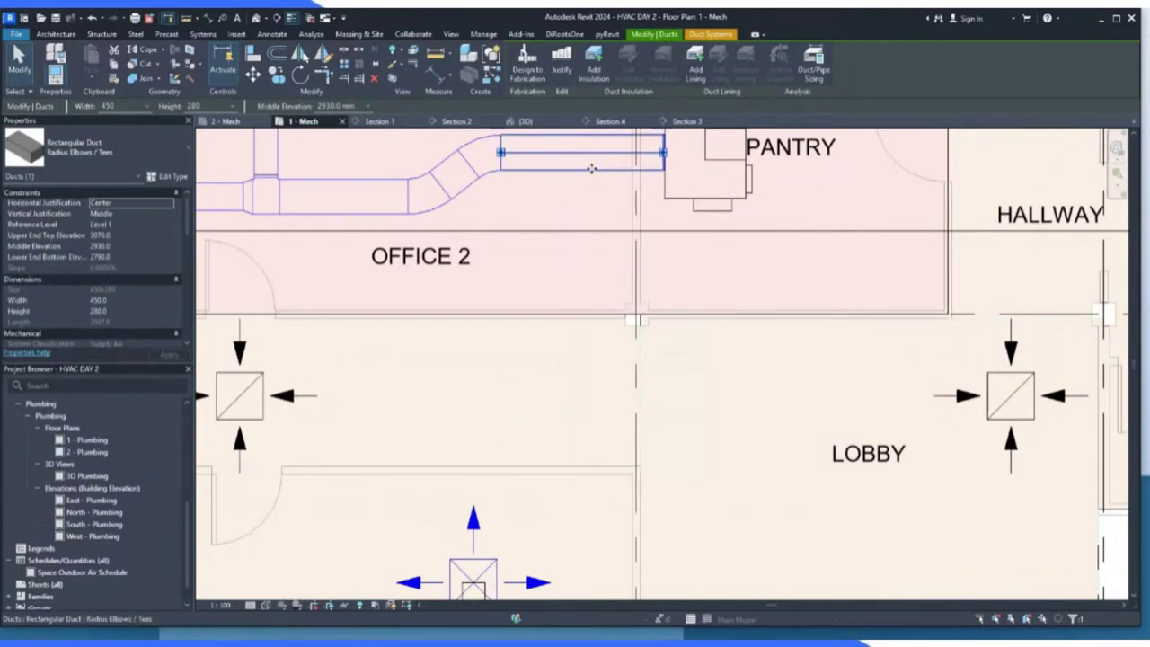
{"action": "scroll", "coordinate": [550, 392], "scroll_direction": "down", "scroll_amount": 1}
{"action": "left_click", "coordinate": [586, 572]}
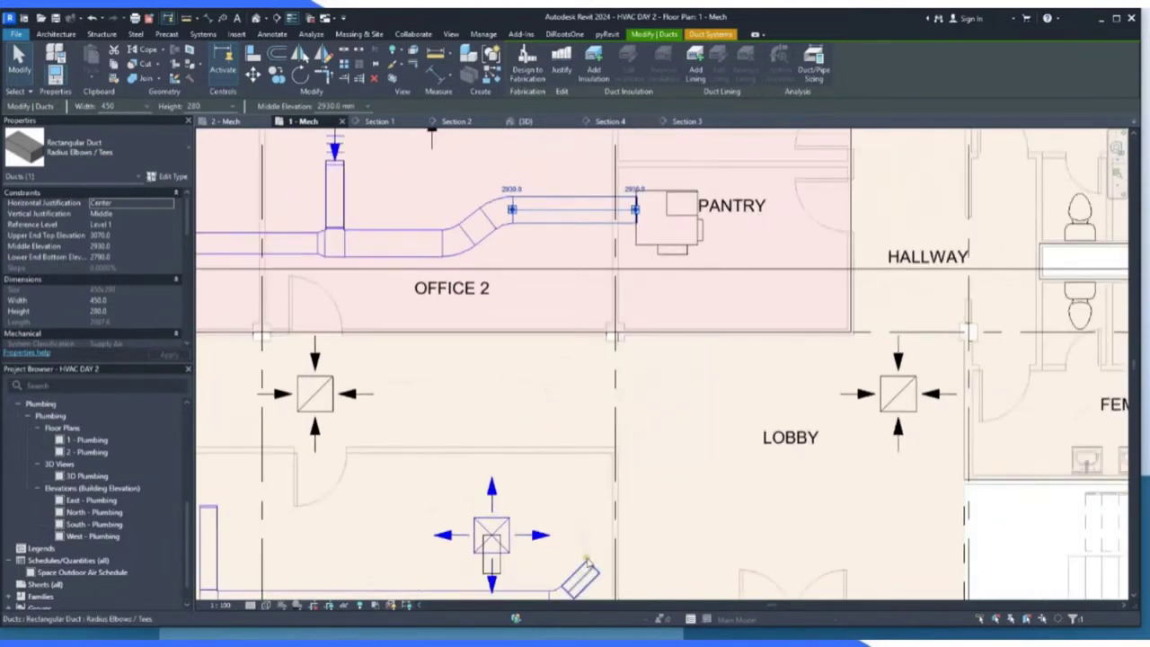
{"action": "scroll", "coordinate": [593, 568], "scroll_direction": "up", "scroll_amount": 1}
{"action": "right_click", "coordinate": [593, 568]}
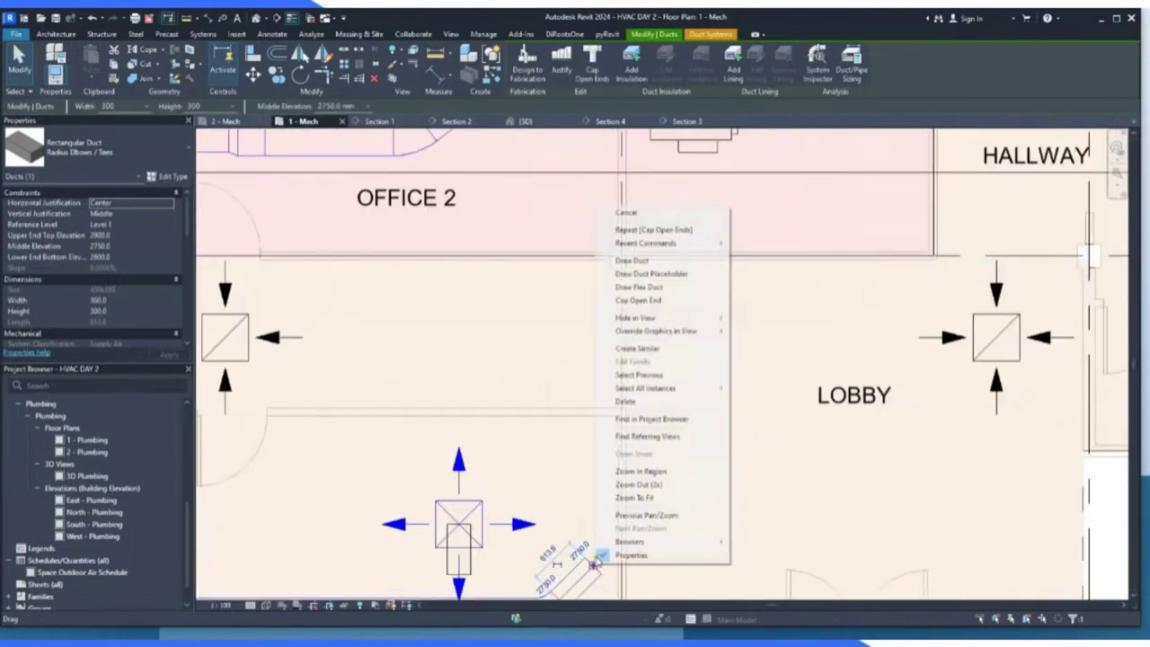
{"action": "left_click", "coordinate": [632, 260]}
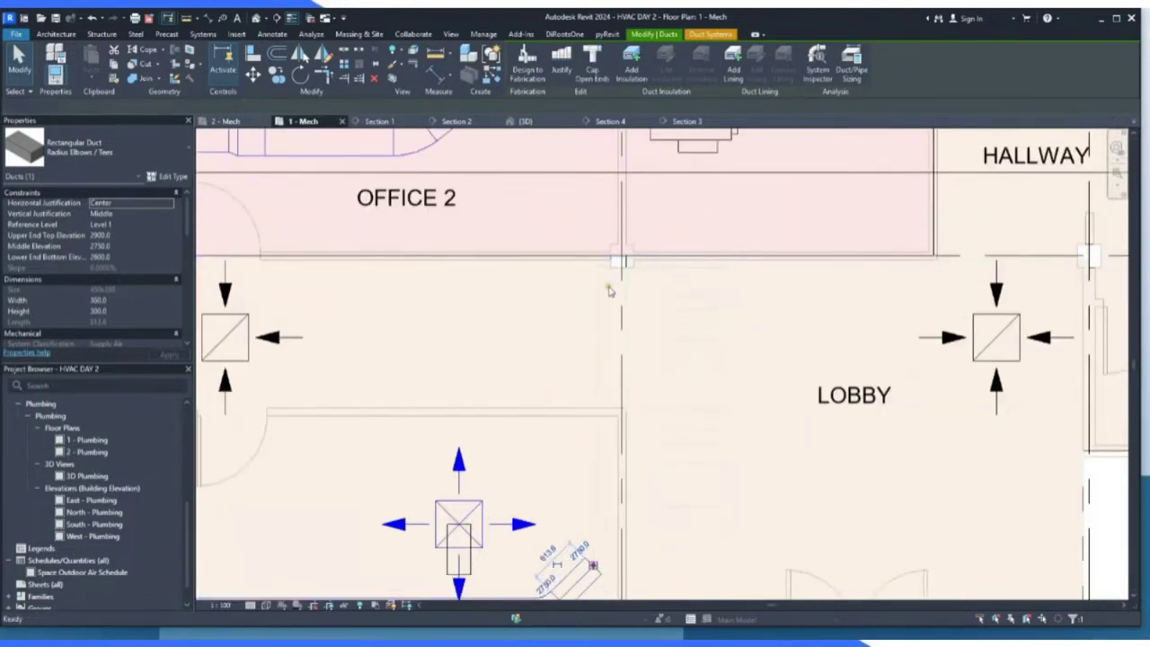
{"action": "left_click", "coordinate": [593, 286]}
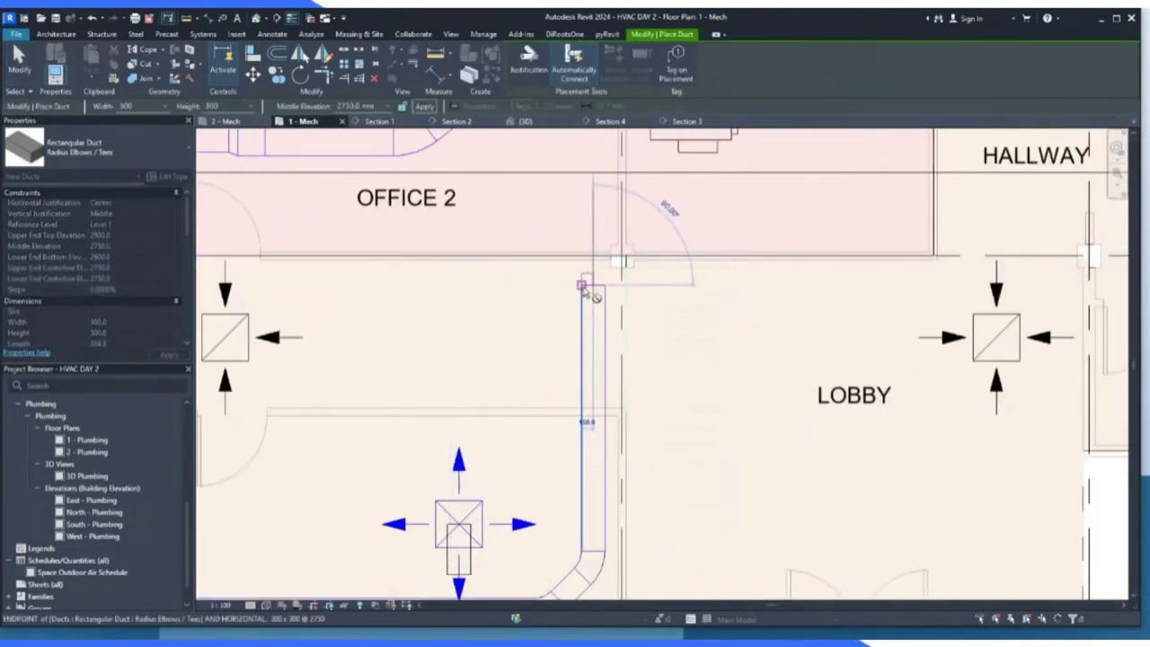
{"action": "key", "text": "Escape"}
{"action": "key", "text": "Escape"}
{"action": "scroll", "coordinate": [321, 399], "scroll_direction": "down", "scroll_amount": 2}
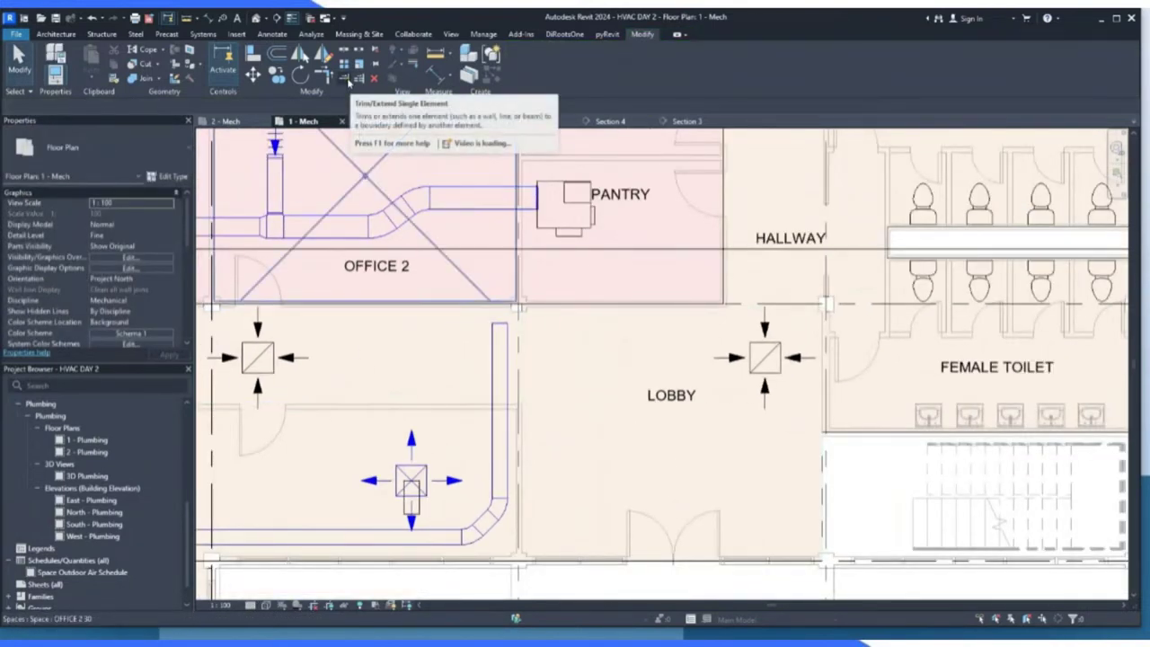
Try extending the vertical duct to the main run with Trim/Extend, then cancel the error.
{"action": "left_click", "coordinate": [349, 81]}
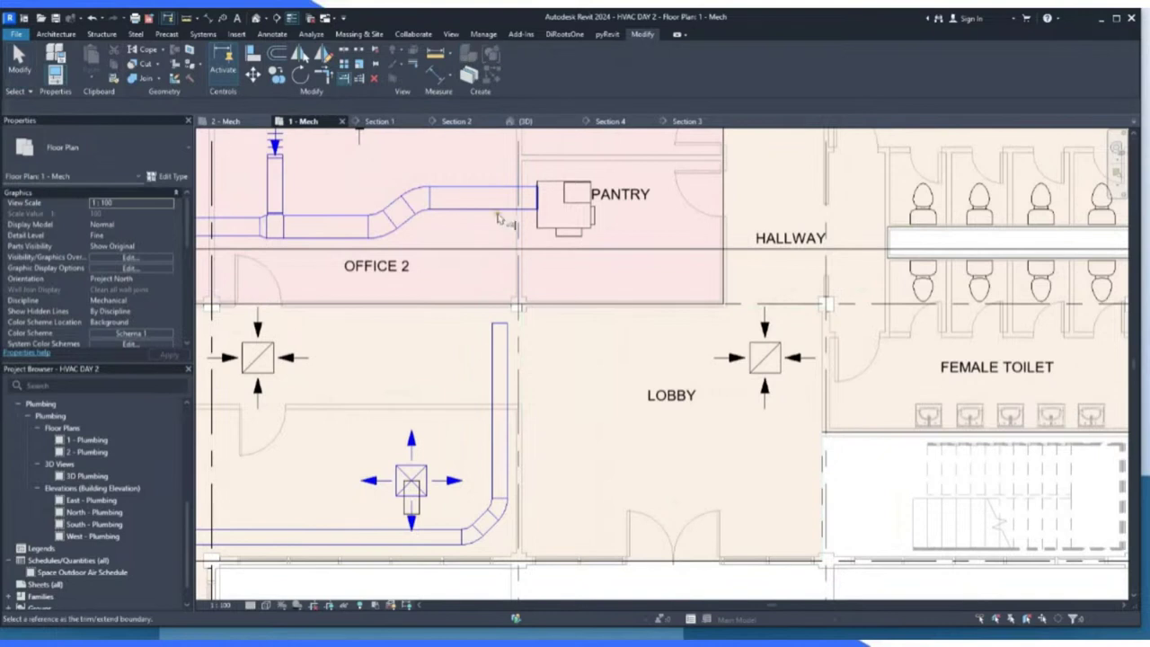
{"action": "left_click", "coordinate": [501, 332]}
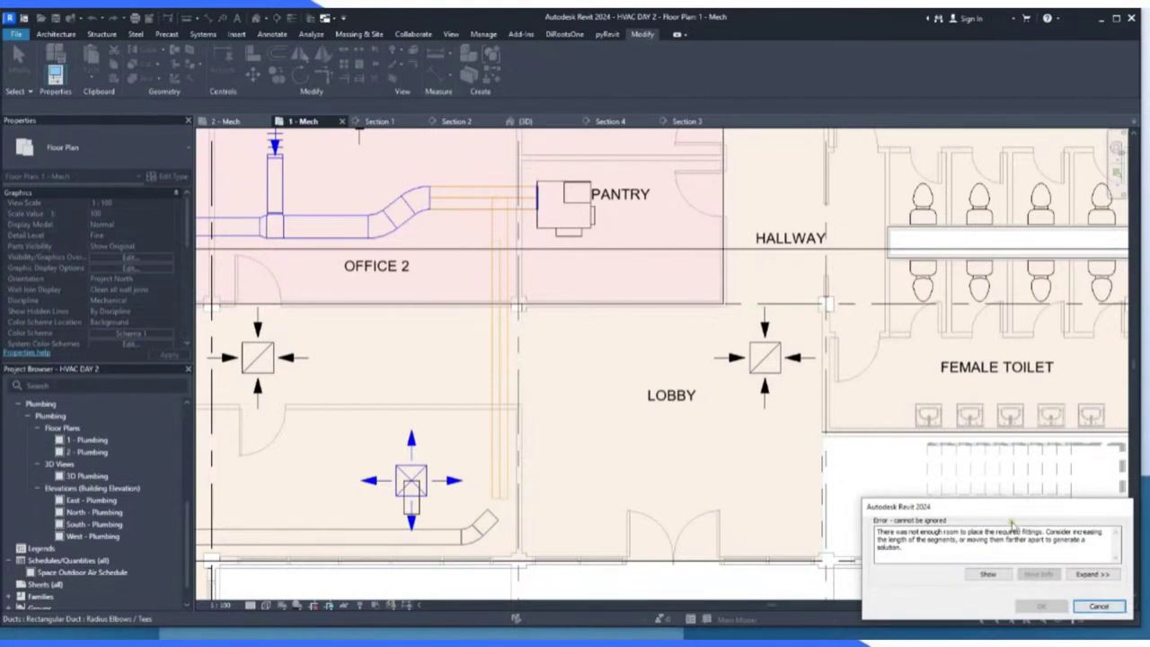
{"action": "left_click_drag", "start_coordinate": [1014, 518], "coordinate": [644, 307]}
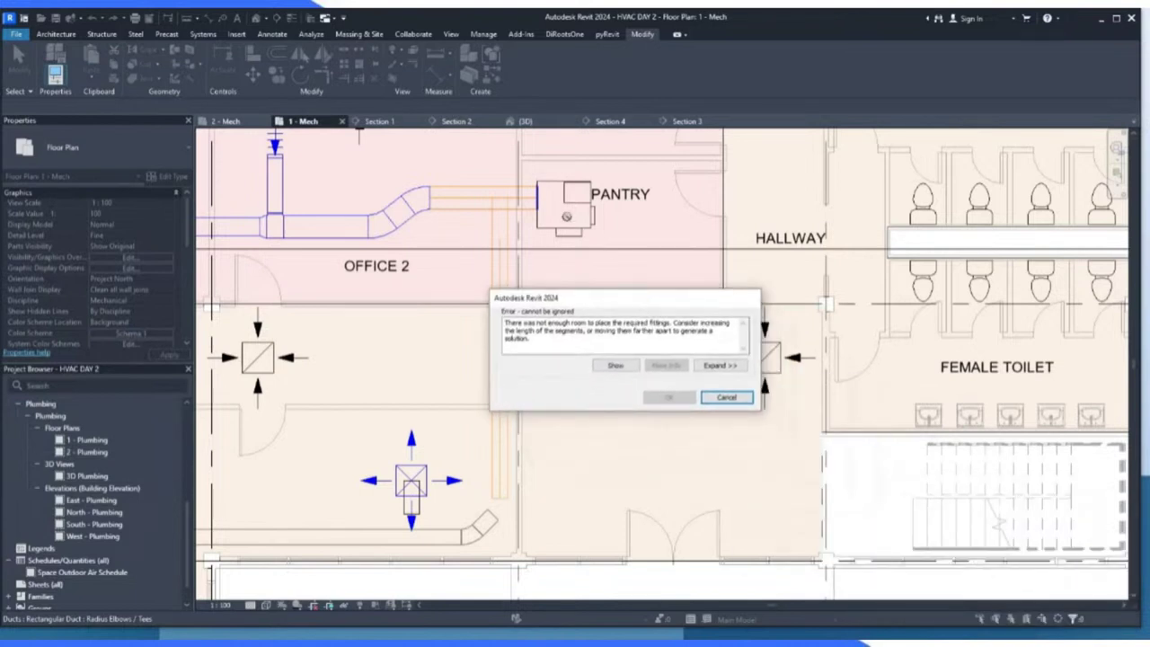
{"action": "left_click", "coordinate": [726, 397]}
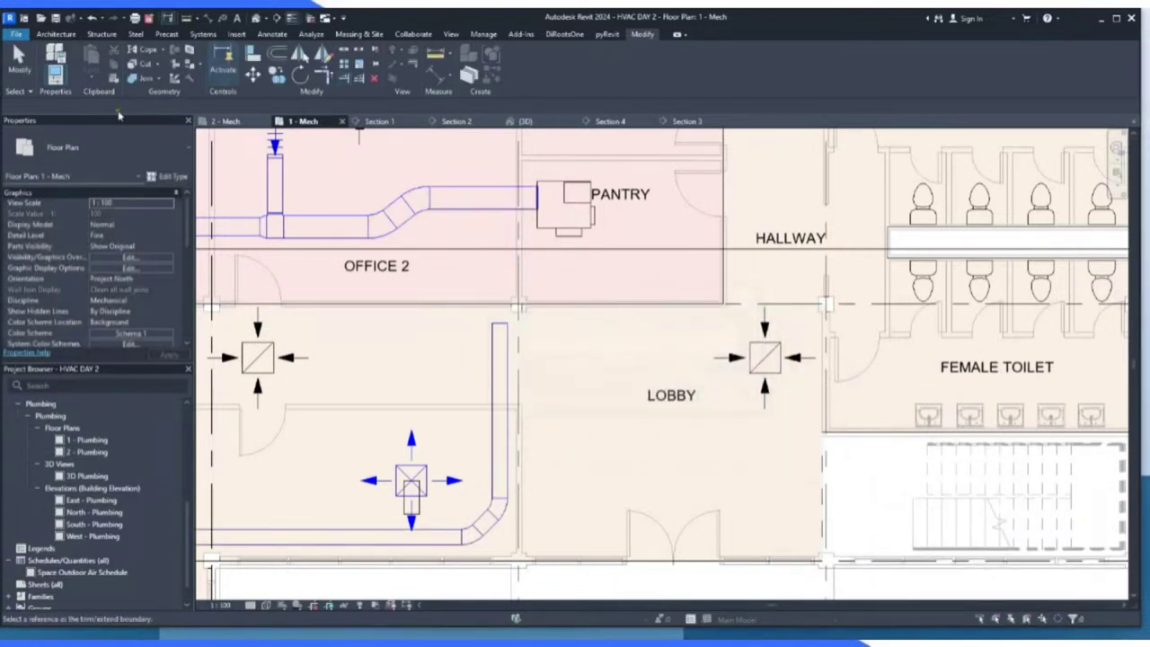
{"action": "left_click", "coordinate": [27, 68]}
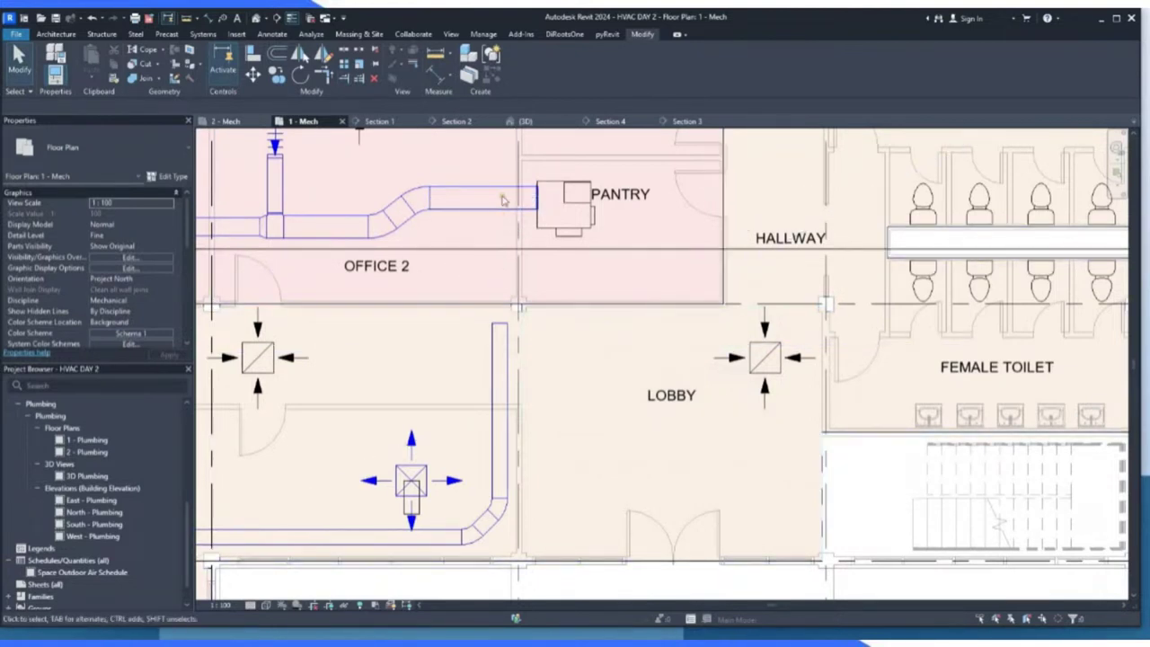
Nudge the Pantry VAV unit two steps to the right.
{"action": "left_click", "coordinate": [553, 232]}
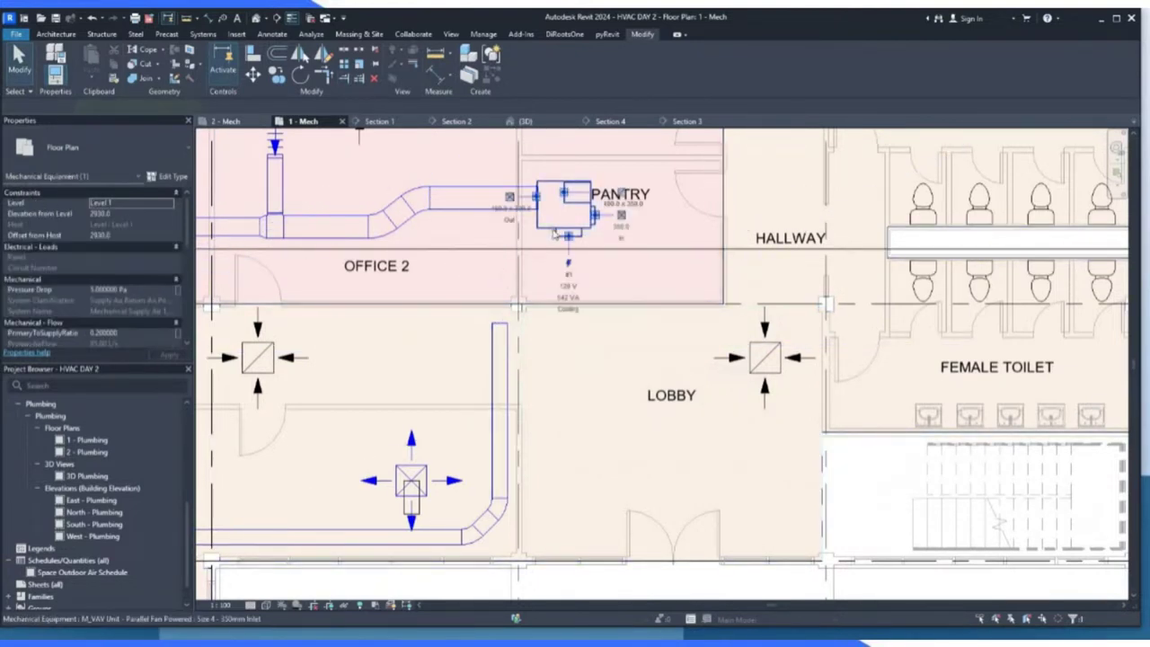
{"action": "key", "text": "Right"}
{"action": "key", "text": "Right"}
{"action": "key", "text": "Right"}
{"action": "key", "text": "Right"}
{"action": "key", "text": "Right"}
{"action": "key", "text": "Right"}
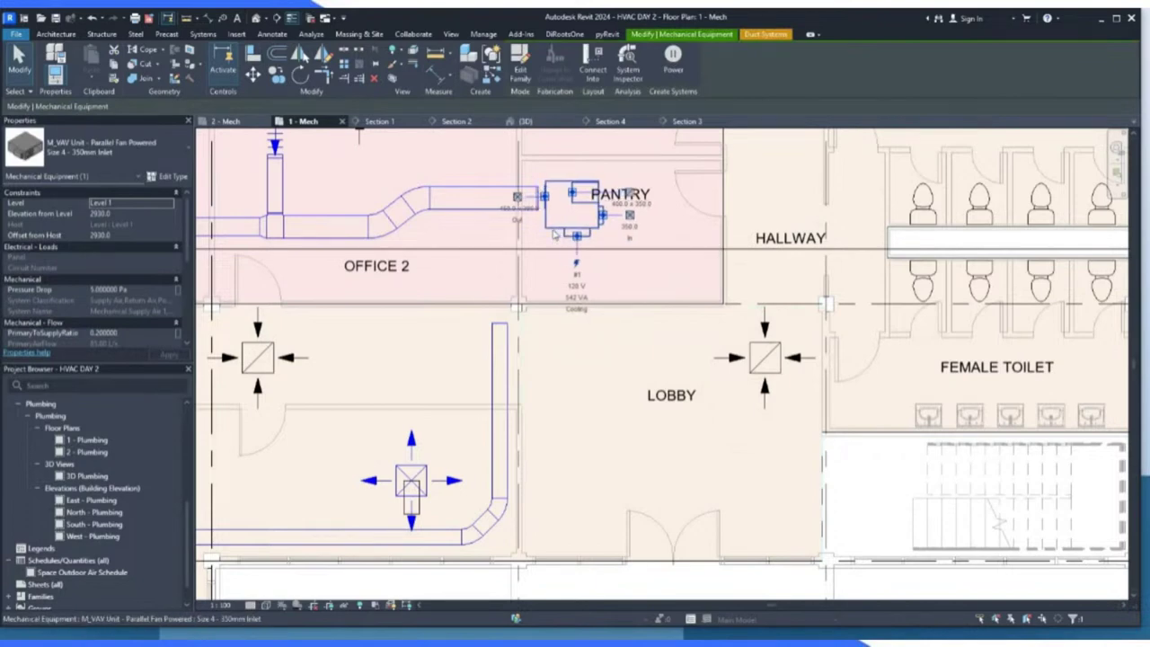
{"action": "key", "text": "Right"}
{"action": "key", "text": "Right"}
{"action": "key", "text": "Escape"}
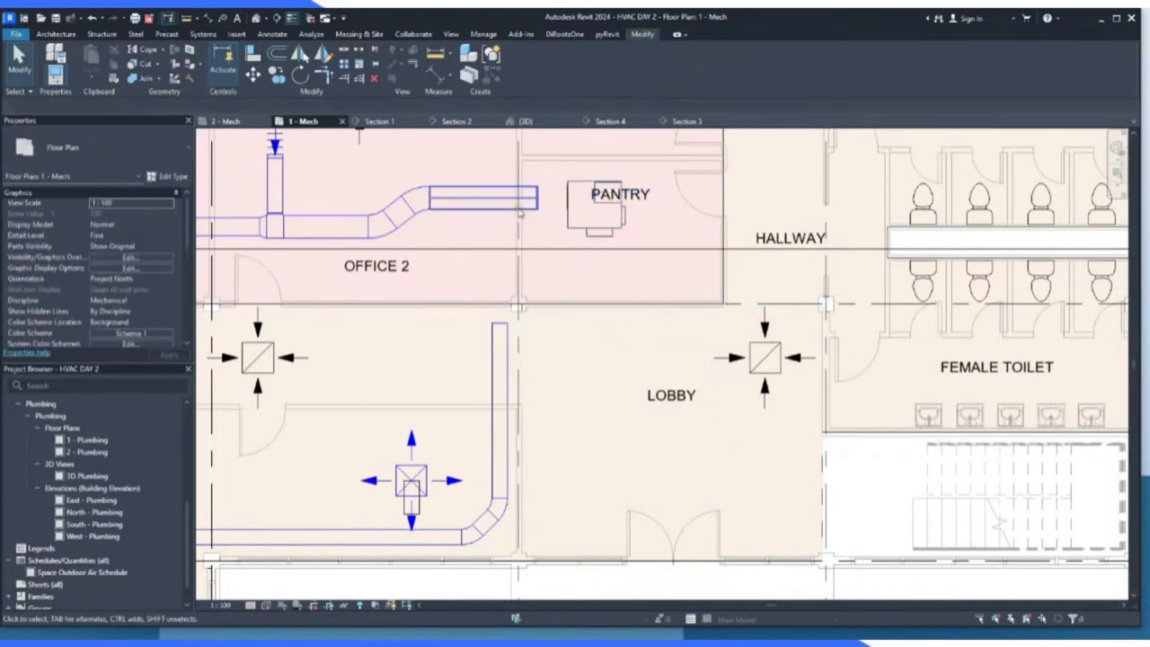
Pull the end cap off the horizontal supply duct heading toward the Pantry.
{"action": "left_click", "coordinate": [537, 201]}
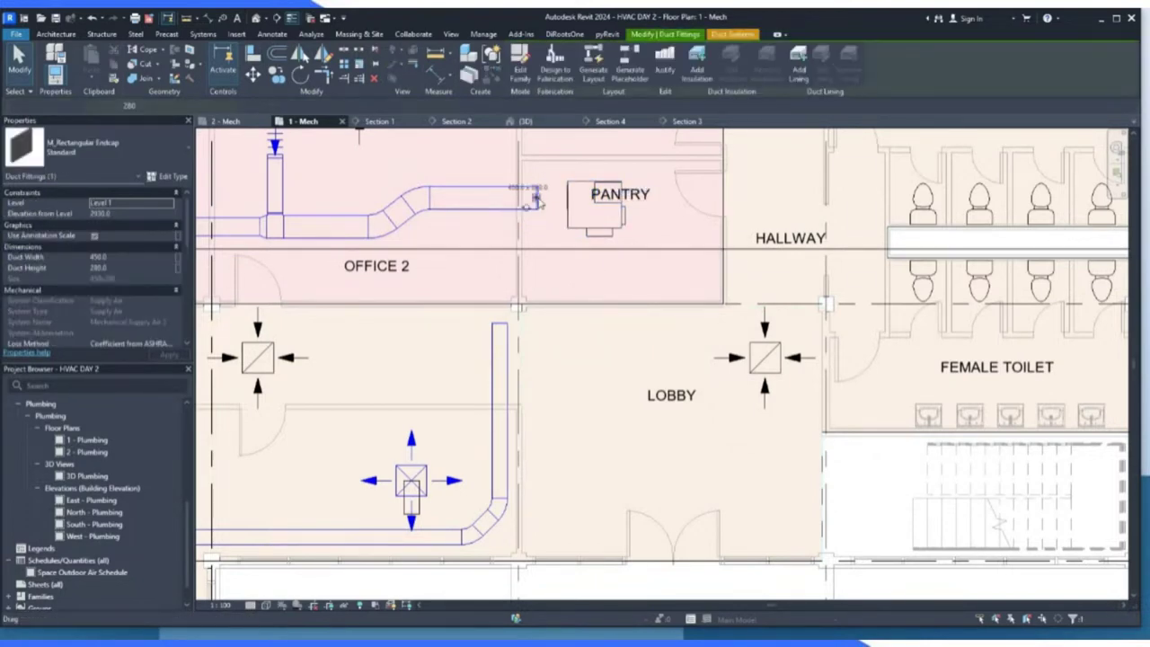
{"action": "scroll", "coordinate": [537, 202], "scroll_direction": "up", "scroll_amount": 3}
{"action": "left_click_drag", "start_coordinate": [543, 209], "coordinate": [570, 249]}
{"action": "left_click", "coordinate": [540, 201]}
{"action": "scroll", "coordinate": [570, 249], "scroll_direction": "down", "scroll_amount": 3}
{"action": "key", "text": "Escape"}
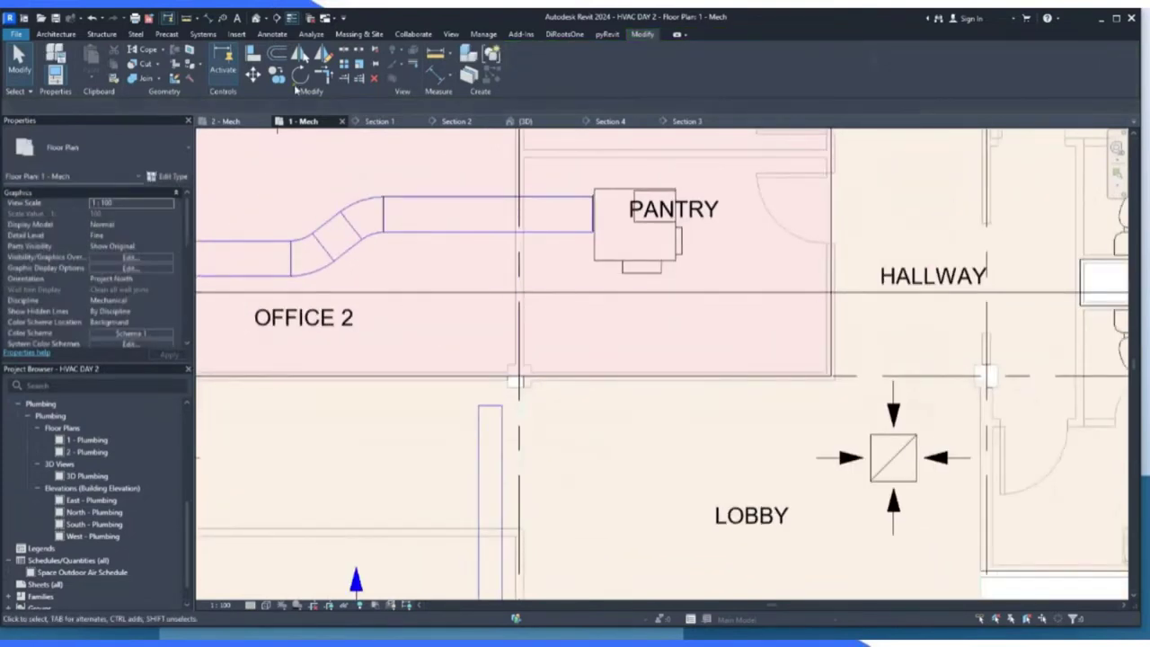
{"action": "left_click", "coordinate": [343, 82]}
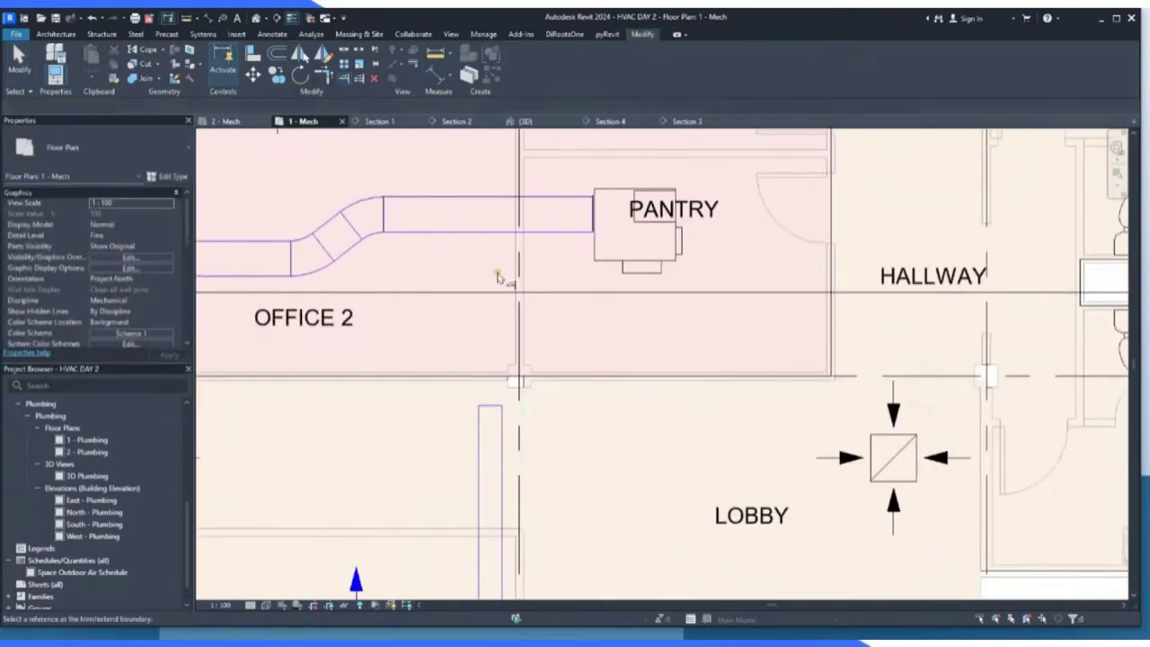
{"action": "left_click", "coordinate": [506, 232]}
{"action": "left_click", "coordinate": [497, 413]}
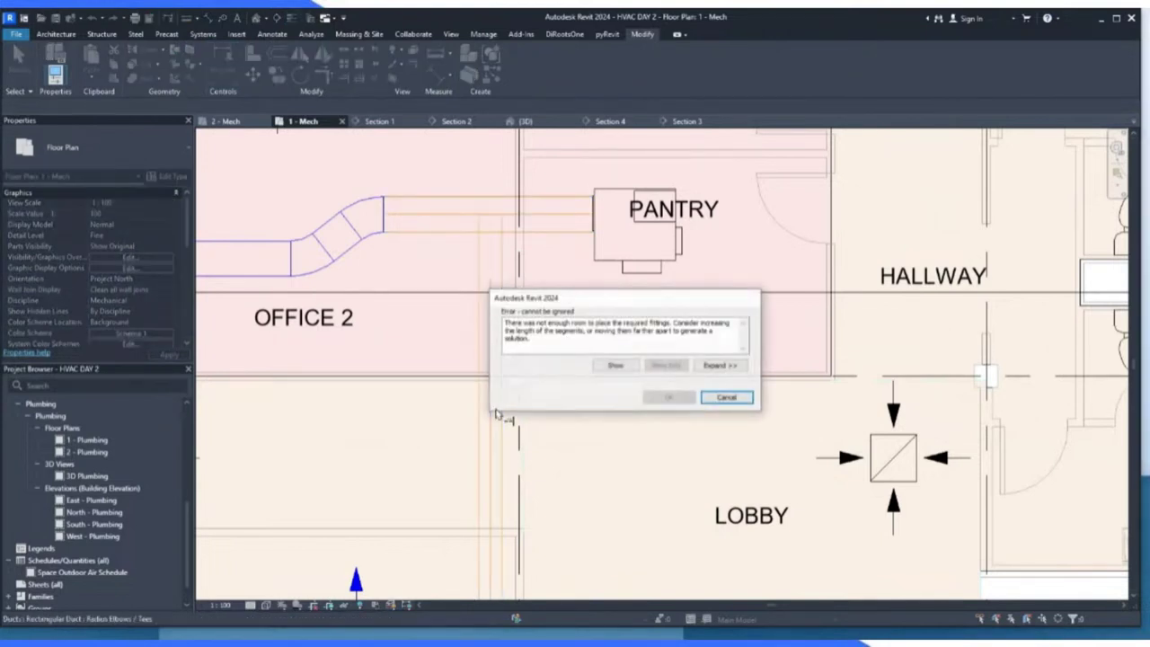
{"action": "left_click", "coordinate": [719, 366]}
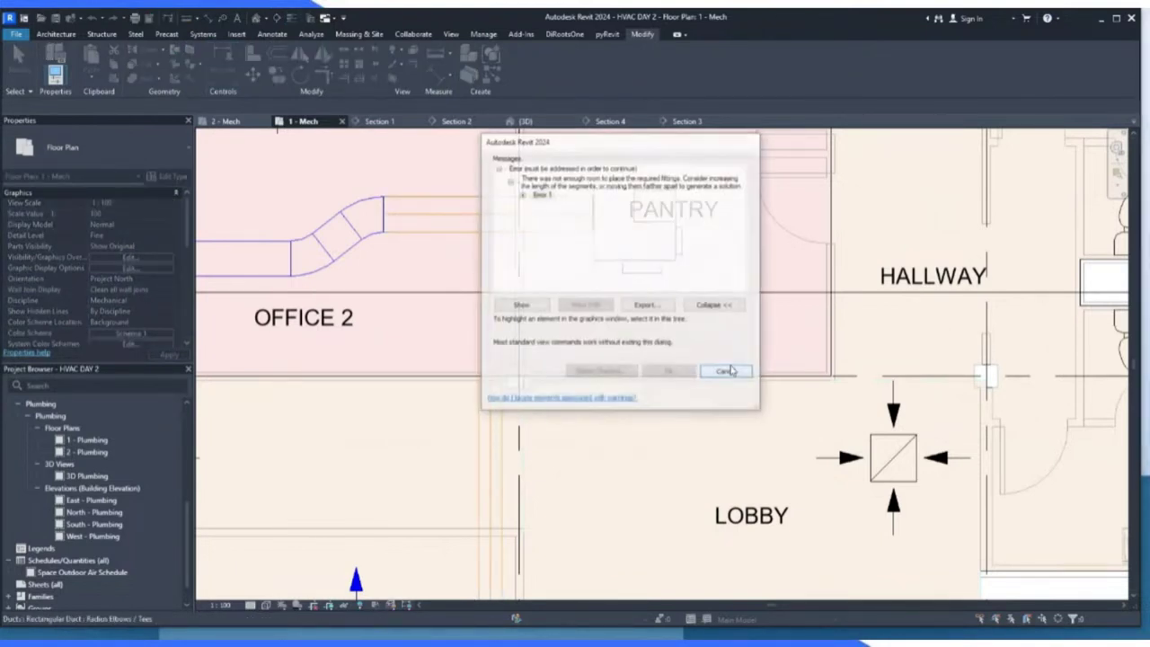
{"action": "left_click", "coordinate": [523, 198]}
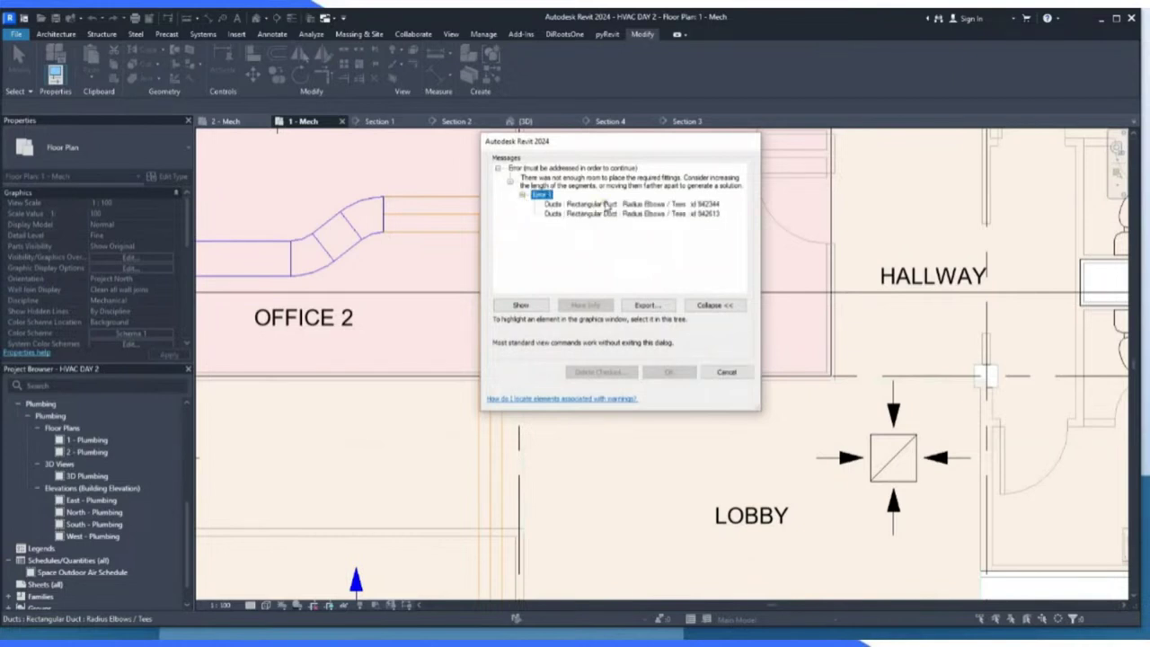
{"action": "left_click", "coordinate": [727, 372]}
{"action": "key", "text": "Escape"}
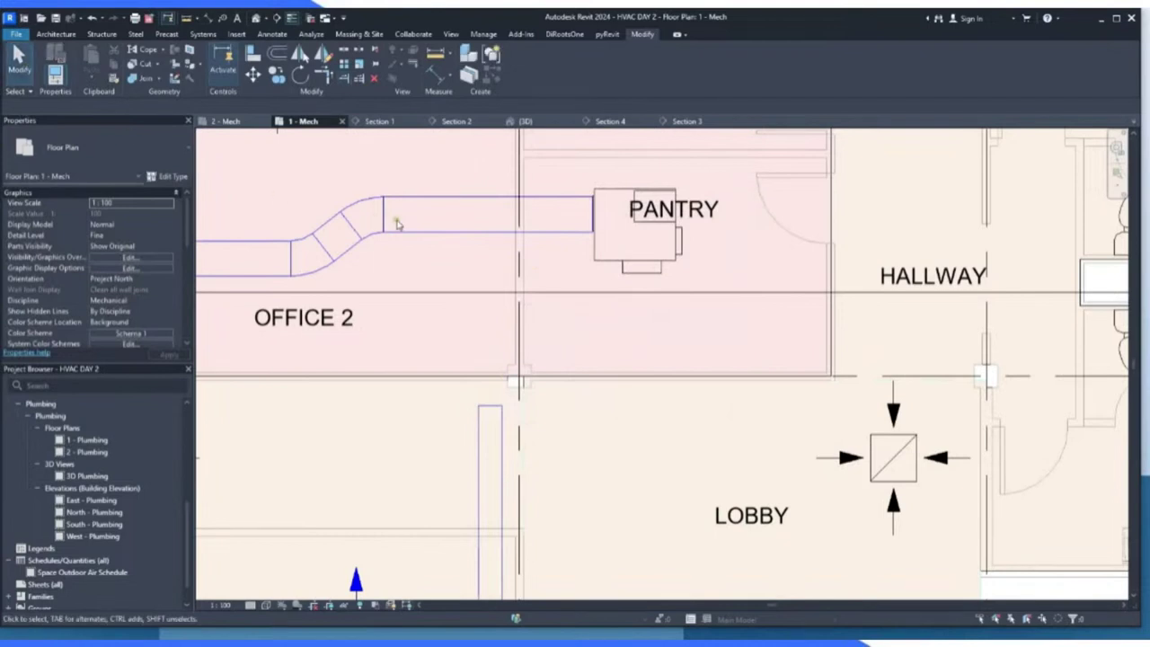
{"action": "left_click", "coordinate": [475, 237]}
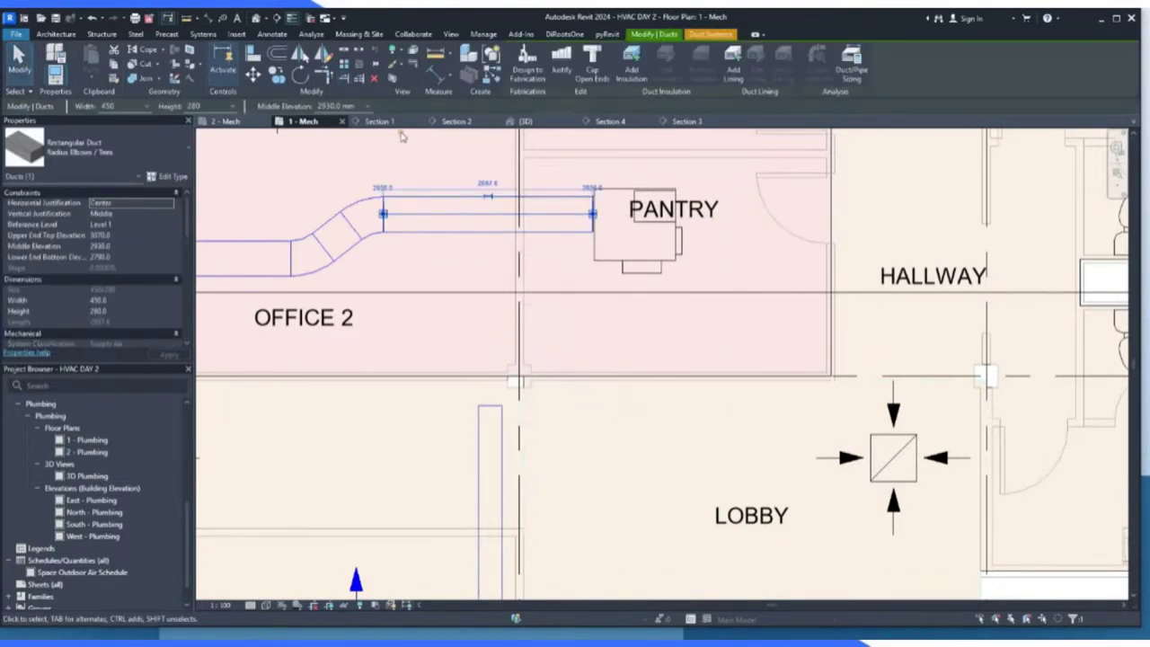
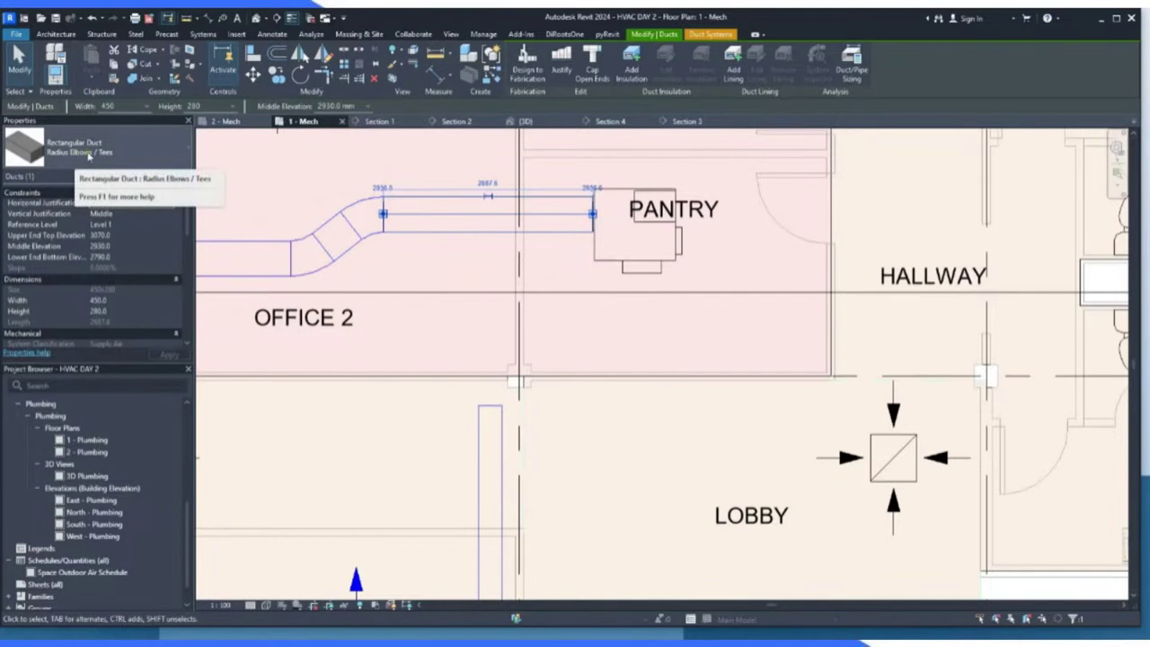
Place an M_Rectangular Tee - Fillet : Standard fitting beside the pantry supply duct.
{"action": "left_click", "coordinate": [87, 155]}
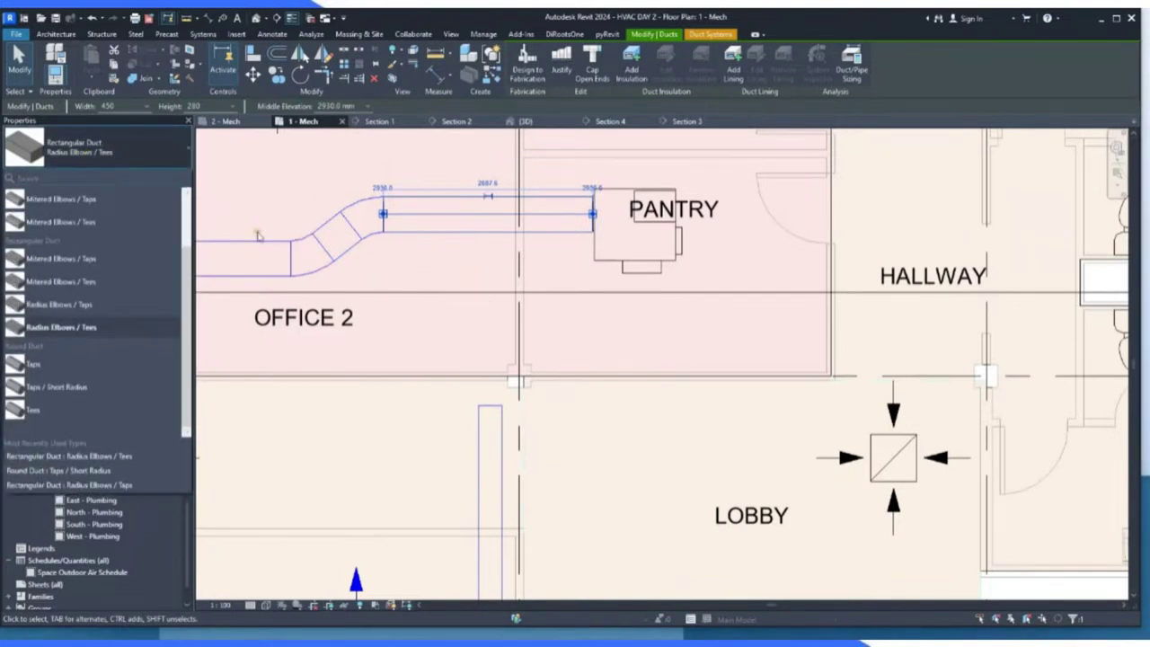
{"action": "left_click", "coordinate": [31, 71]}
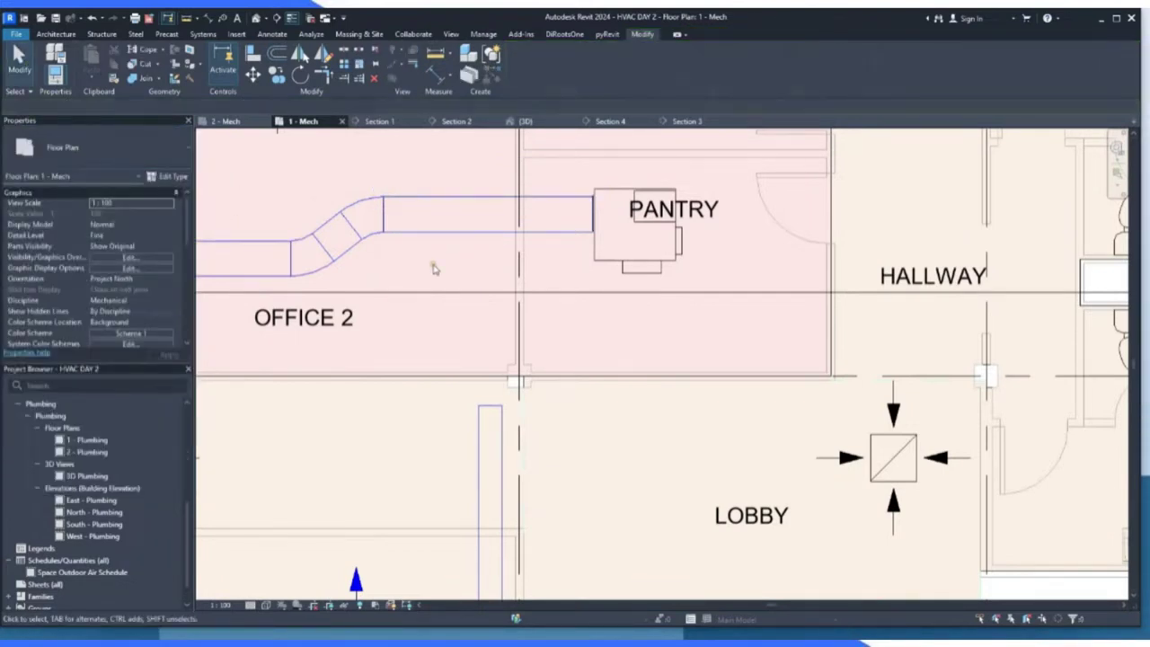
{"action": "left_click", "coordinate": [203, 34]}
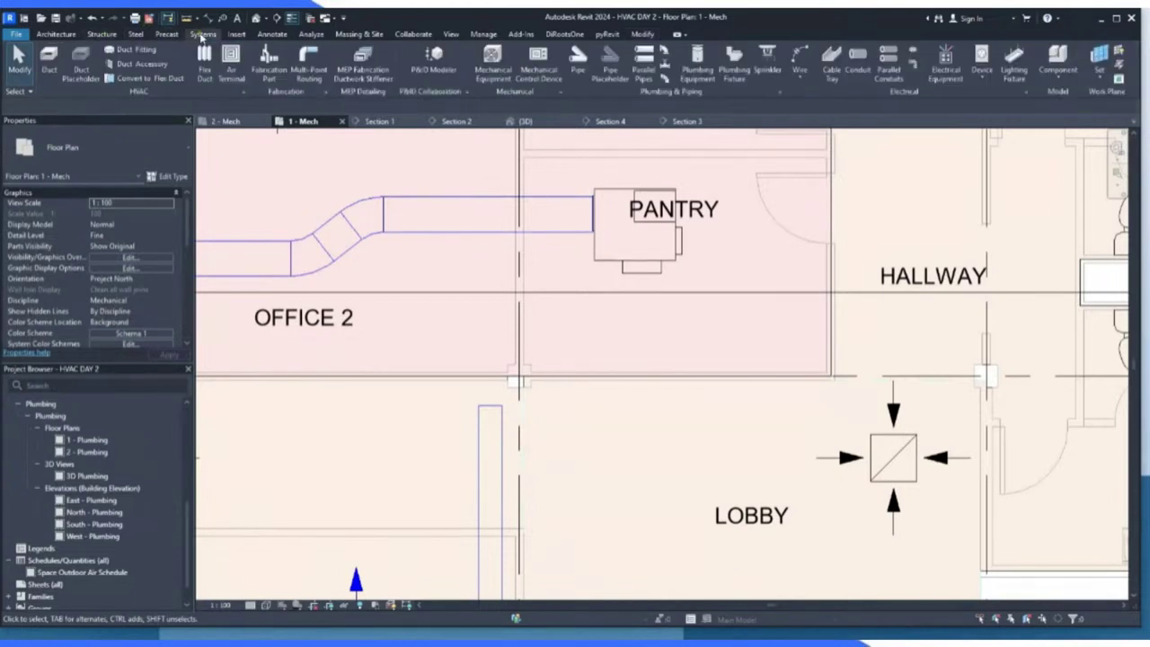
{"action": "left_click", "coordinate": [153, 50]}
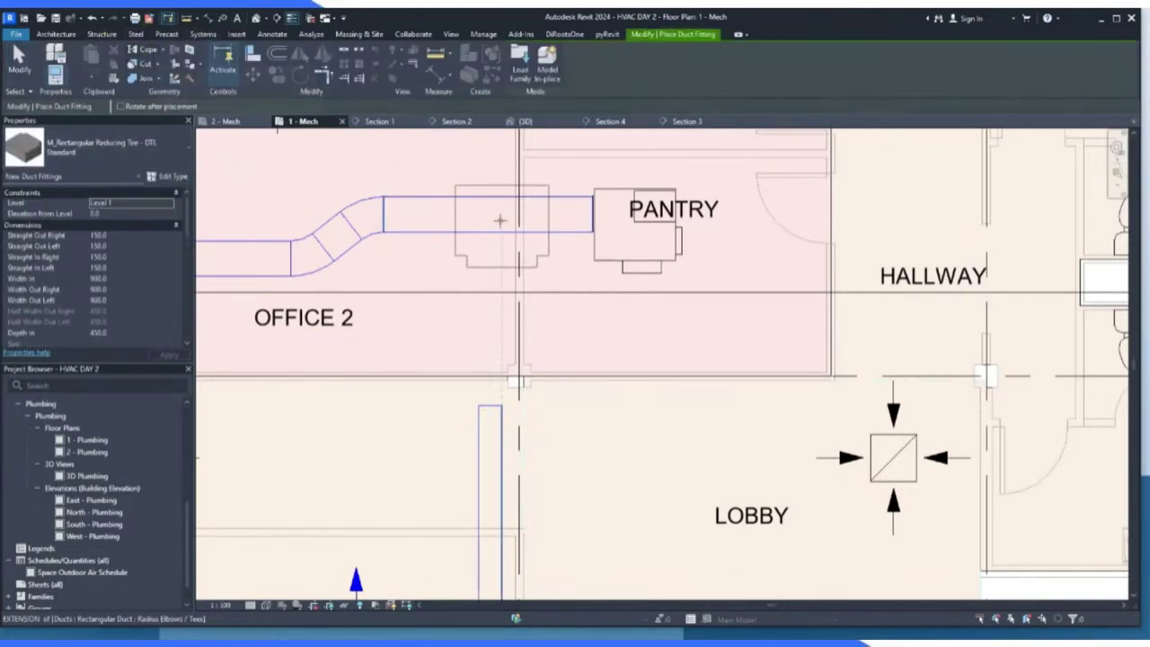
{"action": "left_click", "coordinate": [178, 147]}
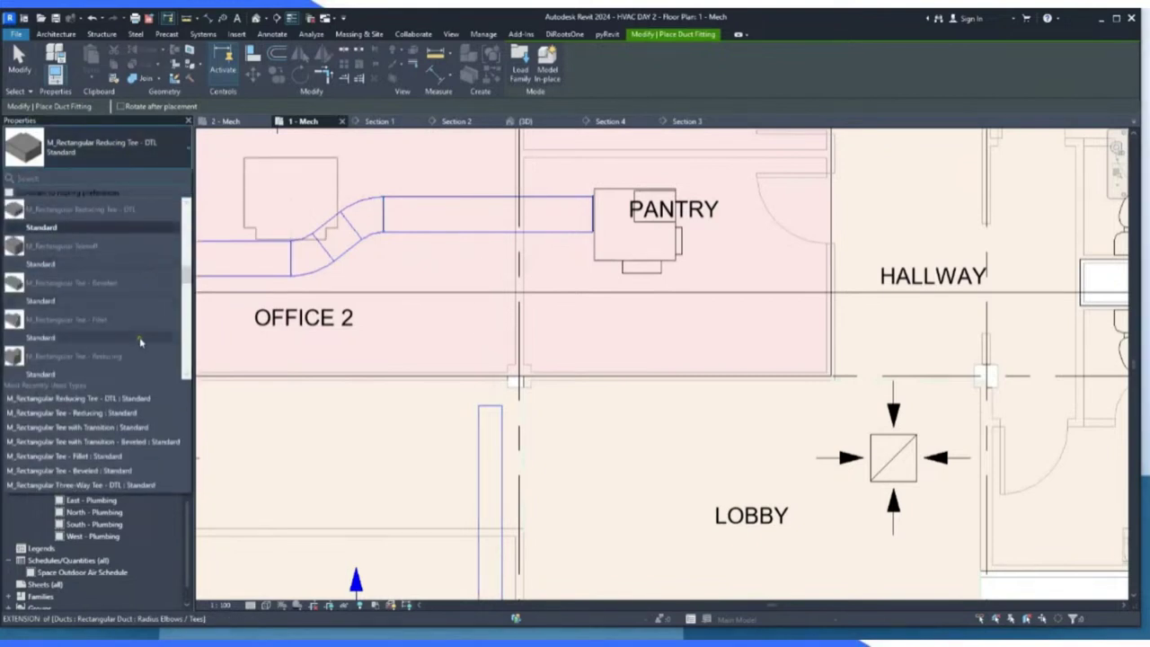
{"action": "left_click", "coordinate": [78, 459]}
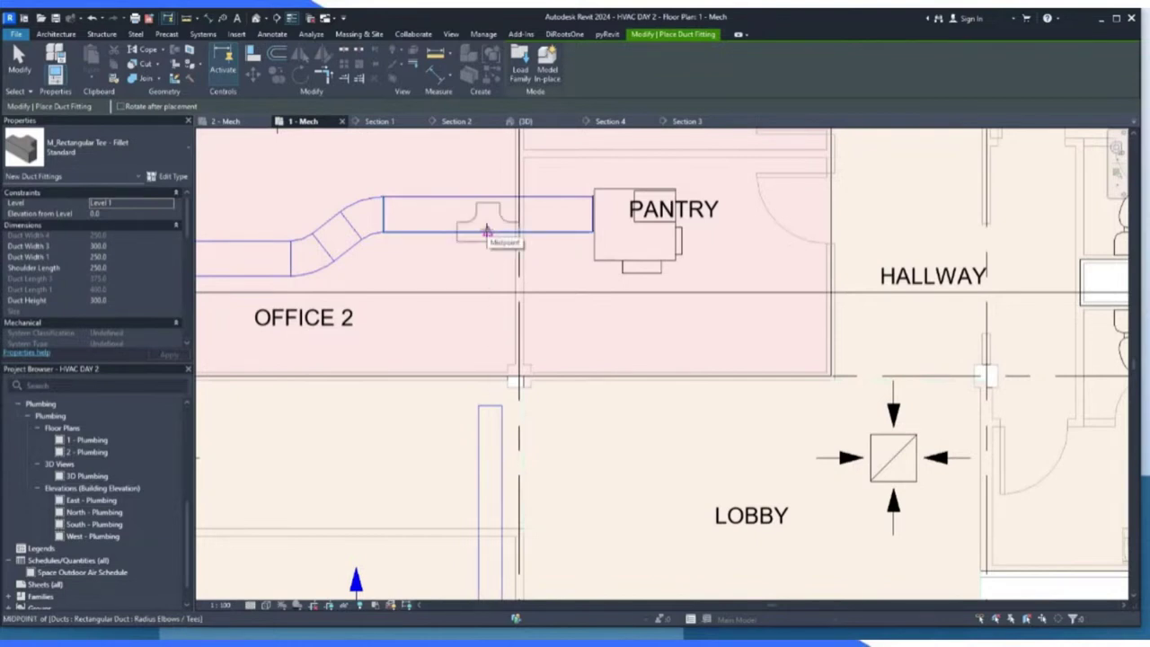
{"action": "left_click", "coordinate": [487, 232]}
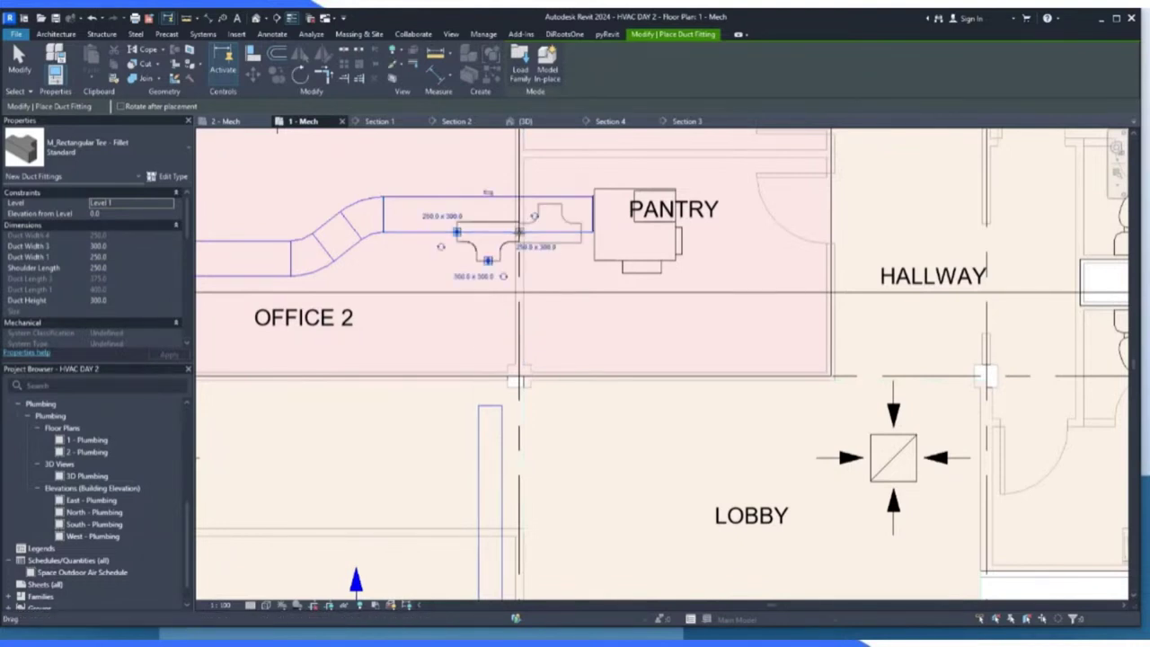
{"action": "left_click", "coordinate": [18, 61]}
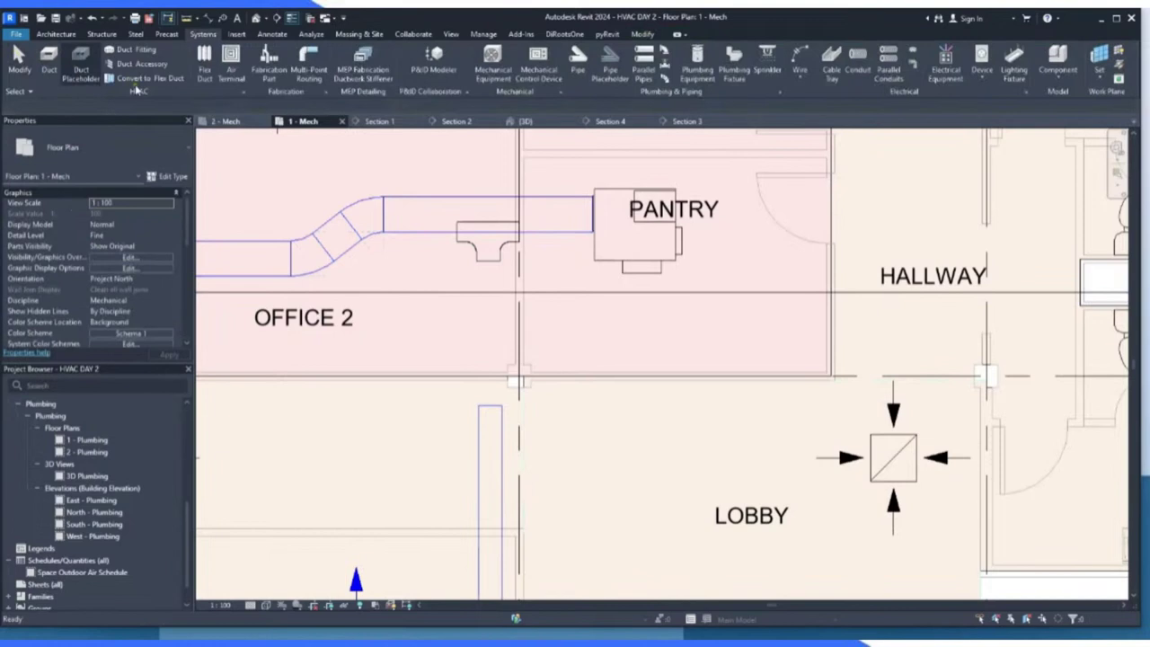
{"action": "scroll", "coordinate": [479, 252], "scroll_direction": "up", "scroll_amount": 2}
Extend the vertical duct up and snap its end onto the tee's bottom connector.
{"action": "left_click", "coordinate": [485, 235]}
{"action": "left_click_drag", "start_coordinate": [489, 461], "coordinate": [480, 262]}
{"action": "left_click", "coordinate": [590, 288]}
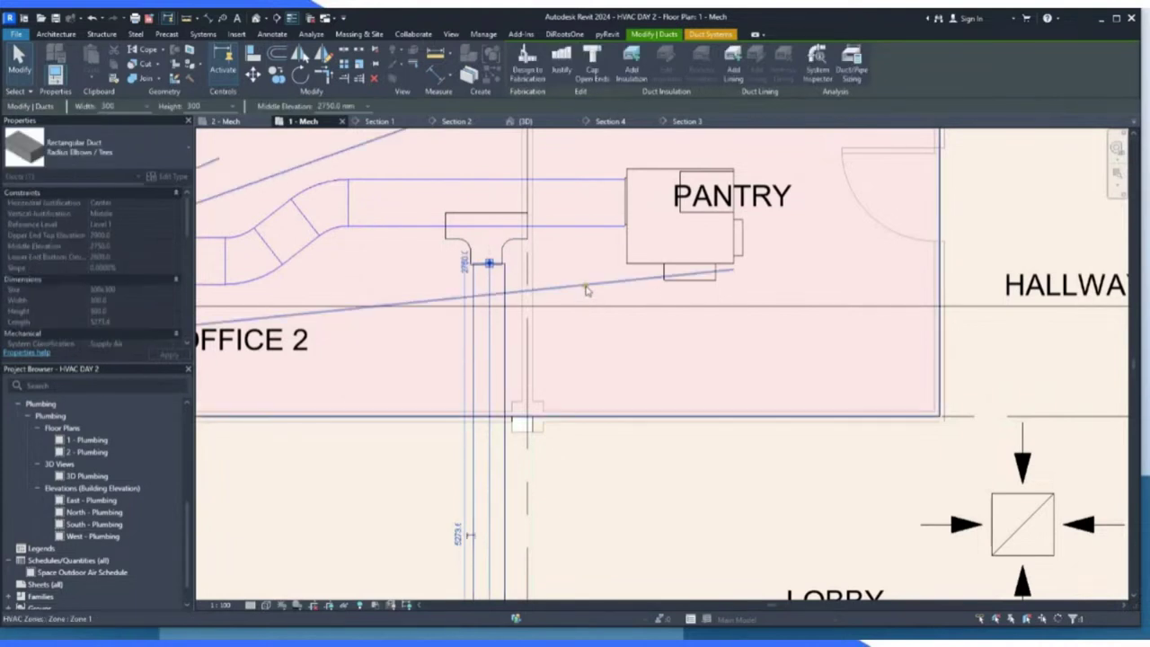
{"action": "scroll", "coordinate": [586, 291], "scroll_direction": "up", "scroll_amount": 2}
{"action": "scroll", "coordinate": [451, 238], "scroll_direction": "up", "scroll_amount": 2}
Shift the tee slightly right and inspect the horizontal supply duct.
{"action": "left_click", "coordinate": [458, 239]}
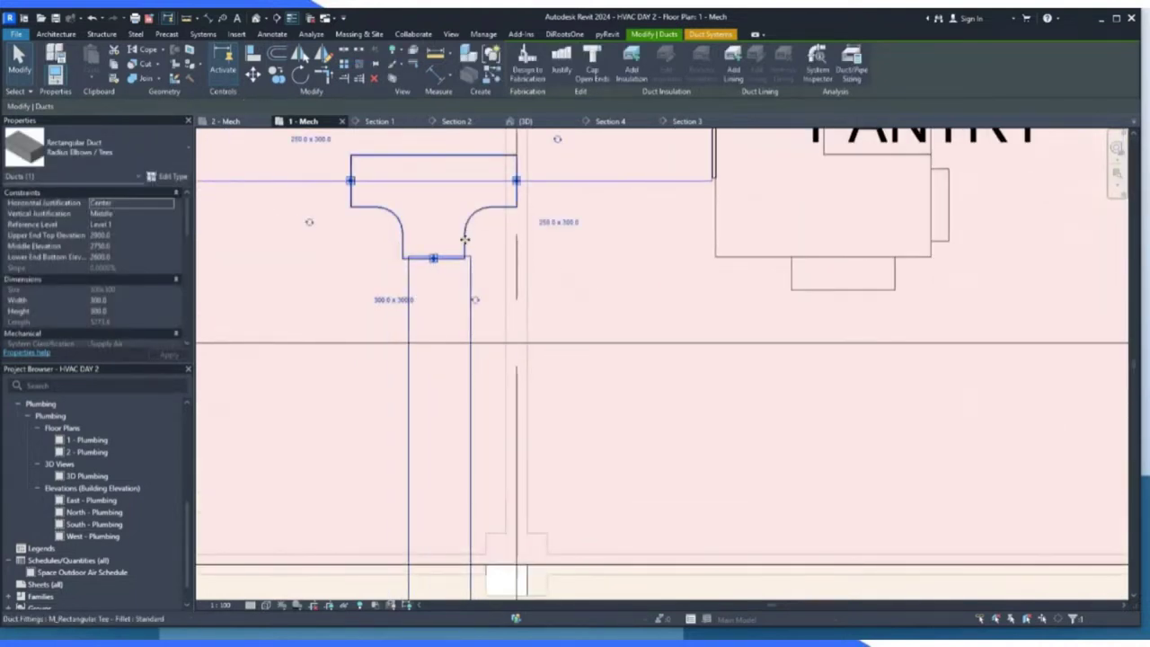
{"action": "scroll", "coordinate": [415, 269], "scroll_direction": "up", "scroll_amount": 2}
{"action": "left_click_drag", "start_coordinate": [411, 275], "coordinate": [423, 275]}
{"action": "left_click", "coordinate": [483, 313]}
{"action": "scroll", "coordinate": [483, 314], "scroll_direction": "down", "scroll_amount": 1}
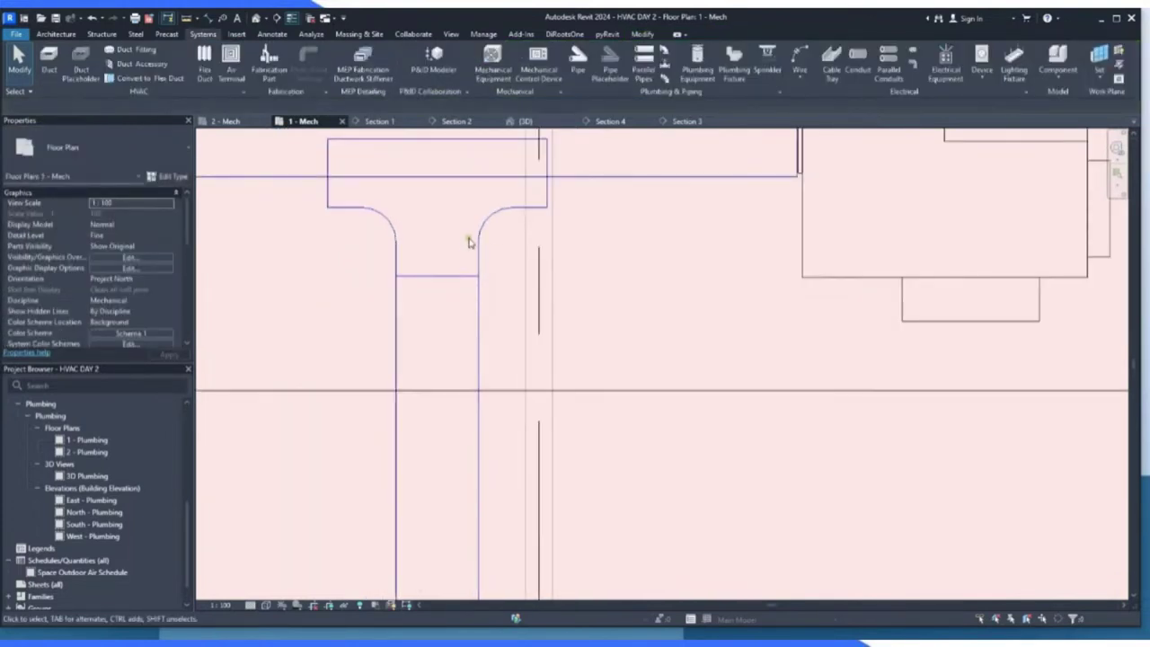
{"action": "scroll", "coordinate": [611, 255], "scroll_direction": "down", "scroll_amount": 2}
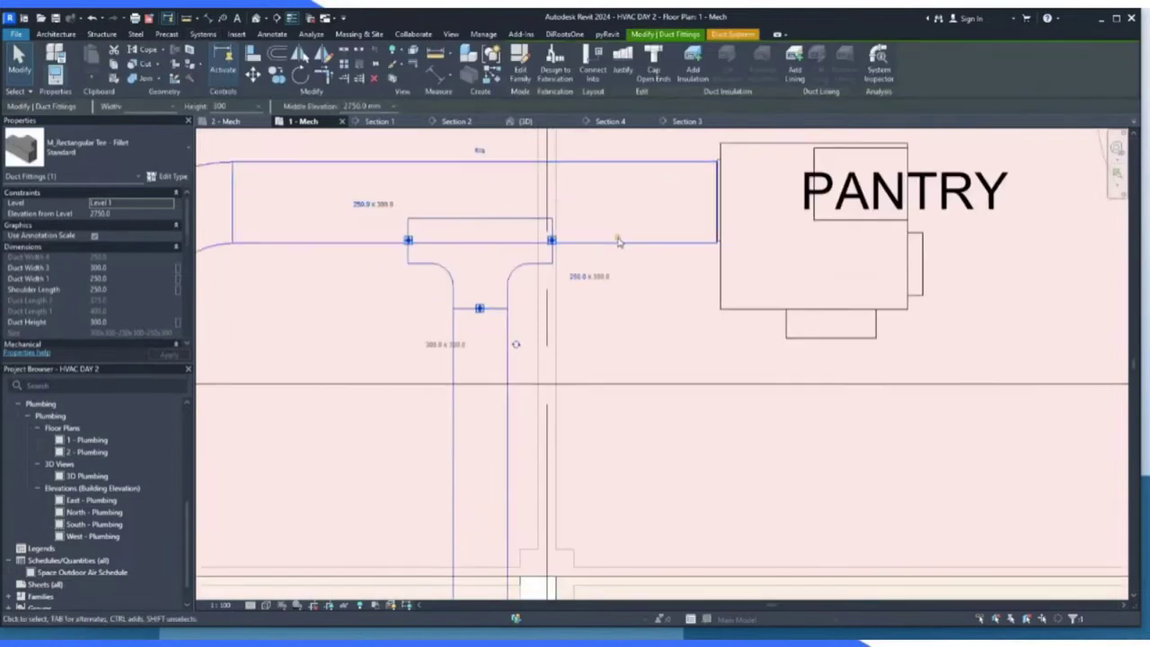
{"action": "left_click", "coordinate": [612, 240]}
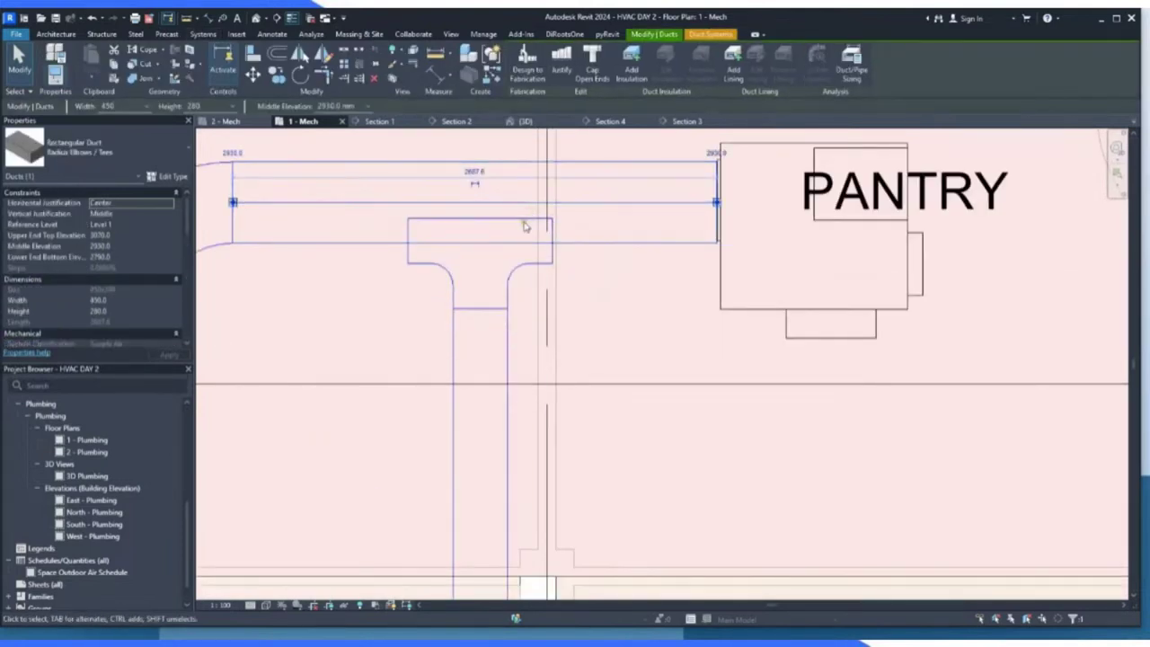
{"action": "left_click", "coordinate": [645, 313]}
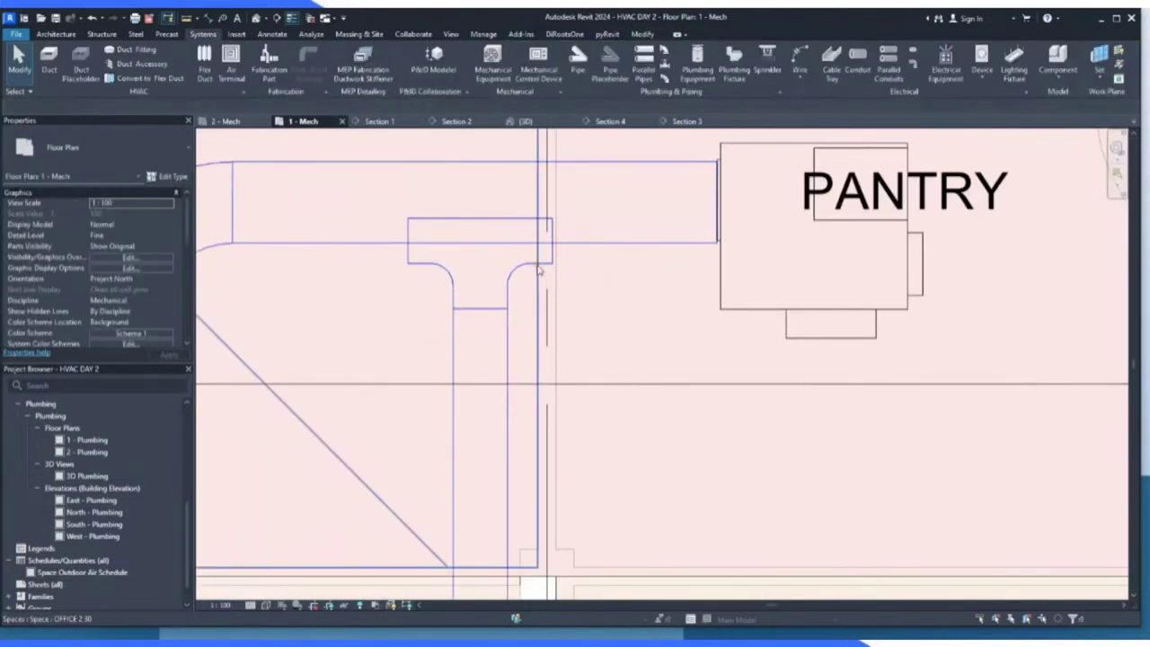
Nudge the tee up three steps into line with the 250 x 300 pantry duct.
{"action": "left_click", "coordinate": [492, 223]}
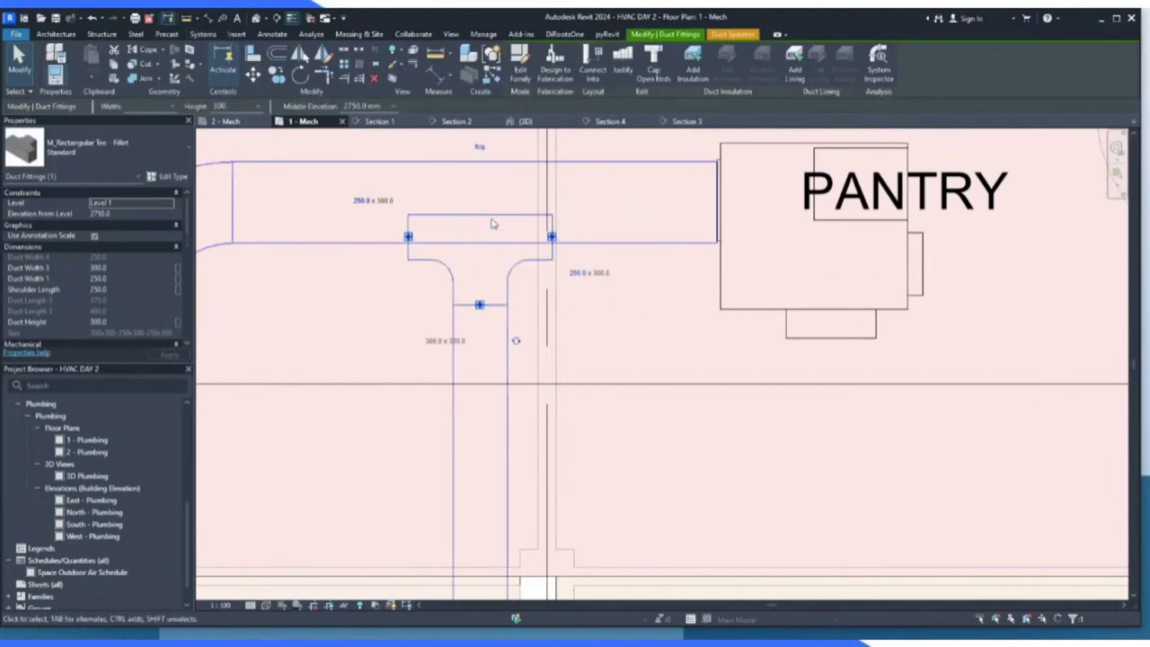
{"action": "key", "text": "Up"}
{"action": "key", "text": "Up"}
{"action": "key", "text": "Up"}
{"action": "key", "text": "Up"}
{"action": "key", "text": "Up"}
{"action": "key", "text": "Up"}
{"action": "key", "text": "Up"}
{"action": "key", "text": "Up"}
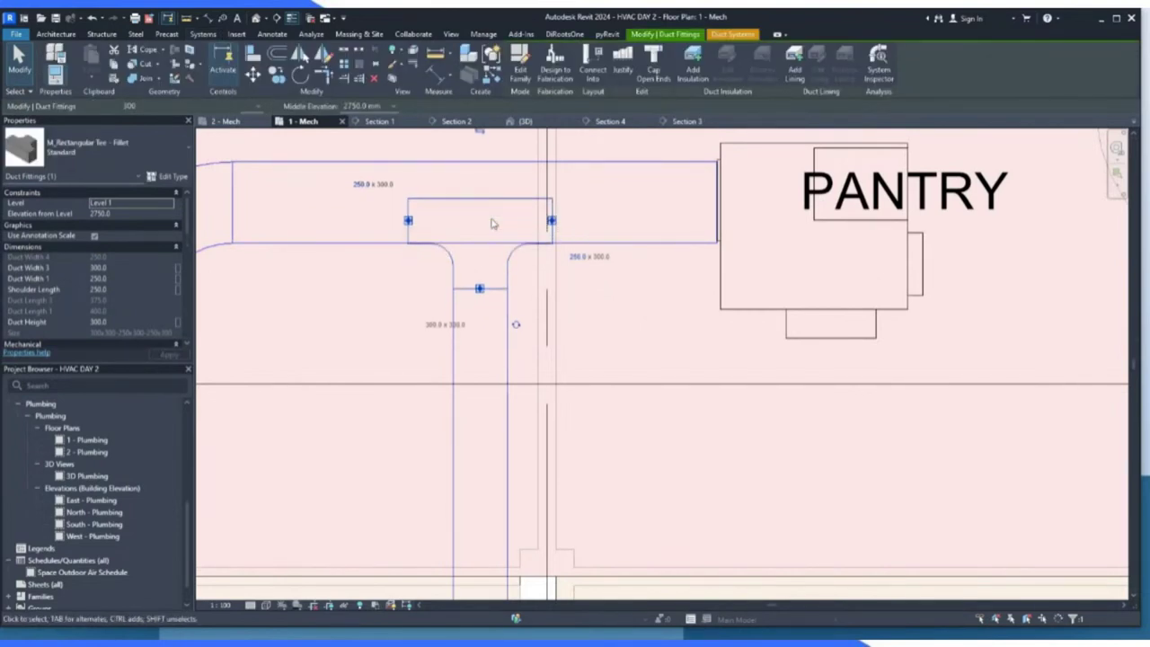
{"action": "key", "text": "Up"}
{"action": "key", "text": "Up"}
{"action": "key", "text": "Up"}
{"action": "key", "text": "Up"}
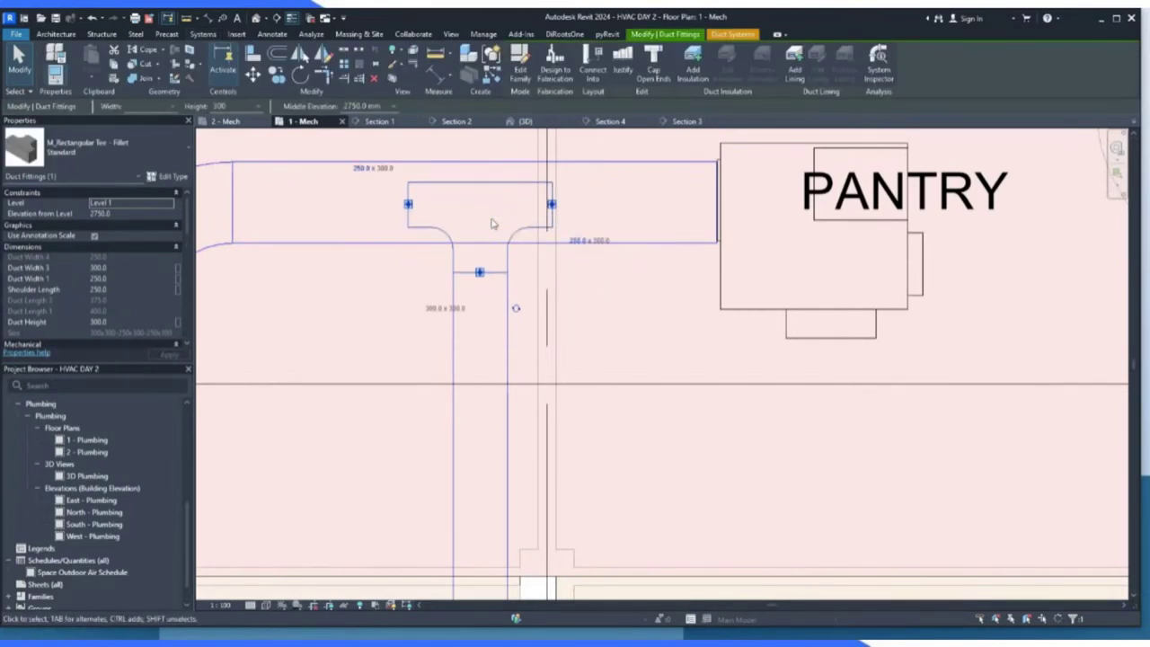
{"action": "key", "text": "Up"}
{"action": "scroll", "coordinate": [464, 158], "scroll_direction": "up", "scroll_amount": 3}
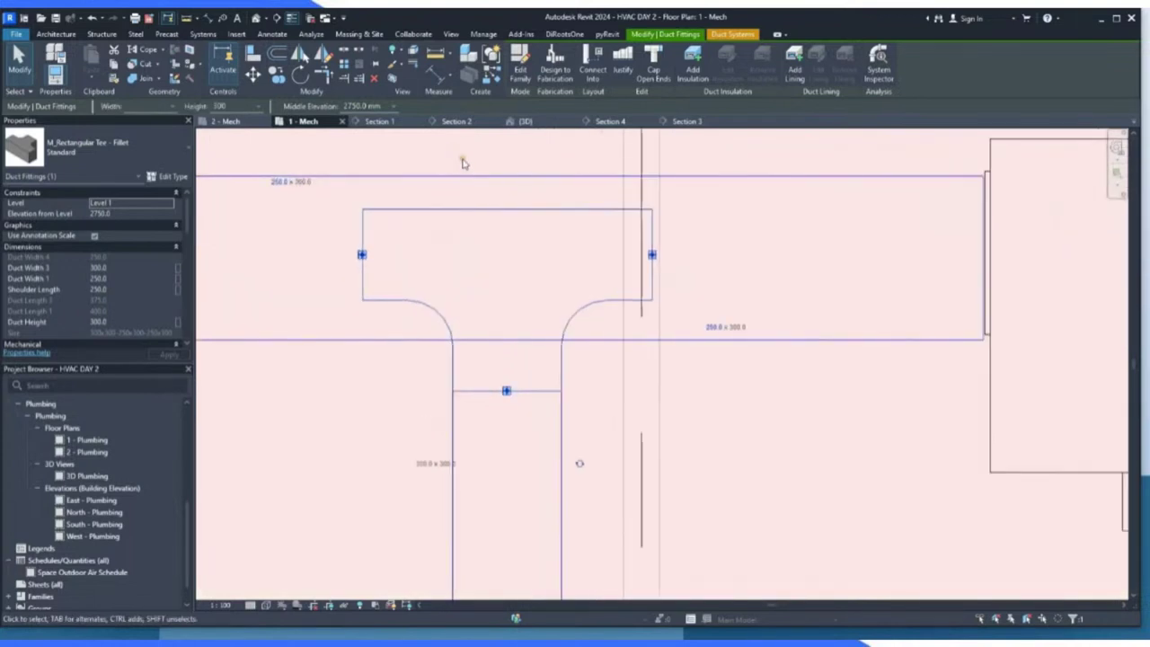
Split the horizontal duct at the tee's left and right edges.
{"action": "left_click", "coordinate": [467, 179]}
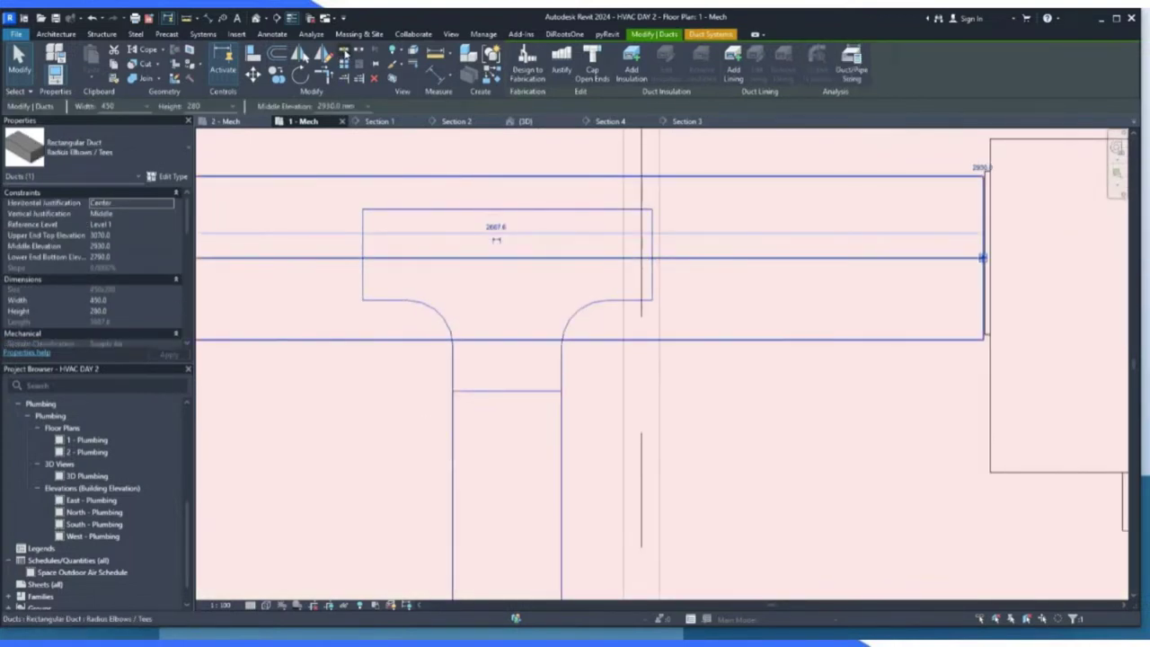
{"action": "left_click", "coordinate": [345, 52]}
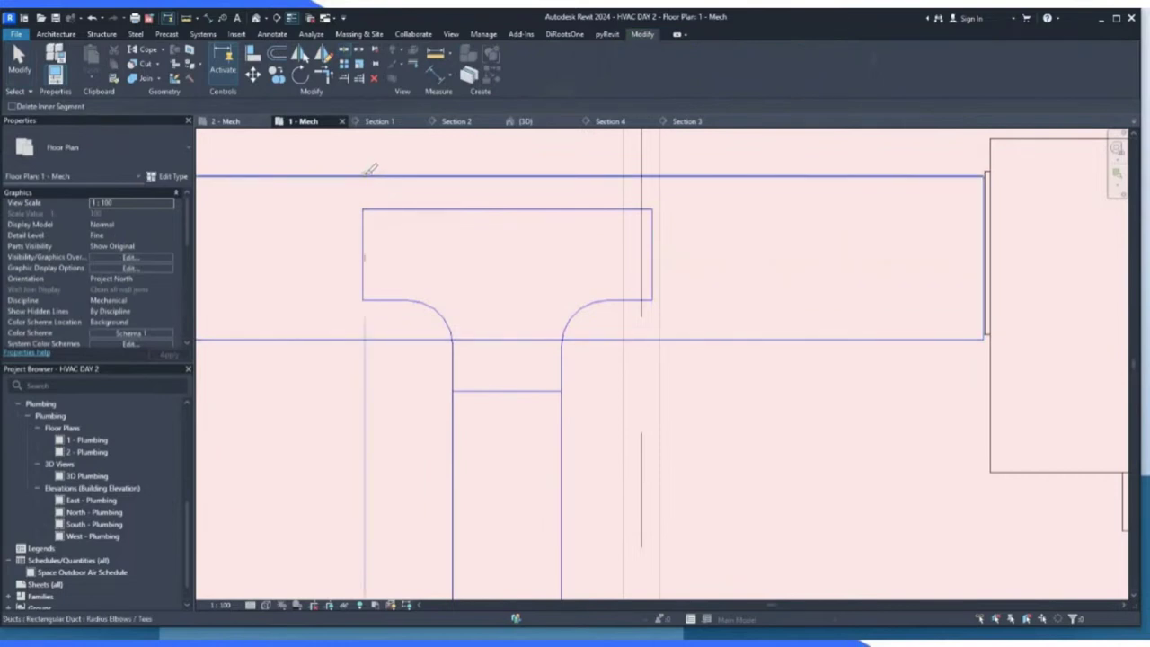
{"action": "left_click", "coordinate": [367, 172]}
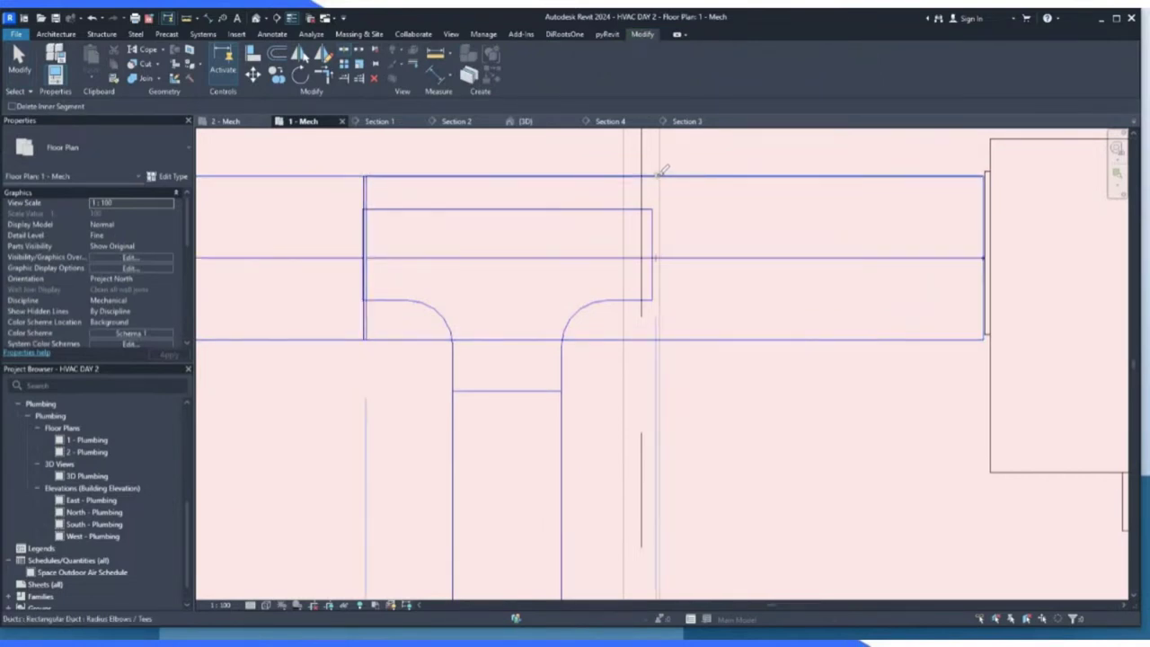
{"action": "left_click", "coordinate": [656, 172]}
{"action": "left_click", "coordinate": [18, 61]}
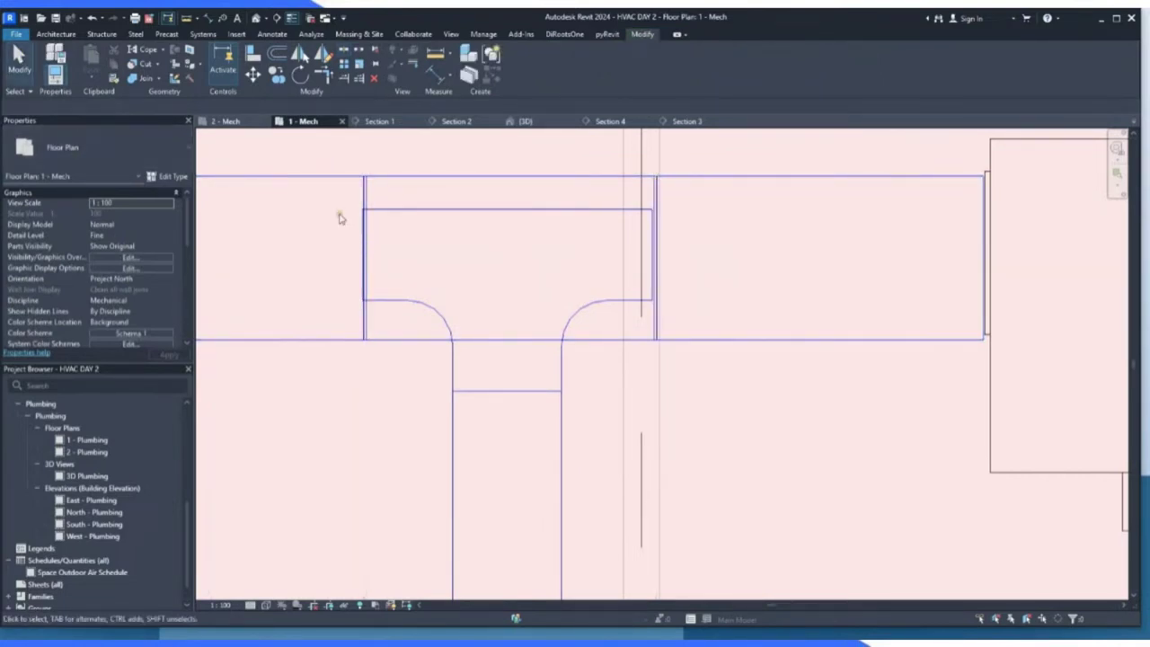
Delete the split duct piece that overlaps the tee.
{"action": "left_click_drag", "start_coordinate": [328, 154], "coordinate": [393, 352]}
{"action": "key", "text": "Escape"}
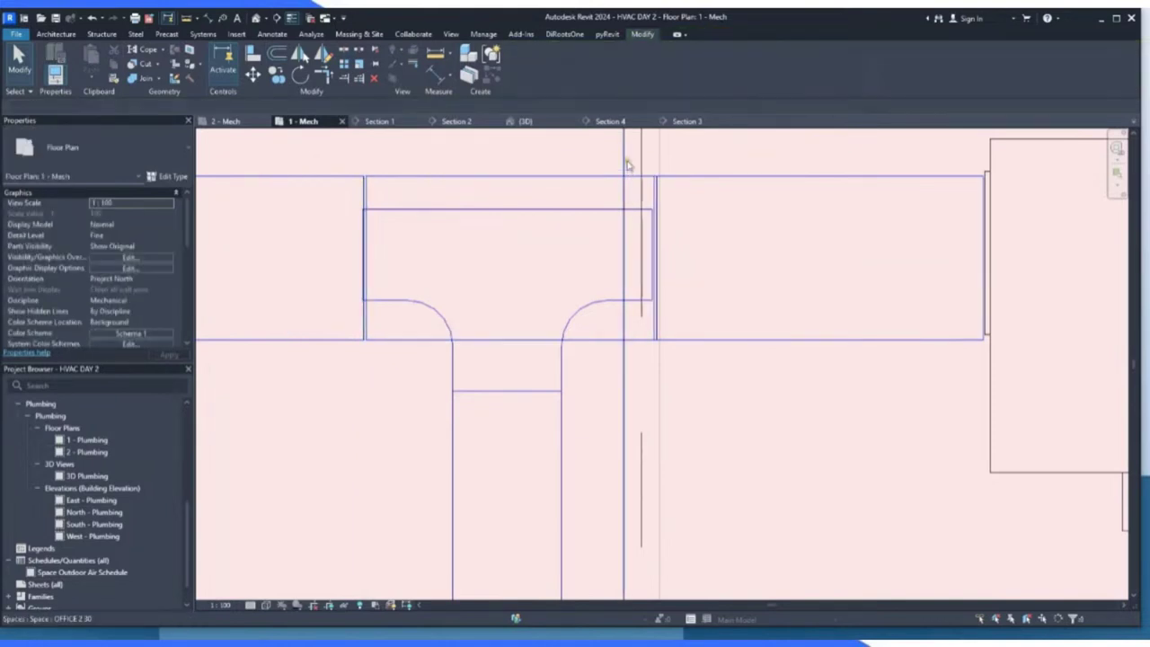
{"action": "left_click_drag", "start_coordinate": [638, 154], "coordinate": [687, 364]}
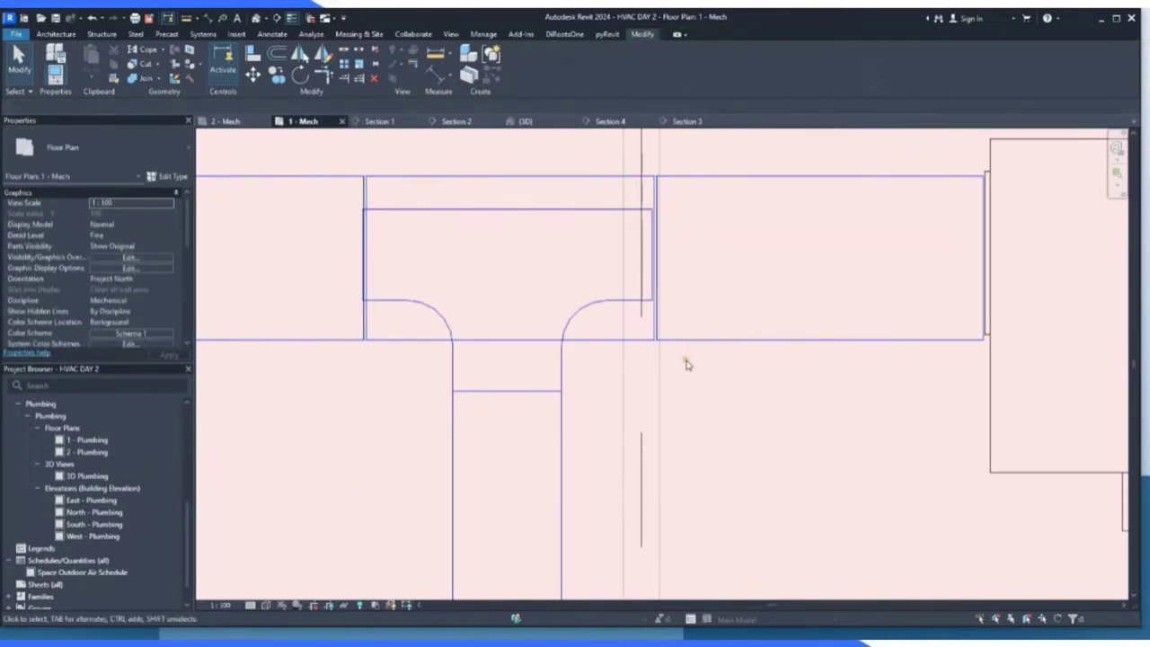
{"action": "left_click", "coordinate": [433, 187]}
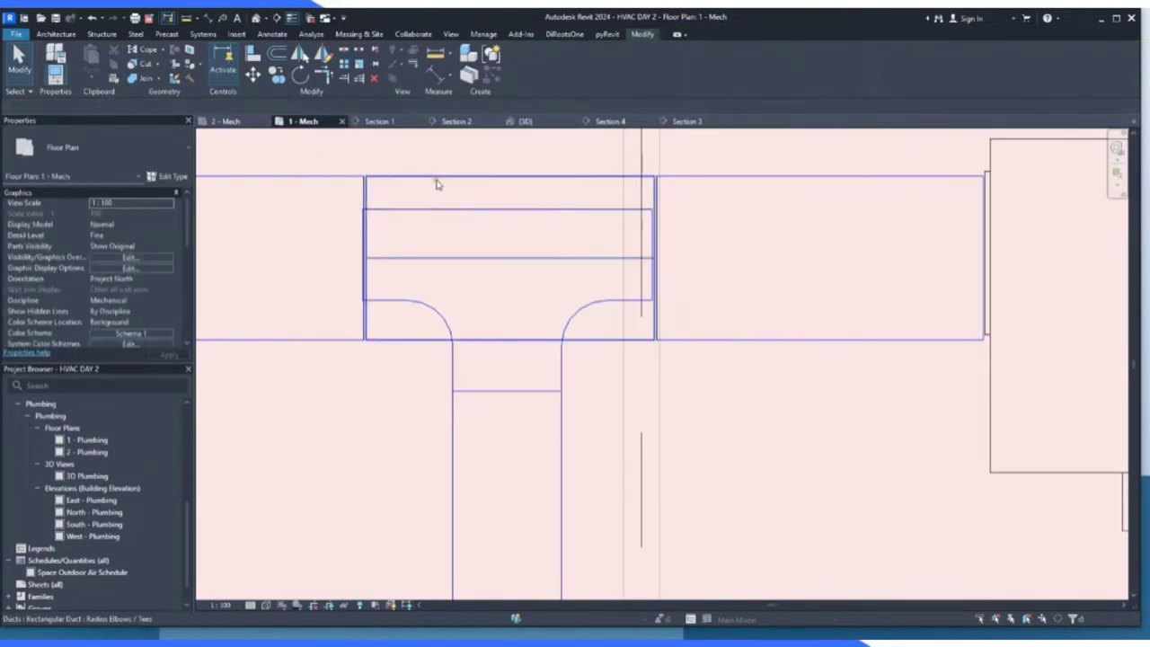
{"action": "key", "text": "Delete"}
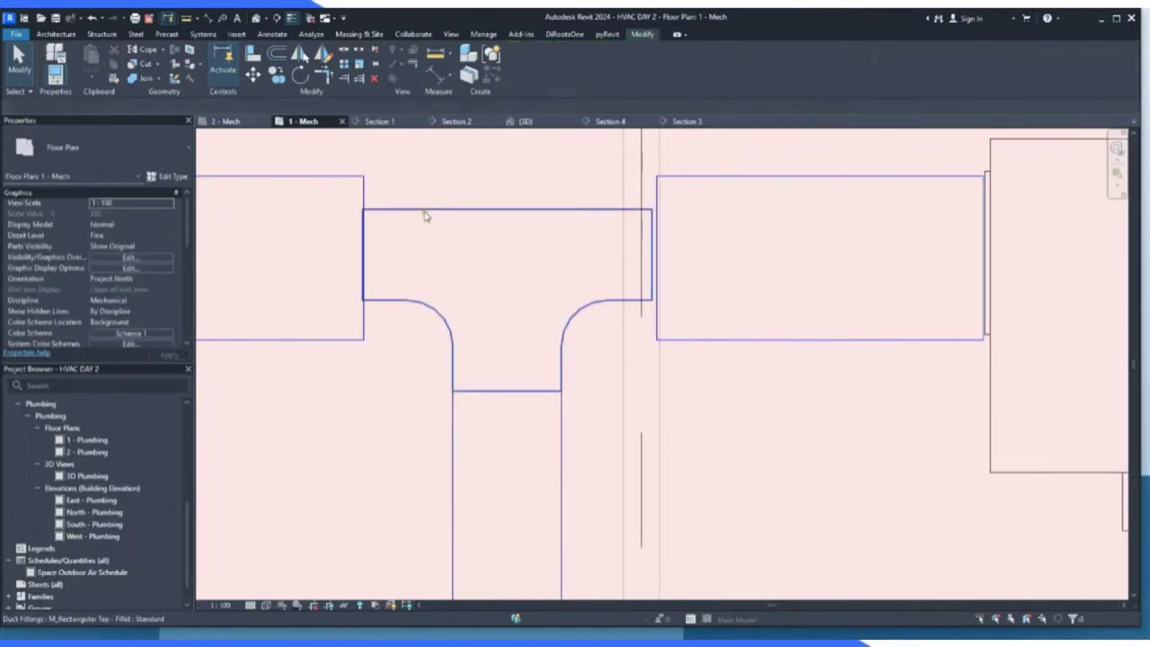
Drag the right and left duct ends onto the tee's side connectors.
{"action": "left_click", "coordinate": [423, 216]}
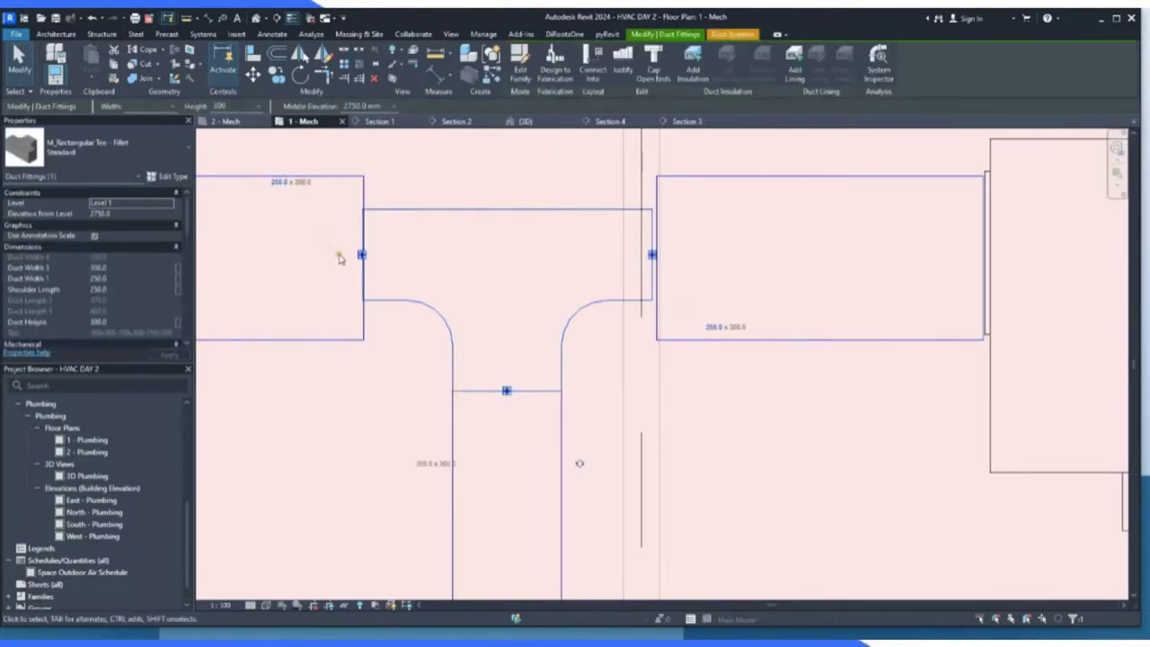
{"action": "left_click", "coordinate": [652, 256]}
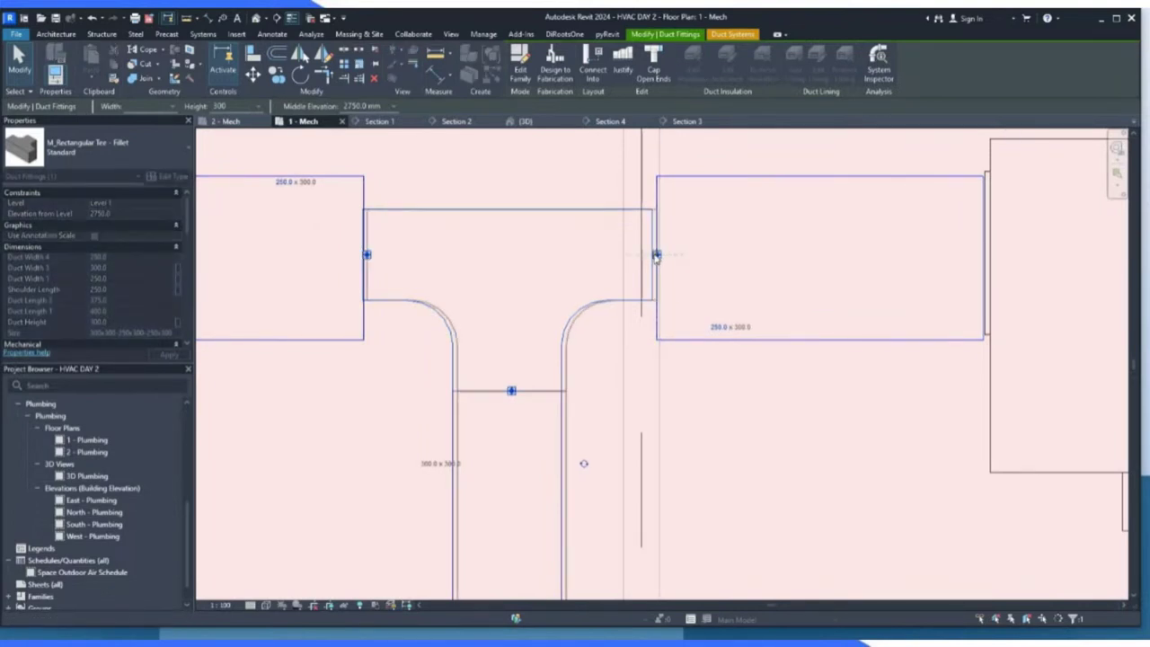
{"action": "left_click", "coordinate": [685, 341]}
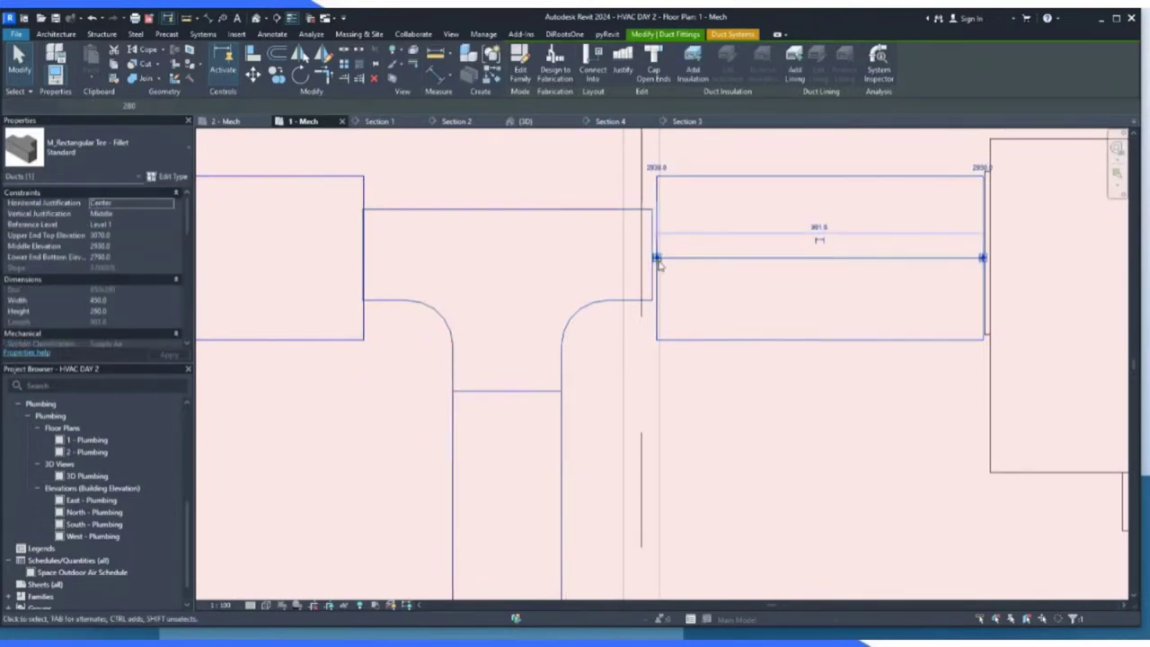
{"action": "left_click_drag", "start_coordinate": [656, 258], "coordinate": [650, 258]}
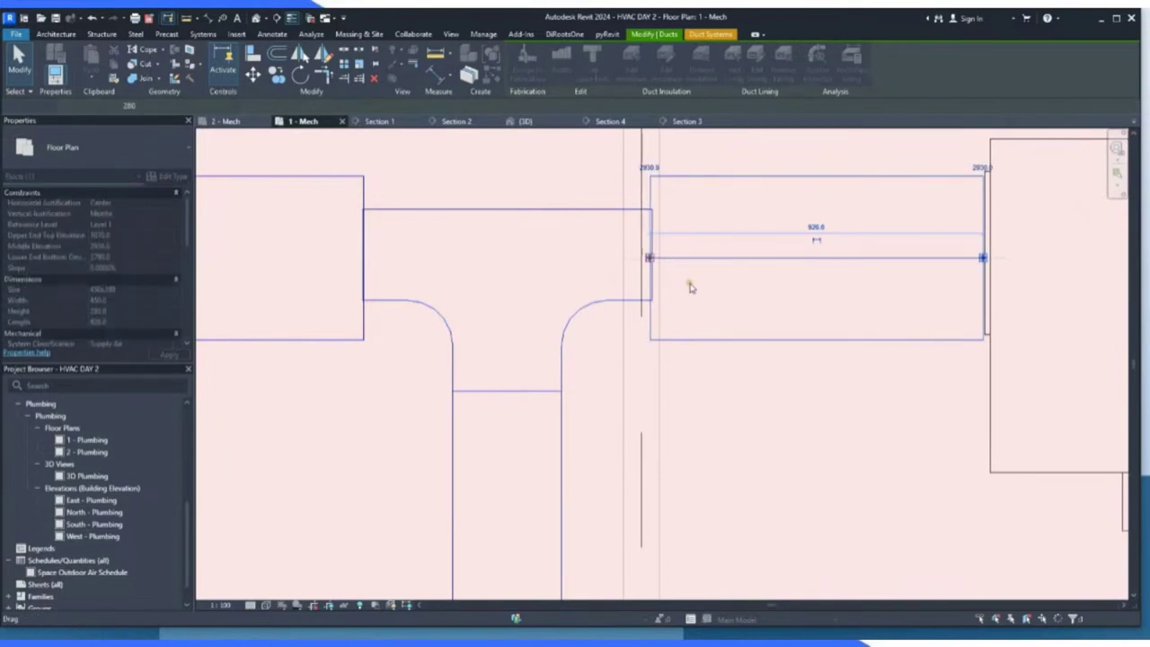
{"action": "key", "text": "Escape"}
{"action": "left_click", "coordinate": [362, 313]}
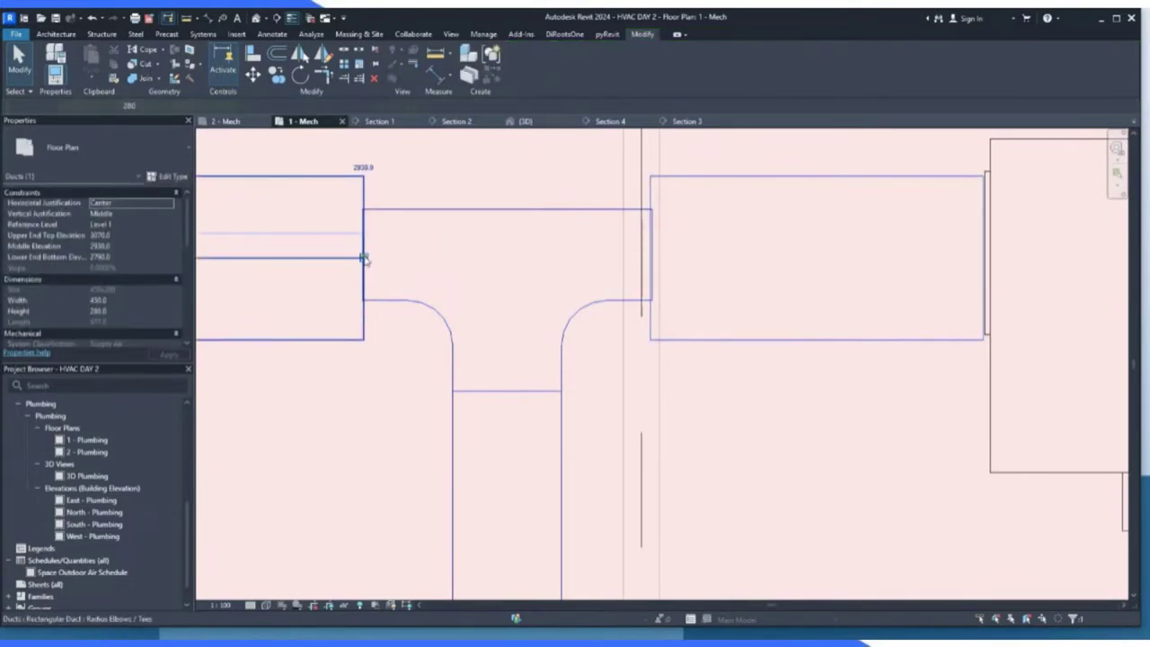
{"action": "left_click_drag", "start_coordinate": [362, 258], "coordinate": [360, 258]}
{"action": "key", "text": "Escape"}
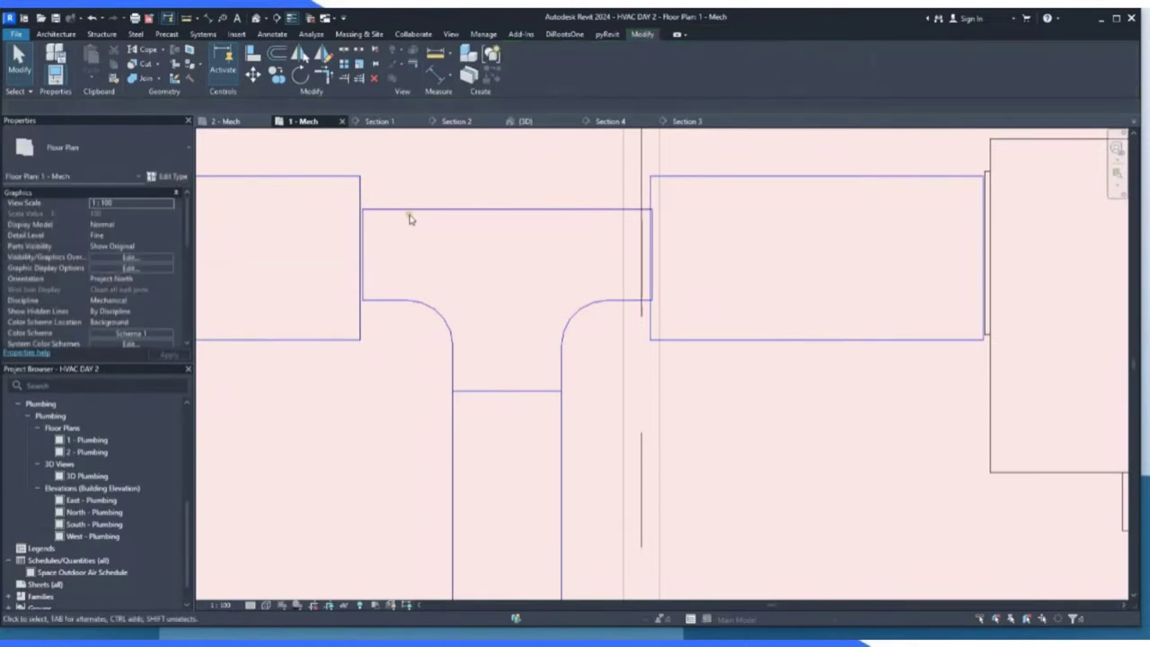
Change the tee fitting's width to 450 from the options bar.
{"action": "left_click", "coordinate": [409, 218]}
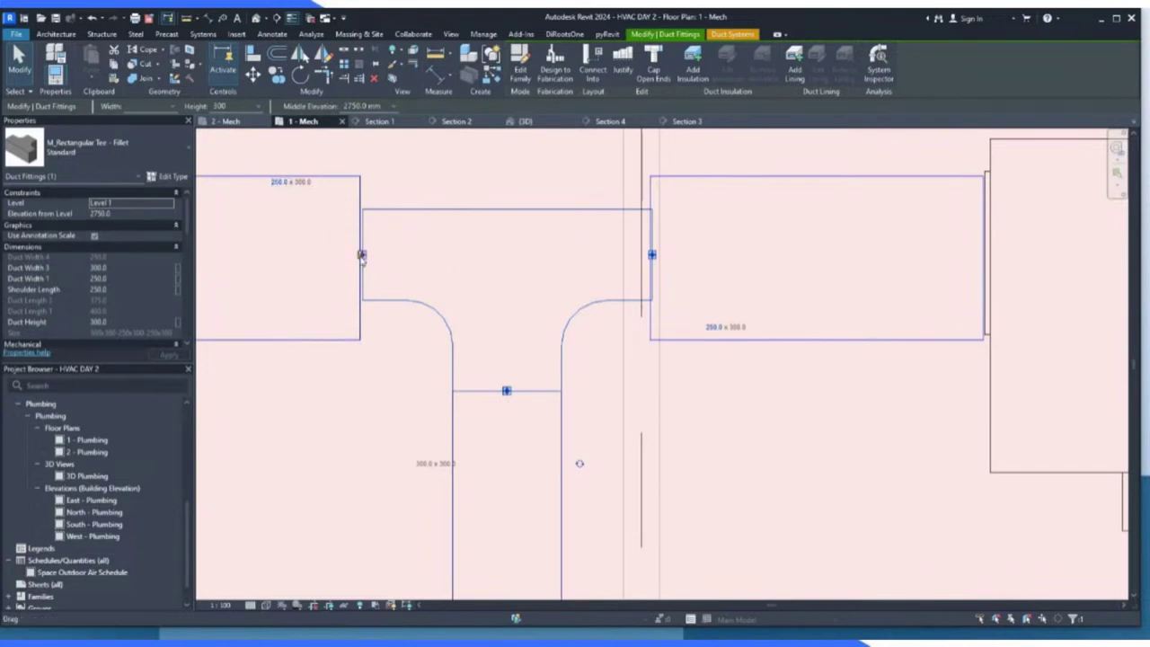
{"action": "left_click", "coordinate": [170, 106]}
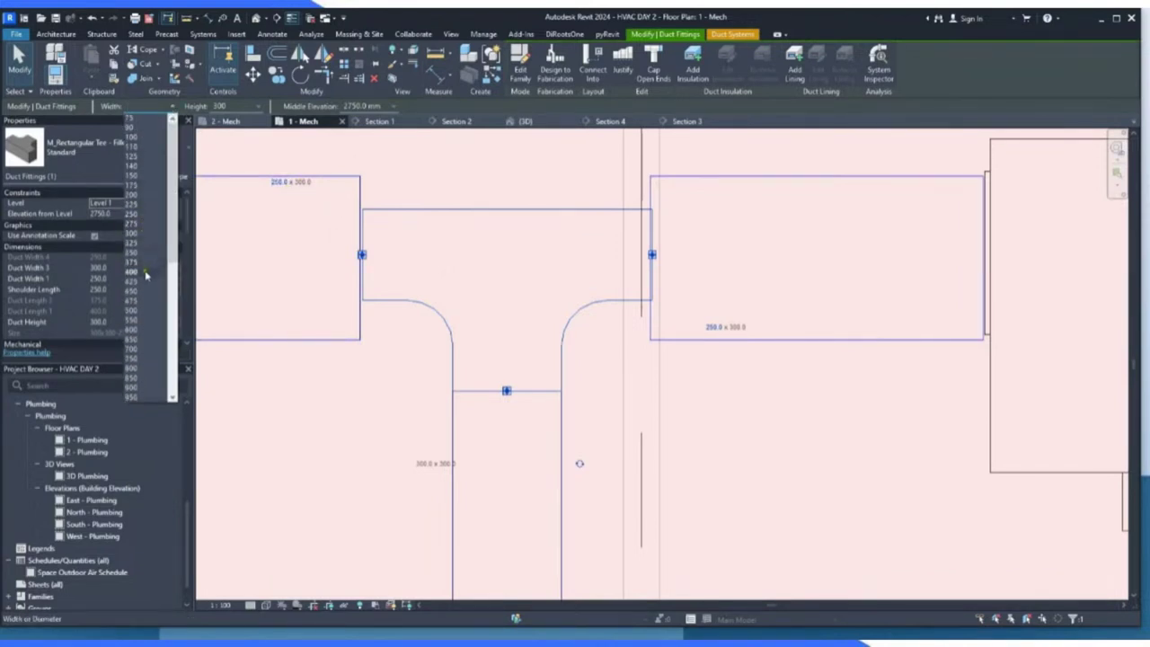
{"action": "left_click", "coordinate": [133, 291]}
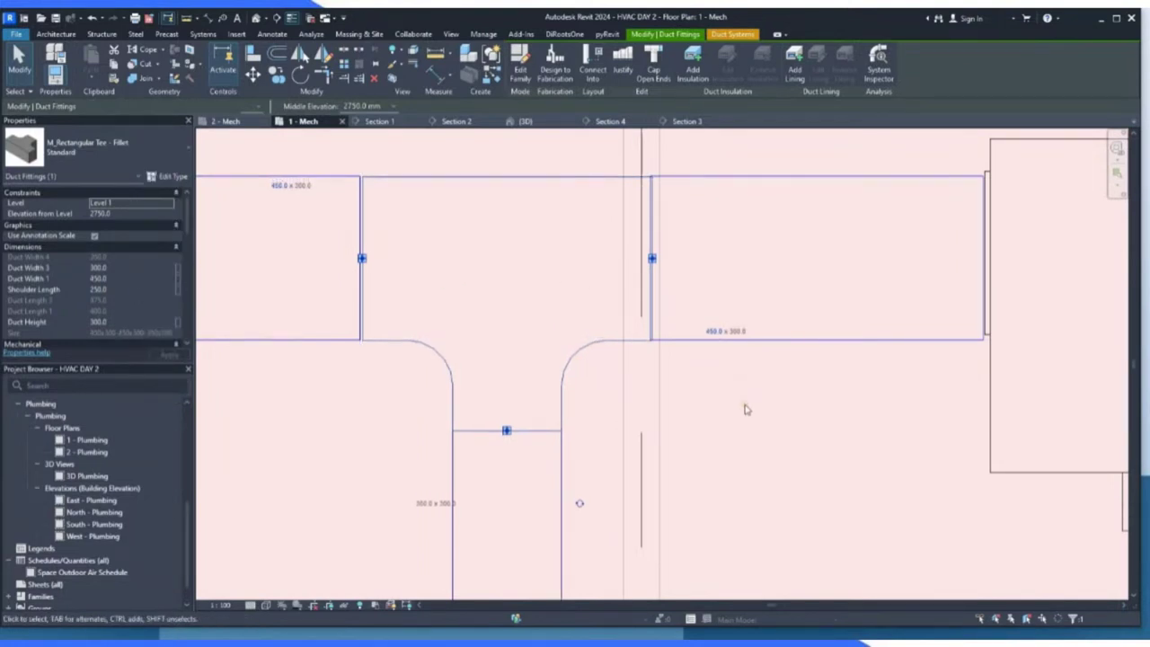
{"action": "key", "text": "Escape"}
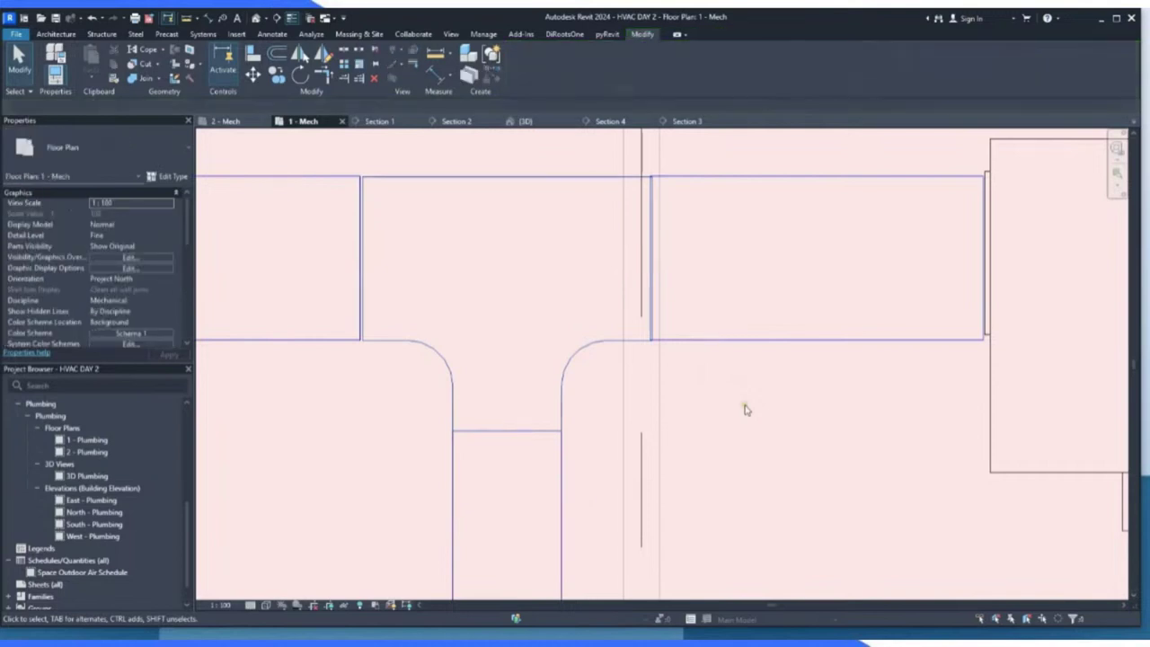
Check the right duct and shift the tee's left side connection leftward.
{"action": "left_click", "coordinate": [752, 342]}
{"action": "key", "text": "Escape"}
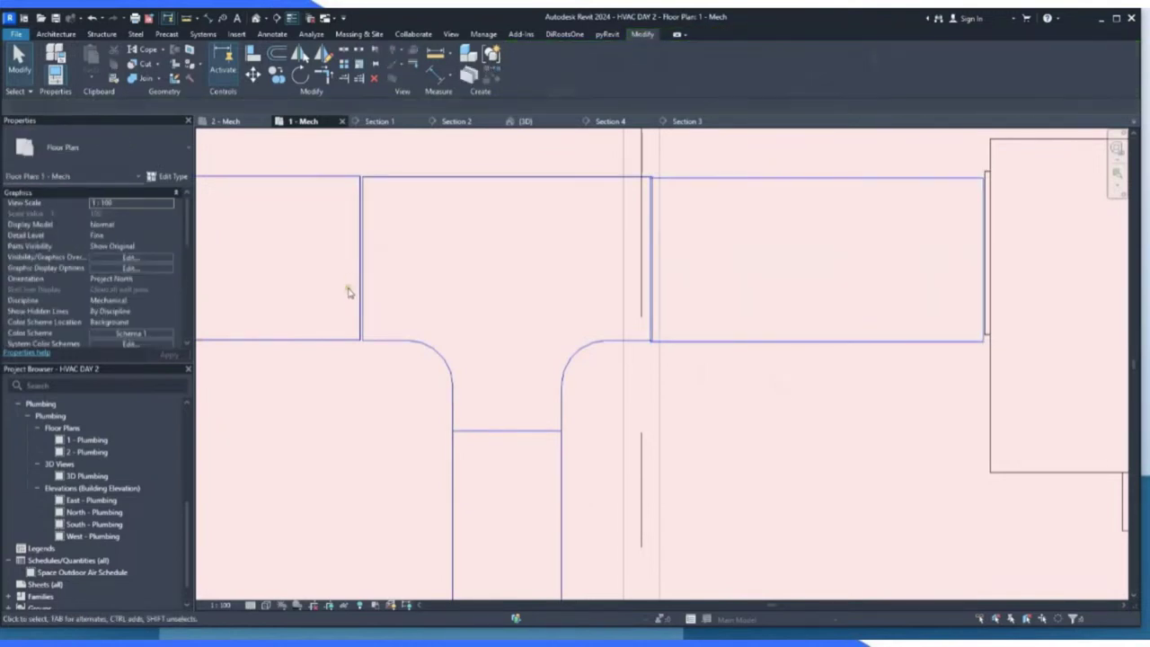
{"action": "left_click", "coordinate": [362, 262]}
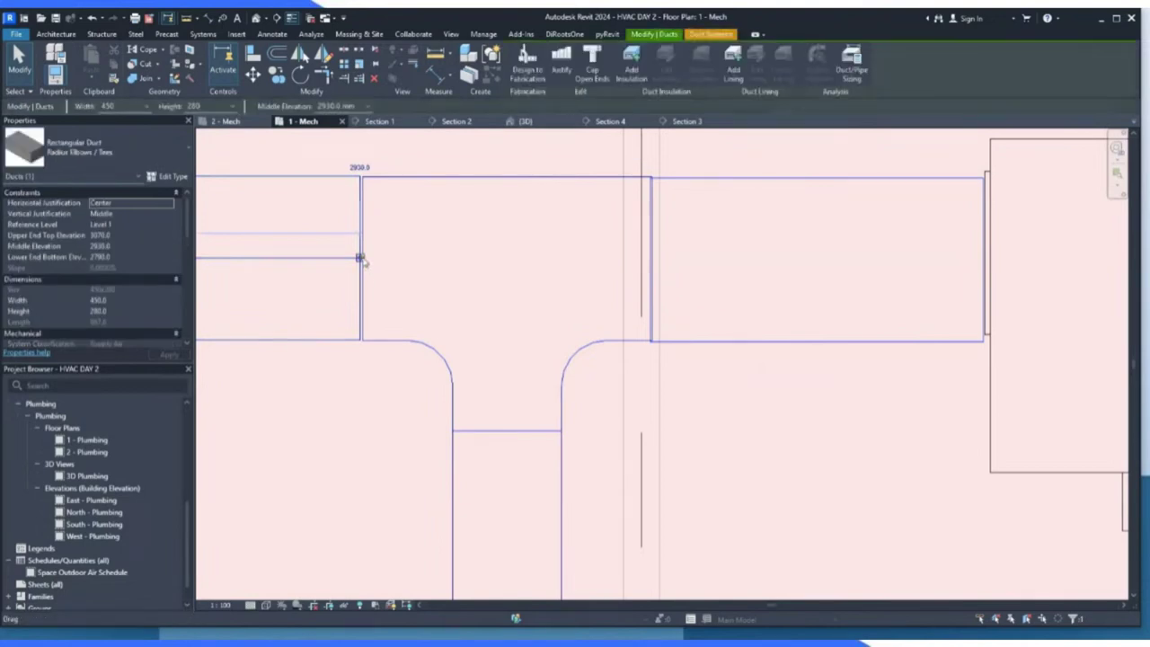
{"action": "scroll", "coordinate": [367, 259], "scroll_direction": "up", "scroll_amount": 3}
{"action": "left_click", "coordinate": [362, 268]}
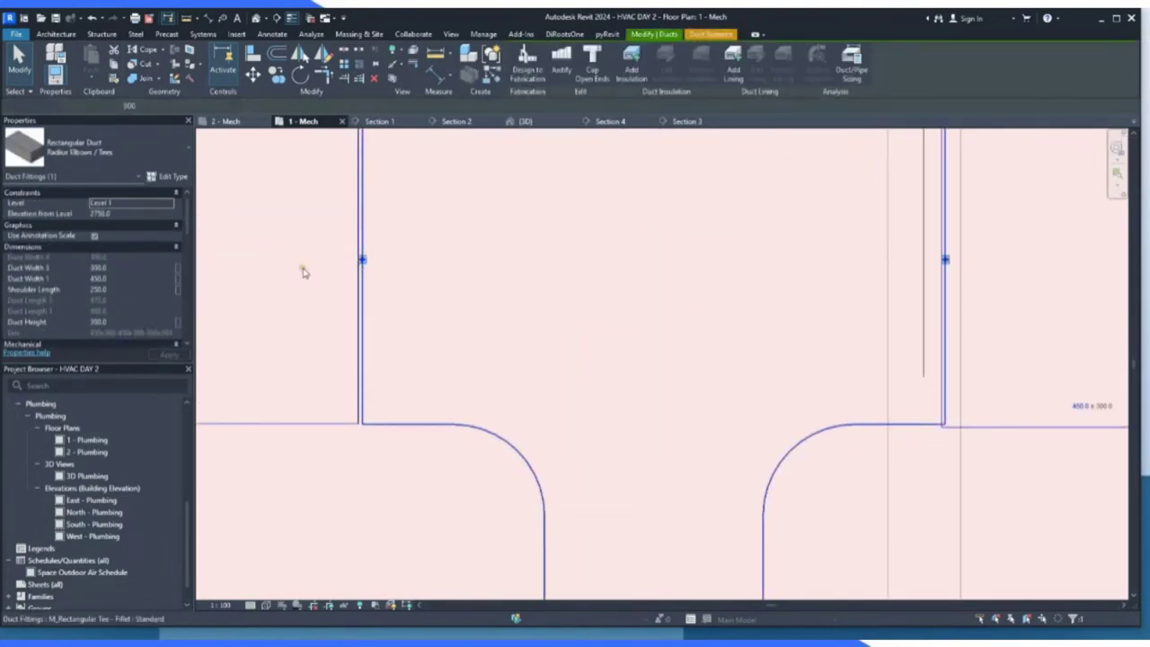
{"action": "left_click_drag", "start_coordinate": [357, 261], "coordinate": [349, 259]}
{"action": "left_click", "coordinate": [365, 334]}
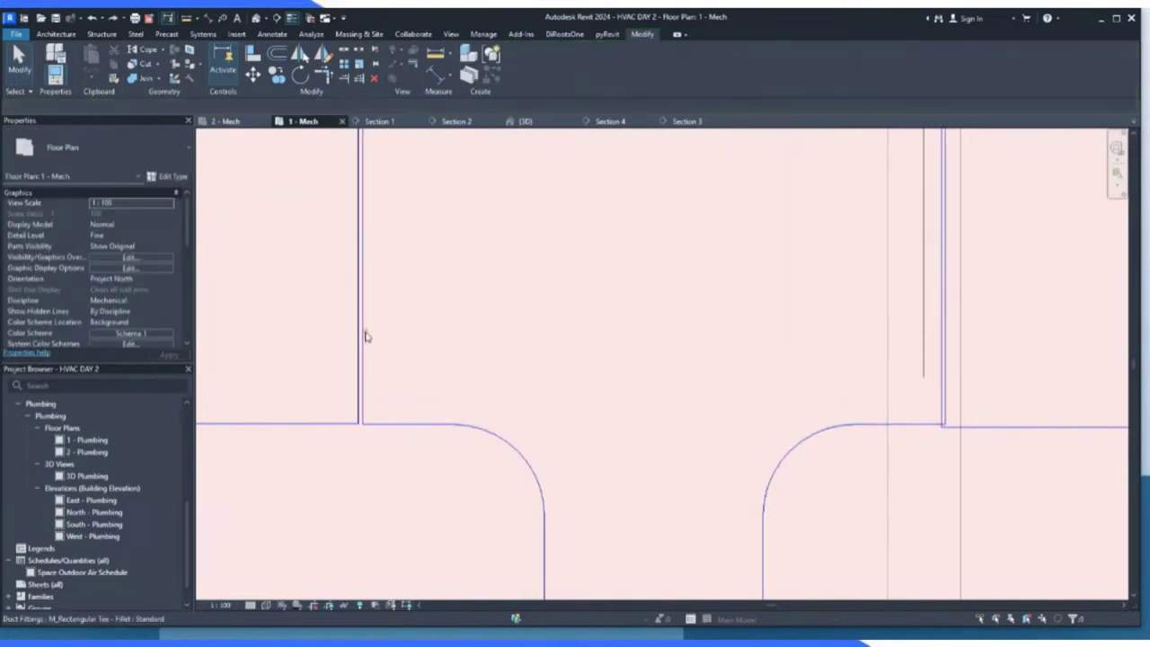
Readjust the tee's side connection and stretch the left duct end to meet it.
{"action": "left_click", "coordinate": [365, 260]}
{"action": "left_click_drag", "start_coordinate": [365, 260], "coordinate": [350, 329]}
{"action": "left_click", "coordinate": [352, 330]}
{"action": "left_click", "coordinate": [357, 260]}
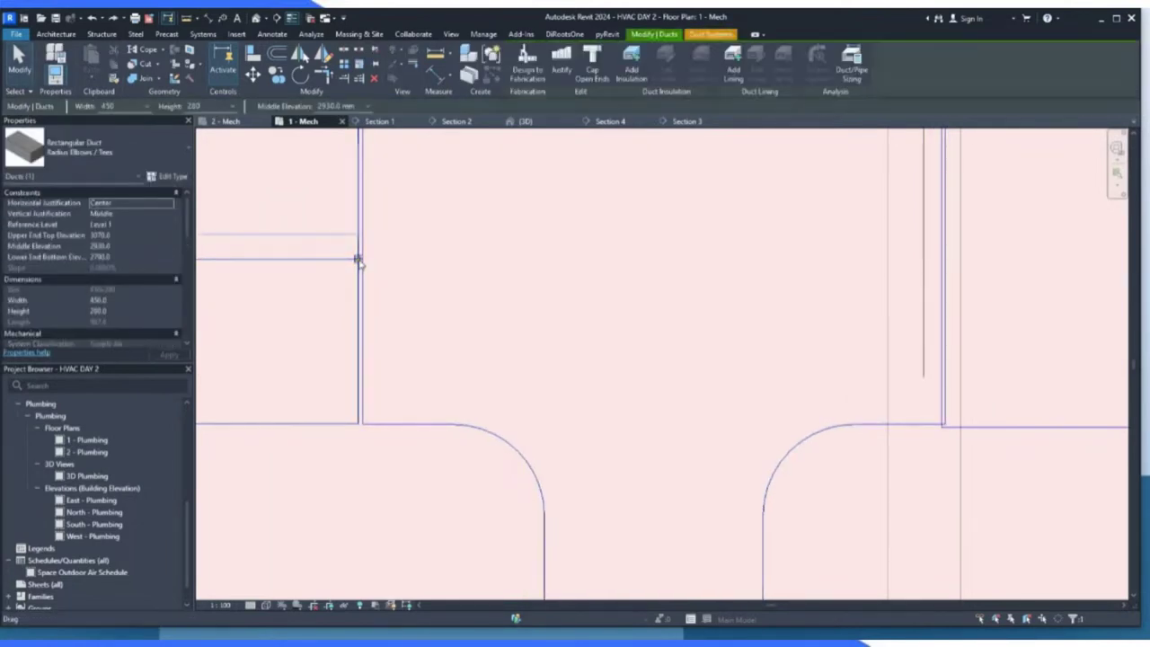
{"action": "mouse_move", "coordinate": [358, 258]}
{"action": "left_mouse_down"}
{"action": "mouse_move", "coordinate": [223, 259]}
{"action": "mouse_move", "coordinate": [359, 258]}
{"action": "left_mouse_up"}
{"action": "scroll", "coordinate": [359, 269], "scroll_direction": "down", "scroll_amount": 5}
{"action": "left_click", "coordinate": [513, 359]}
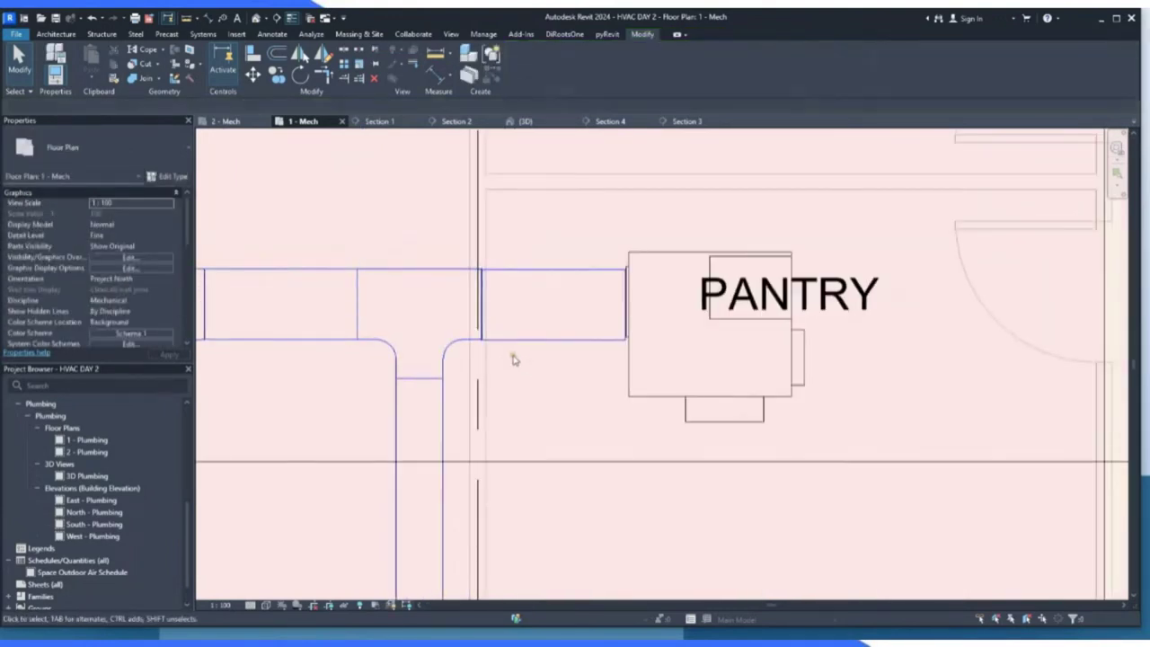
Select the duct leading to the pantry and try the Align tool (AL), then cancel it.
{"action": "scroll", "coordinate": [514, 346], "scroll_direction": "up", "scroll_amount": 1}
{"action": "left_click", "coordinate": [496, 301]}
{"action": "scroll", "coordinate": [481, 270], "scroll_direction": "up", "scroll_amount": 3}
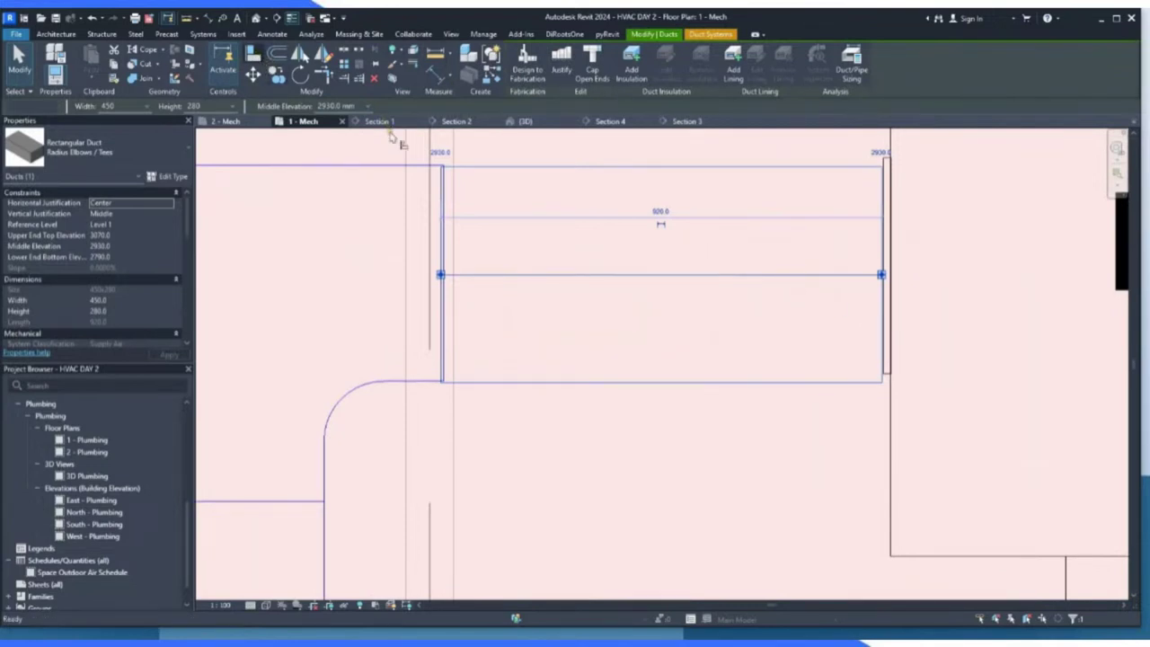
{"action": "key", "text": "a"}
{"action": "key", "text": "l"}
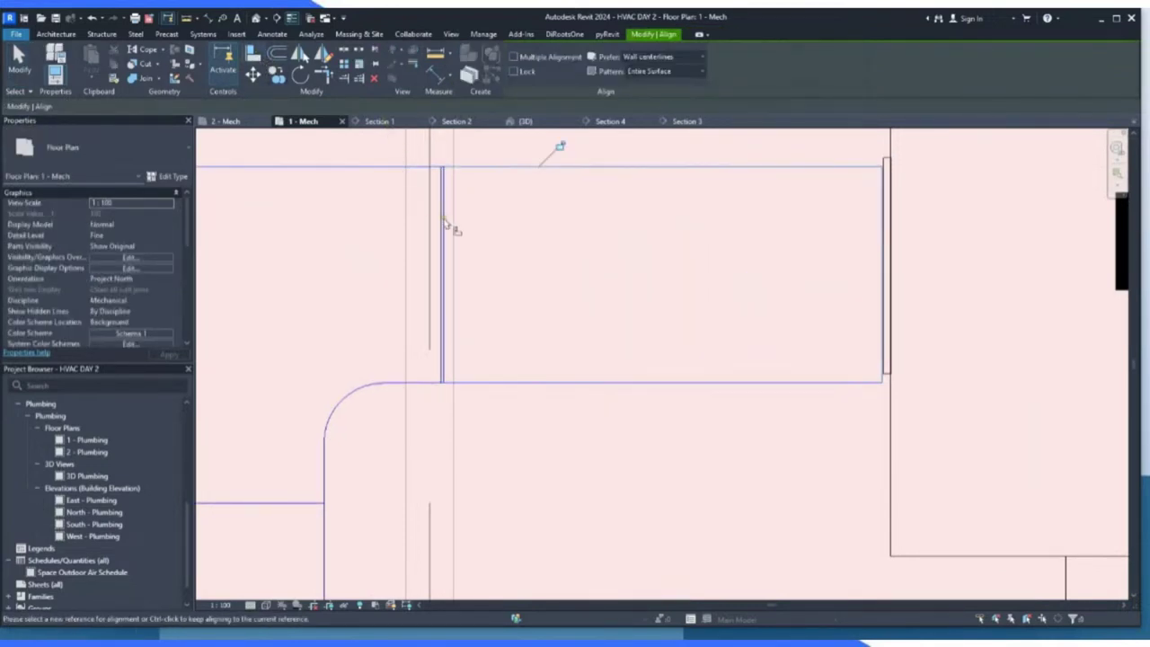
{"action": "scroll", "coordinate": [892, 371], "scroll_direction": "down", "scroll_amount": 2}
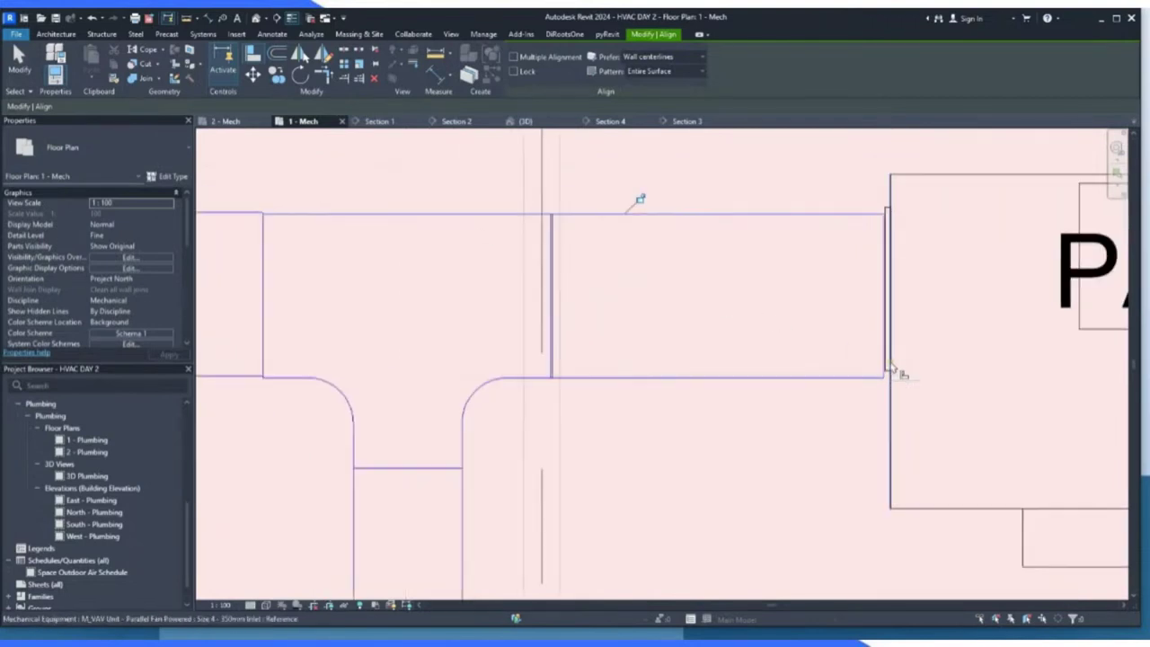
{"action": "scroll", "coordinate": [894, 372], "scroll_direction": "down", "scroll_amount": 3}
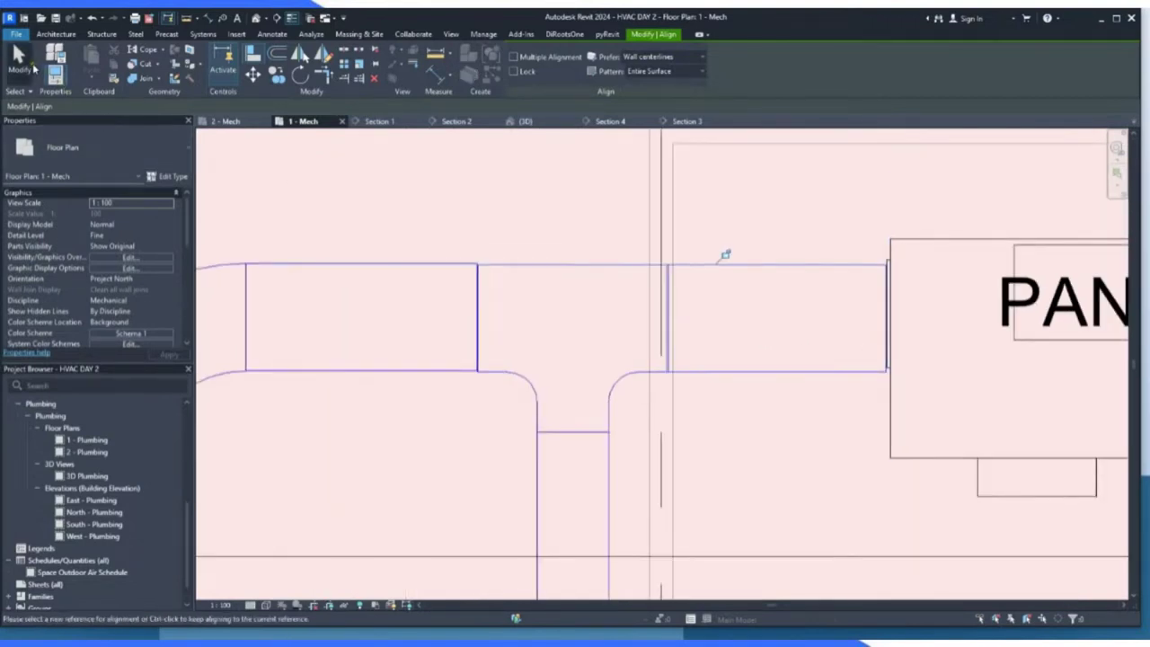
{"action": "left_click", "coordinate": [33, 69]}
{"action": "scroll", "coordinate": [455, 264], "scroll_direction": "up", "scroll_amount": 2}
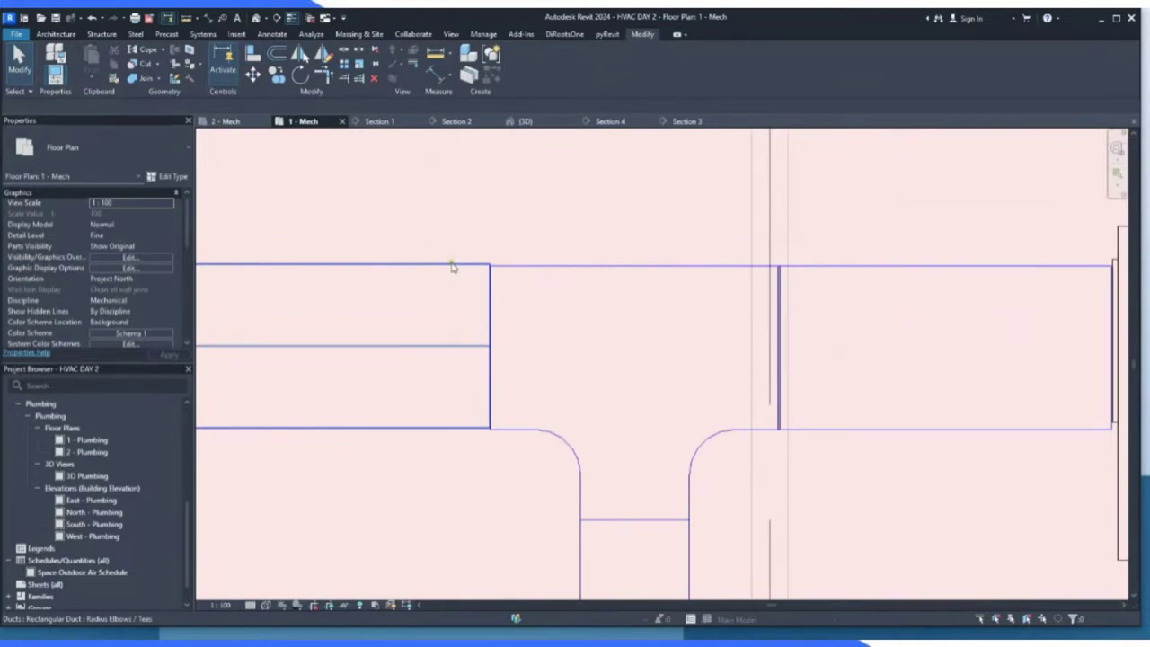
{"action": "left_click", "coordinate": [251, 55]}
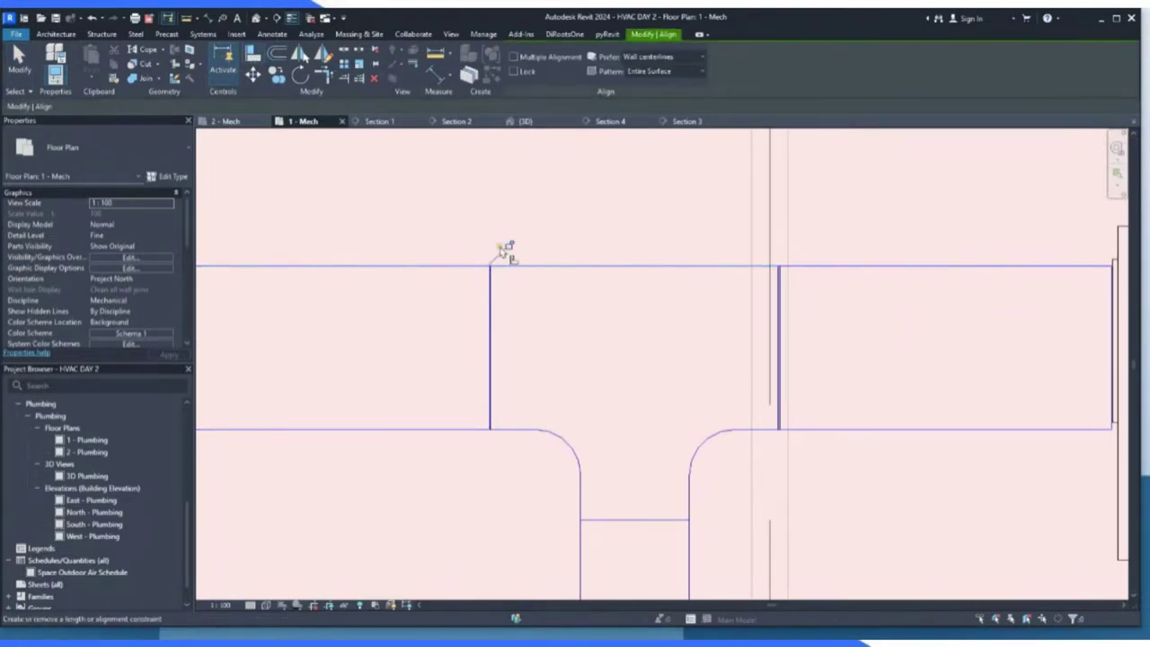
{"action": "key", "text": "Escape"}
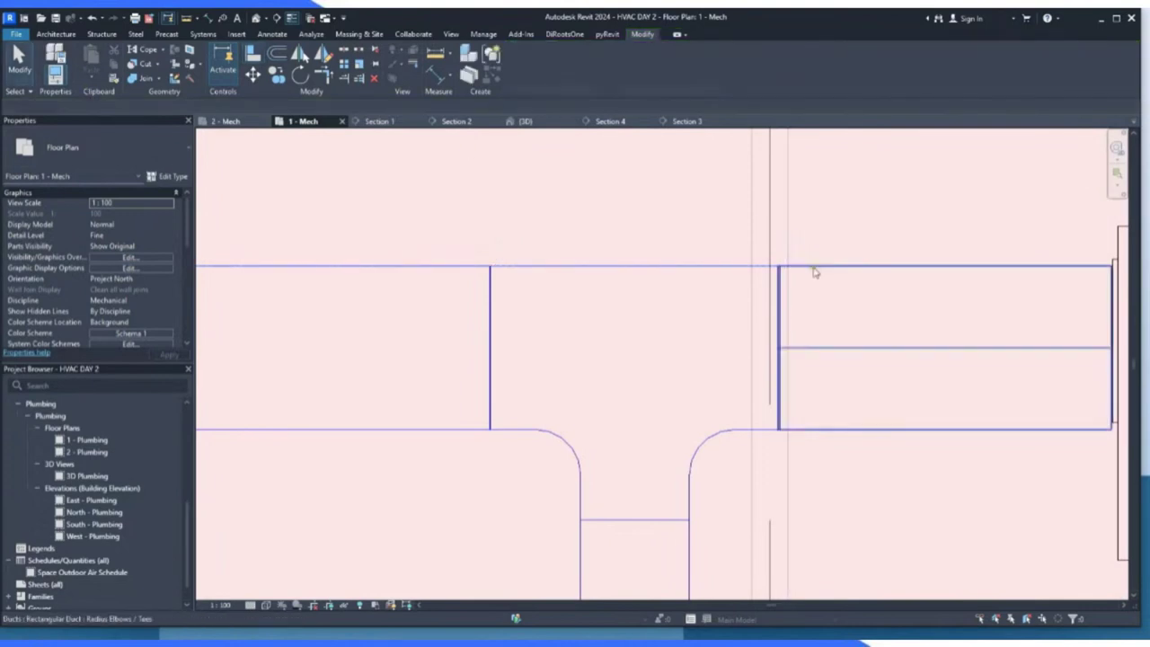
Stretch the pantry duct's end, dismiss the auto-route error, and extend it to the adjoining duct edge.
{"action": "left_click", "coordinate": [815, 272]}
{"action": "scroll", "coordinate": [790, 346], "scroll_direction": "up", "scroll_amount": 2}
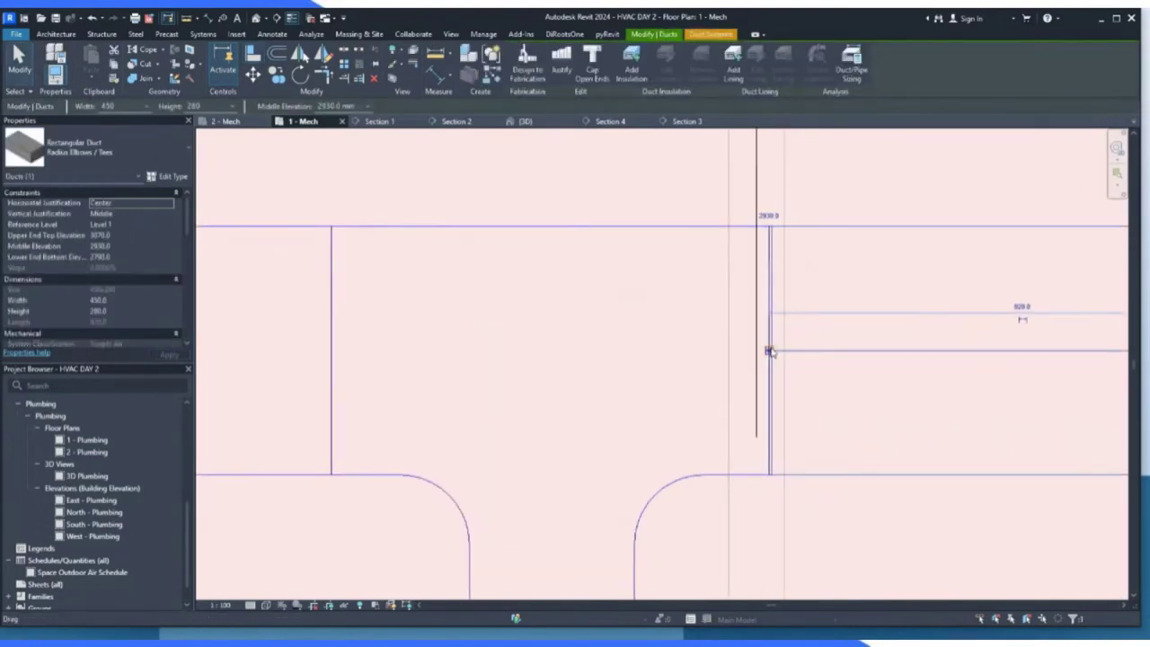
{"action": "mouse_move", "coordinate": [771, 351]}
{"action": "left_mouse_down"}
{"action": "mouse_move", "coordinate": [855, 349]}
{"action": "mouse_move", "coordinate": [766, 350]}
{"action": "left_mouse_up"}
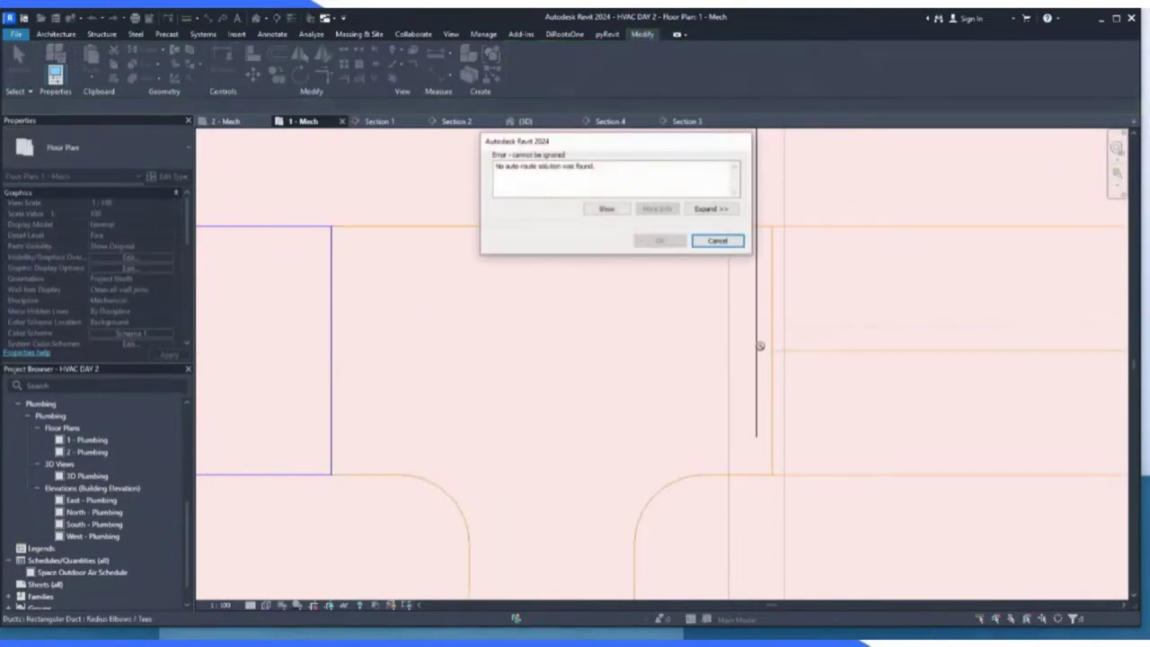
{"action": "left_click", "coordinate": [717, 241]}
{"action": "scroll", "coordinate": [608, 259], "scroll_direction": "down", "scroll_amount": 3}
{"action": "scroll", "coordinate": [450, 321], "scroll_direction": "up", "scroll_amount": 3}
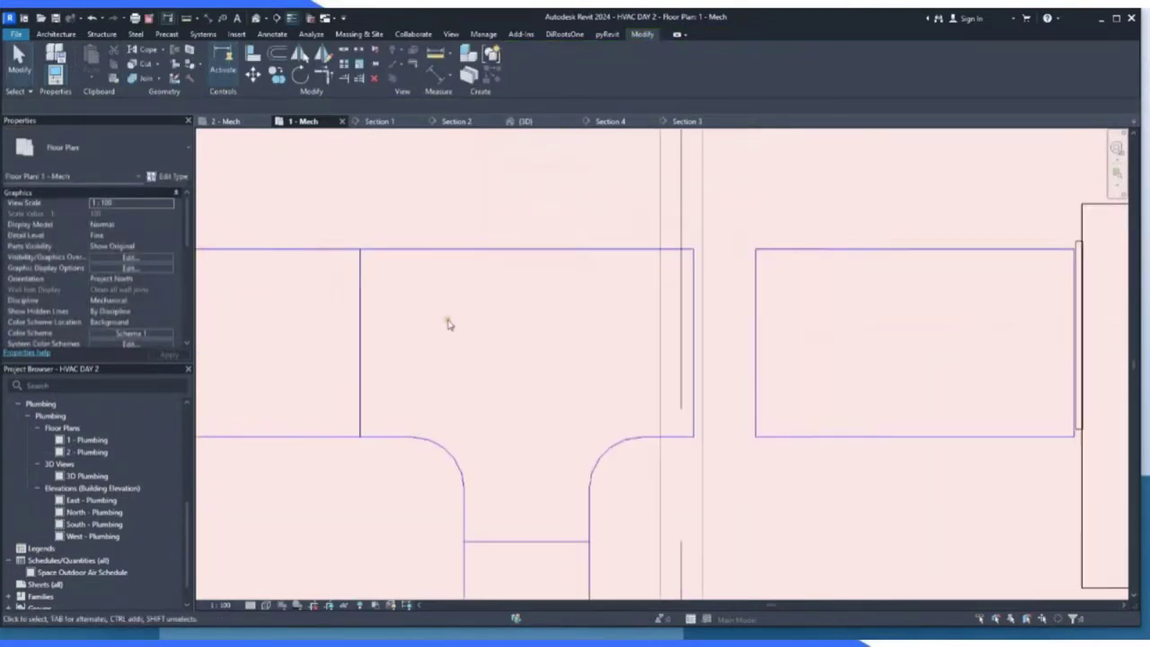
{"action": "scroll", "coordinate": [624, 351], "scroll_direction": "down", "scroll_amount": 1}
{"action": "scroll", "coordinate": [621, 351], "scroll_direction": "up", "scroll_amount": 1}
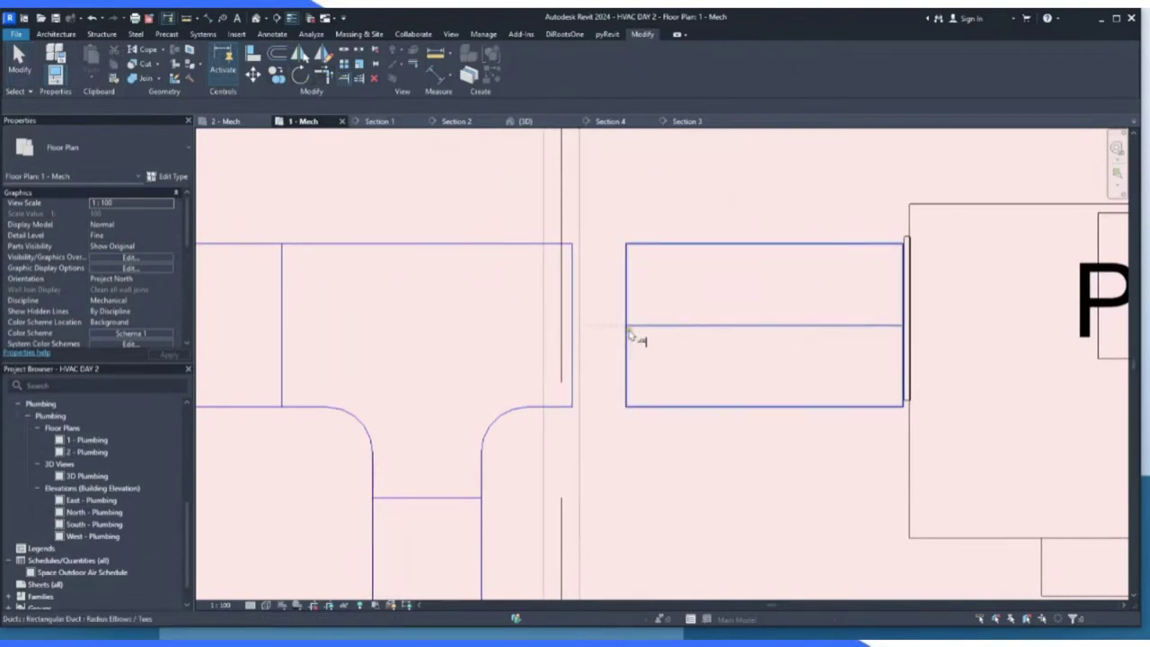
{"action": "left_click", "coordinate": [633, 337]}
{"action": "left_click", "coordinate": [29, 56]}
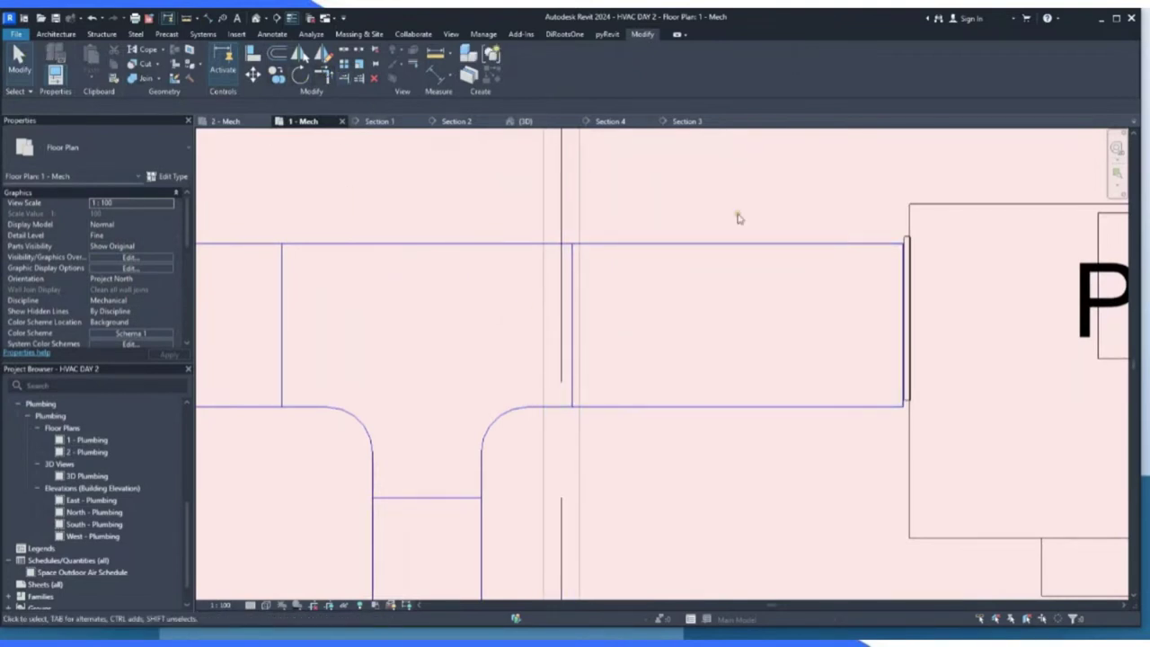
{"action": "scroll", "coordinate": [539, 303], "scroll_direction": "down", "scroll_amount": 2}
{"action": "scroll", "coordinate": [825, 248], "scroll_direction": "up", "scroll_amount": 3}
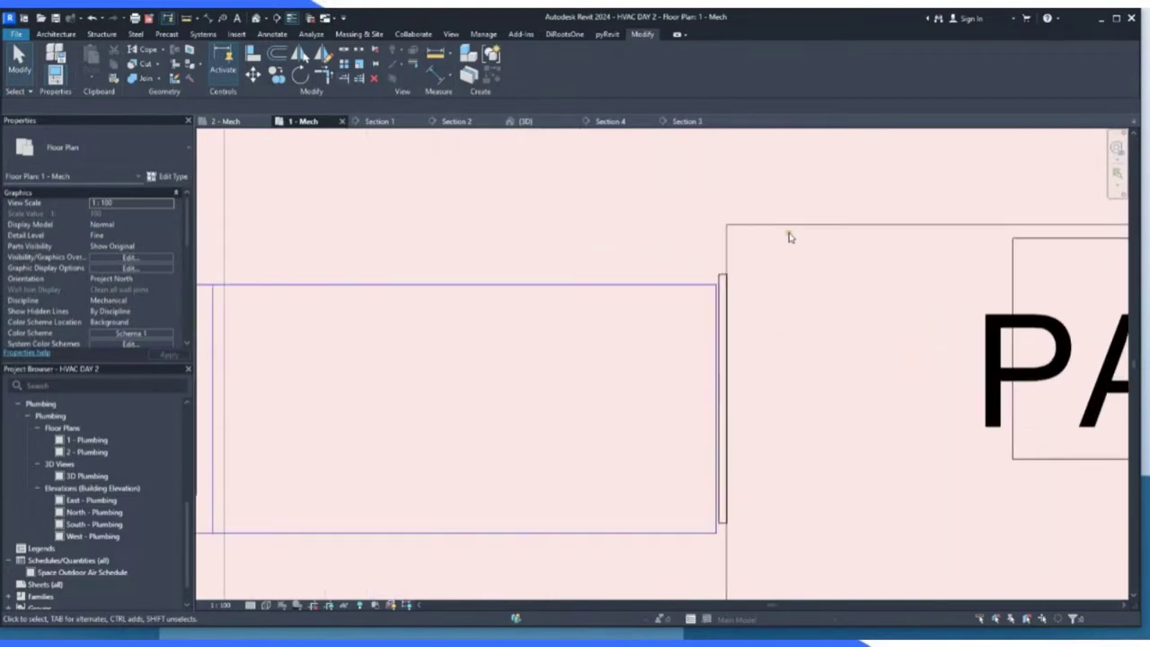
Align the pantry VAV unit's face flush with the supply duct end.
{"action": "left_click", "coordinate": [255, 55]}
{"action": "scroll", "coordinate": [731, 269], "scroll_direction": "up", "scroll_amount": 2}
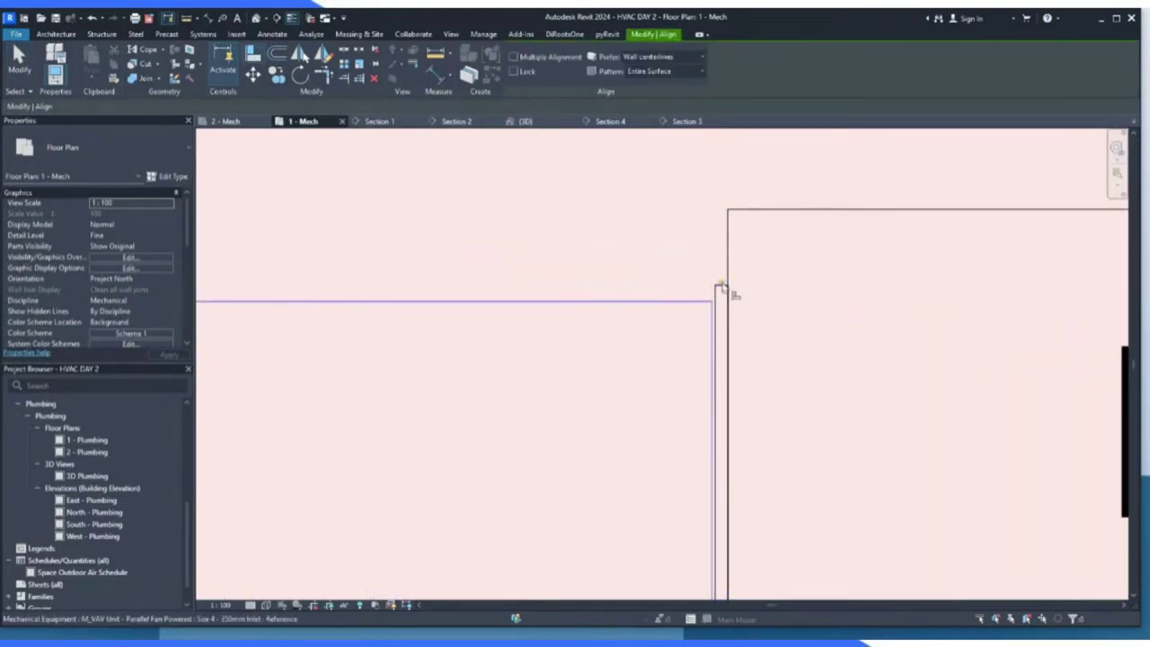
{"action": "left_click", "coordinate": [708, 302]}
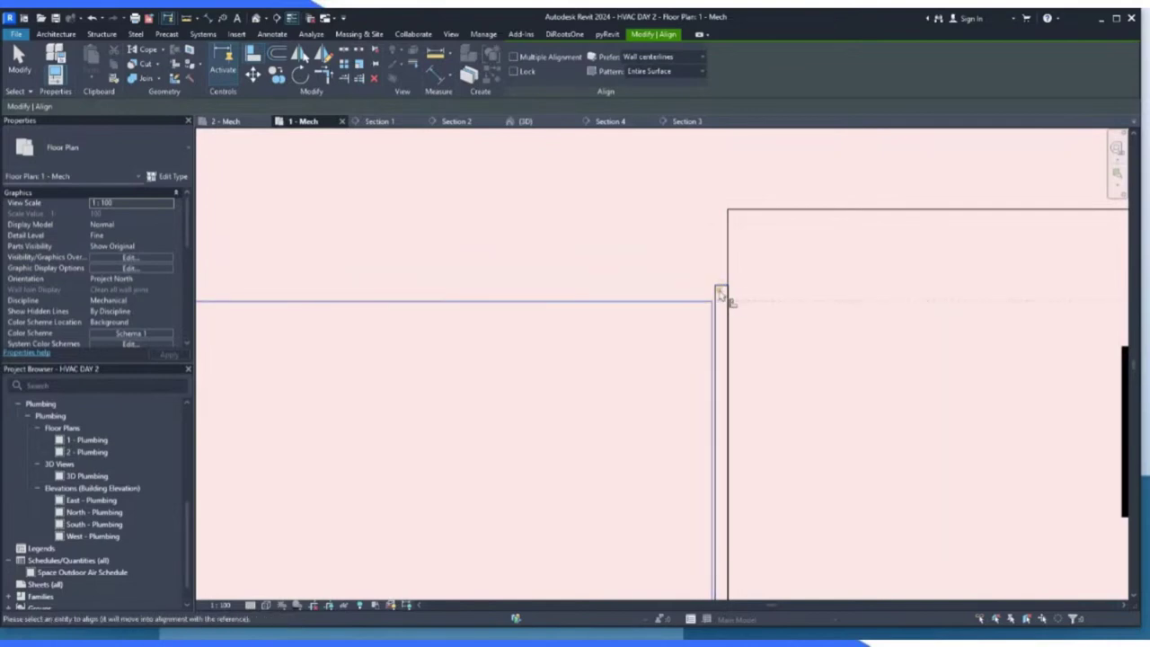
{"action": "left_click", "coordinate": [724, 288]}
{"action": "scroll", "coordinate": [688, 270], "scroll_direction": "down", "scroll_amount": 5}
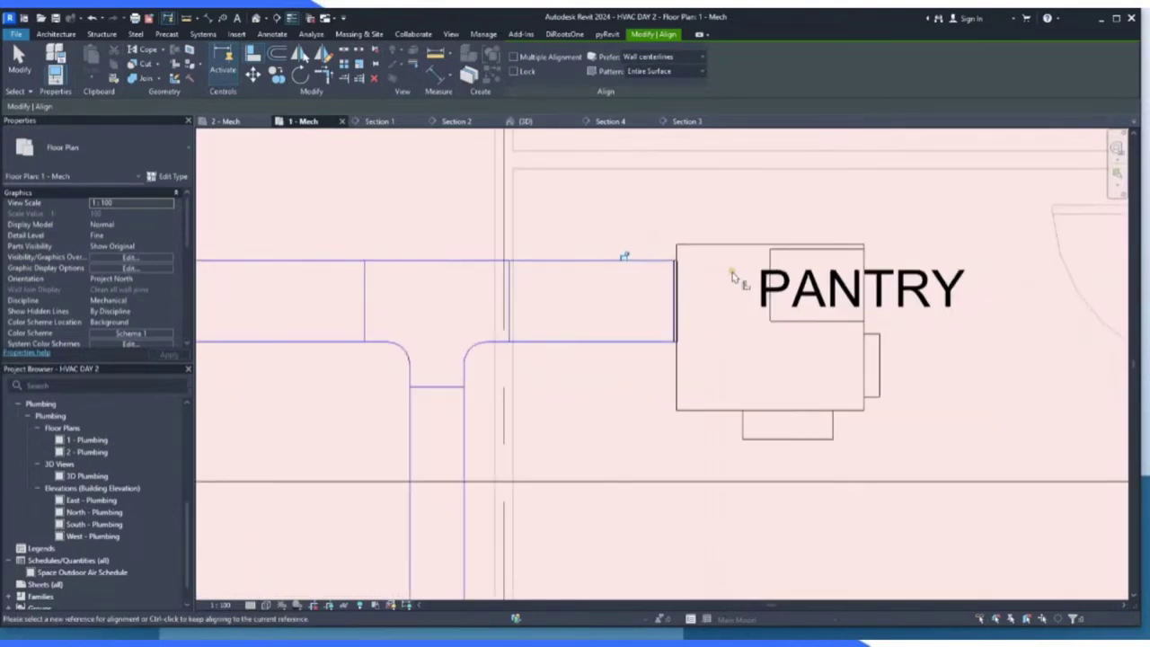
{"action": "scroll", "coordinate": [750, 297], "scroll_direction": "down", "scroll_amount": 6}
{"action": "scroll", "coordinate": [611, 247], "scroll_direction": "up", "scroll_amount": 3}
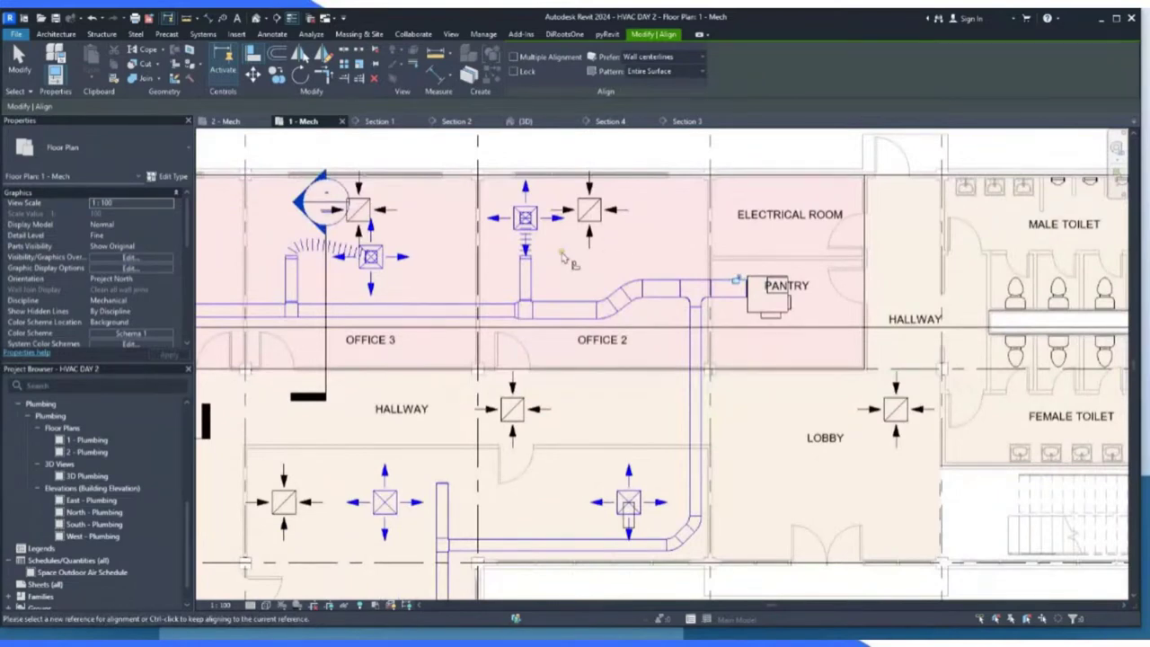
{"action": "scroll", "coordinate": [565, 259], "scroll_direction": "down", "scroll_amount": 2}
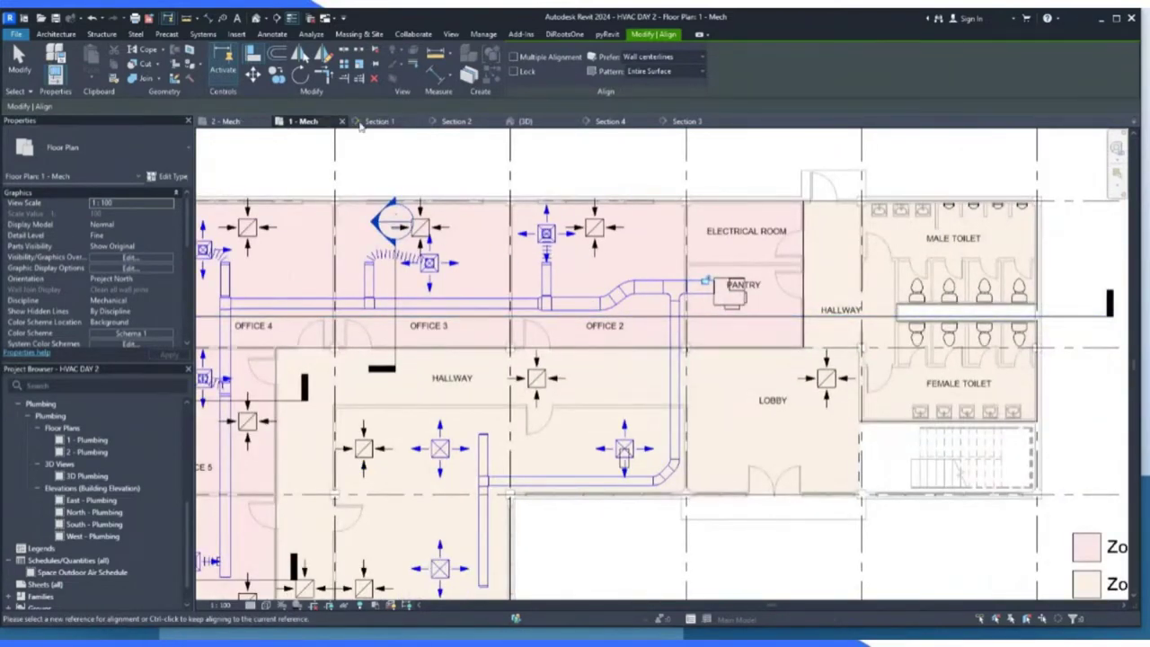
Check the ducts in the 3D view, exit Align, and switch to Section 1.
{"action": "left_click", "coordinate": [528, 122]}
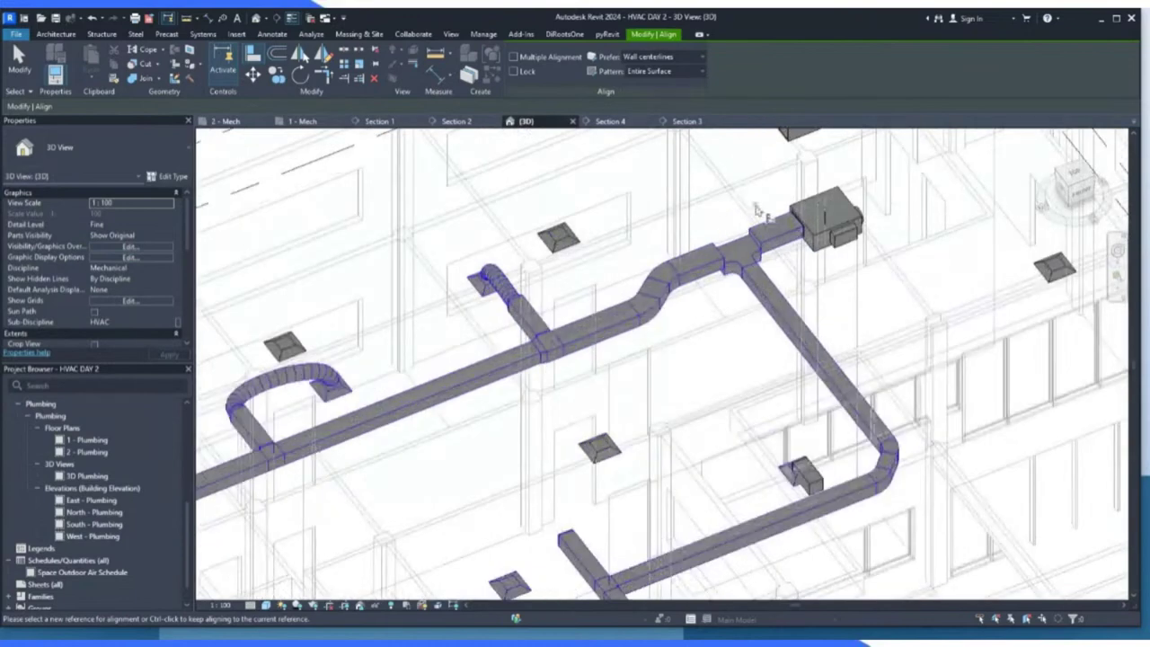
{"action": "scroll", "coordinate": [763, 244], "scroll_direction": "up", "scroll_amount": 5}
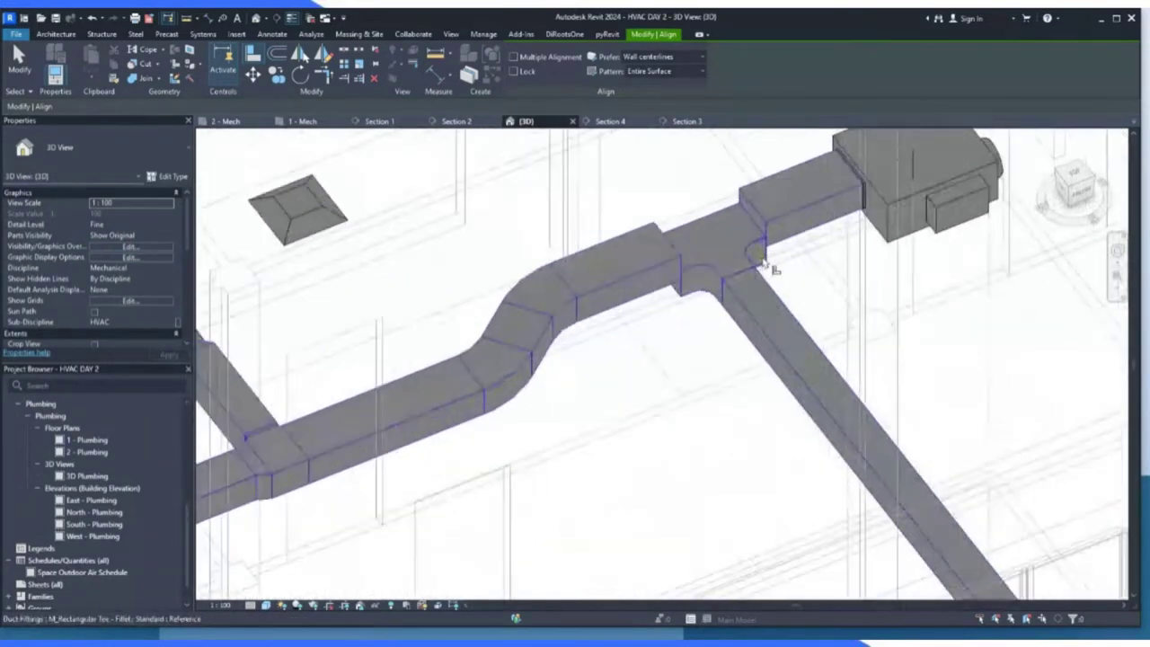
{"action": "left_click", "coordinate": [31, 57]}
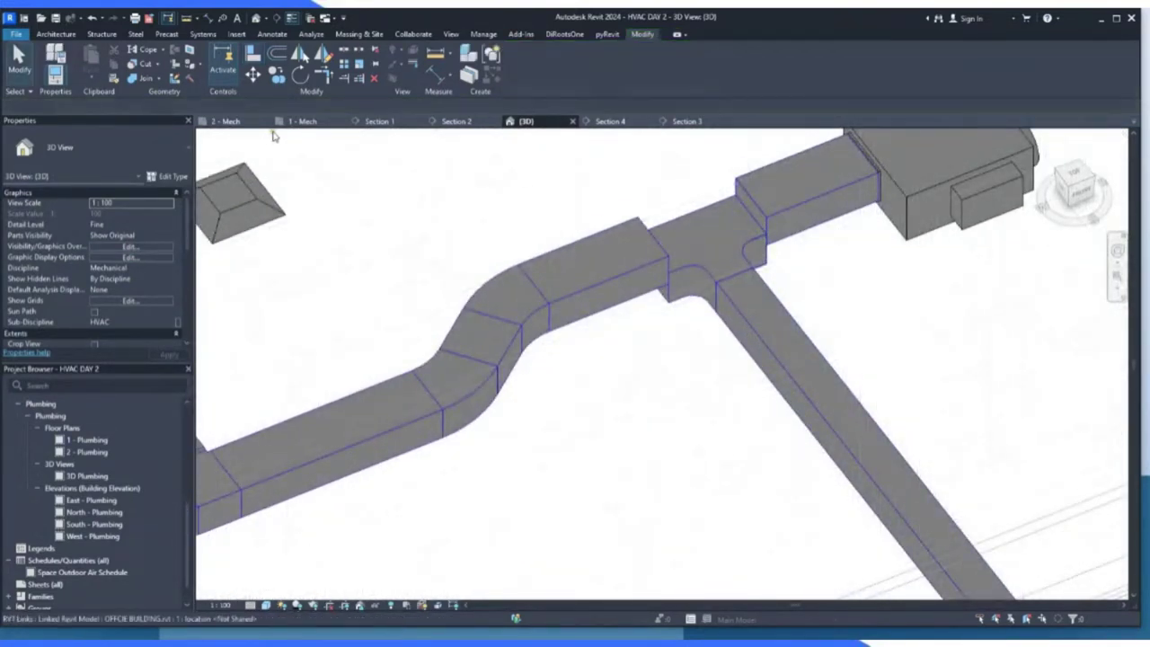
{"action": "left_click", "coordinate": [386, 126]}
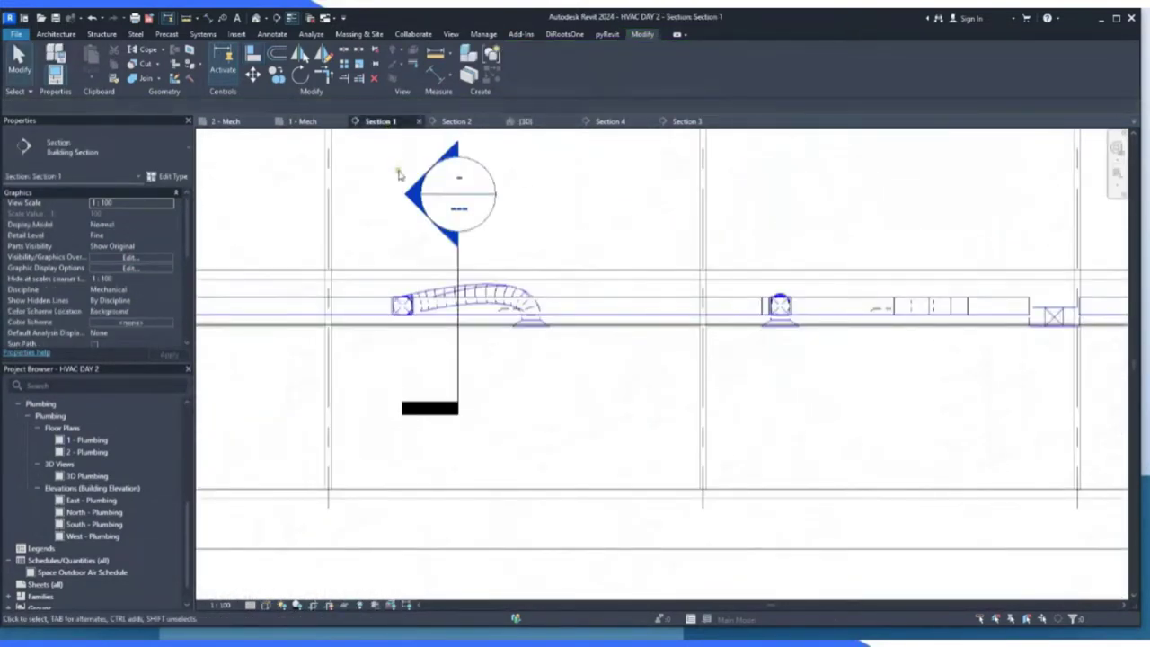
{"action": "scroll", "coordinate": [979, 300], "scroll_direction": "down", "scroll_amount": 2}
{"action": "scroll", "coordinate": [912, 314], "scroll_direction": "up", "scroll_amount": 3}
{"action": "scroll", "coordinate": [604, 371], "scroll_direction": "up", "scroll_amount": 3}
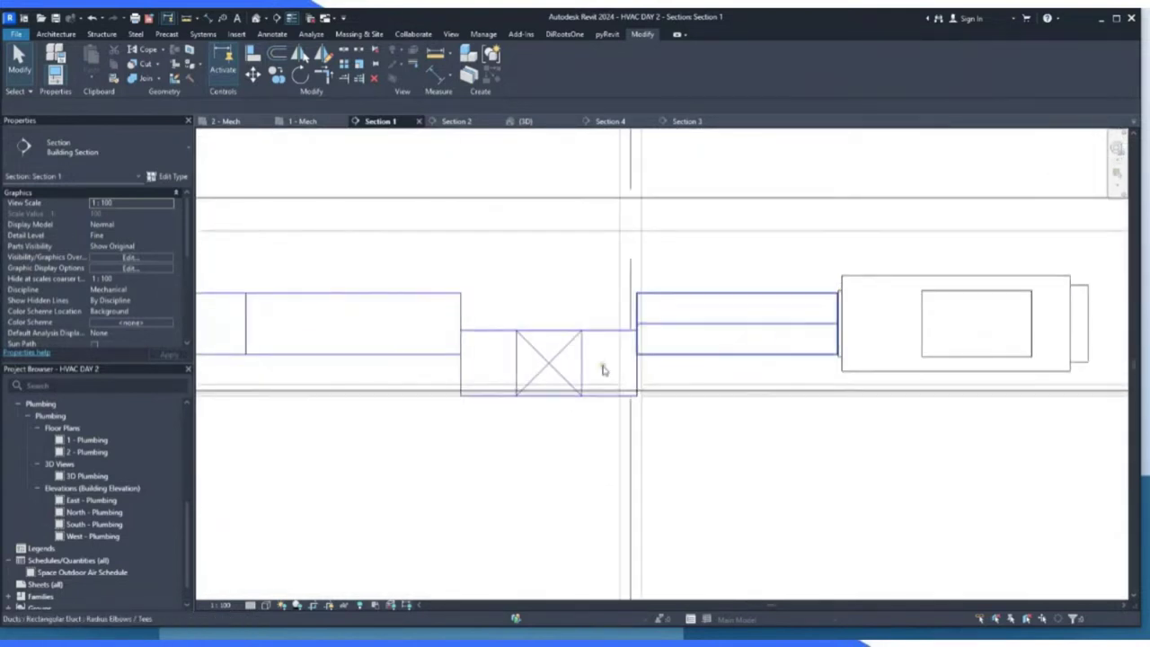
{"action": "scroll", "coordinate": [570, 336], "scroll_direction": "up", "scroll_amount": 1}
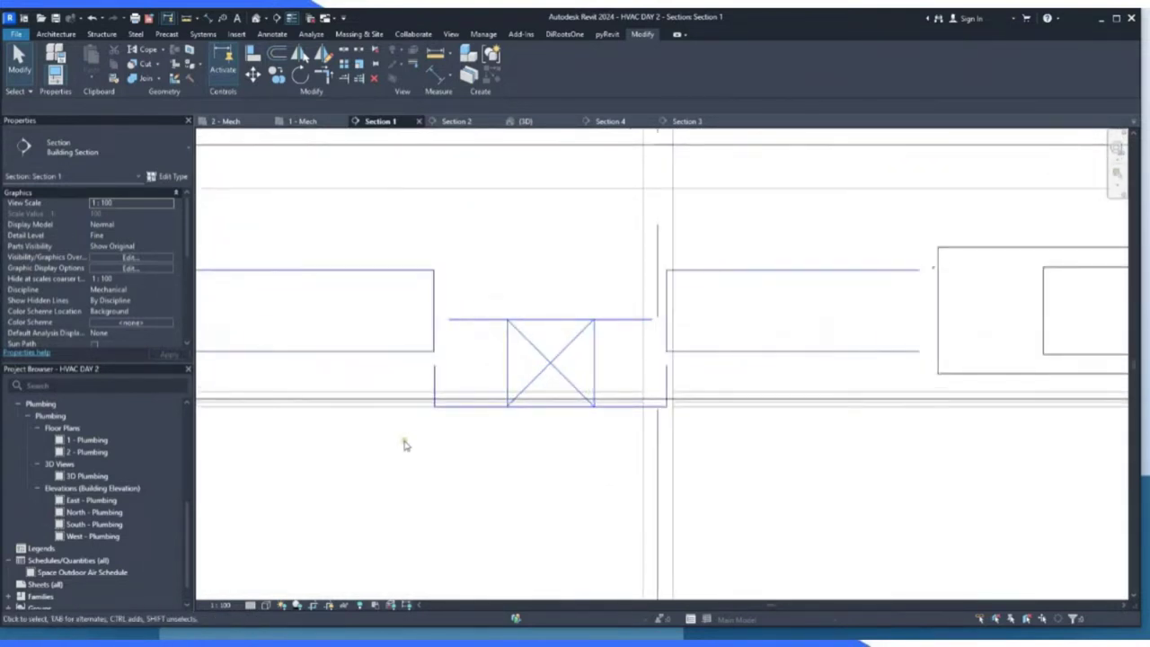
Select the crossed-fitting duct piece in Section 1, comparing it against the 1 - Mech plan.
{"action": "left_click_drag", "start_coordinate": [404, 445], "coordinate": [693, 321]}
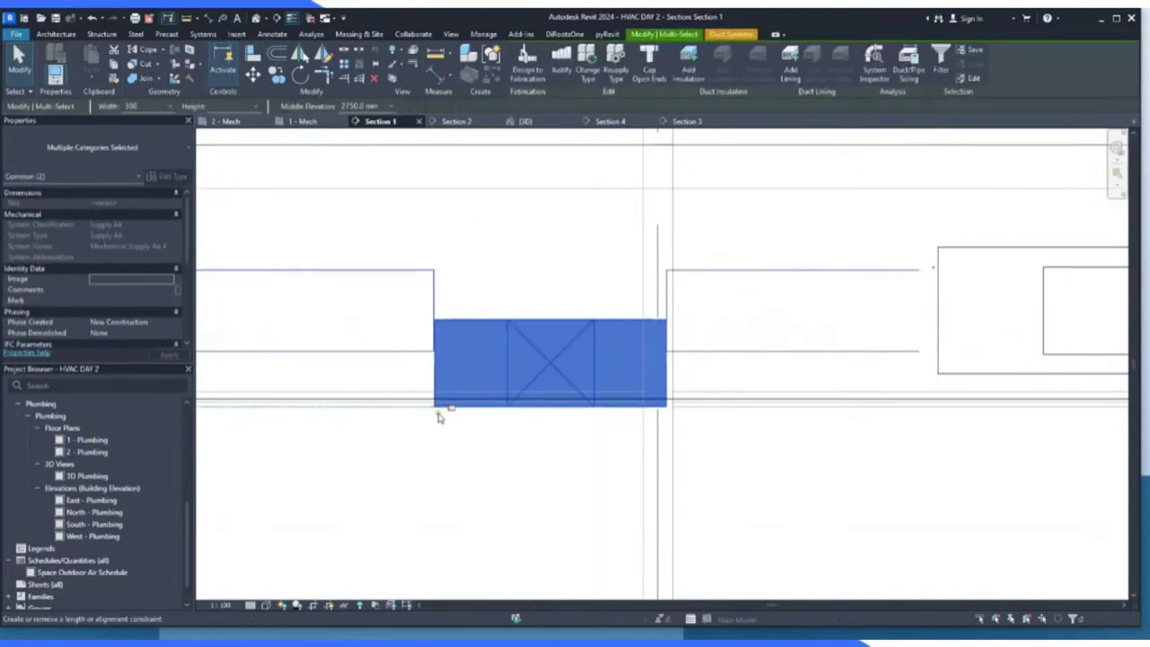
{"action": "left_click", "coordinate": [299, 122]}
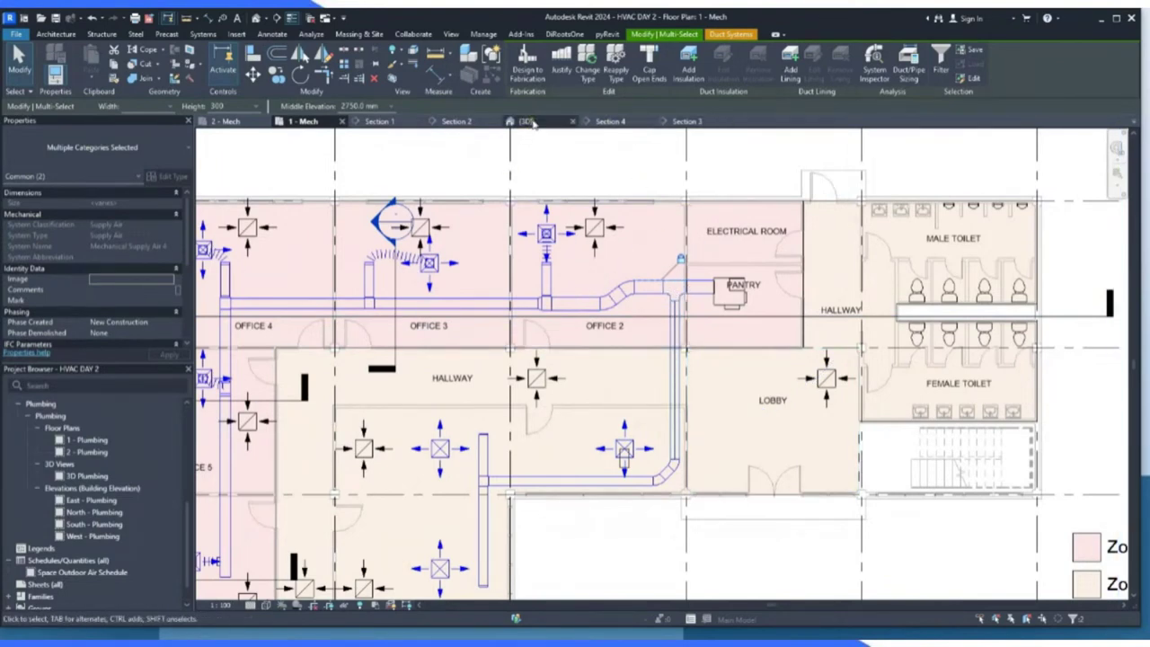
{"action": "left_click", "coordinate": [400, 121]}
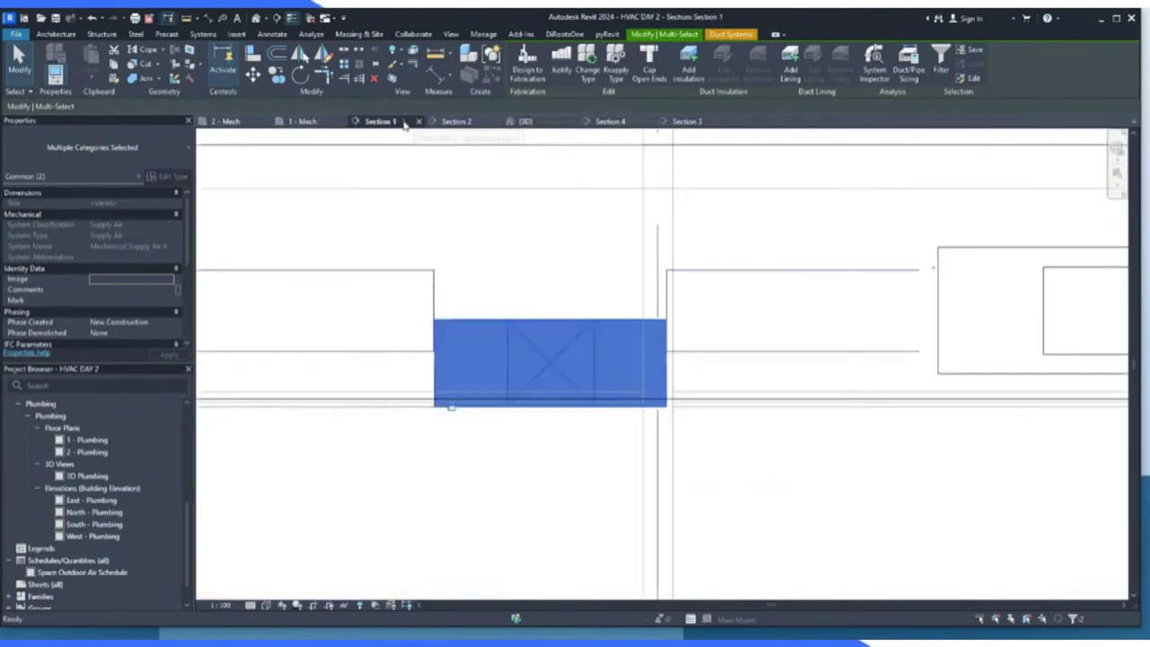
{"action": "left_click", "coordinate": [513, 299]}
{"action": "left_click_drag", "start_coordinate": [398, 297], "coordinate": [715, 427]}
{"action": "scroll", "coordinate": [618, 290], "scroll_direction": "down", "scroll_amount": 4}
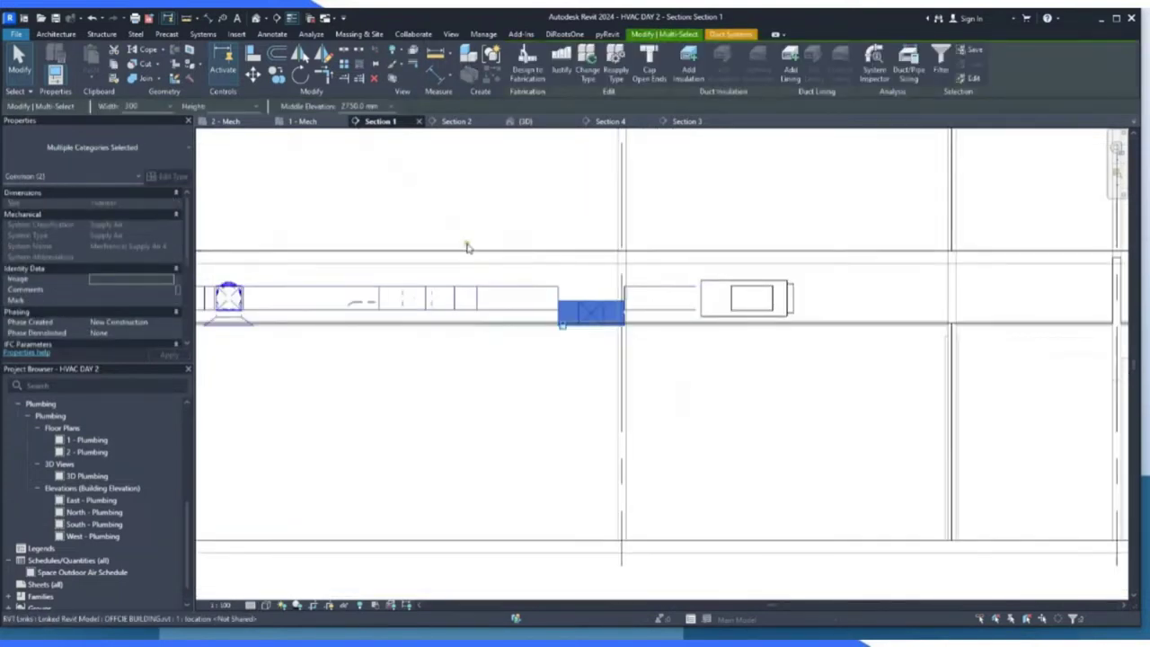
{"action": "left_click", "coordinate": [304, 121]}
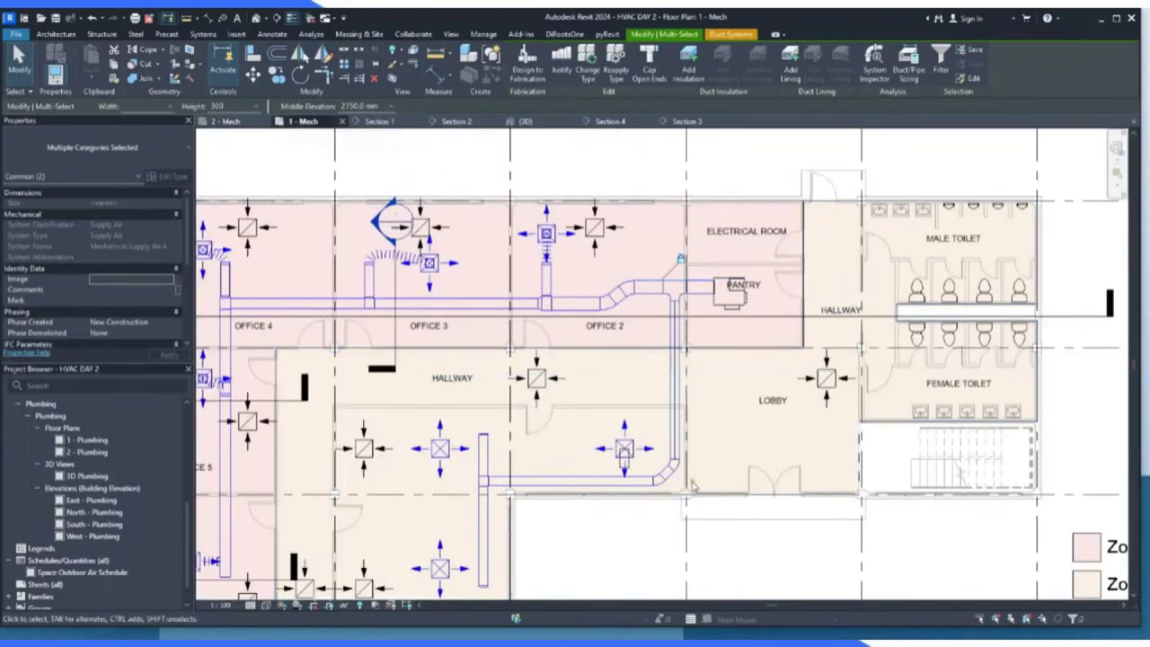
{"action": "scroll", "coordinate": [669, 285], "scroll_direction": "up", "scroll_amount": 6}
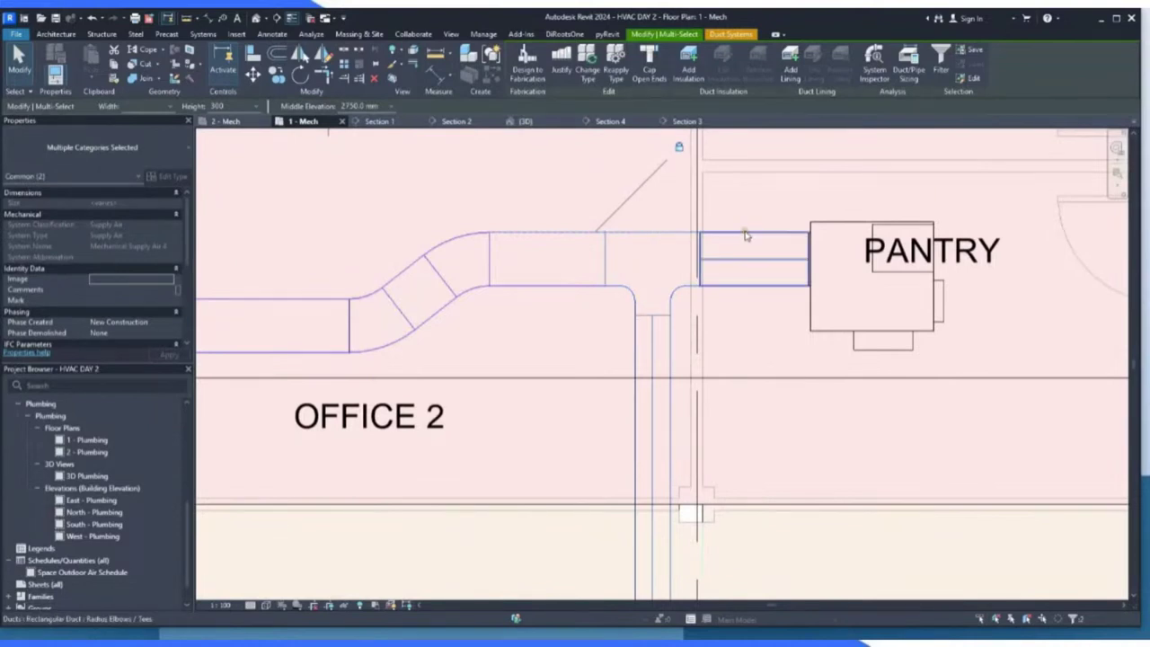
{"action": "left_click", "coordinate": [398, 129]}
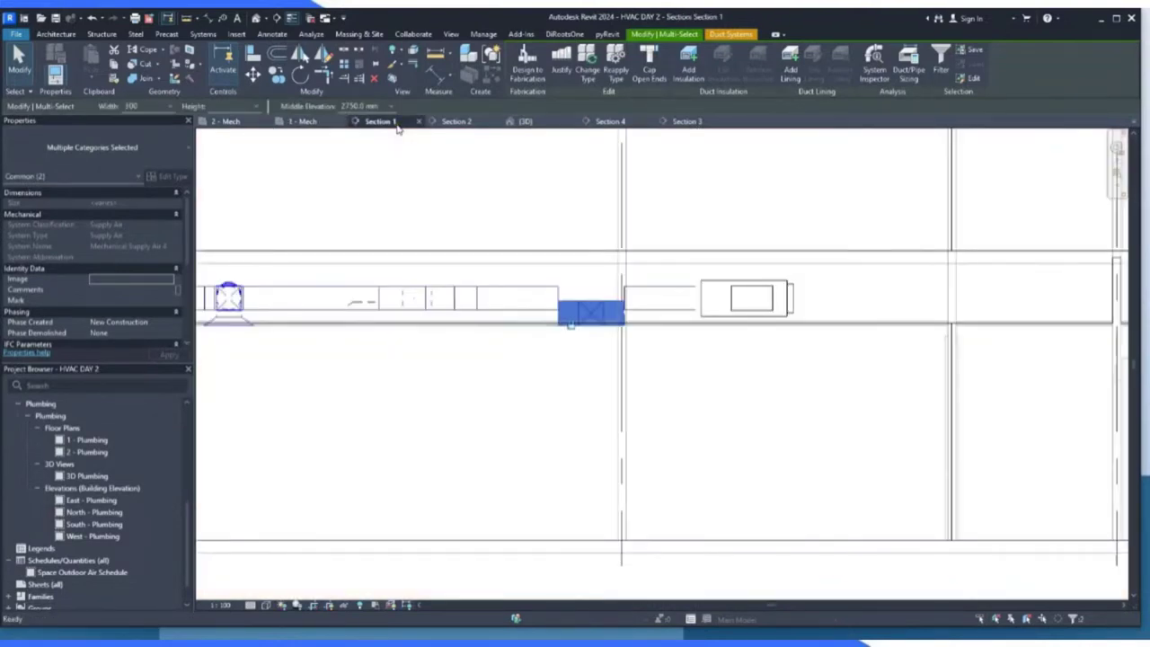
{"action": "scroll", "coordinate": [560, 277], "scroll_direction": "up", "scroll_amount": 4}
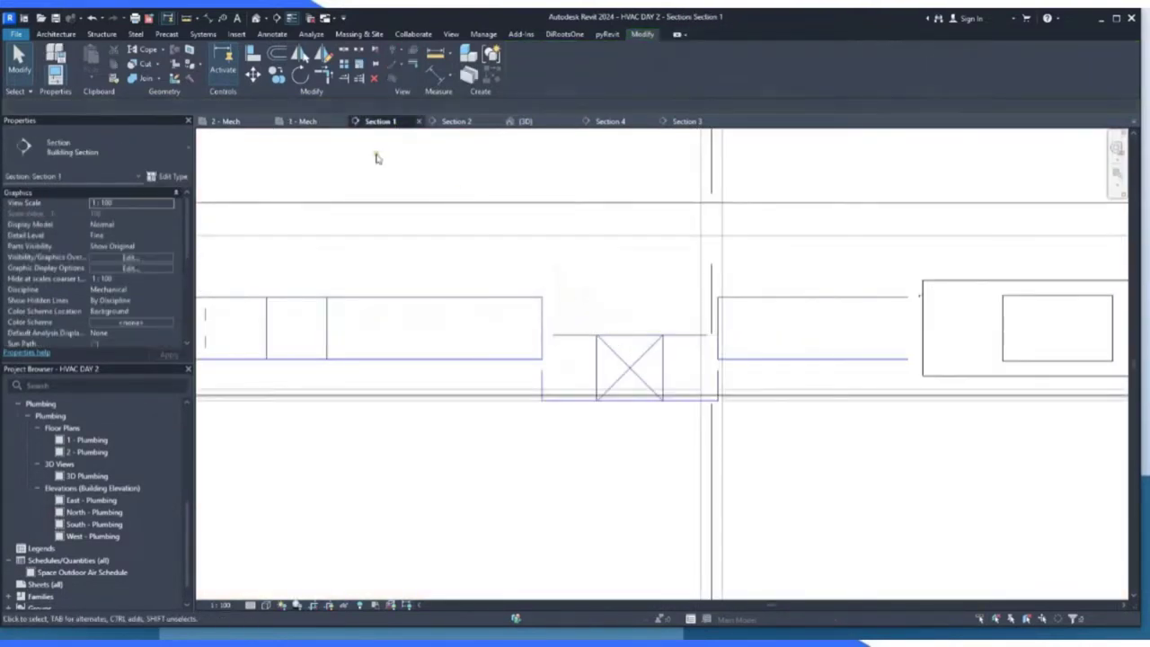
Align the crossed-fitting duct piece's top with the upper duct's top edge using AL.
{"action": "key", "text": "a"}
{"action": "key", "text": "l"}
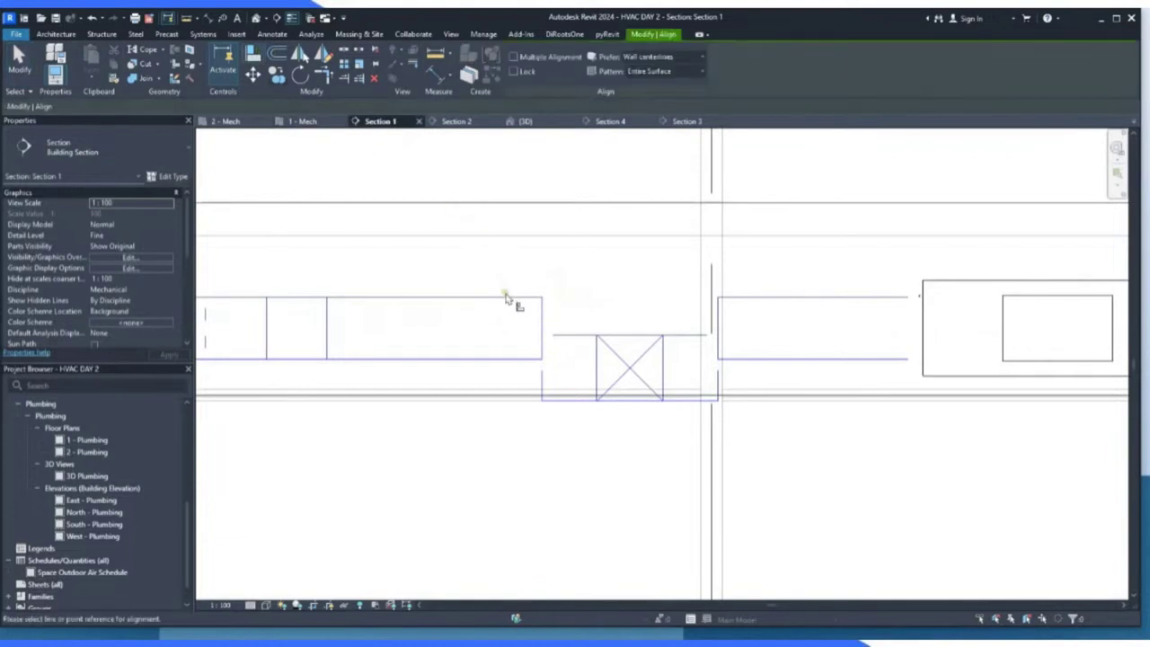
{"action": "left_click", "coordinate": [507, 302]}
{"action": "left_click", "coordinate": [575, 336]}
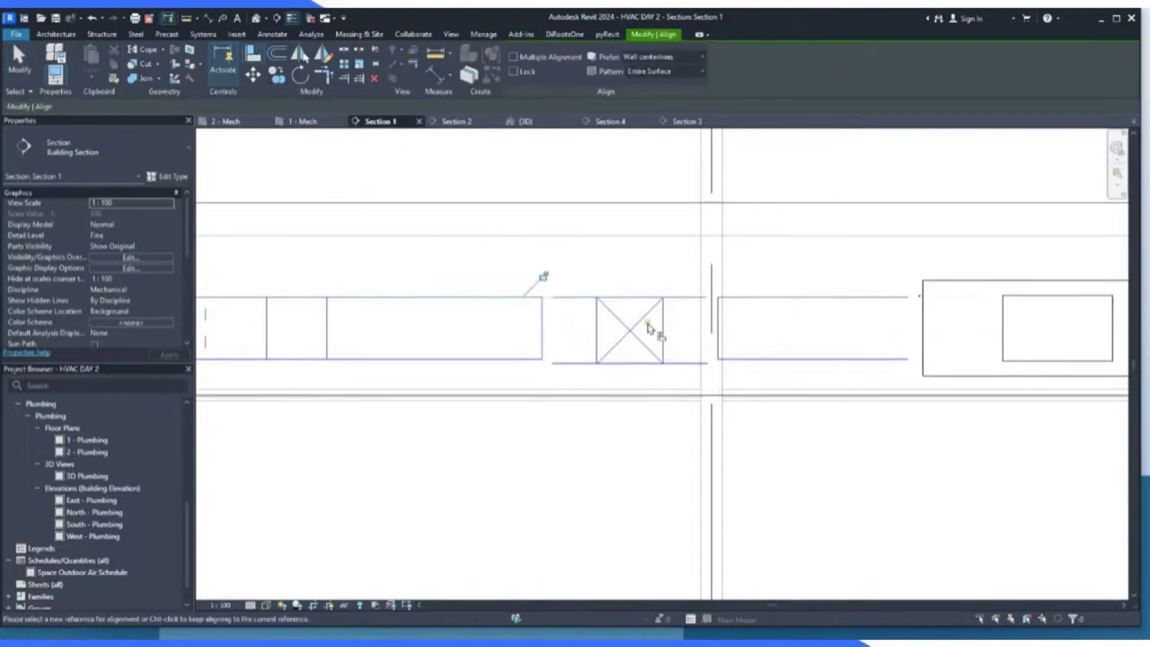
Orbit the 3D view to inspect the duct elbow and box fitting.
{"action": "left_click", "coordinate": [526, 122]}
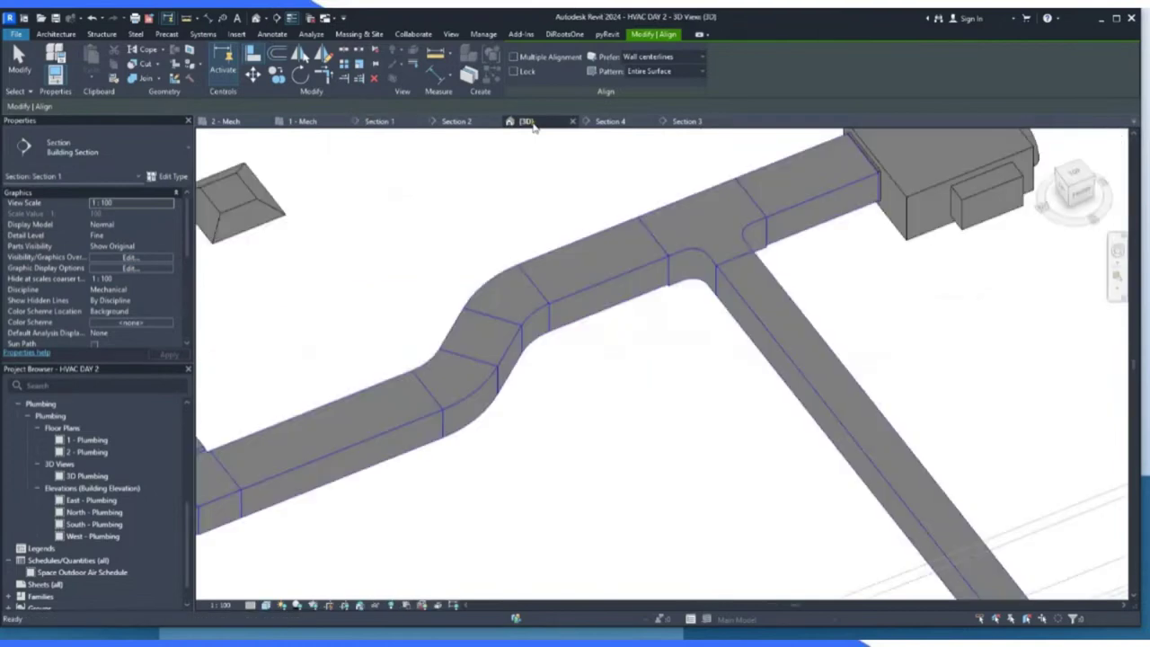
{"action": "scroll", "coordinate": [755, 231], "scroll_direction": "down", "scroll_amount": 4}
{"action": "scroll", "coordinate": [812, 425], "scroll_direction": "up", "scroll_amount": 5}
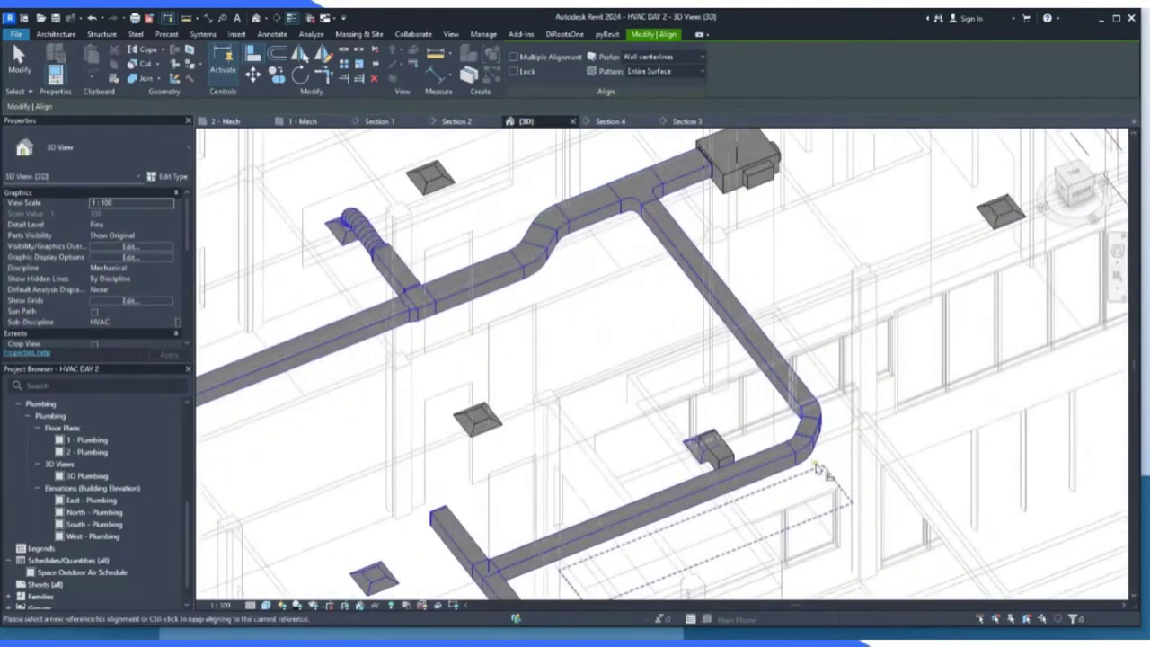
{"action": "middle_click_drag", "start_coordinate": [795, 302], "coordinate": [649, 431], "text": "shift"}
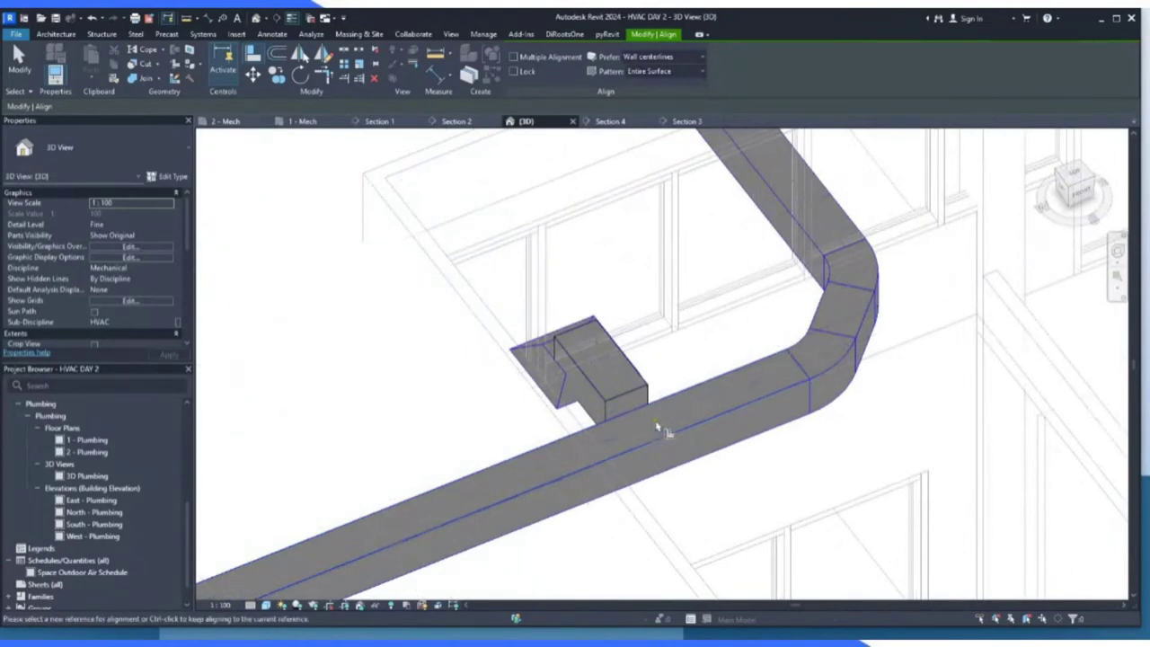
{"action": "scroll", "coordinate": [661, 430], "scroll_direction": "down", "scroll_amount": 5}
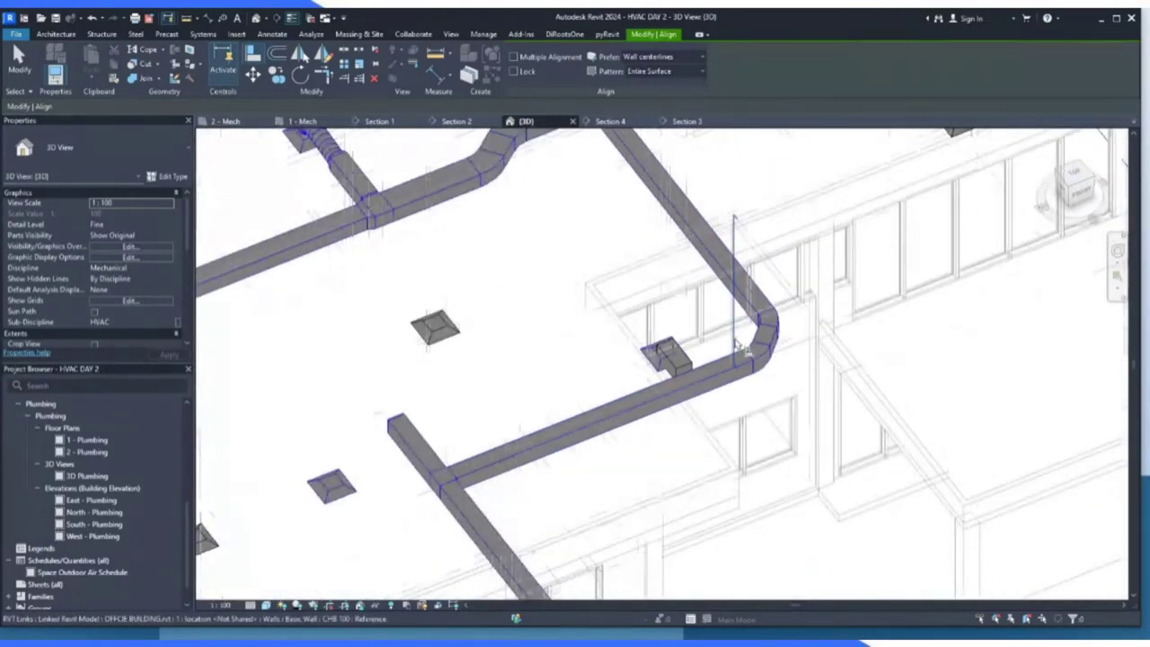
{"action": "scroll", "coordinate": [662, 341], "scroll_direction": "down", "scroll_amount": 2}
{"action": "scroll", "coordinate": [626, 180], "scroll_direction": "up", "scroll_amount": 2}
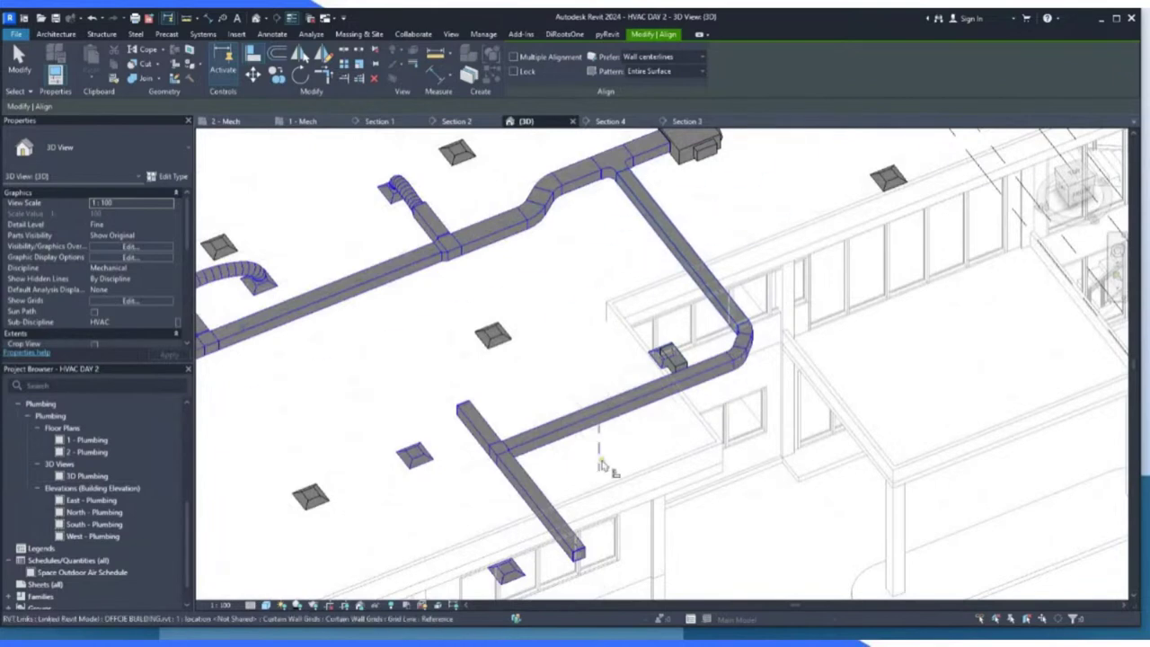
{"action": "scroll", "coordinate": [665, 405], "scroll_direction": "down", "scroll_amount": 1}
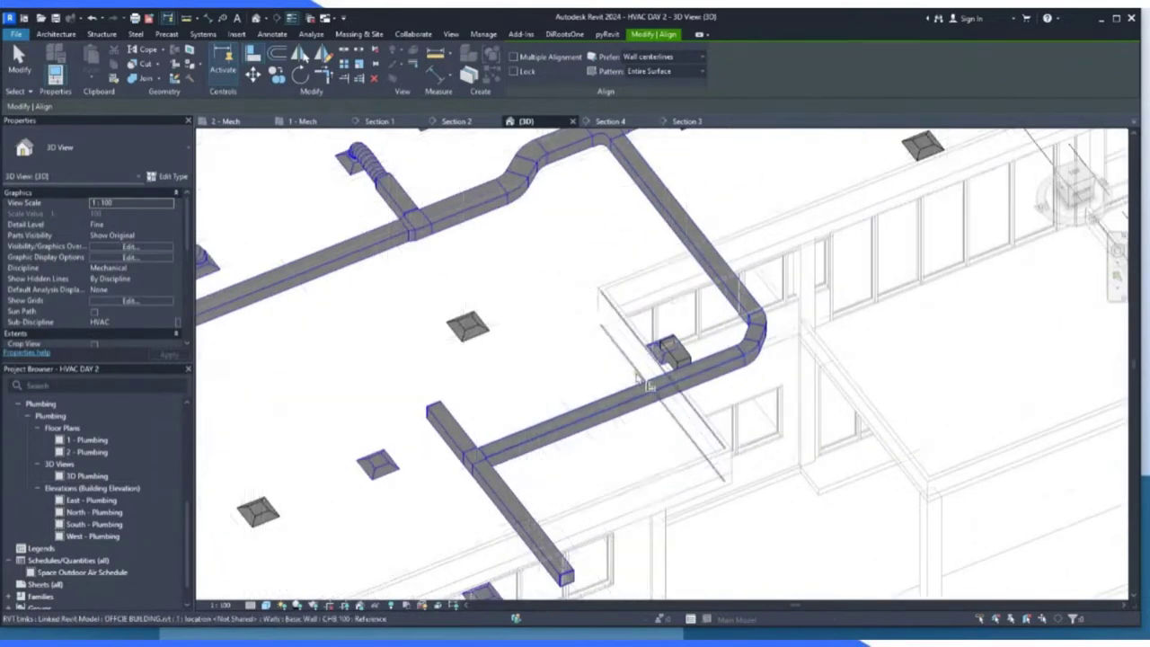
{"action": "scroll", "coordinate": [709, 393], "scroll_direction": "up", "scroll_amount": 4}
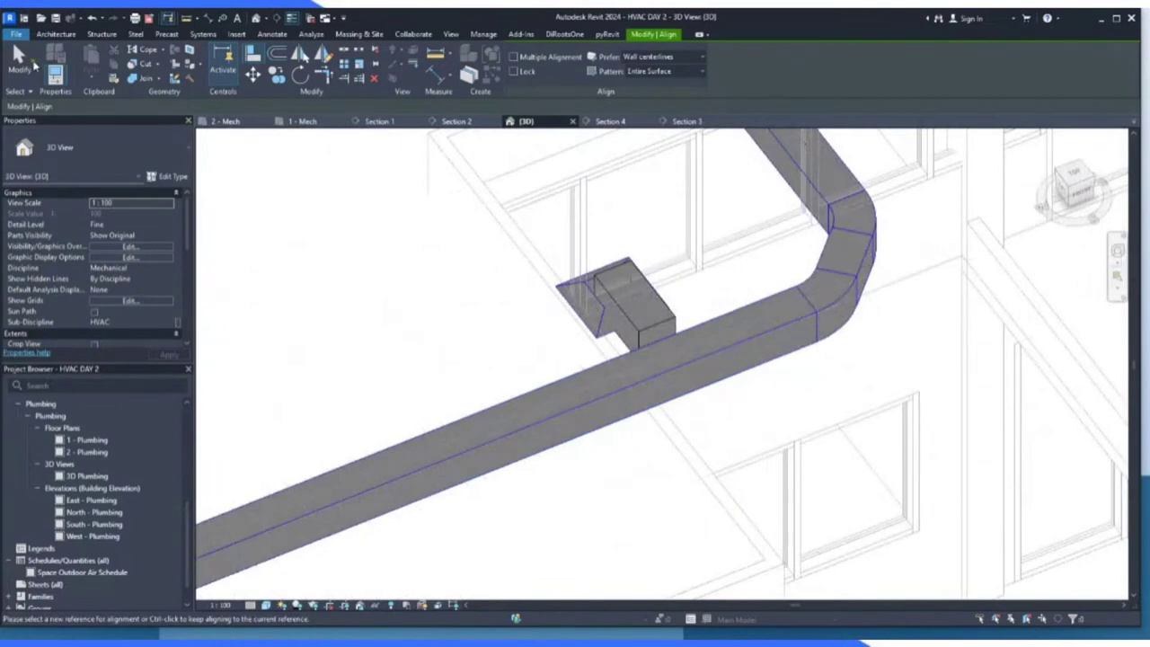
Start a flex duct from the hallway supply diffuser's duct connector in the 1 - Mech plan.
{"action": "left_click", "coordinate": [303, 120]}
{"action": "scroll", "coordinate": [673, 257], "scroll_direction": "down", "scroll_amount": 4}
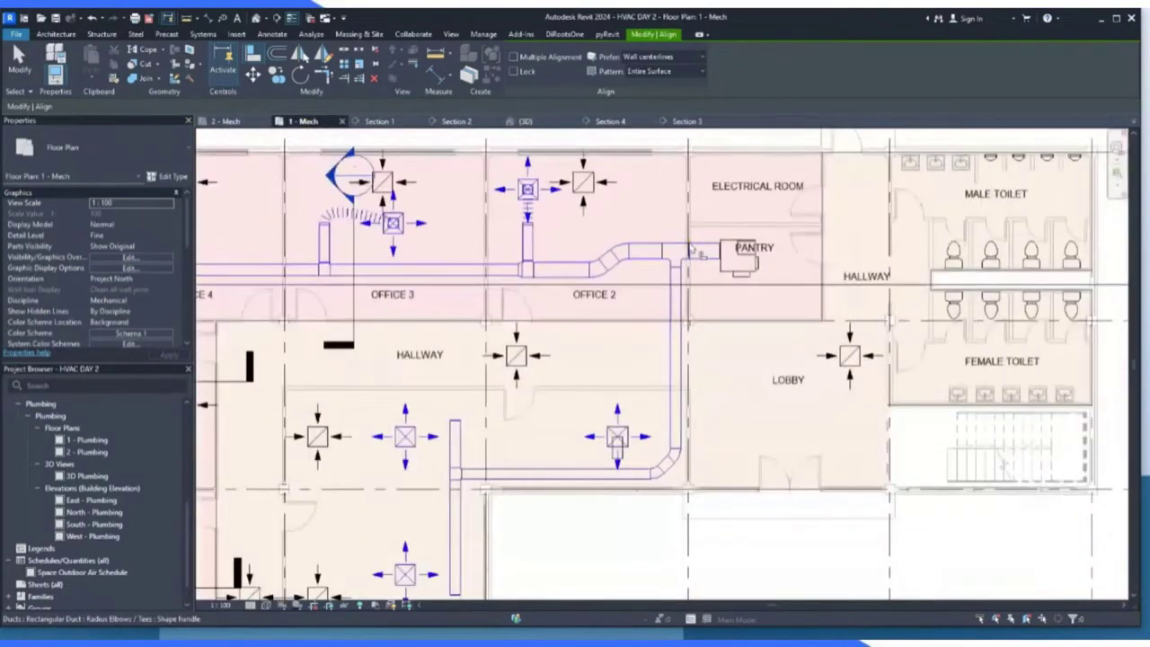
{"action": "key", "text": "Escape"}
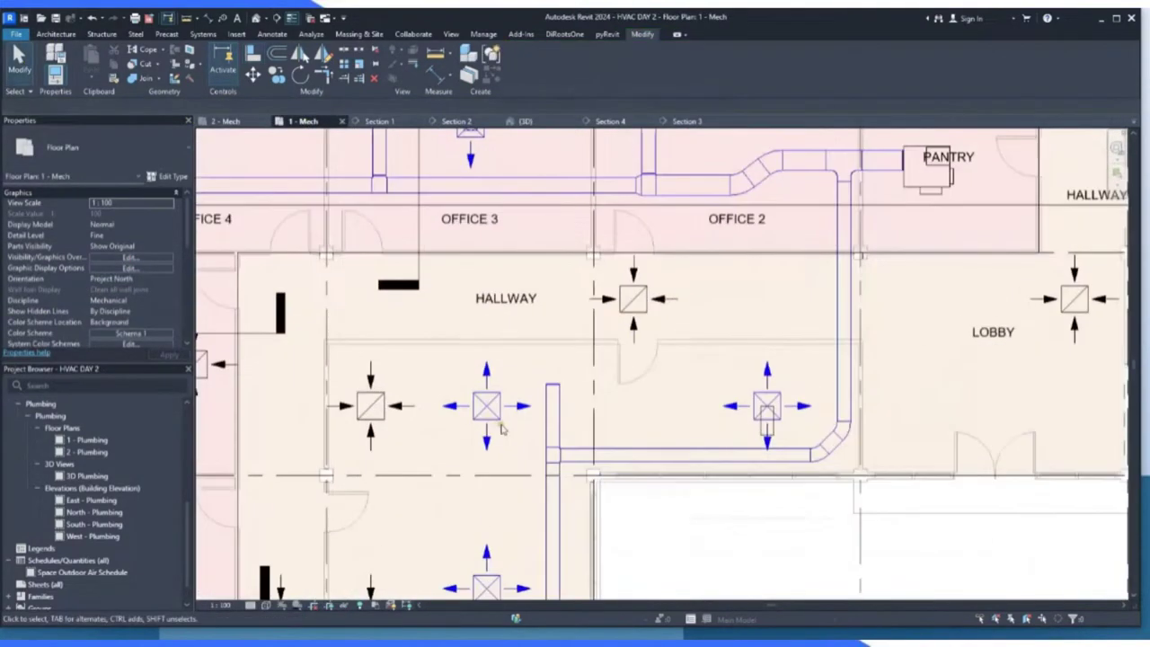
{"action": "scroll", "coordinate": [458, 364], "scroll_direction": "up", "scroll_amount": 3}
{"action": "left_click", "coordinate": [500, 407]}
{"action": "right_click", "coordinate": [501, 407]}
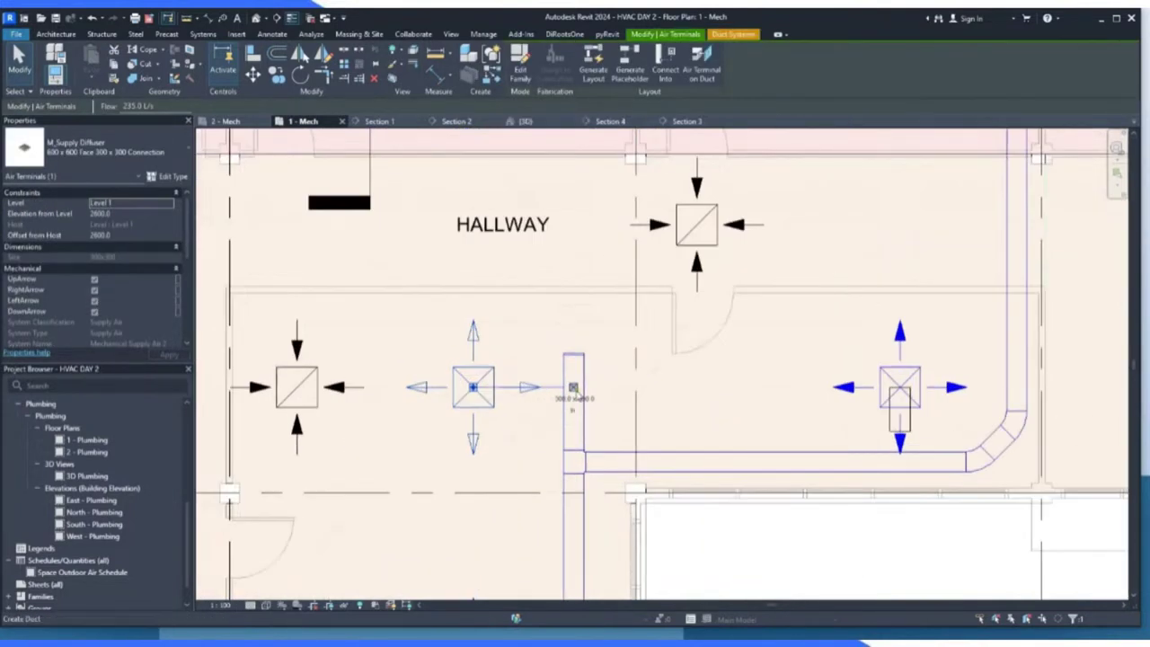
{"action": "right_click", "coordinate": [573, 387]}
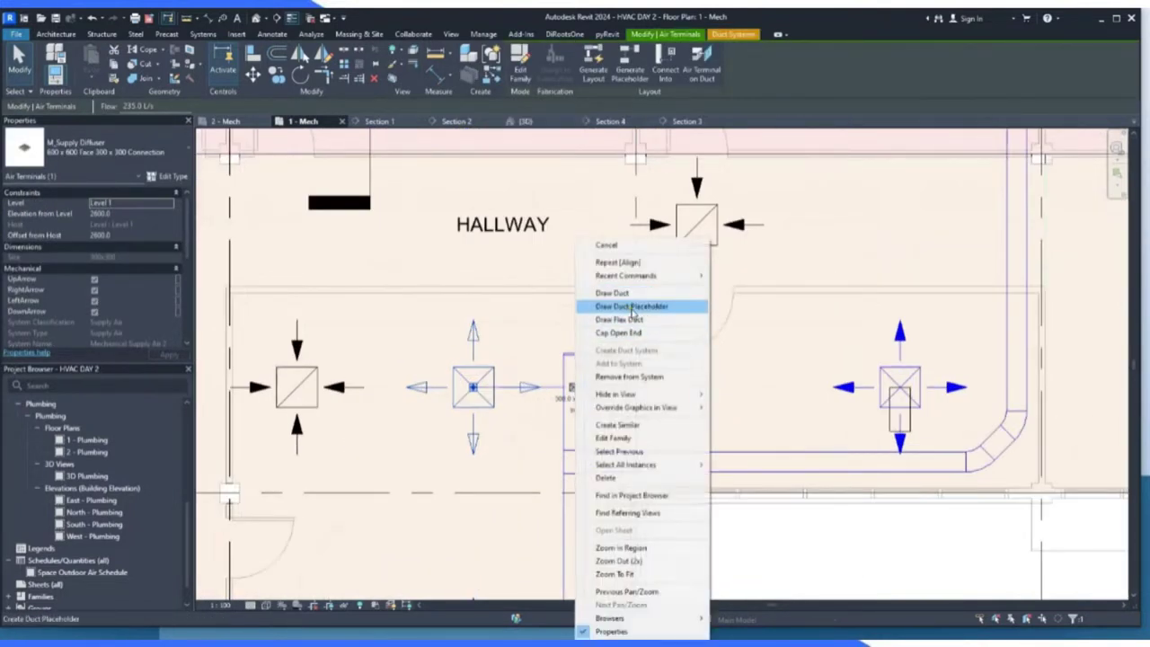
{"action": "left_click", "coordinate": [629, 320]}
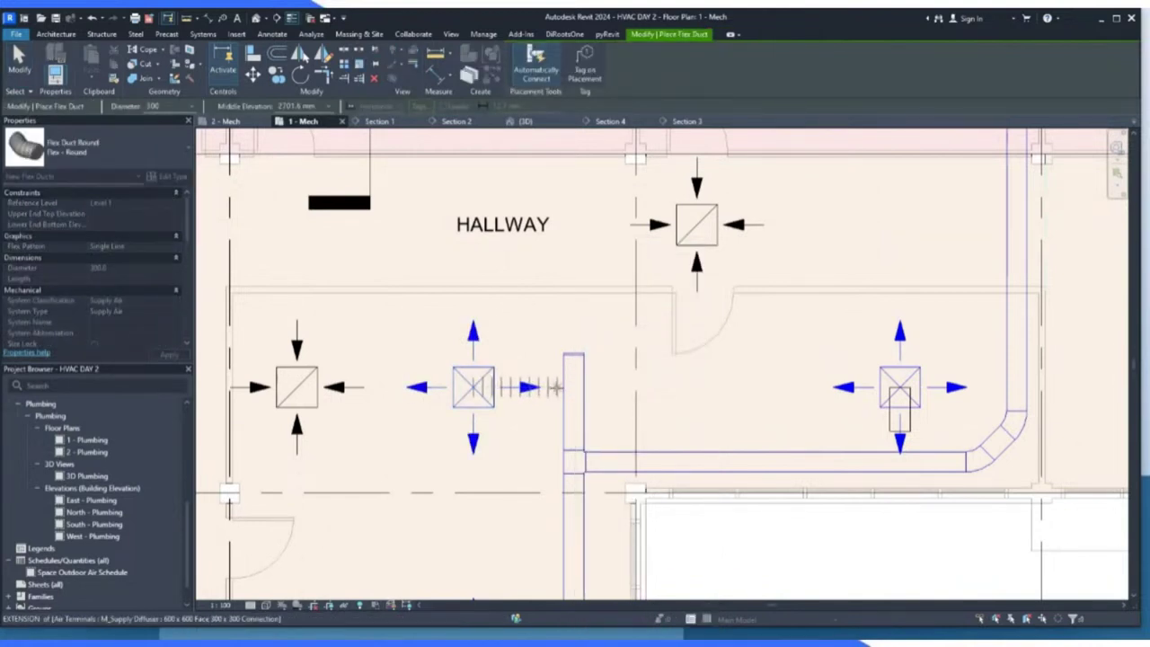
Connect the lower supply diffuser to the vertical trunk duct with a flex duct.
{"action": "scroll", "coordinate": [563, 387], "scroll_direction": "down", "scroll_amount": 3}
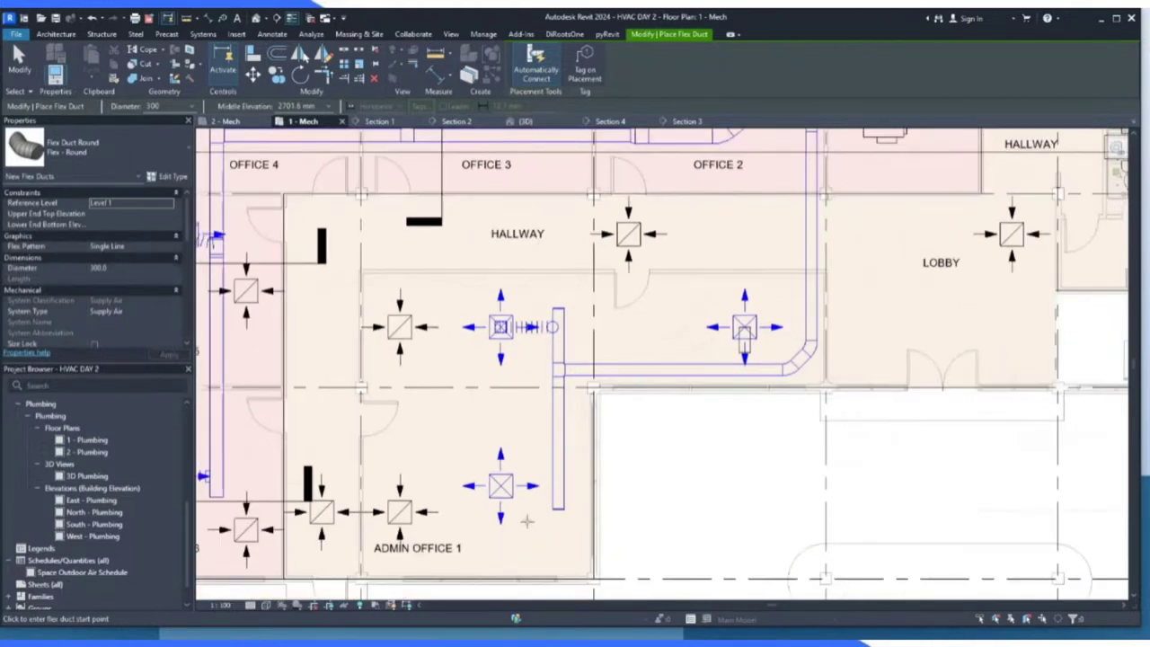
{"action": "scroll", "coordinate": [481, 459], "scroll_direction": "up", "scroll_amount": 3}
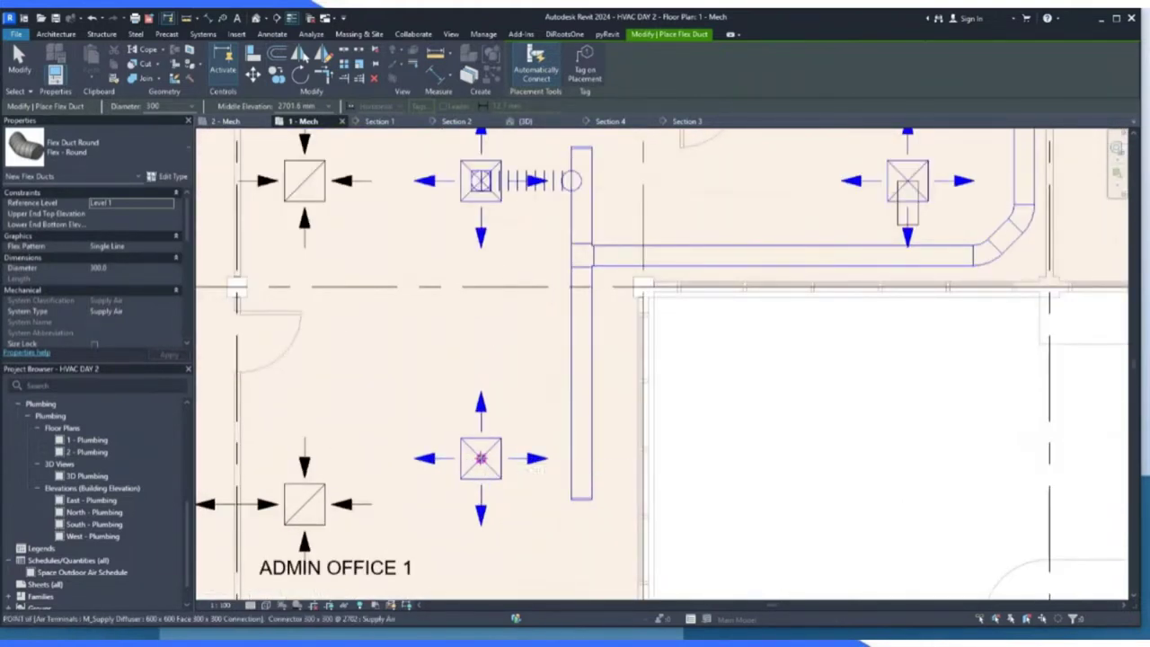
{"action": "left_click", "coordinate": [481, 458]}
{"action": "left_click", "coordinate": [571, 458]}
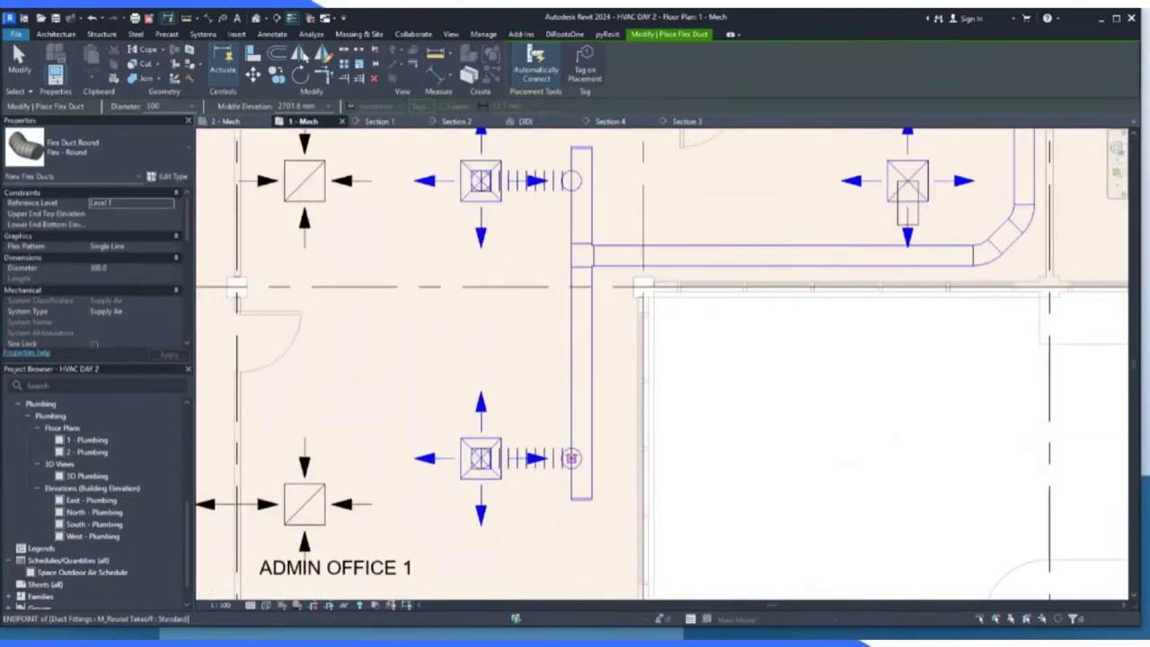
{"action": "scroll", "coordinate": [494, 490], "scroll_direction": "down", "scroll_amount": 3}
{"action": "scroll", "coordinate": [782, 310], "scroll_direction": "up", "scroll_amount": 3}
{"action": "scroll", "coordinate": [800, 331], "scroll_direction": "up", "scroll_amount": 2}
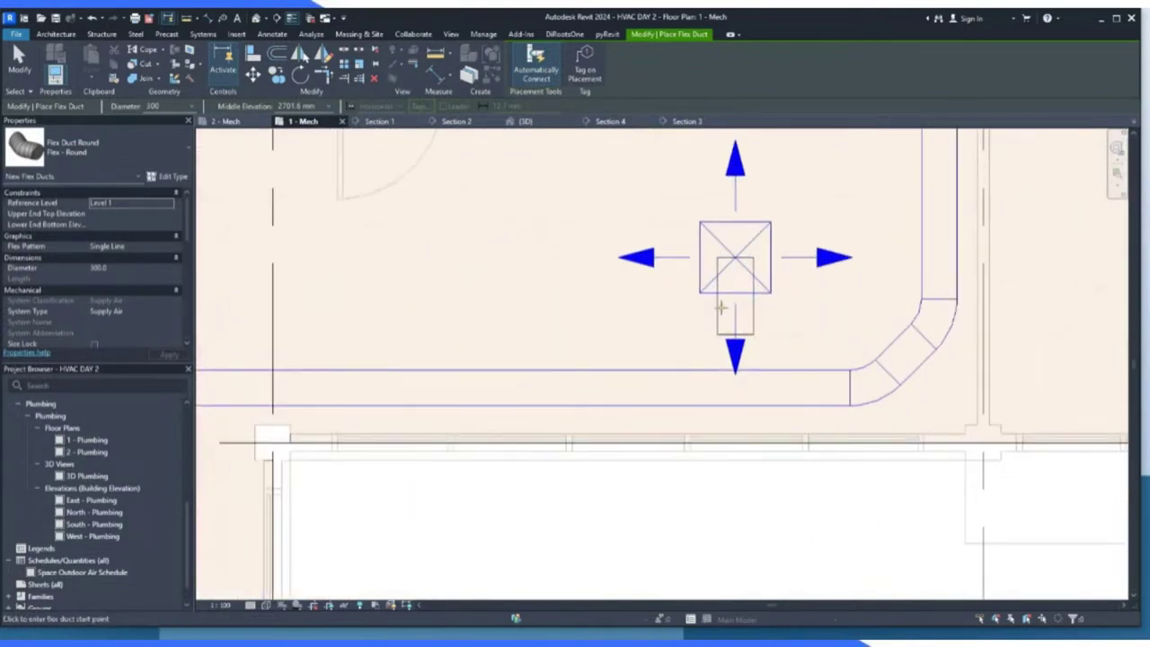
{"action": "left_click", "coordinate": [27, 61]}
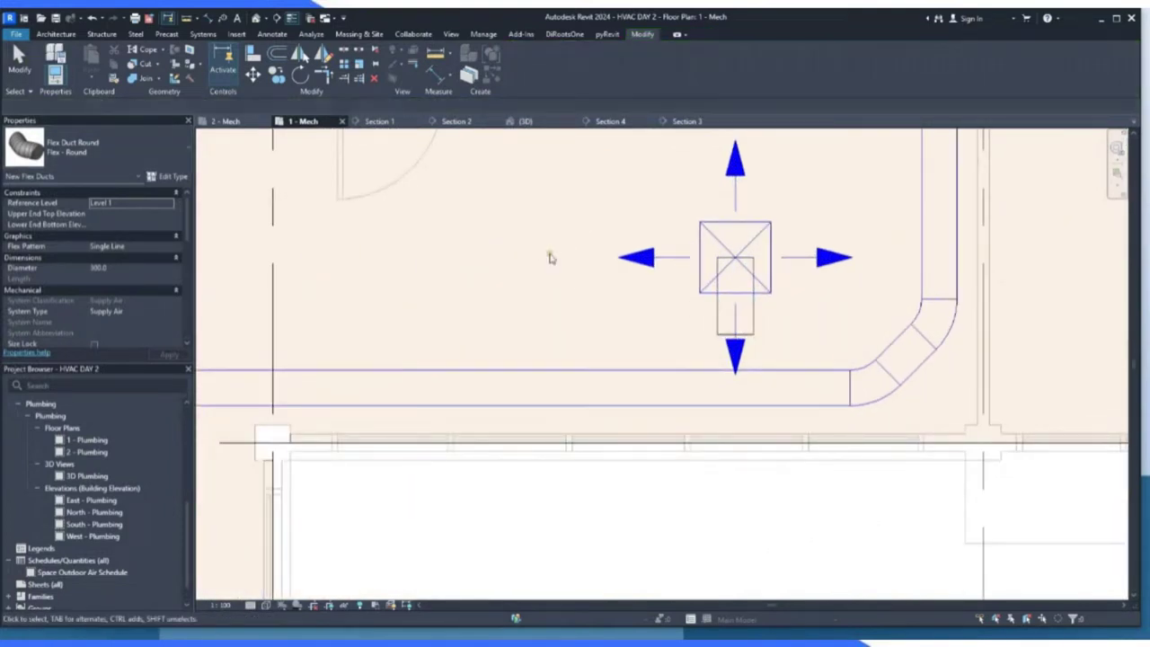
Replace the hallway diffuser's rectangular stub with a 300-diameter flex duct into the main supply duct.
{"action": "left_click", "coordinate": [757, 338]}
{"action": "key", "text": "Delete"}
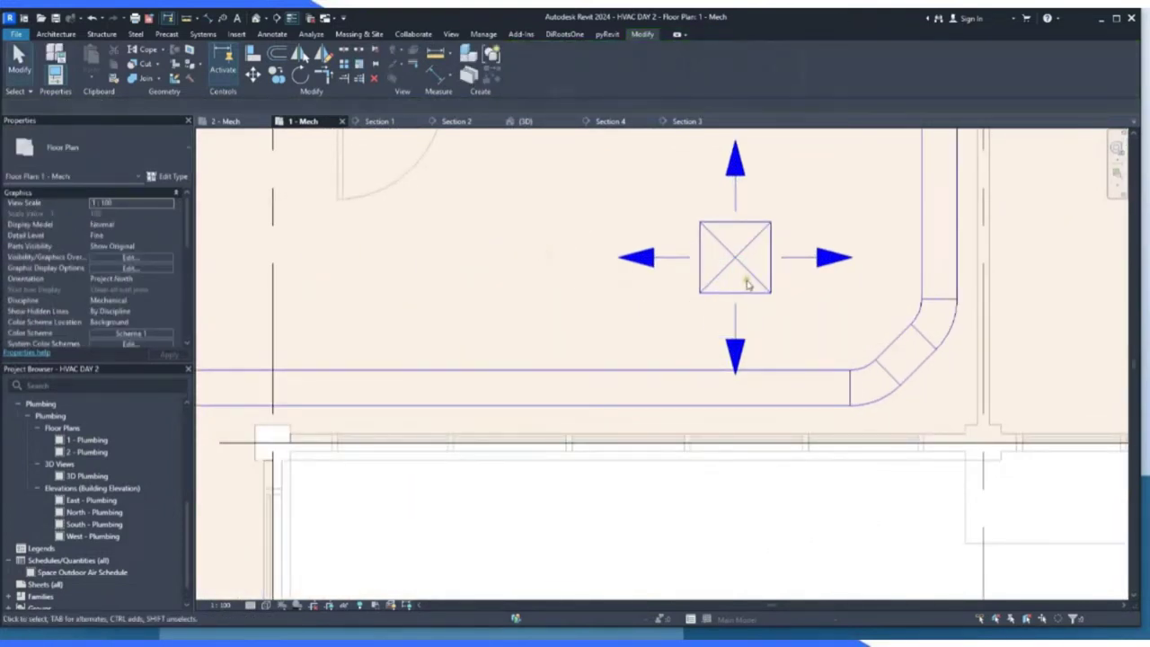
{"action": "left_click", "coordinate": [750, 290]}
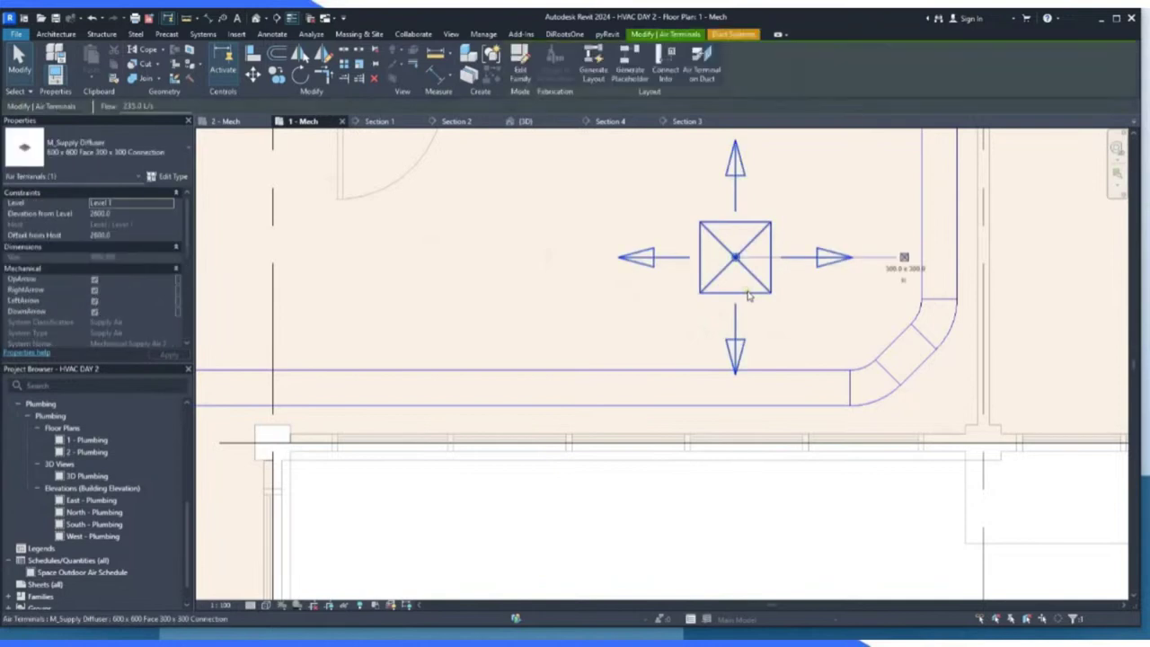
{"action": "right_click", "coordinate": [901, 261]}
{"action": "left_click", "coordinate": [928, 320]}
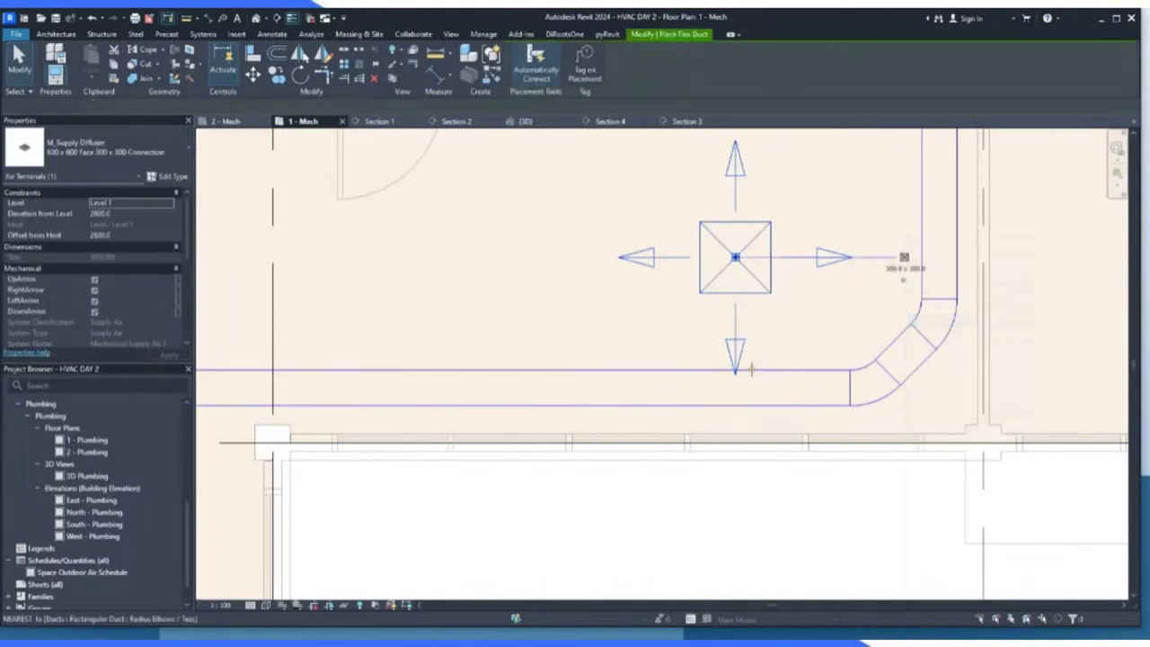
{"action": "scroll", "coordinate": [735, 371], "scroll_direction": "up", "scroll_amount": 2}
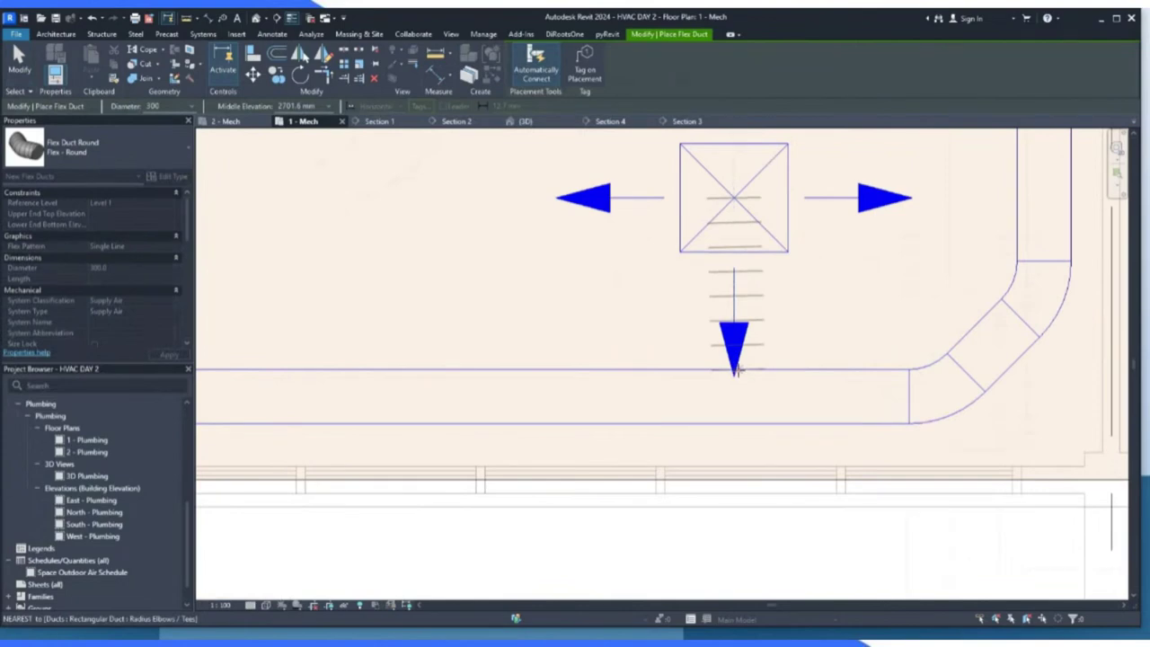
{"action": "scroll", "coordinate": [736, 371], "scroll_direction": "down", "scroll_amount": 5}
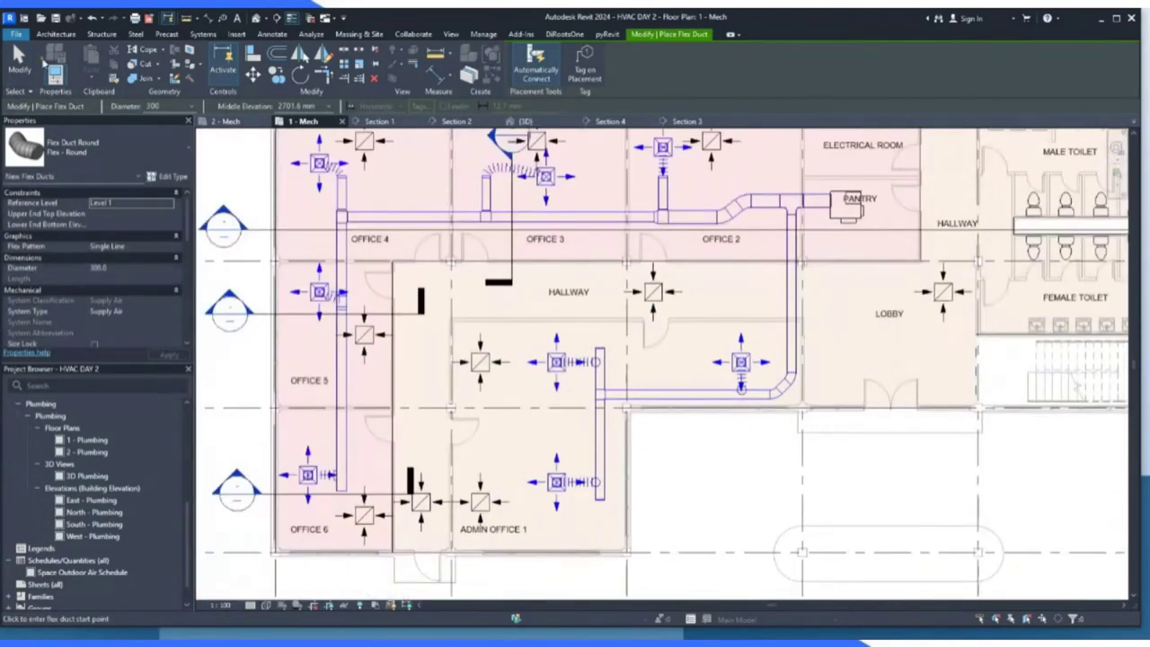
{"action": "left_click", "coordinate": [20, 61]}
{"action": "left_click", "coordinate": [530, 122]}
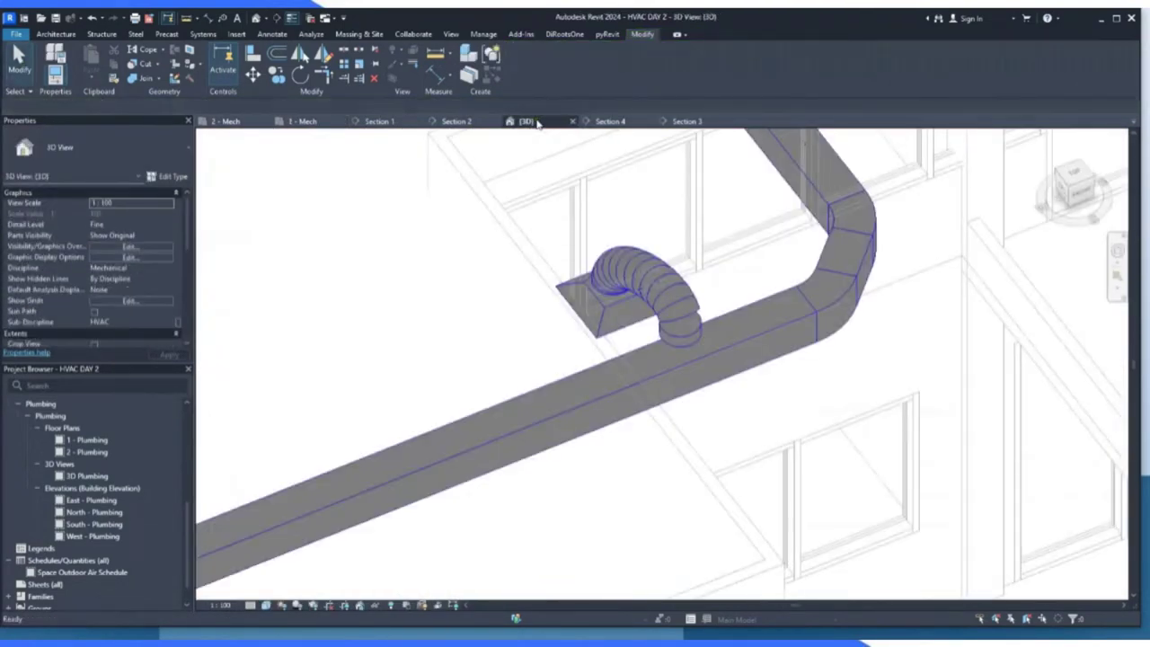
{"action": "scroll", "coordinate": [643, 483], "scroll_direction": "down", "scroll_amount": 5}
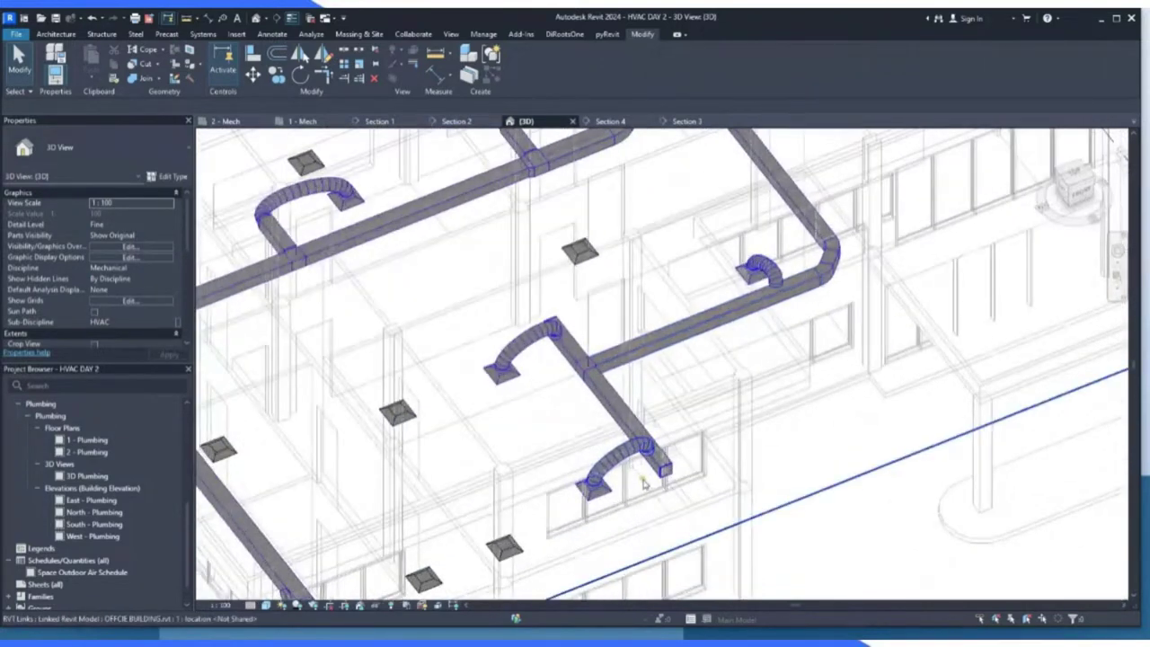
{"action": "scroll", "coordinate": [643, 483], "scroll_direction": "up", "scroll_amount": 6}
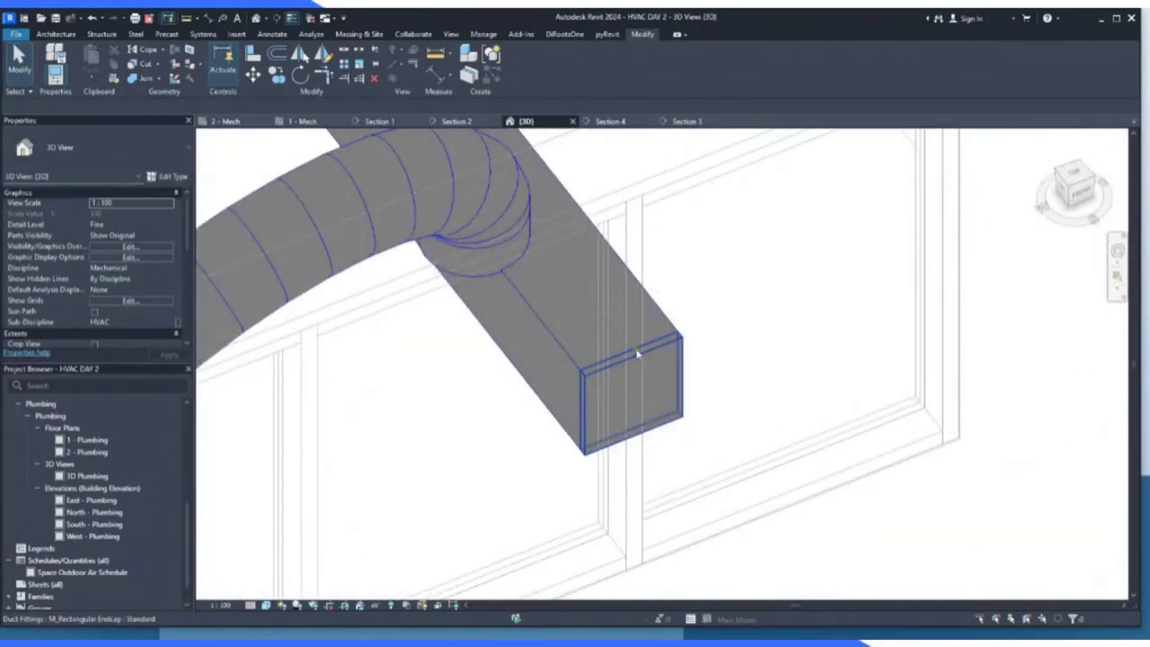
{"action": "scroll", "coordinate": [662, 365], "scroll_direction": "down", "scroll_amount": 5}
{"action": "scroll", "coordinate": [526, 243], "scroll_direction": "up", "scroll_amount": 3}
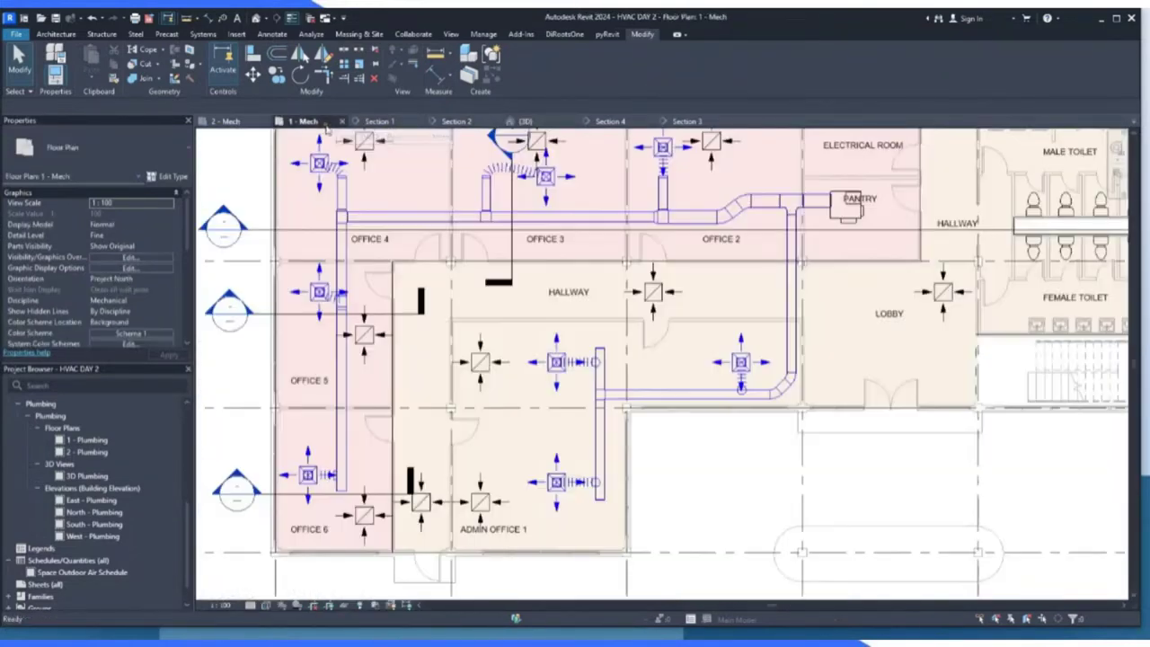
{"action": "left_click", "coordinate": [310, 121]}
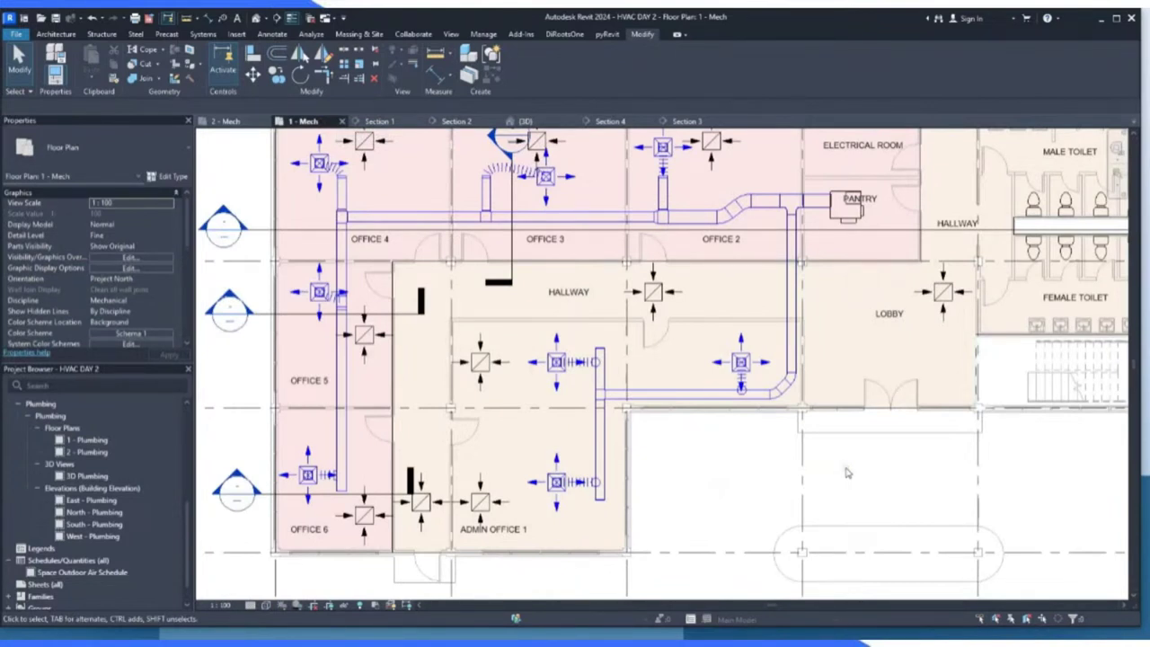
{"action": "left_click", "coordinate": [370, 347]}
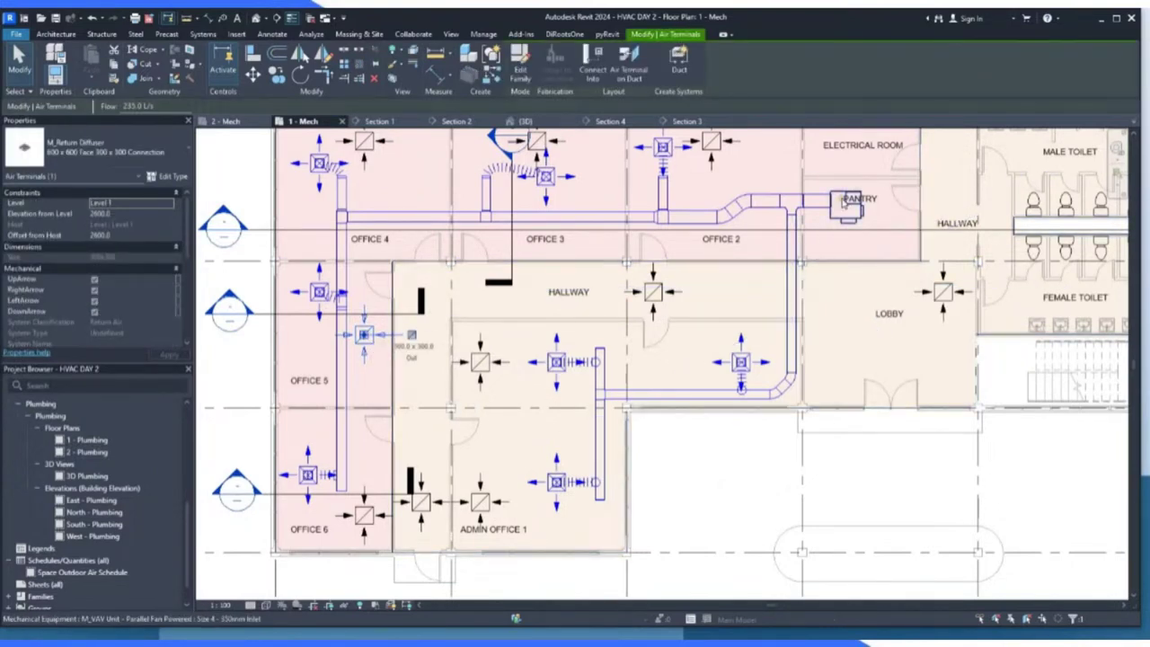
{"action": "scroll", "coordinate": [858, 200], "scroll_direction": "up", "scroll_amount": 2}
{"action": "scroll", "coordinate": [861, 204], "scroll_direction": "up", "scroll_amount": 2}
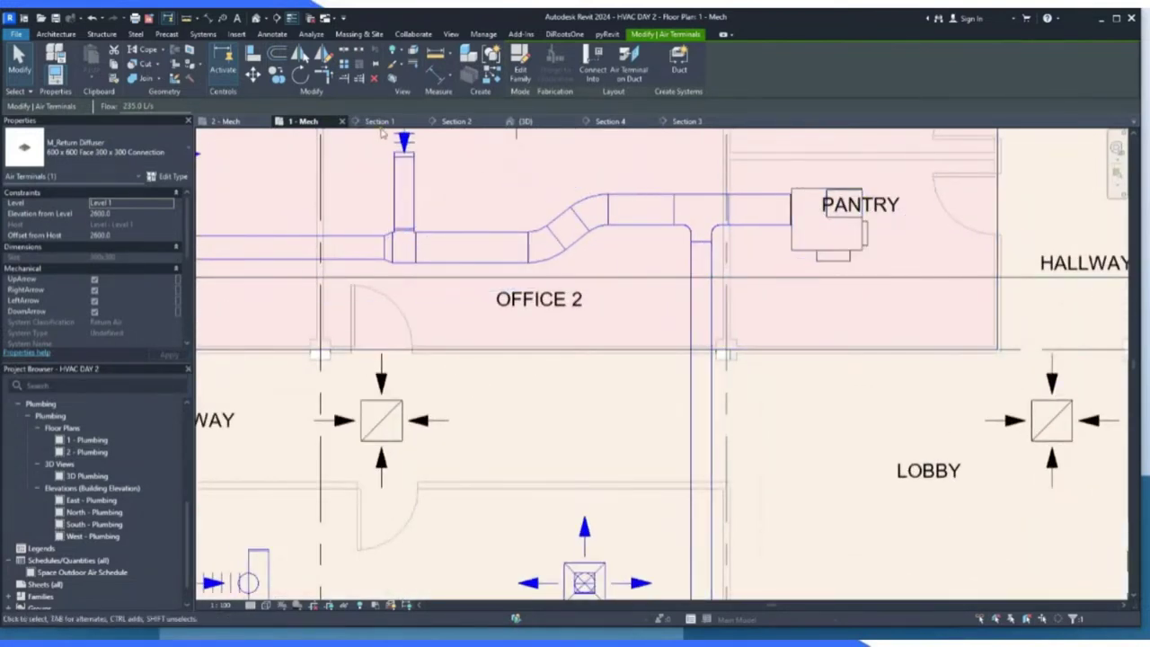
{"action": "left_click", "coordinate": [380, 121]}
{"action": "scroll", "coordinate": [665, 438], "scroll_direction": "down", "scroll_amount": 2}
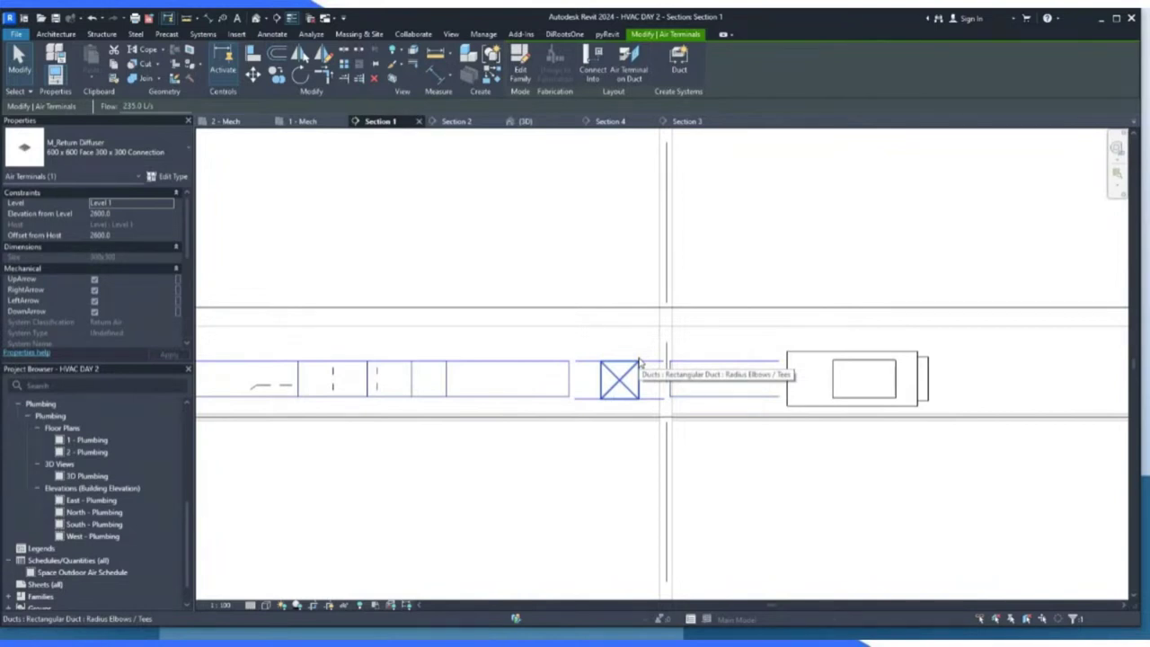
{"action": "left_click", "coordinate": [306, 122]}
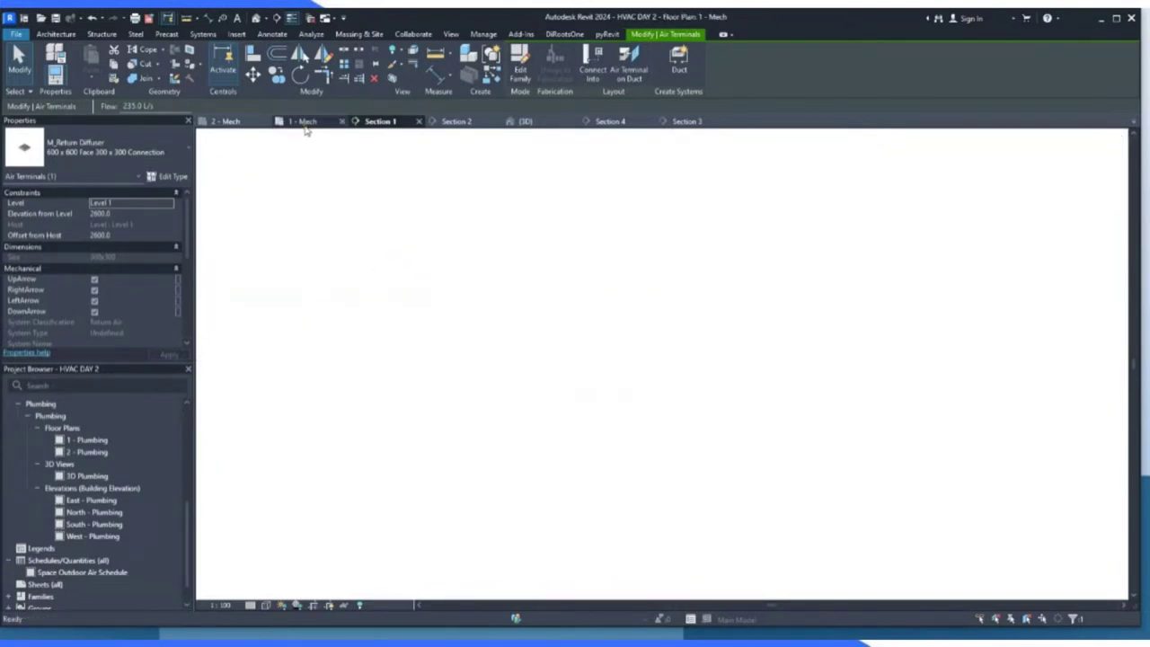
{"action": "scroll", "coordinate": [540, 271], "scroll_direction": "down", "scroll_amount": 5}
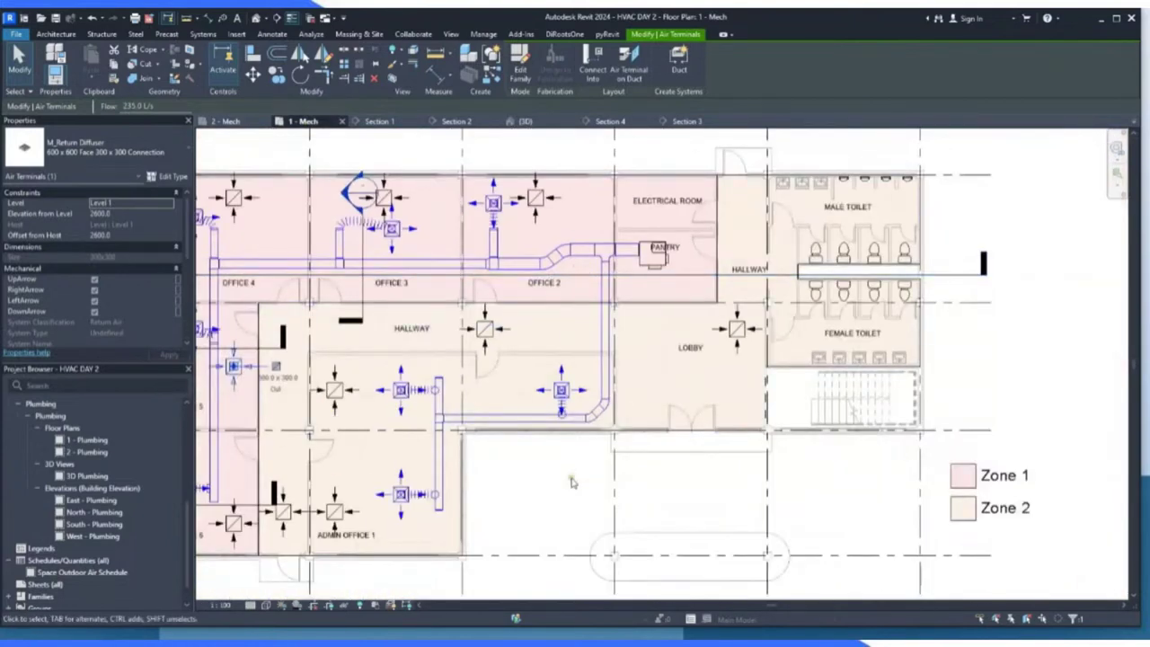
{"action": "scroll", "coordinate": [573, 485], "scroll_direction": "up", "scroll_amount": 2}
{"action": "scroll", "coordinate": [616, 501], "scroll_direction": "up", "scroll_amount": 1}
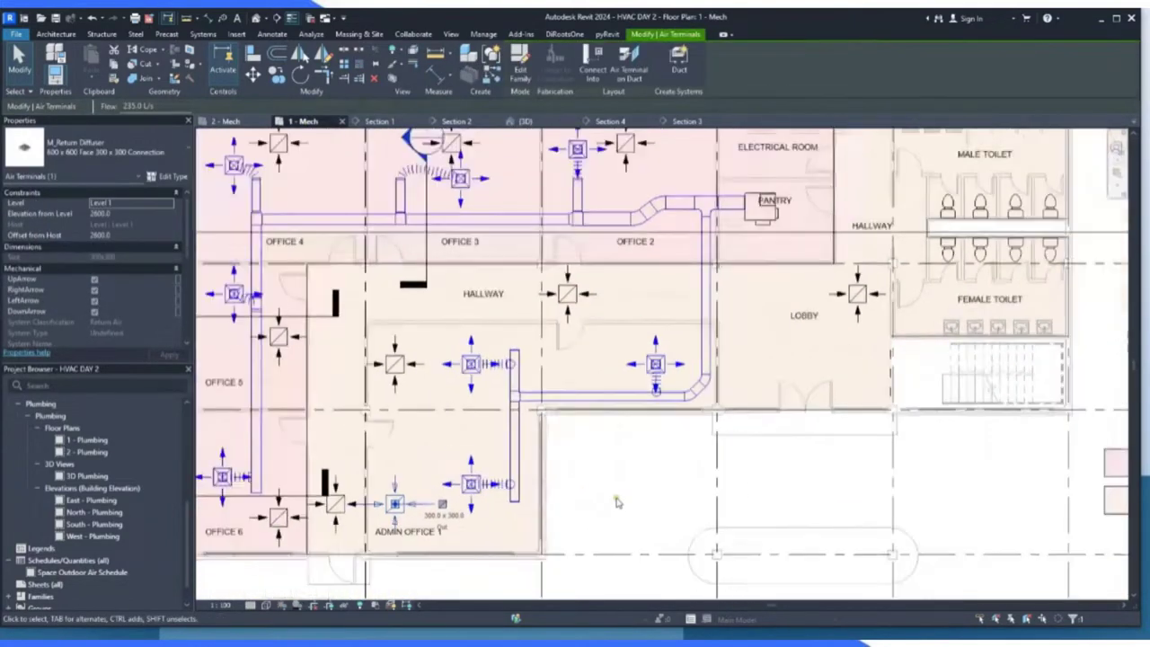
Select the Lobby, Hallway and Admin Office 1 return diffusers and create duct system Mechanical Return Air 2.
{"action": "left_click", "coordinate": [394, 363]}
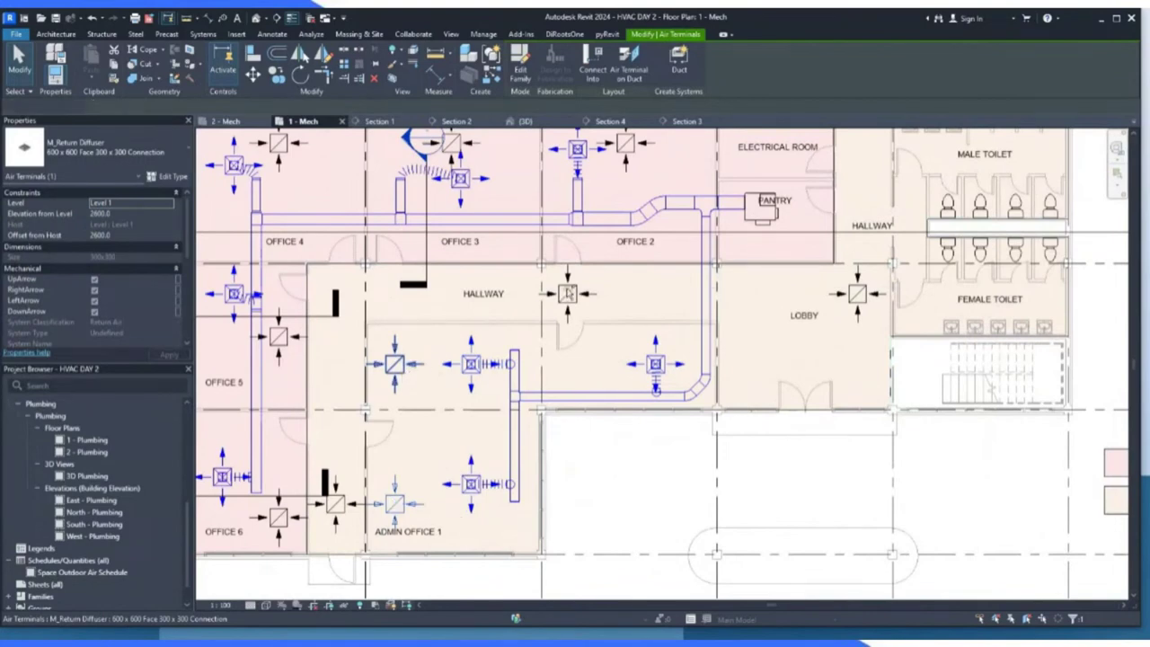
{"action": "left_click", "coordinate": [334, 499], "text": "ctrl"}
{"action": "scroll", "coordinate": [594, 441], "scroll_direction": "down", "scroll_amount": 2}
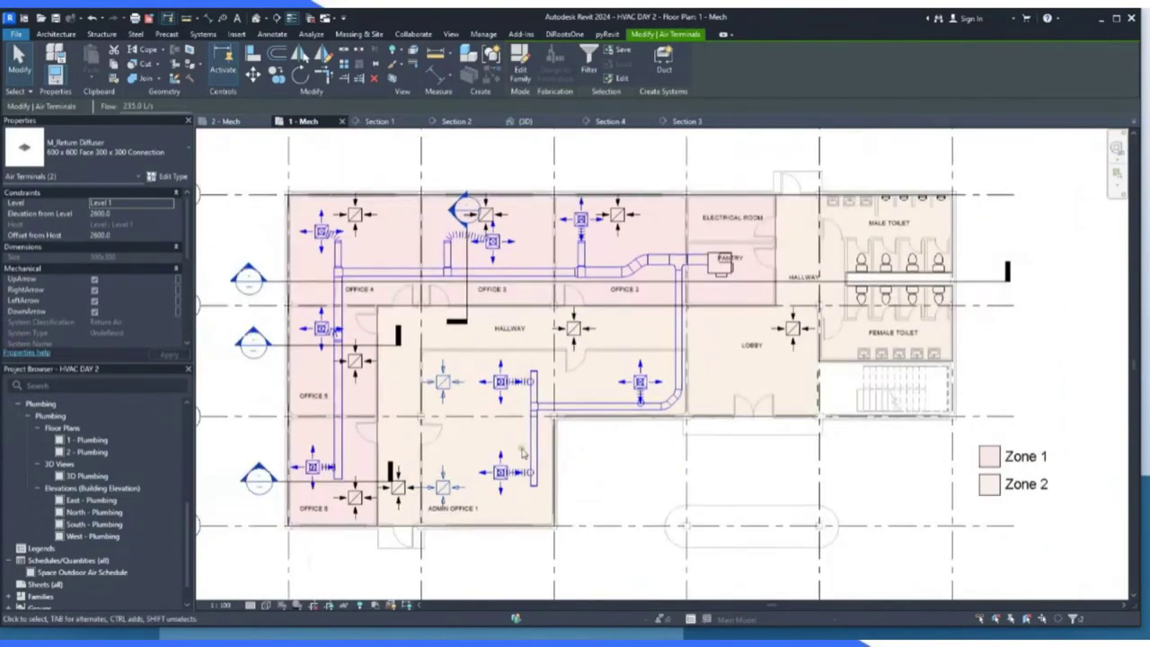
{"action": "scroll", "coordinate": [419, 501], "scroll_direction": "up", "scroll_amount": 2}
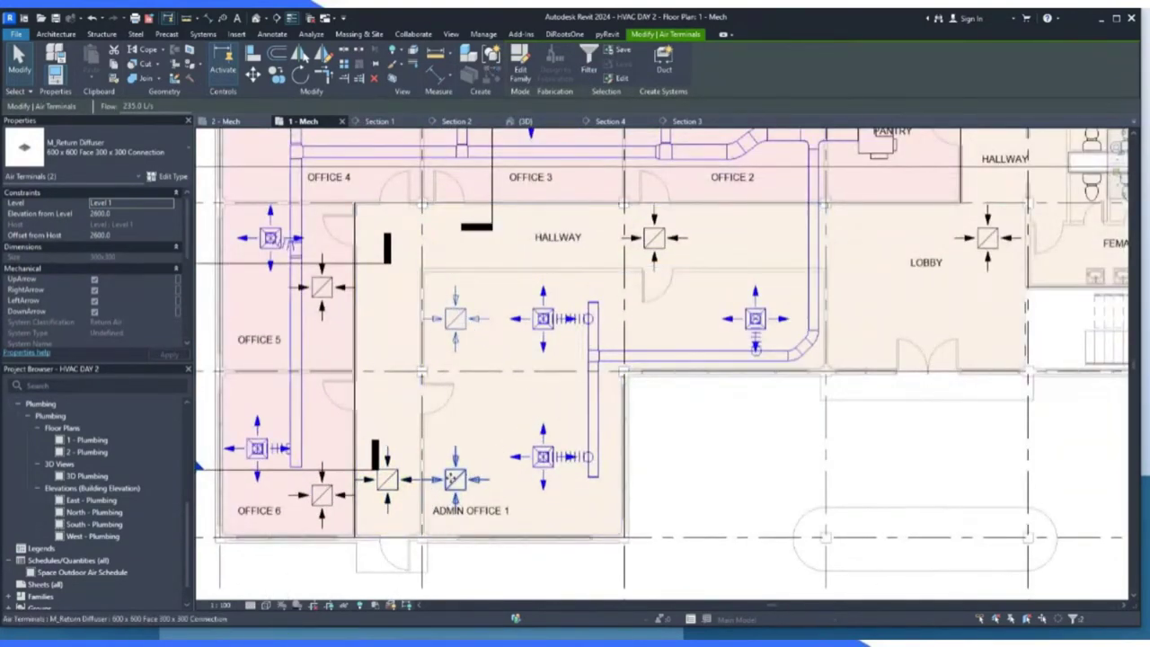
{"action": "left_click", "coordinate": [384, 477], "text": "ctrl"}
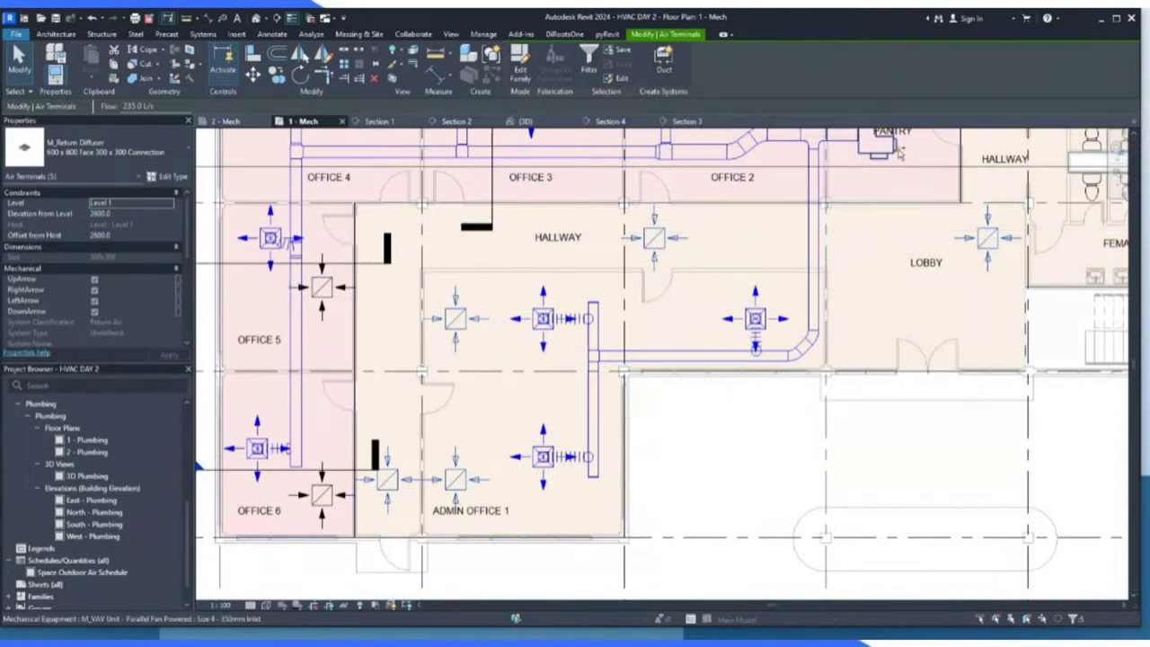
{"action": "left_click", "coordinate": [775, 127], "text": "ctrl"}
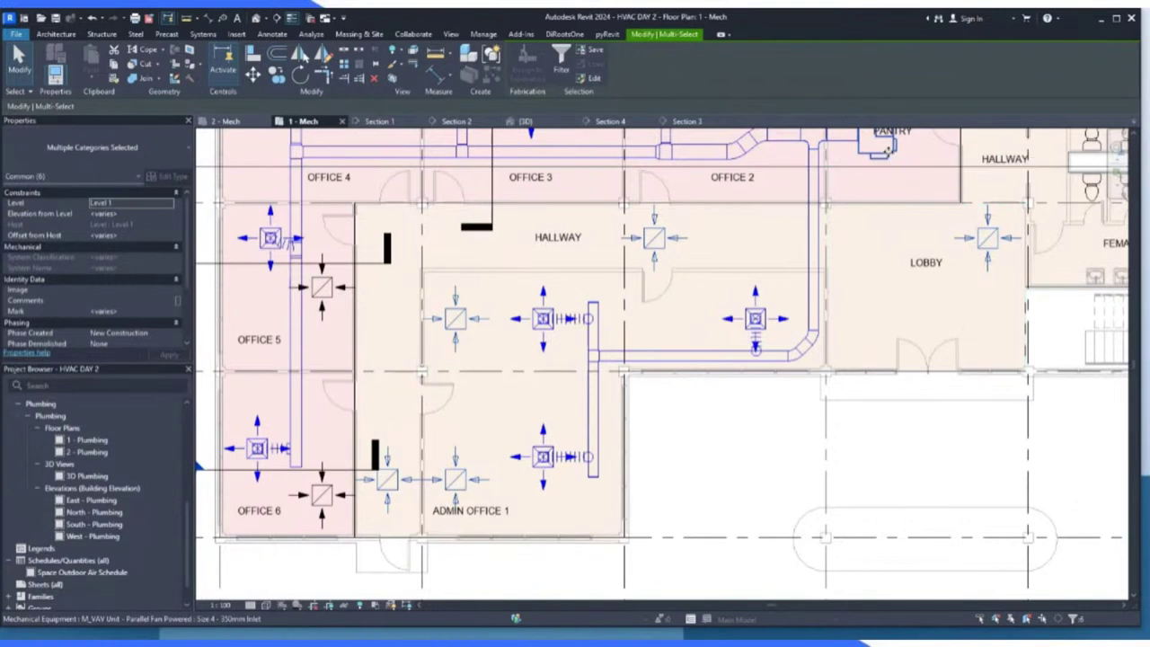
{"action": "left_click", "coordinate": [888, 144]}
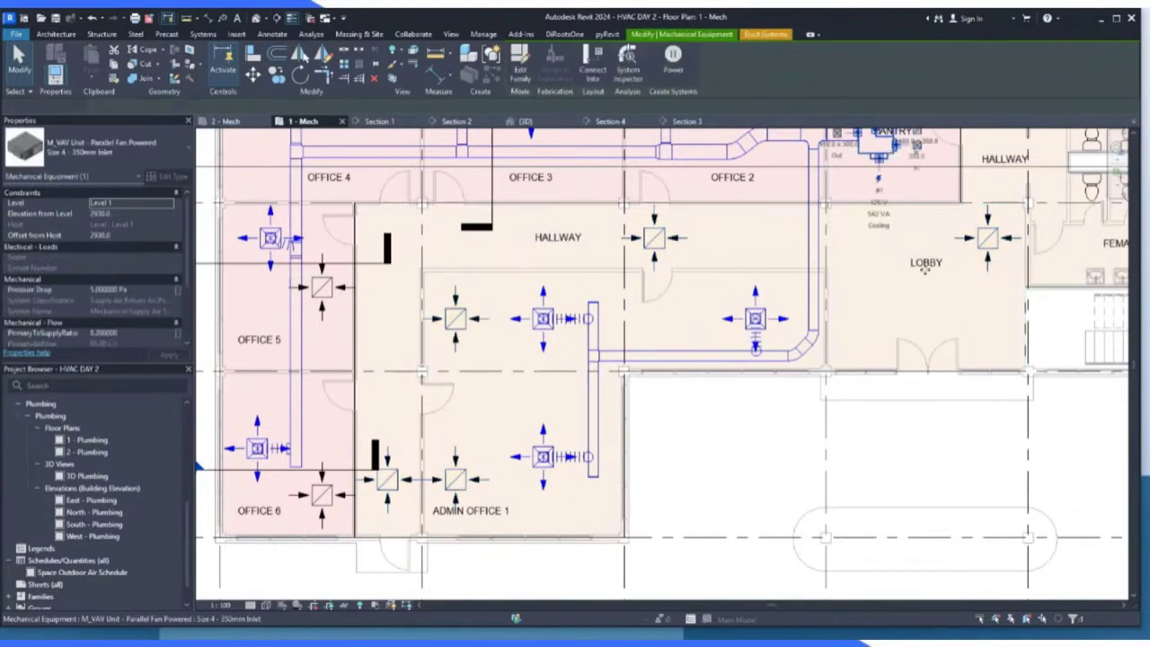
{"action": "left_click", "coordinate": [993, 254]}
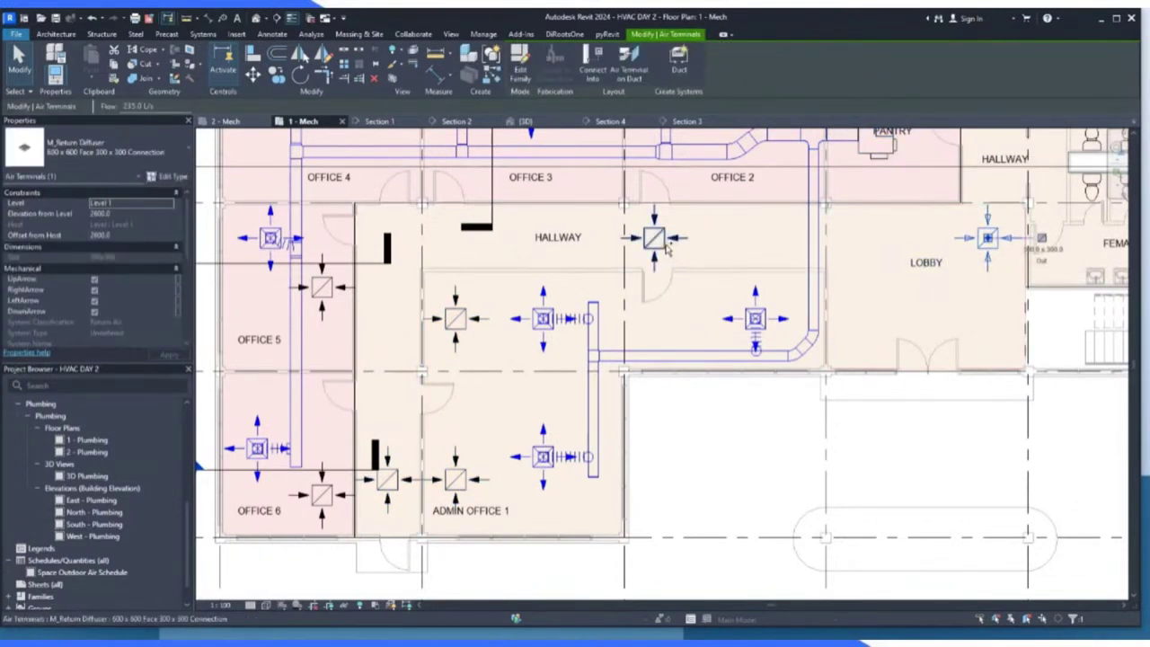
{"action": "left_click", "coordinate": [668, 250], "text": "ctrl"}
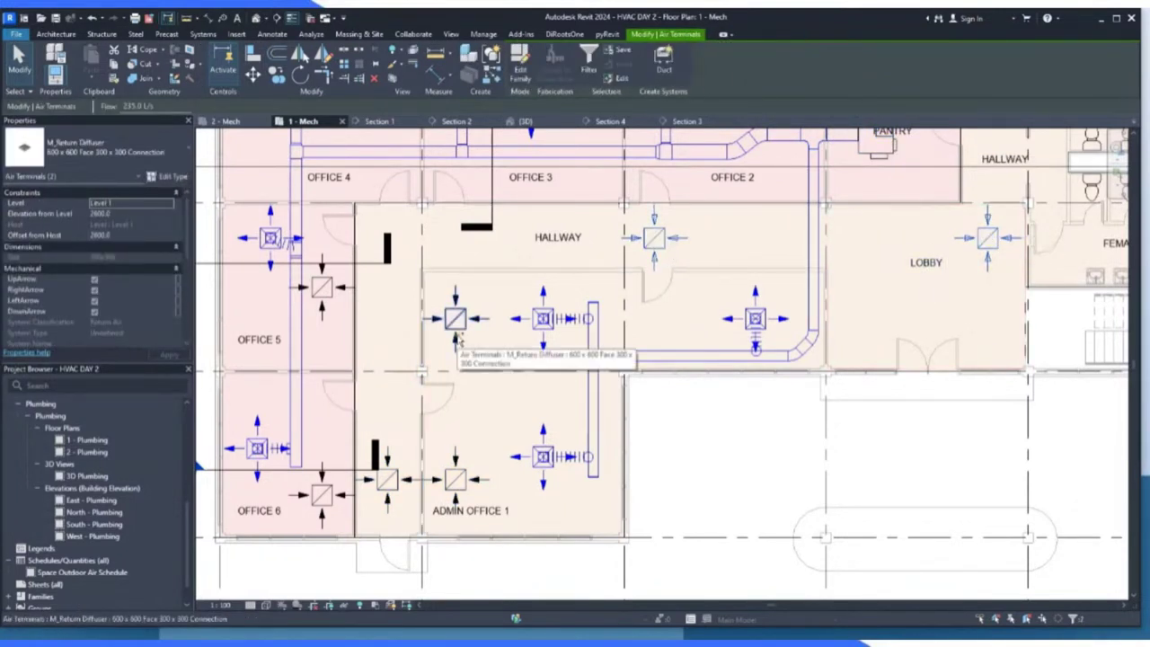
{"action": "left_click", "coordinate": [466, 468], "text": "ctrl"}
{"action": "left_click", "coordinate": [405, 481], "text": "ctrl"}
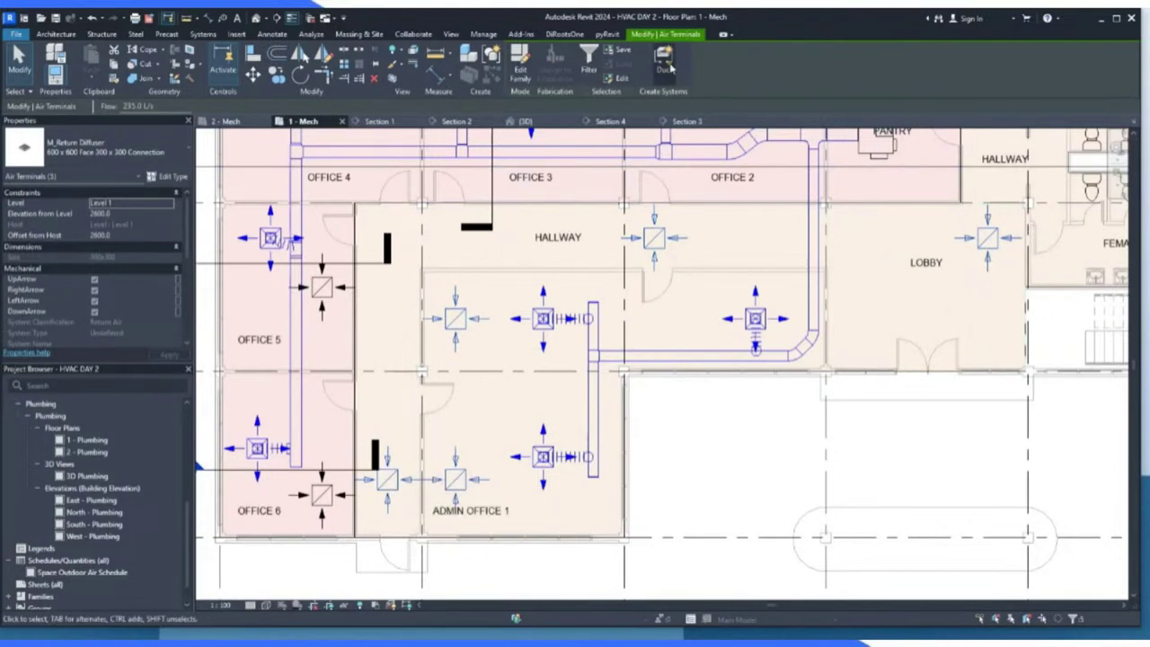
{"action": "left_click", "coordinate": [669, 65]}
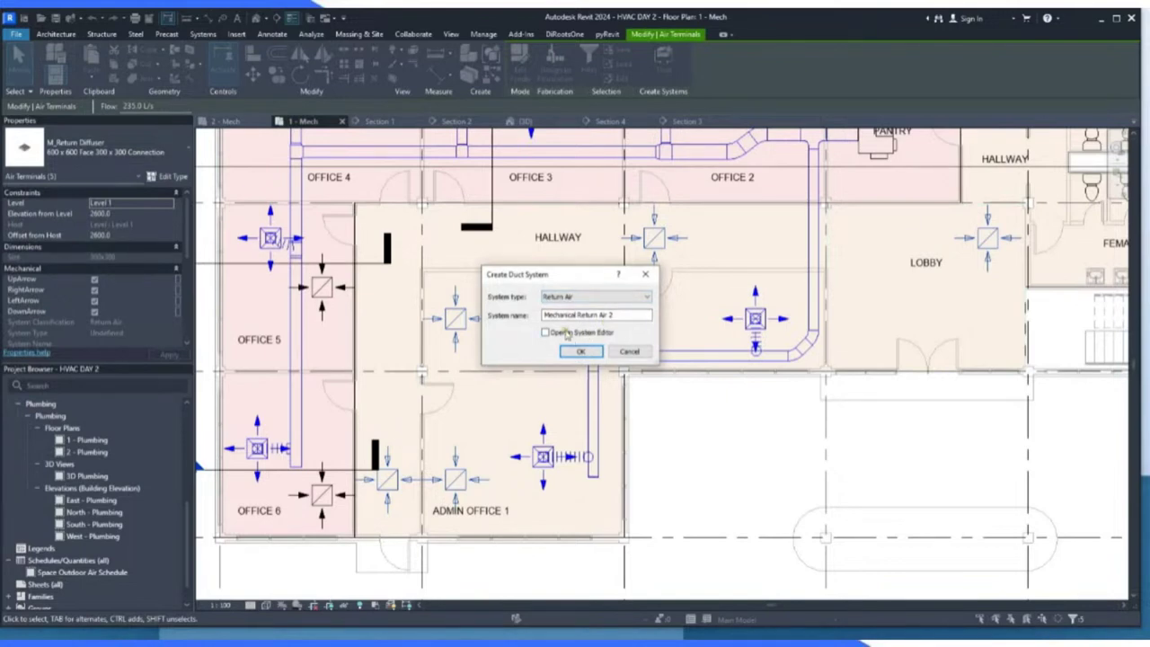
Confirm Mechanical Return Air 2, add the pantry VAV unit to it, and finish editing the system.
{"action": "left_click", "coordinate": [582, 352]}
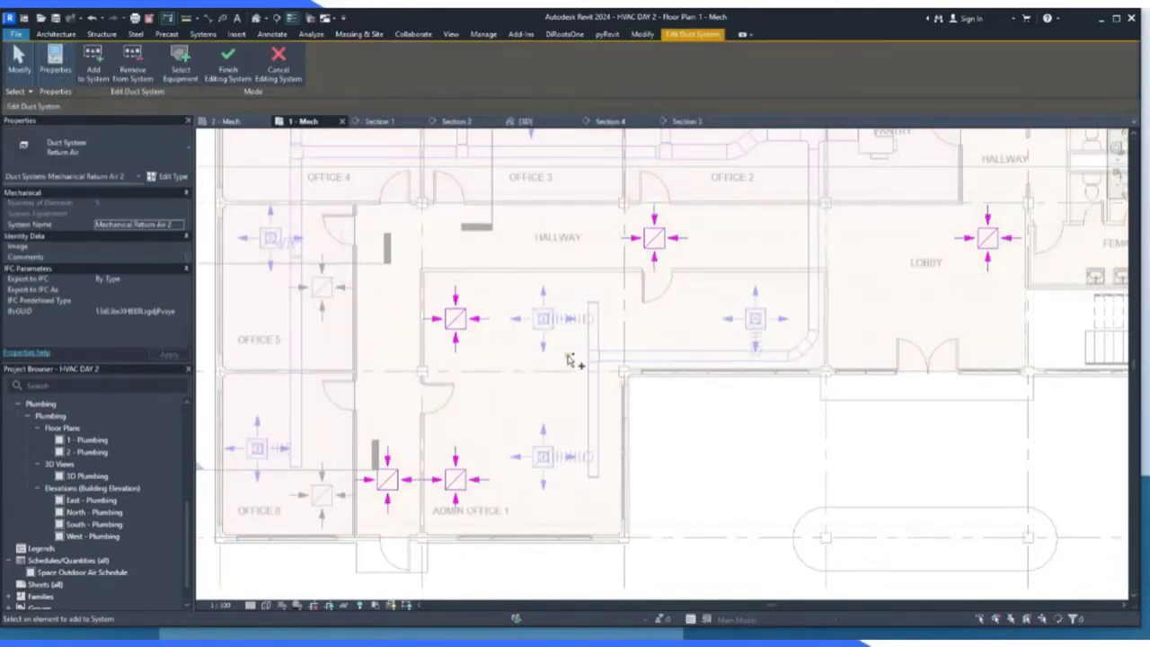
{"action": "scroll", "coordinate": [372, 437], "scroll_direction": "down", "scroll_amount": 3}
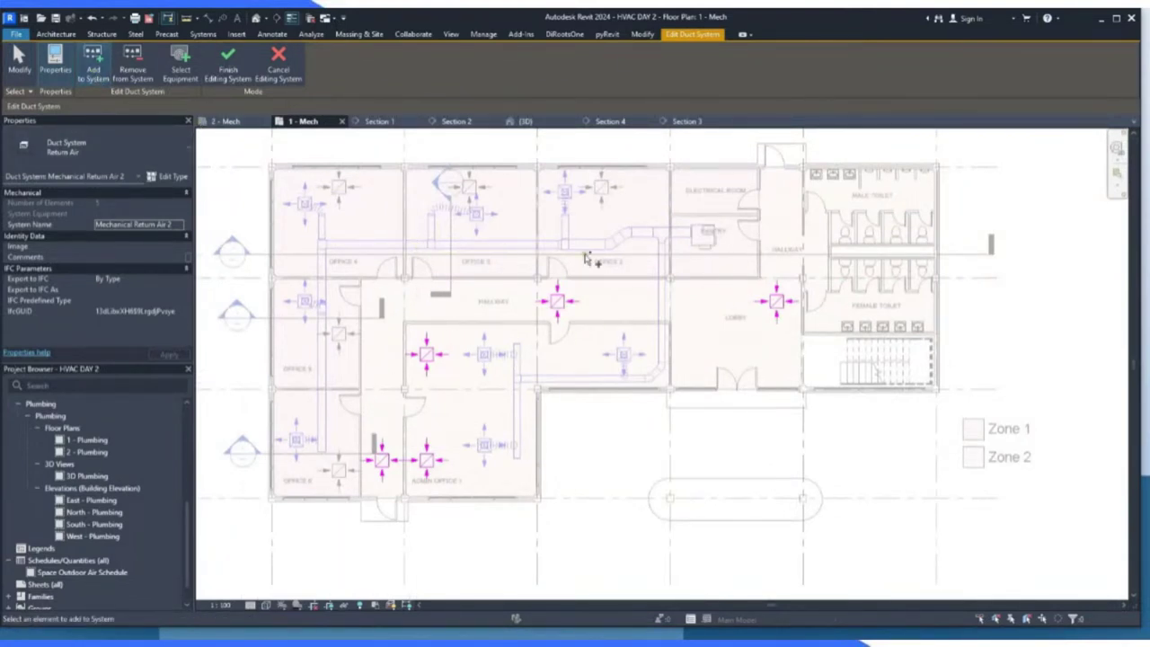
{"action": "left_click", "coordinate": [712, 244]}
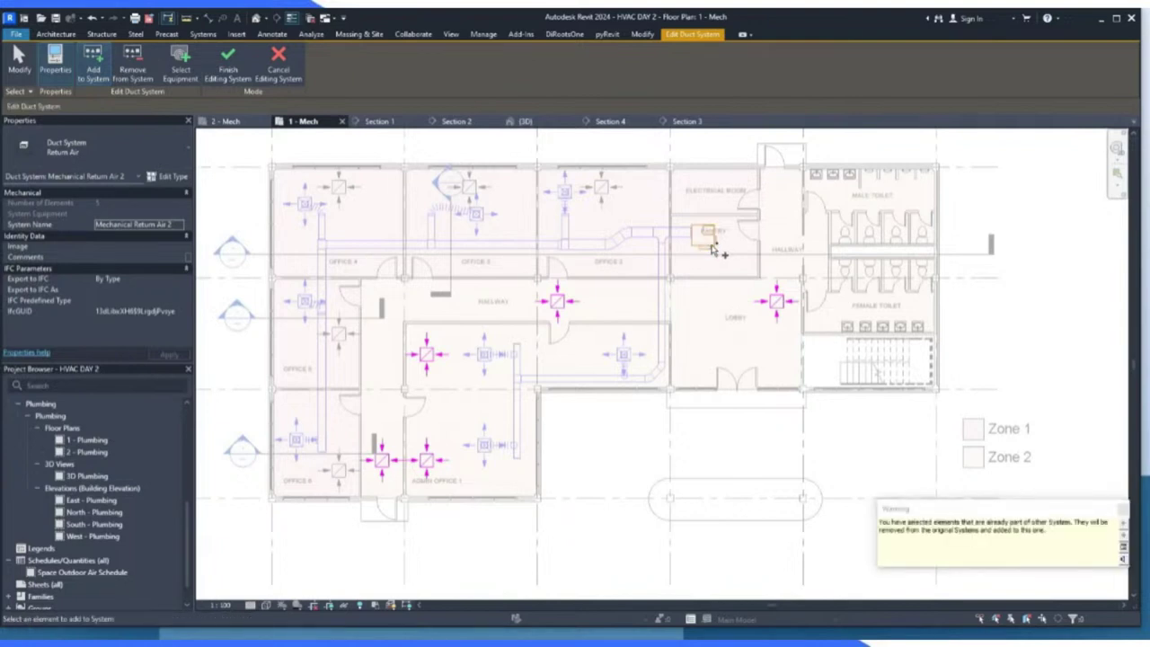
{"action": "left_click", "coordinate": [1108, 509]}
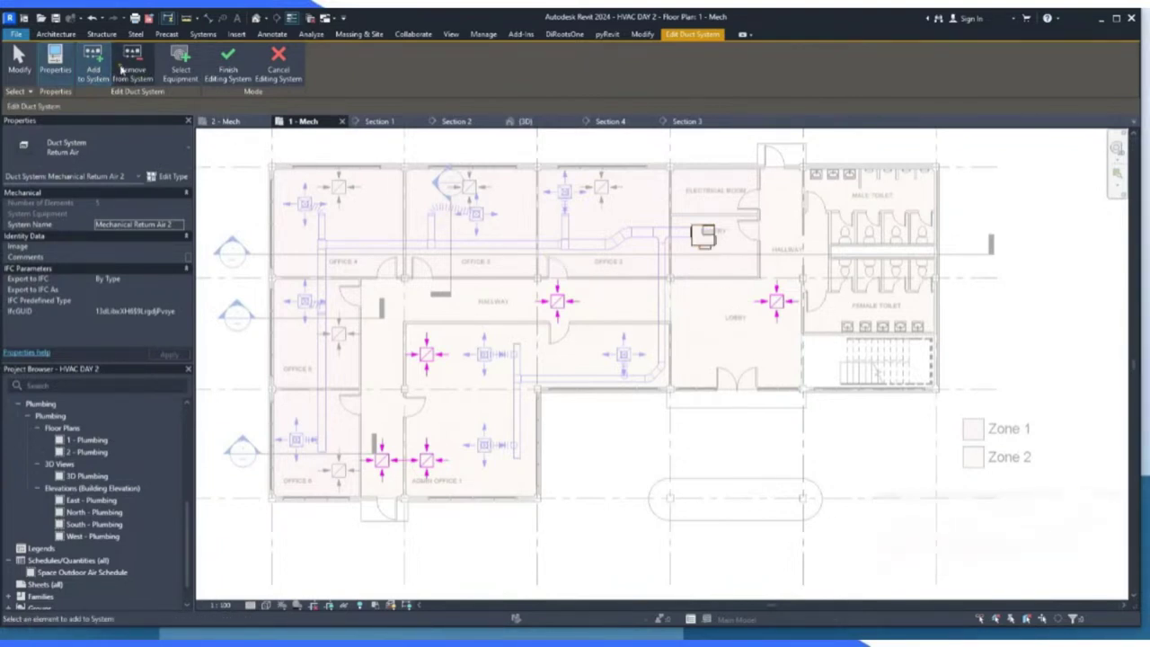
{"action": "left_click", "coordinate": [227, 62]}
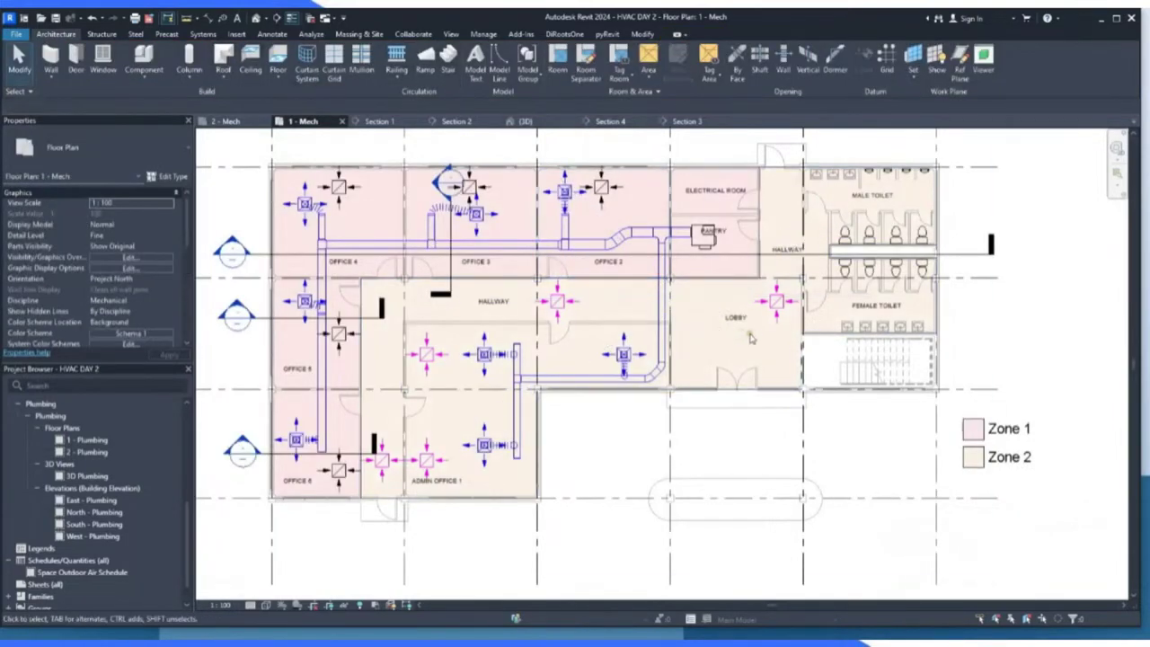
{"action": "left_click", "coordinate": [776, 301]}
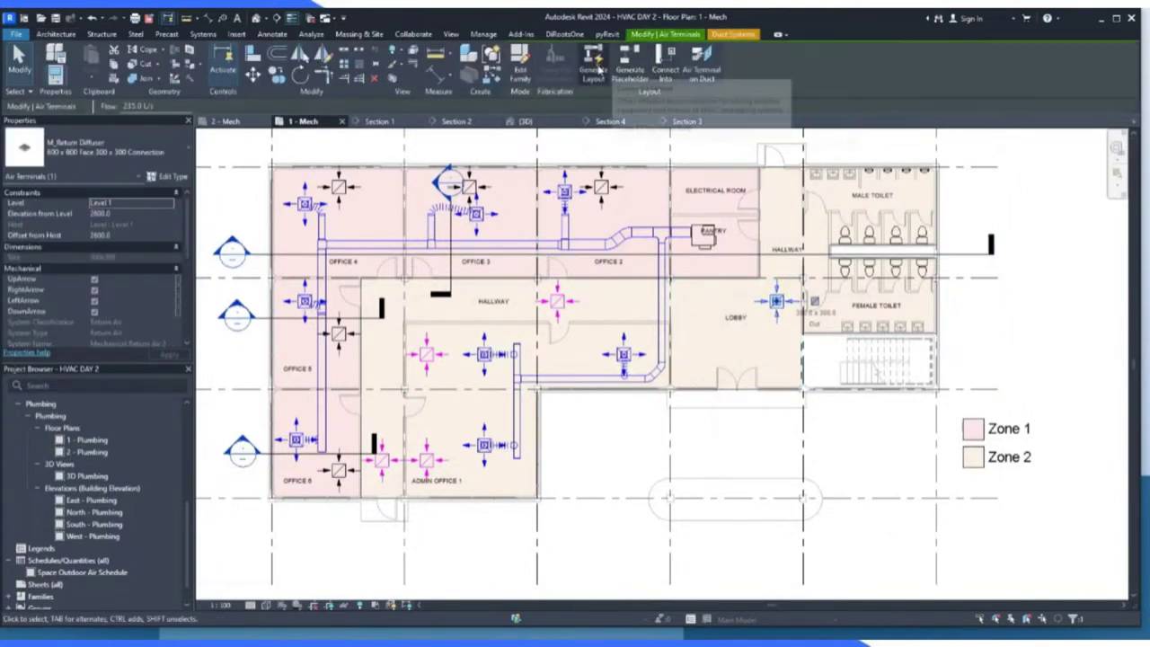
Generate an automatic return-air duct layout and pick solution 3 of 6 for editing.
{"action": "left_click", "coordinate": [595, 69]}
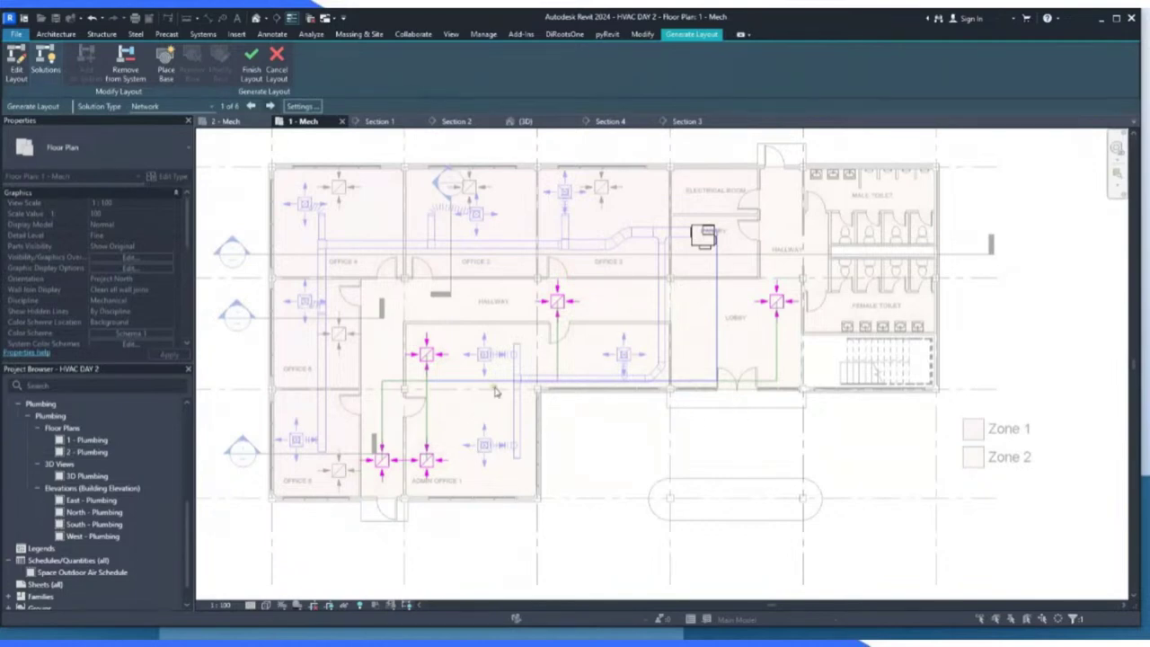
{"action": "scroll", "coordinate": [710, 245], "scroll_direction": "up", "scroll_amount": 3}
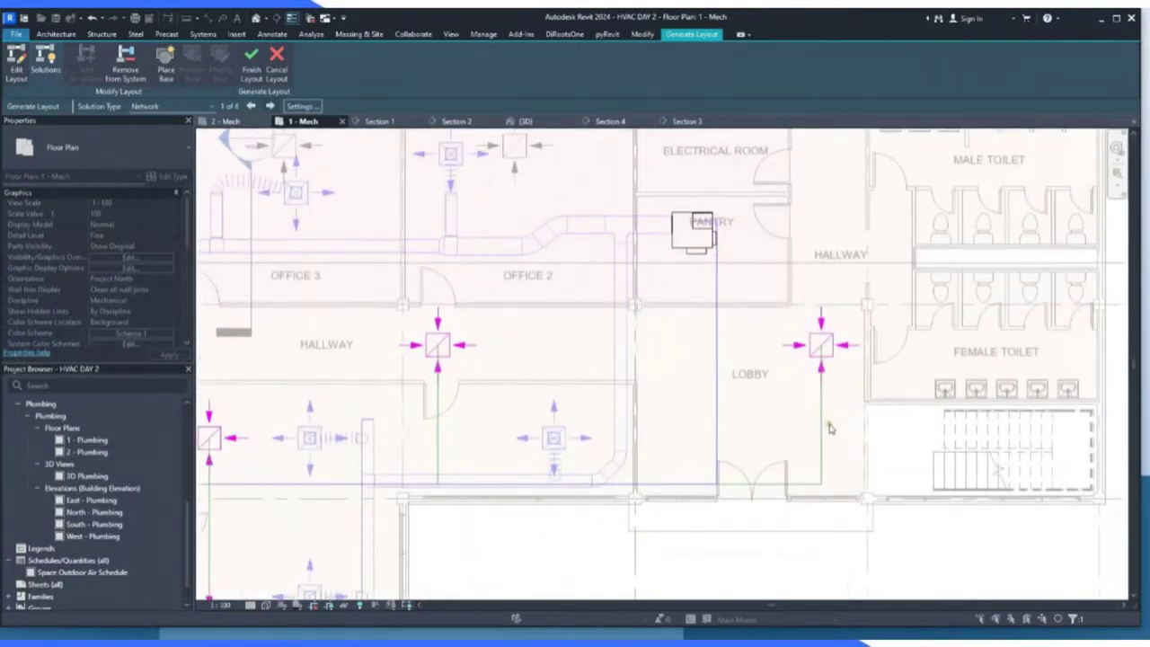
{"action": "scroll", "coordinate": [830, 422], "scroll_direction": "down", "scroll_amount": 1}
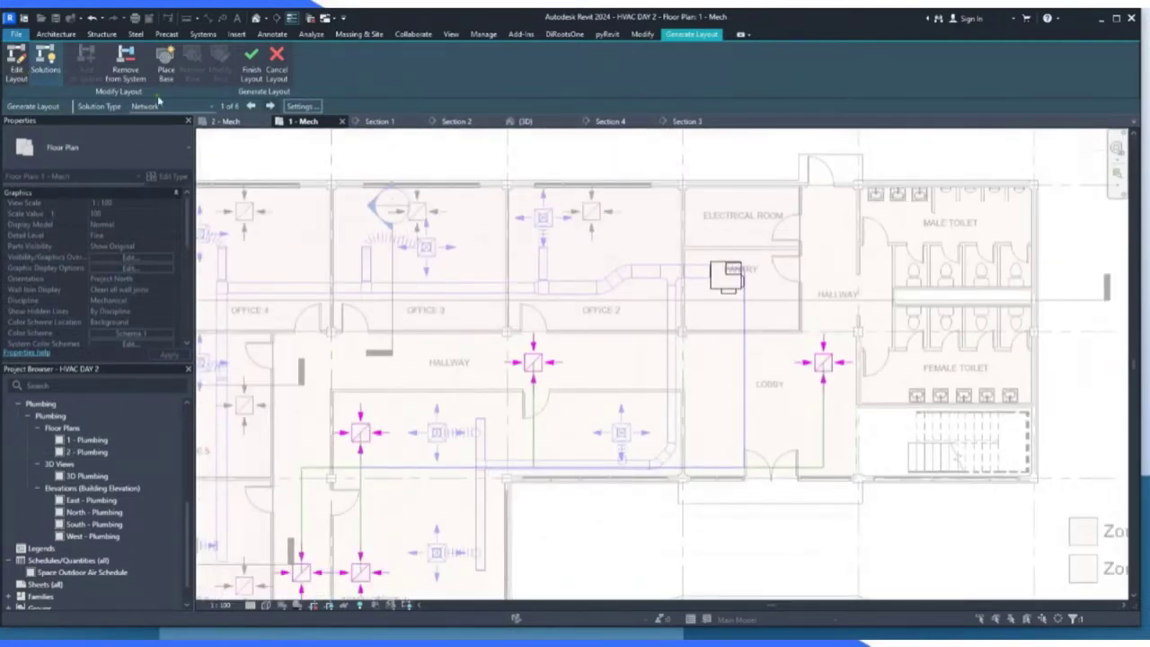
{"action": "left_click", "coordinate": [271, 106]}
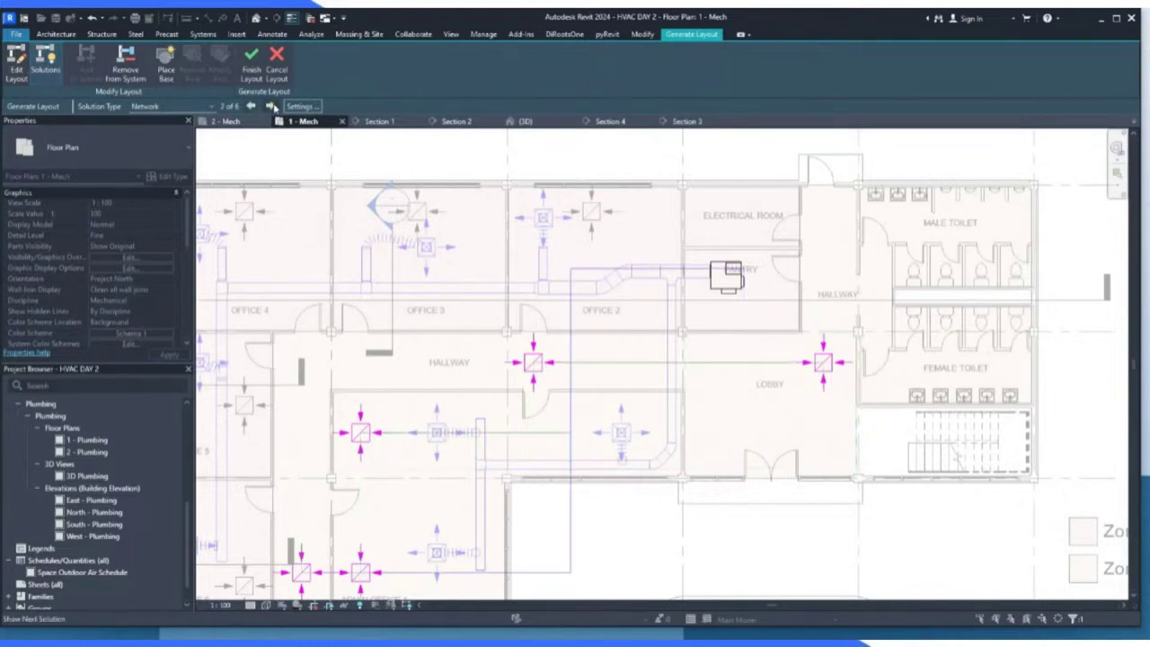
{"action": "scroll", "coordinate": [740, 297], "scroll_direction": "down", "scroll_amount": 2}
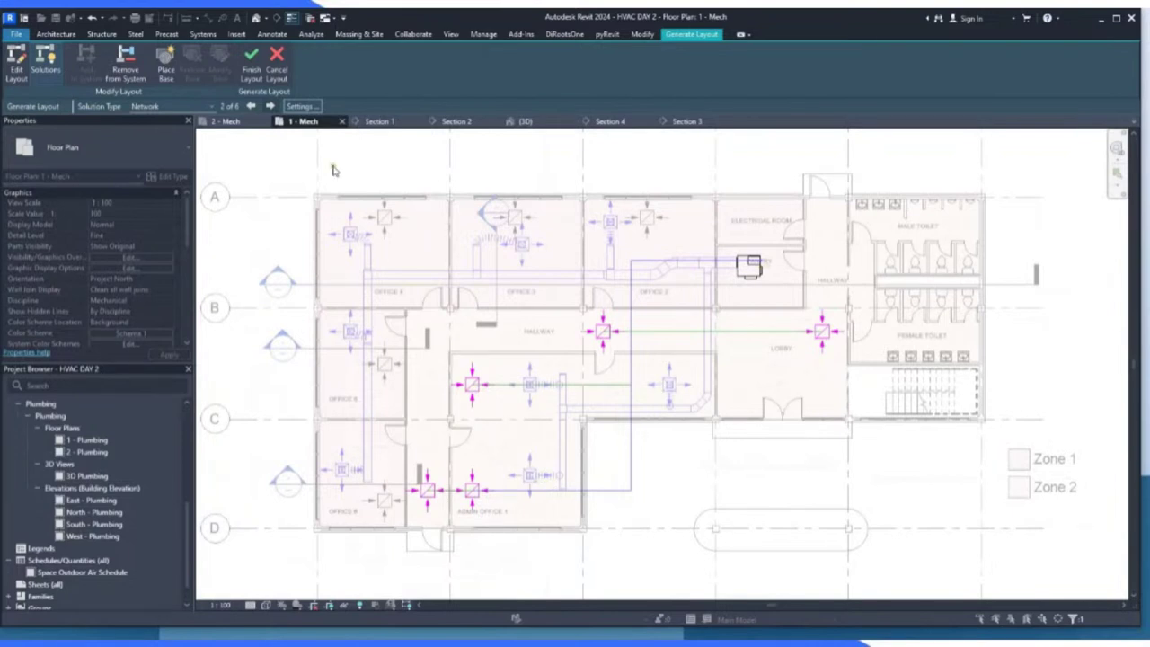
{"action": "left_click", "coordinate": [272, 106]}
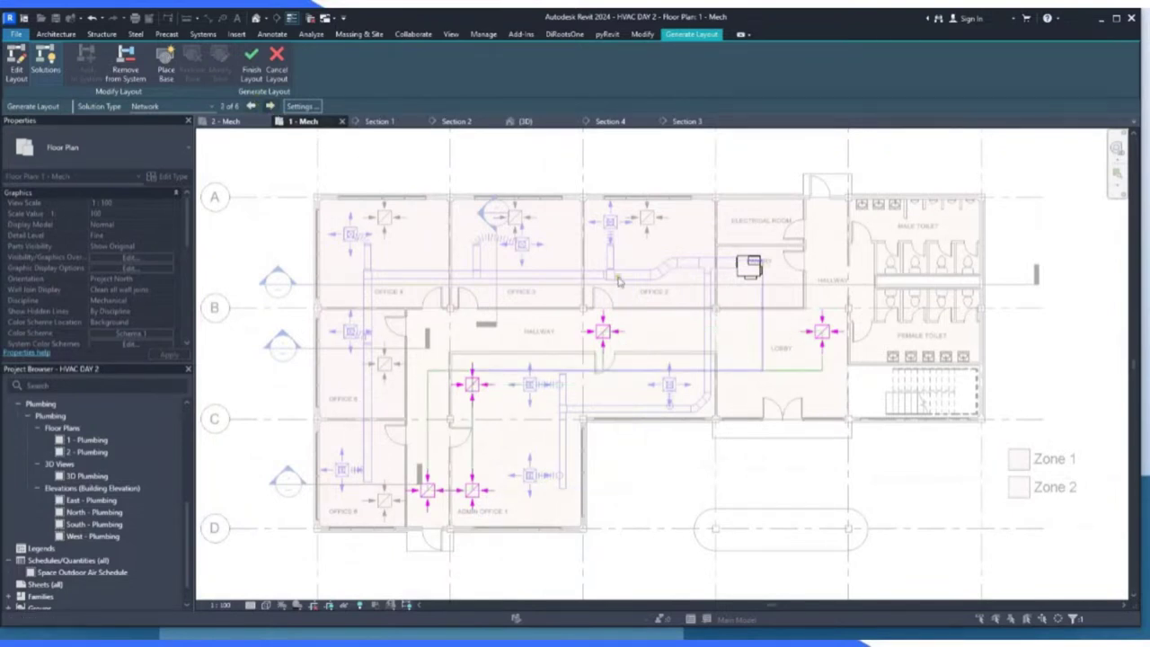
{"action": "left_click", "coordinate": [272, 106]}
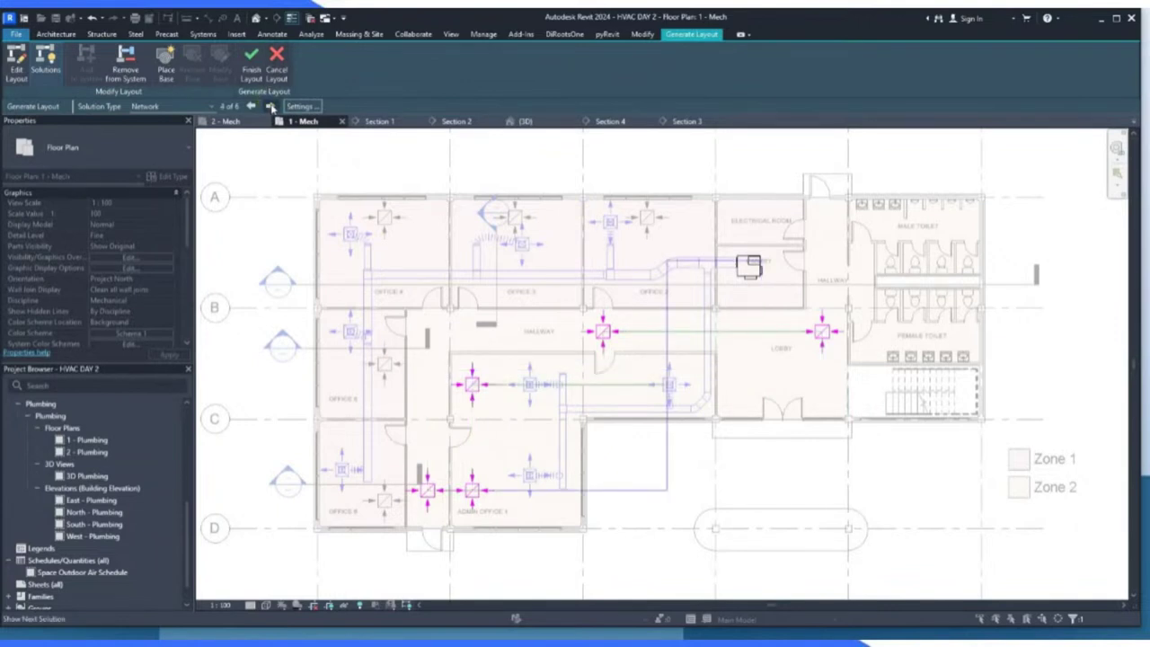
{"action": "left_click", "coordinate": [271, 106]}
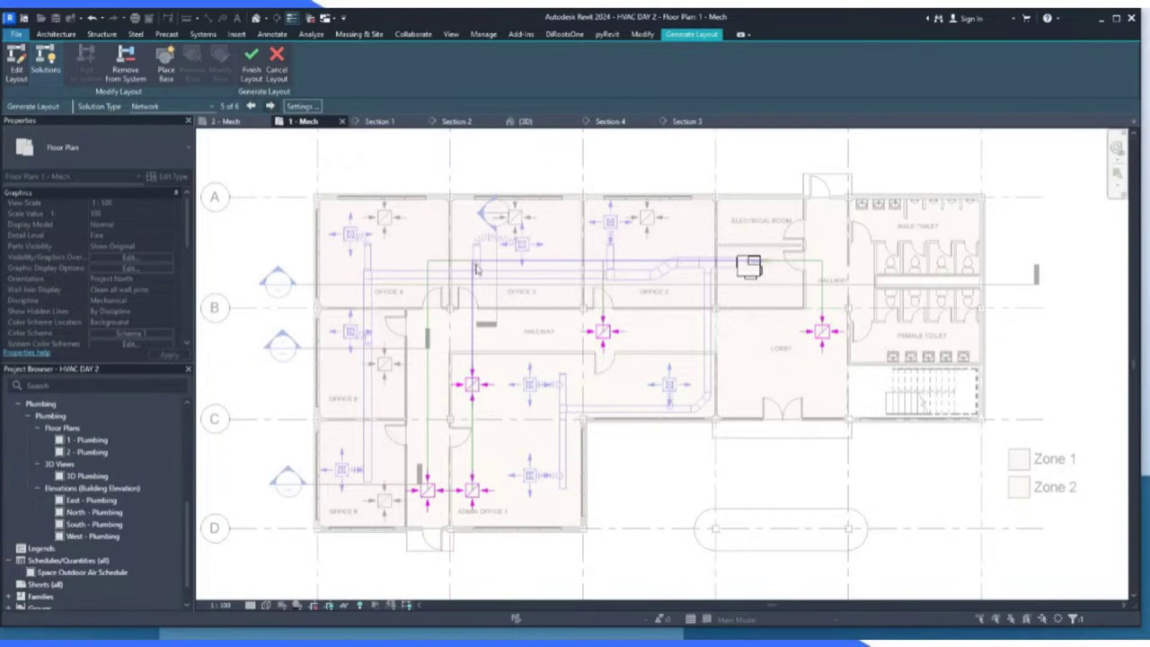
{"action": "left_click", "coordinate": [272, 106]}
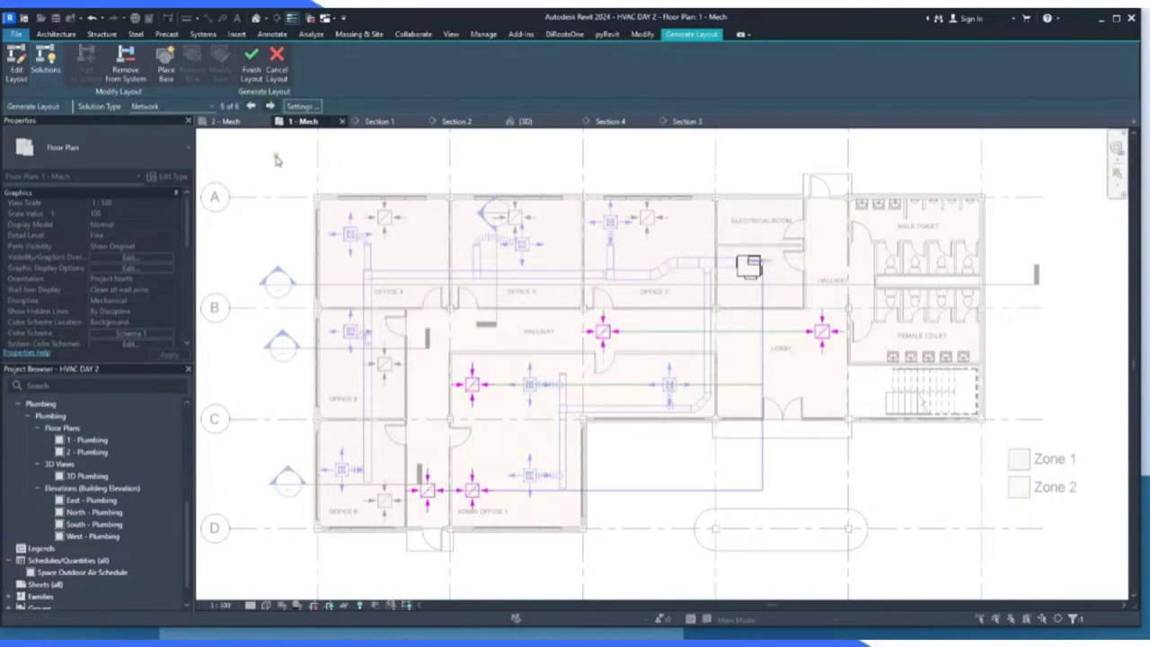
{"action": "left_click", "coordinate": [251, 106]}
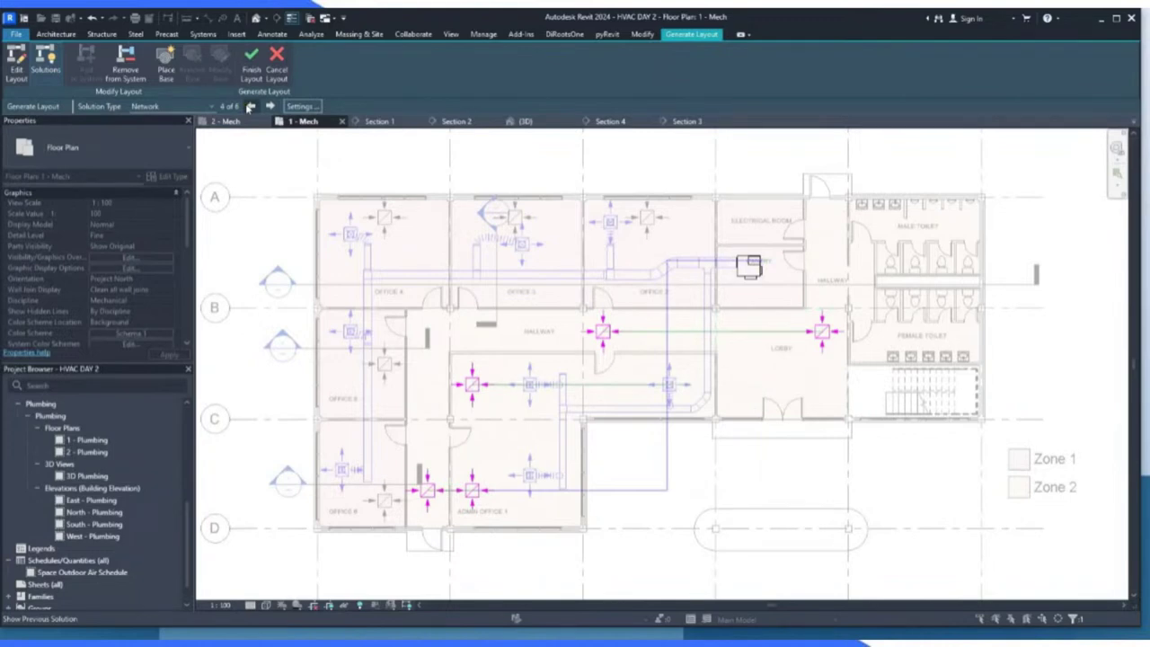
{"action": "left_click", "coordinate": [251, 106]}
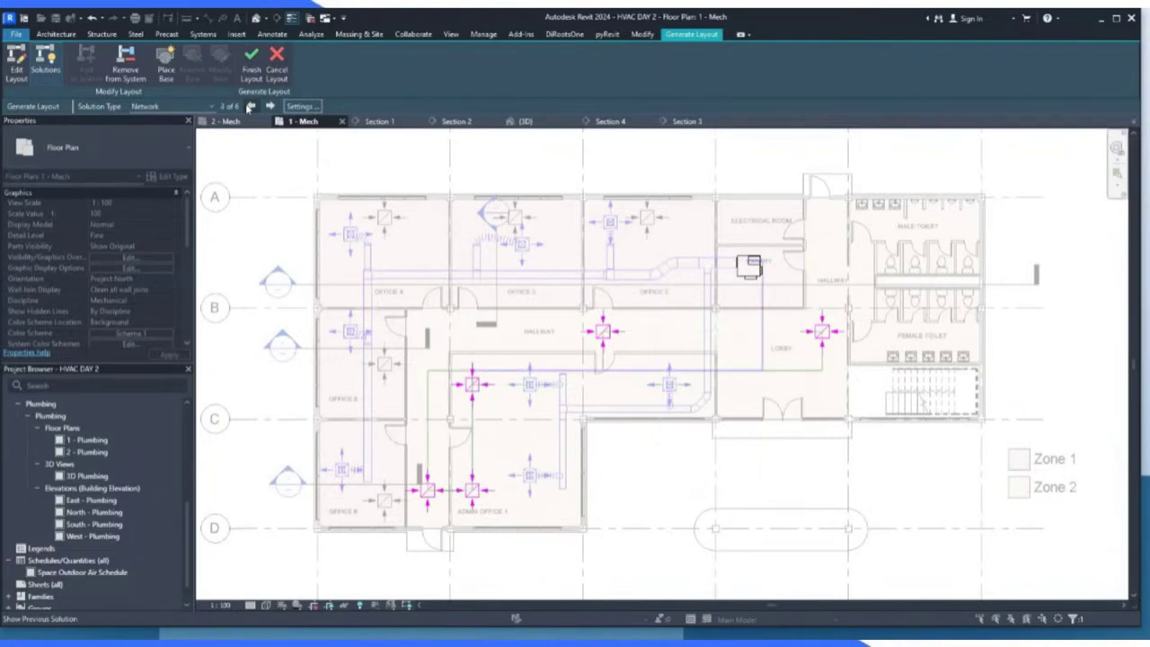
{"action": "left_click", "coordinate": [17, 64]}
Drag the Admin Office 1 branch route down to run just above the two lower diffusers.
{"action": "scroll", "coordinate": [817, 385], "scroll_direction": "up", "scroll_amount": 3}
{"action": "scroll", "coordinate": [816, 385], "scroll_direction": "down", "scroll_amount": 5}
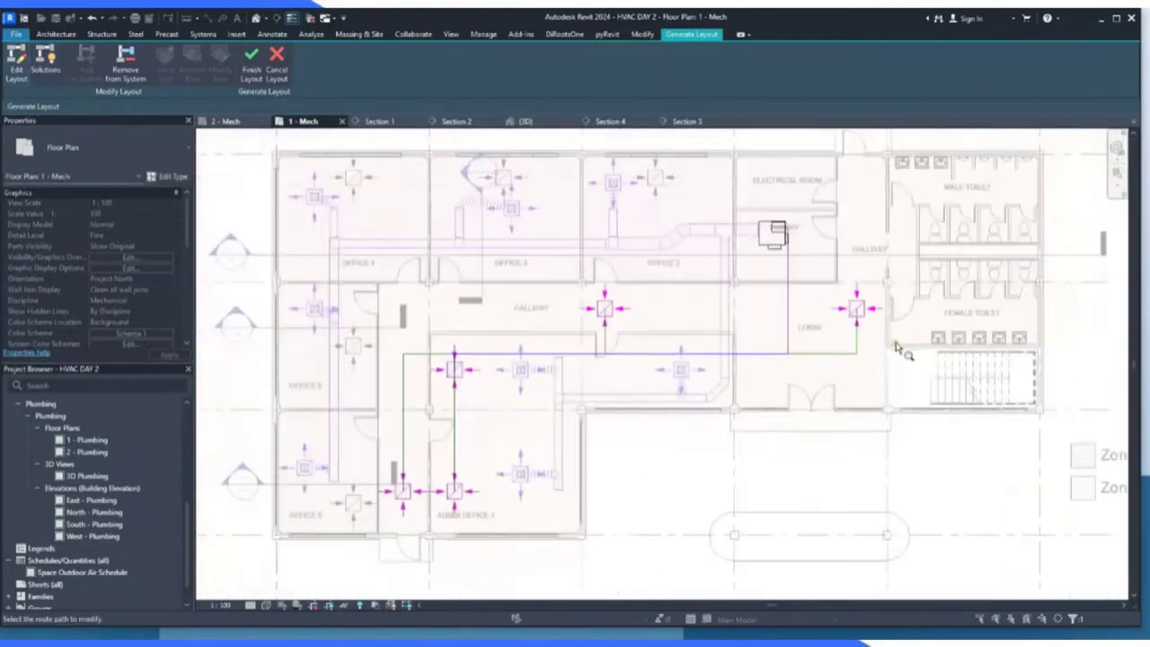
{"action": "scroll", "coordinate": [620, 384], "scroll_direction": "up", "scroll_amount": 2}
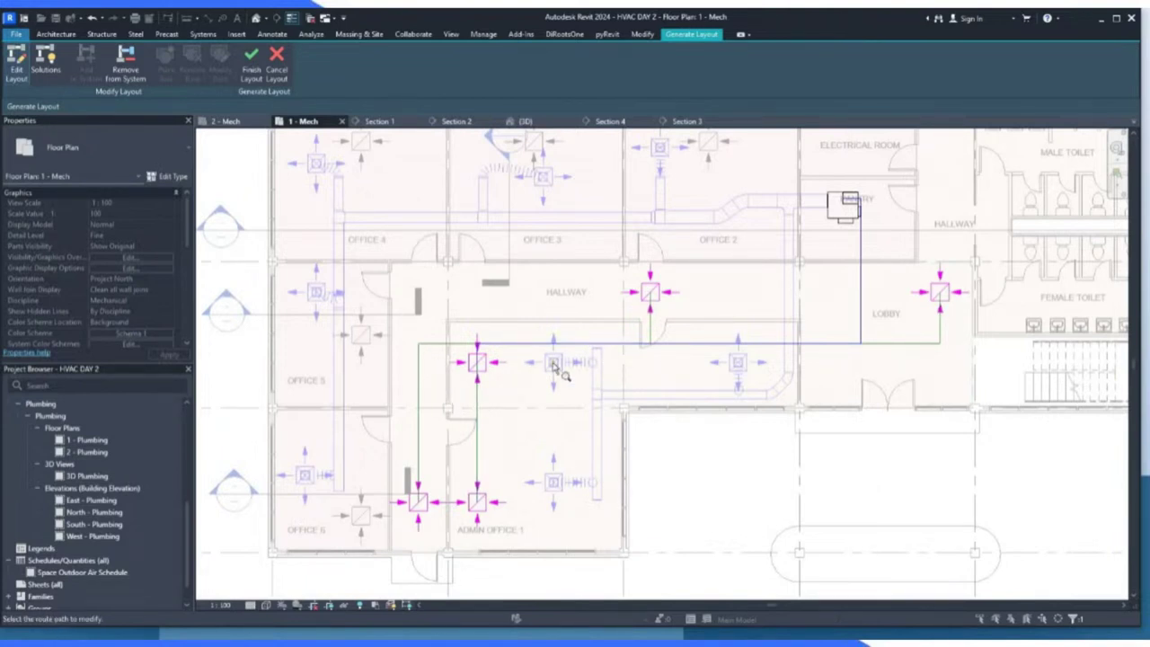
{"action": "scroll", "coordinate": [425, 521], "scroll_direction": "up", "scroll_amount": 2}
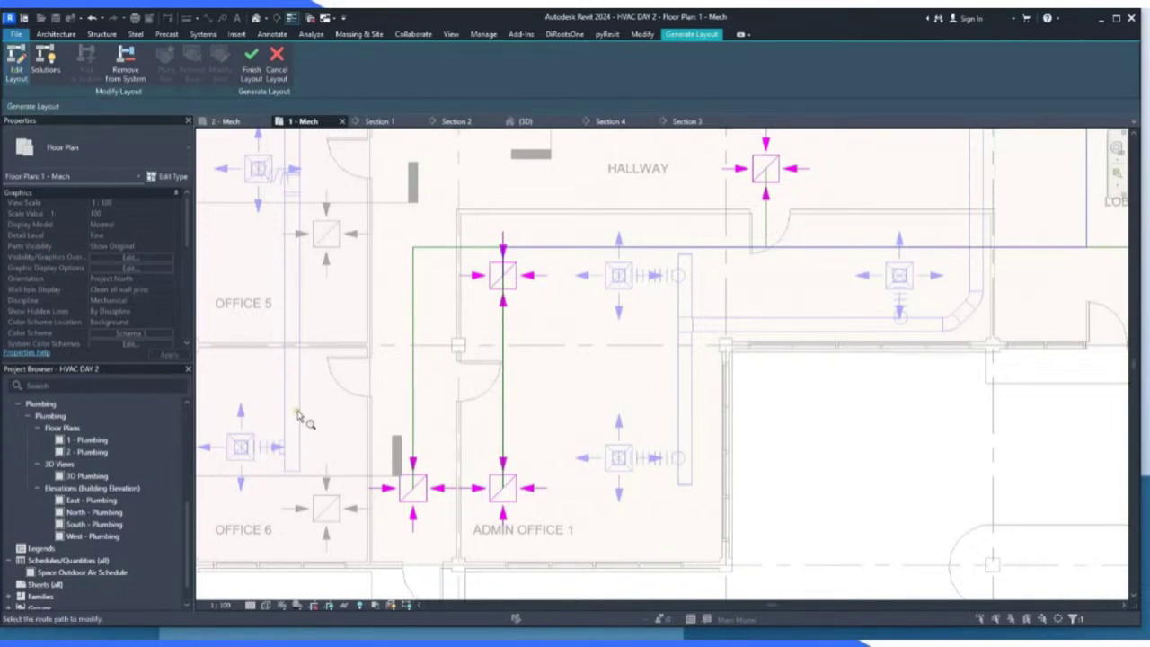
{"action": "left_click", "coordinate": [415, 396]}
{"action": "left_click", "coordinate": [456, 251]}
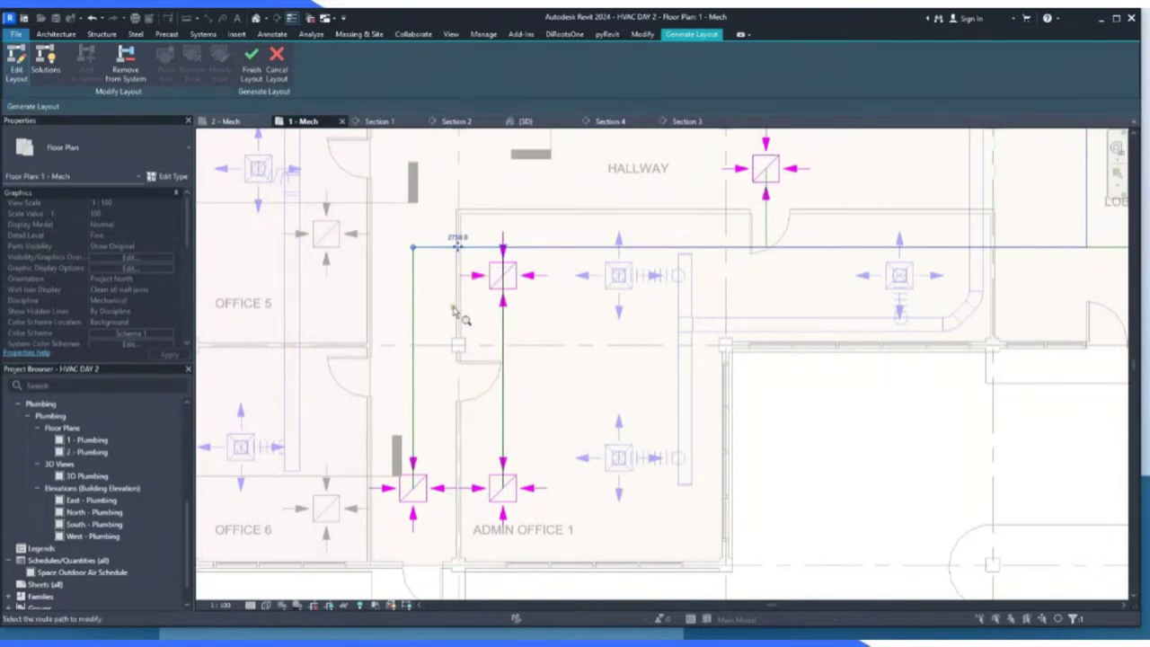
{"action": "left_click_drag", "start_coordinate": [462, 250], "coordinate": [459, 275]}
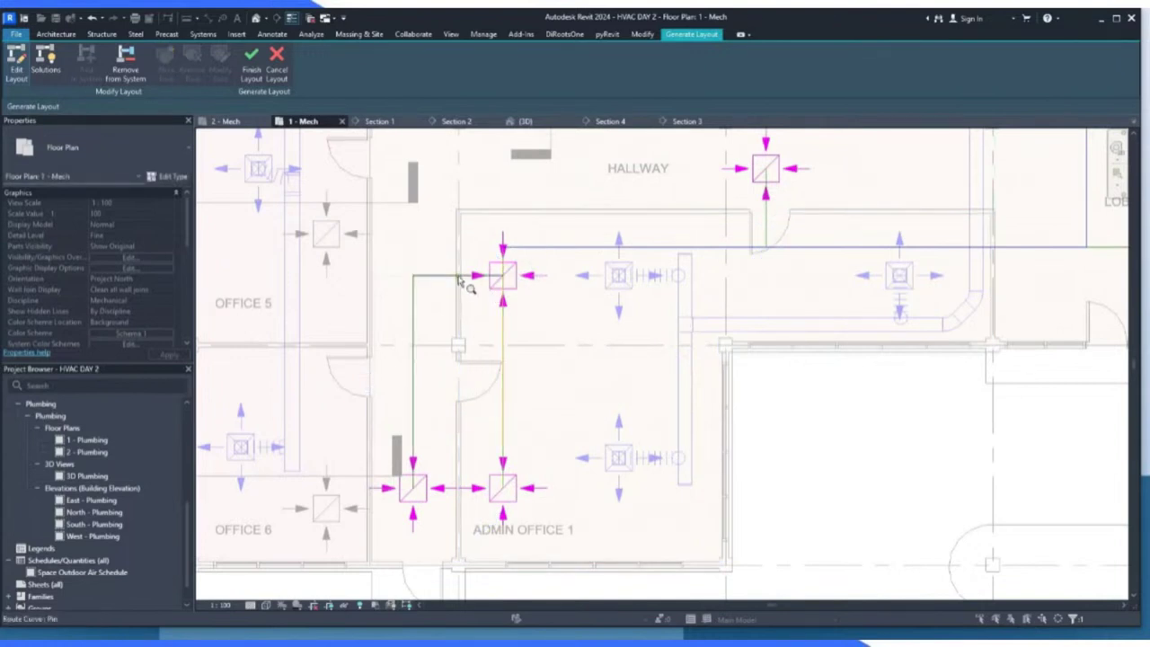
{"action": "left_click_drag", "start_coordinate": [459, 281], "coordinate": [455, 401]}
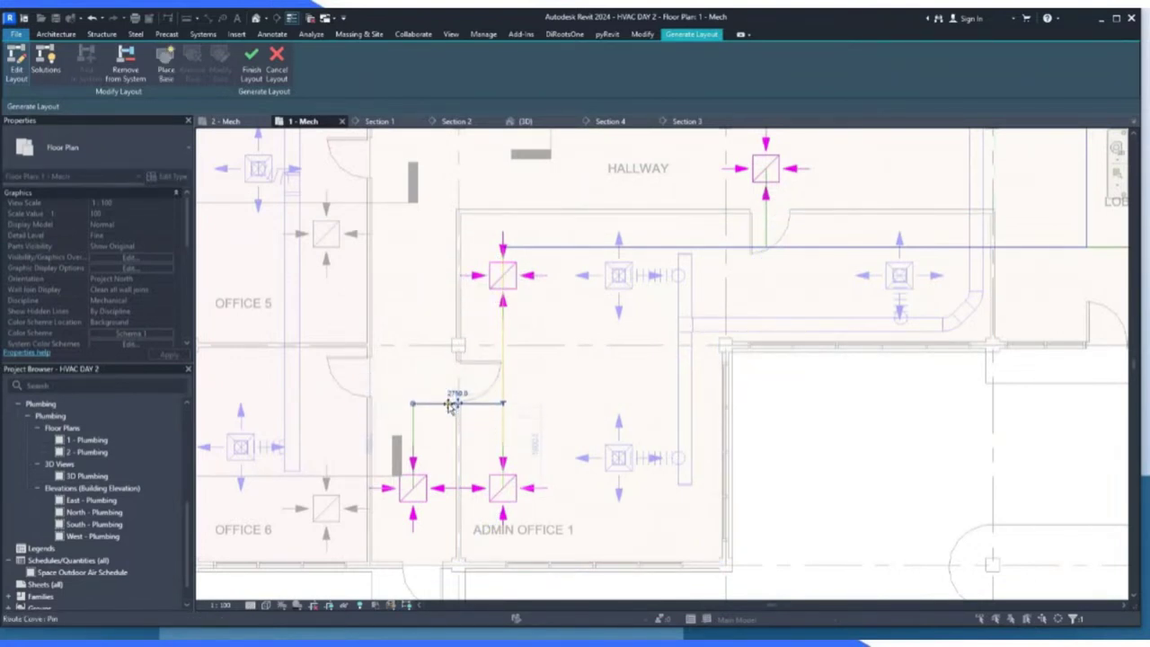
{"action": "scroll", "coordinate": [340, 353], "scroll_direction": "down", "scroll_amount": 1}
{"action": "scroll", "coordinate": [727, 387], "scroll_direction": "down", "scroll_amount": 1}
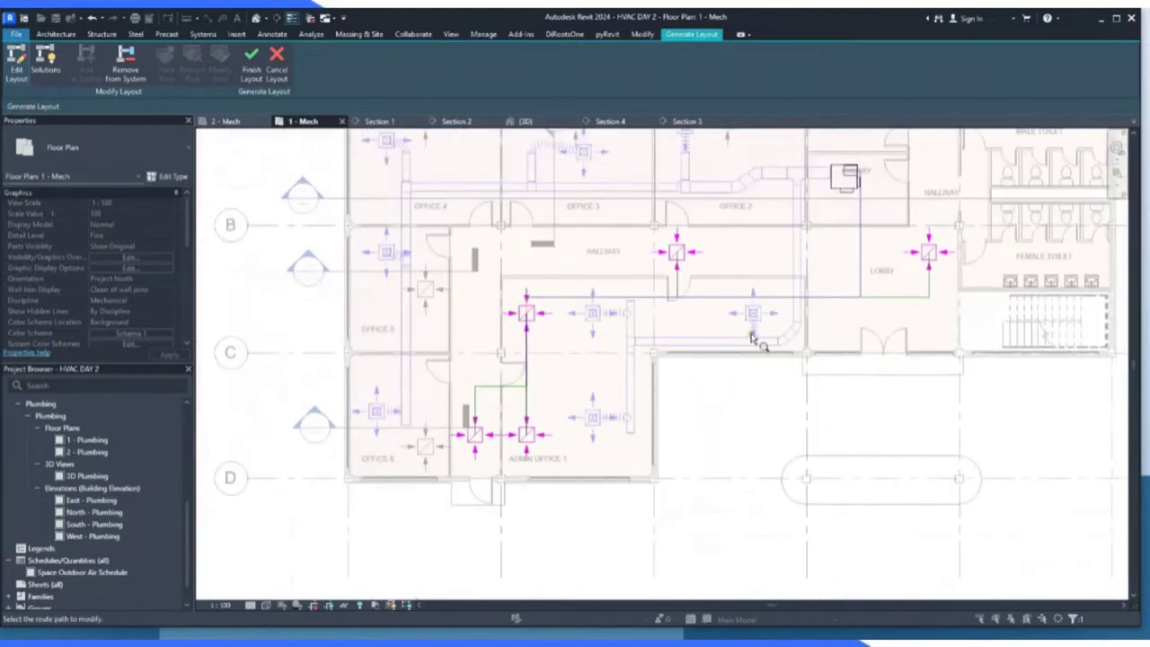
{"action": "left_click", "coordinate": [40, 57]}
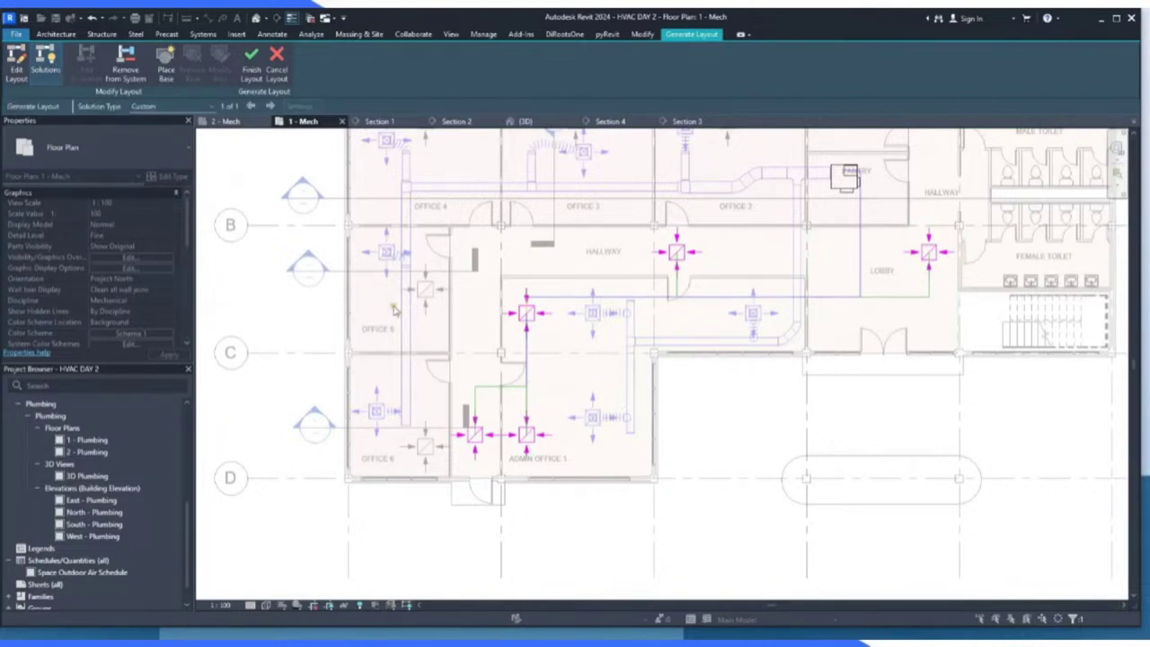
Turn the custom layout into return ducts, dismiss the no-route warning, and zoom to the pantry.
{"action": "left_click", "coordinate": [252, 63]}
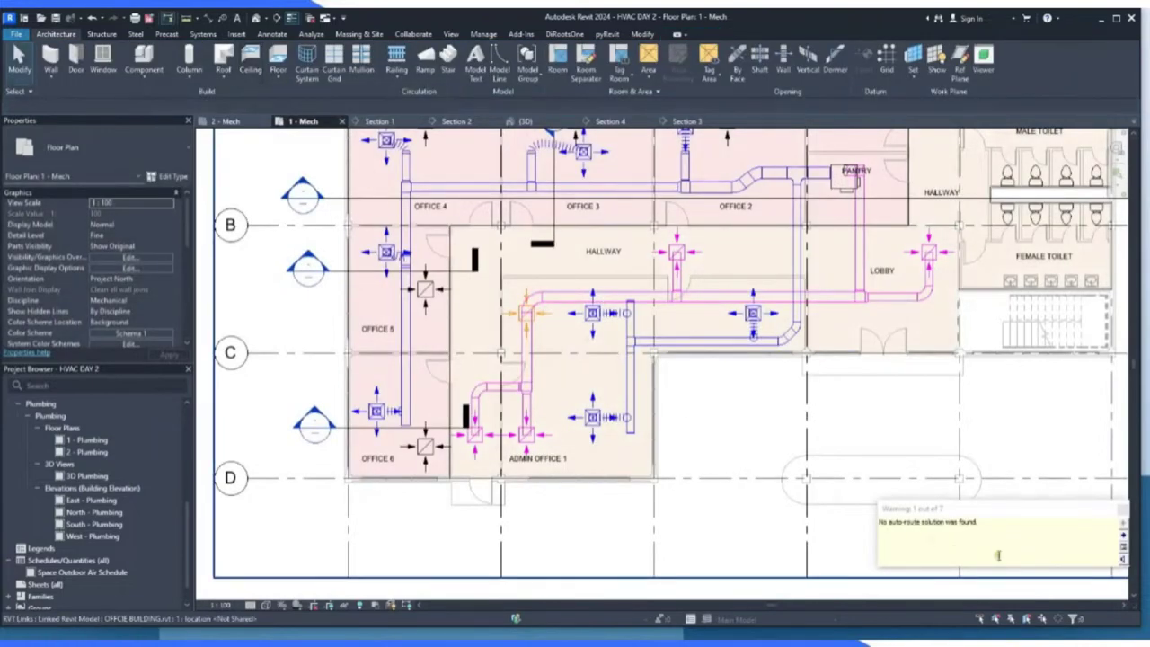
{"action": "left_click", "coordinate": [1122, 510]}
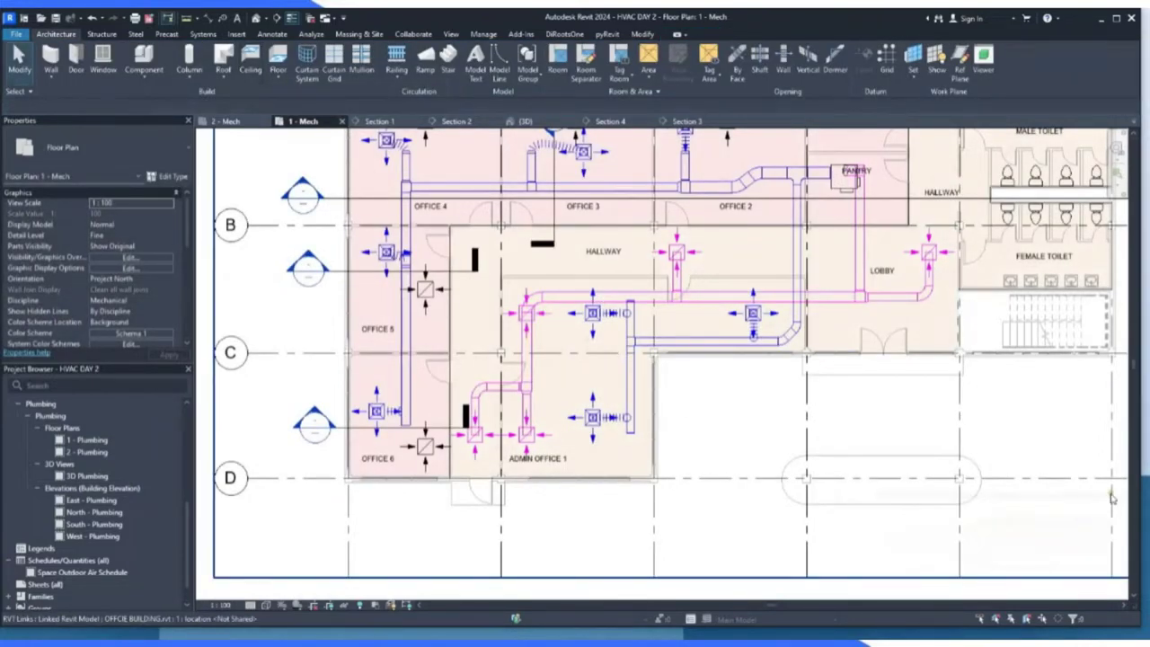
{"action": "scroll", "coordinate": [919, 175], "scroll_direction": "up", "scroll_amount": 2}
{"action": "scroll", "coordinate": [890, 171], "scroll_direction": "up", "scroll_amount": 3}
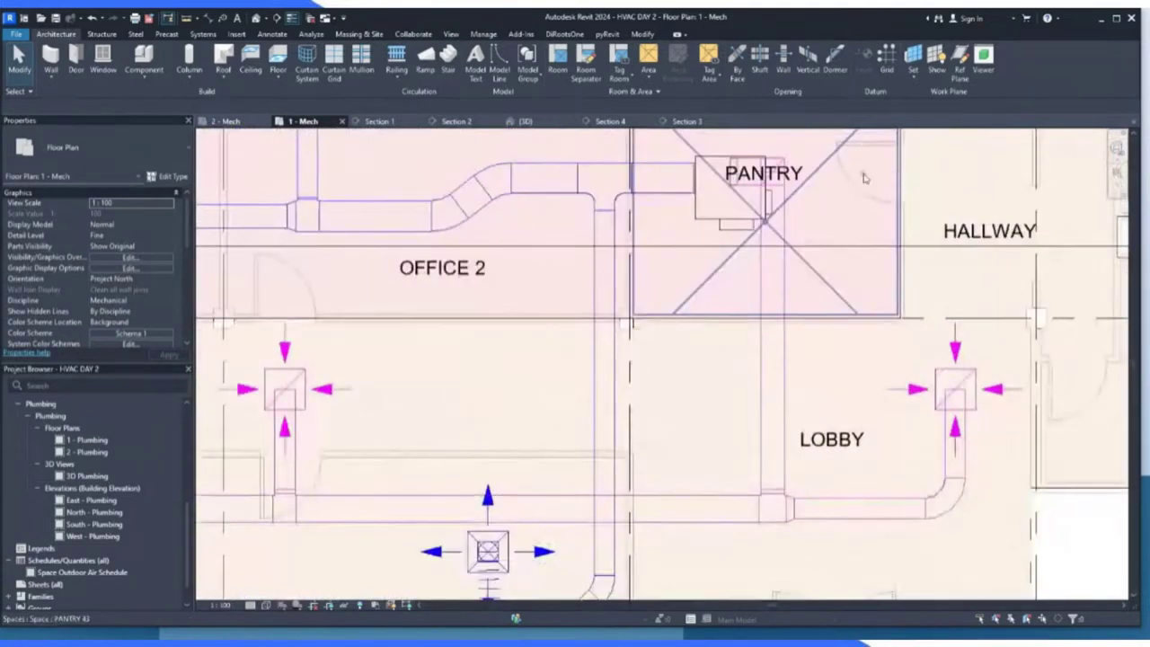
{"action": "scroll", "coordinate": [780, 216], "scroll_direction": "down", "scroll_amount": 2}
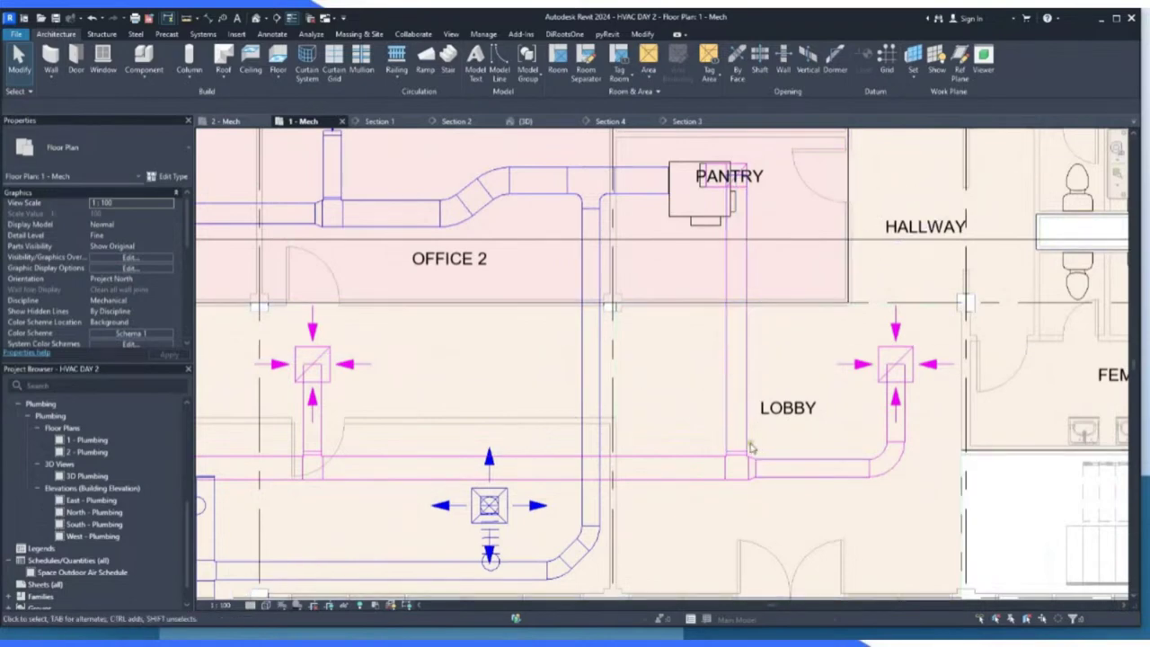
Nudge the vertical return duct beside the pantry two increments to the right.
{"action": "left_click", "coordinate": [768, 158]}
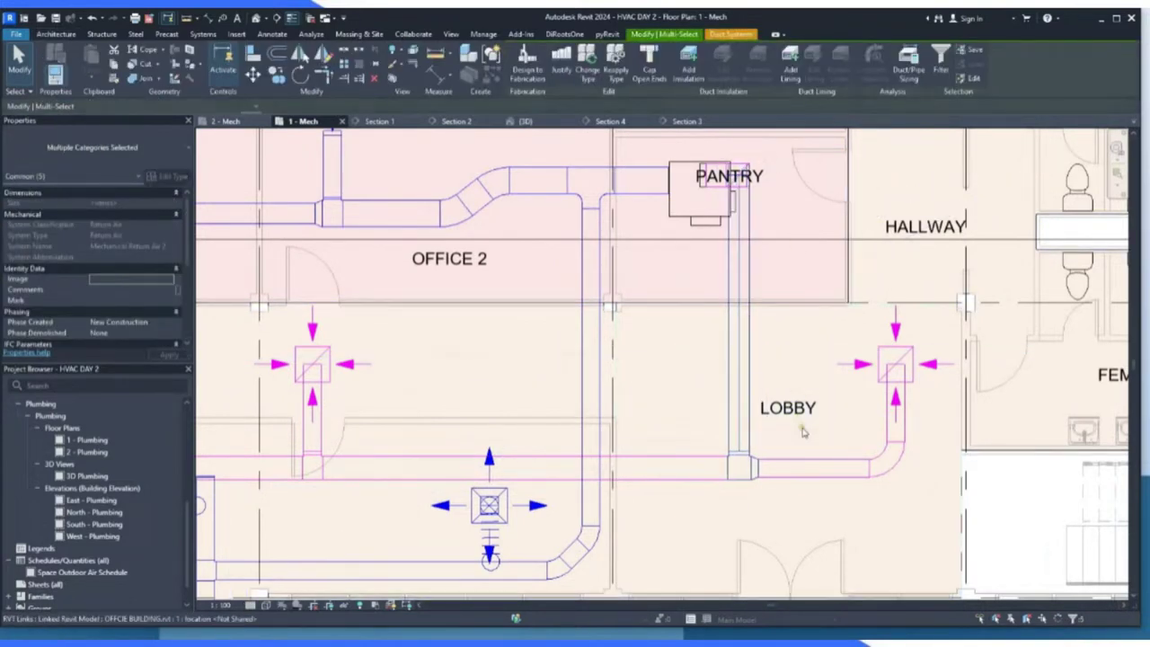
{"action": "key", "text": "Right"}
{"action": "key", "text": "Right"}
{"action": "key", "text": "Right"}
{"action": "key", "text": "Right"}
{"action": "key", "text": "Right"}
{"action": "key", "text": "Right"}
{"action": "key", "text": "Right"}
{"action": "key", "text": "Right"}
{"action": "key", "text": "Right"}
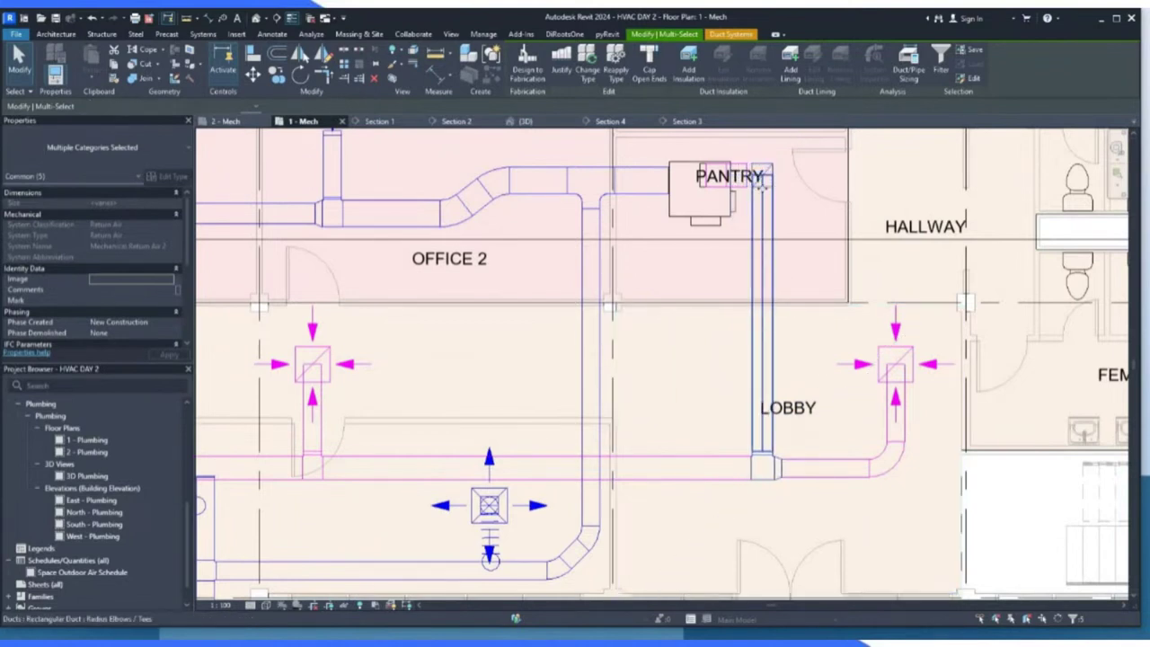
{"action": "key", "text": "Right"}
{"action": "key", "text": "Right"}
{"action": "key", "text": "Right"}
{"action": "key", "text": "Right"}
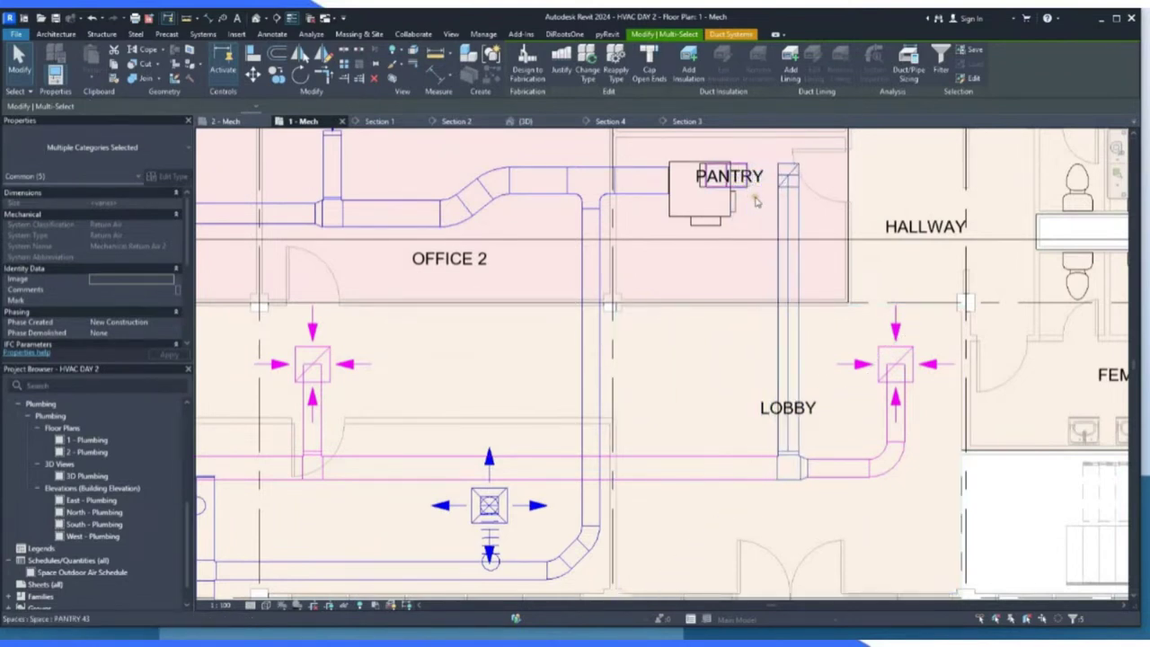
{"action": "key", "text": "Escape"}
{"action": "scroll", "coordinate": [772, 194], "scroll_direction": "up", "scroll_amount": 2}
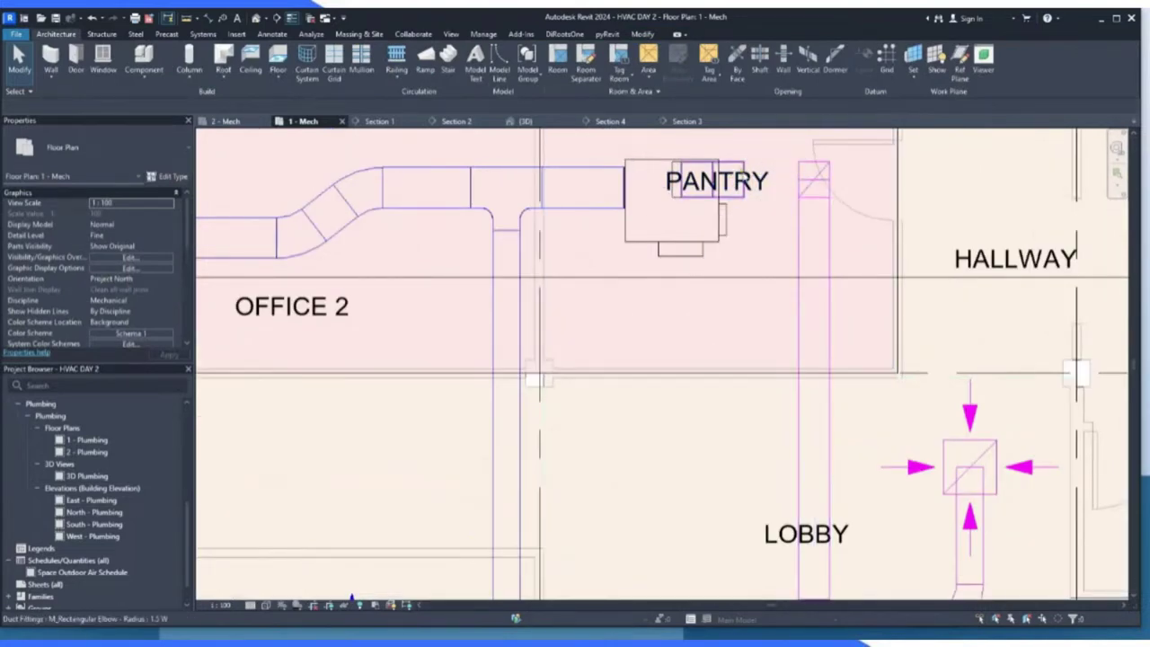
{"action": "scroll", "coordinate": [739, 199], "scroll_direction": "down", "scroll_amount": 3}
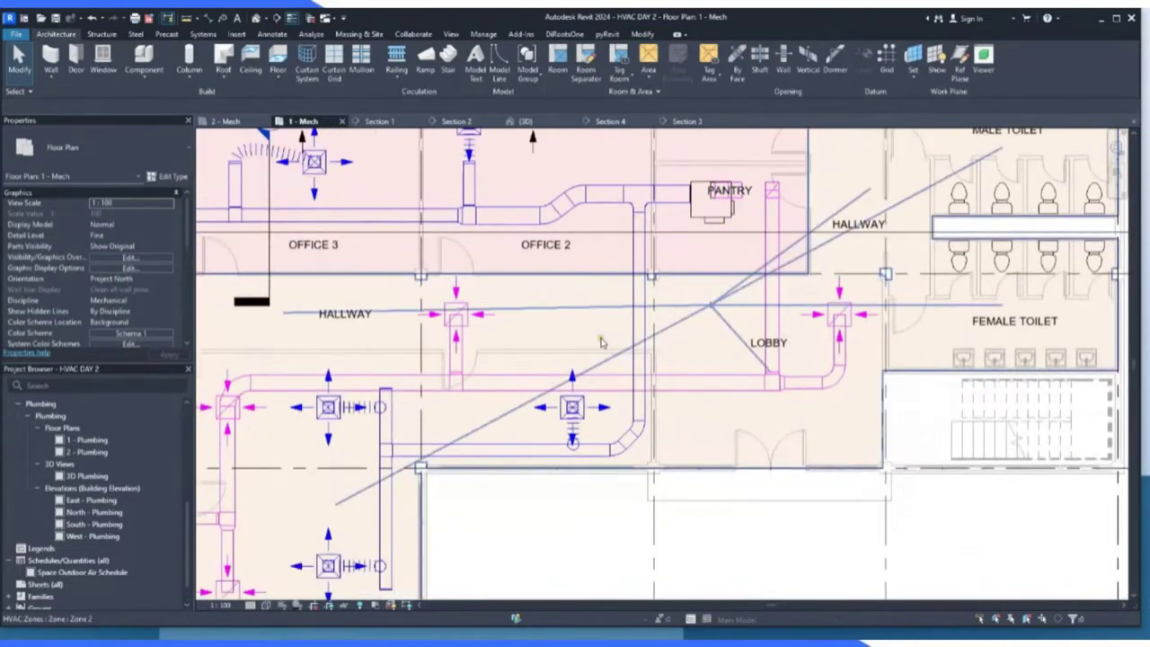
{"action": "scroll", "coordinate": [522, 387], "scroll_direction": "down", "scroll_amount": 1}
{"action": "scroll", "coordinate": [629, 377], "scroll_direction": "up", "scroll_amount": 4}
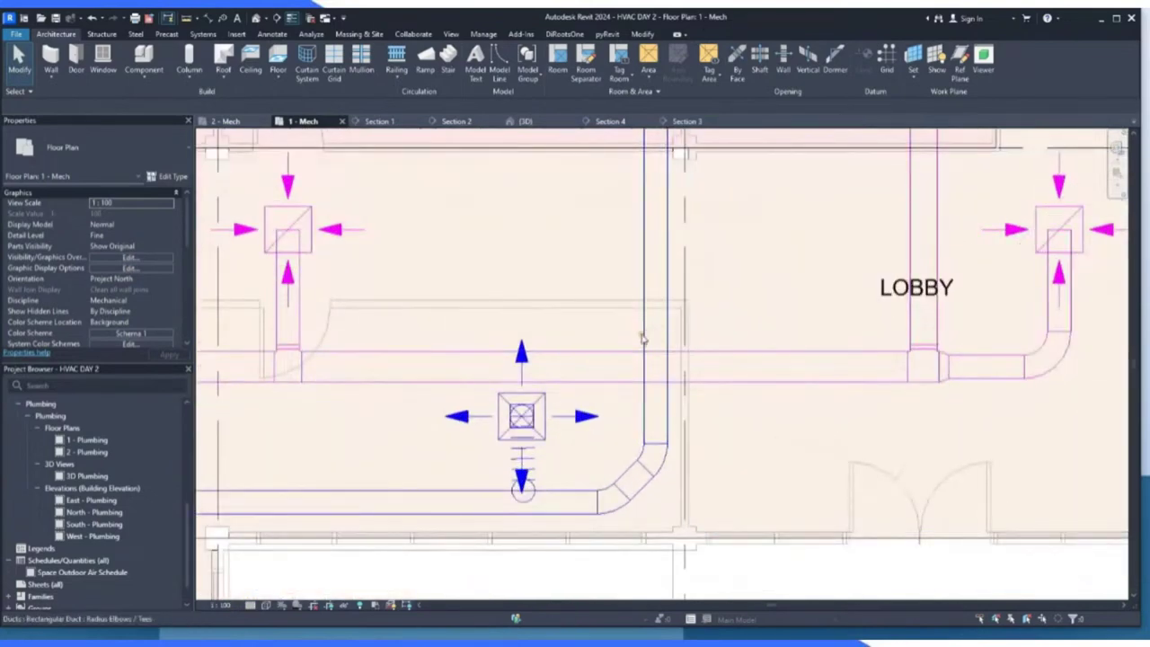
{"action": "scroll", "coordinate": [662, 359], "scroll_direction": "down", "scroll_amount": 1}
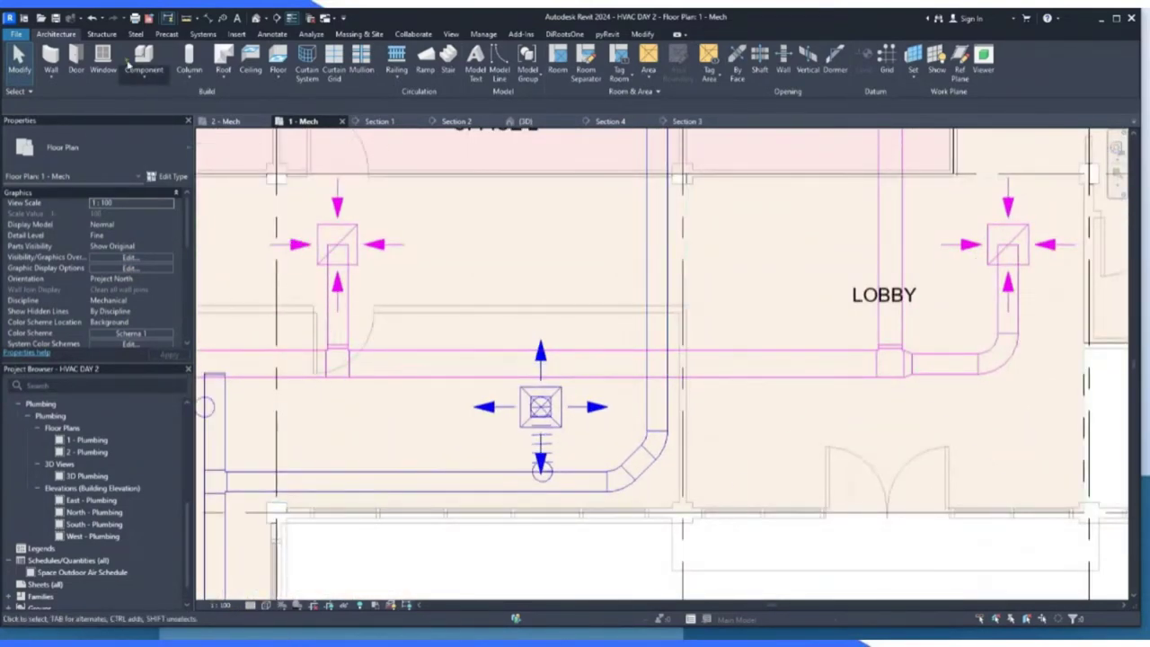
{"action": "scroll", "coordinate": [680, 306], "scroll_direction": "down", "scroll_amount": 4}
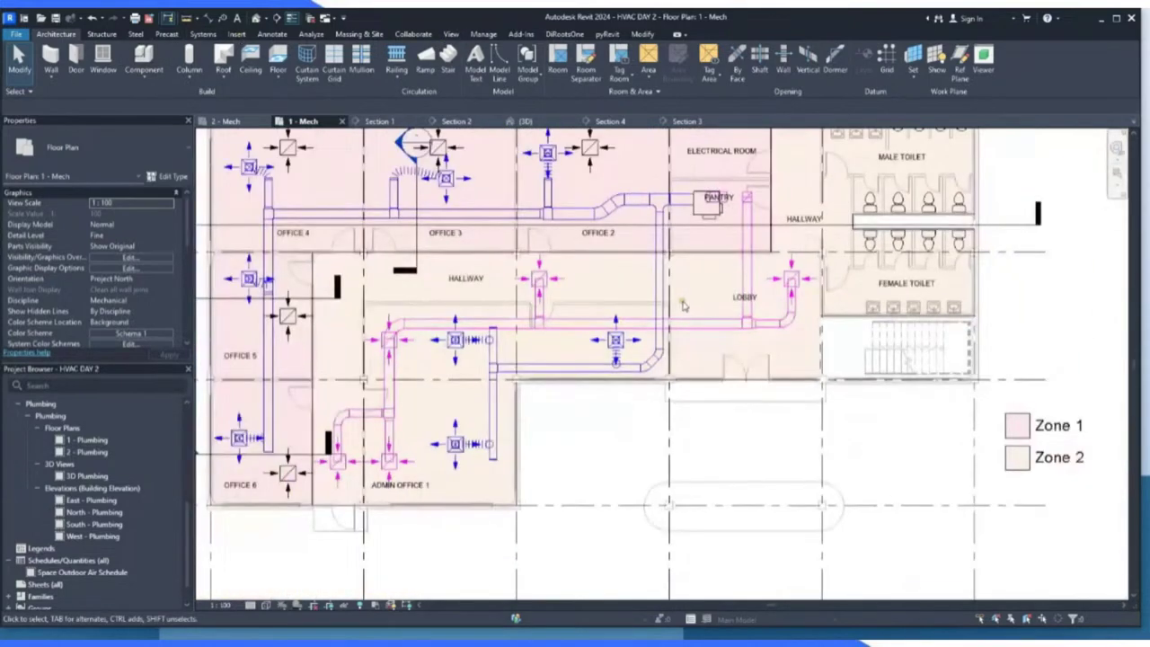
{"action": "scroll", "coordinate": [395, 364], "scroll_direction": "up", "scroll_amount": 4}
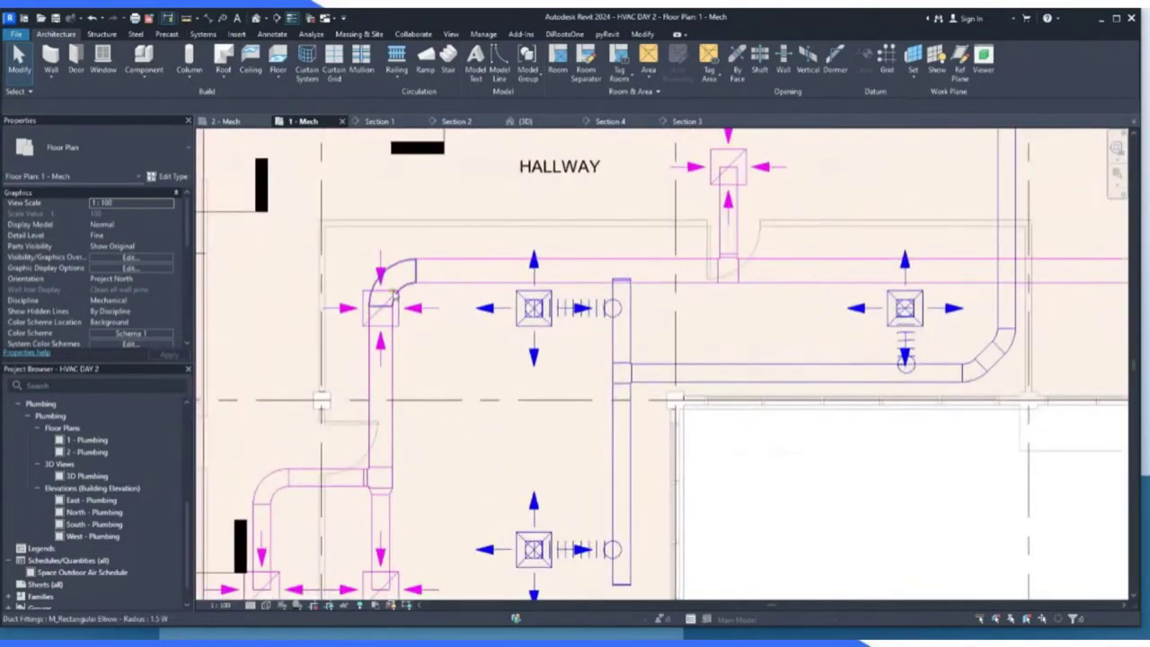
{"action": "scroll", "coordinate": [395, 291], "scroll_direction": "up", "scroll_amount": 2}
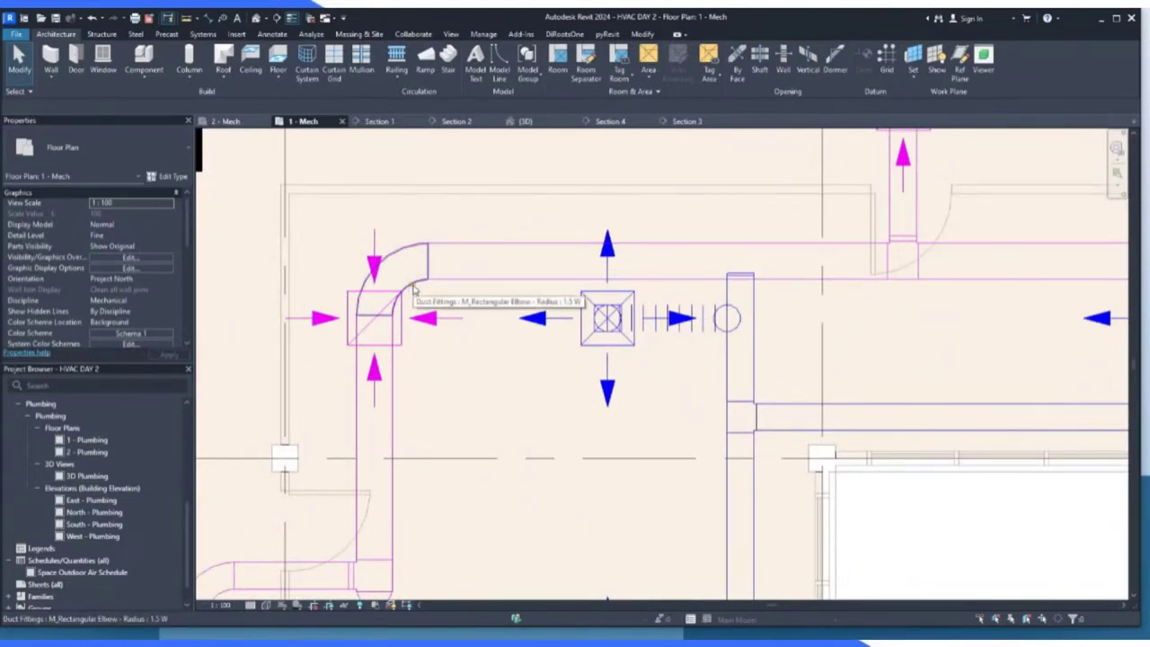
{"action": "scroll", "coordinate": [400, 301], "scroll_direction": "down", "scroll_amount": 2}
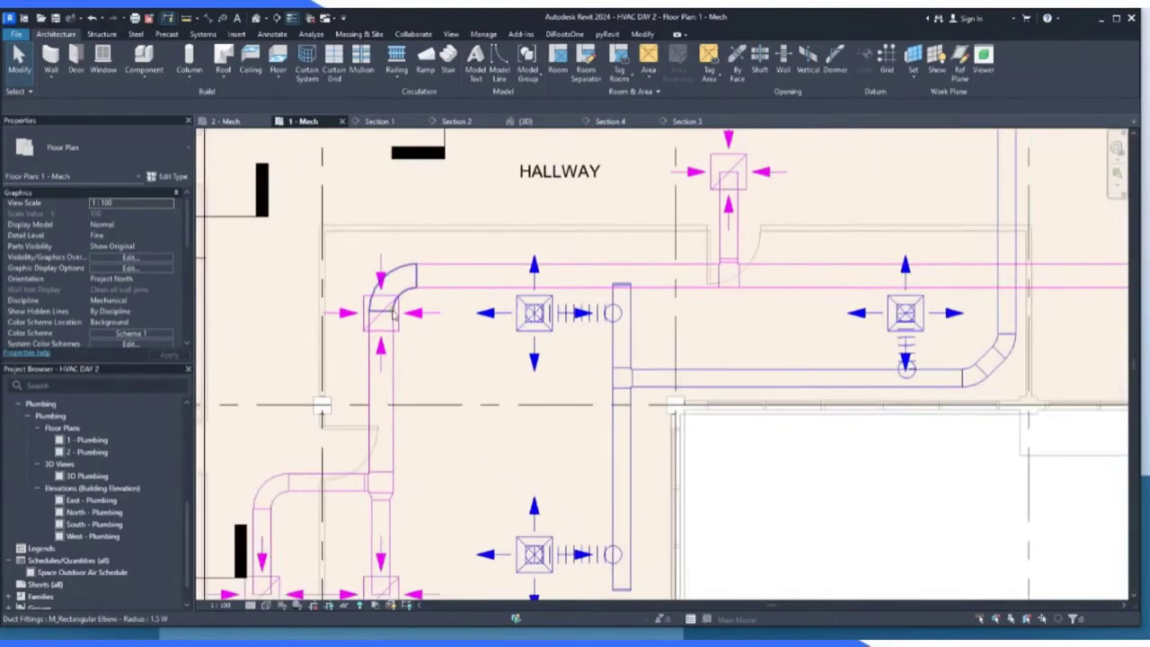
Nudge the 400 x 150 hallway return duct up two increments.
{"action": "left_click", "coordinate": [676, 287]}
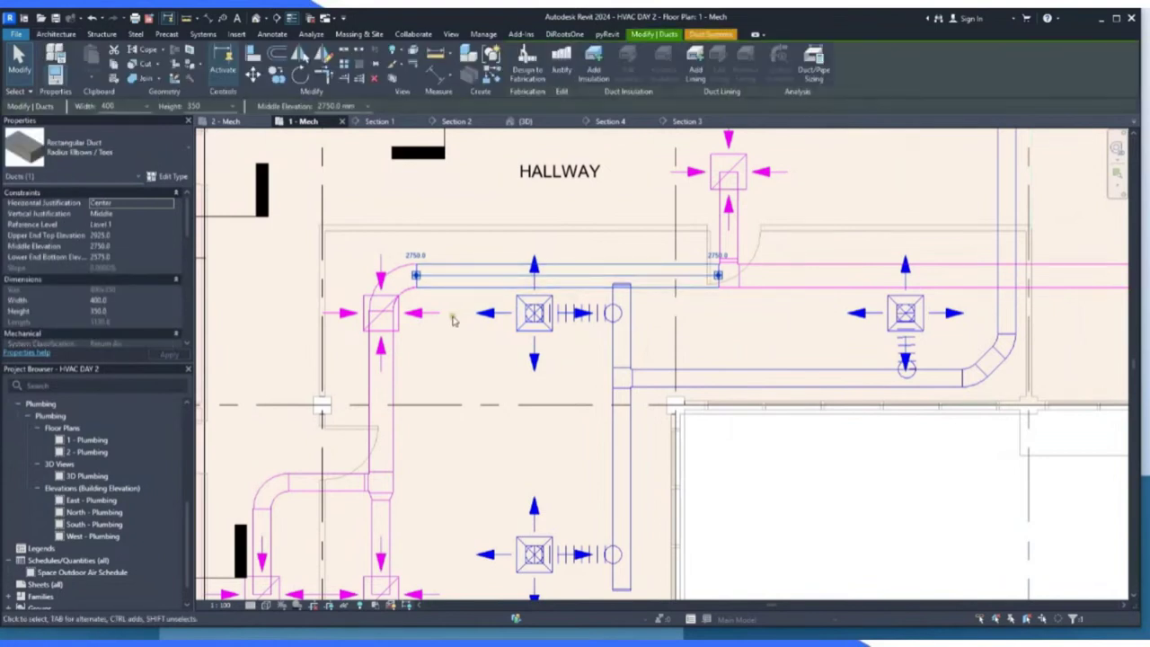
{"action": "key", "text": "Up"}
{"action": "key", "text": "Up"}
{"action": "key", "text": "Up"}
{"action": "key", "text": "Up"}
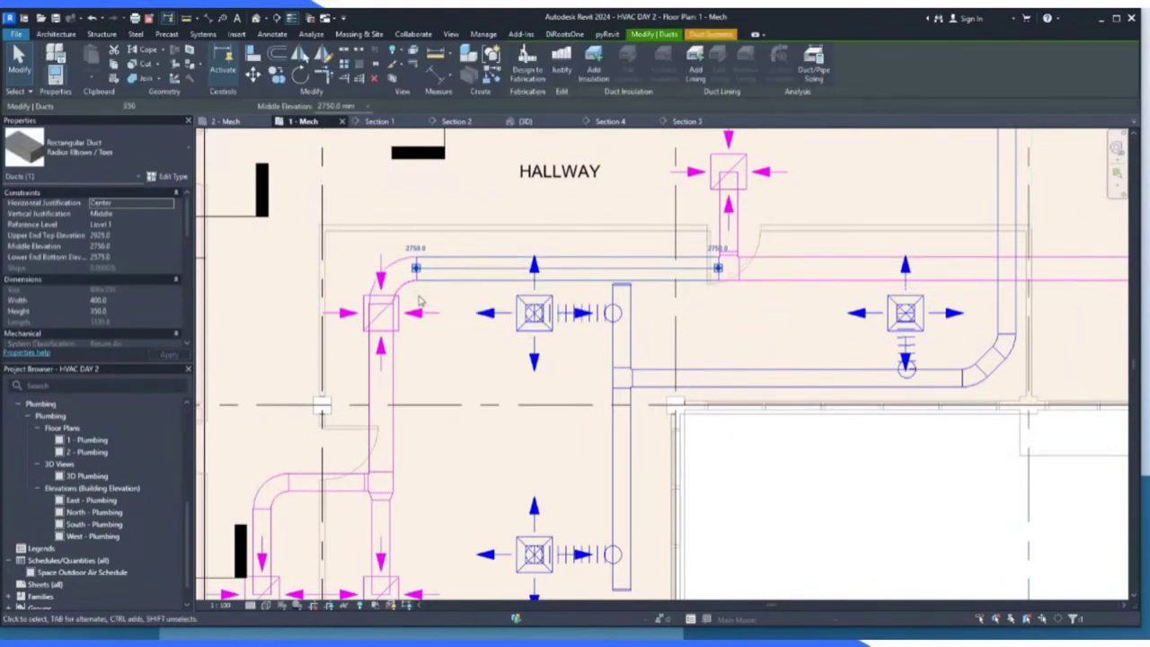
{"action": "key", "text": "Up"}
{"action": "key", "text": "Up"}
{"action": "key", "text": "Up"}
{"action": "key", "text": "Up"}
{"action": "key", "text": "Up"}
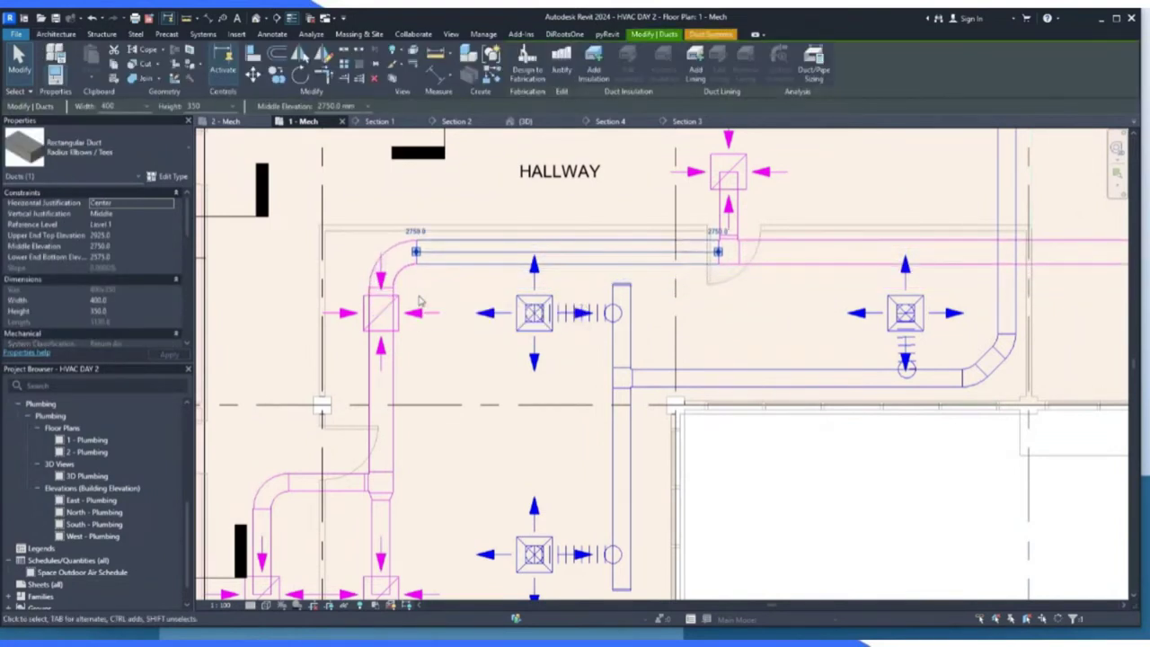
{"action": "scroll", "coordinate": [534, 297], "scroll_direction": "down", "scroll_amount": 3}
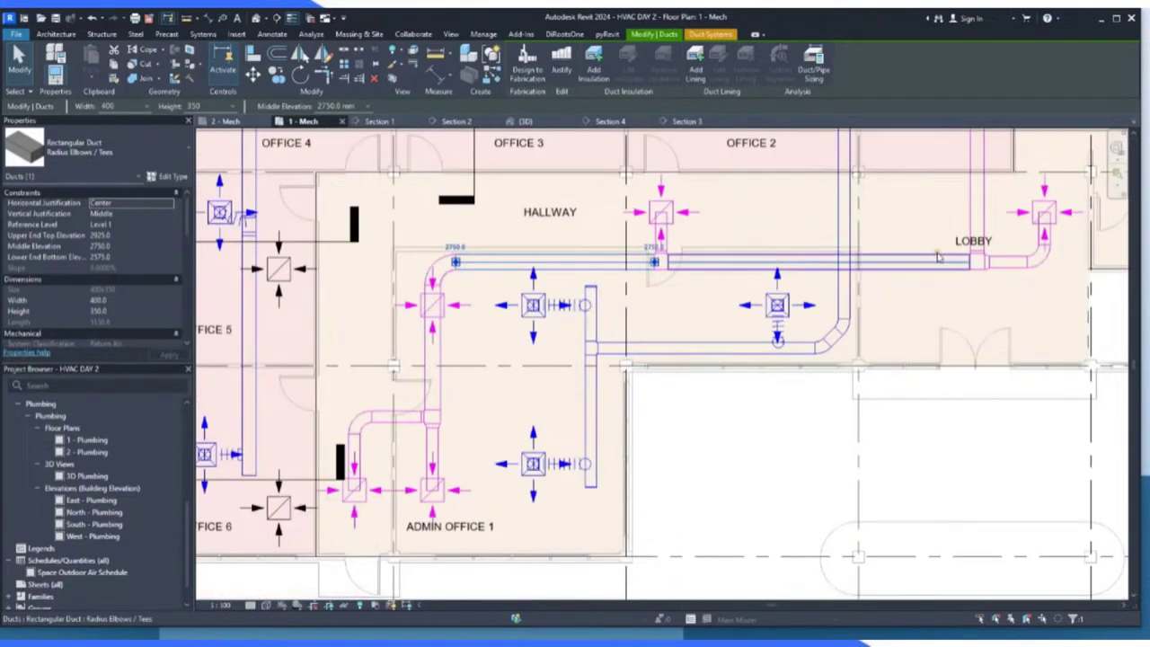
{"action": "scroll", "coordinate": [402, 514], "scroll_direction": "up", "scroll_amount": 4}
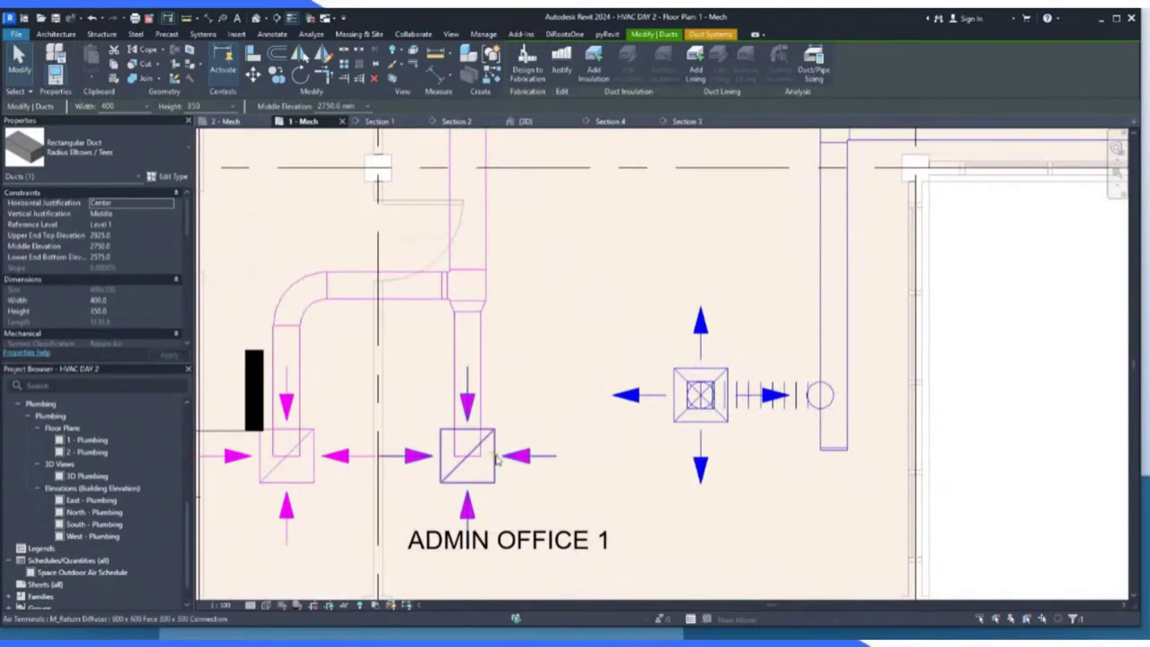
Draw a duct down into the Admin Office 1 return diffuser with the DT command.
{"action": "left_click", "coordinate": [487, 453]}
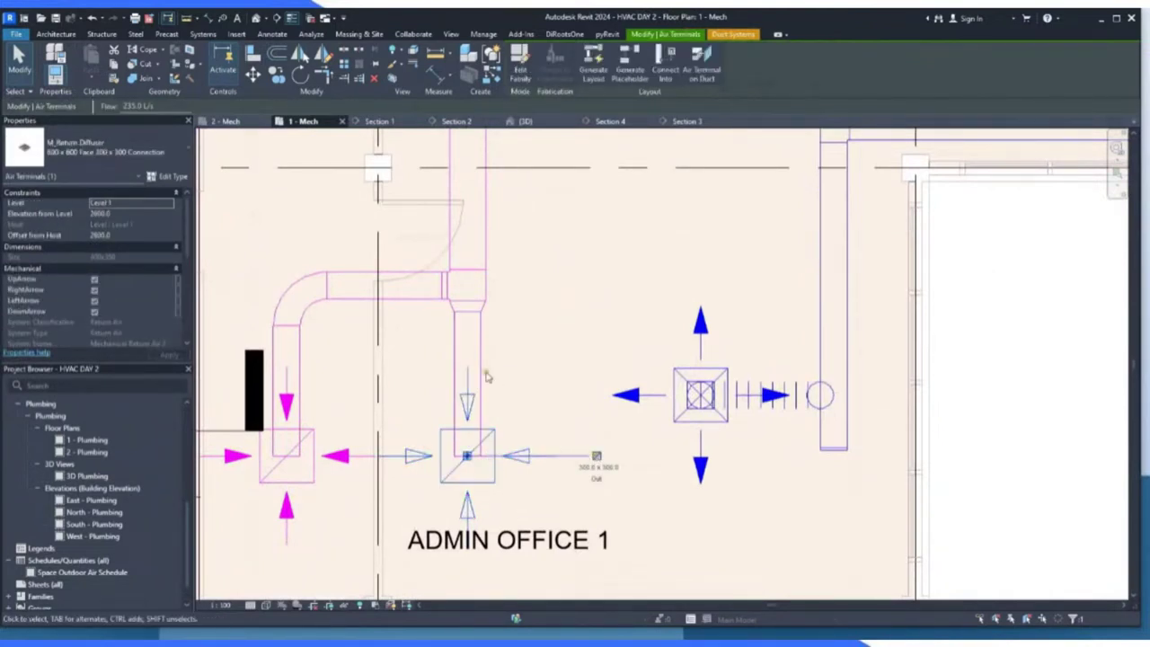
{"action": "key", "text": "d"}
{"action": "key", "text": "t"}
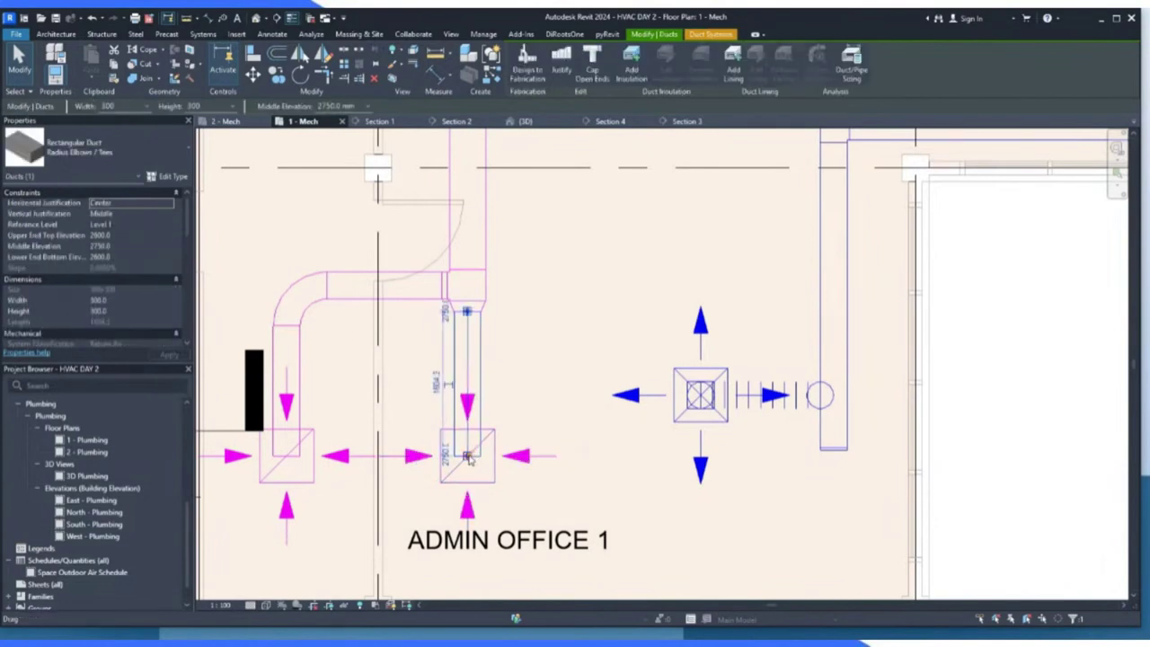
{"action": "left_click", "coordinate": [493, 435]}
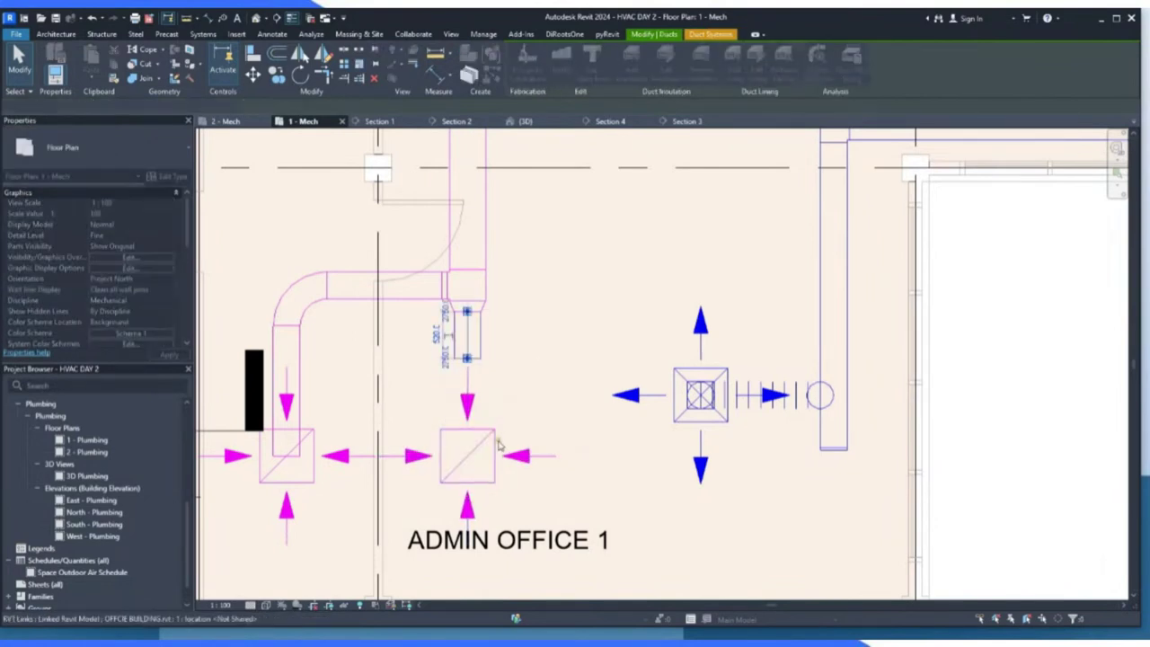
{"action": "key", "text": "Escape"}
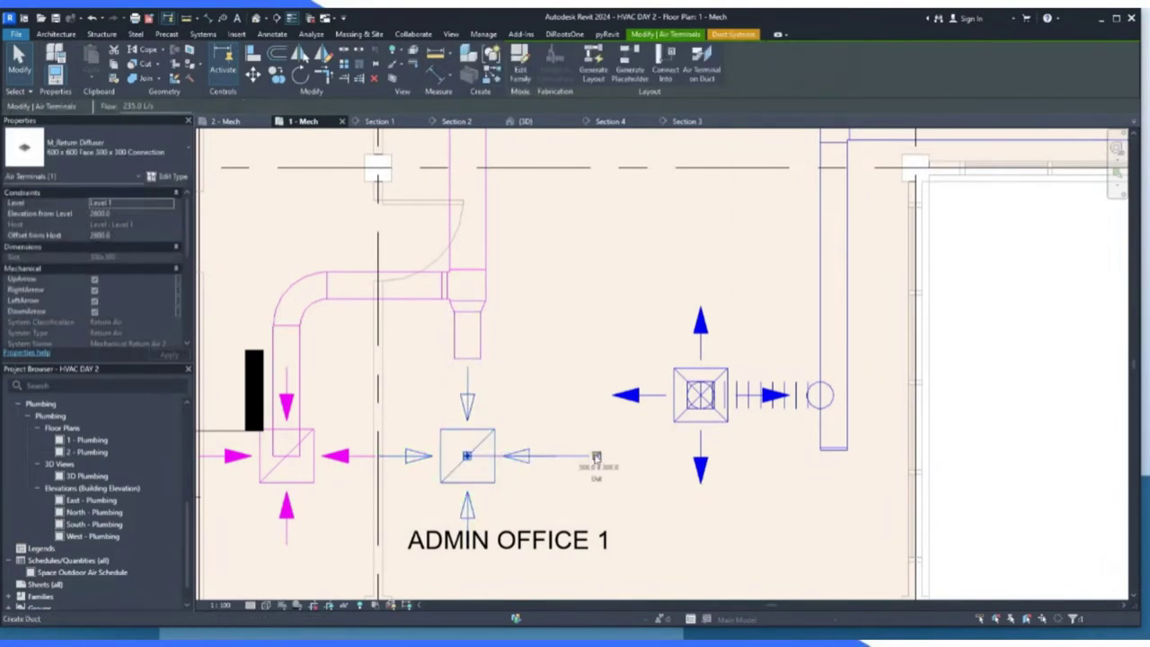
{"action": "right_click", "coordinate": [595, 458]}
{"action": "left_click", "coordinate": [643, 137]}
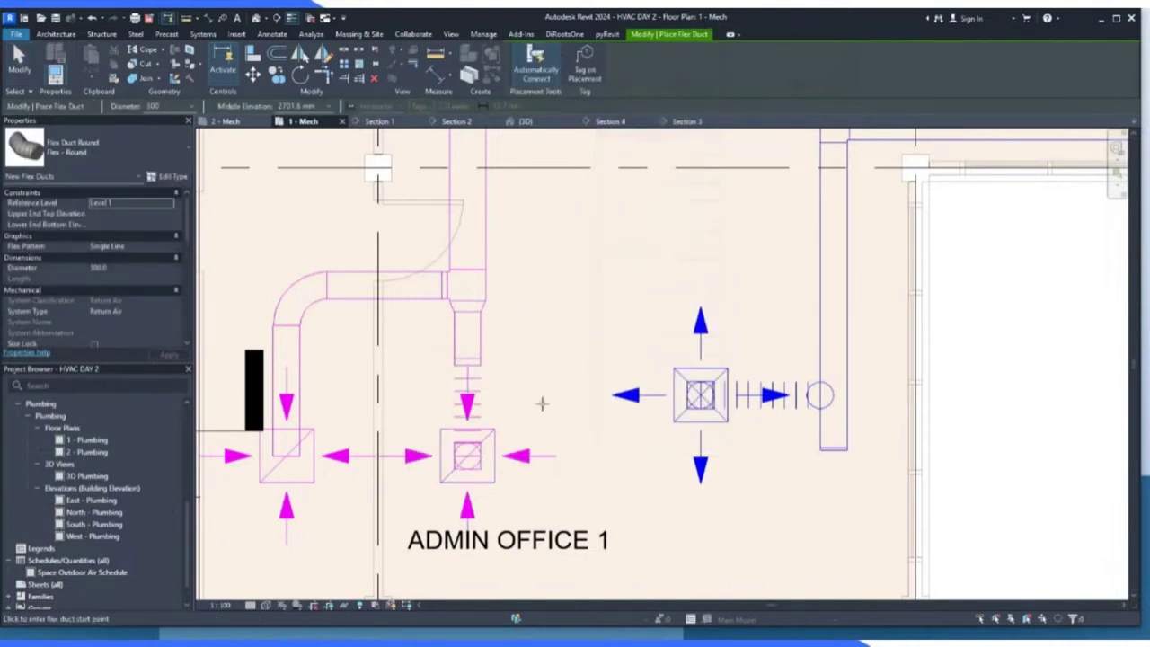
{"action": "key", "text": "Escape"}
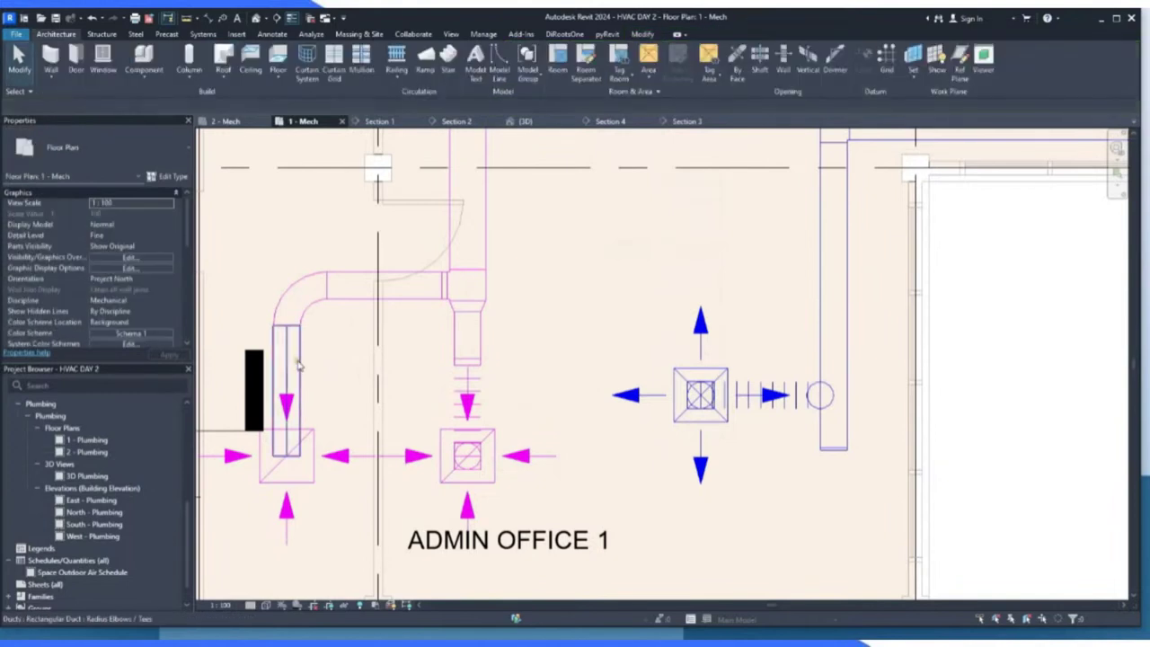
Try dragging the duct end above the left diffuser onto it, dismissing the connection errors.
{"action": "left_click", "coordinate": [299, 442]}
{"action": "left_click_drag", "start_coordinate": [288, 454], "coordinate": [292, 393]}
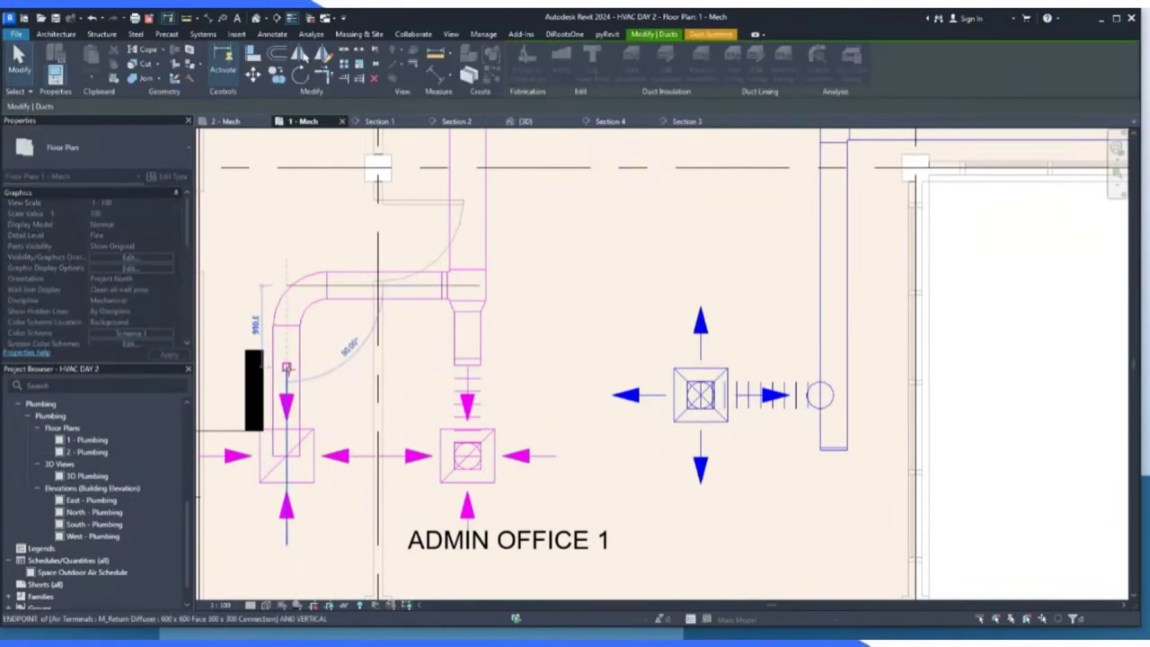
{"action": "left_click", "coordinate": [286, 366]}
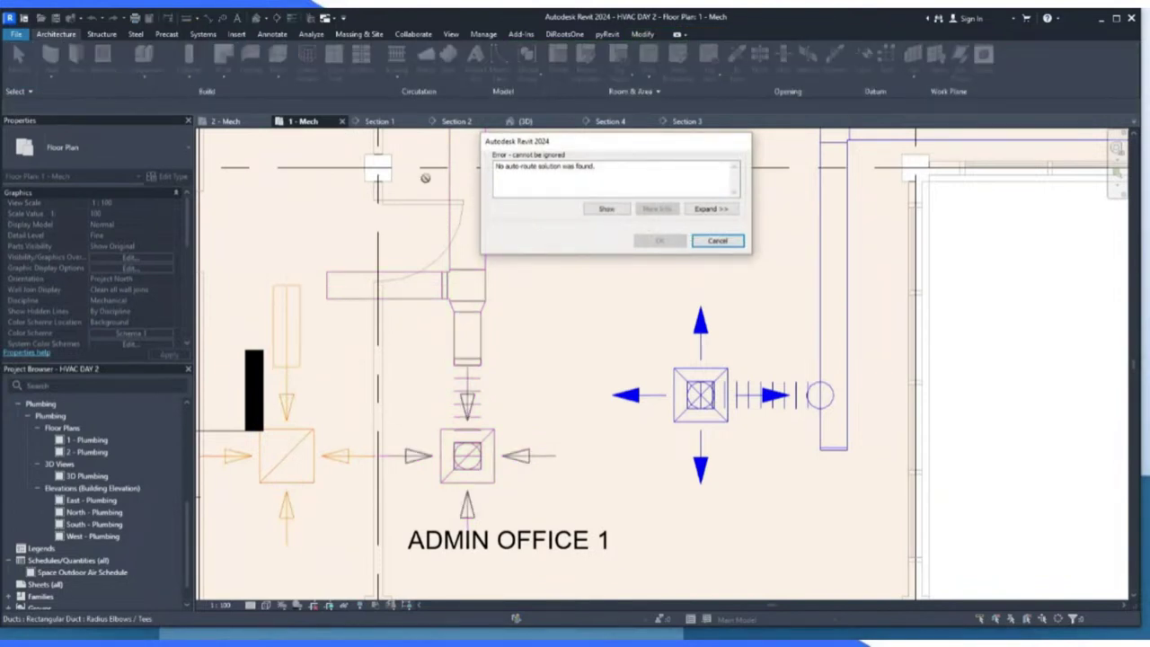
{"action": "left_click", "coordinate": [717, 241]}
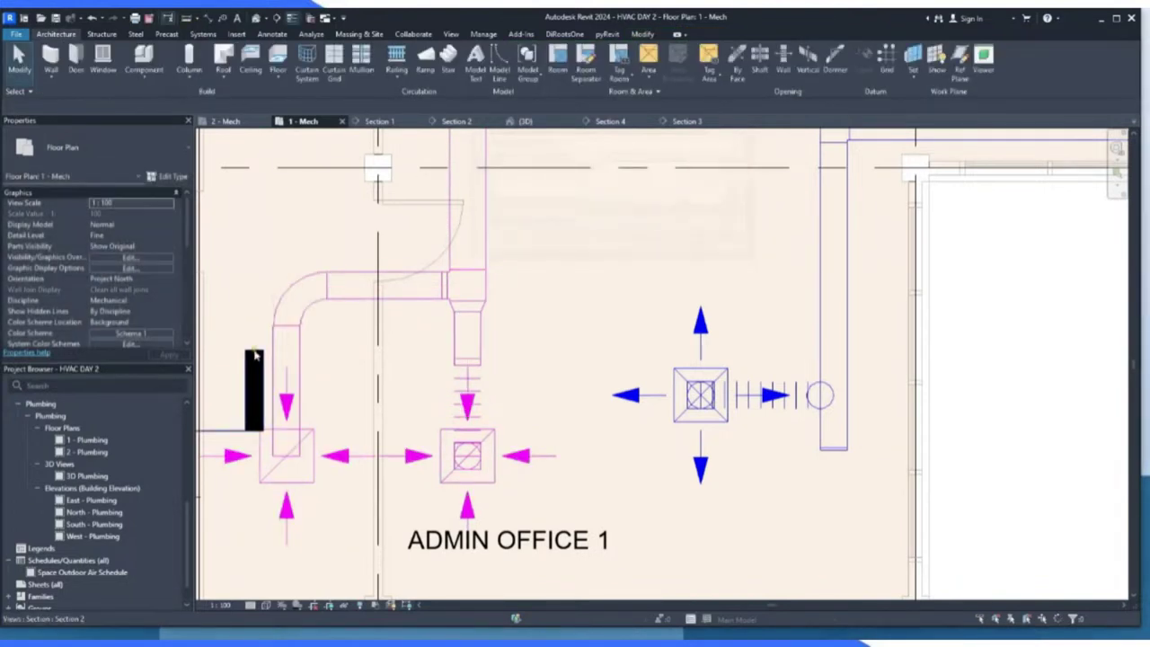
{"action": "left_click", "coordinate": [287, 369]}
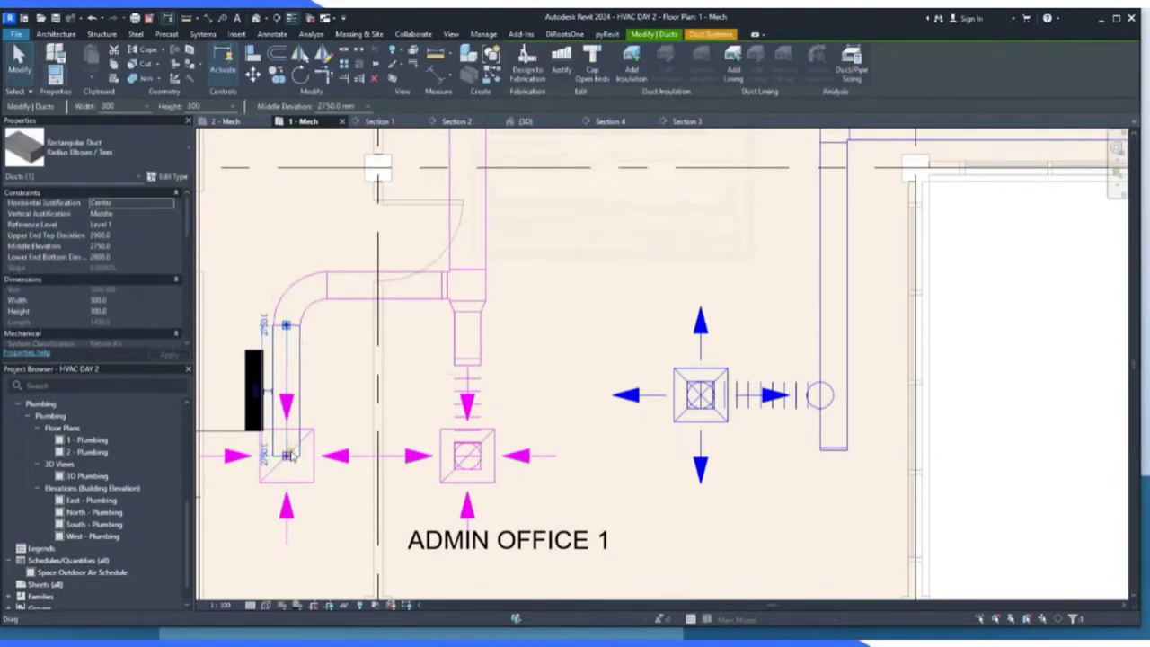
{"action": "left_click", "coordinate": [286, 367]}
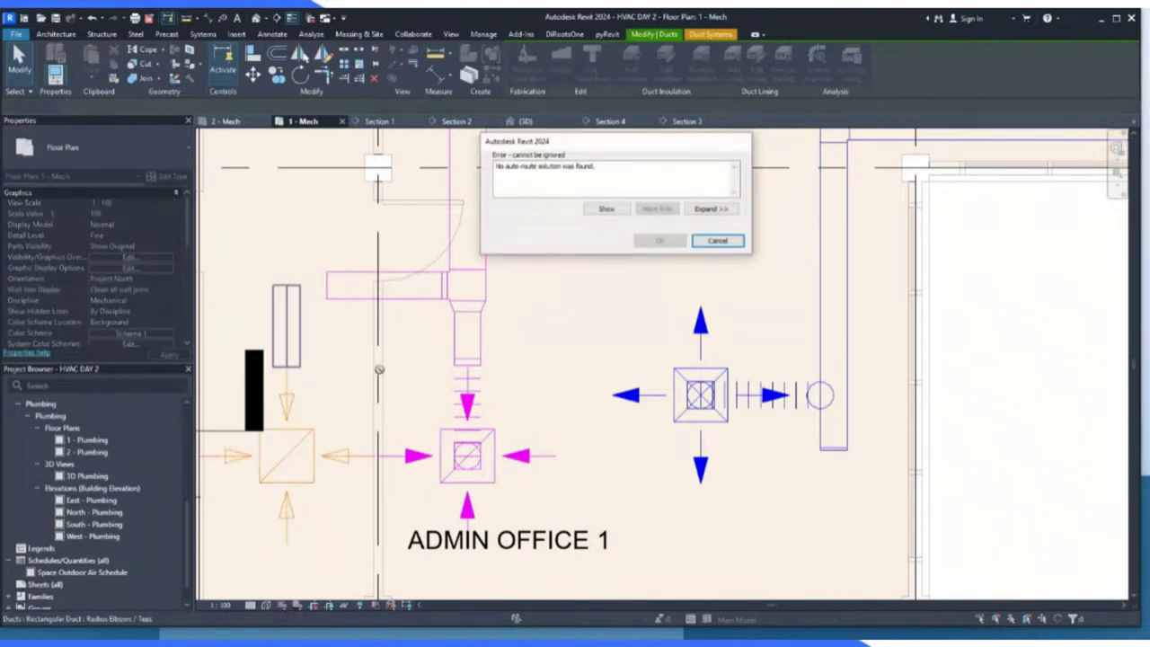
{"action": "left_click", "coordinate": [727, 243]}
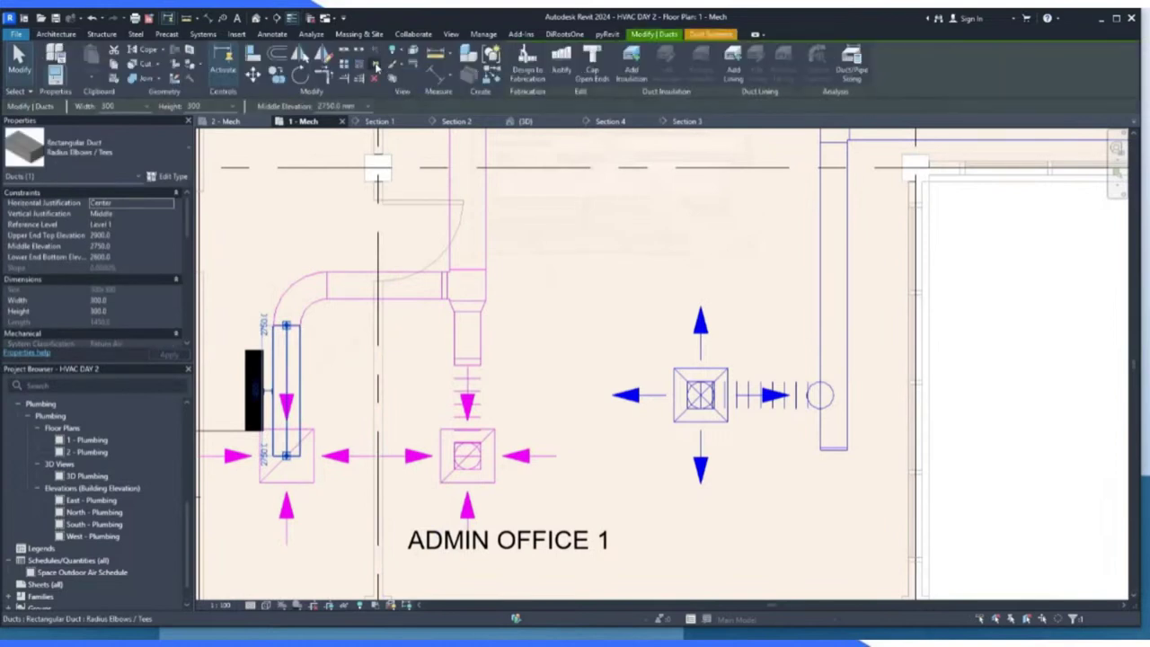
{"action": "scroll", "coordinate": [280, 431], "scroll_direction": "up", "scroll_amount": 2}
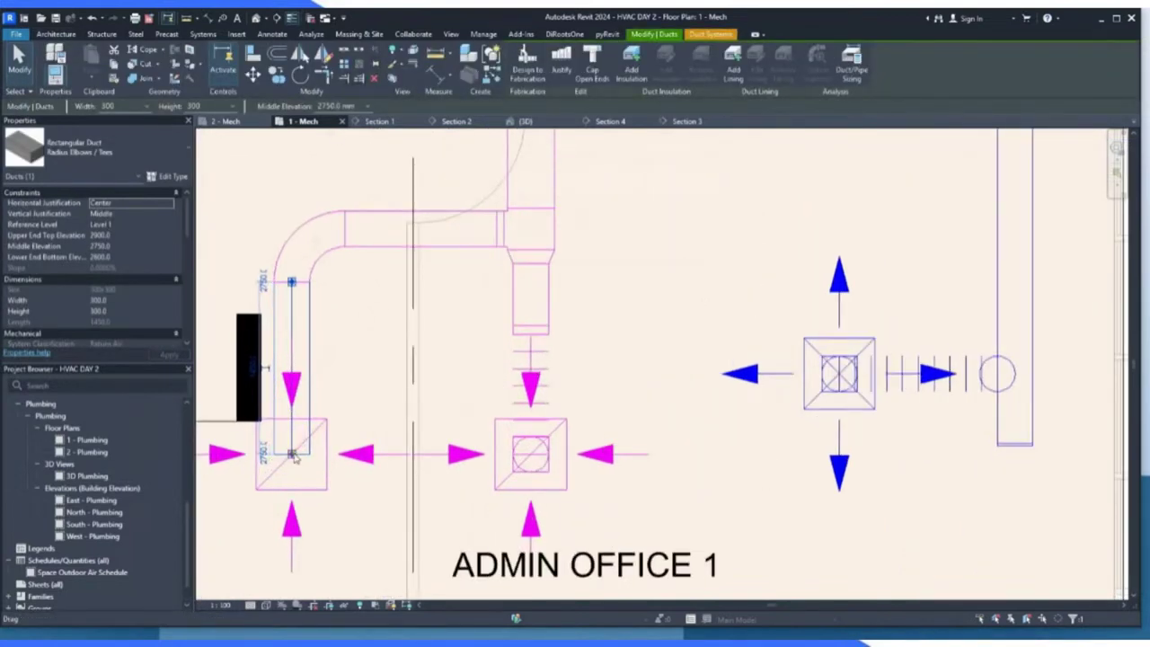
Split the vertical return duct just above the left diffuser and delete the lower piece.
{"action": "left_click", "coordinate": [345, 52]}
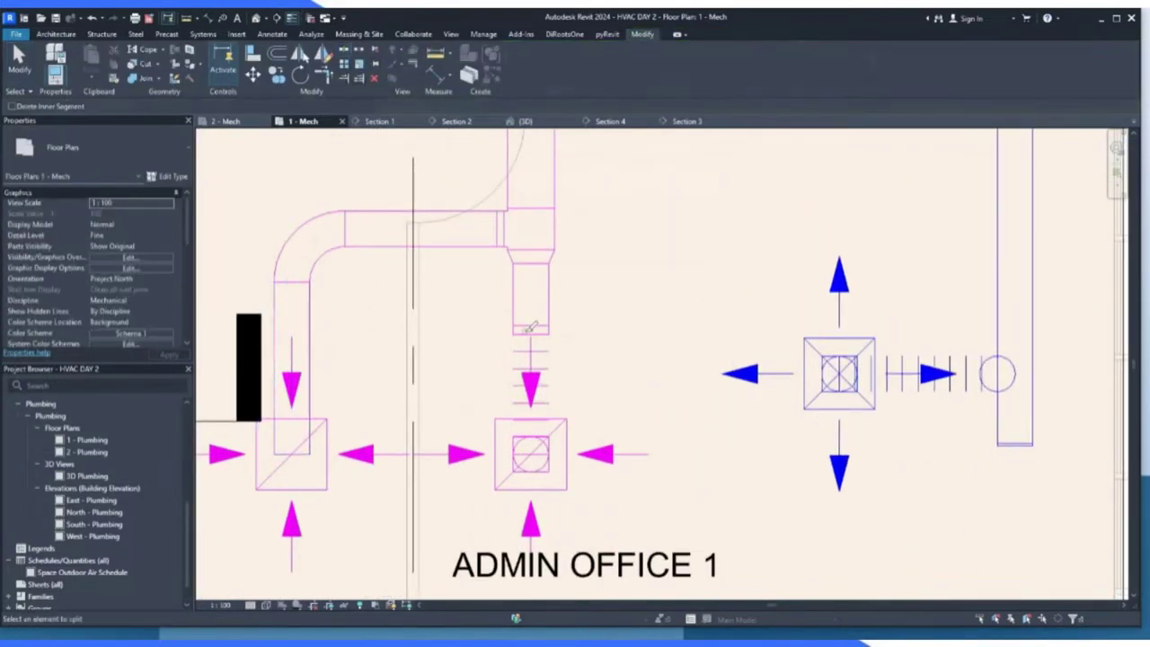
{"action": "left_click", "coordinate": [313, 334]}
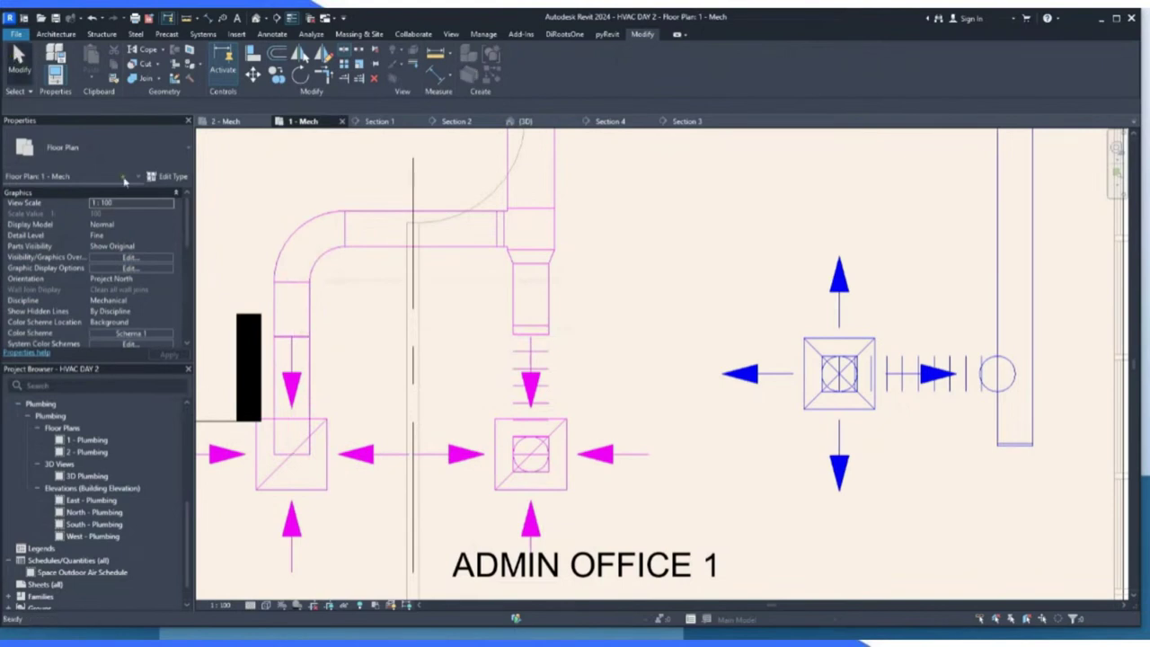
{"action": "left_click", "coordinate": [312, 364]}
{"action": "key", "text": "Delete"}
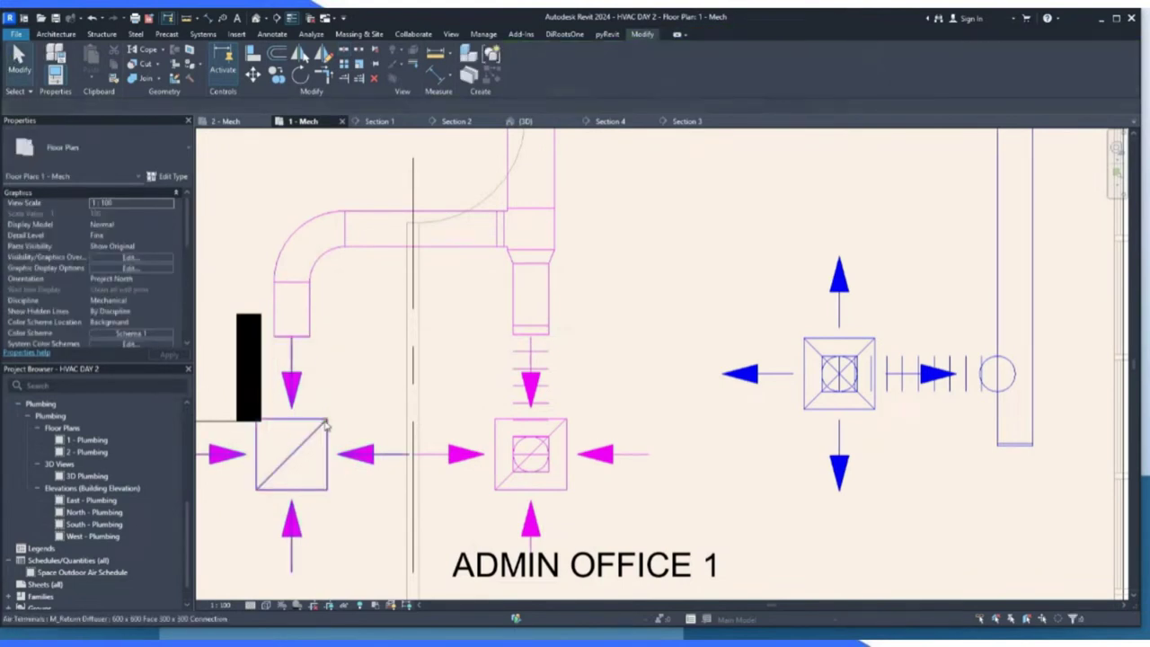
{"action": "left_click", "coordinate": [306, 360]}
{"action": "scroll", "coordinate": [308, 344], "scroll_direction": "up", "scroll_amount": 3}
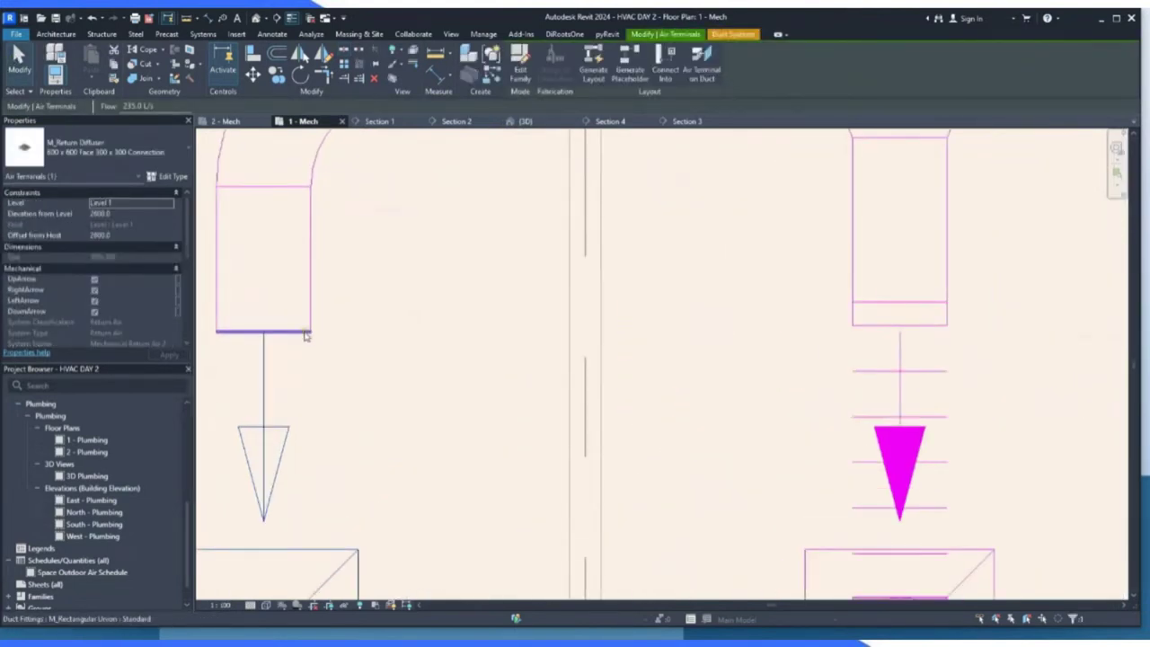
{"action": "left_click", "coordinate": [303, 335]}
{"action": "key", "text": "Escape"}
{"action": "scroll", "coordinate": [341, 321], "scroll_direction": "down", "scroll_amount": 3}
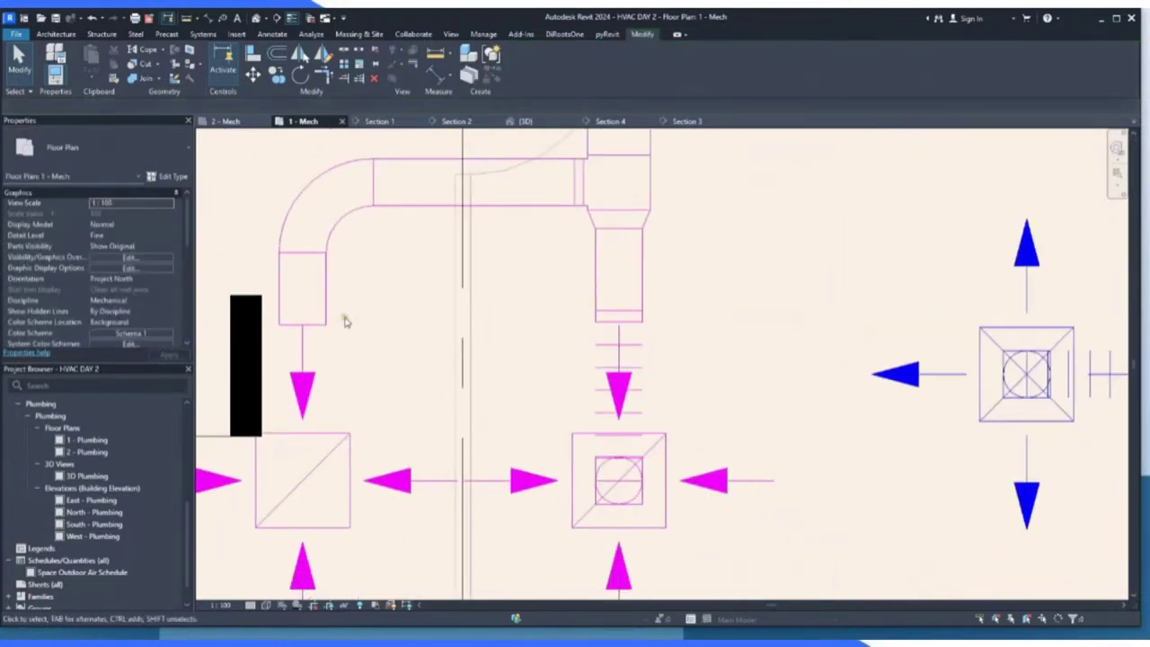
Draw a flex duct from the left return diffuser's connector up to the return duct.
{"action": "left_click", "coordinate": [344, 402]}
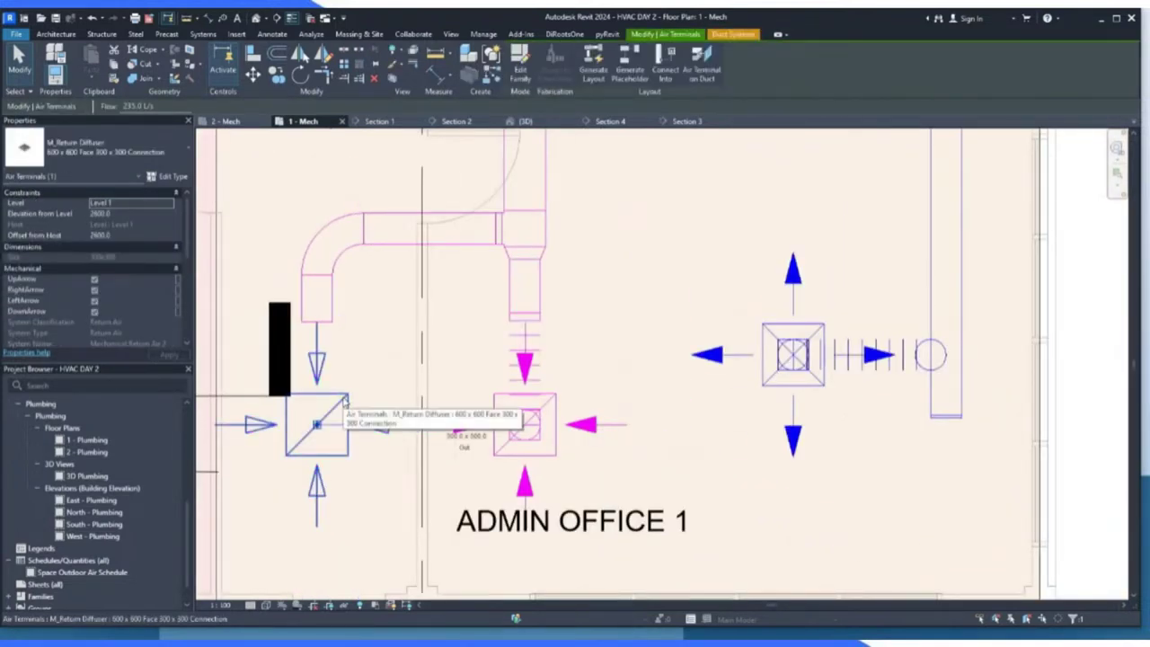
{"action": "right_click", "coordinate": [344, 401]}
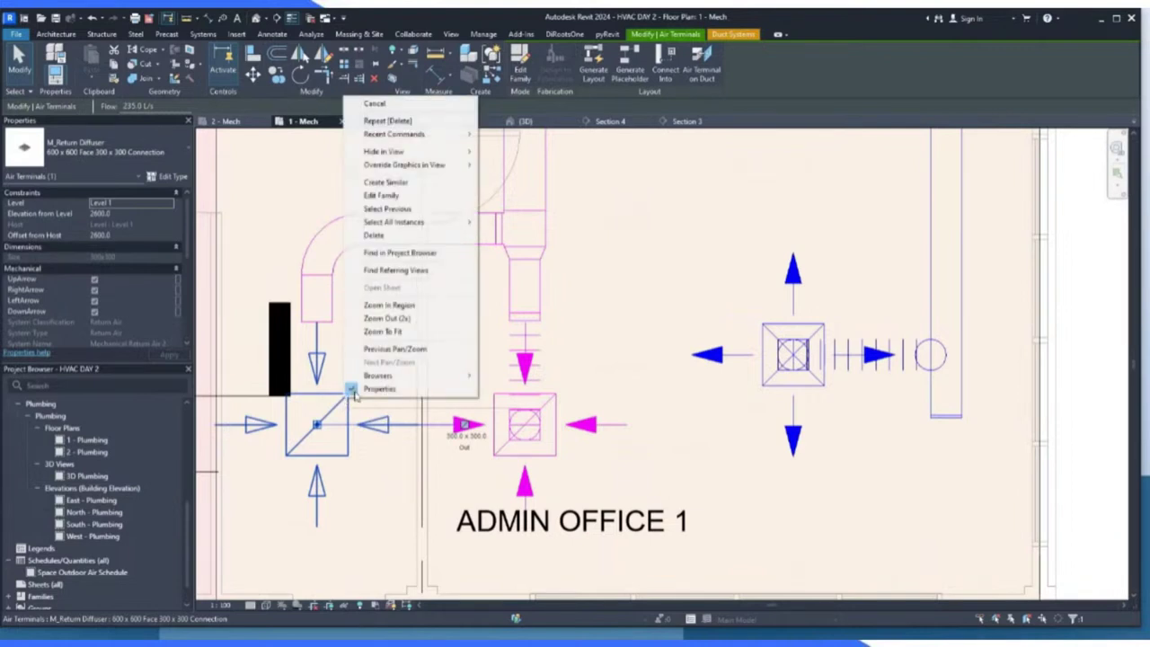
{"action": "left_click", "coordinate": [387, 483]}
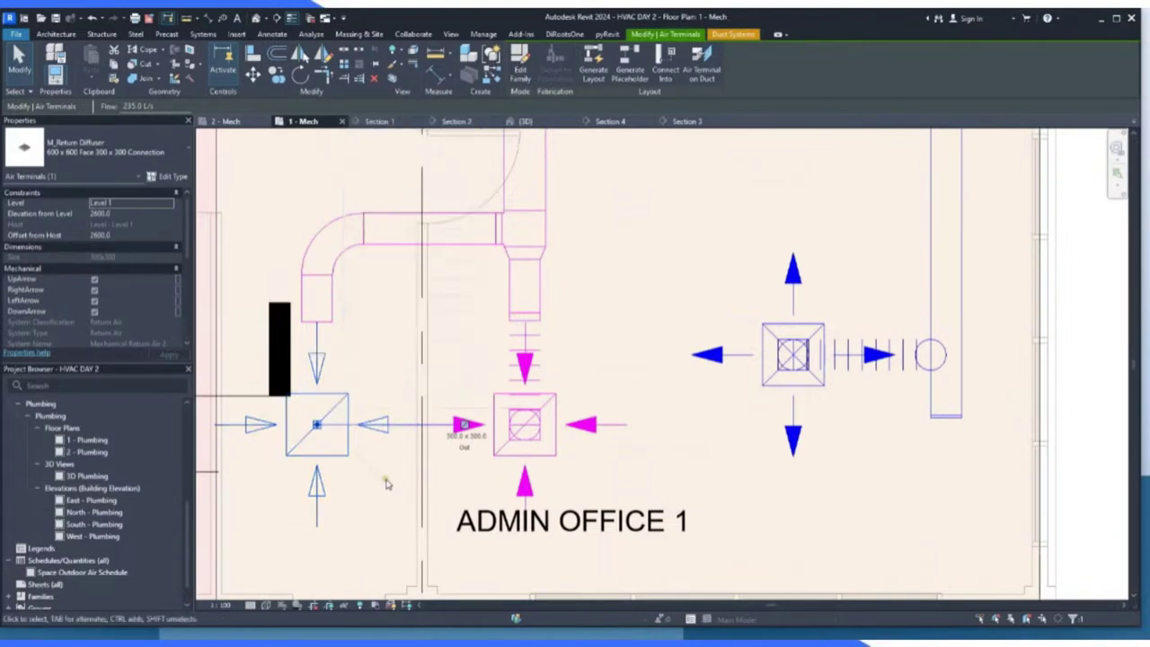
{"action": "right_click", "coordinate": [463, 425]}
{"action": "left_click", "coordinate": [354, 359]}
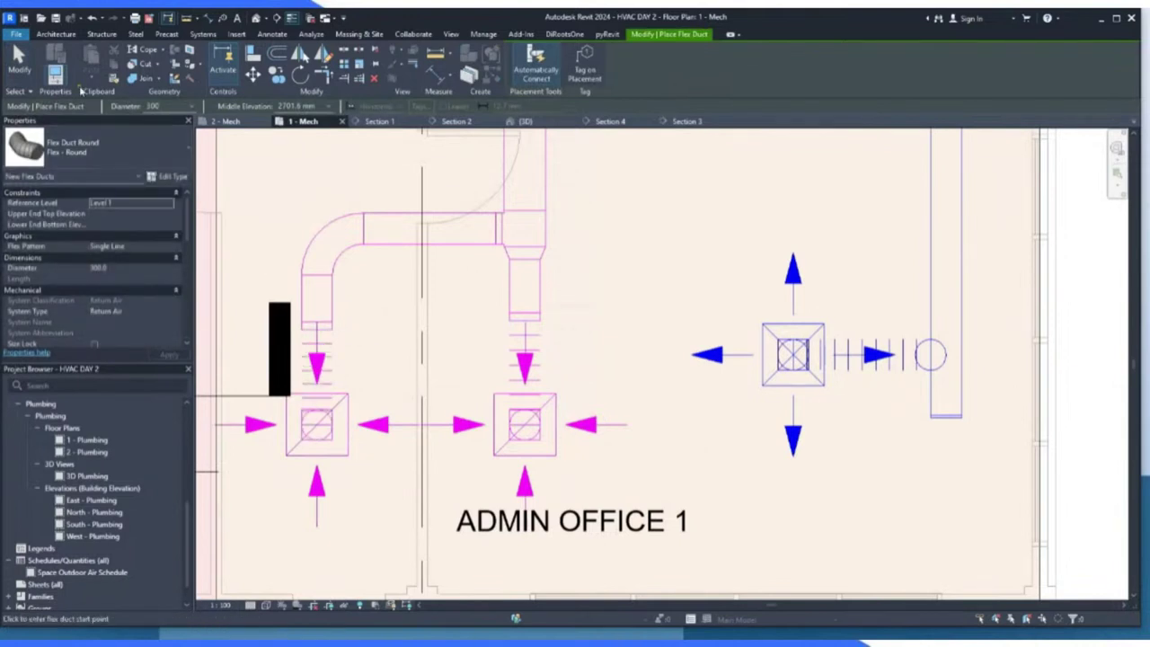
{"action": "left_click", "coordinate": [21, 56]}
{"action": "scroll", "coordinate": [308, 398], "scroll_direction": "up", "scroll_amount": 2}
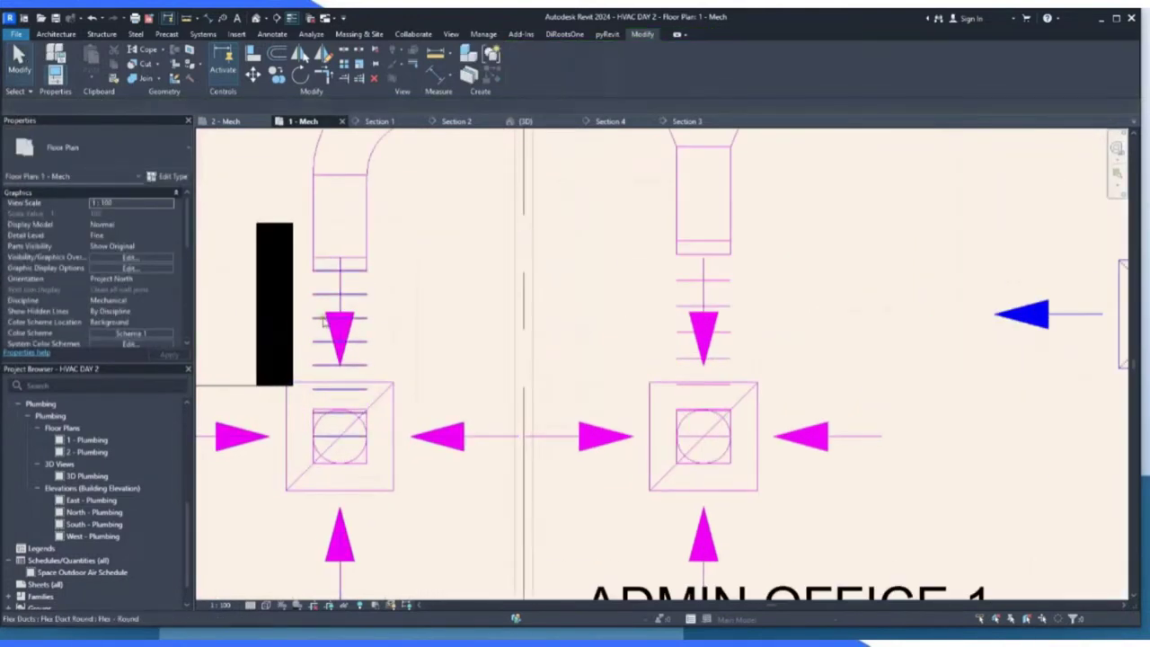
{"action": "scroll", "coordinate": [339, 332], "scroll_direction": "up", "scroll_amount": 3}
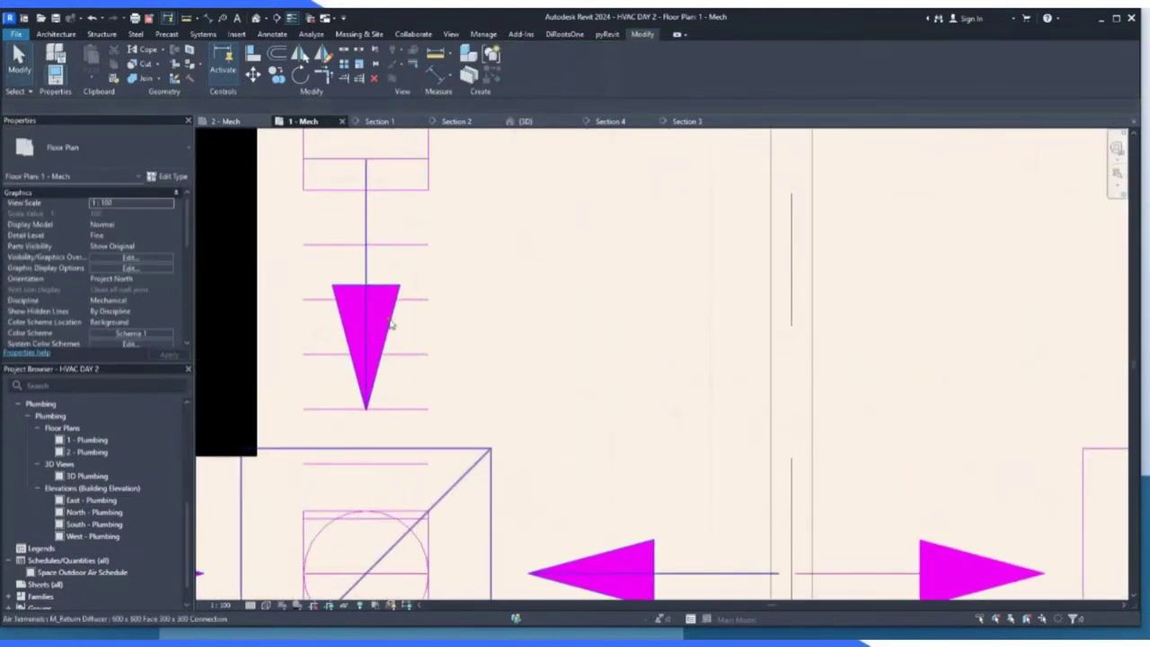
{"action": "scroll", "coordinate": [419, 244], "scroll_direction": "down", "scroll_amount": 2}
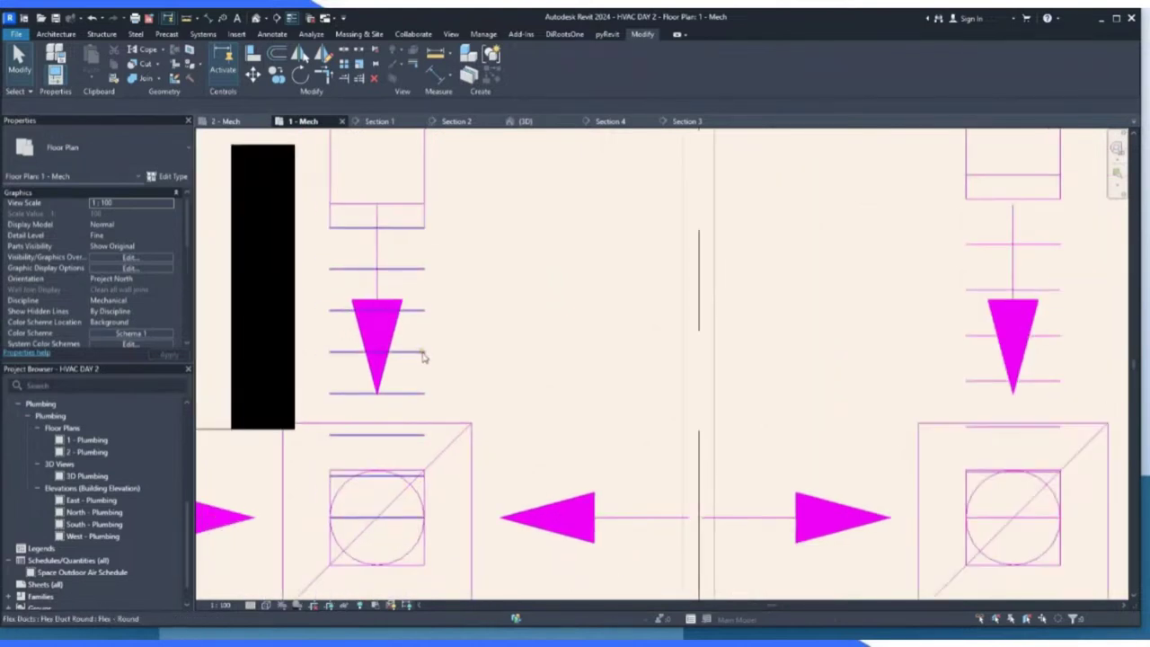
Uncheck UpArrow on the left and centre Admin Office 1 return diffusers and apply.
{"action": "left_click", "coordinate": [454, 424]}
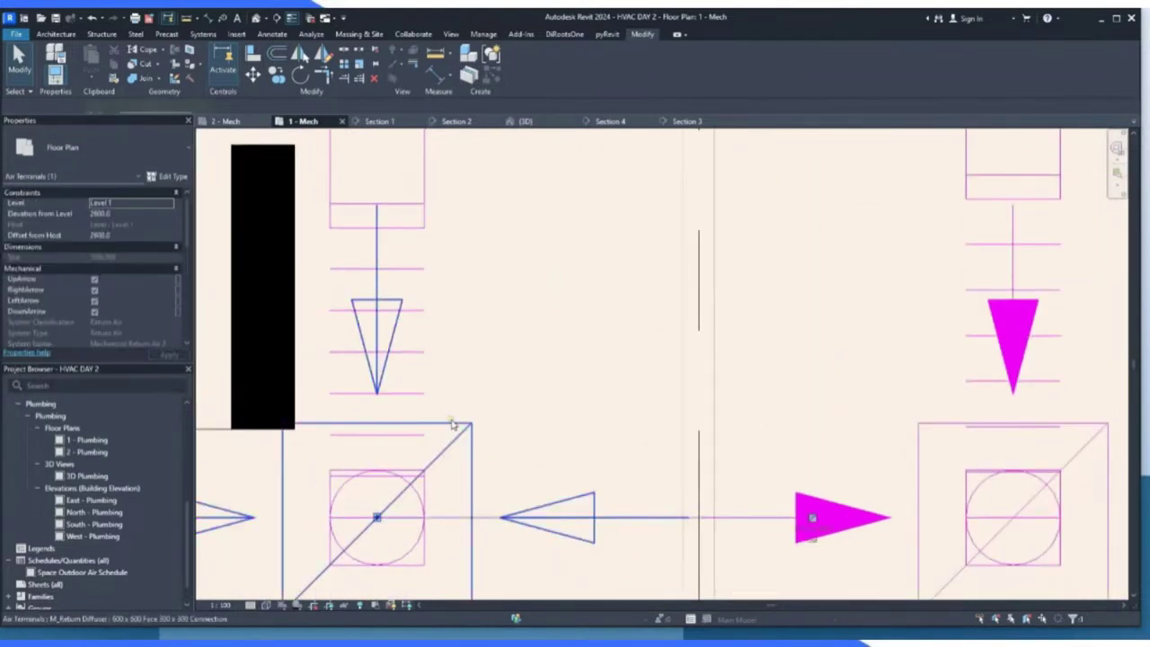
{"action": "left_click", "coordinate": [94, 280]}
{"action": "left_click", "coordinate": [542, 362]}
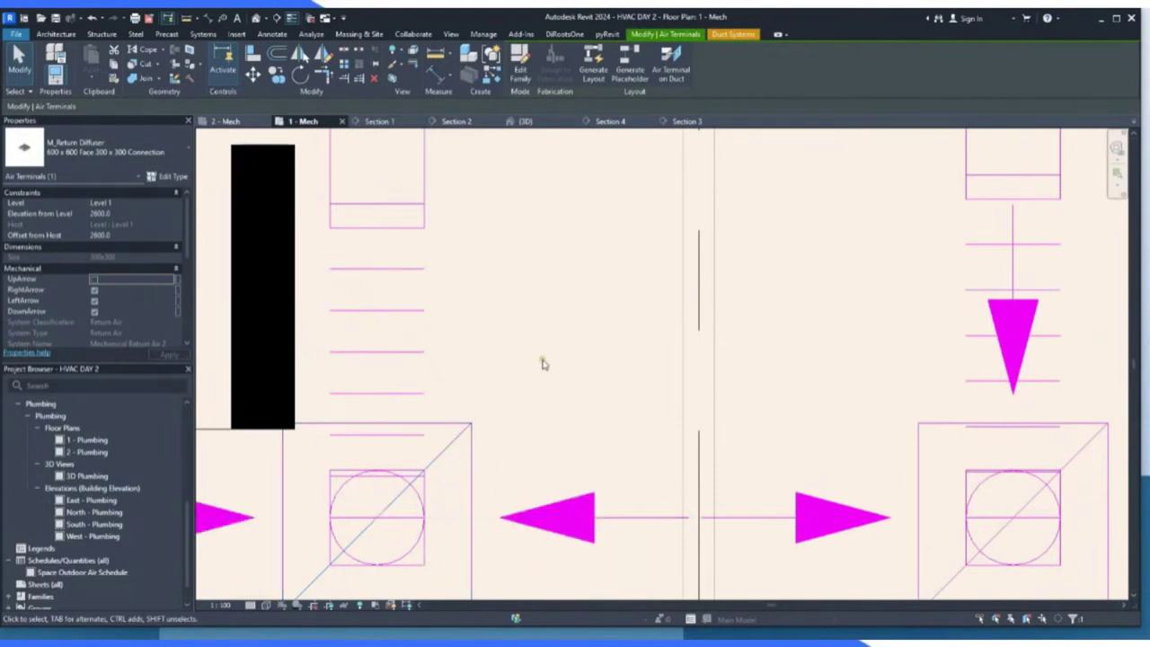
{"action": "scroll", "coordinate": [542, 362], "scroll_direction": "down", "scroll_amount": 3}
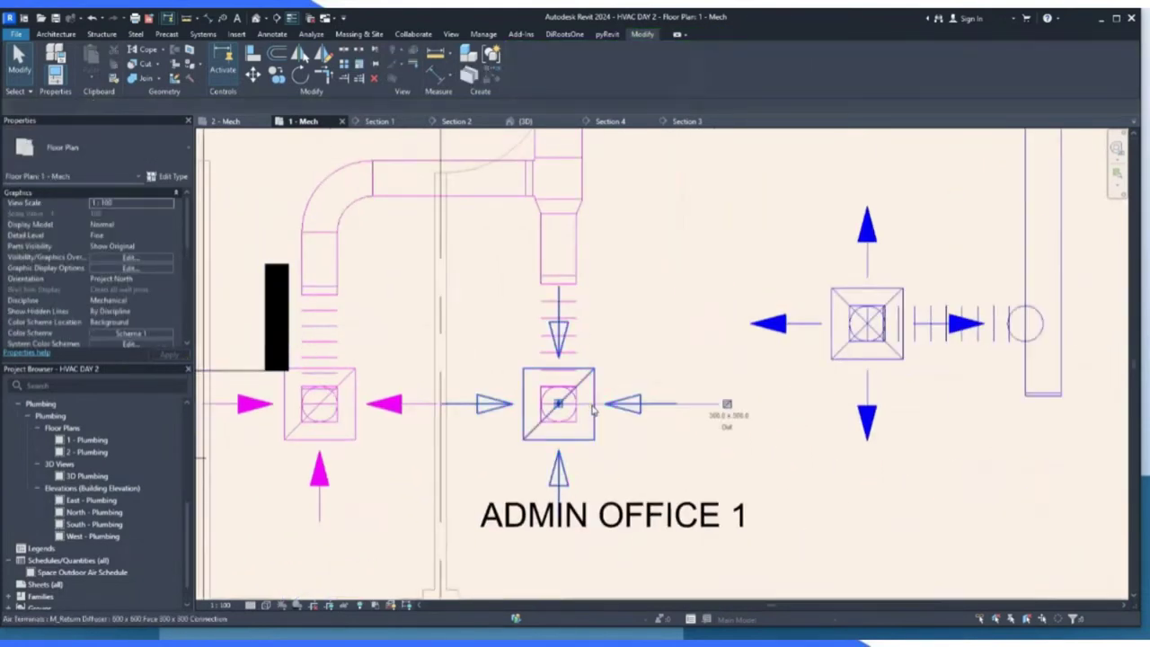
{"action": "left_click", "coordinate": [591, 407]}
{"action": "left_click", "coordinate": [94, 280]}
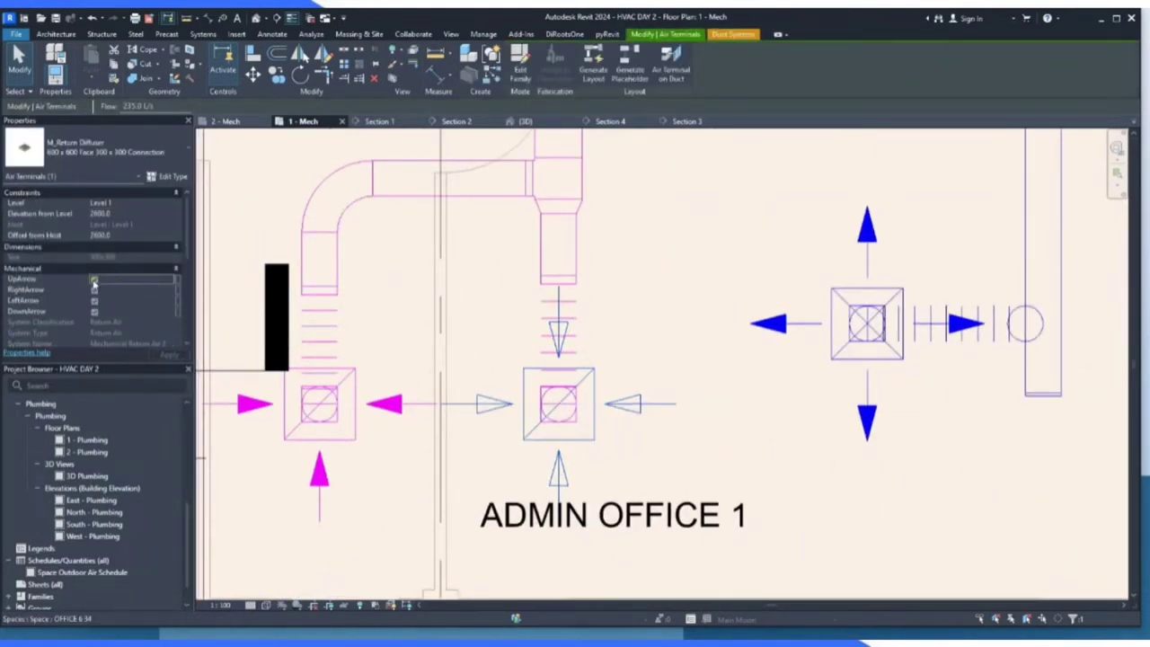
{"action": "left_click", "coordinate": [169, 355]}
{"action": "left_click", "coordinate": [642, 367]}
{"action": "scroll", "coordinate": [642, 367], "scroll_direction": "down", "scroll_amount": 4}
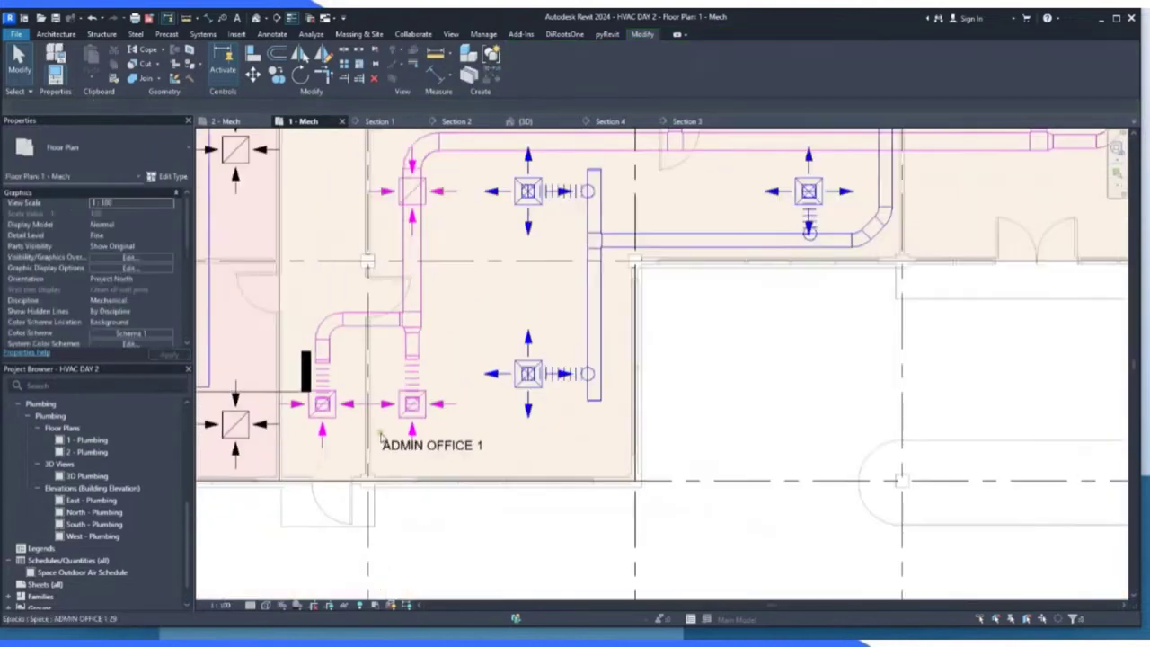
{"action": "scroll", "coordinate": [410, 283], "scroll_direction": "up", "scroll_amount": 4}
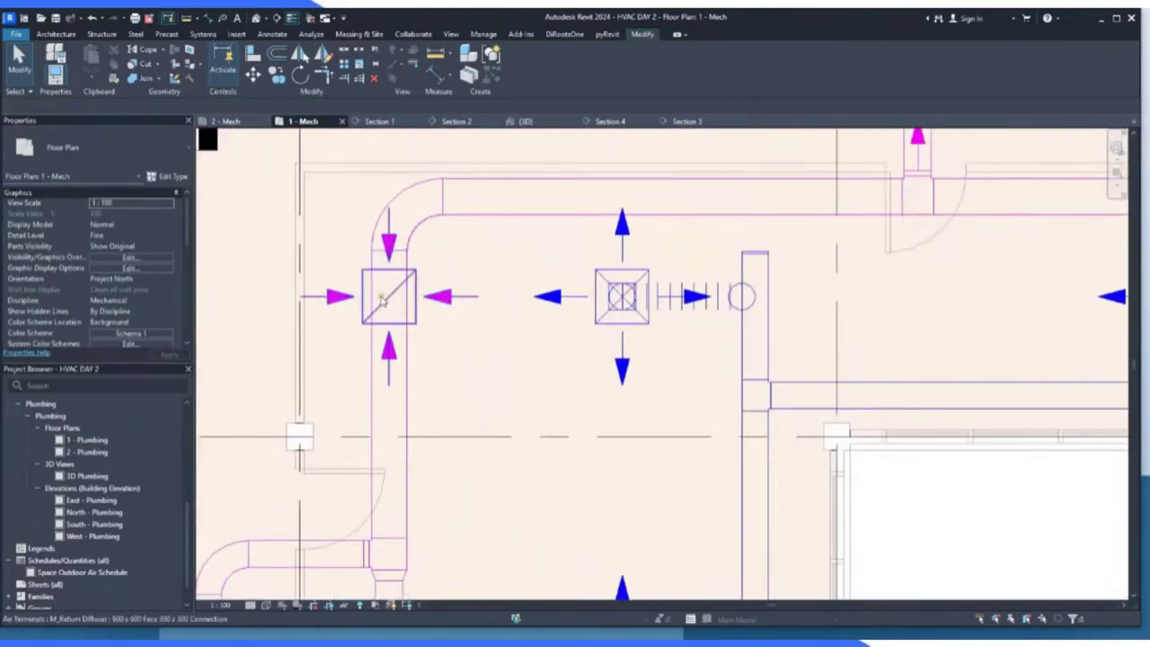
{"action": "scroll", "coordinate": [386, 300], "scroll_direction": "down", "scroll_amount": 1}
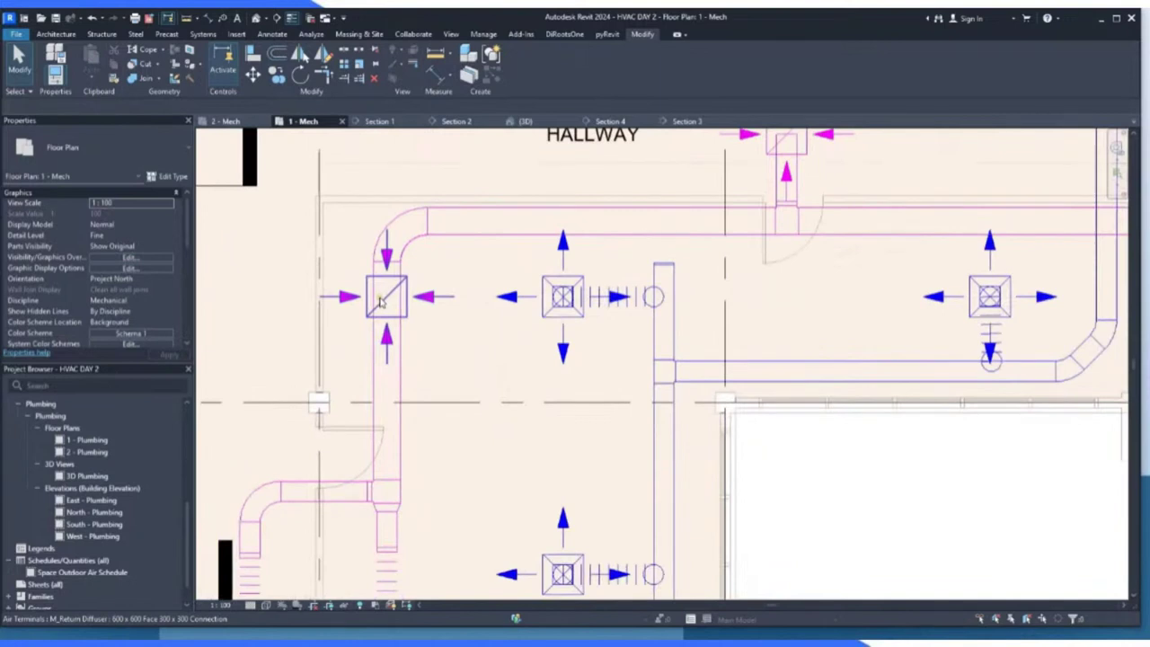
Draw a section line across the ductwork below the HALLWAY and open the resulting Section 5 view.
{"action": "left_click", "coordinate": [450, 34]}
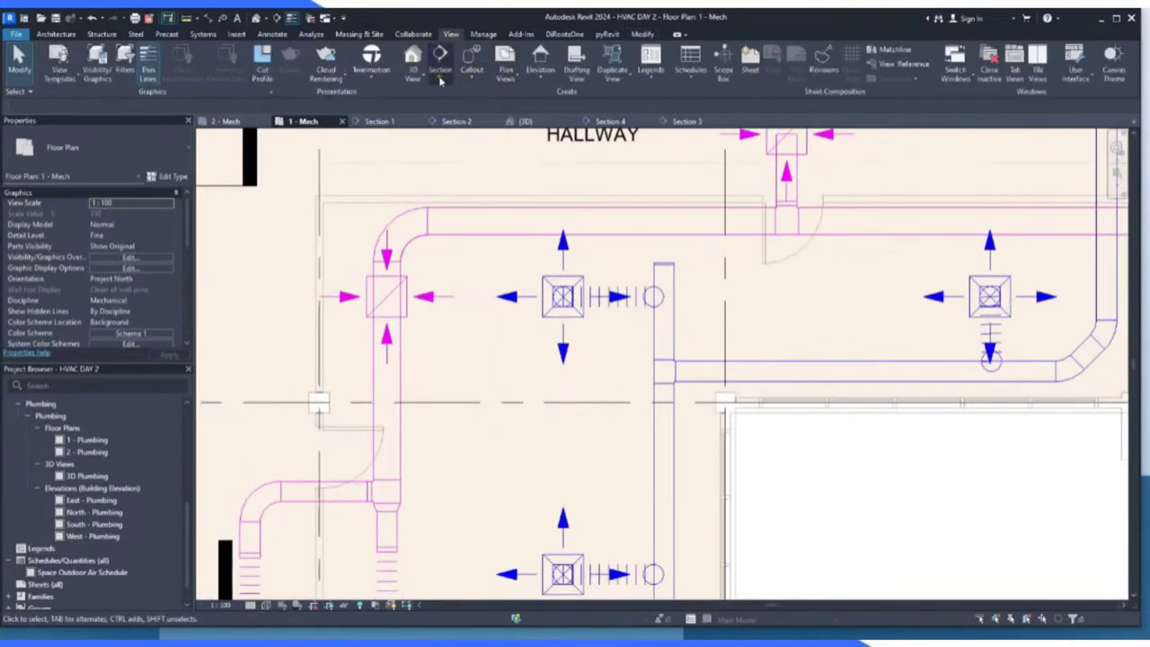
{"action": "left_click", "coordinate": [440, 63]}
{"action": "left_click", "coordinate": [291, 329]}
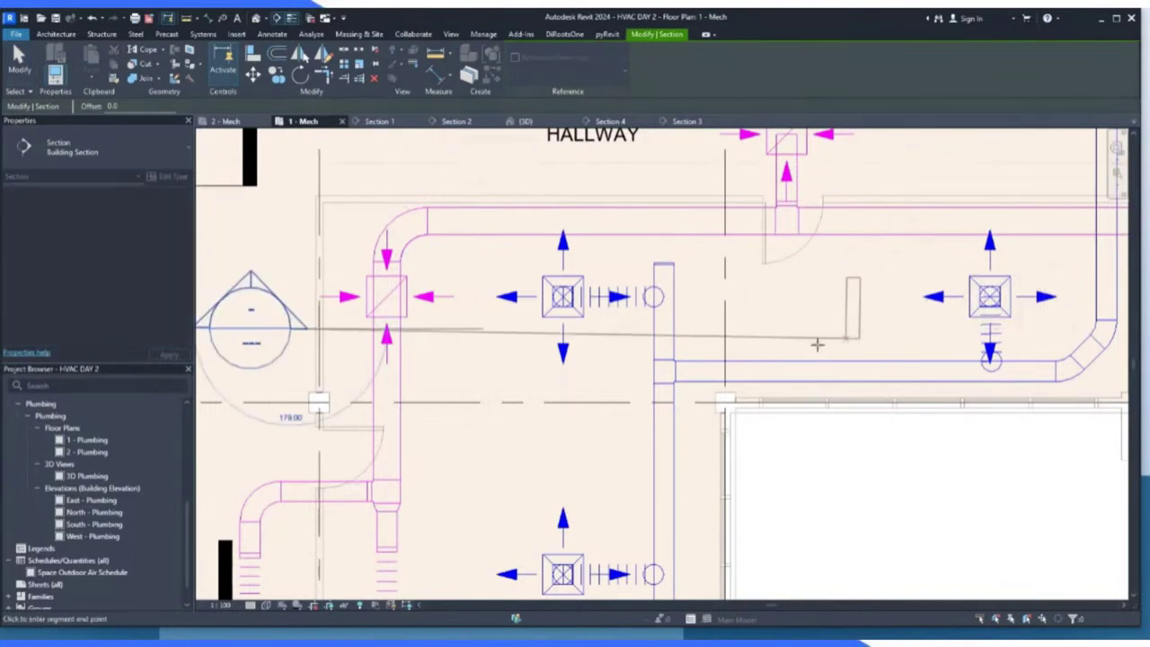
{"action": "scroll", "coordinate": [817, 337], "scroll_direction": "down", "scroll_amount": 2}
{"action": "left_click", "coordinate": [1070, 332]}
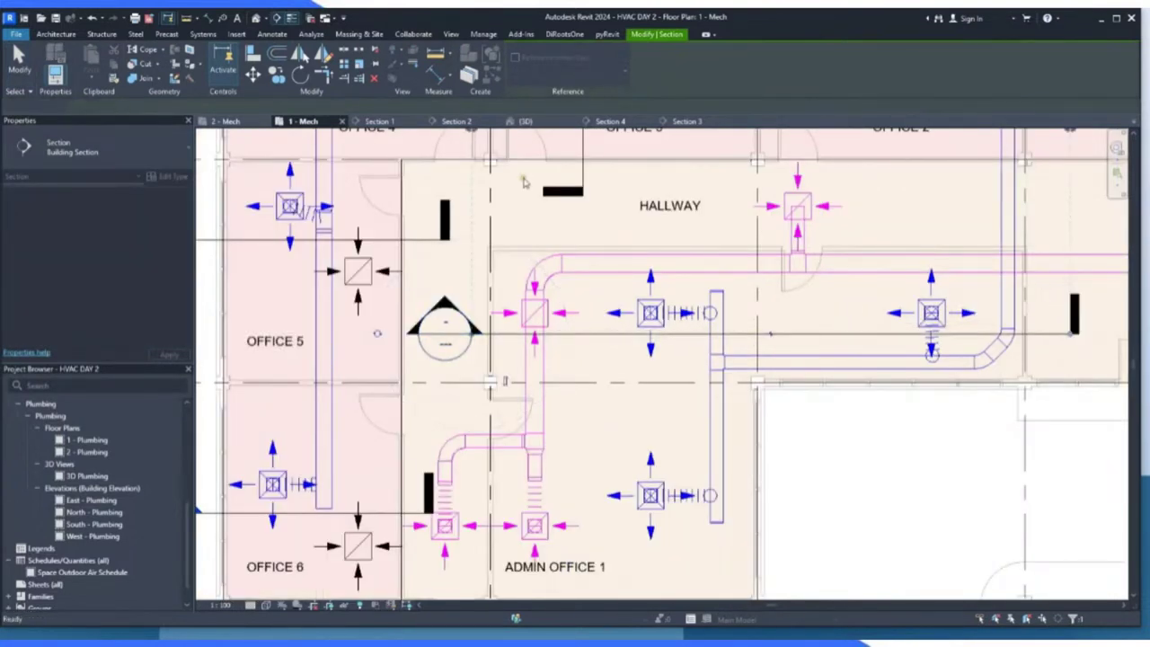
{"action": "key", "text": "Escape"}
{"action": "key", "text": "Escape"}
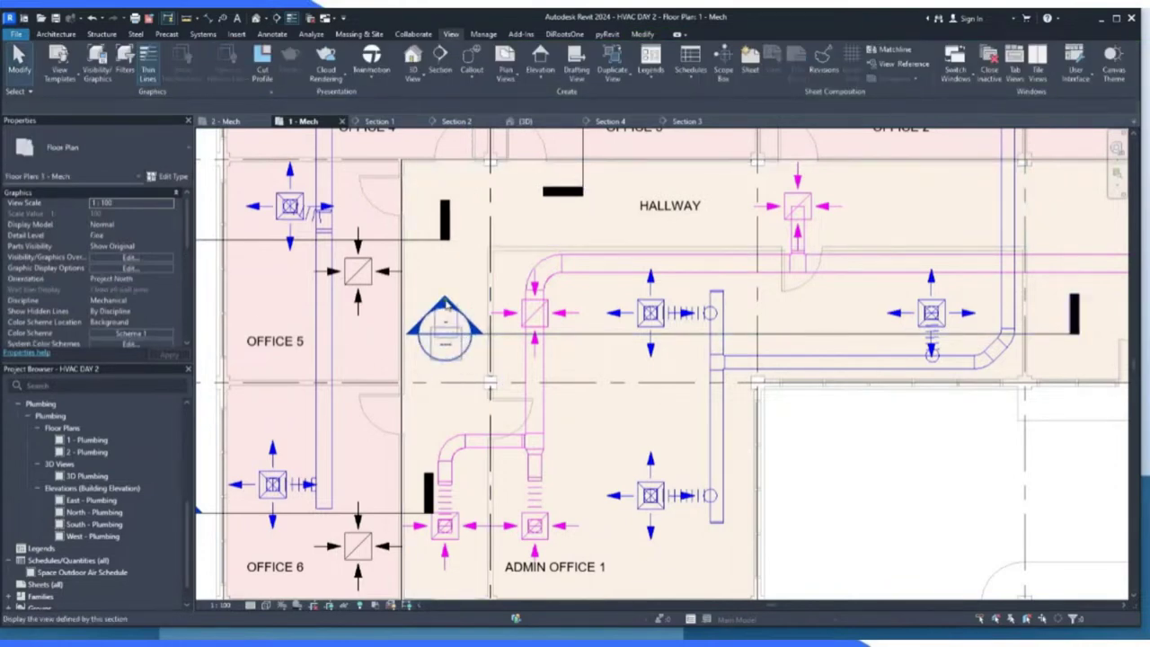
{"action": "double_click", "coordinate": [447, 307]}
In Section 5, select the return diffuser and then the diffuser further right.
{"action": "scroll", "coordinate": [426, 416], "scroll_direction": "up", "scroll_amount": 1}
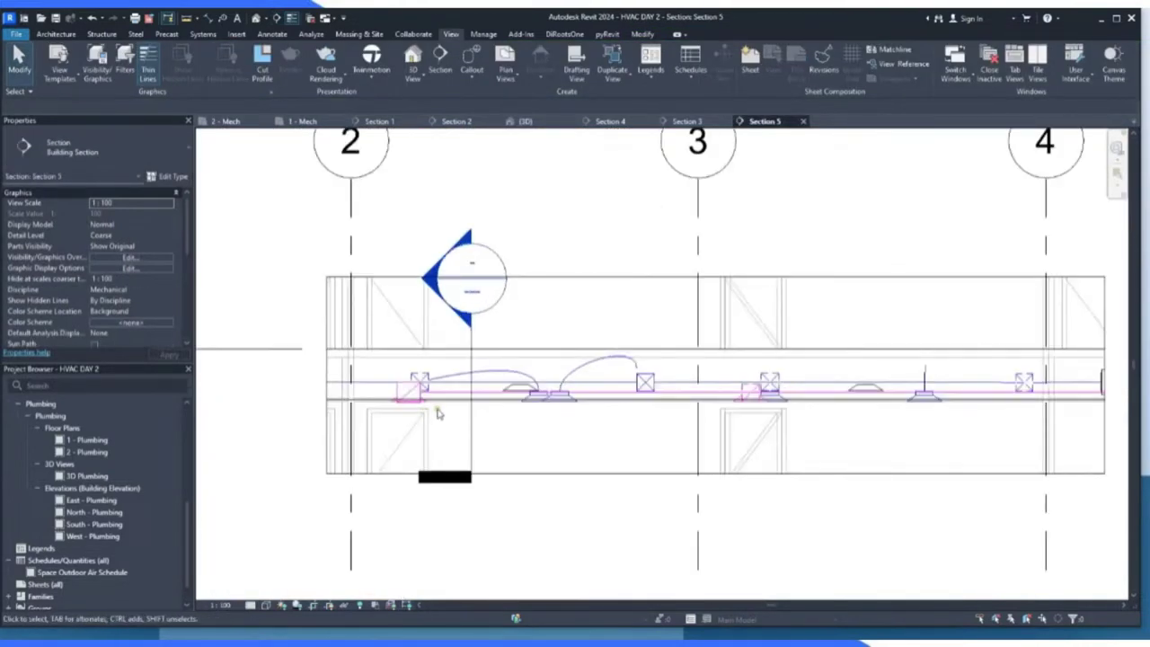
{"action": "scroll", "coordinate": [437, 395], "scroll_direction": "up", "scroll_amount": 1}
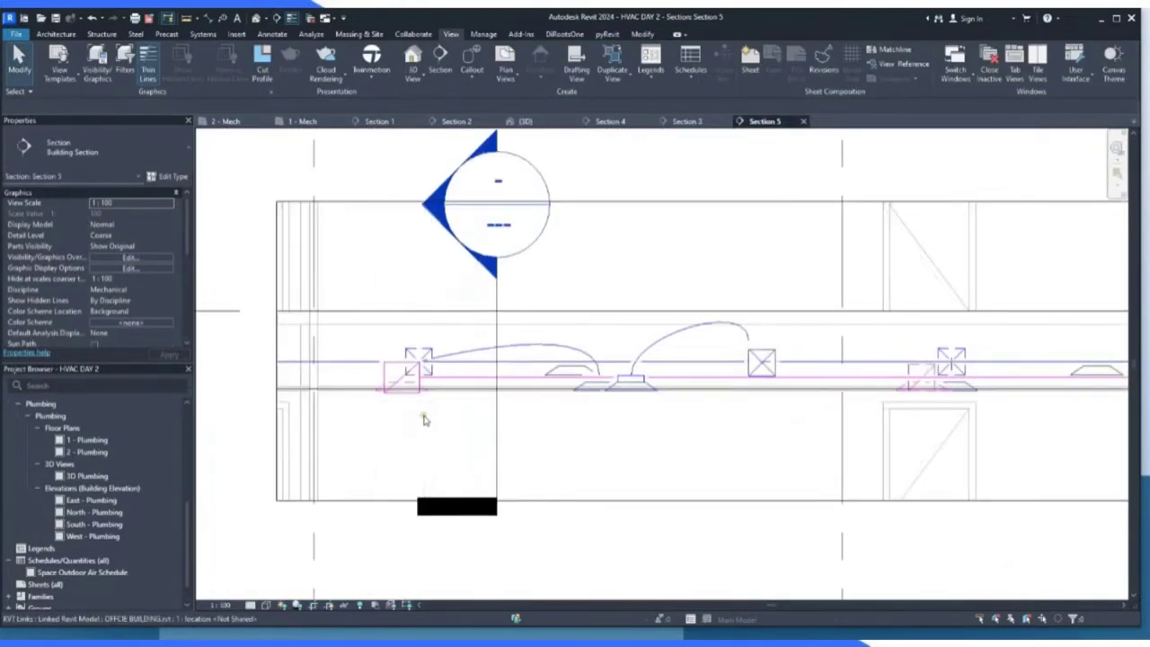
{"action": "scroll", "coordinate": [422, 412], "scroll_direction": "up", "scroll_amount": 1}
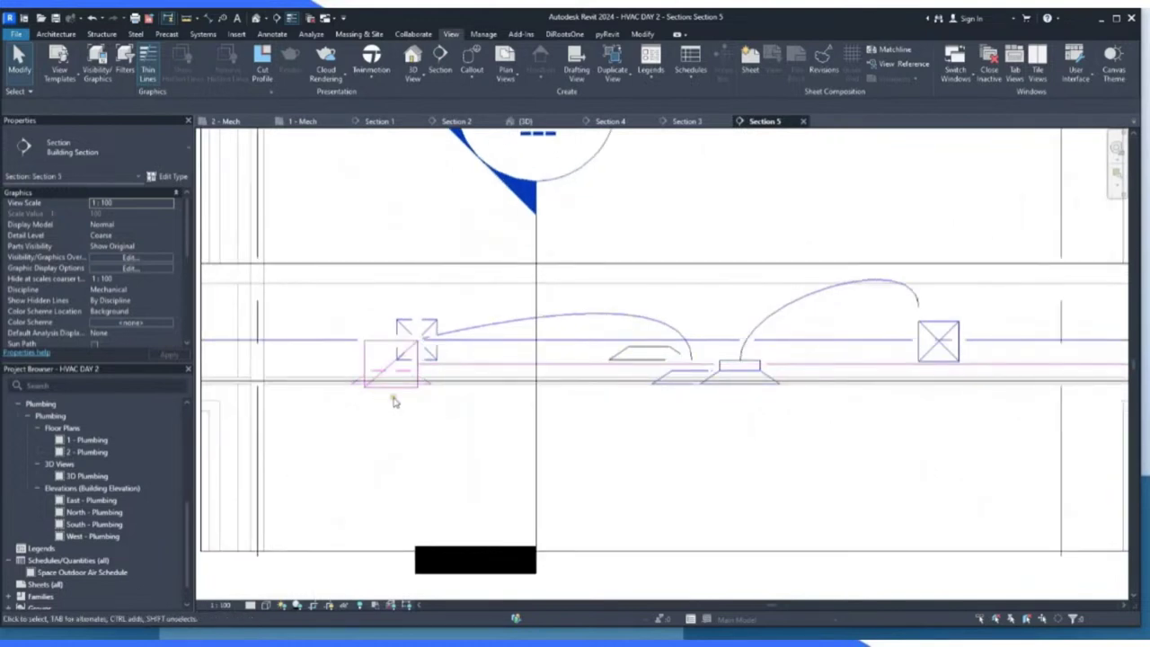
{"action": "left_click", "coordinate": [638, 350]}
{"action": "scroll", "coordinate": [329, 382], "scroll_direction": "down", "scroll_amount": 2}
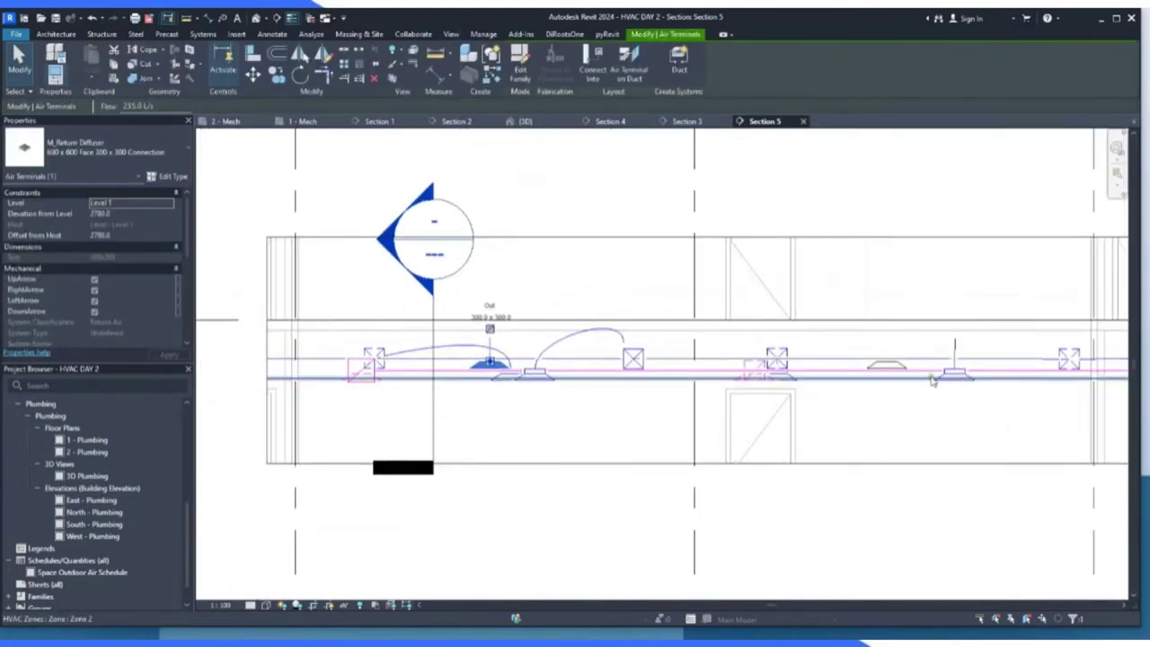
{"action": "scroll", "coordinate": [932, 381], "scroll_direction": "up", "scroll_amount": 2}
{"action": "left_click", "coordinate": [869, 363]}
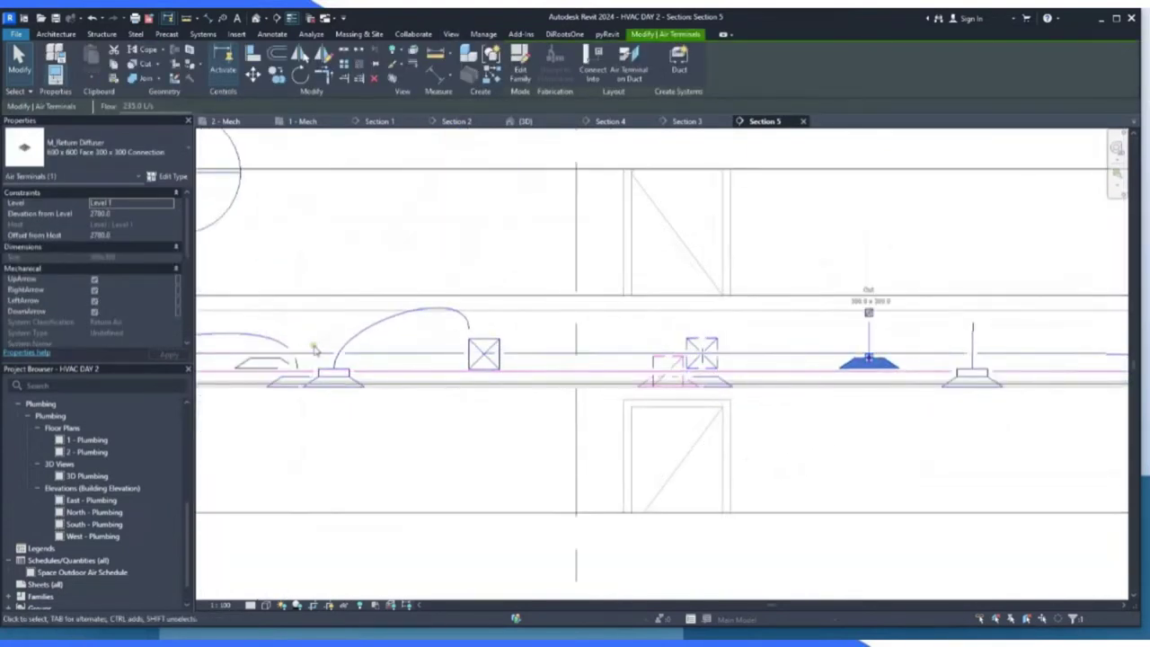
Pick the lobby vertical duct on 1 - Mech, then inspect its 300 x 300 cross-section in Section 5.
{"action": "left_click", "coordinate": [301, 120]}
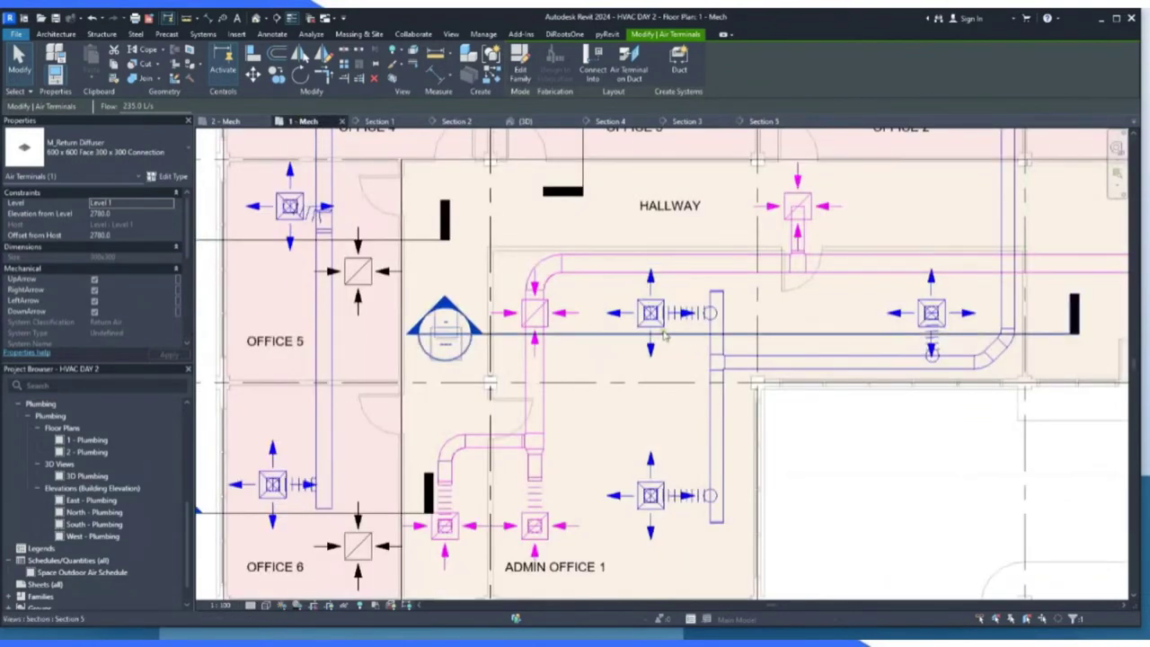
{"action": "scroll", "coordinate": [640, 340], "scroll_direction": "down", "scroll_amount": 3}
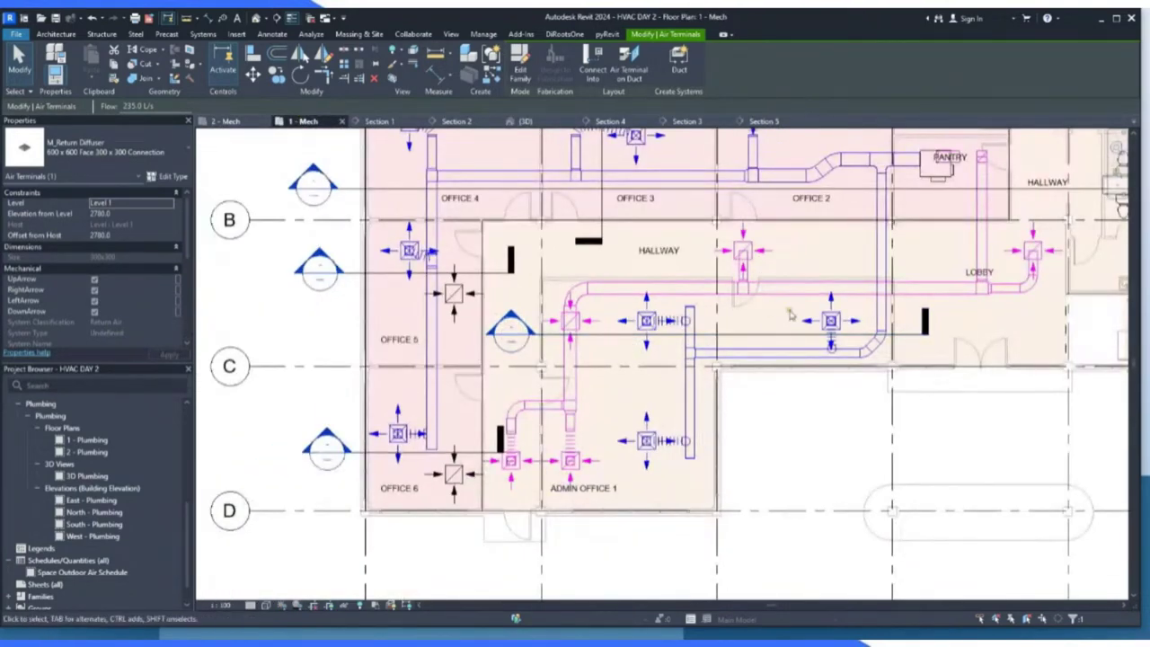
{"action": "scroll", "coordinate": [1030, 311], "scroll_direction": "up", "scroll_amount": 2}
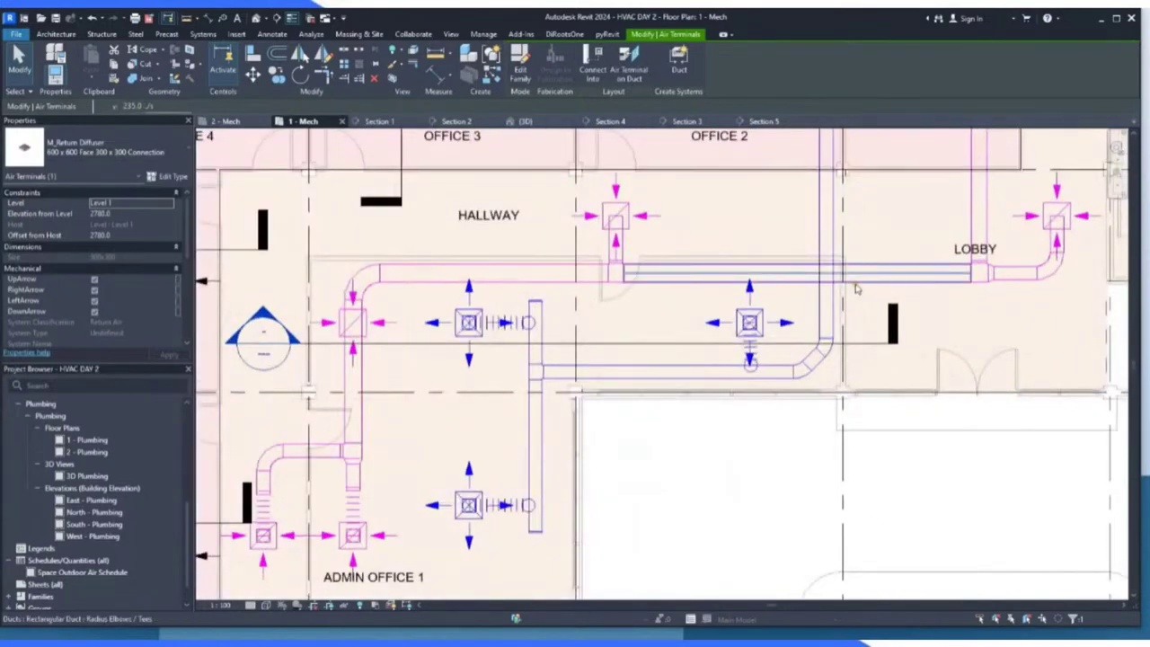
{"action": "left_click", "coordinate": [825, 288]}
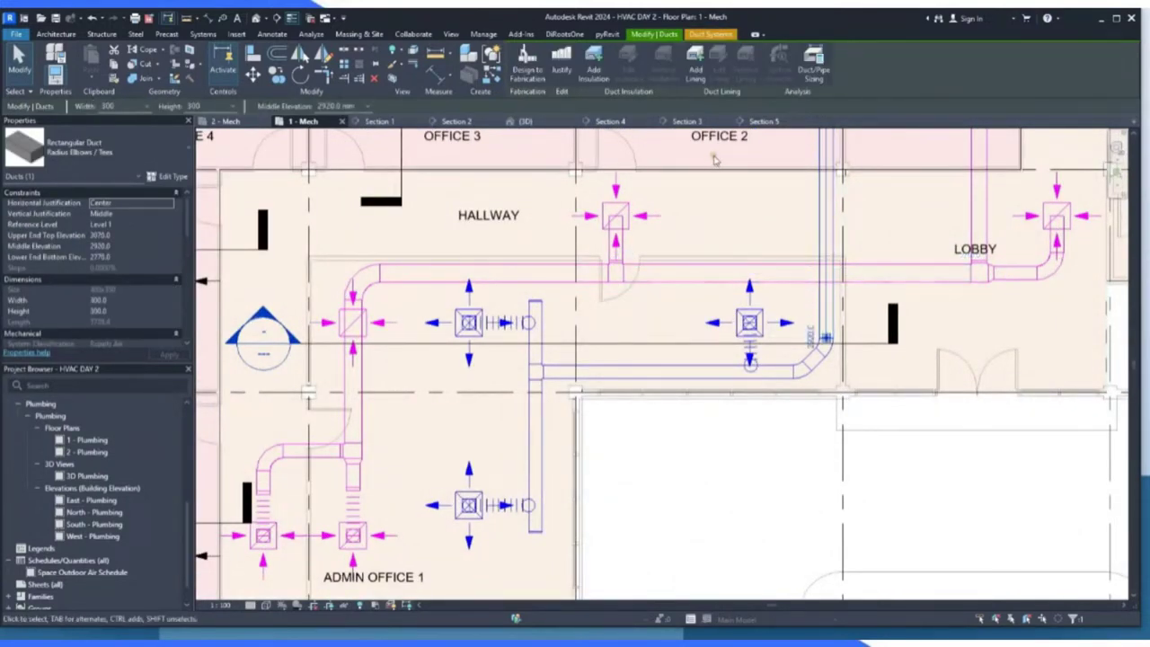
{"action": "left_click", "coordinate": [765, 122]}
{"action": "scroll", "coordinate": [949, 411], "scroll_direction": "down", "scroll_amount": 3}
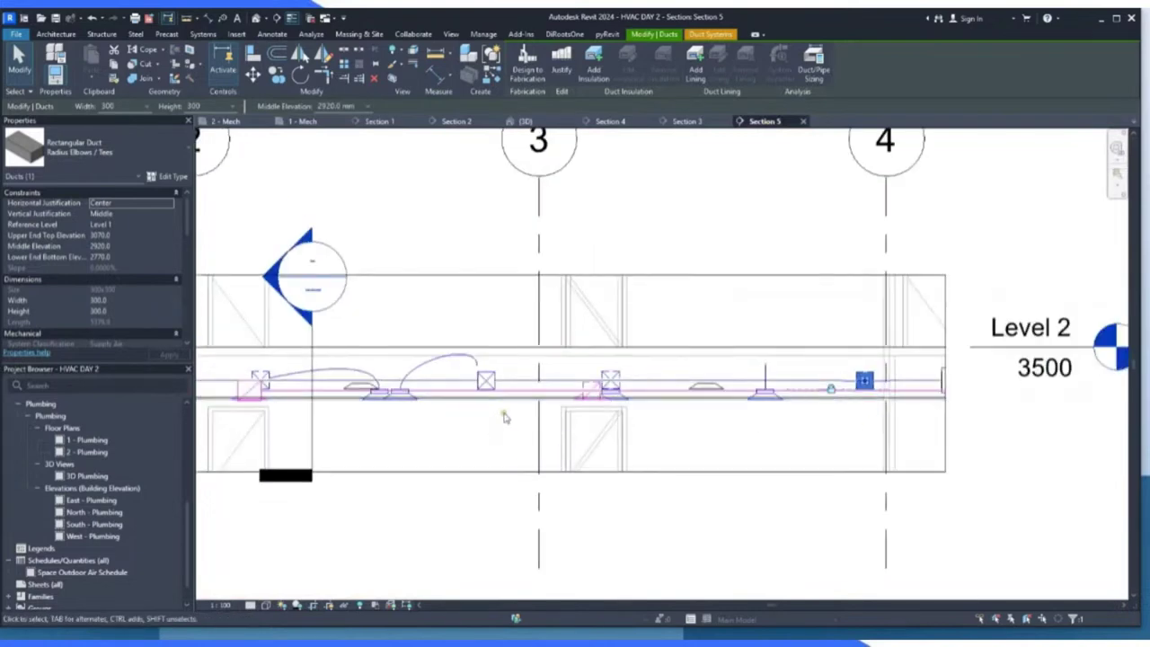
{"action": "scroll", "coordinate": [863, 395], "scroll_direction": "up", "scroll_amount": 6}
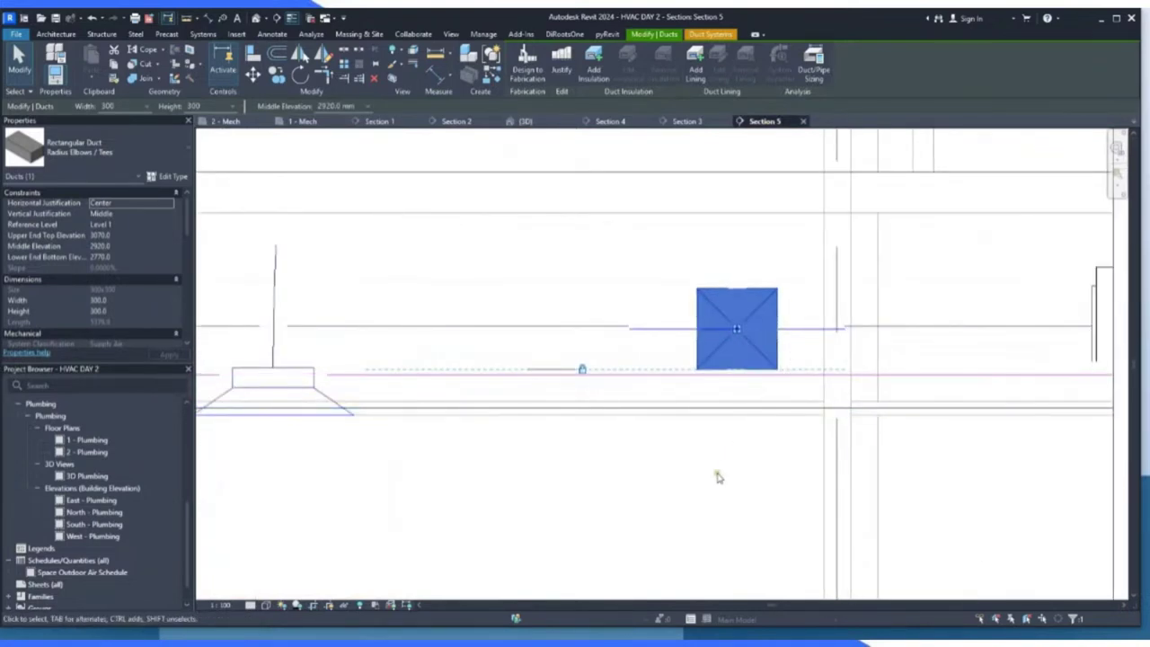
{"action": "key", "text": "Escape"}
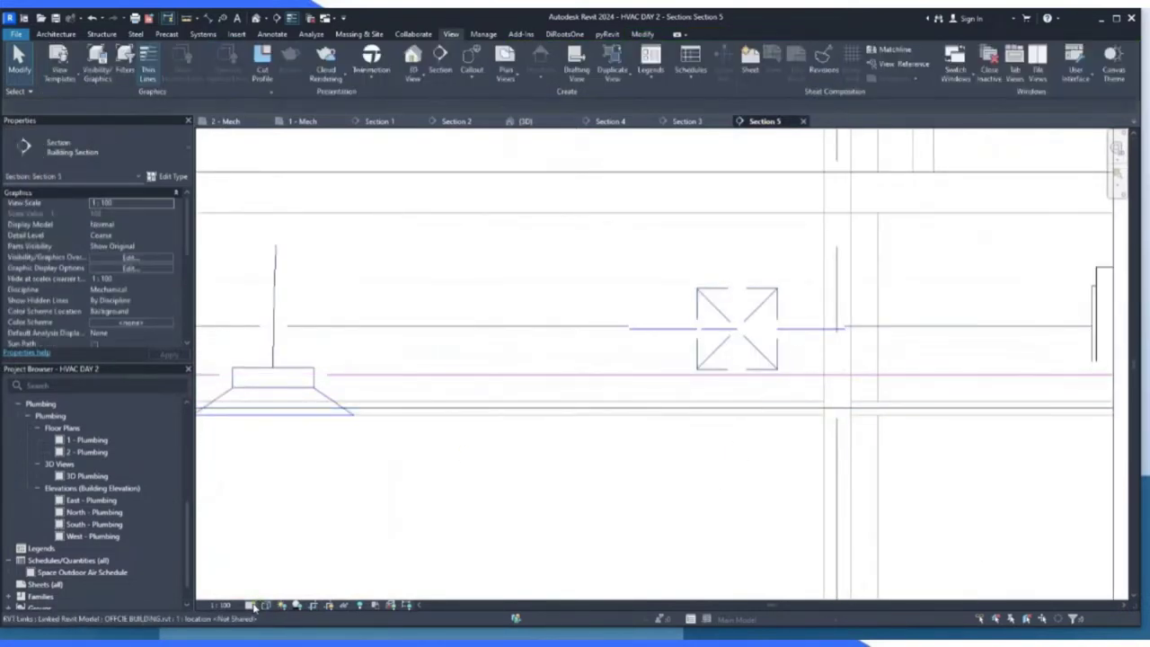
Set Section 5 to Fine detail level and Shaded visual style, dismissing the save reminder.
{"action": "left_click", "coordinate": [254, 606]}
{"action": "left_click", "coordinate": [262, 592]}
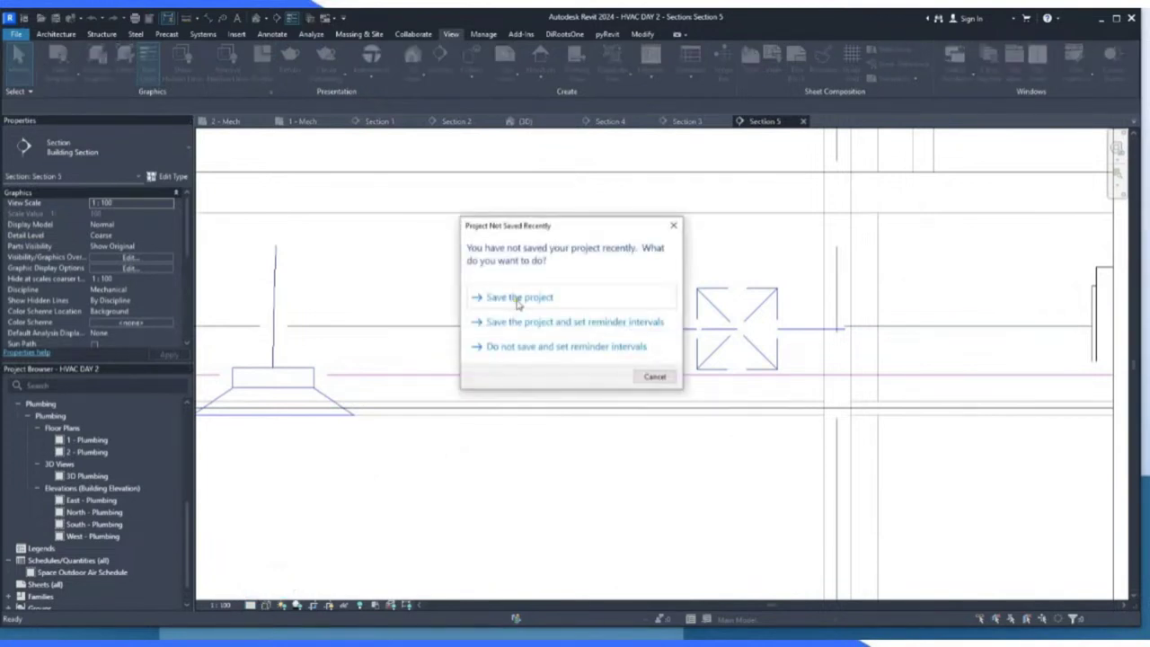
{"action": "left_click", "coordinate": [653, 378]}
{"action": "left_click", "coordinate": [267, 605]}
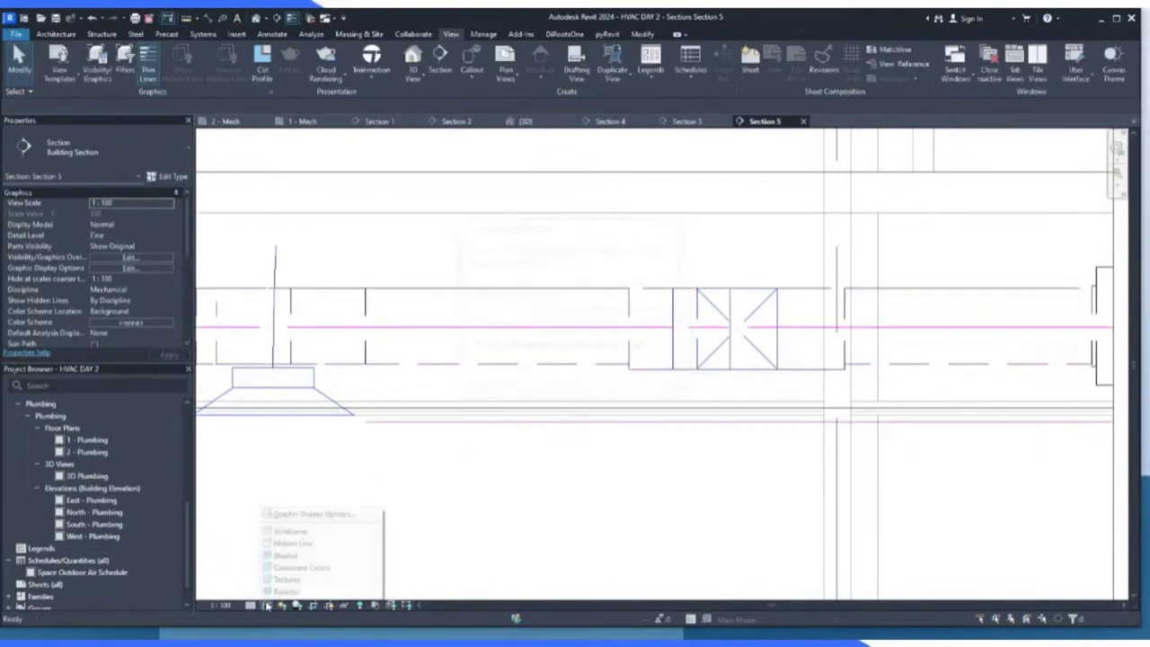
{"action": "left_click", "coordinate": [288, 557]}
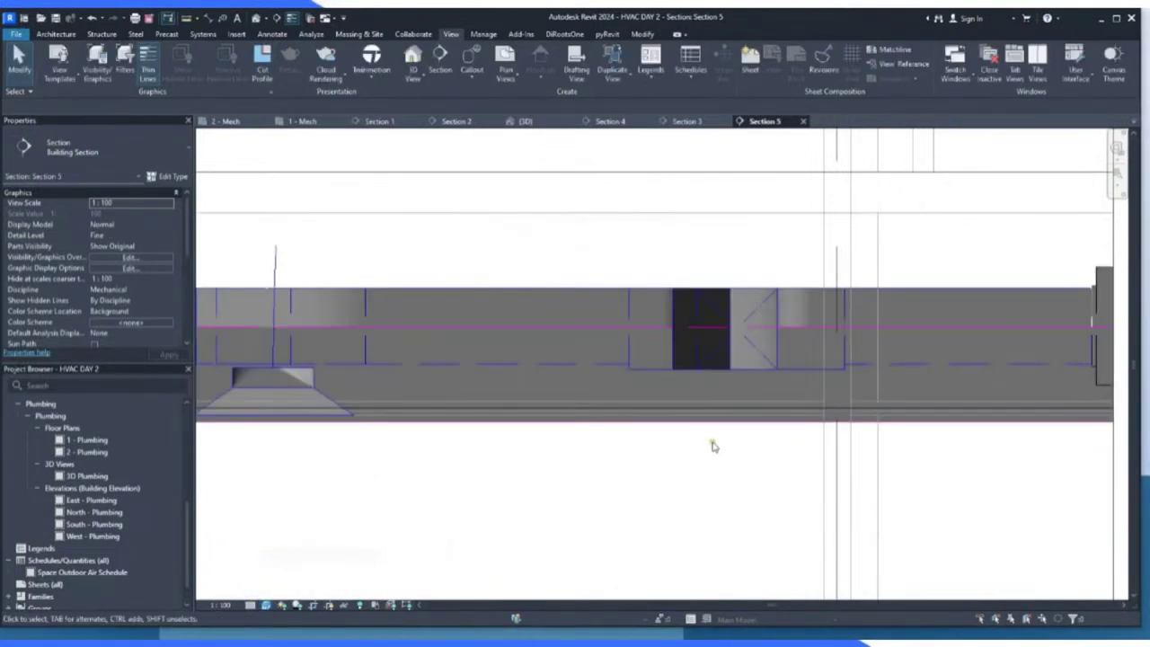
{"action": "scroll", "coordinate": [655, 377], "scroll_direction": "down", "scroll_amount": 2}
{"action": "scroll", "coordinate": [575, 364], "scroll_direction": "up", "scroll_amount": 1}
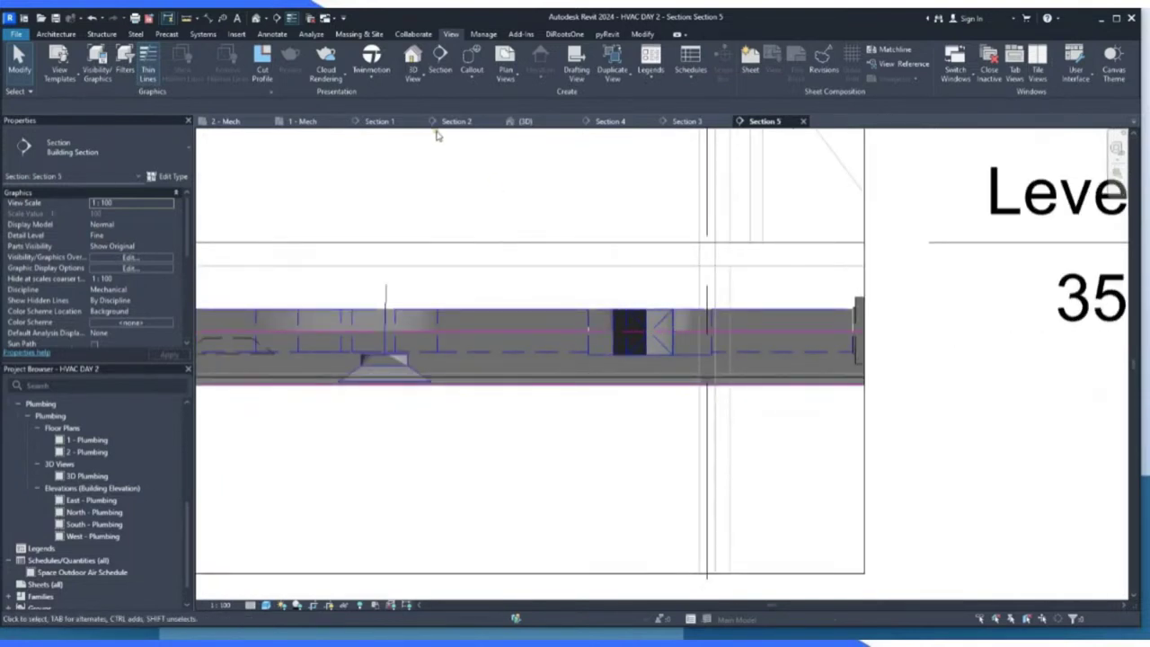
Orbit and zoom the {3D} view to review the supply and return duct runs over the hallway.
{"action": "left_click", "coordinate": [524, 121]}
{"action": "left_click", "coordinate": [555, 348]}
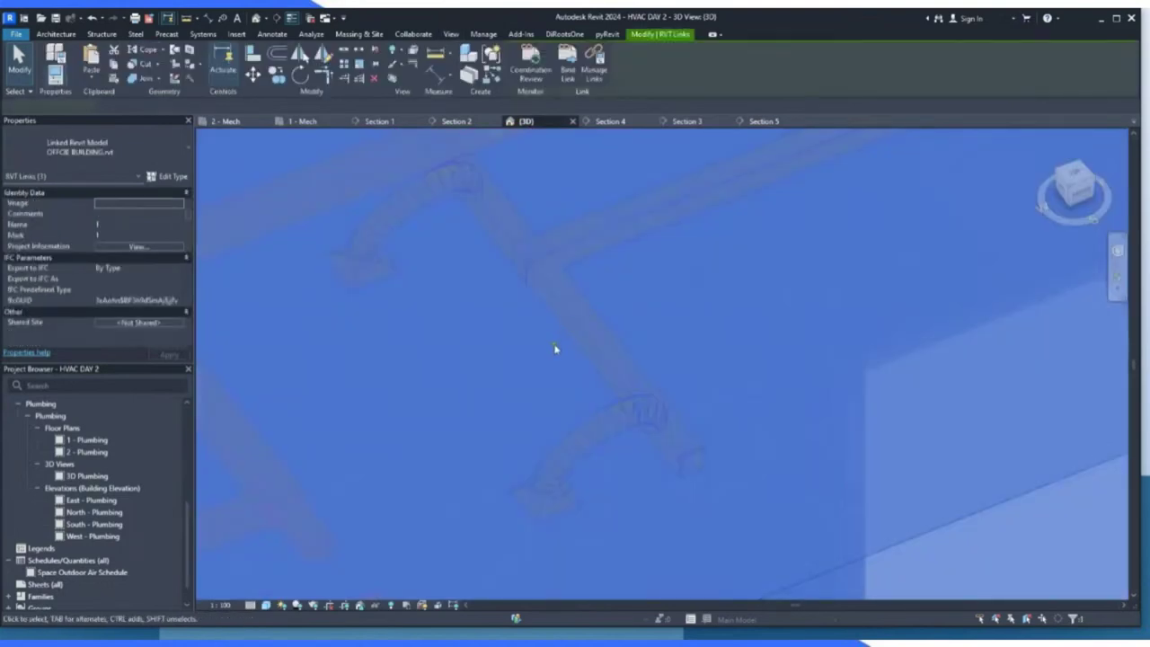
{"action": "key", "text": "Escape"}
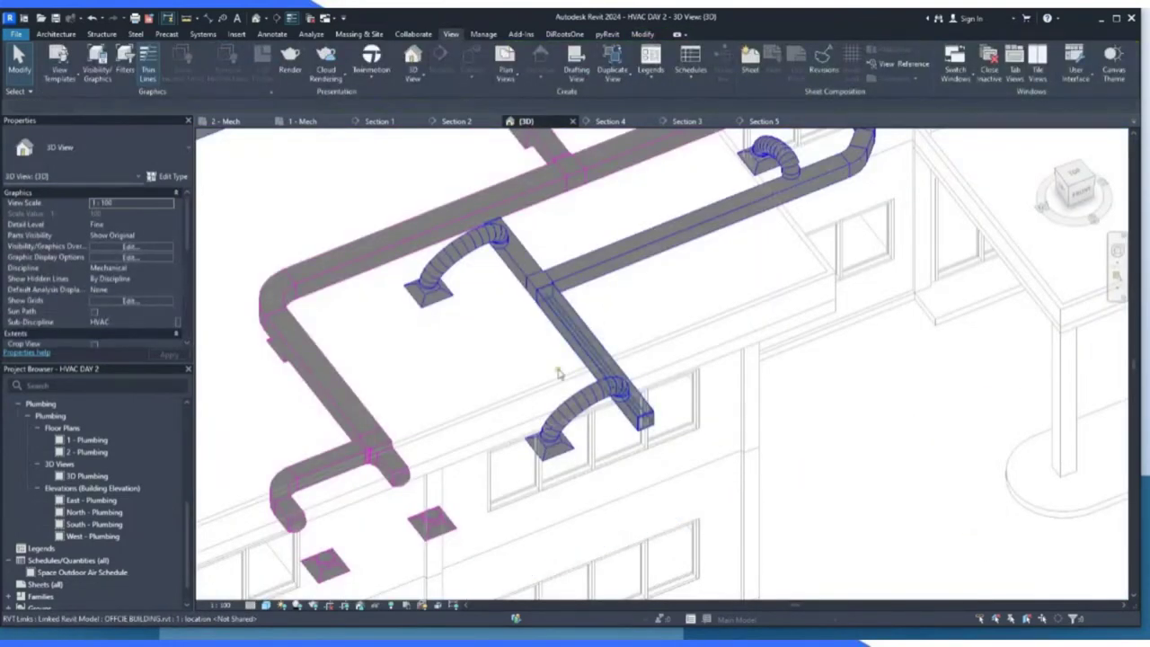
{"action": "scroll", "coordinate": [558, 374], "scroll_direction": "down", "scroll_amount": 3}
{"action": "scroll", "coordinate": [710, 244], "scroll_direction": "up", "scroll_amount": 5}
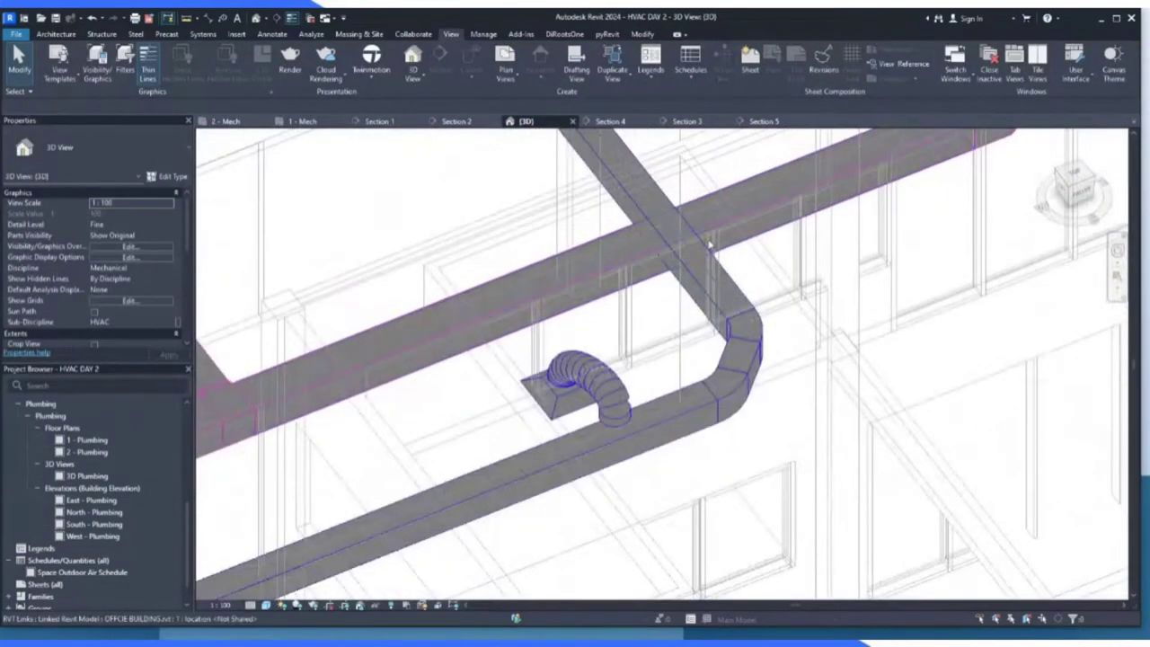
{"action": "scroll", "coordinate": [557, 378], "scroll_direction": "down", "scroll_amount": 2}
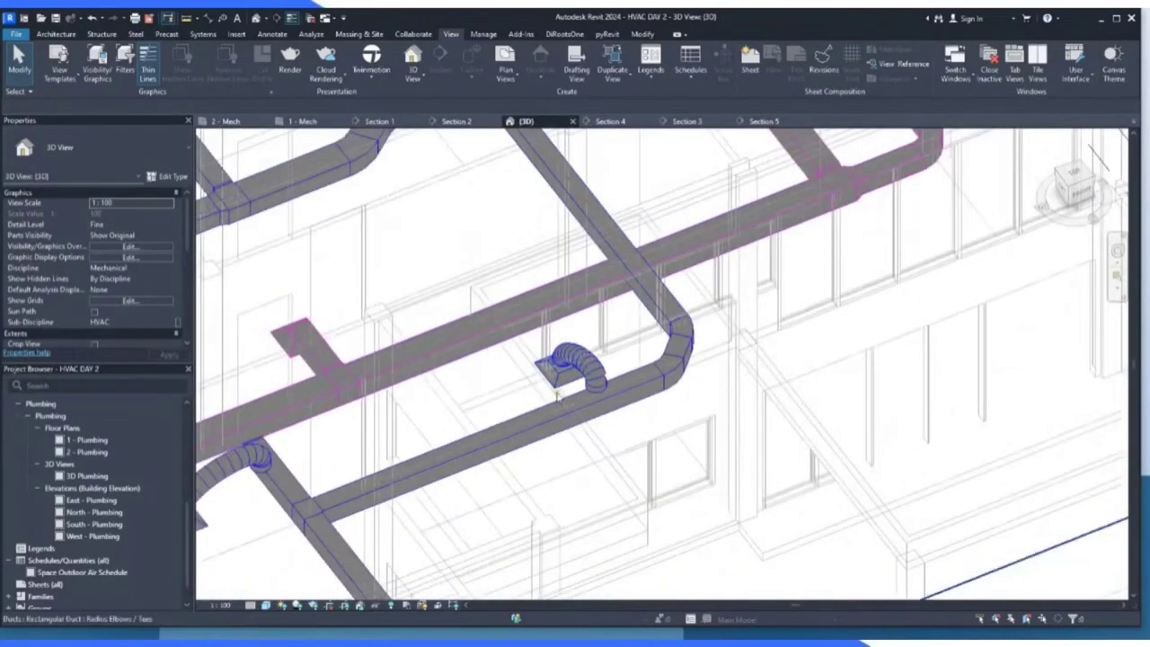
{"action": "middle_click_drag", "start_coordinate": [557, 394], "coordinate": [847, 213], "text": "shift"}
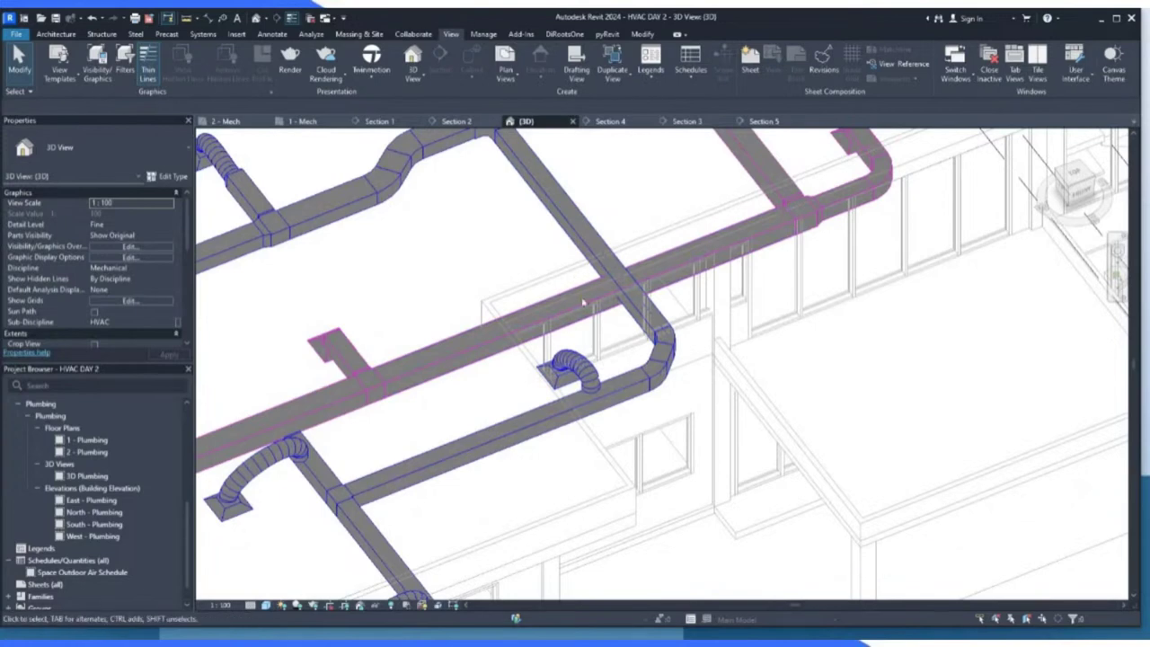
{"action": "scroll", "coordinate": [593, 341], "scroll_direction": "down", "scroll_amount": 3}
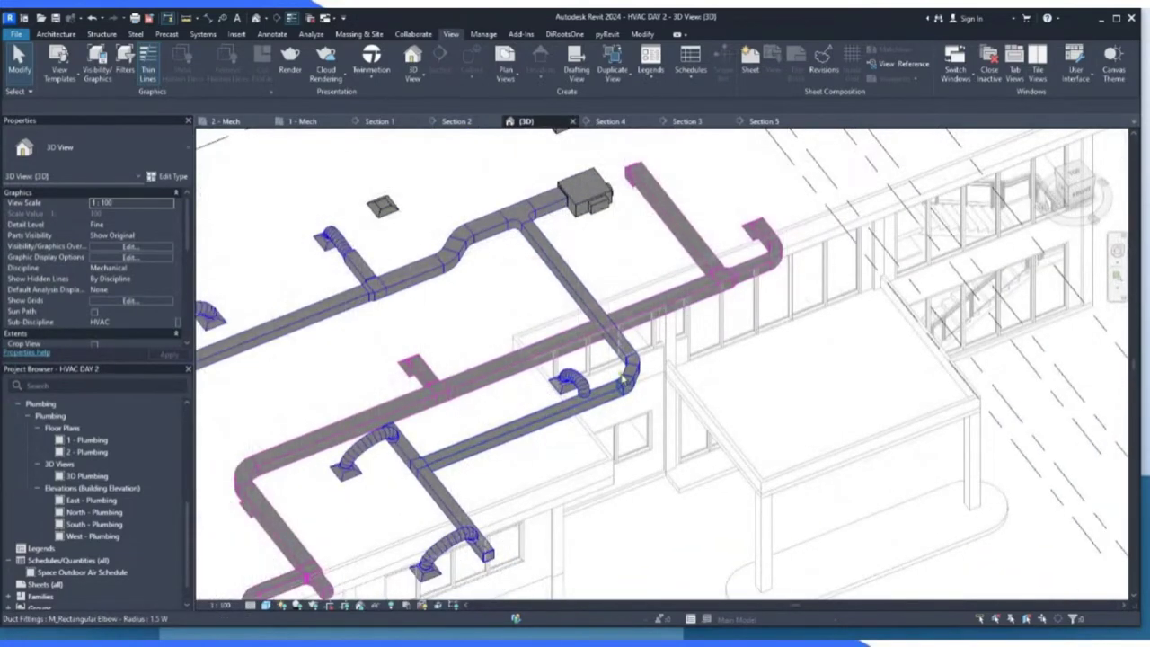
{"action": "scroll", "coordinate": [622, 379], "scroll_direction": "up", "scroll_amount": 3}
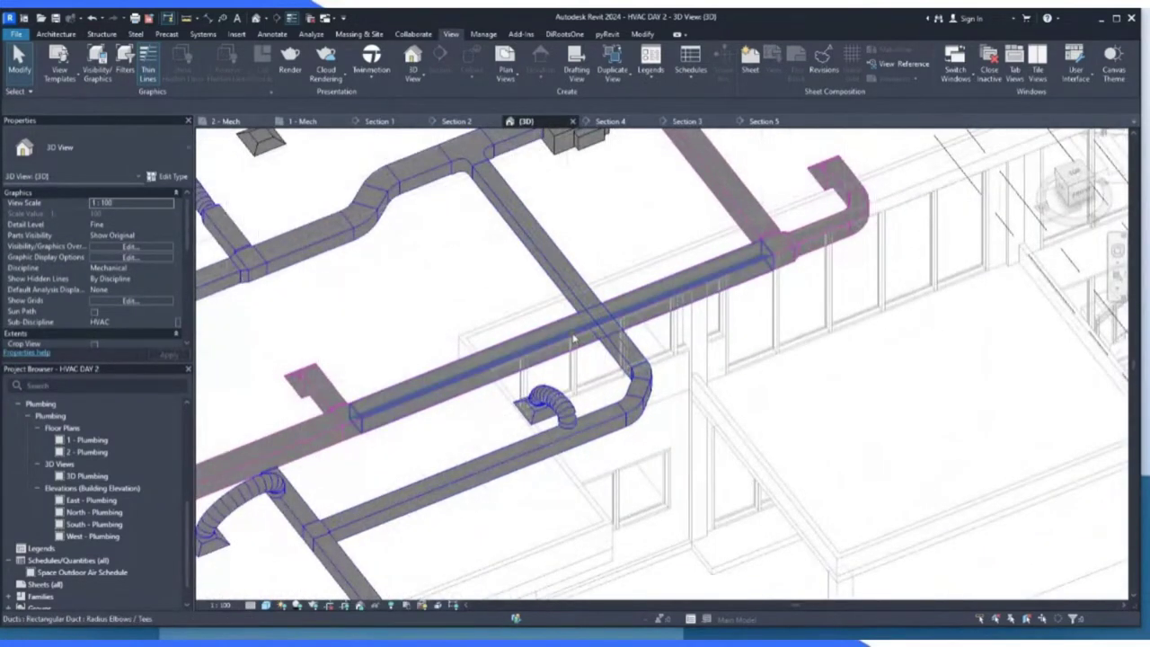
{"action": "scroll", "coordinate": [680, 339], "scroll_direction": "down", "scroll_amount": 3}
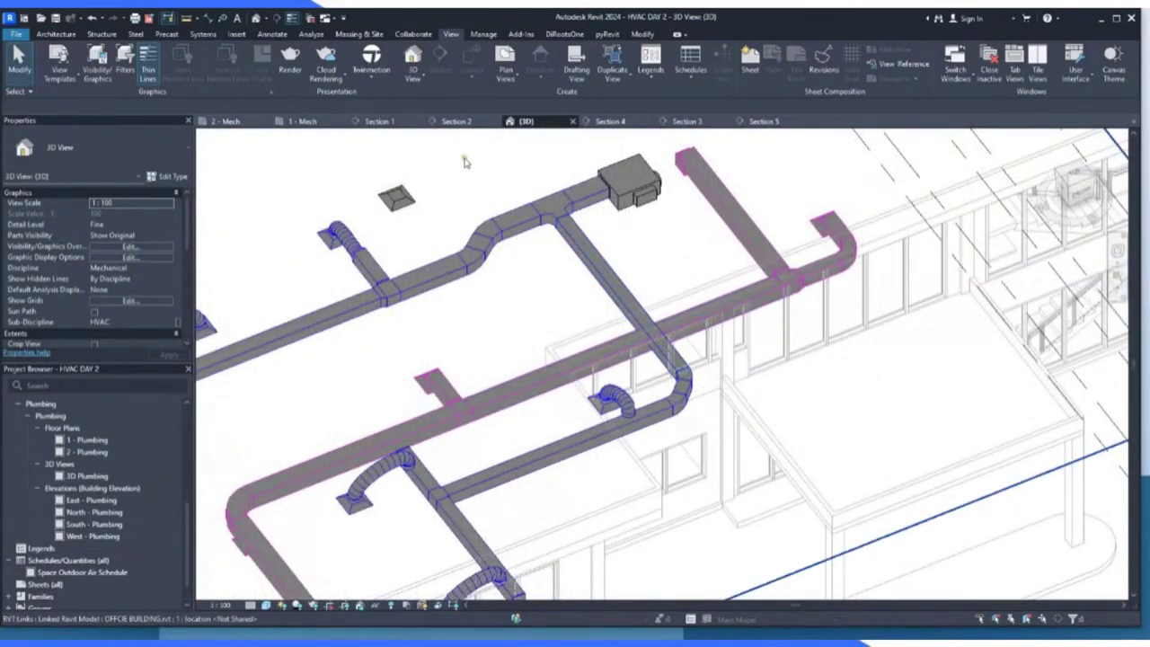
On the 1 - Mech plan, zoom to the Pantry and check the riser duct and the duct below it.
{"action": "left_click", "coordinate": [310, 121]}
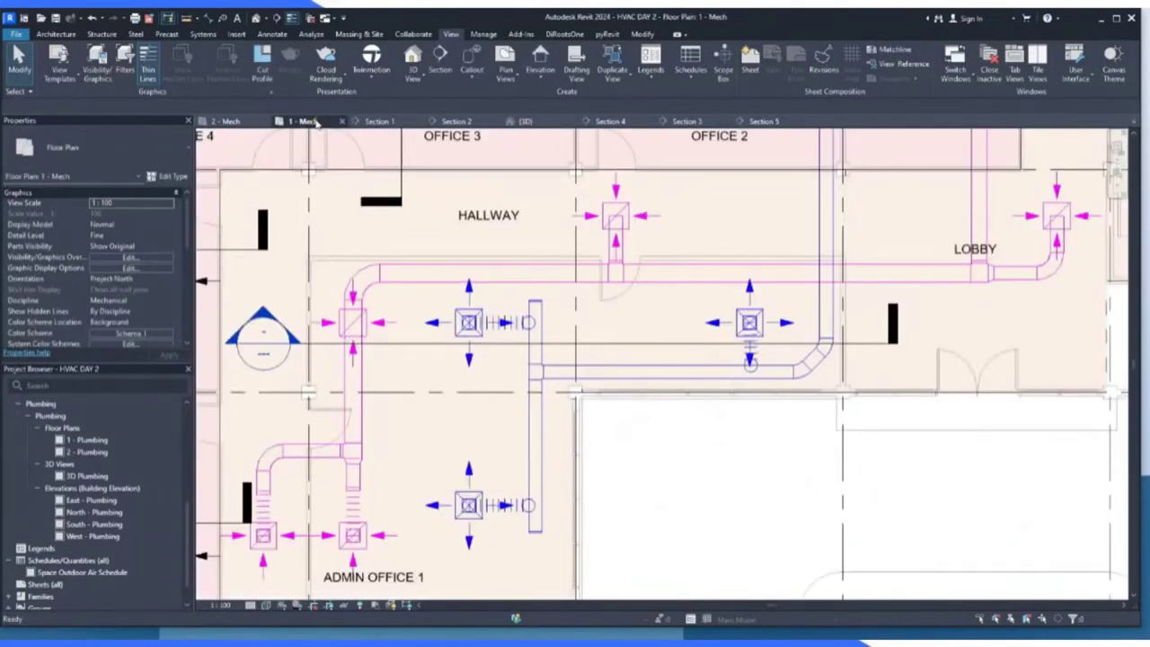
{"action": "scroll", "coordinate": [651, 413], "scroll_direction": "down", "scroll_amount": 2}
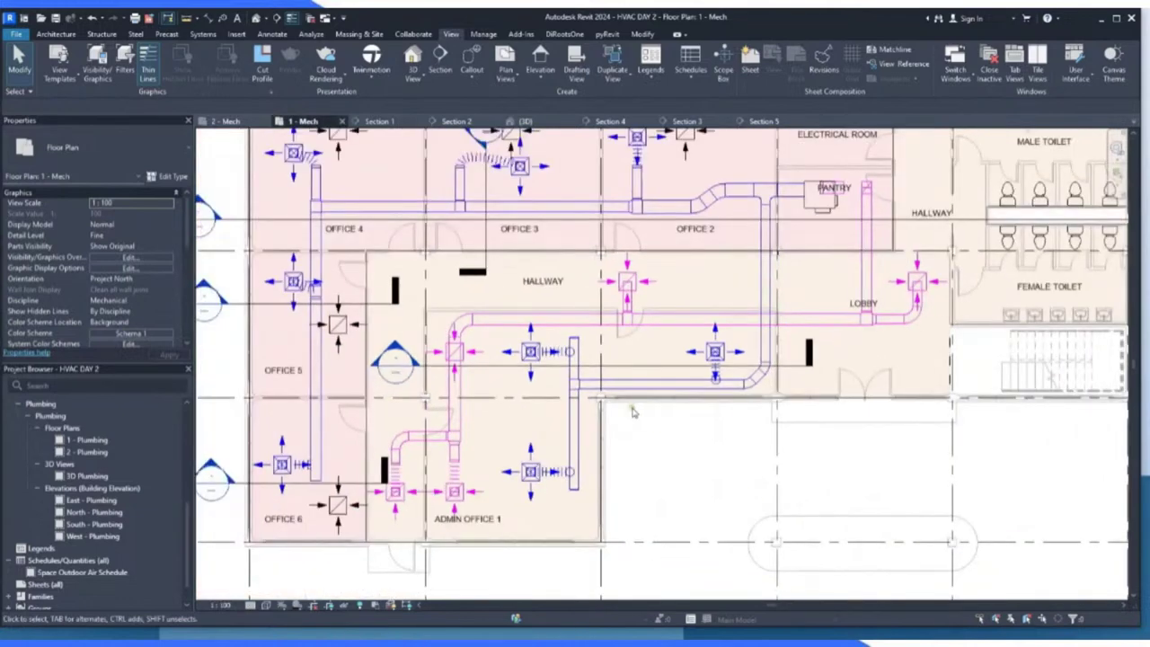
{"action": "scroll", "coordinate": [632, 412], "scroll_direction": "down", "scroll_amount": 1}
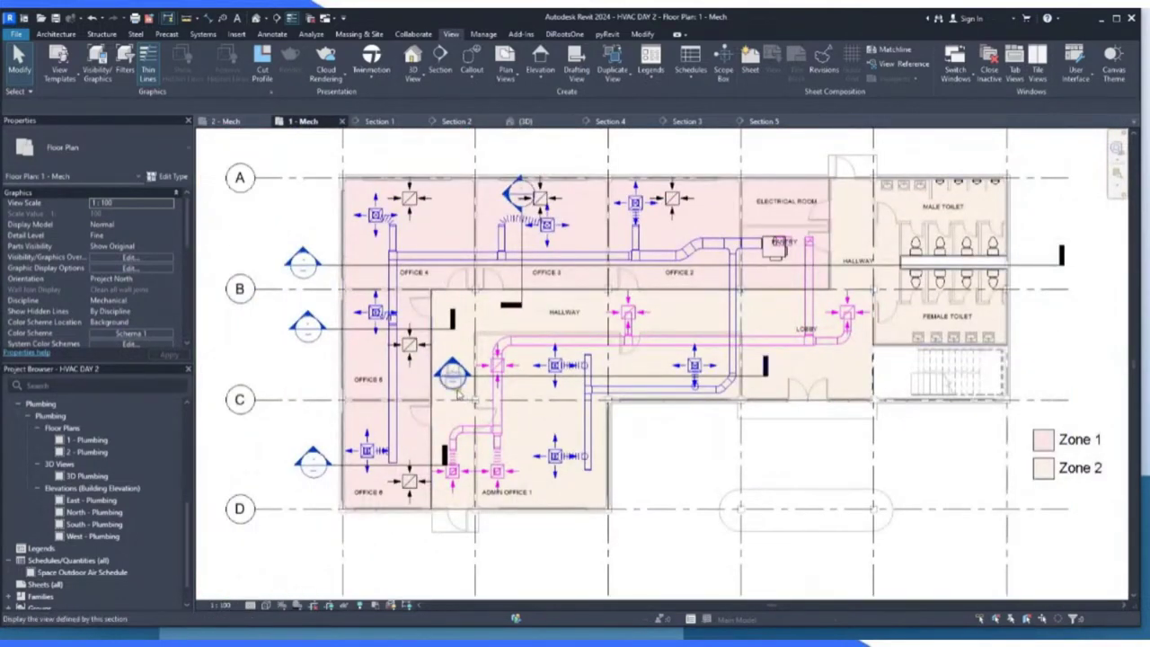
{"action": "scroll", "coordinate": [447, 379], "scroll_direction": "down", "scroll_amount": 1}
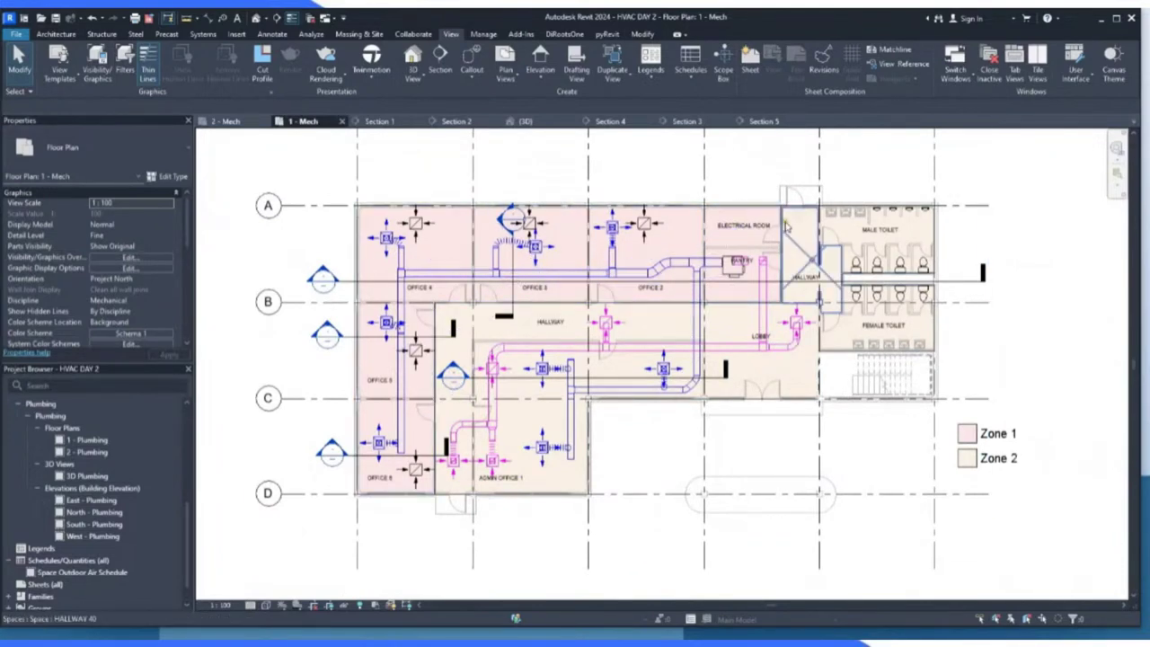
{"action": "scroll", "coordinate": [787, 254], "scroll_direction": "up", "scroll_amount": 5}
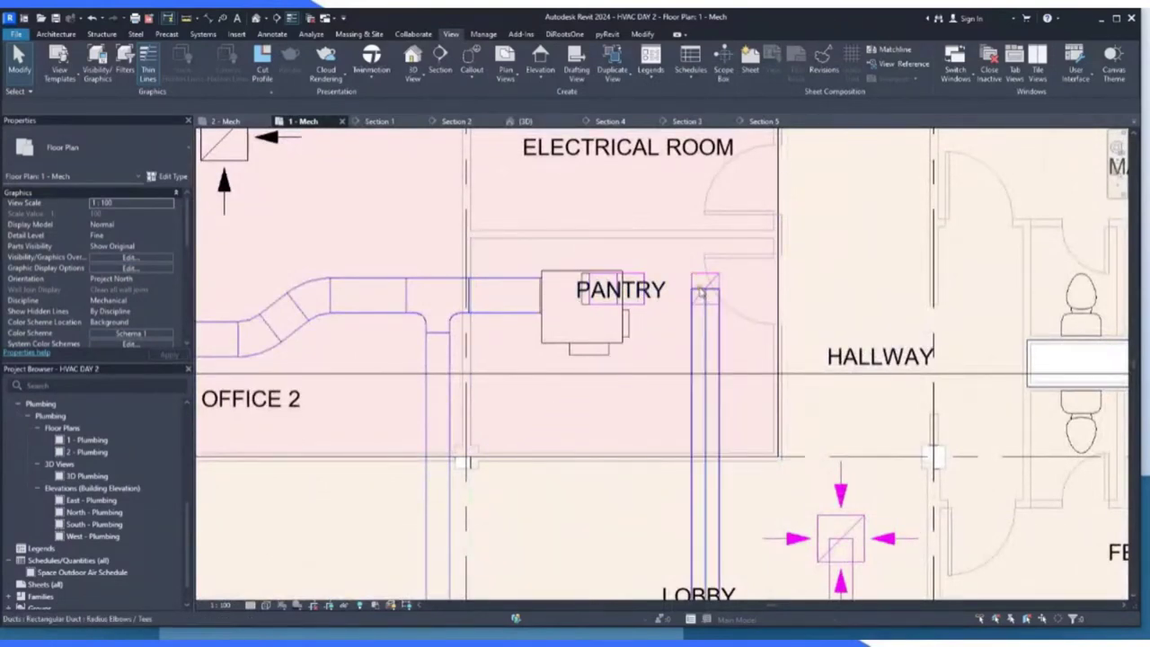
{"action": "left_click", "coordinate": [703, 289]}
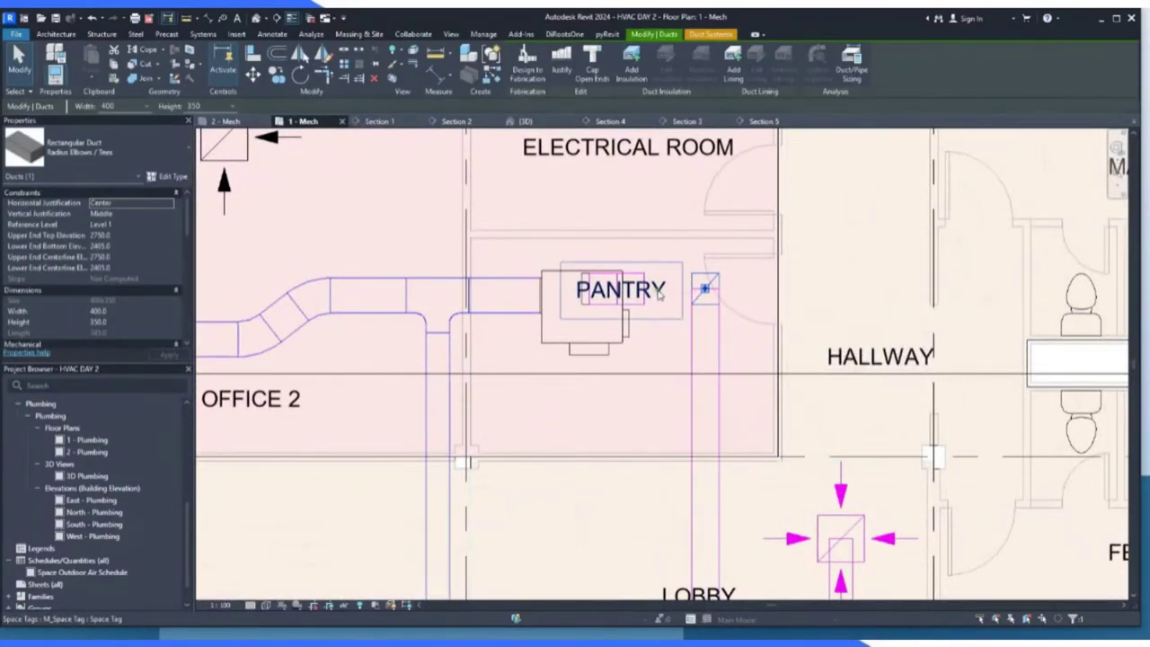
{"action": "key", "text": "Escape"}
{"action": "left_click", "coordinate": [705, 294]}
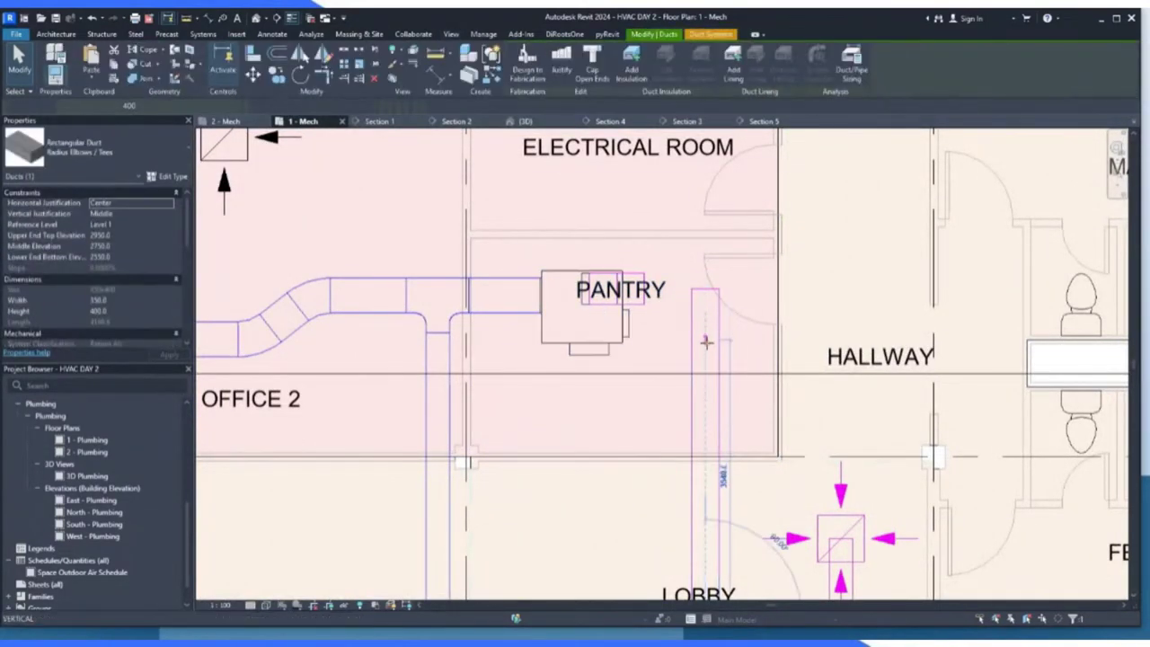
{"action": "key", "text": "Escape"}
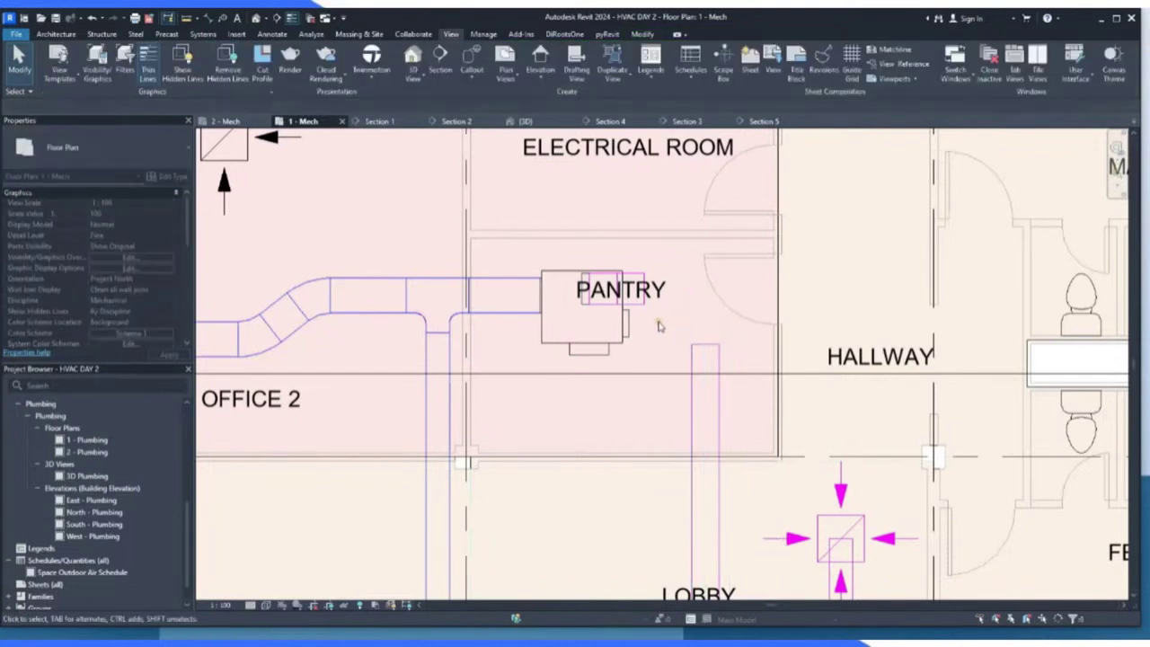
Slide the pantry unit's elbow fitting rightward along its return duct toward the vertical duct.
{"action": "scroll", "coordinate": [658, 326], "scroll_direction": "up", "scroll_amount": 2}
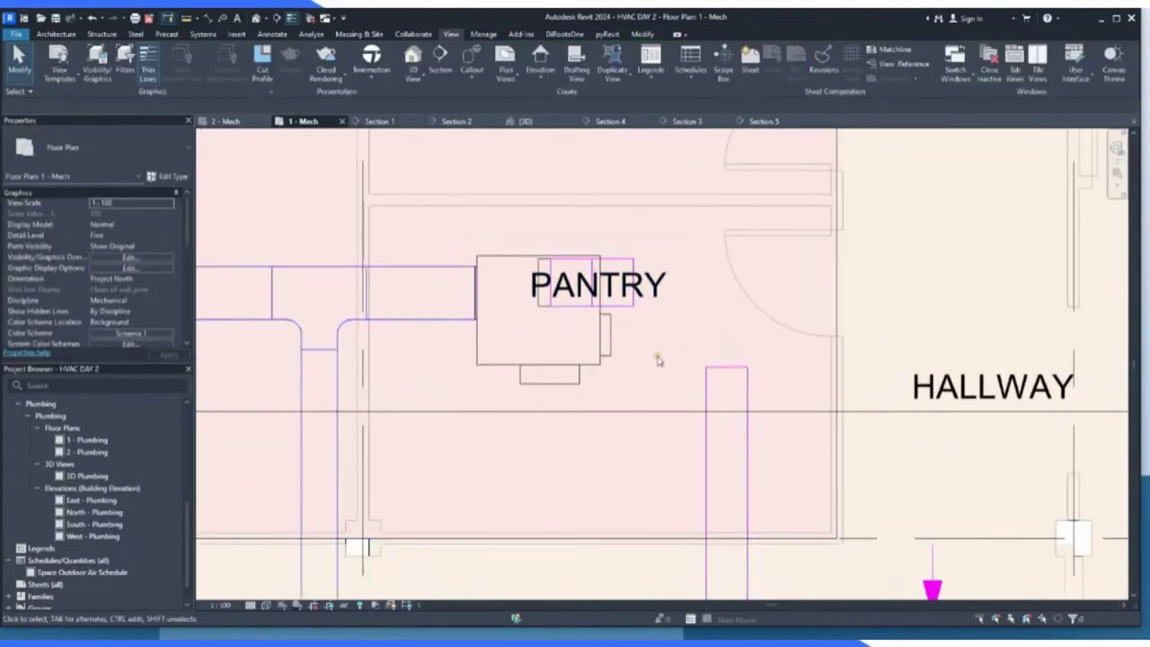
{"action": "left_click", "coordinate": [709, 372]}
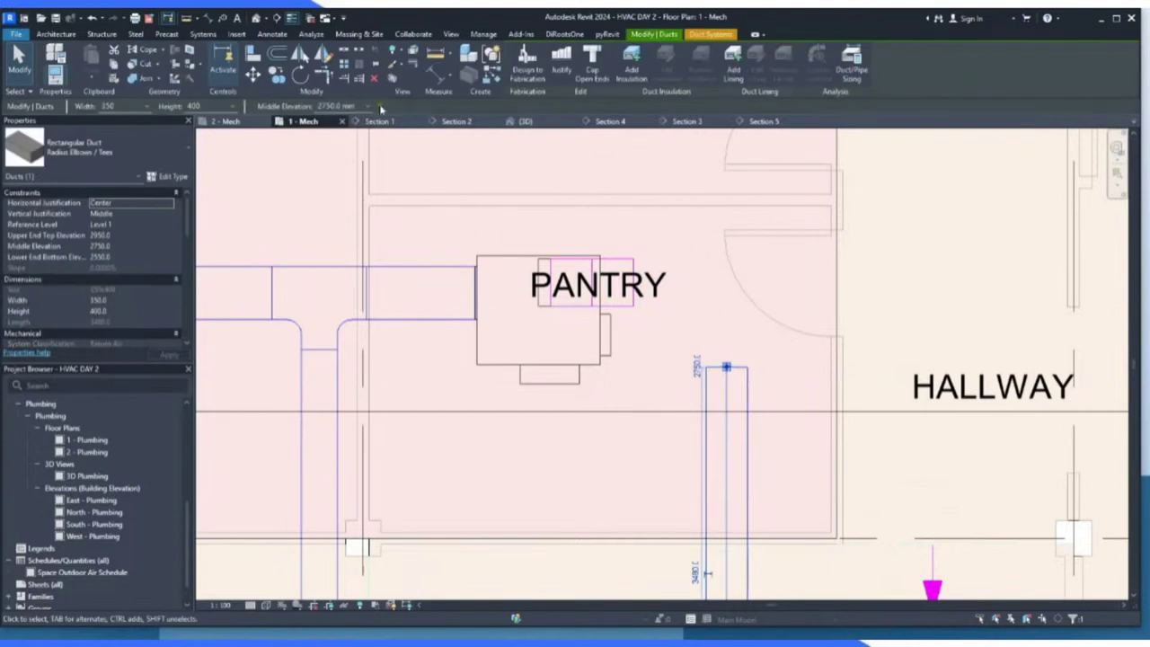
{"action": "left_click", "coordinate": [324, 74]}
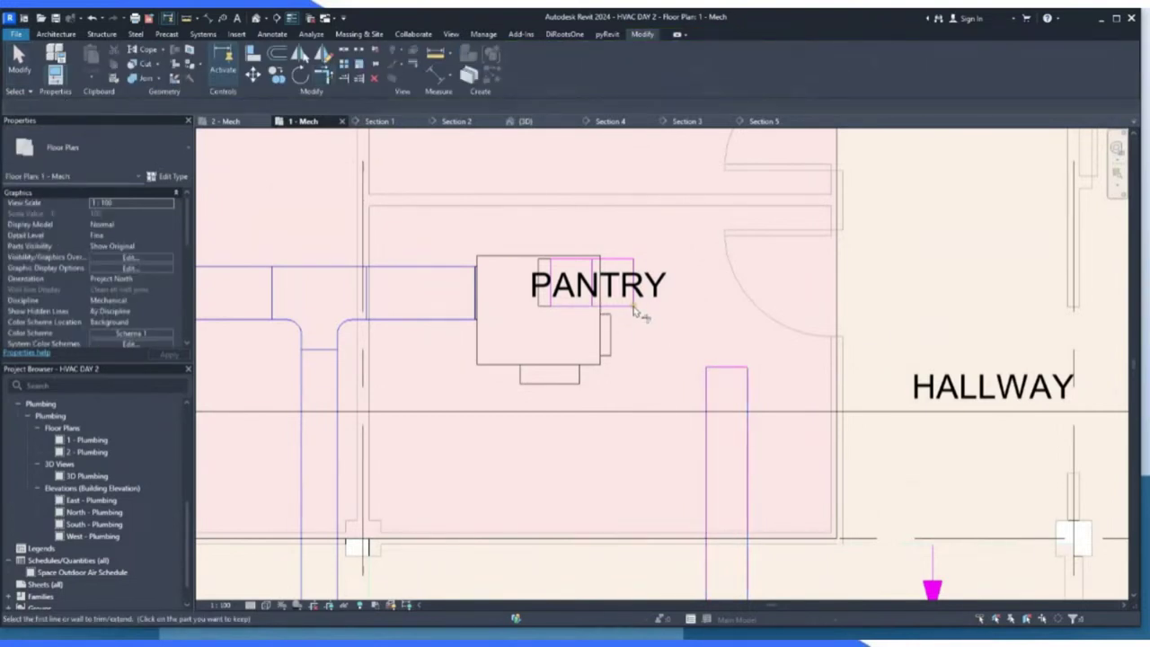
{"action": "left_click", "coordinate": [717, 374]}
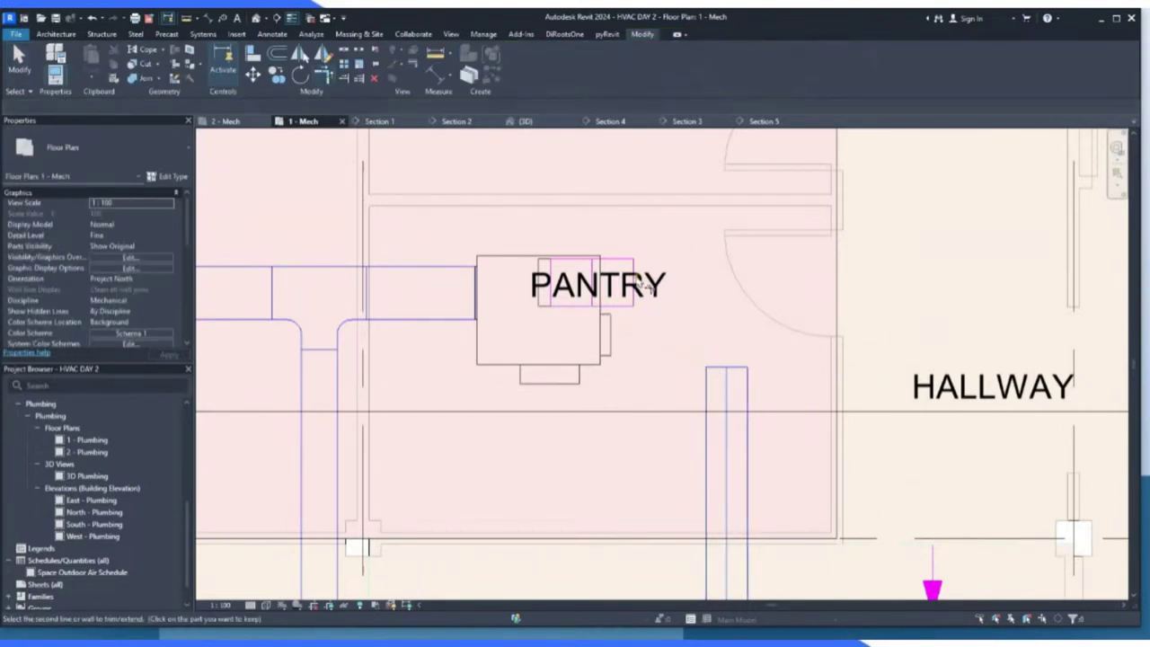
{"action": "left_click", "coordinate": [22, 61]}
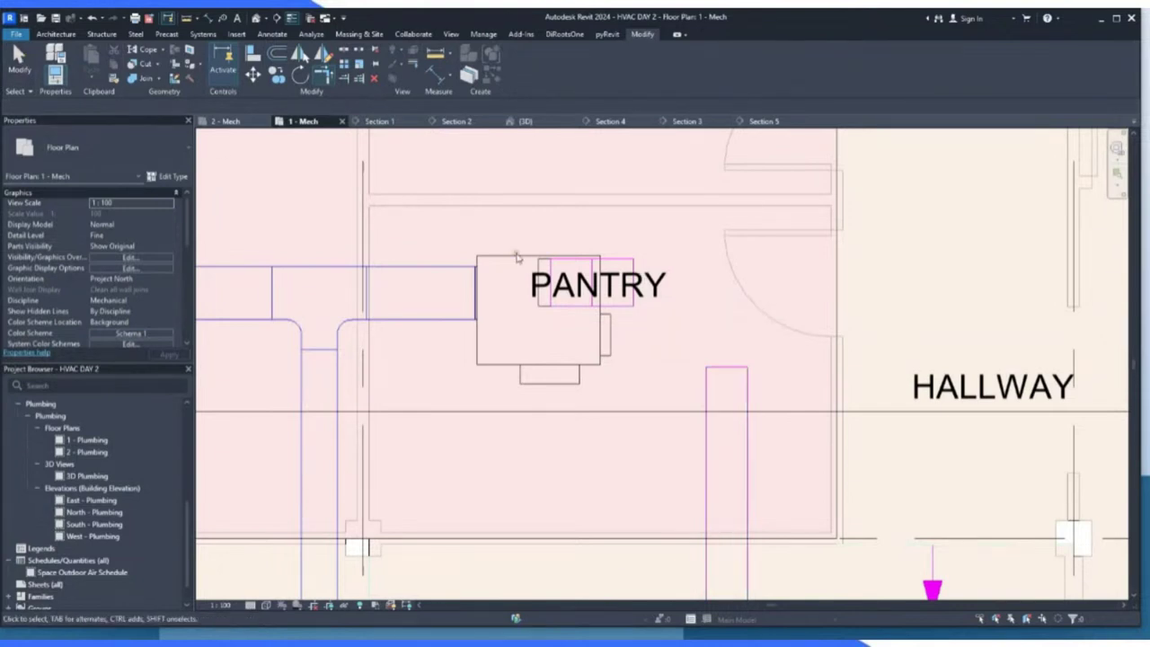
{"action": "left_click", "coordinate": [526, 259]}
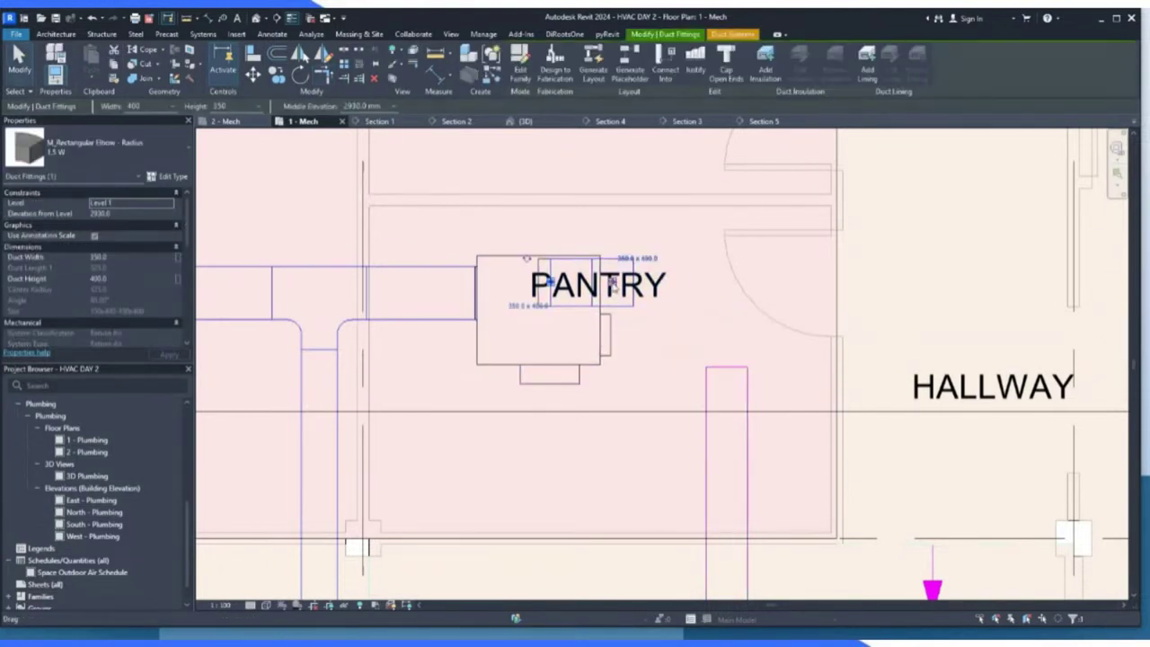
{"action": "left_click_drag", "start_coordinate": [614, 285], "coordinate": [692, 286]}
{"action": "left_click", "coordinate": [684, 340]}
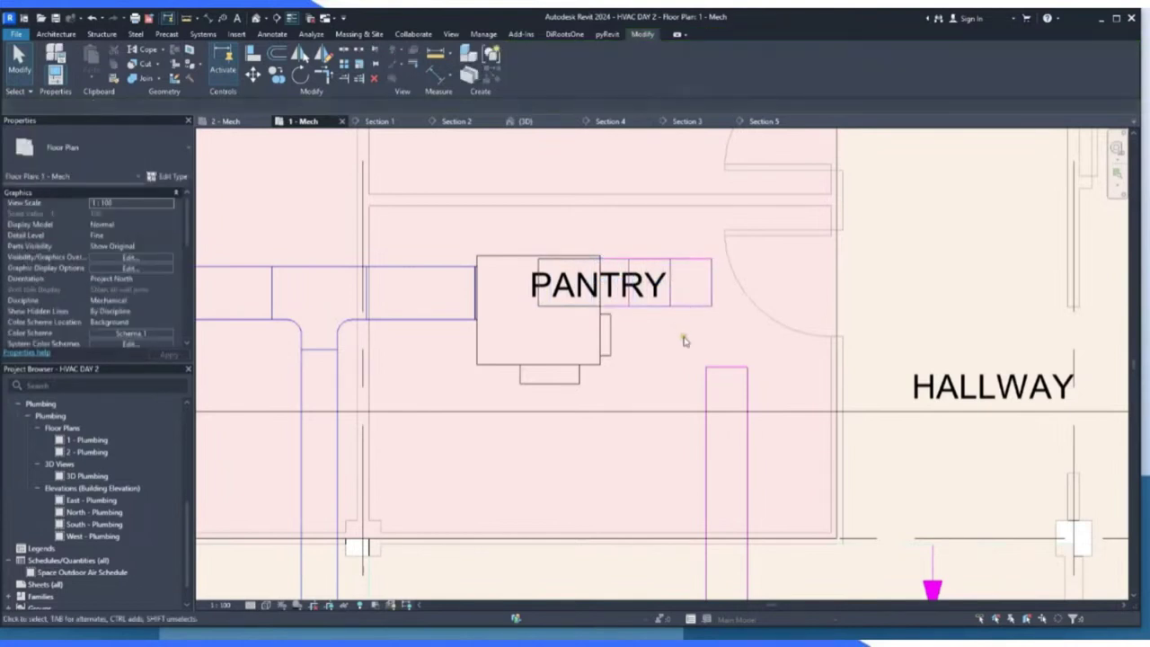
Trim the pantry return duct to corner with the vertical duct, undoing and retrying with TR.
{"action": "left_click", "coordinate": [716, 369]}
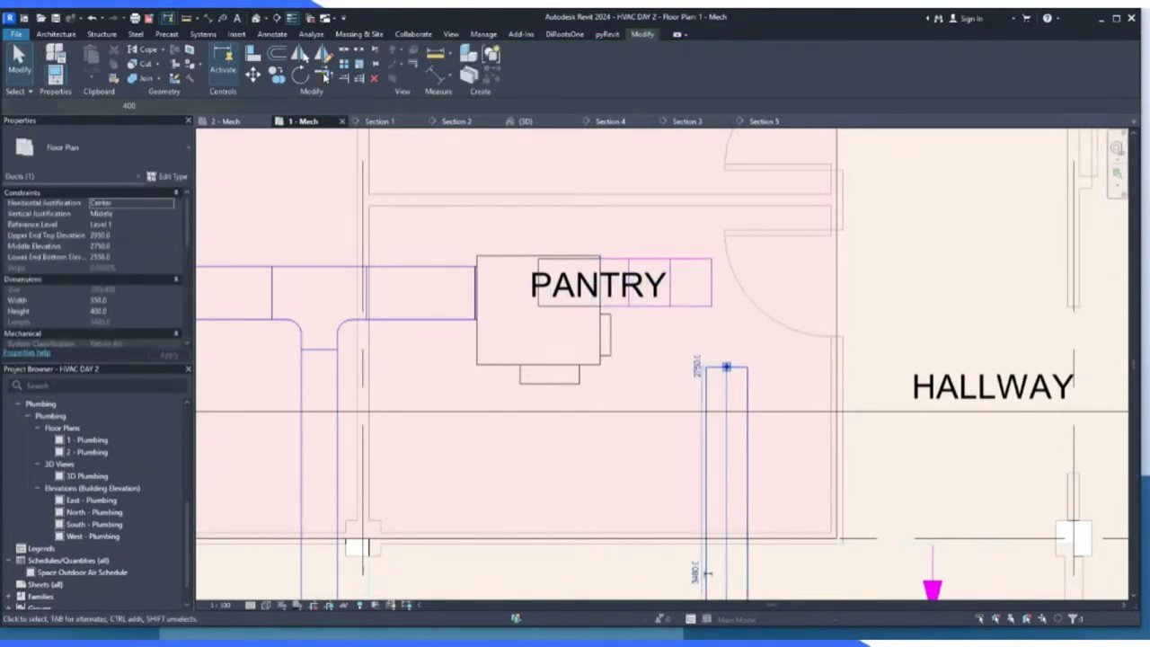
{"action": "left_click", "coordinate": [324, 78]}
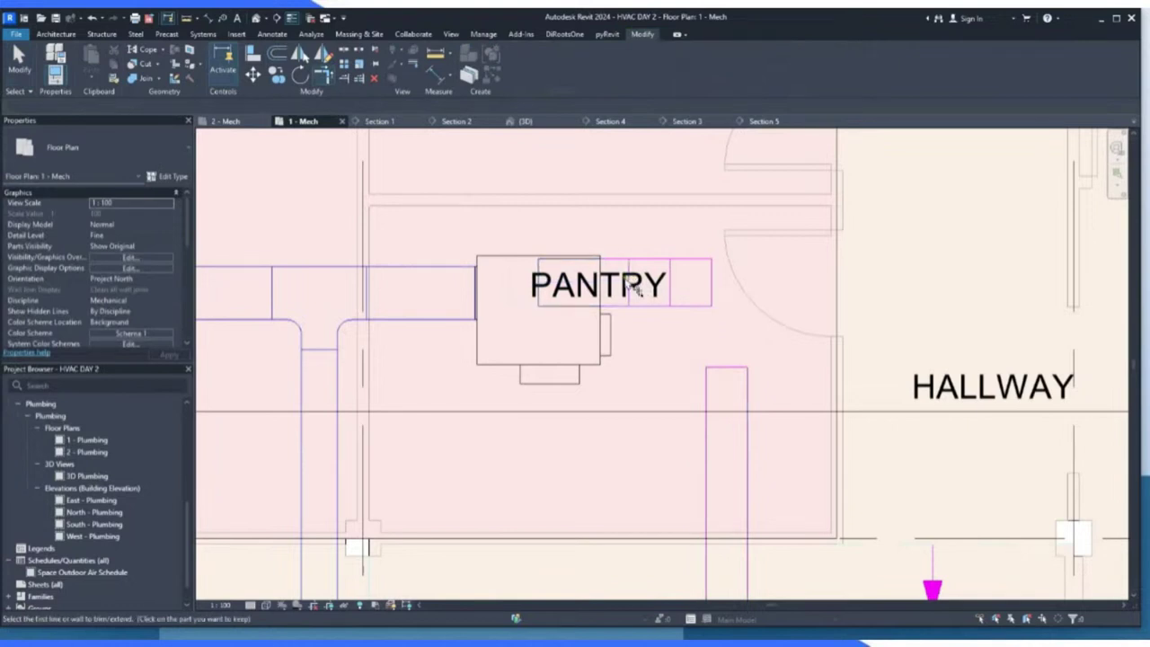
{"action": "left_click", "coordinate": [634, 285]}
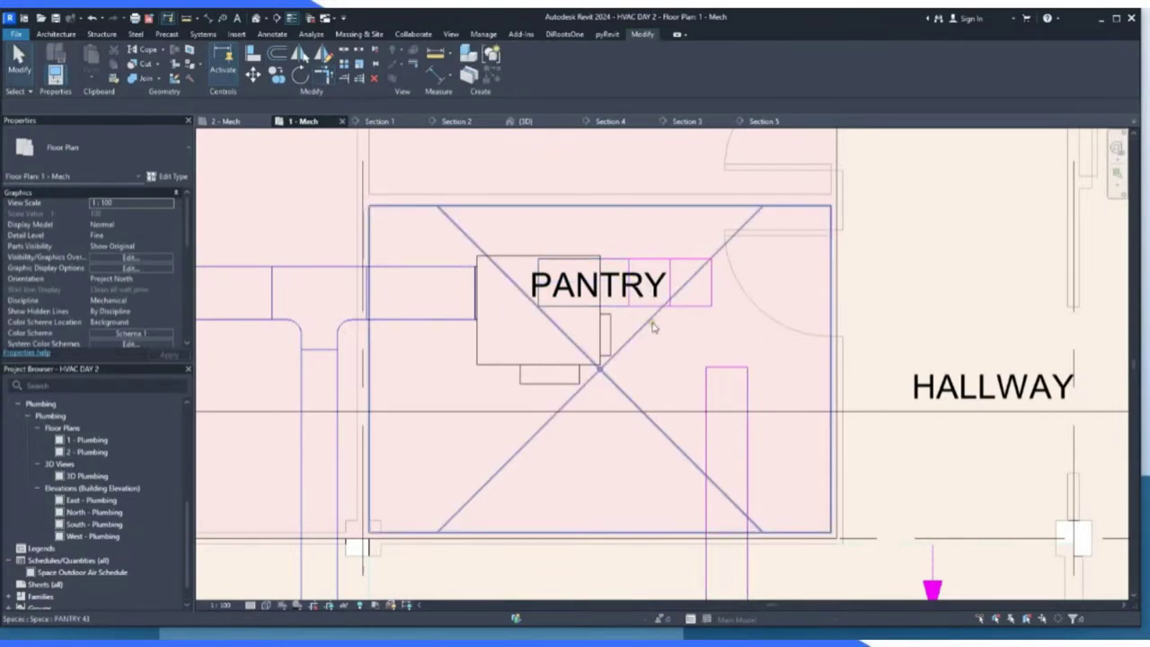
{"action": "left_click", "coordinate": [683, 302]}
{"action": "key", "text": "ctrl+z"}
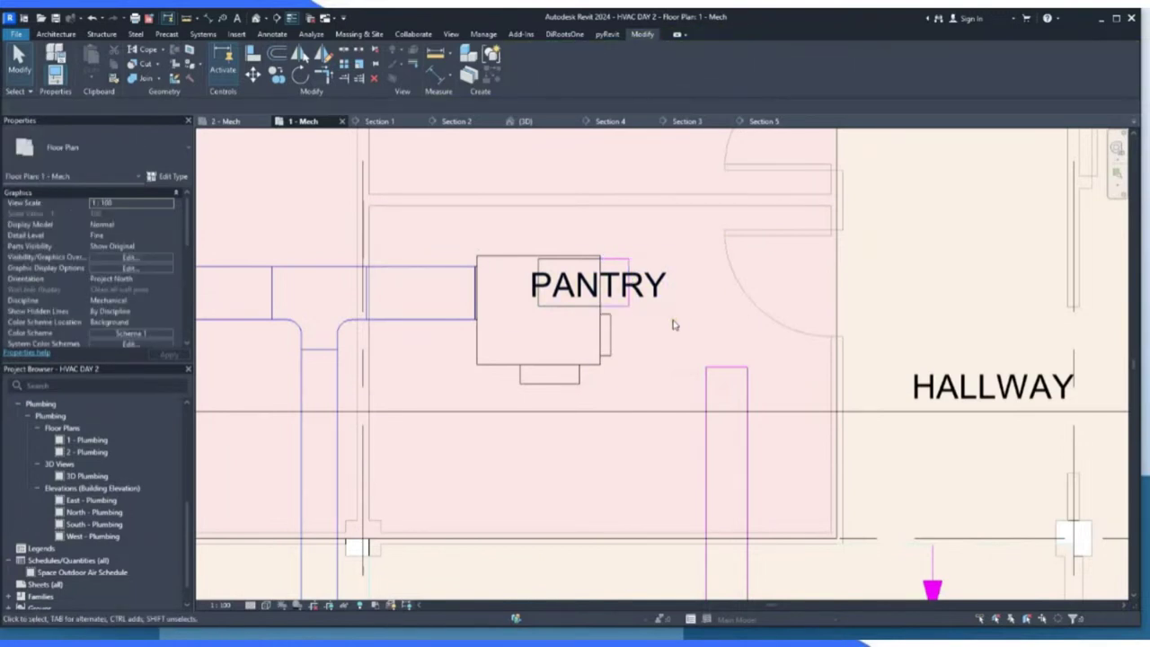
{"action": "key", "text": "t"}
{"action": "key", "text": "r"}
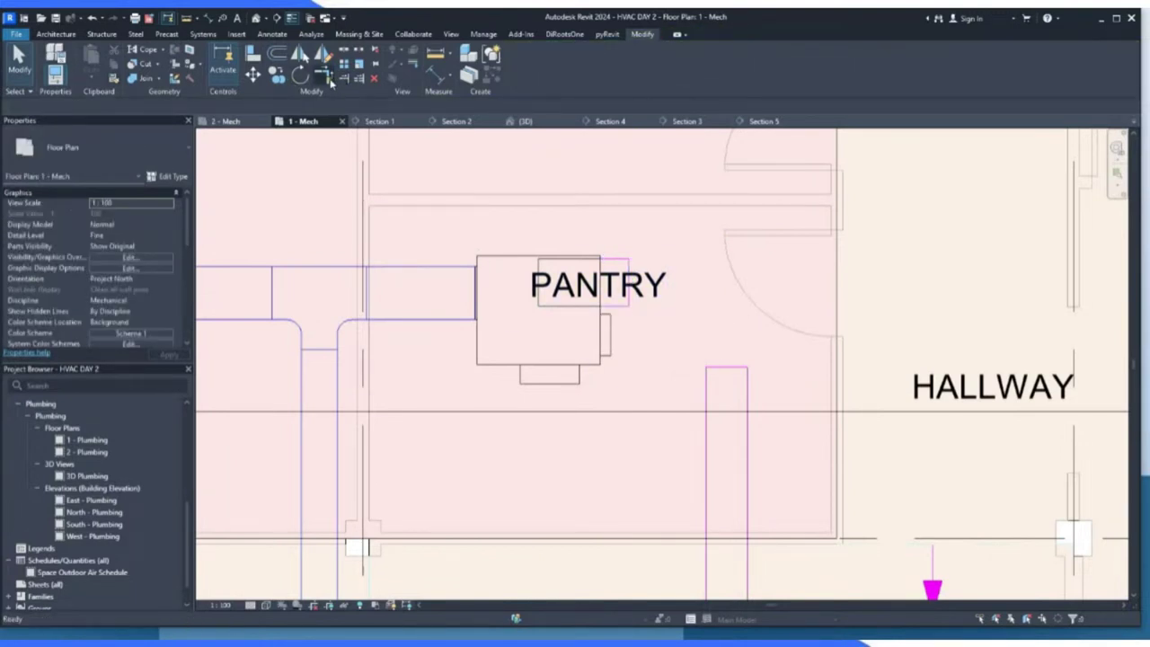
{"action": "left_click", "coordinate": [627, 321]}
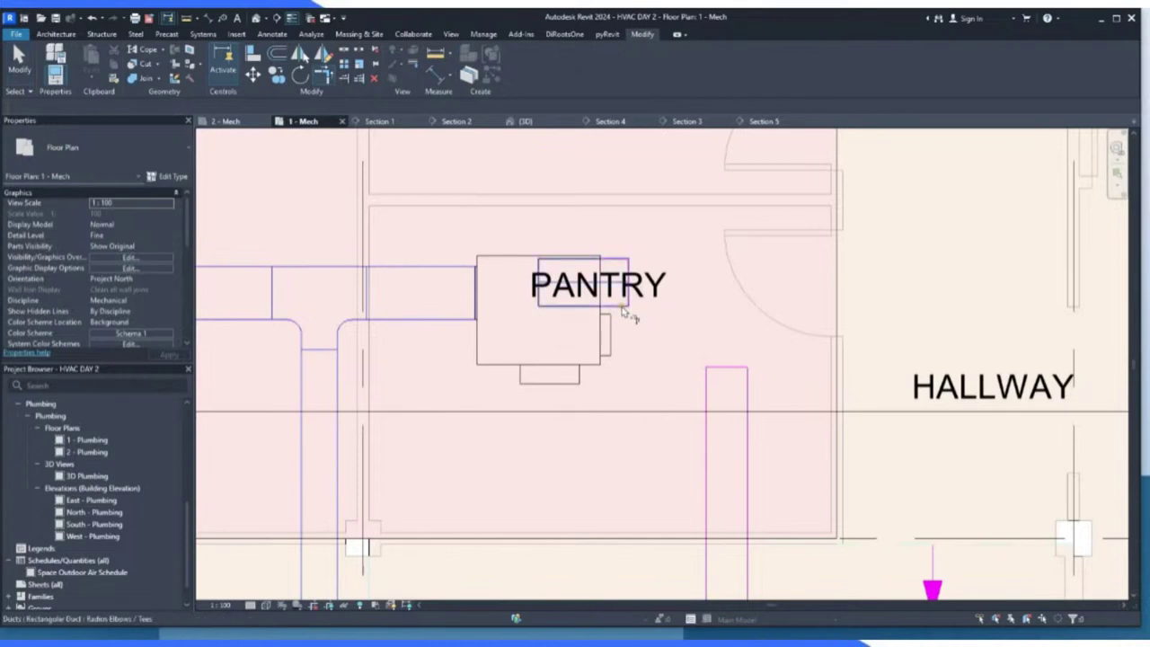
{"action": "left_click", "coordinate": [711, 357]}
{"action": "scroll", "coordinate": [715, 278], "scroll_direction": "down", "scroll_amount": 3}
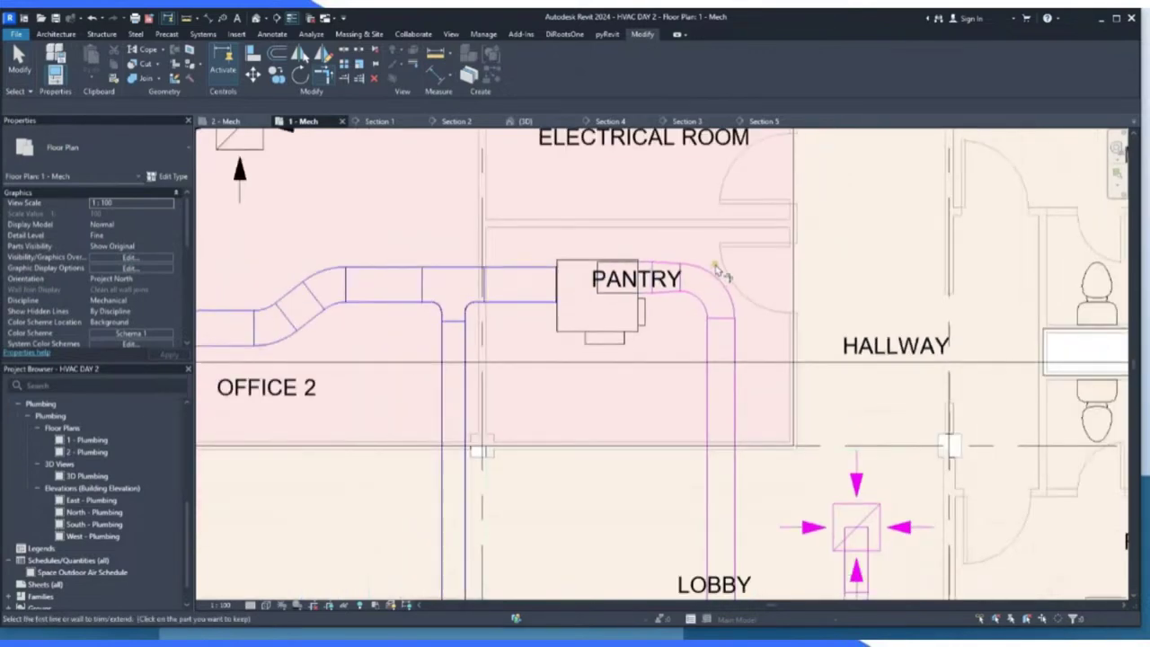
{"action": "scroll", "coordinate": [710, 279], "scroll_direction": "down", "scroll_amount": 2}
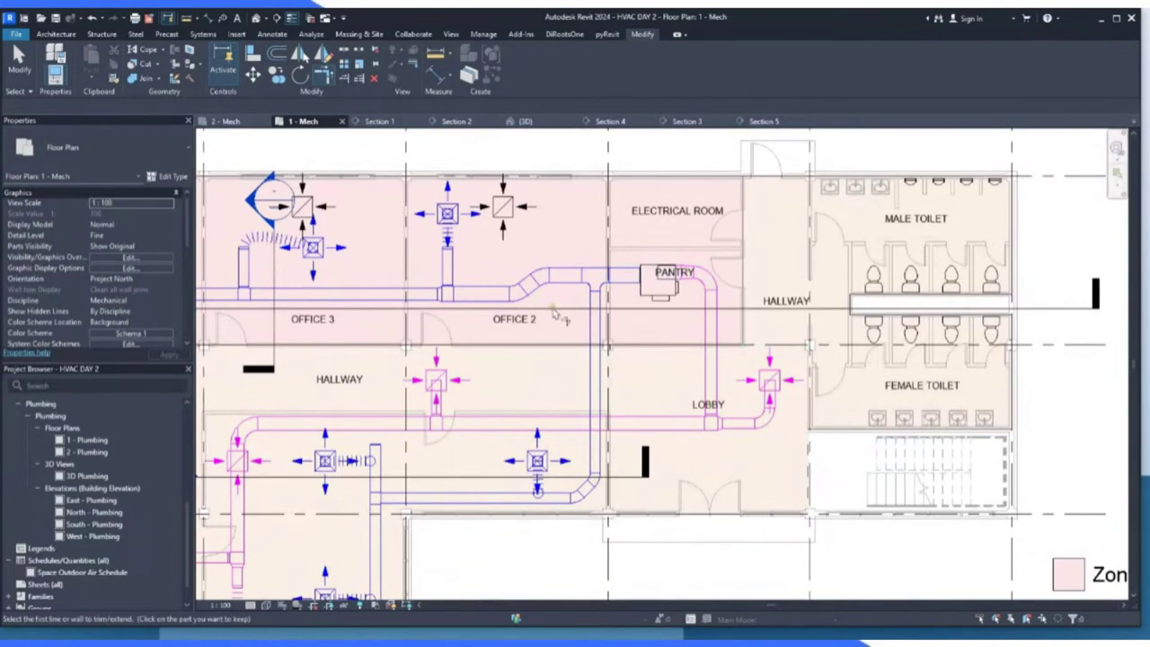
{"action": "scroll", "coordinate": [688, 295], "scroll_direction": "down", "scroll_amount": 2}
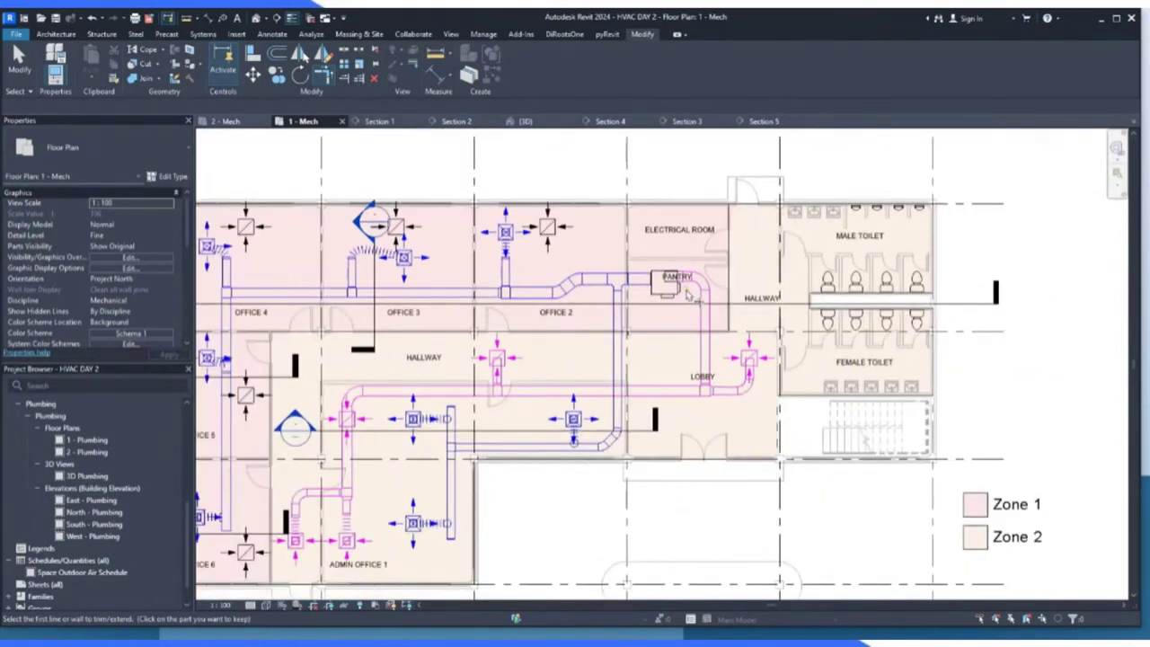
{"action": "scroll", "coordinate": [640, 400], "scroll_direction": "up", "scroll_amount": 4}
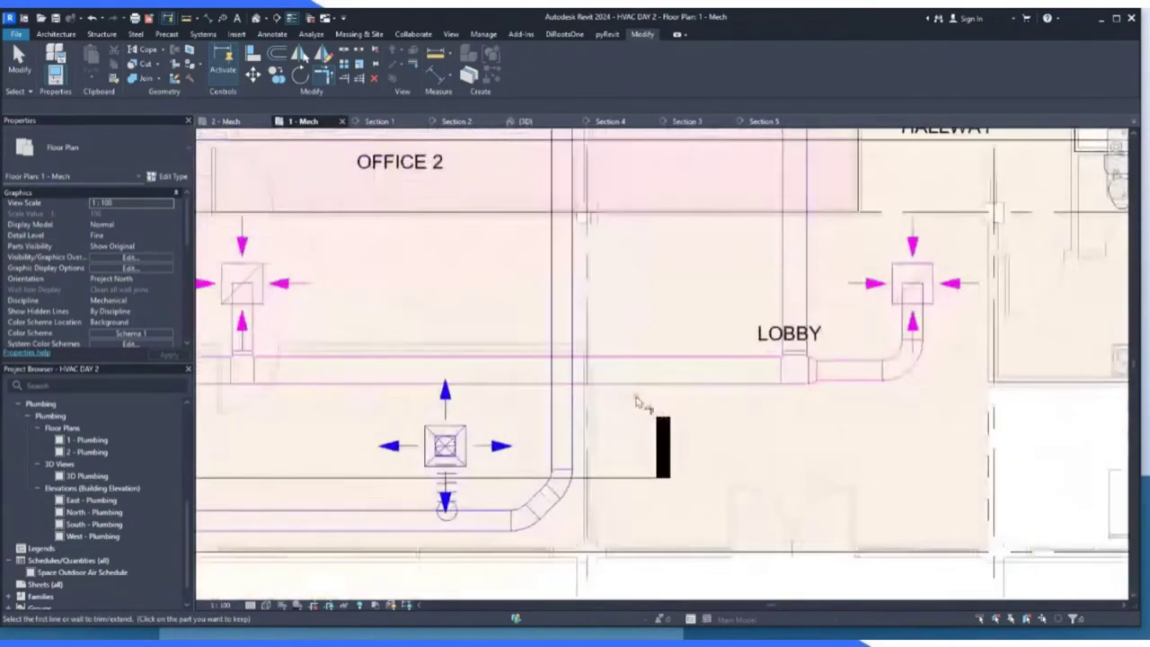
{"action": "key", "text": "Escape"}
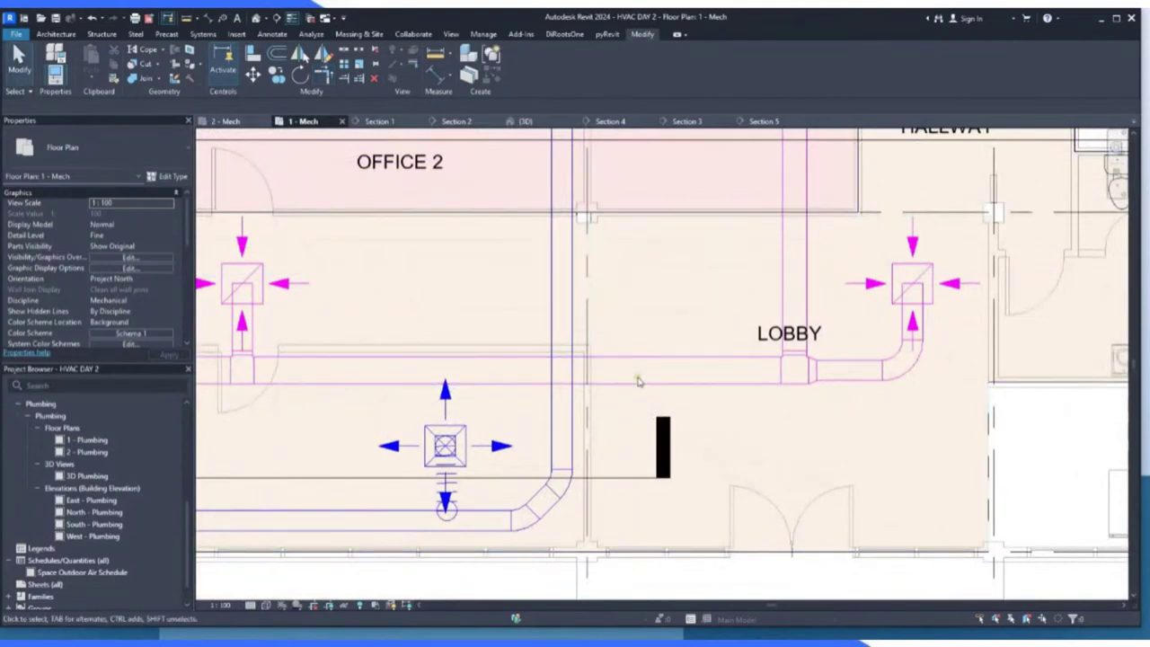
{"action": "scroll", "coordinate": [643, 335], "scroll_direction": "down", "scroll_amount": 1}
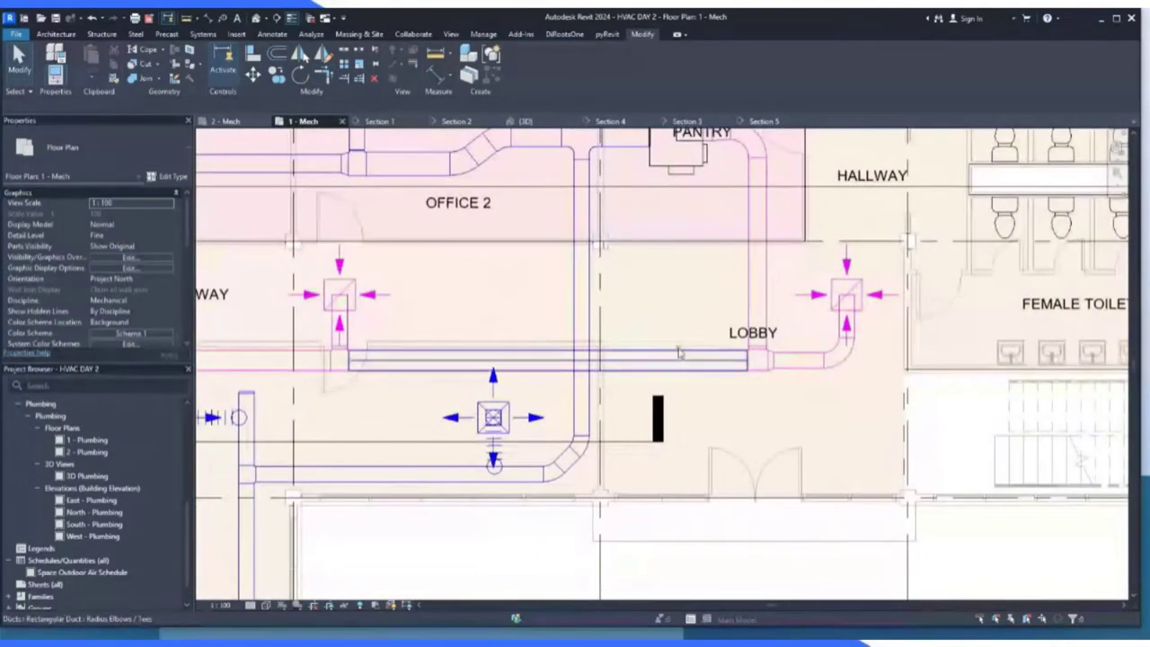
{"action": "scroll", "coordinate": [655, 359], "scroll_direction": "down", "scroll_amount": 3}
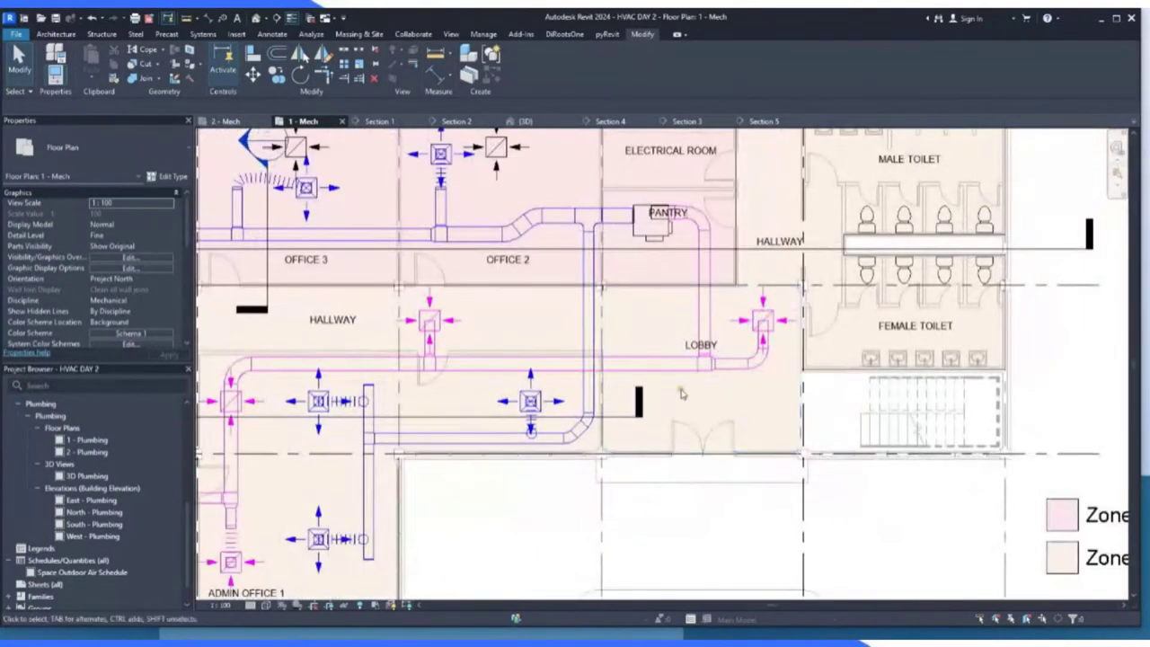
{"action": "scroll", "coordinate": [683, 393], "scroll_direction": "down", "scroll_amount": 2}
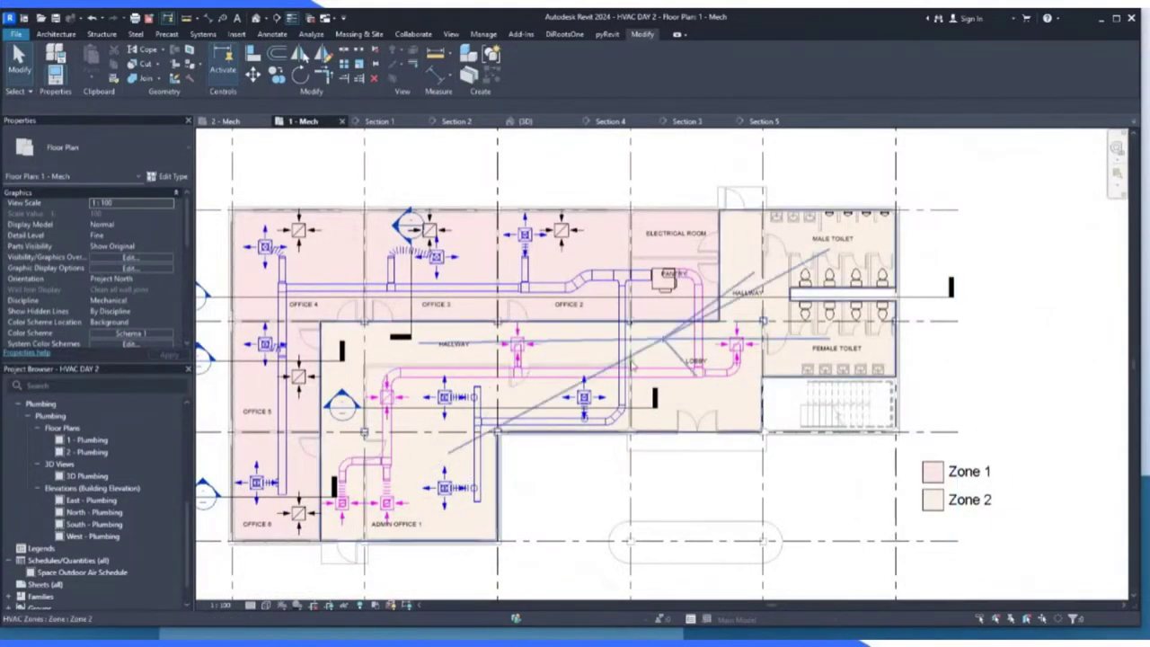
{"action": "scroll", "coordinate": [656, 350], "scroll_direction": "up", "scroll_amount": 2}
{"action": "scroll", "coordinate": [661, 344], "scroll_direction": "down", "scroll_amount": 1}
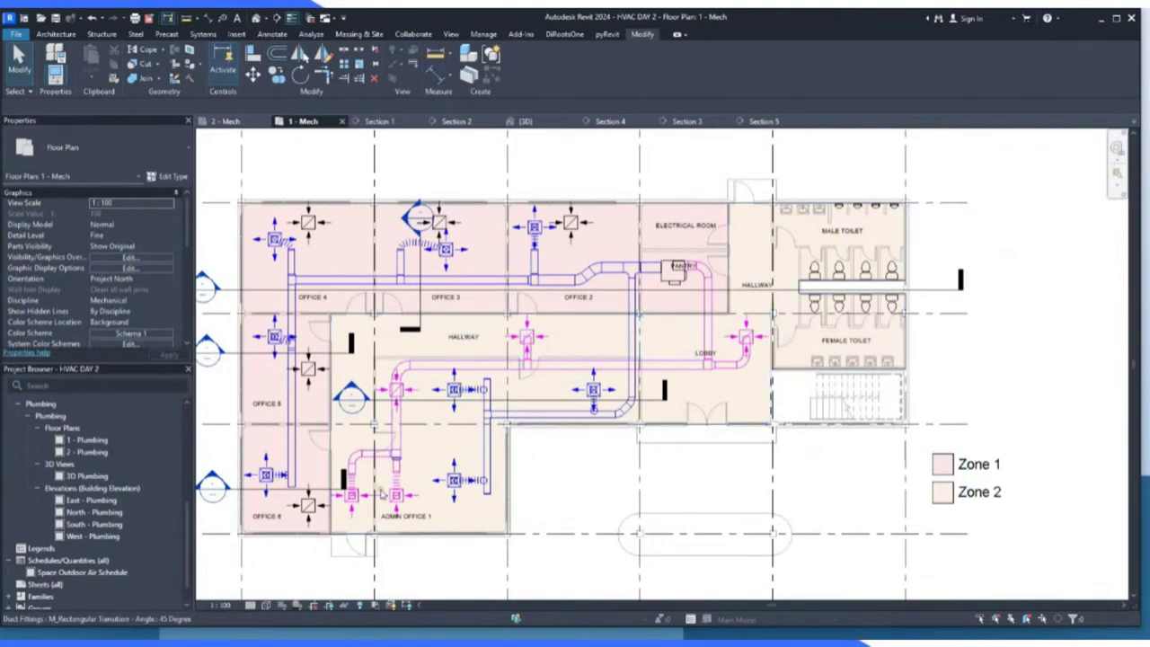
{"action": "scroll", "coordinate": [362, 521], "scroll_direction": "up", "scroll_amount": 1}
{"action": "scroll", "coordinate": [362, 521], "scroll_direction": "up", "scroll_amount": 1}
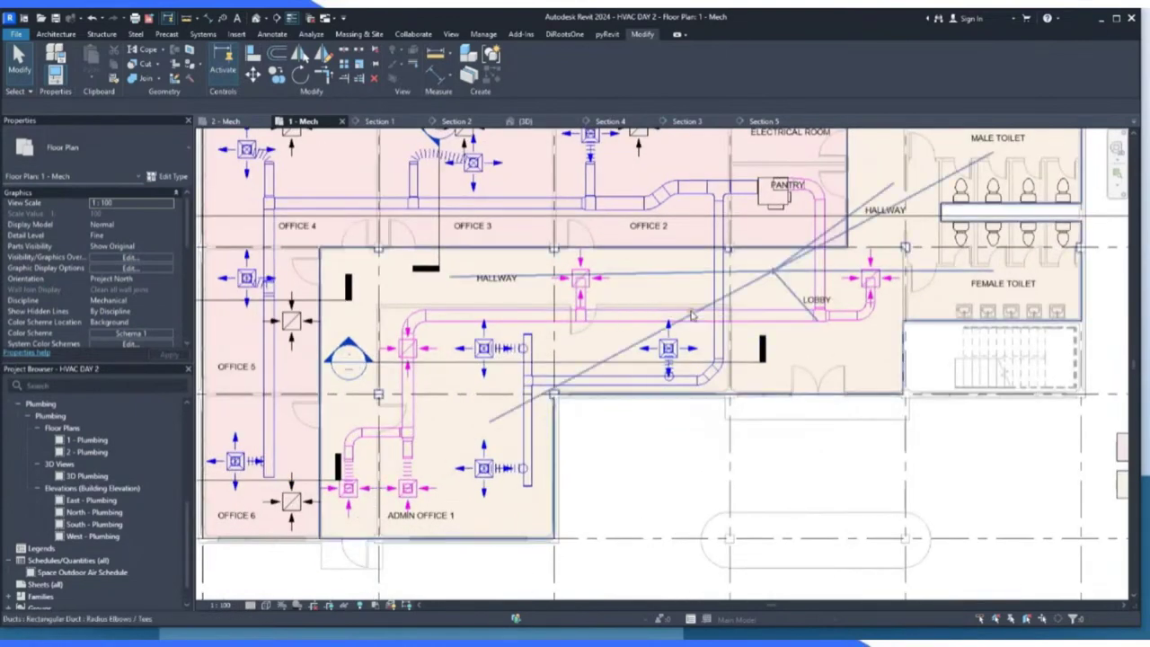
{"action": "scroll", "coordinate": [716, 259], "scroll_direction": "up", "scroll_amount": 1}
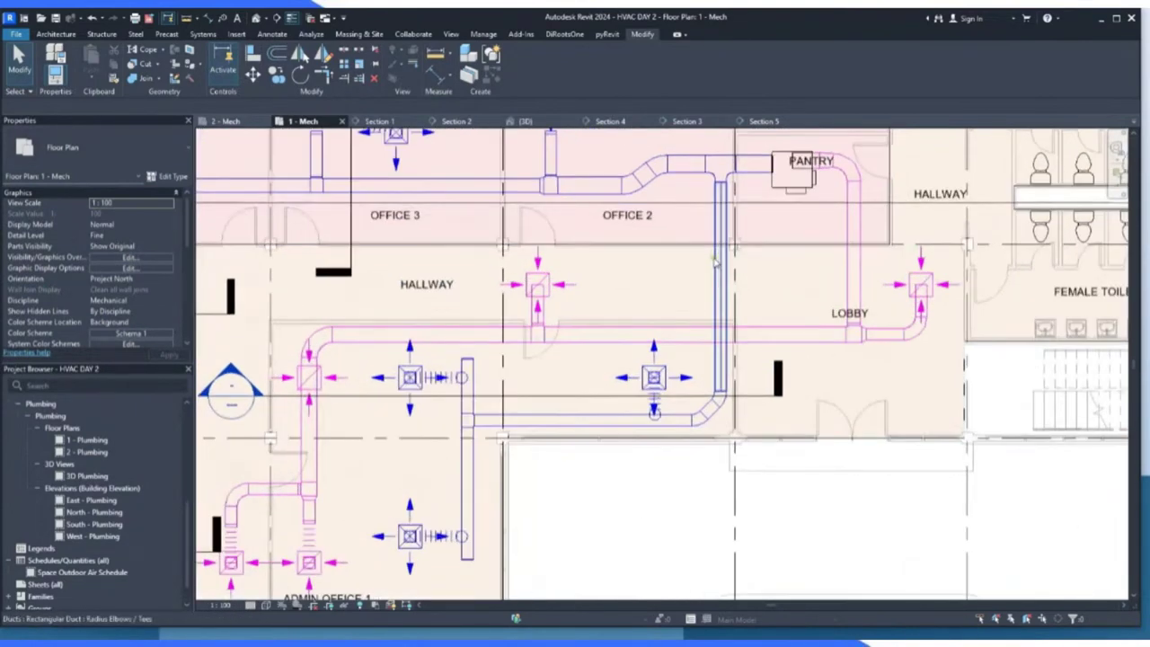
{"action": "left_click", "coordinate": [719, 266]}
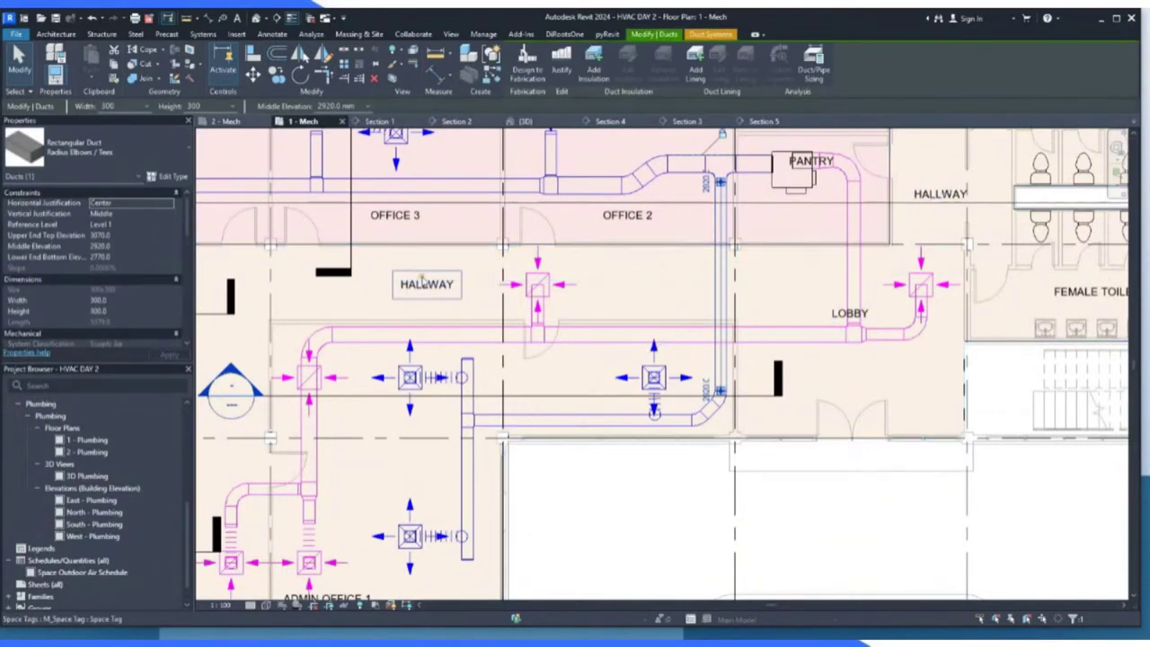
{"action": "scroll", "coordinate": [436, 269], "scroll_direction": "down", "scroll_amount": 1}
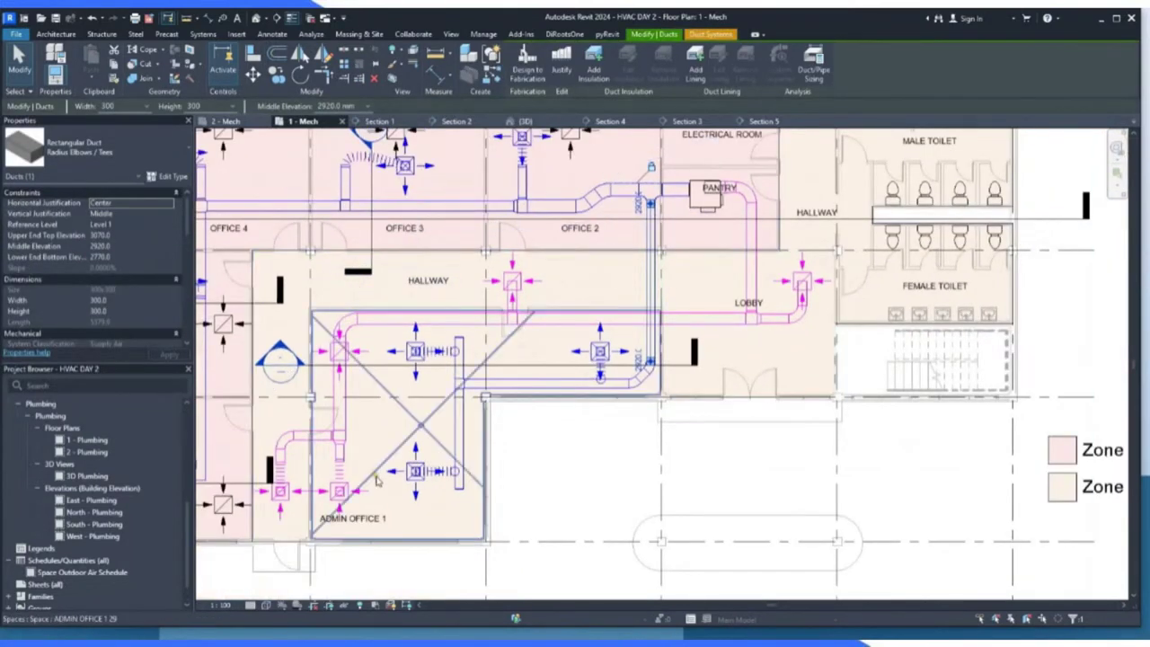
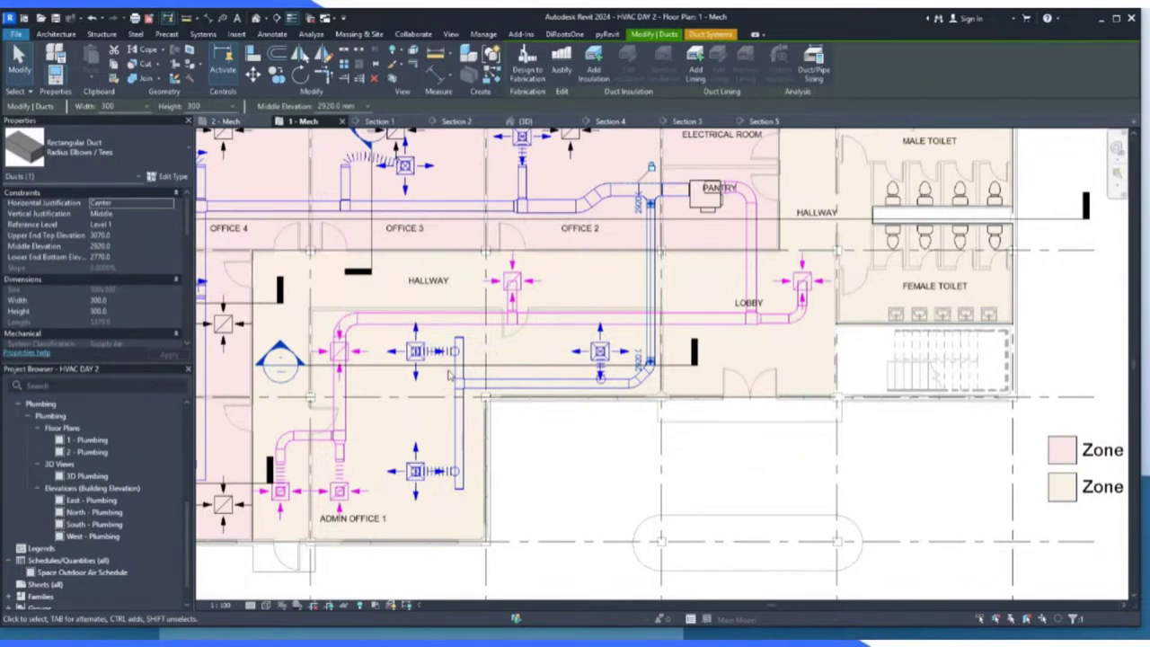
Deselect the ducts, zoom out on Floor Plan 1 - Mech, and bring up the Systems ribbon tools.
{"action": "left_click", "coordinate": [557, 444]}
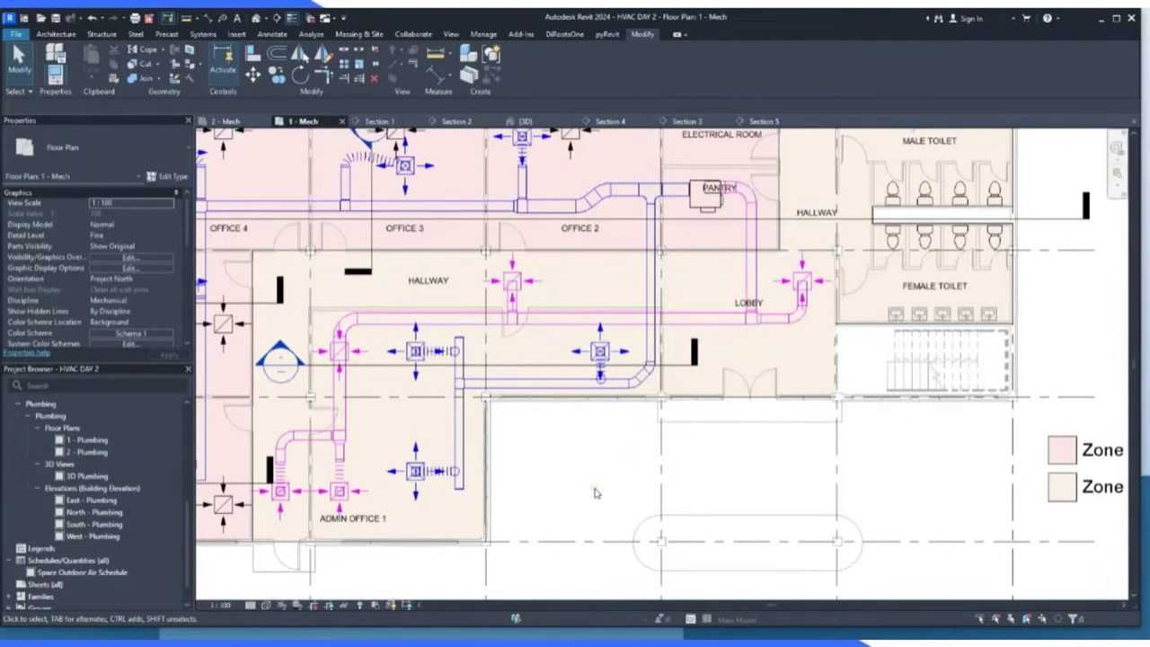
{"action": "scroll", "coordinate": [604, 495], "scroll_direction": "down", "scroll_amount": 2}
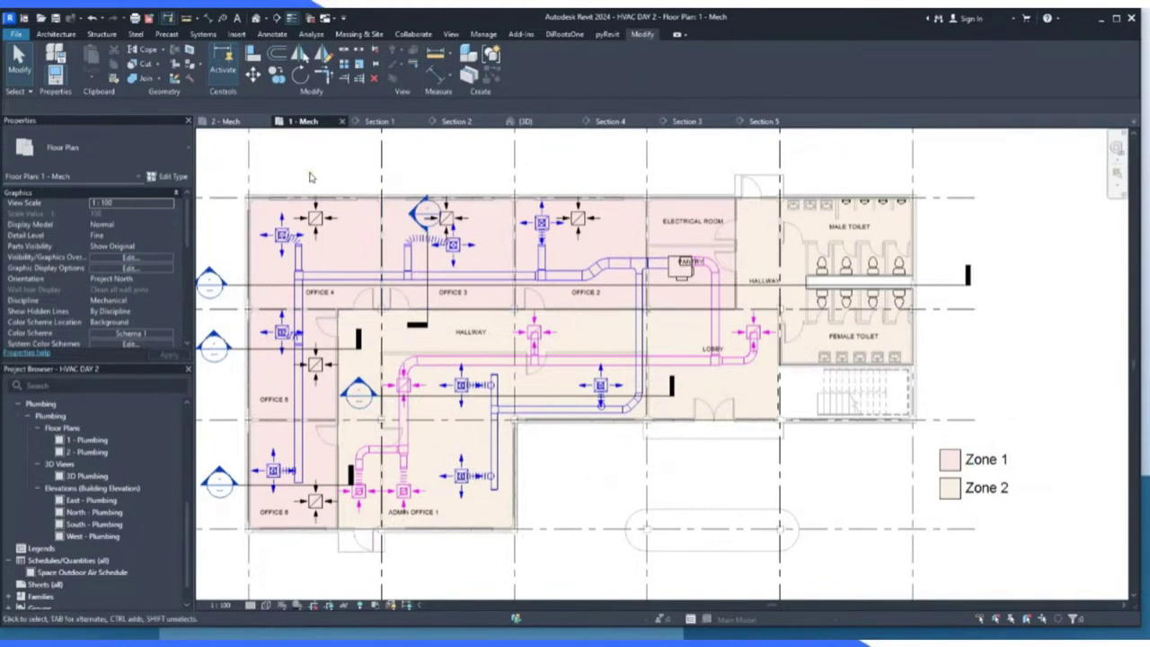
{"action": "left_click", "coordinate": [204, 34]}
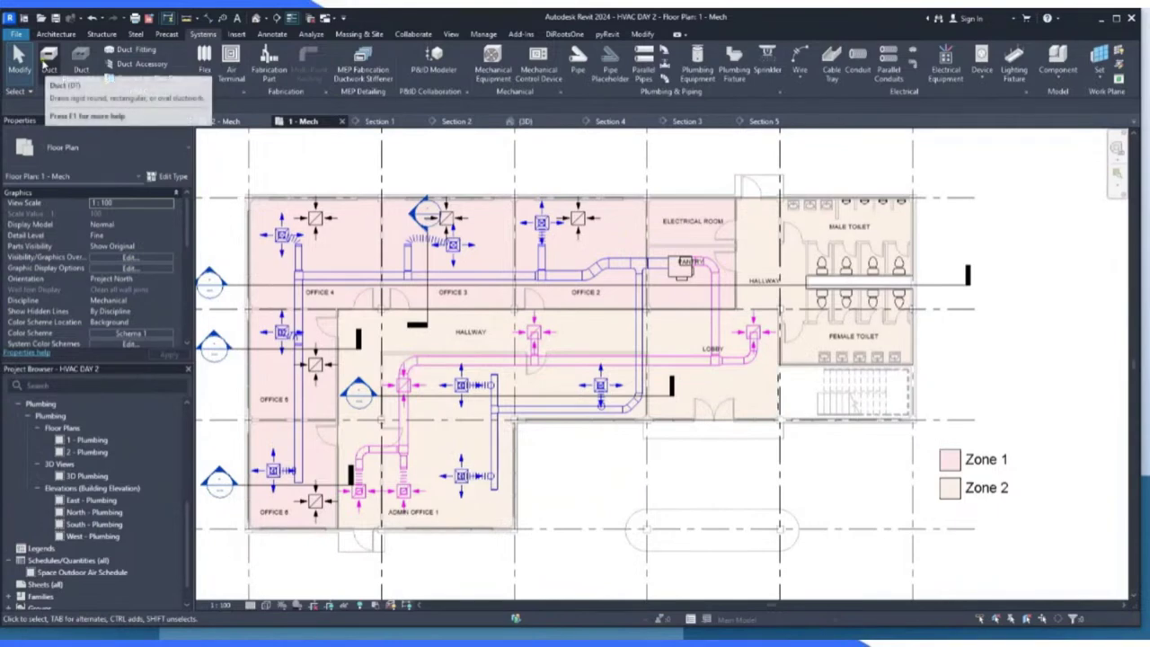
Use Tab cycling to select the three connected rectangular supply ducts in Office 5.
{"action": "left_click", "coordinate": [48, 63]}
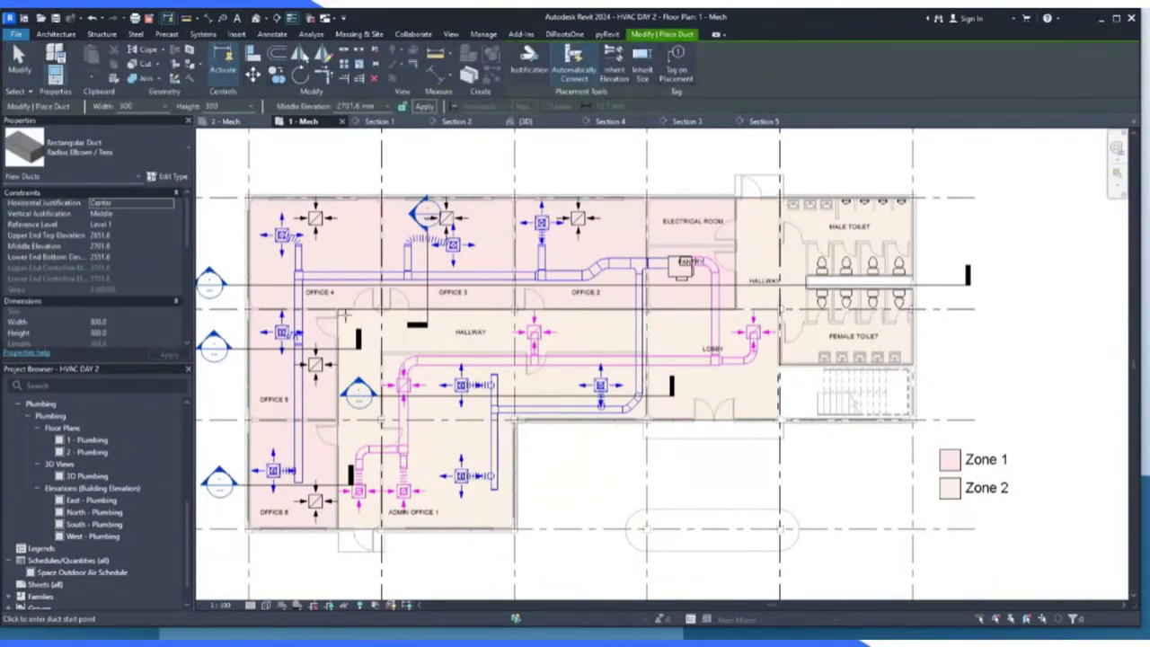
{"action": "key", "text": "Escape"}
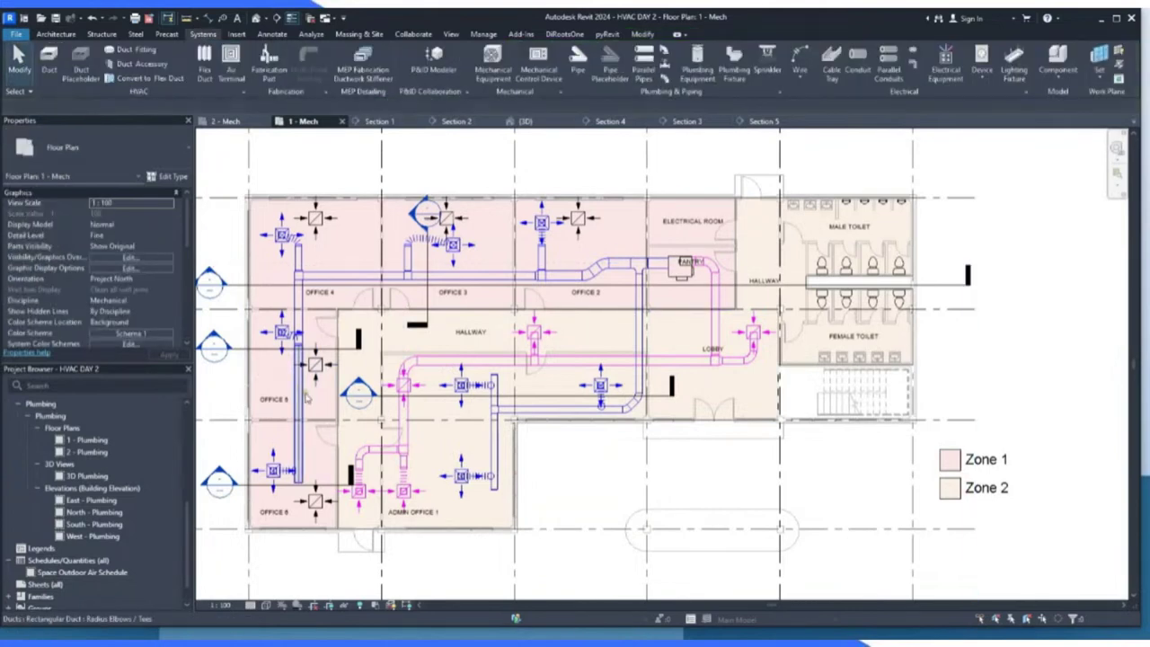
{"action": "left_click", "coordinate": [297, 395]}
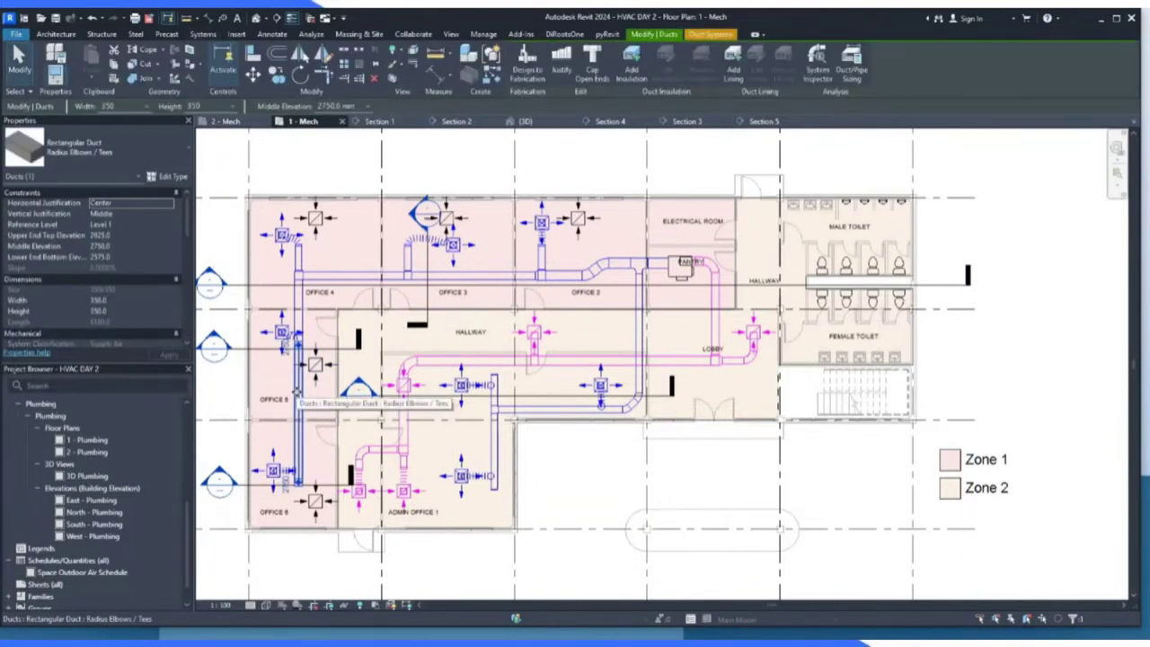
{"action": "key", "text": "Tab"}
{"action": "left_click", "coordinate": [303, 325]}
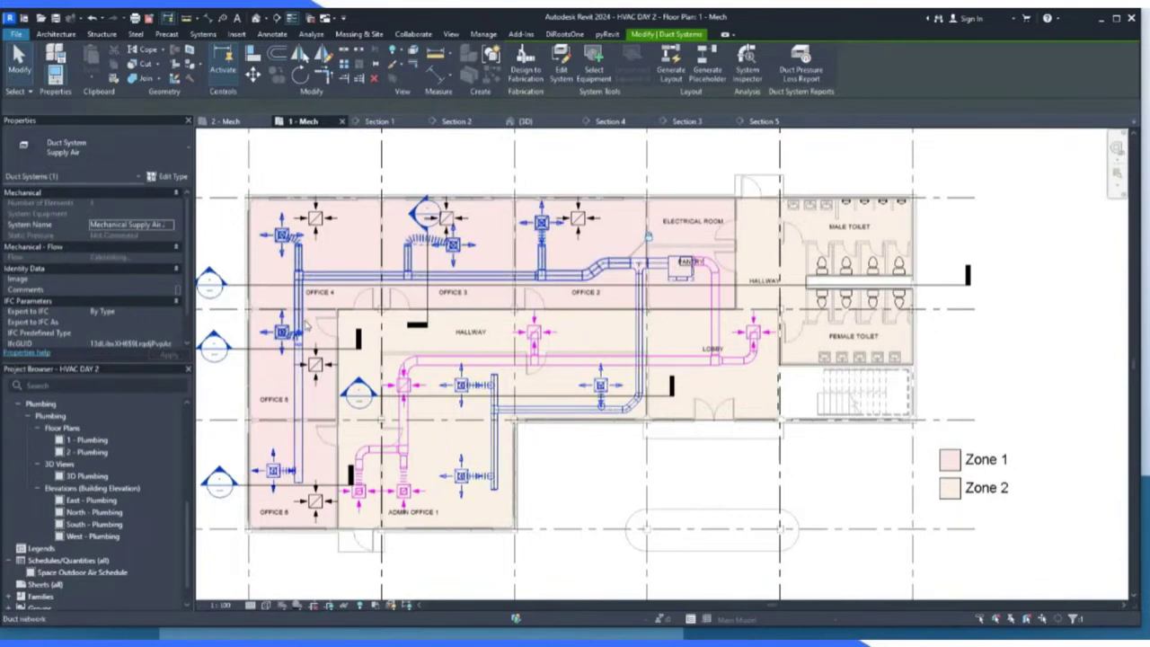
{"action": "left_click", "coordinate": [302, 321]}
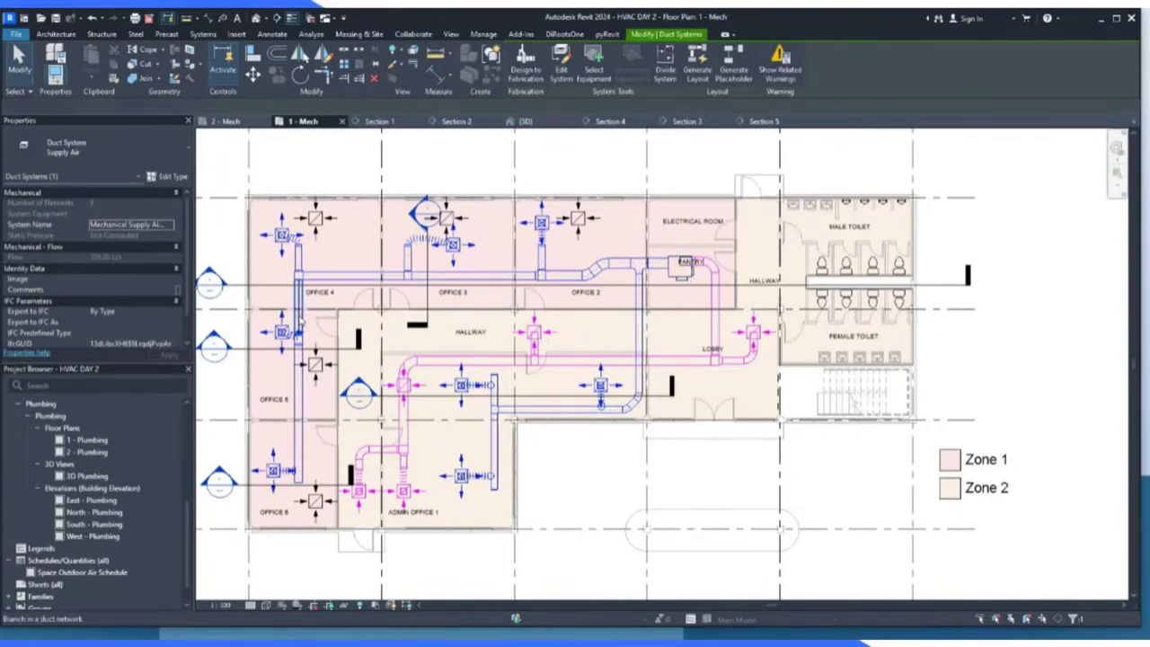
{"action": "key", "text": "Tab"}
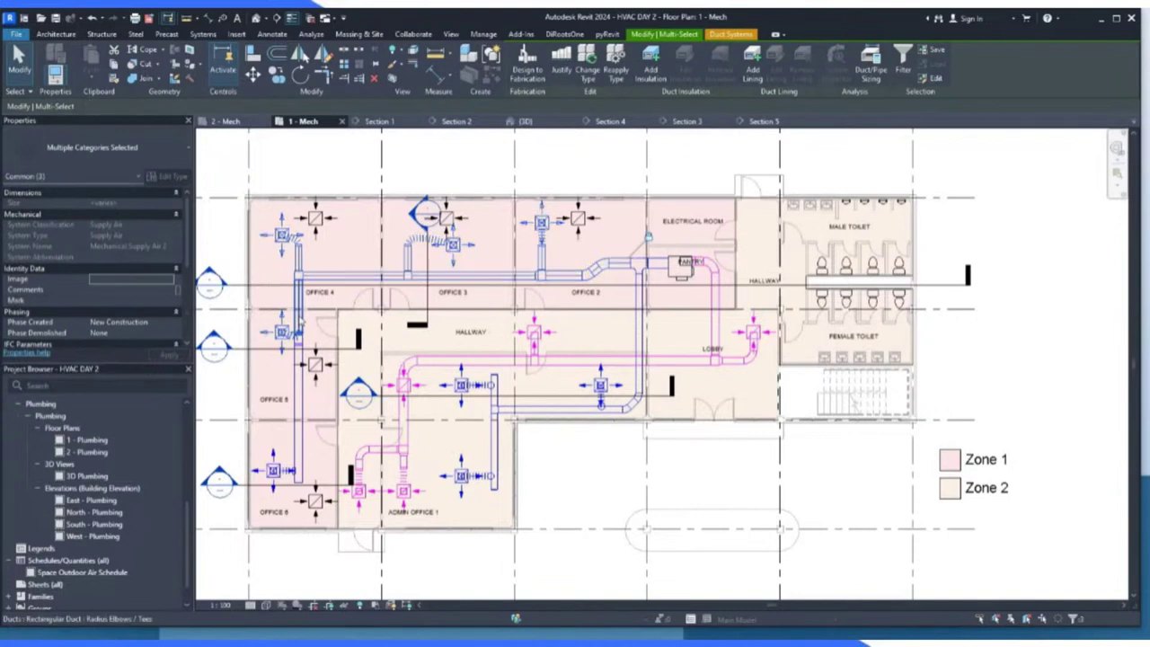
{"action": "key", "text": "Tab"}
{"action": "left_click", "coordinate": [302, 320]}
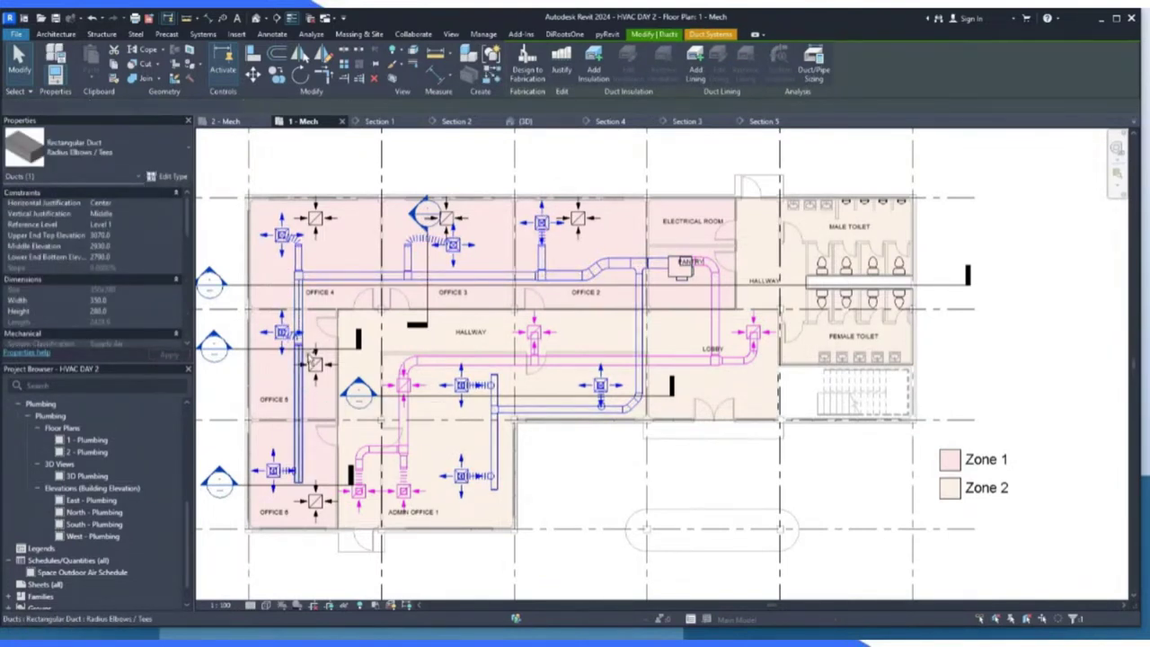
Add the ducts and elbows near Office 2, the Pantry and the Hallway to the selection.
{"action": "left_click", "coordinate": [315, 337], "text": "ctrl"}
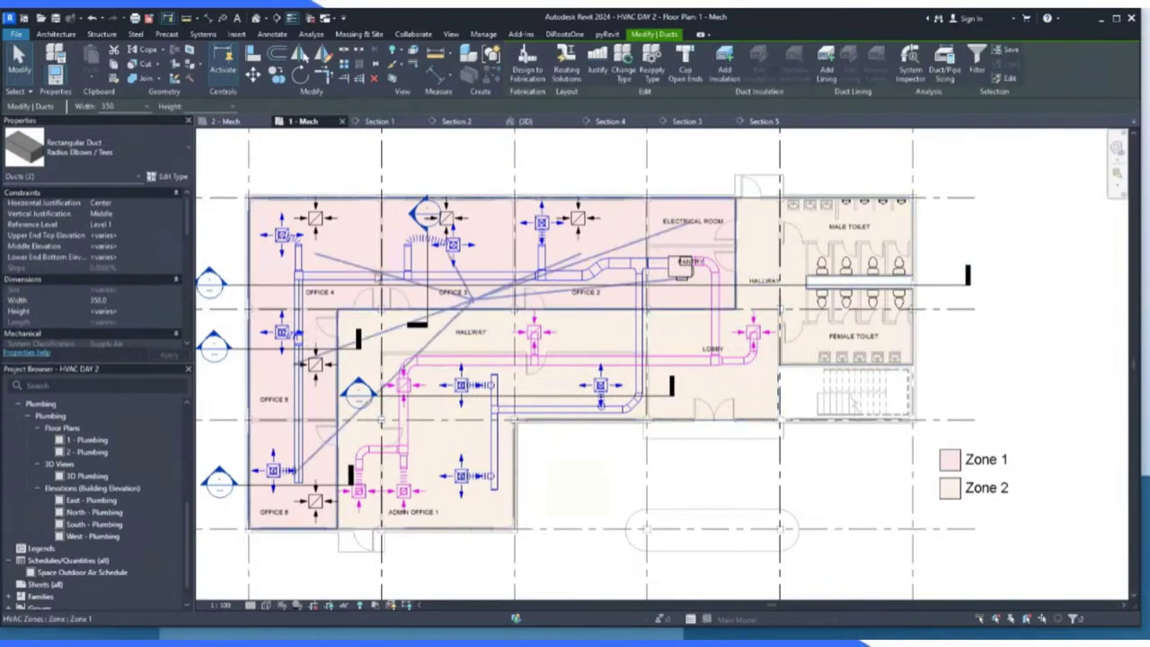
{"action": "left_click", "coordinate": [595, 278], "text": "ctrl"}
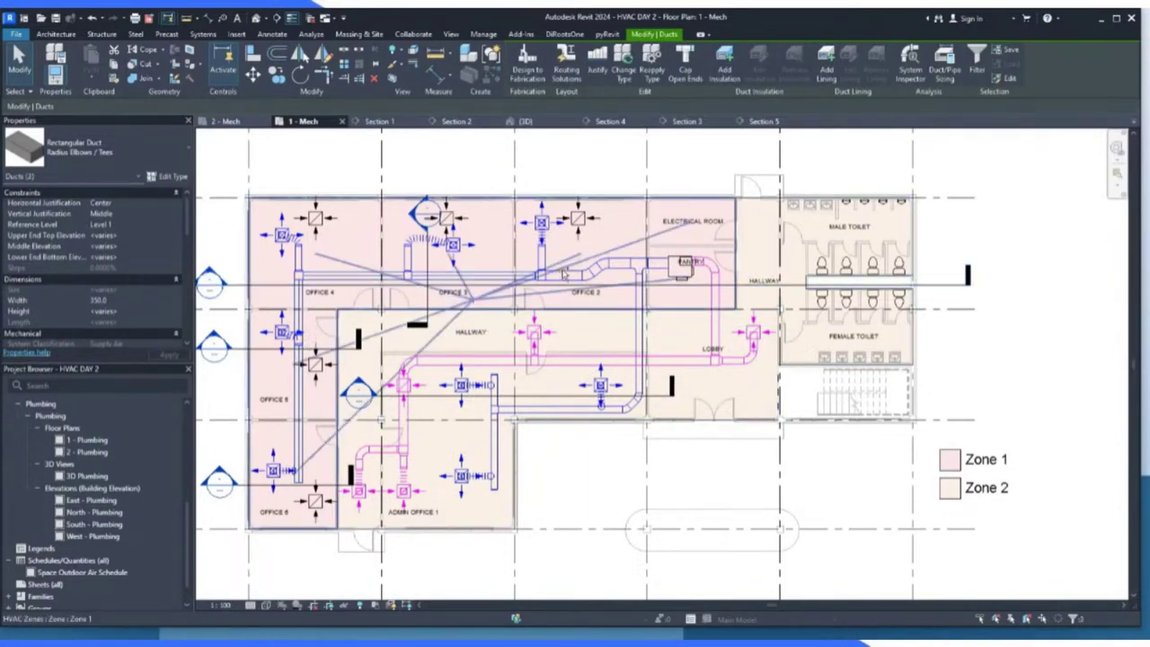
{"action": "left_click", "coordinate": [595, 277], "text": "ctrl"}
{"action": "scroll", "coordinate": [593, 274], "scroll_direction": "up", "scroll_amount": 5}
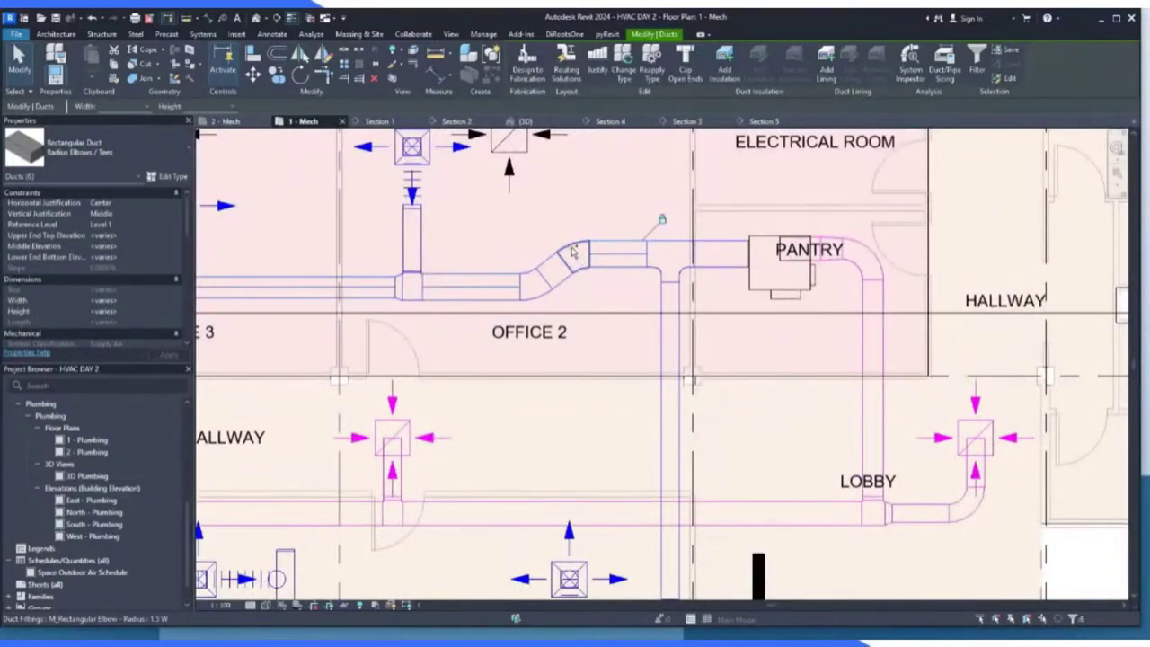
{"action": "left_click", "coordinate": [544, 272], "text": "ctrl"}
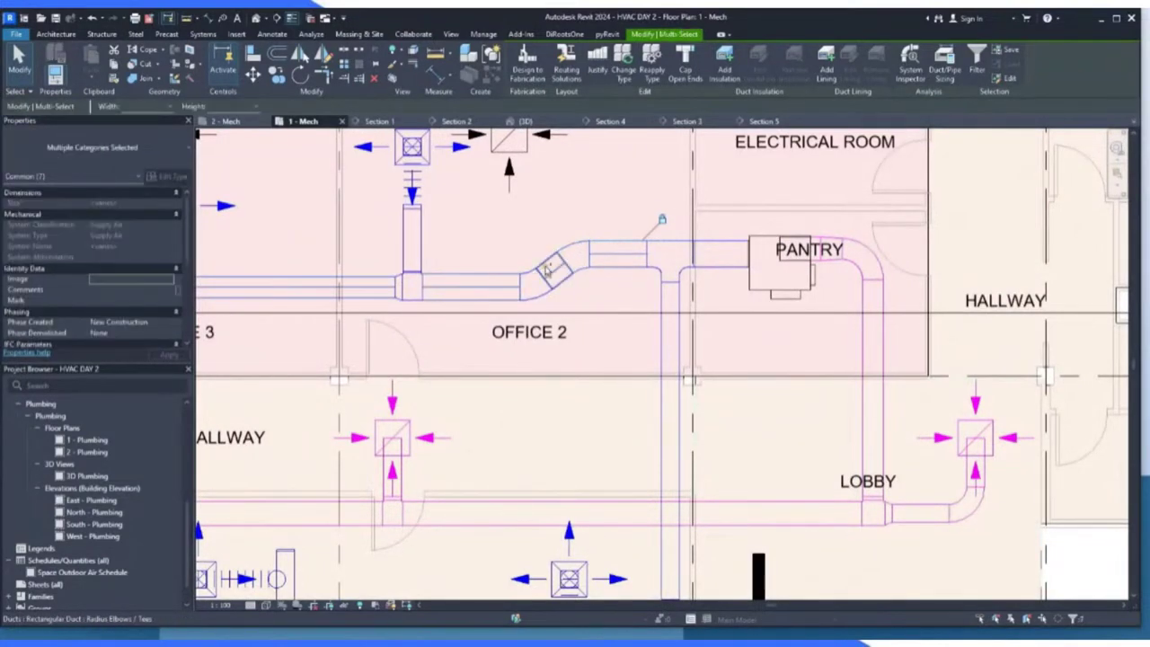
{"action": "left_click", "coordinate": [715, 243], "text": "ctrl"}
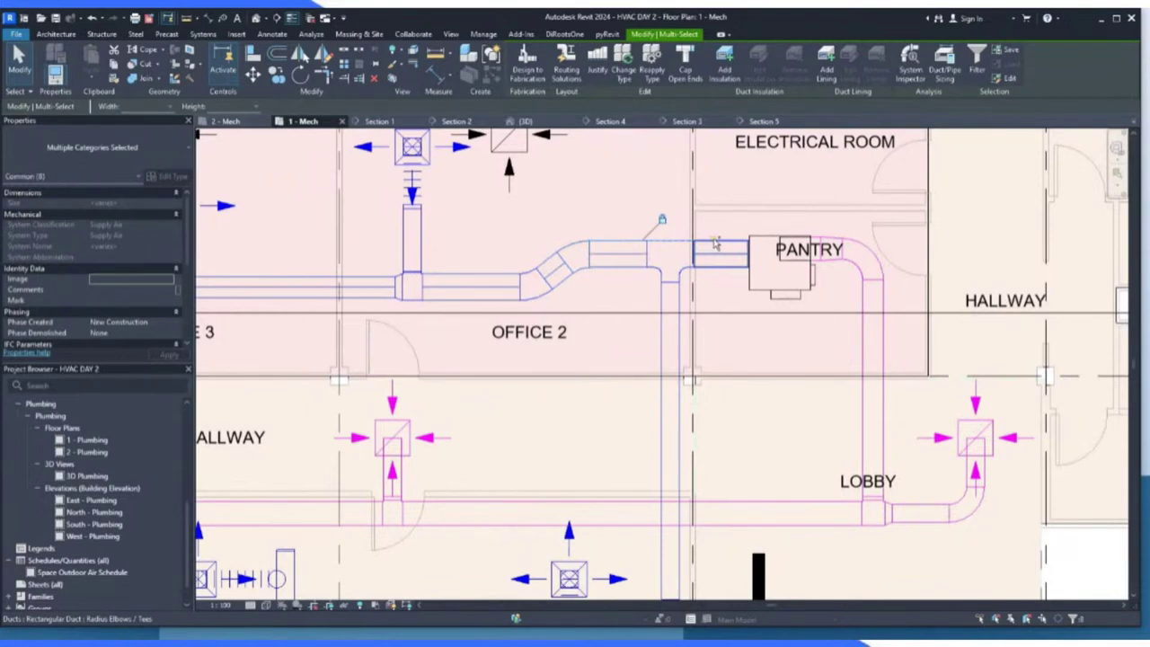
{"action": "left_click", "coordinate": [672, 344], "text": "ctrl"}
{"action": "scroll", "coordinate": [672, 344], "scroll_direction": "down", "scroll_amount": 3}
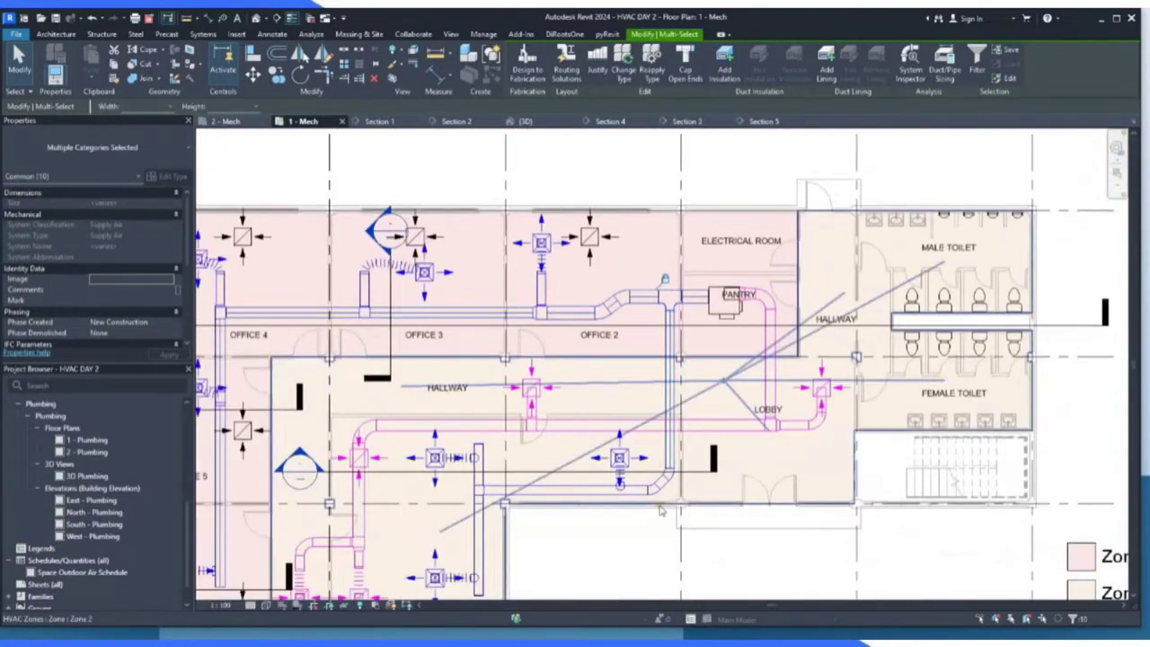
{"action": "scroll", "coordinate": [620, 485], "scroll_direction": "up", "scroll_amount": 3}
{"action": "left_click", "coordinate": [620, 485], "text": "ctrl"}
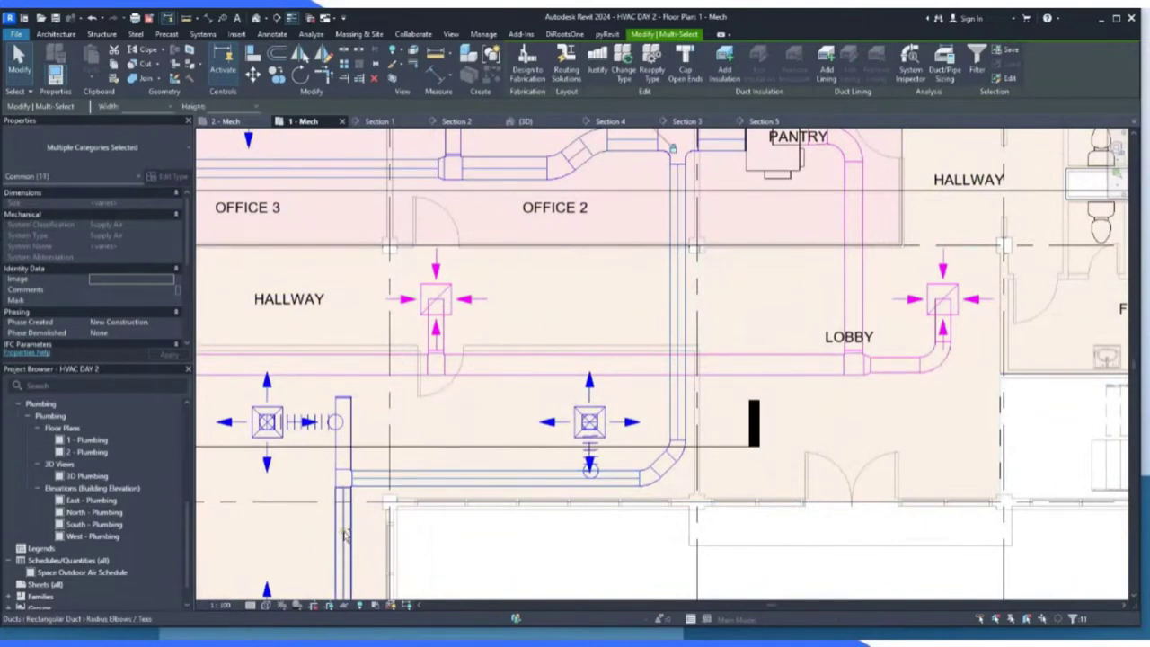
{"action": "left_click", "coordinate": [345, 464], "text": "ctrl"}
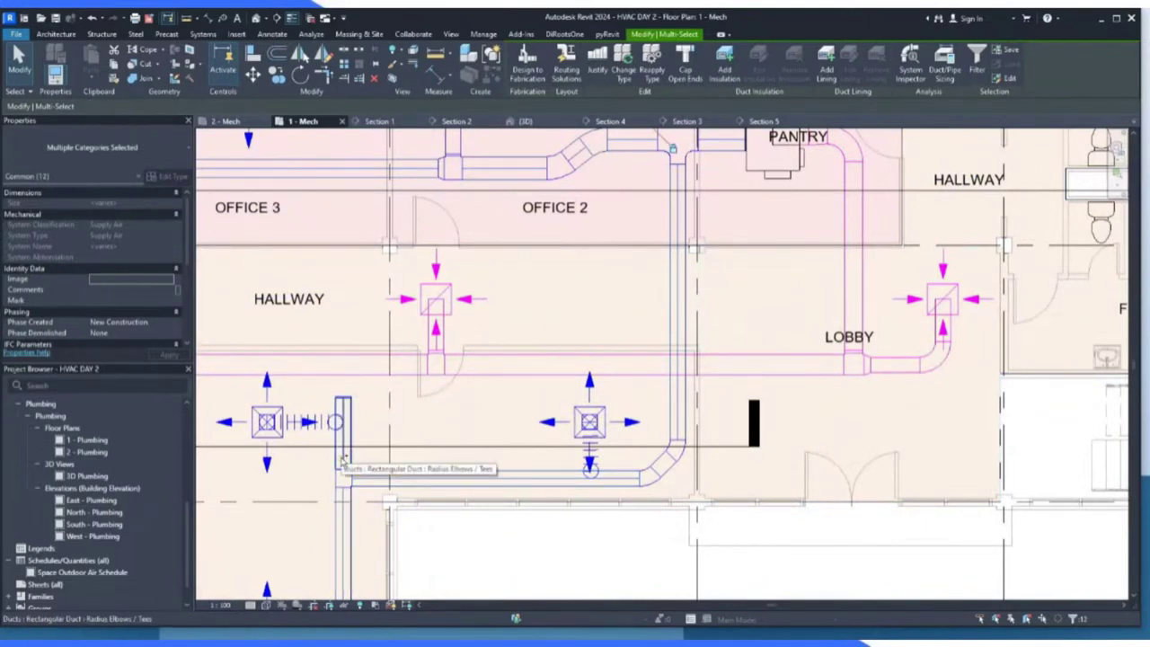
{"action": "left_click", "coordinate": [357, 472], "text": "ctrl"}
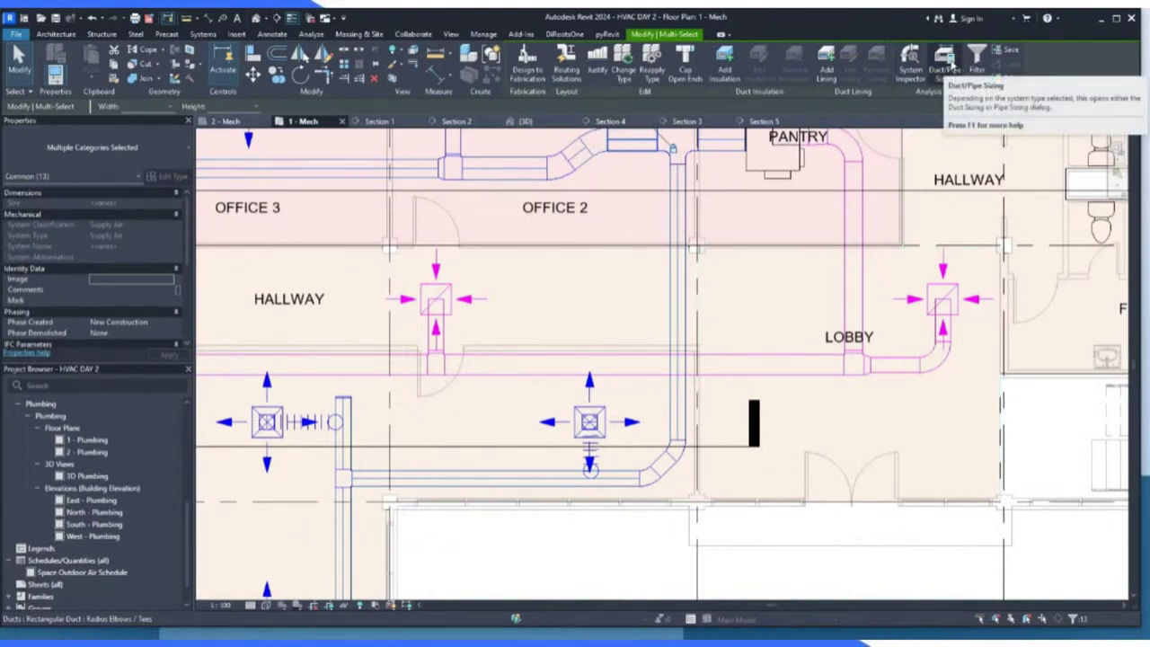
Size the selected ducts by Velocity 5.1 m/s (Only), with Calculated Size Only branch sizing.
{"action": "left_click", "coordinate": [949, 58]}
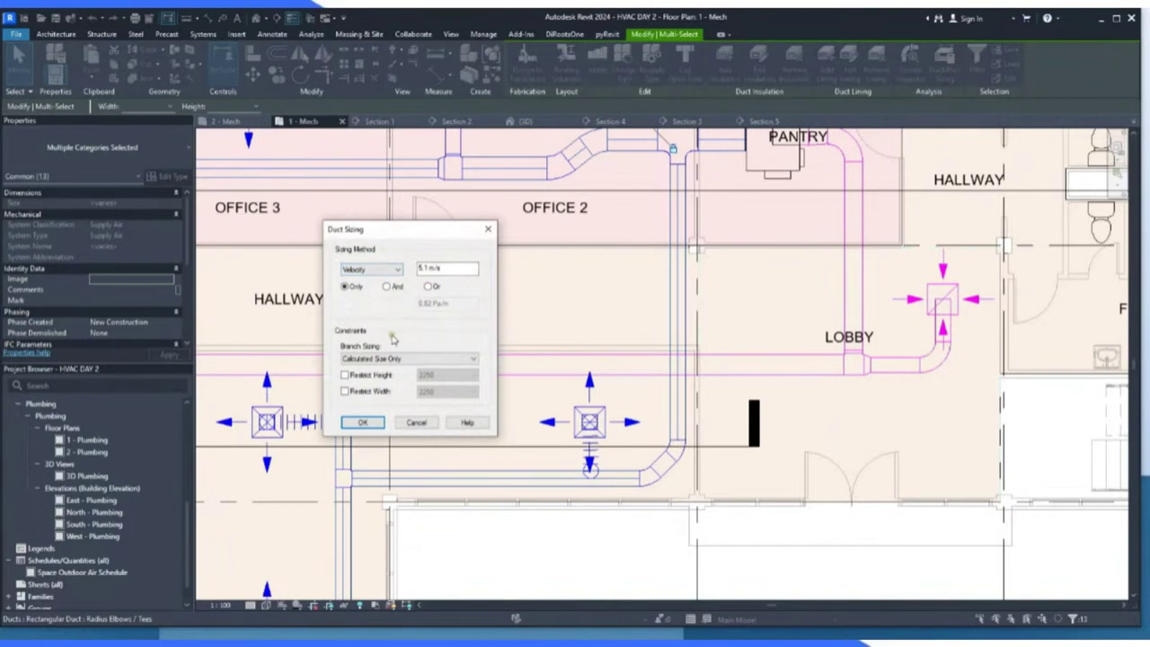
{"action": "left_click_drag", "start_coordinate": [434, 236], "coordinate": [461, 201]}
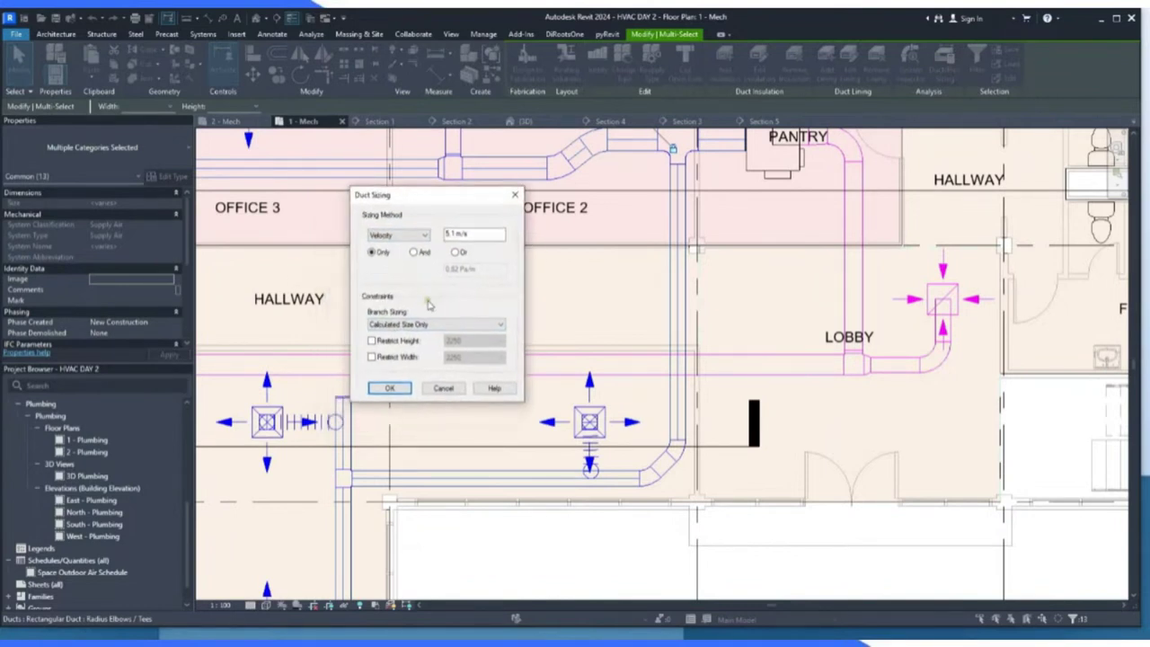
{"action": "left_click", "coordinate": [420, 326]}
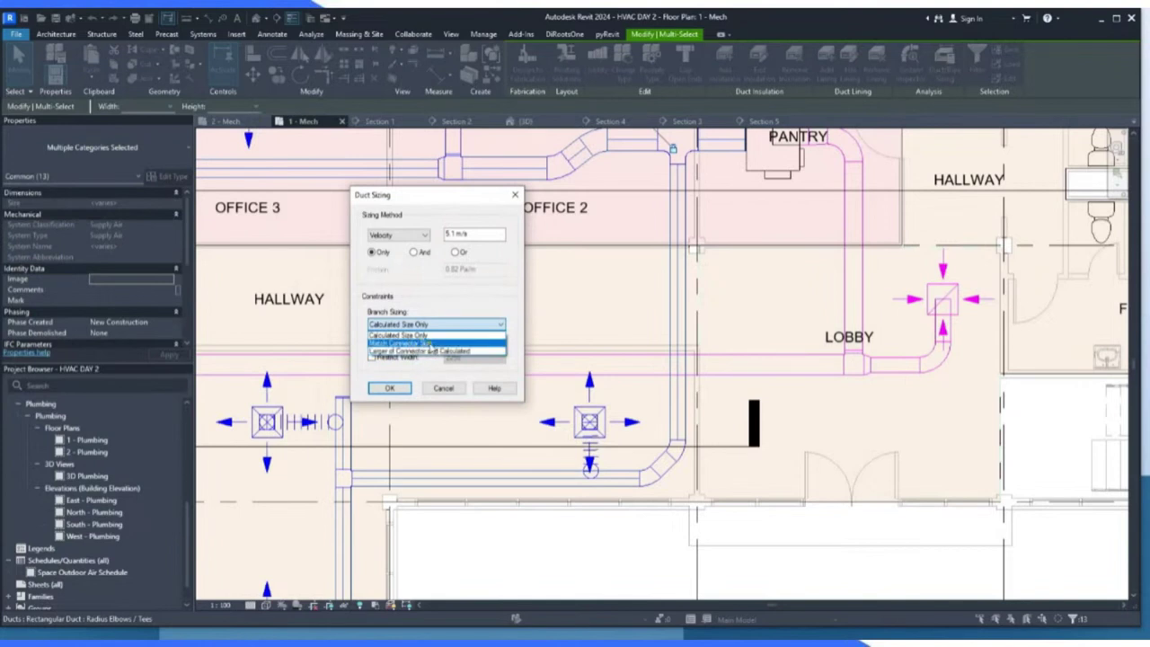
{"action": "left_click", "coordinate": [420, 236]}
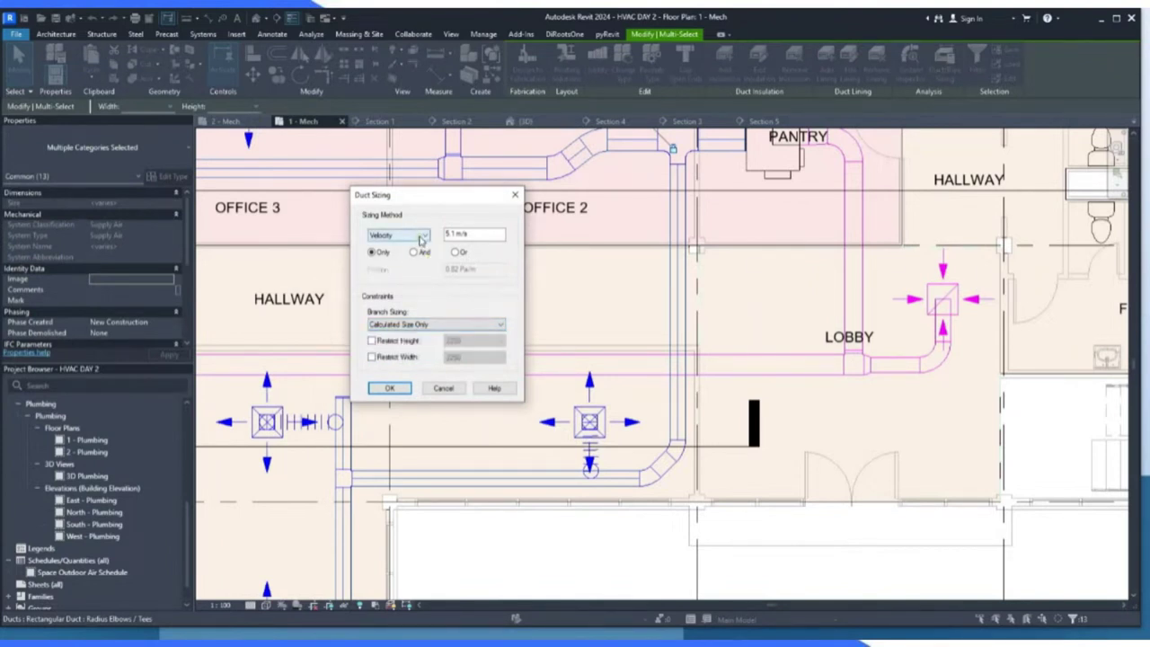
{"action": "left_click", "coordinate": [419, 236]}
{"action": "left_click", "coordinate": [424, 254]}
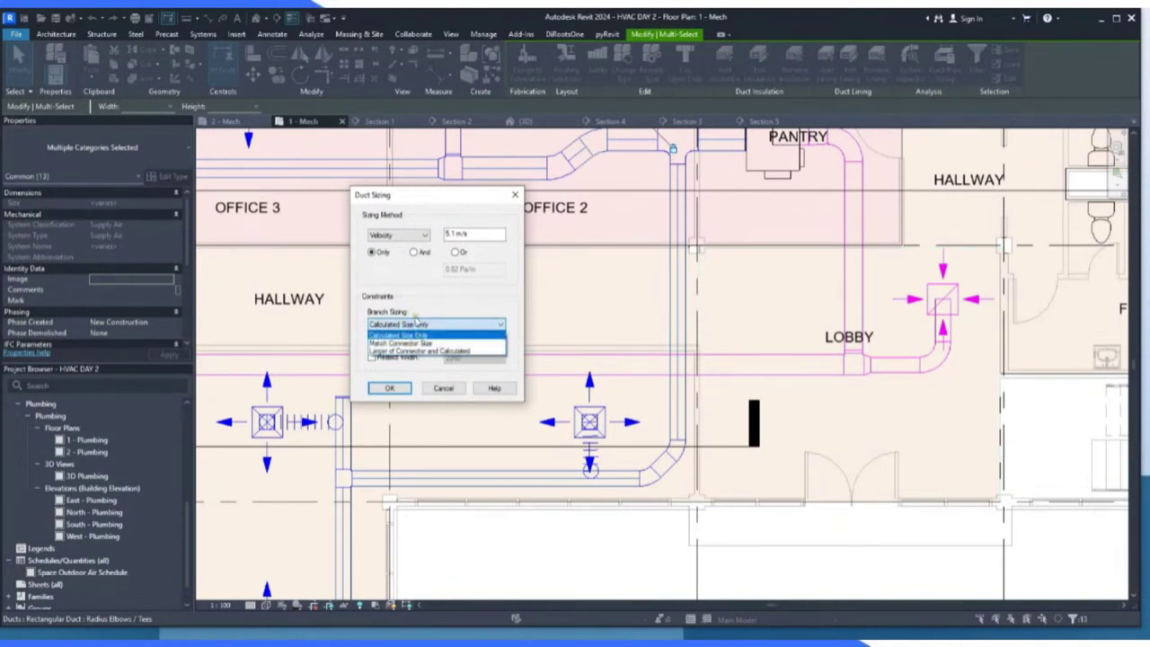
{"action": "left_click", "coordinate": [421, 336]}
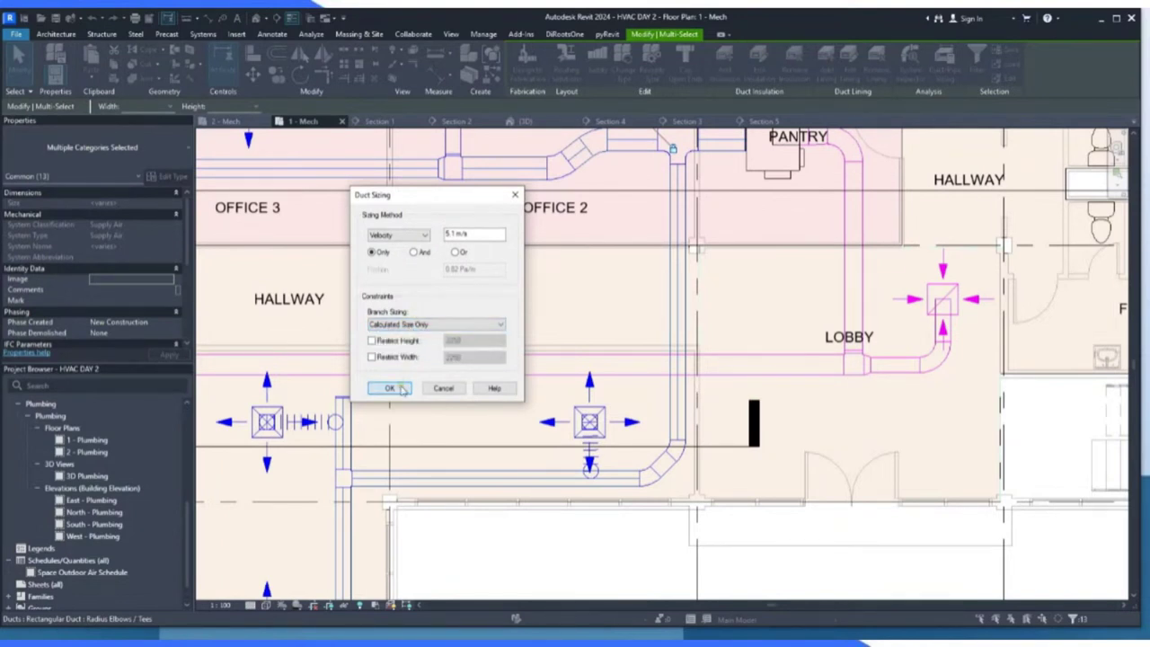
{"action": "left_click", "coordinate": [390, 388]}
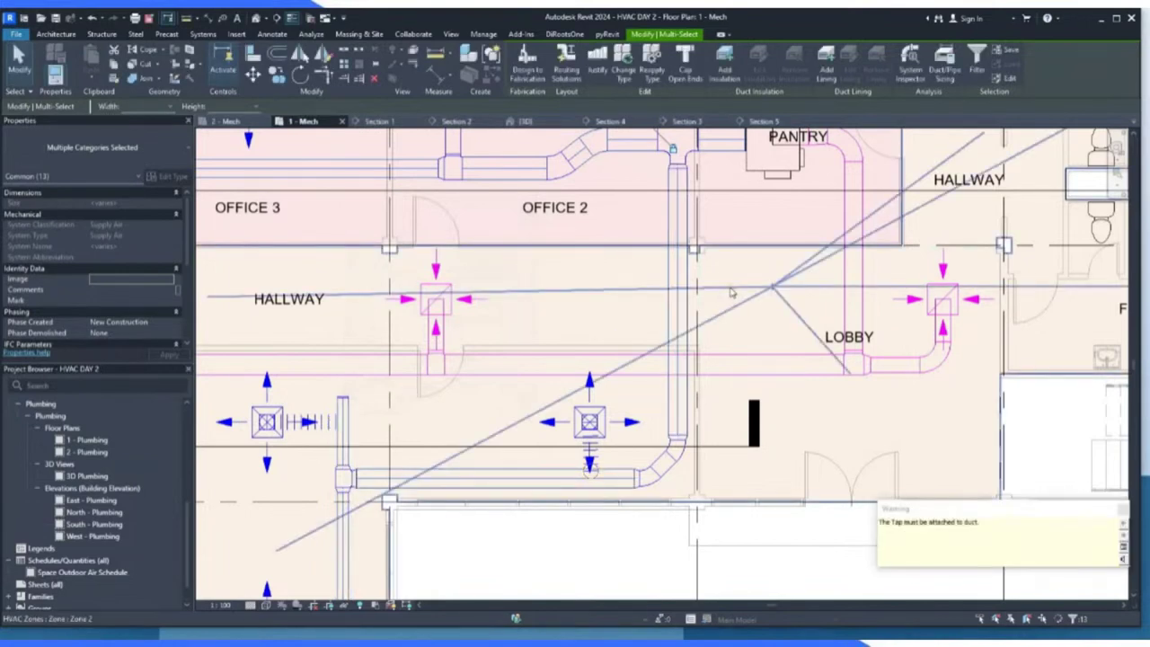
Clear the multi-selection and pick the vertical supply duct to dismiss the tap warning.
{"action": "scroll", "coordinate": [579, 374], "scroll_direction": "down", "scroll_amount": 2}
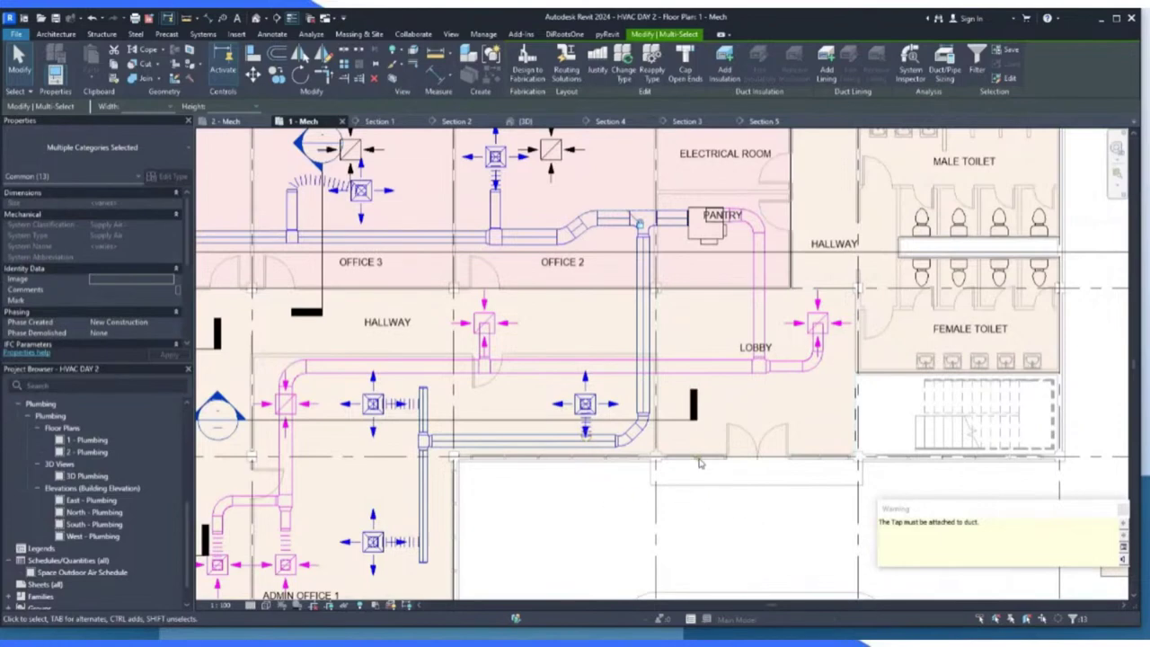
{"action": "scroll", "coordinate": [628, 438], "scroll_direction": "up", "scroll_amount": 3}
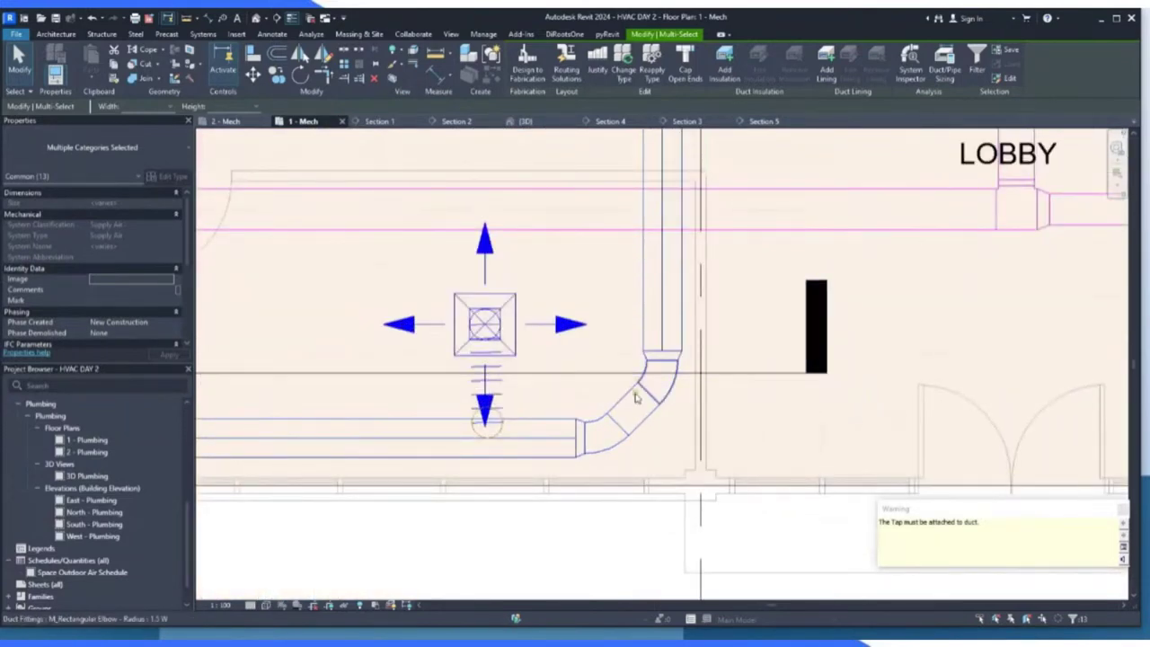
{"action": "scroll", "coordinate": [635, 398], "scroll_direction": "up", "scroll_amount": 2}
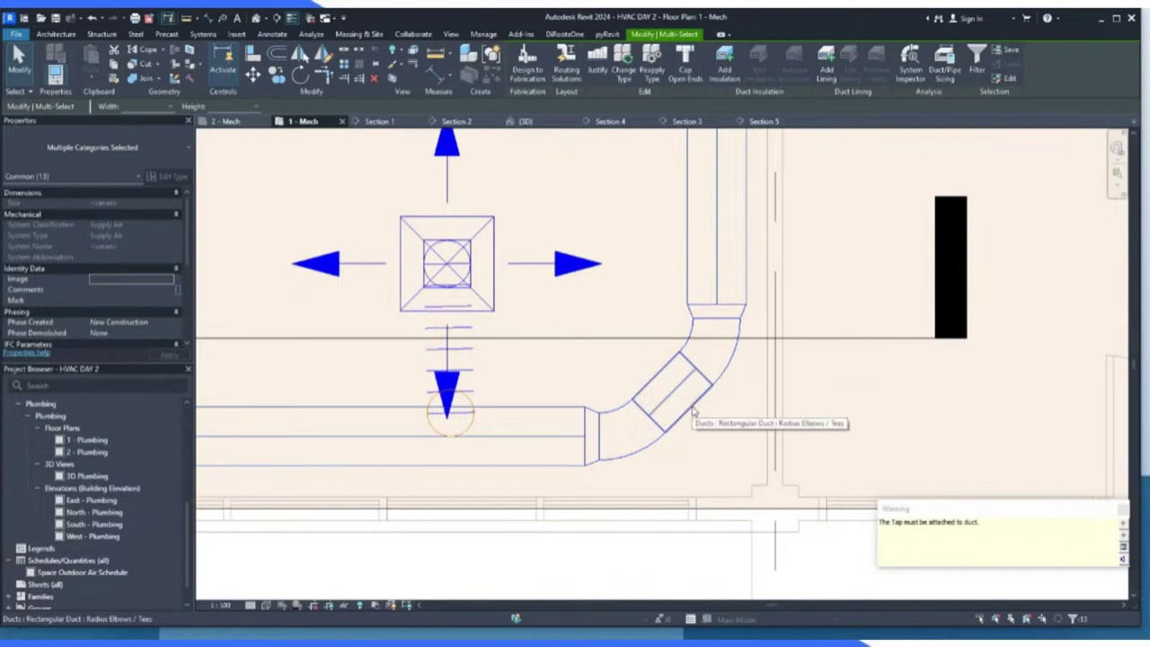
{"action": "key", "text": "Escape"}
{"action": "scroll", "coordinate": [693, 412], "scroll_direction": "down", "scroll_amount": 3}
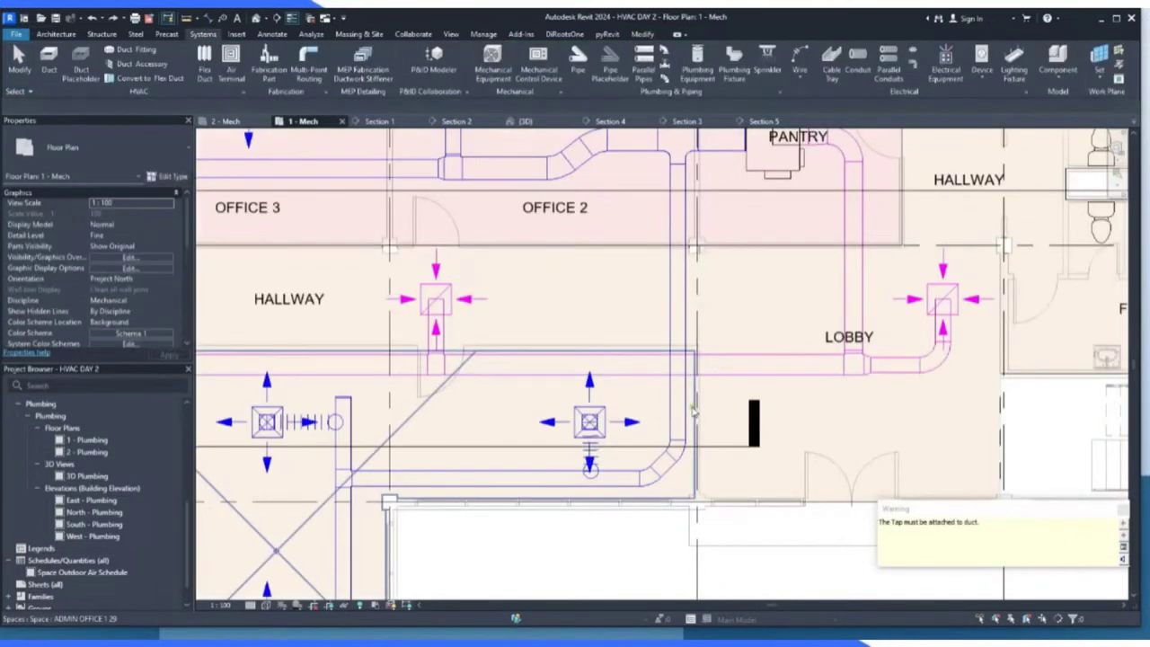
{"action": "scroll", "coordinate": [683, 335], "scroll_direction": "up", "scroll_amount": 2}
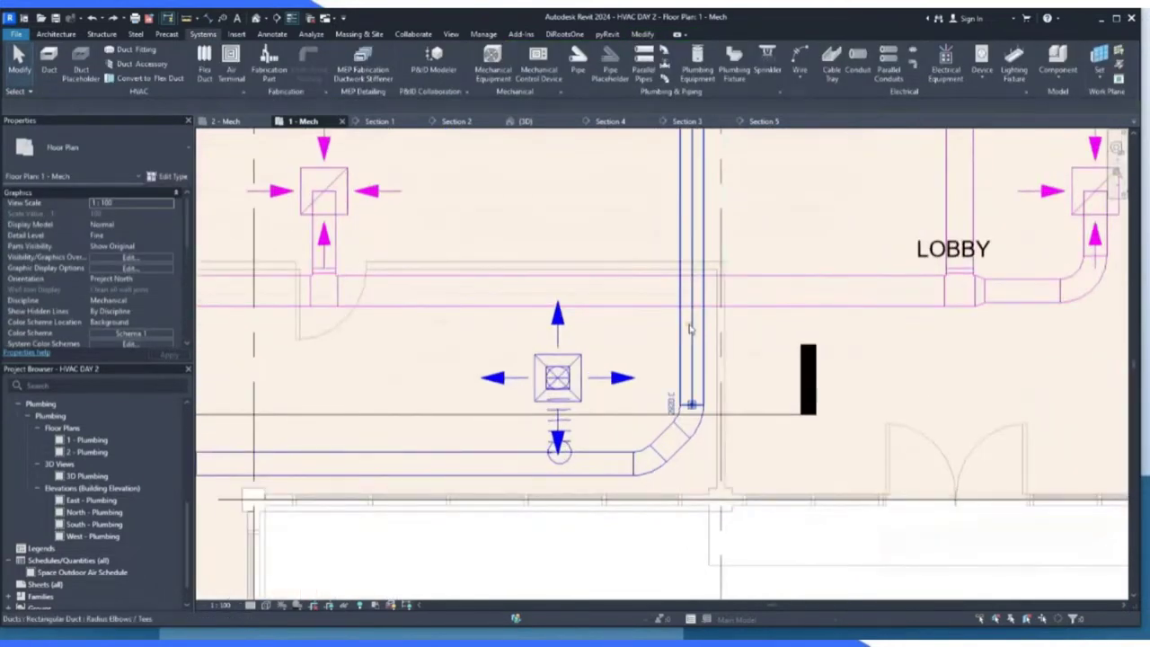
{"action": "left_click", "coordinate": [690, 335]}
Select the hallway run's elbow, ducts and tee, and velocity-size them at 5.1 m/s.
{"action": "left_click", "coordinate": [694, 460]}
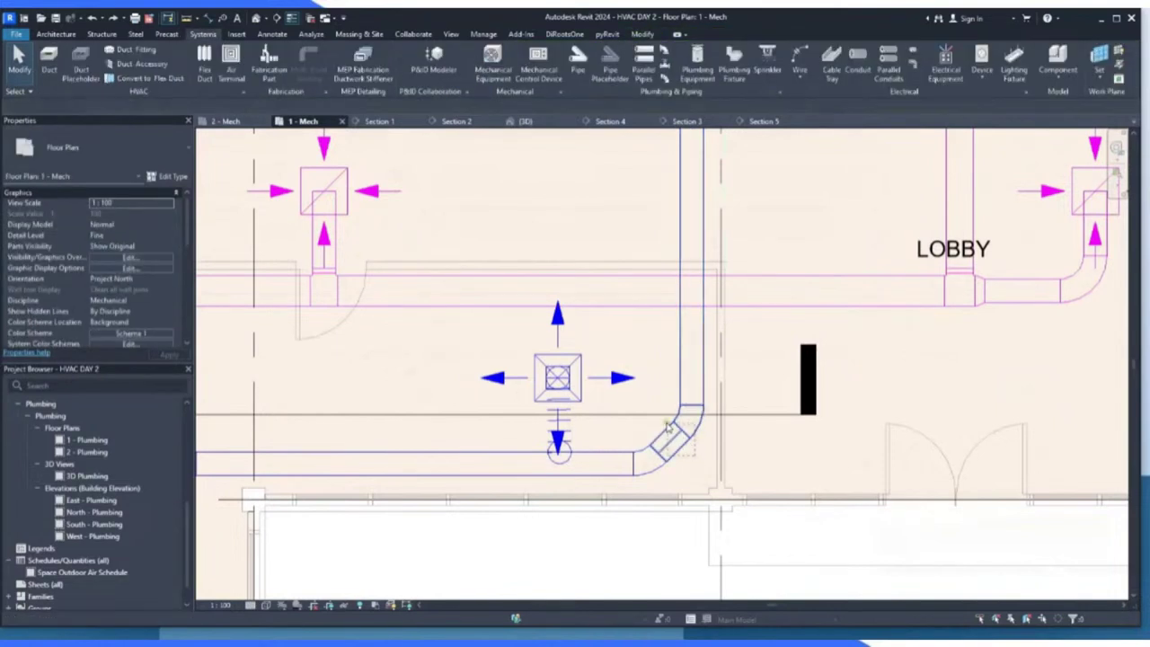
{"action": "left_click", "coordinate": [671, 444]}
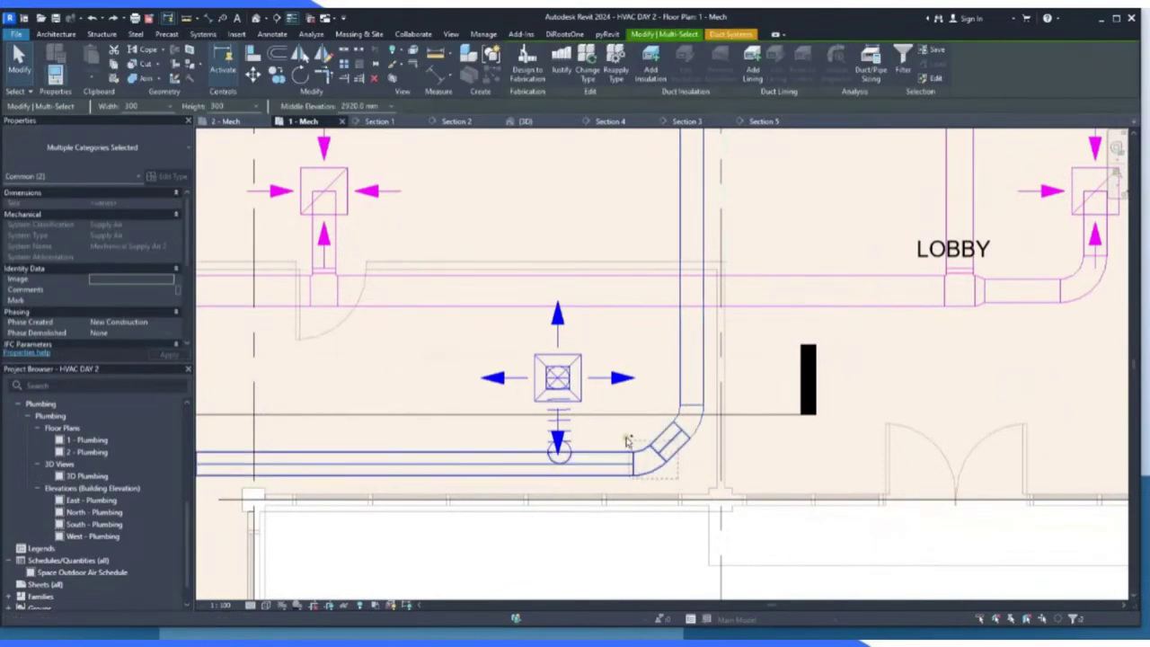
{"action": "left_click", "coordinate": [706, 376], "text": "ctrl"}
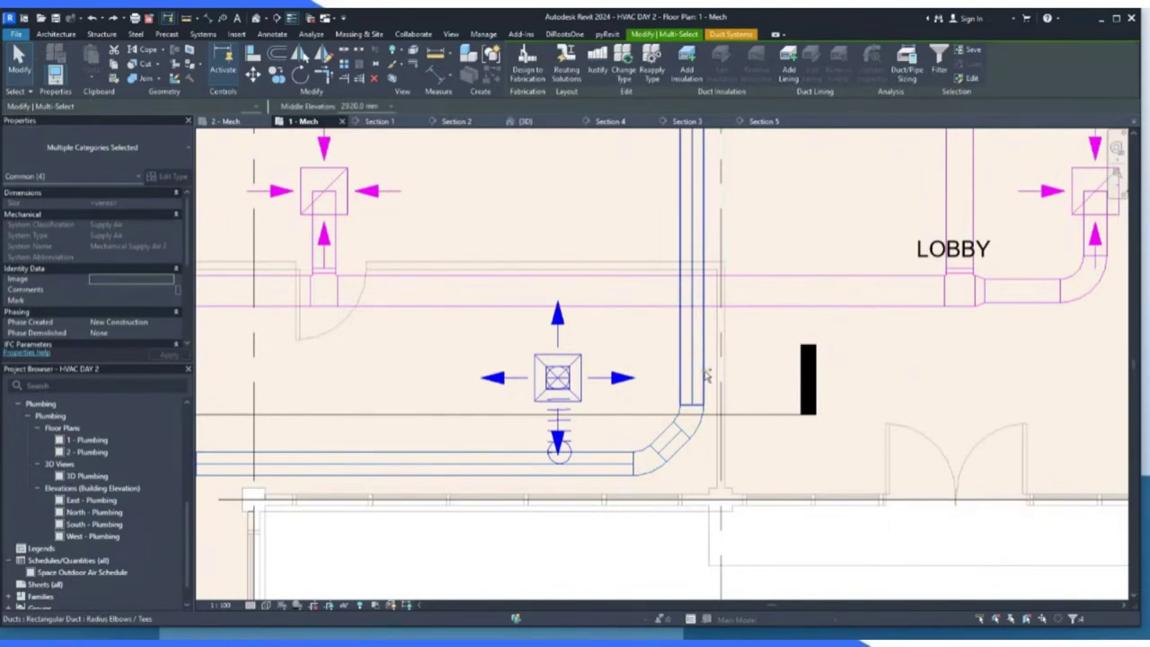
{"action": "left_click", "coordinate": [706, 376], "text": "ctrl"}
{"action": "scroll", "coordinate": [706, 376], "scroll_direction": "down", "scroll_amount": 3}
{"action": "scroll", "coordinate": [499, 430], "scroll_direction": "up", "scroll_amount": 3}
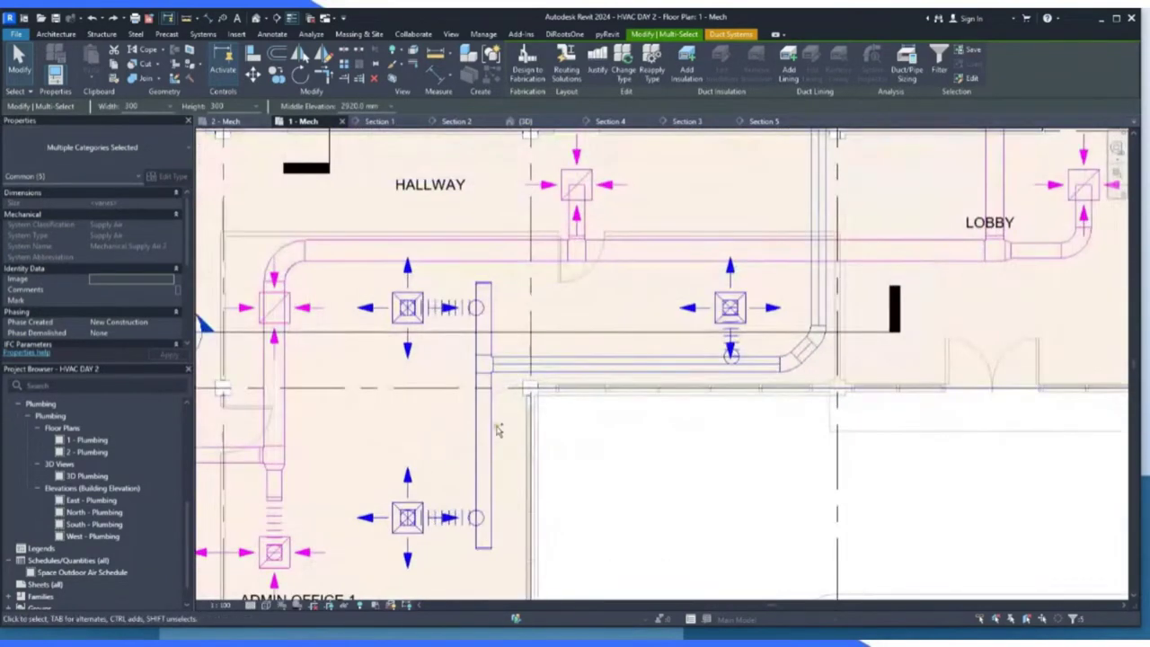
{"action": "left_click", "coordinate": [494, 429], "text": "ctrl"}
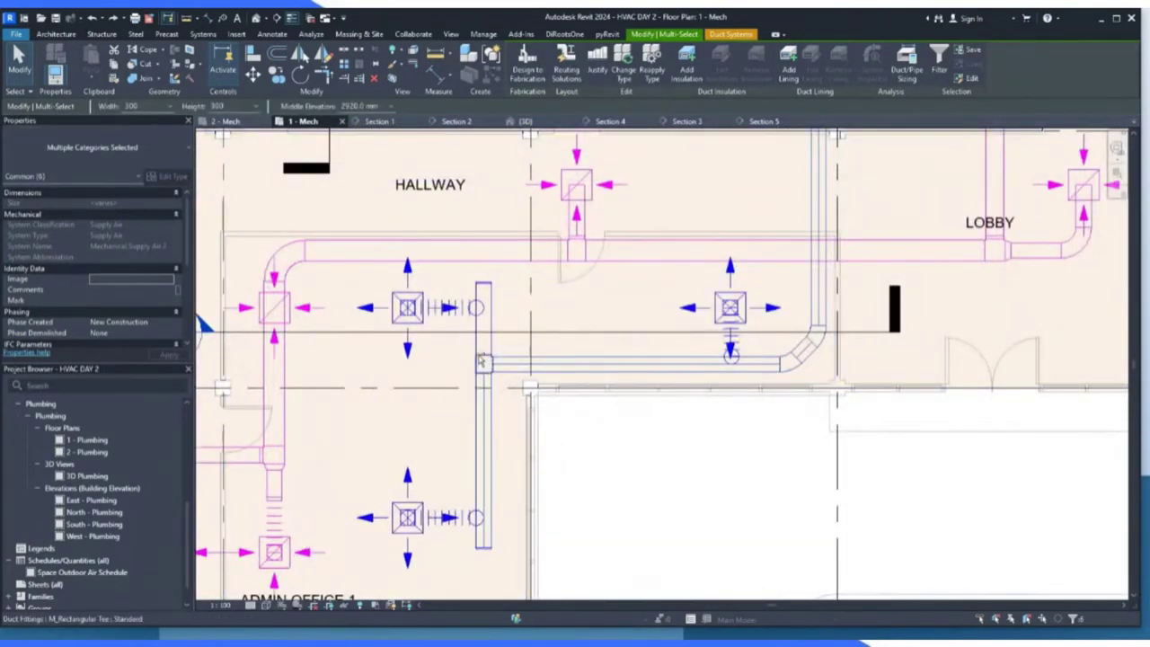
{"action": "left_click", "coordinate": [481, 361], "text": "ctrl"}
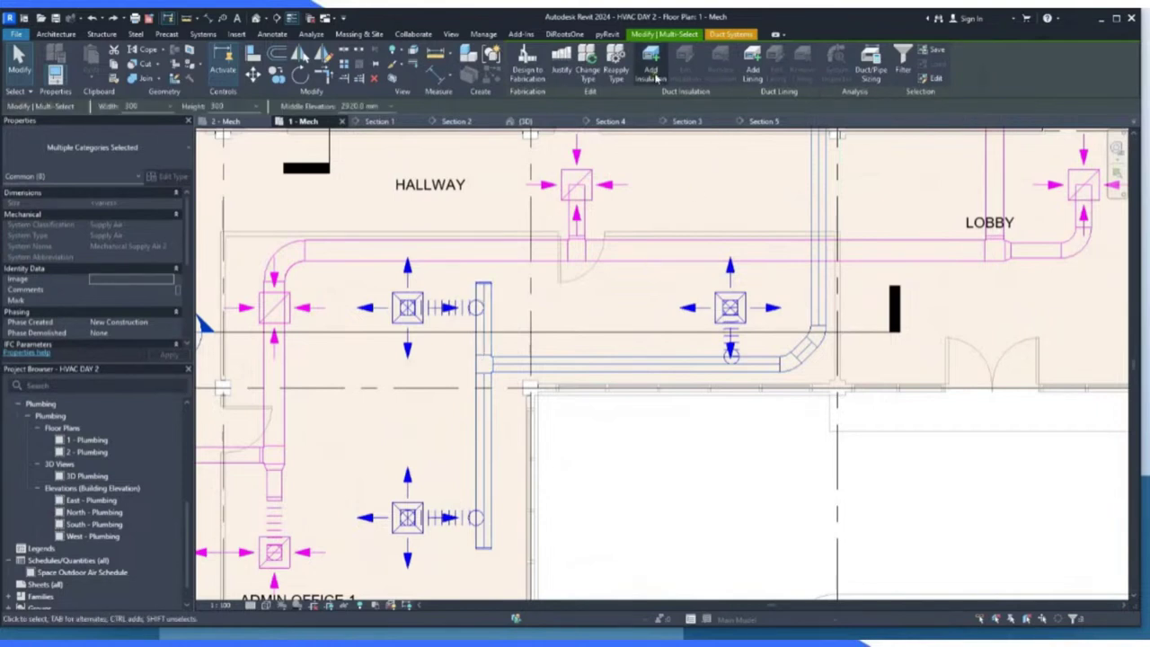
{"action": "left_click", "coordinate": [870, 61]}
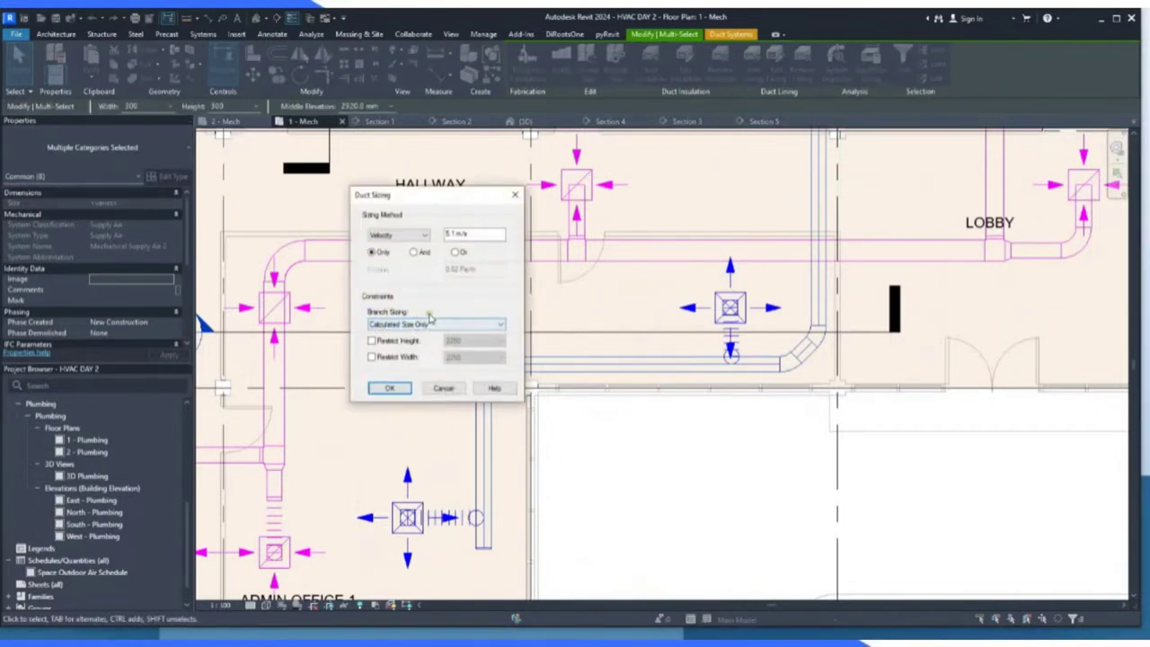
{"action": "left_click", "coordinate": [388, 387]}
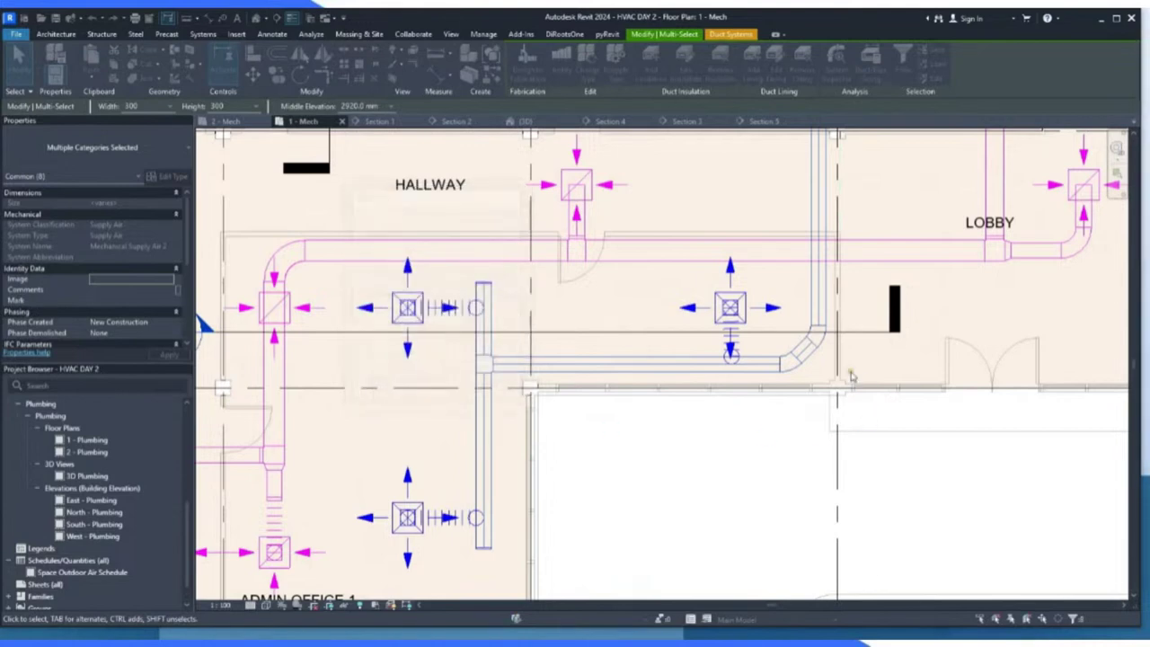
Zoom to the tee, select it and the adjacent duct, and review the tee's type properties unchanged.
{"action": "scroll", "coordinate": [834, 367], "scroll_direction": "up", "scroll_amount": 2}
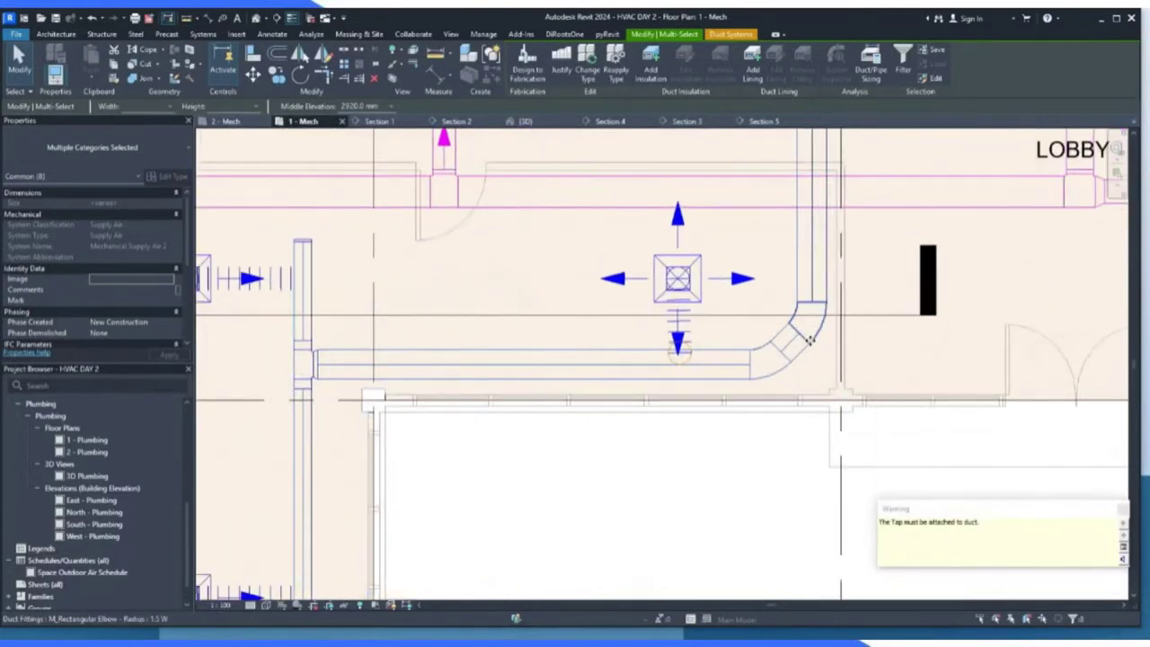
{"action": "scroll", "coordinate": [809, 347], "scroll_direction": "down", "scroll_amount": 2}
{"action": "scroll", "coordinate": [421, 395], "scroll_direction": "up", "scroll_amount": 4}
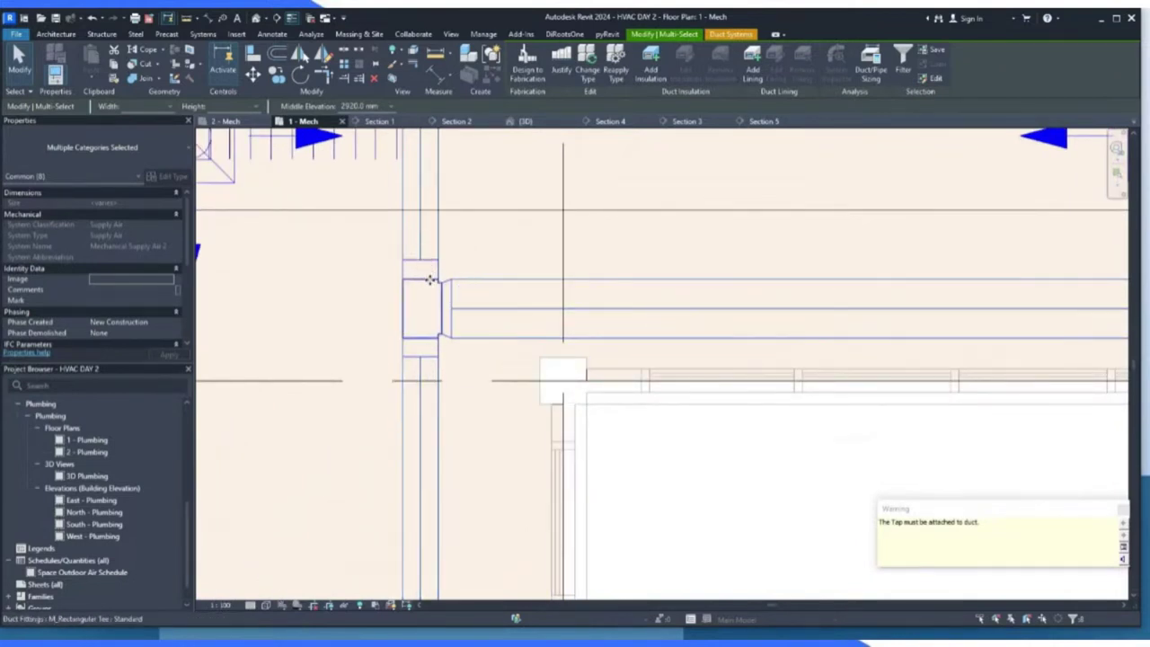
{"action": "scroll", "coordinate": [431, 281], "scroll_direction": "up", "scroll_amount": 2}
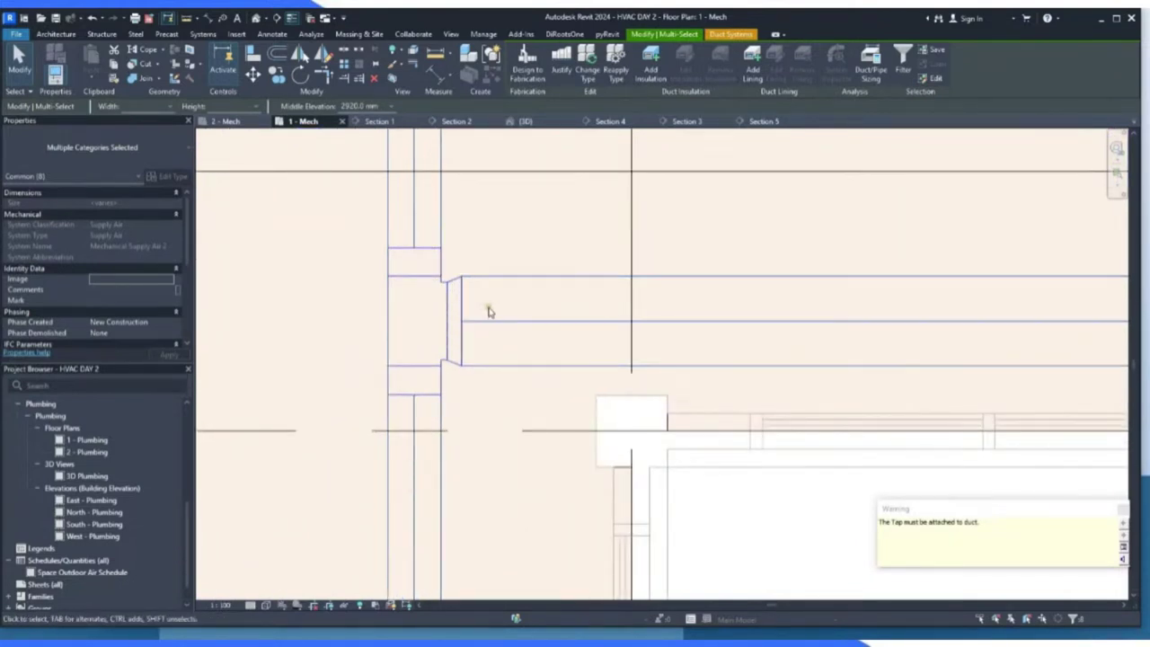
{"action": "left_click", "coordinate": [385, 297]}
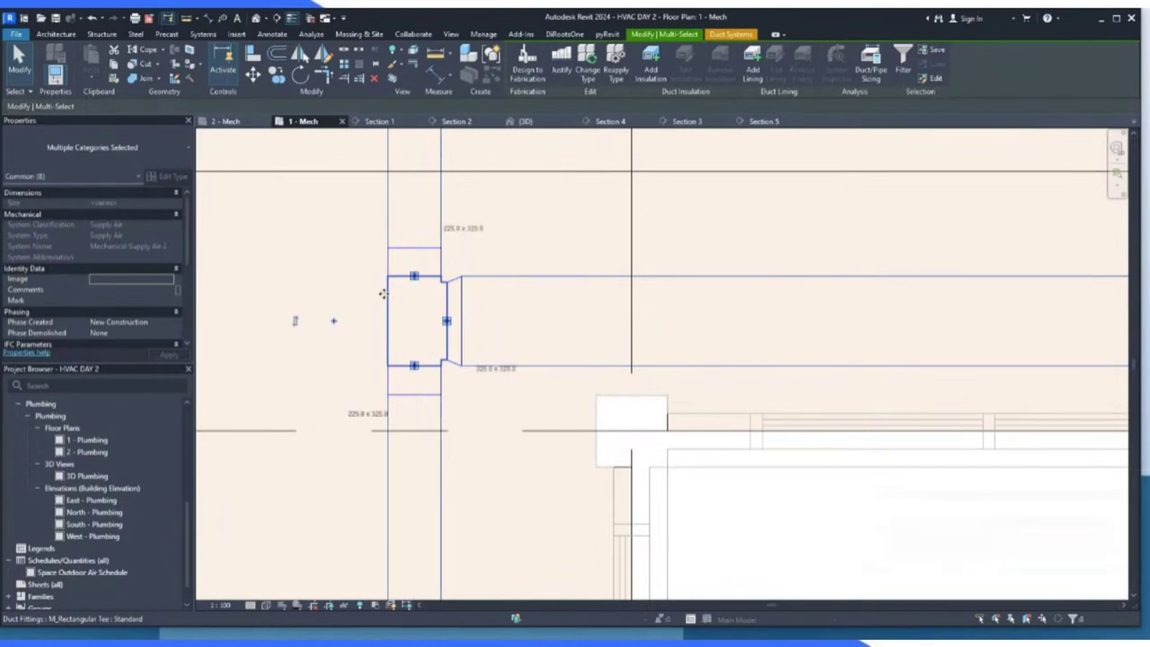
{"action": "left_click", "coordinate": [506, 327]}
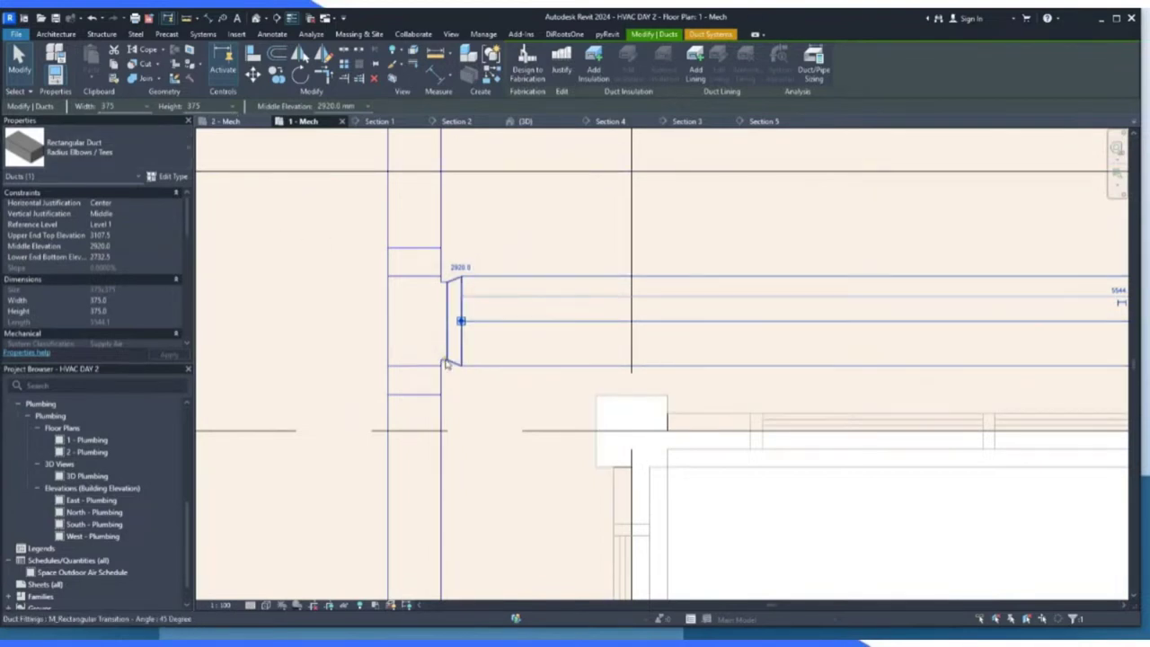
{"action": "left_click", "coordinate": [446, 321]}
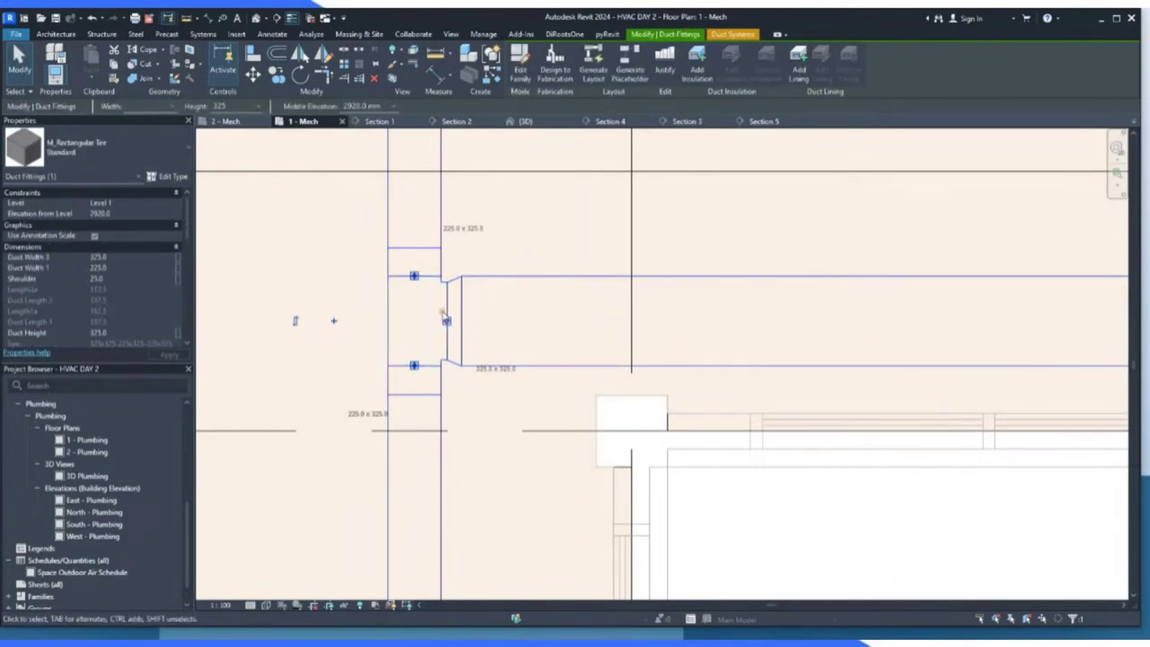
{"action": "left_click", "coordinate": [169, 177]}
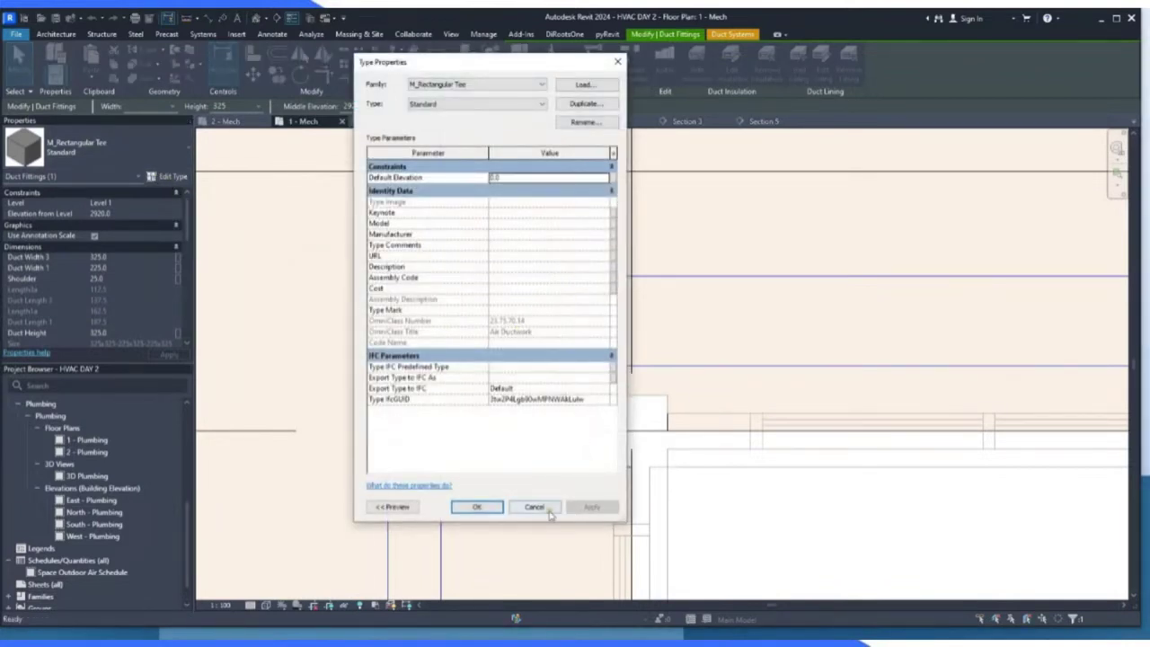
{"action": "left_click", "coordinate": [539, 508]}
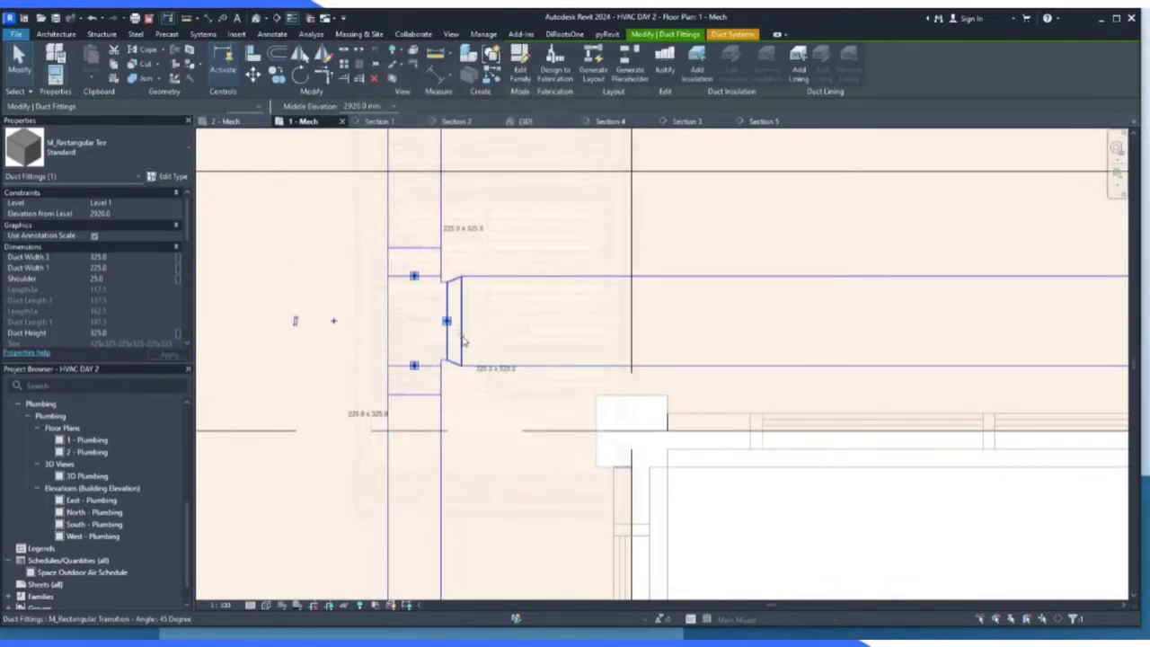
Disconnect the 45-degree transition fitting from the tee and delete it.
{"action": "left_click", "coordinate": [466, 332]}
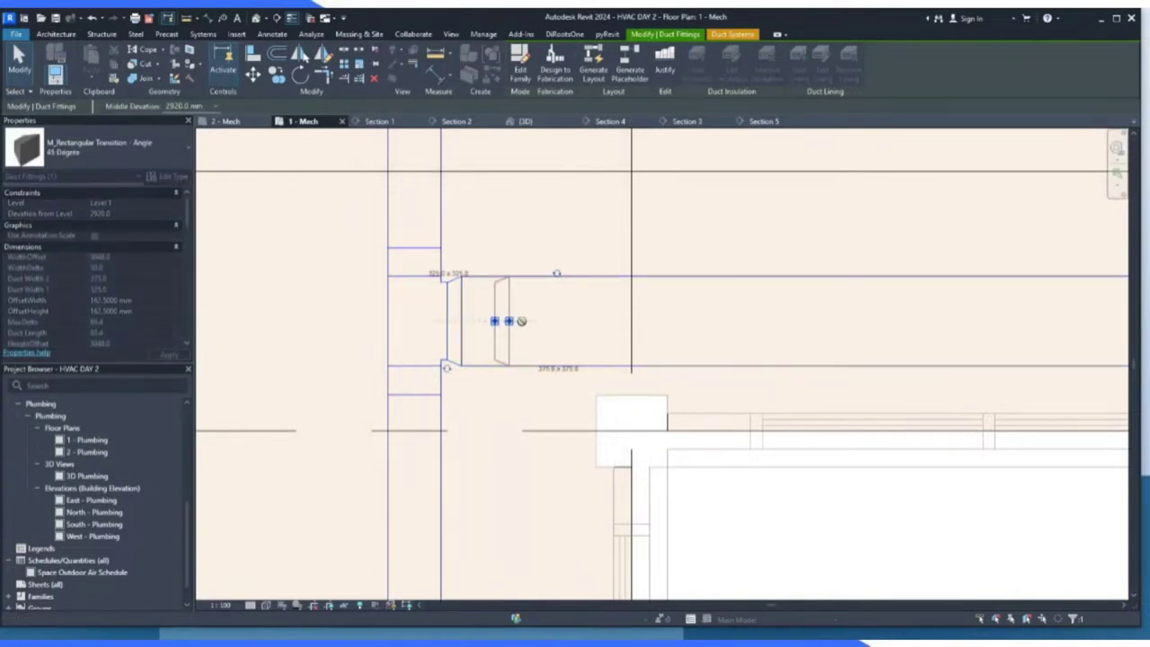
{"action": "left_click_drag", "start_coordinate": [496, 321], "coordinate": [529, 321]}
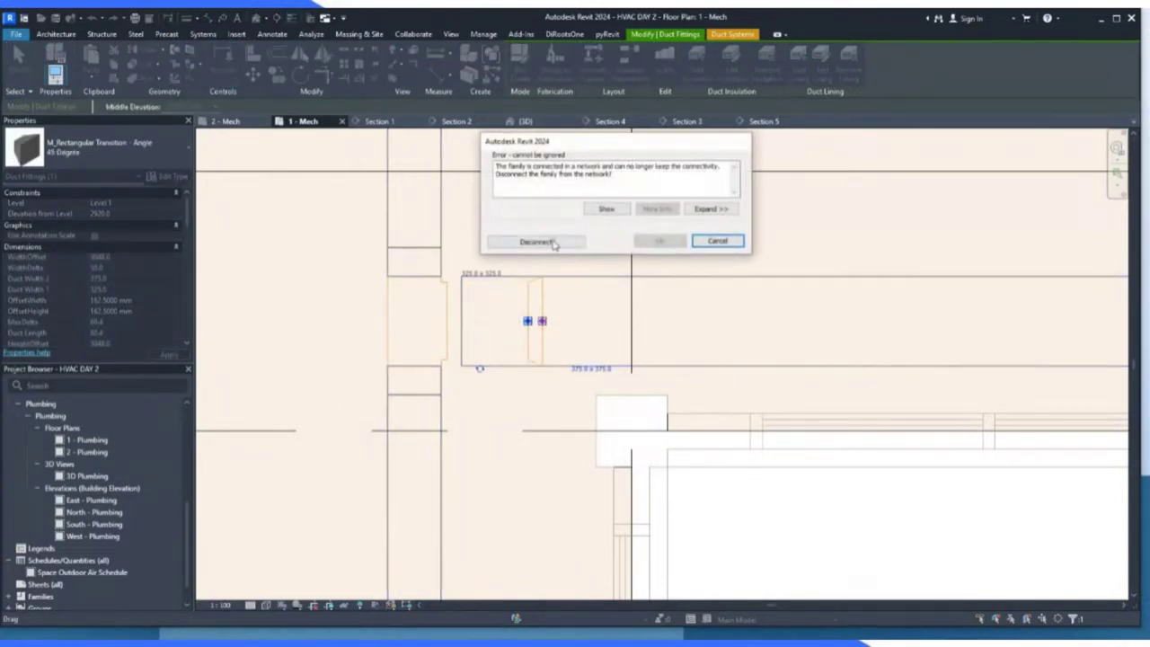
{"action": "left_click", "coordinate": [554, 244]}
{"action": "key", "text": "Escape"}
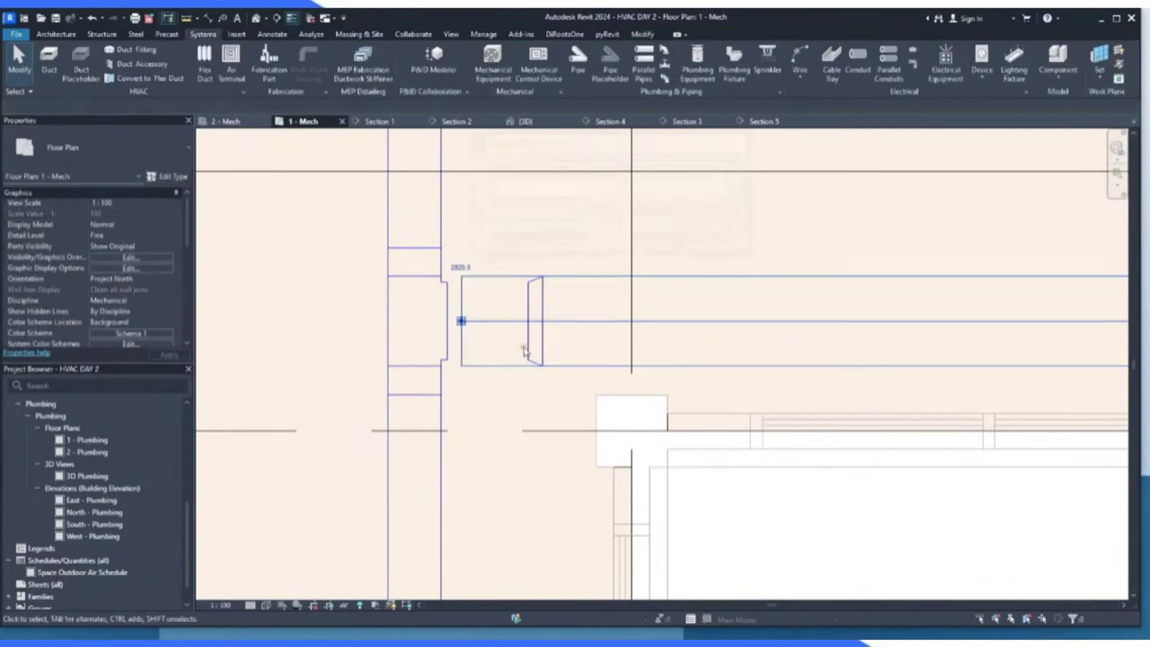
{"action": "left_click", "coordinate": [525, 351]}
{"action": "key", "text": "Delete"}
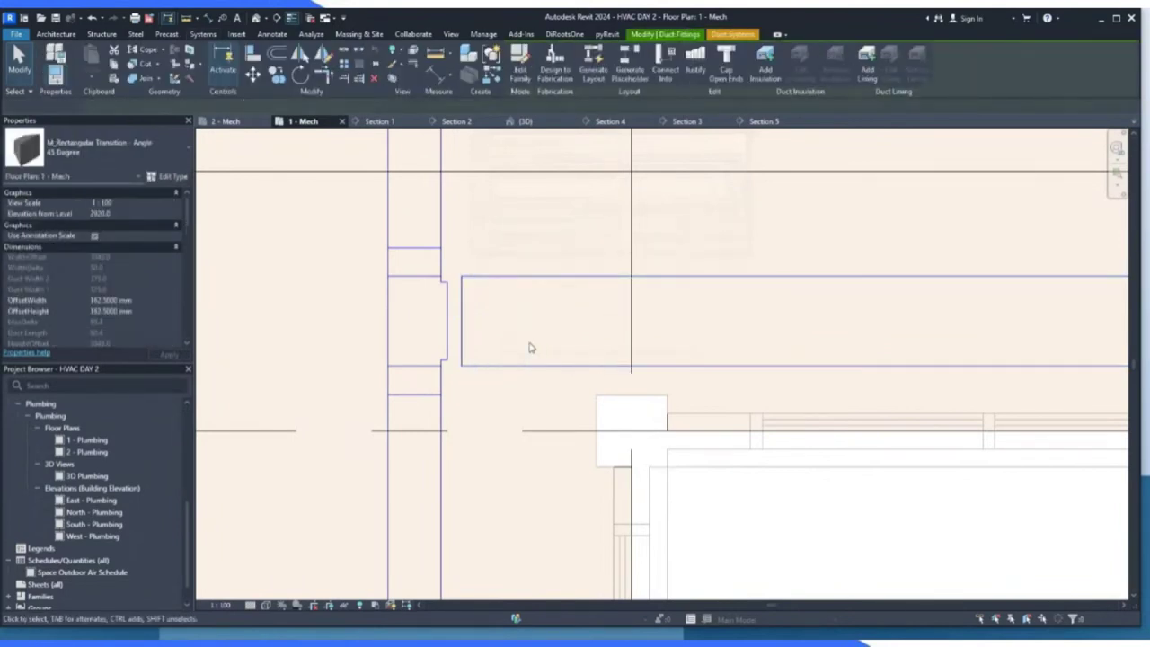
Redraw a duct segment from the 375 duct's open end, then select the tee.
{"action": "left_click", "coordinate": [477, 332]}
{"action": "left_click", "coordinate": [463, 320]}
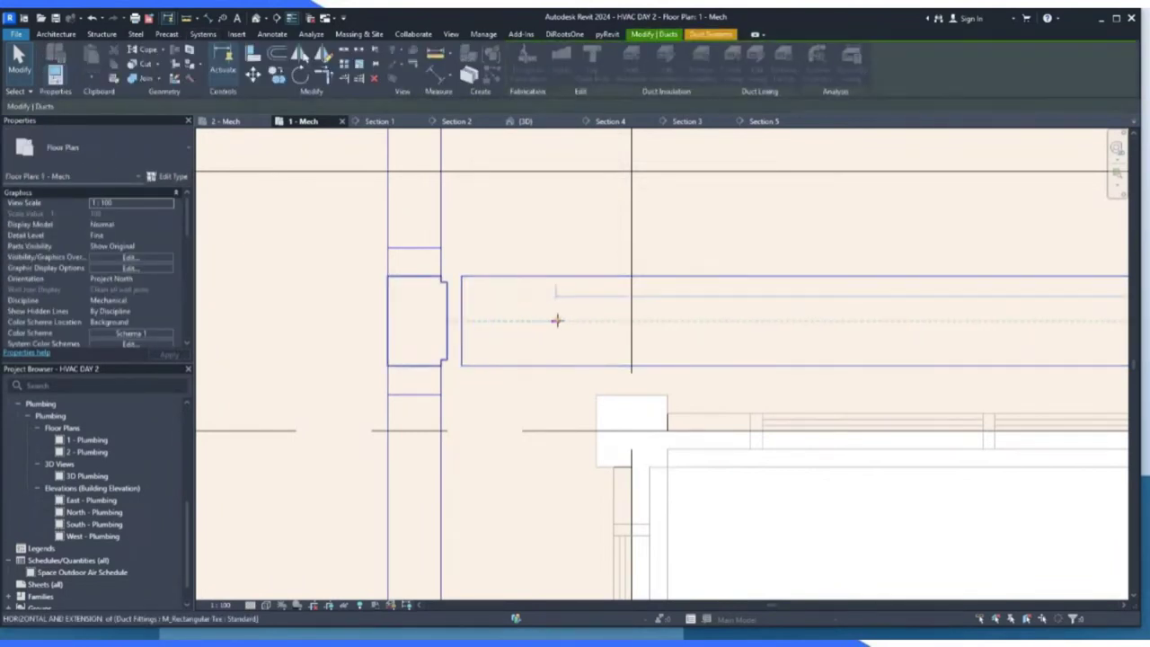
{"action": "left_click", "coordinate": [557, 321]}
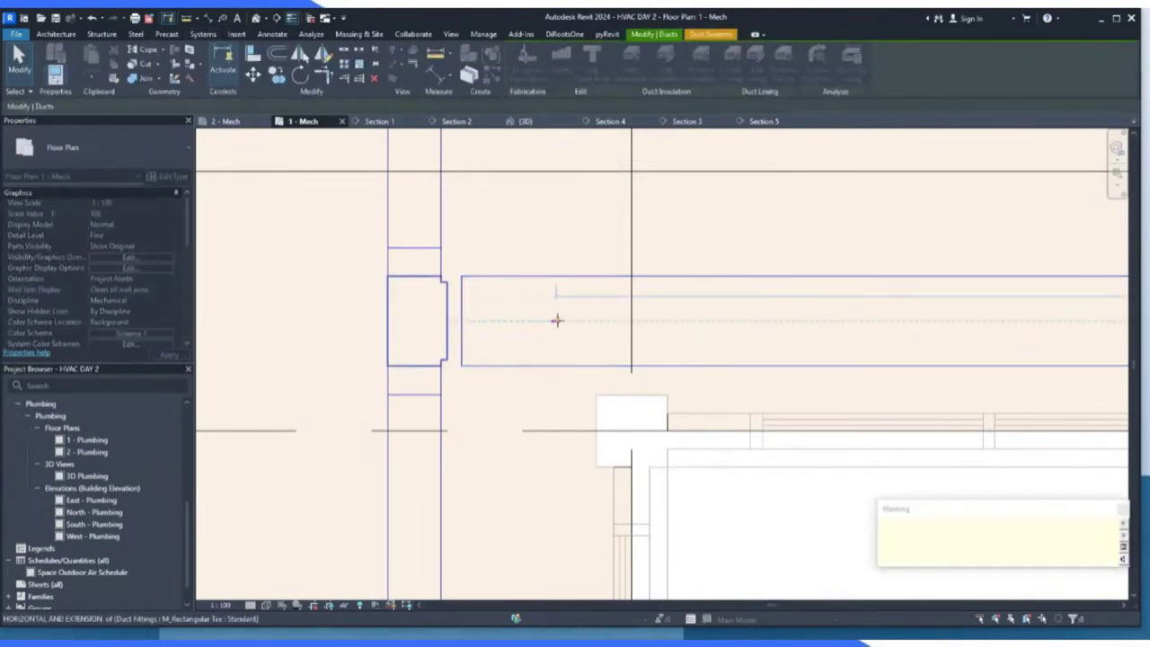
{"action": "left_click", "coordinate": [449, 319]}
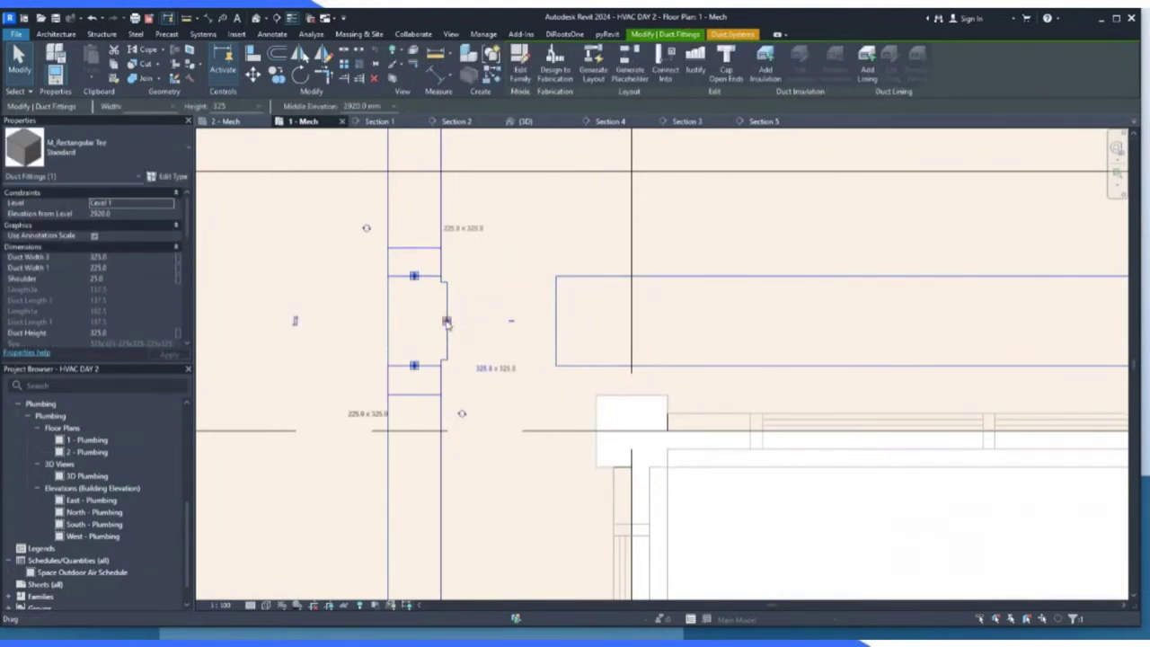
Commit a 375 width for the tee outlet.
{"action": "left_click", "coordinate": [482, 369]}
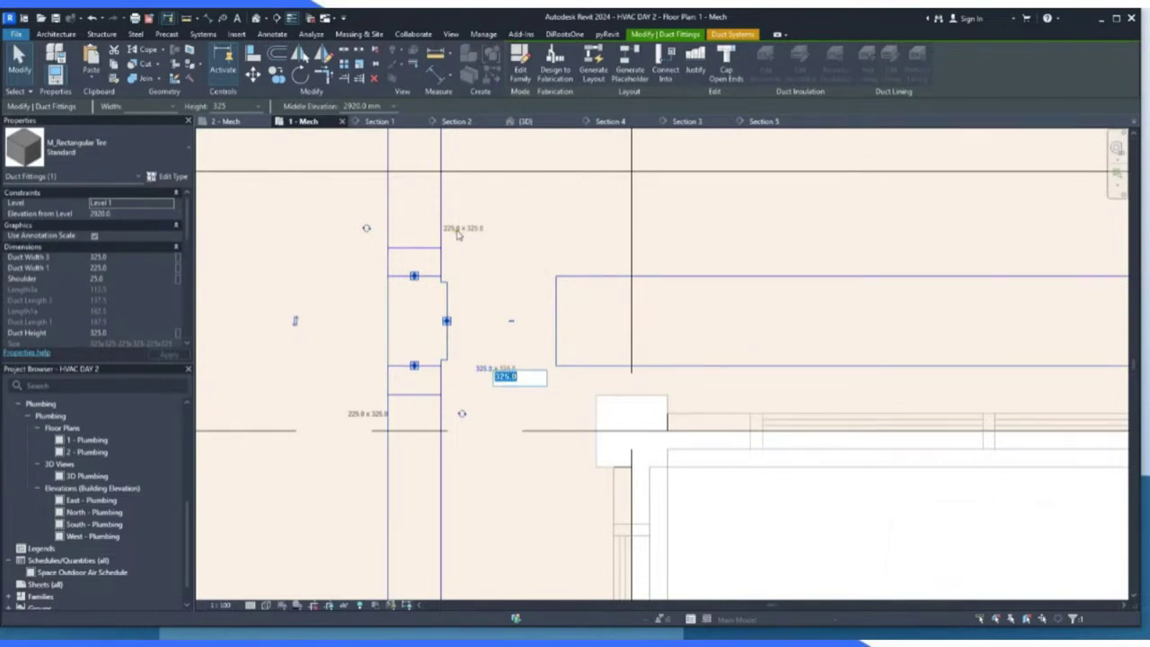
{"action": "key", "text": "Escape"}
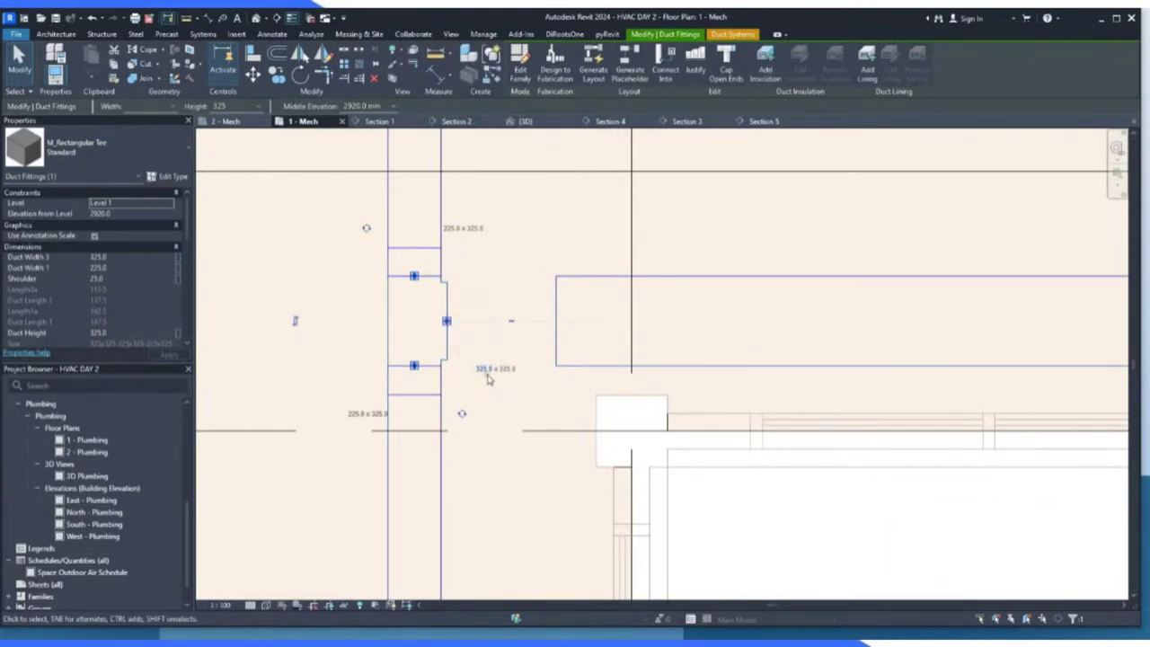
{"action": "left_click", "coordinate": [483, 370]}
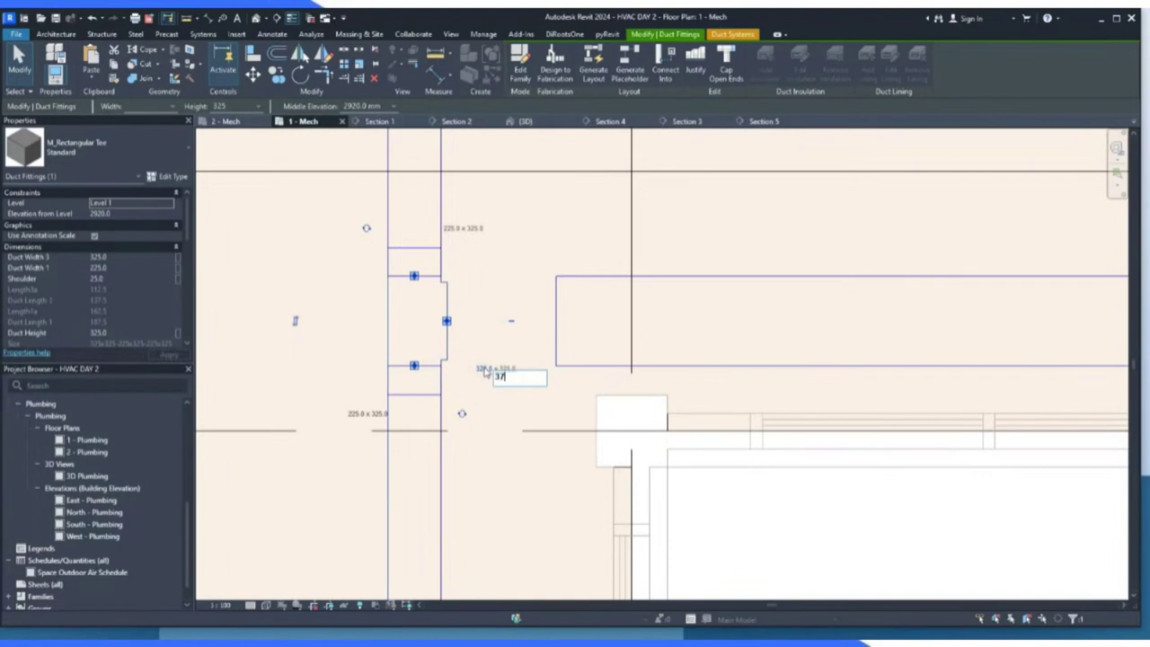
{"action": "key", "text": "Return"}
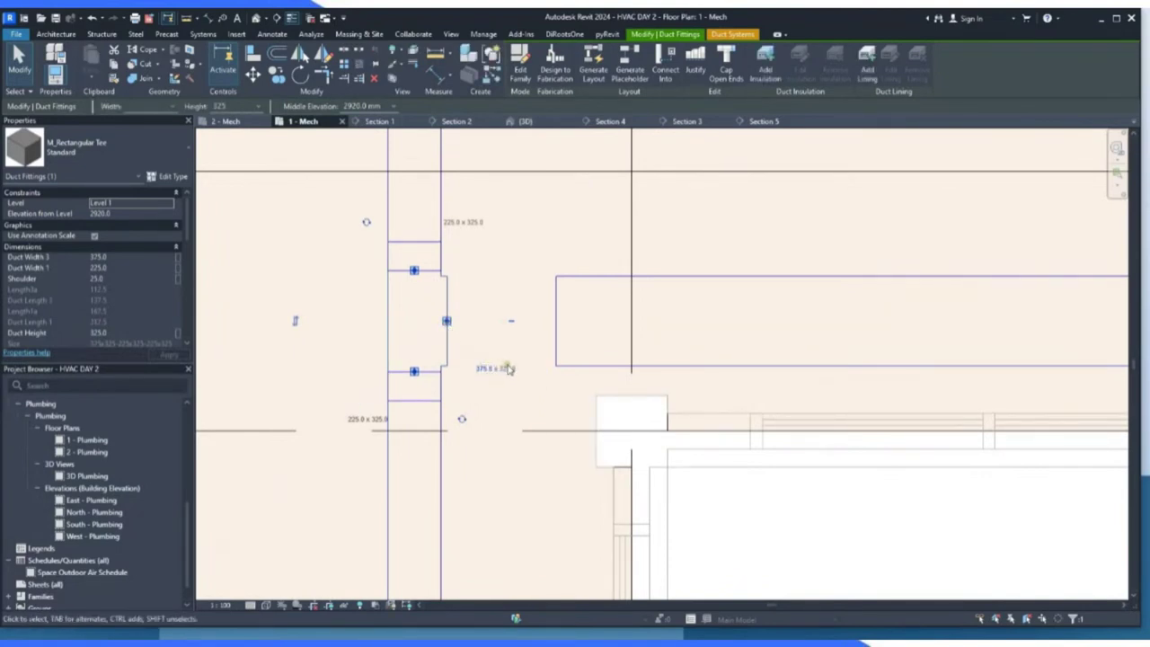
{"action": "key", "text": "Escape"}
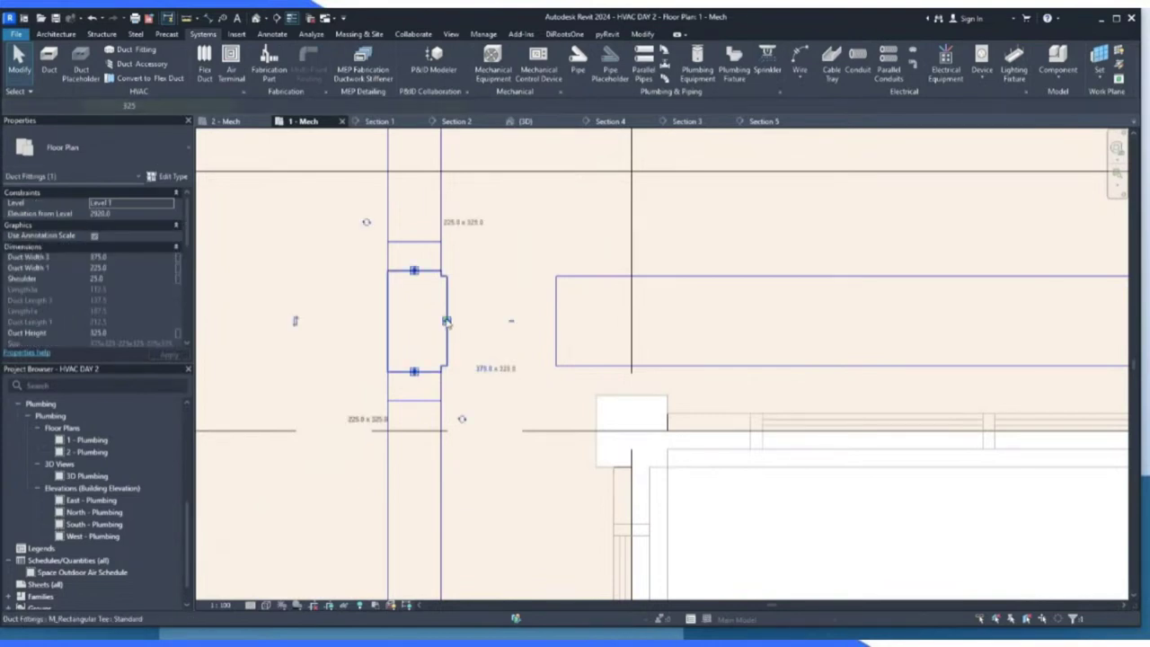
Try moving and deleting the tee, undoing both changes.
{"action": "left_click_drag", "start_coordinate": [449, 321], "coordinate": [477, 324]}
{"action": "key", "text": "ctrl+z"}
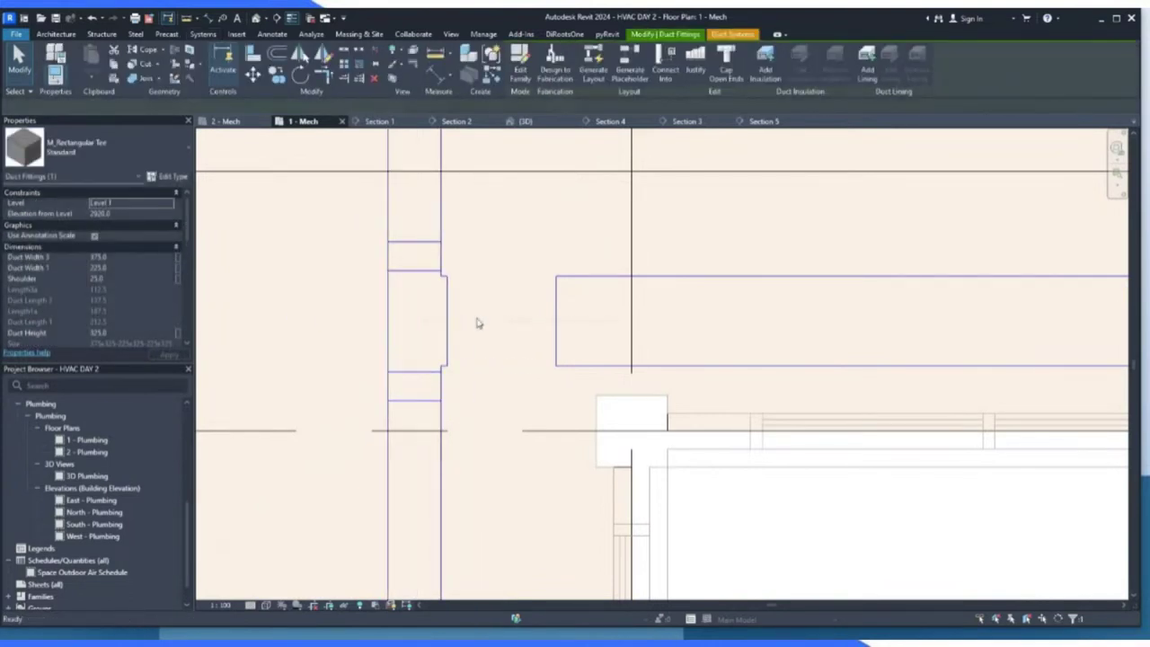
{"action": "left_click", "coordinate": [449, 322]}
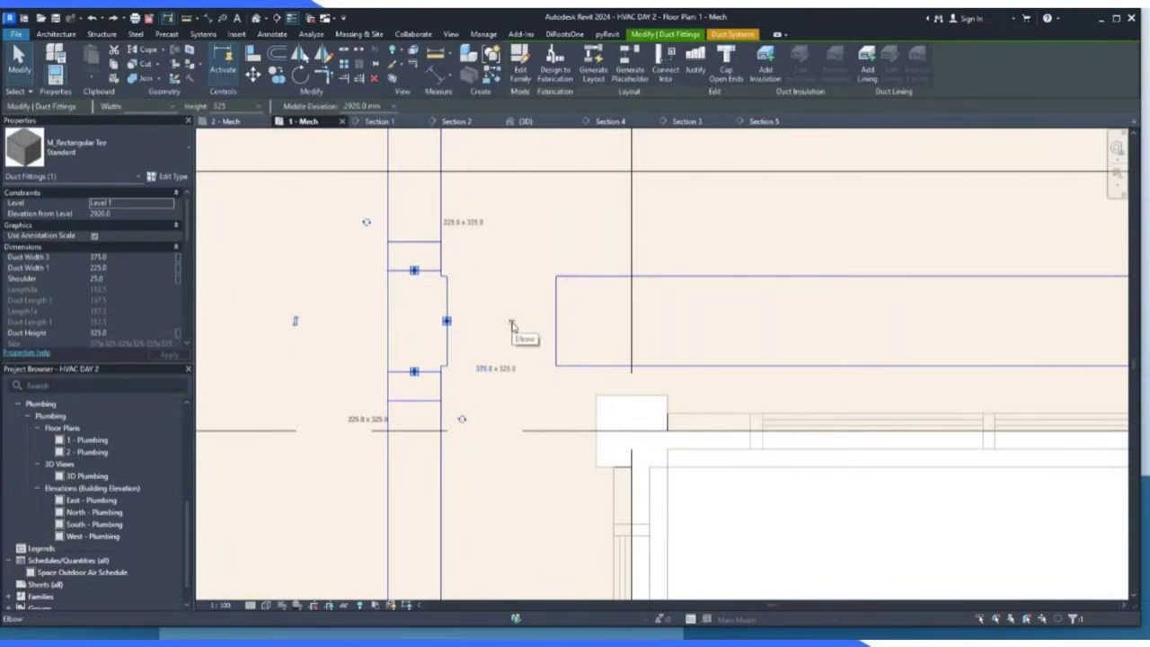
{"action": "key", "text": "Delete"}
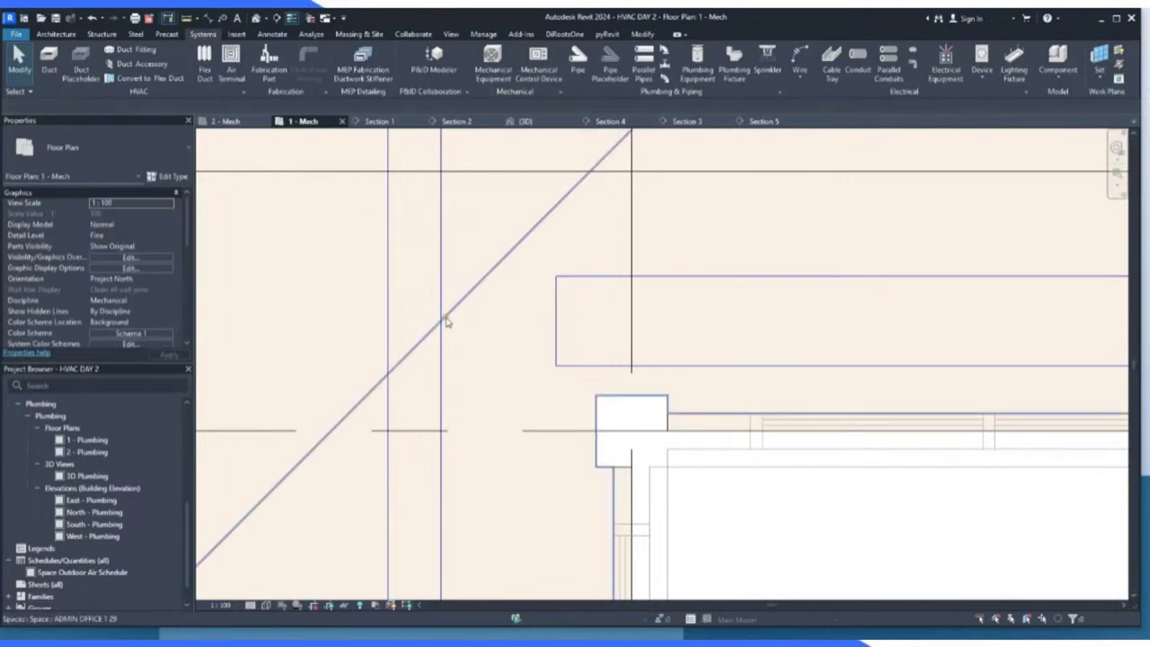
{"action": "key", "text": "ctrl+z"}
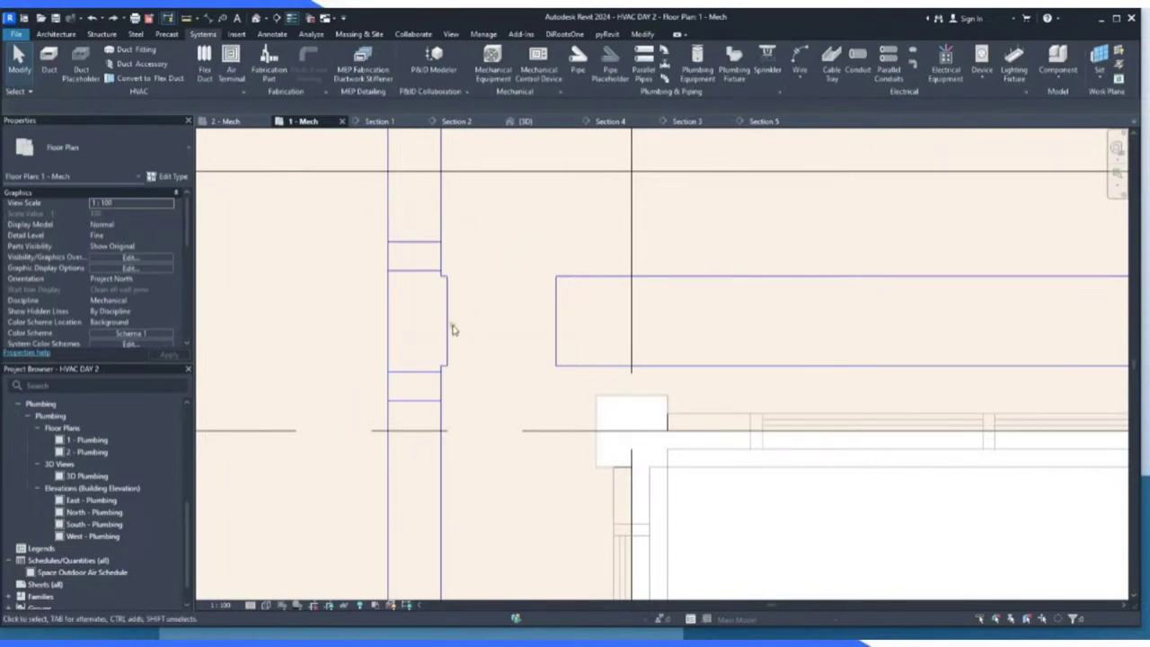
Extend the horizontal 375 duct left to the tee with Trim/Extend (TR), then view {3D}.
{"action": "left_click", "coordinate": [544, 324]}
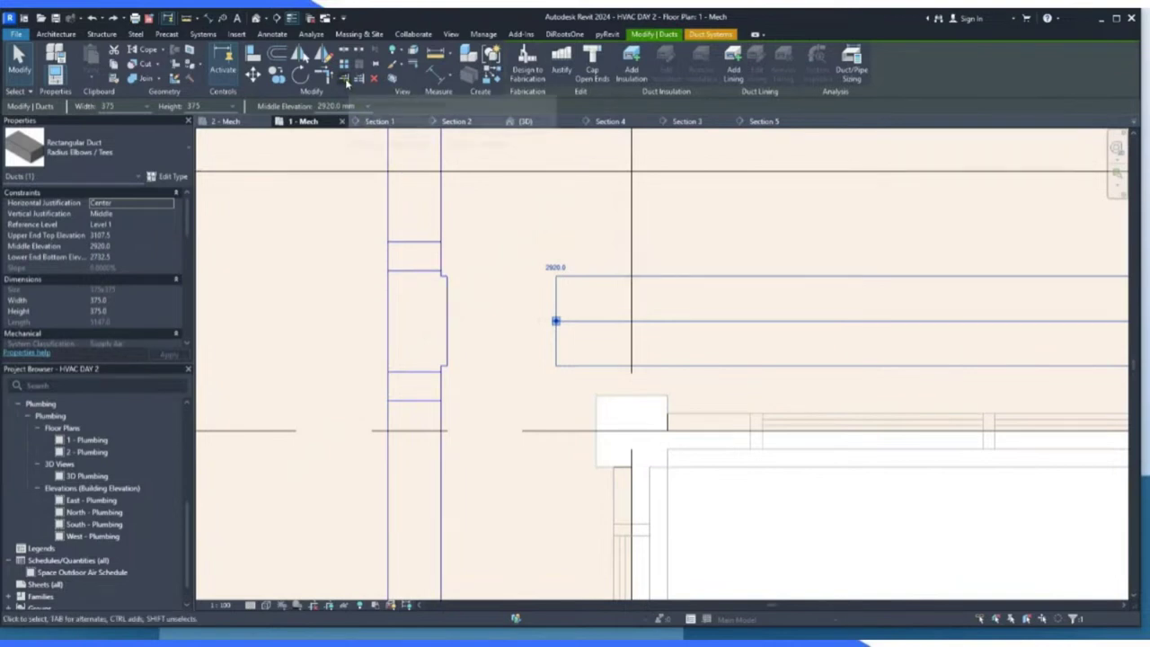
{"action": "key", "text": "Escape"}
{"action": "key", "text": "t"}
{"action": "key", "text": "r"}
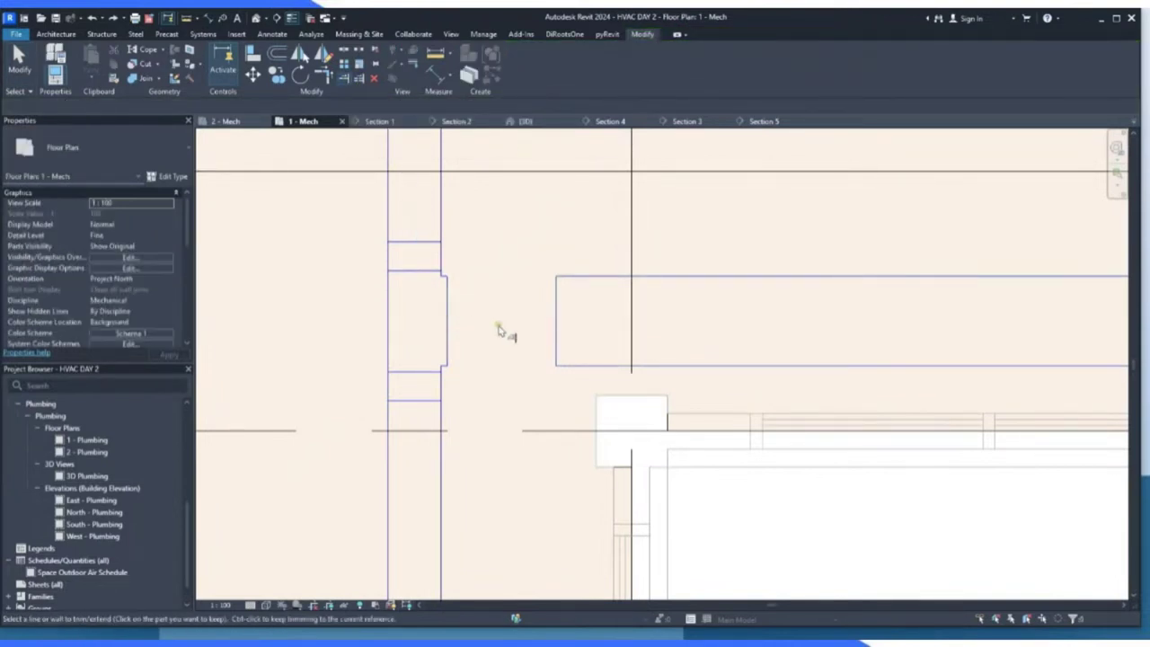
{"action": "left_click", "coordinate": [557, 329]}
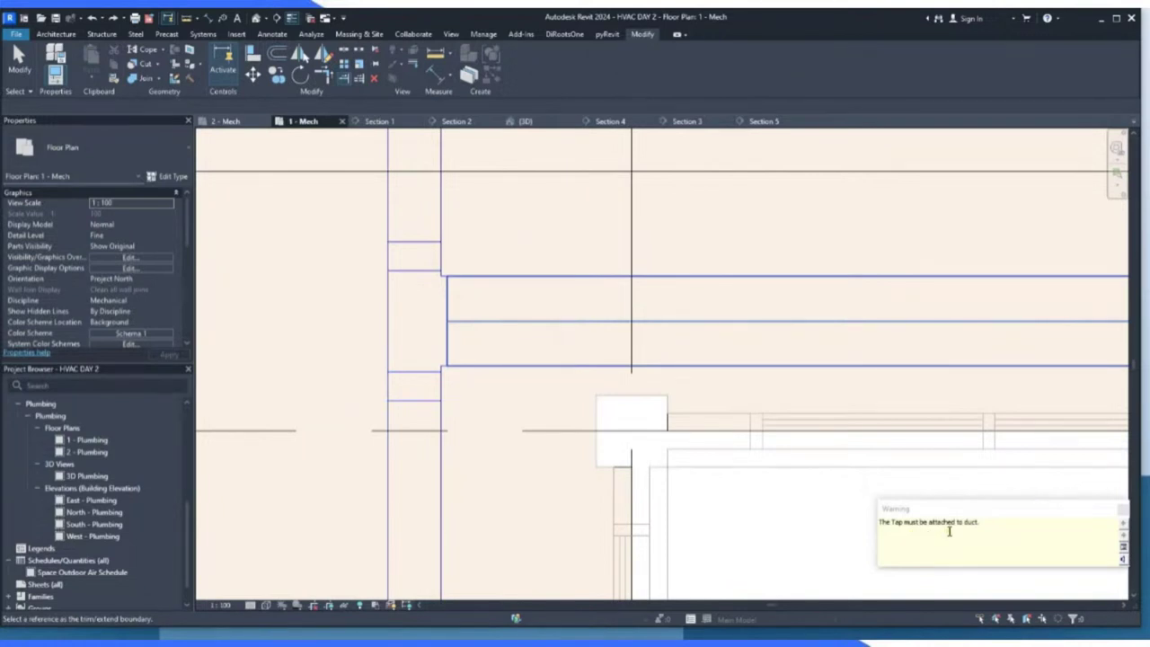
{"action": "scroll", "coordinate": [404, 332], "scroll_direction": "down", "scroll_amount": 1}
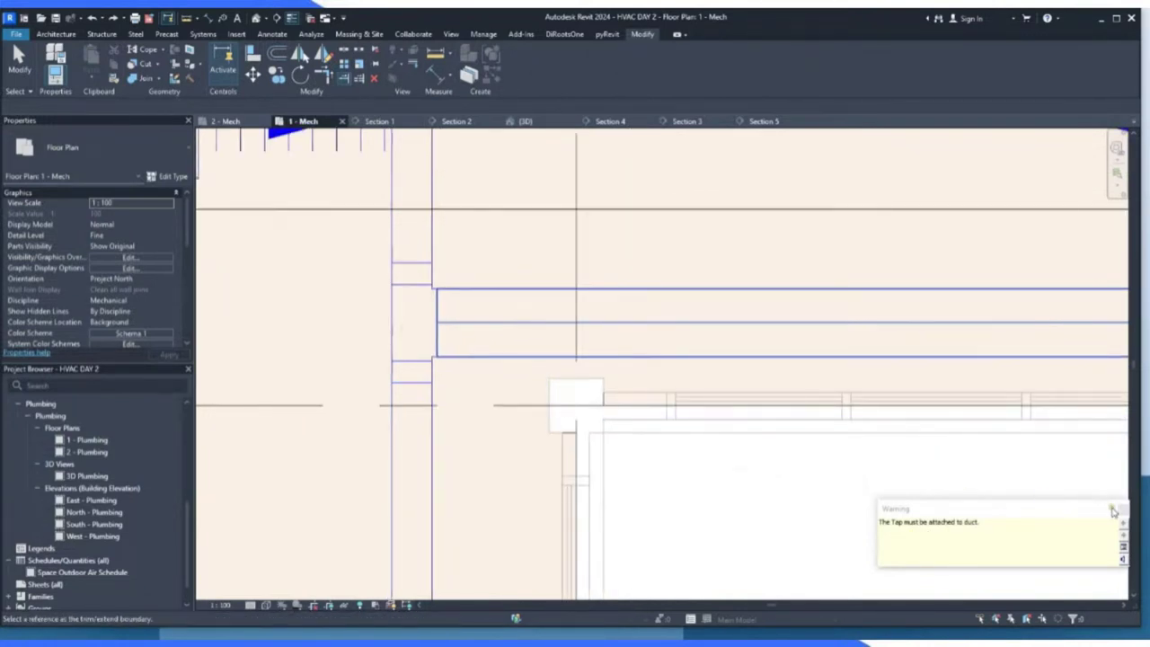
{"action": "key", "text": "Escape"}
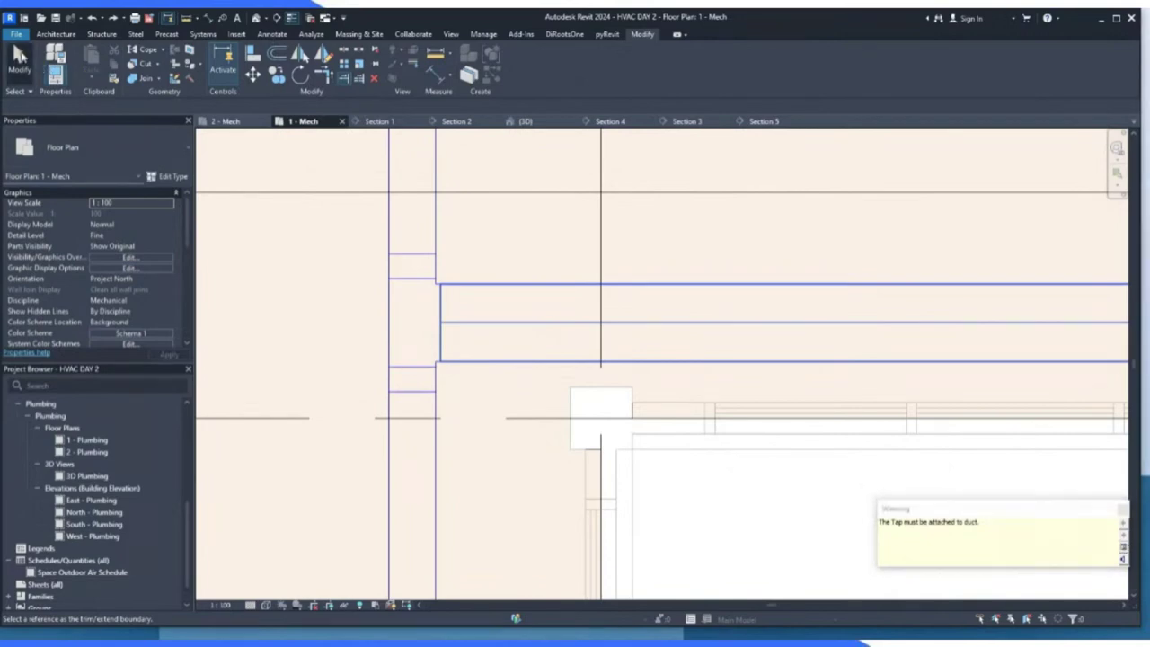
{"action": "scroll", "coordinate": [408, 350], "scroll_direction": "up", "scroll_amount": 2}
{"action": "left_click", "coordinate": [380, 309]}
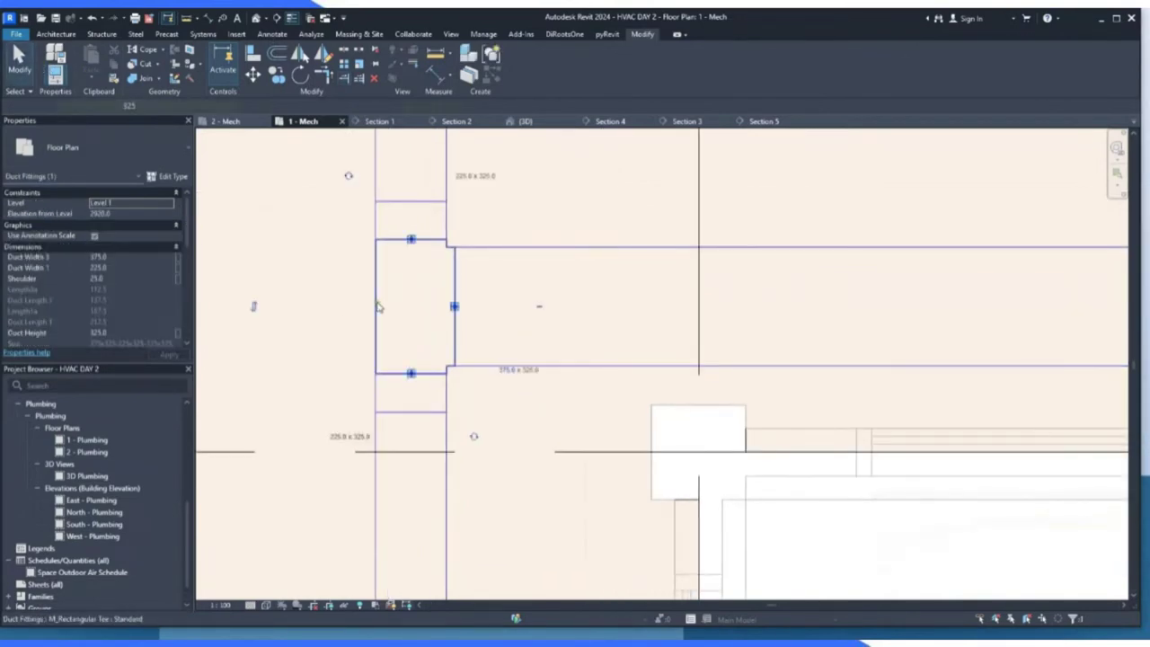
{"action": "left_click", "coordinate": [526, 122]}
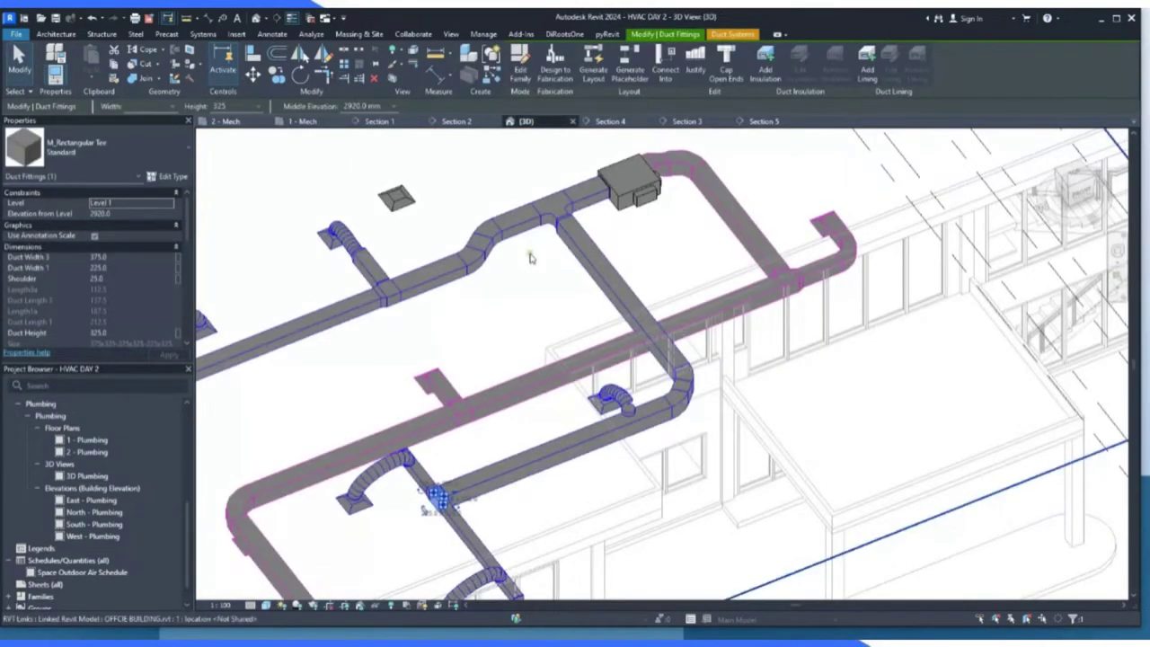
Inspect the tee and the right-hand branch duct in 3D, then go back to 1 - Mech.
{"action": "scroll", "coordinate": [437, 449], "scroll_direction": "up", "scroll_amount": 5}
{"action": "key", "text": "Escape"}
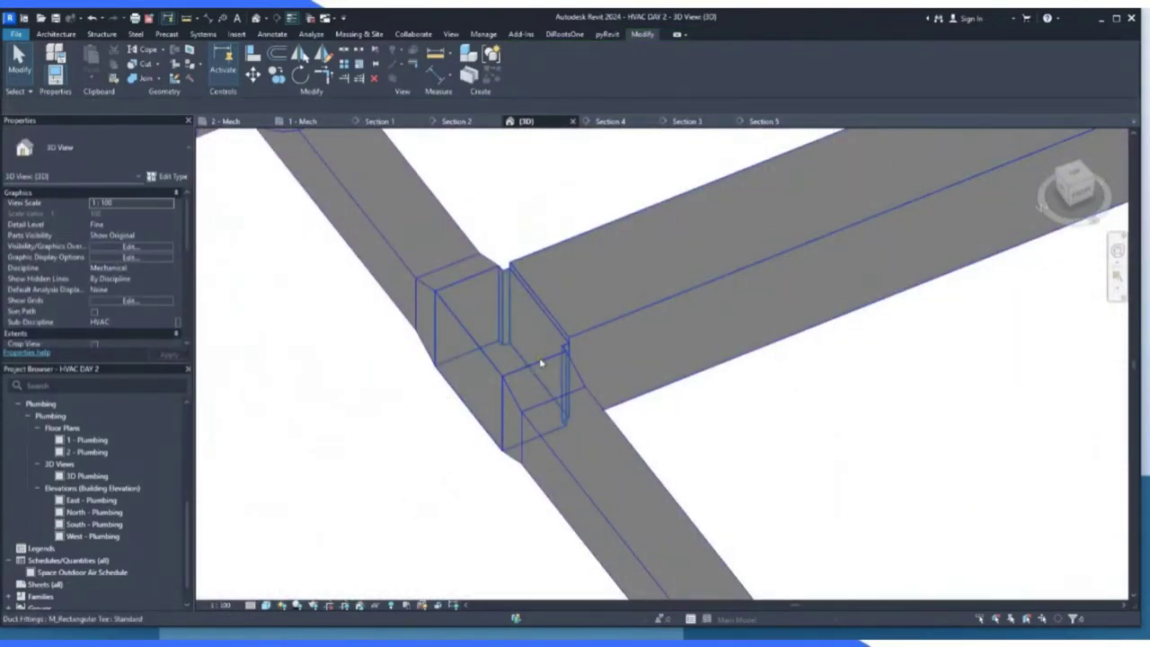
{"action": "left_click", "coordinate": [543, 359]}
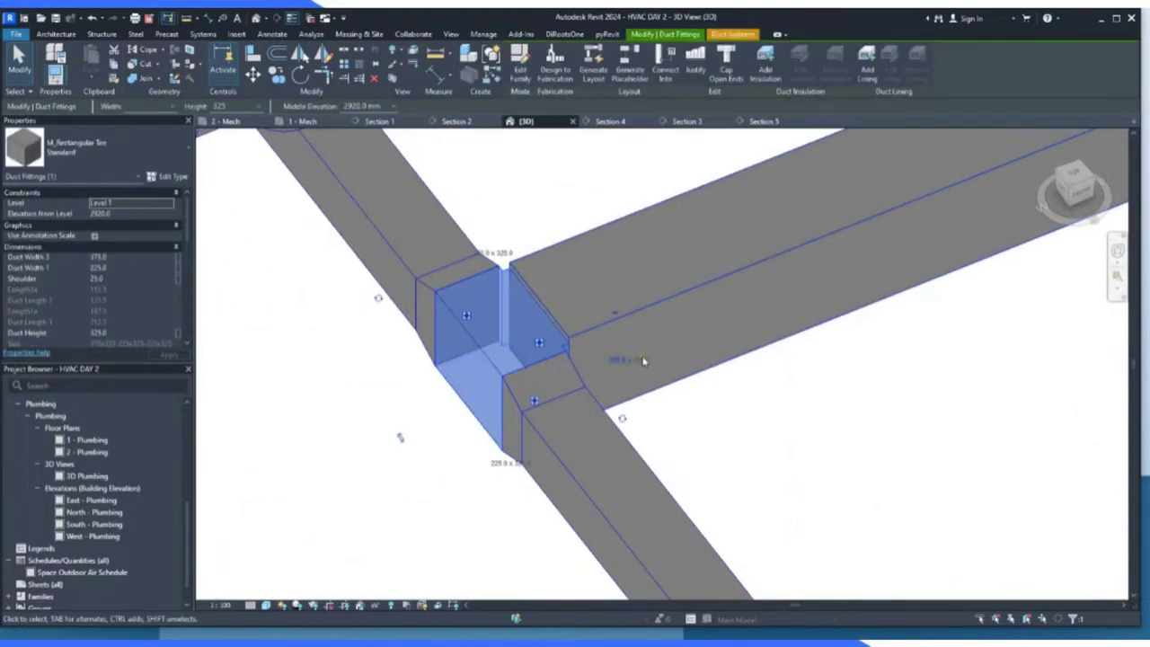
{"action": "left_click", "coordinate": [647, 309]}
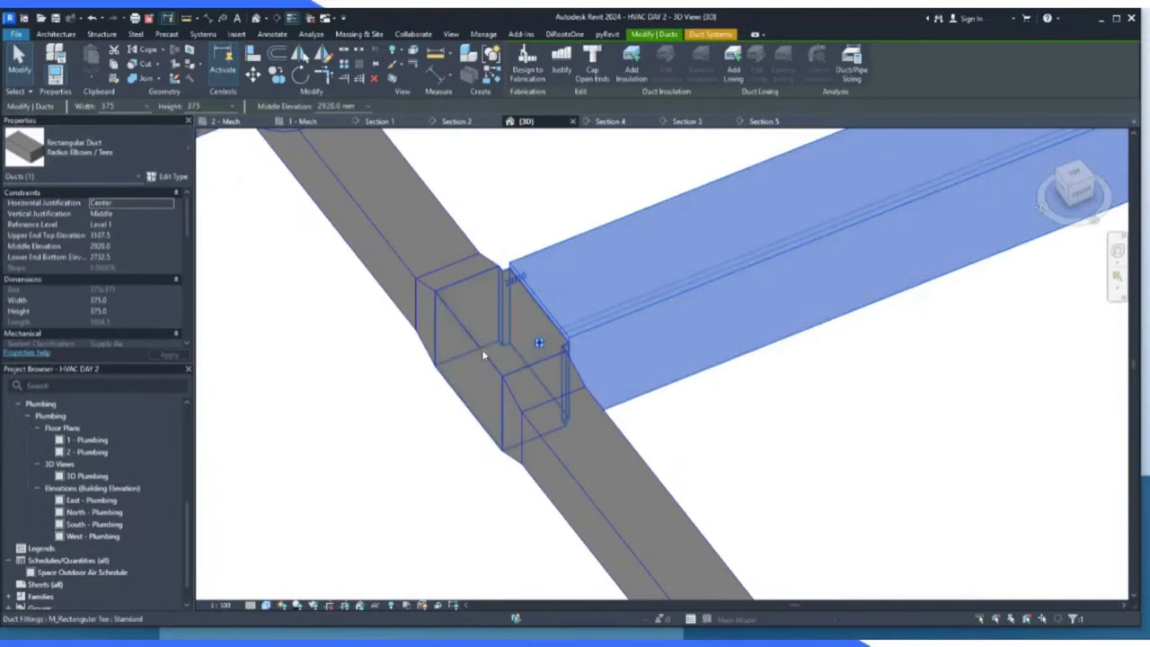
{"action": "left_click", "coordinate": [482, 356]}
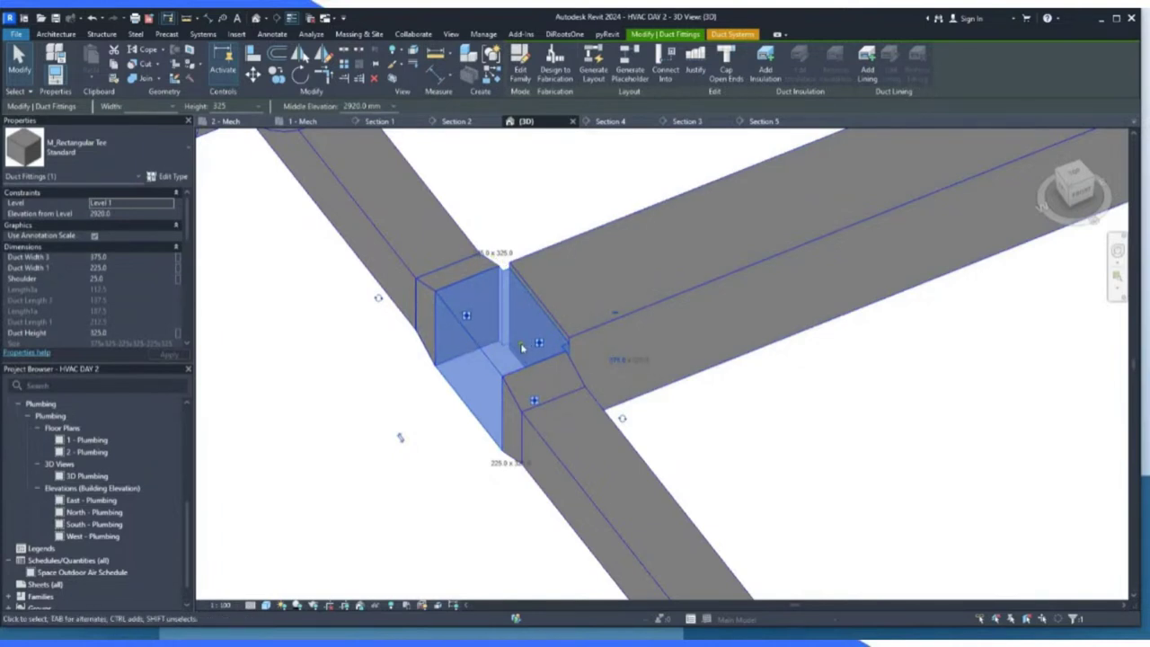
{"action": "left_click", "coordinate": [329, 124]}
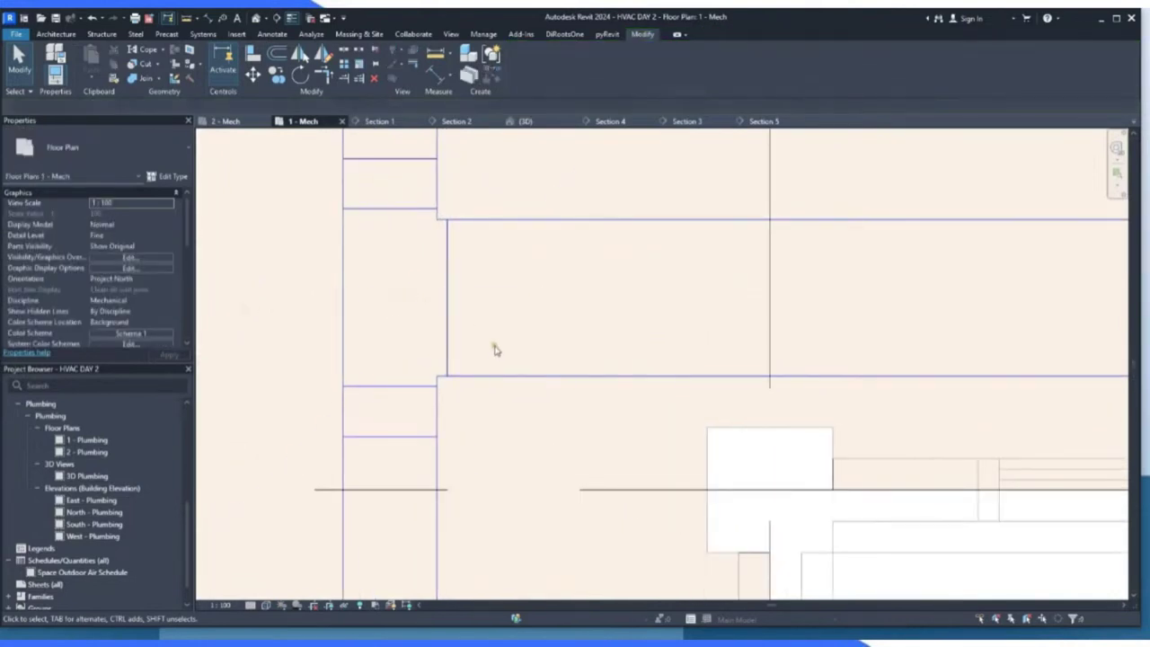
Try dragging the tee's side connector and moving the tee, cancelling the move.
{"action": "left_click", "coordinate": [447, 299]}
{"action": "left_click_drag", "start_coordinate": [447, 297], "coordinate": [588, 297]}
{"action": "left_click", "coordinate": [444, 311]}
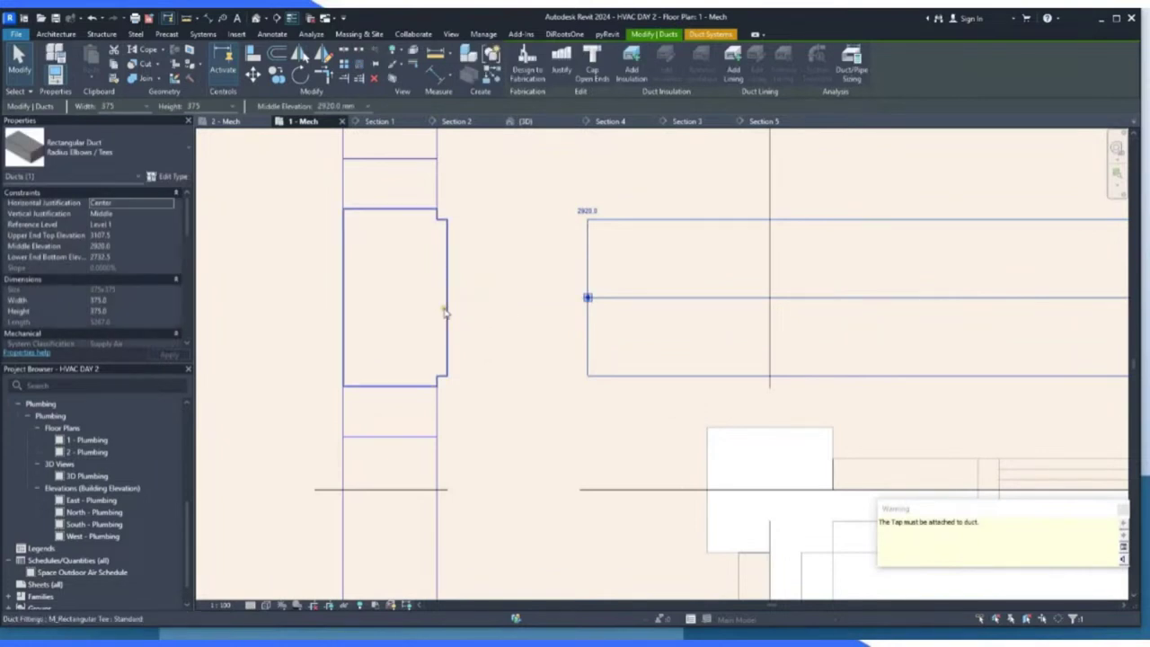
{"action": "left_click", "coordinate": [444, 298]}
{"action": "left_click_drag", "start_coordinate": [447, 297], "coordinate": [471, 296]}
{"action": "key", "text": "Escape"}
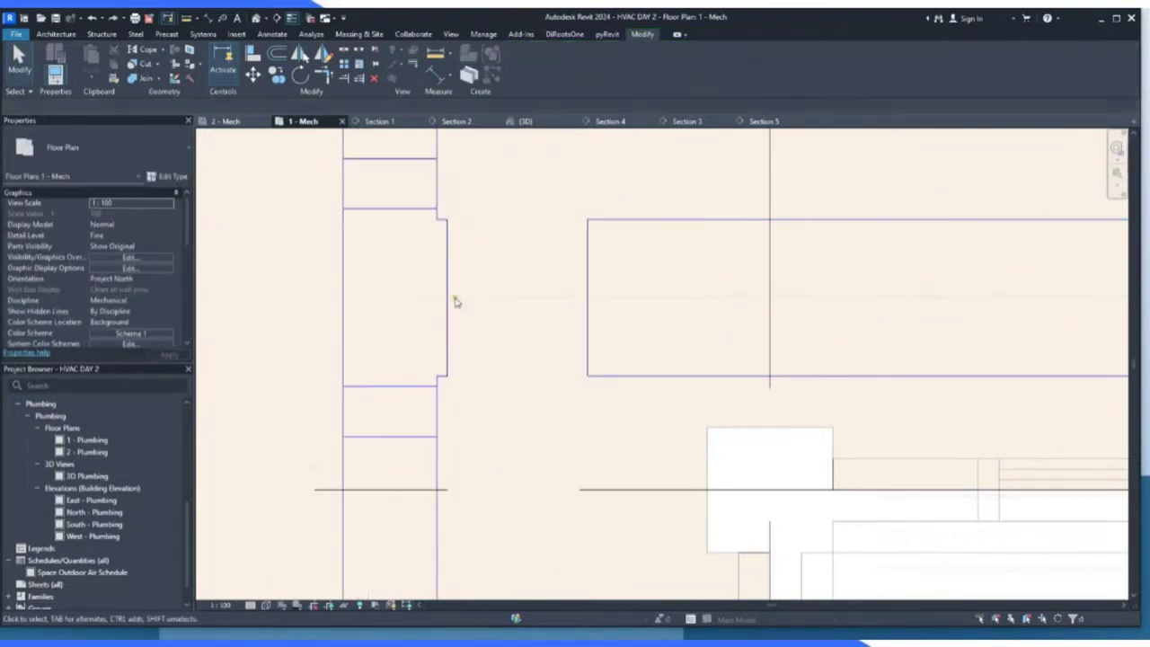
{"action": "left_click", "coordinate": [446, 300]}
Draw a duct from the tee's side connector to the horizontal duct's end.
{"action": "right_click", "coordinate": [447, 302]}
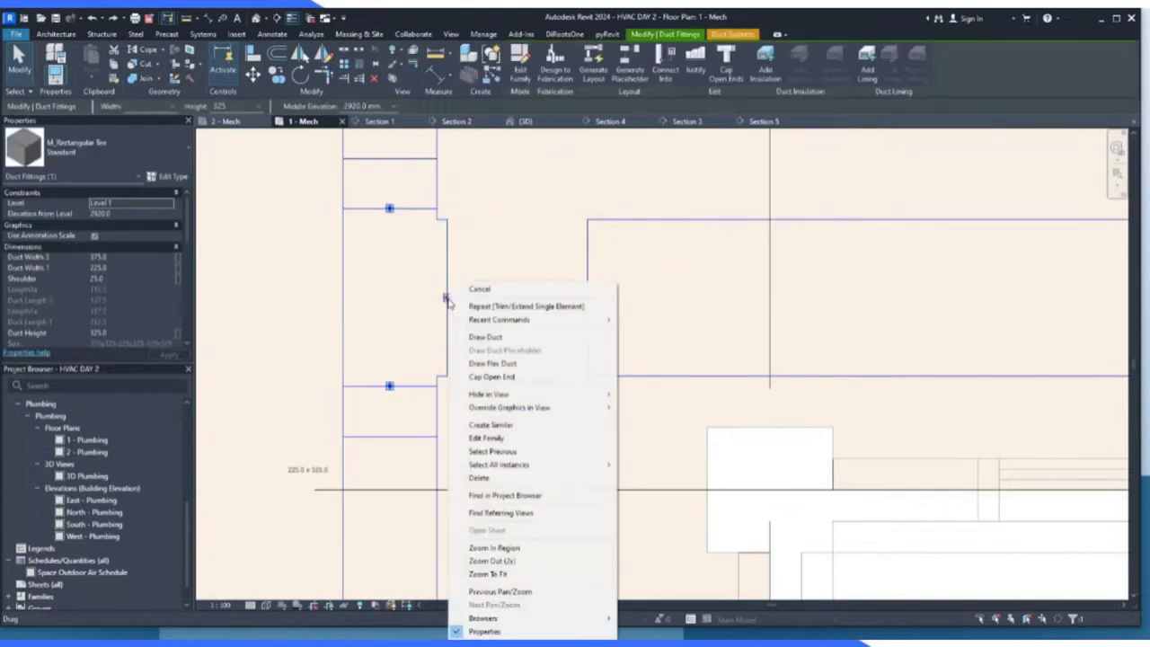
{"action": "left_click", "coordinate": [485, 336]}
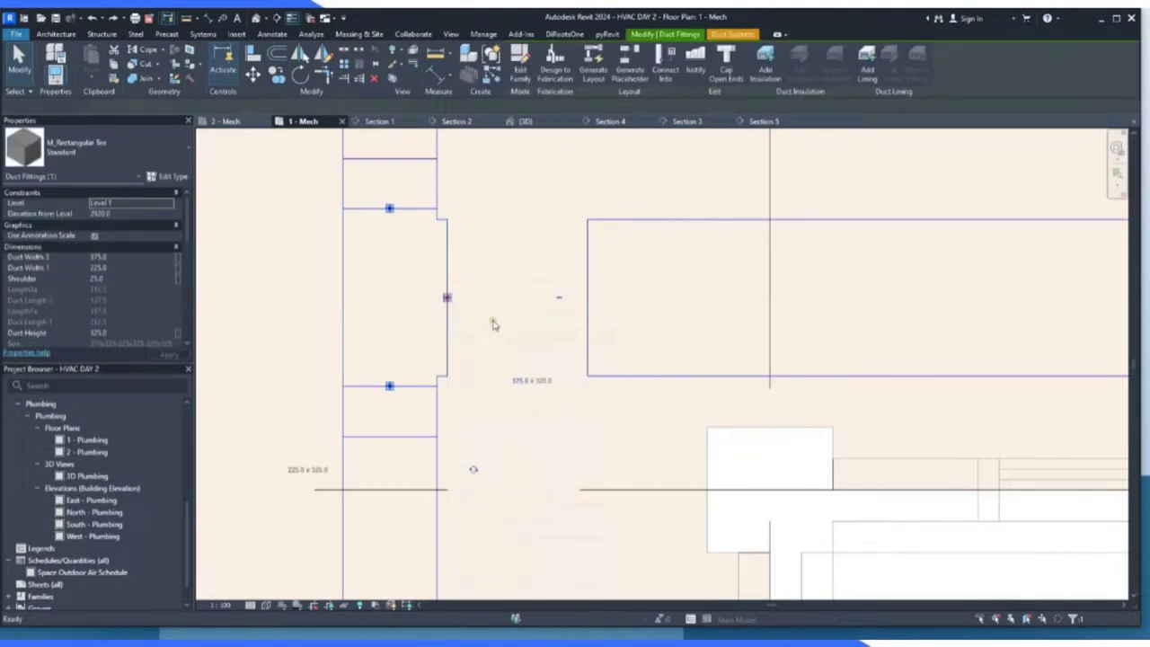
{"action": "left_click", "coordinate": [588, 297]}
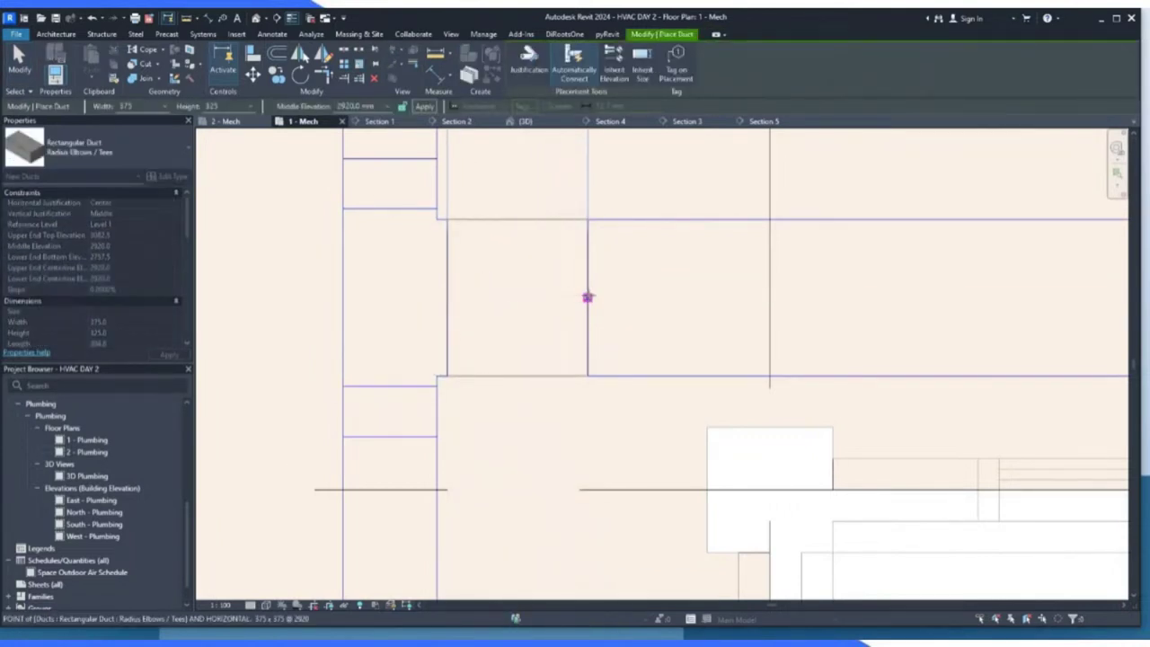
{"action": "left_click", "coordinate": [587, 297]}
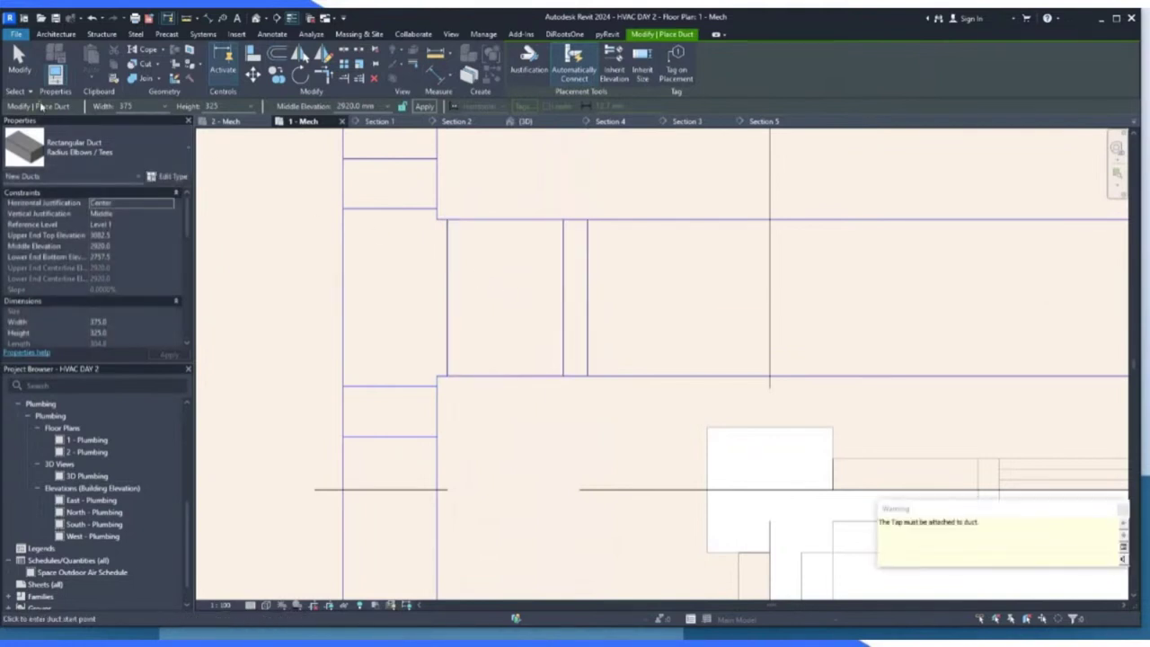
{"action": "left_click", "coordinate": [28, 69]}
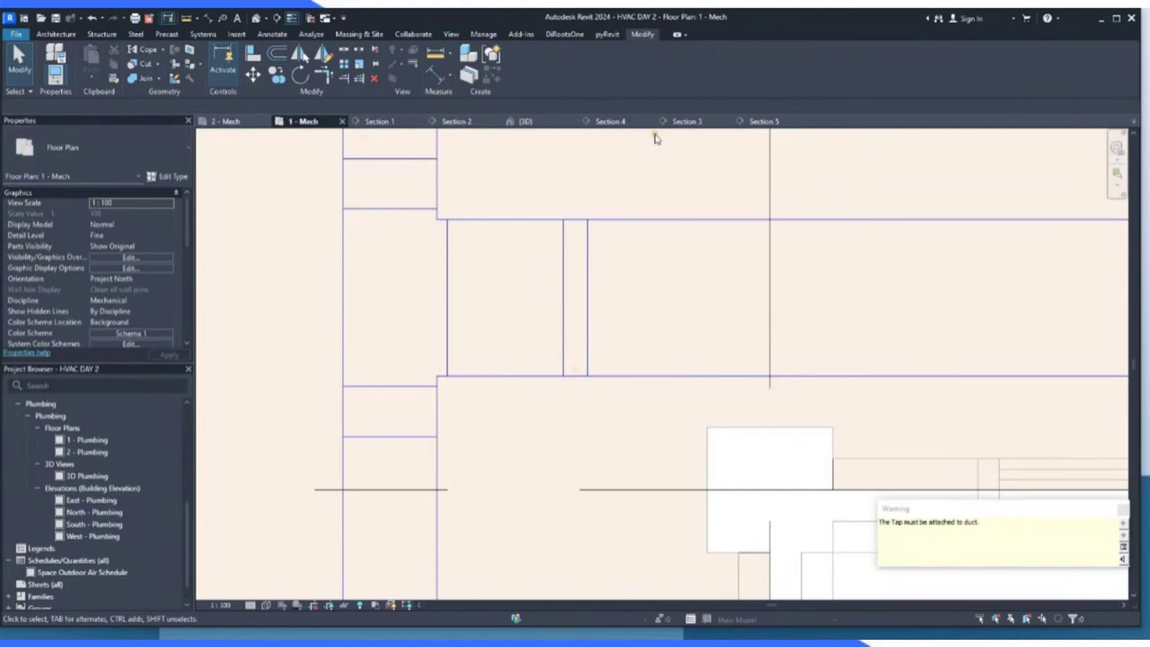
Orbit the {3D} view to inspect the new 45-degree transition at the tee.
{"action": "left_click", "coordinate": [547, 121]}
{"action": "middle_click_drag", "start_coordinate": [643, 309], "coordinate": [701, 359], "text": "shift"}
{"action": "middle_click_drag", "start_coordinate": [654, 390], "coordinate": [617, 278], "text": "shift"}
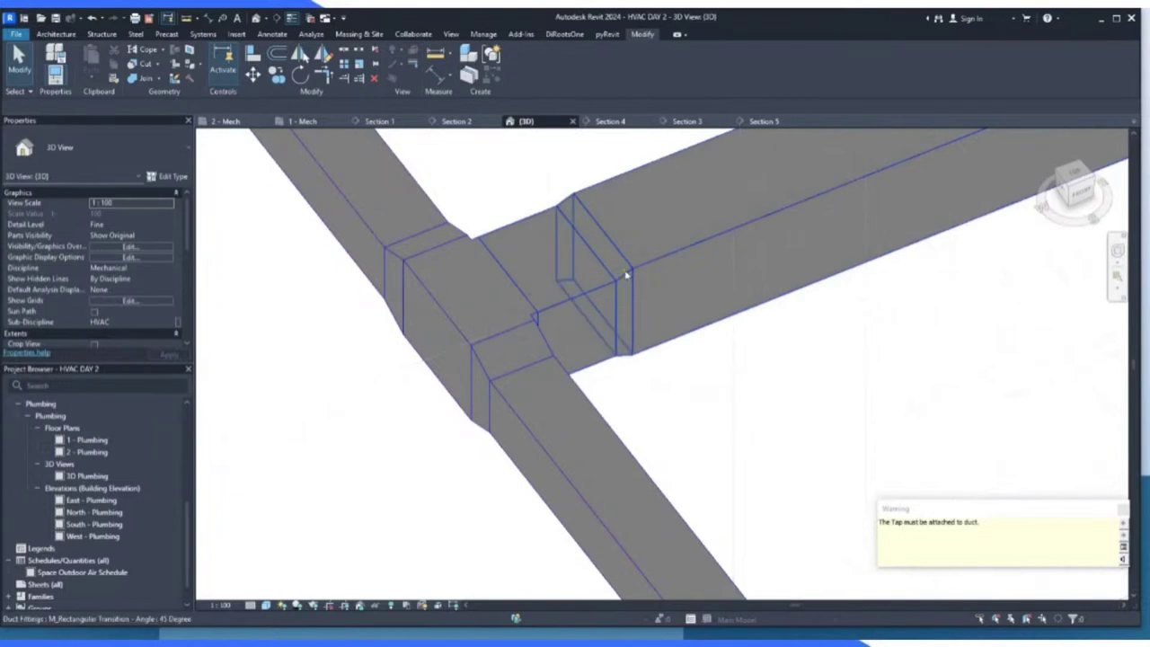
{"action": "scroll", "coordinate": [320, 364], "scroll_direction": "down", "scroll_amount": 3}
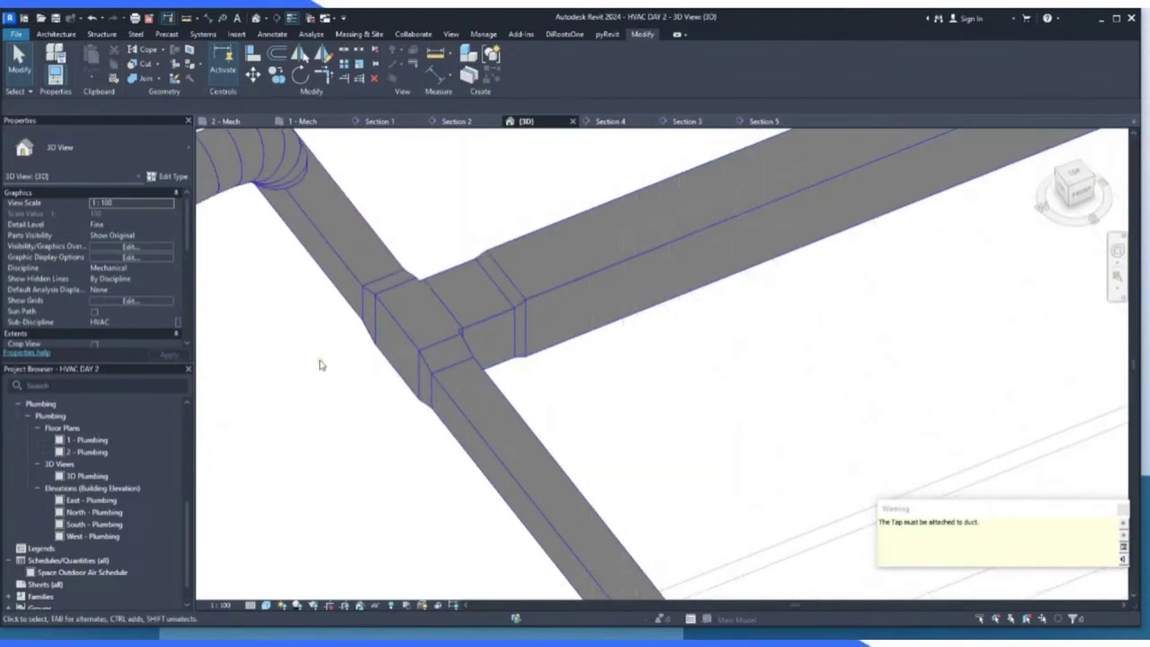
{"action": "scroll", "coordinate": [398, 390], "scroll_direction": "down", "scroll_amount": 5}
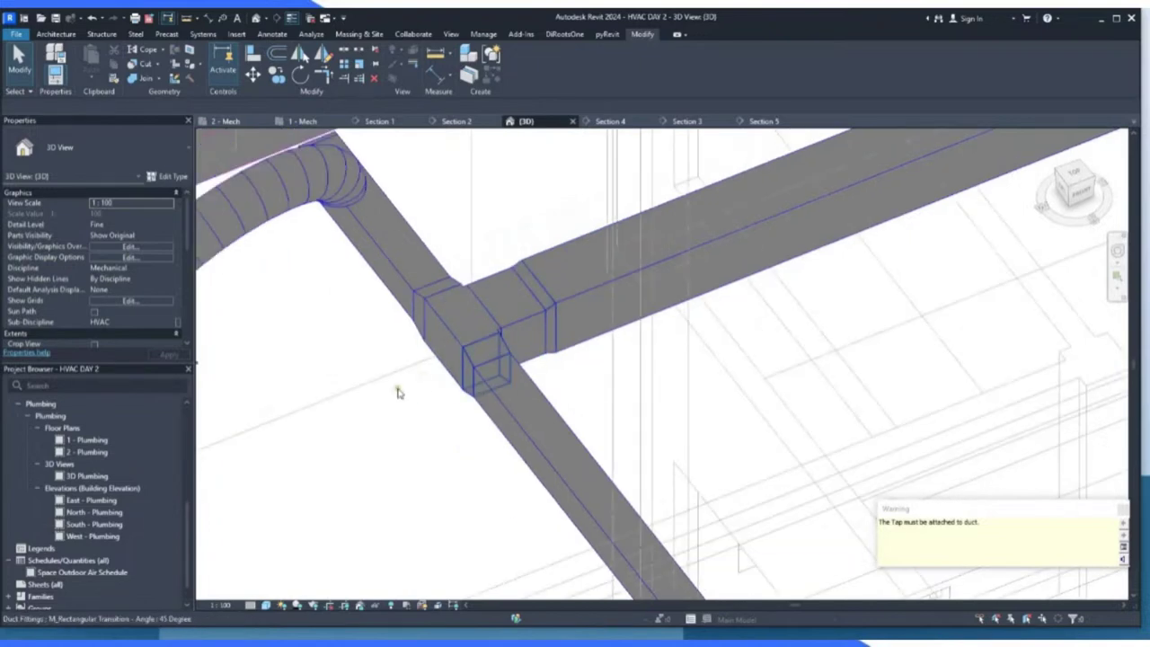
{"action": "middle_click_drag", "start_coordinate": [372, 419], "coordinate": [591, 407]}
{"action": "scroll", "coordinate": [809, 226], "scroll_direction": "up", "scroll_amount": 6}
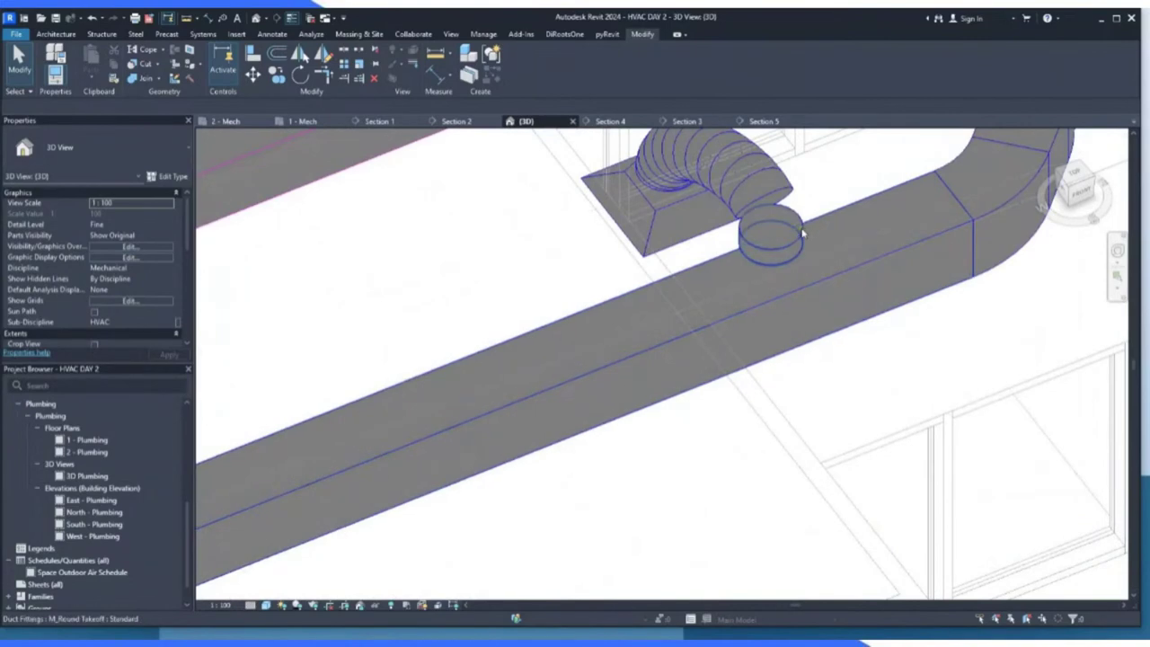
{"action": "left_click", "coordinate": [787, 225]}
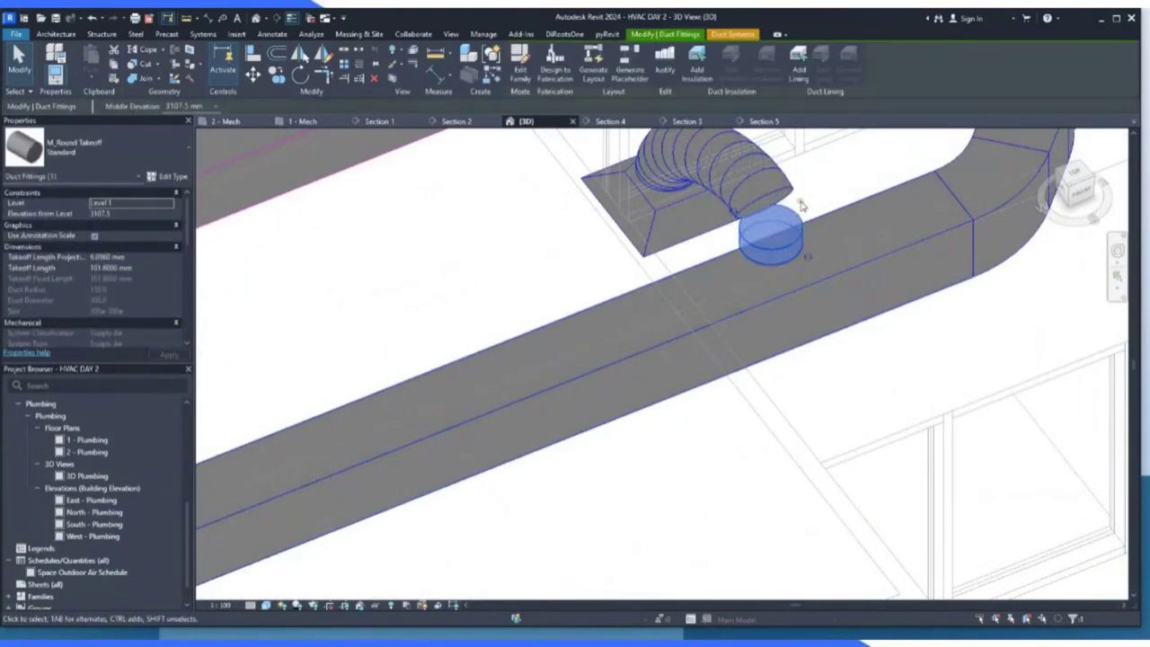
{"action": "left_click", "coordinate": [789, 196]}
{"action": "scroll", "coordinate": [719, 341], "scroll_direction": "down", "scroll_amount": 4}
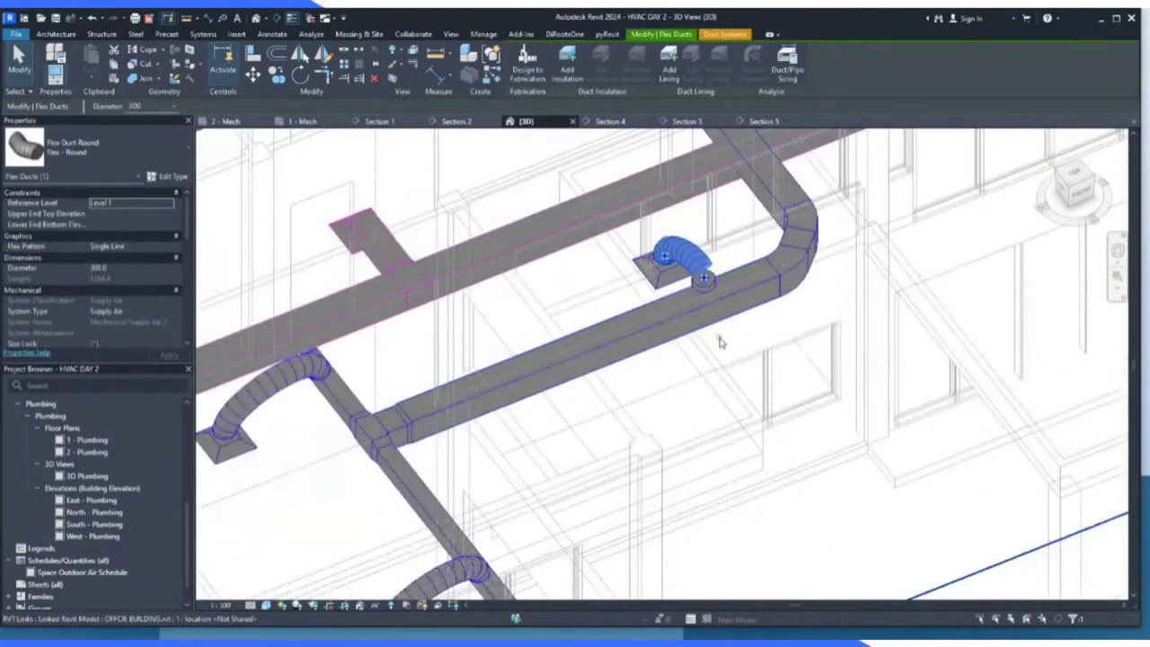
{"action": "scroll", "coordinate": [719, 341], "scroll_direction": "down", "scroll_amount": 5}
{"action": "key", "text": "Escape"}
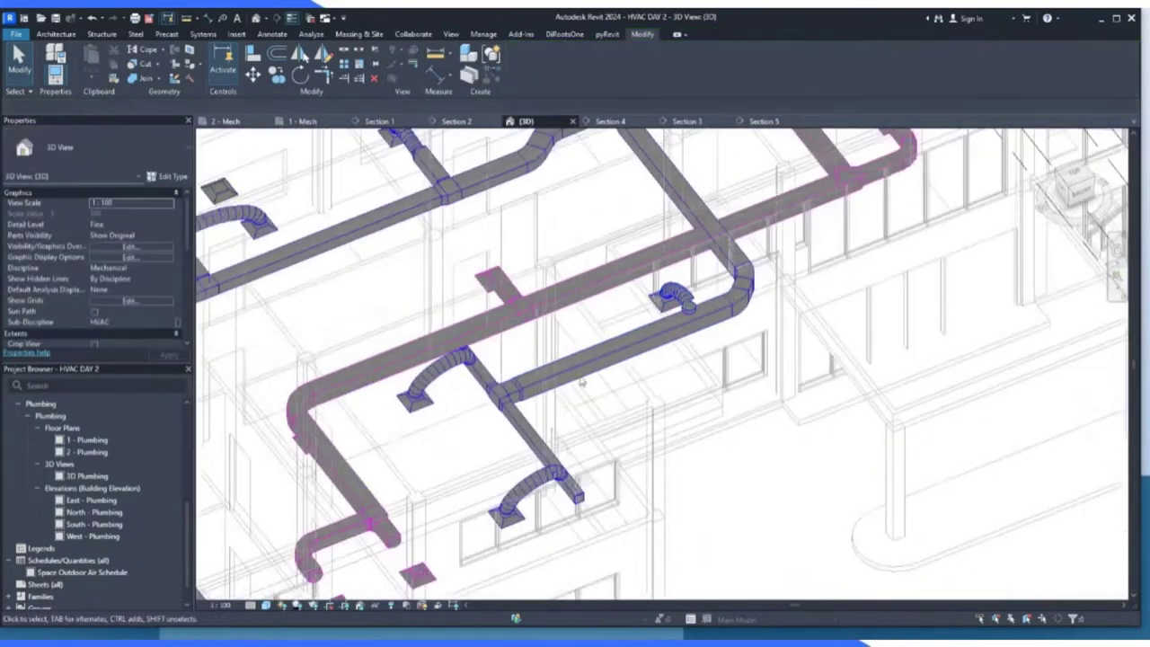
{"action": "scroll", "coordinate": [593, 375], "scroll_direction": "down", "scroll_amount": 4}
{"action": "scroll", "coordinate": [755, 429], "scroll_direction": "up", "scroll_amount": 3}
{"action": "scroll", "coordinate": [341, 559], "scroll_direction": "up", "scroll_amount": 5}
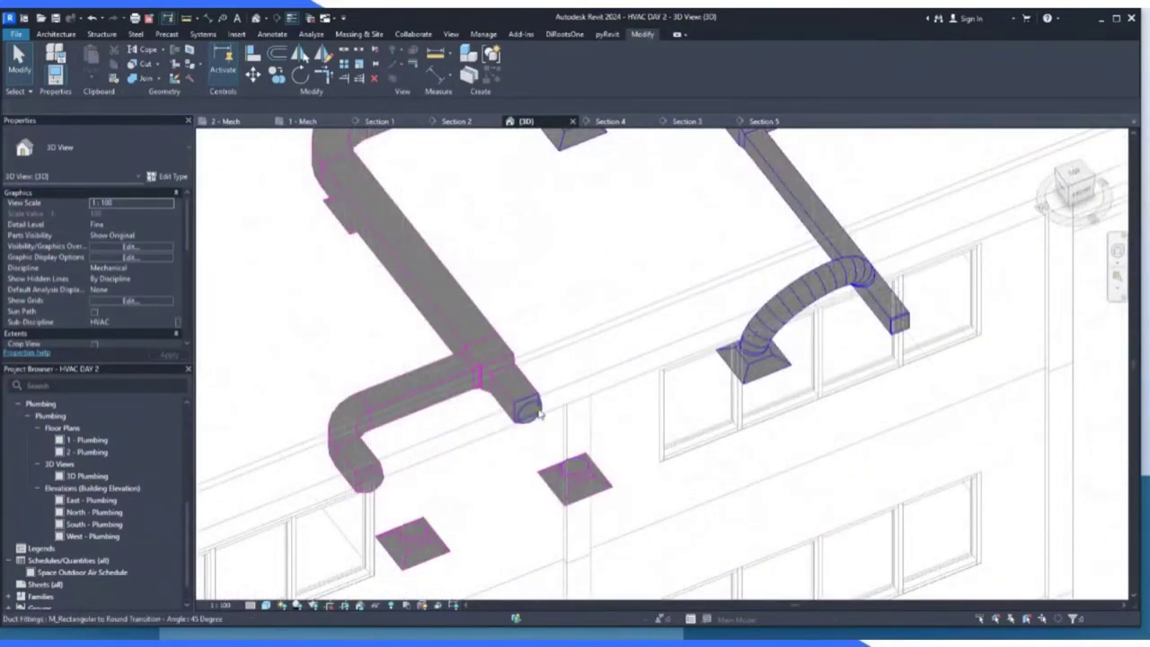
{"action": "left_click", "coordinate": [583, 463]}
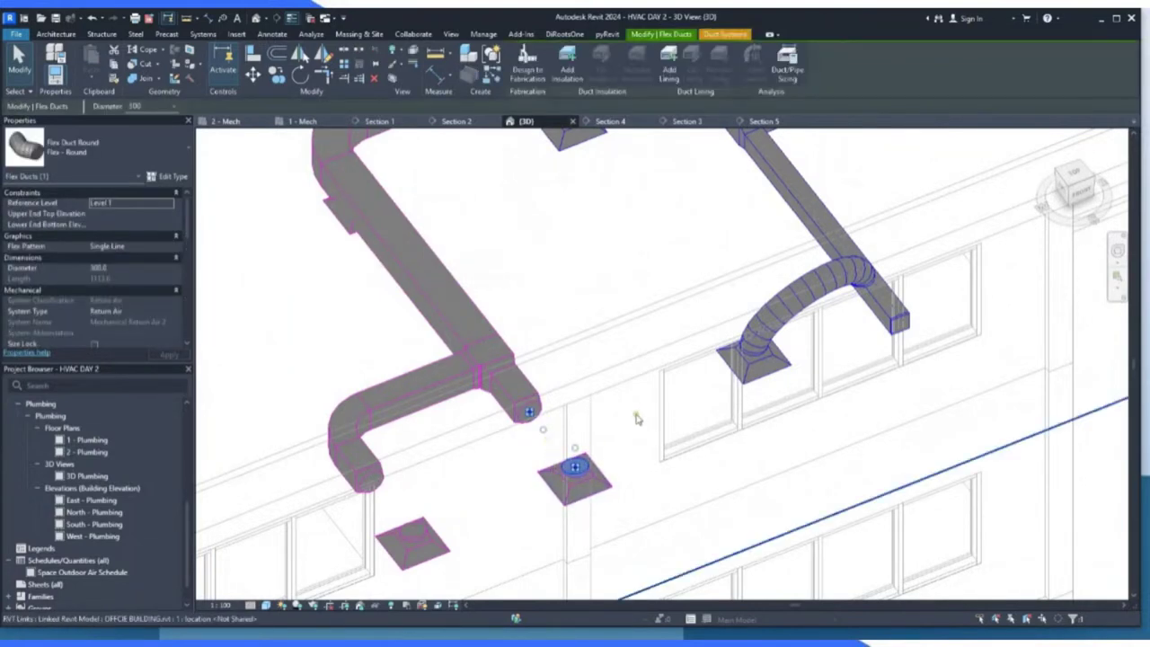
{"action": "middle_click_drag", "start_coordinate": [551, 459], "coordinate": [520, 508], "text": "shift"}
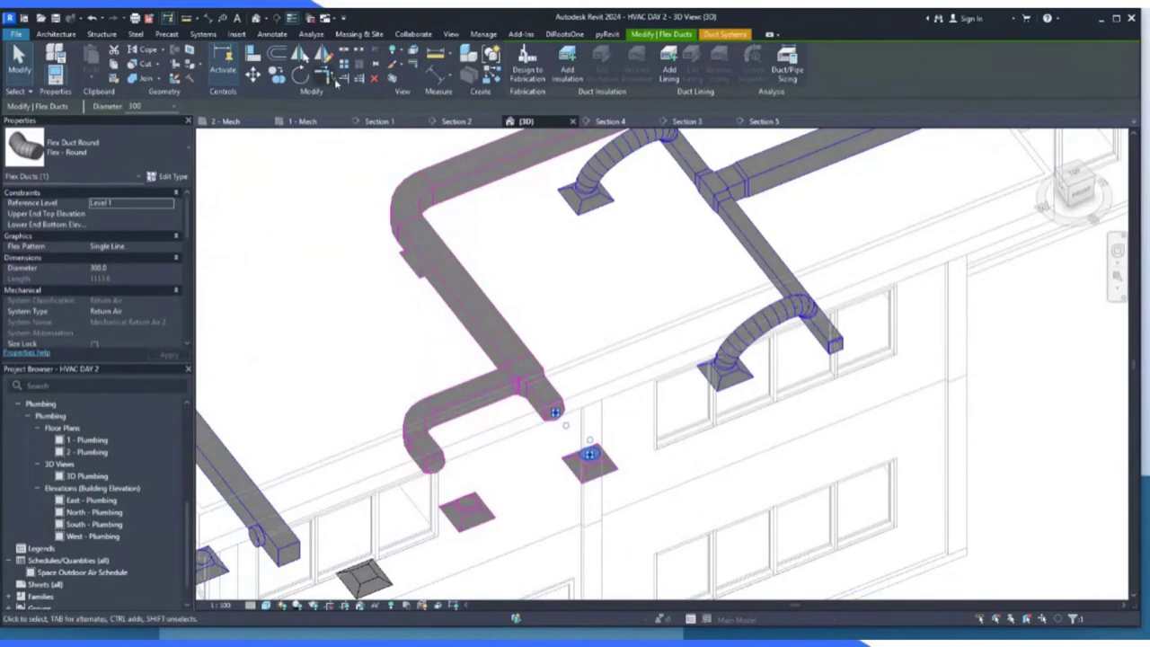
Switch to the 1 - Mech floor plan and zoom in on the supply tee by the Pantry.
{"action": "left_click", "coordinate": [305, 122]}
{"action": "scroll", "coordinate": [509, 362], "scroll_direction": "down", "scroll_amount": 5}
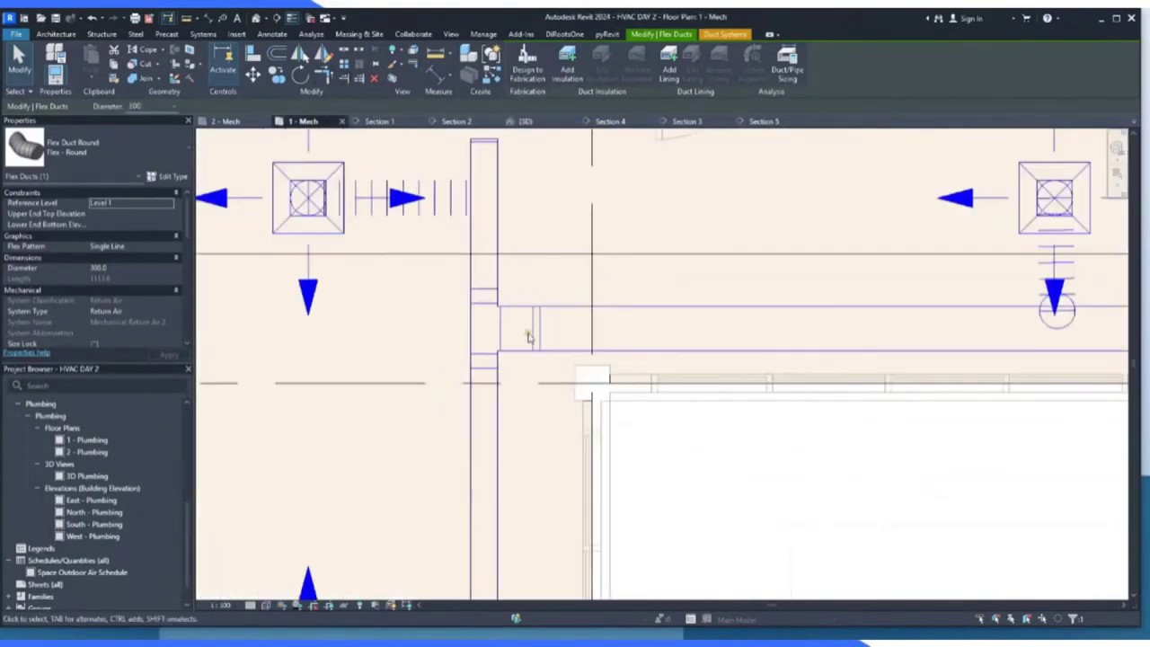
{"action": "scroll", "coordinate": [324, 464], "scroll_direction": "up", "scroll_amount": 3}
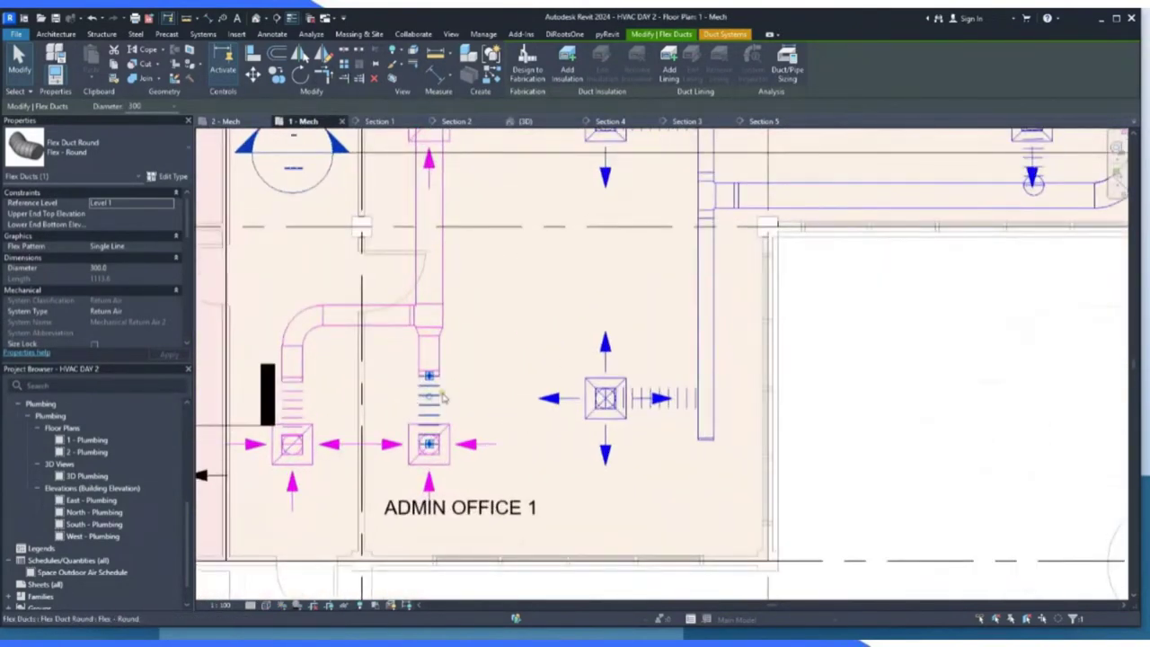
{"action": "scroll", "coordinate": [394, 439], "scroll_direction": "down", "scroll_amount": 4}
{"action": "scroll", "coordinate": [328, 505], "scroll_direction": "down", "scroll_amount": 3}
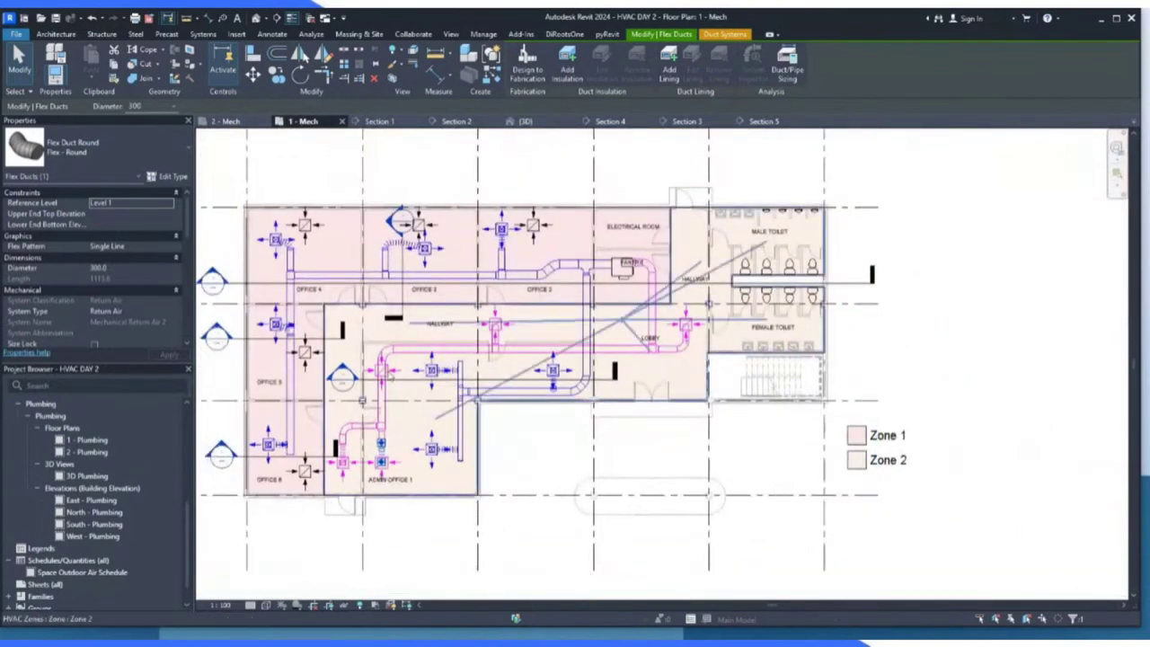
{"action": "scroll", "coordinate": [530, 310], "scroll_direction": "up", "scroll_amount": 5}
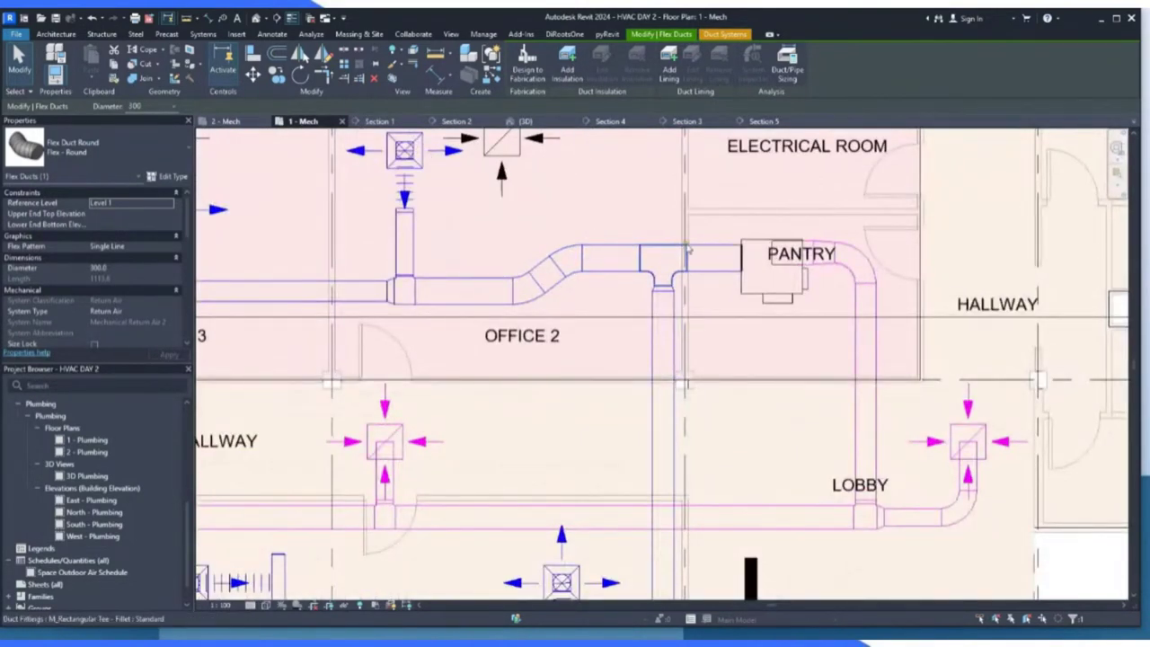
{"action": "scroll", "coordinate": [710, 279], "scroll_direction": "up", "scroll_amount": 2}
{"action": "scroll", "coordinate": [665, 286], "scroll_direction": "up", "scroll_amount": 2}
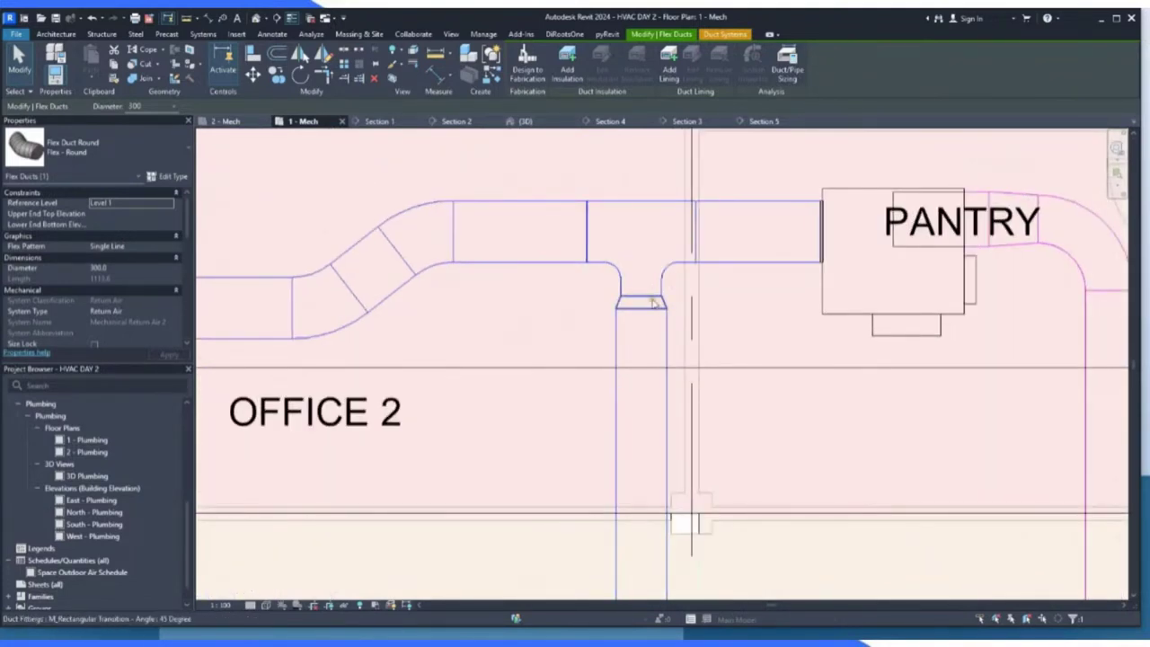
{"action": "scroll", "coordinate": [668, 306], "scroll_direction": "up", "scroll_amount": 2}
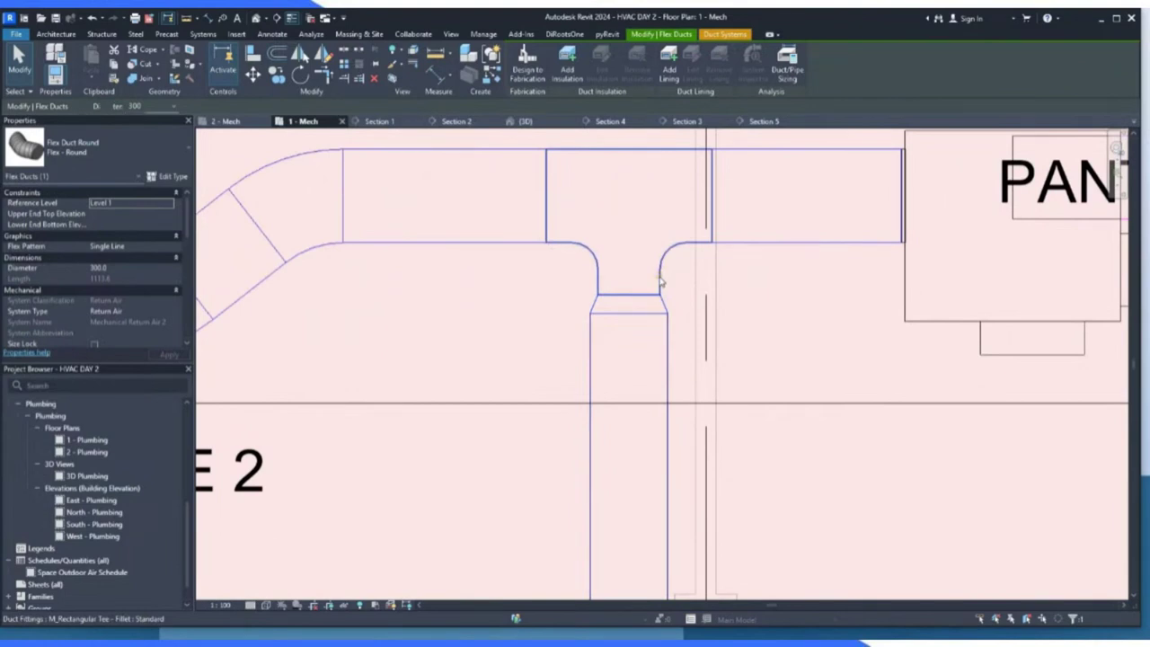
Select the M_Rectangular Tee near the Pantry, dismissing the constraints error message.
{"action": "left_click", "coordinate": [661, 283]}
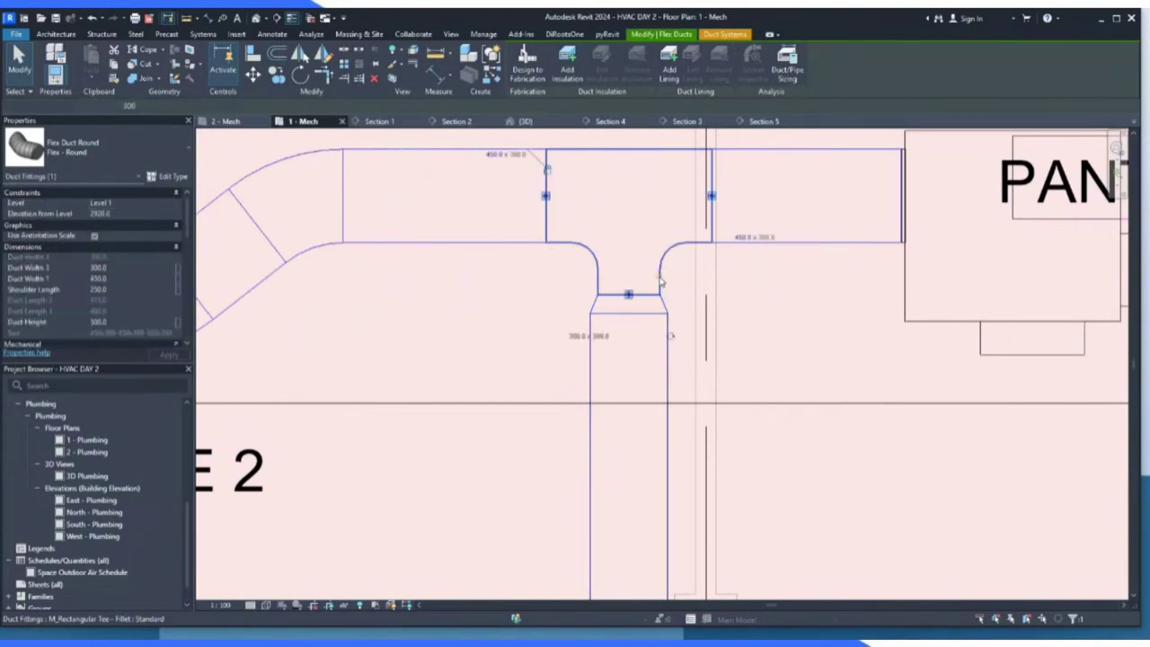
{"action": "left_click", "coordinate": [668, 359]}
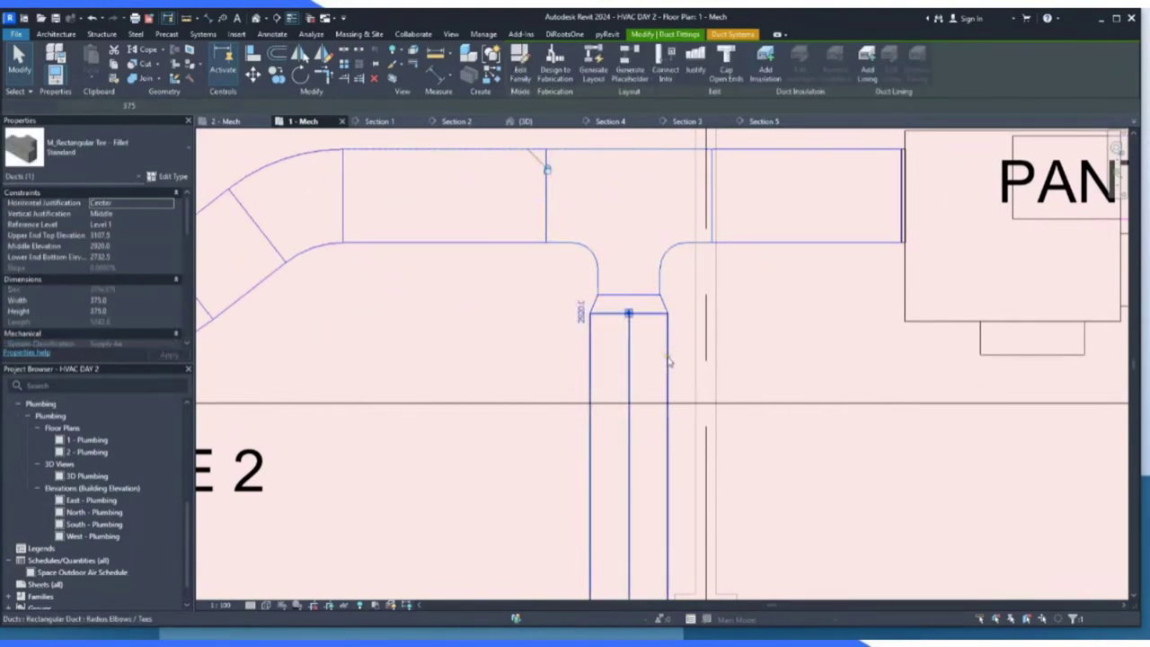
{"action": "left_click", "coordinate": [595, 296]}
{"action": "left_click", "coordinate": [580, 342]}
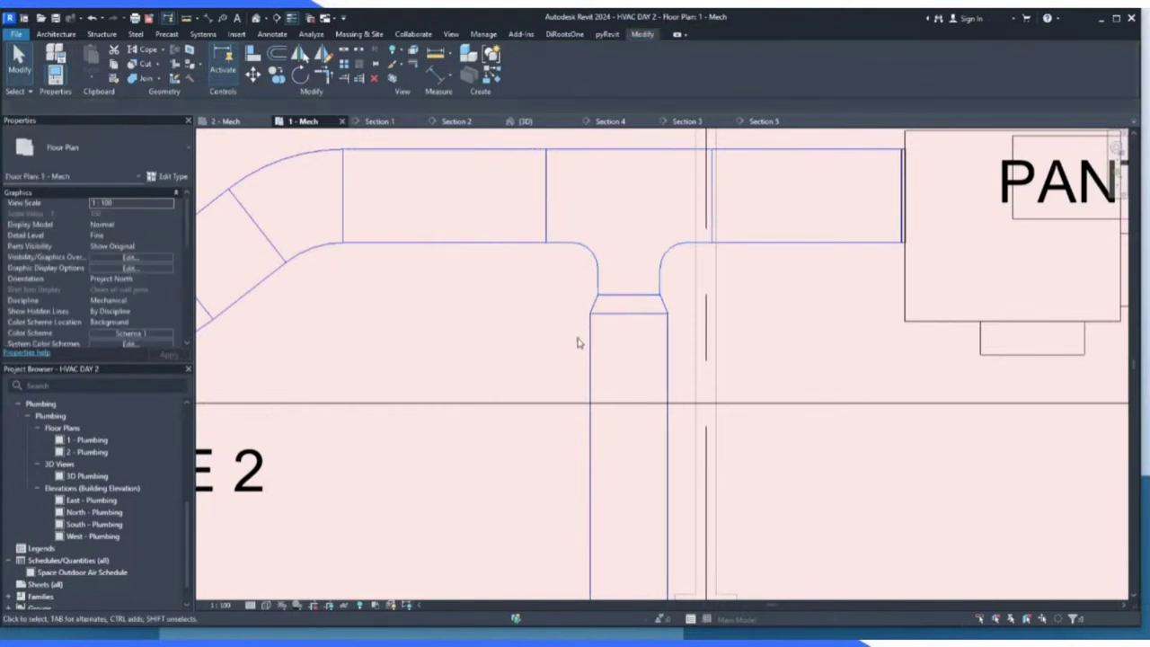
{"action": "left_click", "coordinate": [629, 293]}
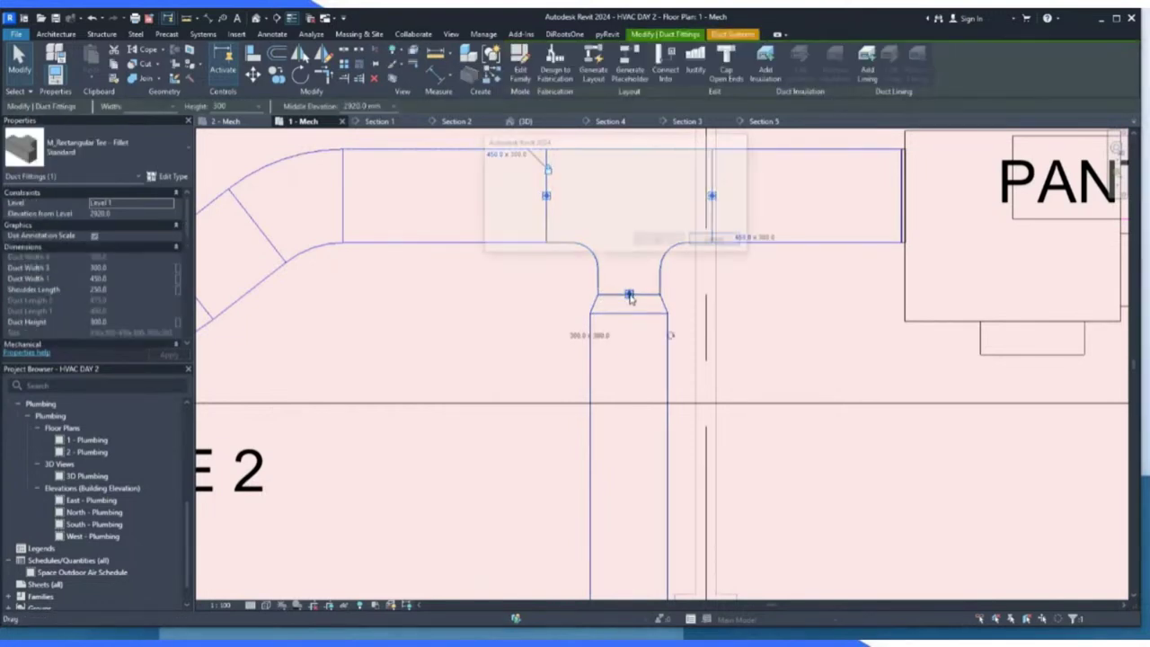
{"action": "left_click", "coordinate": [718, 242]}
{"action": "scroll", "coordinate": [629, 264], "scroll_direction": "up", "scroll_amount": 5}
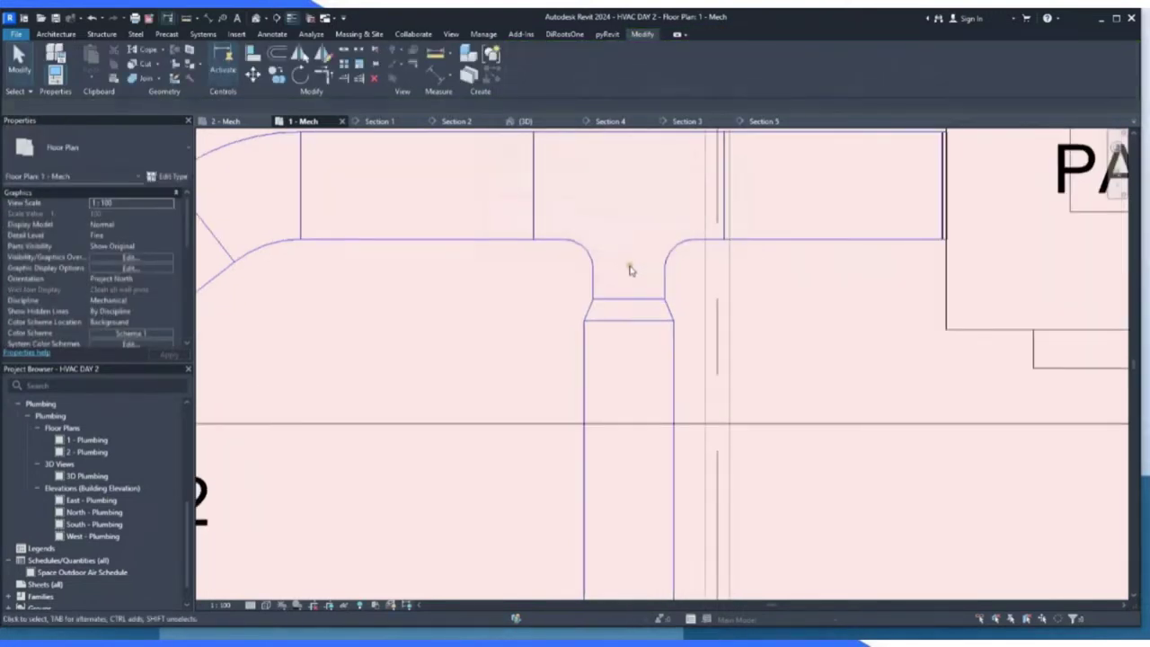
{"action": "left_click", "coordinate": [591, 278]}
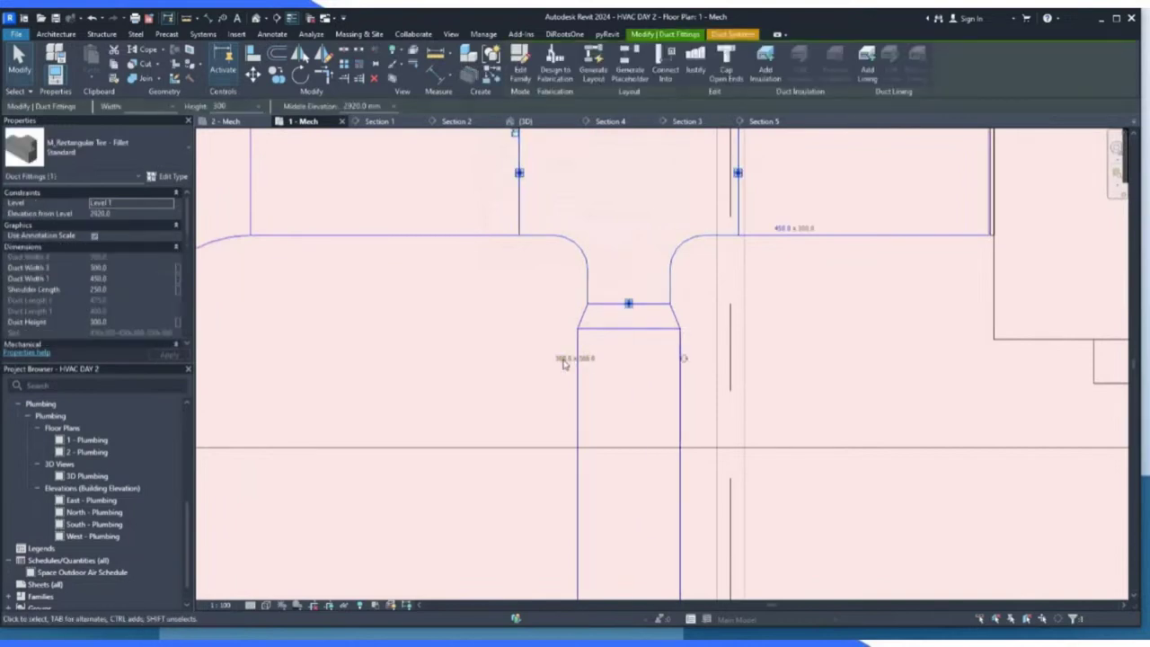
{"action": "scroll", "coordinate": [573, 261], "scroll_direction": "down", "scroll_amount": 2}
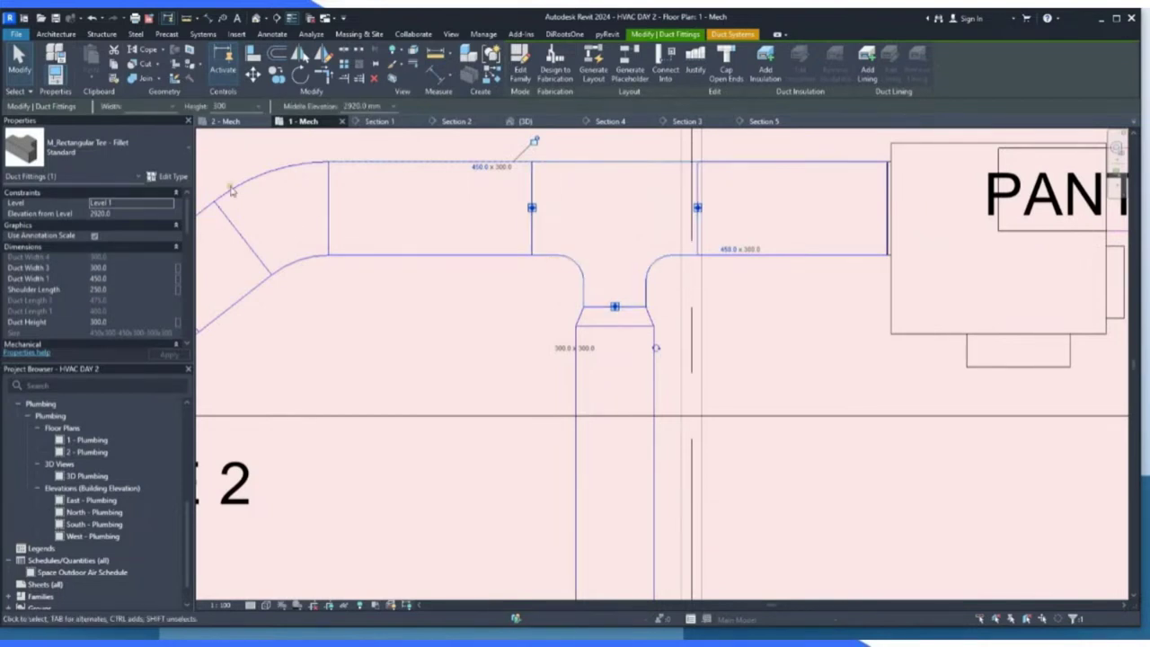
Set the tee's height to 375 so adjoining ducts read 450 x 375.
{"action": "left_click", "coordinate": [260, 107]}
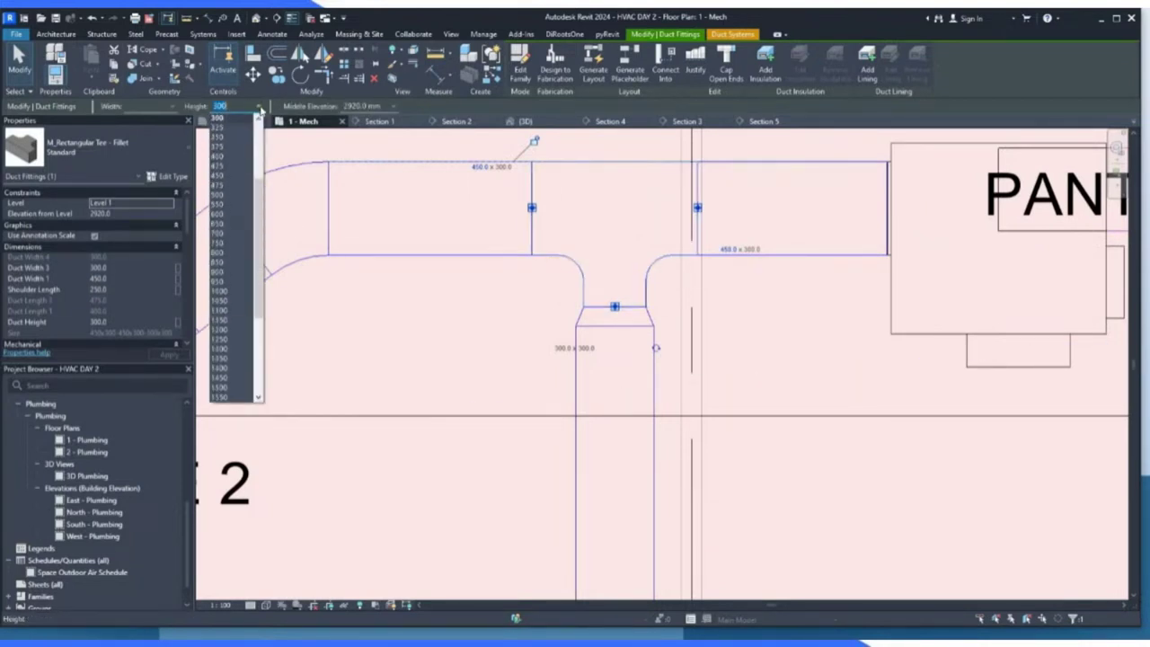
{"action": "left_click", "coordinate": [222, 148]}
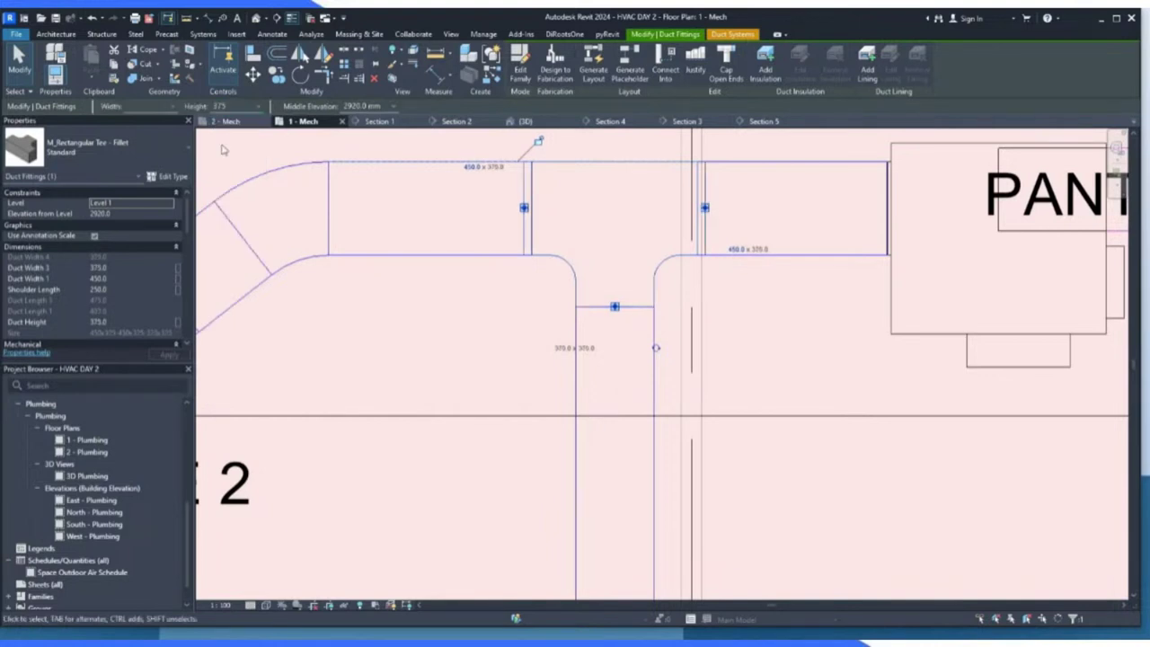
{"action": "left_click", "coordinate": [540, 281]}
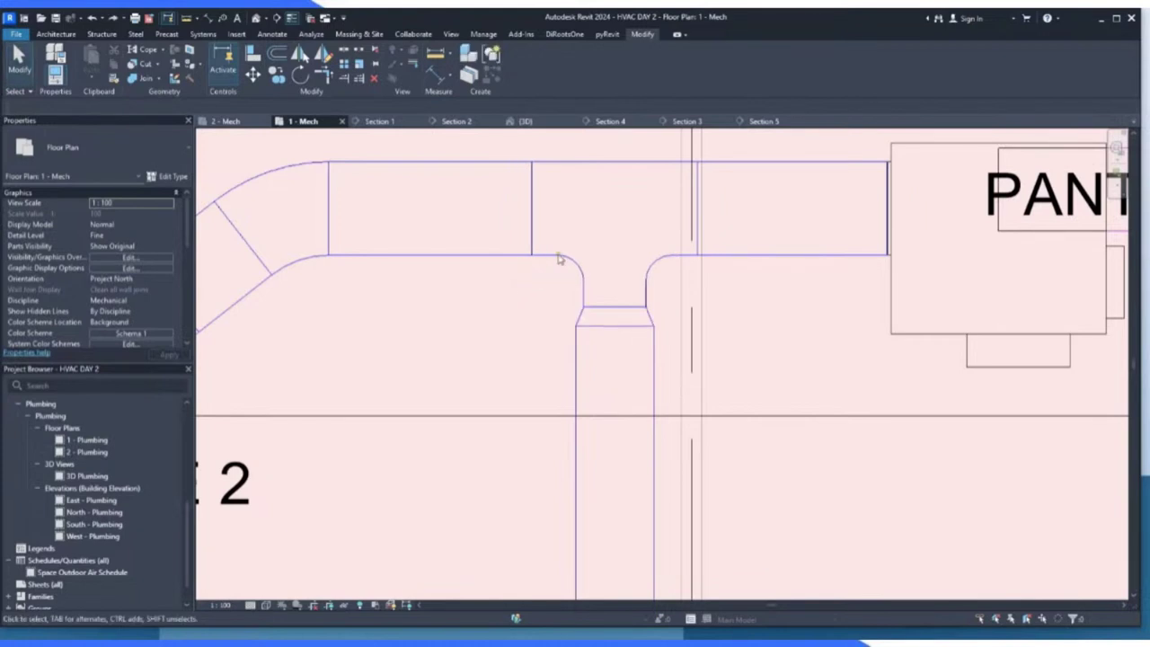
{"action": "left_click", "coordinate": [593, 326]}
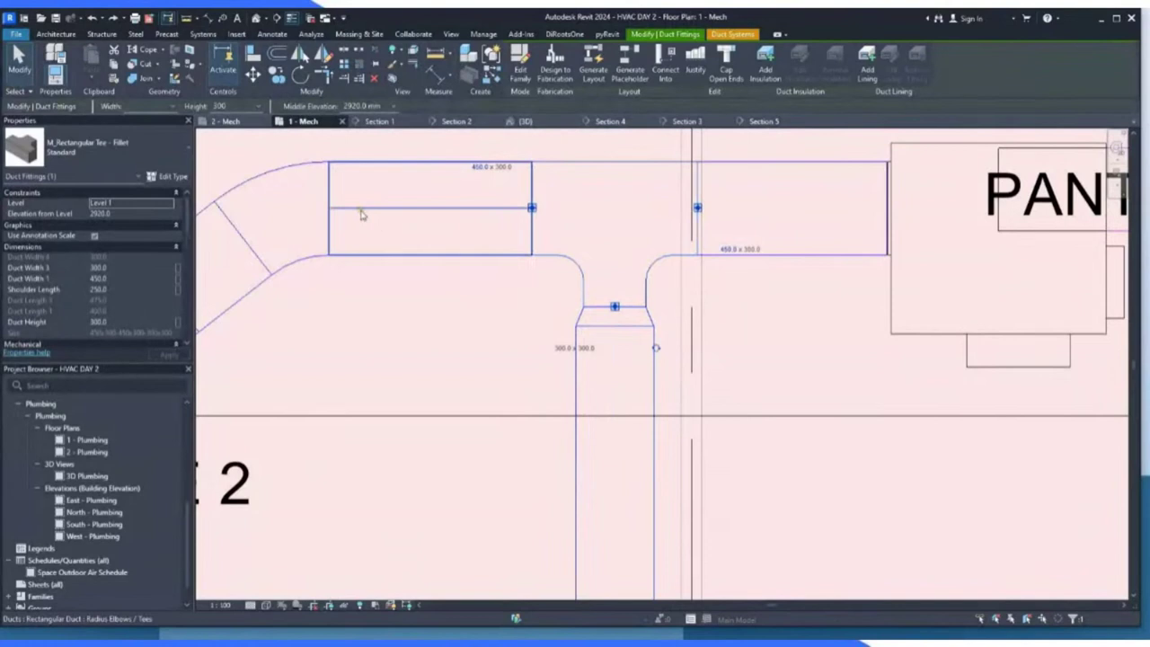
{"action": "left_click", "coordinate": [251, 108]}
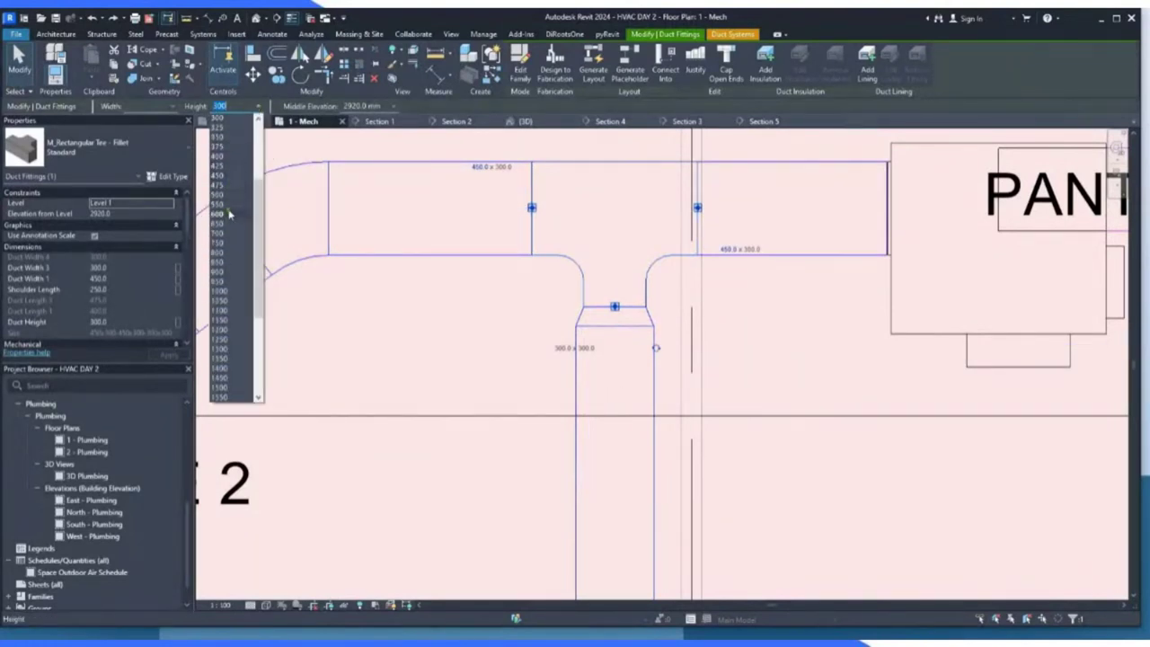
{"action": "left_click", "coordinate": [222, 147]}
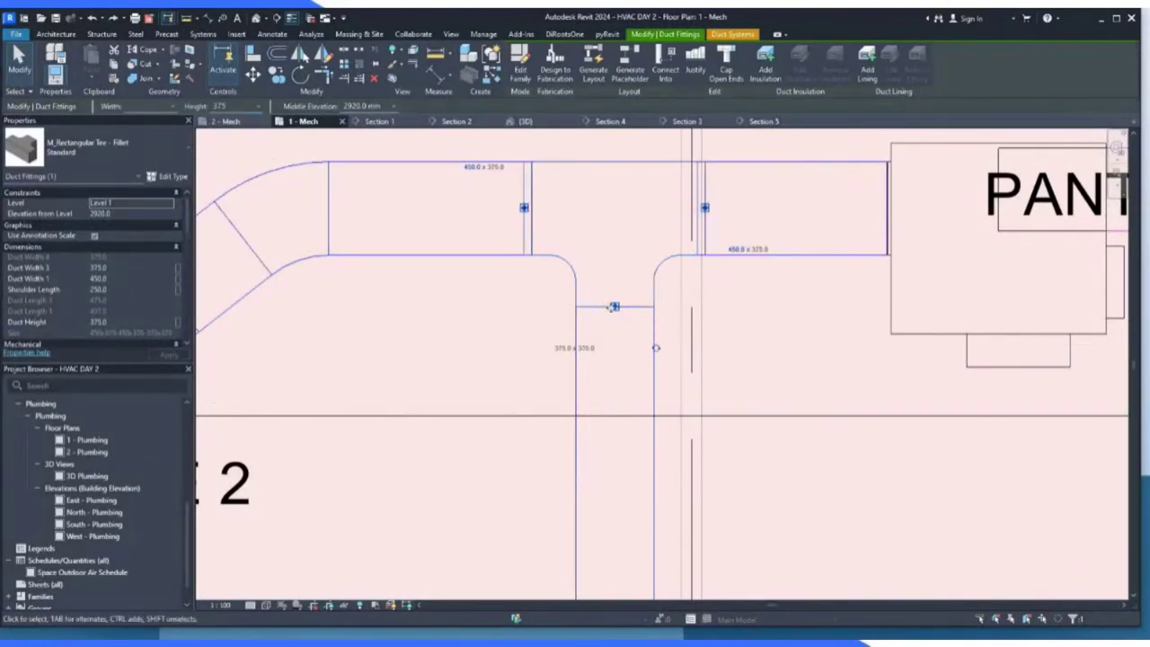
{"action": "left_click", "coordinate": [509, 316]}
Drag the end of the duct left of the tee toward the tee.
{"action": "left_click", "coordinate": [515, 207]}
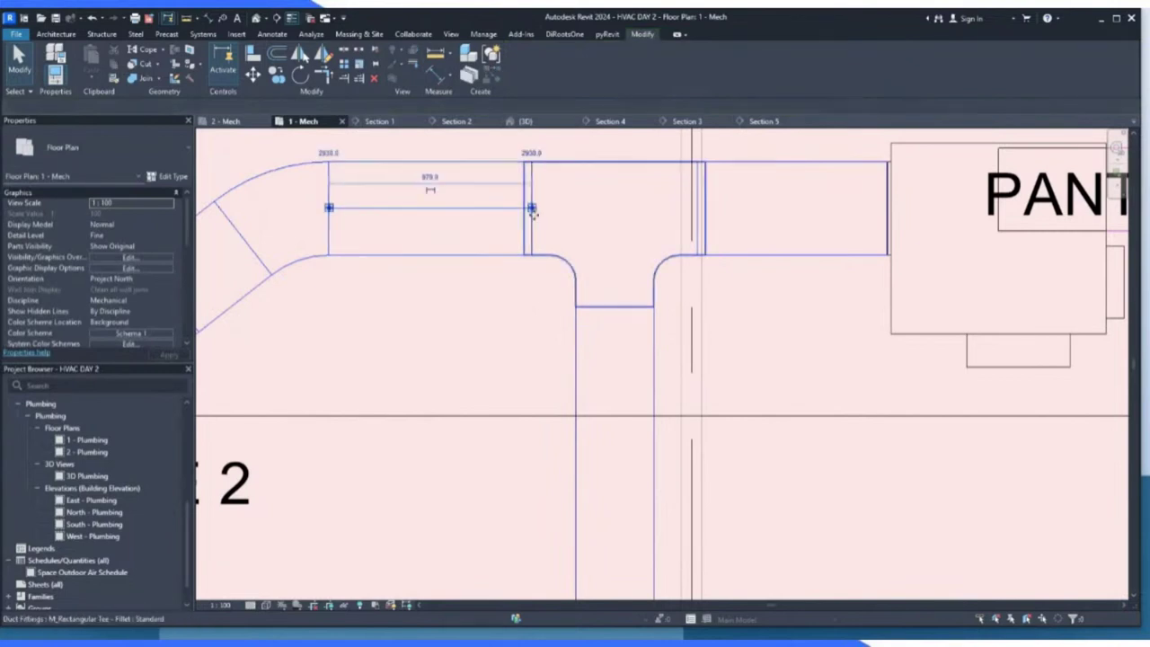
{"action": "scroll", "coordinate": [517, 207], "scroll_direction": "up", "scroll_amount": 2}
{"action": "left_click_drag", "start_coordinate": [538, 213], "coordinate": [526, 212]}
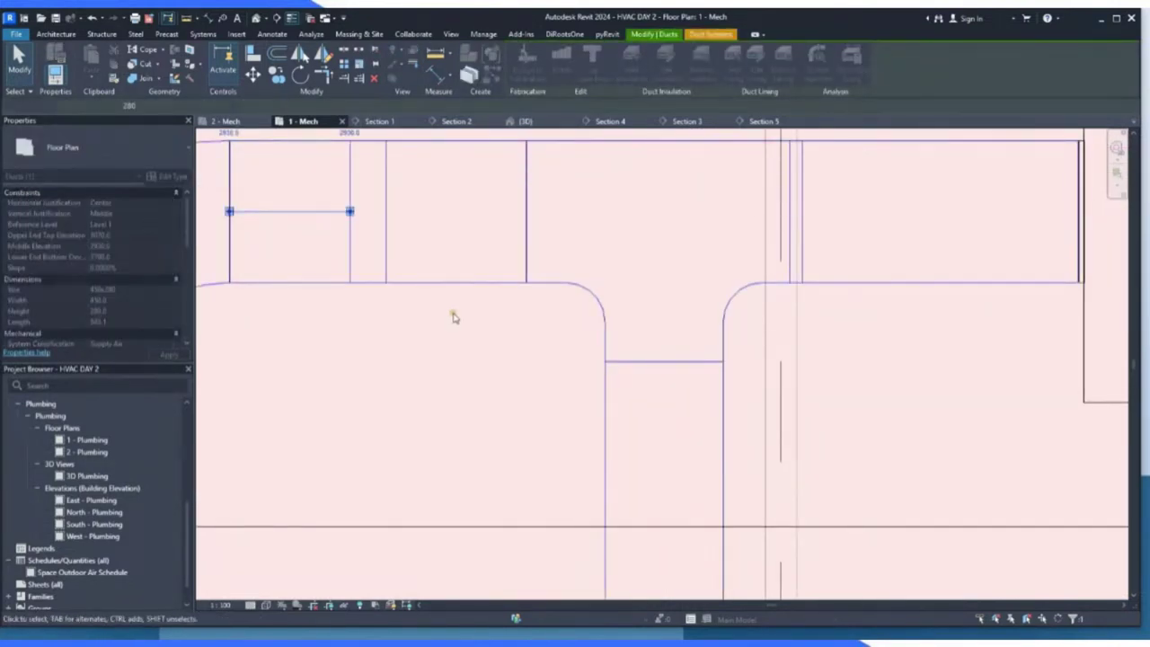
{"action": "key", "text": "Escape"}
{"action": "scroll", "coordinate": [575, 301], "scroll_direction": "down", "scroll_amount": 2}
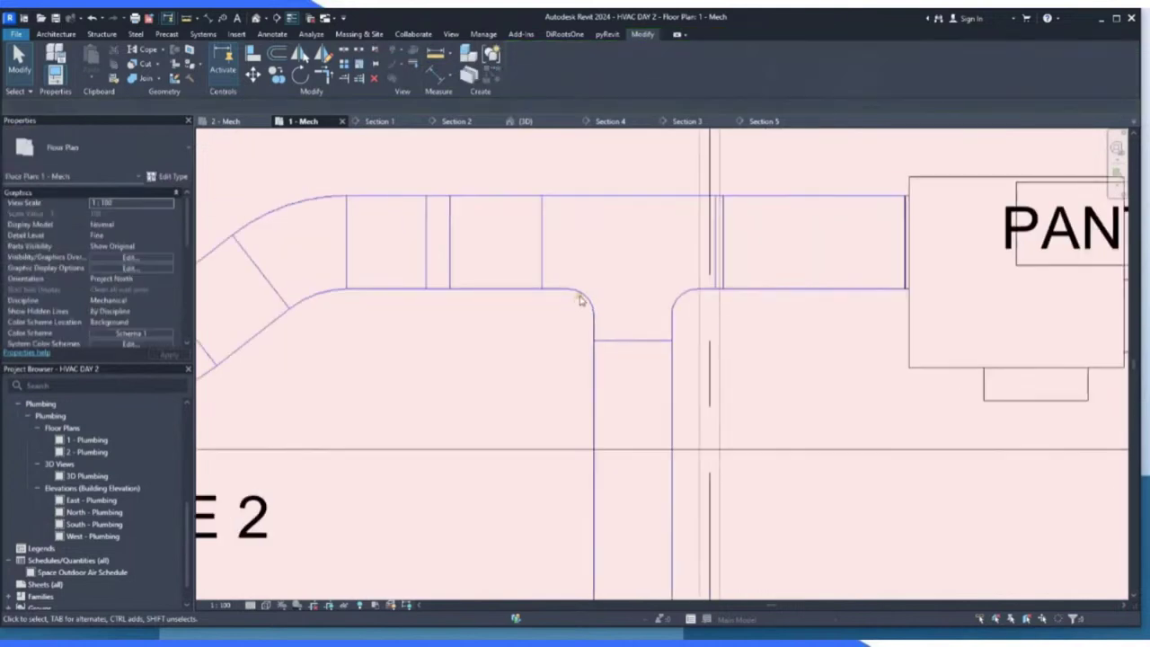
Delete the small transition fitting and the duct to its right.
{"action": "left_click", "coordinate": [432, 298]}
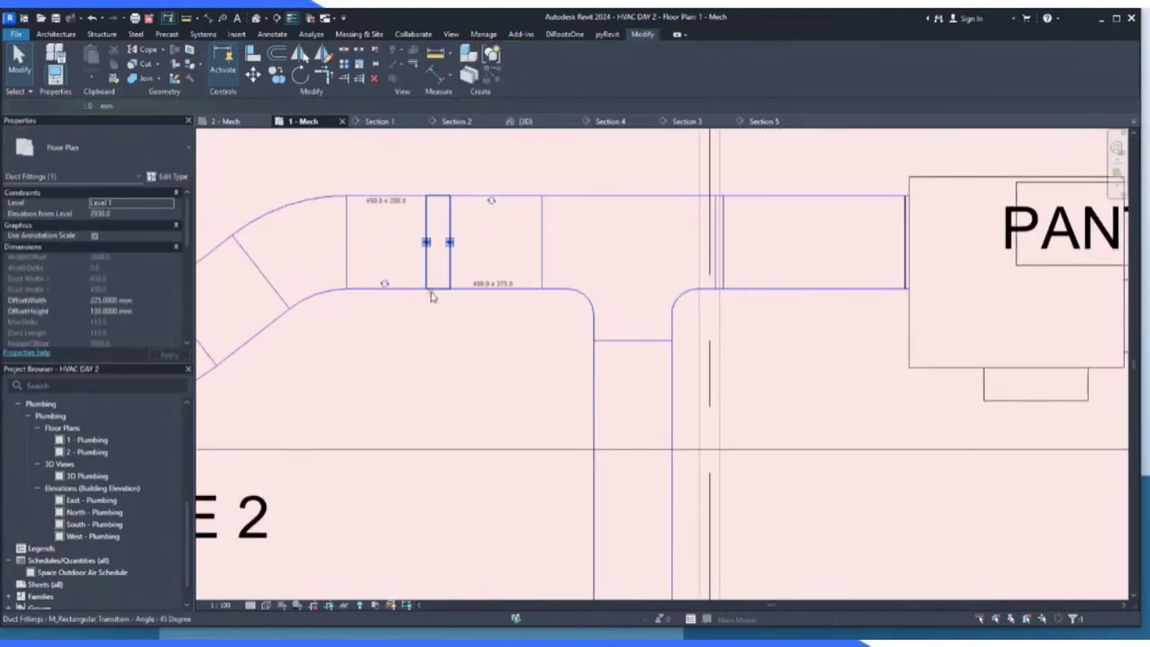
{"action": "key", "text": "Delete"}
{"action": "left_click", "coordinate": [480, 290]}
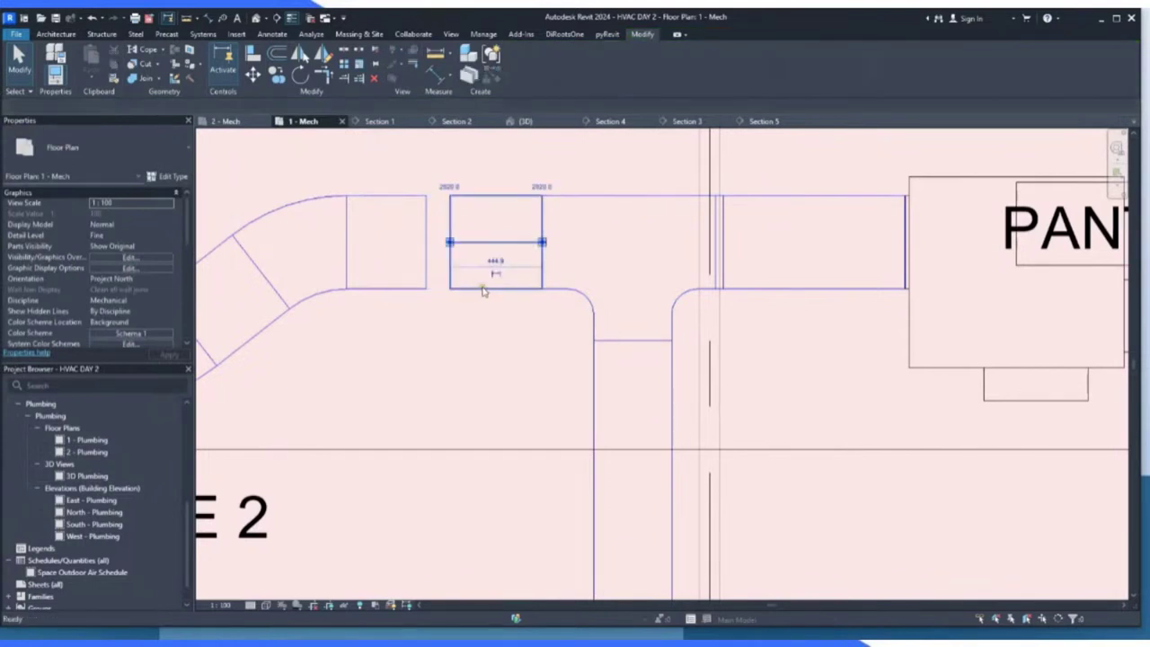
{"action": "key", "text": "Delete"}
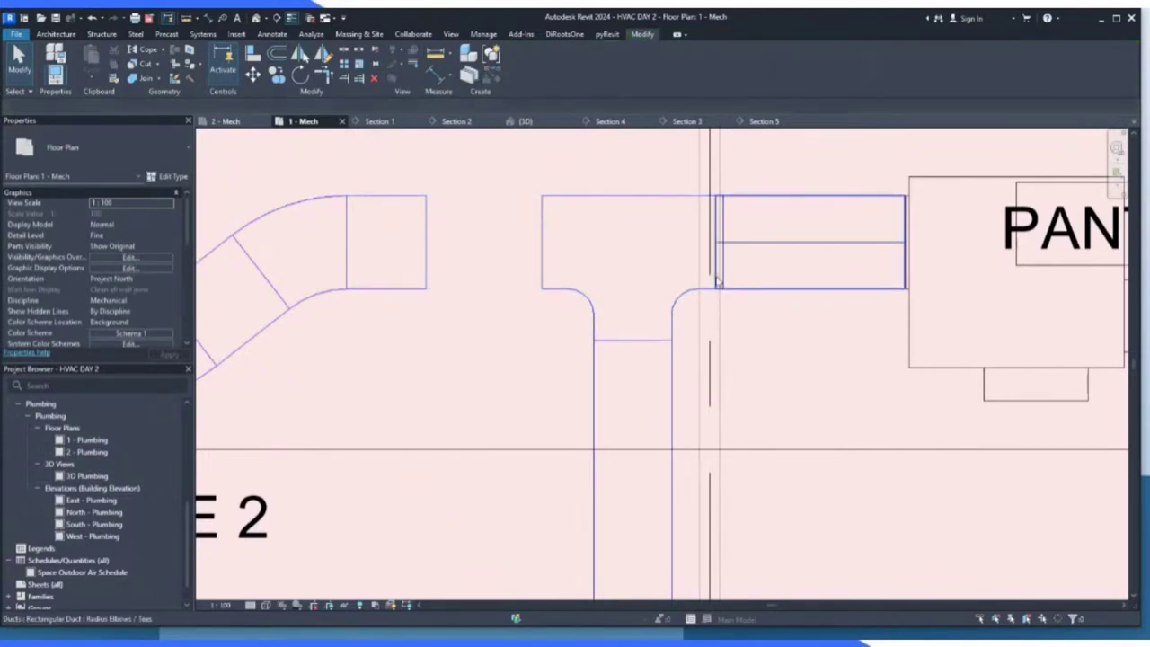
Redraw a duct (DT) from the end of the duct right of the tee.
{"action": "left_click", "coordinate": [733, 281]}
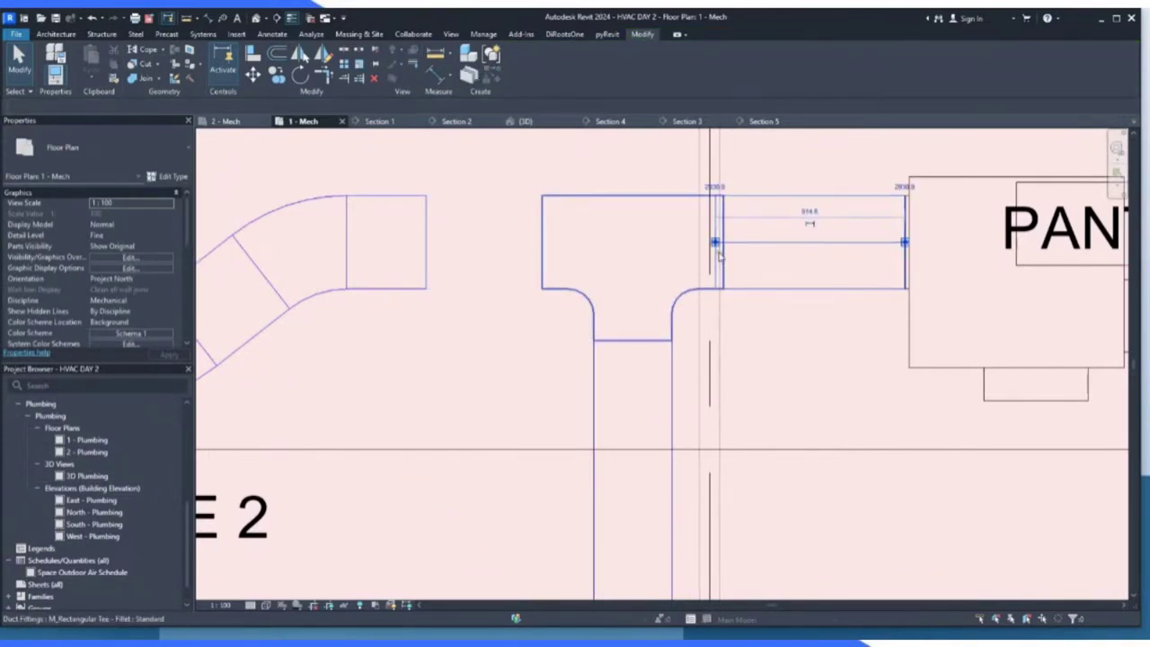
{"action": "key", "text": "d"}
{"action": "key", "text": "t"}
{"action": "left_click", "coordinate": [904, 242]}
{"action": "left_click", "coordinate": [767, 238]}
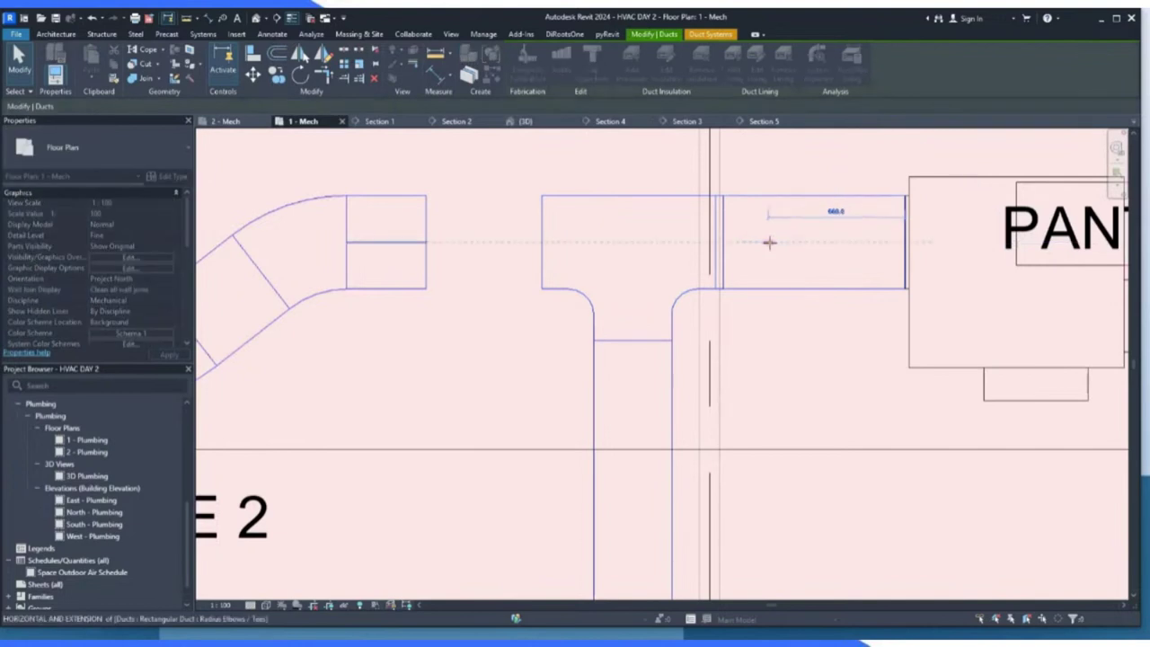
{"action": "key", "text": "Escape"}
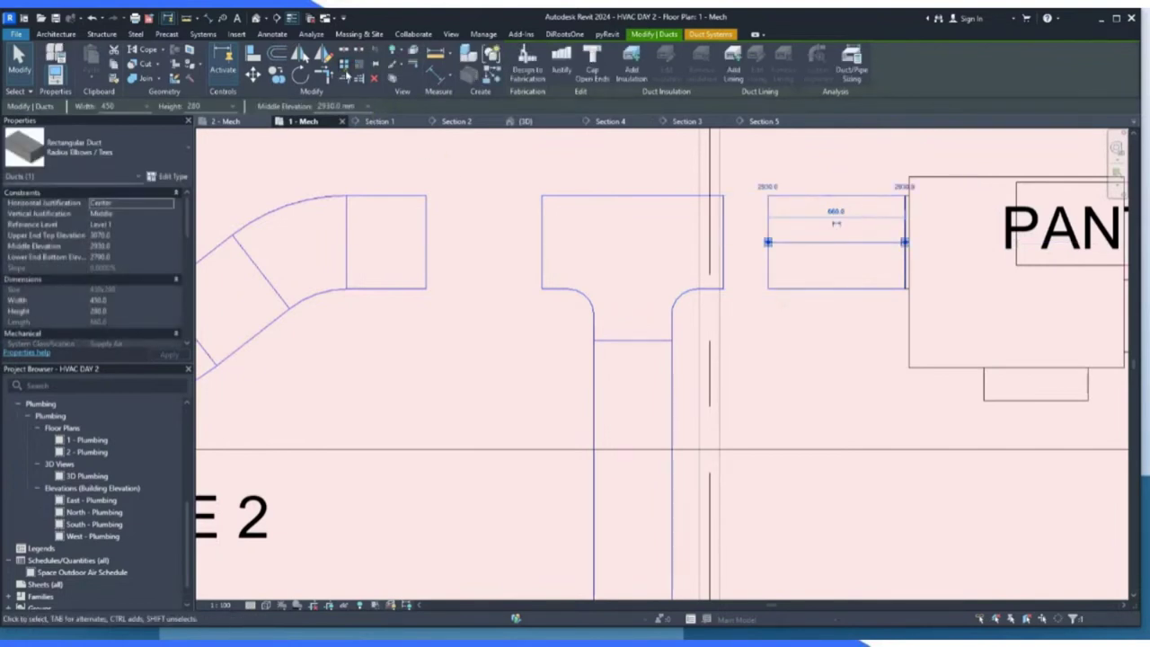
Trim/Extend the left and right ducts so both join the tee.
{"action": "left_click", "coordinate": [349, 79]}
{"action": "left_click", "coordinate": [544, 257]}
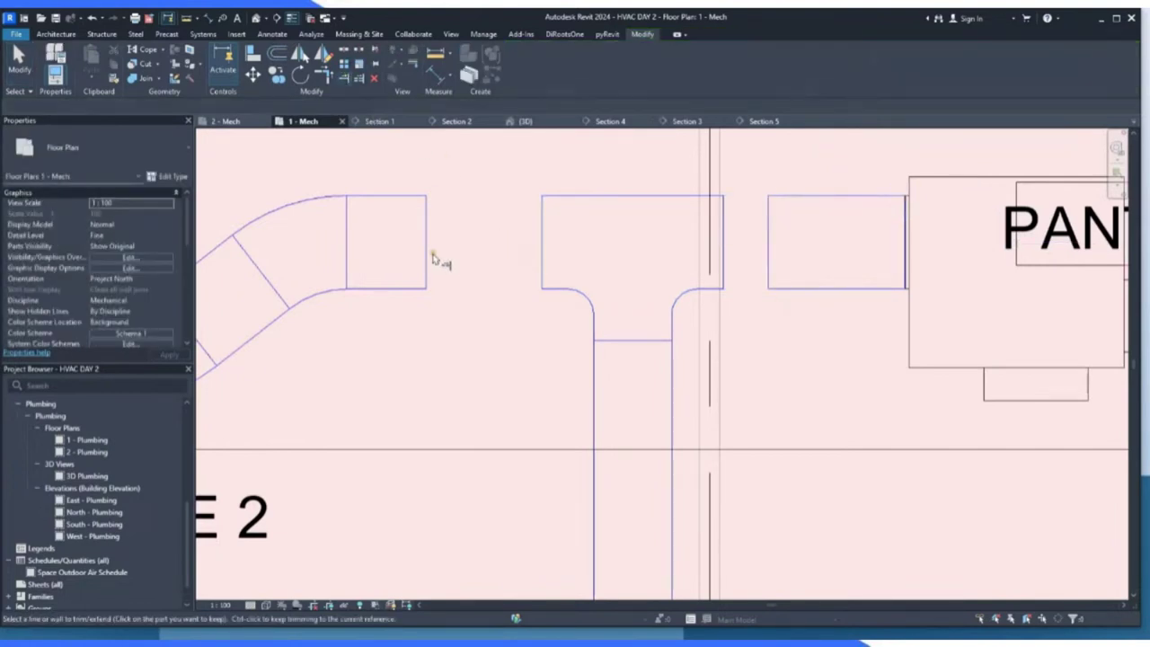
{"action": "left_click", "coordinate": [431, 259]}
{"action": "left_click", "coordinate": [729, 258]}
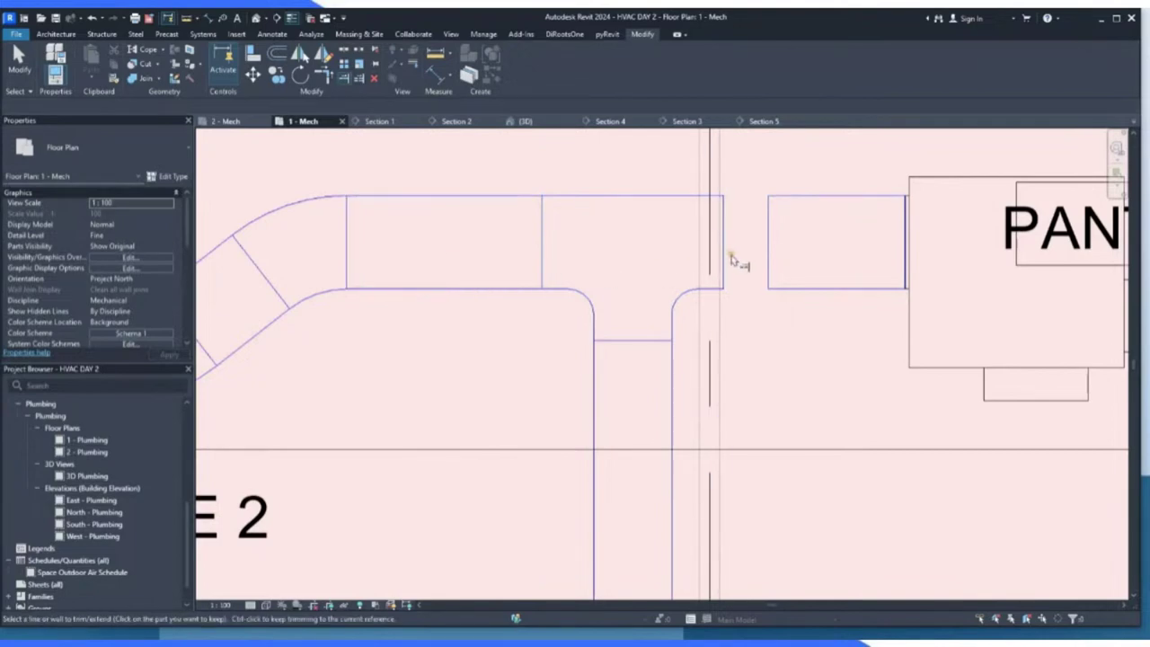
{"action": "left_click", "coordinate": [763, 286]}
{"action": "scroll", "coordinate": [745, 318], "scroll_direction": "down", "scroll_amount": 2}
{"action": "scroll", "coordinate": [602, 306], "scroll_direction": "down", "scroll_amount": 5}
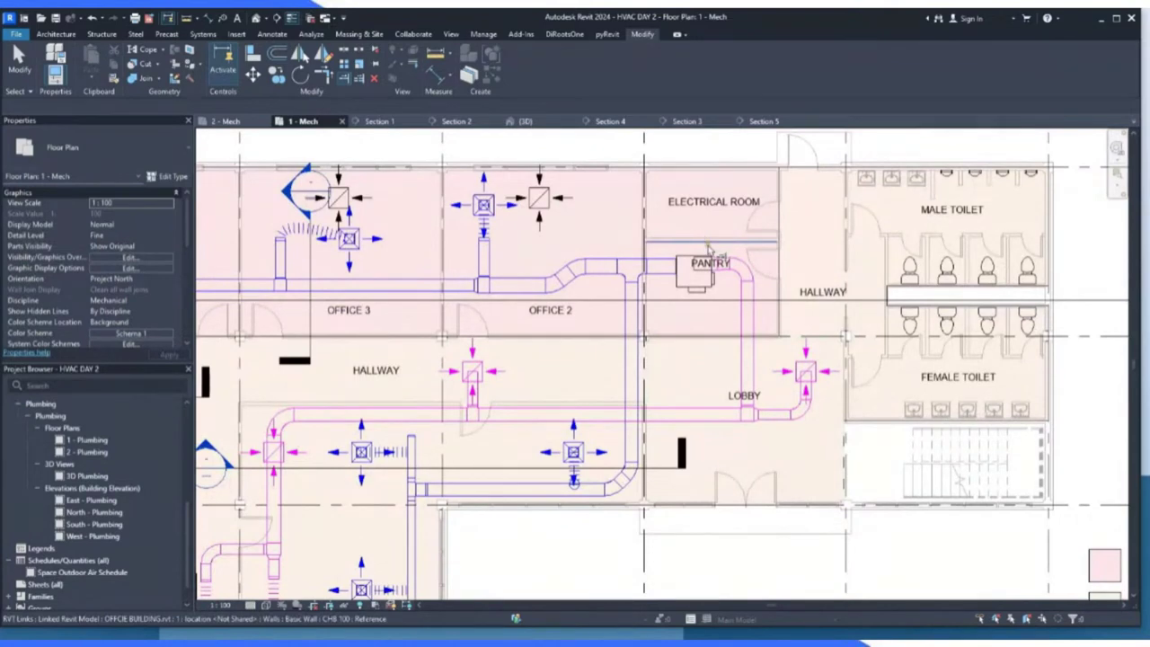
Place an M_Fire Damper - Rectangular - Simple on the left duct, then open Load Family.
{"action": "left_click", "coordinate": [18, 58]}
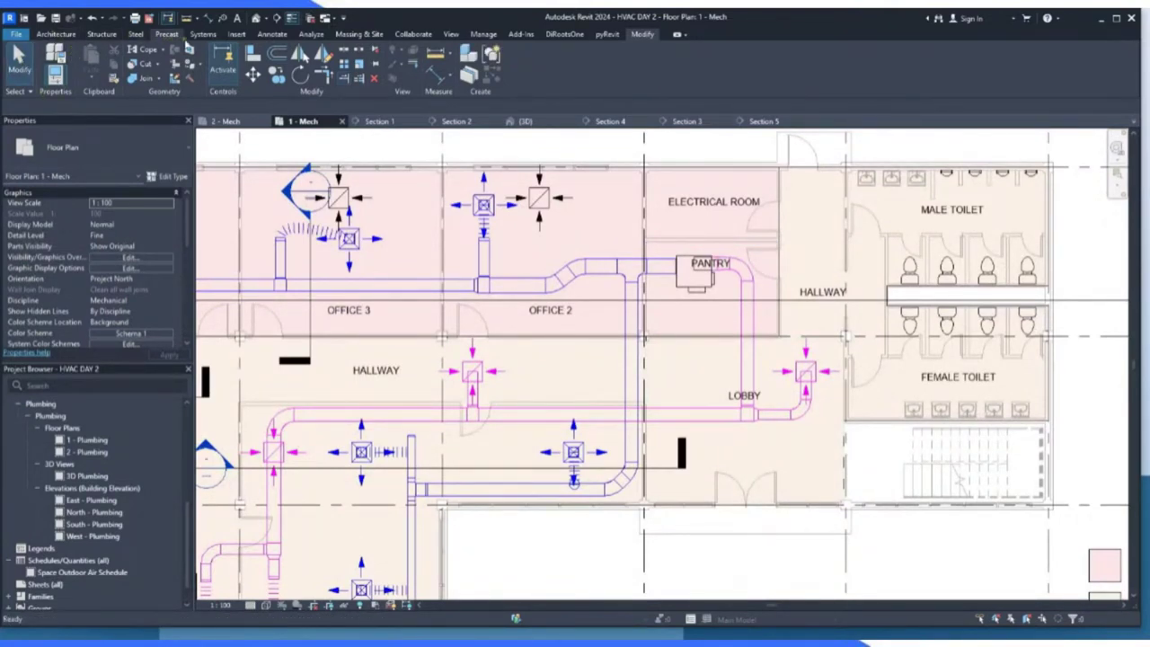
{"action": "left_click", "coordinate": [202, 34]}
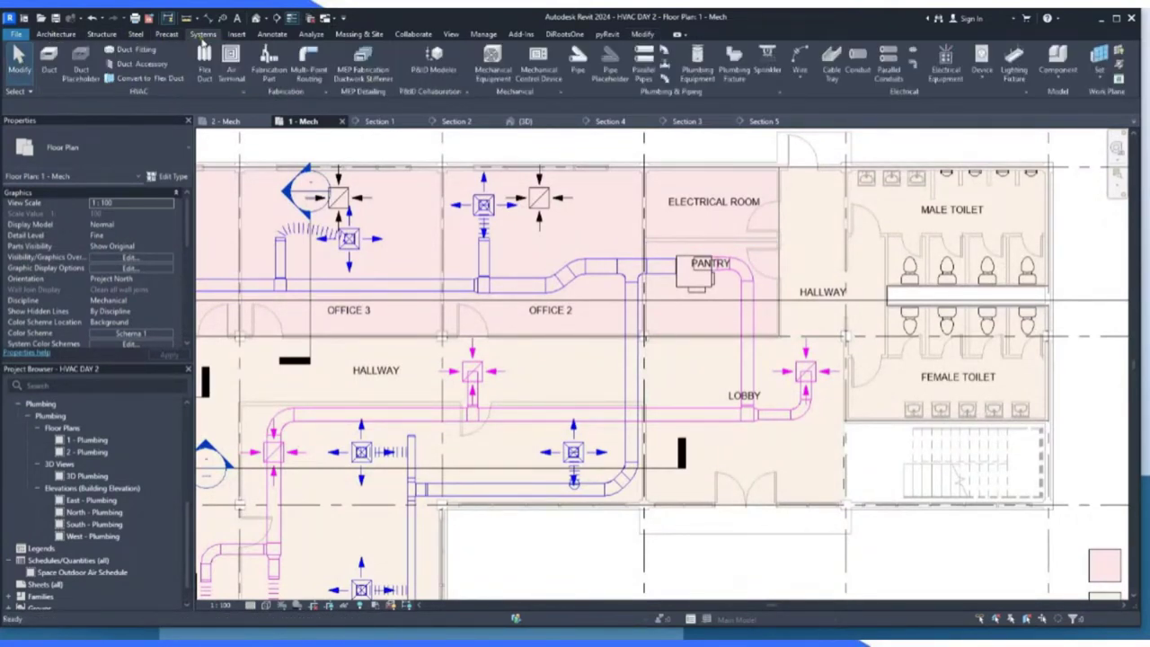
{"action": "left_click", "coordinate": [151, 64]}
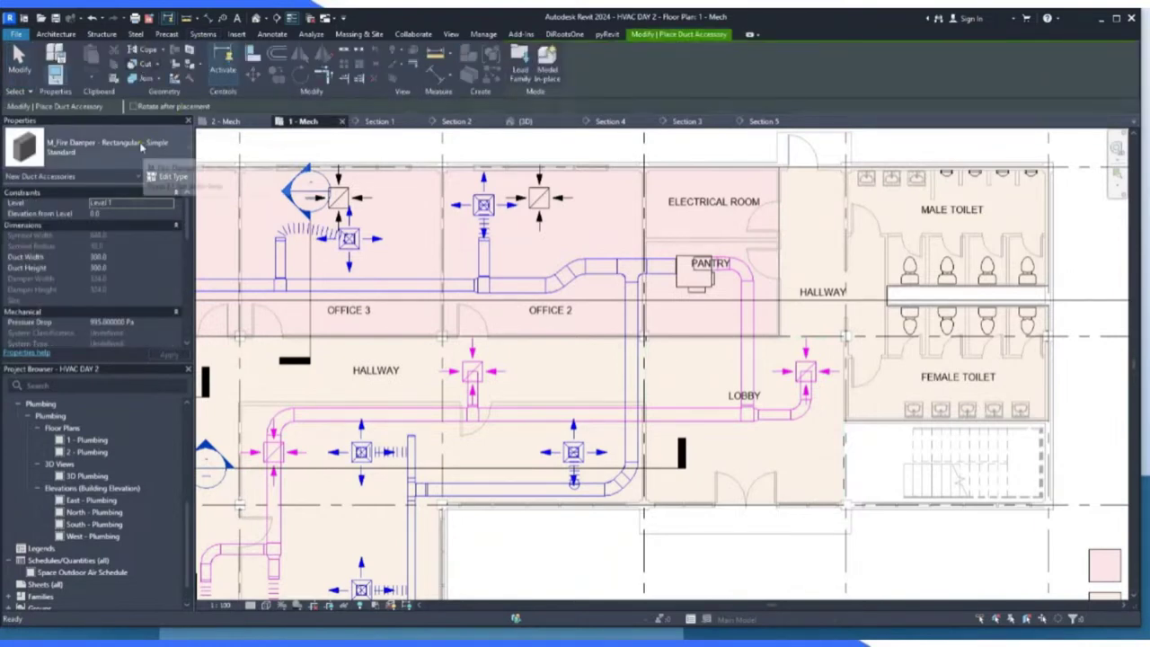
{"action": "scroll", "coordinate": [710, 279], "scroll_direction": "up", "scroll_amount": 6}
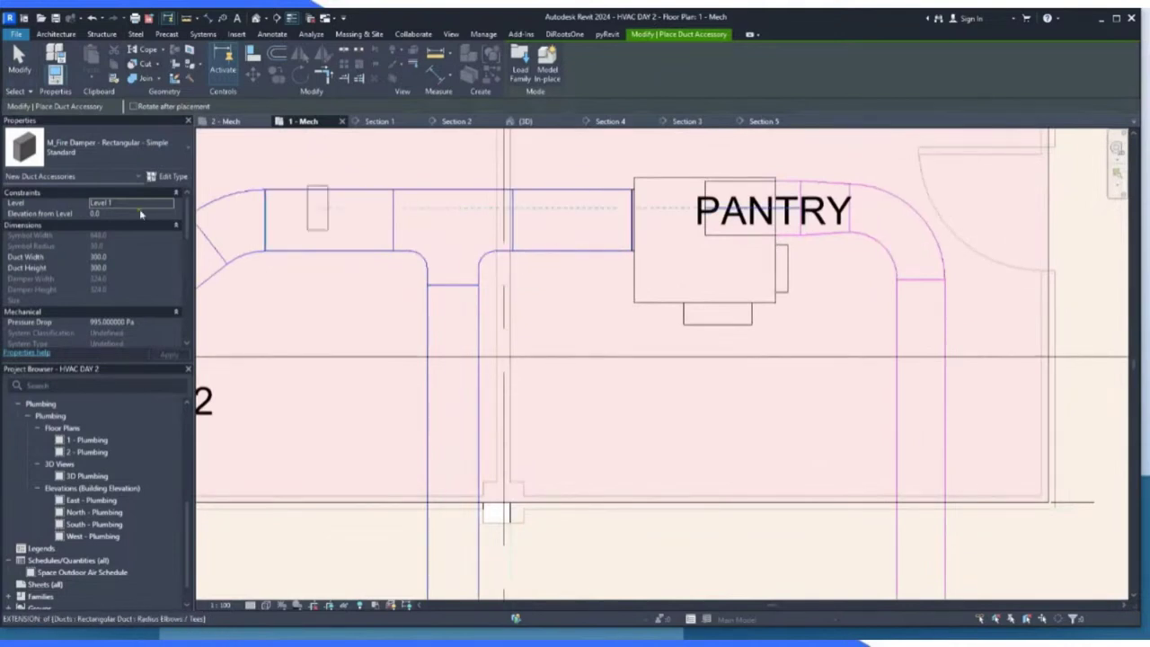
{"action": "left_click", "coordinate": [317, 207]}
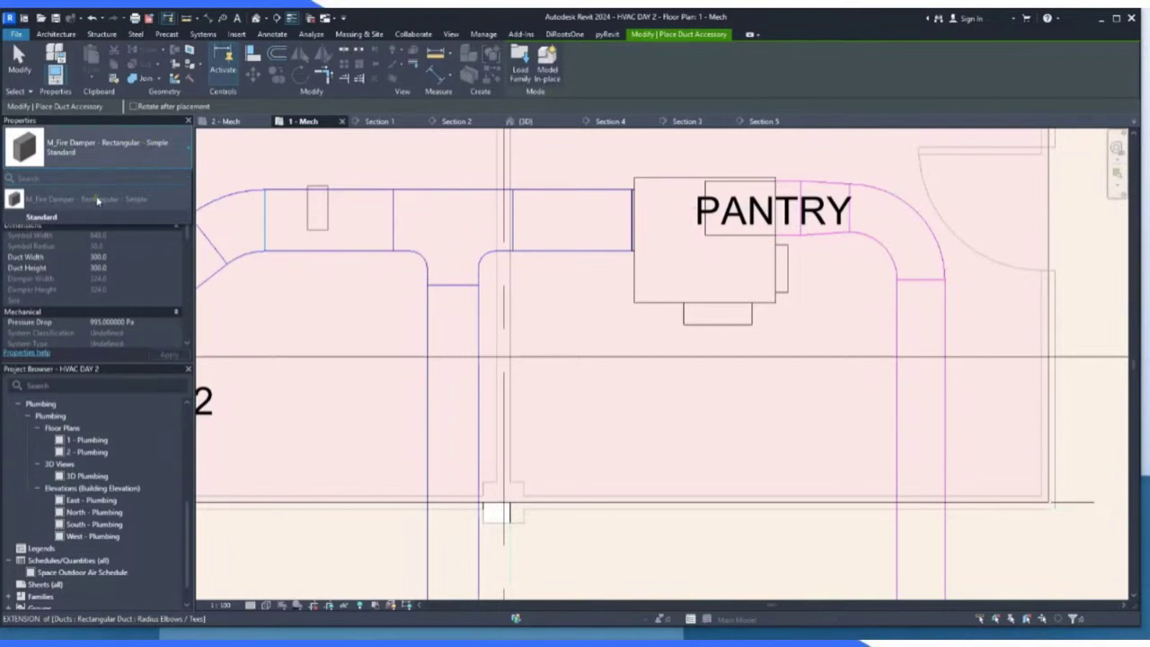
{"action": "left_click", "coordinate": [519, 77]}
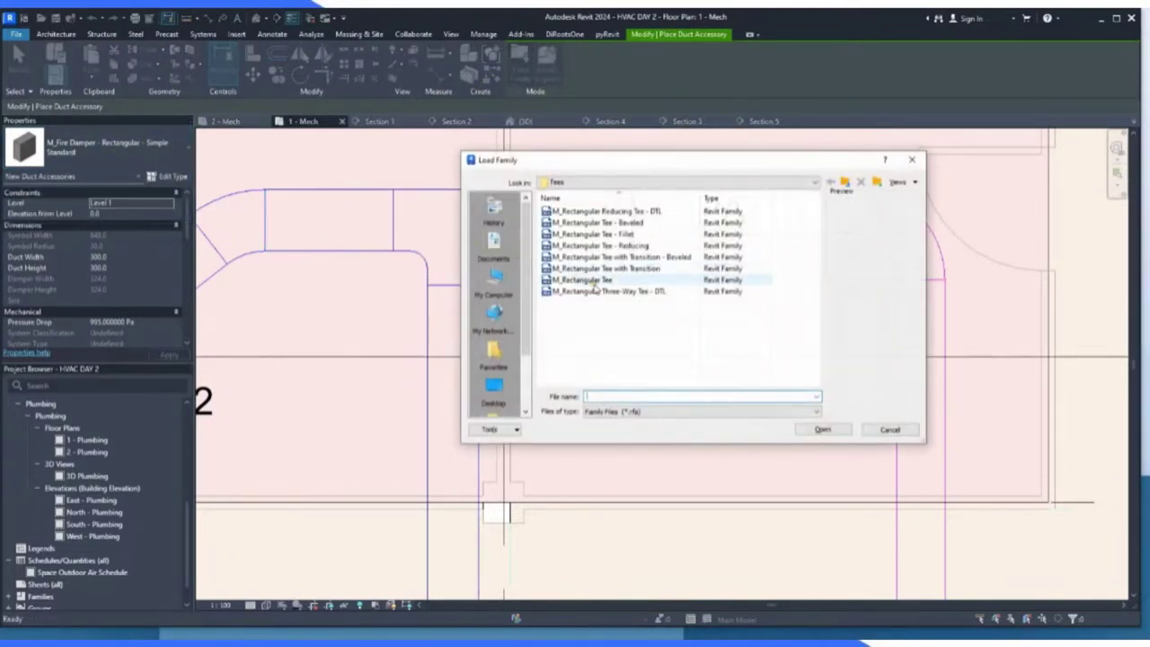
Browse to Duct > Accessories > Dampers and load M_Balancing Damper - Rectangular.
{"action": "left_click", "coordinate": [845, 183]}
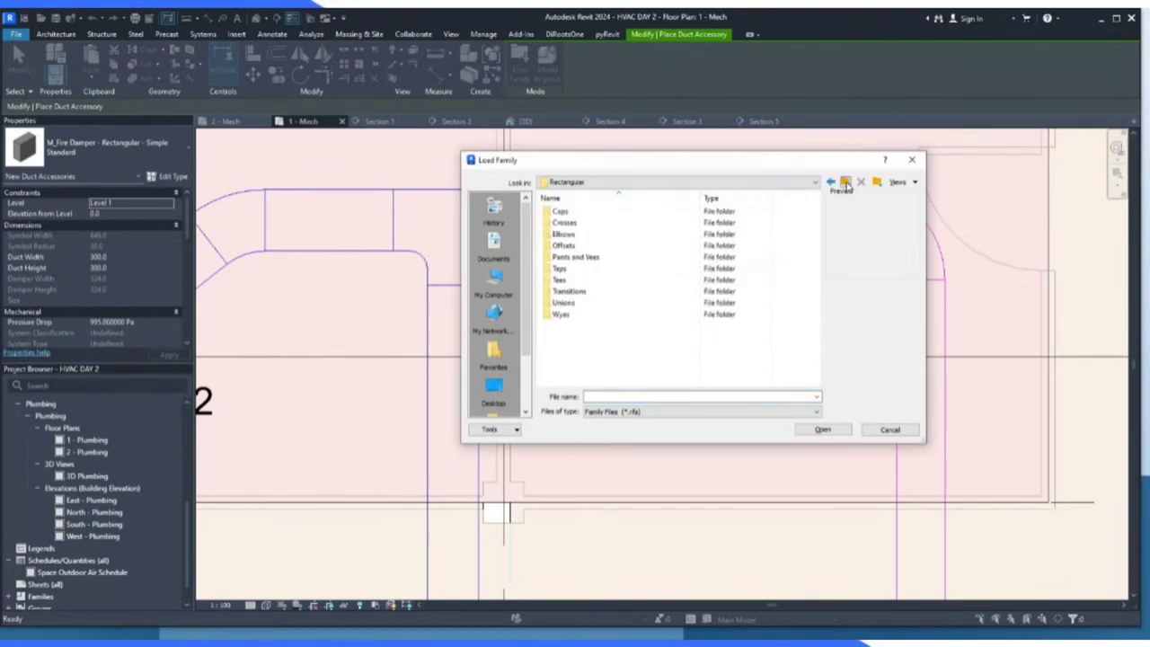
{"action": "left_click", "coordinate": [846, 184]}
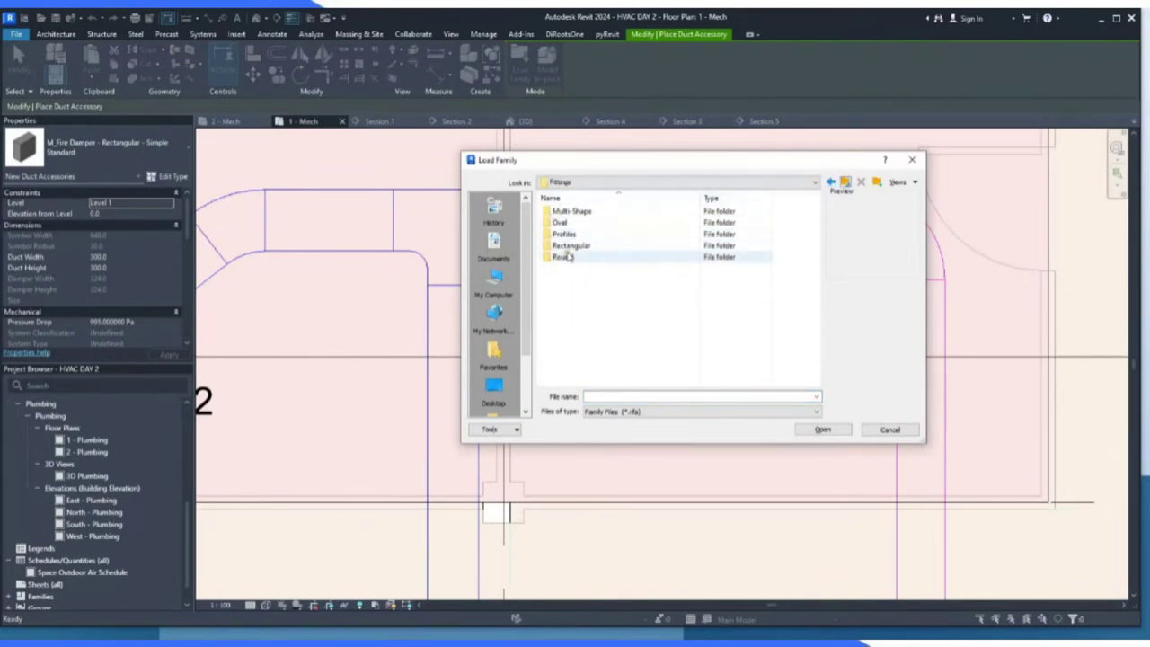
{"action": "left_click", "coordinate": [846, 183]}
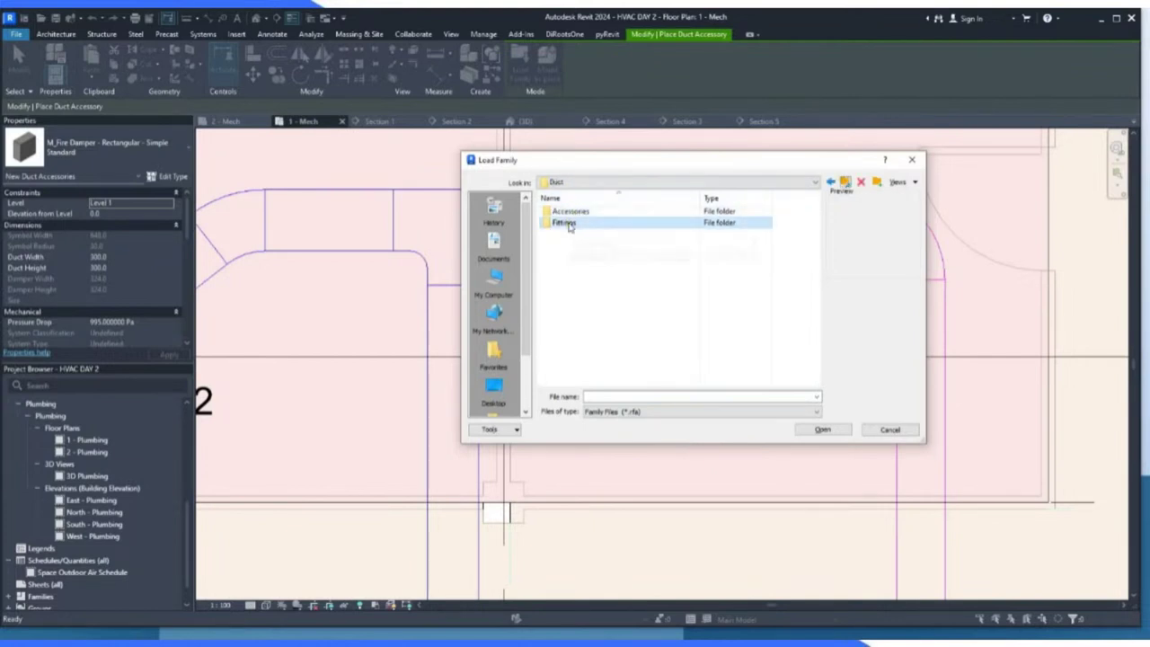
{"action": "double_click", "coordinate": [566, 223]}
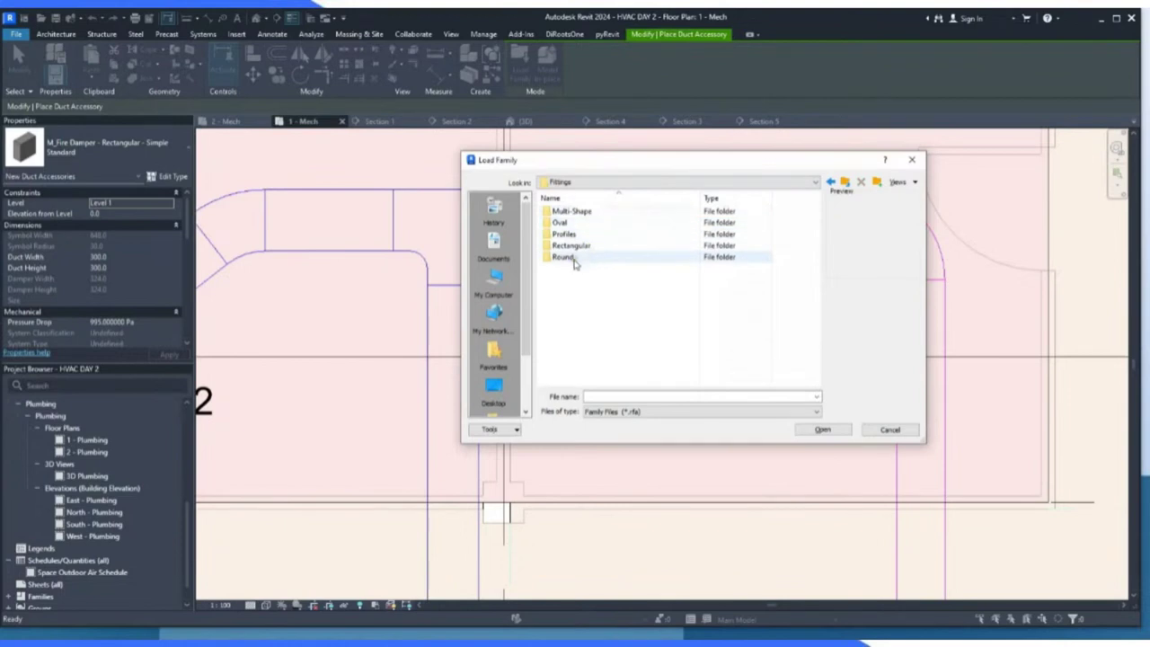
{"action": "double_click", "coordinate": [582, 246]}
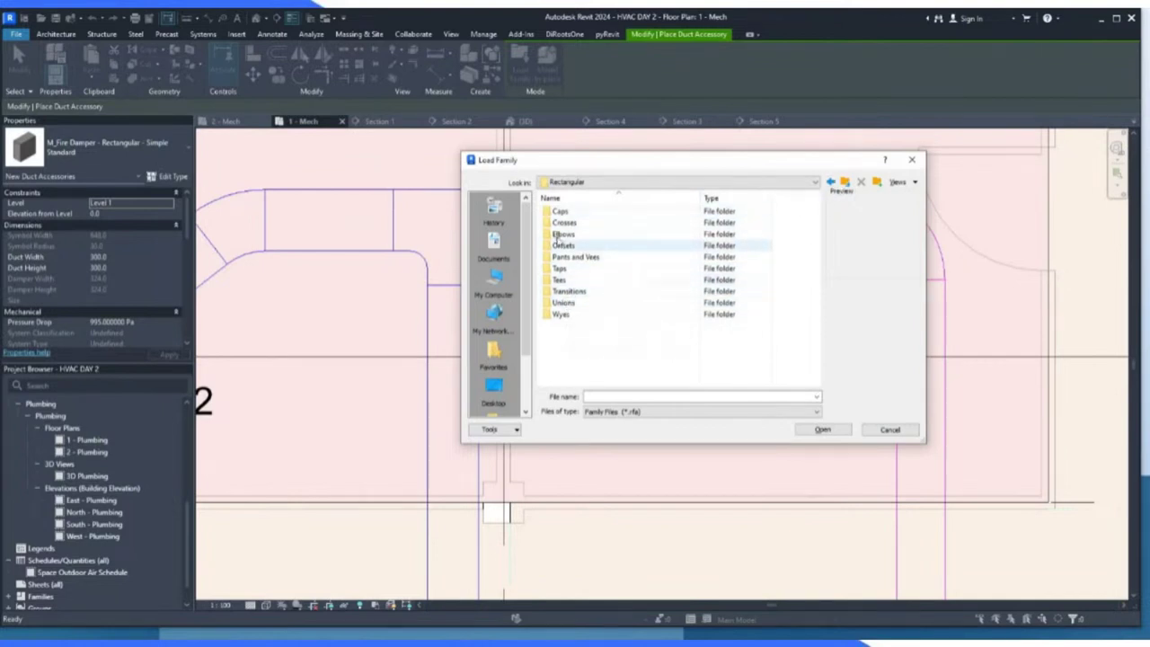
{"action": "left_click", "coordinate": [846, 182]}
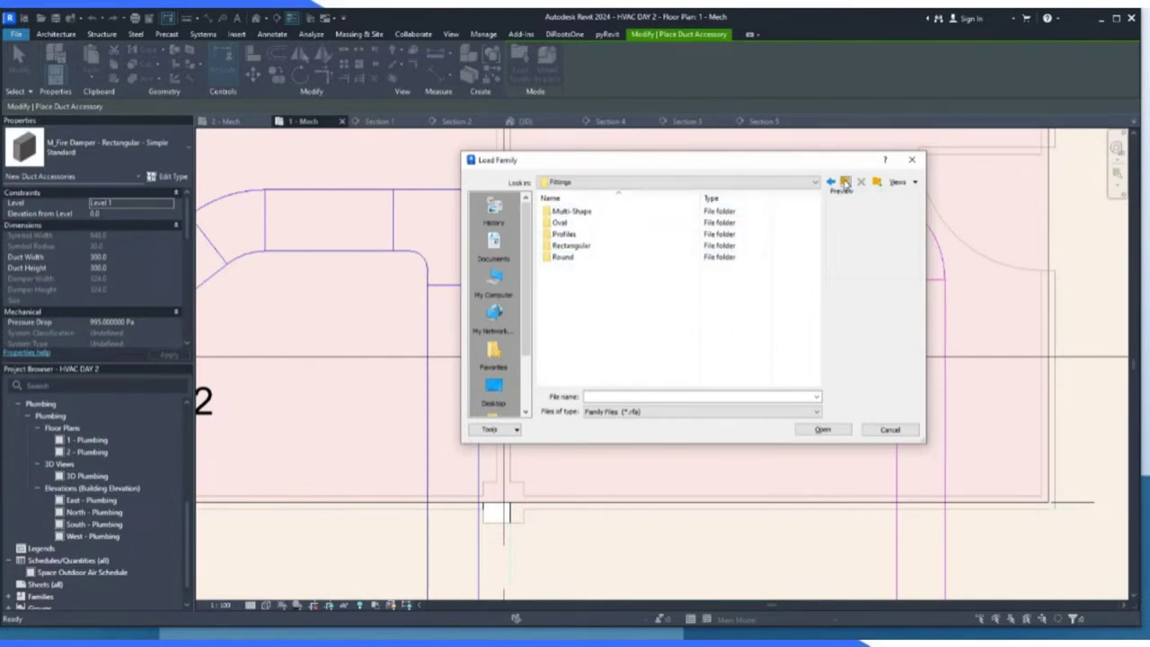
{"action": "left_click", "coordinate": [846, 182]}
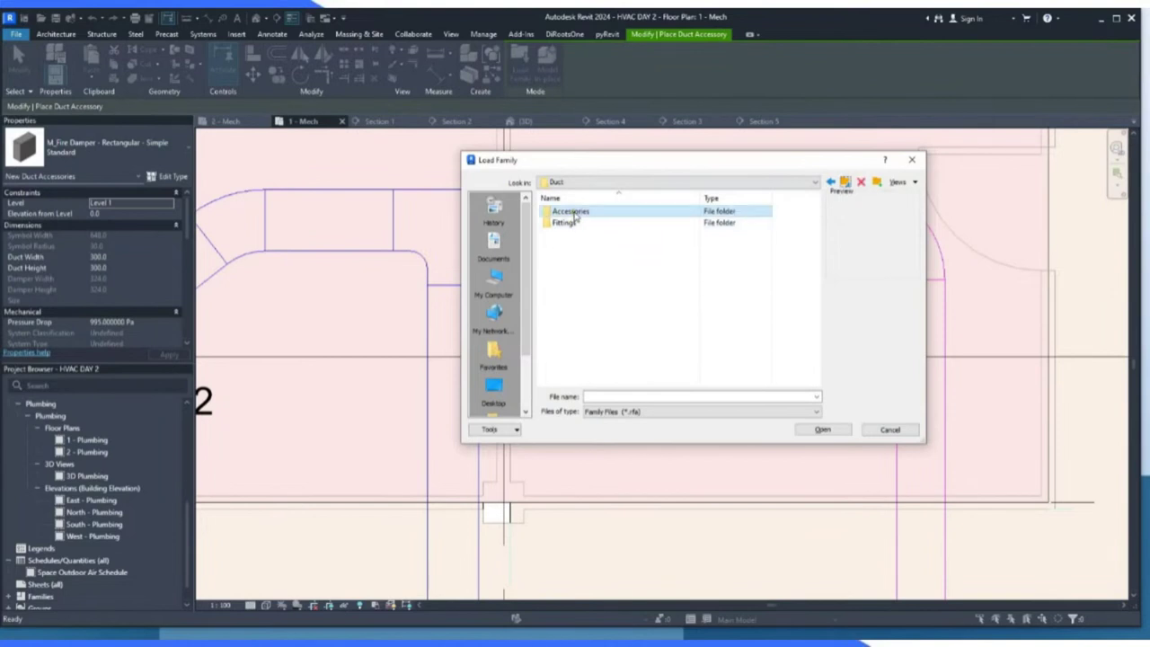
{"action": "double_click", "coordinate": [568, 212]}
{"action": "double_click", "coordinate": [568, 213]}
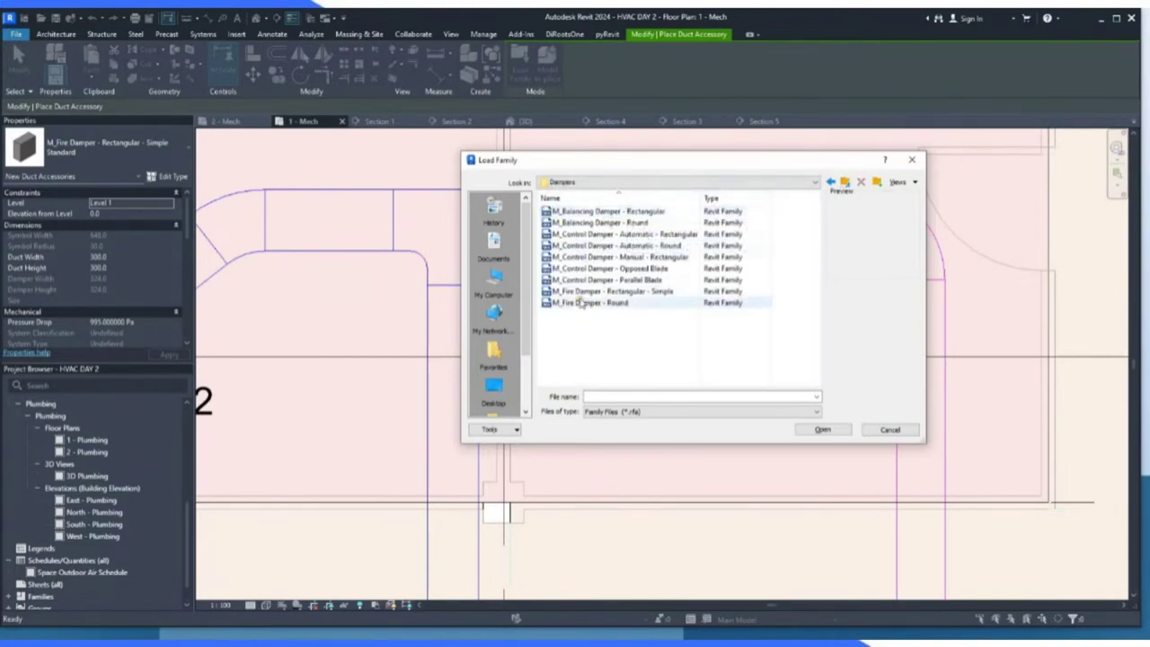
{"action": "left_click", "coordinate": [611, 212]}
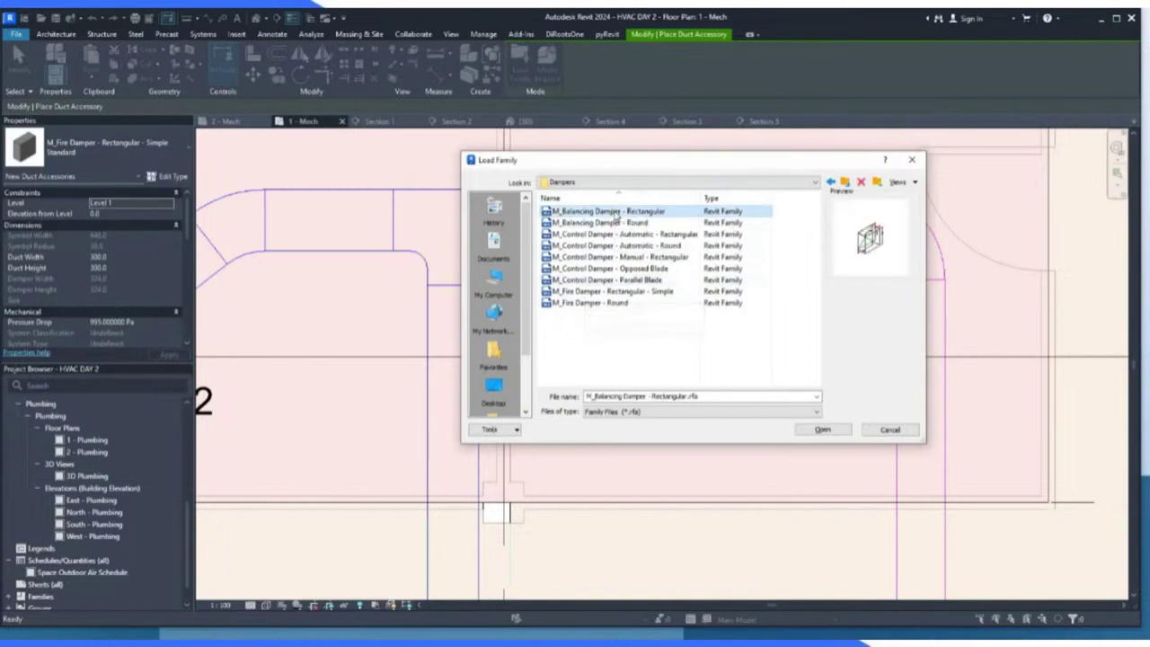
{"action": "left_click", "coordinate": [821, 430]}
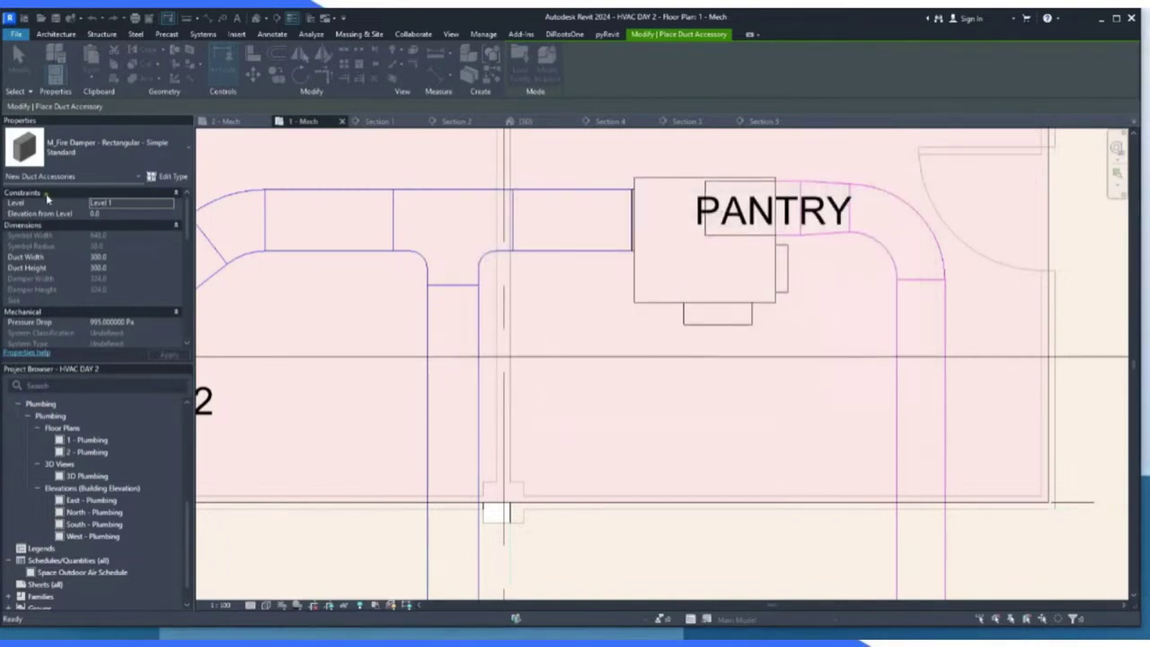
Choose M_Balancing Damper - Rectangular and place one on the duct by the Pantry.
{"action": "left_click", "coordinate": [85, 146]}
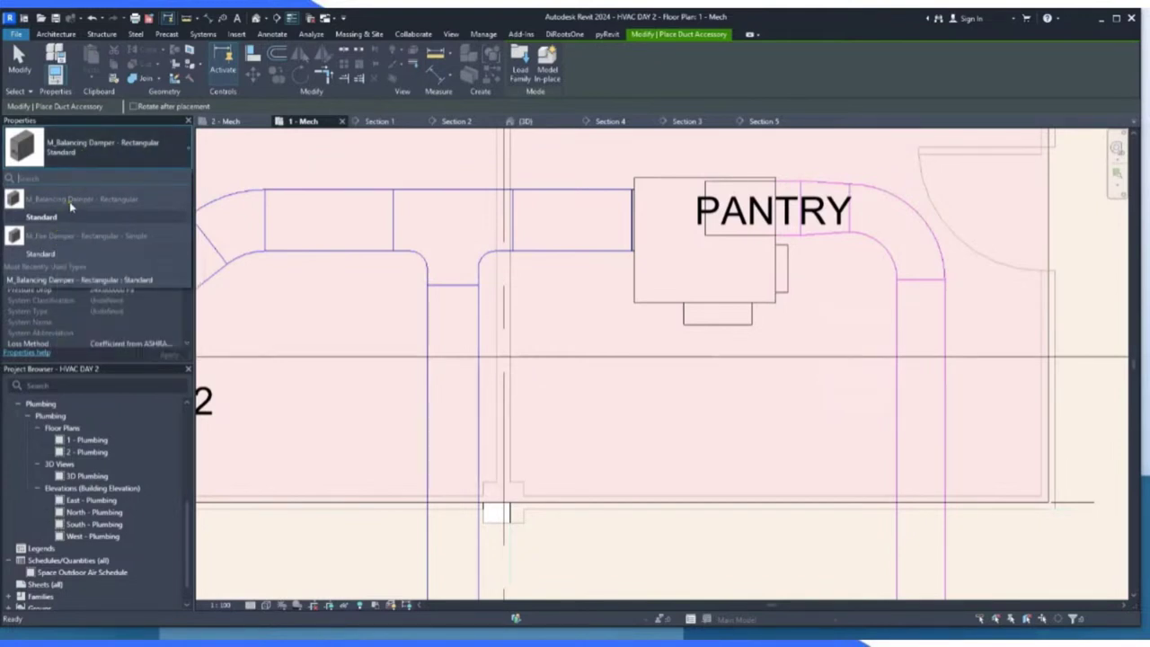
{"action": "left_click", "coordinate": [79, 156]}
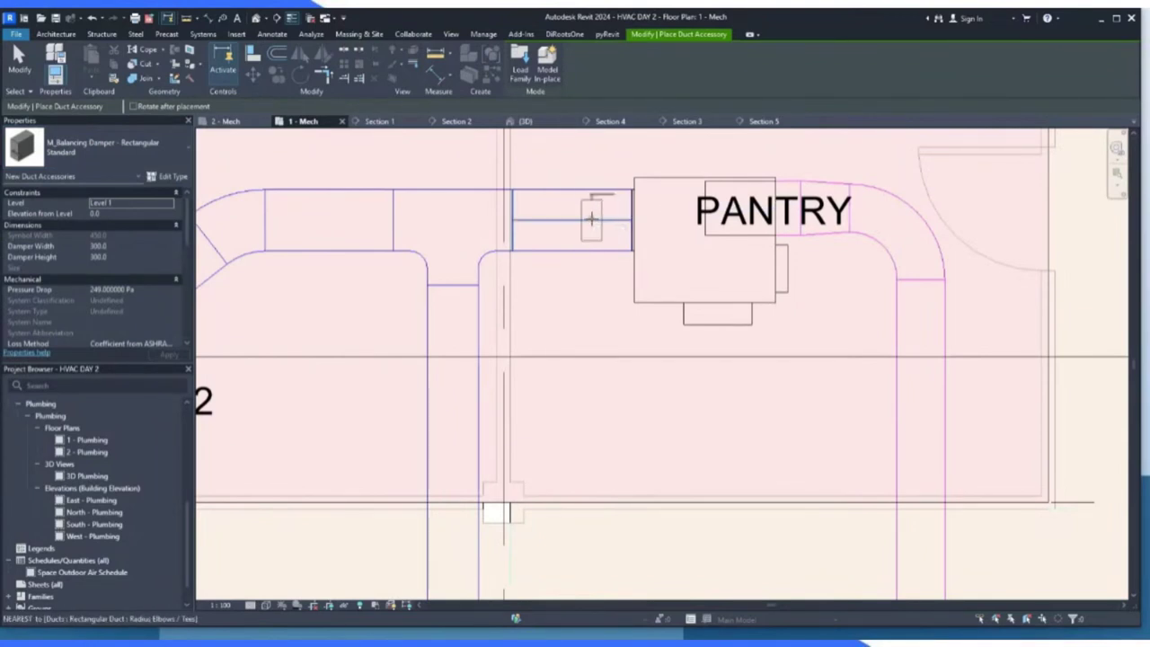
{"action": "scroll", "coordinate": [591, 218], "scroll_direction": "up", "scroll_amount": 2}
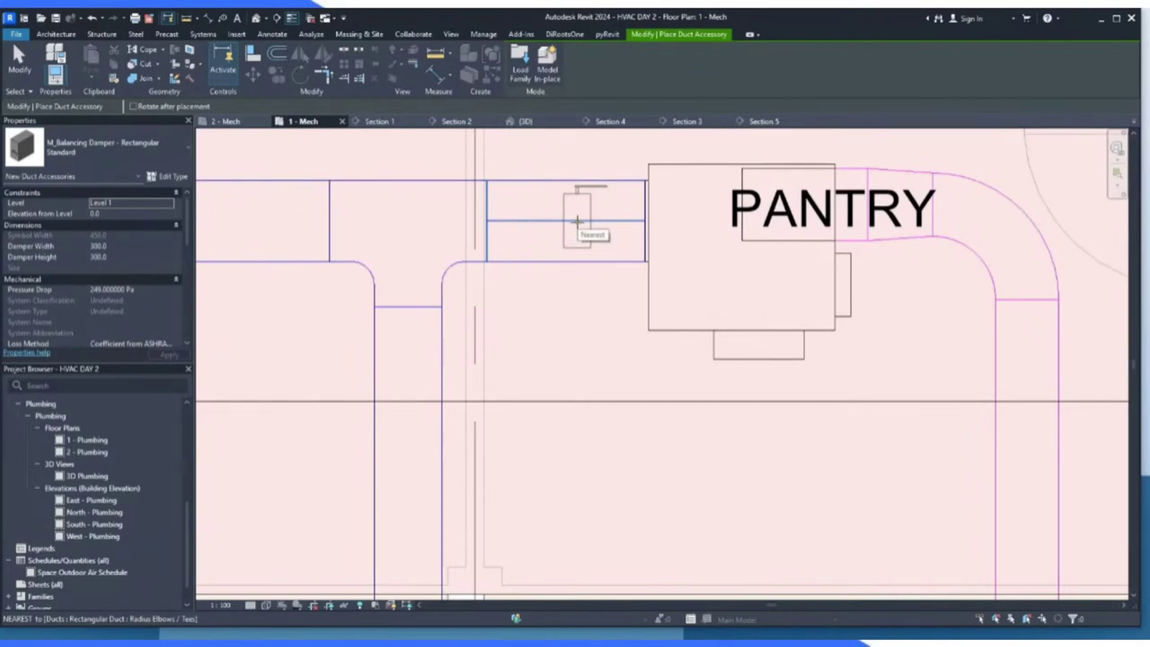
{"action": "left_click", "coordinate": [578, 220]}
Add balancing dampers on the riser above Office 2 and the next riser duct.
{"action": "scroll", "coordinate": [587, 218], "scroll_direction": "down", "scroll_amount": 4}
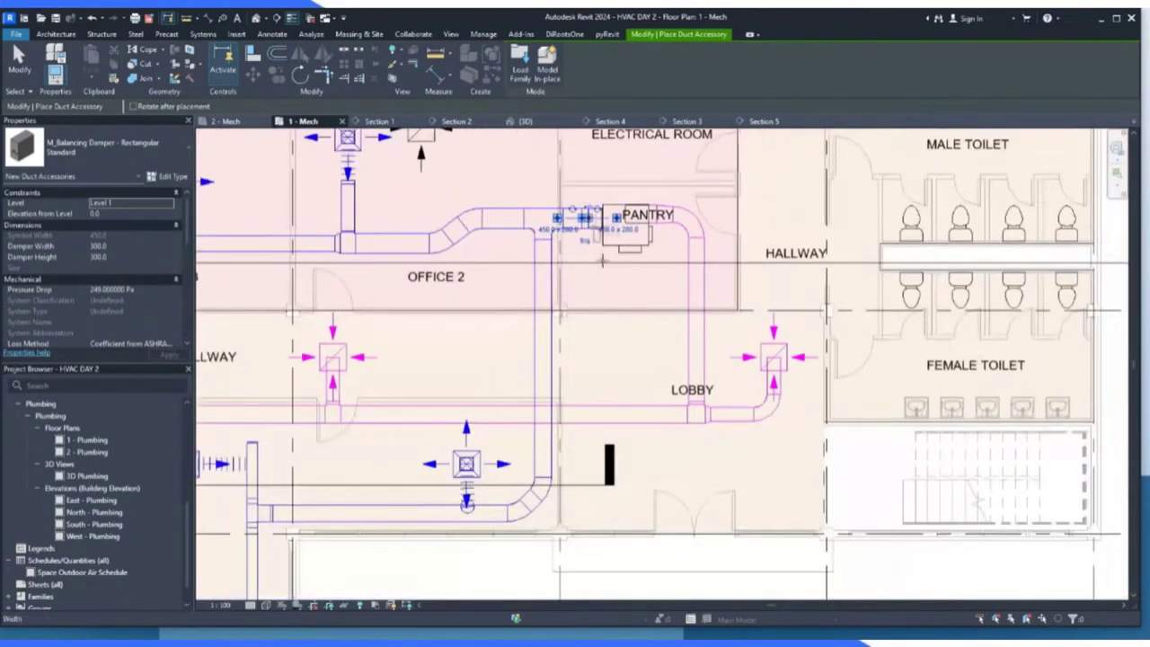
{"action": "scroll", "coordinate": [600, 256], "scroll_direction": "up", "scroll_amount": 2}
{"action": "scroll", "coordinate": [598, 250], "scroll_direction": "down", "scroll_amount": 4}
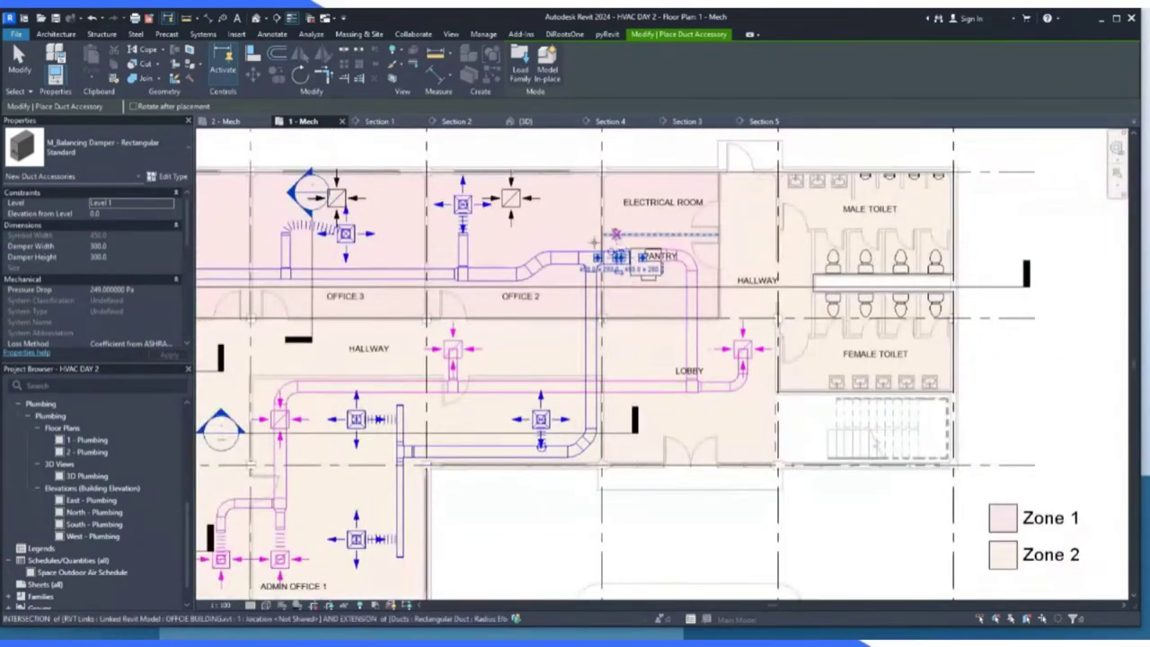
{"action": "scroll", "coordinate": [458, 265], "scroll_direction": "up", "scroll_amount": 3}
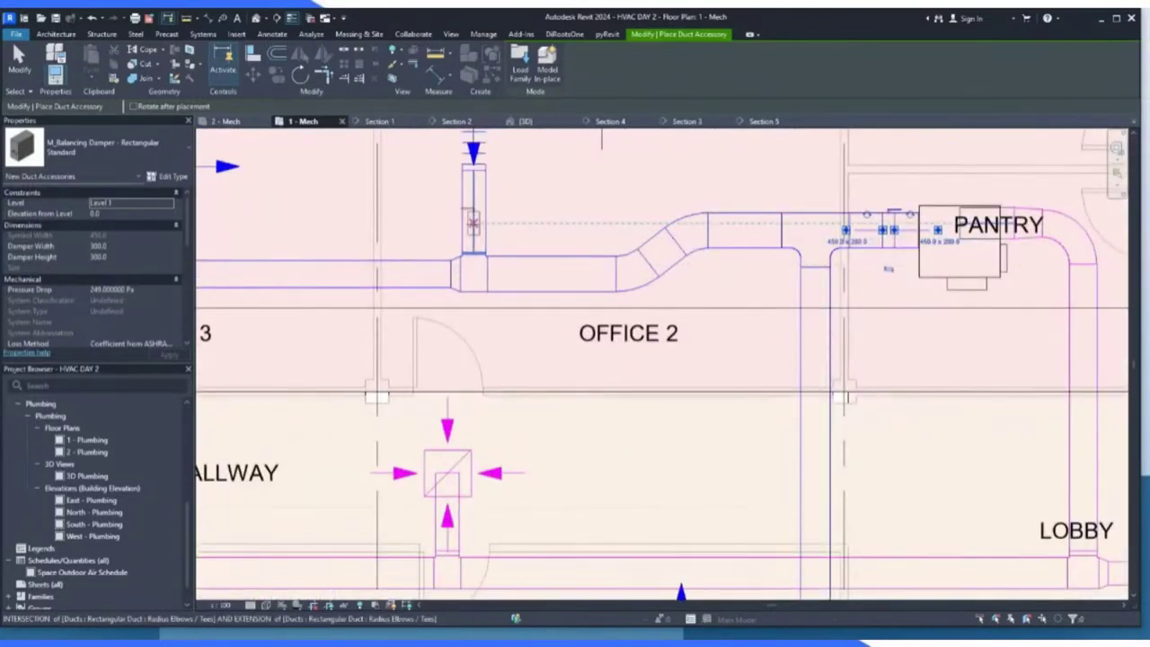
{"action": "scroll", "coordinate": [472, 223], "scroll_direction": "up", "scroll_amount": 2}
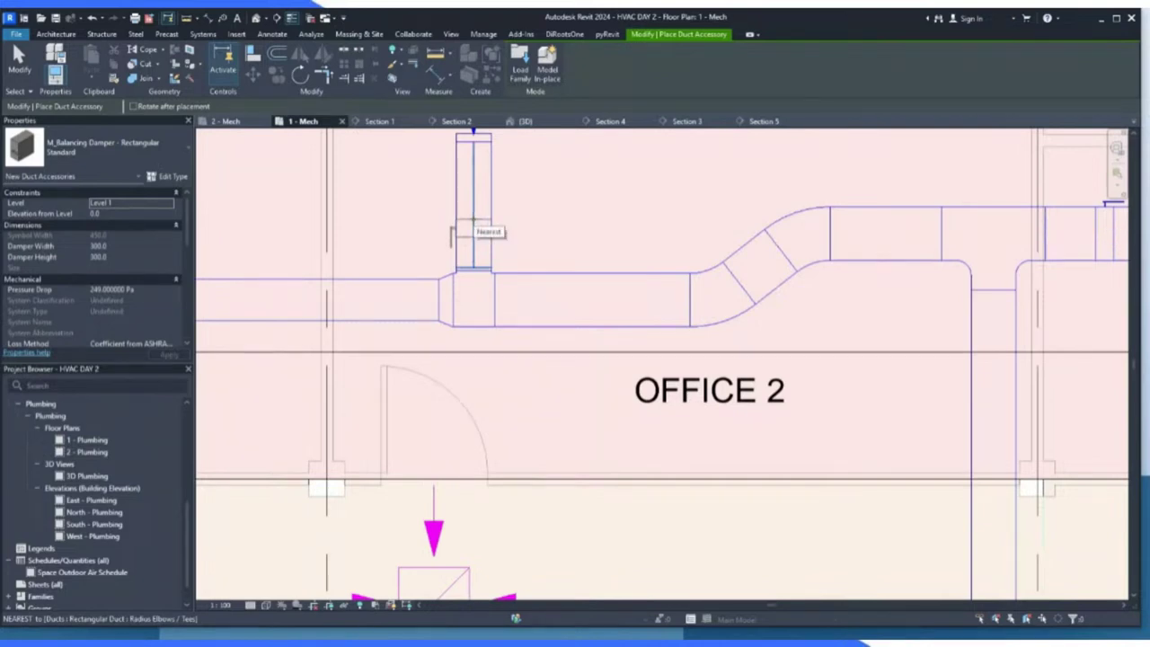
{"action": "left_click", "coordinate": [474, 227]}
{"action": "scroll", "coordinate": [584, 241], "scroll_direction": "down", "scroll_amount": 5}
{"action": "scroll", "coordinate": [323, 236], "scroll_direction": "up", "scroll_amount": 3}
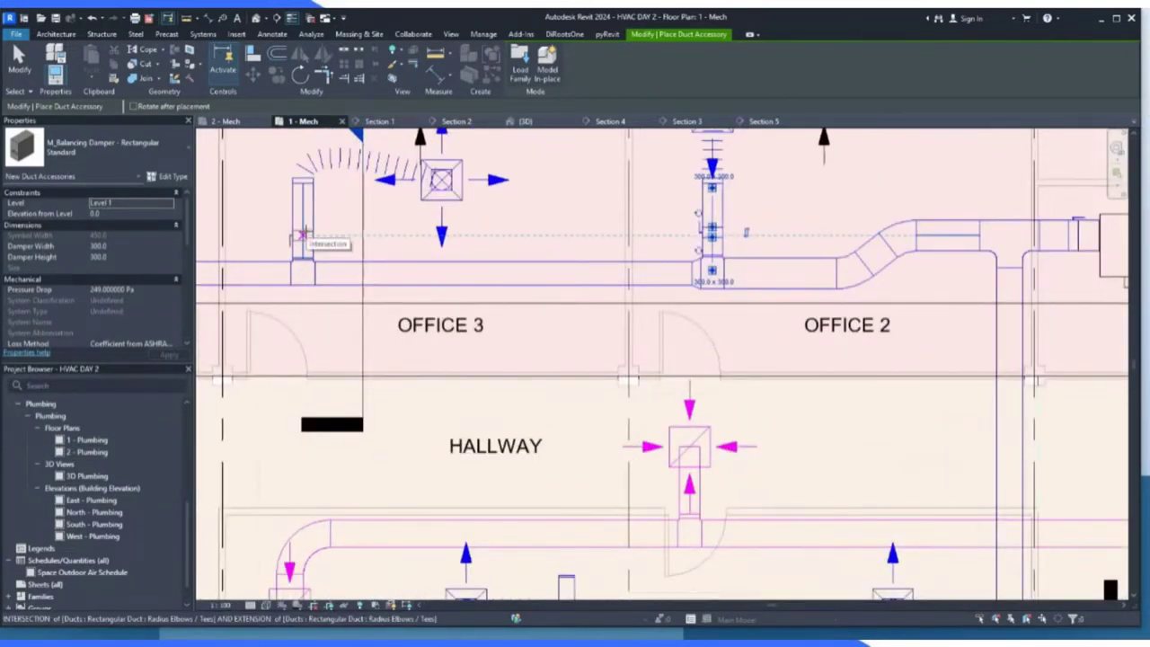
{"action": "left_click", "coordinate": [303, 236]}
Place another balancing damper on the duct beside the Pantry.
{"action": "scroll", "coordinate": [303, 235], "scroll_direction": "down", "scroll_amount": 4}
{"action": "scroll", "coordinate": [364, 213], "scroll_direction": "up", "scroll_amount": 2}
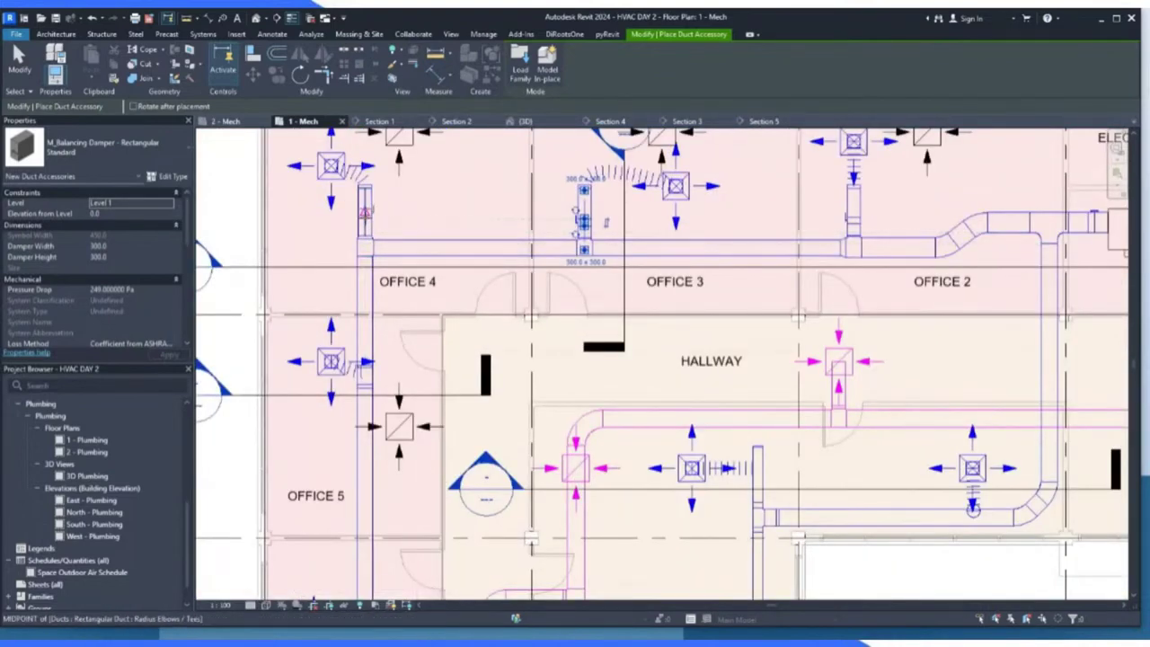
{"action": "scroll", "coordinate": [360, 220], "scroll_direction": "up", "scroll_amount": 2}
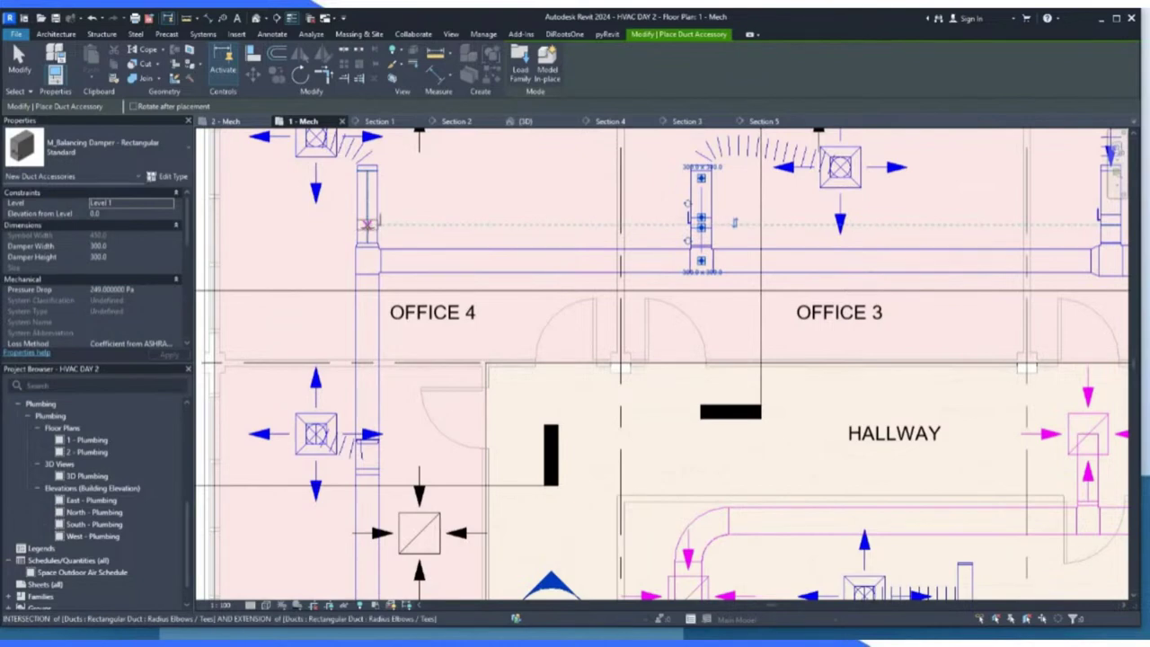
{"action": "scroll", "coordinate": [394, 212], "scroll_direction": "down", "scroll_amount": 2}
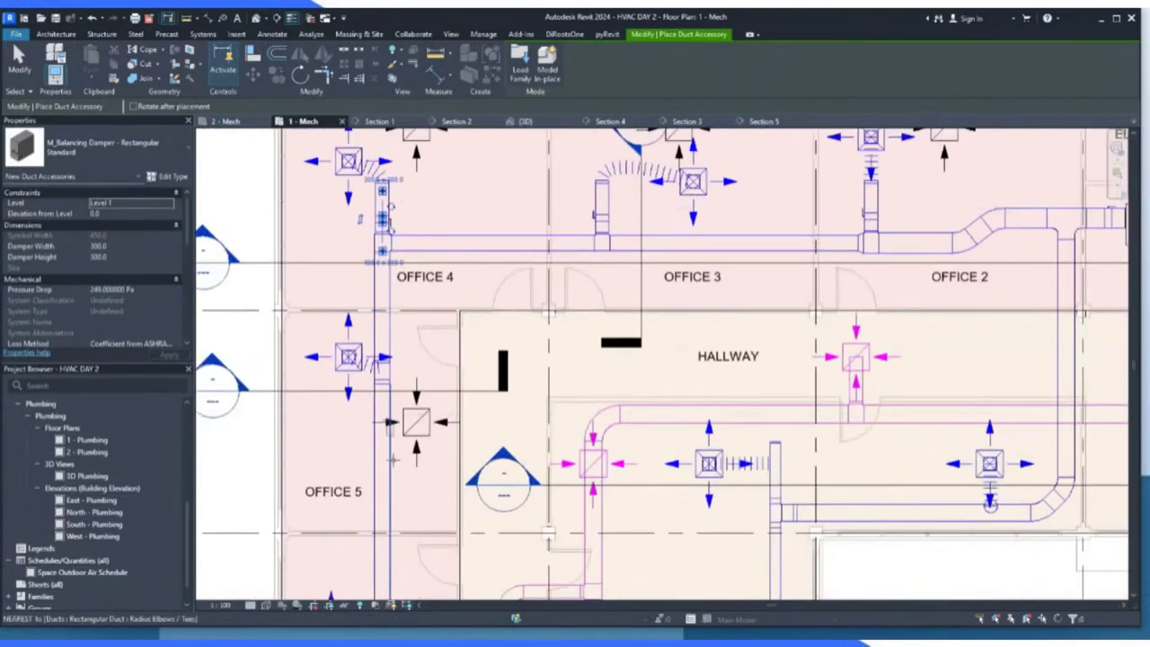
{"action": "scroll", "coordinate": [389, 216], "scroll_direction": "up", "scroll_amount": 2}
{"action": "scroll", "coordinate": [385, 280], "scroll_direction": "down", "scroll_amount": 3}
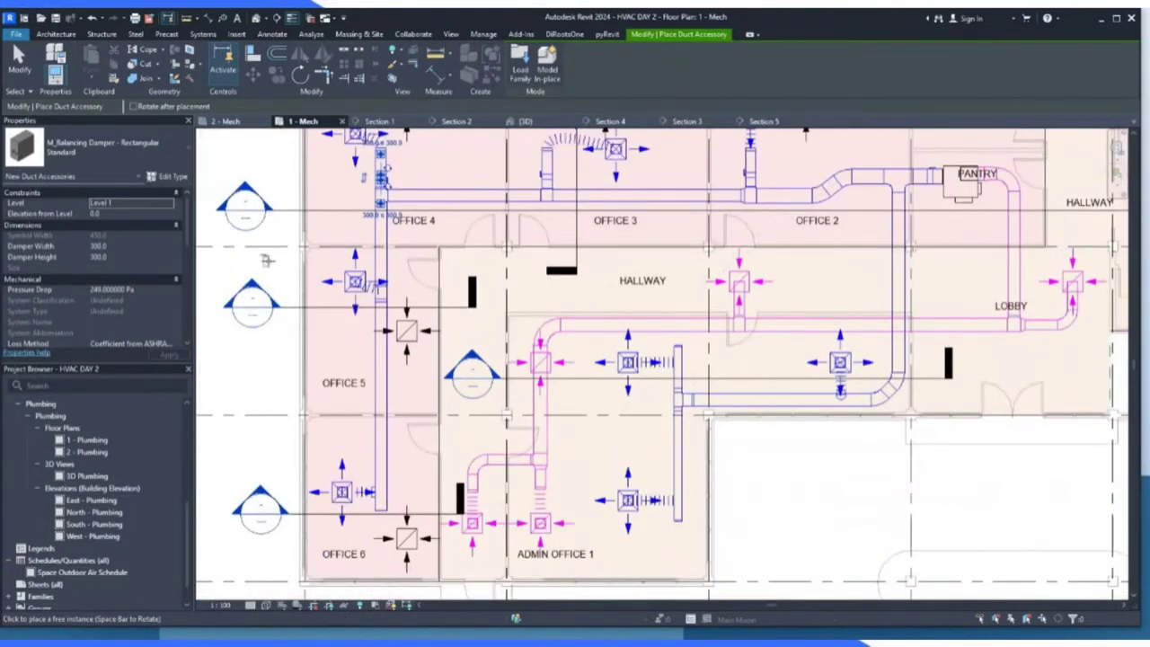
{"action": "scroll", "coordinate": [722, 347], "scroll_direction": "up", "scroll_amount": 3}
{"action": "scroll", "coordinate": [545, 317], "scroll_direction": "down", "scroll_amount": 1}
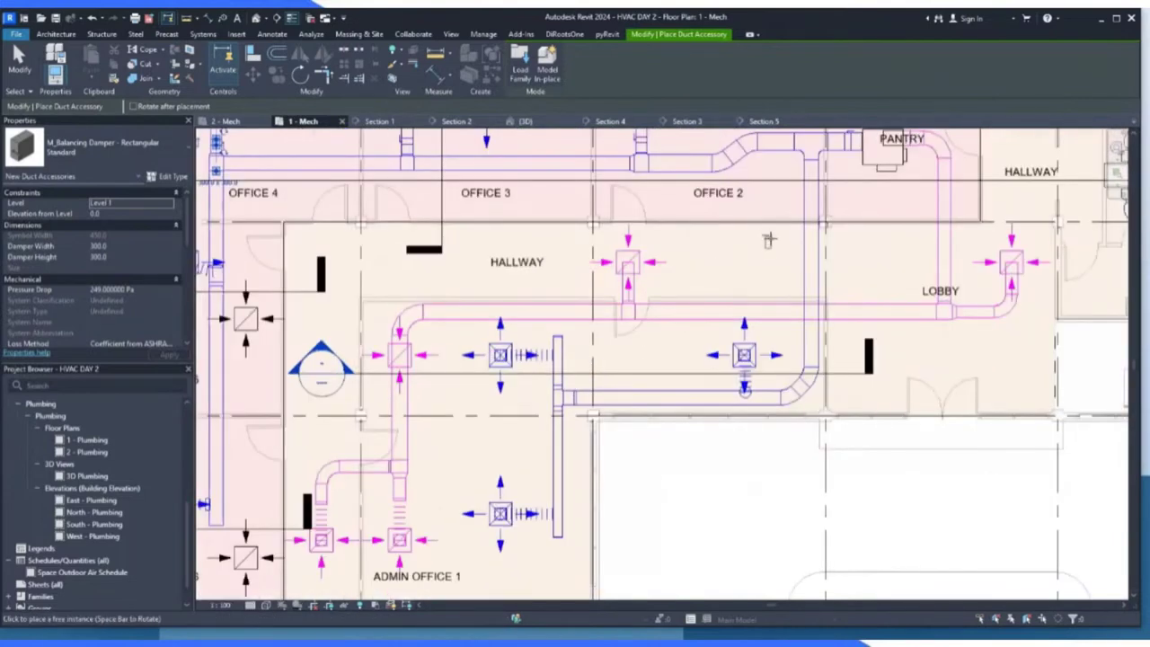
{"action": "scroll", "coordinate": [783, 214], "scroll_direction": "up", "scroll_amount": 4}
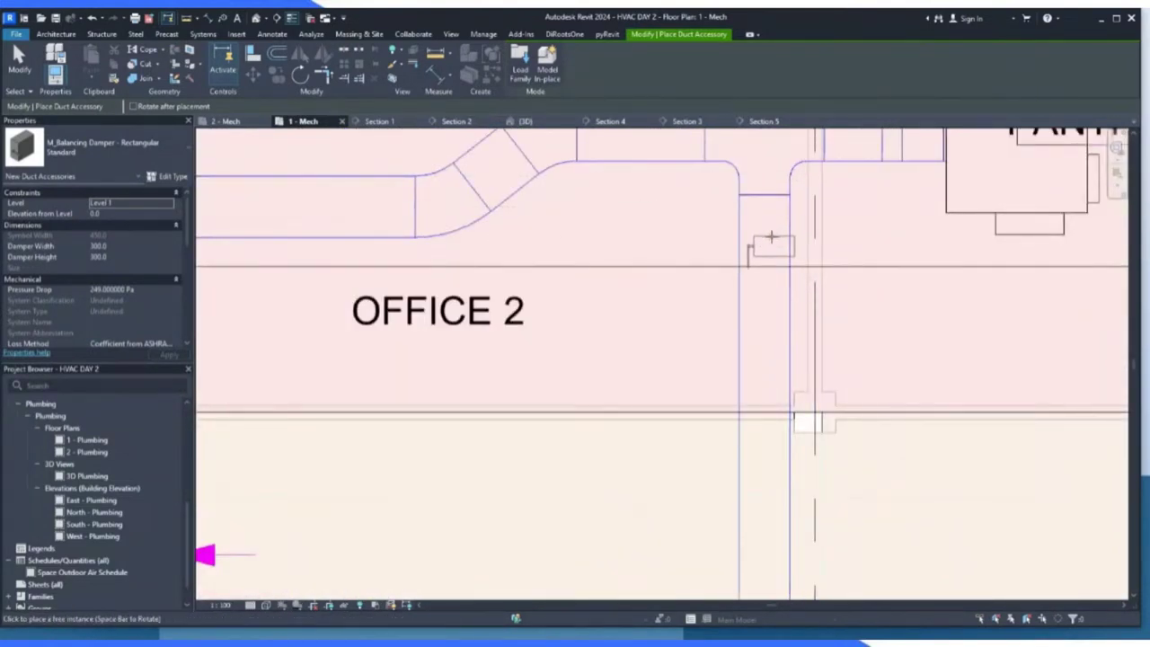
{"action": "left_click", "coordinate": [719, 255]}
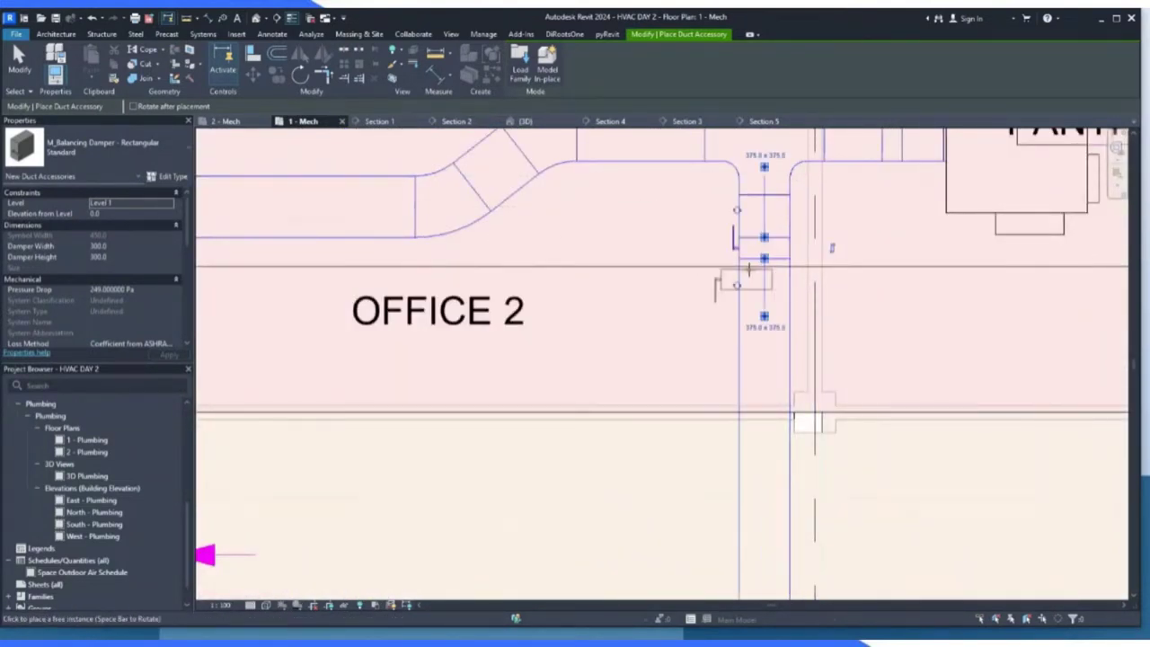
{"action": "scroll", "coordinate": [534, 336], "scroll_direction": "down", "scroll_amount": 2}
{"action": "scroll", "coordinate": [533, 337], "scroll_direction": "down", "scroll_amount": 1}
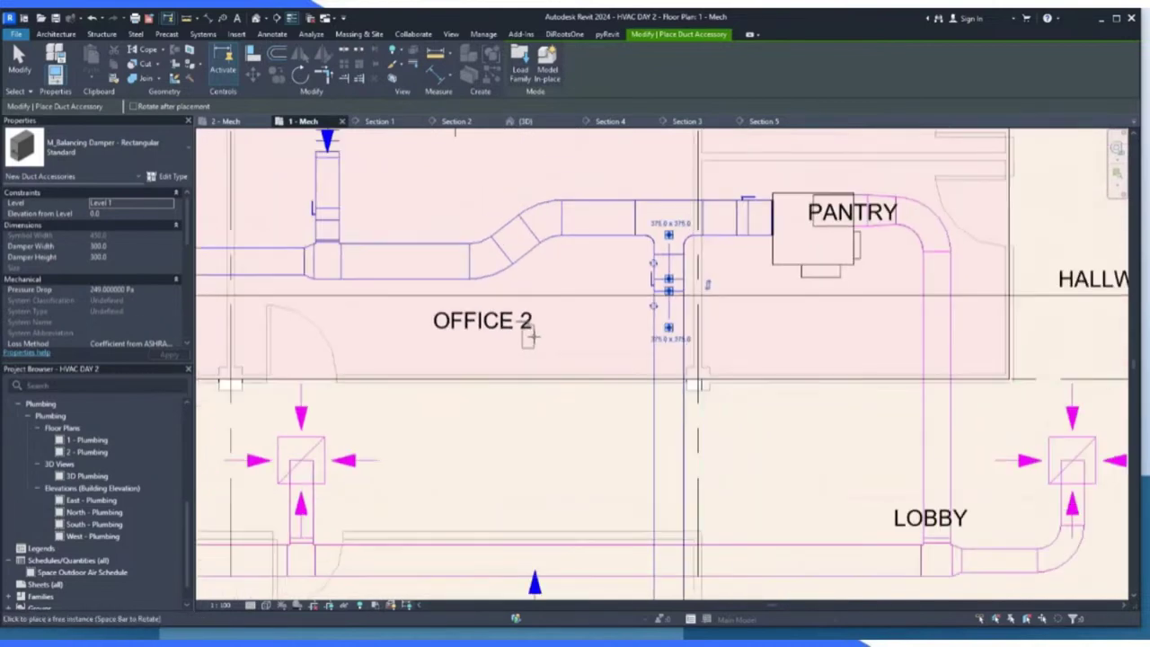
Review the supply ductwork in the {3D} view and end duct accessory placement with Modify.
{"action": "left_click", "coordinate": [523, 120]}
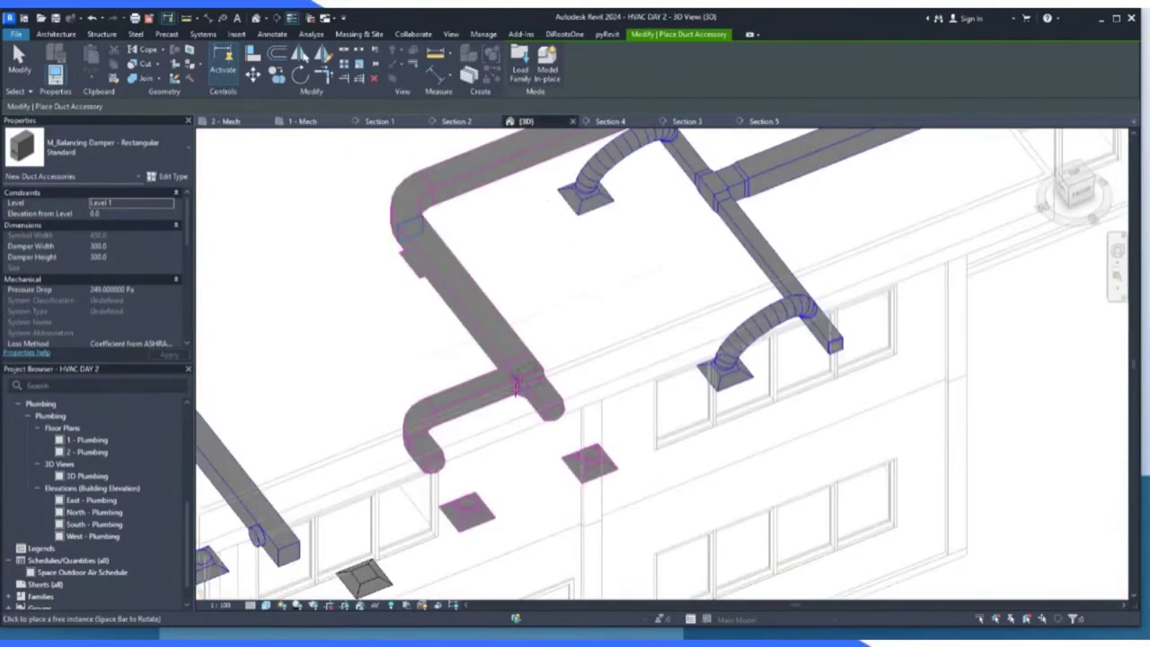
{"action": "scroll", "coordinate": [516, 387], "scroll_direction": "down", "scroll_amount": 2}
{"action": "scroll", "coordinate": [693, 153], "scroll_direction": "up", "scroll_amount": 5}
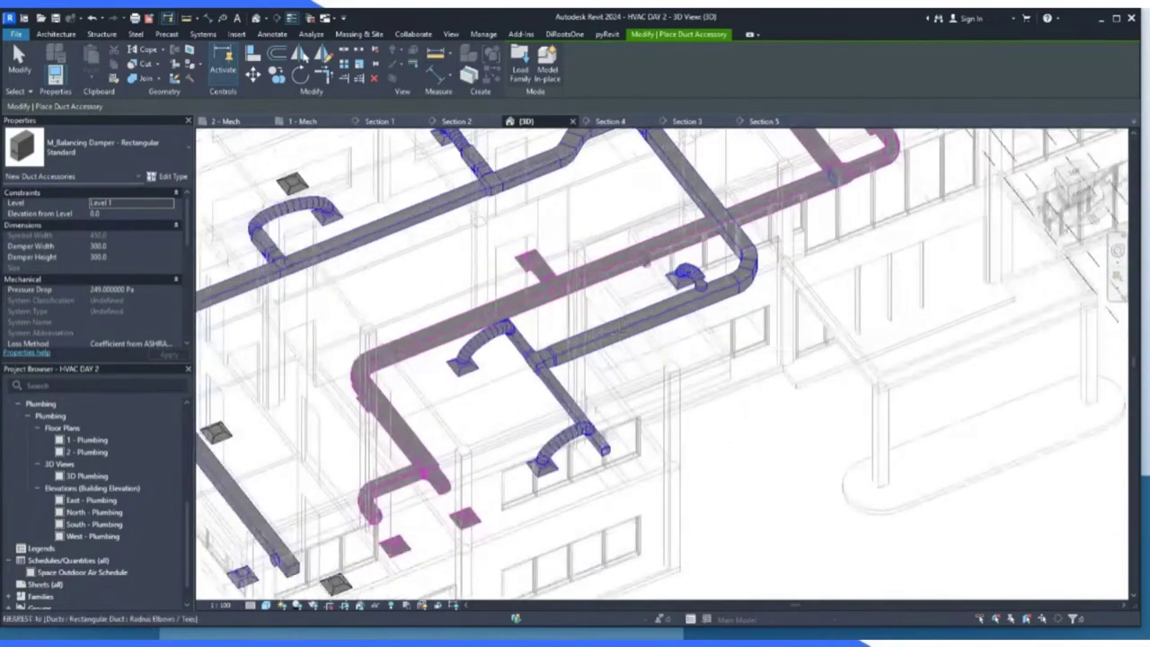
{"action": "scroll", "coordinate": [647, 252], "scroll_direction": "down", "scroll_amount": 5}
{"action": "scroll", "coordinate": [618, 314], "scroll_direction": "up", "scroll_amount": 6}
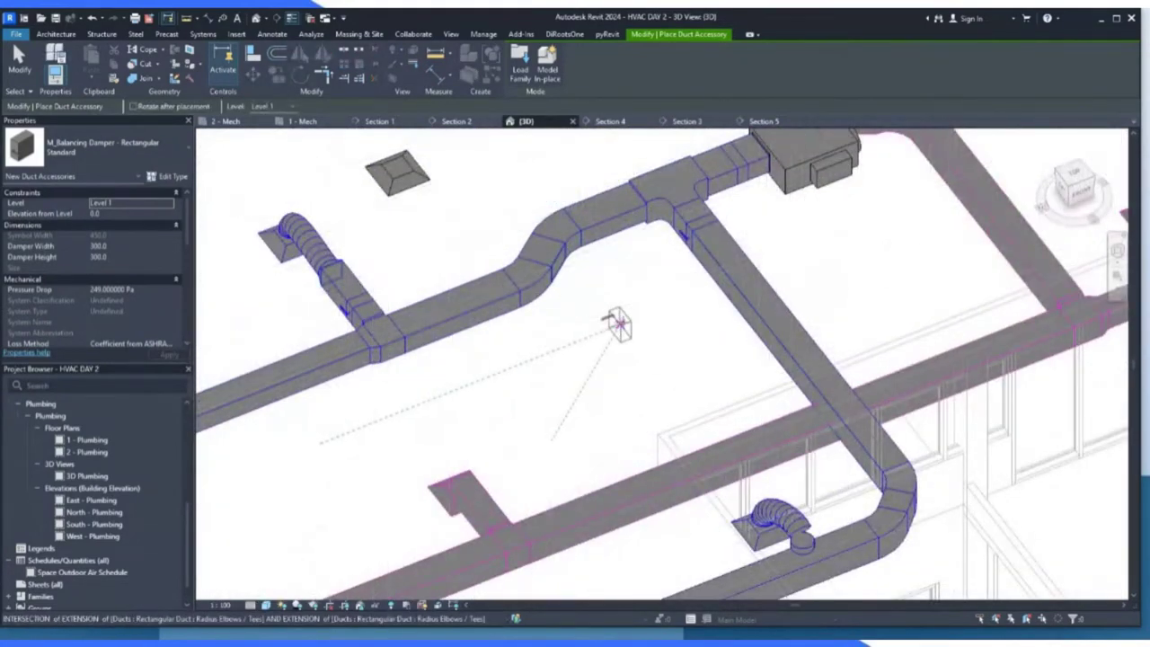
{"action": "scroll", "coordinate": [669, 270], "scroll_direction": "up", "scroll_amount": 4}
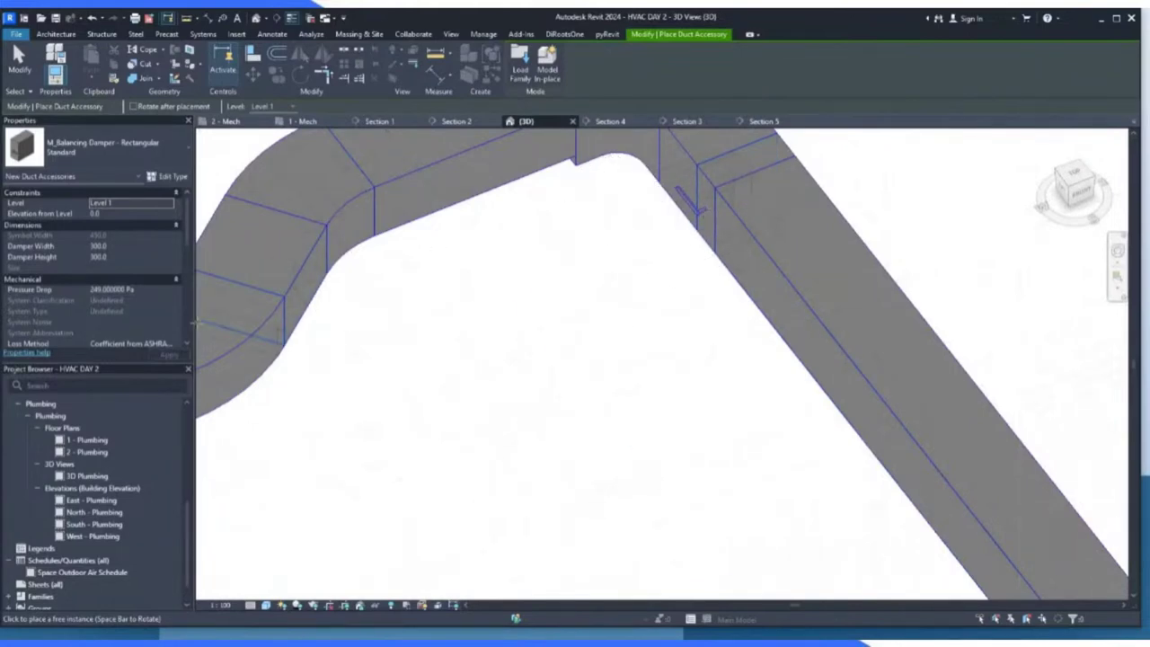
{"action": "scroll", "coordinate": [498, 465], "scroll_direction": "down", "scroll_amount": 3}
{"action": "scroll", "coordinate": [497, 465], "scroll_direction": "down", "scroll_amount": 3}
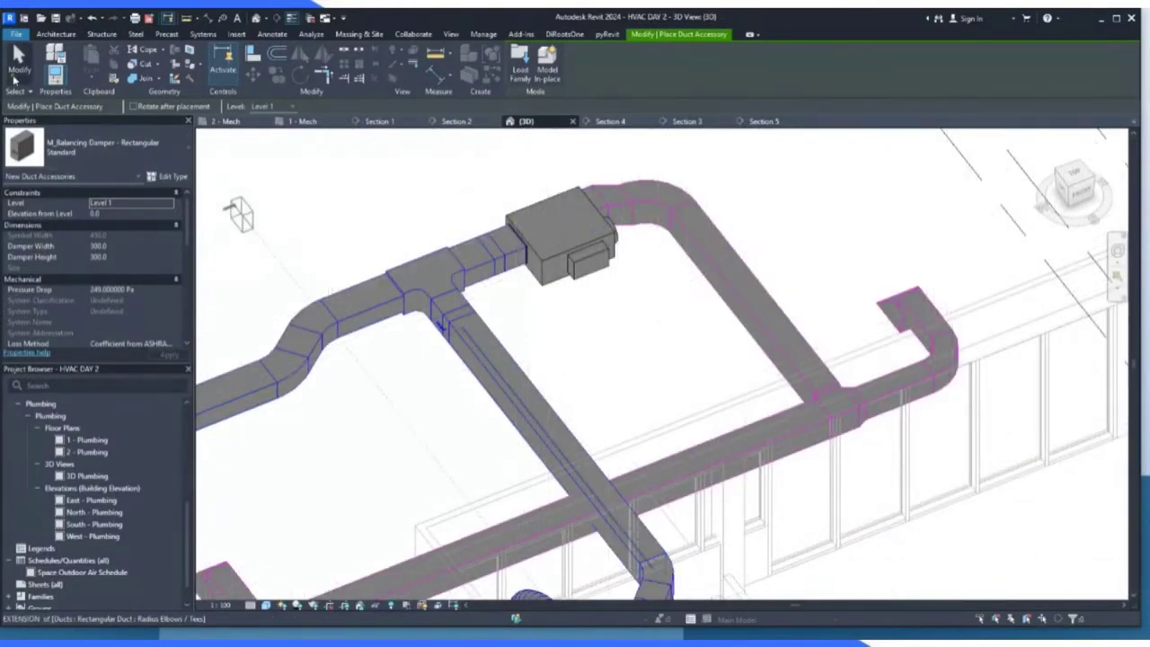
{"action": "left_click", "coordinate": [25, 78]}
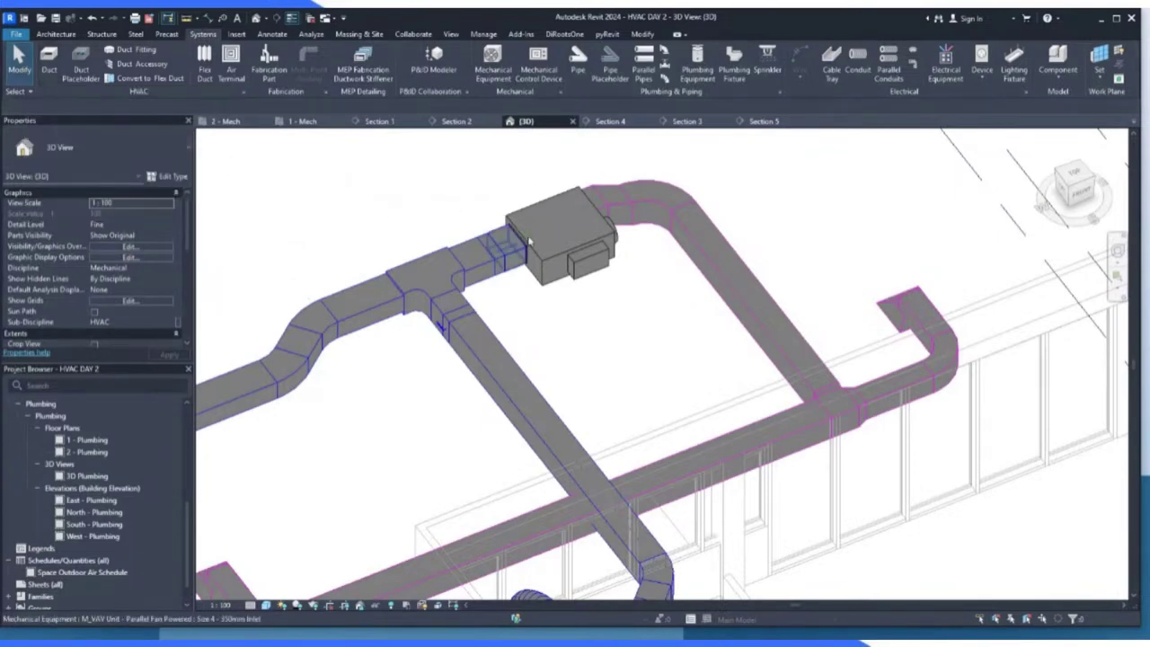
{"action": "scroll", "coordinate": [379, 206], "scroll_direction": "down", "scroll_amount": 3}
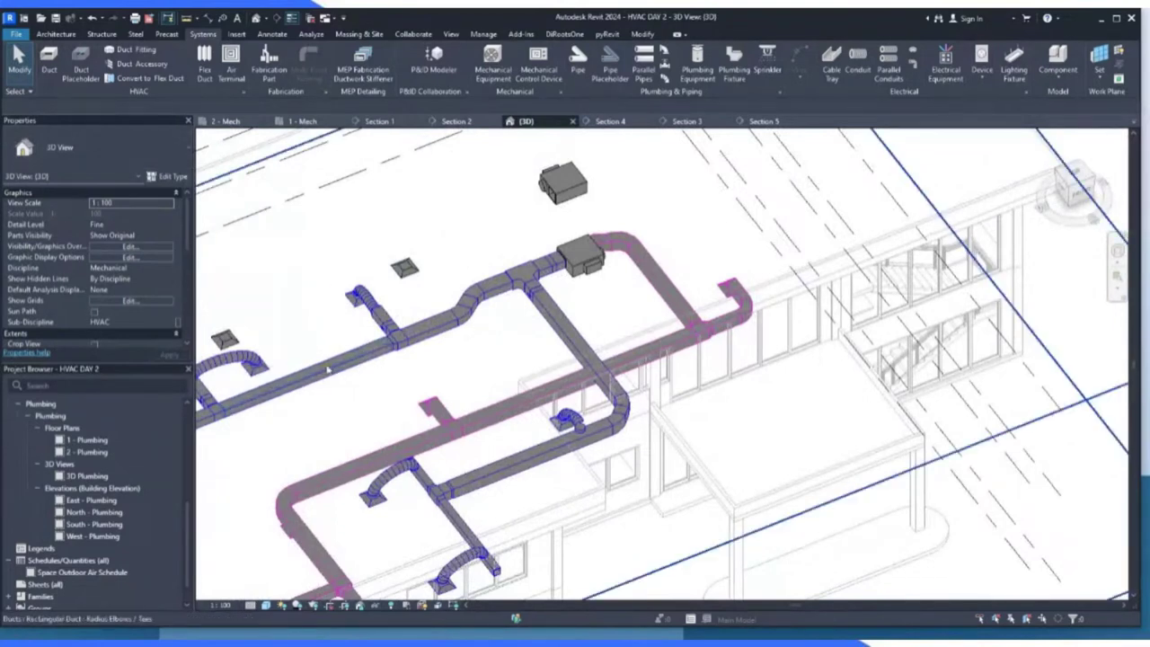
{"action": "left_click", "coordinate": [305, 120]}
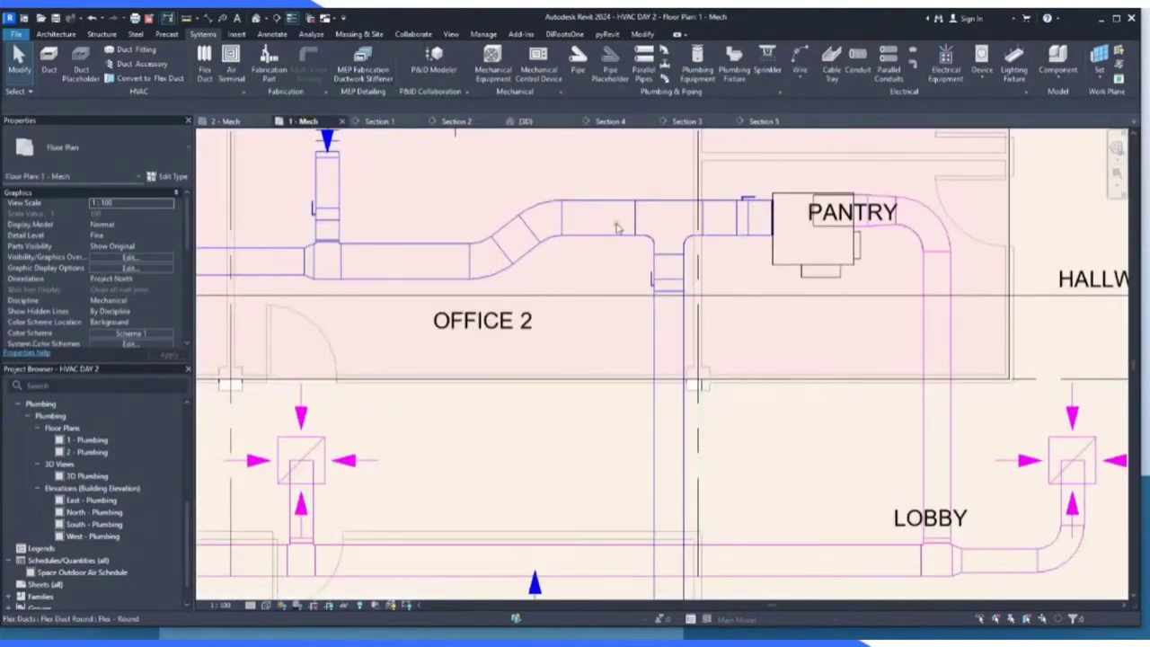
{"action": "scroll", "coordinate": [790, 281], "scroll_direction": "down", "scroll_amount": 2}
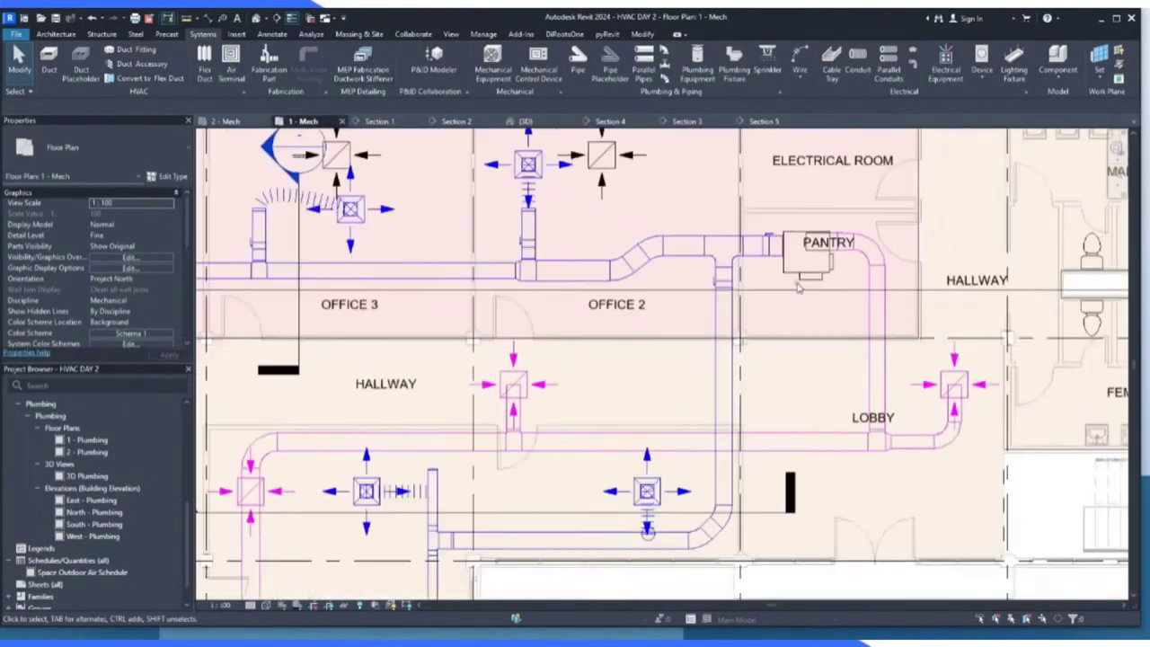
{"action": "left_click", "coordinate": [382, 277]}
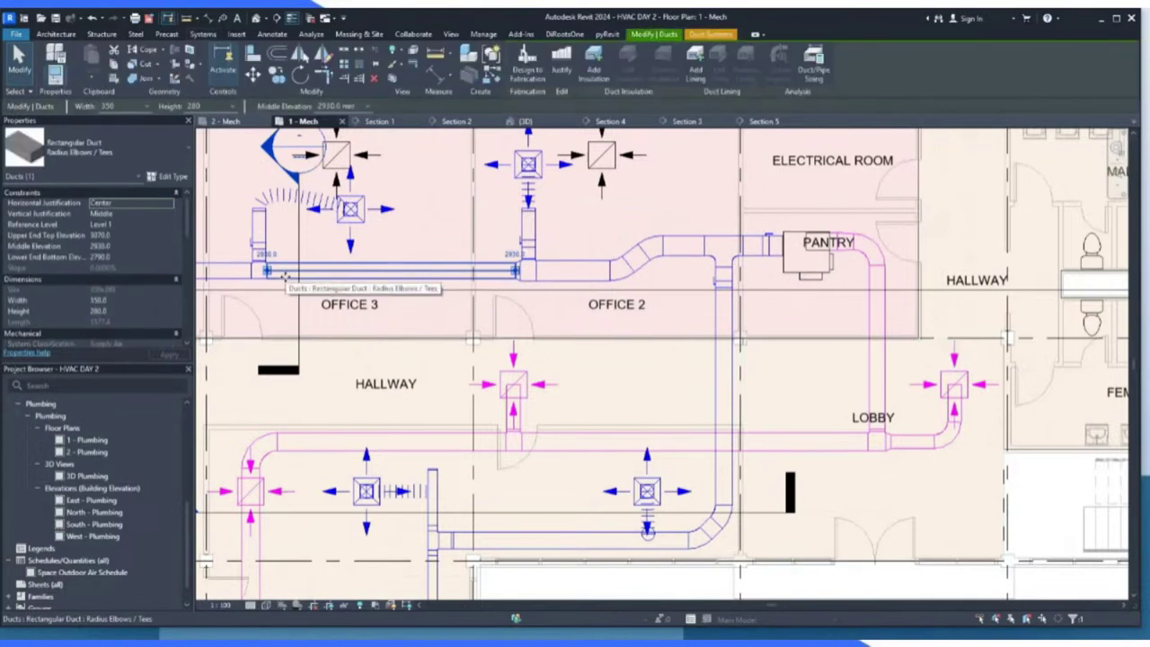
{"action": "scroll", "coordinate": [259, 282], "scroll_direction": "up", "scroll_amount": 2}
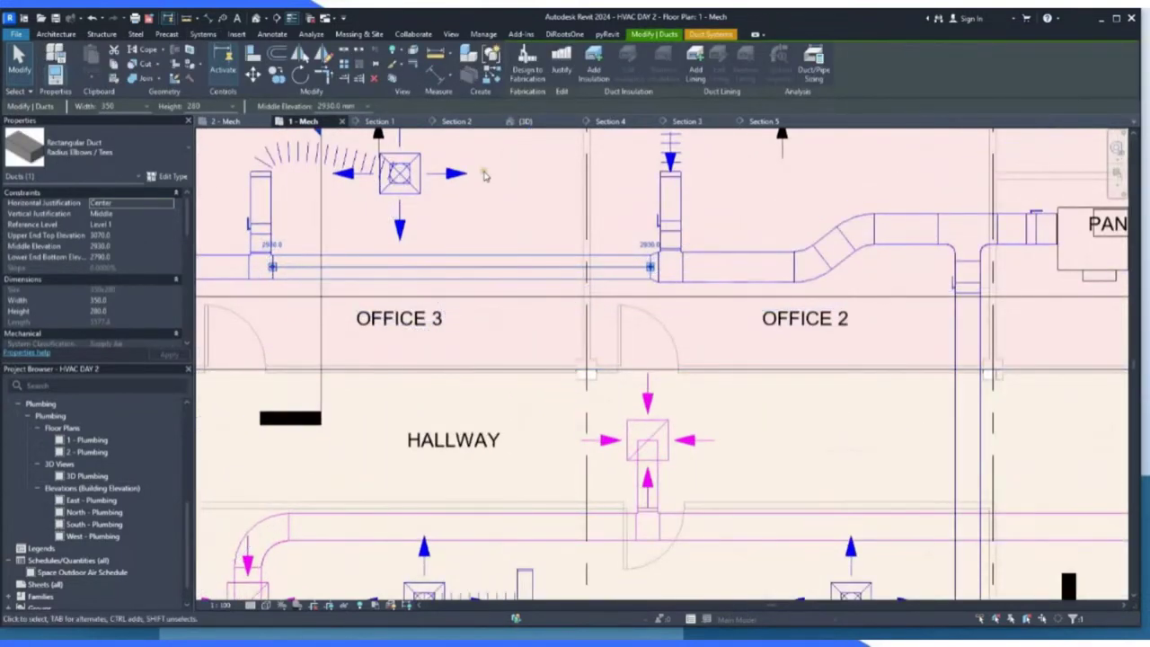
{"action": "left_click", "coordinate": [523, 71]}
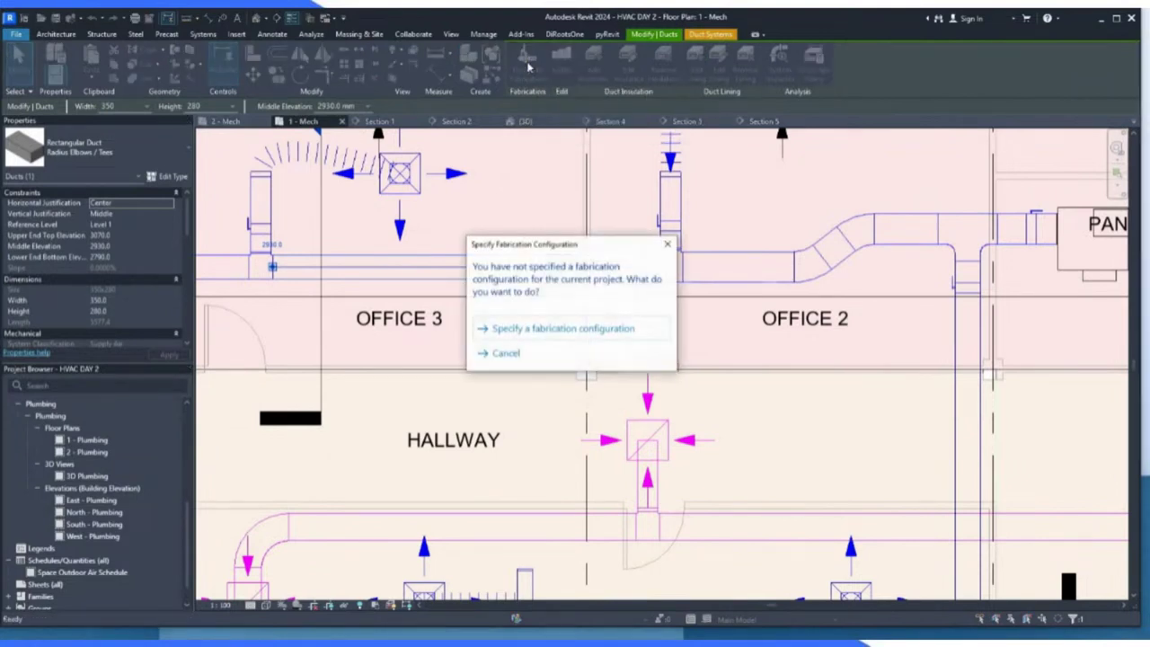
{"action": "left_click", "coordinate": [548, 330]}
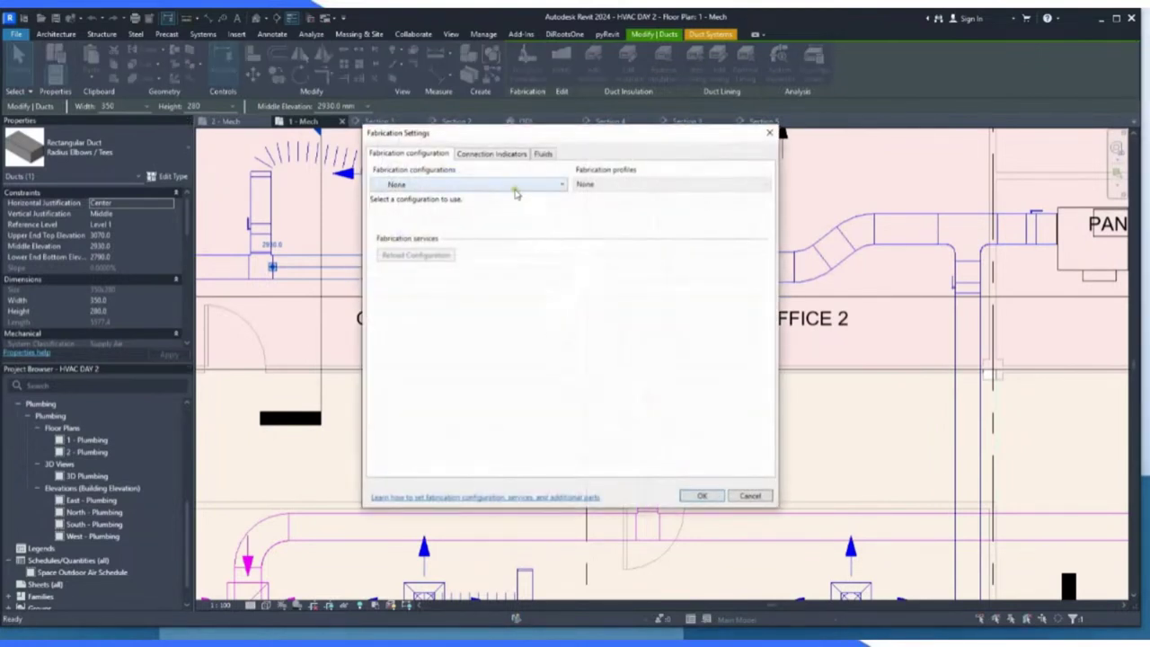
{"action": "left_click", "coordinate": [489, 184]}
{"action": "left_click", "coordinate": [445, 180]}
{"action": "left_click", "coordinate": [483, 154]}
{"action": "left_click", "coordinate": [543, 154]}
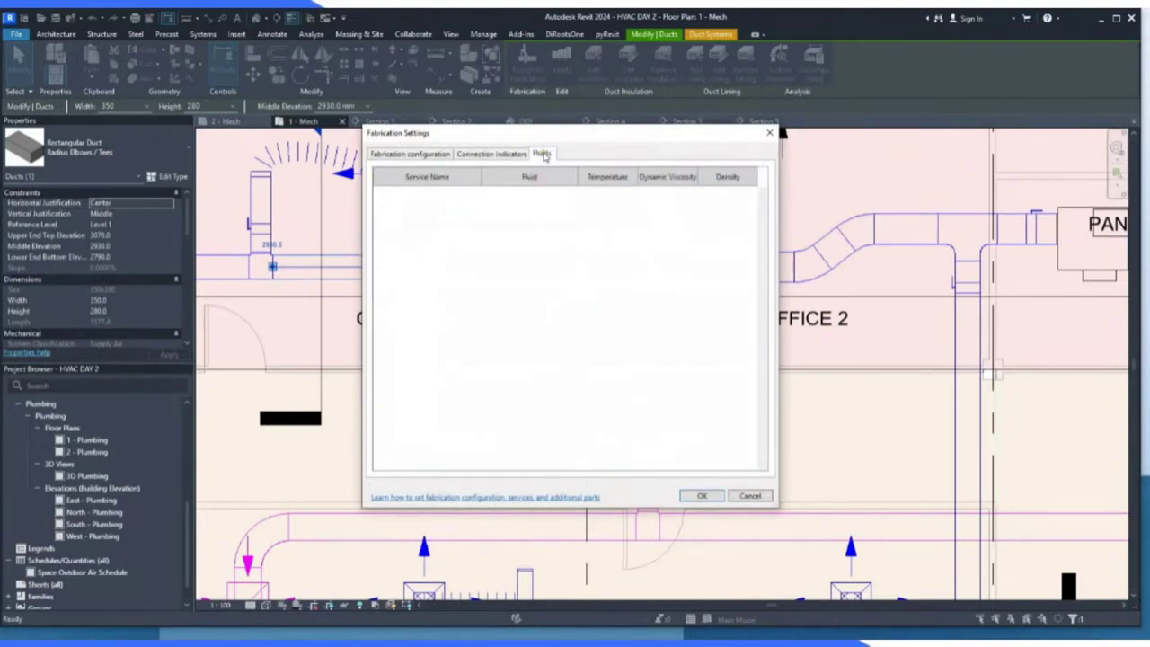
{"action": "left_click", "coordinate": [420, 156]}
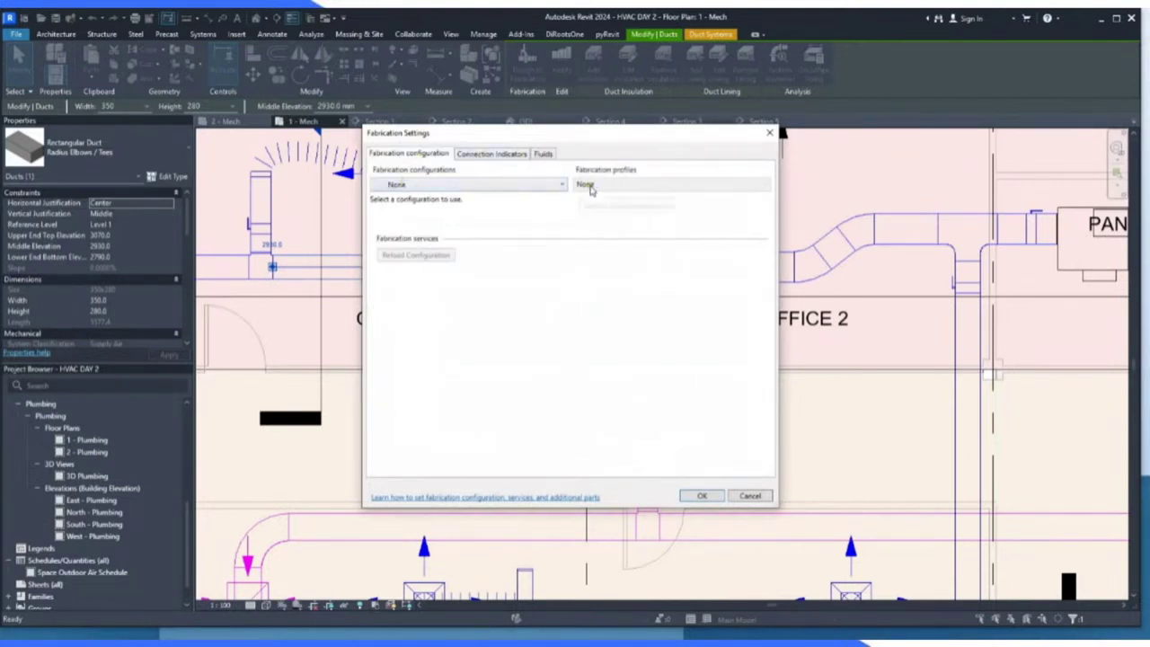
{"action": "left_click", "coordinate": [503, 187]}
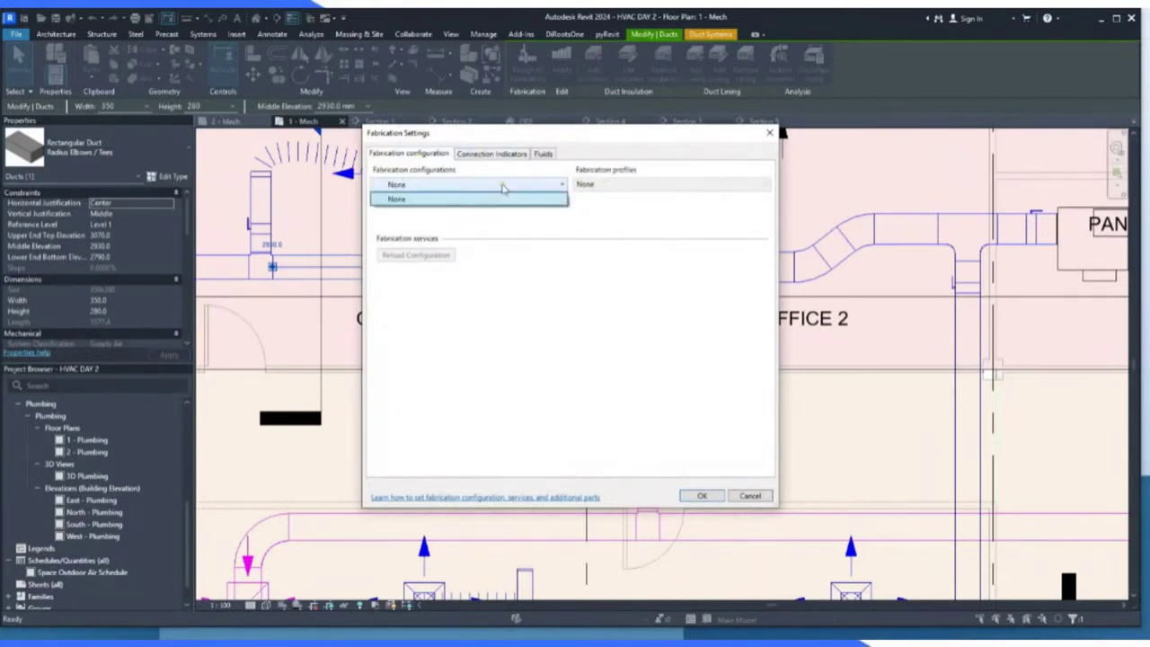
{"action": "left_click", "coordinate": [456, 199]}
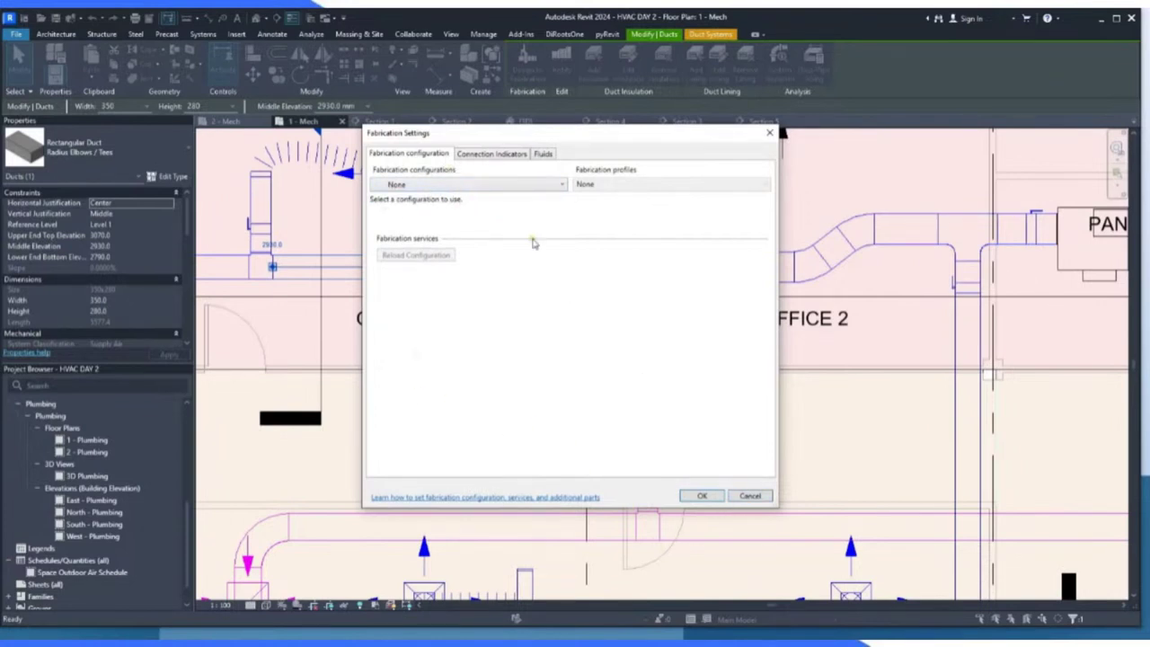
{"action": "left_click", "coordinate": [703, 497]}
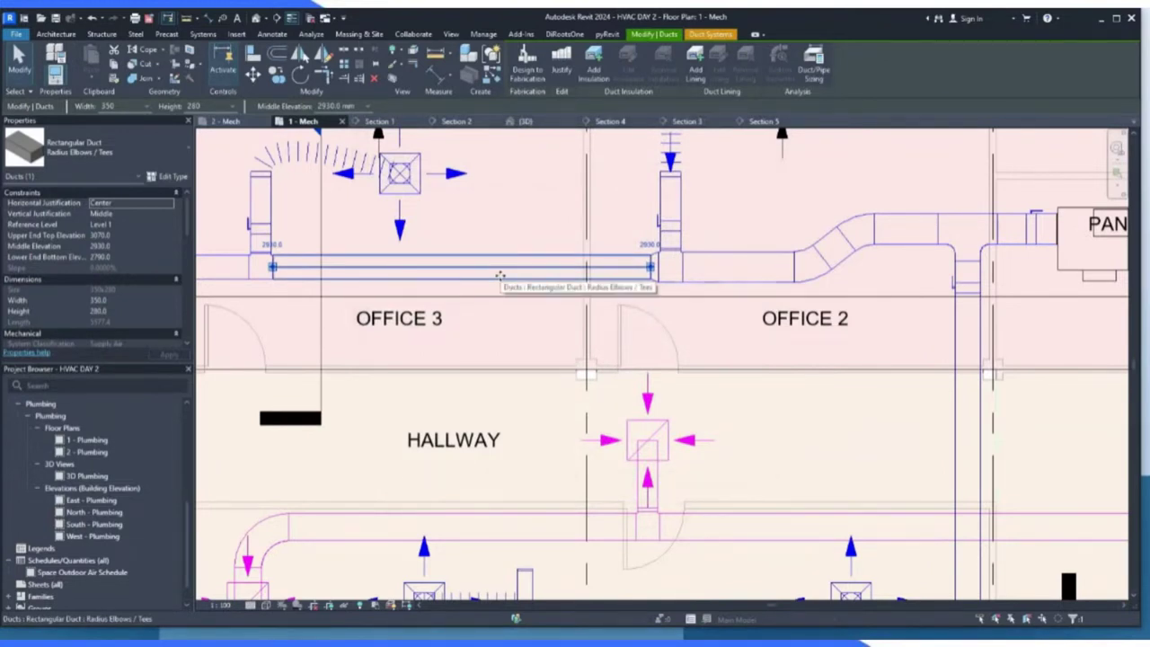
Start the MEP Fabrication Ductwork Stiffener tool and agree to load a family.
{"action": "left_click", "coordinate": [203, 34]}
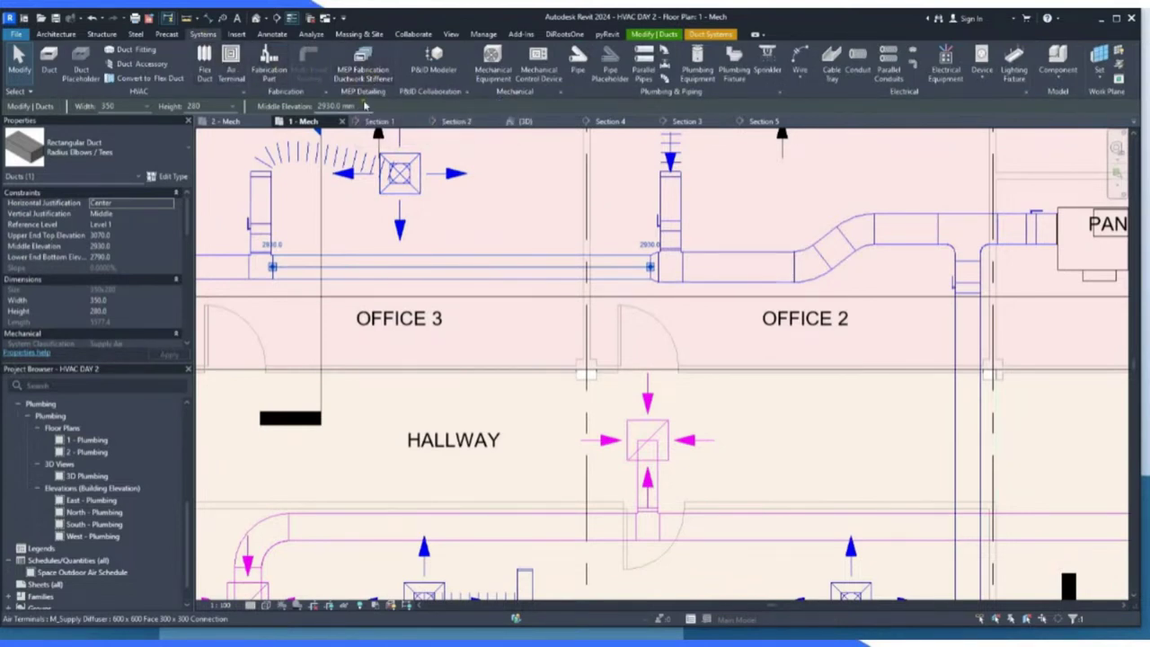
{"action": "left_click", "coordinate": [363, 75]}
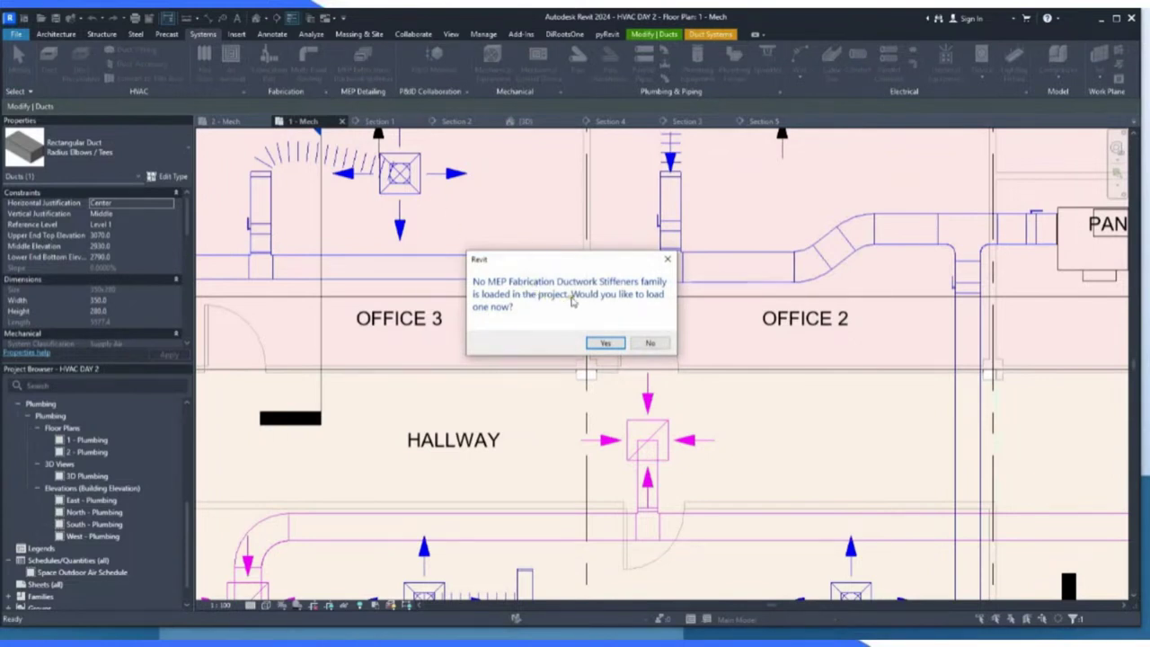
{"action": "left_click", "coordinate": [602, 343]}
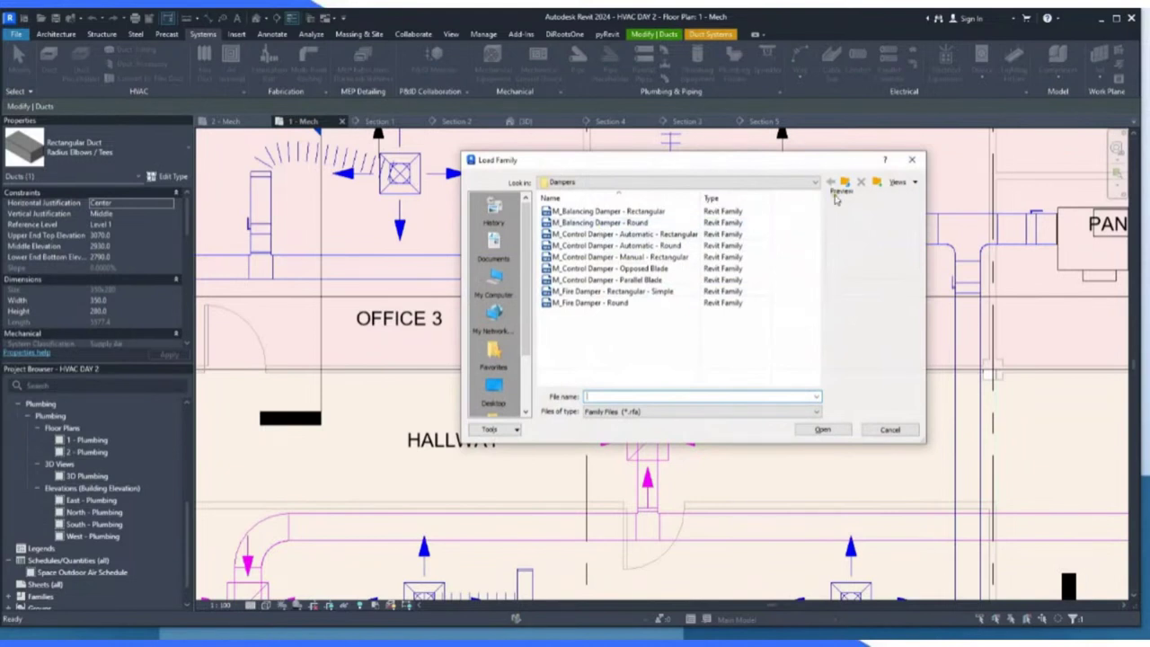
Browse to US > MEP Fabrication > Ductwork Stiffeners and load all five M_Duct Stiffener families.
{"action": "left_click", "coordinate": [845, 184]}
{"action": "left_click", "coordinate": [846, 184]}
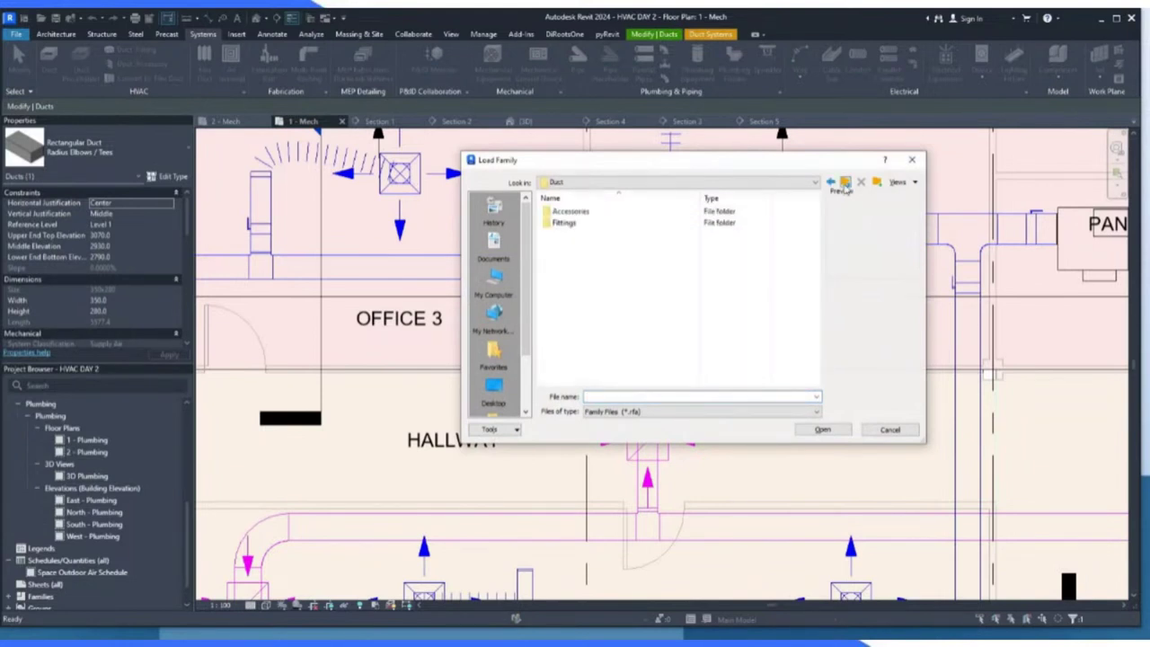
{"action": "left_click", "coordinate": [846, 185]}
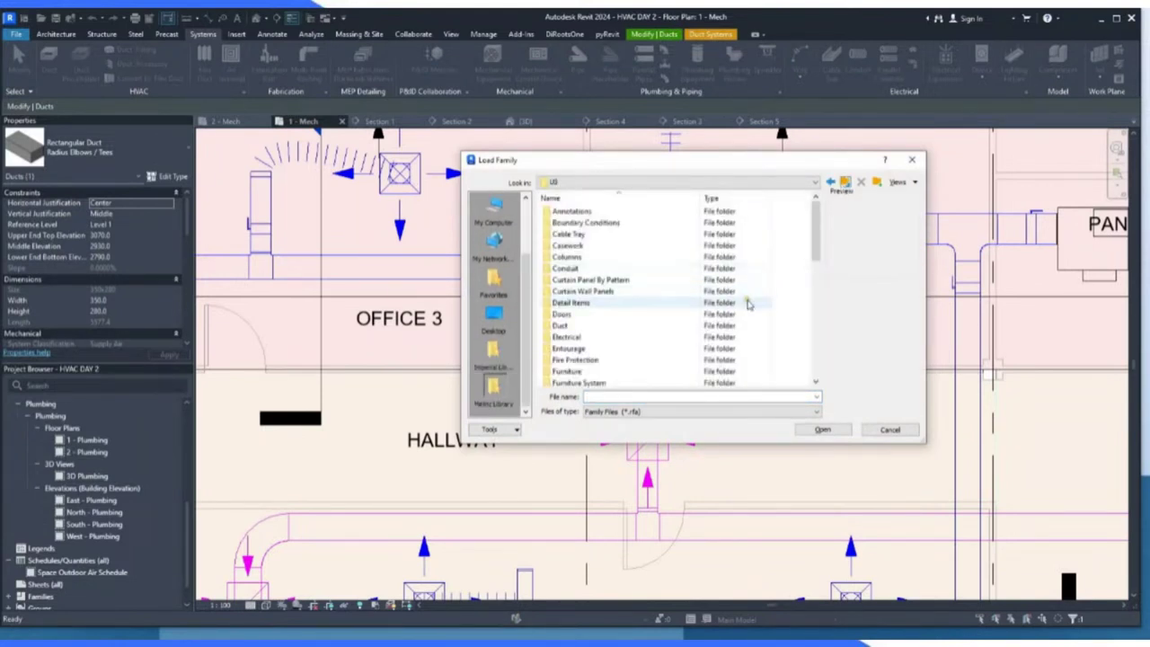
{"action": "scroll", "coordinate": [747, 303], "scroll_direction": "down", "scroll_amount": 8}
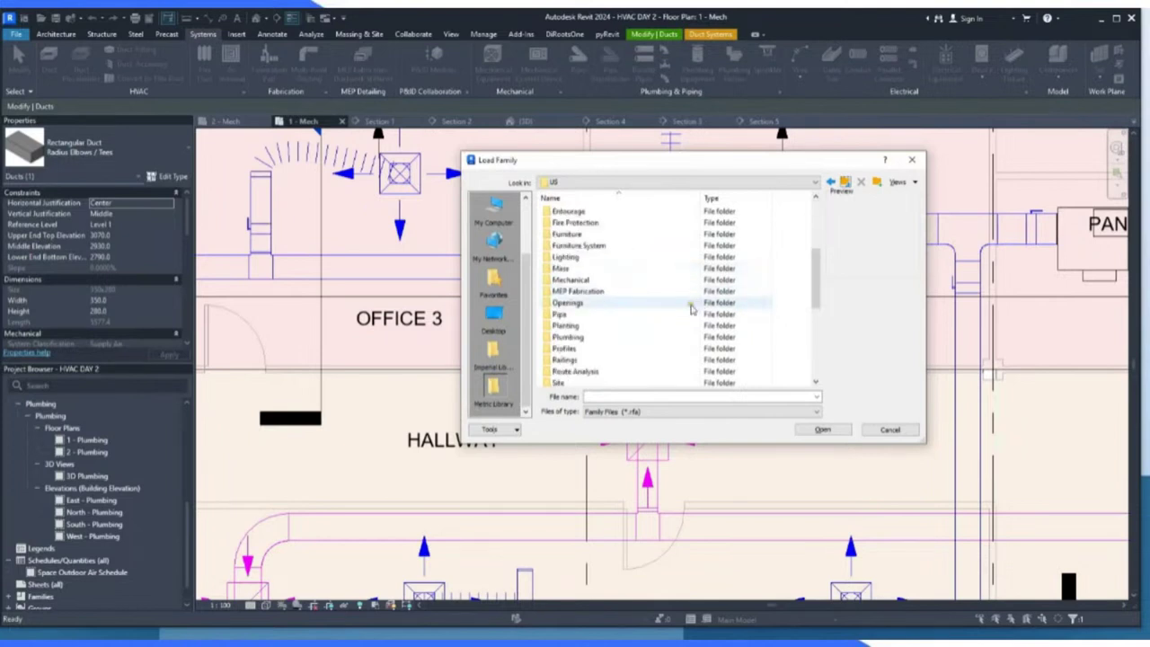
{"action": "scroll", "coordinate": [614, 270], "scroll_direction": "up", "scroll_amount": 5}
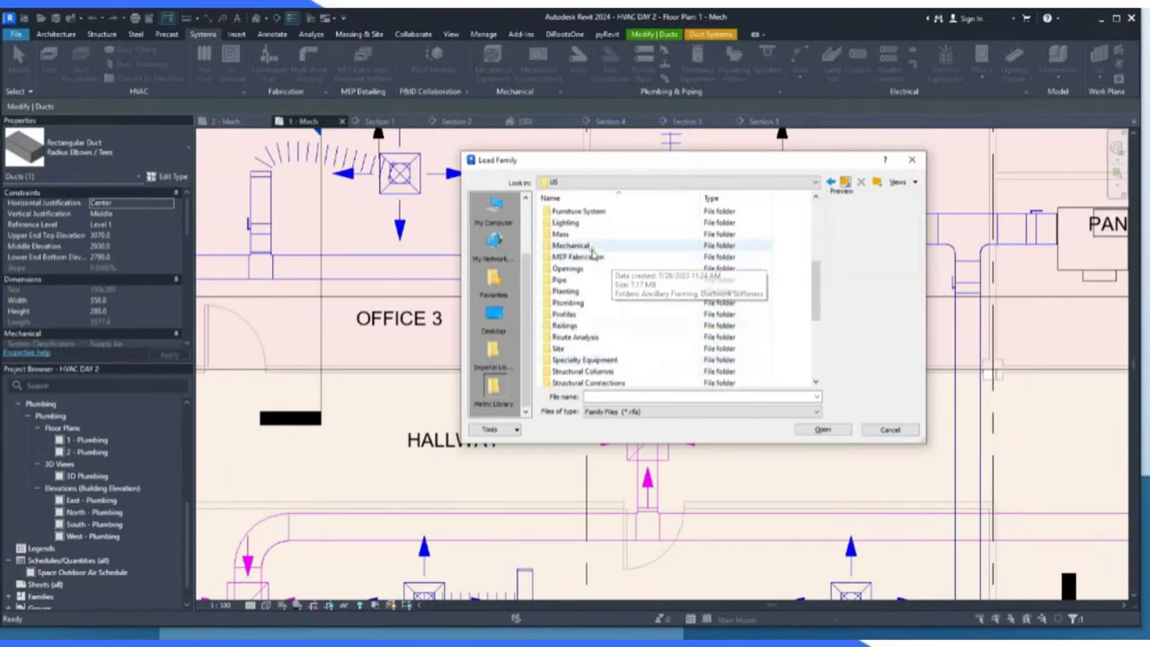
{"action": "double_click", "coordinate": [592, 262]}
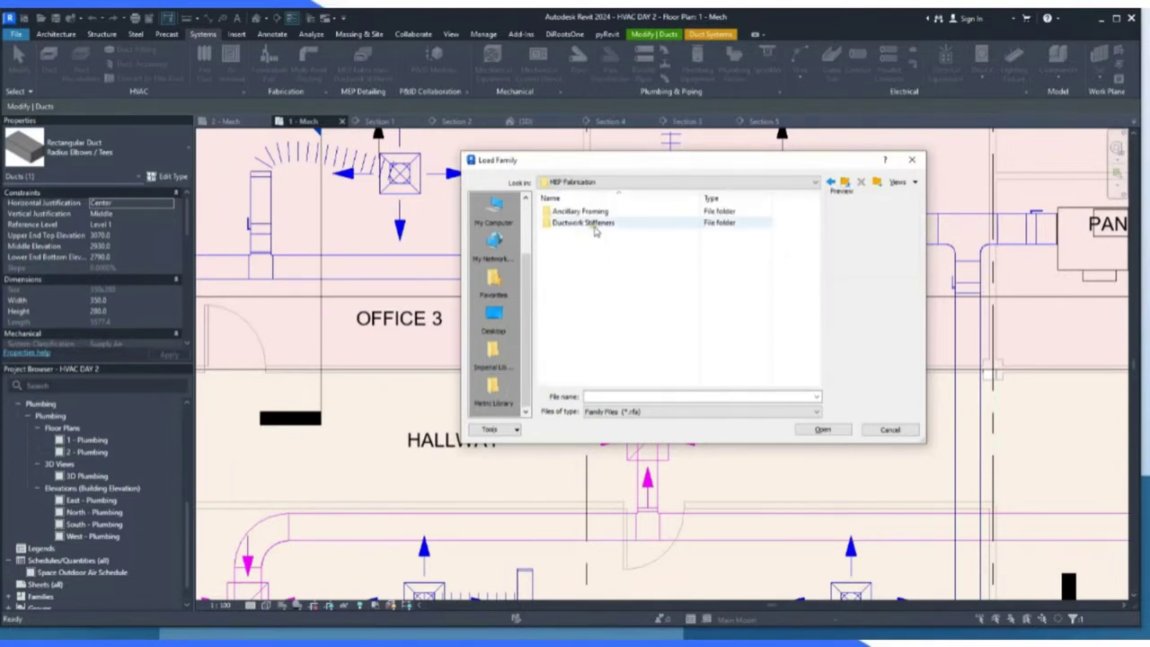
{"action": "double_click", "coordinate": [594, 224]}
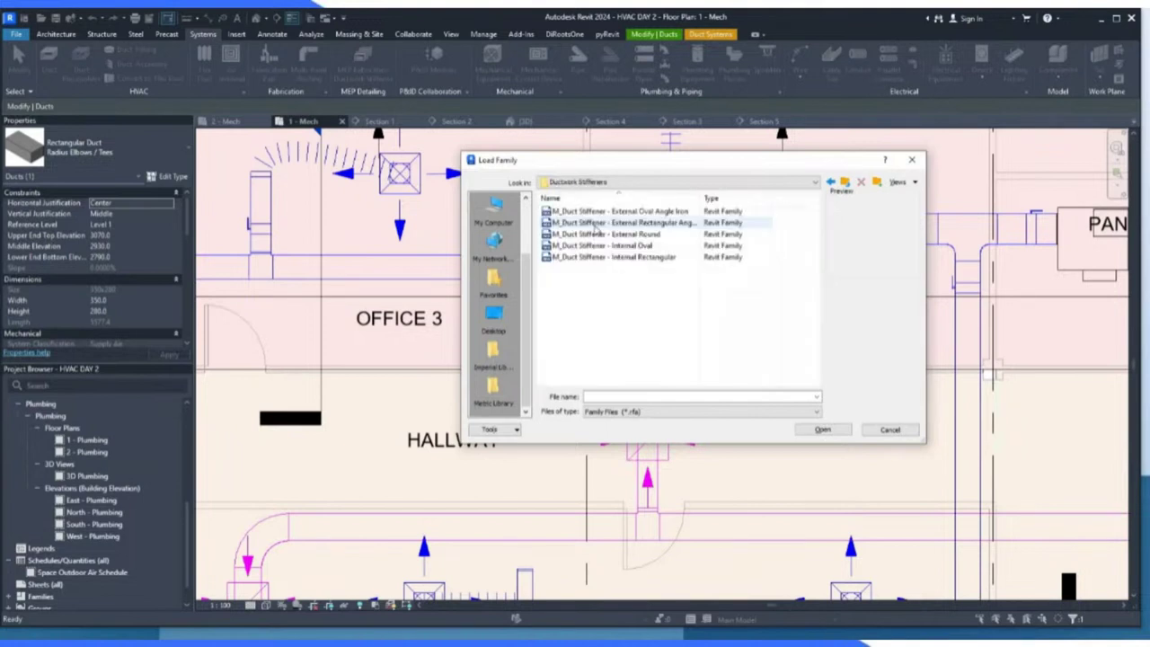
{"action": "left_click", "coordinate": [629, 257]}
{"action": "left_click", "coordinate": [620, 212], "text": "shift"}
{"action": "left_click", "coordinate": [824, 430]}
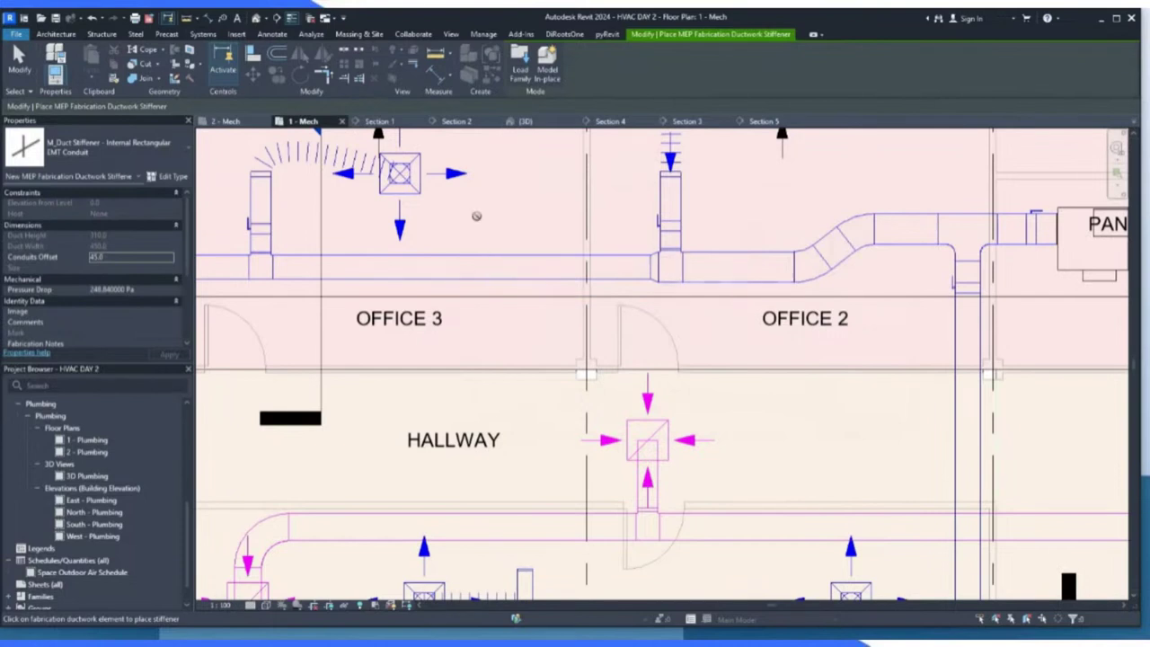
{"action": "left_click", "coordinate": [18, 57]}
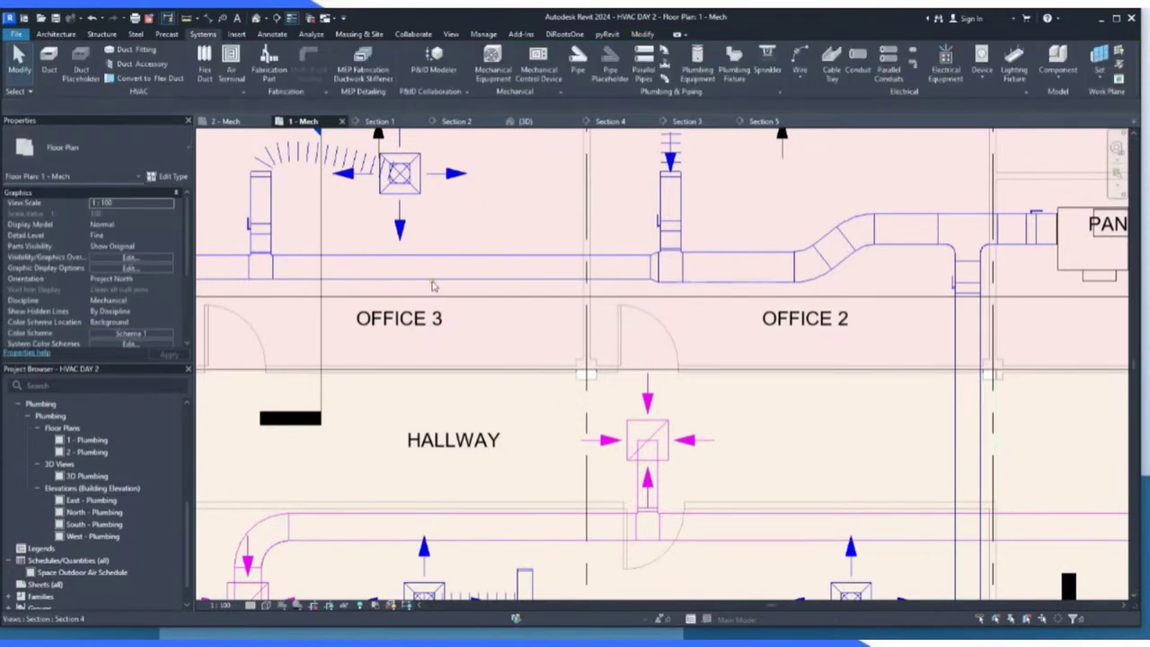
{"action": "left_click", "coordinate": [479, 261]}
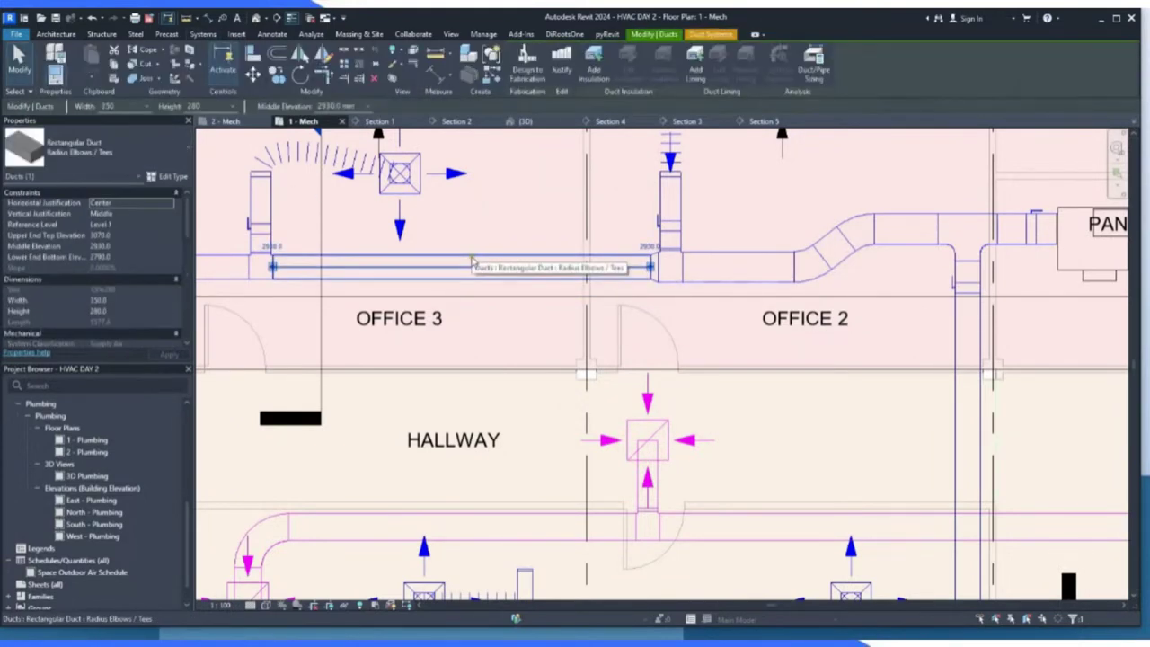
{"action": "left_click", "coordinate": [527, 67]}
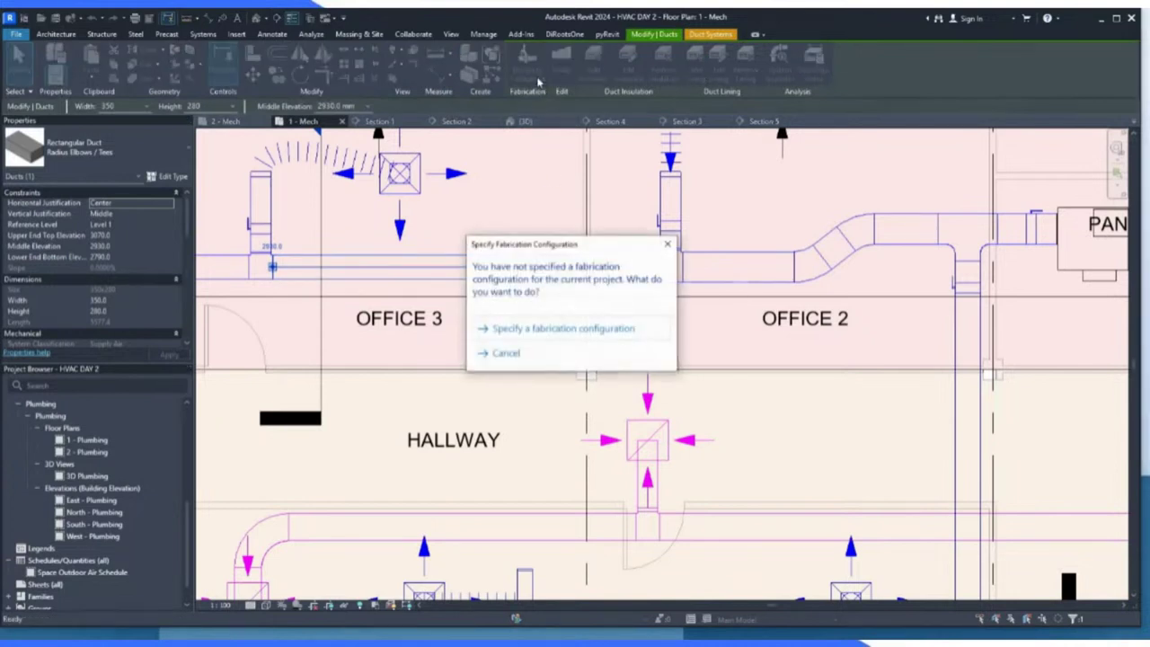
{"action": "left_click", "coordinate": [556, 329]}
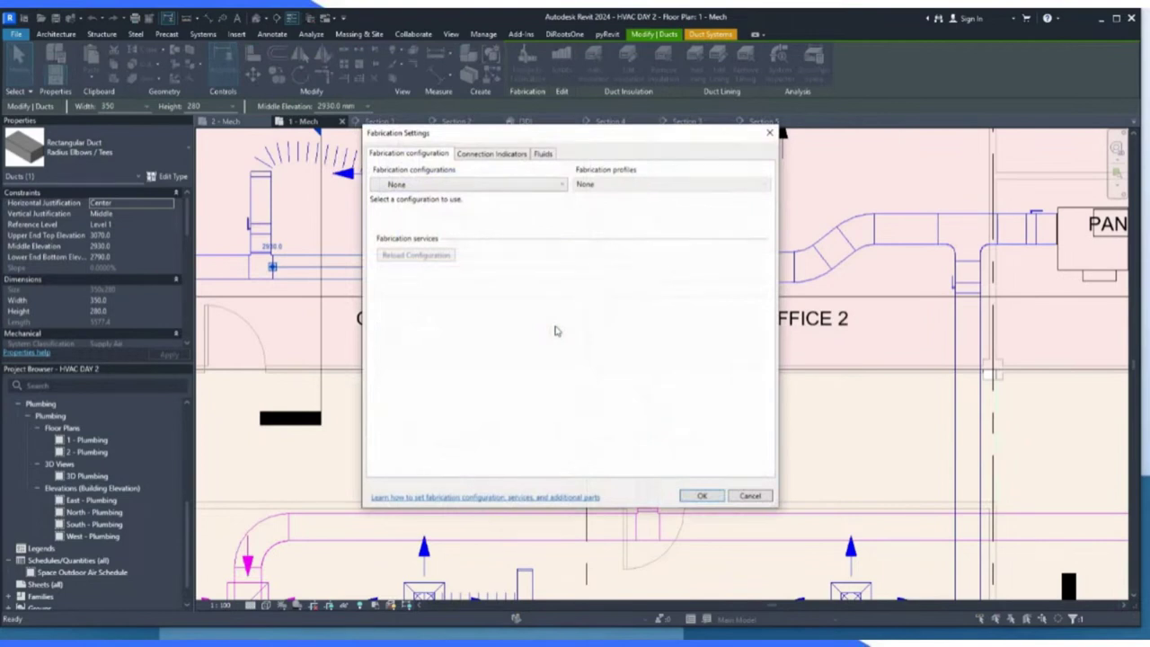
{"action": "left_click", "coordinate": [469, 154]}
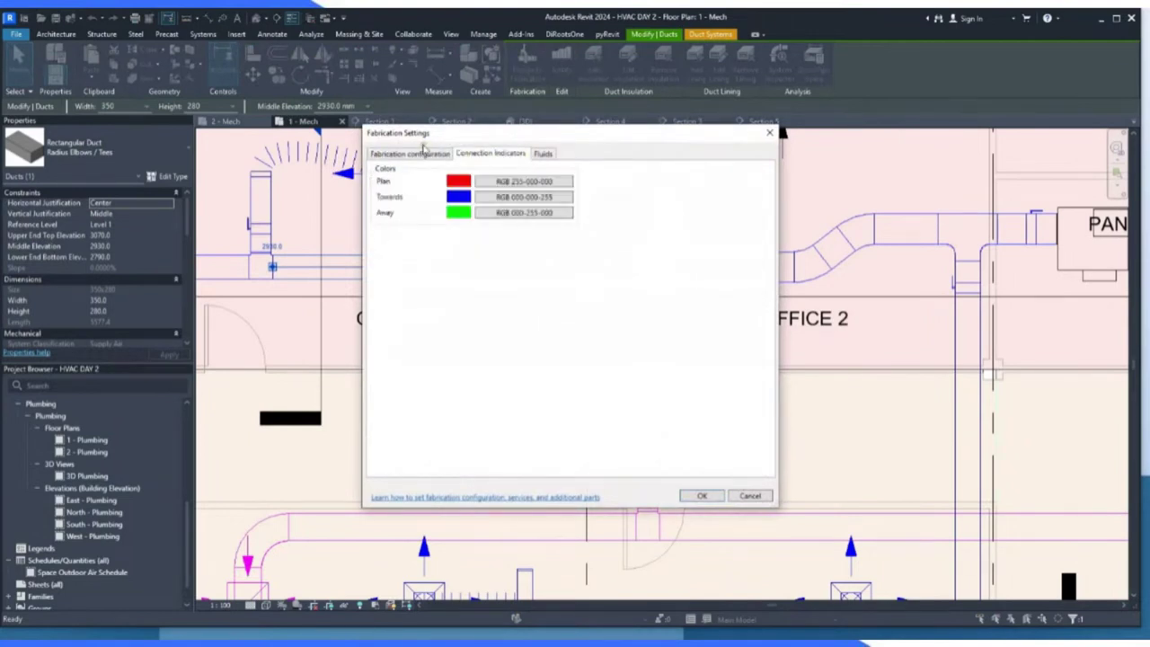
{"action": "left_click", "coordinate": [423, 153]}
{"action": "left_click", "coordinate": [463, 188]}
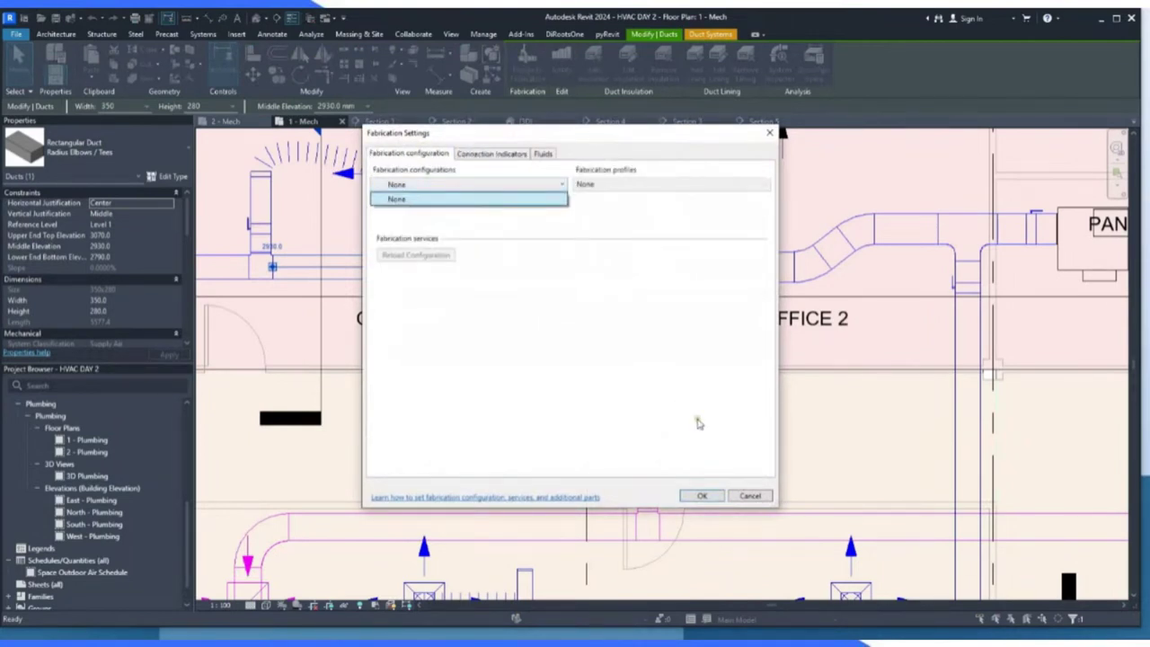
{"action": "left_click", "coordinate": [751, 503]}
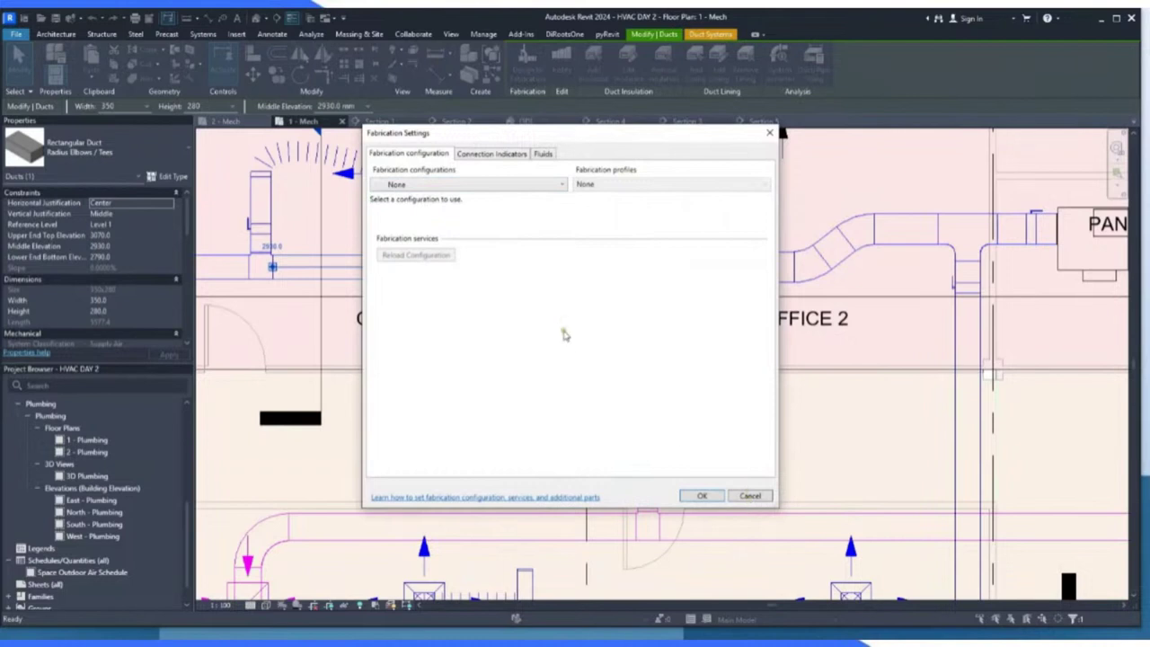
{"action": "left_click", "coordinate": [750, 496]}
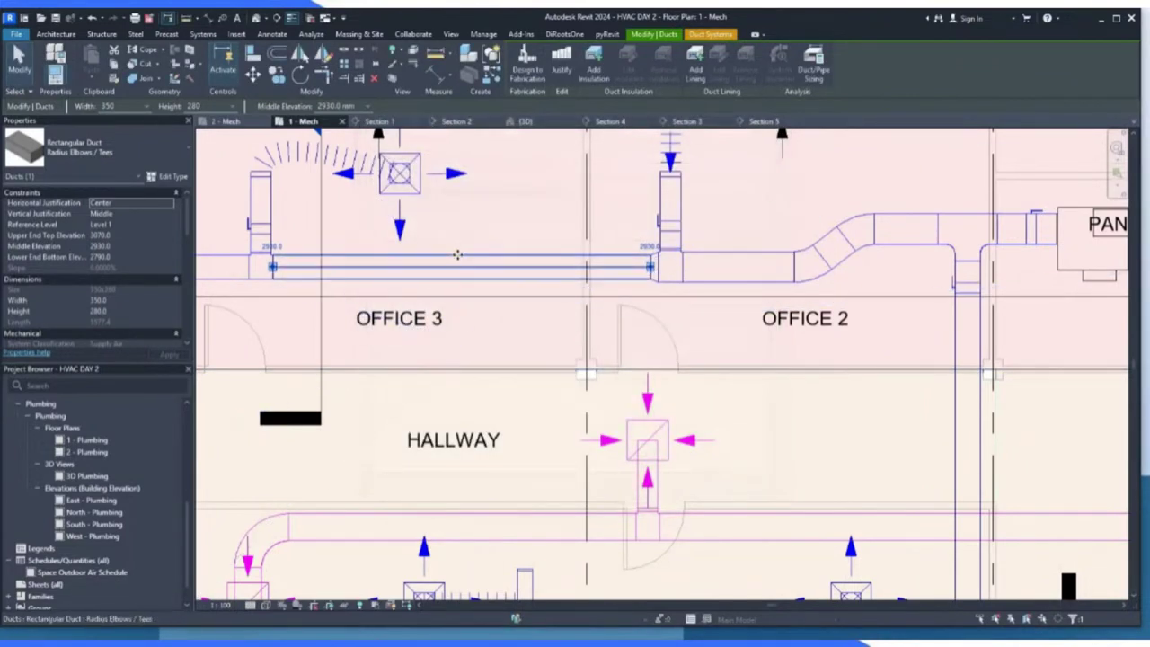
{"action": "left_click", "coordinate": [511, 183]}
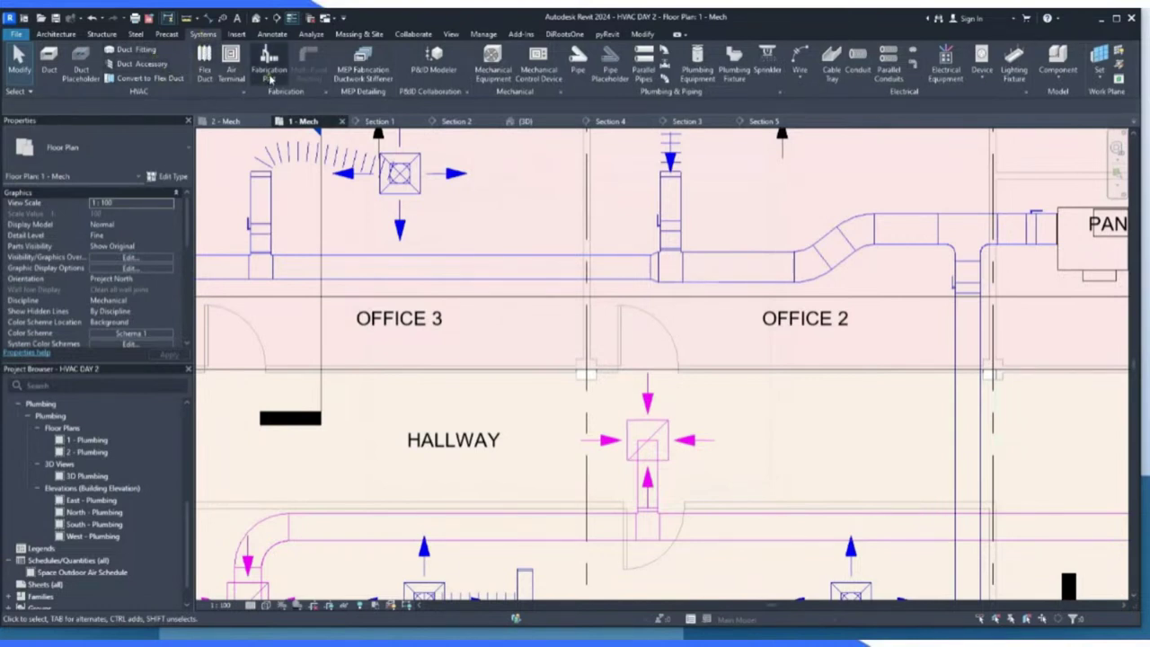
{"action": "left_click", "coordinate": [364, 77]}
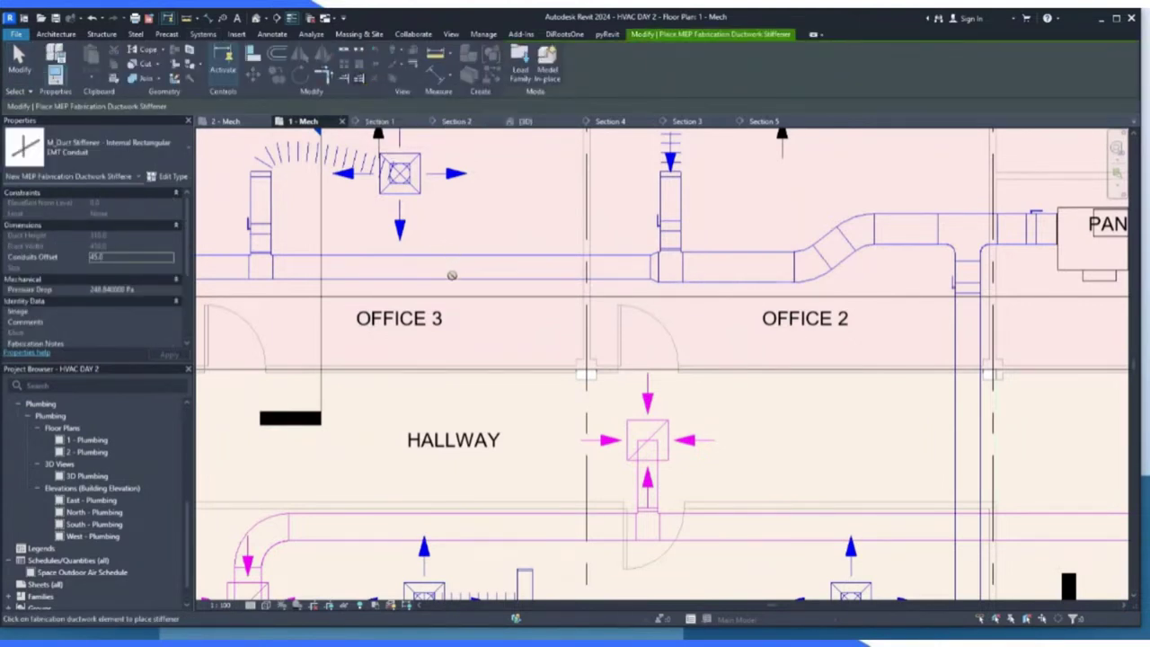
{"action": "left_click", "coordinate": [20, 63]}
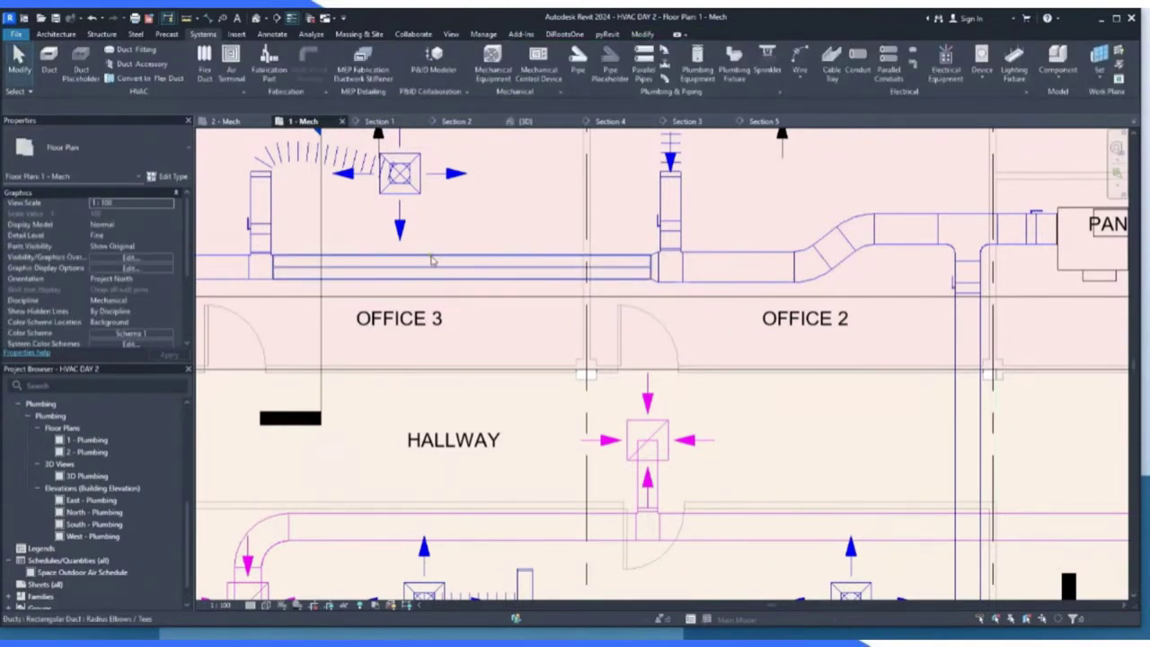
{"action": "left_click", "coordinate": [431, 260]}
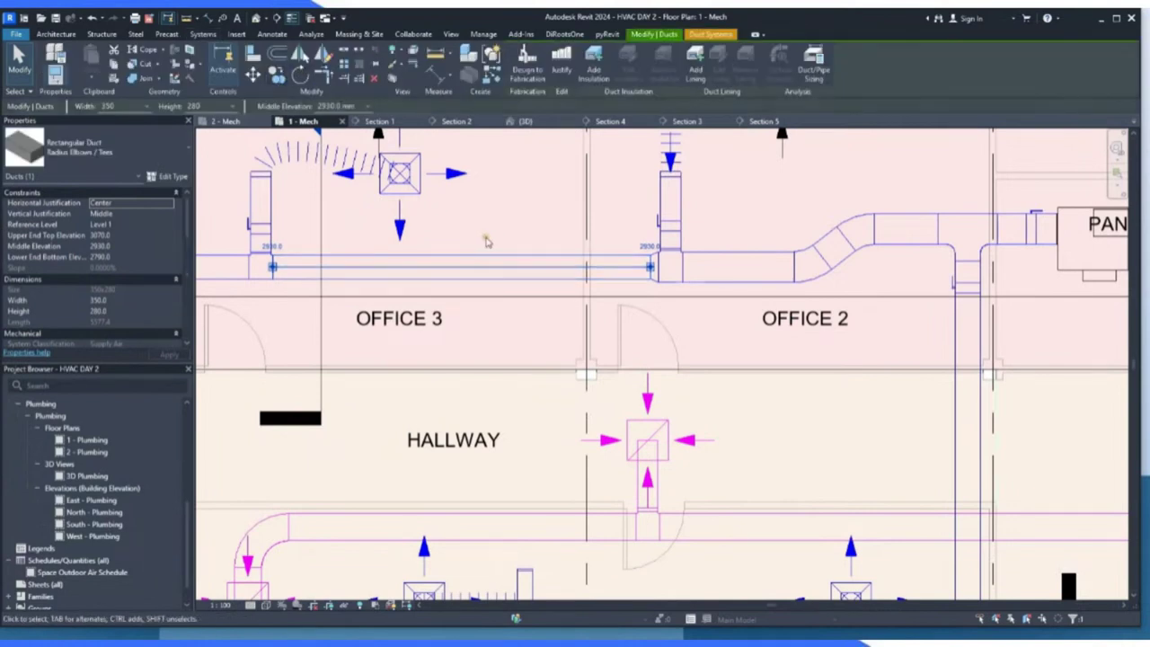
{"action": "key", "text": "Escape"}
Open the Fabrication Parts panel and check Fabrication Settings, cancelling with configuration still None.
{"action": "left_click", "coordinate": [271, 65]}
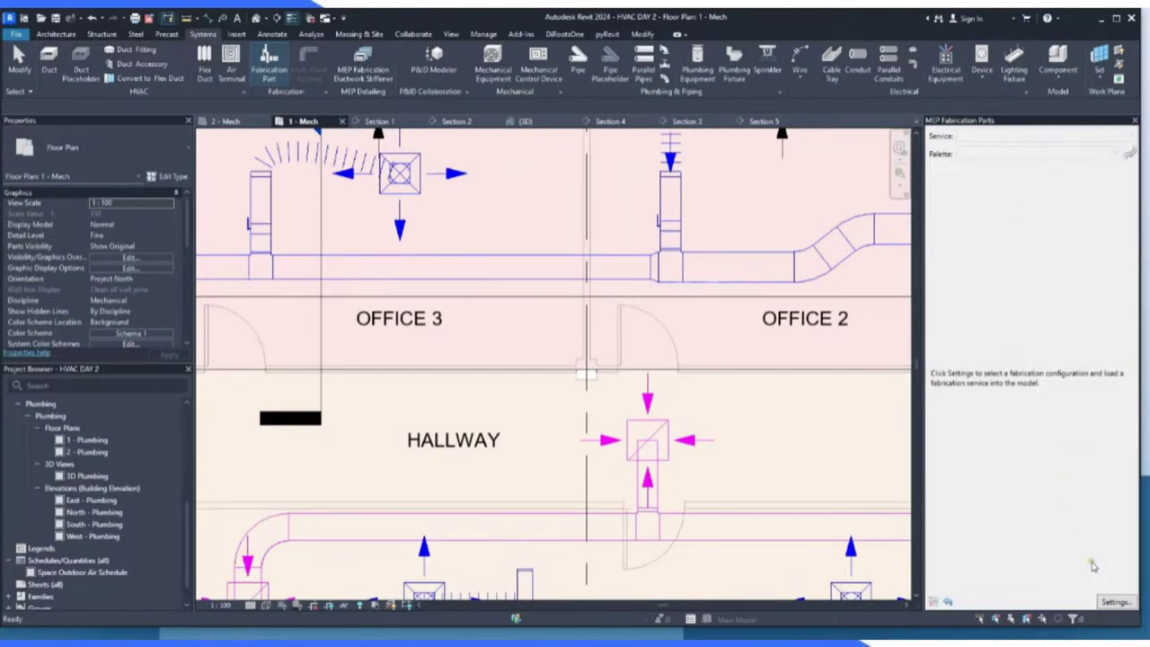
{"action": "left_click", "coordinate": [1115, 602]}
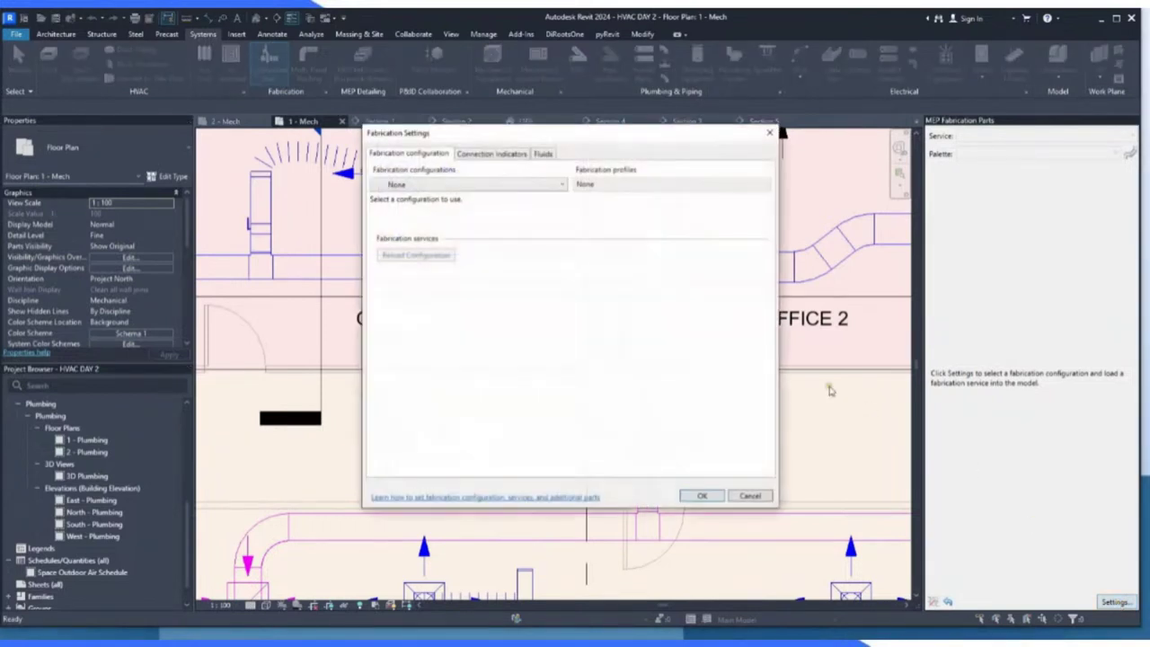
{"action": "left_click", "coordinate": [549, 183]}
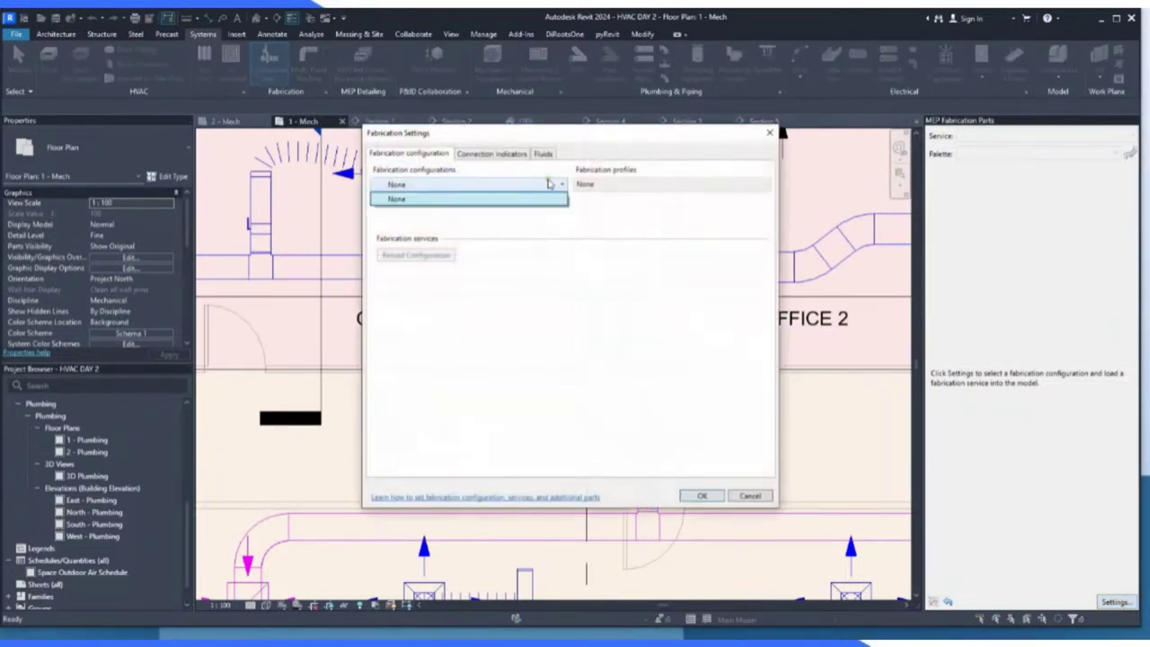
{"action": "left_click", "coordinate": [597, 184]}
{"action": "left_click", "coordinate": [539, 186]}
{"action": "left_click", "coordinate": [750, 497]}
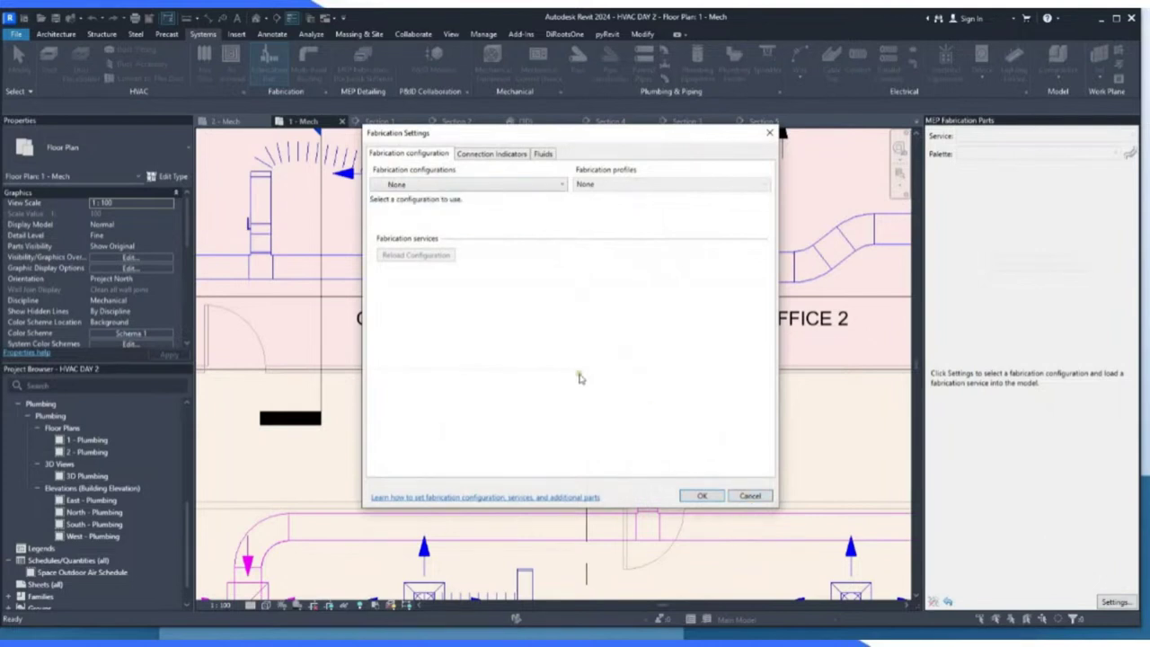
{"action": "left_click", "coordinate": [750, 497]}
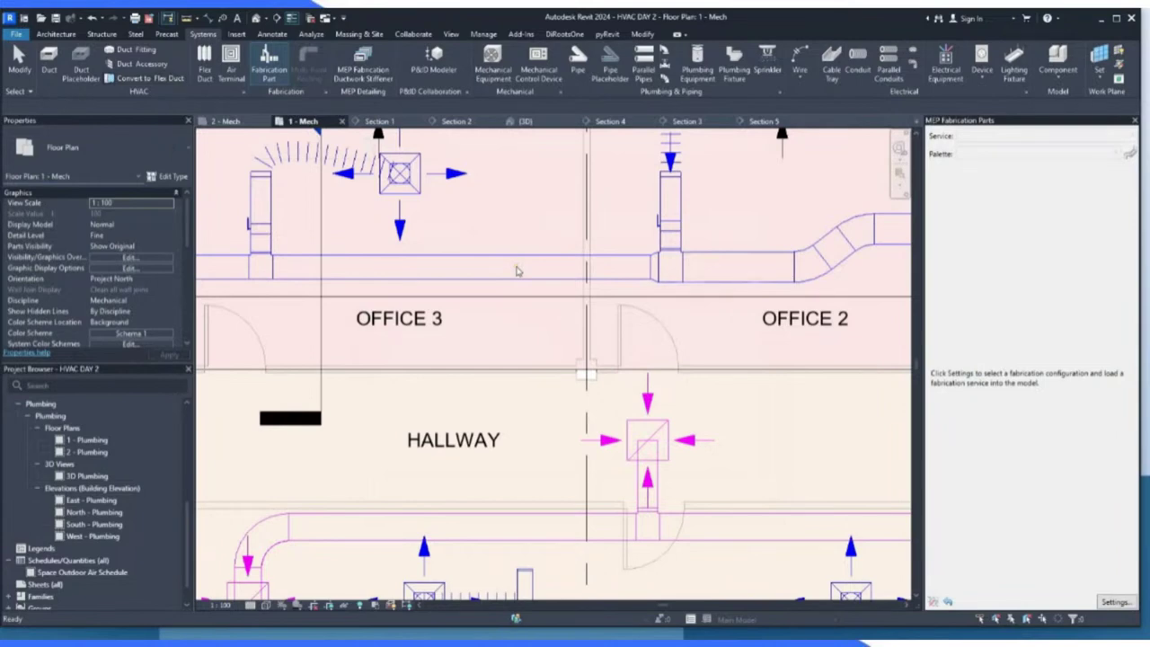
Show Floor Plan 2 - Mech, inspect it, and compare it with 1 - Mech.
{"action": "scroll", "coordinate": [521, 325], "scroll_direction": "down", "scroll_amount": 4}
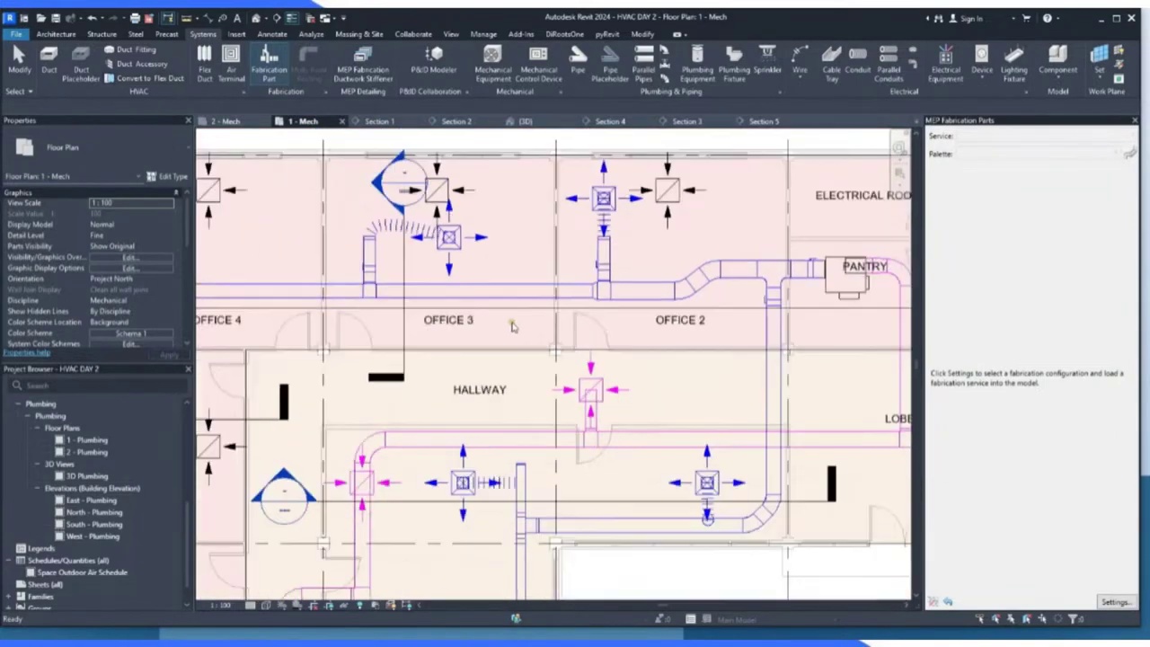
{"action": "scroll", "coordinate": [380, 219], "scroll_direction": "down", "scroll_amount": 3}
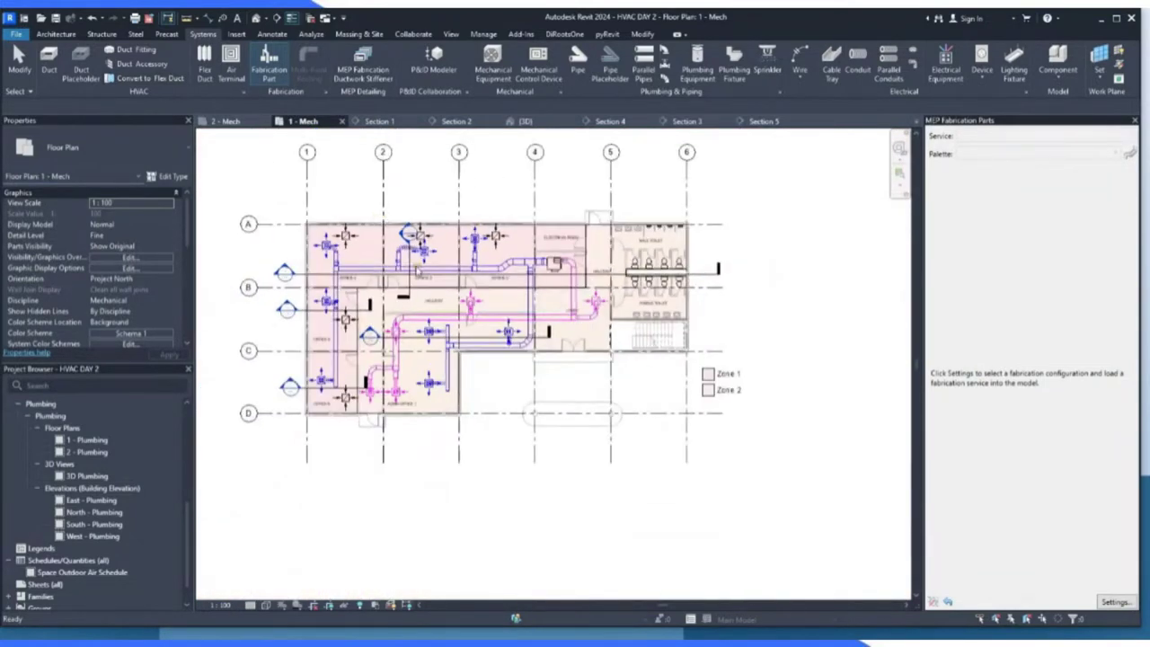
{"action": "left_click", "coordinate": [236, 121]}
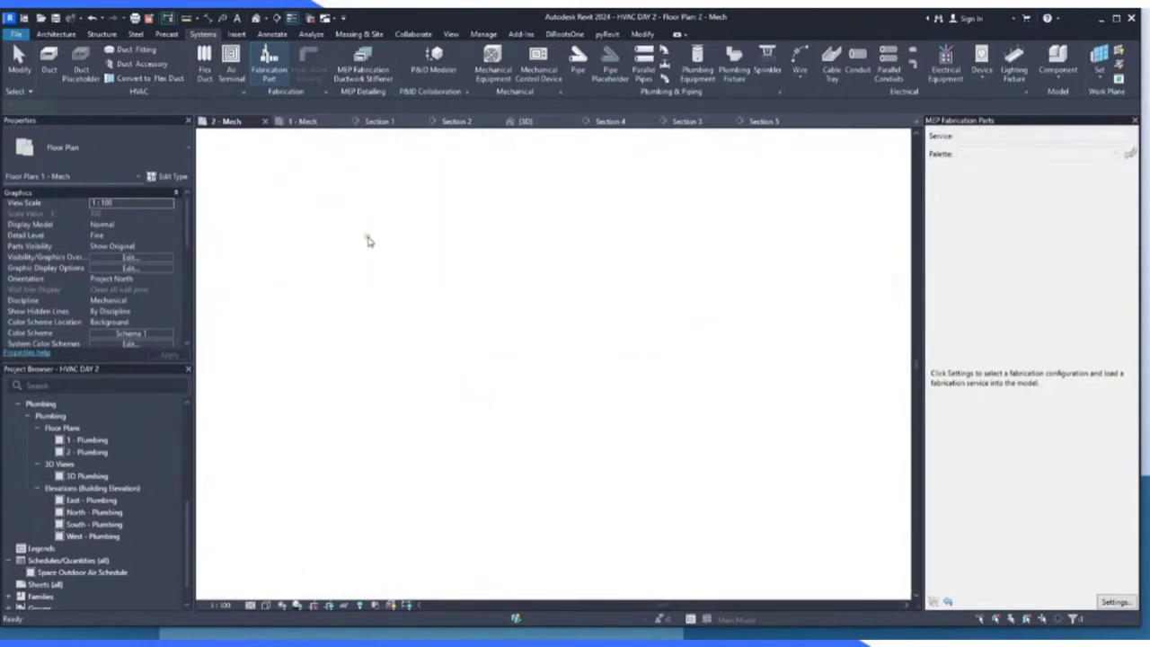
{"action": "scroll", "coordinate": [821, 366], "scroll_direction": "up", "scroll_amount": 2}
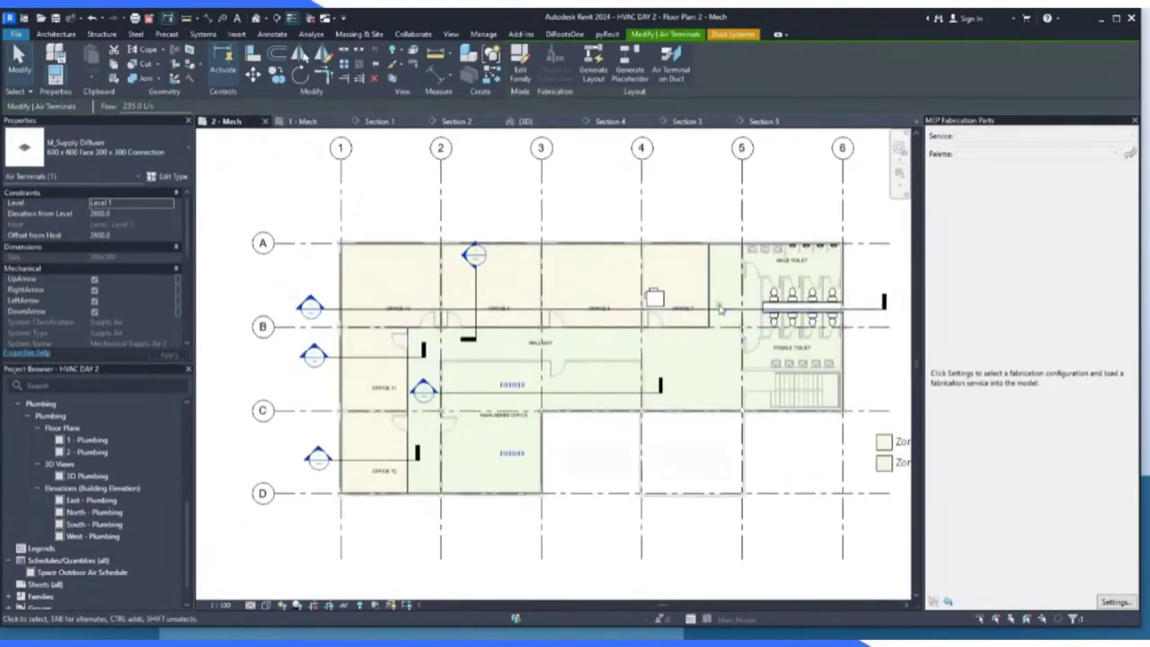
{"action": "scroll", "coordinate": [681, 308], "scroll_direction": "up", "scroll_amount": 2}
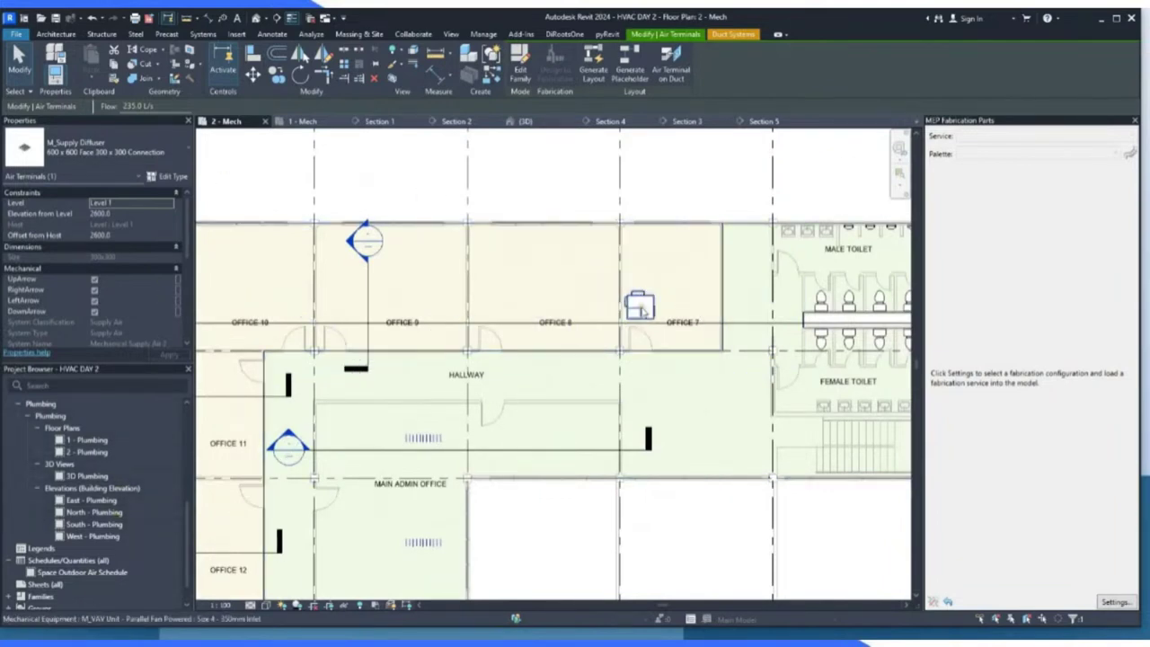
{"action": "scroll", "coordinate": [673, 300], "scroll_direction": "up", "scroll_amount": 2}
{"action": "scroll", "coordinate": [341, 328], "scroll_direction": "down", "scroll_amount": 1}
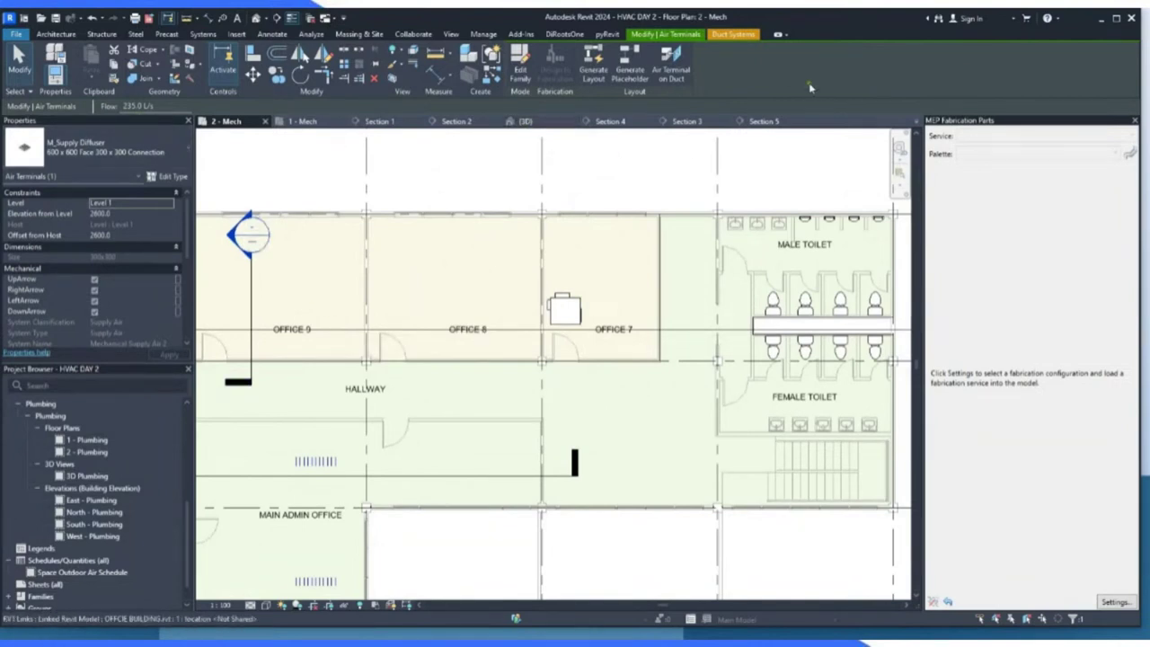
{"action": "scroll", "coordinate": [390, 172], "scroll_direction": "down", "scroll_amount": 1}
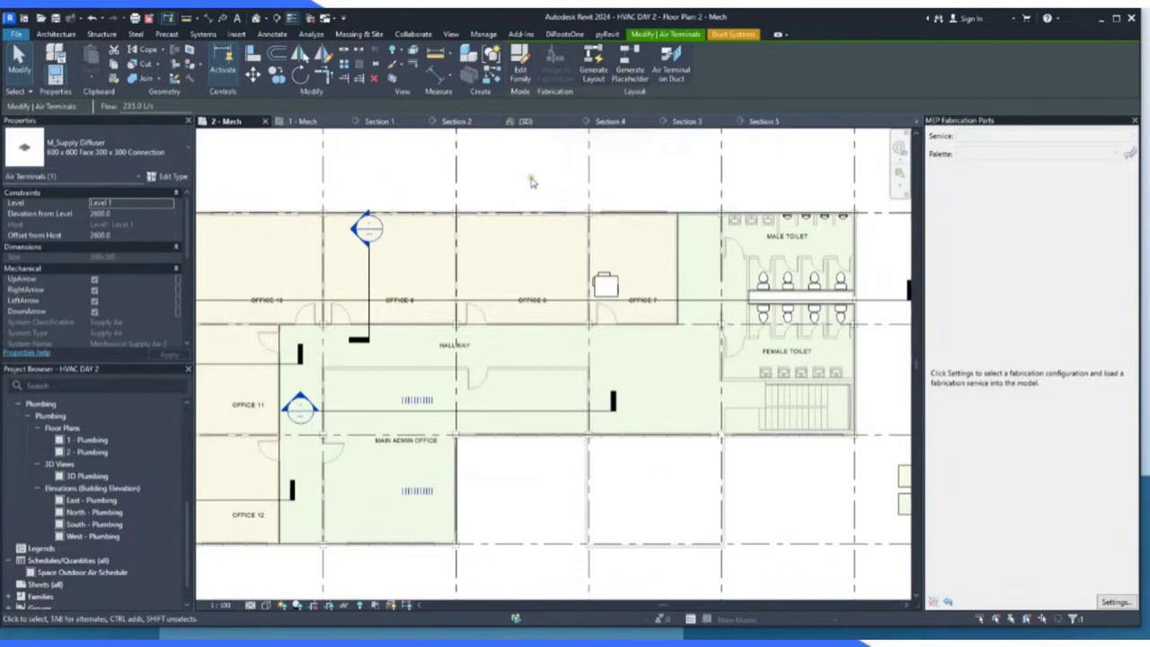
{"action": "left_click", "coordinate": [304, 121]}
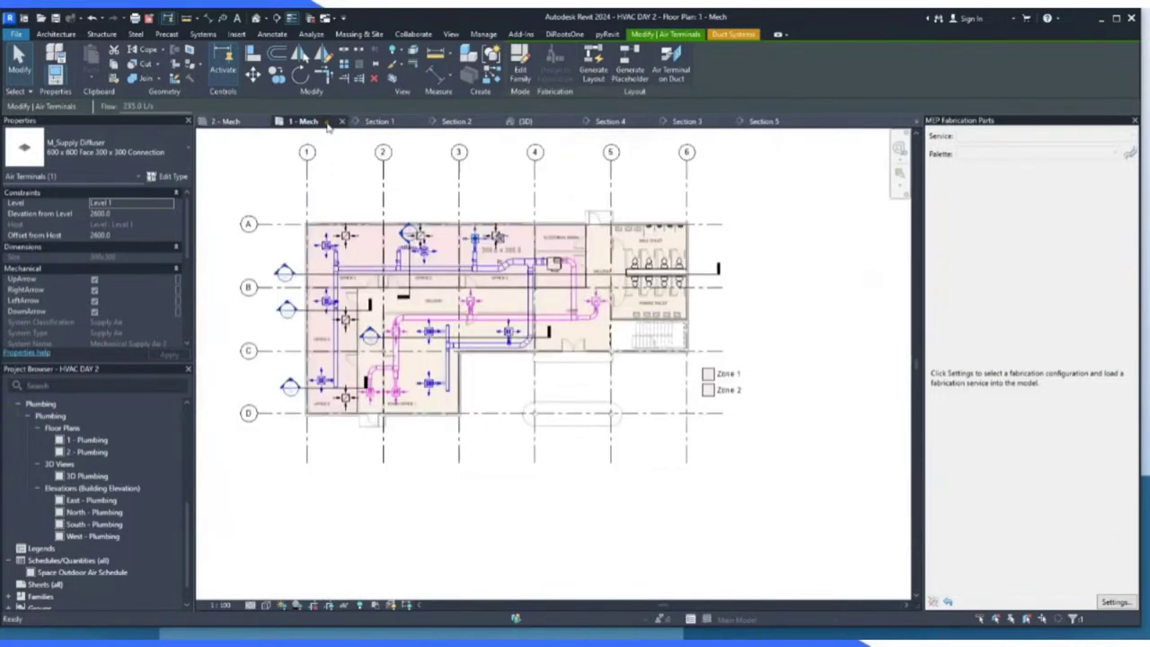
{"action": "left_click", "coordinate": [237, 121]}
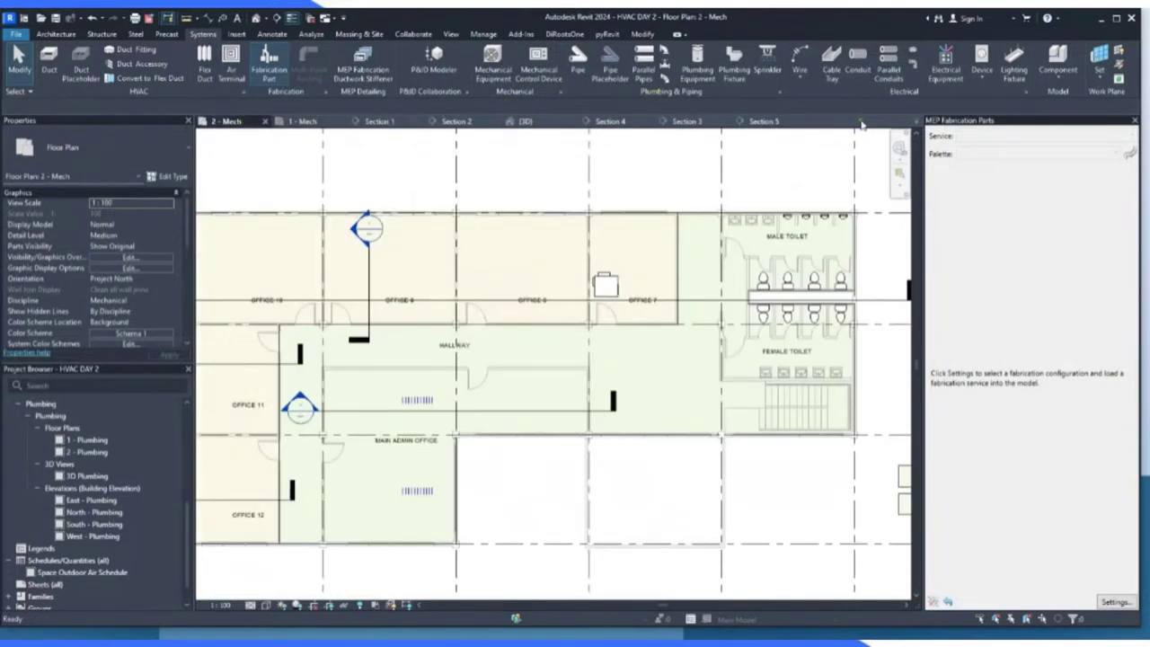
Start the Duct tool, then cancel it without drawing any ductwork.
{"action": "scroll", "coordinate": [746, 182], "scroll_direction": "down", "scroll_amount": 2}
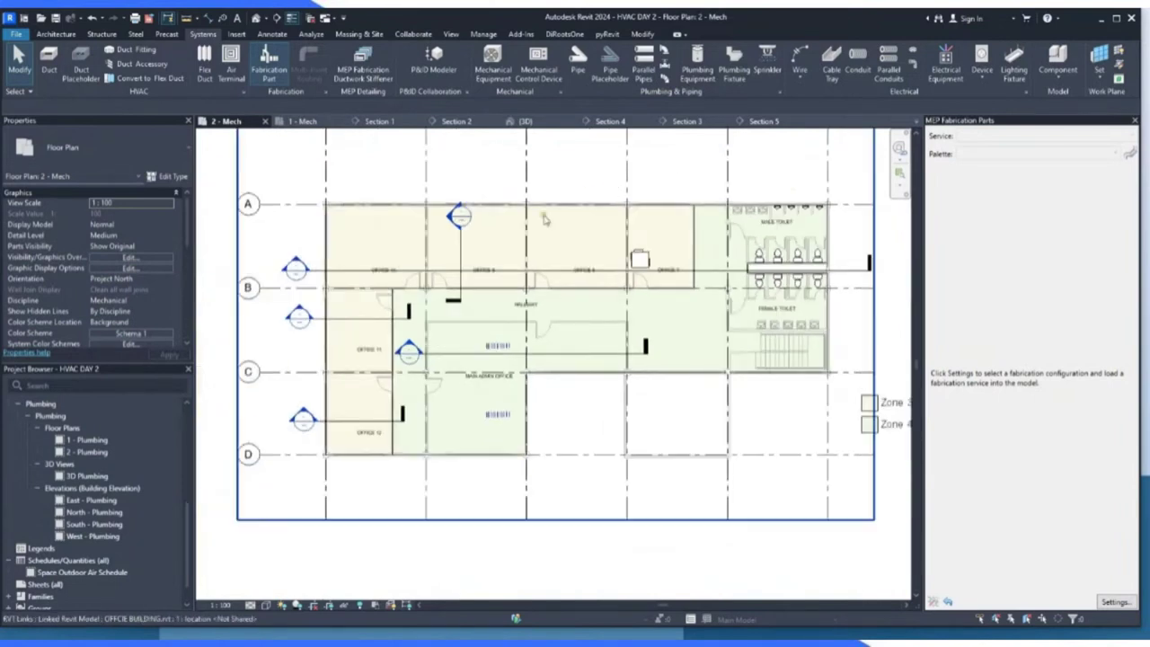
{"action": "left_click", "coordinate": [57, 77]}
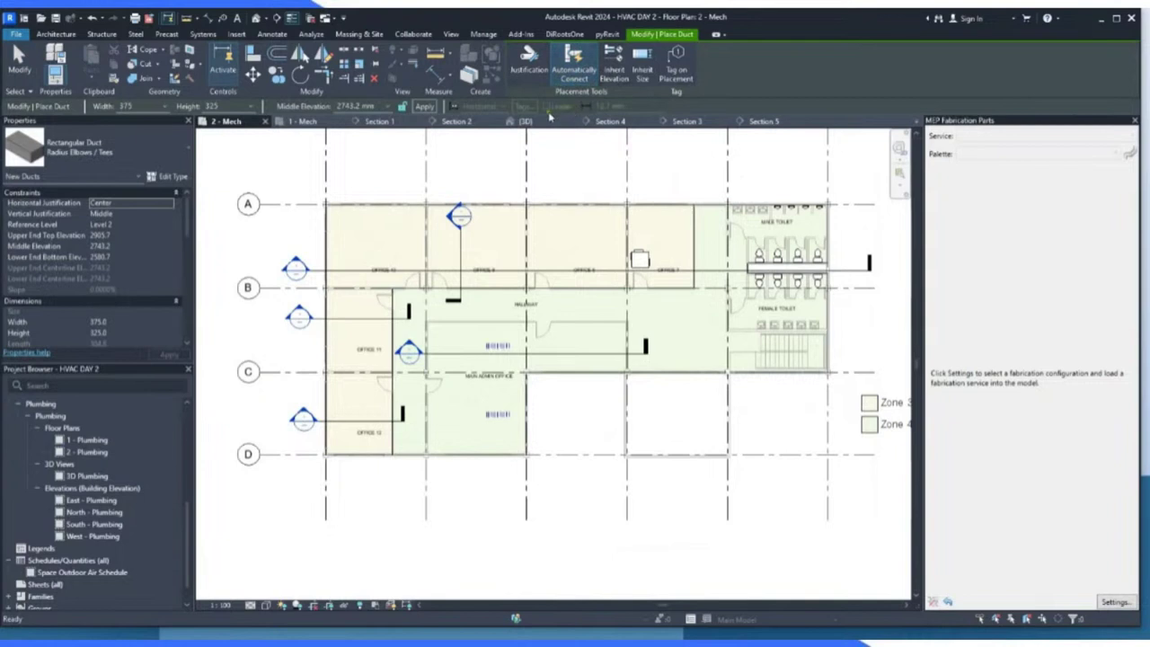
{"action": "left_click", "coordinate": [26, 69]}
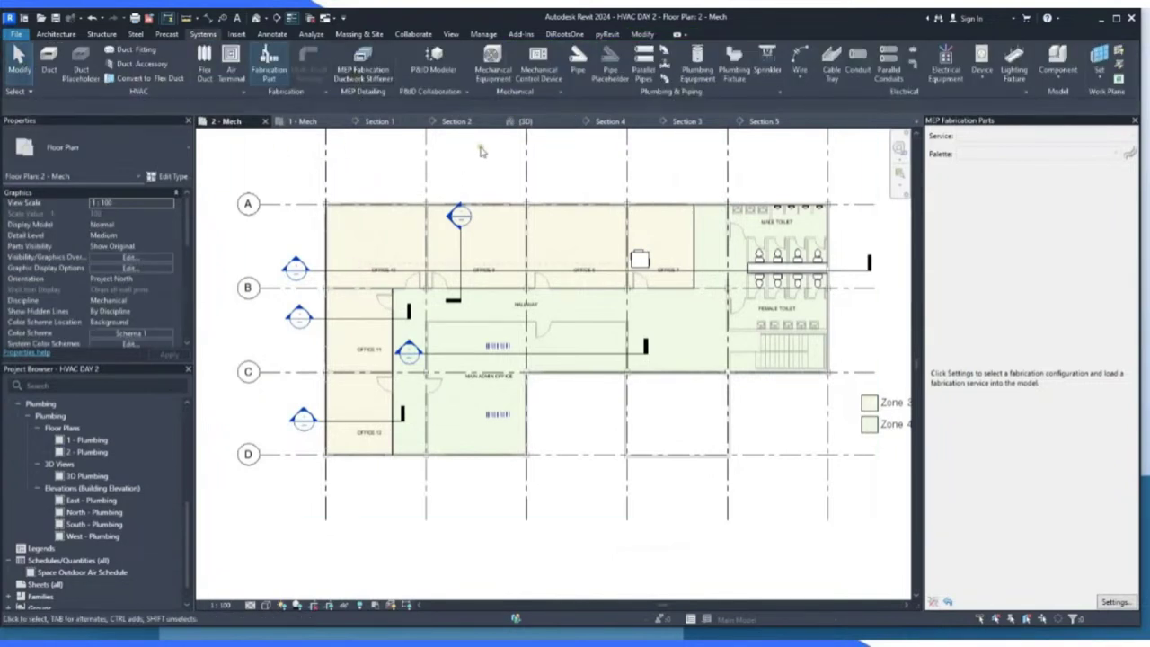
Start the Mechanical Equipment tool and review the equipment types already available.
{"action": "left_click", "coordinate": [506, 77]}
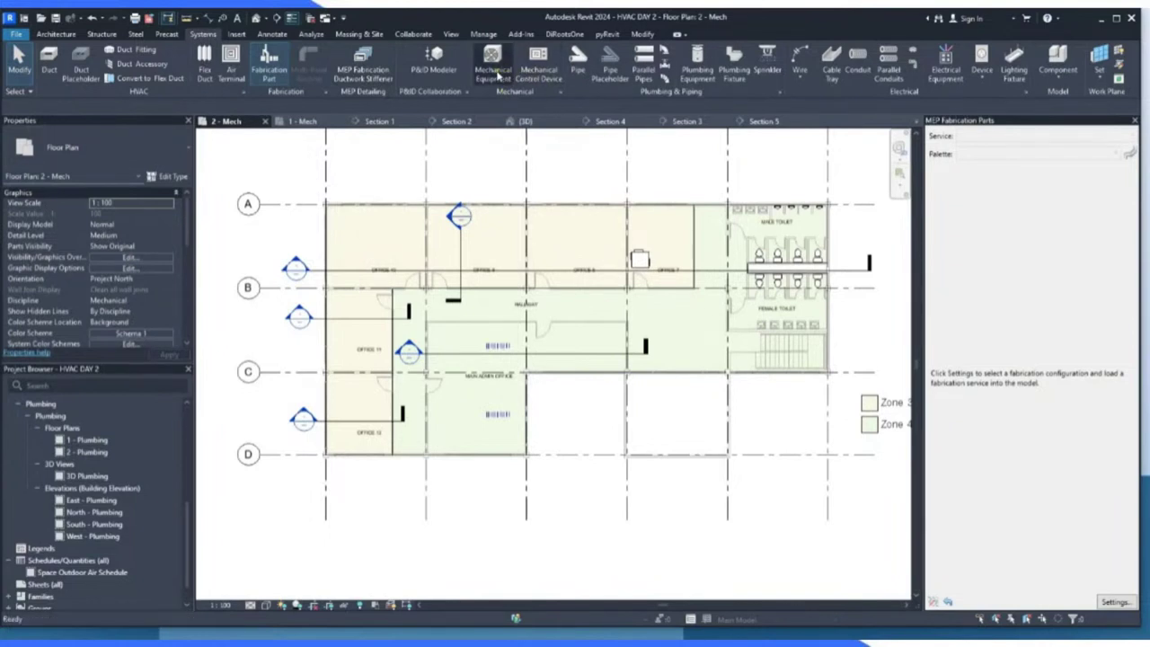
{"action": "left_click", "coordinate": [133, 144]}
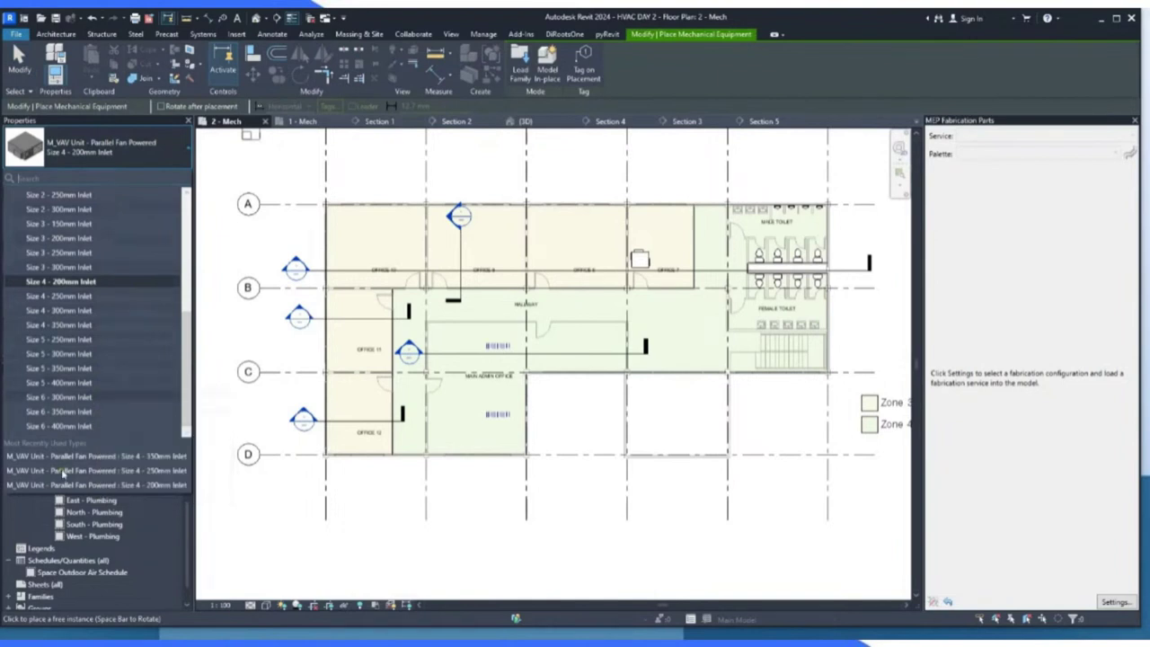
{"action": "scroll", "coordinate": [98, 383], "scroll_direction": "up", "scroll_amount": 5}
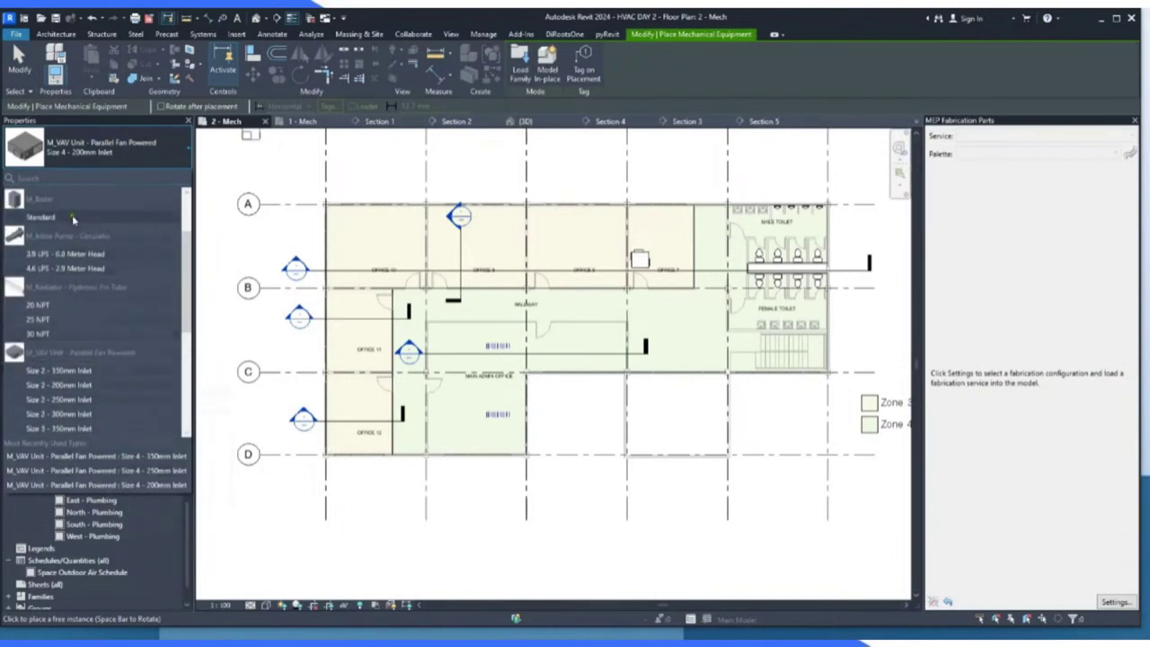
{"action": "scroll", "coordinate": [78, 360], "scroll_direction": "down", "scroll_amount": 4}
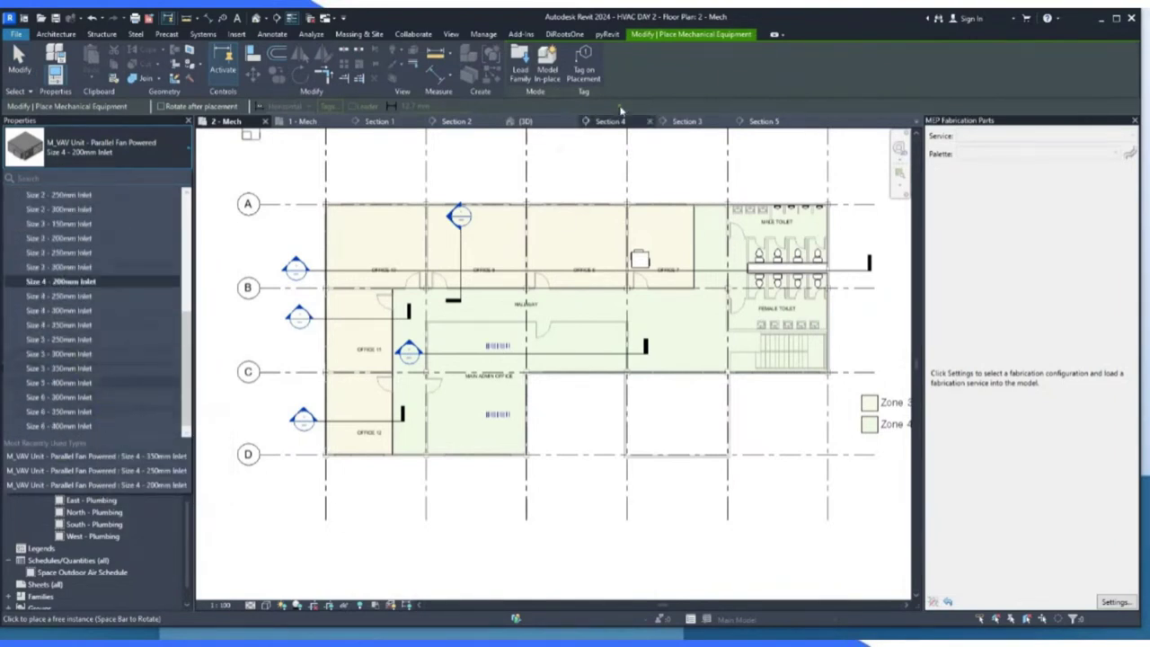
{"action": "left_click", "coordinate": [530, 70]}
In Load Family, browse up to the family library and into Mechanical > MEP.
{"action": "left_click", "coordinate": [528, 69]}
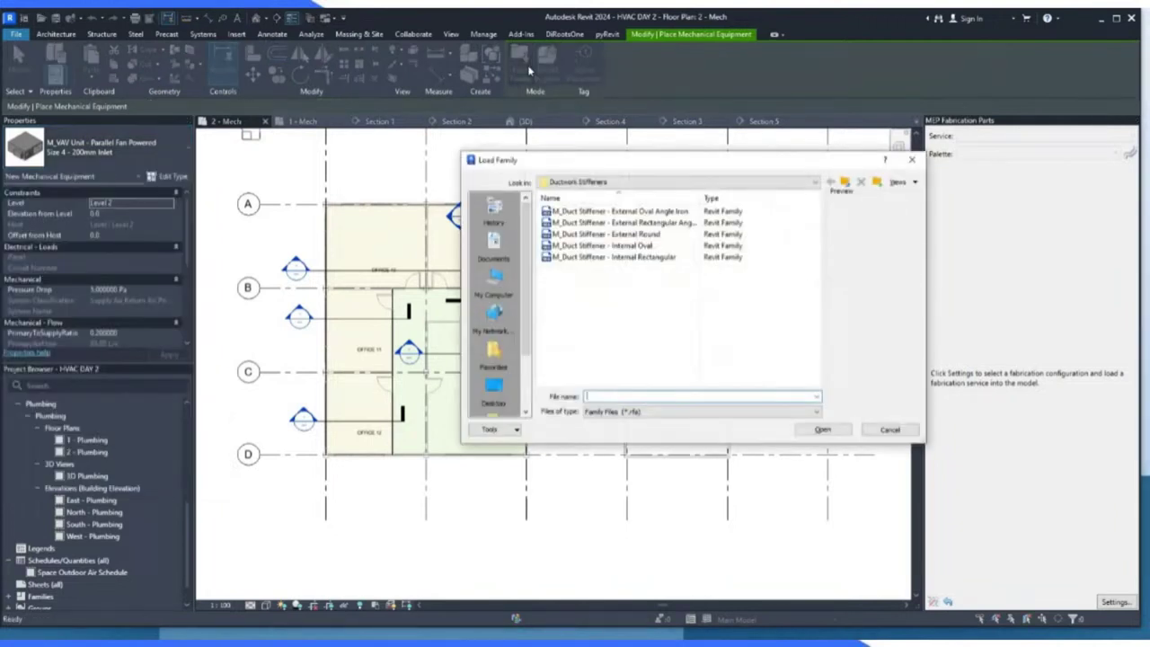
{"action": "left_click", "coordinate": [845, 184]}
{"action": "scroll", "coordinate": [629, 301], "scroll_direction": "down", "scroll_amount": 5}
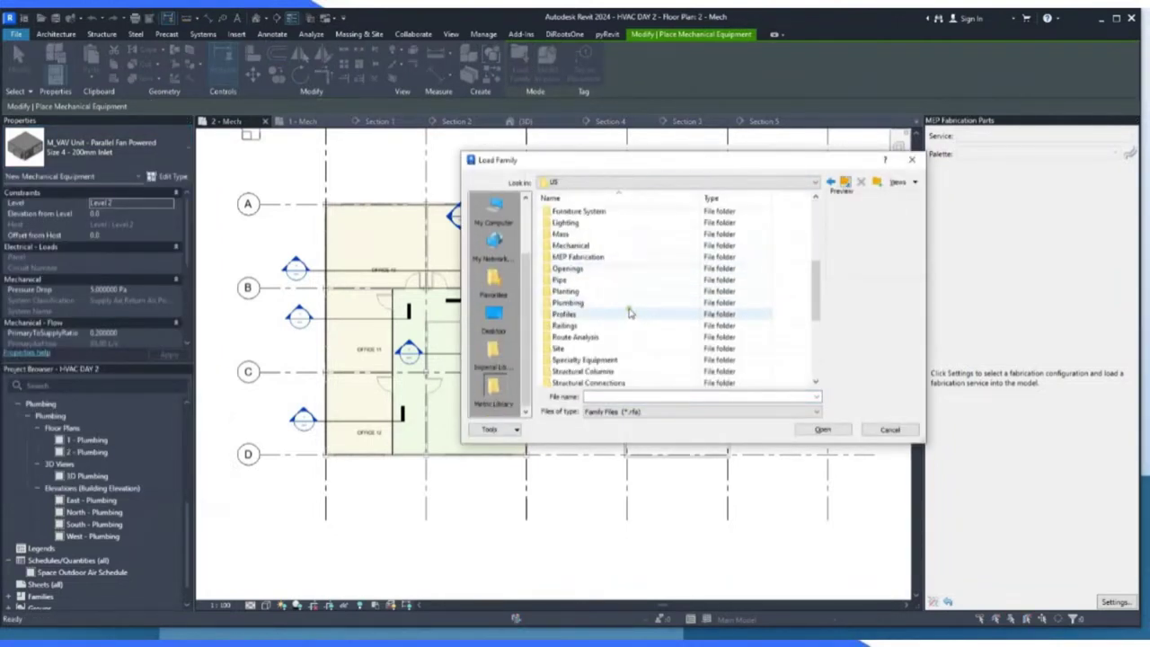
{"action": "scroll", "coordinate": [625, 297], "scroll_direction": "down", "scroll_amount": 3}
{"action": "scroll", "coordinate": [616, 280], "scroll_direction": "up", "scroll_amount": 3}
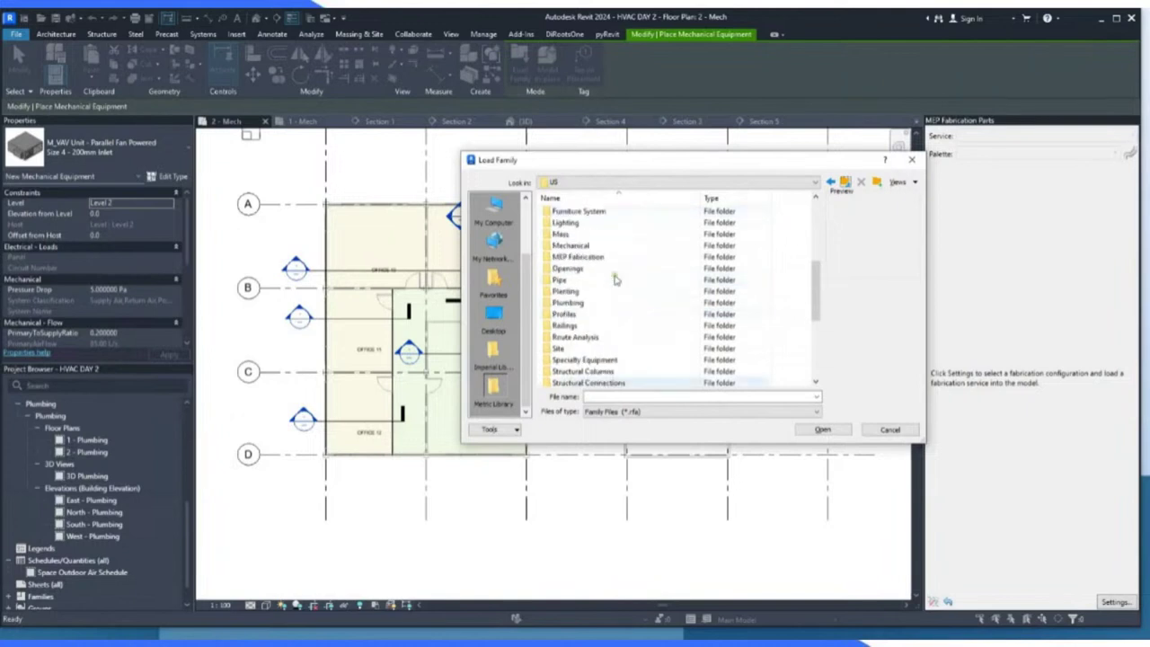
{"action": "double_click", "coordinate": [575, 246]}
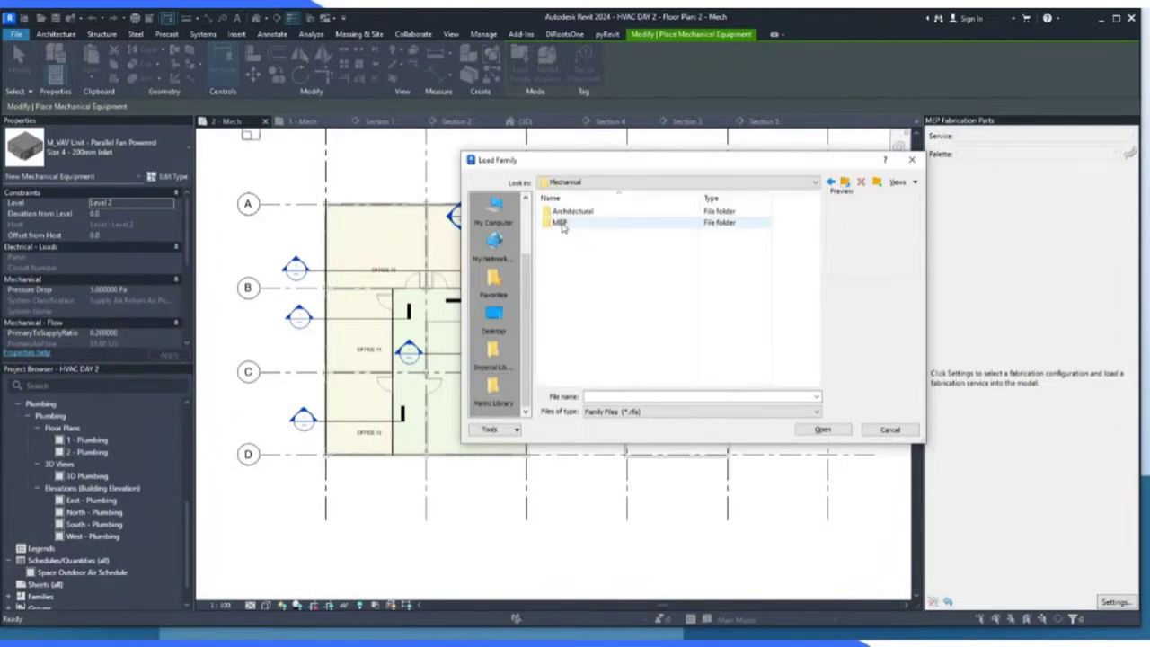
{"action": "double_click", "coordinate": [562, 257]}
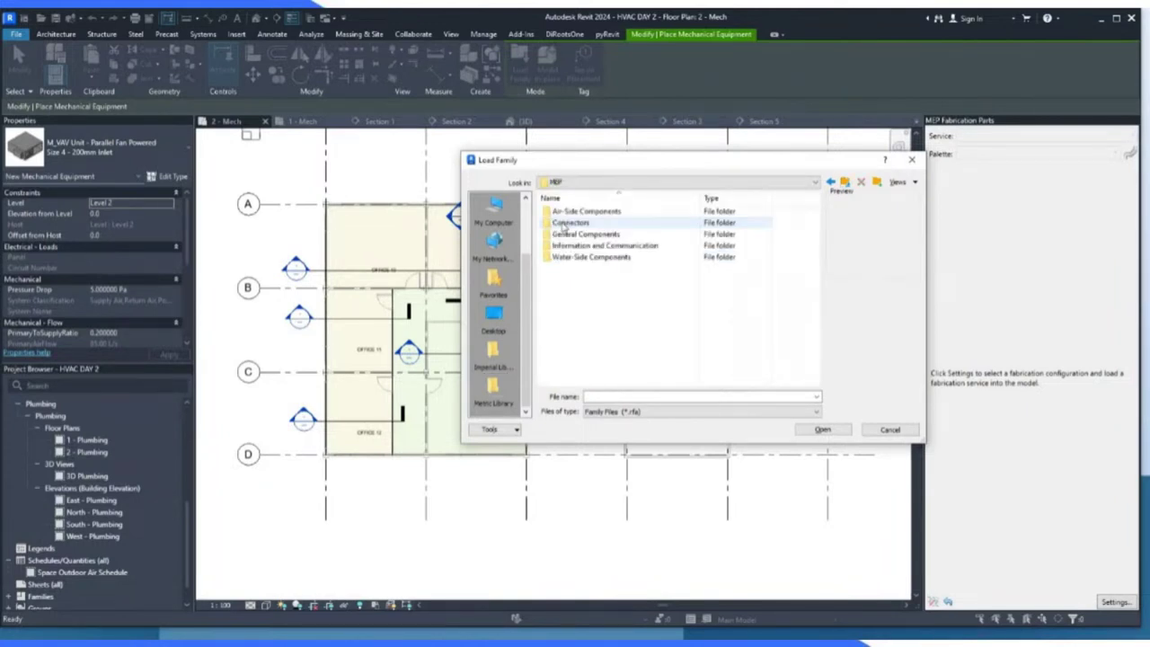
Load M_Outdoor AHU - Horizontal from Air-Side Components > Air Handling Units.
{"action": "double_click", "coordinate": [610, 213]}
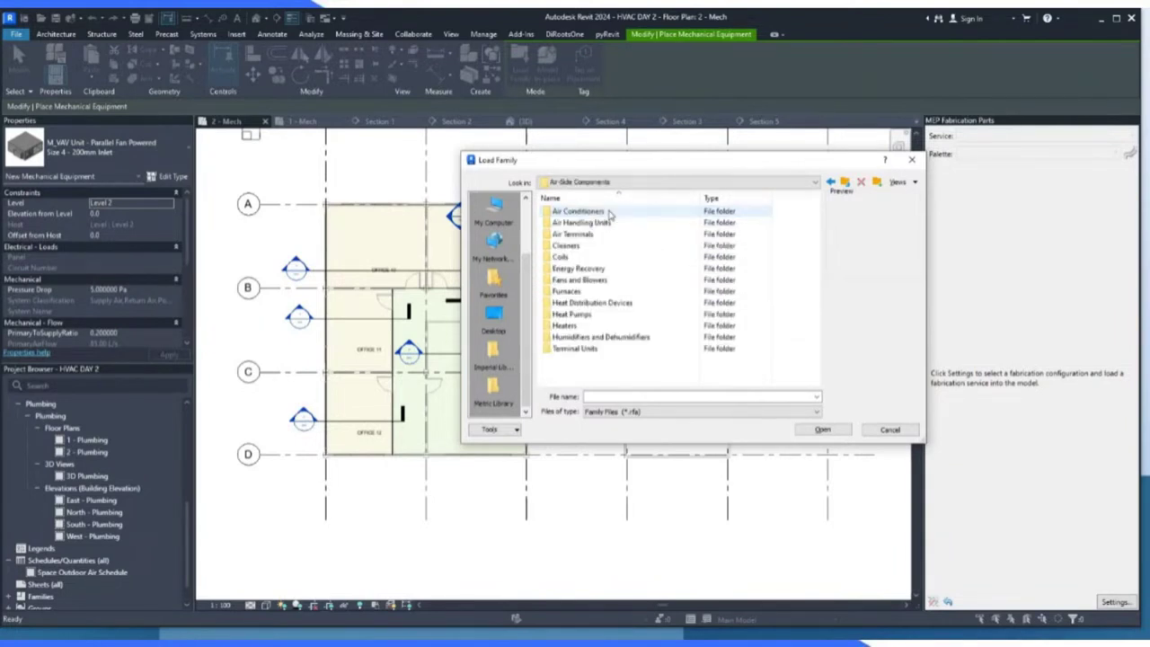
{"action": "double_click", "coordinate": [604, 226]}
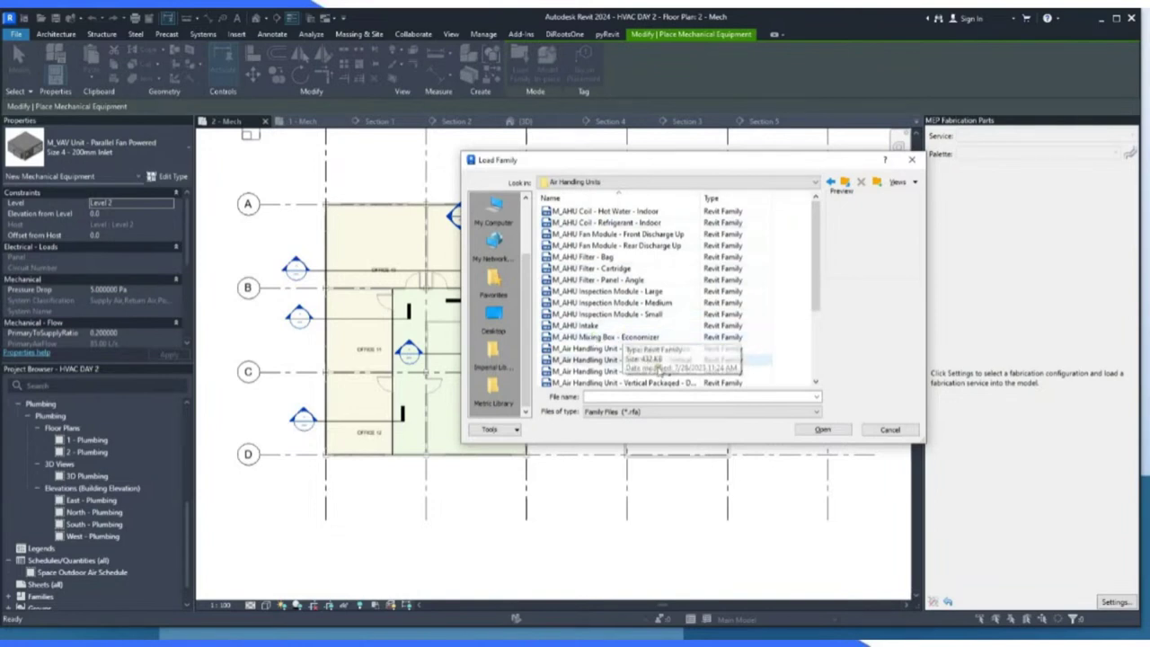
{"action": "scroll", "coordinate": [674, 353], "scroll_direction": "down", "scroll_amount": 2}
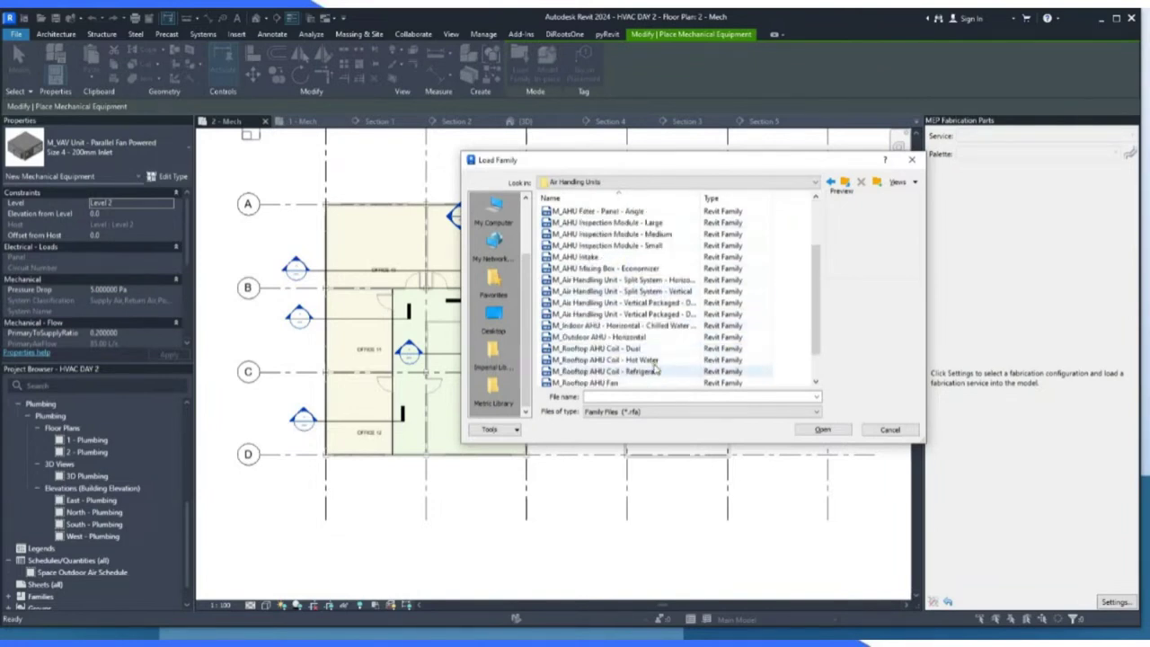
{"action": "left_click", "coordinate": [589, 338]}
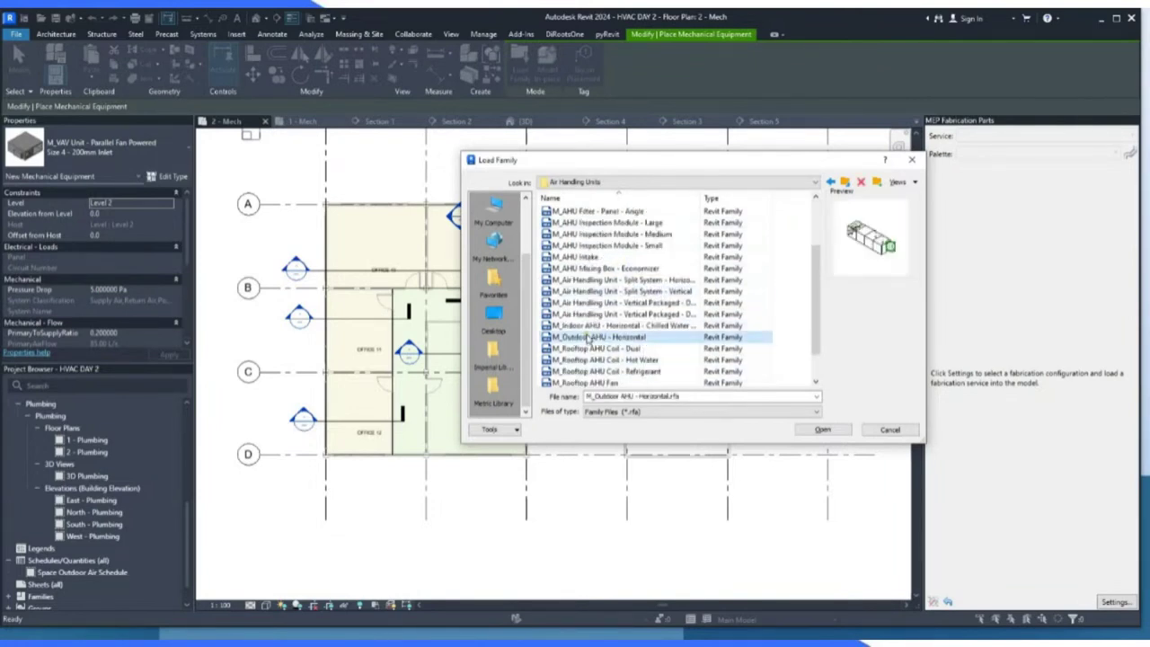
{"action": "left_click", "coordinate": [820, 430]}
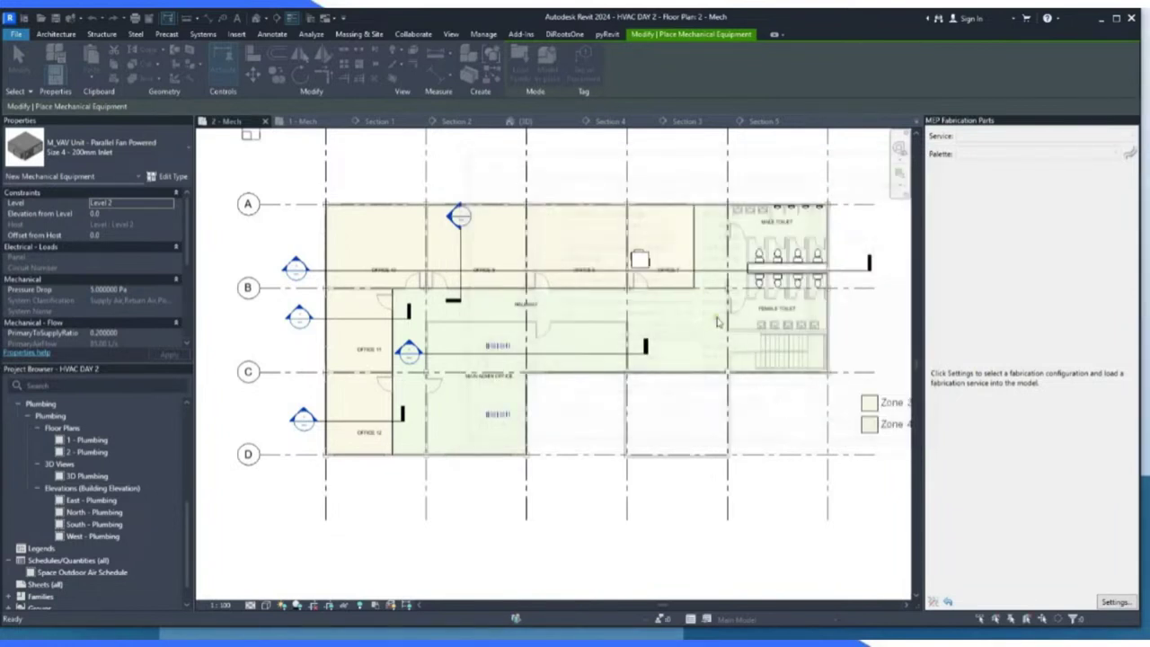
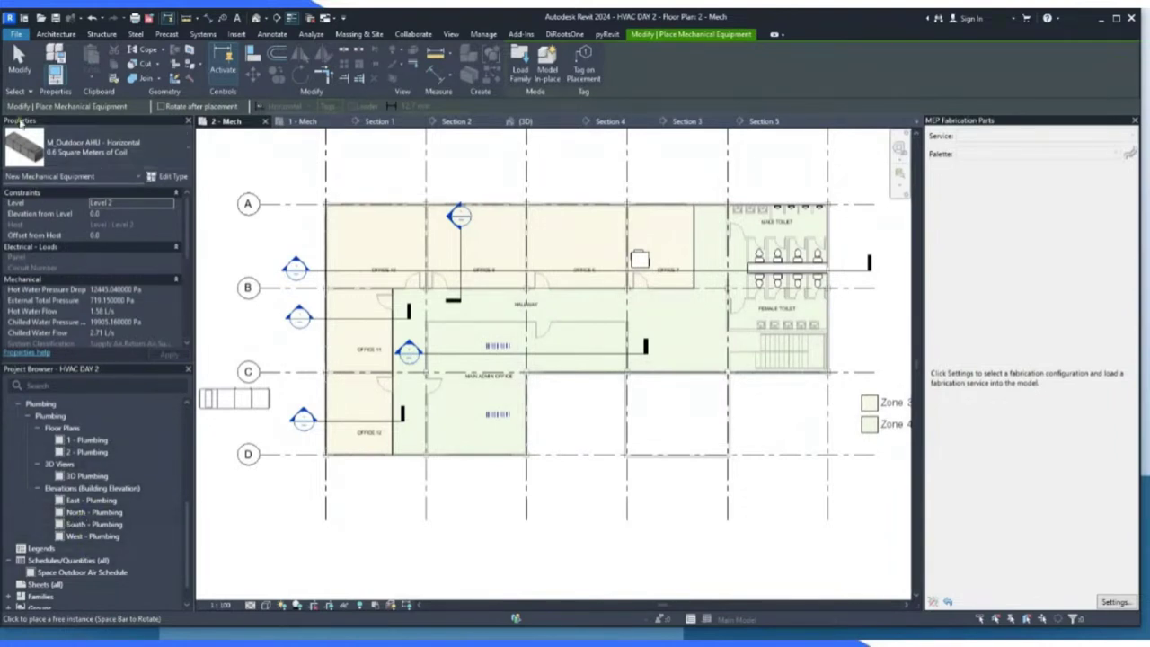
Stop placing the AHU and open the East - Plumbing elevation.
{"action": "key", "text": "Escape"}
{"action": "scroll", "coordinate": [53, 503], "scroll_direction": "down", "scroll_amount": 1}
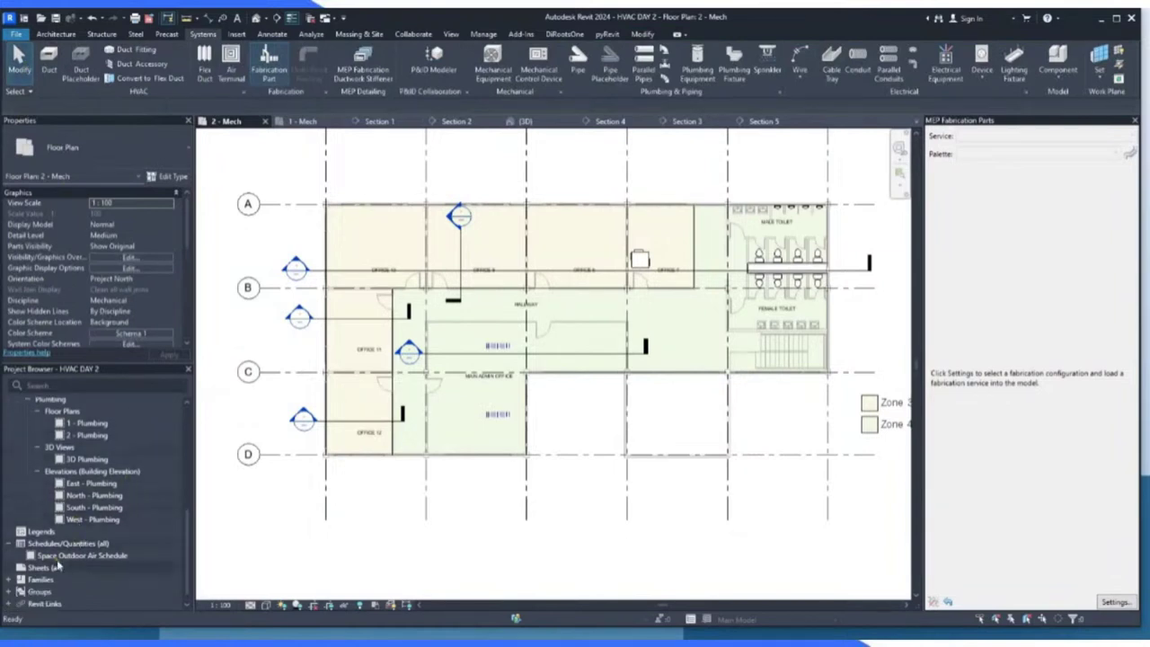
{"action": "double_click", "coordinate": [90, 484]}
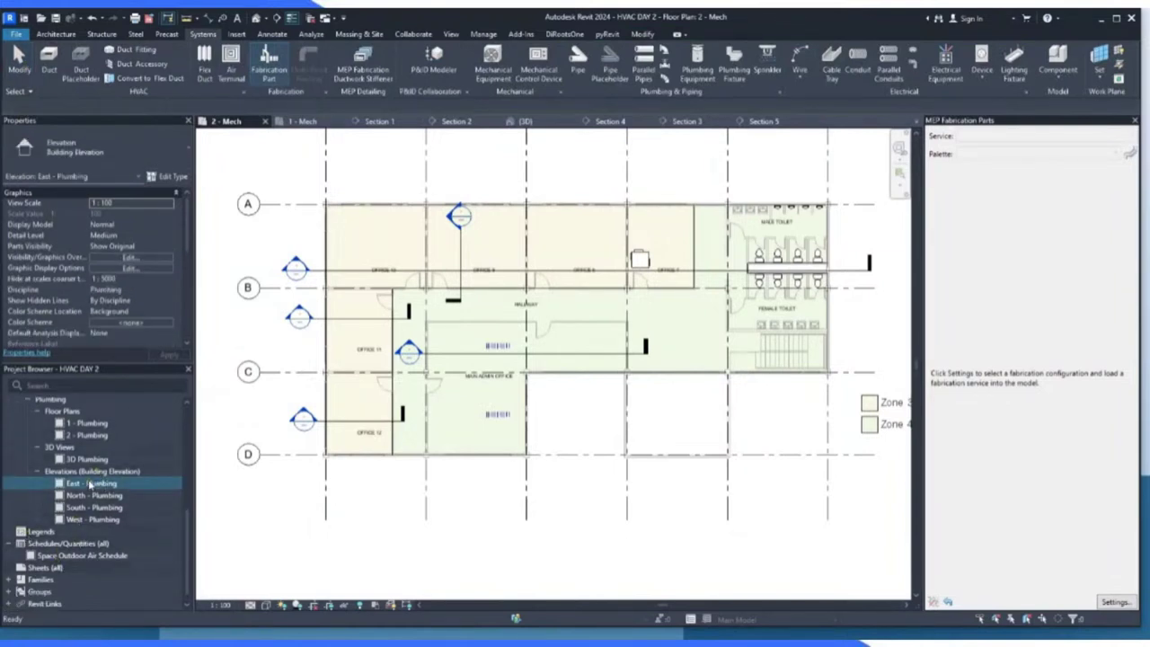
{"action": "scroll", "coordinate": [872, 314], "scroll_direction": "up", "scroll_amount": 2}
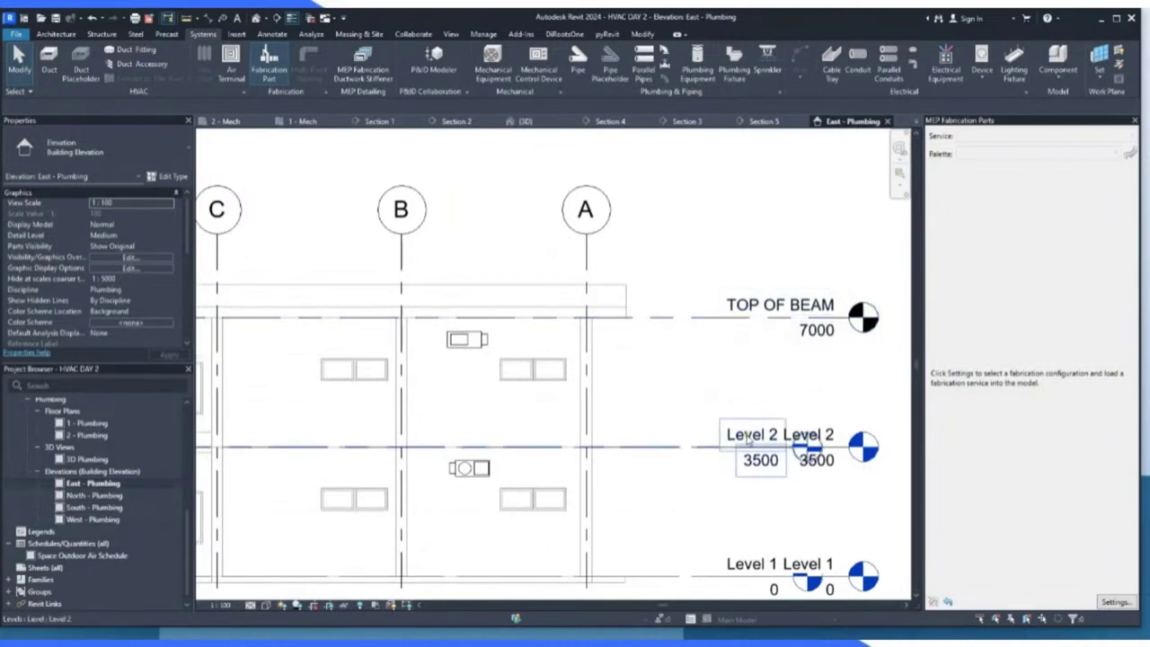
{"action": "scroll", "coordinate": [746, 435], "scroll_direction": "up", "scroll_amount": 1}
{"action": "scroll", "coordinate": [687, 350], "scroll_direction": "down", "scroll_amount": 1}
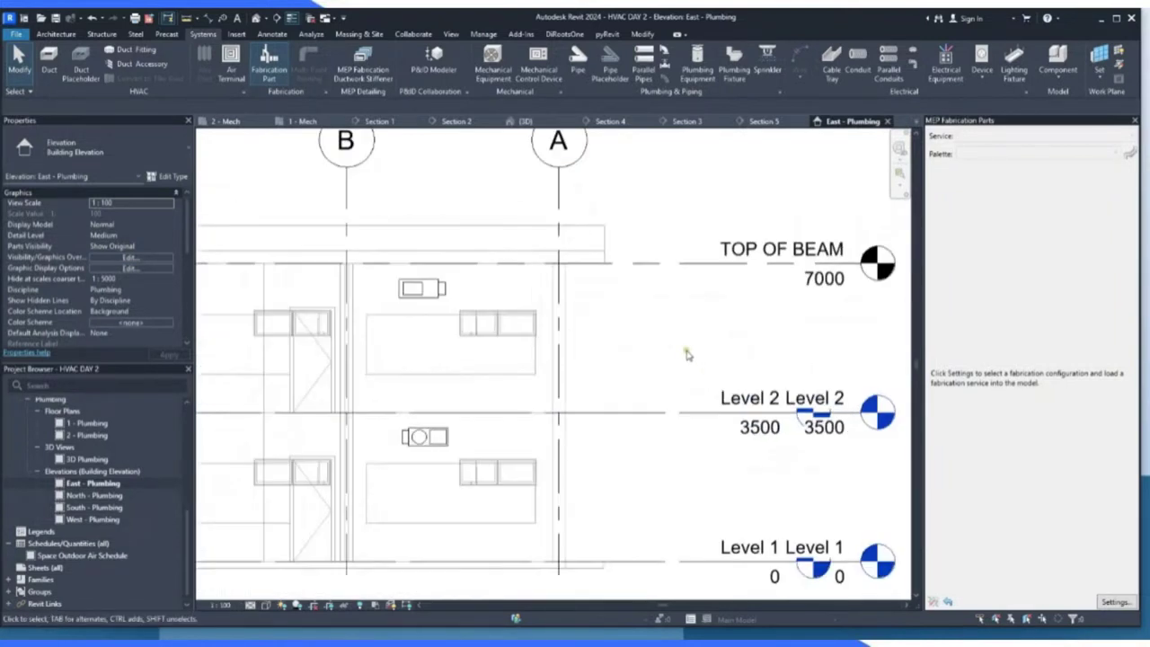
Draw a new level matching Level 2 along the TOP OF BEAM line at 7000.
{"action": "left_click", "coordinate": [717, 418]}
{"action": "right_click", "coordinate": [716, 419]}
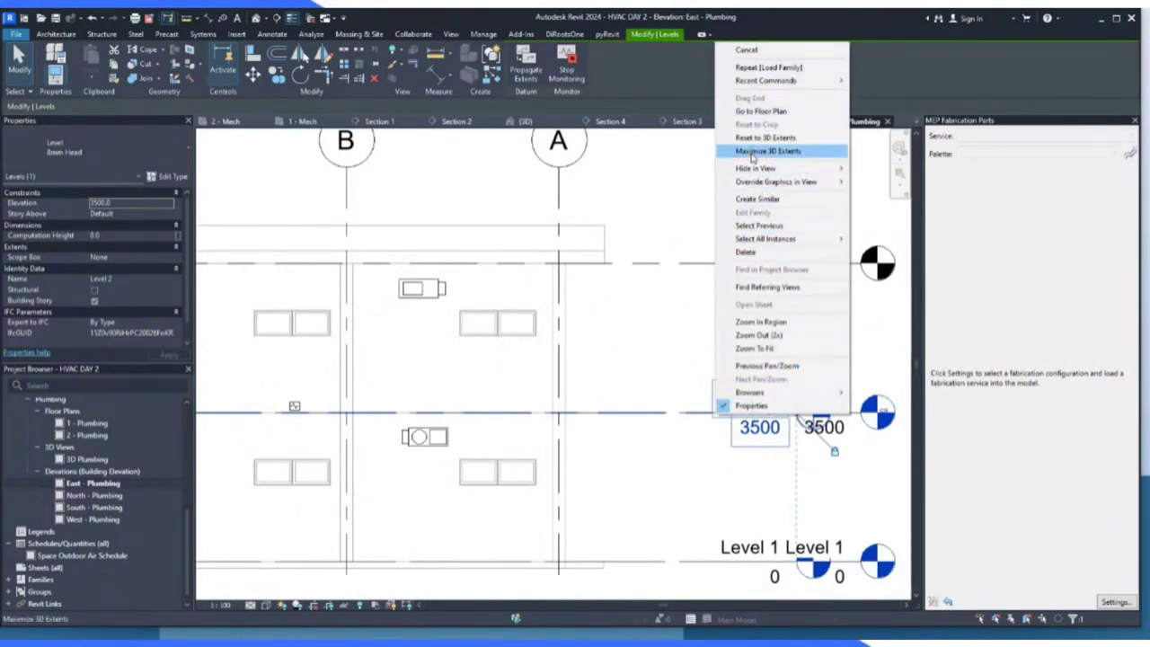
{"action": "left_click", "coordinate": [757, 199]}
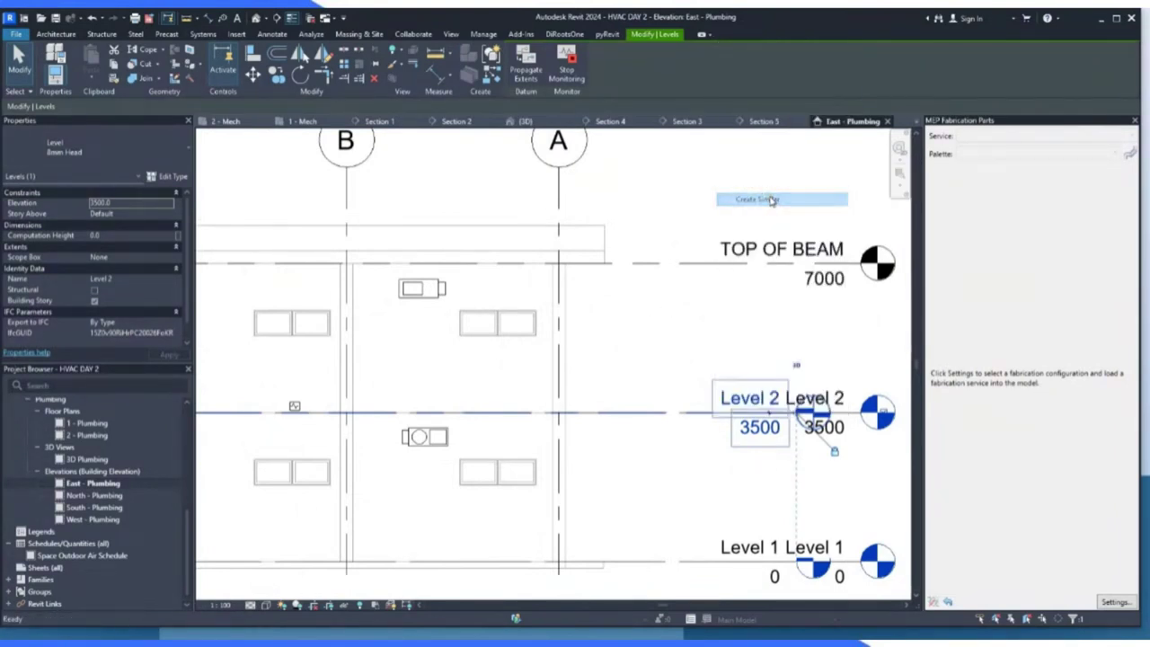
{"action": "scroll", "coordinate": [710, 360], "scroll_direction": "down", "scroll_amount": 3}
{"action": "scroll", "coordinate": [334, 329], "scroll_direction": "up", "scroll_amount": 1}
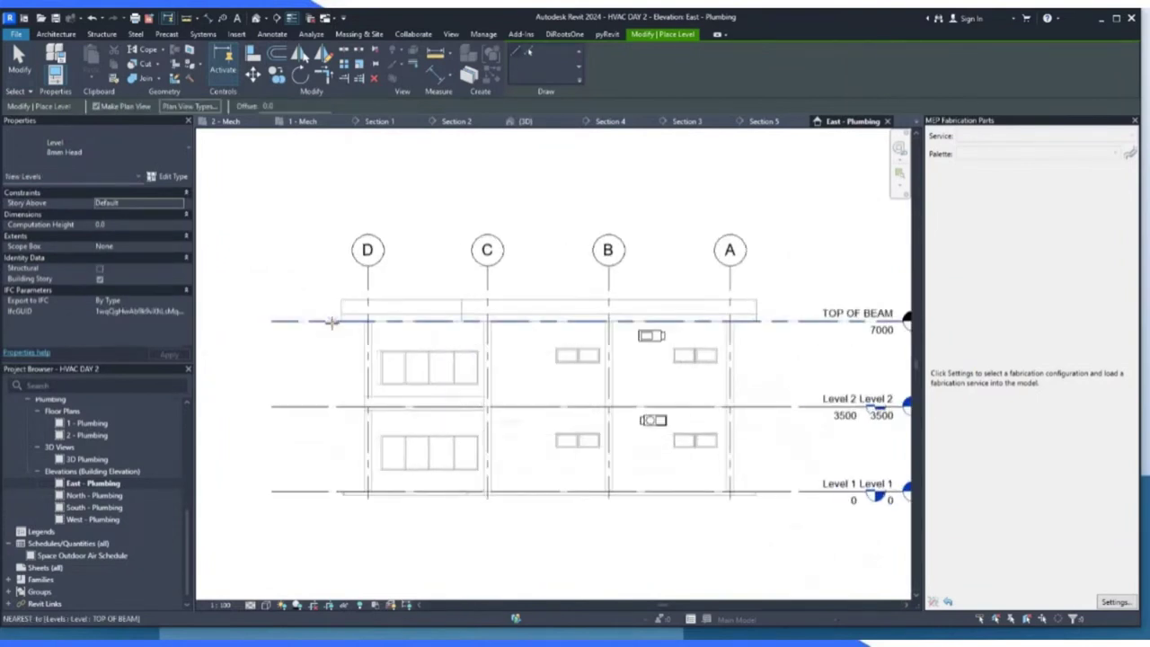
{"action": "left_click", "coordinate": [323, 322]}
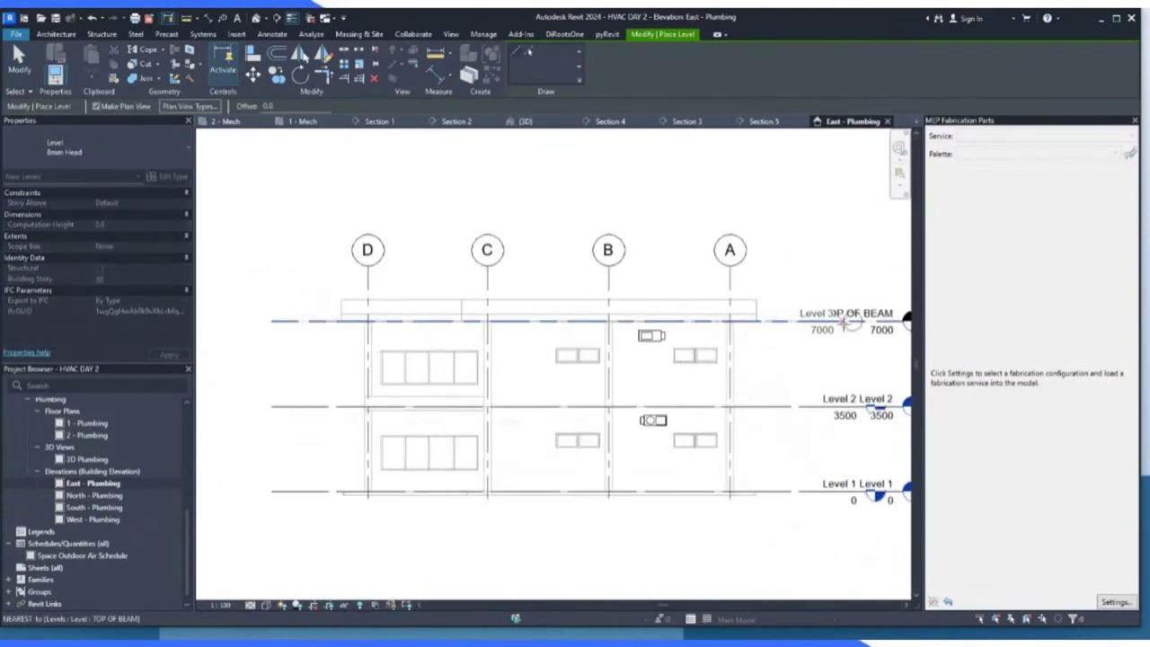
{"action": "left_click", "coordinate": [793, 327]}
{"action": "key", "text": "Escape"}
{"action": "key", "text": "Escape"}
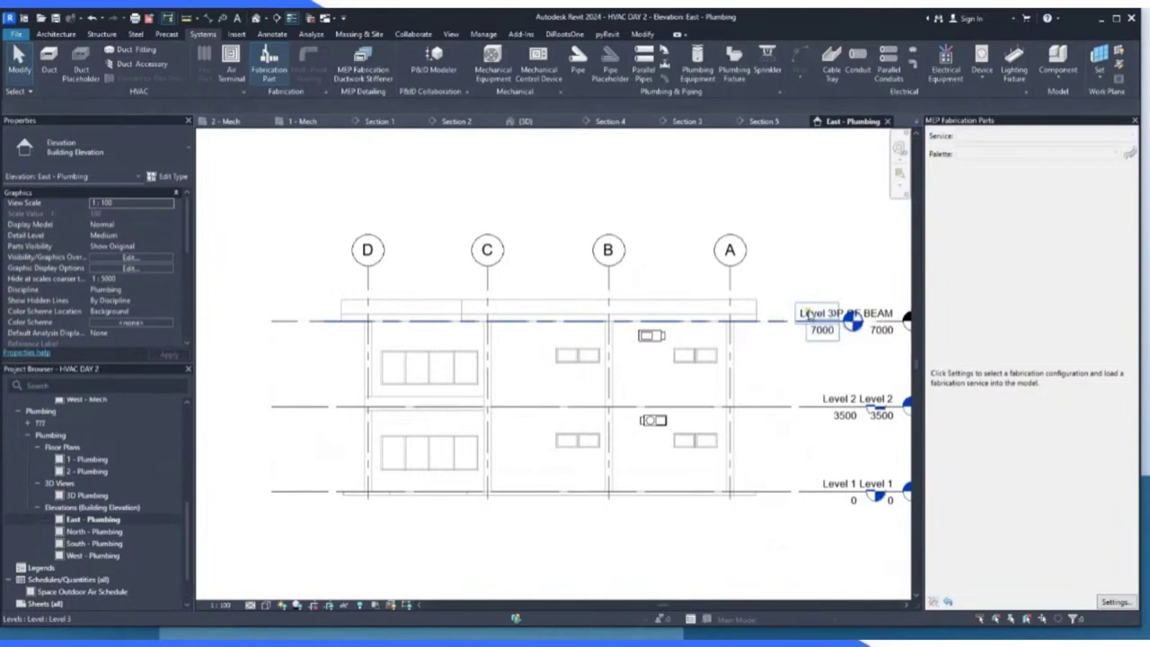
Rename the new level to 'Roof Beam Level', renaming its matching views too.
{"action": "double_click", "coordinate": [809, 314]}
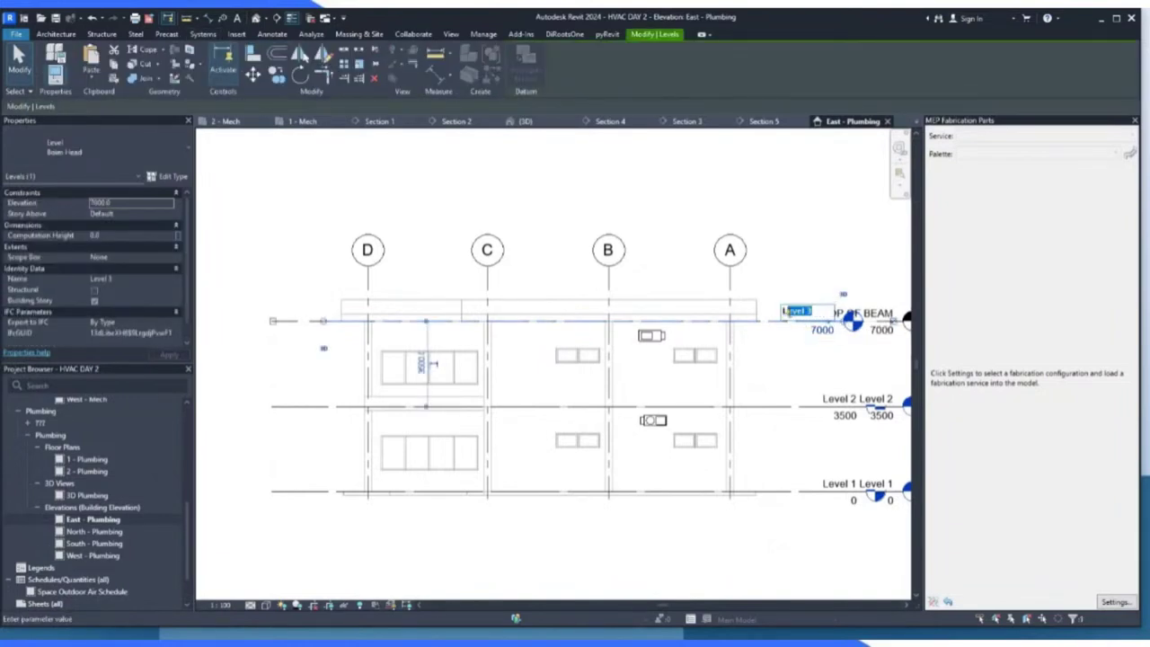
{"action": "type", "text": "Roof Beam Level"}
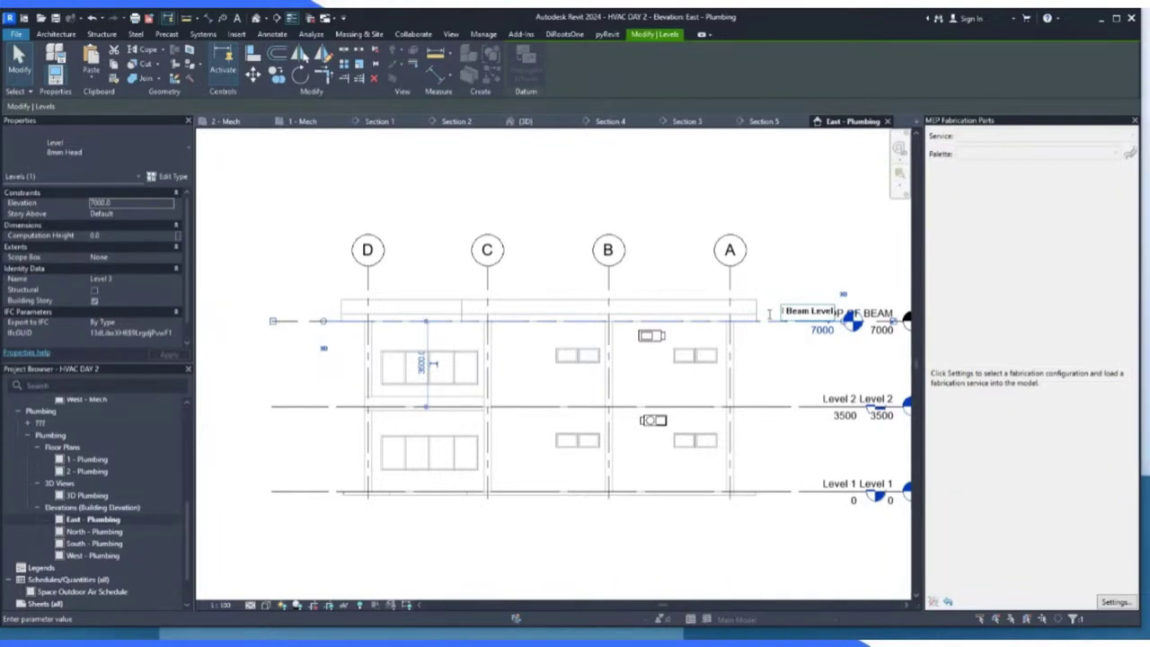
{"action": "key", "text": "Return"}
{"action": "left_click", "coordinate": [621, 332]}
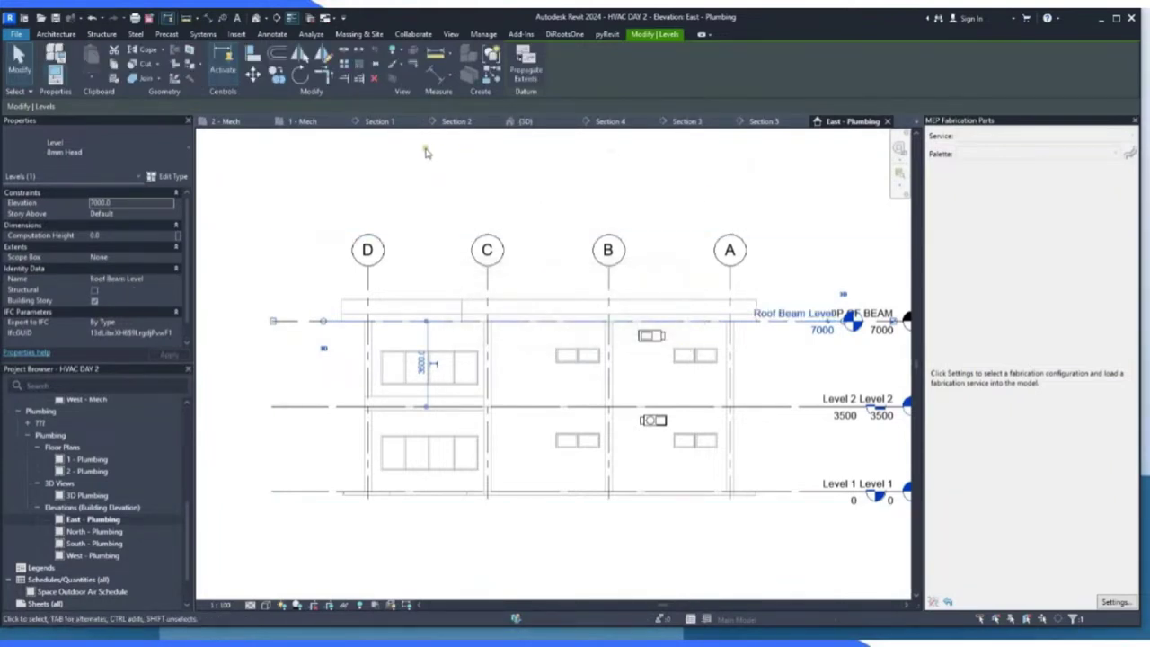
Open the Roof Beam Level floor plan.
{"action": "scroll", "coordinate": [111, 474], "scroll_direction": "up", "scroll_amount": 5}
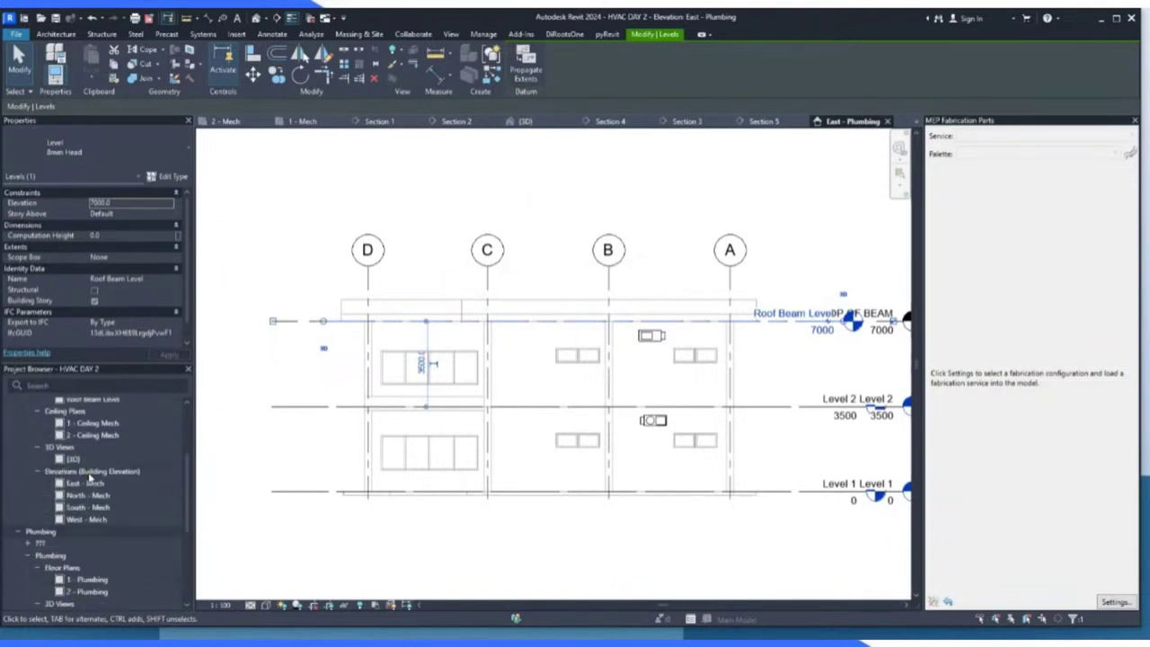
{"action": "double_click", "coordinate": [101, 460]}
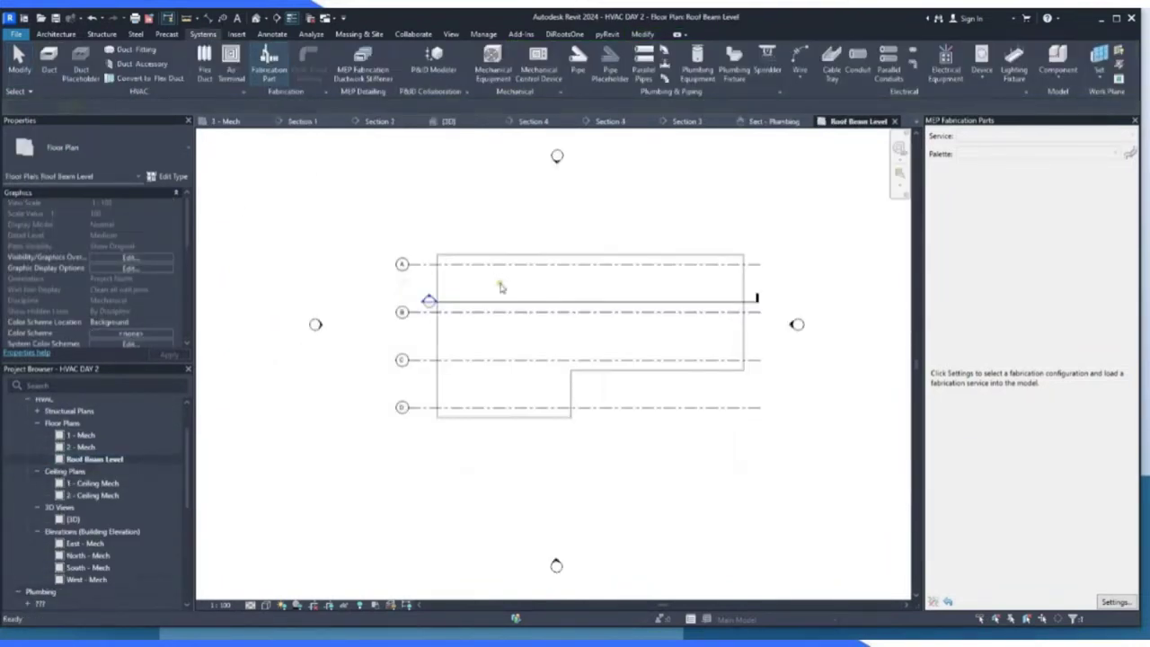
{"action": "scroll", "coordinate": [681, 325], "scroll_direction": "up", "scroll_amount": 2}
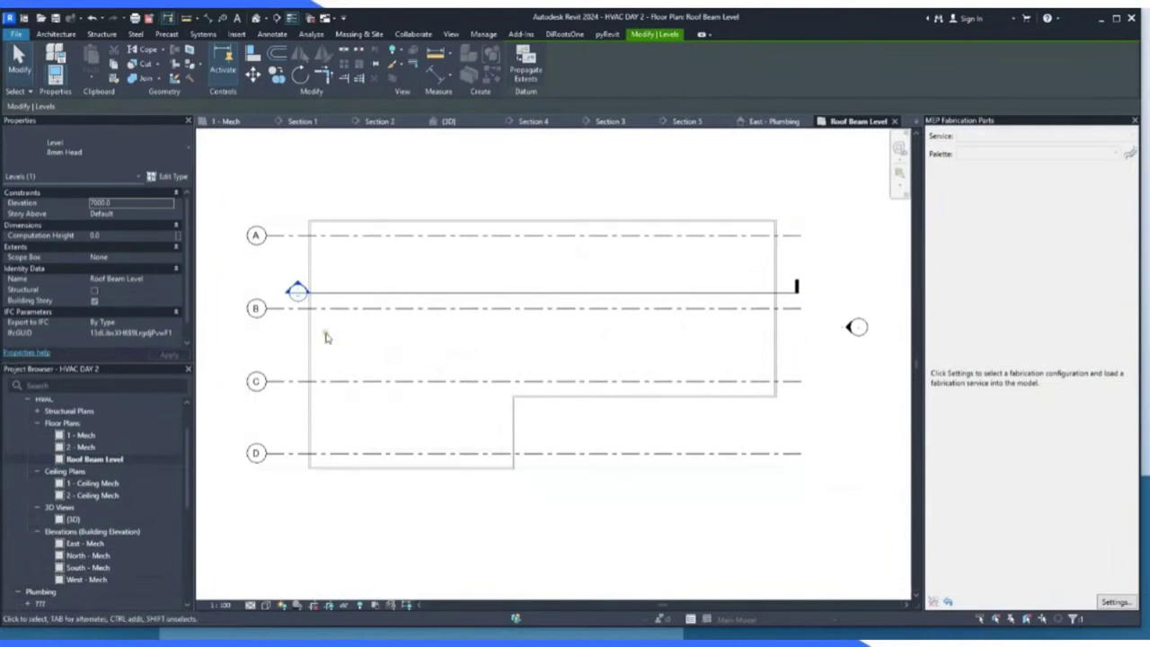
{"action": "left_click", "coordinate": [270, 608]}
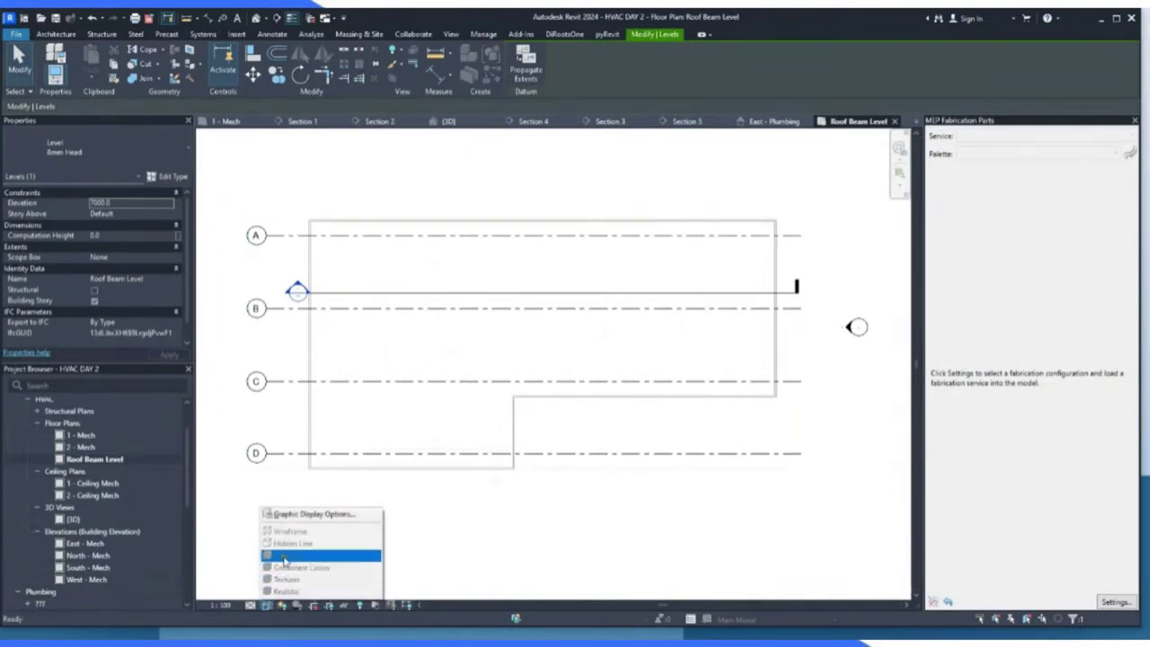
{"action": "left_click", "coordinate": [461, 539]}
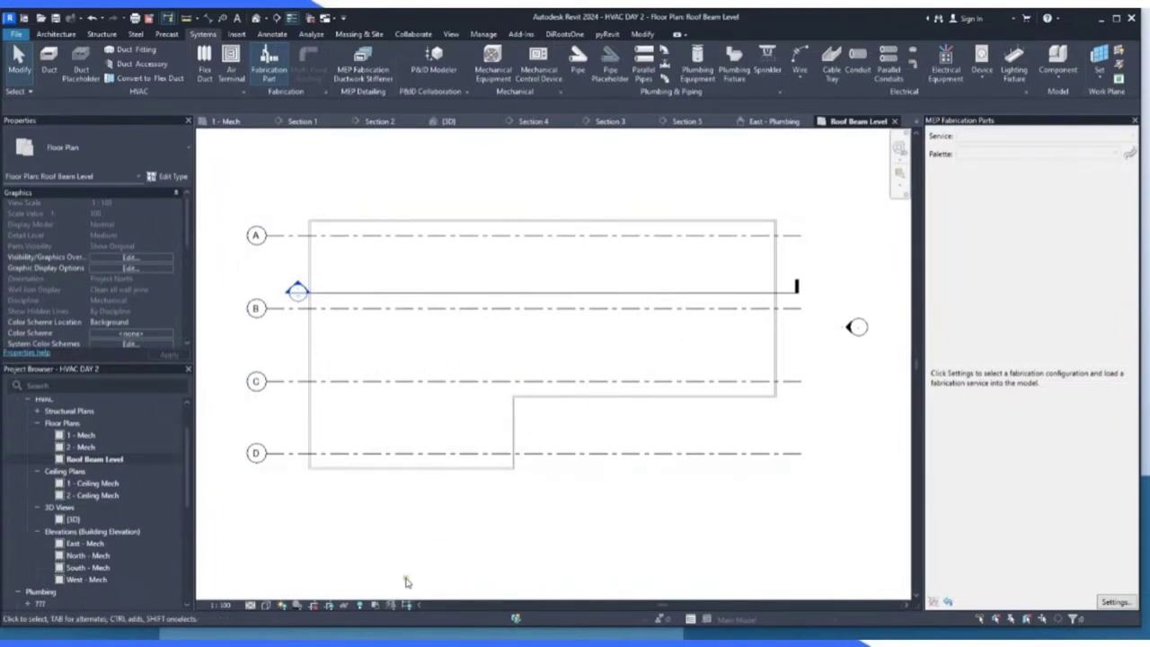
{"action": "left_click", "coordinate": [268, 605]}
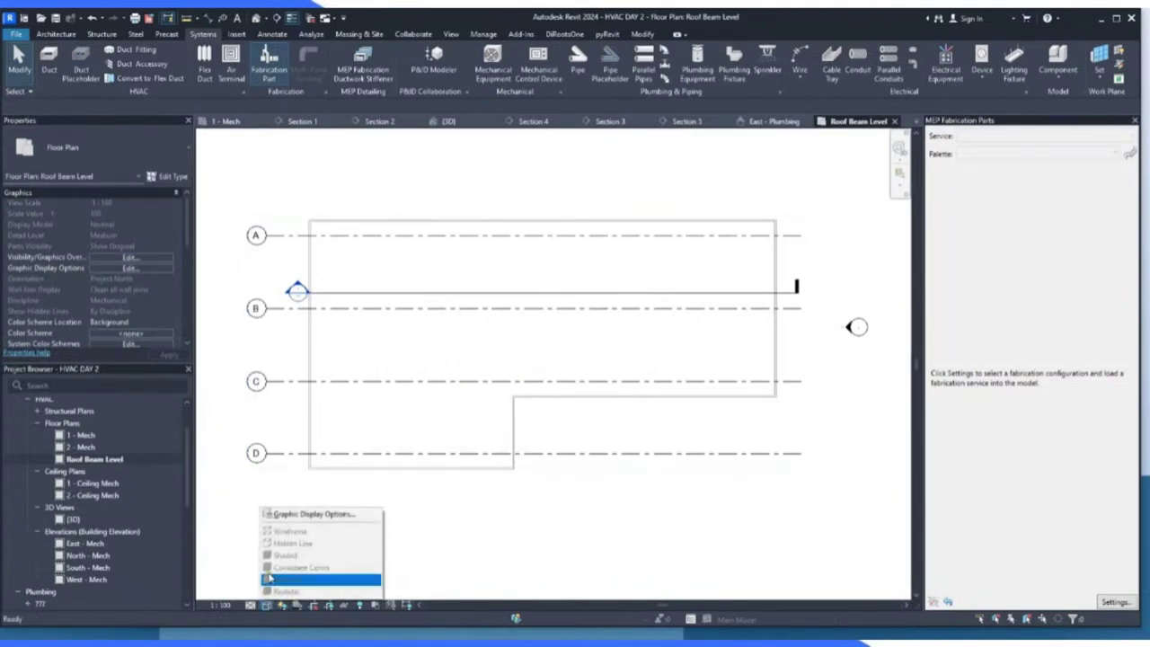
{"action": "left_click", "coordinate": [457, 527]}
Set the plan's view template to <None> and its visual style to Wireframe.
{"action": "scroll", "coordinate": [131, 324], "scroll_direction": "down", "scroll_amount": 3}
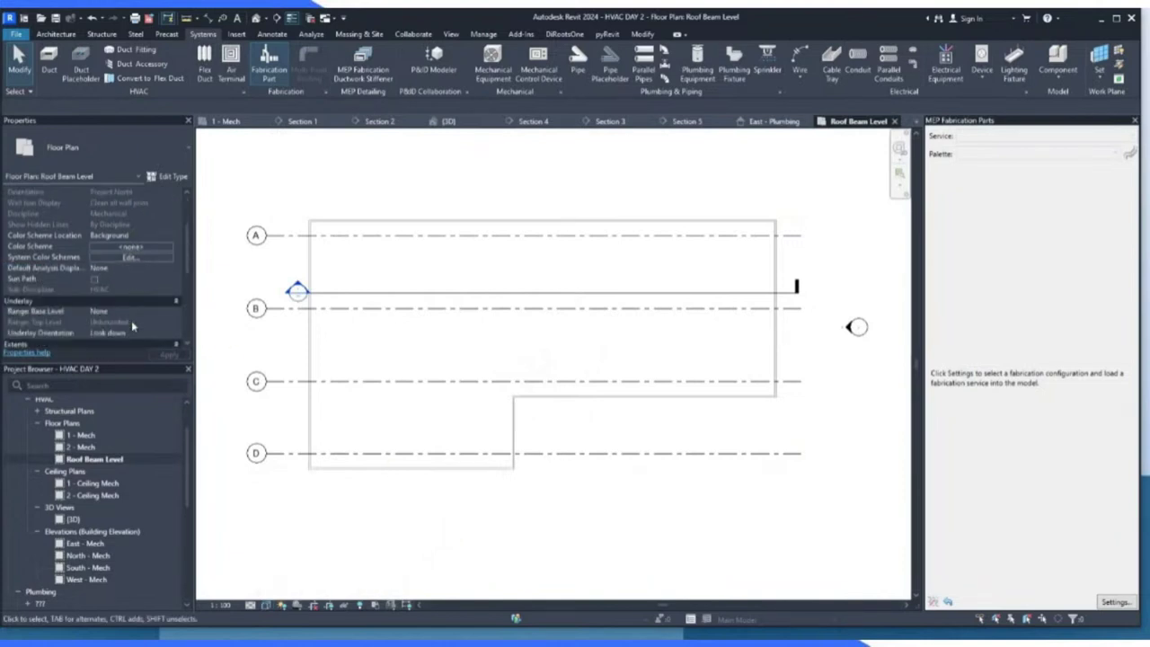
{"action": "scroll", "coordinate": [88, 281], "scroll_direction": "down", "scroll_amount": 3}
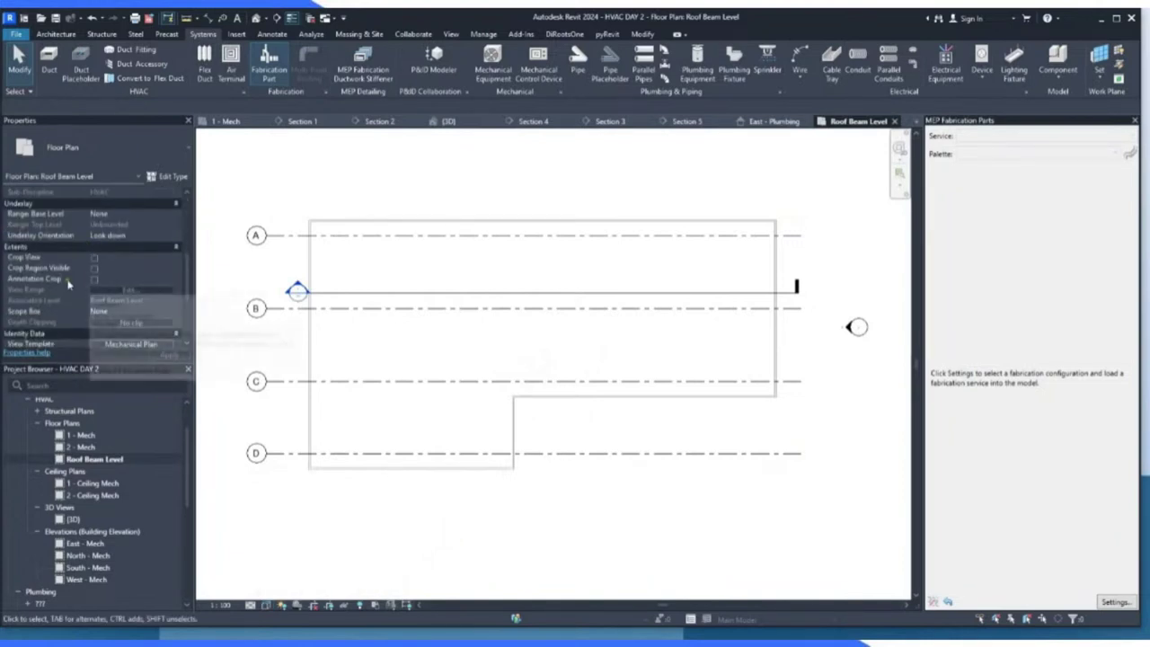
{"action": "scroll", "coordinate": [141, 346], "scroll_direction": "down", "scroll_amount": 1}
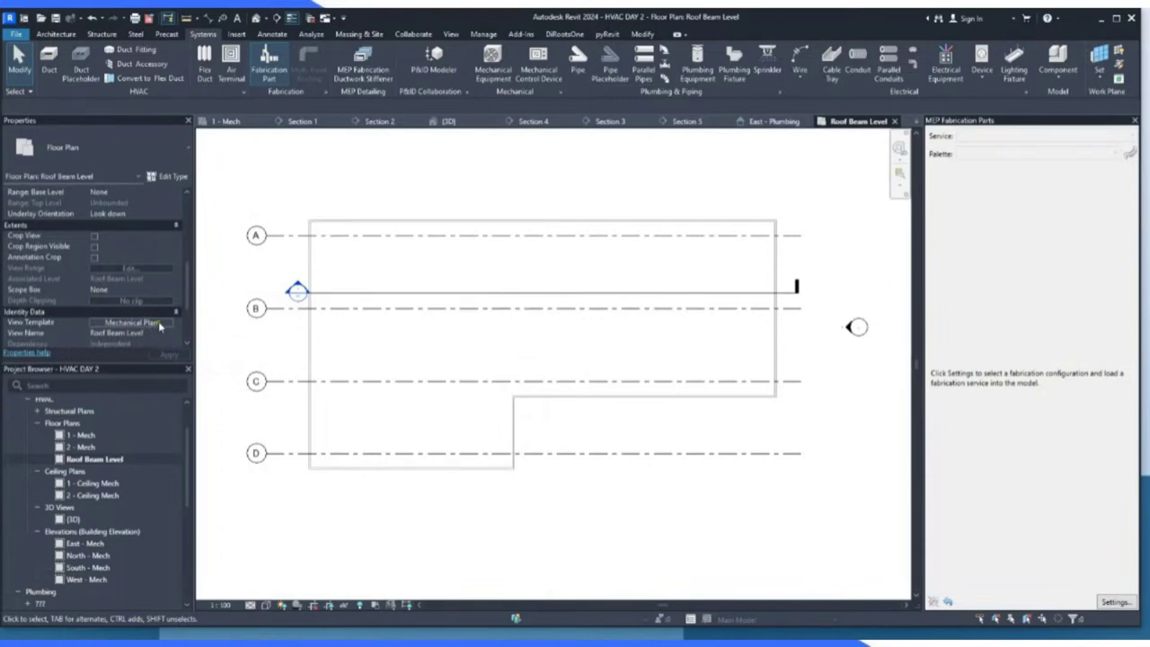
{"action": "left_click", "coordinate": [158, 322]}
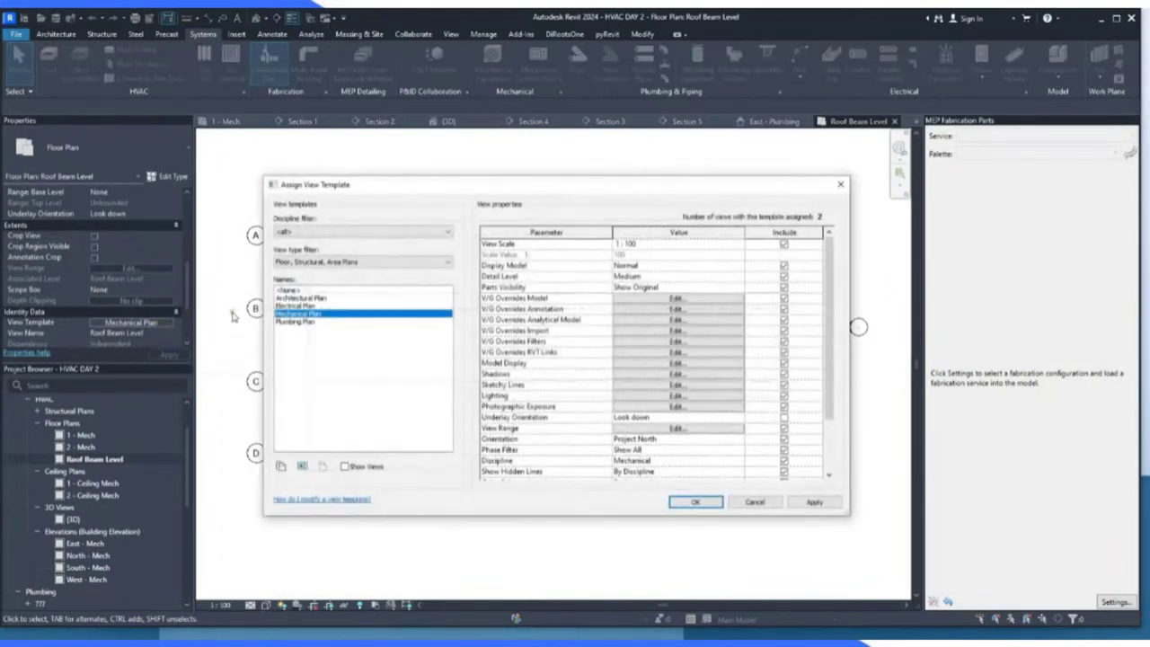
{"action": "left_click", "coordinate": [295, 291]}
{"action": "left_click", "coordinate": [814, 503]}
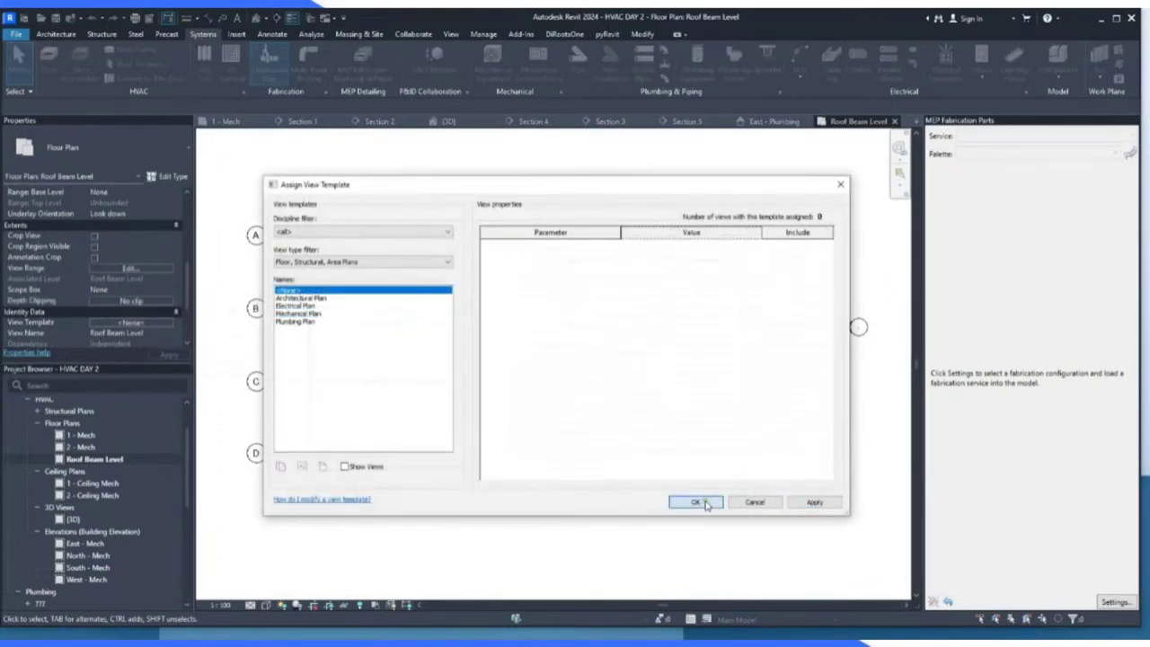
{"action": "left_click", "coordinate": [695, 502]}
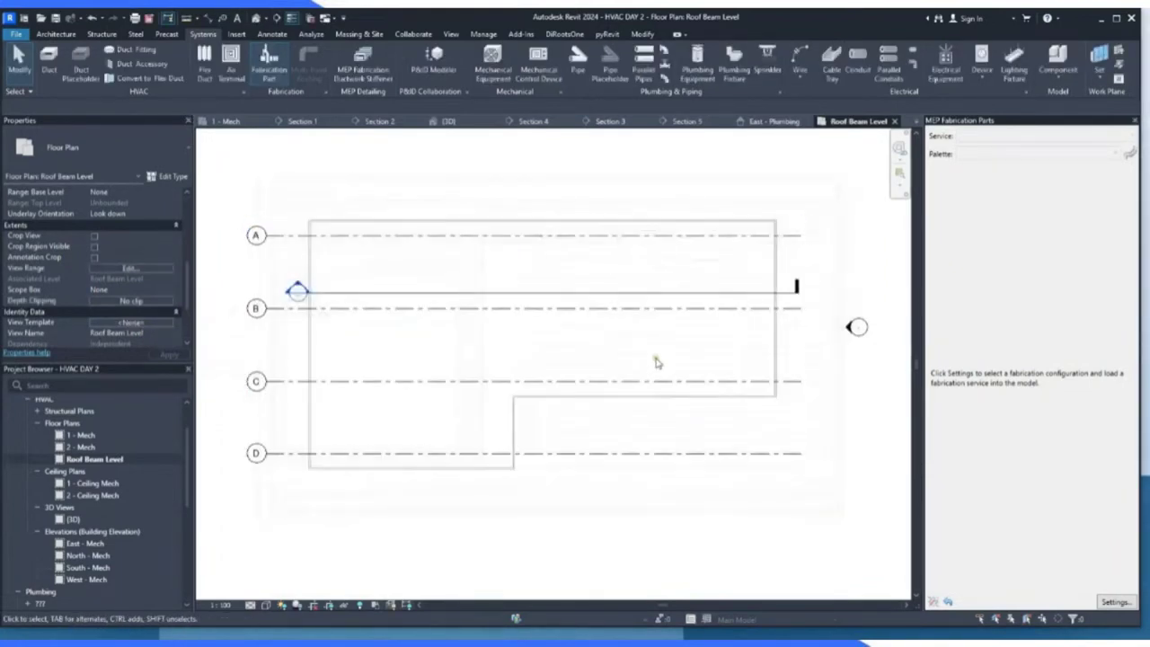
{"action": "left_click", "coordinate": [266, 605]}
{"action": "left_click", "coordinate": [300, 536]}
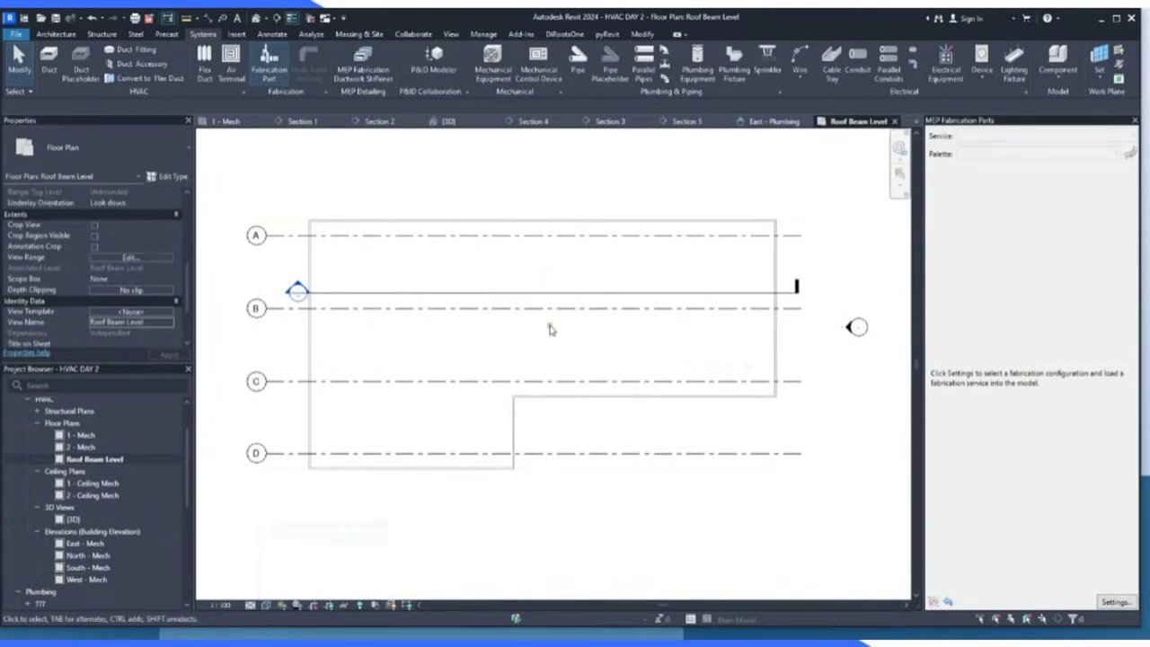
Set the range base level to Roof Beam Level, keeping the underlay orientation as Look down.
{"action": "scroll", "coordinate": [75, 271], "scroll_direction": "down", "scroll_amount": 3}
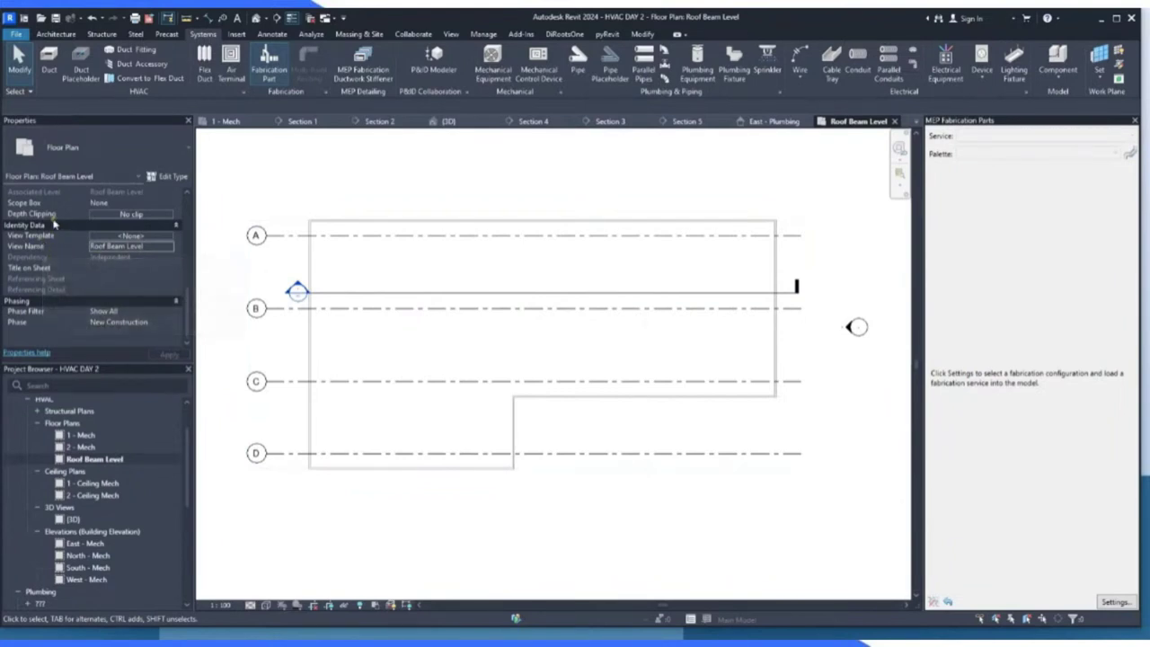
{"action": "scroll", "coordinate": [54, 218], "scroll_direction": "up", "scroll_amount": 4}
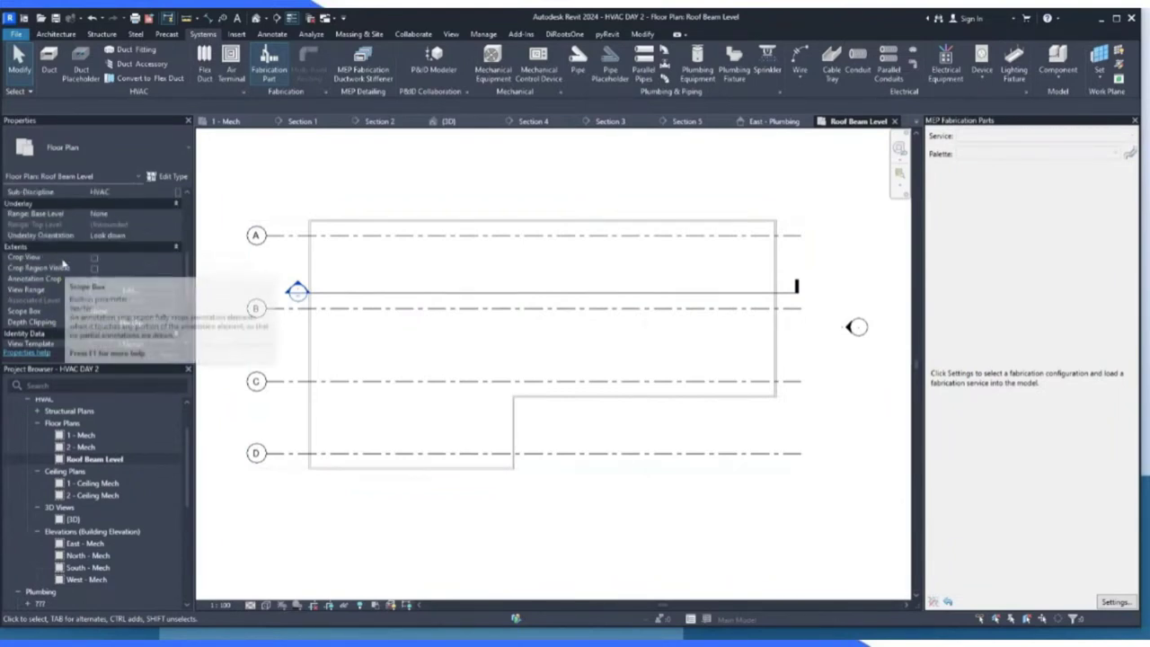
{"action": "left_click", "coordinate": [128, 216]}
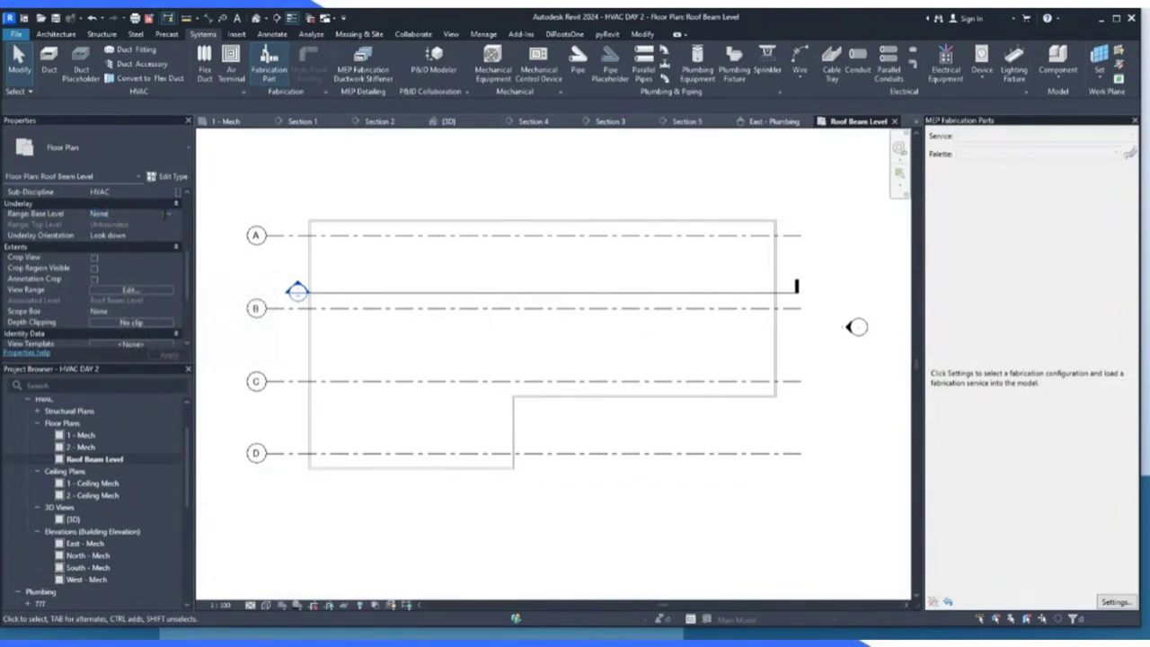
{"action": "left_click", "coordinate": [168, 215]}
{"action": "left_click", "coordinate": [116, 251]}
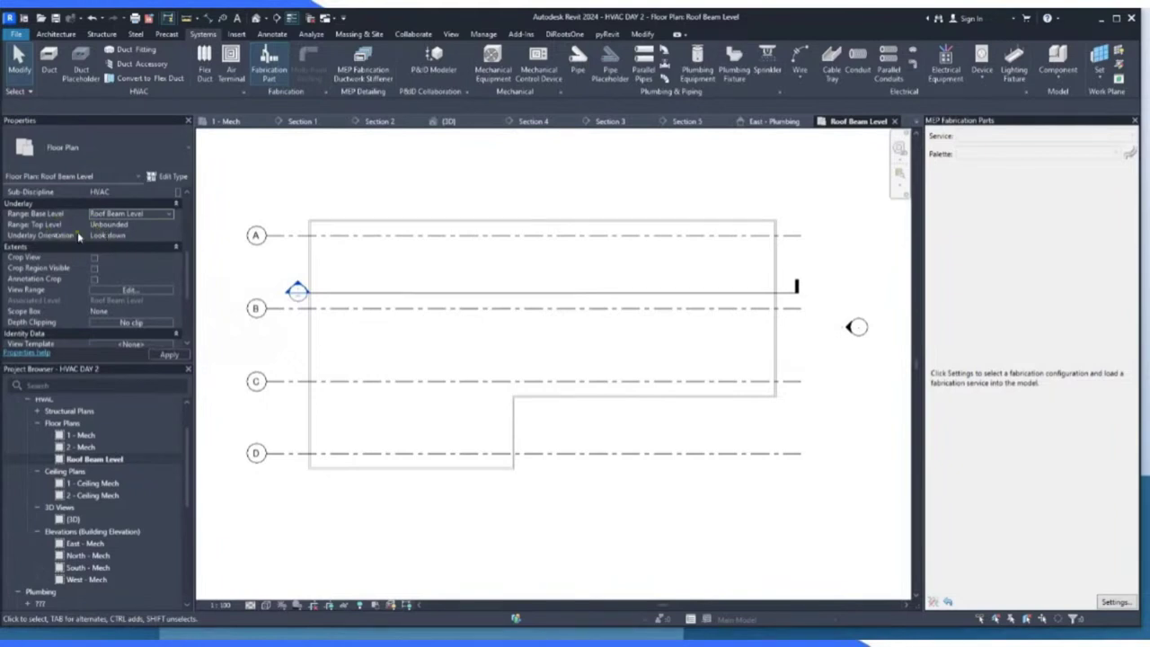
{"action": "left_click", "coordinate": [171, 236]}
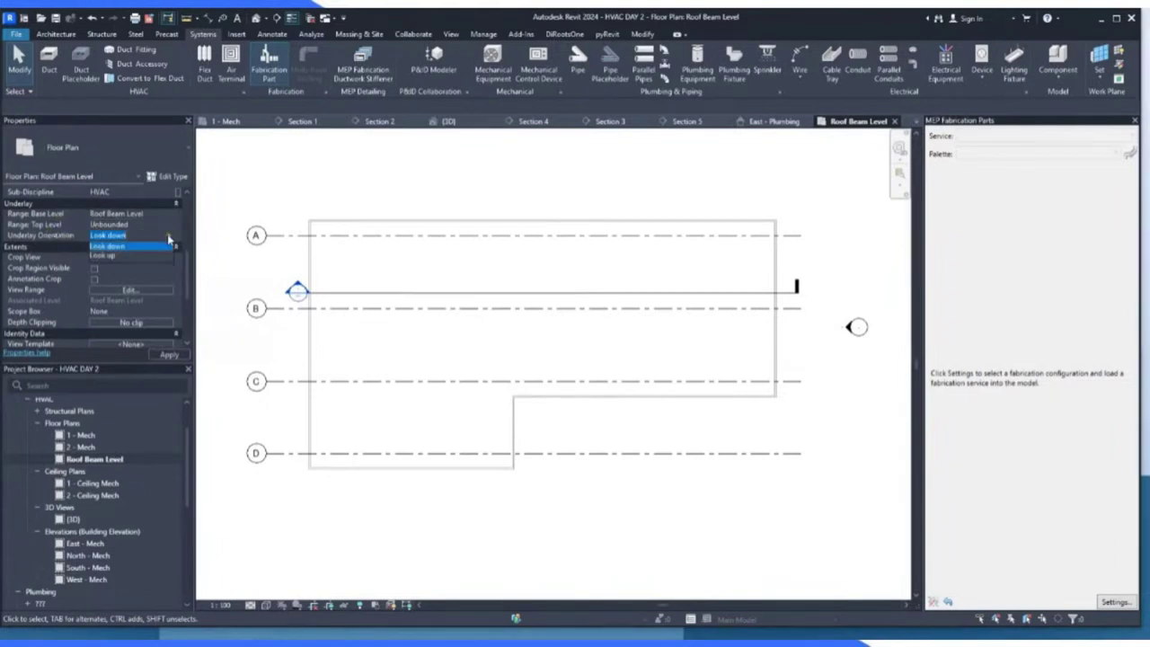
{"action": "left_click", "coordinate": [57, 234]}
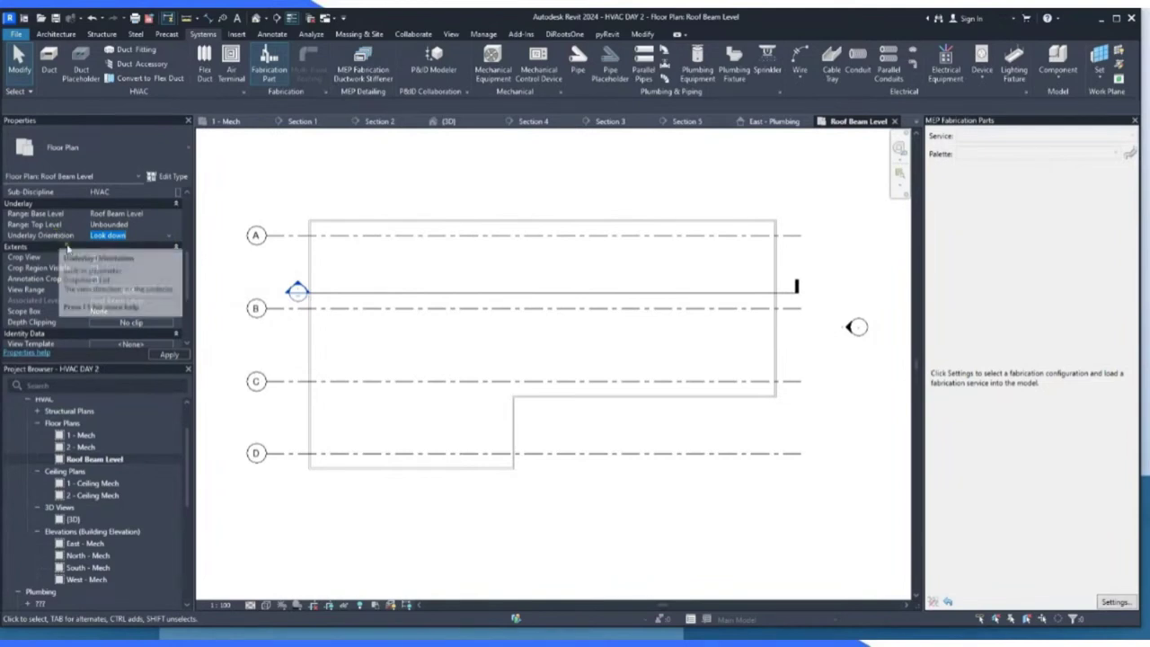
{"action": "left_click", "coordinate": [171, 355]}
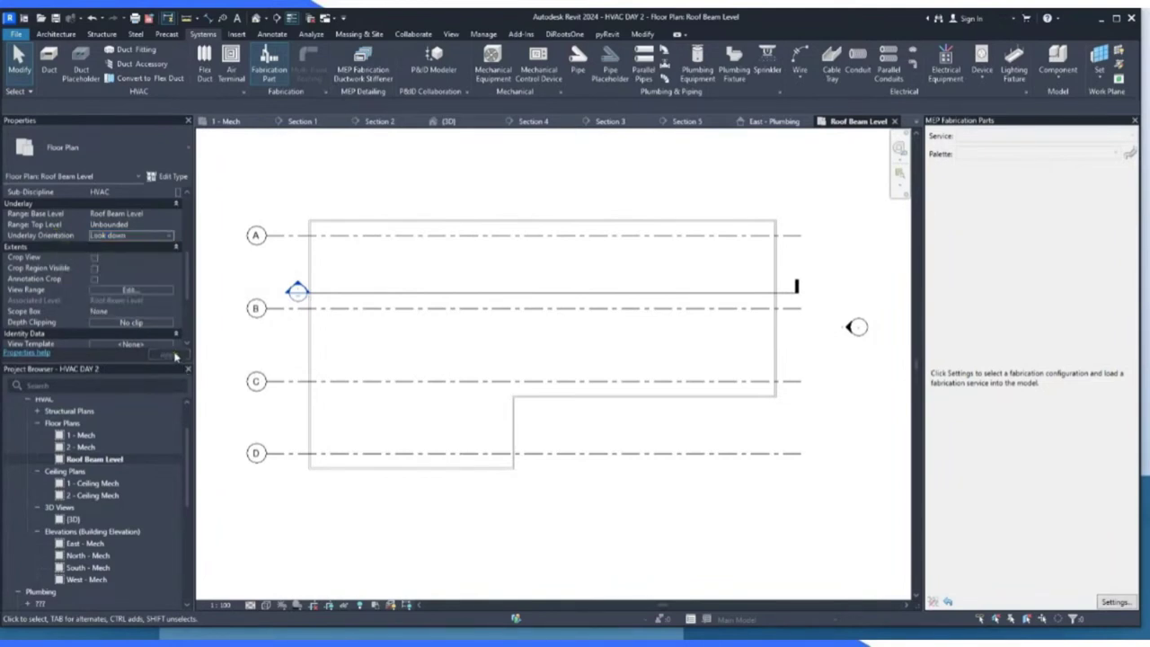
{"action": "left_click", "coordinate": [170, 215]}
{"action": "left_click", "coordinate": [59, 228]}
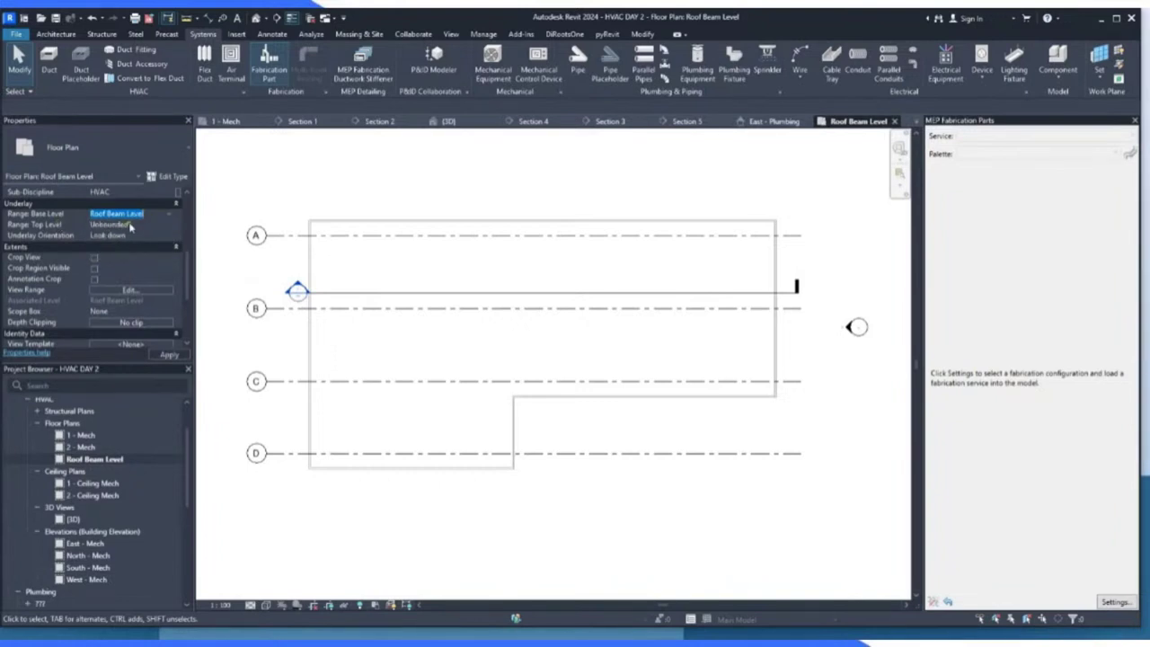
Keep the underlay top Unbounded and Look down, set its base level to Level 1, and apply.
{"action": "left_click", "coordinate": [170, 225]}
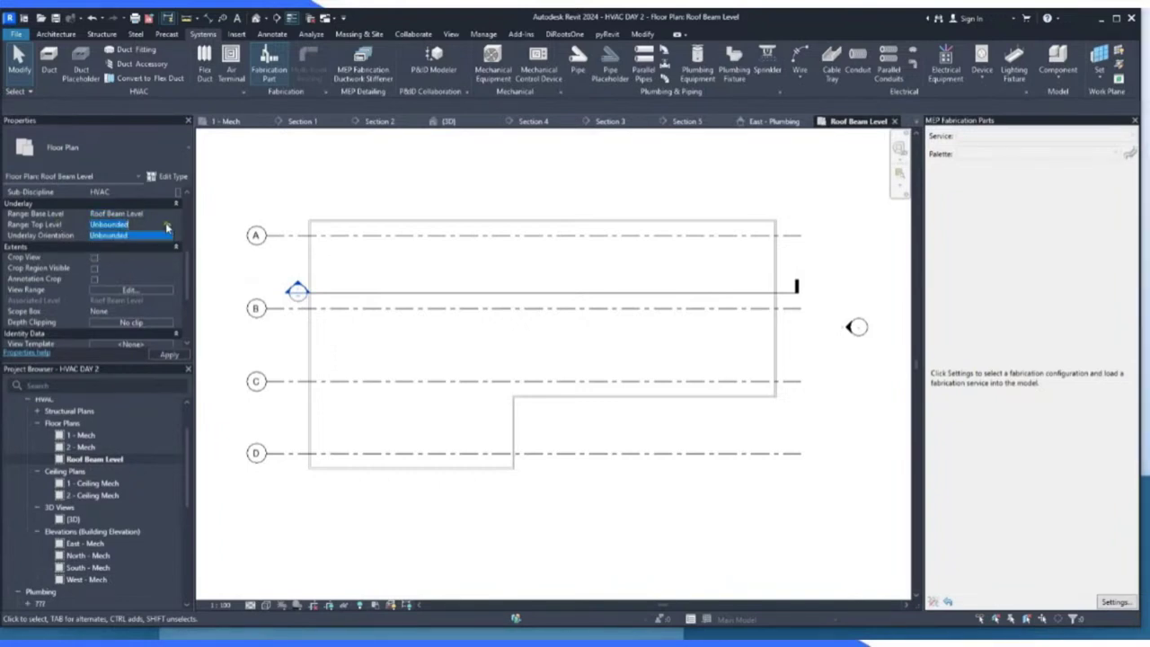
{"action": "left_click", "coordinate": [58, 228]}
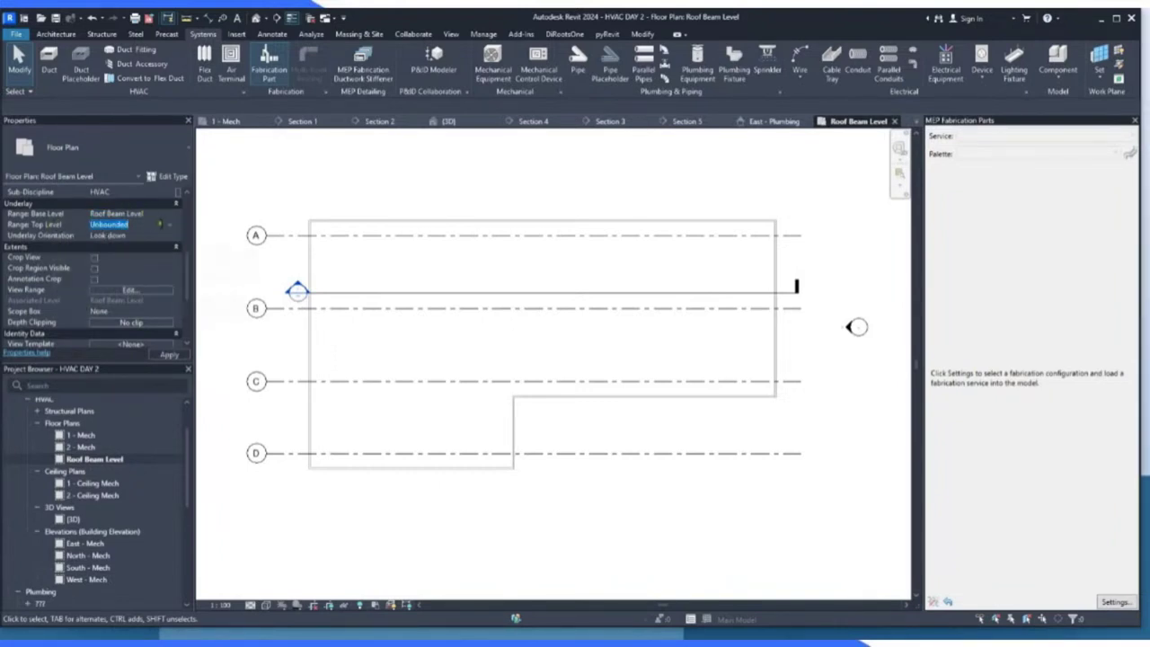
{"action": "left_click", "coordinate": [169, 227]}
{"action": "left_click", "coordinate": [169, 228]}
{"action": "left_click", "coordinate": [164, 235]}
{"action": "left_click", "coordinate": [168, 236]}
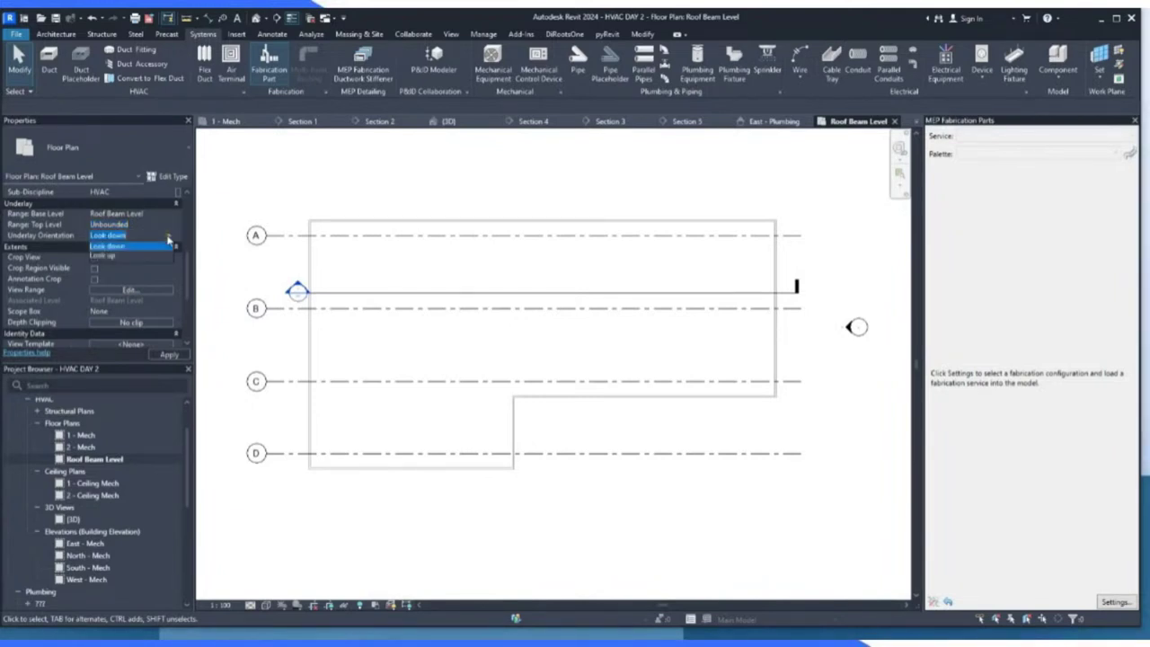
{"action": "left_click", "coordinate": [107, 247]}
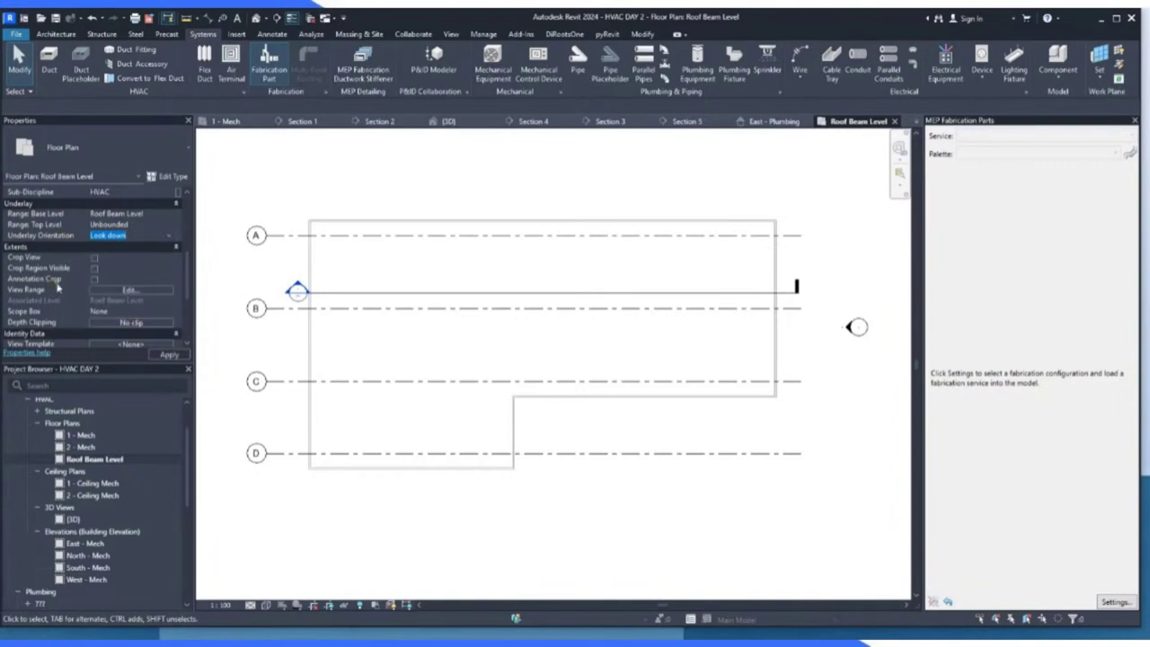
{"action": "left_click", "coordinate": [120, 215]}
{"action": "left_click", "coordinate": [172, 215]}
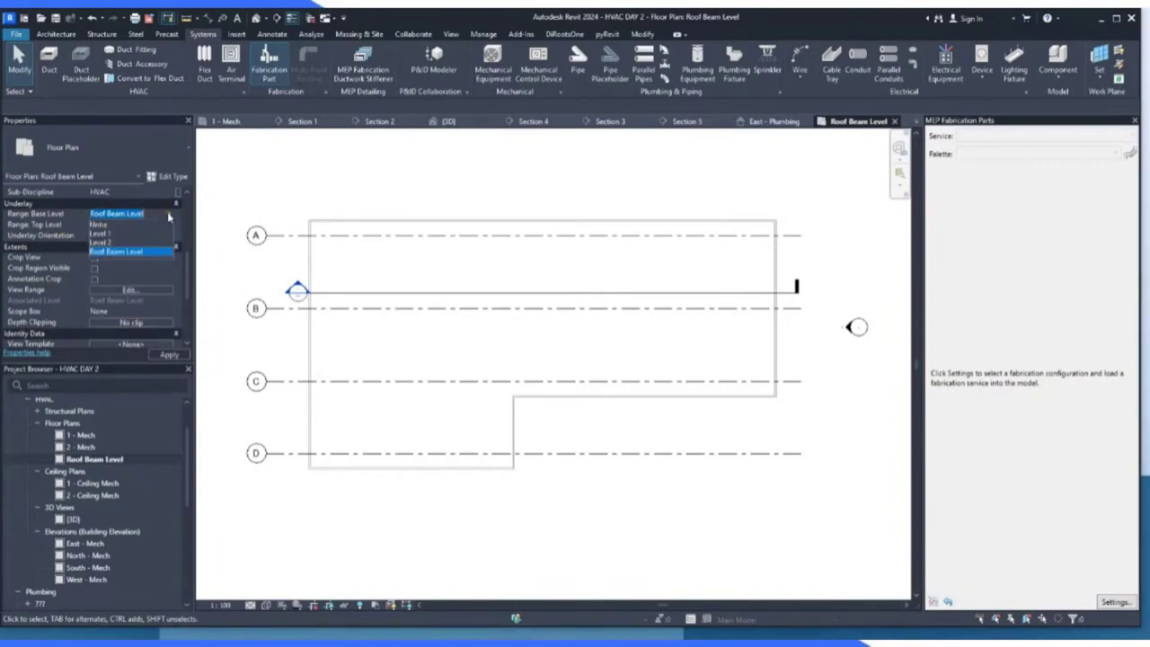
{"action": "left_click", "coordinate": [107, 234]}
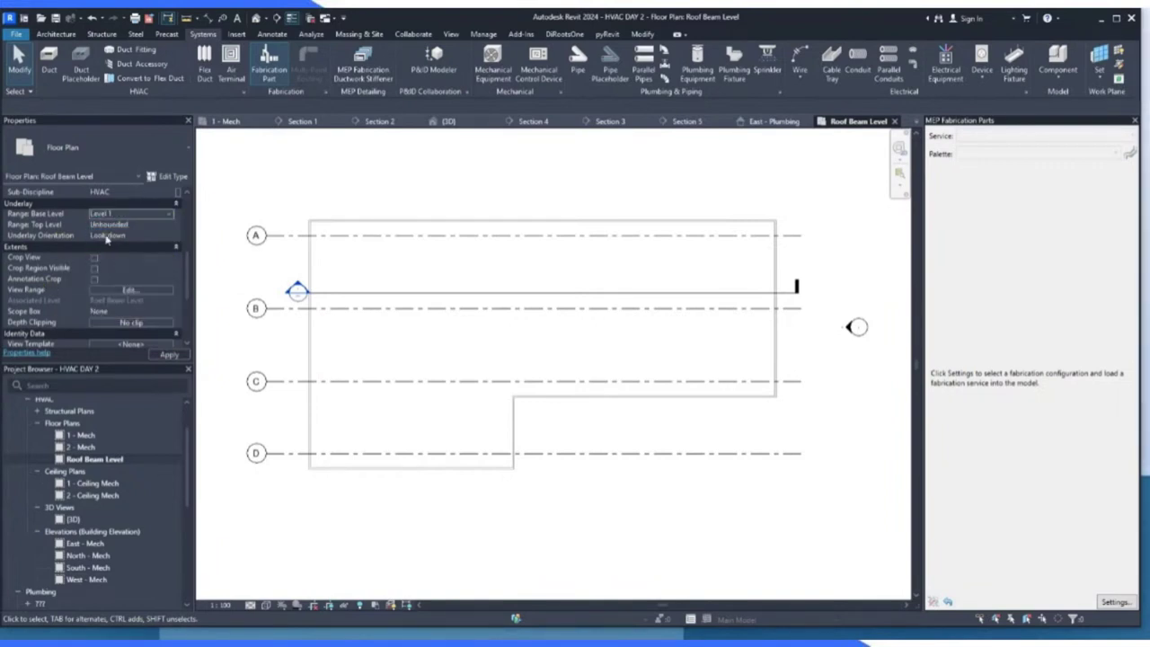
{"action": "left_click", "coordinate": [168, 354]}
Place an M_Outdoor AHU - Horizontal unit just right of the duct elbow.
{"action": "scroll", "coordinate": [614, 281], "scroll_direction": "up", "scroll_amount": 5}
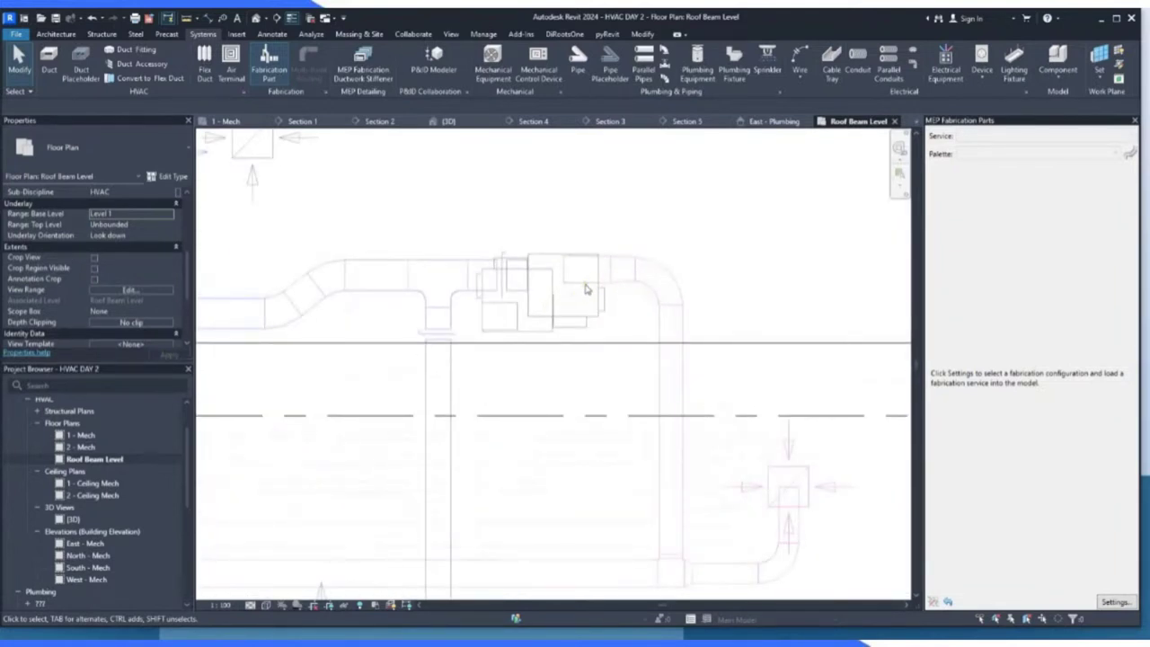
{"action": "scroll", "coordinate": [585, 289], "scroll_direction": "down", "scroll_amount": 3}
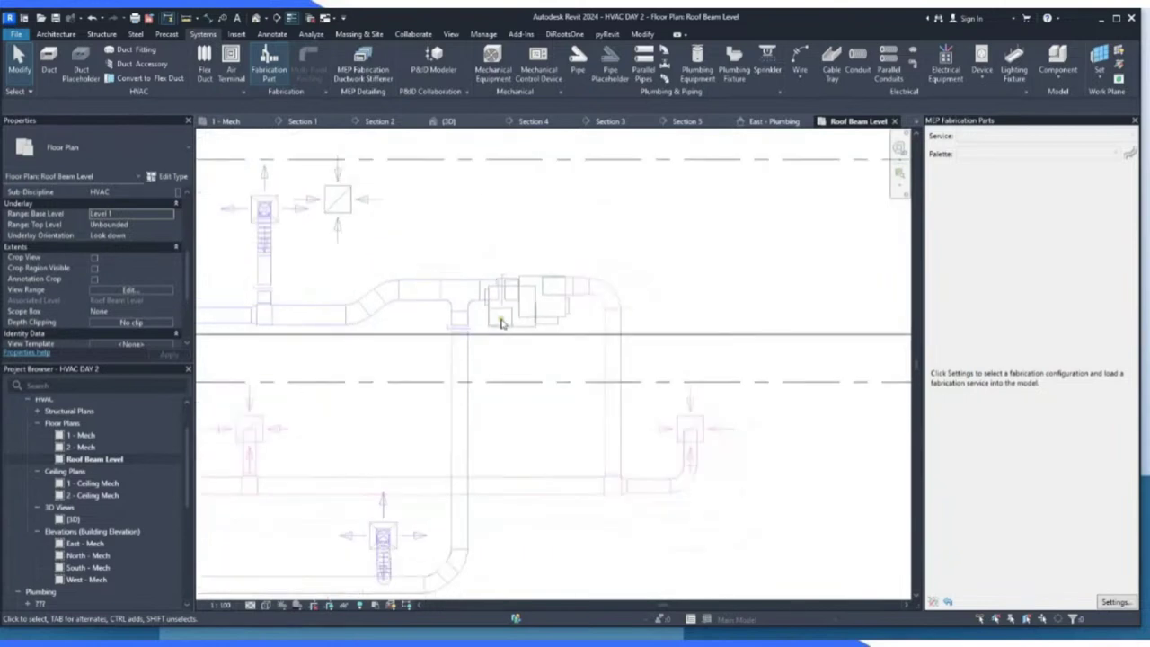
{"action": "left_click", "coordinate": [493, 83]}
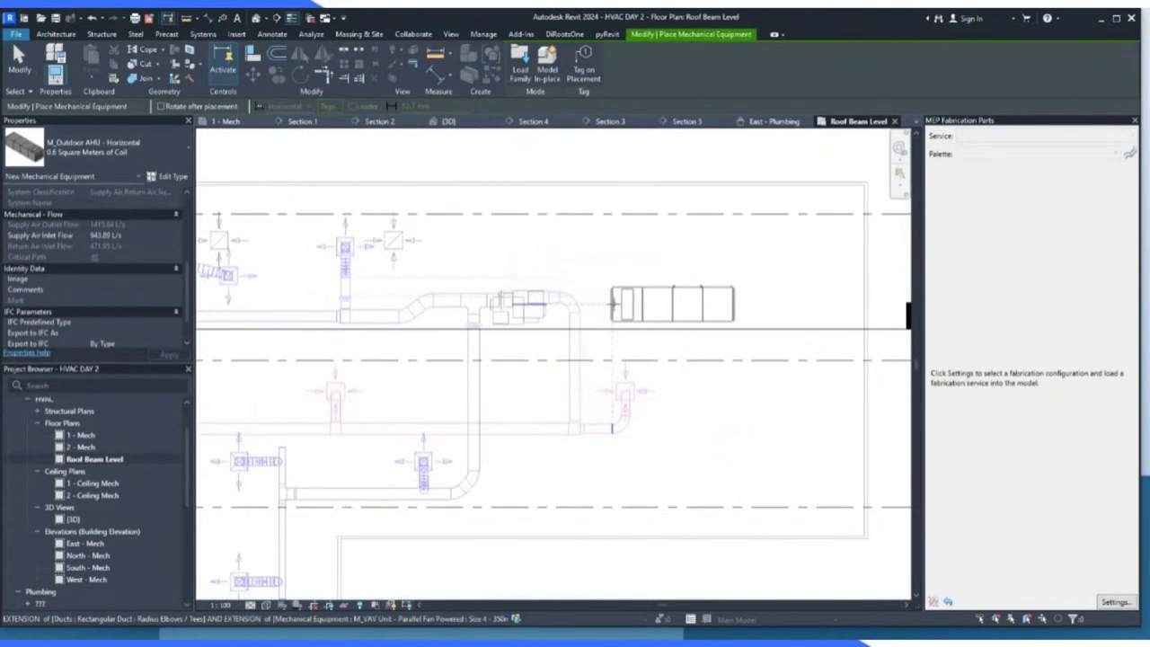
{"action": "left_click", "coordinate": [614, 306]}
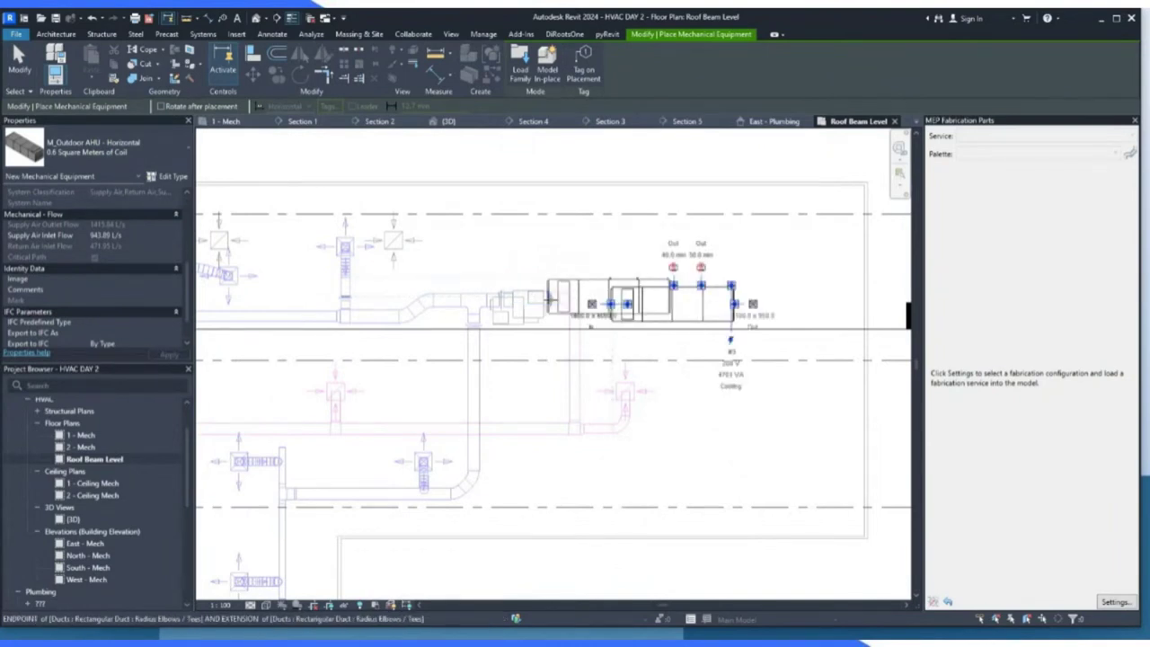
{"action": "left_click", "coordinate": [20, 62]}
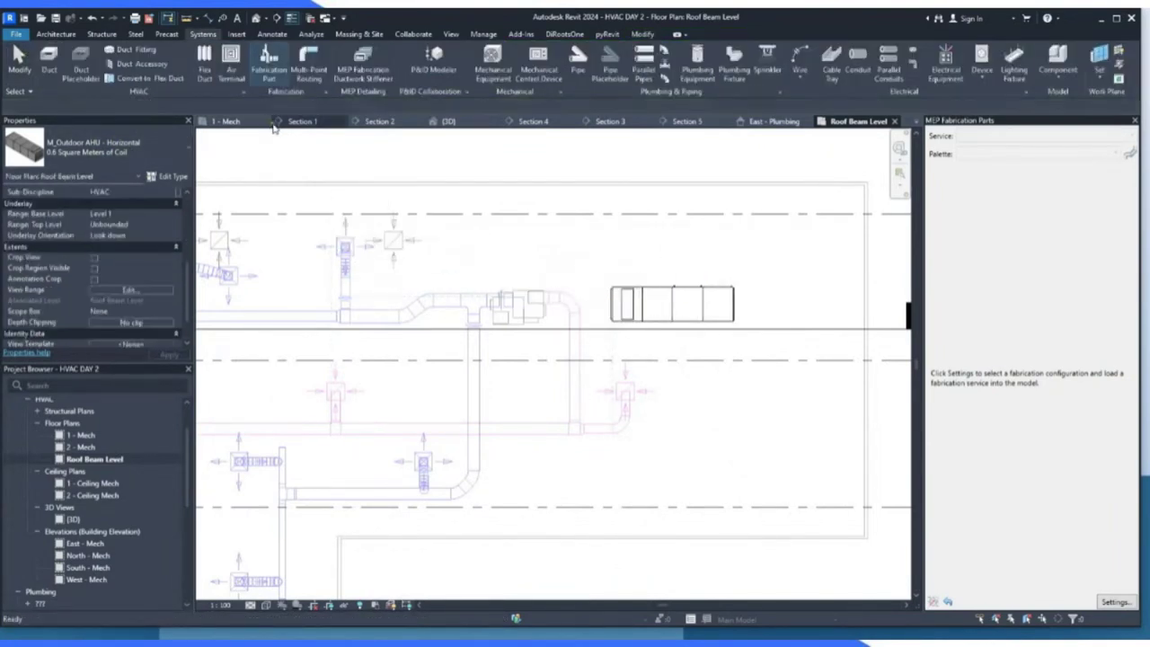
Switch to Section 1 and zoom into the Level 2 duct run near the VAV unit.
{"action": "left_click", "coordinate": [302, 122]}
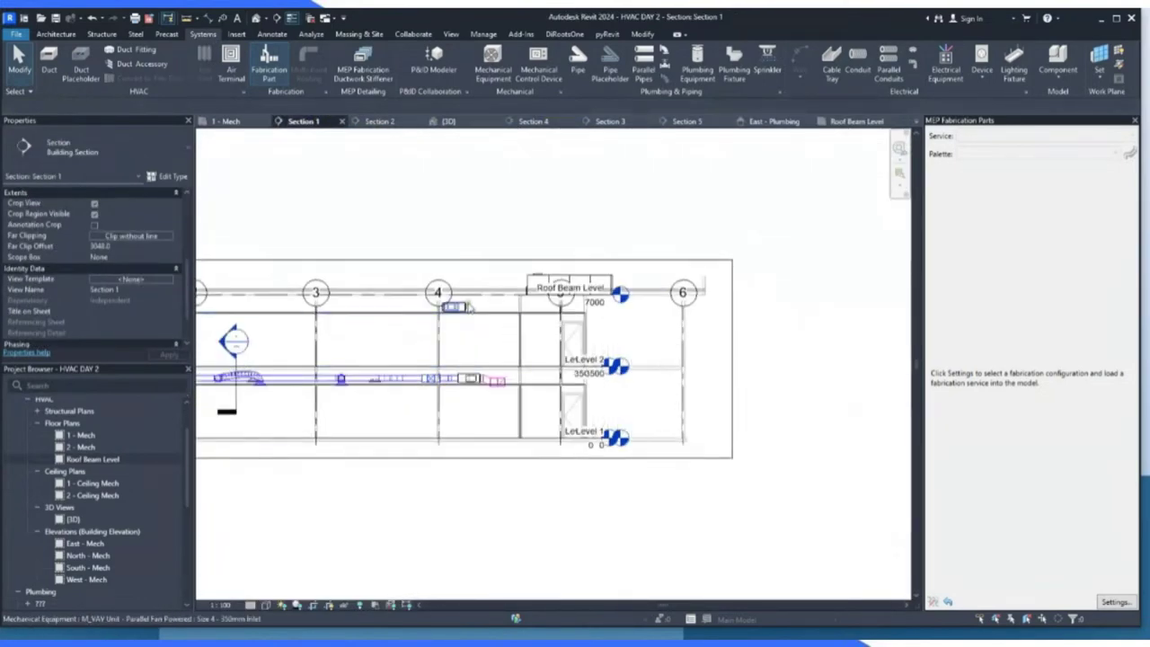
{"action": "scroll", "coordinate": [424, 375], "scroll_direction": "up", "scroll_amount": 4}
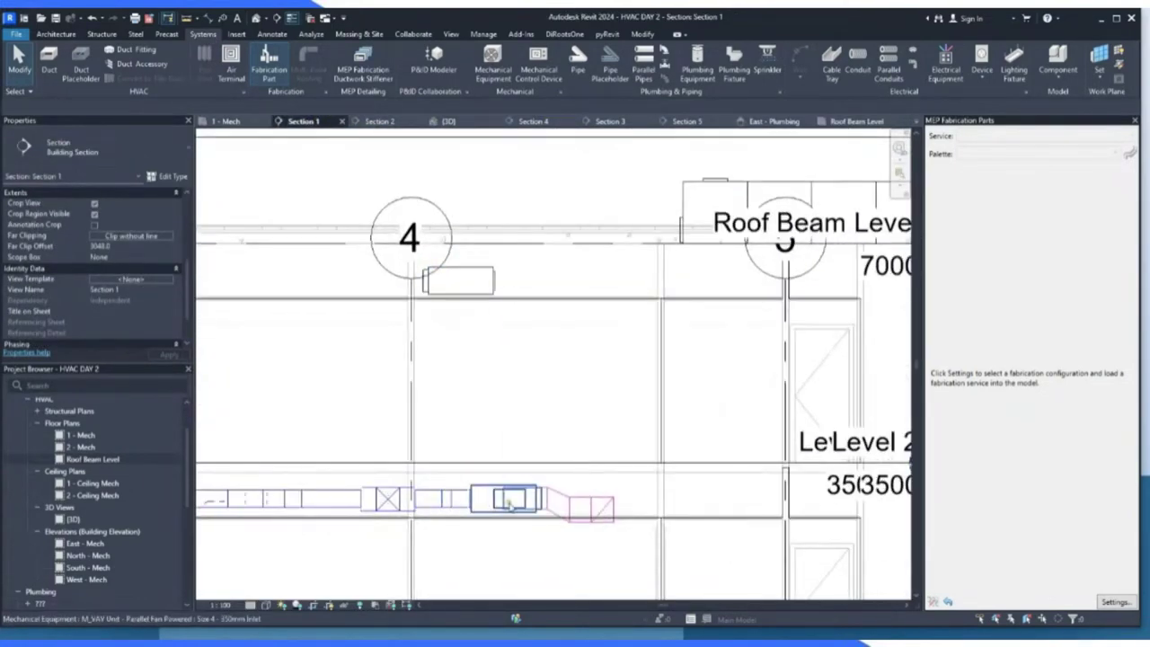
{"action": "scroll", "coordinate": [593, 504], "scroll_direction": "up", "scroll_amount": 2}
{"action": "scroll", "coordinate": [580, 438], "scroll_direction": "down", "scroll_amount": 3}
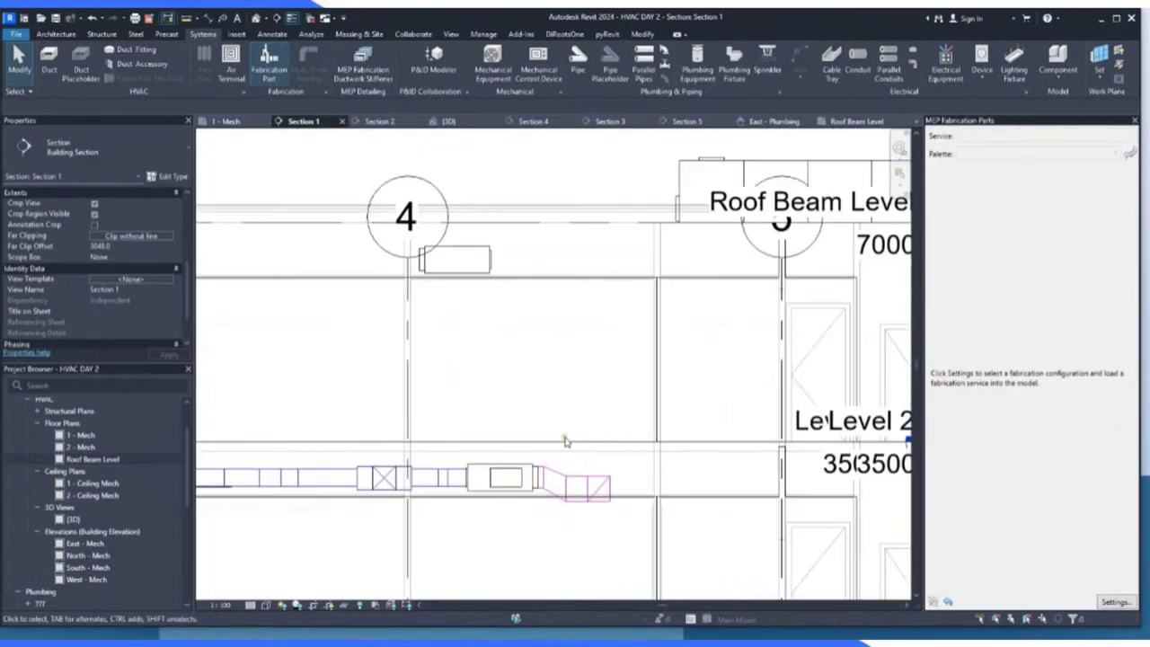
{"action": "scroll", "coordinate": [557, 441], "scroll_direction": "down", "scroll_amount": 1}
{"action": "scroll", "coordinate": [540, 456], "scroll_direction": "up", "scroll_amount": 2}
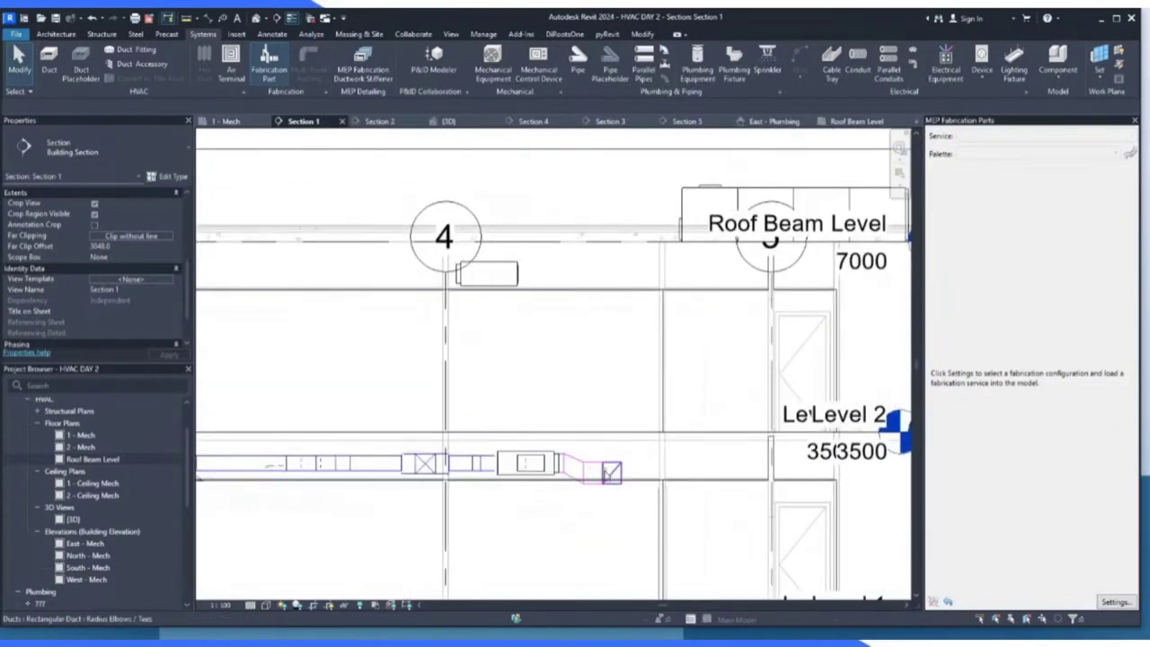
{"action": "scroll", "coordinate": [621, 487], "scroll_direction": "up", "scroll_amount": 3}
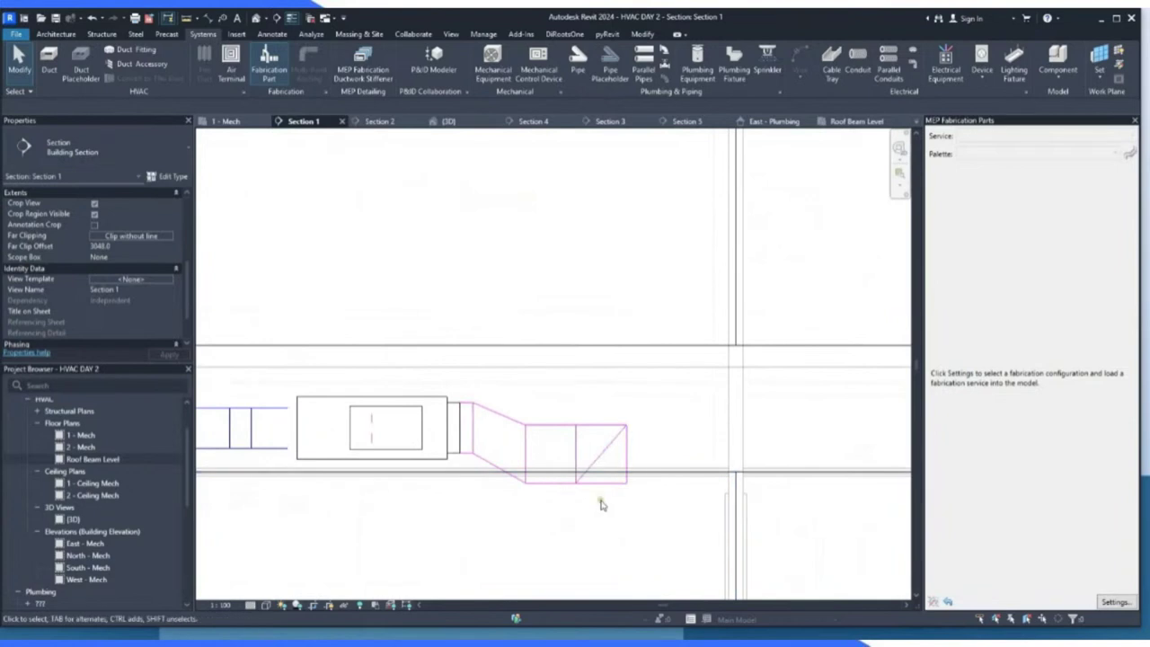
{"action": "left_click", "coordinate": [580, 439]}
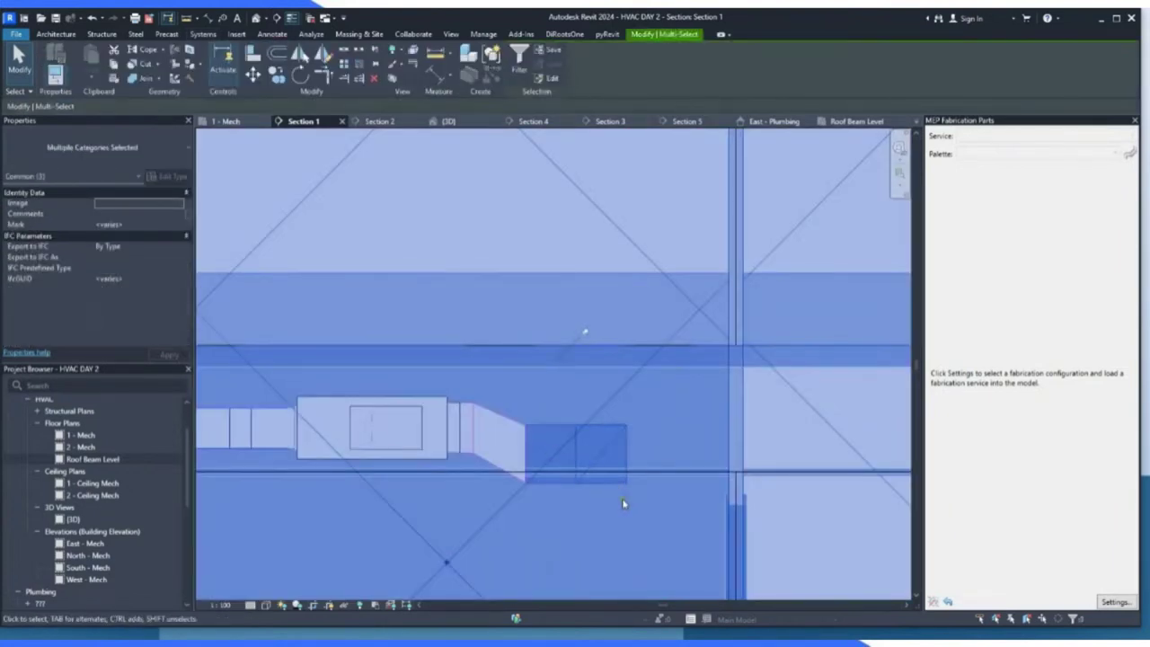
{"action": "key", "text": "Escape"}
{"action": "scroll", "coordinate": [539, 471], "scroll_direction": "up", "scroll_amount": 2}
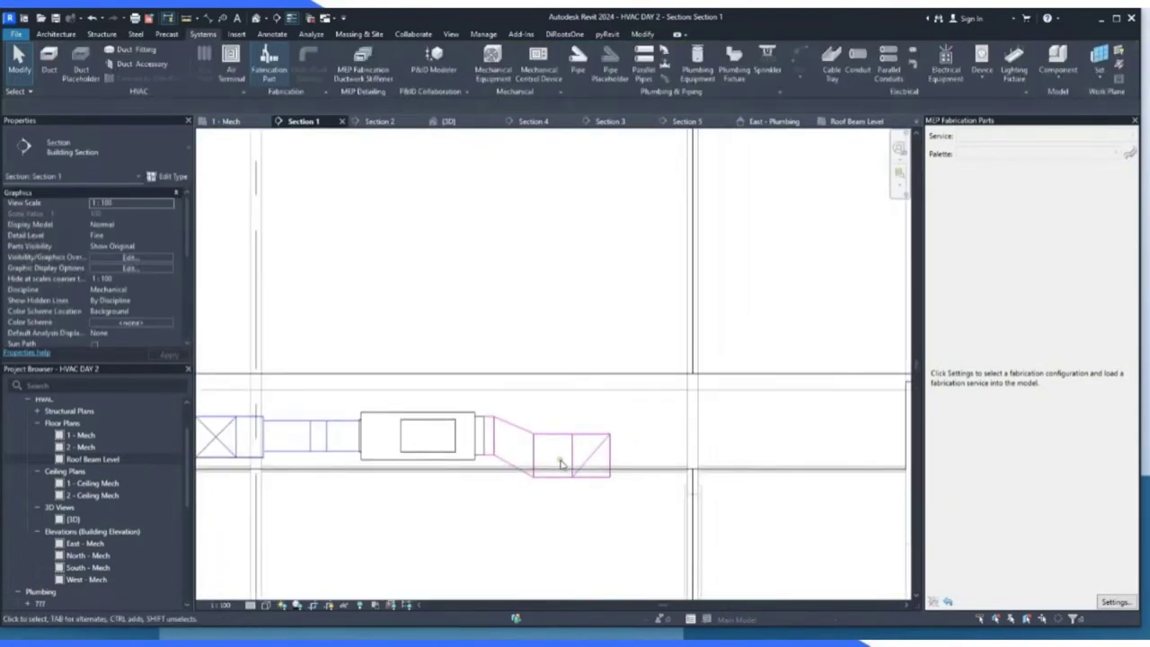
{"action": "scroll", "coordinate": [522, 428], "scroll_direction": "up", "scroll_amount": 2}
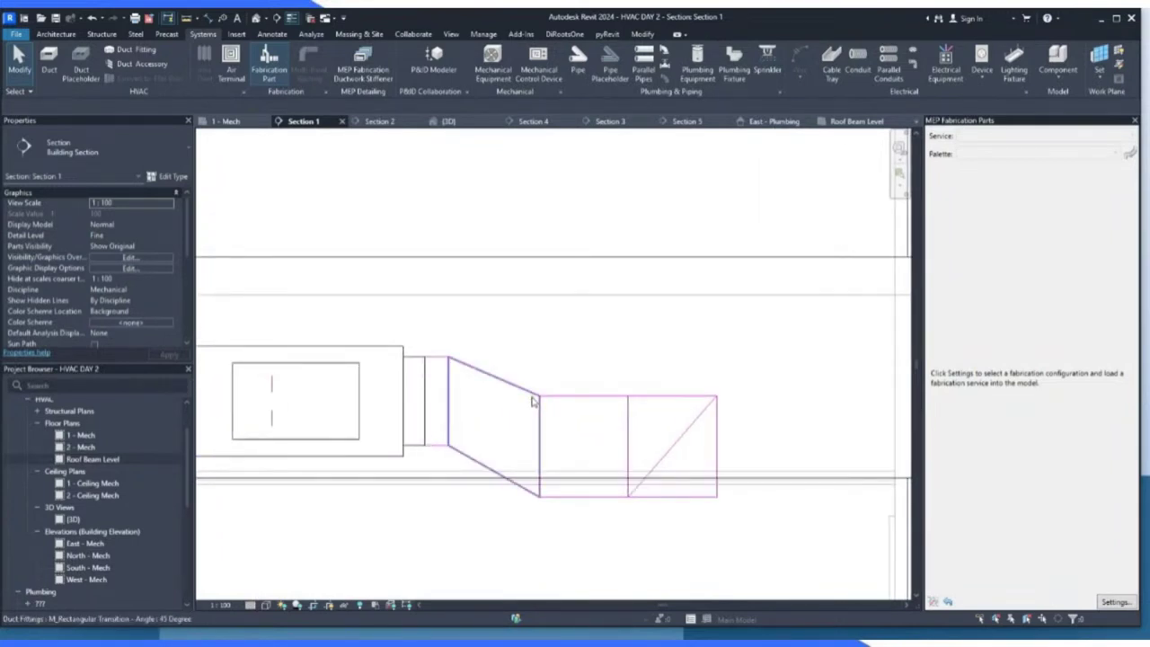
Nudge the rectangular elbow up to 2810 mm, then undo the moves.
{"action": "left_click", "coordinate": [607, 403]}
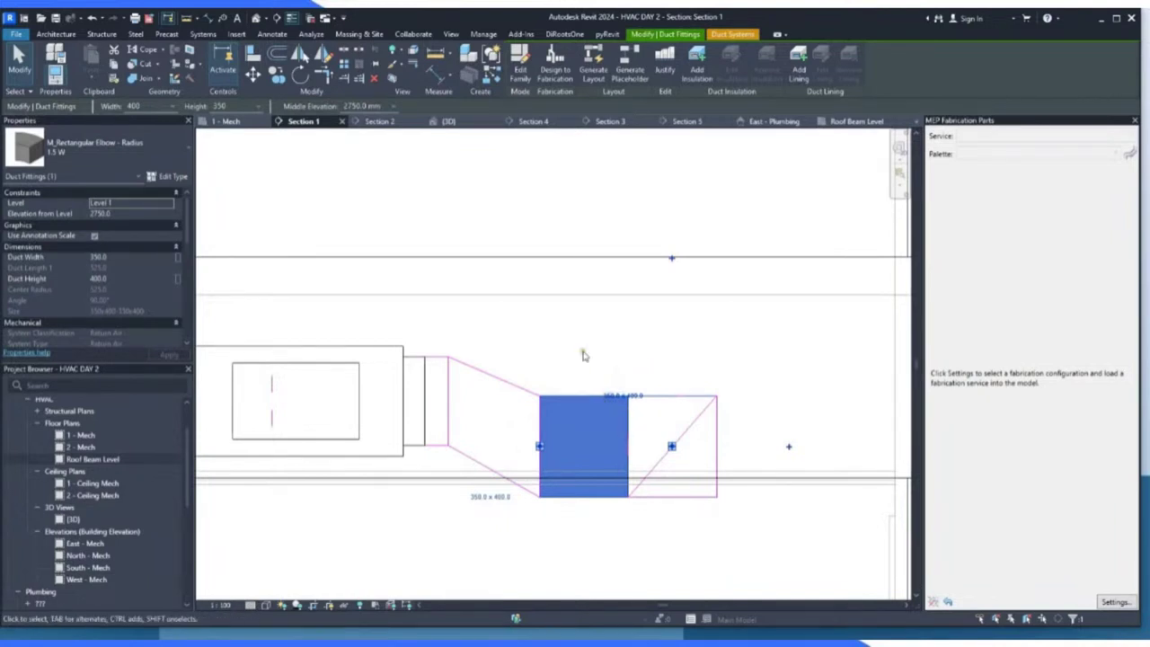
{"action": "key", "text": "Up"}
{"action": "key", "text": "Up"}
{"action": "key", "text": "Up"}
{"action": "key", "text": "Up"}
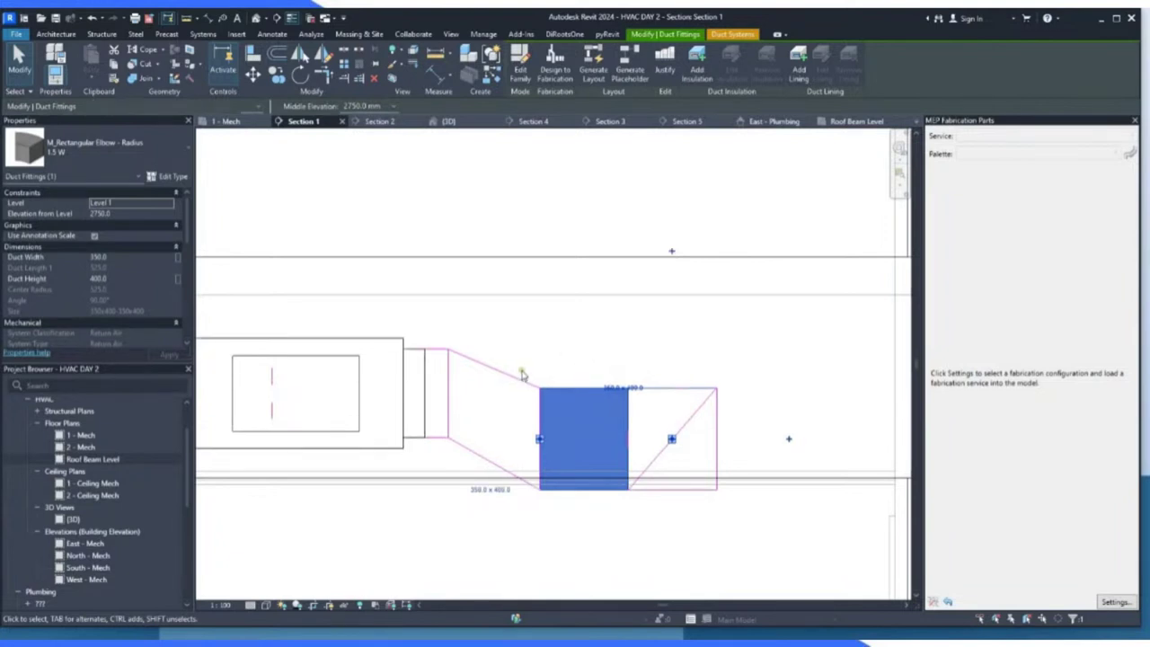
{"action": "key", "text": "Up"}
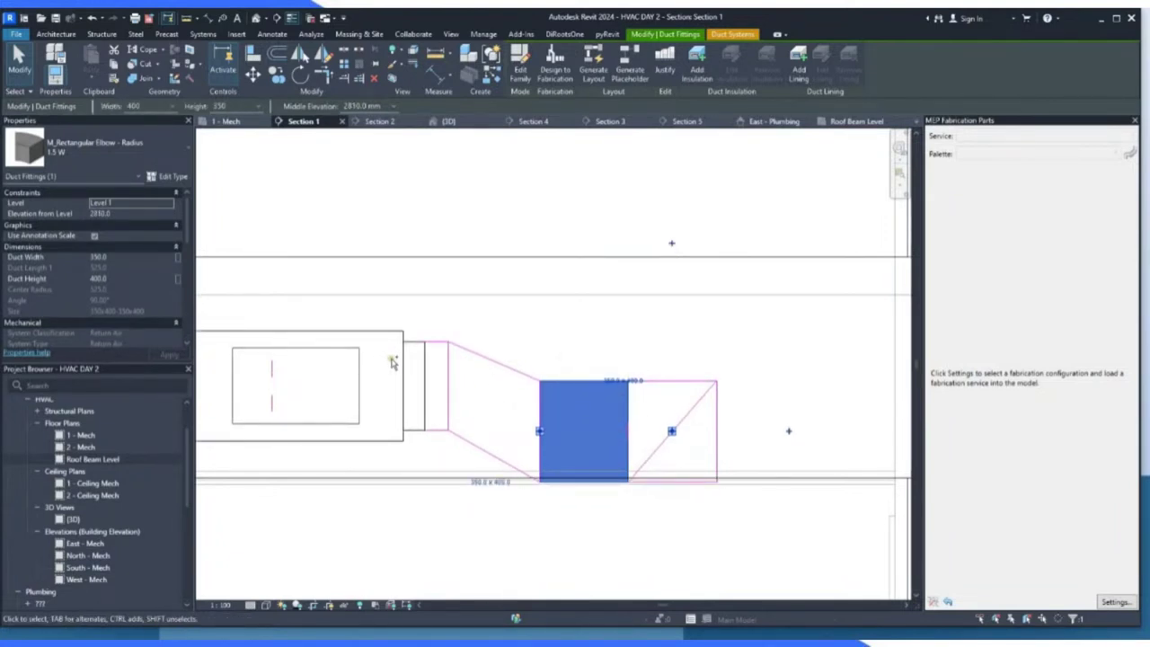
{"action": "key", "text": "Escape"}
{"action": "key", "text": "ctrl+z"}
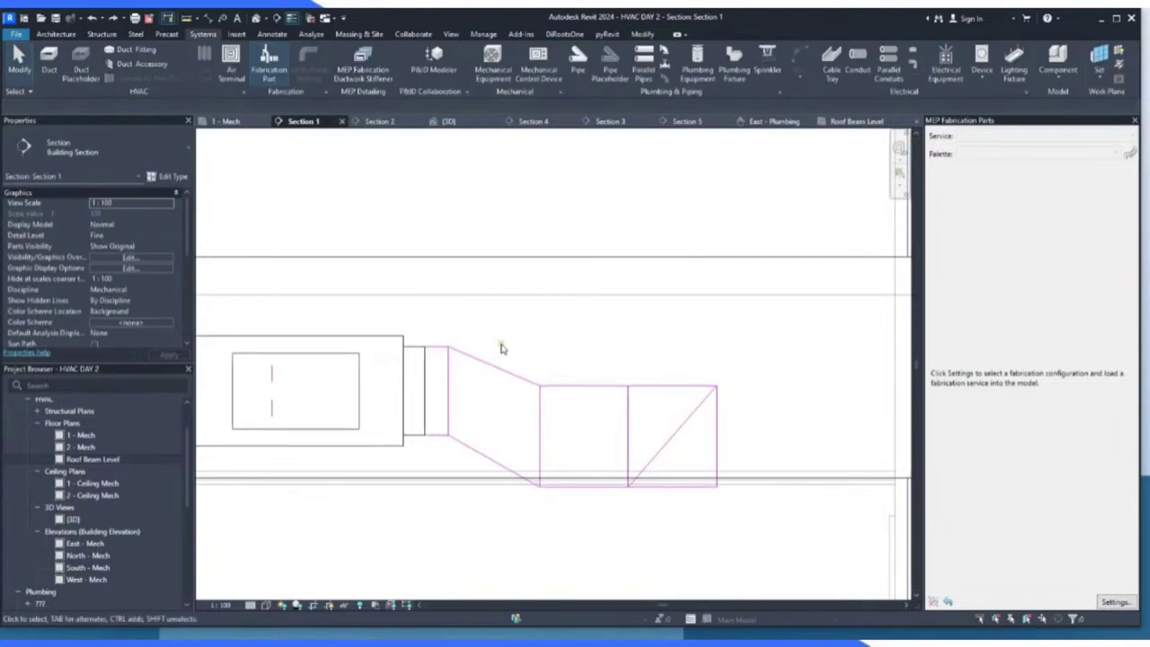
{"action": "key", "text": "ctrl+z"}
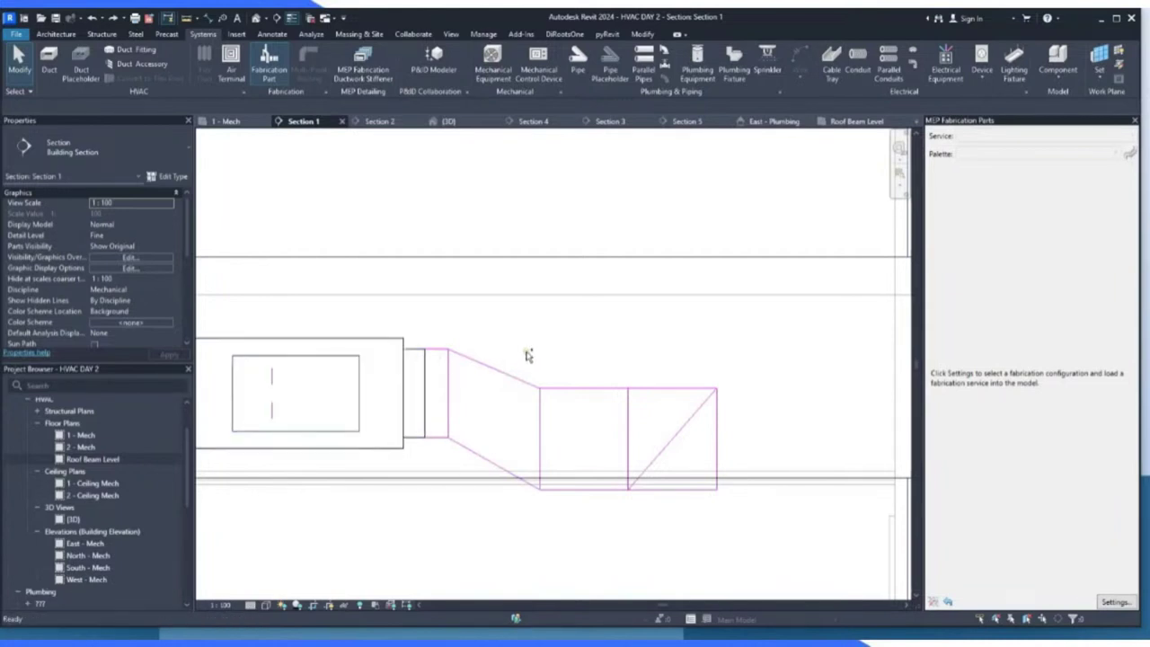
{"action": "key", "text": "ctrl+z"}
{"action": "key", "text": "ctrl+z"}
{"action": "key", "text": "ctrl+z"}
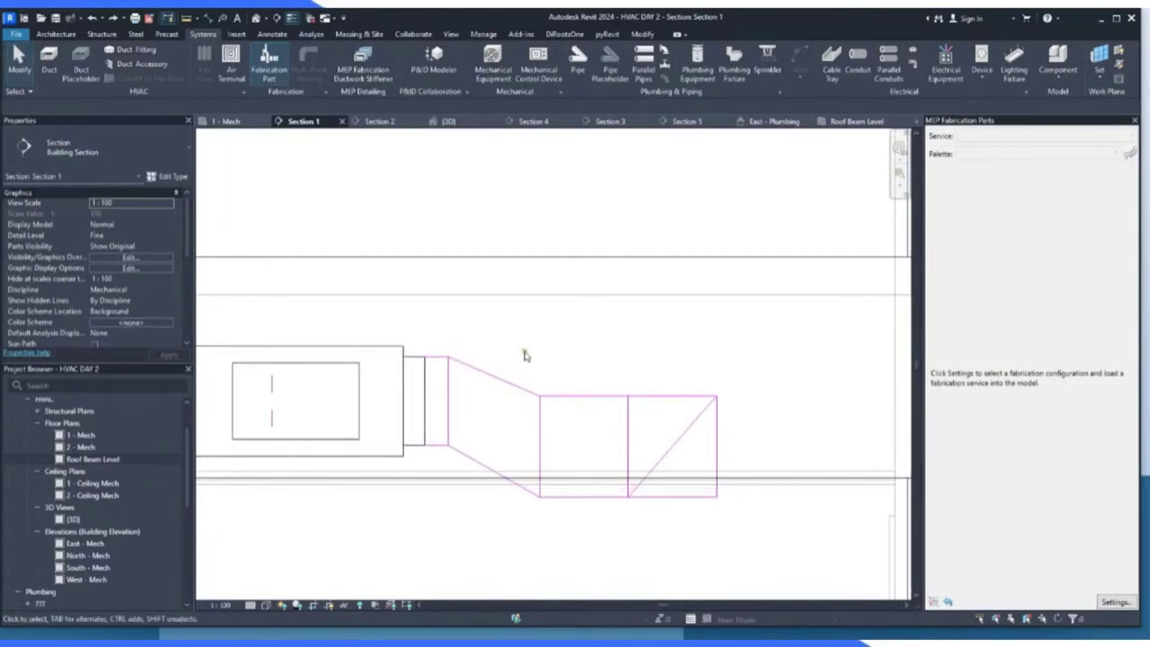
Delete the pink transition fitting from the section.
{"action": "left_click", "coordinate": [501, 393]}
{"action": "key", "text": "Delete"}
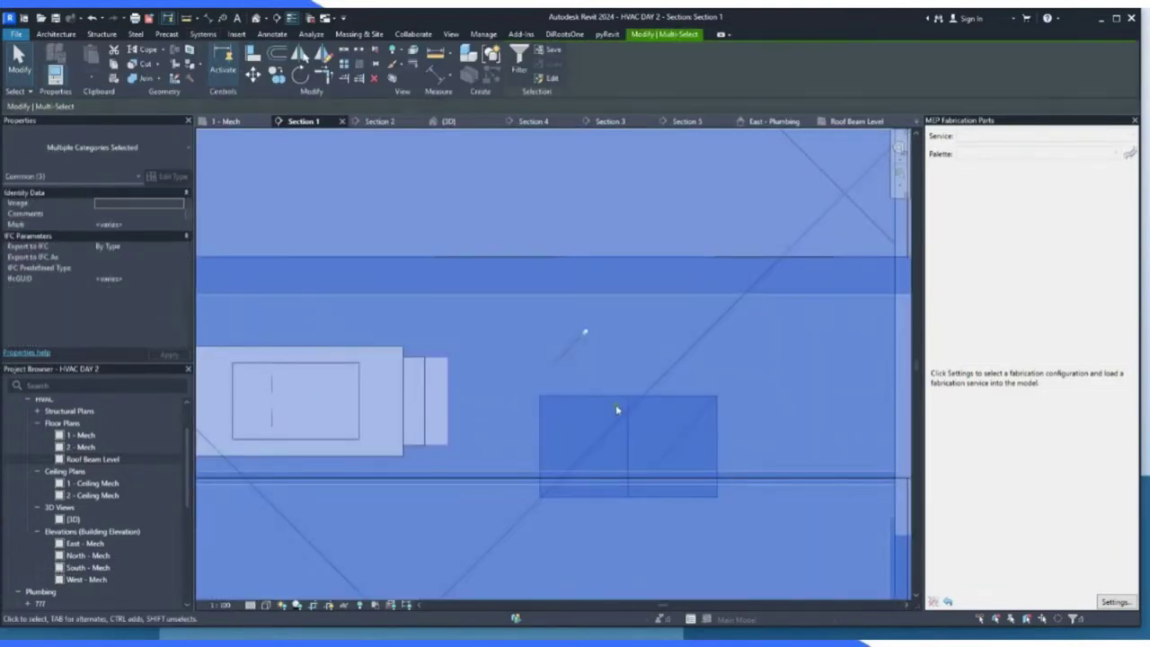
{"action": "key", "text": "Escape"}
{"action": "left_click", "coordinate": [621, 415]}
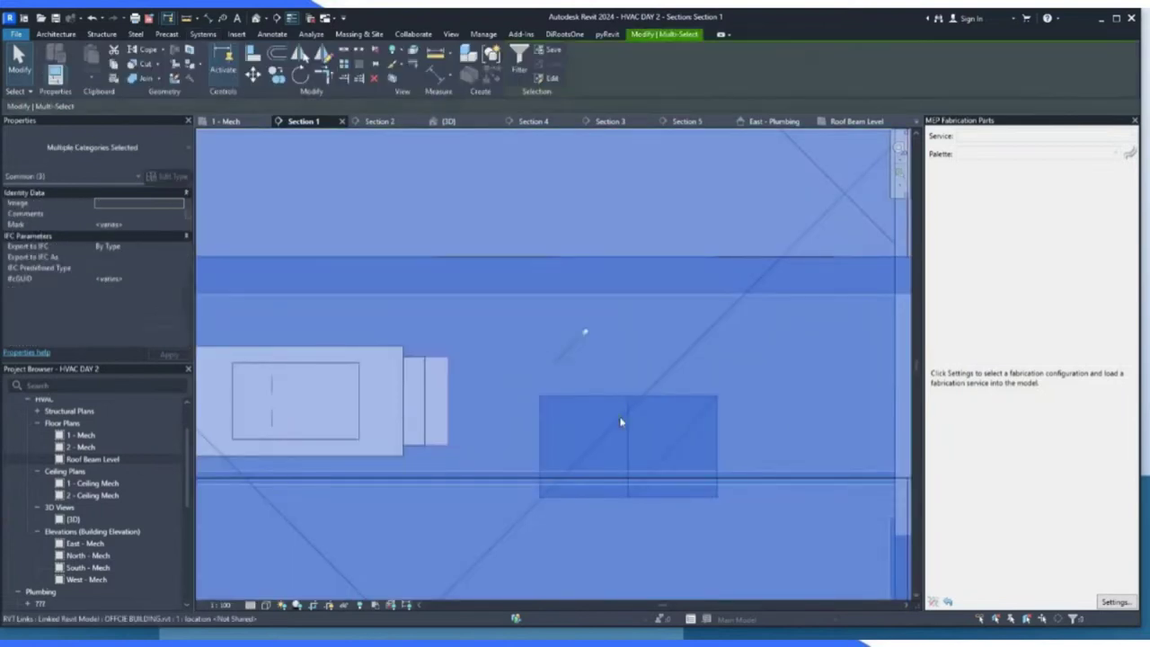
{"action": "key", "text": "Escape"}
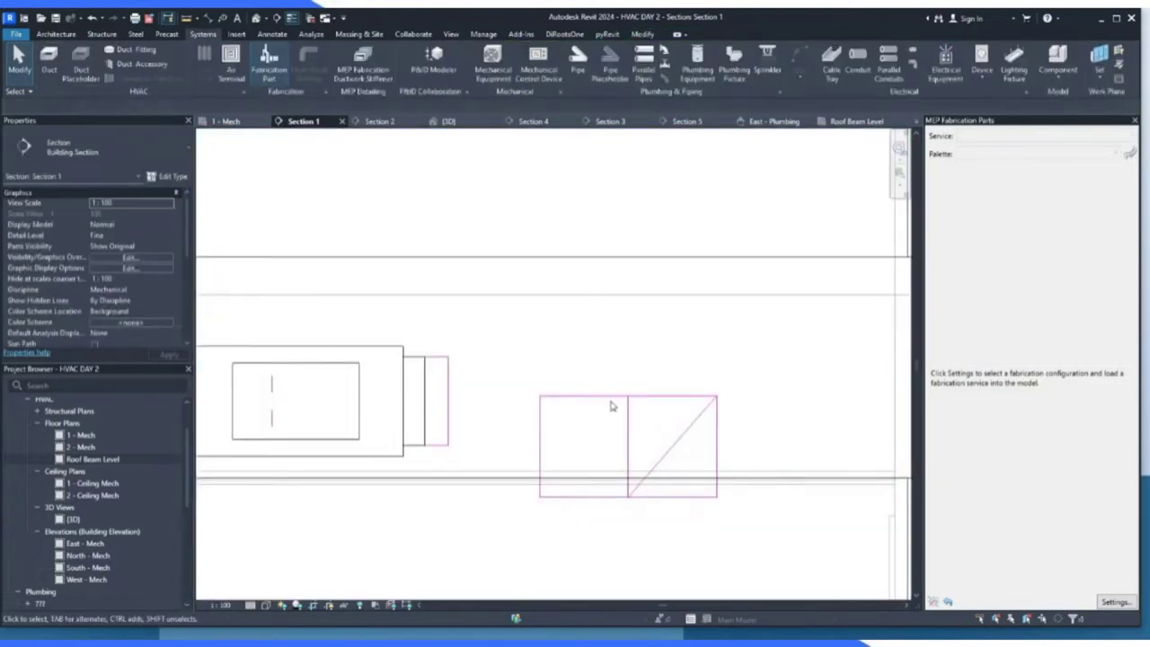
Raise the elbow, align the duct top to the reference line, then open 1 - Mech.
{"action": "left_click", "coordinate": [612, 402]}
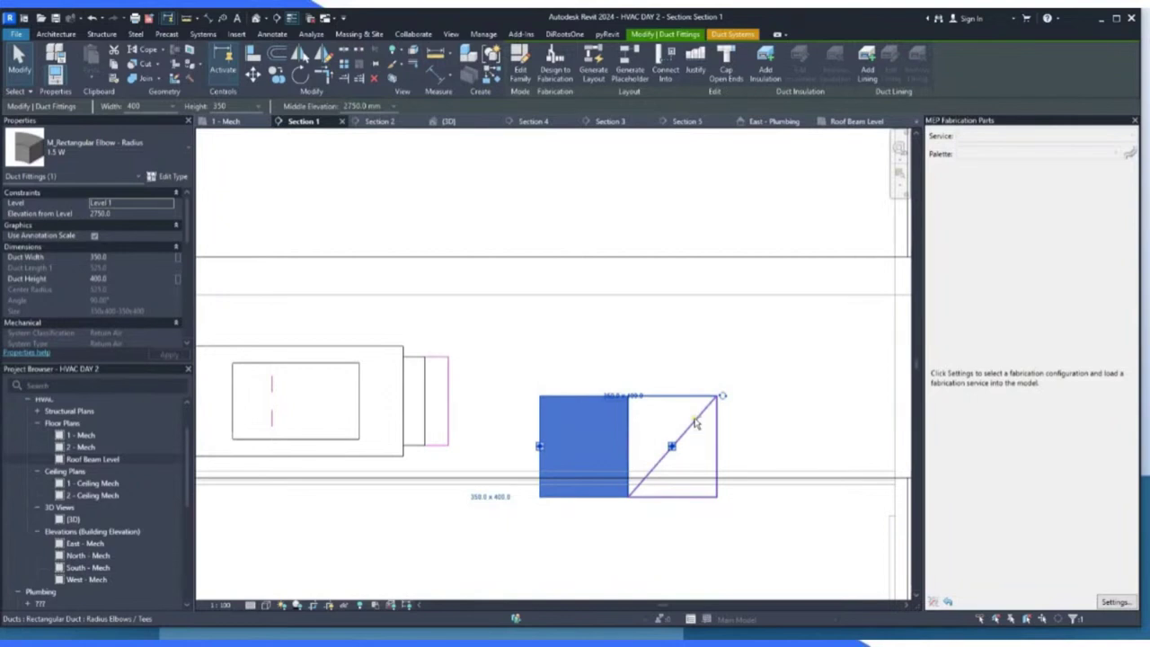
{"action": "key", "text": "Up"}
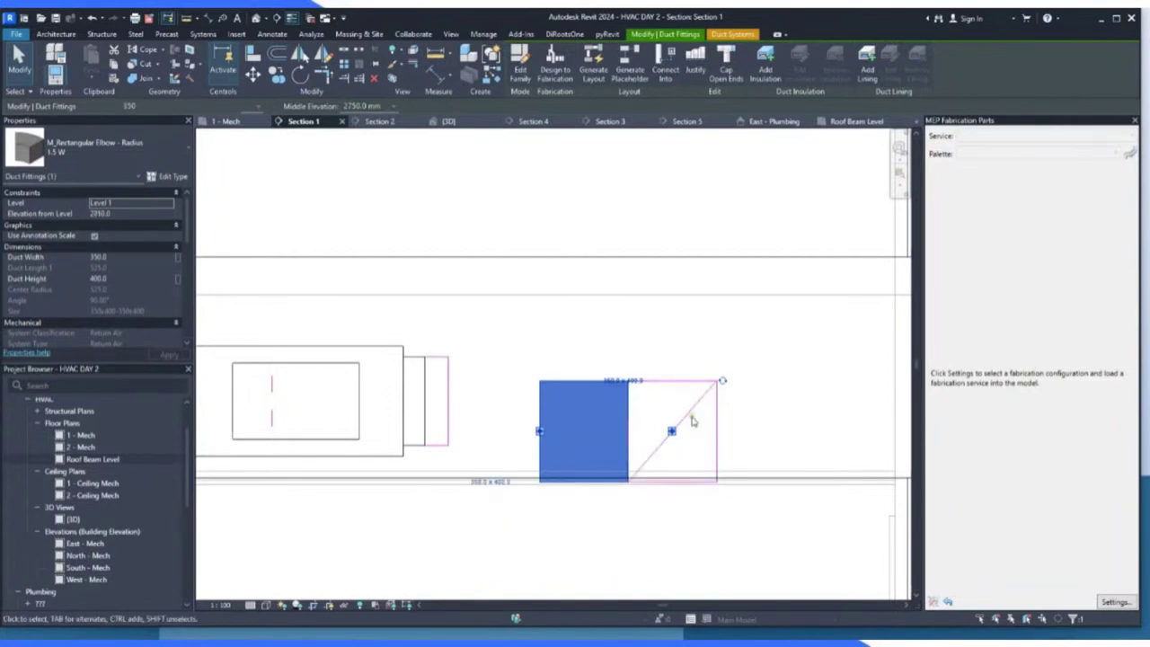
{"action": "key", "text": "Up"}
{"action": "left_click", "coordinate": [254, 54]}
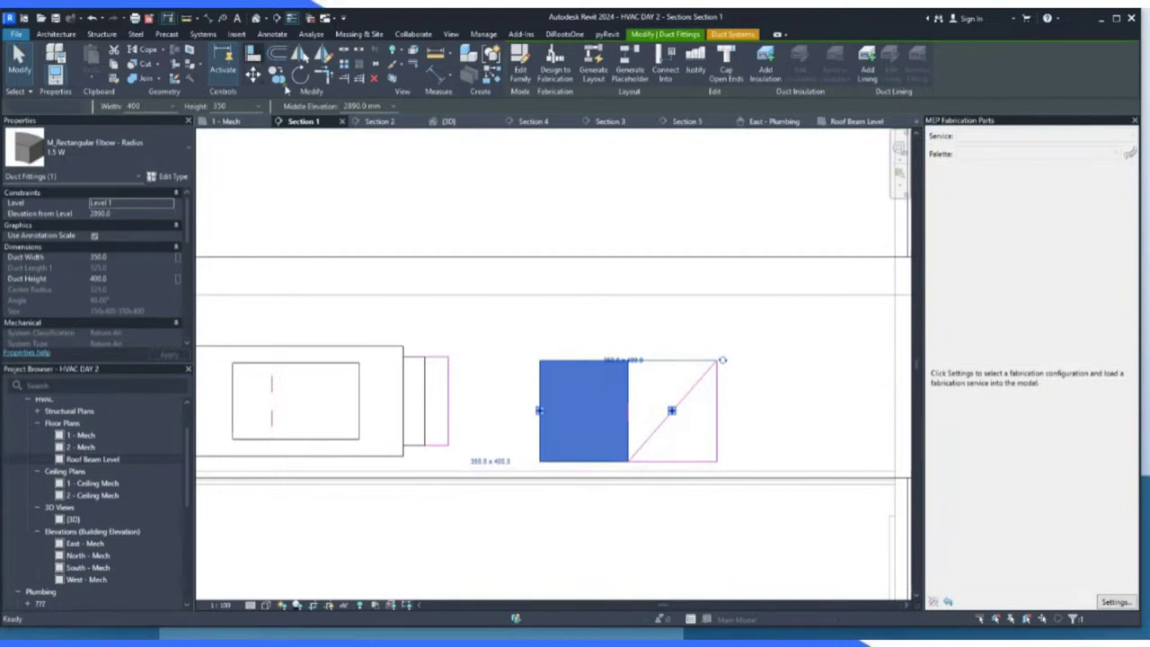
{"action": "left_click", "coordinate": [588, 362]}
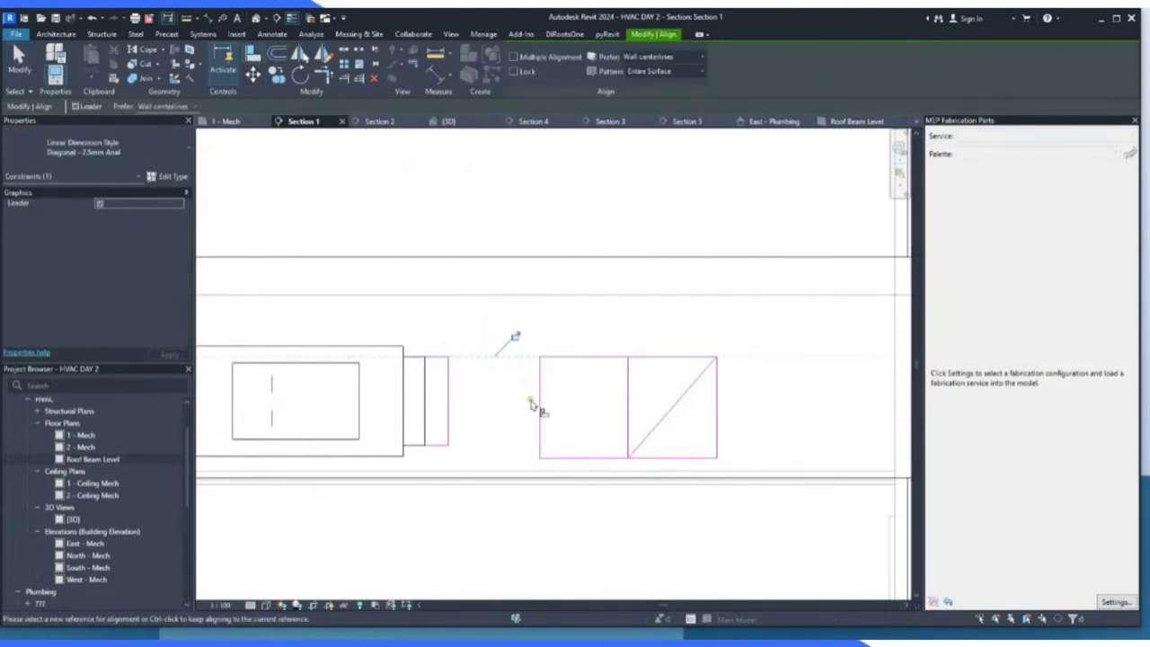
{"action": "left_click", "coordinate": [239, 125]}
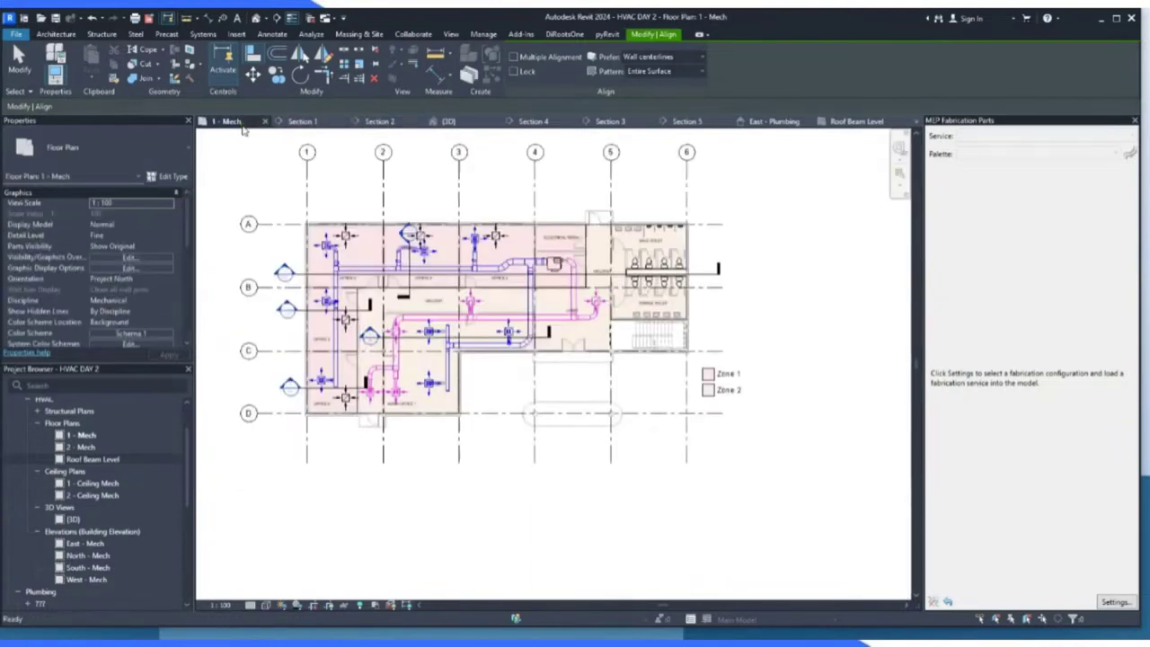
Extend the straight PANTRY duct to meet the elbow with Trim/Extend to Corner.
{"action": "scroll", "coordinate": [537, 319], "scroll_direction": "up", "scroll_amount": 6}
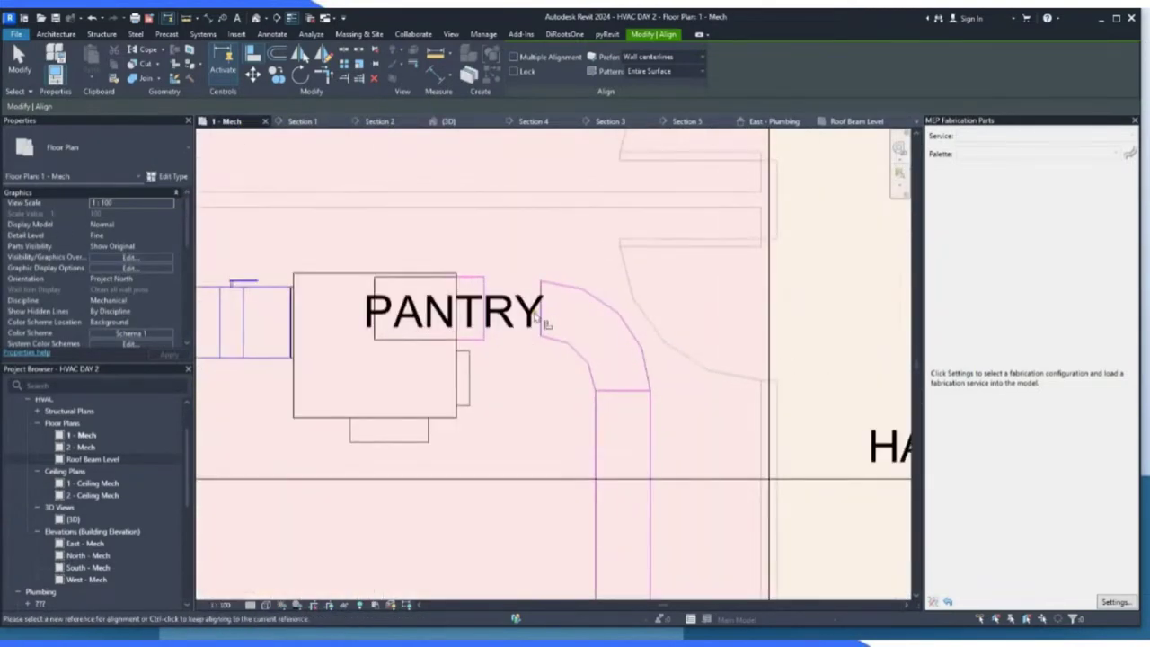
{"action": "left_click", "coordinate": [18, 62]}
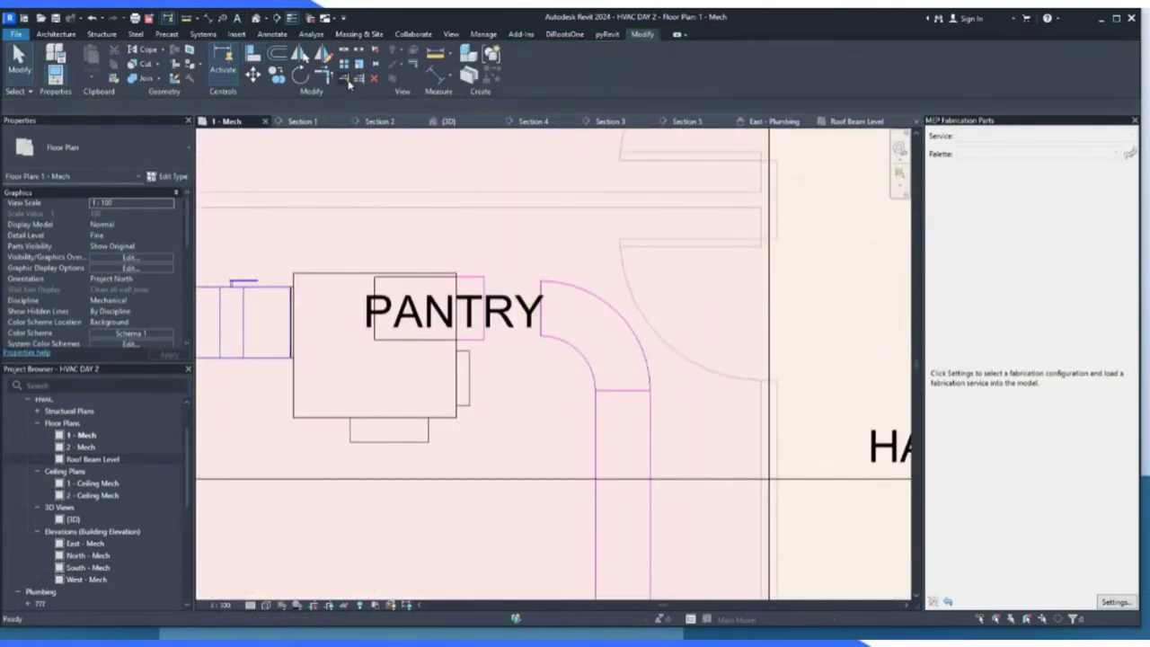
{"action": "left_click", "coordinate": [346, 80]}
{"action": "left_click", "coordinate": [543, 316]}
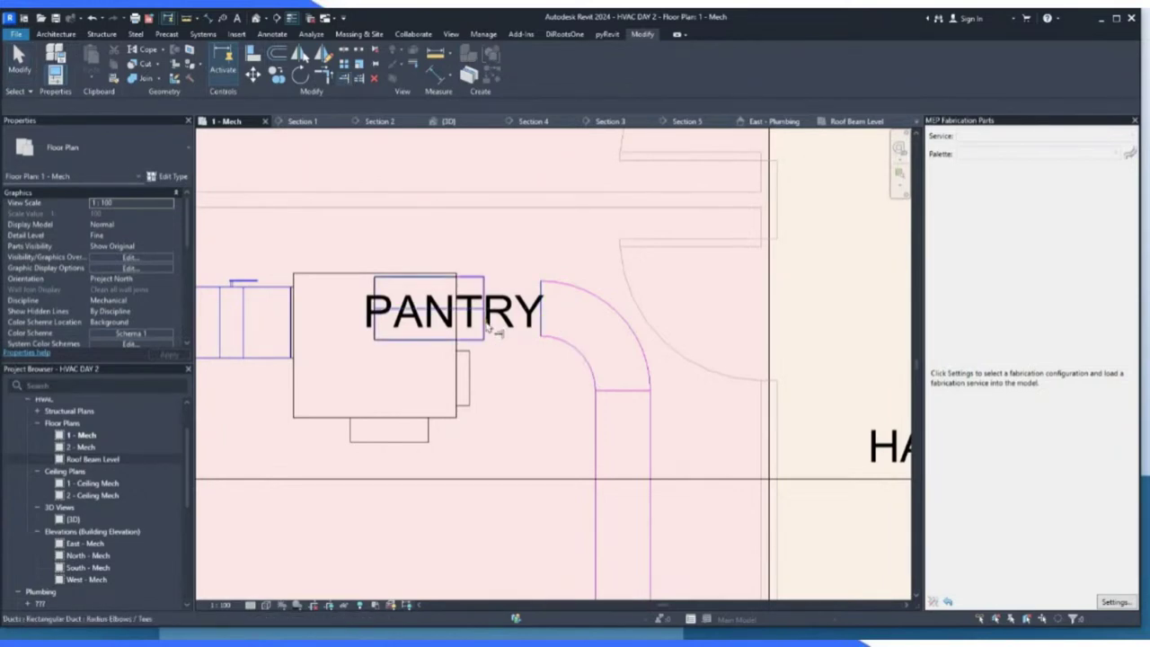
{"action": "left_click", "coordinate": [498, 321]}
{"action": "scroll", "coordinate": [610, 304], "scroll_direction": "down", "scroll_amount": 4}
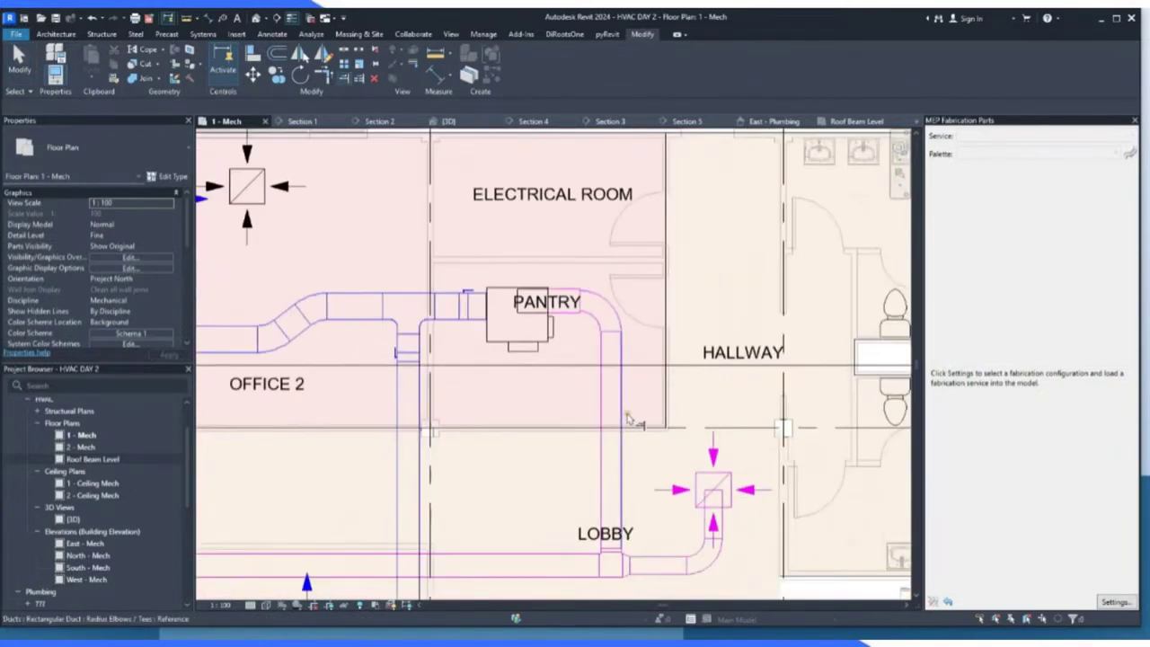
{"action": "scroll", "coordinate": [626, 363], "scroll_direction": "up", "scroll_amount": 4}
Select the elbow and the 400 x 350 pantry duct to check its 2930 mm elevation.
{"action": "left_click", "coordinate": [28, 58]}
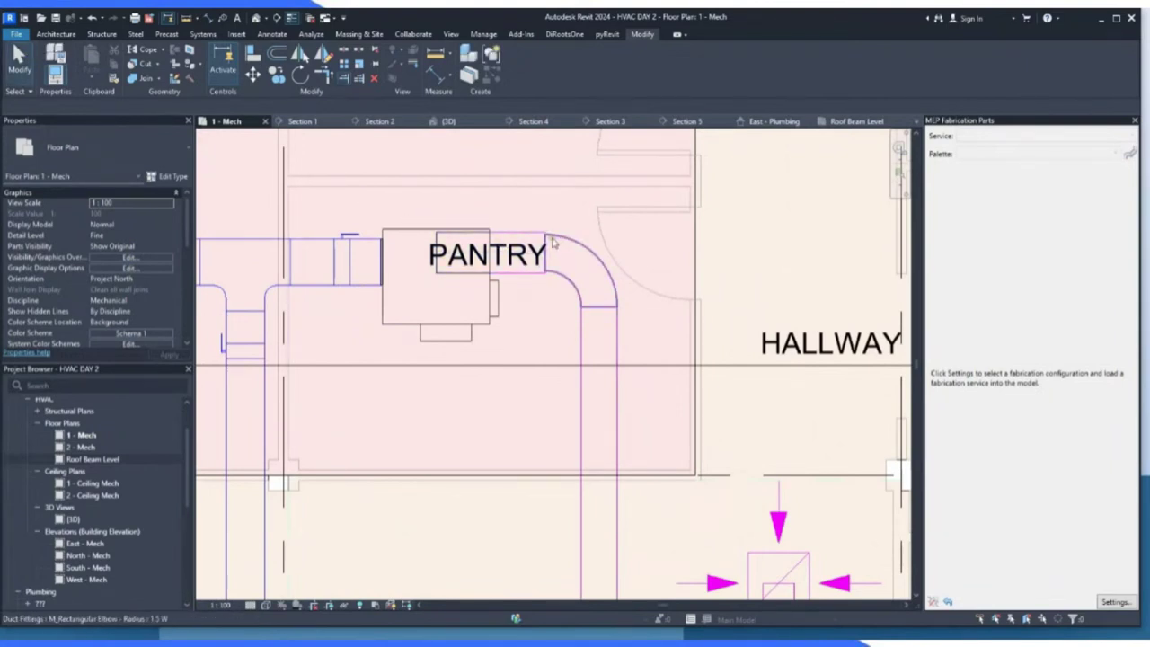
{"action": "scroll", "coordinate": [562, 239], "scroll_direction": "up", "scroll_amount": 2}
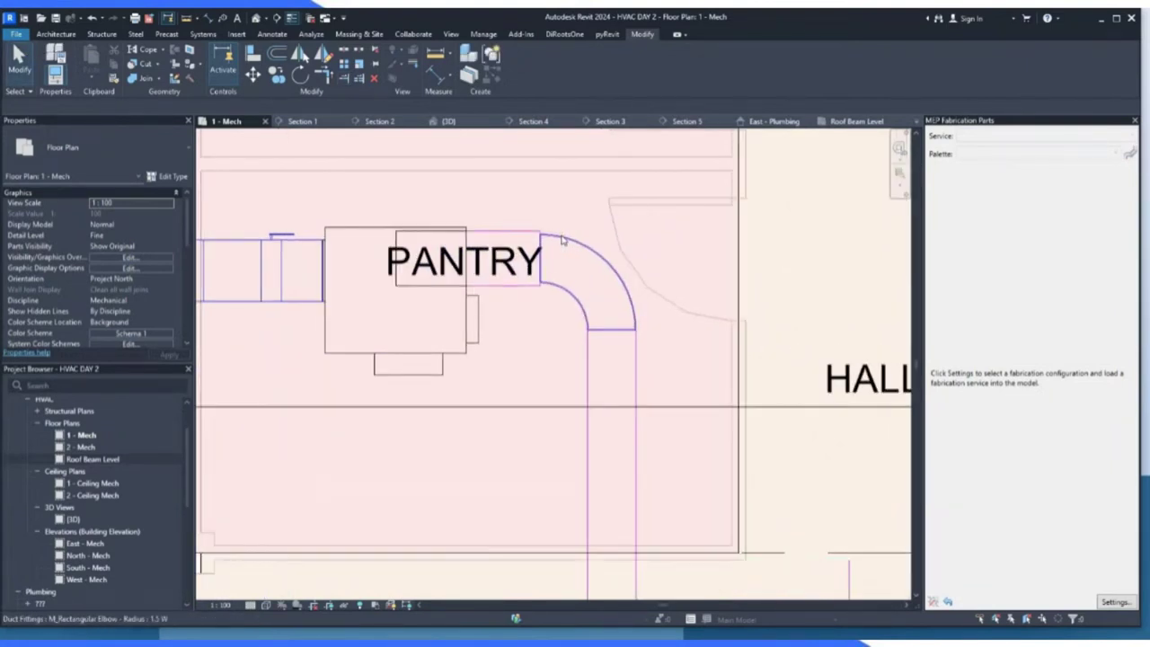
{"action": "left_click", "coordinate": [562, 239]}
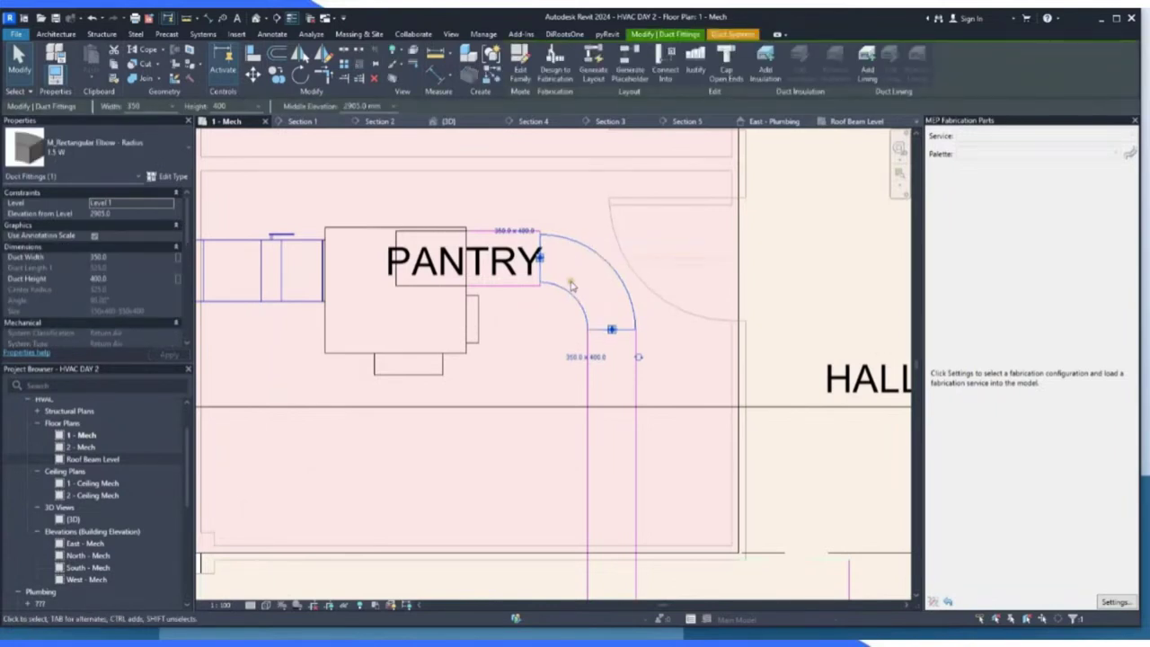
{"action": "left_click", "coordinate": [485, 237]}
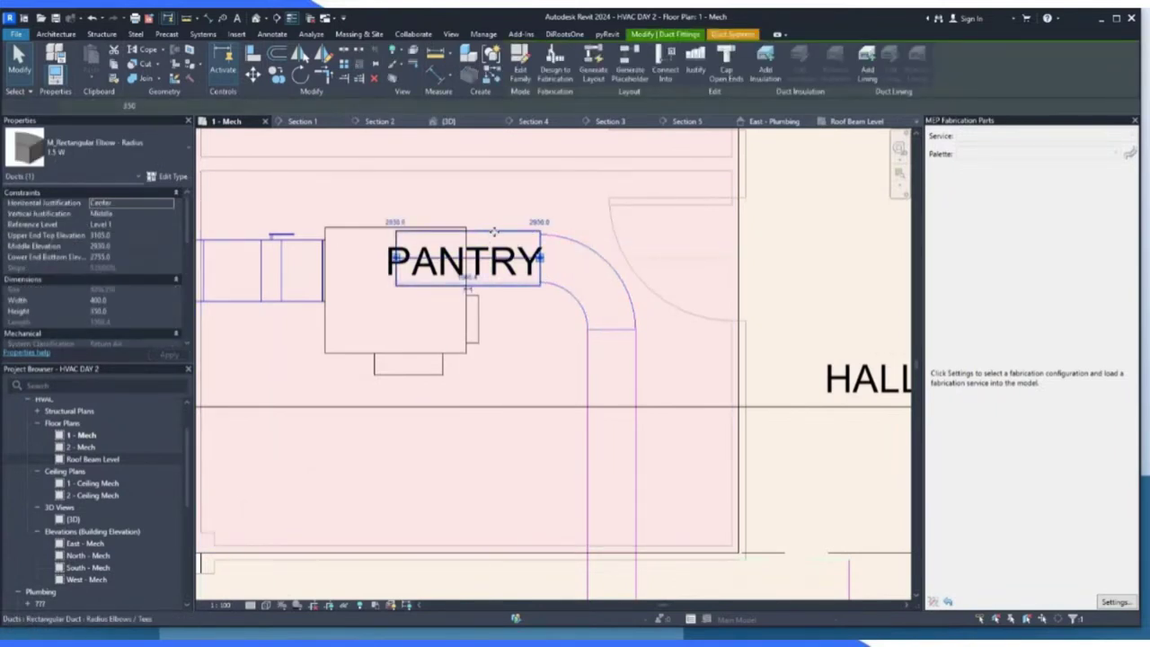
{"action": "scroll", "coordinate": [486, 230], "scroll_direction": "up", "scroll_amount": 1}
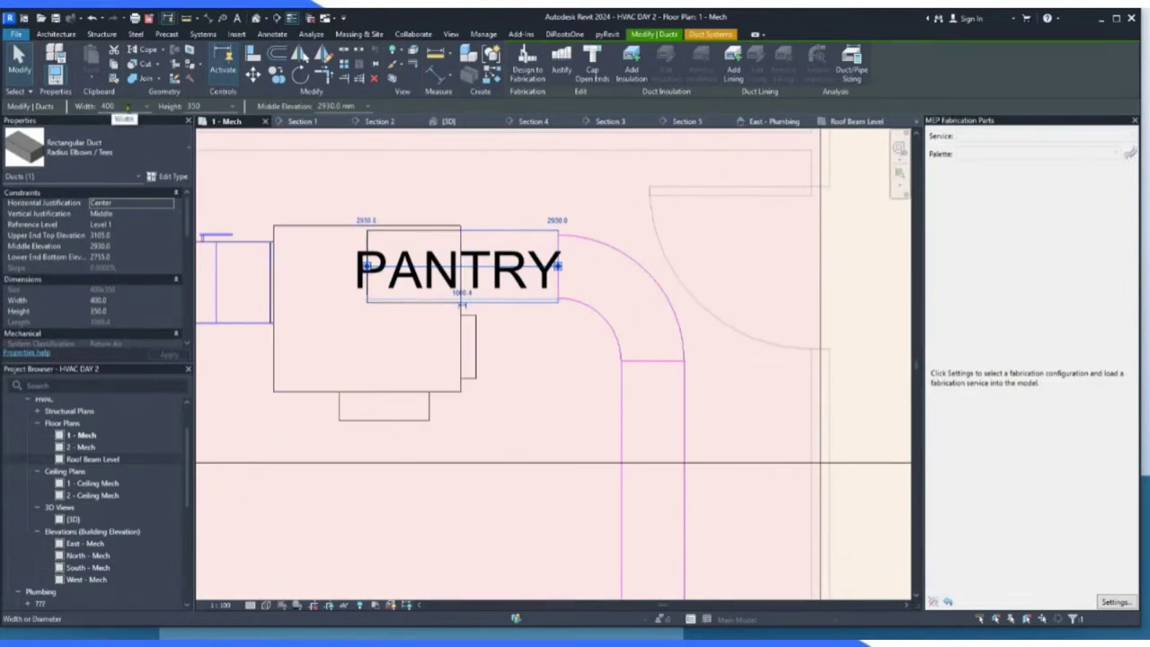
Resize the PANTRY duct elbow to 400 width and 400 height.
{"action": "left_click", "coordinate": [582, 240]}
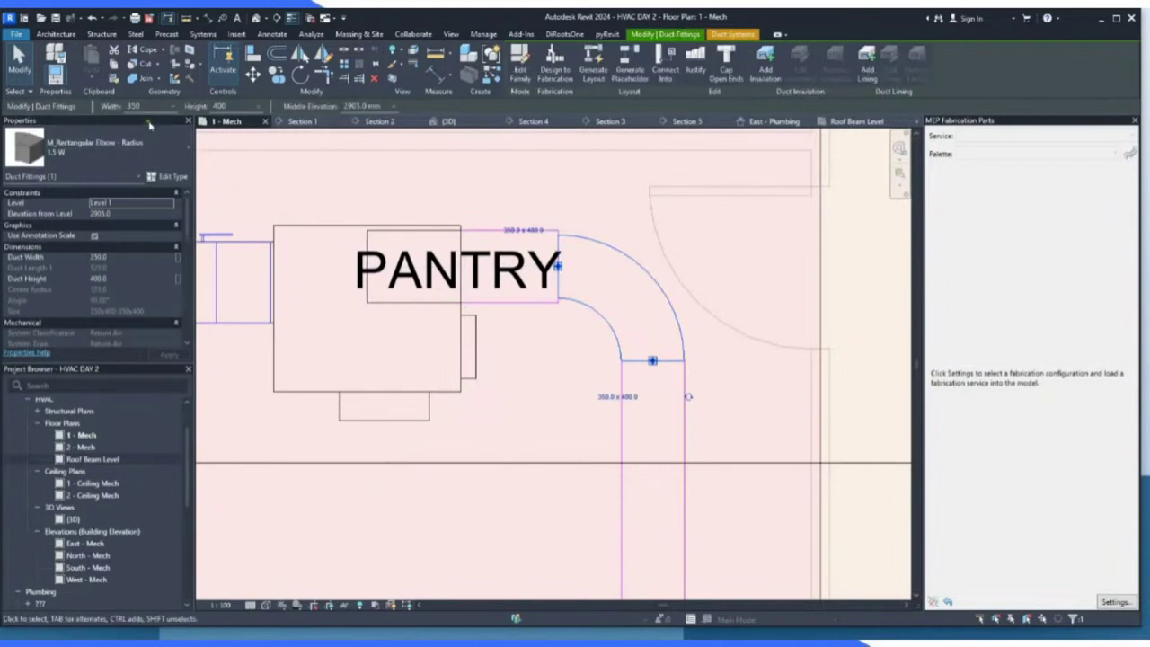
{"action": "left_click", "coordinate": [172, 106]}
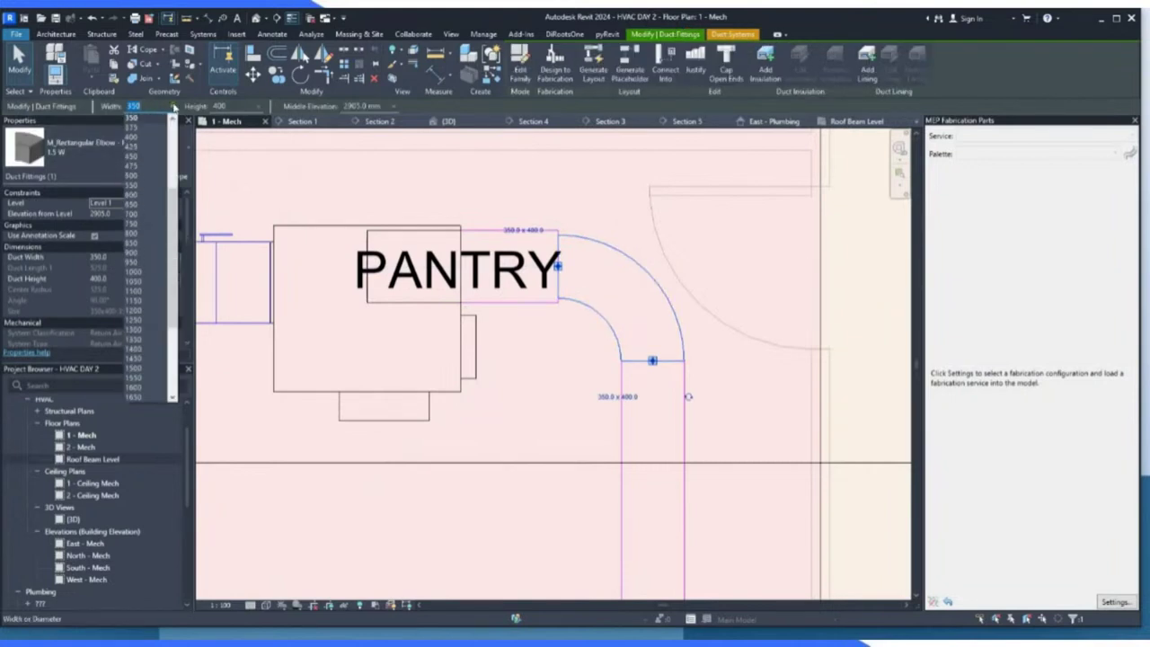
{"action": "left_click", "coordinate": [142, 135]}
{"action": "left_click", "coordinate": [242, 108]}
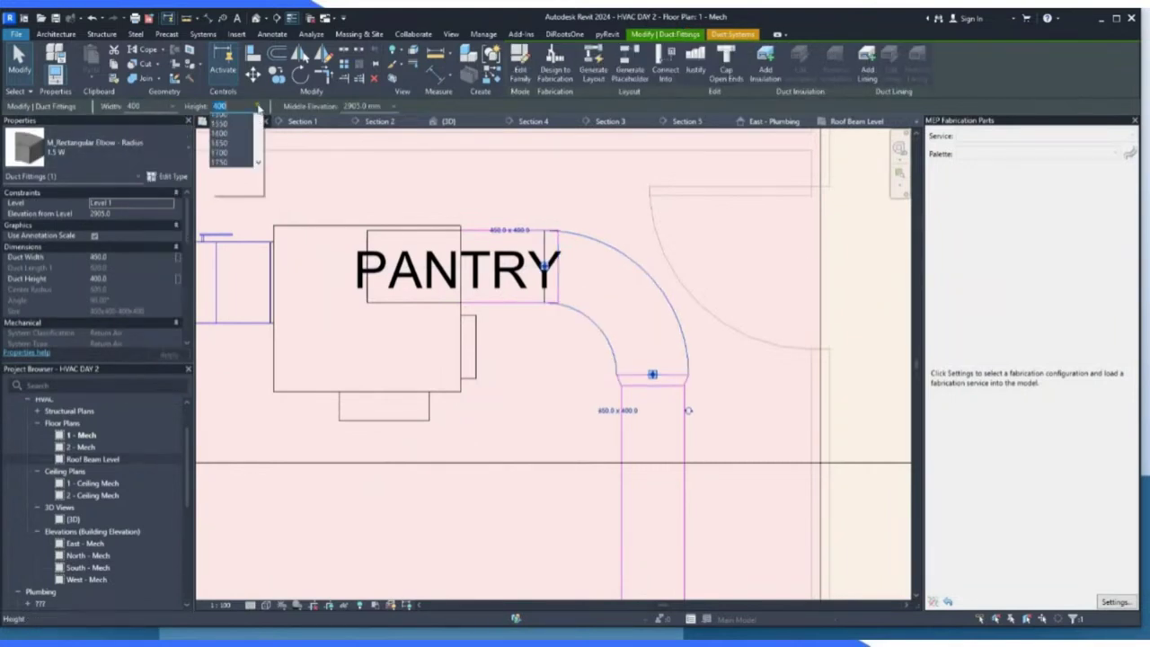
{"action": "left_click", "coordinate": [258, 118]}
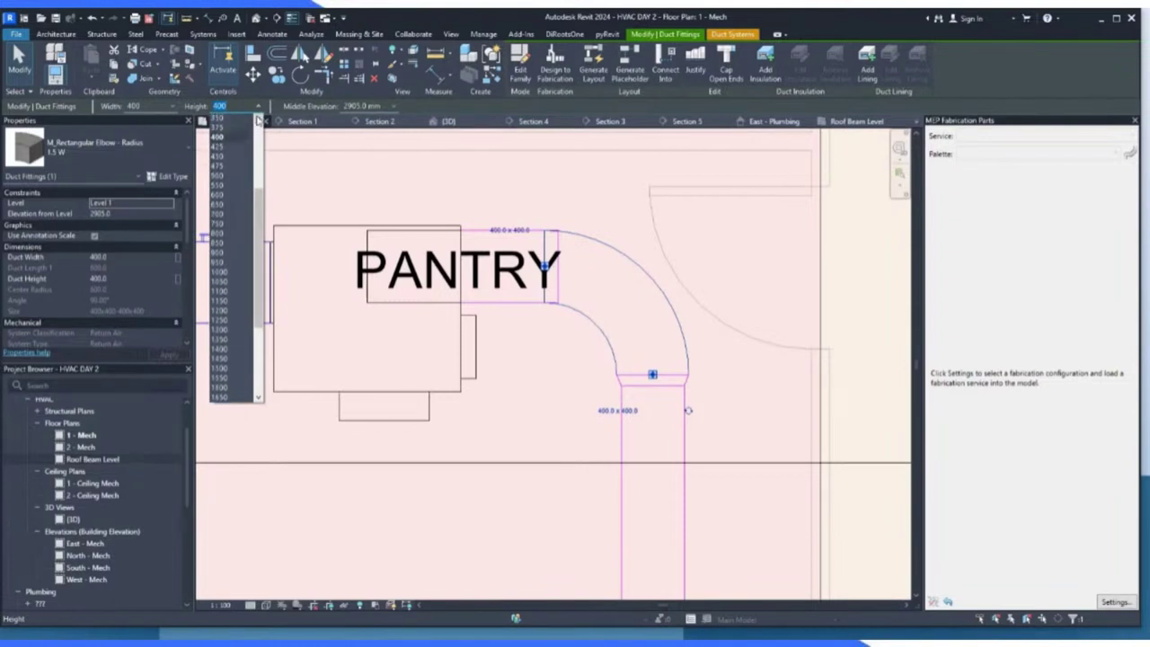
{"action": "left_click", "coordinate": [219, 123]}
{"action": "left_click", "coordinate": [562, 221]}
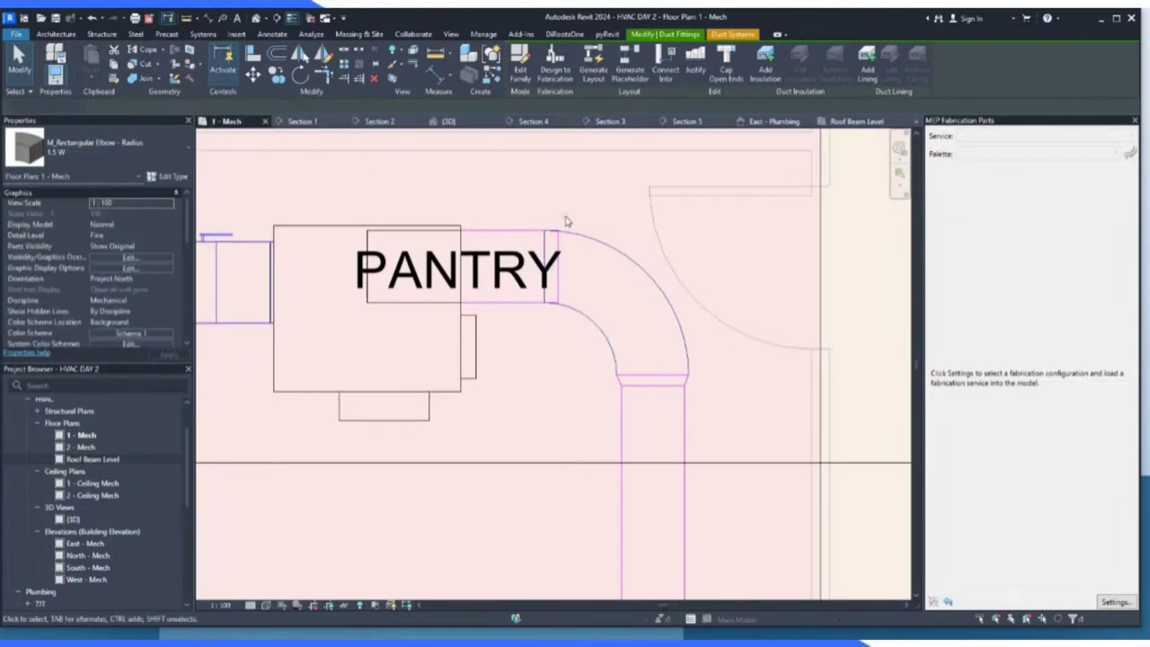
Try reconnecting the PANTRY duct end to the elbow, triggering the no auto-route error.
{"action": "scroll", "coordinate": [703, 375], "scroll_direction": "up", "scroll_amount": 2}
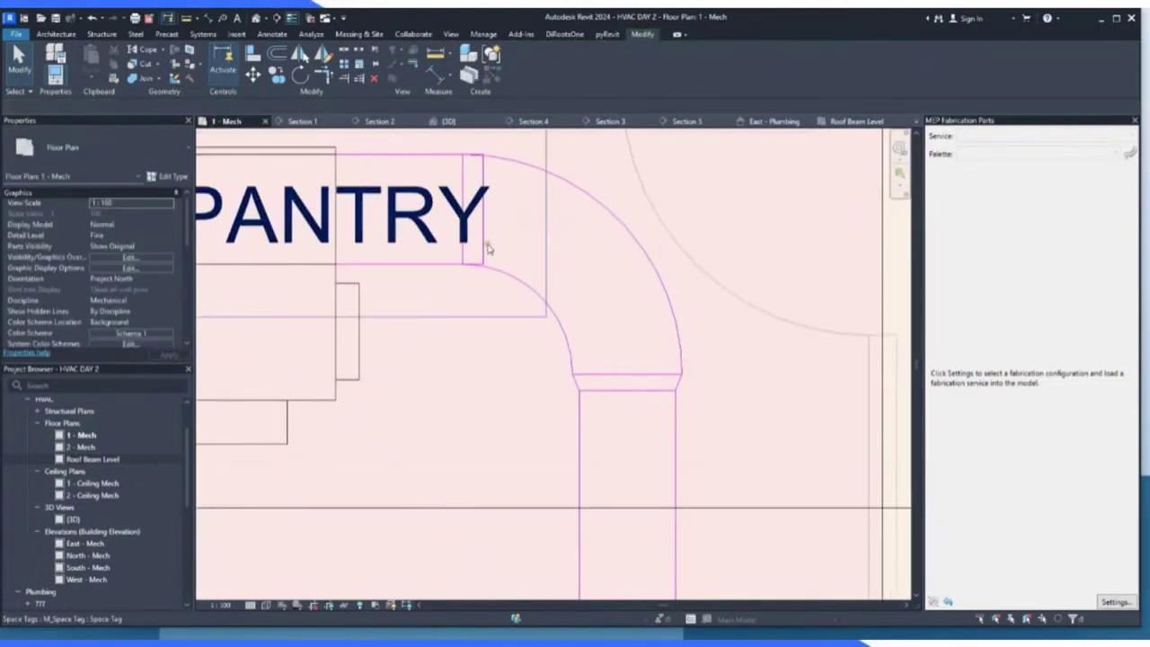
{"action": "left_click", "coordinate": [485, 211]}
{"action": "left_click", "coordinate": [485, 210]}
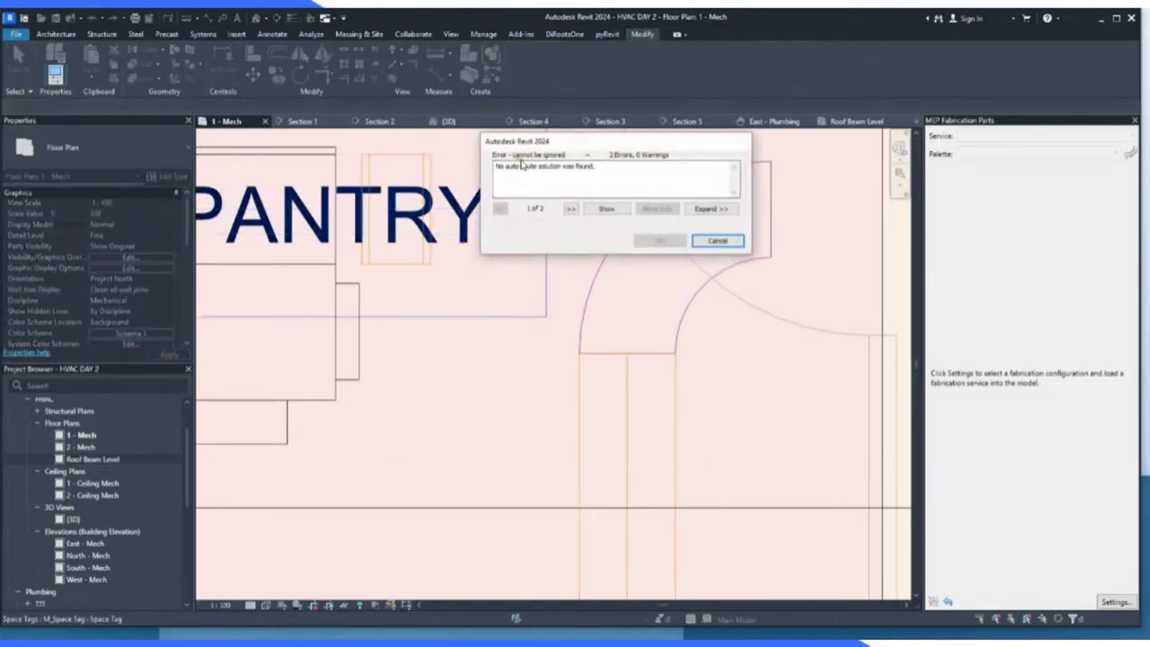
{"action": "left_click", "coordinate": [718, 240]}
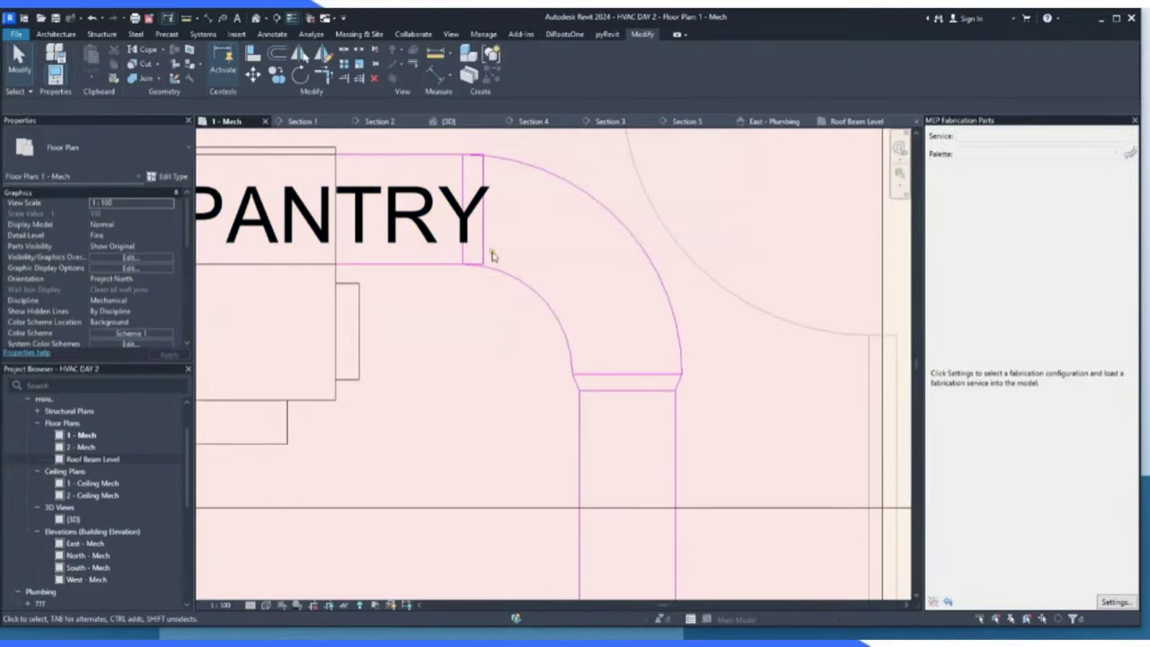
{"action": "left_click", "coordinate": [484, 208]}
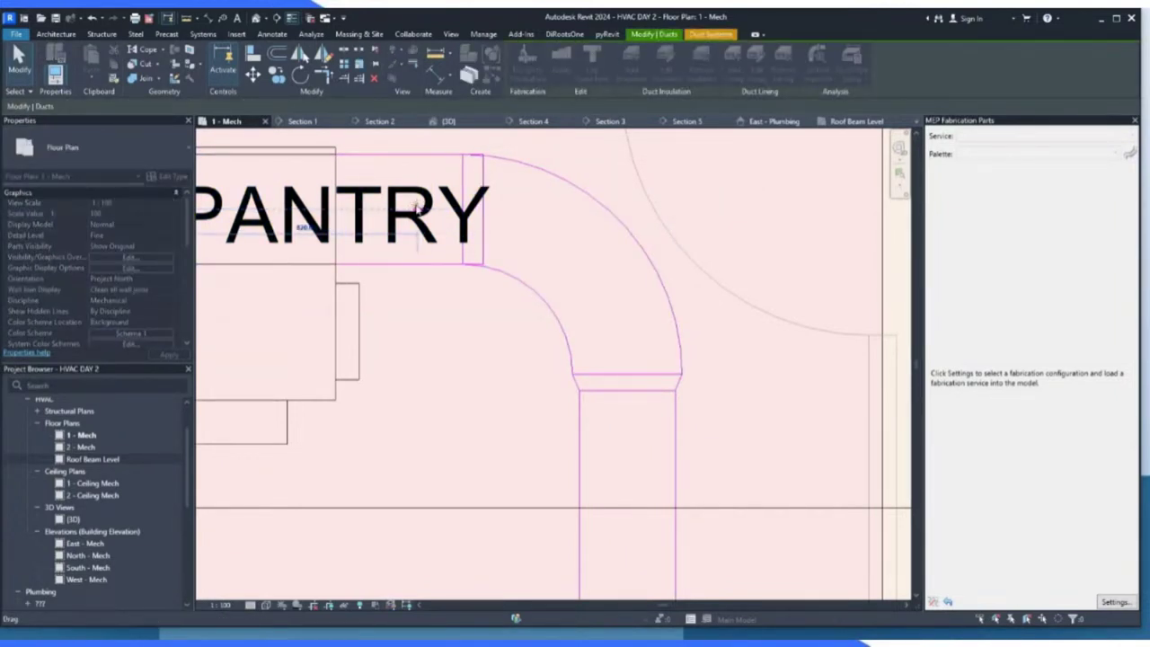
{"action": "left_click_drag", "start_coordinate": [483, 209], "coordinate": [418, 209]}
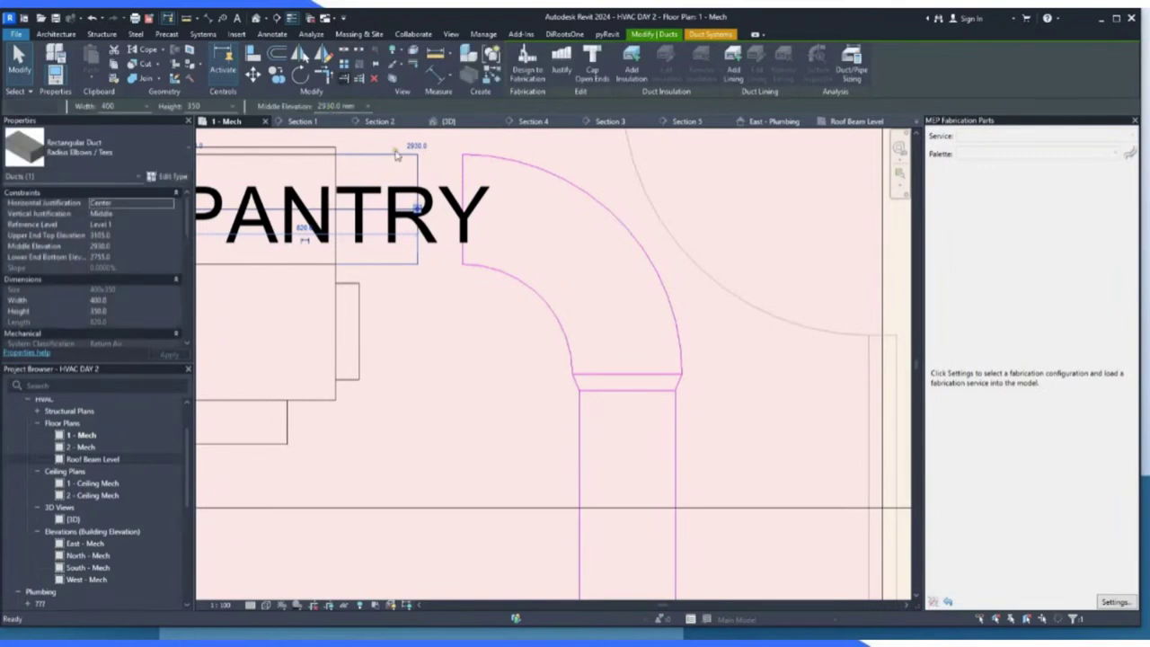
{"action": "key", "text": "Escape"}
{"action": "key", "text": "t"}
{"action": "key", "text": "r"}
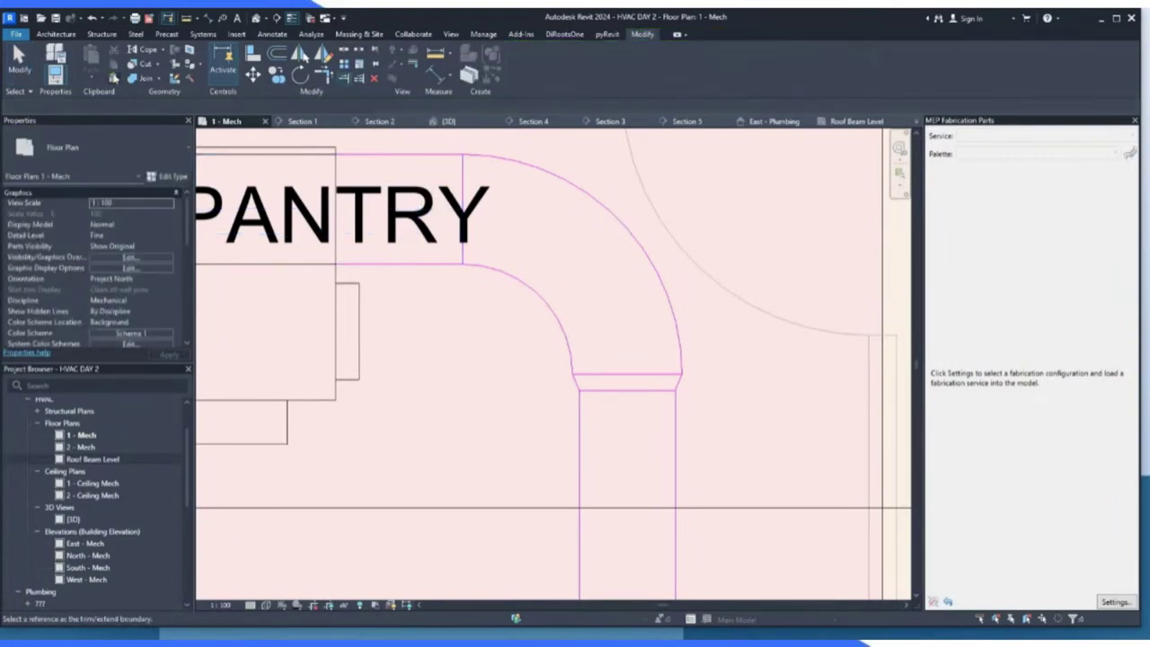
{"action": "left_click", "coordinate": [20, 58]}
{"action": "scroll", "coordinate": [649, 359], "scroll_direction": "down", "scroll_amount": 4}
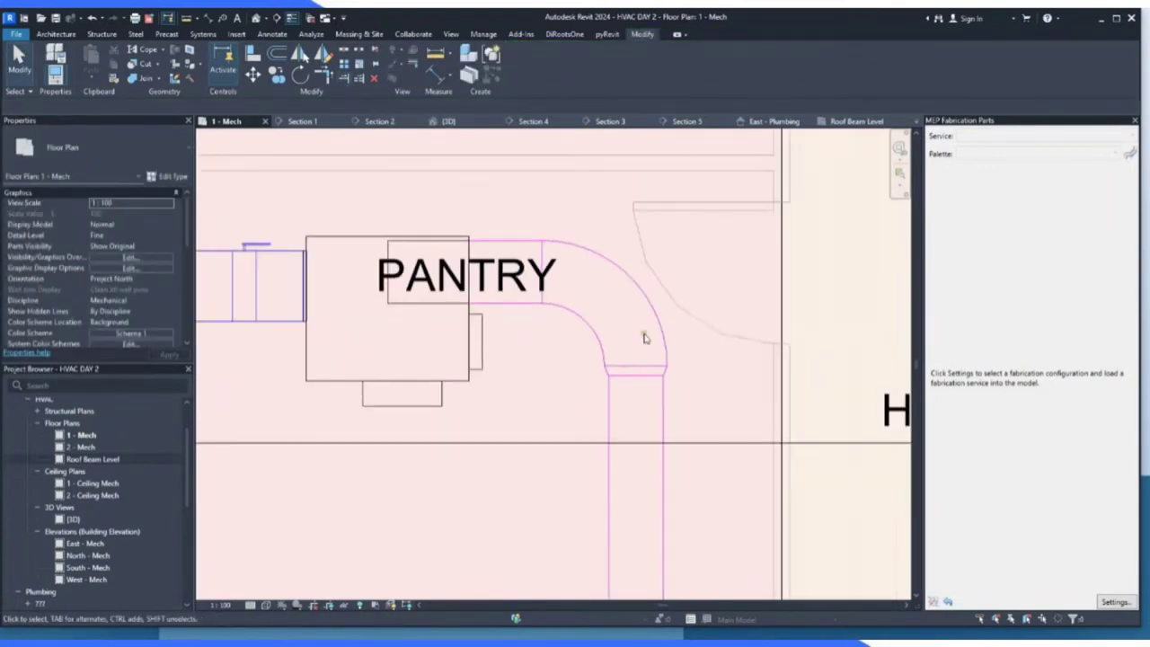
{"action": "scroll", "coordinate": [567, 282], "scroll_direction": "down", "scroll_amount": 1}
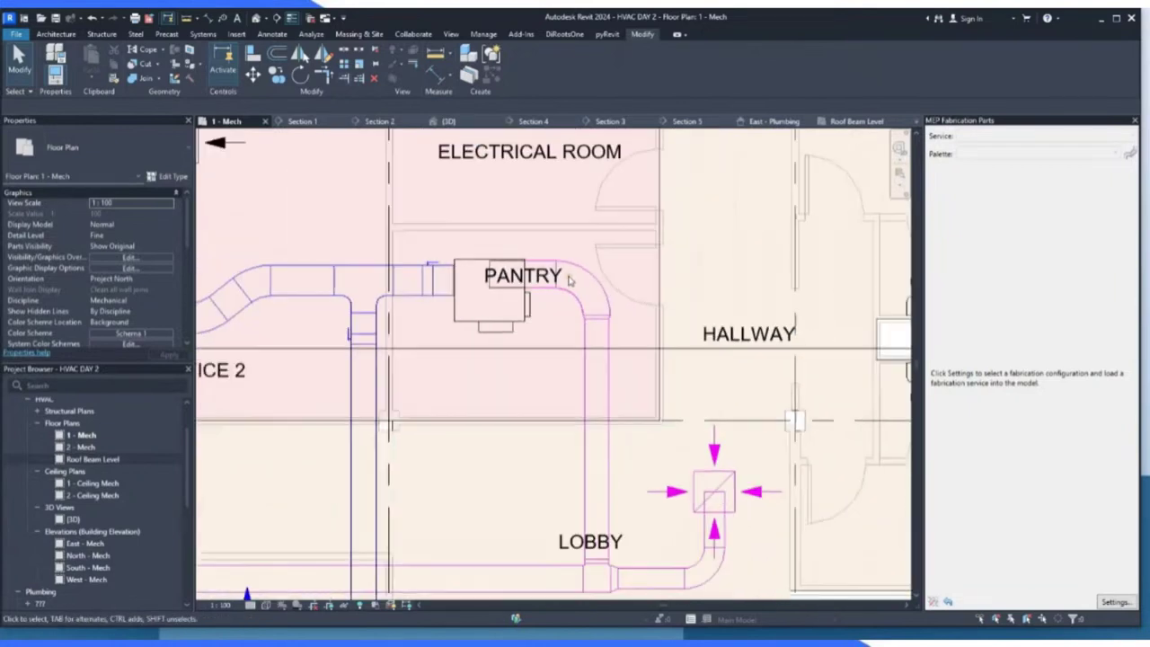
{"action": "scroll", "coordinate": [614, 361], "scroll_direction": "up", "scroll_amount": 2}
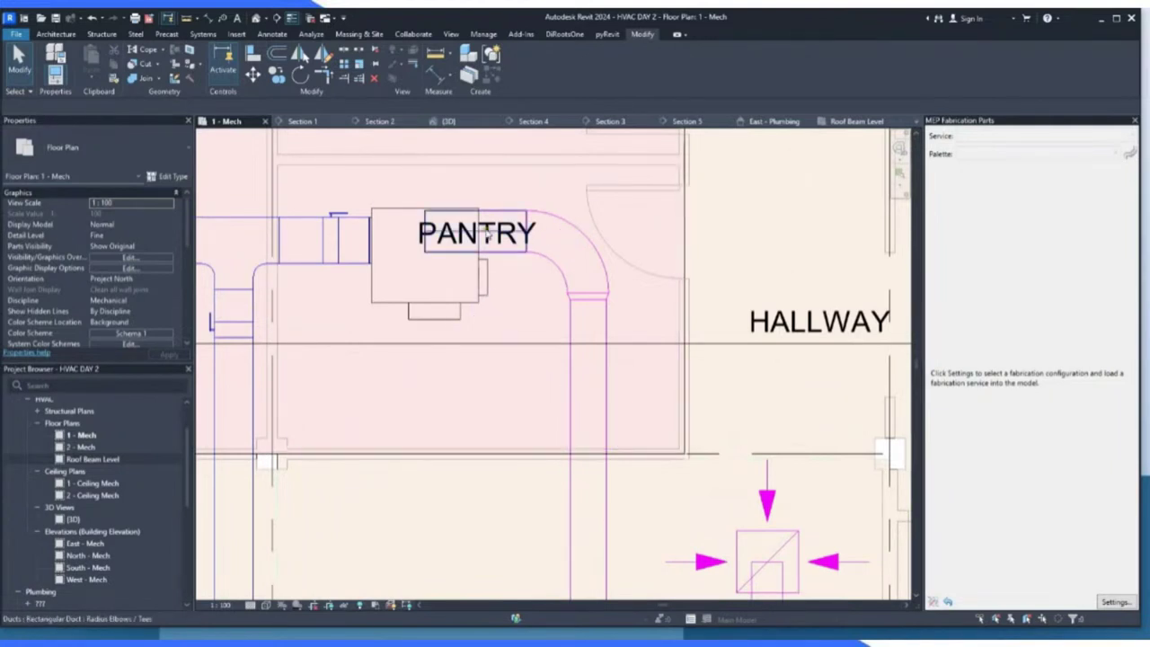
{"action": "scroll", "coordinate": [479, 230], "scroll_direction": "up", "scroll_amount": 1}
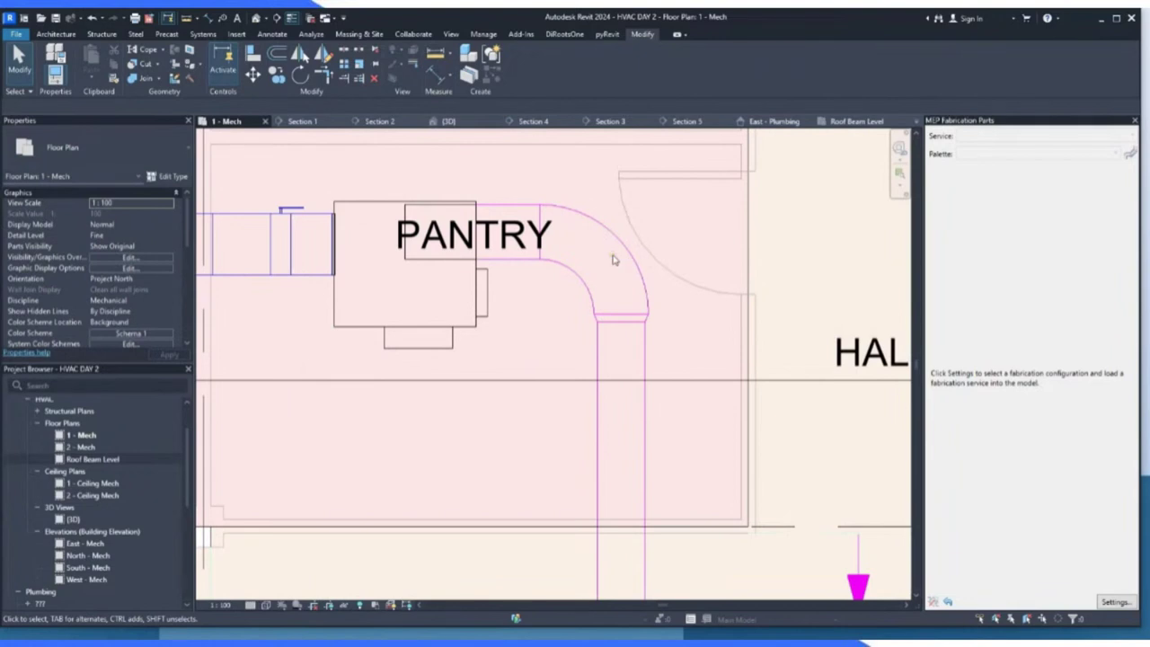
{"action": "scroll", "coordinate": [584, 281], "scroll_direction": "up", "scroll_amount": 1}
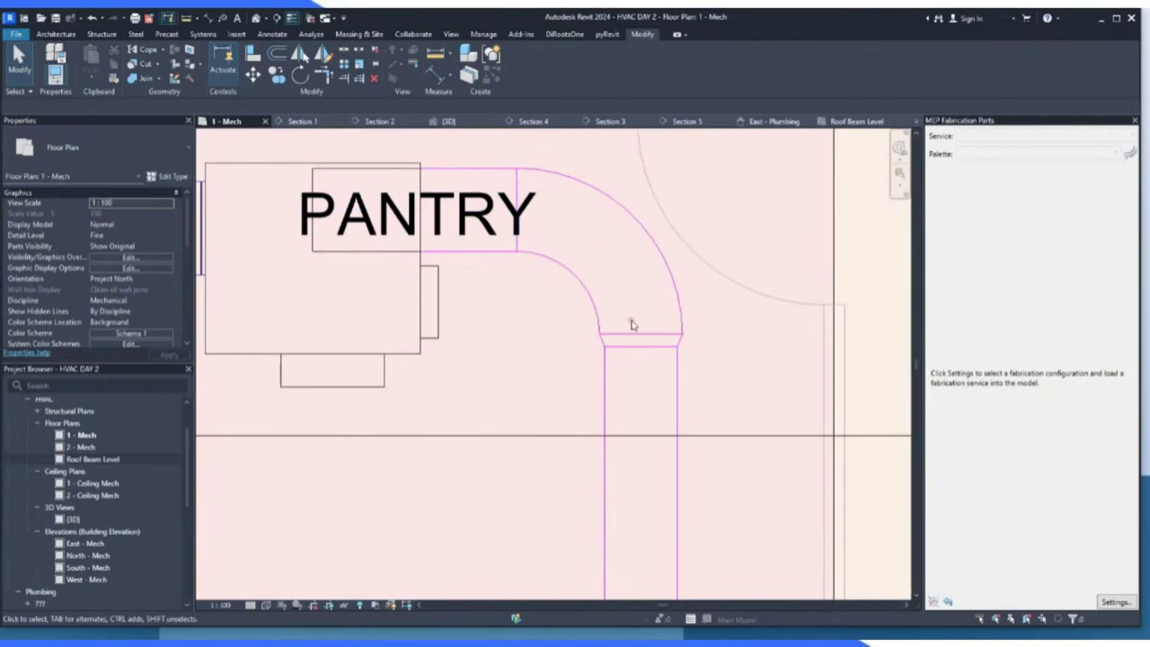
{"action": "scroll", "coordinate": [557, 207], "scroll_direction": "down", "scroll_amount": 2}
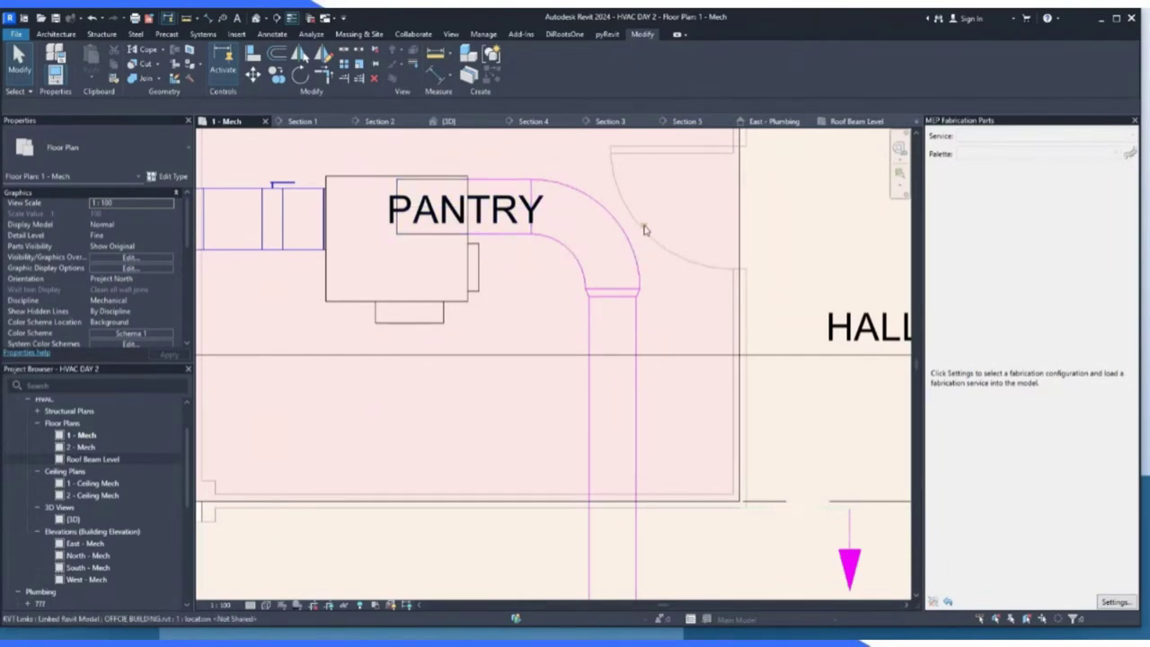
{"action": "scroll", "coordinate": [644, 230], "scroll_direction": "down", "scroll_amount": 2}
{"action": "scroll", "coordinate": [780, 452], "scroll_direction": "down", "scroll_amount": 2}
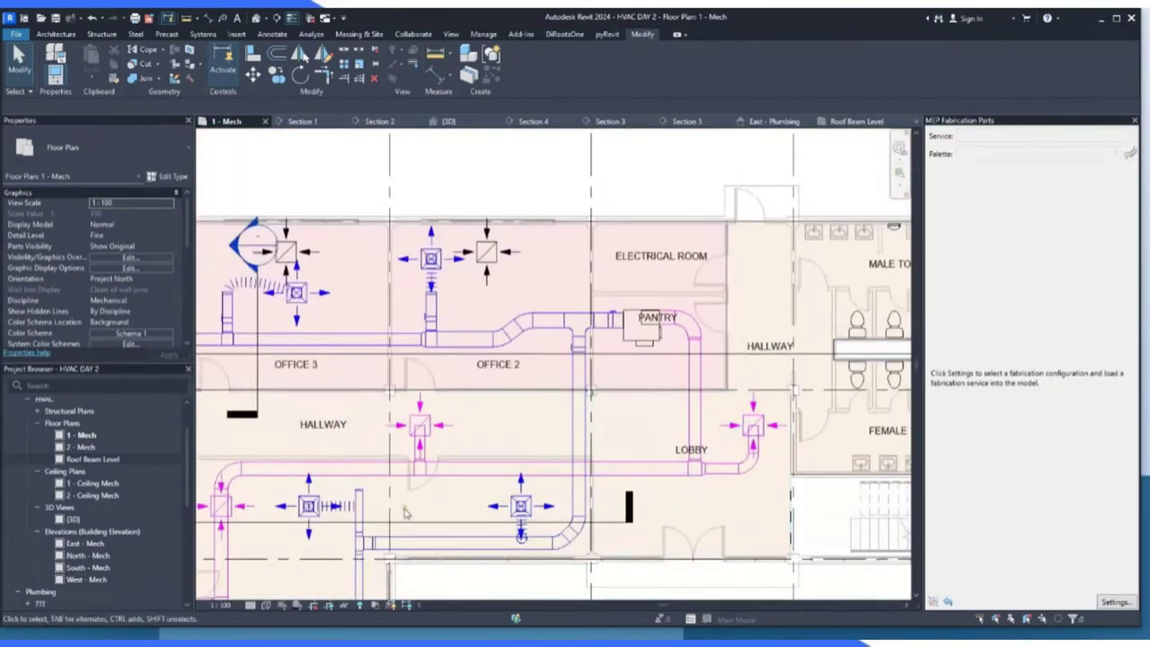
{"action": "scroll", "coordinate": [406, 513], "scroll_direction": "down", "scroll_amount": 2}
{"action": "scroll", "coordinate": [549, 422], "scroll_direction": "up", "scroll_amount": 2}
{"action": "scroll", "coordinate": [818, 405], "scroll_direction": "up", "scroll_amount": 2}
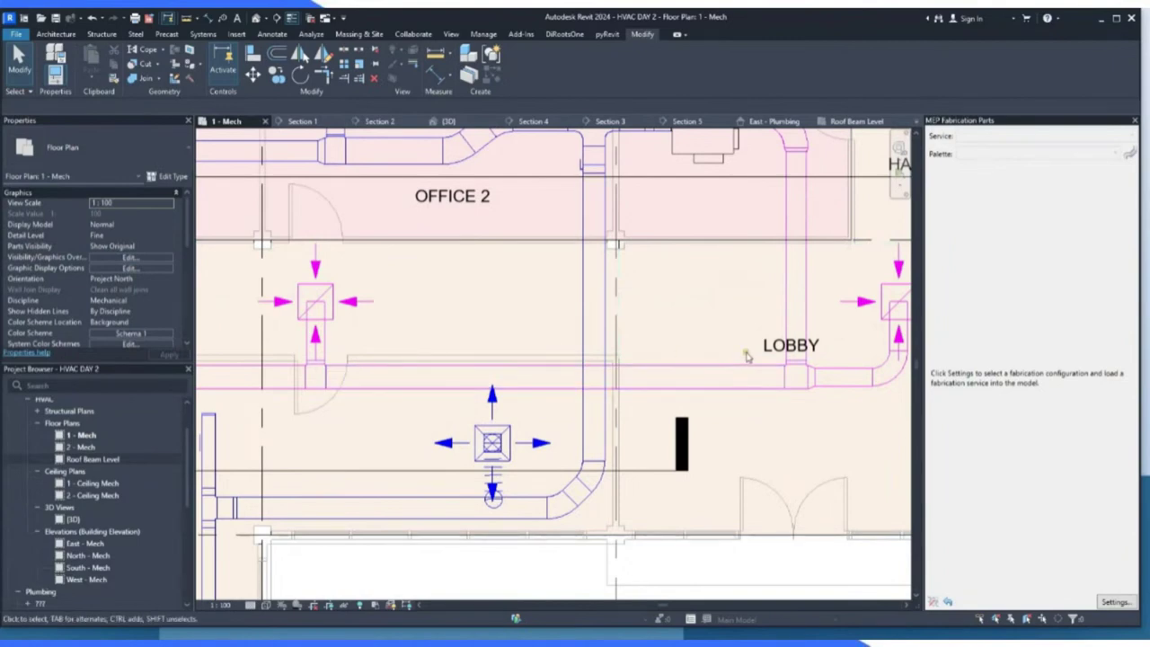
{"action": "scroll", "coordinate": [746, 357], "scroll_direction": "down", "scroll_amount": 2}
{"action": "scroll", "coordinate": [368, 381], "scroll_direction": "up", "scroll_amount": 2}
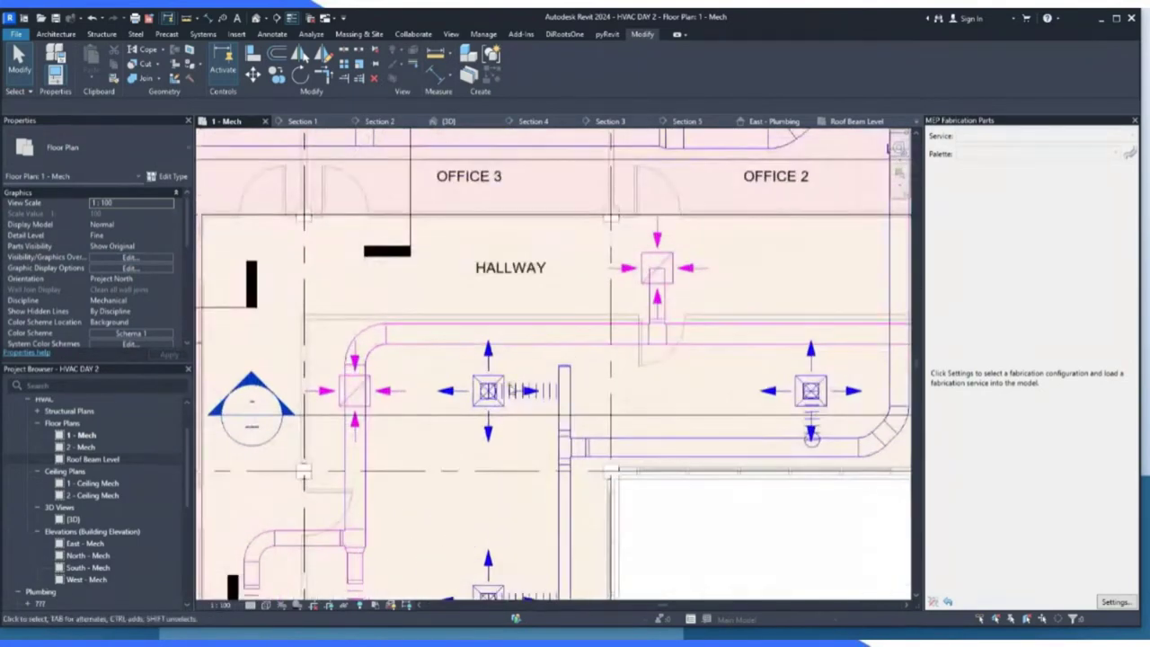
Set the hallway duct between the elbow and tee to a 350 width.
{"action": "left_click", "coordinate": [701, 340]}
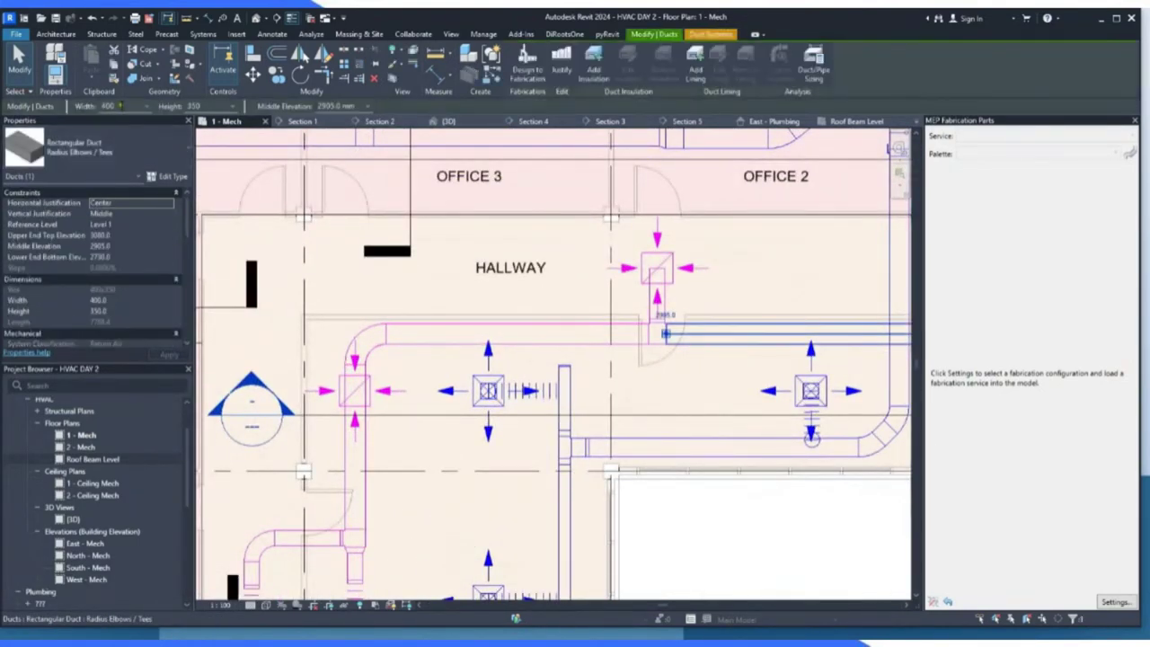
{"action": "left_click", "coordinate": [521, 340]}
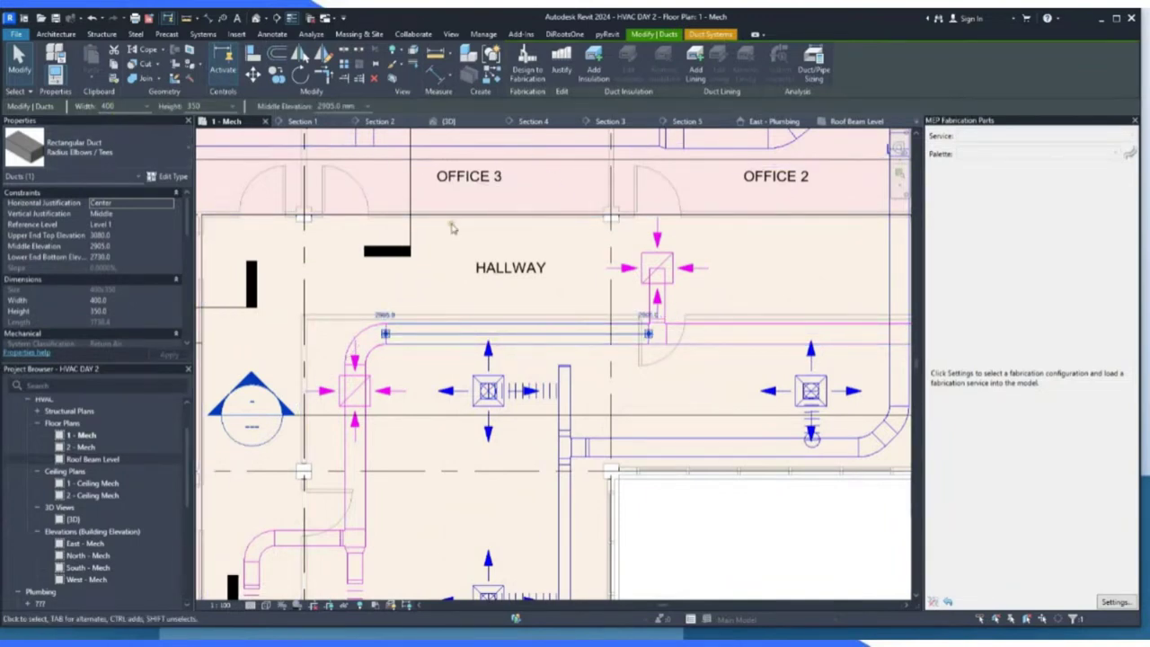
{"action": "scroll", "coordinate": [459, 289], "scroll_direction": "down", "scroll_amount": 2}
{"action": "scroll", "coordinate": [552, 329], "scroll_direction": "up", "scroll_amount": 3}
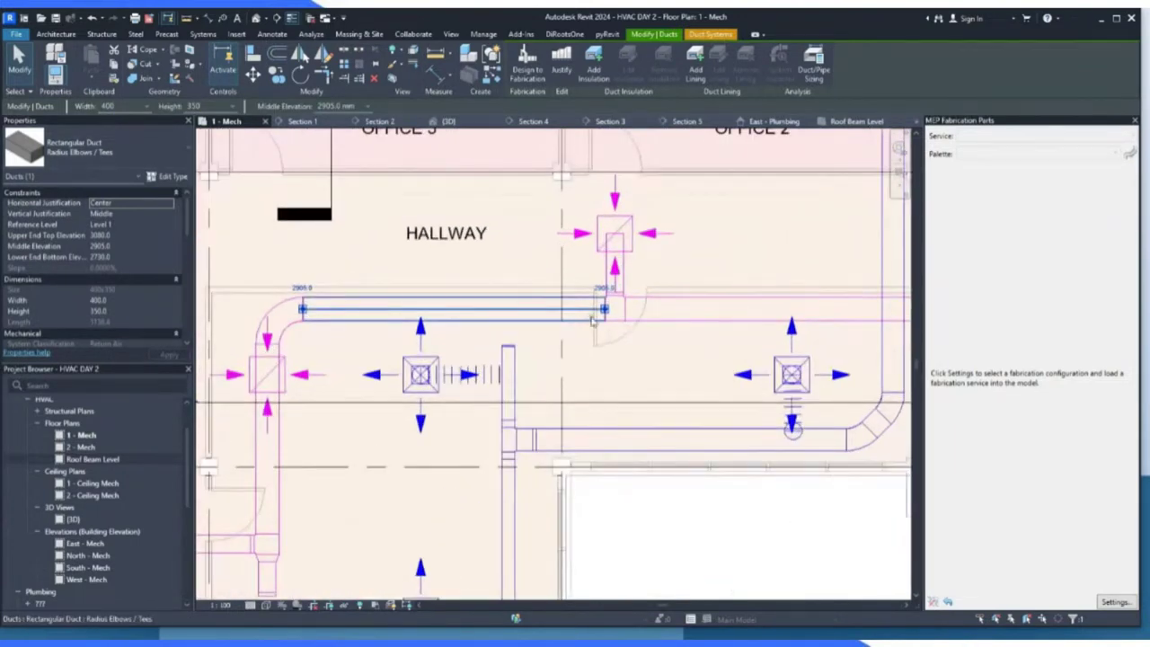
{"action": "scroll", "coordinate": [661, 331], "scroll_direction": "up", "scroll_amount": 2}
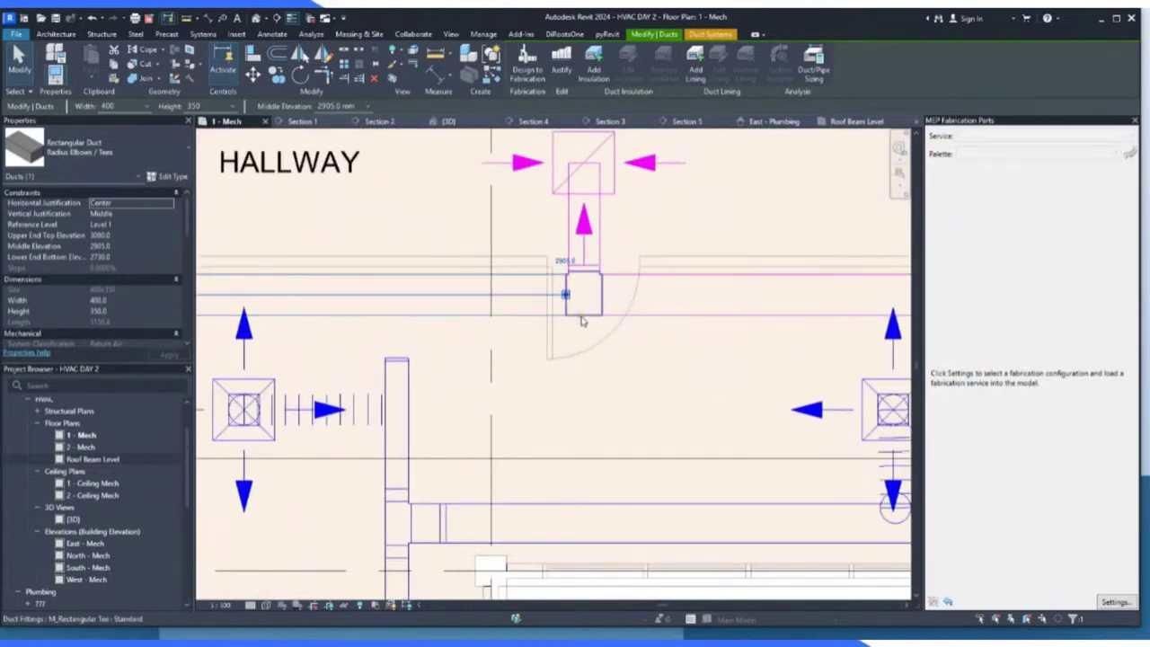
{"action": "left_click", "coordinate": [149, 107]}
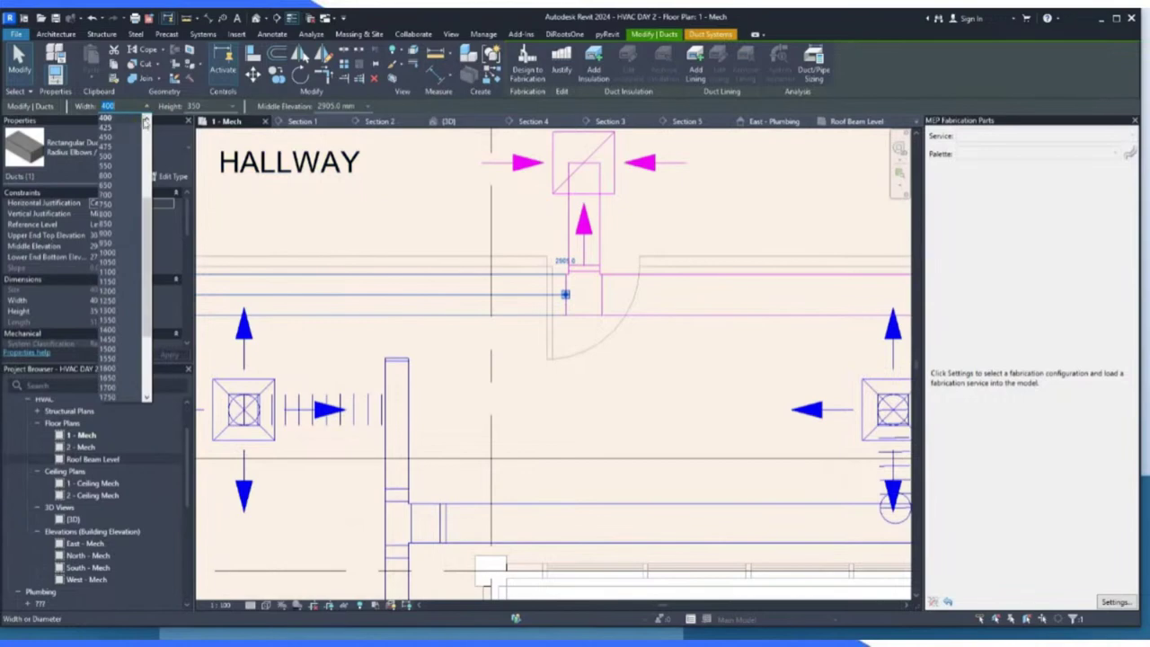
{"action": "left_click", "coordinate": [145, 122]}
{"action": "left_click", "coordinate": [146, 121]}
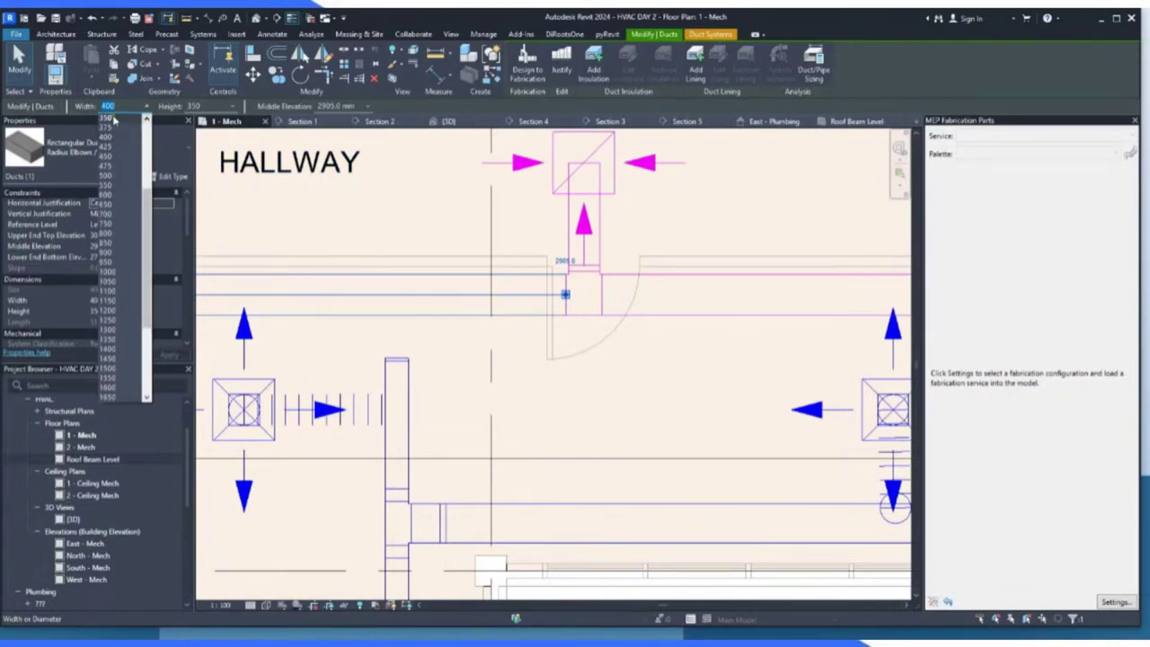
{"action": "left_click", "coordinate": [114, 120]}
{"action": "key", "text": "Escape"}
Set the elbow above the pink diffuser to a 350 width.
{"action": "scroll", "coordinate": [770, 309], "scroll_direction": "down", "scroll_amount": 2}
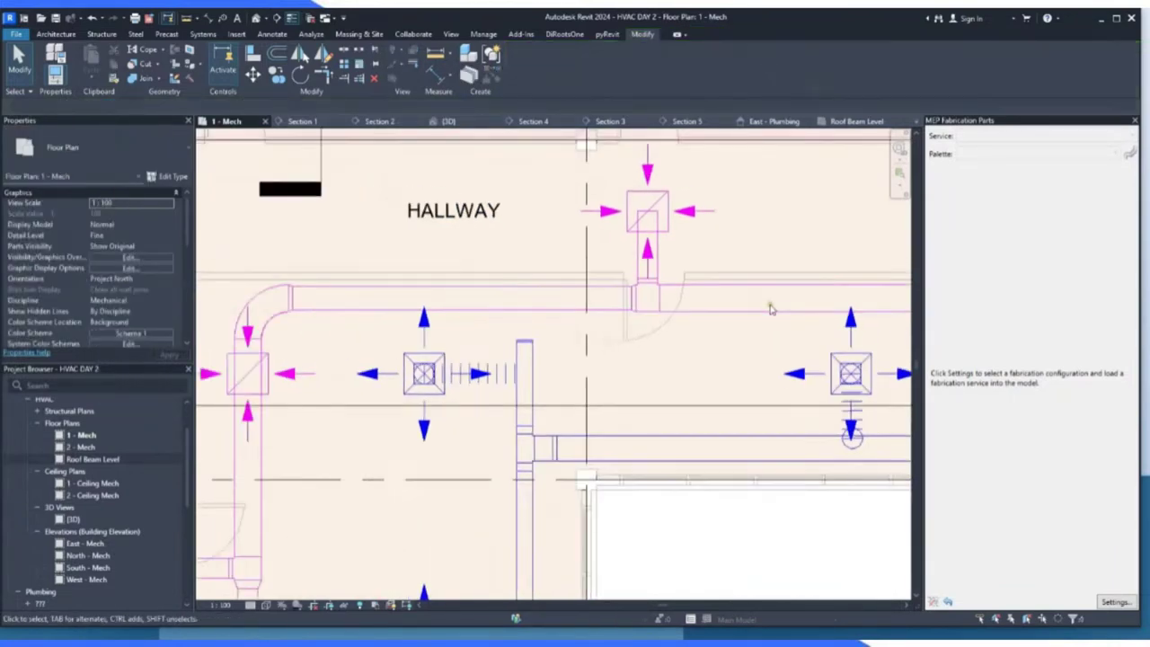
{"action": "scroll", "coordinate": [408, 355], "scroll_direction": "down", "scroll_amount": 2}
{"action": "scroll", "coordinate": [408, 355], "scroll_direction": "up", "scroll_amount": 4}
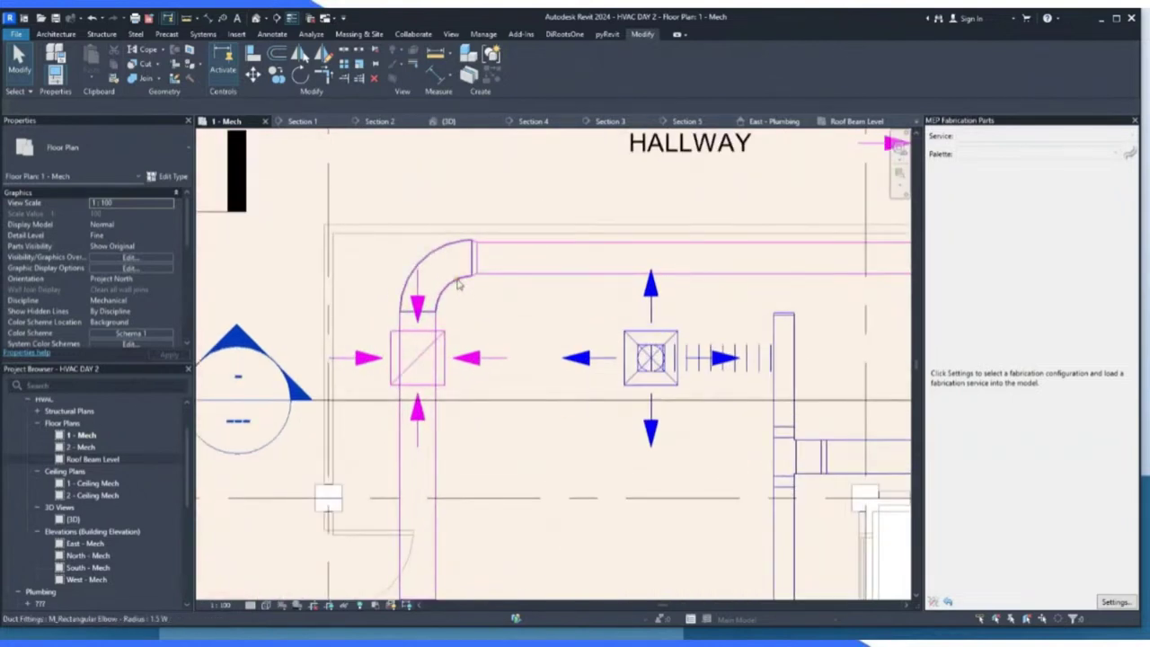
{"action": "scroll", "coordinate": [459, 288], "scroll_direction": "up", "scroll_amount": 2}
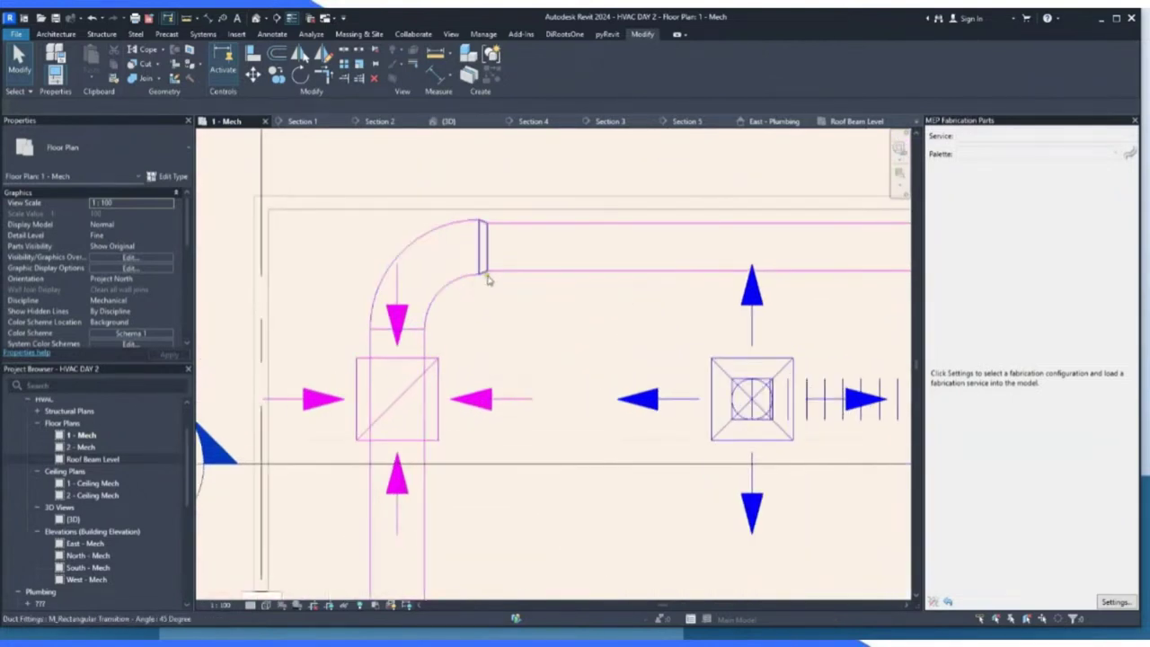
{"action": "left_click", "coordinate": [471, 285]}
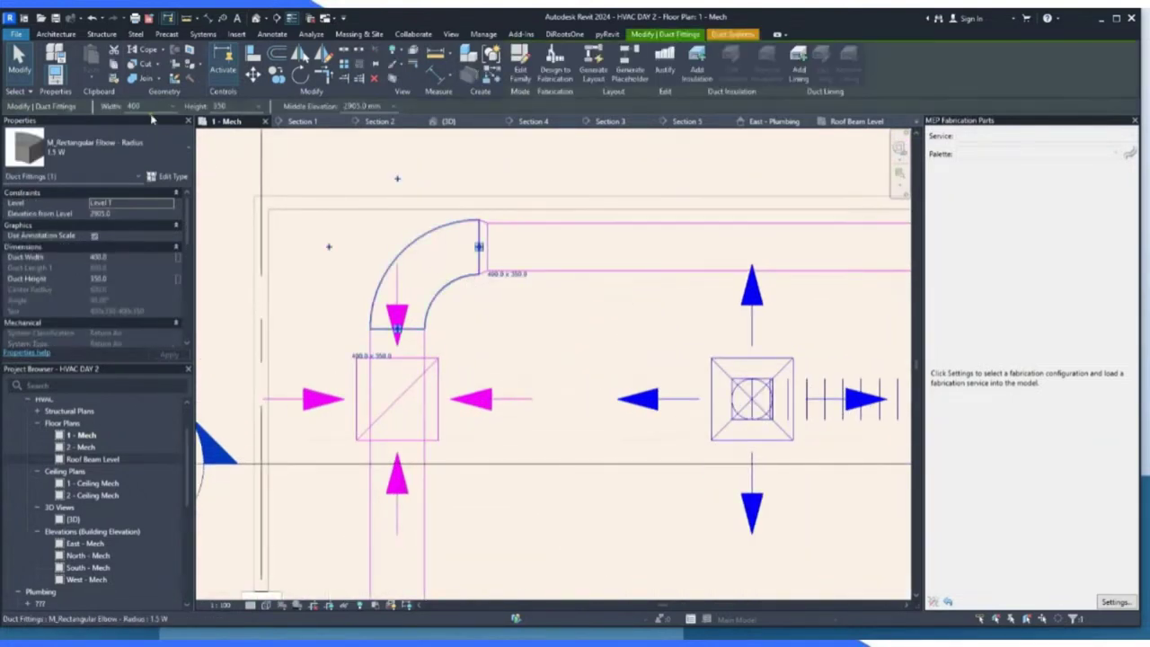
{"action": "left_click", "coordinate": [171, 107]}
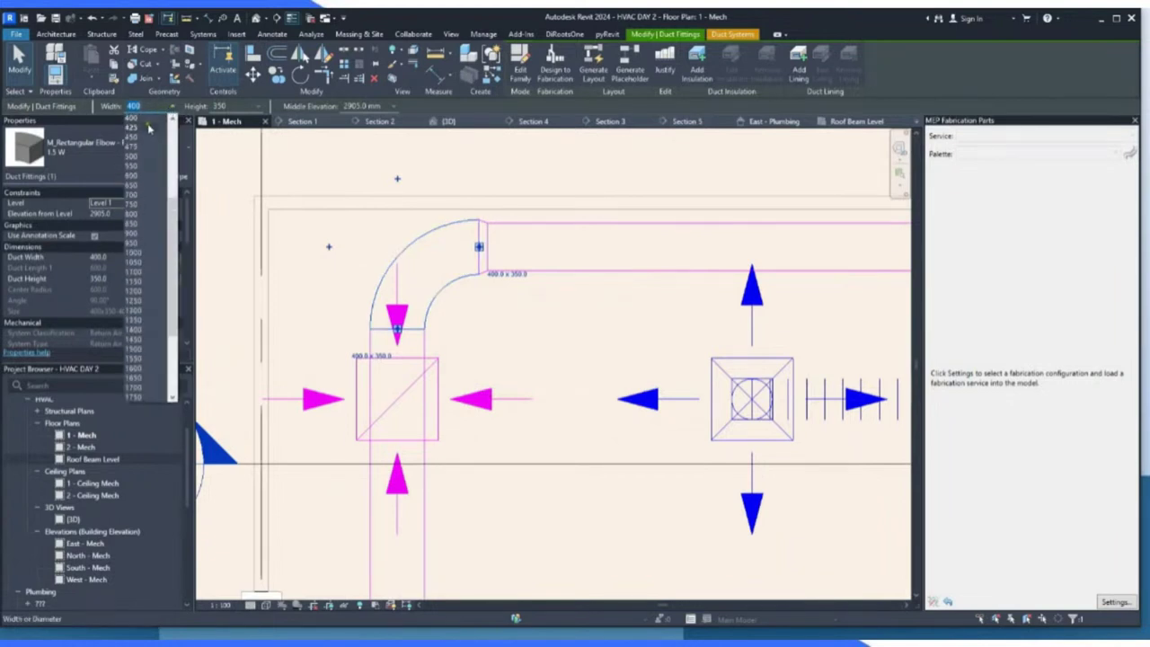
{"action": "left_click", "coordinate": [171, 120]}
{"action": "left_click", "coordinate": [171, 119]}
{"action": "left_click", "coordinate": [137, 120]}
{"action": "left_click", "coordinate": [446, 329]}
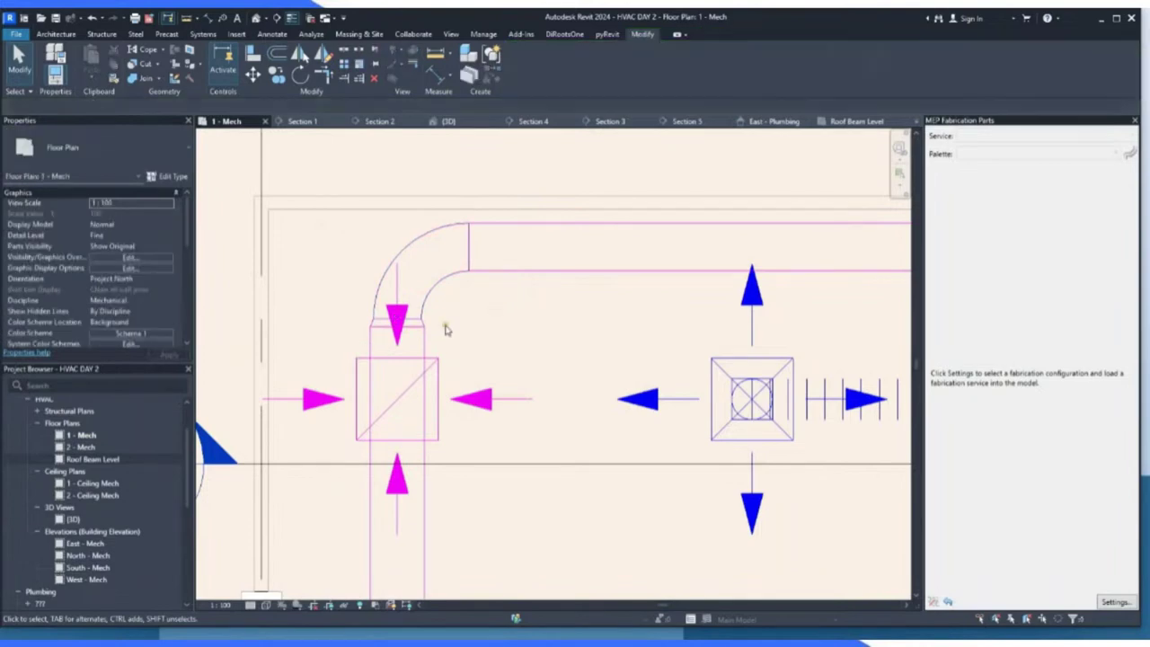
Zoom out on 1 - Mech, then switch to the Roof Beam Level plan and fit the whole building.
{"action": "scroll", "coordinate": [449, 274], "scroll_direction": "down", "scroll_amount": 5}
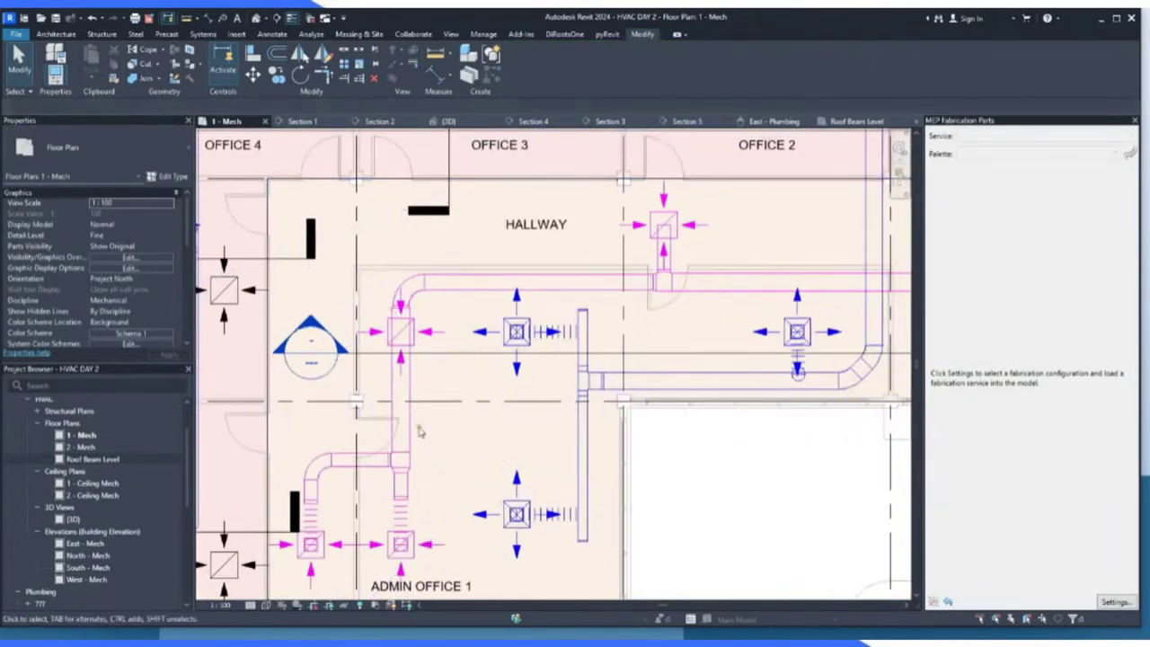
{"action": "scroll", "coordinate": [393, 379], "scroll_direction": "up", "scroll_amount": 3}
{"action": "scroll", "coordinate": [429, 313], "scroll_direction": "down", "scroll_amount": 4}
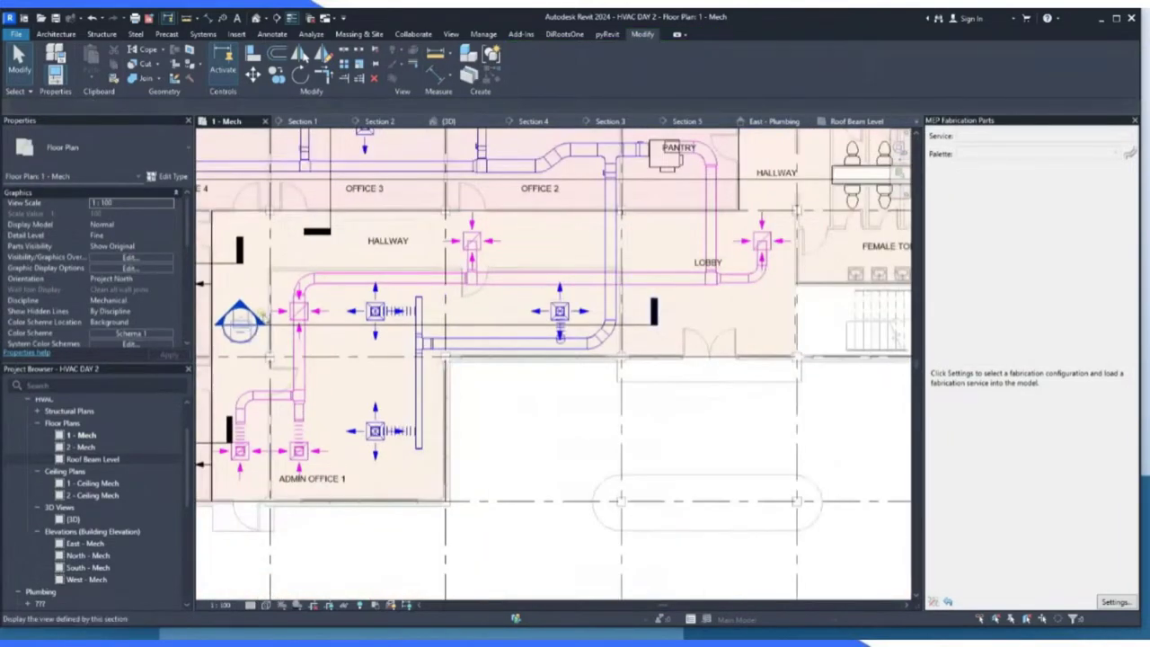
{"action": "scroll", "coordinate": [575, 339], "scroll_direction": "down", "scroll_amount": 3}
{"action": "scroll", "coordinate": [510, 203], "scroll_direction": "up", "scroll_amount": 4}
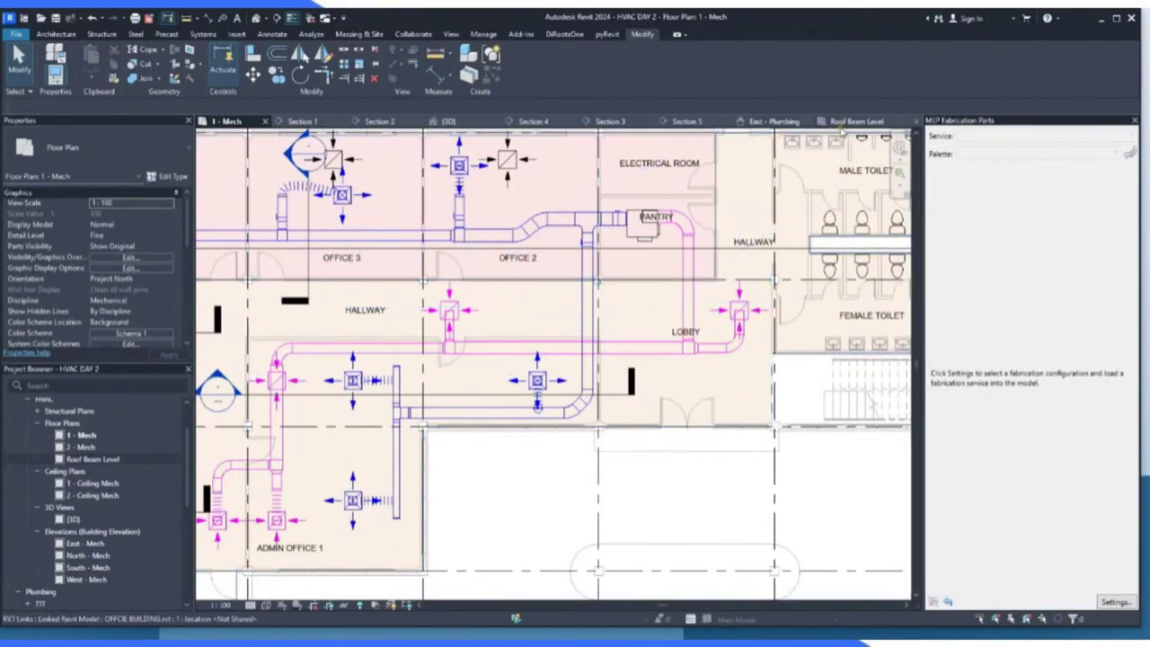
{"action": "key", "text": "ctrl+shift+Tab"}
{"action": "scroll", "coordinate": [575, 312], "scroll_direction": "down", "scroll_amount": 3}
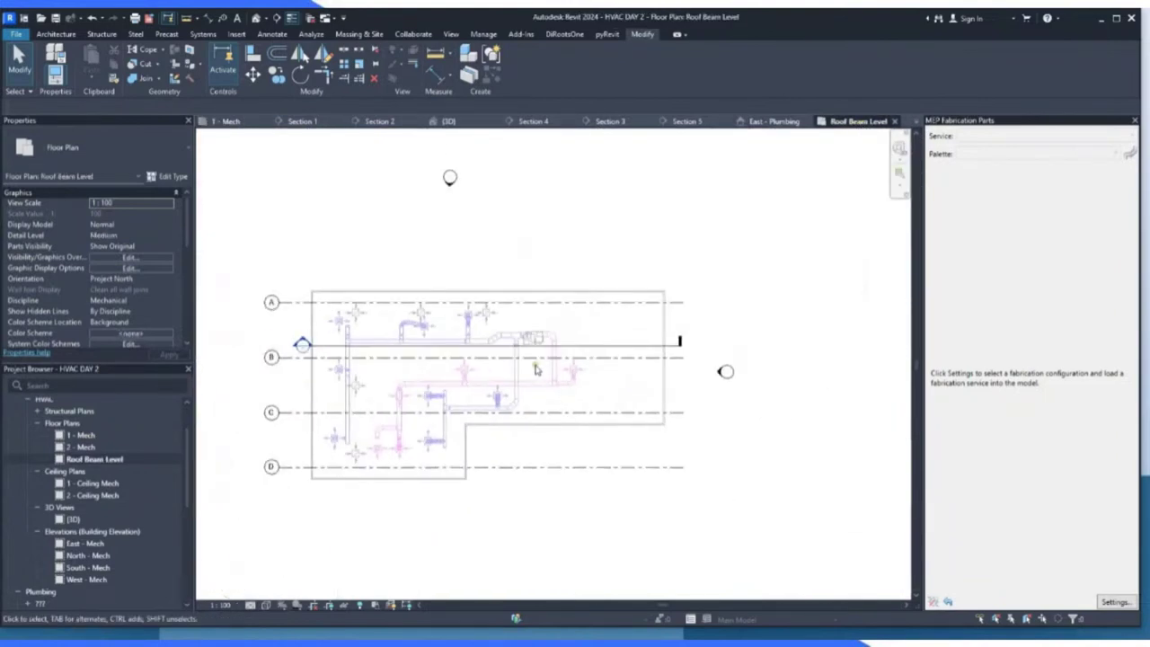
{"action": "scroll", "coordinate": [539, 362], "scroll_direction": "up", "scroll_amount": 2}
{"action": "scroll", "coordinate": [540, 362], "scroll_direction": "up", "scroll_amount": 2}
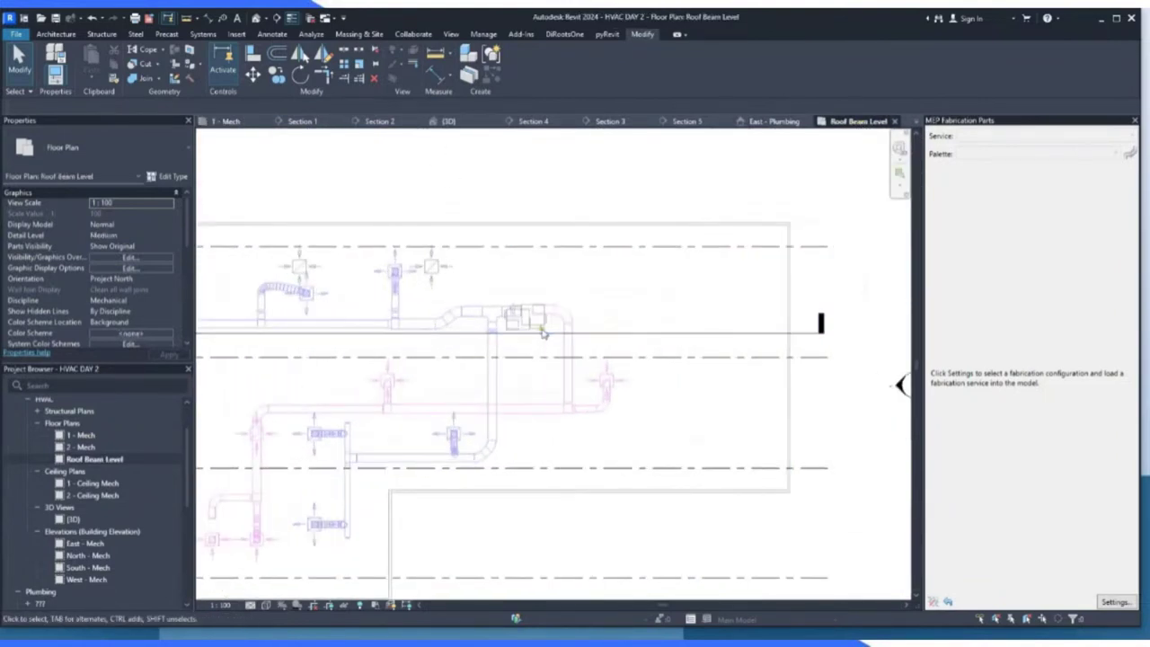
{"action": "scroll", "coordinate": [545, 328], "scroll_direction": "down", "scroll_amount": 5}
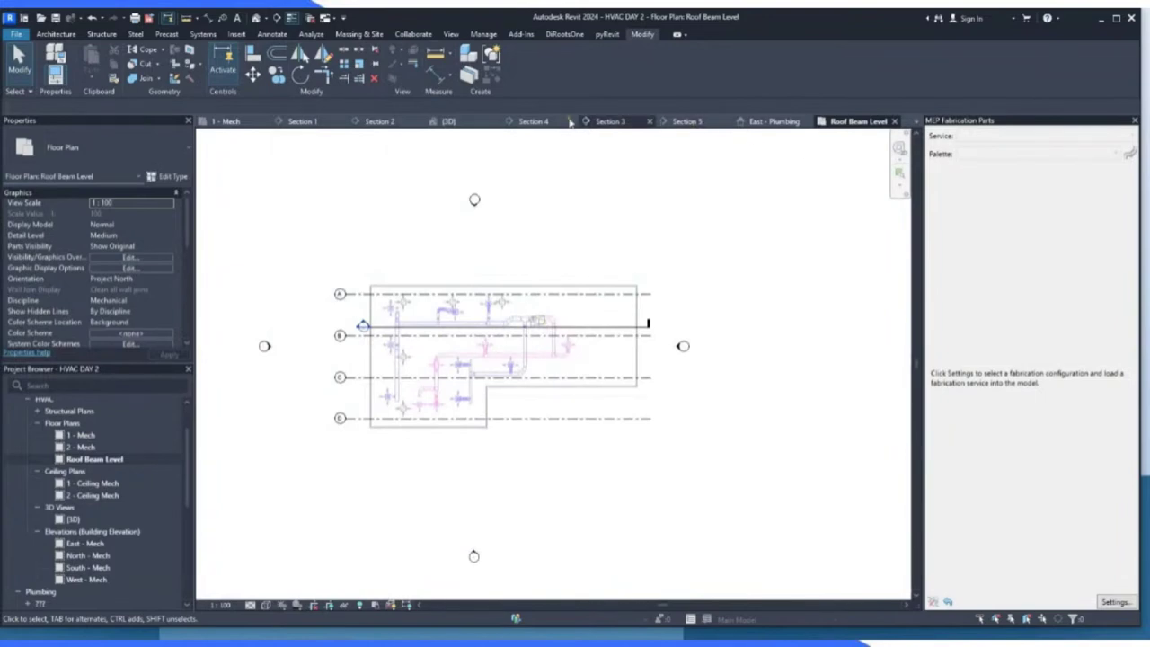
In Section 1, draw a trial duct from the VAV unit's outlet near grid 4, then cancel it.
{"action": "left_click", "coordinate": [312, 121]}
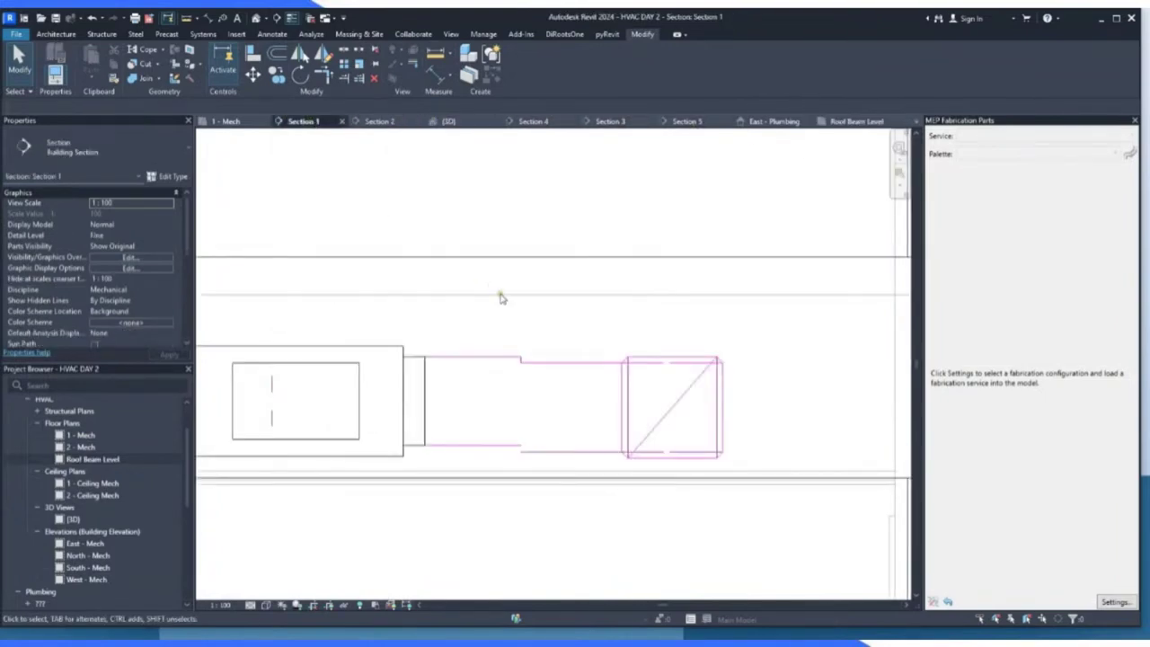
{"action": "scroll", "coordinate": [501, 298], "scroll_direction": "down", "scroll_amount": 5}
{"action": "scroll", "coordinate": [504, 318], "scroll_direction": "up", "scroll_amount": 4}
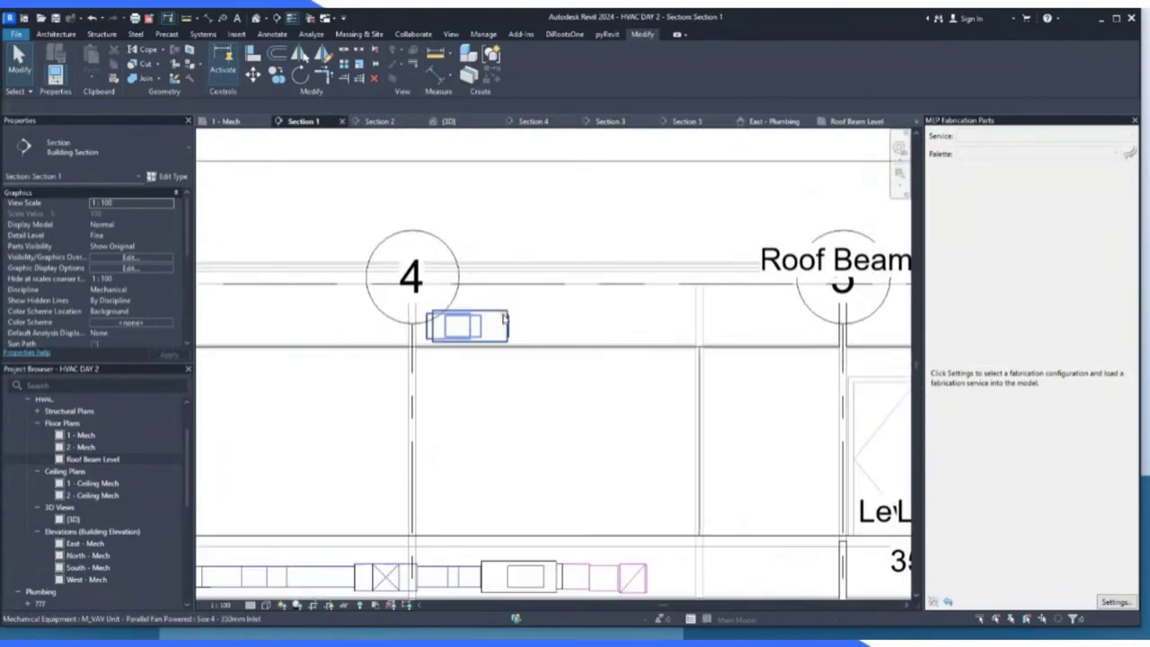
{"action": "left_click", "coordinate": [505, 318]}
{"action": "scroll", "coordinate": [548, 370], "scroll_direction": "up", "scroll_amount": 2}
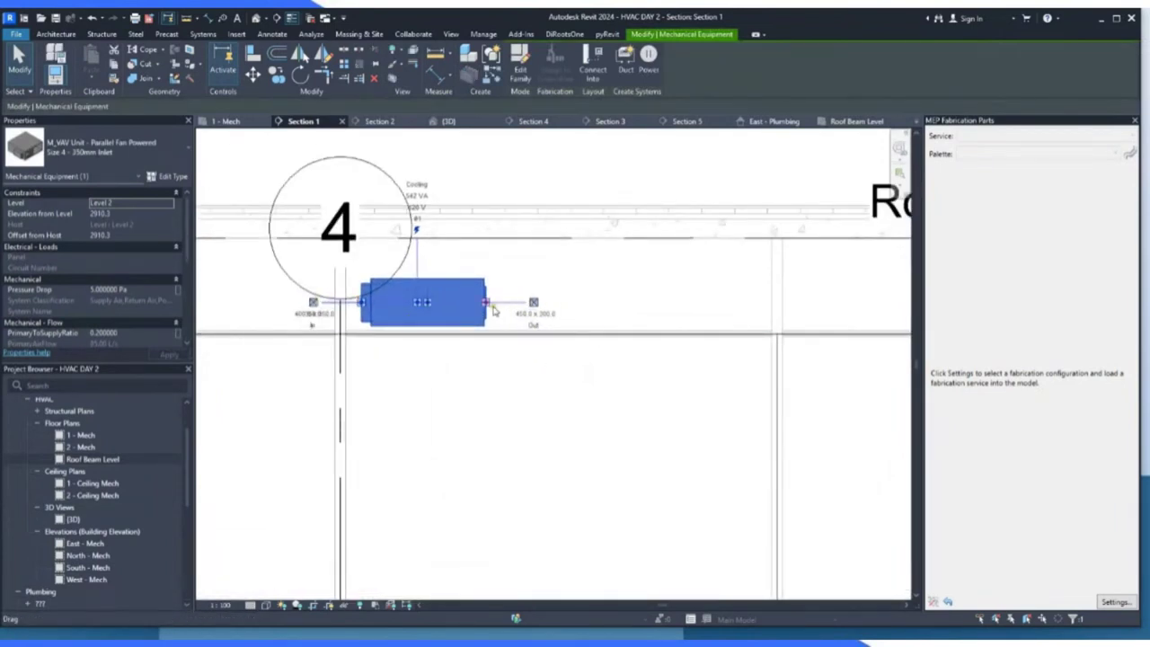
{"action": "left_click", "coordinate": [534, 304]}
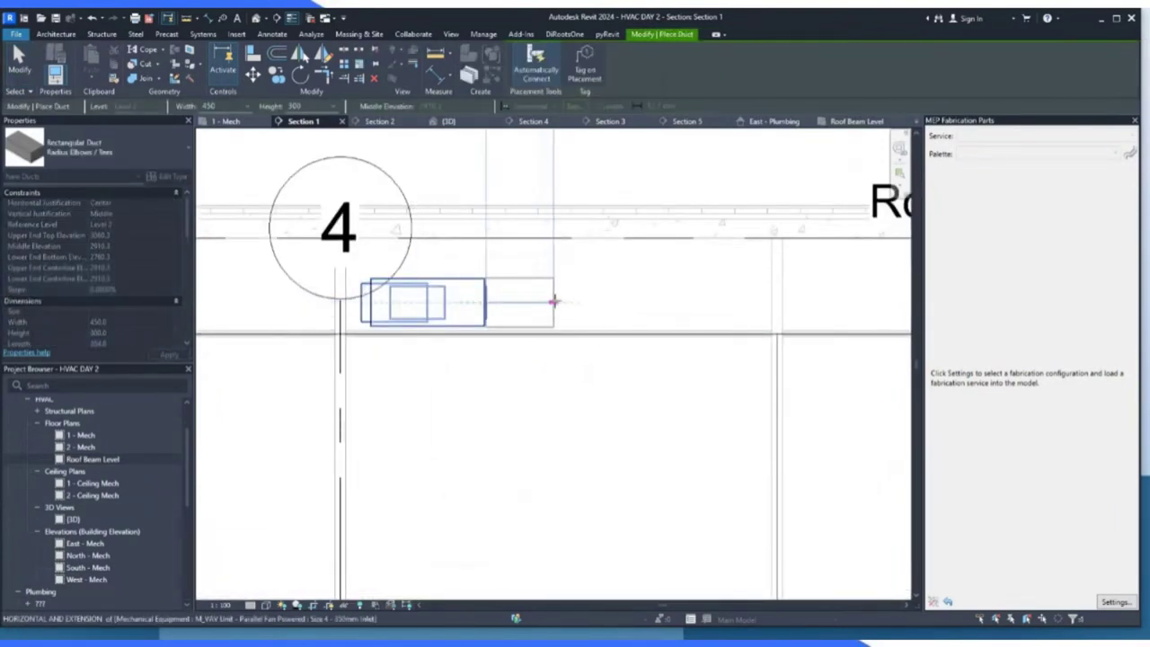
{"action": "scroll", "coordinate": [589, 302], "scroll_direction": "down", "scroll_amount": 3}
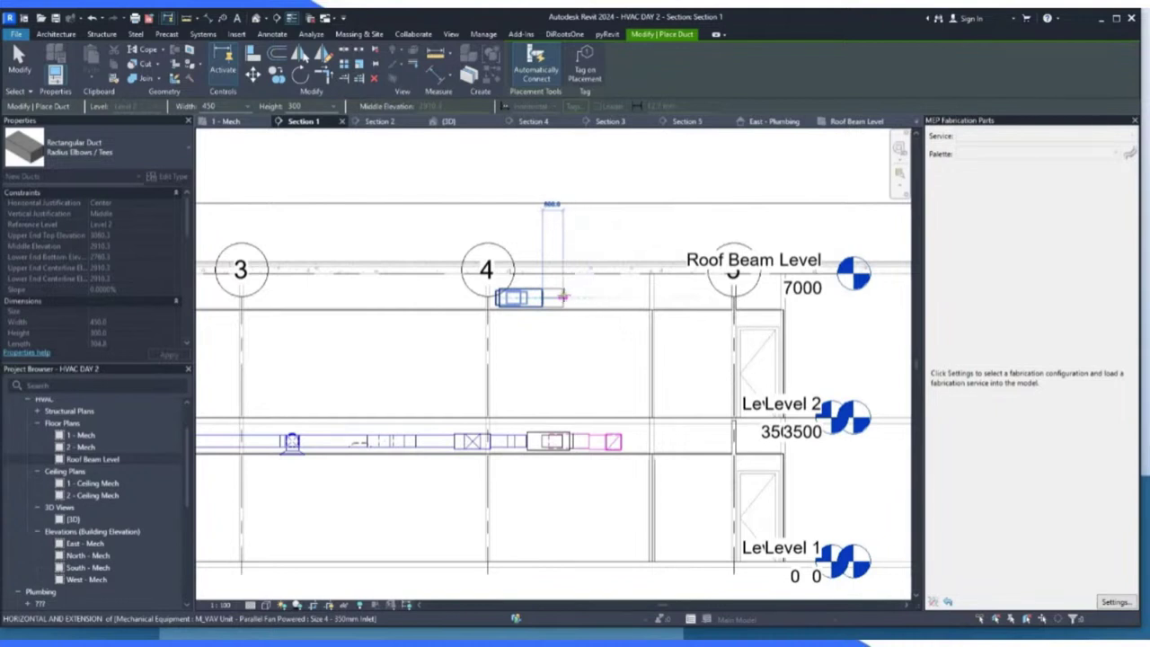
{"action": "left_click", "coordinate": [563, 296]}
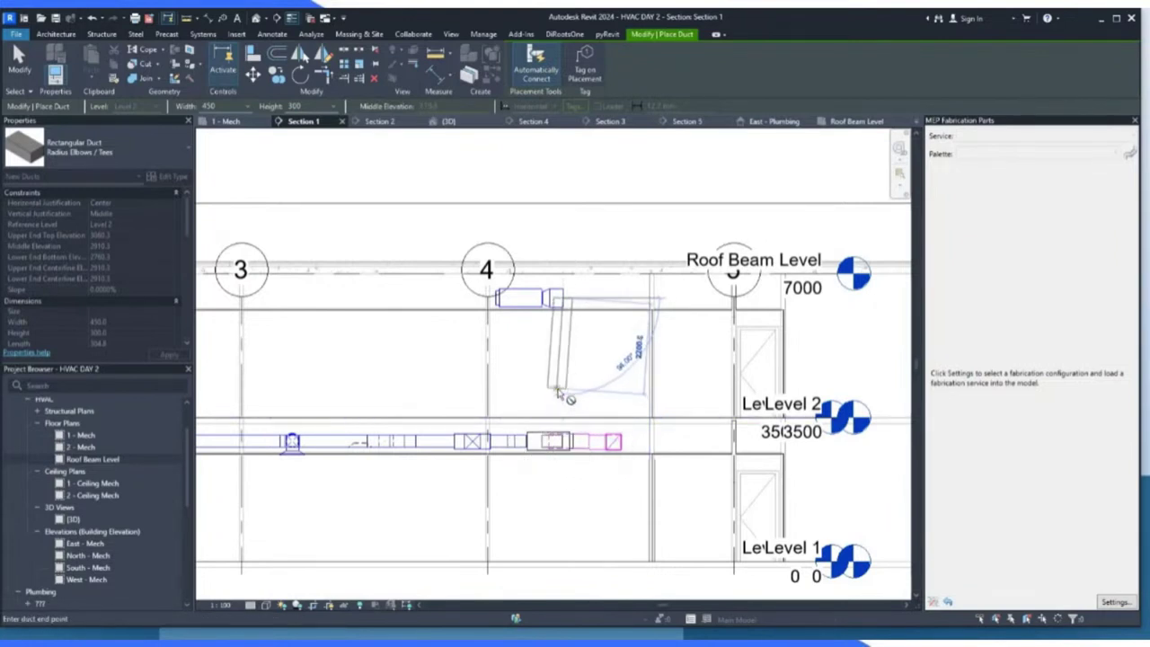
{"action": "key", "text": "Escape"}
{"action": "scroll", "coordinate": [566, 307], "scroll_direction": "up", "scroll_amount": 2}
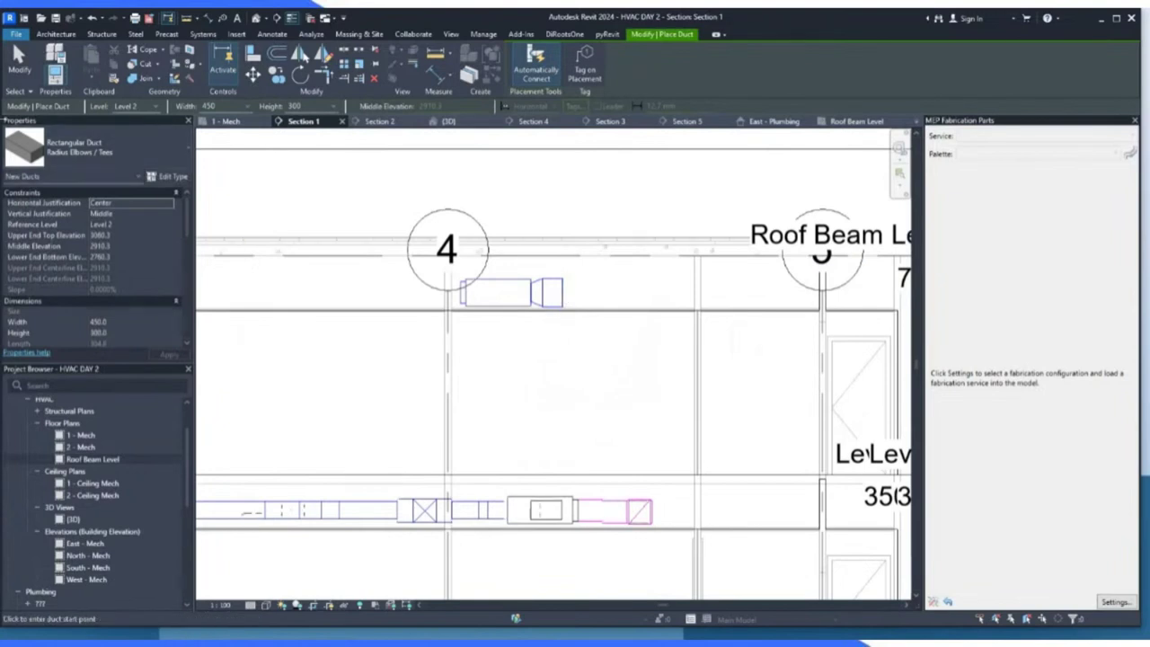
{"action": "key", "text": "Escape"}
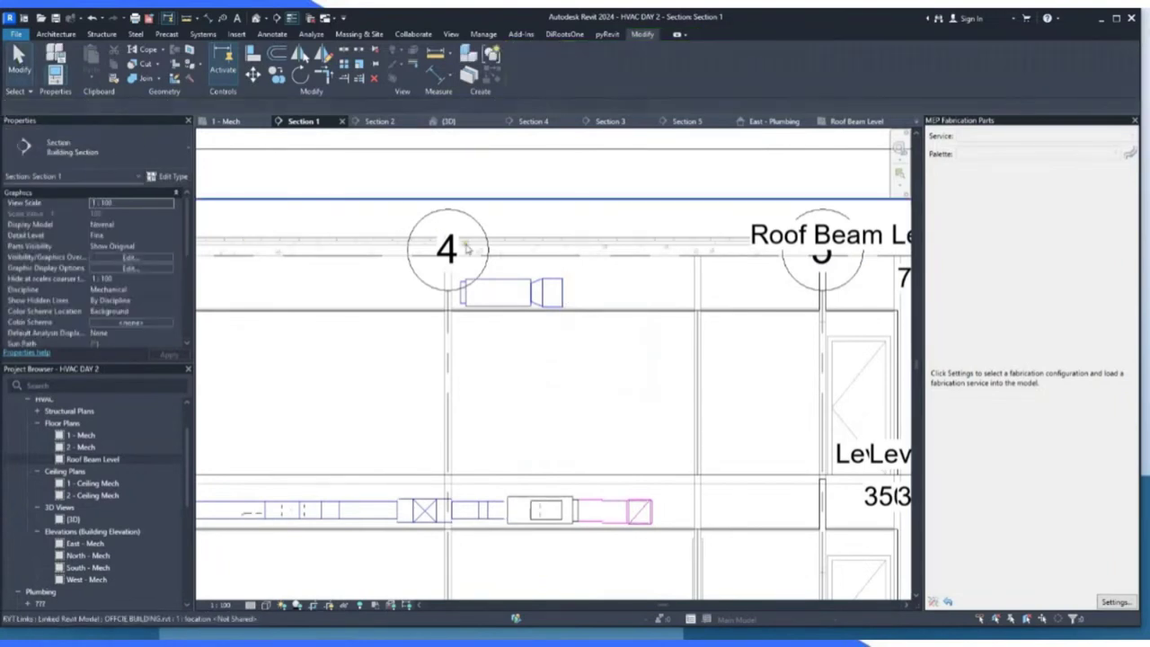
Delete the VAV unit and its leftover duct fitting, then return to Roof Beam Level.
{"action": "left_click", "coordinate": [521, 291]}
{"action": "key", "text": "Delete"}
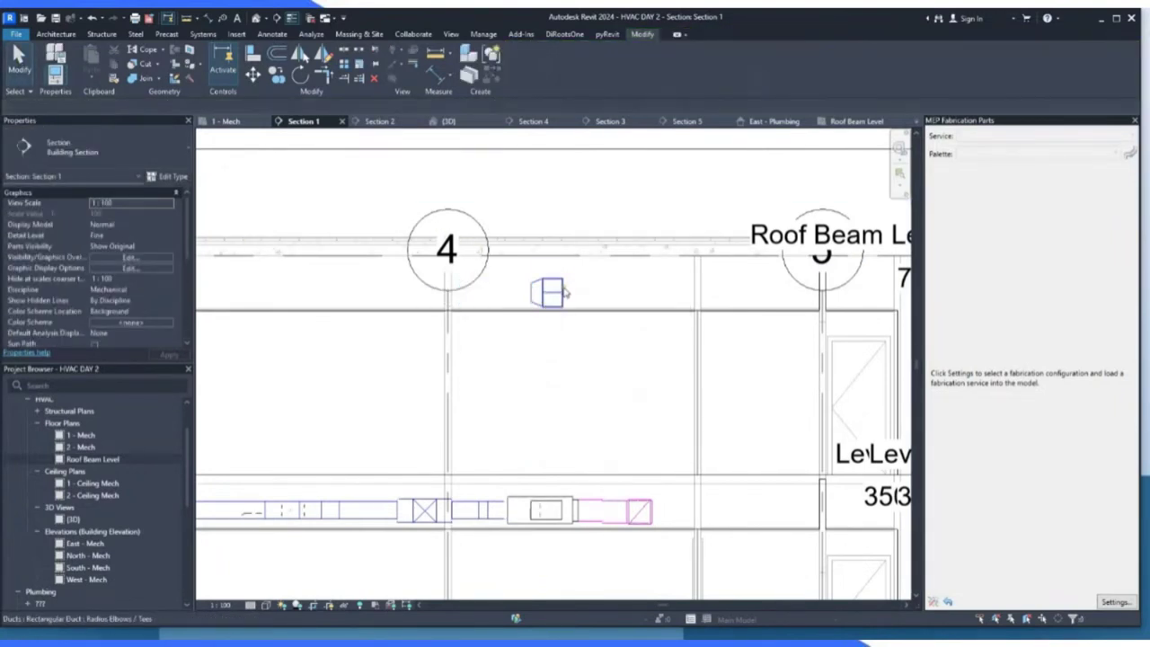
{"action": "left_click", "coordinate": [550, 291]}
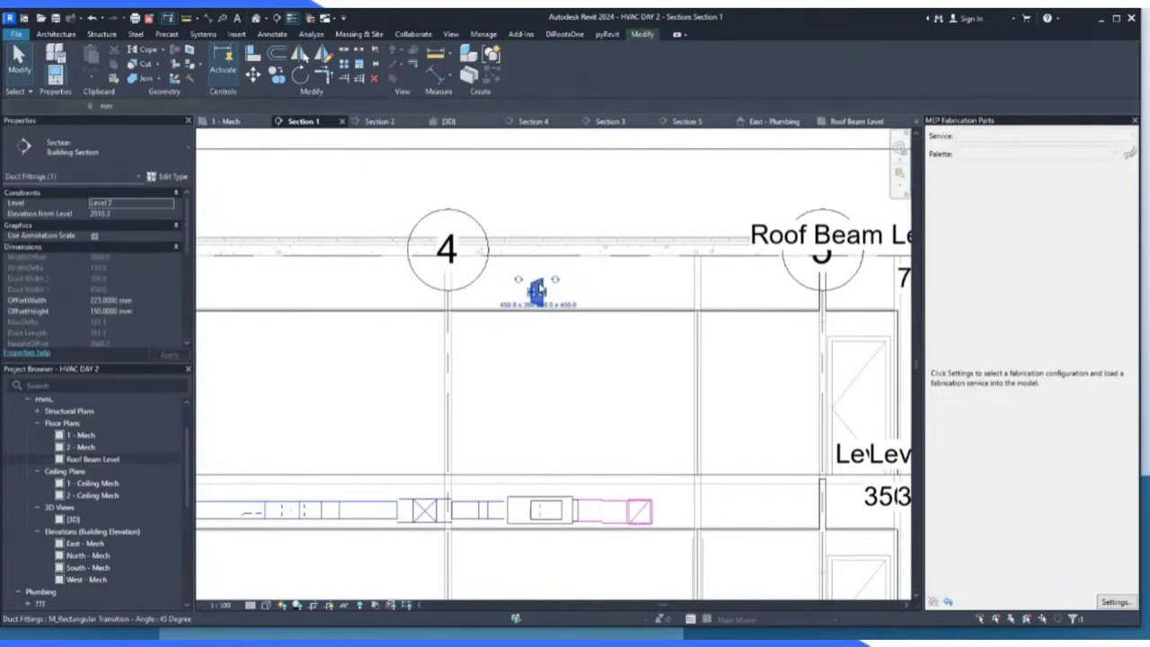
{"action": "key", "text": "Delete"}
{"action": "left_click", "coordinate": [849, 121]}
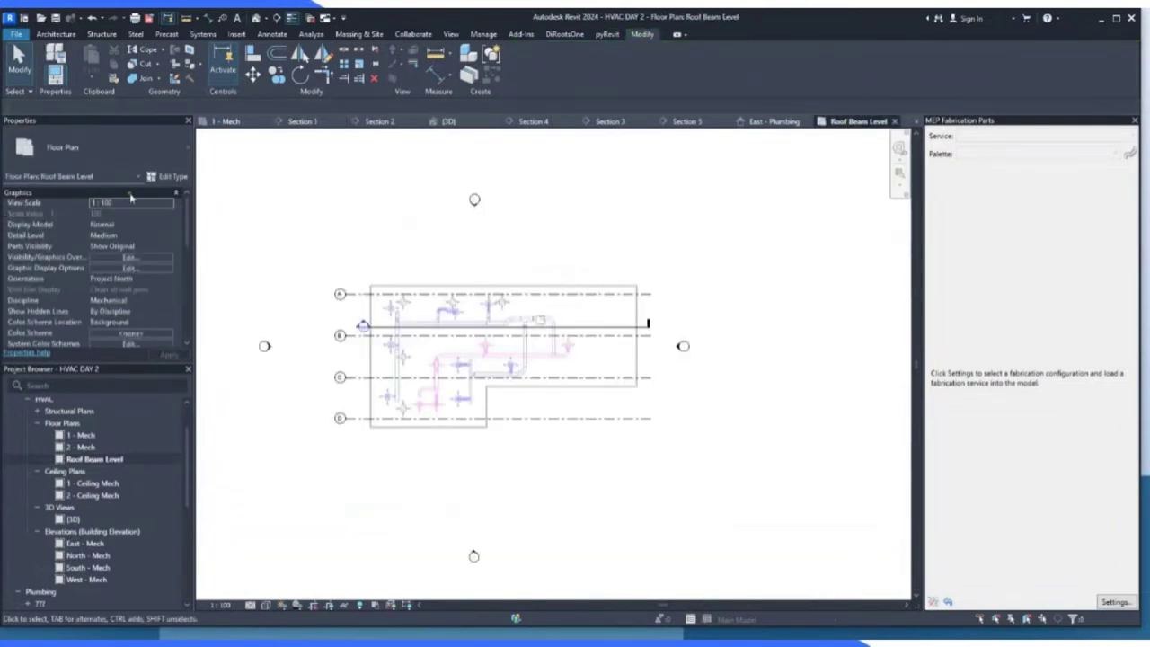
Place an M_Outdoor AHU - Horizontal, 2.3 Square Meters of Coil, on the roof plan near grid B.
{"action": "left_click", "coordinate": [117, 34]}
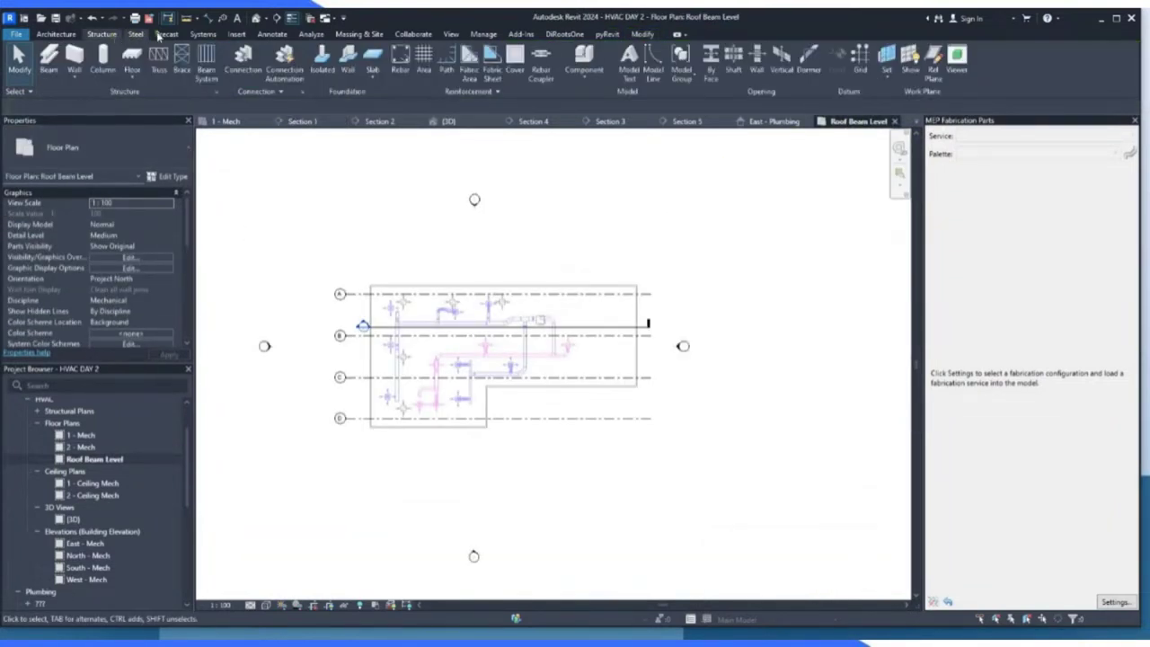
{"action": "left_click", "coordinate": [205, 34]}
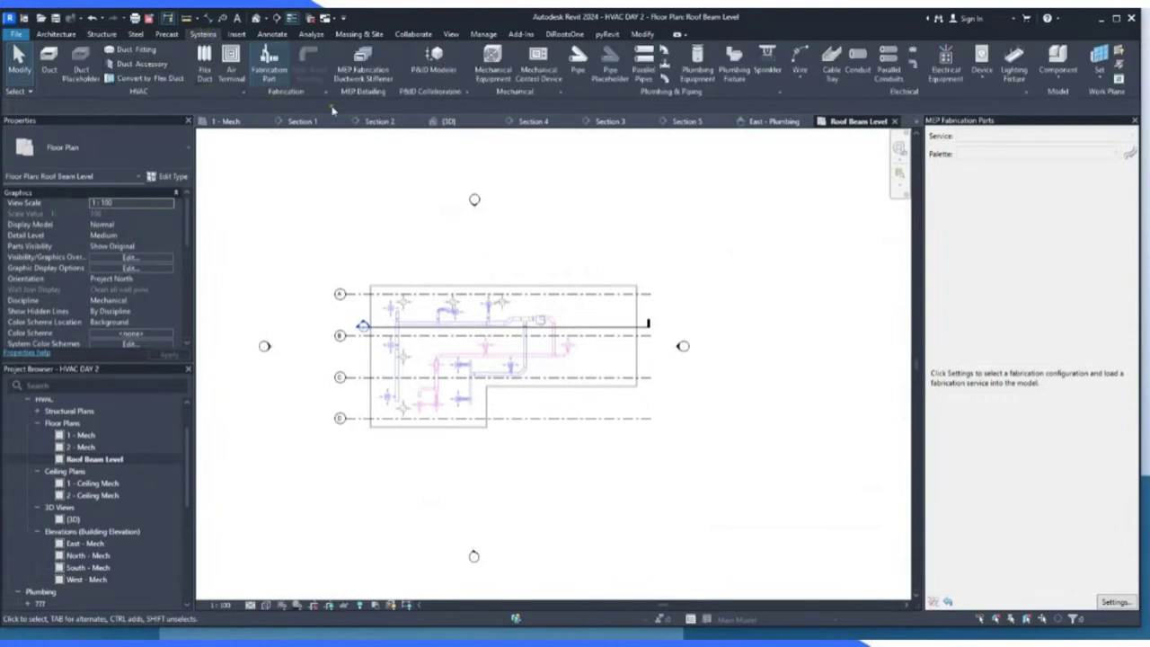
{"action": "left_click", "coordinate": [493, 62]}
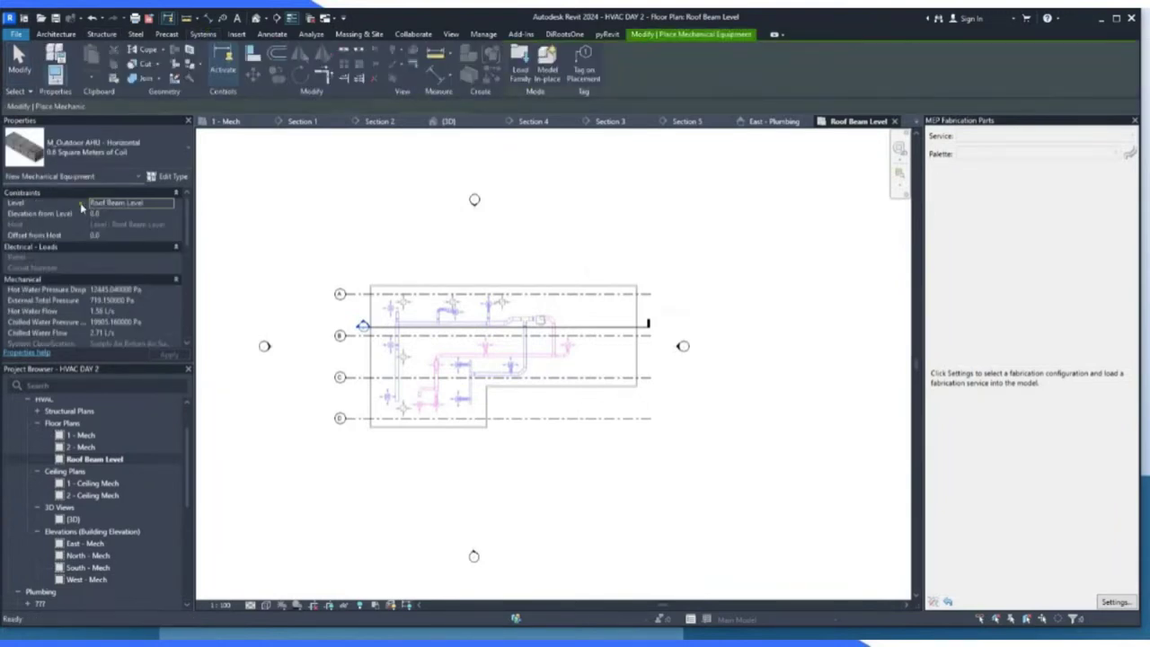
{"action": "left_click", "coordinate": [140, 162]}
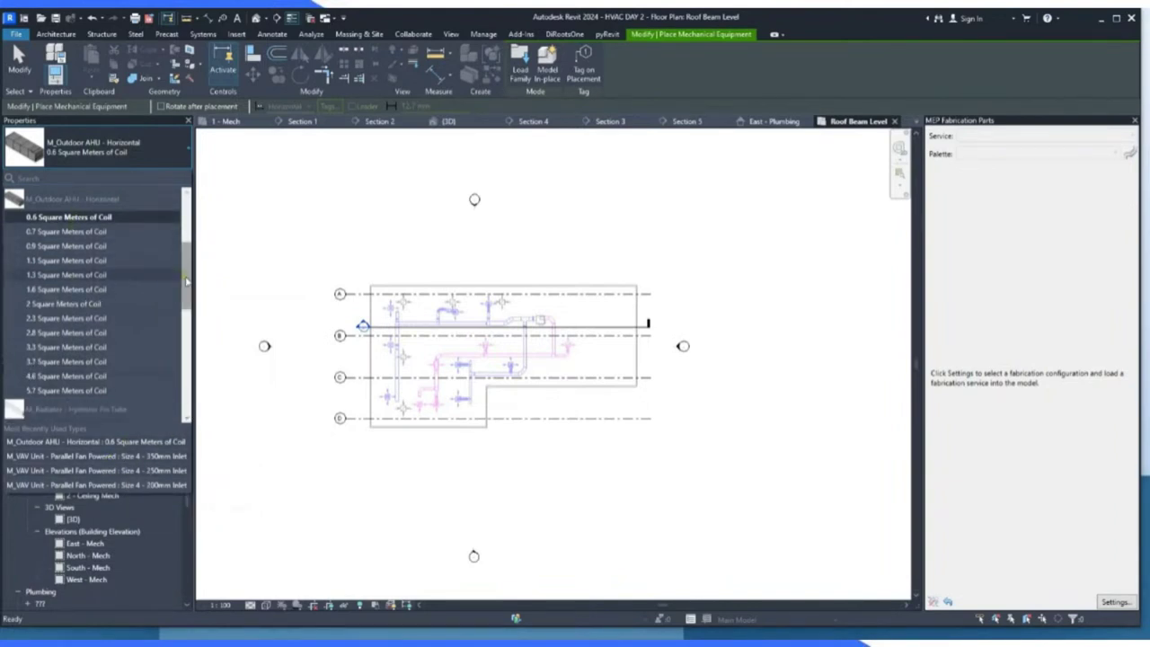
{"action": "mouse_move", "coordinate": [184, 292]}
{"action": "left_mouse_down"}
{"action": "mouse_move", "coordinate": [186, 256]}
{"action": "mouse_move", "coordinate": [188, 378]}
{"action": "mouse_move", "coordinate": [188, 289]}
{"action": "left_mouse_up"}
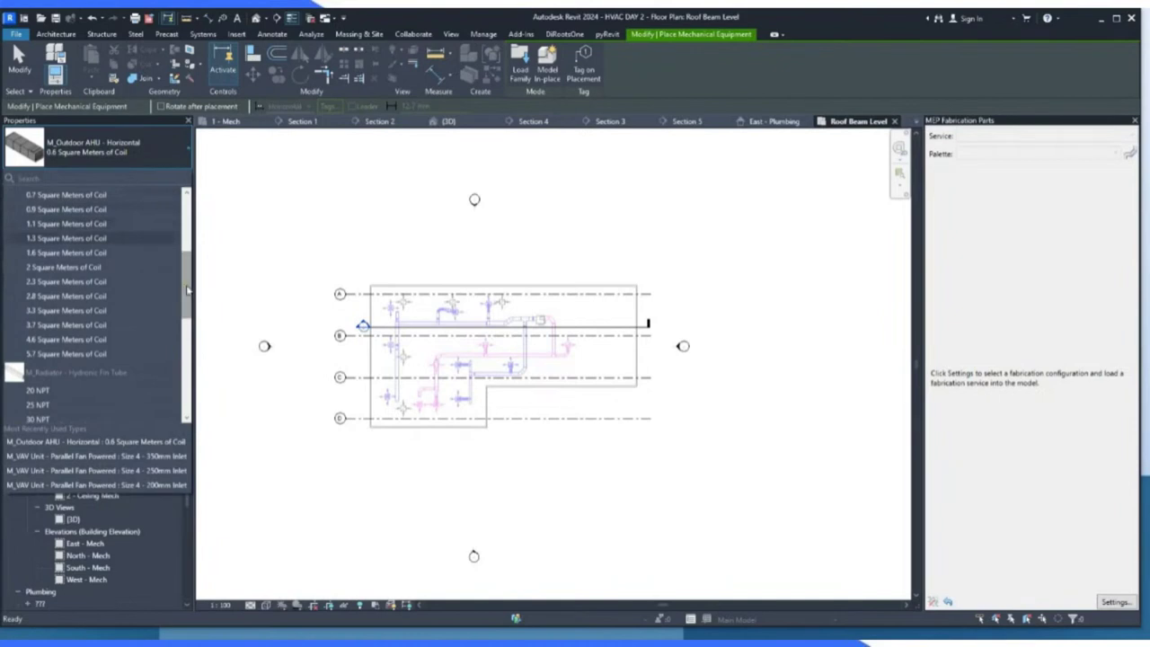
{"action": "left_click", "coordinate": [81, 281]}
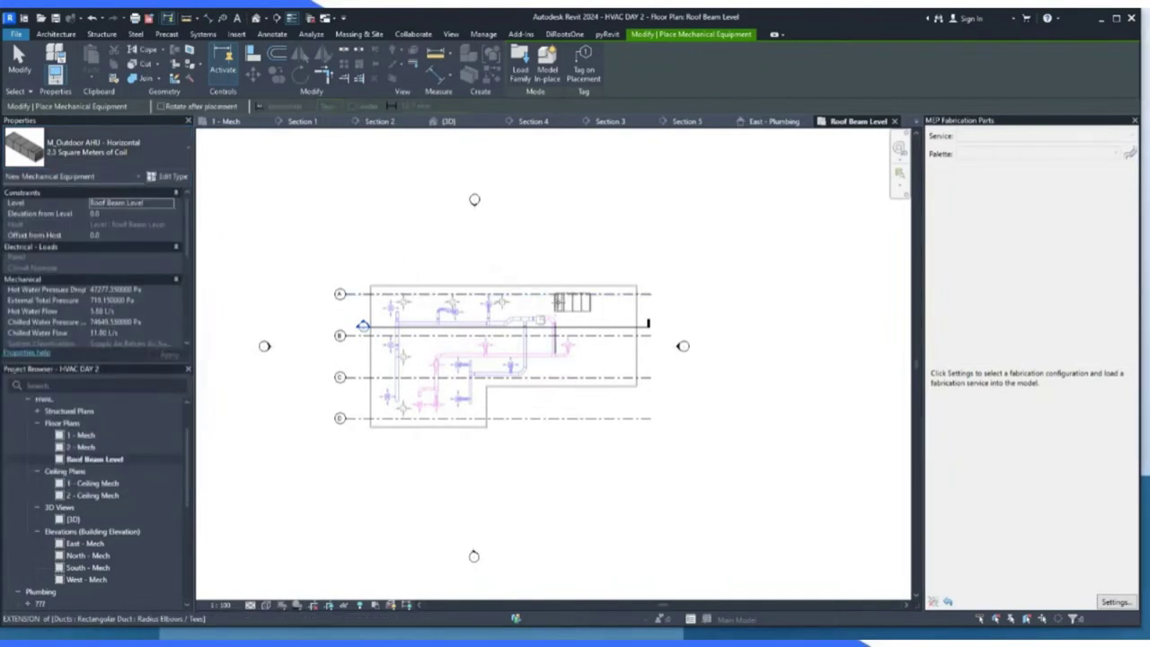
{"action": "scroll", "coordinate": [557, 304], "scroll_direction": "up", "scroll_amount": 4}
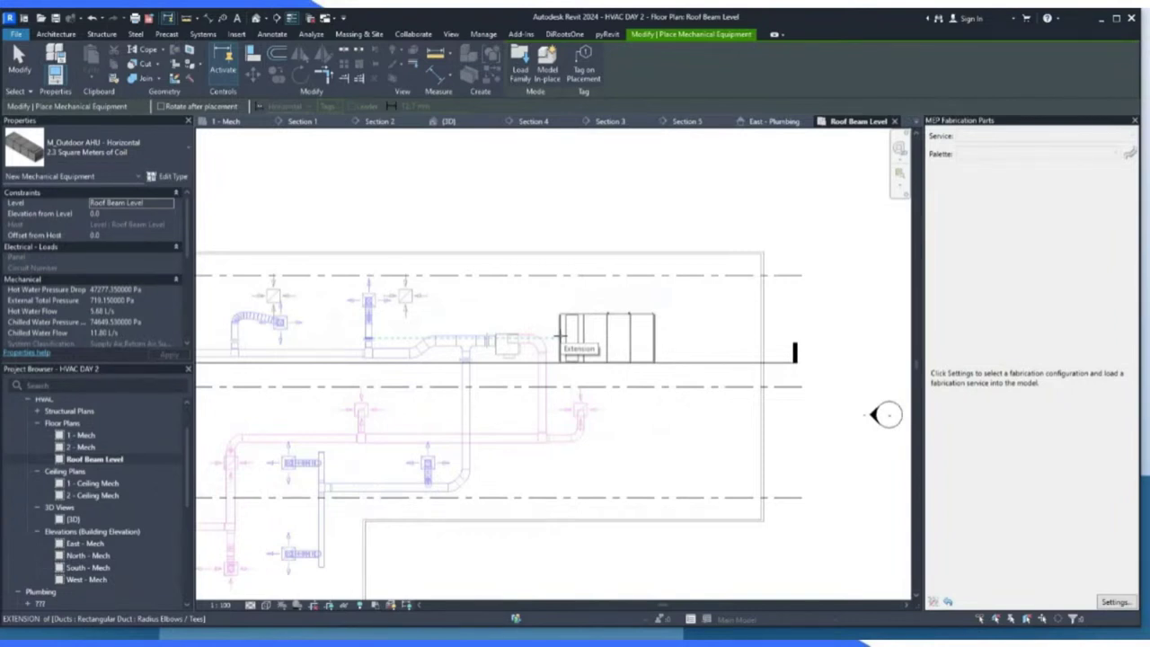
{"action": "left_click", "coordinate": [560, 337]}
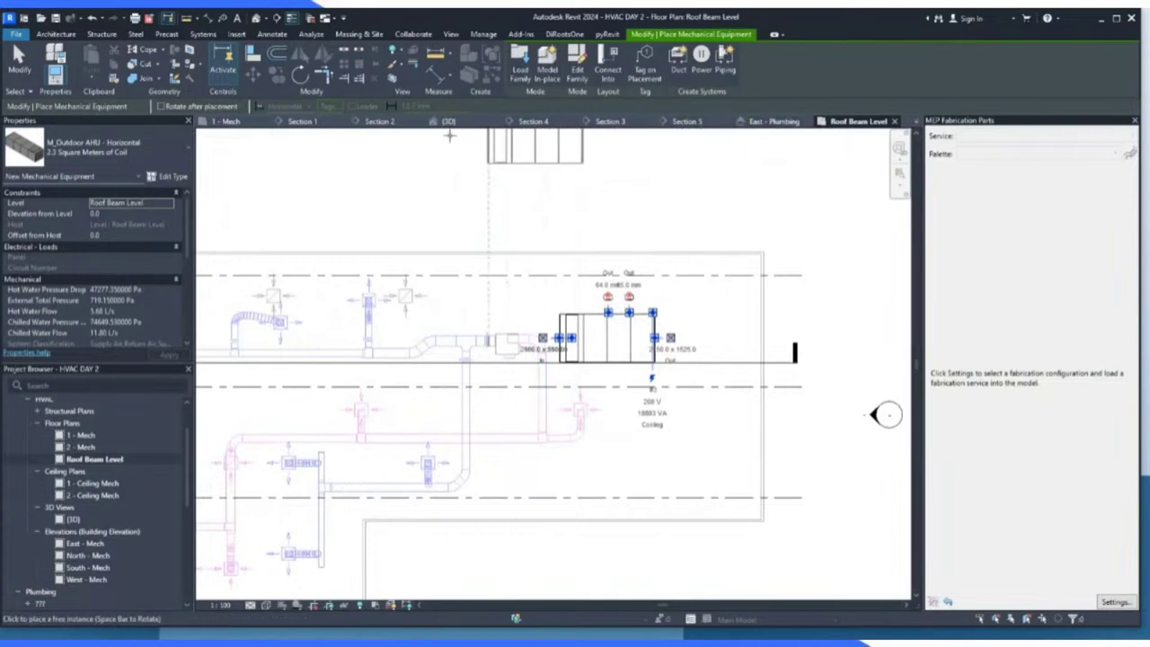
Review the placed AHU in Section 1 and select it.
{"action": "left_click", "coordinate": [302, 120]}
{"action": "left_click", "coordinate": [19, 61]}
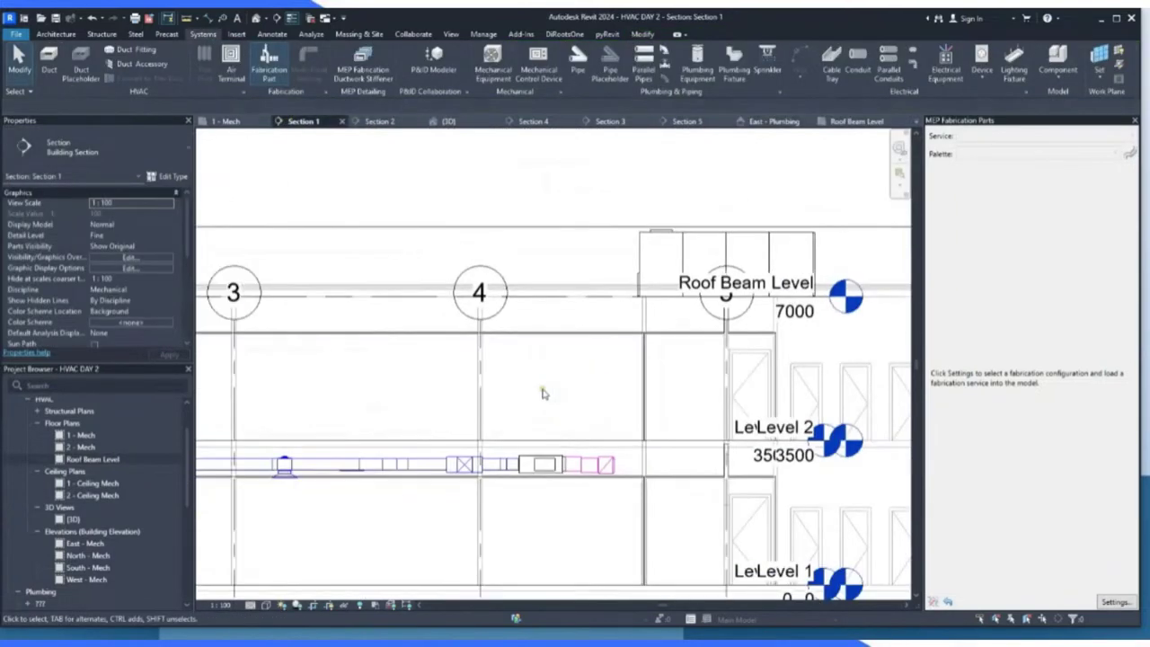
{"action": "scroll", "coordinate": [542, 393], "scroll_direction": "down", "scroll_amount": 2}
{"action": "scroll", "coordinate": [536, 382], "scroll_direction": "down", "scroll_amount": 2}
{"action": "scroll", "coordinate": [690, 322], "scroll_direction": "up", "scroll_amount": 2}
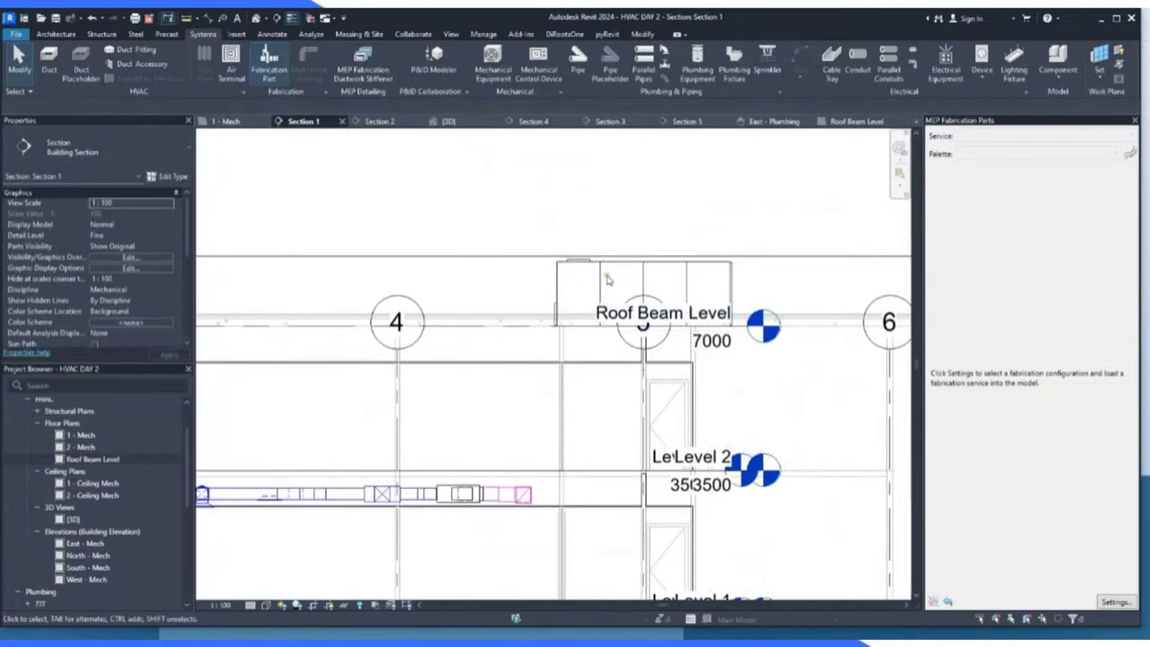
{"action": "left_click", "coordinate": [580, 310]}
{"action": "scroll", "coordinate": [564, 331], "scroll_direction": "up", "scroll_amount": 2}
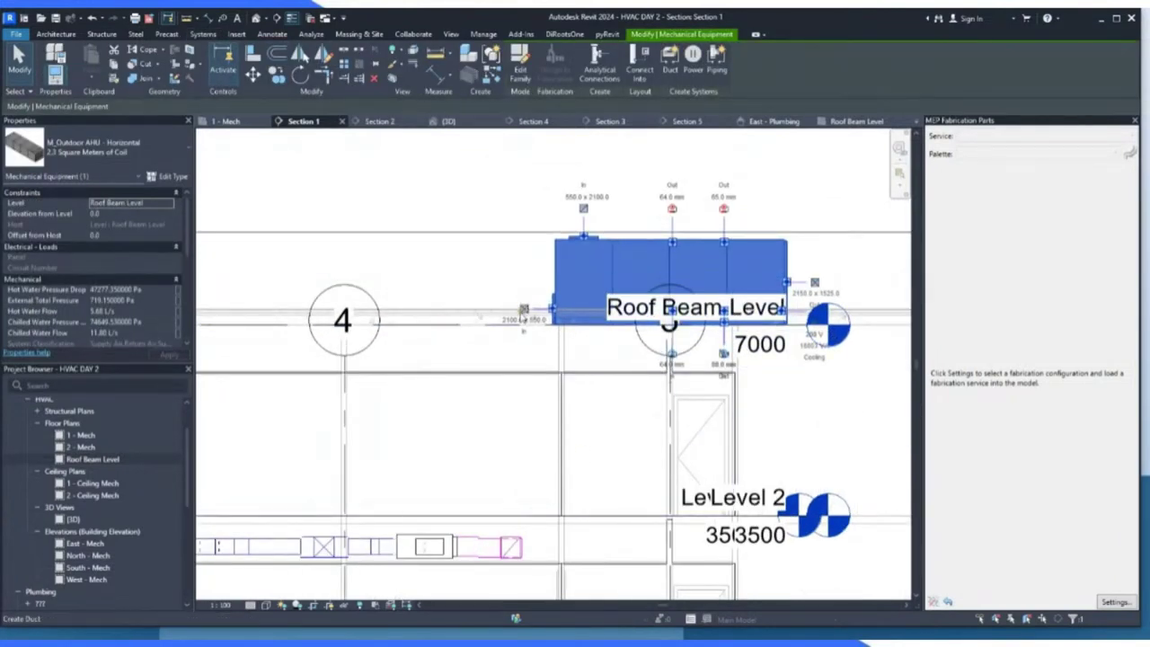
Draw trial ducts from the AHU's connectors, cancelling each one.
{"action": "left_click", "coordinate": [814, 284]}
{"action": "scroll", "coordinate": [814, 262], "scroll_direction": "down", "scroll_amount": 2}
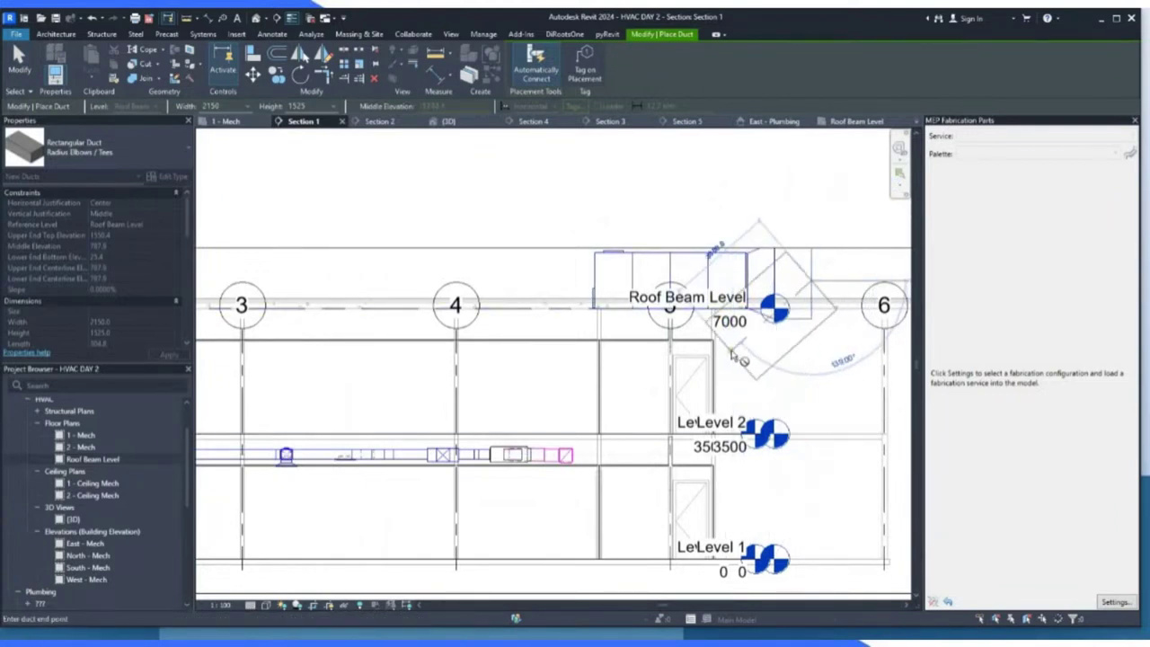
{"action": "key", "text": "Escape"}
{"action": "scroll", "coordinate": [580, 272], "scroll_direction": "up", "scroll_amount": 2}
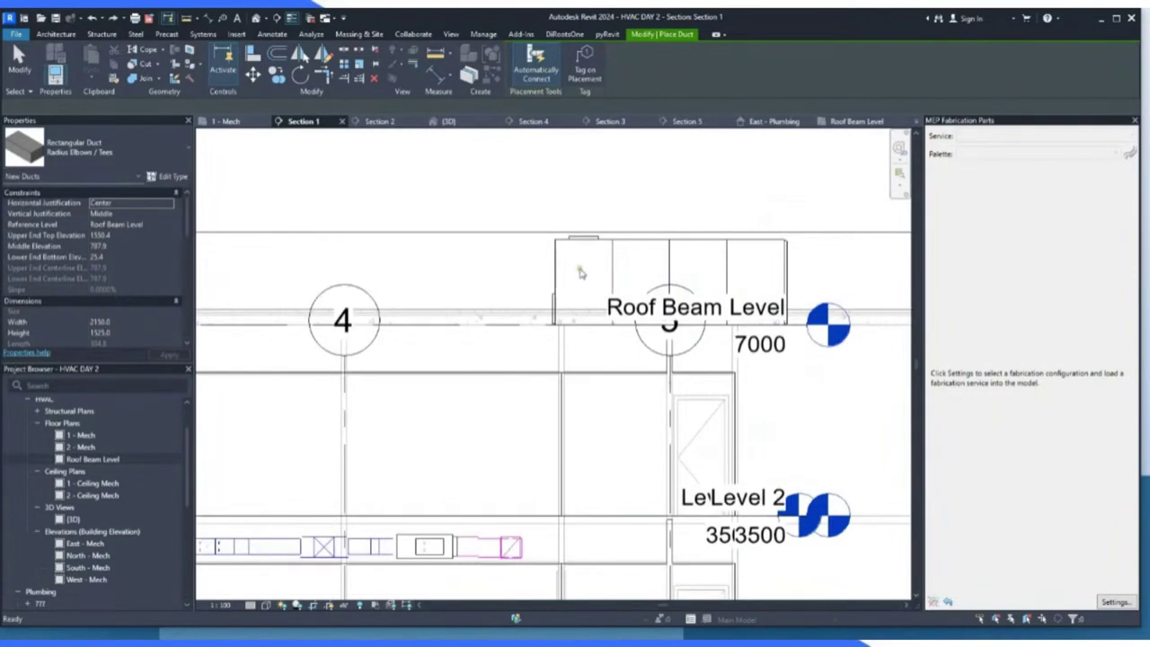
{"action": "scroll", "coordinate": [579, 272], "scroll_direction": "up", "scroll_amount": 2}
{"action": "key", "text": "Escape"}
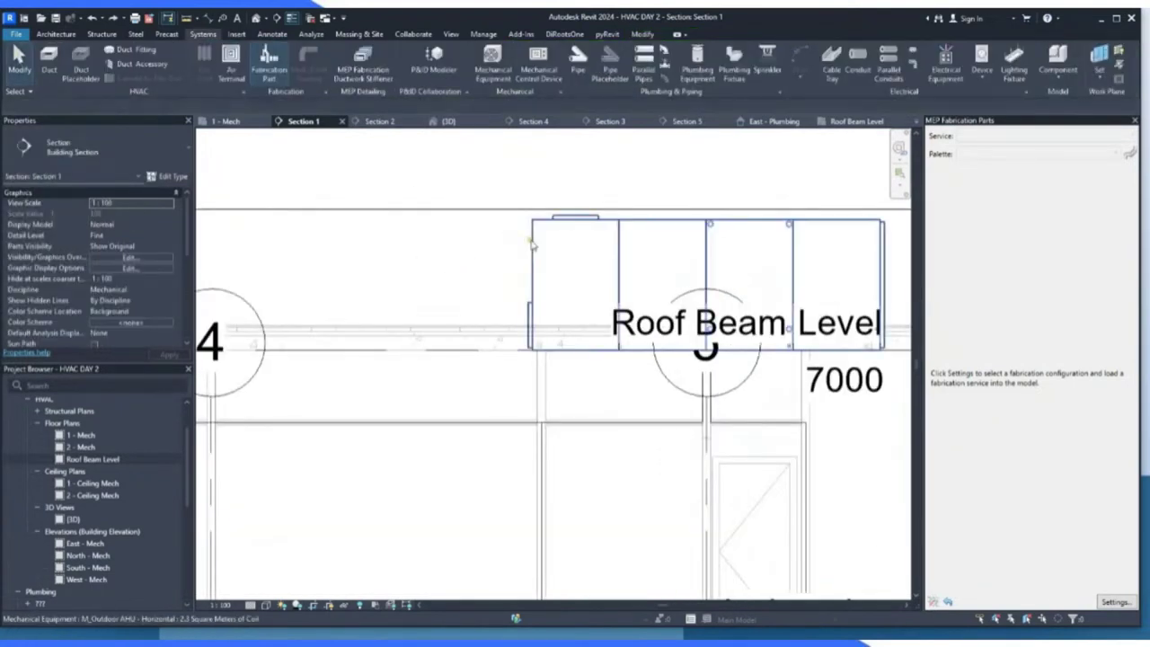
{"action": "left_click", "coordinate": [532, 243]}
{"action": "left_click", "coordinate": [489, 325]}
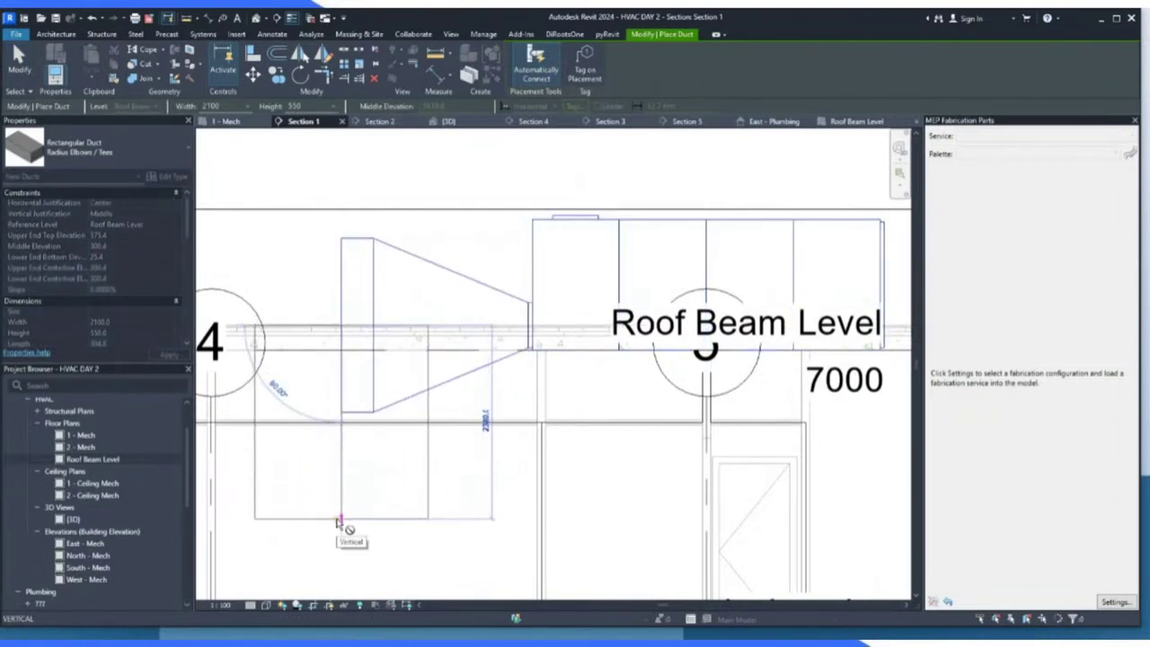
{"action": "key", "text": "Escape"}
{"action": "key", "text": "Escape"}
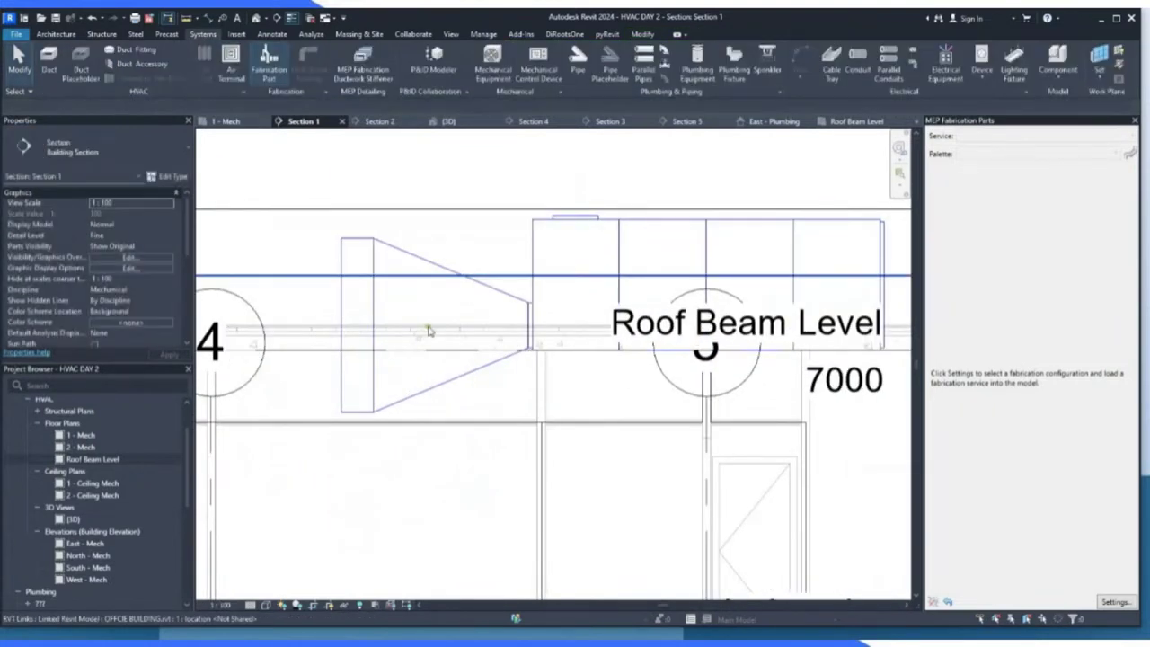
Delete the AHU, the duct transition and the remaining vertical duct.
{"action": "left_click", "coordinate": [533, 247]}
{"action": "key", "text": "Delete"}
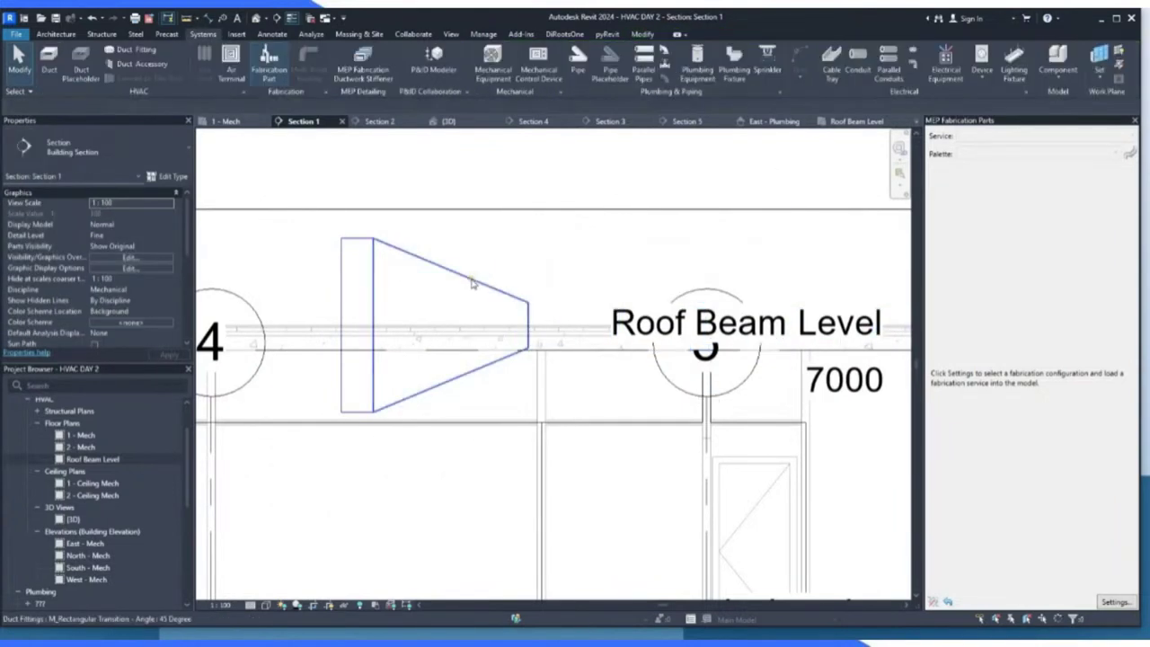
{"action": "left_click", "coordinate": [473, 284]}
{"action": "key", "text": "Delete"}
{"action": "left_click", "coordinate": [368, 256]}
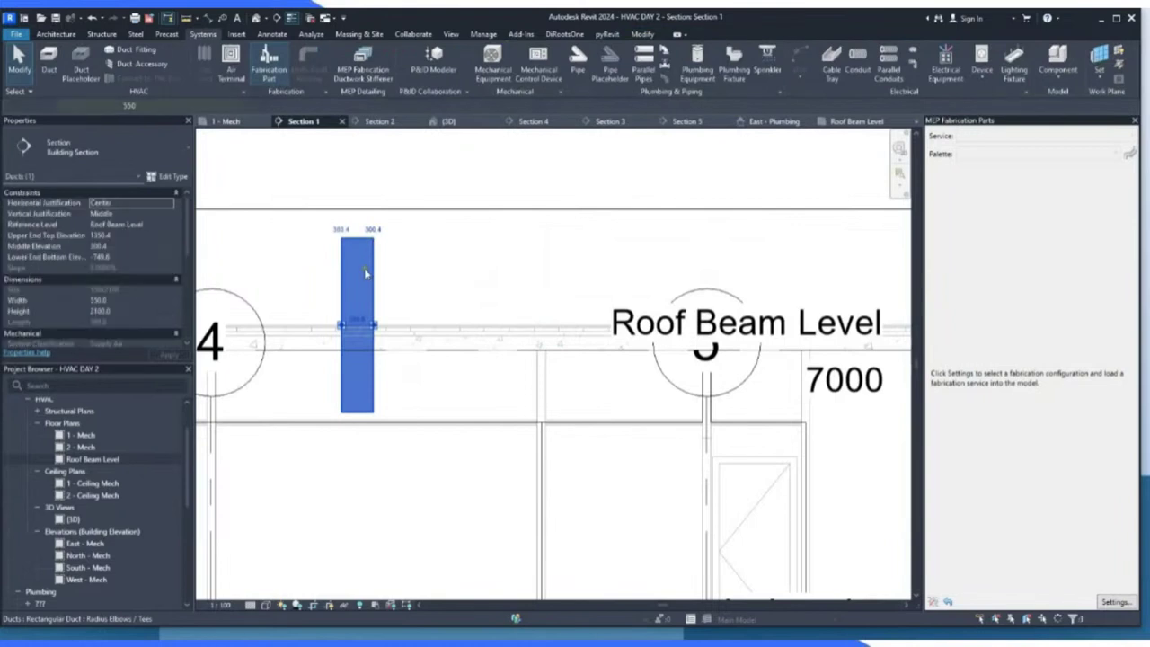
{"action": "key", "text": "Delete"}
{"action": "scroll", "coordinate": [360, 355], "scroll_direction": "down", "scroll_amount": 2}
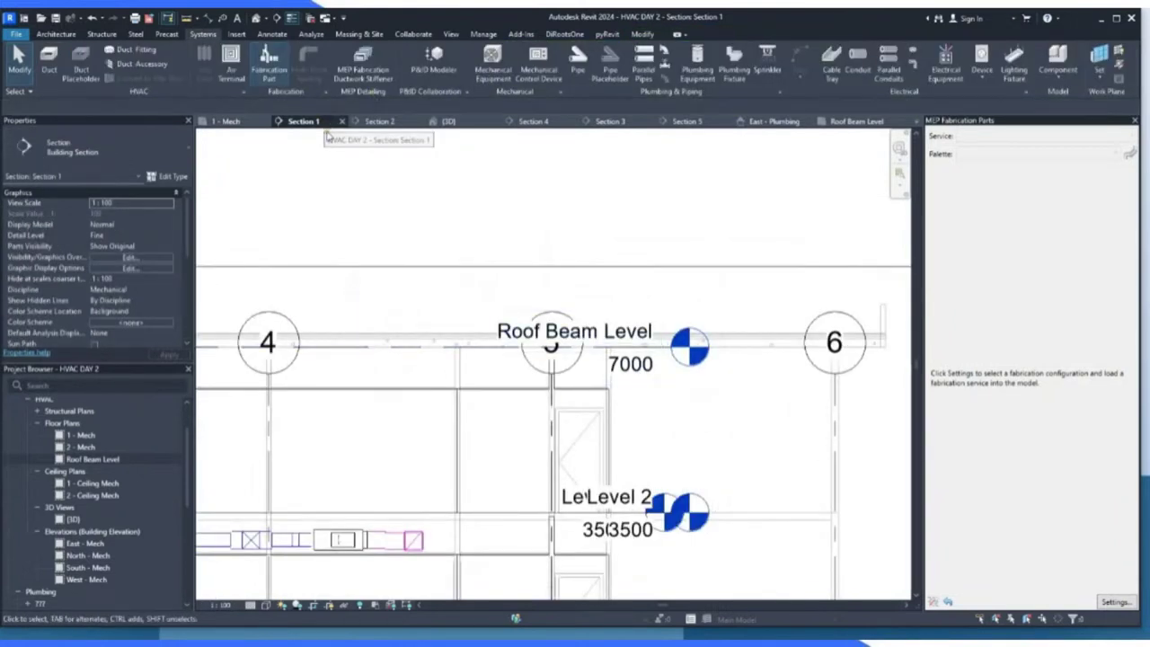
Open the 1 - Mech floor plan and zoom in on the Male Toilet beside the Hallway.
{"action": "left_click", "coordinate": [224, 123]}
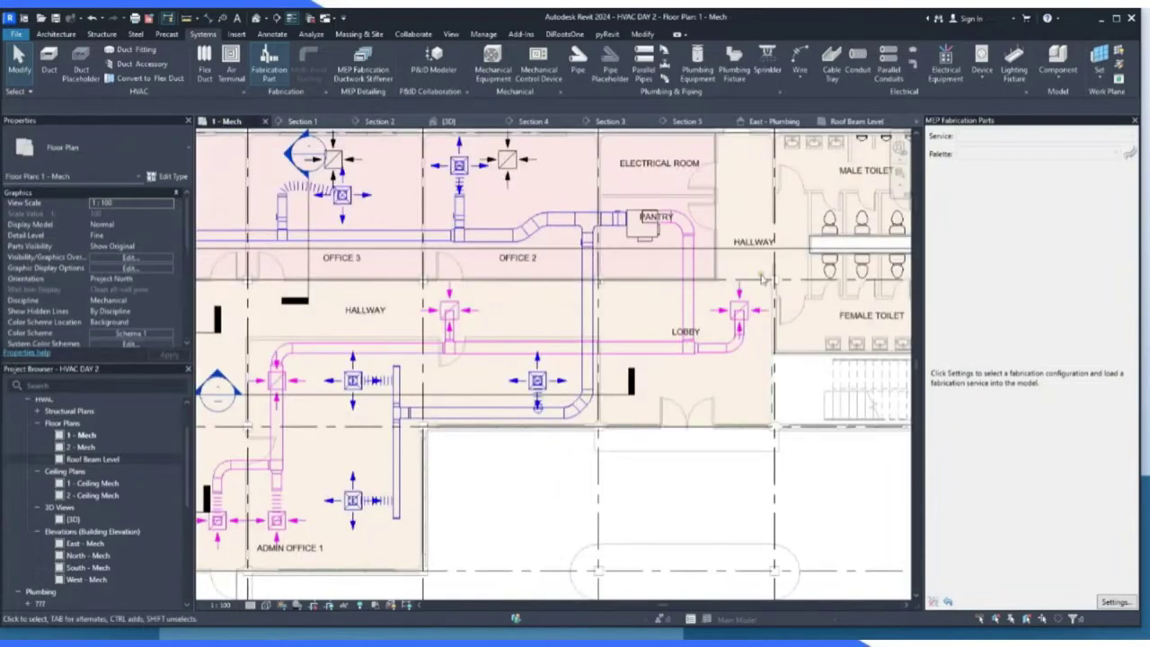
{"action": "scroll", "coordinate": [701, 201], "scroll_direction": "up", "scroll_amount": 3}
{"action": "scroll", "coordinate": [562, 351], "scroll_direction": "down", "scroll_amount": 2}
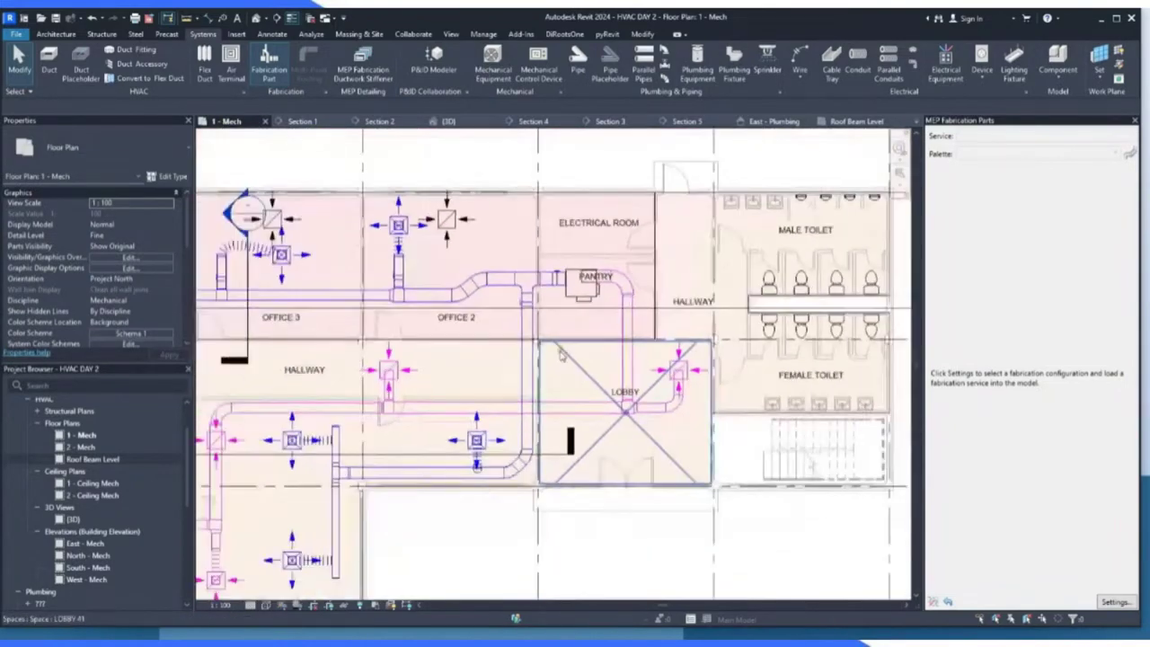
{"action": "scroll", "coordinate": [559, 355], "scroll_direction": "down", "scroll_amount": 3}
{"action": "scroll", "coordinate": [684, 340], "scroll_direction": "up", "scroll_amount": 4}
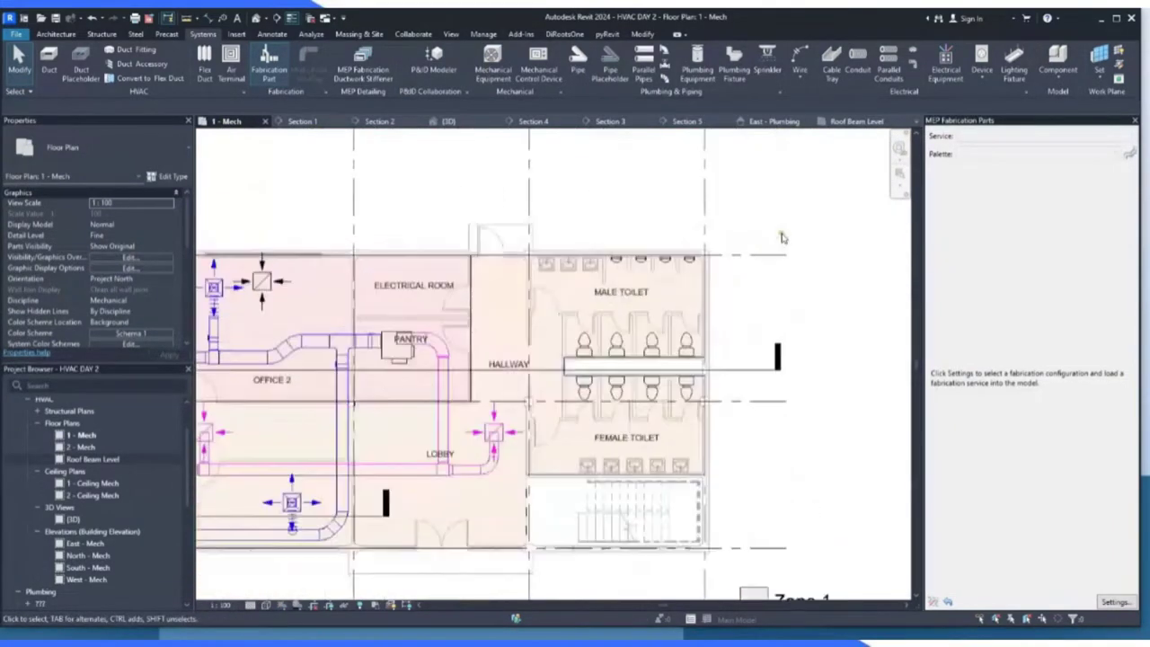
{"action": "scroll", "coordinate": [613, 287], "scroll_direction": "up", "scroll_amount": 2}
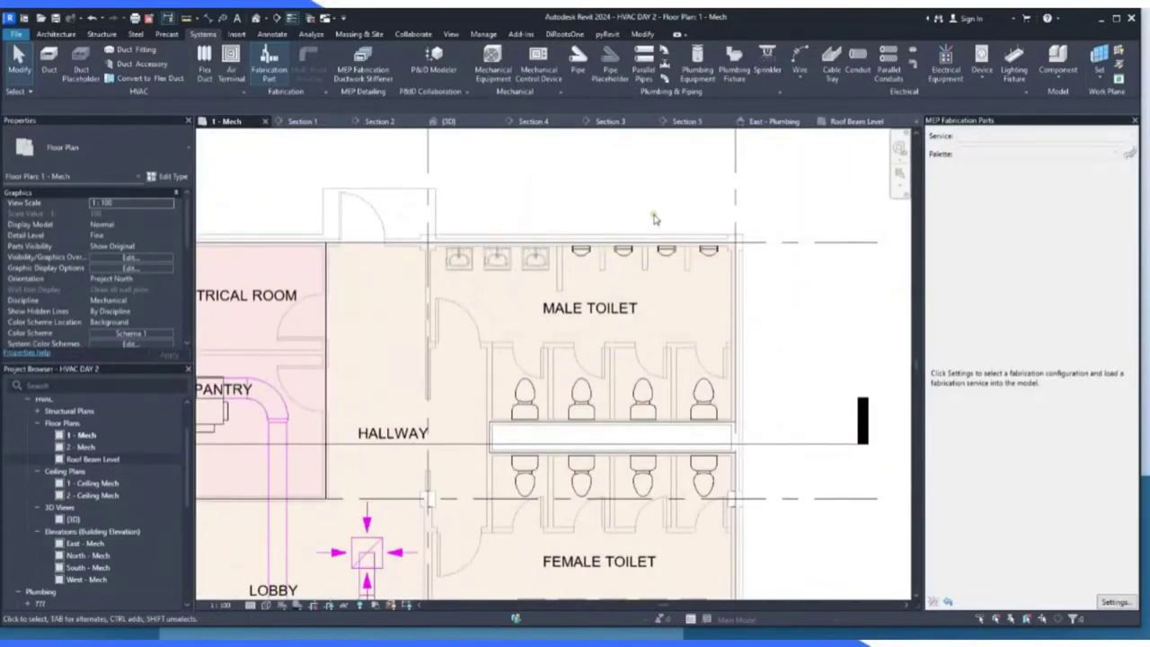
{"action": "scroll", "coordinate": [685, 299], "scroll_direction": "down", "scroll_amount": 2}
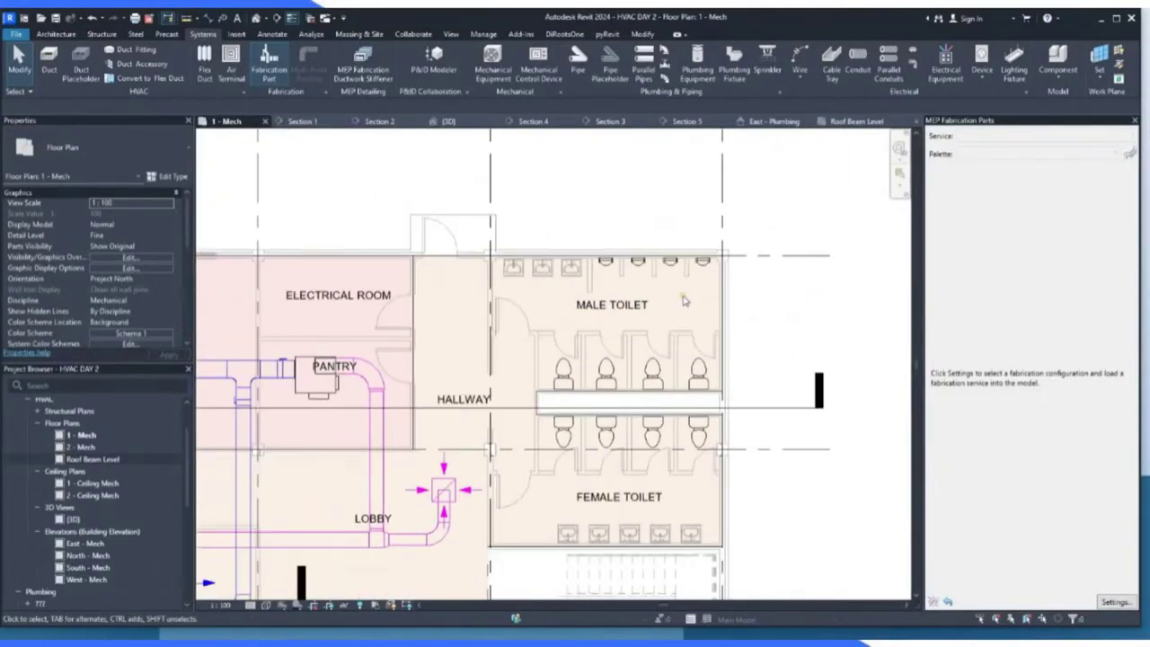
{"action": "scroll", "coordinate": [747, 318], "scroll_direction": "up", "scroll_amount": 3}
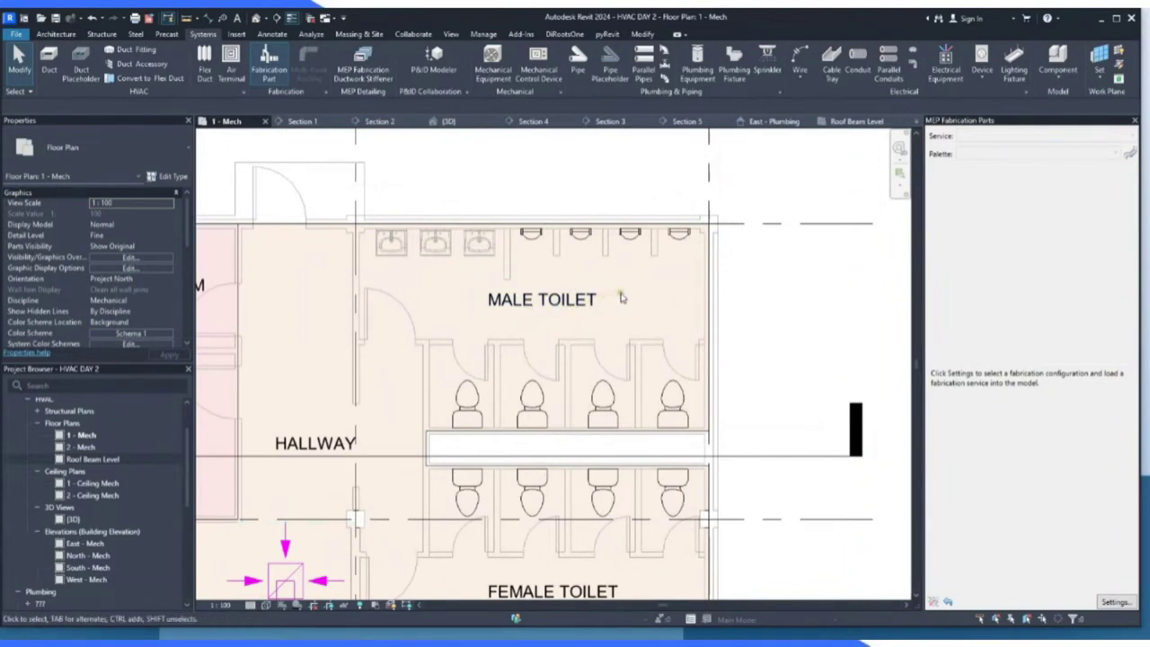
{"action": "scroll", "coordinate": [621, 298], "scroll_direction": "down", "scroll_amount": 2}
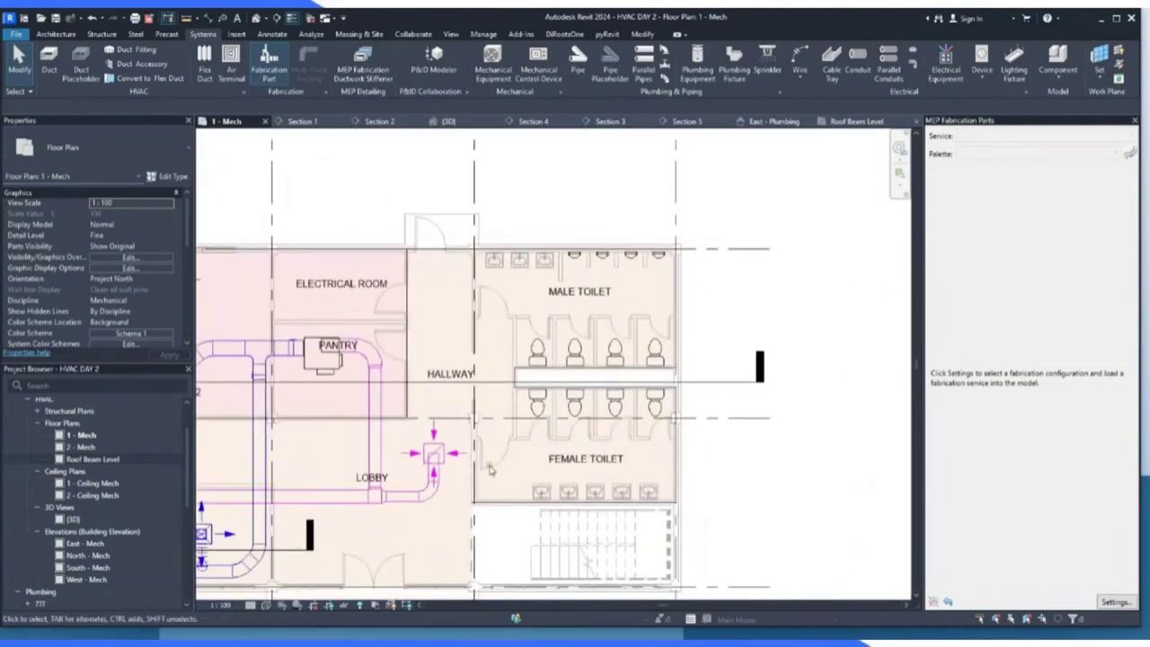
{"action": "scroll", "coordinate": [435, 453], "scroll_direction": "up", "scroll_amount": 2}
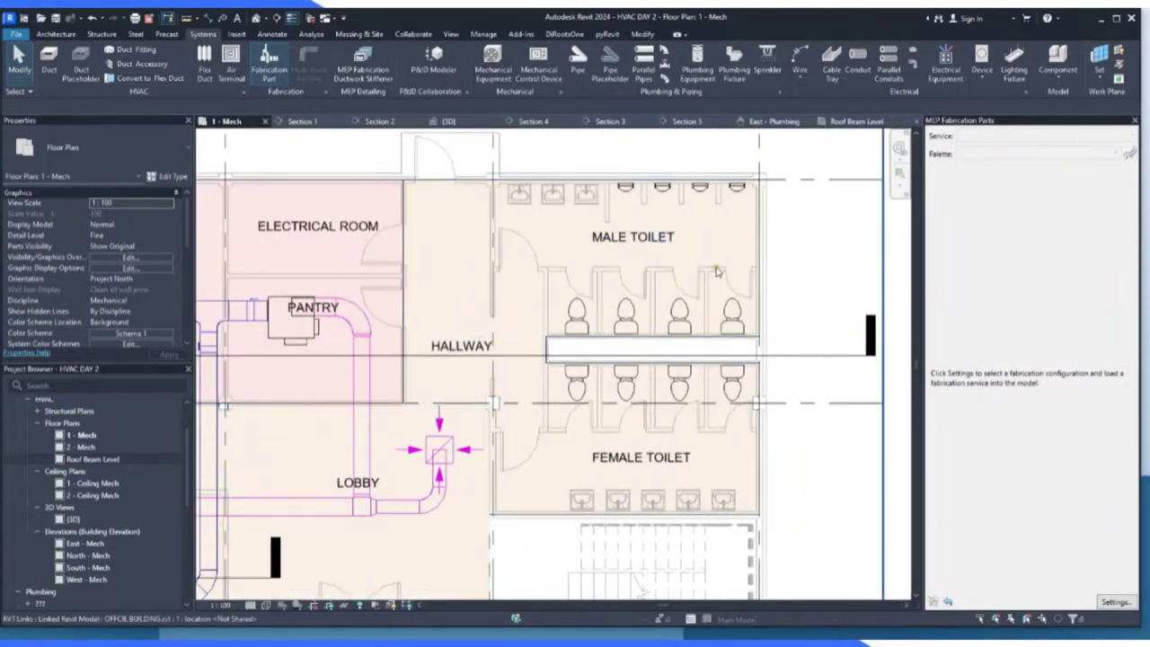
{"action": "scroll", "coordinate": [737, 169], "scroll_direction": "up", "scroll_amount": 2}
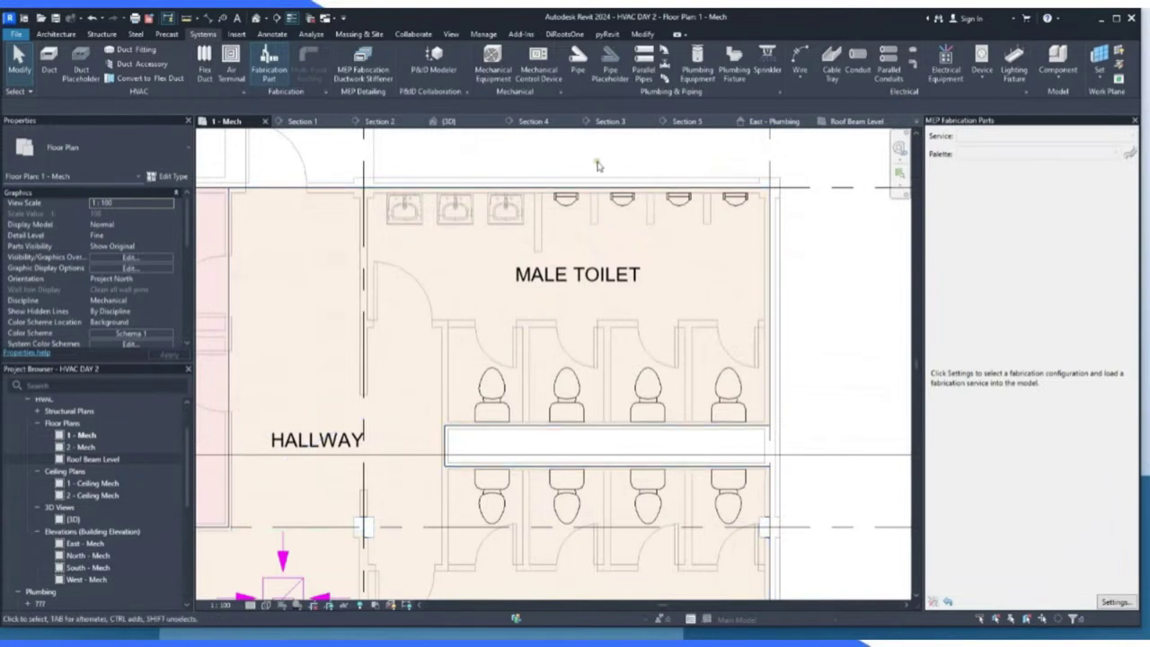
Start Mechanical Equipment placement and browse Load Family into MEP > General Components > Condensers.
{"action": "left_click", "coordinate": [494, 77]}
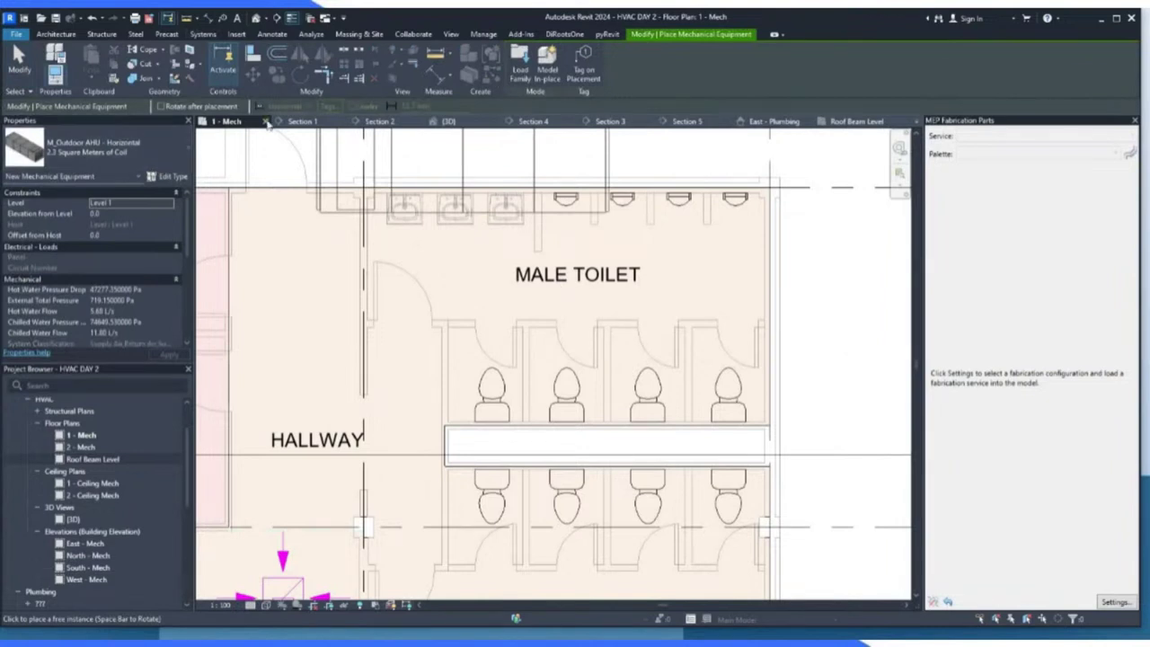
{"action": "left_click", "coordinate": [519, 75]}
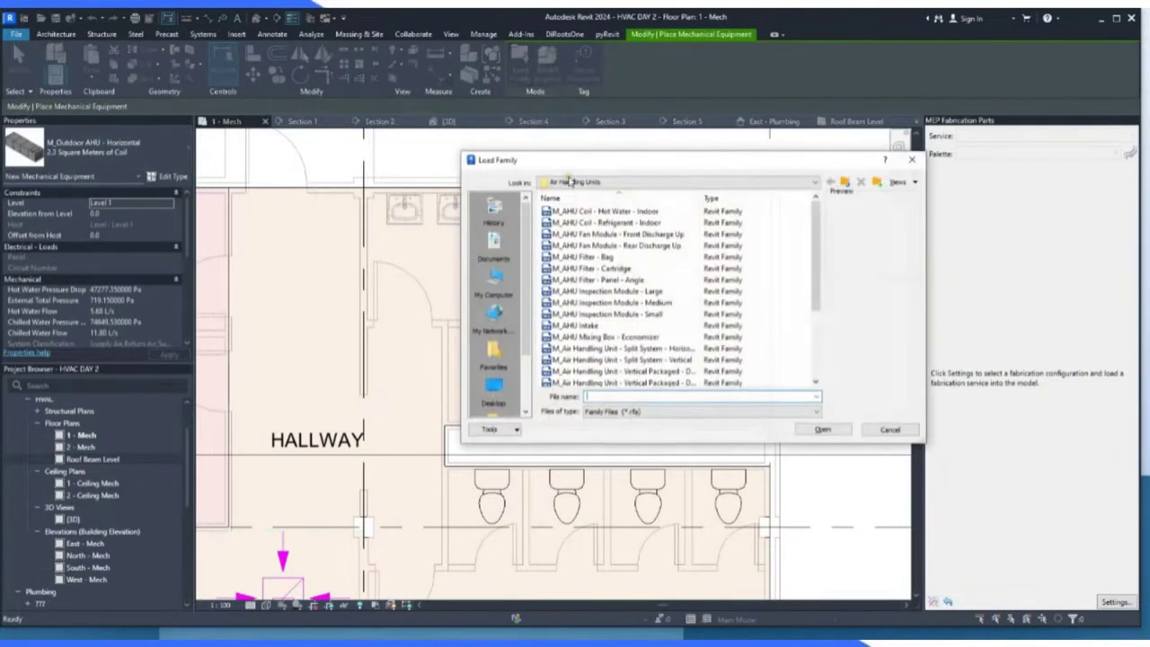
{"action": "left_click", "coordinate": [845, 182]}
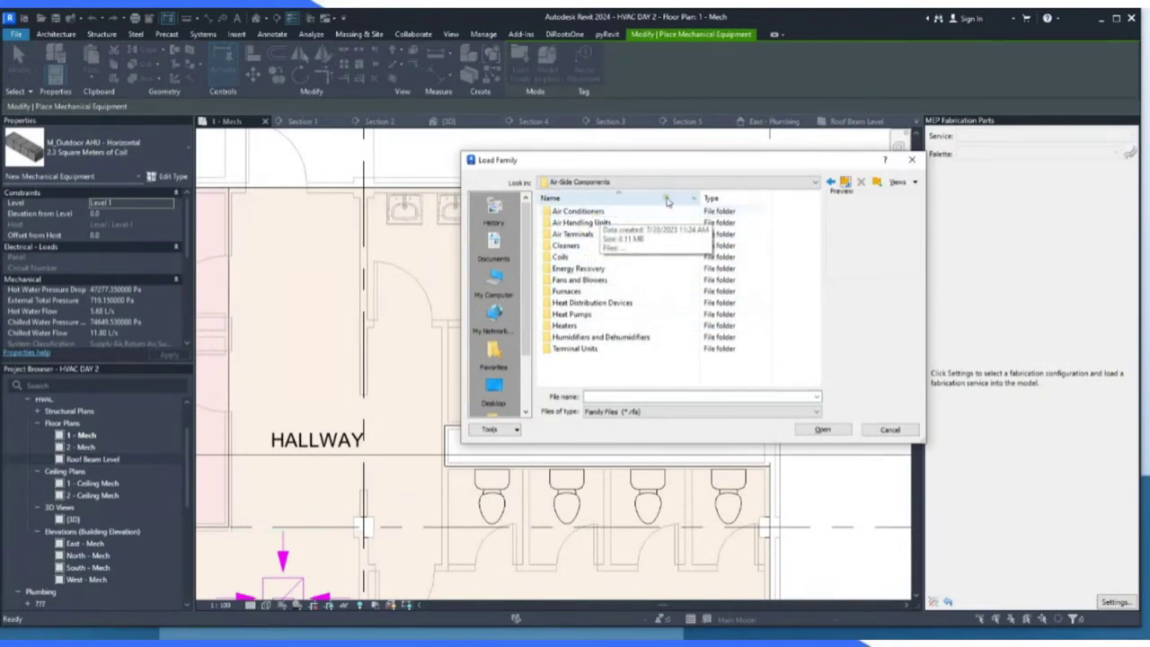
{"action": "left_click", "coordinate": [845, 182]}
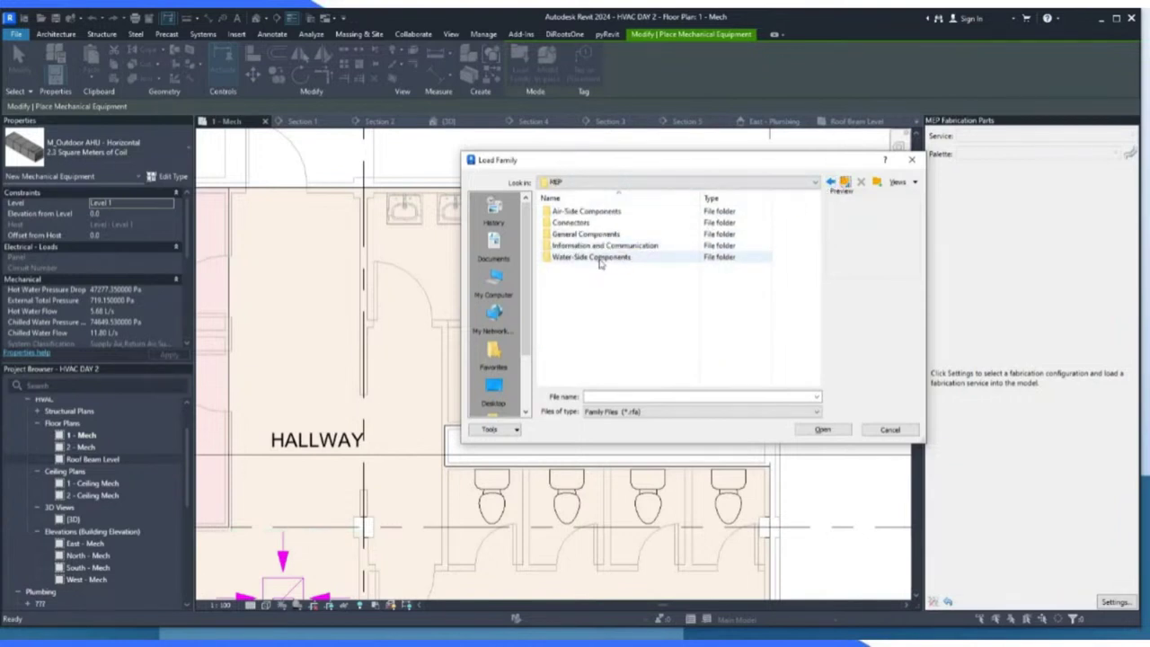
{"action": "left_click", "coordinate": [852, 184]}
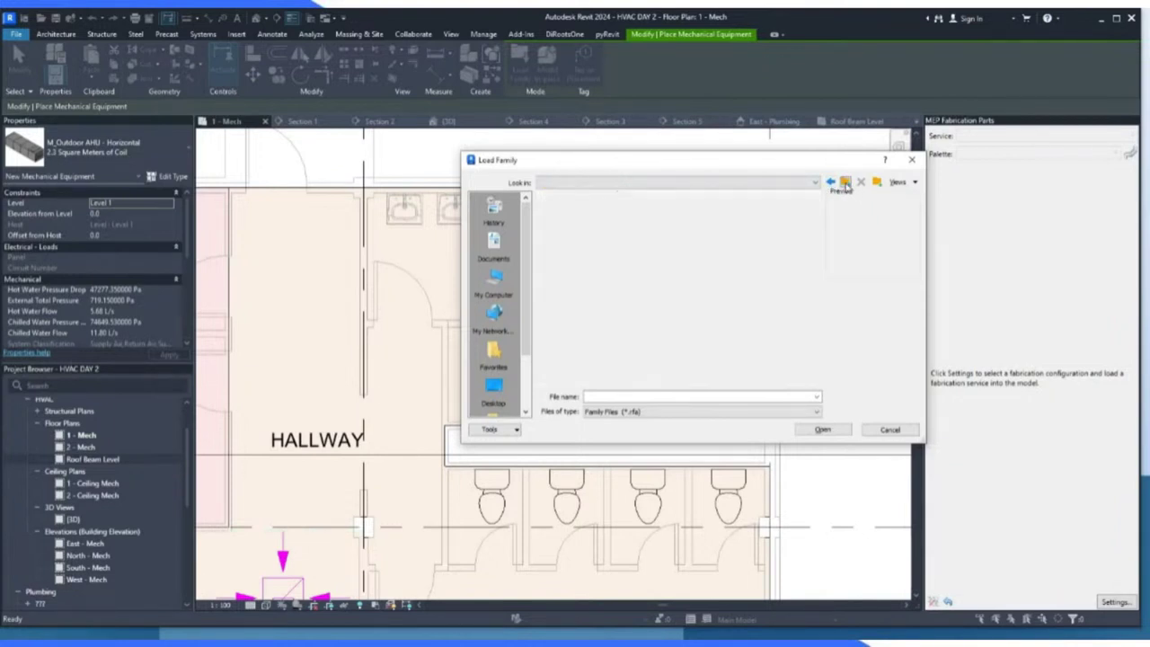
{"action": "double_click", "coordinate": [563, 223]}
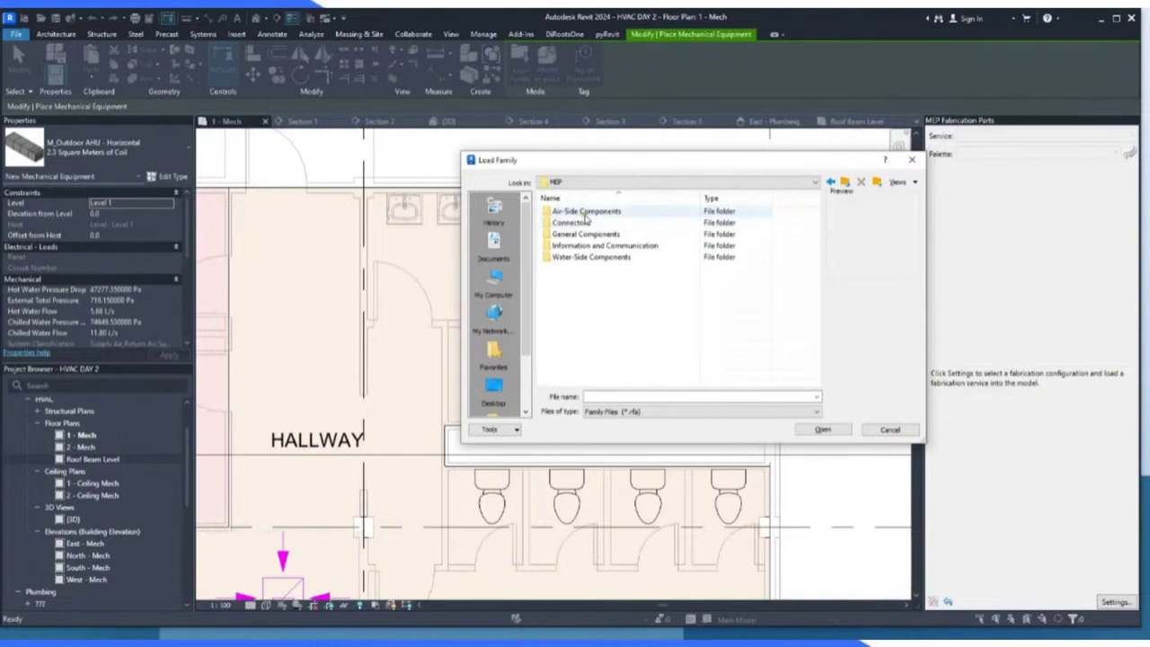
{"action": "double_click", "coordinate": [598, 235]}
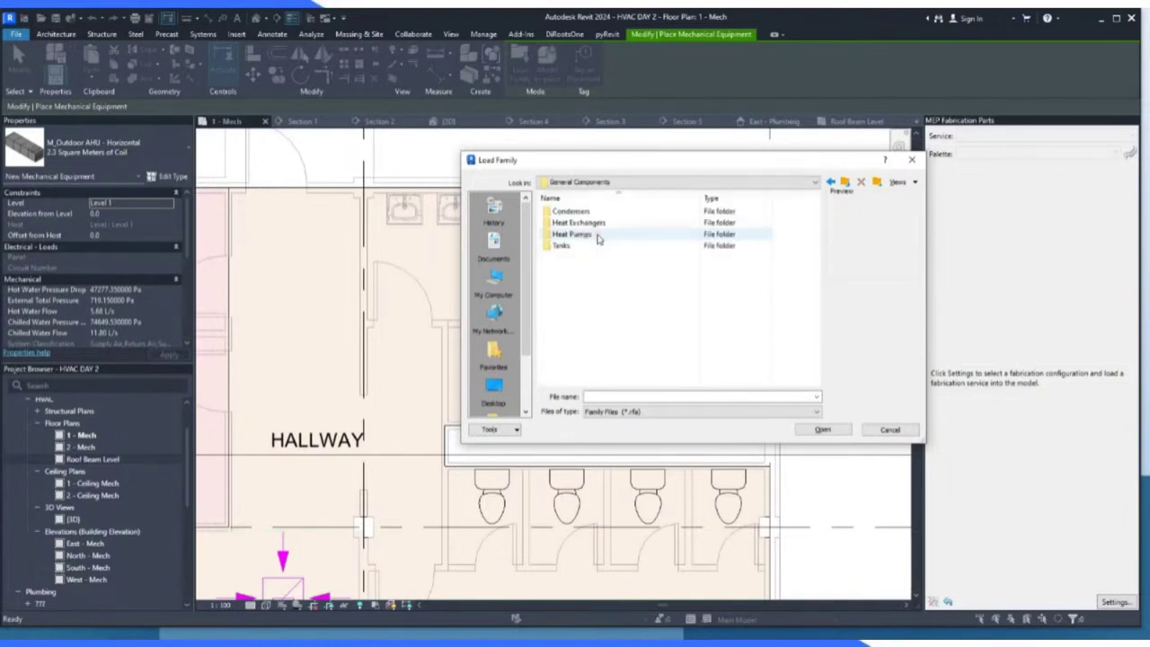
{"action": "double_click", "coordinate": [571, 212]}
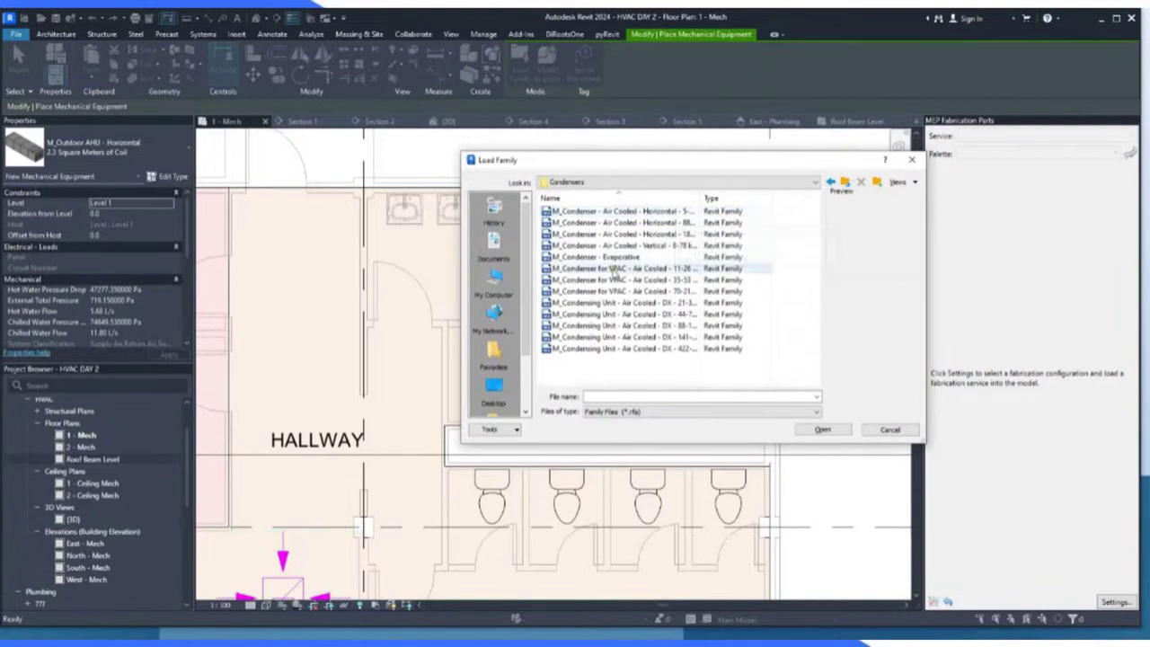
Navigate back up through the MEP folders to the US library and cancel without loading.
{"action": "left_click", "coordinate": [845, 183]}
{"action": "left_click", "coordinate": [845, 183]}
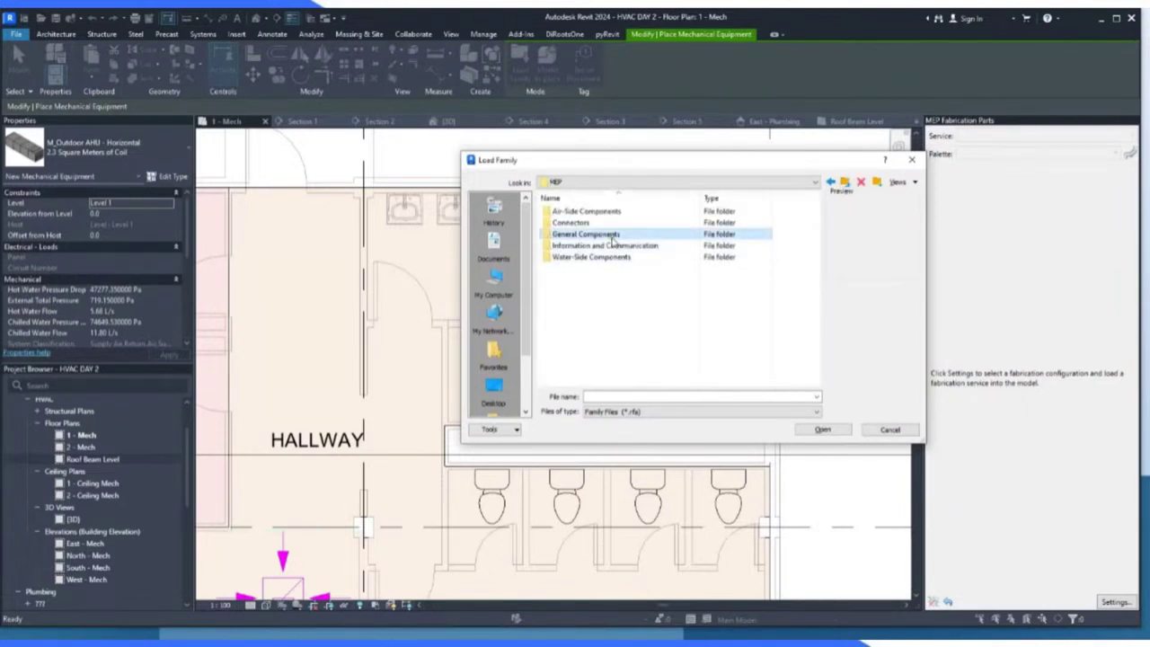
{"action": "double_click", "coordinate": [593, 235]}
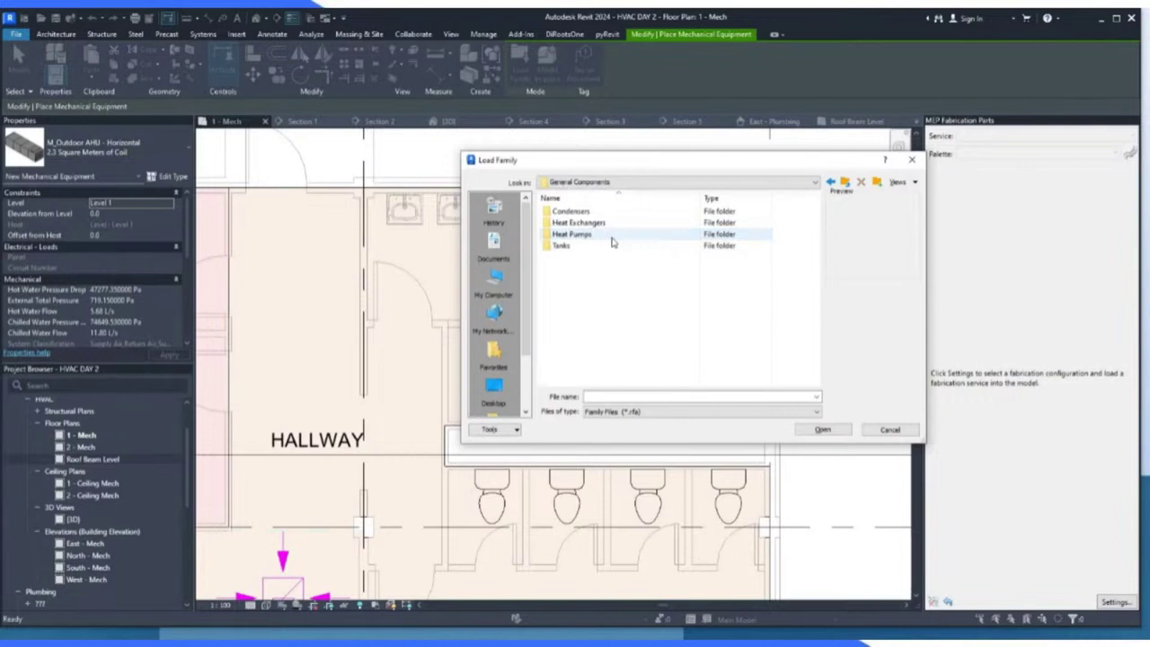
{"action": "left_click", "coordinate": [845, 184]}
{"action": "left_click", "coordinate": [845, 183]}
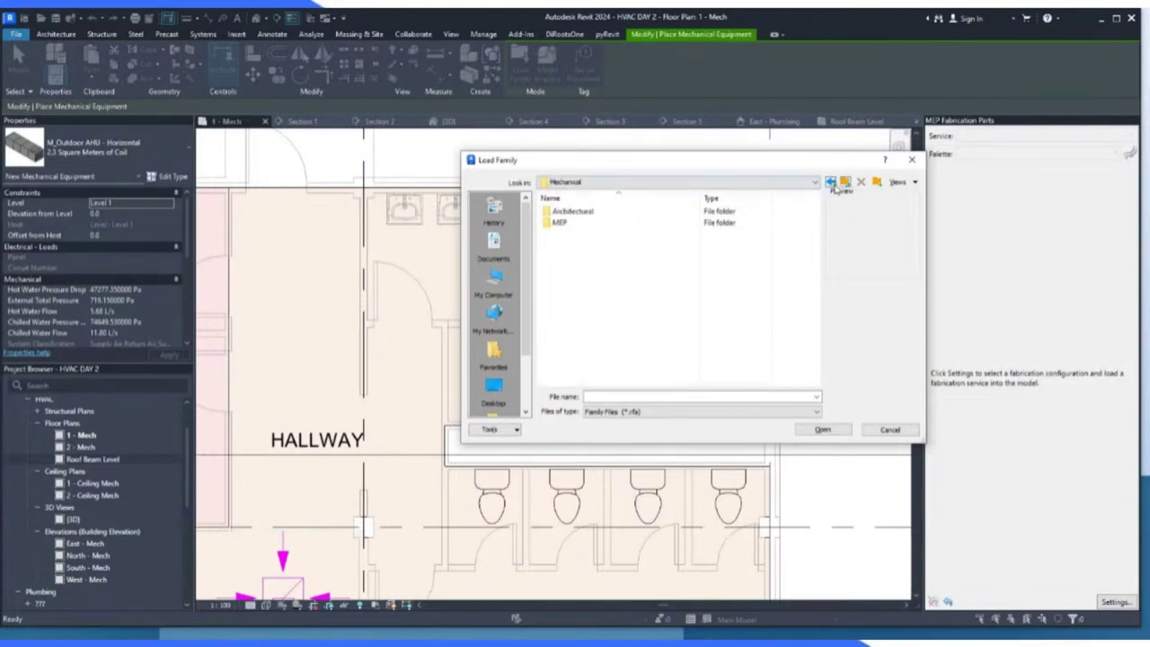
{"action": "left_click", "coordinate": [844, 183]}
{"action": "scroll", "coordinate": [644, 306], "scroll_direction": "down", "scroll_amount": 8}
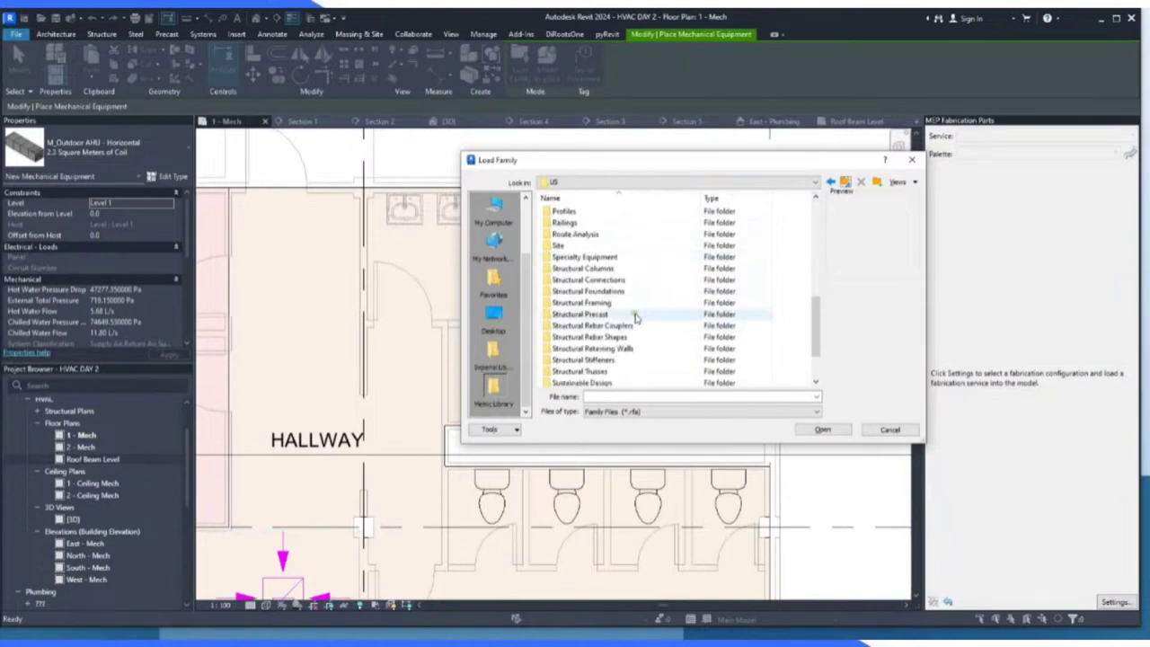
{"action": "left_click", "coordinate": [891, 429]}
Switch to Chrome and search Google for 'revit family' in a new tab.
{"action": "mouse_move", "coordinate": [342, 640]}
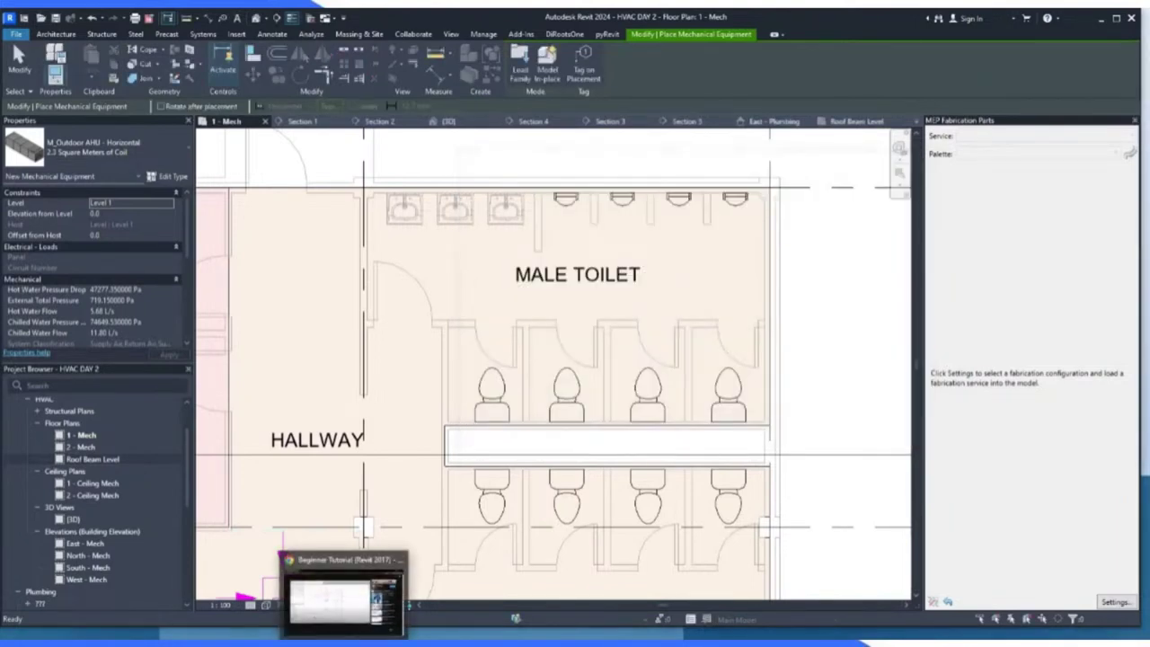
{"action": "left_click", "coordinate": [342, 593]}
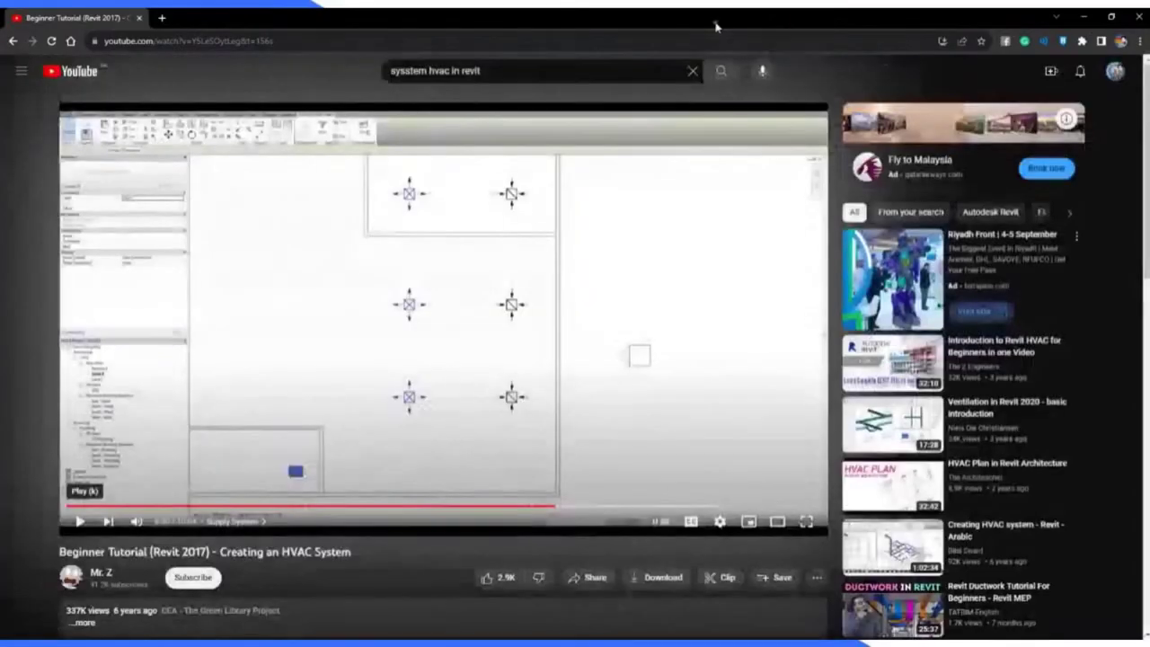
{"action": "left_click", "coordinate": [162, 18]}
{"action": "left_click", "coordinate": [177, 40]}
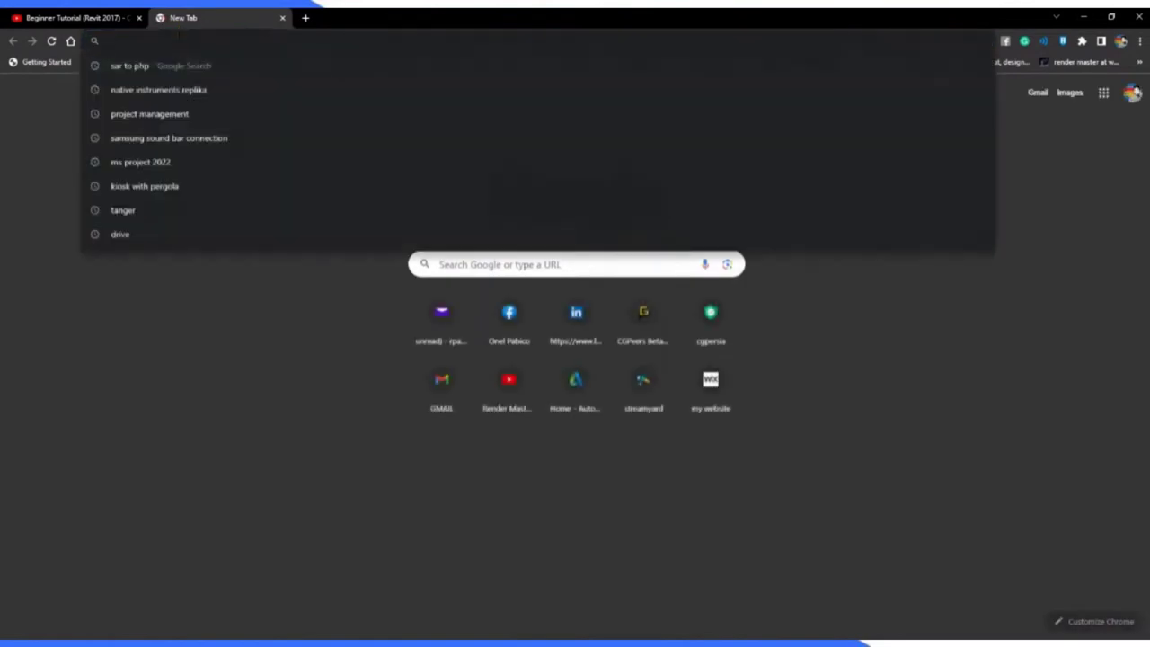
{"action": "type", "text": "revit"}
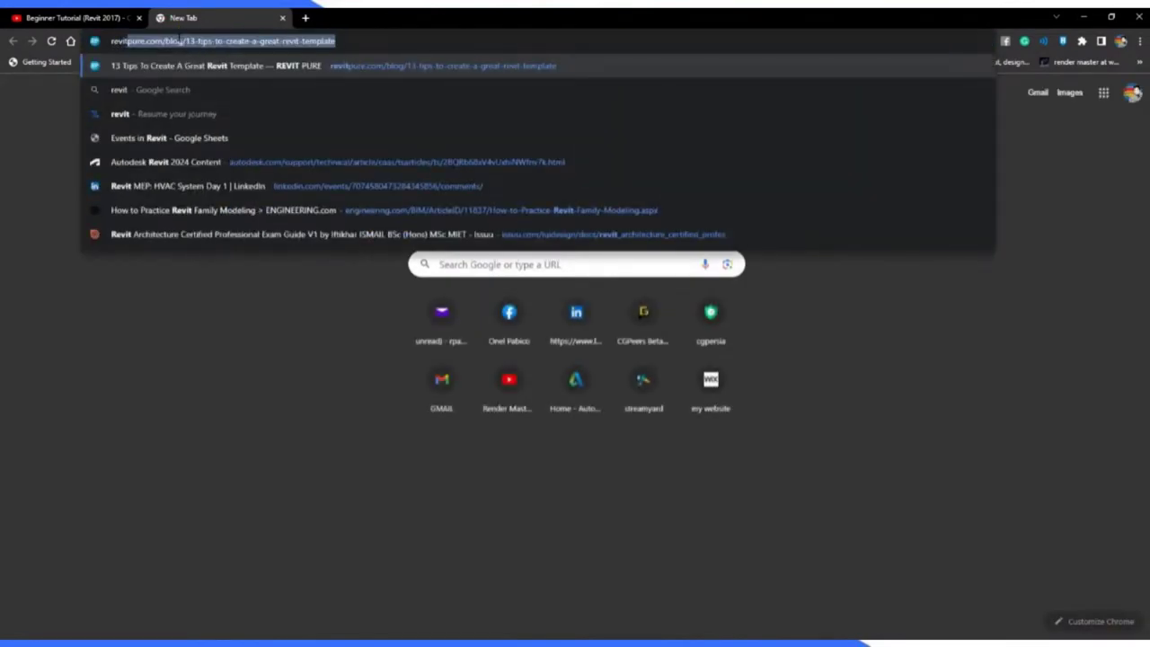
{"action": "key", "text": "BackSpace"}
{"action": "key", "text": "BackSpace"}
{"action": "key", "text": "BackSpace"}
{"action": "key", "text": "BackSpace"}
{"action": "key", "text": "BackSpace"}
{"action": "key", "text": "BackSpace"}
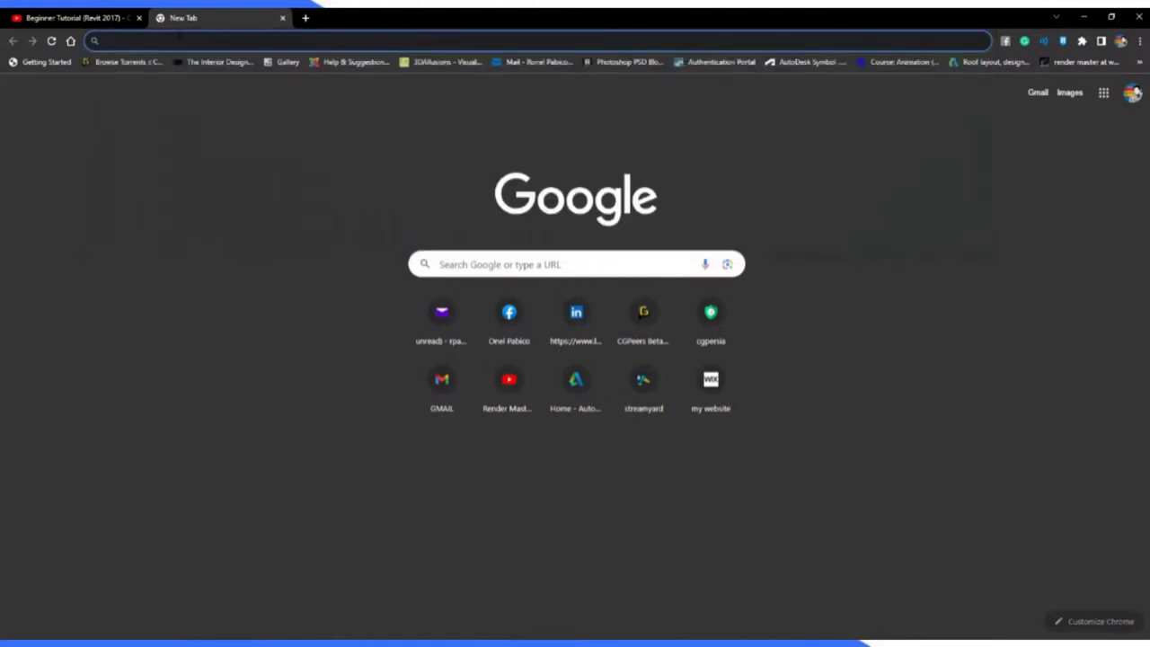
{"action": "type", "text": "revit f"}
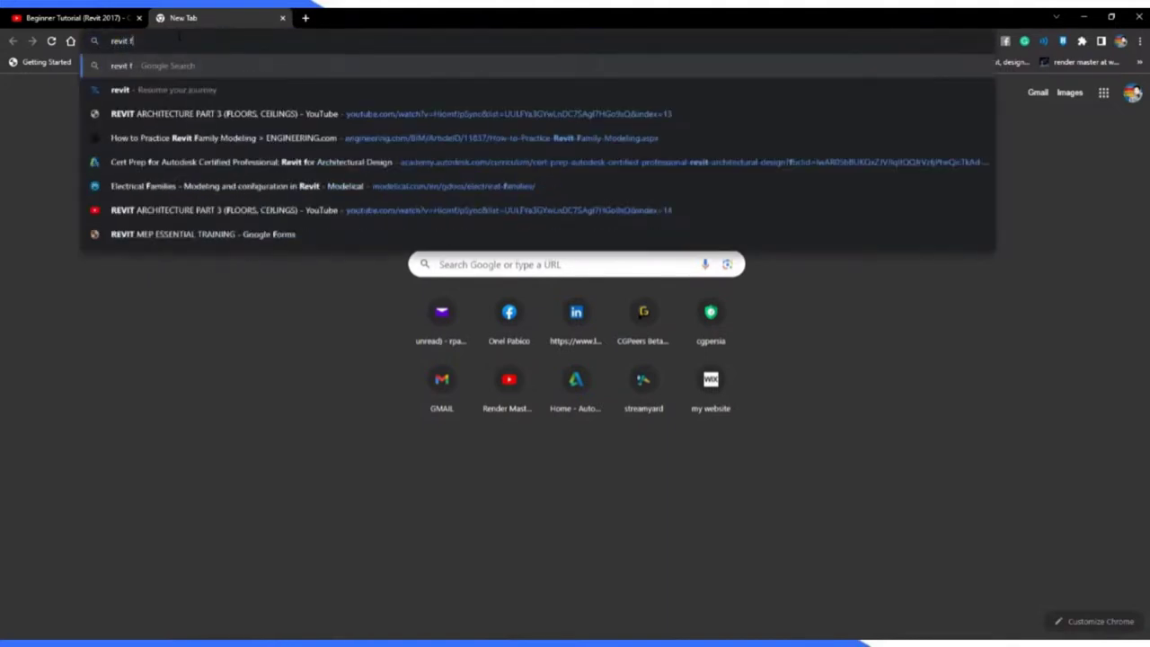
{"action": "type", "text": "amily"}
{"action": "key", "text": "Return"}
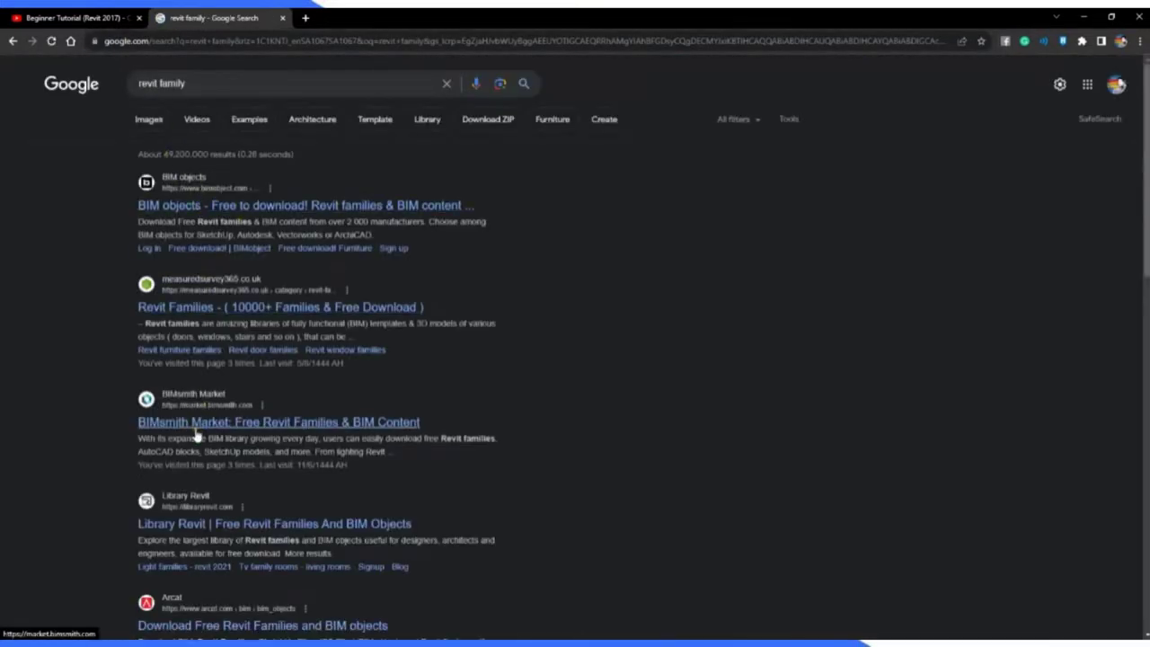
Open BIMobject from the results and browse a search for 'Ventilation'.
{"action": "left_click", "coordinate": [176, 204]}
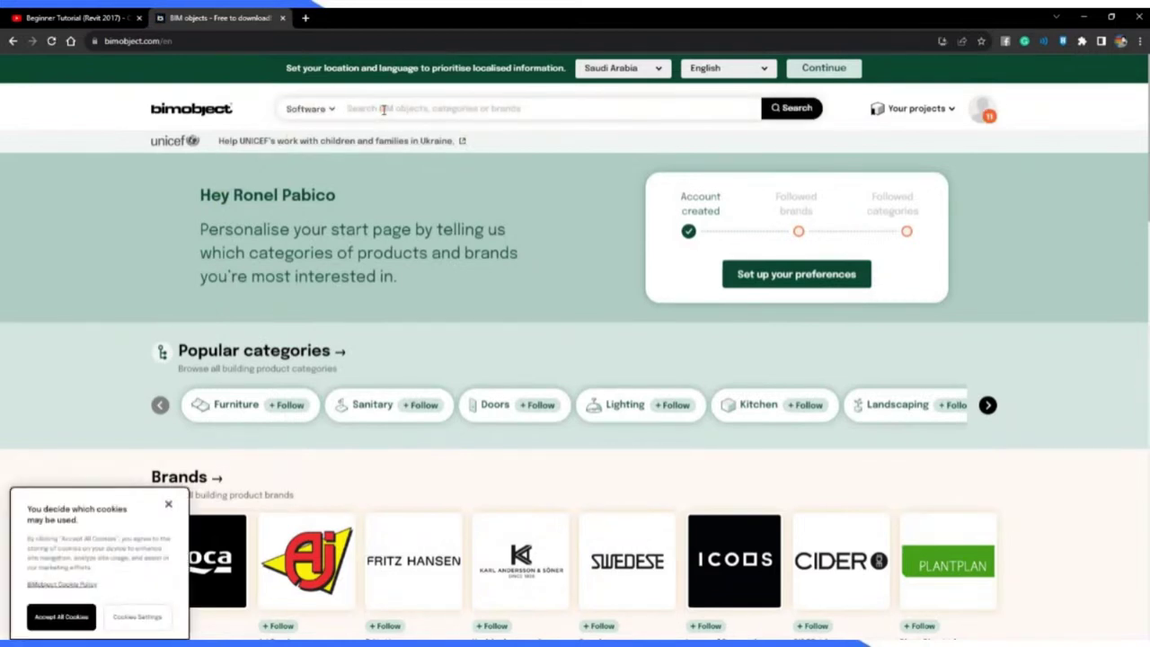
{"action": "left_click", "coordinate": [386, 109]}
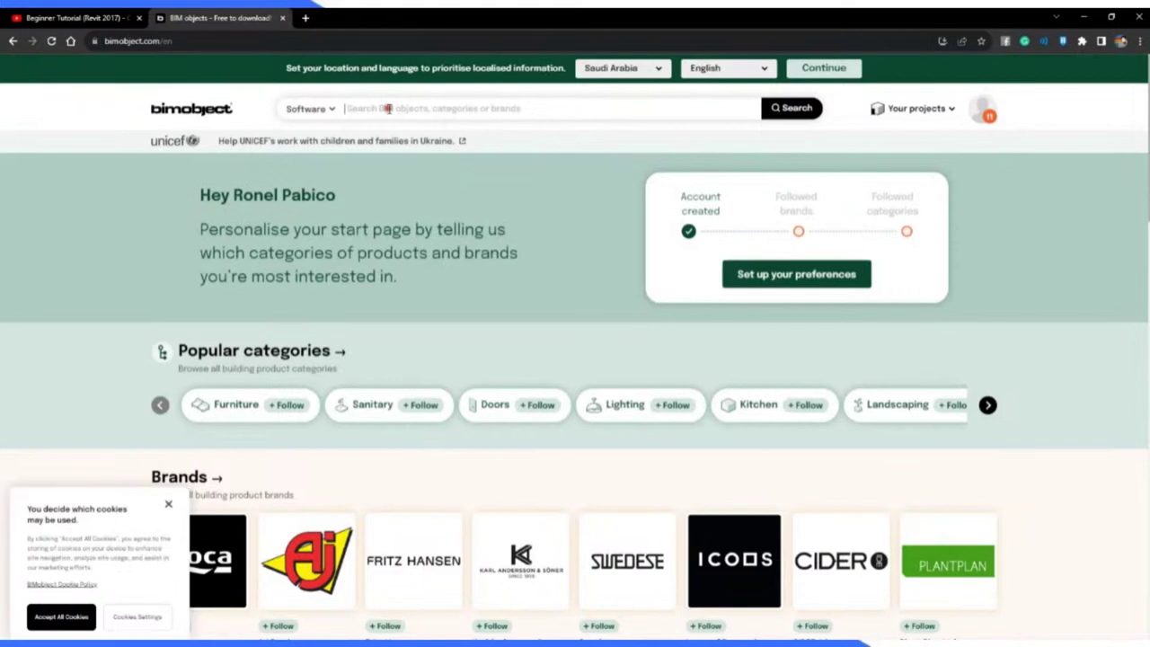
{"action": "type", "text": "V"}
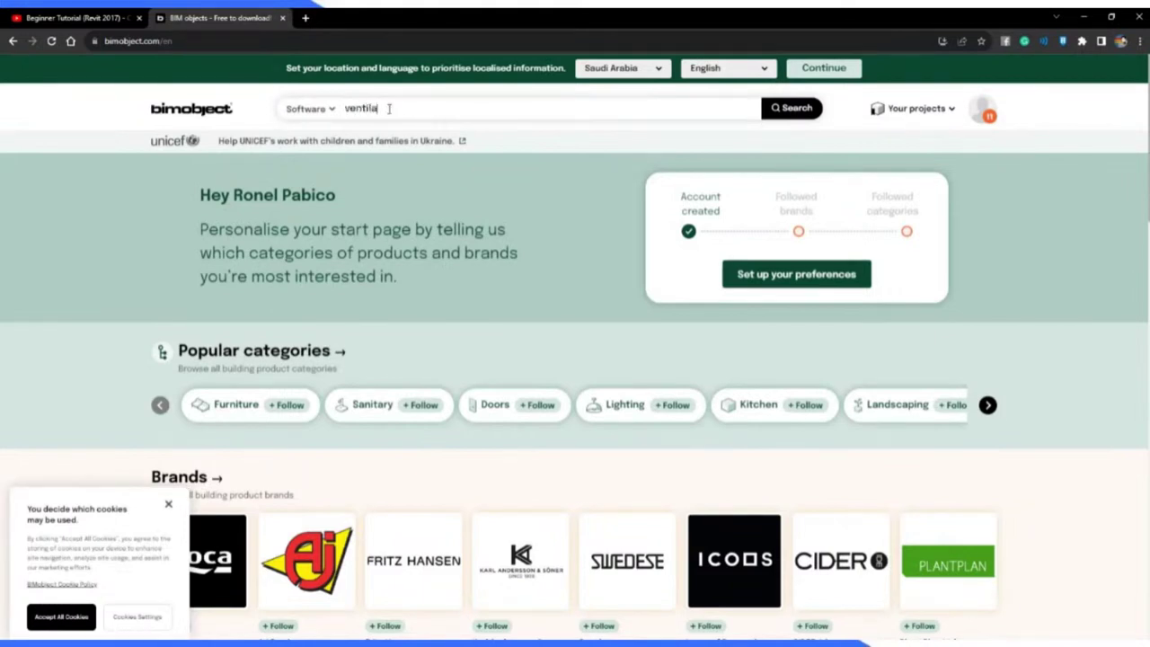
{"action": "type", "text": "entilation"}
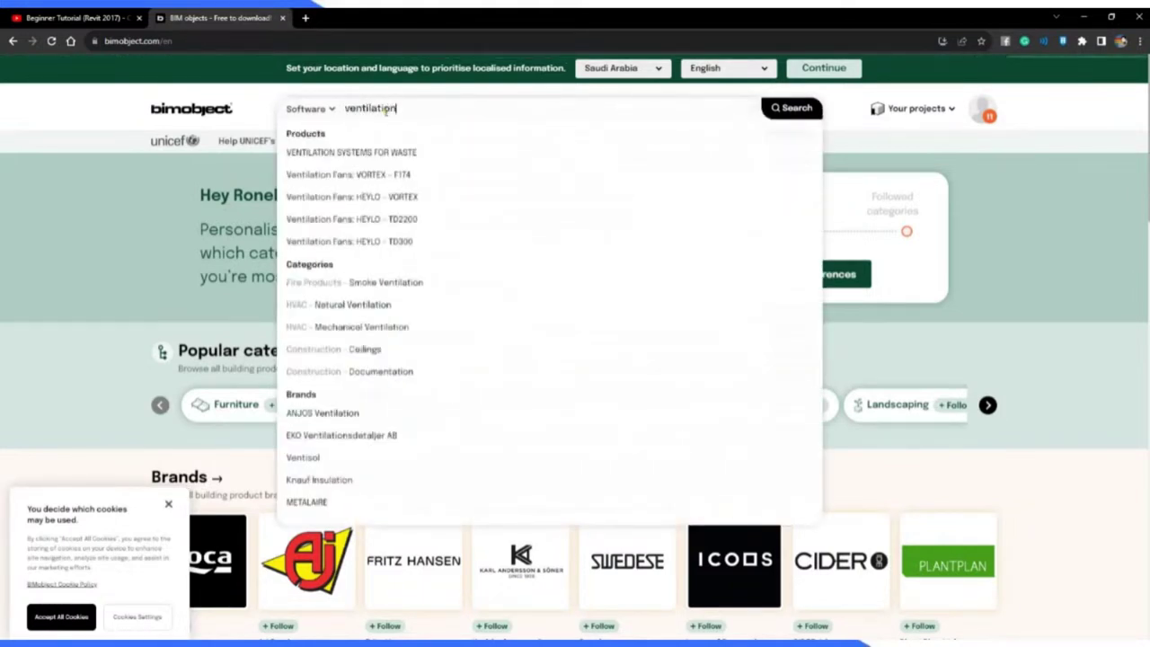
{"action": "key", "text": "Return"}
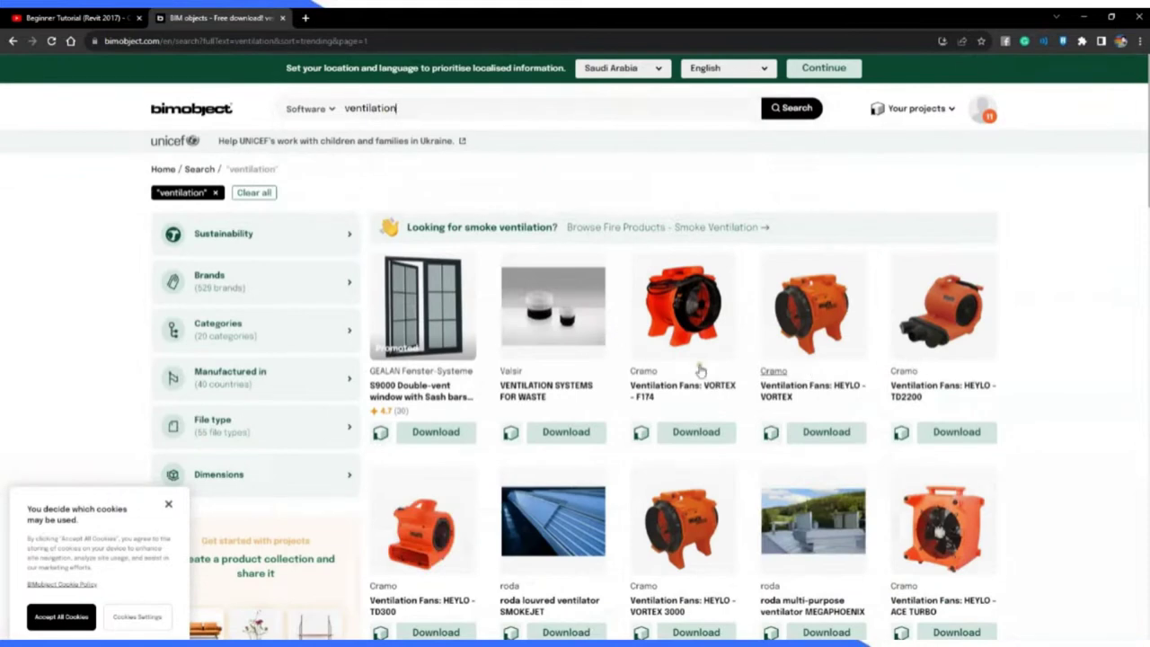
{"action": "scroll", "coordinate": [701, 371], "scroll_direction": "down", "scroll_amount": 3}
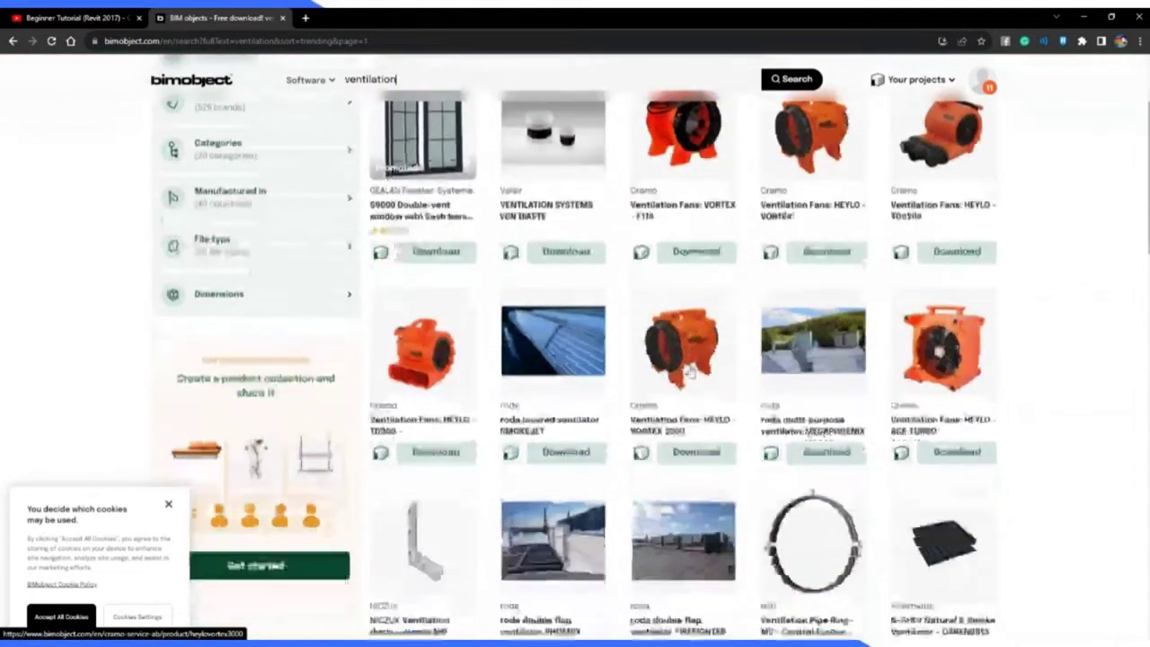
{"action": "scroll", "coordinate": [690, 371], "scroll_direction": "down", "scroll_amount": 5}
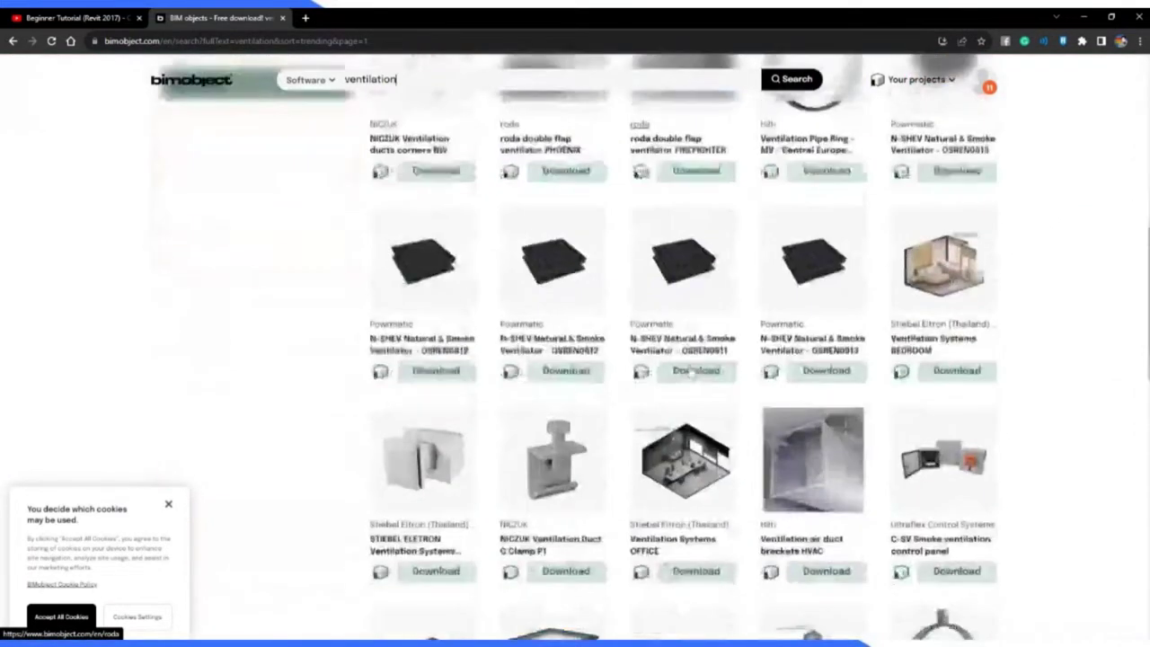
{"action": "scroll", "coordinate": [690, 370], "scroll_direction": "down", "scroll_amount": 3}
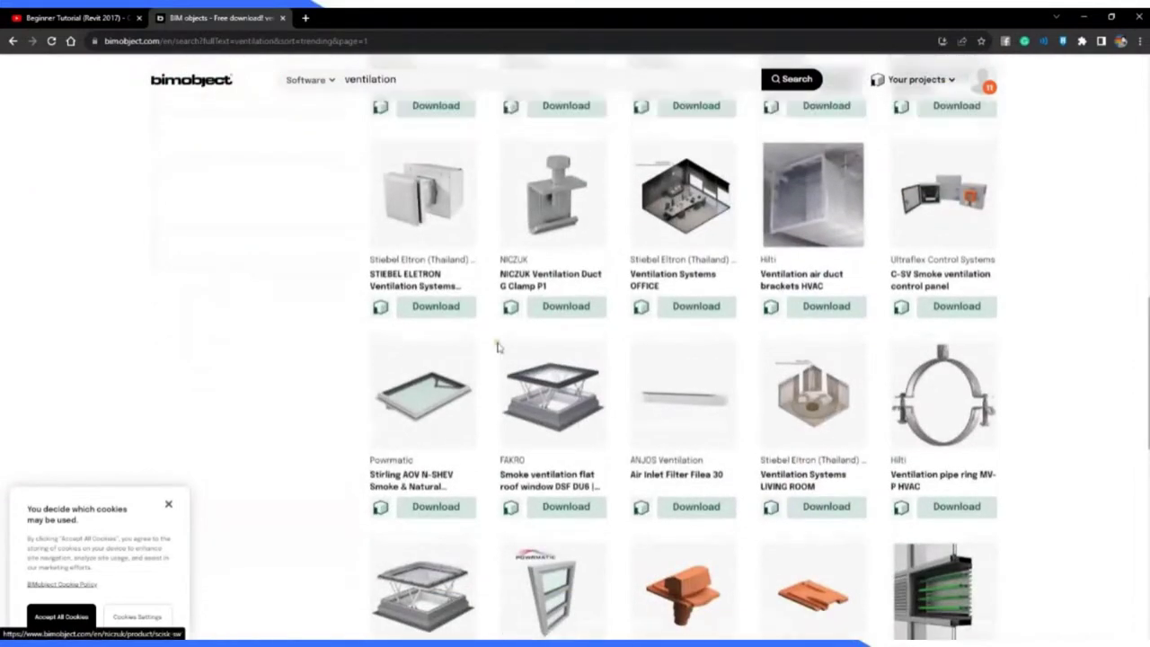
{"action": "scroll", "coordinate": [499, 347], "scroll_direction": "up", "scroll_amount": 6}
Replace the search with 'exhaust fan' and scroll down to the BVN bathroom fans.
{"action": "double_click", "coordinate": [349, 79]}
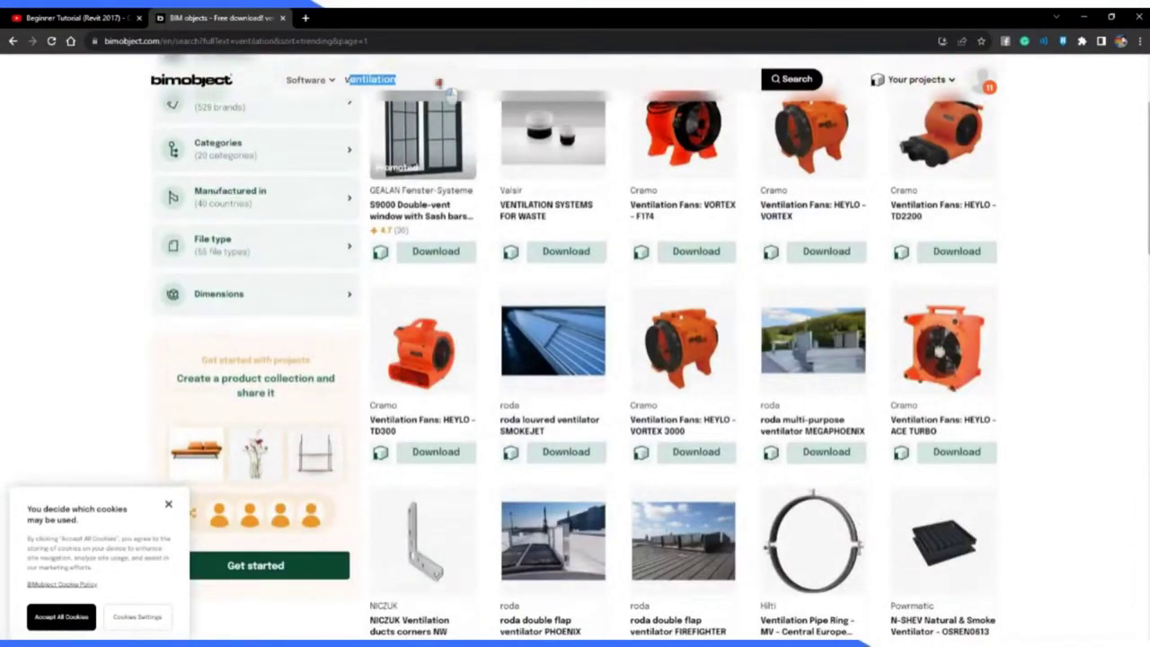
{"action": "key", "text": "BackSpace"}
{"action": "type", "text": "exha"}
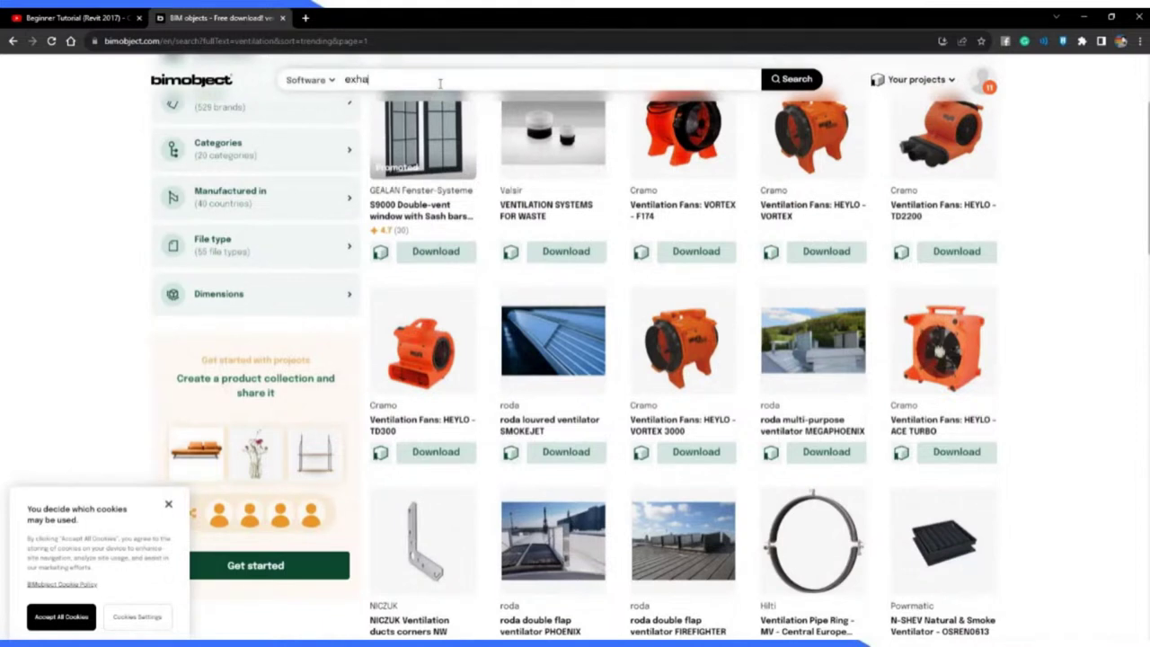
{"action": "type", "text": "ust fan"}
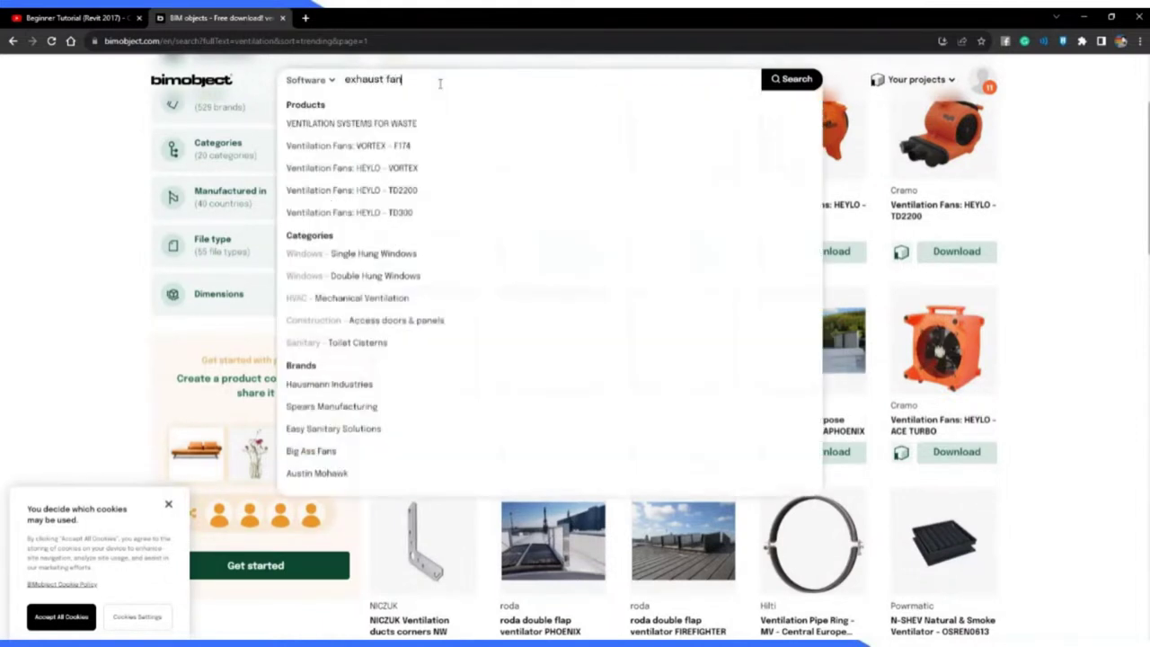
{"action": "key", "text": "Return"}
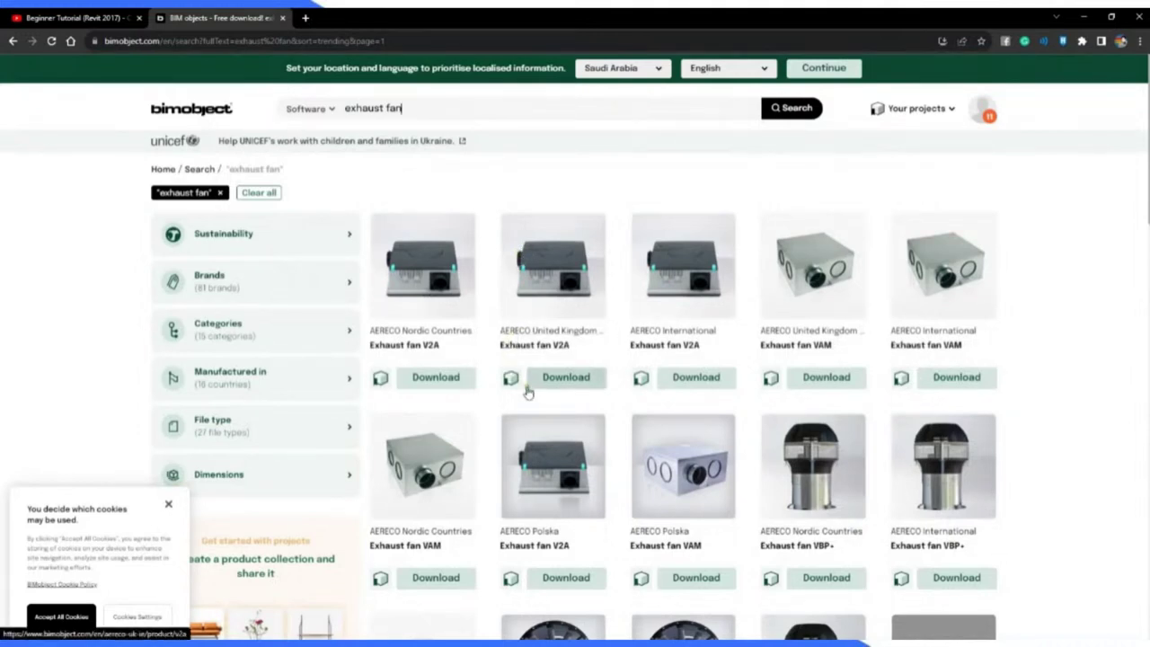
{"action": "scroll", "coordinate": [549, 445], "scroll_direction": "down", "scroll_amount": 1}
{"action": "scroll", "coordinate": [551, 449], "scroll_direction": "down", "scroll_amount": 2}
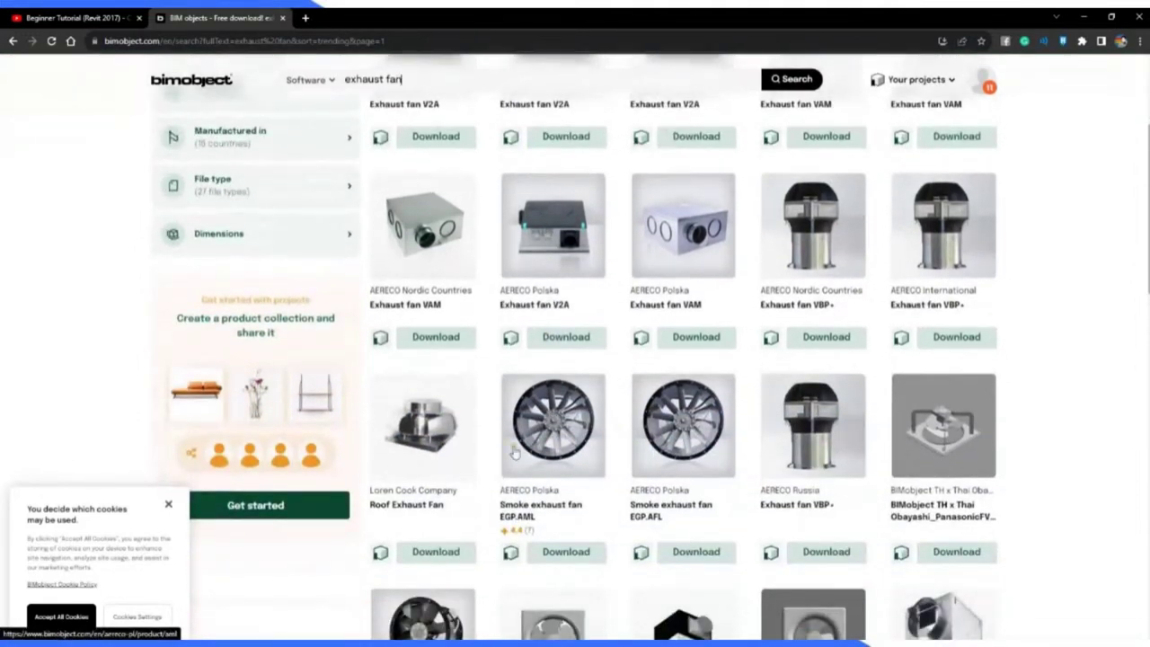
{"action": "scroll", "coordinate": [514, 452], "scroll_direction": "down", "scroll_amount": 3}
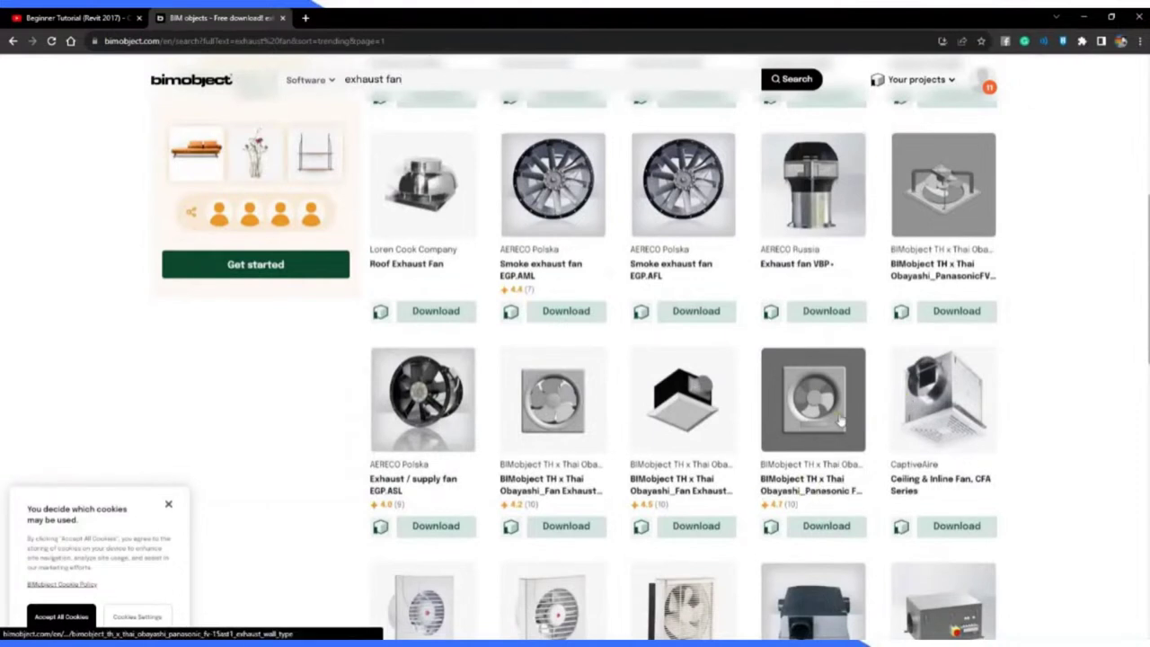
{"action": "scroll", "coordinate": [854, 403], "scroll_direction": "down", "scroll_amount": 1}
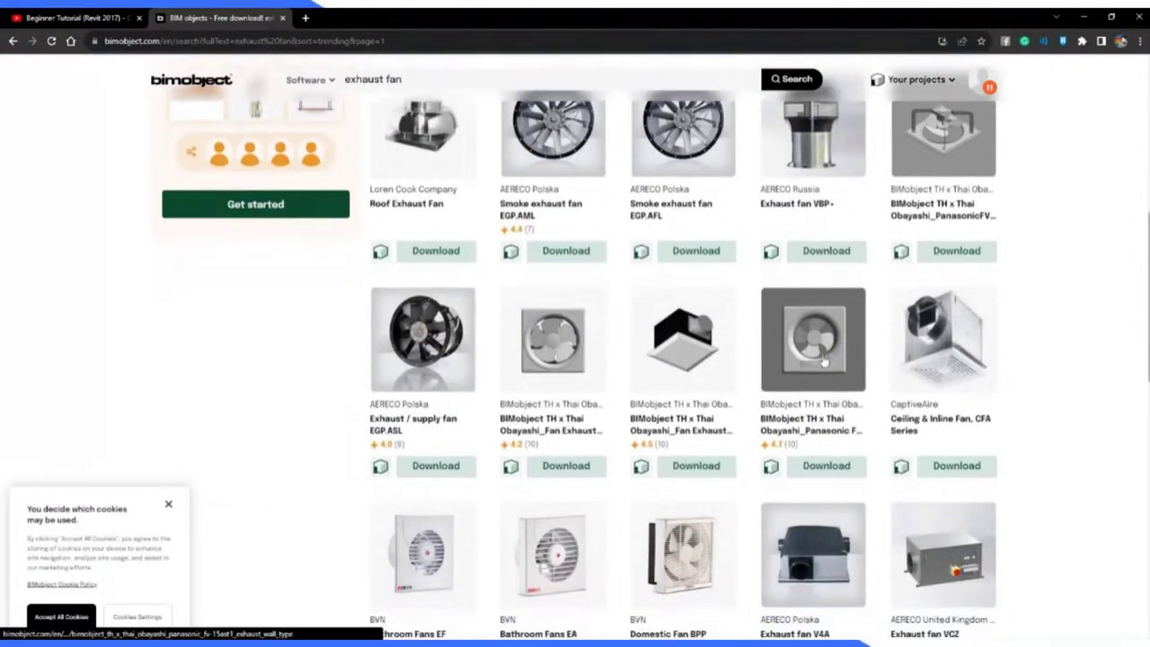
{"action": "scroll", "coordinate": [719, 485], "scroll_direction": "down", "scroll_amount": 1}
{"action": "scroll", "coordinate": [661, 515], "scroll_direction": "down", "scroll_amount": 2}
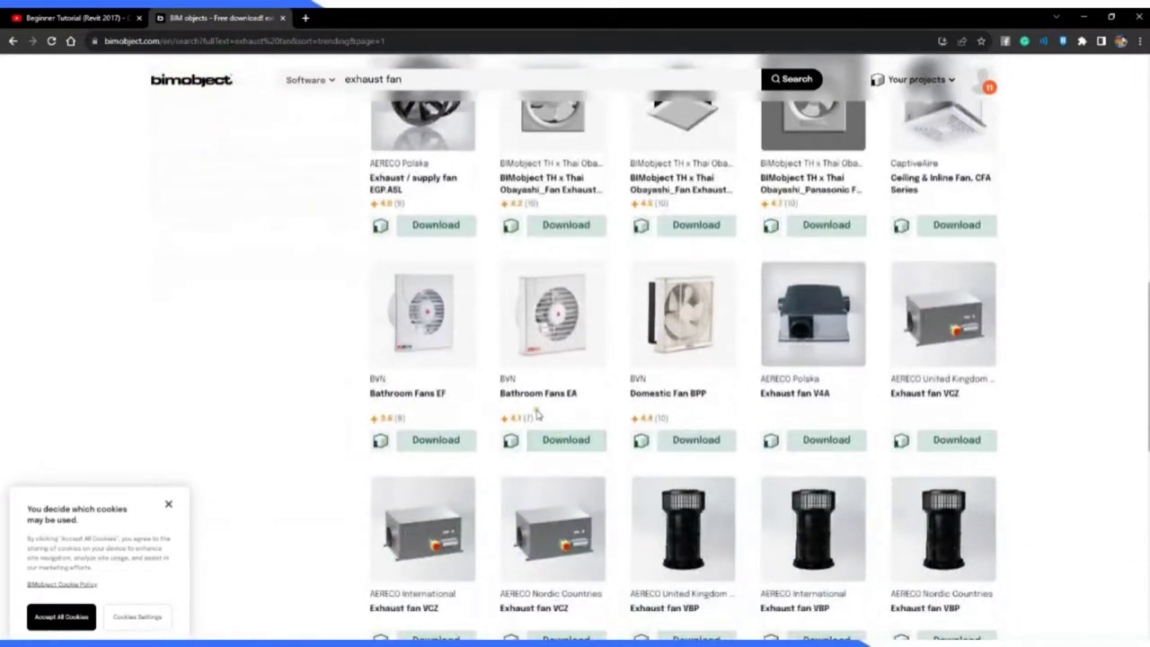
Download all Revit files for BVN Bathroom Fans EA and show the zip in Downloads.
{"action": "left_click", "coordinate": [564, 442]}
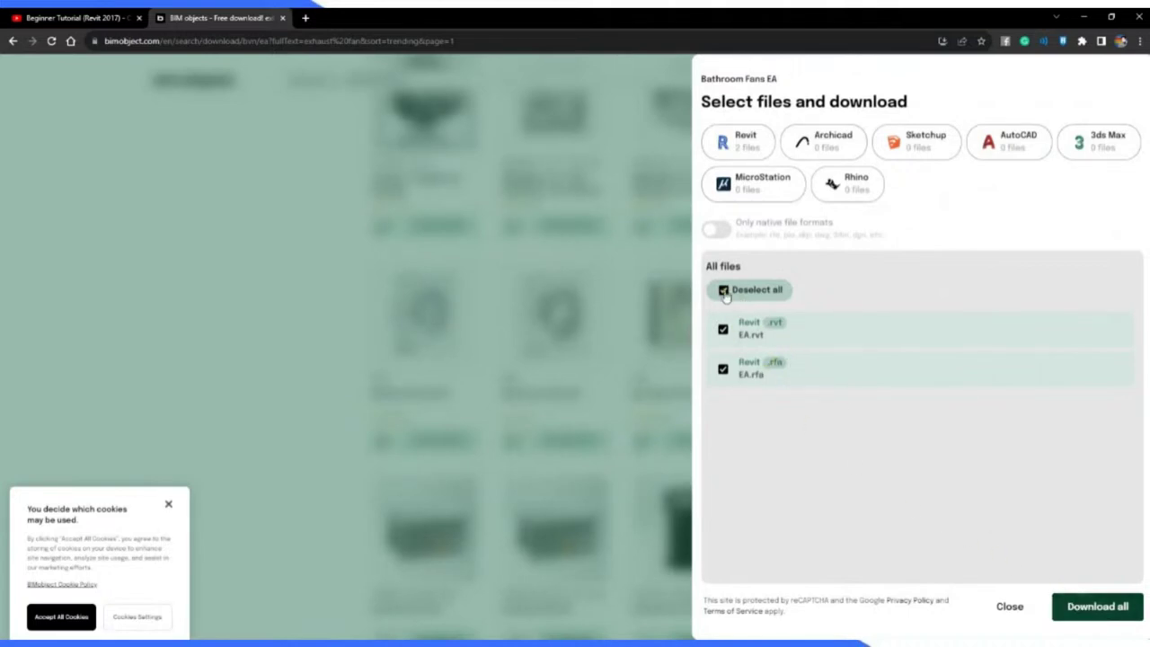
{"action": "left_click", "coordinate": [1086, 609]}
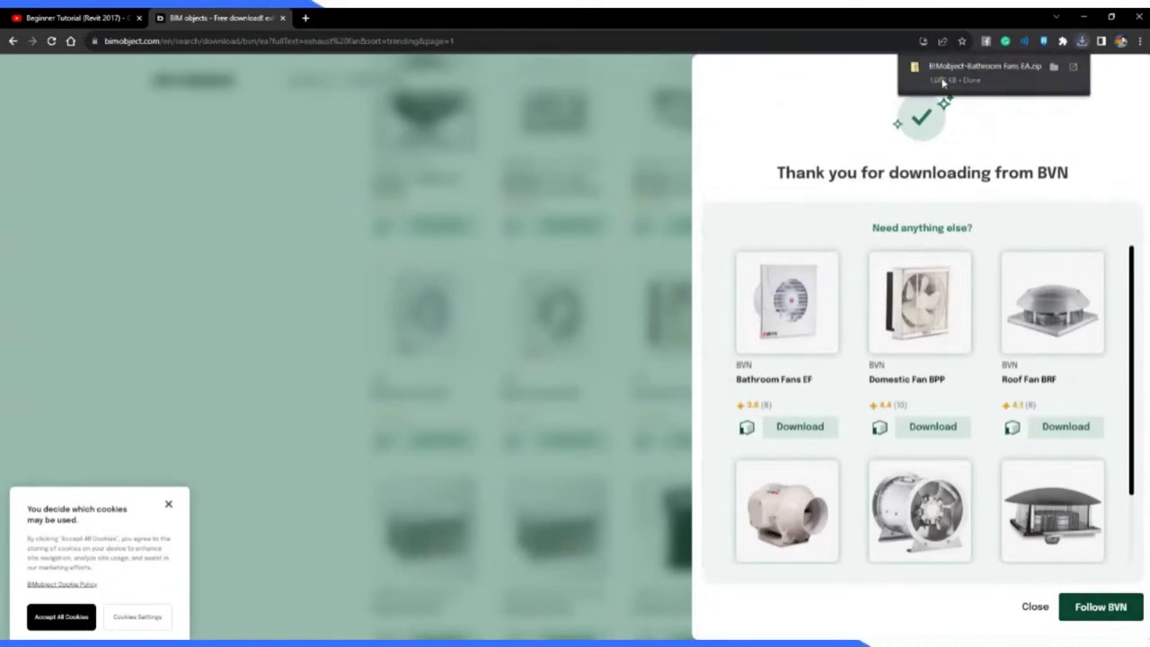
{"action": "left_click", "coordinate": [1054, 69]}
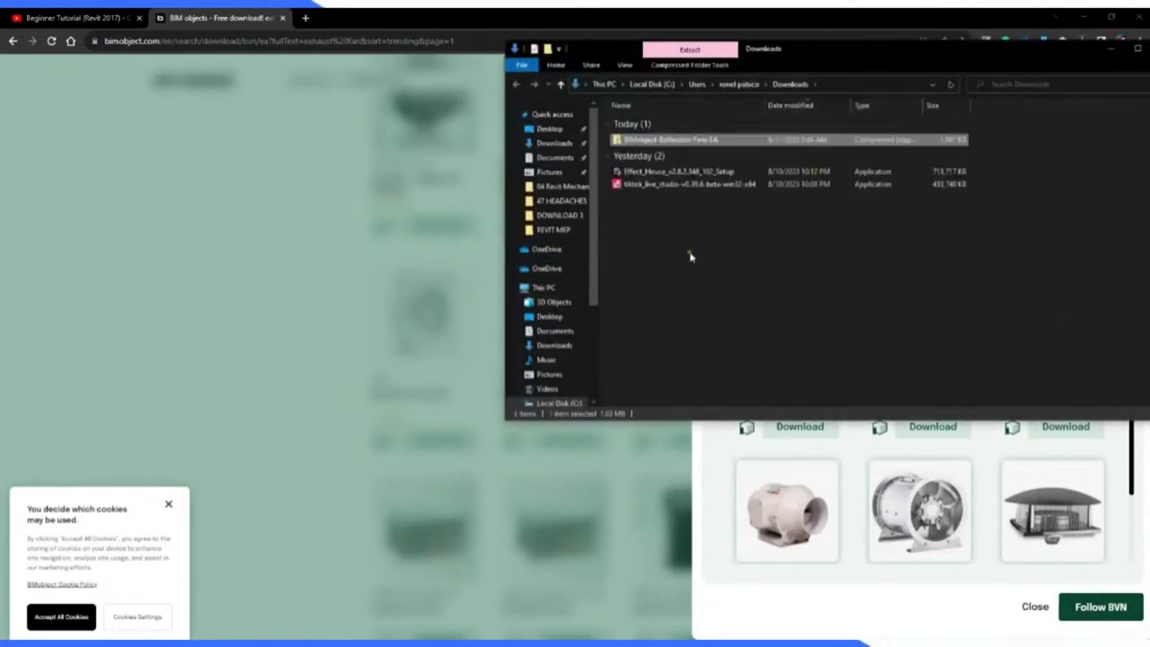
Extract the zip with 7-Zip to 'BIMobject-Bathroom Fans EA\' and minimize Chrome.
{"action": "right_click", "coordinate": [669, 146]}
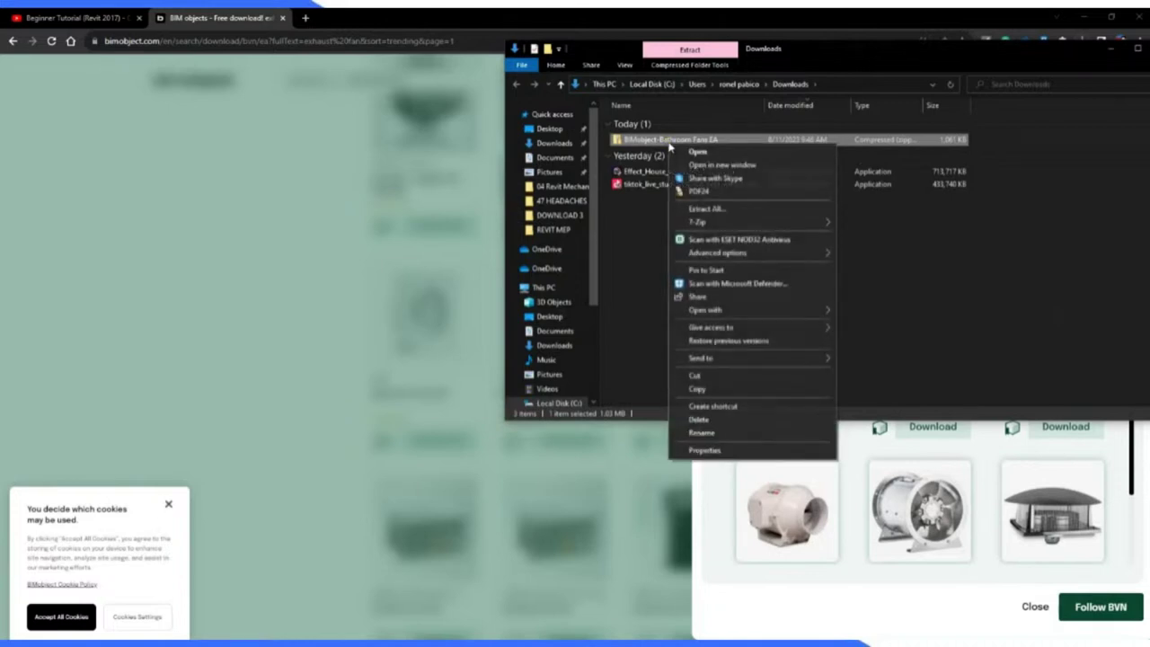
{"action": "mouse_move", "coordinate": [716, 225]}
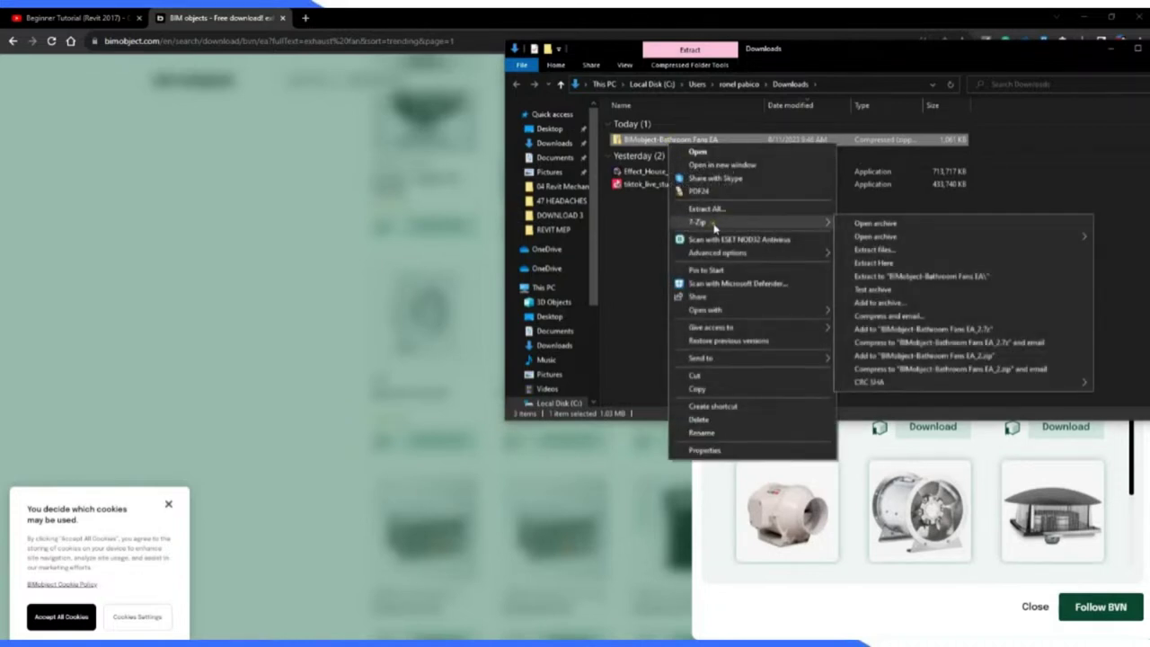
{"action": "left_click", "coordinate": [911, 279]}
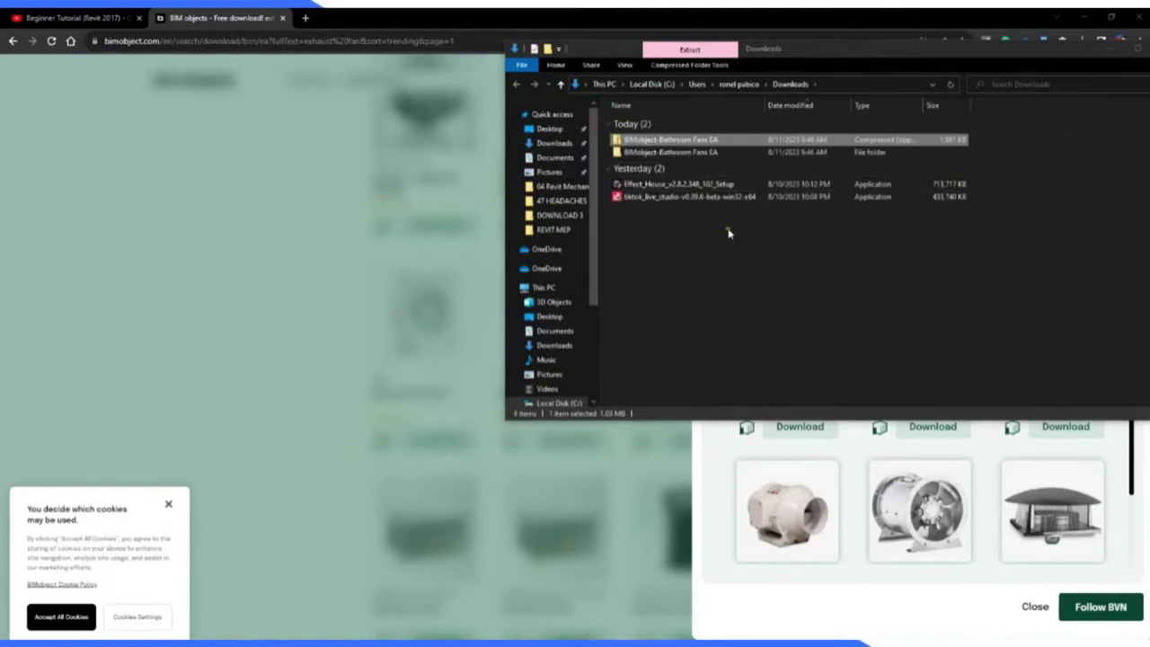
{"action": "left_click", "coordinate": [1085, 16]}
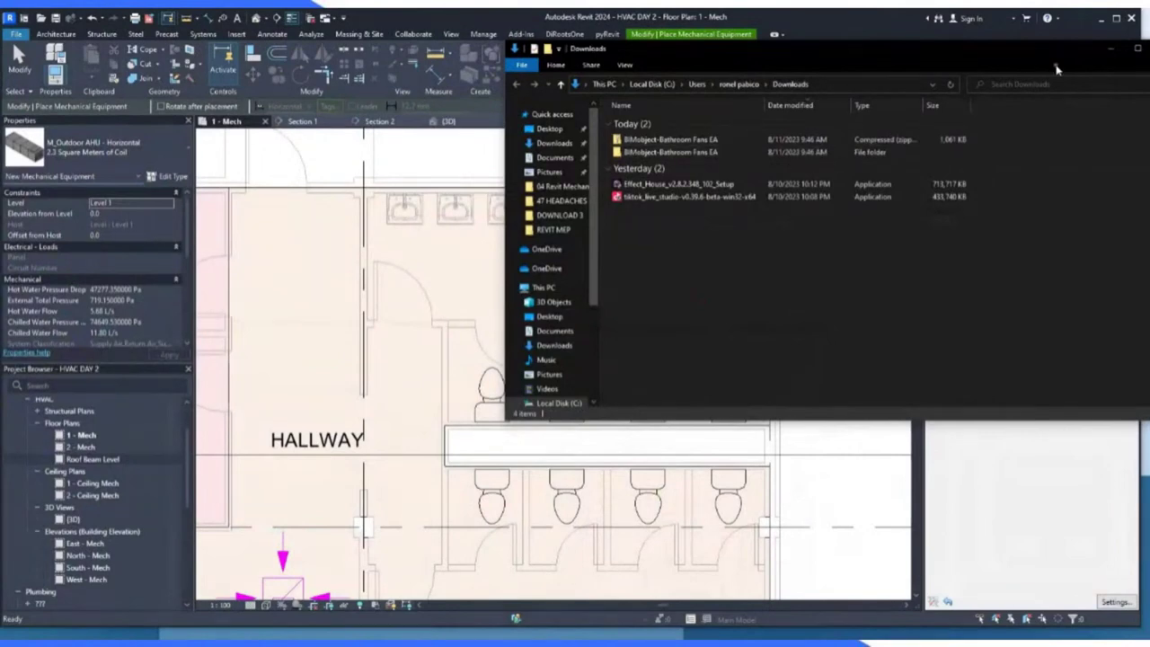
Load the EA bathroom fan family from the Downloads BIMobject-Bathroom Fans EA folder.
{"action": "left_click", "coordinate": [1113, 48]}
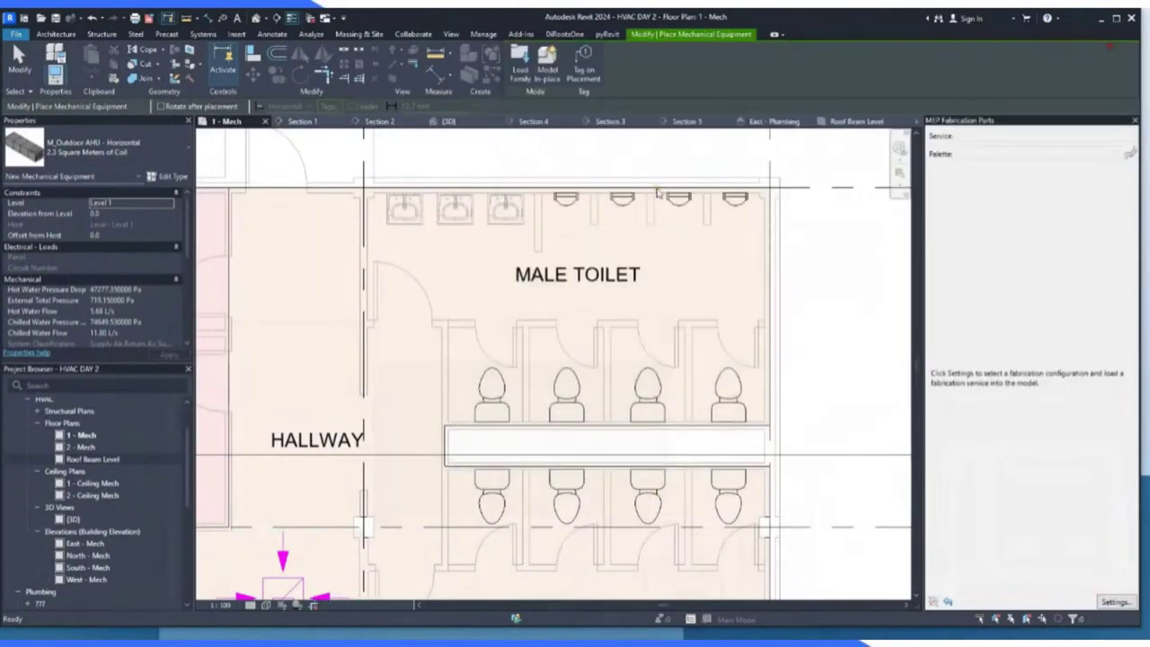
{"action": "left_click", "coordinate": [521, 76]}
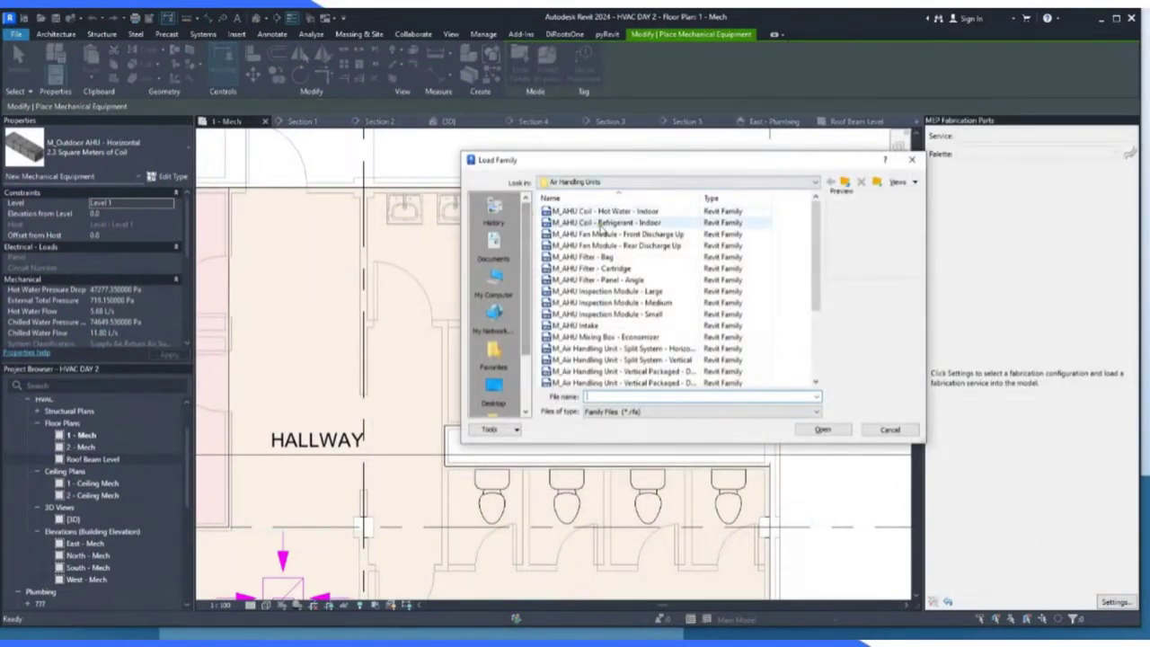
{"action": "left_click", "coordinate": [496, 286]}
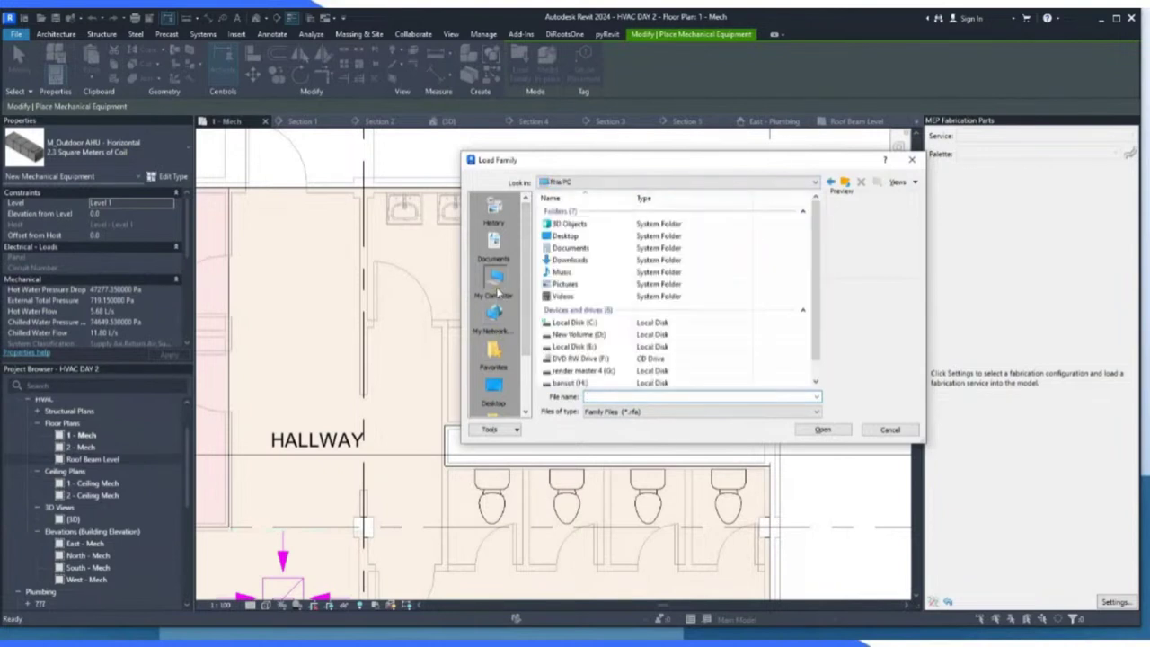
{"action": "double_click", "coordinate": [569, 260]}
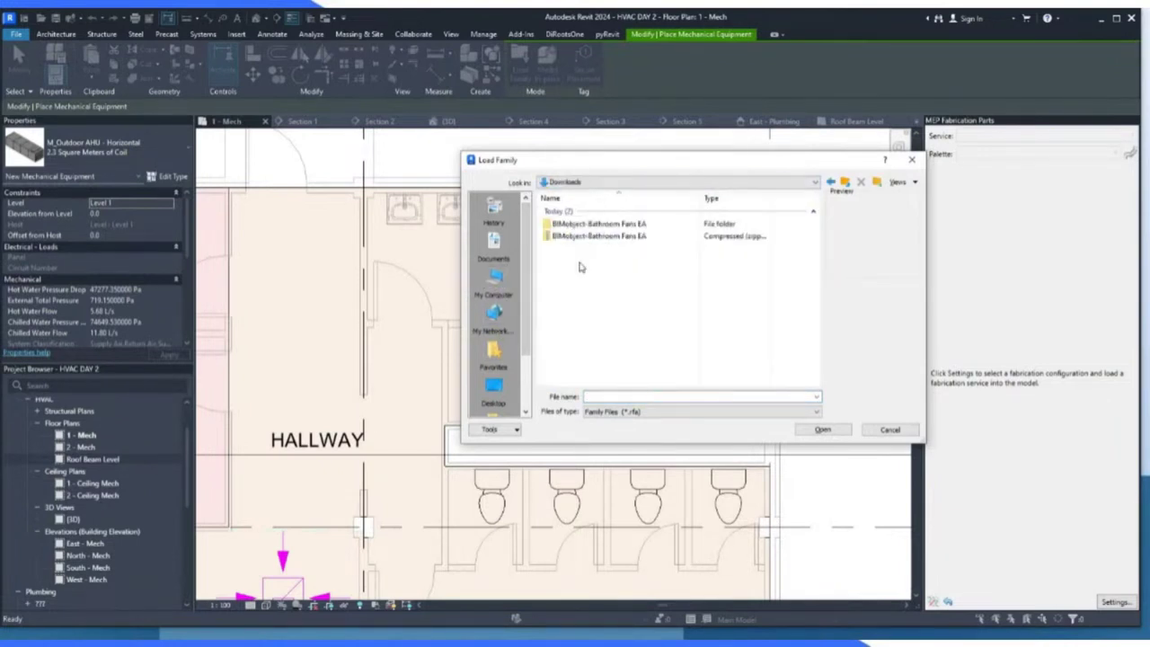
{"action": "double_click", "coordinate": [588, 224]}
{"action": "double_click", "coordinate": [586, 212]}
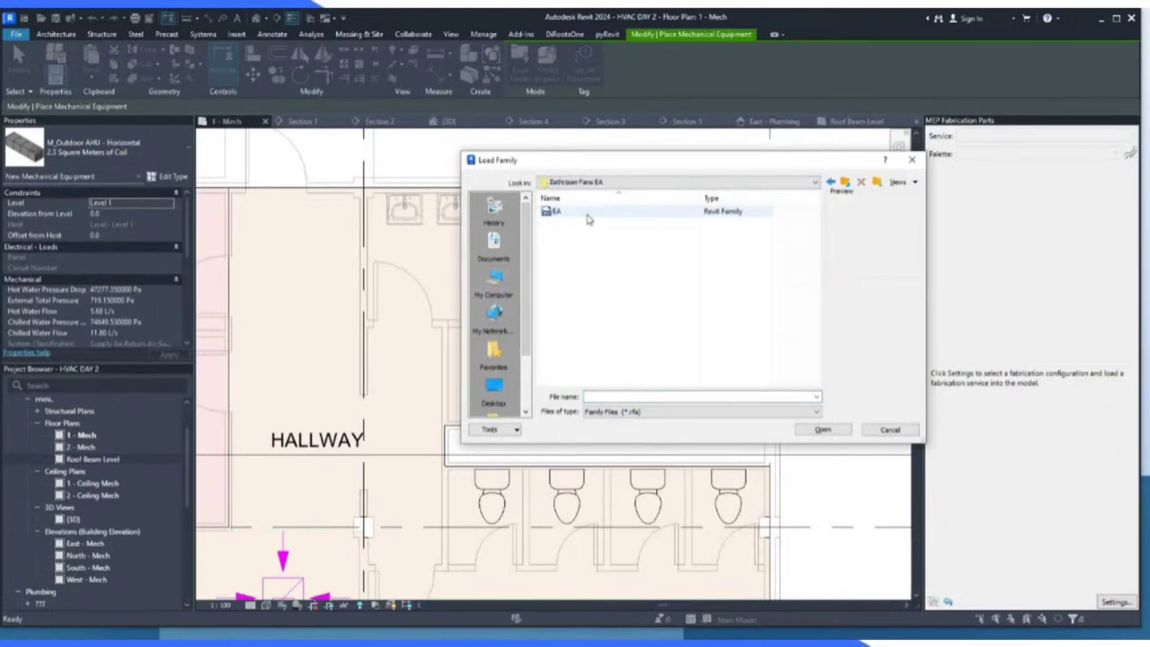
{"action": "left_click", "coordinate": [556, 211]}
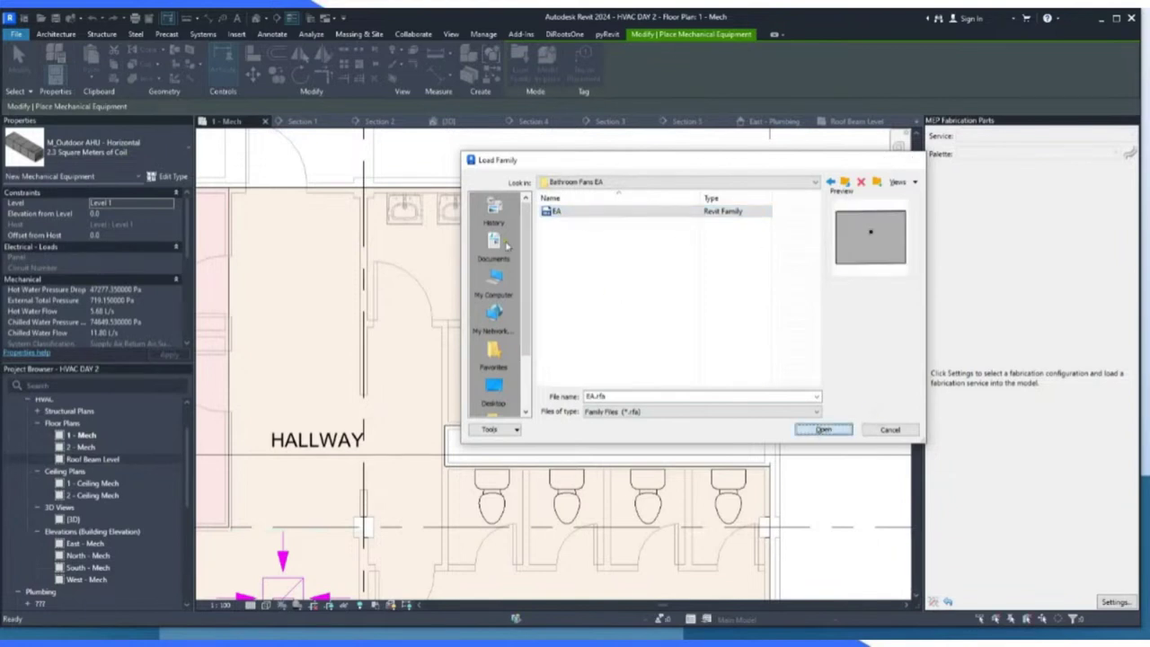
{"action": "left_click", "coordinate": [821, 430]}
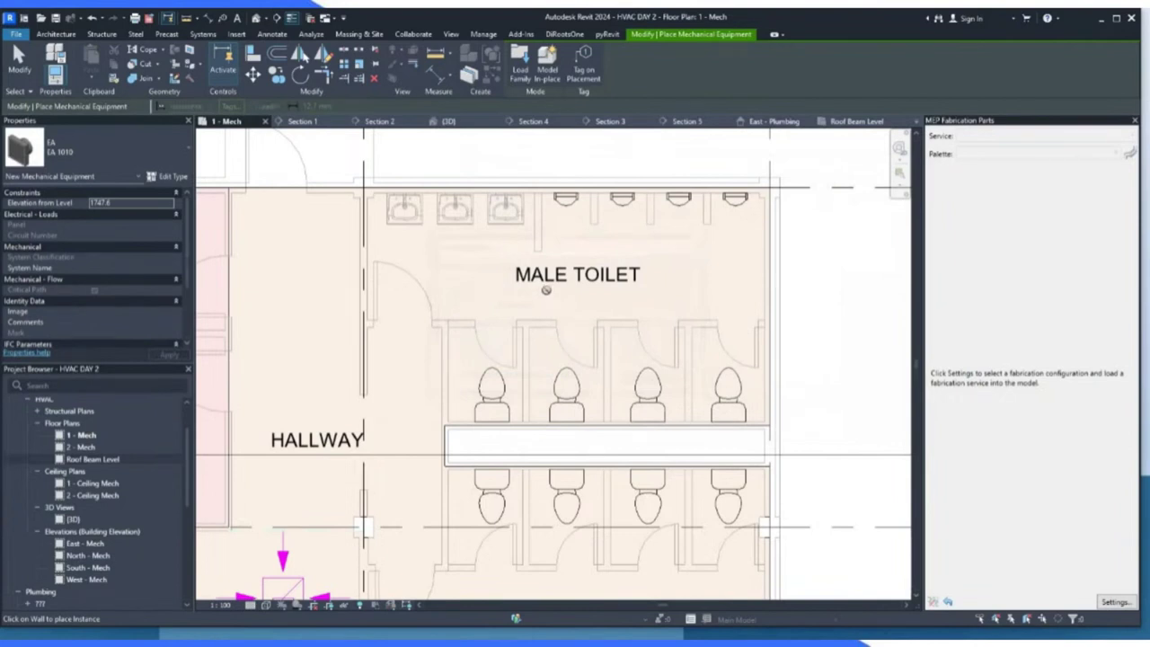
Set the mechanical equipment type to EA 1219 and open the 1 - Ceiling Mech plan.
{"action": "scroll", "coordinate": [584, 189], "scroll_direction": "up", "scroll_amount": 1}
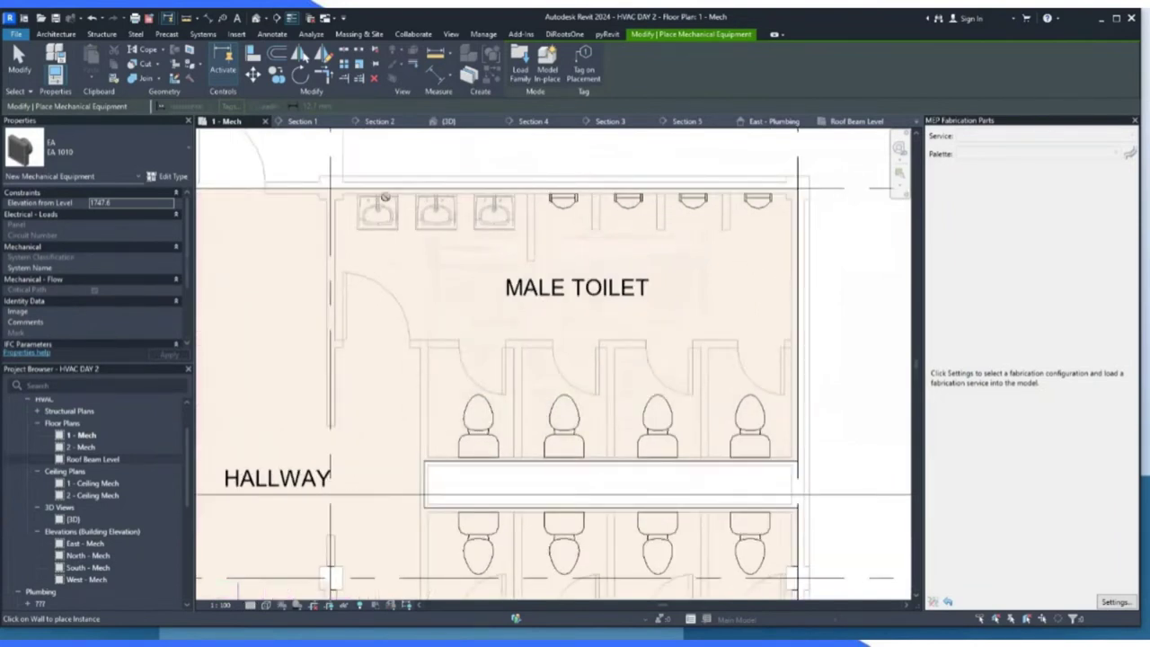
{"action": "scroll", "coordinate": [384, 197], "scroll_direction": "down", "scroll_amount": 1}
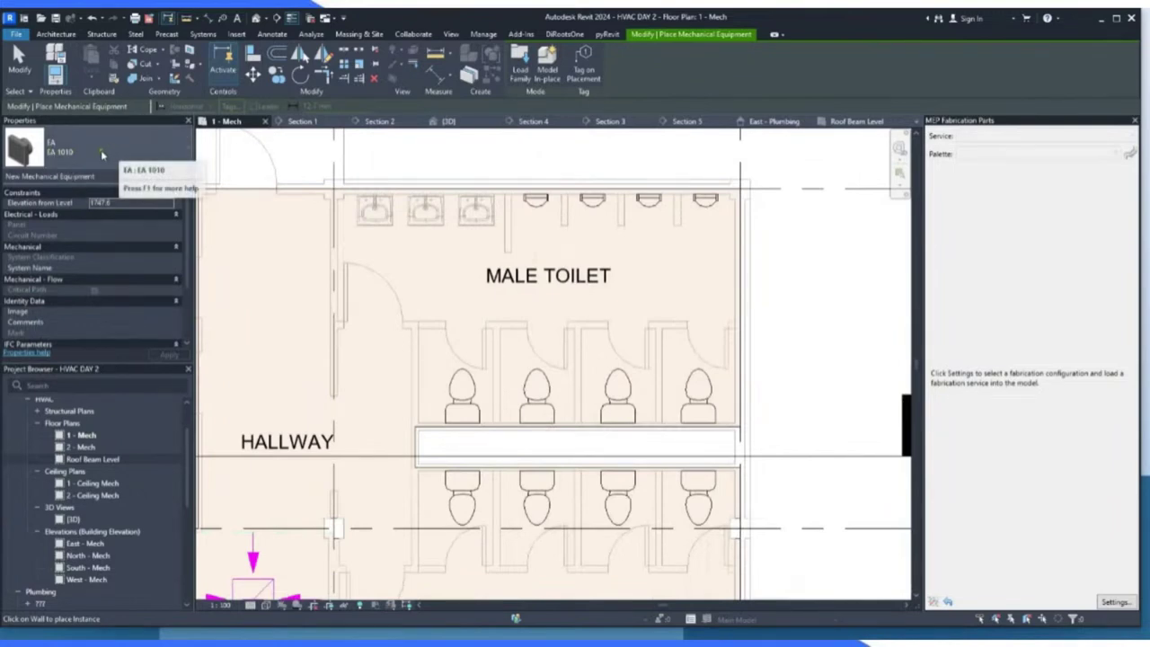
{"action": "scroll", "coordinate": [651, 275], "scroll_direction": "down", "scroll_amount": 3}
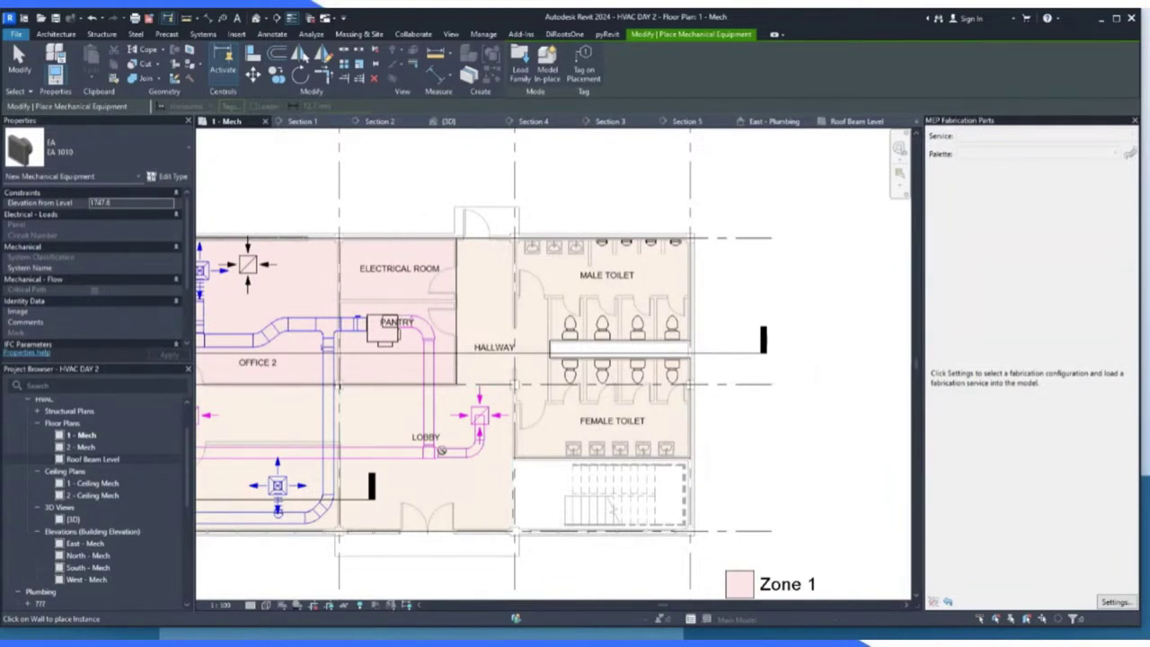
{"action": "scroll", "coordinate": [466, 314], "scroll_direction": "down", "scroll_amount": 2}
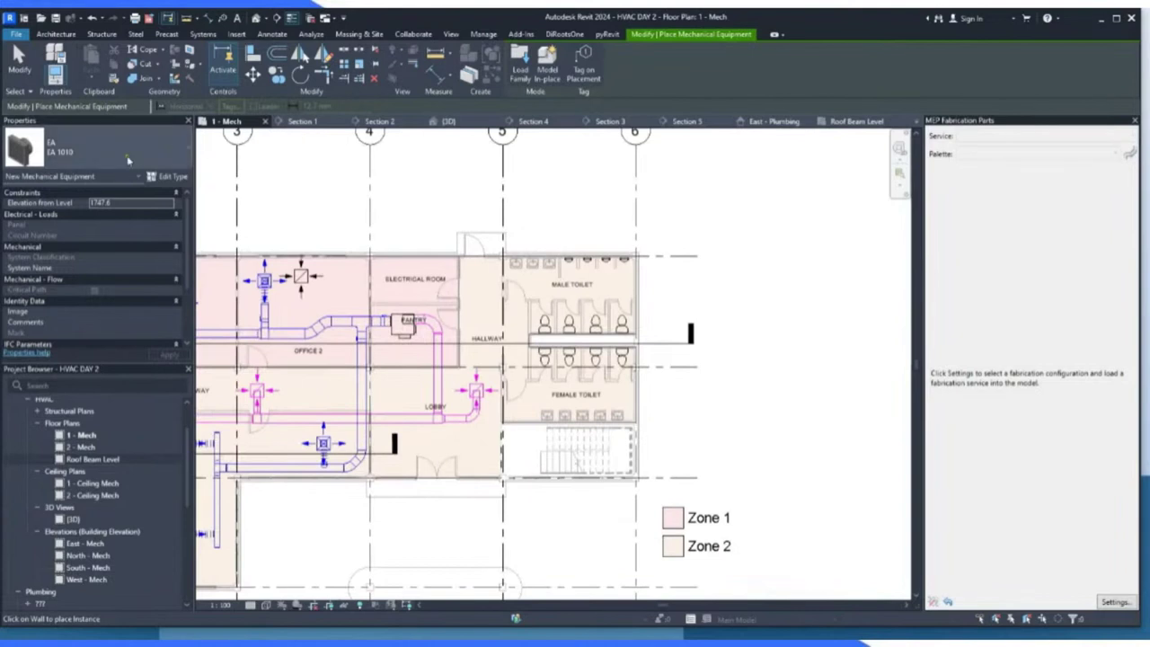
{"action": "left_click", "coordinate": [126, 156]}
{"action": "left_click", "coordinate": [45, 230]}
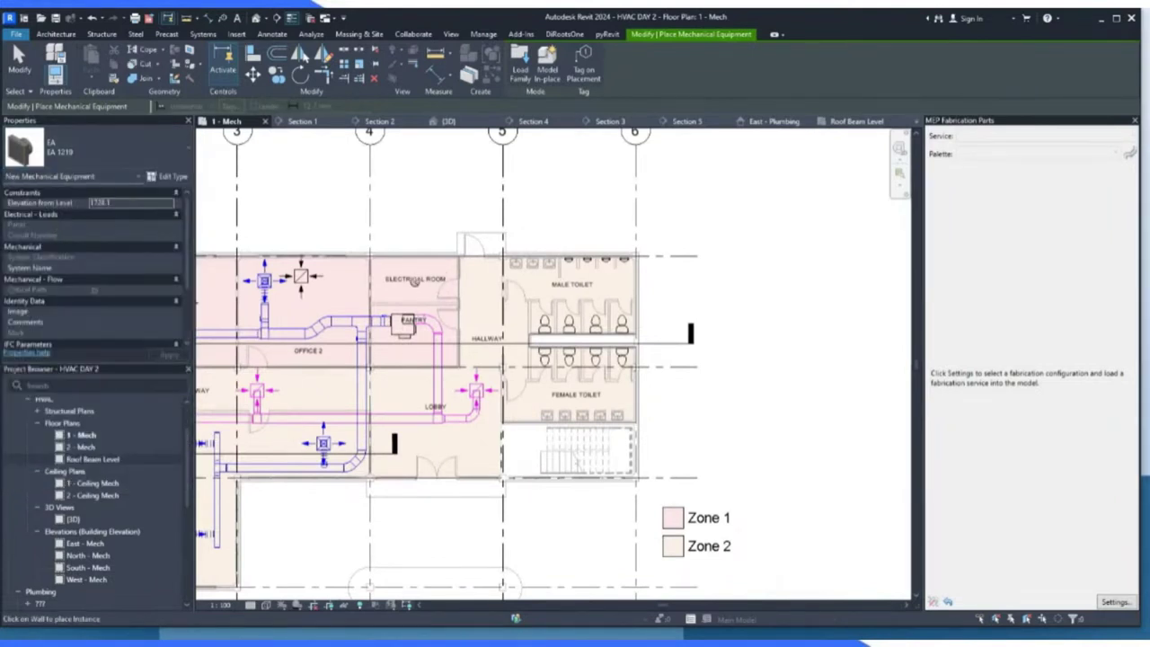
{"action": "double_click", "coordinate": [99, 483]}
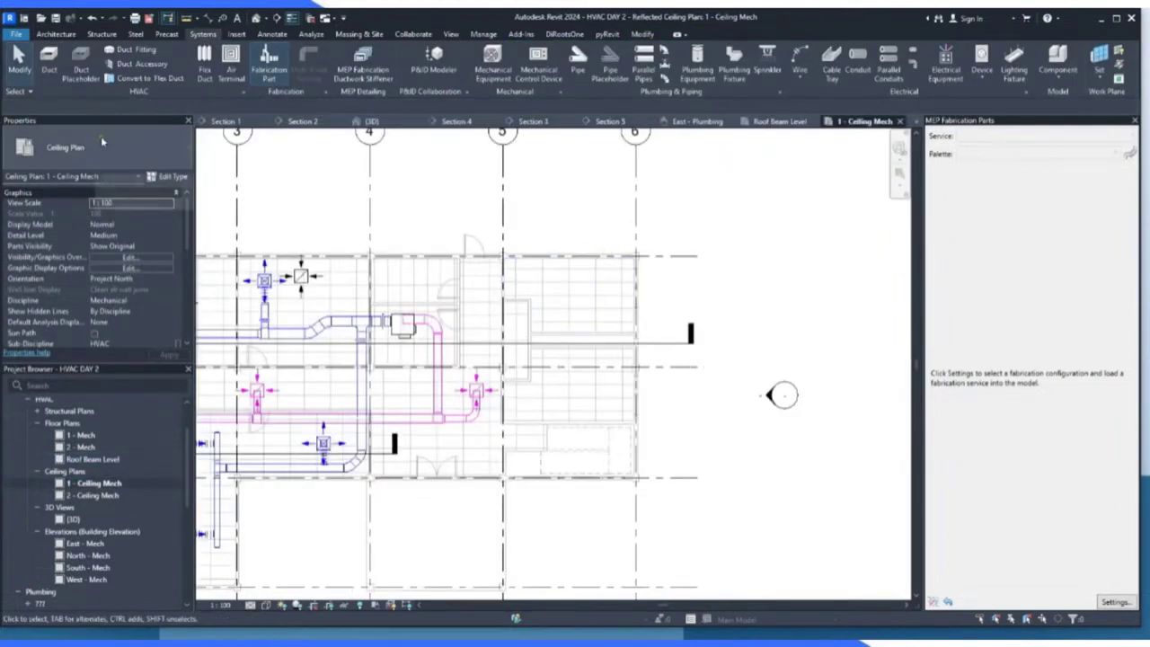
Cancel the Mechanical Equipment command and close the MEP Fabrication Parts palette.
{"action": "left_click", "coordinate": [492, 80]}
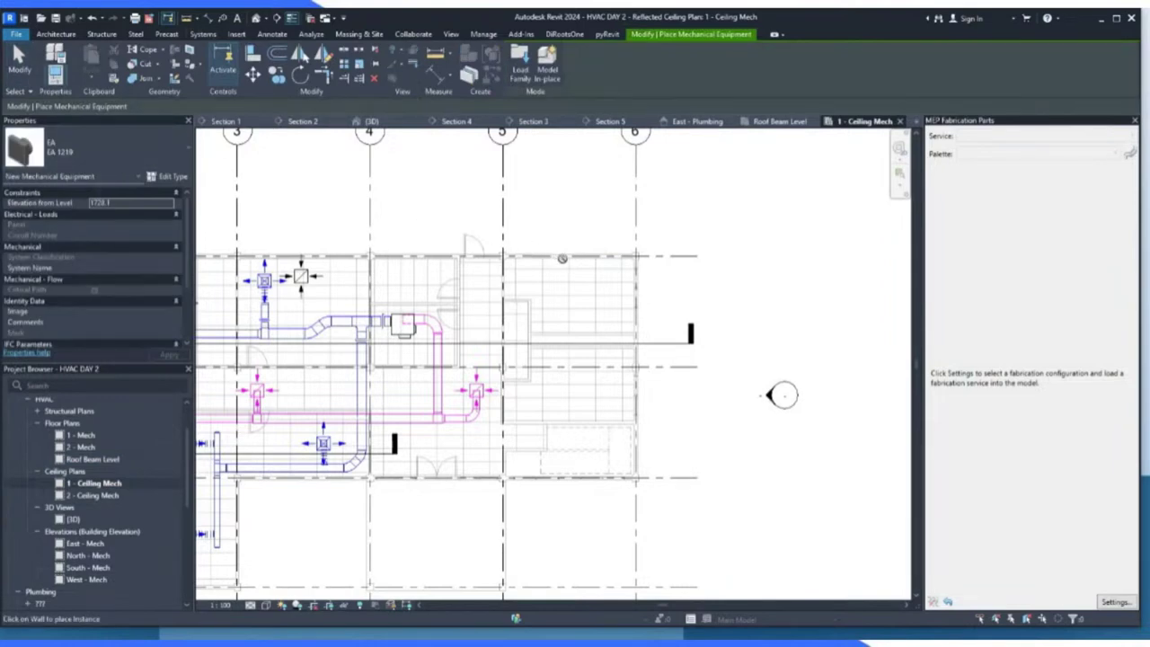
{"action": "scroll", "coordinate": [594, 252], "scroll_direction": "up", "scroll_amount": 4}
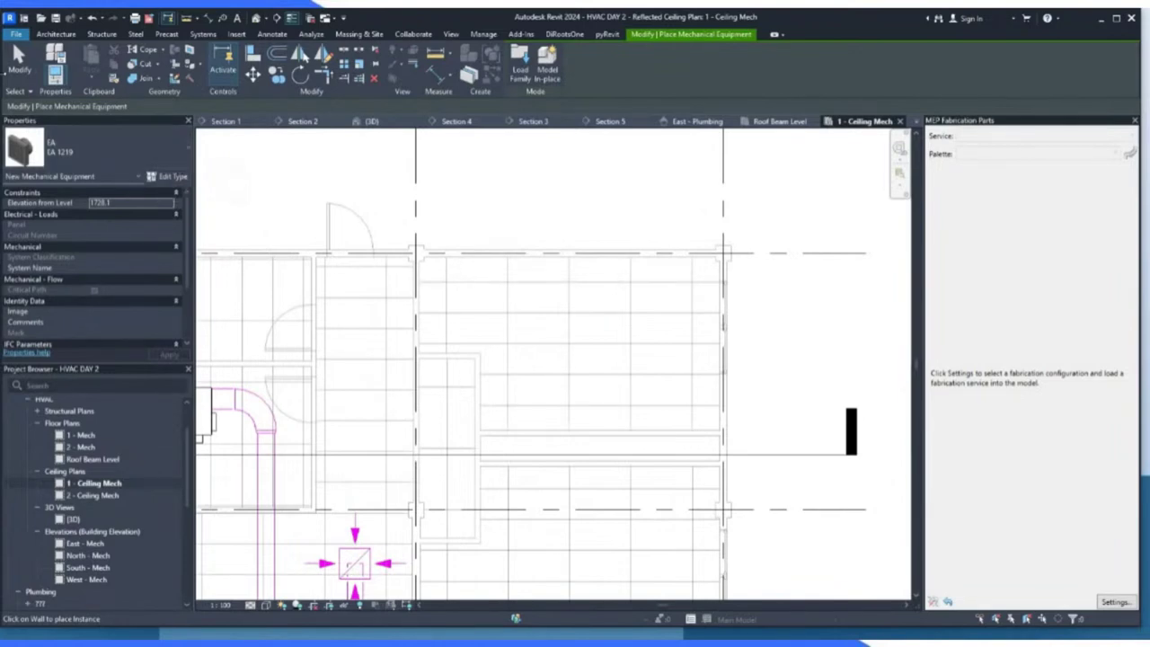
{"action": "left_click", "coordinate": [25, 65]}
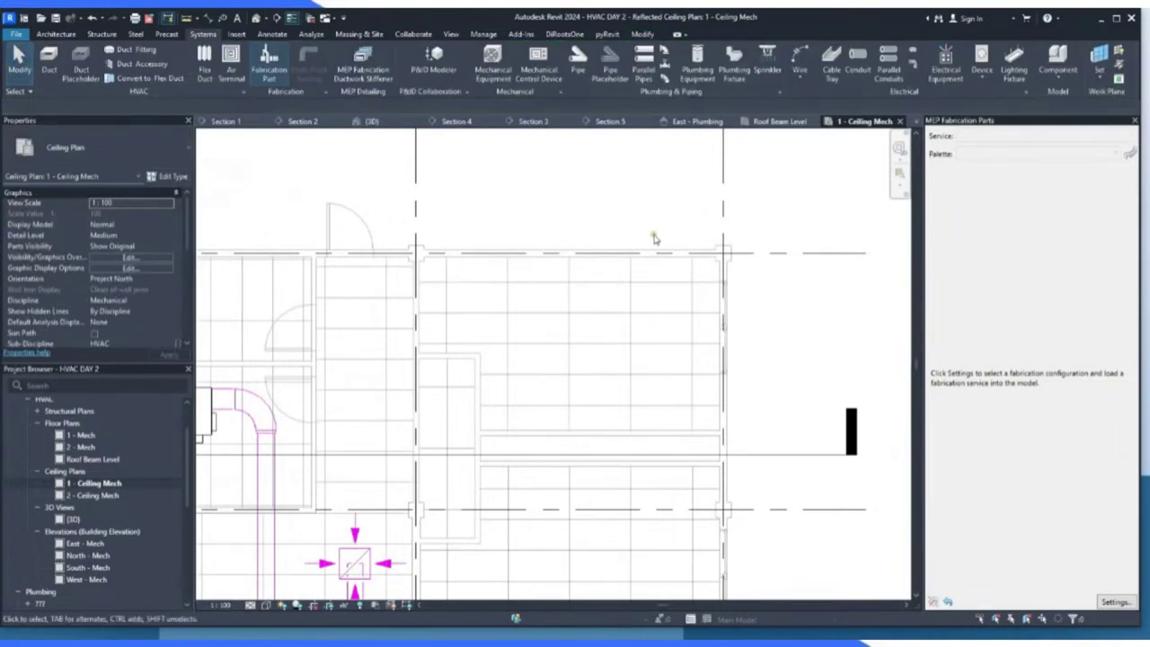
{"action": "scroll", "coordinate": [654, 238], "scroll_direction": "down", "scroll_amount": 5}
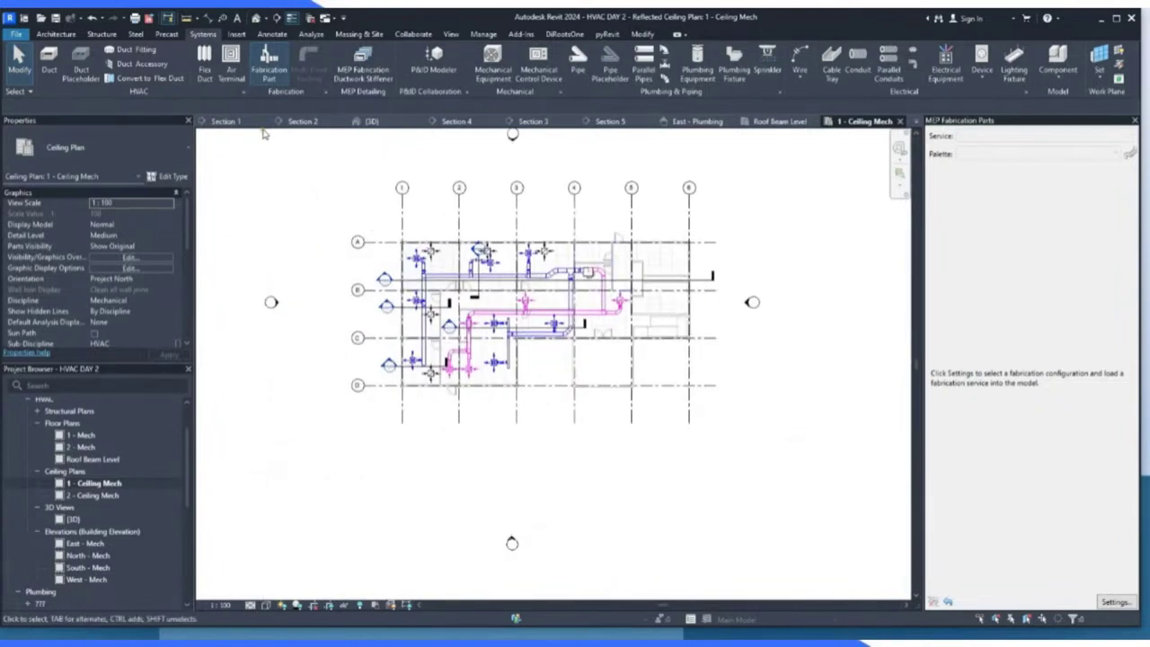
{"action": "left_click", "coordinate": [1135, 120]}
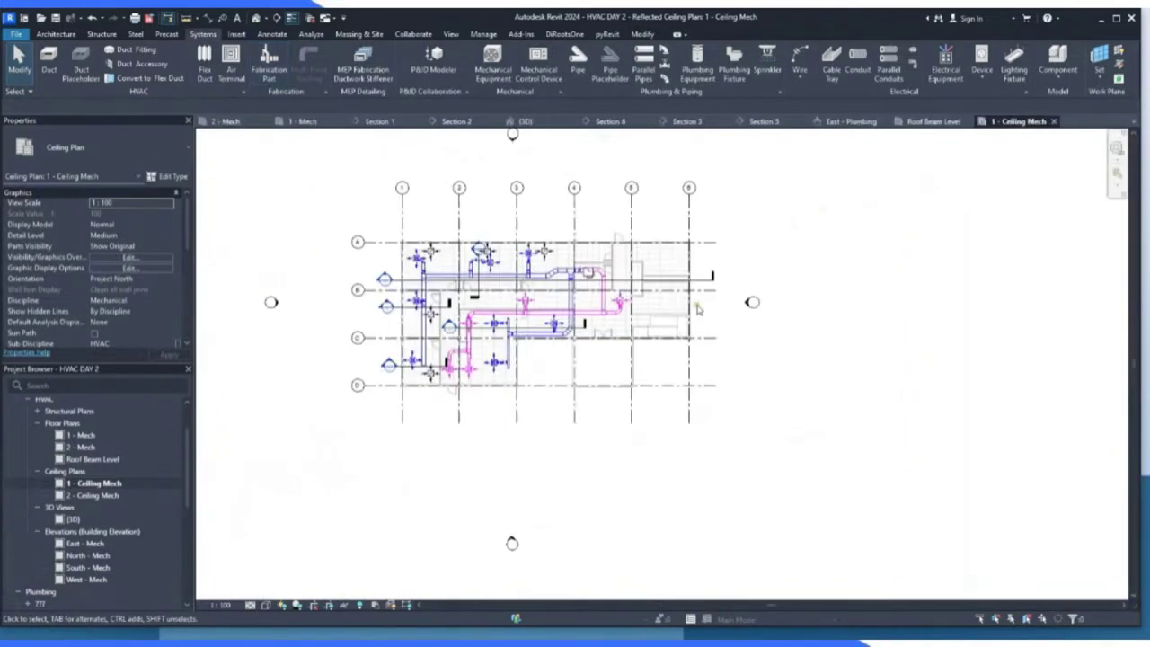
Zoom around the ceiling plan to inspect the VAV unit, ducts and diffusers across grids 2–6.
{"action": "scroll", "coordinate": [548, 267], "scroll_direction": "up", "scroll_amount": 2}
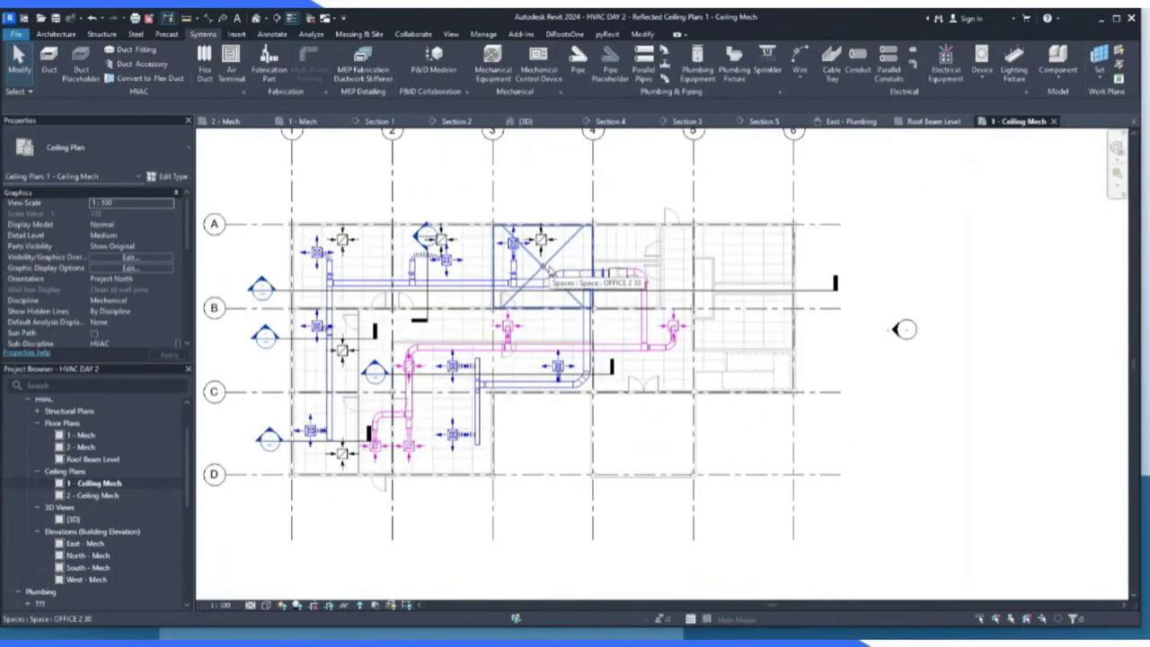
{"action": "scroll", "coordinate": [339, 222], "scroll_direction": "up", "scroll_amount": 2}
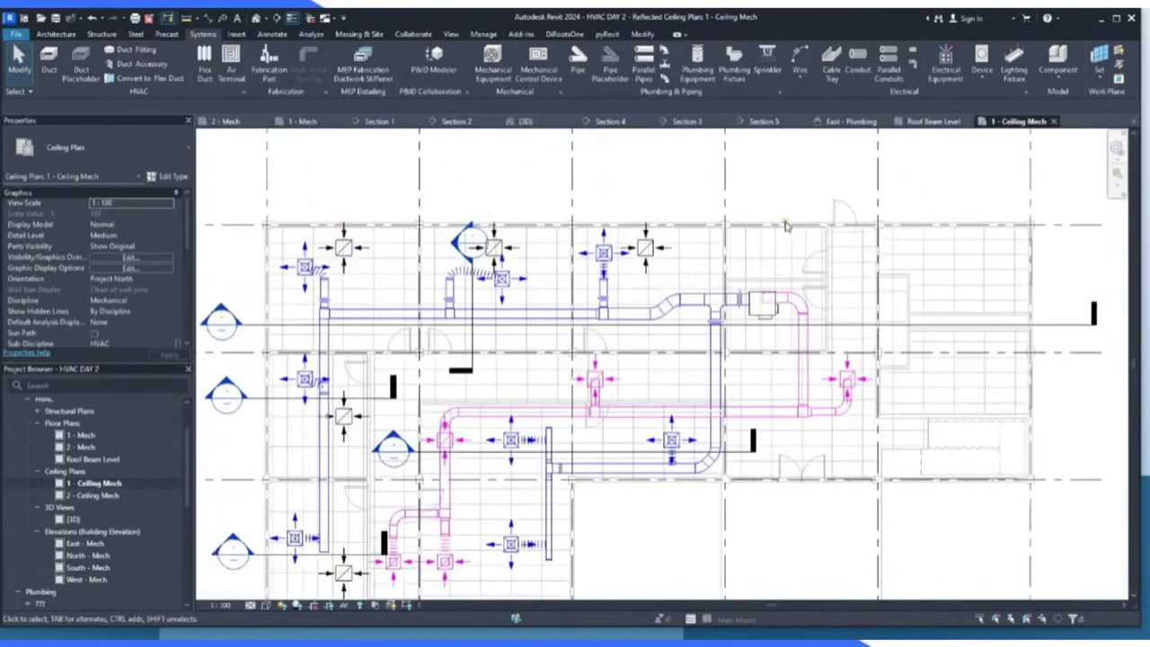
{"action": "scroll", "coordinate": [963, 226], "scroll_direction": "up", "scroll_amount": 2}
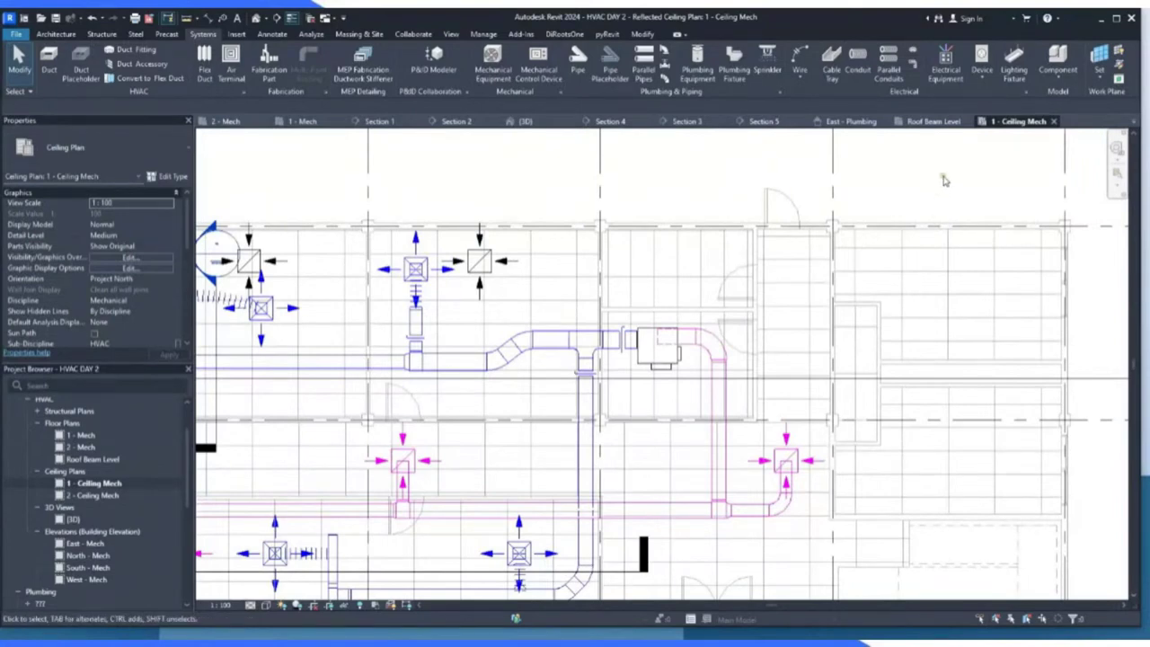
{"action": "scroll", "coordinate": [318, 238], "scroll_direction": "down", "scroll_amount": 3}
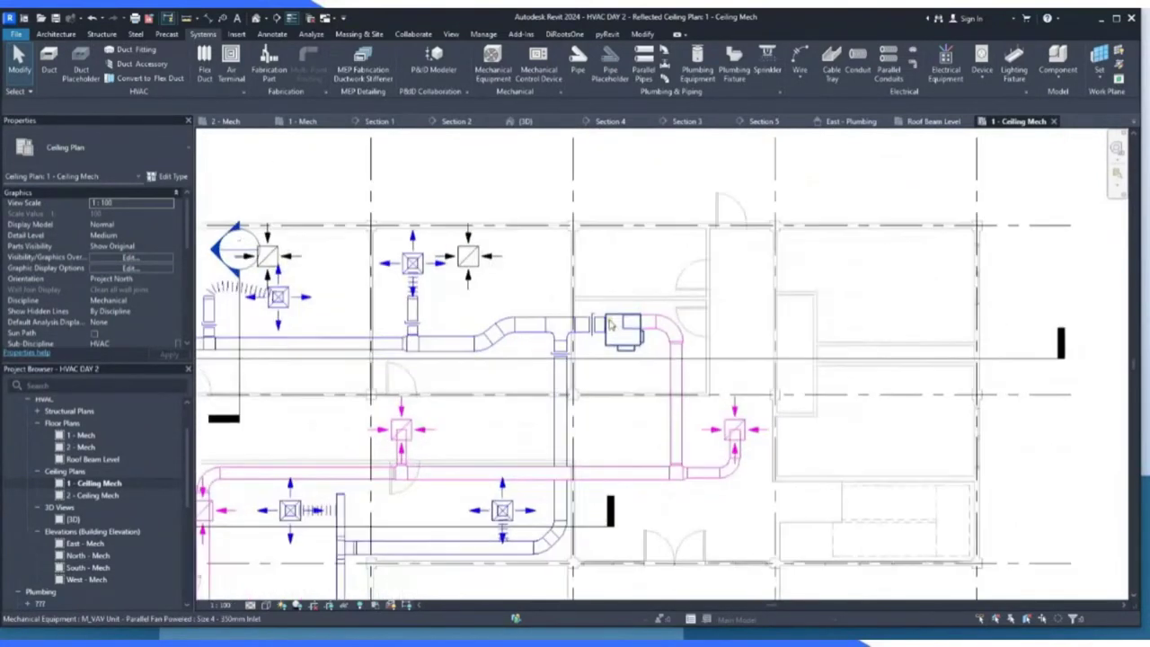
{"action": "scroll", "coordinate": [634, 351], "scroll_direction": "up", "scroll_amount": 2}
{"action": "scroll", "coordinate": [634, 352], "scroll_direction": "up", "scroll_amount": 2}
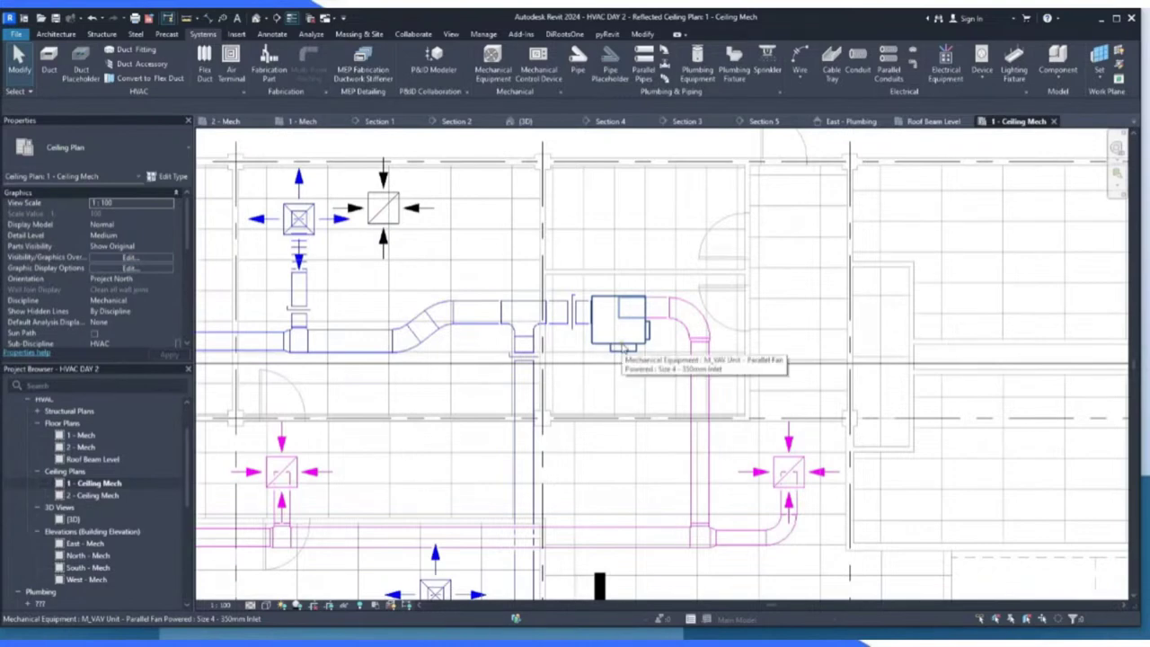
{"action": "scroll", "coordinate": [481, 340], "scroll_direction": "down", "scroll_amount": 4}
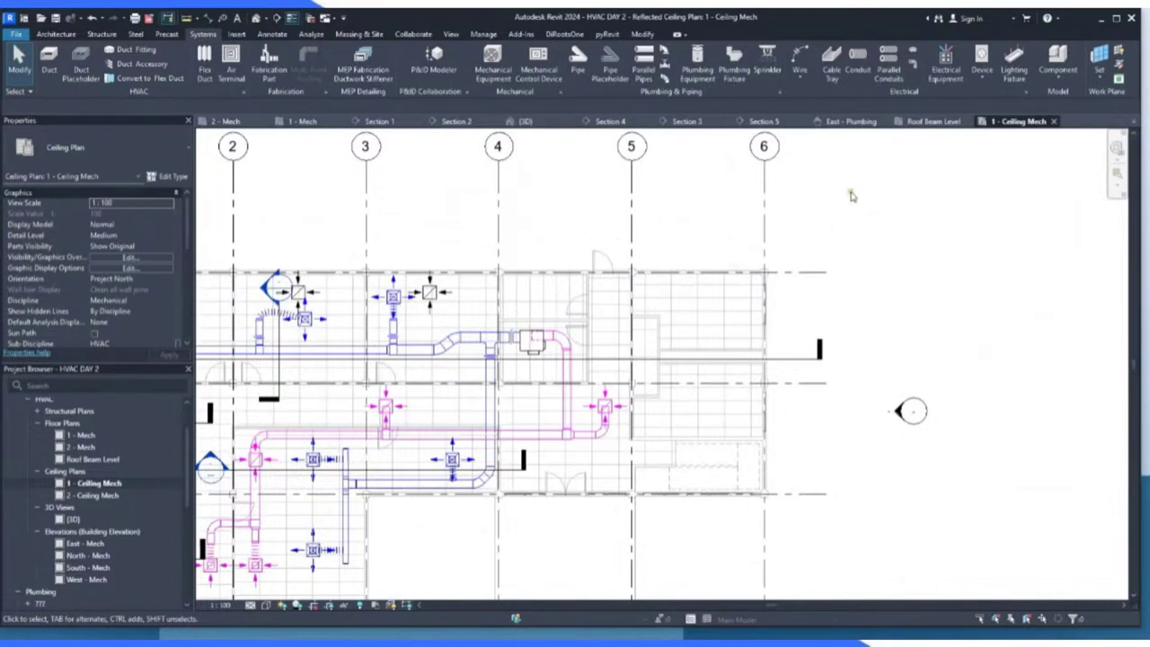
Close the Ceiling Mech, Roof Beam Level, East - Plumbing, Section 1/2/4/5 and 3D views, then zoom out.
{"action": "left_click", "coordinate": [1055, 122]}
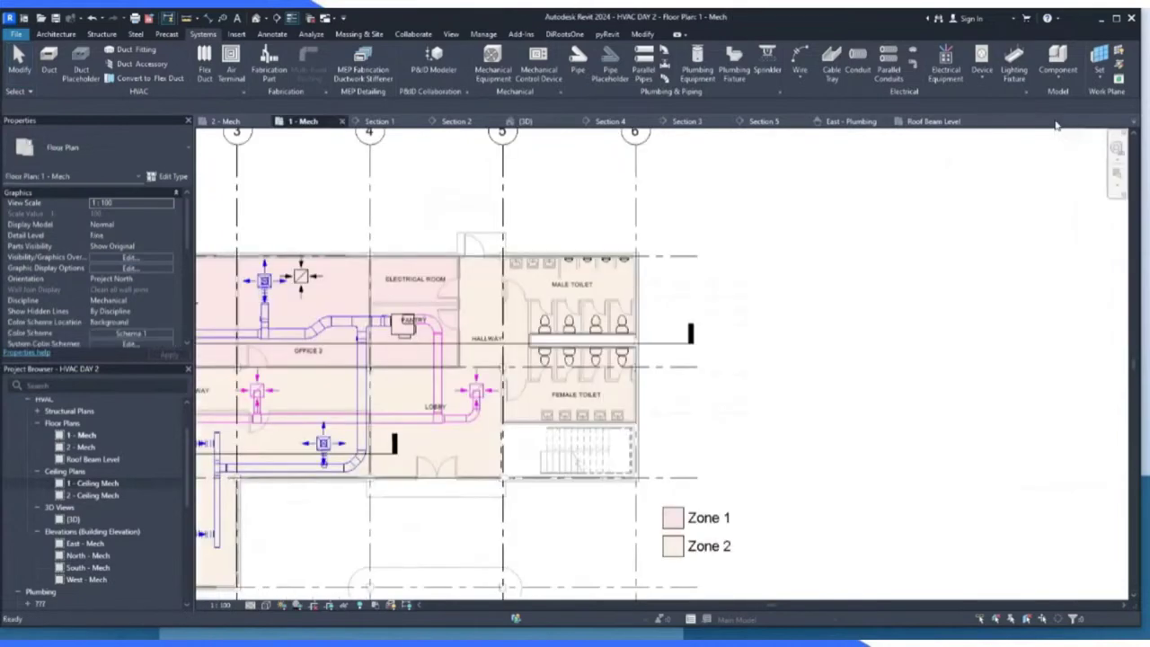
{"action": "left_click", "coordinate": [970, 123]}
{"action": "left_click", "coordinate": [889, 122]}
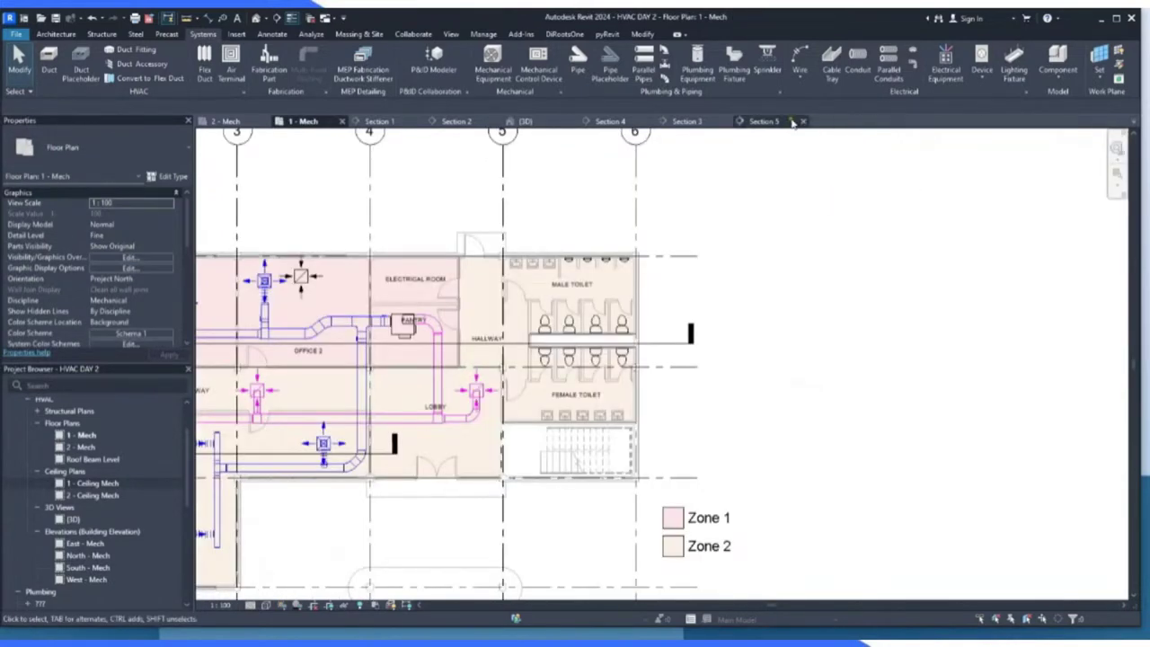
{"action": "left_click", "coordinate": [805, 124]}
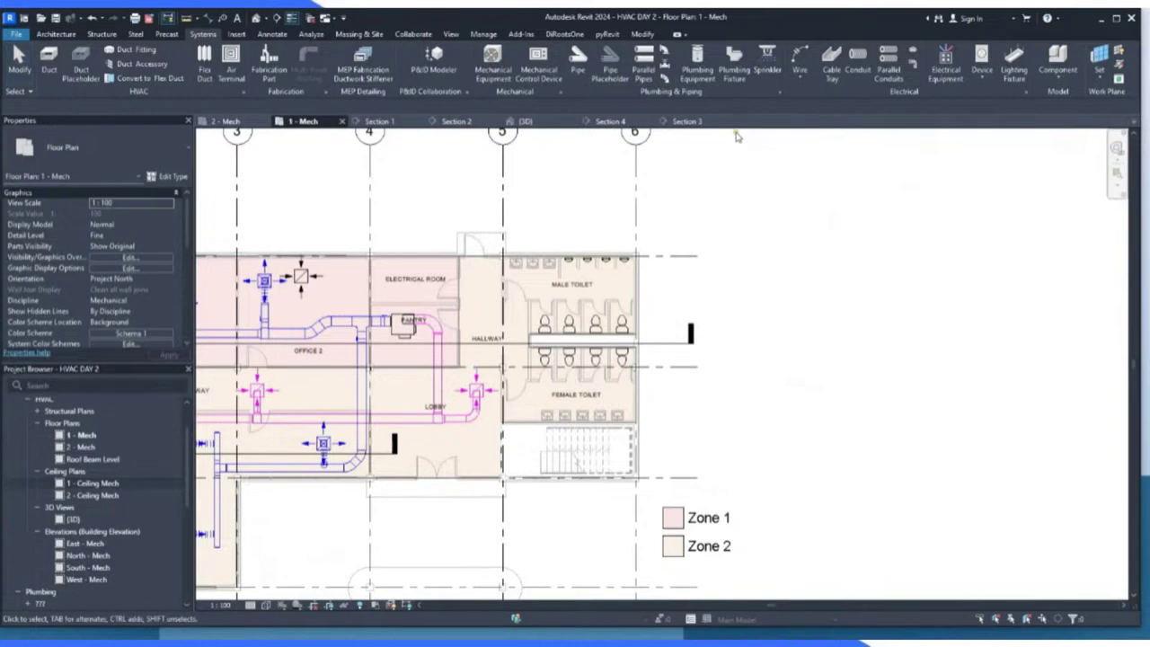
{"action": "left_click", "coordinate": [649, 122]}
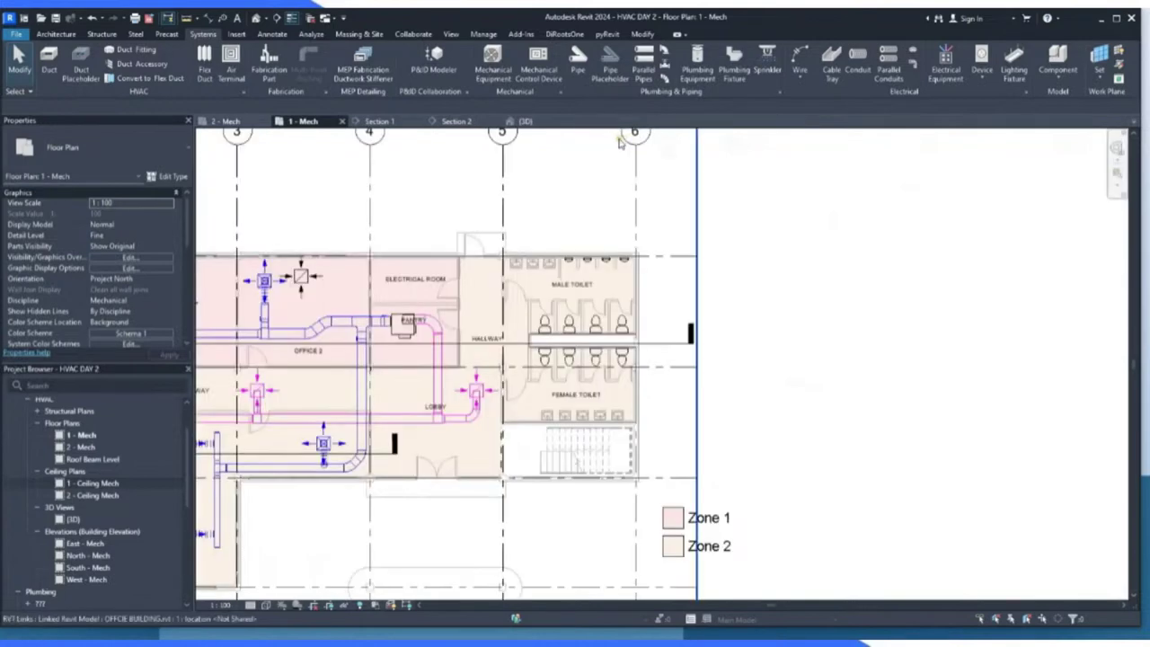
{"action": "left_click", "coordinate": [571, 122]}
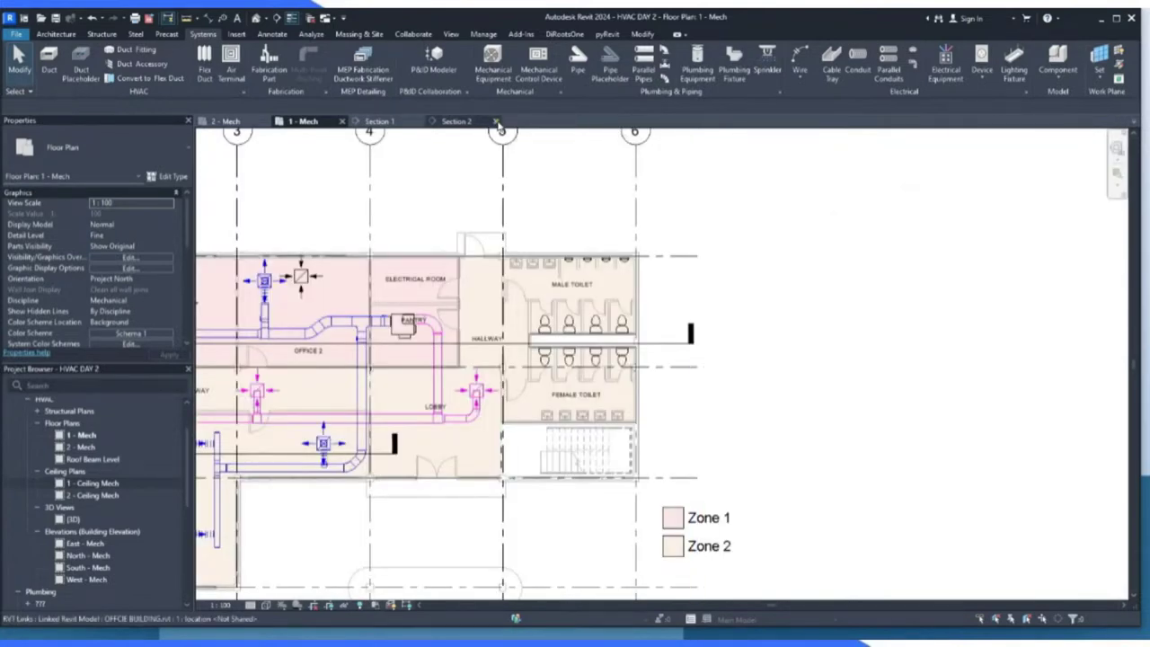
{"action": "left_click", "coordinate": [496, 122]}
{"action": "left_click", "coordinate": [418, 121]}
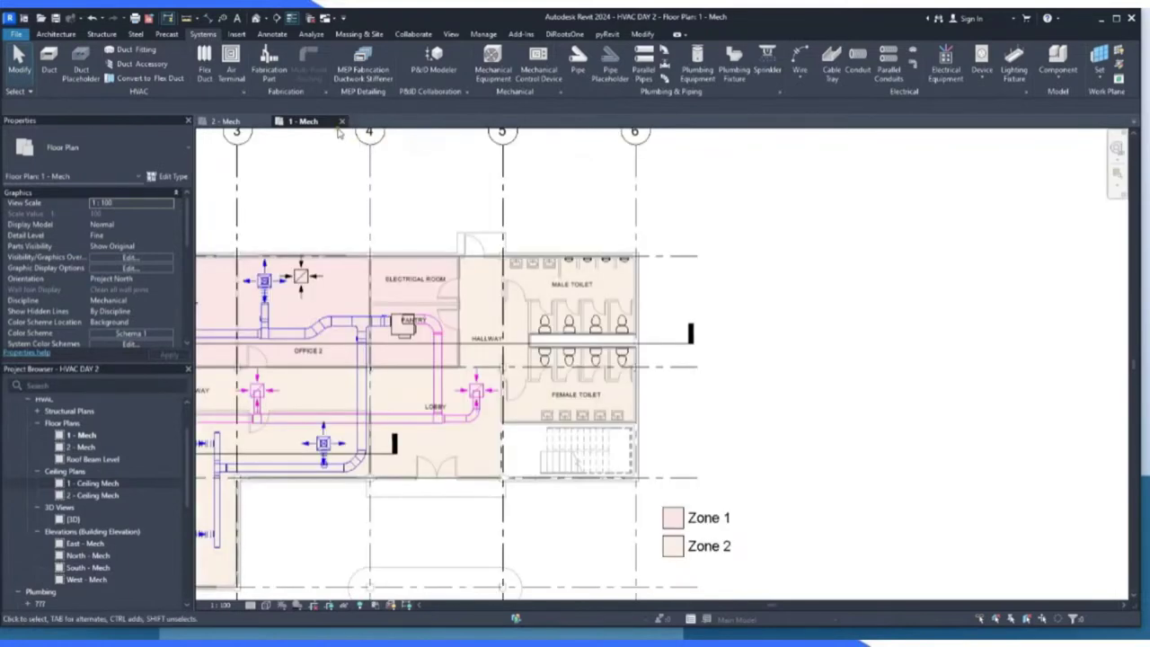
{"action": "scroll", "coordinate": [842, 317], "scroll_direction": "down", "scroll_amount": 3}
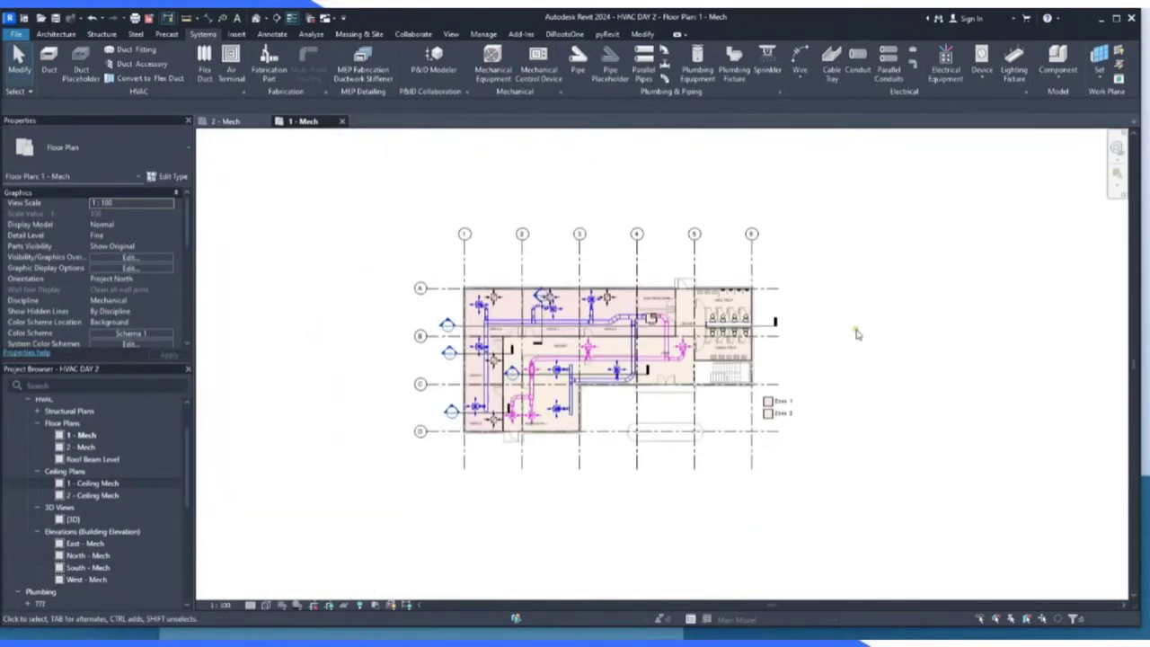
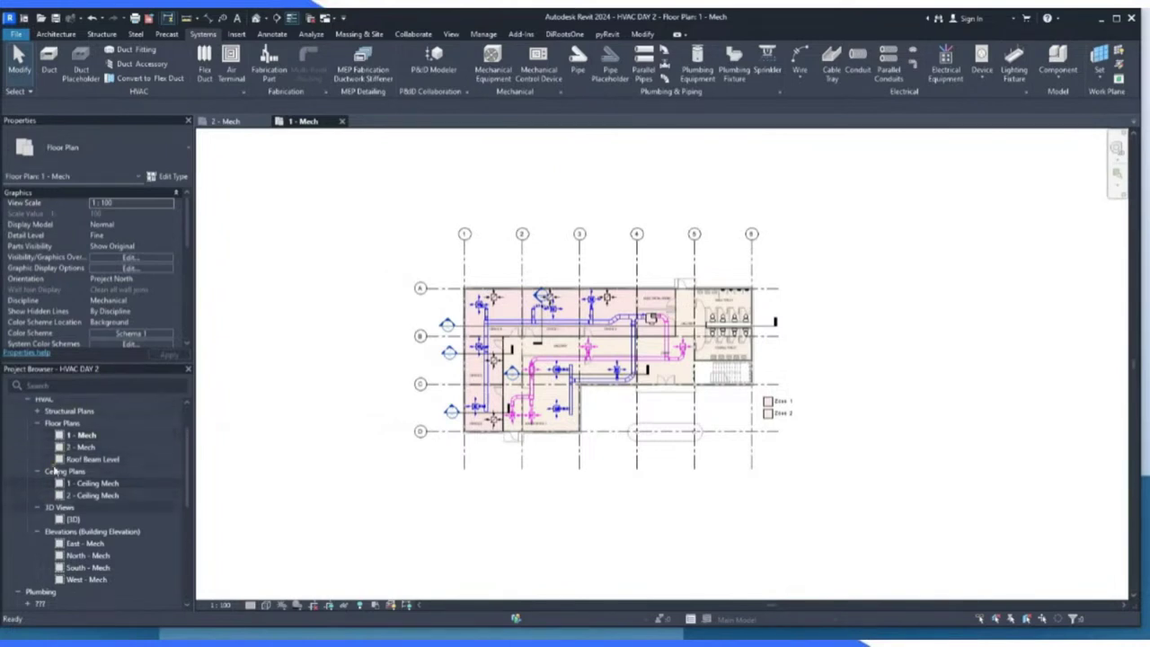
Collapse the HVAC views and open Plumbing > Floor Plans > 1 - Plumbing.
{"action": "scroll", "coordinate": [27, 423], "scroll_direction": "up", "scroll_amount": 2}
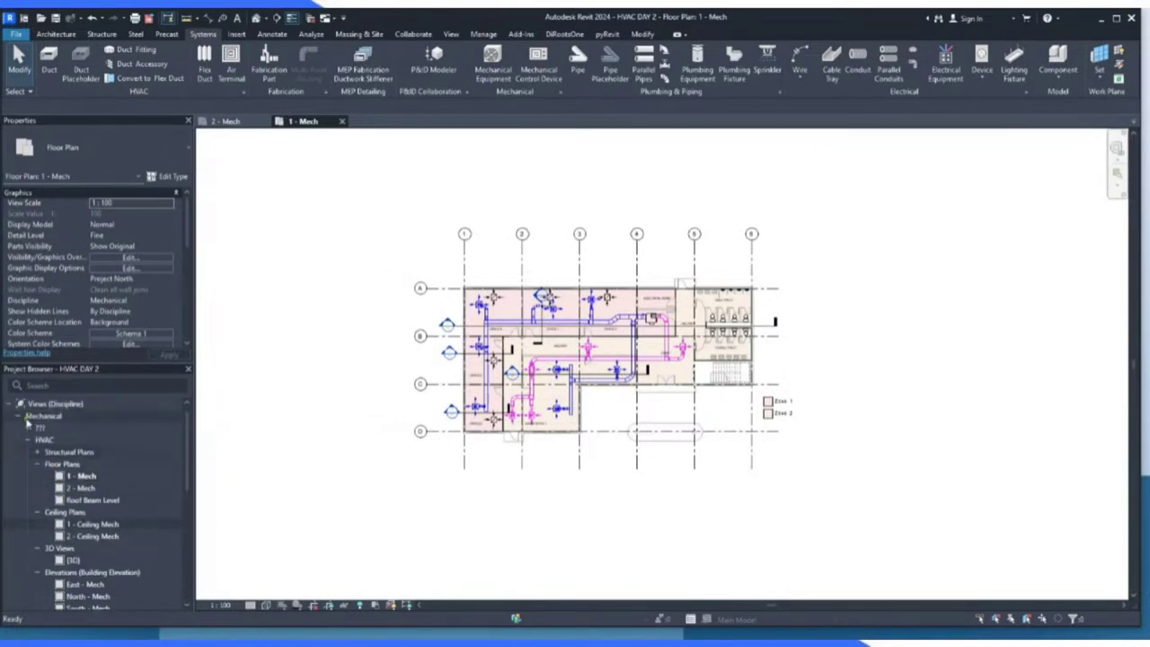
{"action": "left_click", "coordinate": [27, 439]}
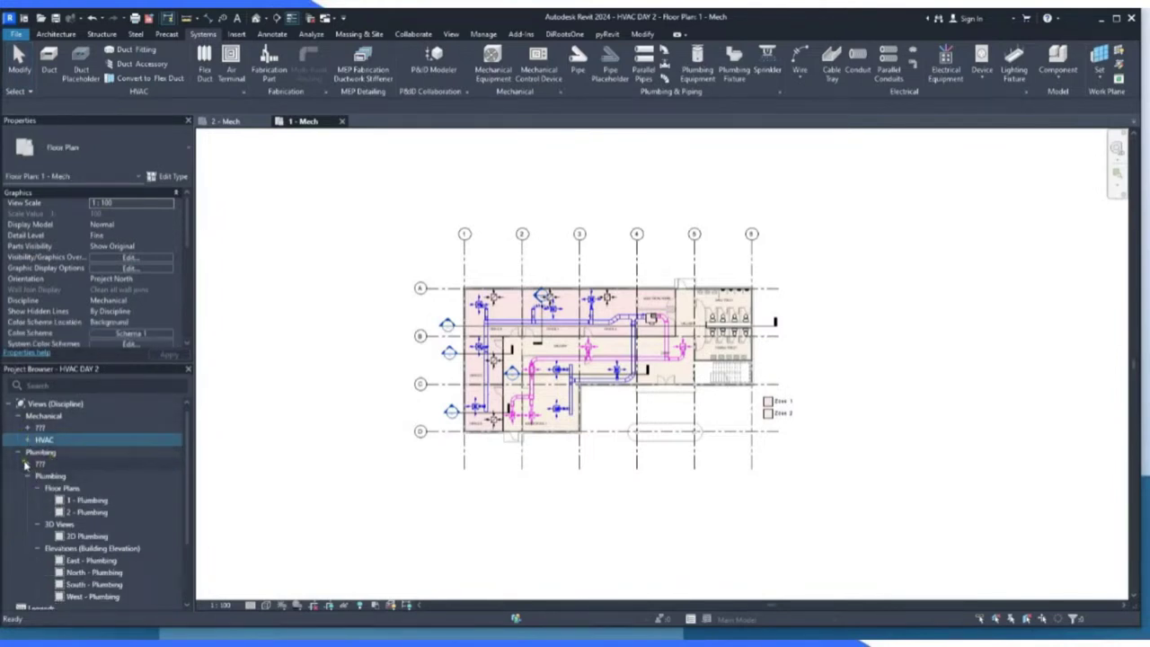
{"action": "left_click", "coordinate": [31, 465]}
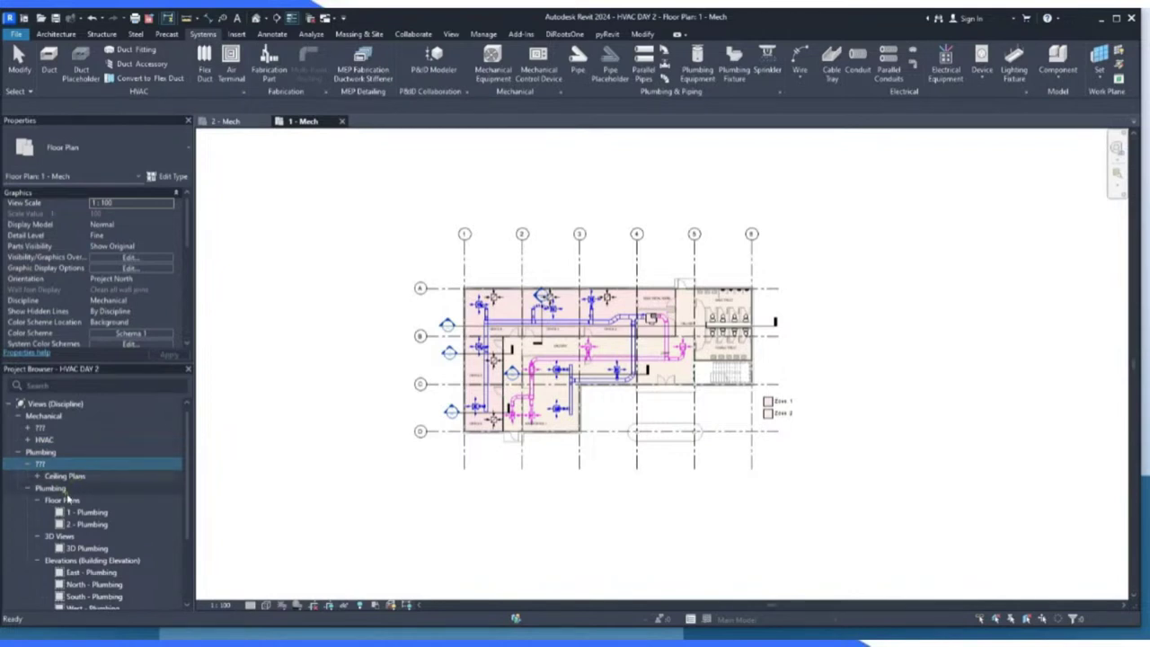
{"action": "left_click", "coordinate": [87, 512]}
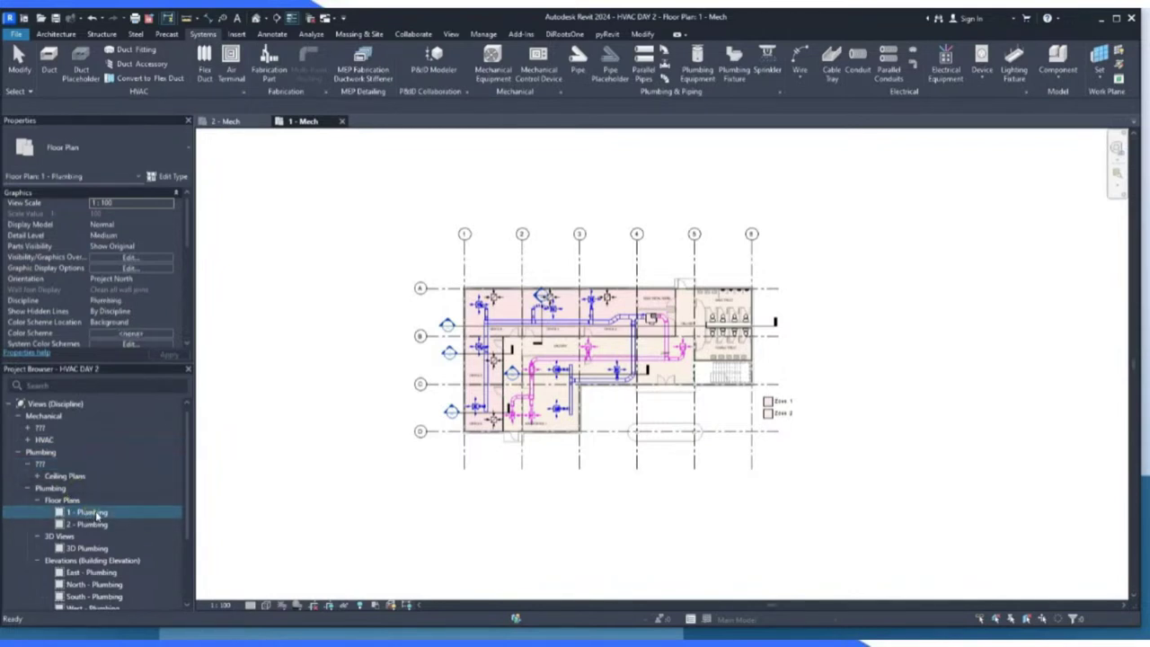
{"action": "double_click", "coordinate": [87, 512]}
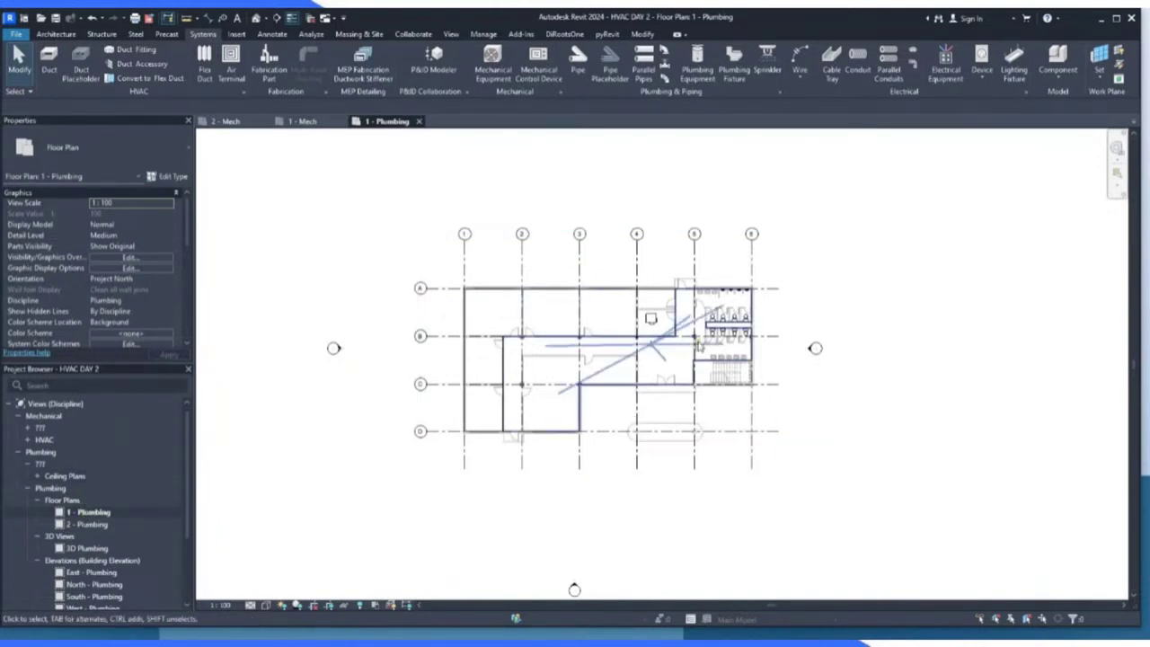
Zoom into the restroom, then switch to the default {3D} view.
{"action": "scroll", "coordinate": [766, 295], "scroll_direction": "up", "scroll_amount": 4}
{"action": "scroll", "coordinate": [701, 249], "scroll_direction": "up", "scroll_amount": 3}
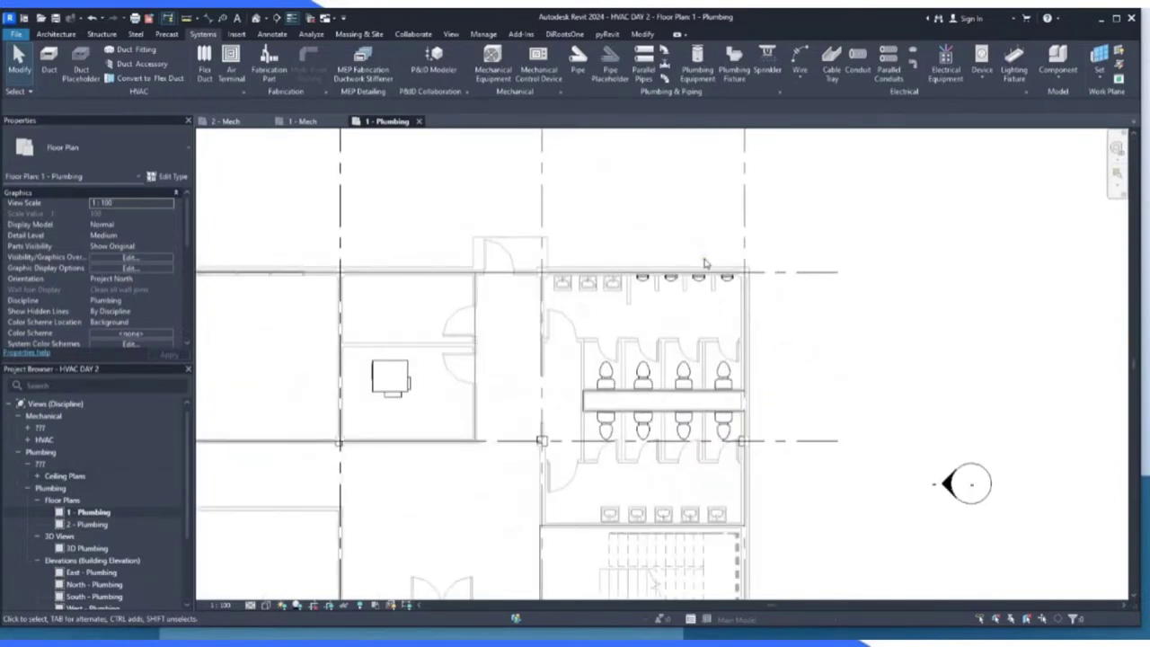
{"action": "scroll", "coordinate": [680, 344], "scroll_direction": "down", "scroll_amount": 1}
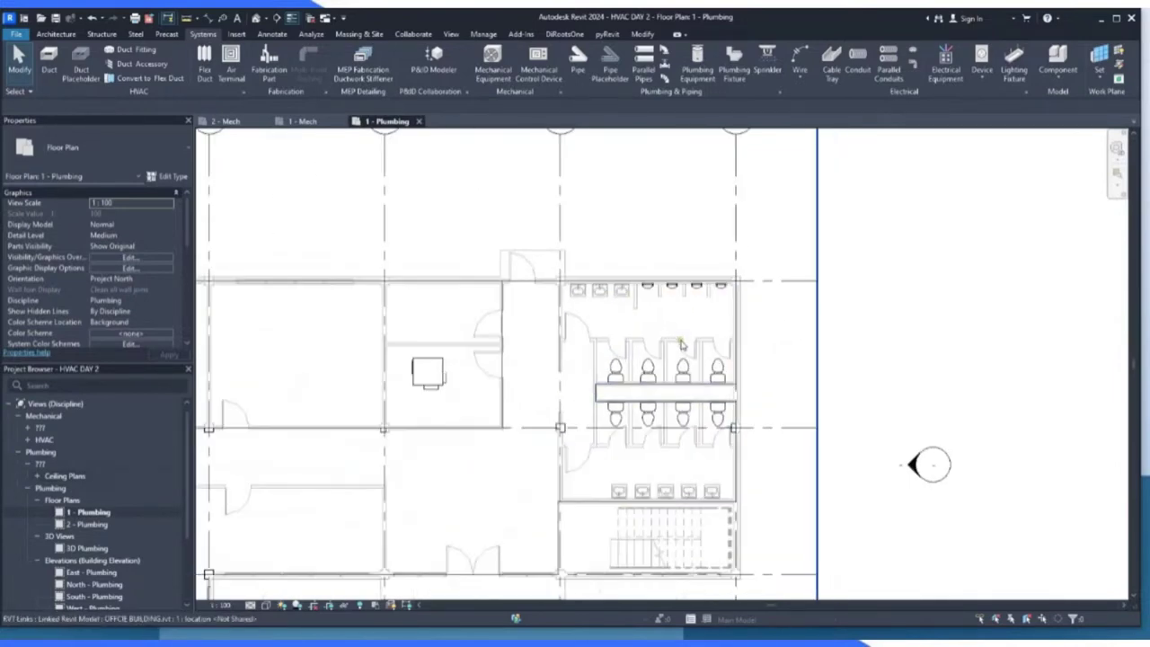
{"action": "scroll", "coordinate": [680, 344], "scroll_direction": "down", "scroll_amount": 1}
{"action": "scroll", "coordinate": [692, 324], "scroll_direction": "up", "scroll_amount": 3}
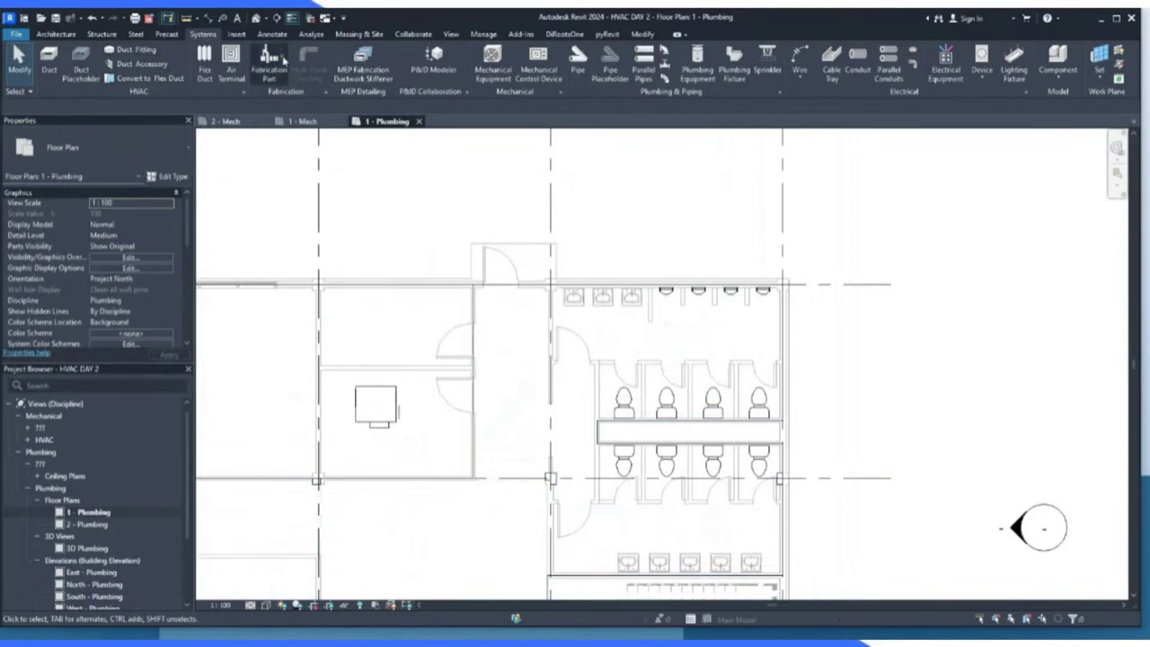
{"action": "left_click", "coordinate": [256, 18]}
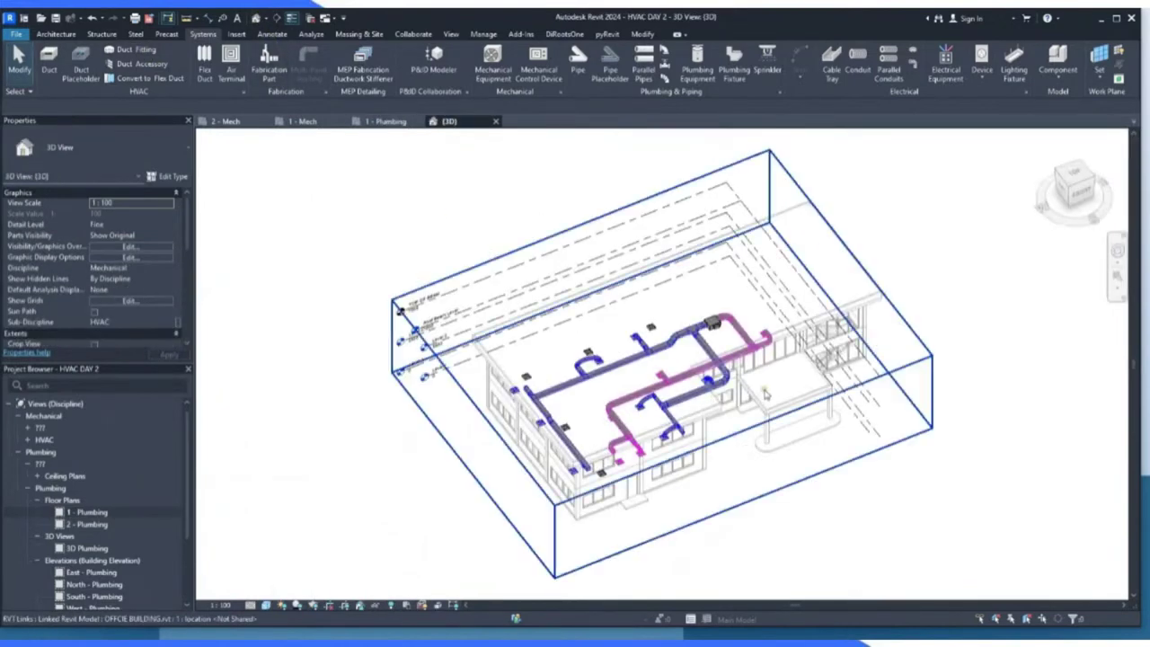
Zoom around the {3D} model and open Visibility/Graphic Overrides with VG.
{"action": "scroll", "coordinate": [881, 334], "scroll_direction": "up", "scroll_amount": 2}
{"action": "scroll", "coordinate": [881, 335], "scroll_direction": "up", "scroll_amount": 2}
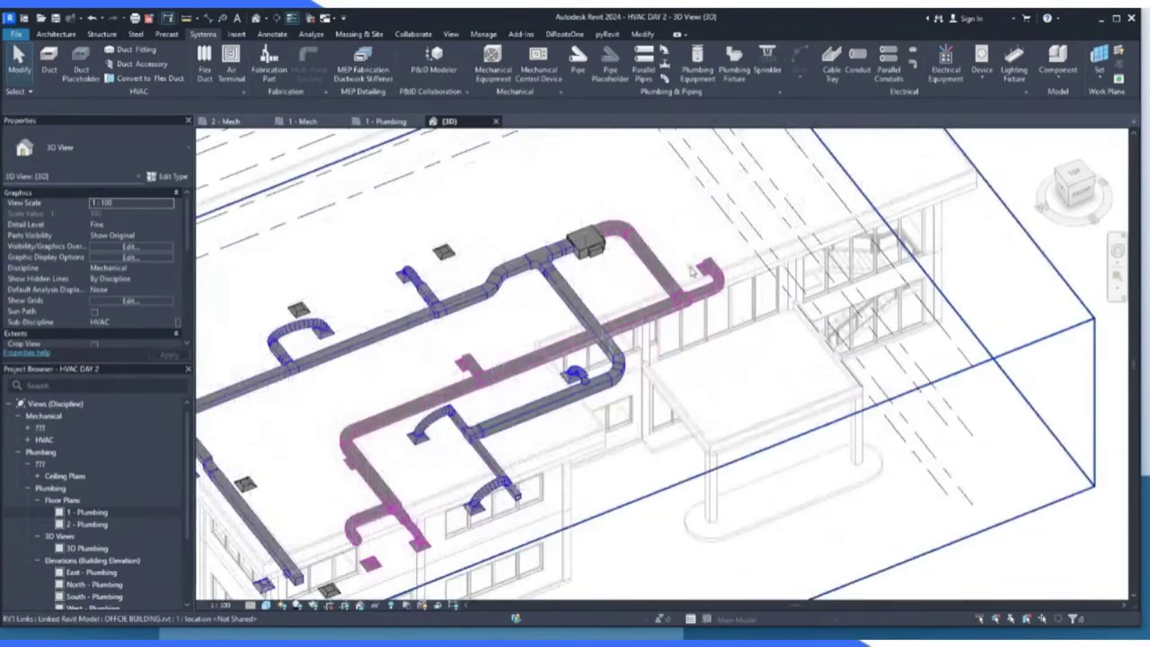
{"action": "scroll", "coordinate": [809, 270], "scroll_direction": "down", "scroll_amount": 2}
{"action": "scroll", "coordinate": [744, 218], "scroll_direction": "up", "scroll_amount": 1}
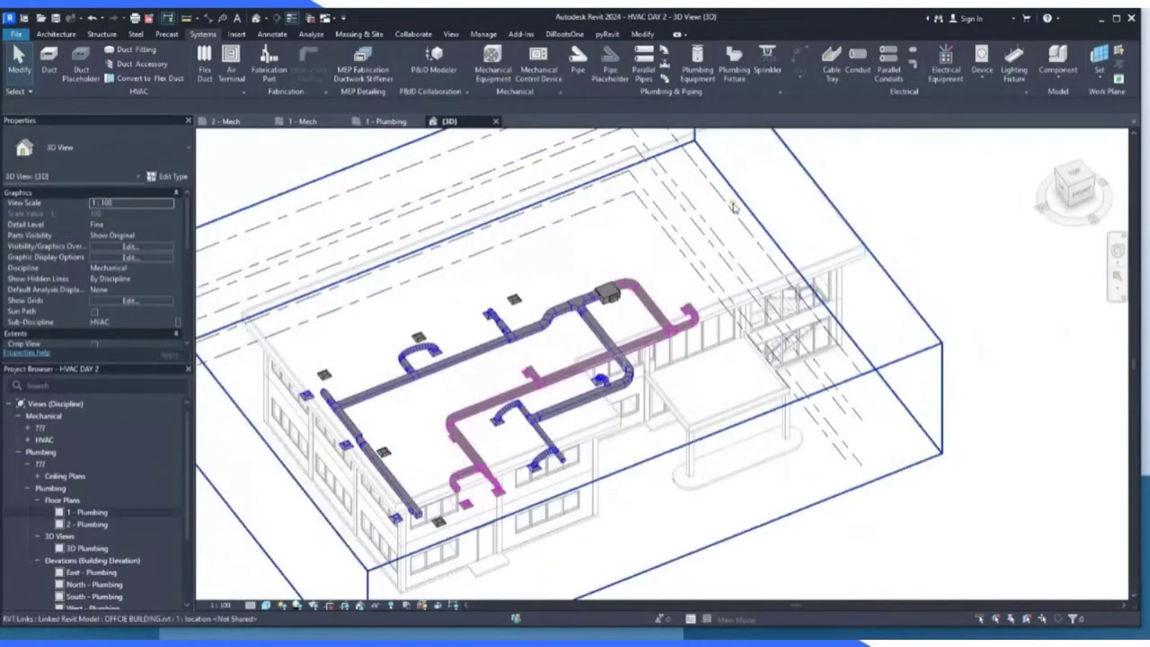
{"action": "scroll", "coordinate": [735, 210], "scroll_direction": "up", "scroll_amount": 2}
{"action": "scroll", "coordinate": [705, 286], "scroll_direction": "down", "scroll_amount": 3}
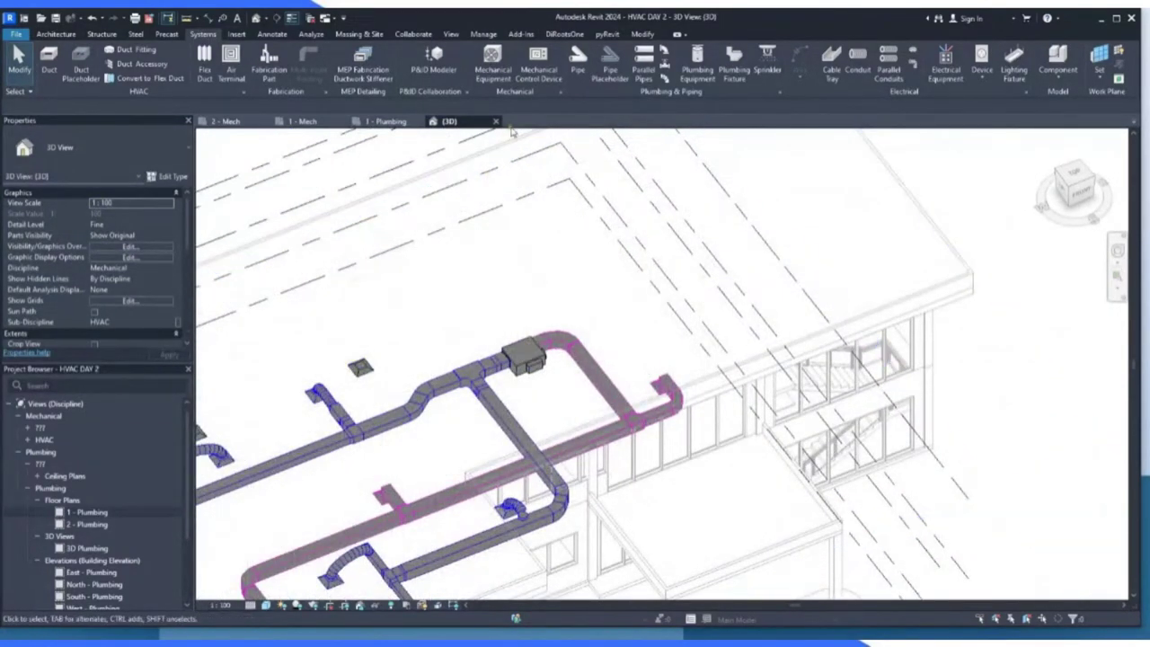
{"action": "scroll", "coordinate": [578, 302], "scroll_direction": "up", "scroll_amount": 1}
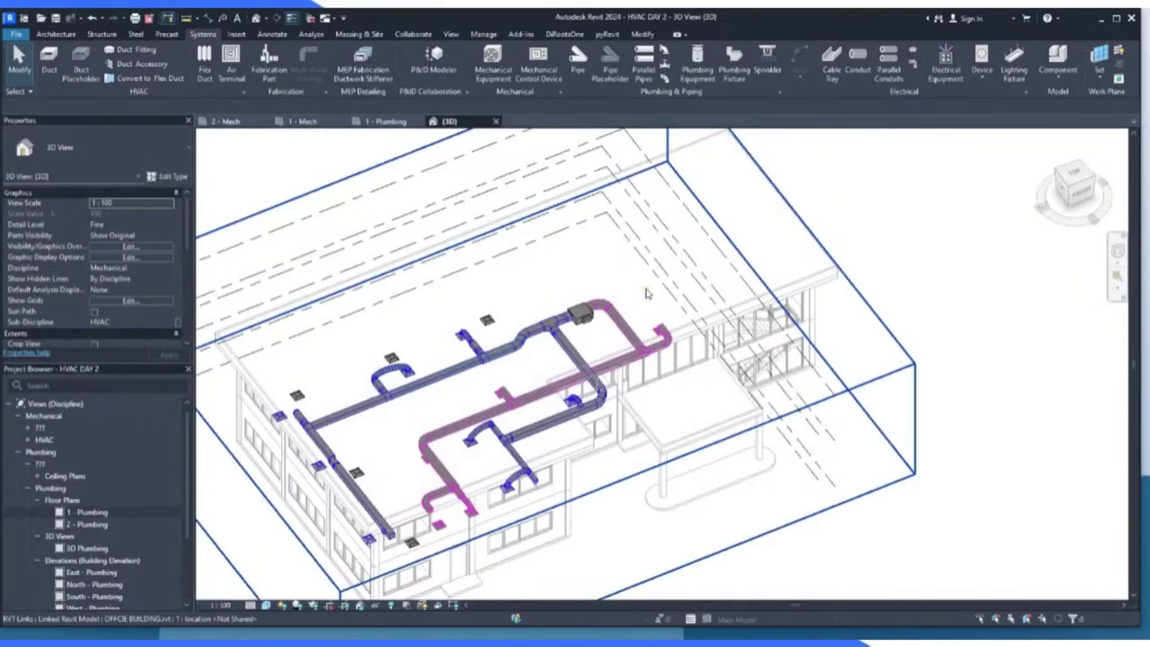
{"action": "key", "text": "v"}
{"action": "key", "text": "g"}
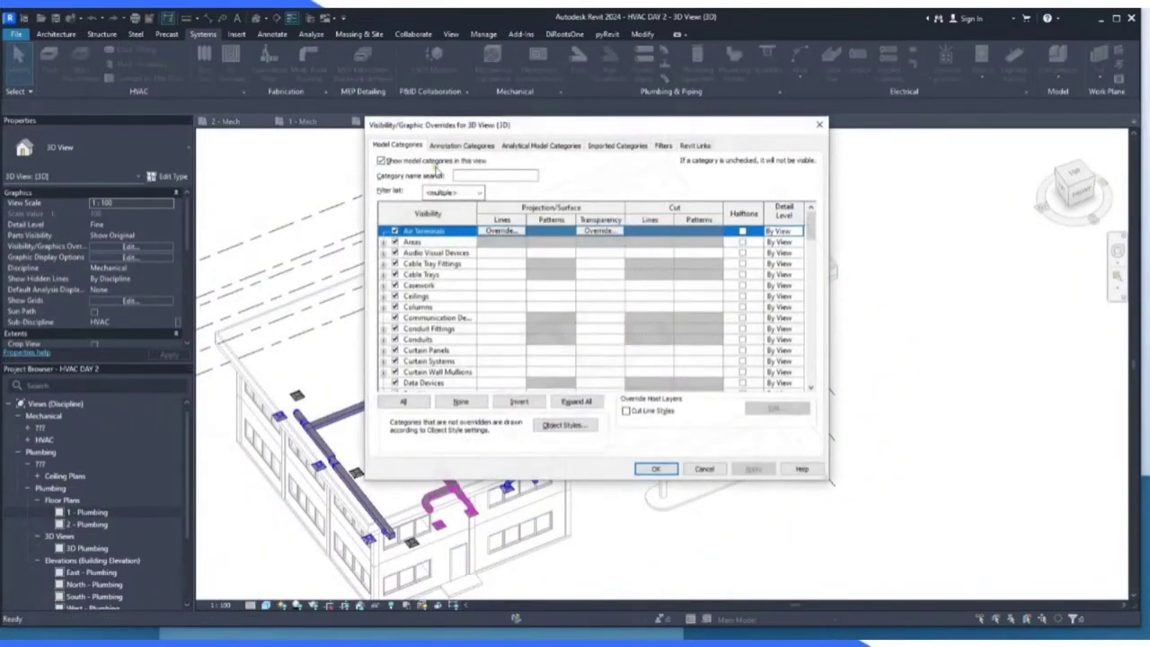
Uncheck Duct Fittings, Accessories, Insulations, Linings, Placeholders and Ducts, then apply.
{"action": "scroll", "coordinate": [440, 293], "scroll_direction": "down", "scroll_amount": 3}
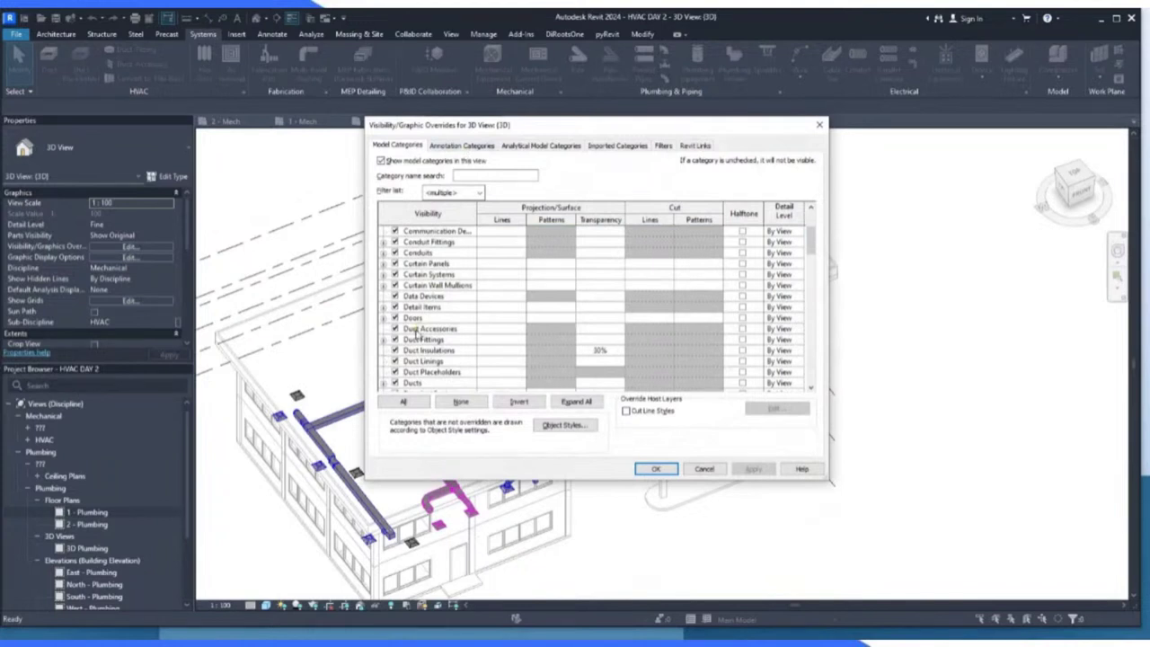
{"action": "left_click", "coordinate": [396, 342]}
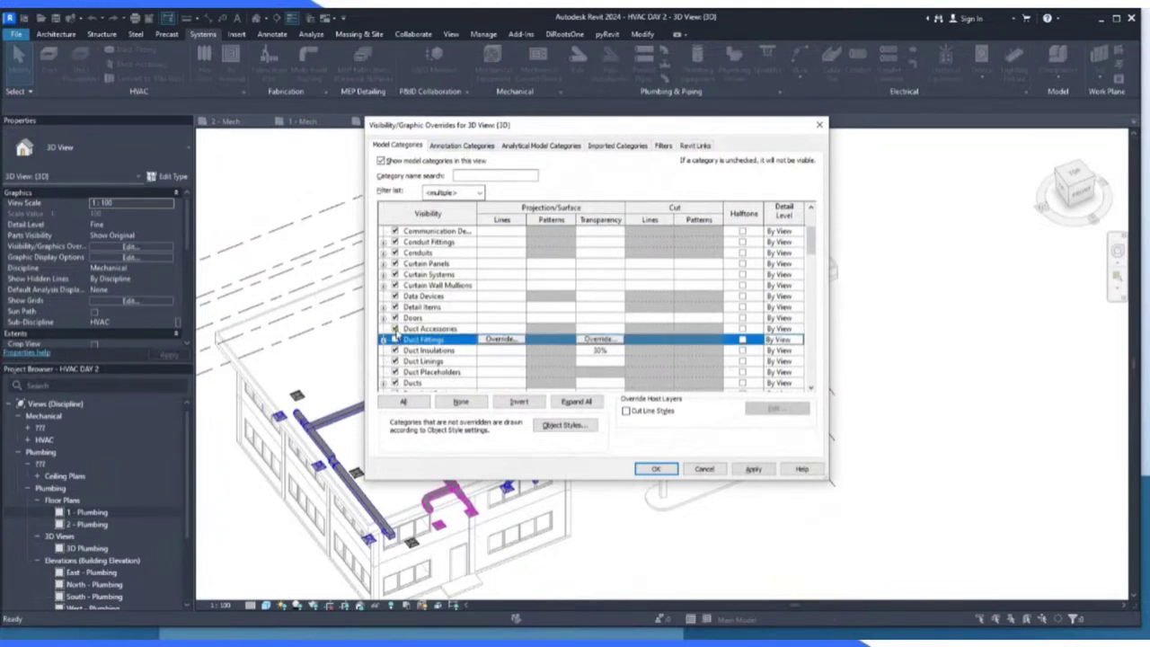
{"action": "left_click", "coordinate": [395, 329]}
{"action": "left_click", "coordinate": [395, 351]}
{"action": "left_click", "coordinate": [396, 361]}
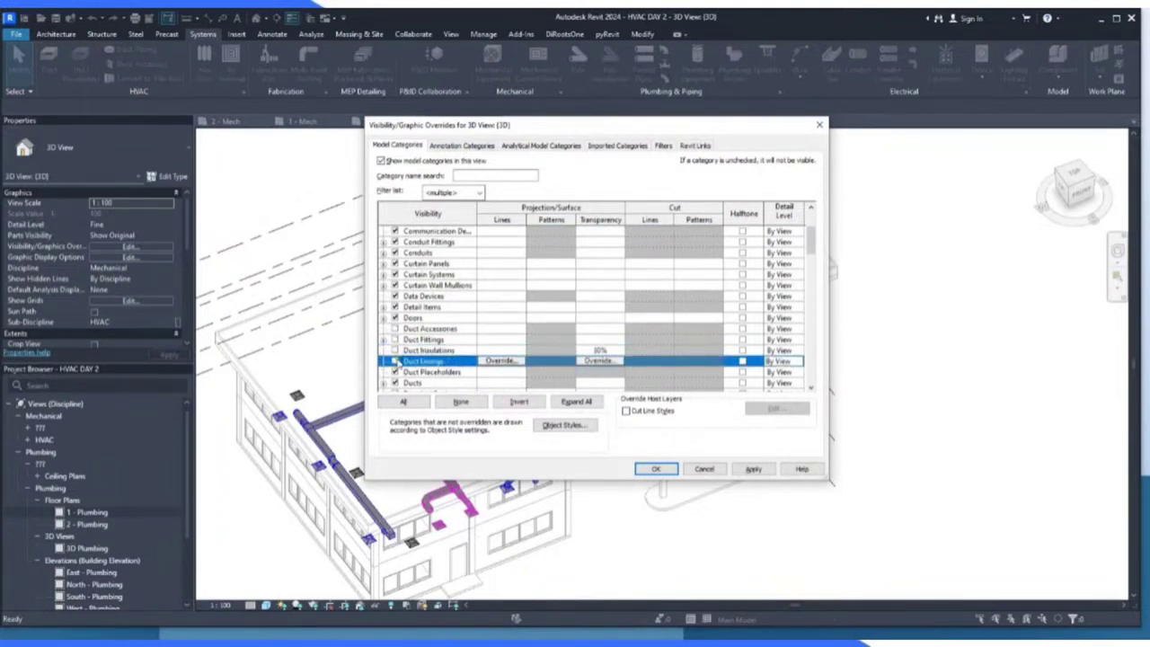
{"action": "left_click", "coordinate": [396, 372]}
{"action": "left_click", "coordinate": [395, 383]}
{"action": "scroll", "coordinate": [418, 373], "scroll_direction": "down", "scroll_amount": 1}
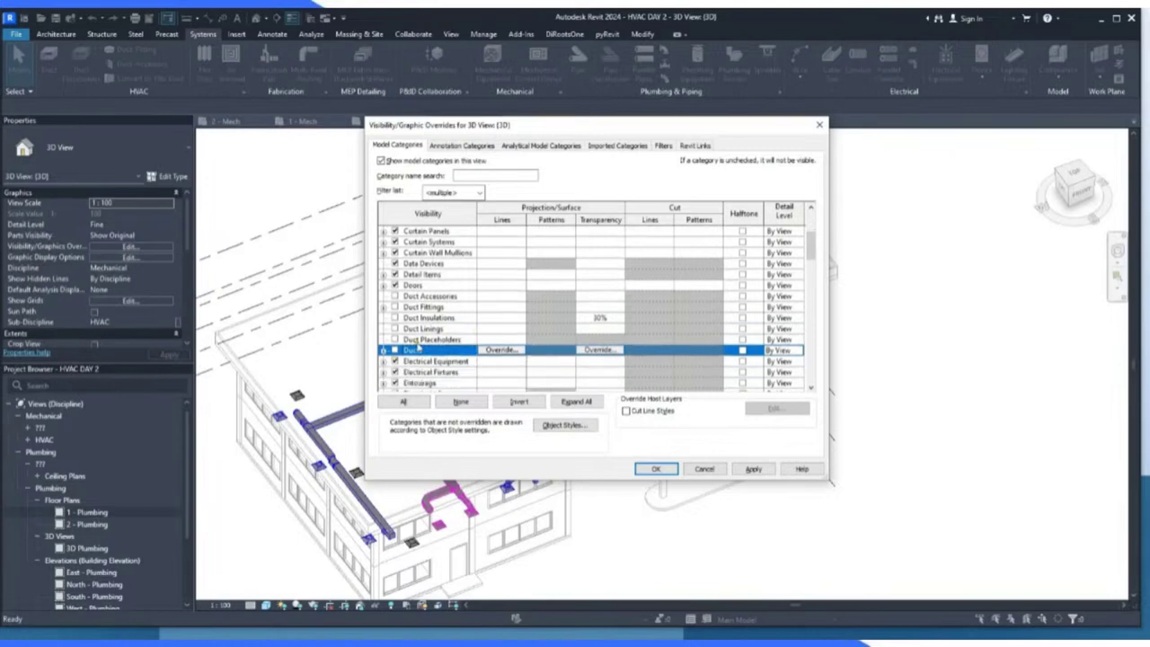
{"action": "left_click", "coordinate": [753, 469]}
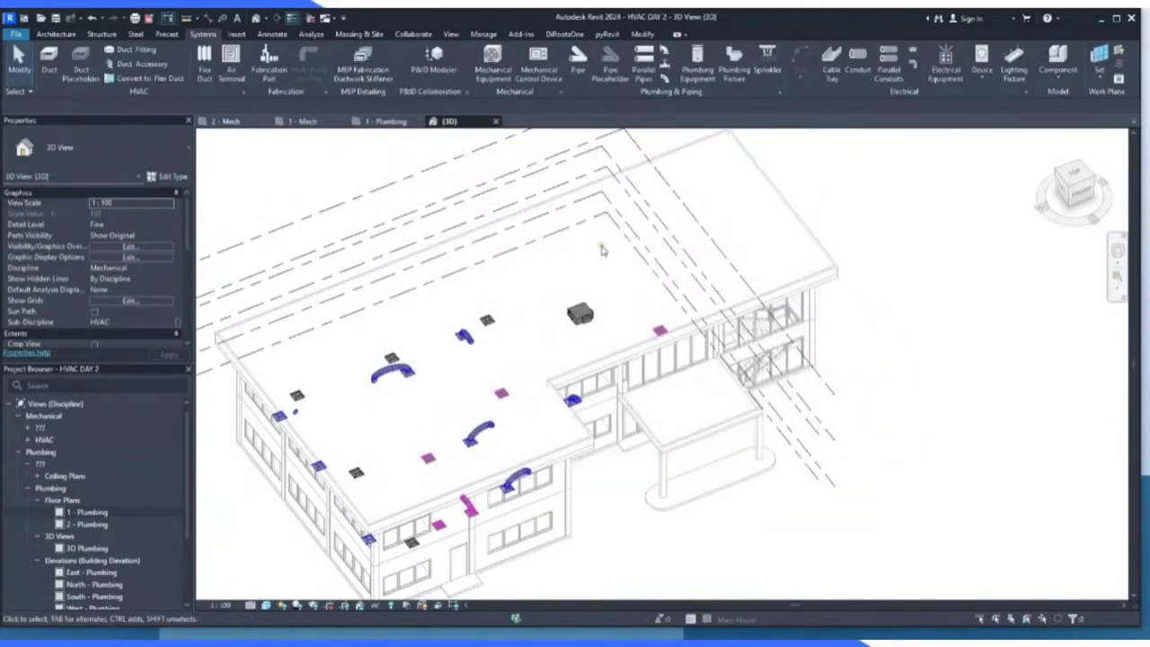
Zoom around the {3D} view, then switch back to the 1 - Plumbing view tab.
{"action": "scroll", "coordinate": [392, 373], "scroll_direction": "up", "scroll_amount": 5}
{"action": "scroll", "coordinate": [389, 373], "scroll_direction": "down", "scroll_amount": 3}
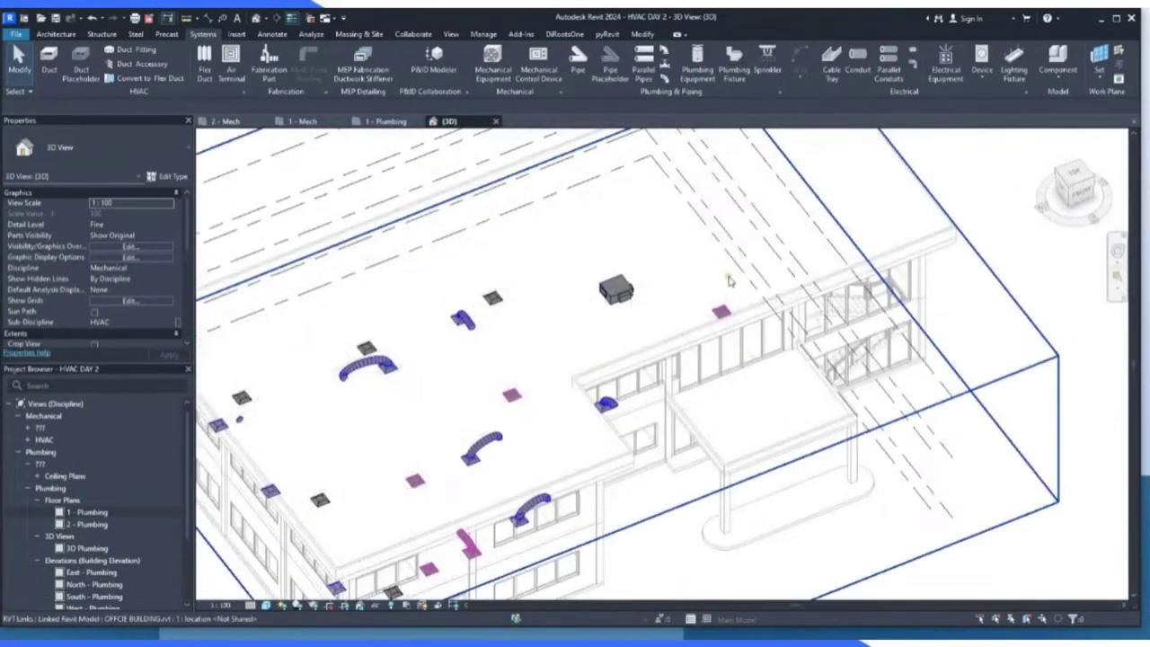
{"action": "scroll", "coordinate": [710, 259], "scroll_direction": "up", "scroll_amount": 1}
{"action": "scroll", "coordinate": [710, 258], "scroll_direction": "up", "scroll_amount": 5}
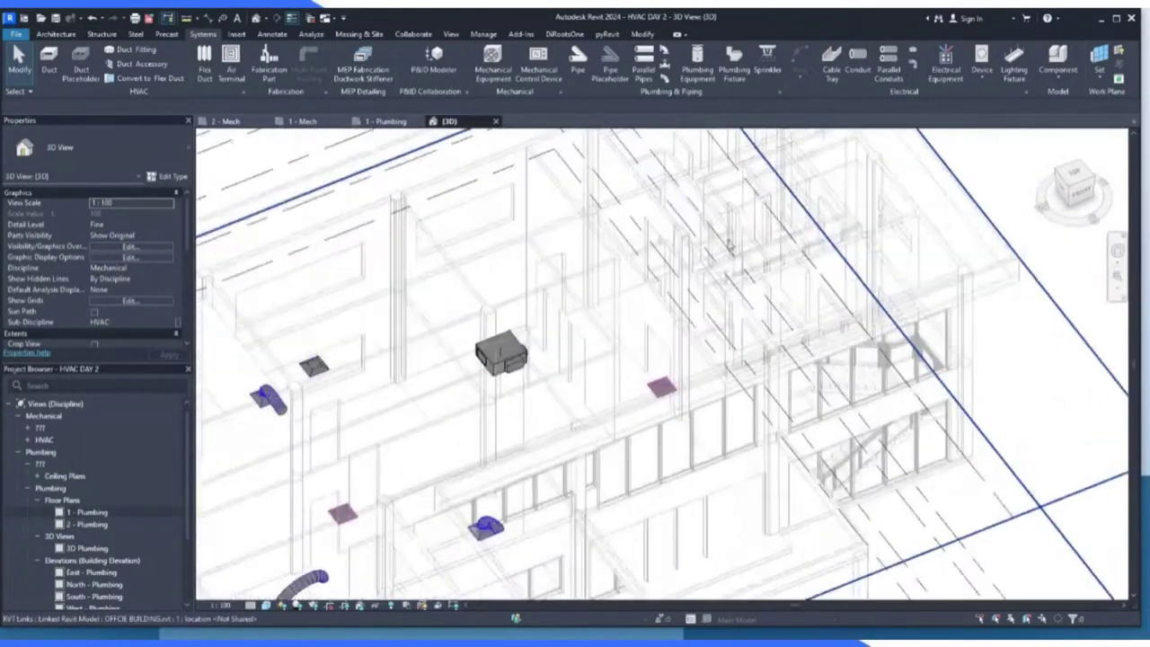
{"action": "left_click", "coordinate": [381, 120]}
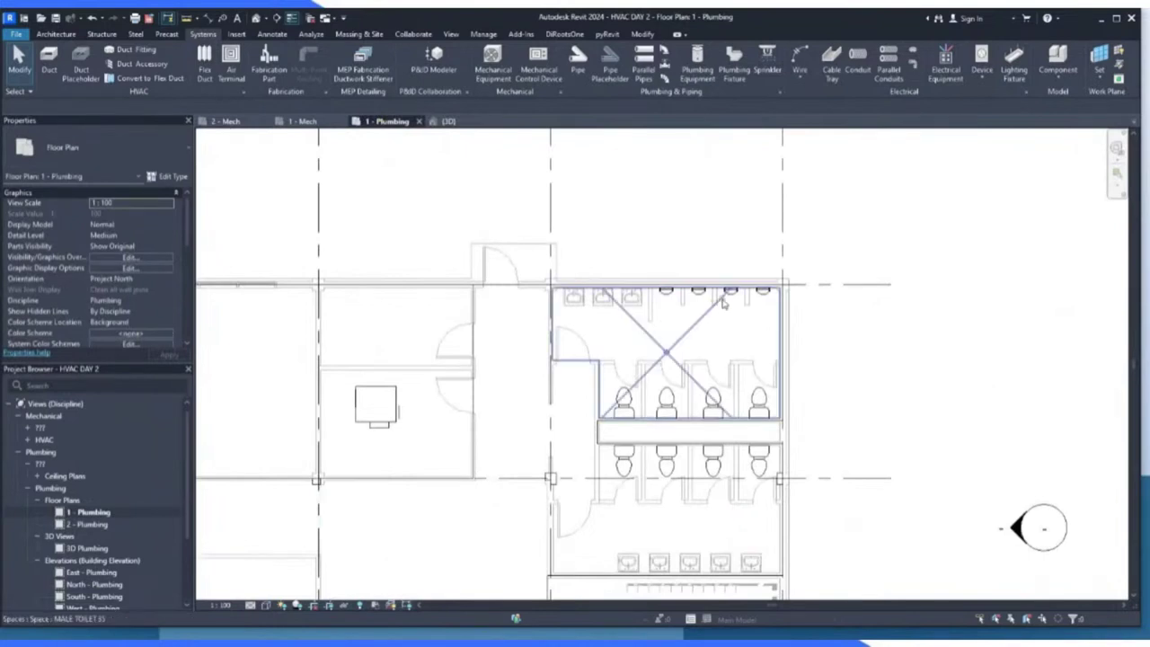
{"action": "scroll", "coordinate": [794, 295], "scroll_direction": "up", "scroll_amount": 4}
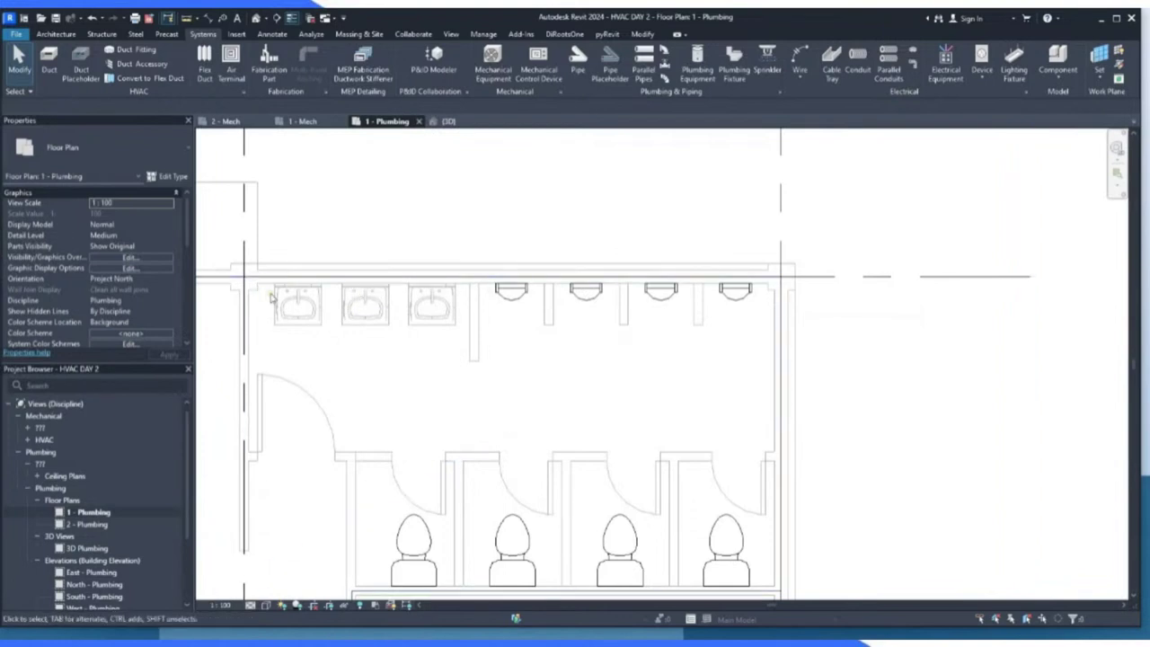
{"action": "scroll", "coordinate": [814, 369], "scroll_direction": "down", "scroll_amount": 2}
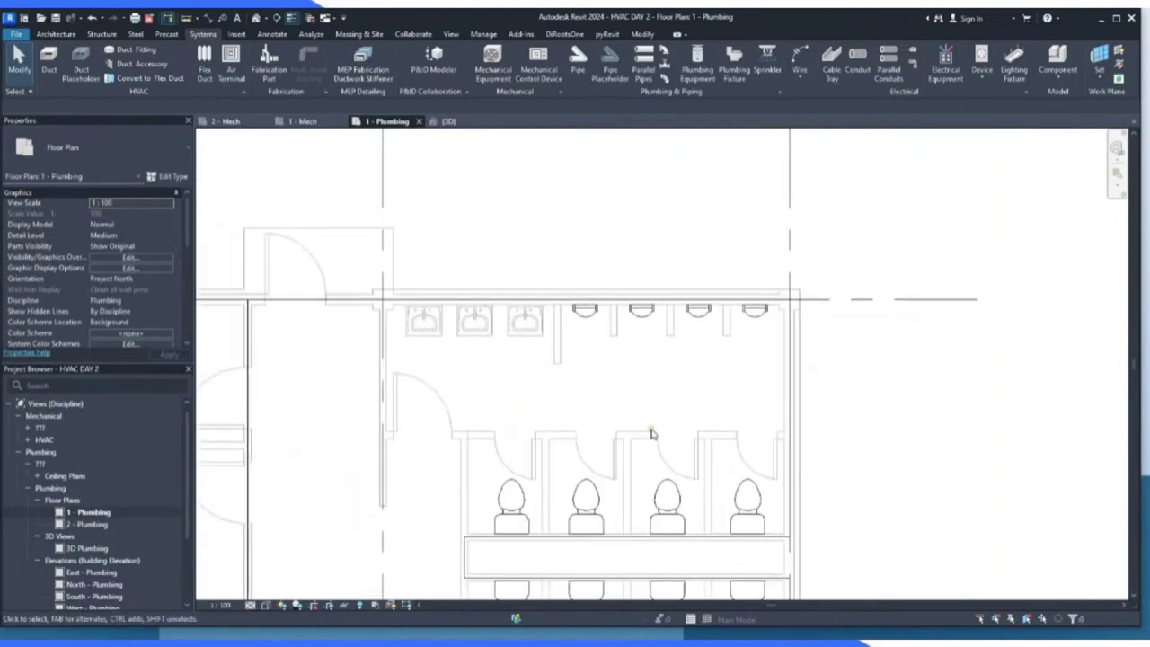
{"action": "scroll", "coordinate": [514, 511], "scroll_direction": "up", "scroll_amount": 2}
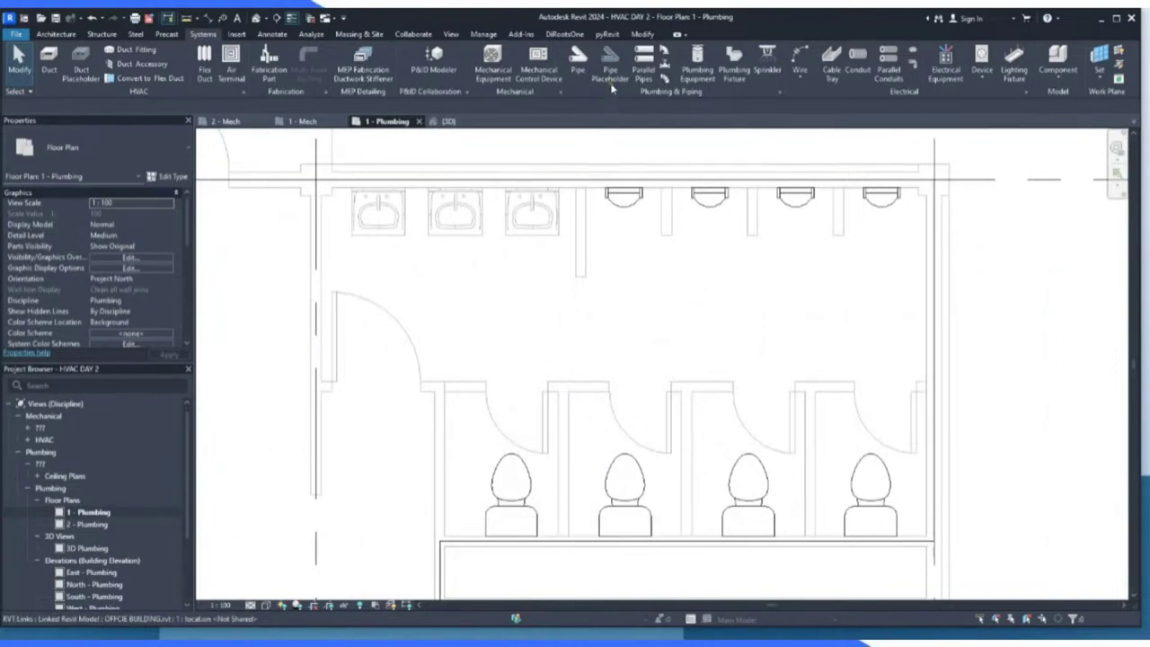
Start Plumbing Fixture, pick the Public - Flushing Greater than 6.1 Lpf type, then cancel placement.
{"action": "left_click", "coordinate": [733, 64]}
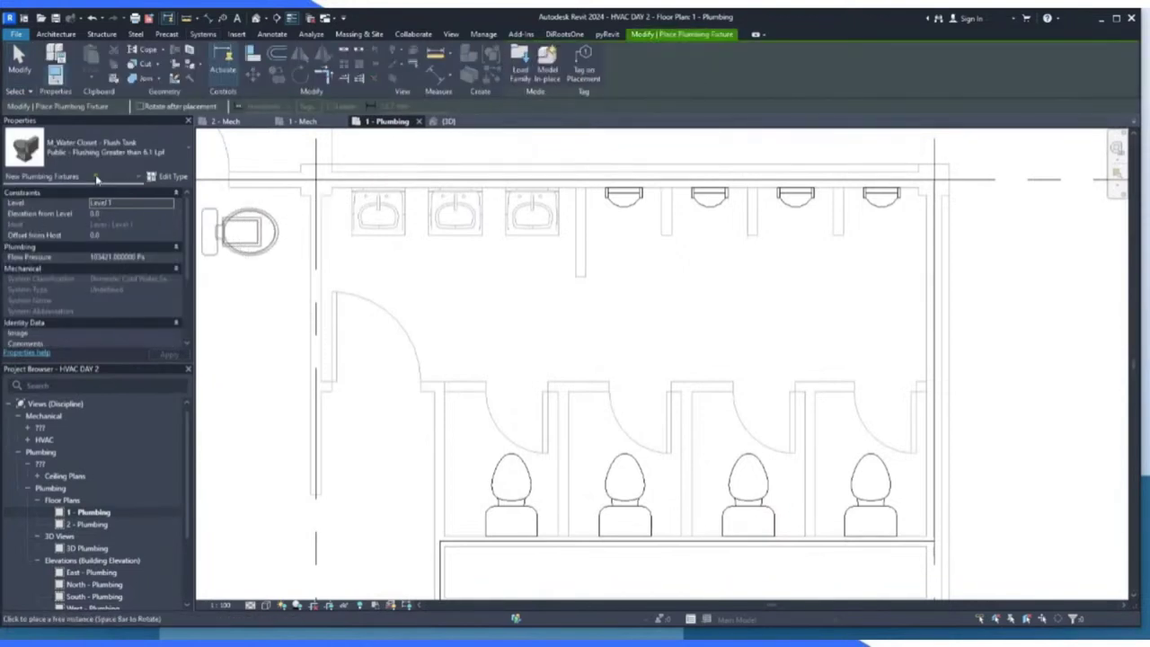
{"action": "scroll", "coordinate": [508, 507], "scroll_direction": "up", "scroll_amount": 2}
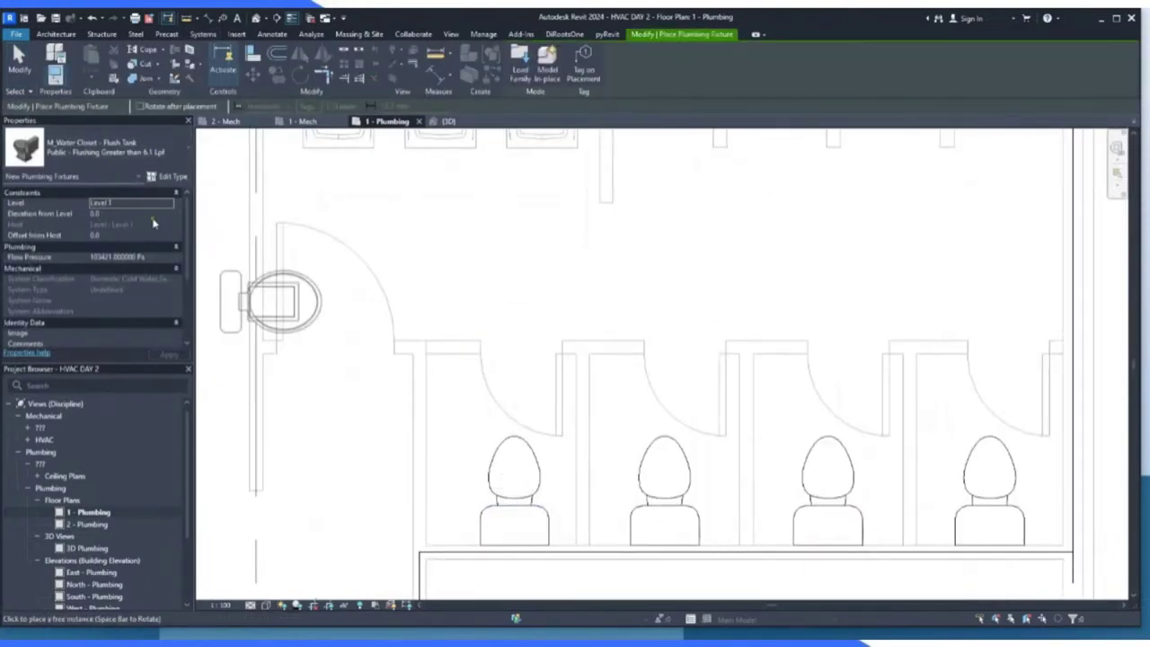
{"action": "left_click", "coordinate": [164, 149]}
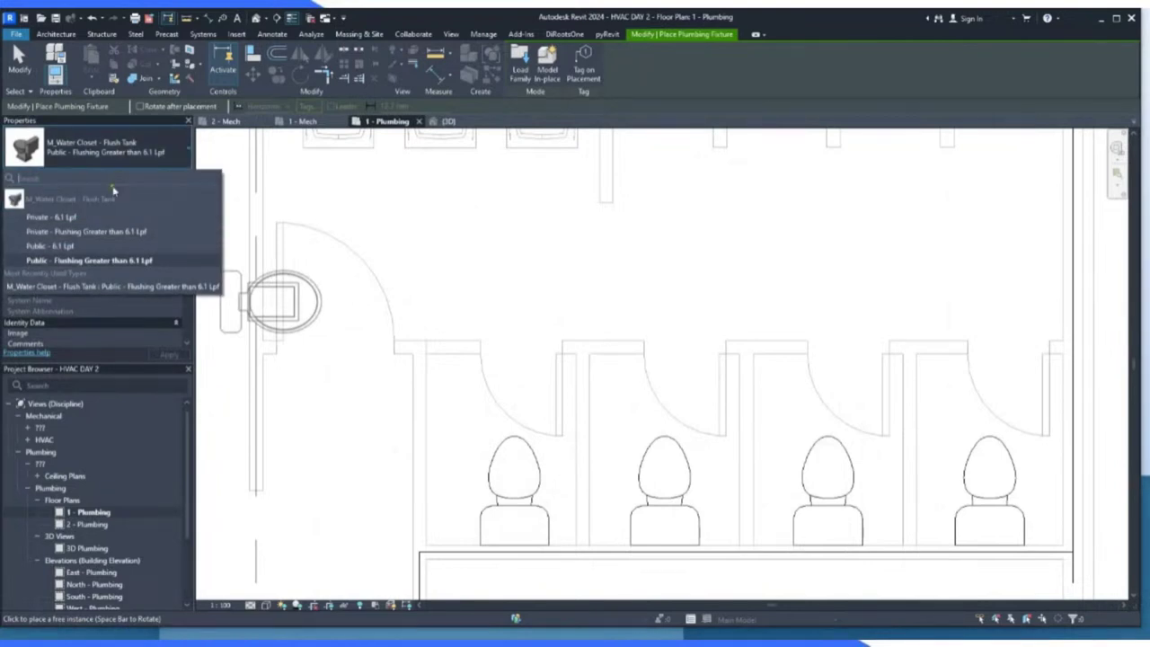
{"action": "left_click", "coordinate": [75, 243]}
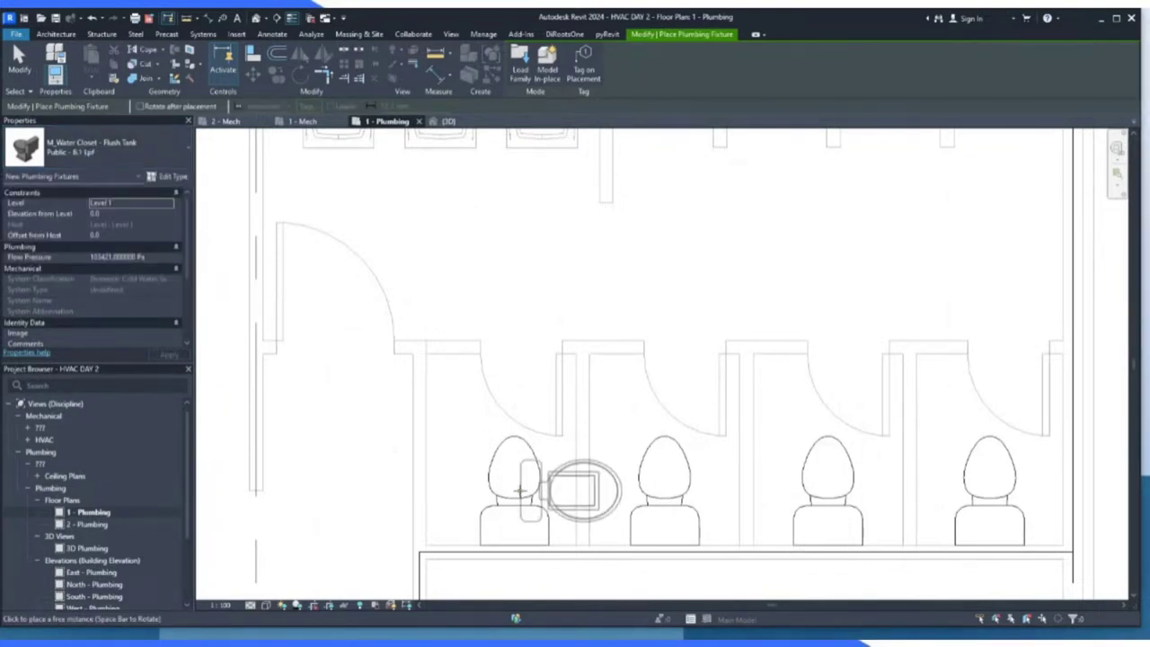
{"action": "left_click", "coordinate": [101, 147]}
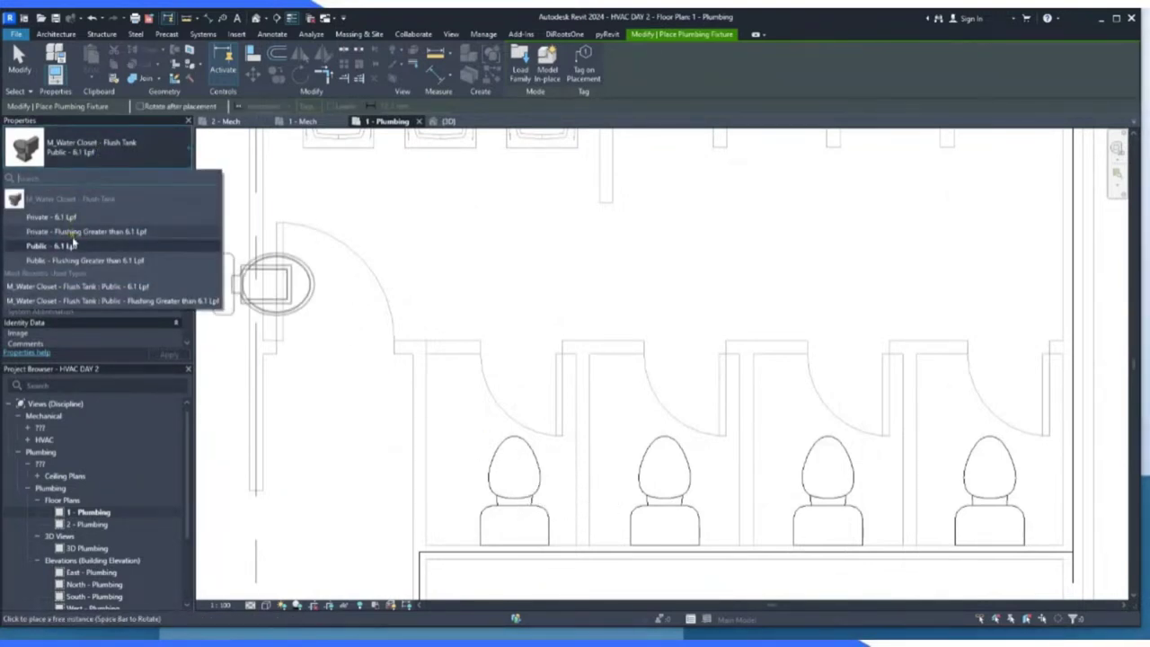
{"action": "left_click", "coordinate": [74, 232]}
{"action": "left_click", "coordinate": [89, 151]}
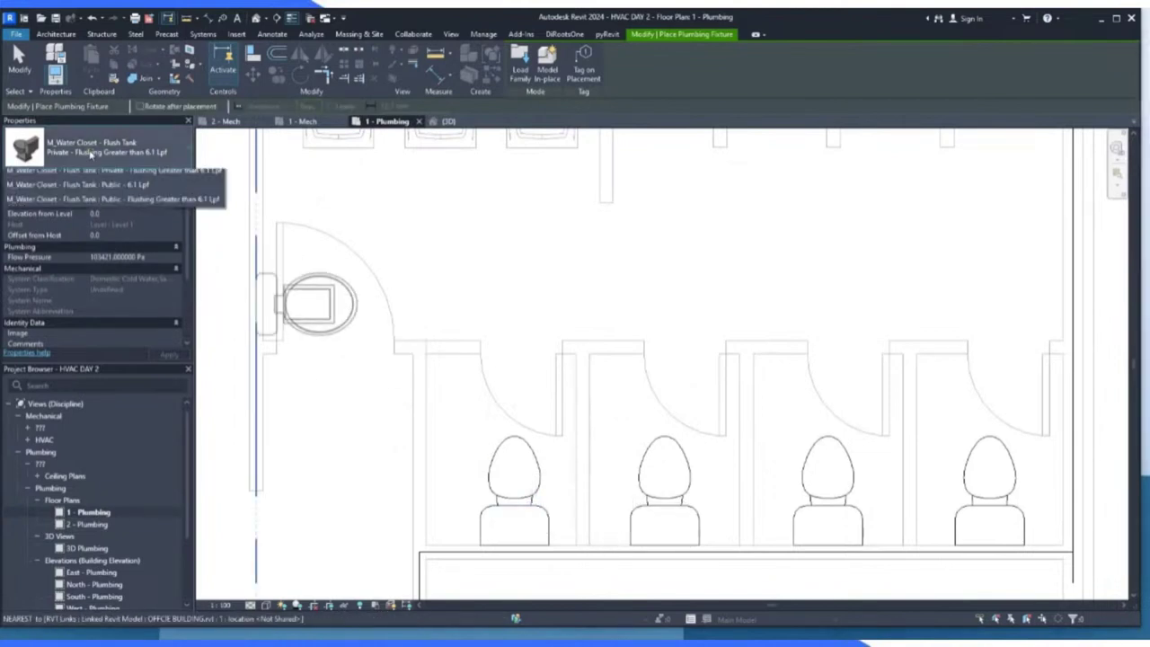
{"action": "left_click", "coordinate": [66, 260]}
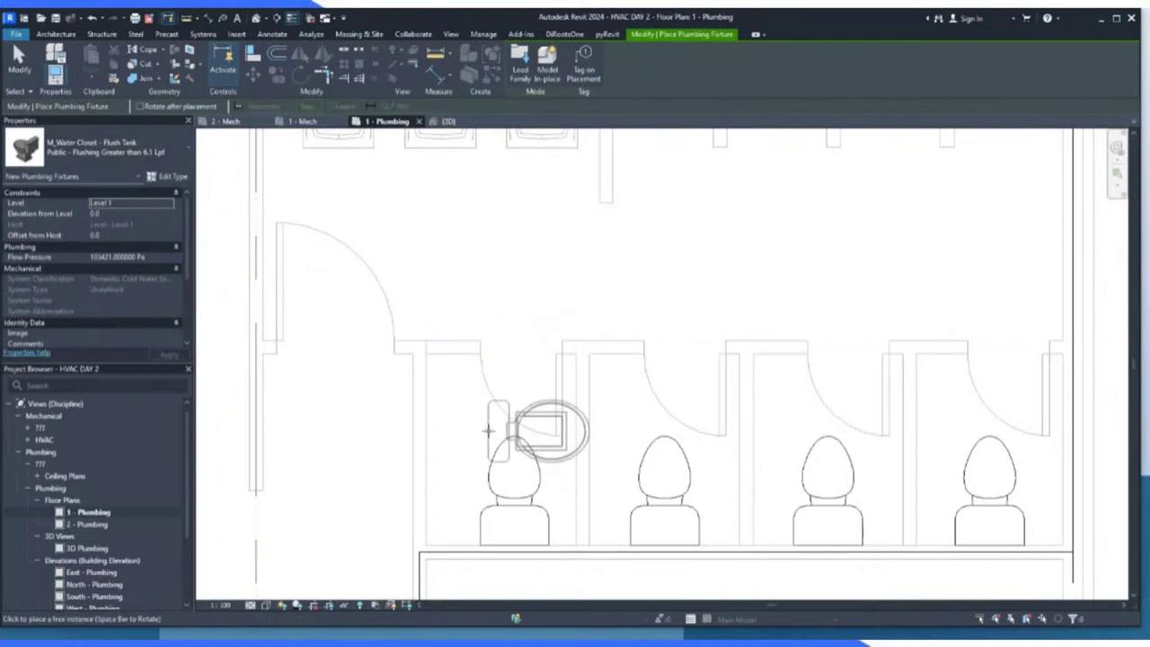
{"action": "scroll", "coordinate": [474, 546], "scroll_direction": "up", "scroll_amount": 2}
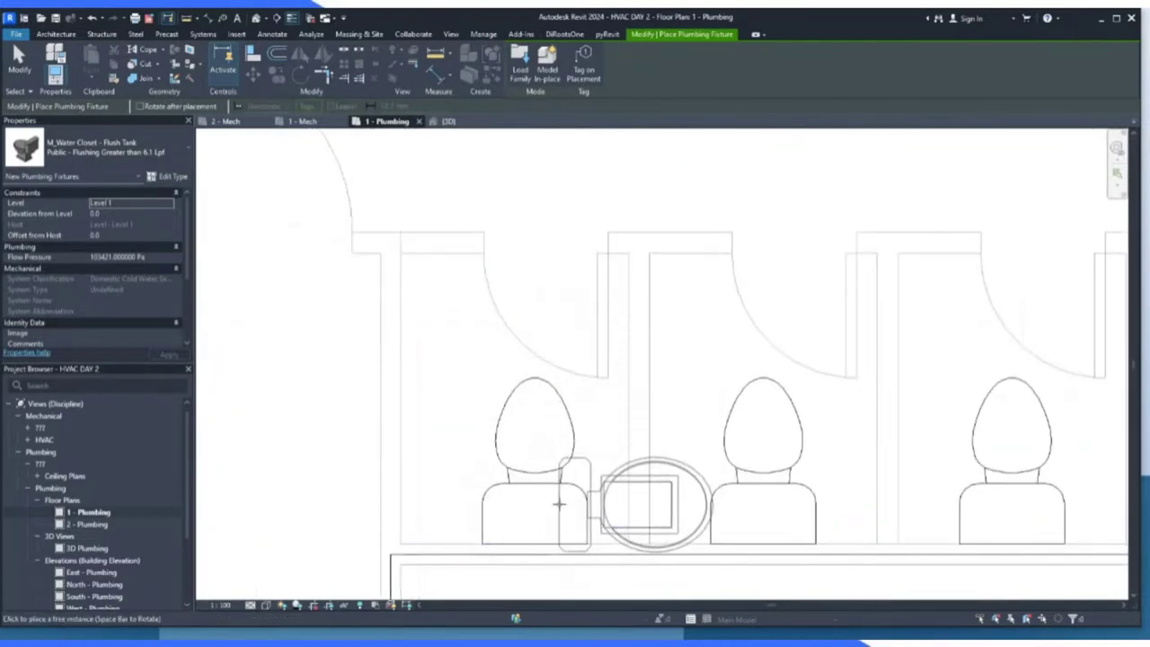
{"action": "scroll", "coordinate": [540, 550], "scroll_direction": "up", "scroll_amount": 2}
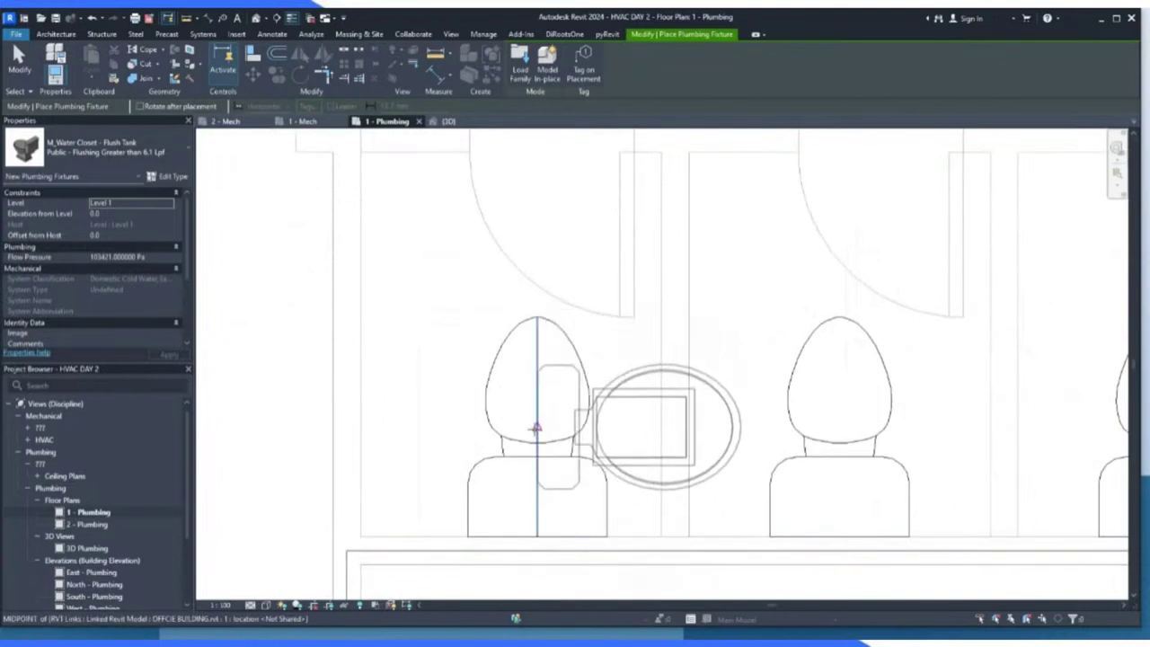
{"action": "key", "text": "Escape"}
{"action": "key", "text": "Escape"}
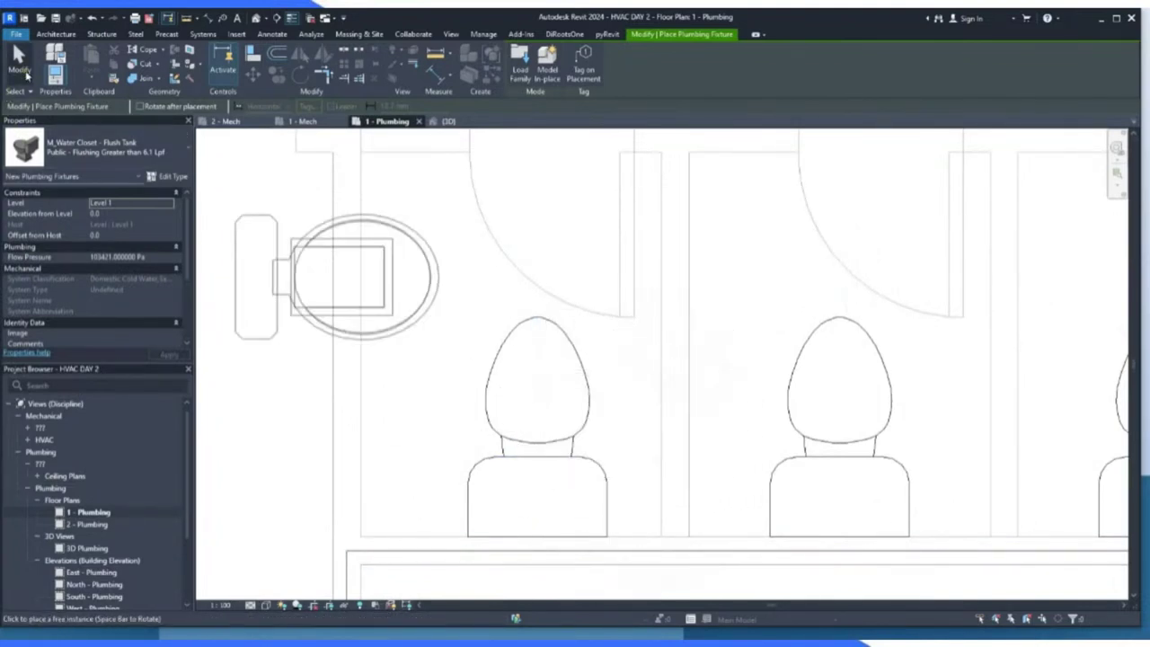
{"action": "left_click", "coordinate": [584, 372]}
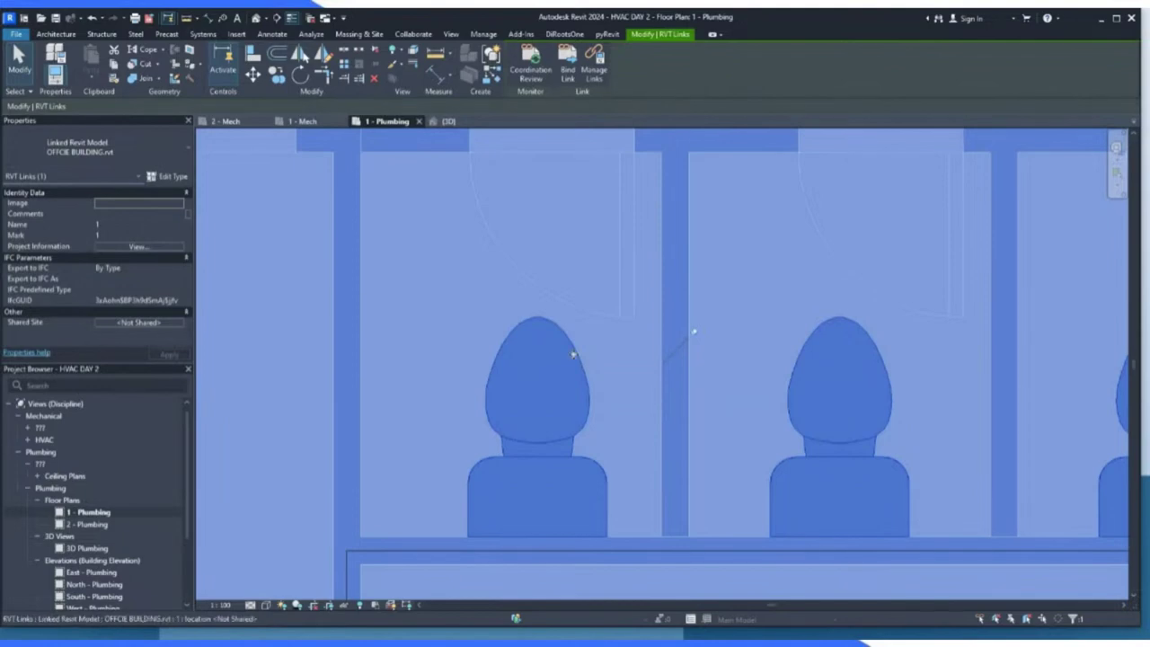
{"action": "scroll", "coordinate": [482, 334], "scroll_direction": "down", "scroll_amount": 2}
{"action": "scroll", "coordinate": [482, 334], "scroll_direction": "down", "scroll_amount": 3}
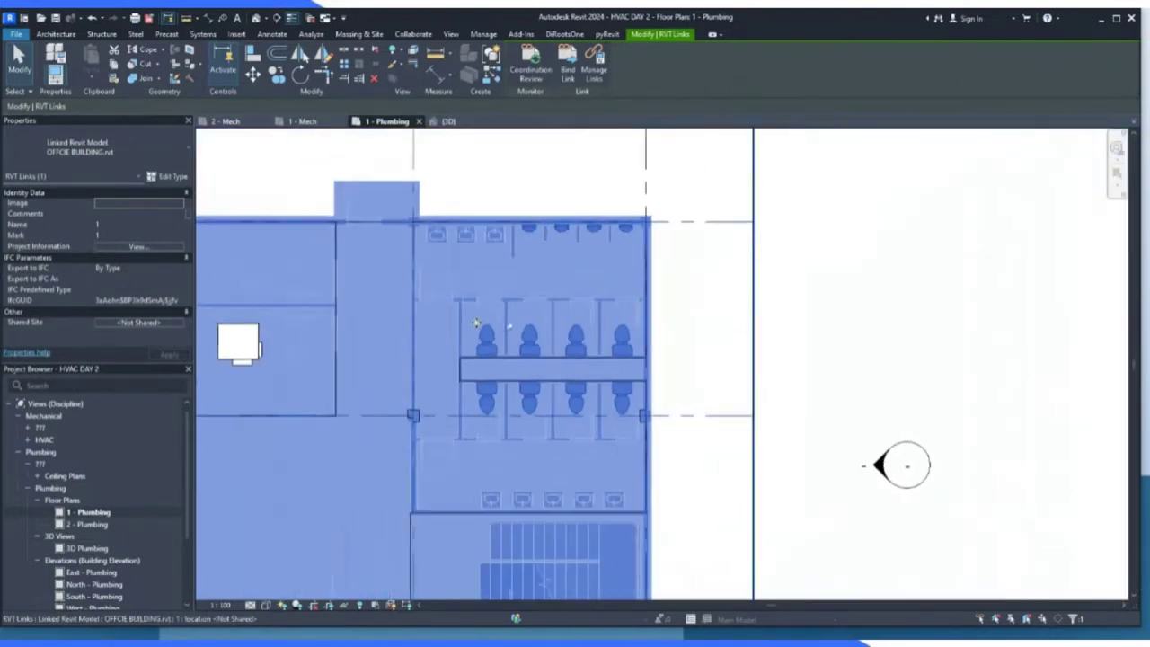
{"action": "left_click", "coordinate": [817, 275]}
{"action": "scroll", "coordinate": [490, 403], "scroll_direction": "up", "scroll_amount": 2}
{"action": "scroll", "coordinate": [489, 403], "scroll_direction": "up", "scroll_amount": 1}
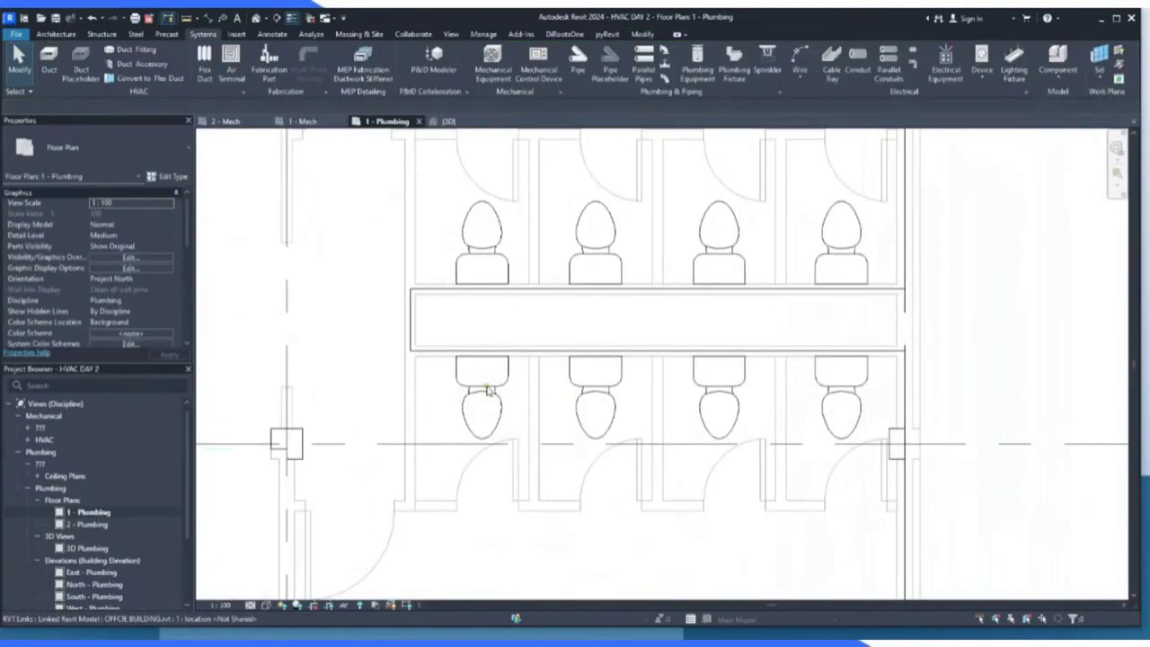
{"action": "scroll", "coordinate": [483, 399], "scroll_direction": "up", "scroll_amount": 2}
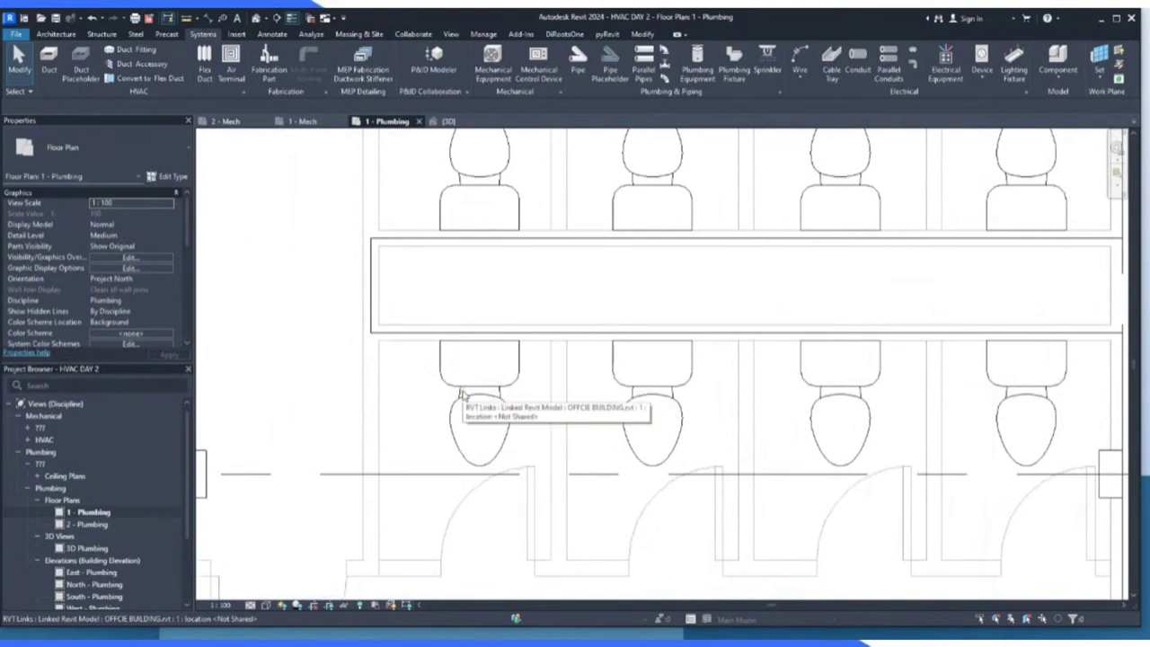
{"action": "scroll", "coordinate": [456, 395], "scroll_direction": "up", "scroll_amount": 1}
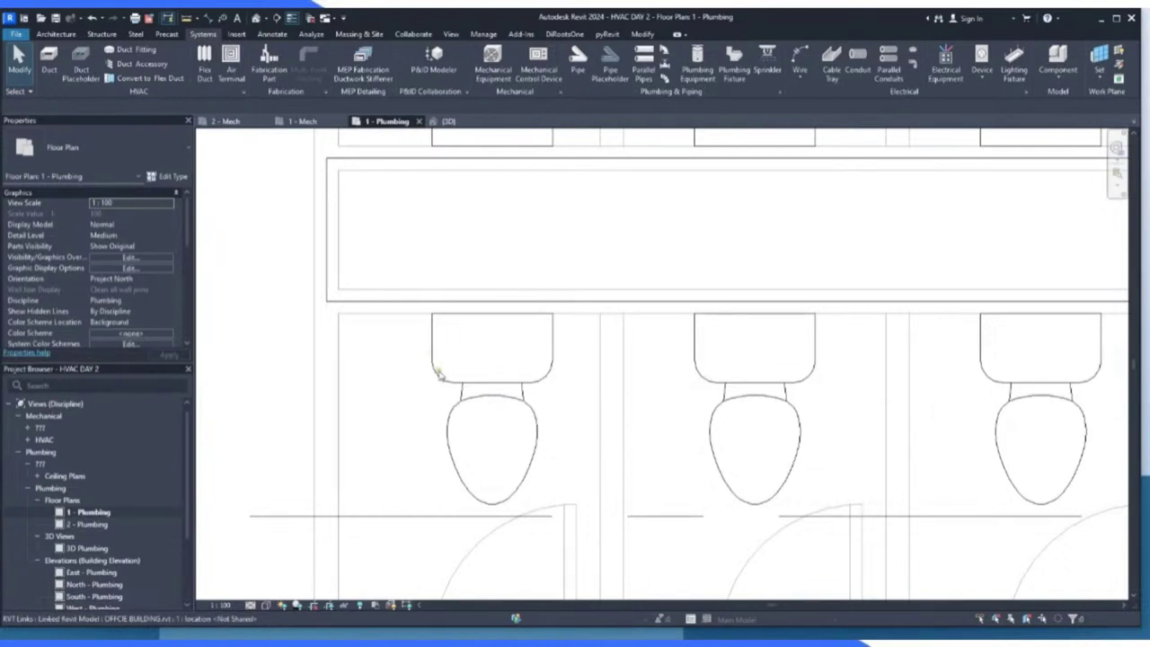
{"action": "scroll", "coordinate": [500, 407], "scroll_direction": "up", "scroll_amount": 2}
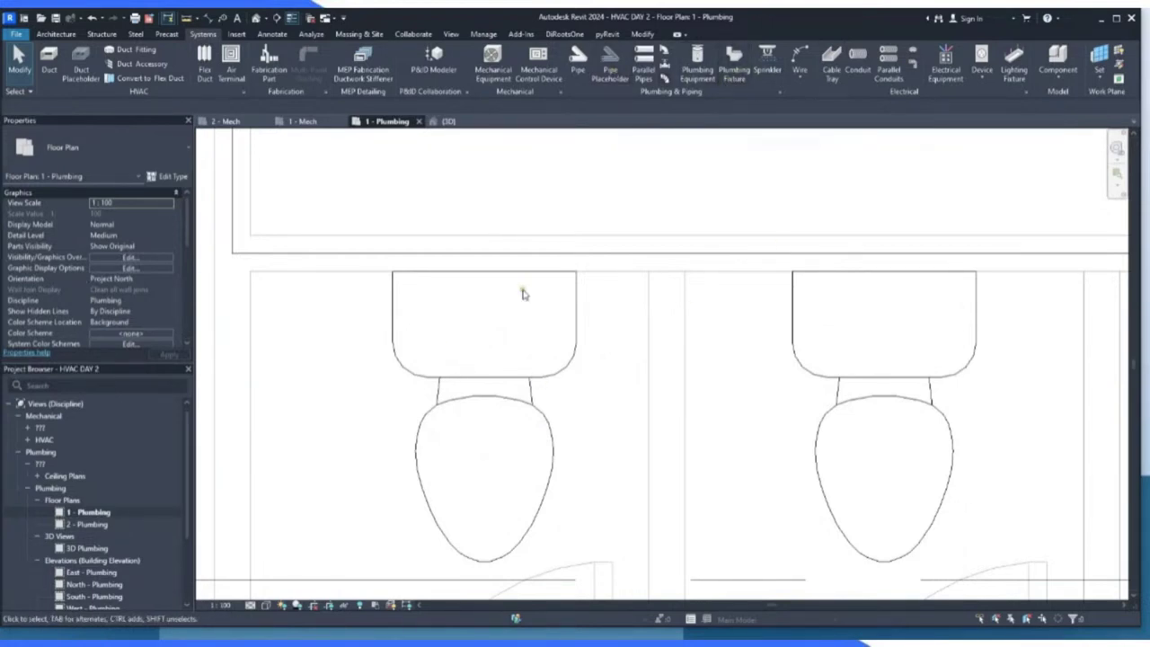
Place one water closet, rotated to face into the stall, against the wall of the first upper stall.
{"action": "left_click", "coordinate": [739, 85]}
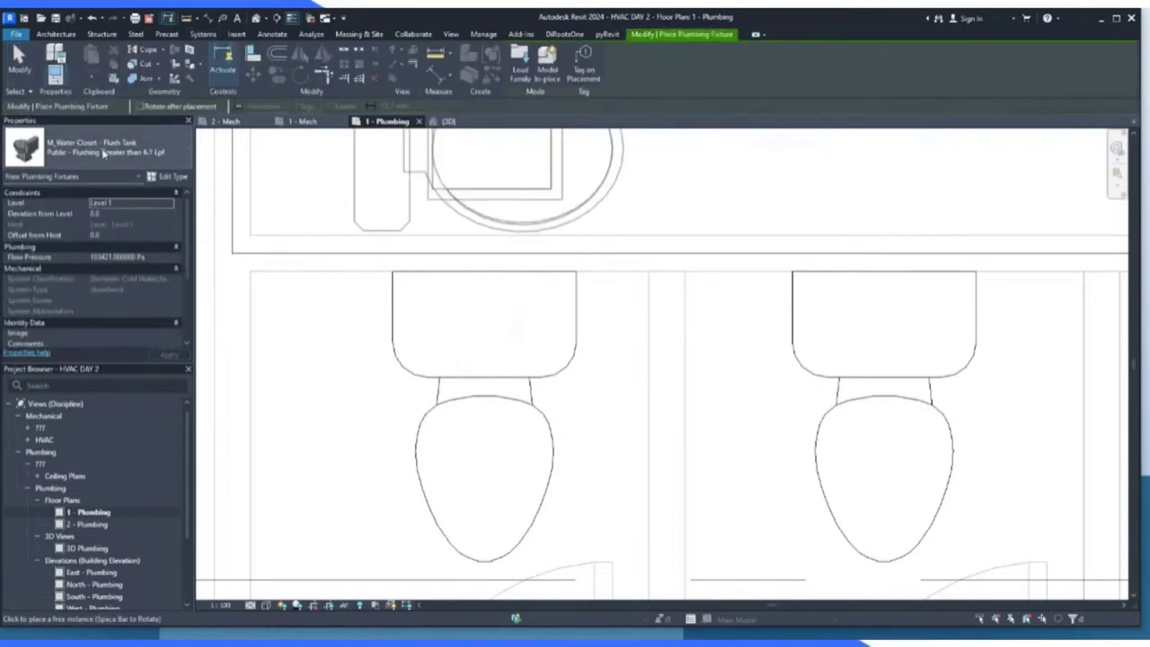
{"action": "scroll", "coordinate": [516, 382], "scroll_direction": "down", "scroll_amount": 5}
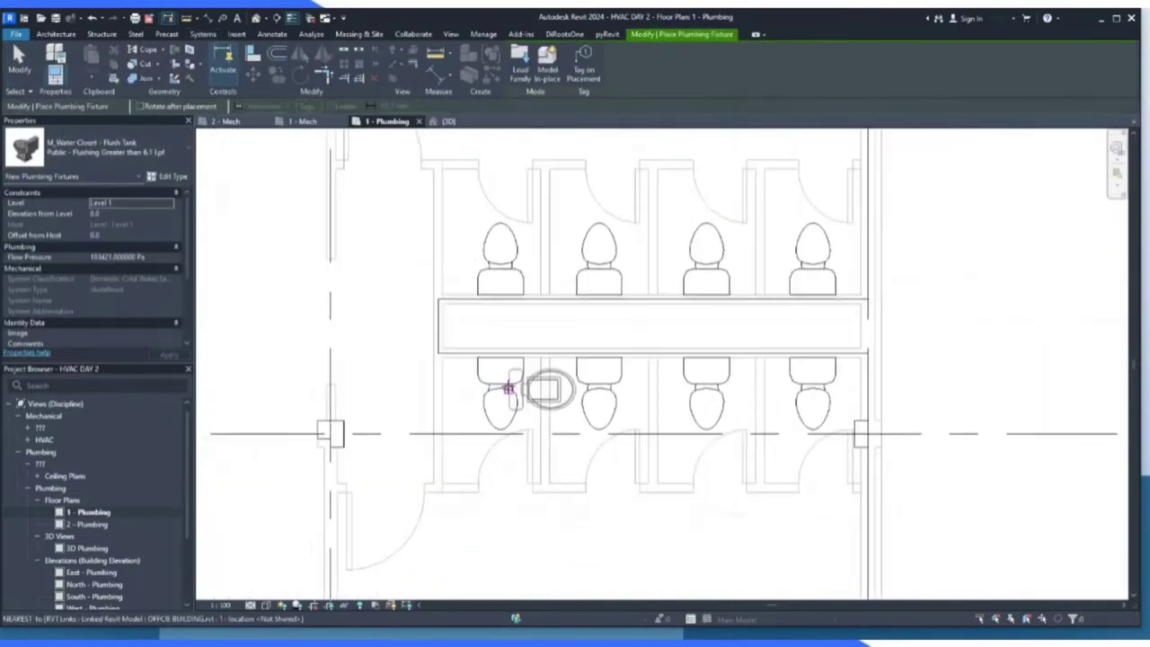
{"action": "scroll", "coordinate": [514, 206], "scroll_direction": "up", "scroll_amount": 3}
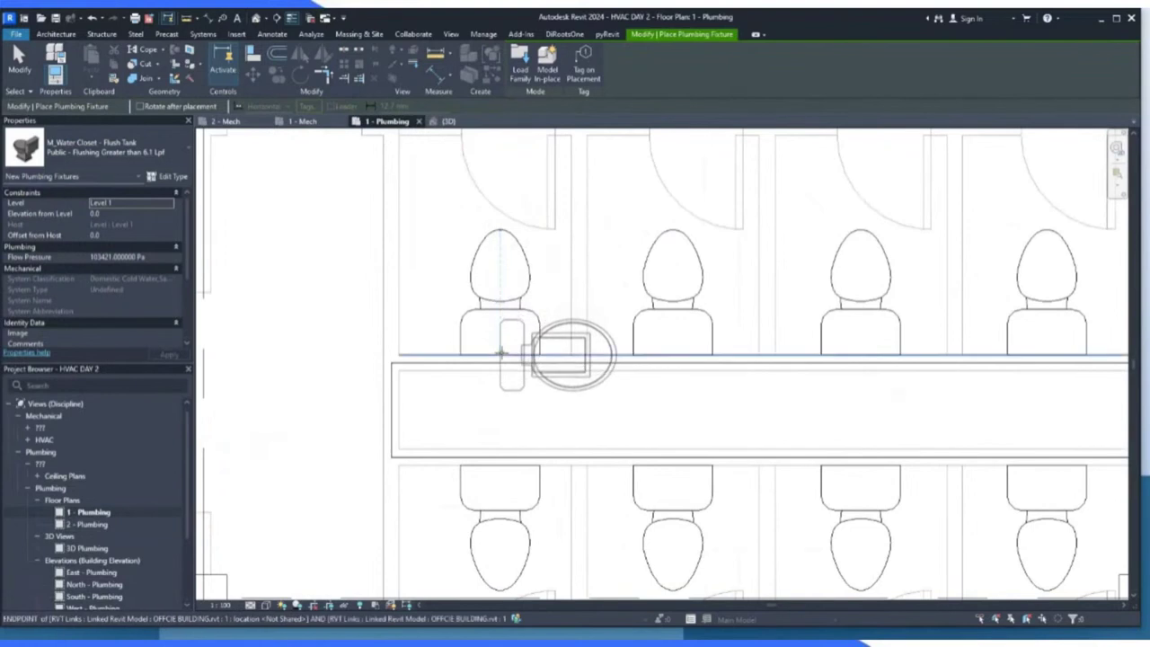
{"action": "scroll", "coordinate": [500, 353], "scroll_direction": "up", "scroll_amount": 2}
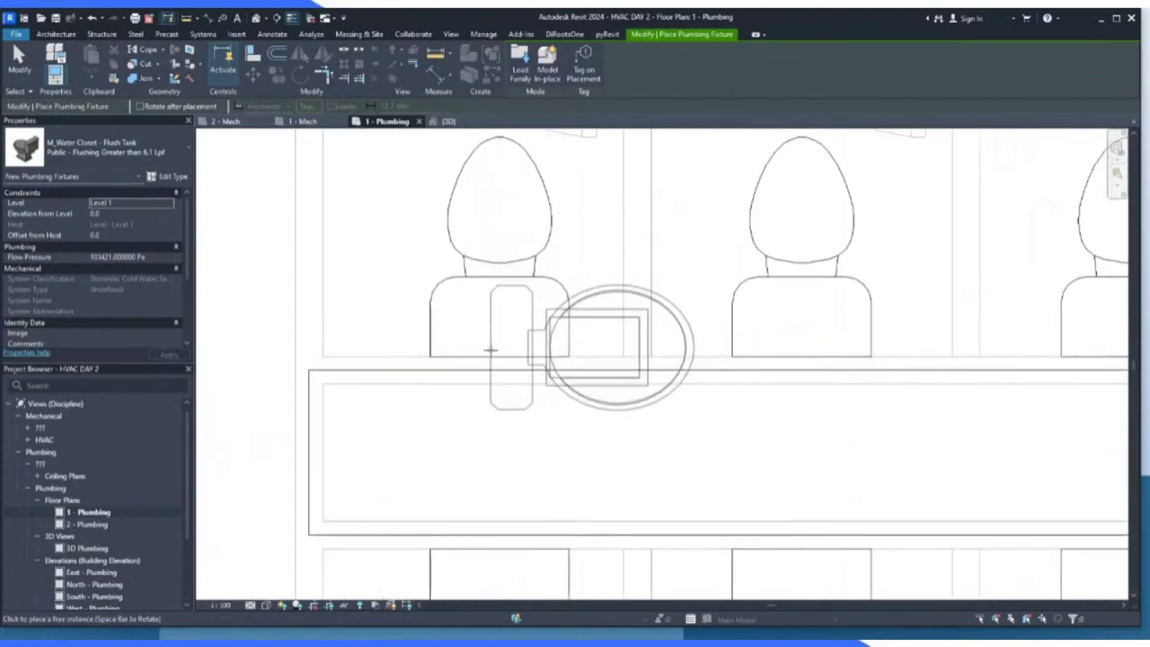
{"action": "key", "text": "space"}
{"action": "key", "text": "space"}
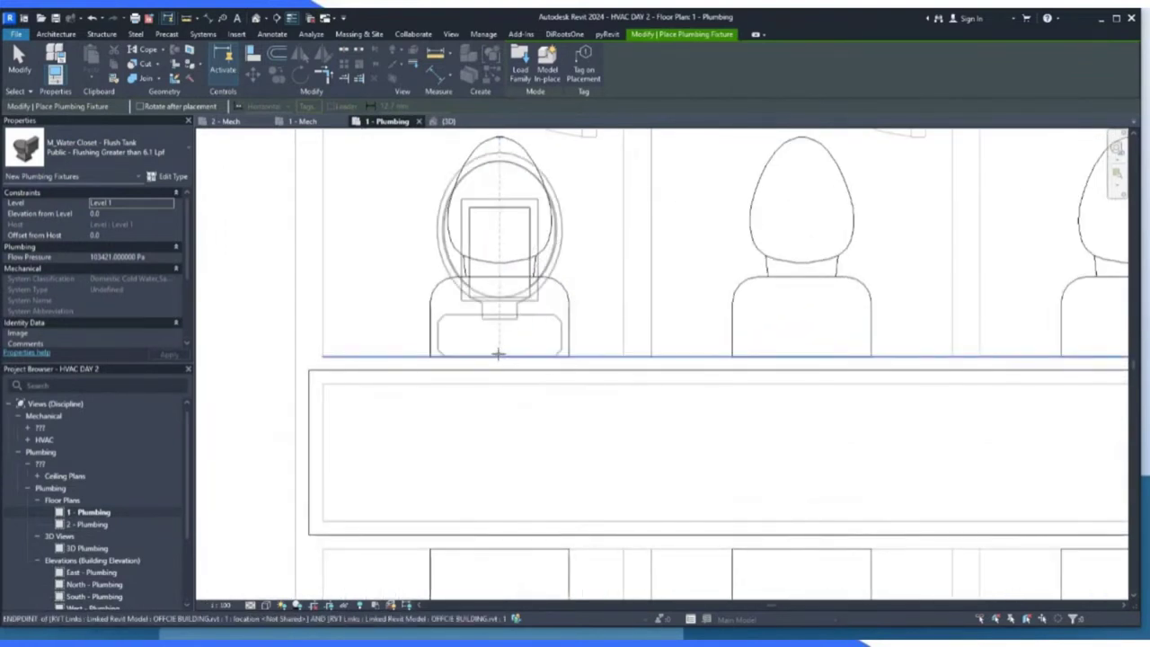
{"action": "left_click", "coordinate": [499, 354]}
{"action": "scroll", "coordinate": [485, 350], "scroll_direction": "down", "scroll_amount": 2}
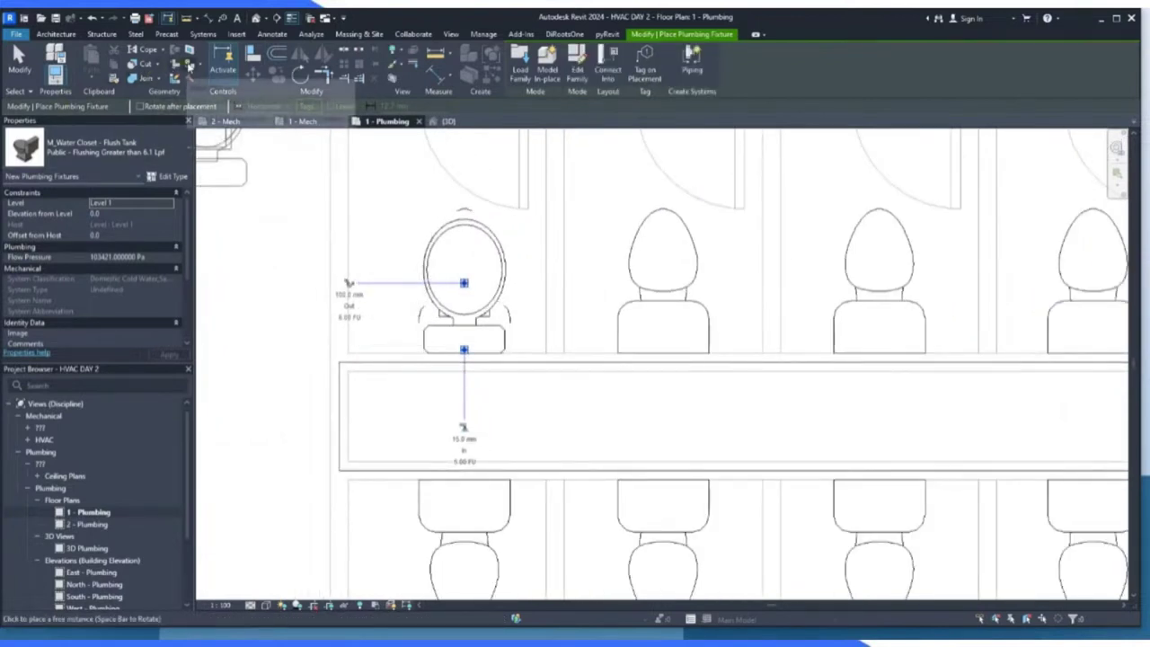
{"action": "left_click", "coordinate": [18, 55]}
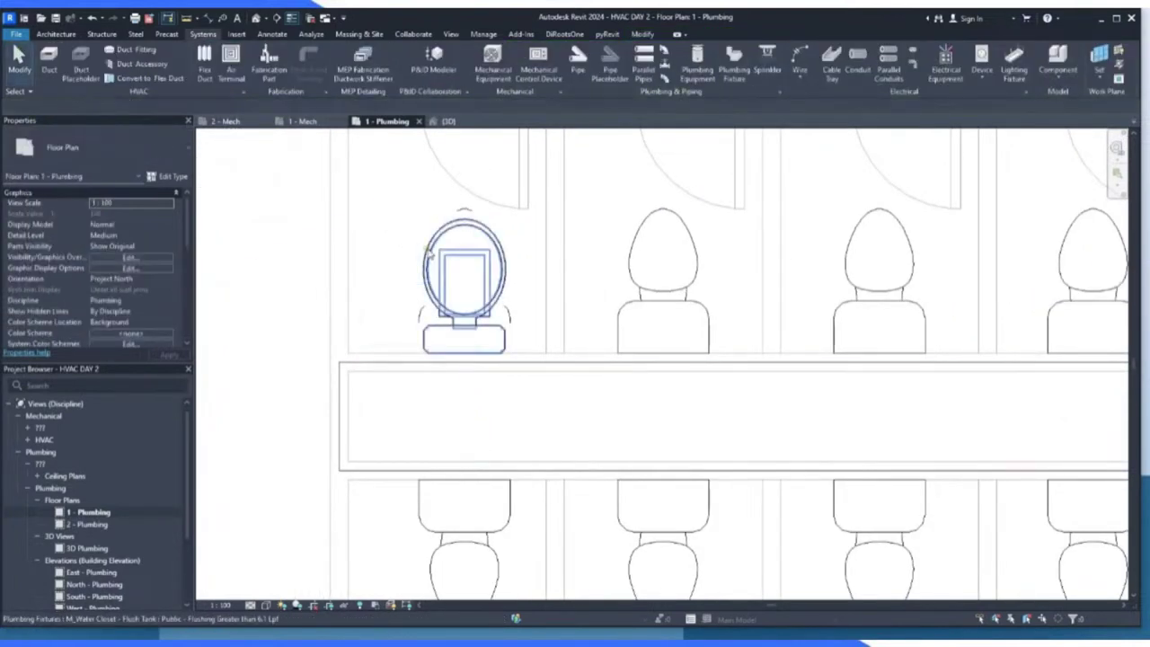
Copy the toilet with multiple copies into the second, third and fourth stalls.
{"action": "left_click", "coordinate": [422, 252]}
{"action": "left_click", "coordinate": [277, 74]}
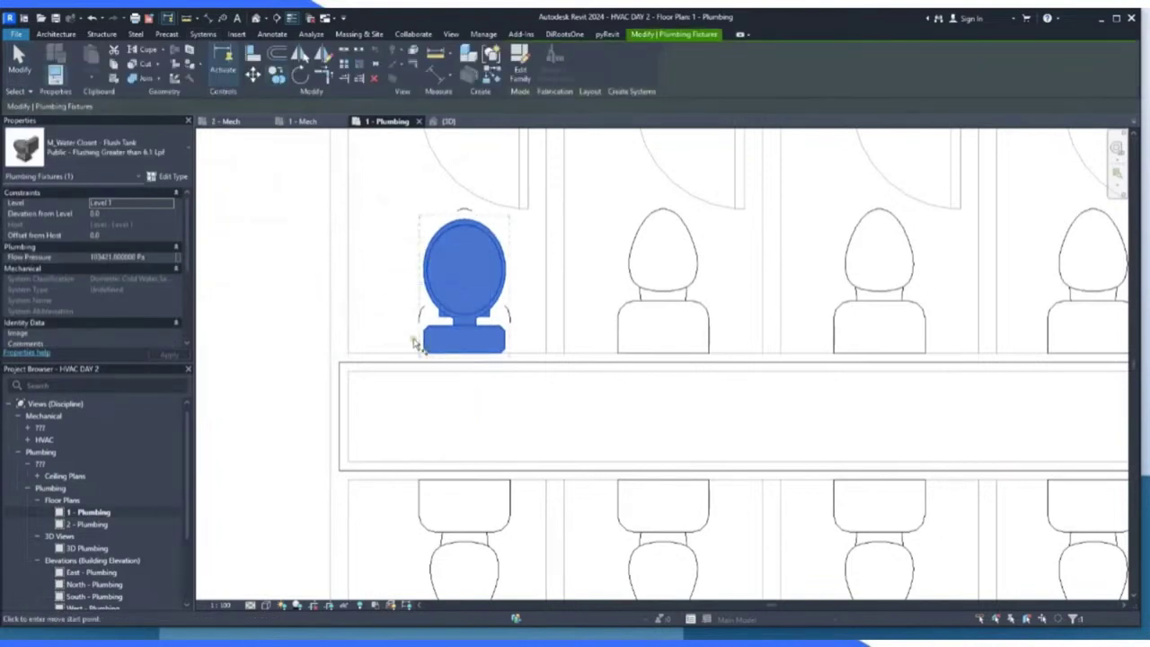
{"action": "left_click", "coordinate": [462, 354]}
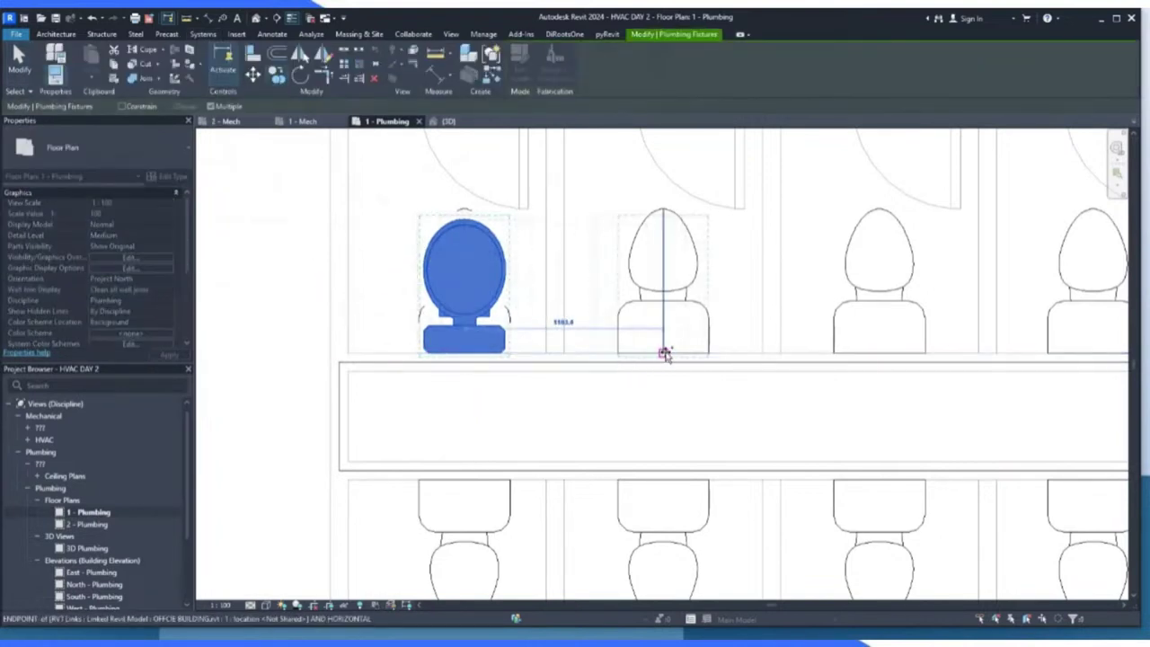
{"action": "left_click", "coordinate": [665, 353]}
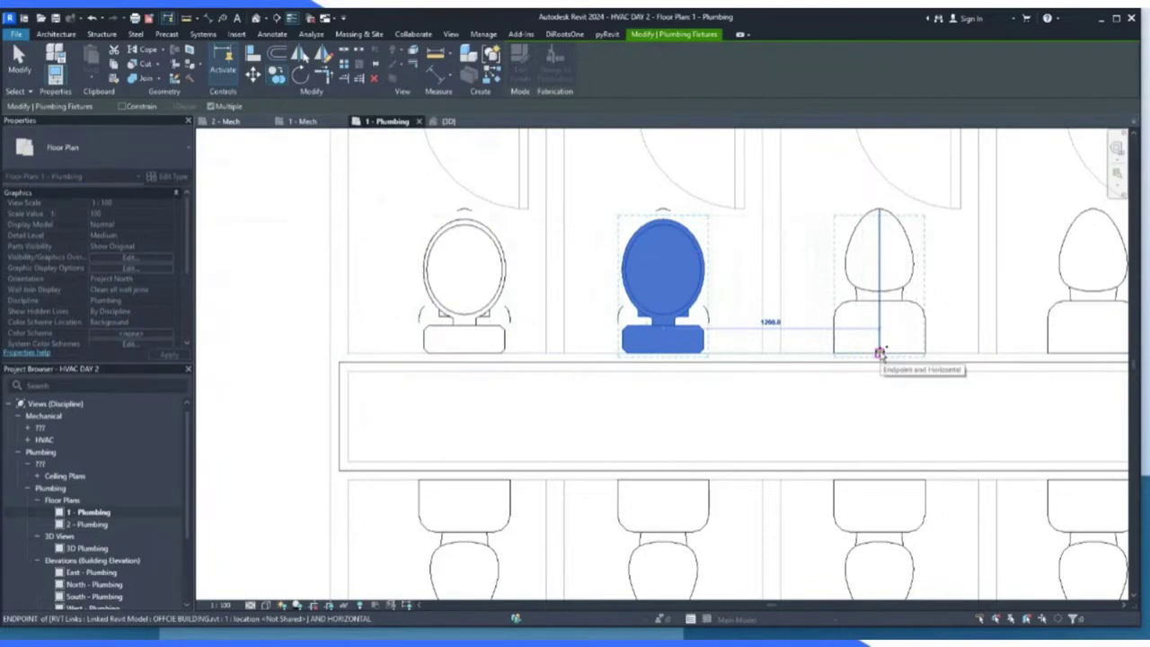
{"action": "left_click", "coordinate": [880, 353]}
{"action": "scroll", "coordinate": [396, 350], "scroll_direction": "down", "scroll_amount": 2}
{"action": "scroll", "coordinate": [822, 347], "scroll_direction": "up", "scroll_amount": 1}
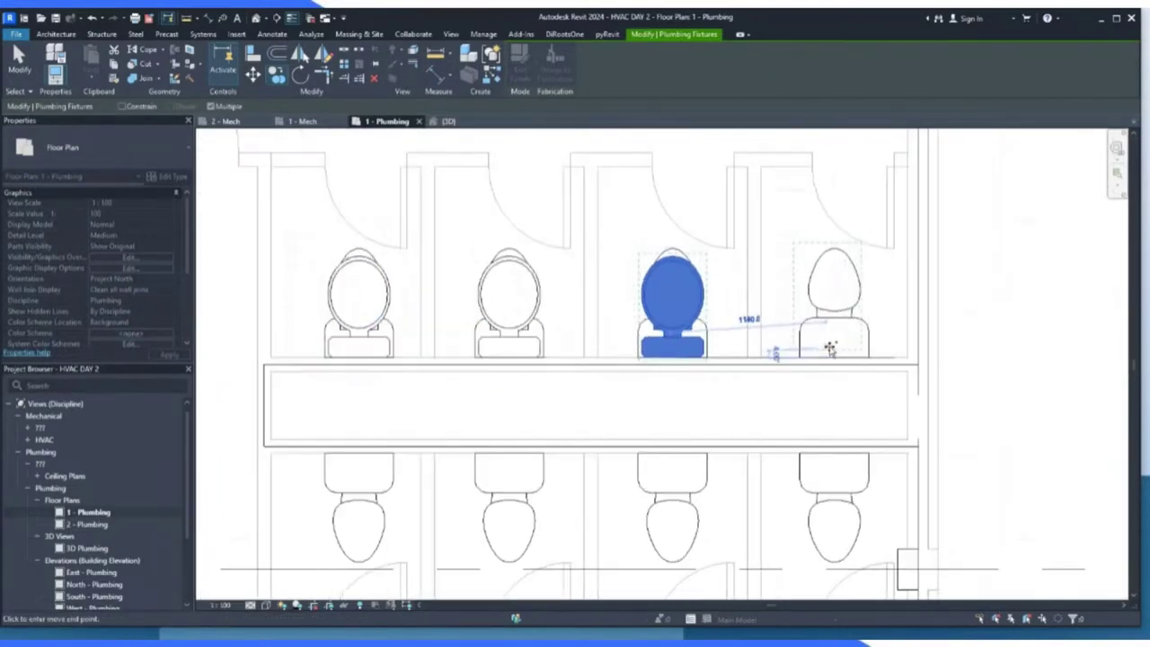
{"action": "left_click", "coordinate": [836, 359]}
{"action": "scroll", "coordinate": [778, 352], "scroll_direction": "down", "scroll_amount": 1}
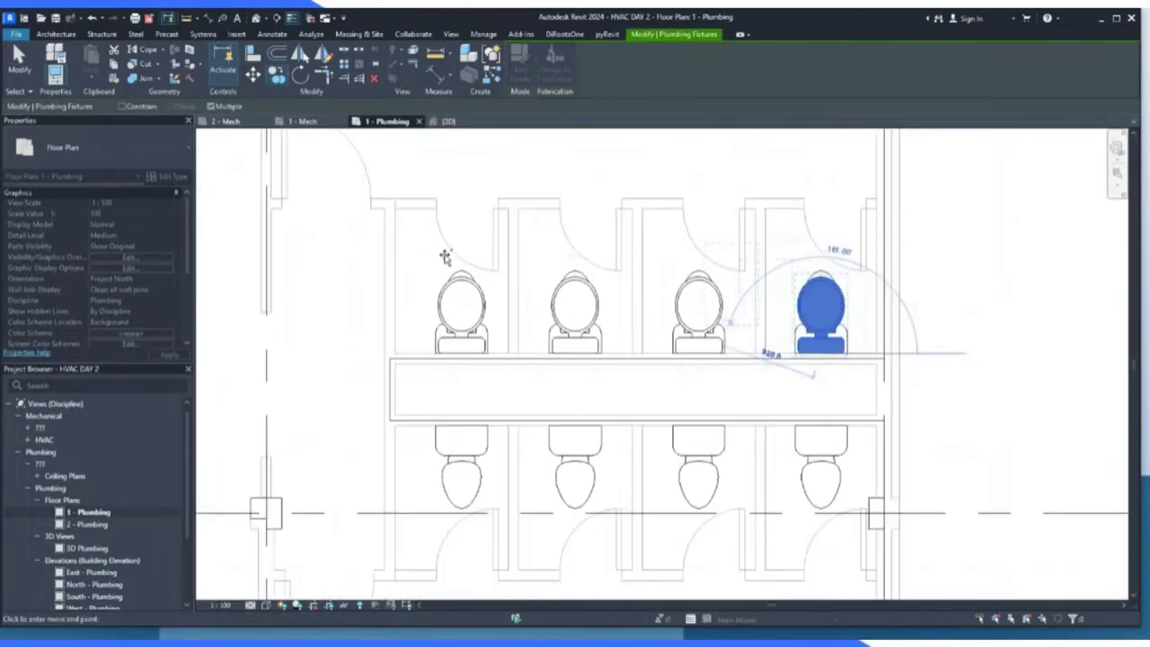
{"action": "left_click", "coordinate": [15, 54]}
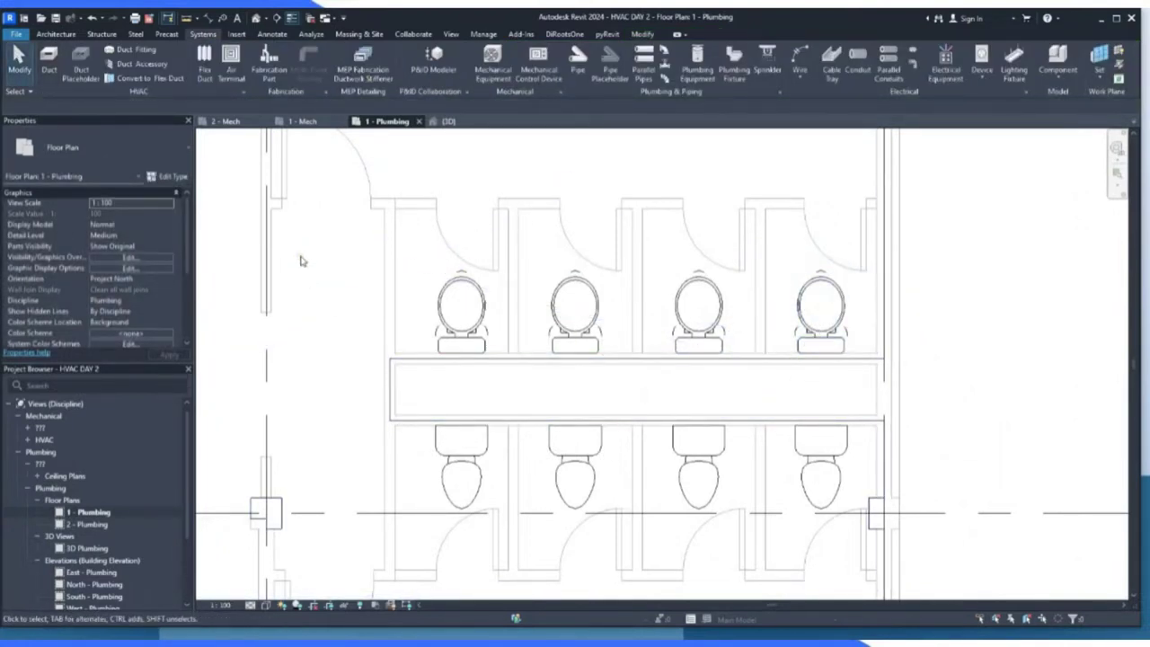
{"action": "scroll", "coordinate": [733, 269], "scroll_direction": "down", "scroll_amount": 3}
{"action": "scroll", "coordinate": [881, 267], "scroll_direction": "up", "scroll_amount": 1}
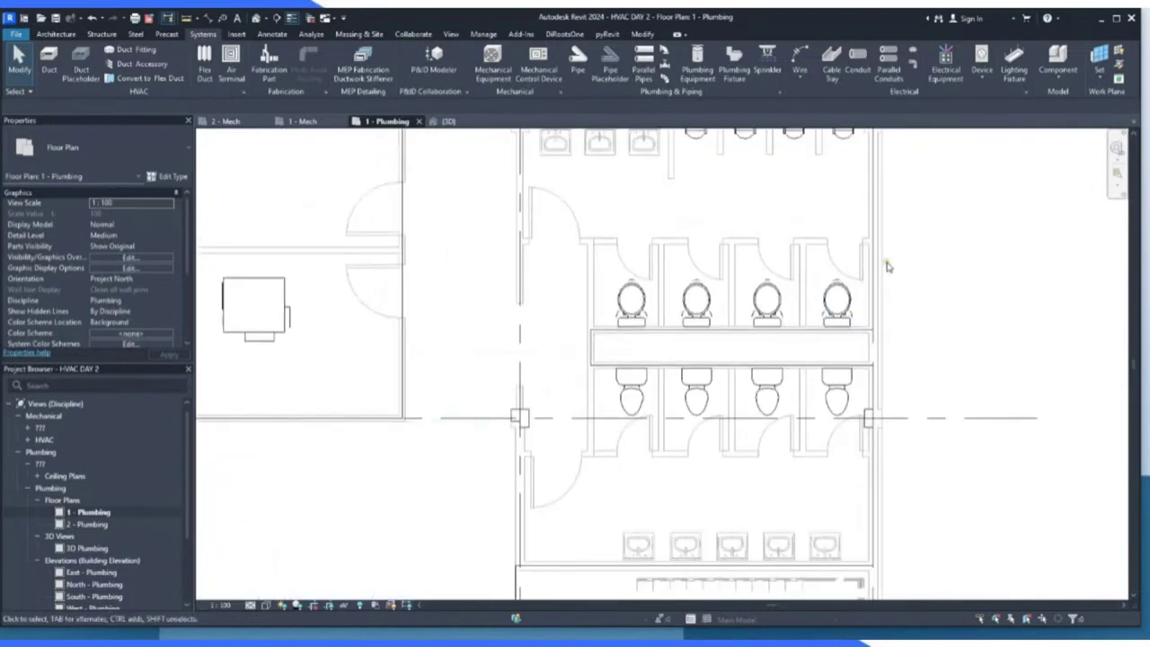
{"action": "left_click", "coordinate": [881, 267]}
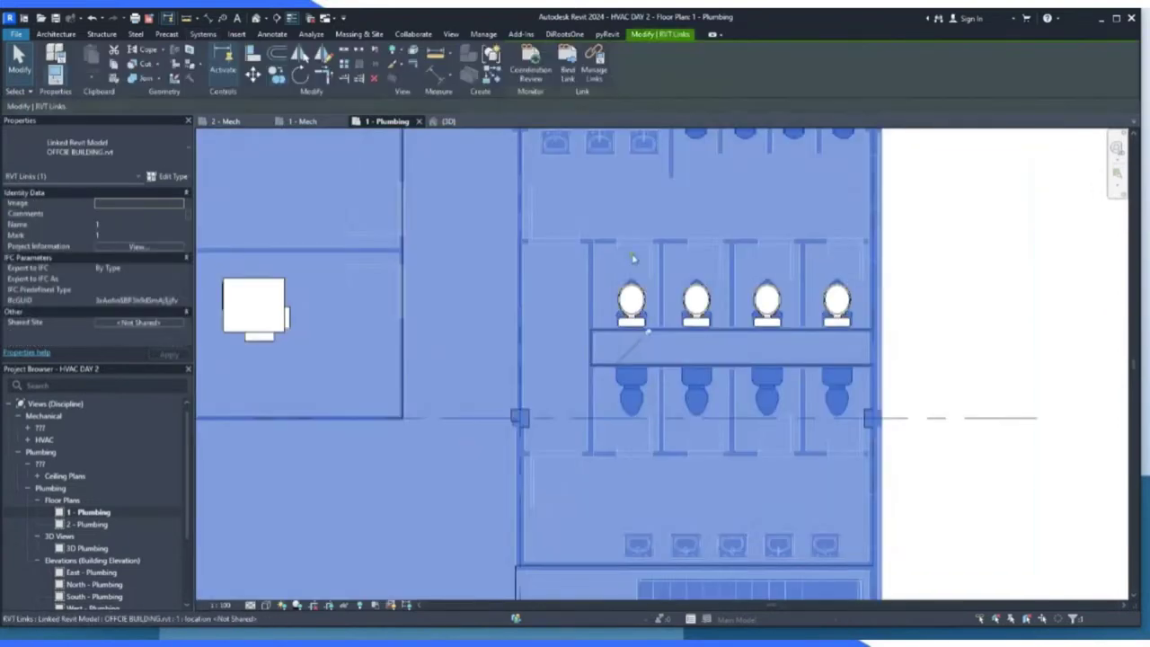
{"action": "left_click", "coordinate": [171, 177]}
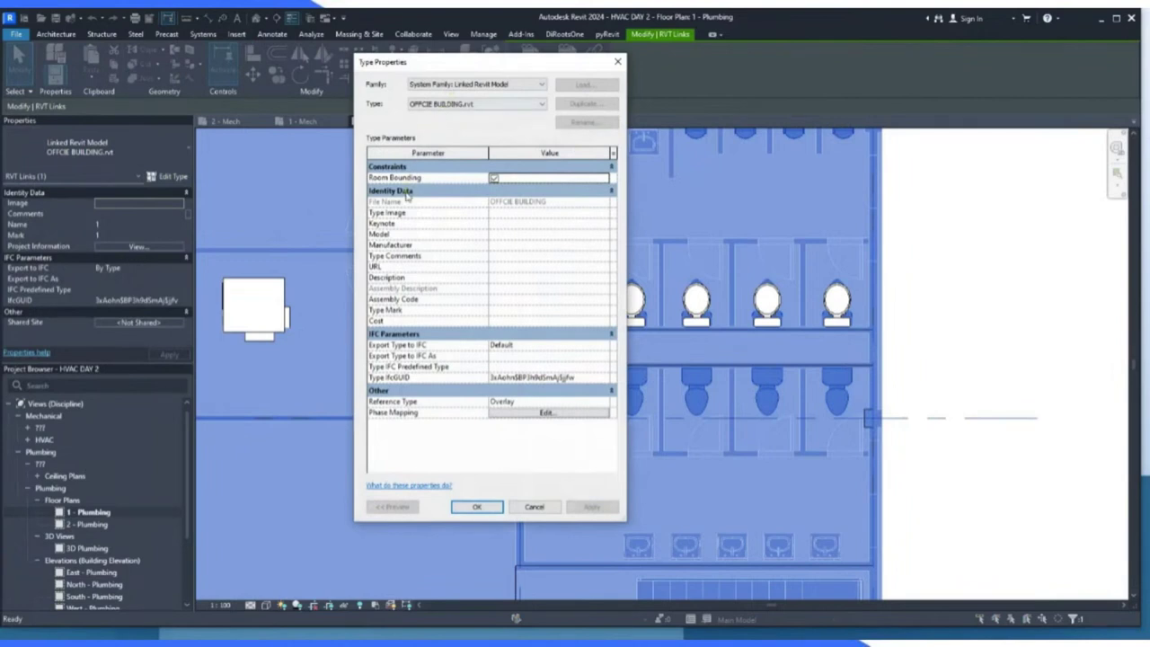
{"action": "left_click", "coordinate": [537, 506]}
{"action": "left_click", "coordinate": [992, 379]}
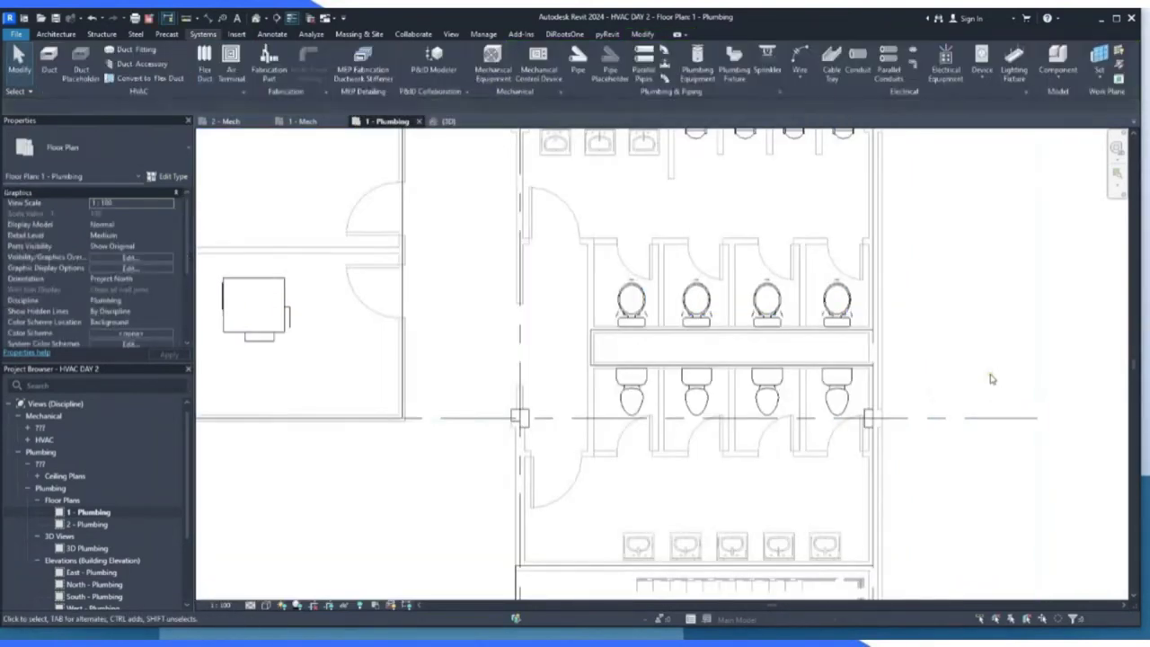
{"action": "key", "text": "v"}
{"action": "key", "text": "v"}
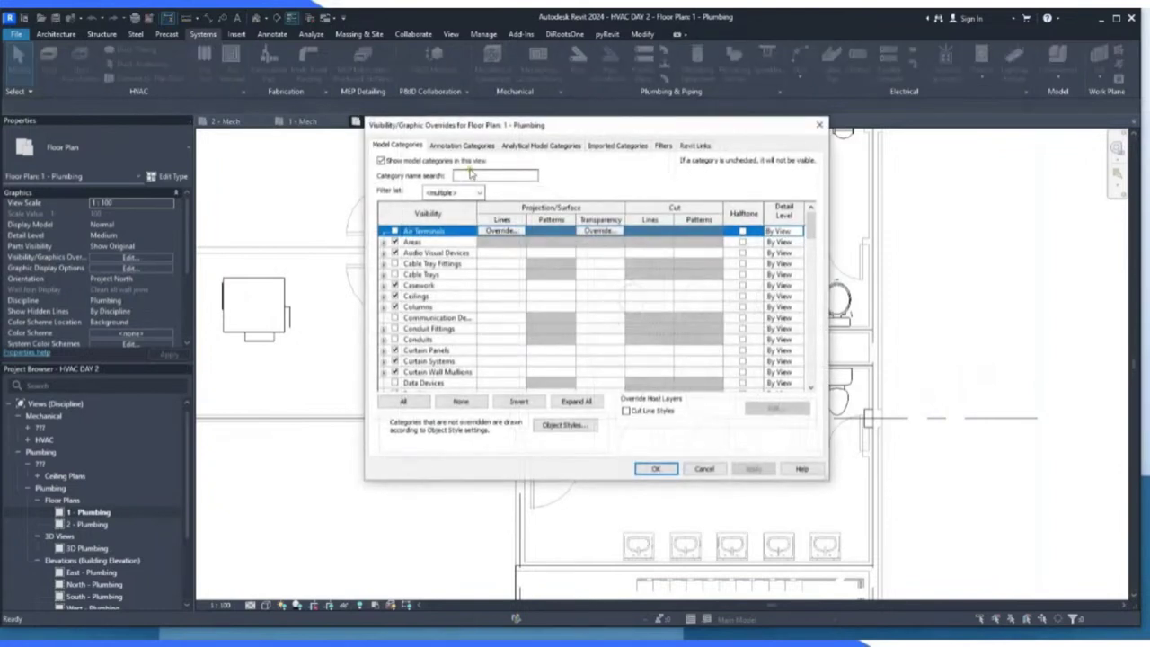
Uncheck the Plumbing Fixtures category in Visibility/Graphic Overrides, apply, and close with OK.
{"action": "scroll", "coordinate": [427, 308], "scroll_direction": "down", "scroll_amount": 3}
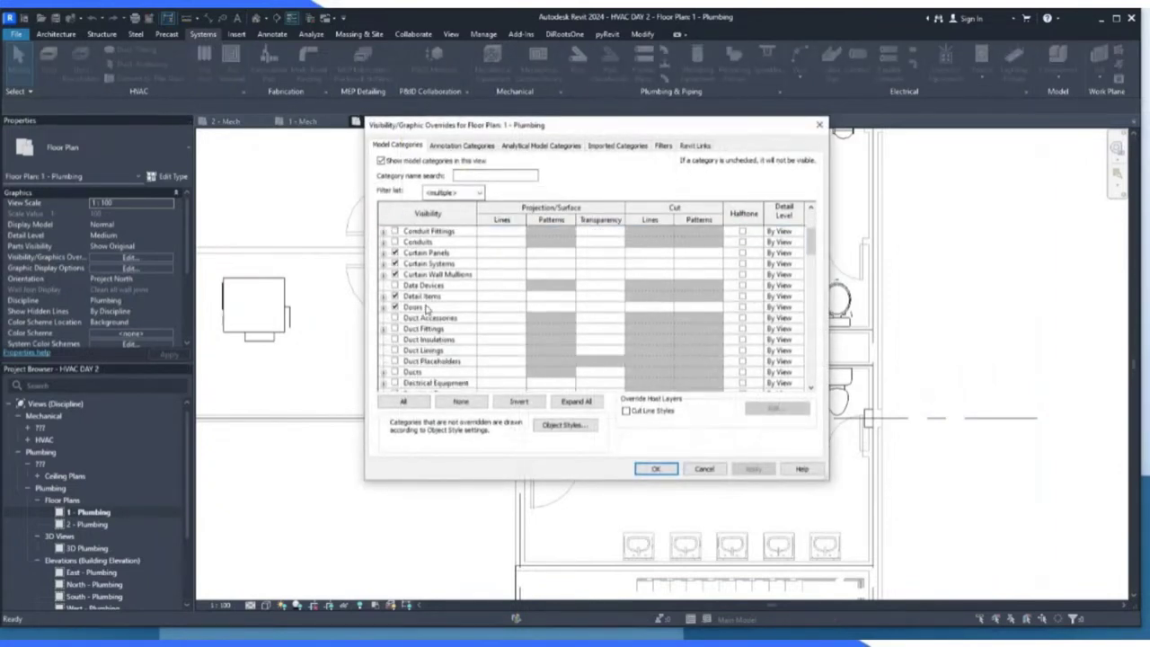
{"action": "scroll", "coordinate": [427, 308], "scroll_direction": "up", "scroll_amount": 2}
{"action": "scroll", "coordinate": [427, 308], "scroll_direction": "down", "scroll_amount": 4}
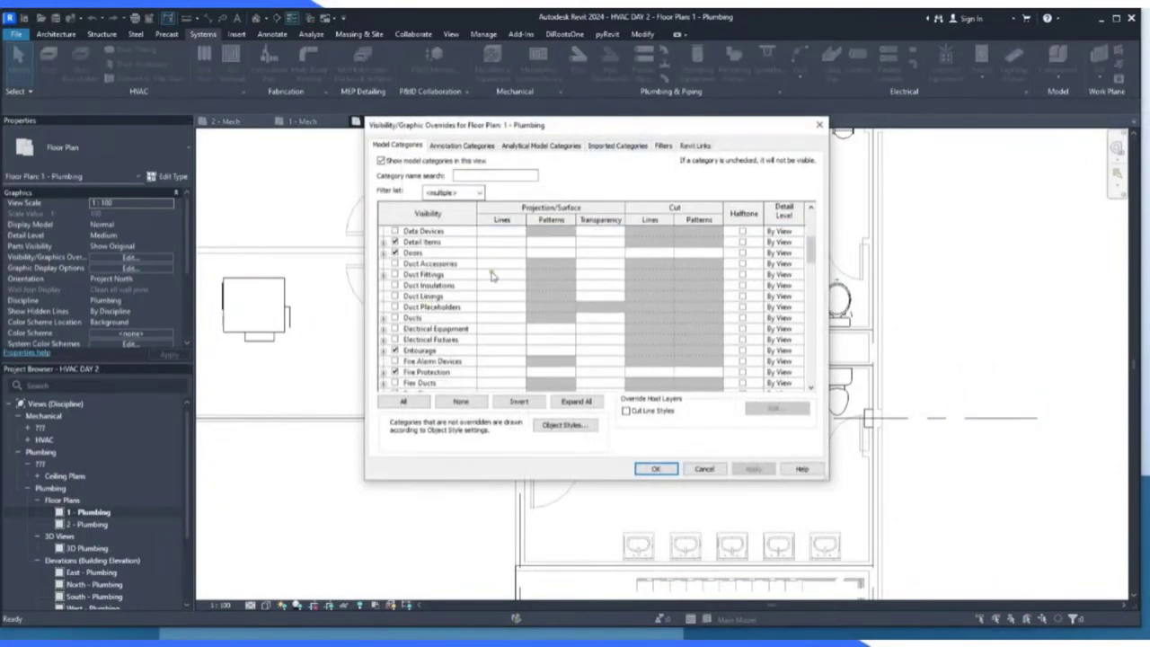
{"action": "scroll", "coordinate": [433, 340], "scroll_direction": "down", "scroll_amount": 7}
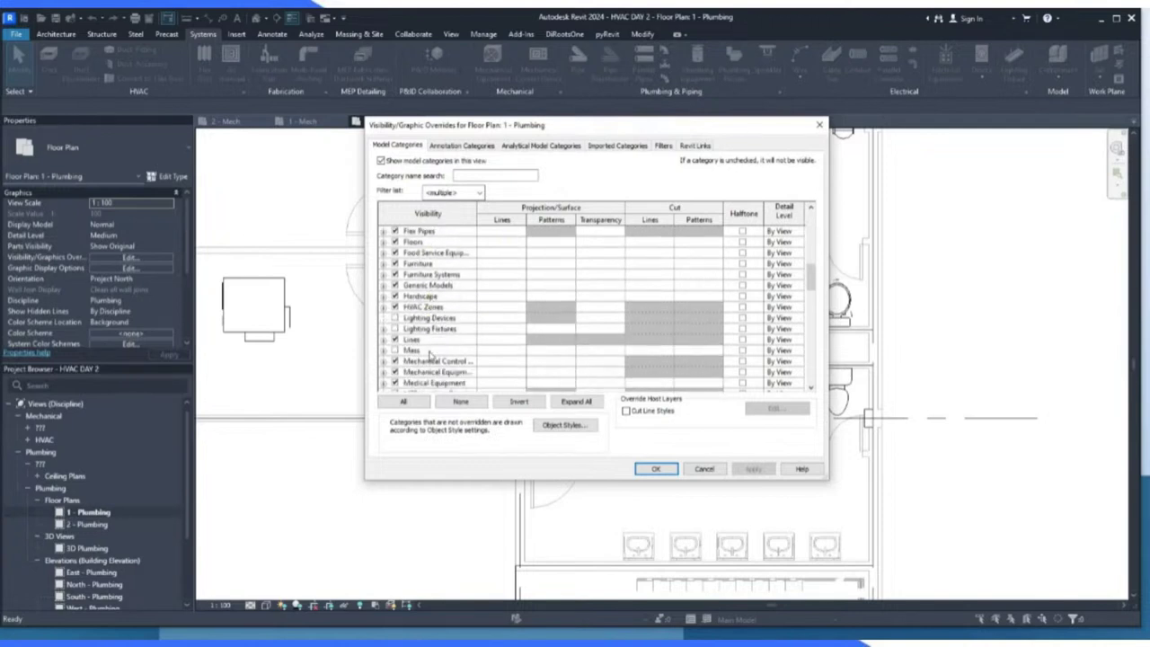
{"action": "scroll", "coordinate": [431, 357], "scroll_direction": "down", "scroll_amount": 4}
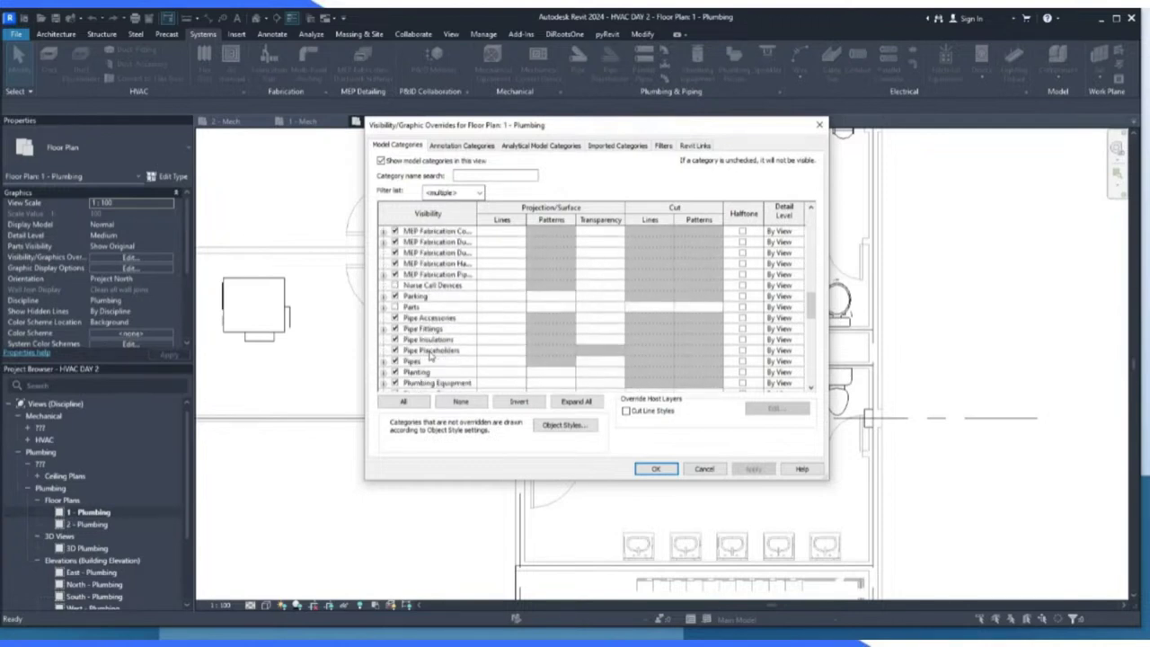
{"action": "scroll", "coordinate": [452, 376], "scroll_direction": "down", "scroll_amount": 1}
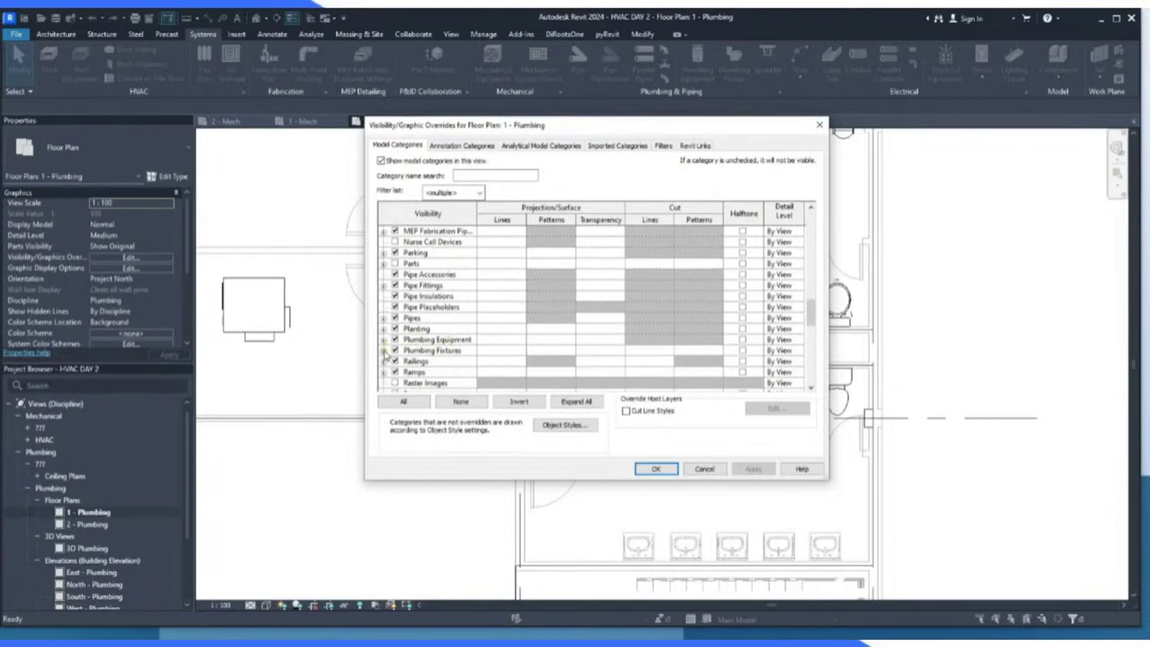
{"action": "left_click", "coordinate": [384, 351]}
{"action": "left_click", "coordinate": [395, 350]}
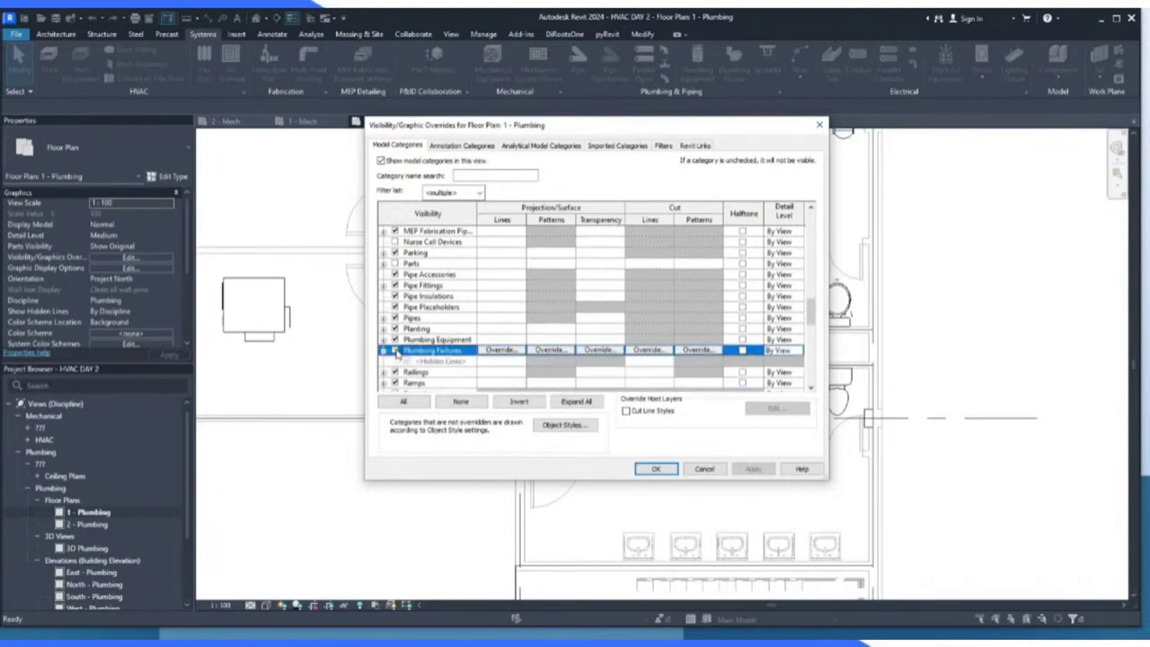
{"action": "left_click", "coordinate": [753, 468]}
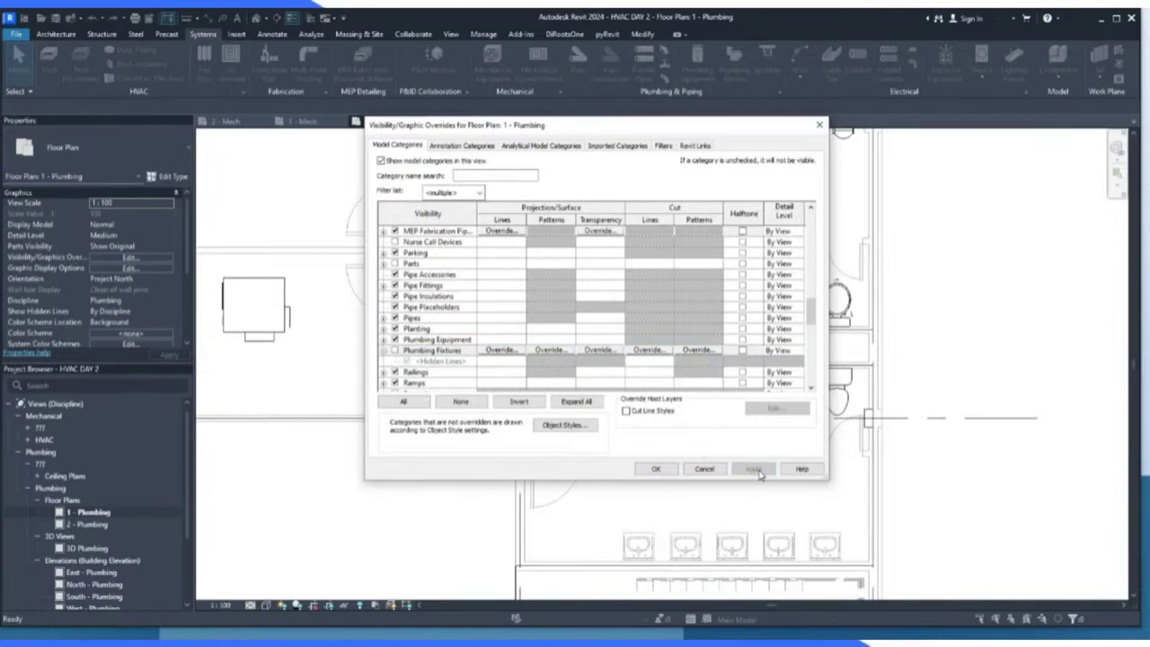
{"action": "left_click", "coordinate": [656, 469]}
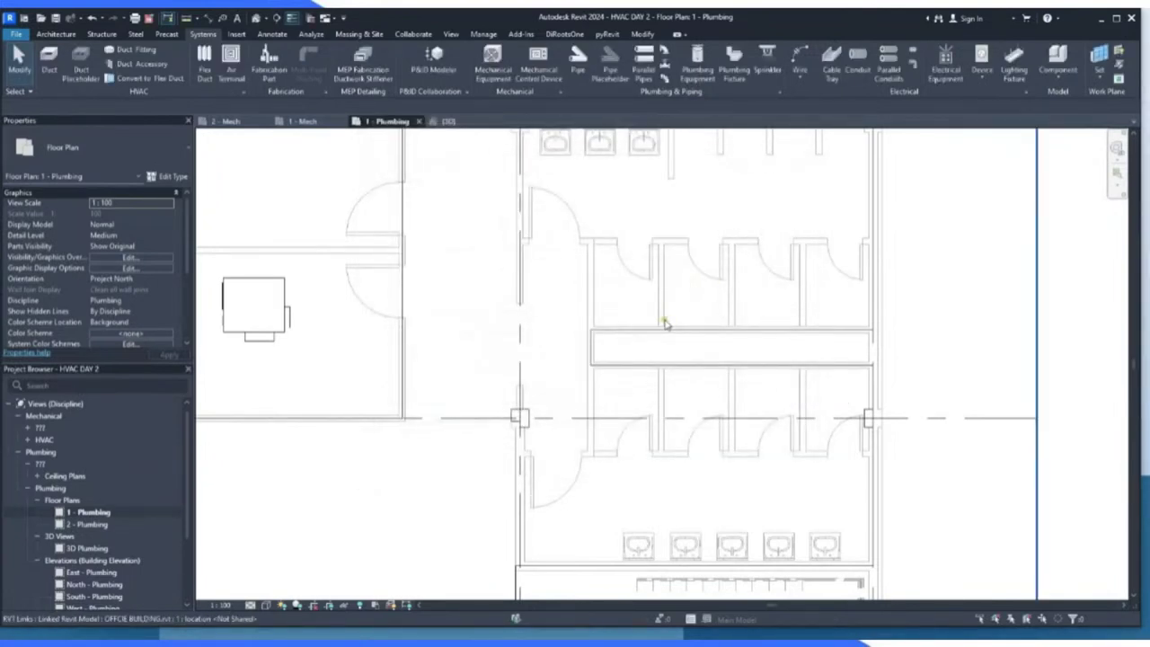
{"action": "scroll", "coordinate": [665, 324], "scroll_direction": "up", "scroll_amount": 4}
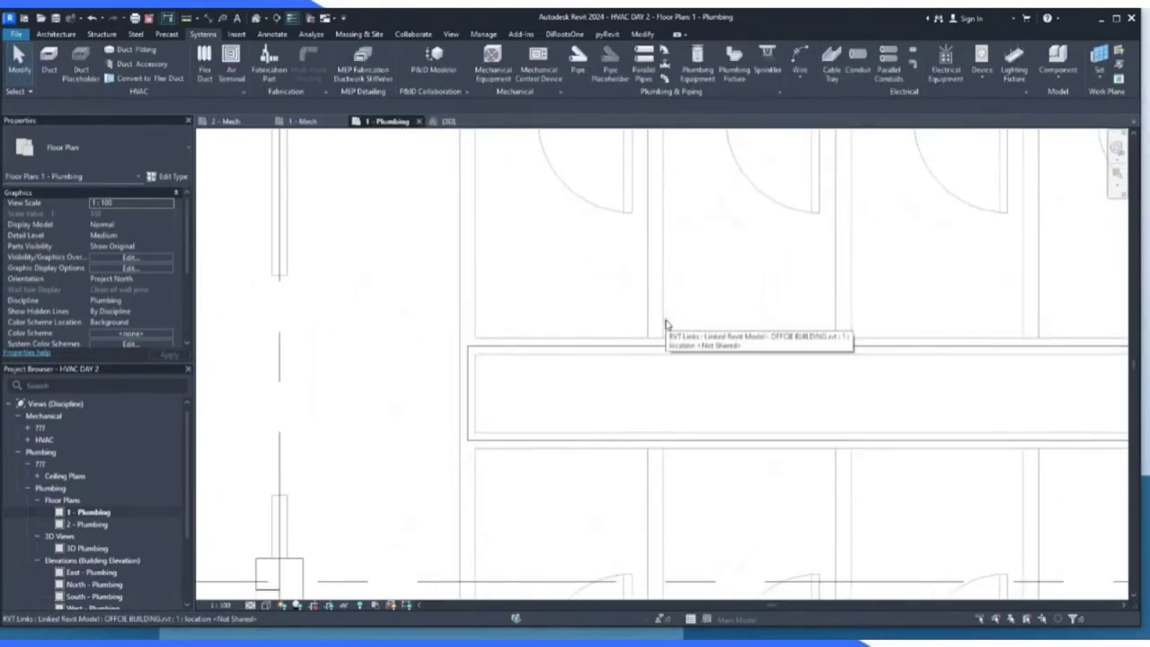
{"action": "key", "text": "v"}
{"action": "key", "text": "v"}
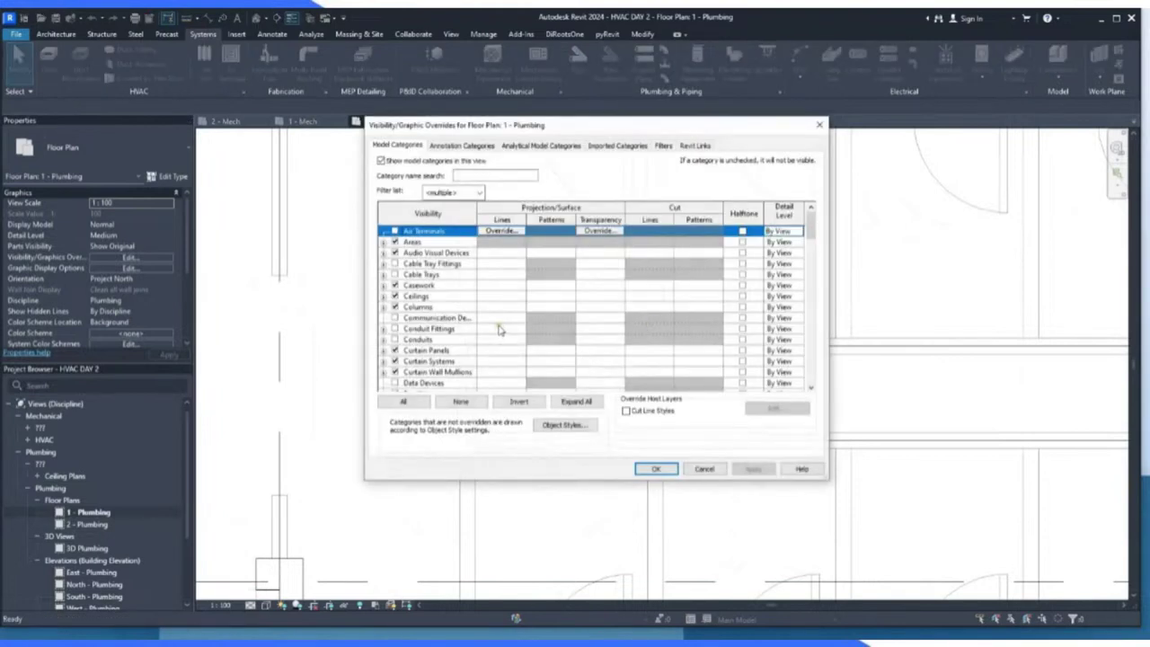
{"action": "left_click", "coordinate": [694, 146]}
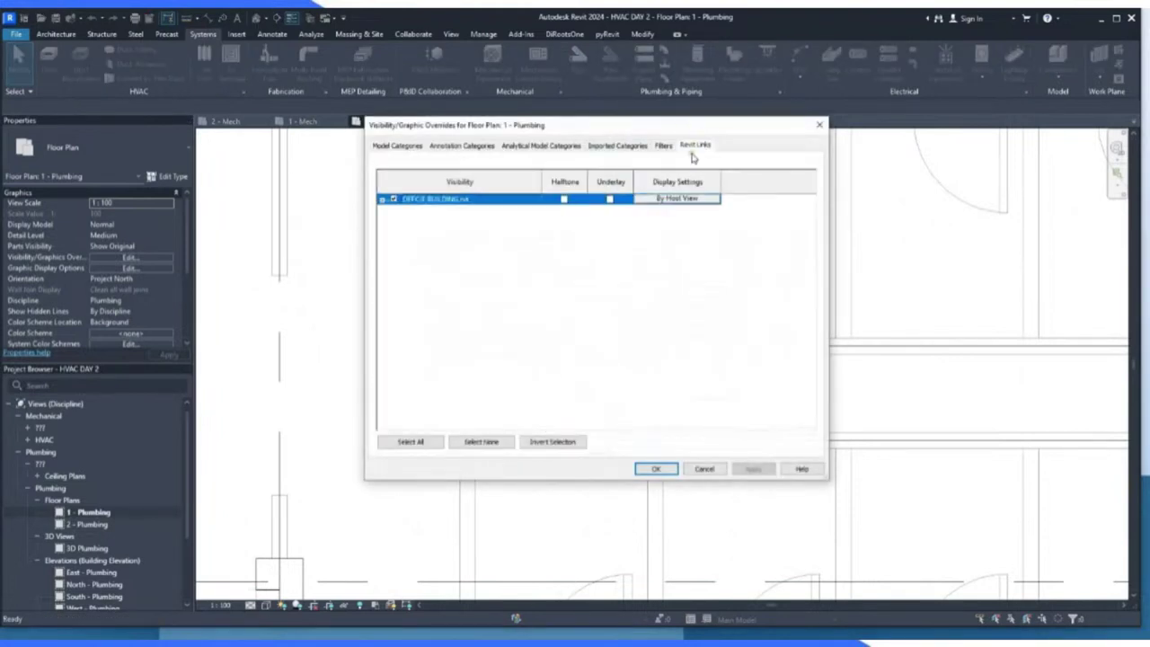
{"action": "left_click", "coordinate": [668, 200]}
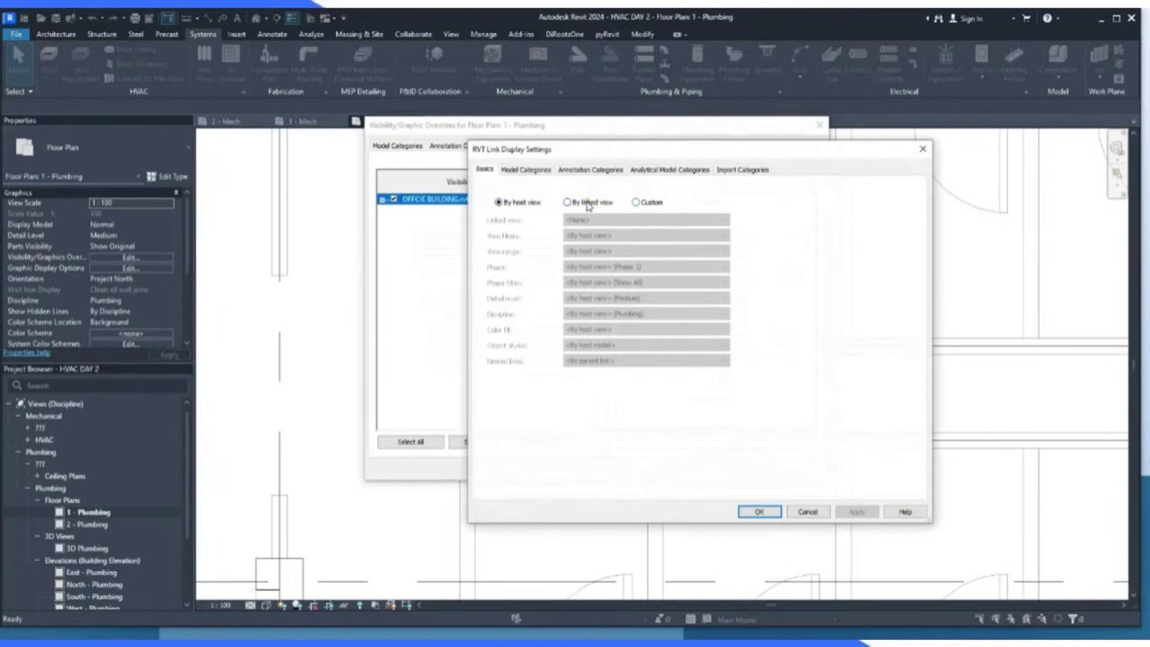
{"action": "left_click", "coordinate": [646, 205]}
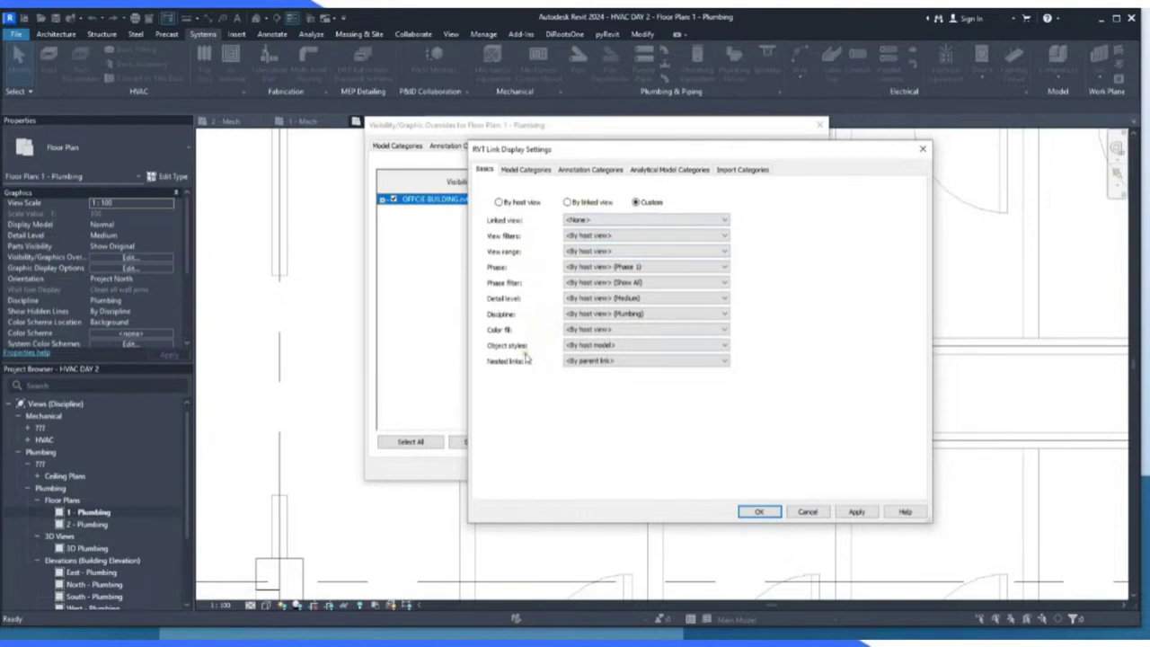
{"action": "left_click", "coordinate": [693, 346]}
{"action": "left_click", "coordinate": [608, 387]}
{"action": "left_click", "coordinate": [514, 171]}
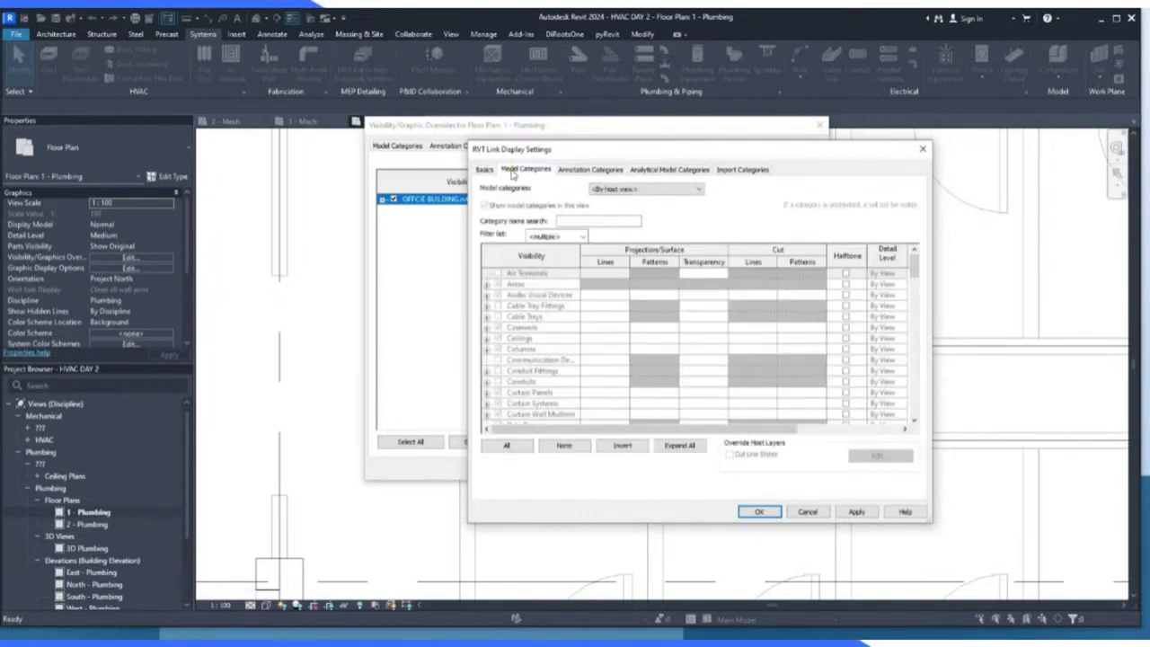
{"action": "left_click", "coordinate": [808, 512]}
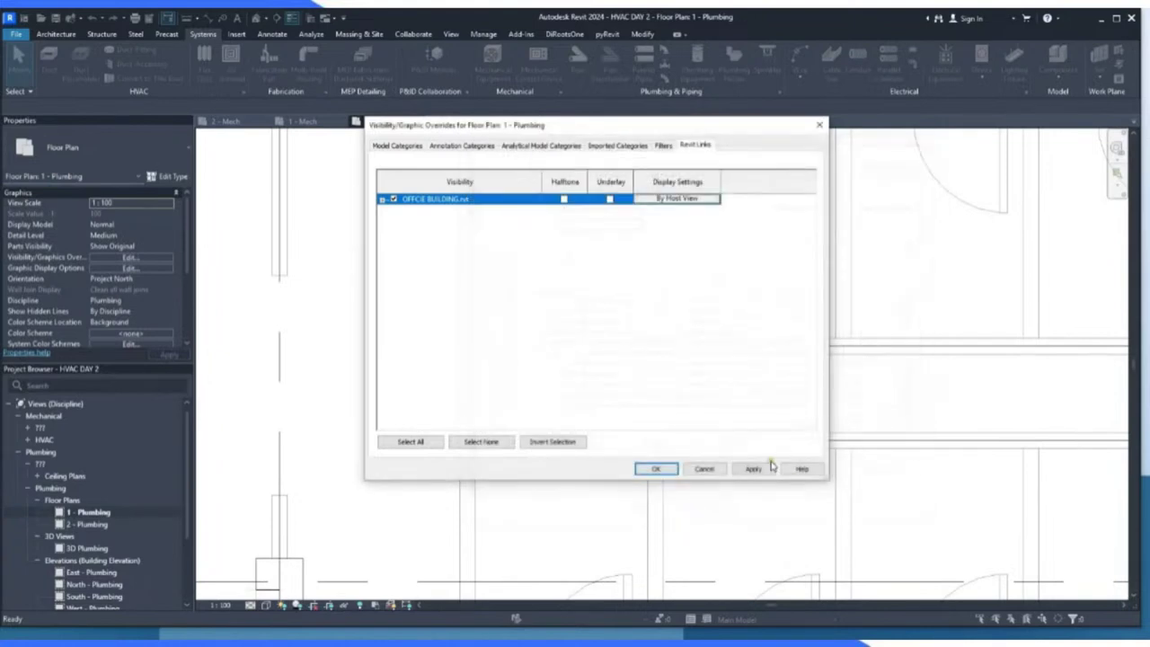
{"action": "left_click", "coordinate": [722, 469]}
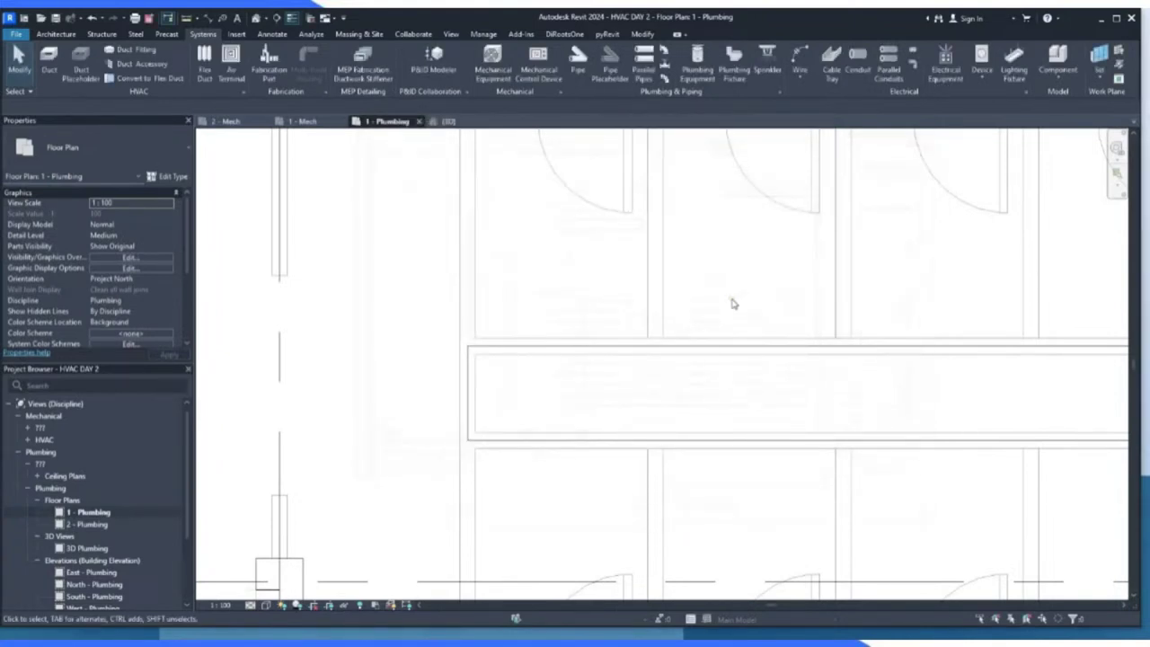
Open Visibility/Graphic Overrides with VG and uncheck the Plumbing Equipment category.
{"action": "key", "text": "v"}
{"action": "key", "text": "g"}
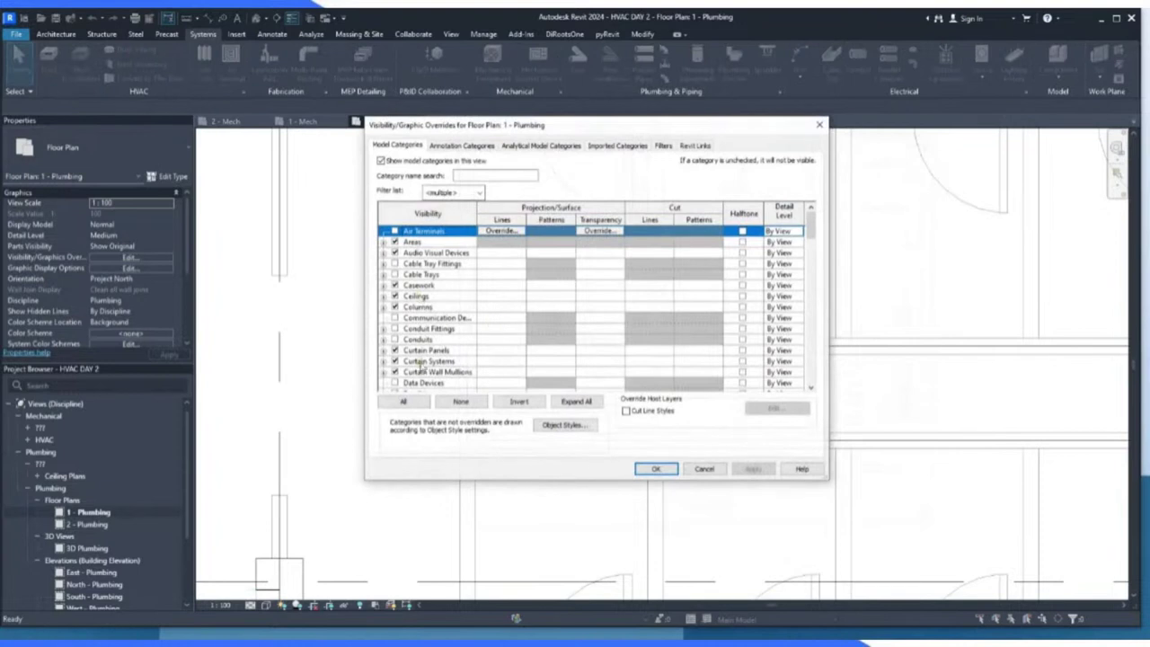
{"action": "scroll", "coordinate": [419, 358], "scroll_direction": "down", "scroll_amount": 8}
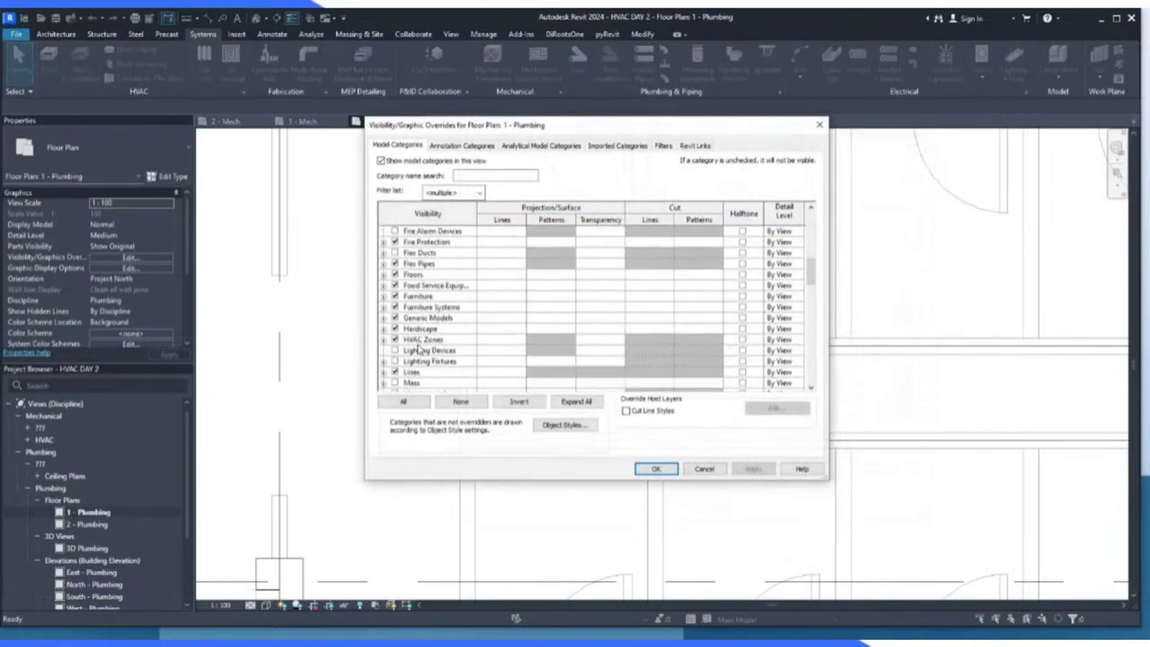
{"action": "scroll", "coordinate": [419, 351], "scroll_direction": "down", "scroll_amount": 5}
{"action": "scroll", "coordinate": [413, 322], "scroll_direction": "up", "scroll_amount": 3}
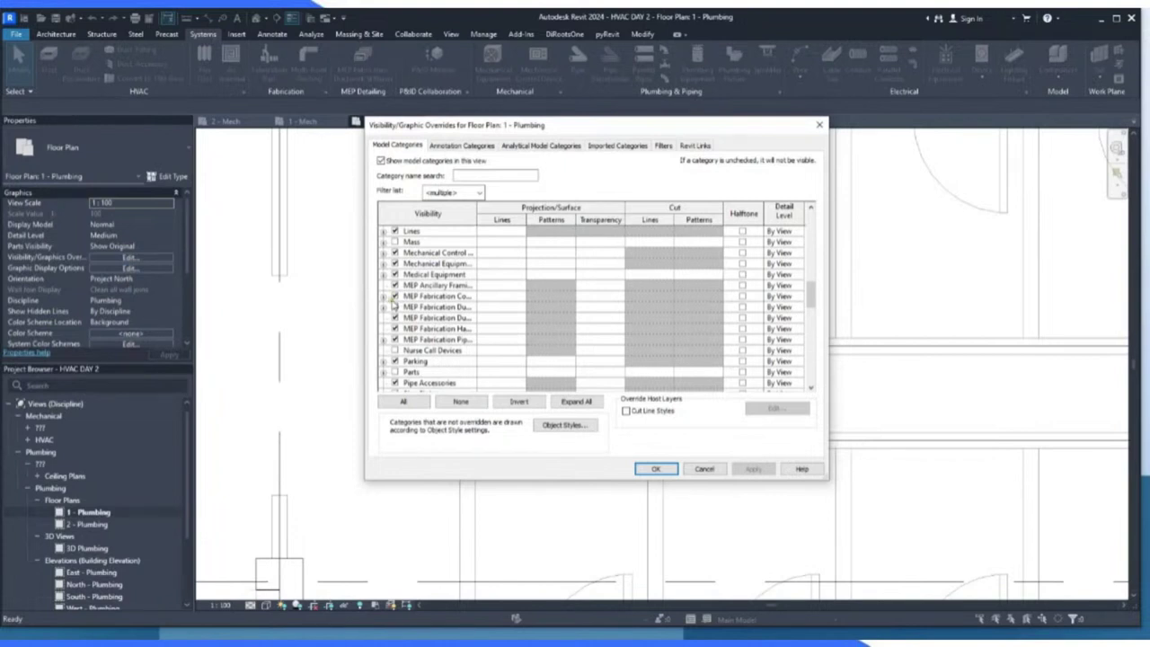
{"action": "scroll", "coordinate": [393, 305], "scroll_direction": "down", "scroll_amount": 1}
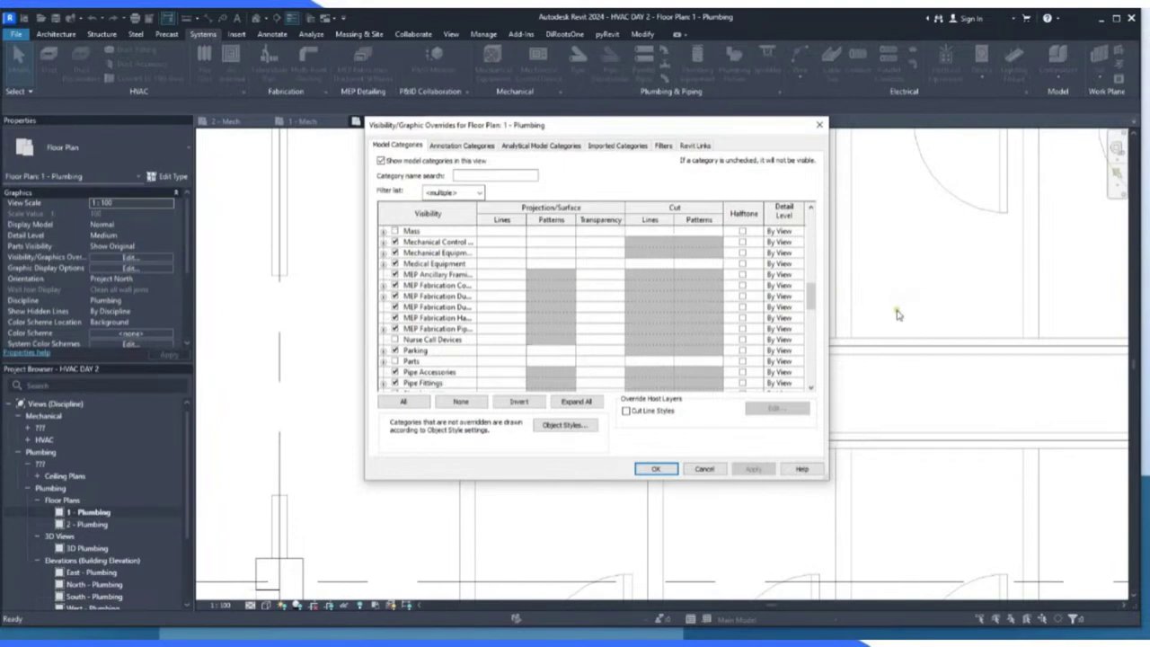
{"action": "scroll", "coordinate": [422, 307], "scroll_direction": "down", "scroll_amount": 8}
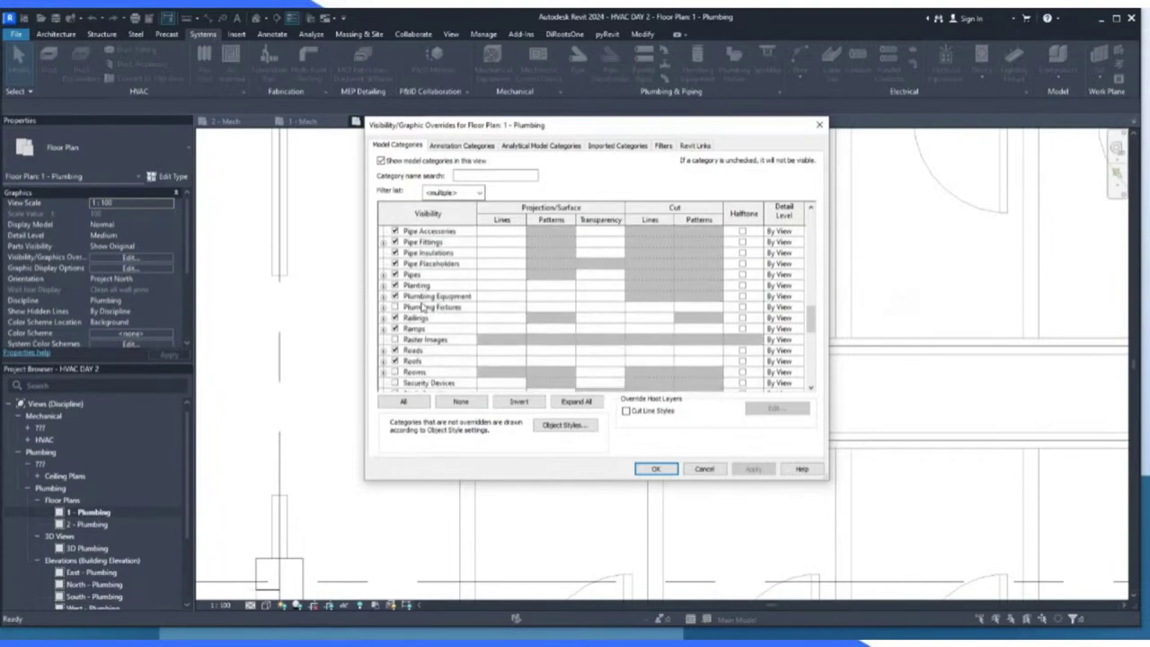
{"action": "scroll", "coordinate": [423, 307], "scroll_direction": "down", "scroll_amount": 9}
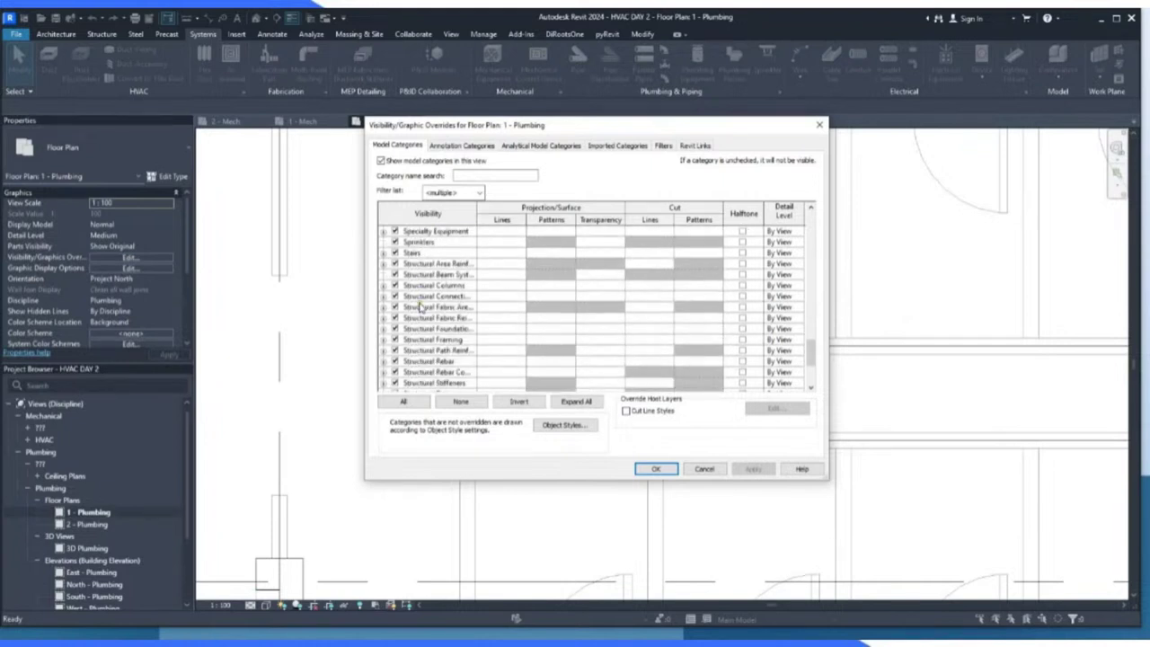
{"action": "scroll", "coordinate": [420, 307], "scroll_direction": "up", "scroll_amount": 14}
{"action": "scroll", "coordinate": [421, 308], "scroll_direction": "up", "scroll_amount": 1}
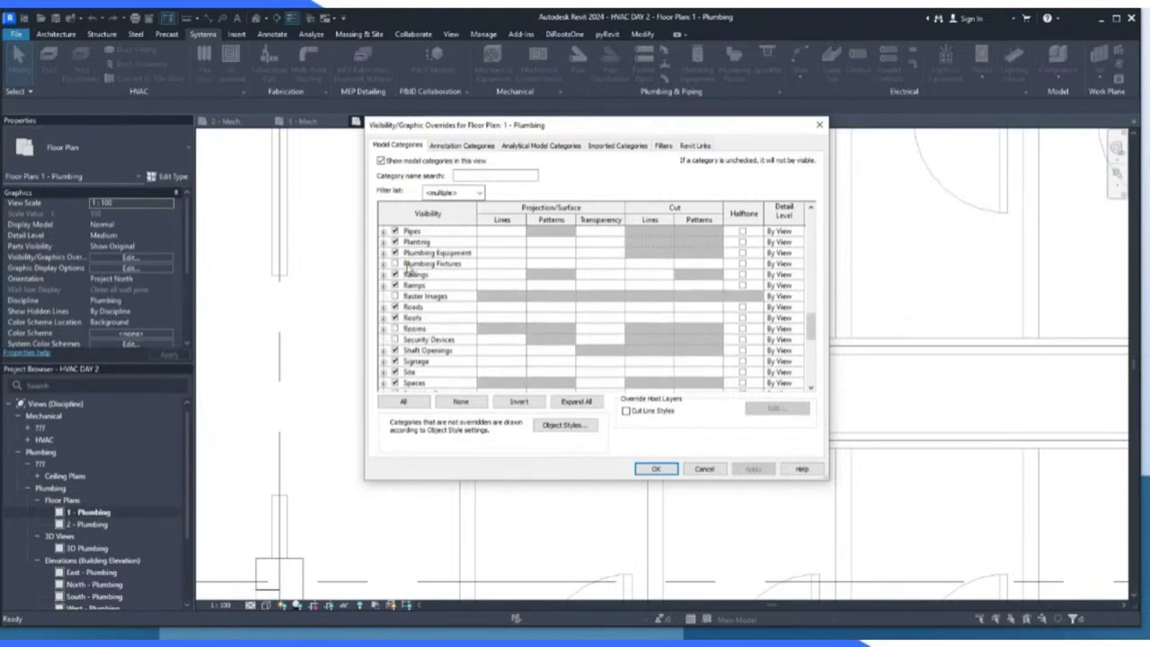
{"action": "left_click", "coordinate": [384, 253]}
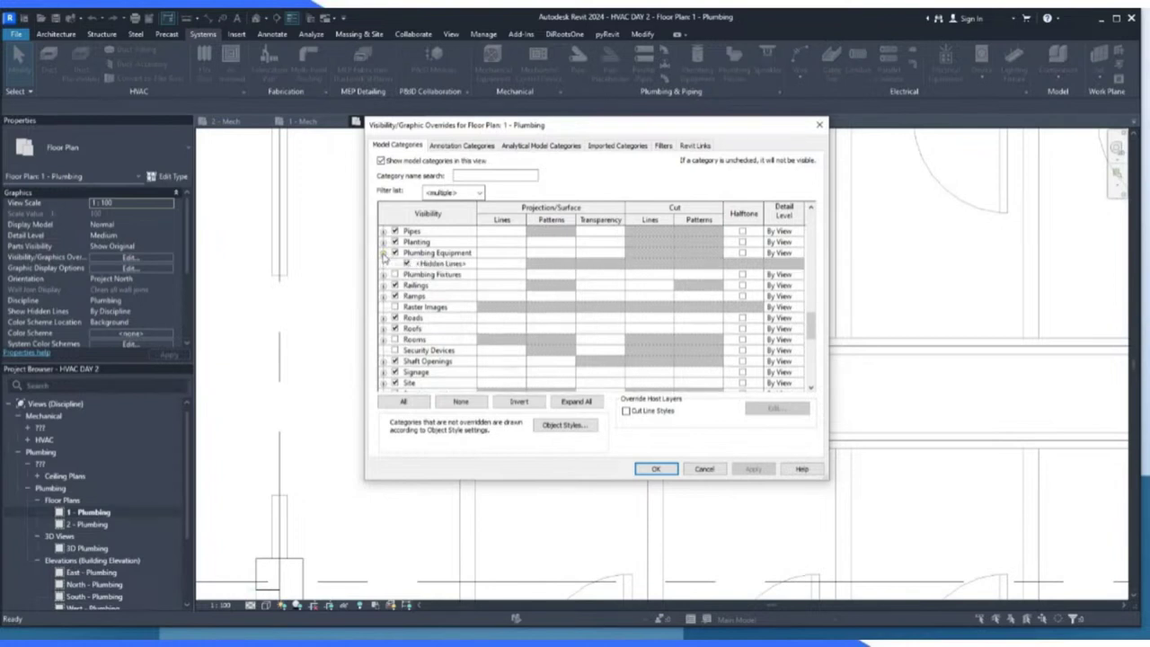
{"action": "left_click", "coordinate": [395, 253]}
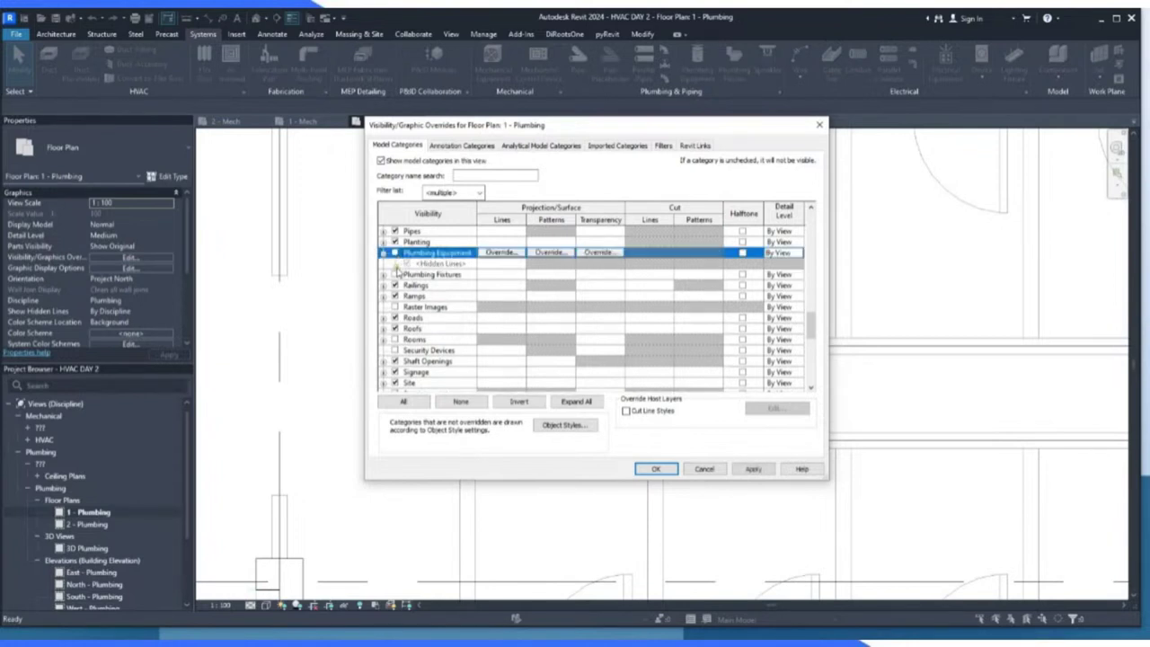
Turn Plumbing Fixtures off and apply, then turn it back on and apply again.
{"action": "left_click", "coordinate": [396, 274]}
{"action": "left_click", "coordinate": [384, 274]}
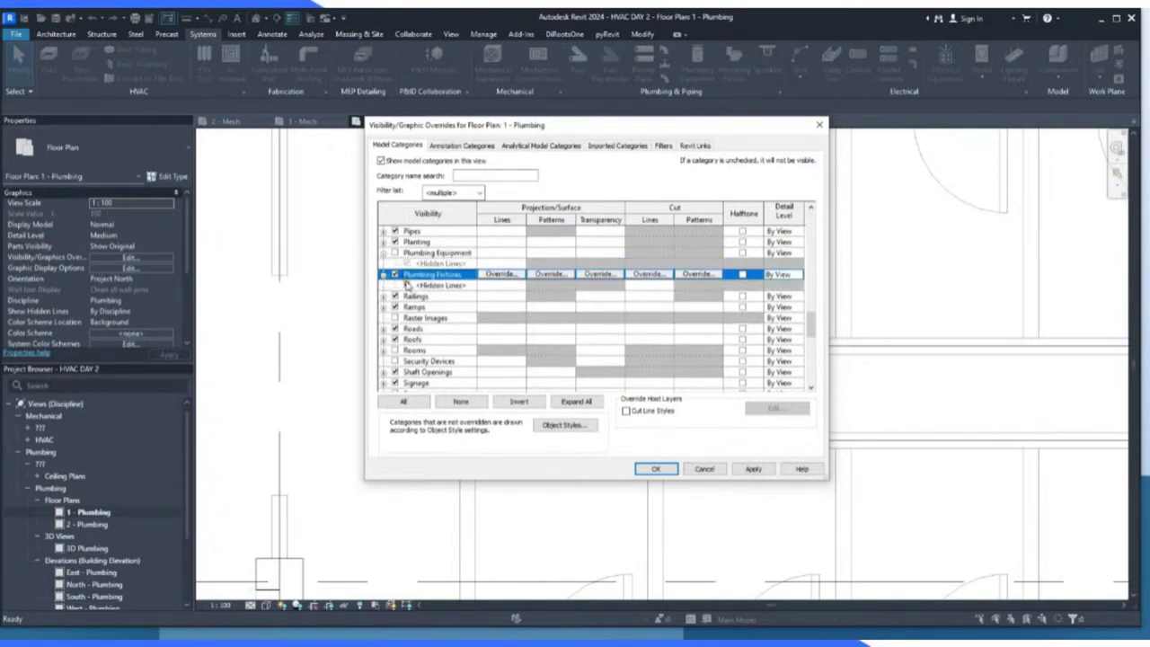
{"action": "left_click", "coordinate": [395, 274]}
{"action": "left_click", "coordinate": [750, 468]}
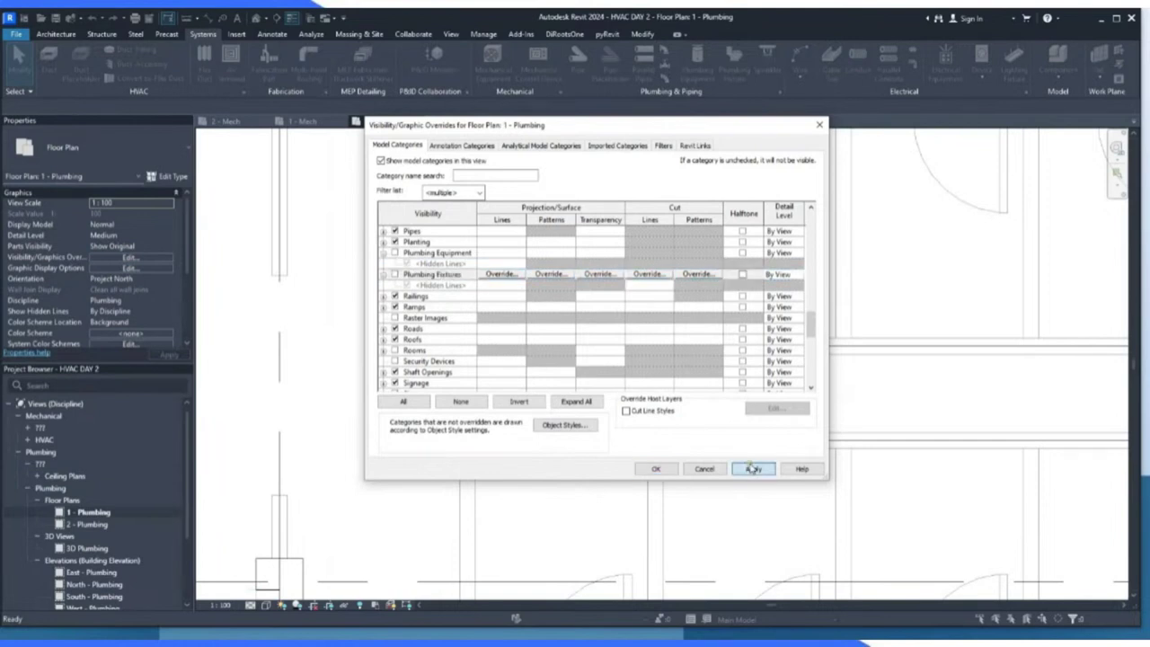
{"action": "left_click", "coordinate": [396, 274]}
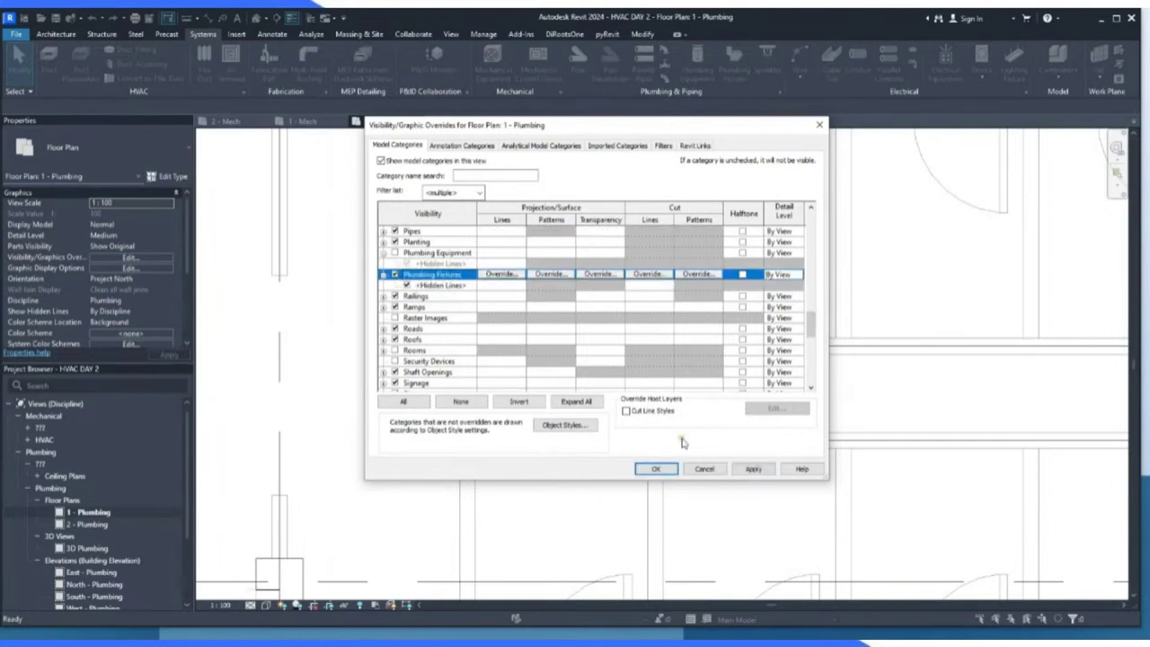
{"action": "left_click", "coordinate": [752, 468]}
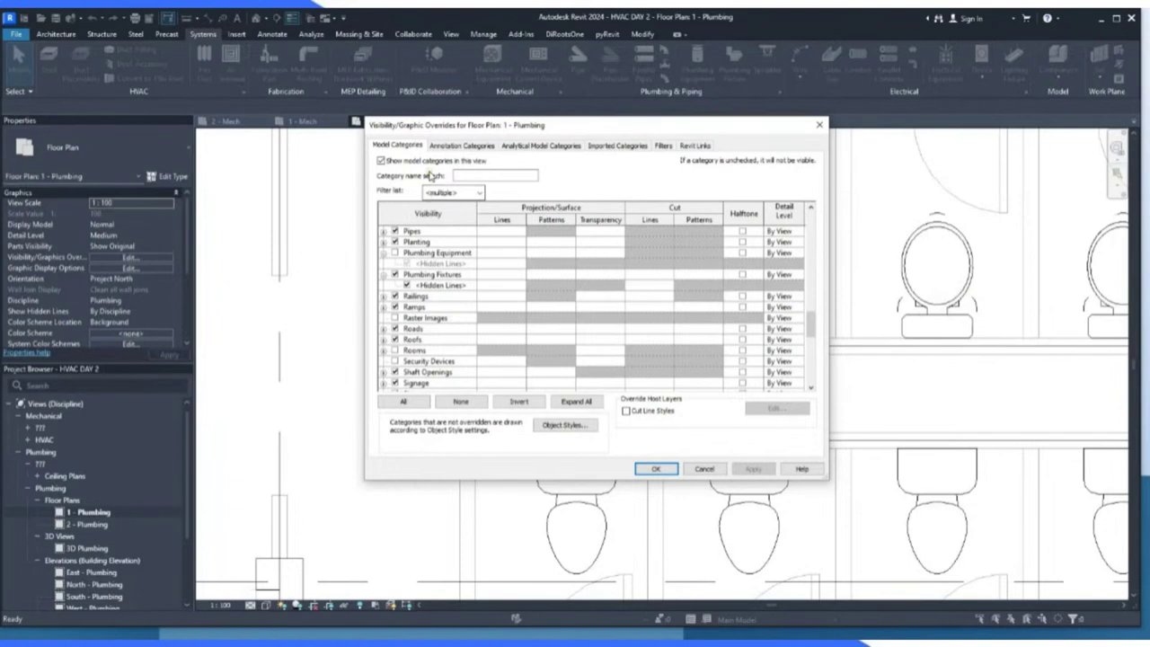
Narrow the discipline filter to Architecture, then hide Plumbing Fixtures and apply.
{"action": "left_click", "coordinate": [452, 193]}
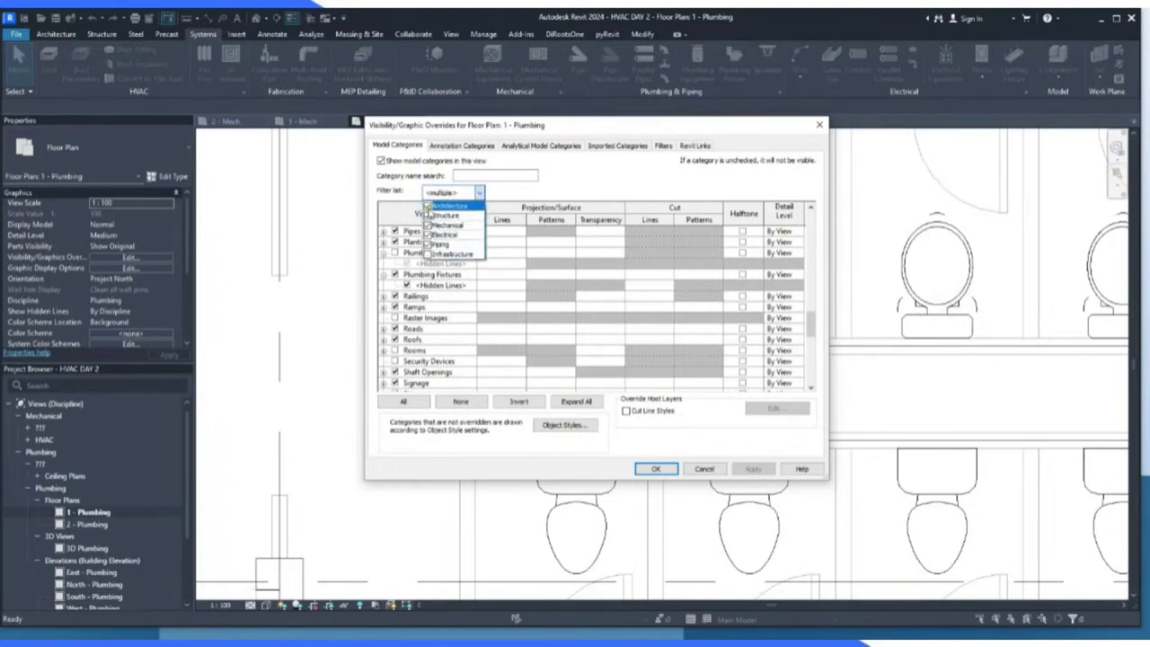
{"action": "left_click", "coordinate": [430, 243]}
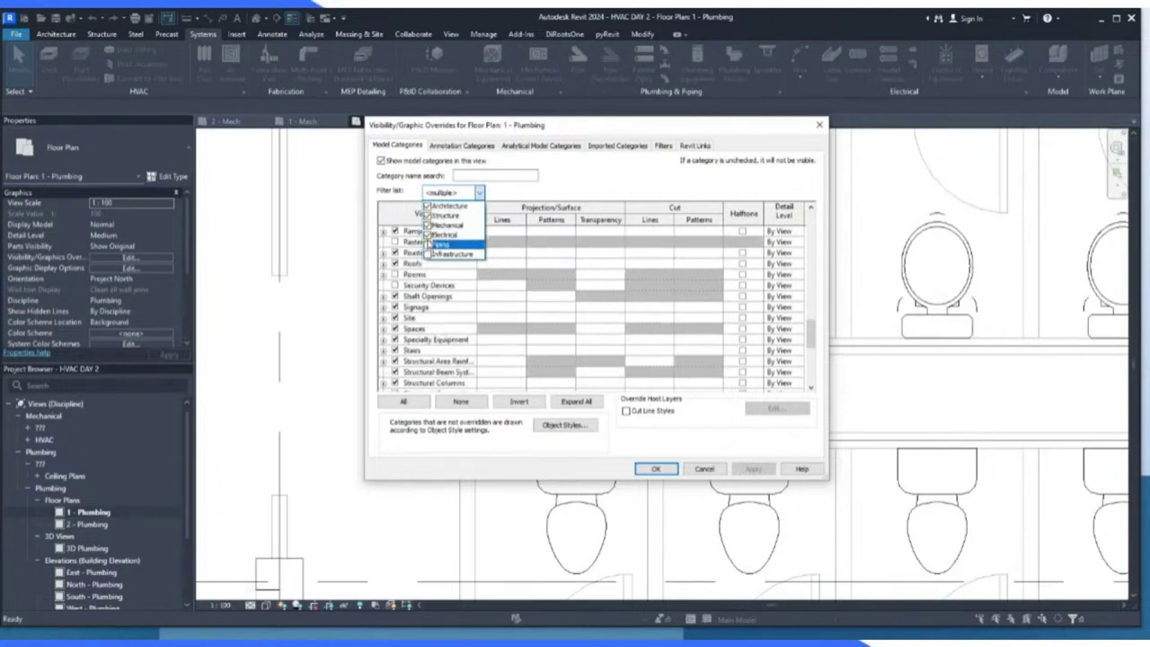
{"action": "left_click", "coordinate": [431, 227]}
{"action": "left_click", "coordinate": [429, 215]}
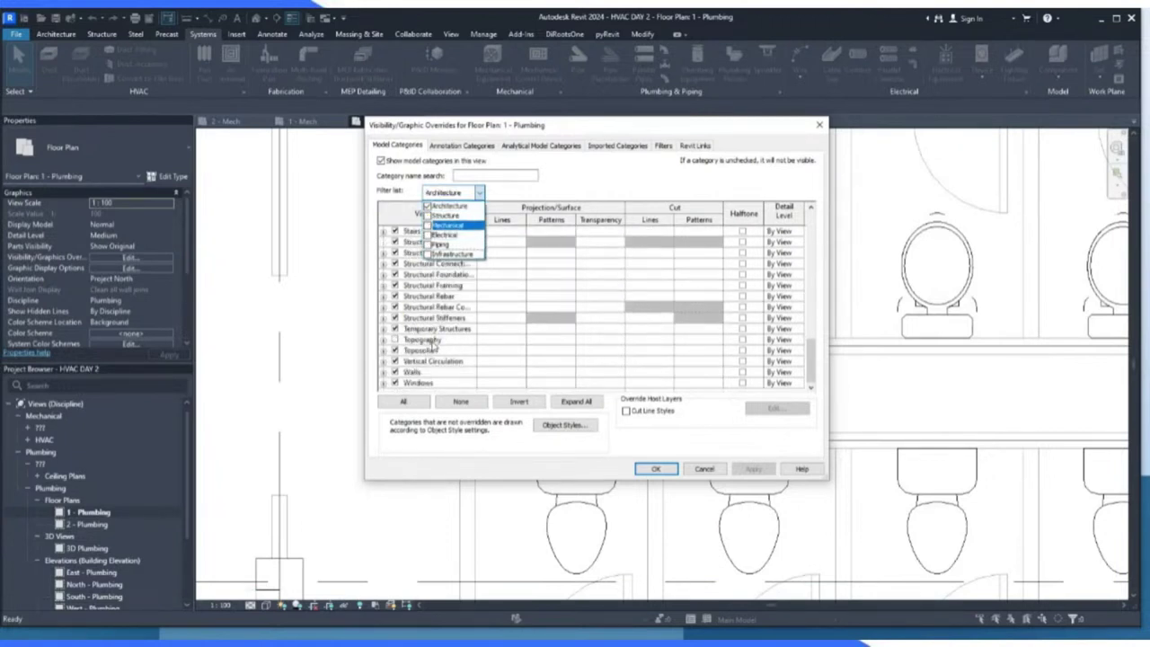
{"action": "scroll", "coordinate": [434, 345], "scroll_direction": "up", "scroll_amount": 5}
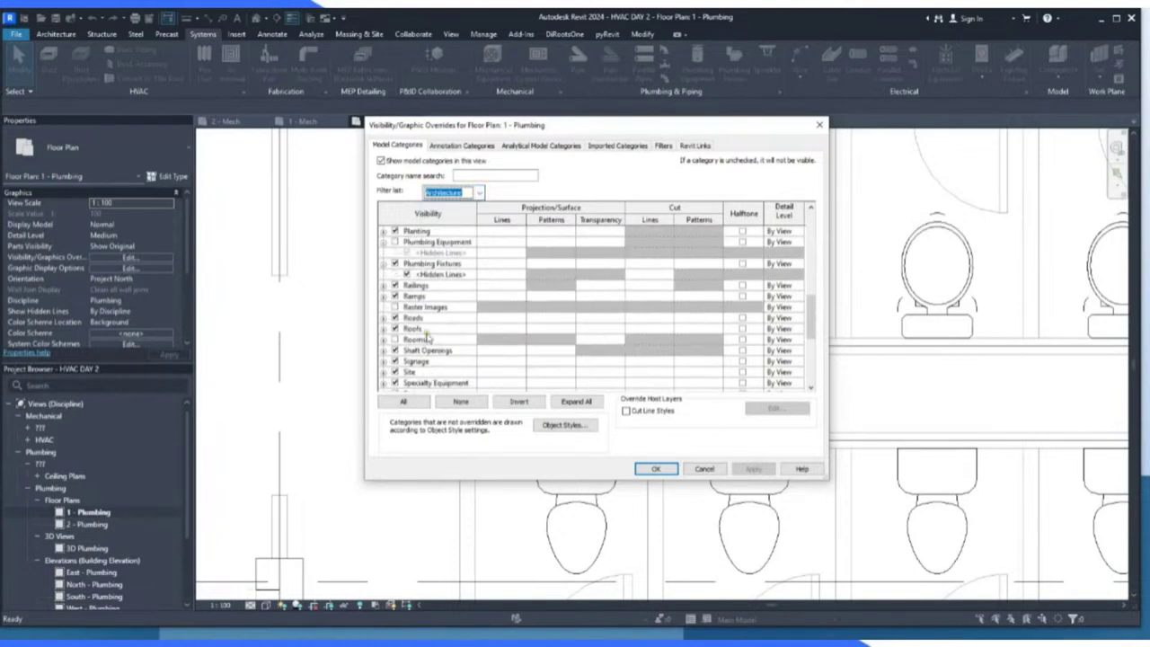
{"action": "scroll", "coordinate": [428, 337], "scroll_direction": "up", "scroll_amount": 2}
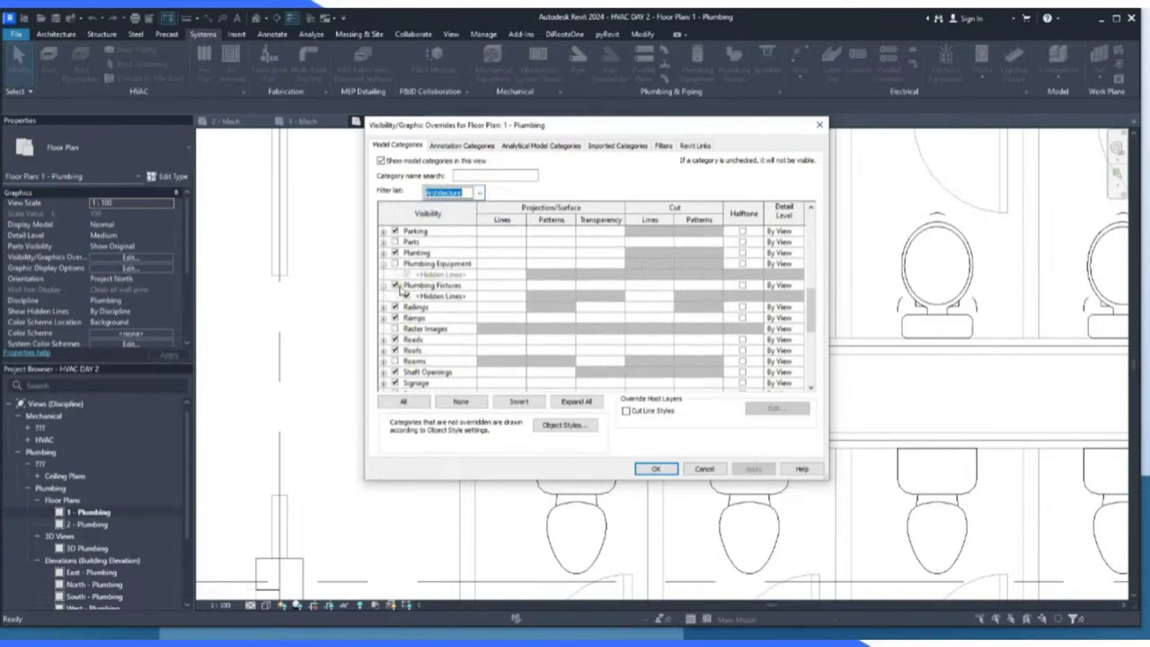
{"action": "left_click", "coordinate": [394, 285]}
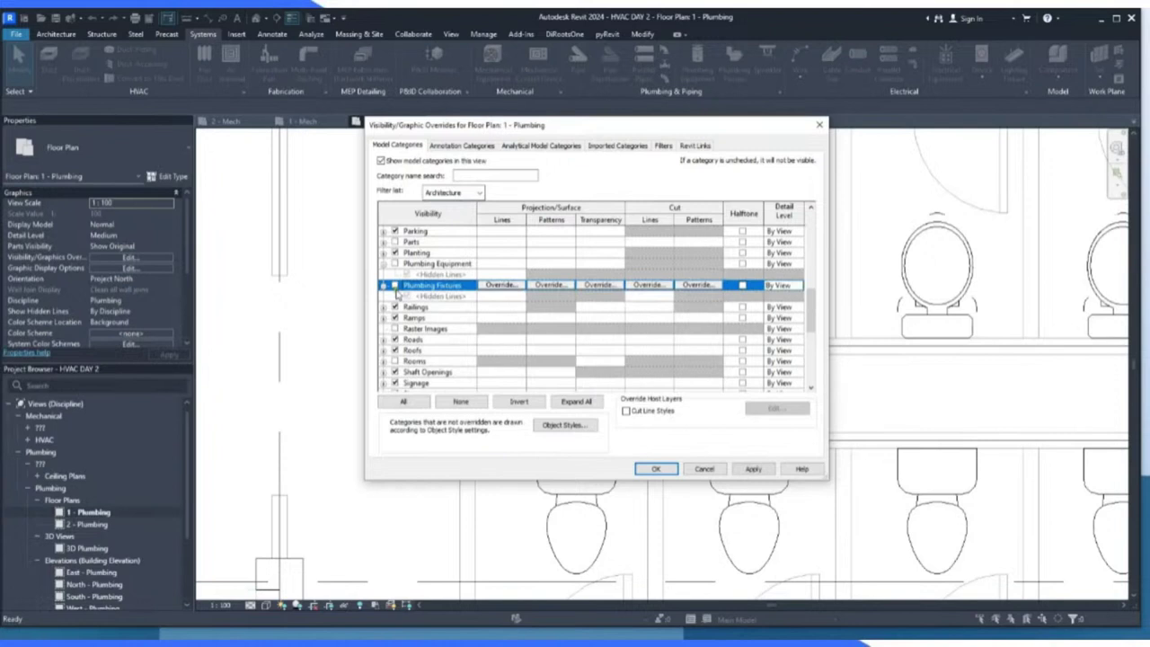
{"action": "left_click", "coordinate": [752, 469]}
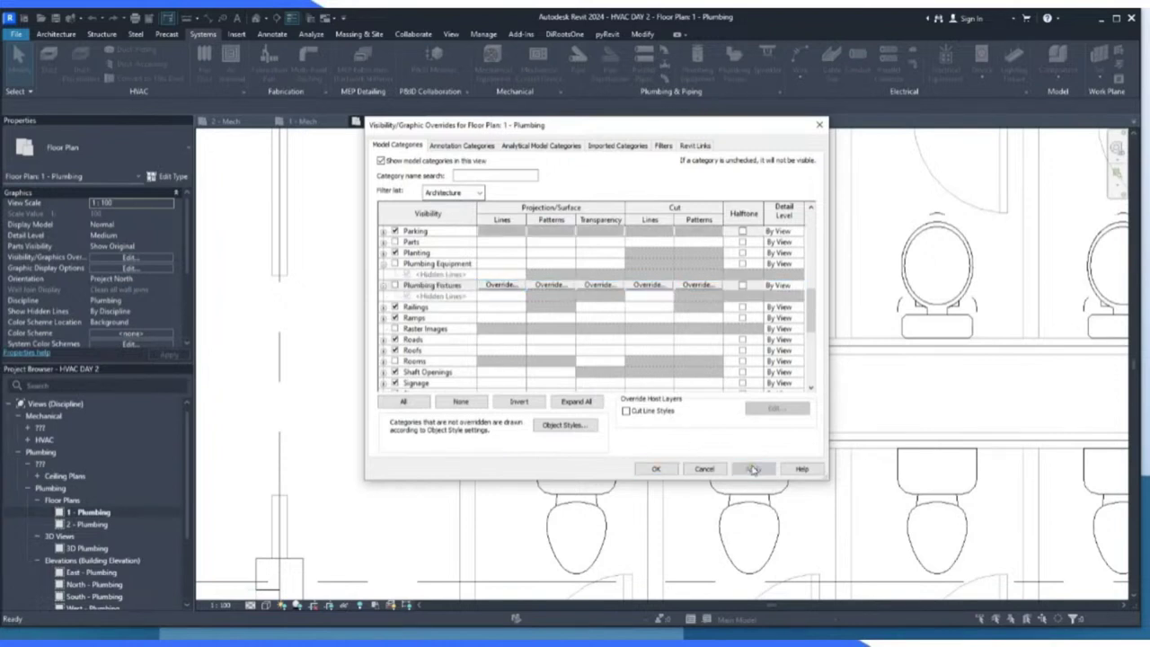
Add Mechanical to the filter, re-enable Plumbing Fixtures, apply and close with OK.
{"action": "left_click", "coordinate": [465, 196]}
{"action": "left_click", "coordinate": [429, 225]}
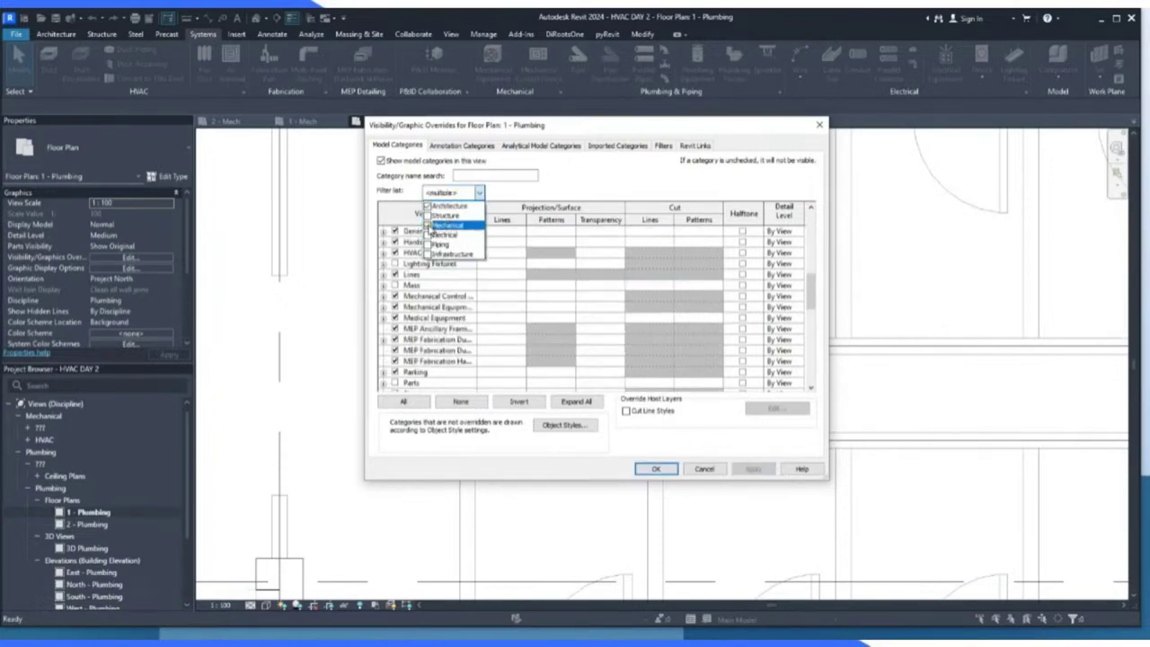
{"action": "left_click", "coordinate": [441, 322]}
{"action": "scroll", "coordinate": [450, 351], "scroll_direction": "down", "scroll_amount": 3}
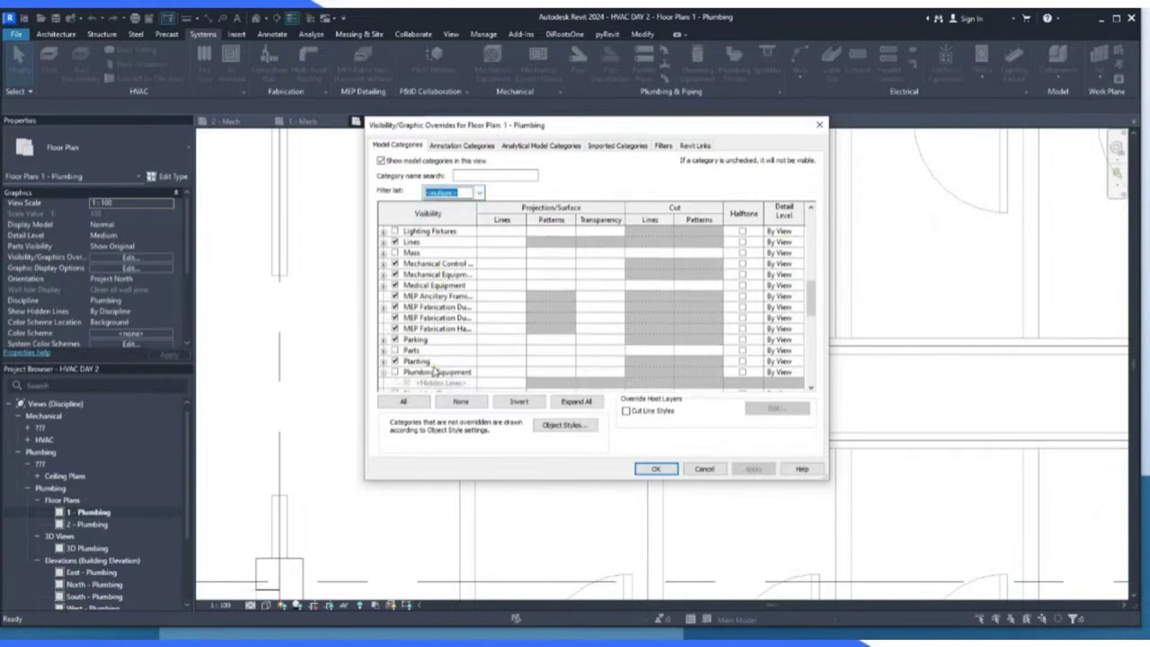
{"action": "scroll", "coordinate": [455, 364], "scroll_direction": "down", "scroll_amount": 1}
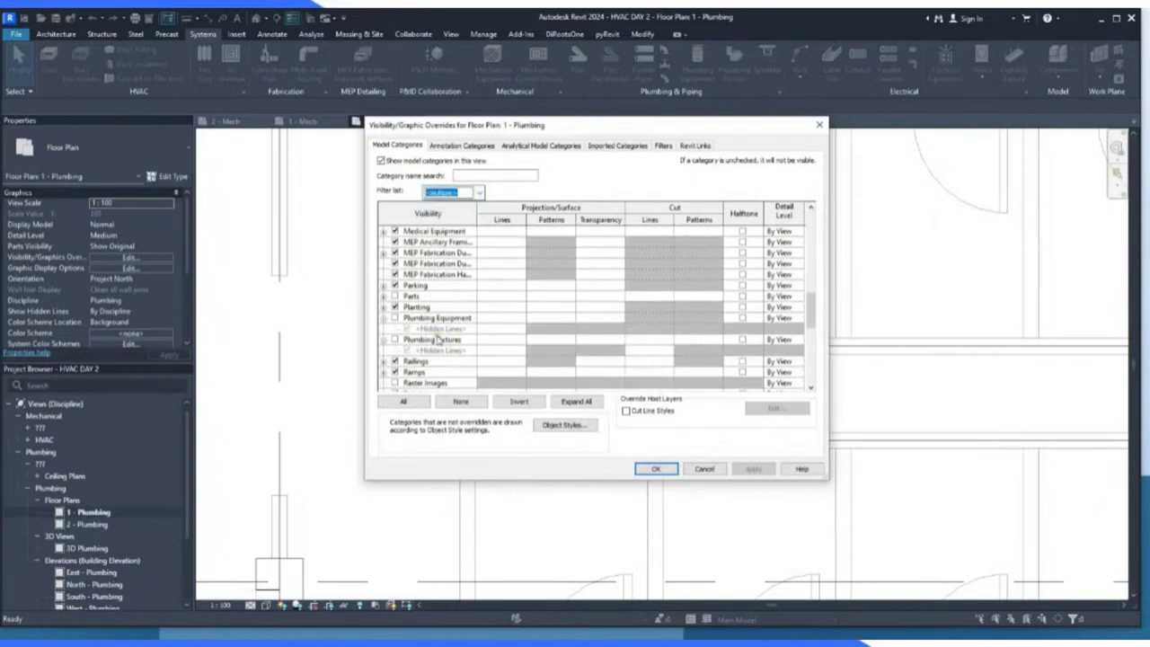
{"action": "left_click", "coordinate": [394, 340]}
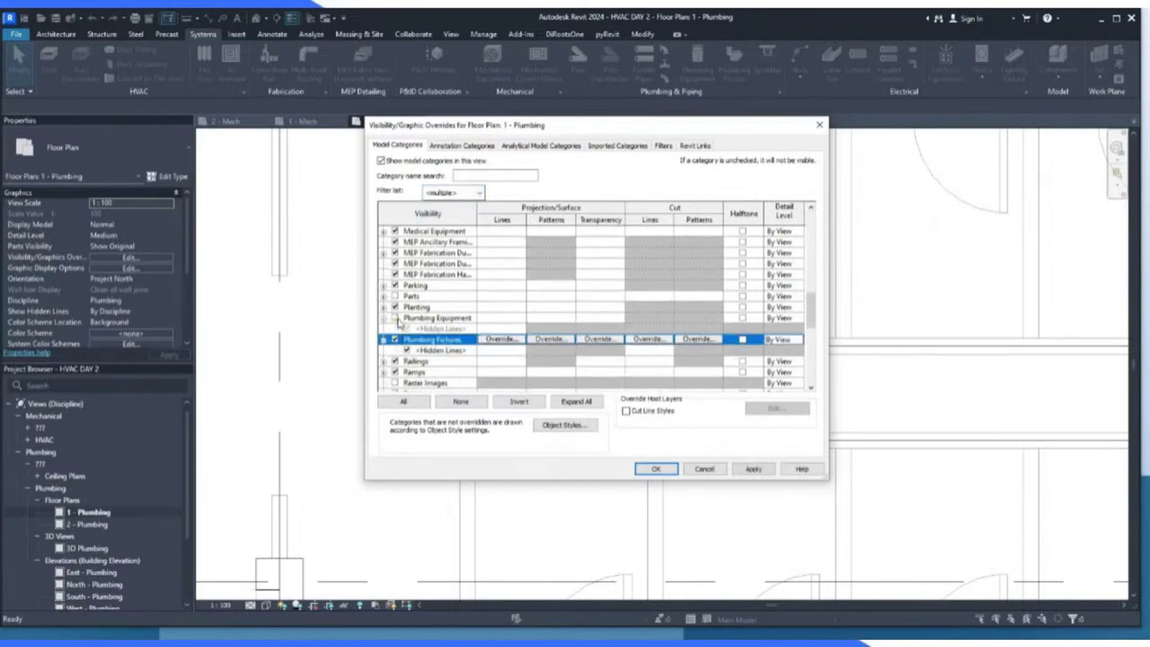
{"action": "left_click", "coordinate": [755, 470]}
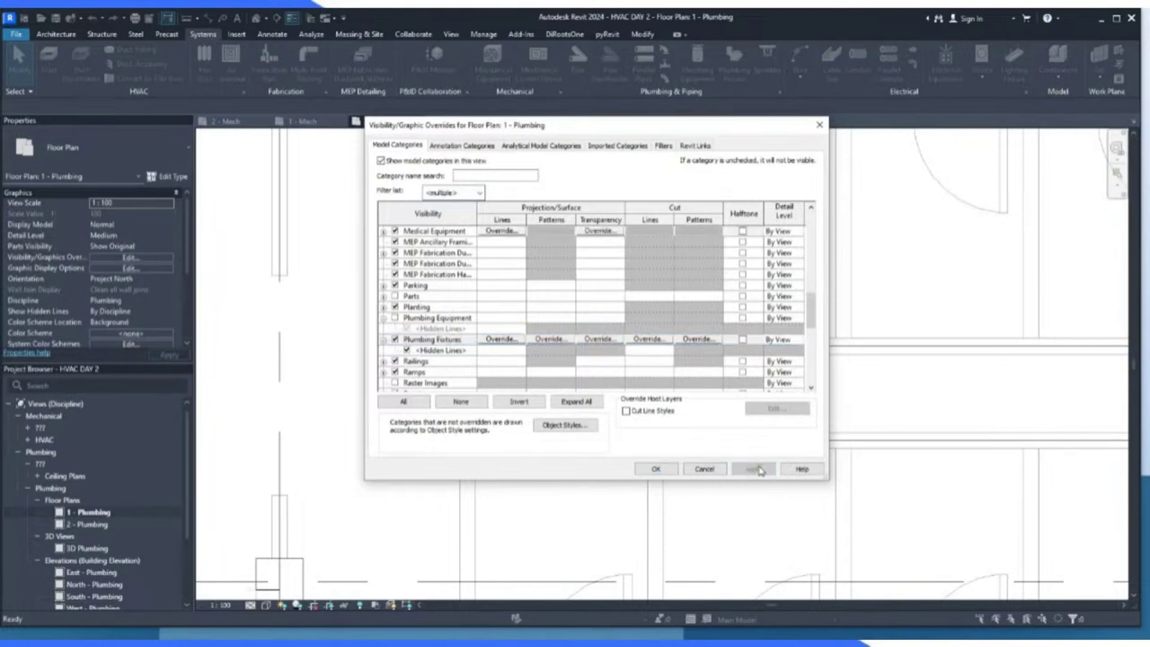
{"action": "left_click", "coordinate": [657, 469]}
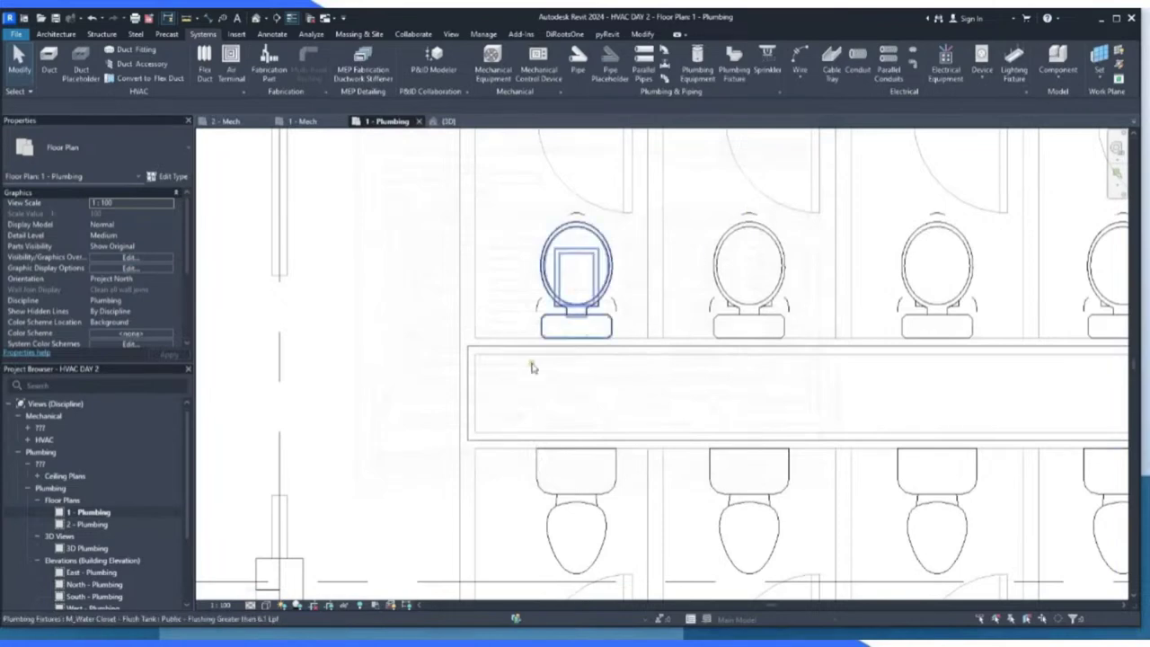
{"action": "scroll", "coordinate": [534, 365], "scroll_direction": "down", "scroll_amount": 3}
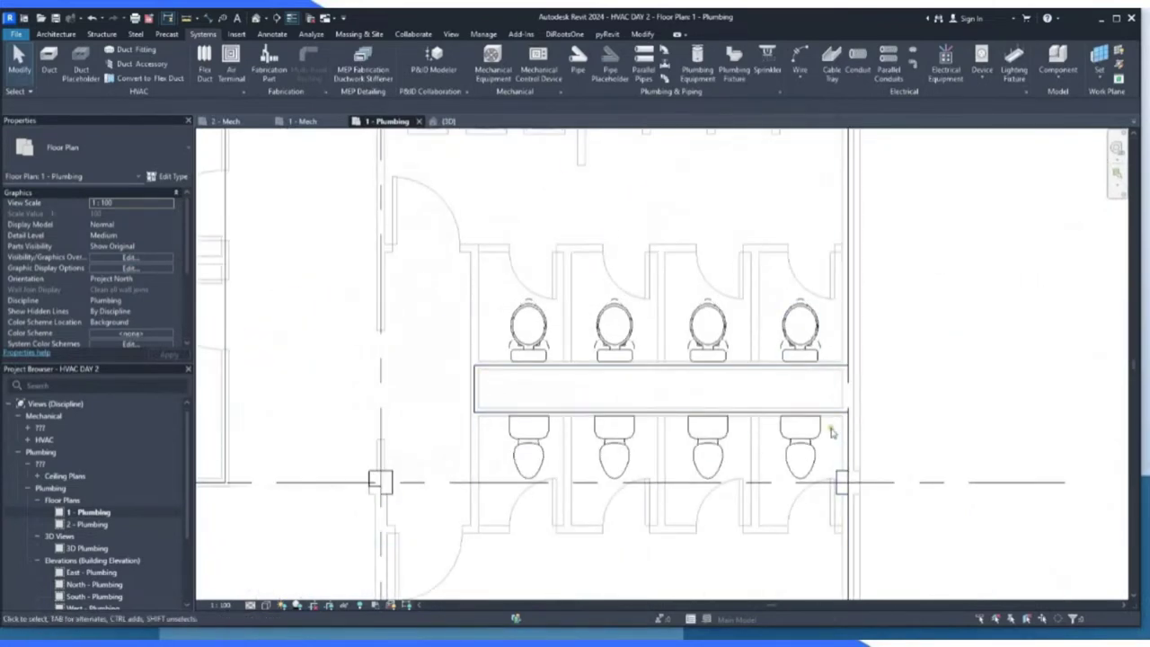
{"action": "scroll", "coordinate": [441, 282], "scroll_direction": "down", "scroll_amount": 2}
{"action": "scroll", "coordinate": [592, 311], "scroll_direction": "up", "scroll_amount": 4}
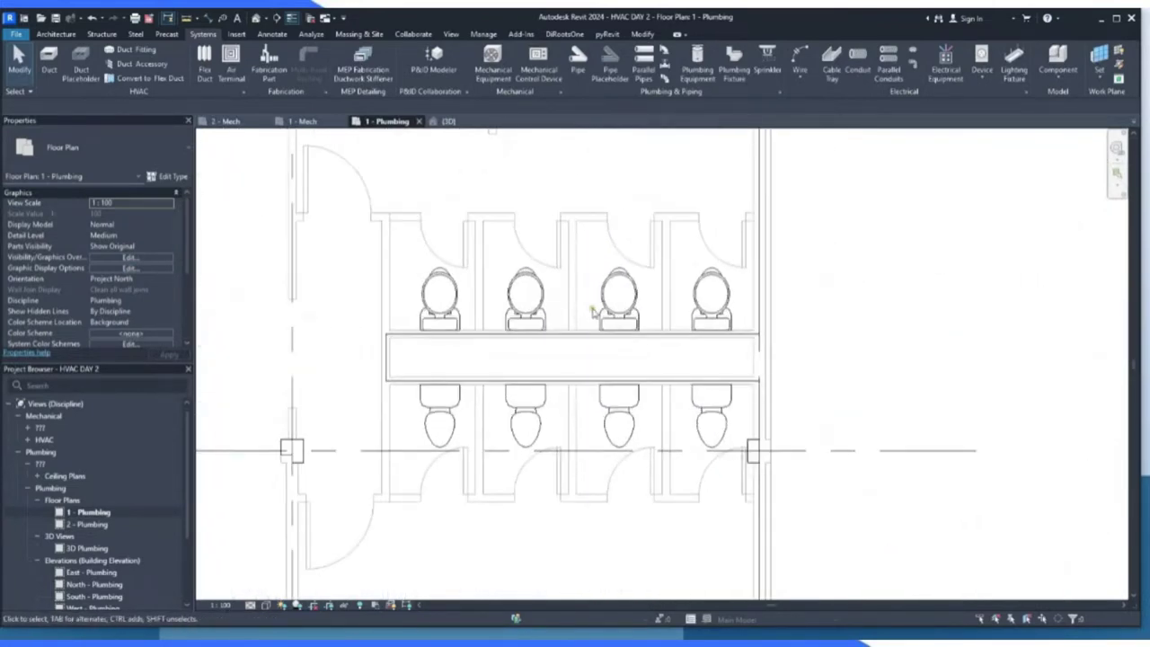
{"action": "scroll", "coordinate": [591, 311], "scroll_direction": "up", "scroll_amount": 1}
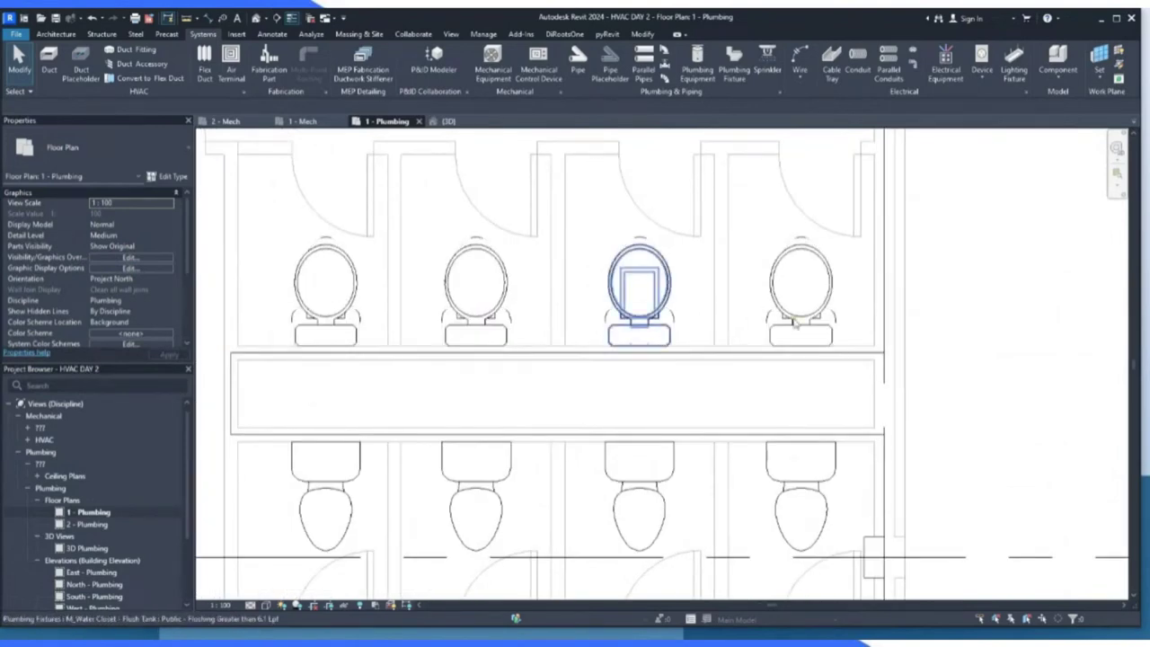
{"action": "scroll", "coordinate": [878, 289], "scroll_direction": "down", "scroll_amount": 2}
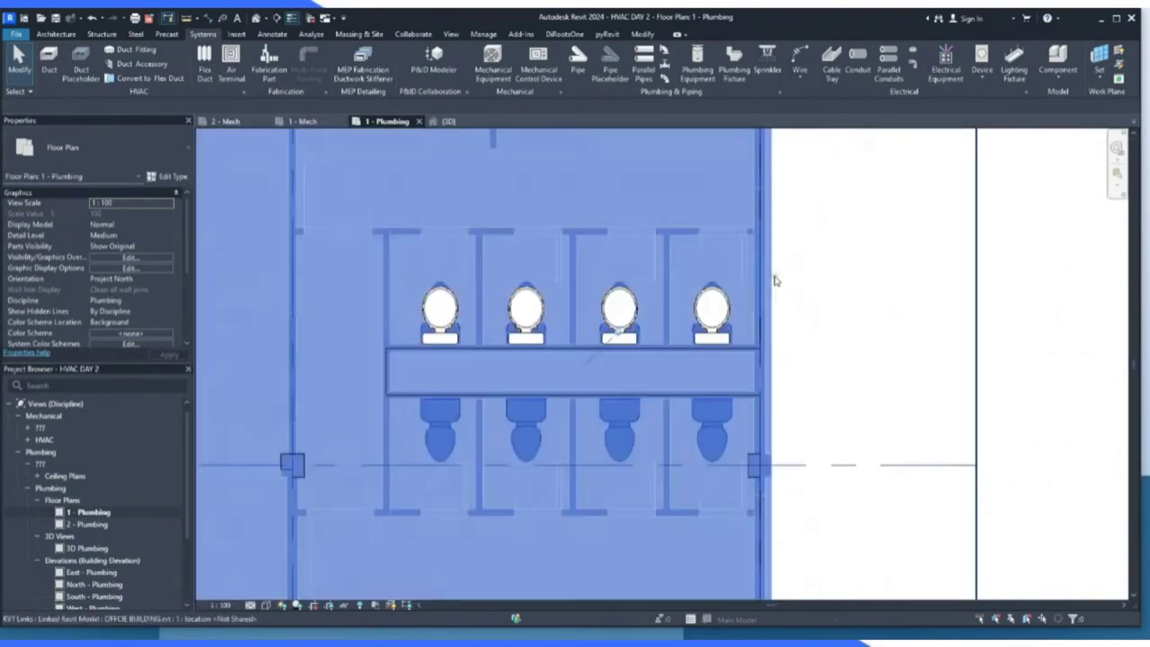
{"action": "left_click", "coordinate": [772, 286]}
{"action": "scroll", "coordinate": [618, 346], "scroll_direction": "down", "scroll_amount": 1}
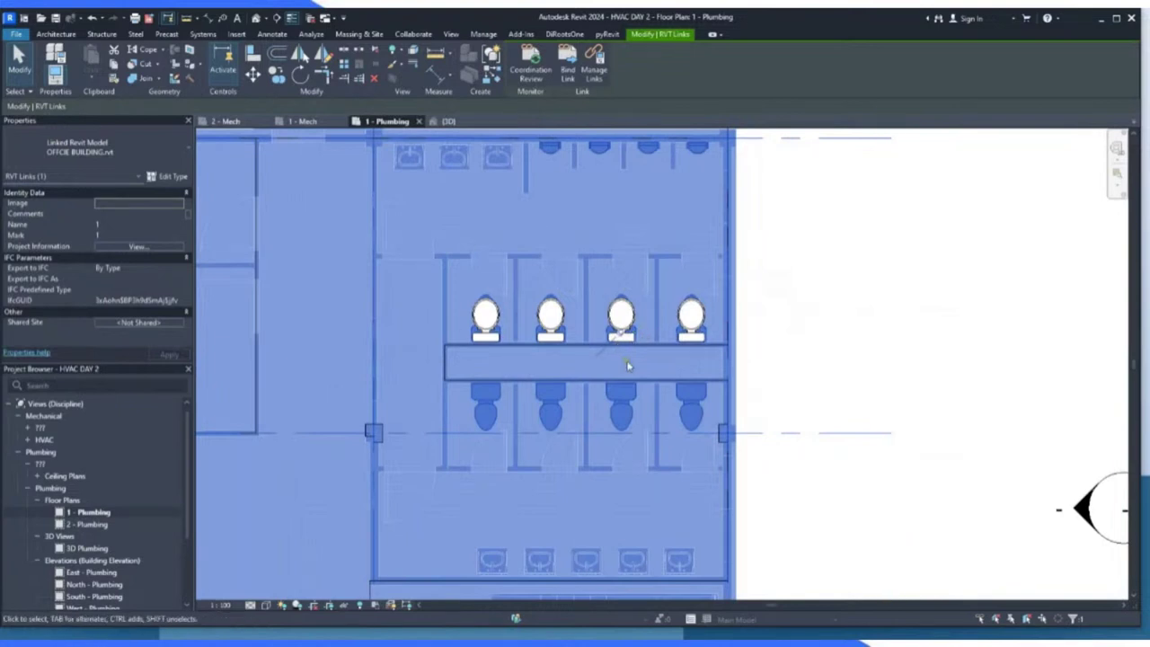
{"action": "left_click", "coordinate": [172, 178]}
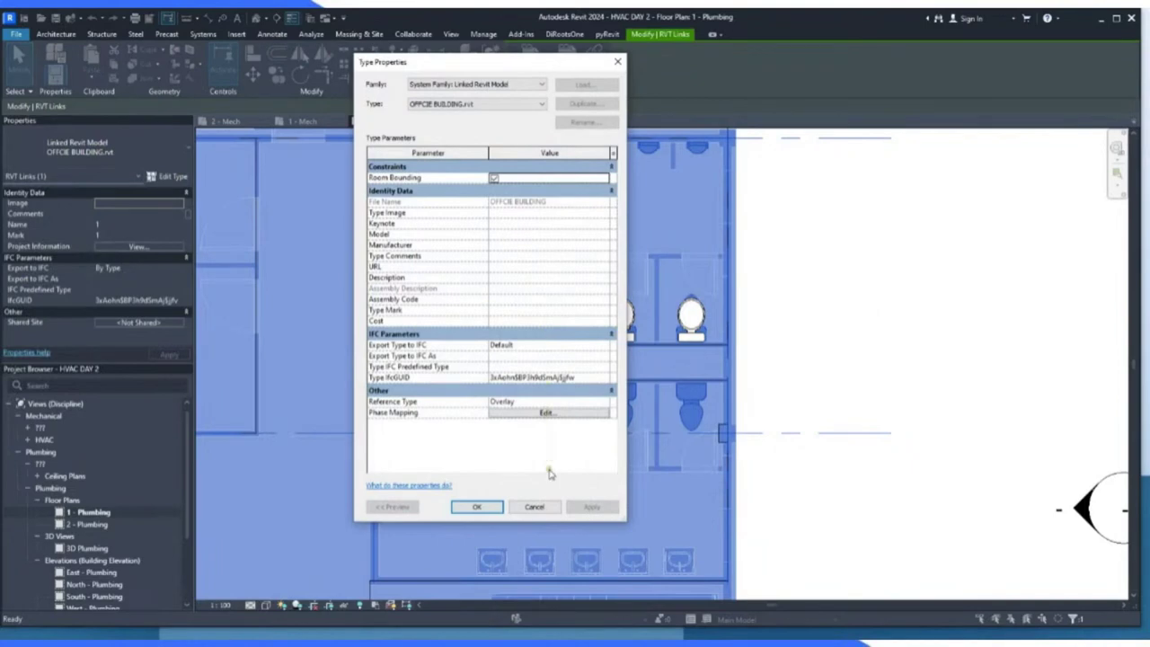
{"action": "left_click", "coordinate": [534, 507]}
{"action": "left_click", "coordinate": [803, 325]}
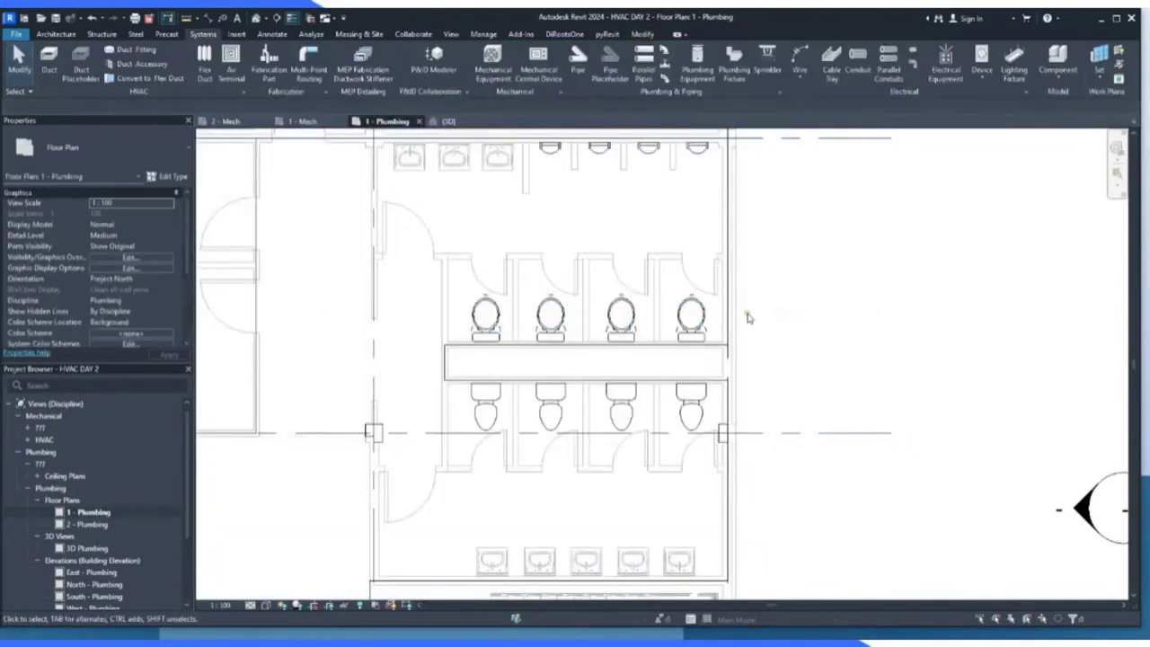
{"action": "scroll", "coordinate": [575, 333], "scroll_direction": "up", "scroll_amount": 2}
{"action": "scroll", "coordinate": [486, 338], "scroll_direction": "up", "scroll_amount": 2}
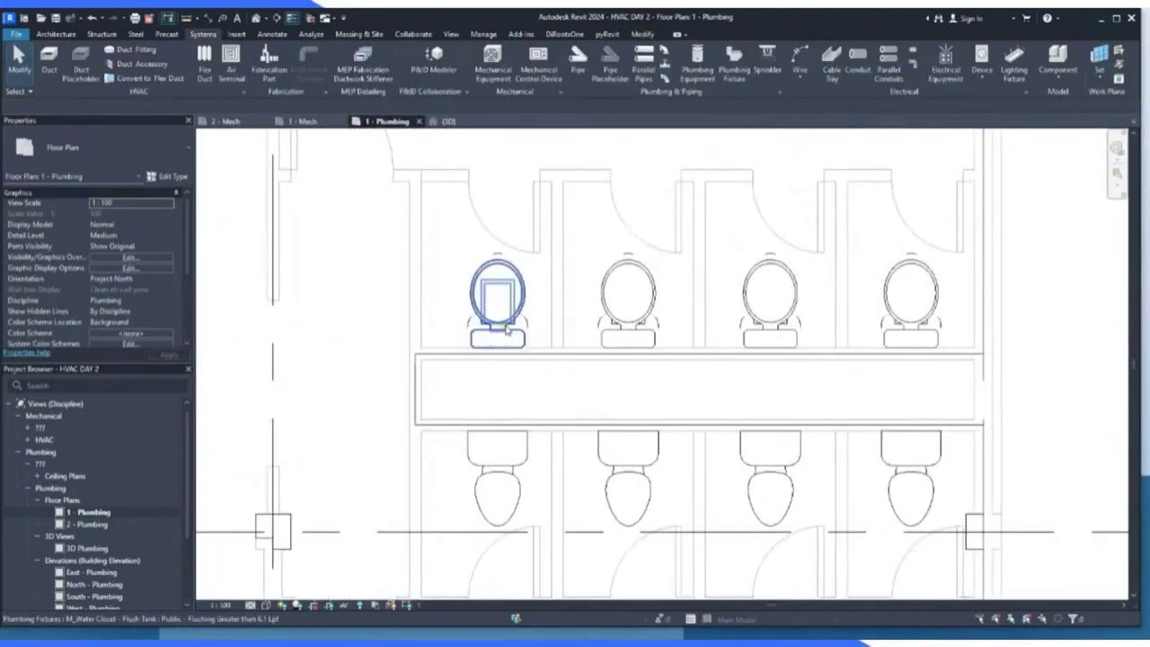
Mirror-copy the four upper water closets across the bench midline into the lower stalls.
{"action": "left_click", "coordinate": [508, 332]}
{"action": "scroll", "coordinate": [600, 294], "scroll_direction": "down", "scroll_amount": 2}
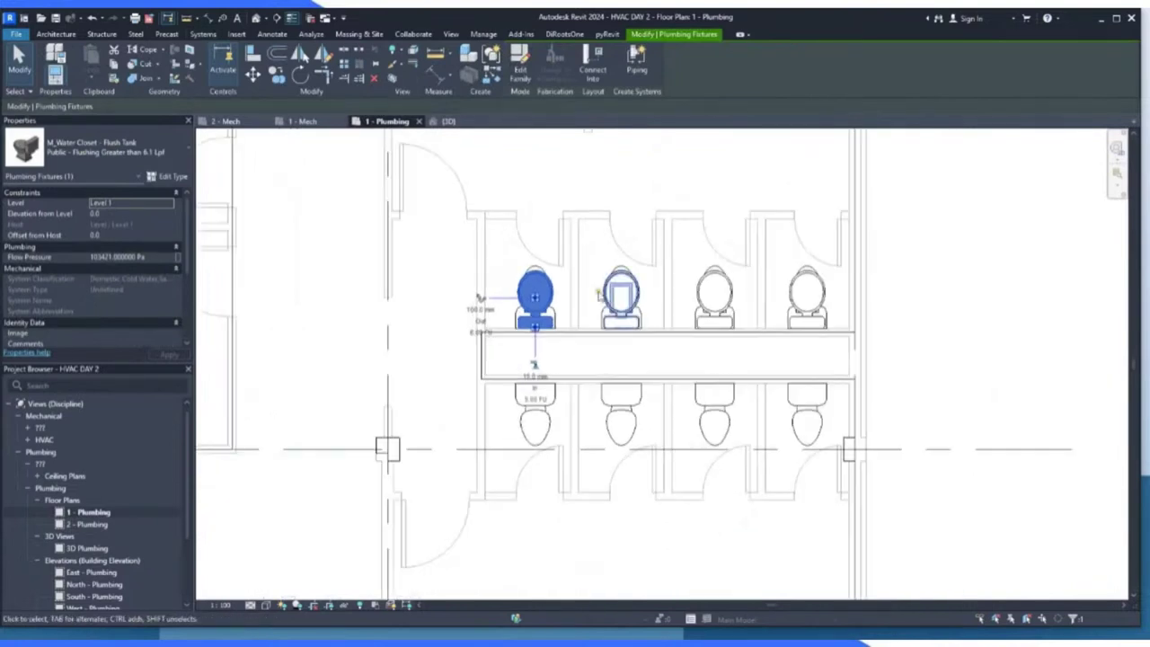
{"action": "left_click_drag", "start_coordinate": [441, 256], "coordinate": [858, 338]}
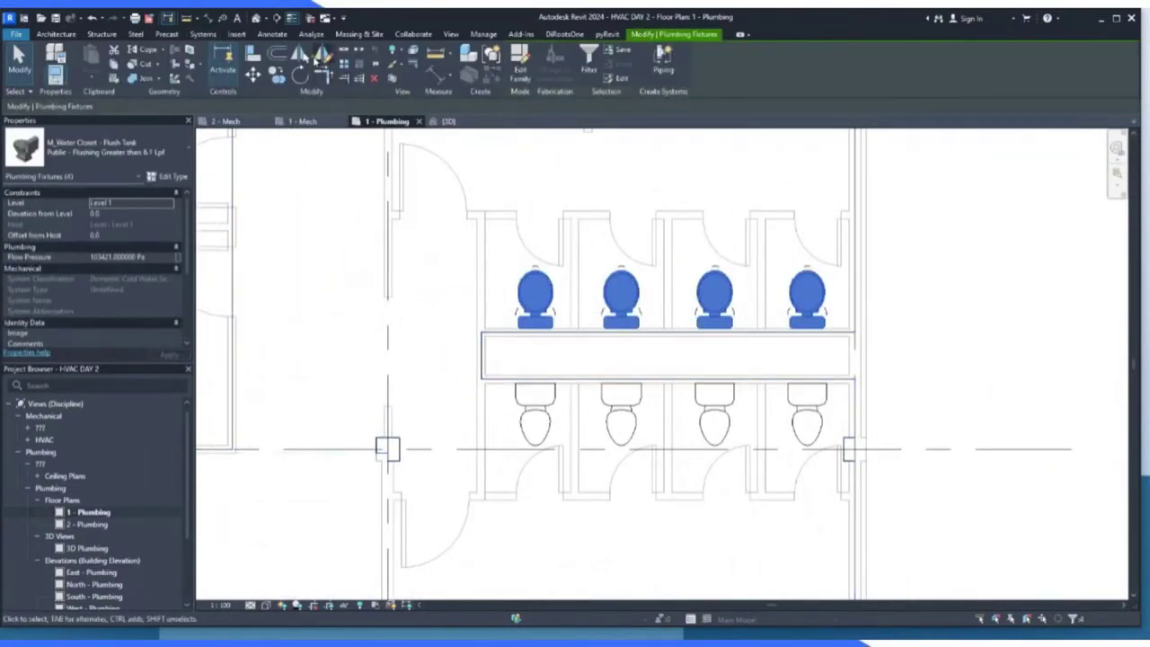
{"action": "left_click", "coordinate": [322, 54]}
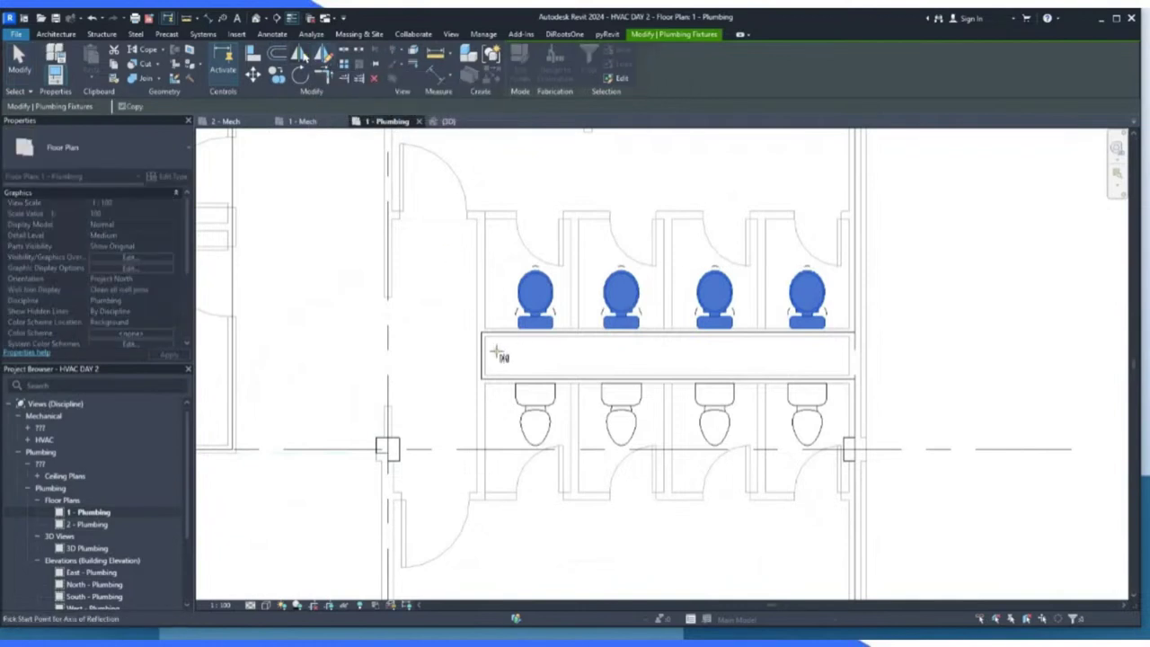
{"action": "left_click", "coordinate": [485, 360]}
{"action": "left_click", "coordinate": [515, 359]}
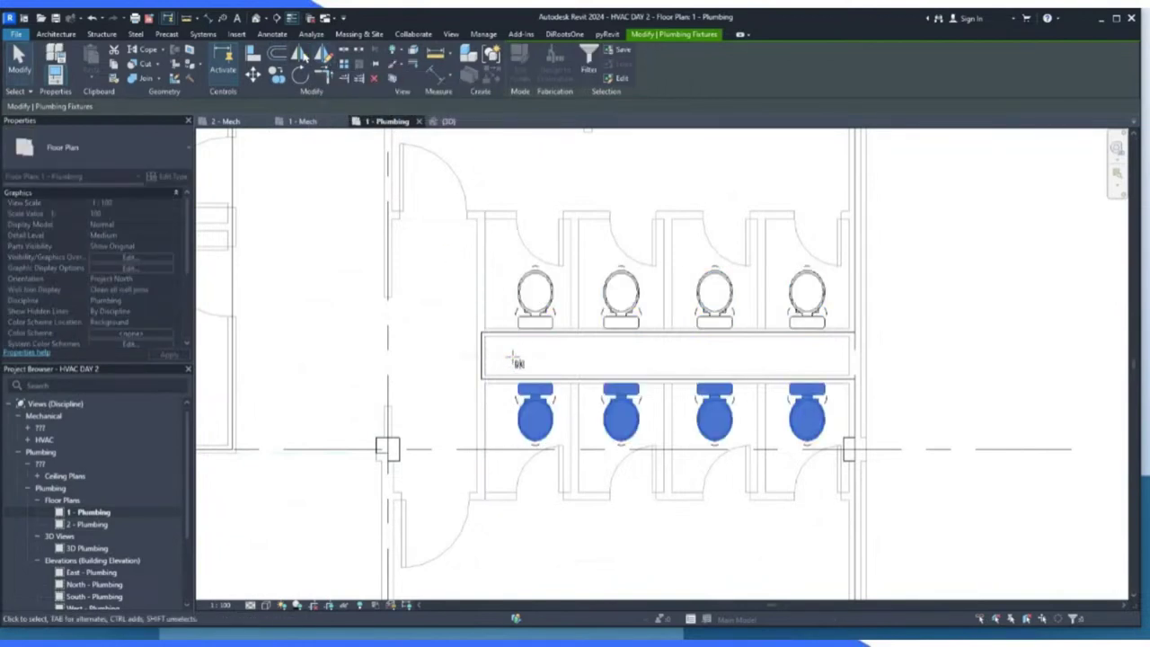
{"action": "left_click", "coordinate": [903, 373]}
{"action": "scroll", "coordinate": [526, 416], "scroll_direction": "down", "scroll_amount": 2}
{"action": "scroll", "coordinate": [586, 239], "scroll_direction": "up", "scroll_amount": 5}
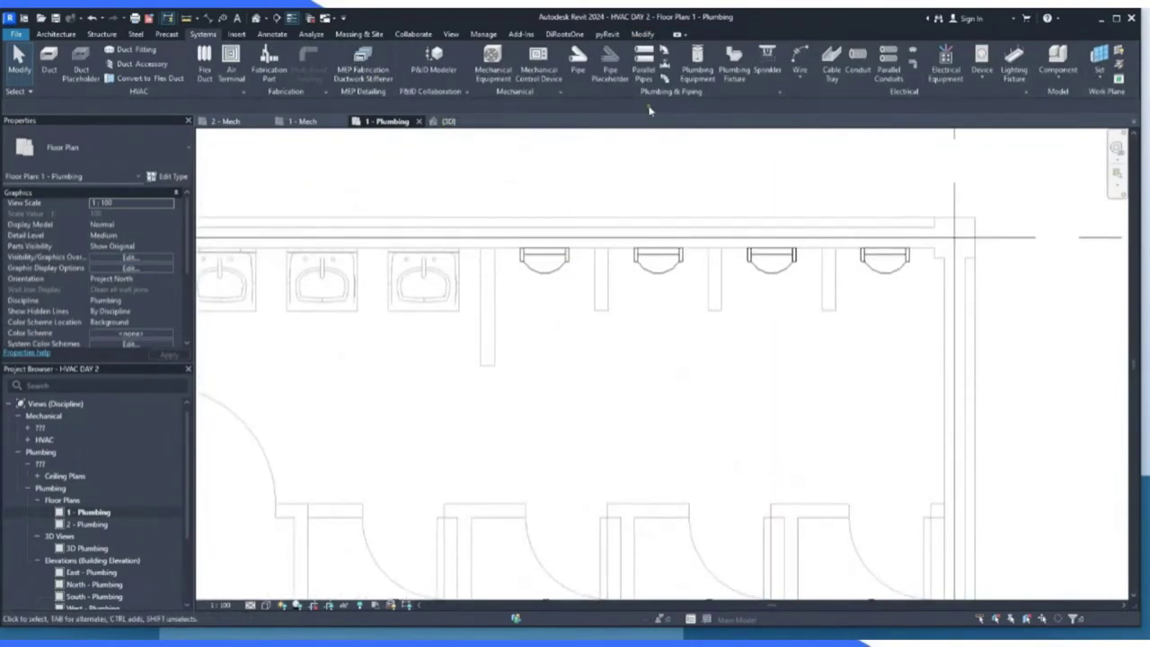
Start a plumbing fixture, open Load Family and browse up to the RVT 2024 folder.
{"action": "left_click", "coordinate": [734, 72]}
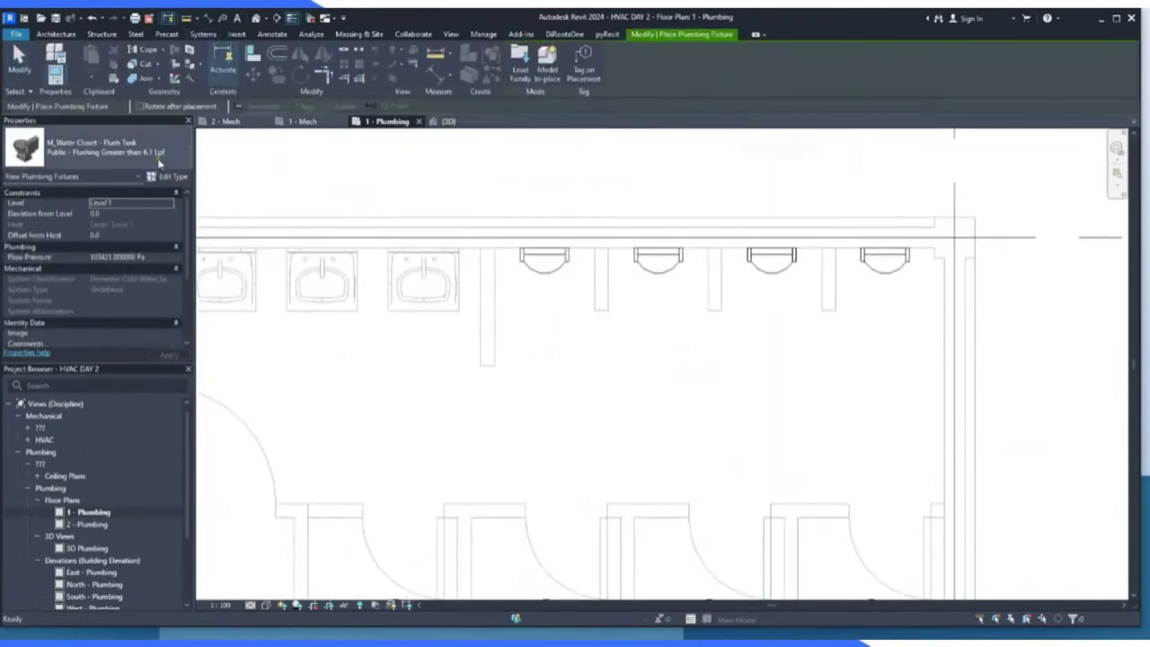
{"action": "left_click", "coordinate": [163, 157]}
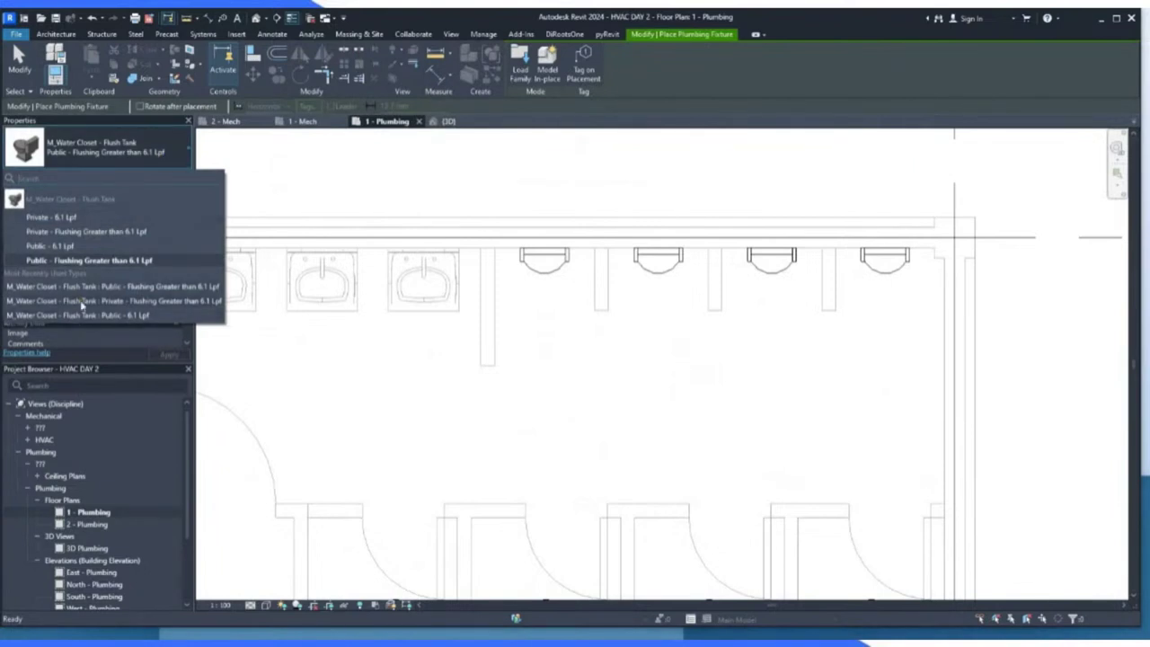
{"action": "left_click", "coordinate": [526, 74]}
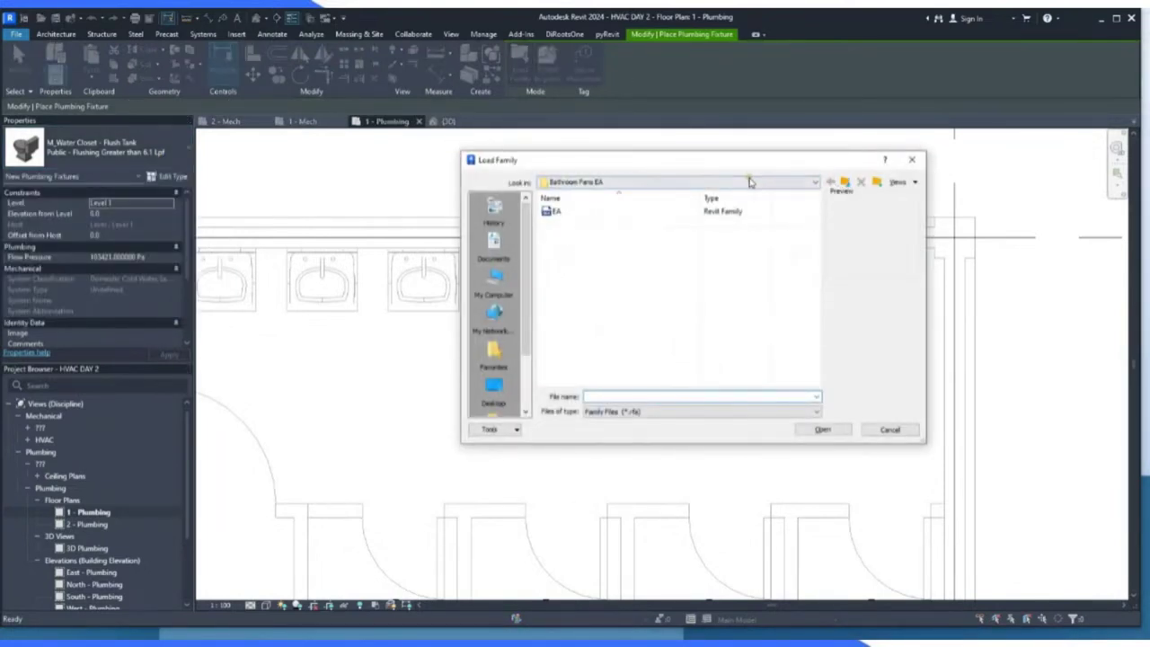
{"action": "left_click", "coordinate": [750, 182]}
{"action": "left_click", "coordinate": [863, 303]}
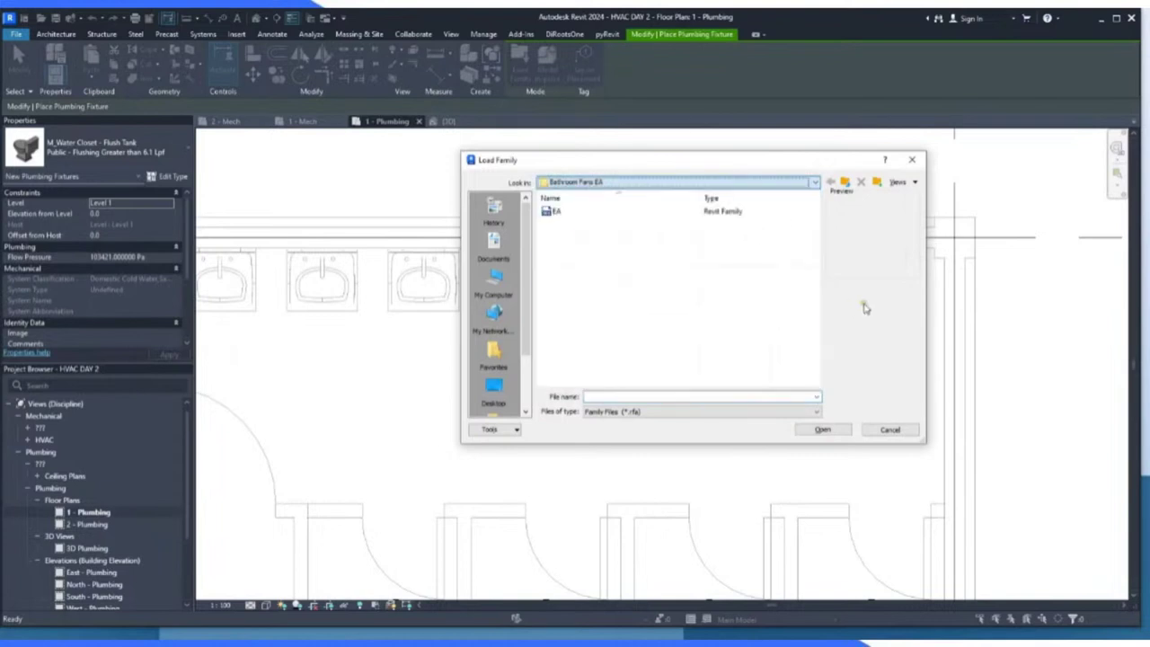
{"action": "left_click", "coordinate": [529, 381]}
{"action": "left_click", "coordinate": [493, 392]}
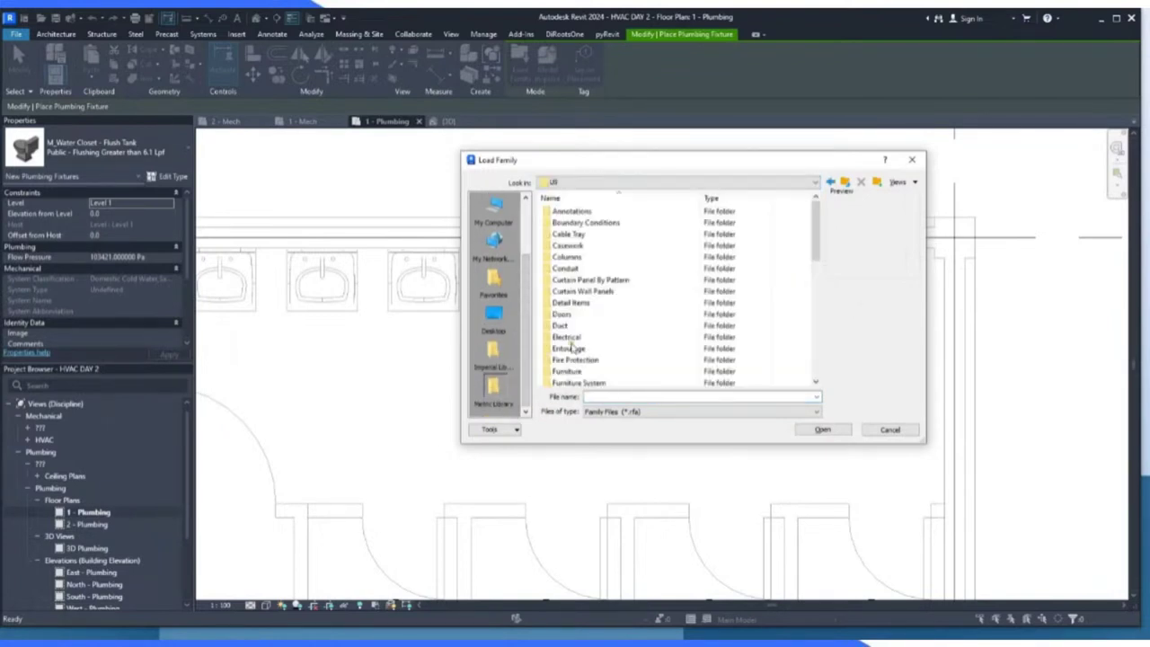
{"action": "left_click", "coordinate": [843, 184]}
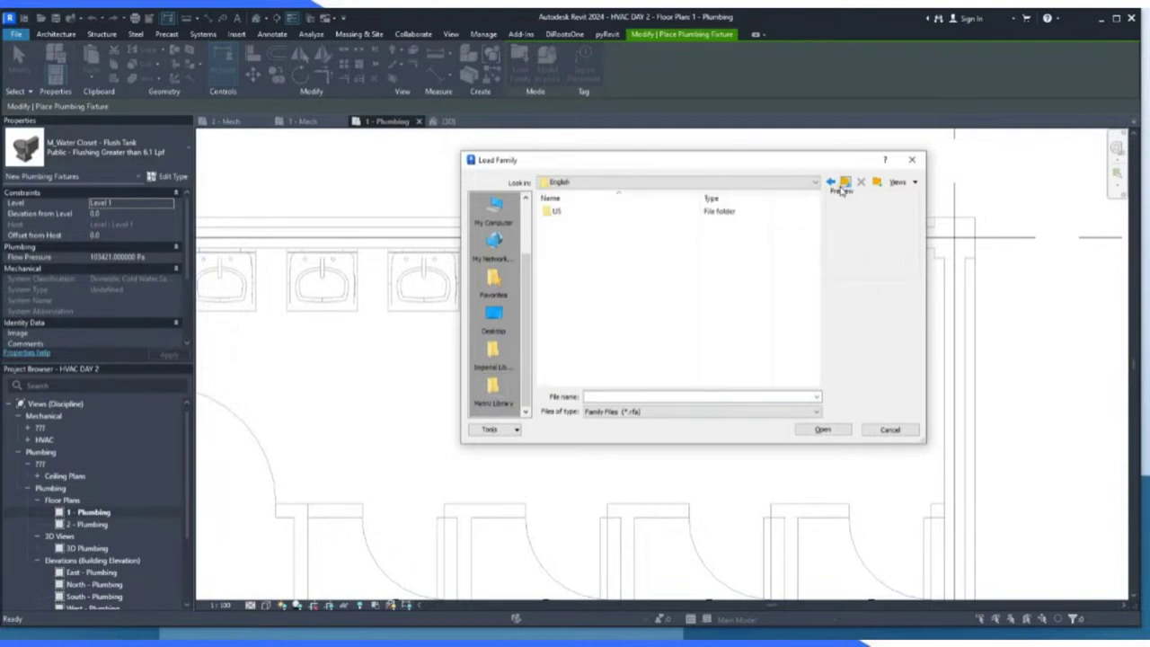
{"action": "left_click", "coordinate": [843, 183]}
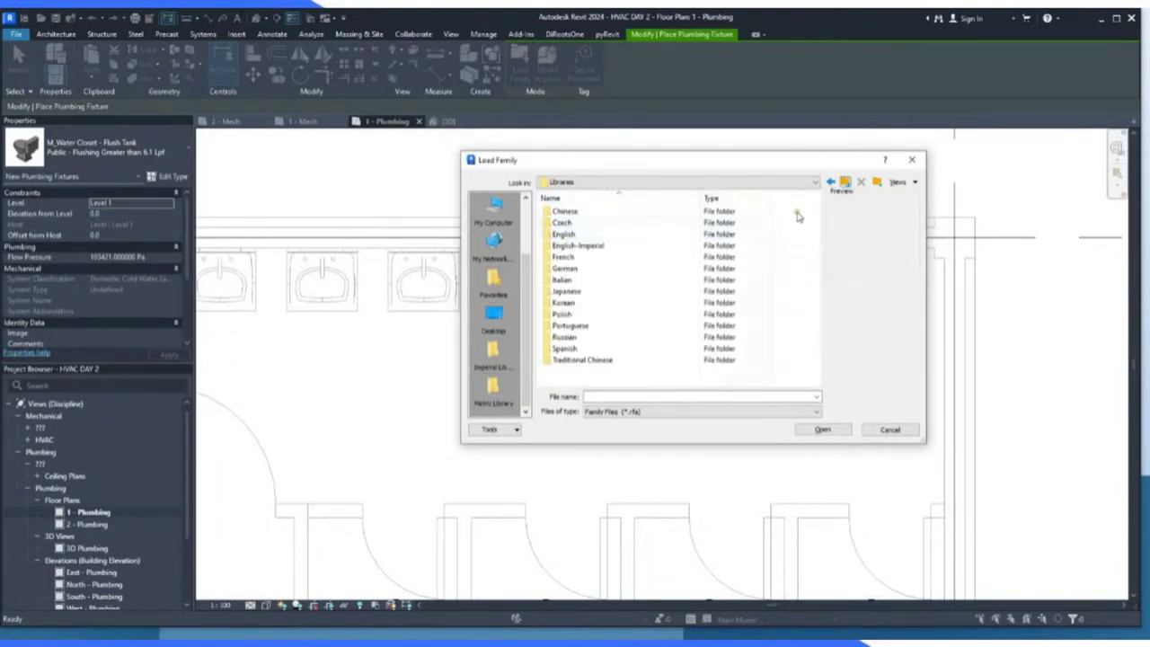
{"action": "left_click", "coordinate": [845, 184]}
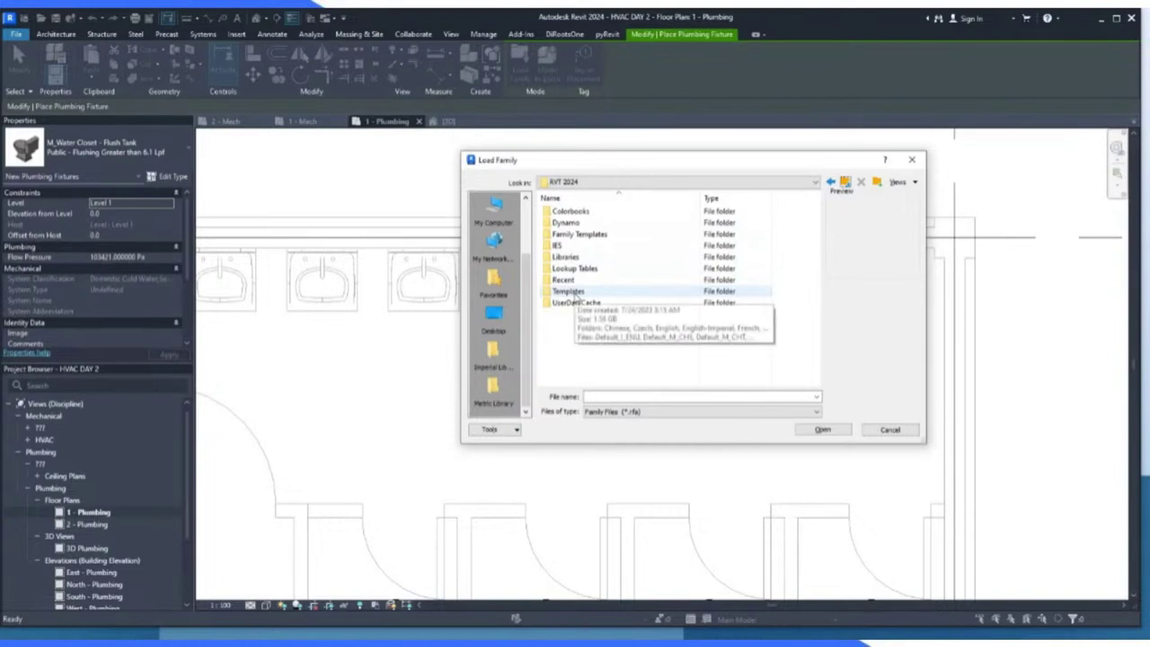
Back out of Templates and open Libraries > English > US.
{"action": "double_click", "coordinate": [571, 292]}
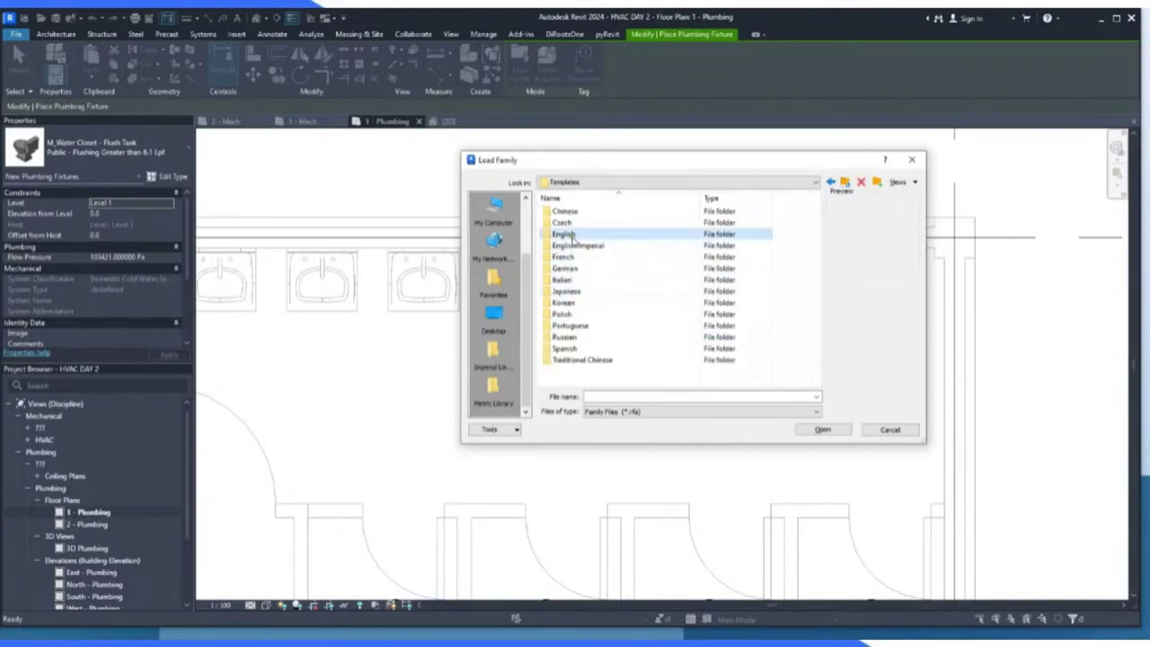
{"action": "double_click", "coordinate": [572, 235]}
{"action": "left_click", "coordinate": [845, 183]}
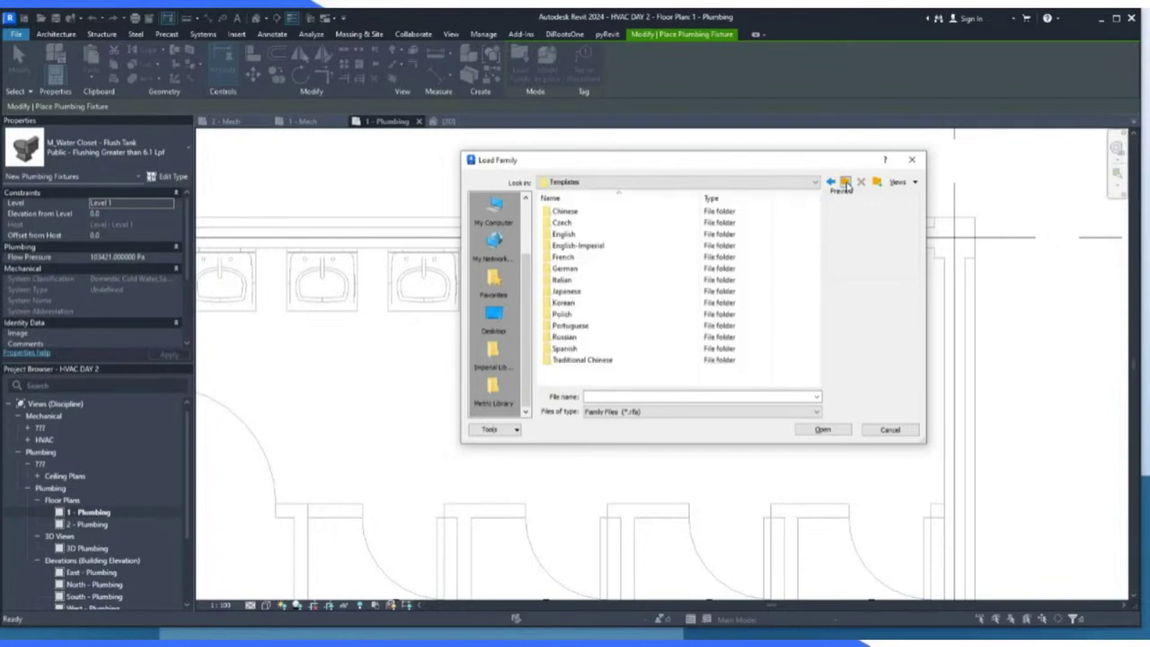
{"action": "left_click", "coordinate": [845, 185]}
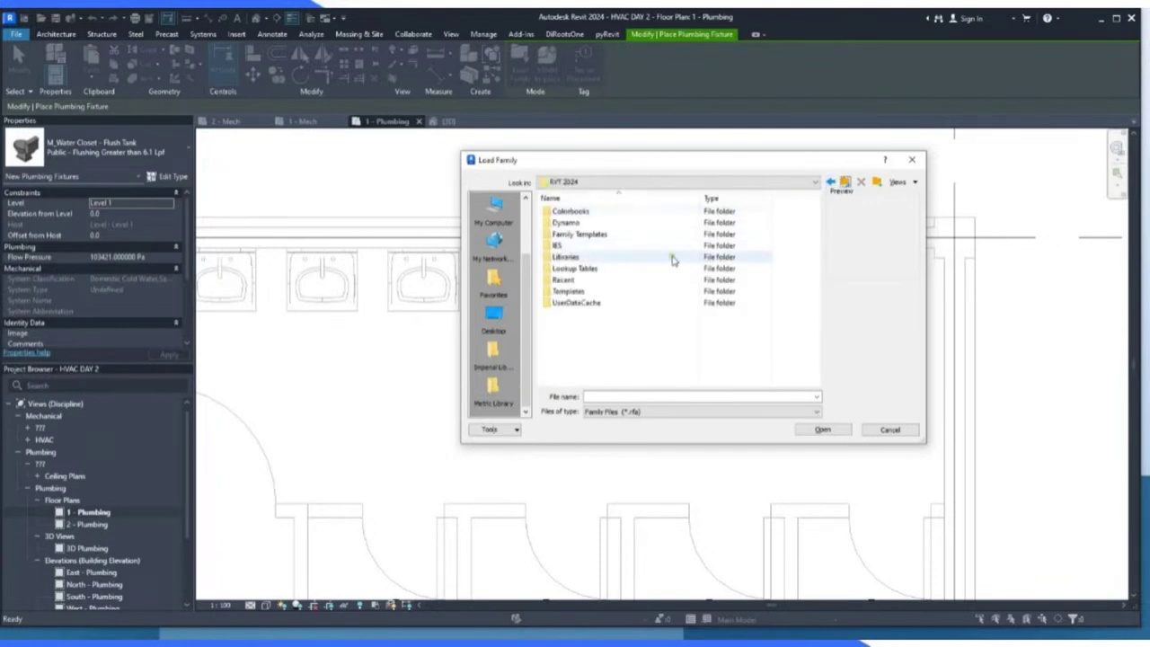
{"action": "double_click", "coordinate": [567, 257]}
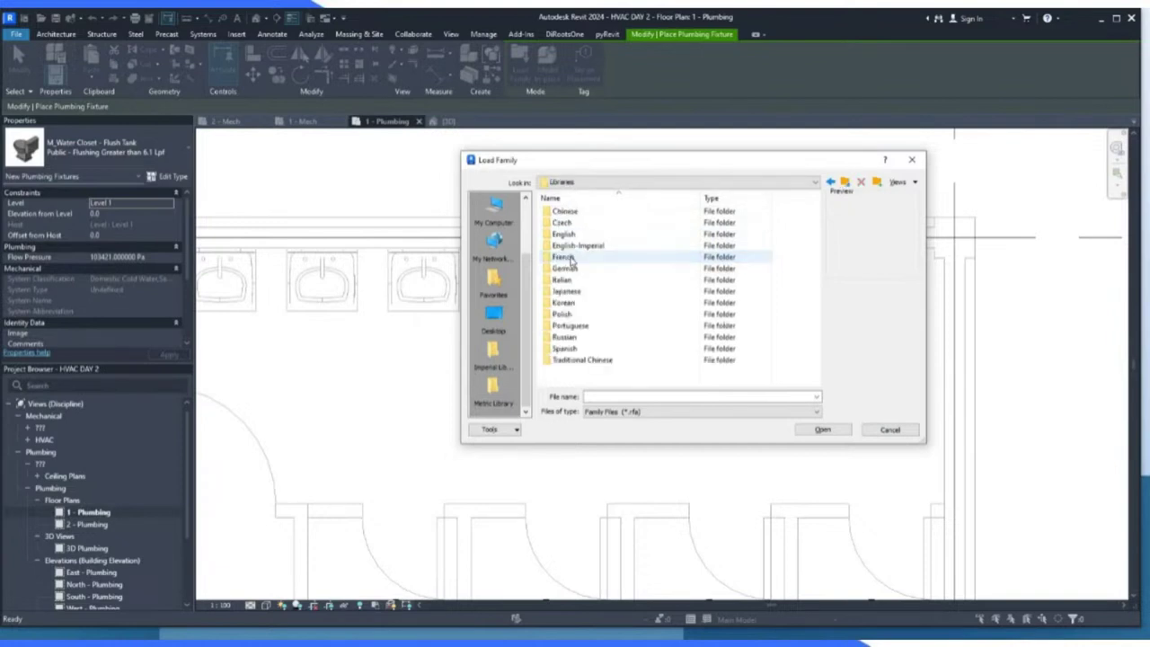
{"action": "double_click", "coordinate": [572, 236]}
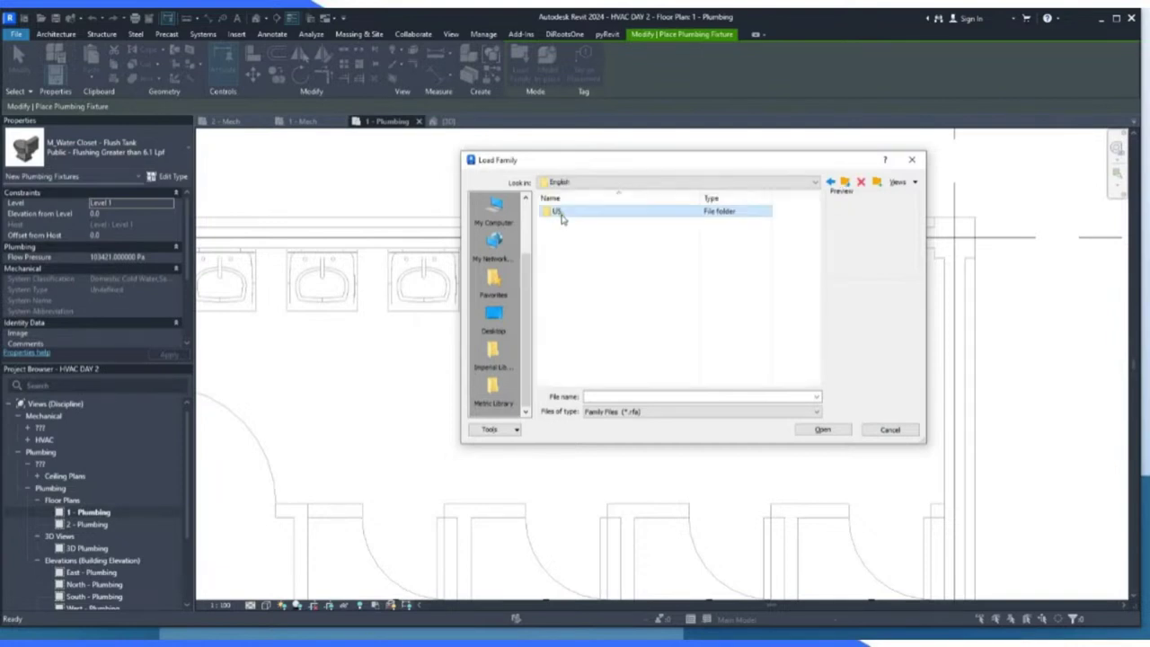
{"action": "double_click", "coordinate": [566, 212]}
Open Plumbing > MEP > Fixtures > Urinals and load M_Urinal - Wall Hung.
{"action": "scroll", "coordinate": [604, 295], "scroll_direction": "down", "scroll_amount": 4}
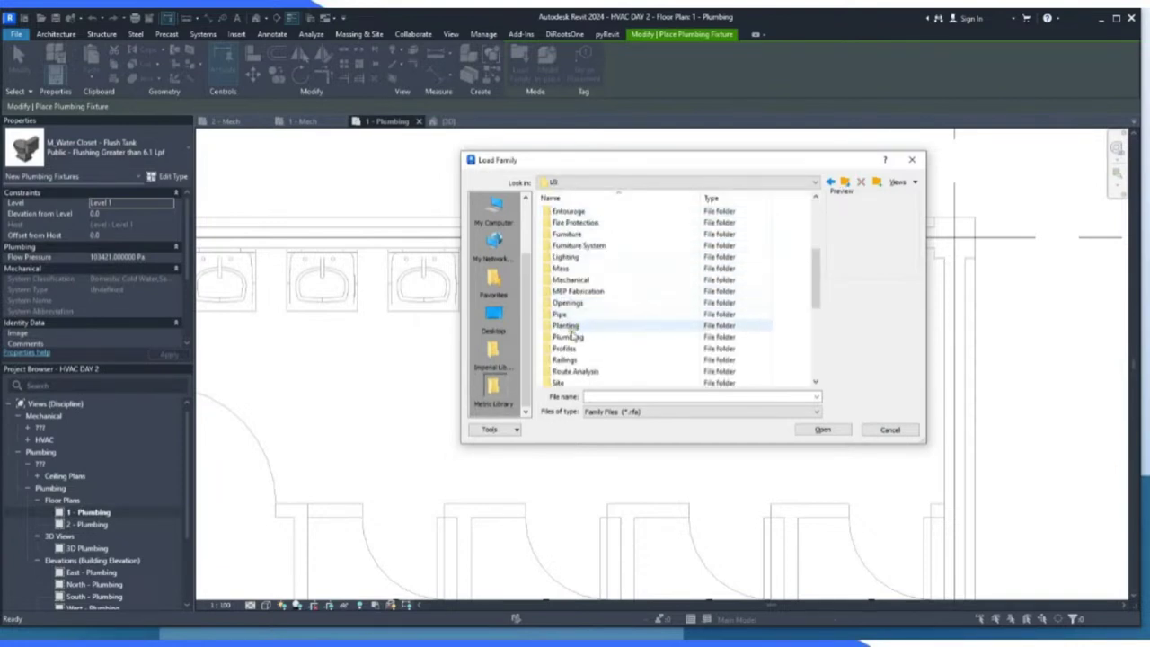
{"action": "double_click", "coordinate": [580, 337]}
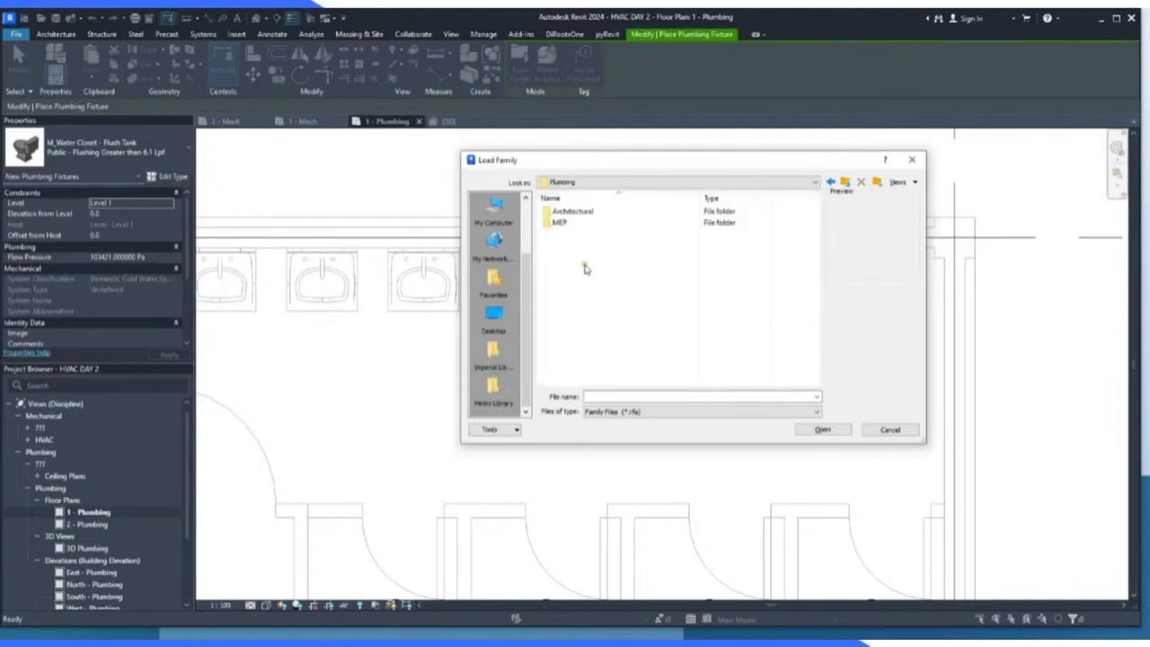
{"action": "double_click", "coordinate": [566, 222]}
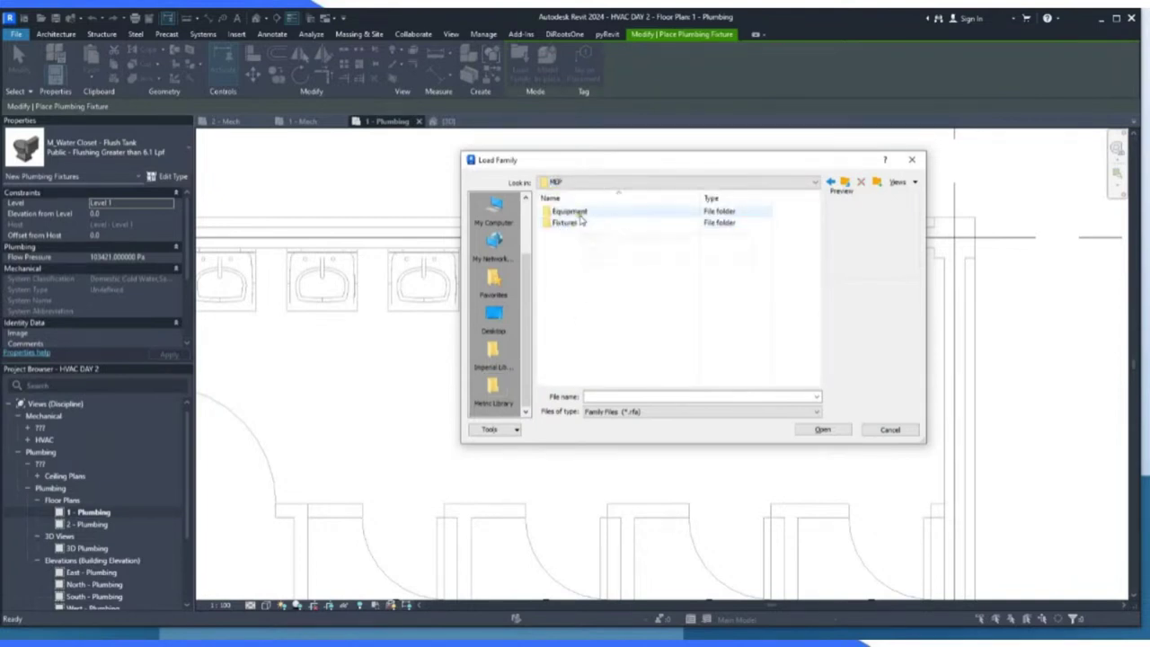
{"action": "double_click", "coordinate": [568, 223]}
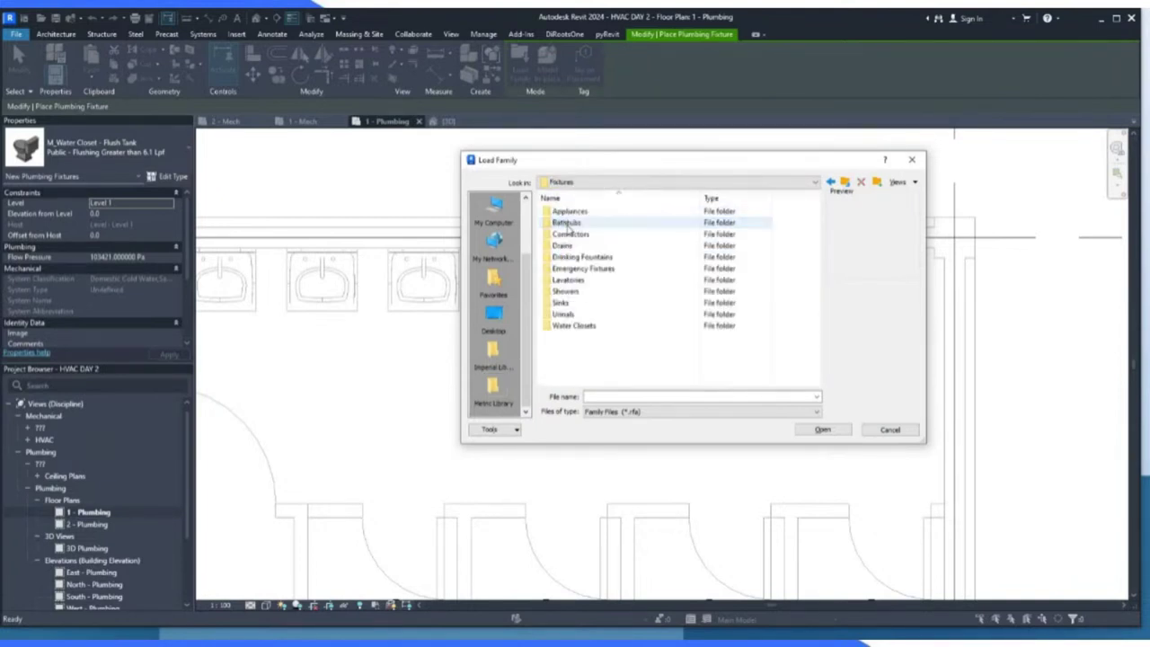
{"action": "double_click", "coordinate": [564, 315]}
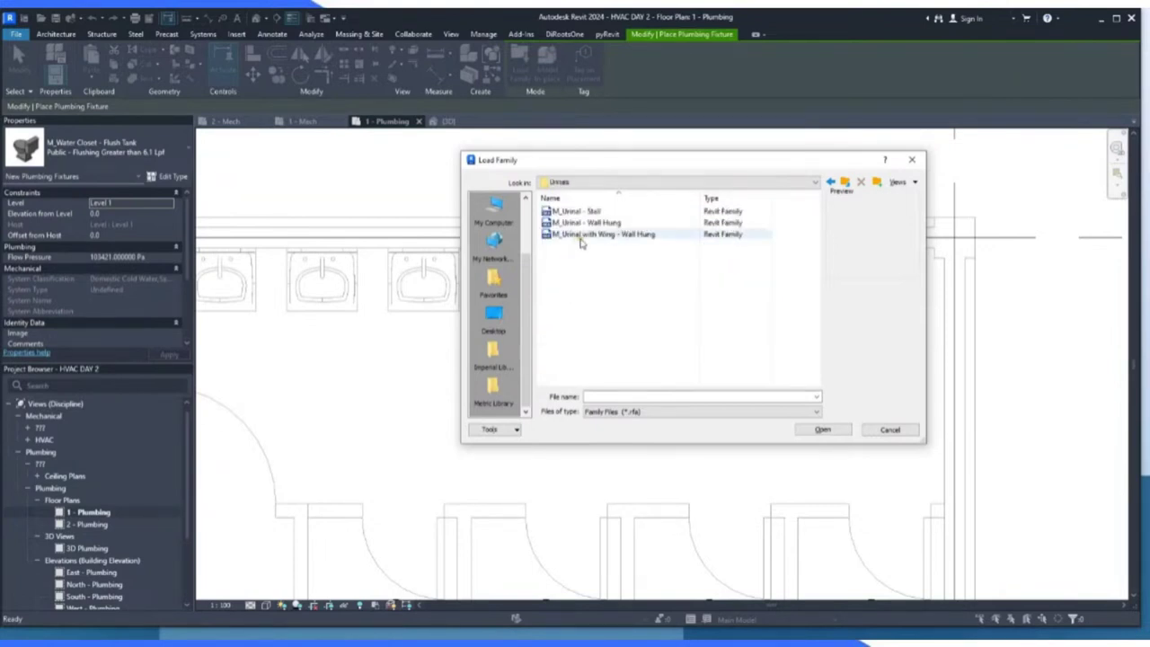
{"action": "left_click", "coordinate": [582, 235]}
{"action": "left_click", "coordinate": [597, 223]}
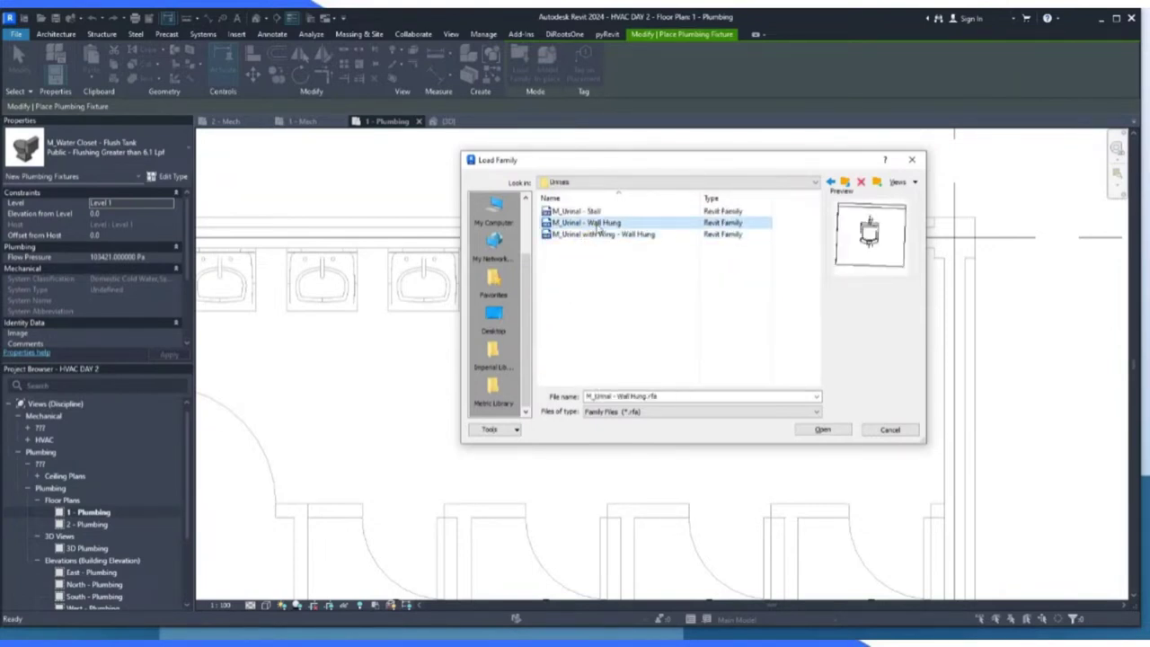
{"action": "left_click", "coordinate": [825, 430]}
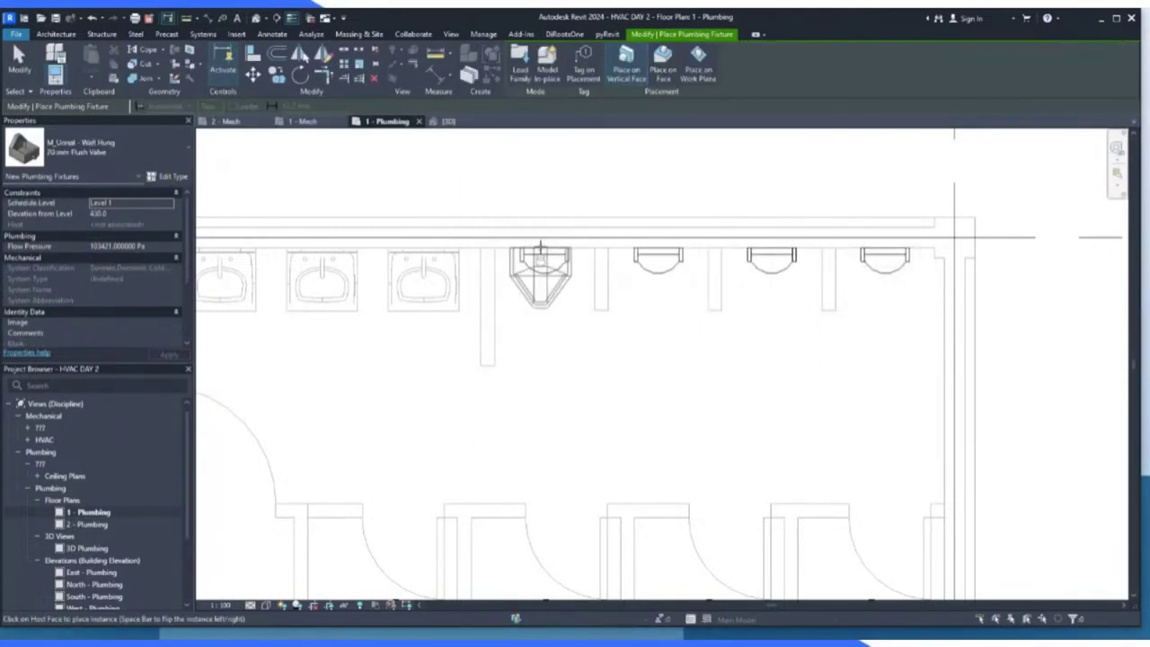
Load the M_Urinal with Wing - Wall Hung family.
{"action": "scroll", "coordinate": [540, 251], "scroll_direction": "up", "scroll_amount": 3}
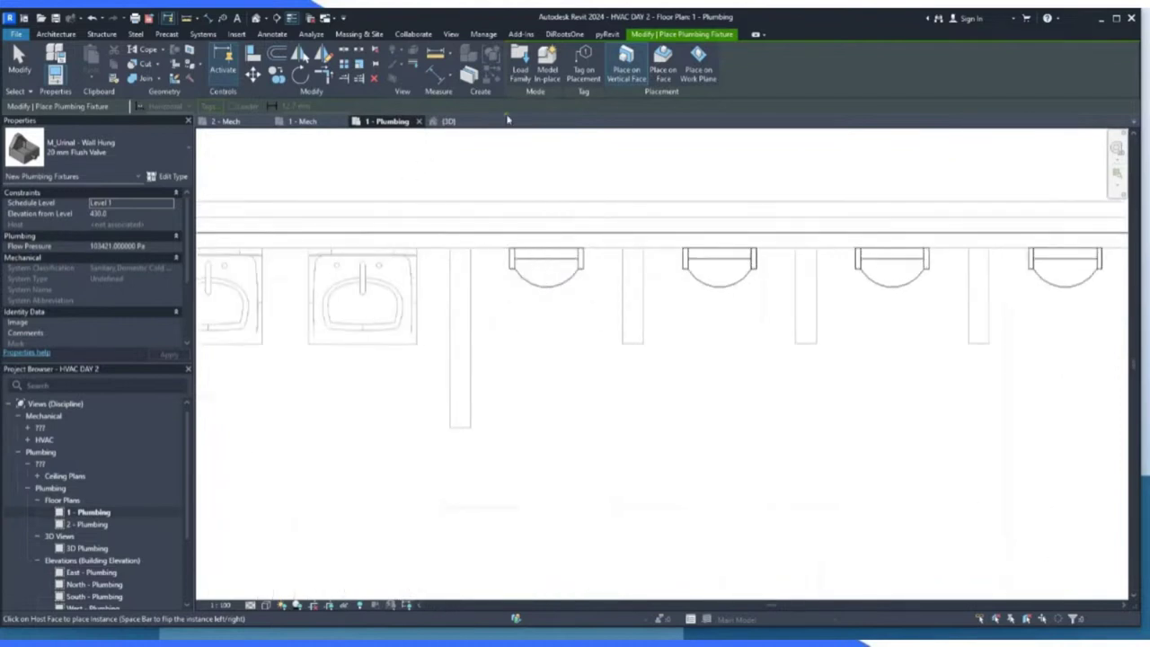
{"action": "left_click", "coordinate": [521, 81]}
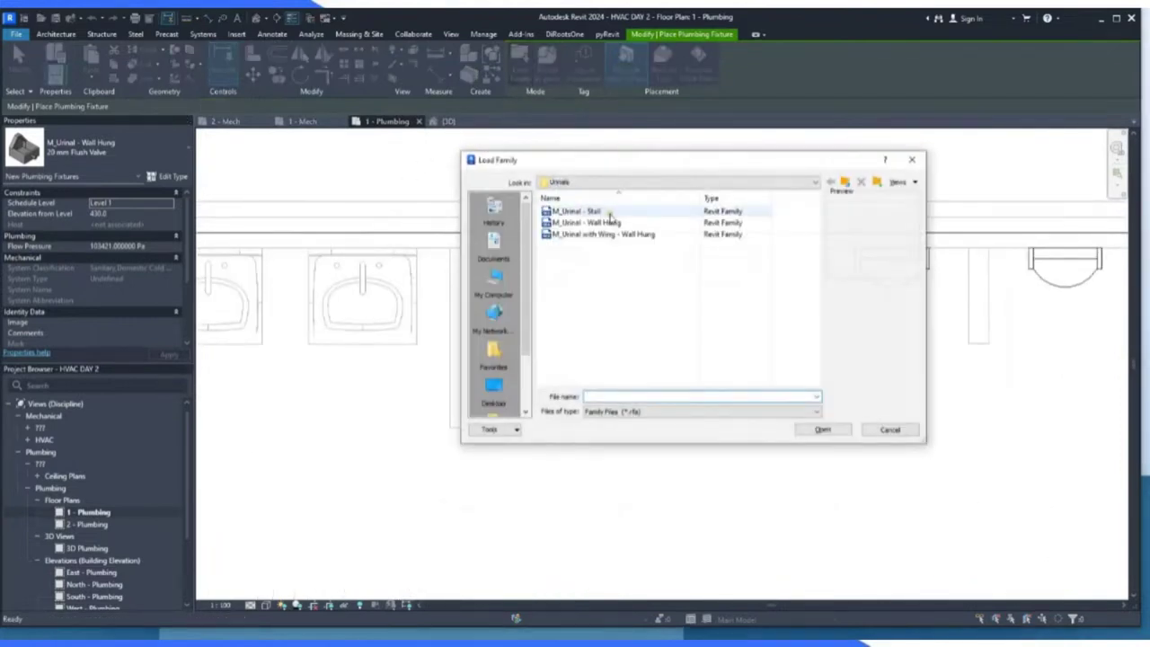
{"action": "left_click", "coordinate": [607, 223]}
{"action": "left_click", "coordinate": [609, 235]}
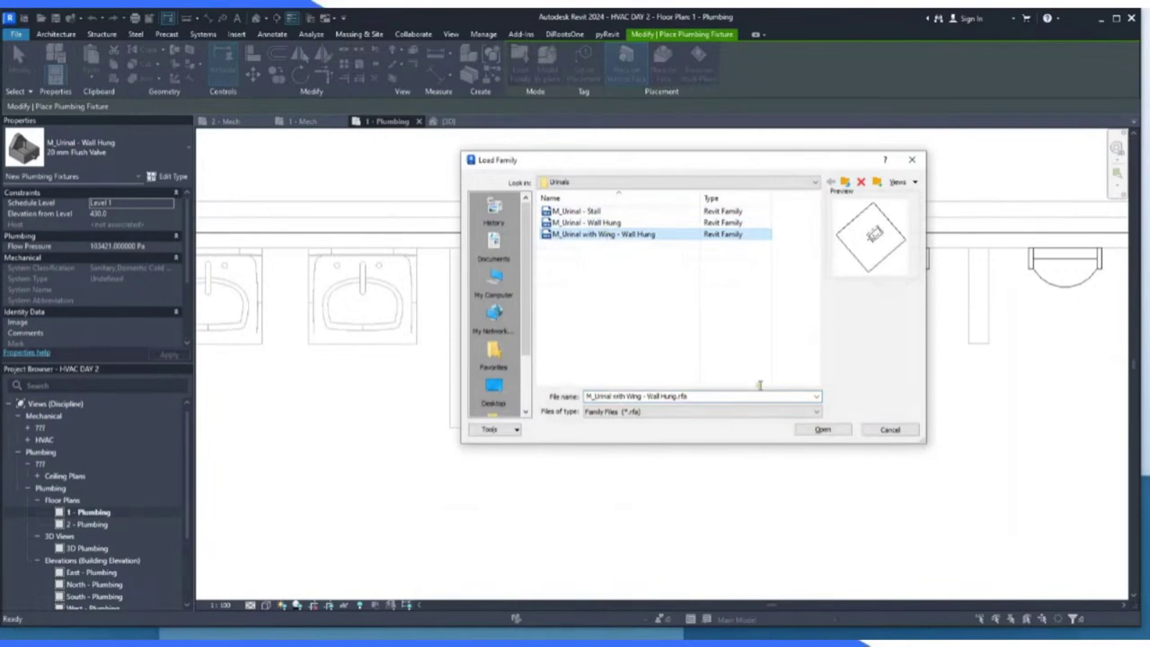
{"action": "left_click", "coordinate": [824, 431]}
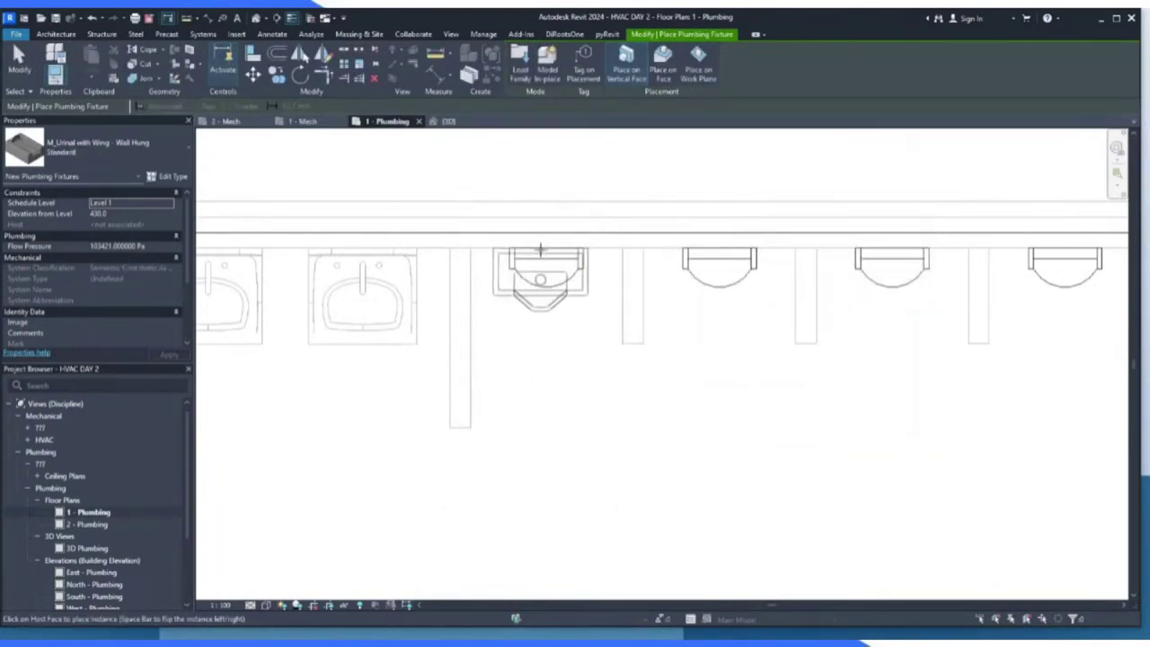
Place one winged urinal on the wall in the first stall.
{"action": "scroll", "coordinate": [542, 250], "scroll_direction": "up", "scroll_amount": 2}
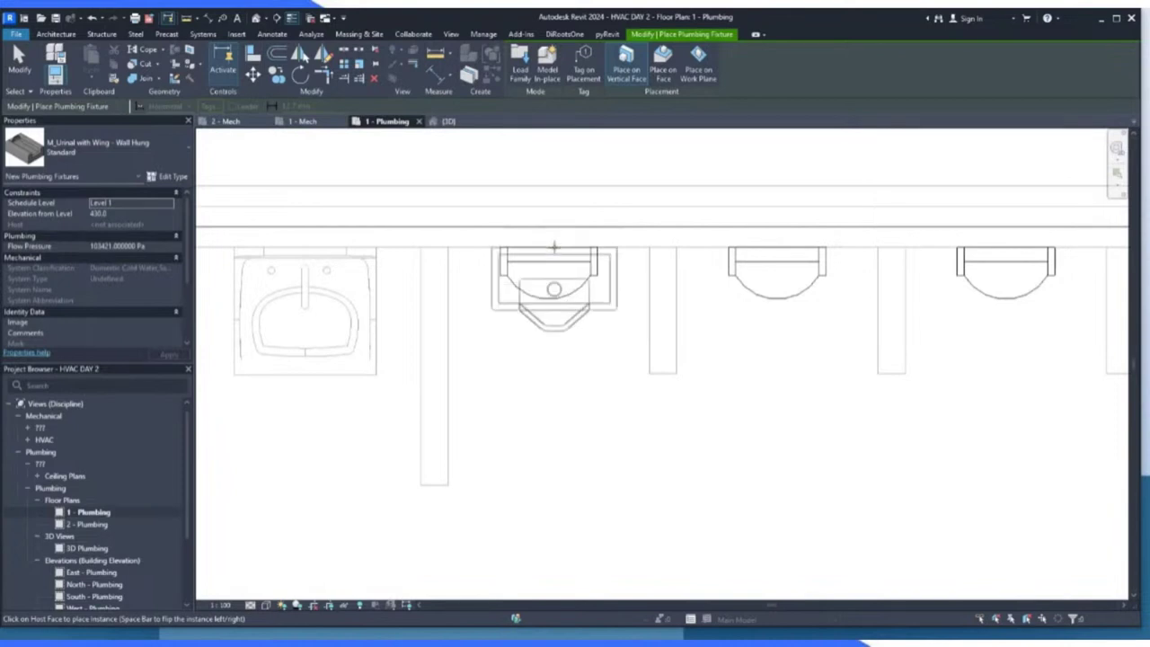
{"action": "left_click", "coordinate": [528, 258]}
{"action": "key", "text": "Escape"}
{"action": "key", "text": "Escape"}
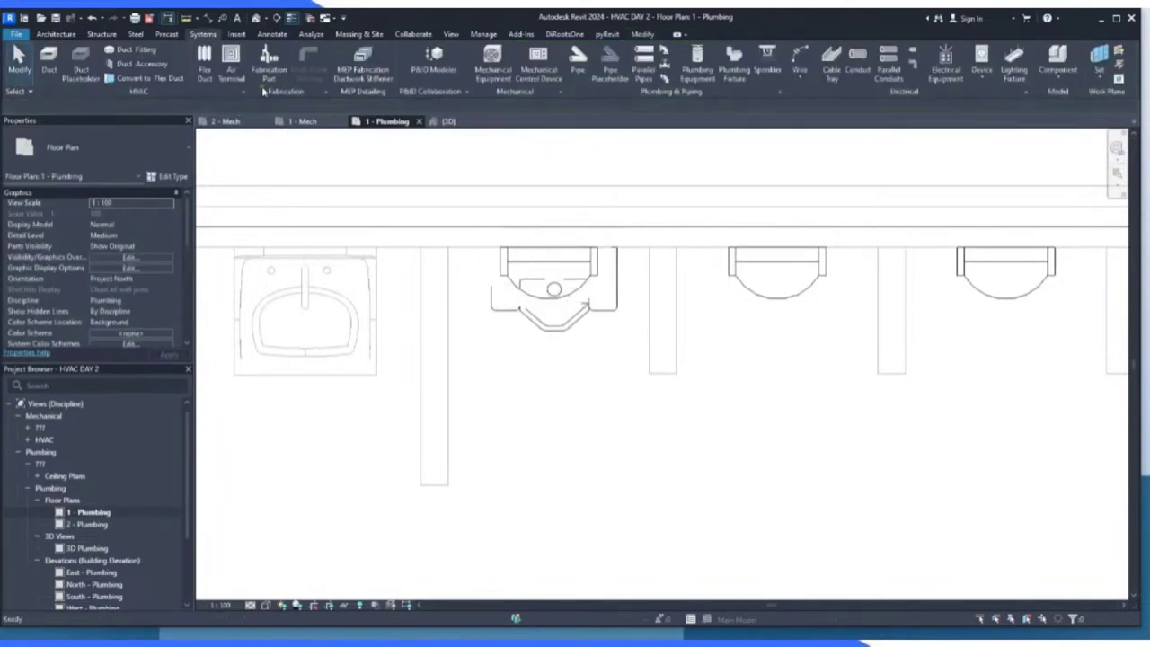
Copy the urinal into the next three stalls along the wall.
{"action": "left_click", "coordinate": [564, 310]}
{"action": "scroll", "coordinate": [284, 265], "scroll_direction": "down", "scroll_amount": 4}
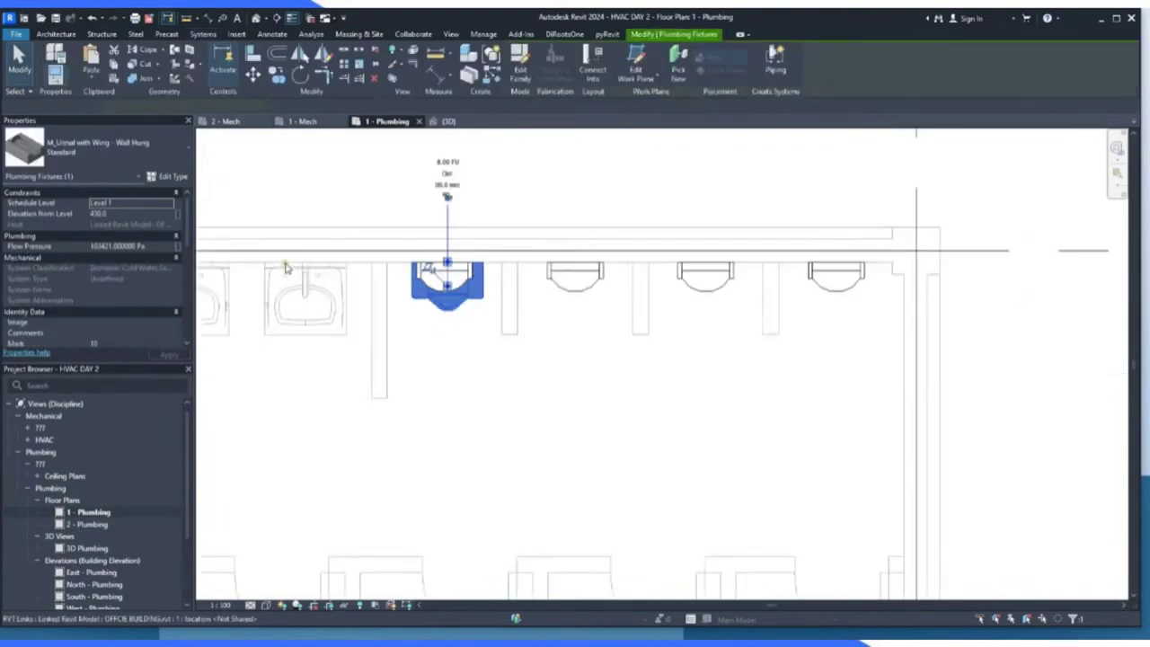
{"action": "left_click", "coordinate": [279, 79]}
{"action": "scroll", "coordinate": [436, 314], "scroll_direction": "up", "scroll_amount": 2}
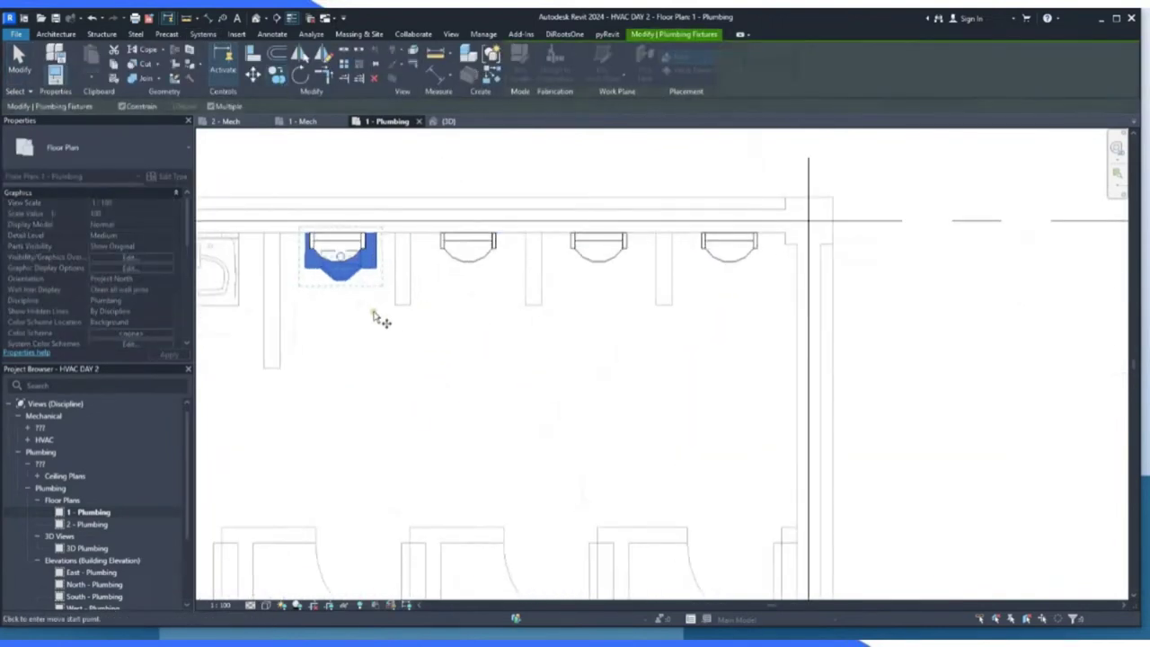
{"action": "left_click", "coordinate": [402, 307]}
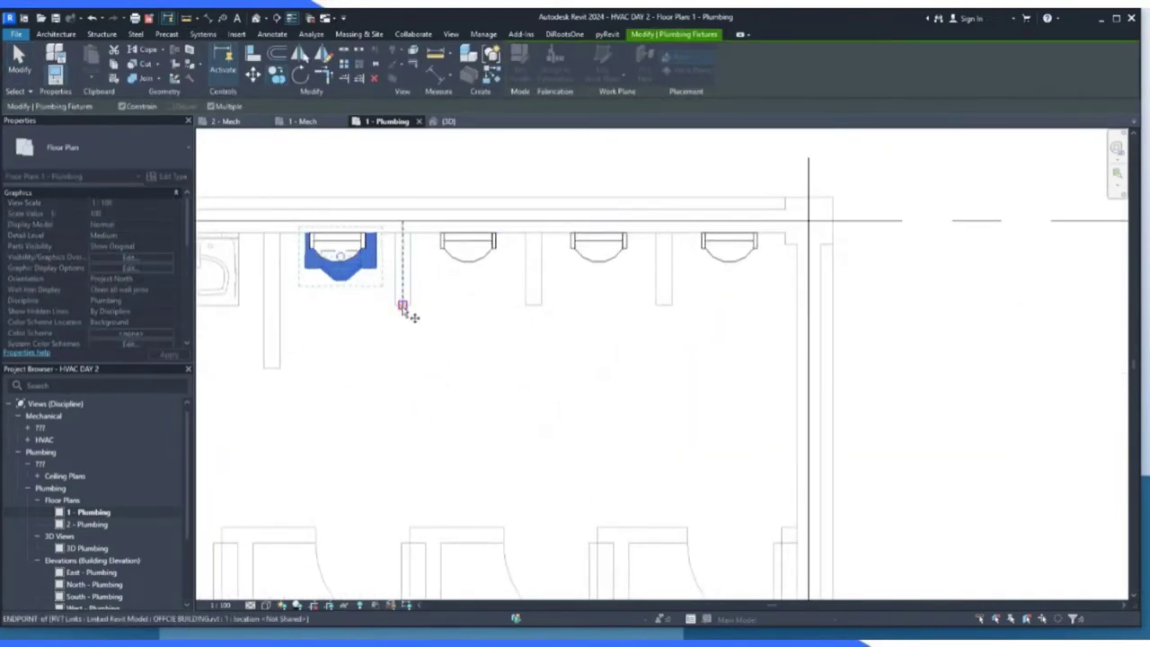
{"action": "left_click", "coordinate": [535, 305]}
{"action": "left_click", "coordinate": [665, 307]}
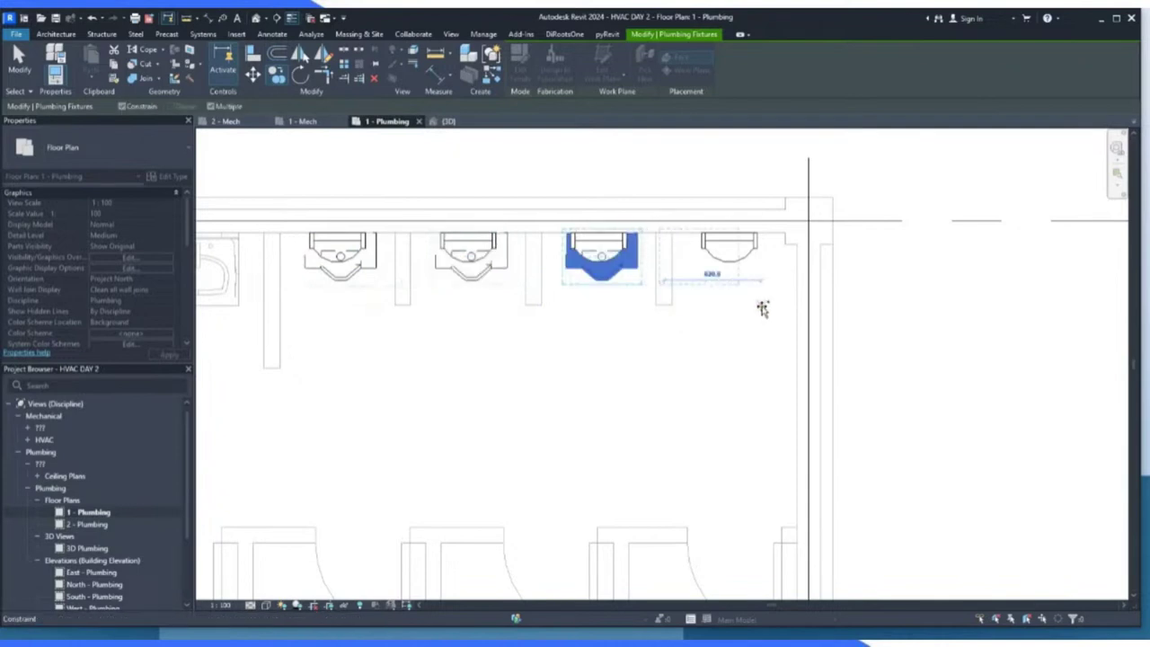
{"action": "left_click", "coordinate": [798, 305]}
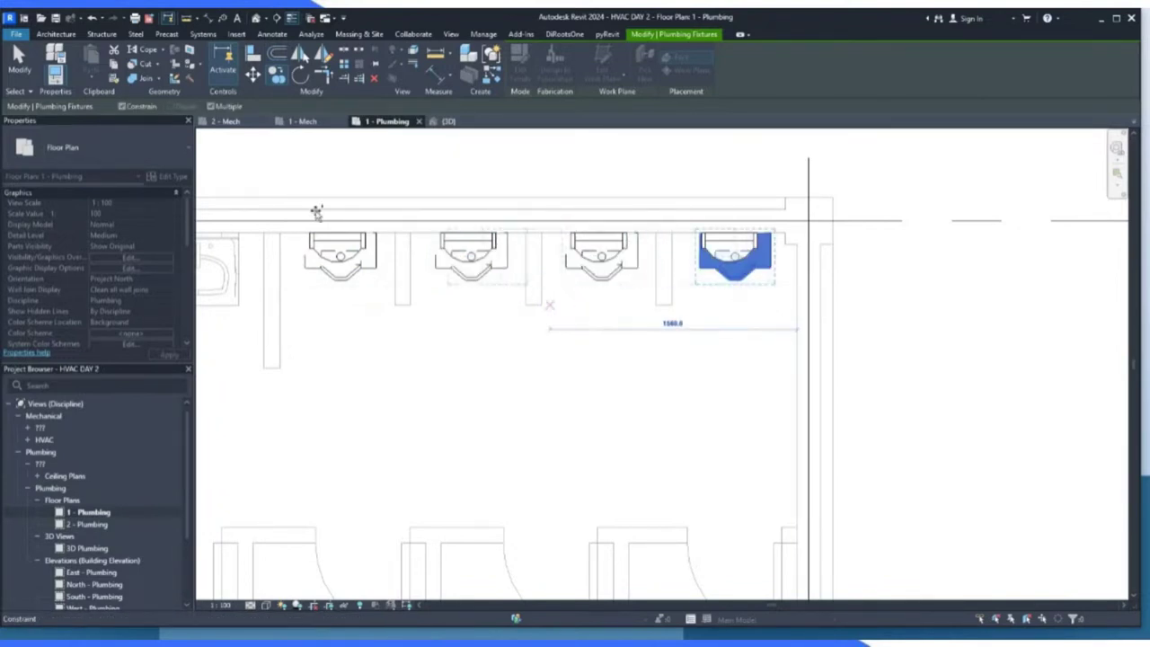
{"action": "key", "text": "Escape"}
{"action": "key", "text": "Escape"}
{"action": "scroll", "coordinate": [674, 314], "scroll_direction": "down", "scroll_amount": 3}
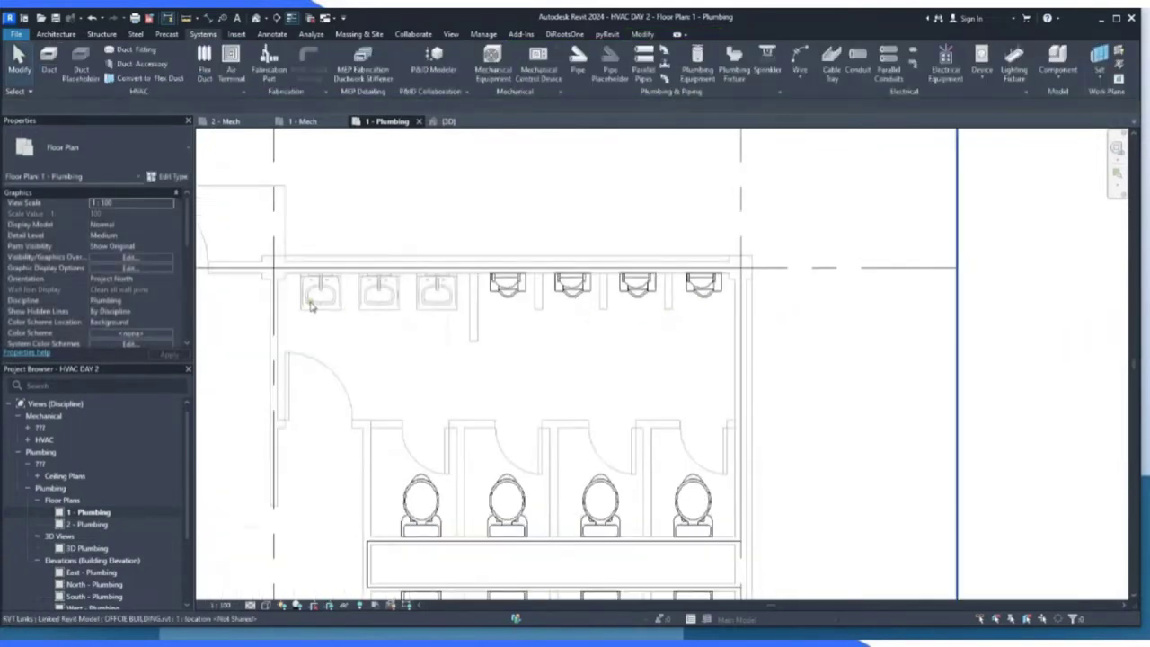
{"action": "scroll", "coordinate": [310, 306], "scroll_direction": "up", "scroll_amount": 3}
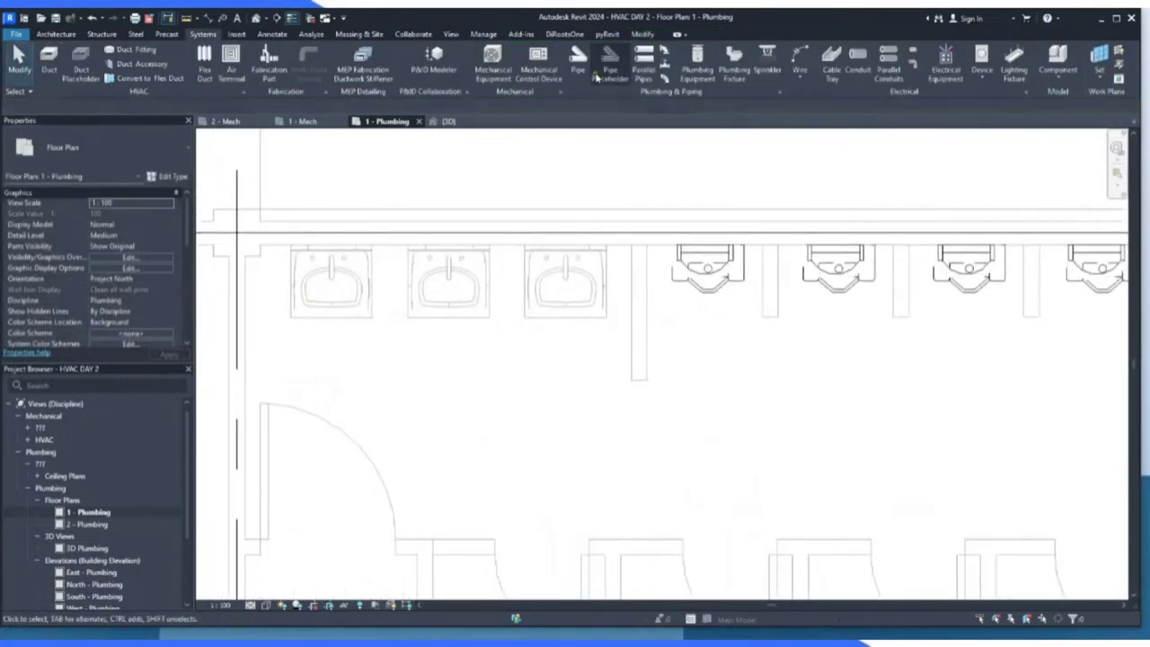
Load the M_Lavatory - Wall Mounted family from the Fixtures > Lavatories folder.
{"action": "left_click", "coordinate": [735, 72]}
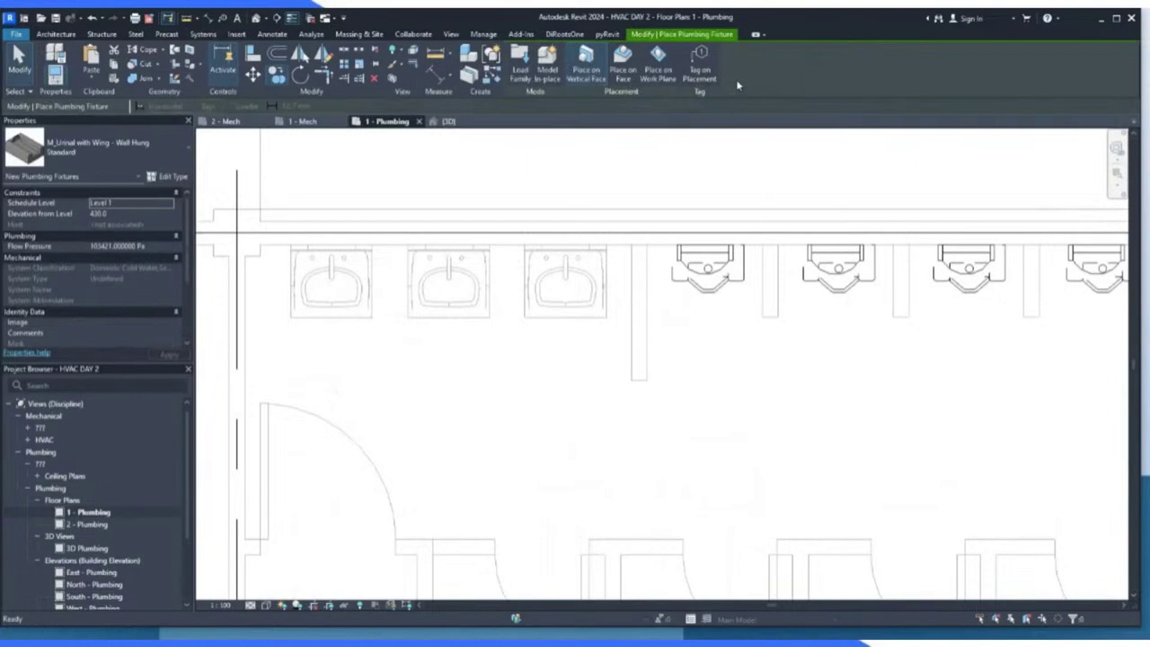
{"action": "left_click", "coordinate": [536, 72]}
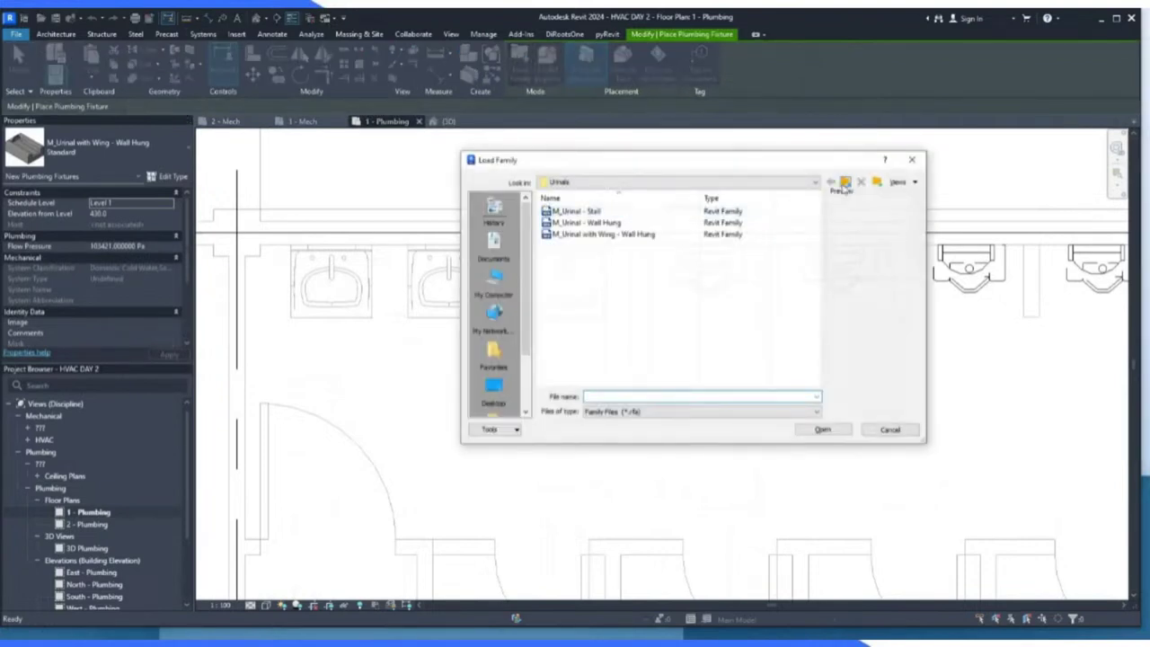
{"action": "left_click", "coordinate": [844, 183]}
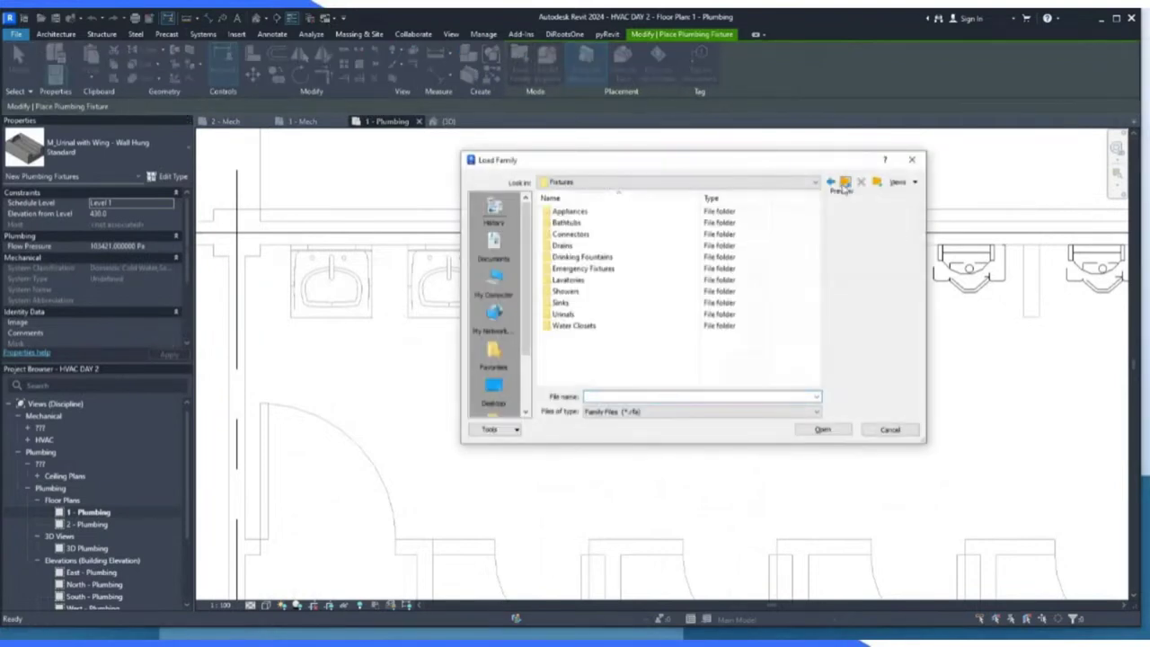
{"action": "double_click", "coordinate": [569, 280]}
{"action": "left_click", "coordinate": [604, 222]}
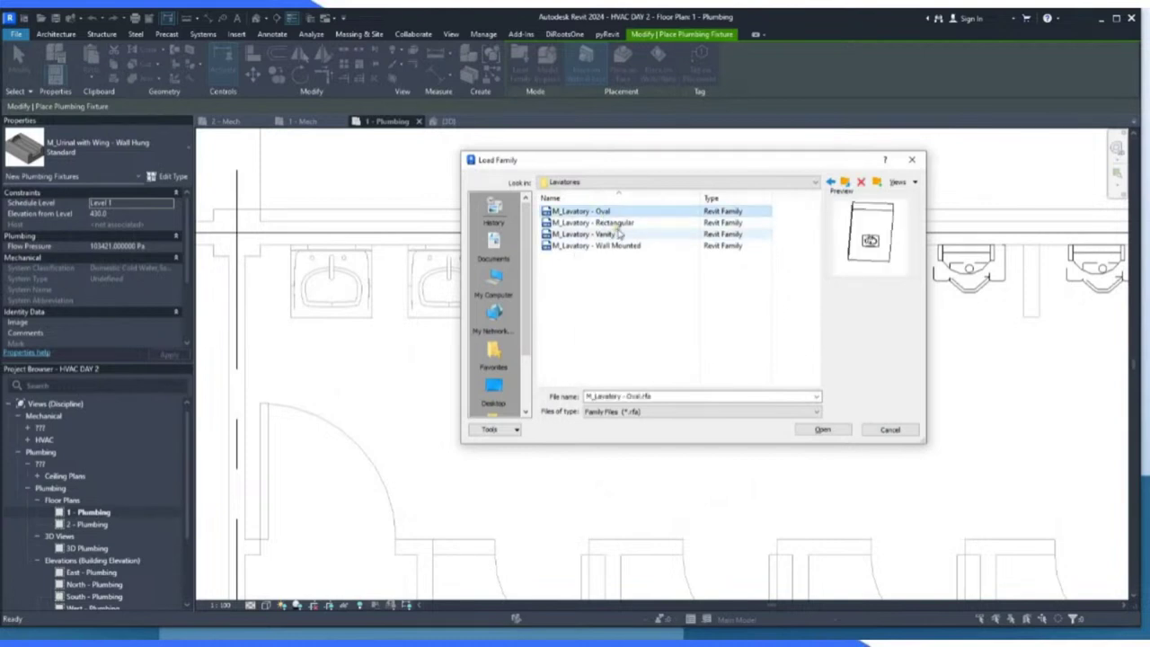
{"action": "left_click", "coordinate": [593, 247]}
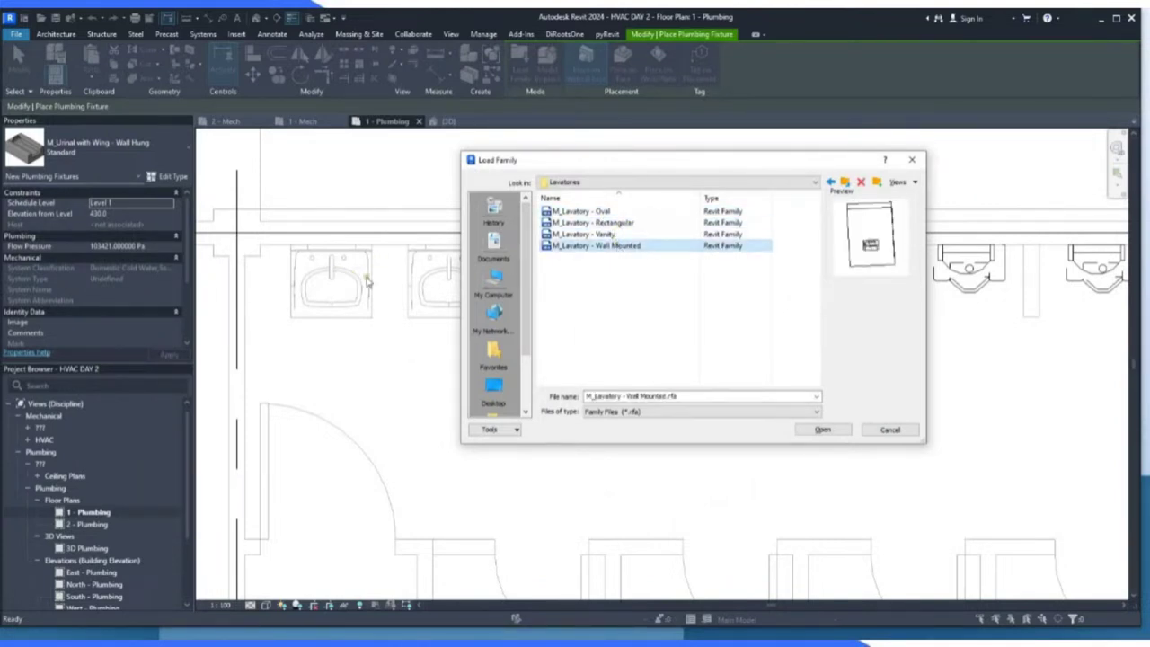
{"action": "left_click", "coordinate": [824, 431]}
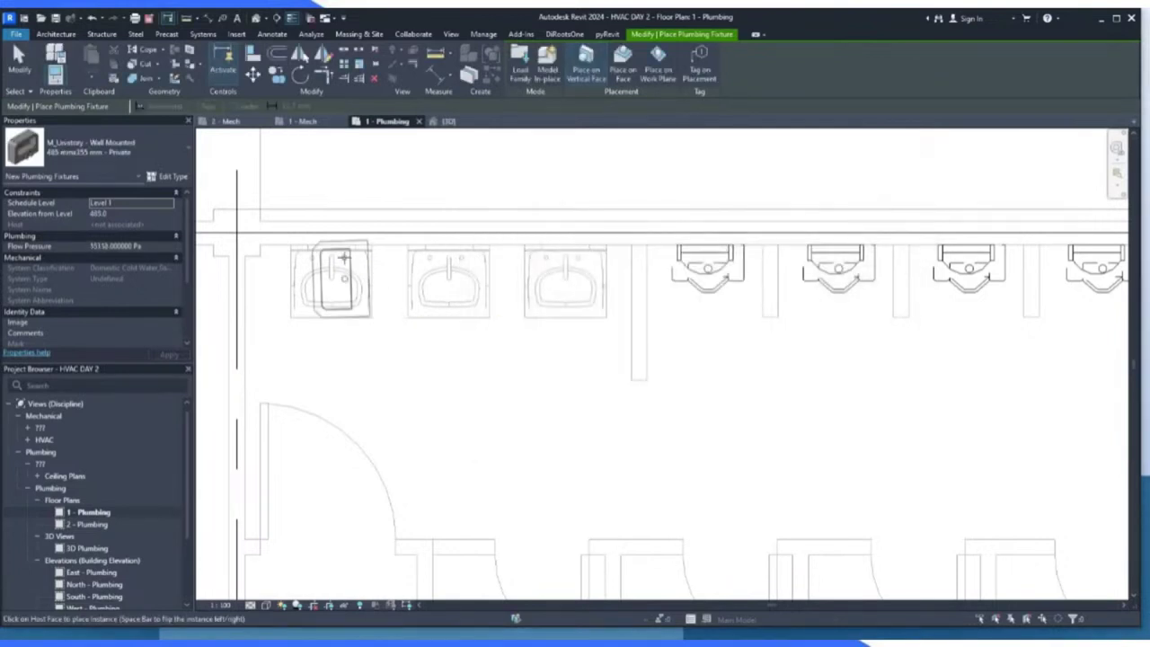
Load M_Lavatory - Rectangular and place one at the first sink position.
{"action": "scroll", "coordinate": [332, 249], "scroll_direction": "up", "scroll_amount": 2}
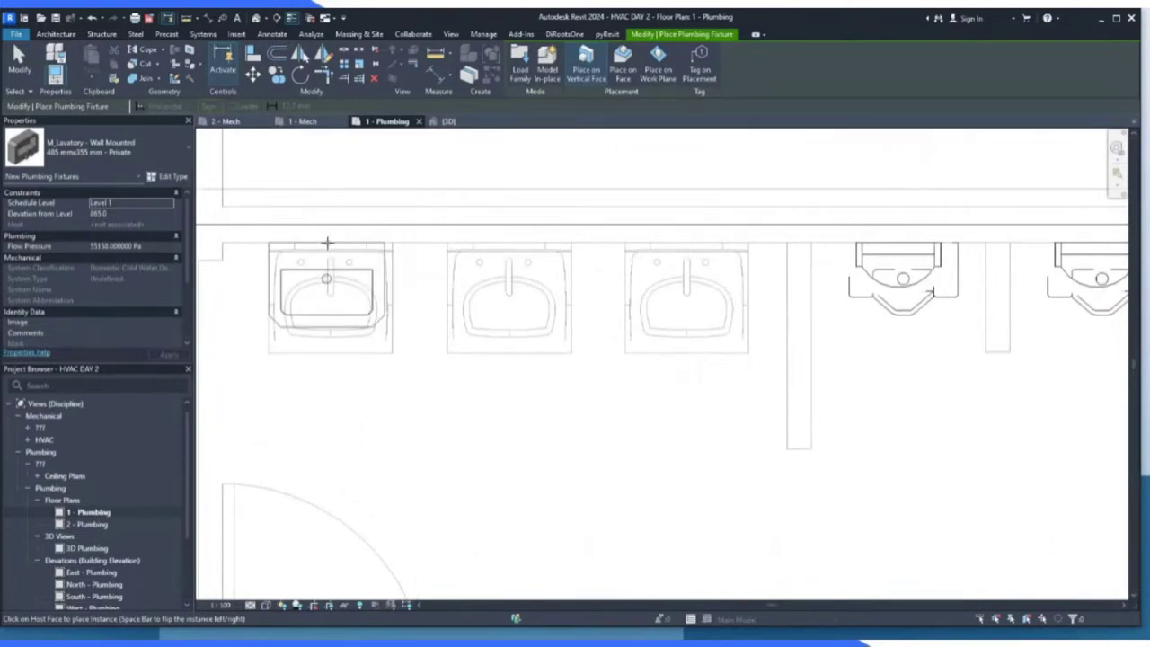
{"action": "left_click", "coordinate": [526, 80]}
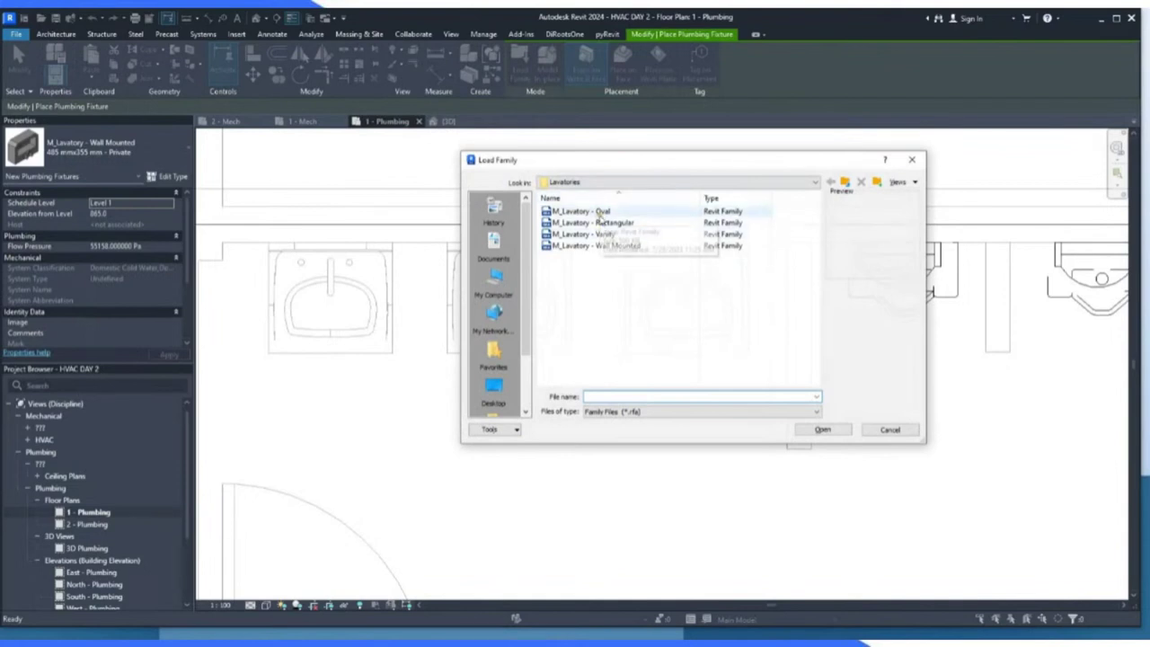
{"action": "left_click", "coordinate": [604, 223]}
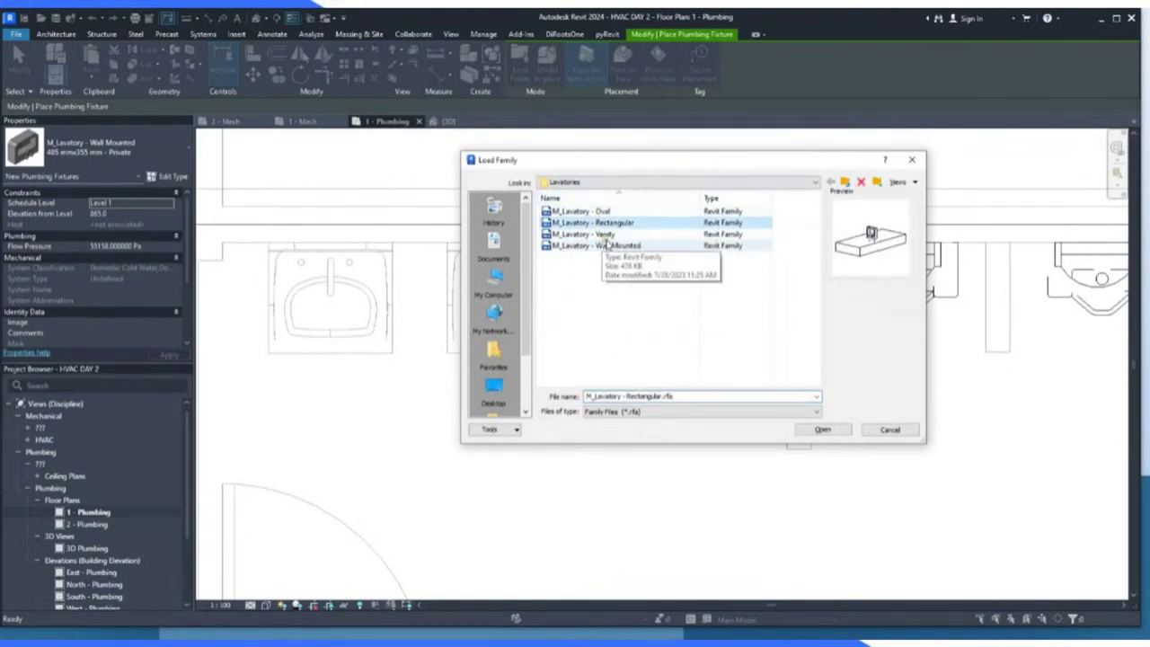
{"action": "left_click", "coordinate": [608, 244]}
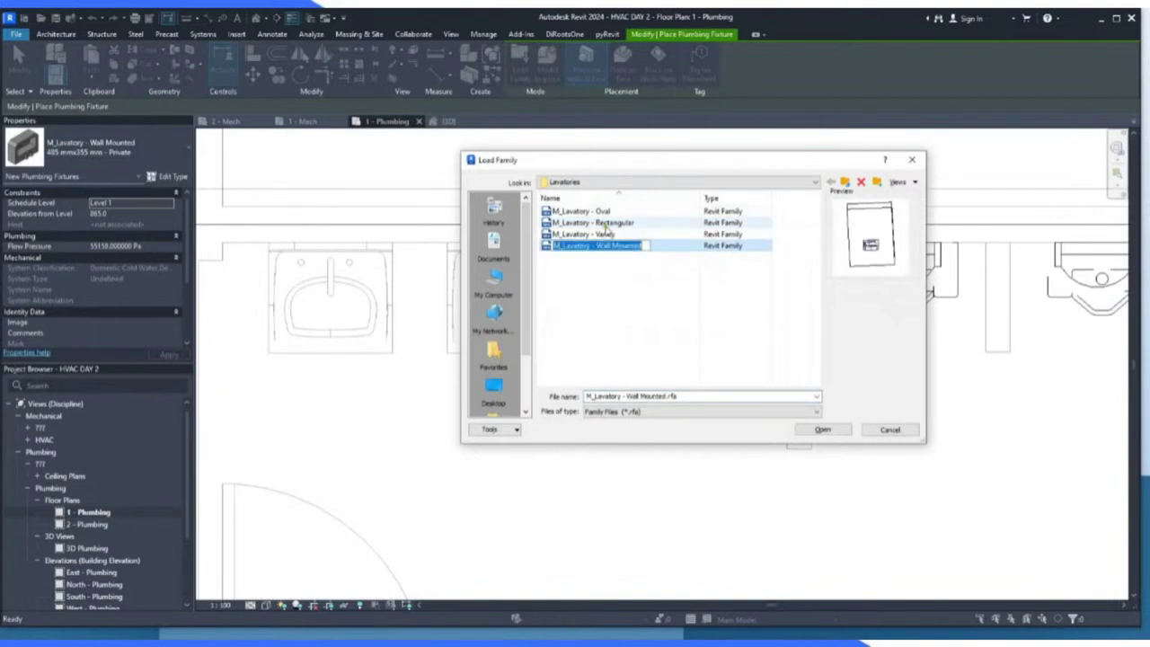
{"action": "left_click", "coordinate": [609, 223]}
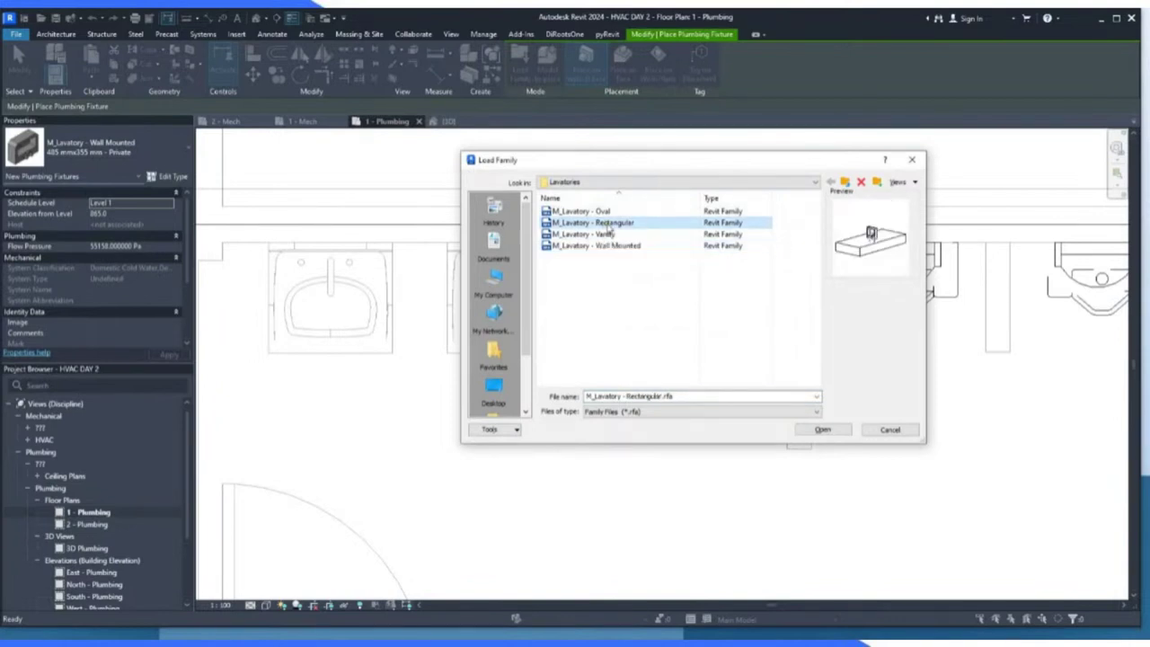
{"action": "left_click", "coordinate": [823, 431]}
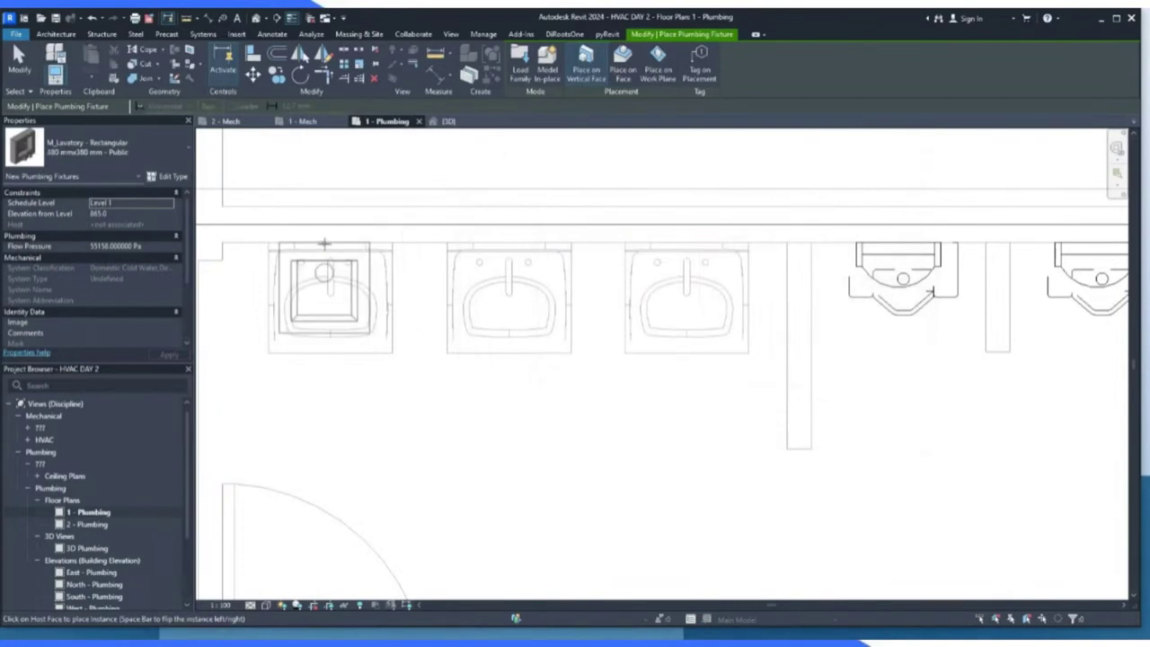
{"action": "left_click", "coordinate": [323, 242]}
{"action": "key", "text": "Escape"}
{"action": "key", "text": "Escape"}
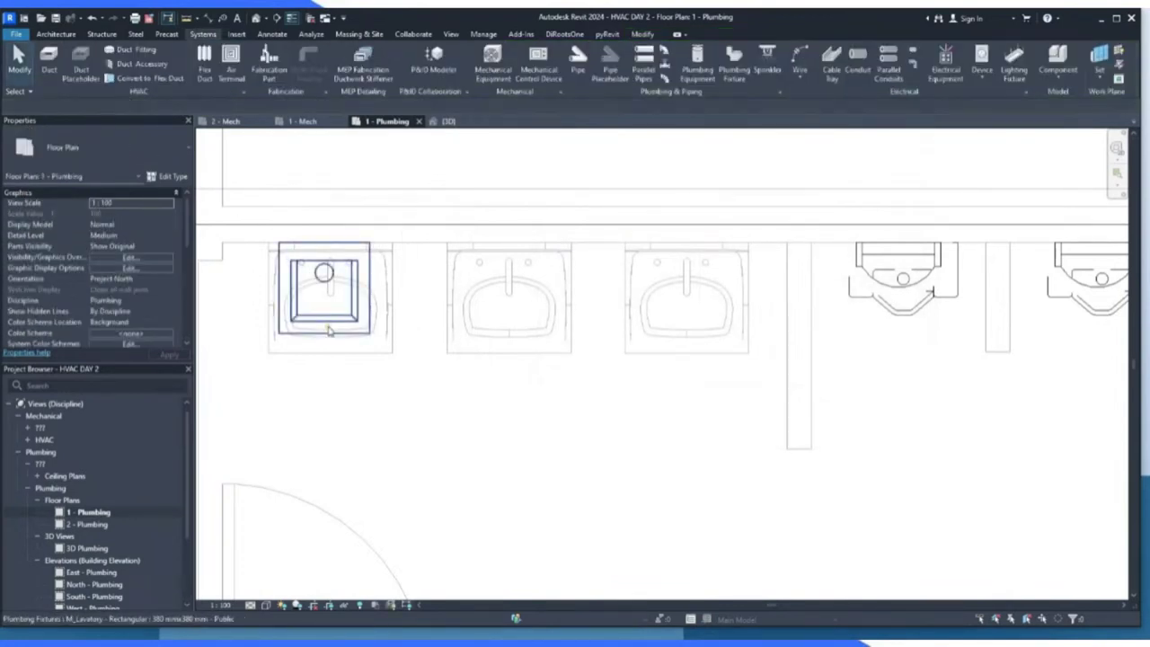
Copy the rectangular lavatory into the middle and third bays.
{"action": "left_click", "coordinate": [329, 331]}
{"action": "left_click", "coordinate": [279, 79]}
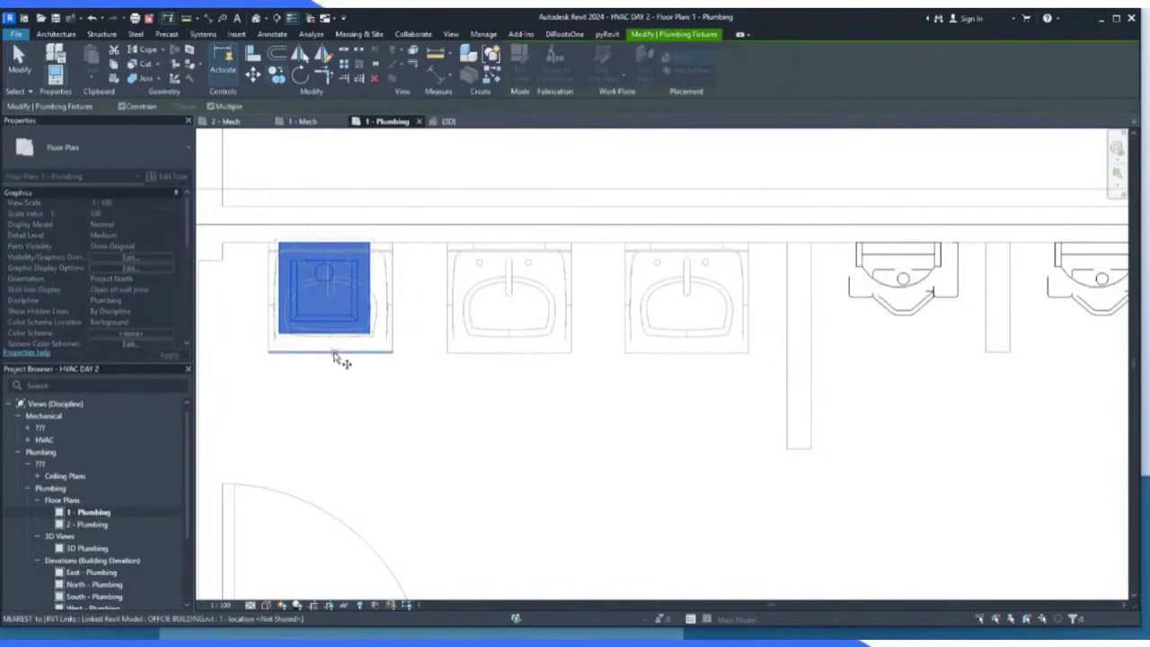
{"action": "left_click", "coordinate": [337, 356]}
{"action": "left_click", "coordinate": [508, 358]}
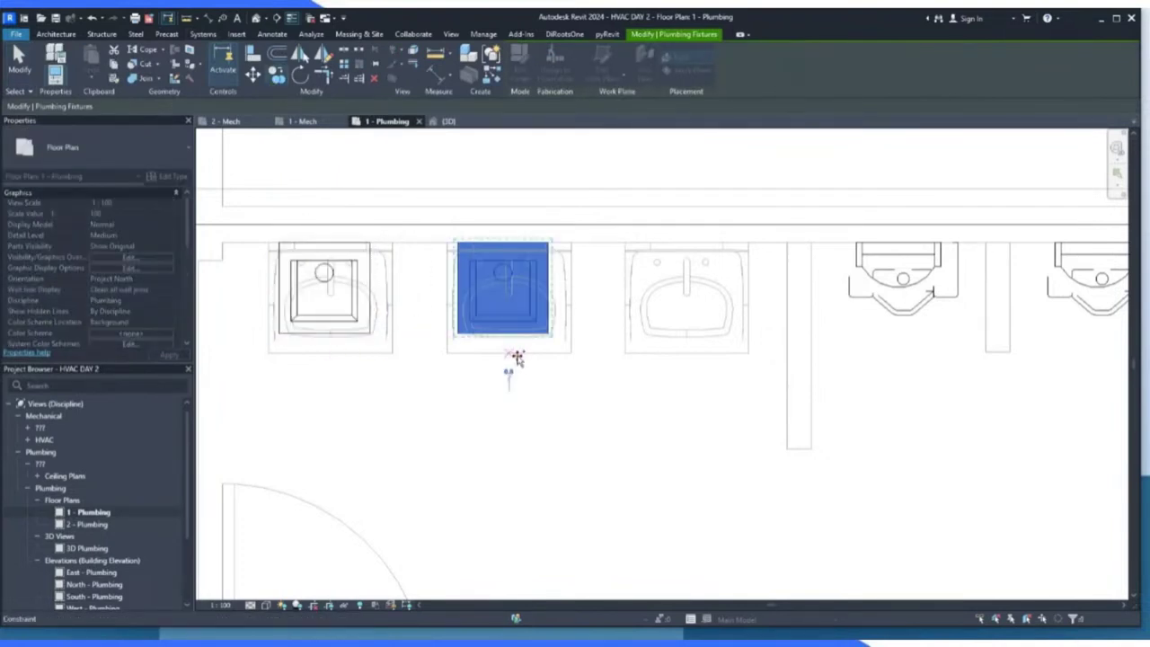
{"action": "left_click", "coordinate": [686, 353]}
{"action": "scroll", "coordinate": [503, 337], "scroll_direction": "down", "scroll_amount": 5}
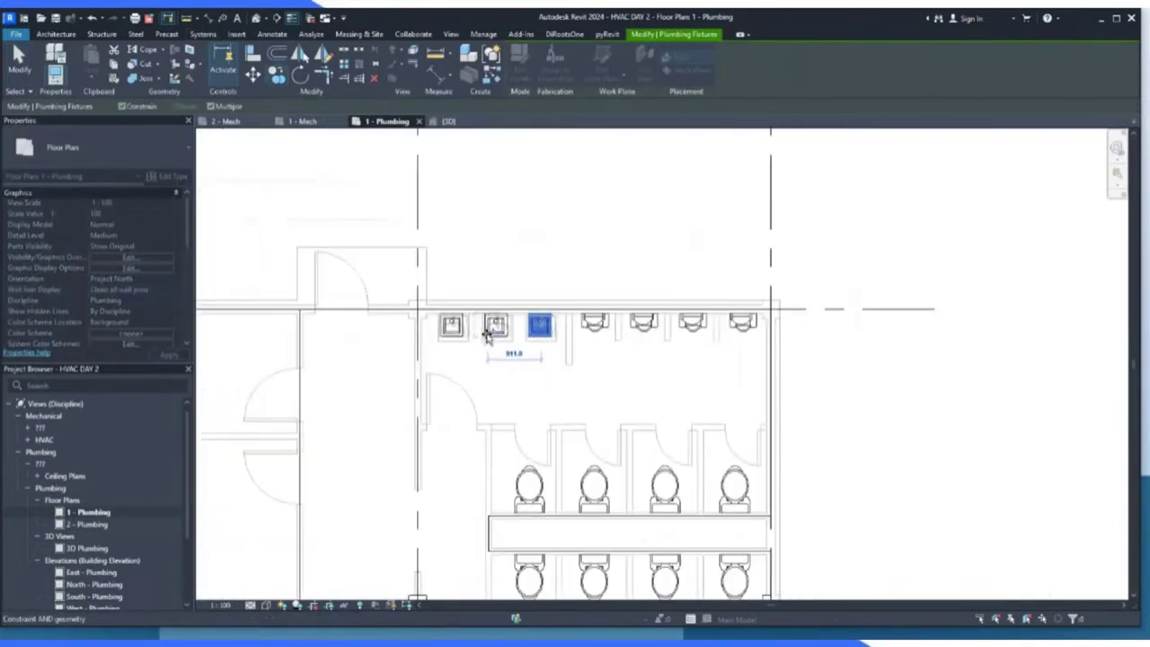
{"action": "scroll", "coordinate": [489, 332], "scroll_direction": "down", "scroll_amount": 3}
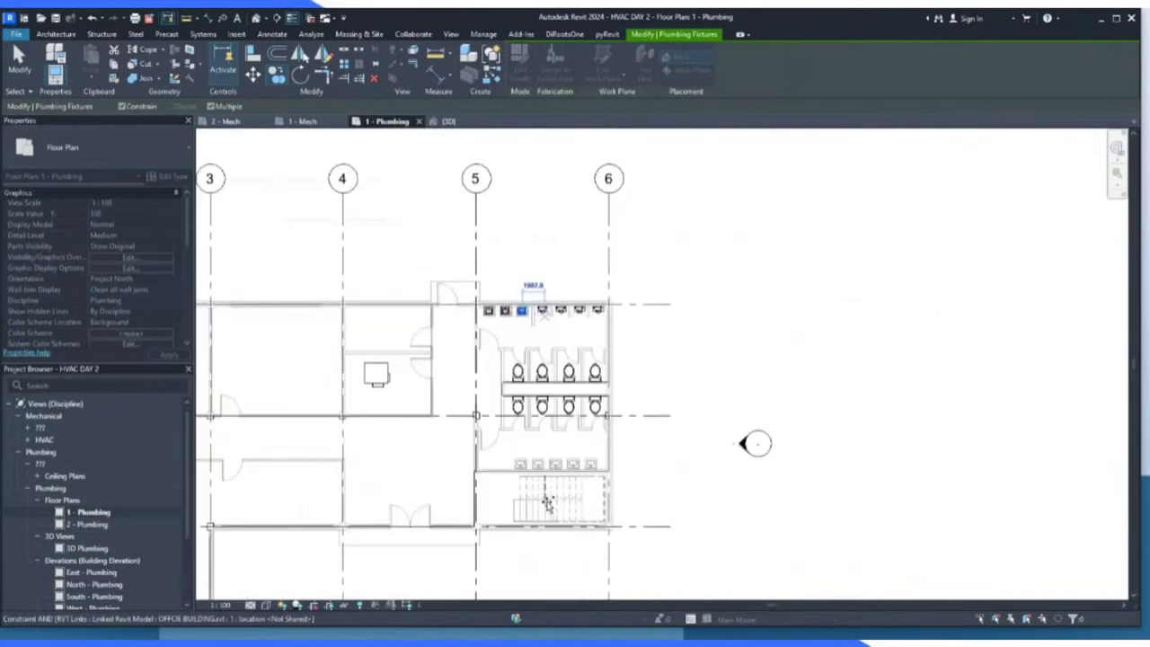
{"action": "scroll", "coordinate": [547, 503], "scroll_direction": "up", "scroll_amount": 2}
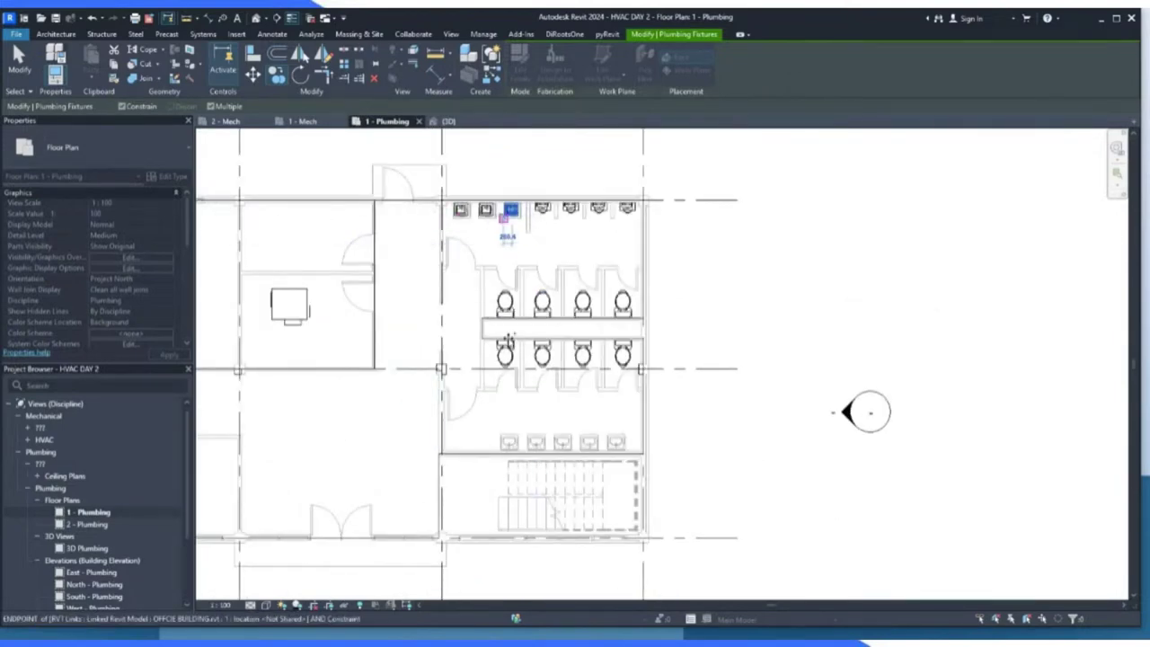
{"action": "scroll", "coordinate": [508, 339], "scroll_direction": "down", "scroll_amount": 2}
{"action": "key", "text": "Escape"}
{"action": "scroll", "coordinate": [493, 231], "scroll_direction": "up", "scroll_amount": 2}
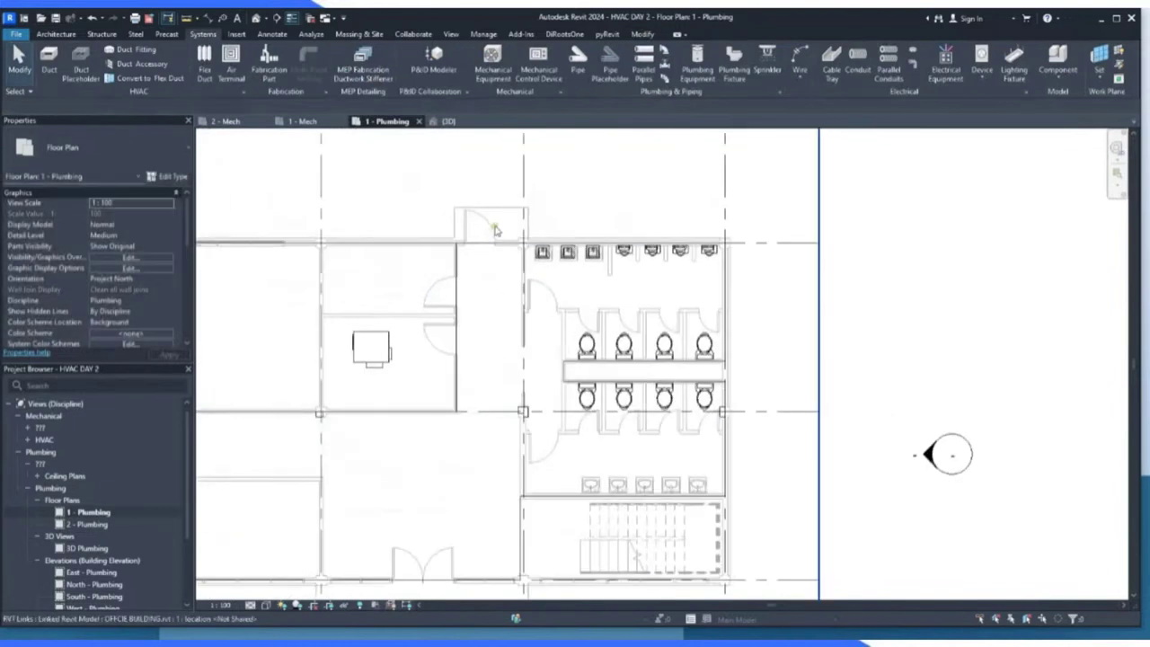
Mirror the three top lavatories across the counter line onto the lower wall.
{"action": "left_click_drag", "start_coordinate": [494, 231], "coordinate": [622, 273]}
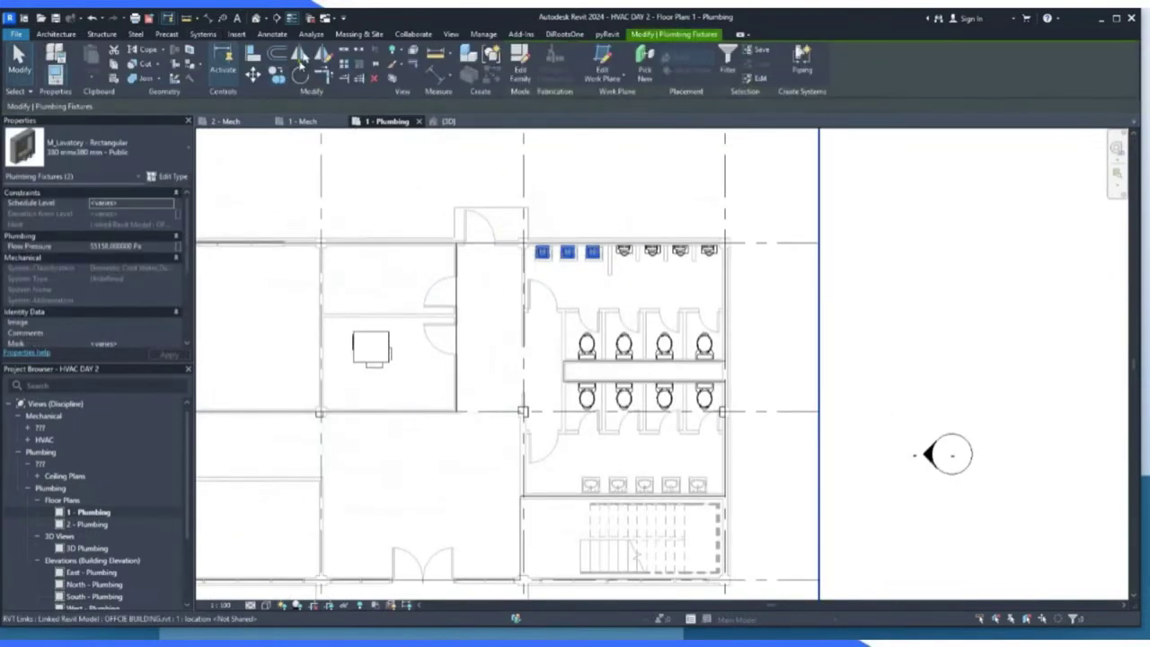
{"action": "left_click", "coordinate": [324, 54]}
{"action": "scroll", "coordinate": [636, 363], "scroll_direction": "up", "scroll_amount": 2}
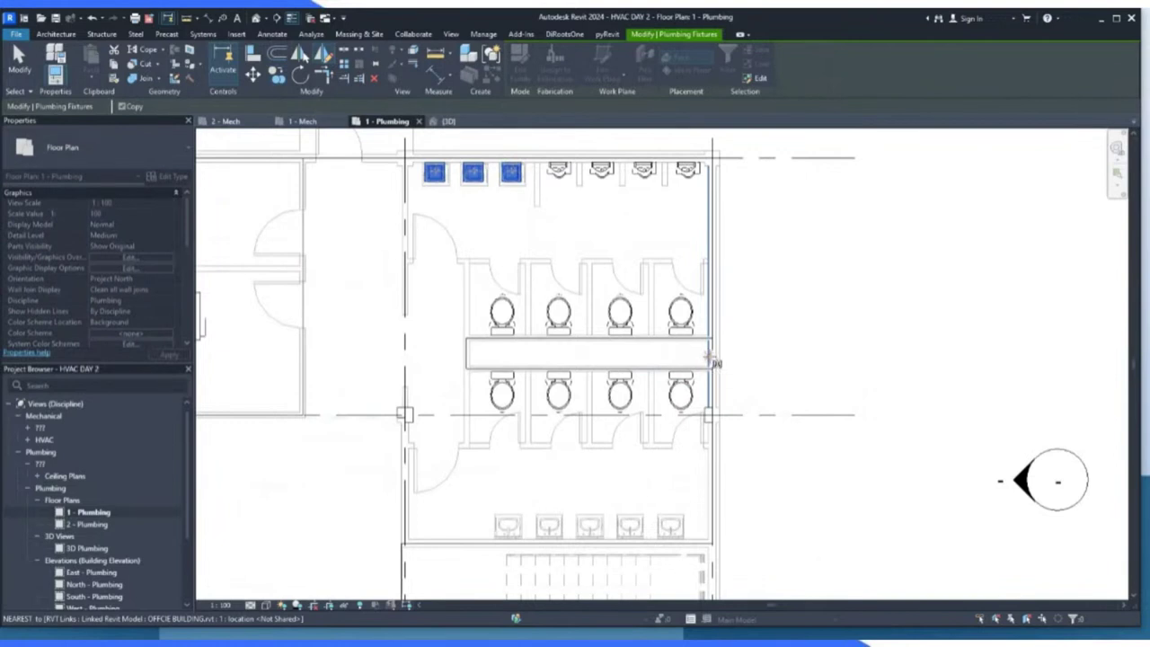
{"action": "left_click", "coordinate": [473, 357]}
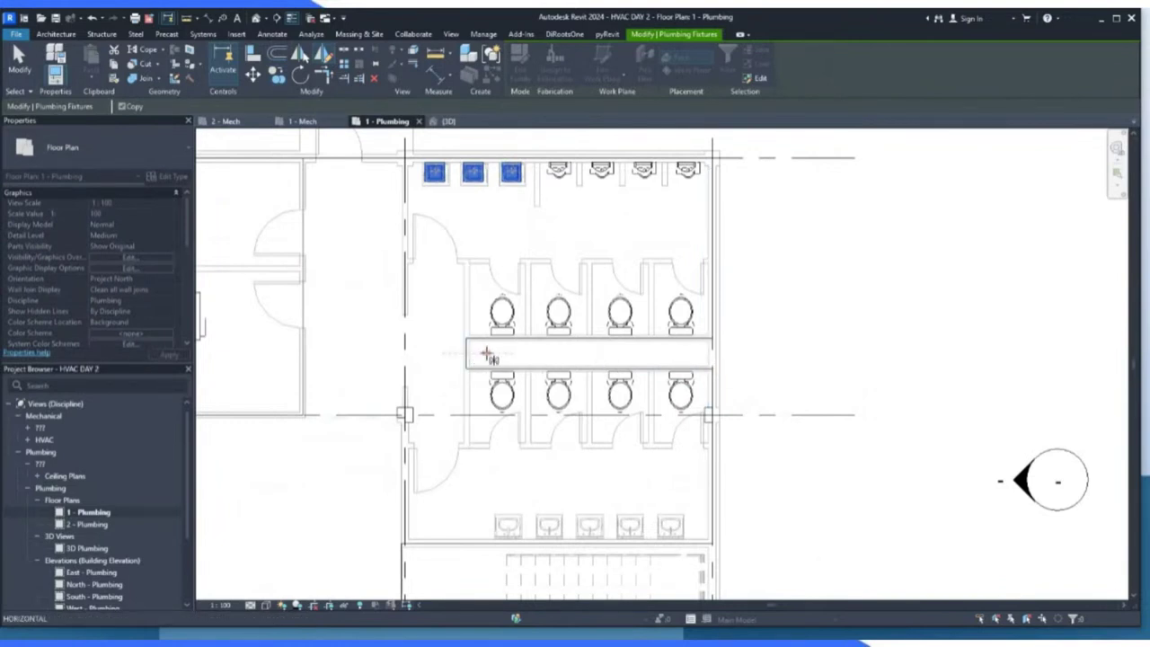
{"action": "left_click", "coordinate": [488, 356]}
{"action": "scroll", "coordinate": [467, 487], "scroll_direction": "up", "scroll_amount": 5}
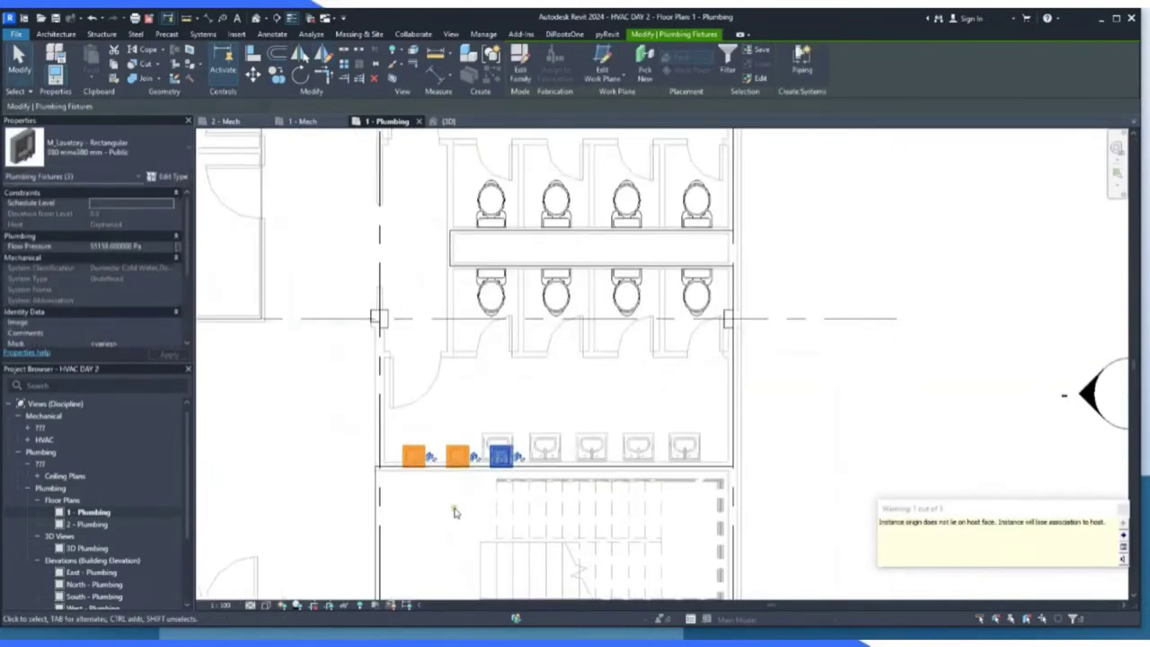
Window-select the three mirrored lavatories on the lower wall.
{"action": "key", "text": "Escape"}
{"action": "left_click_drag", "start_coordinate": [261, 313], "coordinate": [526, 411]}
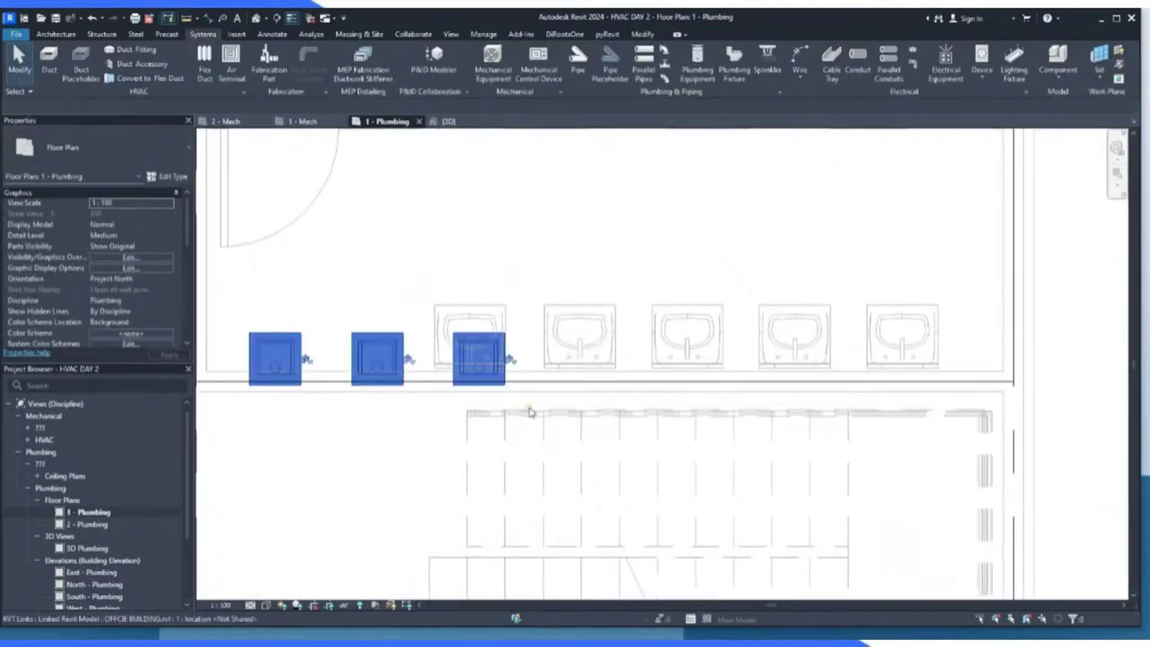
{"action": "left_click", "coordinate": [27, 68]}
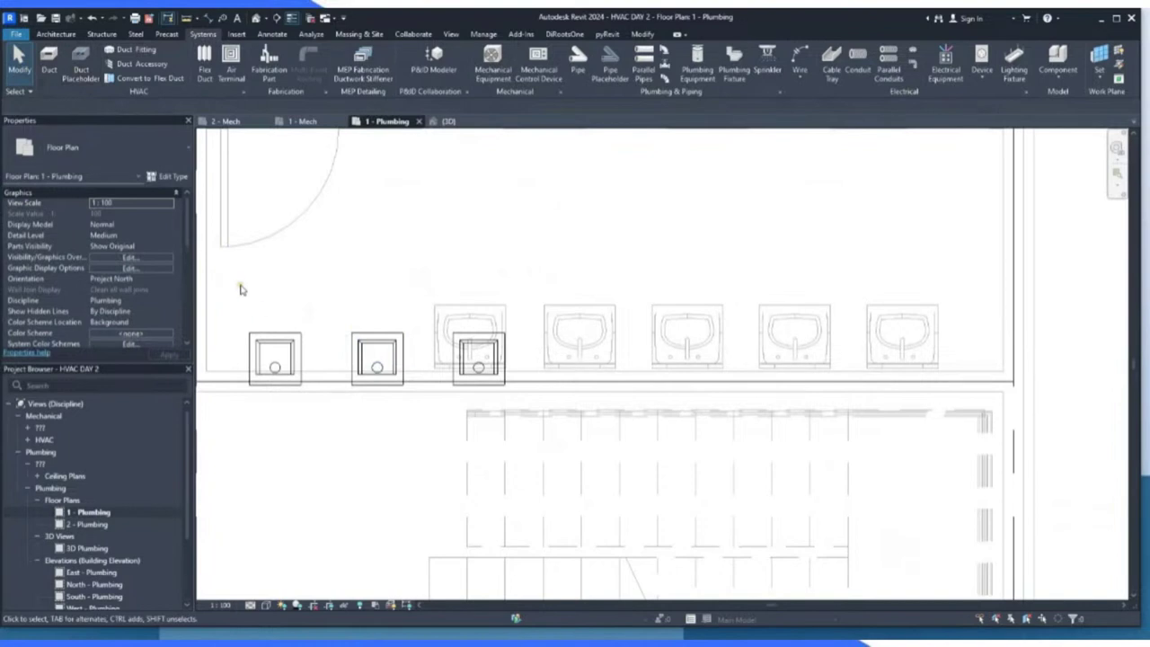
{"action": "left_click_drag", "start_coordinate": [232, 300], "coordinate": [537, 415]}
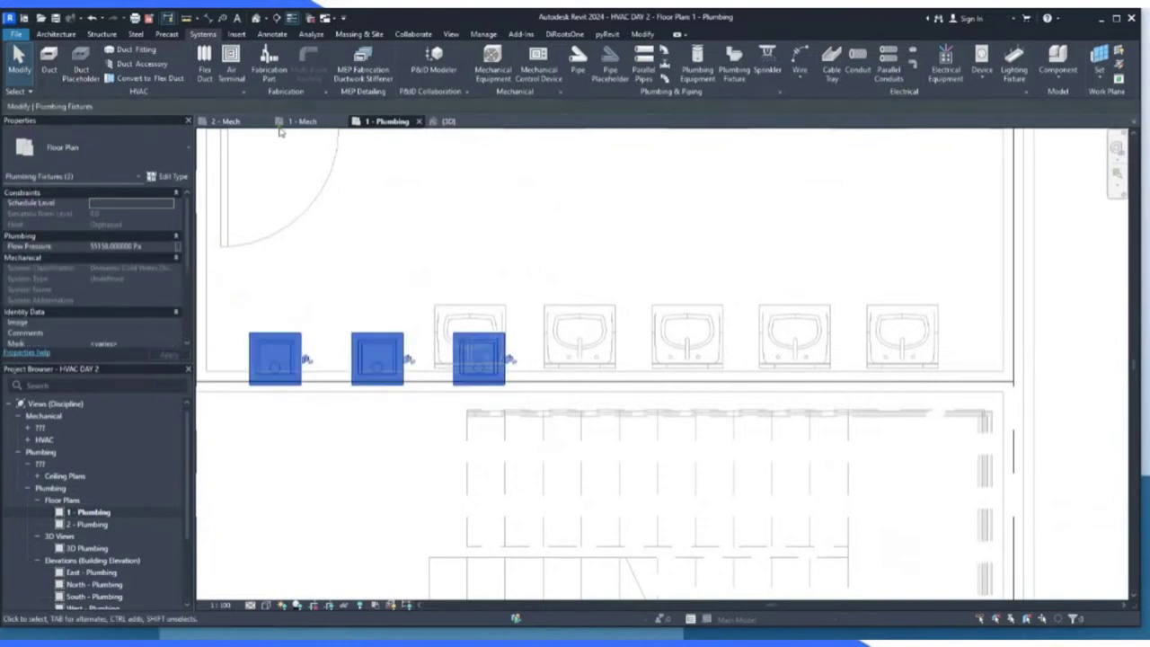
Move the three lavatories flush against the wall over the linked basin outlines.
{"action": "left_click", "coordinate": [253, 76]}
{"action": "scroll", "coordinate": [288, 398], "scroll_direction": "up", "scroll_amount": 2}
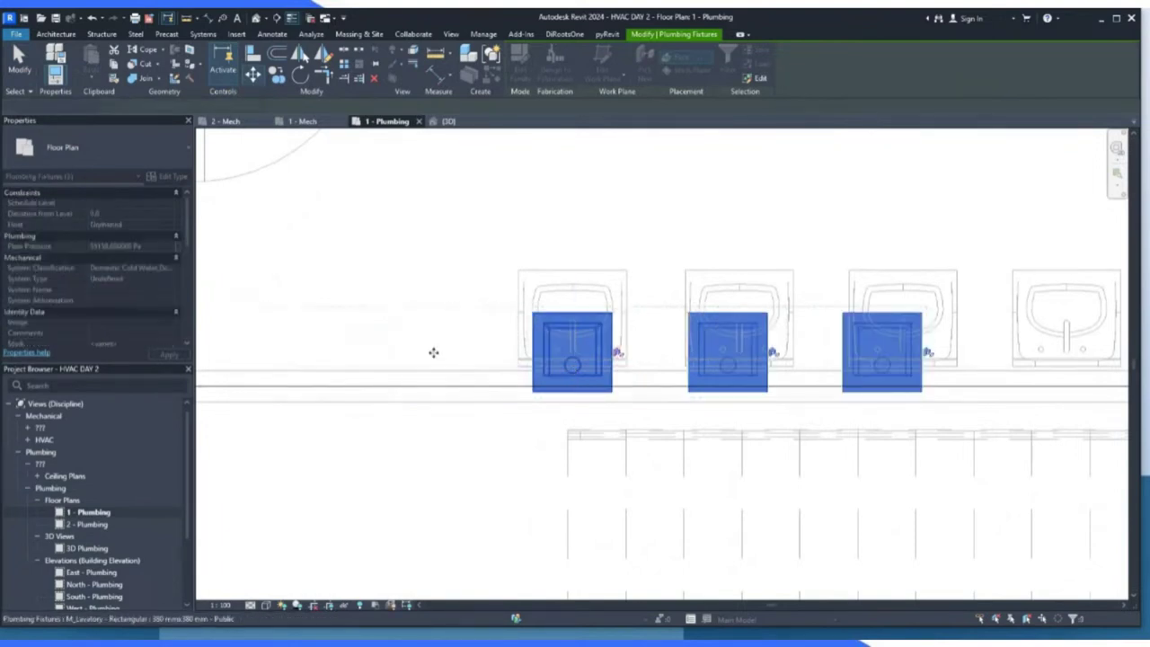
{"action": "scroll", "coordinate": [398, 357], "scroll_direction": "down", "scroll_amount": 2}
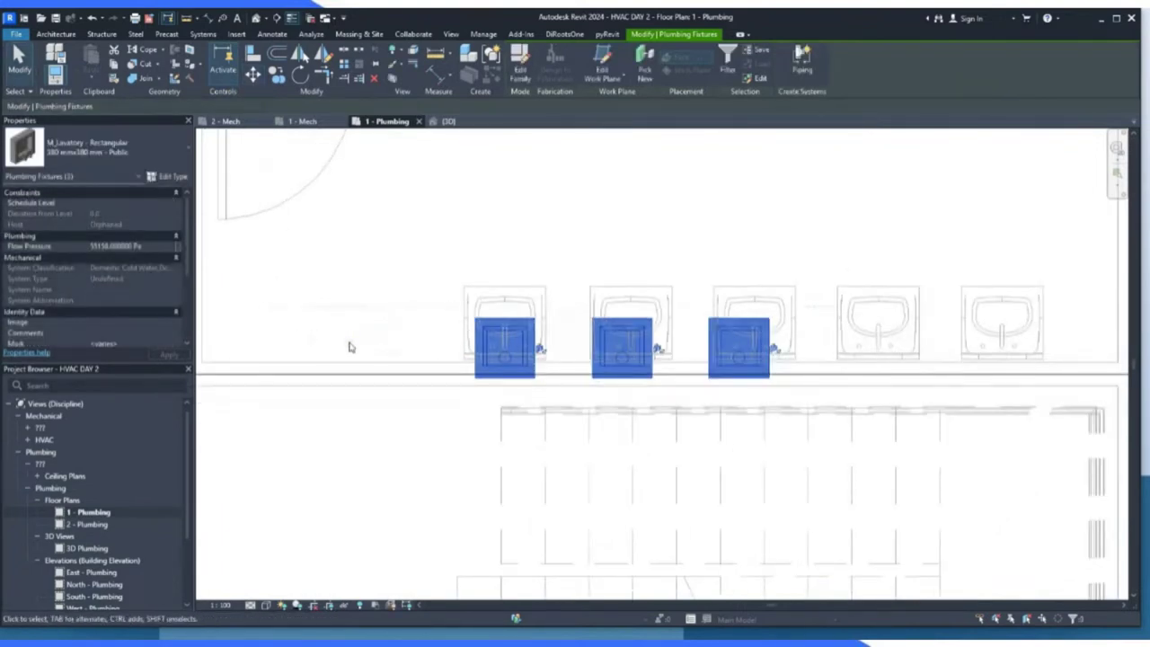
{"action": "scroll", "coordinate": [451, 324], "scroll_direction": "down", "scroll_amount": 2}
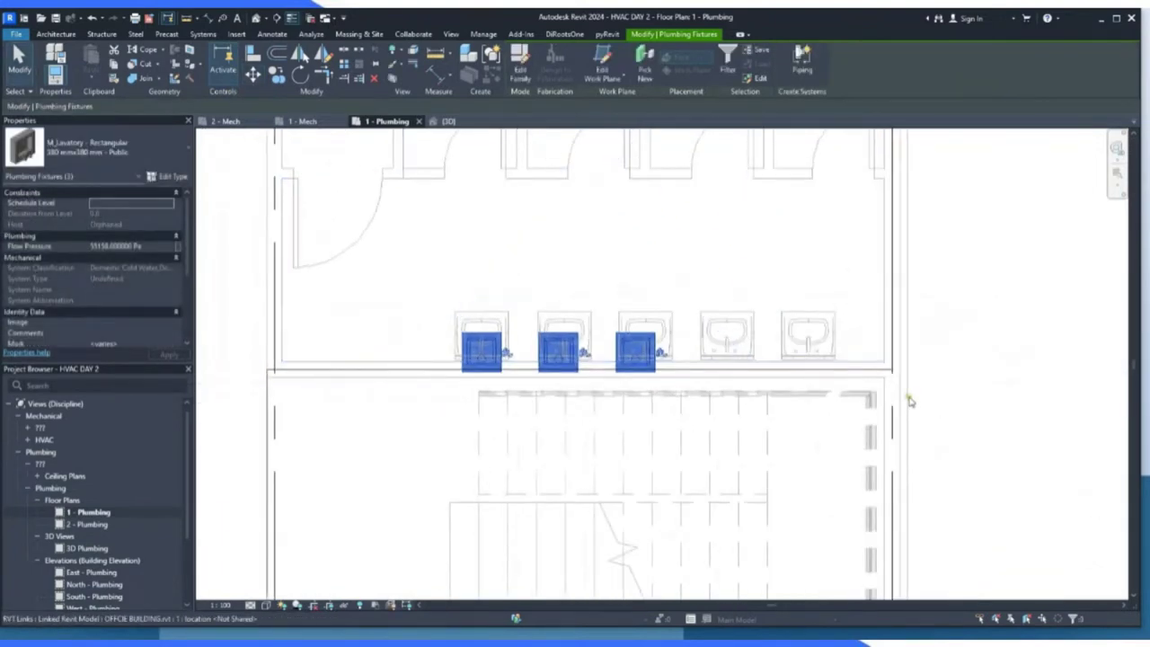
{"action": "scroll", "coordinate": [913, 397], "scroll_direction": "up", "scroll_amount": 2}
{"action": "scroll", "coordinate": [710, 373], "scroll_direction": "down", "scroll_amount": 4}
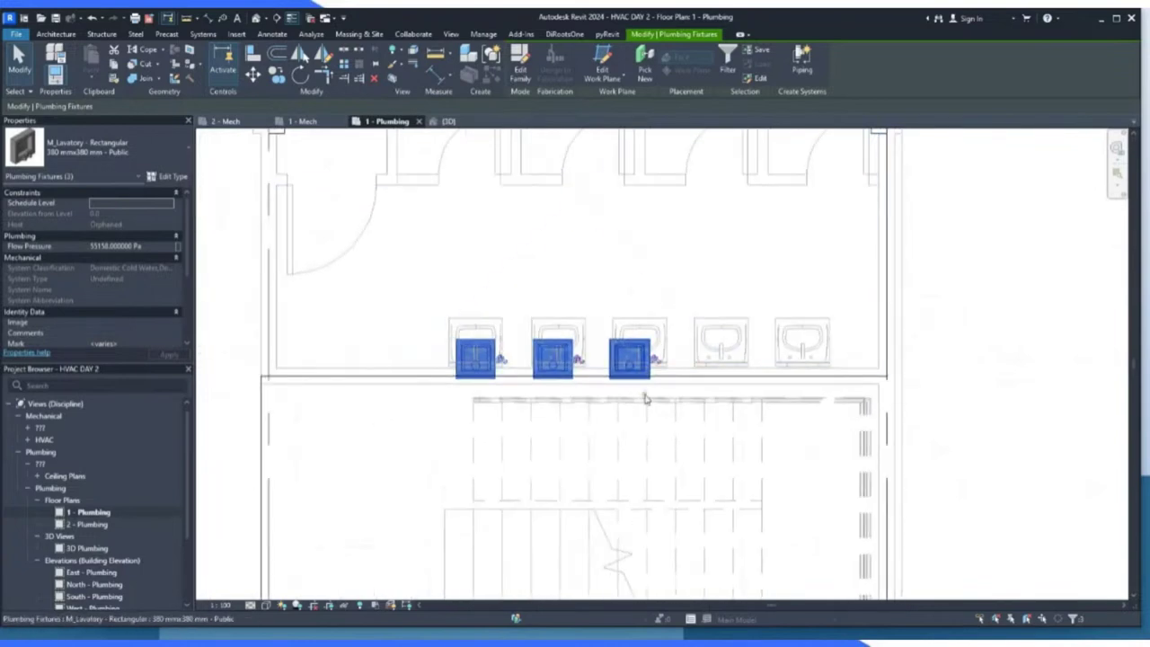
{"action": "scroll", "coordinate": [584, 391], "scroll_direction": "up", "scroll_amount": 4}
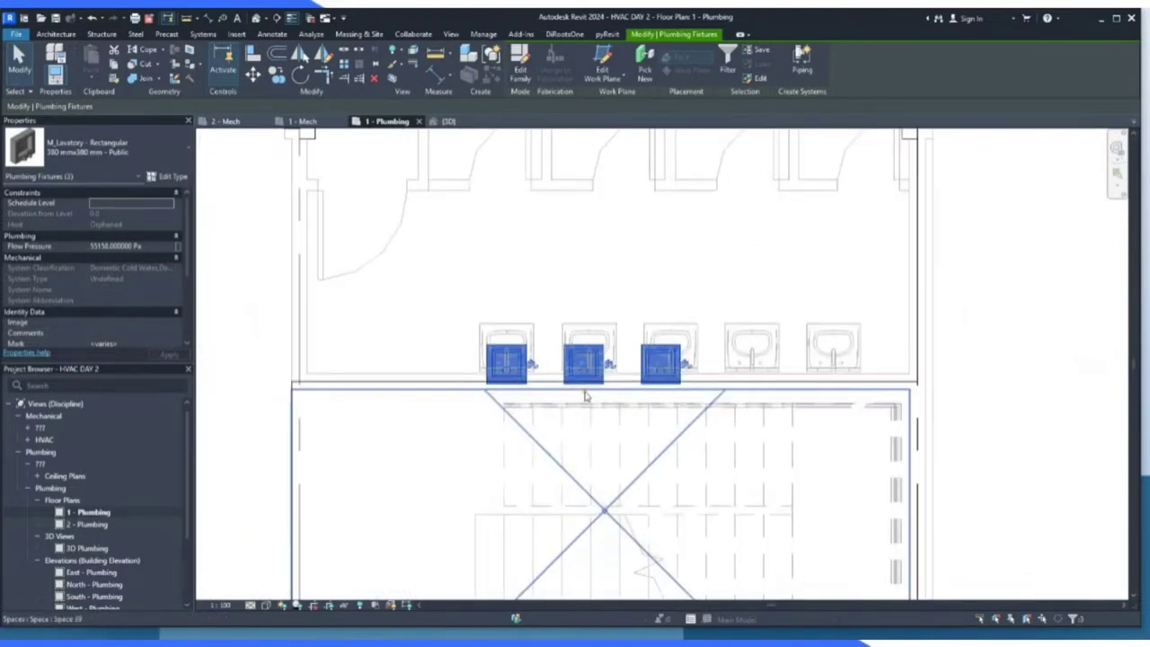
{"action": "left_click", "coordinate": [256, 76]}
{"action": "scroll", "coordinate": [316, 329], "scroll_direction": "up", "scroll_amount": 2}
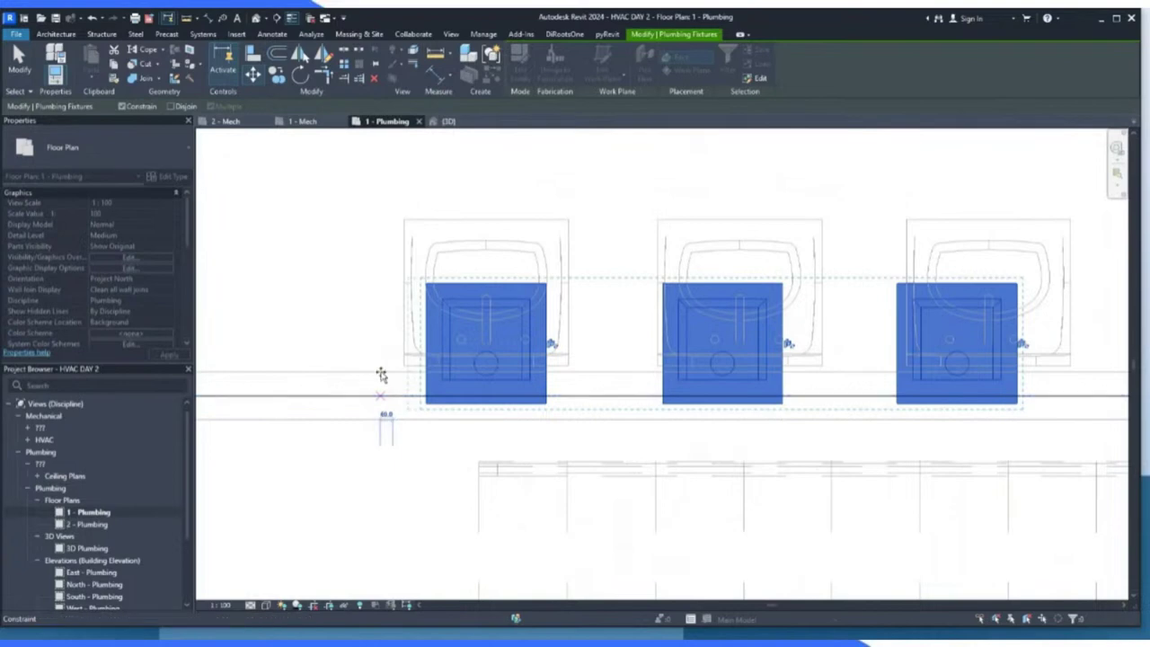
{"action": "left_click", "coordinate": [381, 375]}
{"action": "scroll", "coordinate": [494, 400], "scroll_direction": "down", "scroll_amount": 3}
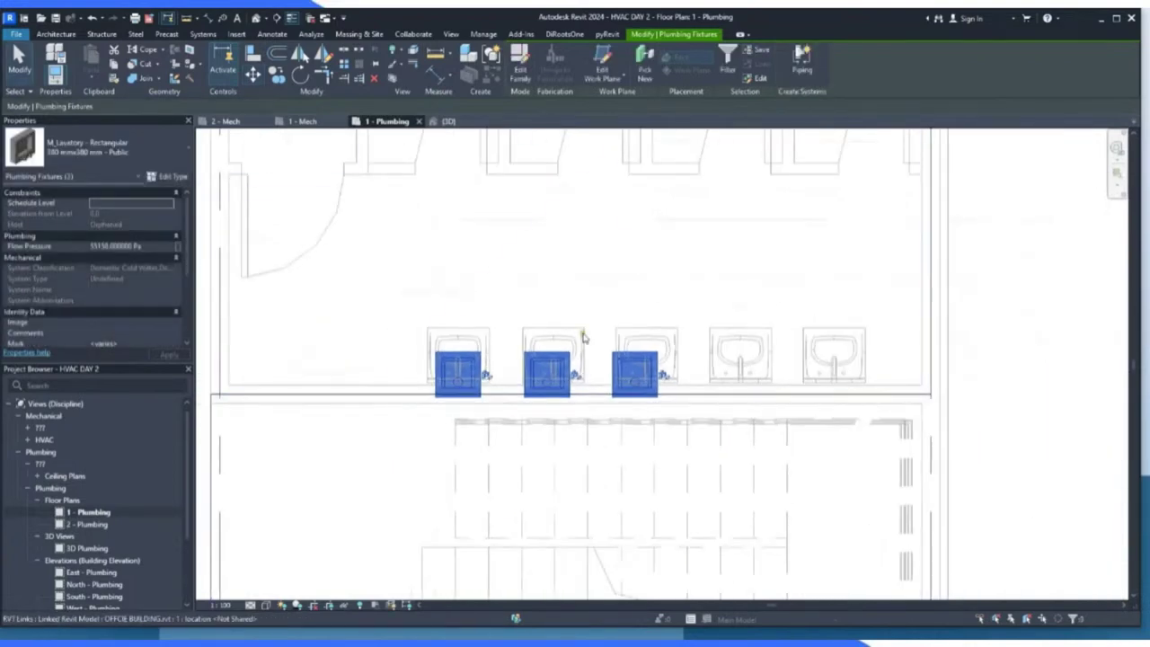
{"action": "key", "text": "Escape"}
{"action": "scroll", "coordinate": [601, 301], "scroll_direction": "up", "scroll_amount": 3}
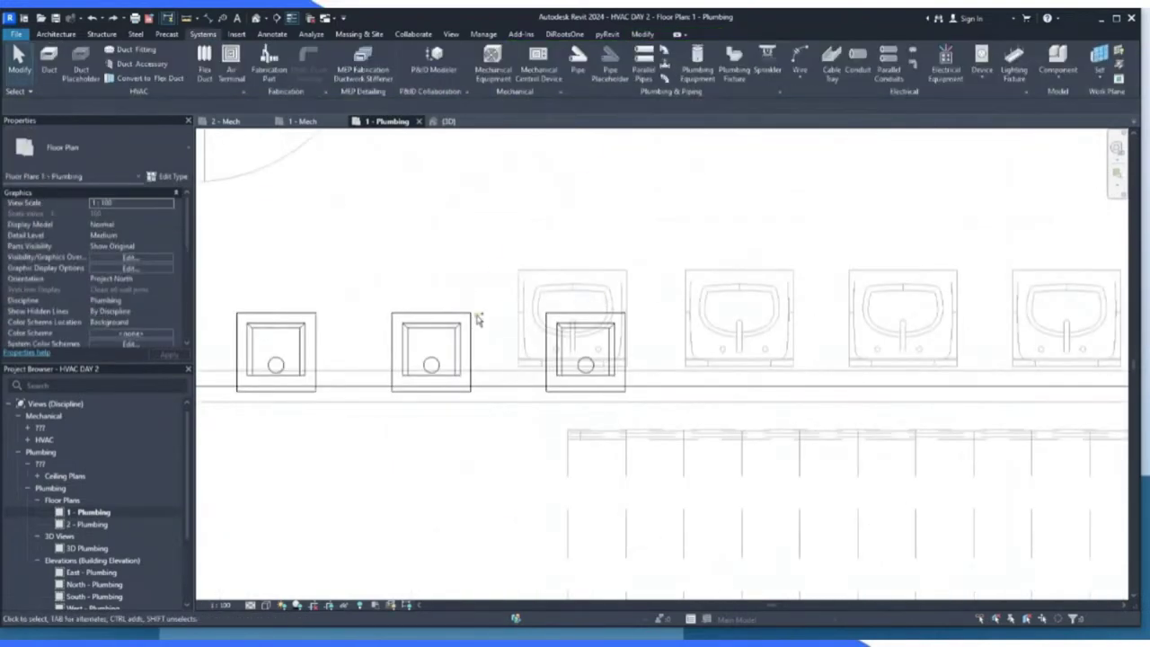
{"action": "scroll", "coordinate": [477, 320], "scroll_direction": "down", "scroll_amount": 4}
{"action": "scroll", "coordinate": [419, 135], "scroll_direction": "up", "scroll_amount": 2}
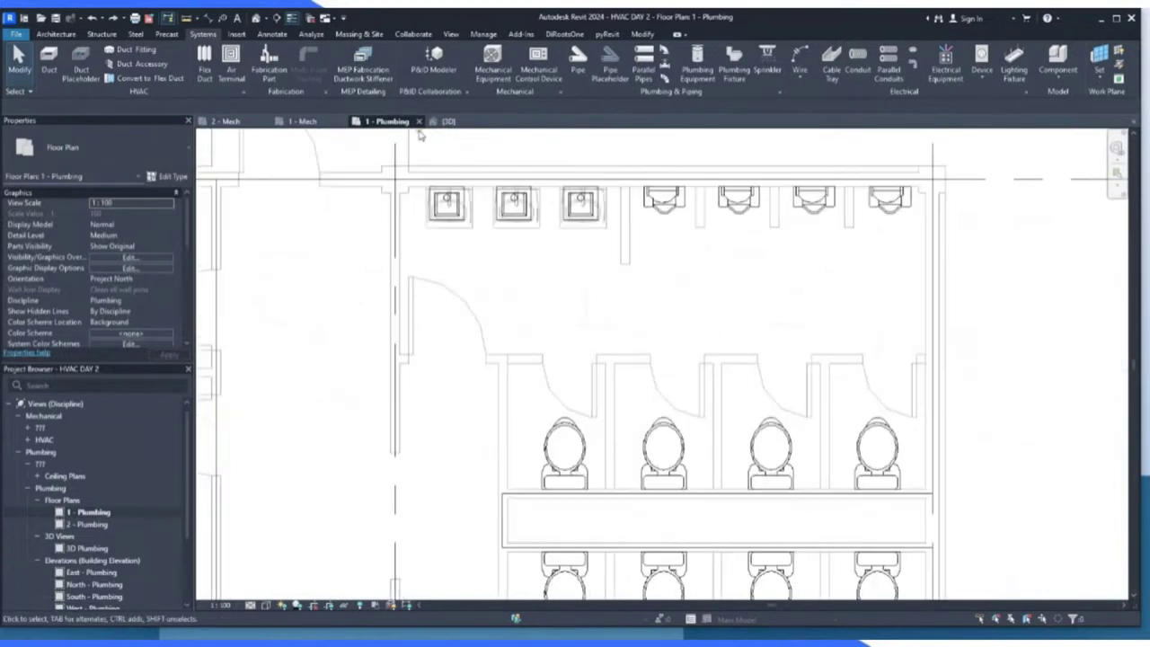
{"action": "scroll", "coordinate": [418, 135], "scroll_direction": "up", "scroll_amount": 2}
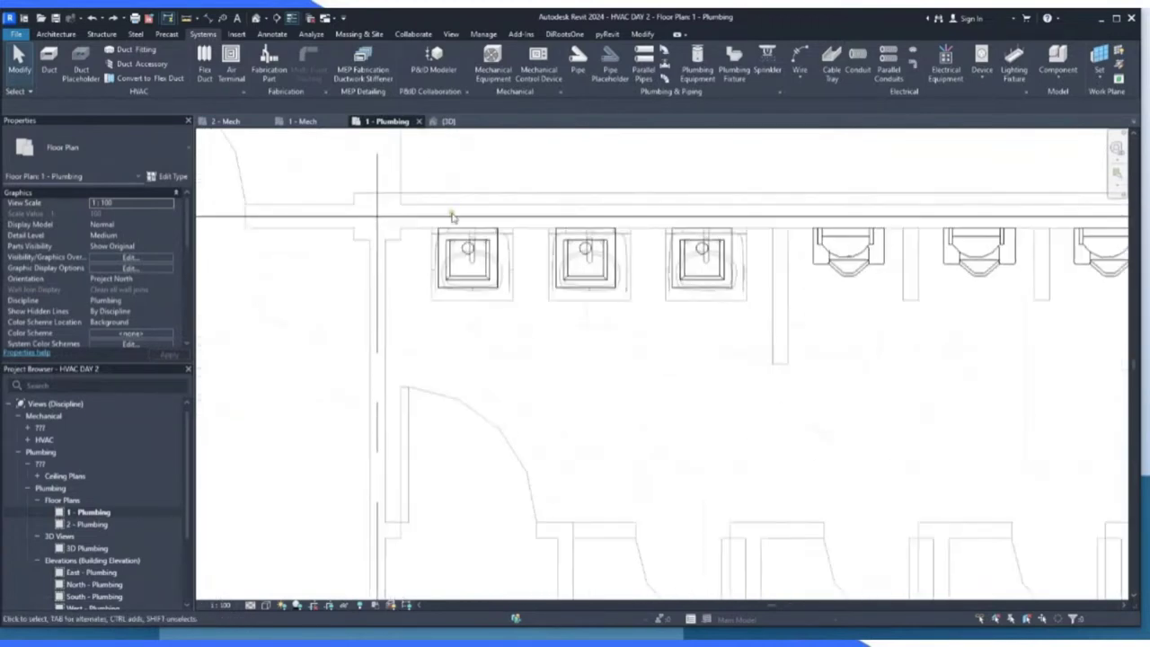
Use Create Similar to place another rectangular lavatory over the first basin.
{"action": "left_click", "coordinate": [598, 241]}
{"action": "right_click", "coordinate": [597, 239]}
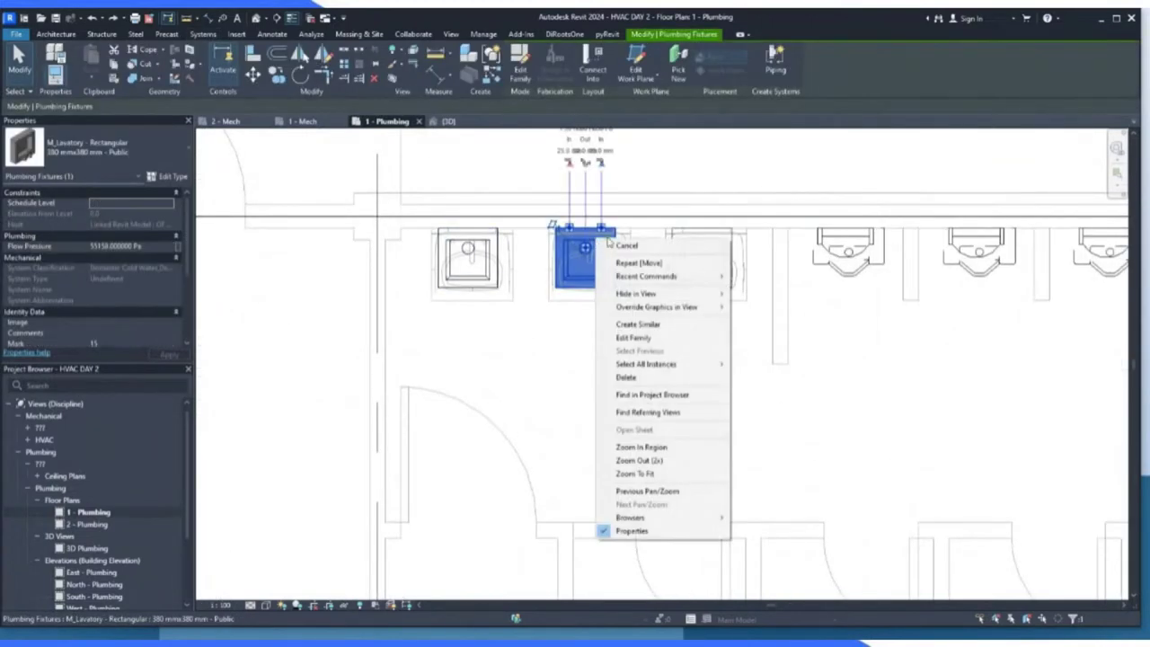
{"action": "left_click", "coordinate": [647, 326]}
{"action": "scroll", "coordinate": [629, 360], "scroll_direction": "down", "scroll_amount": 2}
{"action": "scroll", "coordinate": [584, 548], "scroll_direction": "up", "scroll_amount": 2}
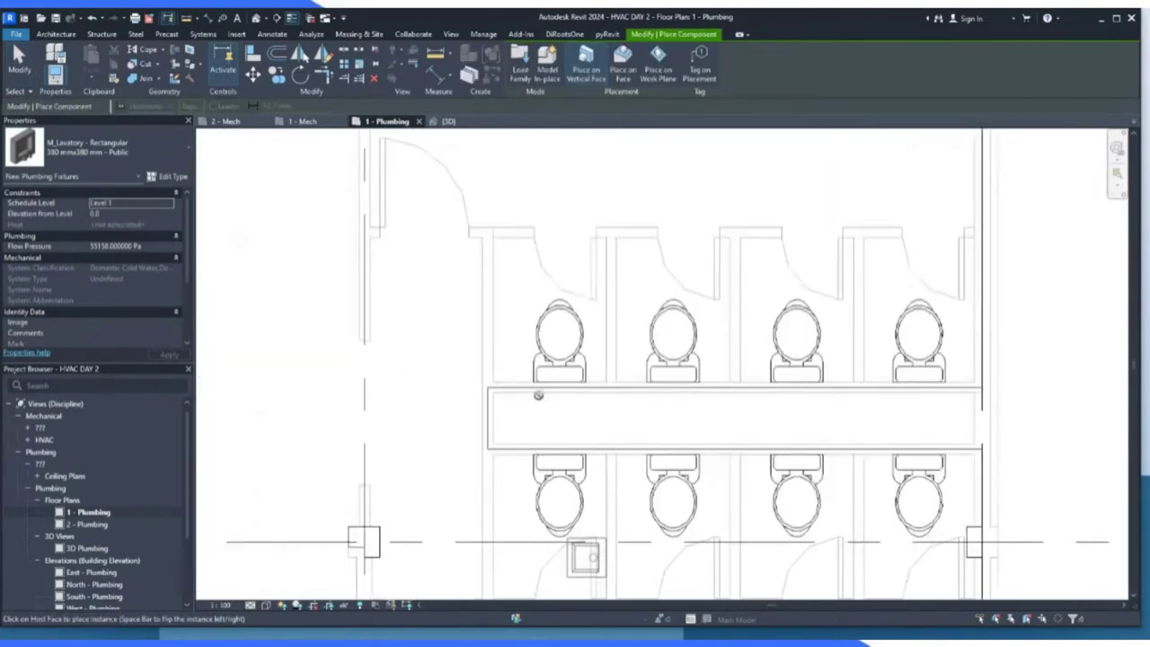
{"action": "scroll", "coordinate": [538, 395], "scroll_direction": "down", "scroll_amount": 1}
{"action": "scroll", "coordinate": [534, 534], "scroll_direction": "up", "scroll_amount": 4}
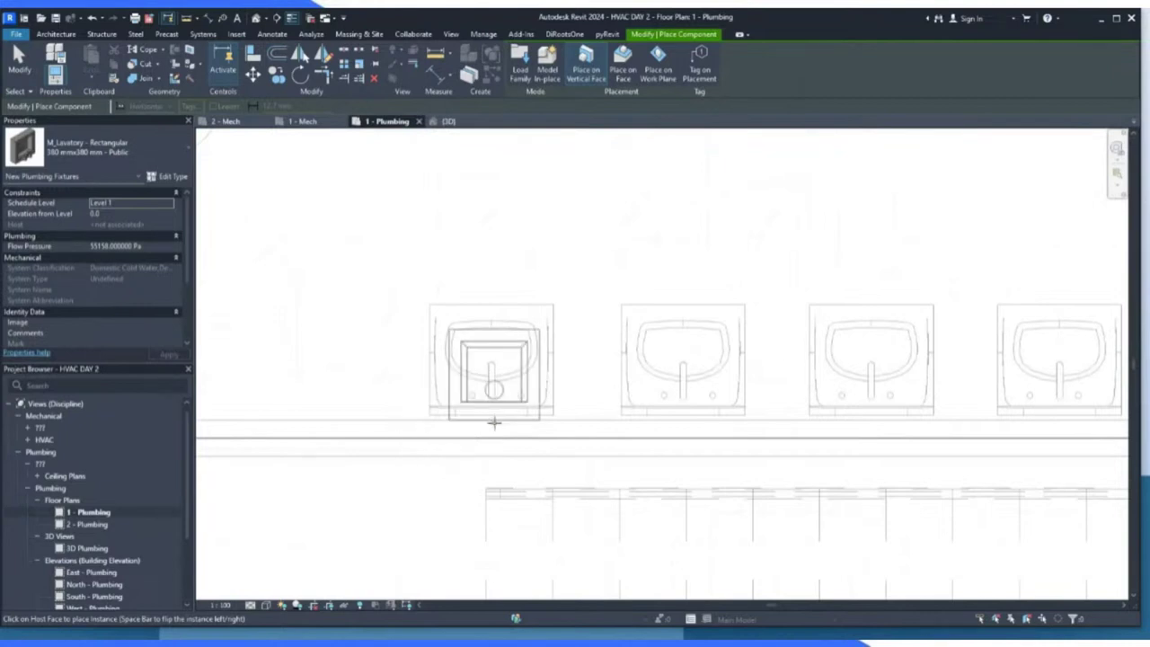
{"action": "left_click", "coordinate": [490, 419]}
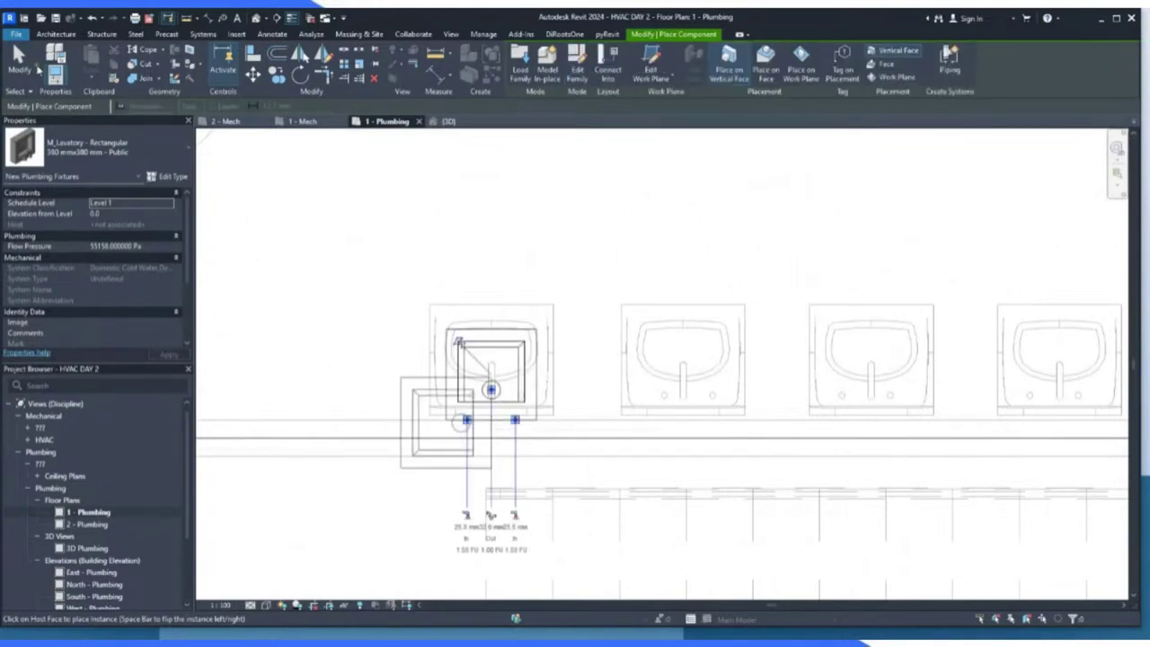
{"action": "left_click", "coordinate": [37, 69]}
Copy the new lavatory onto the second, third and next basins along the counter.
{"action": "left_click", "coordinate": [485, 355]}
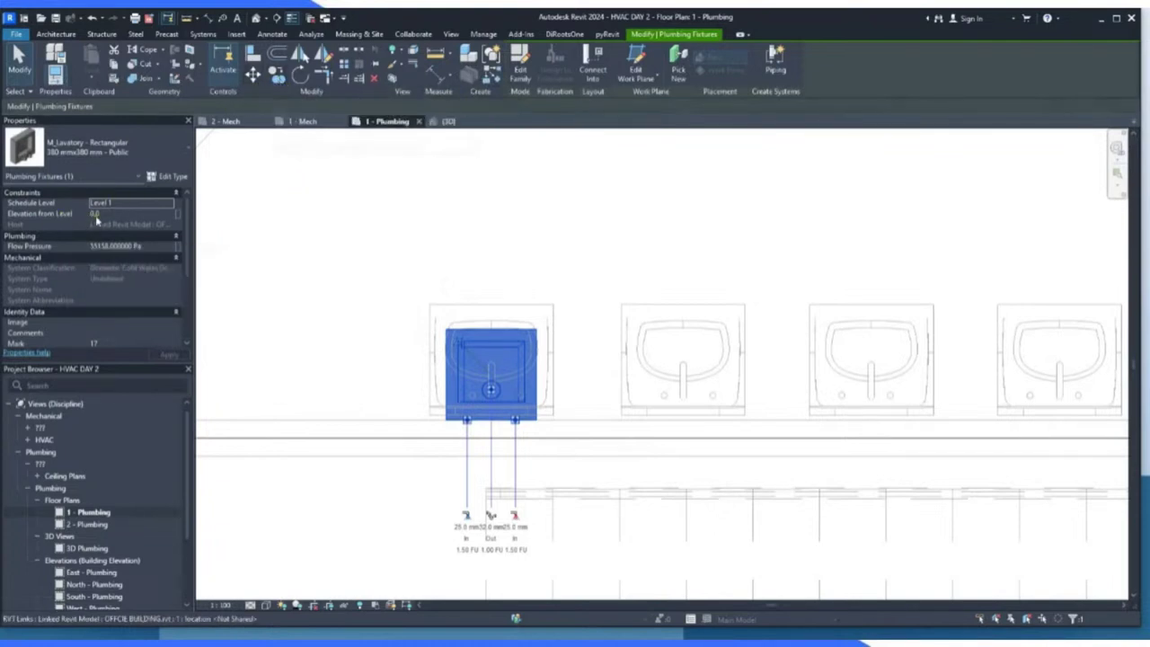
{"action": "left_click", "coordinate": [254, 75]}
{"action": "left_click", "coordinate": [501, 310]}
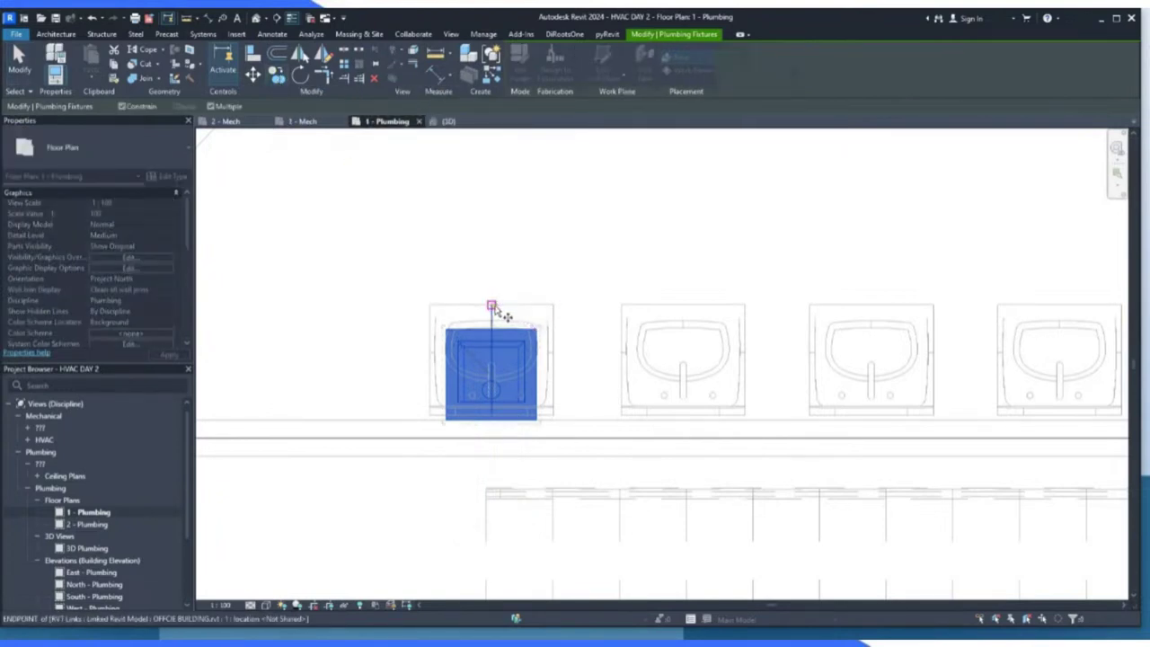
{"action": "left_click", "coordinate": [683, 305]}
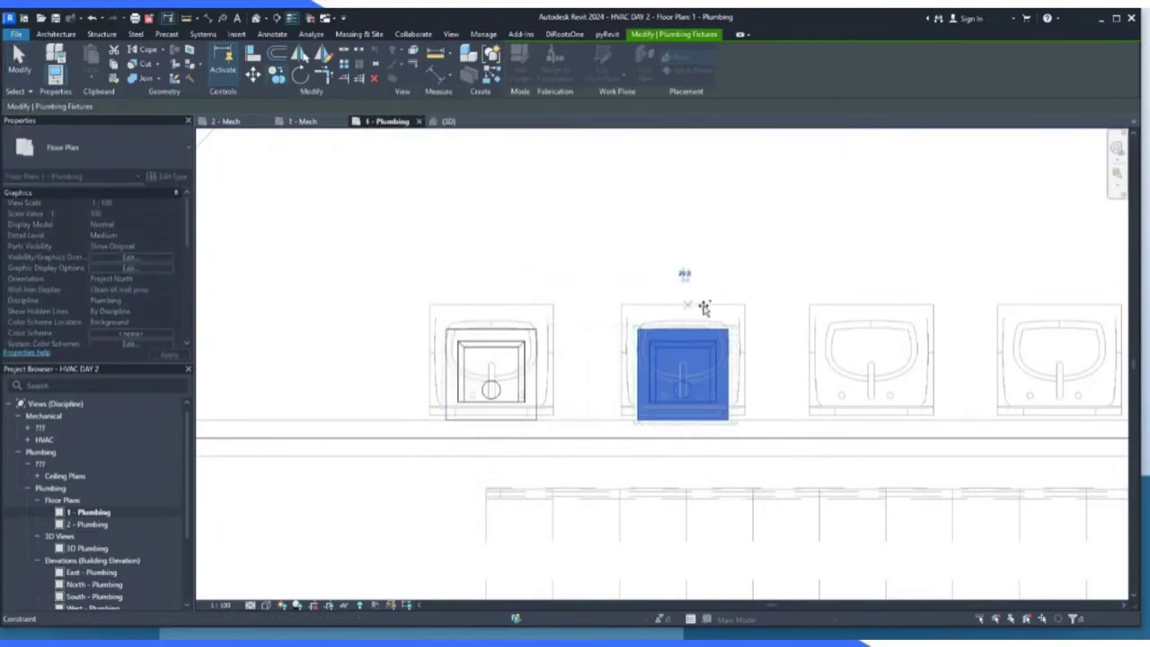
{"action": "left_click", "coordinate": [872, 308]}
{"action": "scroll", "coordinate": [624, 308], "scroll_direction": "down", "scroll_amount": 2}
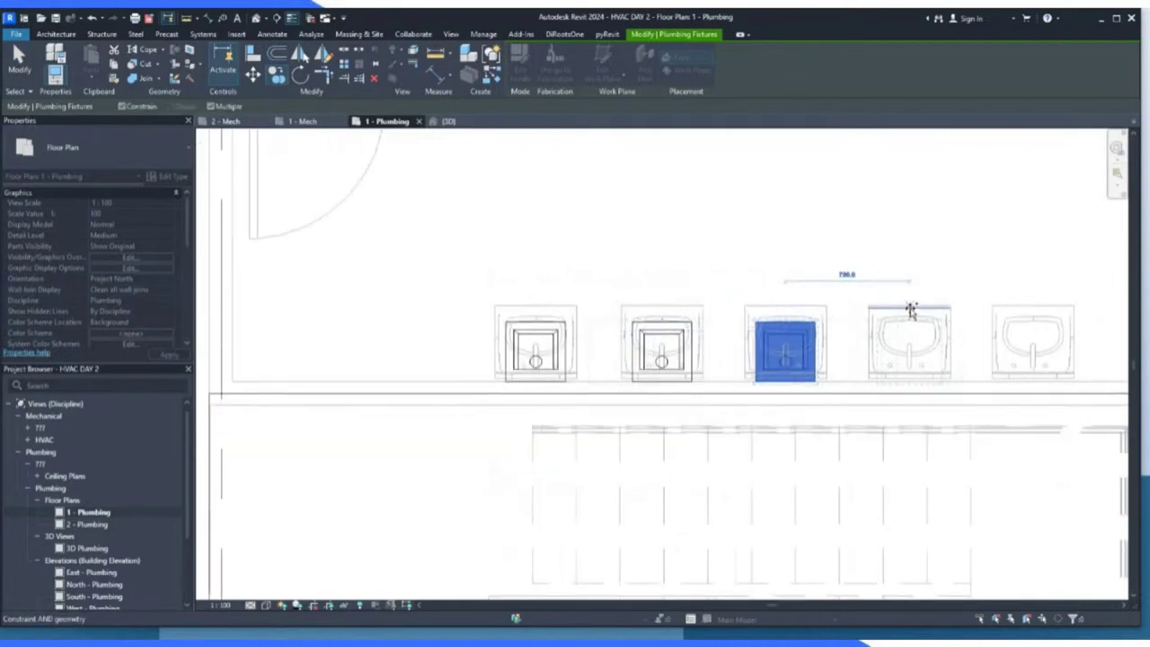
{"action": "left_click", "coordinate": [910, 308]}
Drop the final lavatory copy on the last basin and end copying.
{"action": "left_click", "coordinate": [1032, 304]}
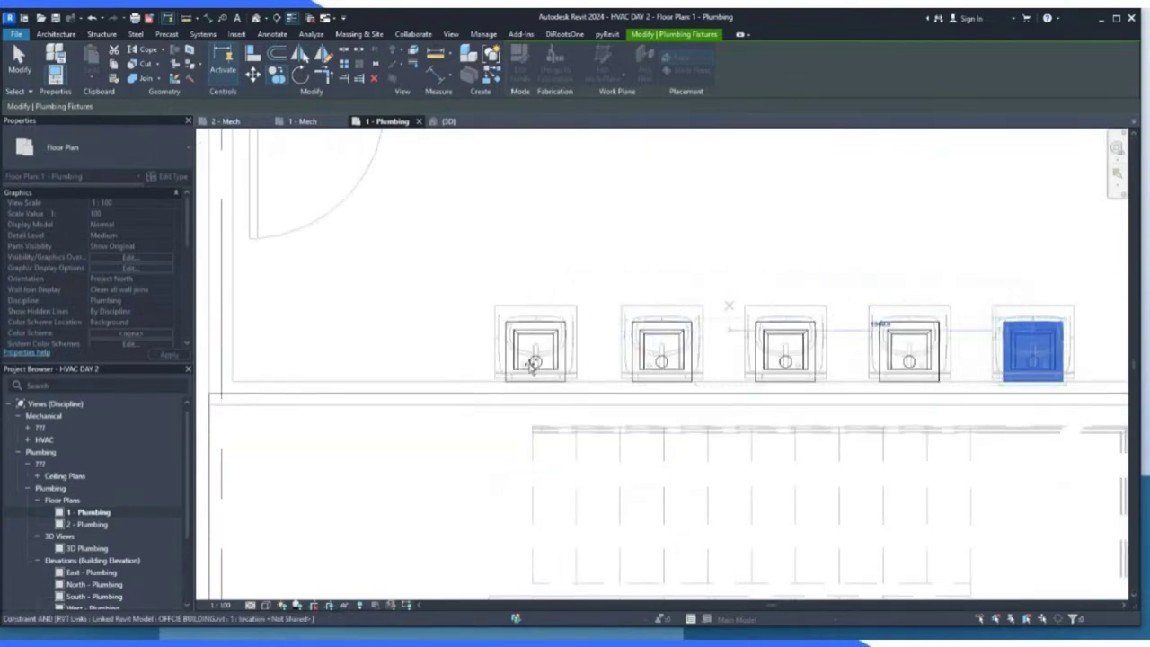
{"action": "scroll", "coordinate": [534, 363], "scroll_direction": "down", "scroll_amount": 2}
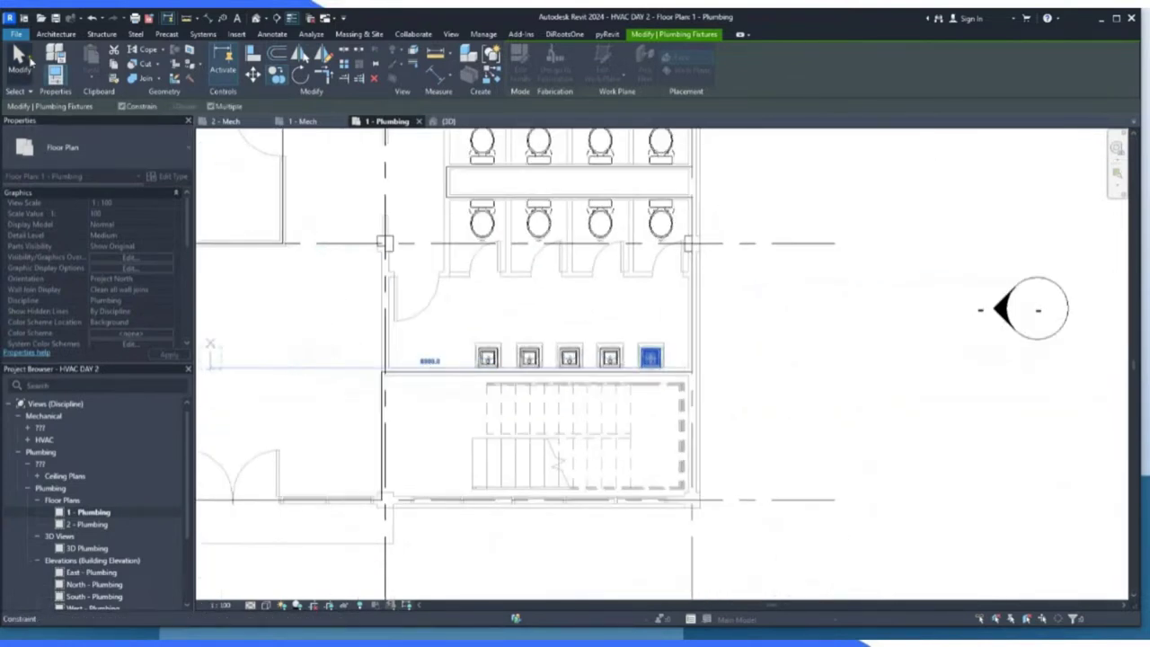
{"action": "left_click", "coordinate": [27, 56]}
Draw a section line across the row of lavatories and urinals.
{"action": "left_click", "coordinate": [454, 36]}
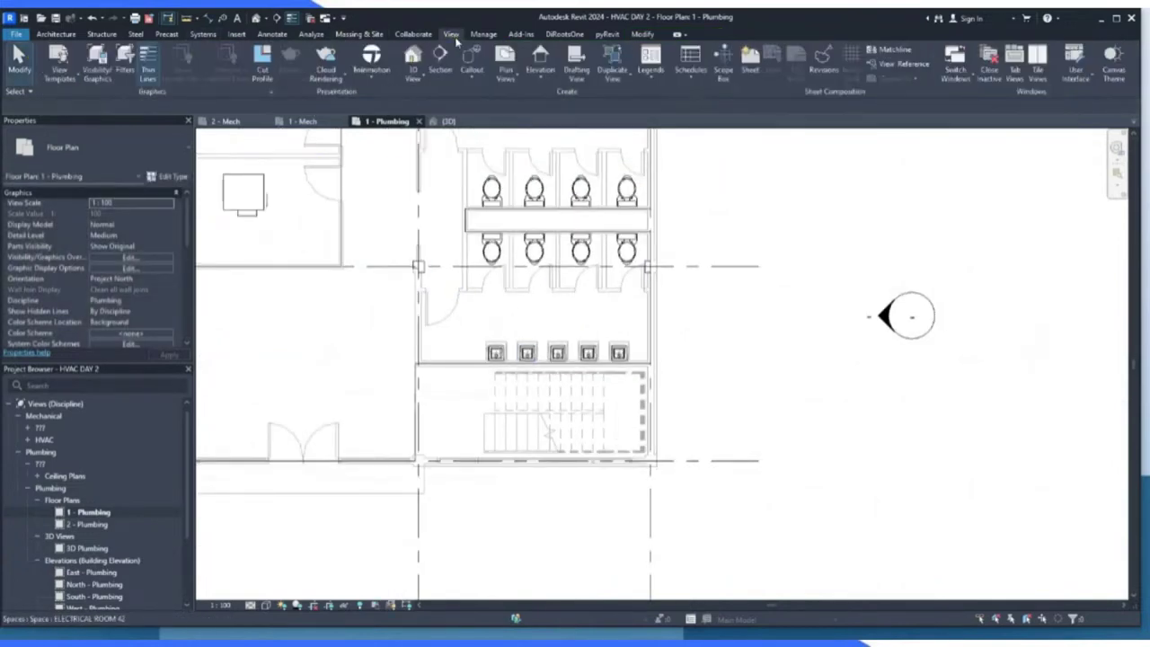
{"action": "left_click", "coordinate": [440, 61]}
{"action": "scroll", "coordinate": [506, 267], "scroll_direction": "down", "scroll_amount": 2}
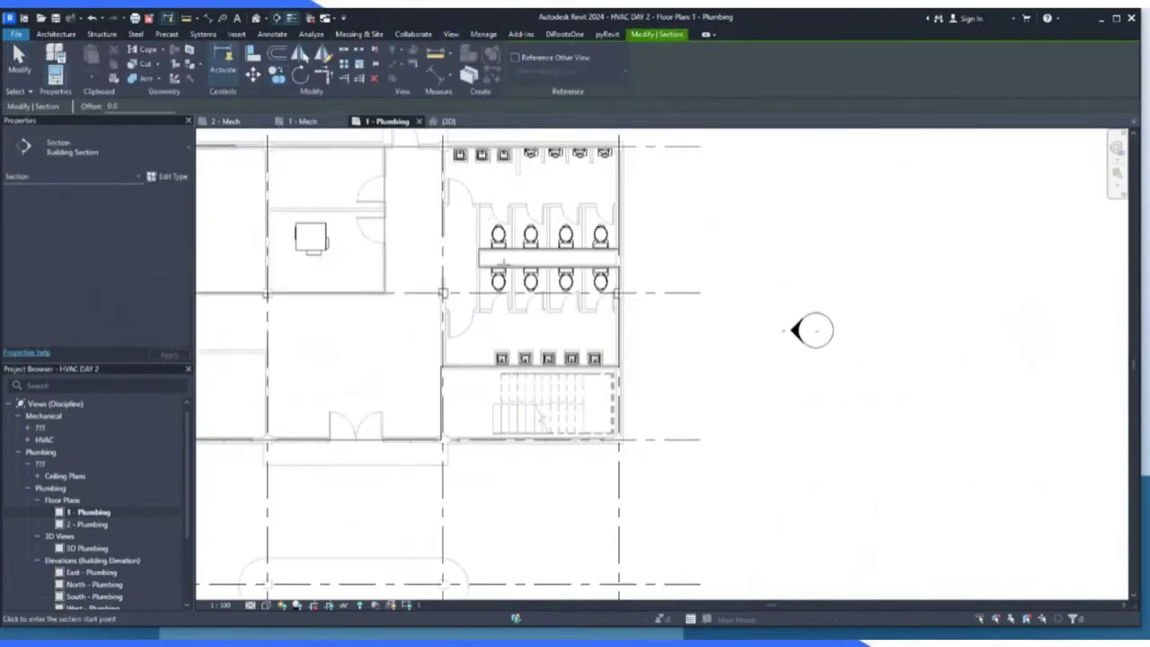
{"action": "scroll", "coordinate": [443, 212], "scroll_direction": "up", "scroll_amount": 2}
{"action": "left_click", "coordinate": [440, 207]}
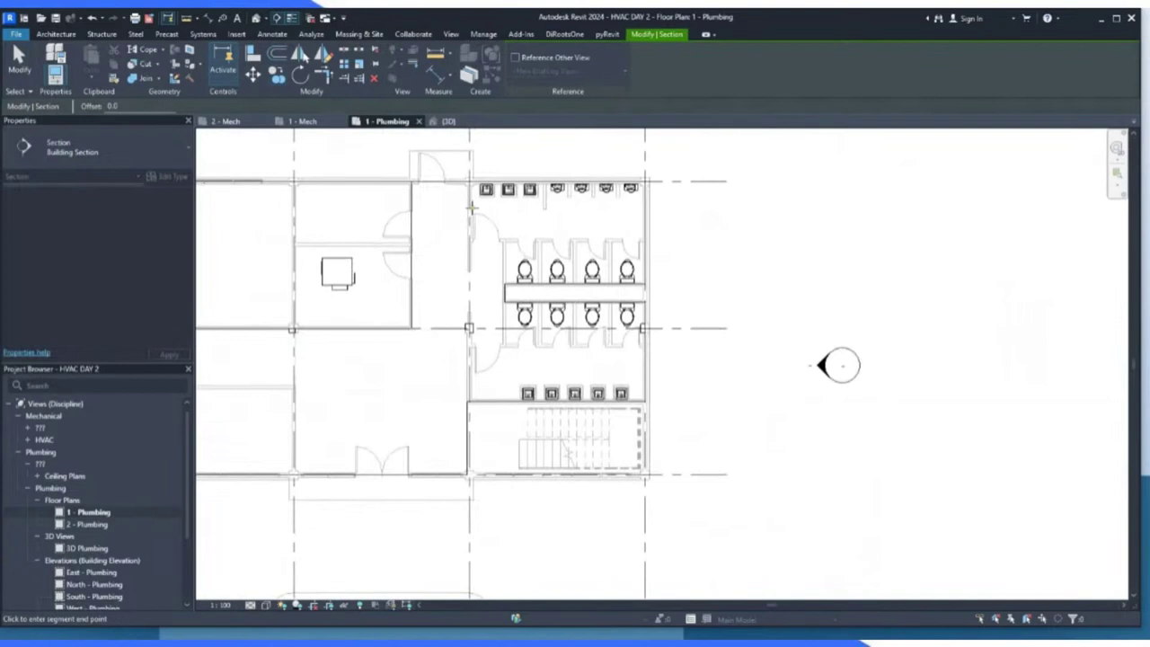
{"action": "left_click", "coordinate": [759, 208]}
{"action": "key", "text": "Escape"}
{"action": "key", "text": "Escape"}
{"action": "scroll", "coordinate": [387, 194], "scroll_direction": "up", "scroll_amount": 2}
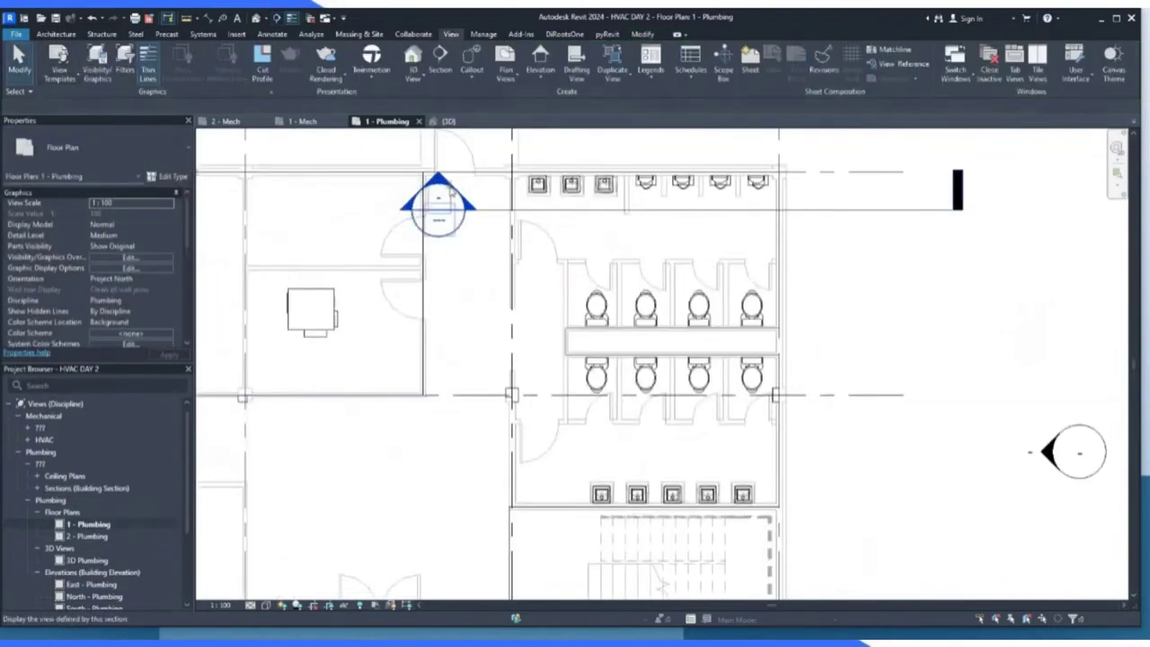
Open the new Section 6 view and set its scale to 1:50.
{"action": "double_click", "coordinate": [441, 182]}
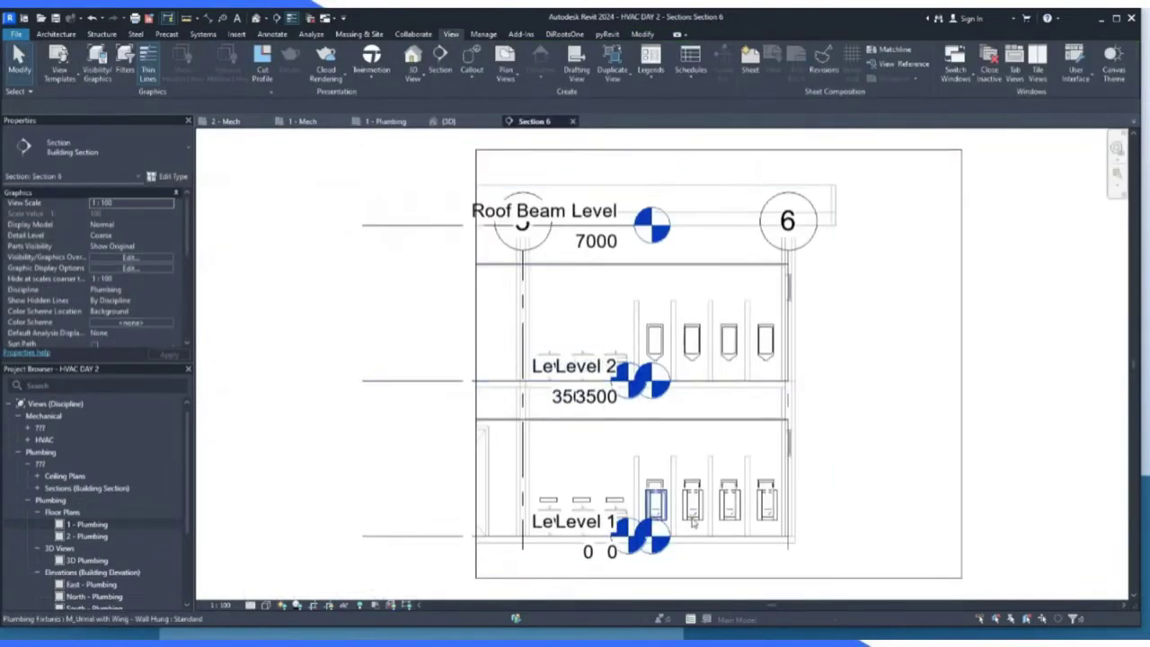
{"action": "scroll", "coordinate": [636, 557], "scroll_direction": "up", "scroll_amount": 2}
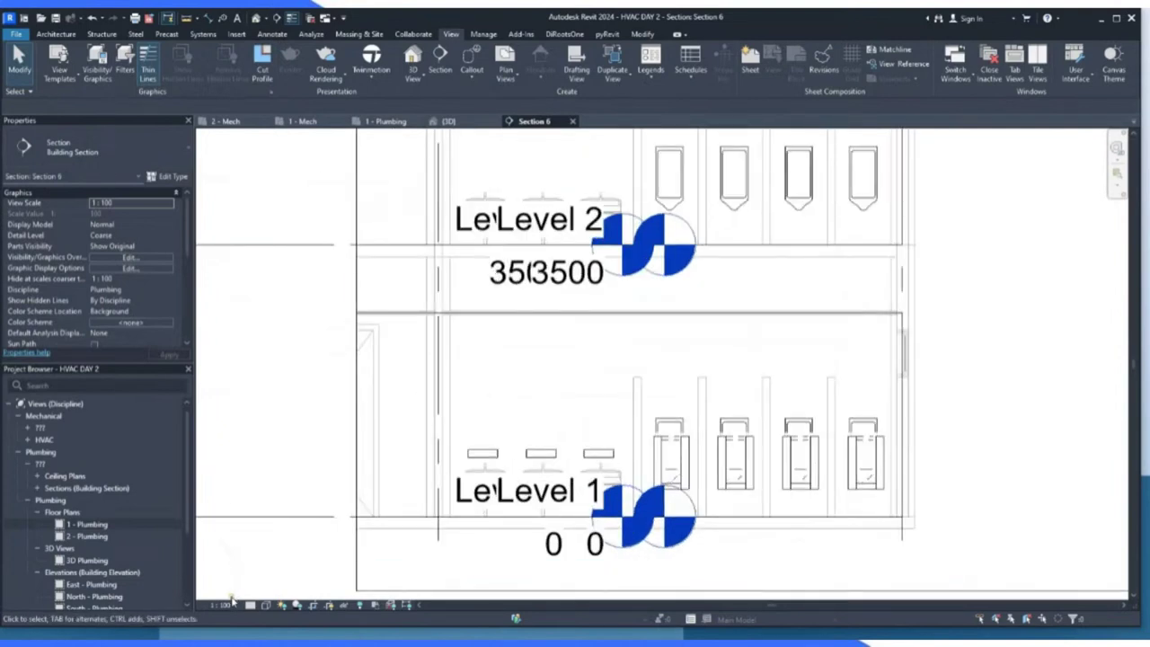
{"action": "left_click", "coordinate": [231, 600]}
{"action": "left_click", "coordinate": [252, 508]}
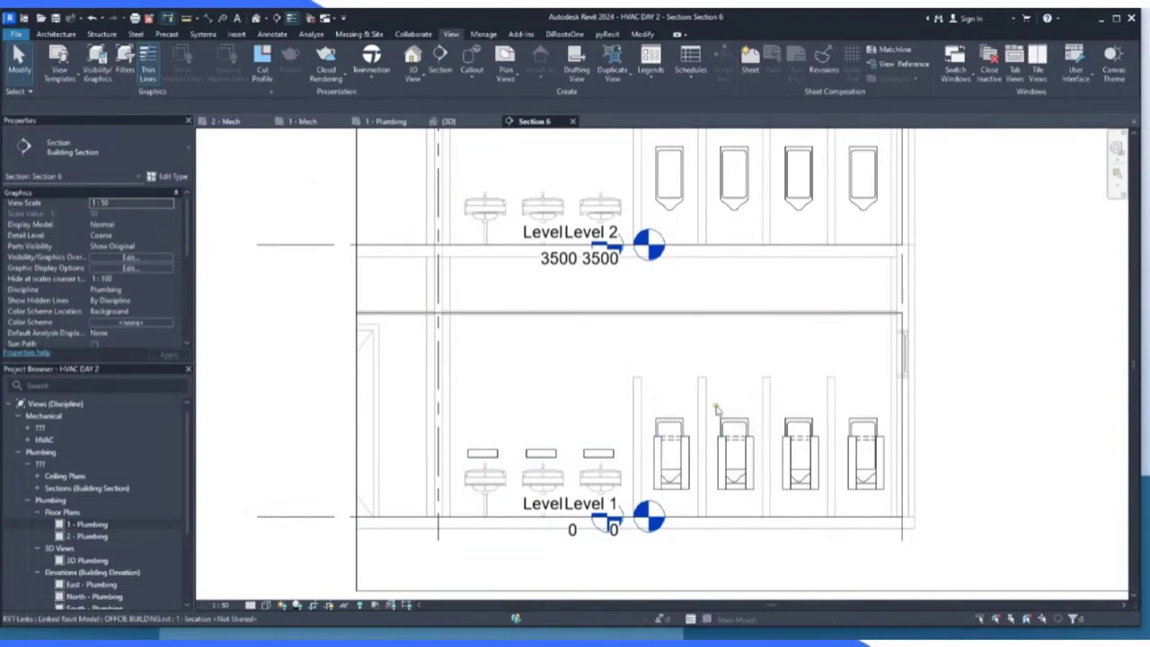
{"action": "scroll", "coordinate": [661, 458], "scroll_direction": "down", "scroll_amount": 1}
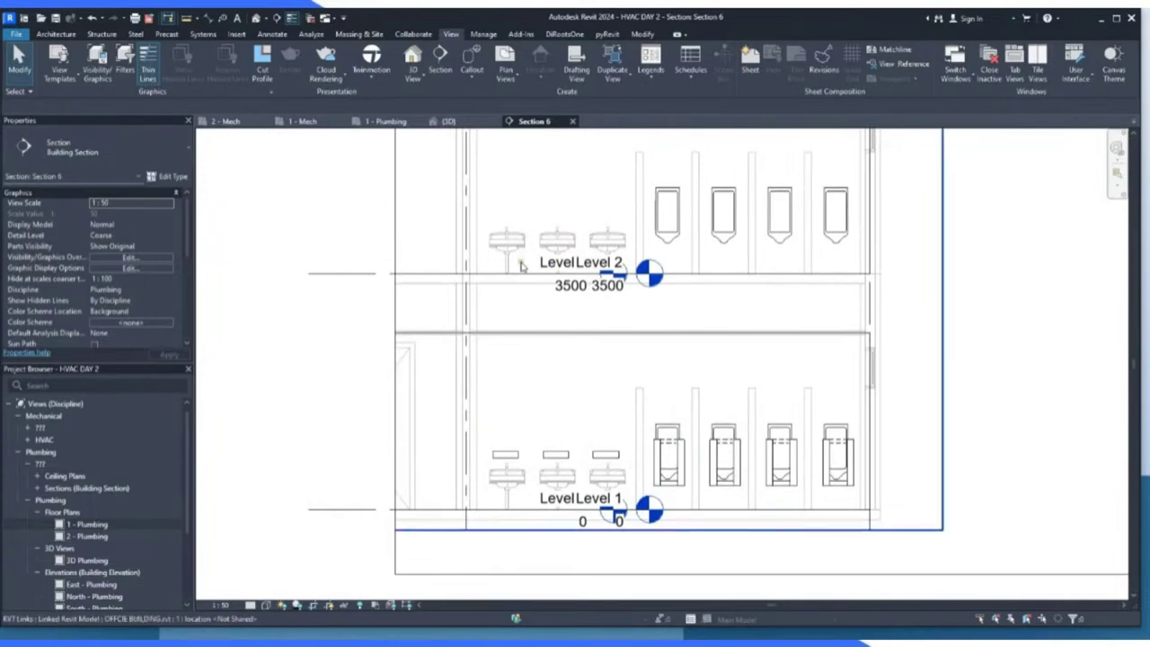
{"action": "scroll", "coordinate": [593, 306], "scroll_direction": "down", "scroll_amount": 2}
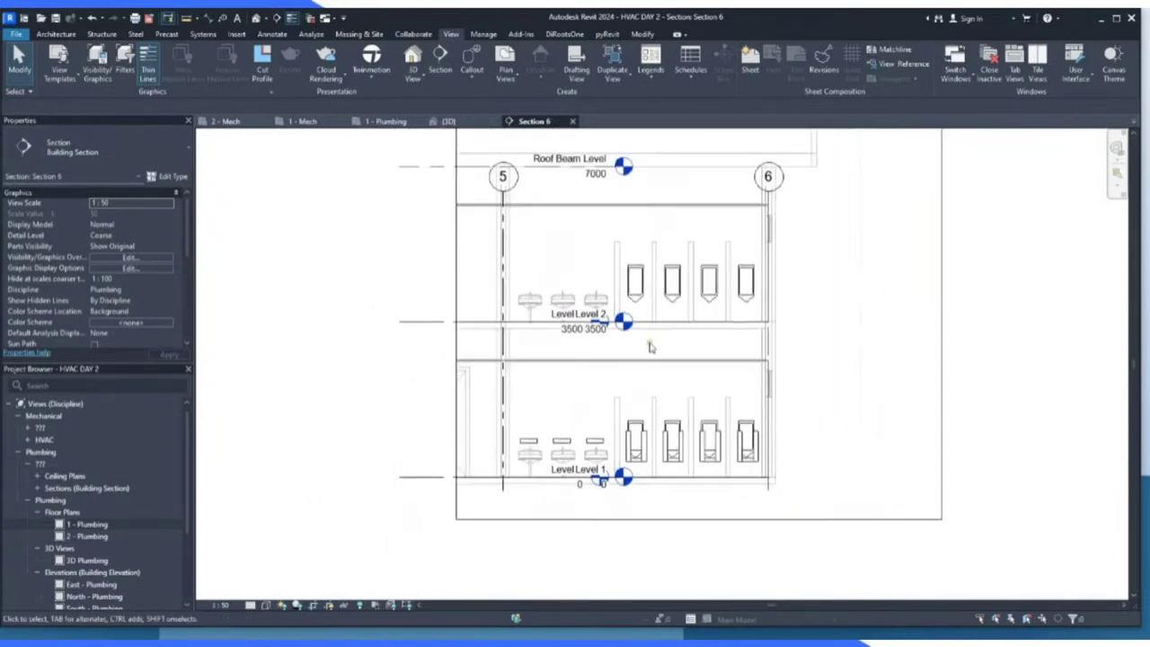
Switch to the 1 - Mech floor plan and back to 1 - Plumbing.
{"action": "left_click", "coordinate": [302, 120]}
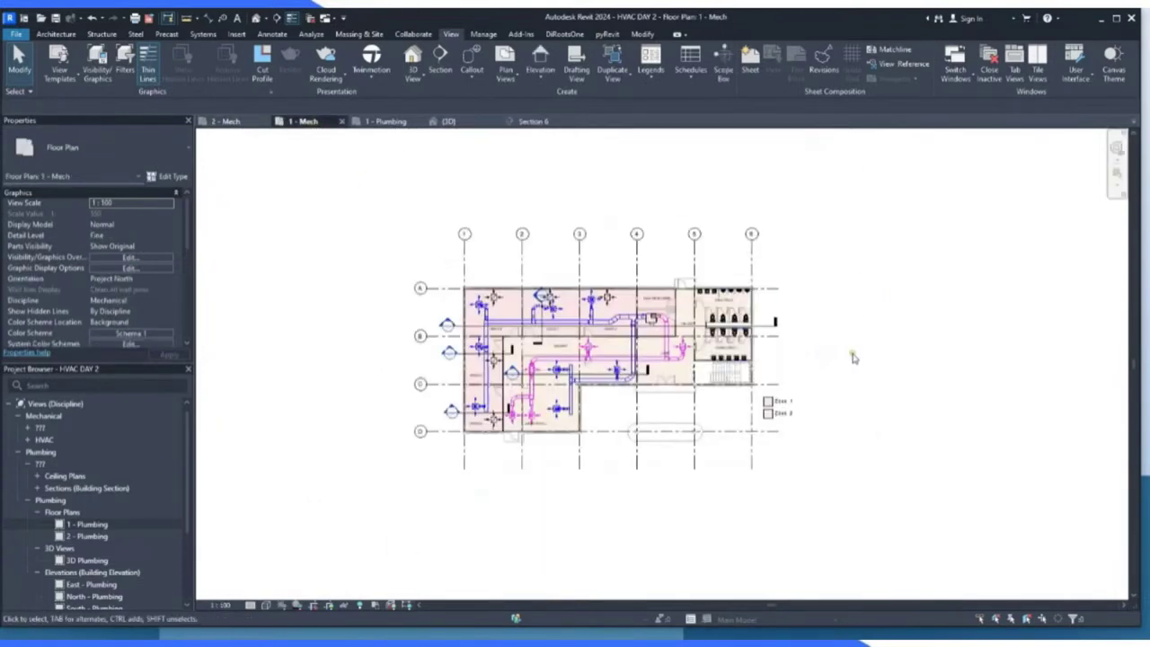
{"action": "scroll", "coordinate": [768, 353], "scroll_direction": "up", "scroll_amount": 4}
{"action": "left_click", "coordinate": [387, 121]}
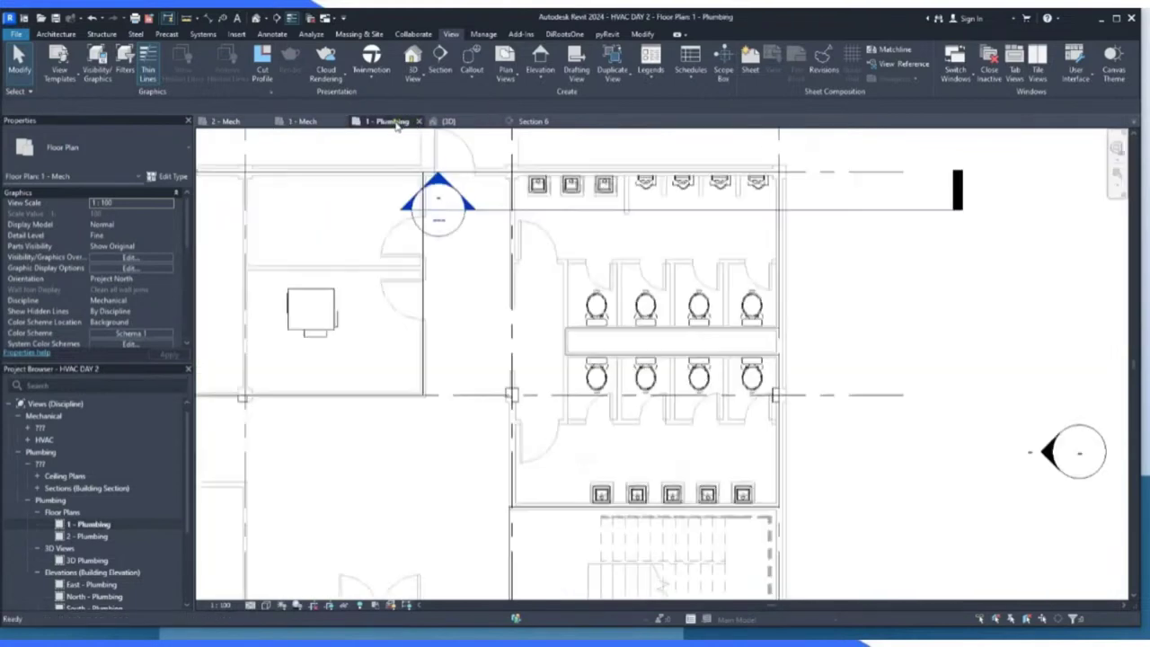
{"action": "scroll", "coordinate": [635, 420], "scroll_direction": "down", "scroll_amount": 2}
{"action": "scroll", "coordinate": [636, 420], "scroll_direction": "up", "scroll_amount": 2}
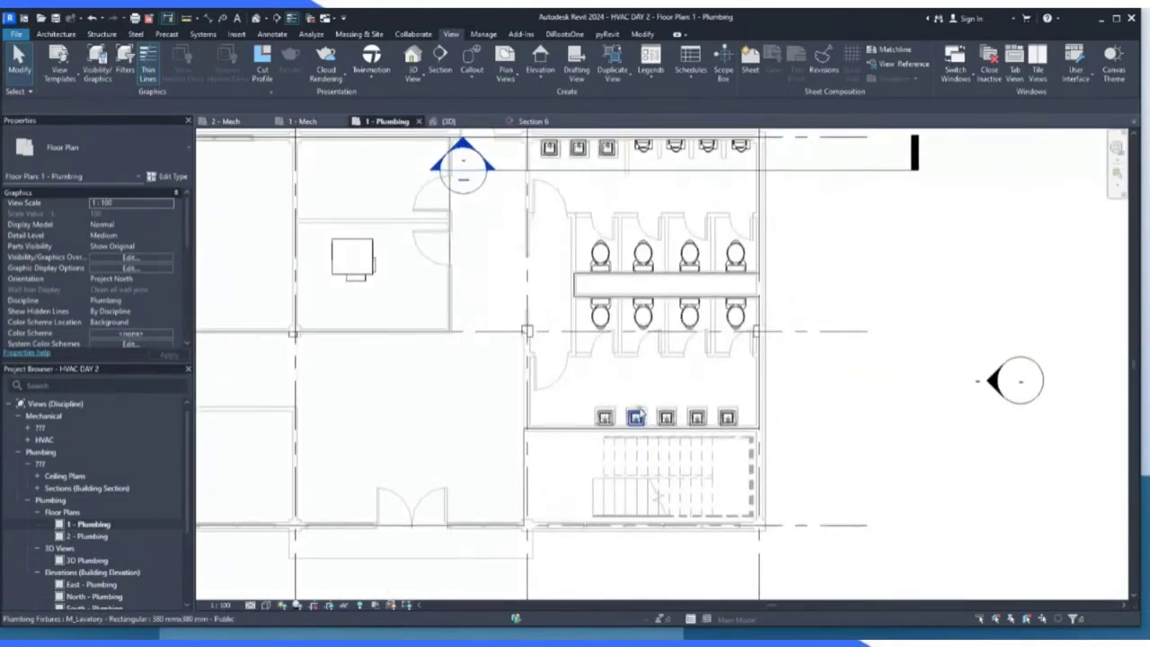
{"action": "scroll", "coordinate": [600, 402], "scroll_direction": "down", "scroll_amount": 2}
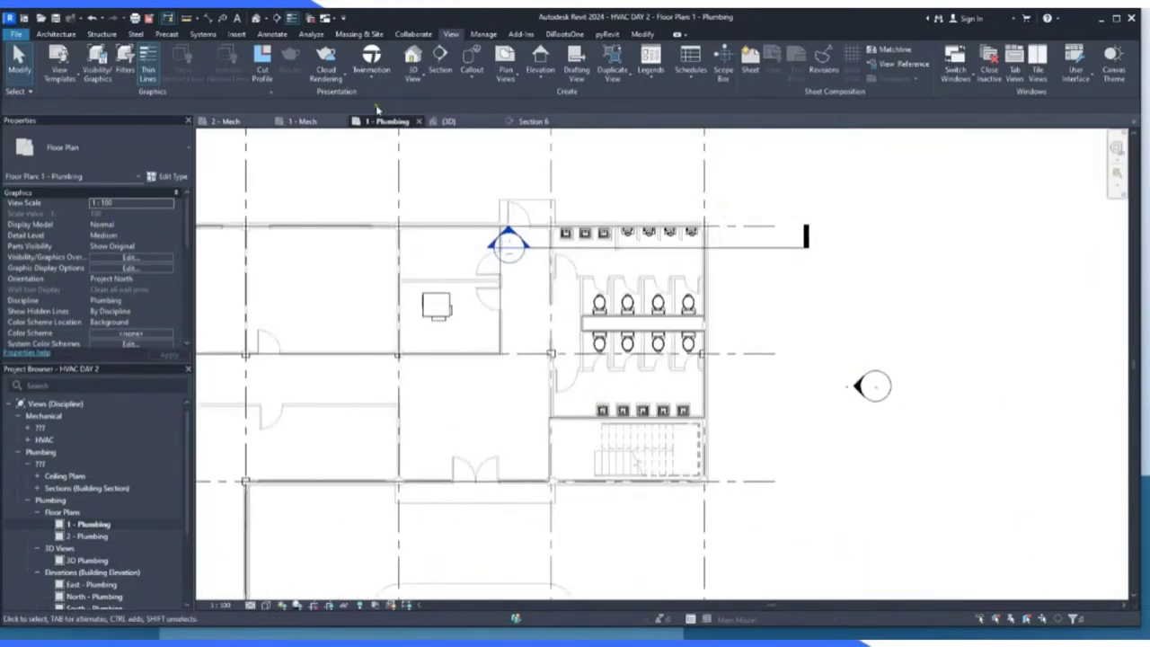
Draw a north–south section line through the toilet stalls and open Section 7.
{"action": "left_click", "coordinate": [441, 61]}
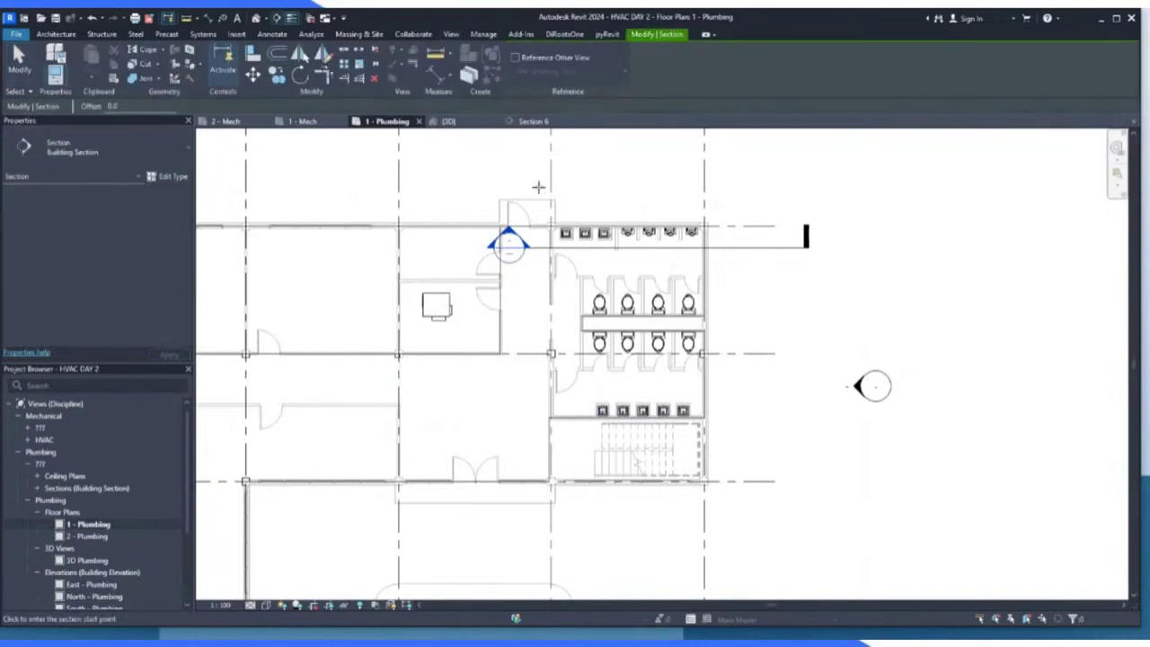
{"action": "left_click", "coordinate": [540, 187]}
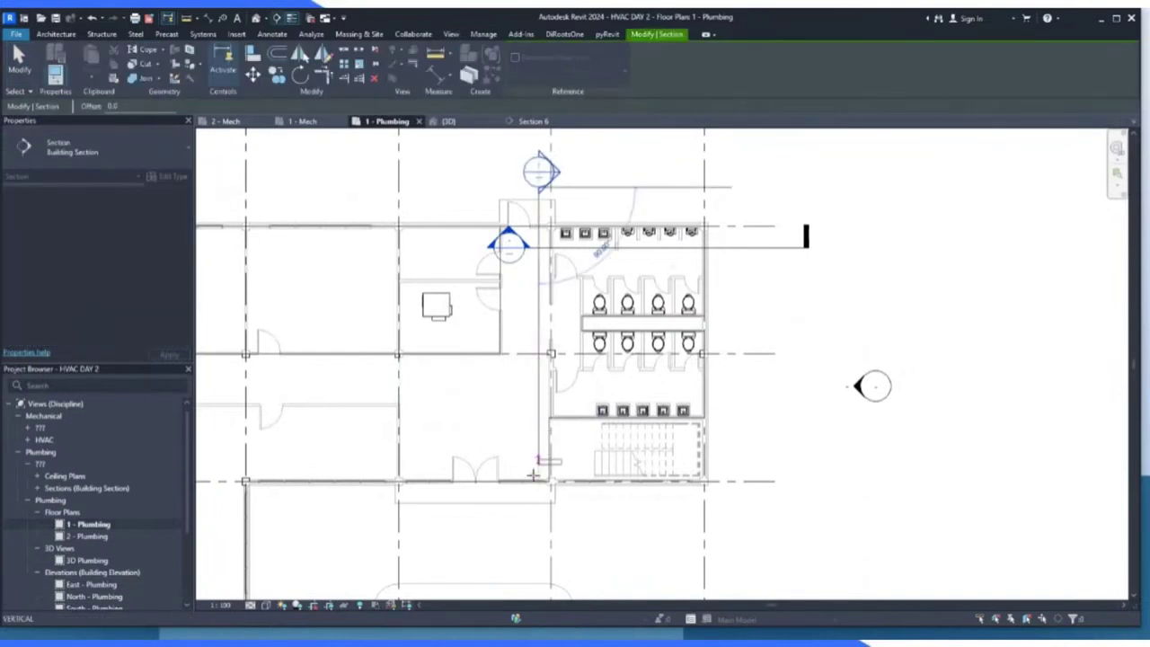
{"action": "left_click", "coordinate": [539, 528]}
{"action": "left_click", "coordinate": [18, 59]}
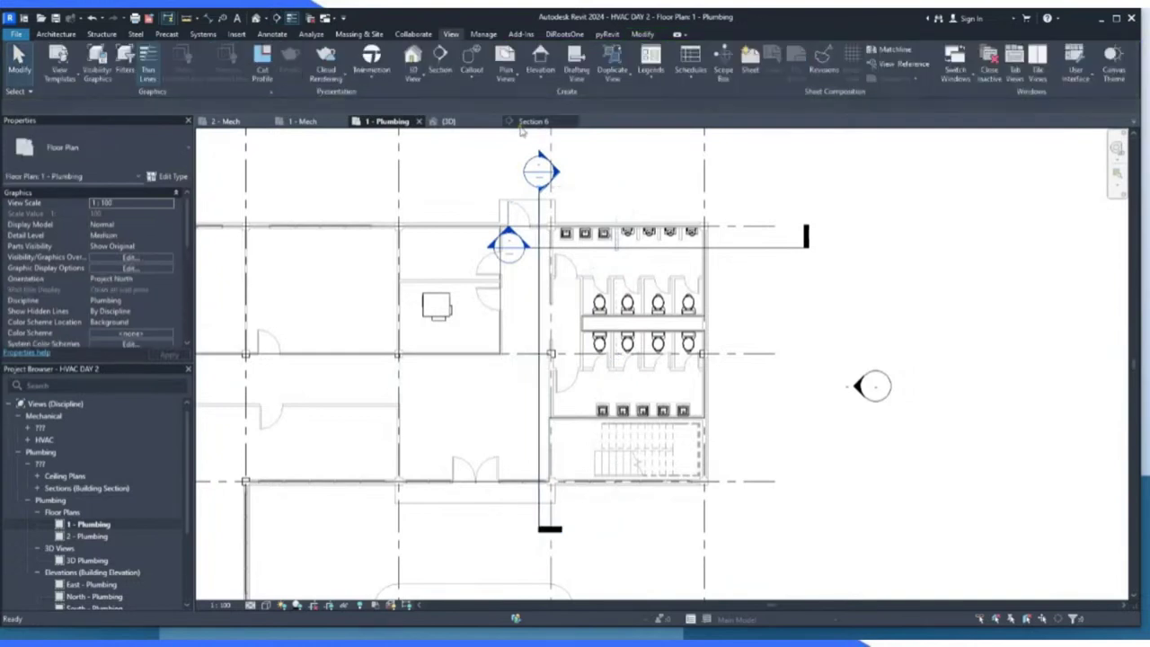
{"action": "double_click", "coordinate": [559, 179]}
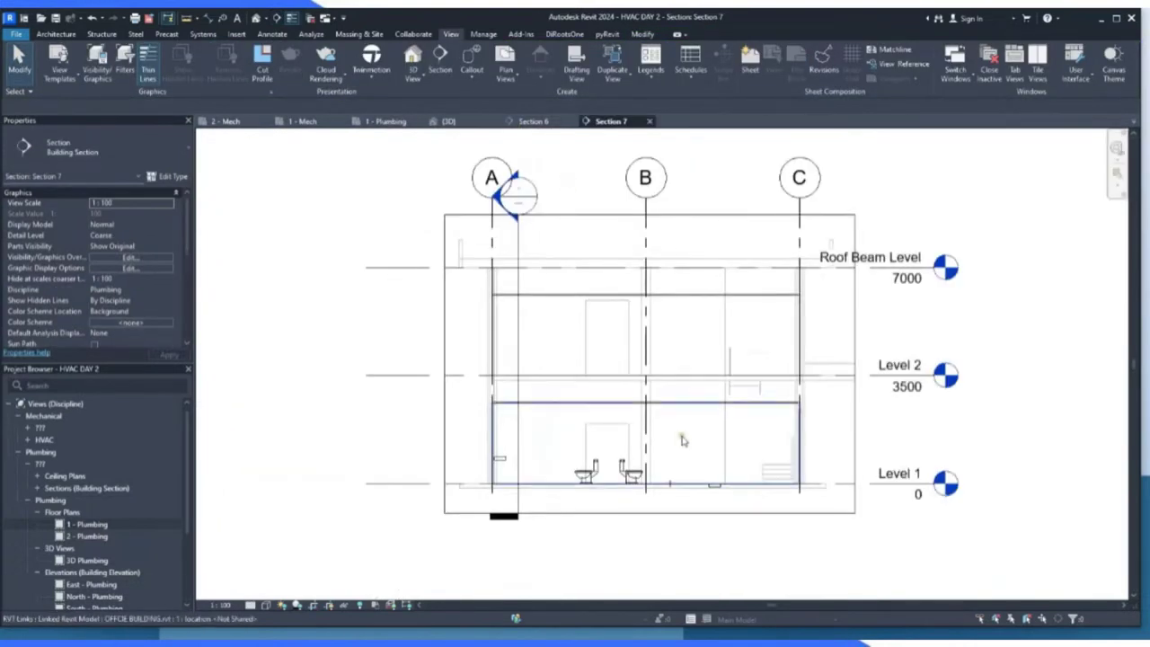
Zoom into Section 7 and check the floor-level and left lavatories by selecting them.
{"action": "scroll", "coordinate": [681, 442], "scroll_direction": "up", "scroll_amount": 4}
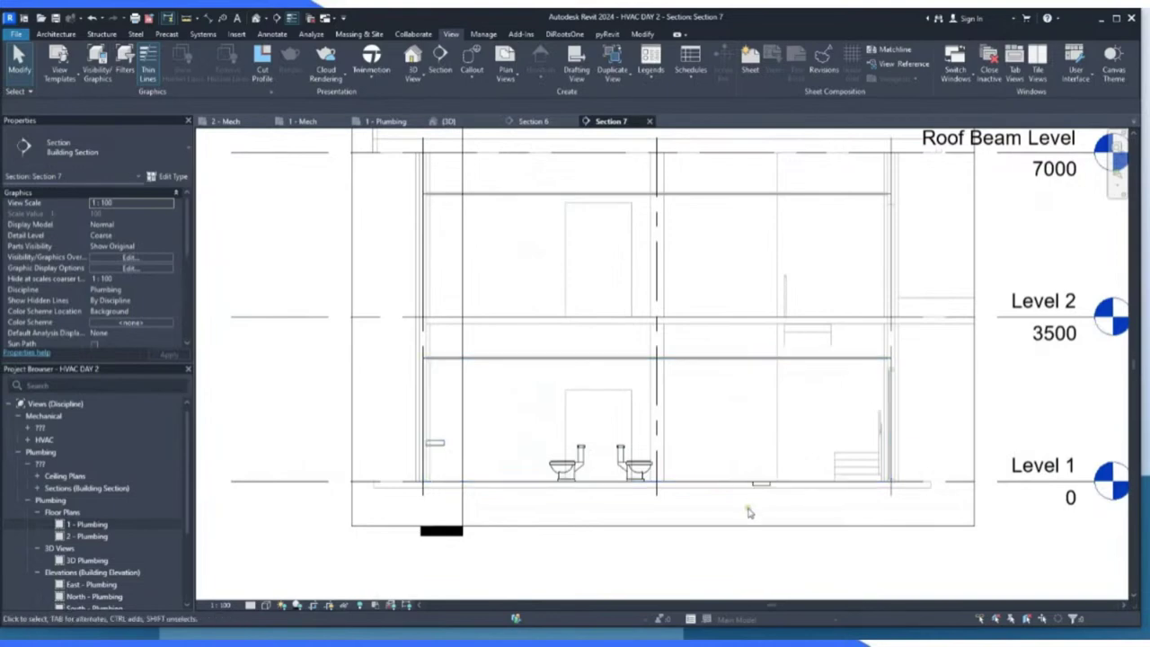
{"action": "scroll", "coordinate": [749, 515], "scroll_direction": "up", "scroll_amount": 3}
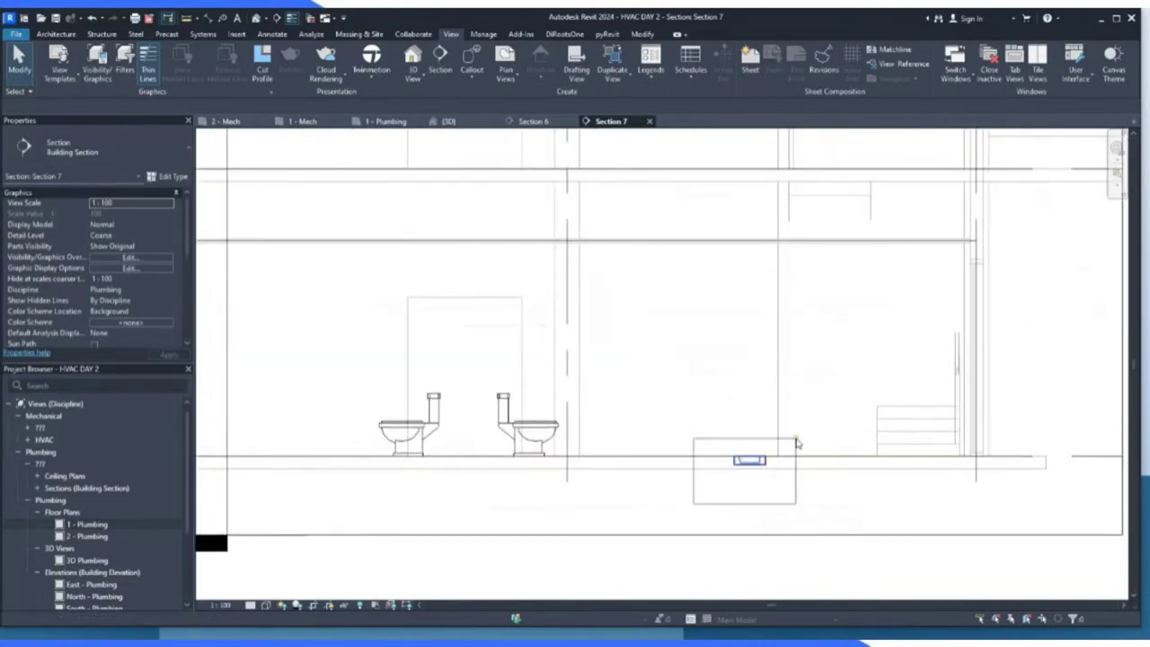
{"action": "left_click", "coordinate": [798, 442]}
{"action": "scroll", "coordinate": [506, 367], "scroll_direction": "down", "scroll_amount": 4}
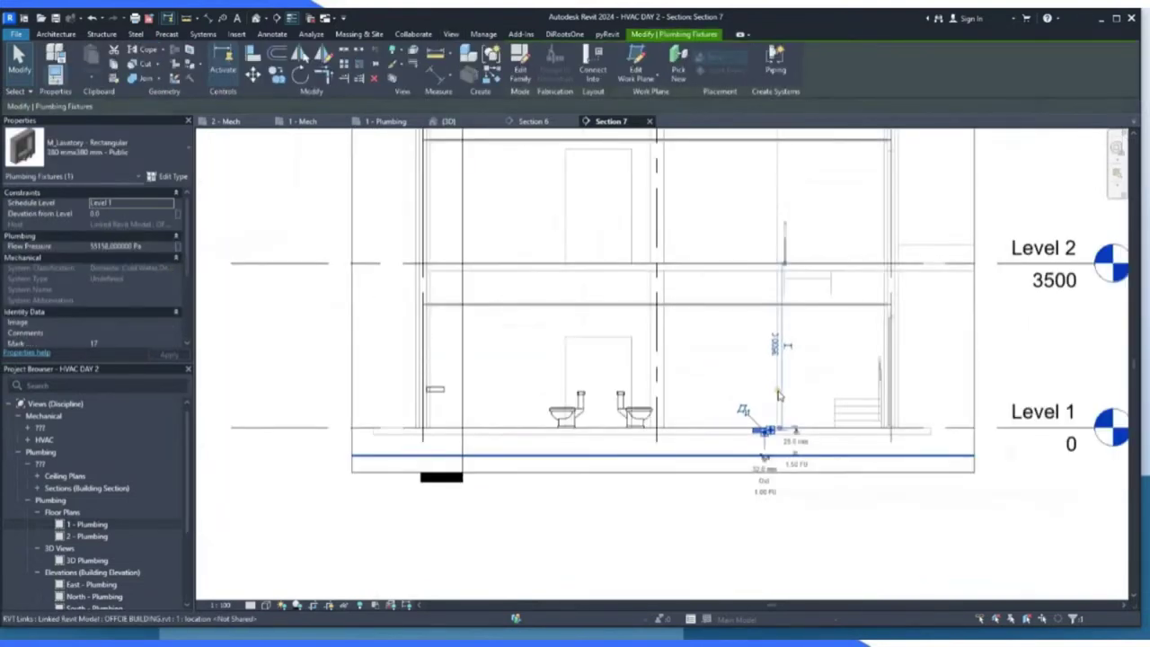
{"action": "scroll", "coordinate": [506, 366], "scroll_direction": "up", "scroll_amount": 3}
{"action": "key", "text": "Escape"}
{"action": "left_click", "coordinate": [532, 385]}
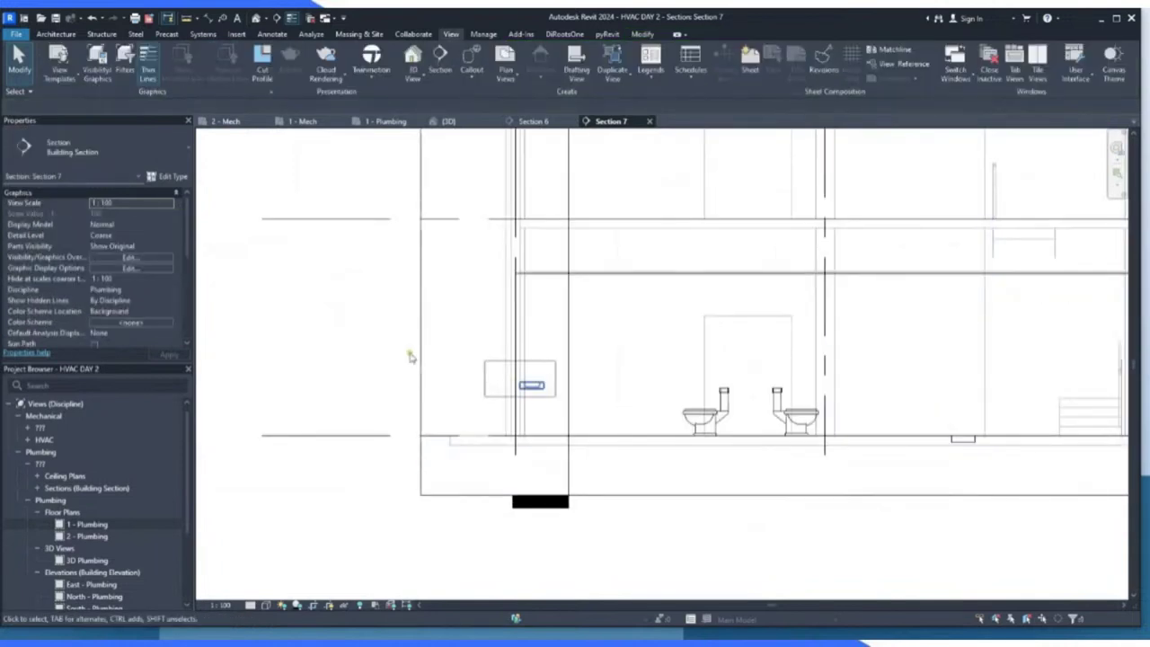
{"action": "key", "text": "Escape"}
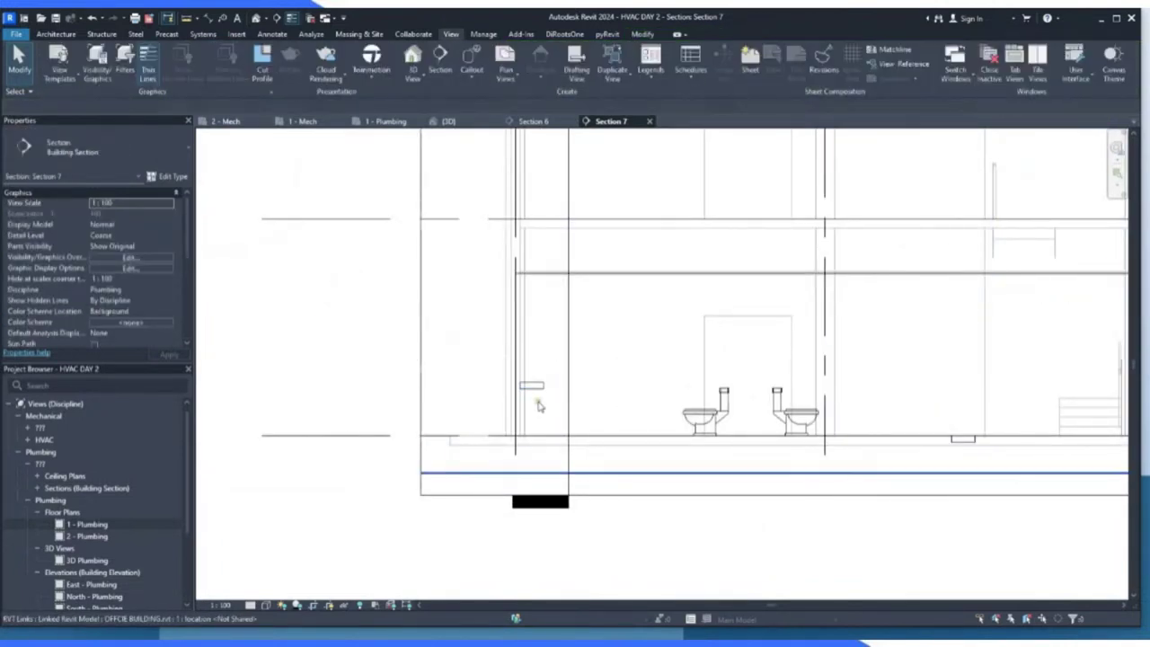
{"action": "scroll", "coordinate": [540, 391], "scroll_direction": "up", "scroll_amount": 1}
Set the left lavatory's Elevation from Level to 865.0.
{"action": "left_click", "coordinate": [542, 384]}
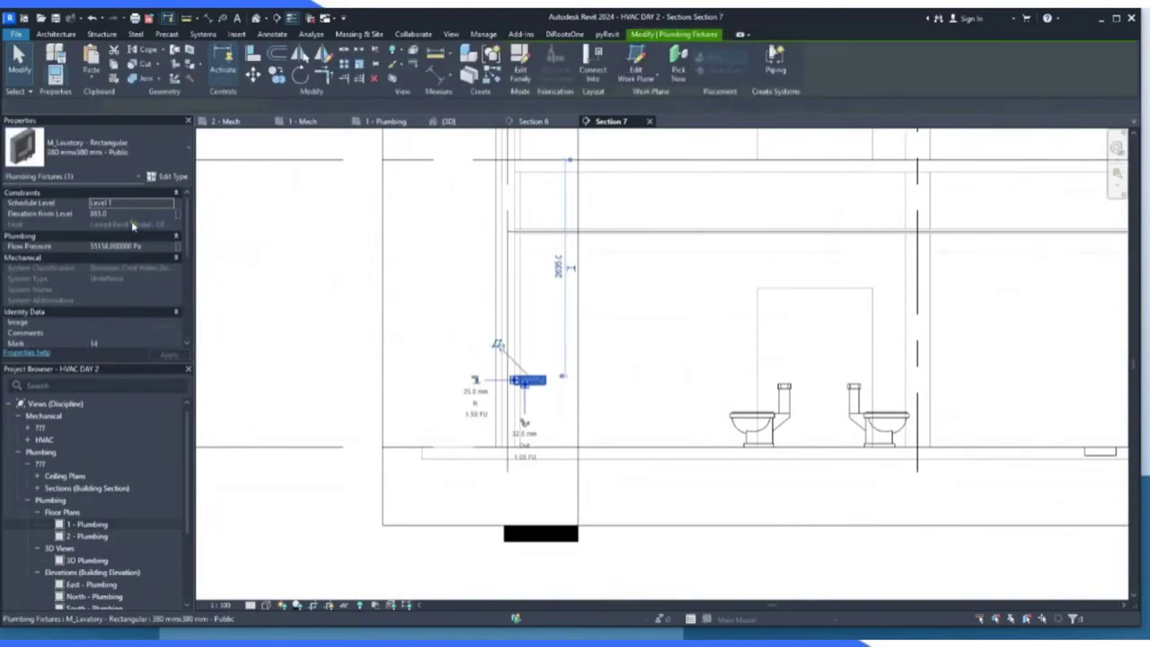
{"action": "left_click", "coordinate": [117, 214]}
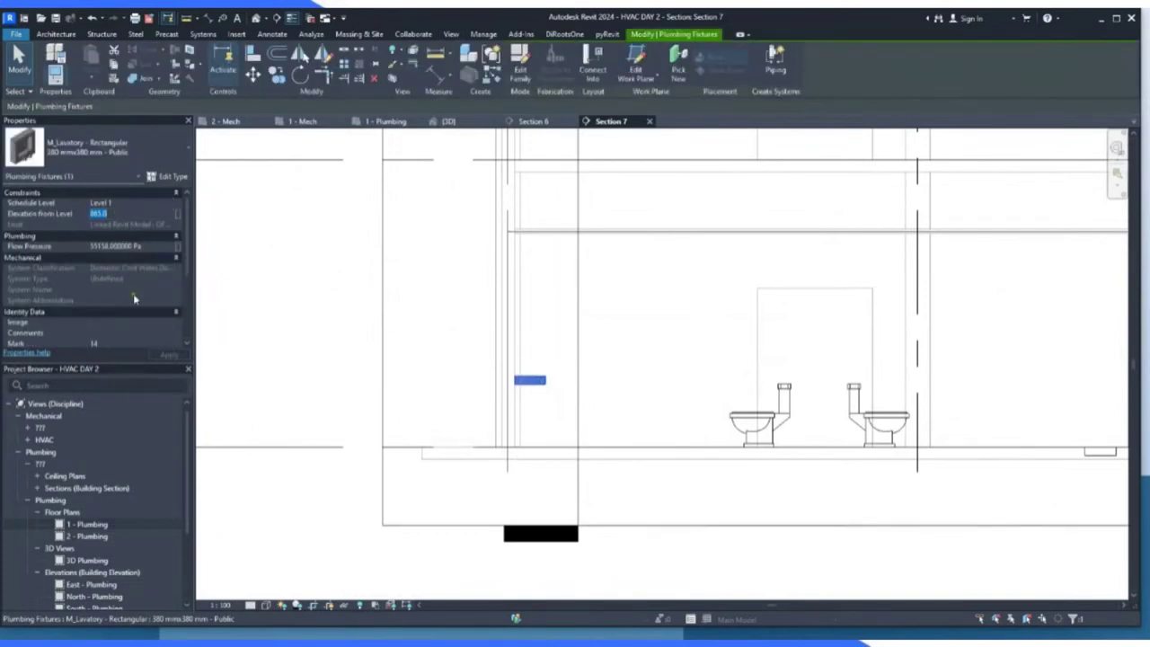
{"action": "key", "text": "Return"}
{"action": "left_click", "coordinate": [414, 341]}
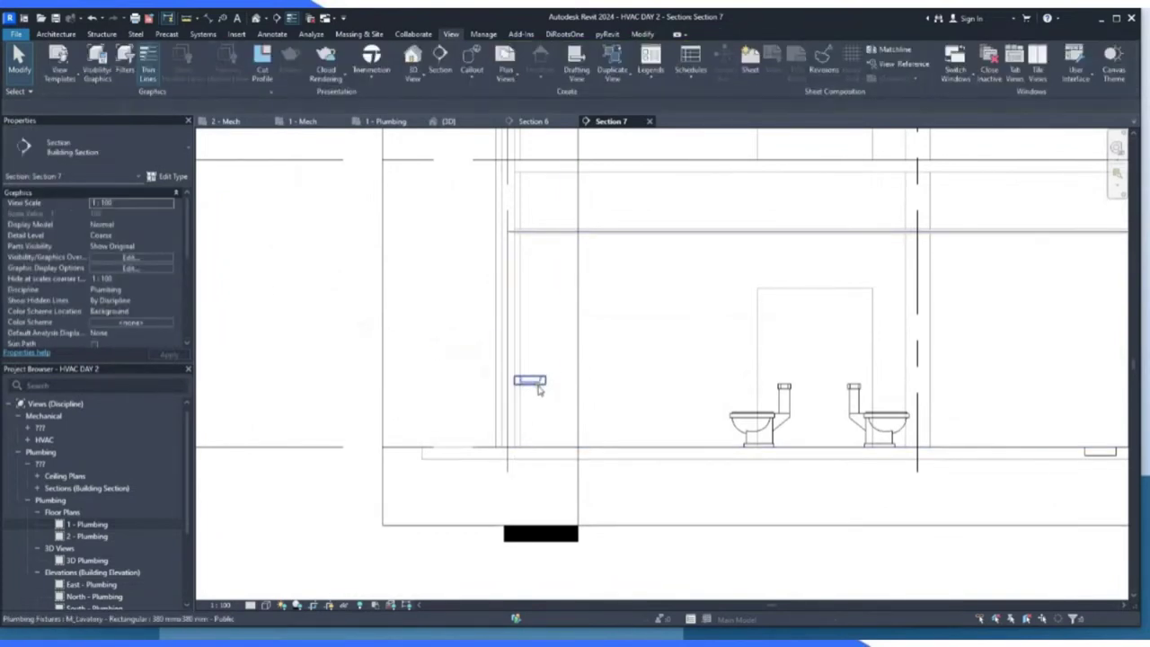
{"action": "left_click", "coordinate": [539, 383]}
Select all lavatory instances in the entire project and apply 865 Elevation from Level.
{"action": "right_click", "coordinate": [539, 387]}
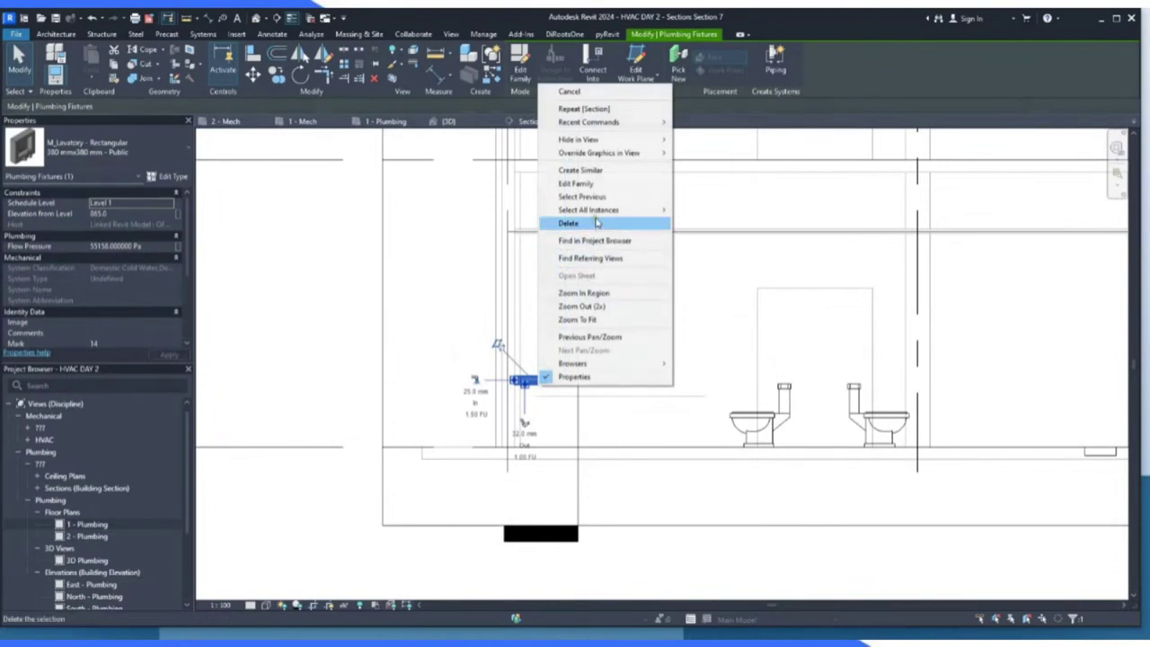
{"action": "mouse_move", "coordinate": [599, 212]}
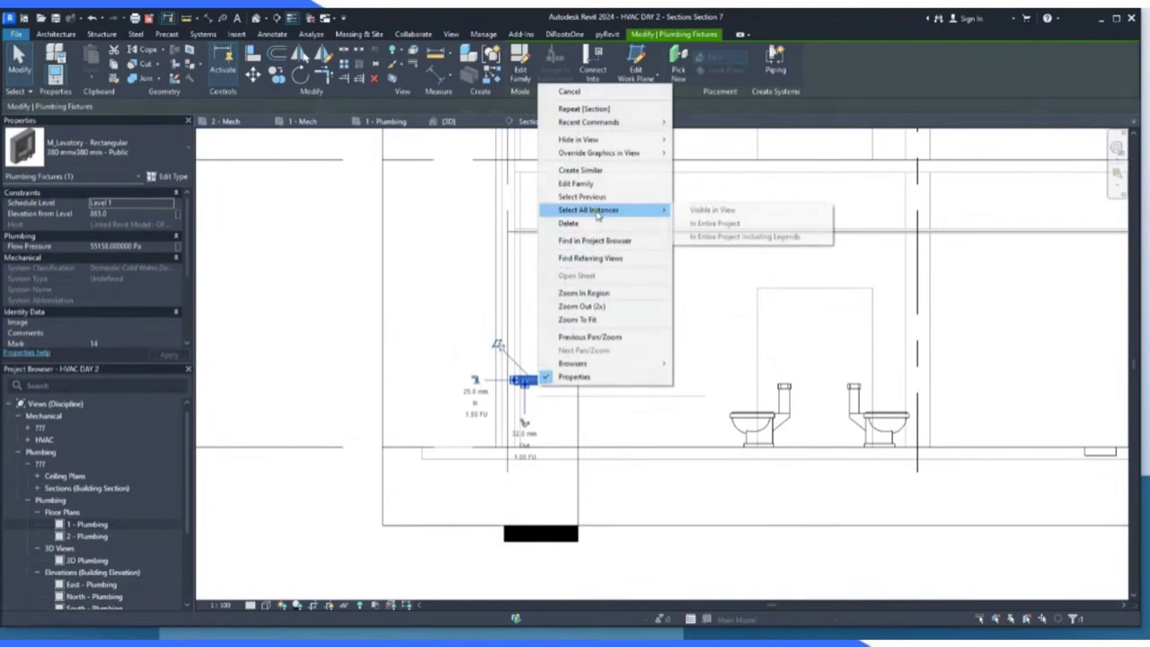
{"action": "left_click", "coordinate": [716, 224]}
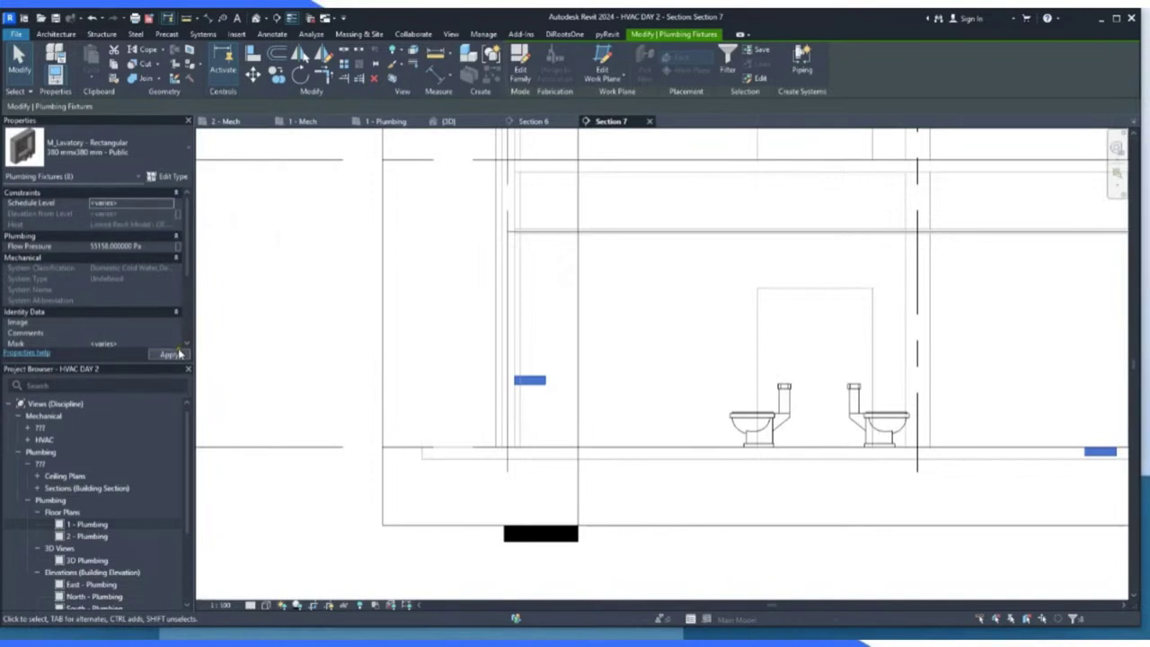
{"action": "left_click", "coordinate": [170, 354]}
Raise the floor-level lavatory on the right to 865 Elevation from Level.
{"action": "scroll", "coordinate": [429, 377], "scroll_direction": "down", "scroll_amount": 2}
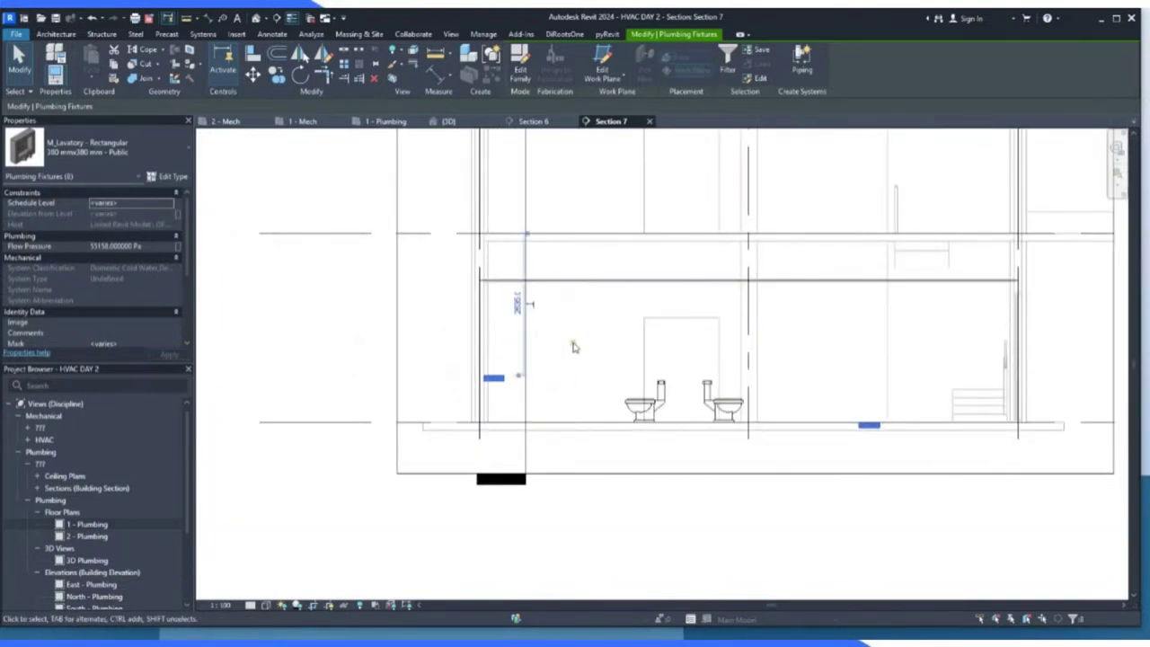
{"action": "left_click", "coordinate": [960, 534]}
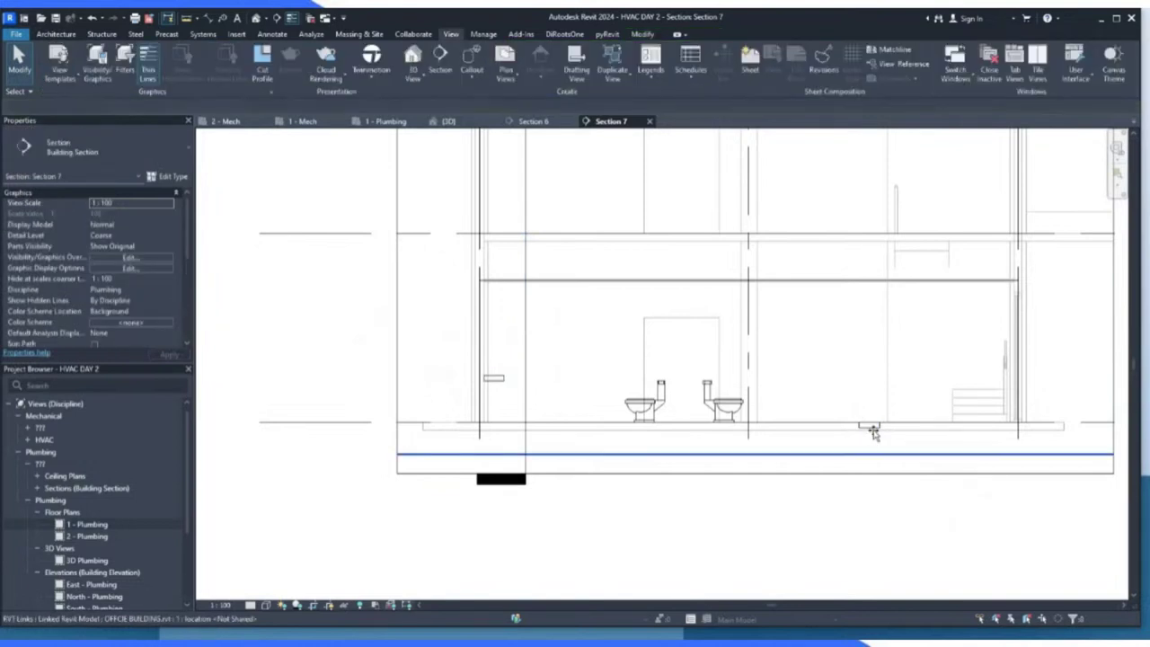
{"action": "left_click", "coordinate": [872, 432]}
{"action": "left_click", "coordinate": [881, 548]}
{"action": "left_click_drag", "start_coordinate": [827, 510], "coordinate": [888, 399]}
{"action": "left_click", "coordinate": [114, 216]}
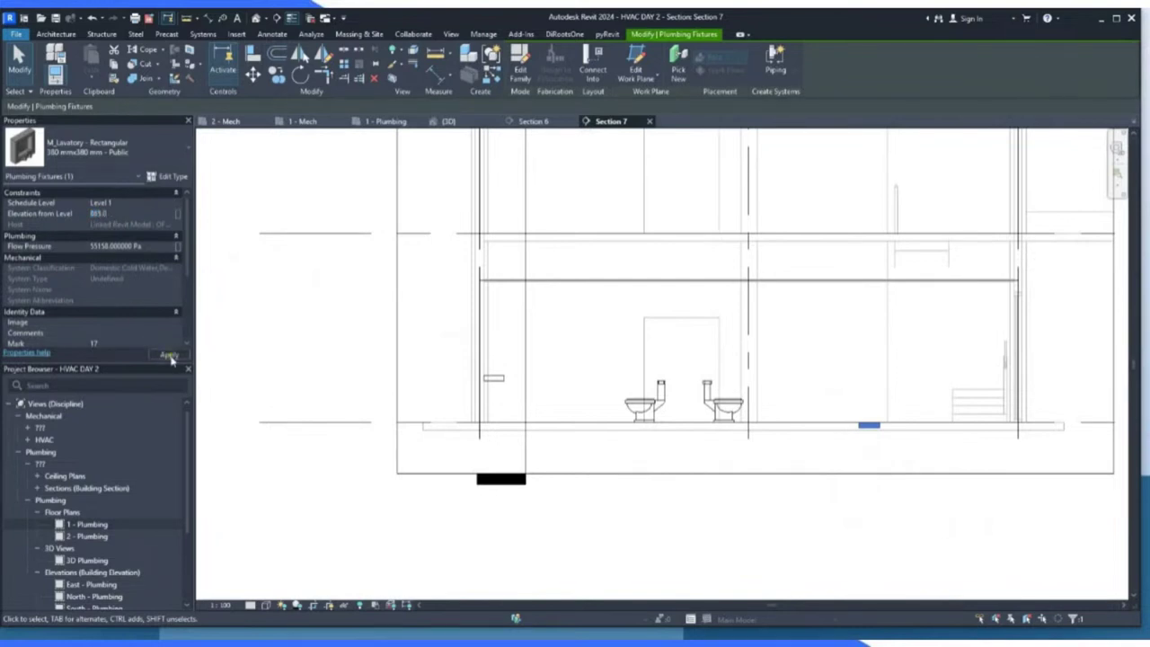
{"action": "key", "text": "Return"}
{"action": "key", "text": "Escape"}
Filter the section's selection to plumbing fixtures and set their Schedule Level to Level 1.
{"action": "scroll", "coordinate": [452, 390], "scroll_direction": "up", "scroll_amount": 3}
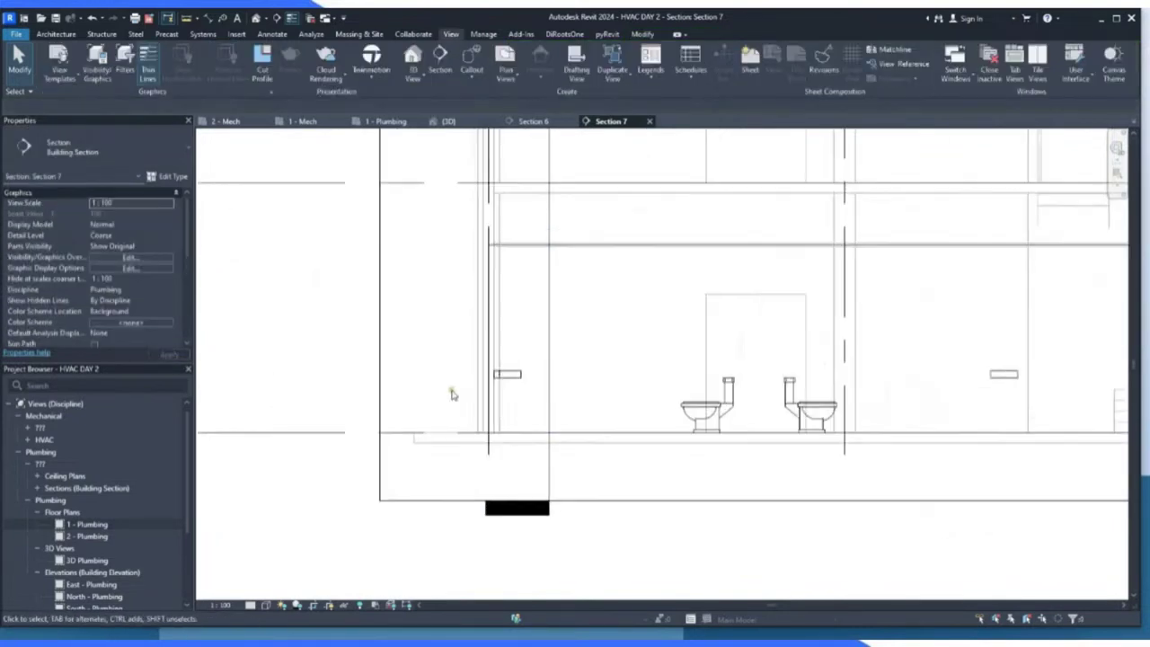
{"action": "left_click_drag", "start_coordinate": [449, 473], "coordinate": [546, 351]}
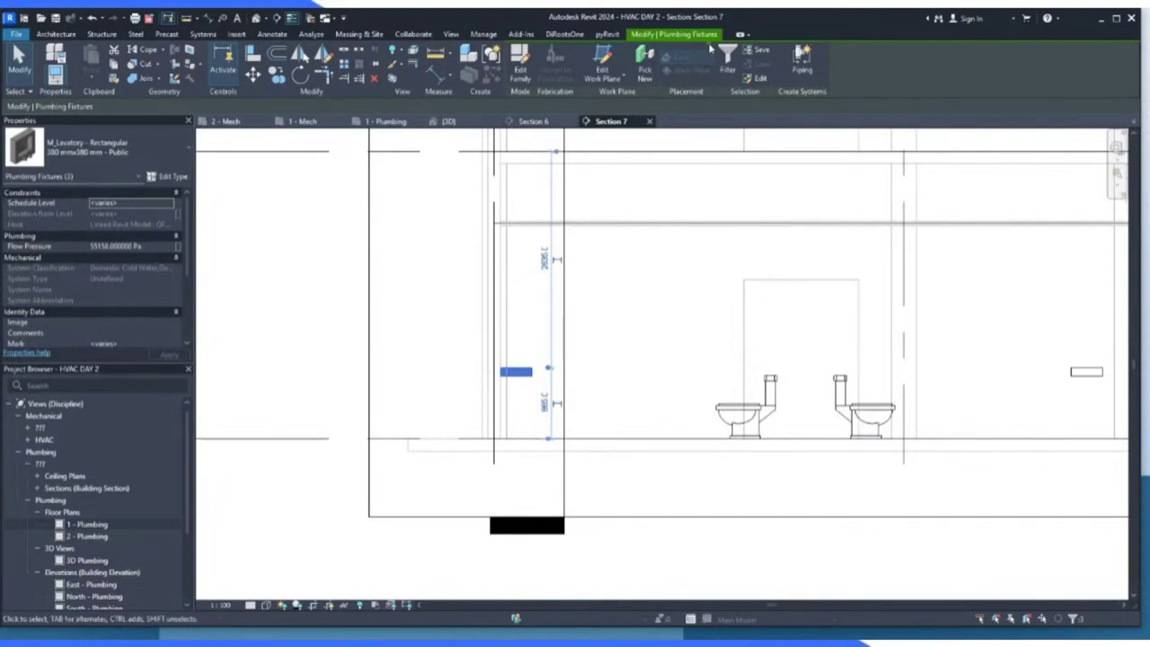
{"action": "left_click", "coordinate": [728, 60]}
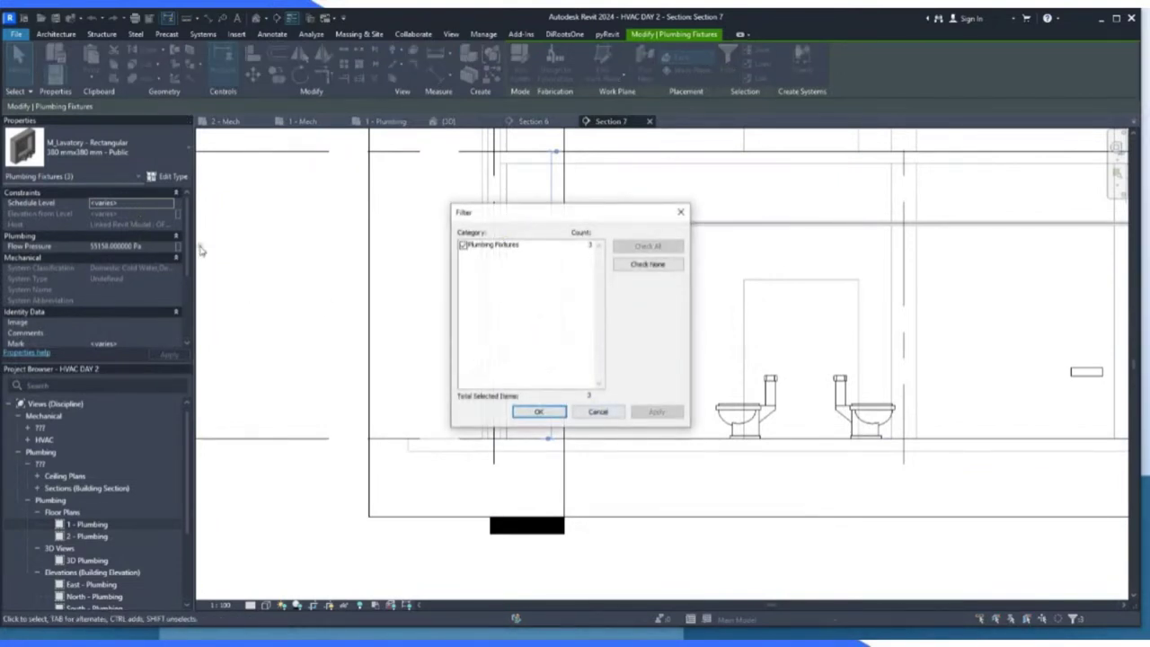
{"action": "left_click", "coordinate": [597, 413]}
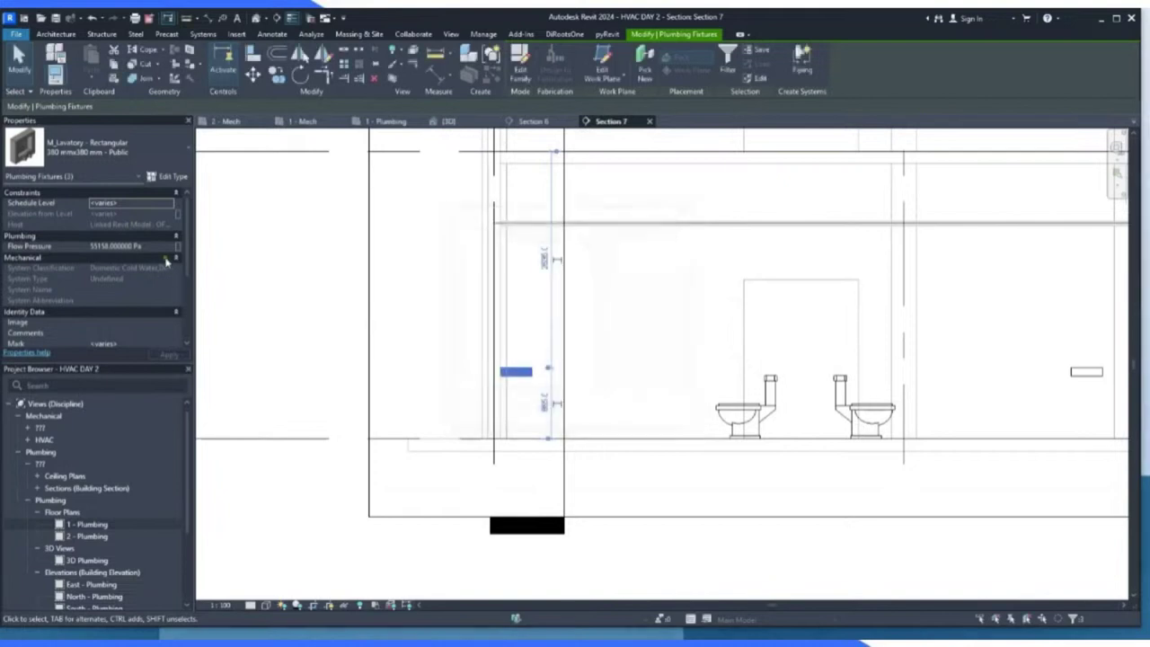
{"action": "left_click", "coordinate": [172, 207]}
{"action": "left_click", "coordinate": [115, 223]}
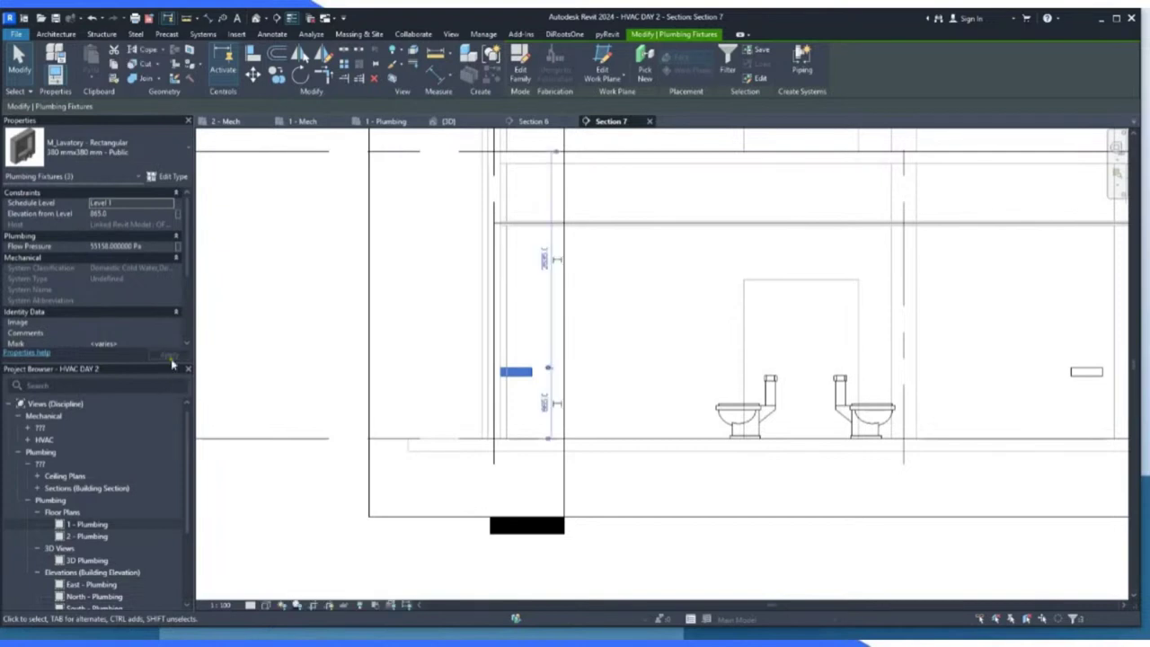
Clear the selection and return to the 1 - Plumbing floor plan.
{"action": "left_click", "coordinate": [295, 339]}
{"action": "scroll", "coordinate": [461, 378], "scroll_direction": "down", "scroll_amount": 2}
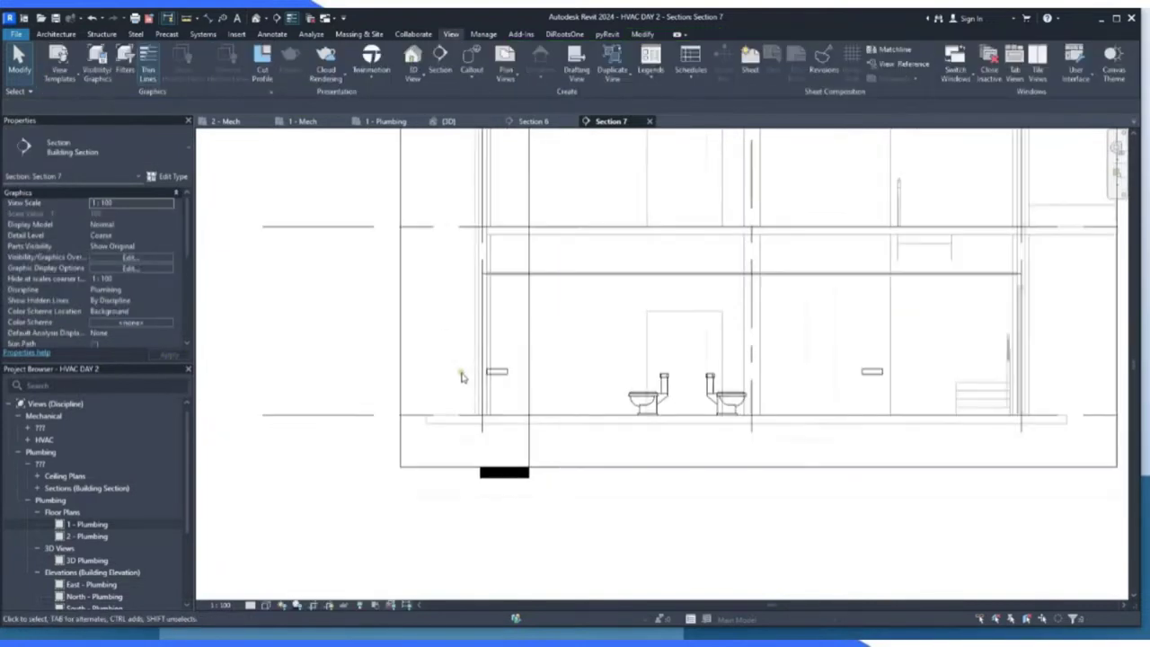
{"action": "left_click", "coordinate": [389, 123]}
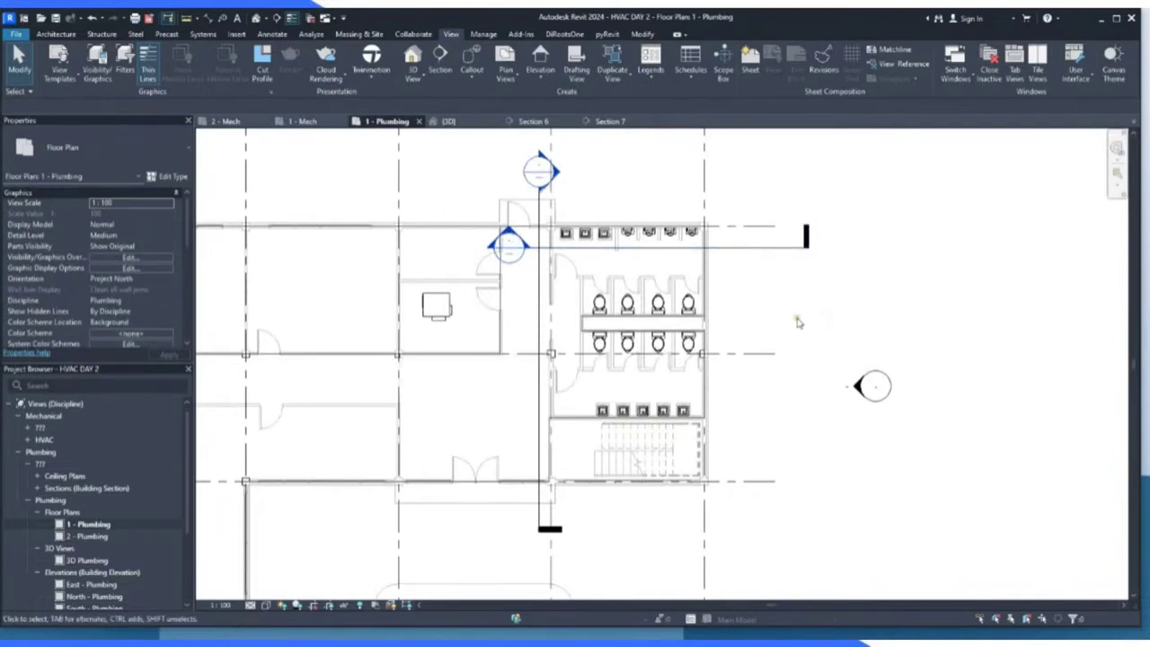
{"action": "scroll", "coordinate": [775, 328], "scroll_direction": "down", "scroll_amount": 3}
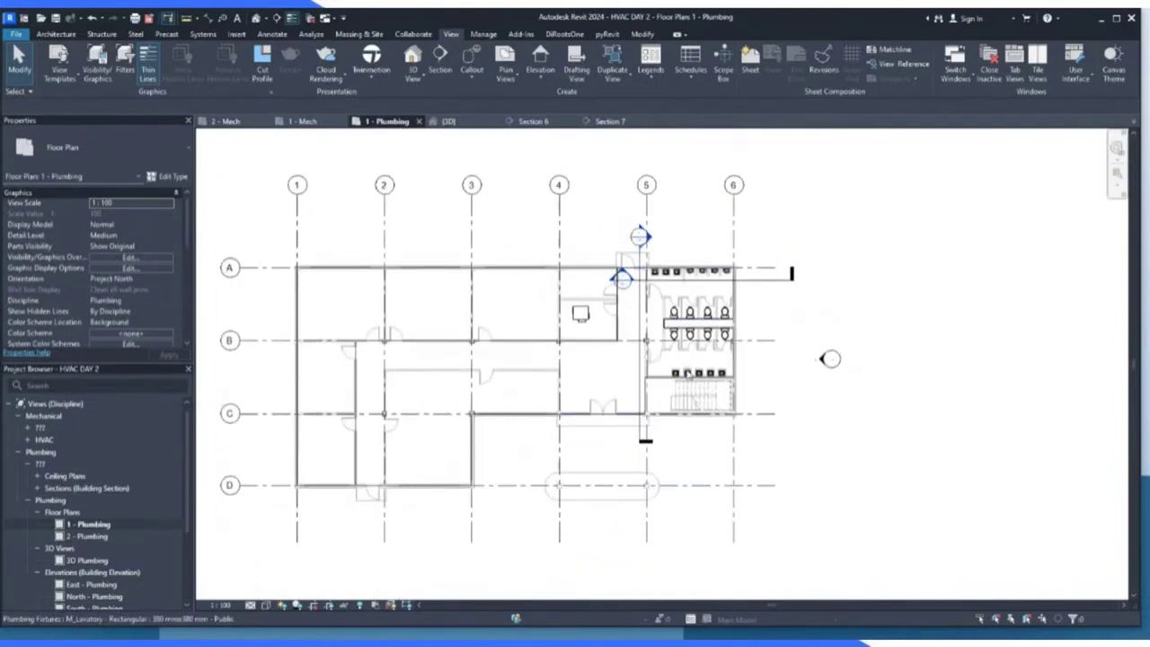
{"action": "scroll", "coordinate": [782, 313], "scroll_direction": "up", "scroll_amount": 2}
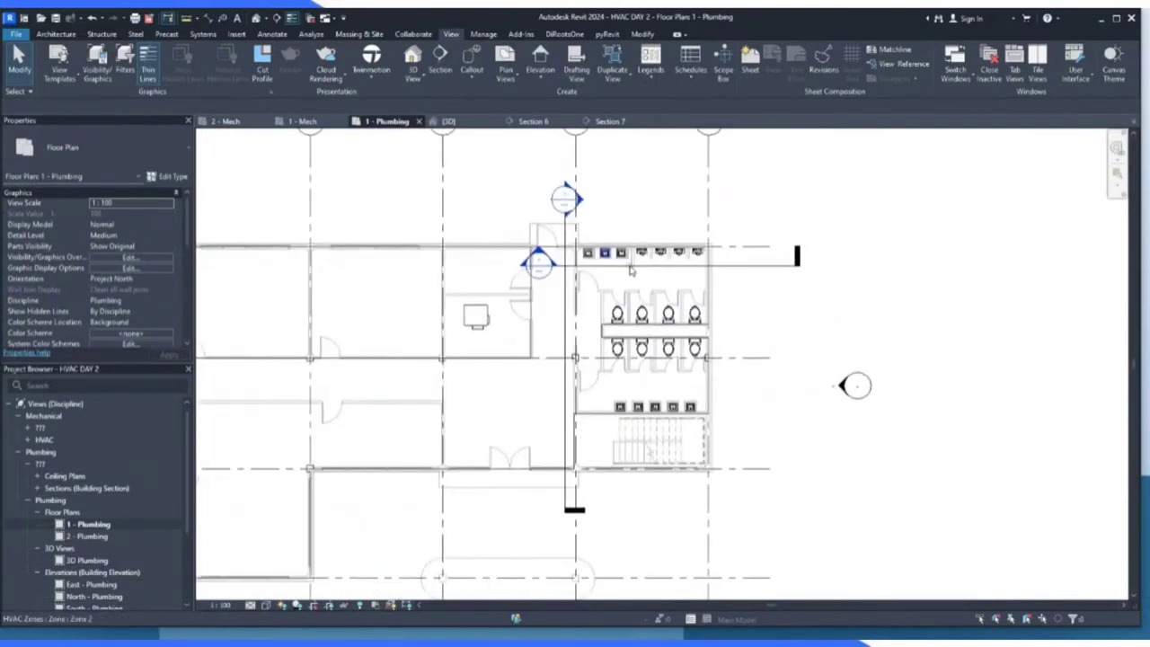
{"action": "scroll", "coordinate": [701, 288], "scroll_direction": "up", "scroll_amount": 2}
{"action": "scroll", "coordinate": [593, 236], "scroll_direction": "up", "scroll_amount": 2}
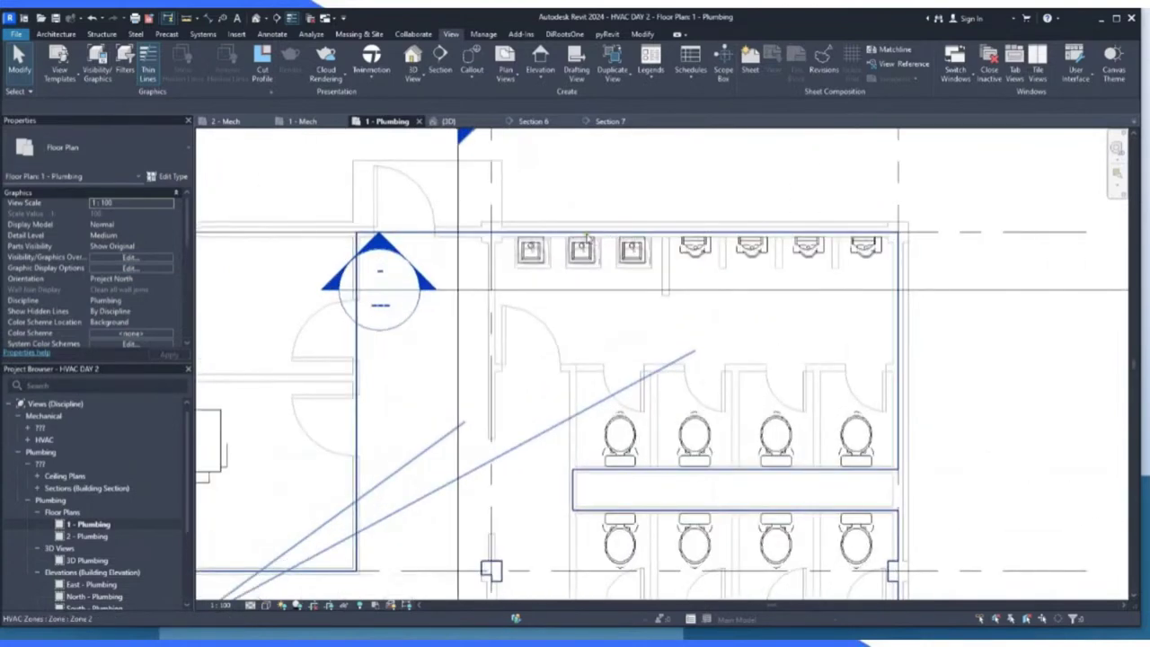
{"action": "scroll", "coordinate": [532, 259], "scroll_direction": "up", "scroll_amount": 2}
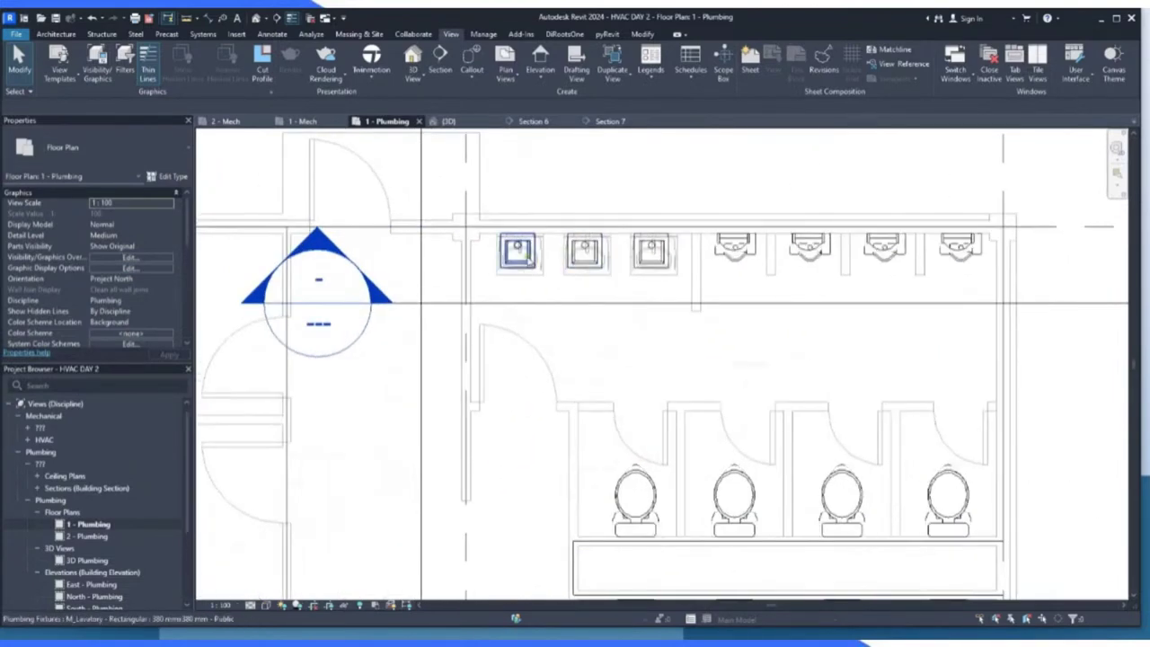
{"action": "left_click", "coordinate": [527, 261]}
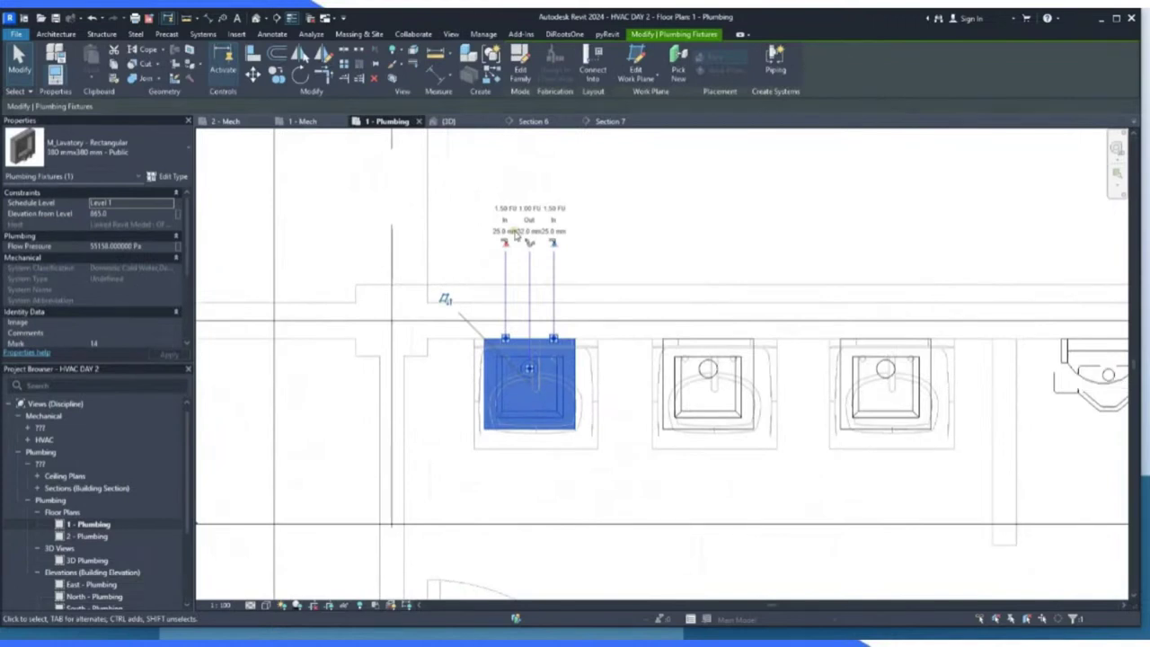
{"action": "scroll", "coordinate": [514, 234], "scroll_direction": "up", "scroll_amount": 3}
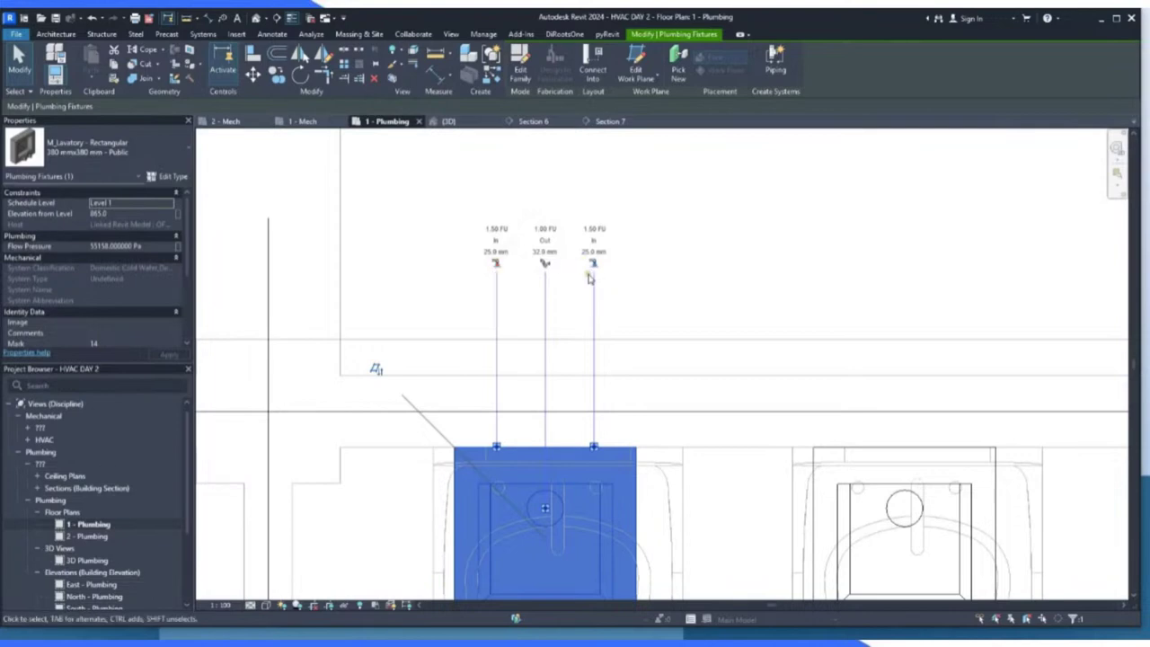
Clear the lavatory selection and inspect a urinal's pipe connector.
{"action": "scroll", "coordinate": [589, 278], "scroll_direction": "down", "scroll_amount": 3}
{"action": "left_click", "coordinate": [500, 261]}
{"action": "scroll", "coordinate": [501, 261], "scroll_direction": "down", "scroll_amount": 2}
{"action": "scroll", "coordinate": [742, 352], "scroll_direction": "up", "scroll_amount": 4}
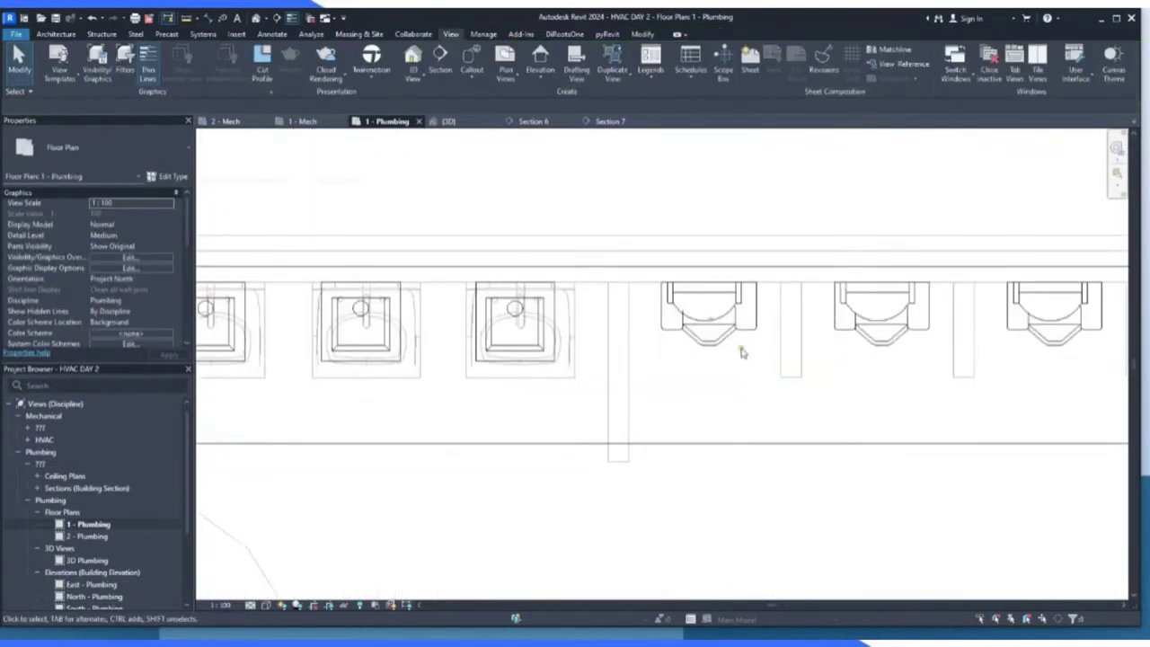
{"action": "left_click", "coordinate": [728, 342]}
{"action": "scroll", "coordinate": [736, 190], "scroll_direction": "up", "scroll_amount": 2}
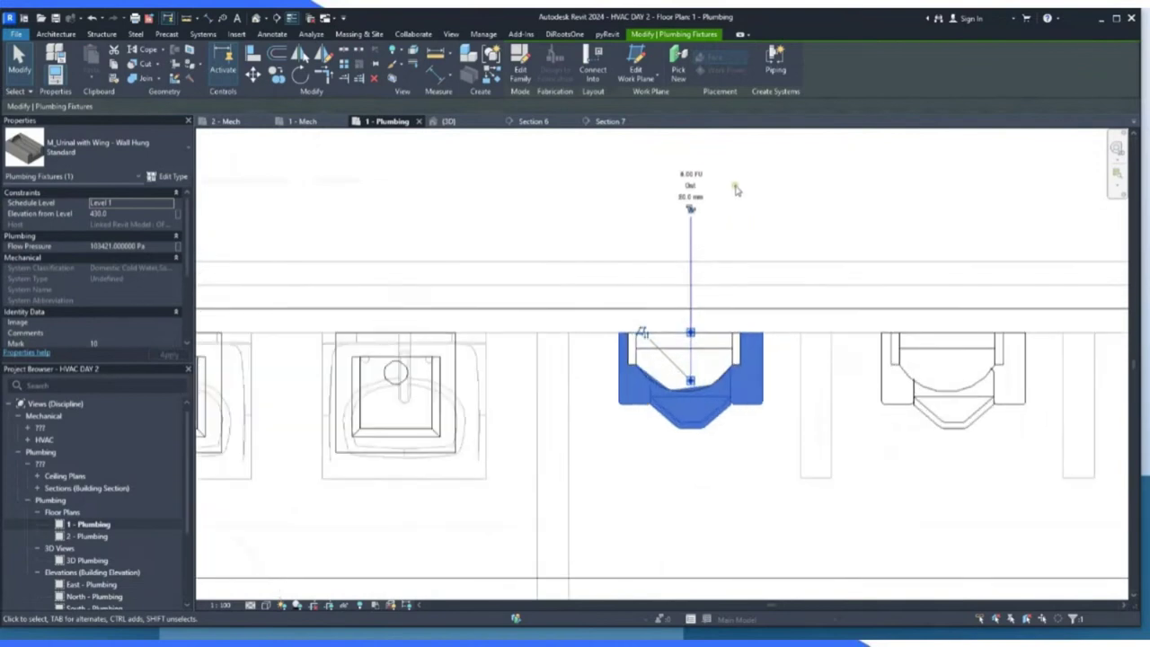
{"action": "scroll", "coordinate": [736, 189], "scroll_direction": "up", "scroll_amount": 2}
{"action": "scroll", "coordinate": [693, 213], "scroll_direction": "up", "scroll_amount": 3}
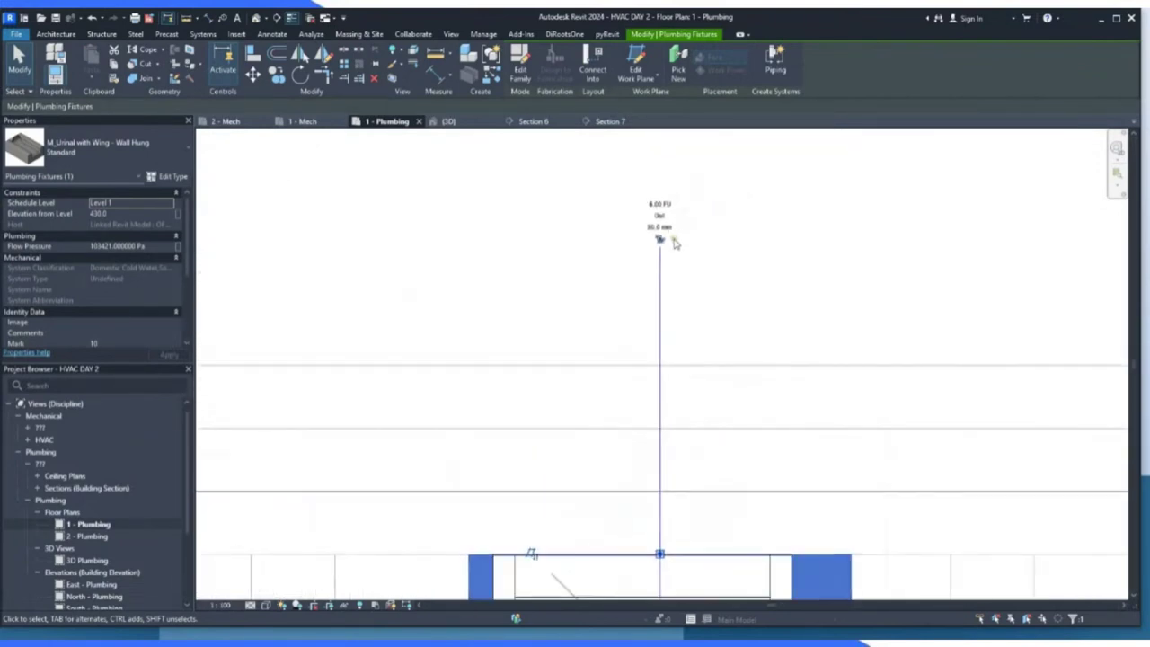
{"action": "scroll", "coordinate": [676, 242], "scroll_direction": "up", "scroll_amount": 2}
{"action": "scroll", "coordinate": [616, 219], "scroll_direction": "down", "scroll_amount": 1}
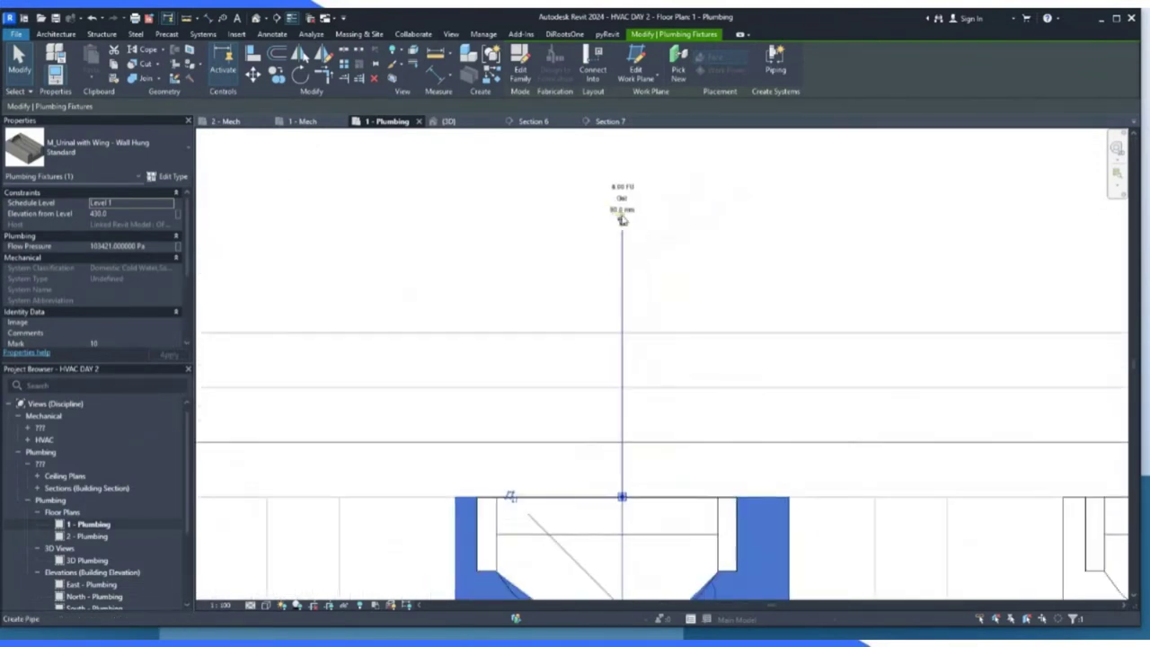
{"action": "scroll", "coordinate": [629, 296], "scroll_direction": "down", "scroll_amount": 1}
{"action": "scroll", "coordinate": [576, 312], "scroll_direction": "down", "scroll_amount": 1}
{"action": "scroll", "coordinate": [575, 312], "scroll_direction": "down", "scroll_amount": 2}
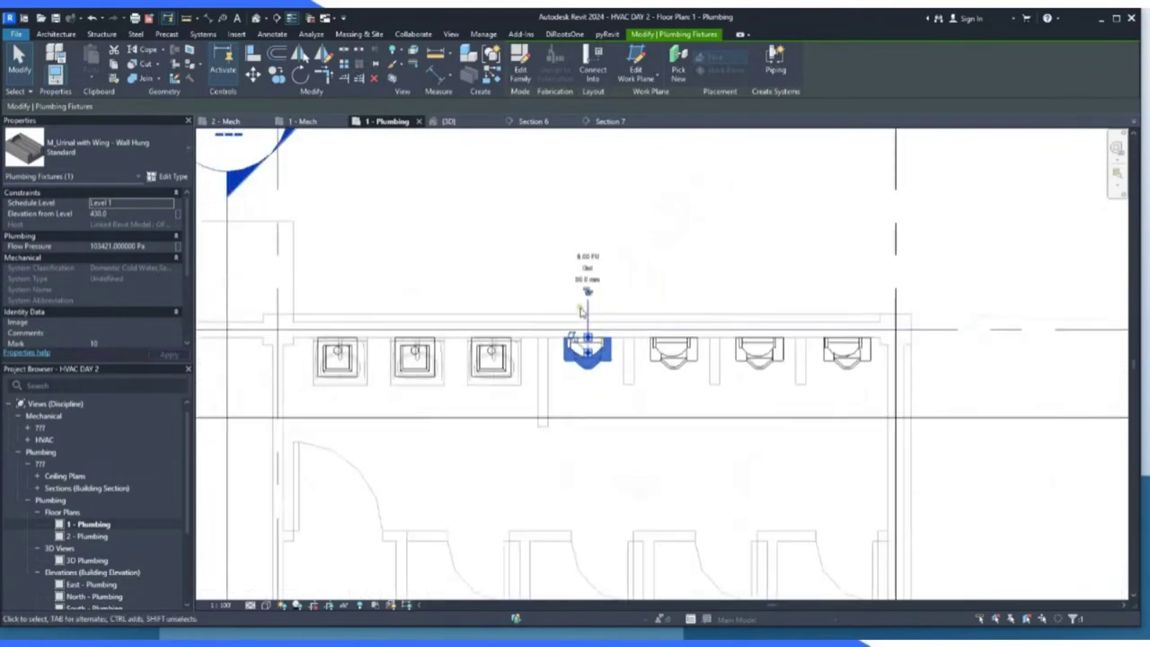
Inspect a water closet's connectors, then clear the selection.
{"action": "left_click", "coordinate": [678, 553]}
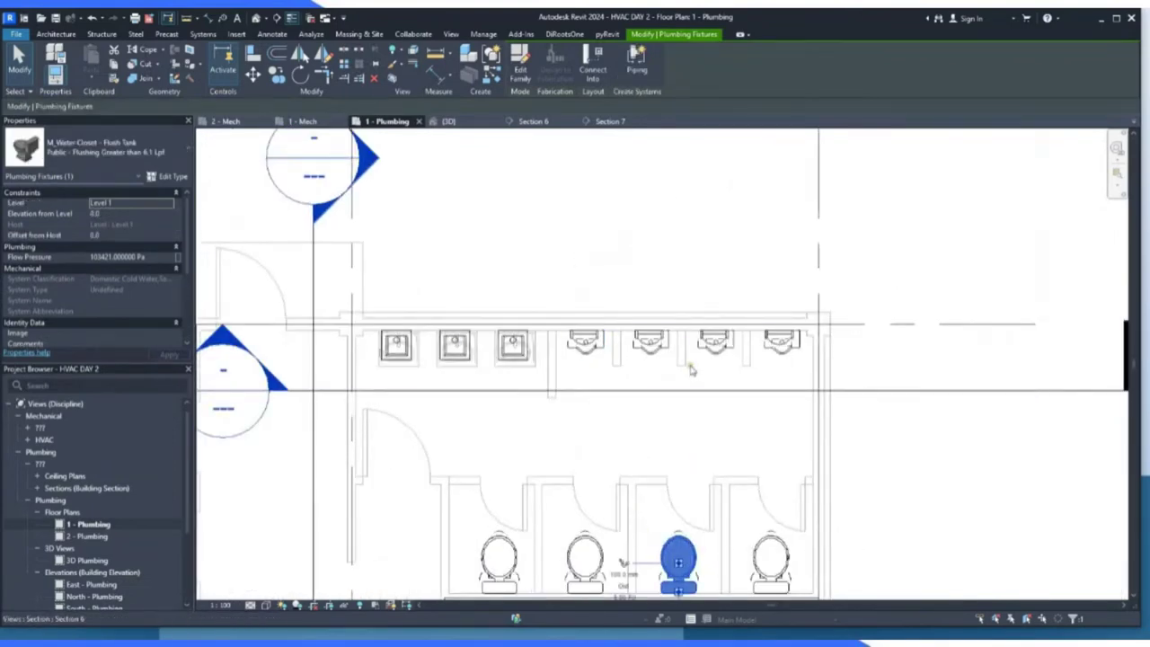
{"action": "scroll", "coordinate": [699, 506], "scroll_direction": "up", "scroll_amount": 4}
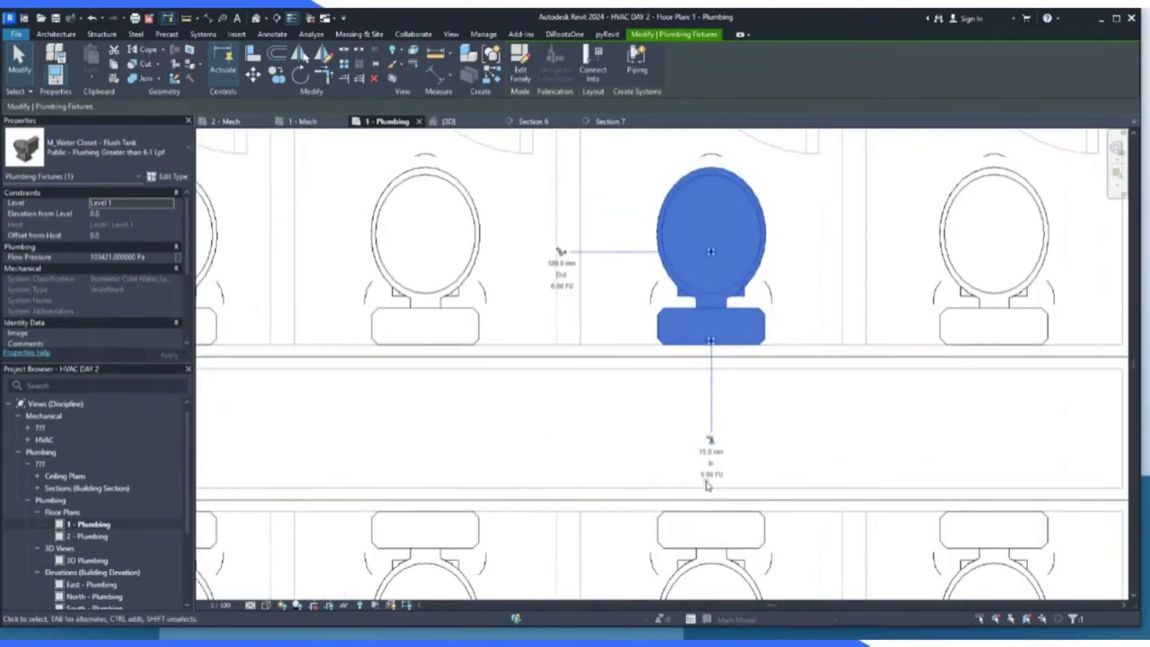
{"action": "scroll", "coordinate": [710, 441], "scroll_direction": "up", "scroll_amount": 2}
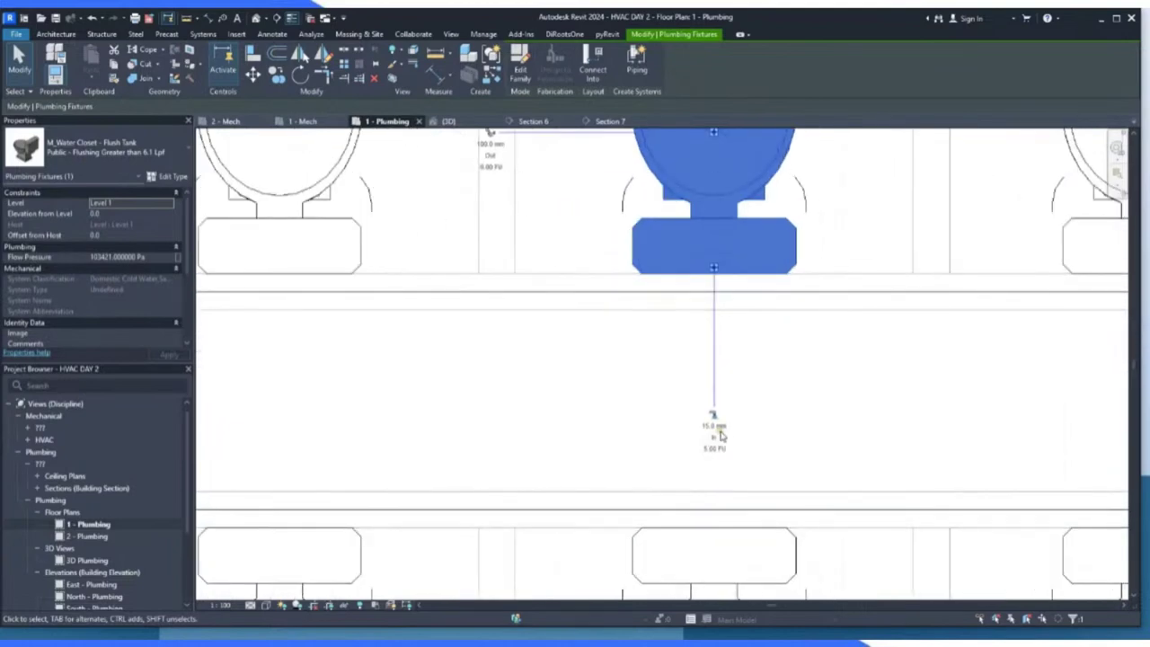
{"action": "scroll", "coordinate": [710, 461], "scroll_direction": "down", "scroll_amount": 1}
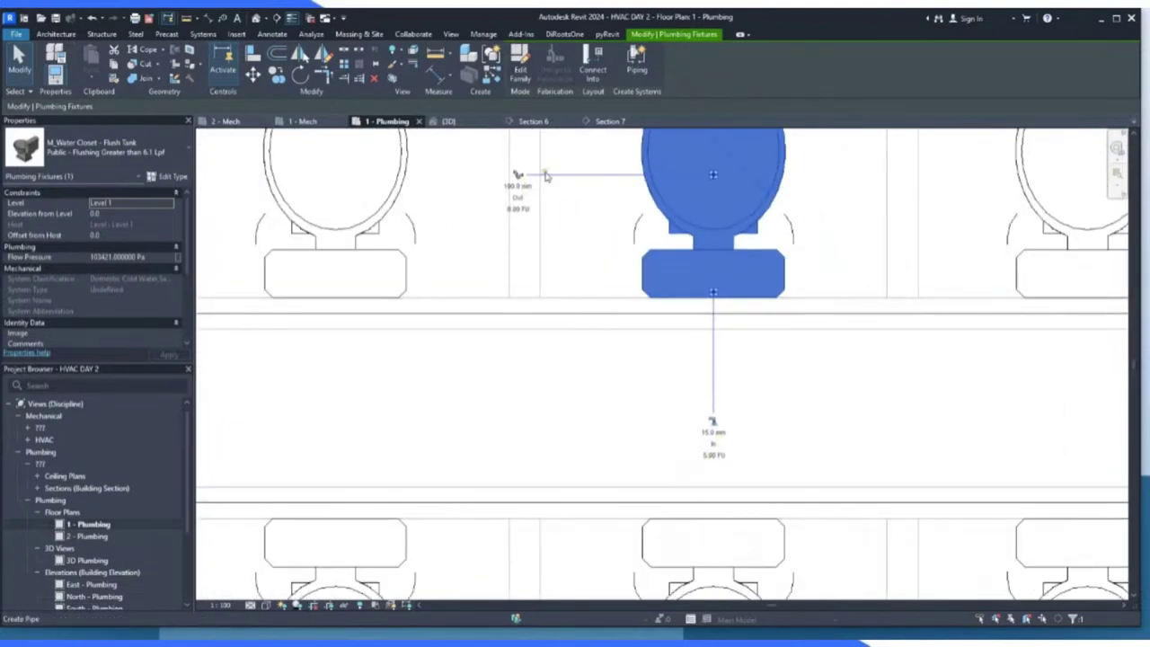
{"action": "scroll", "coordinate": [550, 341], "scroll_direction": "down", "scroll_amount": 5}
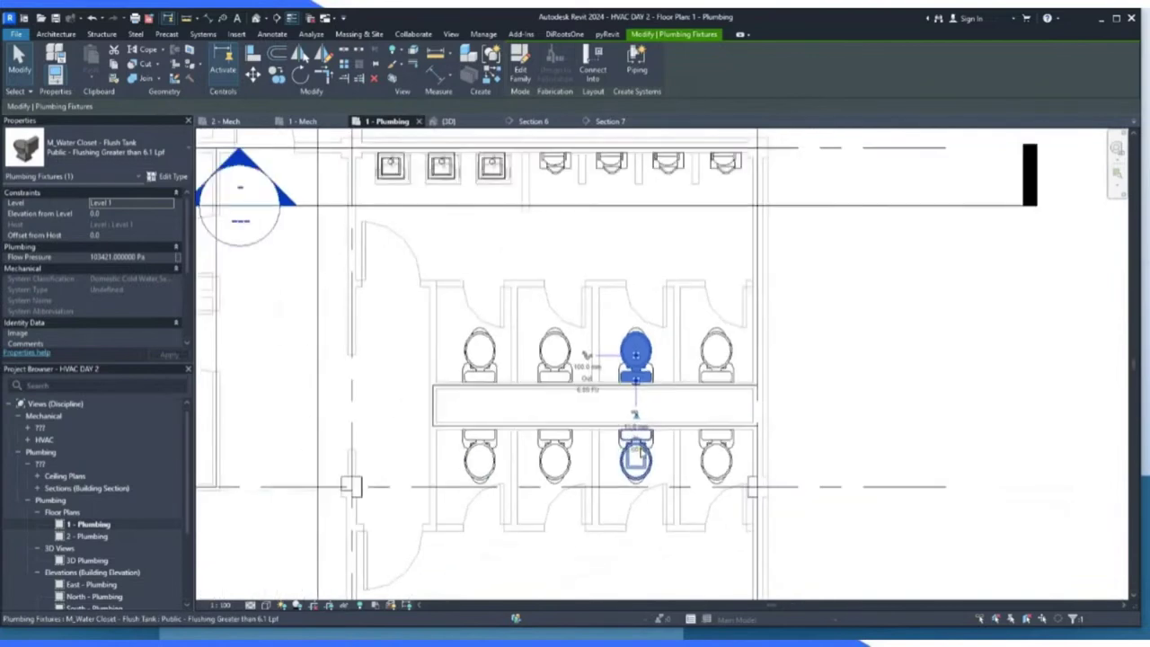
{"action": "scroll", "coordinate": [481, 378], "scroll_direction": "down", "scroll_amount": 1}
{"action": "scroll", "coordinate": [437, 180], "scroll_direction": "up", "scroll_amount": 4}
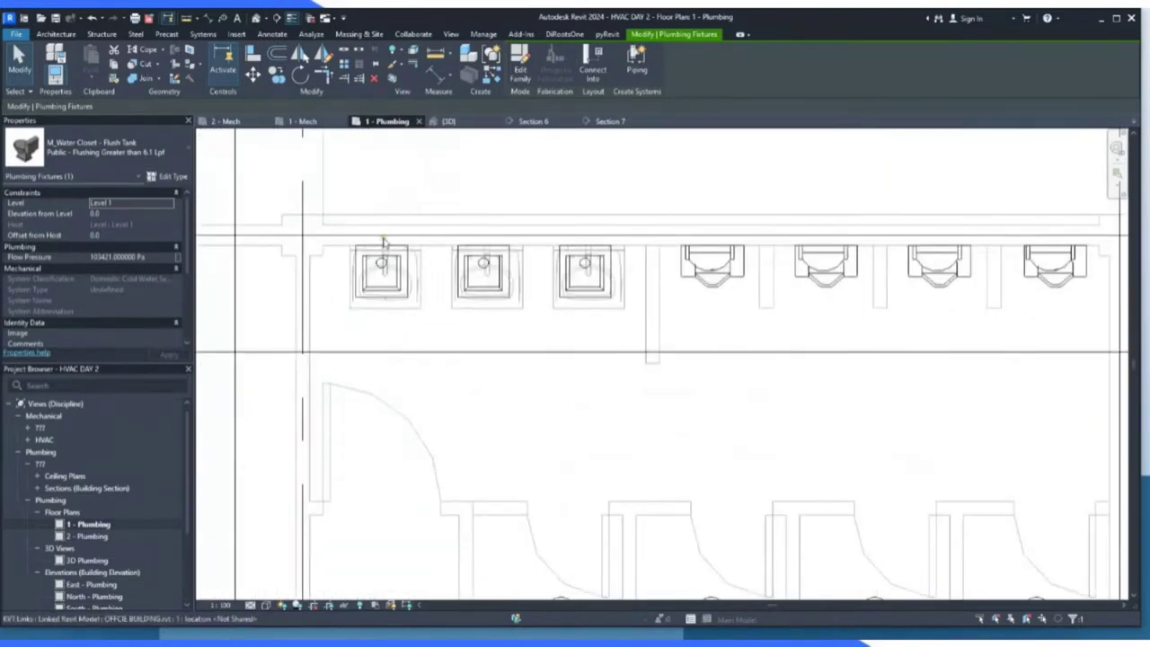
{"action": "left_click", "coordinate": [326, 285]}
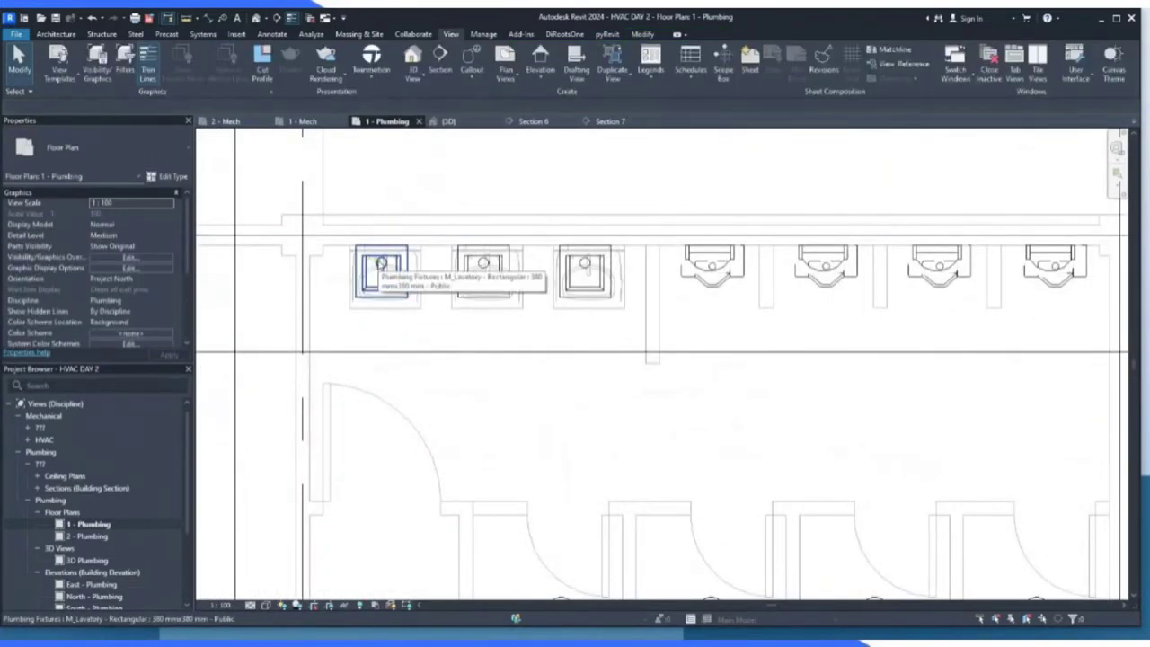
Draw a 25 mm pipe from the first lavatory's cold water inlet to the run's end point.
{"action": "left_click", "coordinate": [380, 263]}
{"action": "scroll", "coordinate": [401, 184], "scroll_direction": "up", "scroll_amount": 4}
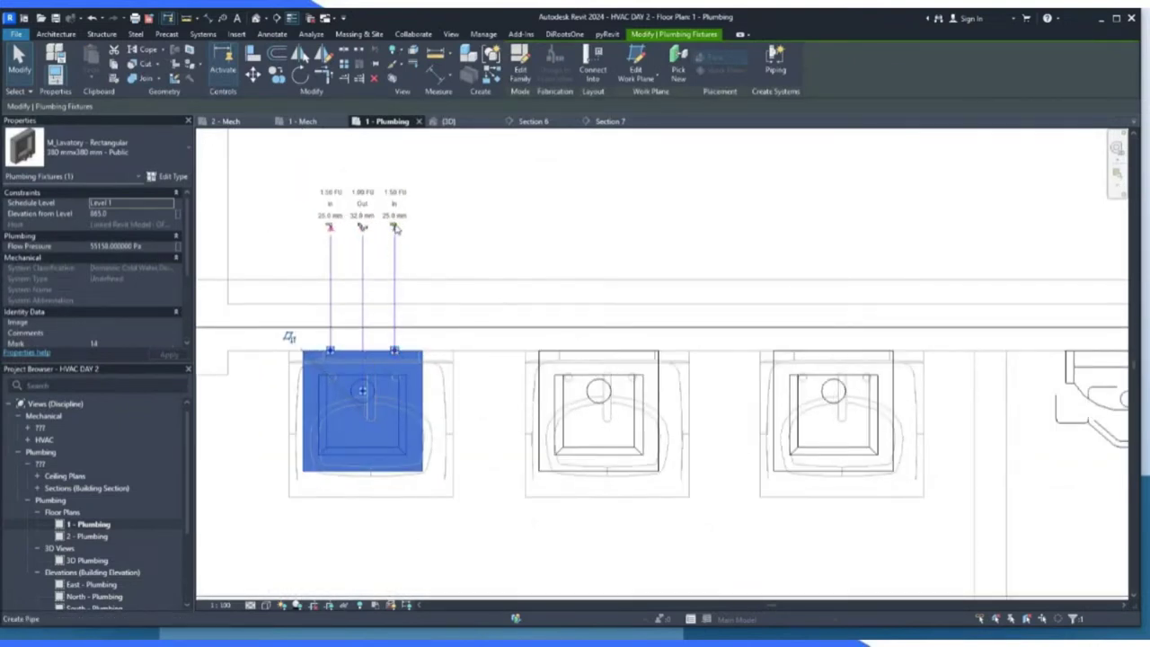
{"action": "left_click", "coordinate": [395, 227]}
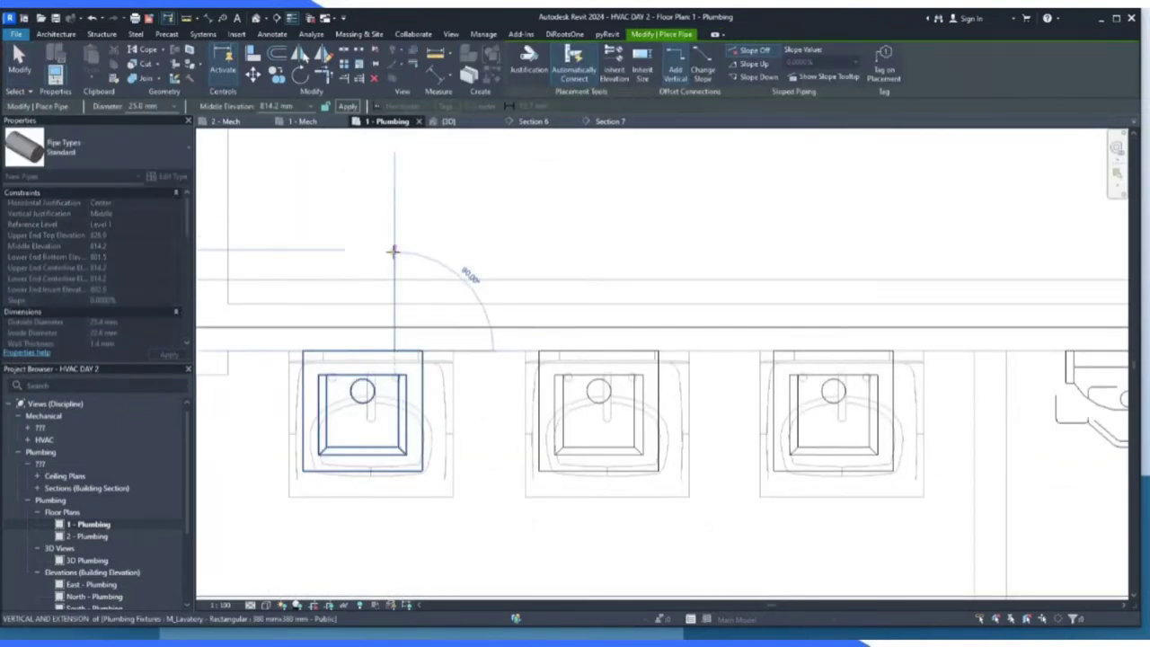
{"action": "scroll", "coordinate": [393, 263], "scroll_direction": "down", "scroll_amount": 5}
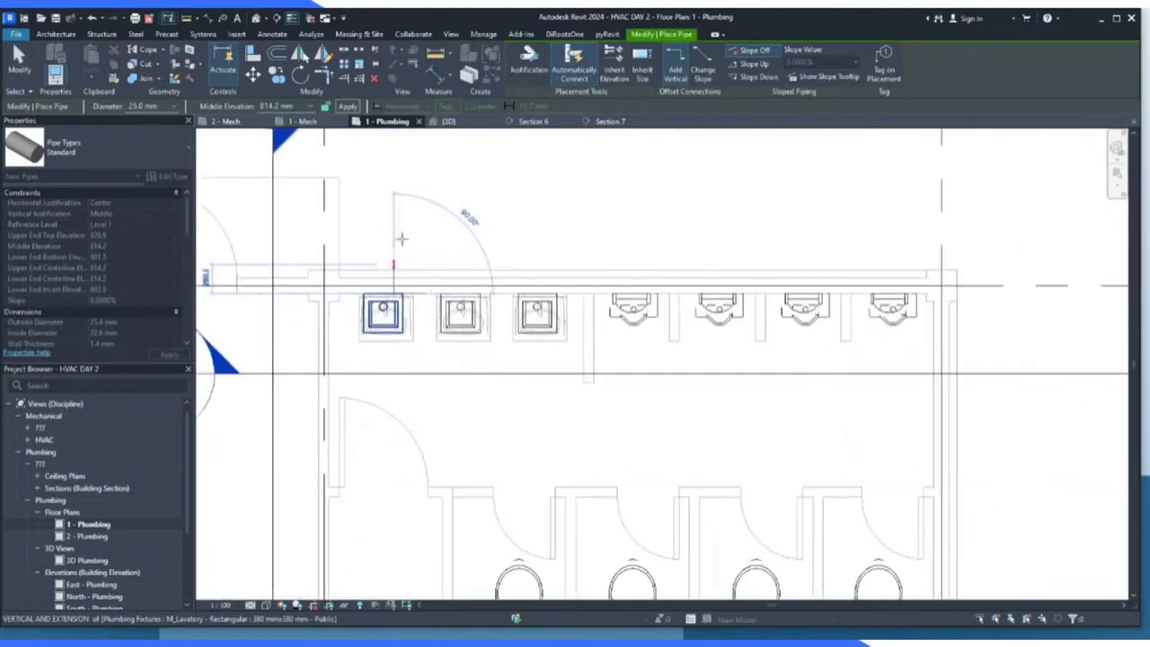
{"action": "scroll", "coordinate": [401, 237], "scroll_direction": "down", "scroll_amount": 1}
{"action": "scroll", "coordinate": [401, 237], "scroll_direction": "up", "scroll_amount": 4}
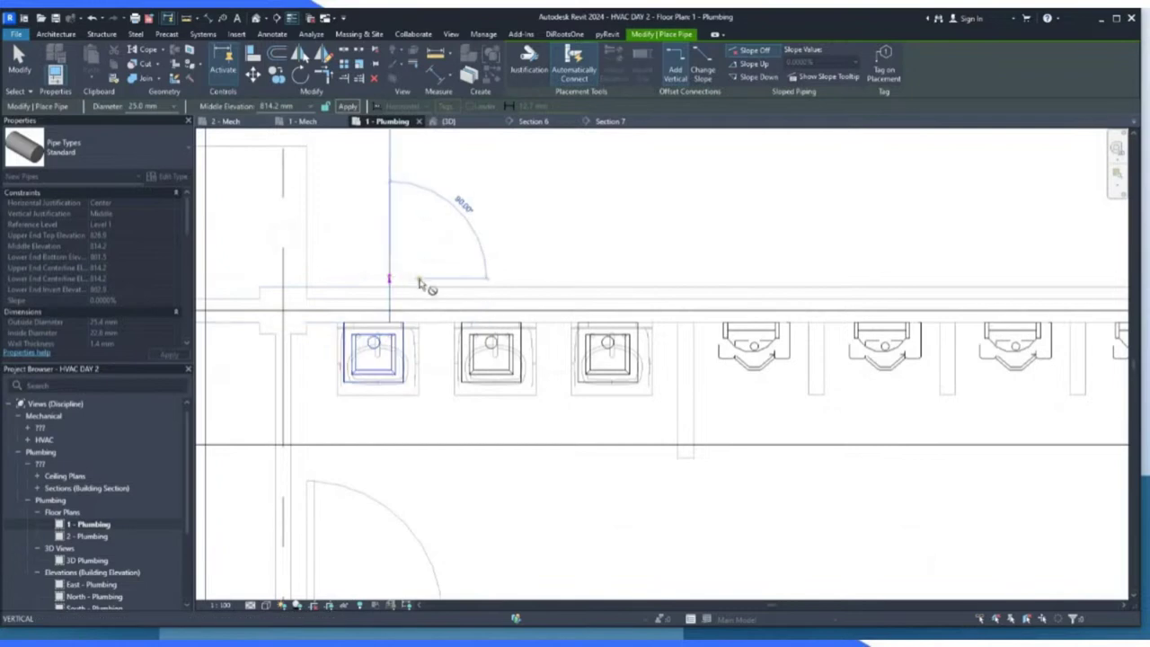
{"action": "scroll", "coordinate": [400, 279], "scroll_direction": "down", "scroll_amount": 3}
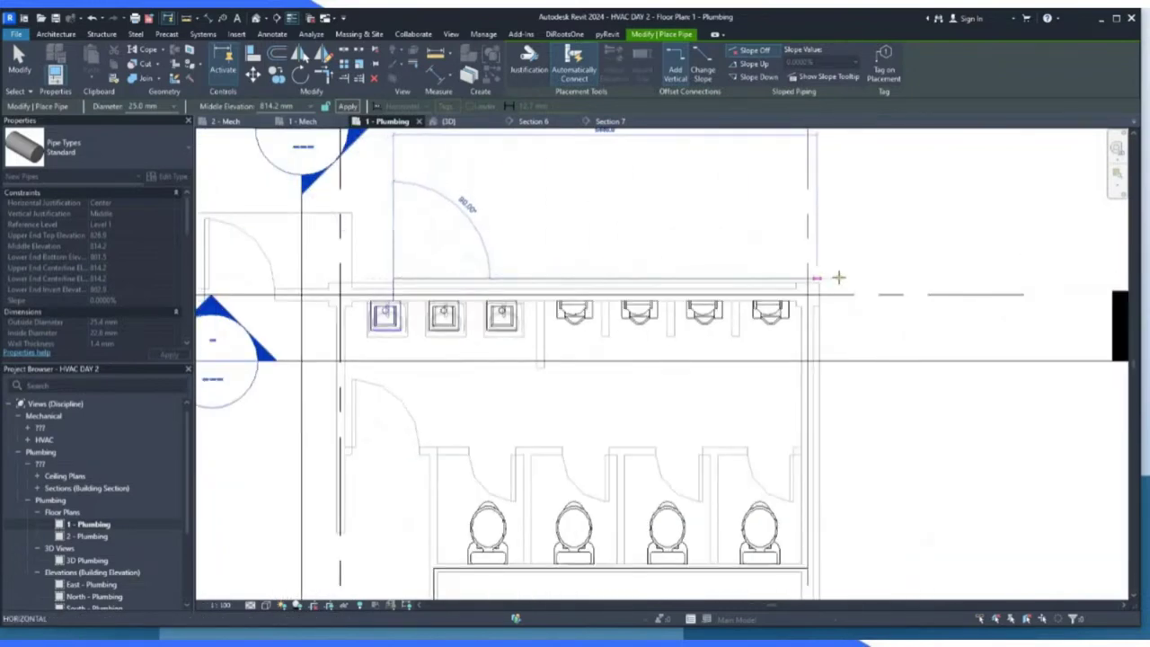
{"action": "scroll", "coordinate": [842, 279], "scroll_direction": "down", "scroll_amount": 5}
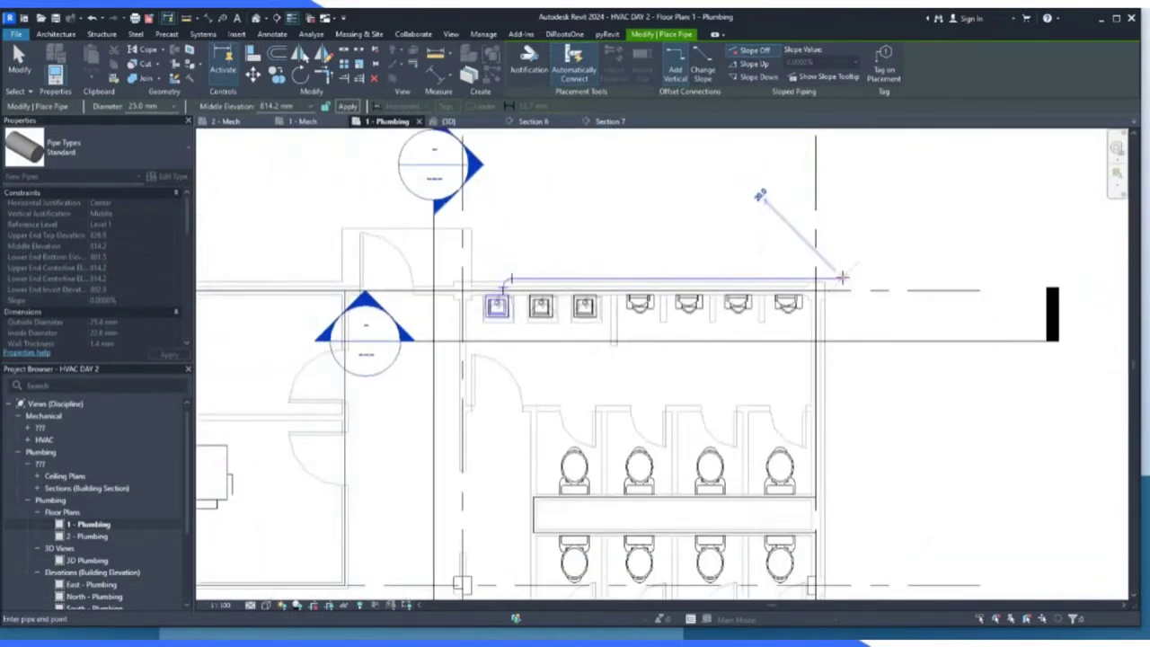
{"action": "scroll", "coordinate": [848, 526], "scroll_direction": "down", "scroll_amount": 4}
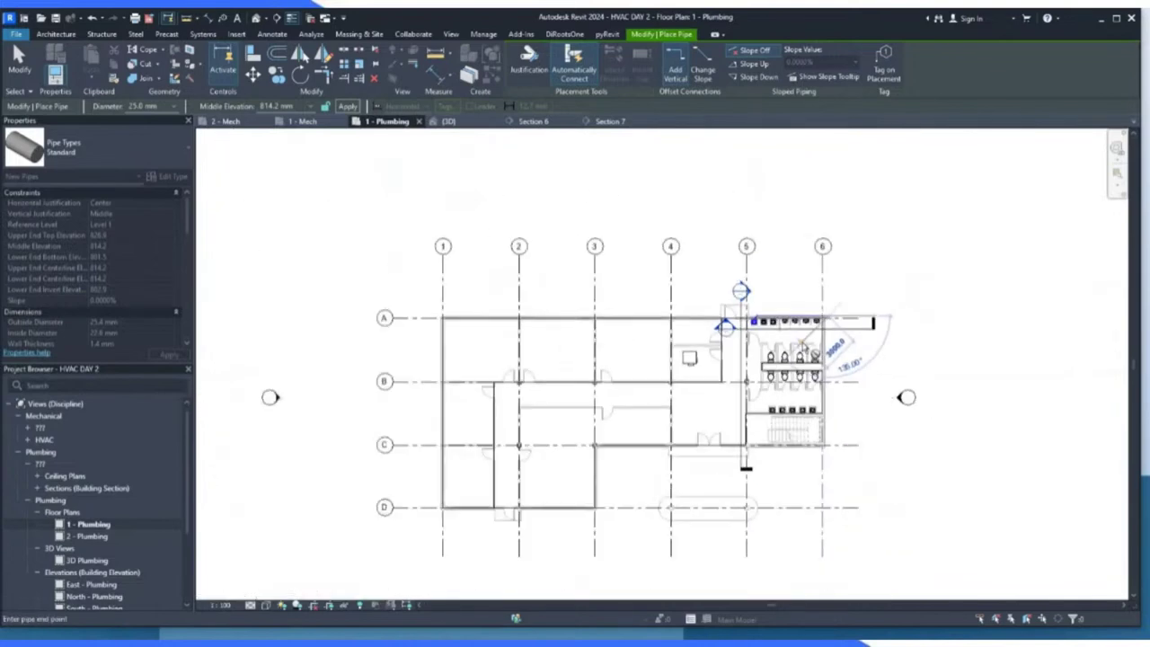
{"action": "scroll", "coordinate": [813, 496], "scroll_direction": "up", "scroll_amount": 4}
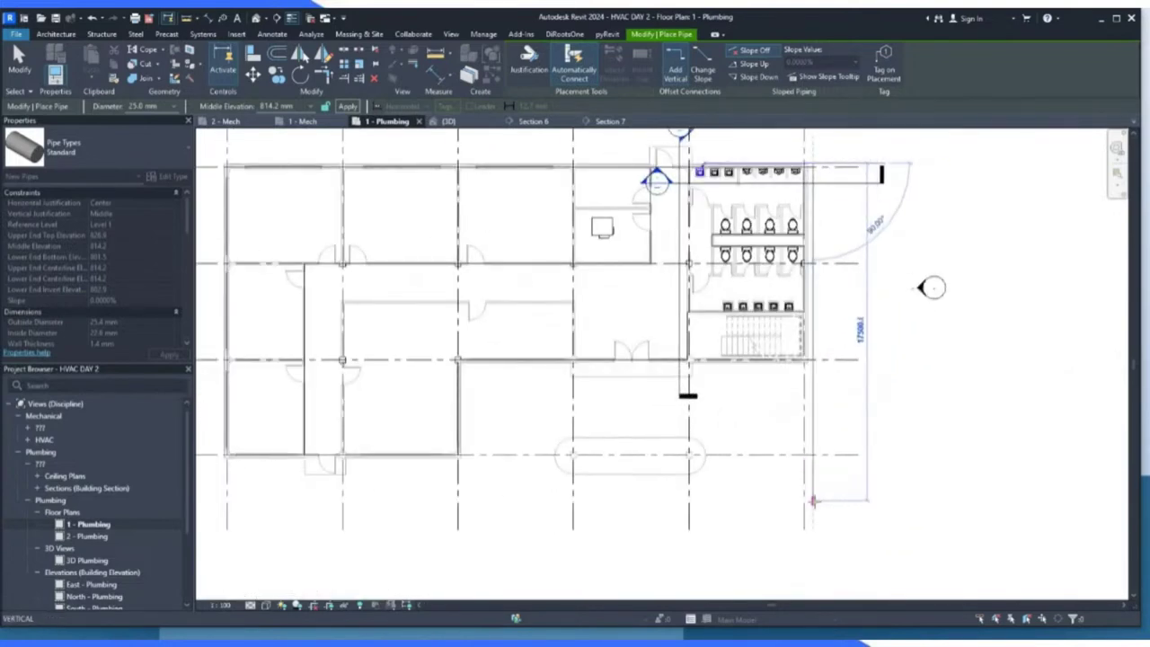
{"action": "left_click", "coordinate": [813, 506]}
Finish the pipe and set the plan to Fine detail with Consistent Colors.
{"action": "key", "text": "Escape"}
{"action": "key", "text": "Escape"}
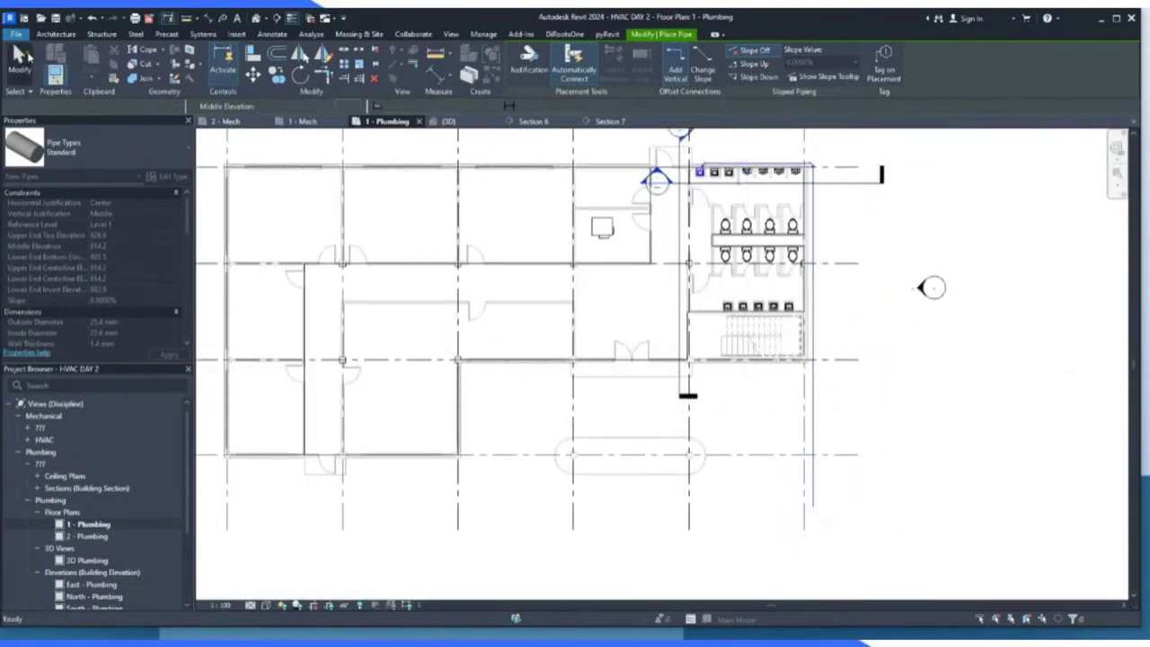
{"action": "left_click", "coordinate": [251, 605]}
{"action": "left_click", "coordinate": [270, 590]}
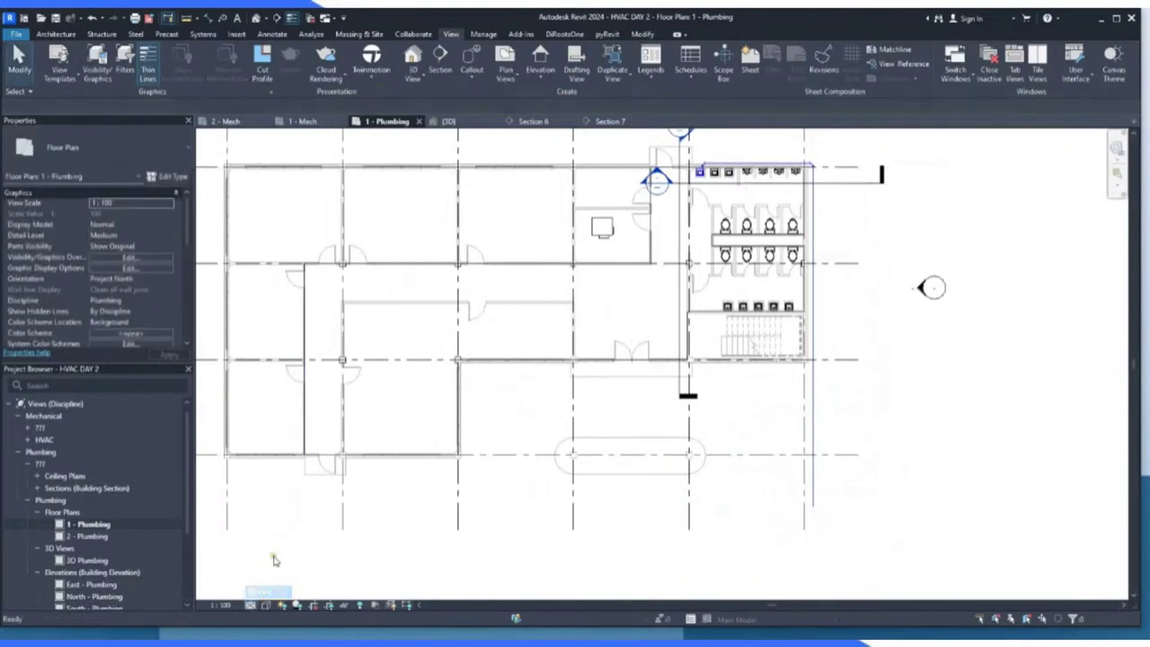
{"action": "left_click", "coordinate": [268, 606]}
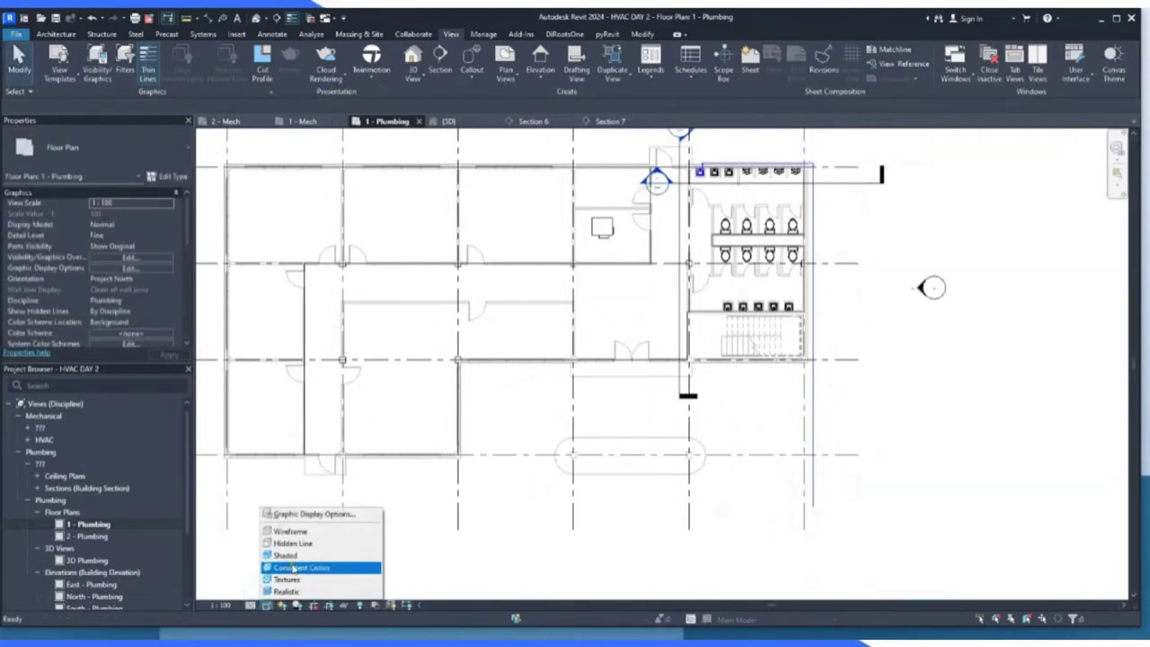
{"action": "left_click", "coordinate": [294, 568]}
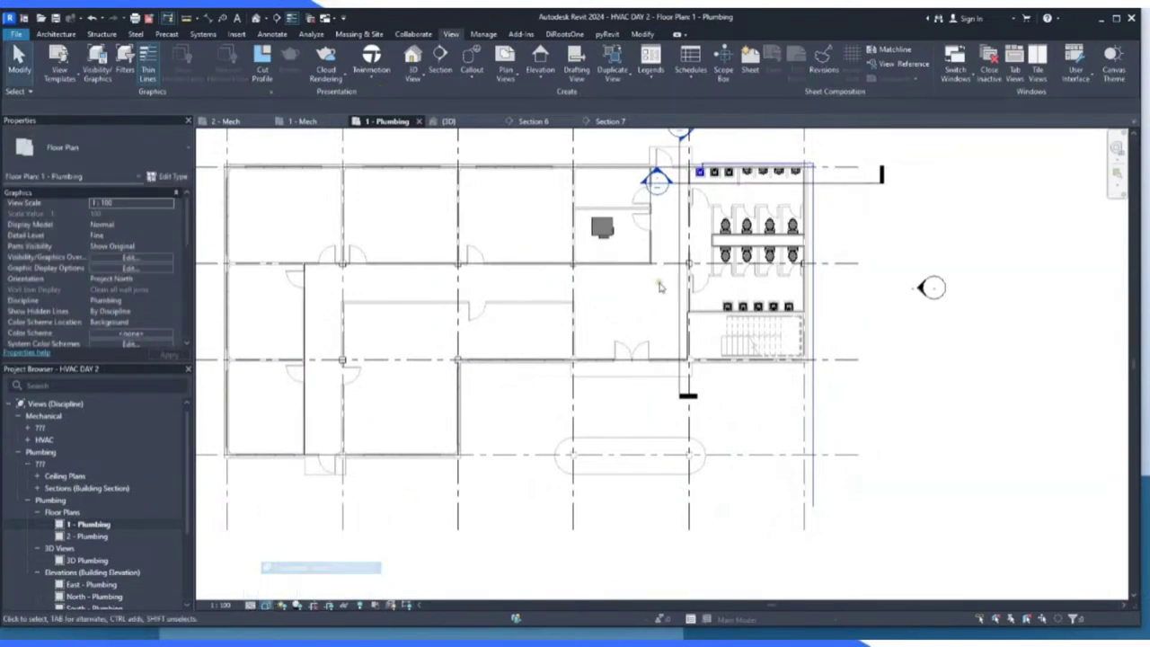
Inspect the pipe in the 3D view from the front, then open Section 6.
{"action": "left_click", "coordinate": [454, 122]}
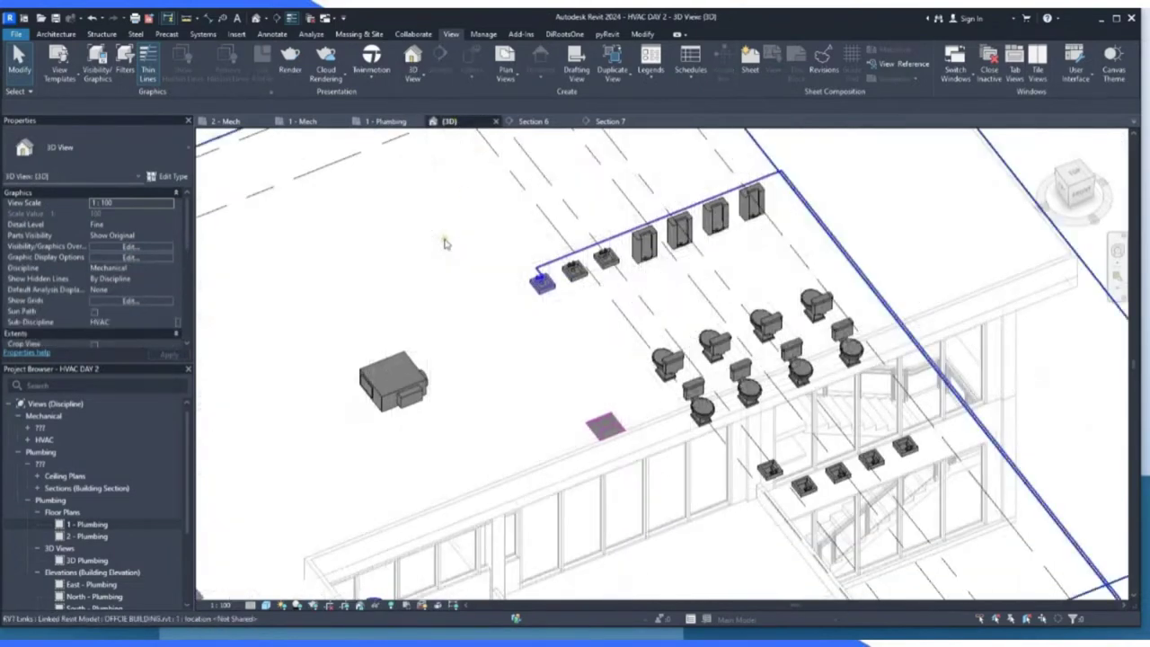
{"action": "scroll", "coordinate": [591, 211], "scroll_direction": "down", "scroll_amount": 3}
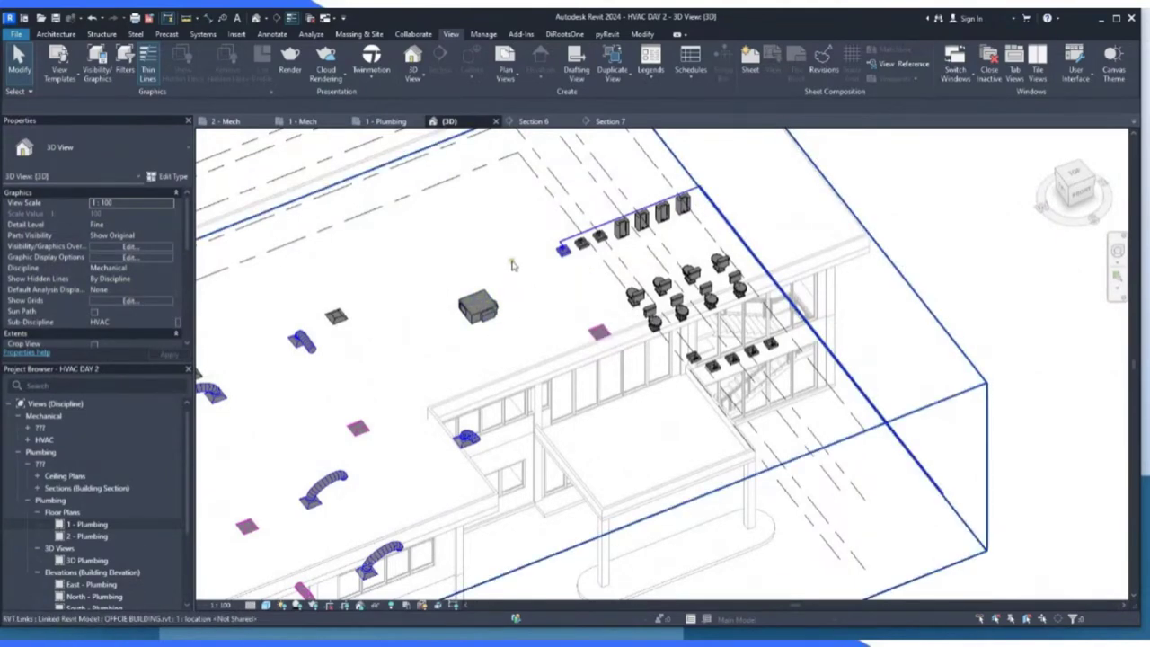
{"action": "scroll", "coordinate": [443, 278], "scroll_direction": "up", "scroll_amount": 3}
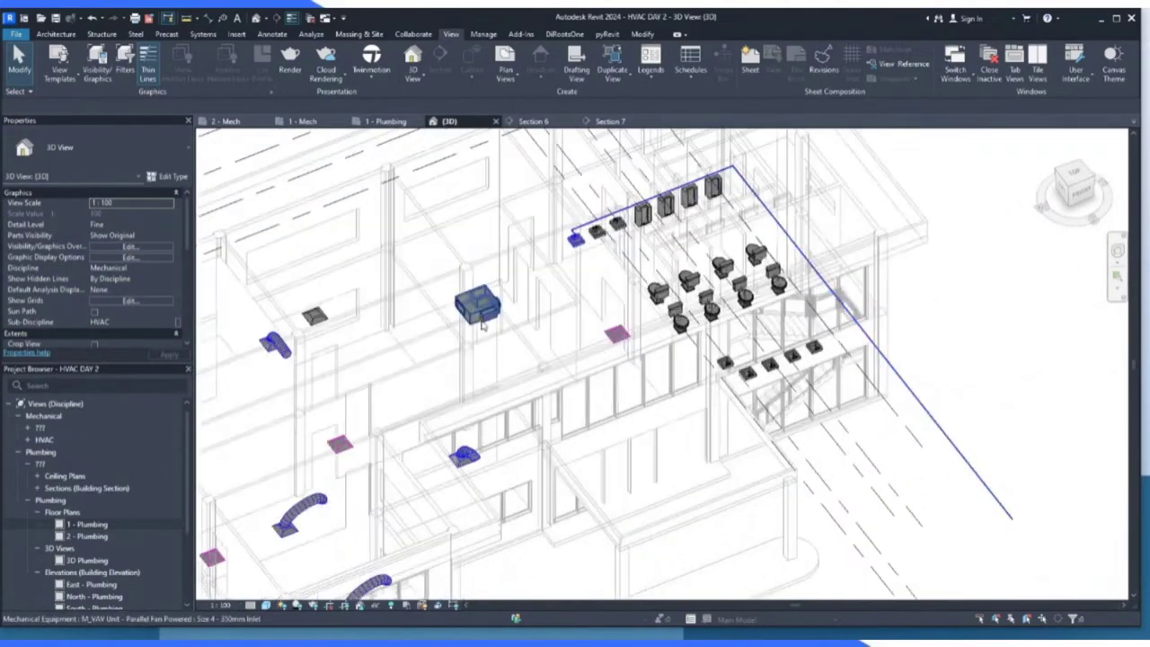
{"action": "scroll", "coordinate": [877, 180], "scroll_direction": "up", "scroll_amount": 3}
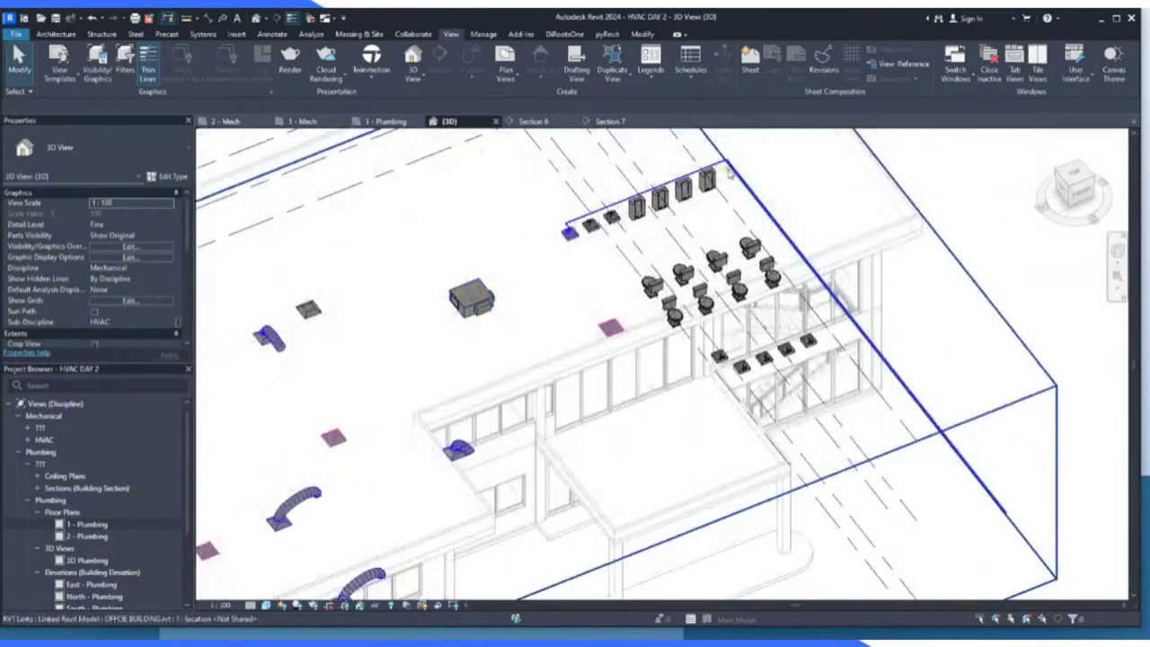
{"action": "left_click", "coordinate": [1098, 182]}
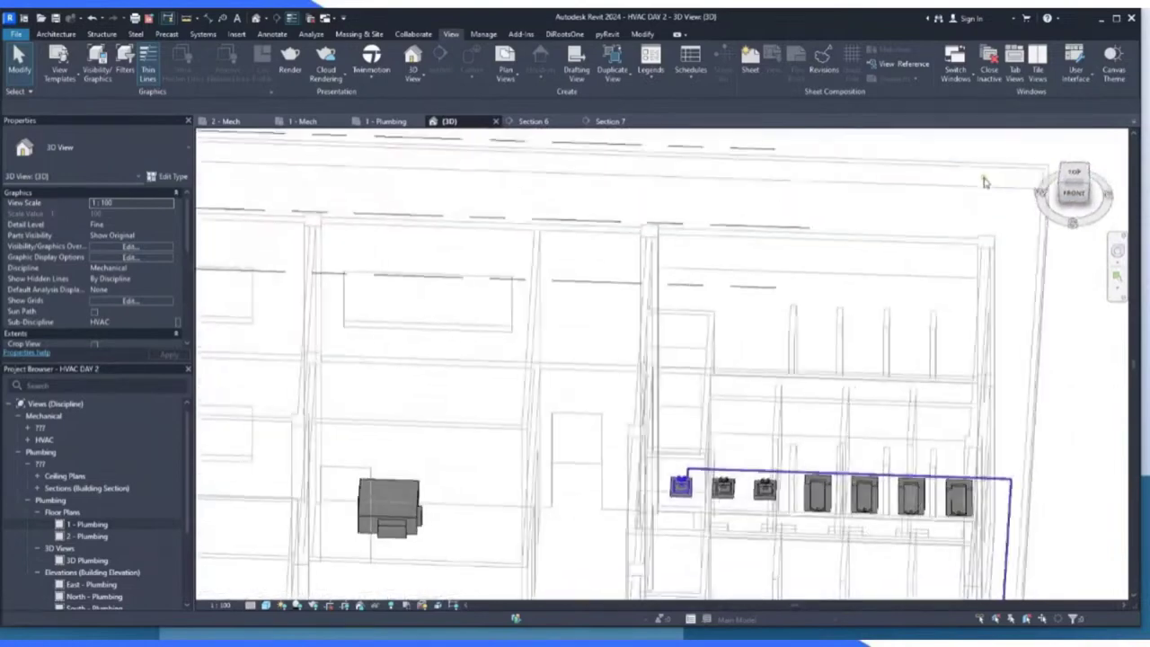
{"action": "scroll", "coordinate": [564, 292], "scroll_direction": "down", "scroll_amount": 5}
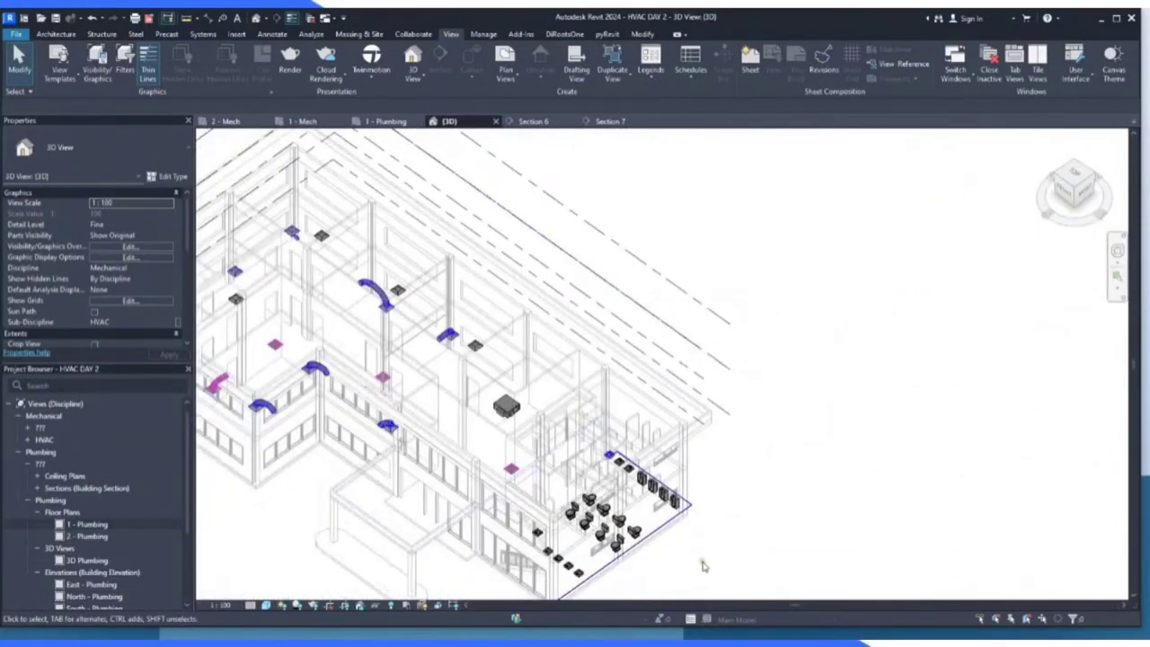
{"action": "scroll", "coordinate": [620, 394], "scroll_direction": "up", "scroll_amount": 3}
{"action": "scroll", "coordinate": [619, 394], "scroll_direction": "up", "scroll_amount": 4}
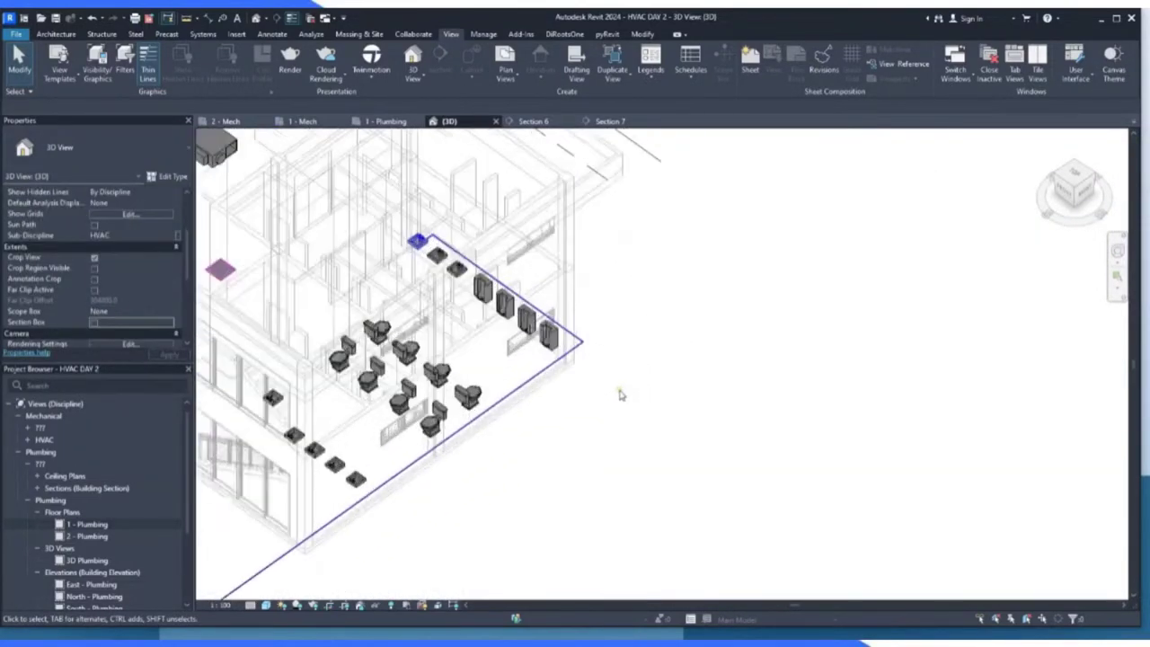
{"action": "left_click", "coordinate": [538, 123]}
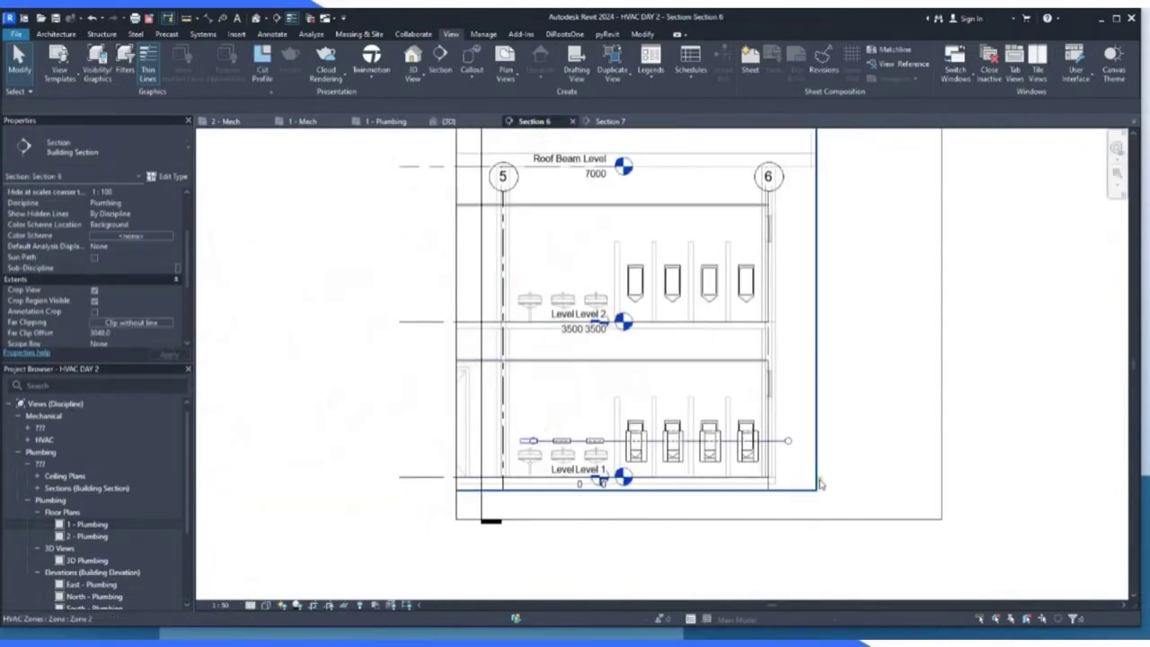
Show Section 7 at Fine detail level with the Consistent Colors visual style.
{"action": "scroll", "coordinate": [463, 457], "scroll_direction": "up", "scroll_amount": 4}
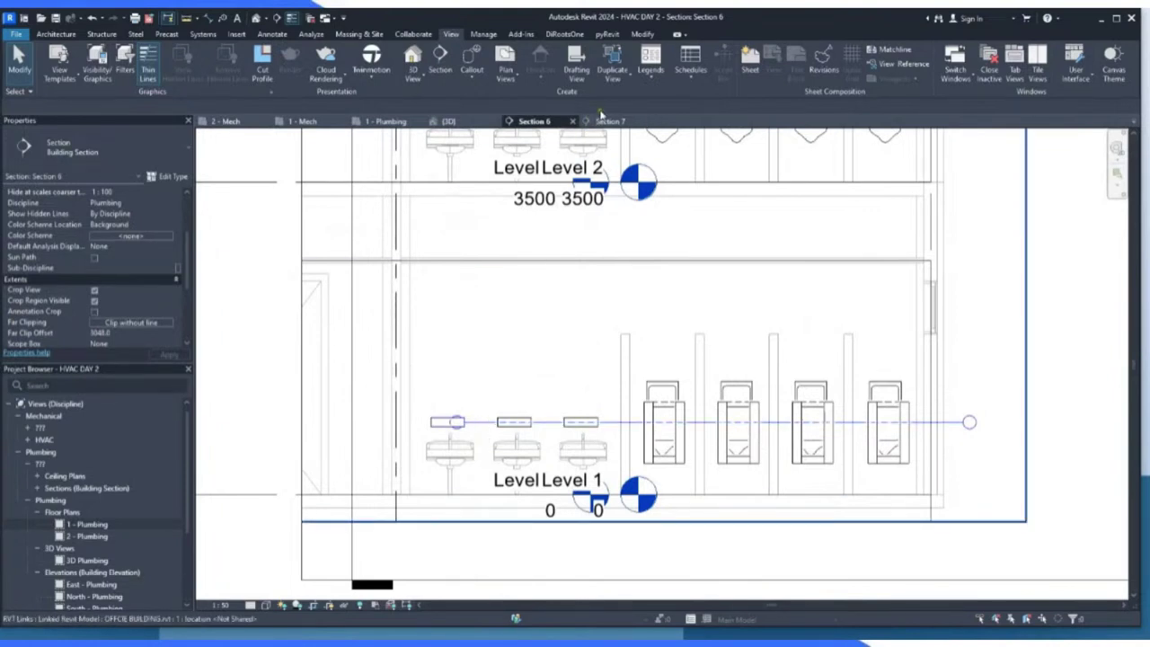
{"action": "left_click", "coordinate": [604, 121]}
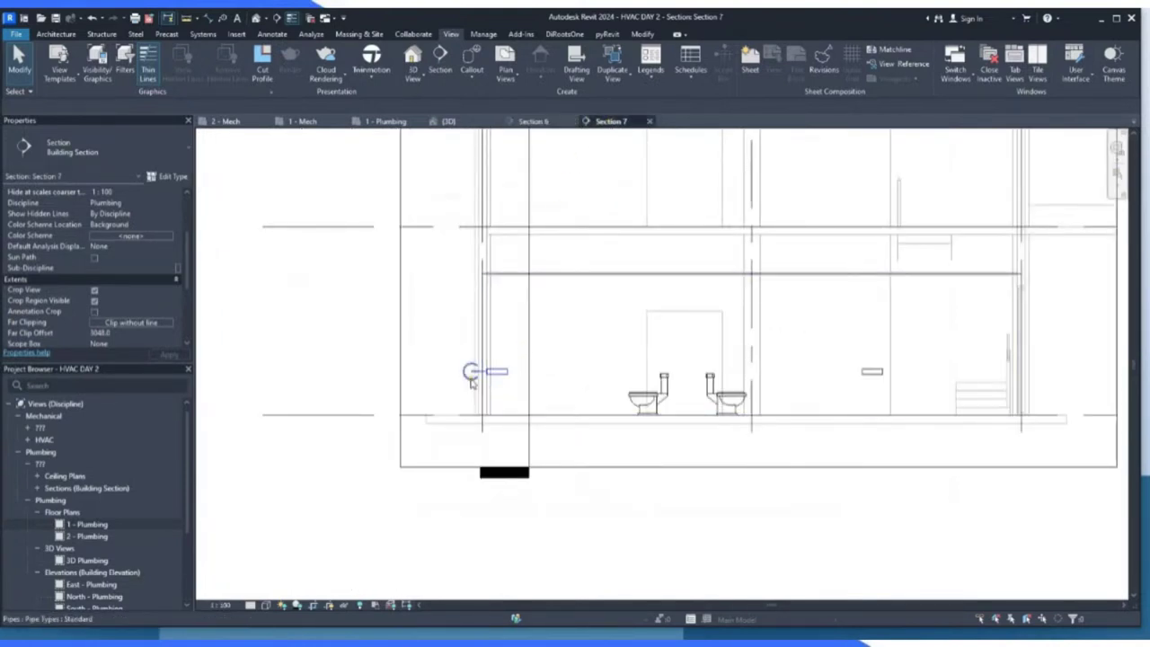
{"action": "scroll", "coordinate": [471, 382], "scroll_direction": "up", "scroll_amount": 2}
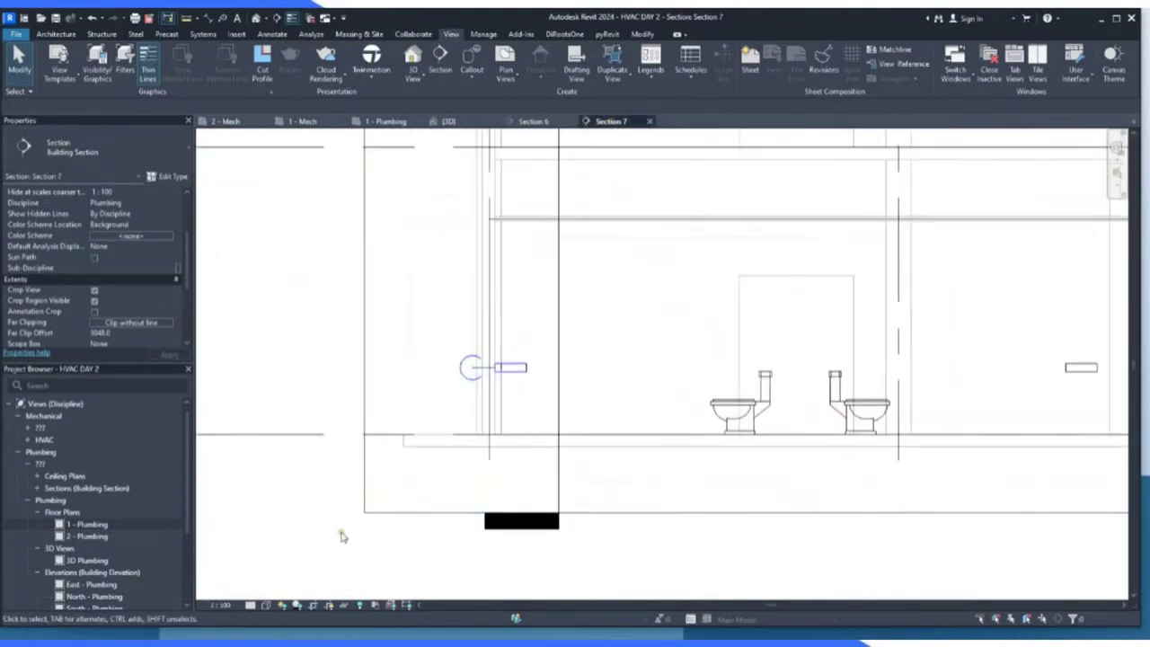
{"action": "left_click", "coordinate": [250, 605]}
{"action": "left_click", "coordinate": [257, 592]}
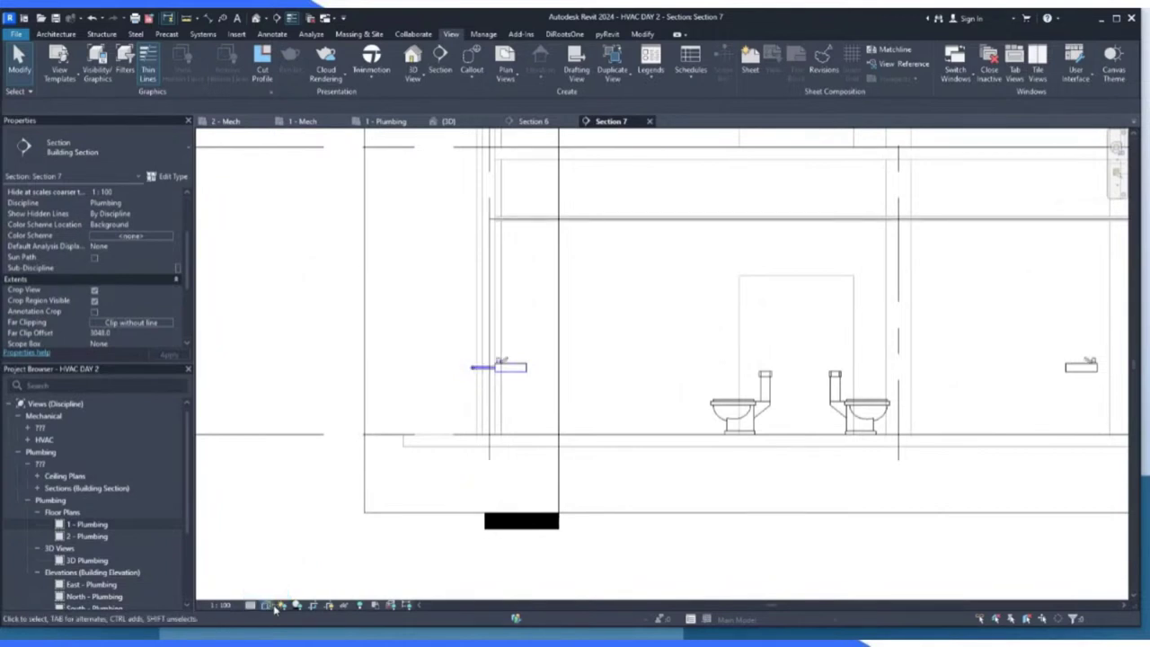
{"action": "left_click", "coordinate": [274, 606]}
{"action": "left_click", "coordinate": [293, 567]}
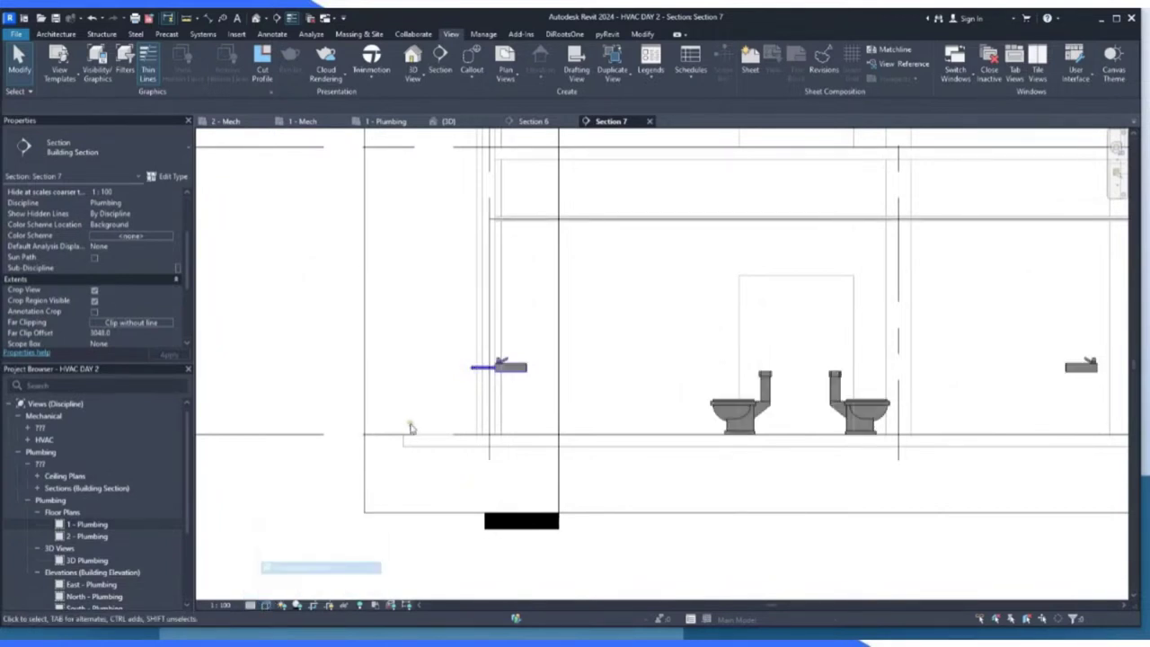
Select the lavatory's branch pipe, then return to the 1 - Plumbing floor plan.
{"action": "scroll", "coordinate": [465, 378], "scroll_direction": "up", "scroll_amount": 6}
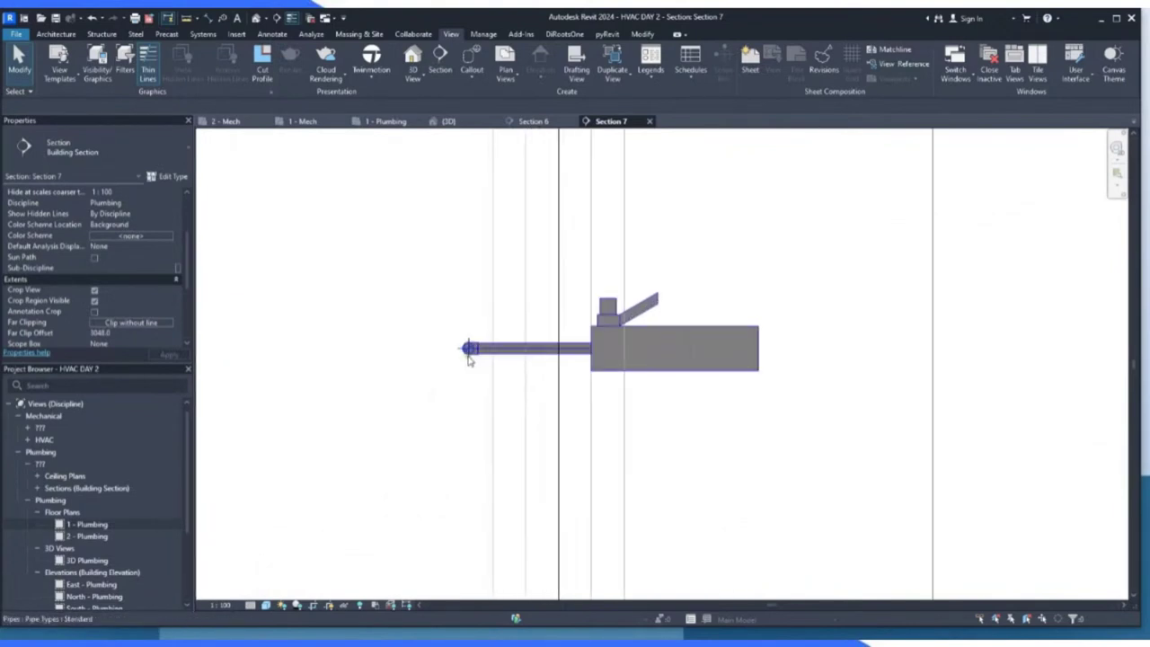
{"action": "left_click", "coordinate": [465, 349]}
{"action": "scroll", "coordinate": [460, 358], "scroll_direction": "down", "scroll_amount": 4}
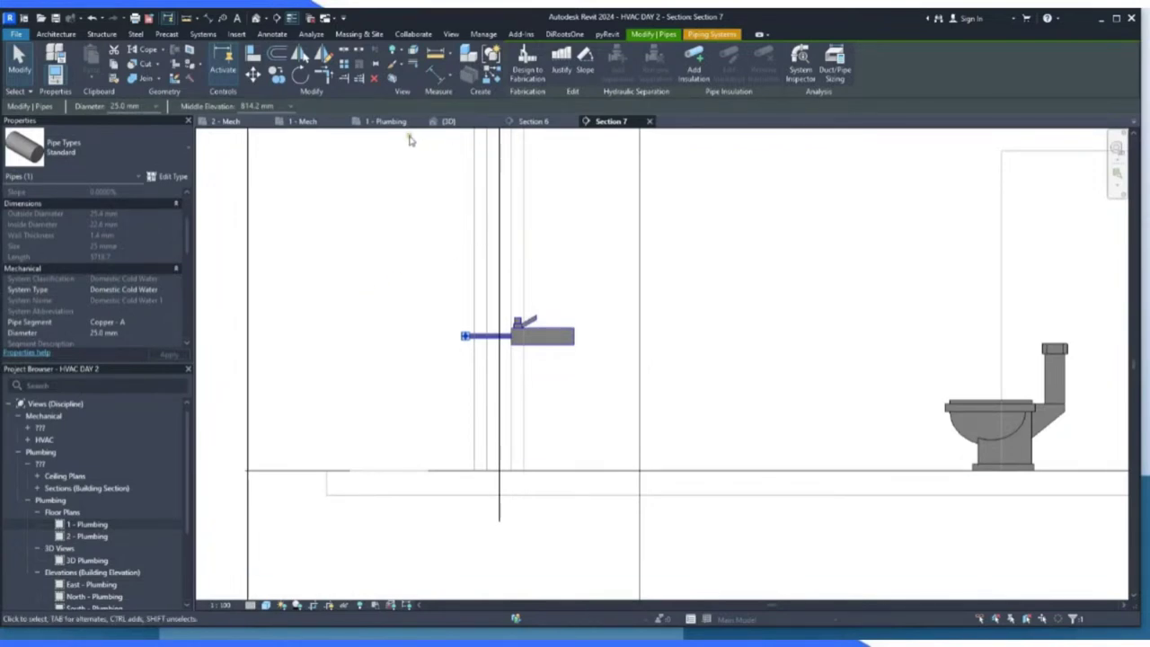
{"action": "left_click", "coordinate": [373, 122]}
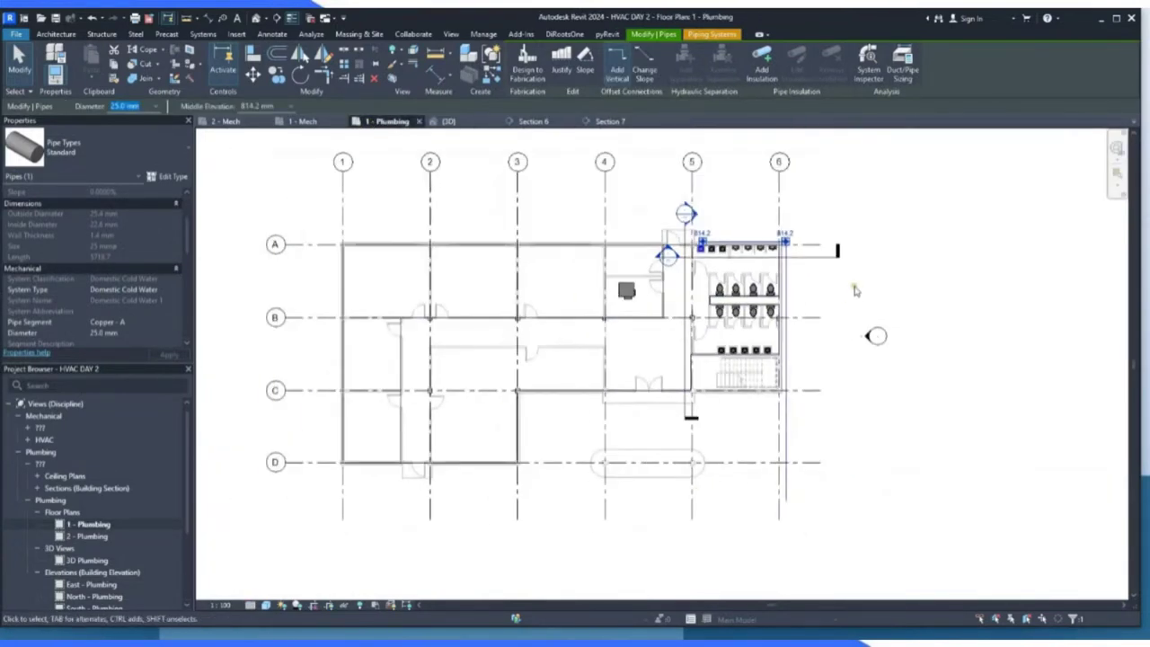
Select the cold water main and confirm its 814.2 mm middle elevation.
{"action": "key", "text": "Escape"}
{"action": "scroll", "coordinate": [793, 241], "scroll_direction": "up", "scroll_amount": 5}
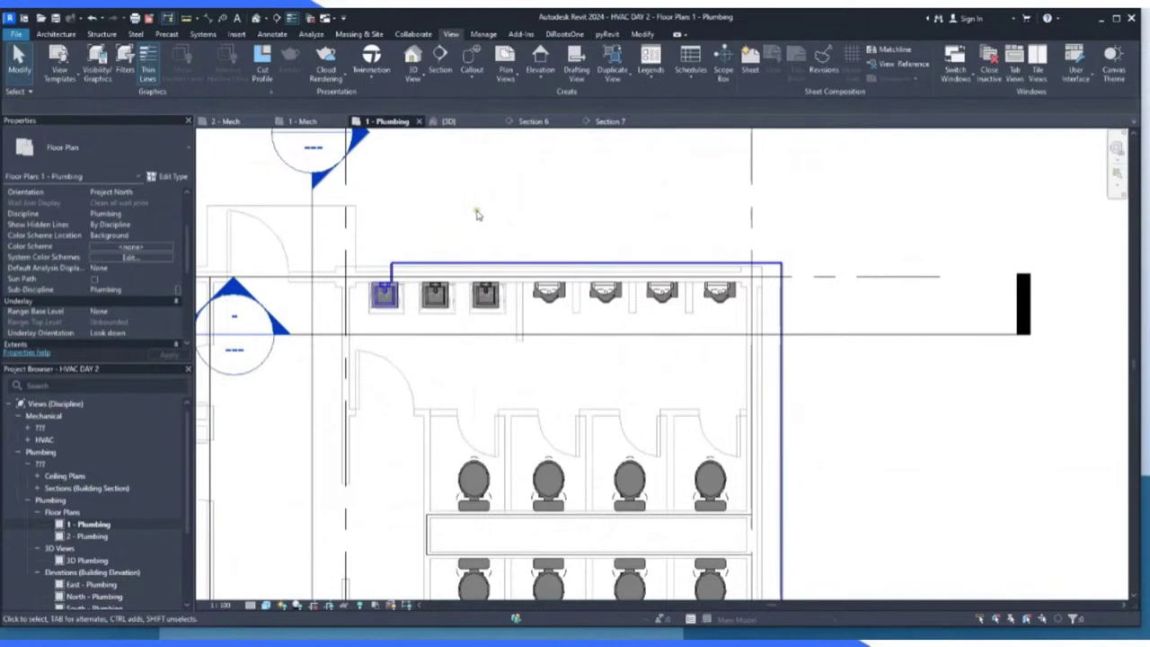
{"action": "scroll", "coordinate": [330, 257], "scroll_direction": "up", "scroll_amount": 1}
{"action": "scroll", "coordinate": [329, 257], "scroll_direction": "up", "scroll_amount": 2}
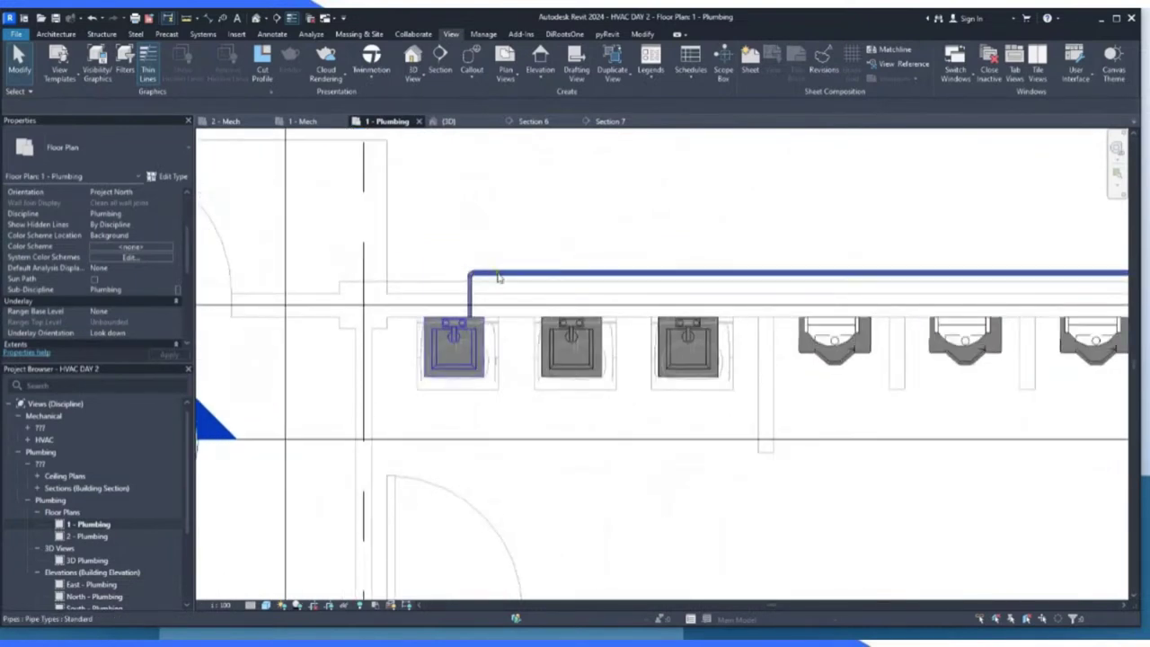
{"action": "left_click", "coordinate": [499, 275]}
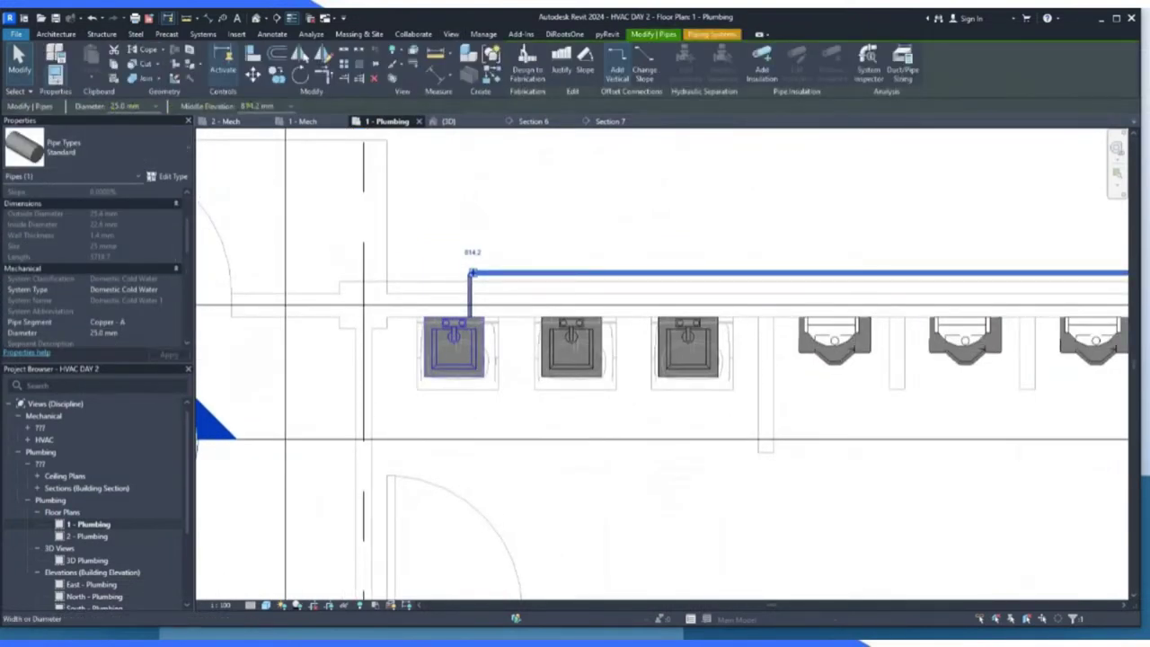
{"action": "left_click", "coordinate": [292, 106]}
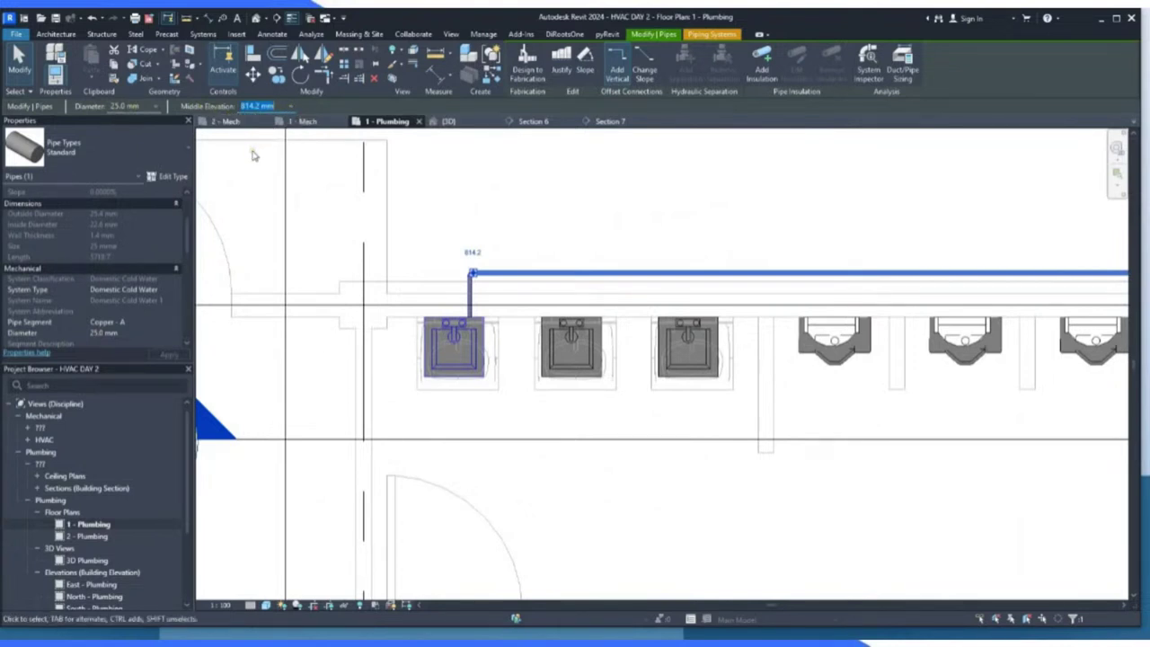
{"action": "left_click", "coordinate": [266, 119]}
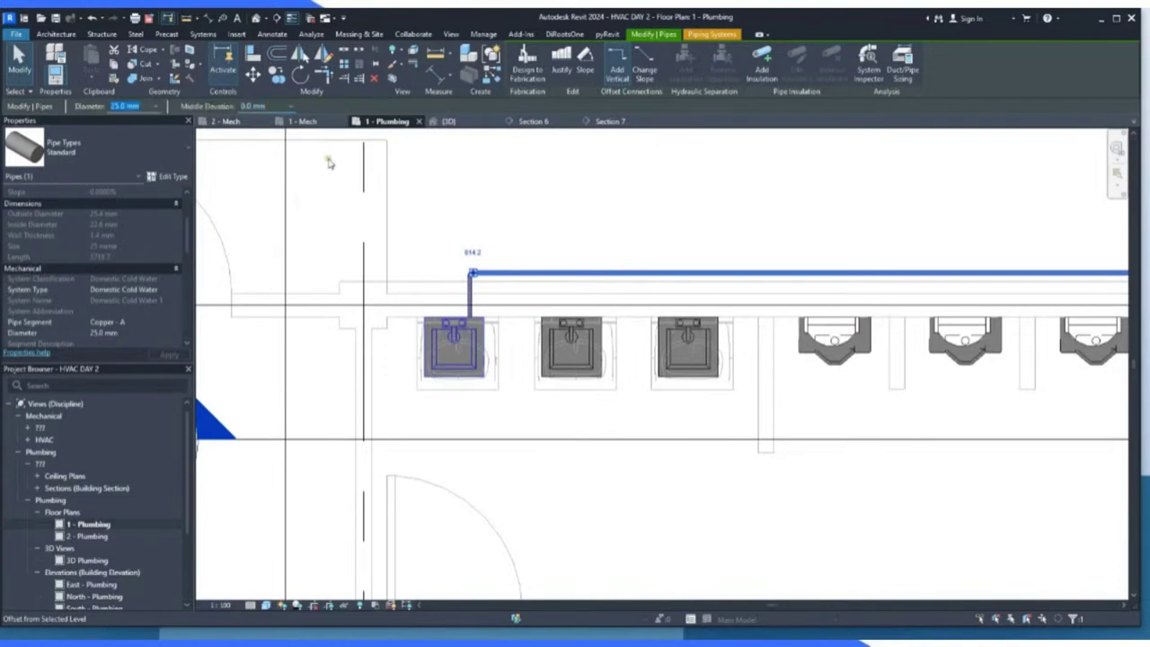
{"action": "left_click", "coordinate": [588, 165]}
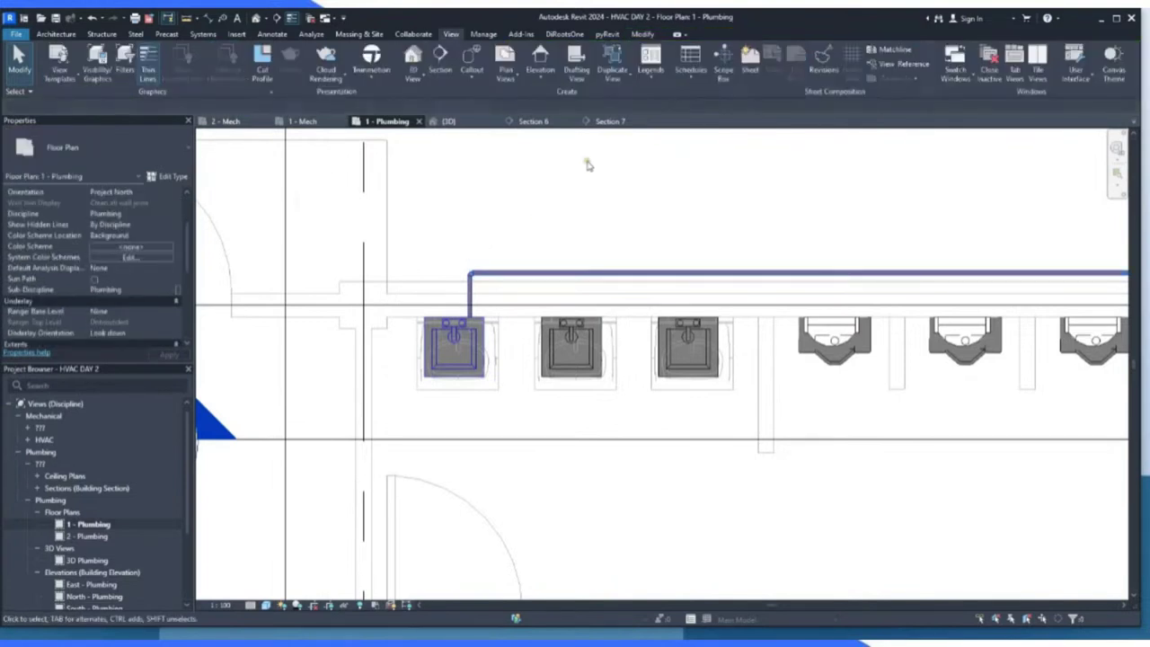
Switch to the 3D view and zoom in on the lavatories.
{"action": "left_click", "coordinate": [466, 128]}
{"action": "scroll", "coordinate": [418, 265], "scroll_direction": "up", "scroll_amount": 4}
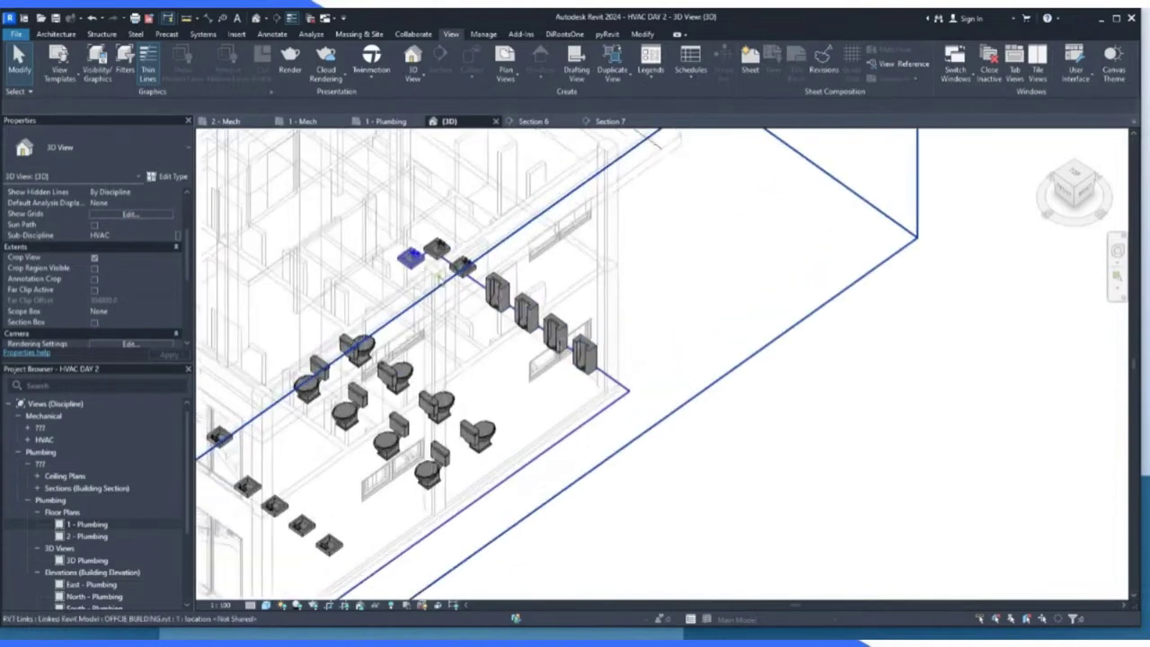
{"action": "scroll", "coordinate": [409, 261], "scroll_direction": "up", "scroll_amount": 5}
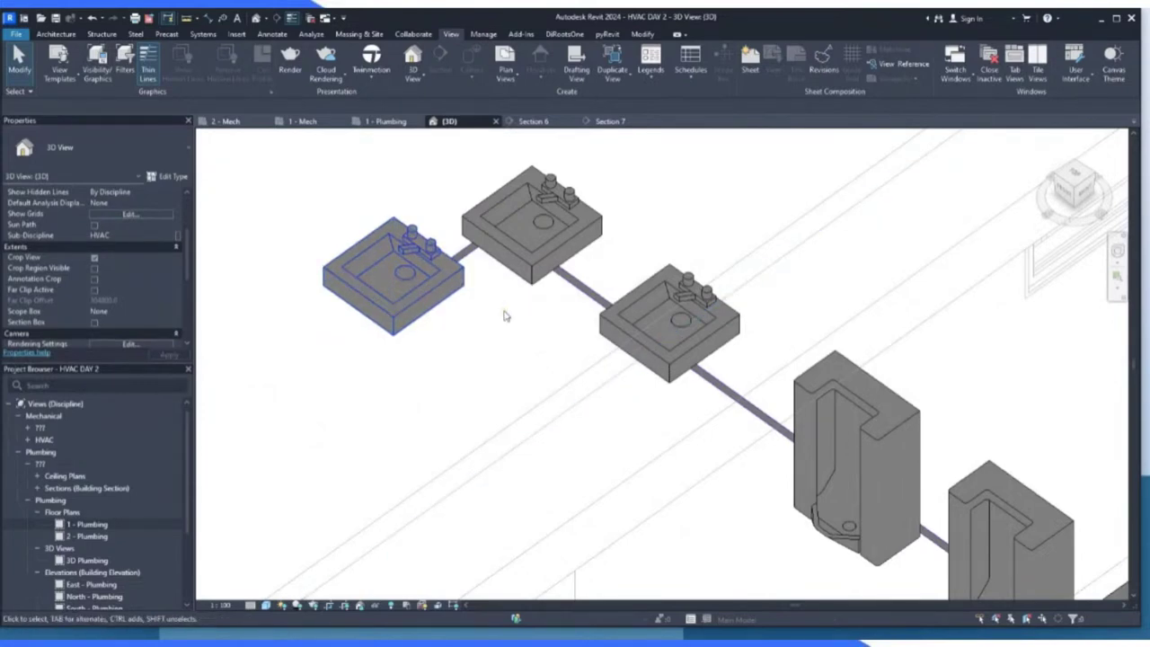
Try dropping the pipe run to 0 mm middle elevation, then undo the change.
{"action": "scroll", "coordinate": [503, 315], "scroll_direction": "down", "scroll_amount": 4}
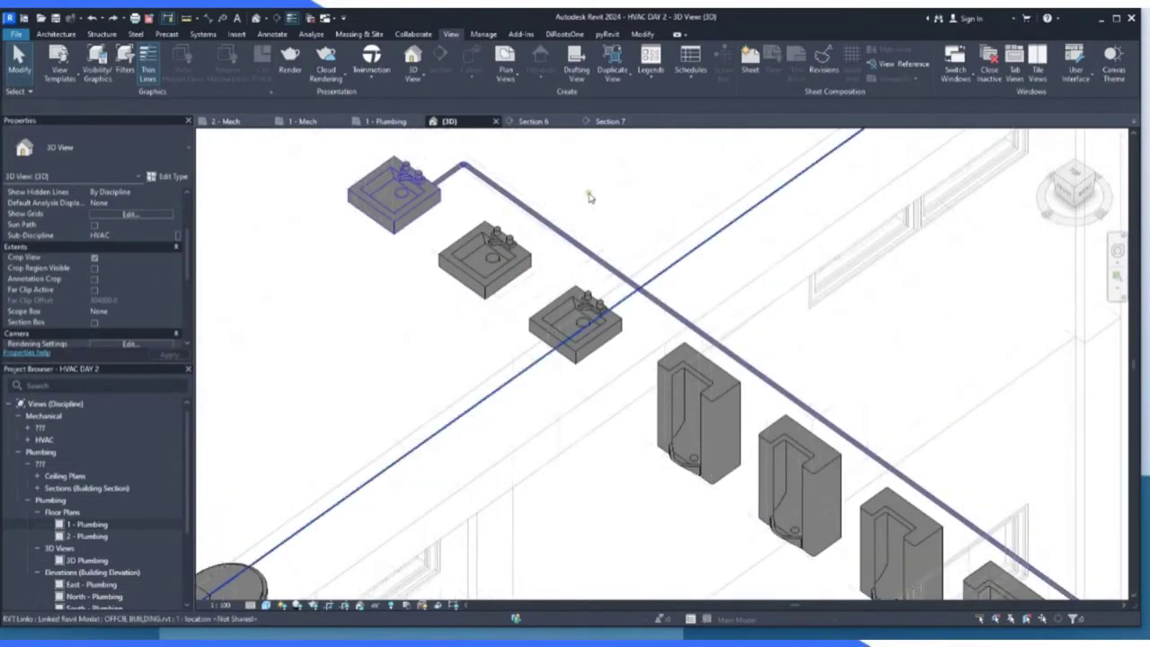
{"action": "left_click", "coordinate": [588, 197]}
{"action": "scroll", "coordinate": [403, 226], "scroll_direction": "down", "scroll_amount": 2}
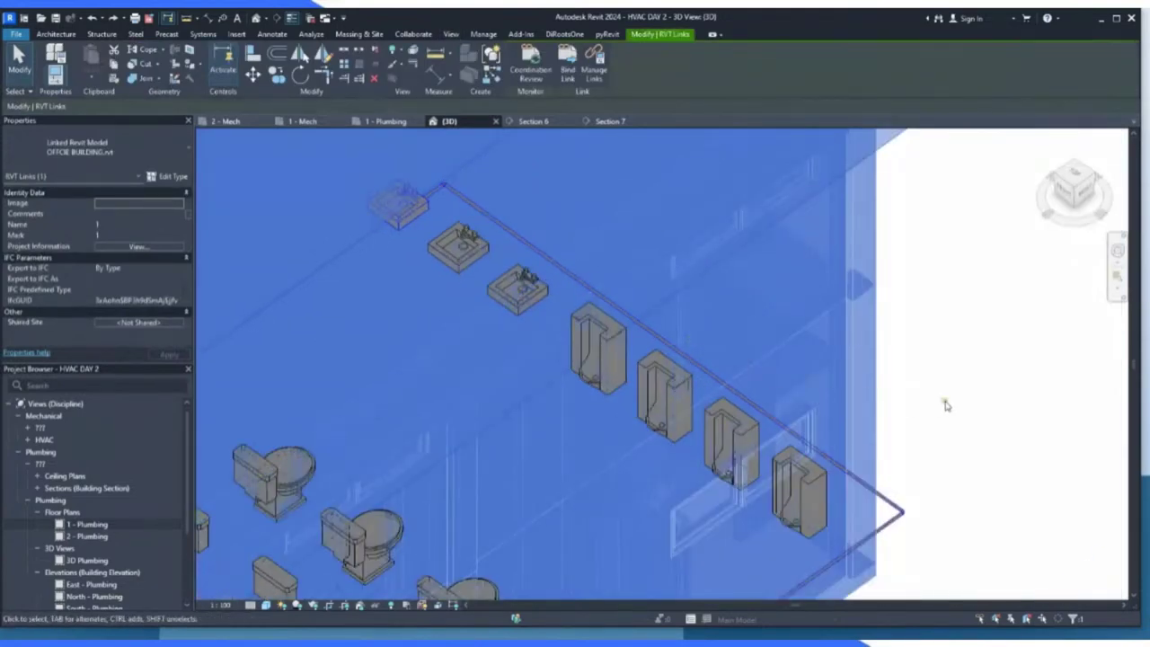
{"action": "key", "text": "Escape"}
{"action": "left_click", "coordinate": [521, 238]}
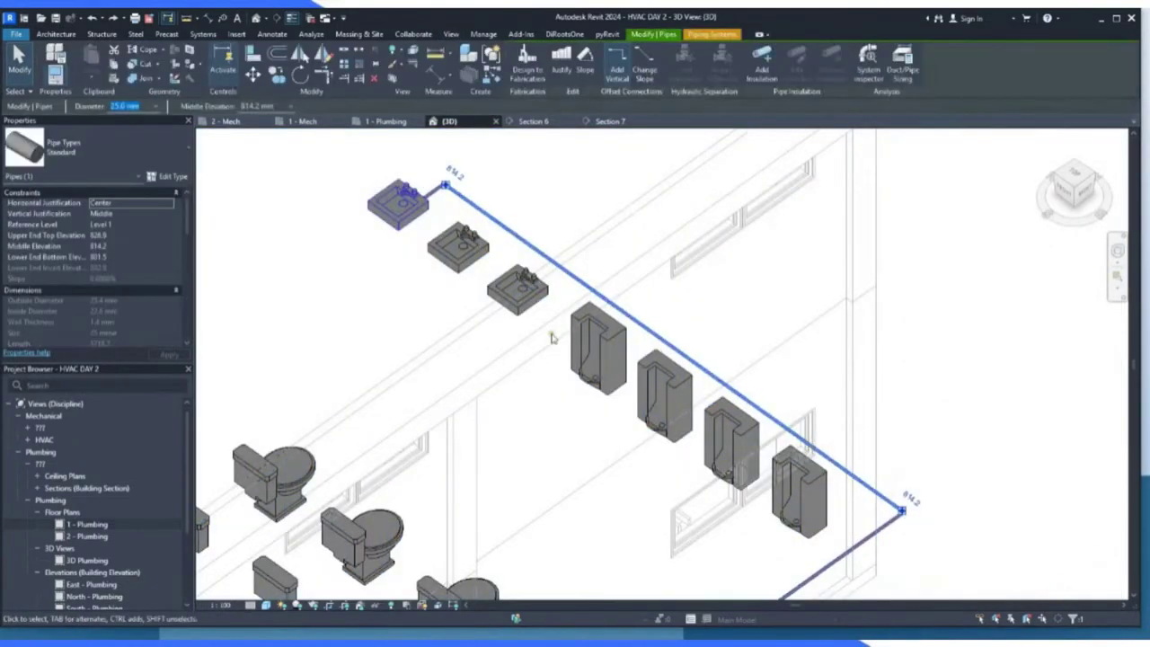
{"action": "left_click", "coordinate": [290, 106]}
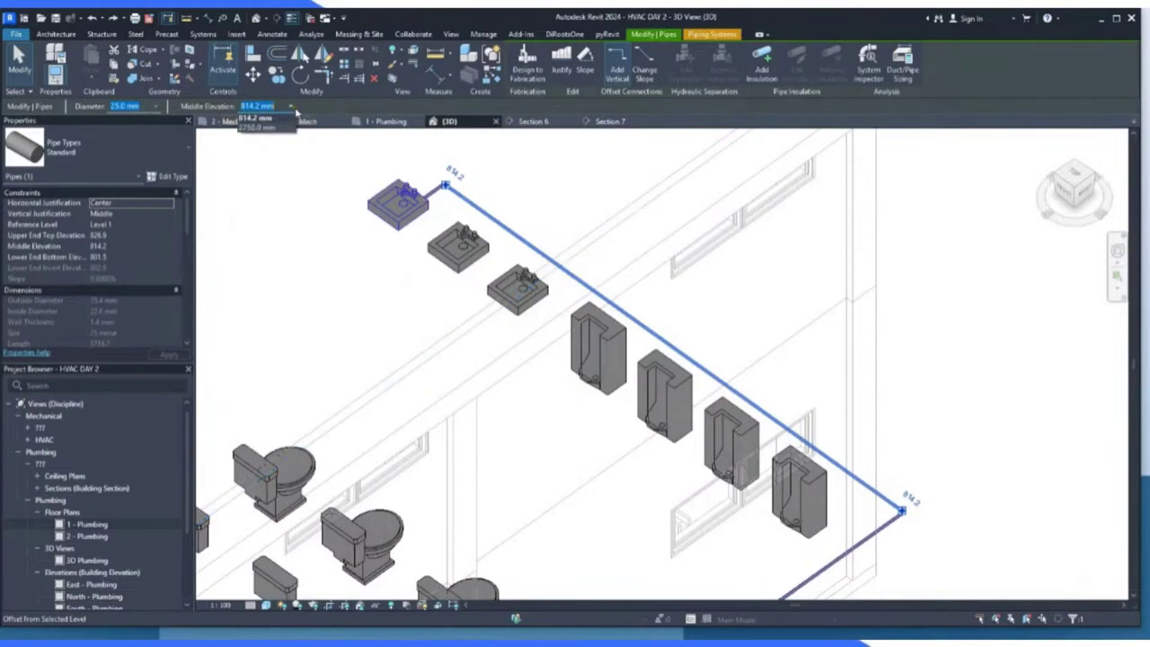
{"action": "left_click", "coordinate": [271, 106]}
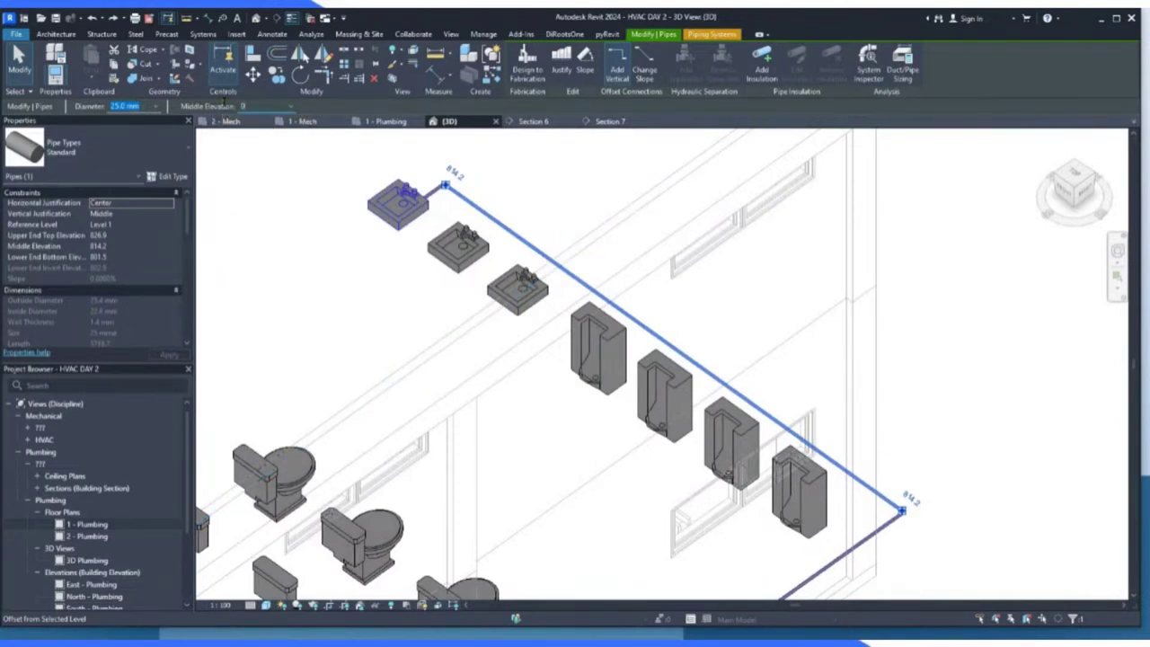
{"action": "type", "text": "0"}
{"action": "key", "text": "Return"}
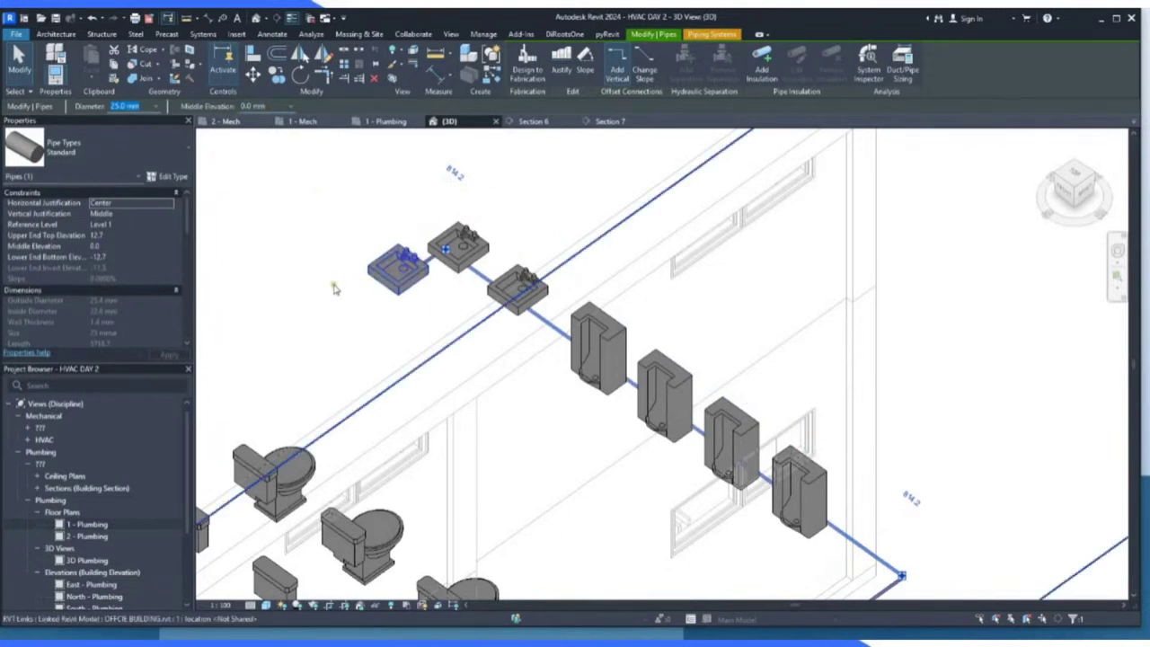
{"action": "key", "text": "ctrl+z"}
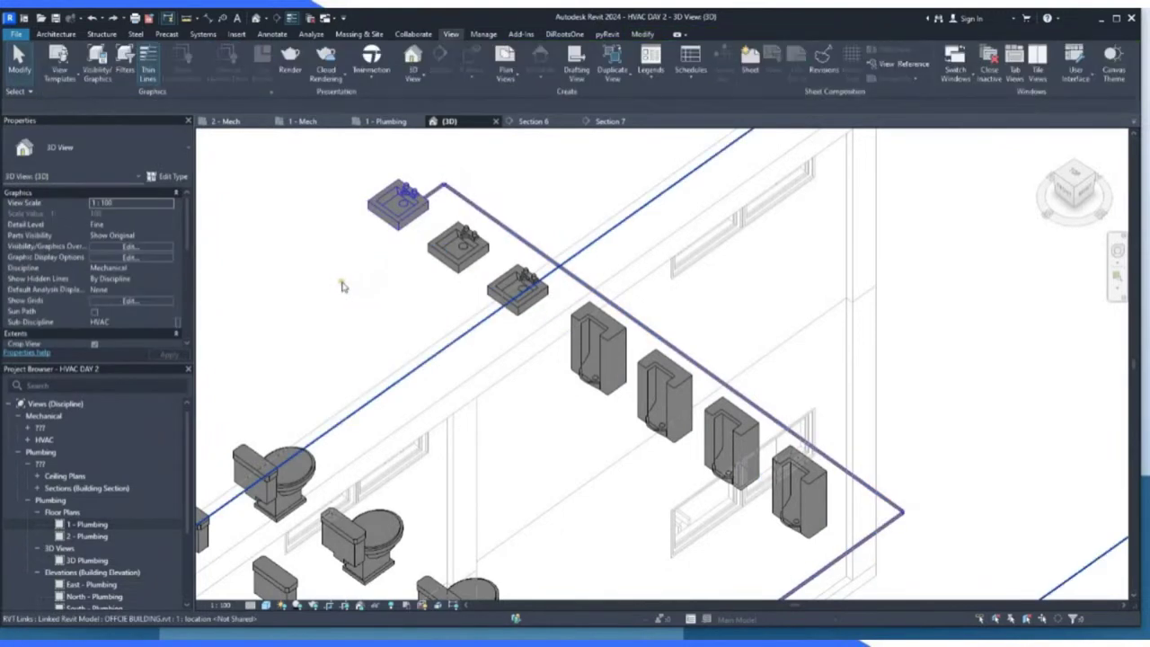
Add a vertical riser at the sink end, then delete the sloped pipe and riser.
{"action": "left_click", "coordinate": [488, 214]}
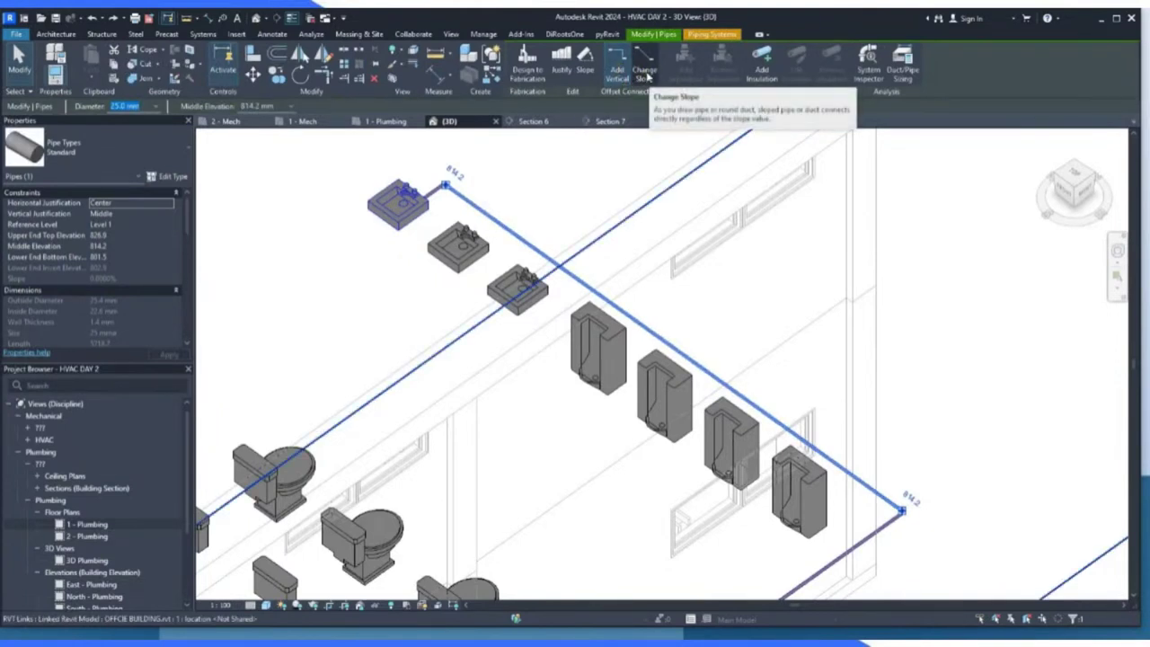
{"action": "left_click", "coordinate": [618, 70]}
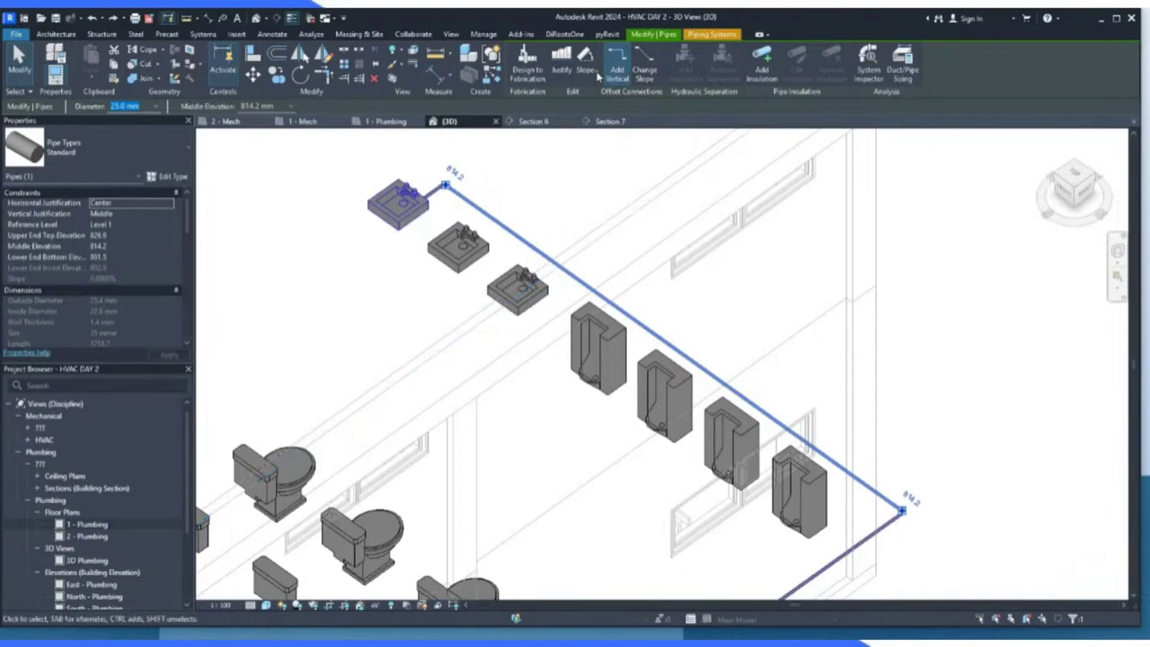
{"action": "left_click", "coordinate": [487, 194]}
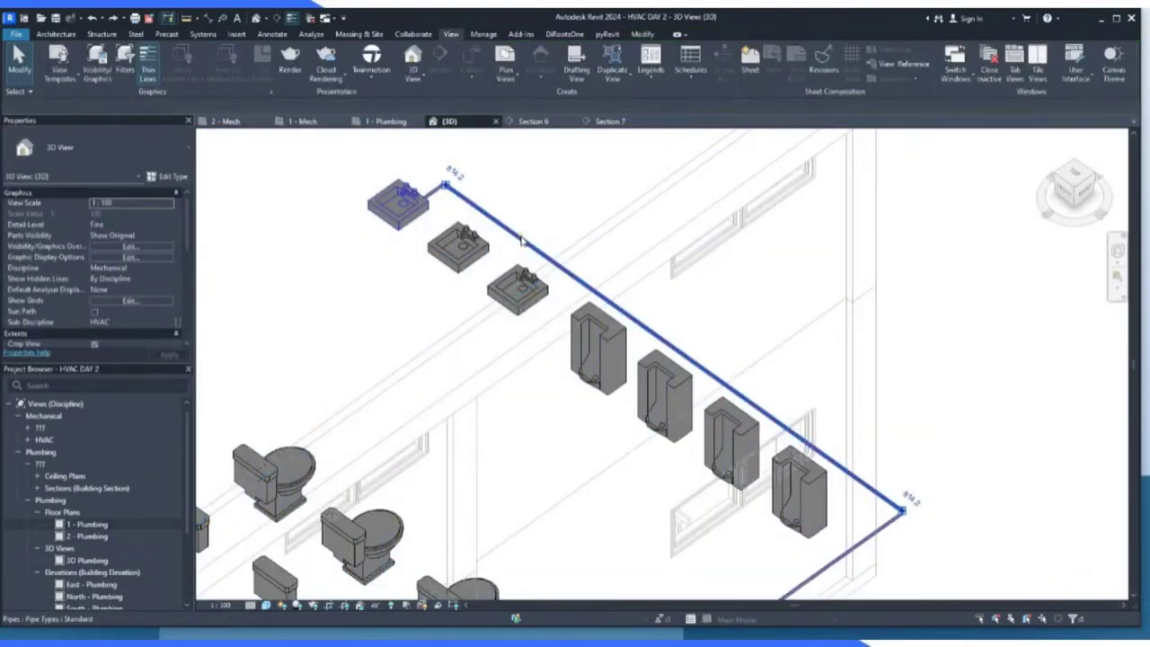
{"action": "left_click", "coordinate": [521, 241]}
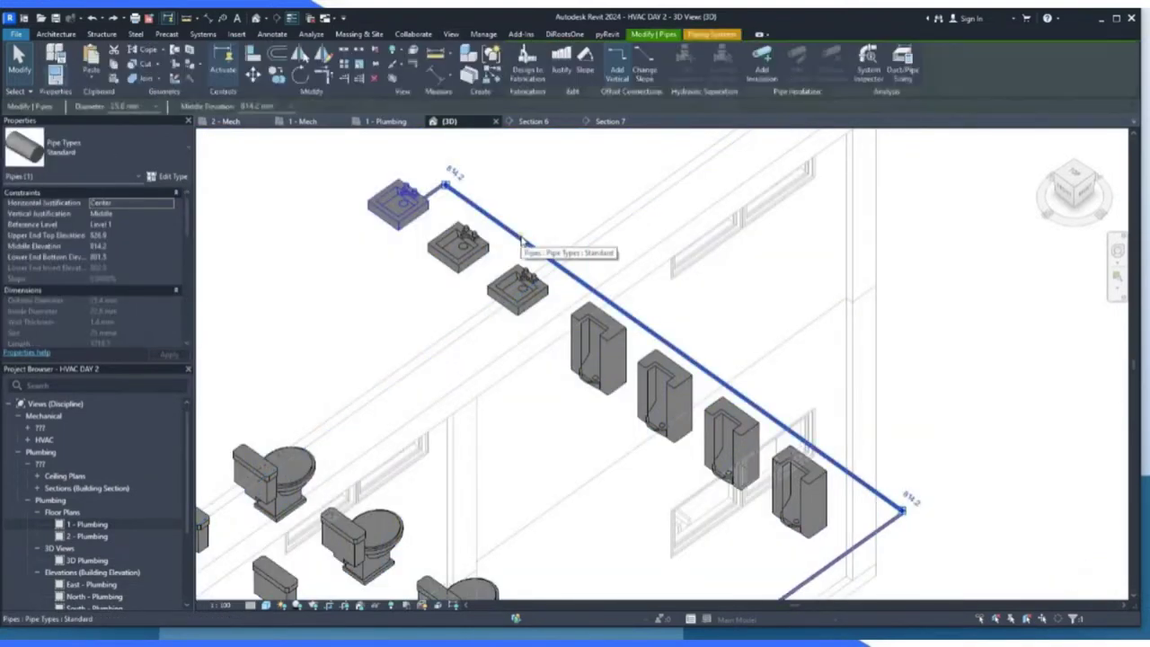
{"action": "key", "text": "Delete"}
{"action": "left_click", "coordinate": [444, 189]}
{"action": "key", "text": "Delete"}
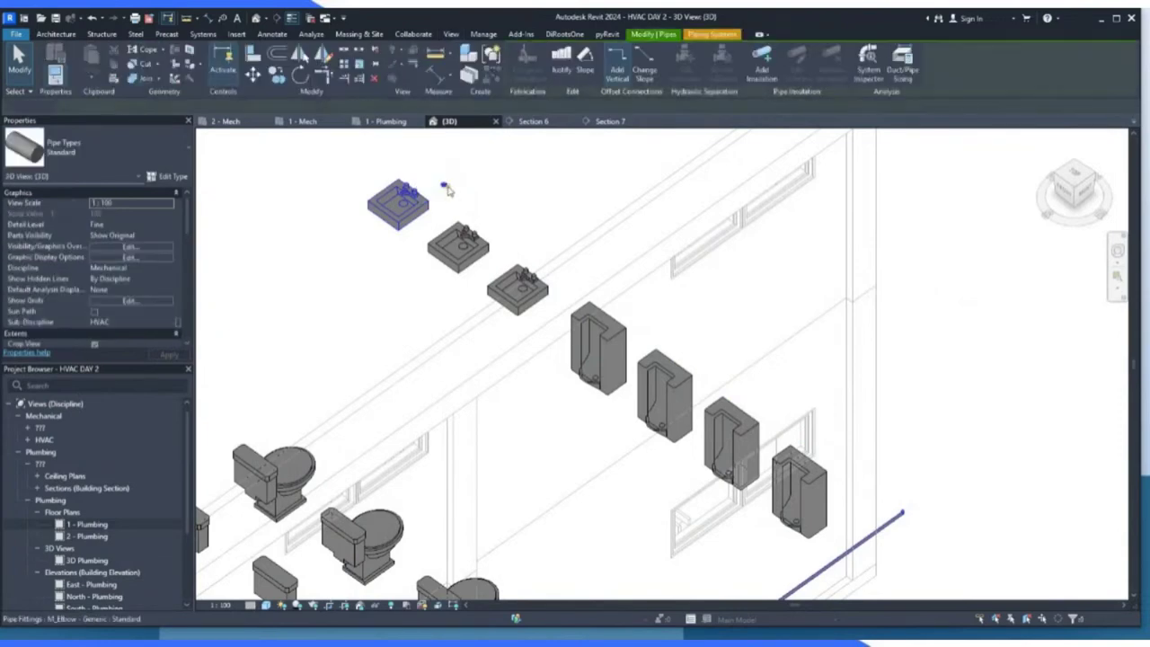
Delete the leftover elbow at the sink and clear the remaining selection.
{"action": "left_click", "coordinate": [440, 187]}
{"action": "key", "text": "Delete"}
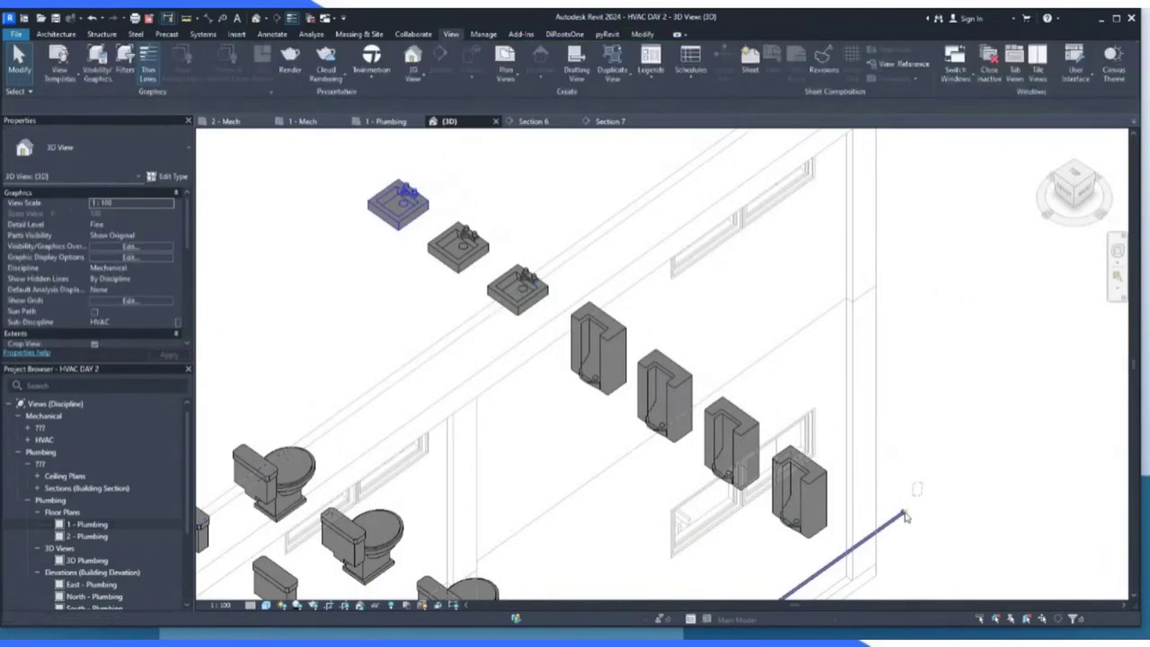
{"action": "left_click", "coordinate": [899, 531]}
{"action": "scroll", "coordinate": [854, 468], "scroll_direction": "down", "scroll_amount": 5}
{"action": "key", "text": "Escape"}
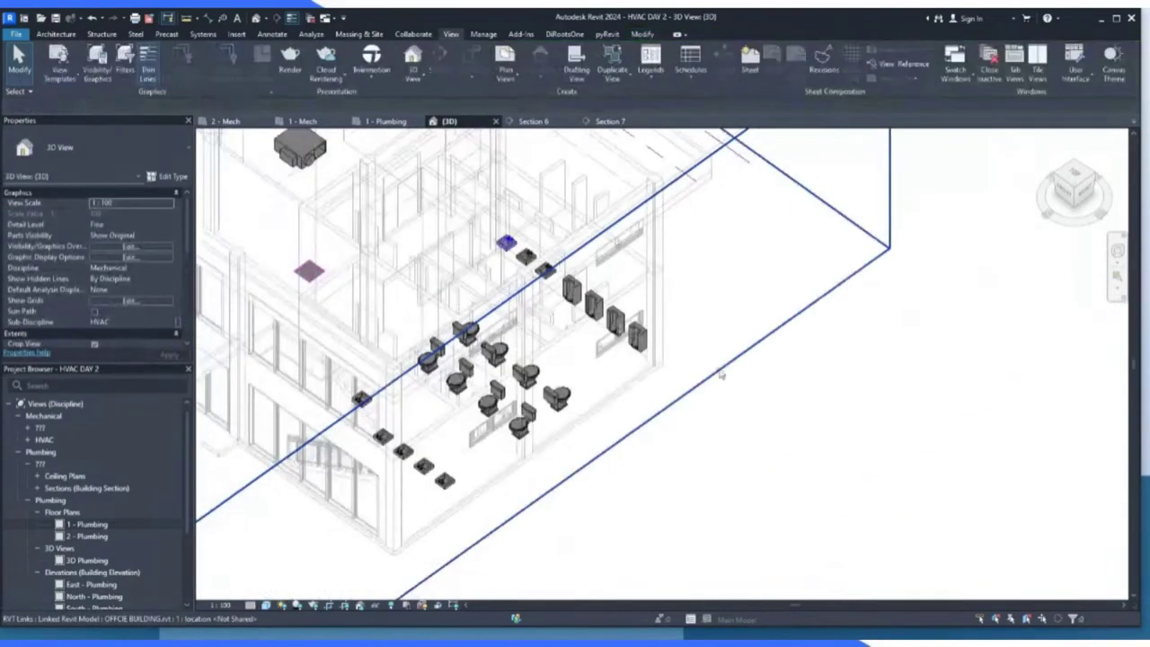
{"action": "scroll", "coordinate": [806, 411], "scroll_direction": "down", "scroll_amount": 3}
{"action": "scroll", "coordinate": [485, 435], "scroll_direction": "up", "scroll_amount": 5}
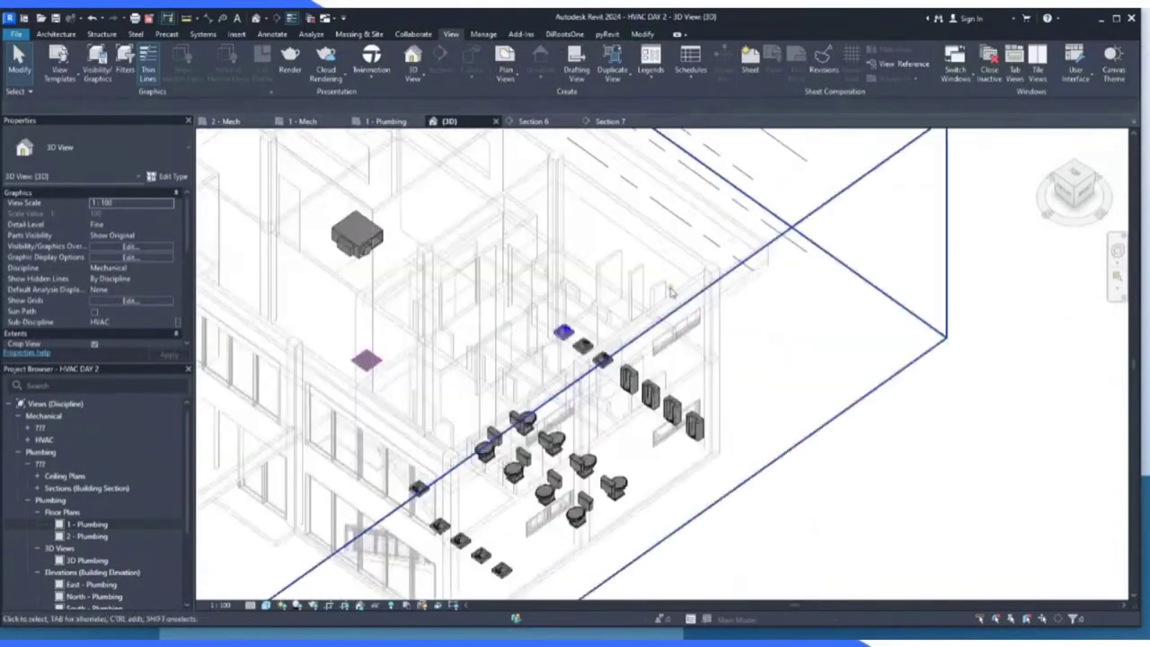
{"action": "scroll", "coordinate": [485, 435], "scroll_direction": "up", "scroll_amount": 3}
Start a pipe from the first lavatory's connector, fixing a short stub, keeping 814.2 mm elevation.
{"action": "left_click", "coordinate": [490, 329]}
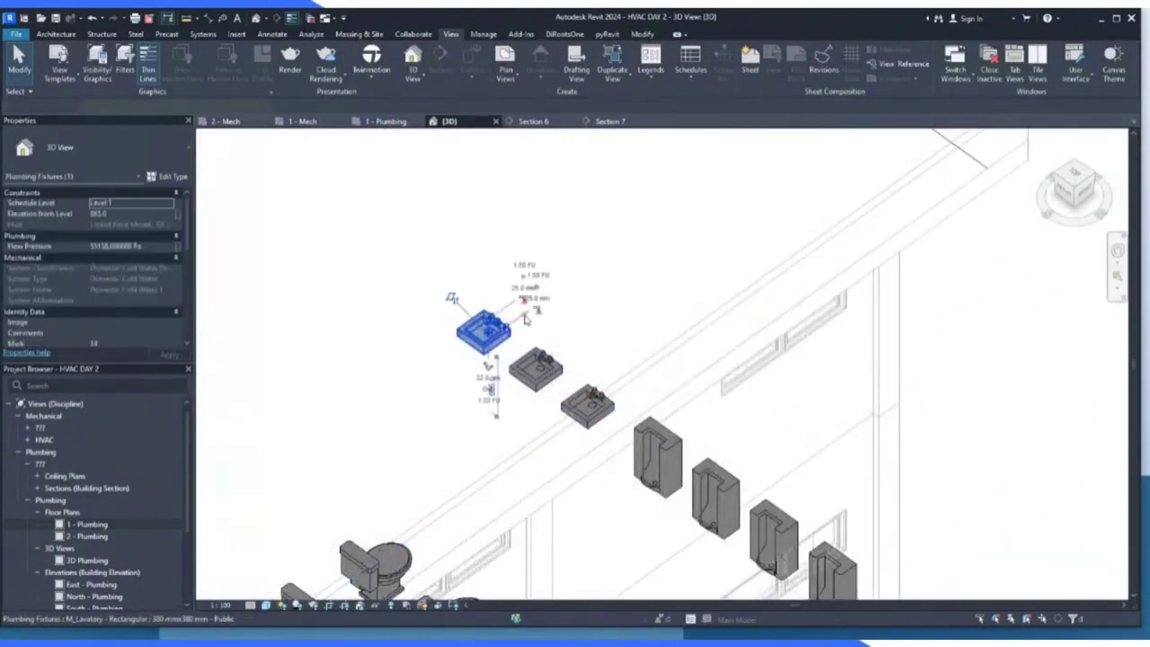
{"action": "scroll", "coordinate": [532, 315], "scroll_direction": "up", "scroll_amount": 2}
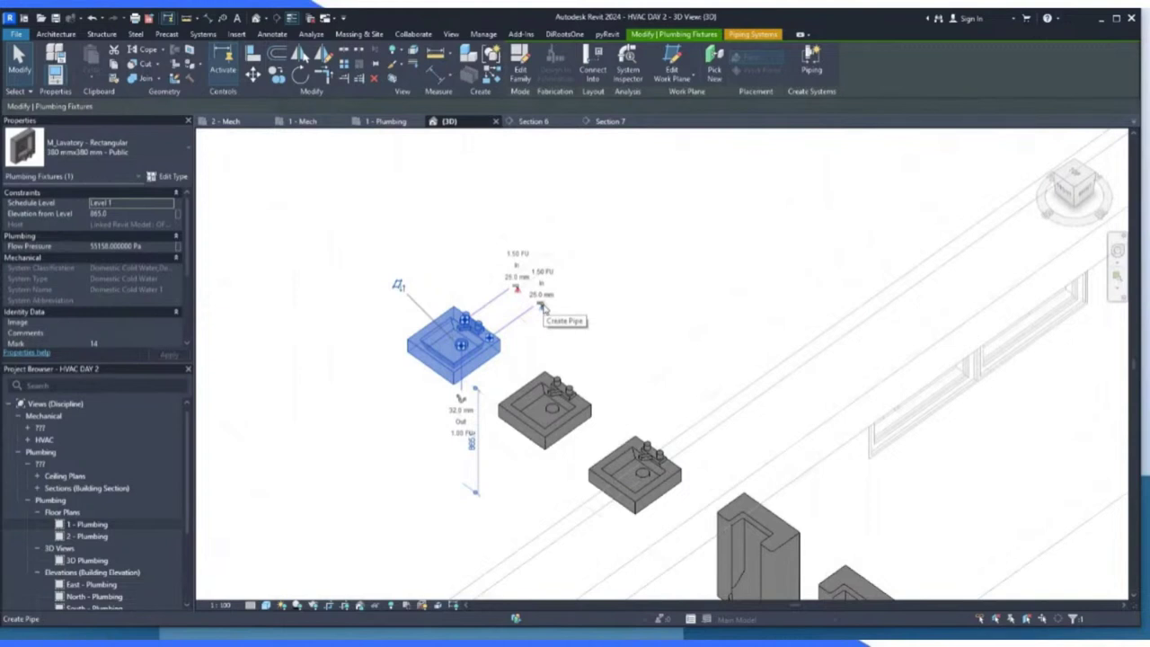
{"action": "left_click", "coordinate": [542, 309]}
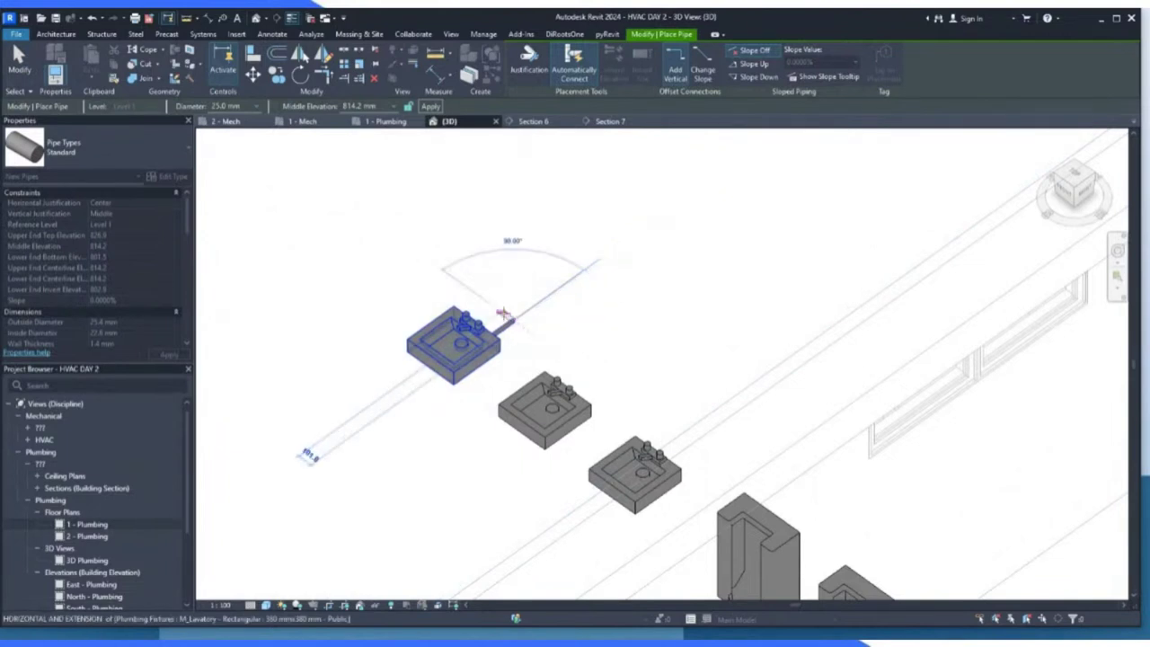
{"action": "left_click", "coordinate": [505, 317]}
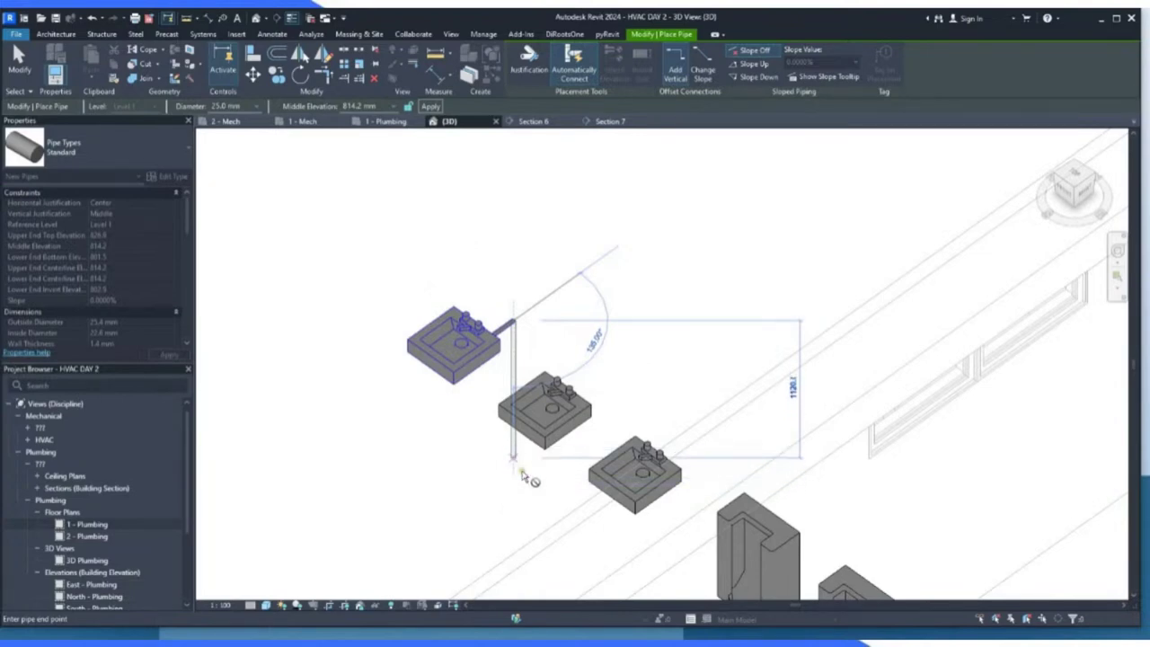
{"action": "scroll", "coordinate": [512, 500], "scroll_direction": "up", "scroll_amount": 5}
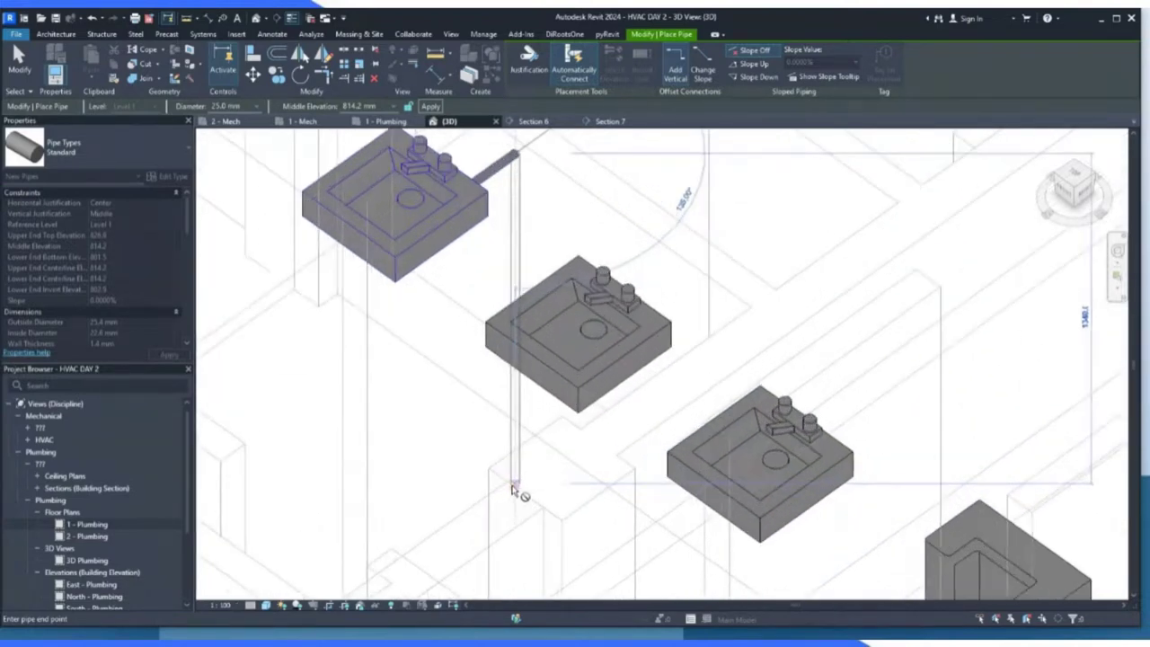
{"action": "scroll", "coordinate": [528, 445], "scroll_direction": "down", "scroll_amount": 5}
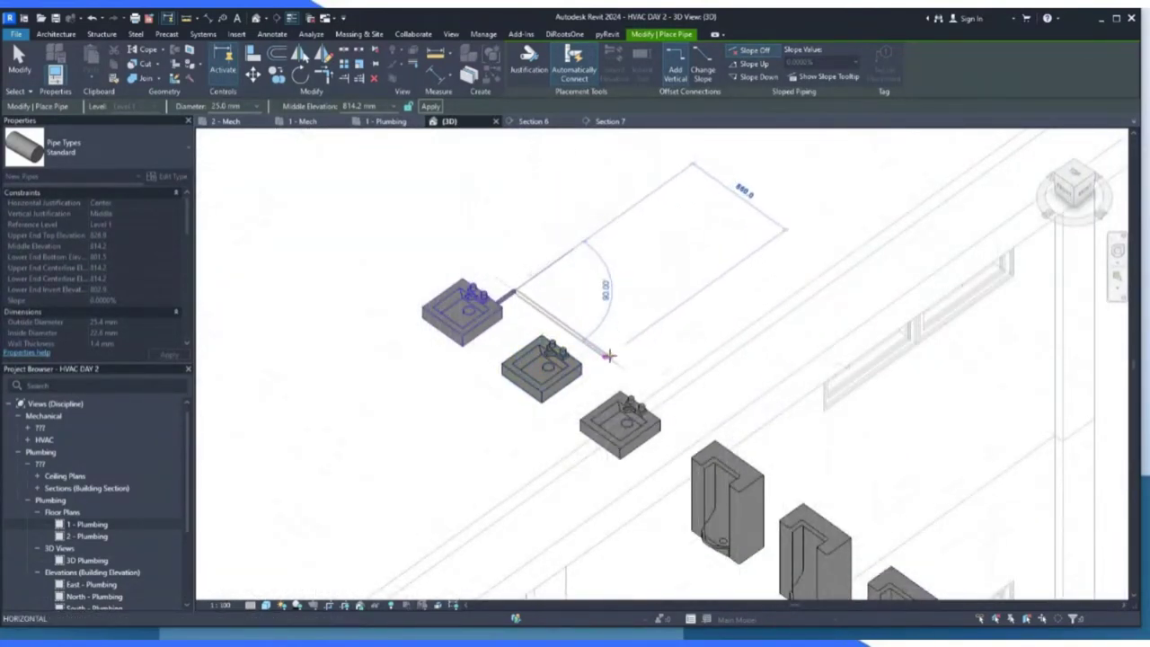
{"action": "scroll", "coordinate": [529, 297], "scroll_direction": "up", "scroll_amount": 4}
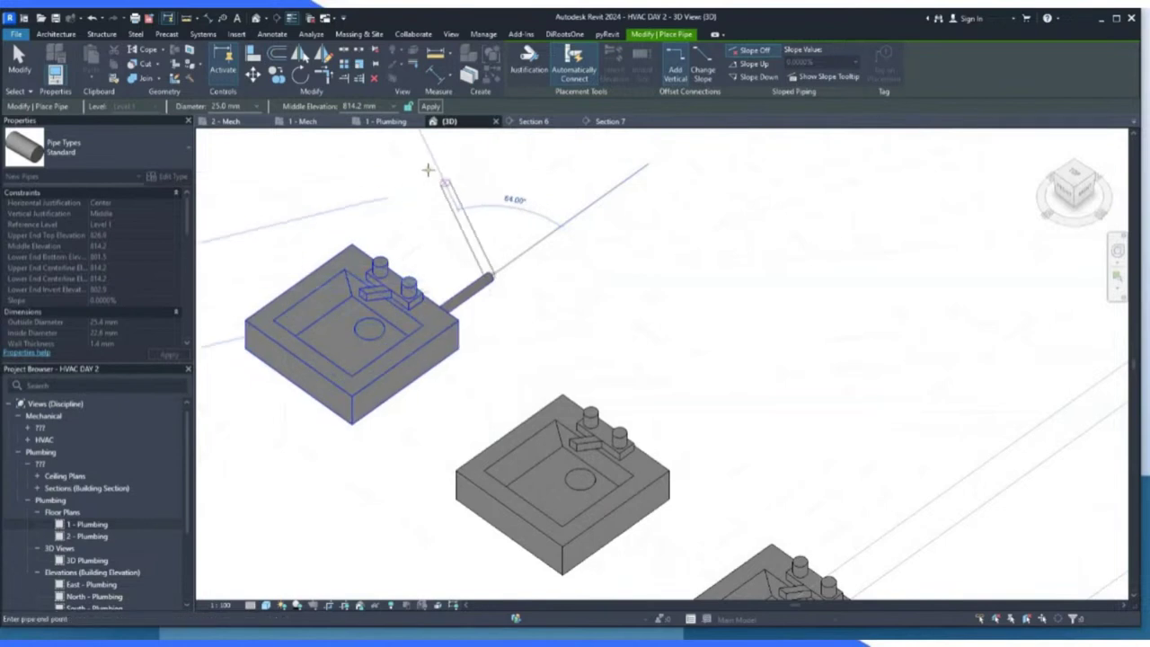
{"action": "left_click", "coordinate": [394, 108]}
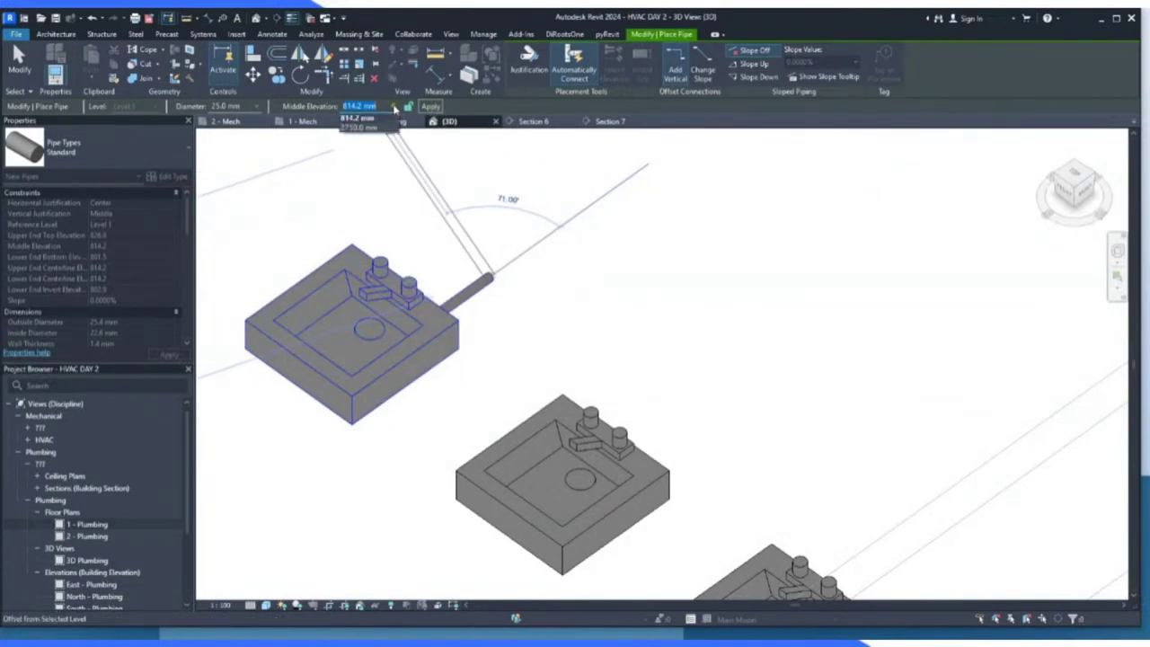
{"action": "left_click", "coordinate": [384, 107]}
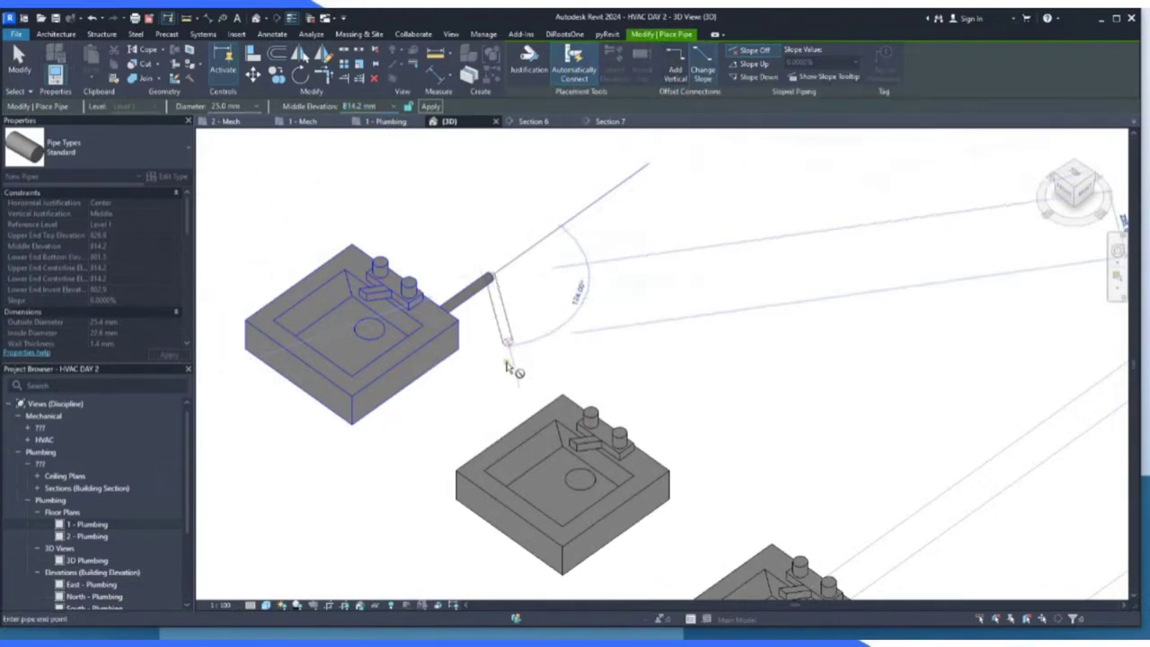
In the 1 - Plumbing plan, finish pipe placement and delete the vertical stub at the sink.
{"action": "left_click", "coordinate": [387, 121]}
{"action": "scroll", "coordinate": [467, 280], "scroll_direction": "up", "scroll_amount": 4}
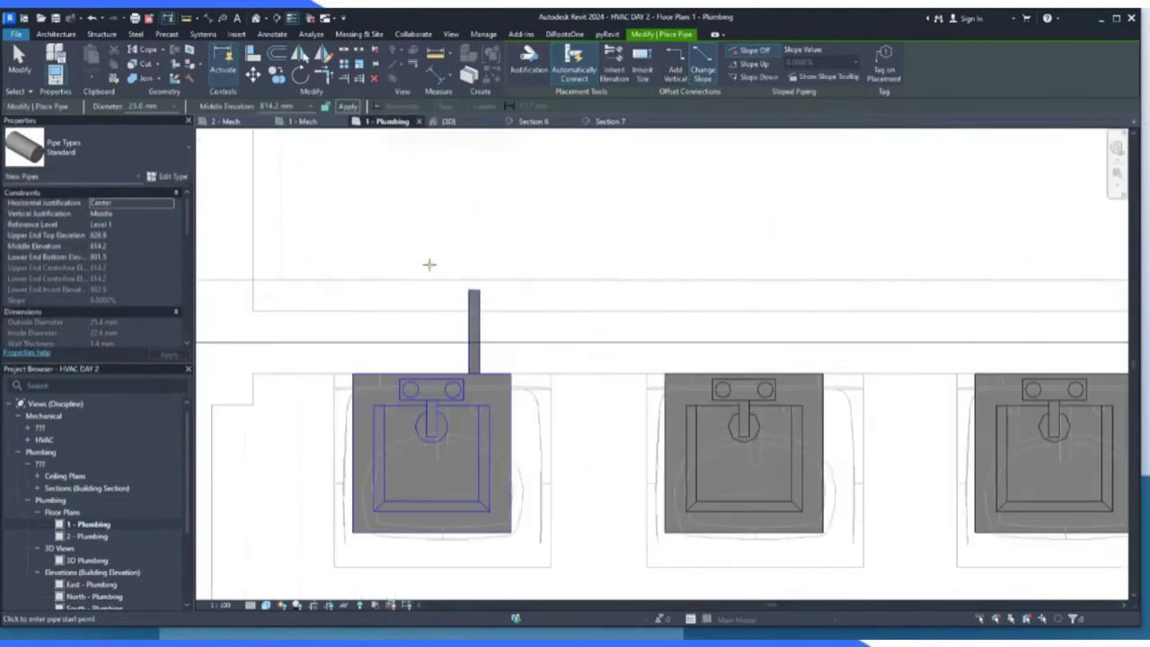
{"action": "left_click", "coordinate": [16, 61]}
{"action": "left_click", "coordinate": [474, 301]}
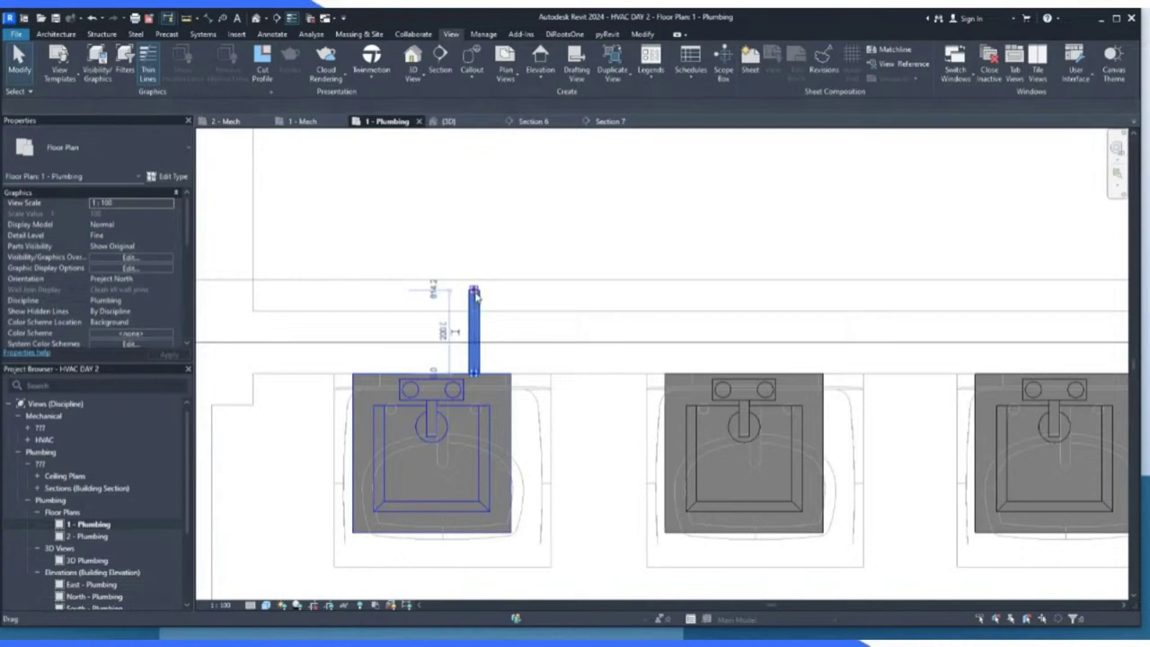
{"action": "key", "text": "Delete"}
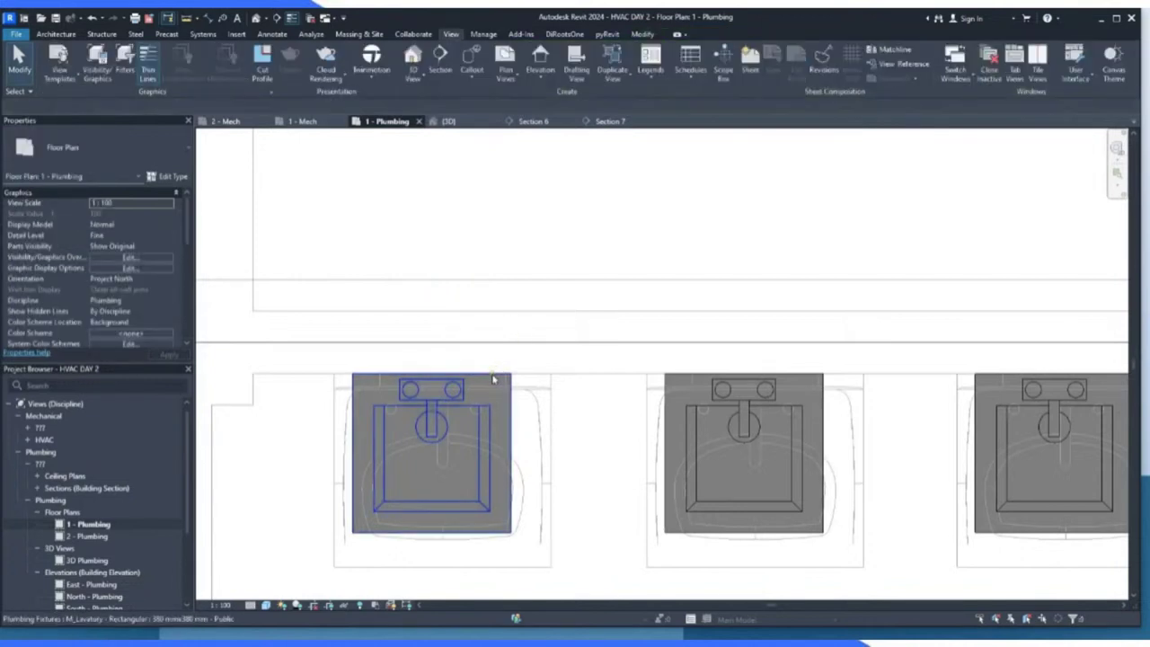
Draw a branch pipe from the first lavatory's water connector to the wall.
{"action": "left_click", "coordinate": [473, 386]}
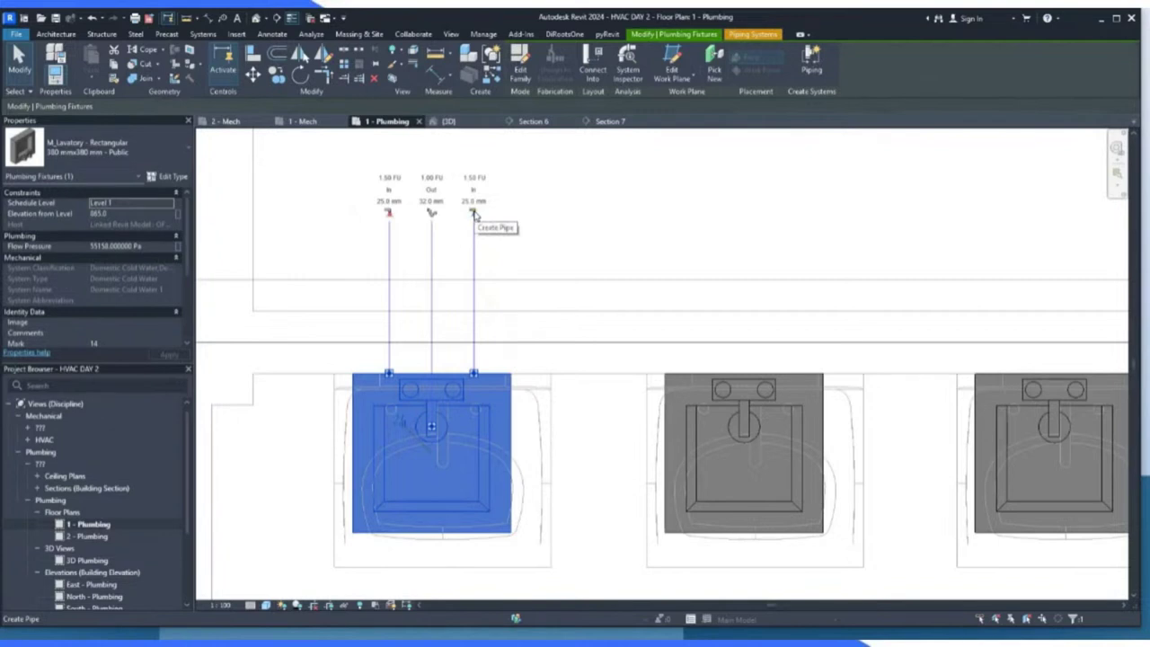
{"action": "left_click", "coordinate": [473, 214]}
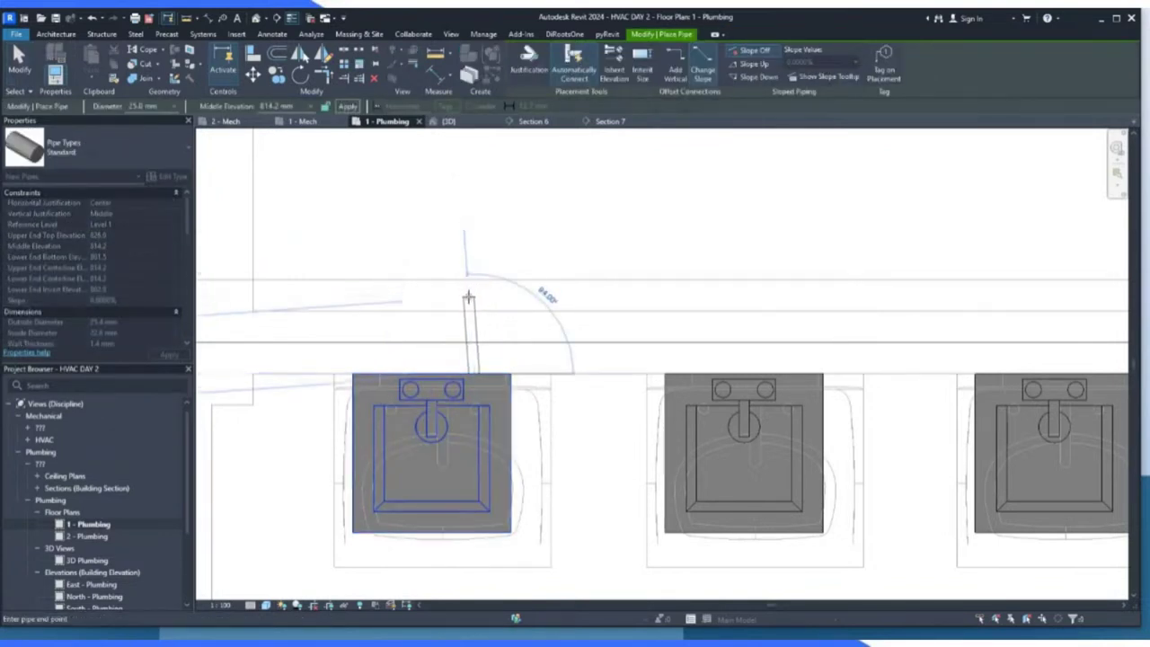
{"action": "scroll", "coordinate": [470, 315], "scroll_direction": "up", "scroll_amount": 1}
{"action": "scroll", "coordinate": [473, 342], "scroll_direction": "down", "scroll_amount": 4}
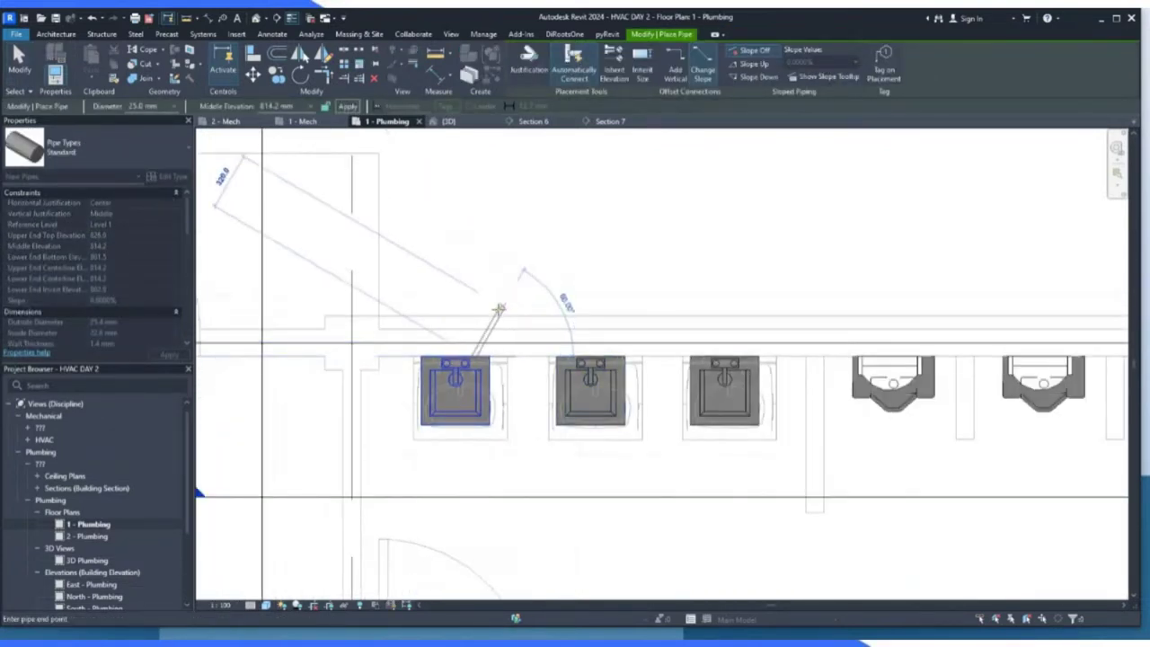
{"action": "scroll", "coordinate": [500, 308], "scroll_direction": "up", "scroll_amount": 2}
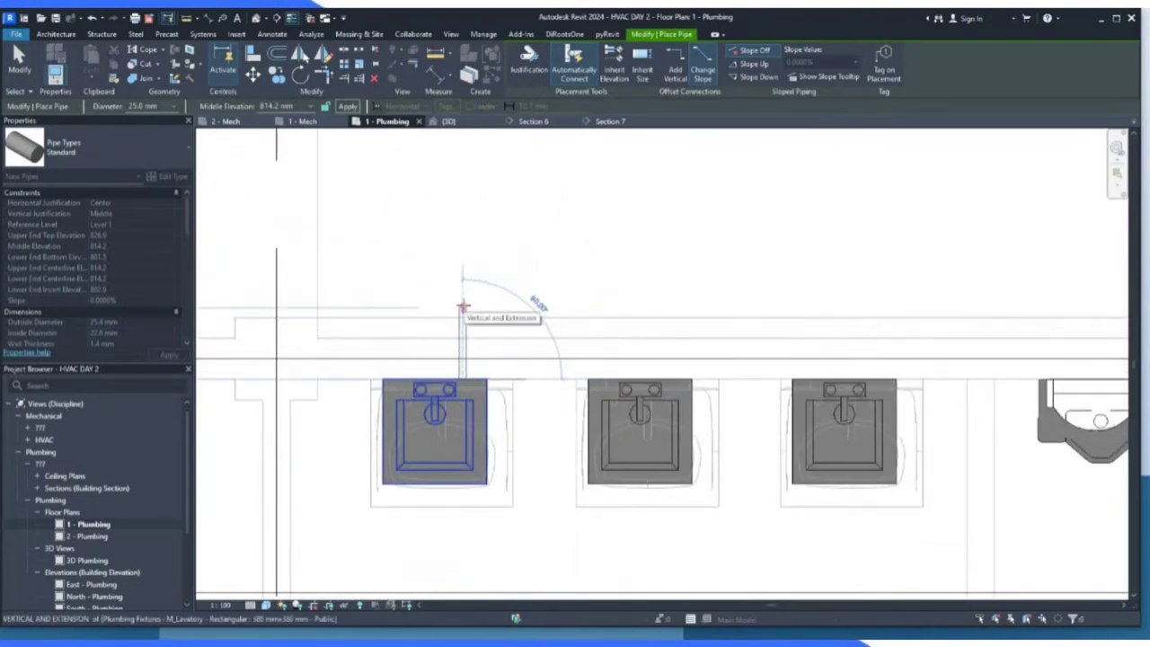
{"action": "left_click", "coordinate": [462, 306]}
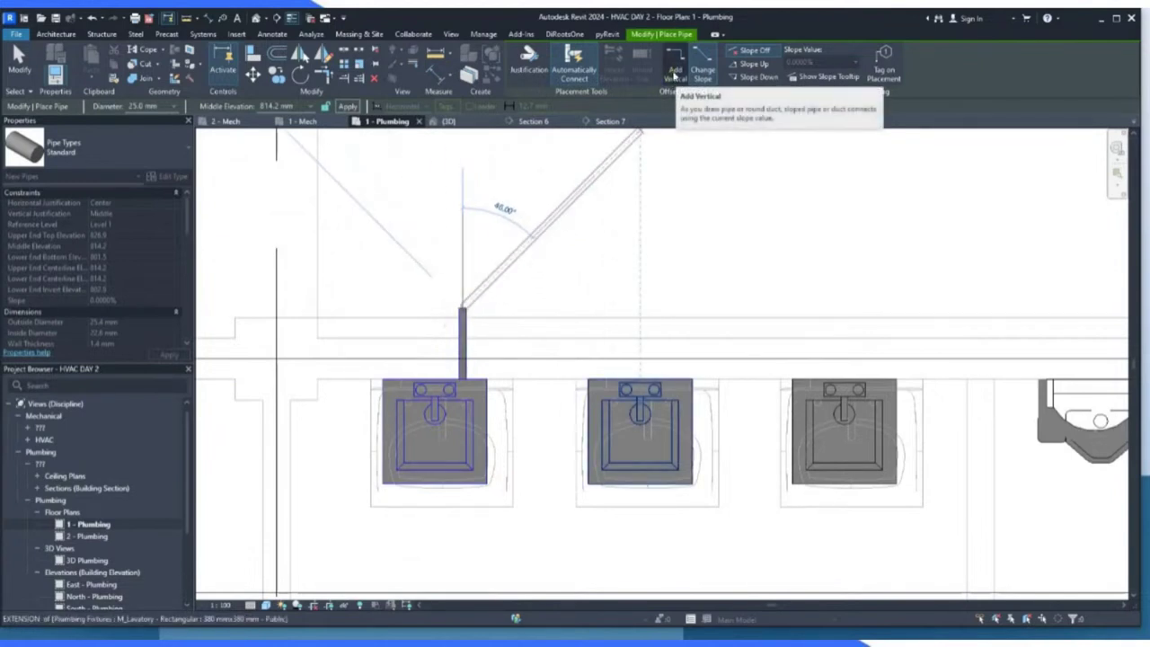
With Add Vertical on, run the main along the wall to the right and view it in 3D.
{"action": "left_click", "coordinate": [674, 76]}
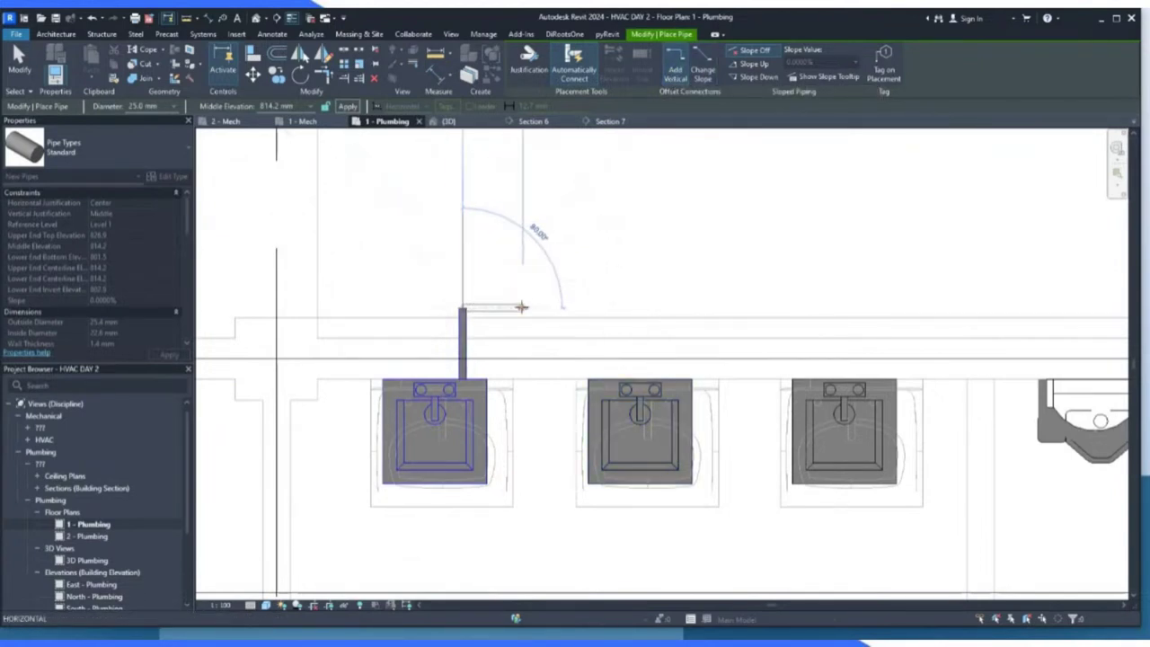
{"action": "scroll", "coordinate": [514, 307], "scroll_direction": "down", "scroll_amount": 4}
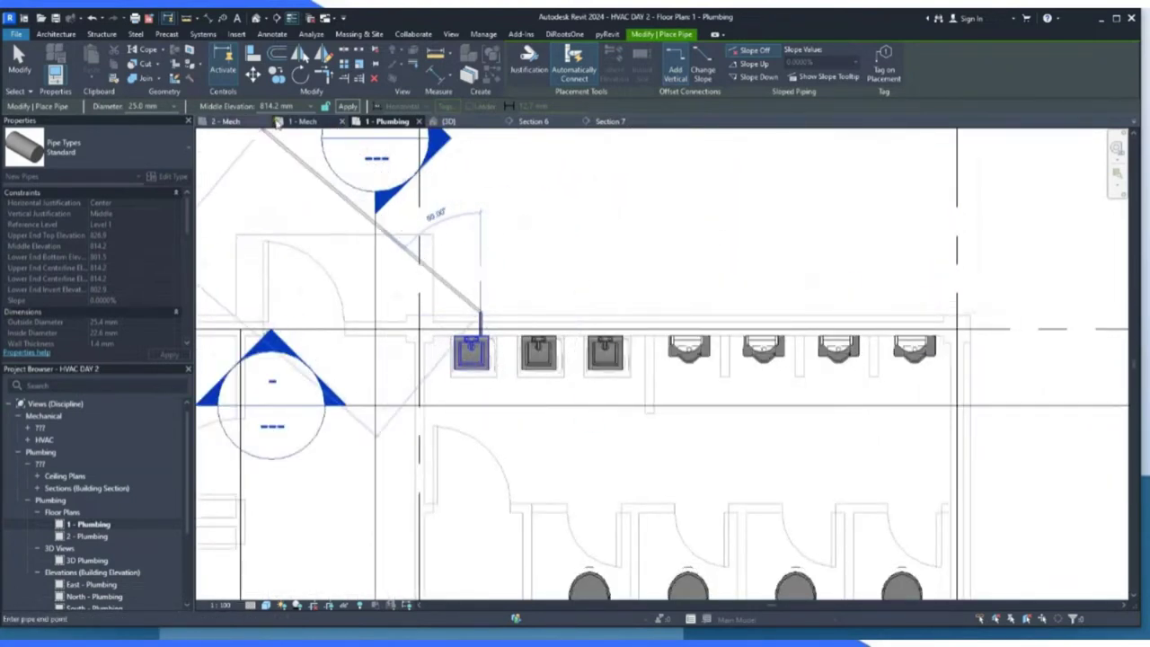
{"action": "left_click", "coordinate": [310, 106]}
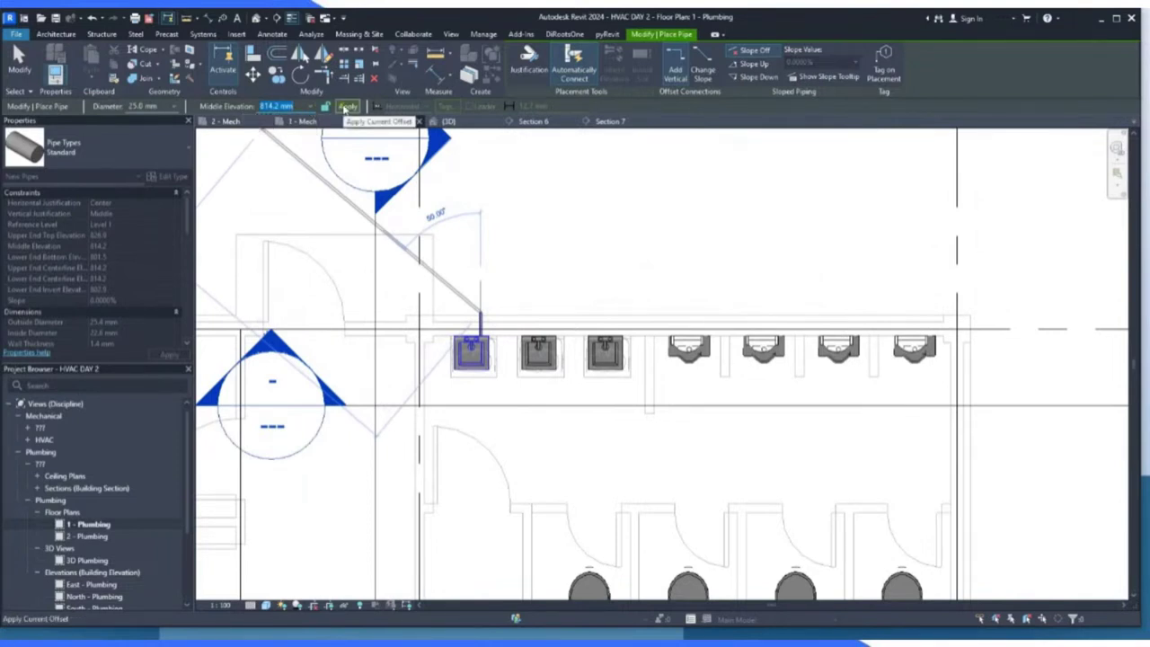
{"action": "left_click", "coordinate": [347, 107]}
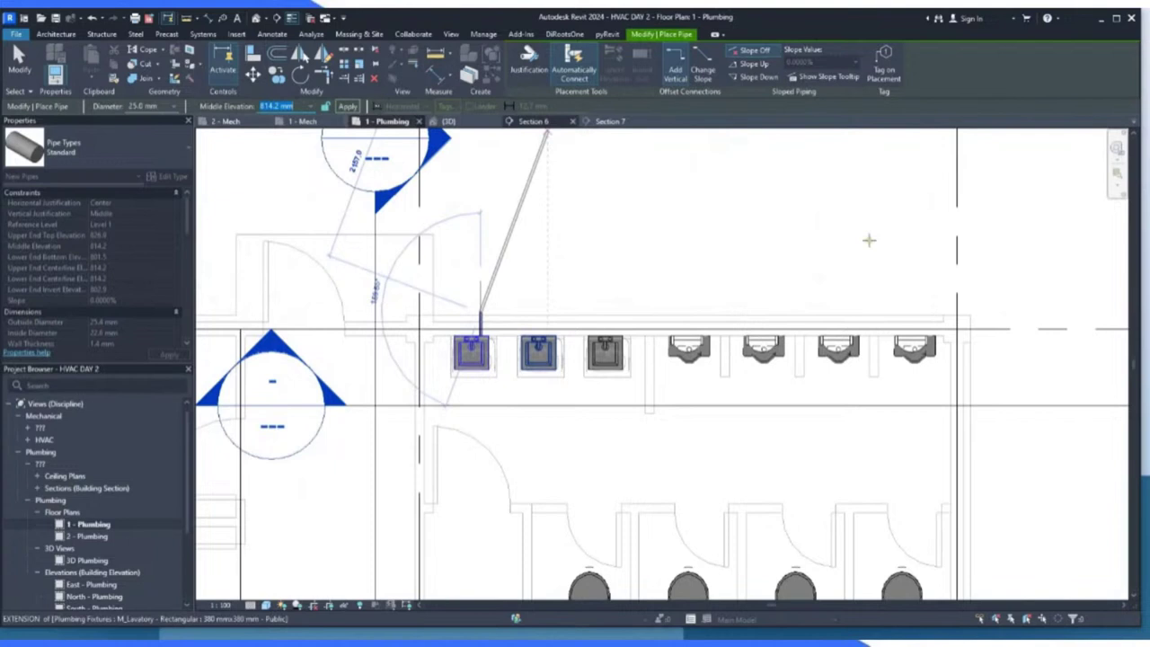
{"action": "left_click", "coordinate": [1000, 305]}
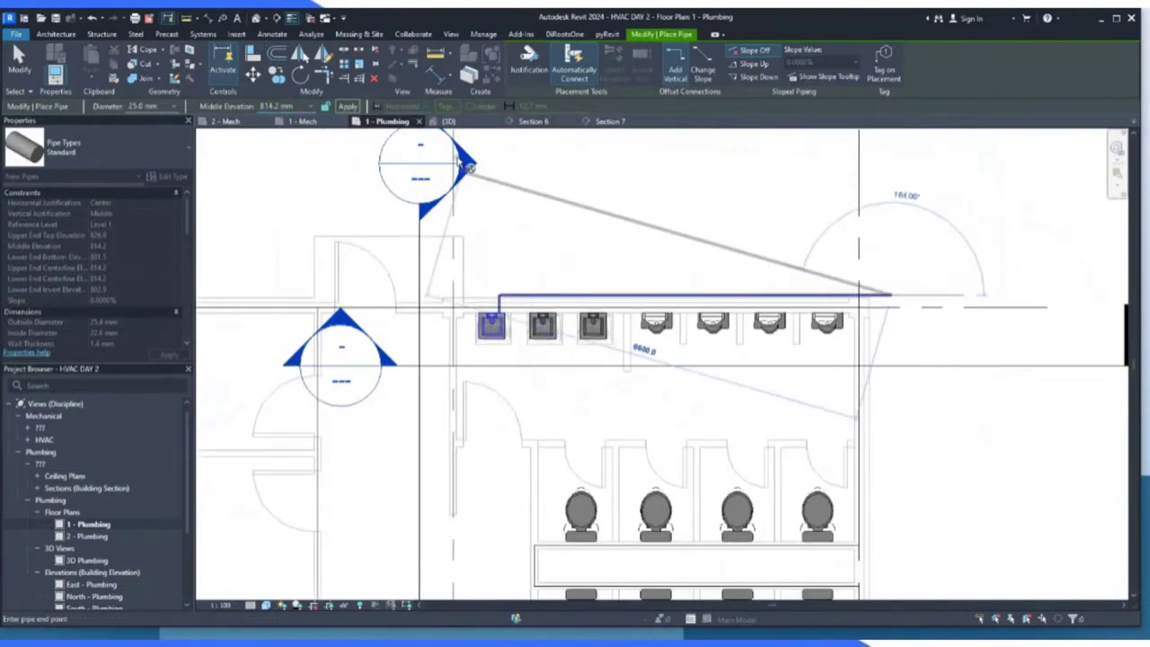
{"action": "left_click", "coordinate": [447, 121]}
Delete the main pipe run, then return to 1 - Plumbing with the Systems tab open.
{"action": "scroll", "coordinate": [555, 267], "scroll_direction": "down", "scroll_amount": 6}
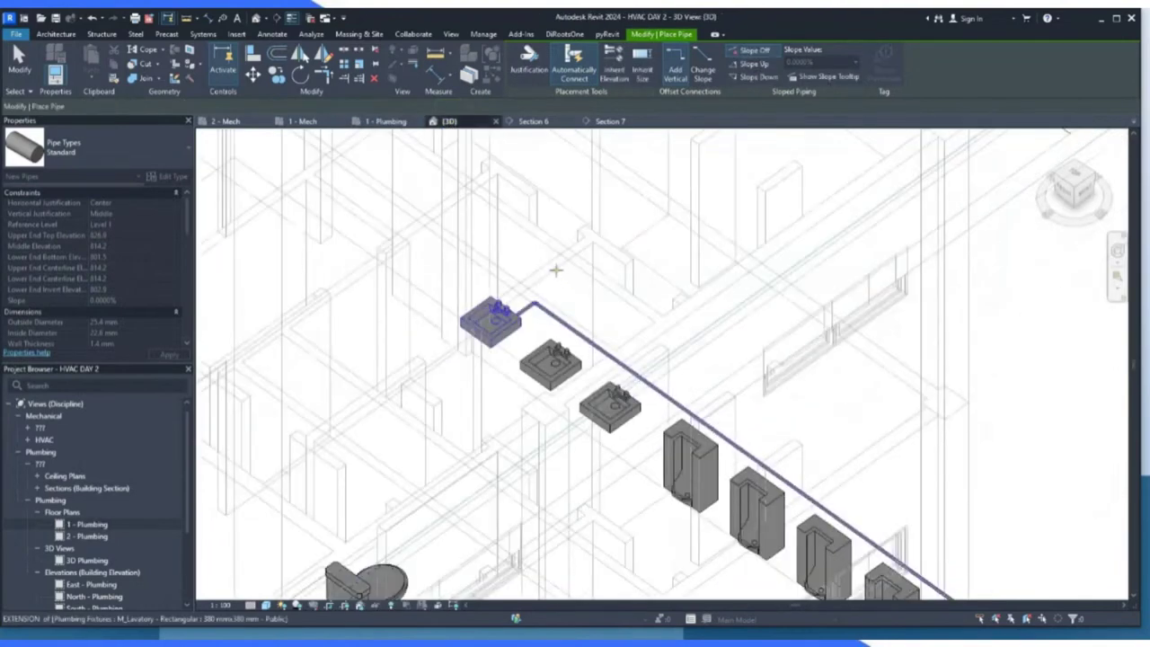
{"action": "key", "text": "Escape"}
{"action": "key", "text": "Escape"}
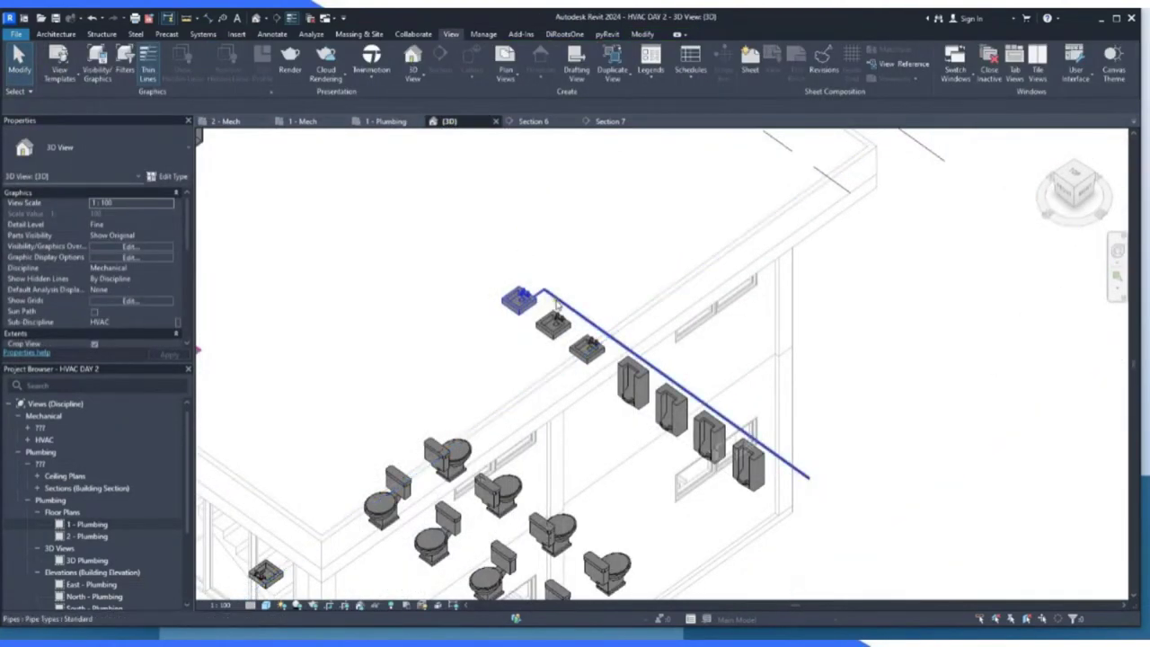
{"action": "left_click", "coordinate": [558, 306]}
{"action": "key", "text": "Delete"}
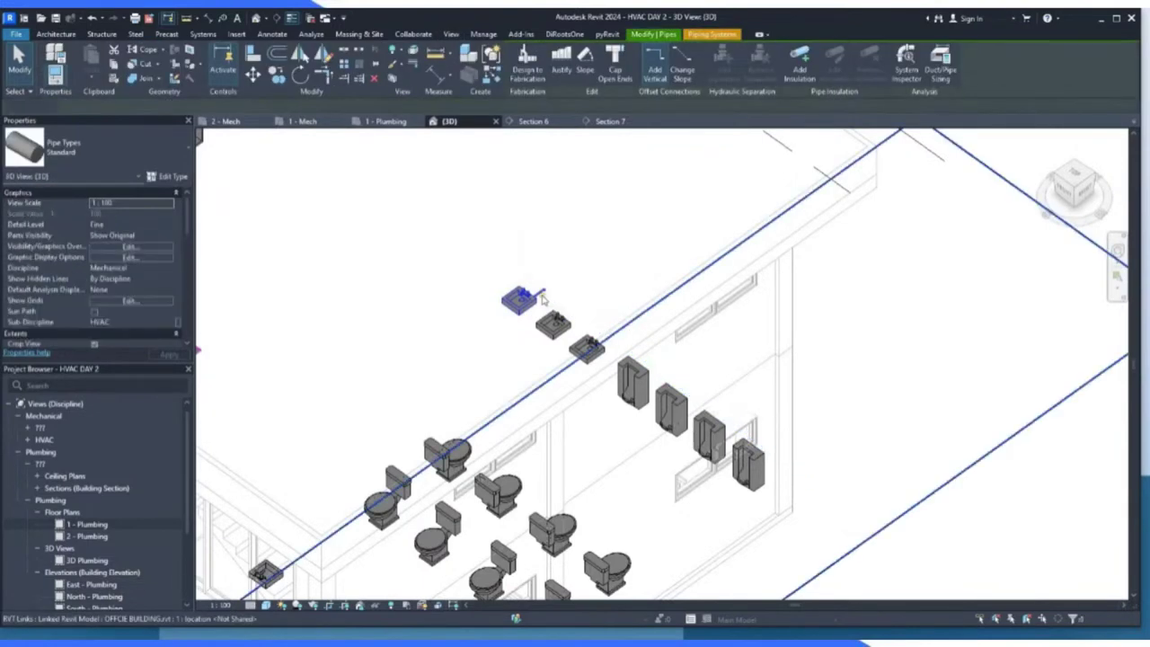
{"action": "scroll", "coordinate": [541, 298], "scroll_direction": "up", "scroll_amount": 2}
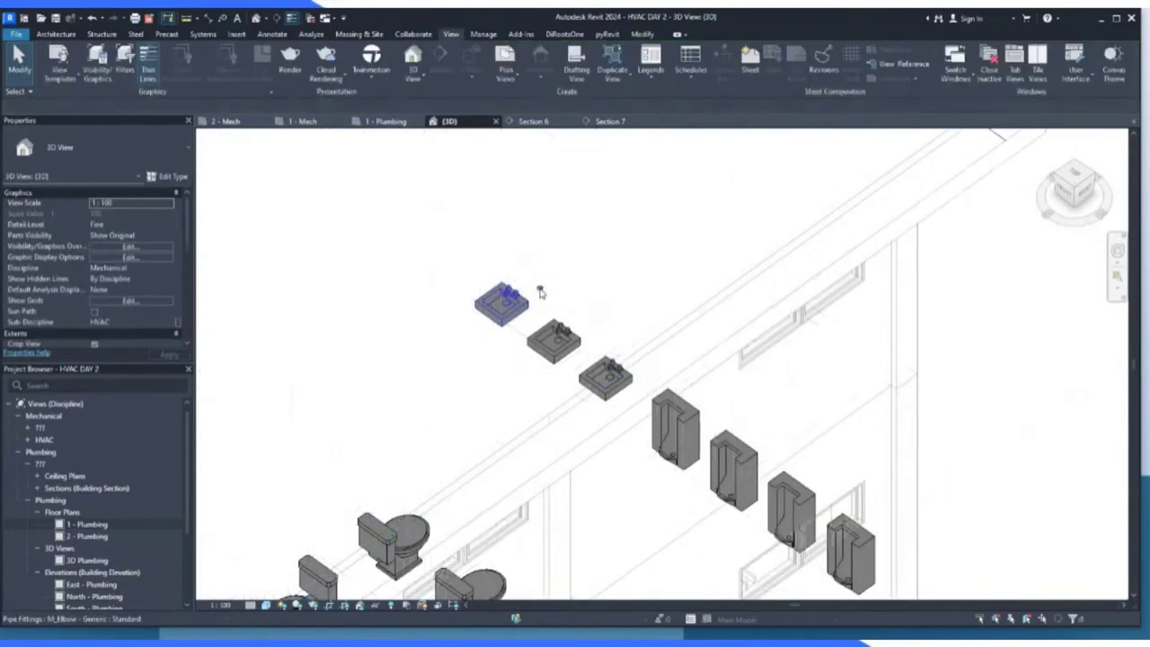
{"action": "left_click", "coordinate": [542, 293]}
{"action": "key", "text": "ctrl+z"}
{"action": "key", "text": "Escape"}
{"action": "left_click", "coordinate": [388, 122]}
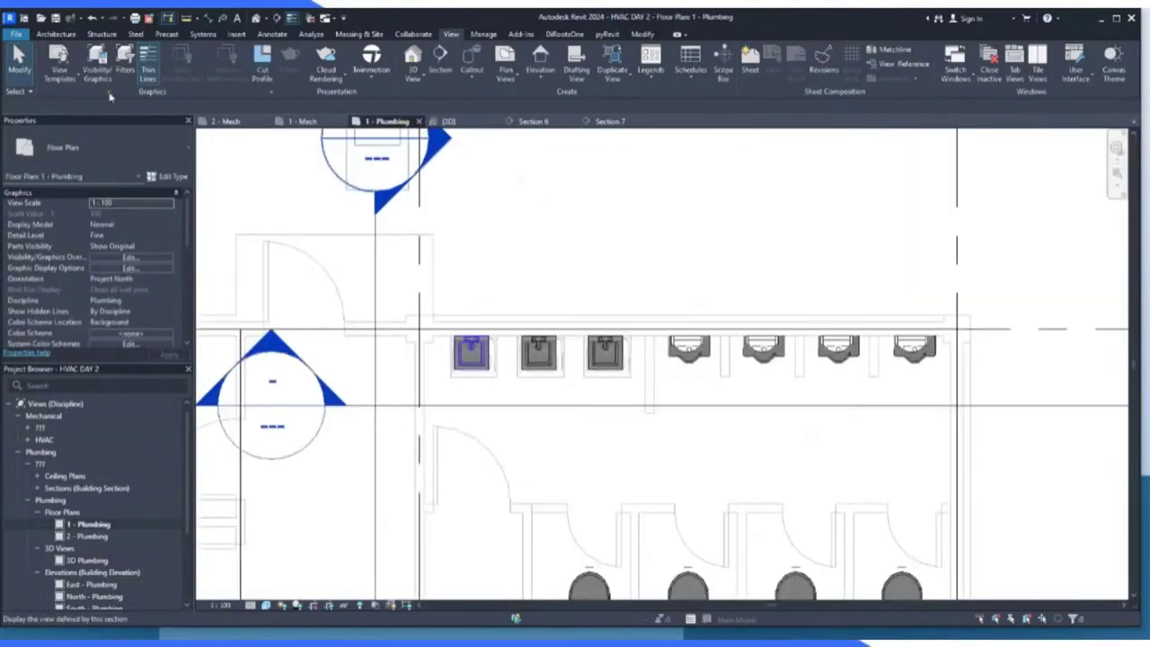
{"action": "left_click", "coordinate": [203, 34]}
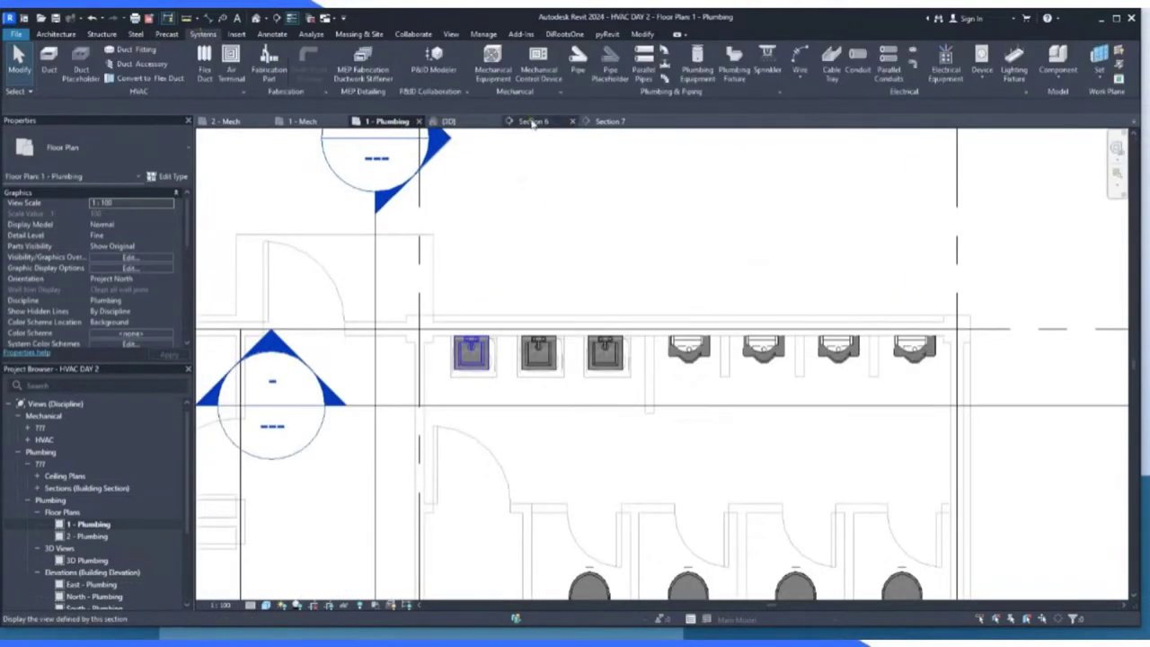
Start drawing a 25 mm pipe and set its middle elevation to 0 mm.
{"action": "left_click", "coordinate": [579, 59]}
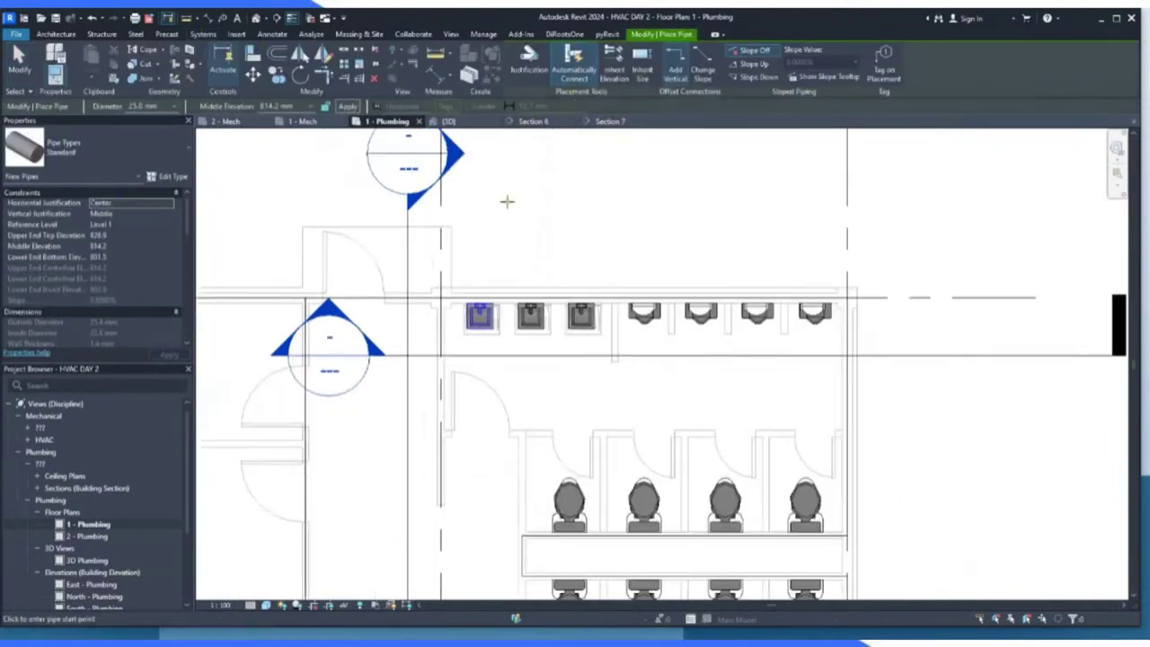
{"action": "scroll", "coordinate": [506, 200], "scroll_direction": "down", "scroll_amount": 4}
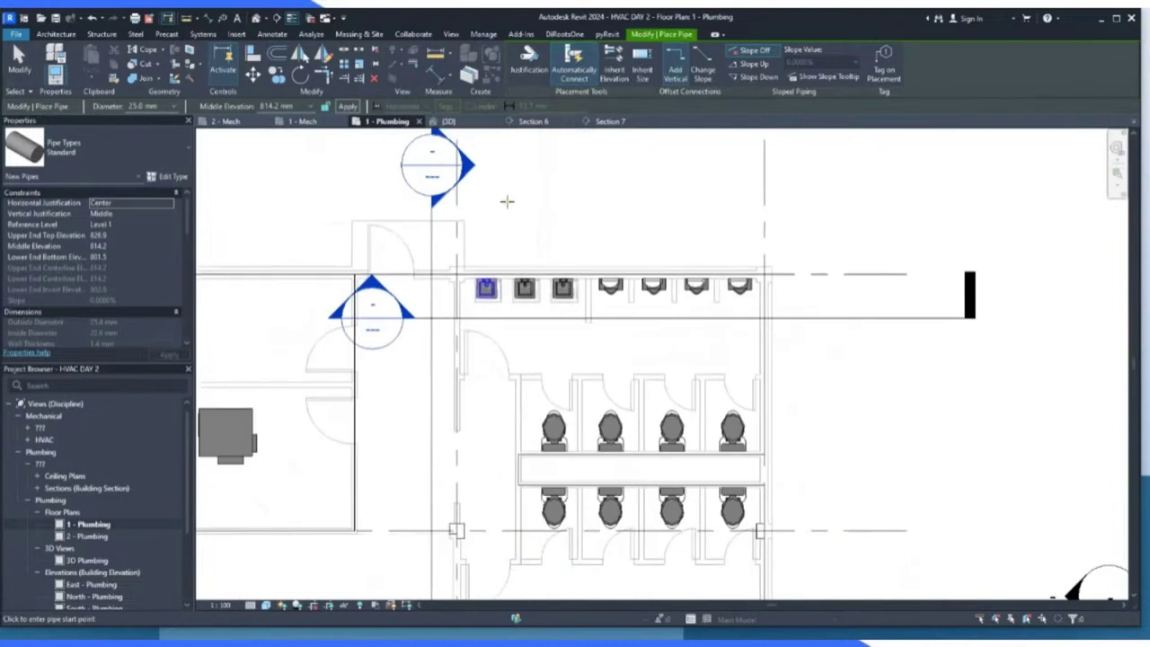
{"action": "left_click", "coordinate": [313, 107]}
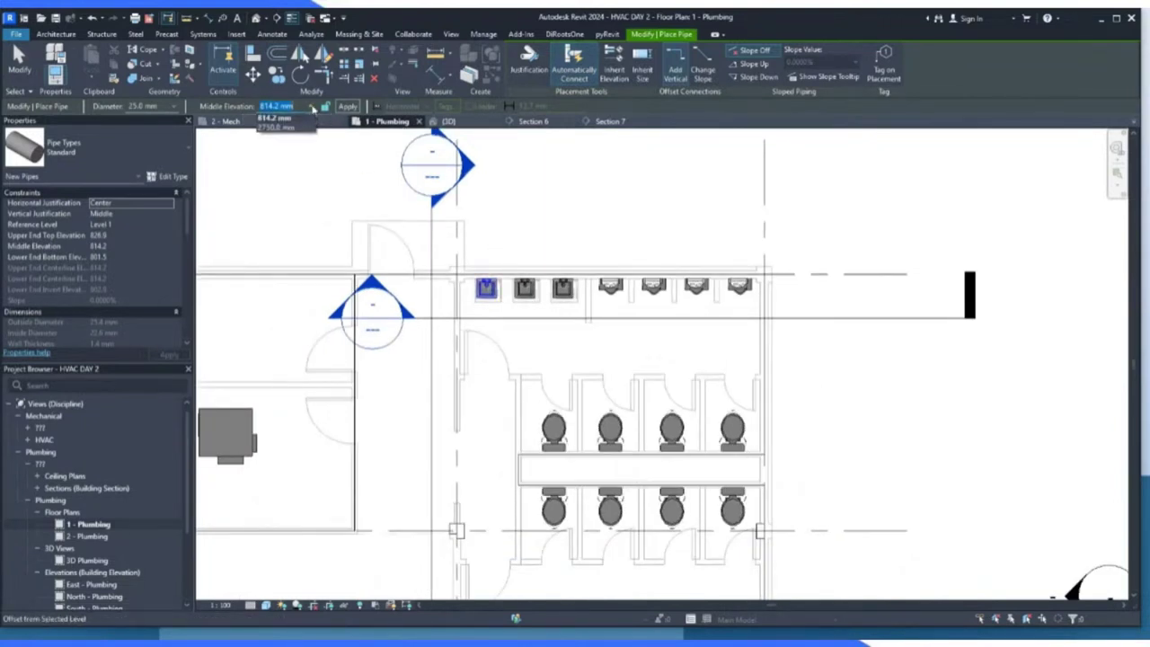
{"action": "left_click", "coordinate": [284, 119]}
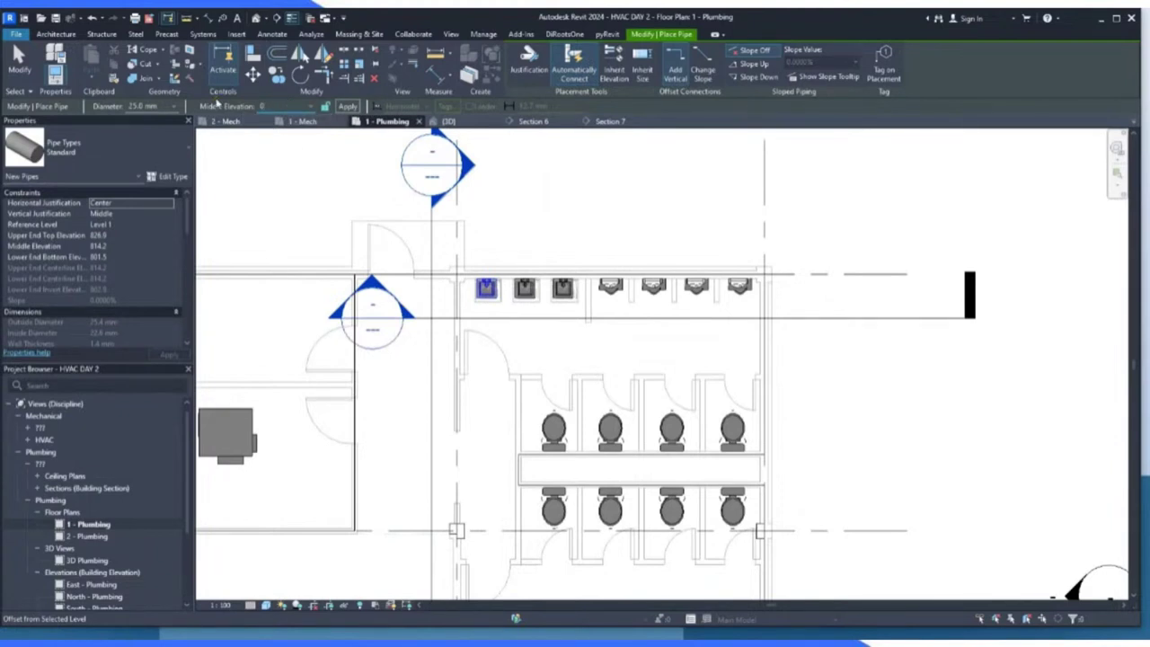
Pick the pipe main's start point along the wall behind the lavatories.
{"action": "scroll", "coordinate": [668, 236], "scroll_direction": "down", "scroll_amount": 1}
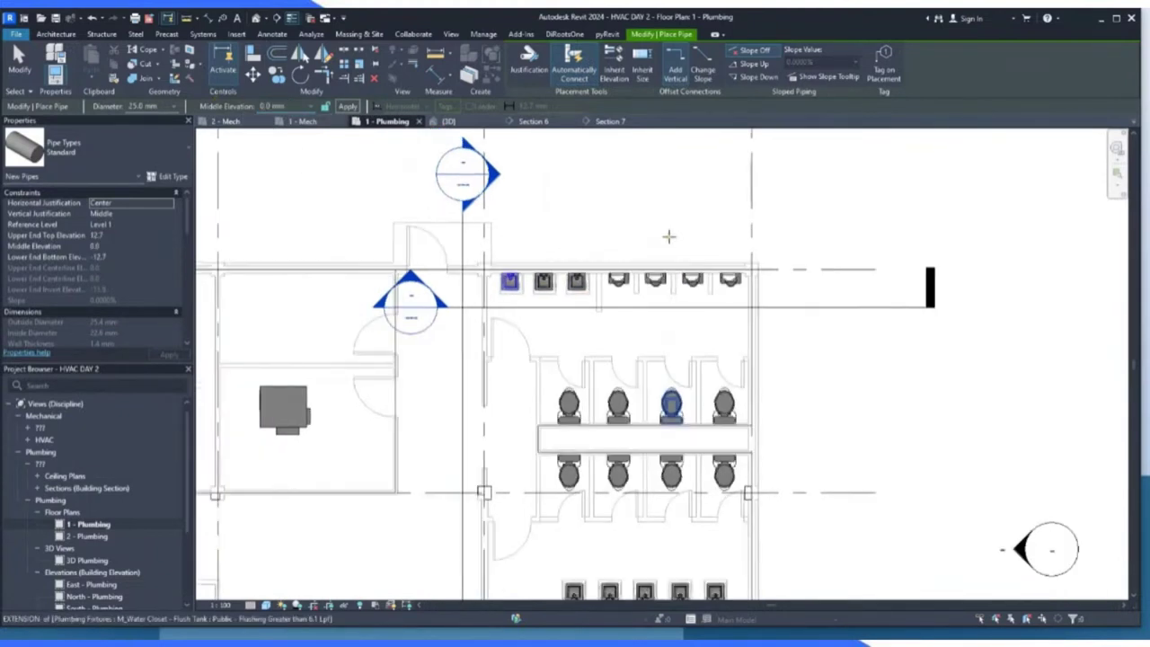
{"action": "scroll", "coordinate": [777, 357], "scroll_direction": "down", "scroll_amount": 3}
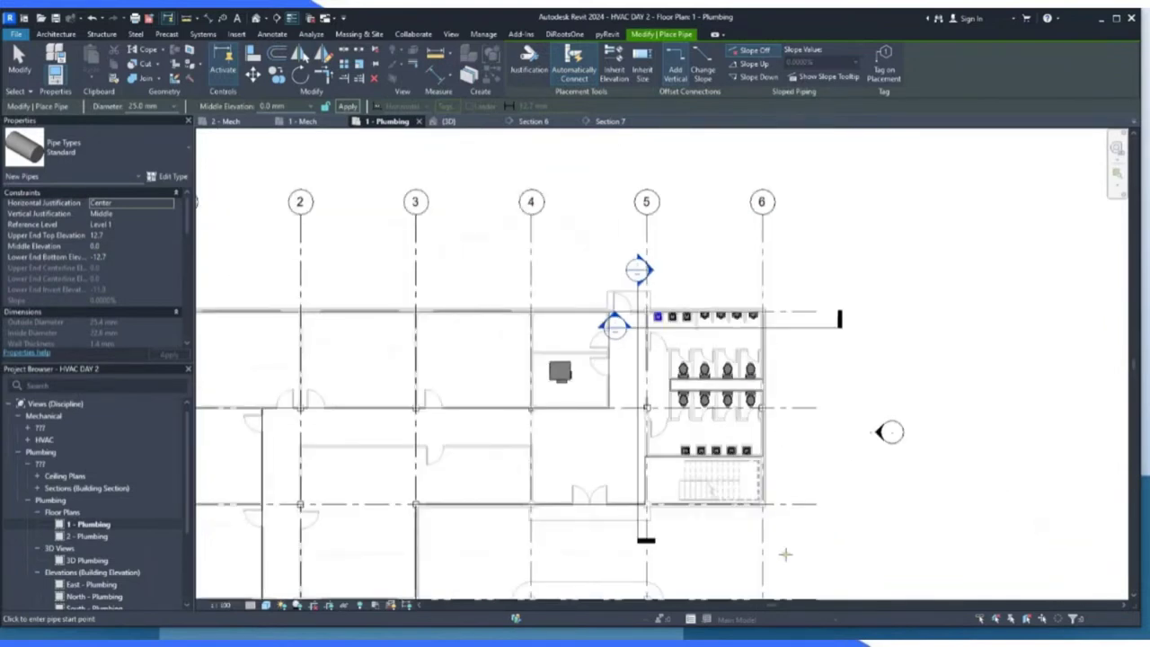
{"action": "scroll", "coordinate": [778, 531], "scroll_direction": "up", "scroll_amount": 2}
{"action": "left_click", "coordinate": [777, 508]}
{"action": "scroll", "coordinate": [773, 230], "scroll_direction": "up", "scroll_amount": 3}
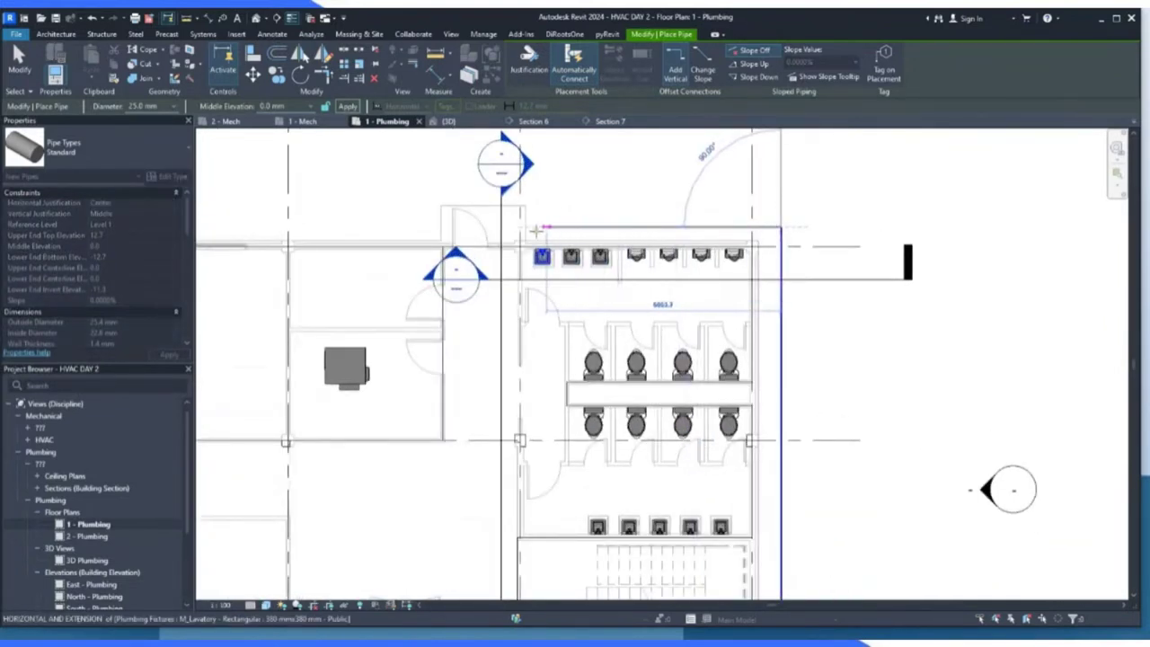
{"action": "scroll", "coordinate": [544, 238], "scroll_direction": "up", "scroll_amount": 4}
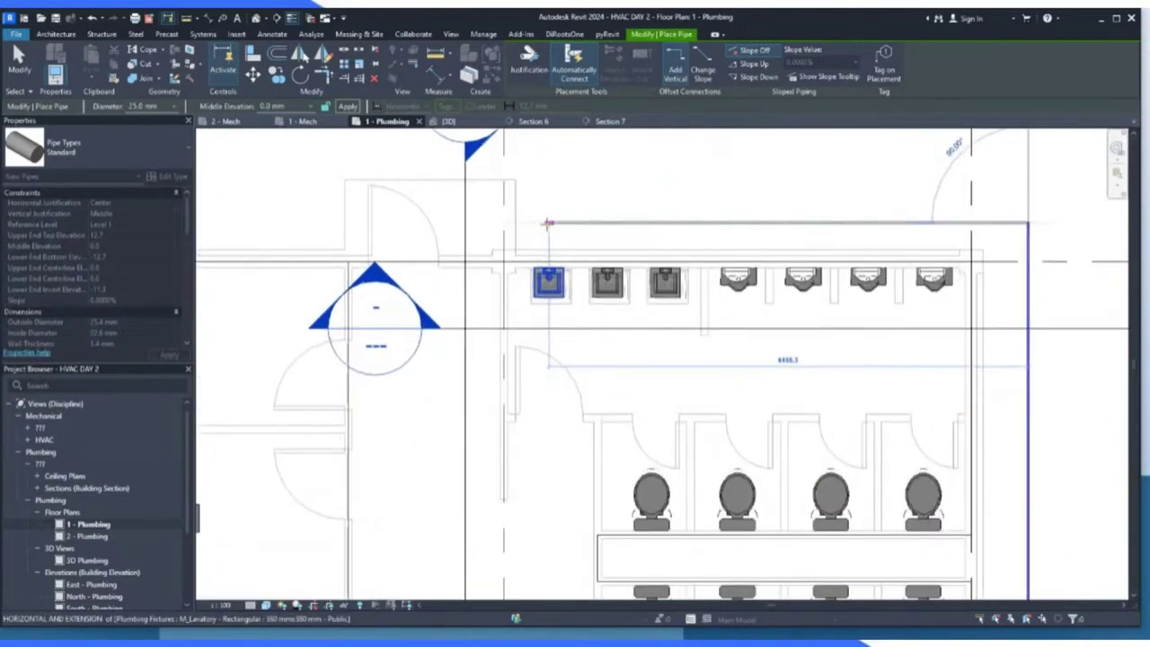
{"action": "scroll", "coordinate": [550, 252], "scroll_direction": "up", "scroll_amount": 3}
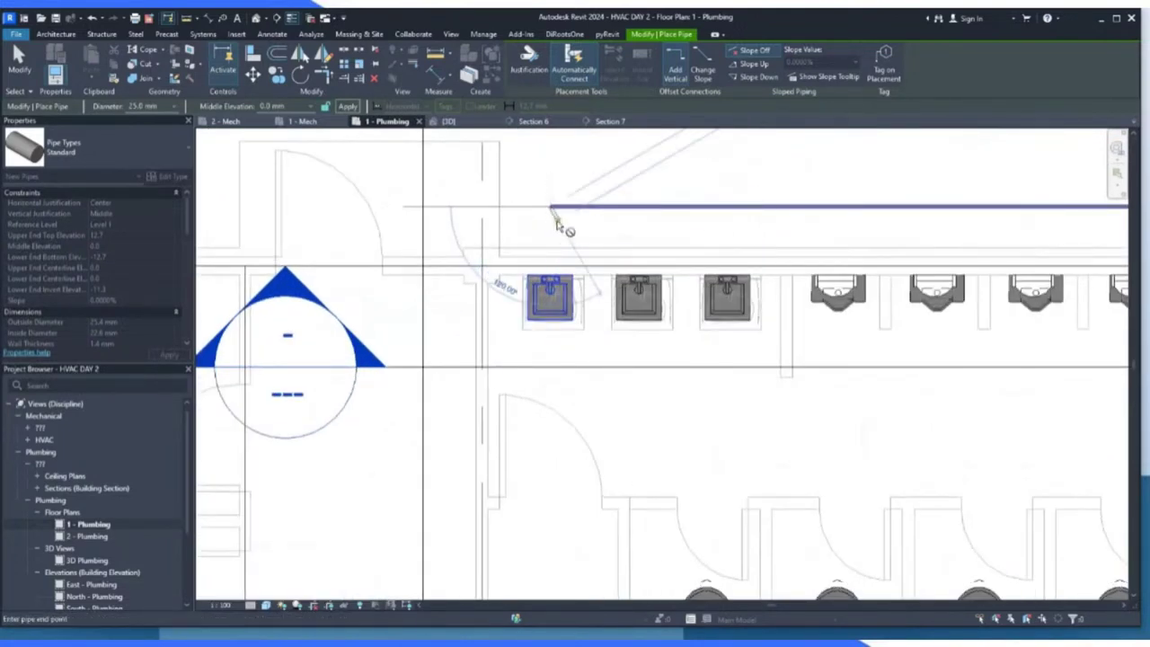
{"action": "scroll", "coordinate": [565, 226], "scroll_direction": "down", "scroll_amount": 3}
Check the new floor-level pipe in the 3D view, then in Section 6 and Section 7.
{"action": "left_click", "coordinate": [454, 122]}
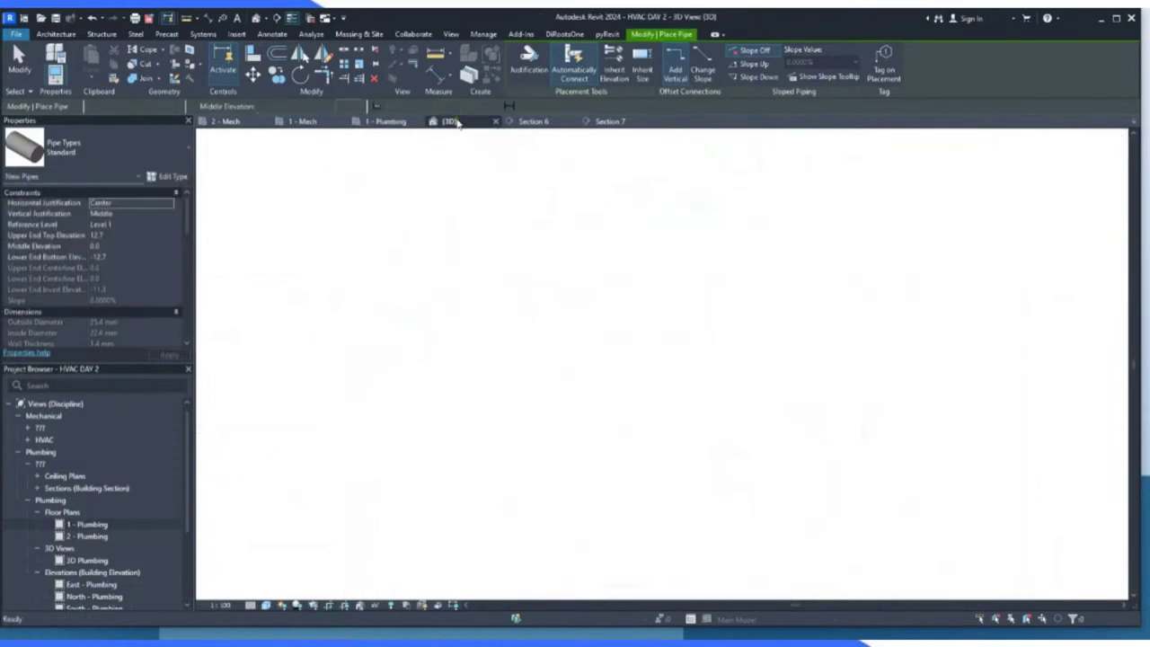
{"action": "scroll", "coordinate": [560, 252], "scroll_direction": "down", "scroll_amount": 2}
{"action": "scroll", "coordinate": [629, 324], "scroll_direction": "up", "scroll_amount": 1}
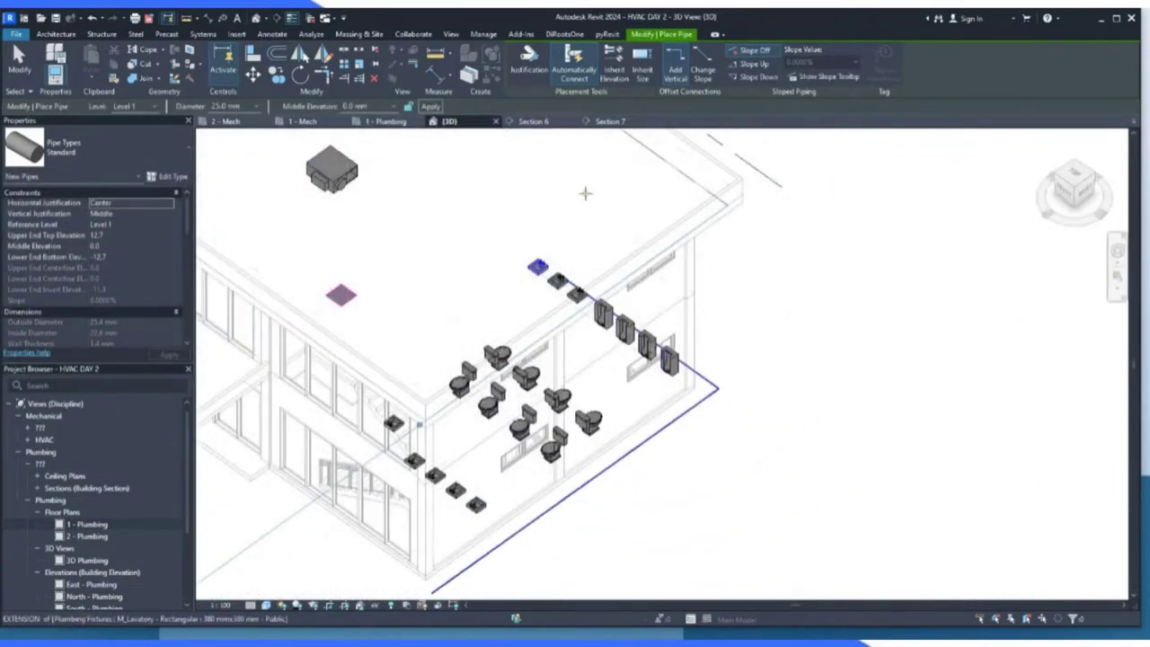
{"action": "left_click", "coordinate": [533, 122]}
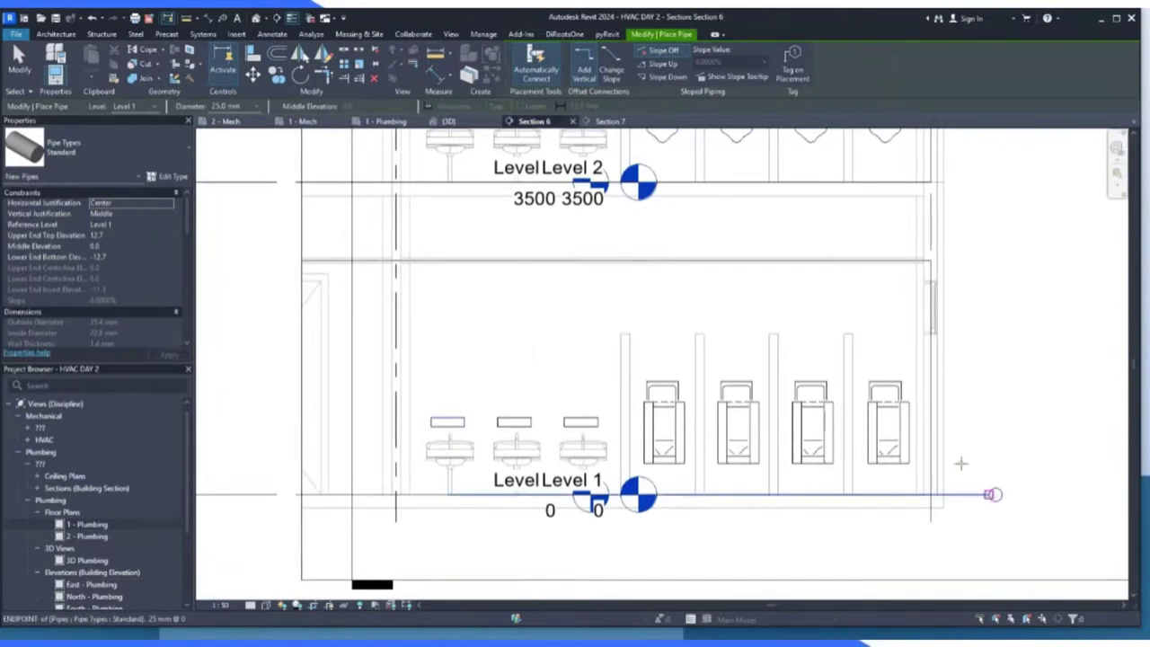
{"action": "left_click", "coordinate": [610, 126]}
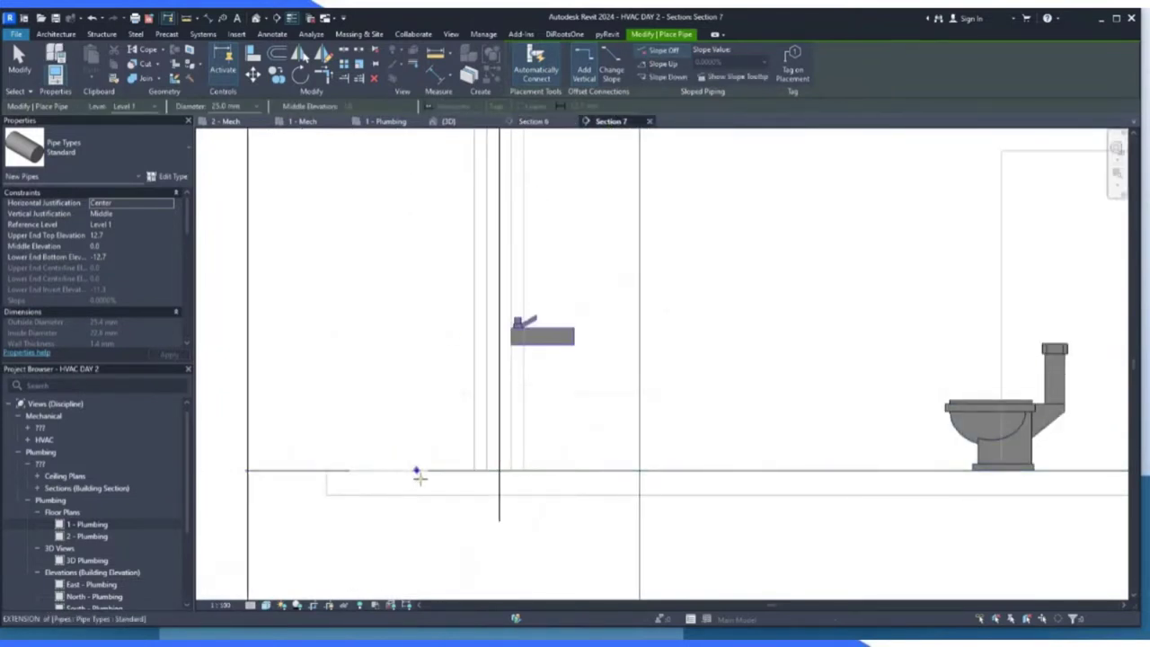
{"action": "scroll", "coordinate": [416, 467], "scroll_direction": "up", "scroll_amount": 2}
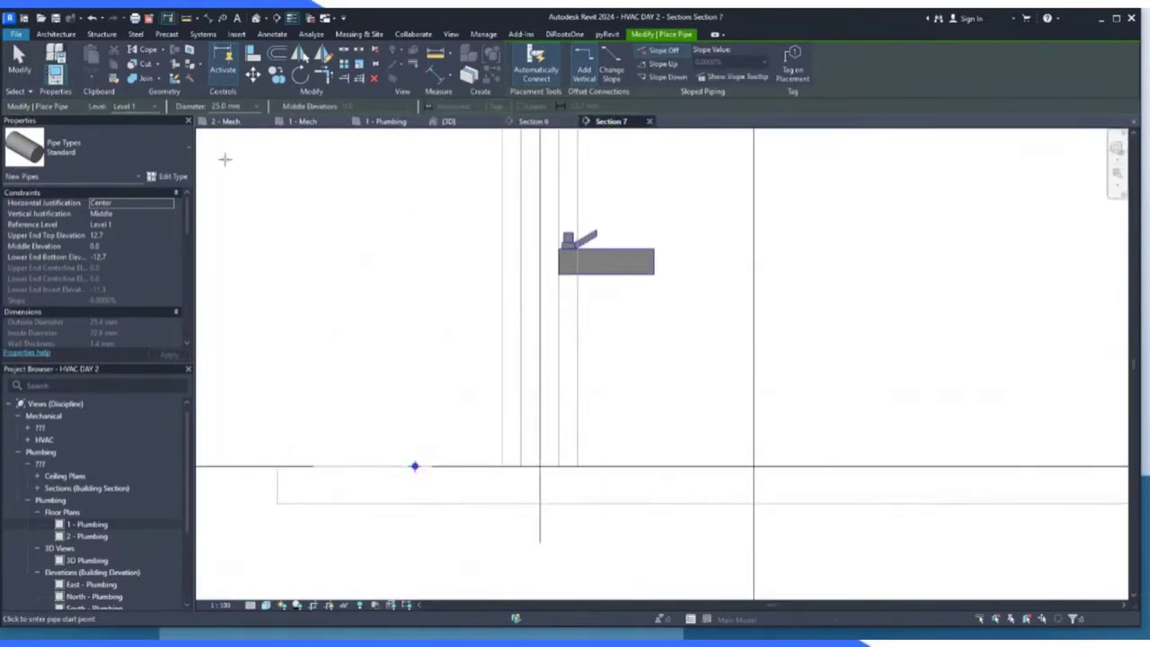
{"action": "left_click", "coordinate": [20, 76]}
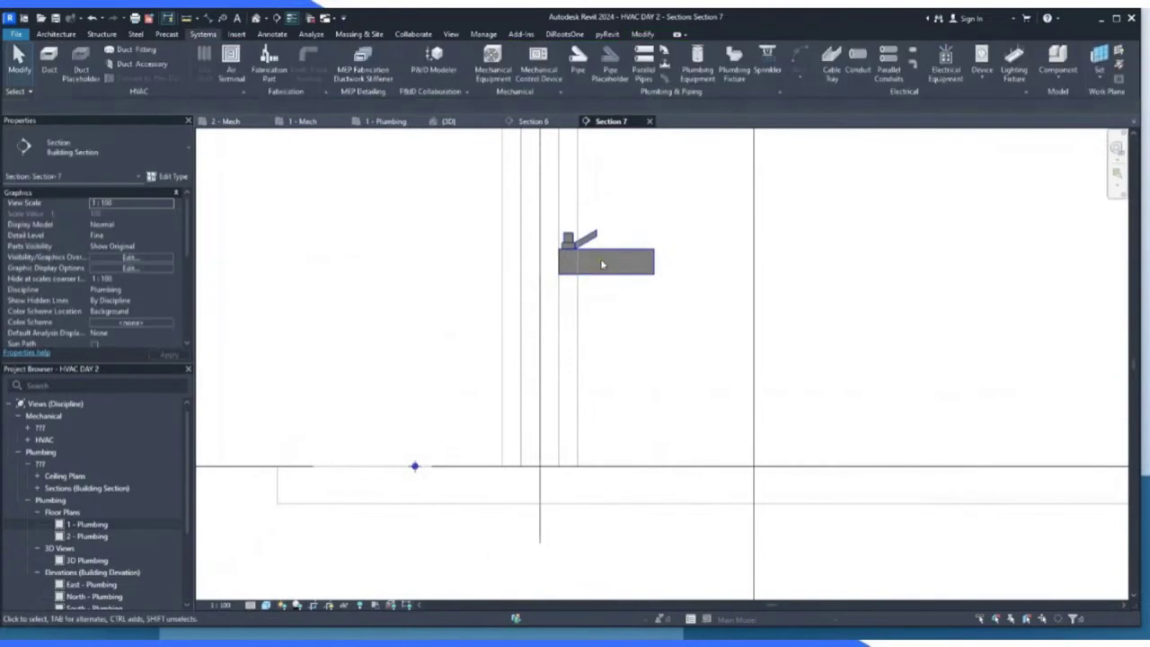
{"action": "left_click", "coordinate": [609, 276]}
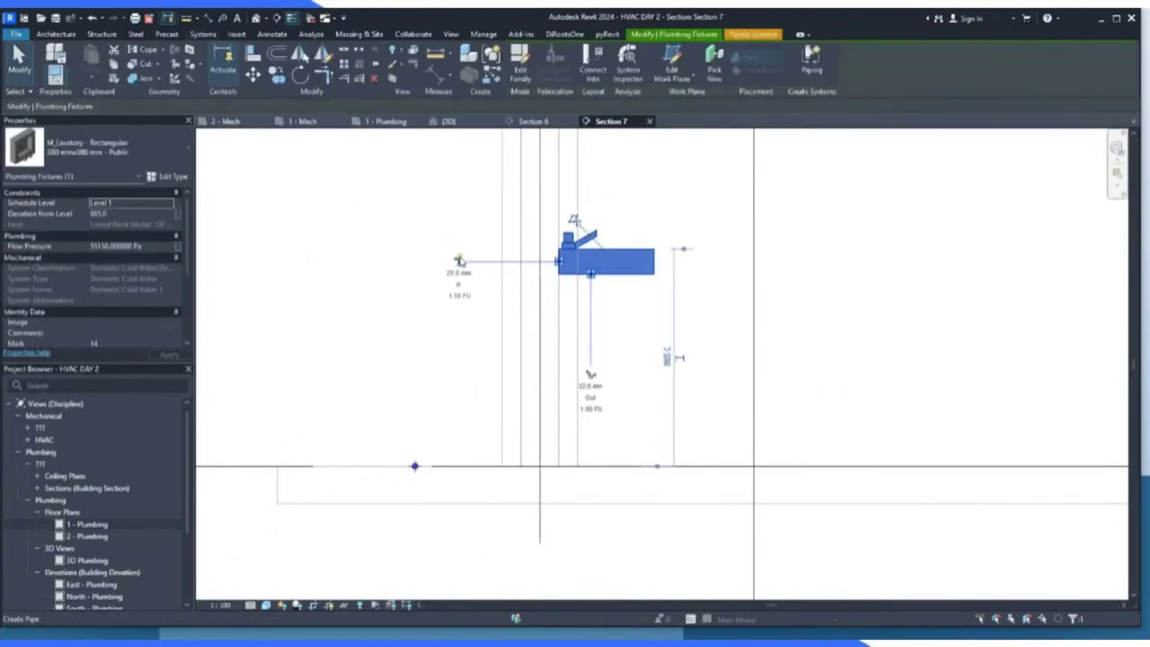
{"action": "left_click", "coordinate": [458, 261]}
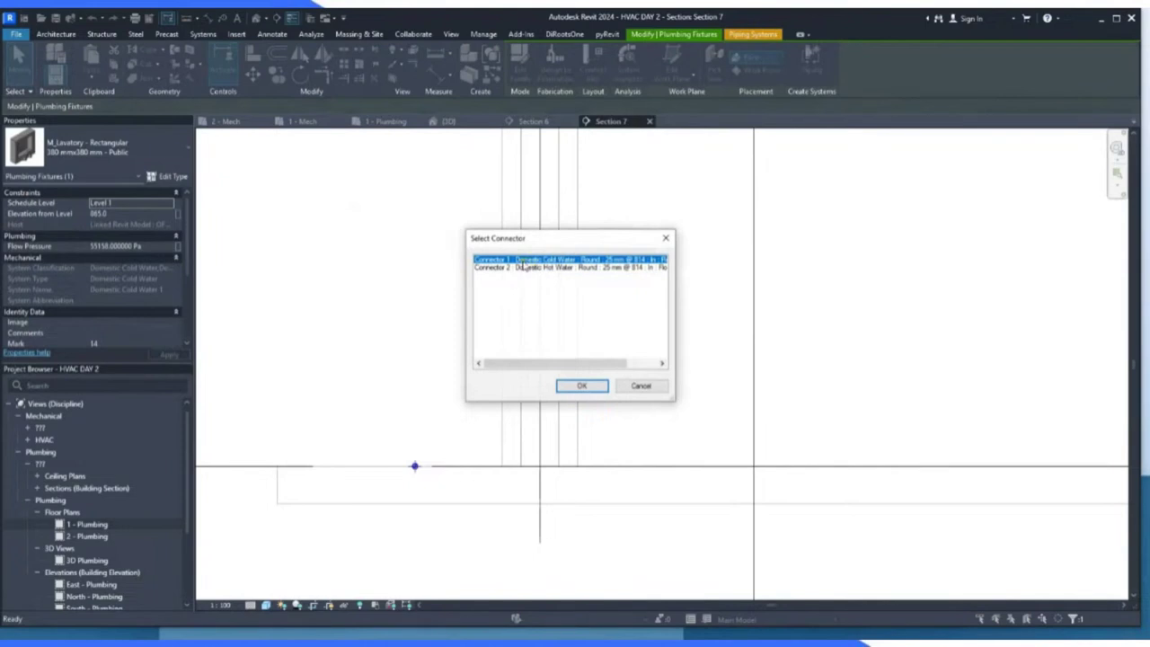
{"action": "left_click", "coordinate": [581, 386]}
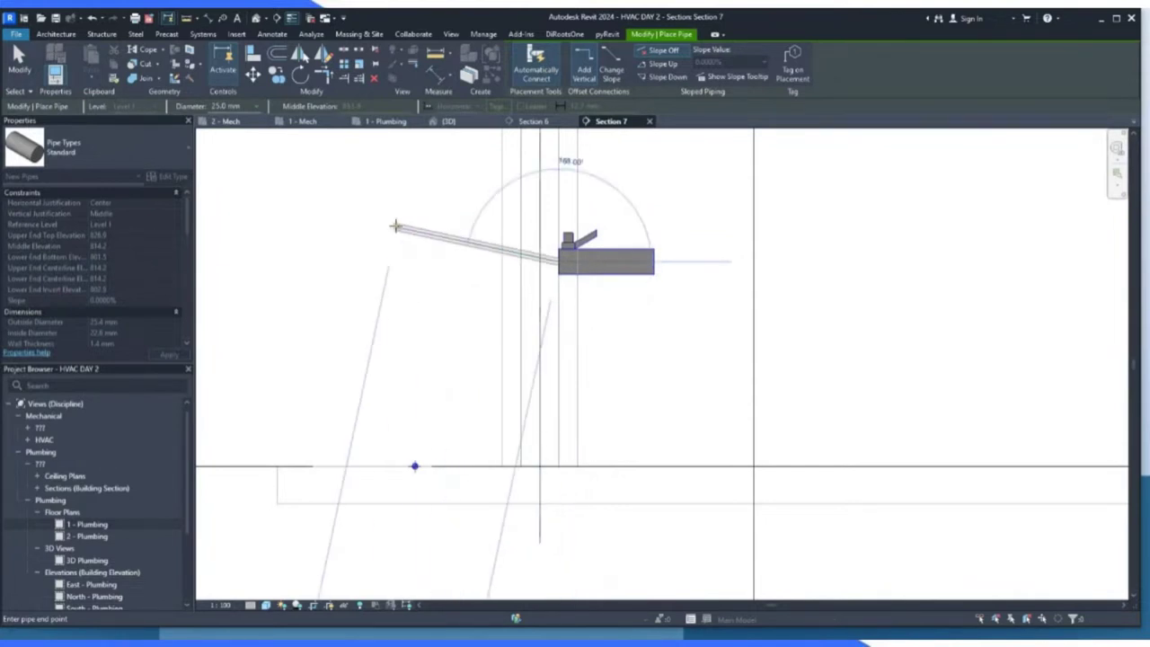
{"action": "left_click", "coordinate": [387, 120]}
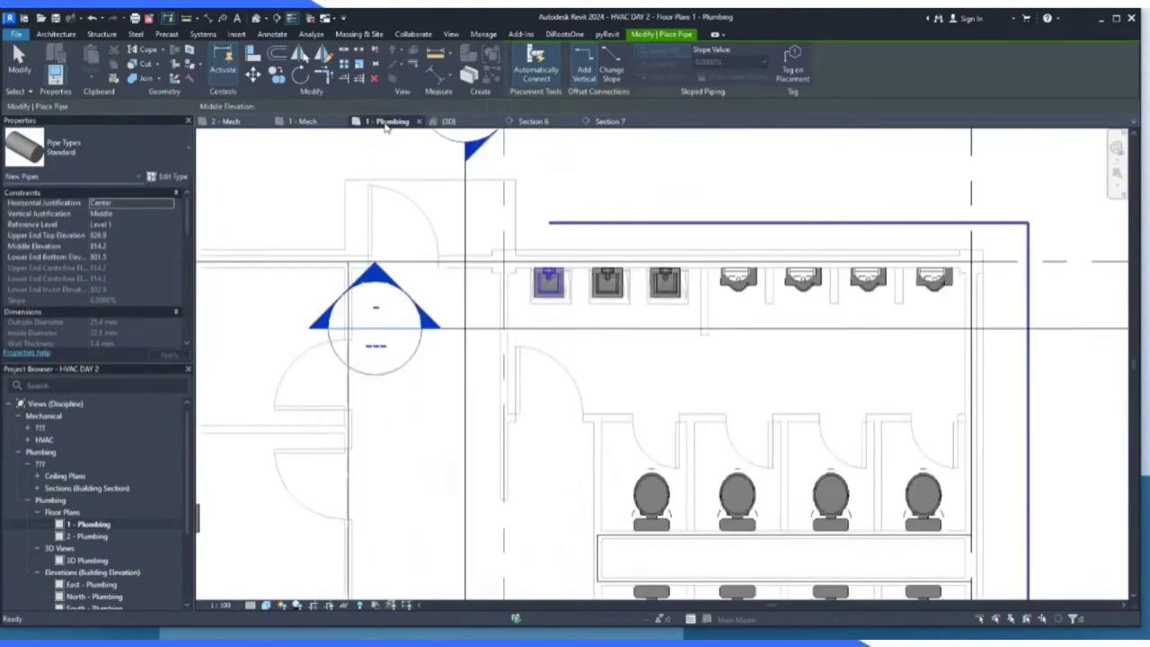
{"action": "scroll", "coordinate": [568, 260], "scroll_direction": "up", "scroll_amount": 3}
{"action": "key", "text": "Escape"}
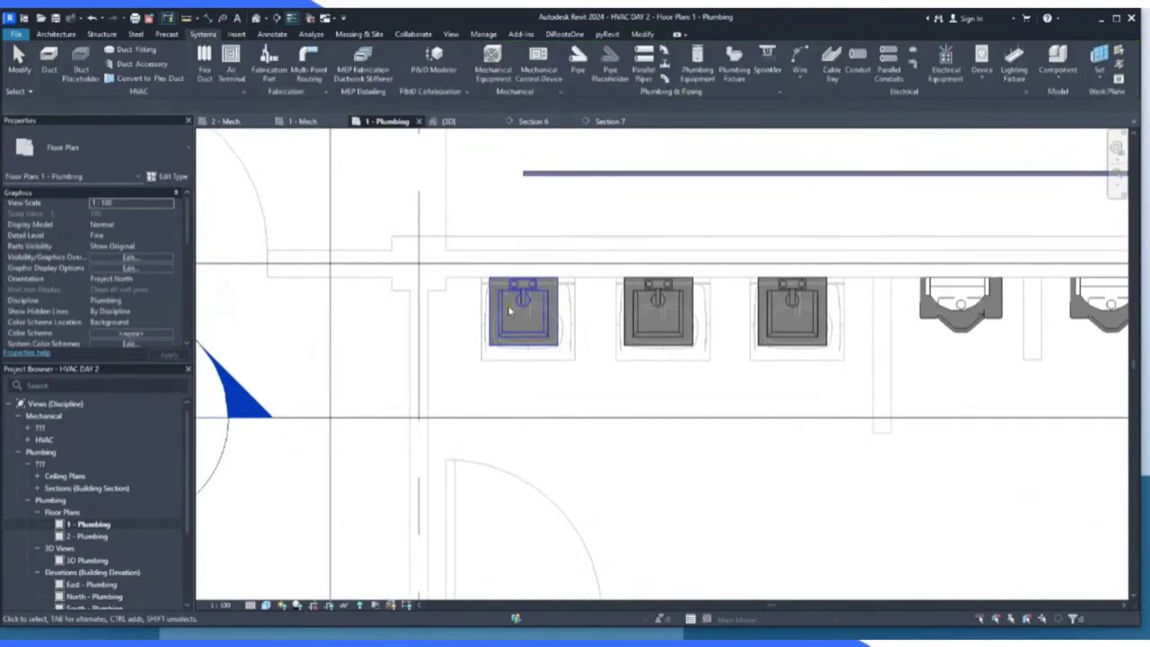
{"action": "scroll", "coordinate": [509, 310], "scroll_direction": "up", "scroll_amount": 2}
{"action": "left_click", "coordinate": [559, 347]}
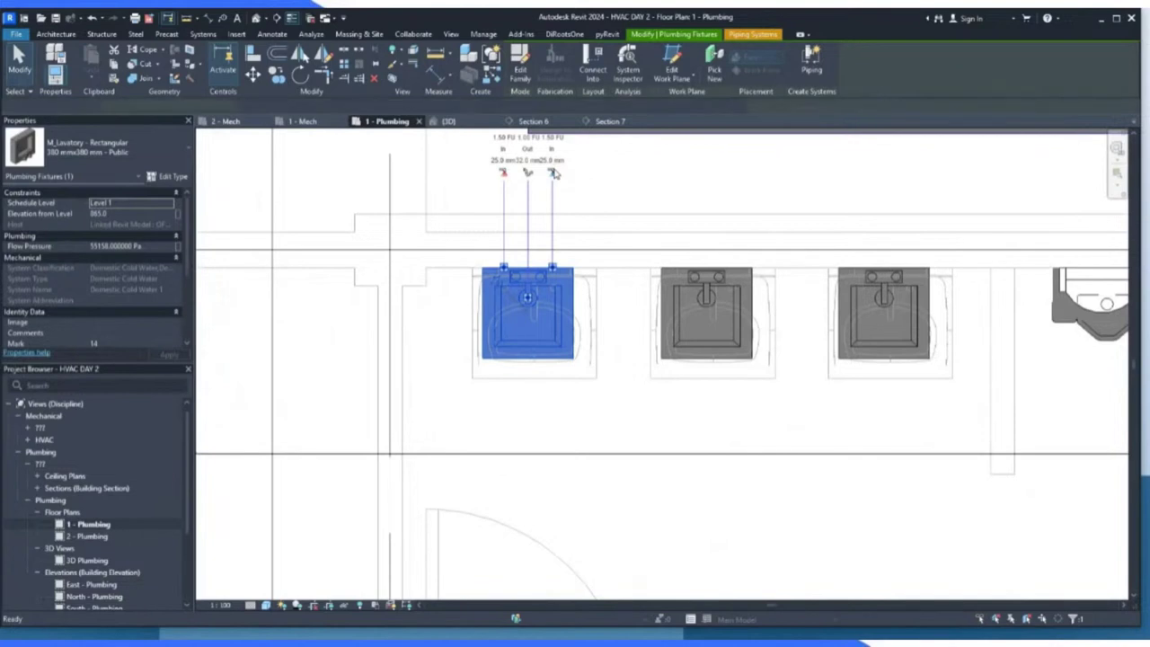
{"action": "left_click", "coordinate": [553, 172]}
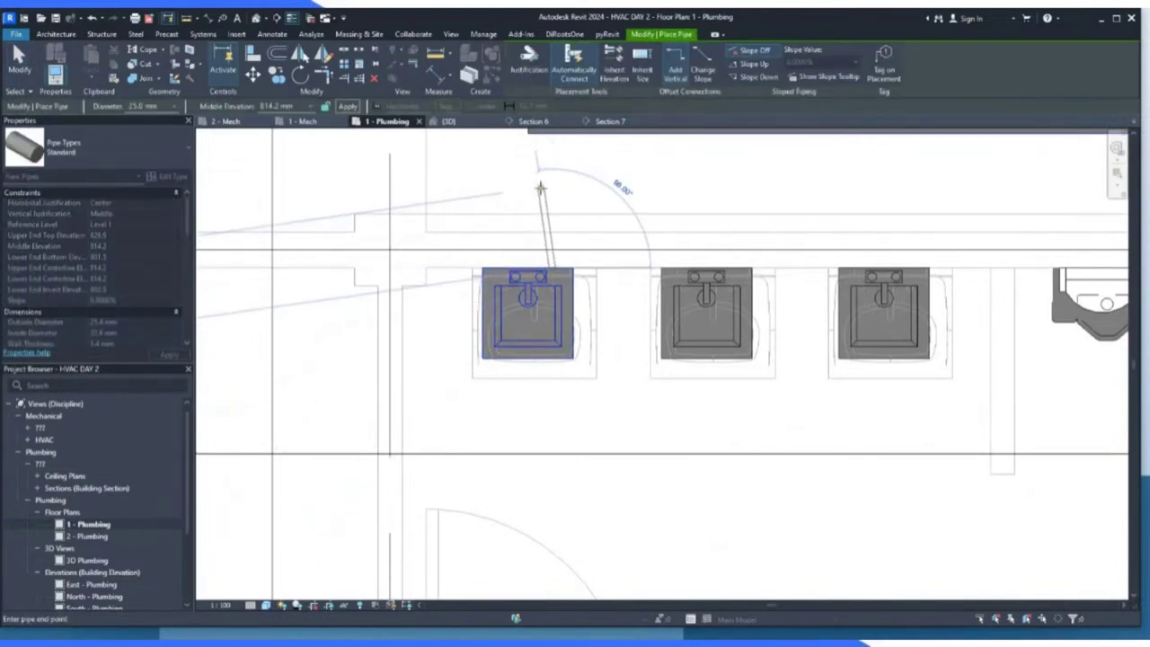
{"action": "key", "text": "Escape"}
{"action": "scroll", "coordinate": [516, 236], "scroll_direction": "up", "scroll_amount": 2}
{"action": "key", "text": "Escape"}
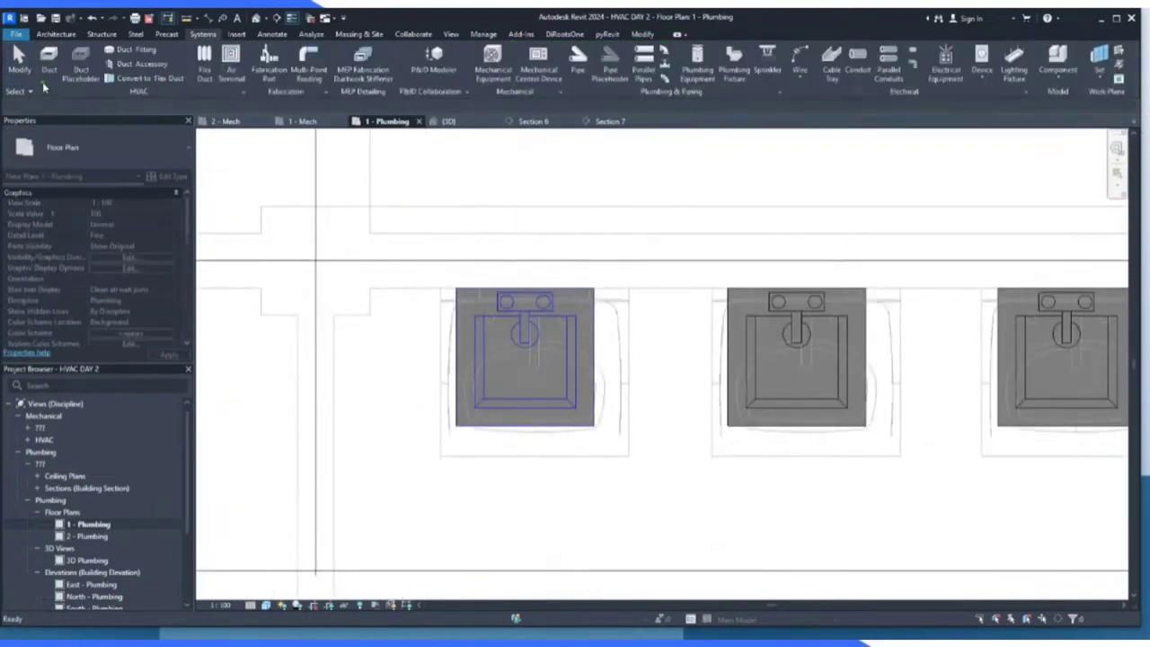
{"action": "left_click", "coordinate": [490, 291]}
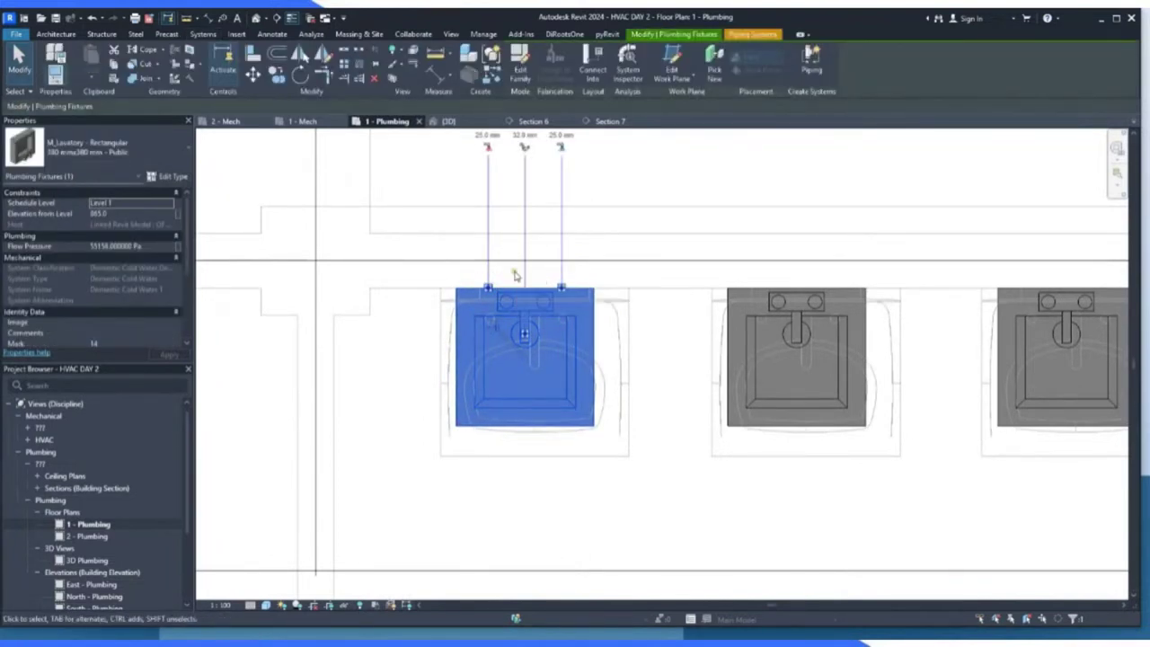
{"action": "left_click", "coordinate": [608, 124]}
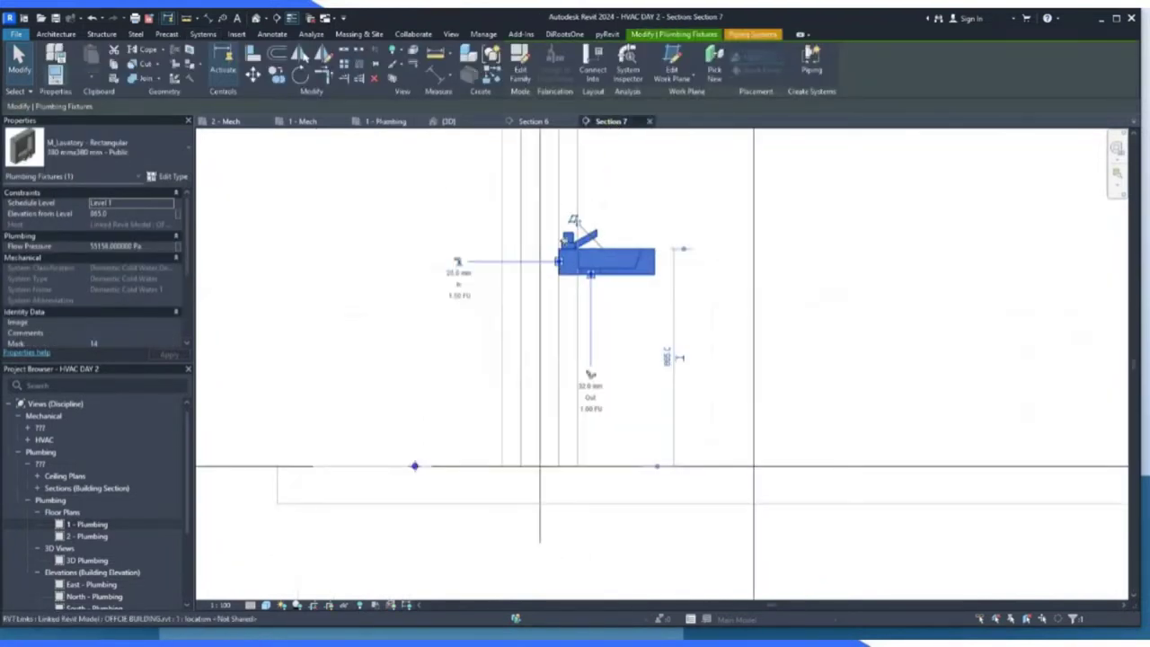
Start a pipe from the first lavatory's Domestic Cold Water connector.
{"action": "scroll", "coordinate": [563, 284], "scroll_direction": "up", "scroll_amount": 3}
{"action": "left_click", "coordinate": [588, 334]}
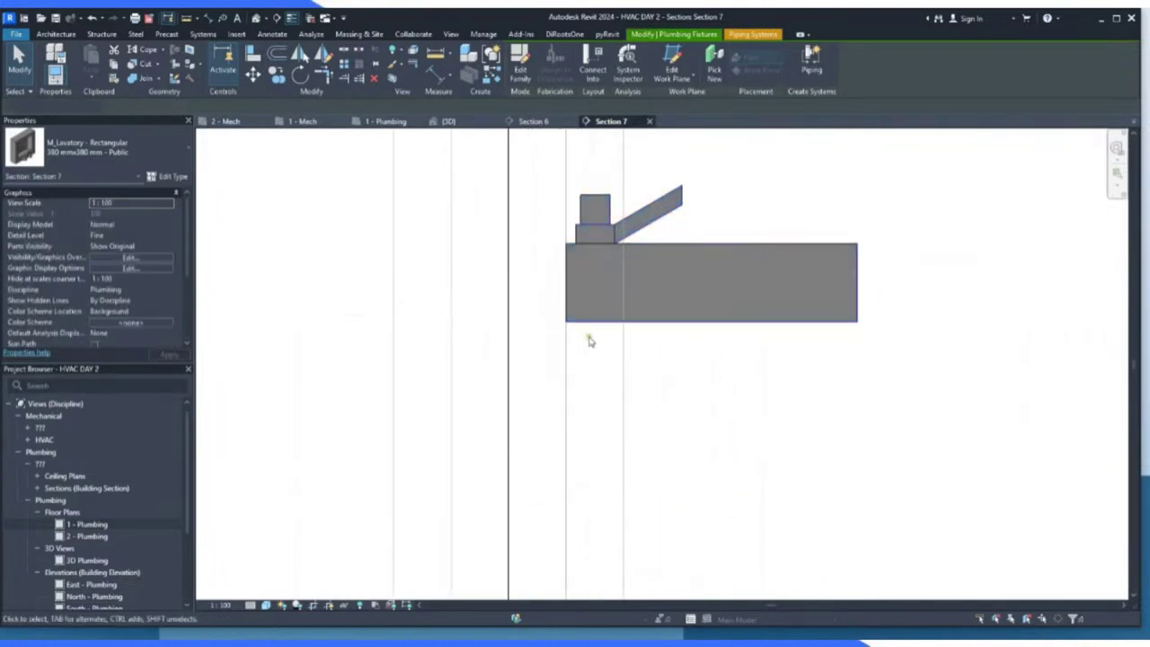
{"action": "left_click", "coordinate": [591, 329]}
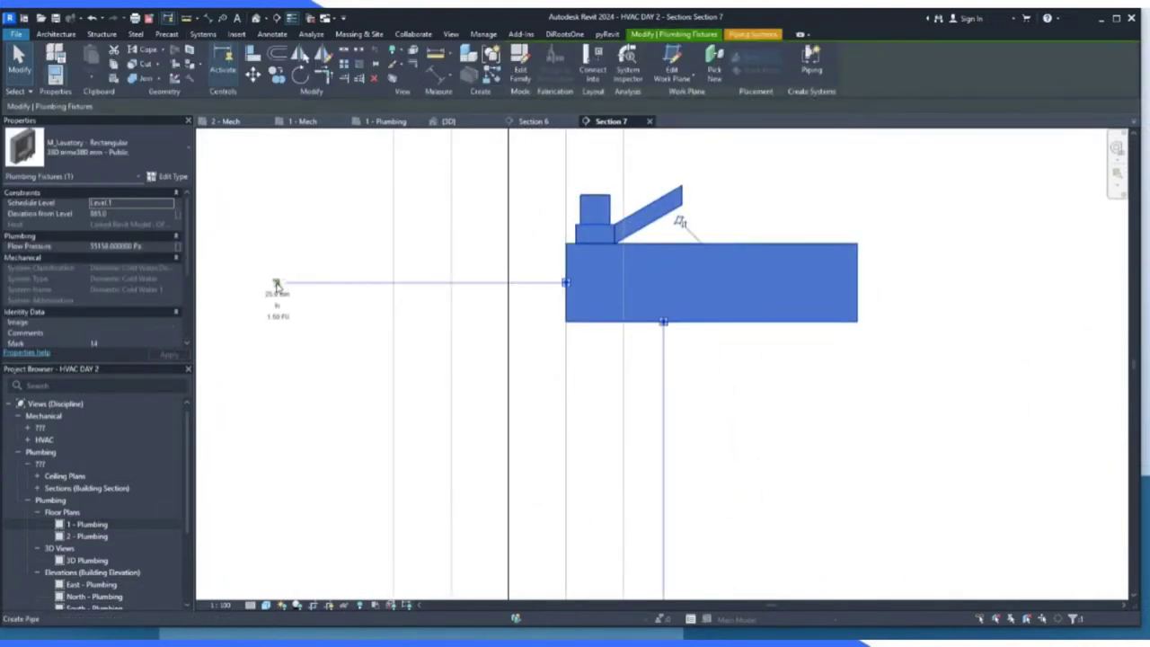
{"action": "left_click", "coordinate": [277, 285]}
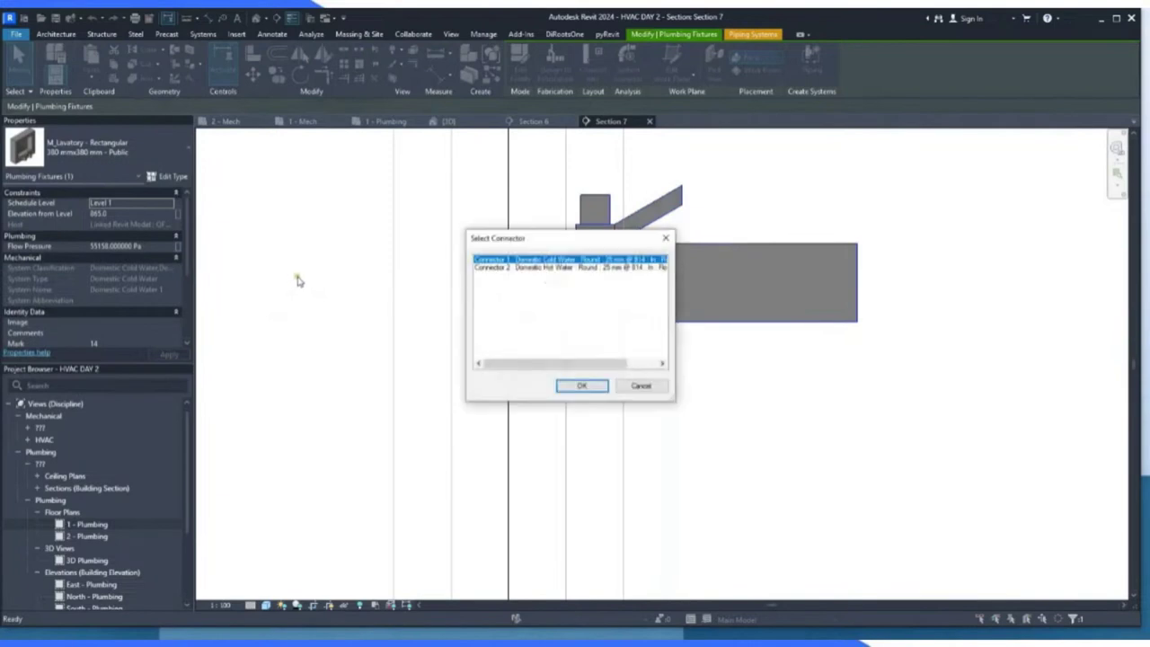
{"action": "left_click", "coordinate": [642, 387]}
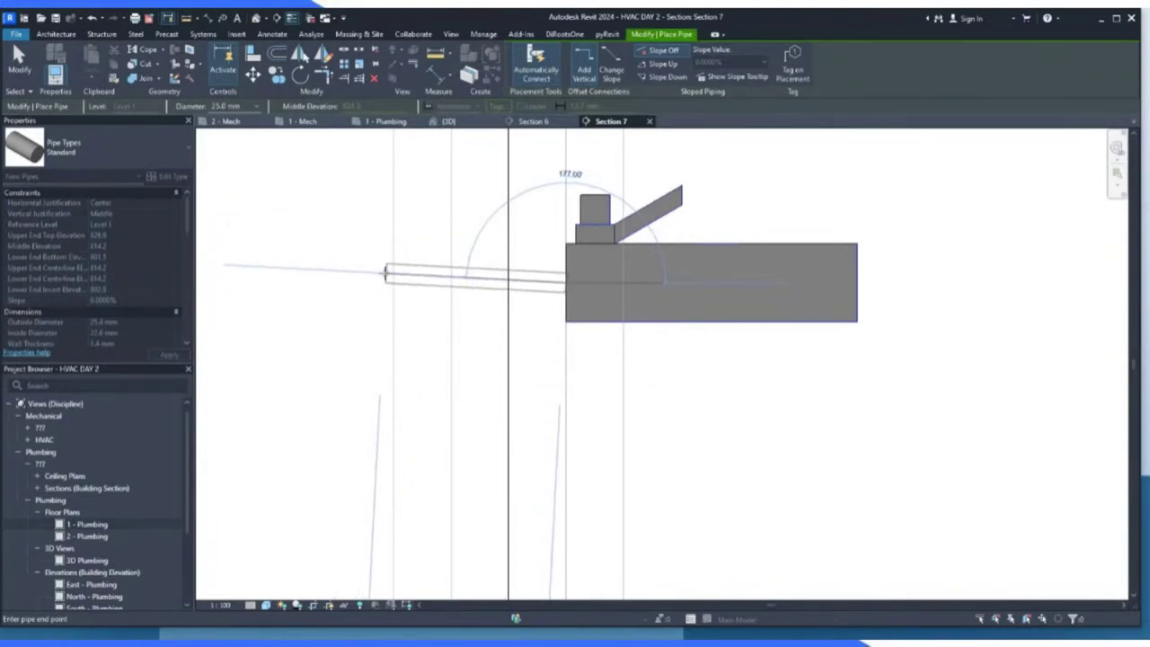
Route the branch out from the lavatory, down to the main's level, and across into the main.
{"action": "scroll", "coordinate": [643, 339], "scroll_direction": "down", "scroll_amount": 3}
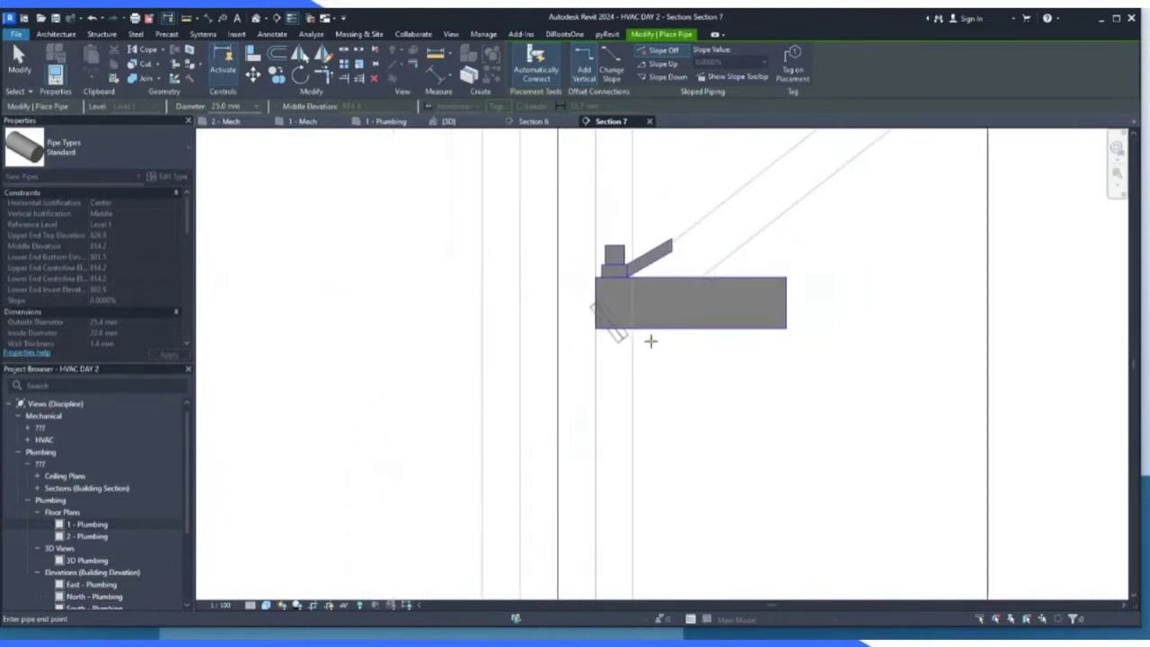
{"action": "scroll", "coordinate": [540, 320], "scroll_direction": "up", "scroll_amount": 1}
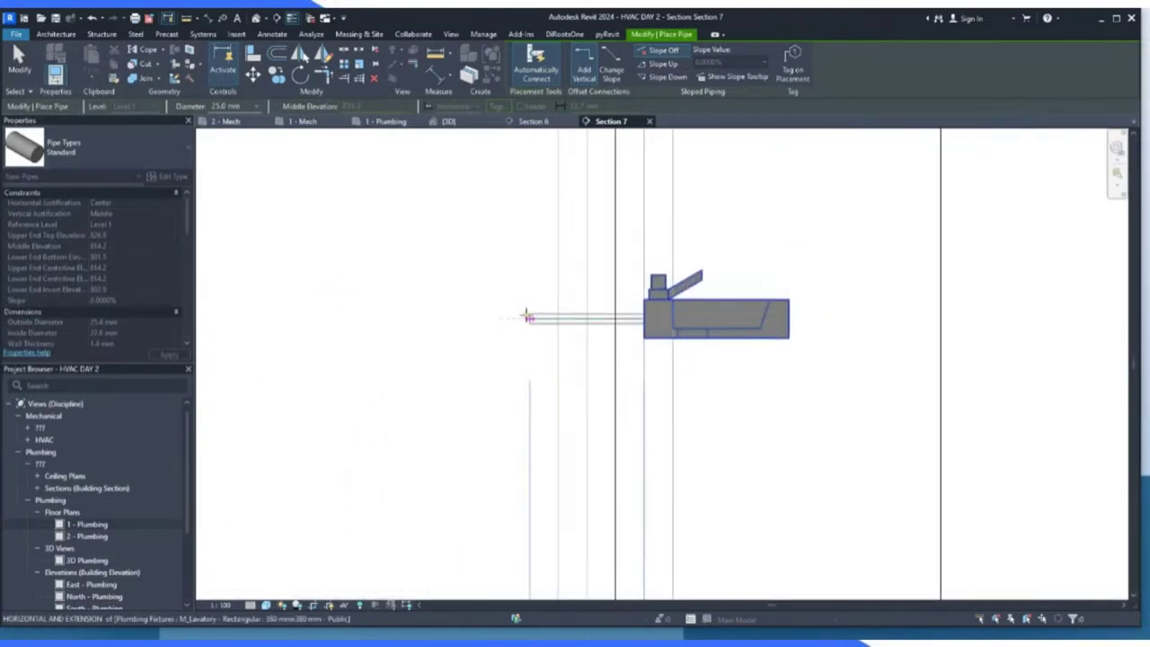
{"action": "scroll", "coordinate": [539, 319], "scroll_direction": "down", "scroll_amount": 2}
{"action": "left_click", "coordinate": [524, 317]}
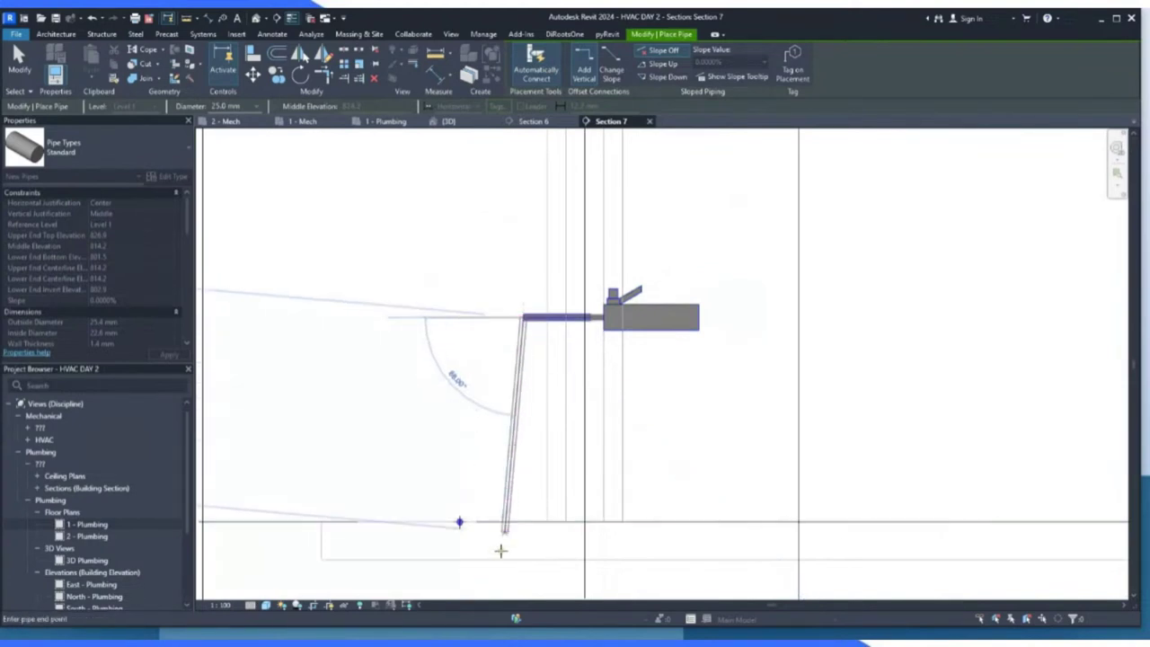
{"action": "scroll", "coordinate": [497, 555], "scroll_direction": "up", "scroll_amount": 2}
{"action": "scroll", "coordinate": [550, 503], "scroll_direction": "up", "scroll_amount": 2}
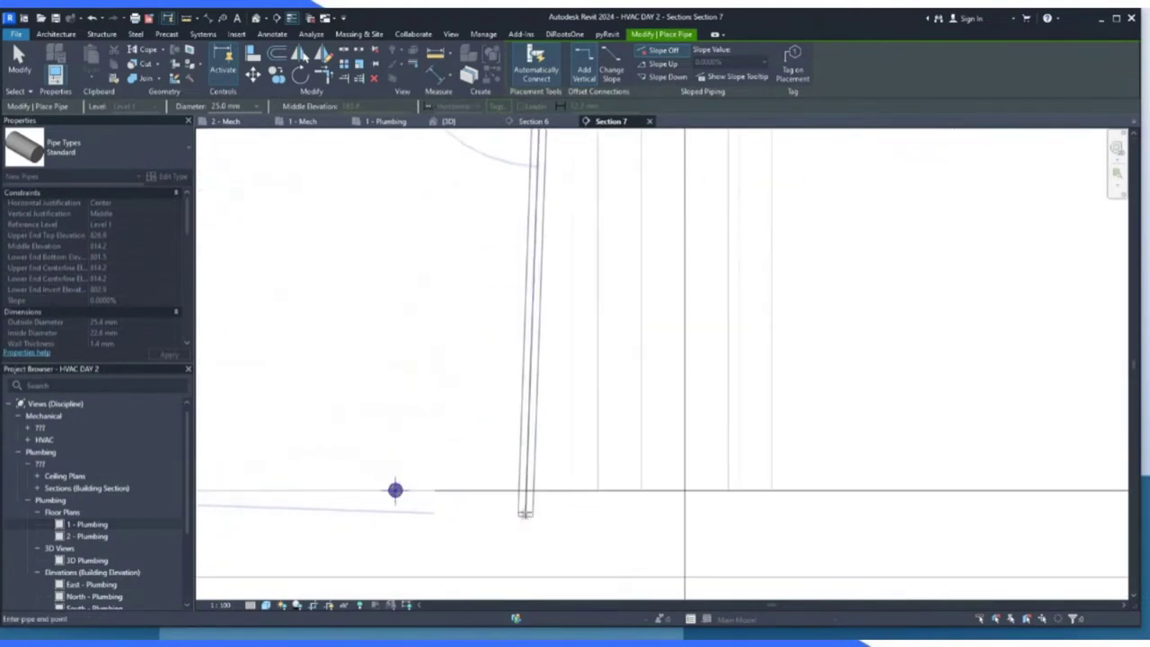
{"action": "scroll", "coordinate": [537, 413], "scroll_direction": "down", "scroll_amount": 2}
{"action": "left_click", "coordinate": [539, 464]}
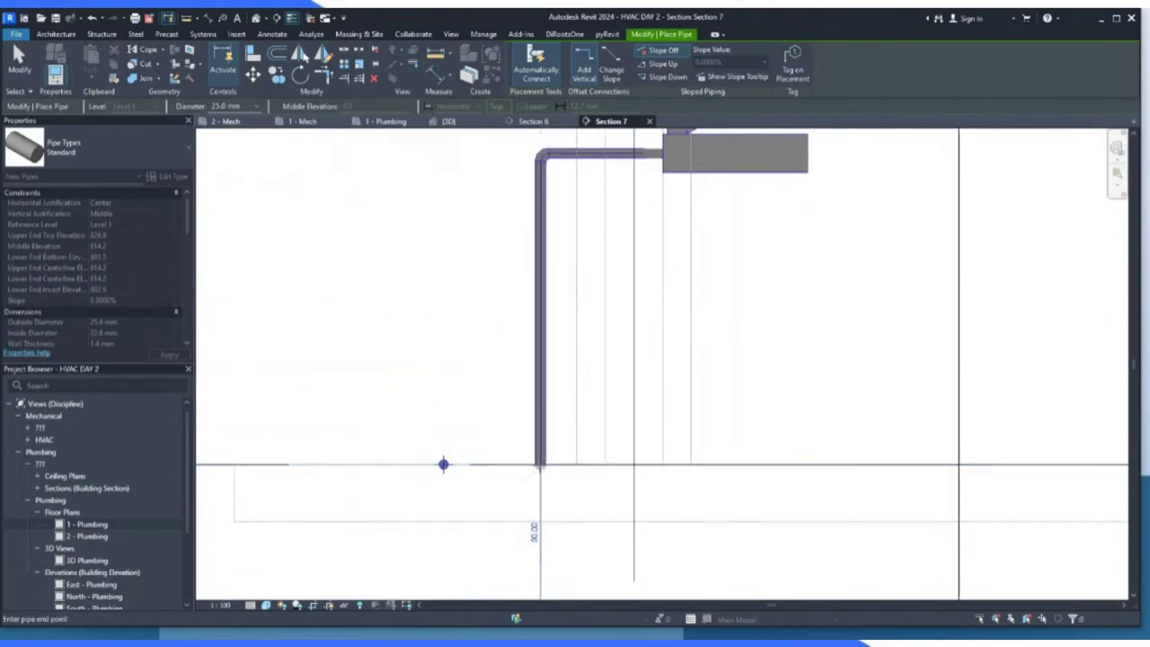
{"action": "left_click", "coordinate": [443, 464]}
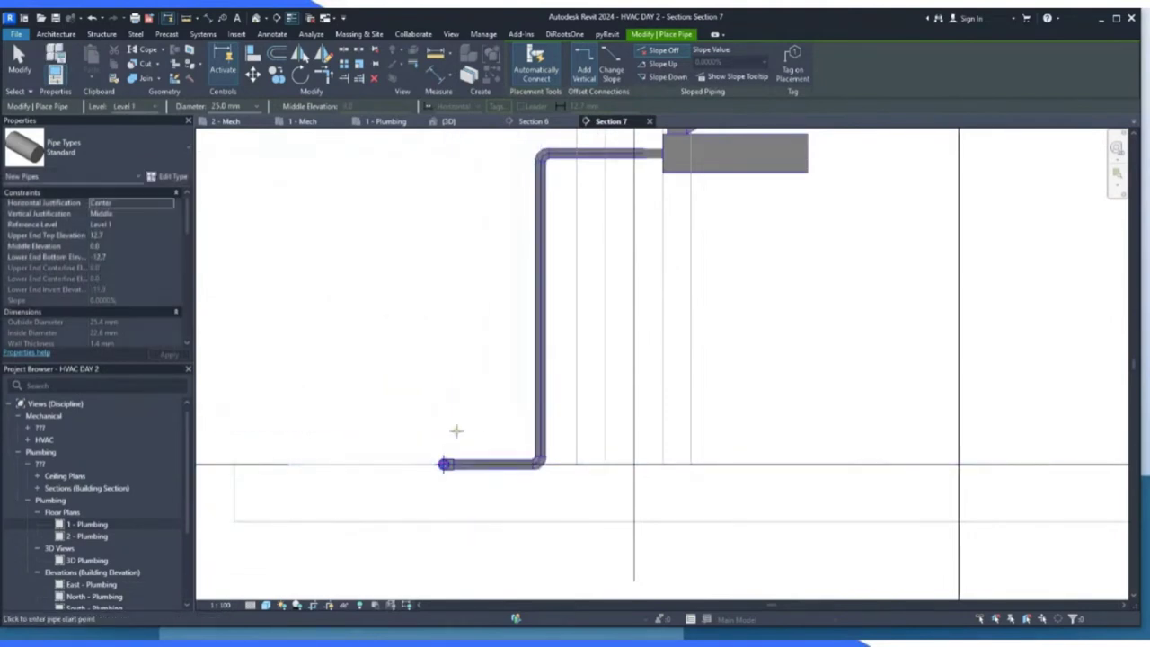
{"action": "key", "text": "Escape"}
{"action": "key", "text": "Escape"}
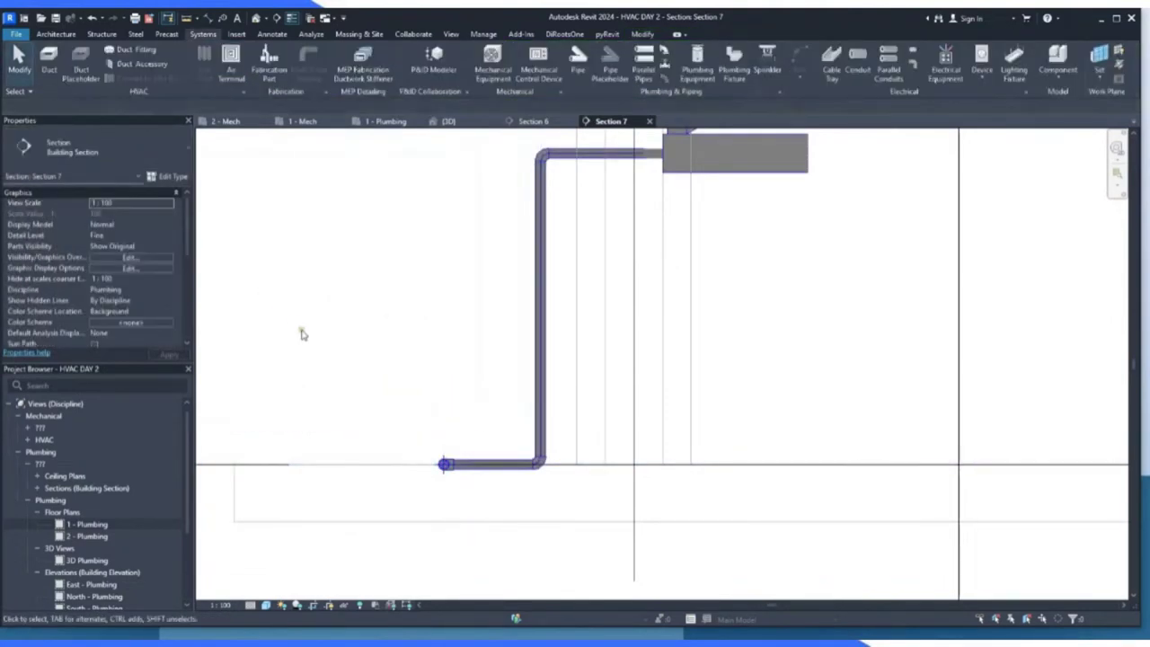
Check the new lavatory branch in the 3D view.
{"action": "scroll", "coordinate": [439, 471], "scroll_direction": "up", "scroll_amount": 1}
{"action": "scroll", "coordinate": [440, 471], "scroll_direction": "up", "scroll_amount": 1}
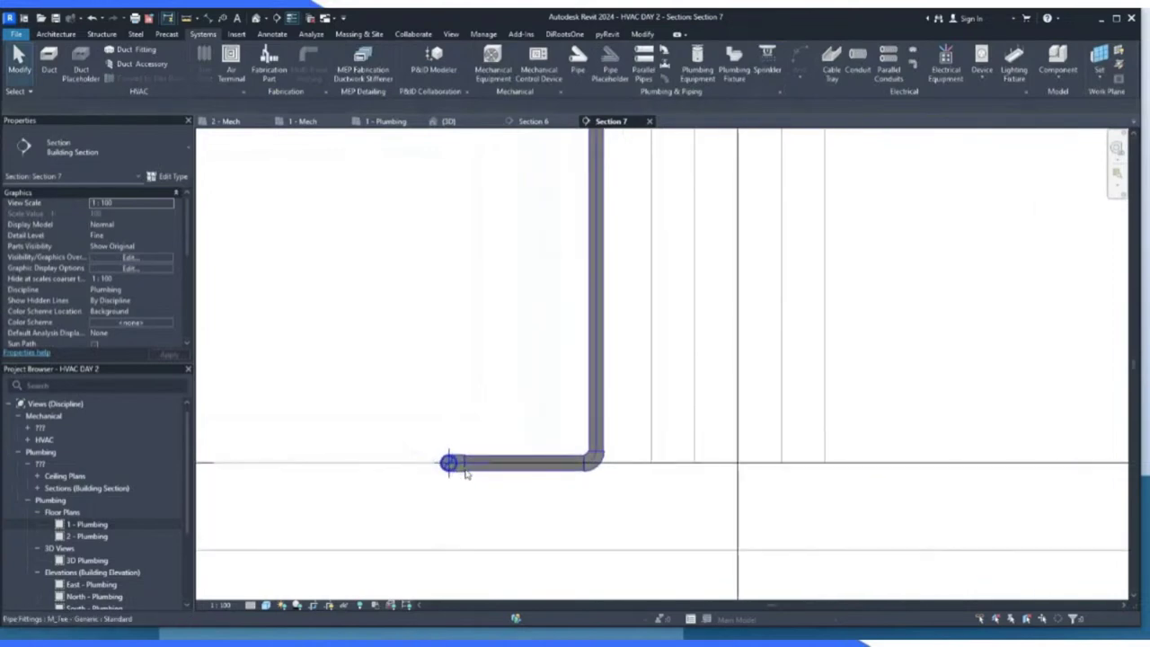
{"action": "left_click", "coordinate": [458, 124]}
{"action": "scroll", "coordinate": [564, 330], "scroll_direction": "up", "scroll_amount": 5}
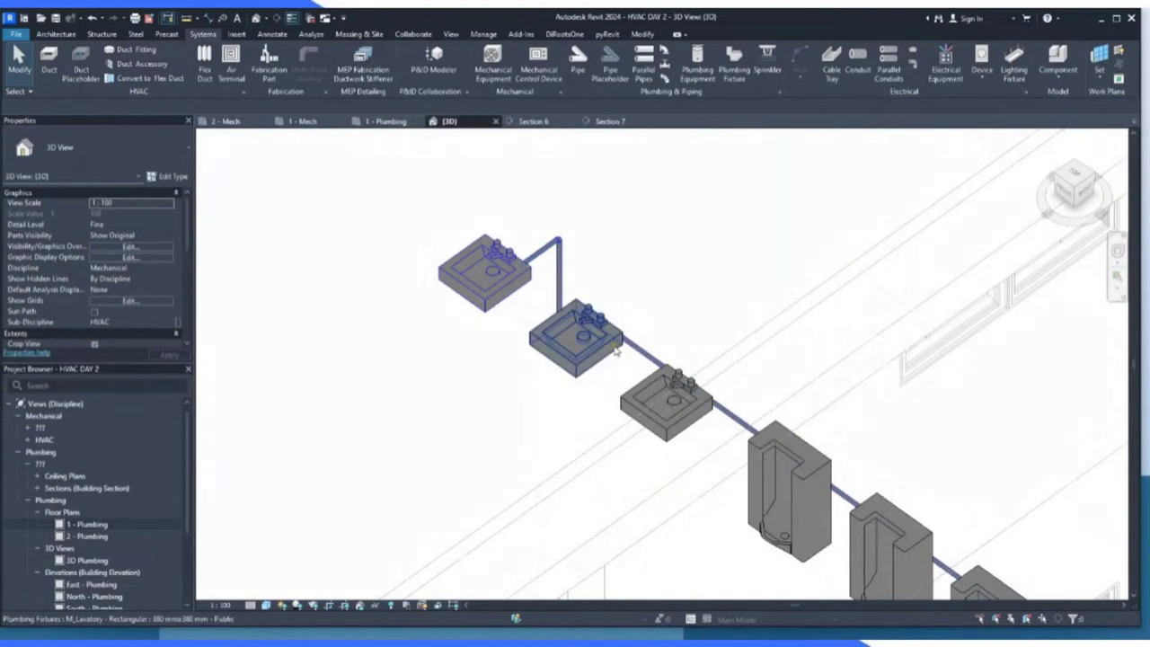
In the 1 - Plumbing plan, run a branch from the middle lavatory's connector up to the main.
{"action": "left_click", "coordinate": [377, 123]}
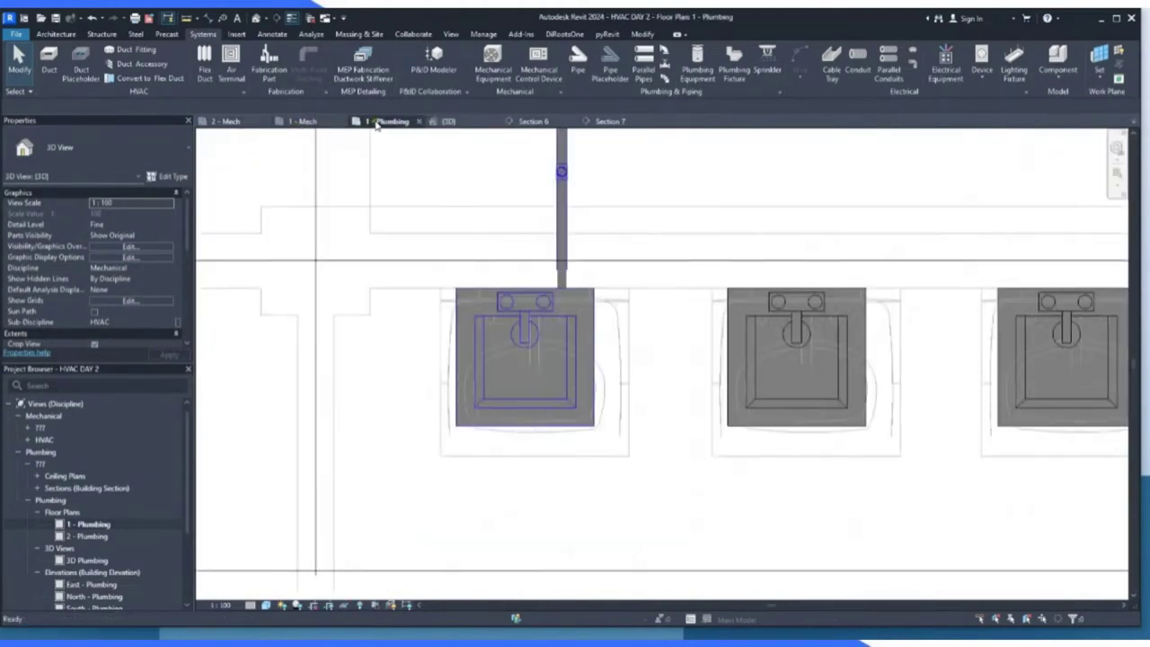
{"action": "scroll", "coordinate": [539, 255], "scroll_direction": "up", "scroll_amount": 2}
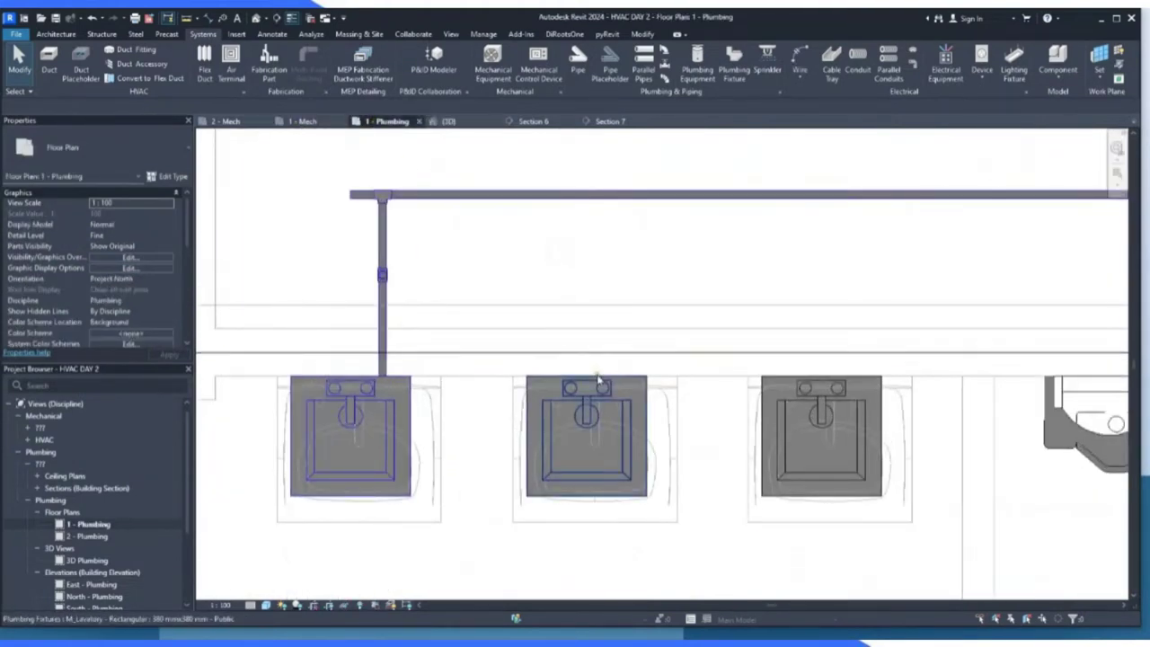
{"action": "left_click", "coordinate": [601, 384]}
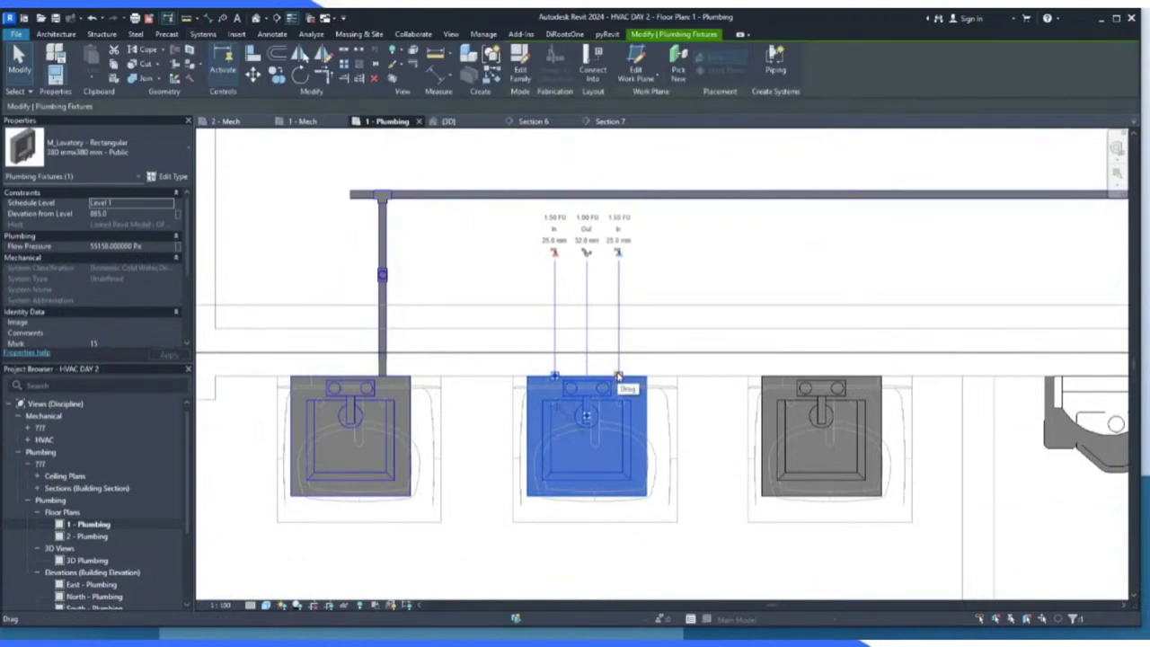
{"action": "left_click_drag", "start_coordinate": [618, 375], "coordinate": [614, 375]}
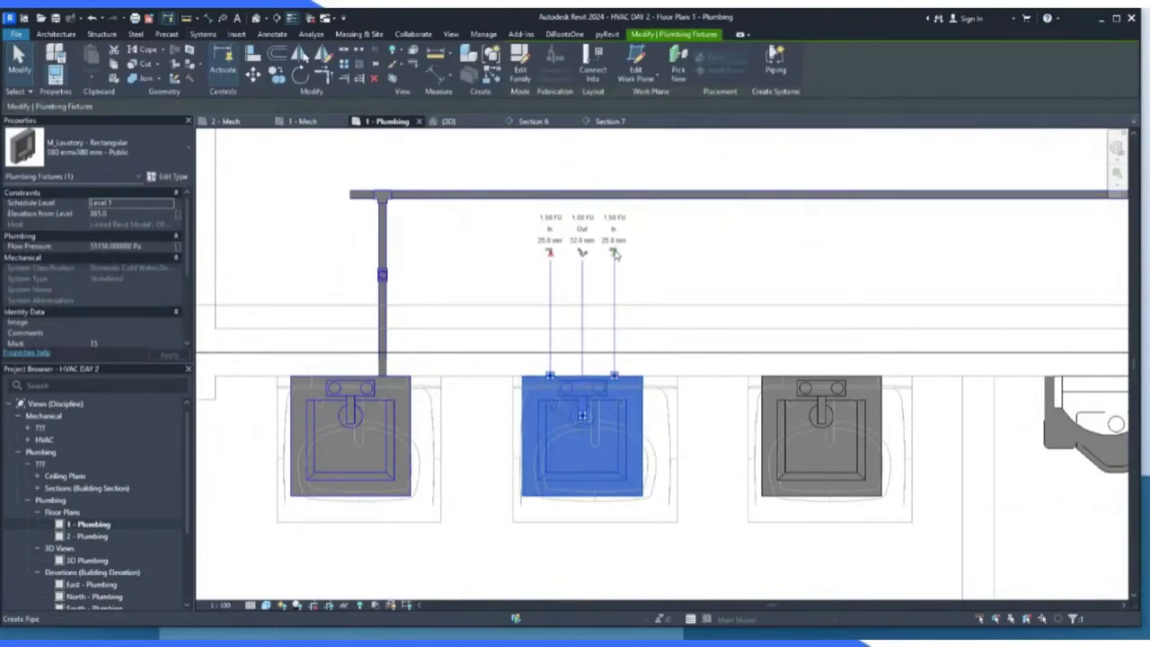
{"action": "left_click", "coordinate": [615, 253]}
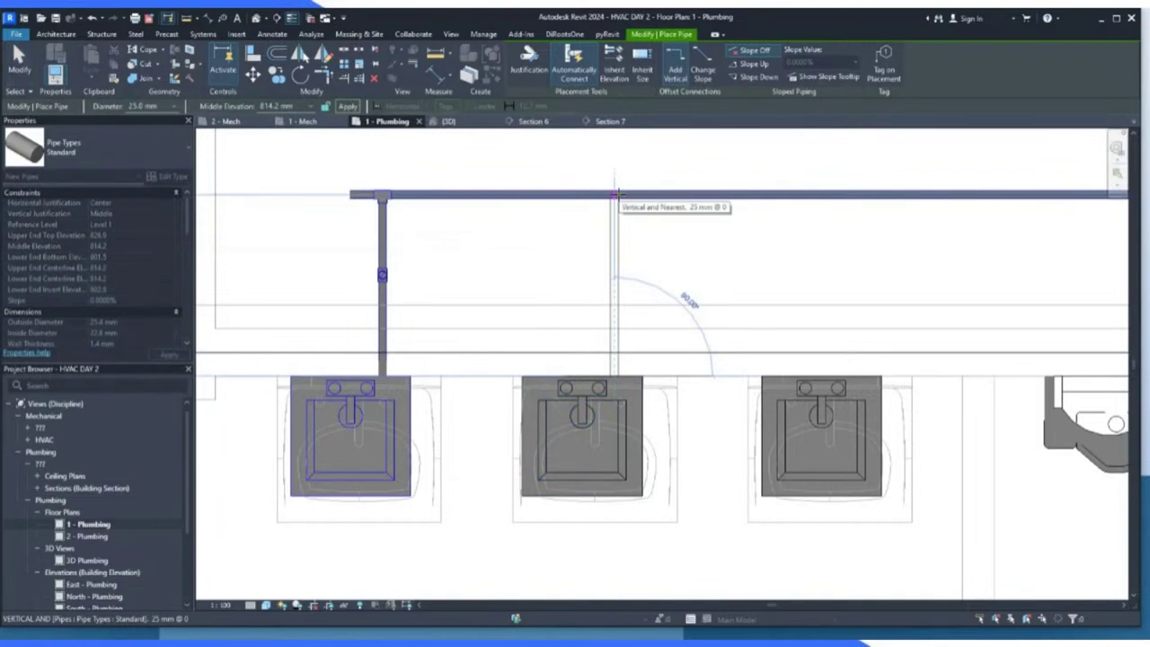
{"action": "left_click", "coordinate": [616, 273]}
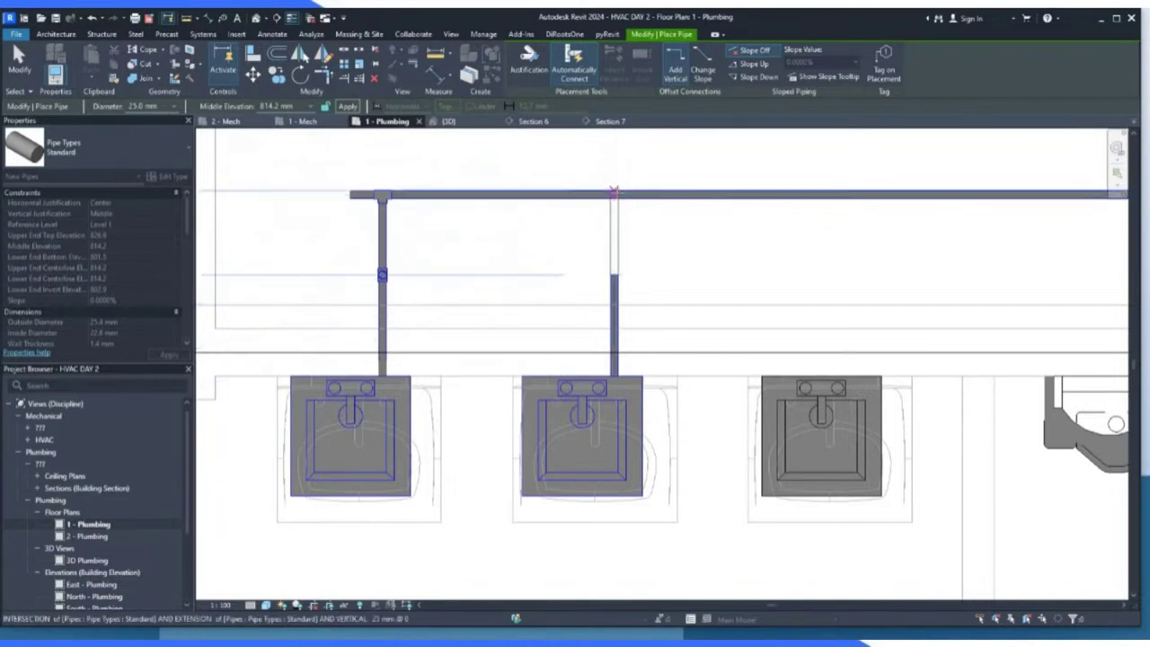
{"action": "left_click", "coordinate": [615, 193]}
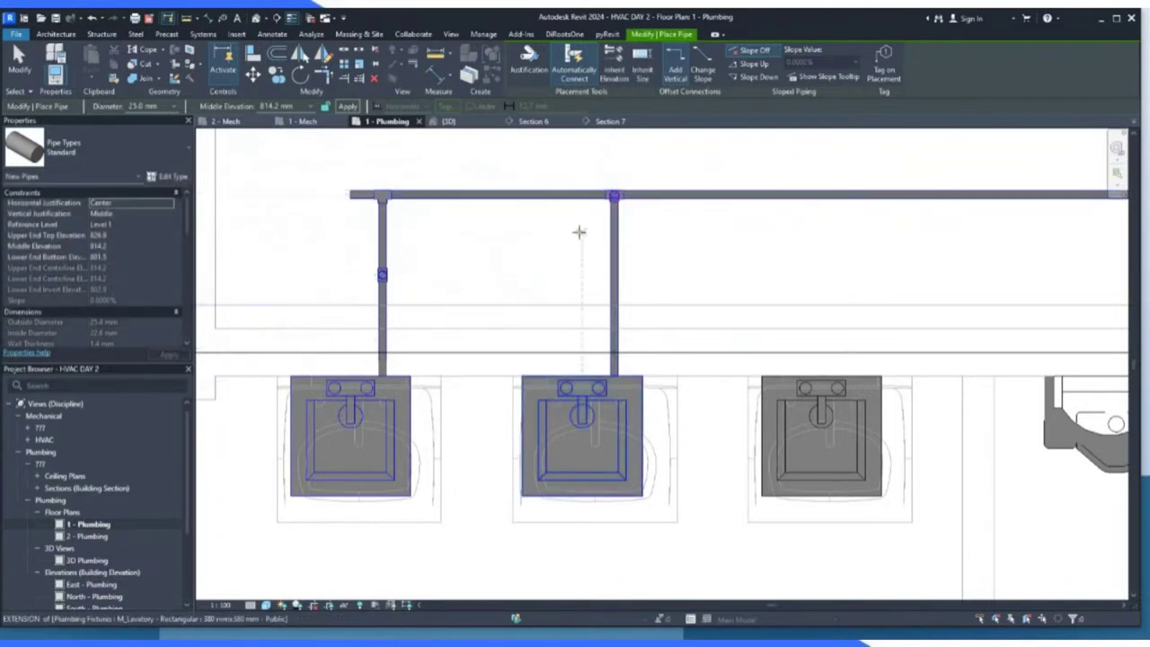
Check the middle lavatory's new branch in the 3D view.
{"action": "scroll", "coordinate": [625, 203], "scroll_direction": "up", "scroll_amount": 3}
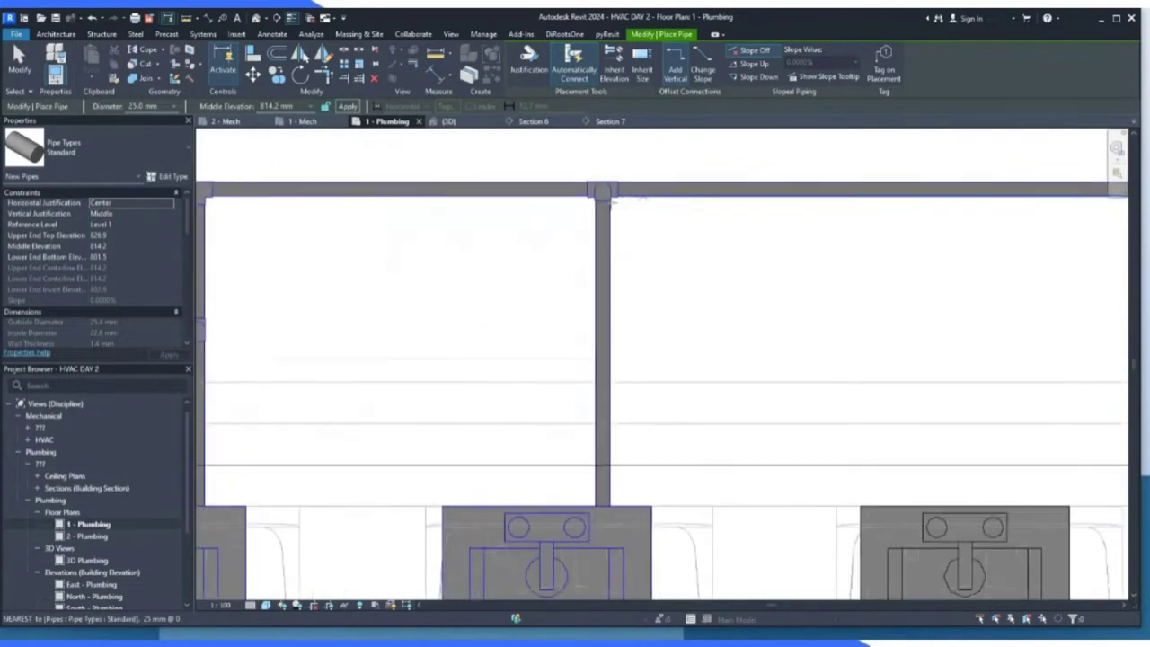
{"action": "scroll", "coordinate": [620, 198], "scroll_direction": "down", "scroll_amount": 1}
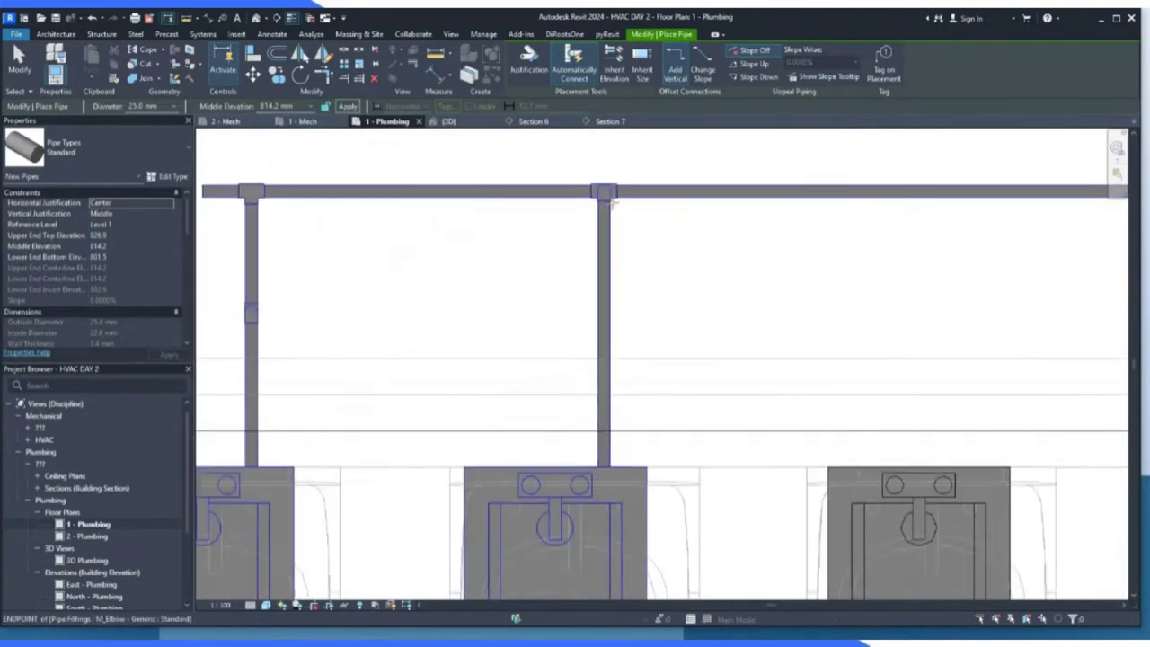
{"action": "left_click", "coordinate": [460, 122]}
{"action": "scroll", "coordinate": [713, 308], "scroll_direction": "up", "scroll_amount": 2}
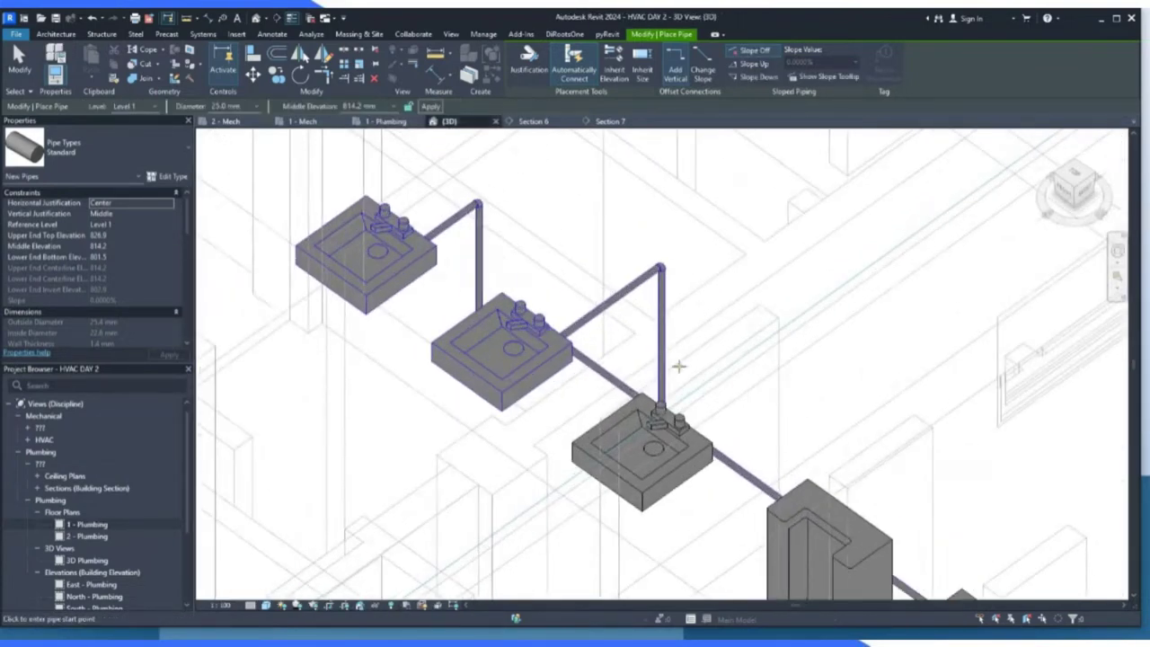
View the lavatory branches from the right side and orbit around them, then end pipe placement.
{"action": "left_click", "coordinate": [1076, 188]}
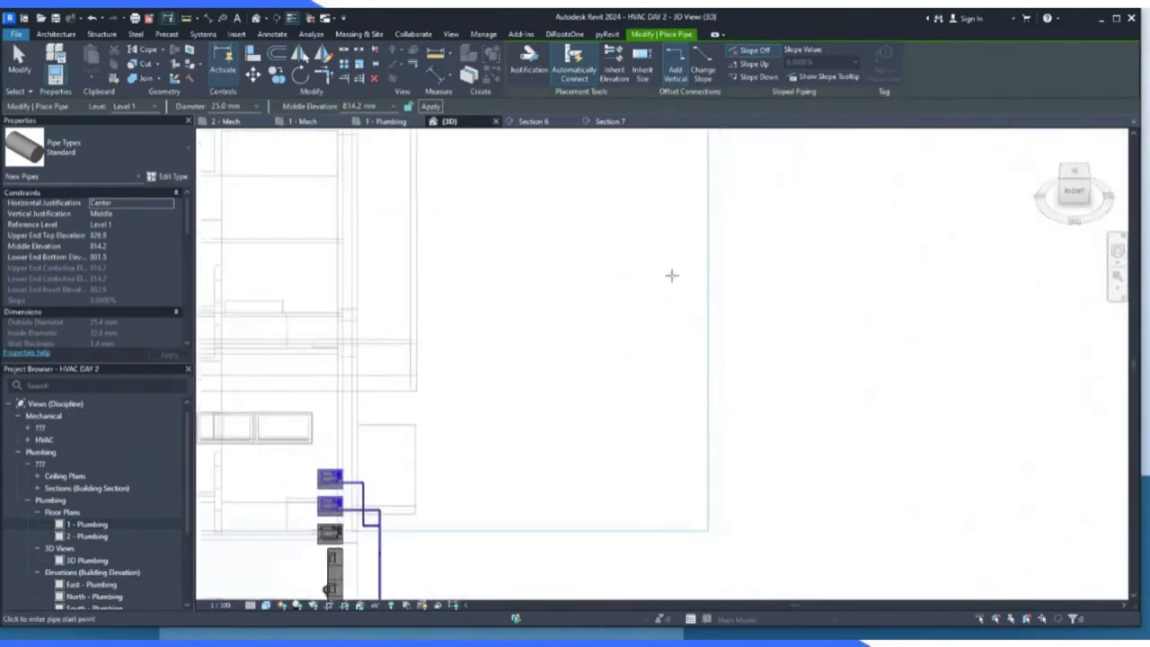
{"action": "middle_click_drag", "start_coordinate": [672, 275], "coordinate": [754, 230]}
{"action": "scroll", "coordinate": [437, 470], "scroll_direction": "up", "scroll_amount": 3}
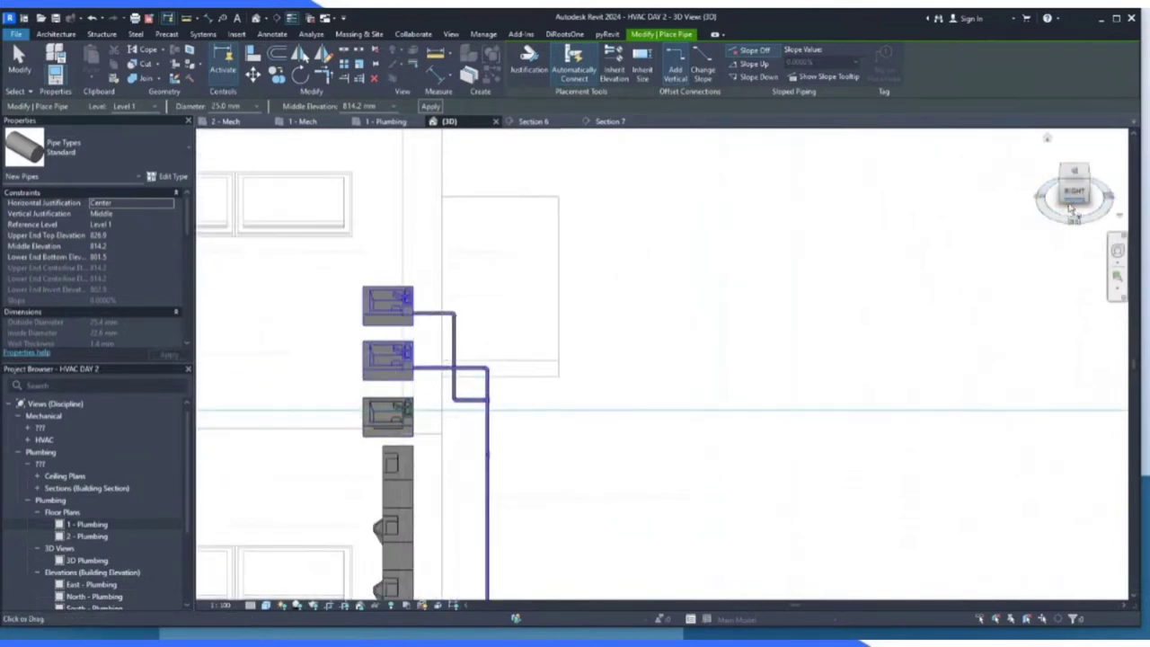
{"action": "left_click_drag", "start_coordinate": [1069, 186], "coordinate": [988, 180]}
{"action": "scroll", "coordinate": [376, 429], "scroll_direction": "up", "scroll_amount": 5}
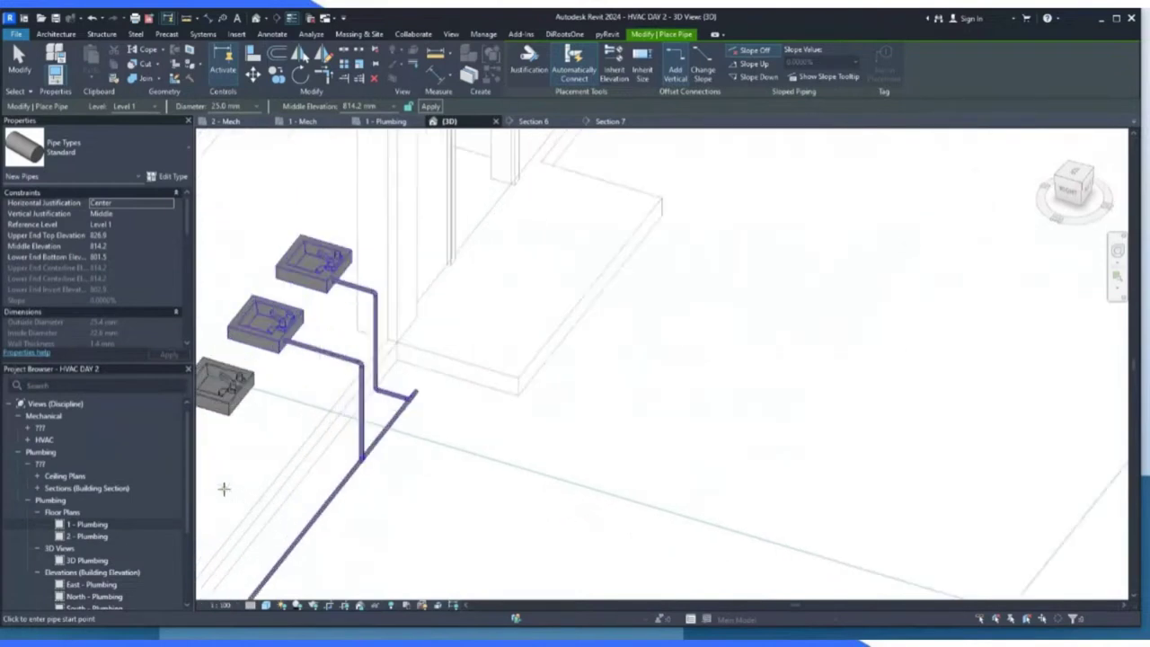
{"action": "scroll", "coordinate": [690, 382], "scroll_direction": "down", "scroll_amount": 2}
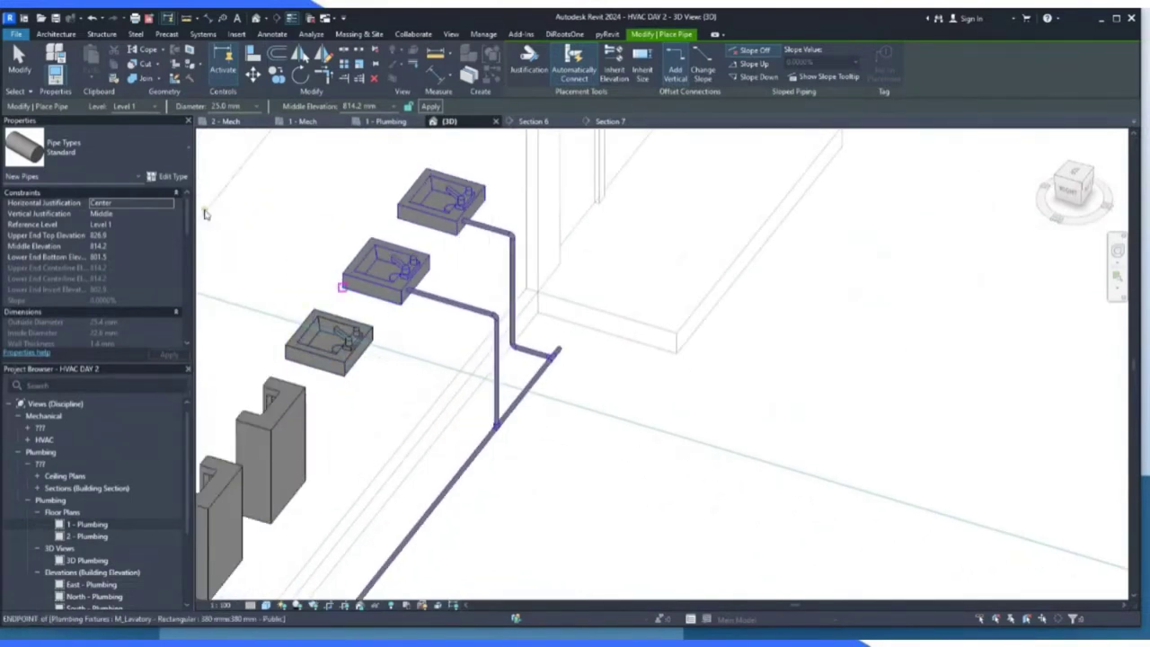
{"action": "left_click", "coordinate": [22, 70]}
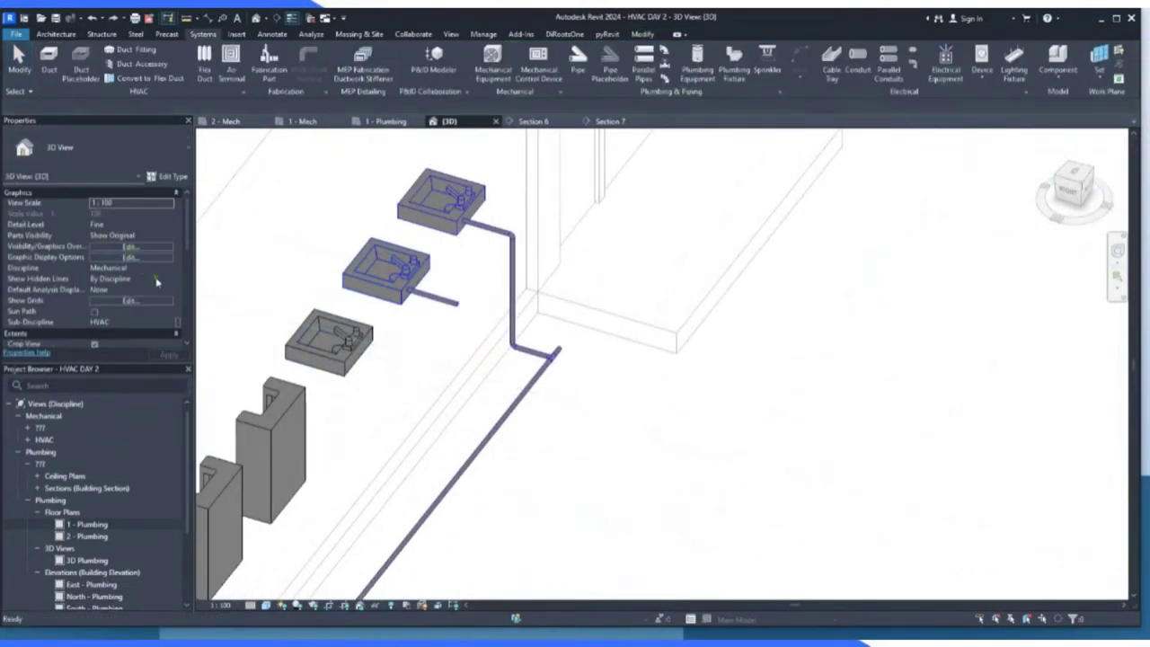
Delete the short pipe stub at the middle sink and select the sink.
{"action": "left_click", "coordinate": [444, 302]}
{"action": "key", "text": "Delete"}
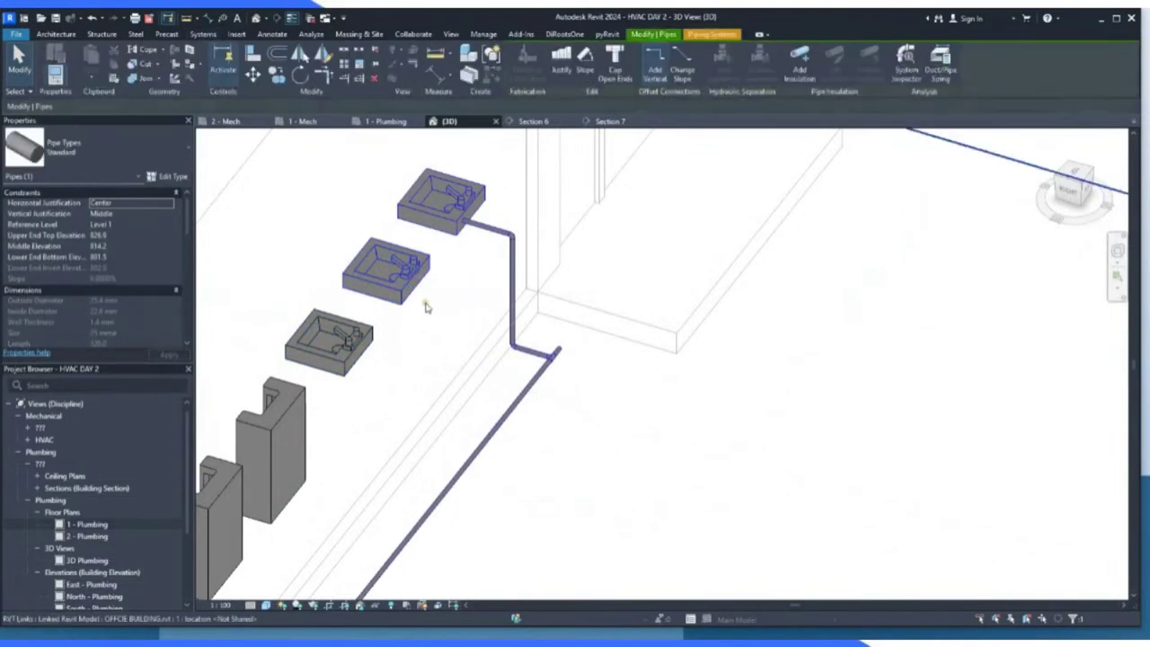
{"action": "left_click", "coordinate": [411, 300]}
{"action": "scroll", "coordinate": [400, 299], "scroll_direction": "up", "scroll_amount": 2}
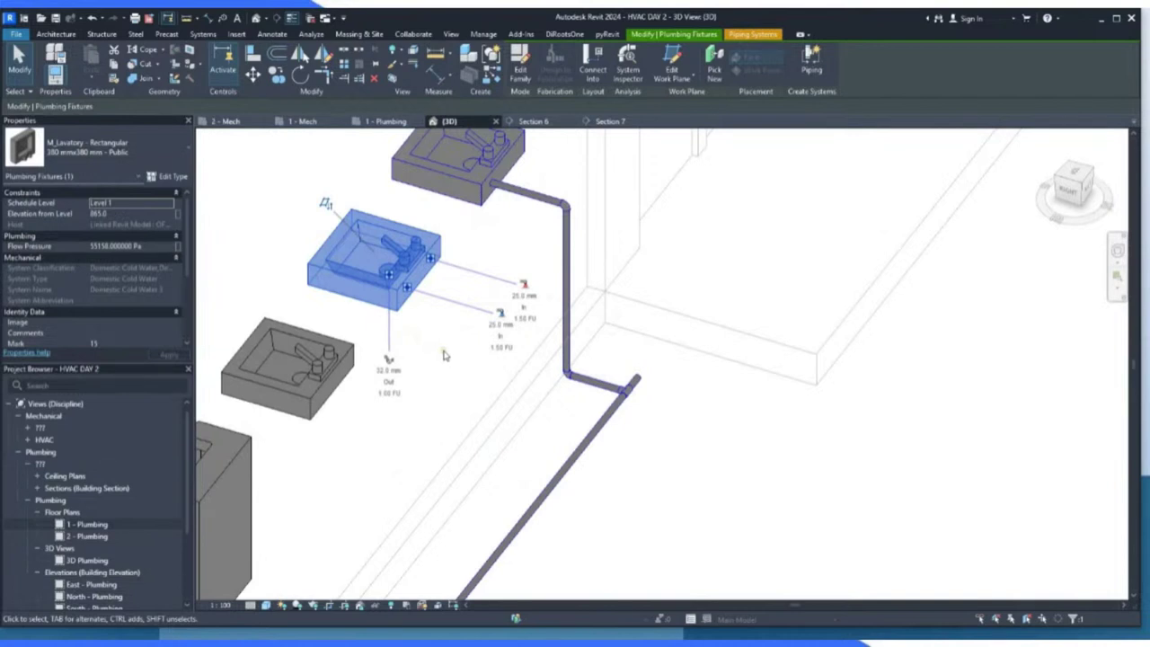
Run a new branch out from the sink's connector, down, and a short way toward the main.
{"action": "left_click", "coordinate": [501, 313]}
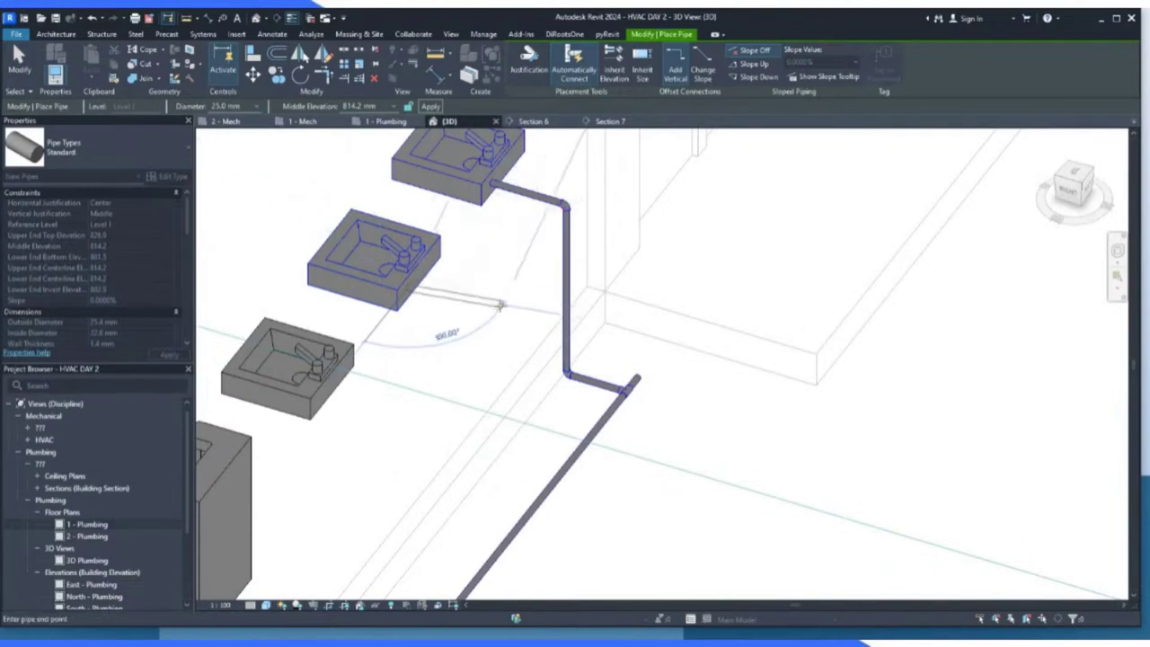
{"action": "left_click", "coordinate": [495, 314]}
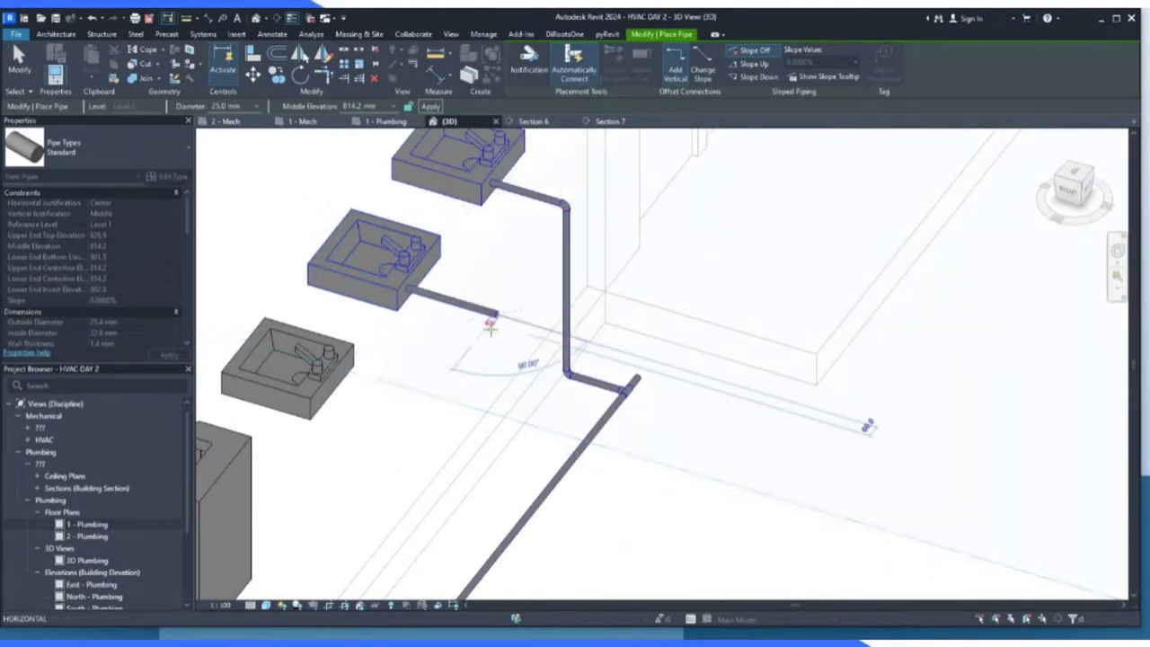
{"action": "left_click", "coordinate": [501, 456]}
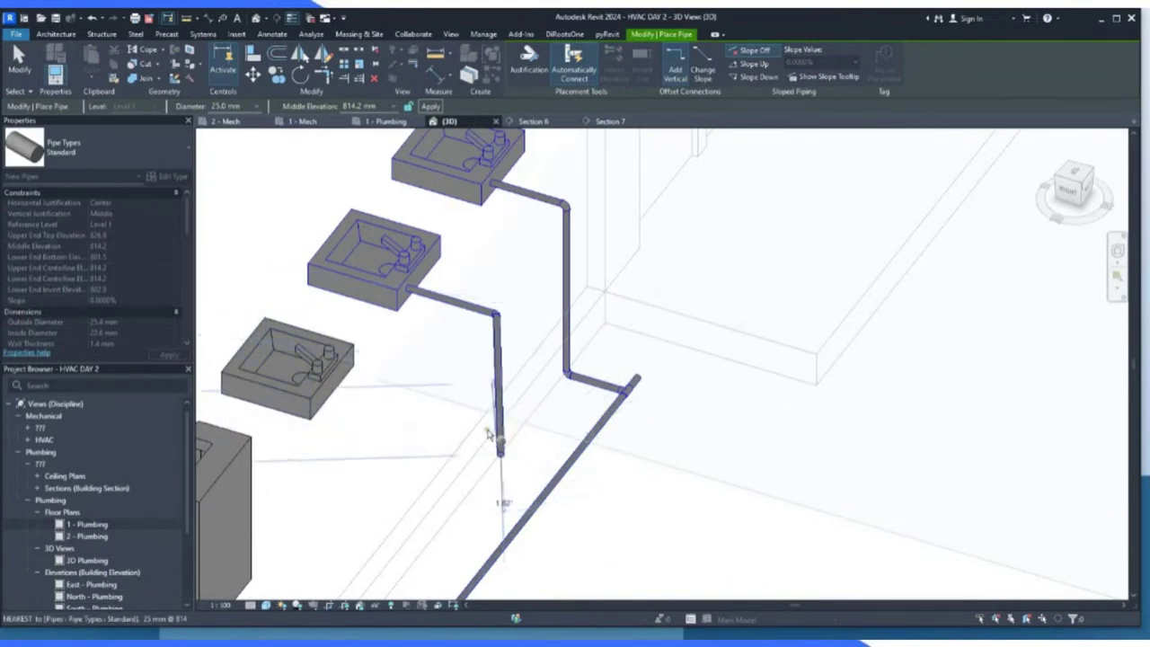
{"action": "scroll", "coordinate": [501, 454], "scroll_direction": "up", "scroll_amount": 2}
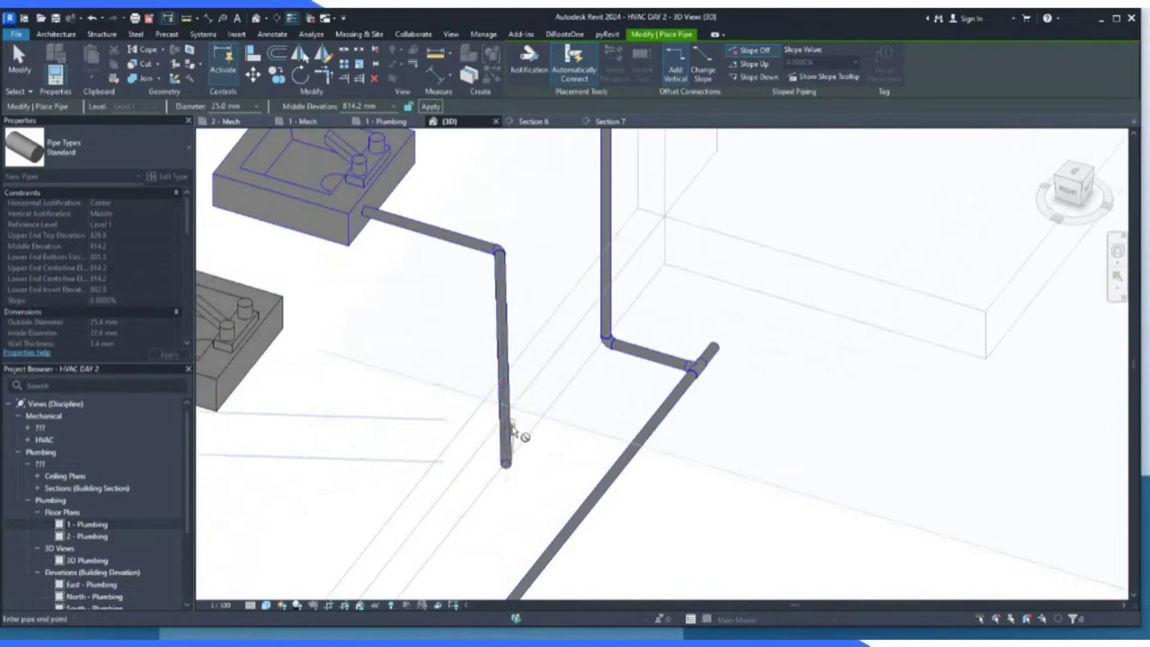
{"action": "left_click", "coordinate": [543, 474]}
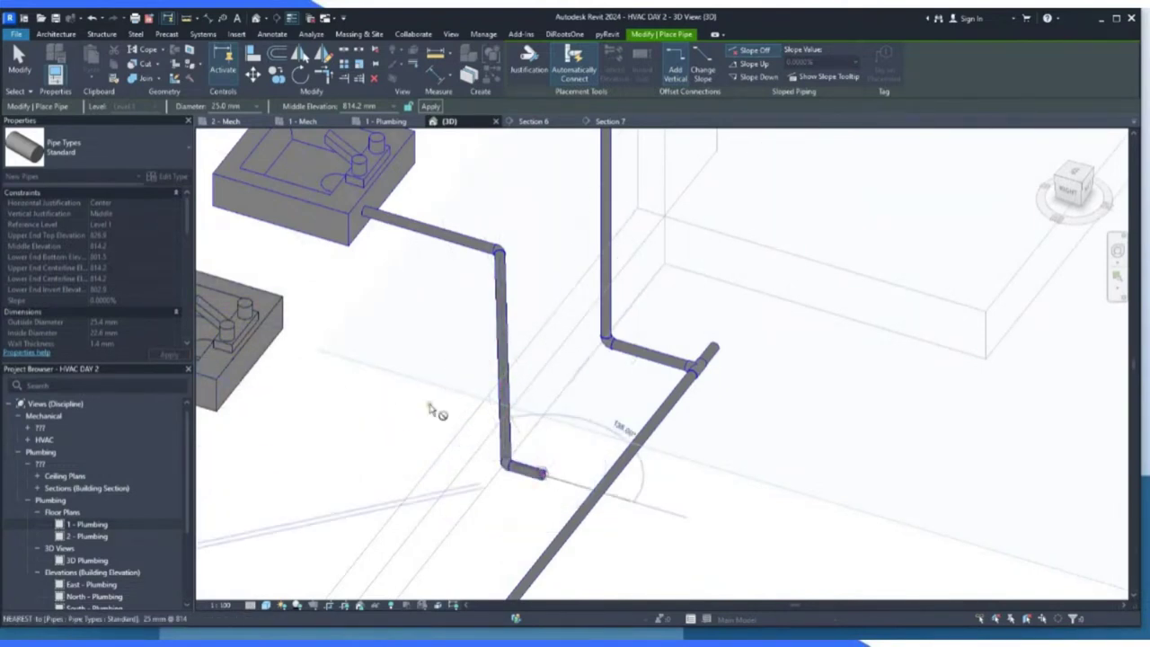
{"action": "key", "text": "Escape"}
{"action": "key", "text": "Escape"}
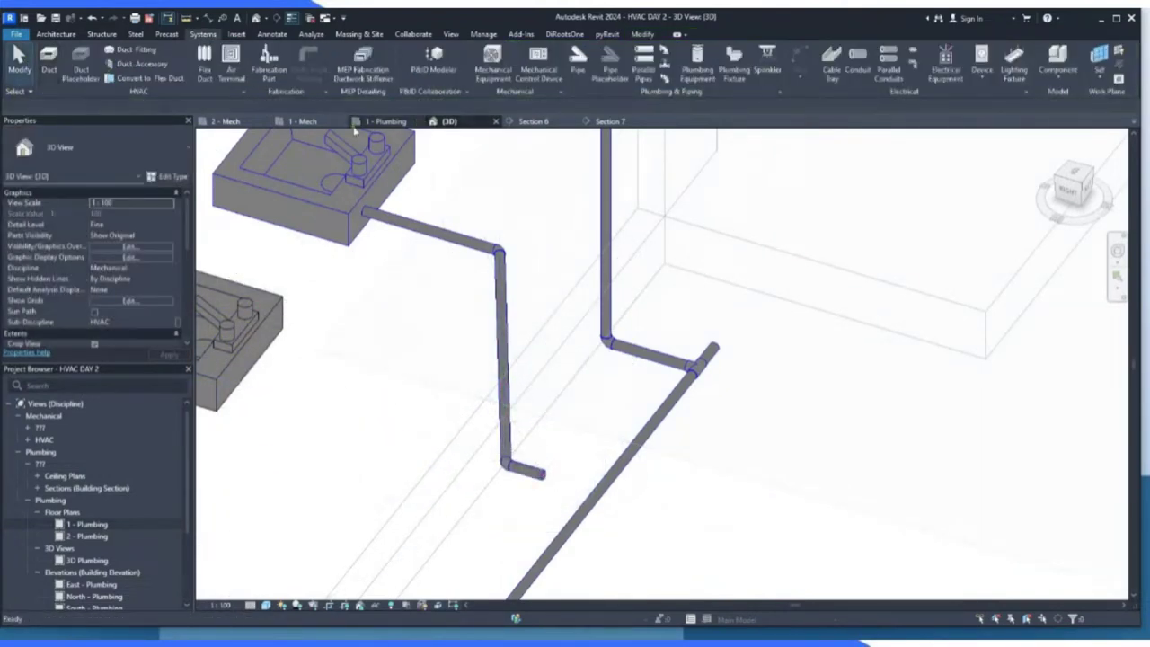
In the 1 - Plumbing plan, delete the sloped branch pipe, the vertical pipe and the leftover fitting.
{"action": "left_click", "coordinate": [391, 129]}
{"action": "scroll", "coordinate": [508, 307], "scroll_direction": "down", "scroll_amount": 2}
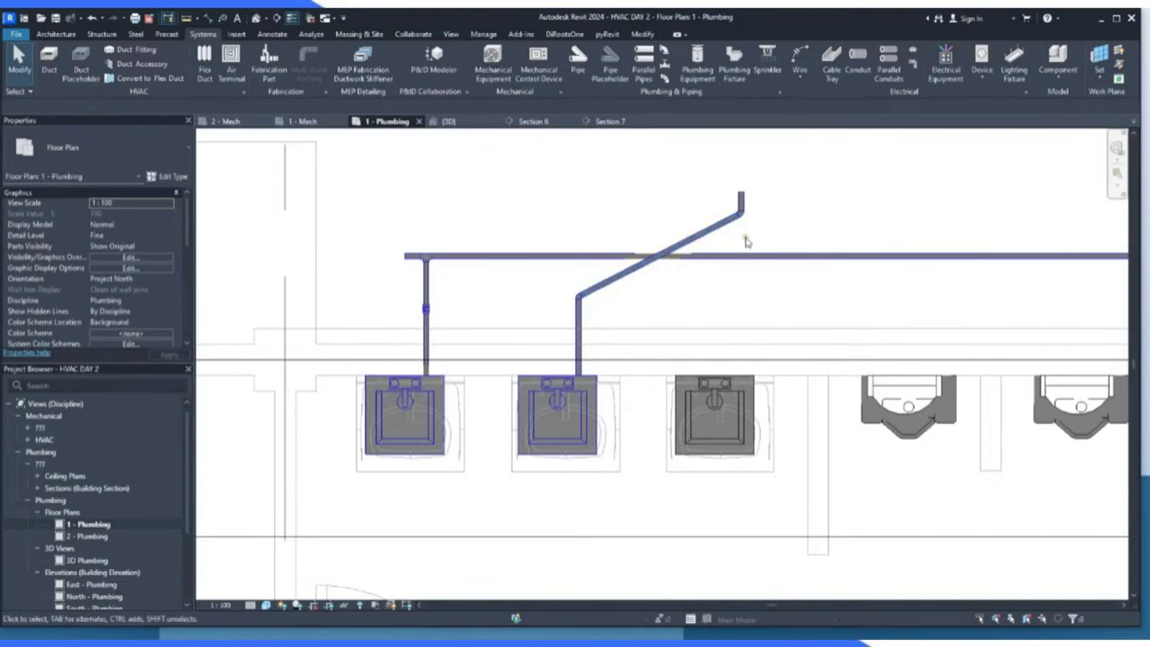
{"action": "left_click", "coordinate": [27, 60]}
{"action": "left_click", "coordinate": [734, 223]}
{"action": "key", "text": "Delete"}
{"action": "left_click", "coordinate": [578, 310]}
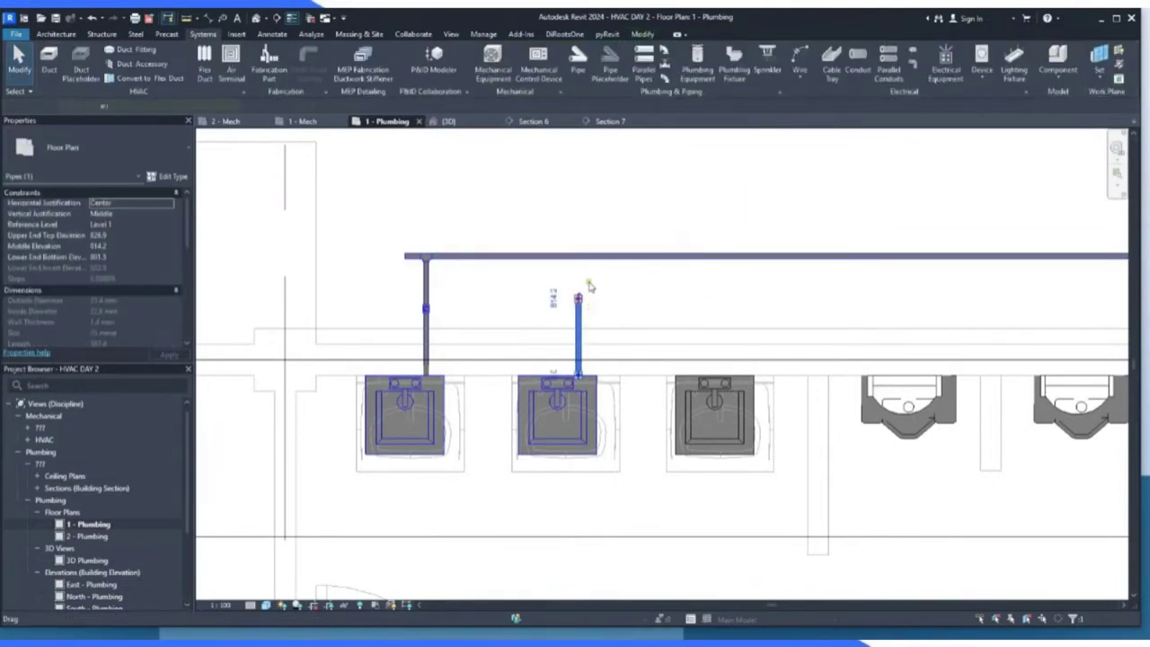
{"action": "key", "text": "Delete"}
{"action": "scroll", "coordinate": [585, 305], "scroll_direction": "up", "scroll_amount": 2}
{"action": "left_click", "coordinate": [559, 299]}
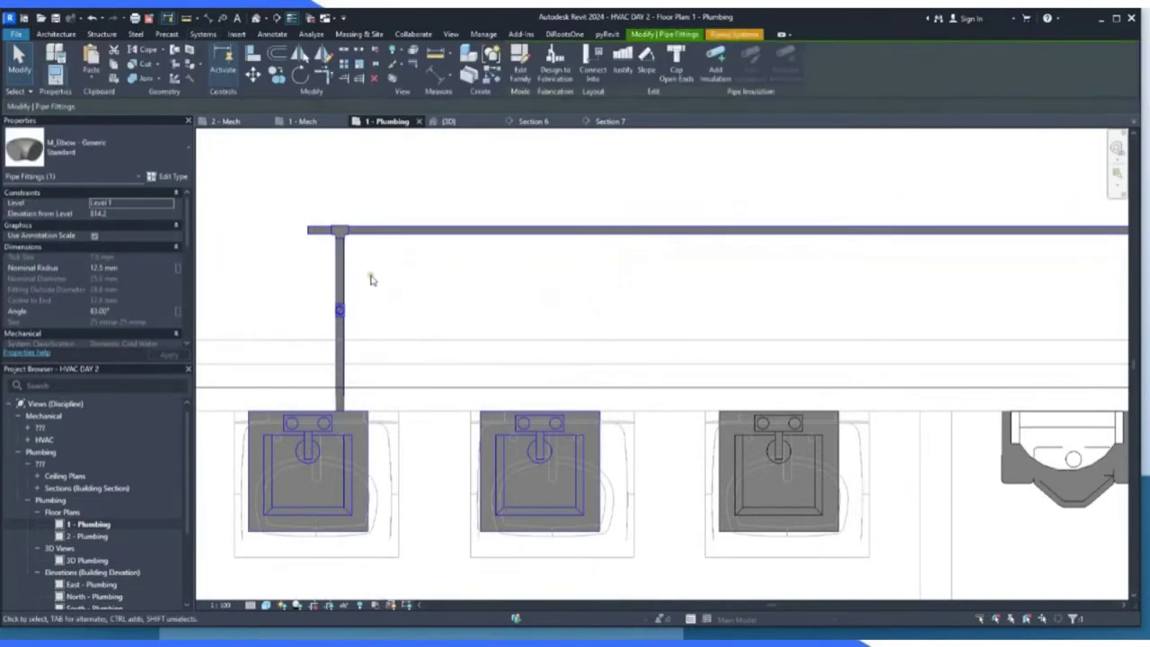
{"action": "key", "text": "Delete"}
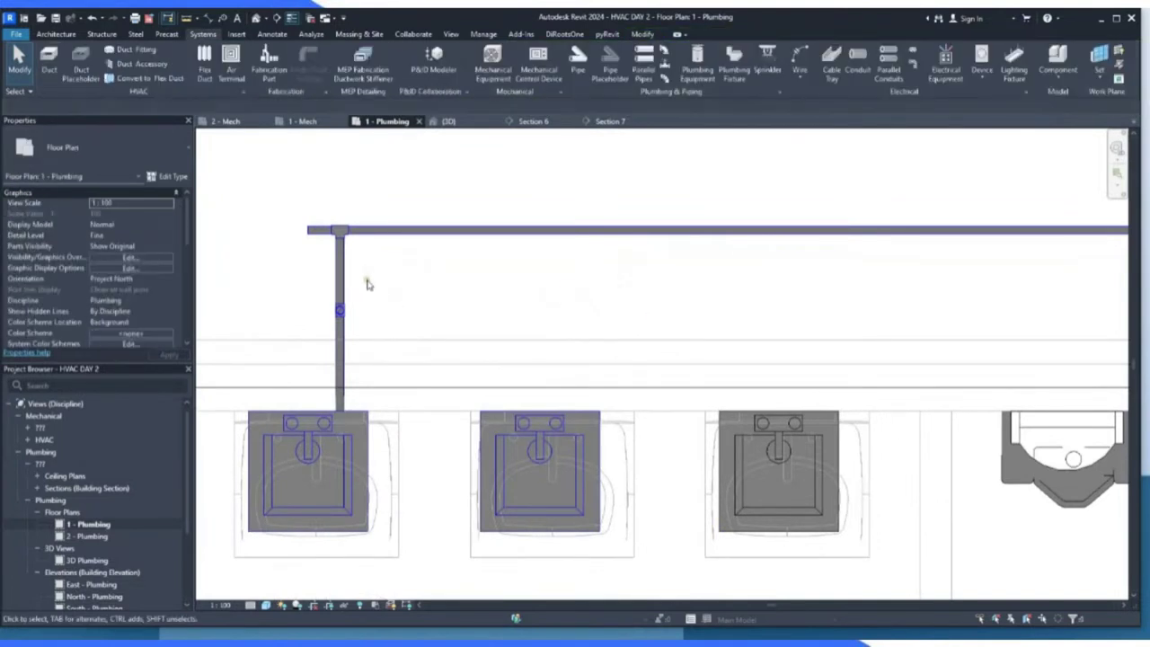
Copy the first lavatory's vertical branch to the middle lavatory, check it in 3D, then undo the copy.
{"action": "left_click", "coordinate": [341, 321]}
{"action": "left_click", "coordinate": [277, 79]}
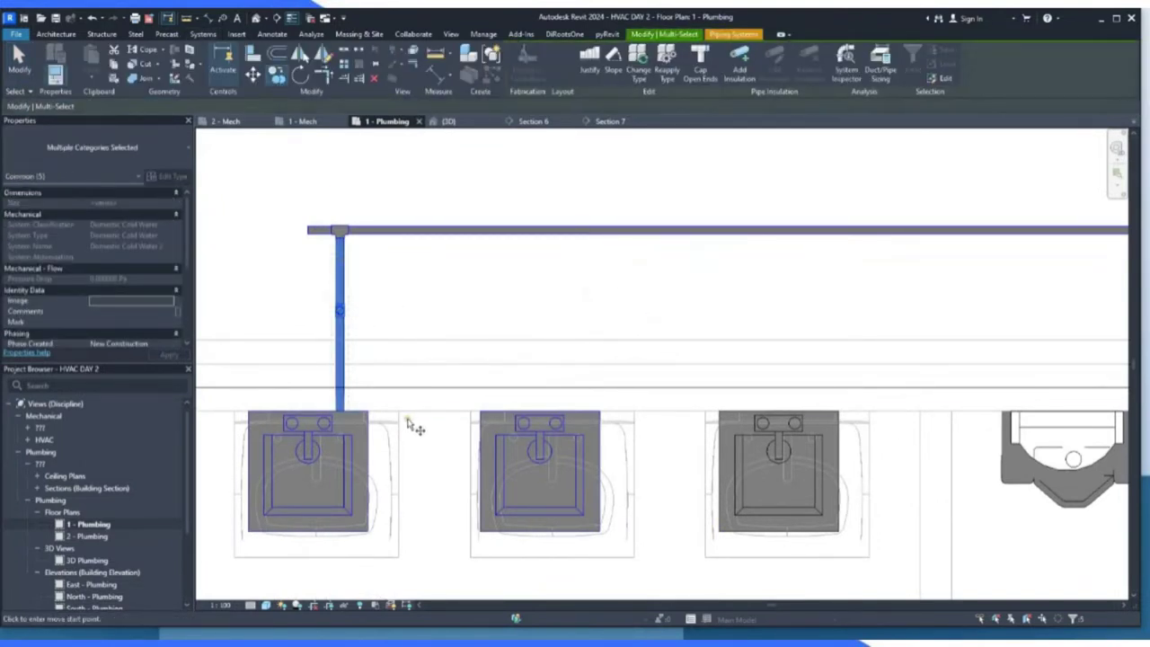
{"action": "left_click", "coordinate": [373, 411]}
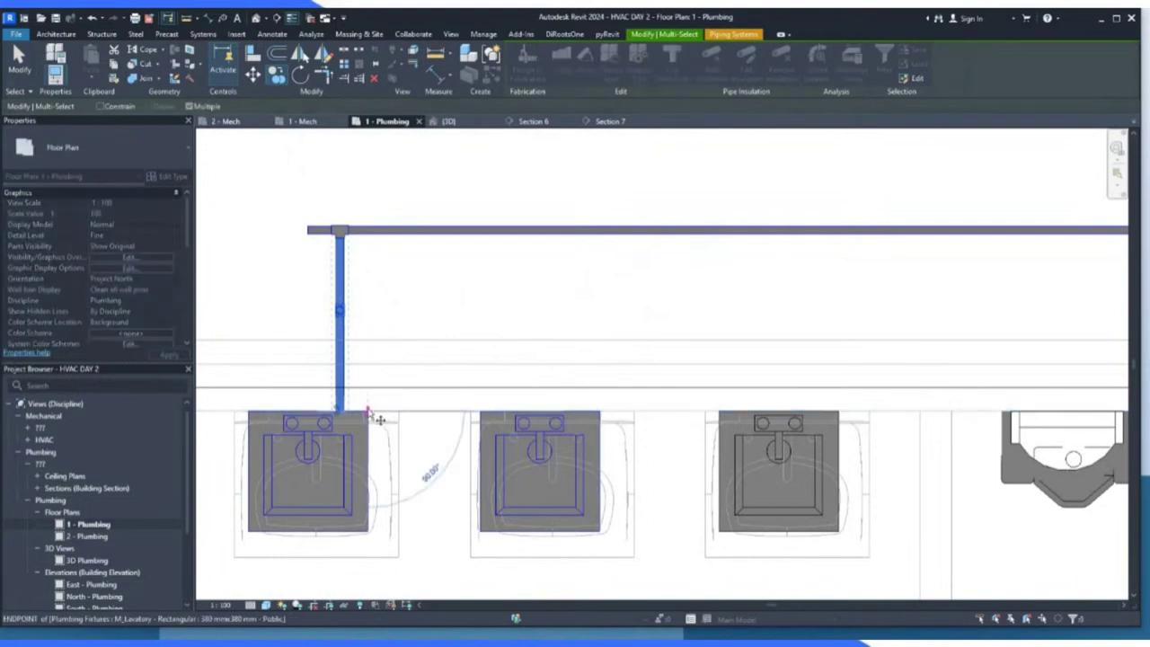
{"action": "left_click", "coordinate": [599, 411]}
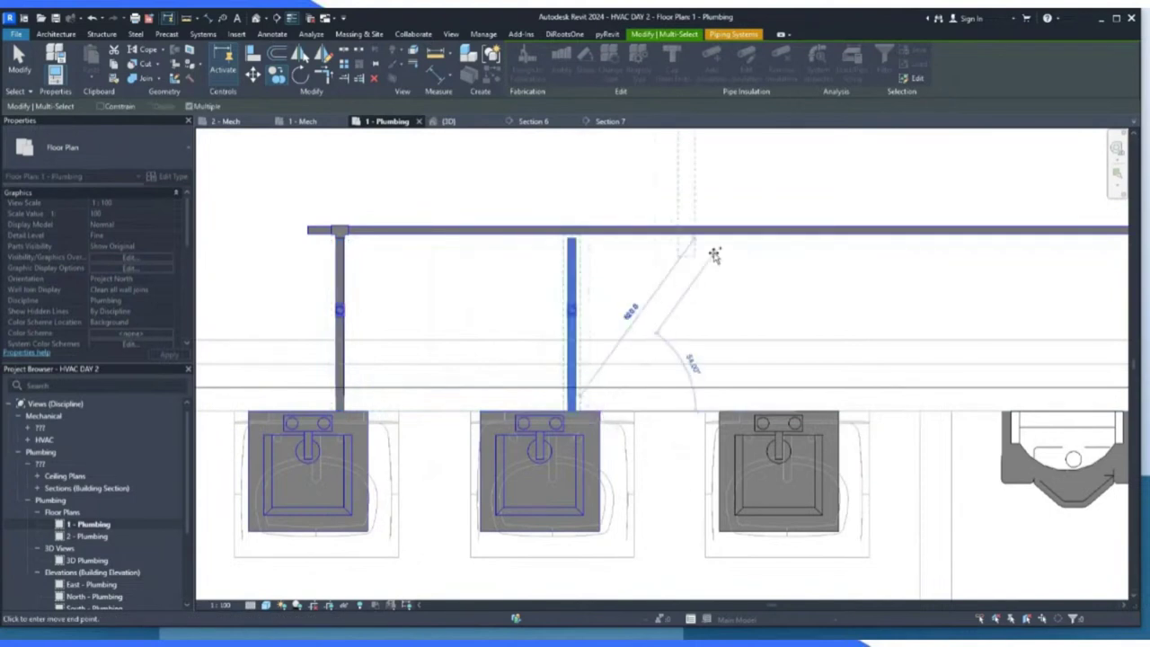
{"action": "key", "text": "Escape"}
{"action": "key", "text": "Escape"}
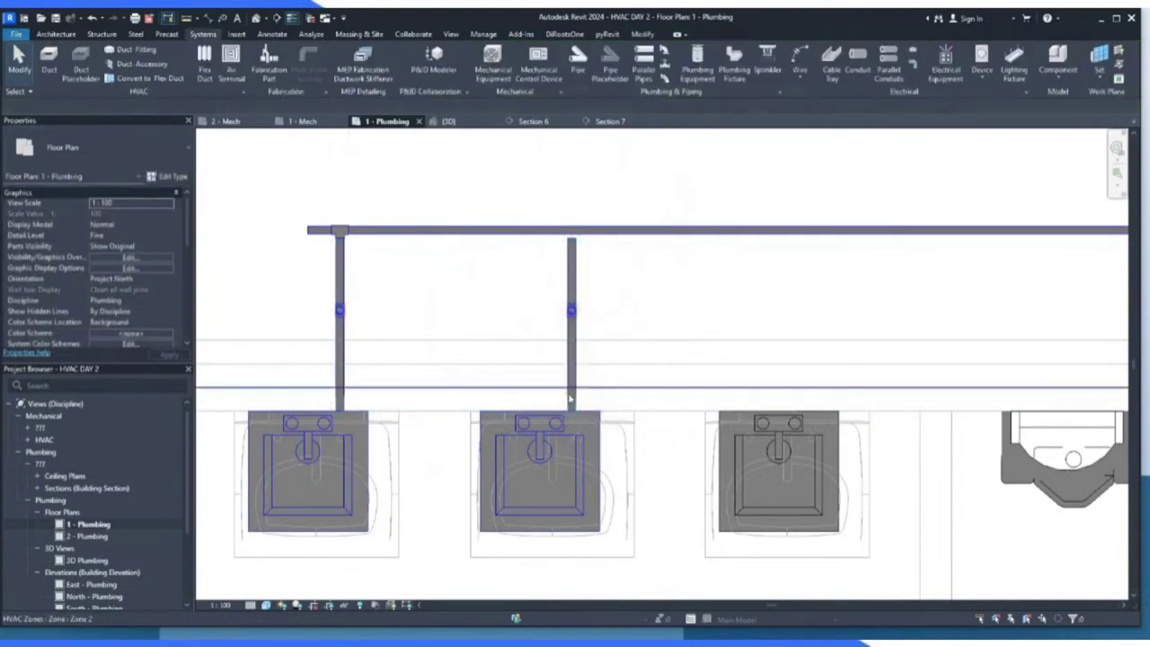
{"action": "left_click", "coordinate": [556, 411]}
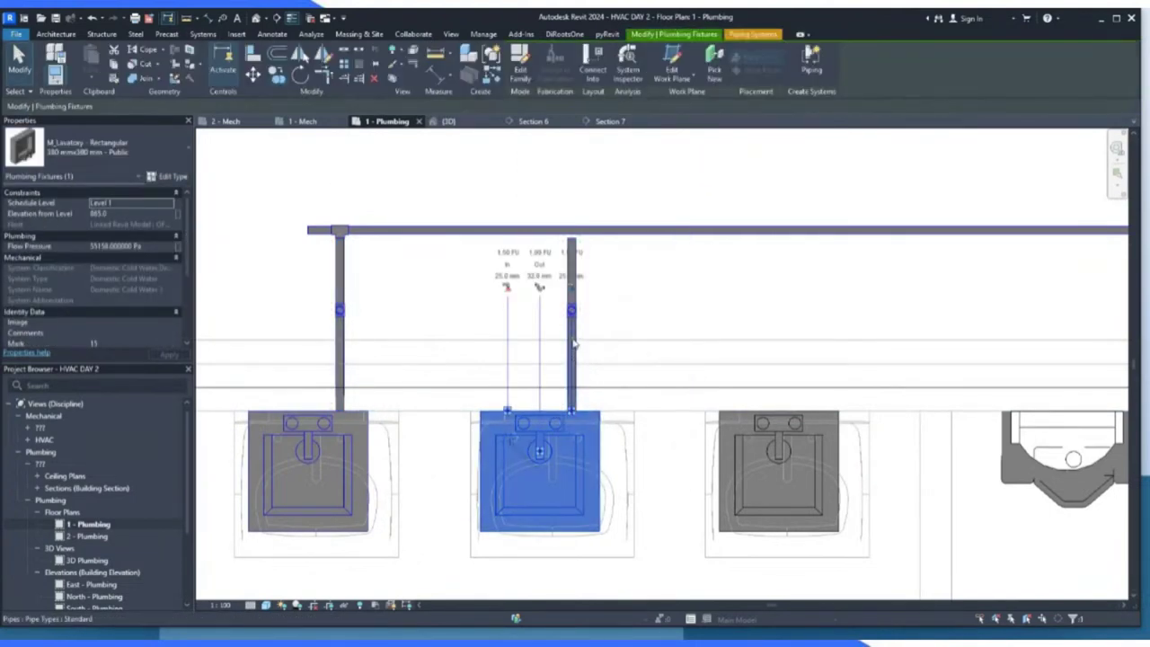
{"action": "scroll", "coordinate": [573, 315], "scroll_direction": "up", "scroll_amount": 2}
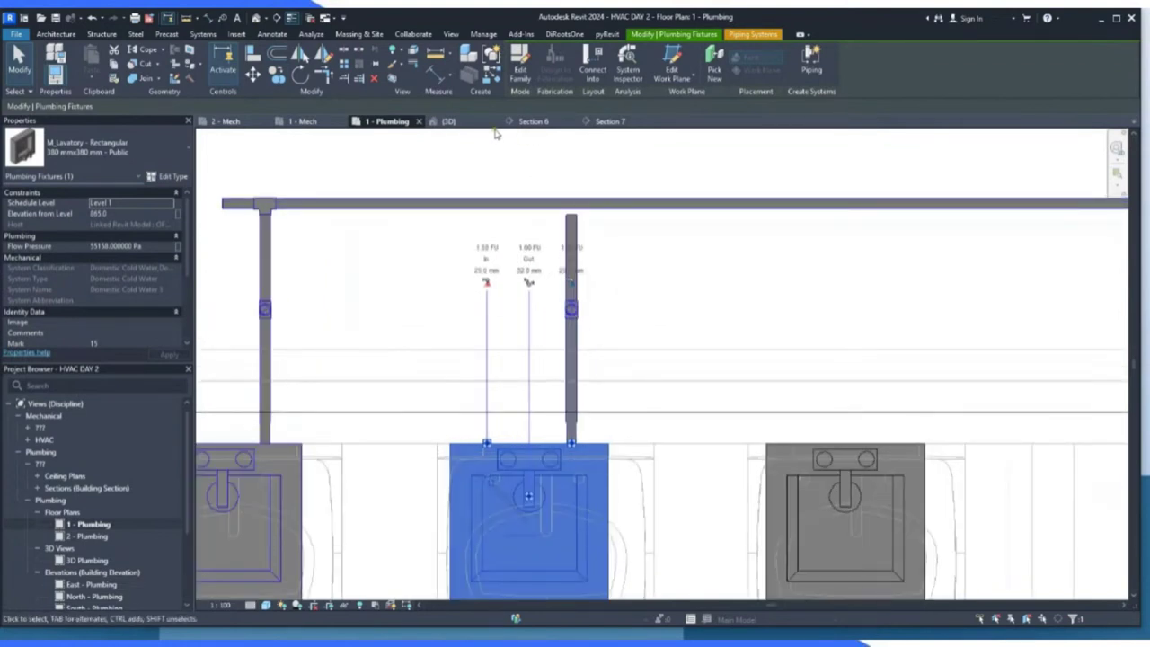
{"action": "left_click", "coordinate": [460, 123]}
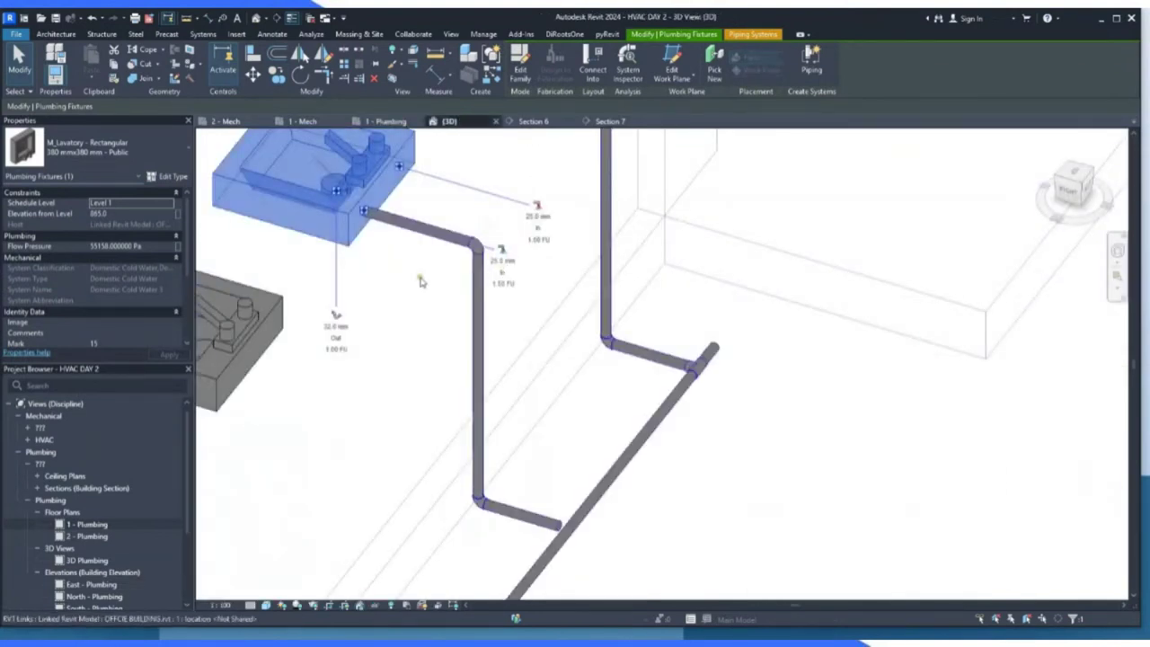
{"action": "left_click", "coordinate": [384, 275]}
{"action": "left_click_drag", "start_coordinate": [490, 230], "coordinate": [624, 458]}
{"action": "key", "text": "Escape"}
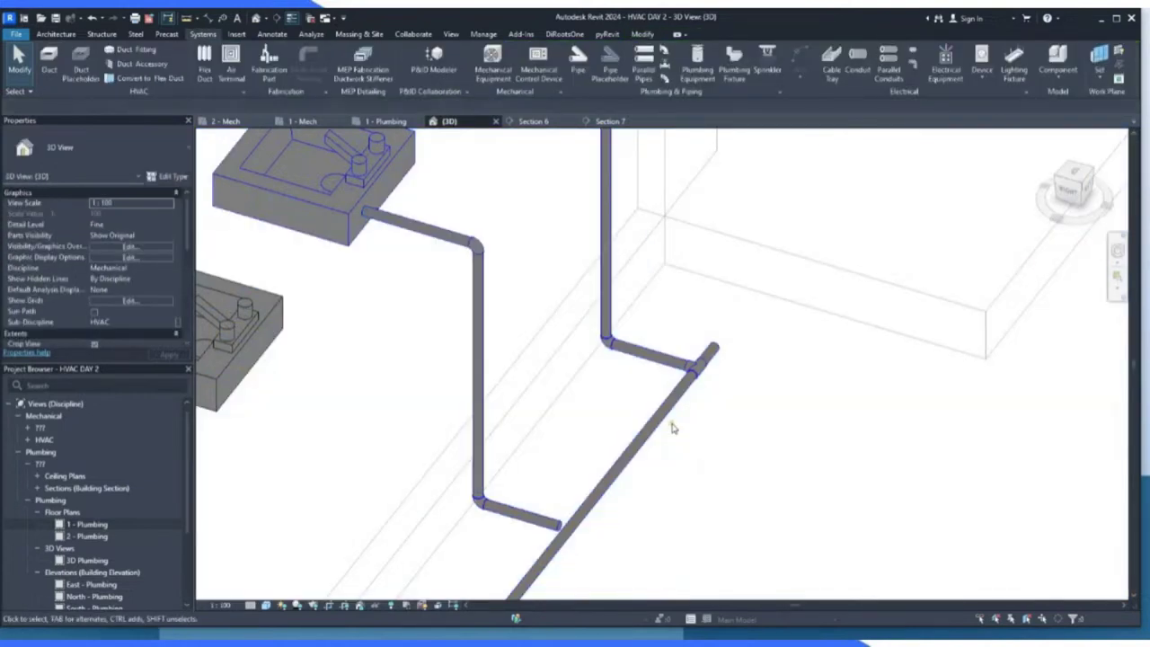
{"action": "key", "text": "ctrl+z"}
Copy the first lavatory's branch pipes and fittings to the middle sink and check in 3D.
{"action": "left_click", "coordinate": [395, 122]}
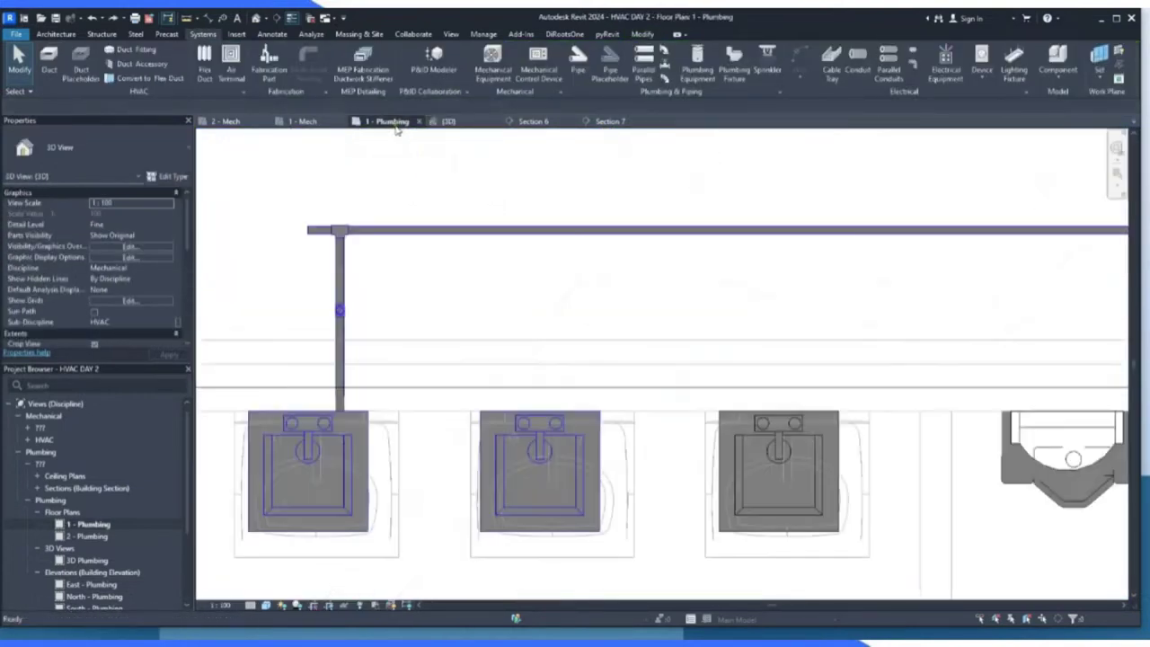
{"action": "left_click_drag", "start_coordinate": [359, 280], "coordinate": [335, 321]}
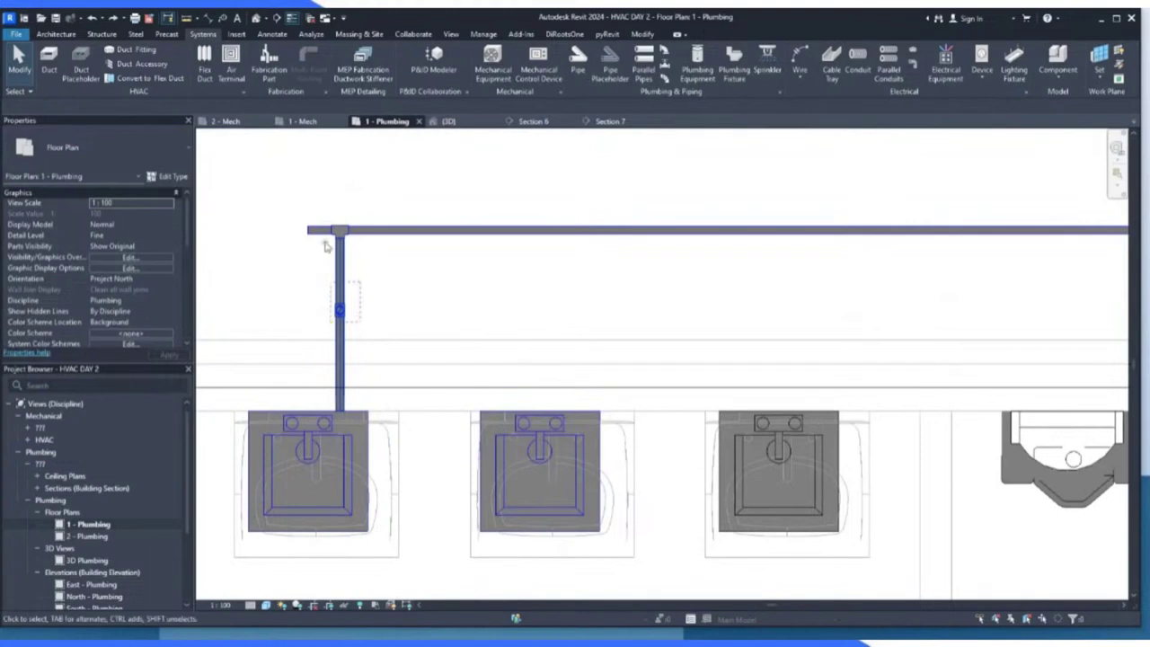
{"action": "left_click_drag", "start_coordinate": [325, 247], "coordinate": [323, 214]}
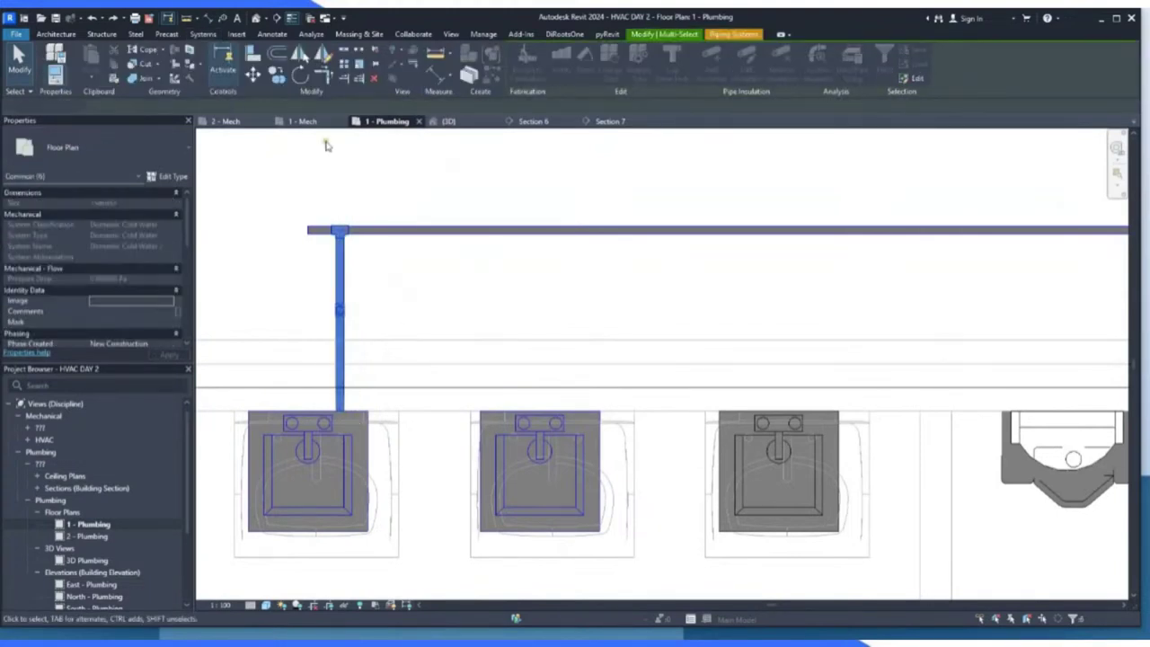
{"action": "key", "text": "m"}
{"action": "key", "text": "v"}
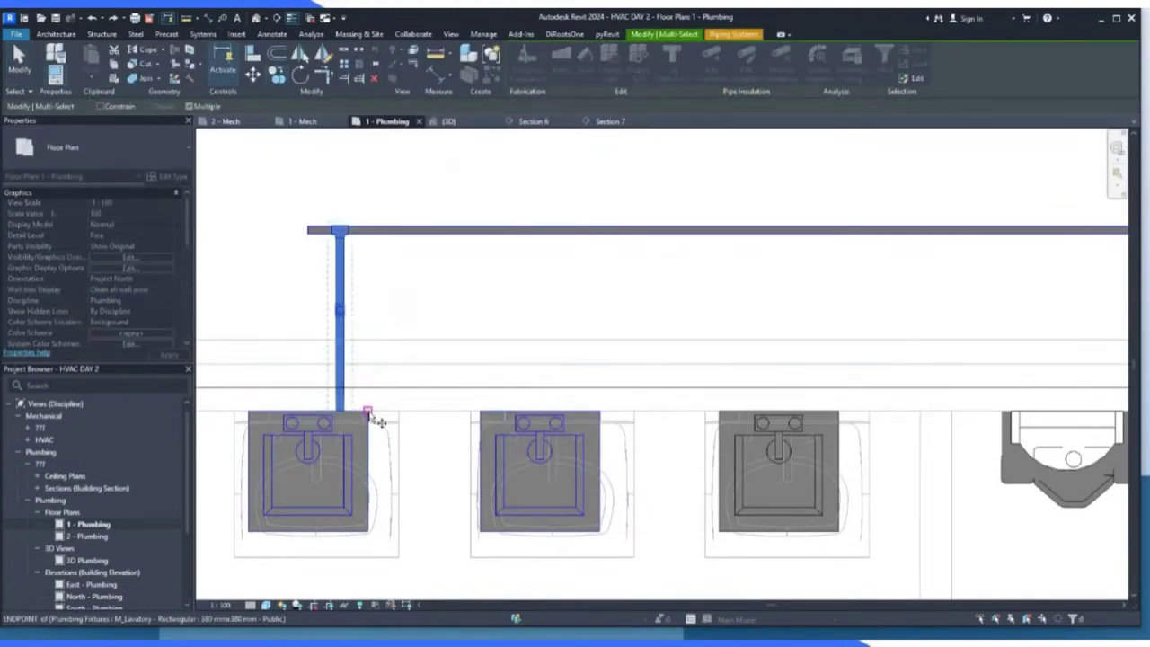
{"action": "left_click", "coordinate": [369, 413]}
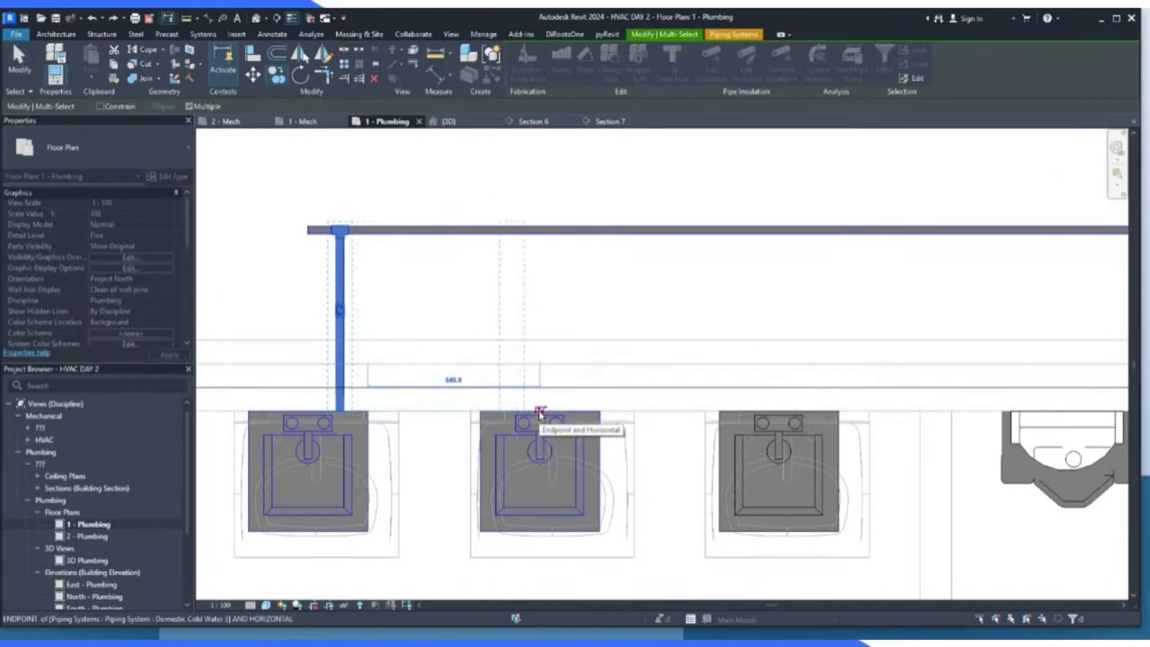
{"action": "left_click", "coordinate": [540, 411]}
{"action": "key", "text": "Escape"}
{"action": "key", "text": "Escape"}
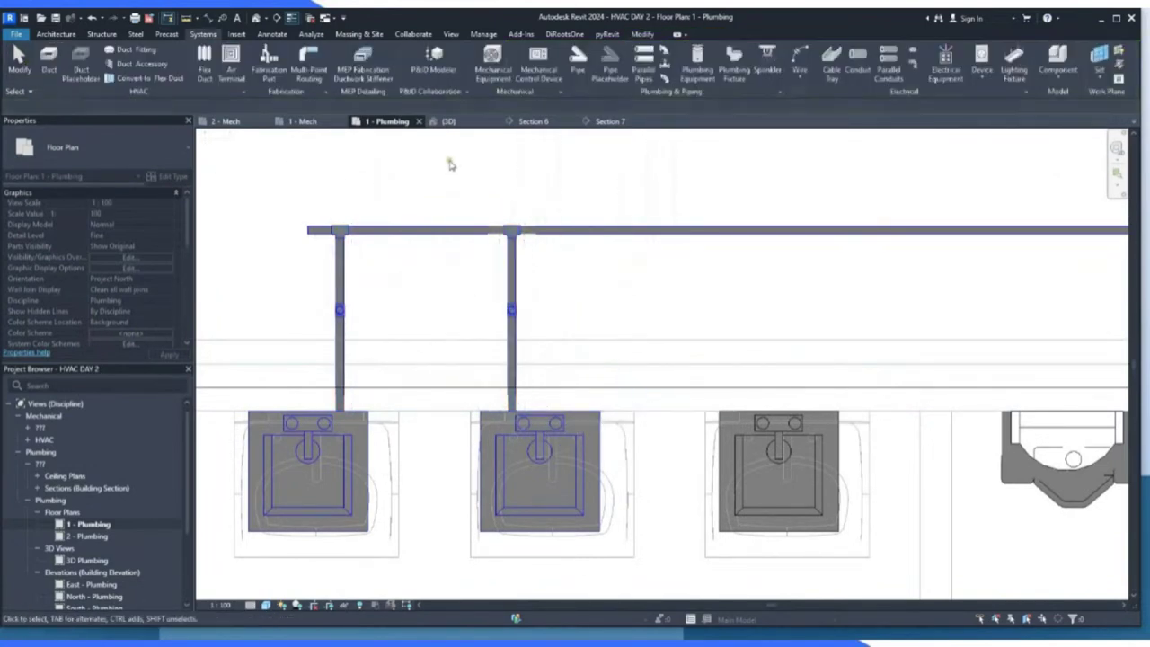
{"action": "left_click", "coordinate": [449, 121]}
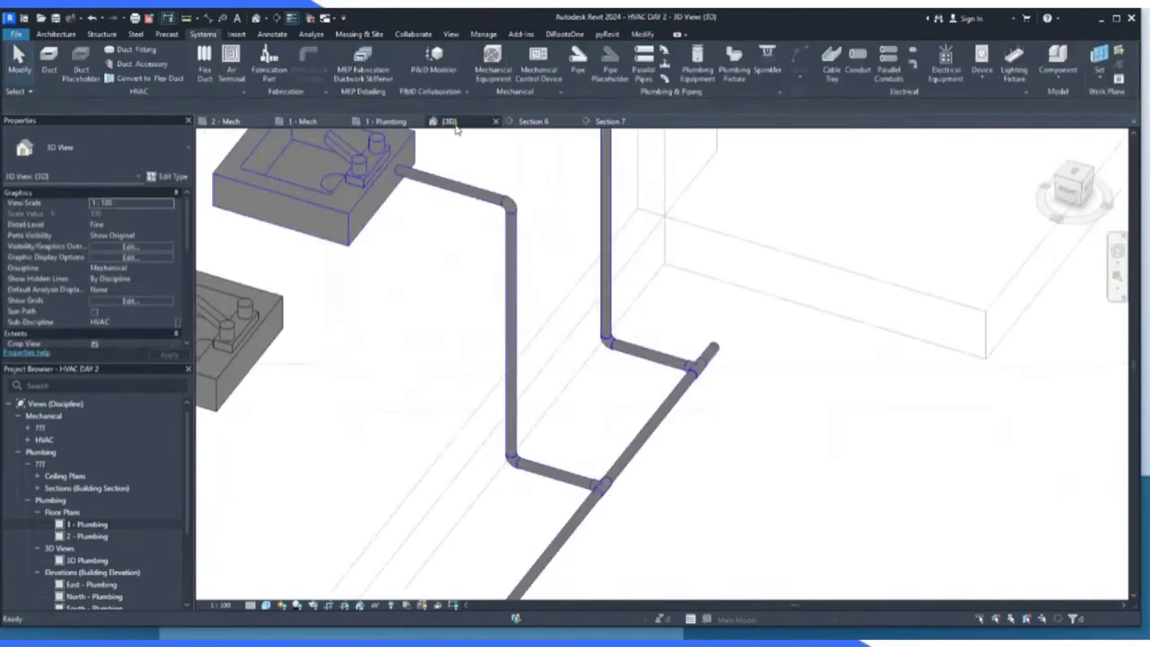
Draw a short horizontal pipe from the upper lavatory's cold-water connector, then clear the selection.
{"action": "left_click", "coordinate": [457, 187]}
{"action": "left_click", "coordinate": [364, 212]}
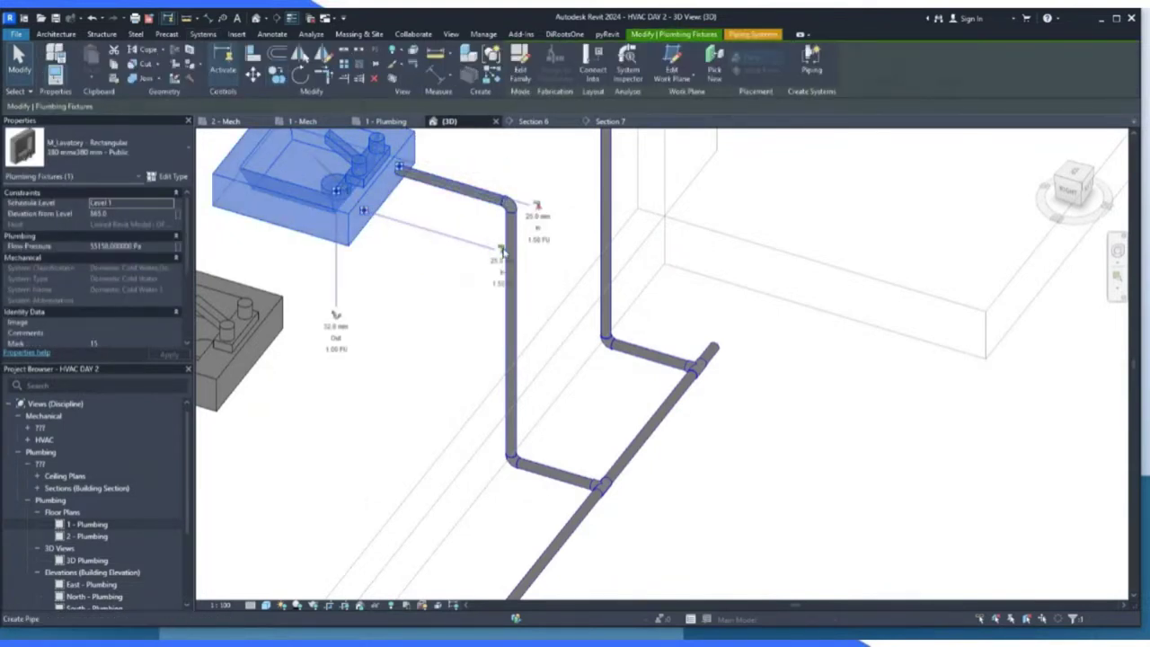
{"action": "left_click", "coordinate": [501, 251]}
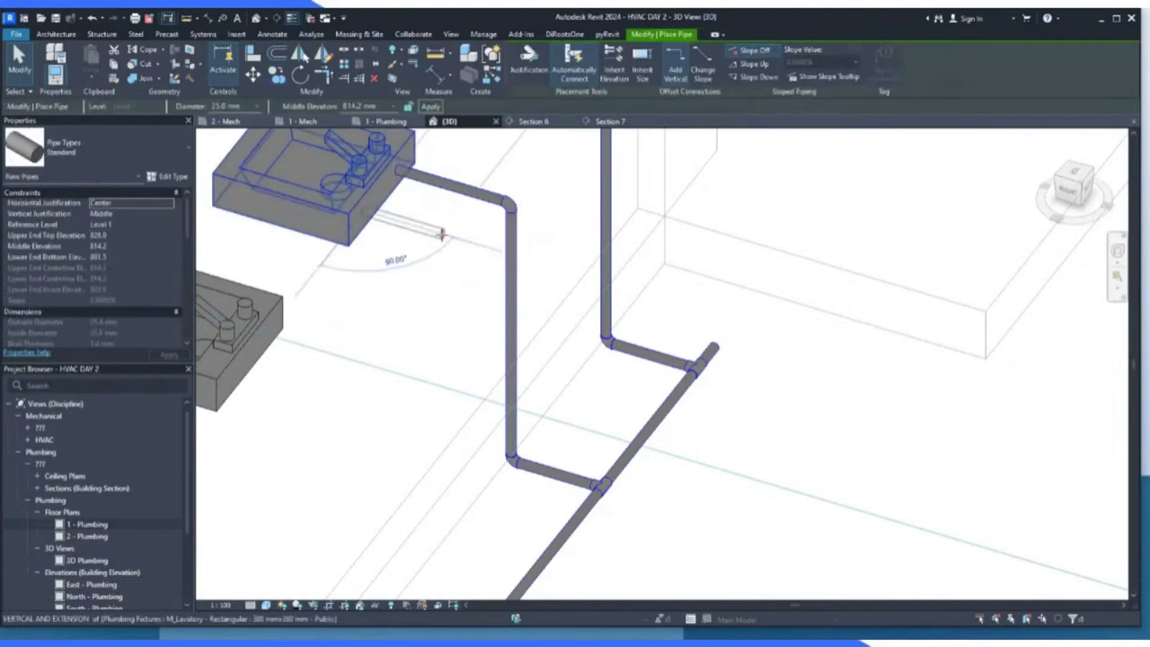
{"action": "left_click", "coordinate": [459, 237]}
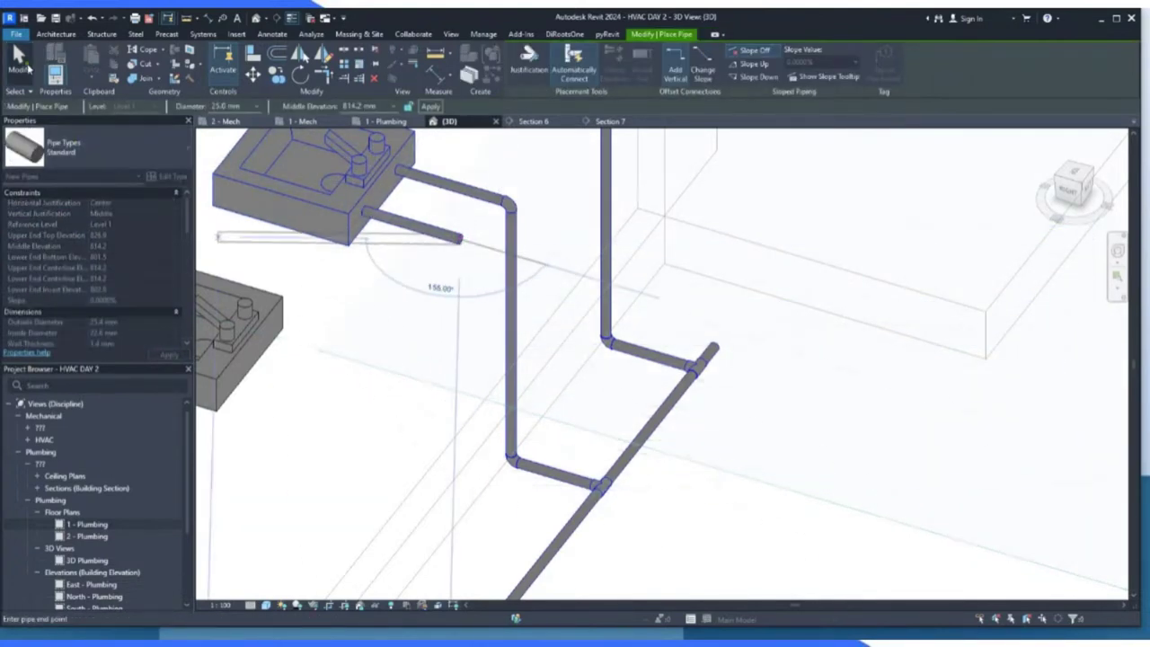
{"action": "key", "text": "Escape"}
{"action": "key", "text": "Escape"}
{"action": "left_click", "coordinate": [460, 234]}
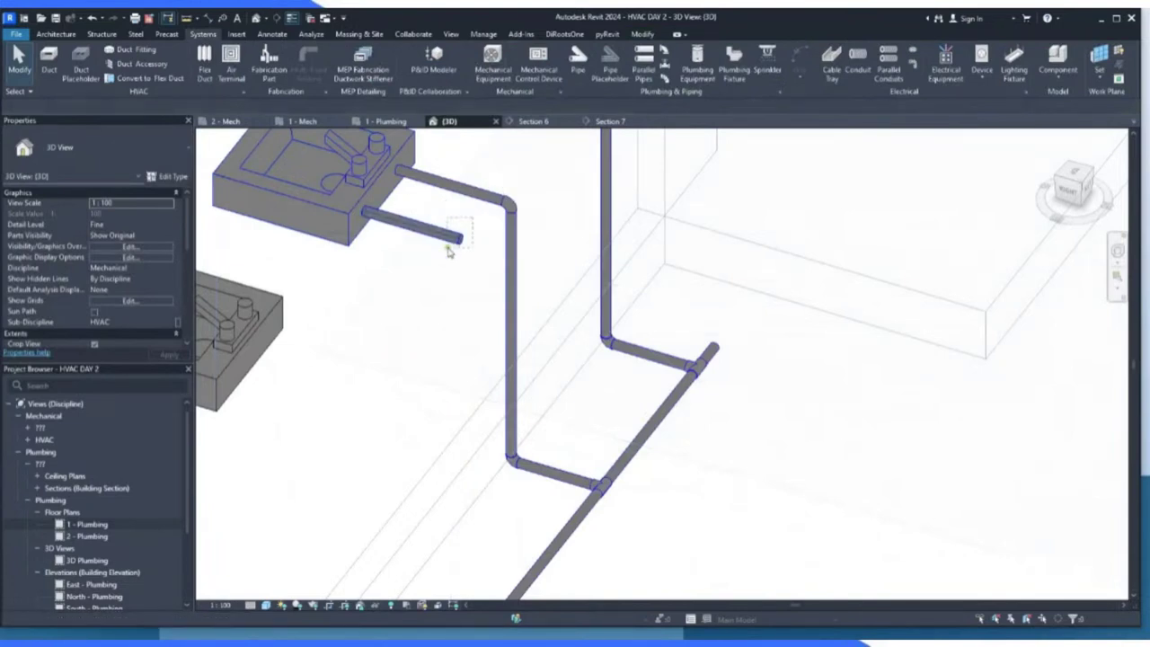
{"action": "left_click", "coordinate": [450, 252], "text": "ctrl"}
{"action": "left_click", "coordinate": [449, 253], "text": "shift"}
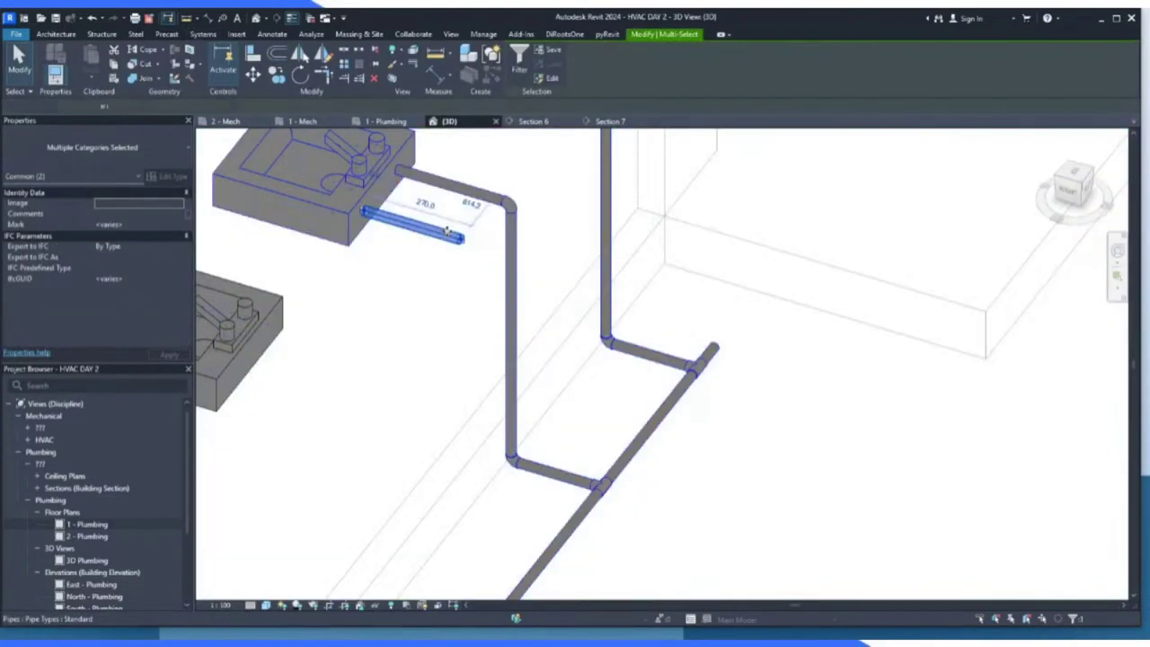
{"action": "key", "text": "Escape"}
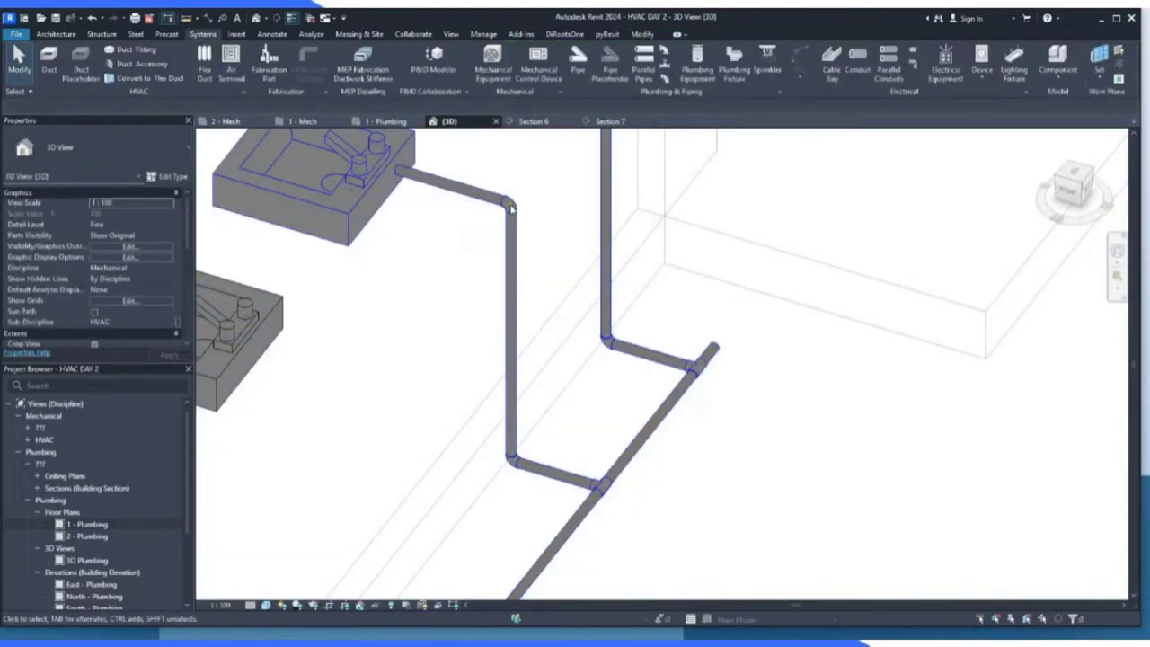
Delete the vertical branch pipe, both horizontal sink pipes and the two leftover fittings.
{"action": "left_click", "coordinate": [510, 214]}
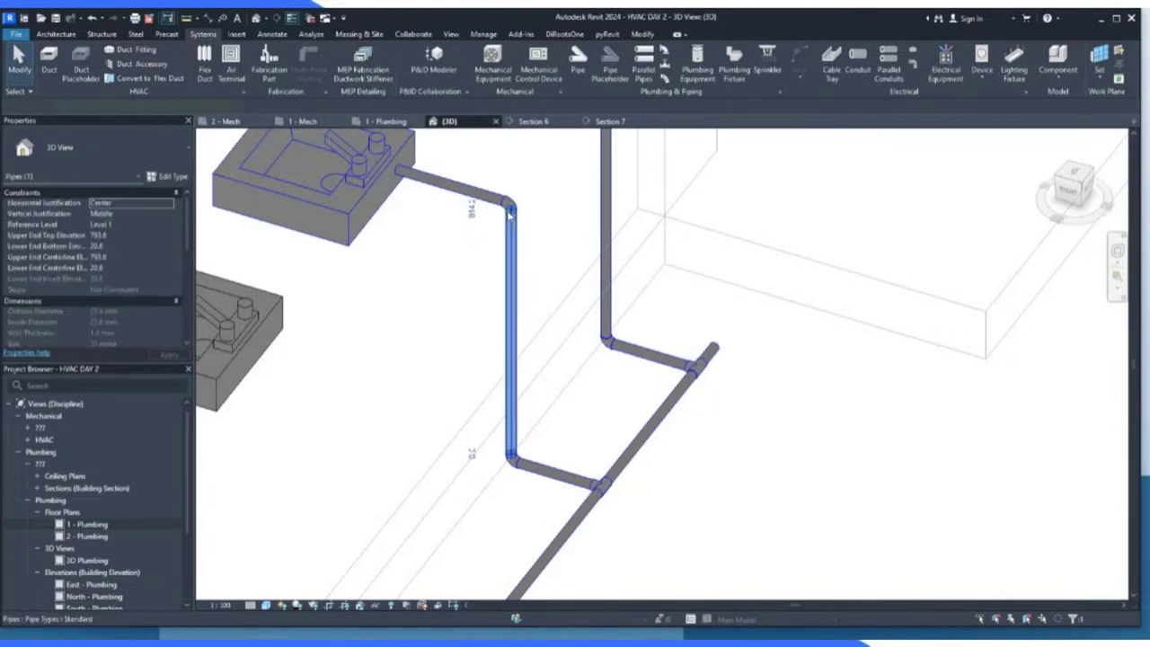
{"action": "key", "text": "Delete"}
{"action": "left_click", "coordinate": [509, 210]}
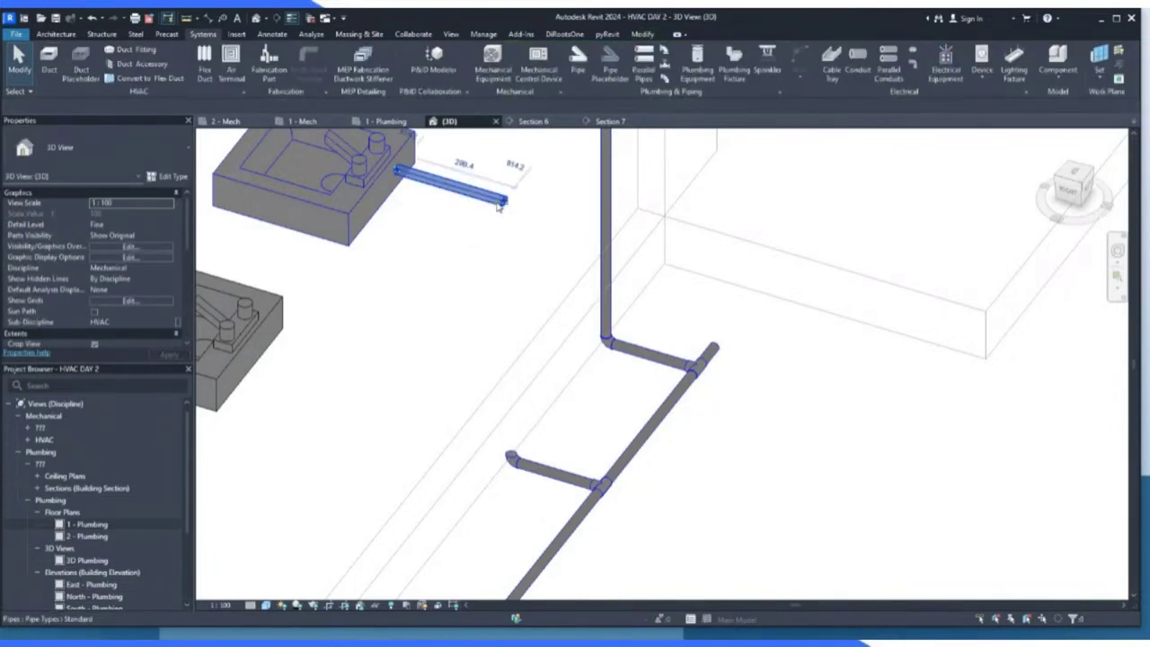
{"action": "key", "text": "Delete"}
{"action": "left_click", "coordinate": [534, 478]}
{"action": "key", "text": "Delete"}
{"action": "left_click_drag", "start_coordinate": [435, 393], "coordinate": [668, 527]}
{"action": "key", "text": "Delete"}
{"action": "scroll", "coordinate": [419, 459], "scroll_direction": "down", "scroll_amount": 2}
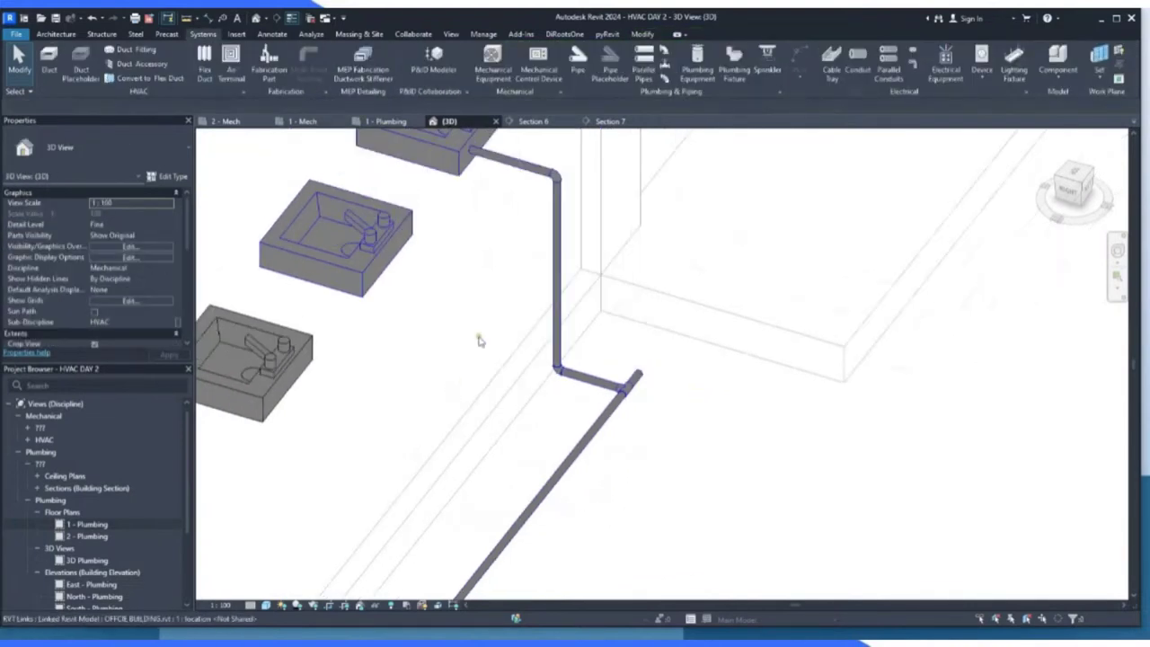
Window-select the sinks together with the first lavatory's branch pipe.
{"action": "left_click", "coordinate": [504, 163]}
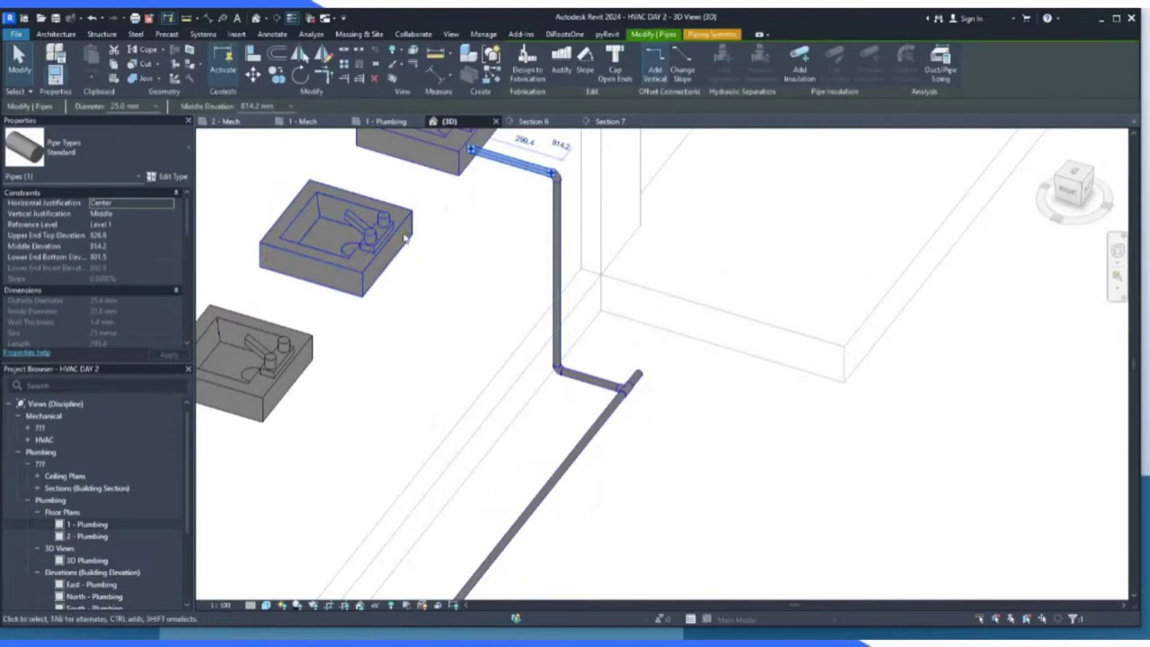
{"action": "key", "text": "Escape"}
{"action": "scroll", "coordinate": [466, 252], "scroll_direction": "down", "scroll_amount": 2}
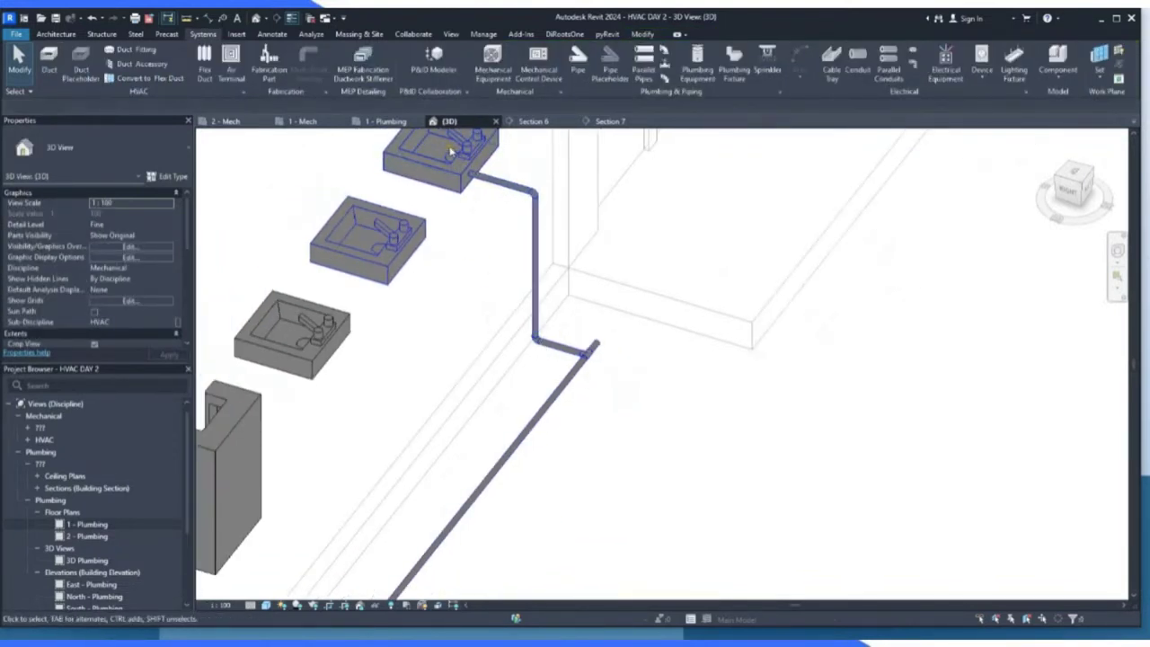
{"action": "left_click_drag", "start_coordinate": [559, 296], "coordinate": [598, 385]}
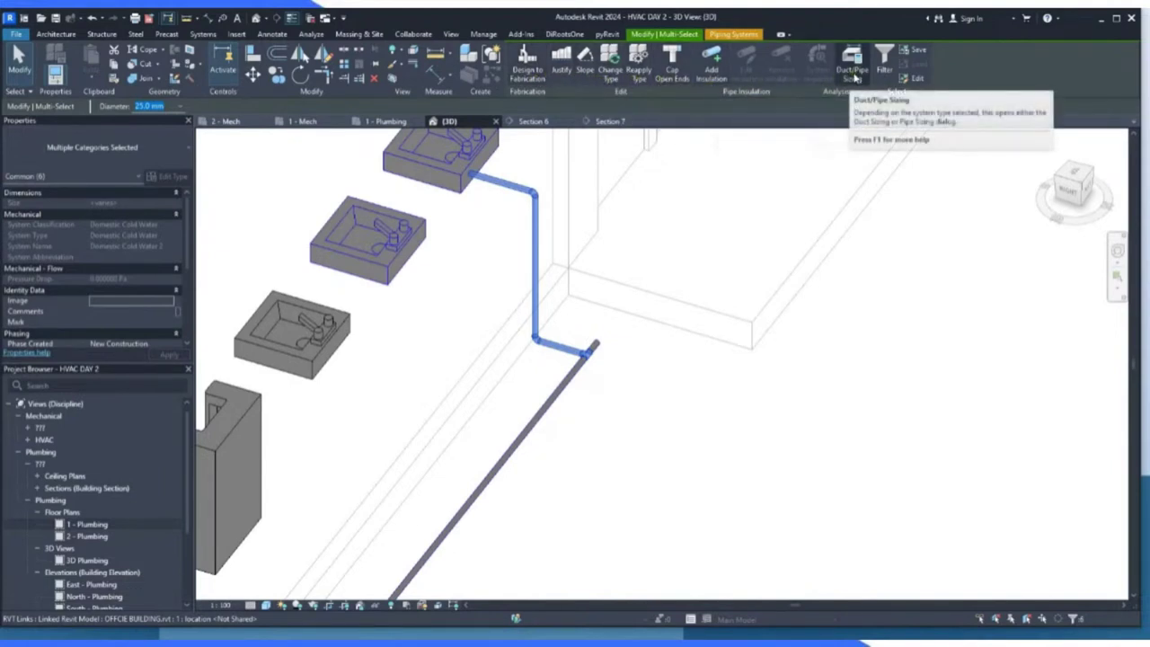
Edit the Domestic Cold Water 2 system and add the second and third lavatories.
{"action": "left_click", "coordinate": [731, 34]}
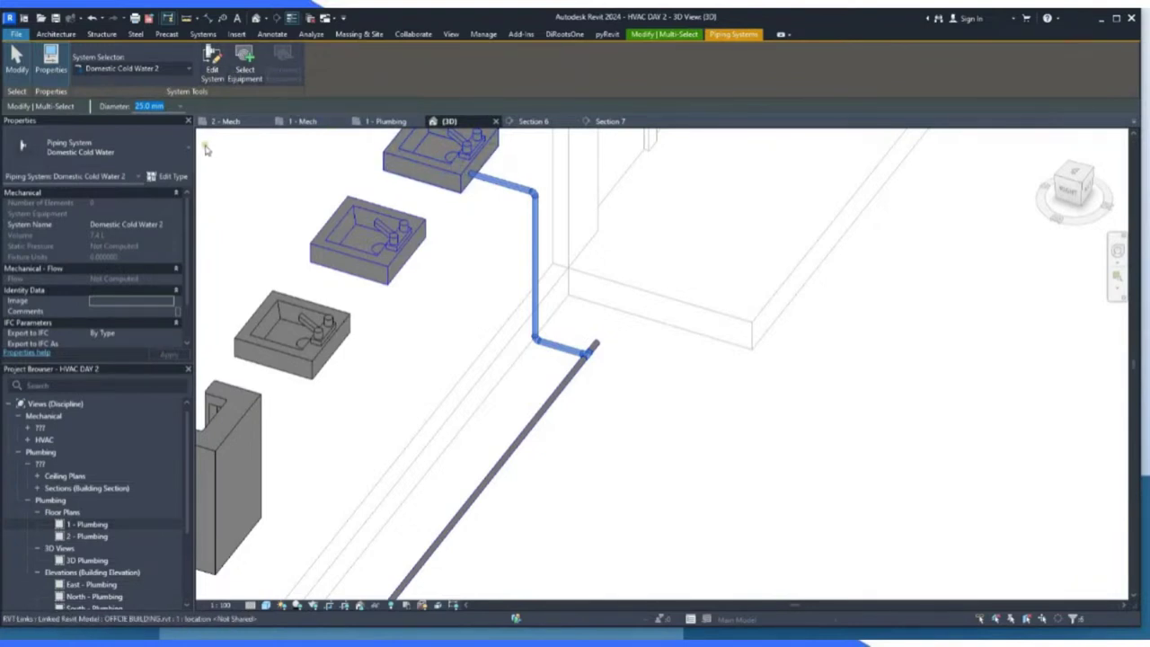
{"action": "left_click", "coordinate": [213, 63]}
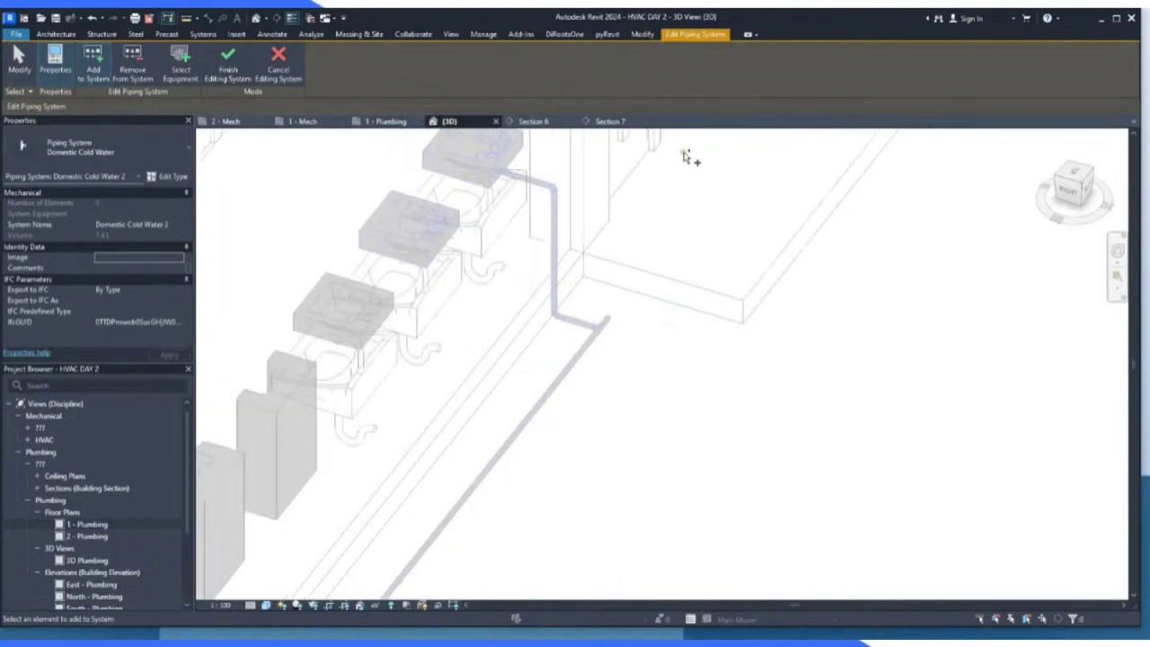
{"action": "left_click", "coordinate": [93, 63]}
{"action": "left_click", "coordinate": [436, 259]}
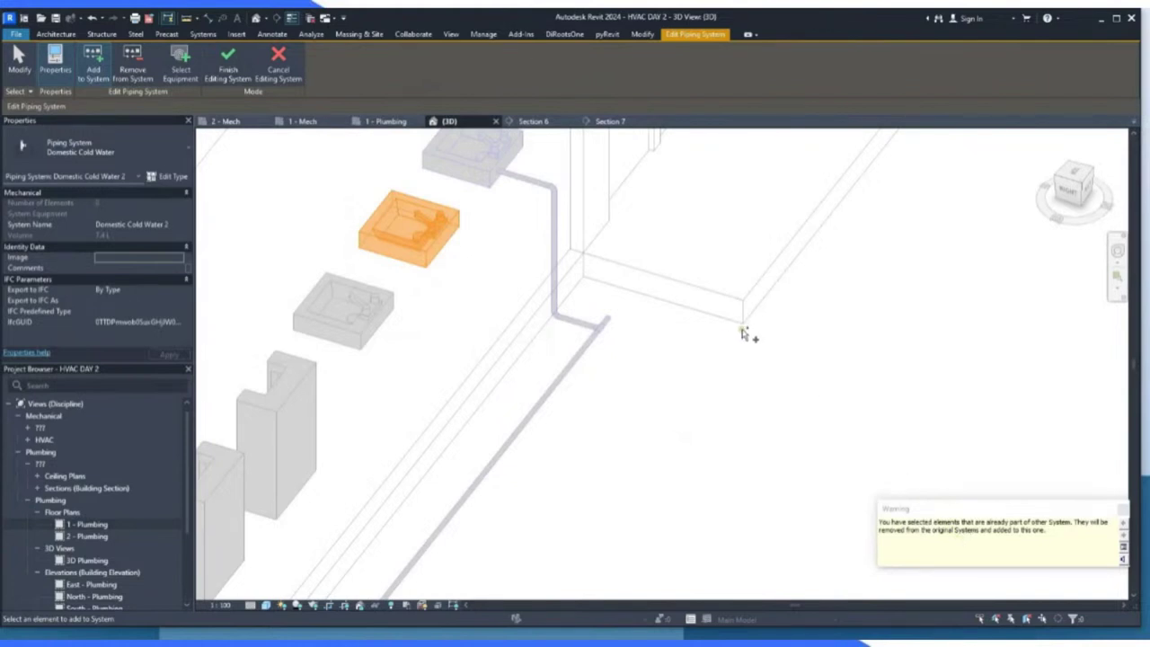
{"action": "scroll", "coordinate": [743, 332], "scroll_direction": "down", "scroll_amount": 3}
{"action": "scroll", "coordinate": [552, 328], "scroll_direction": "up", "scroll_amount": 1}
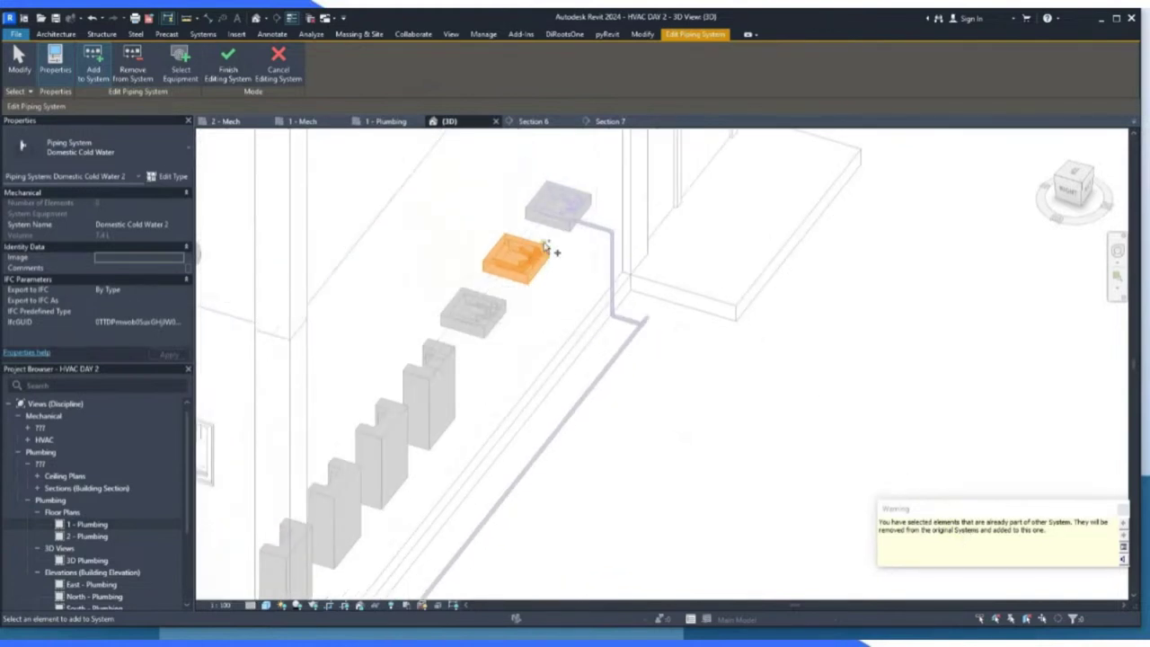
{"action": "left_click", "coordinate": [500, 311]}
Add the four wall-hung urinals to the system and finish editing.
{"action": "scroll", "coordinate": [544, 257], "scroll_direction": "down", "scroll_amount": 2}
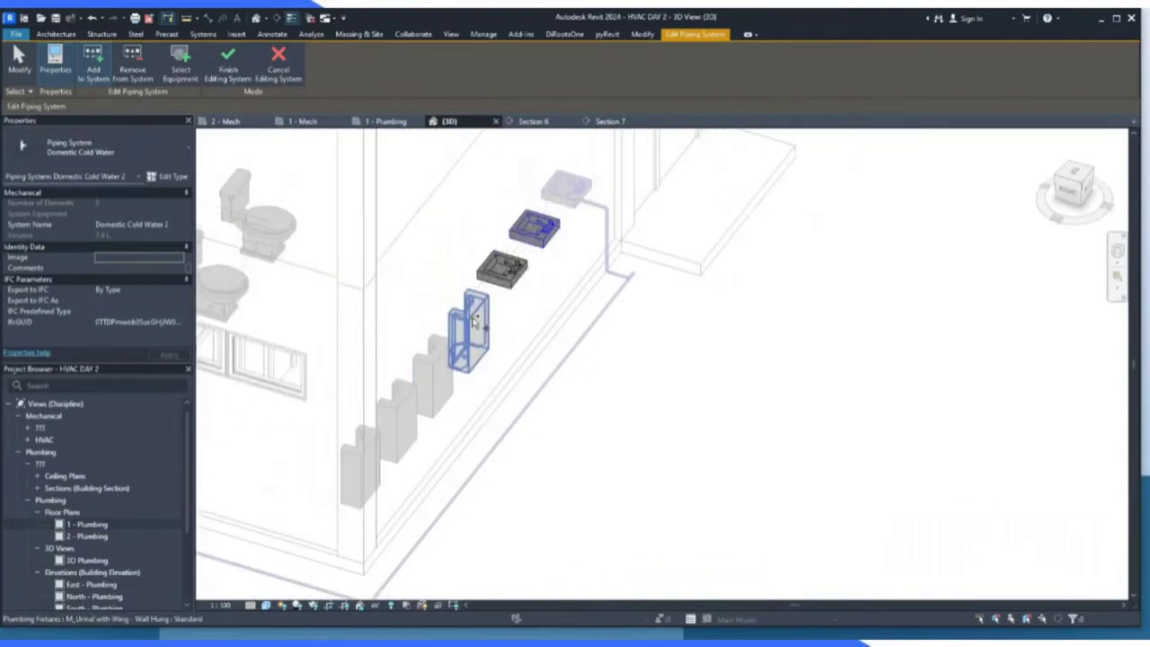
{"action": "left_click", "coordinate": [470, 324]}
{"action": "left_click", "coordinate": [439, 369]}
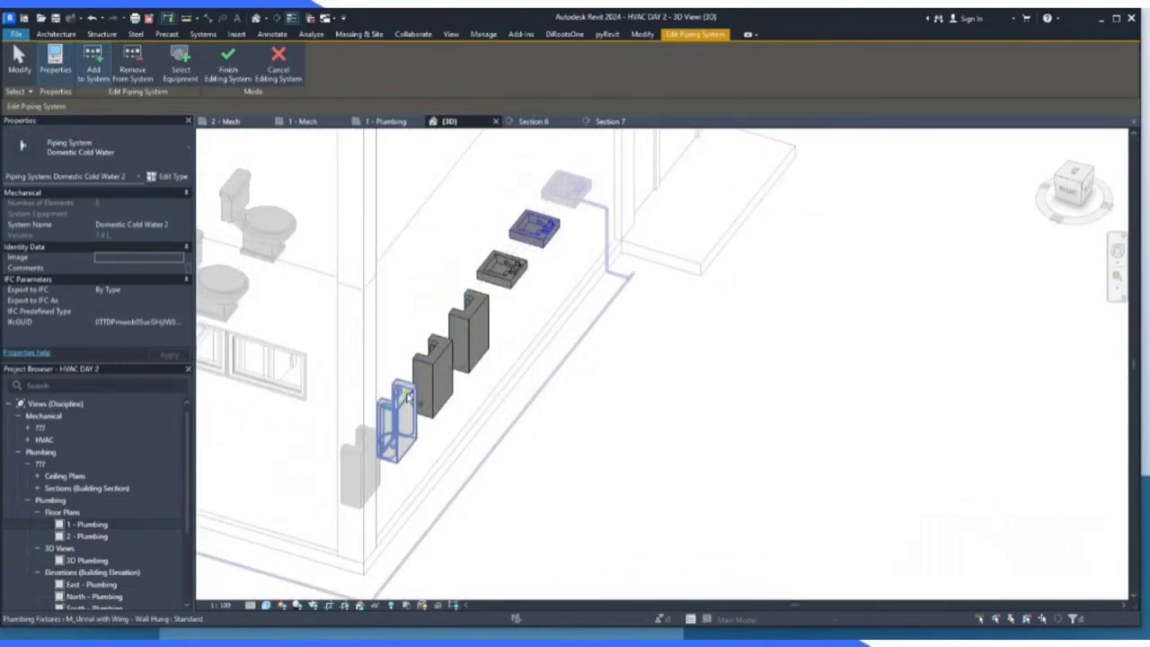
{"action": "left_click", "coordinate": [402, 411]}
{"action": "left_click", "coordinate": [367, 438]}
{"action": "scroll", "coordinate": [590, 351], "scroll_direction": "down", "scroll_amount": 2}
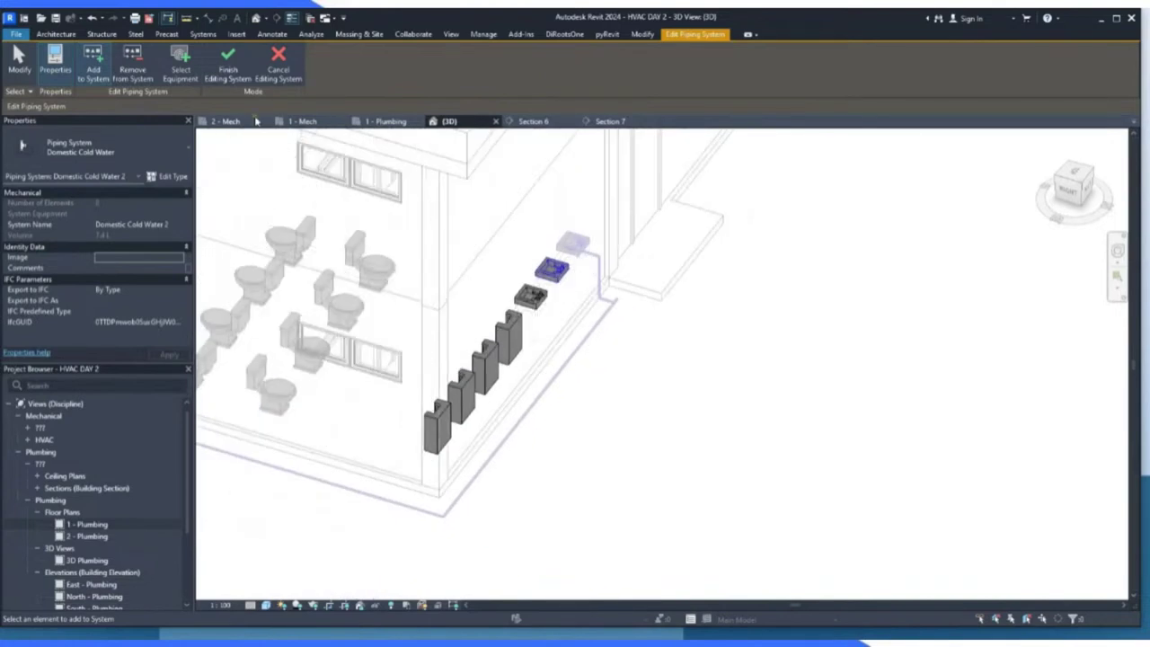
{"action": "left_click", "coordinate": [228, 64]}
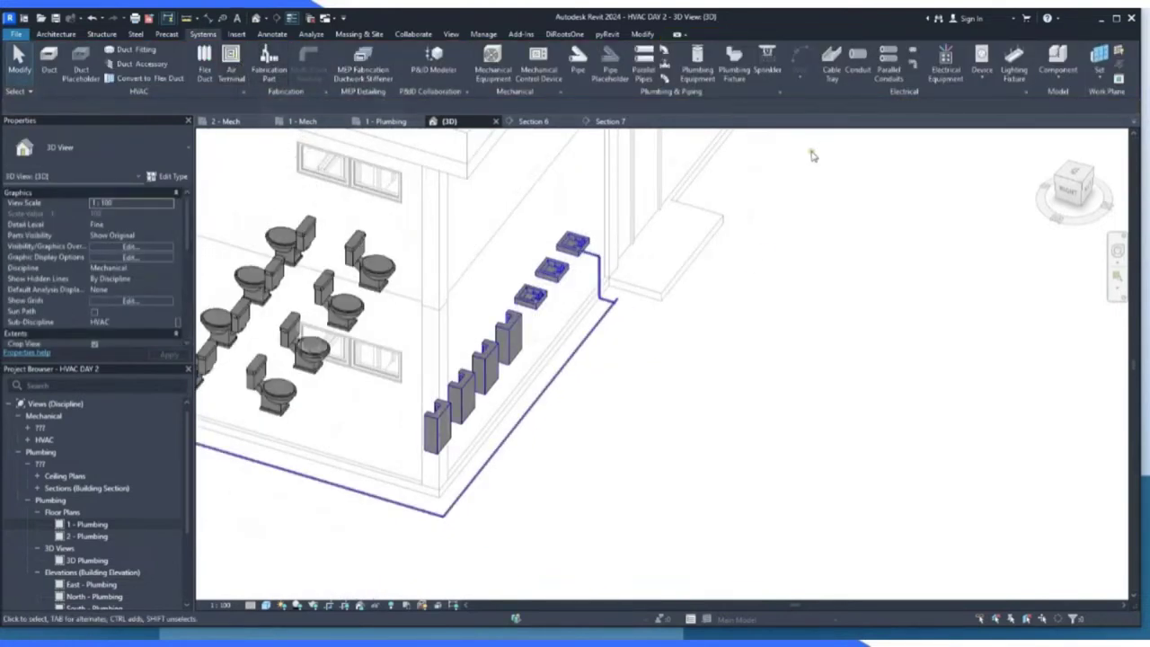
Preview an auto-generated Domestic Cold Water 2 layout from a lavatory on 1 - Plumbing, then discard it.
{"action": "left_click", "coordinate": [532, 297]}
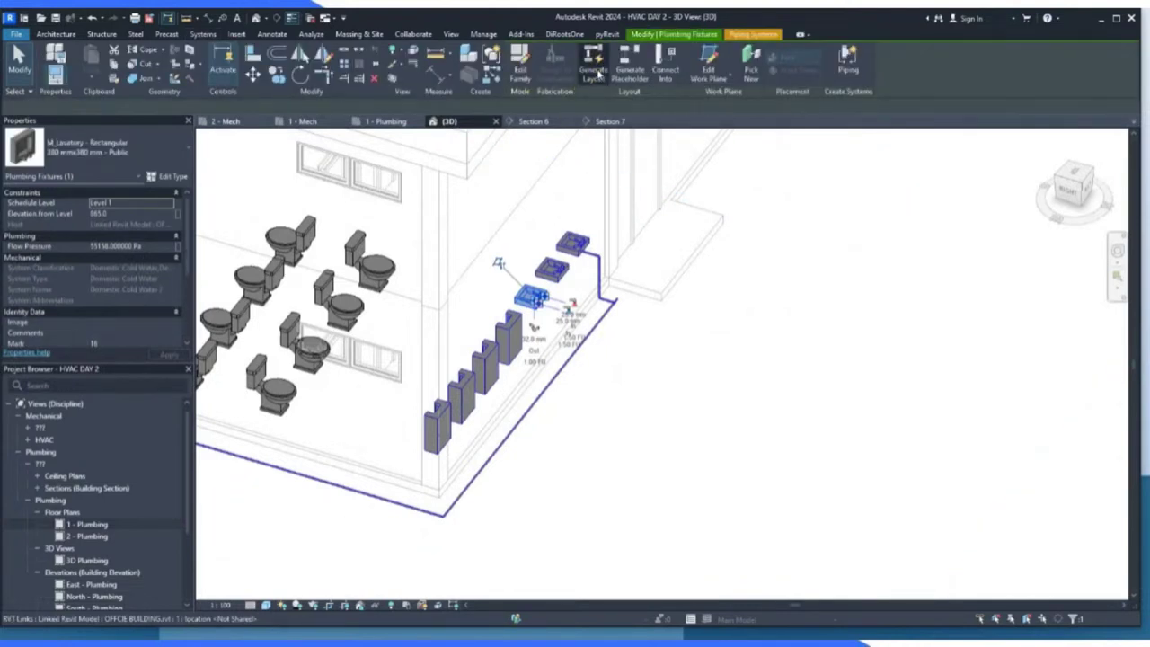
{"action": "left_click", "coordinate": [597, 72]}
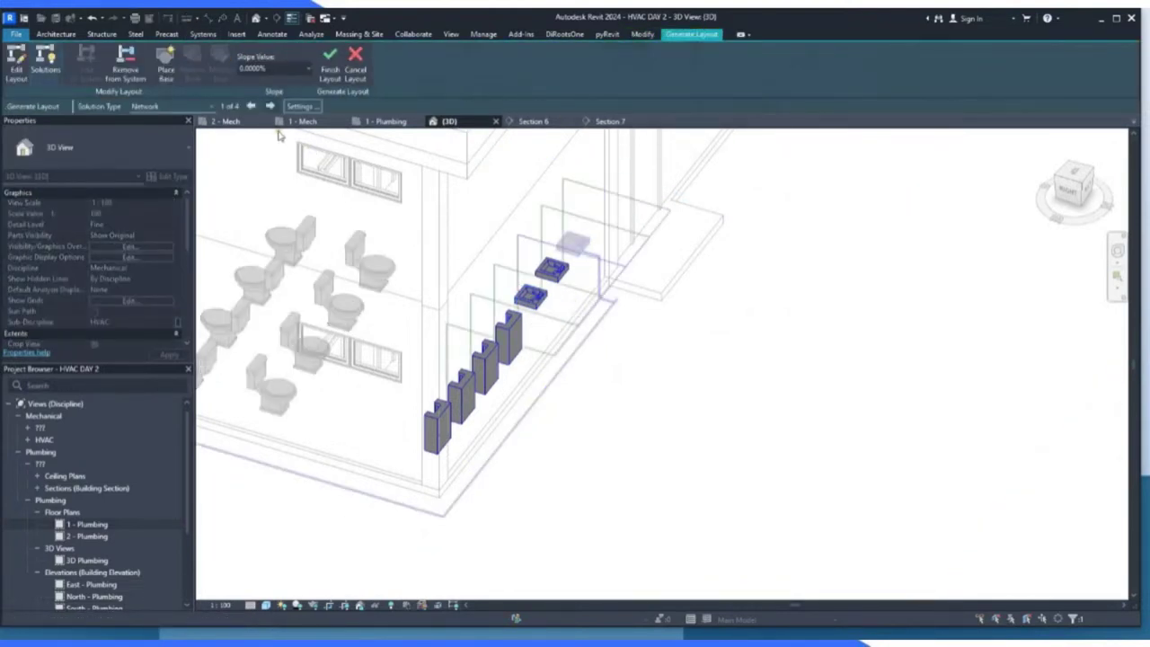
{"action": "left_click", "coordinate": [354, 126]}
{"action": "scroll", "coordinate": [383, 331], "scroll_direction": "down", "scroll_amount": 4}
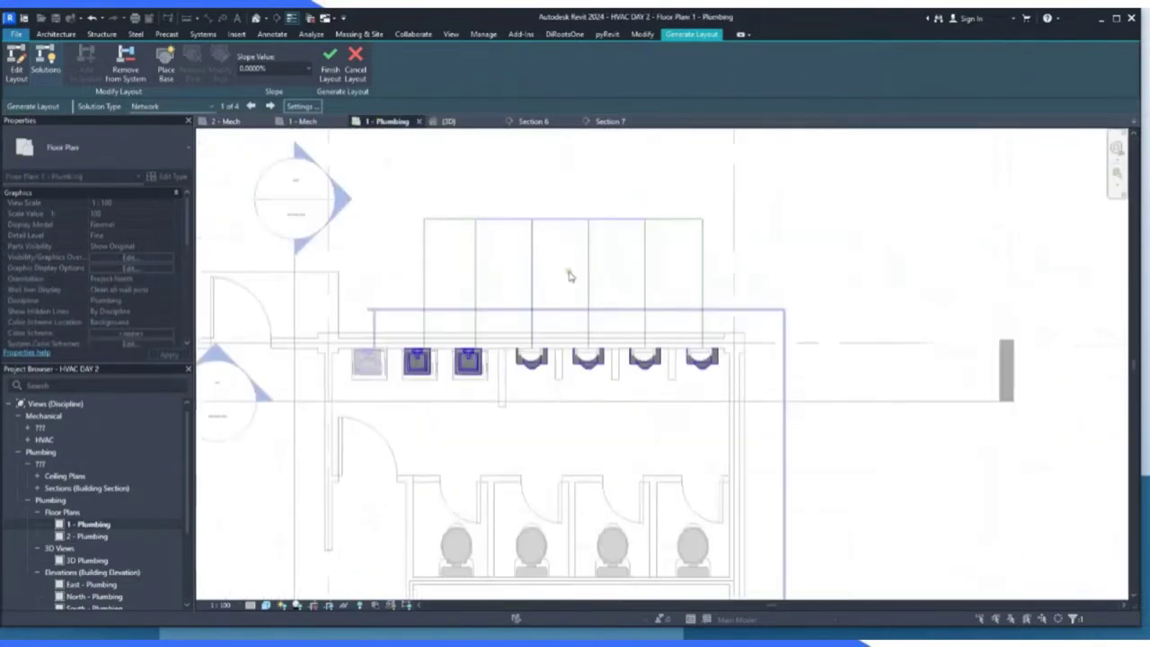
{"action": "scroll", "coordinate": [549, 264], "scroll_direction": "down", "scroll_amount": 2}
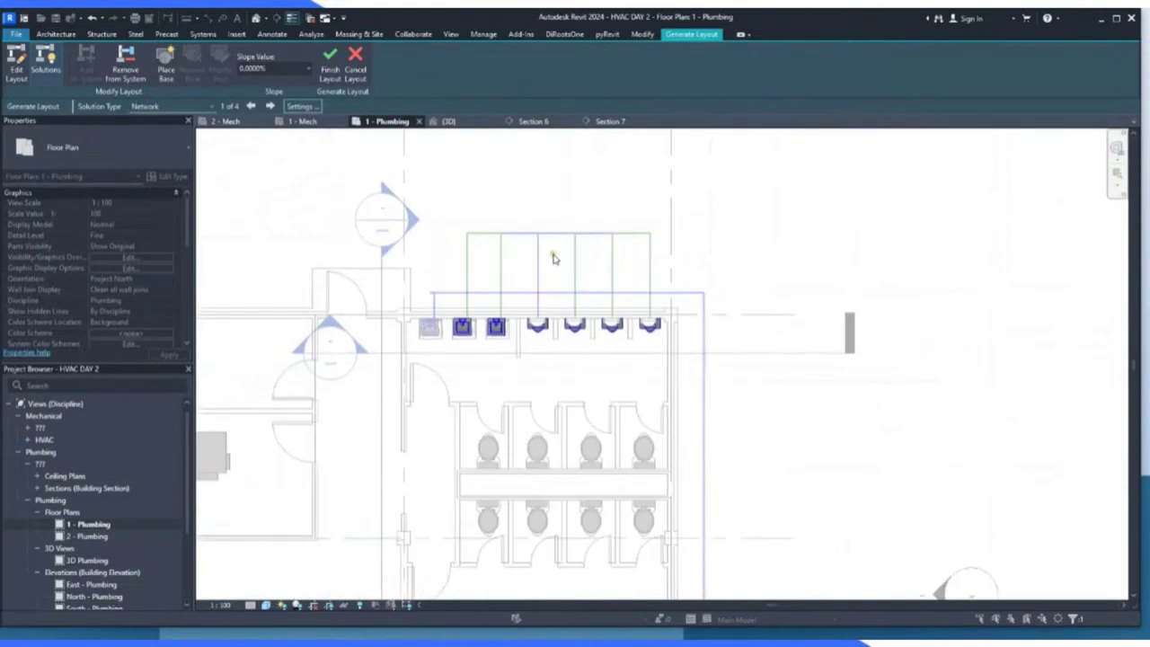
{"action": "scroll", "coordinate": [677, 324], "scroll_direction": "down", "scroll_amount": 2}
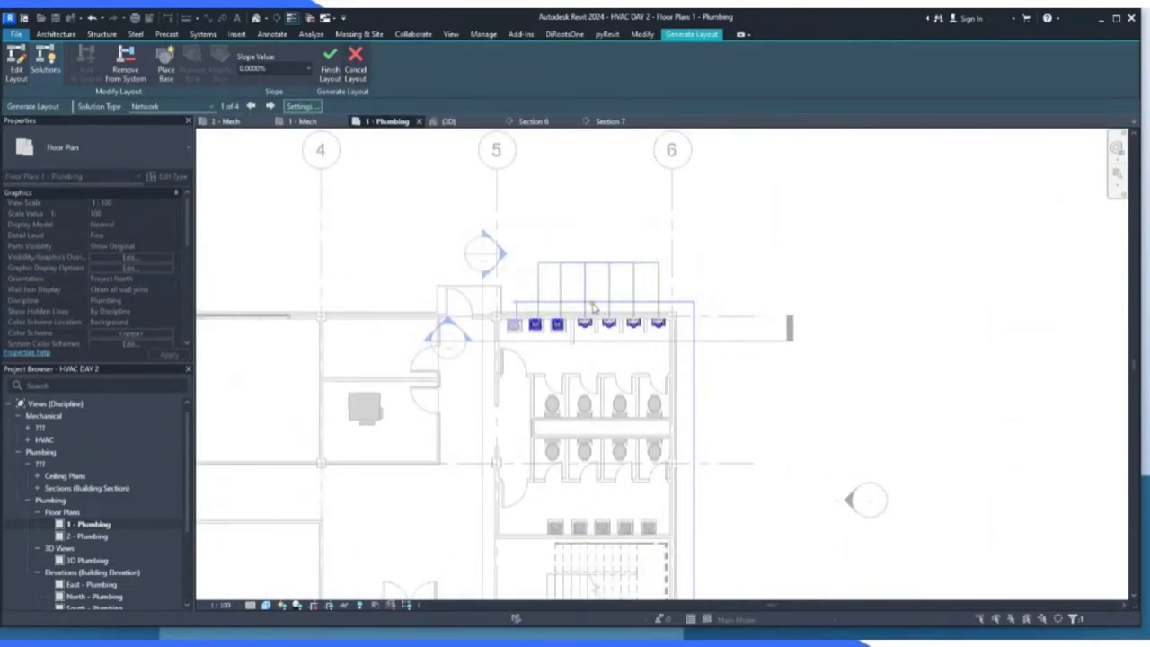
{"action": "scroll", "coordinate": [595, 310], "scroll_direction": "up", "scroll_amount": 2}
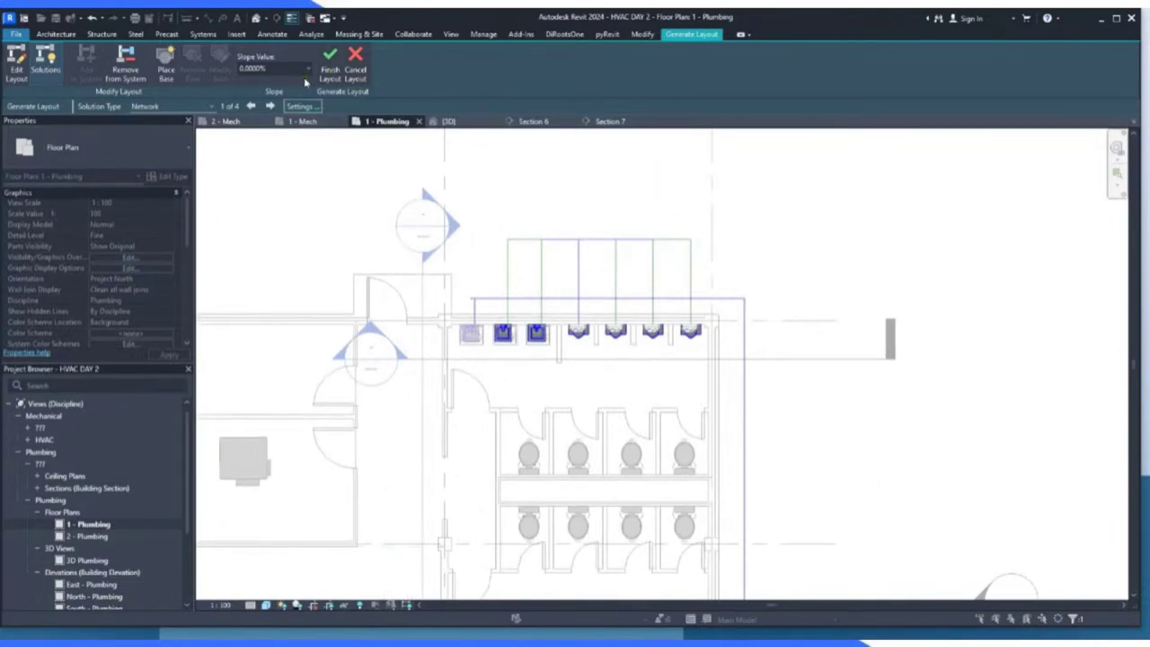
{"action": "left_click", "coordinate": [357, 57]}
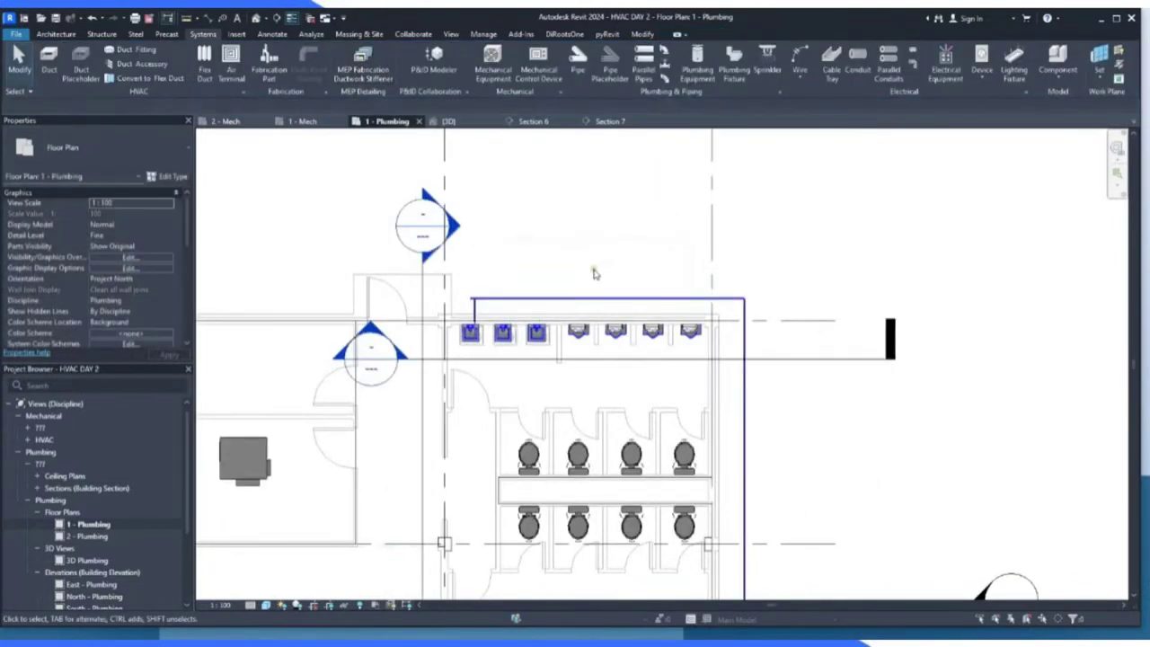
Zoom into the plan and inspect the pipe at the end of the cold water main.
{"action": "scroll", "coordinate": [490, 315], "scroll_direction": "up", "scroll_amount": 4}
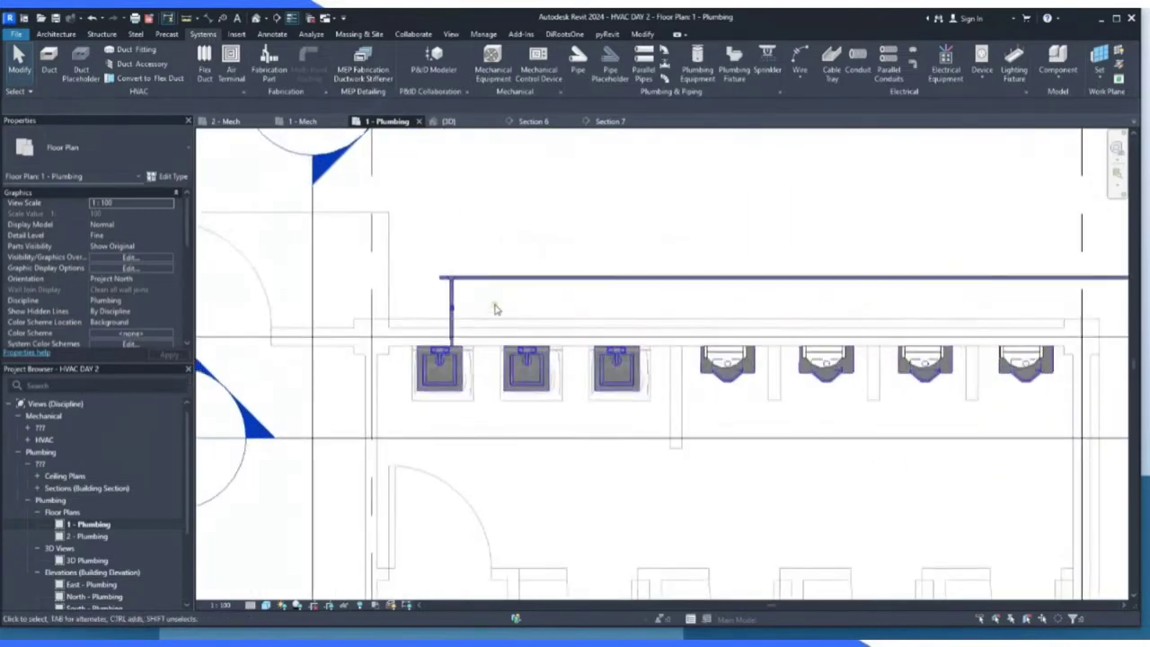
{"action": "scroll", "coordinate": [571, 401], "scroll_direction": "up", "scroll_amount": 2}
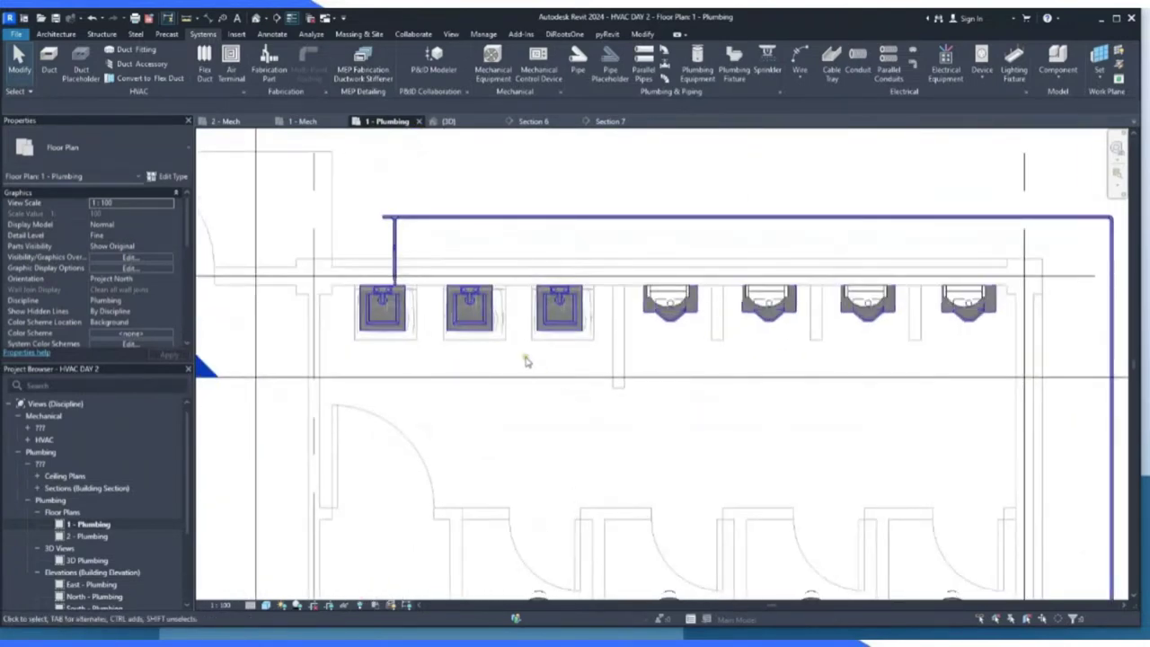
{"action": "scroll", "coordinate": [380, 241], "scroll_direction": "up", "scroll_amount": 2}
{"action": "left_click", "coordinate": [386, 208]}
{"action": "scroll", "coordinate": [386, 209], "scroll_direction": "up", "scroll_amount": 2}
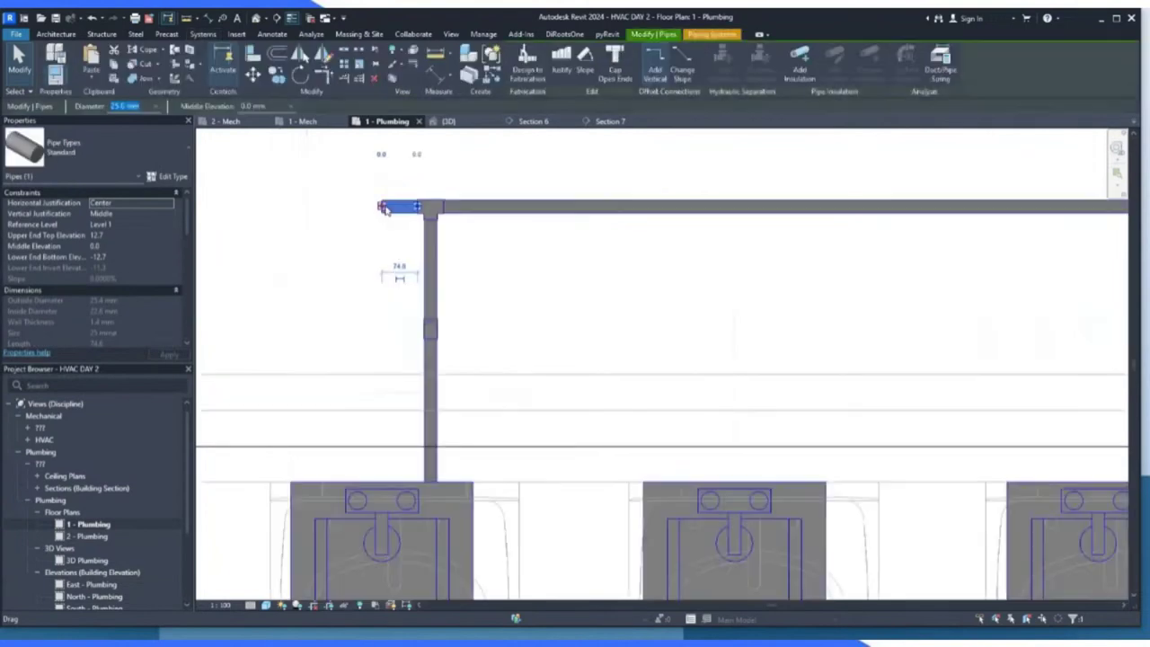
{"action": "key", "text": "Escape"}
Cap the open end of the short pipe stub past the tee.
{"action": "scroll", "coordinate": [502, 289], "scroll_direction": "down", "scroll_amount": 2}
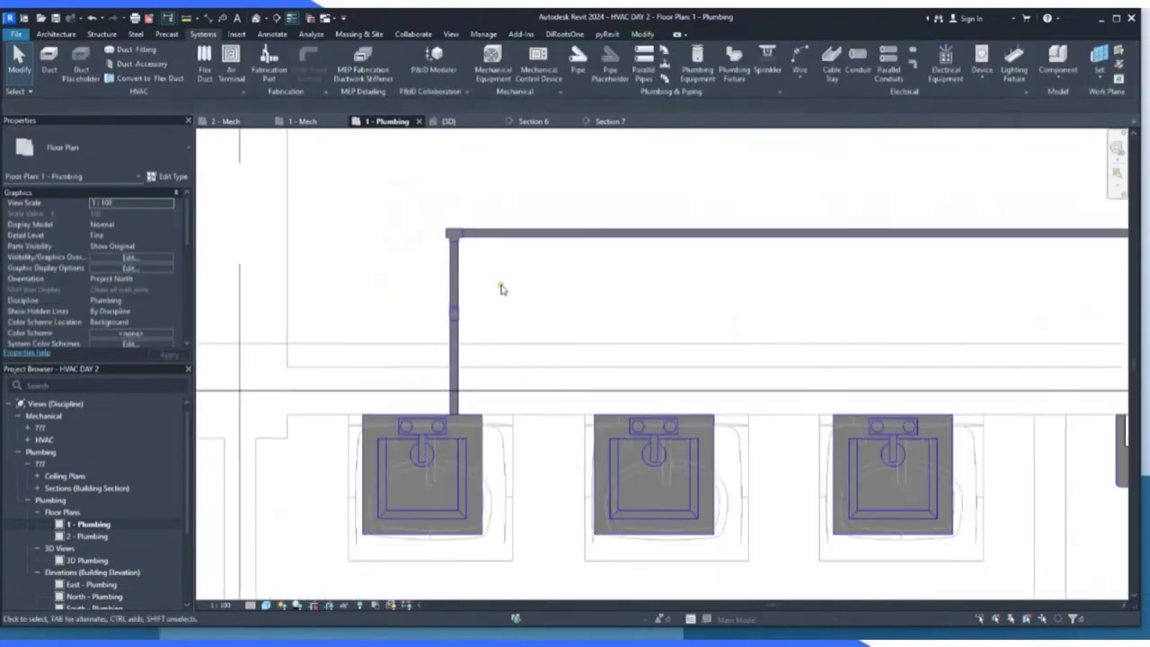
{"action": "scroll", "coordinate": [502, 289], "scroll_direction": "up", "scroll_amount": 2}
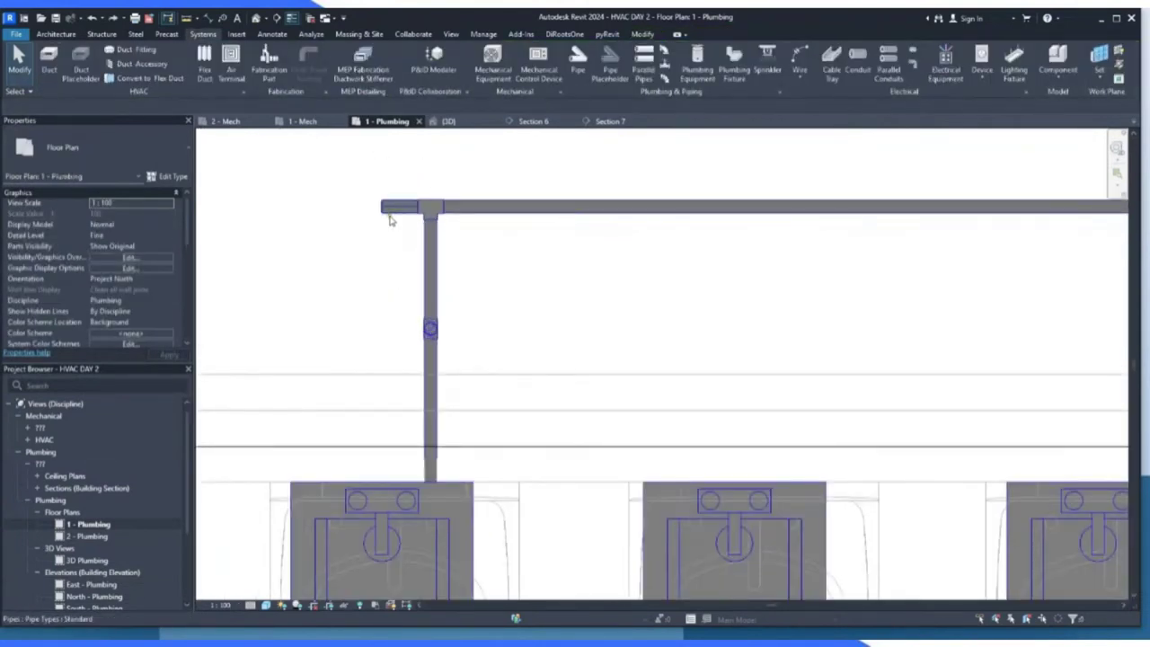
{"action": "scroll", "coordinate": [369, 202], "scroll_direction": "up", "scroll_amount": 2}
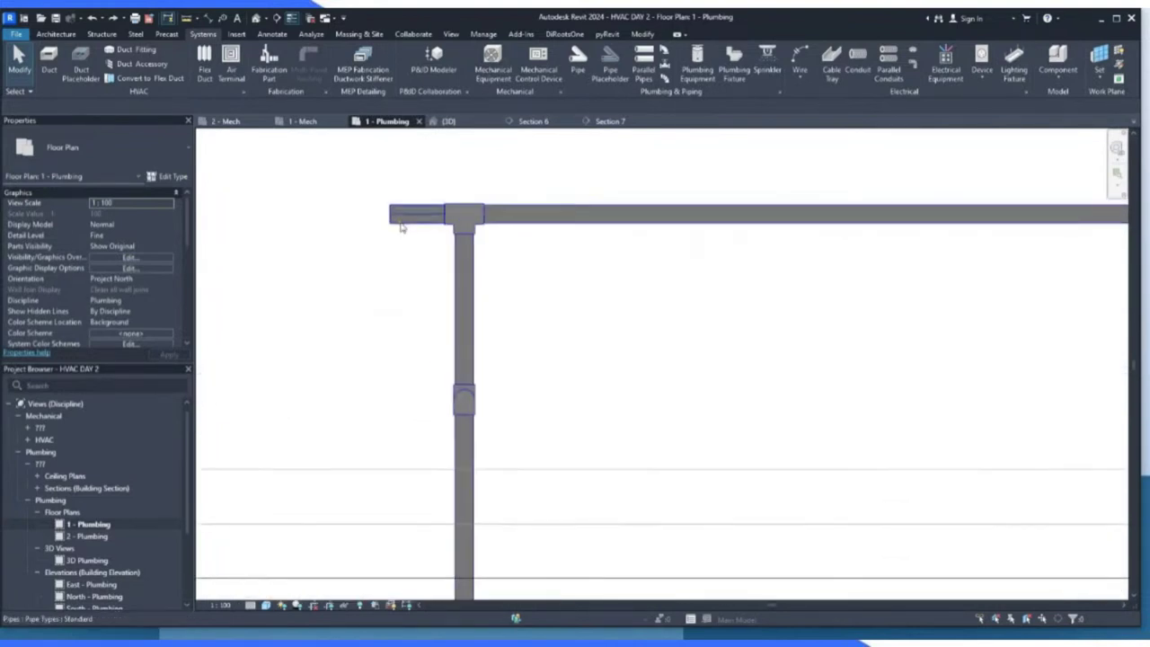
{"action": "left_click", "coordinate": [409, 216]}
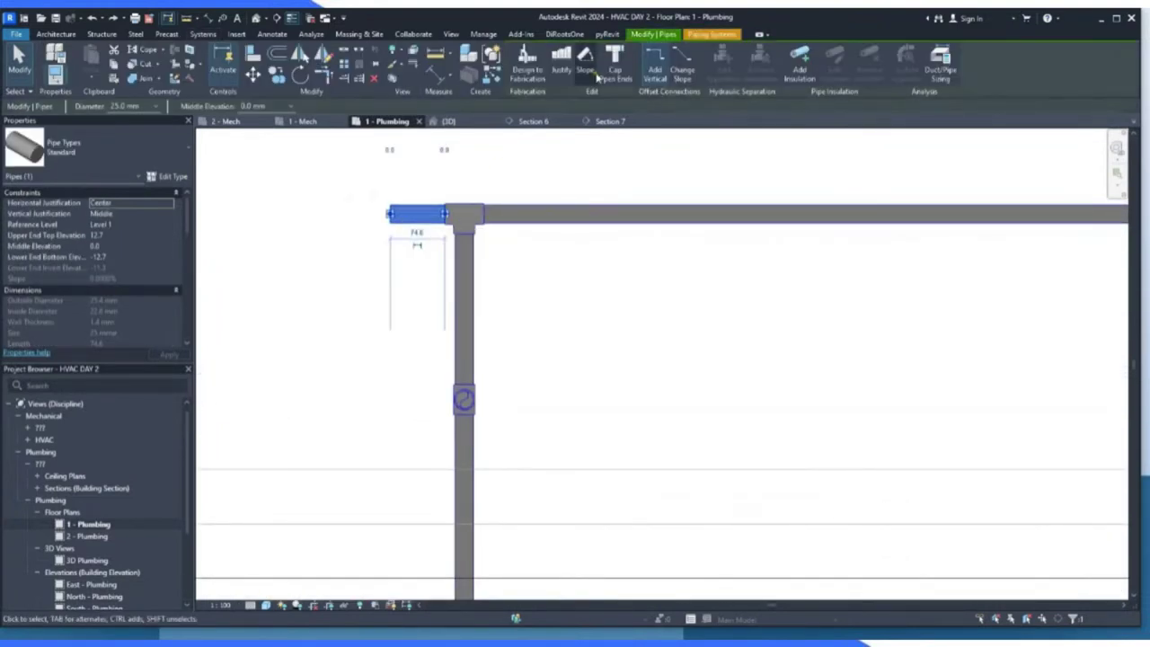
{"action": "left_click", "coordinate": [615, 70]}
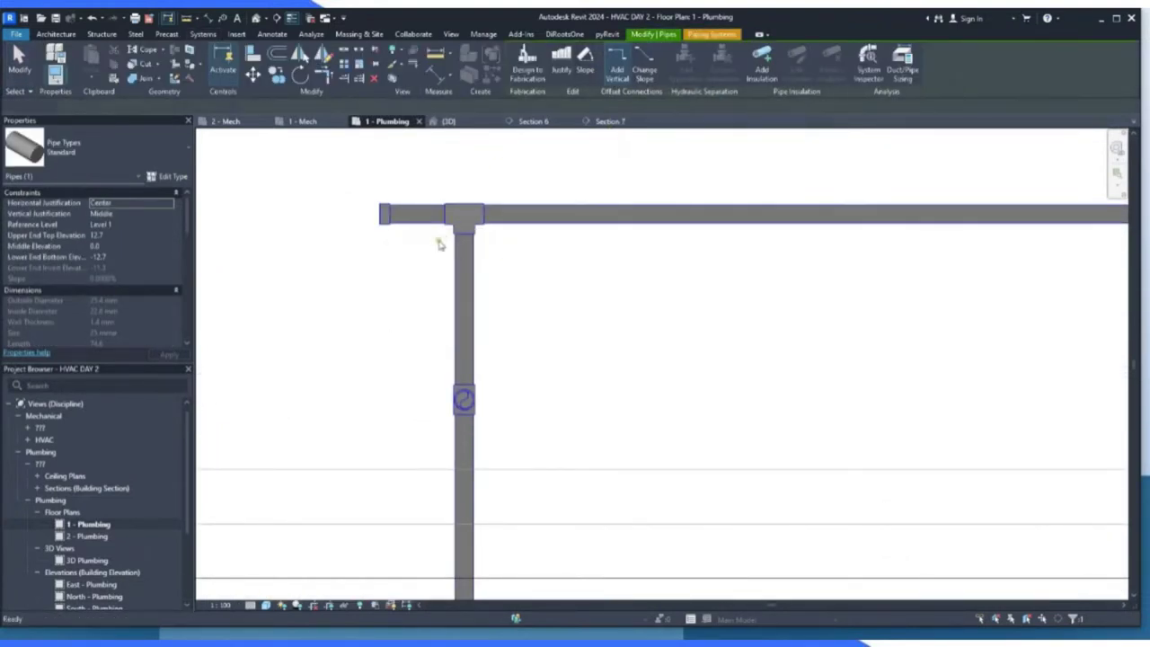
{"action": "key", "text": "Escape"}
Check the first lavatory's branch pipe, then select the middle lavatory to show its connectors.
{"action": "scroll", "coordinate": [327, 231], "scroll_direction": "down", "scroll_amount": 3}
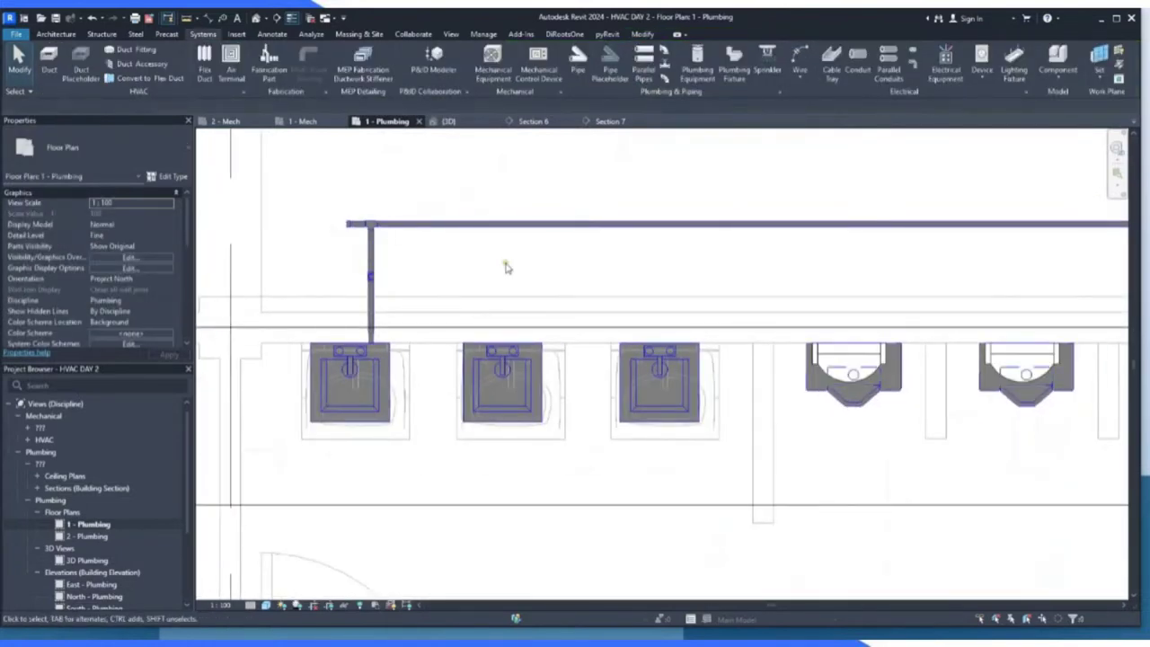
{"action": "scroll", "coordinate": [401, 266], "scroll_direction": "up", "scroll_amount": 2}
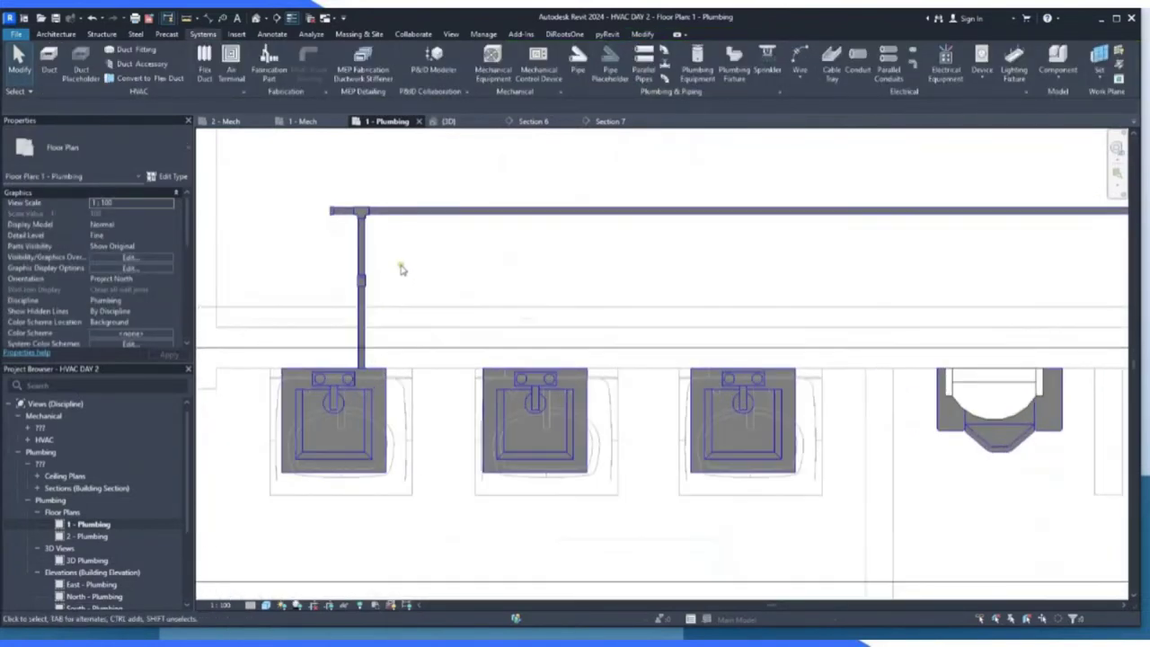
{"action": "left_click", "coordinate": [358, 297]}
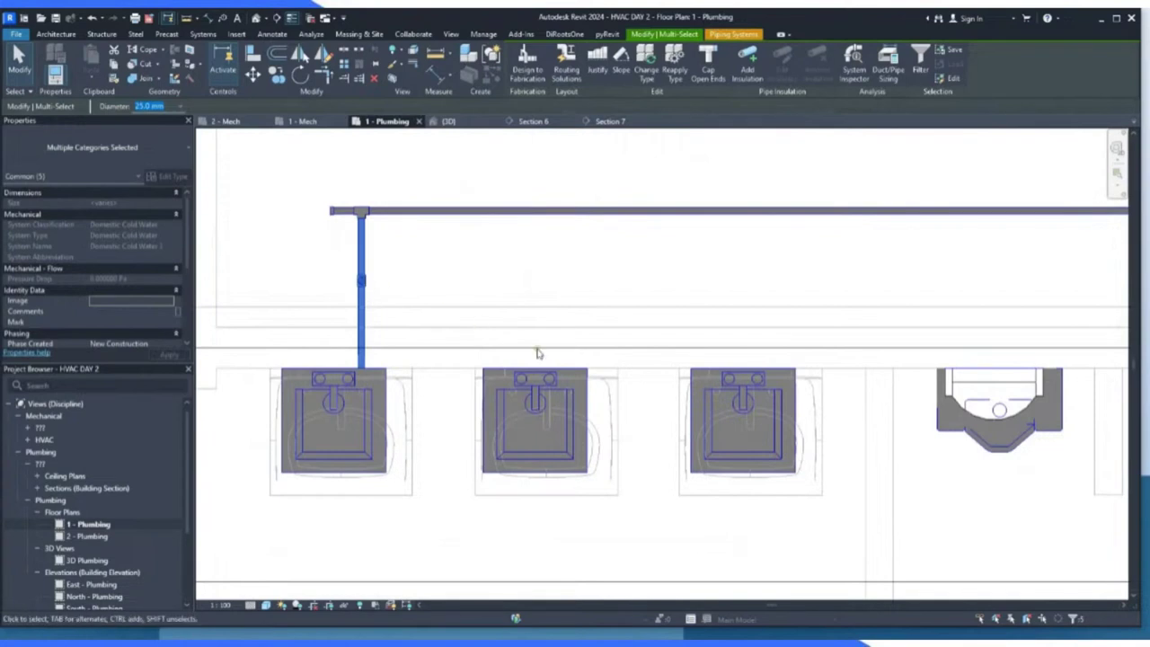
{"action": "scroll", "coordinate": [582, 382], "scroll_direction": "up", "scroll_amount": 2}
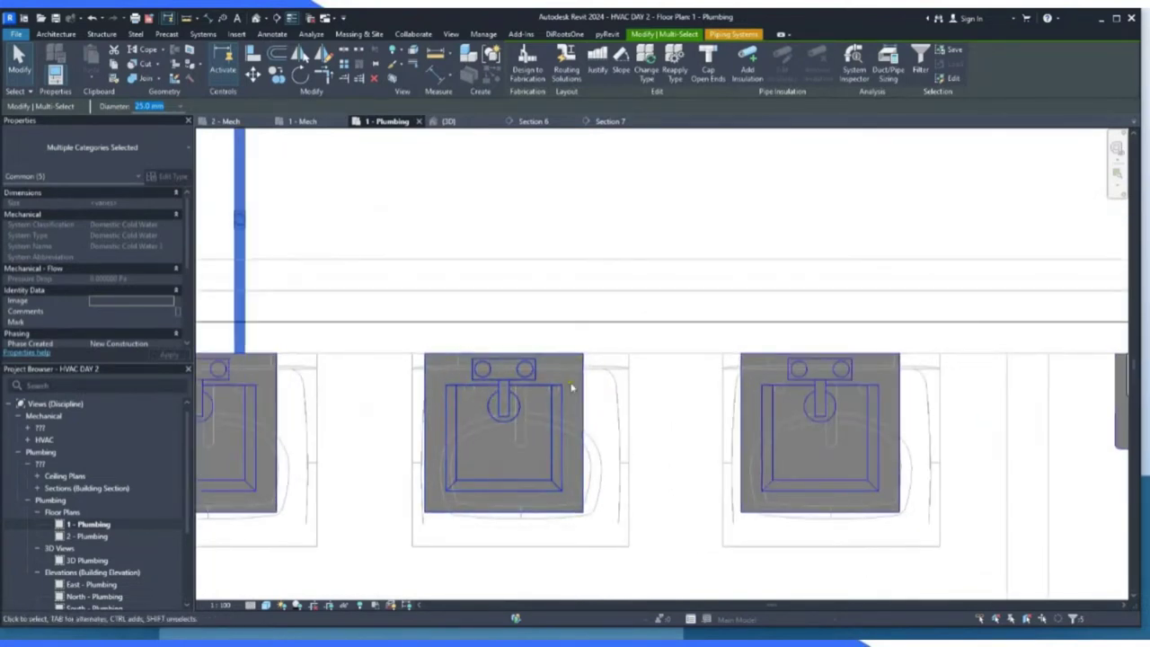
{"action": "left_click", "coordinate": [583, 391]}
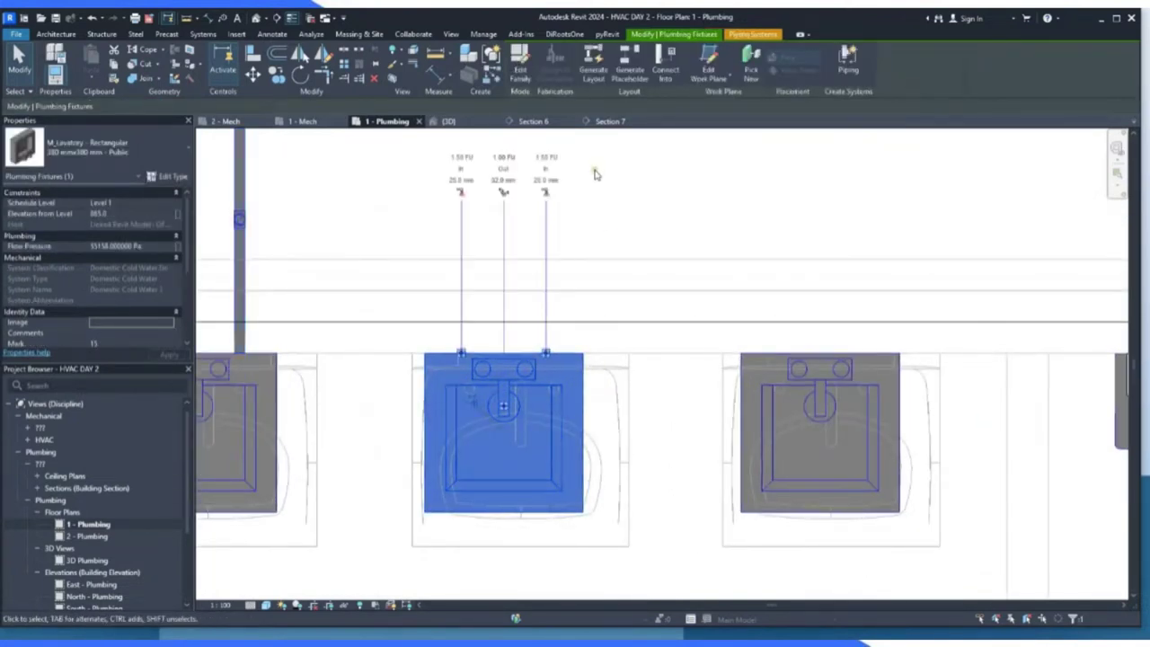
{"action": "left_click", "coordinate": [548, 196]}
{"action": "scroll", "coordinate": [538, 270], "scroll_direction": "down", "scroll_amount": 2}
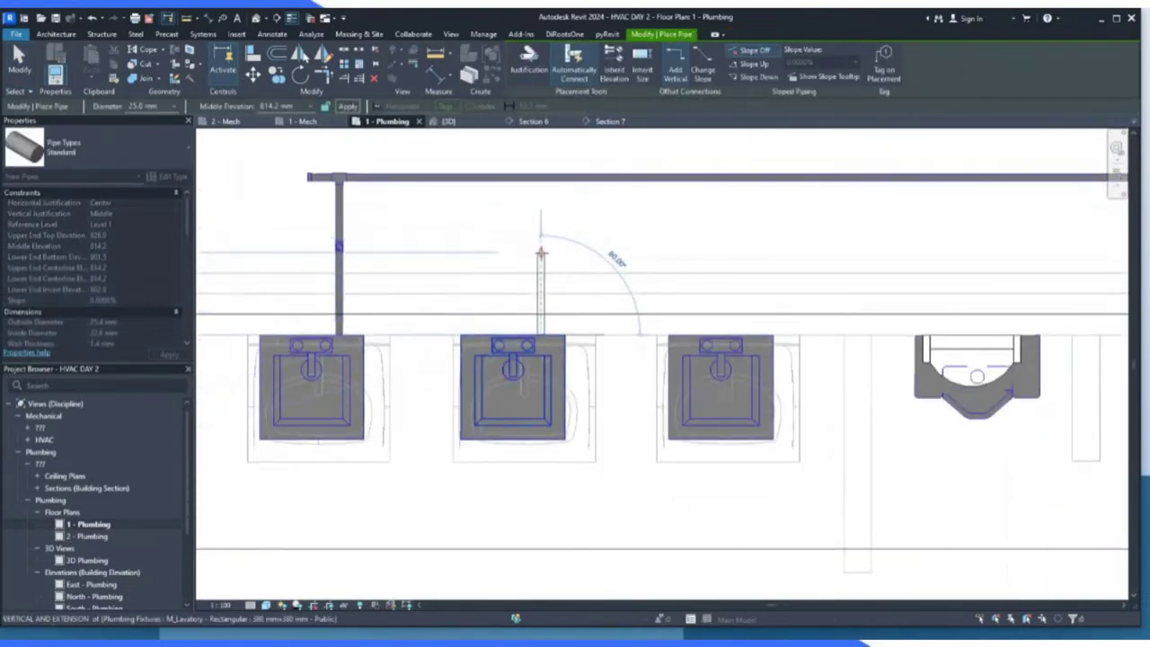
{"action": "left_click", "coordinate": [541, 249]}
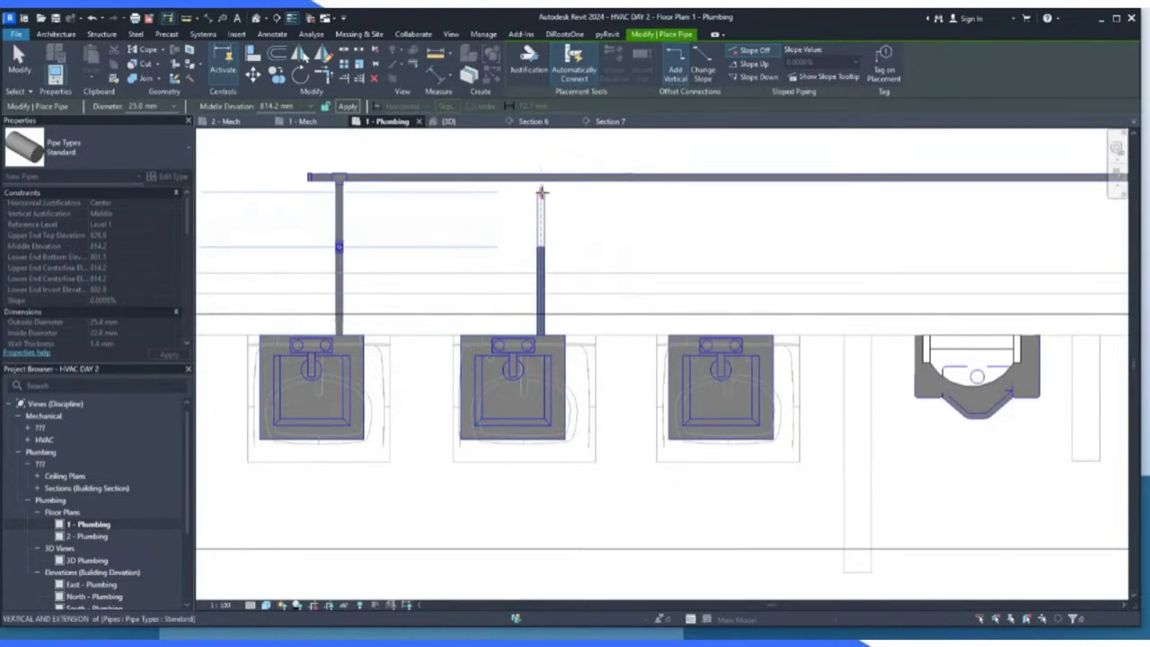
{"action": "scroll", "coordinate": [537, 185], "scroll_direction": "up", "scroll_amount": 1}
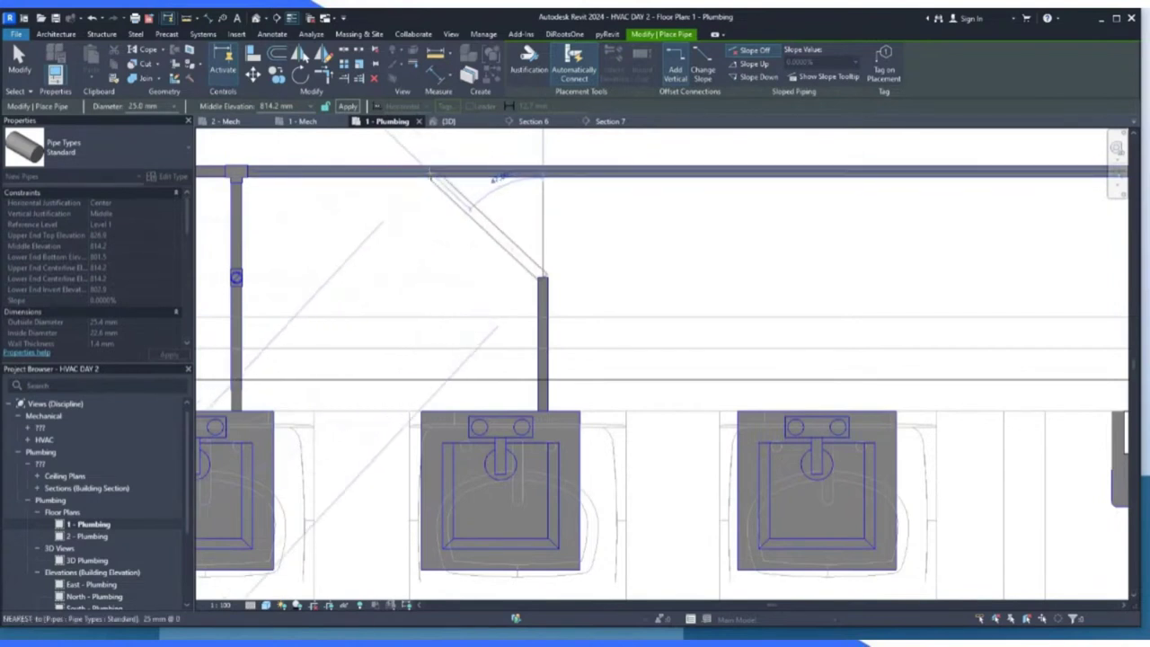
{"action": "left_click", "coordinate": [310, 108]}
{"action": "left_click", "coordinate": [274, 119]}
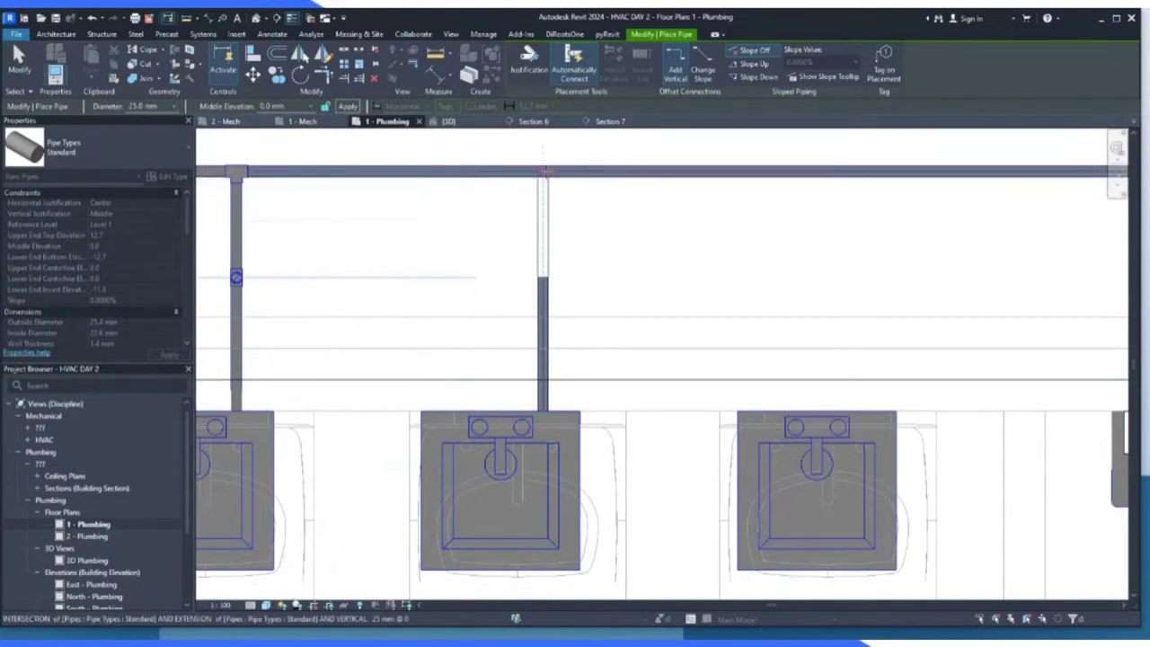
{"action": "left_click", "coordinate": [543, 170]}
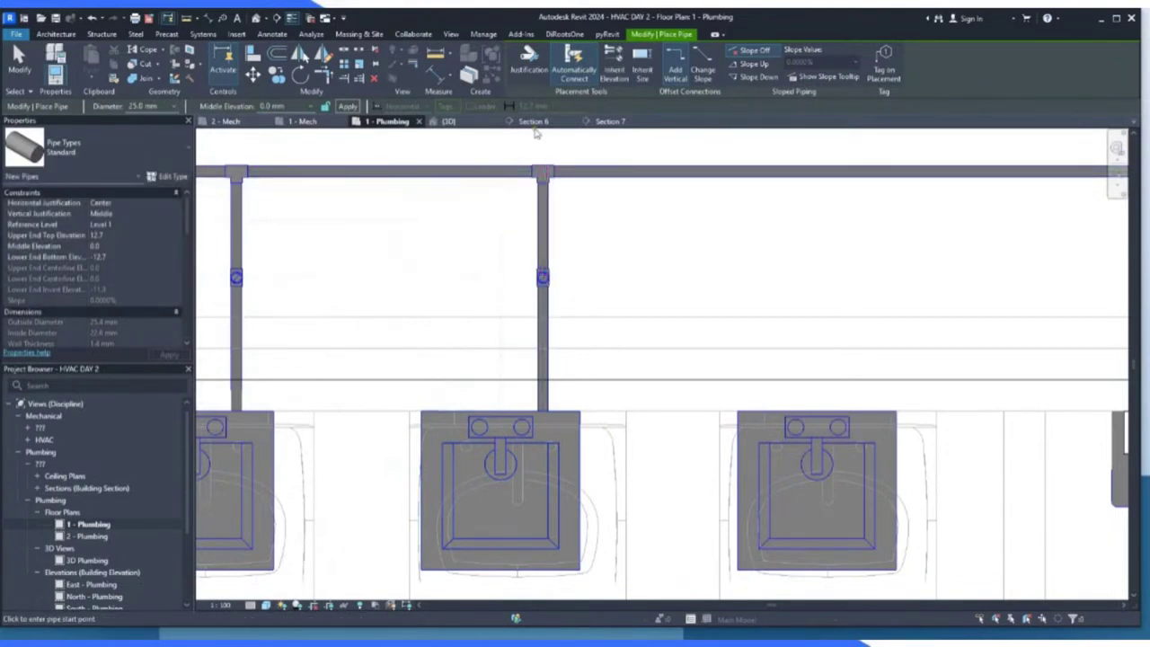
{"action": "left_click", "coordinate": [466, 126]}
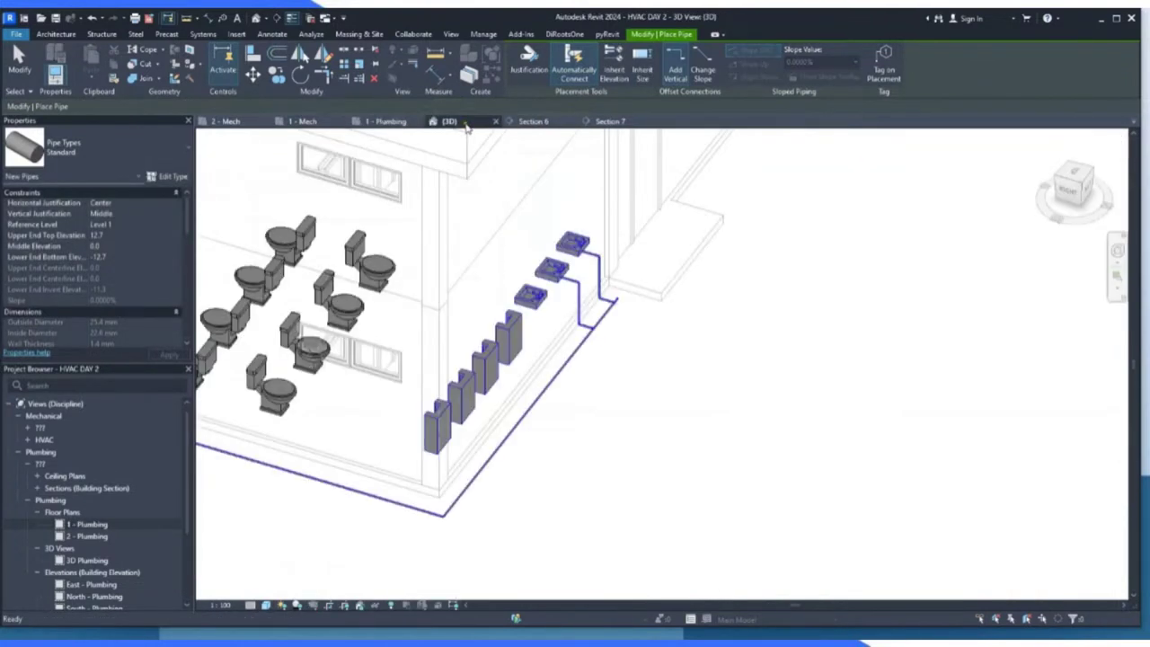
{"action": "scroll", "coordinate": [586, 311], "scroll_direction": "up", "scroll_amount": 5}
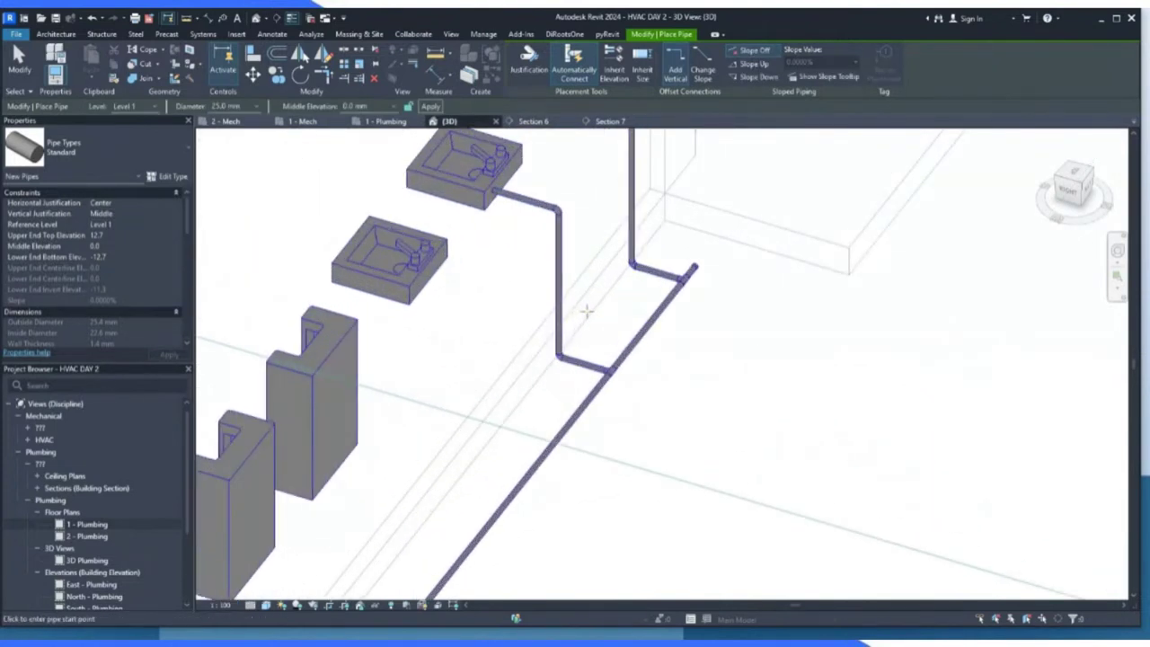
{"action": "key", "text": "ctrl+z"}
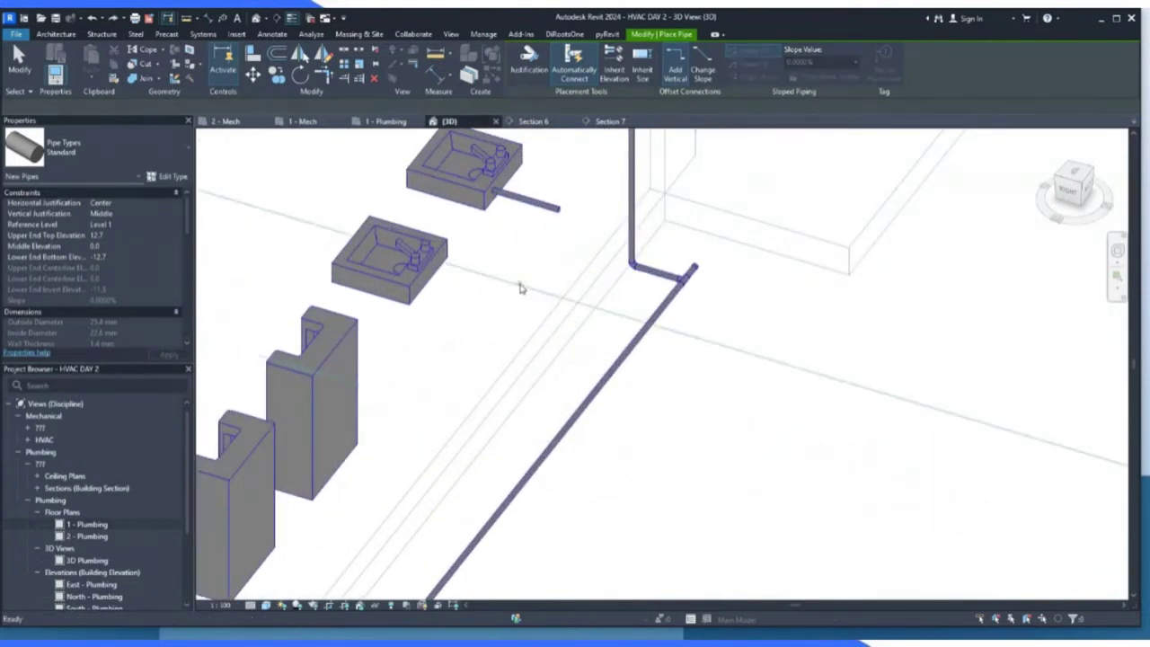
{"action": "left_click", "coordinate": [17, 61]}
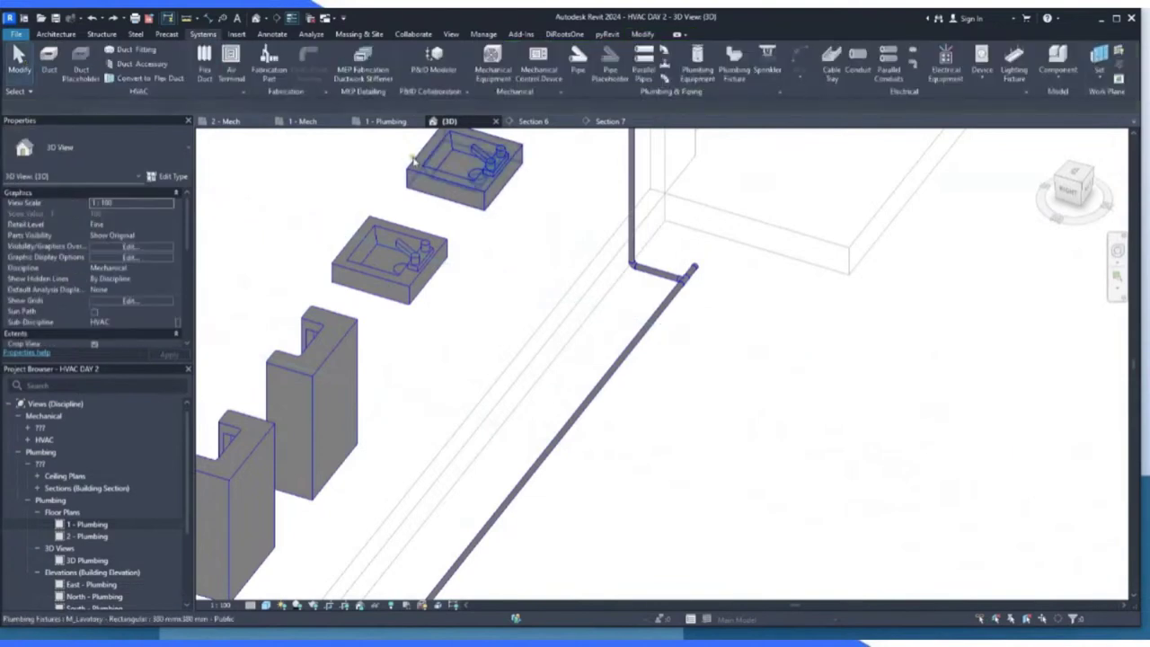
{"action": "left_click", "coordinate": [389, 121]}
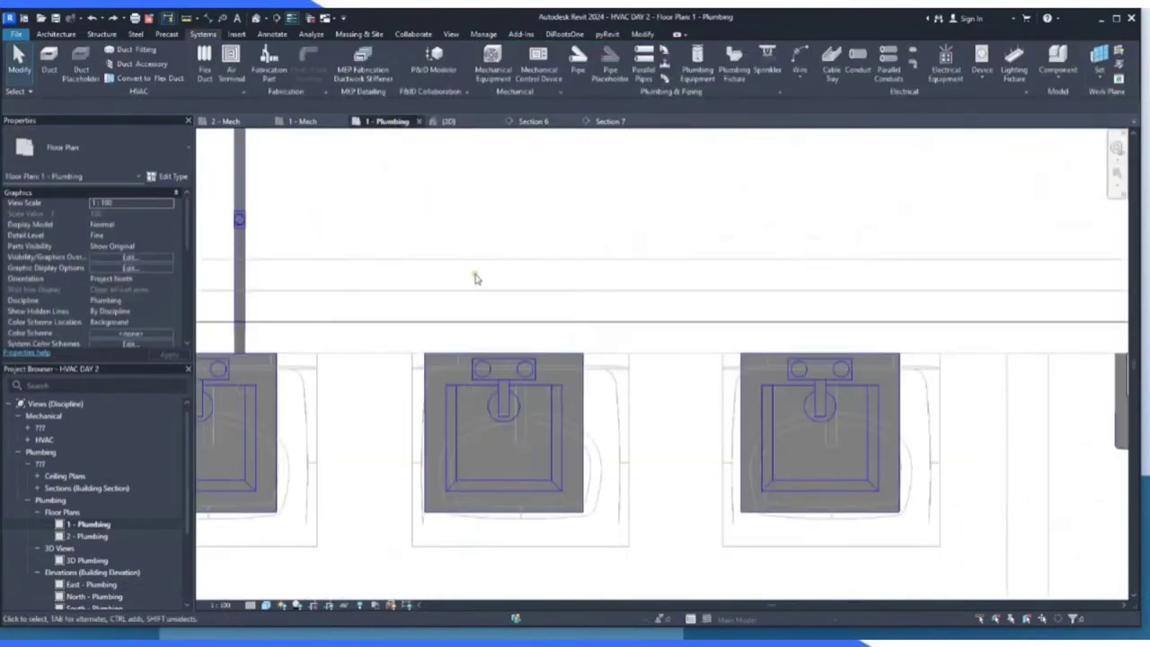
Run a branch pipe from the middle lavatory's supply inlet up into the cold water main.
{"action": "left_click", "coordinate": [585, 391]}
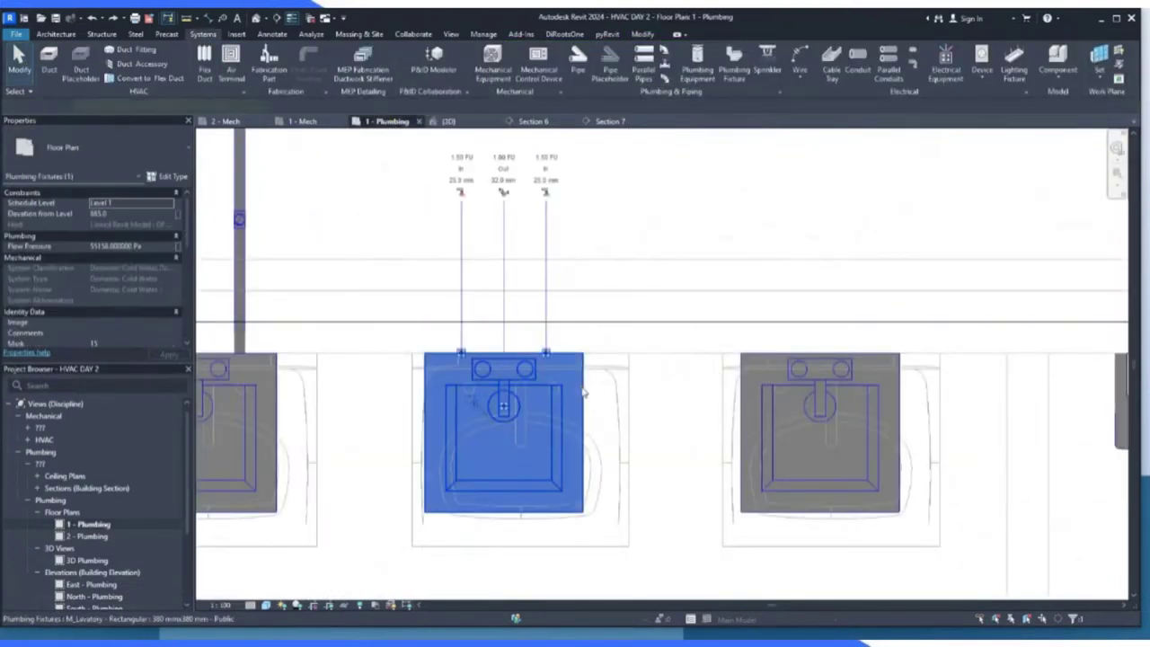
{"action": "left_click", "coordinate": [546, 193]}
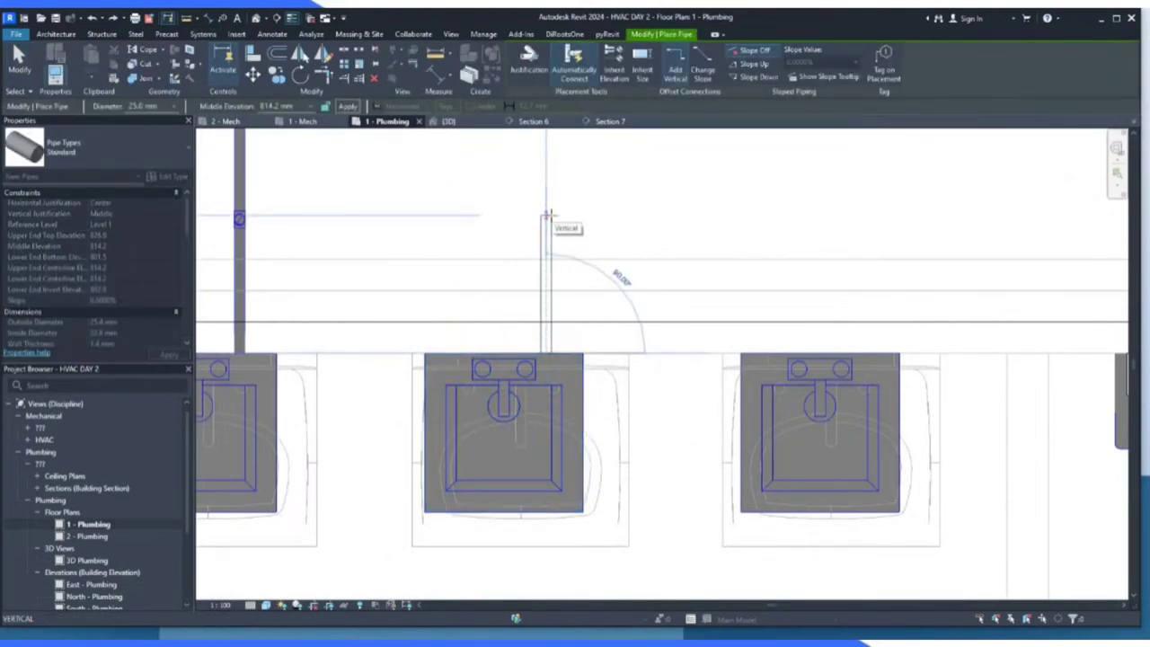
{"action": "left_click", "coordinate": [547, 216]}
{"action": "scroll", "coordinate": [544, 207], "scroll_direction": "down", "scroll_amount": 4}
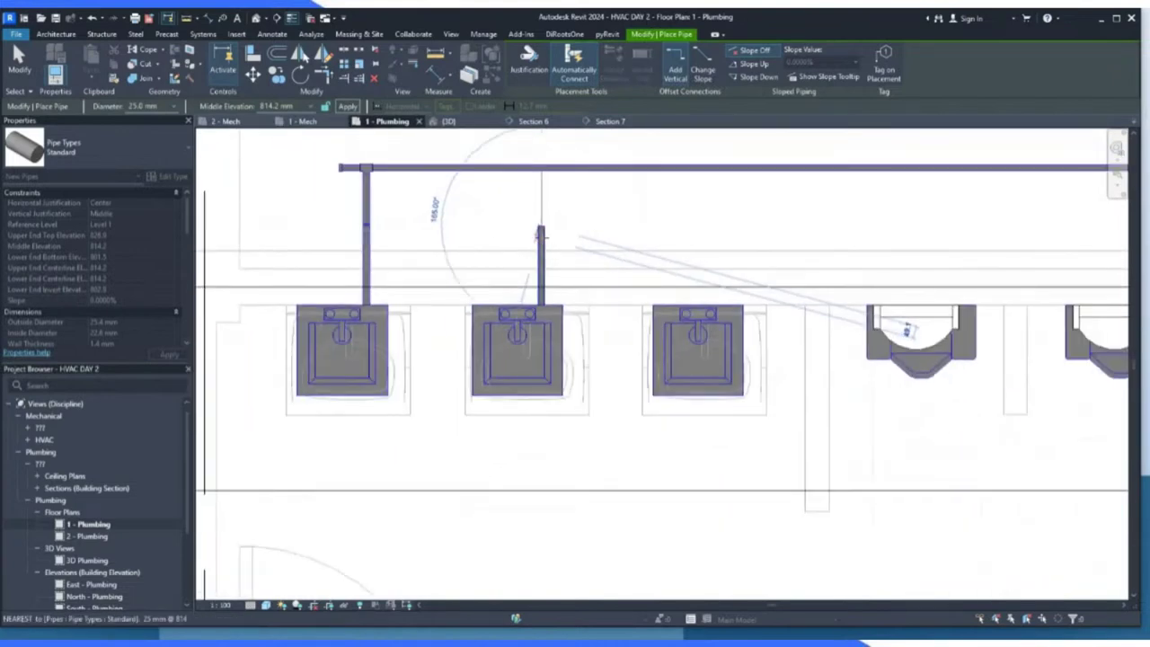
{"action": "scroll", "coordinate": [545, 202], "scroll_direction": "up", "scroll_amount": 3}
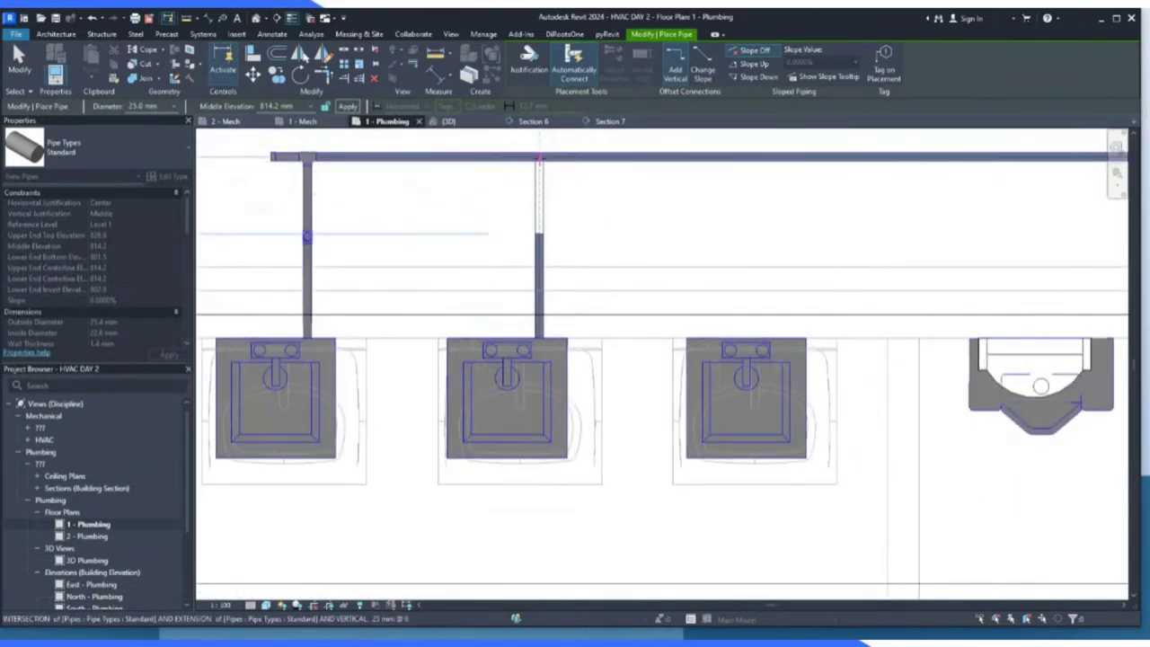
{"action": "left_click", "coordinate": [539, 158]}
{"action": "scroll", "coordinate": [550, 238], "scroll_direction": "up", "scroll_amount": 3}
{"action": "scroll", "coordinate": [536, 251], "scroll_direction": "down", "scroll_amount": 3}
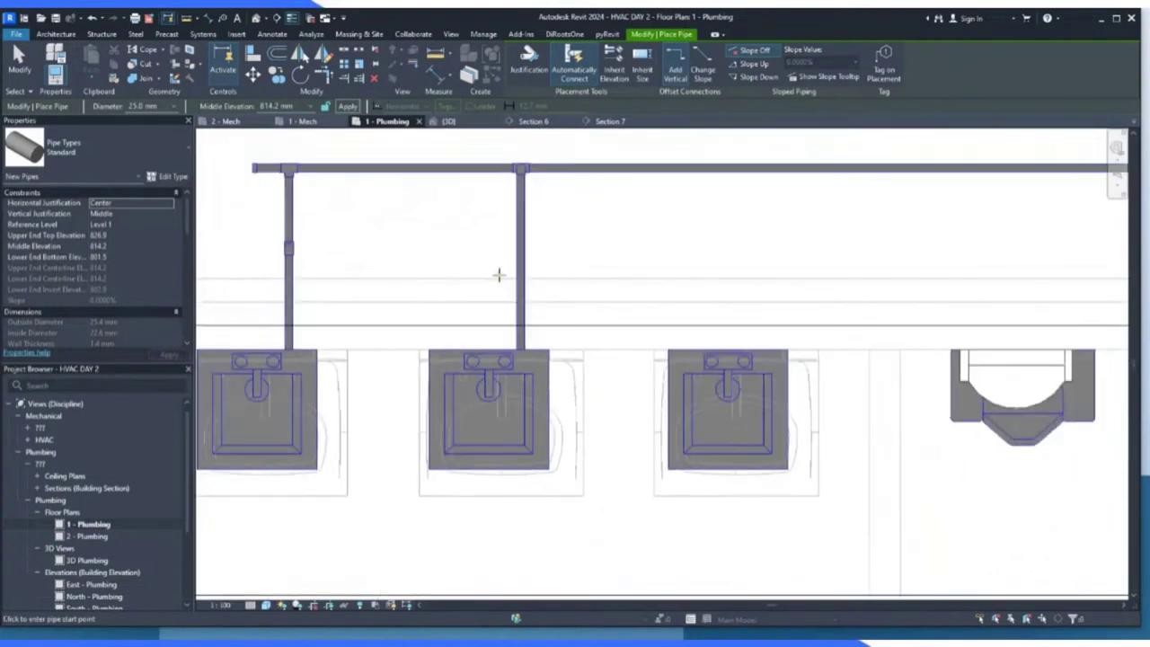
{"action": "key", "text": "Escape"}
{"action": "key", "text": "Escape"}
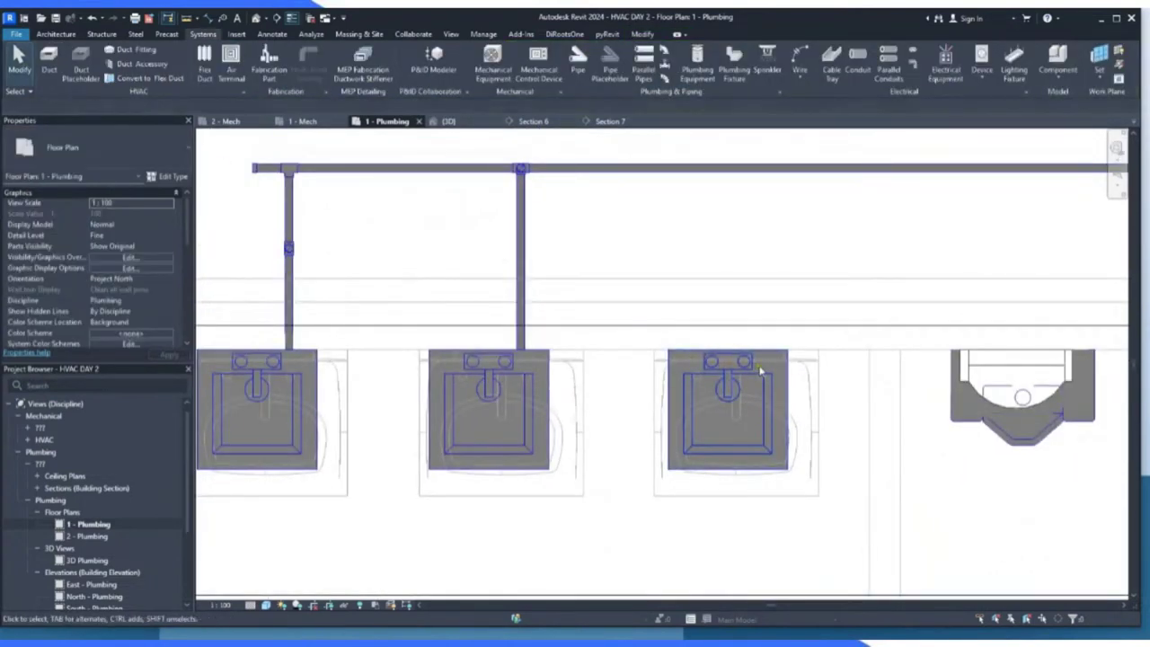
Route the third lavatory's branch at 0.0 mm middle elevation into the main and view in 3D.
{"action": "left_click", "coordinate": [783, 367]}
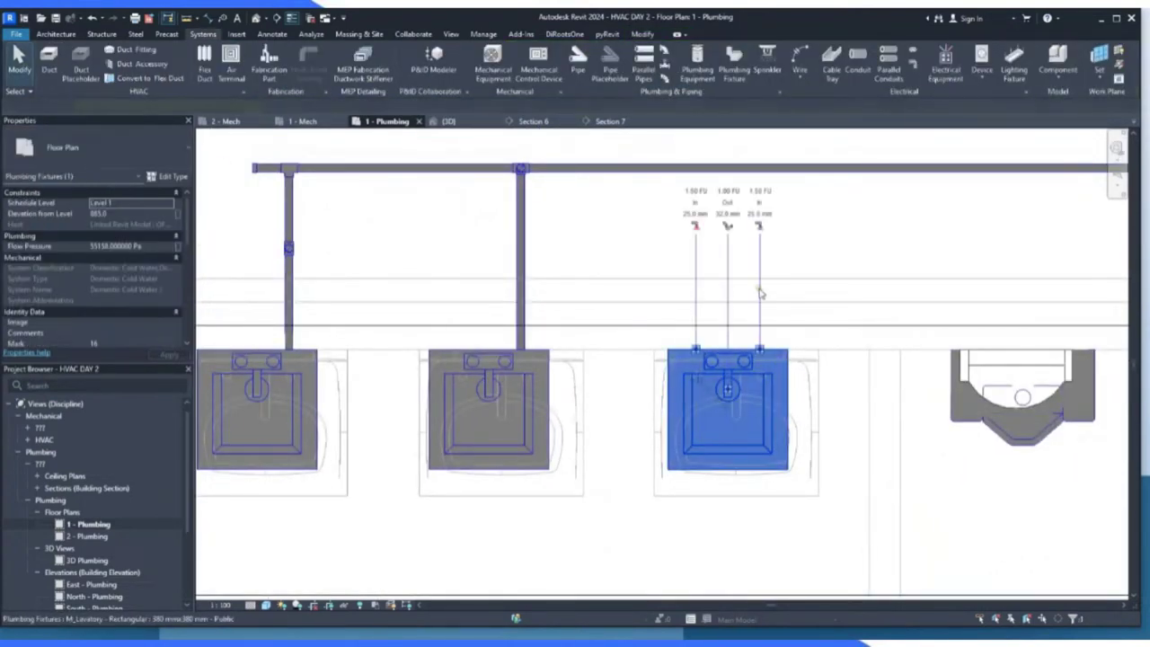
{"action": "left_click", "coordinate": [759, 226]}
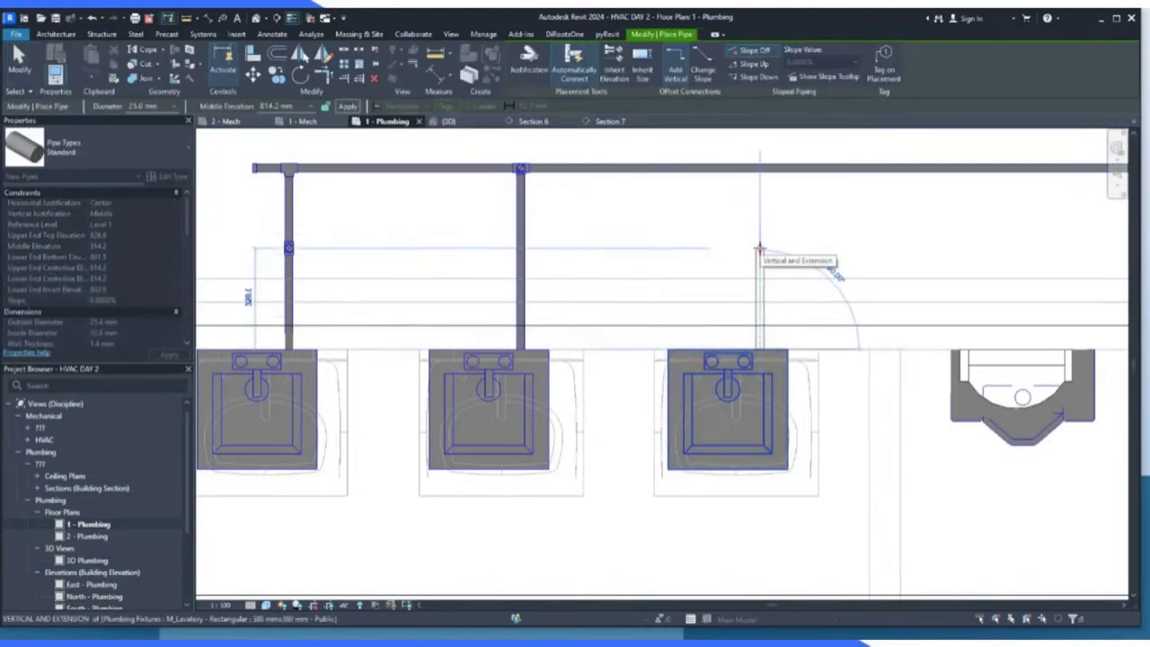
{"action": "left_click", "coordinate": [759, 249]}
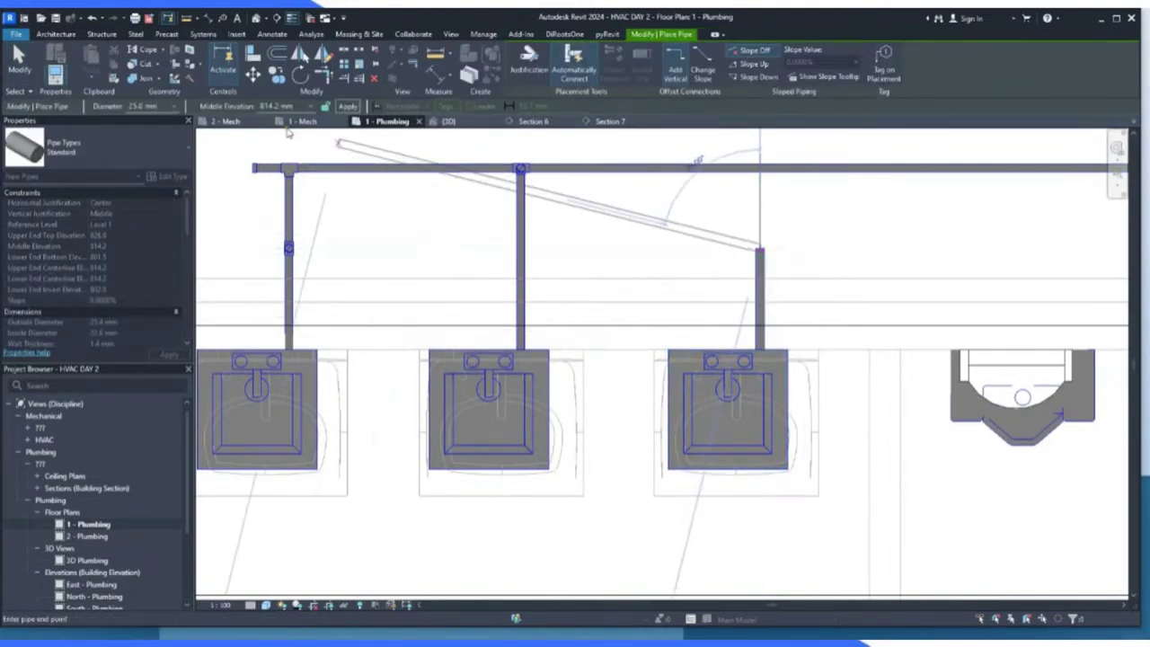
{"action": "left_click", "coordinate": [265, 106]}
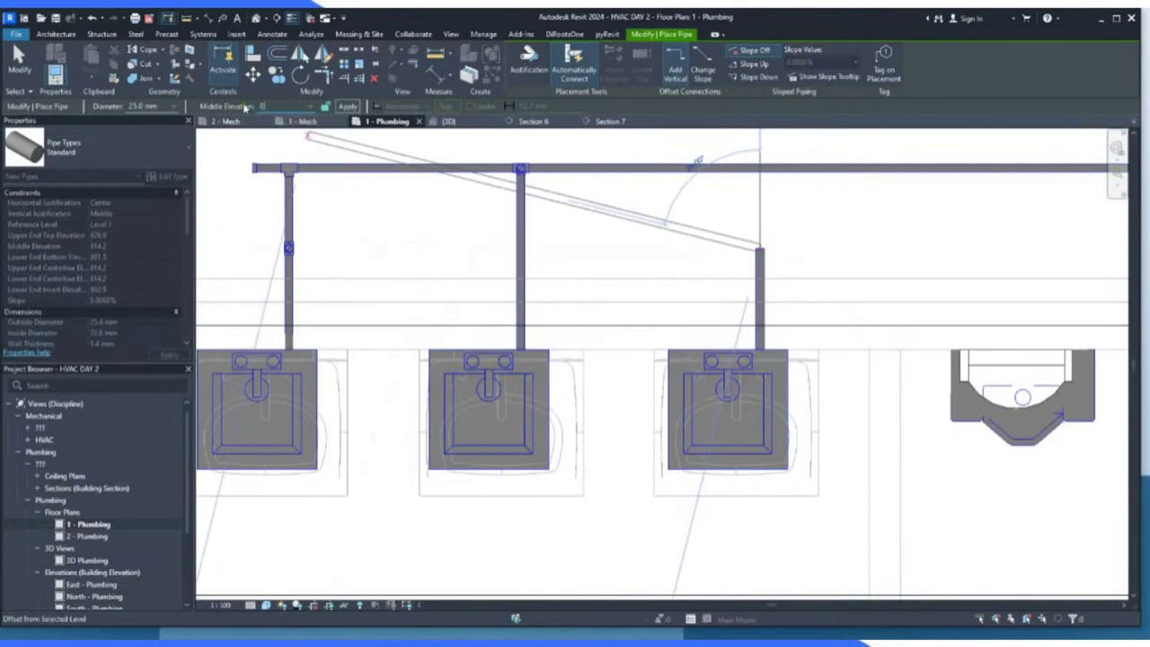
{"action": "left_click", "coordinate": [348, 107]}
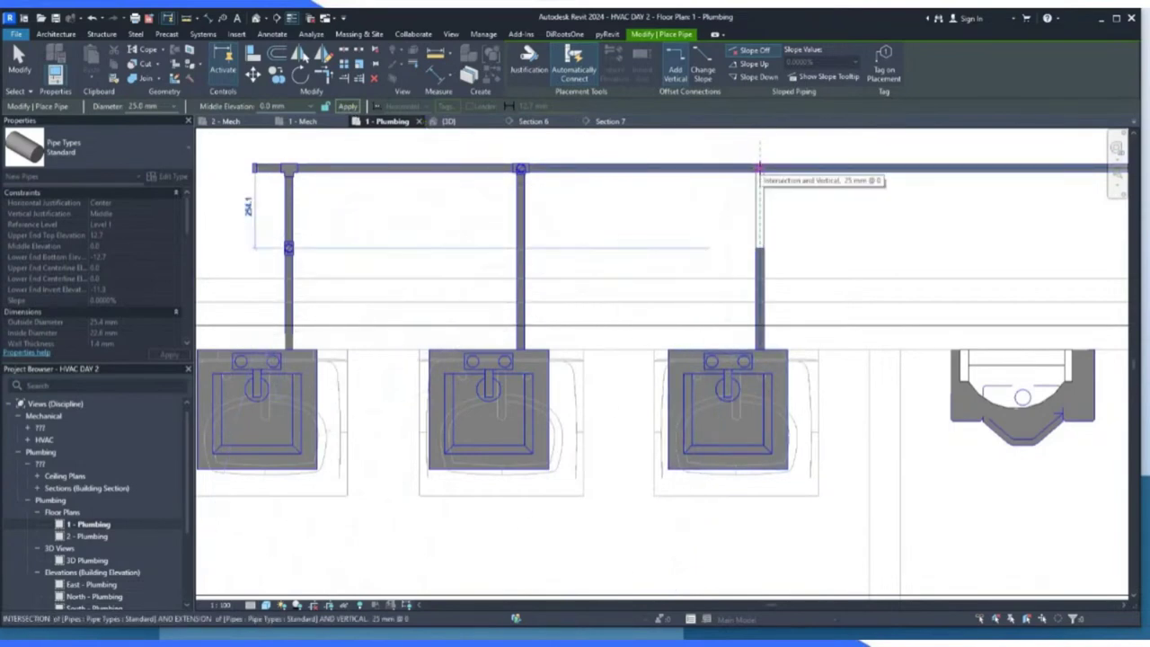
{"action": "left_click", "coordinate": [760, 168]}
{"action": "scroll", "coordinate": [773, 229], "scroll_direction": "up", "scroll_amount": 2}
{"action": "scroll", "coordinate": [759, 270], "scroll_direction": "down", "scroll_amount": 2}
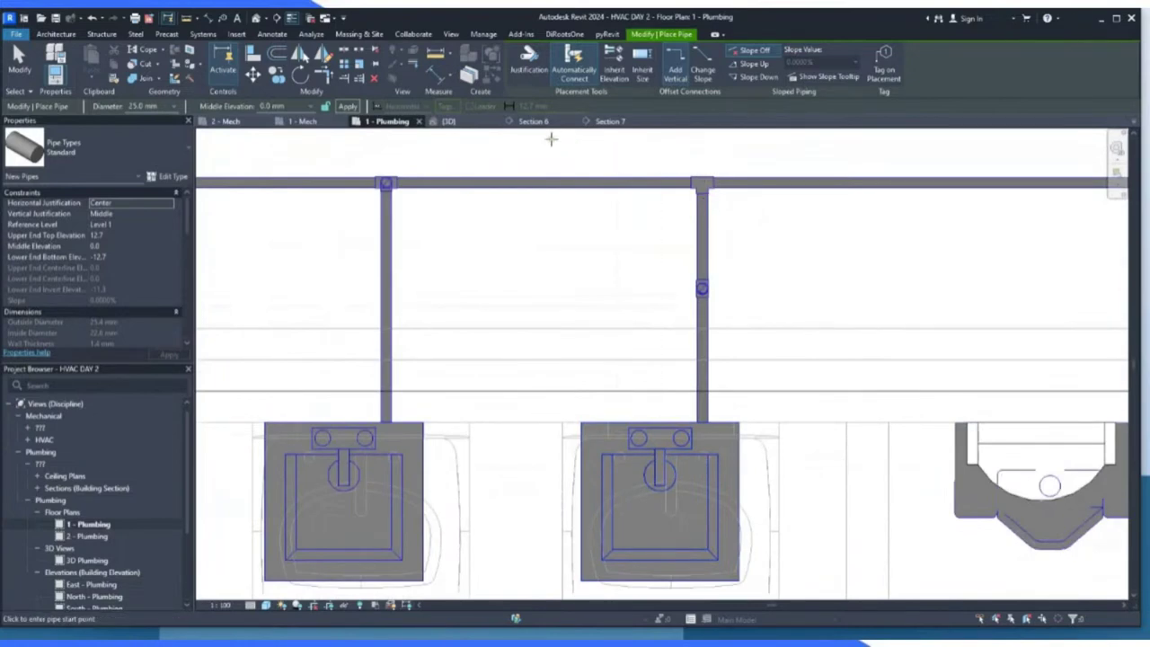
{"action": "left_click", "coordinate": [467, 125]}
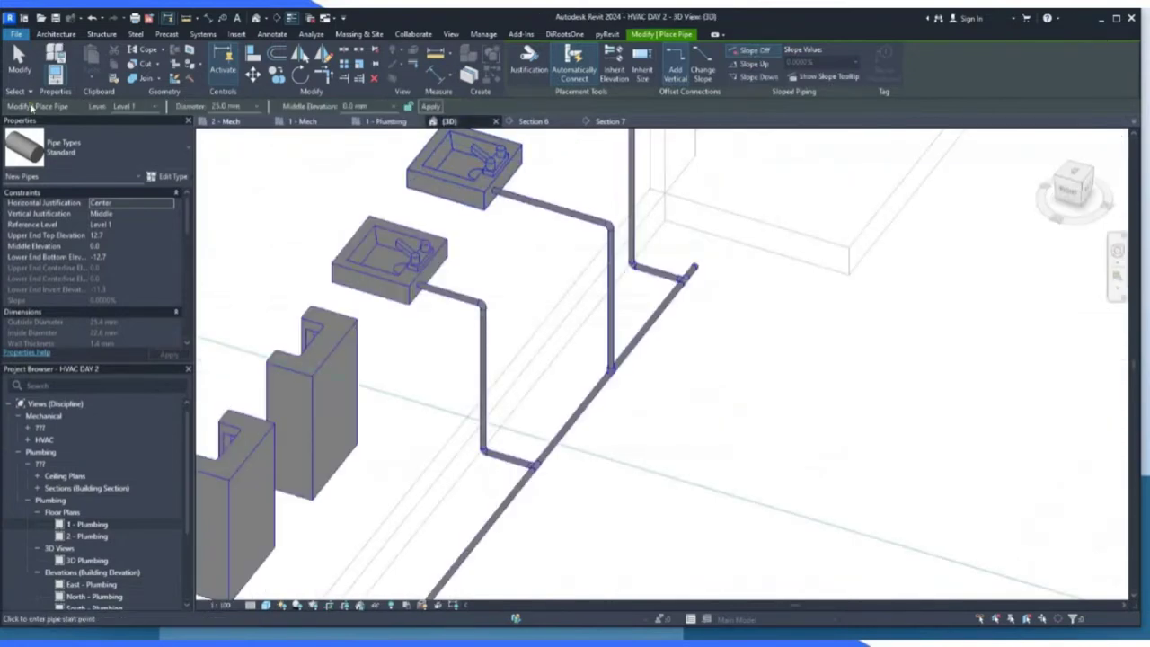
{"action": "key", "text": "Escape"}
{"action": "scroll", "coordinate": [750, 392], "scroll_direction": "down", "scroll_amount": 2}
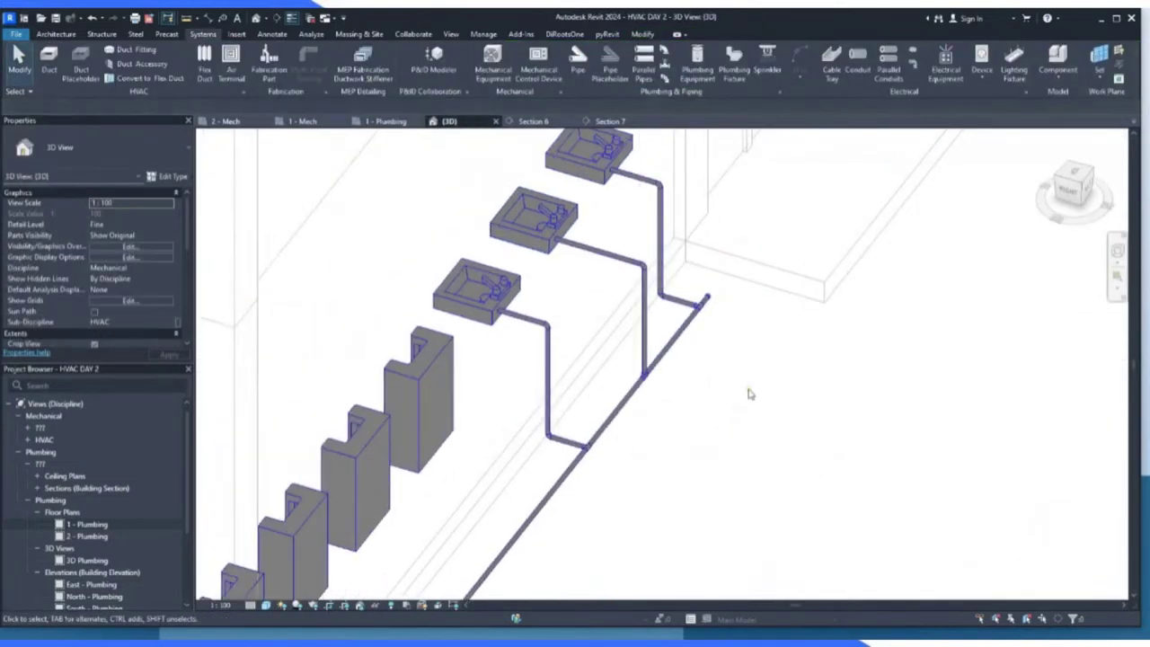
{"action": "scroll", "coordinate": [548, 336], "scroll_direction": "up", "scroll_amount": 2}
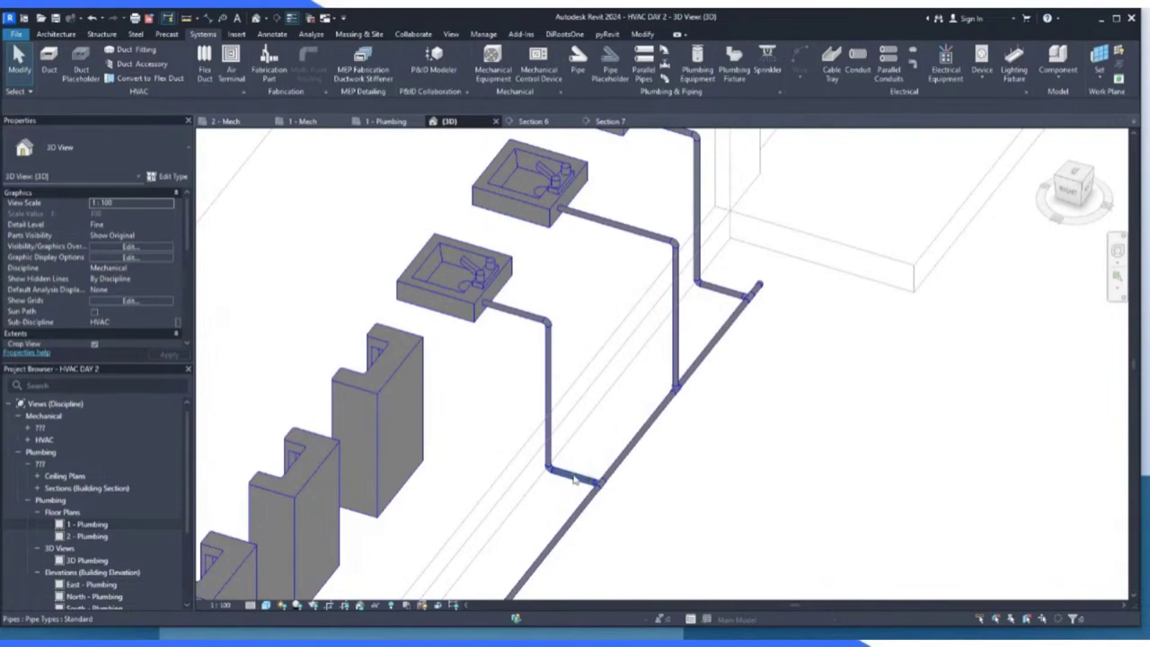
{"action": "left_click", "coordinate": [620, 471]}
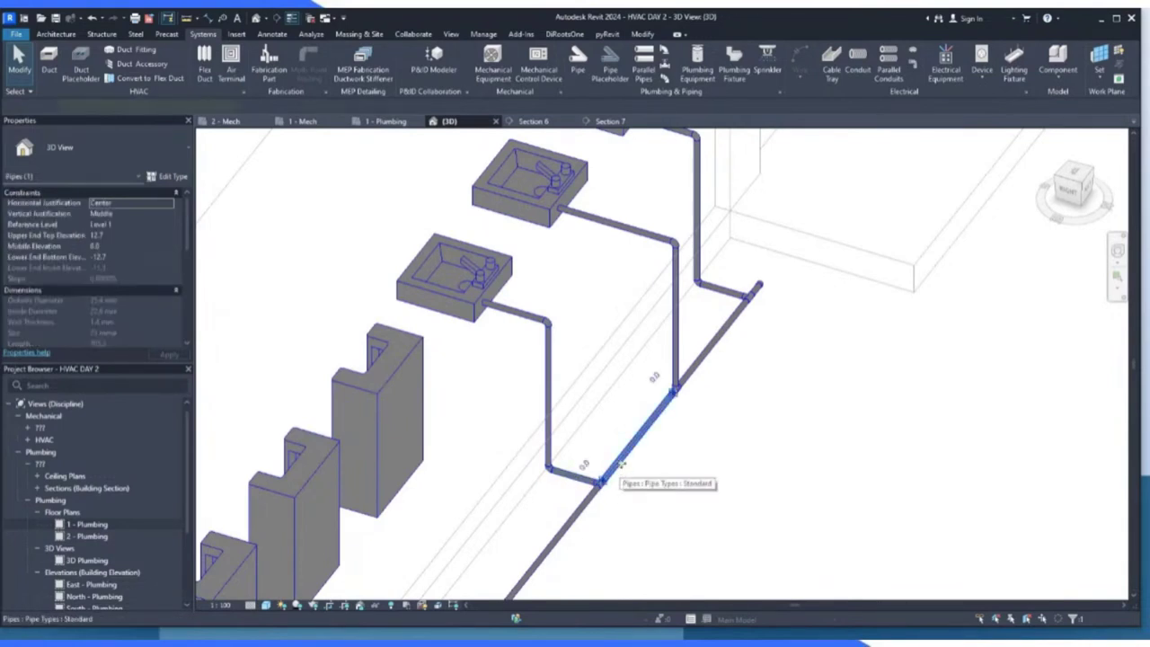
{"action": "left_click", "coordinate": [739, 511]}
{"action": "scroll", "coordinate": [625, 531], "scroll_direction": "up", "scroll_amount": 3}
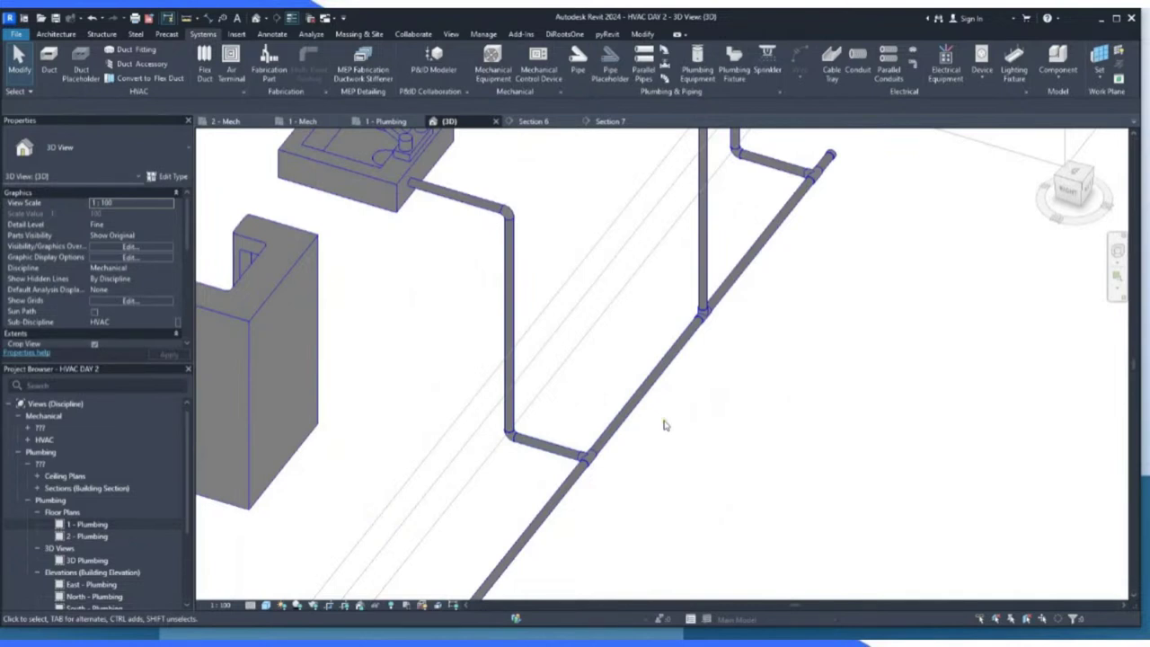
Delete the upper lavatory's horizontal branch pipe and its vertical drop.
{"action": "scroll", "coordinate": [689, 410], "scroll_direction": "down", "scroll_amount": 2}
{"action": "scroll", "coordinate": [580, 441], "scroll_direction": "up", "scroll_amount": 2}
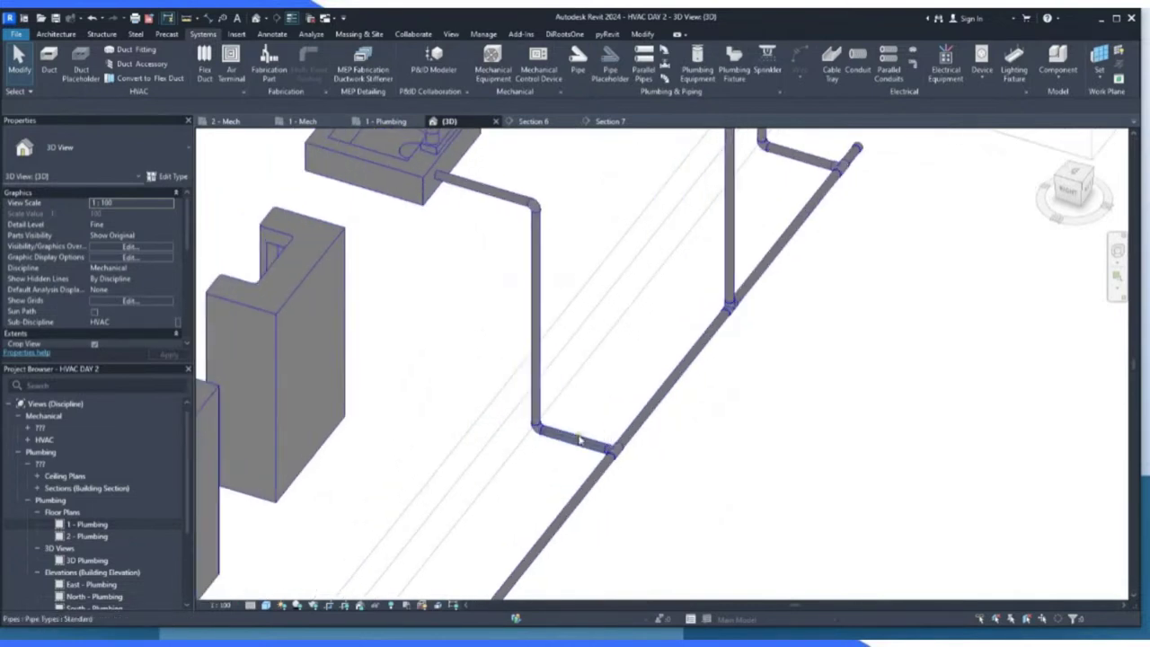
{"action": "scroll", "coordinate": [742, 468], "scroll_direction": "down", "scroll_amount": 2}
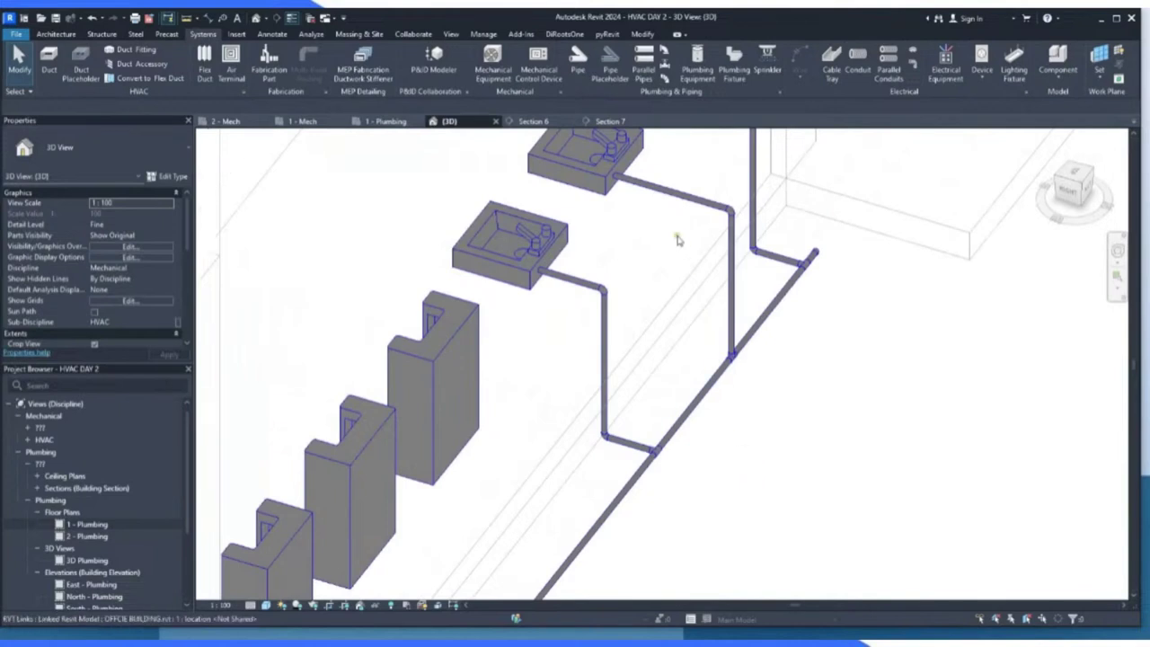
{"action": "left_click", "coordinate": [679, 203]}
{"action": "key", "text": "Delete"}
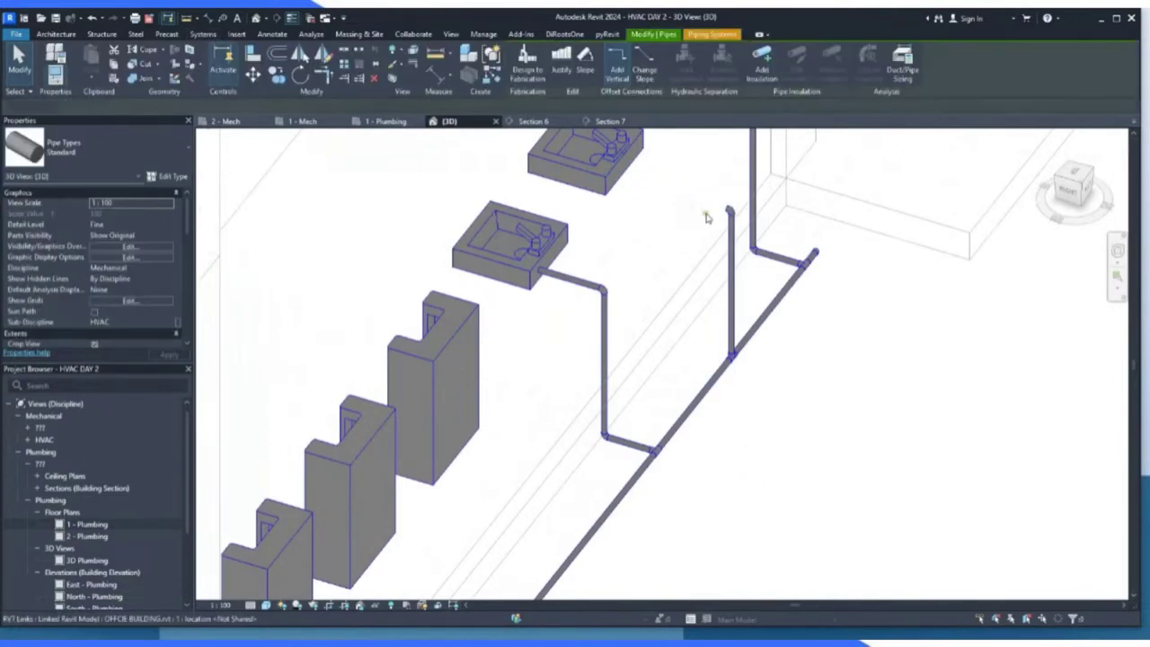
{"action": "left_click", "coordinate": [729, 216]}
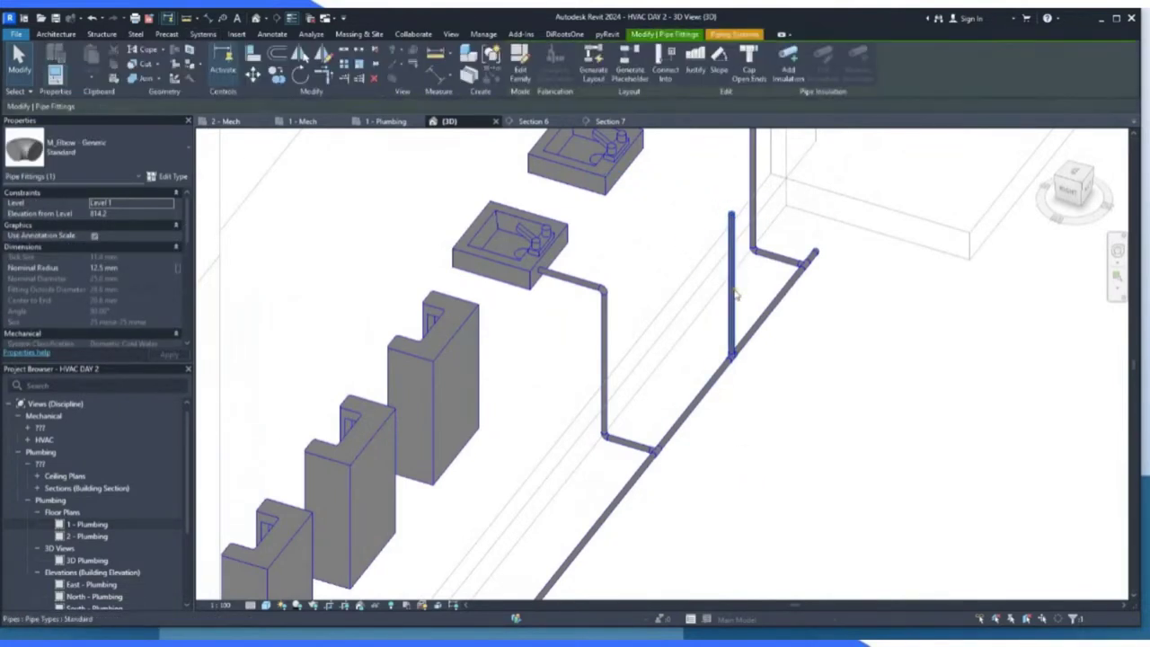
{"action": "key", "text": "Delete"}
Delete the tee on the main pipe and the short loose main segment past it.
{"action": "scroll", "coordinate": [752, 365], "scroll_direction": "up", "scroll_amount": 2}
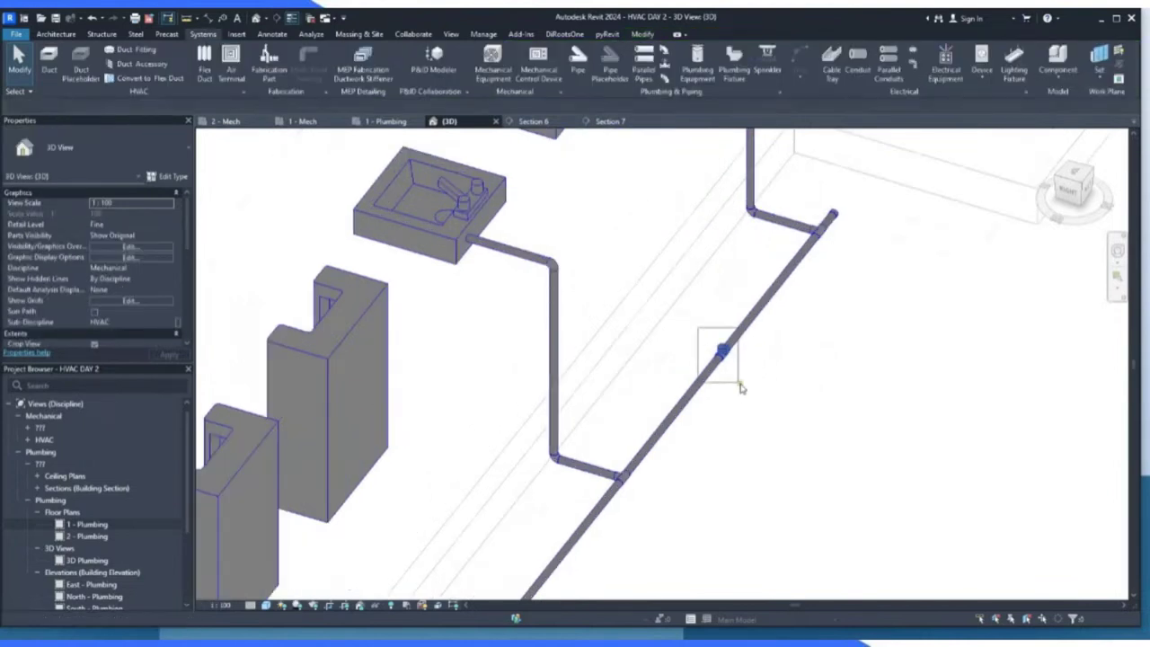
{"action": "left_click", "coordinate": [722, 351]}
{"action": "scroll", "coordinate": [513, 419], "scroll_direction": "down", "scroll_amount": 1}
{"action": "key", "text": "Delete"}
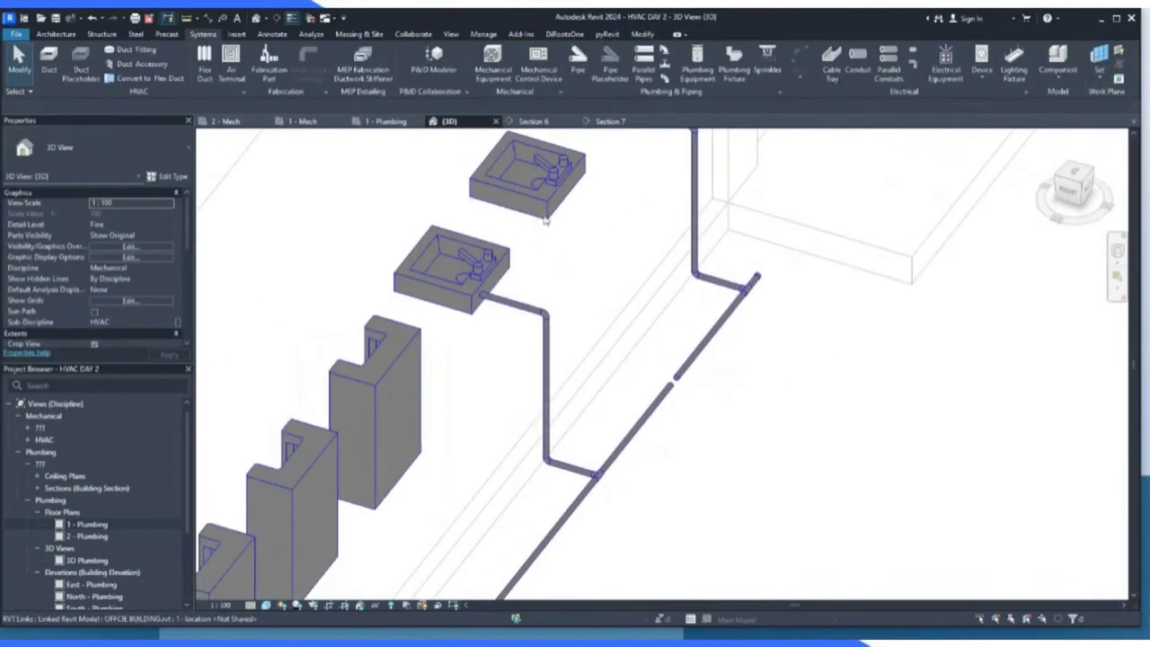
{"action": "scroll", "coordinate": [737, 452], "scroll_direction": "up", "scroll_amount": 1}
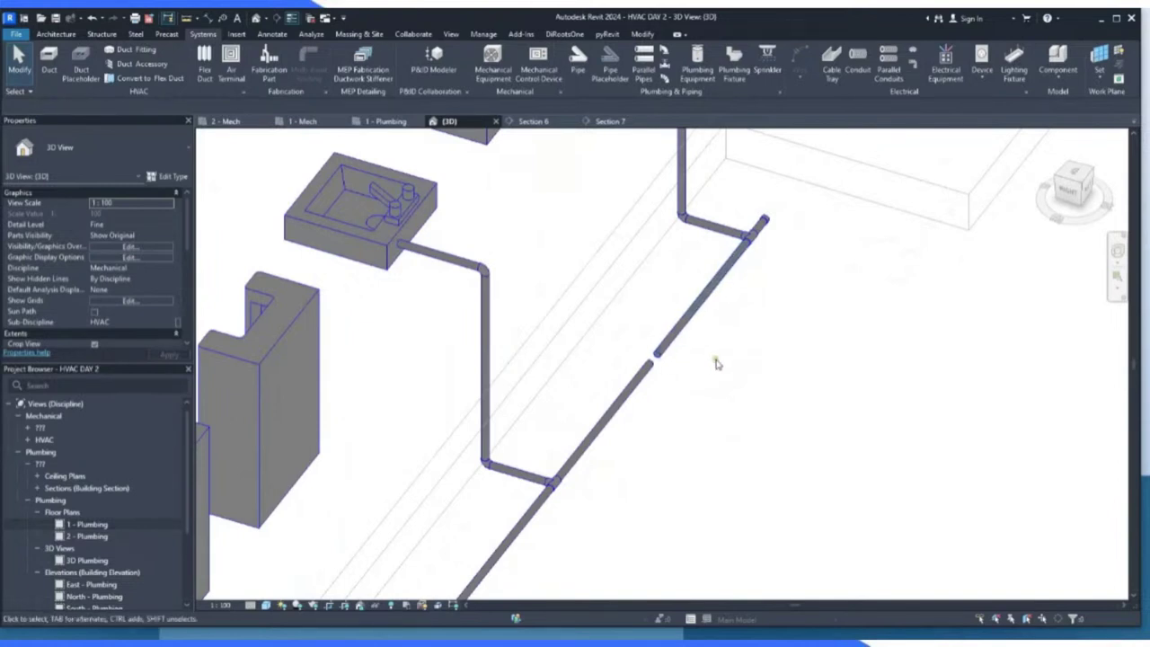
{"action": "left_click", "coordinate": [666, 351]}
{"action": "key", "text": "Delete"}
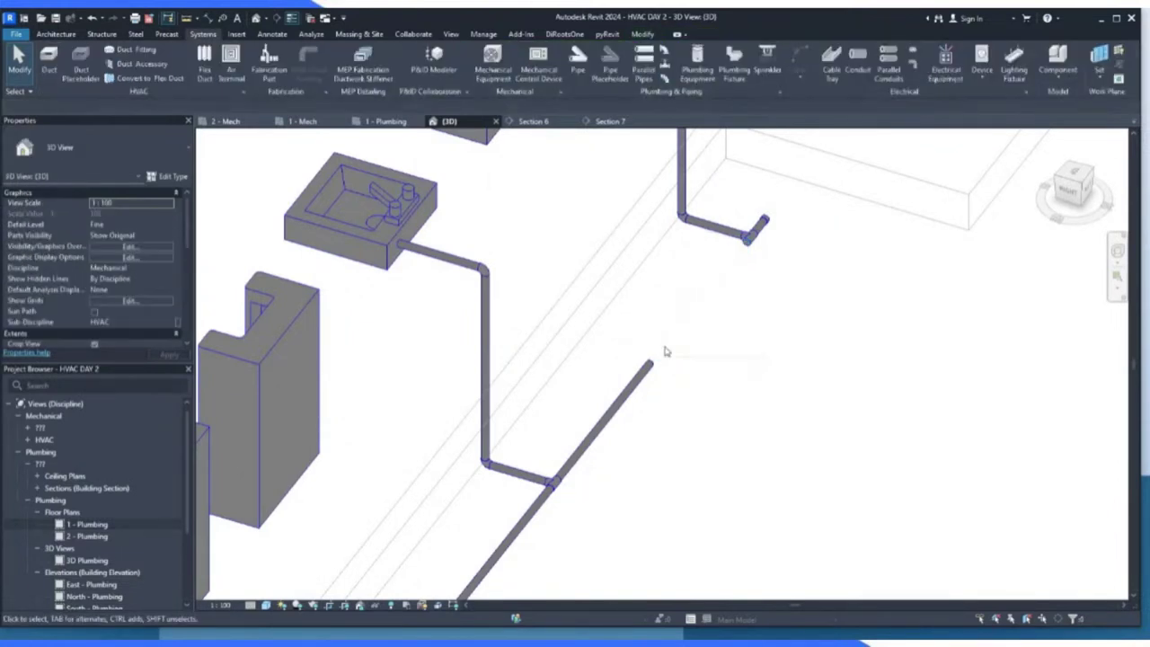
Extend the remaining main pipe up to the elbow with Trim/Extend.
{"action": "left_click", "coordinate": [639, 378]}
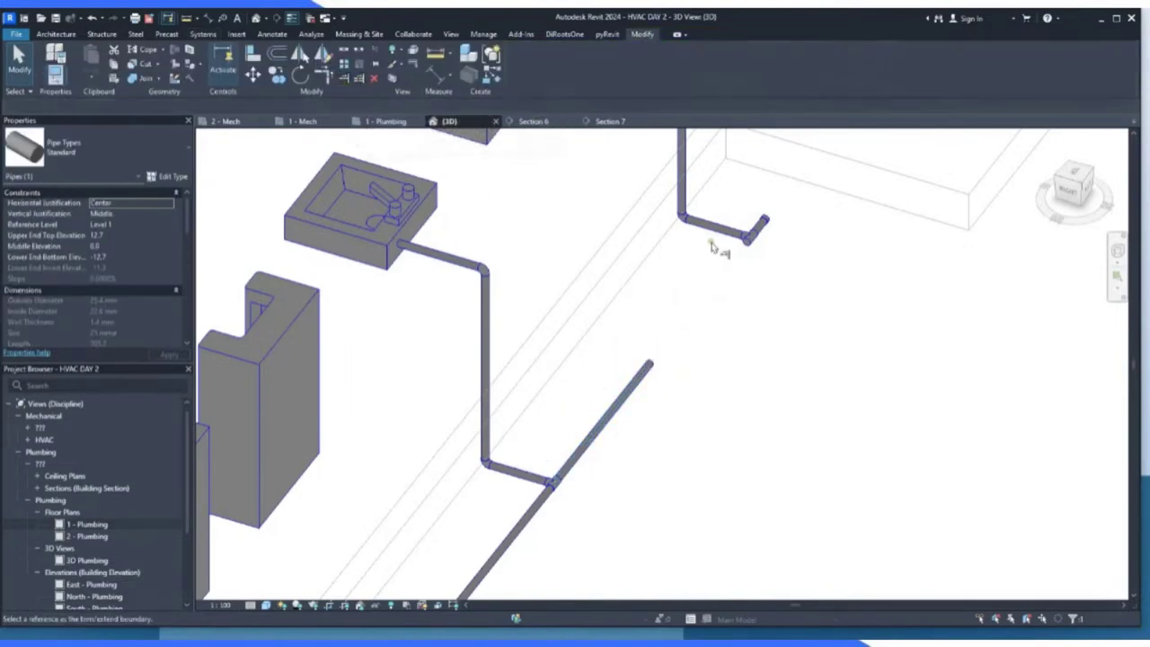
{"action": "key", "text": "Escape"}
{"action": "left_click", "coordinate": [746, 241]}
{"action": "left_click", "coordinate": [650, 386]}
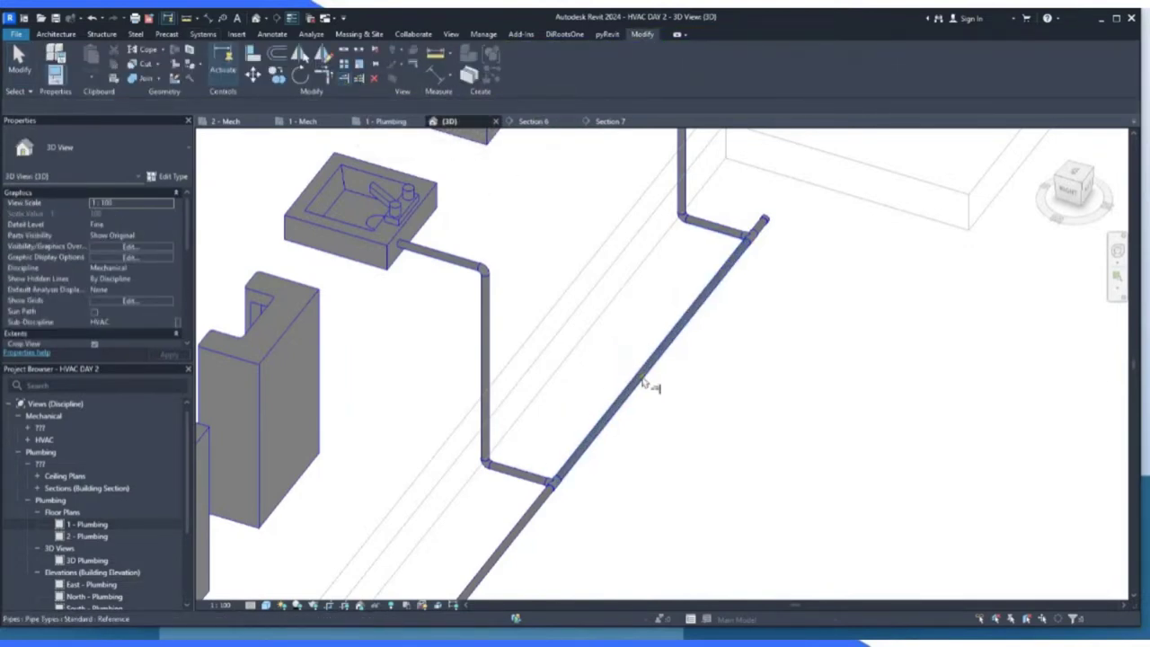
{"action": "left_click", "coordinate": [19, 59]}
{"action": "scroll", "coordinate": [620, 230], "scroll_direction": "down", "scroll_amount": 3}
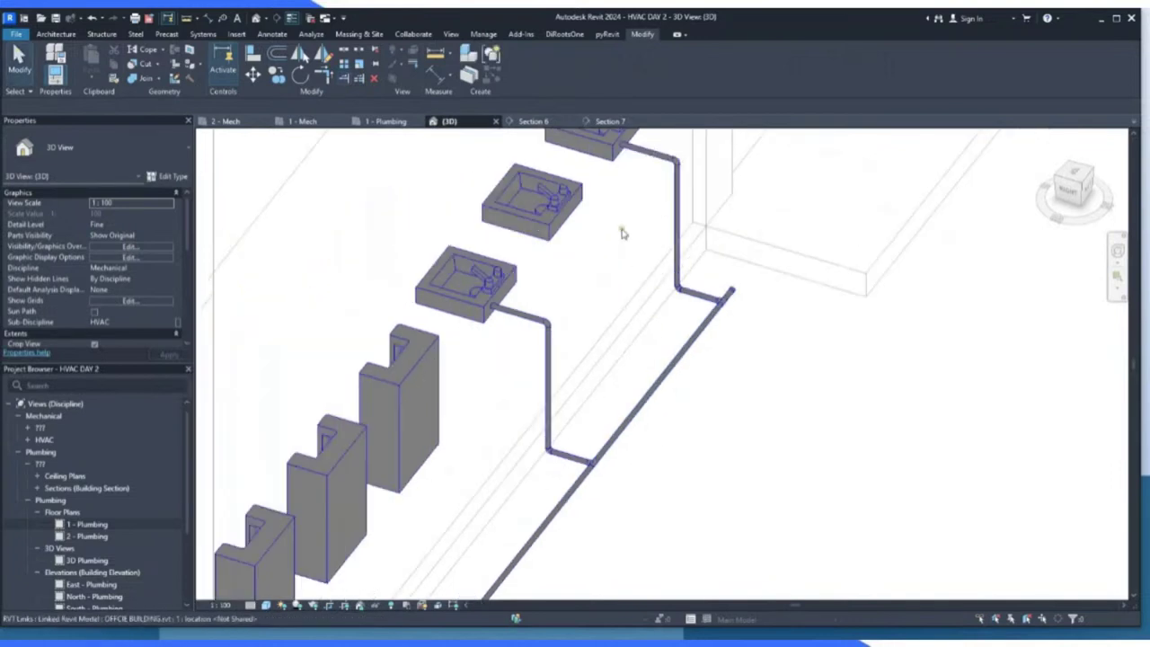
{"action": "scroll", "coordinate": [617, 221], "scroll_direction": "up", "scroll_amount": 2}
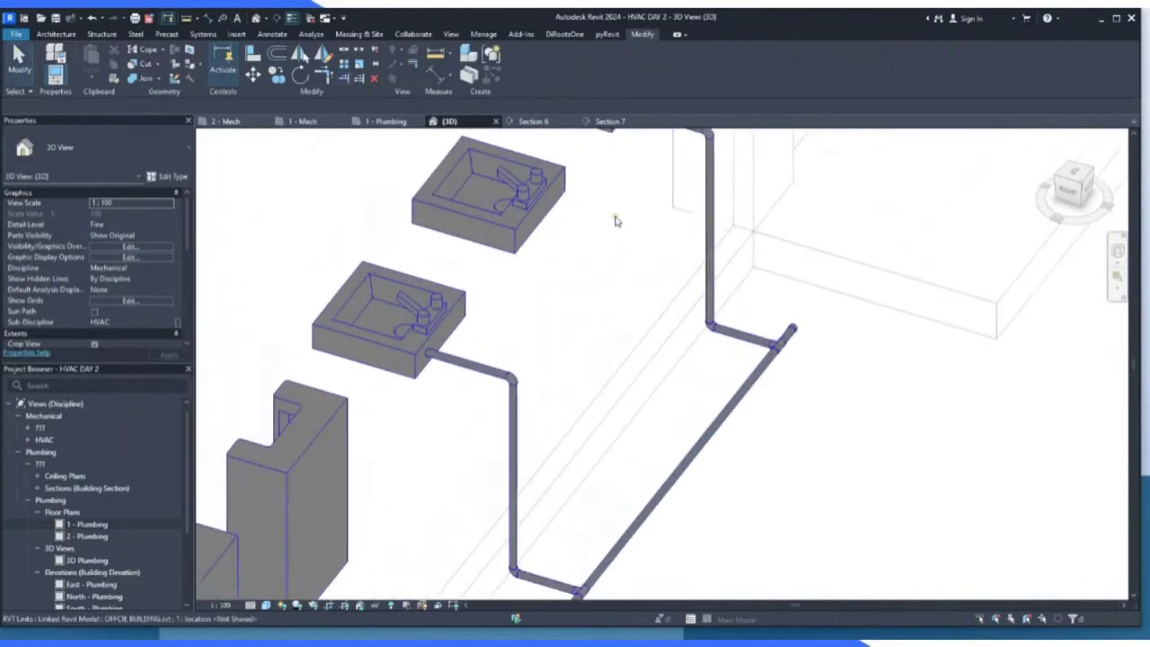
Draw a branch from the upper lavatory's connector: horizontal out, vertical drop, teed into the main.
{"action": "left_click", "coordinate": [530, 233]}
{"action": "left_click", "coordinate": [529, 228]}
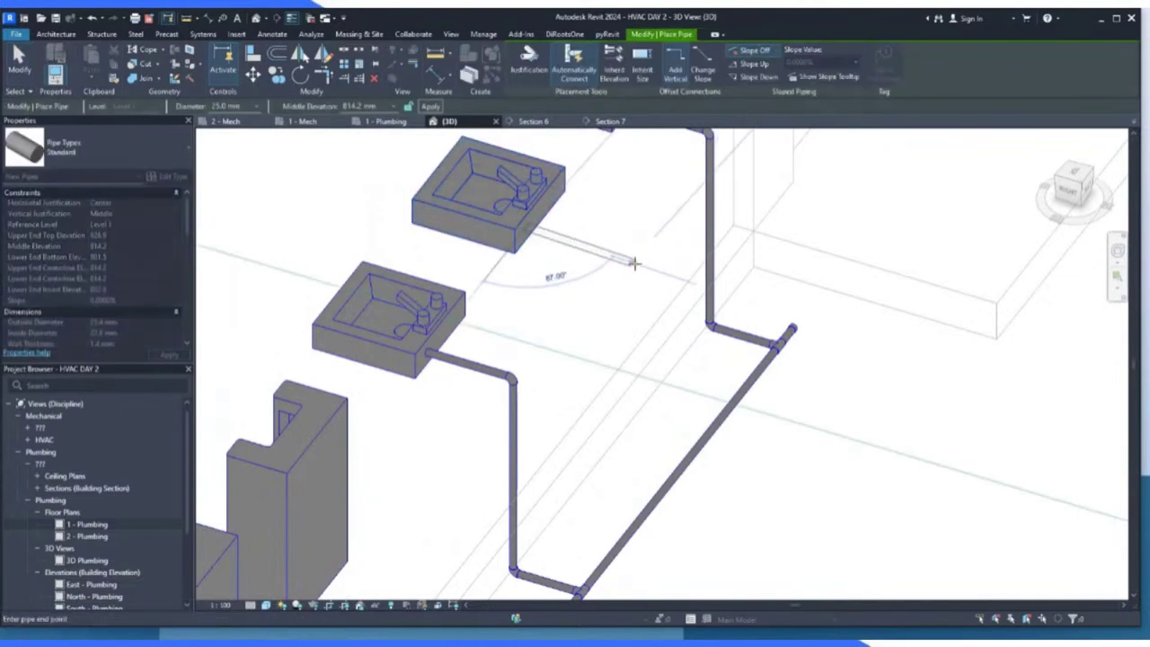
{"action": "scroll", "coordinate": [621, 258], "scroll_direction": "down", "scroll_amount": 2}
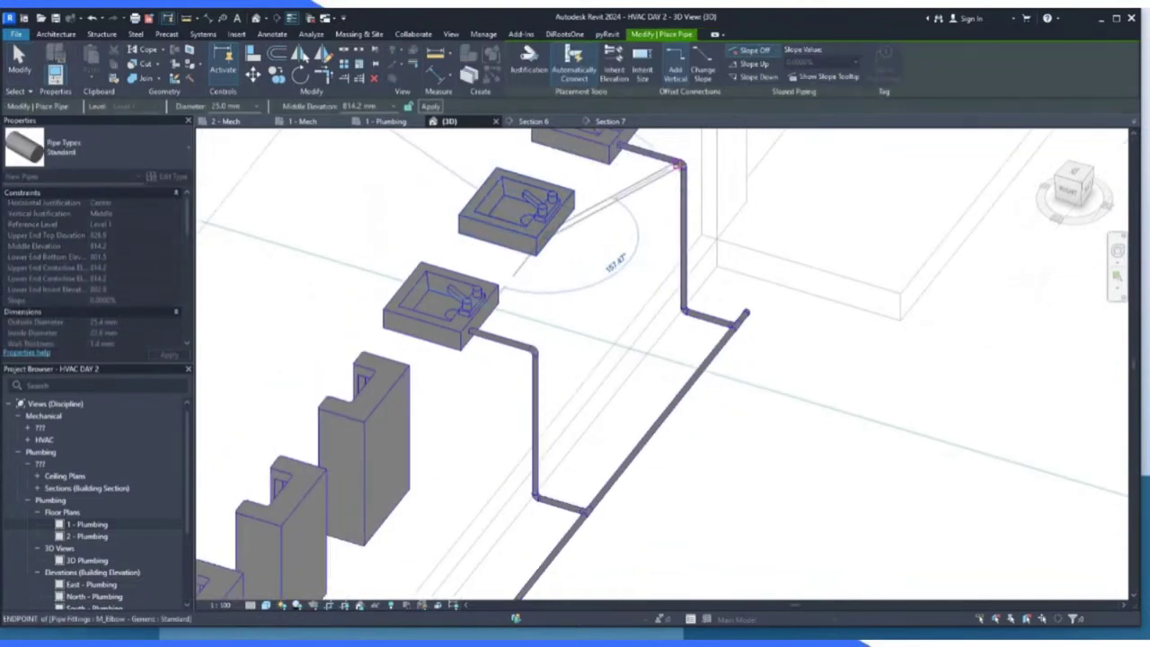
{"action": "left_click", "coordinate": [614, 255]}
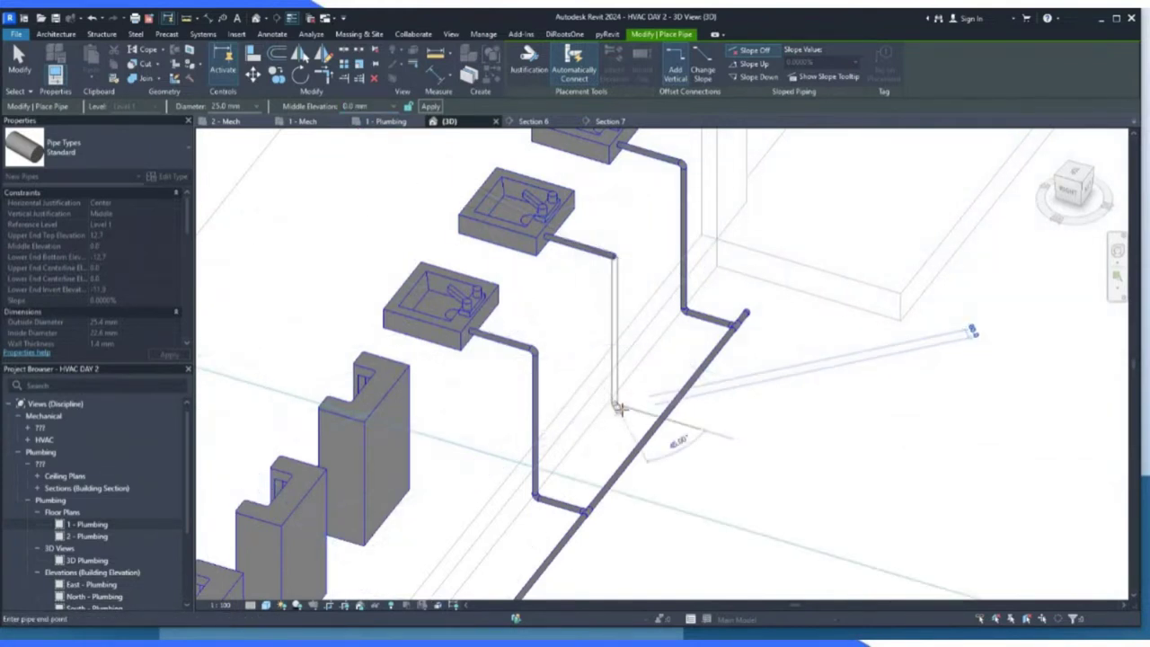
{"action": "scroll", "coordinate": [617, 409], "scroll_direction": "up", "scroll_amount": 2}
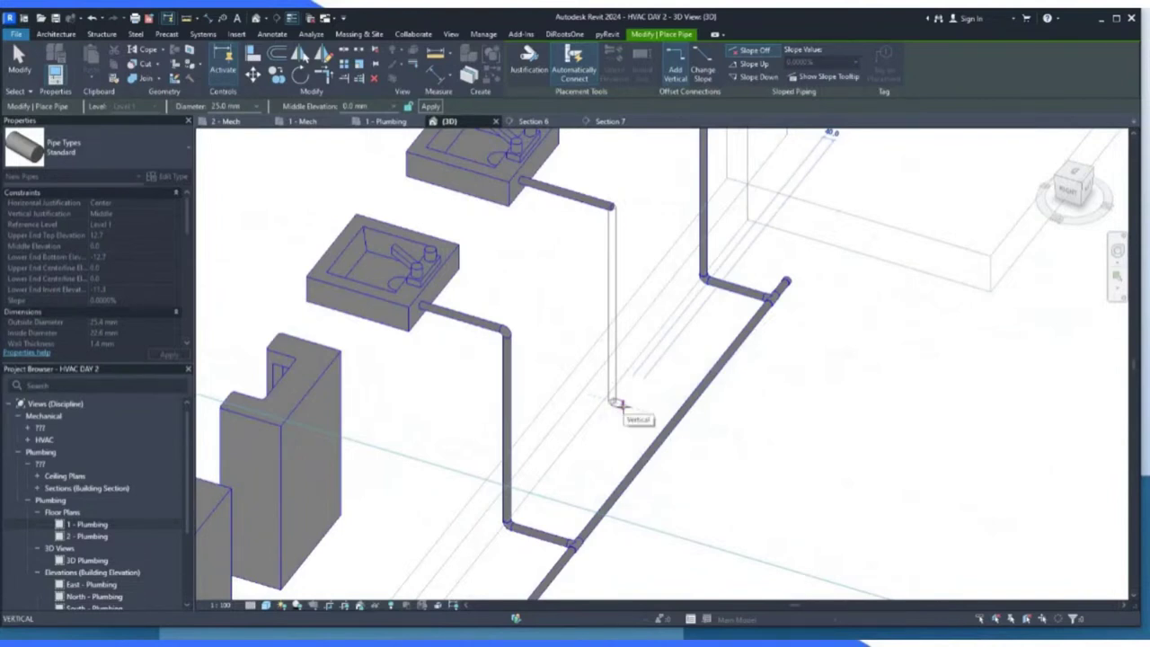
{"action": "left_click", "coordinate": [618, 404]}
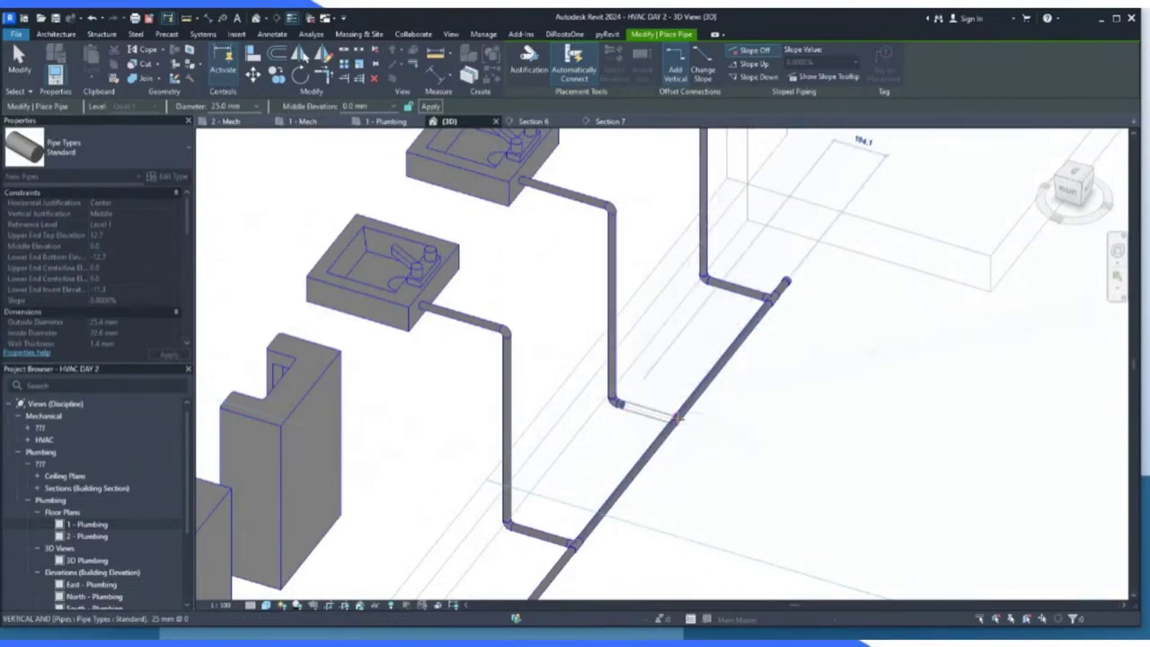
{"action": "left_click", "coordinate": [680, 418]}
{"action": "key", "text": "Escape"}
{"action": "key", "text": "Escape"}
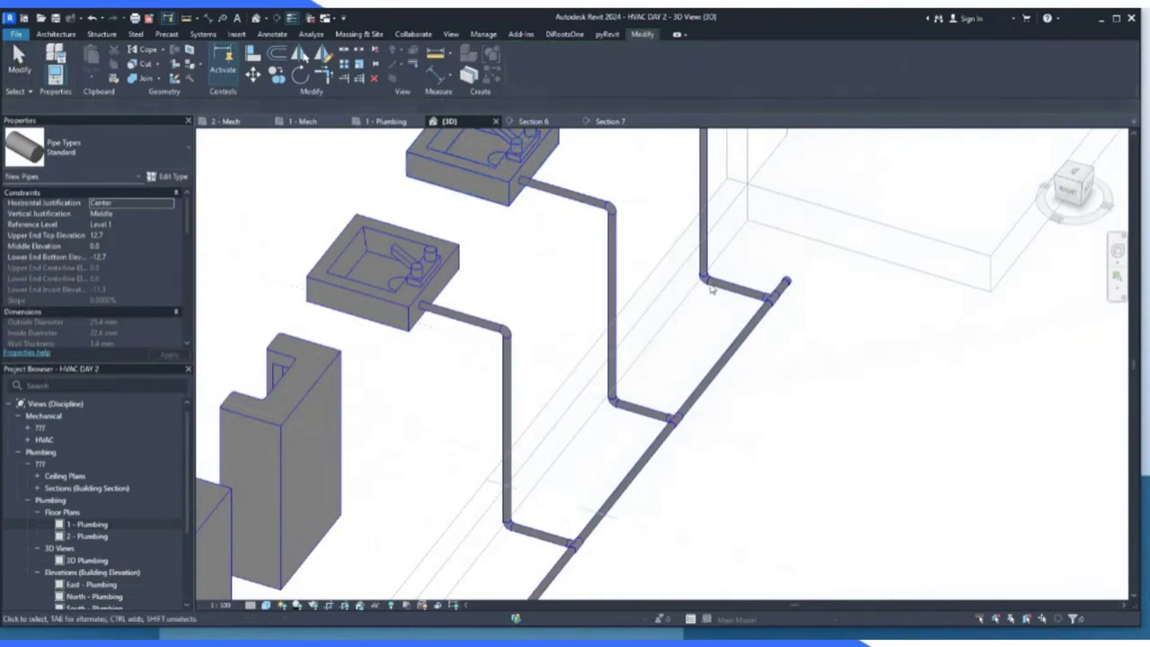
{"action": "scroll", "coordinate": [754, 374], "scroll_direction": "down", "scroll_amount": 1}
{"action": "scroll", "coordinate": [753, 374], "scroll_direction": "down", "scroll_amount": 2}
{"action": "scroll", "coordinate": [506, 468], "scroll_direction": "up", "scroll_amount": 2}
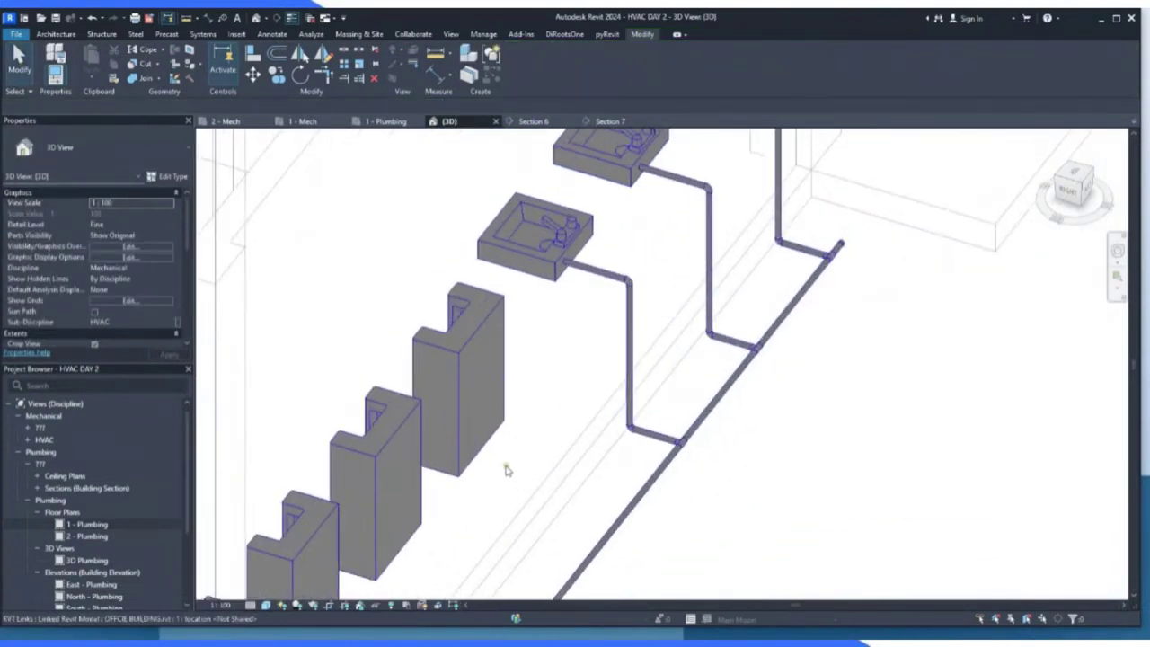
Try a pipe from the urinal's connector, then discard it after the angle warning.
{"action": "left_click", "coordinate": [481, 455]}
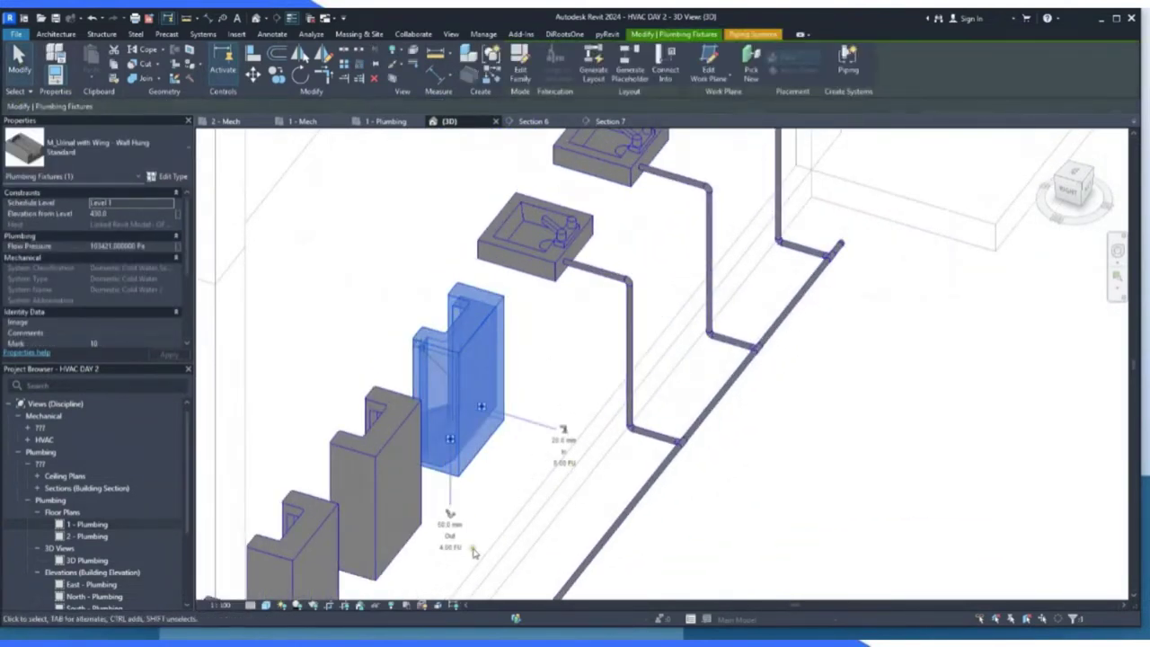
{"action": "scroll", "coordinate": [450, 540], "scroll_direction": "up", "scroll_amount": 2}
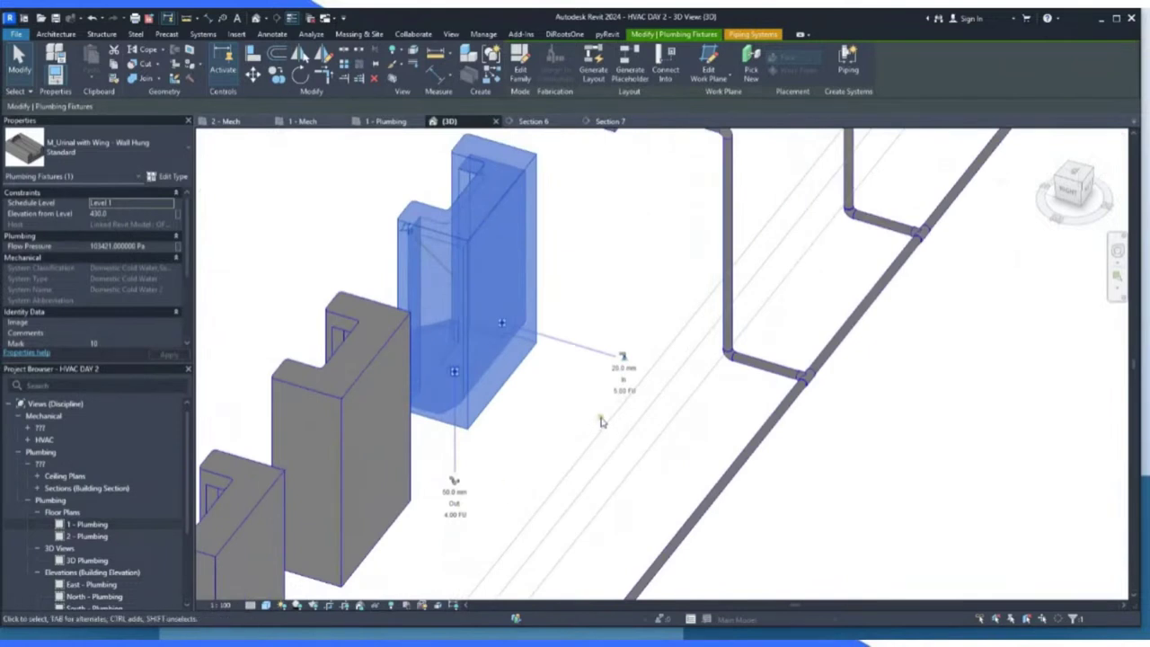
{"action": "left_click", "coordinate": [624, 358]}
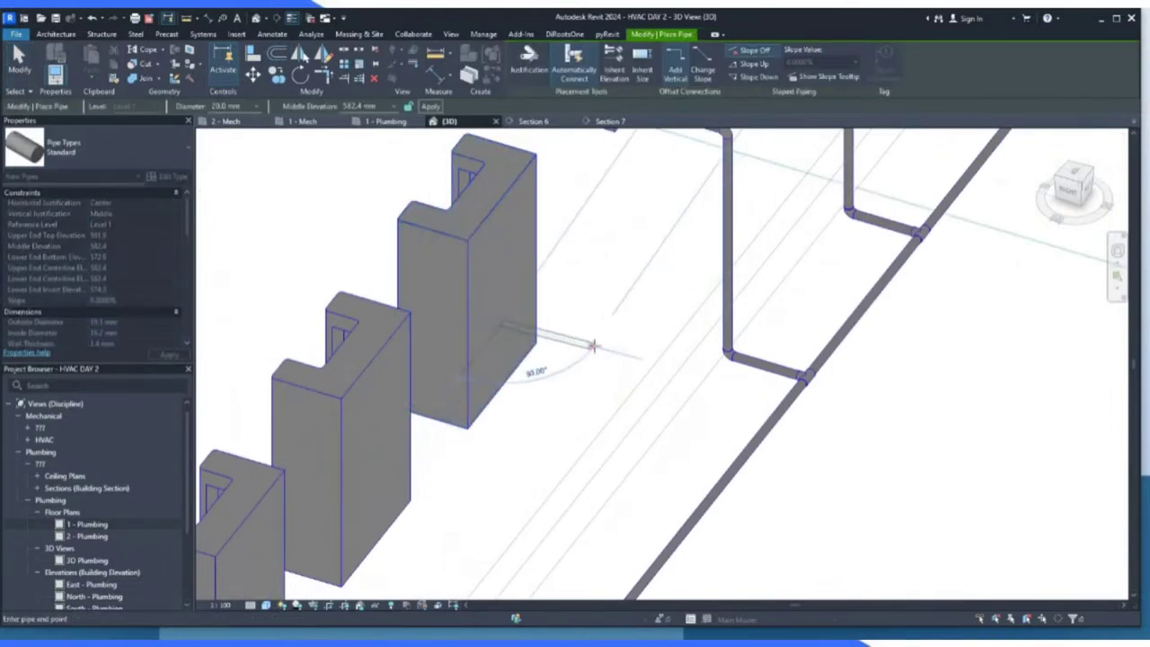
{"action": "left_click", "coordinate": [593, 346]}
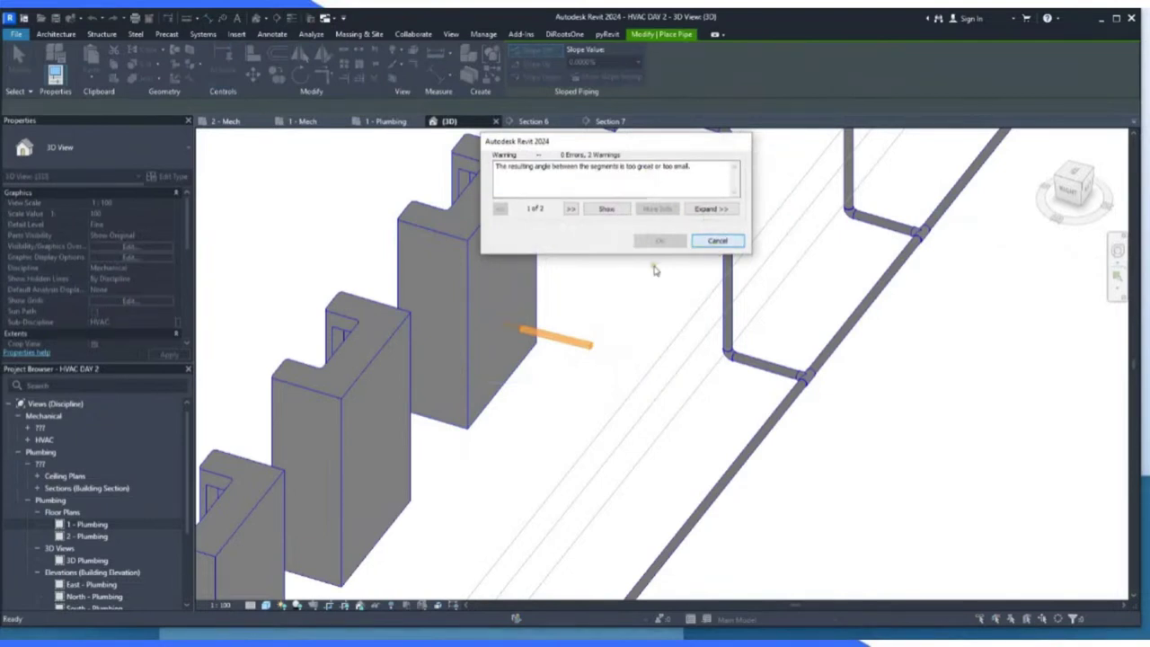
{"action": "key", "text": "Escape"}
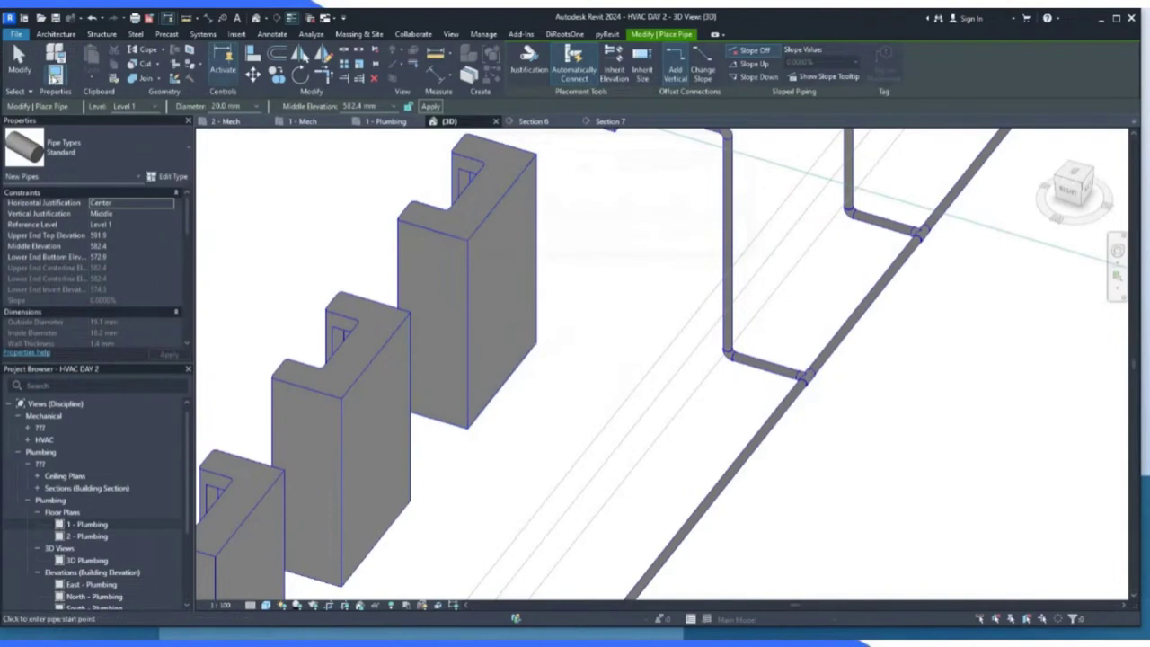
{"action": "key", "text": "Escape"}
Restart the urinal pipe with a straight run and middle elevation 0.0 mm.
{"action": "left_click", "coordinate": [500, 217]}
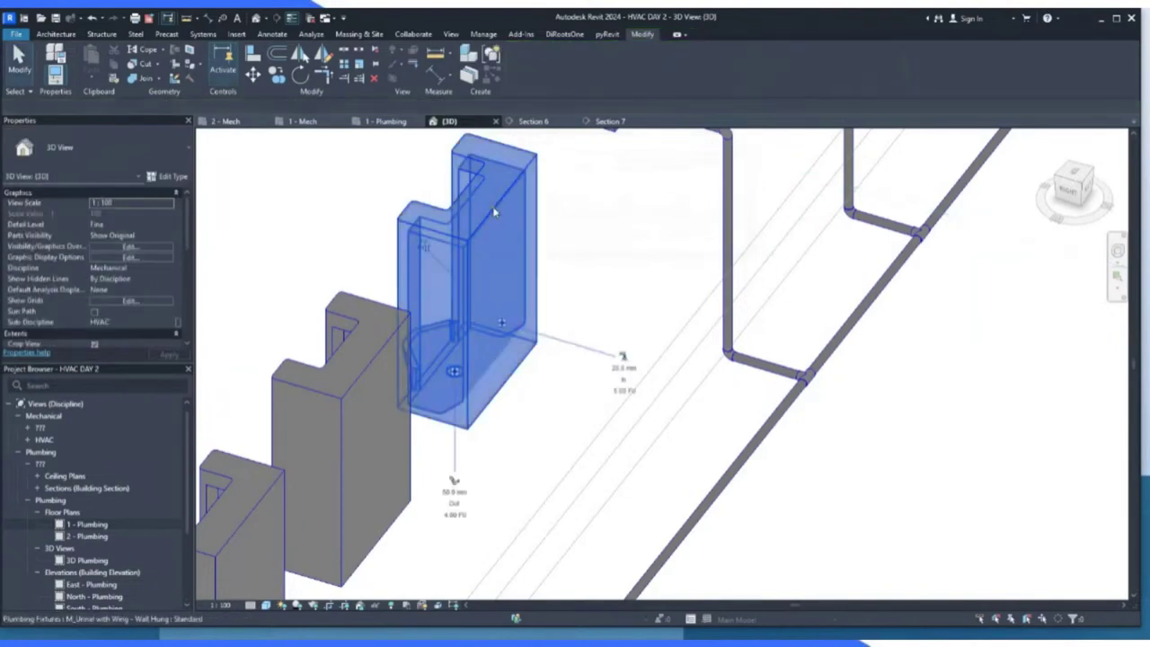
{"action": "left_click", "coordinate": [623, 357]}
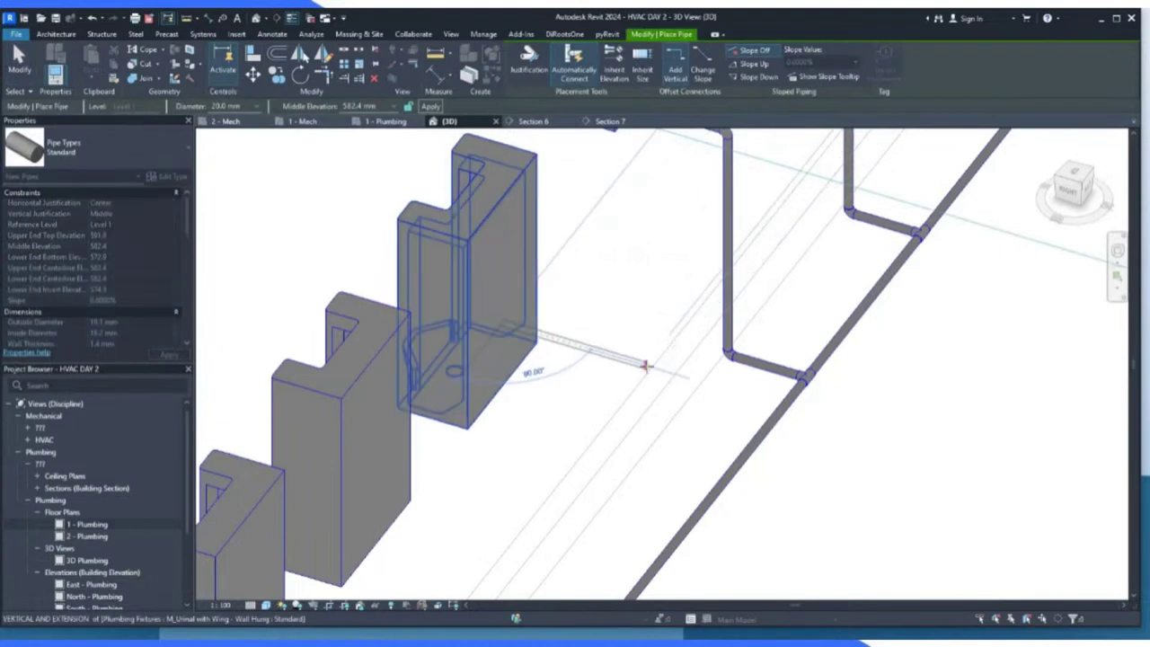
{"action": "left_click", "coordinate": [644, 365]}
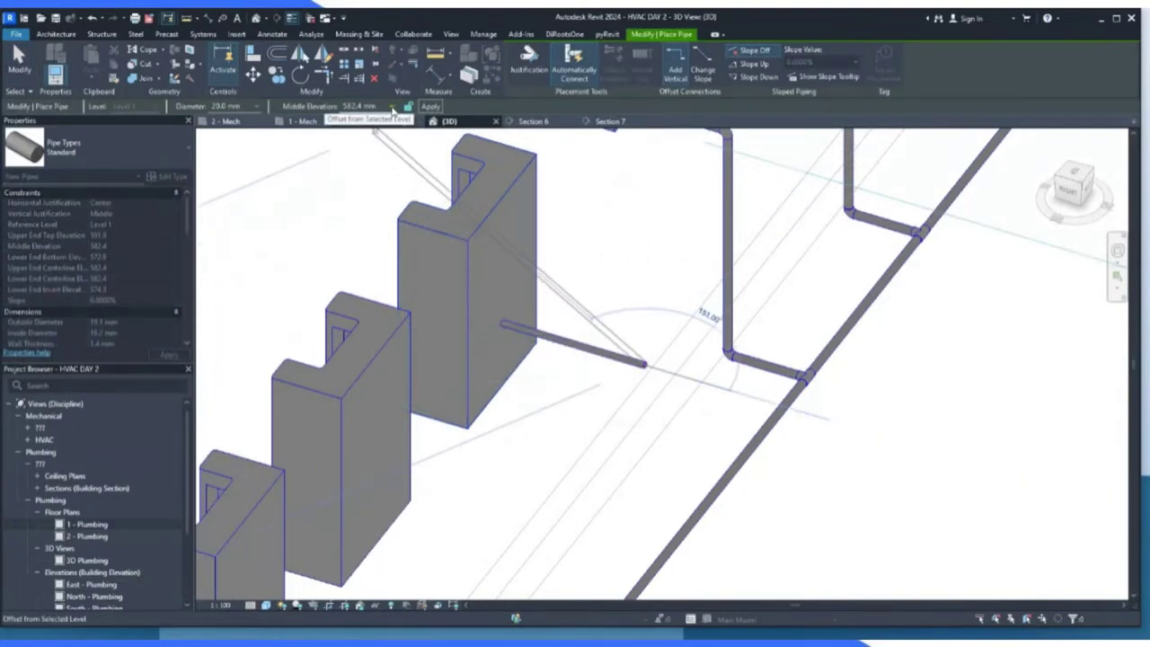
{"action": "left_click", "coordinate": [393, 108]}
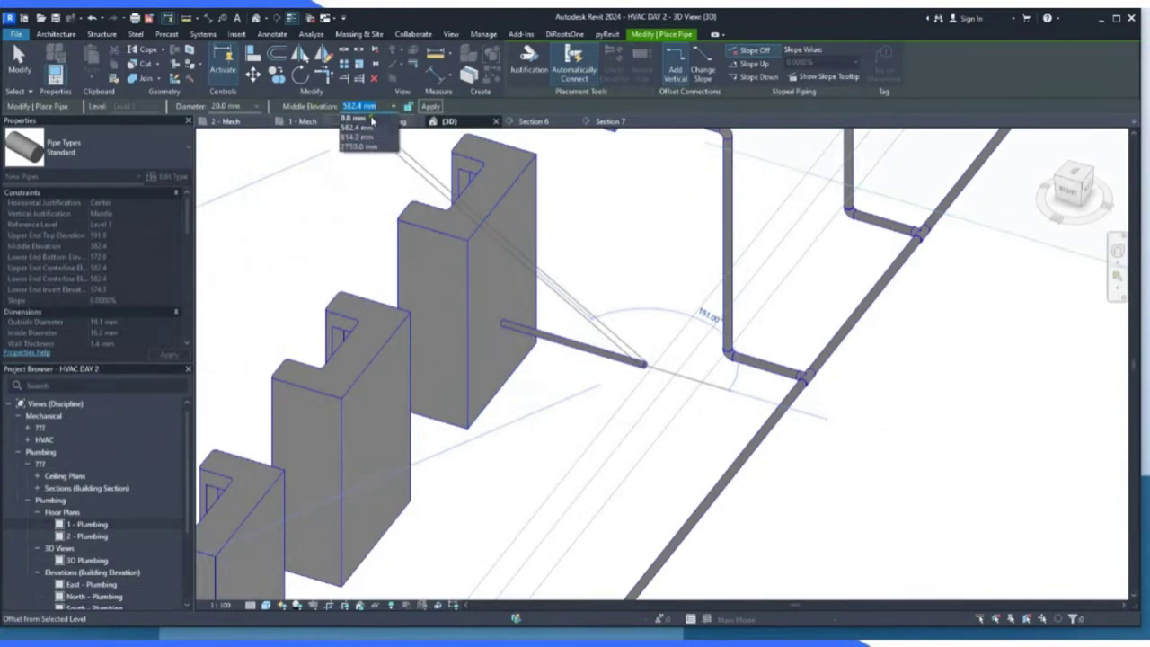
{"action": "left_click", "coordinate": [369, 119]}
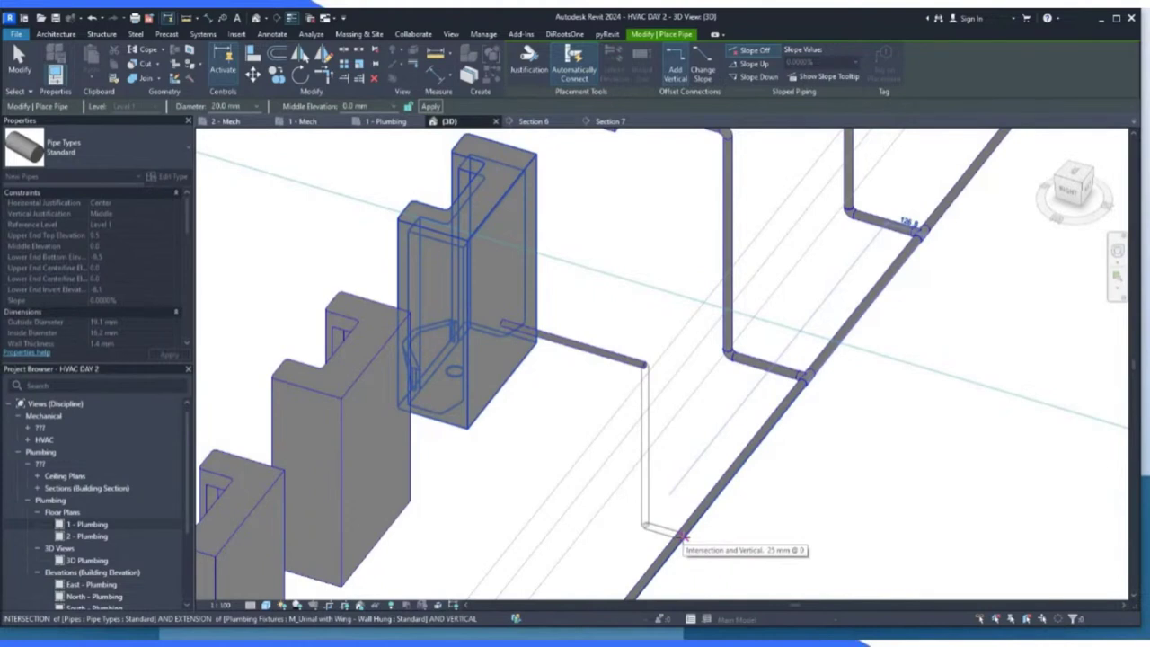
Run the urinal pipe from the bottom of the drop across into the main line.
{"action": "scroll", "coordinate": [683, 536], "scroll_direction": "up", "scroll_amount": 5}
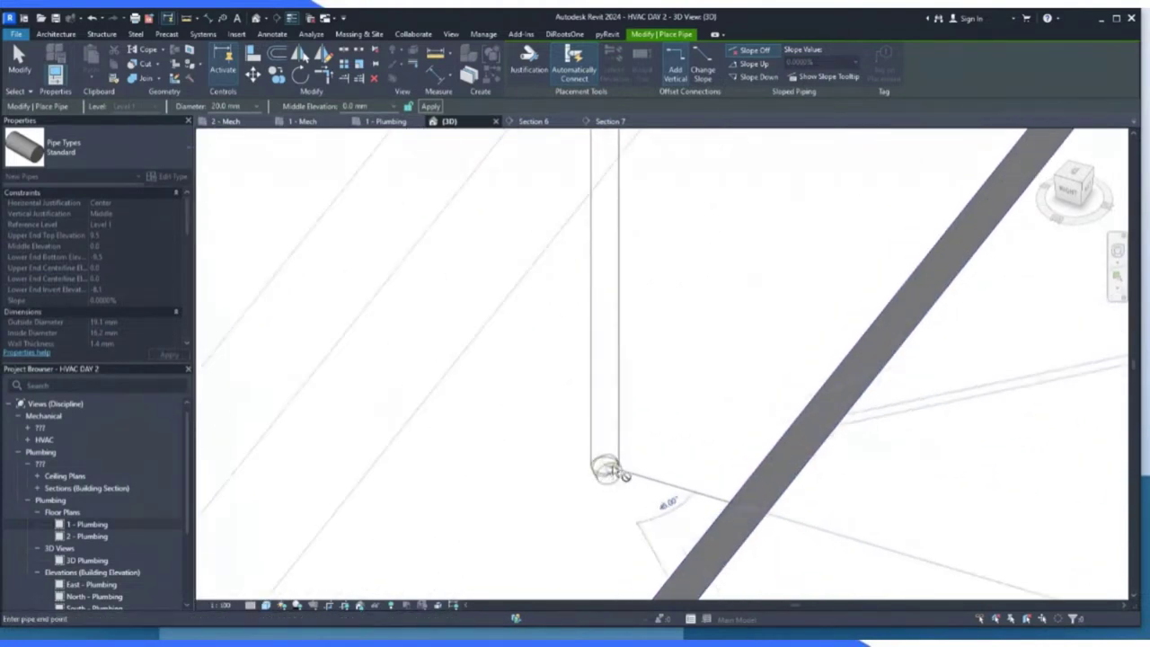
{"action": "left_click", "coordinate": [605, 469]}
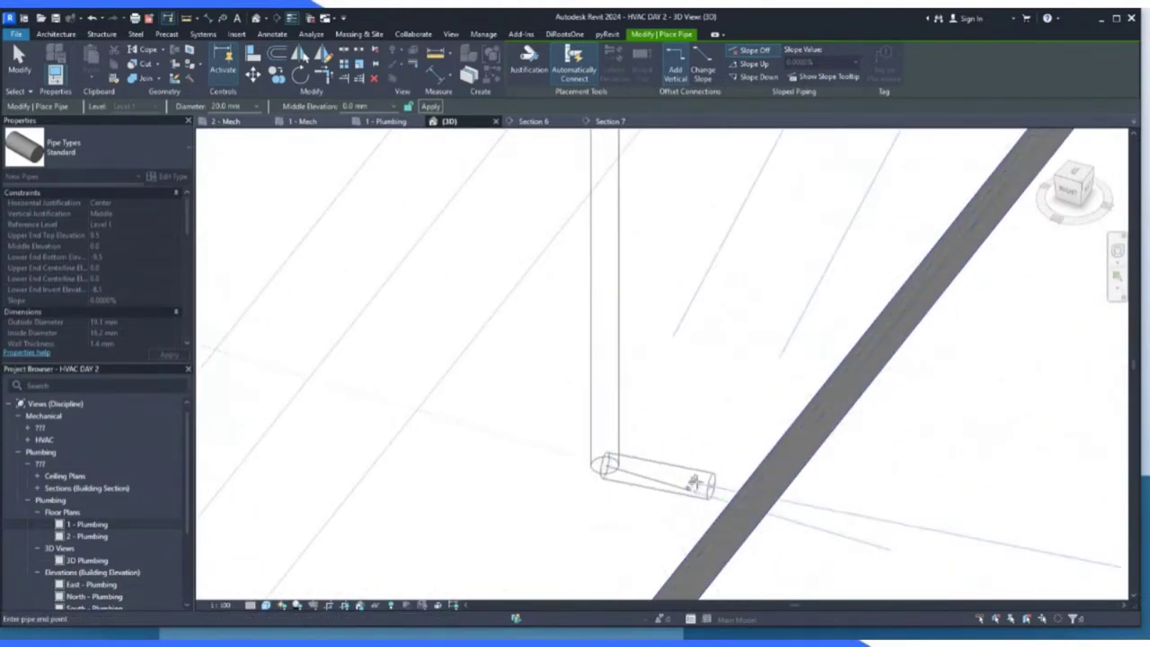
{"action": "left_click", "coordinate": [754, 509]}
{"action": "scroll", "coordinate": [611, 467], "scroll_direction": "down", "scroll_amount": 4}
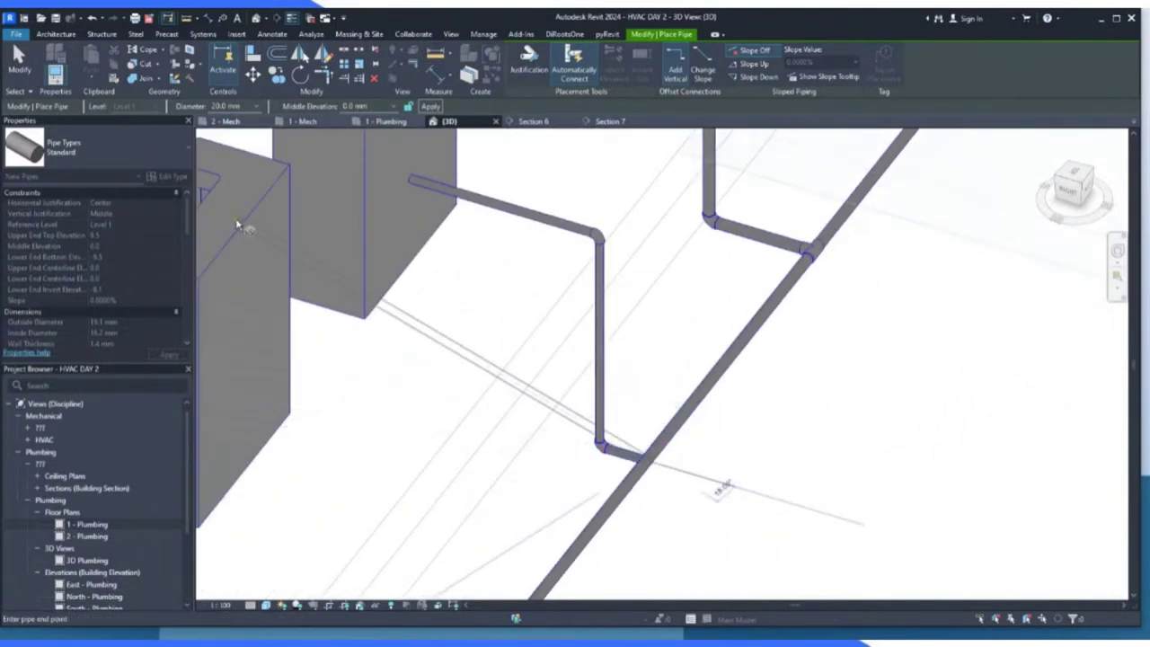
{"action": "left_click", "coordinate": [36, 76]}
Check the connection in 3D, then switch to the 1 - Plumbing floor plan.
{"action": "scroll", "coordinate": [447, 200], "scroll_direction": "up", "scroll_amount": 3}
{"action": "scroll", "coordinate": [778, 558], "scroll_direction": "up", "scroll_amount": 2}
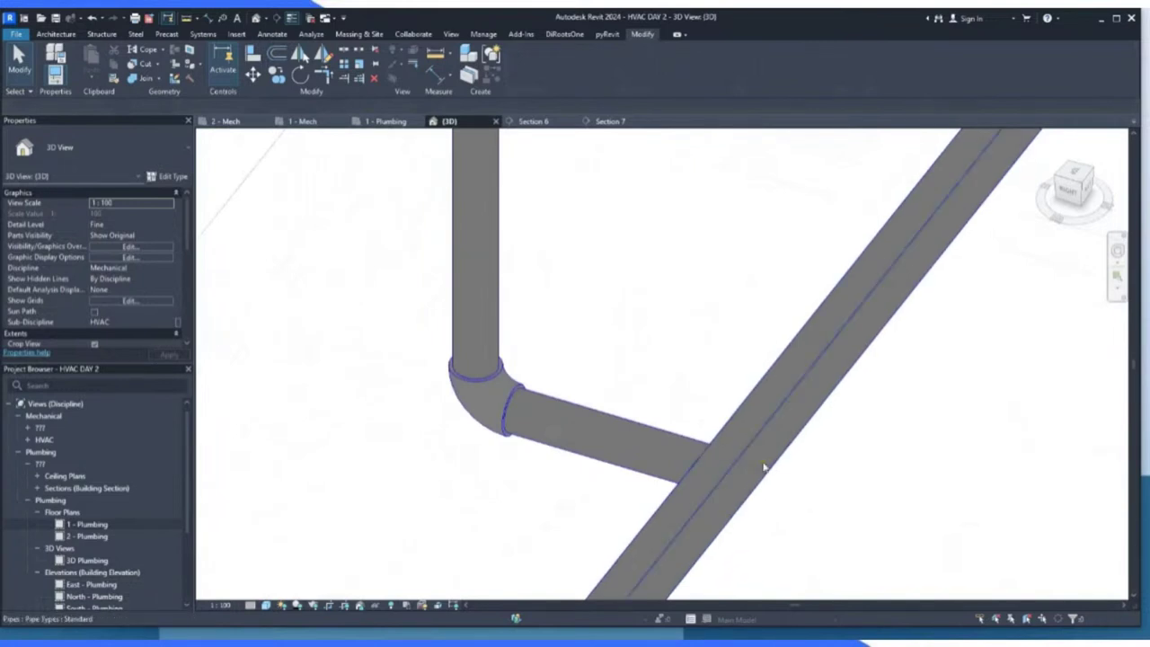
{"action": "scroll", "coordinate": [693, 452], "scroll_direction": "down", "scroll_amount": 5}
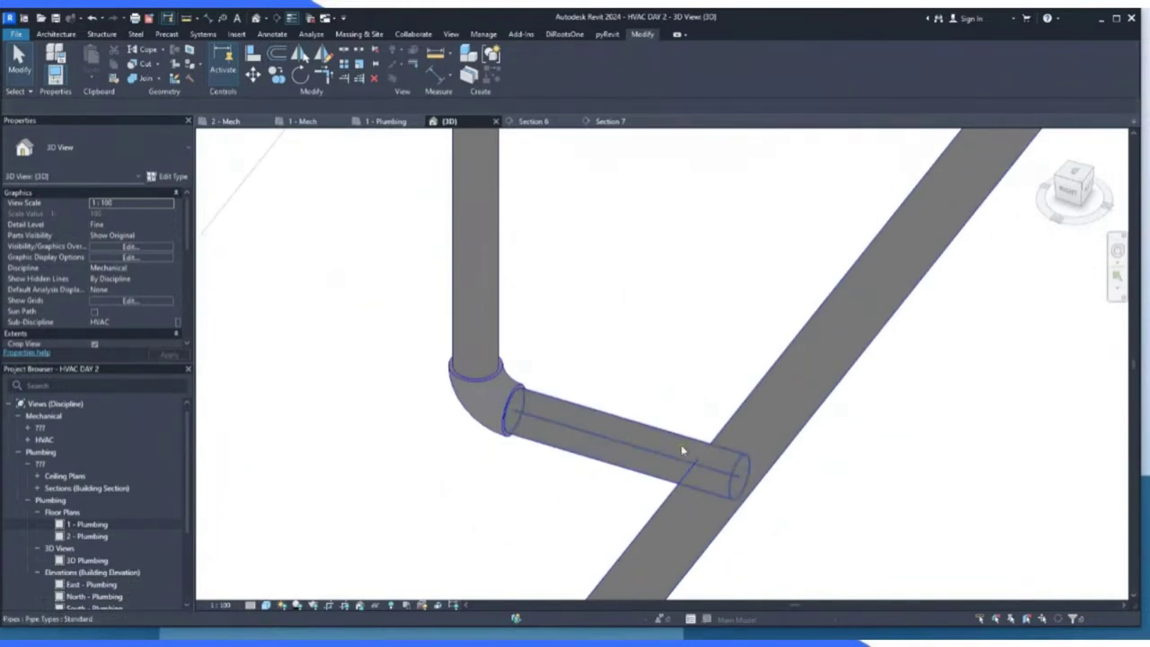
{"action": "scroll", "coordinate": [916, 171], "scroll_direction": "up", "scroll_amount": 3}
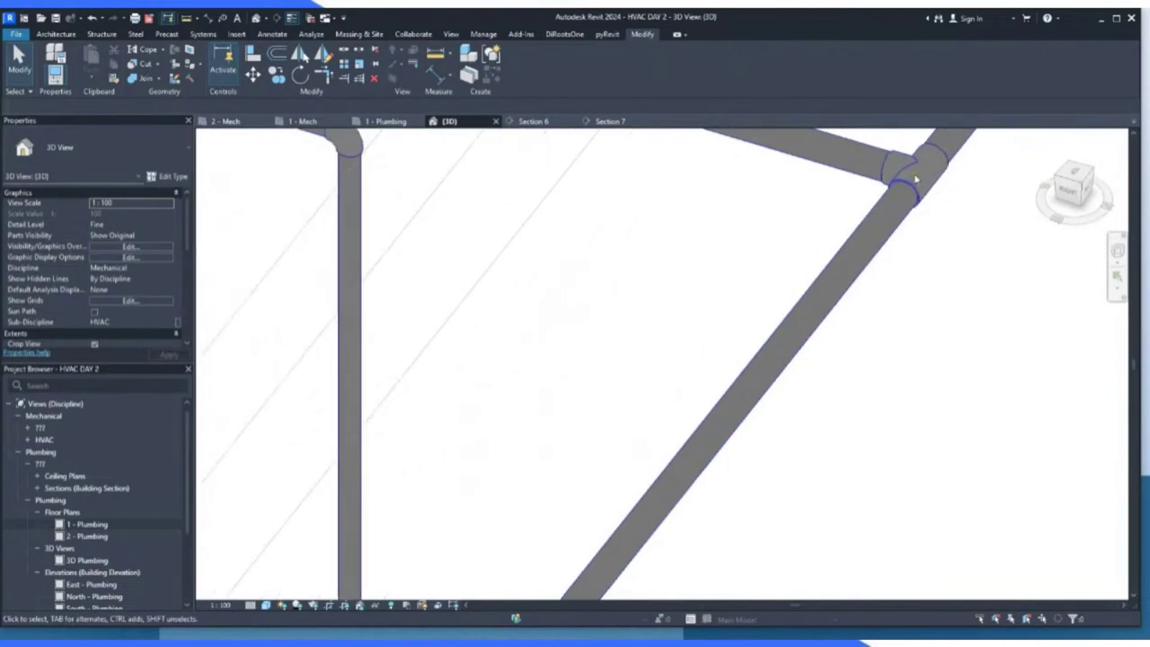
{"action": "scroll", "coordinate": [908, 188], "scroll_direction": "down", "scroll_amount": 3}
{"action": "scroll", "coordinate": [908, 188], "scroll_direction": "down", "scroll_amount": 2}
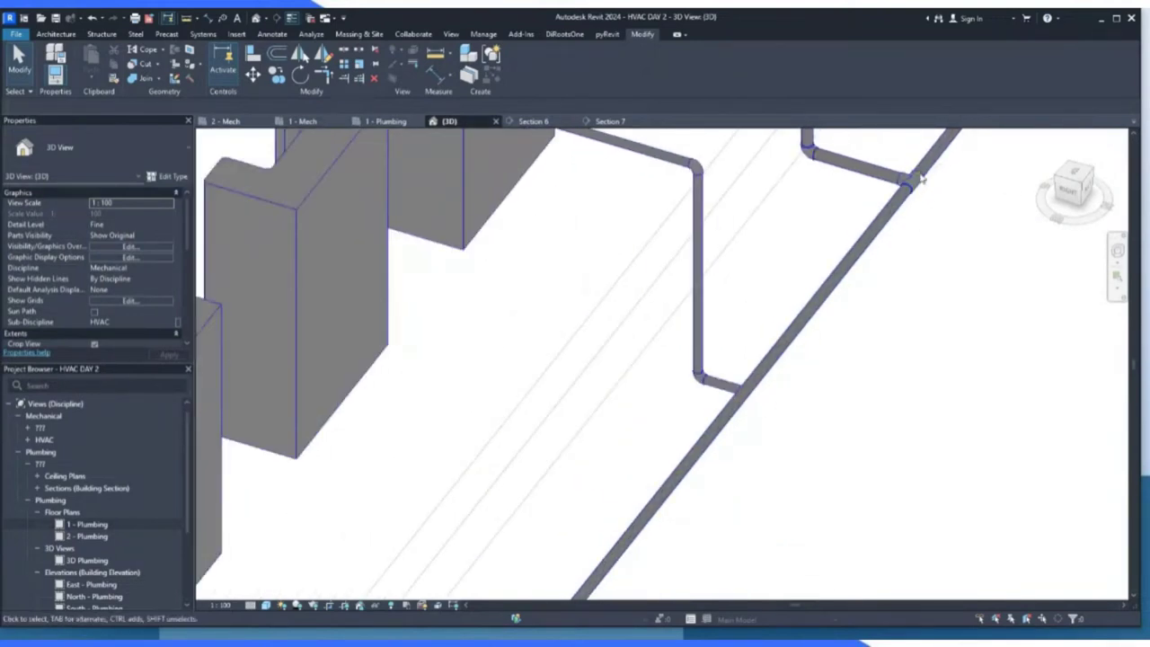
{"action": "scroll", "coordinate": [921, 180], "scroll_direction": "up", "scroll_amount": 3}
{"action": "scroll", "coordinate": [599, 360], "scroll_direction": "down", "scroll_amount": 3}
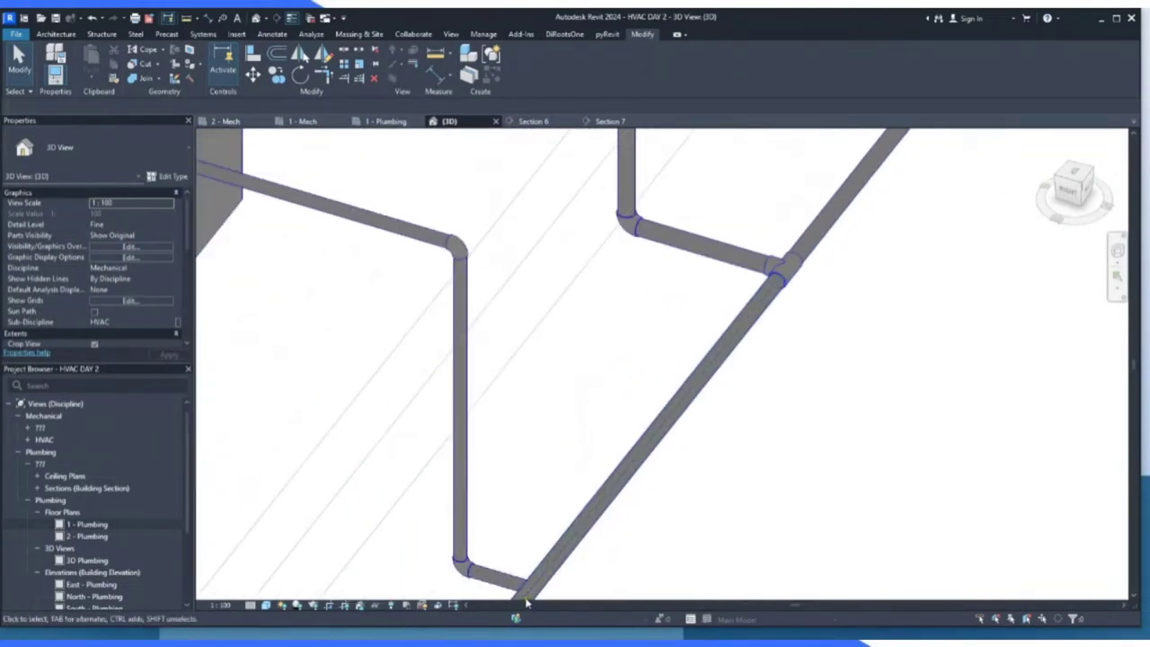
{"action": "scroll", "coordinate": [527, 597], "scroll_direction": "down", "scroll_amount": 2}
{"action": "scroll", "coordinate": [525, 536], "scroll_direction": "up", "scroll_amount": 2}
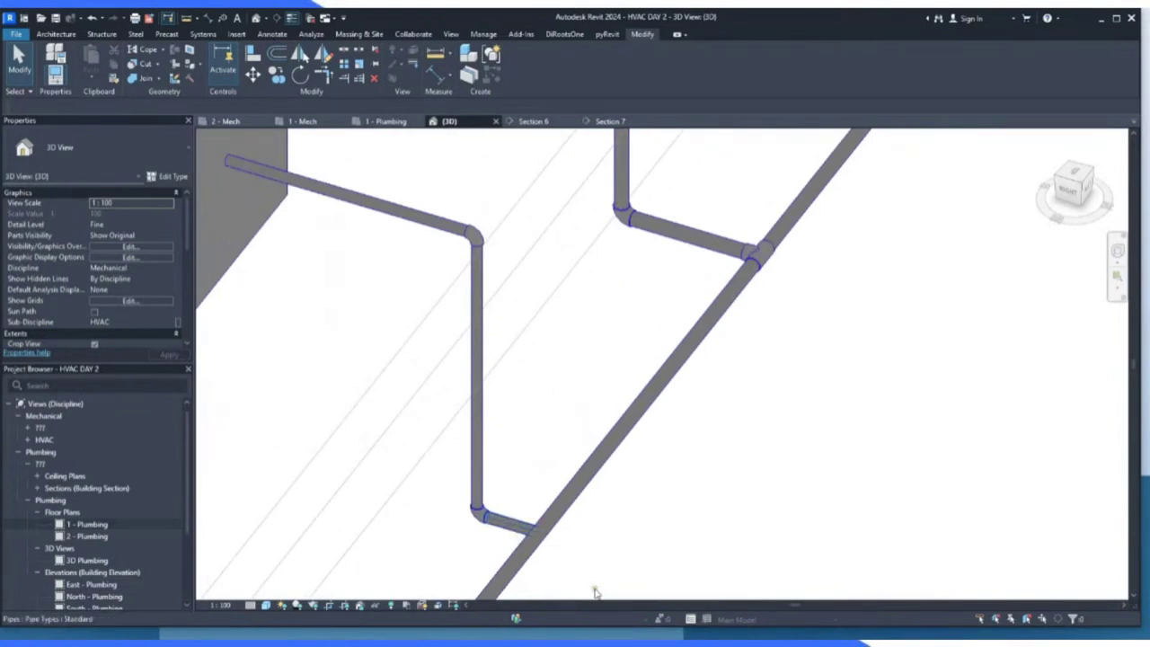
{"action": "scroll", "coordinate": [595, 592], "scroll_direction": "up", "scroll_amount": 2}
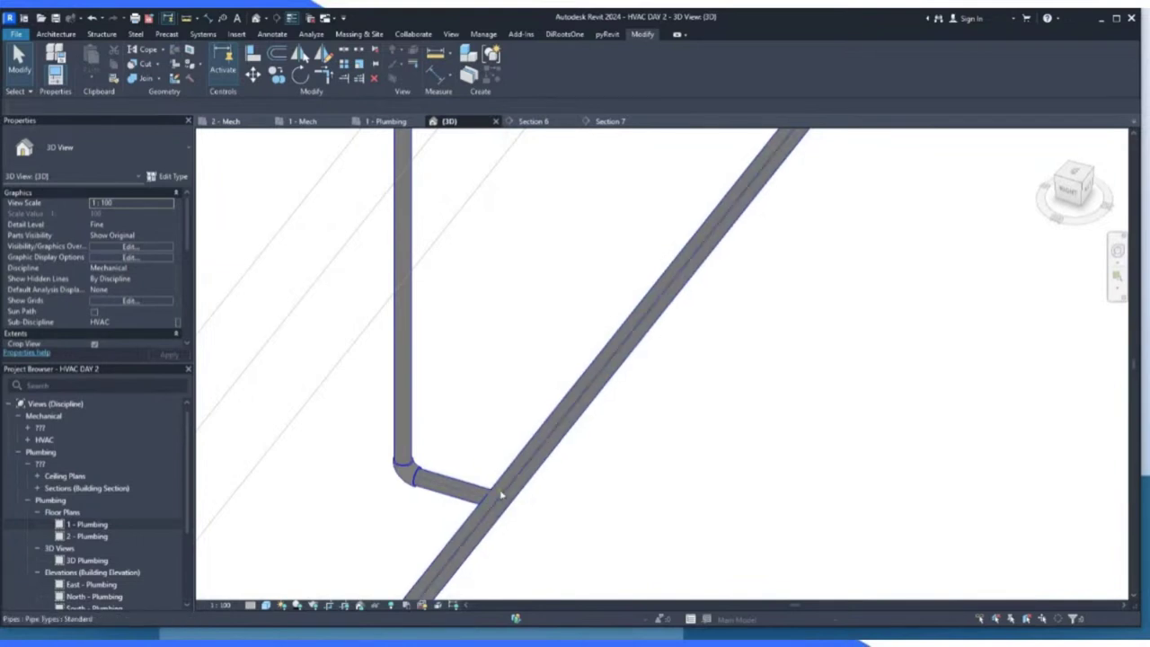
{"action": "left_click", "coordinate": [388, 121]}
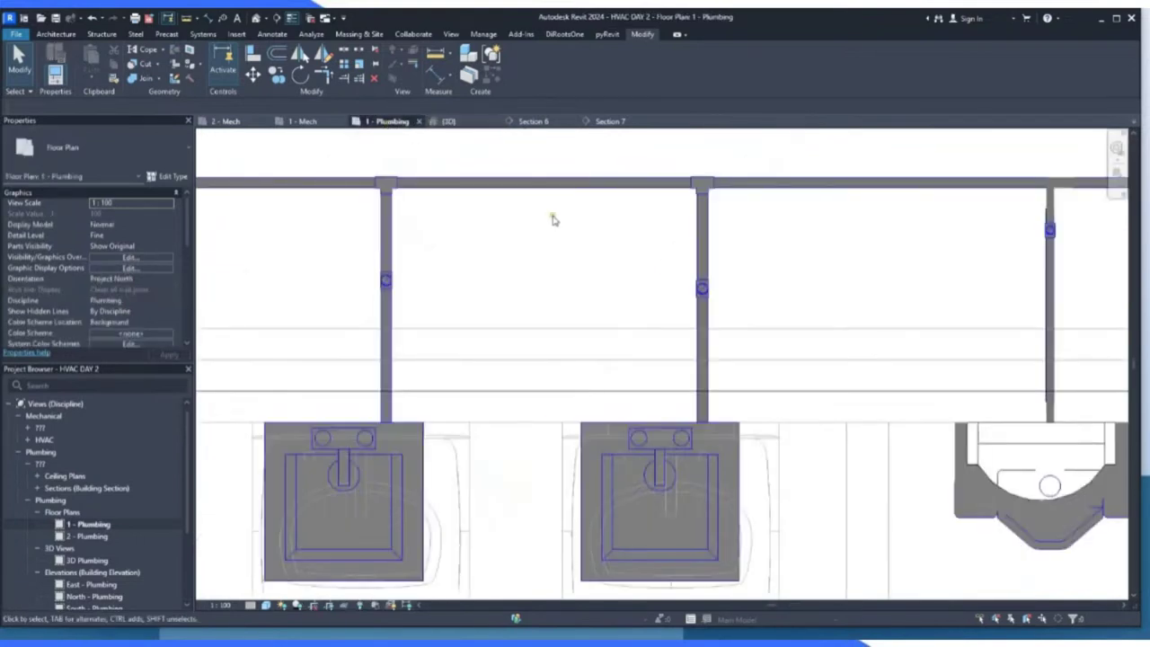
Shorten the riser pipe by dragging its end grip away from the main.
{"action": "scroll", "coordinate": [839, 267], "scroll_direction": "up", "scroll_amount": 5}
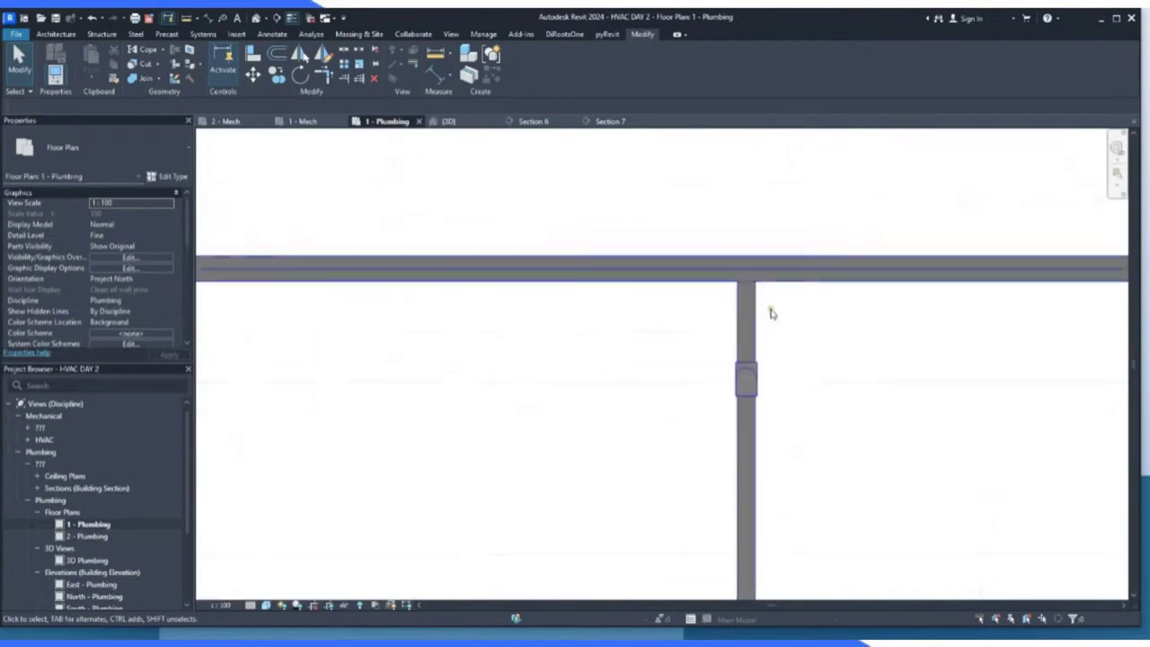
{"action": "left_click", "coordinate": [757, 276]}
{"action": "scroll", "coordinate": [750, 272], "scroll_direction": "up", "scroll_amount": 1}
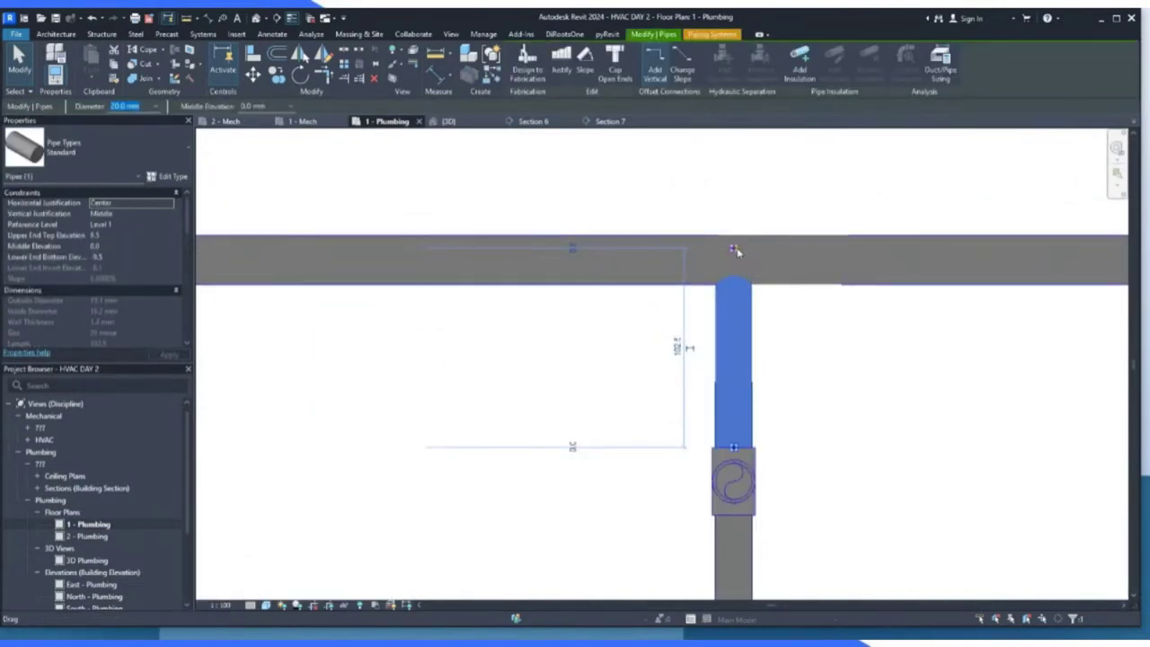
{"action": "left_click_drag", "start_coordinate": [735, 252], "coordinate": [734, 364]}
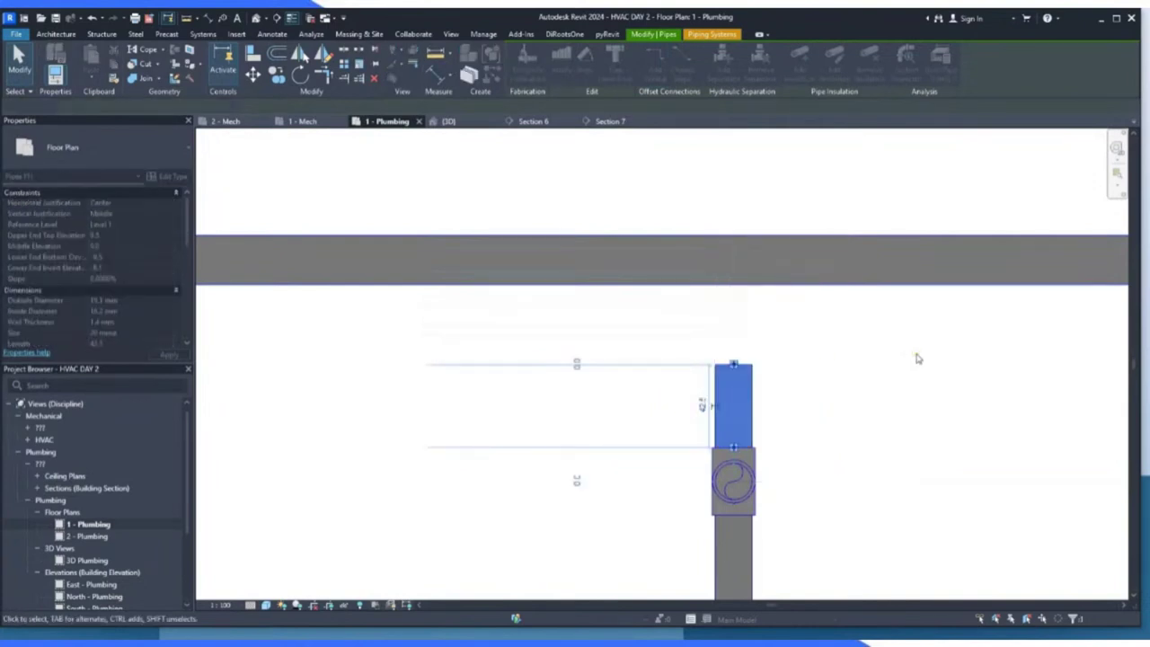
{"action": "left_click", "coordinate": [917, 359]}
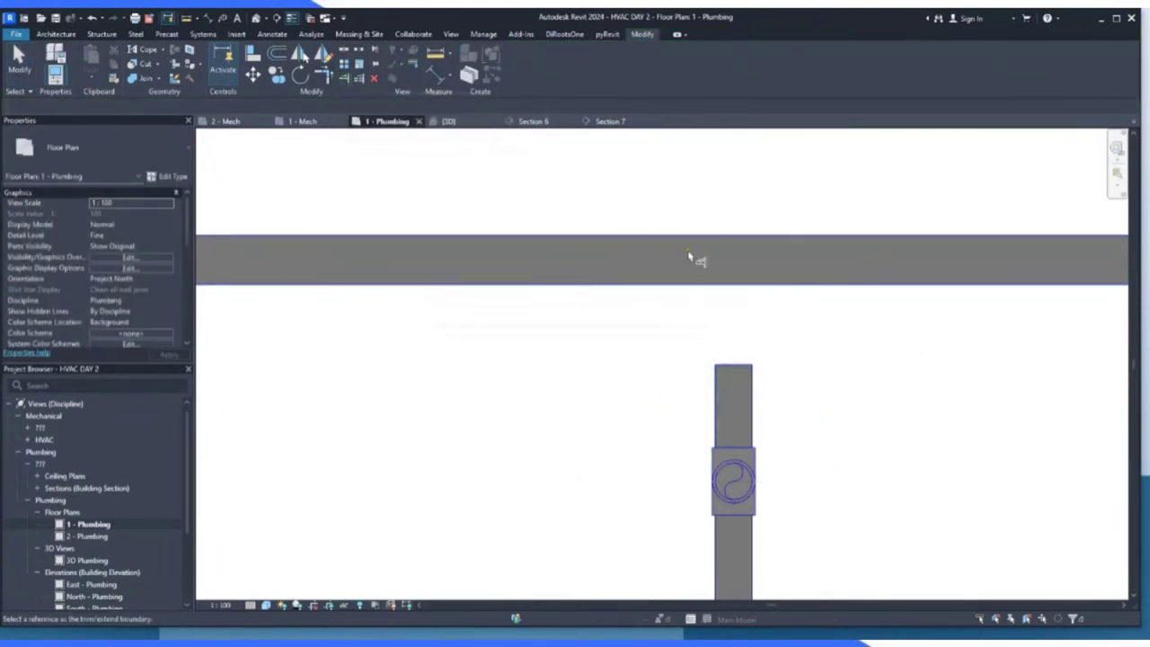
Extend the riser to the main pipe with Trim/Extend, then undo the result.
{"action": "left_click", "coordinate": [710, 266]}
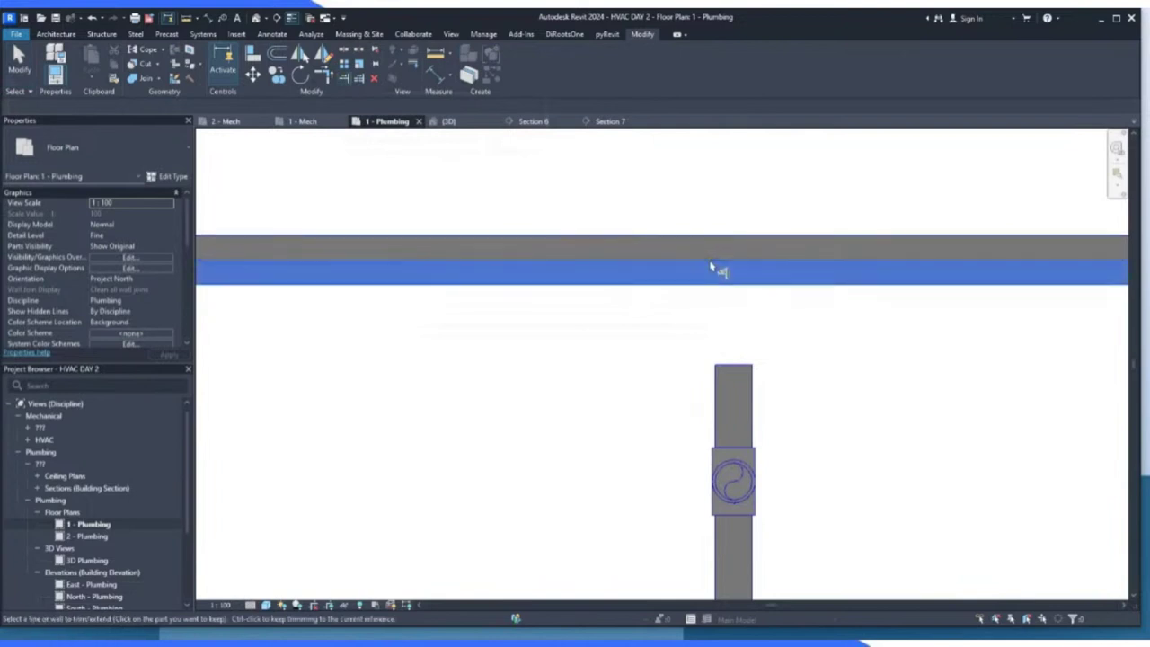
{"action": "left_click", "coordinate": [736, 384]}
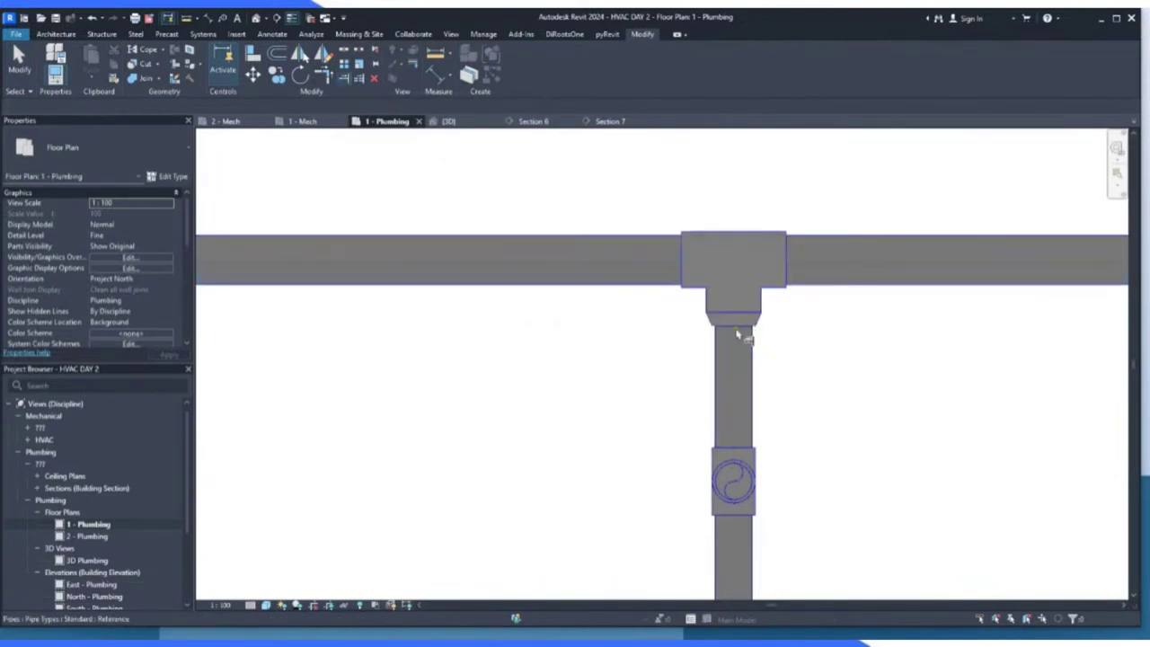
{"action": "scroll", "coordinate": [357, 288], "scroll_direction": "down", "scroll_amount": 1}
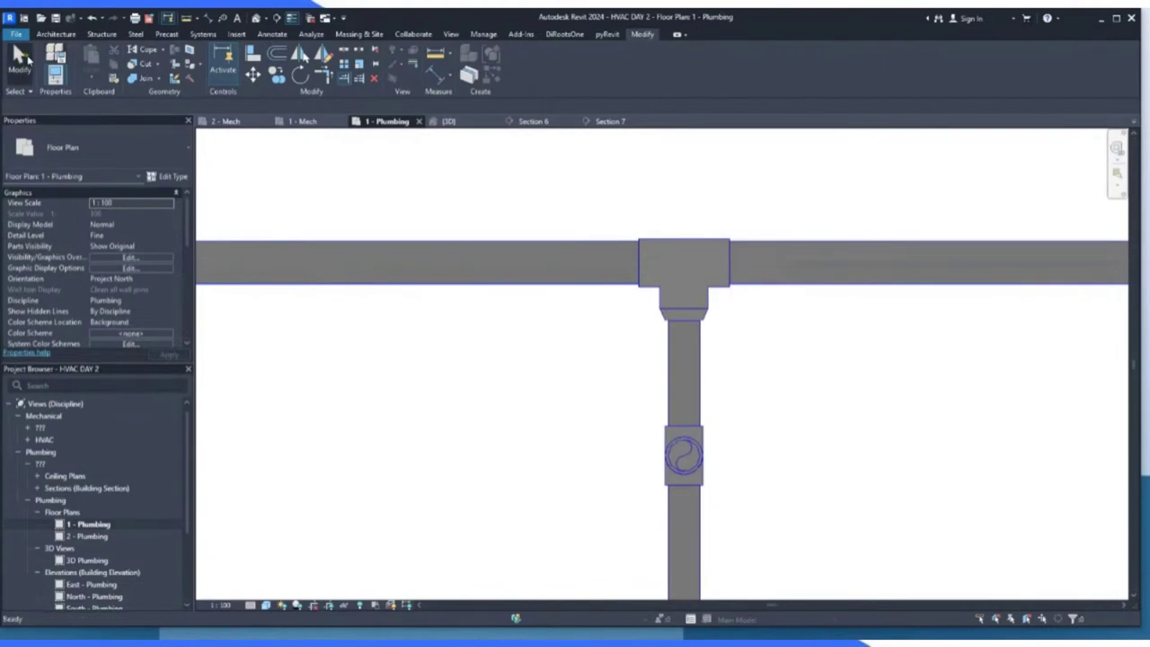
{"action": "left_click", "coordinate": [20, 59]}
{"action": "key", "text": "ctrl+z"}
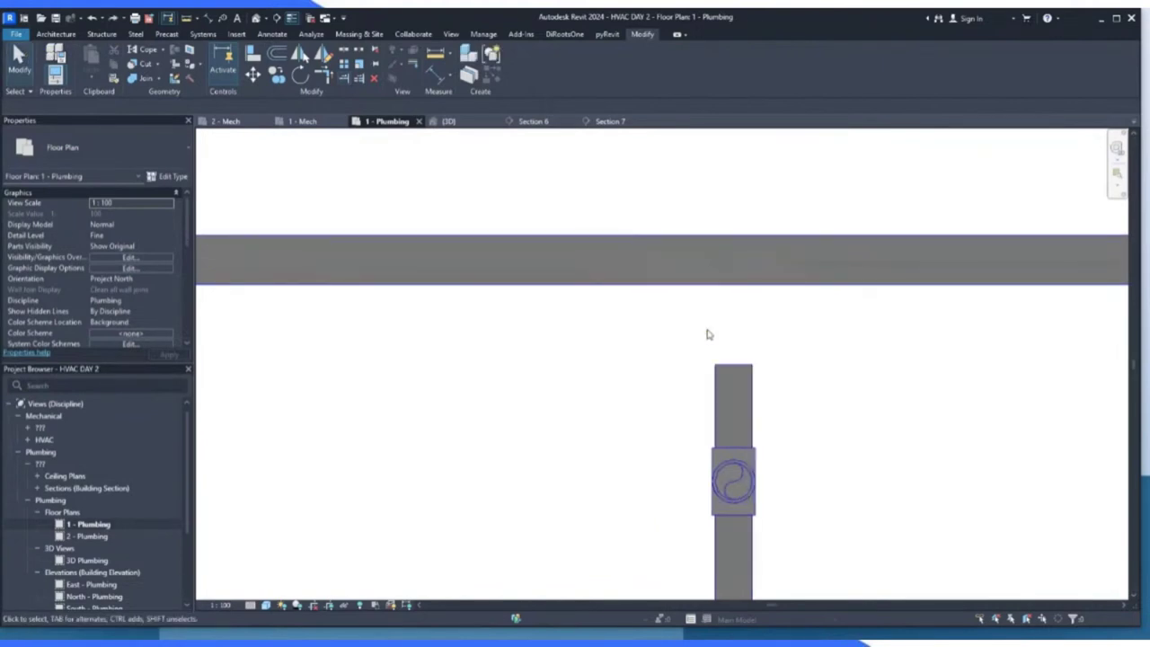
Draw pipe from the riser's top end up into the main with a tee.
{"action": "left_click", "coordinate": [735, 368]}
{"action": "left_click", "coordinate": [734, 366]}
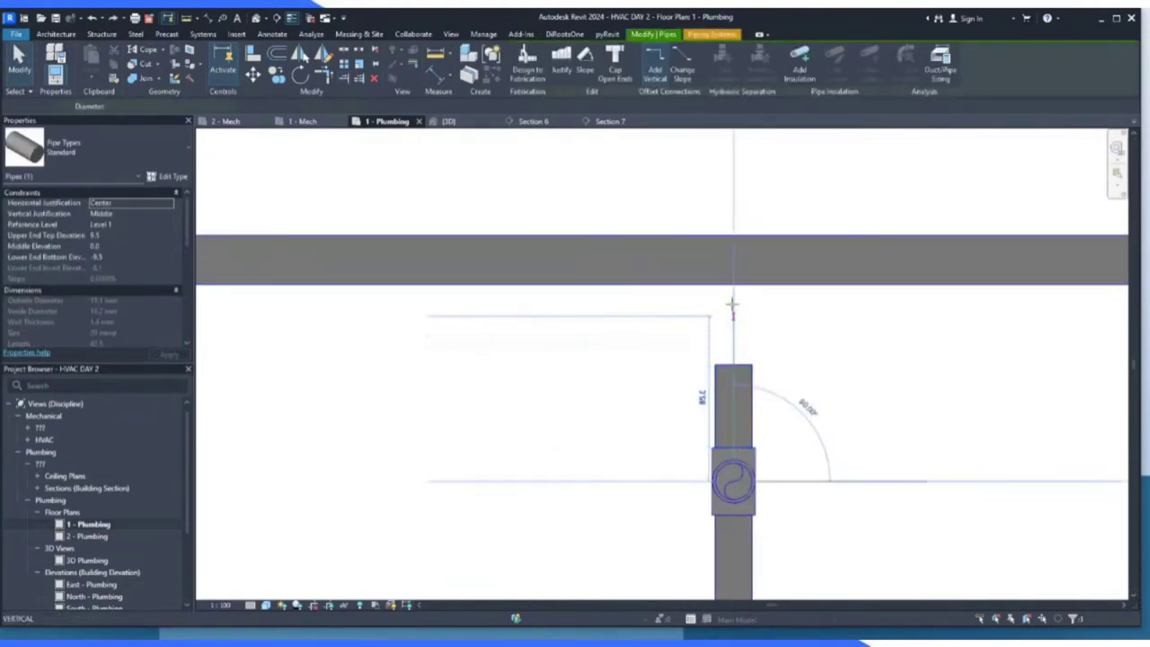
{"action": "left_click", "coordinate": [734, 260]}
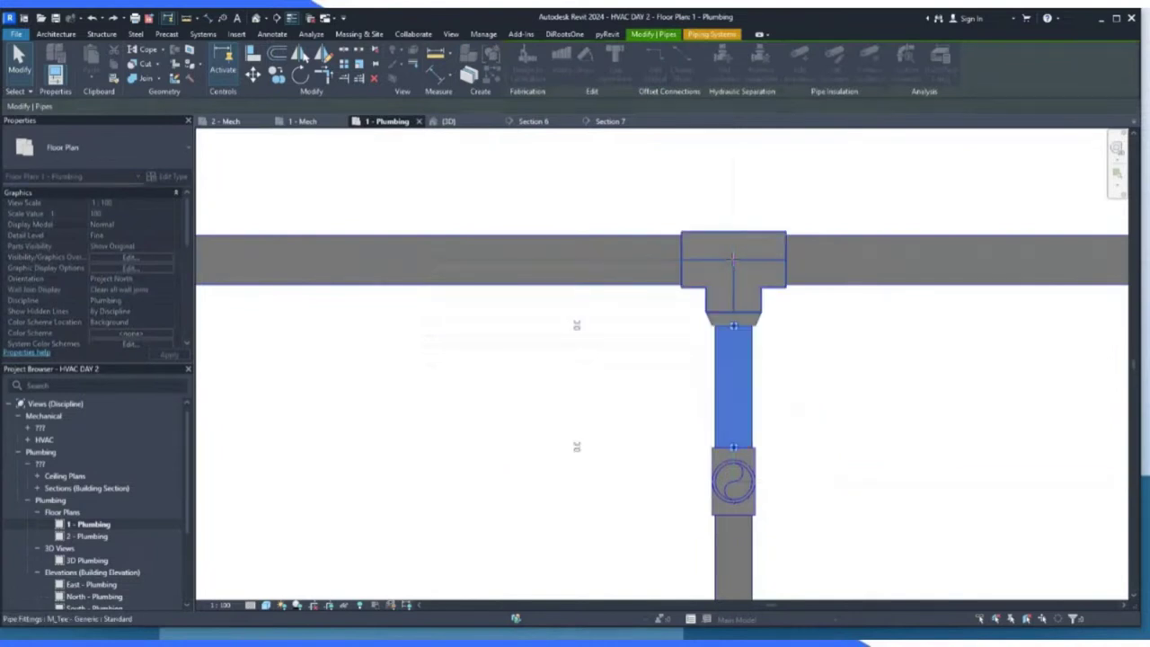
{"action": "key", "text": "Escape"}
{"action": "key", "text": "Escape"}
{"action": "scroll", "coordinate": [458, 349], "scroll_direction": "down", "scroll_amount": 2}
{"action": "scroll", "coordinate": [611, 347], "scroll_direction": "down", "scroll_amount": 3}
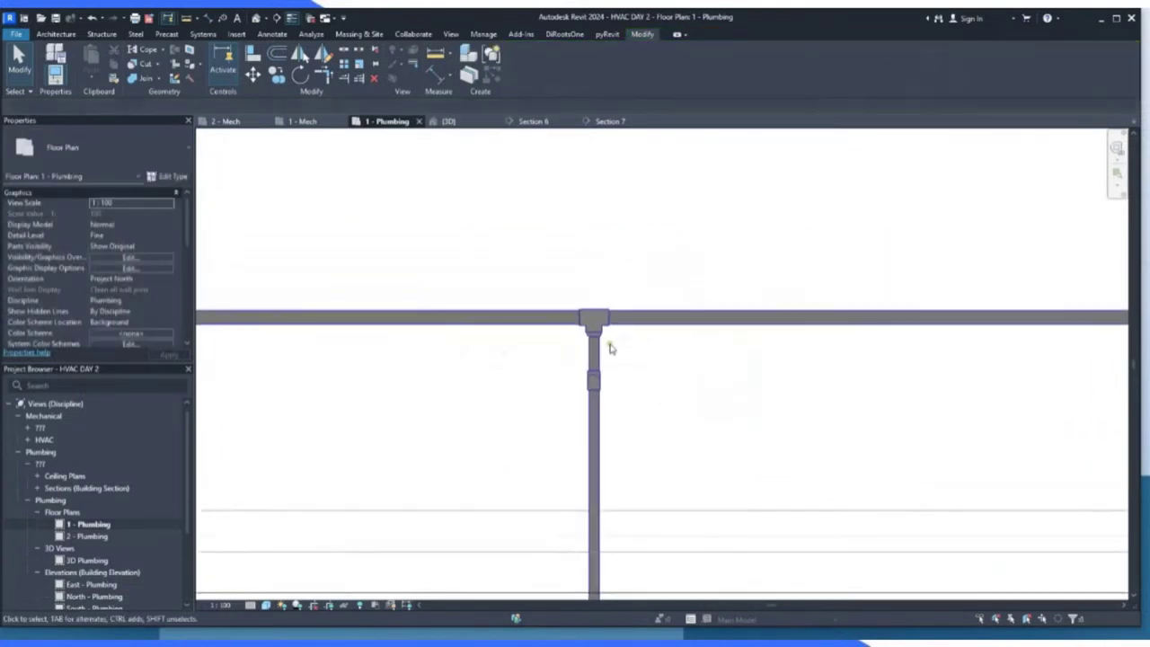
{"action": "scroll", "coordinate": [598, 326], "scroll_direction": "down", "scroll_amount": 3}
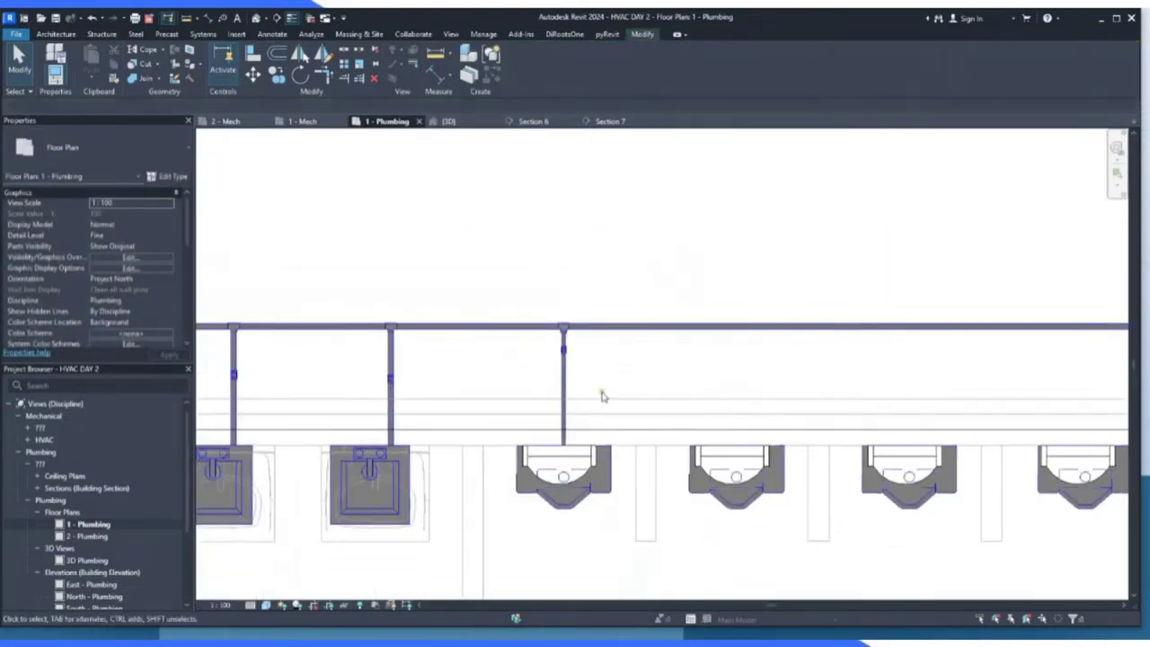
Start a pipe from a urinal's connector, then cancel it.
{"action": "left_click", "coordinate": [737, 486]}
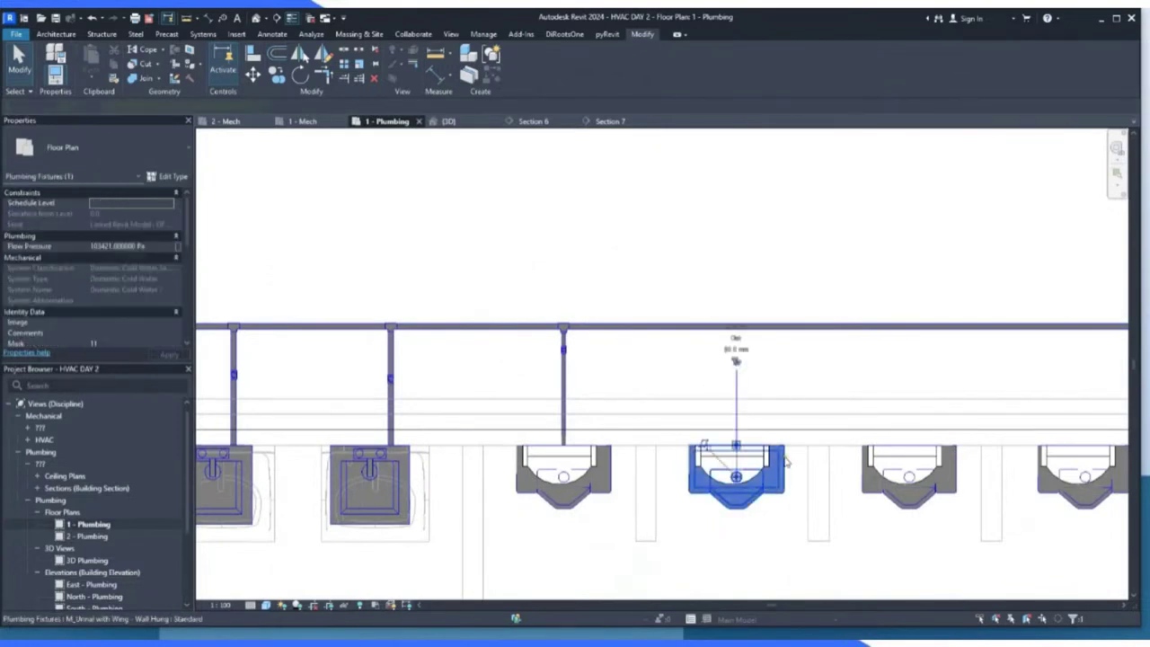
{"action": "scroll", "coordinate": [772, 450], "scroll_direction": "up", "scroll_amount": 2}
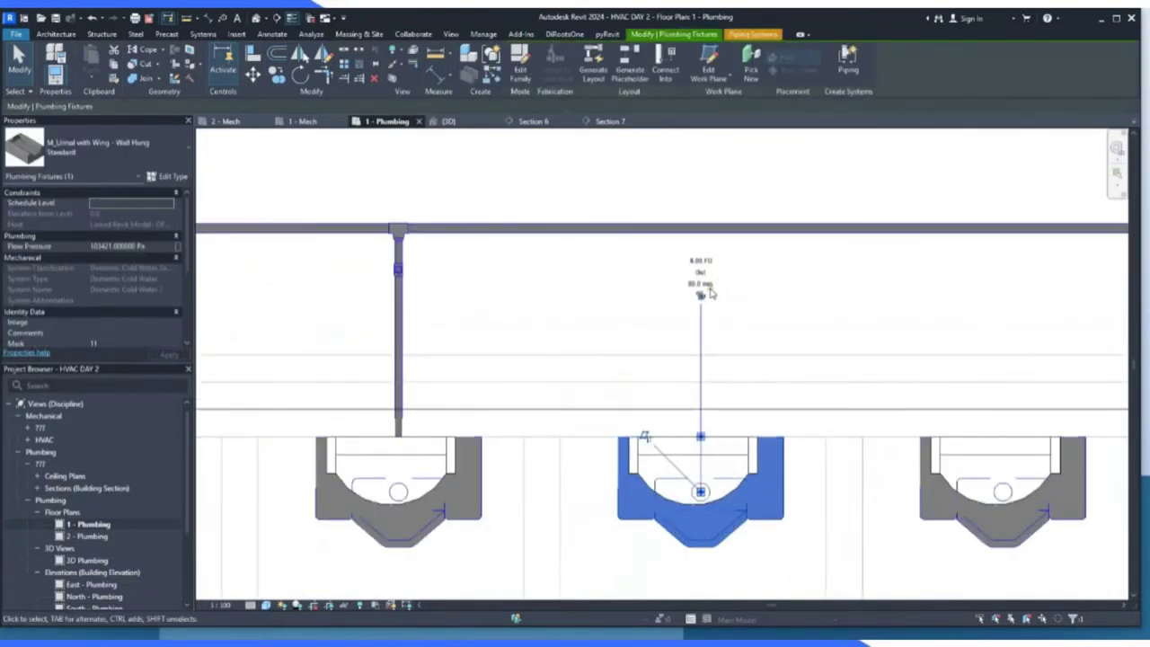
{"action": "scroll", "coordinate": [708, 459], "scroll_direction": "up", "scroll_amount": 2}
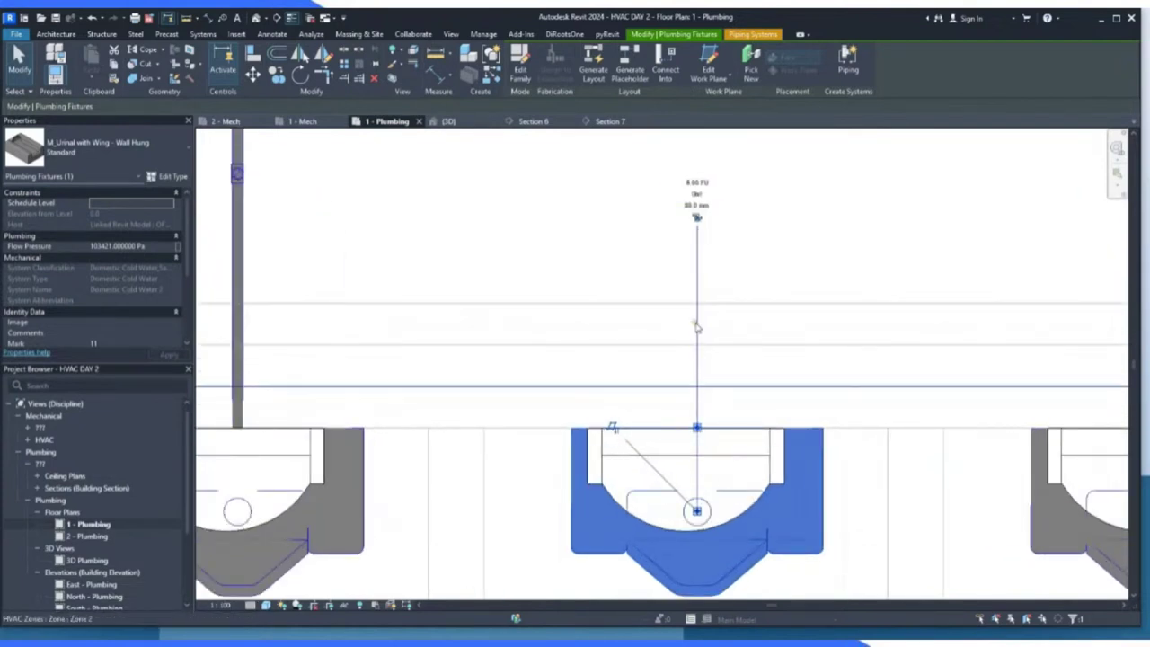
{"action": "left_click", "coordinate": [698, 219]}
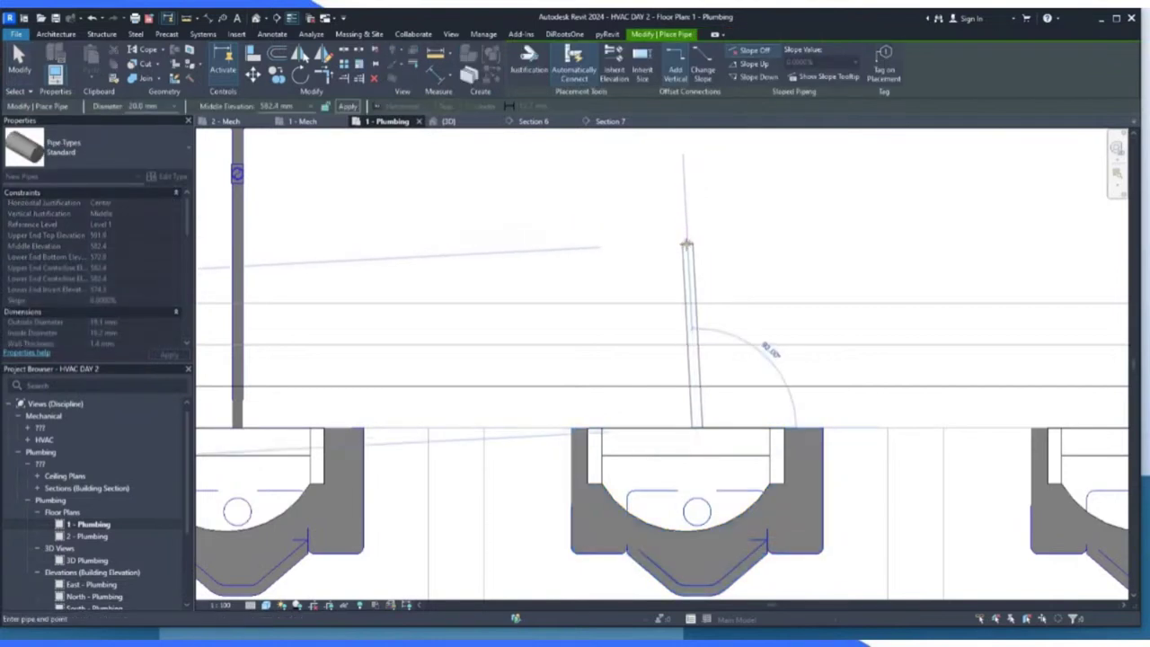
{"action": "key", "text": "Escape"}
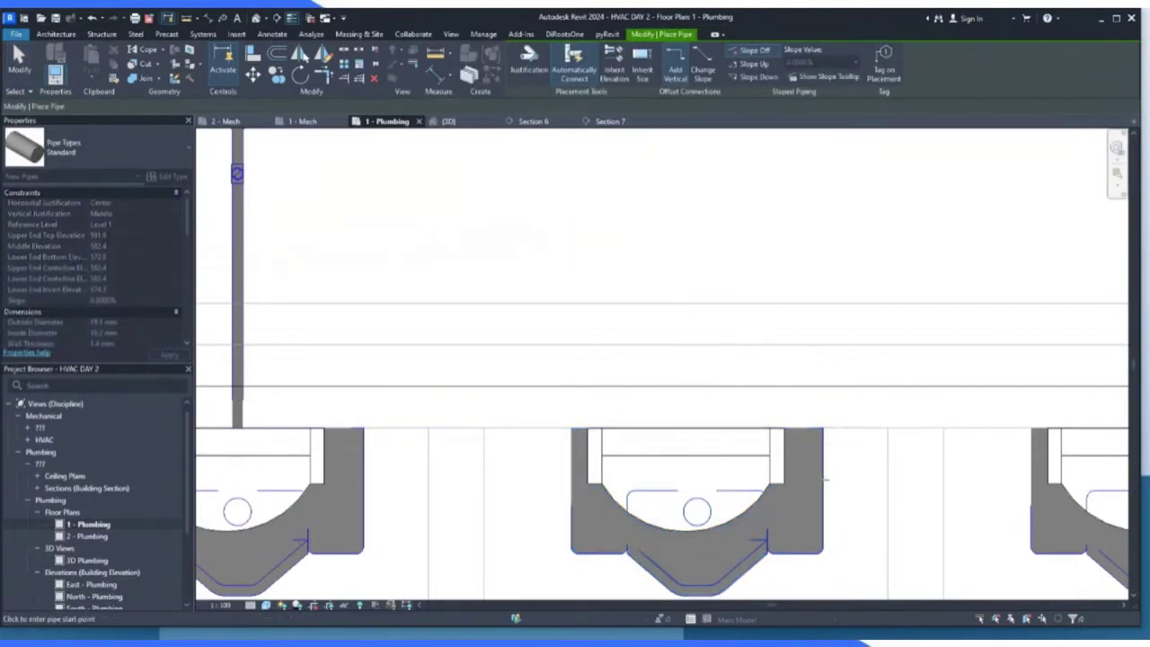
{"action": "key", "text": "Escape"}
Start a pipe from the middle urinal and place its first segment above it.
{"action": "left_click", "coordinate": [824, 486]}
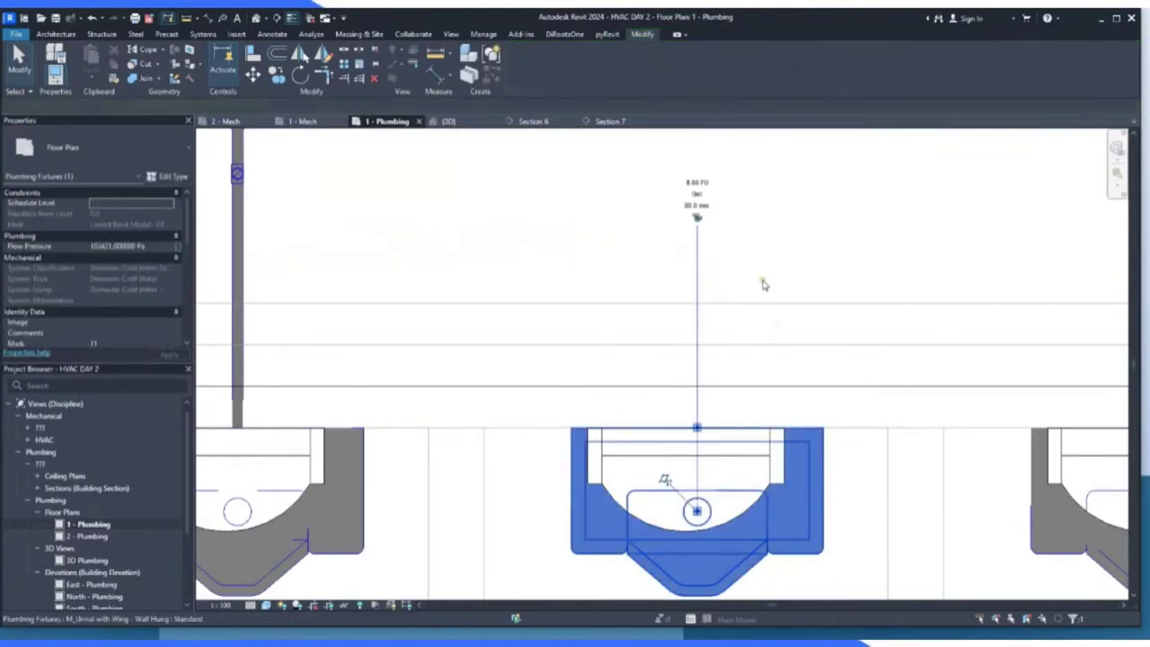
{"action": "left_click", "coordinate": [698, 220]}
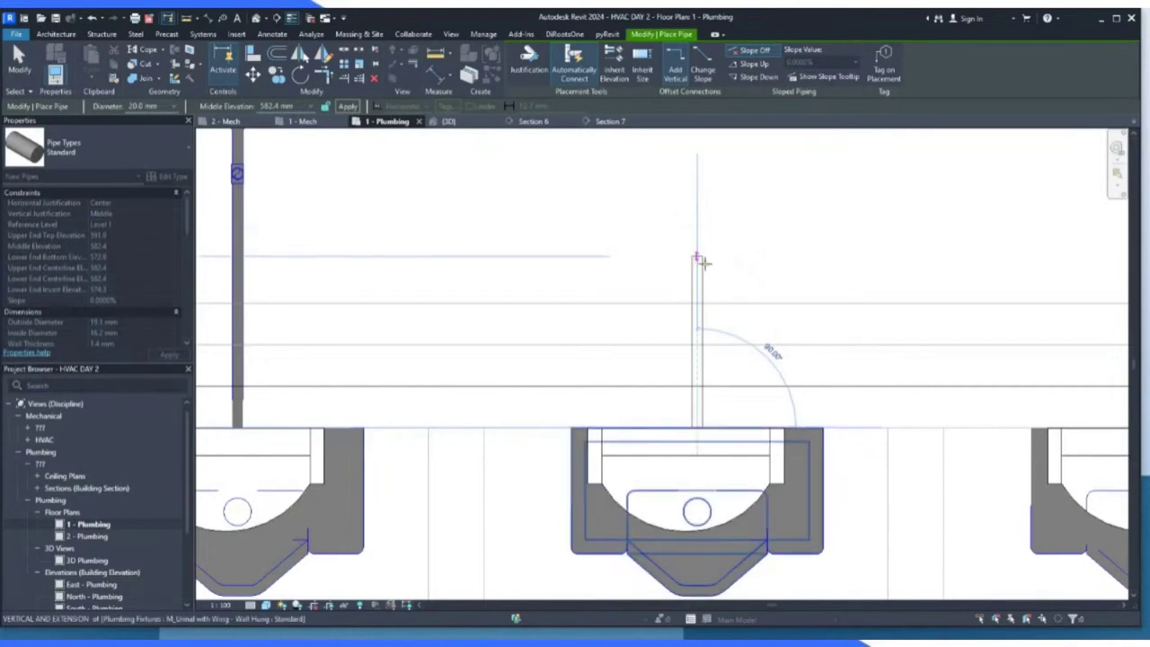
{"action": "scroll", "coordinate": [685, 285], "scroll_direction": "down", "scroll_amount": 1}
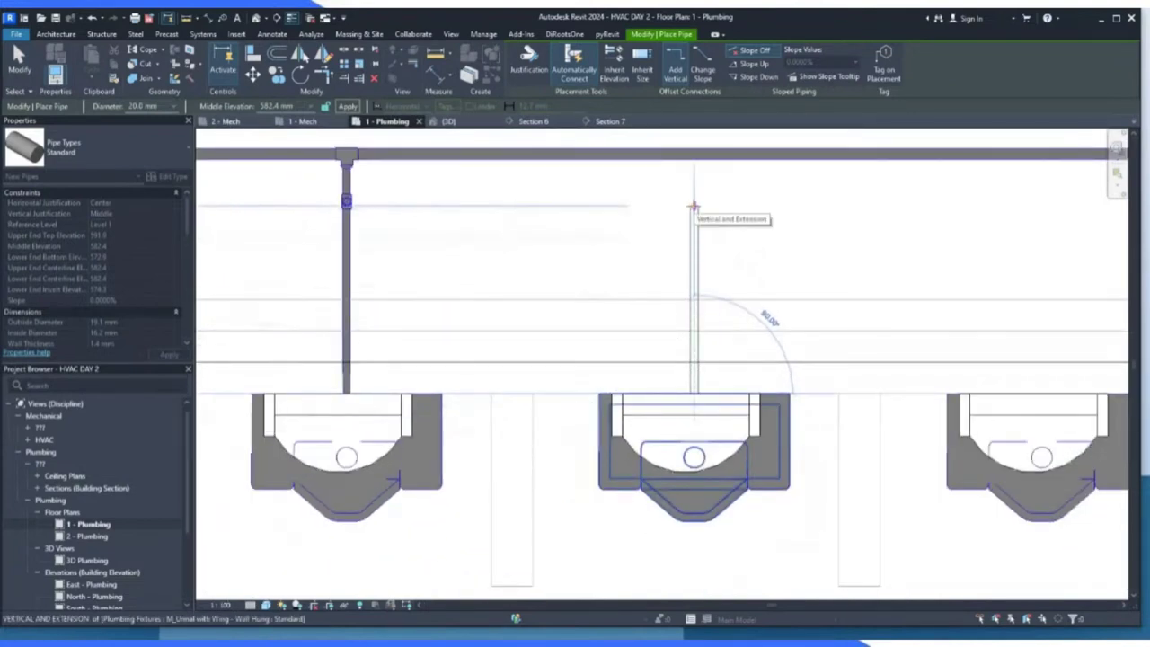
{"action": "left_click", "coordinate": [694, 284]}
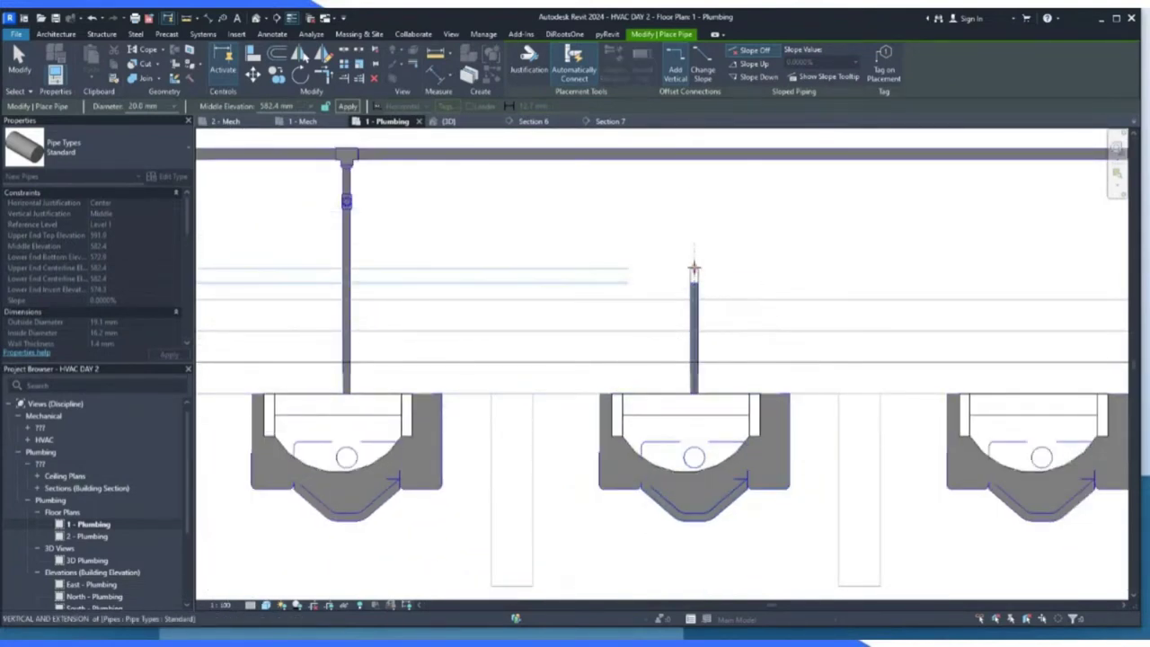
{"action": "scroll", "coordinate": [694, 287], "scroll_direction": "up", "scroll_amount": 2}
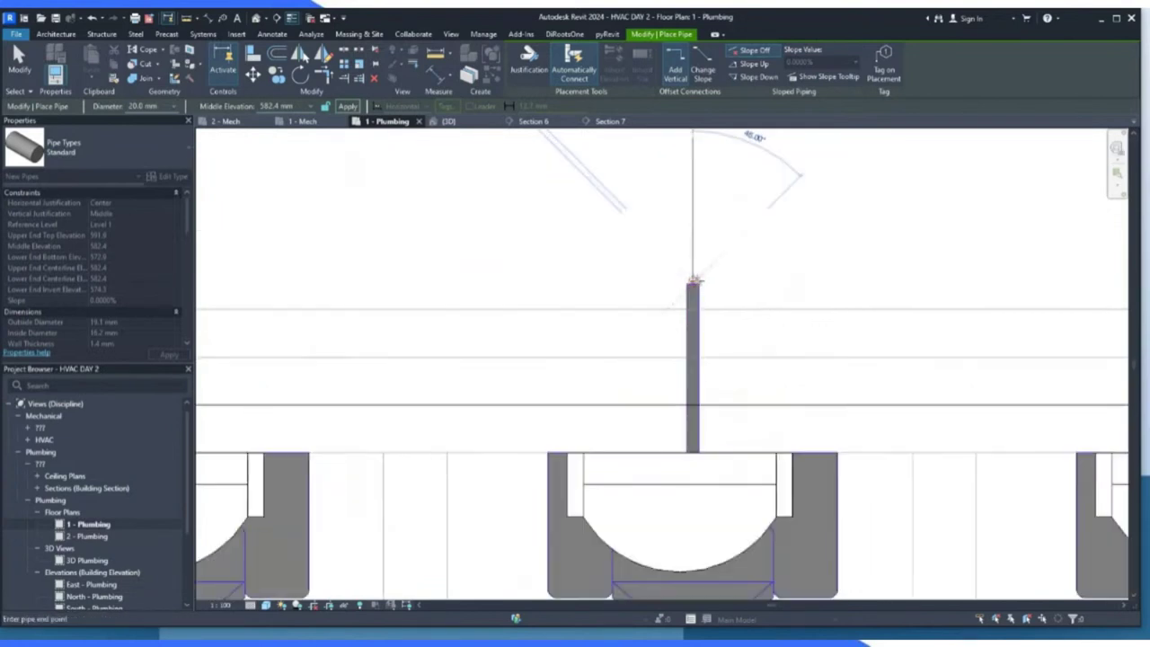
{"action": "scroll", "coordinate": [690, 387], "scroll_direction": "down", "scroll_amount": 2}
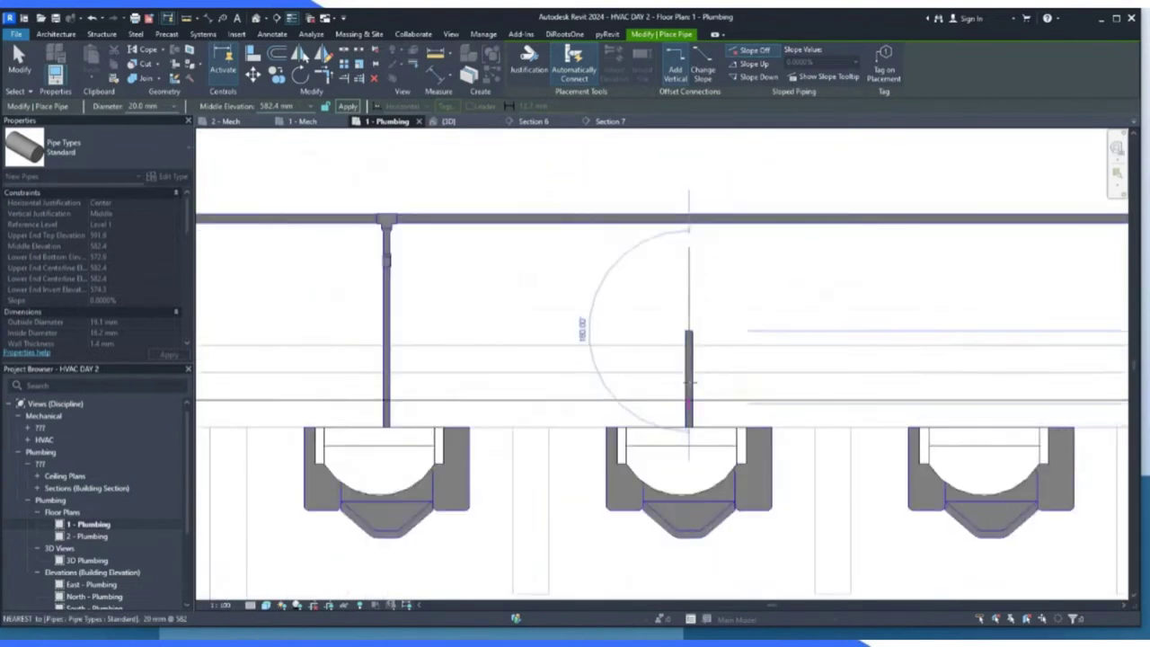
Finish the urinal branch on the main line and switch to the 3D view.
{"action": "left_click", "coordinate": [687, 215]}
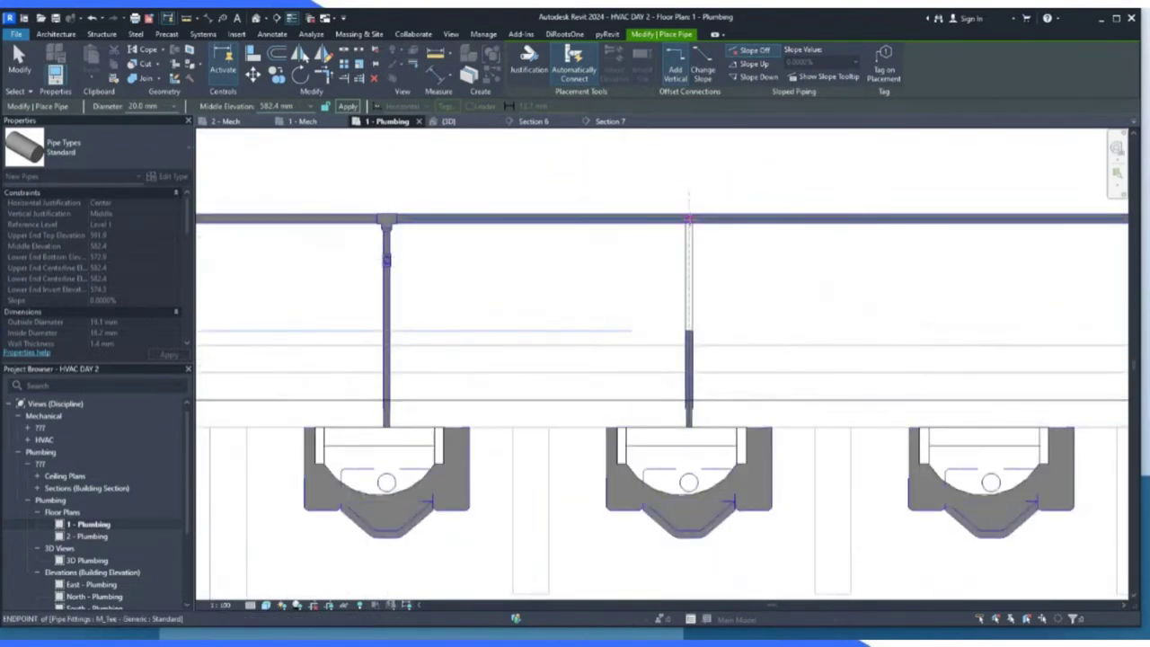
{"action": "scroll", "coordinate": [688, 218], "scroll_direction": "up", "scroll_amount": 2}
{"action": "scroll", "coordinate": [688, 218], "scroll_direction": "down", "scroll_amount": 2}
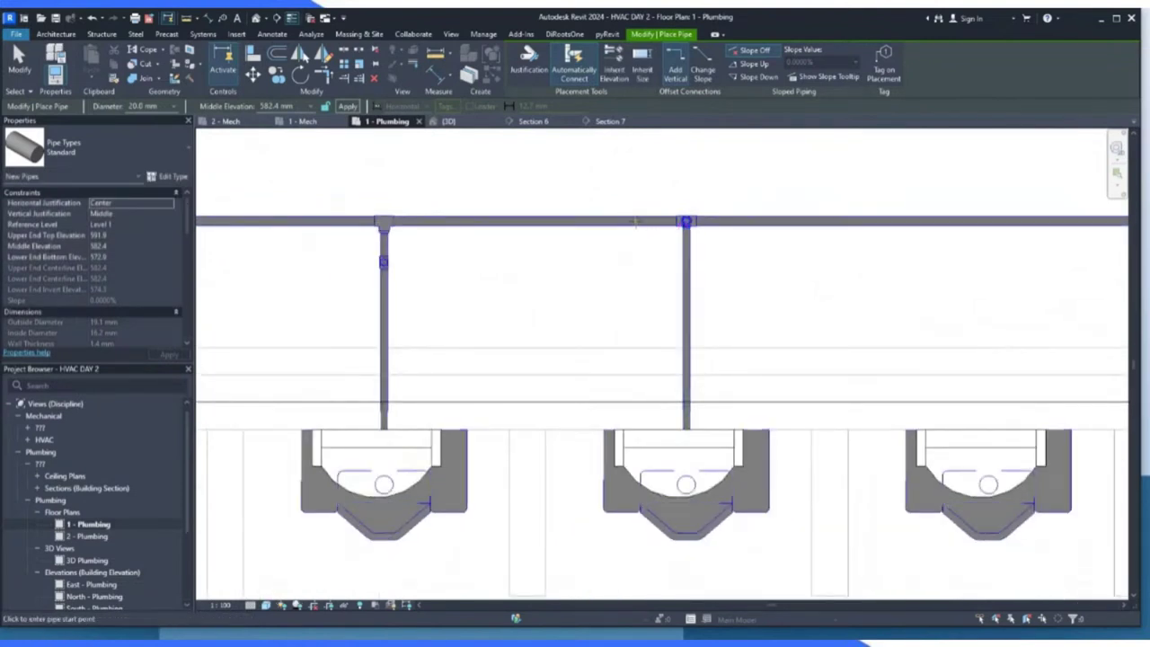
{"action": "left_click", "coordinate": [448, 121]}
Undo the last urinal pipe run and exit Place Pipe.
{"action": "scroll", "coordinate": [513, 419], "scroll_direction": "up", "scroll_amount": 2}
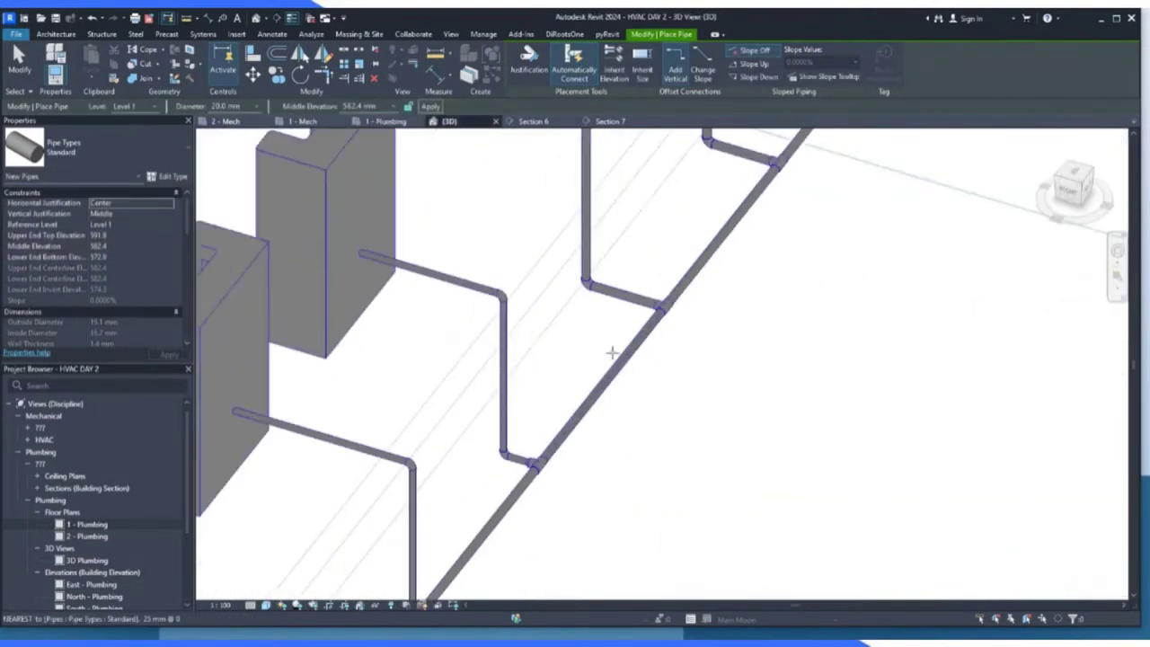
{"action": "scroll", "coordinate": [456, 417], "scroll_direction": "down", "scroll_amount": 2}
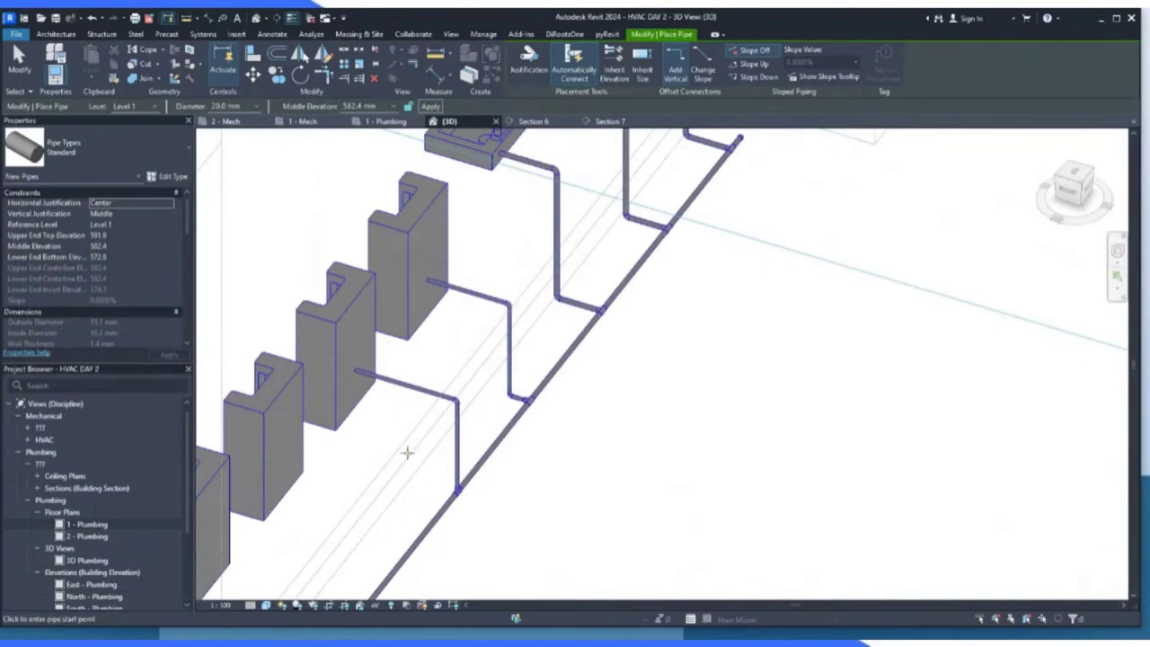
{"action": "scroll", "coordinate": [403, 489], "scroll_direction": "up", "scroll_amount": 1}
{"action": "key", "text": "ctrl+z"}
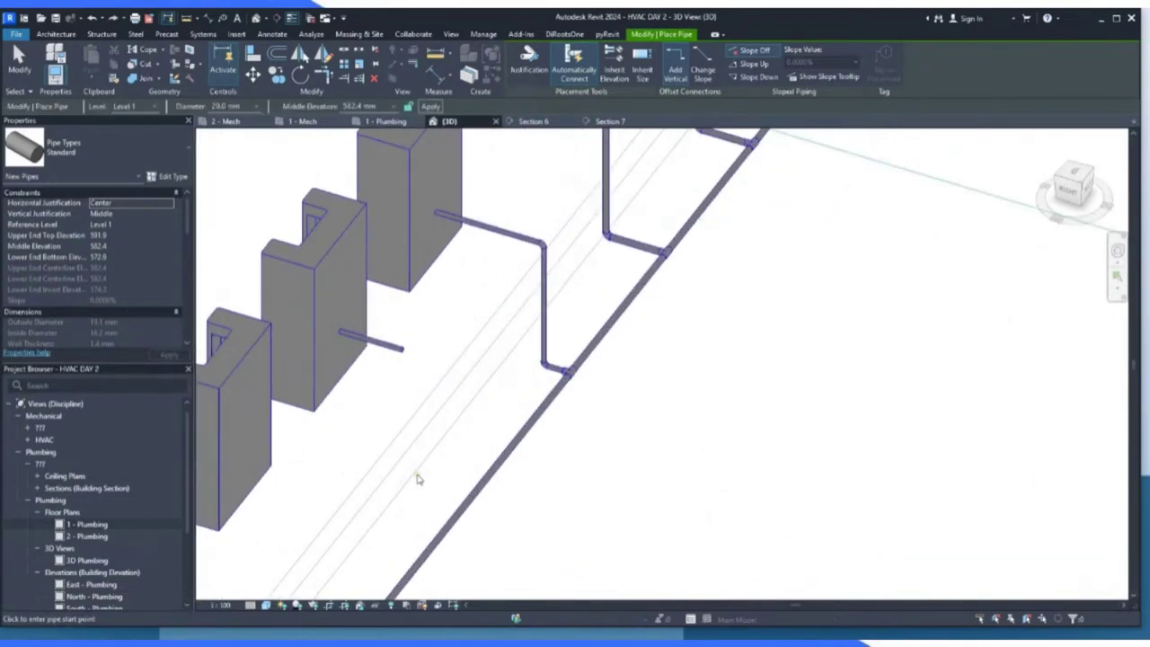
{"action": "key", "text": "Escape"}
{"action": "key", "text": "Escape"}
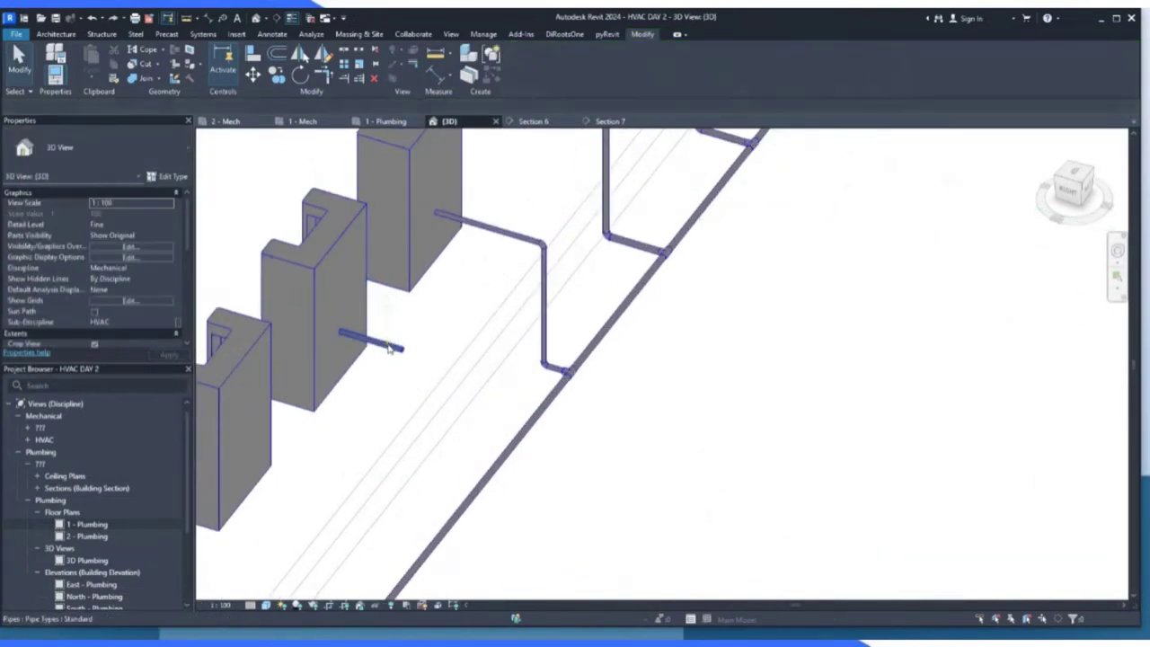
Delete the leftover short pipe stub beside the urinal.
{"action": "left_click", "coordinate": [391, 350]}
{"action": "key", "text": "Delete"}
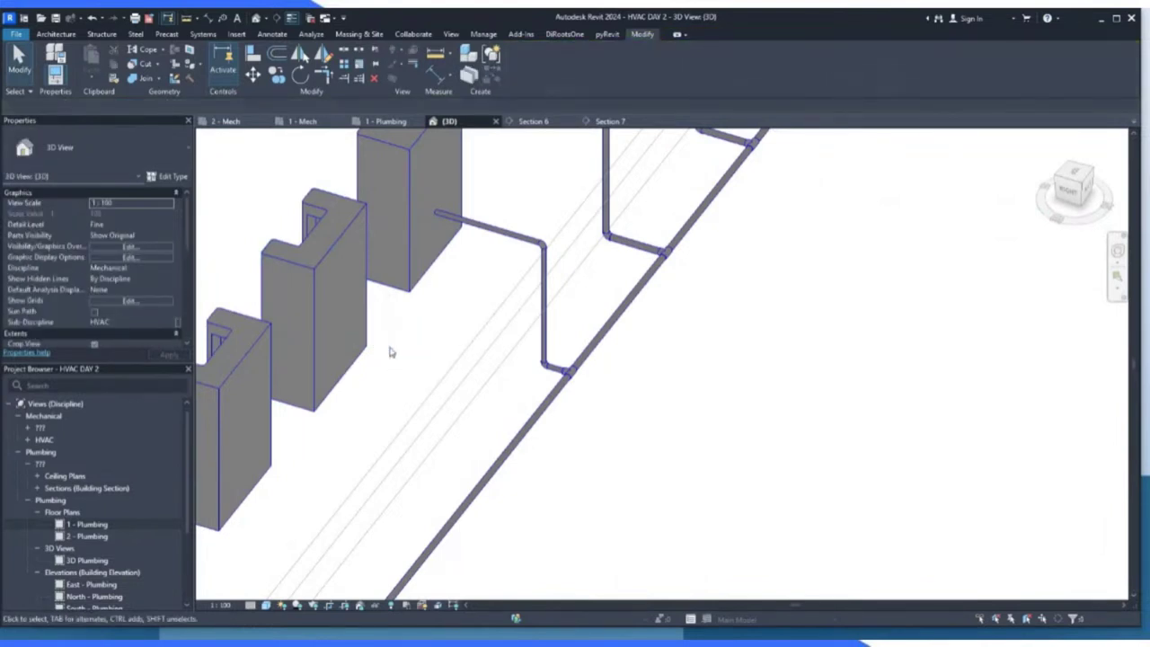
{"action": "scroll", "coordinate": [516, 340], "scroll_direction": "down", "scroll_amount": 5}
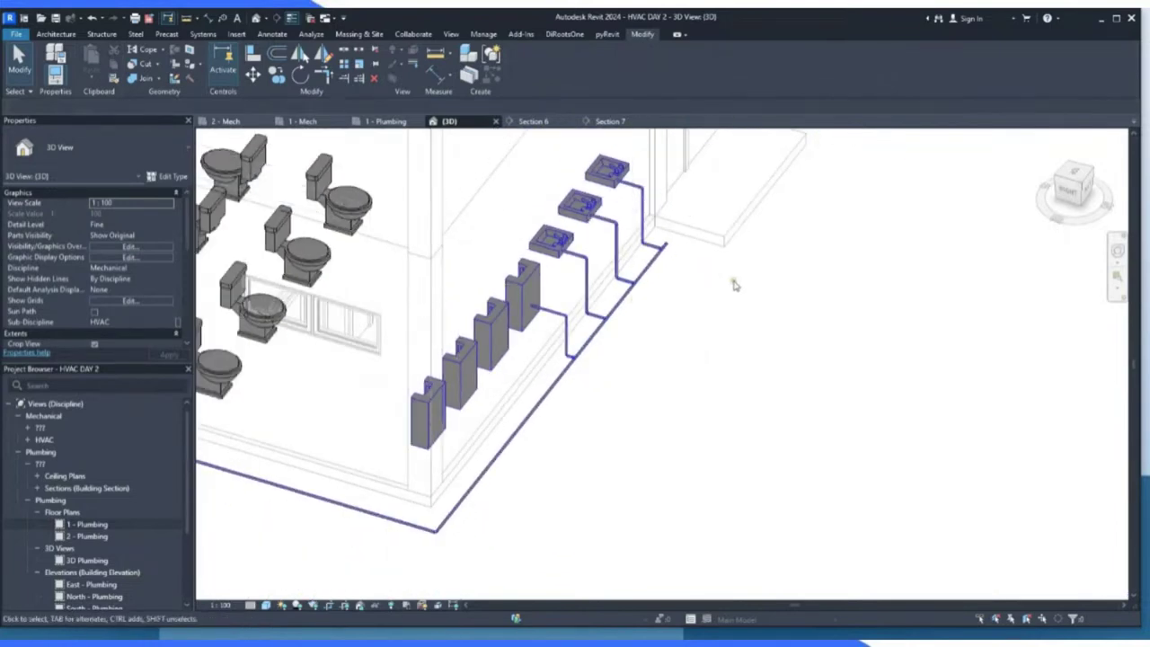
{"action": "scroll", "coordinate": [736, 288], "scroll_direction": "down", "scroll_amount": 1}
{"action": "scroll", "coordinate": [726, 387], "scroll_direction": "down", "scroll_amount": 1}
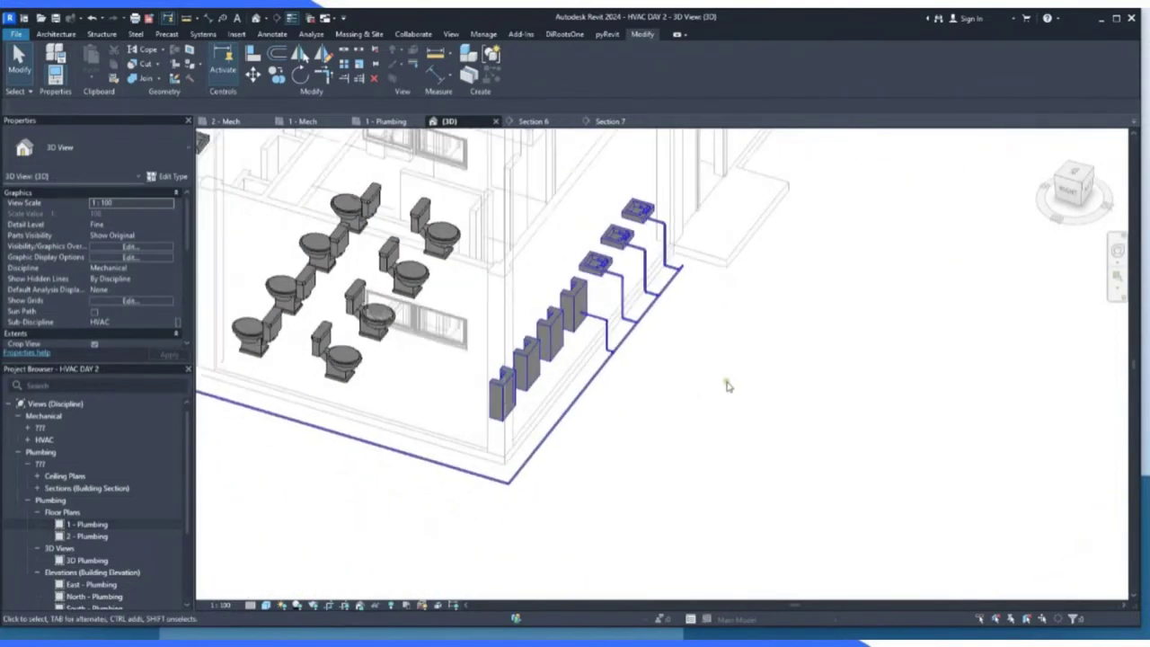
{"action": "scroll", "coordinate": [270, 247], "scroll_direction": "up", "scroll_amount": 3}
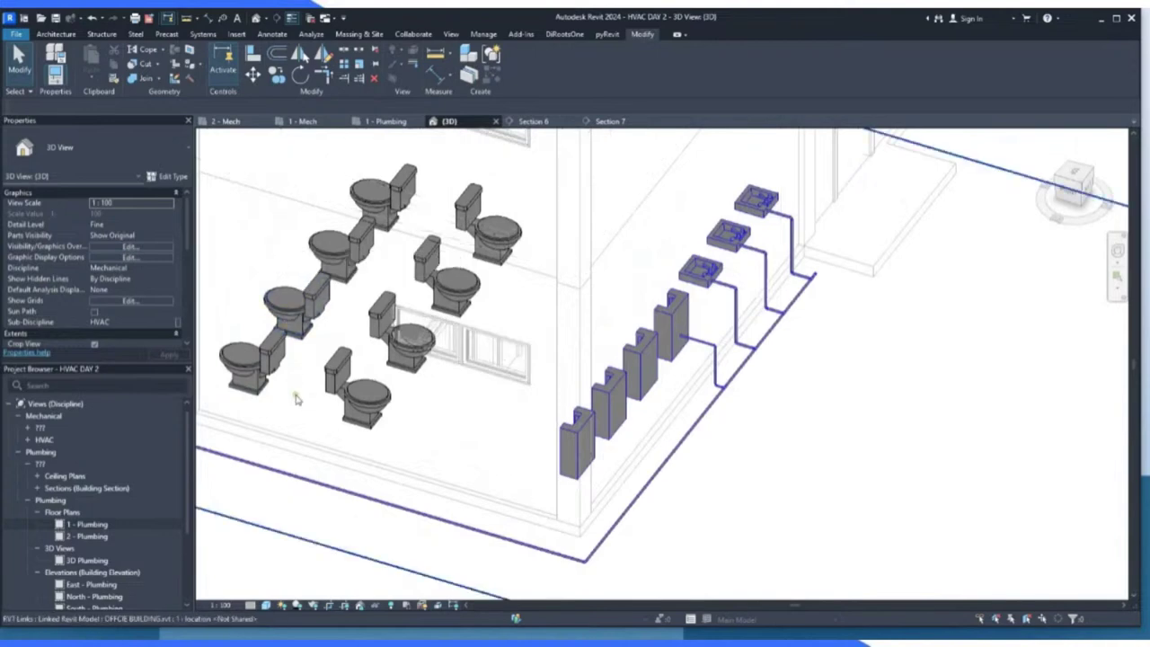
Start a pipe from the water closet's connector at 0.0 mm middle elevation.
{"action": "left_click", "coordinate": [403, 359]}
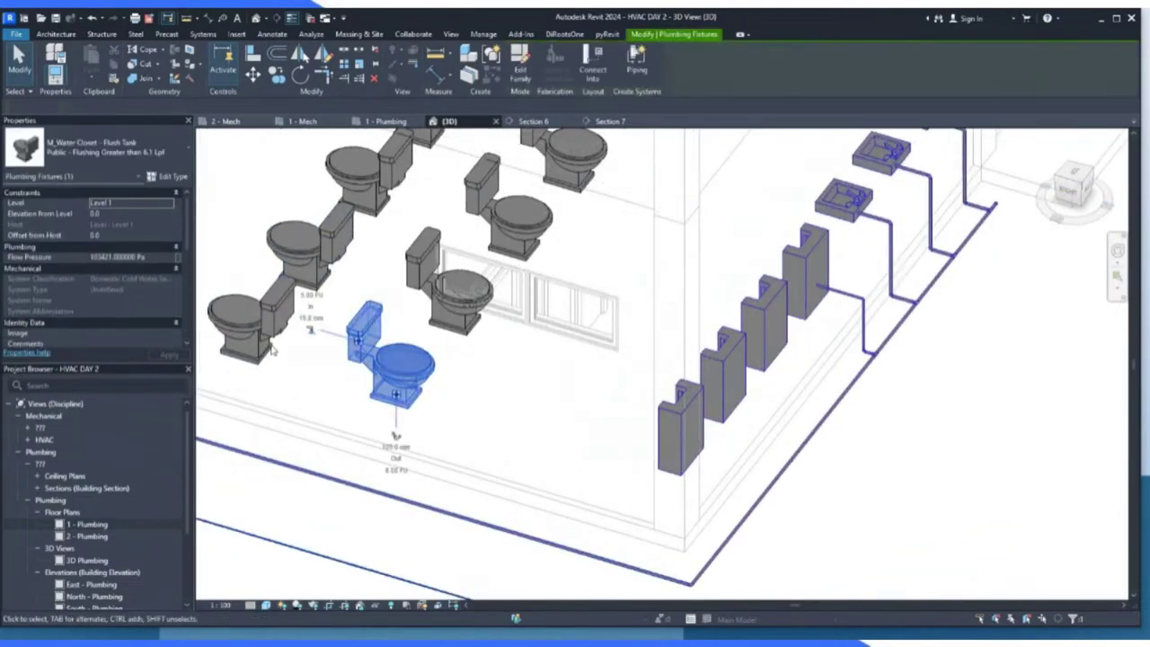
{"action": "scroll", "coordinate": [360, 341], "scroll_direction": "up", "scroll_amount": 3}
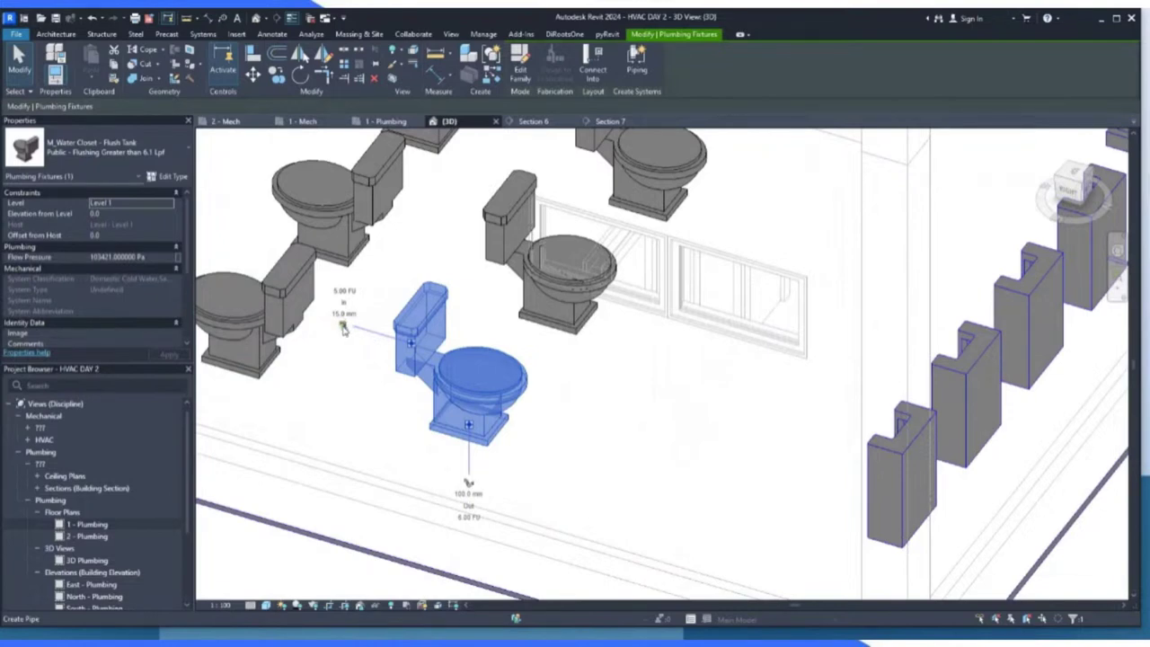
{"action": "left_click", "coordinate": [343, 328]}
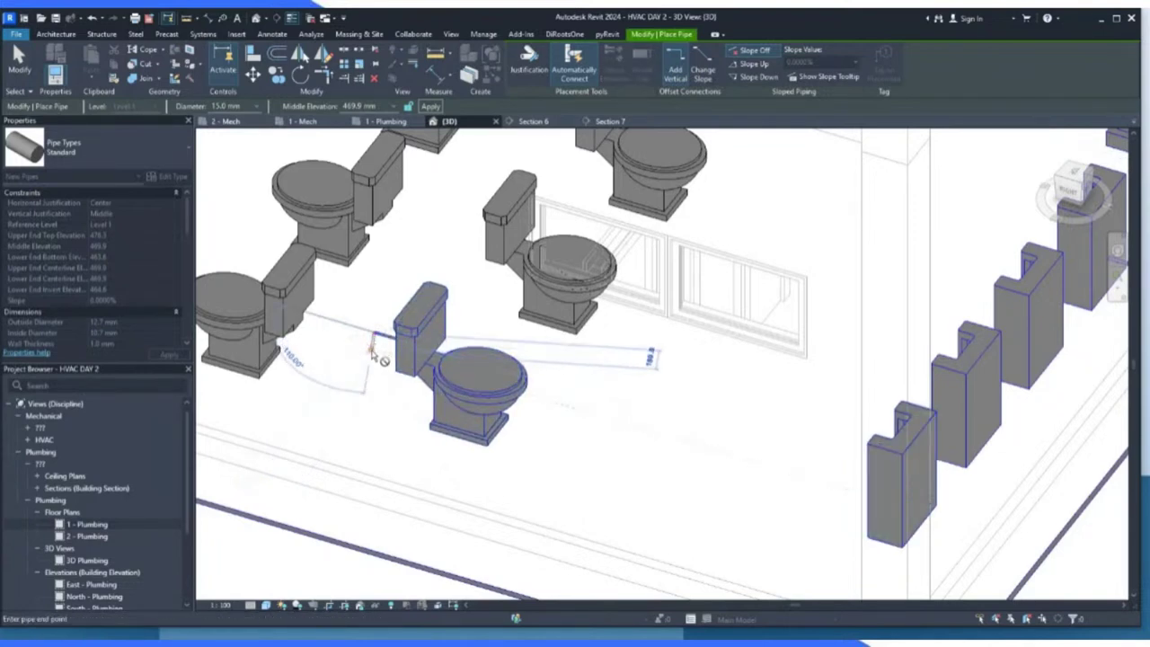
{"action": "left_click", "coordinate": [382, 106]}
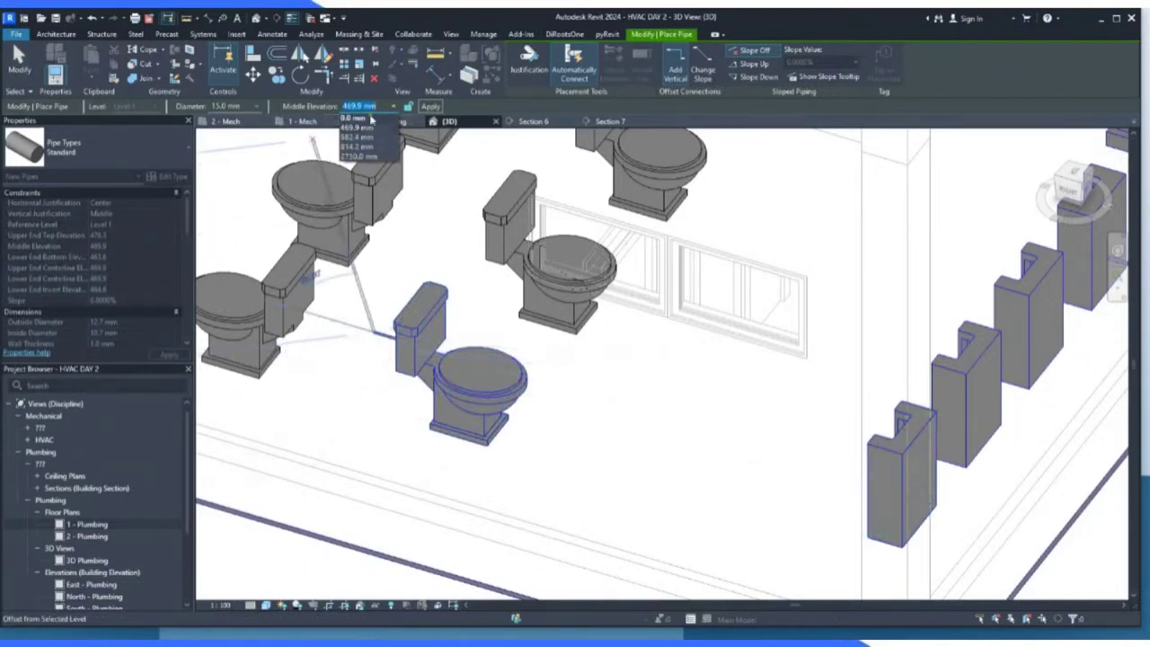
{"action": "left_click", "coordinate": [355, 134]}
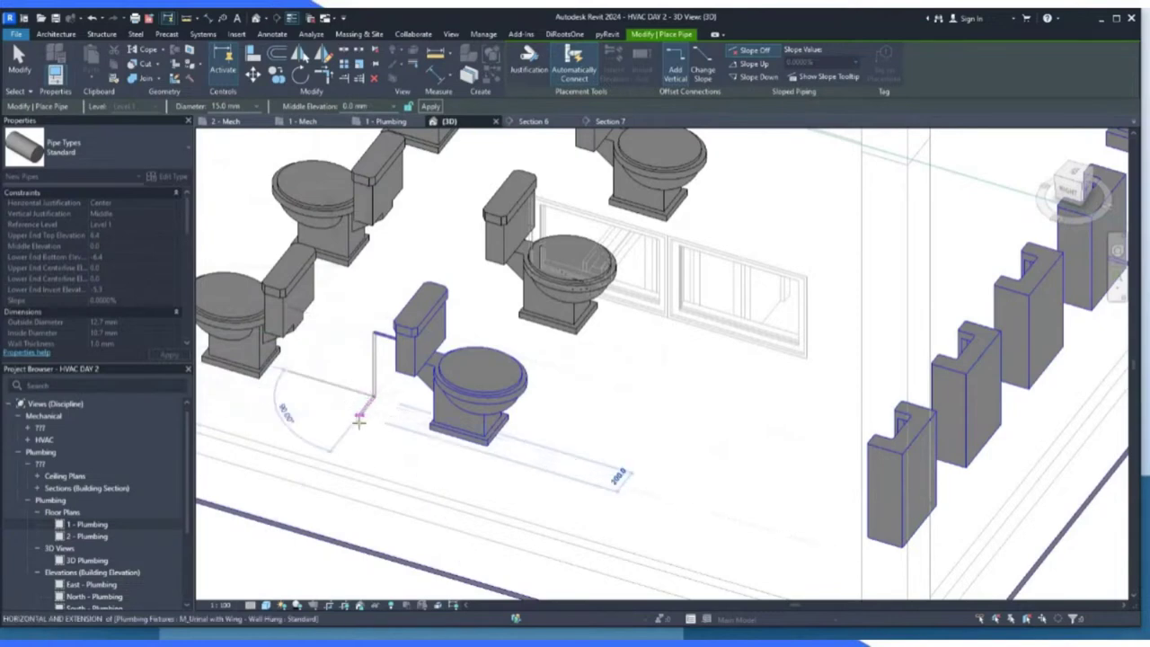
End the water closet pipe at the main line and open the 1 - Plumbing plan.
{"action": "left_click", "coordinate": [272, 524]}
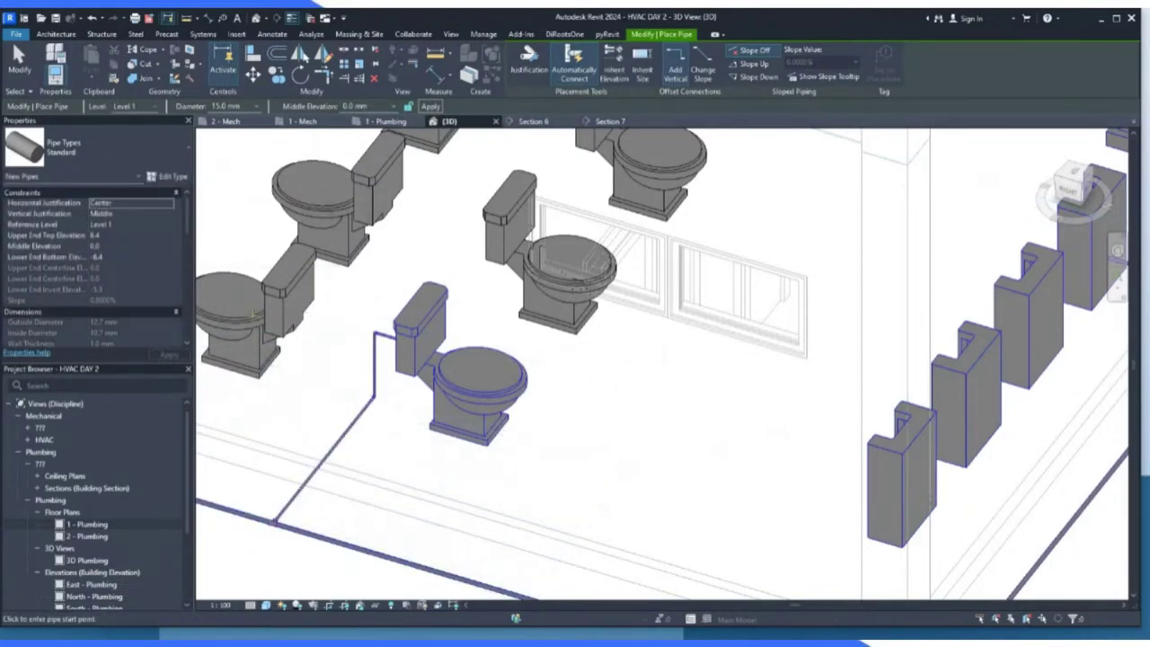
{"action": "key", "text": "Escape"}
{"action": "scroll", "coordinate": [267, 536], "scroll_direction": "up", "scroll_amount": 2}
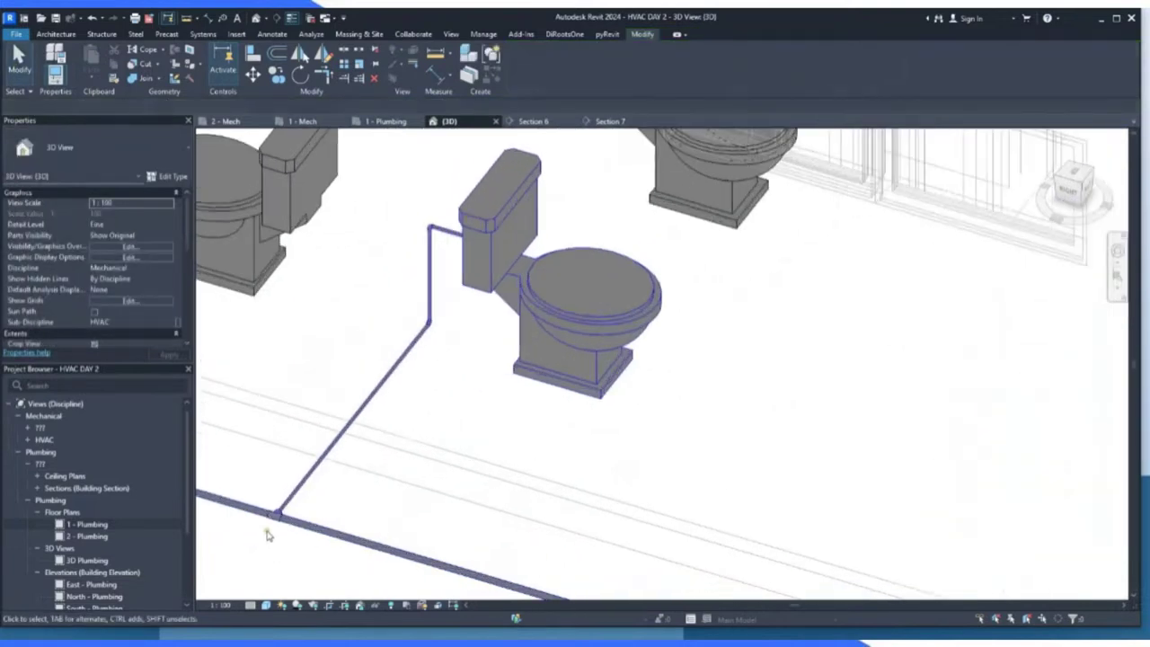
{"action": "scroll", "coordinate": [267, 535], "scroll_direction": "up", "scroll_amount": 2}
{"action": "left_click", "coordinate": [386, 121]}
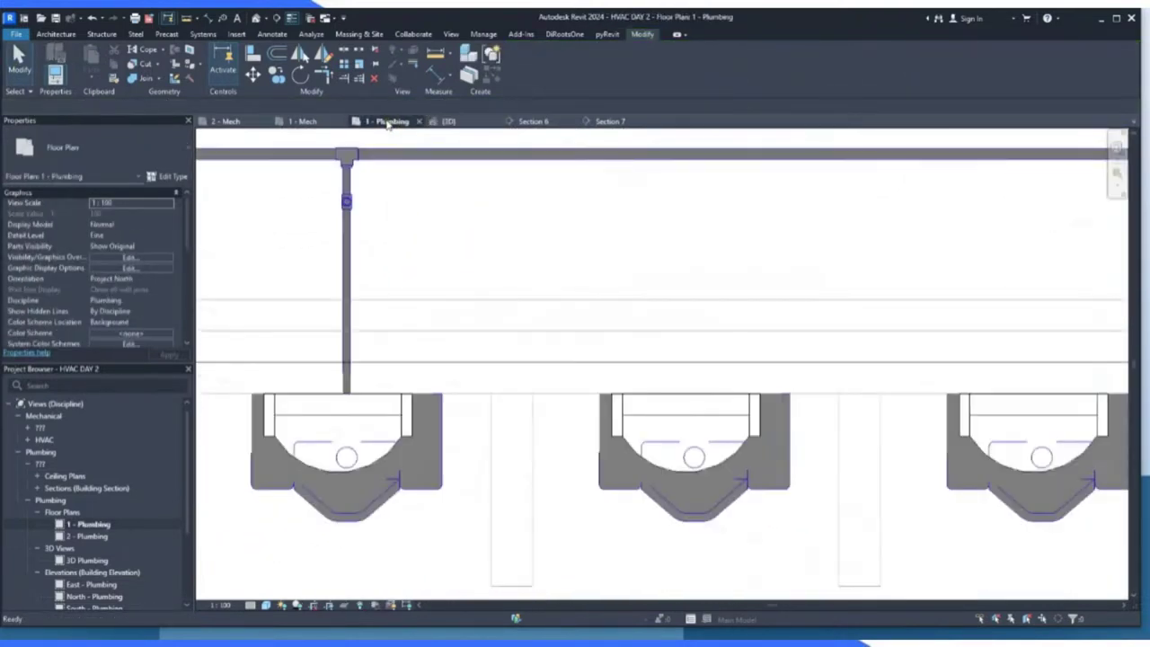
Extend the corridor branch pipe leftward to reach the left water closet.
{"action": "scroll", "coordinate": [531, 344], "scroll_direction": "down", "scroll_amount": 4}
{"action": "scroll", "coordinate": [504, 285], "scroll_direction": "down", "scroll_amount": 3}
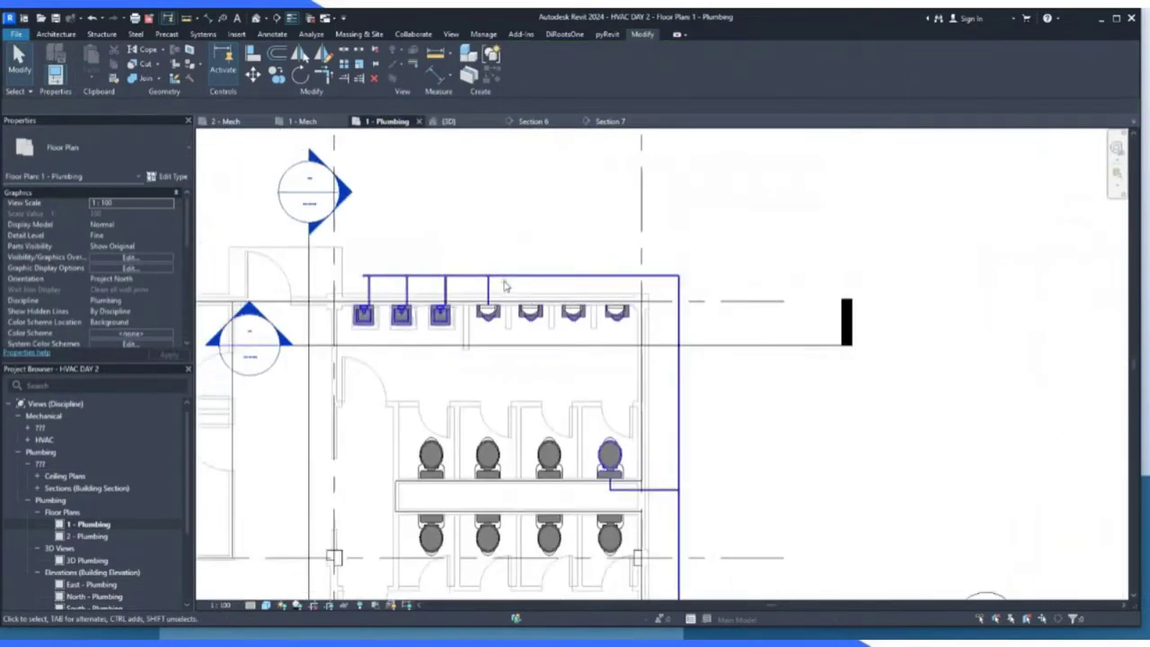
{"action": "scroll", "coordinate": [589, 512], "scroll_direction": "up", "scroll_amount": 4}
{"action": "scroll", "coordinate": [586, 514], "scroll_direction": "up", "scroll_amount": 2}
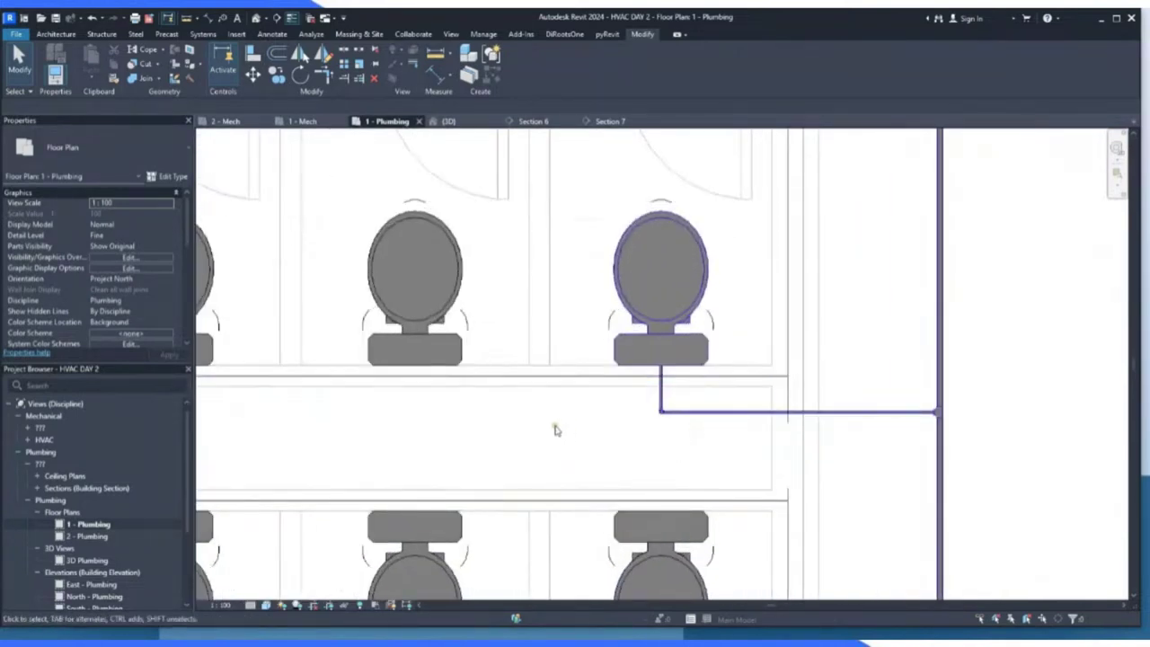
{"action": "scroll", "coordinate": [929, 409], "scroll_direction": "down", "scroll_amount": 2}
{"action": "scroll", "coordinate": [930, 409], "scroll_direction": "up", "scroll_amount": 1}
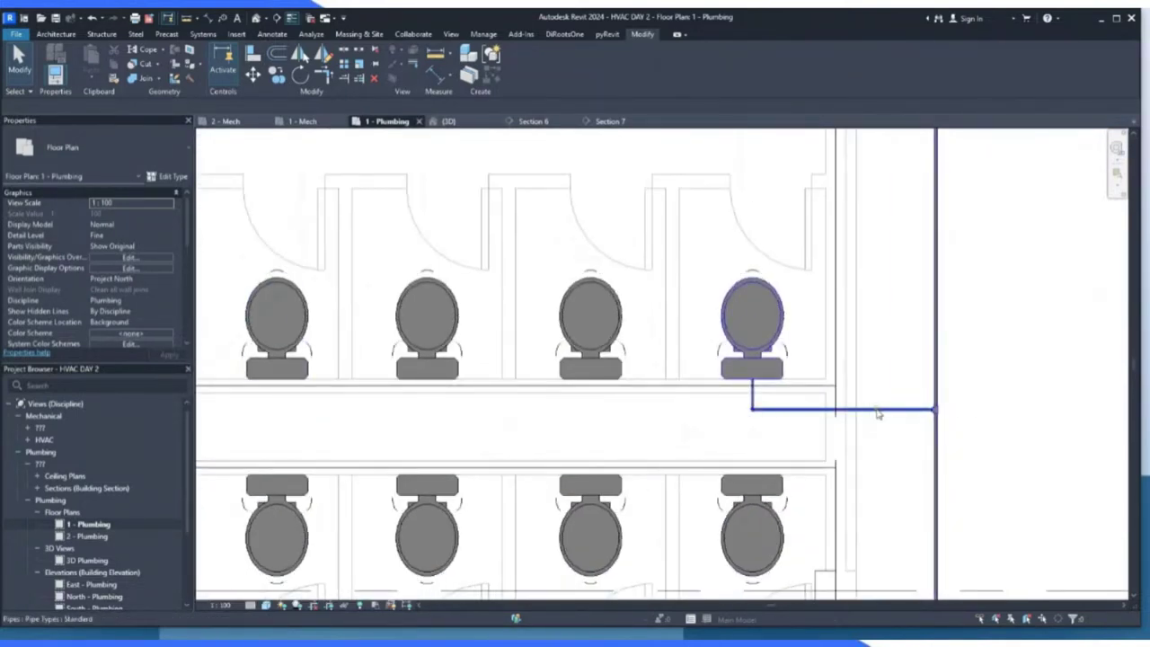
{"action": "left_click", "coordinate": [754, 411]}
{"action": "scroll", "coordinate": [753, 409], "scroll_direction": "up", "scroll_amount": 2}
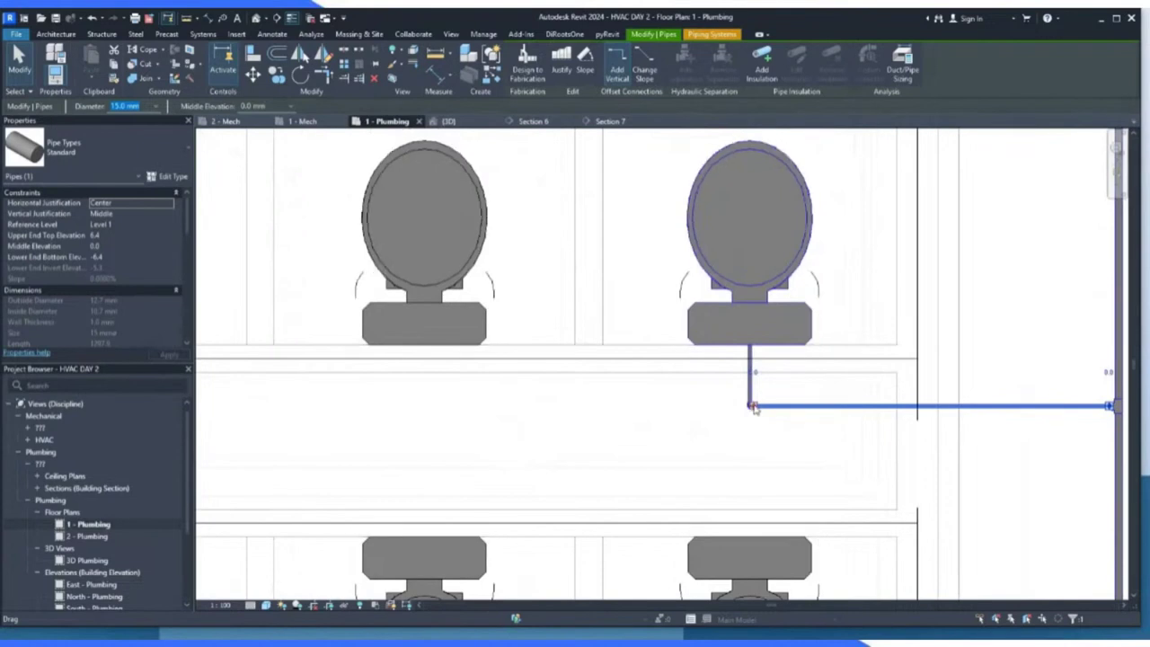
{"action": "scroll", "coordinate": [753, 409], "scroll_direction": "down", "scroll_amount": 2}
{"action": "scroll", "coordinate": [753, 413], "scroll_direction": "up", "scroll_amount": 1}
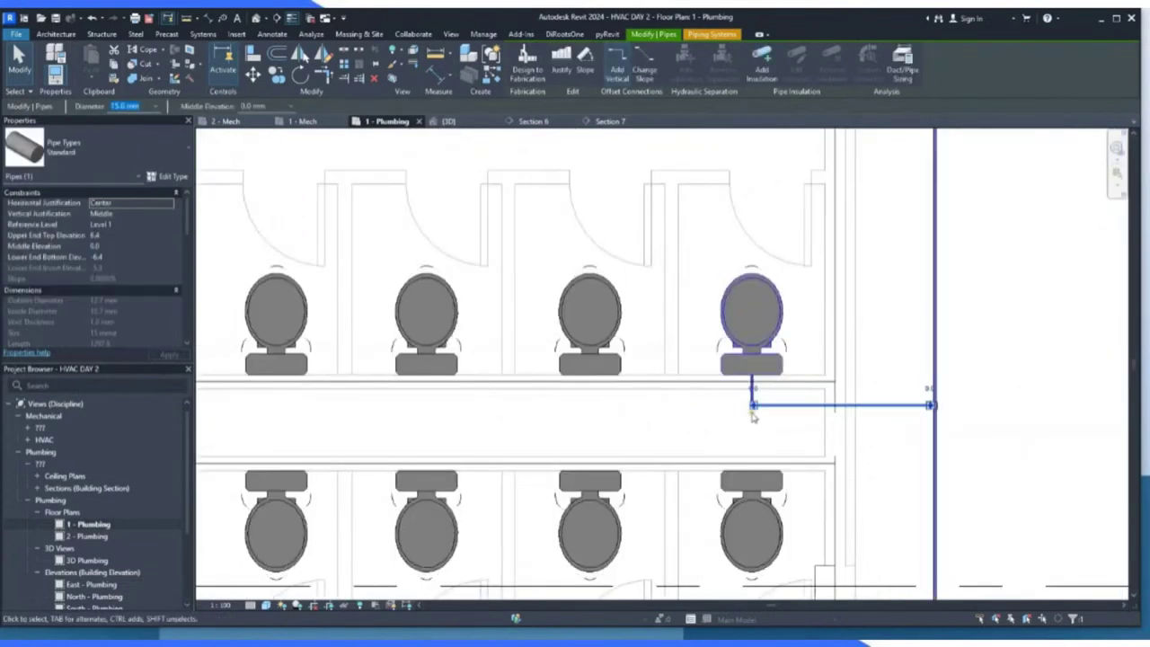
{"action": "left_click_drag", "start_coordinate": [753, 409], "coordinate": [365, 408]}
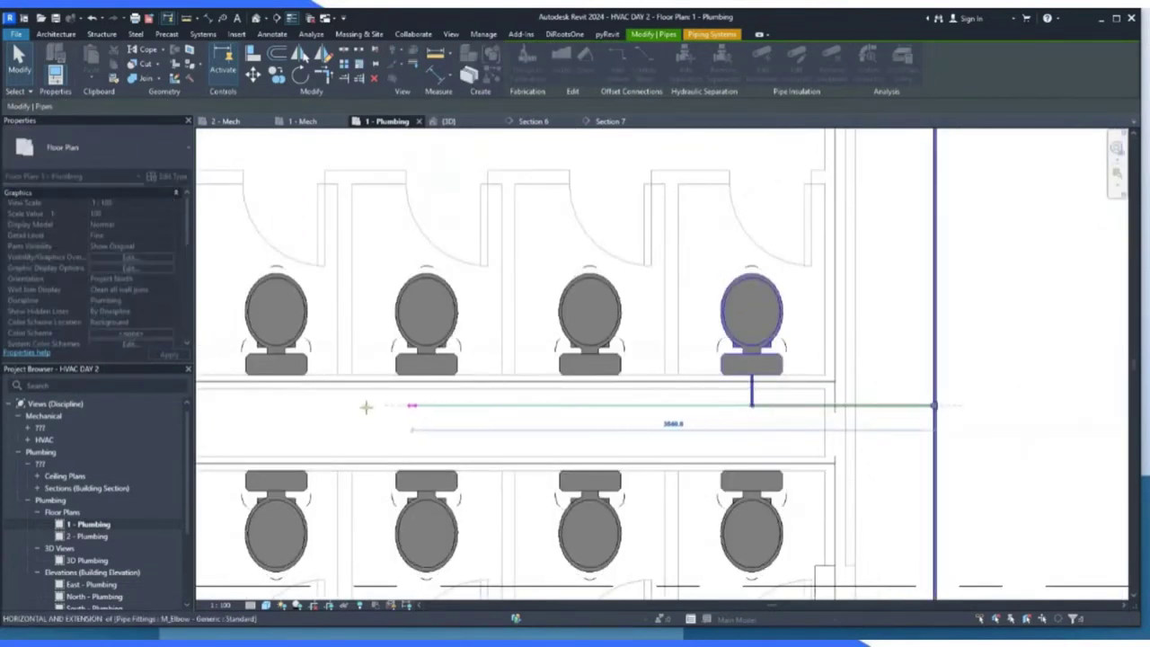
{"action": "left_click_drag", "start_coordinate": [283, 407], "coordinate": [275, 407]}
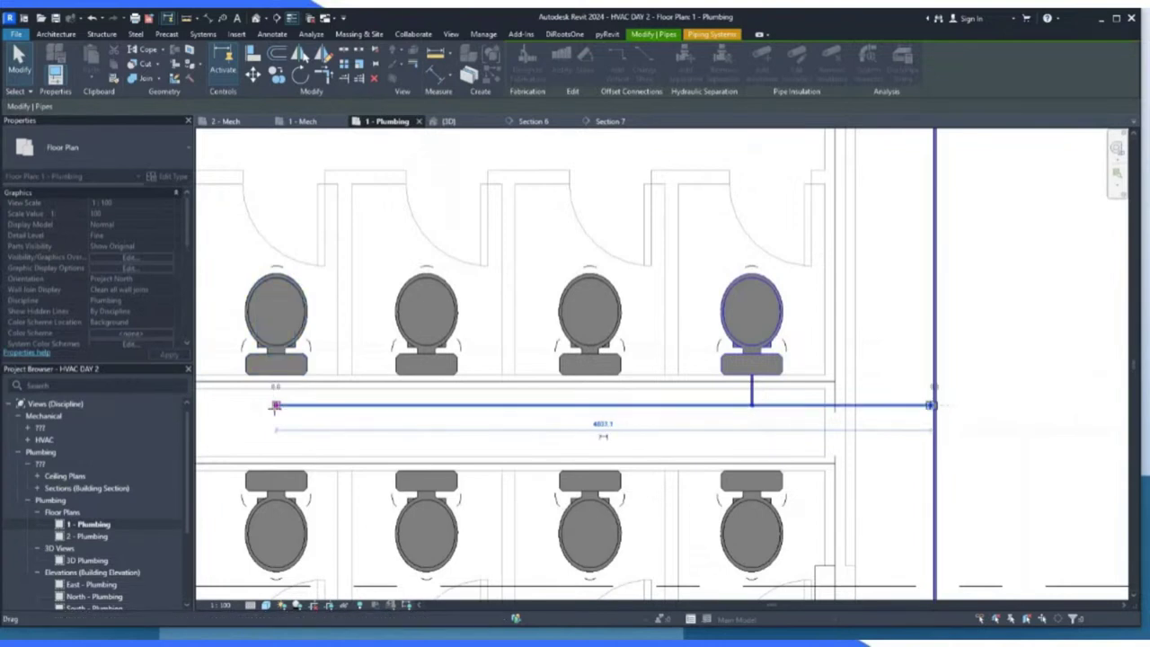
{"action": "left_click", "coordinate": [661, 424]}
Pipe the middle water closet down into the branch line, then show the 3D view.
{"action": "scroll", "coordinate": [621, 419], "scroll_direction": "up", "scroll_amount": 2}
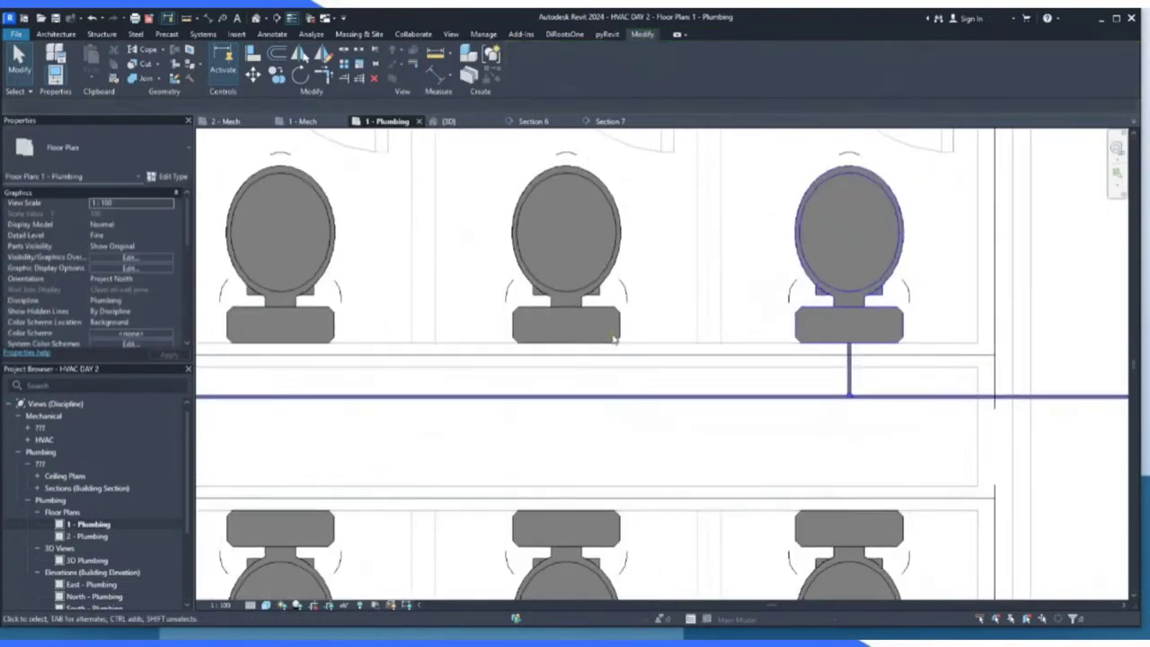
{"action": "left_click", "coordinate": [615, 338]}
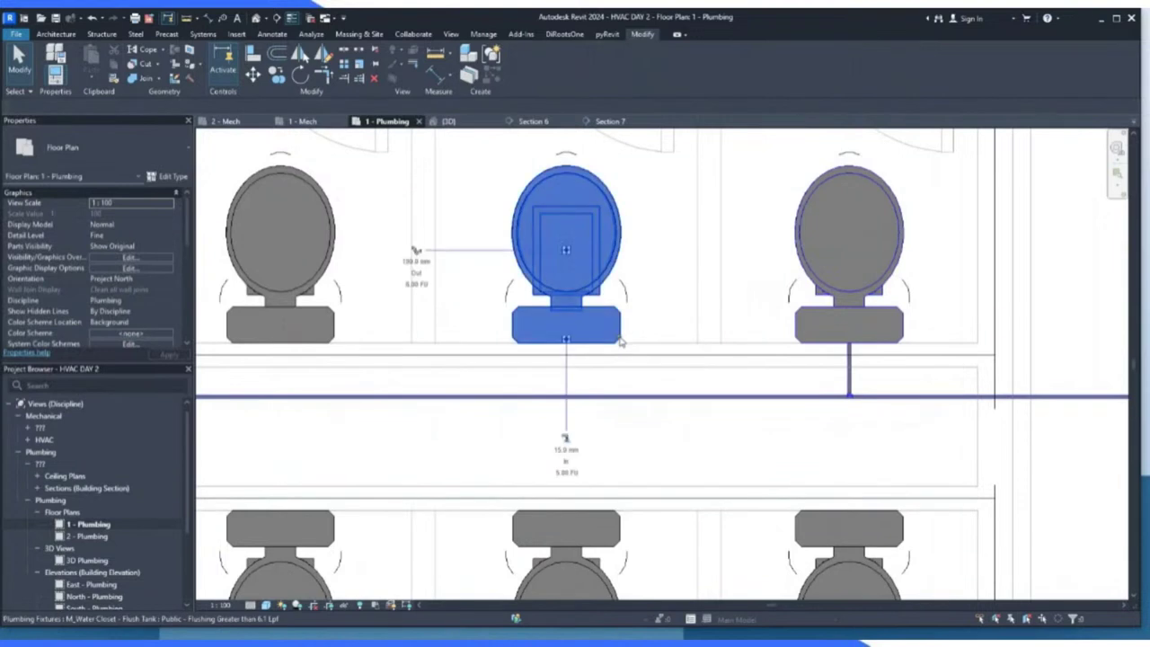
{"action": "left_click", "coordinate": [565, 439]}
{"action": "scroll", "coordinate": [566, 382], "scroll_direction": "up", "scroll_amount": 2}
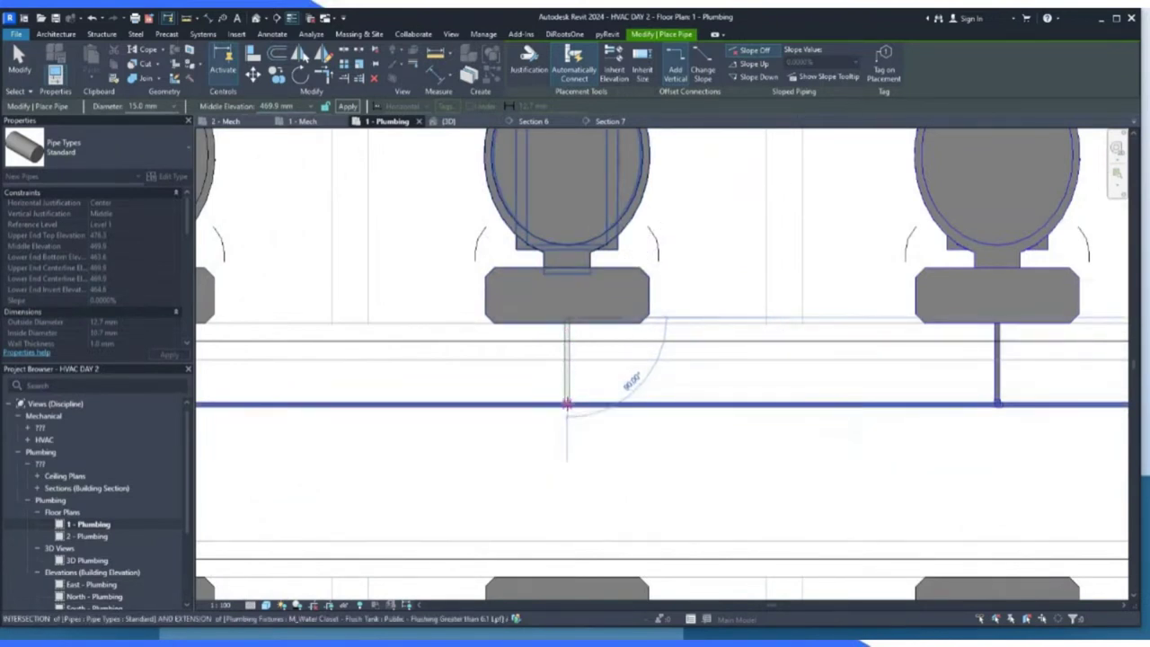
{"action": "left_click", "coordinate": [568, 404]}
{"action": "scroll", "coordinate": [574, 407], "scroll_direction": "up", "scroll_amount": 4}
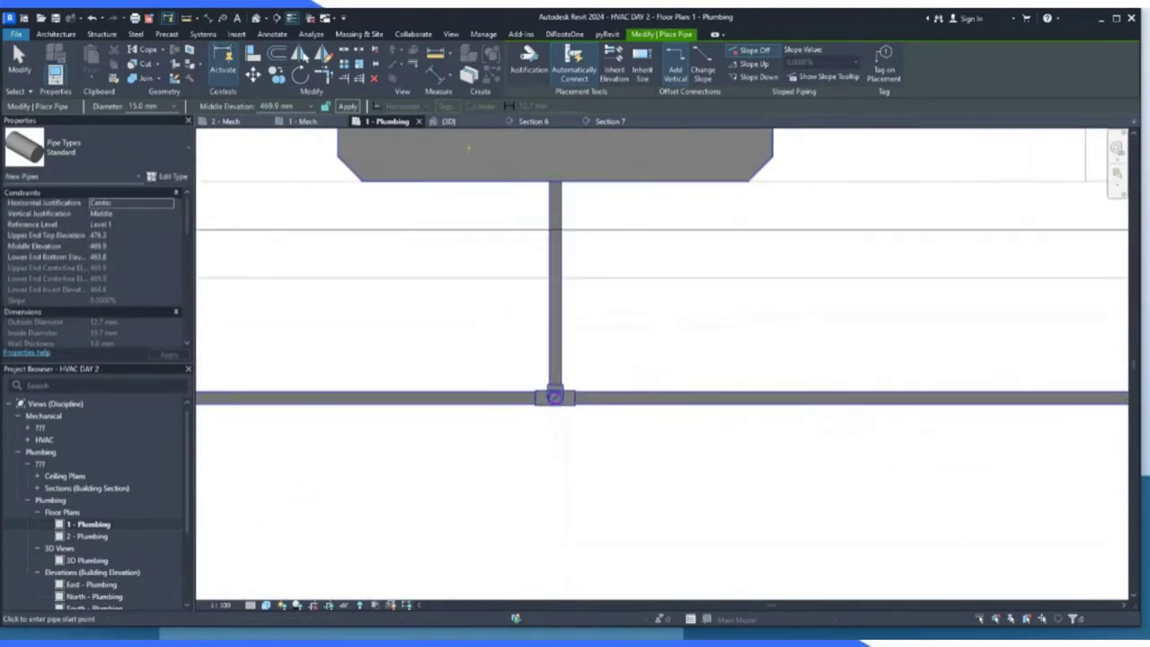
{"action": "left_click", "coordinate": [465, 122]}
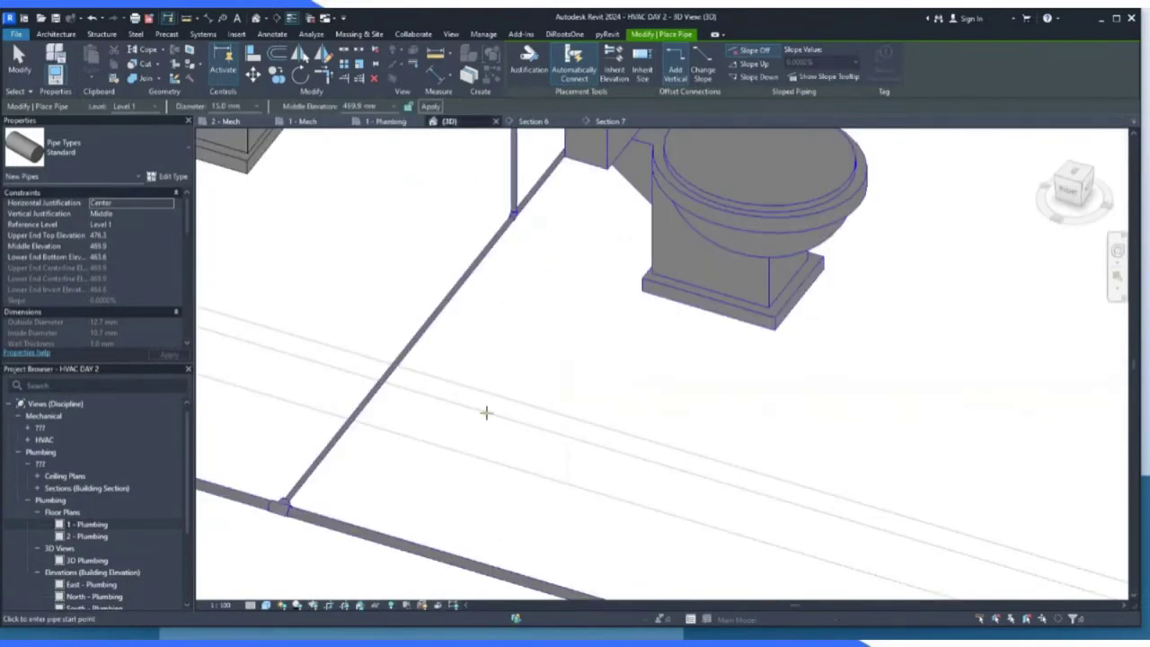
Delete the elbow fitting at the base of the water closet's vertical riser.
{"action": "scroll", "coordinate": [485, 412], "scroll_direction": "down", "scroll_amount": 3}
{"action": "scroll", "coordinate": [548, 314], "scroll_direction": "up", "scroll_amount": 6}
{"action": "scroll", "coordinate": [534, 329], "scroll_direction": "down", "scroll_amount": 2}
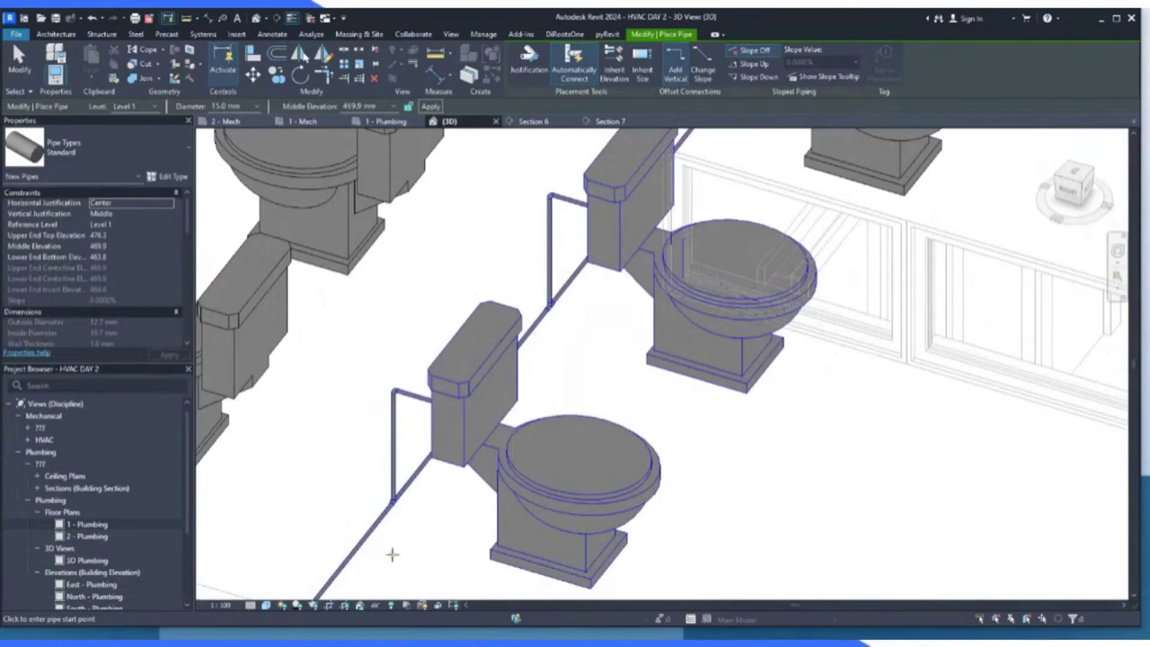
{"action": "scroll", "coordinate": [392, 503], "scroll_direction": "up", "scroll_amount": 5}
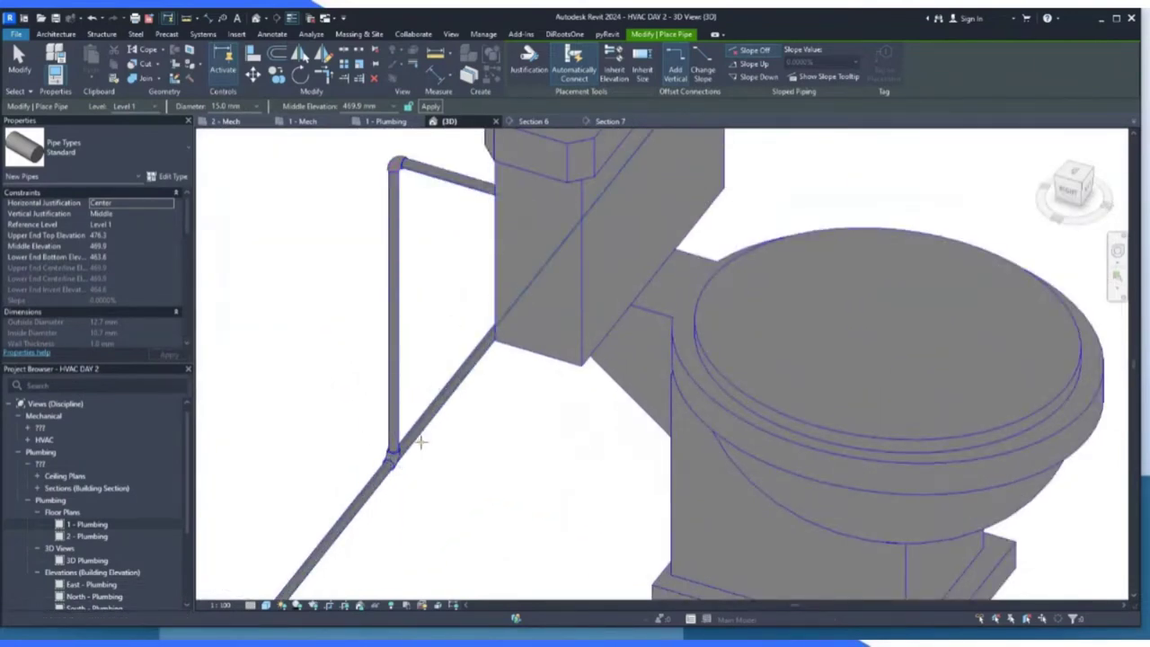
{"action": "scroll", "coordinate": [419, 442], "scroll_direction": "up", "scroll_amount": 5}
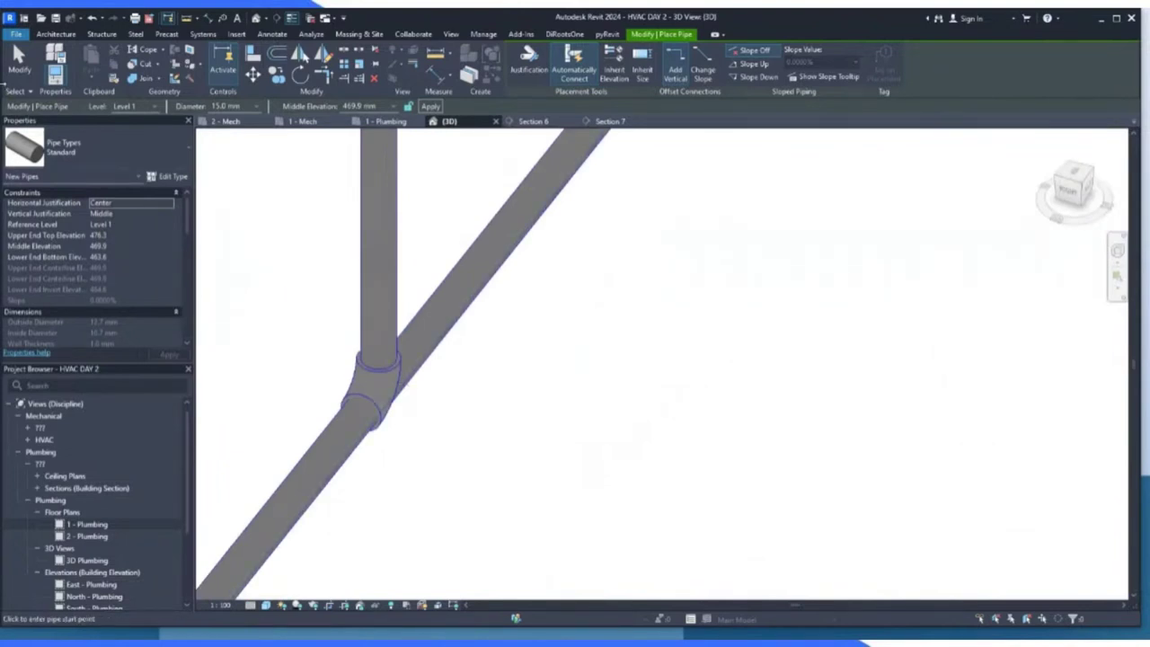
{"action": "key", "text": "Escape"}
{"action": "left_click", "coordinate": [391, 376]}
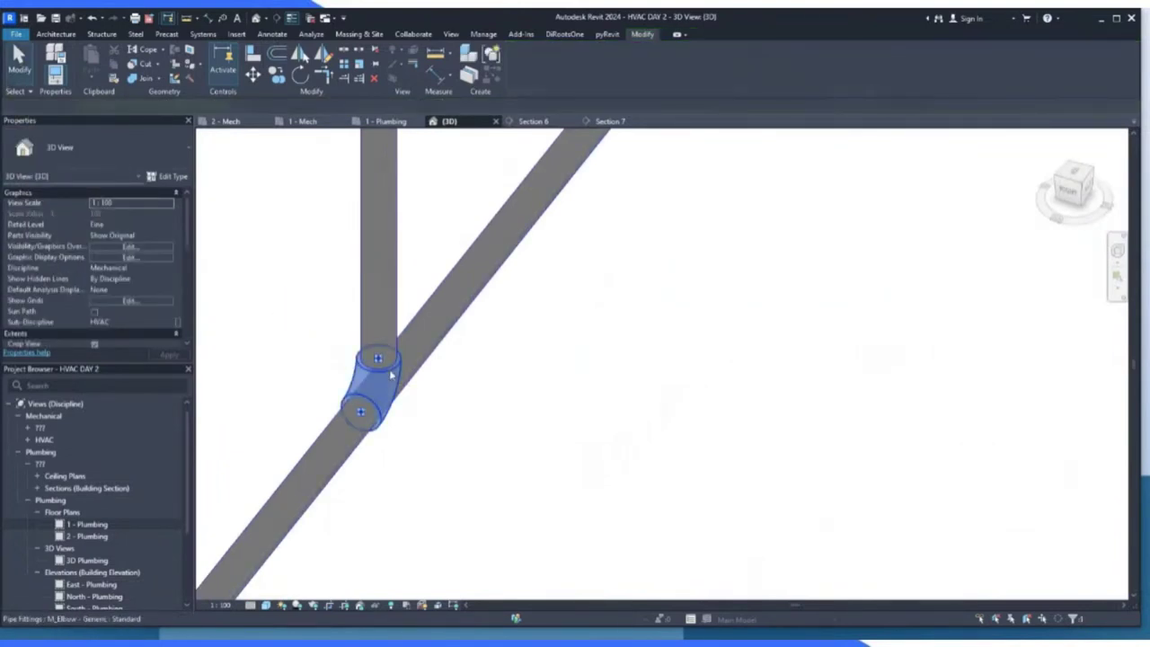
{"action": "key", "text": "Delete"}
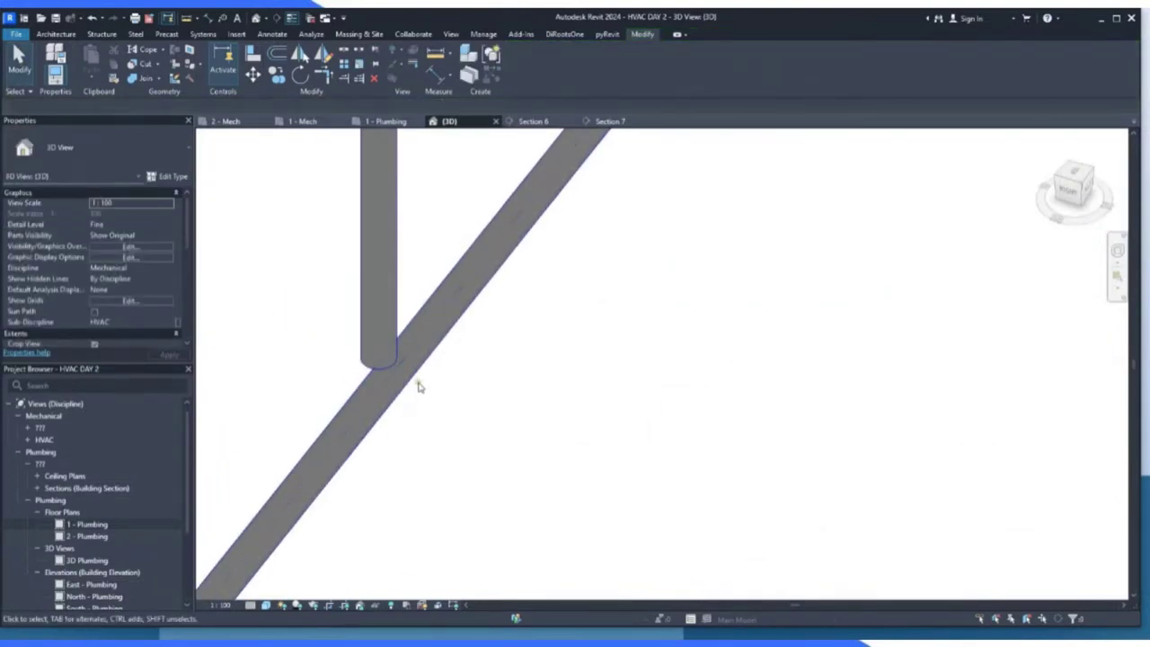
Extend the riser into the diagonal branch pipe so they join with a tee.
{"action": "left_click", "coordinate": [433, 326]}
{"action": "left_click_drag", "start_coordinate": [402, 324], "coordinate": [398, 405]}
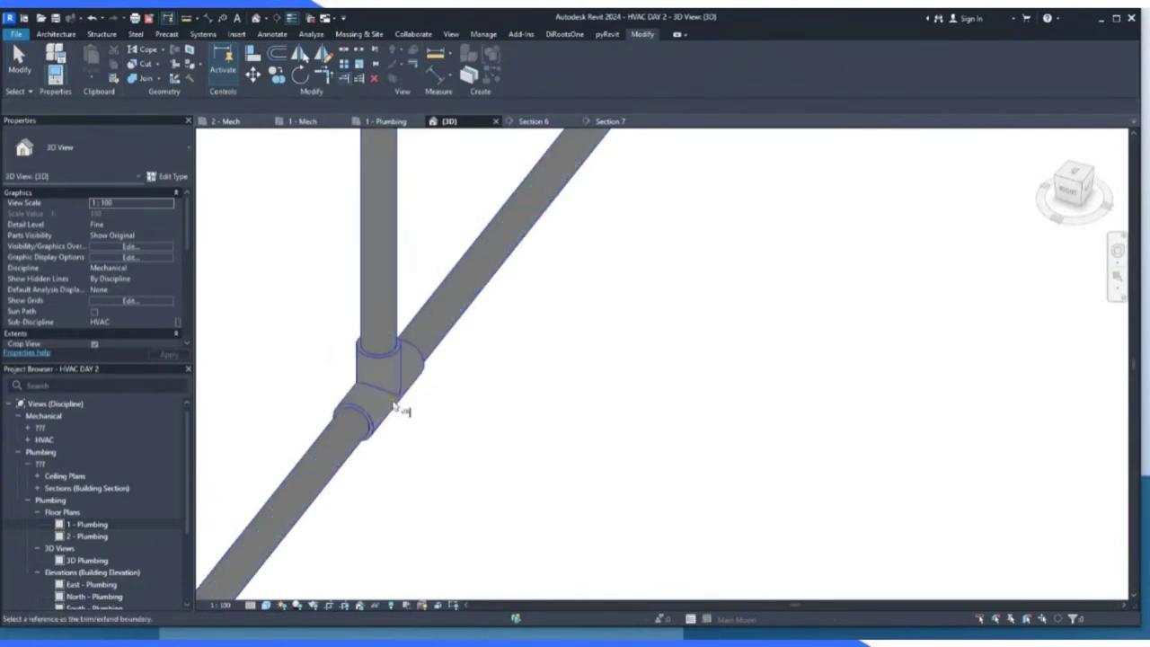
{"action": "scroll", "coordinate": [398, 395], "scroll_direction": "down", "scroll_amount": 5}
{"action": "key", "text": "Escape"}
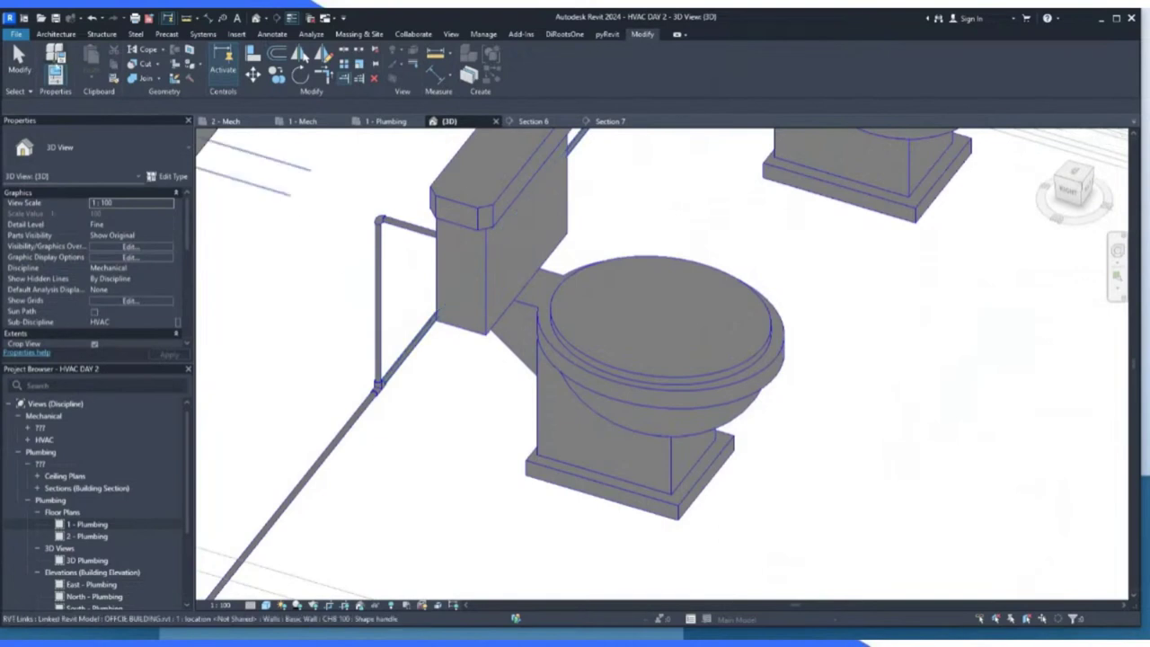
{"action": "scroll", "coordinate": [409, 396], "scroll_direction": "up", "scroll_amount": 2}
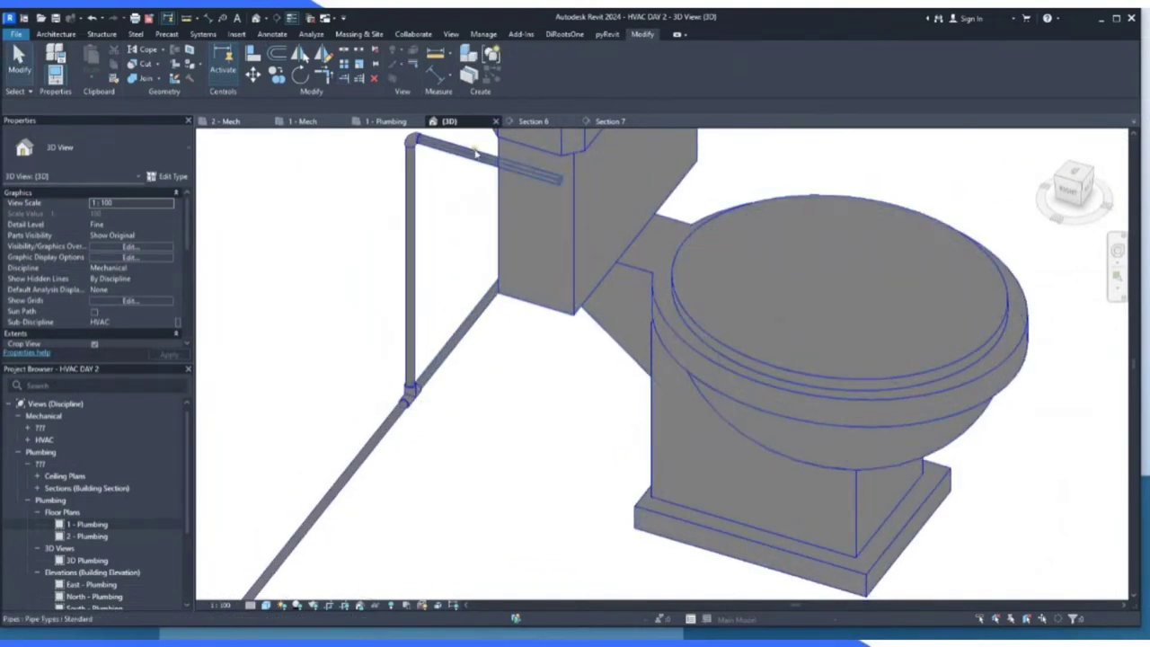
{"action": "scroll", "coordinate": [411, 390], "scroll_direction": "down", "scroll_amount": 4}
{"action": "scroll", "coordinate": [347, 444], "scroll_direction": "down", "scroll_amount": 6}
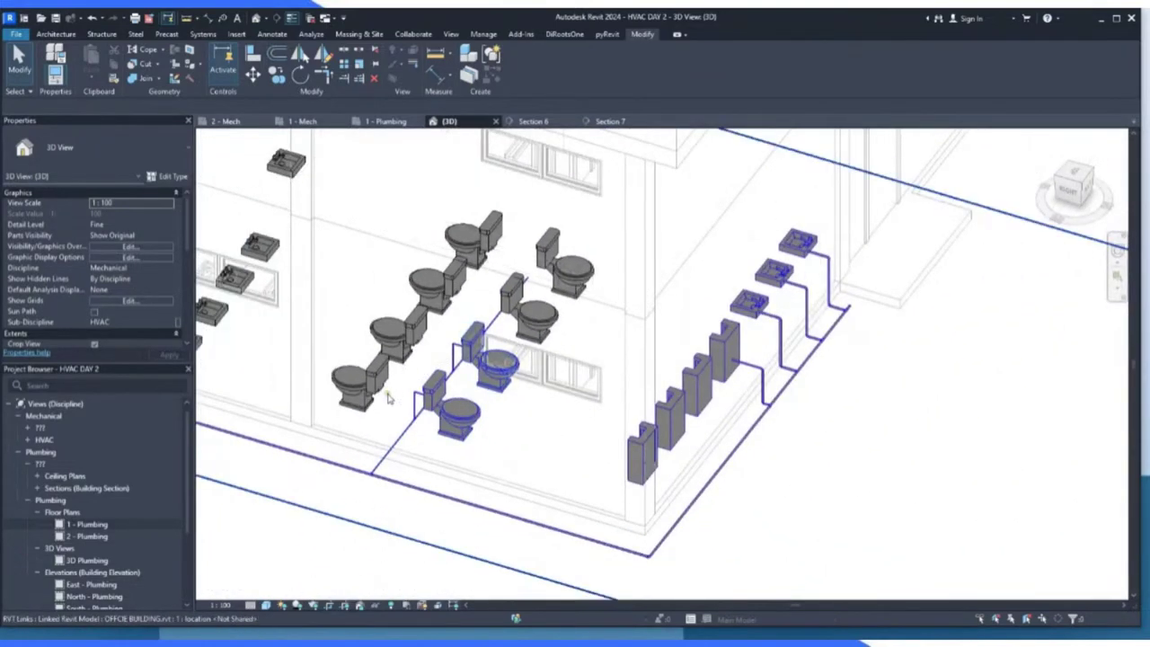
{"action": "scroll", "coordinate": [386, 400], "scroll_direction": "up", "scroll_amount": 4}
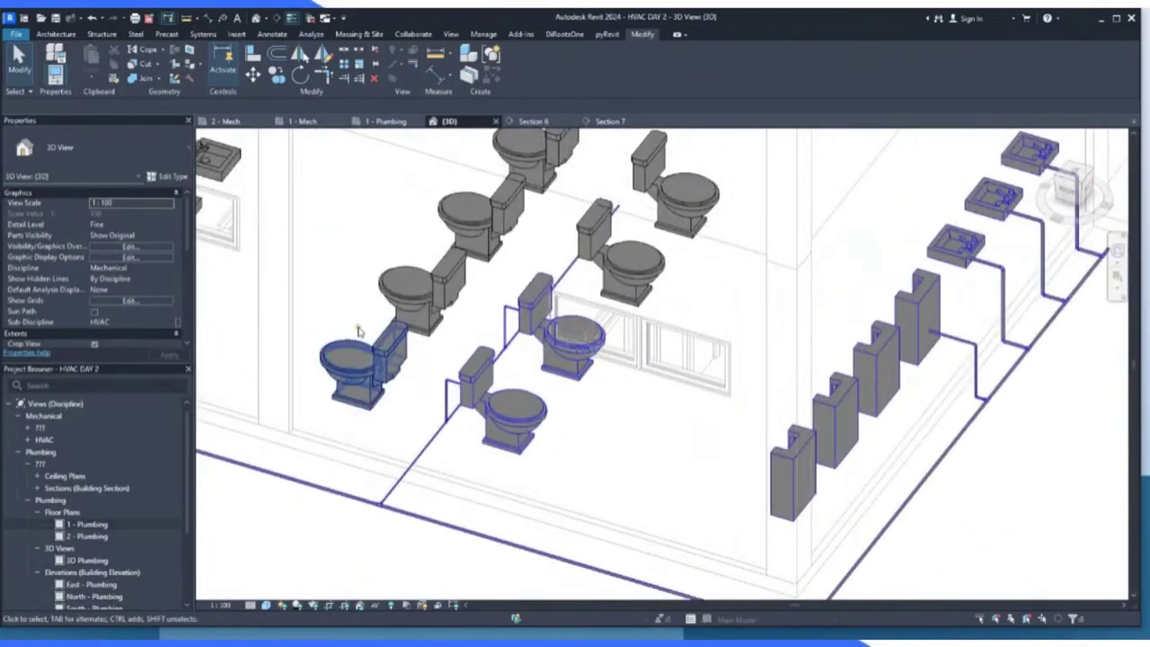
{"action": "scroll", "coordinate": [539, 409], "scroll_direction": "down", "scroll_amount": 2}
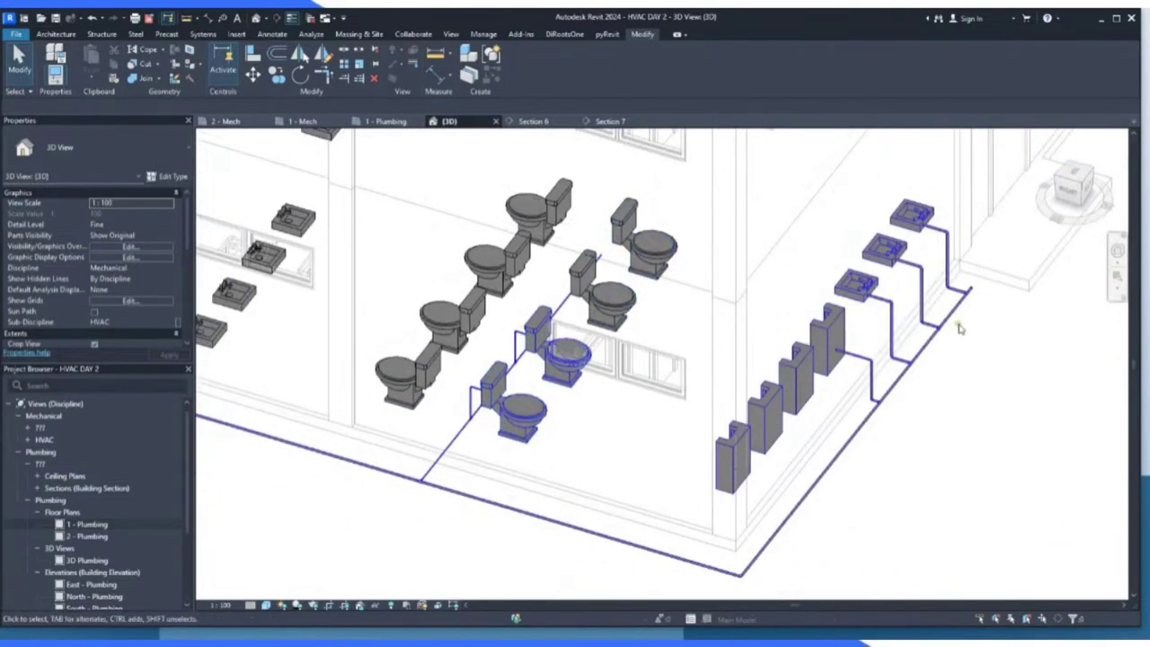
{"action": "scroll", "coordinate": [958, 326], "scroll_direction": "up", "scroll_amount": 1}
{"action": "scroll", "coordinate": [610, 428], "scroll_direction": "down", "scroll_amount": 5}
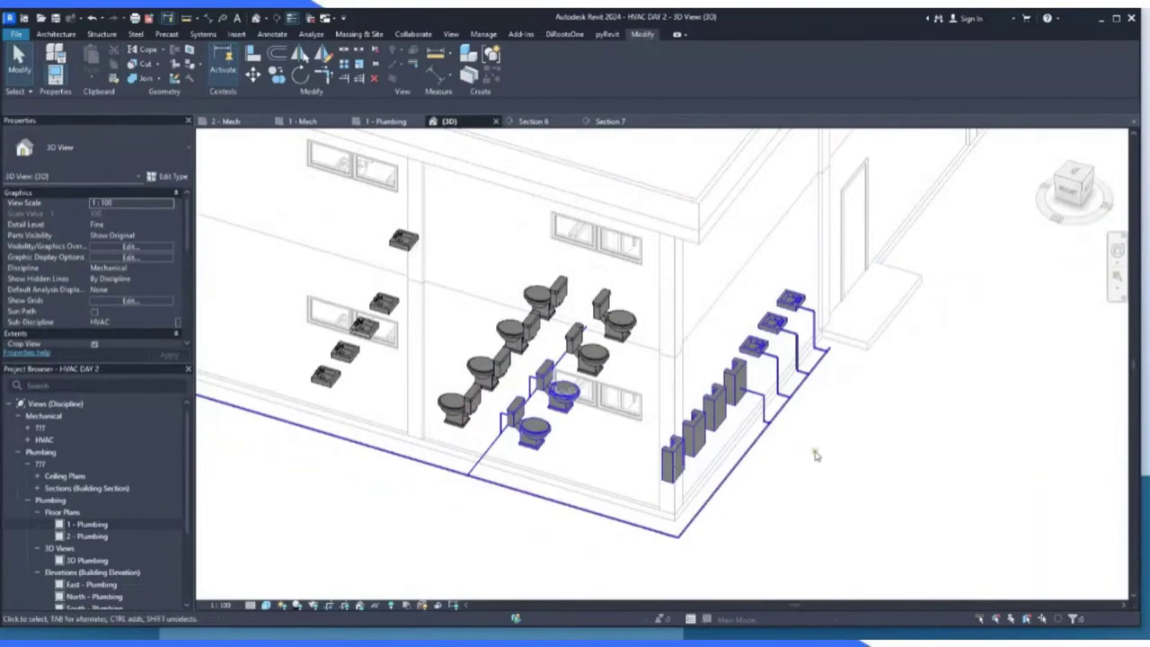
{"action": "scroll", "coordinate": [787, 377], "scroll_direction": "down", "scroll_amount": 1}
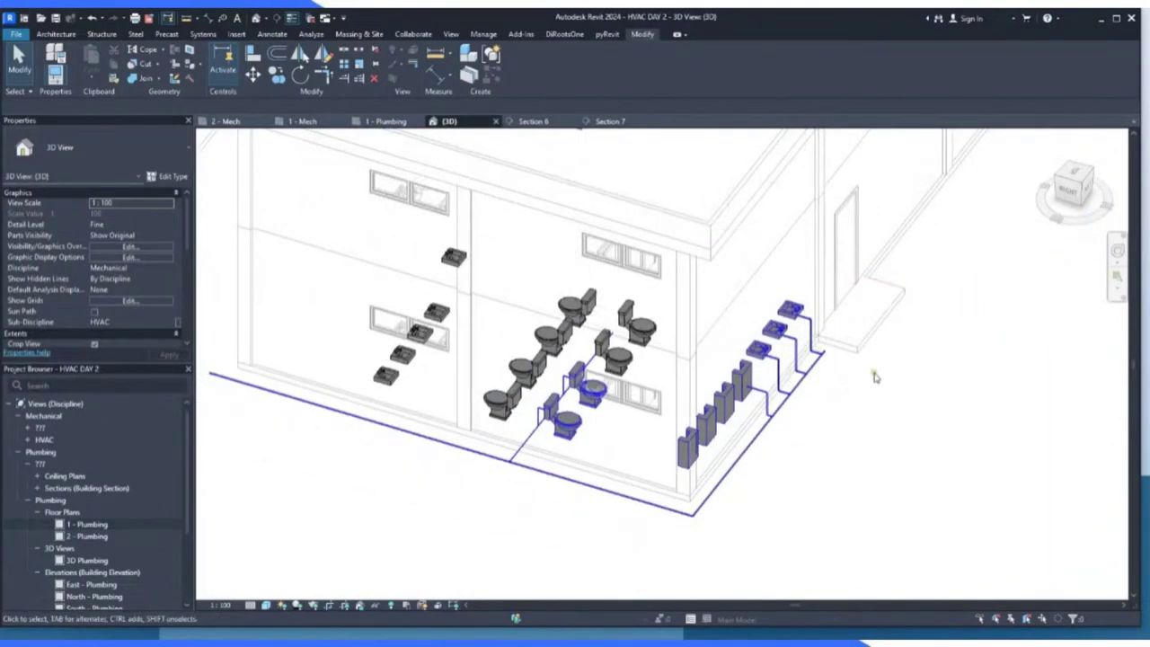
{"action": "scroll", "coordinate": [874, 376], "scroll_direction": "up", "scroll_amount": 2}
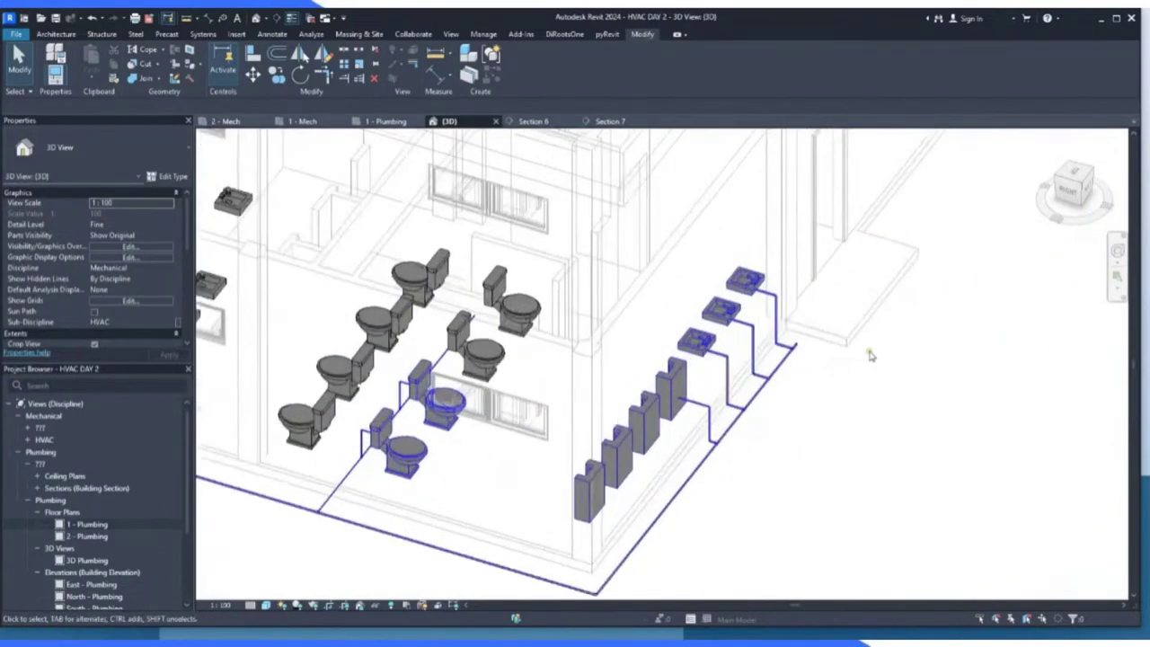
{"action": "scroll", "coordinate": [722, 312], "scroll_direction": "up", "scroll_amount": 2}
{"action": "left_click", "coordinate": [762, 284]}
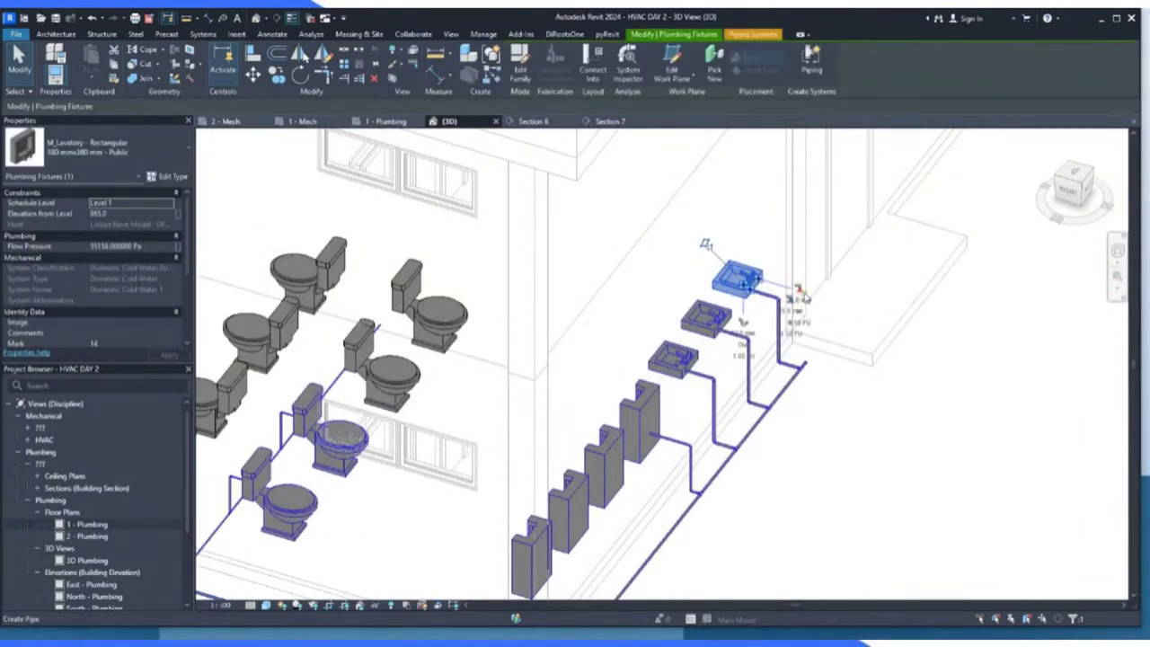
{"action": "scroll", "coordinate": [854, 296], "scroll_direction": "down", "scroll_amount": 5}
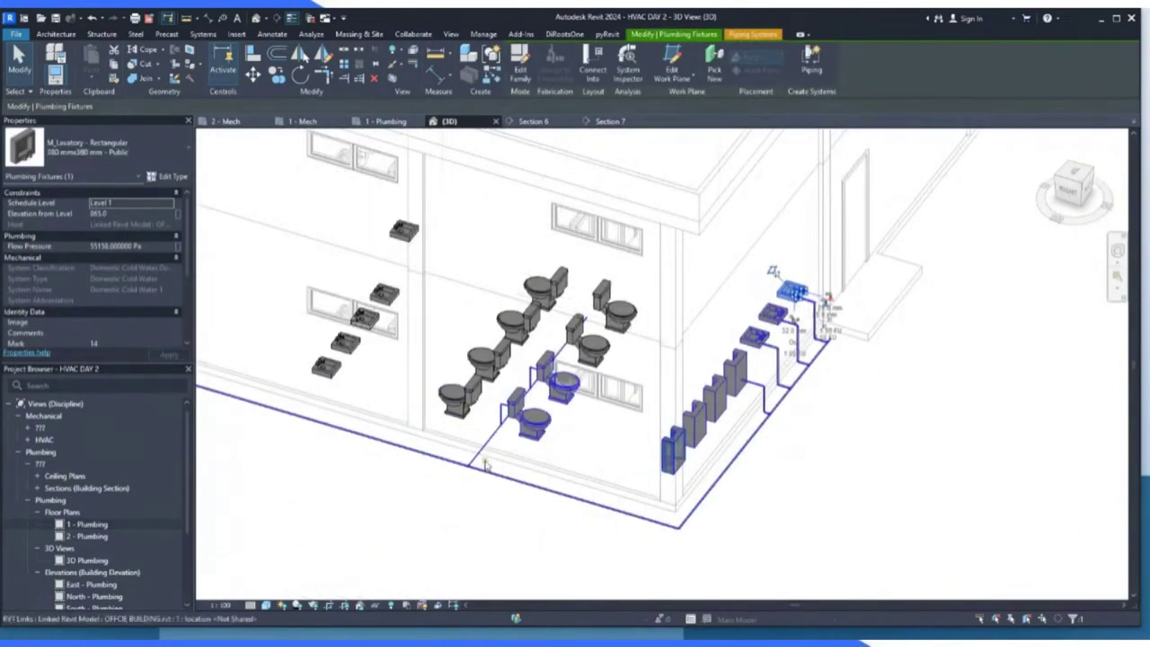
{"action": "scroll", "coordinate": [490, 460], "scroll_direction": "down", "scroll_amount": 1}
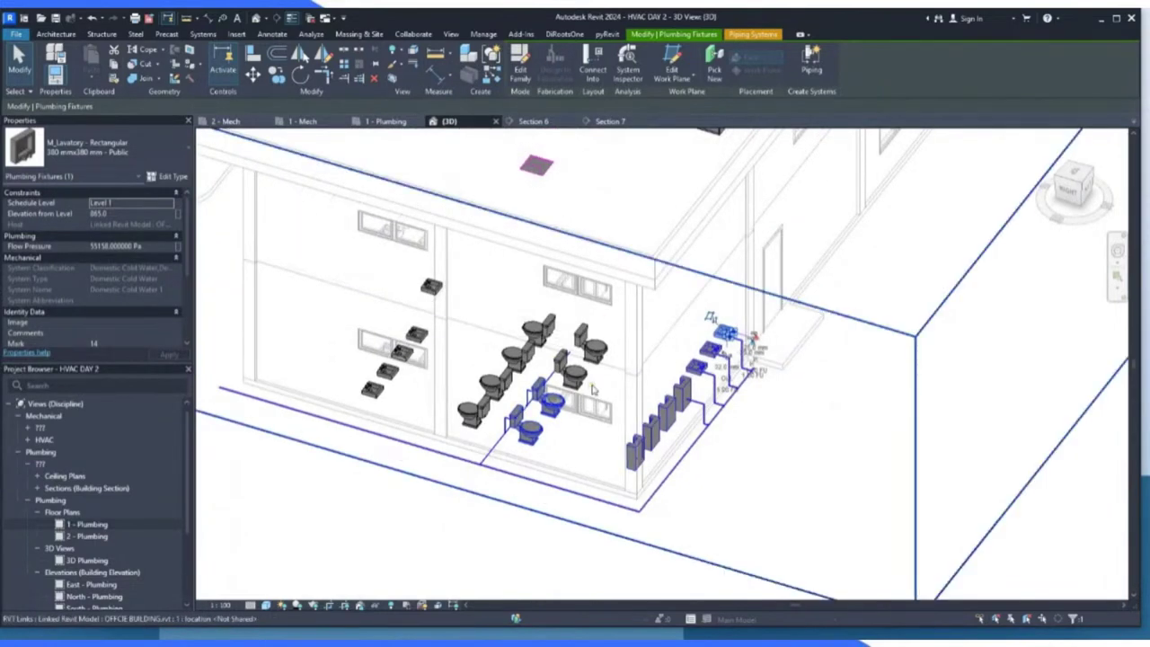
{"action": "scroll", "coordinate": [763, 327], "scroll_direction": "up", "scroll_amount": 2}
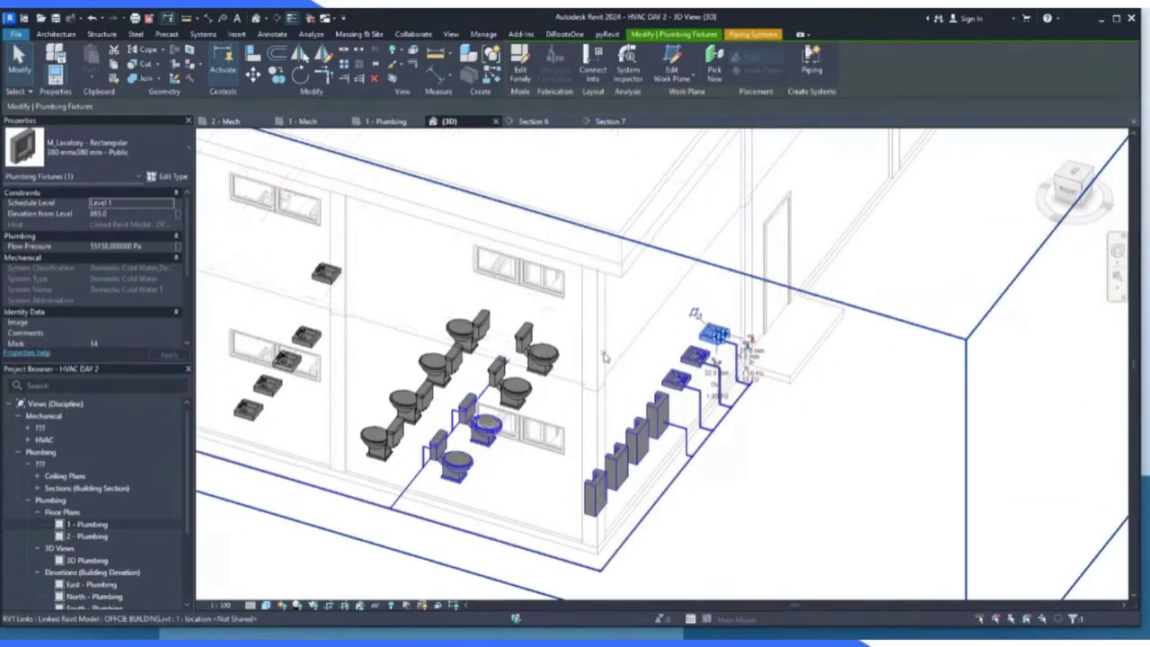